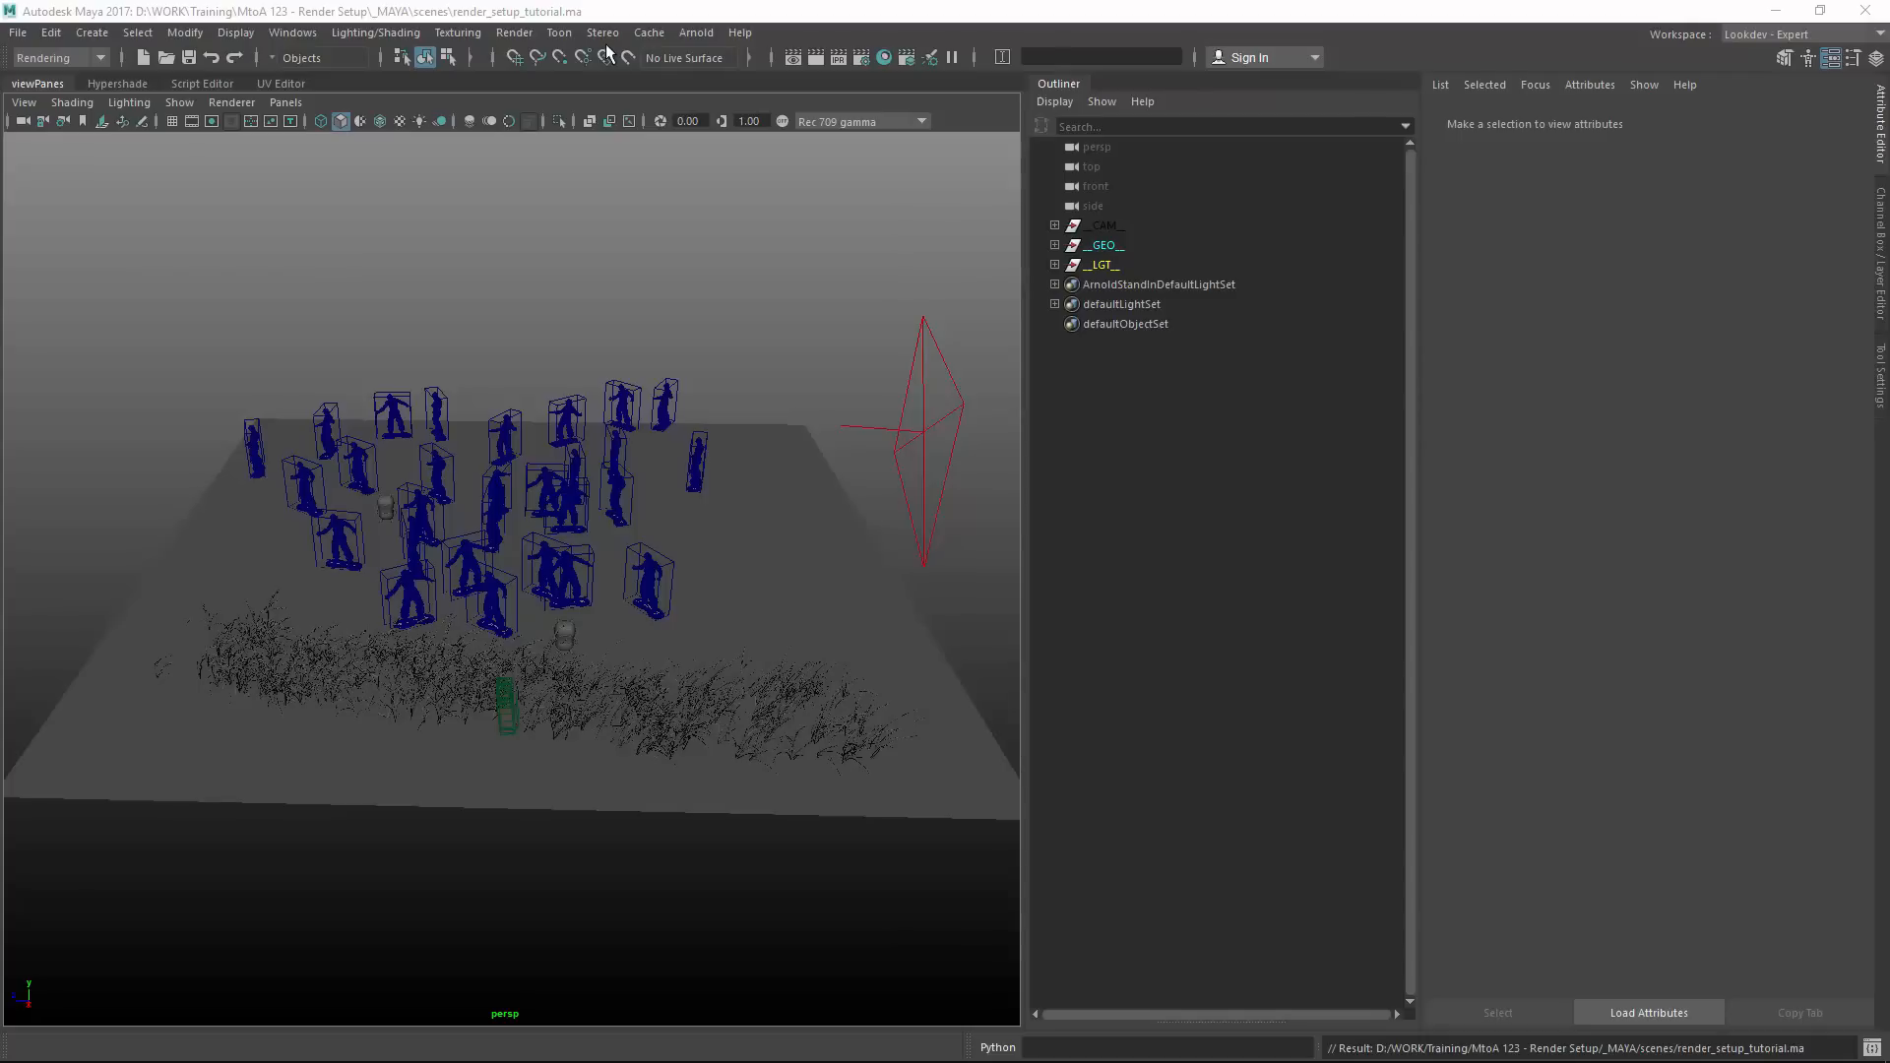
Show the Channel Box / Layer Editor and open the Render Setup editor.
left_click(1882, 284)
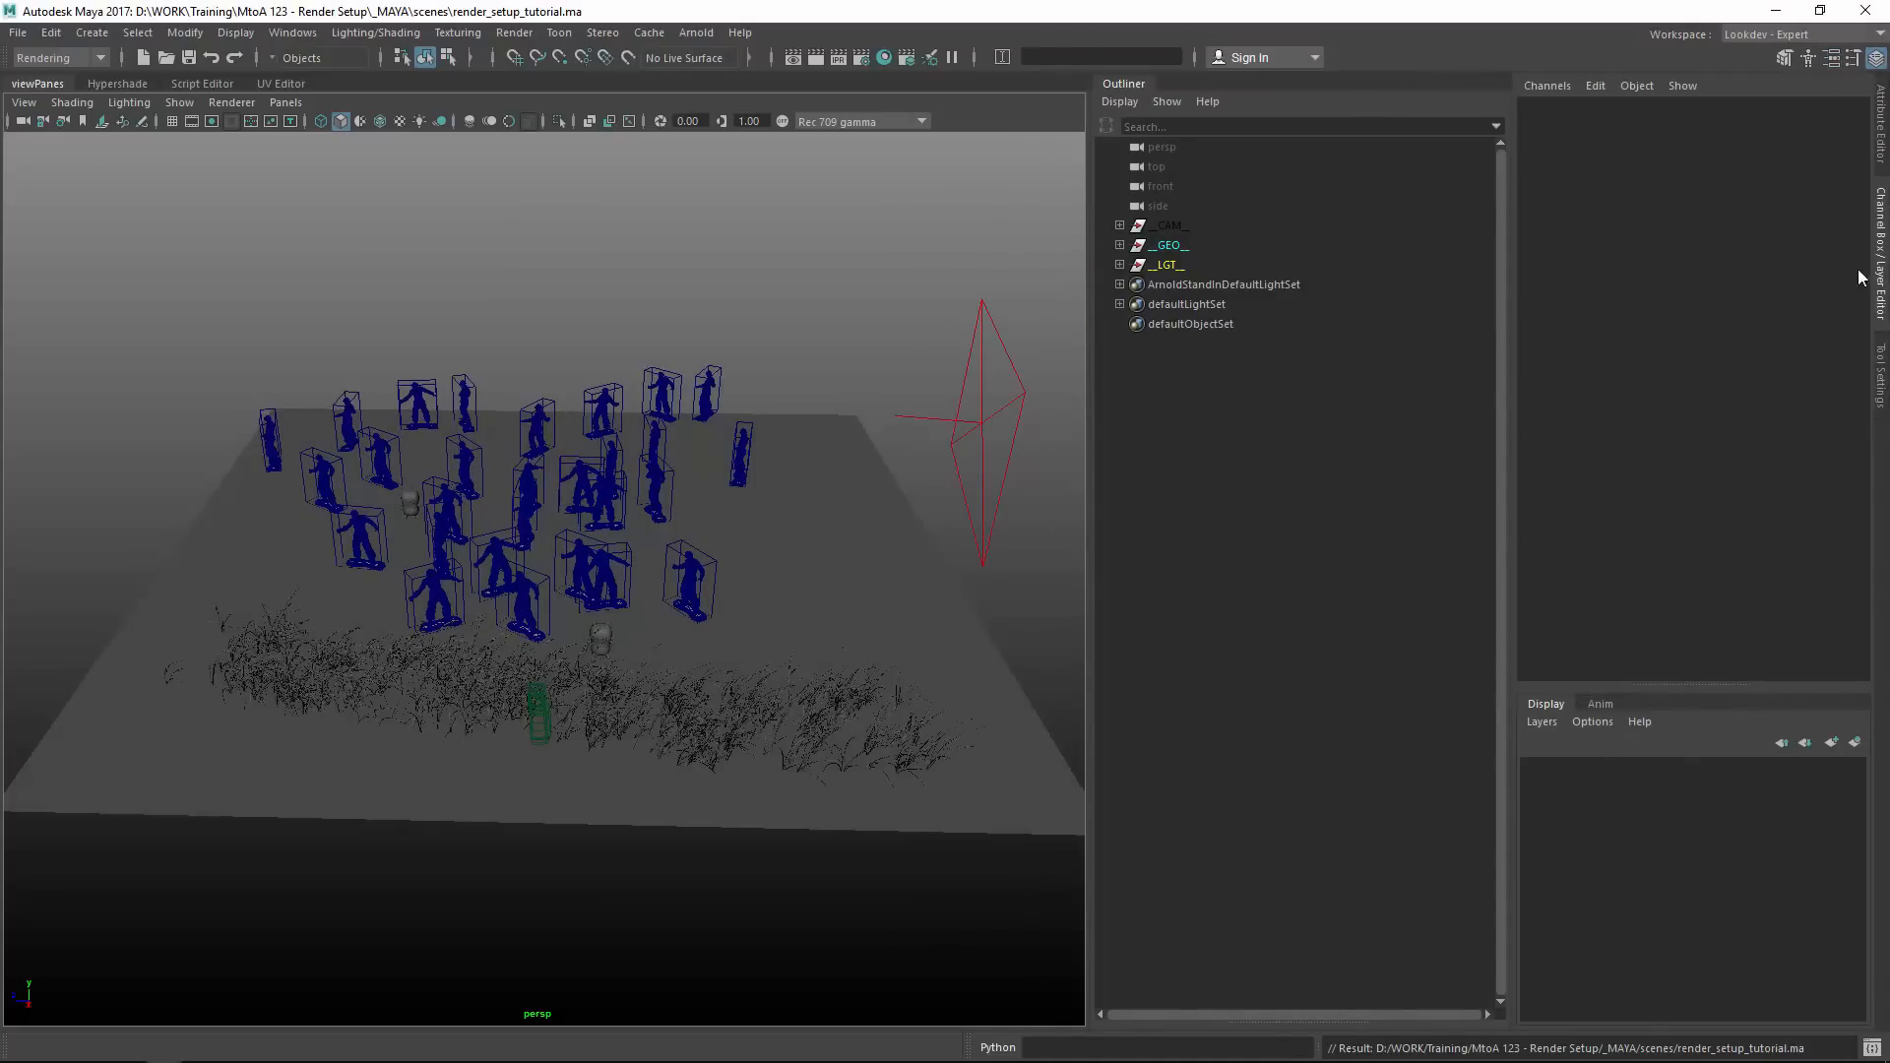
left_click(907, 58)
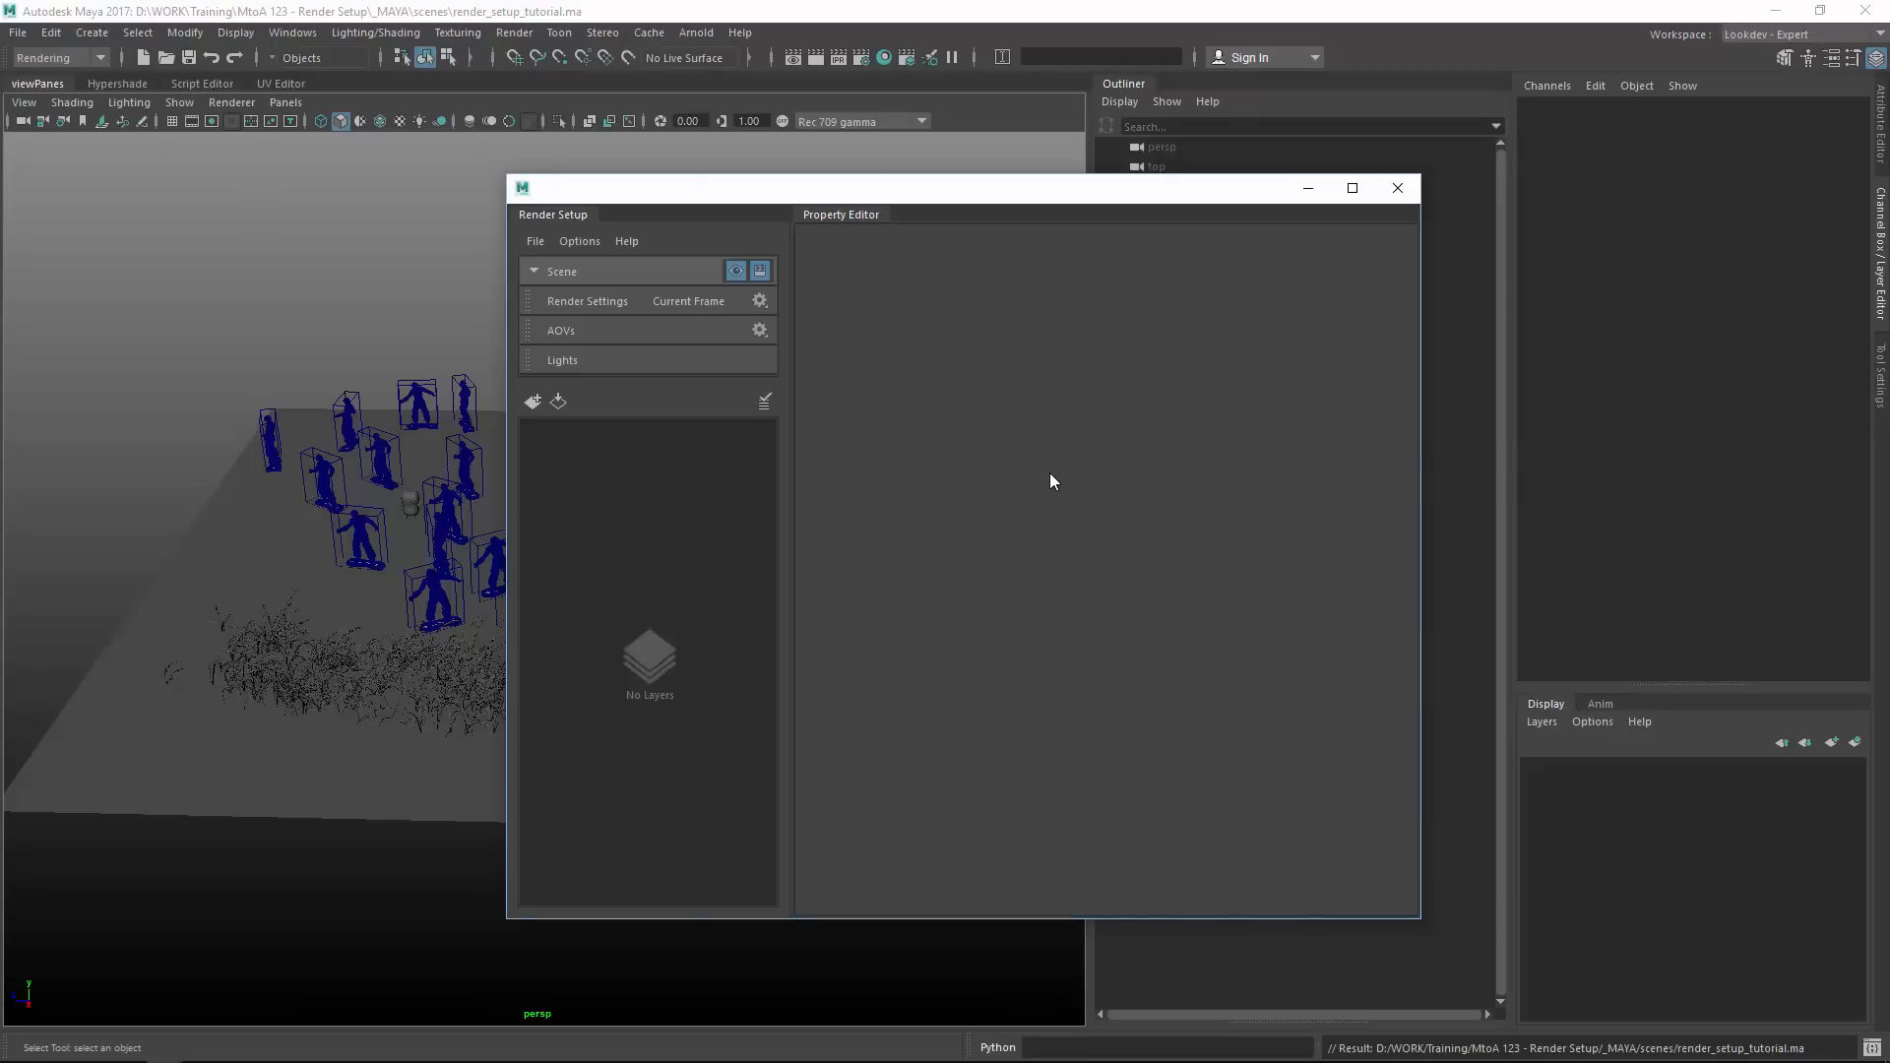
Review the Preferred Render Setup System choices in the Rendering preferences, cancel the preferences and close the Render Setup editor.
left_click(293, 33)
mouse_move(393, 220)
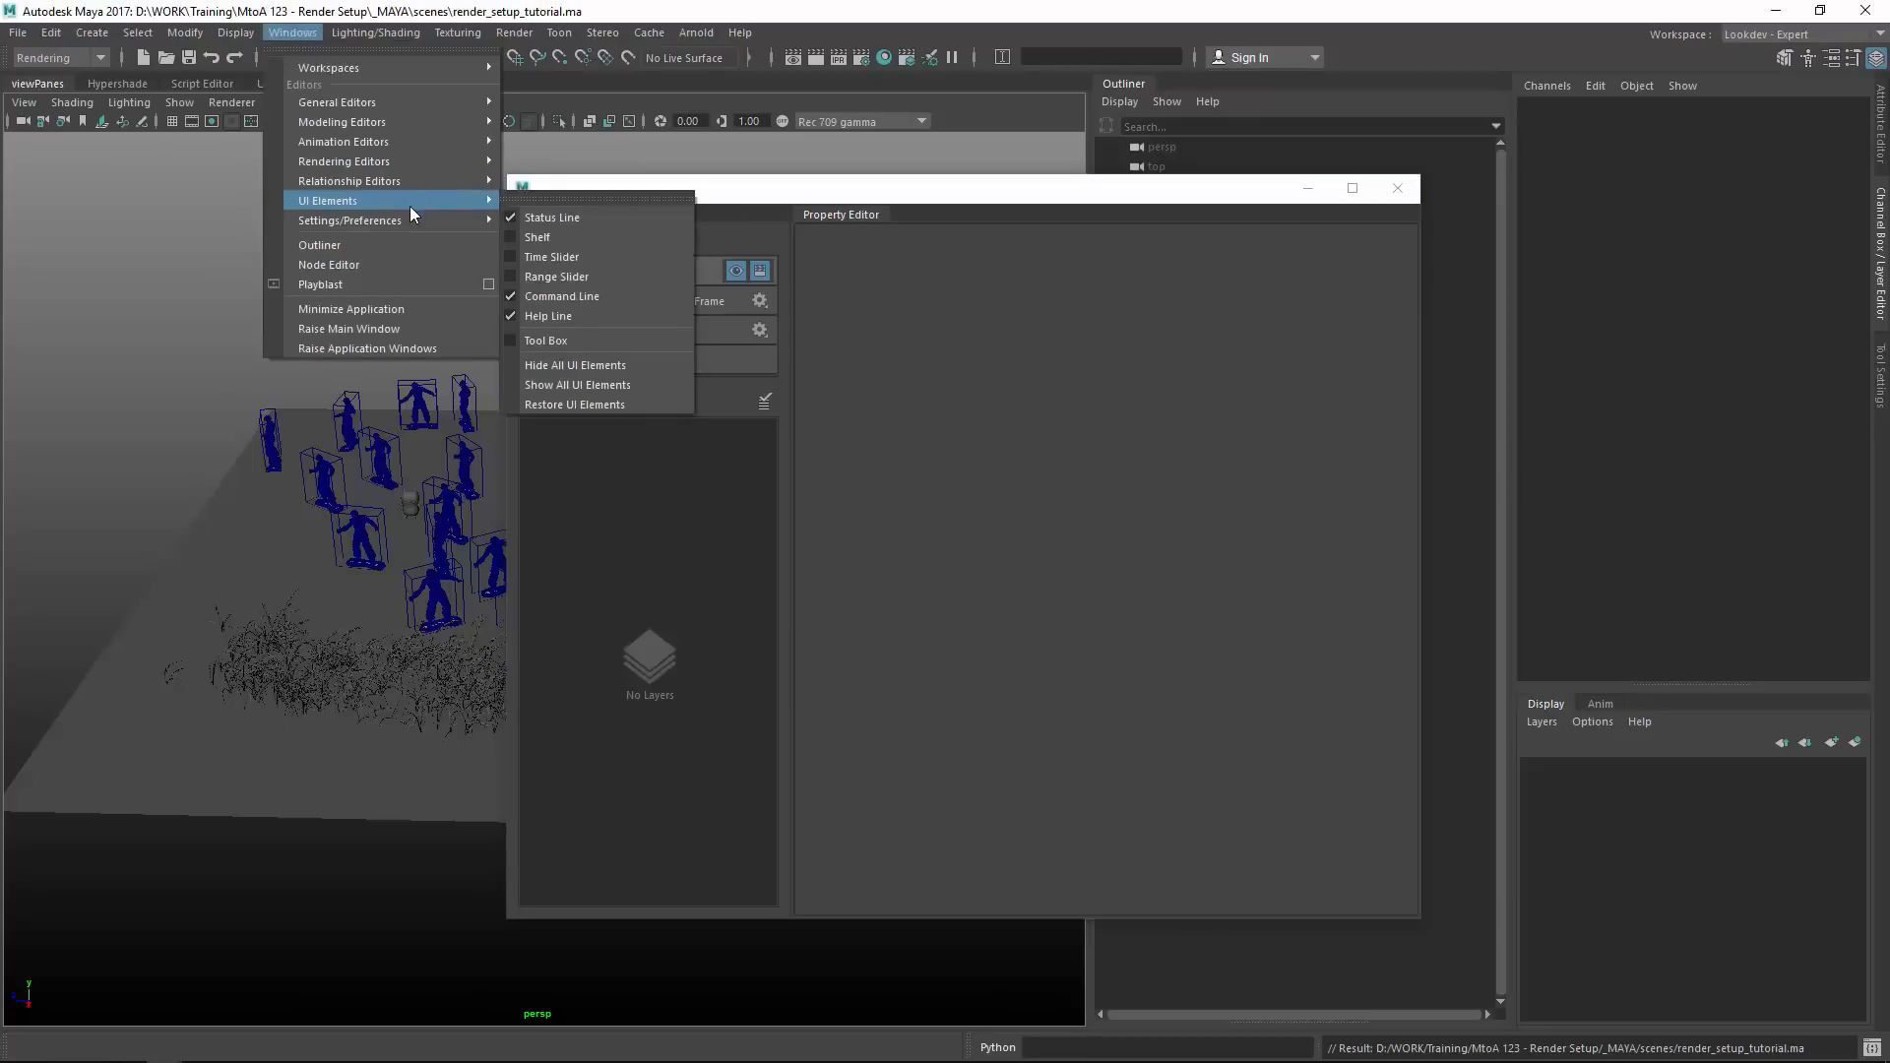
left_click(581, 242)
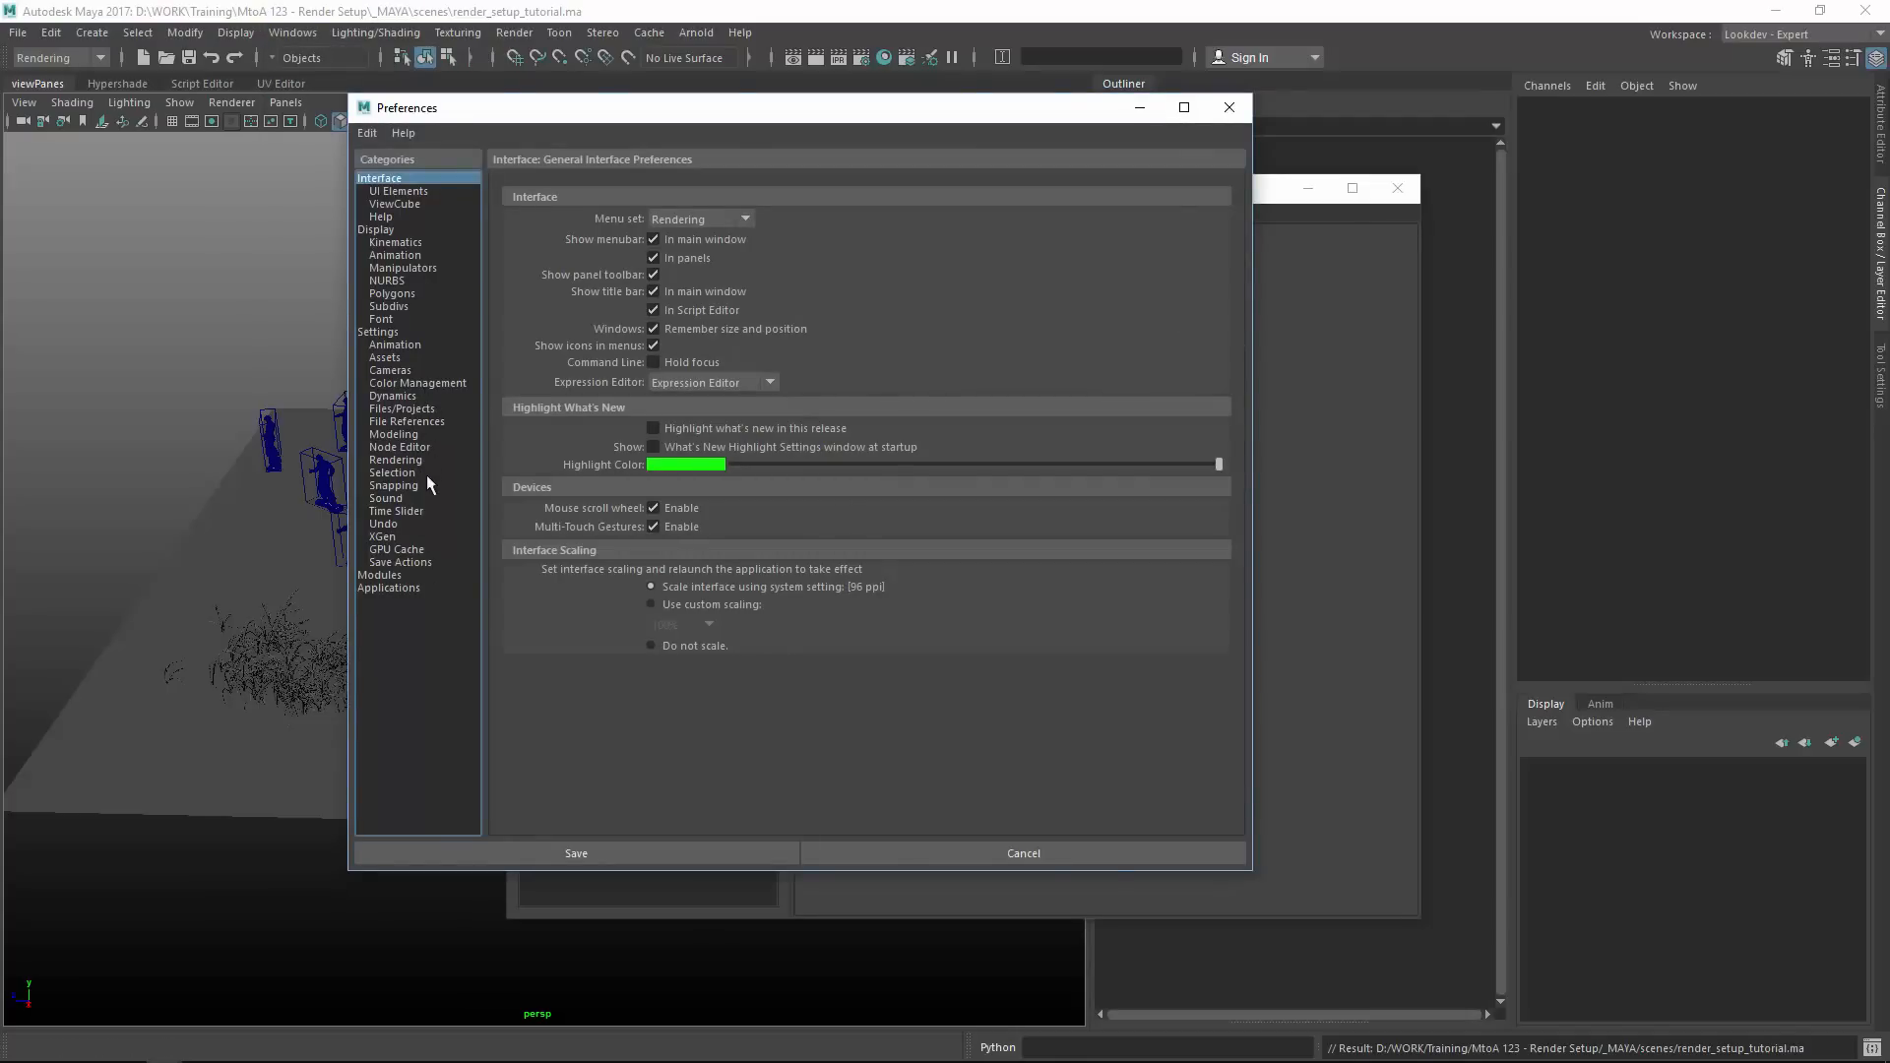
left_click(417, 460)
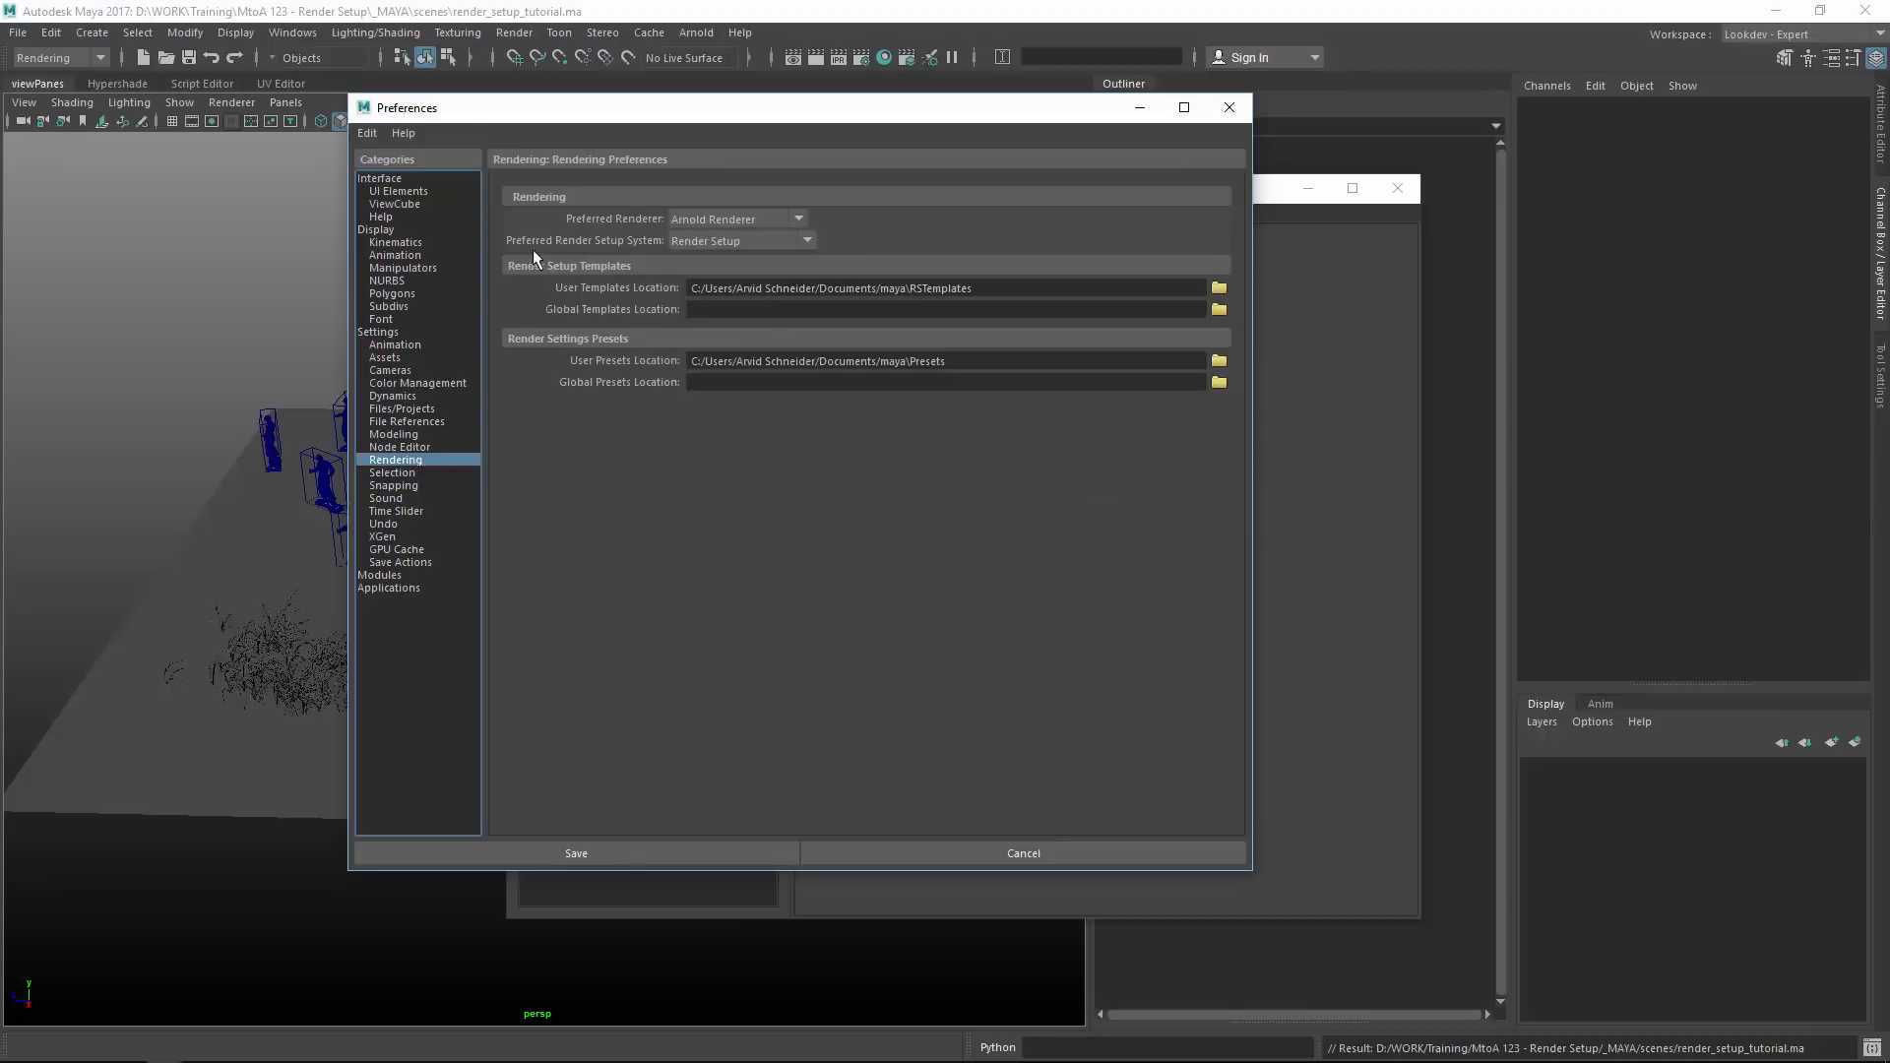
left_click(702, 240)
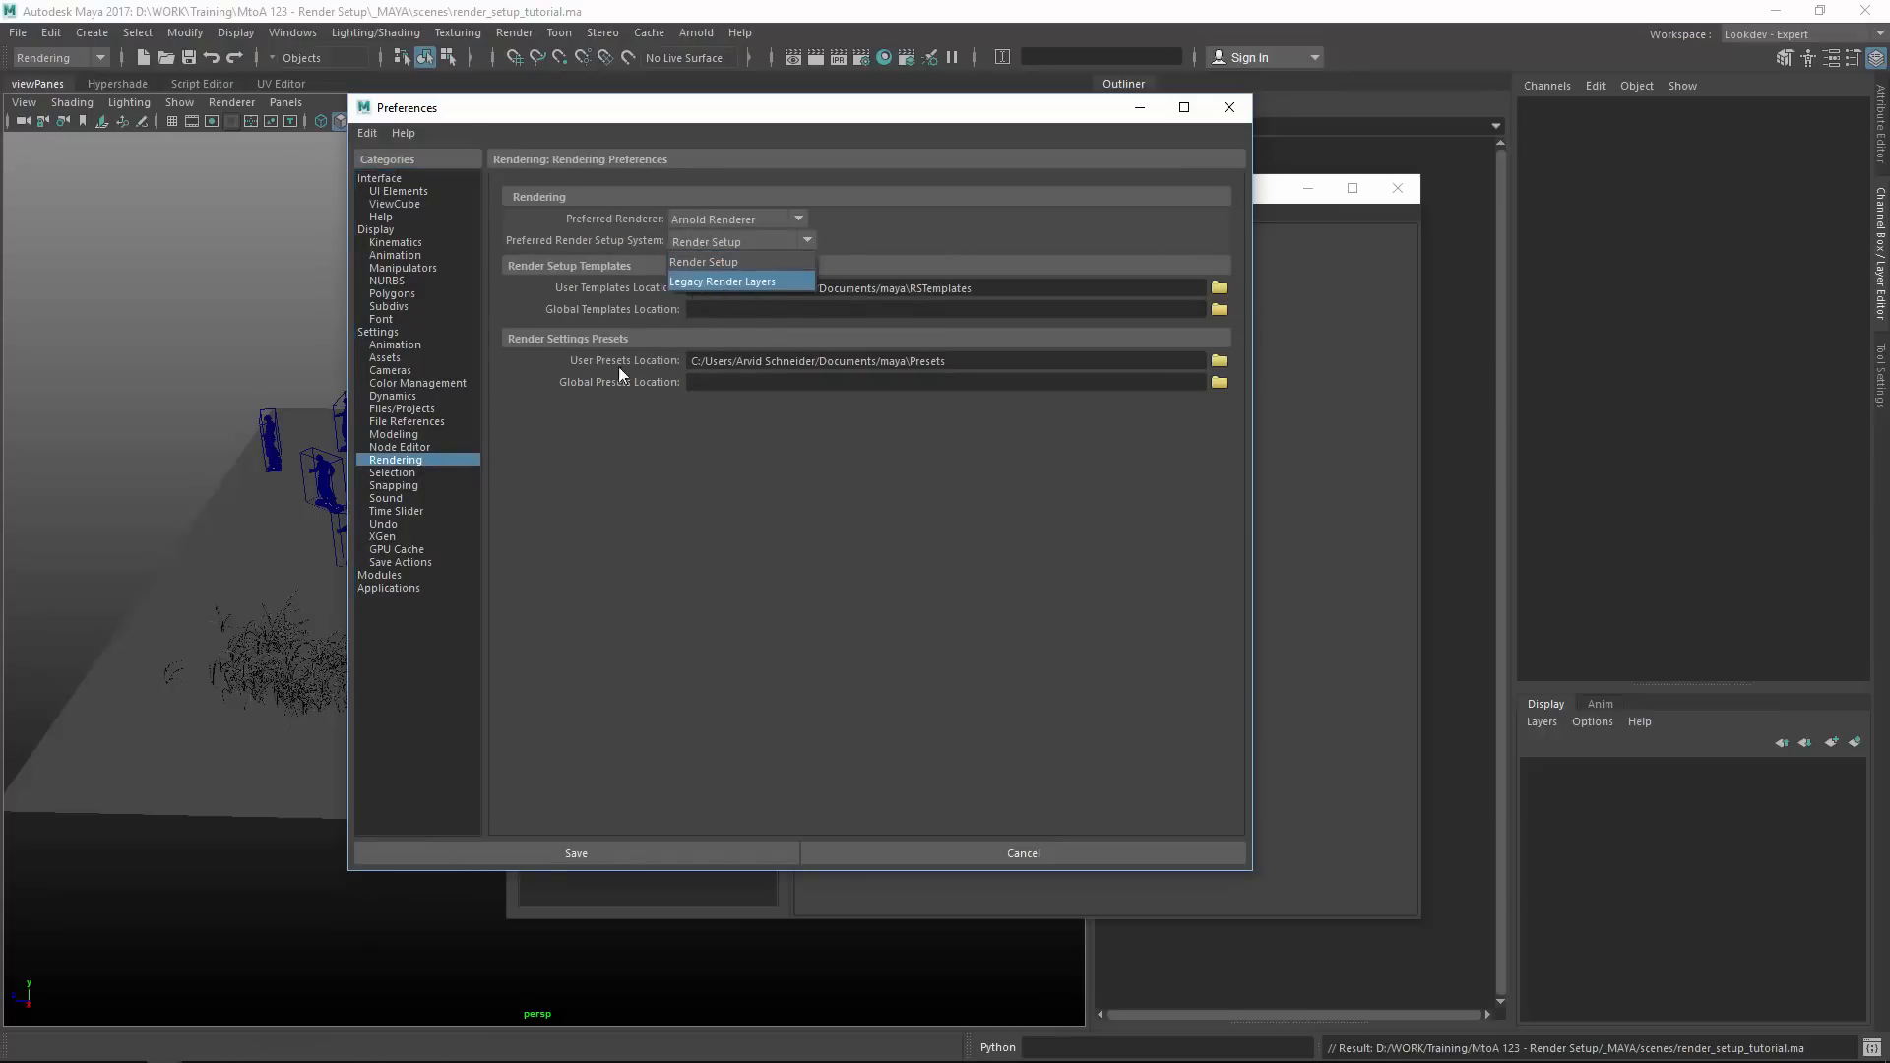
left_click(1019, 652)
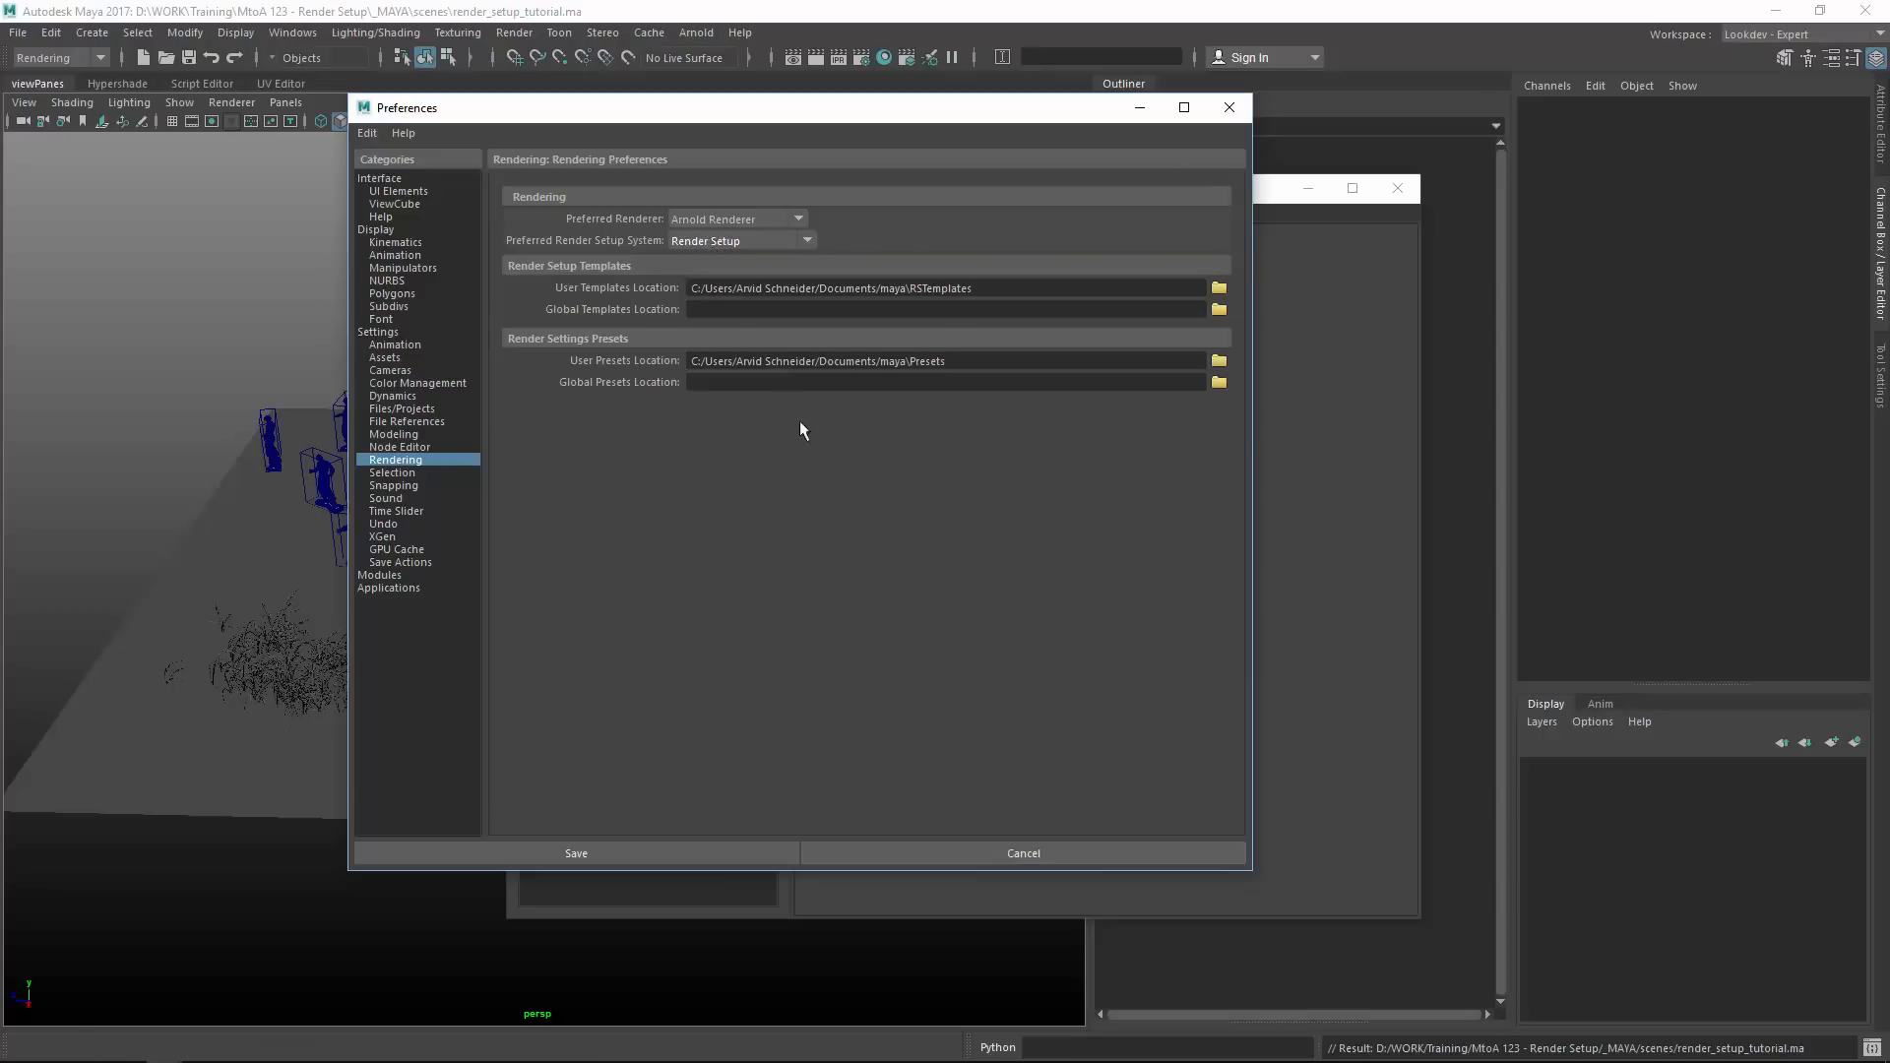
left_click(989, 844)
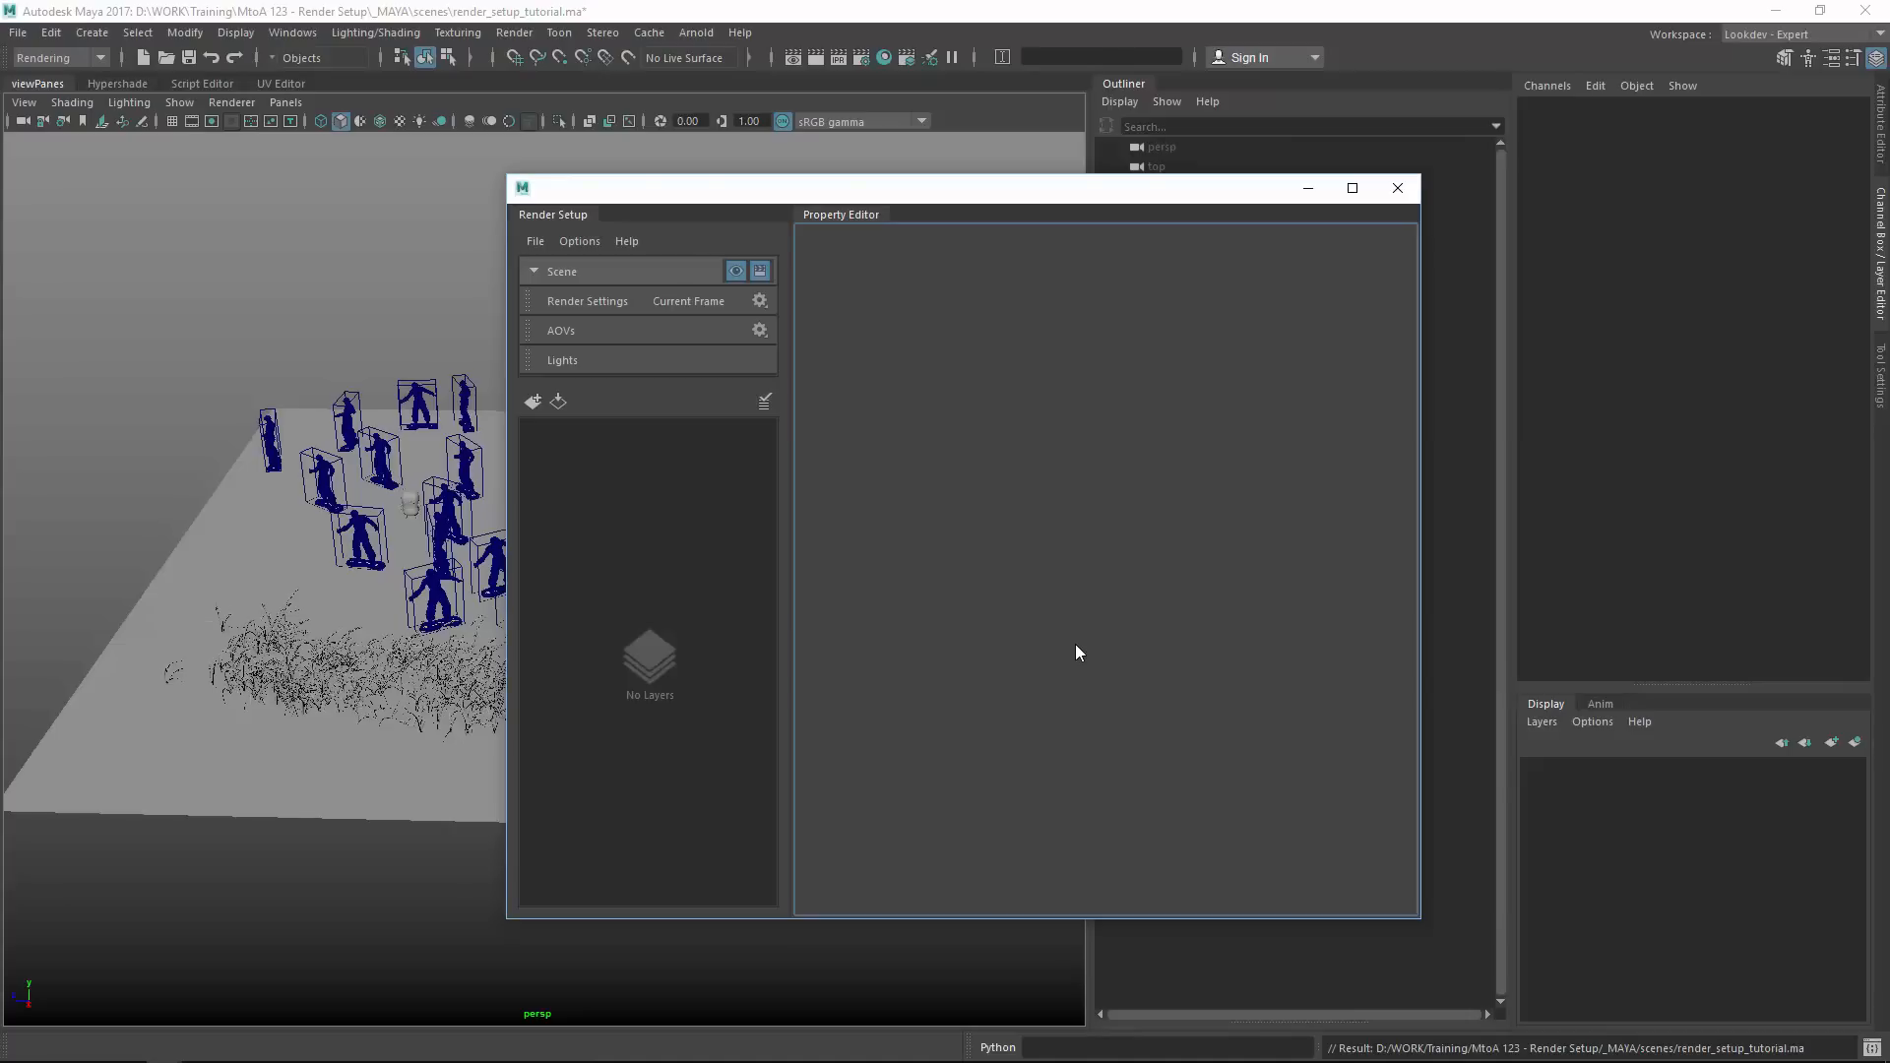
left_click(1379, 198)
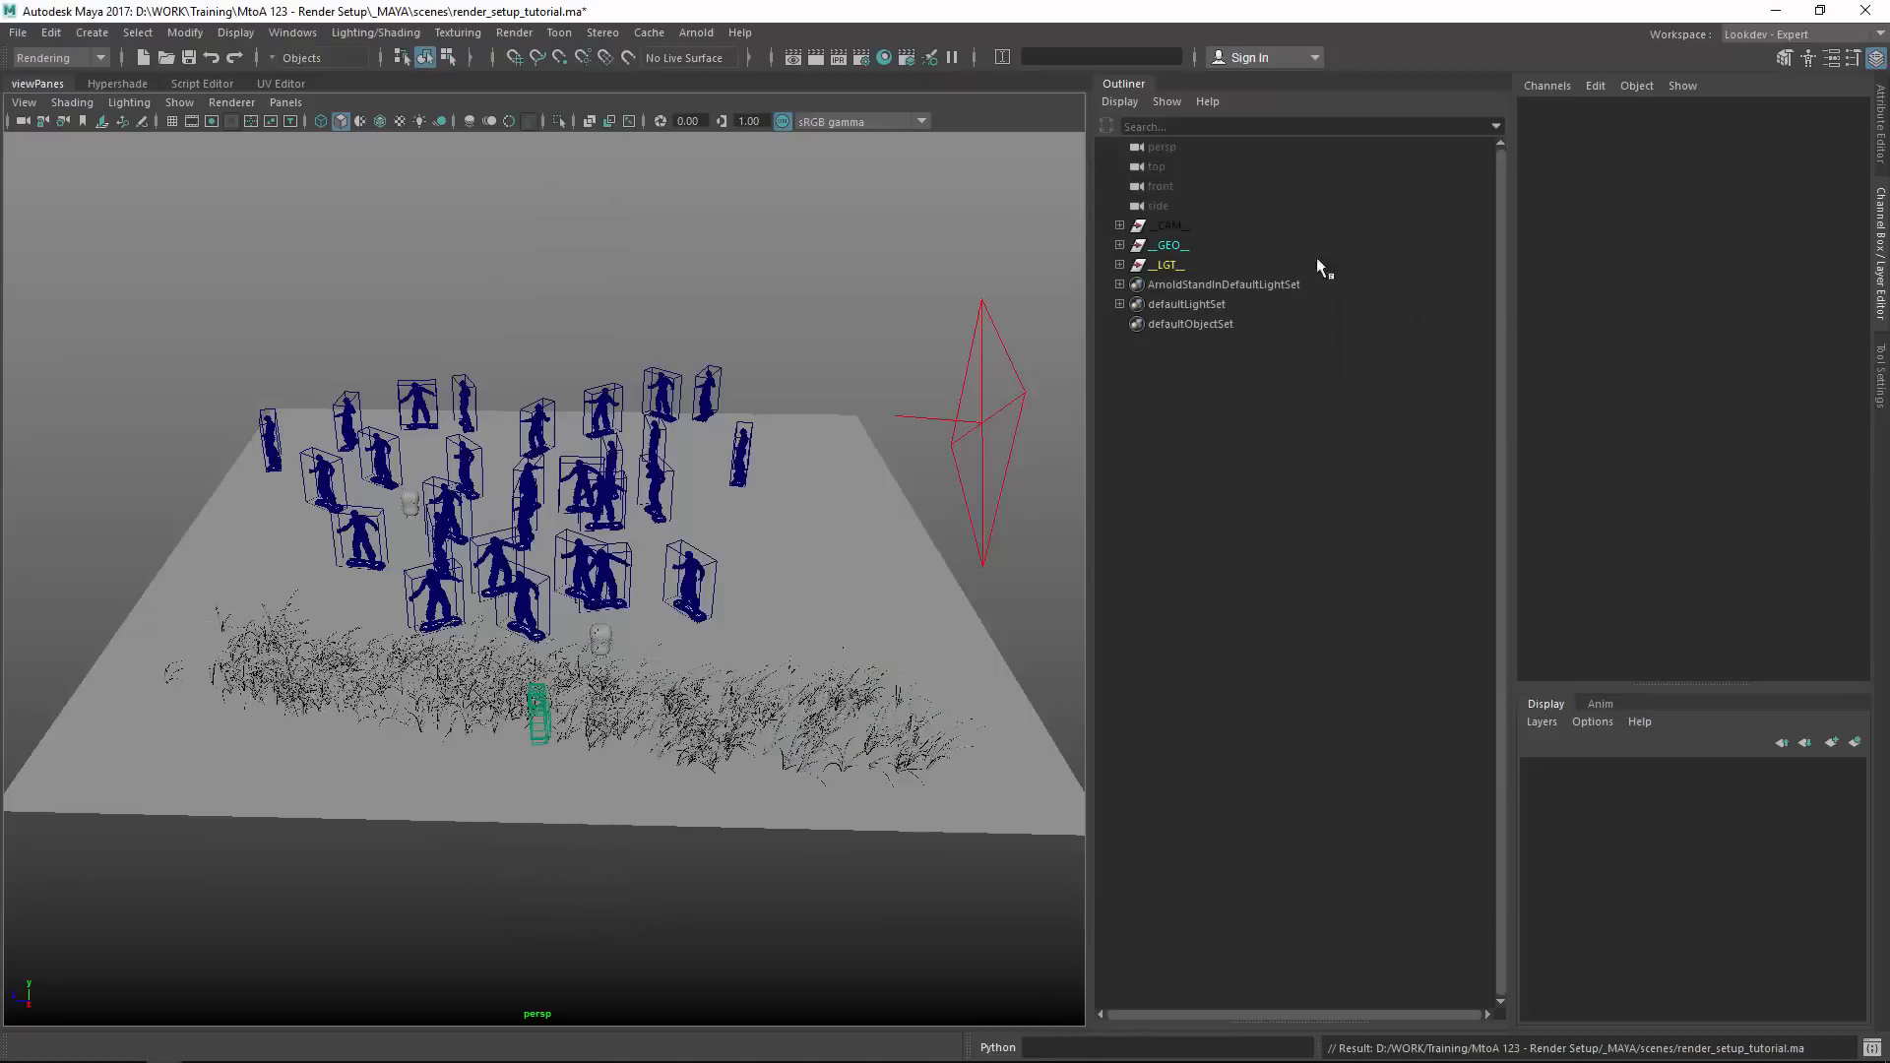
Examine the scene's toys, snowboarder stand-ins and grass from several angles, selecting the foreground toy and a nearby stand-in.
mouse_move(685, 561)
left_mouse_down("alt")
mouse_move(679, 709)
mouse_move(706, 552)
left_mouse_up("alt")
right_click_drag(626, 600, 826, 661, "alt")
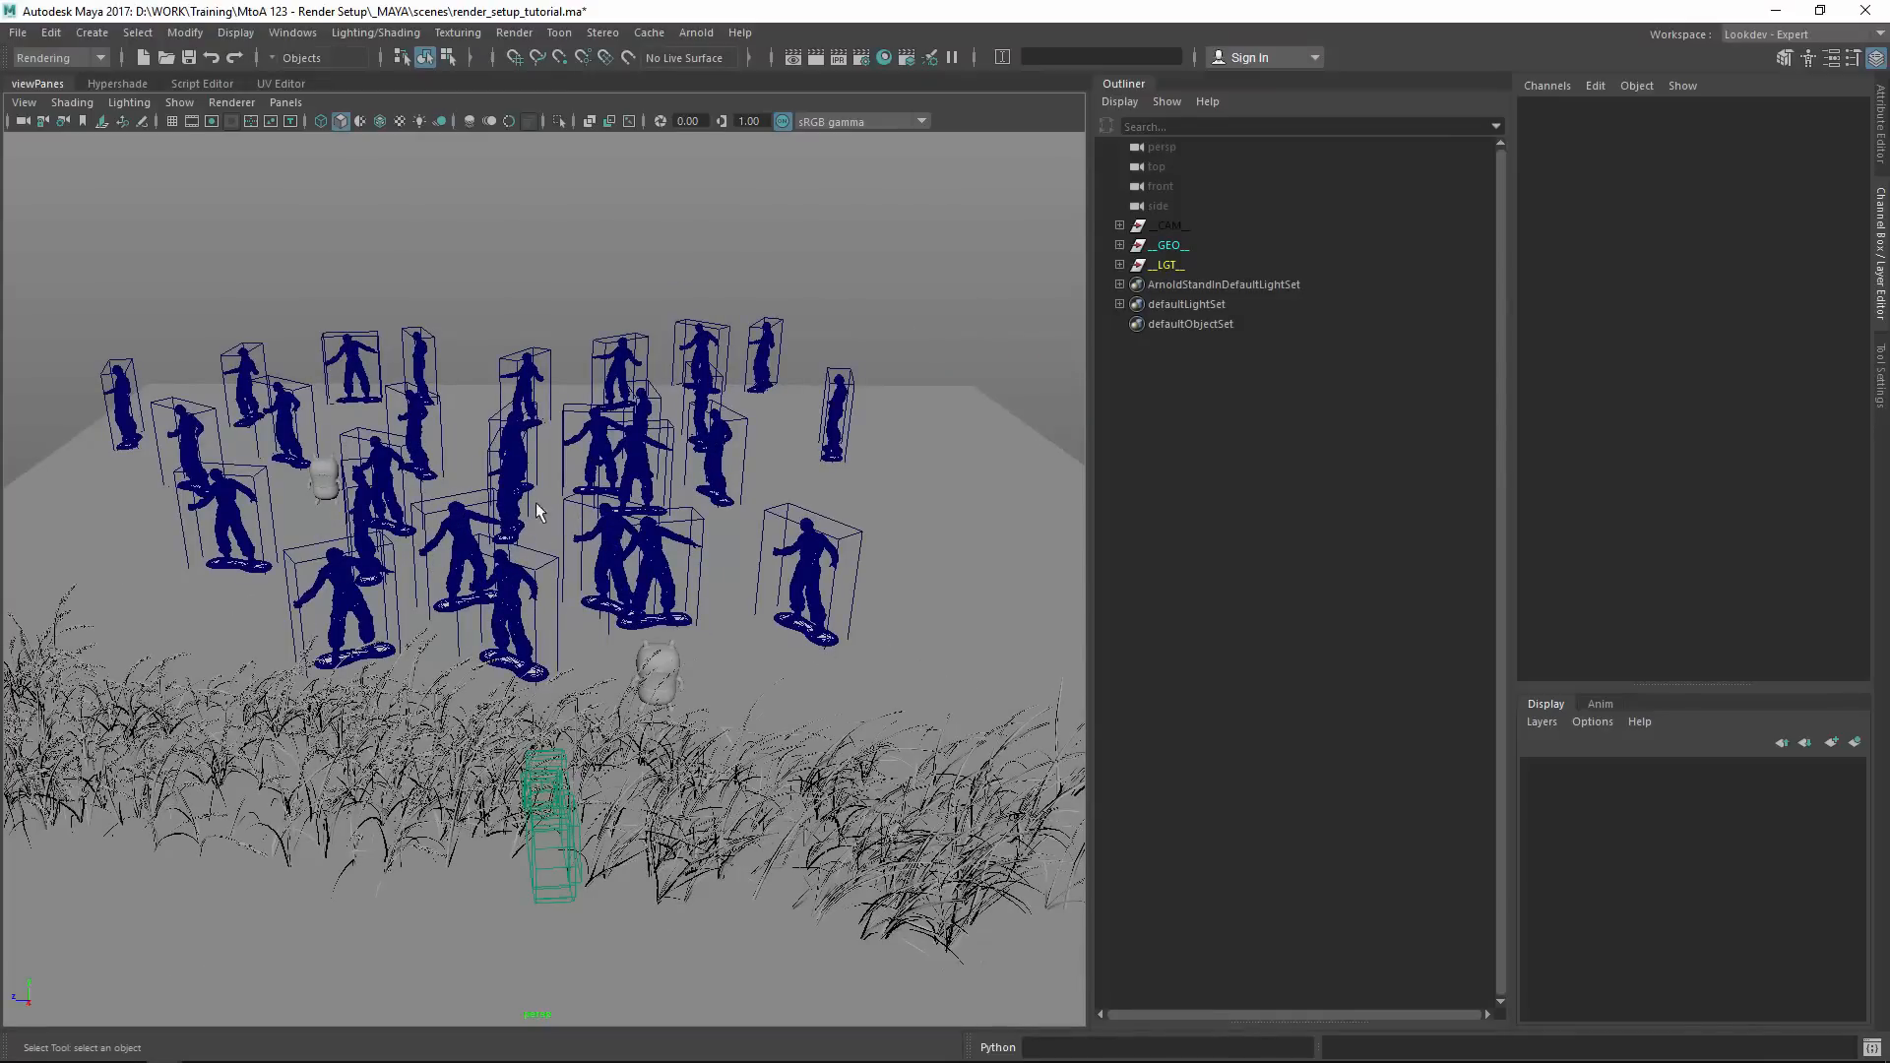
left_click_drag(669, 434, 607, 458, "alt")
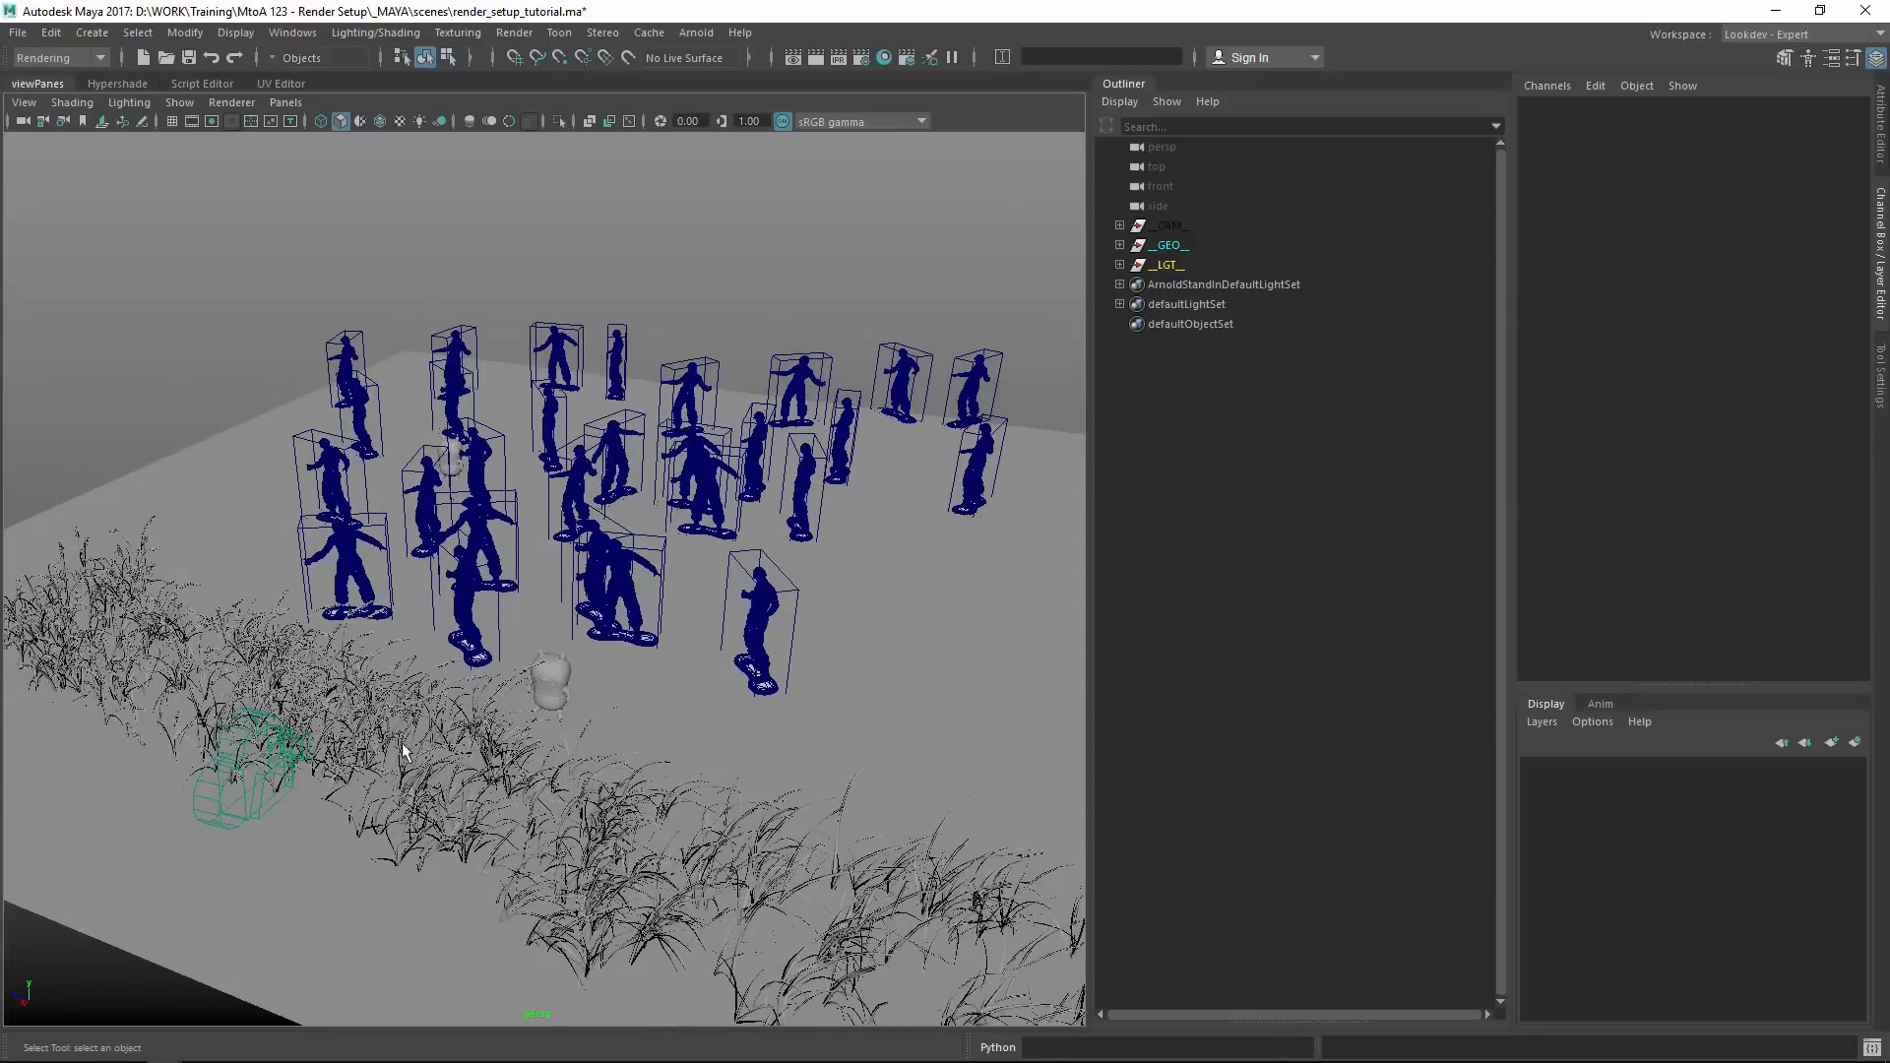
left_click(540, 748)
left_click_drag(539, 748, 855, 635, "alt")
left_click(854, 632)
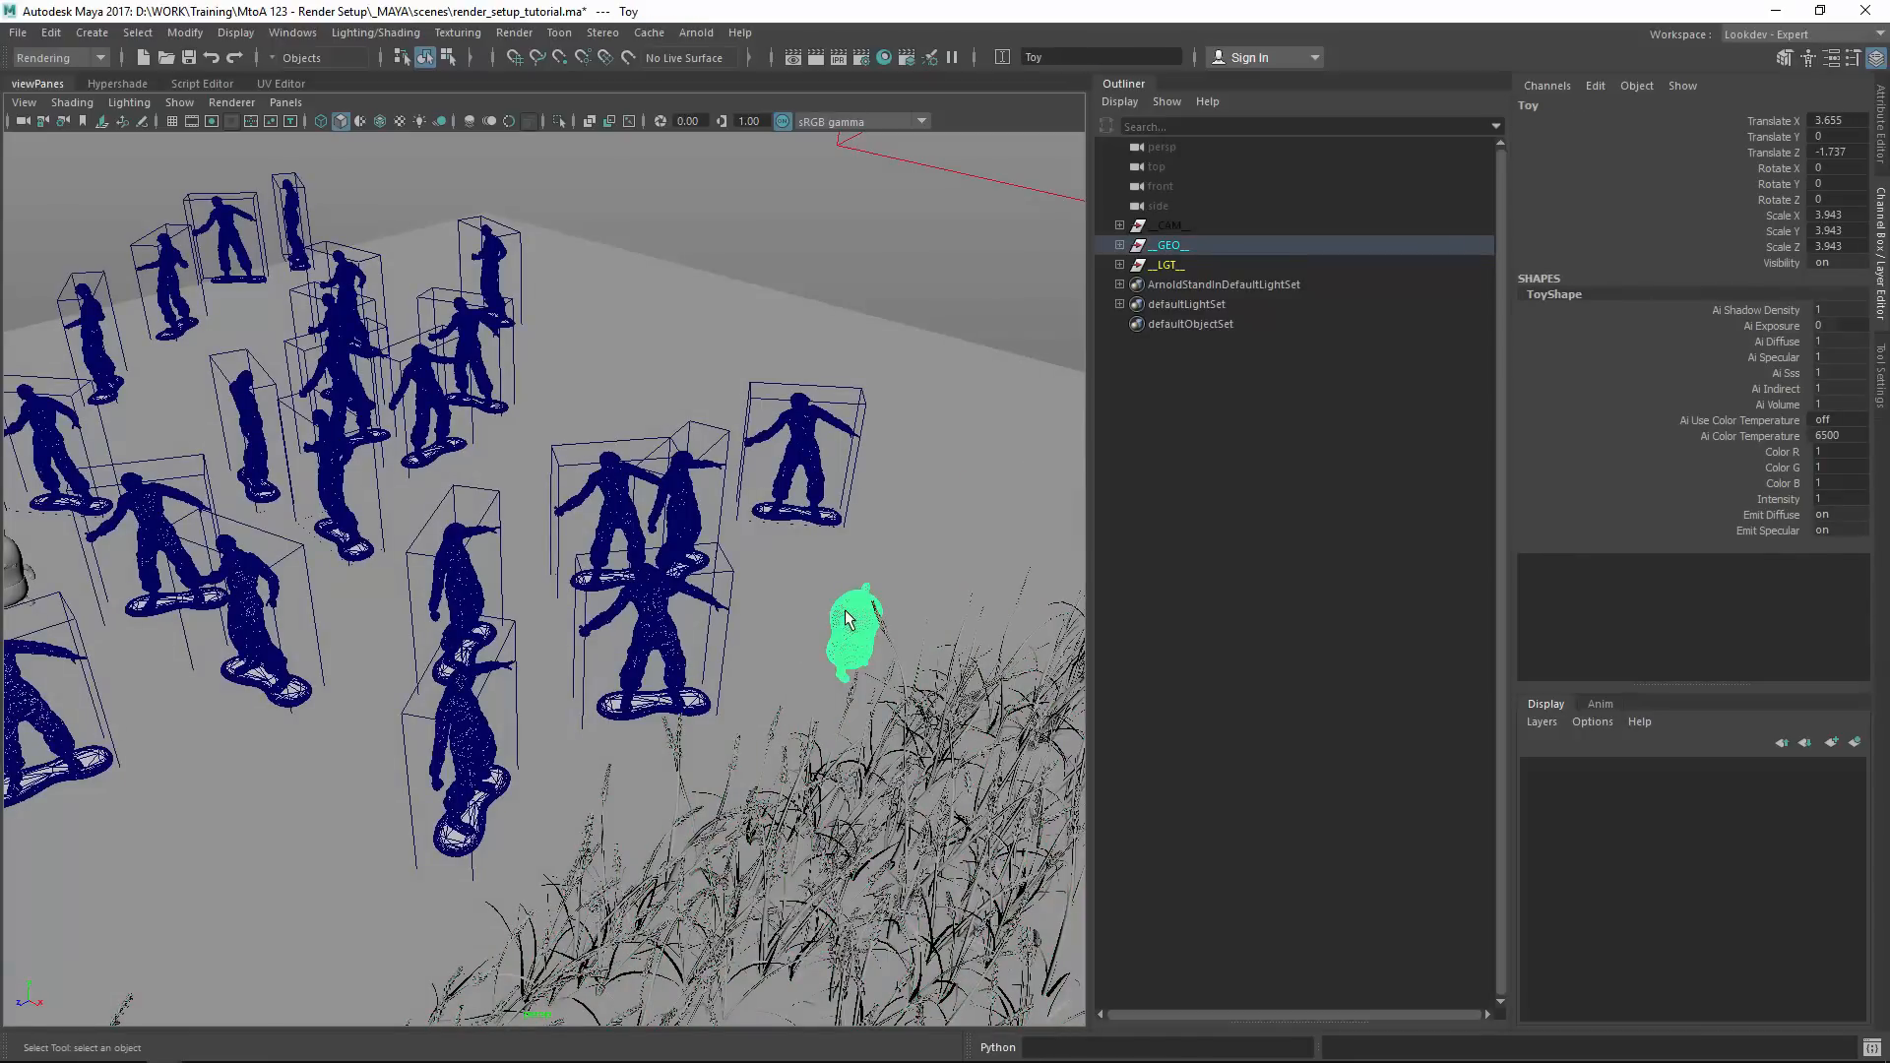
left_click(702, 608)
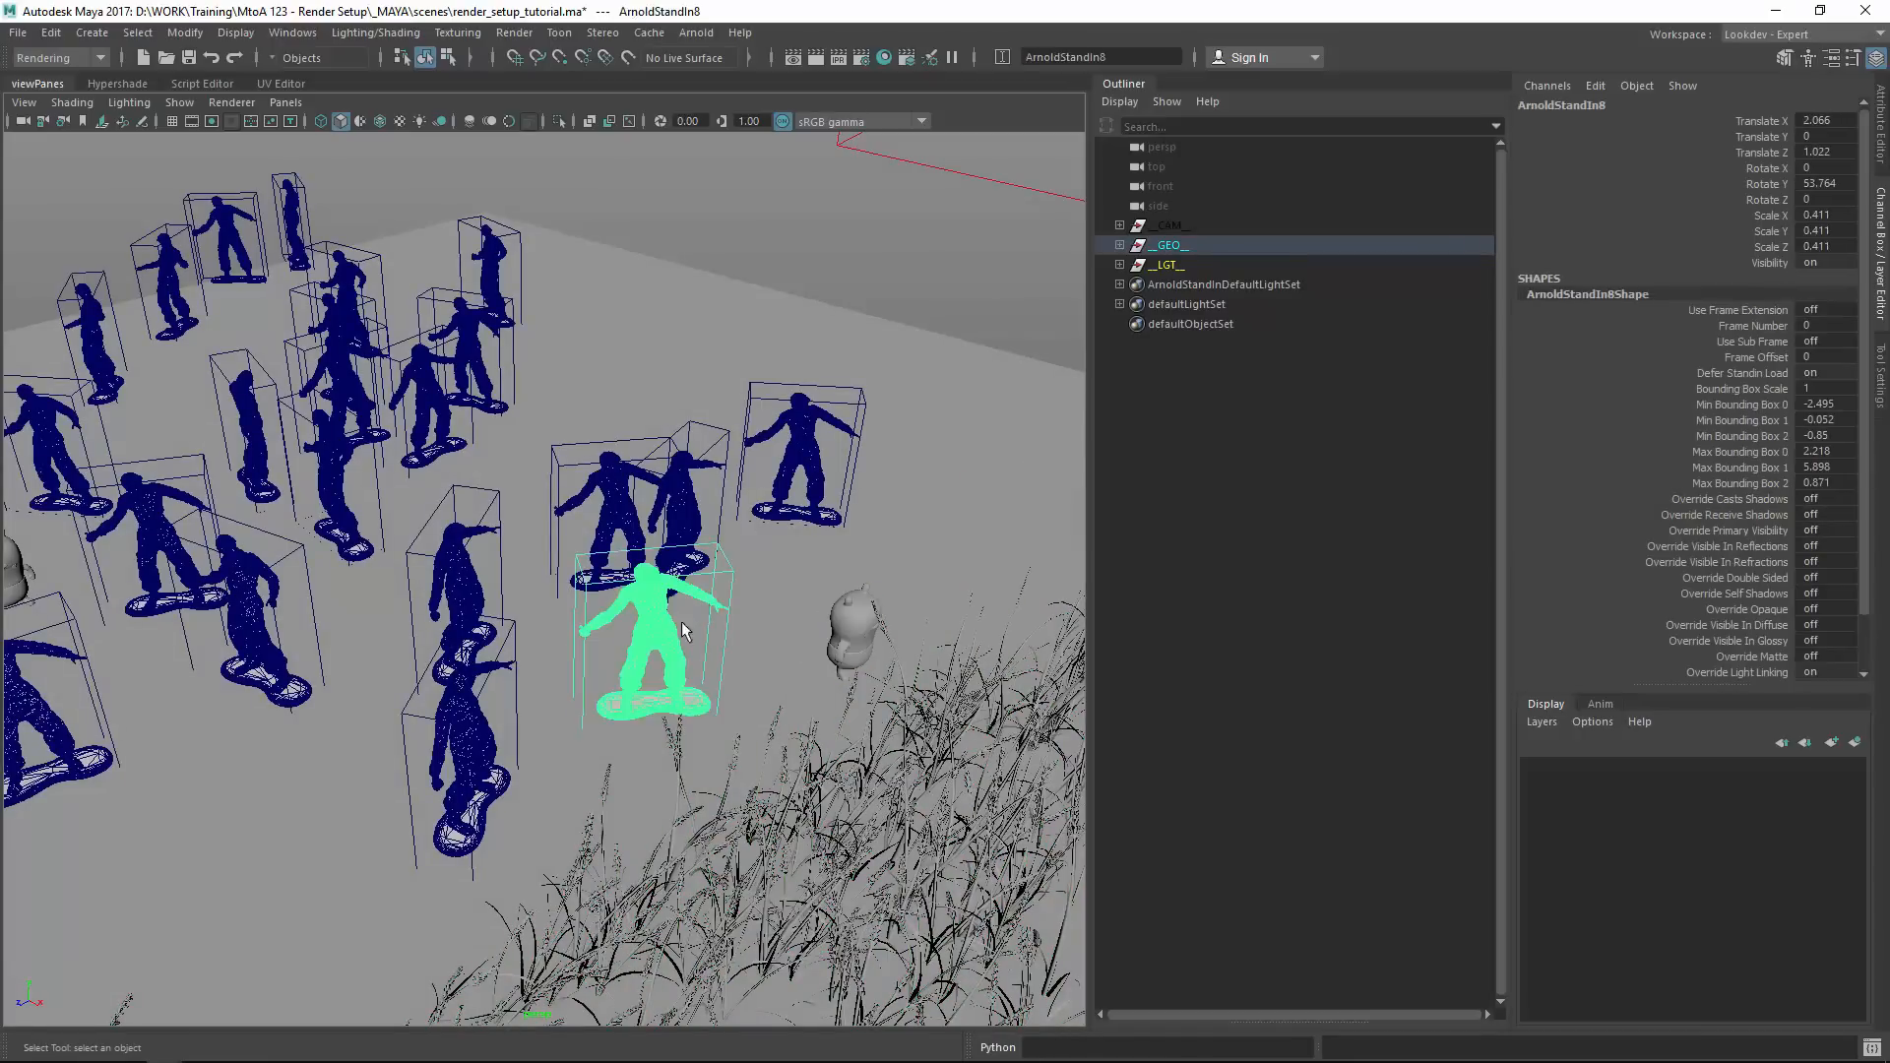
left_click_drag(610, 656, 536, 642, "alt")
right_click_drag(543, 643, 943, 679, "alt")
right_click_drag(683, 638, 431, 575, "alt")
left_click_drag(430, 576, 541, 610, "alt")
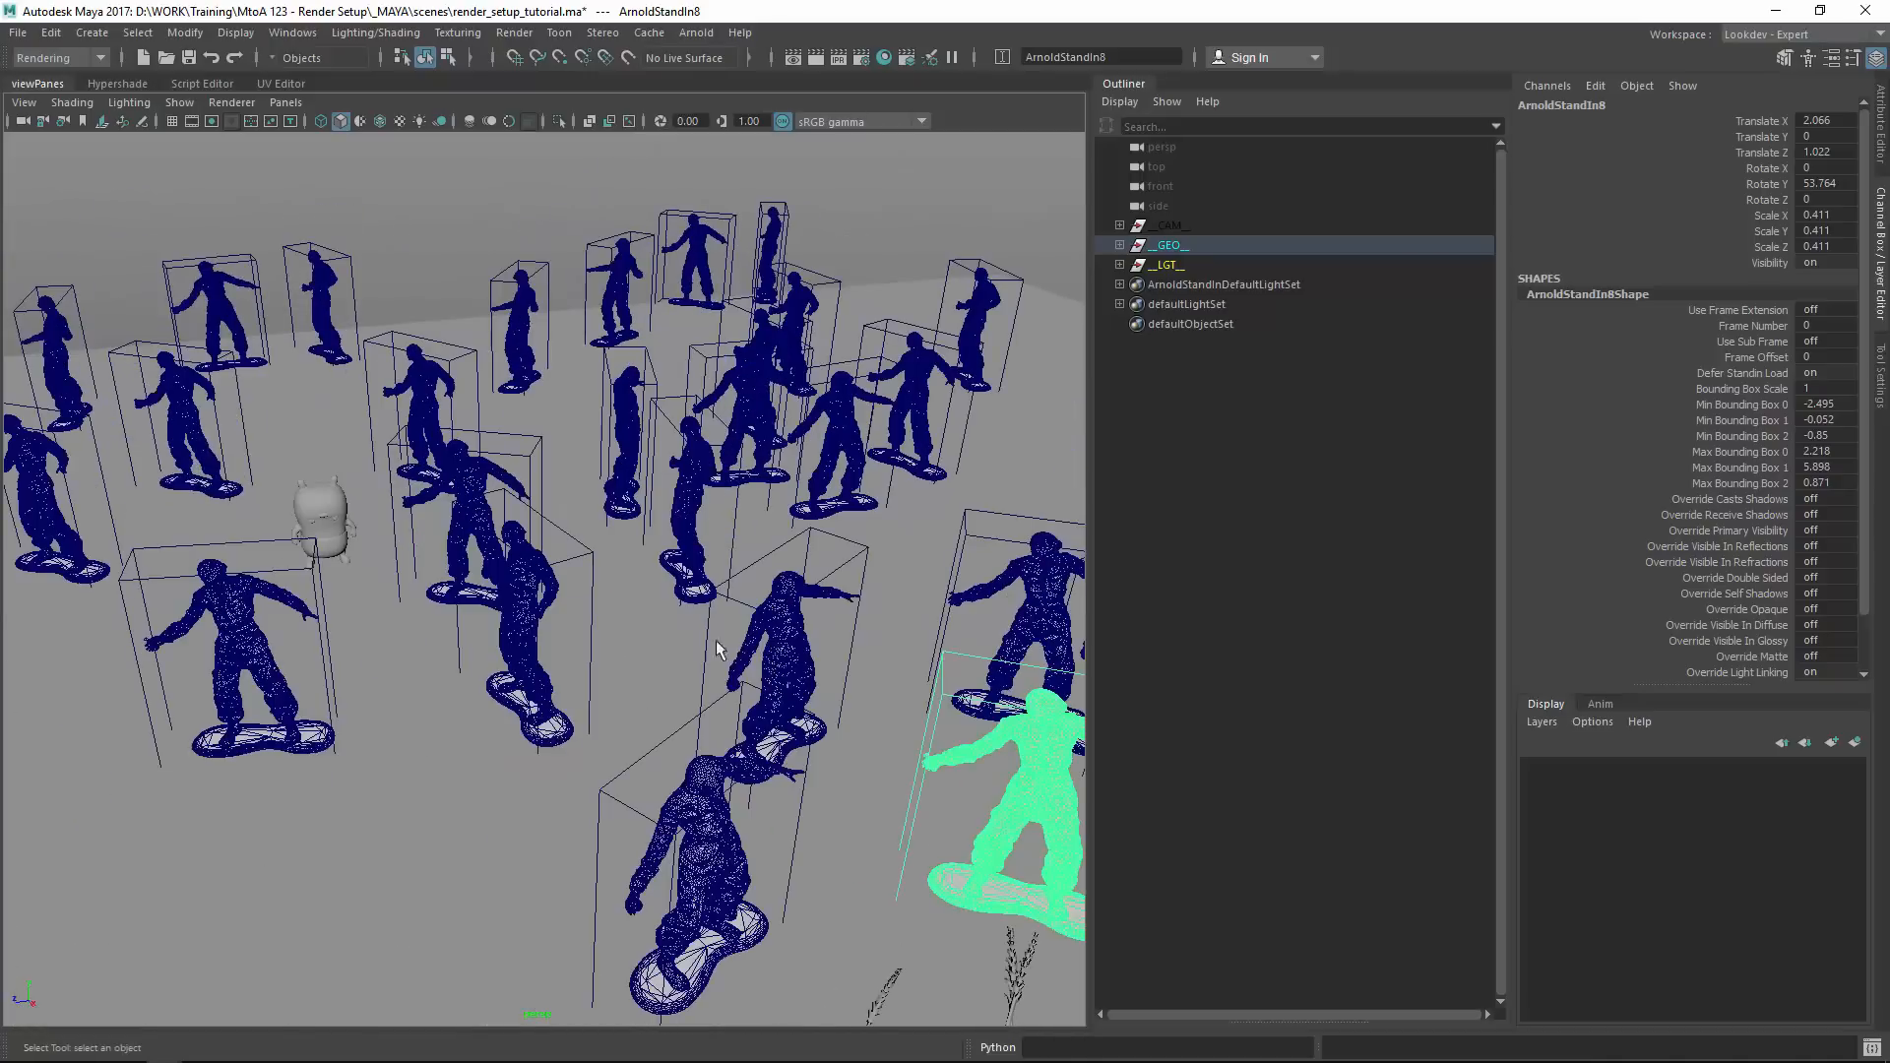
right_click_drag(541, 615, 590, 591, "alt")
left_click_drag(590, 591, 791, 472, "alt")
left_click(784, 371)
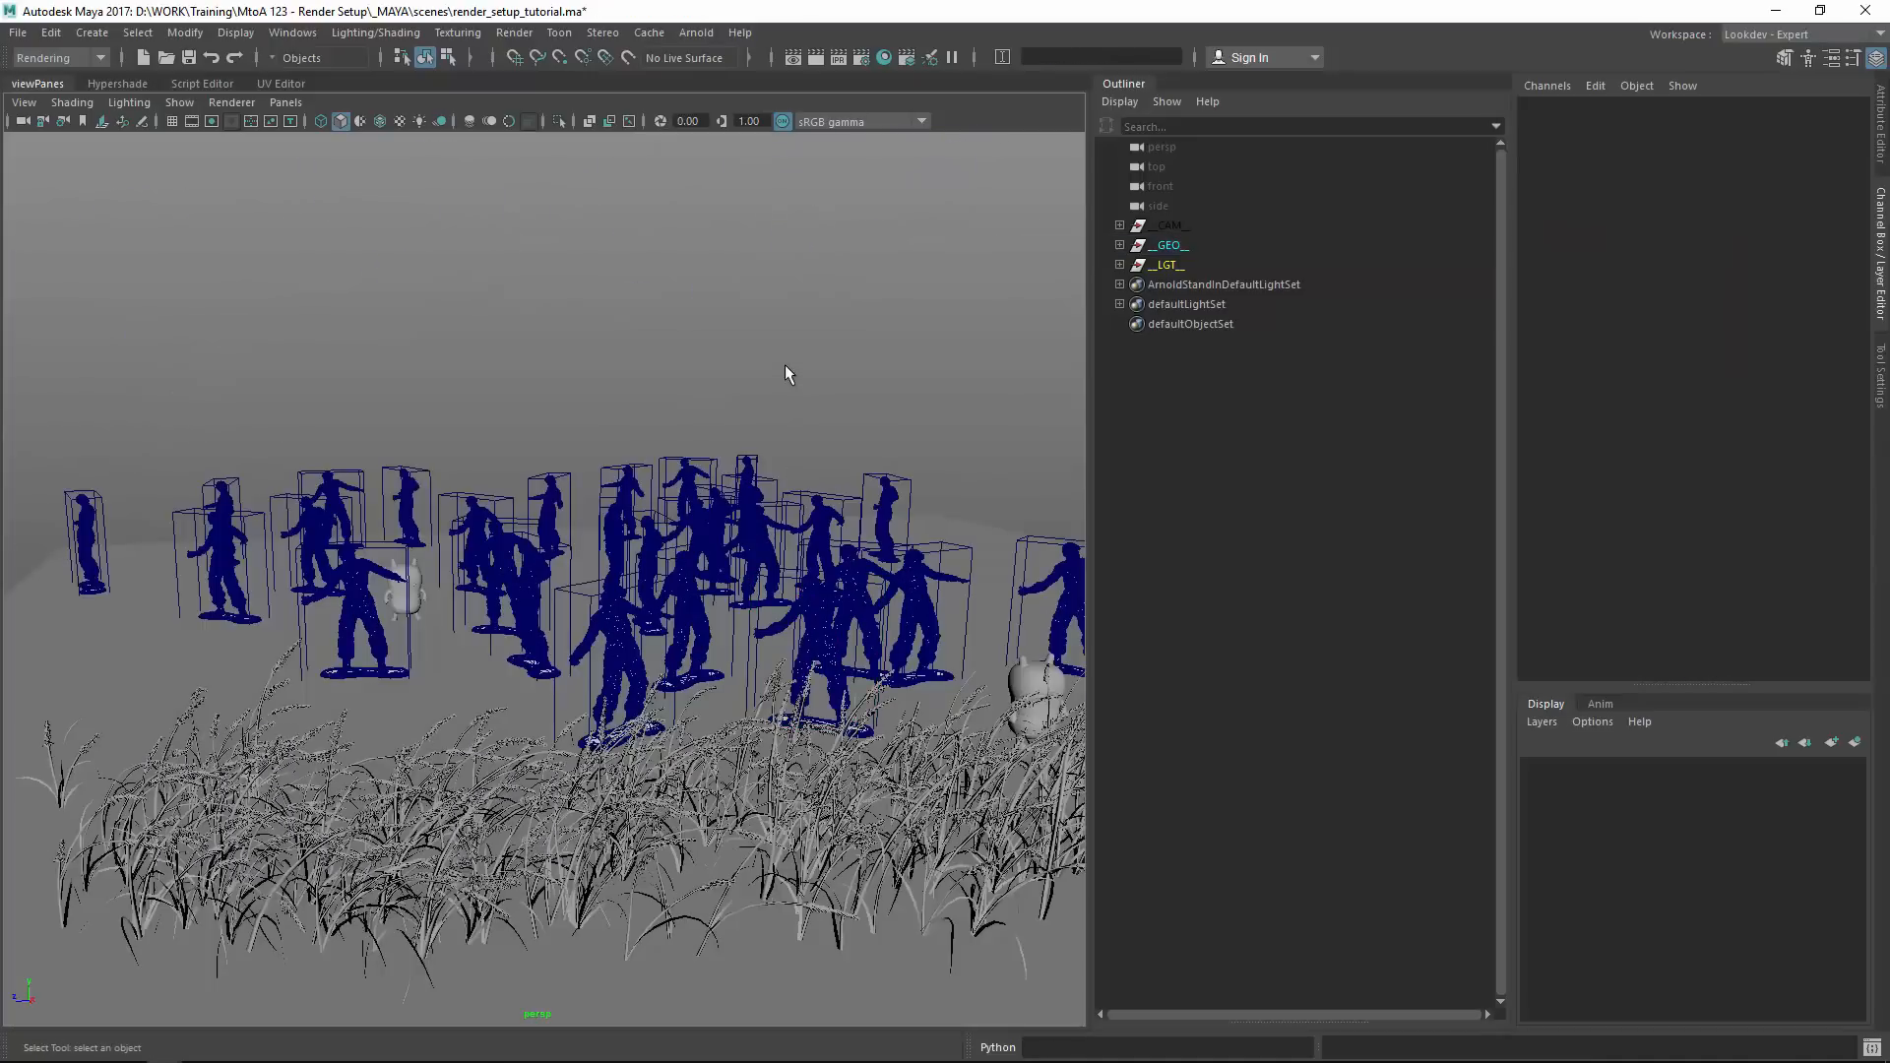
right_click_drag(879, 503, 807, 472, "alt")
left_click_drag(807, 473, 610, 531, "alt")
right_click_drag(610, 531, 665, 549, "alt")
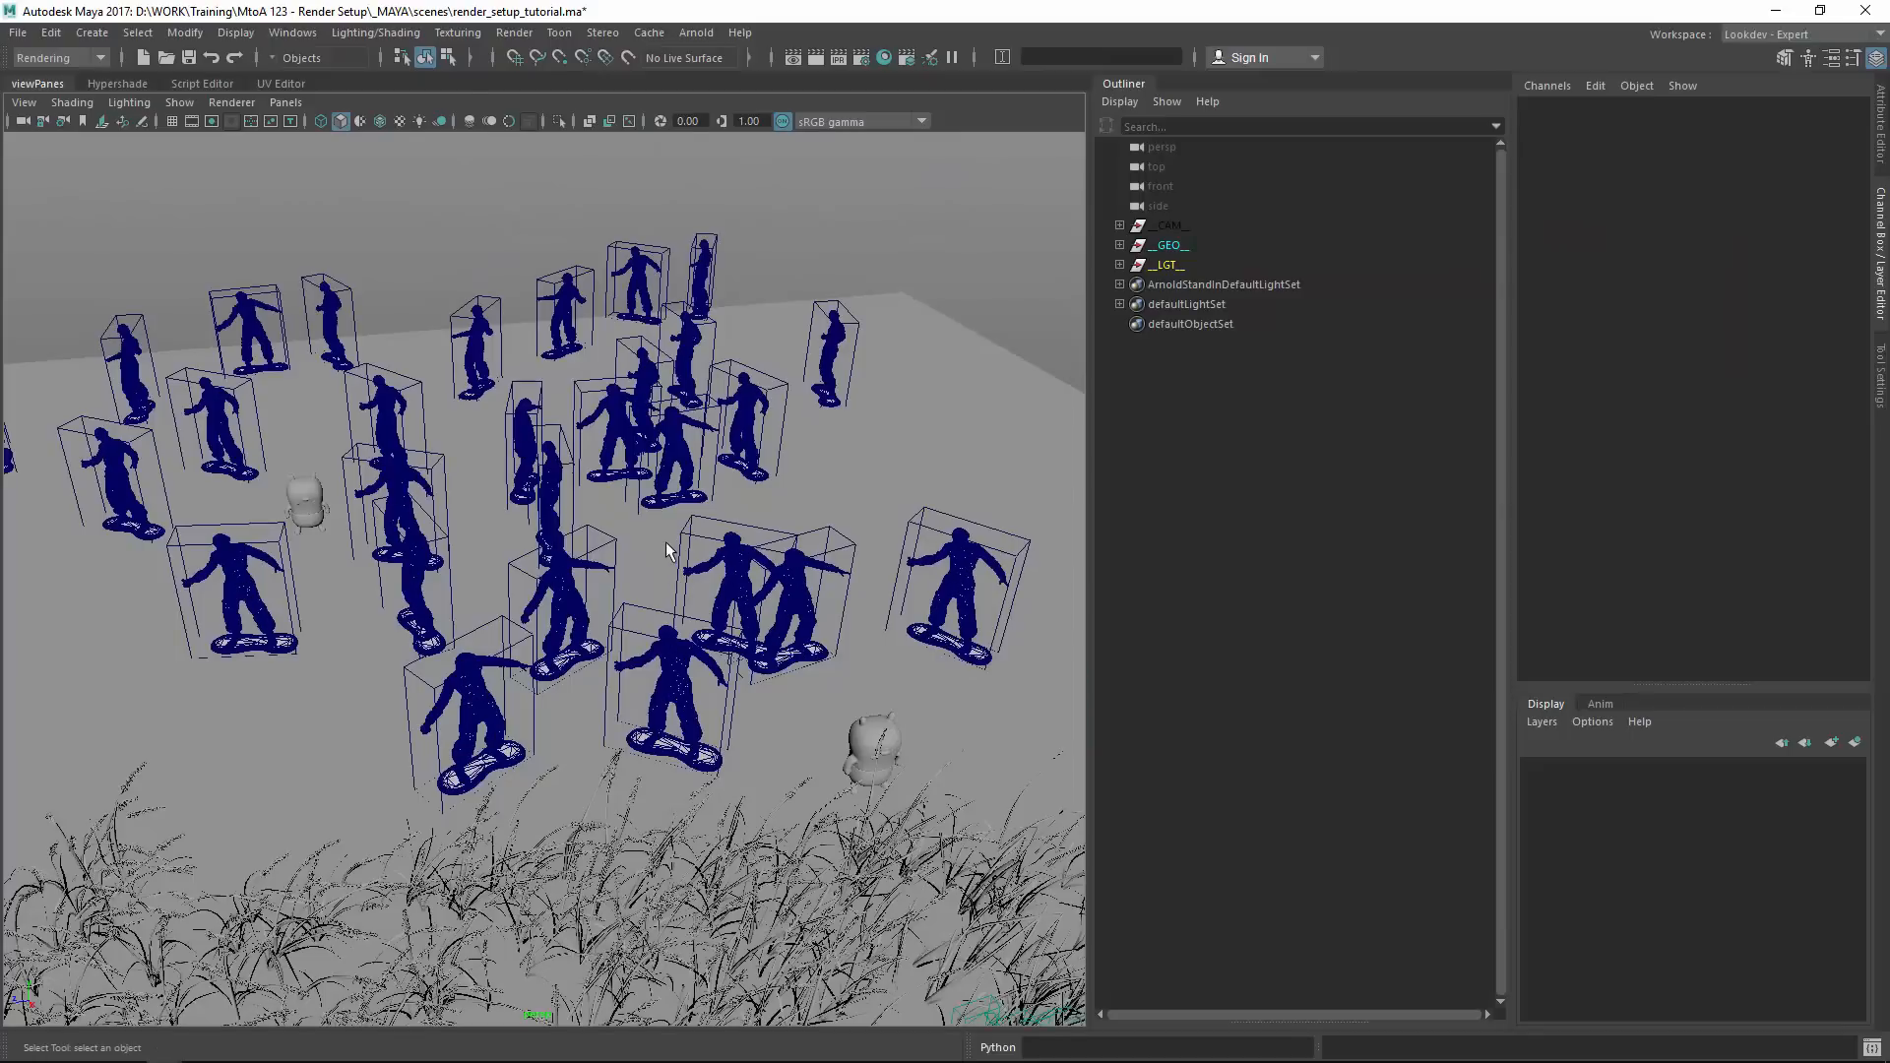
Inspect the foreground toy, a snowboarder stand-in in the crowd and the area light by selecting each one.
left_click(872, 726)
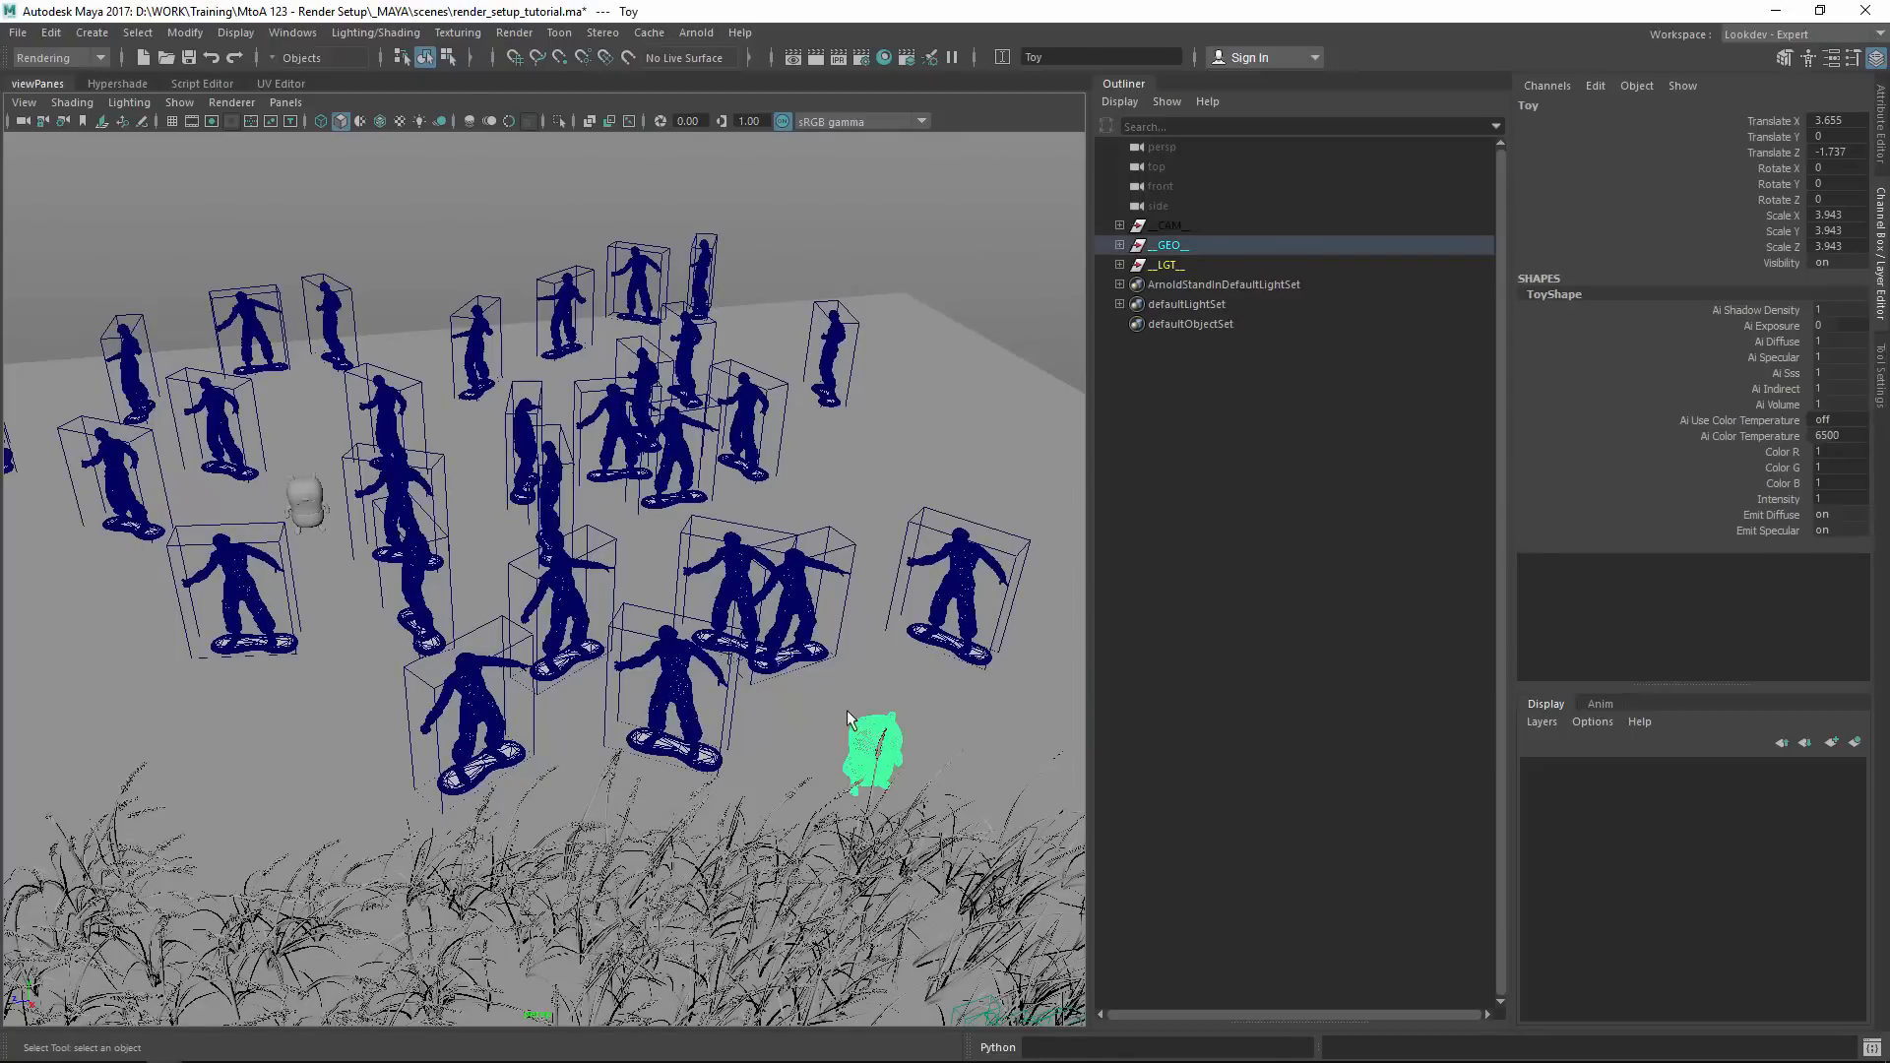
left_click(675, 462)
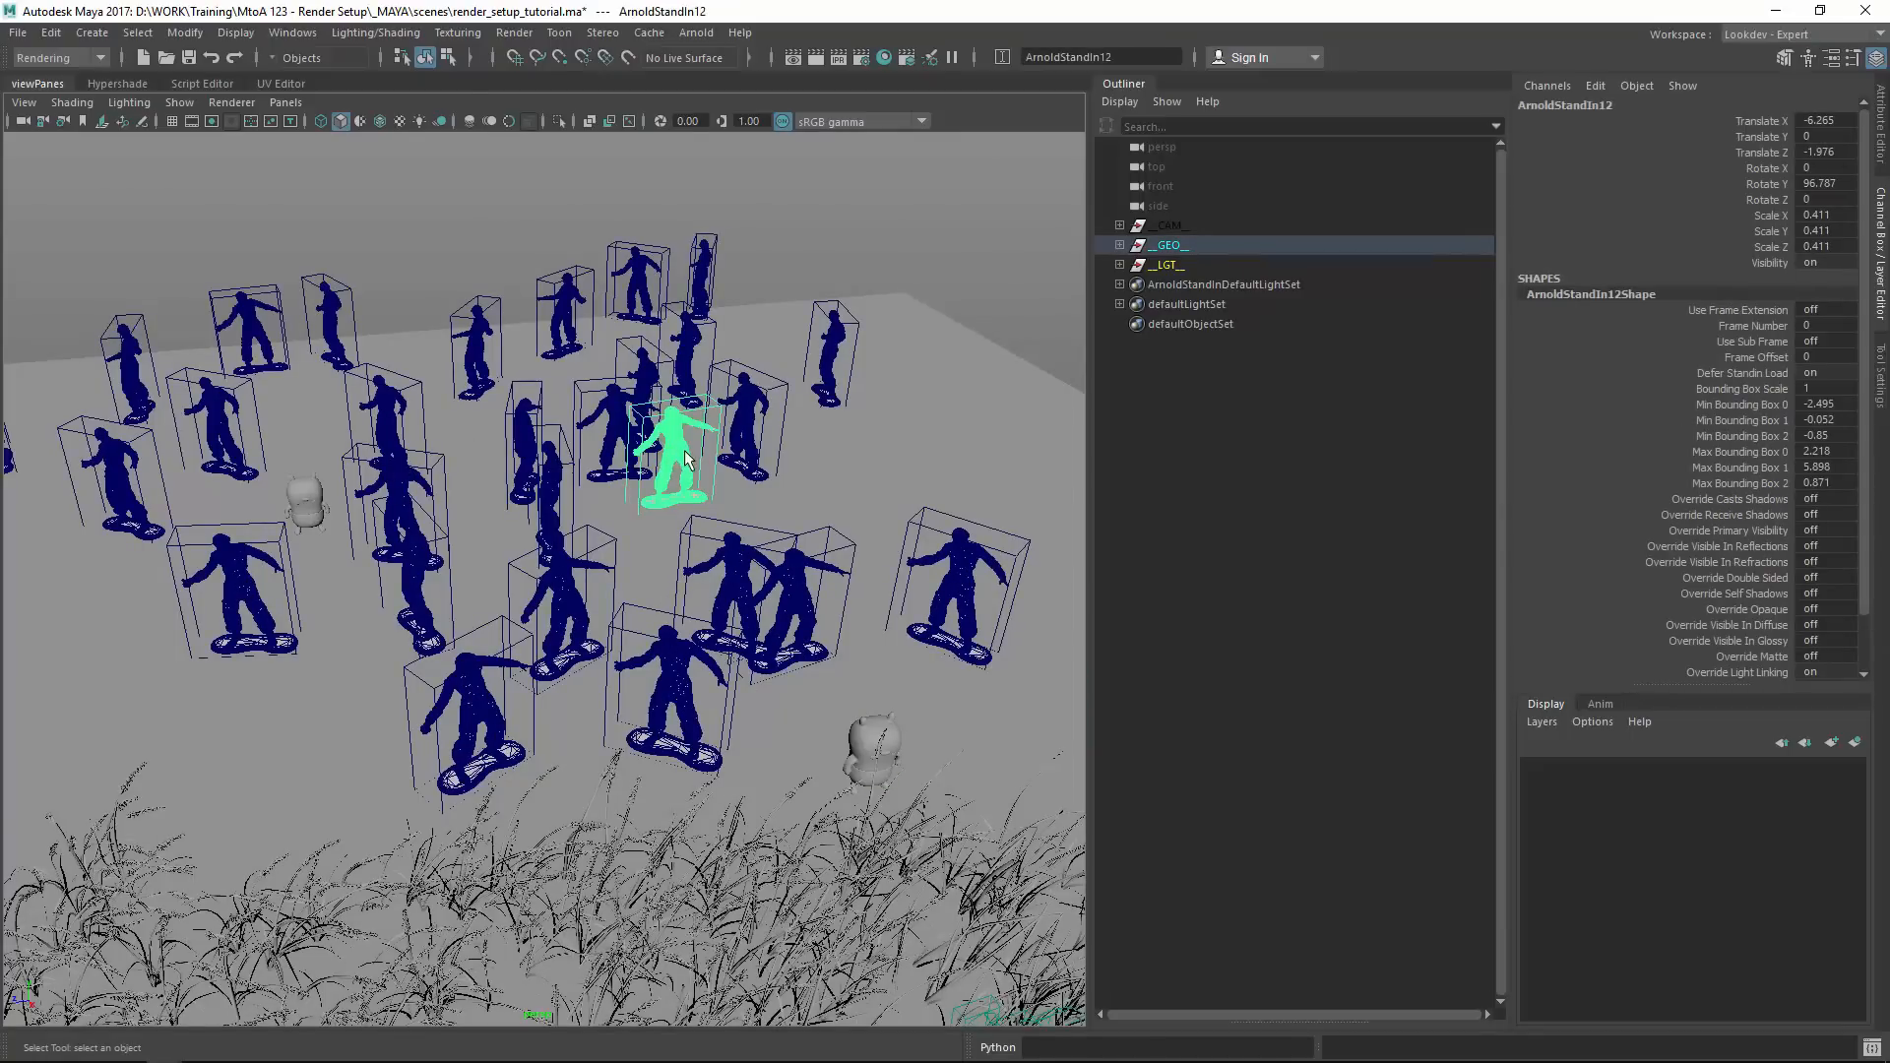
right_click_drag(659, 562, 556, 591, "alt")
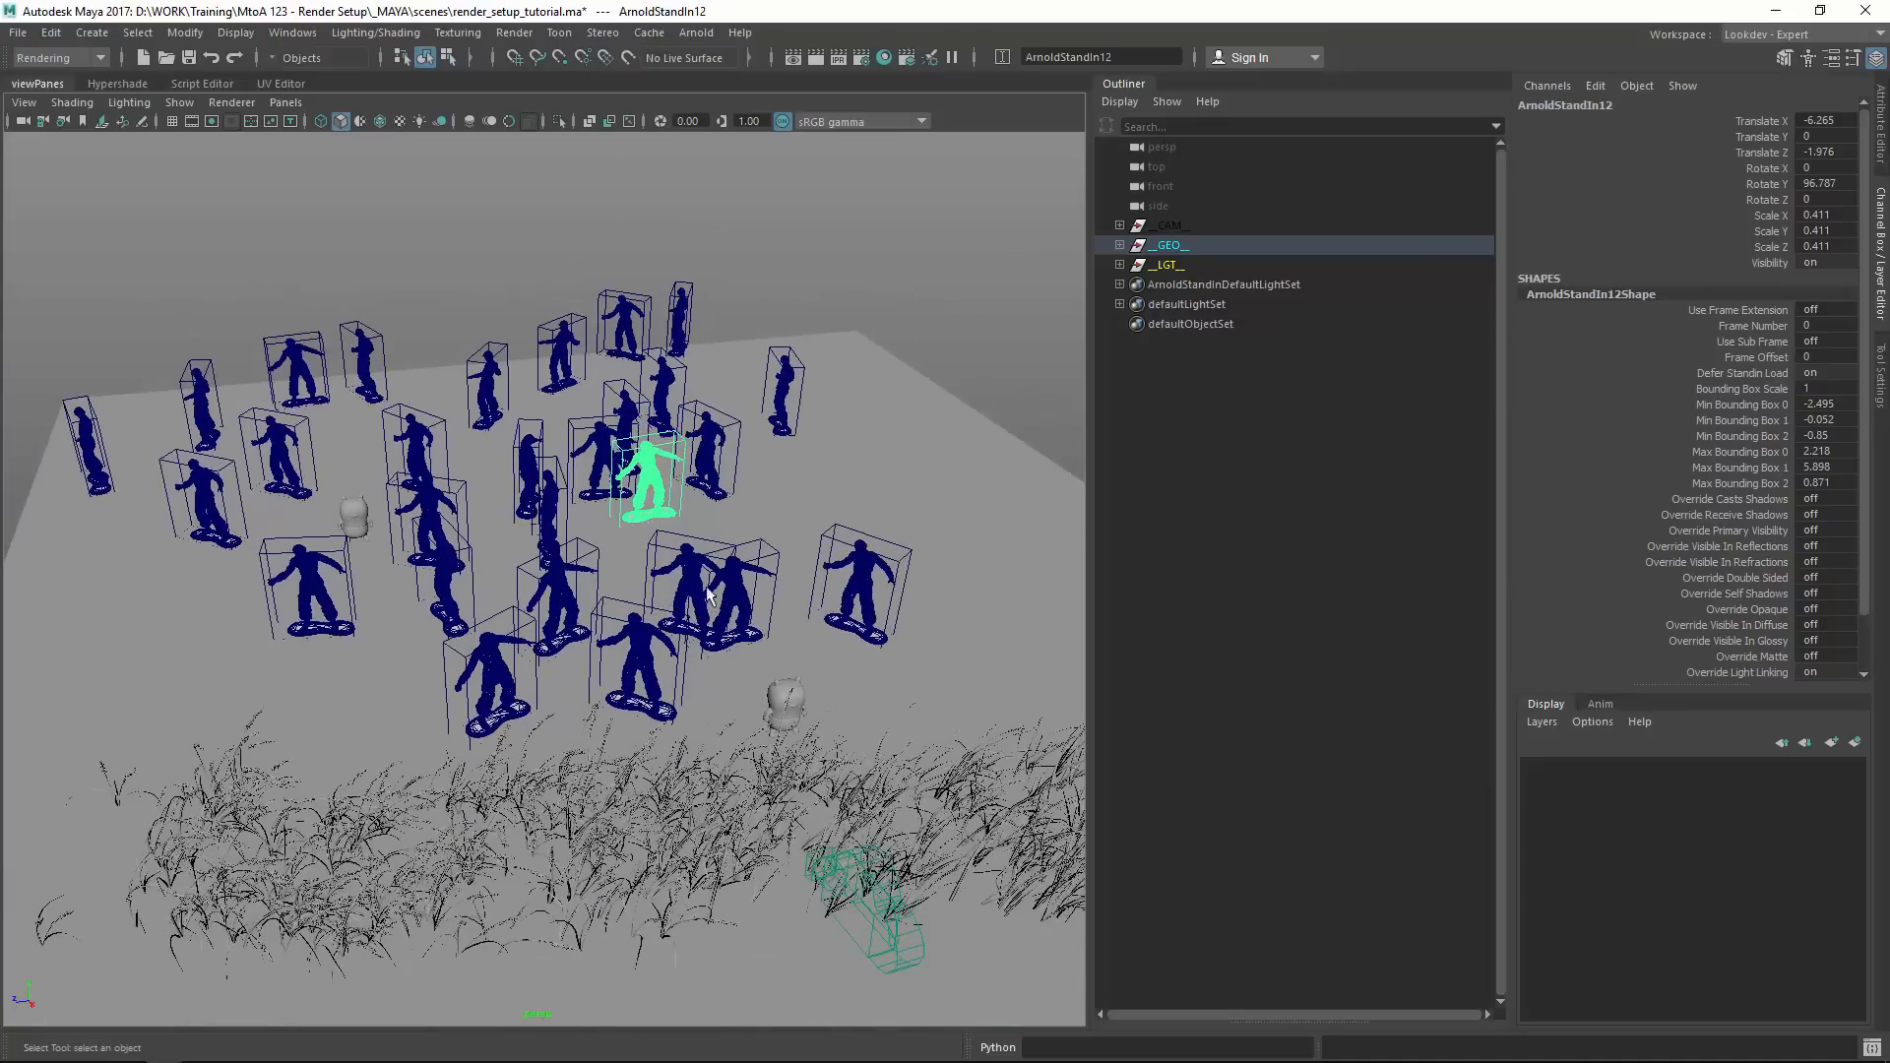
key("a")
left_click(896, 438)
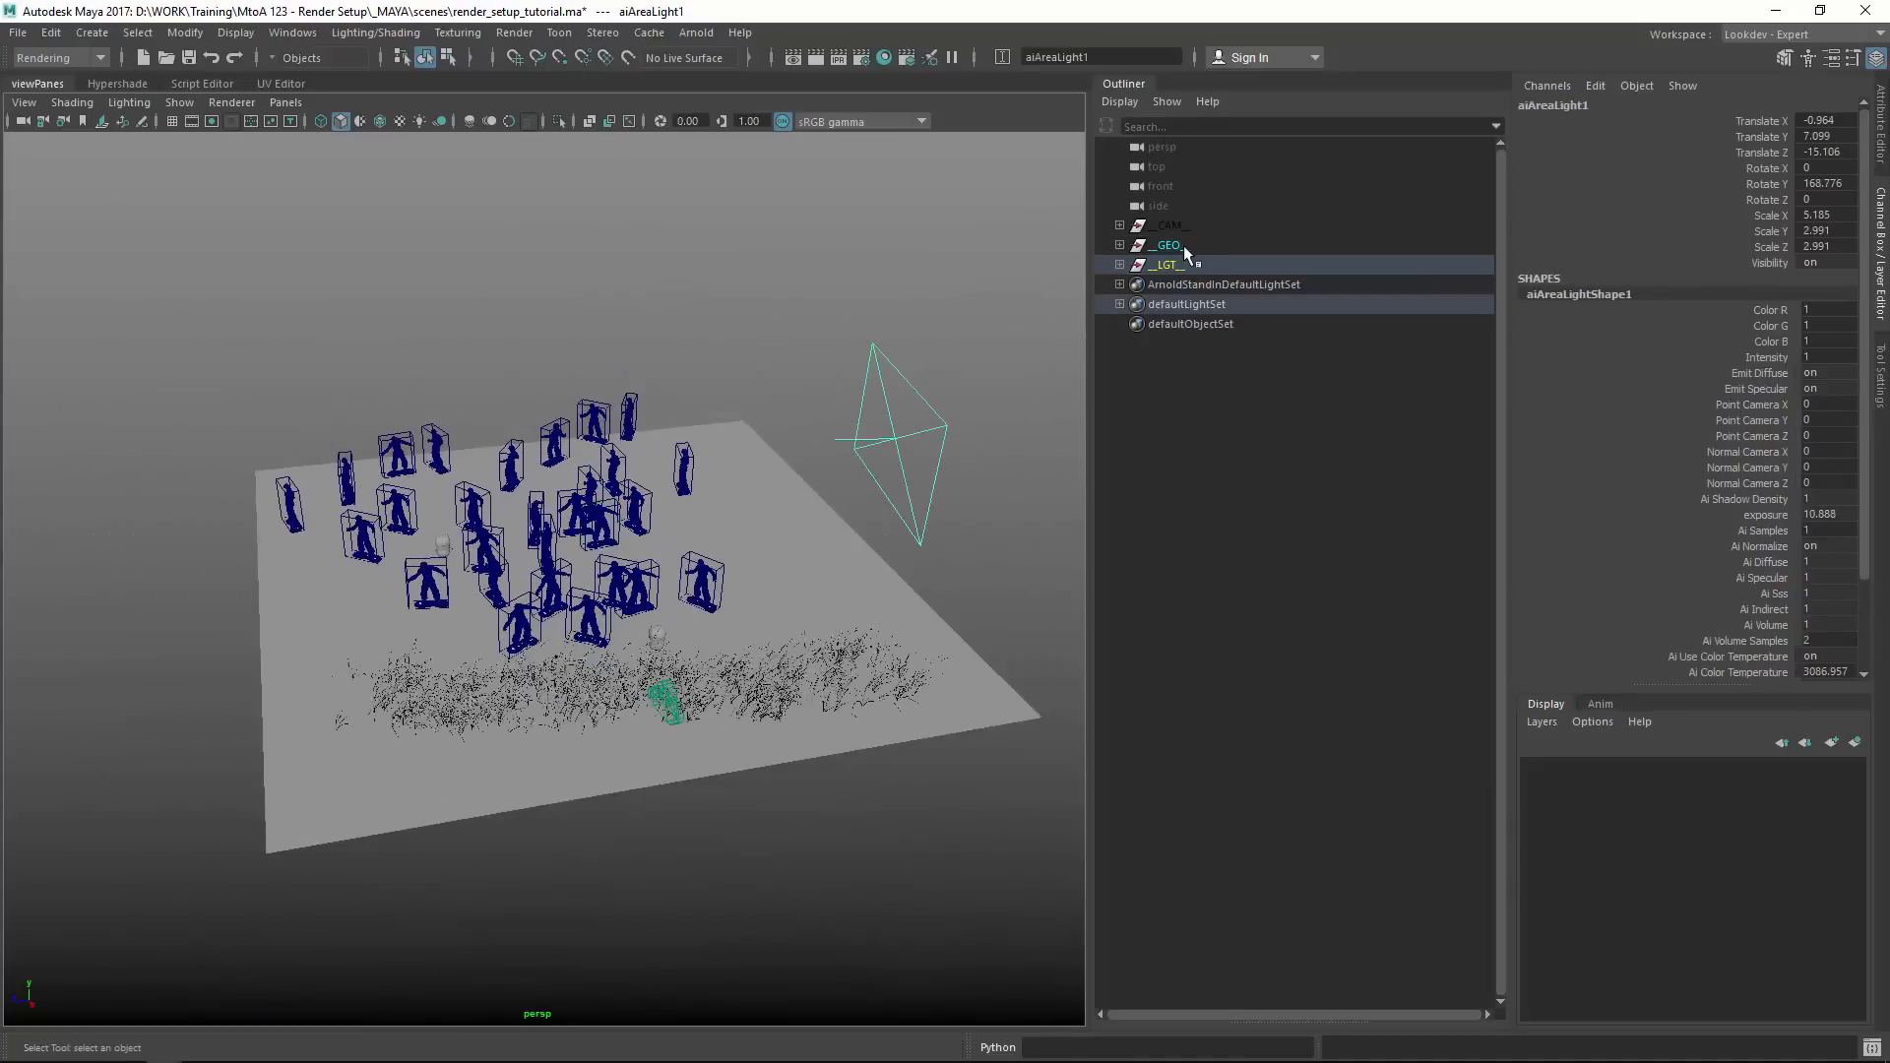
Clear the selection and save the scene.
left_click(658, 244)
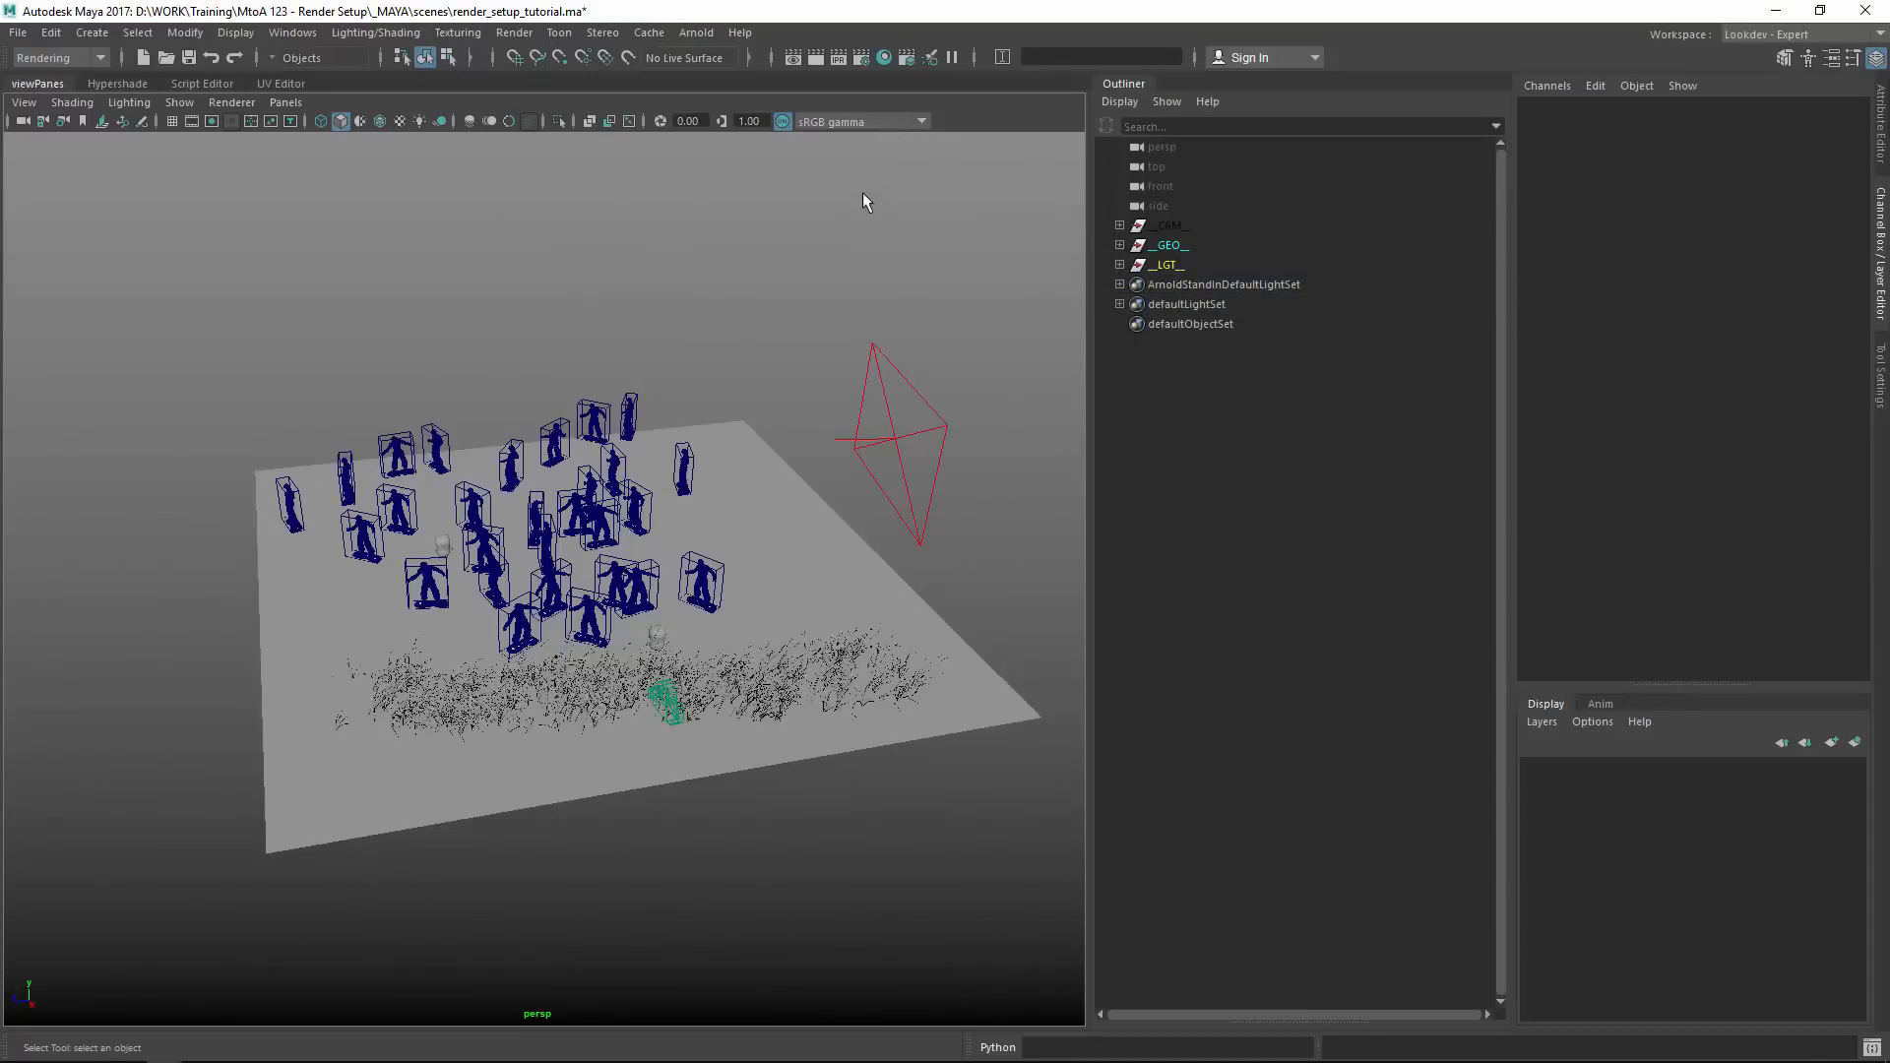
left_click_drag(759, 286, 751, 275, "alt")
key("ctrl+s")
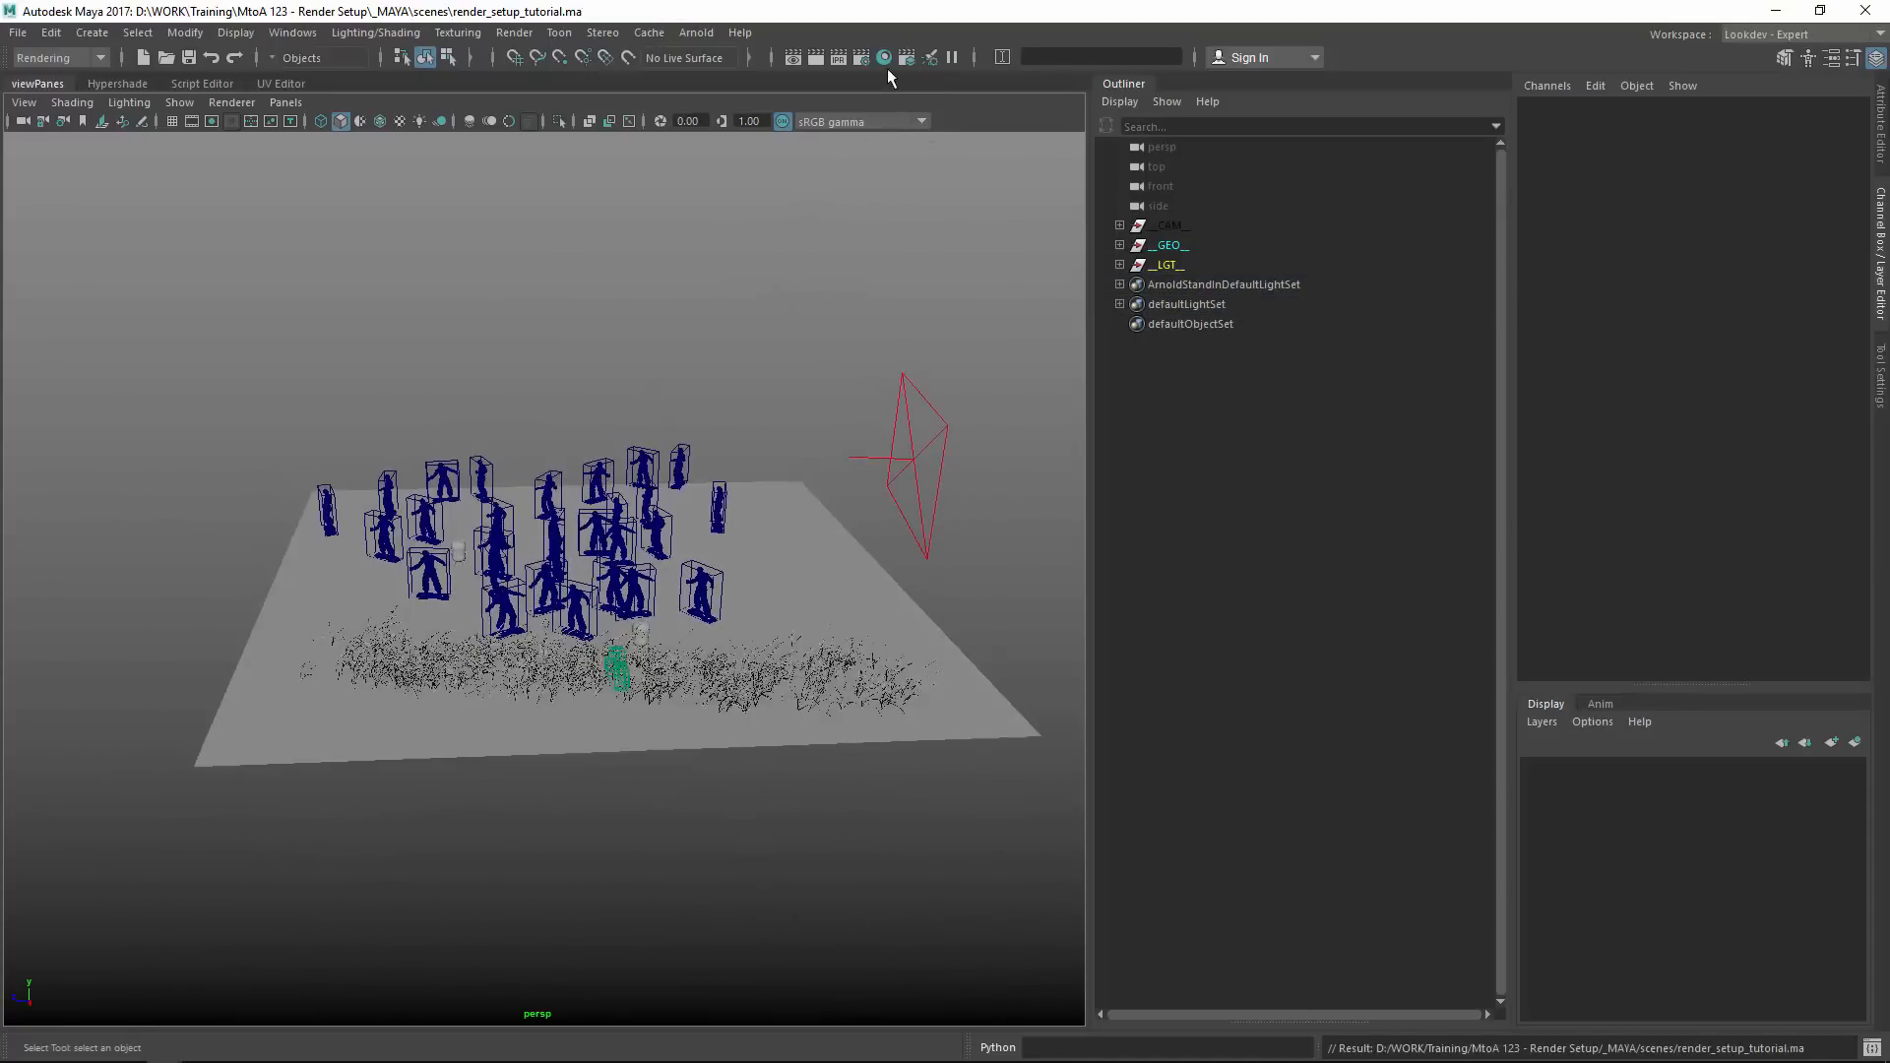
Open the Render Setup editor, hide the Channel Box / Layer Editor and narrow the Outliner to enlarge the viewport.
left_click(906, 57)
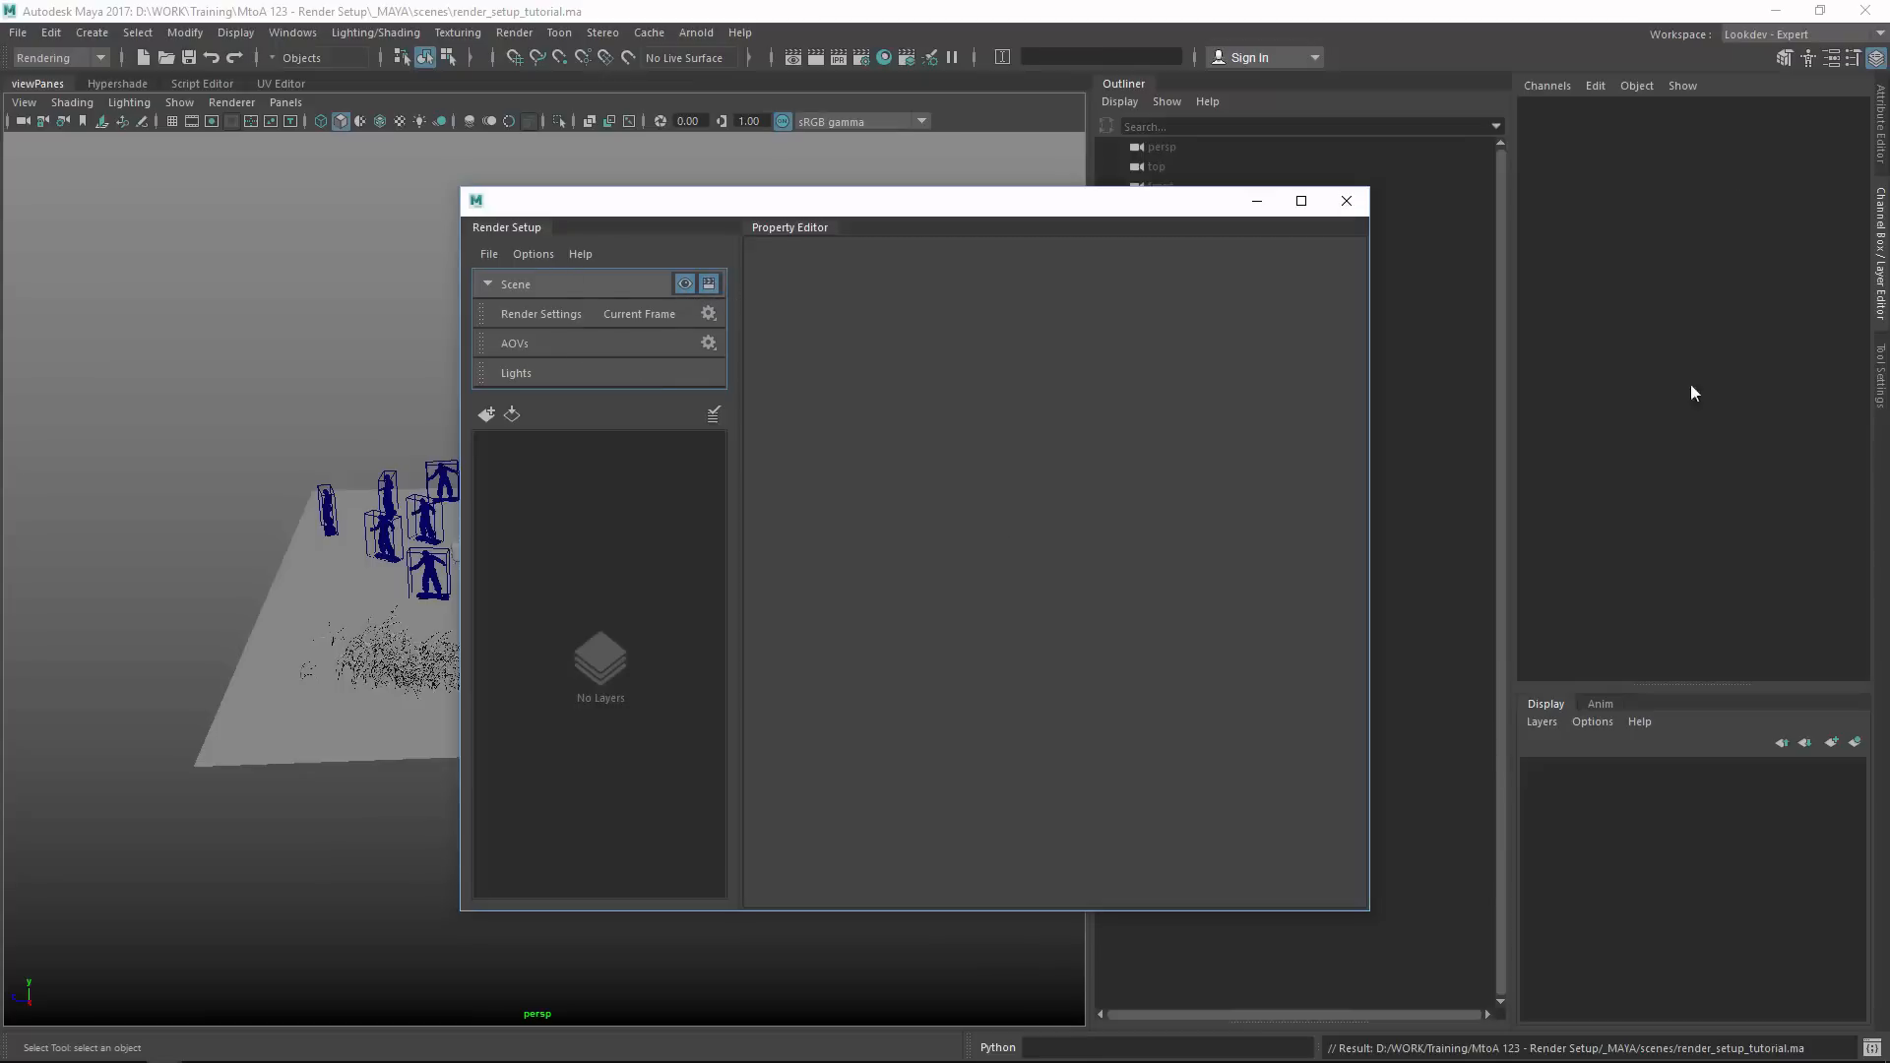
left_click(1880, 310)
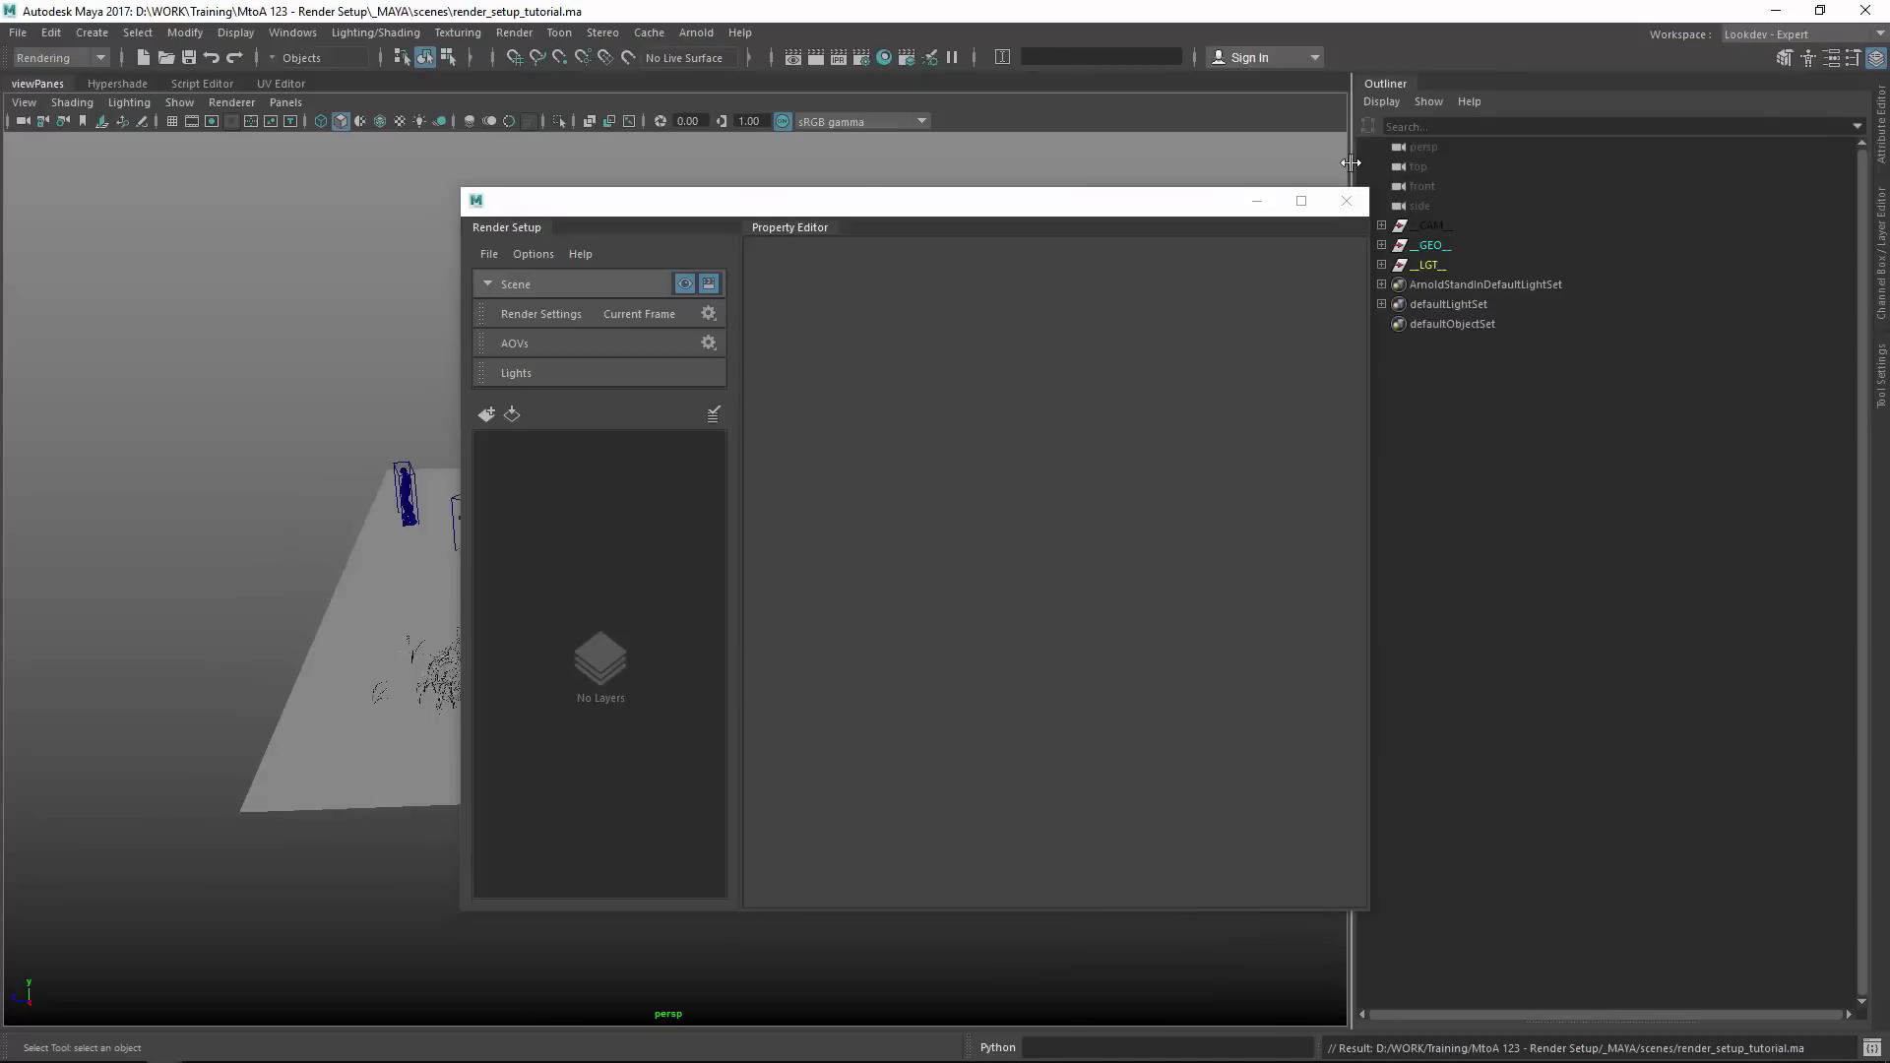
left_click_drag(1352, 158, 1540, 154)
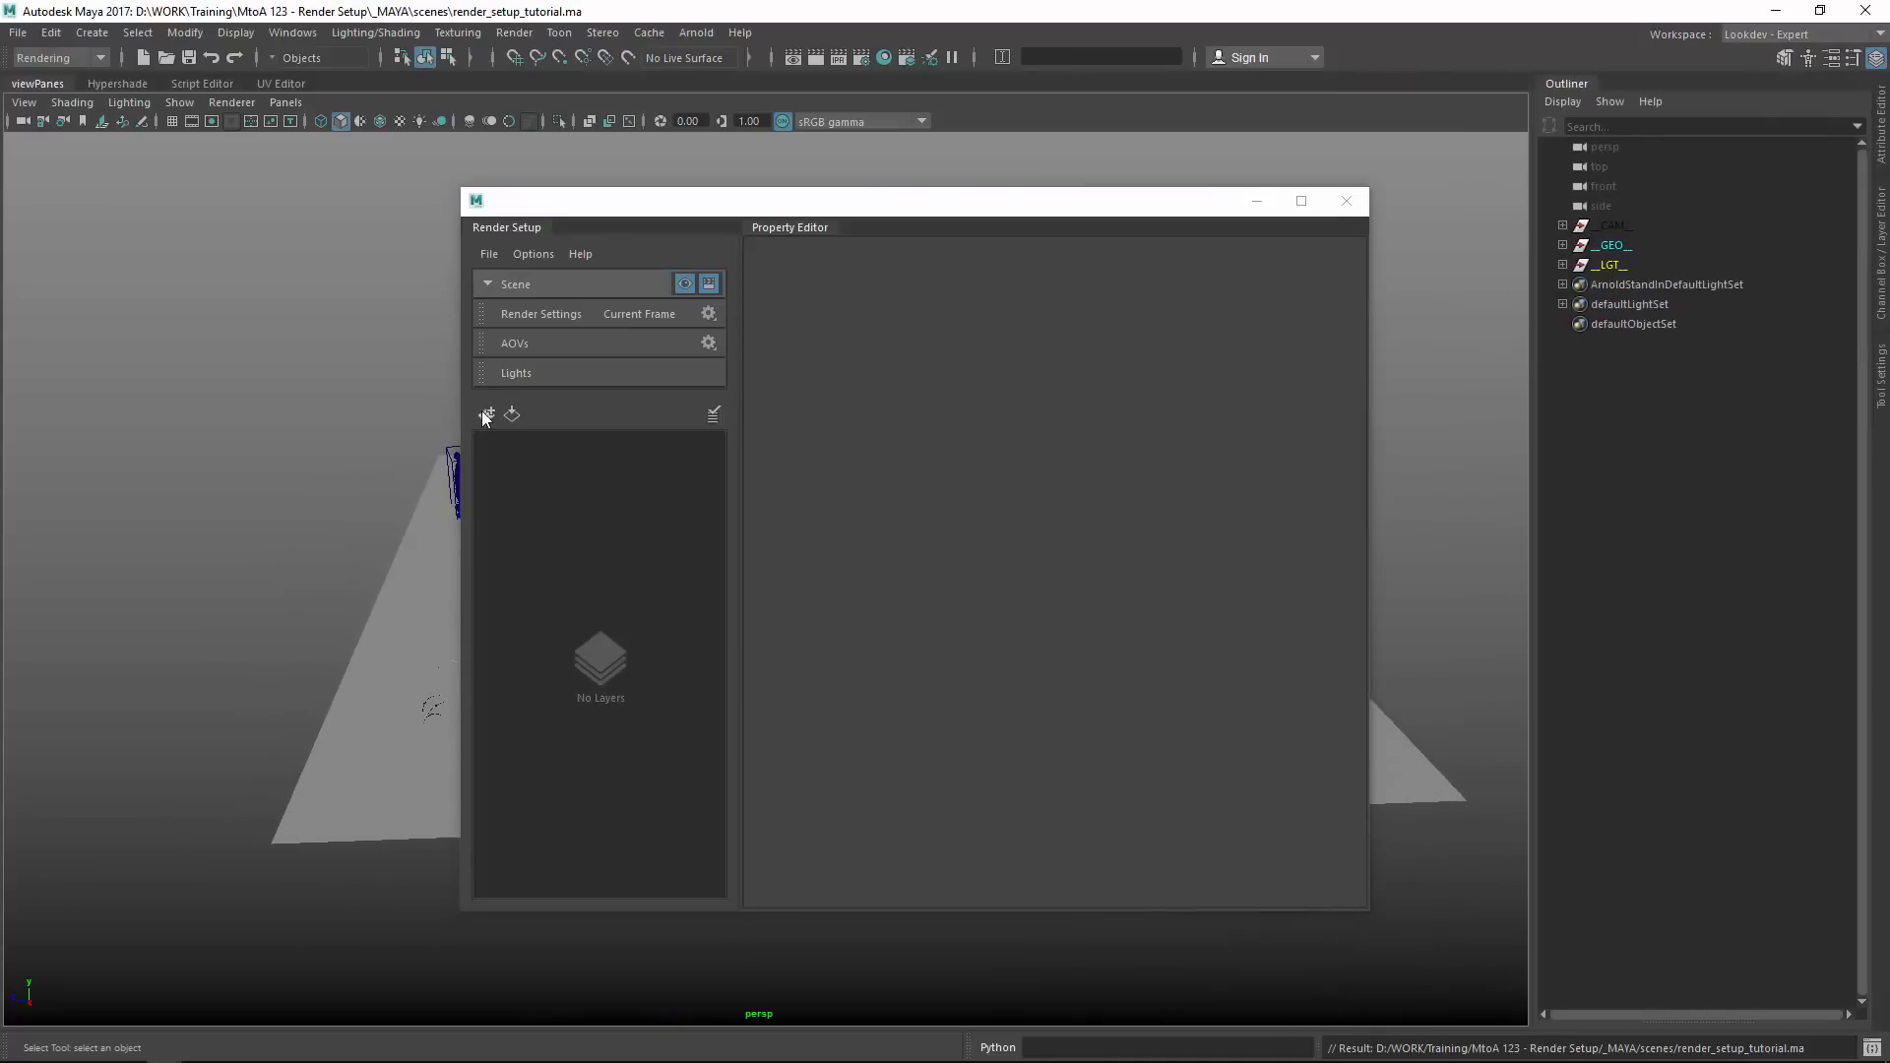
Create a render layer named beauty_fg.
left_click(486, 414)
double_click(614, 448)
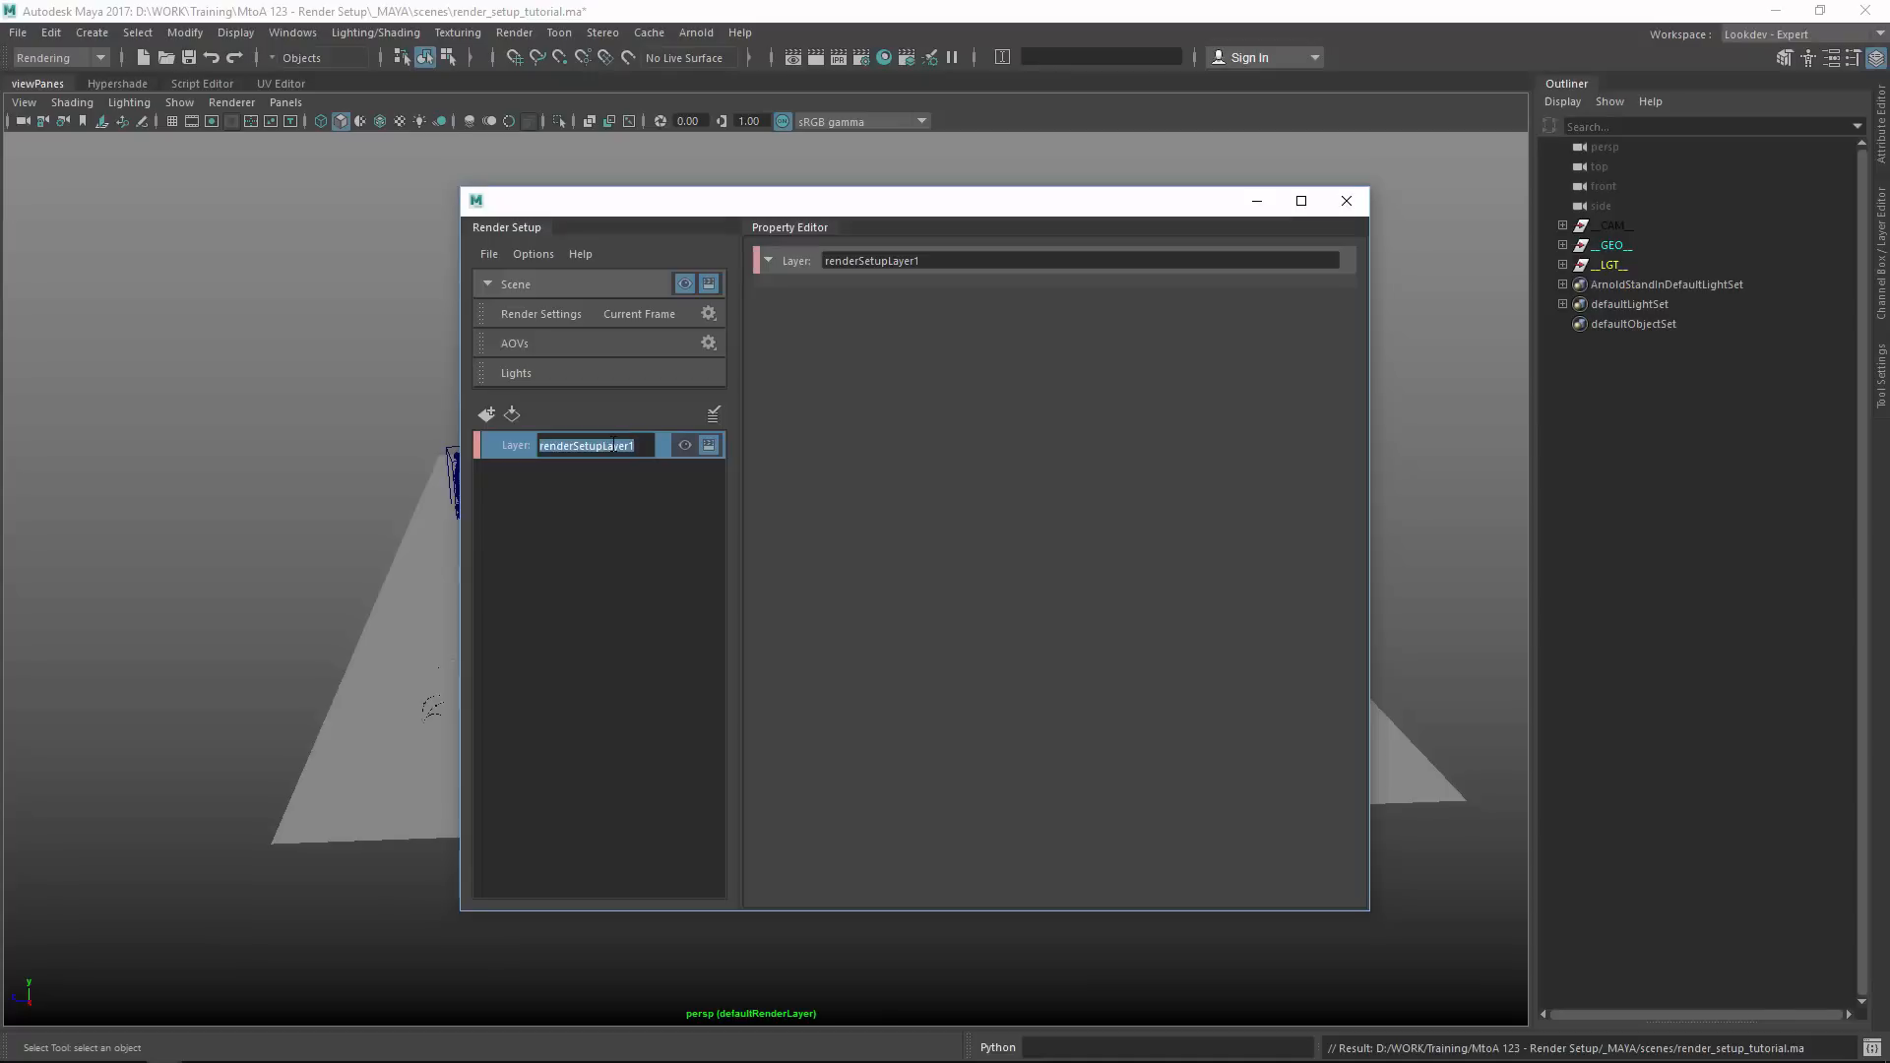
type("beauty_c")
key("BackSpace")
Add a second render layer named beauty_bg and deselect it.
left_click(485, 415)
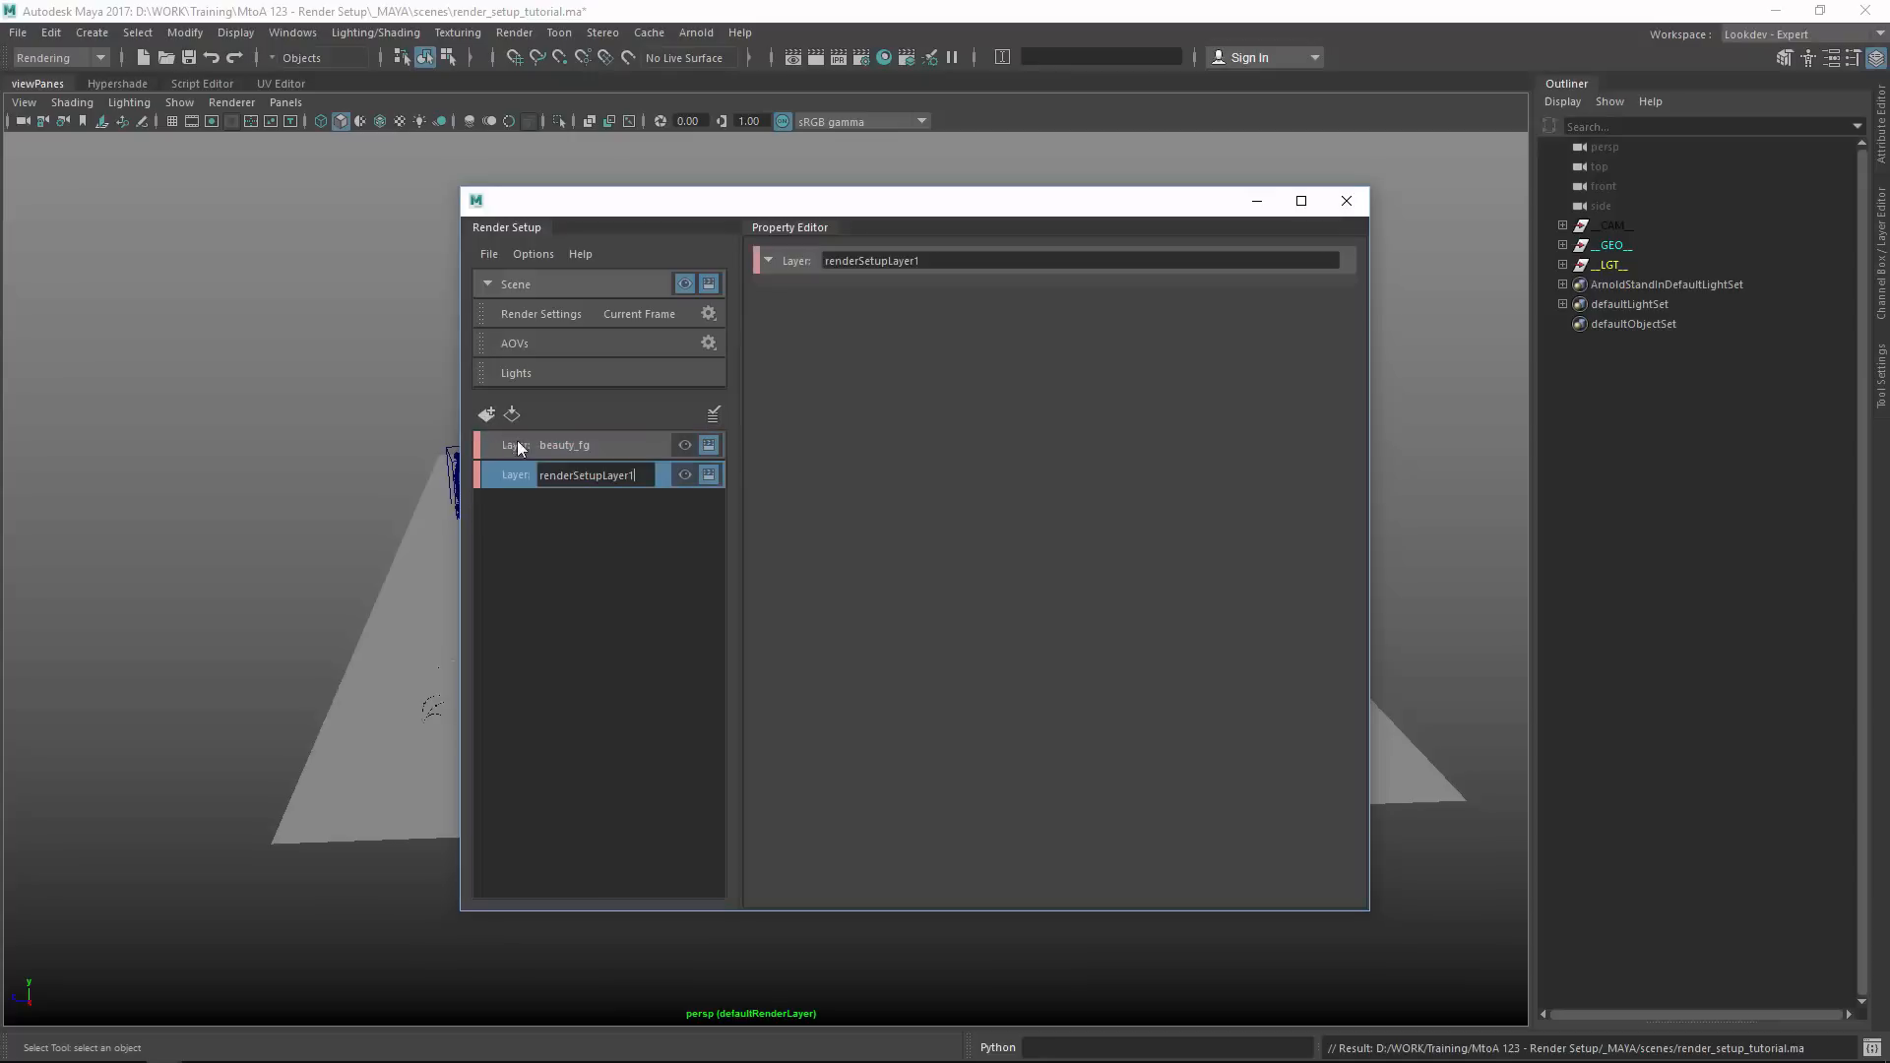
double_click(601, 476)
type("beauty_bg")
key("Return")
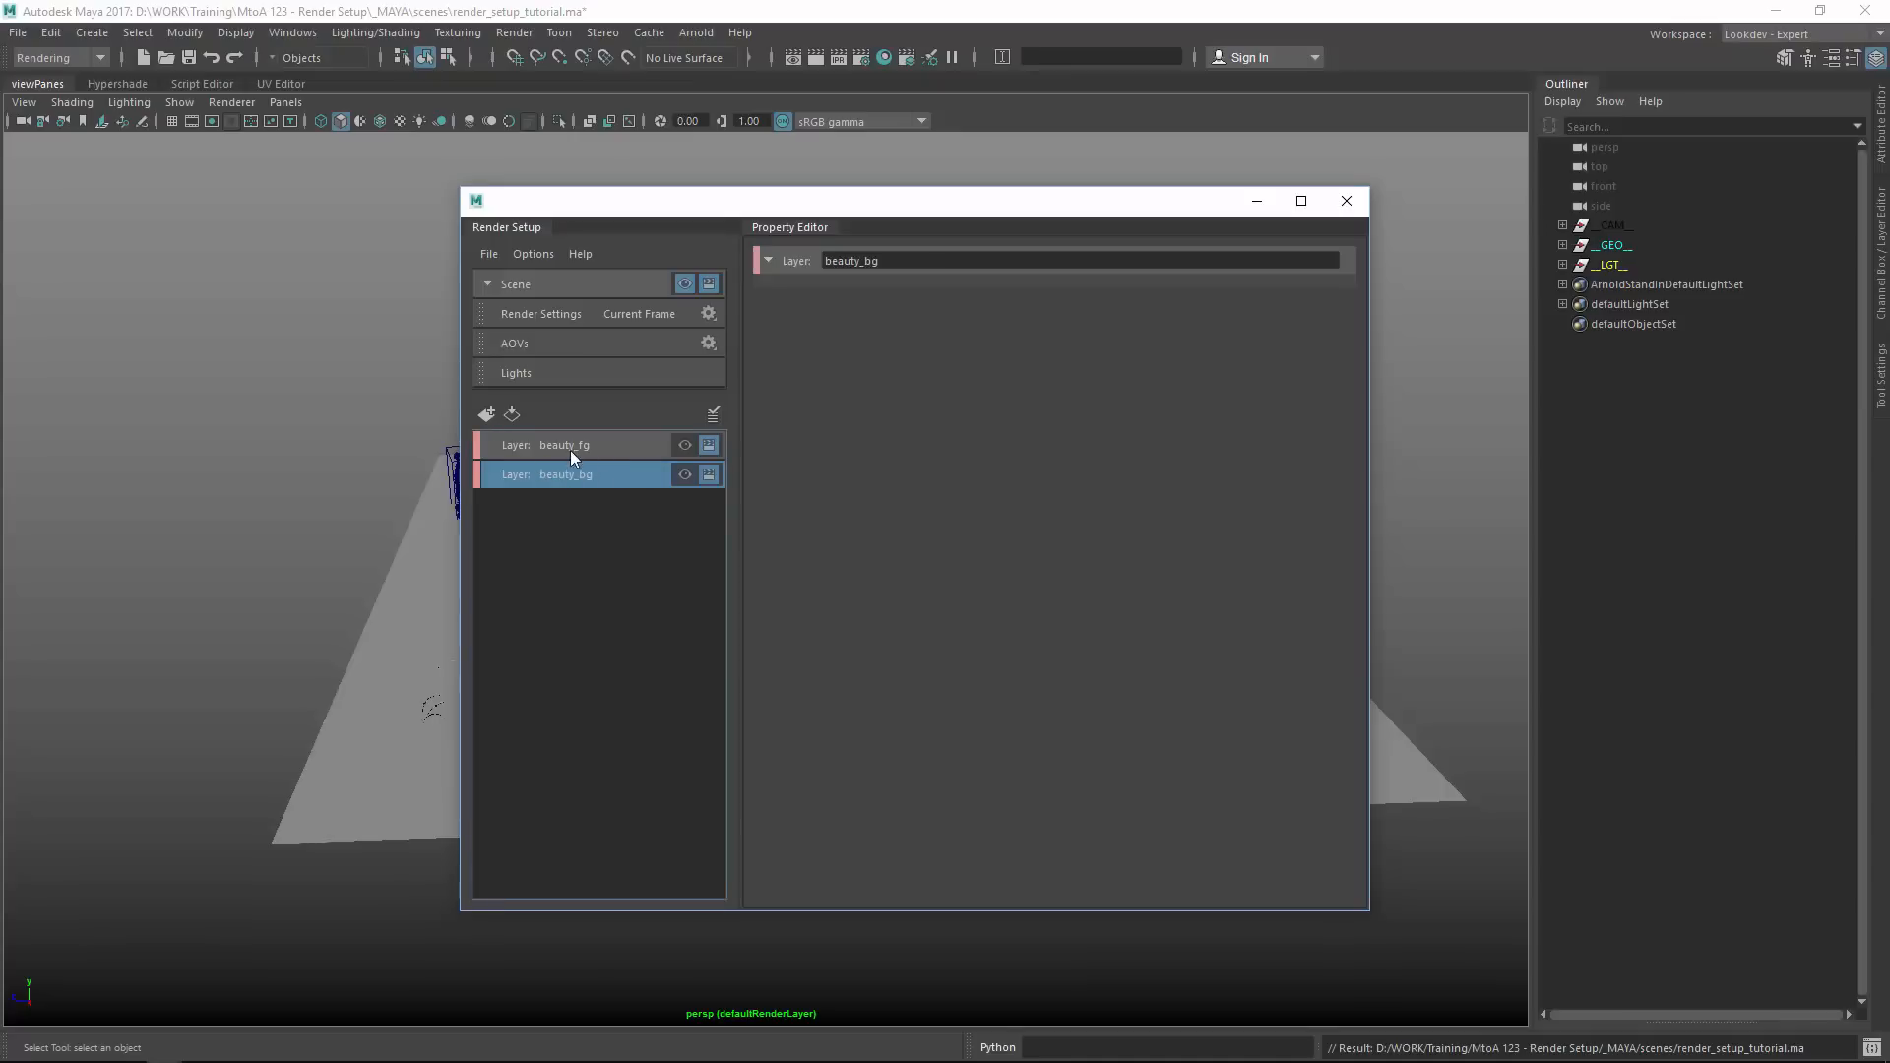
left_click(578, 517)
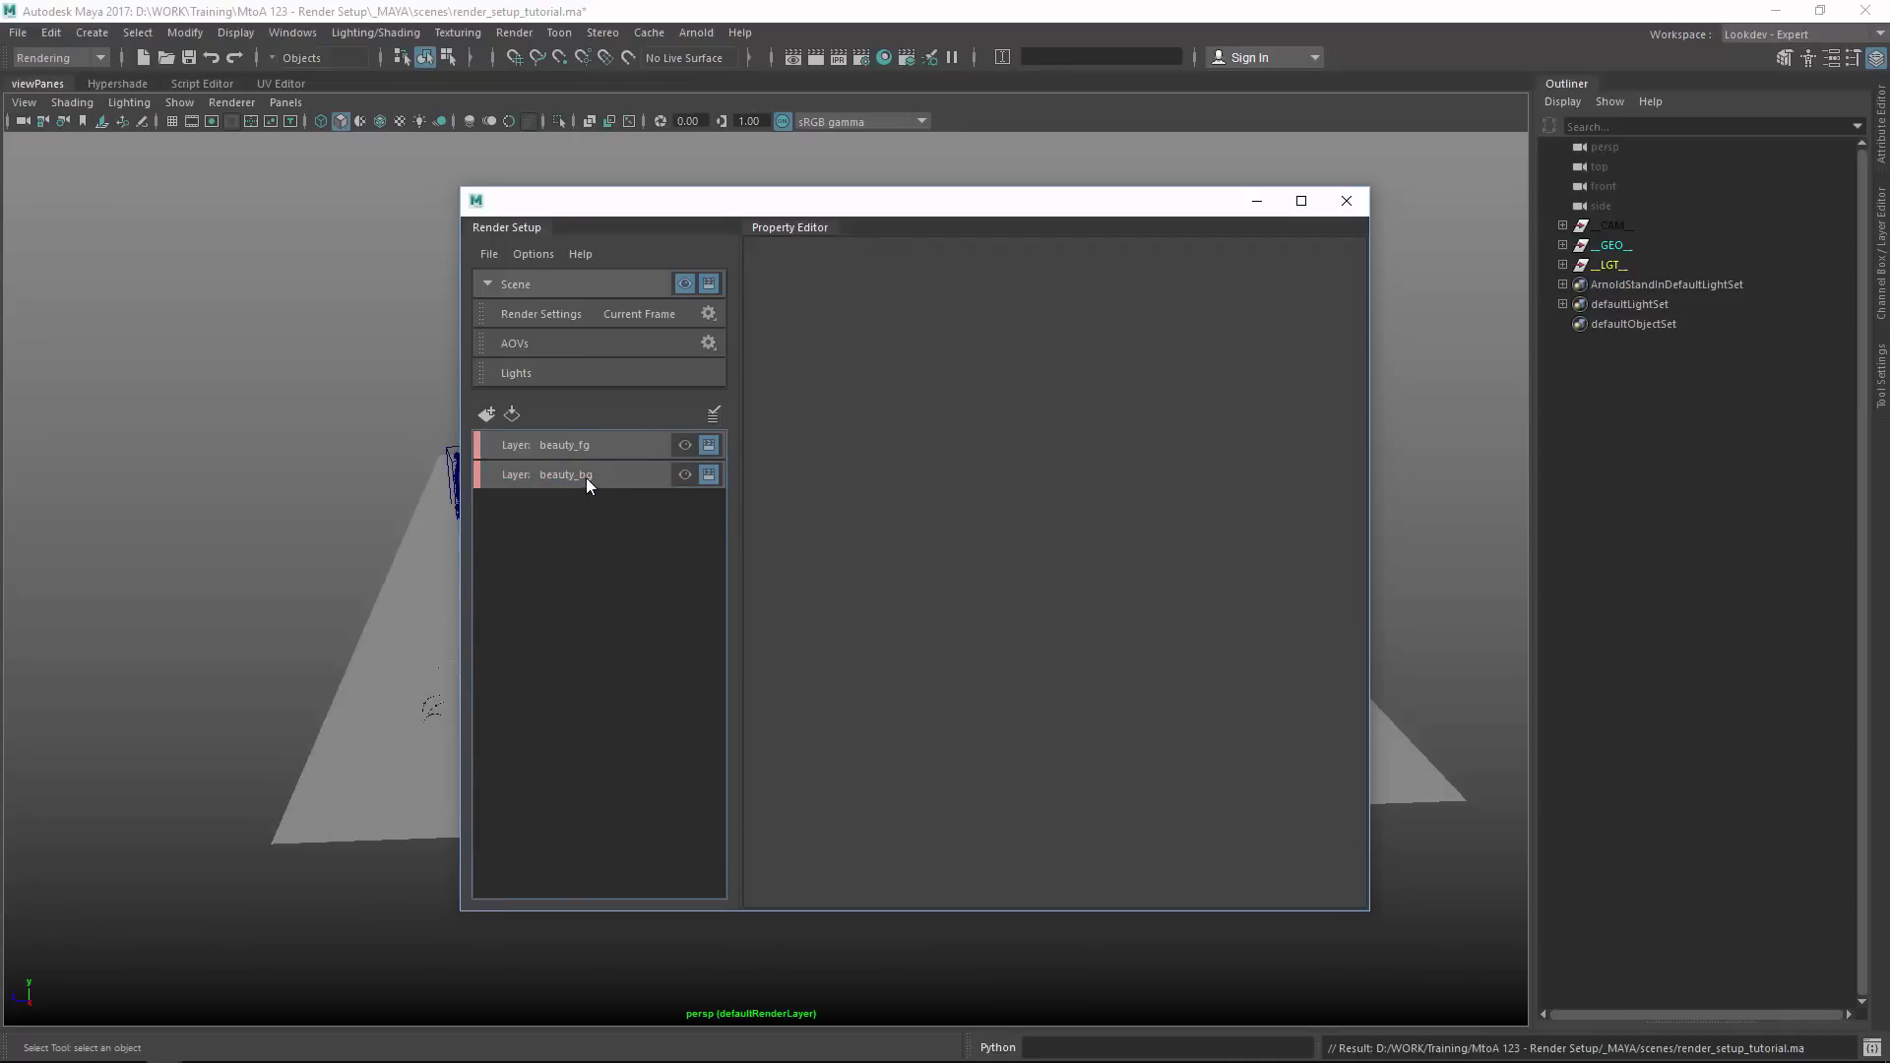
Move the Render Setup window off the crowd in the viewport and add a render layer named shadow_fg.
left_click_drag(689, 200, 999, 222)
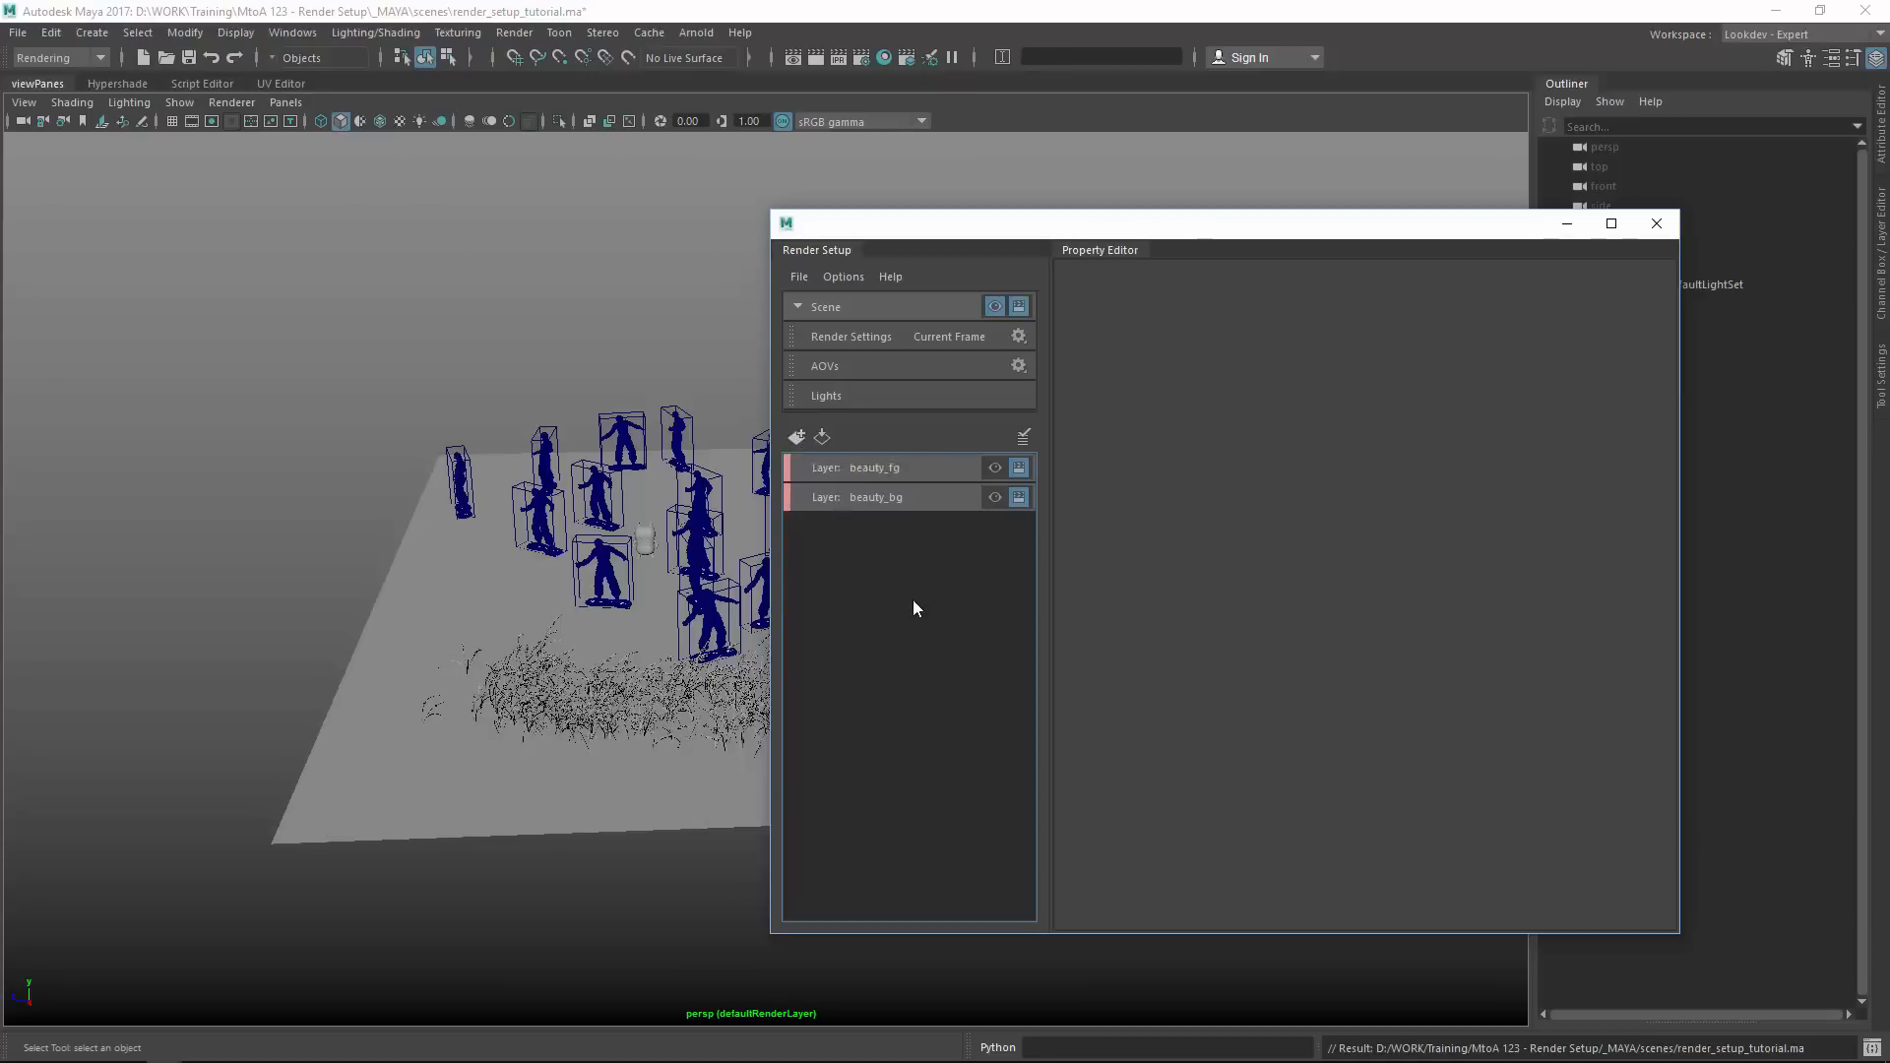
left_click(795, 437)
key("ctrl+a")
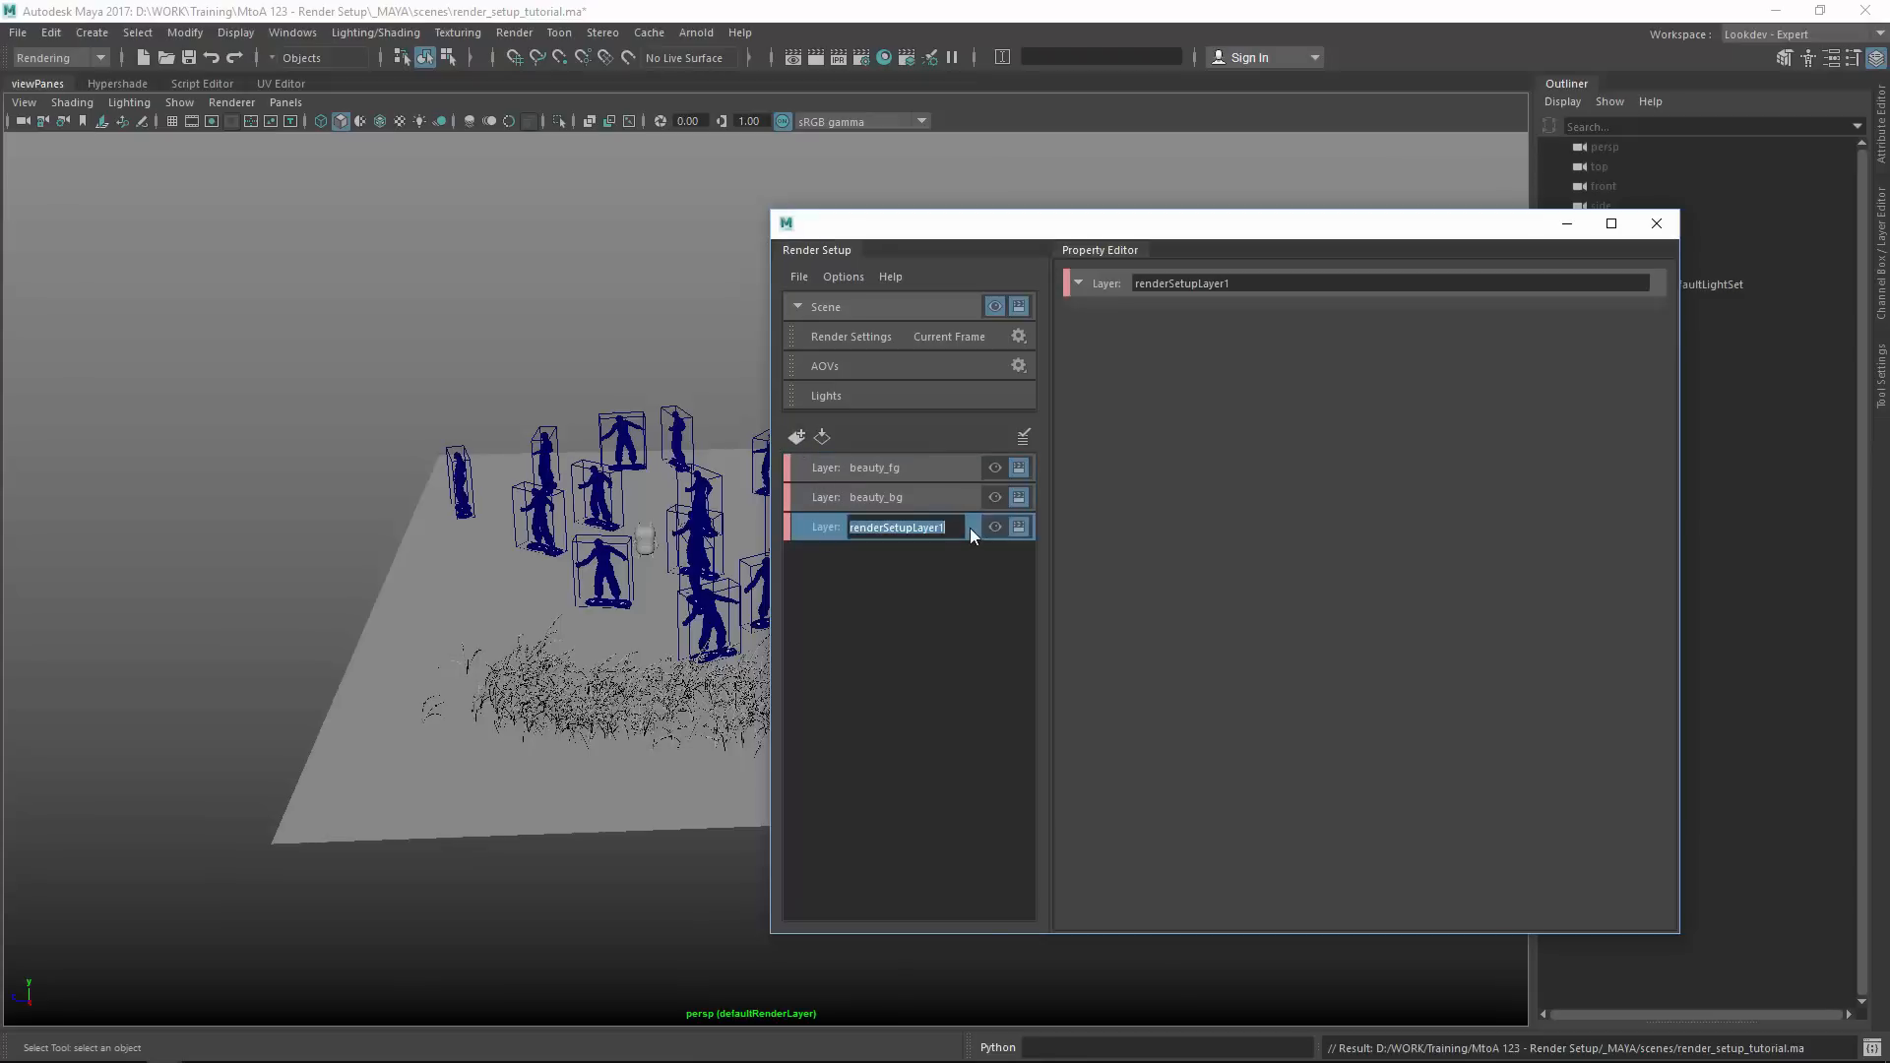
type("sadhw")
key("BackSpace")
key("BackSpace")
key("BackSpace")
key("BackSpace")
key("BackSpace")
type("shadow_fg")
key("Return")
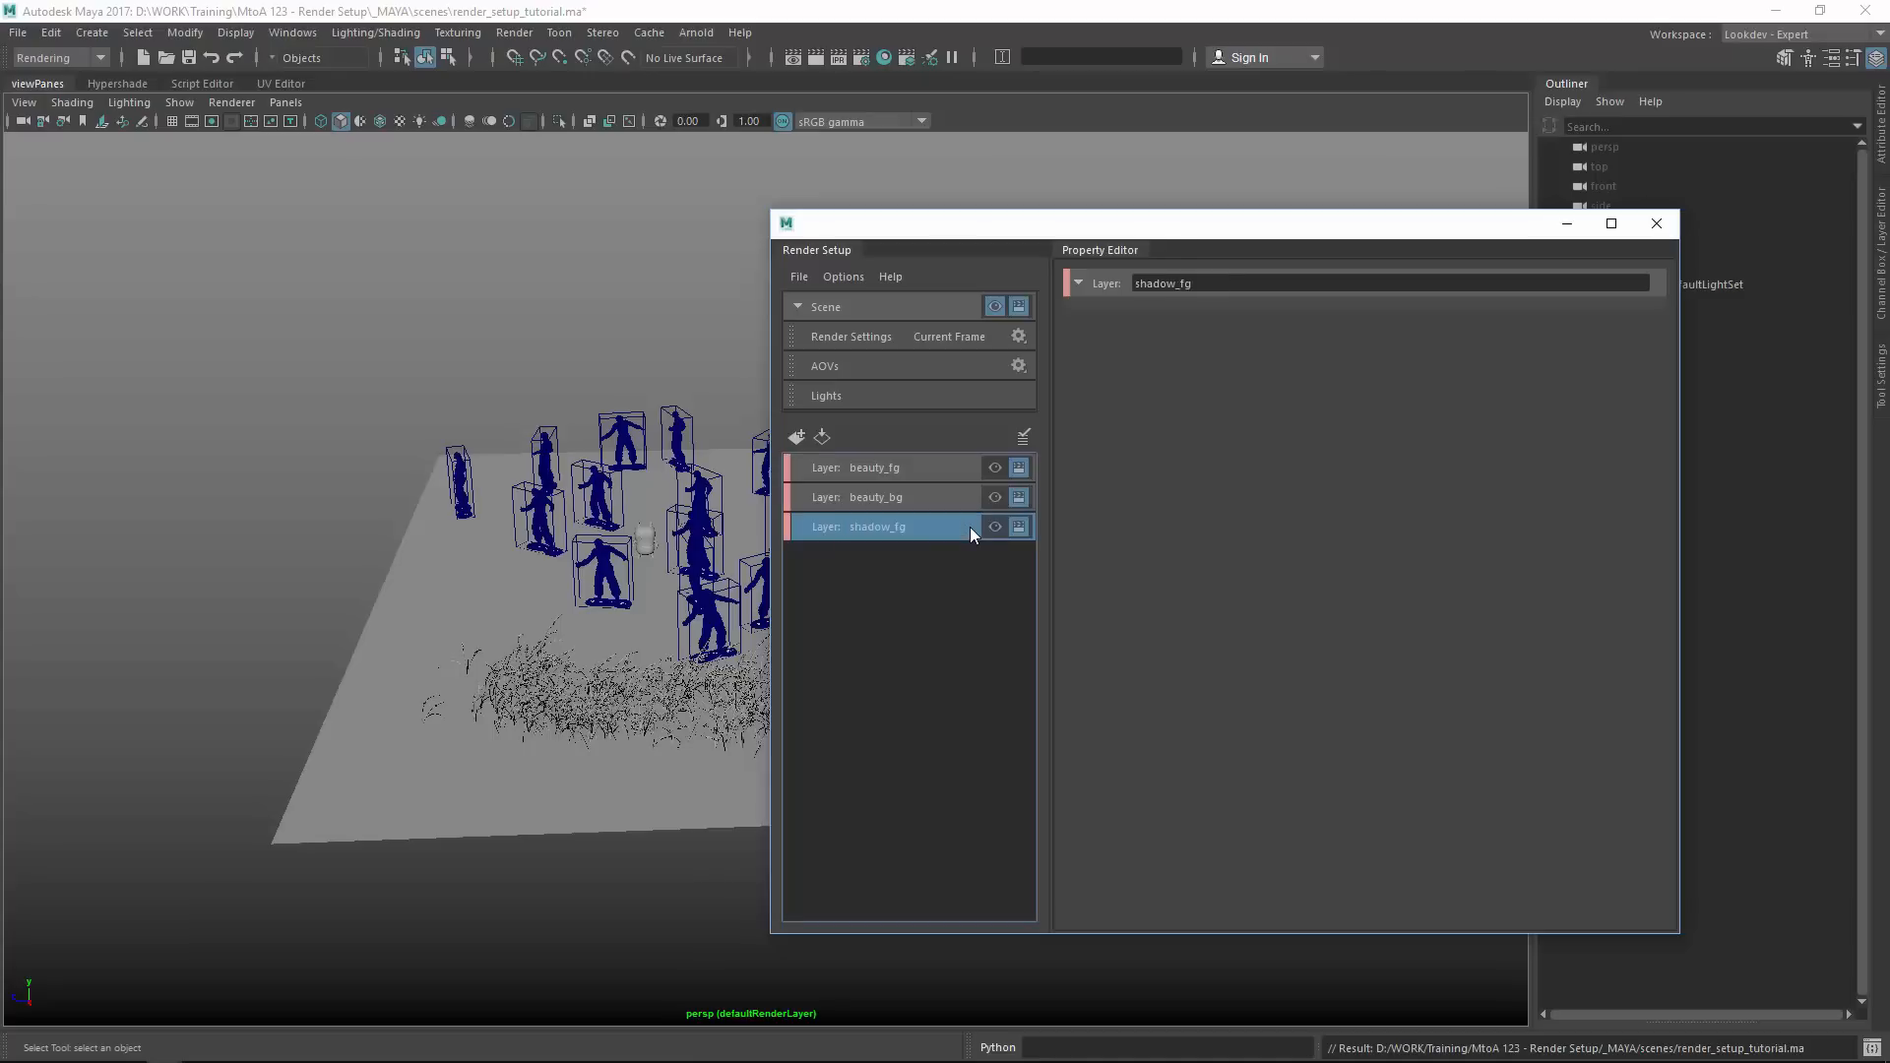
Add a fourth render layer named shadow_bg and clear the layer selection.
left_click(795, 437)
type("sh")
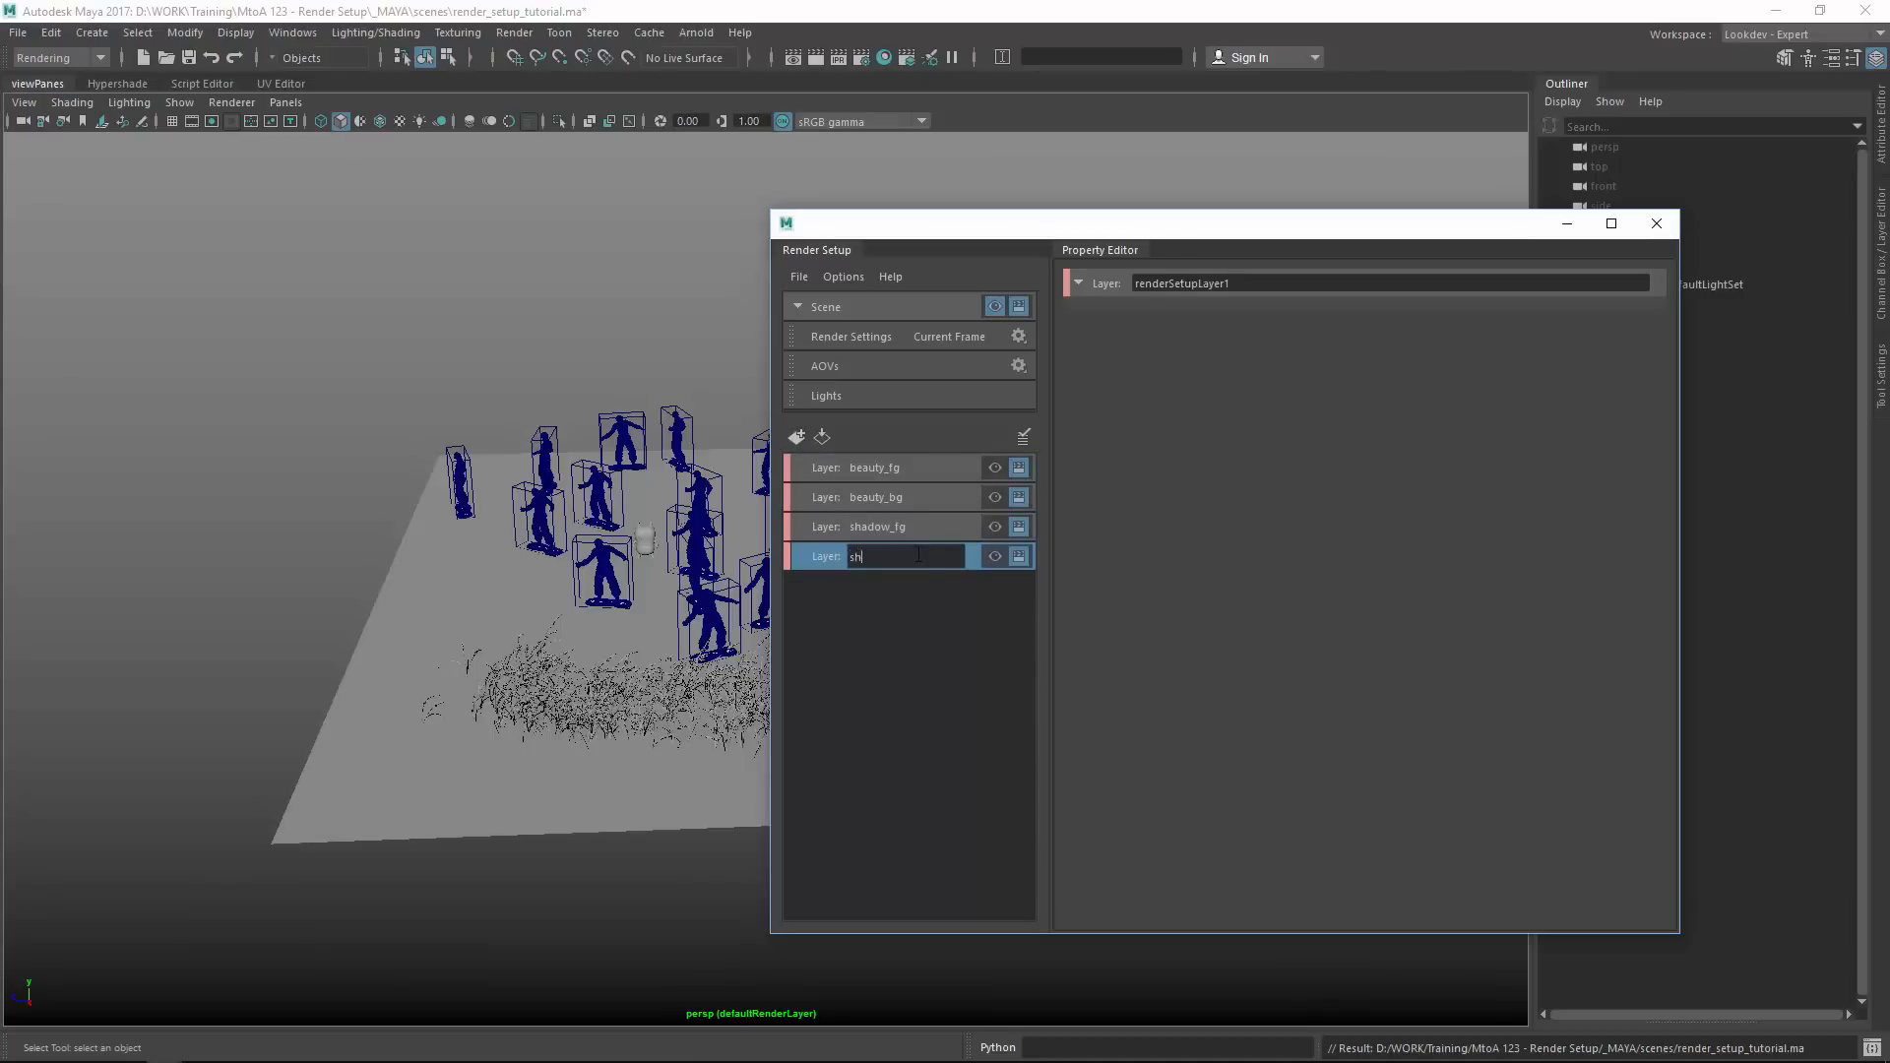
type("adow_bg")
key("Return")
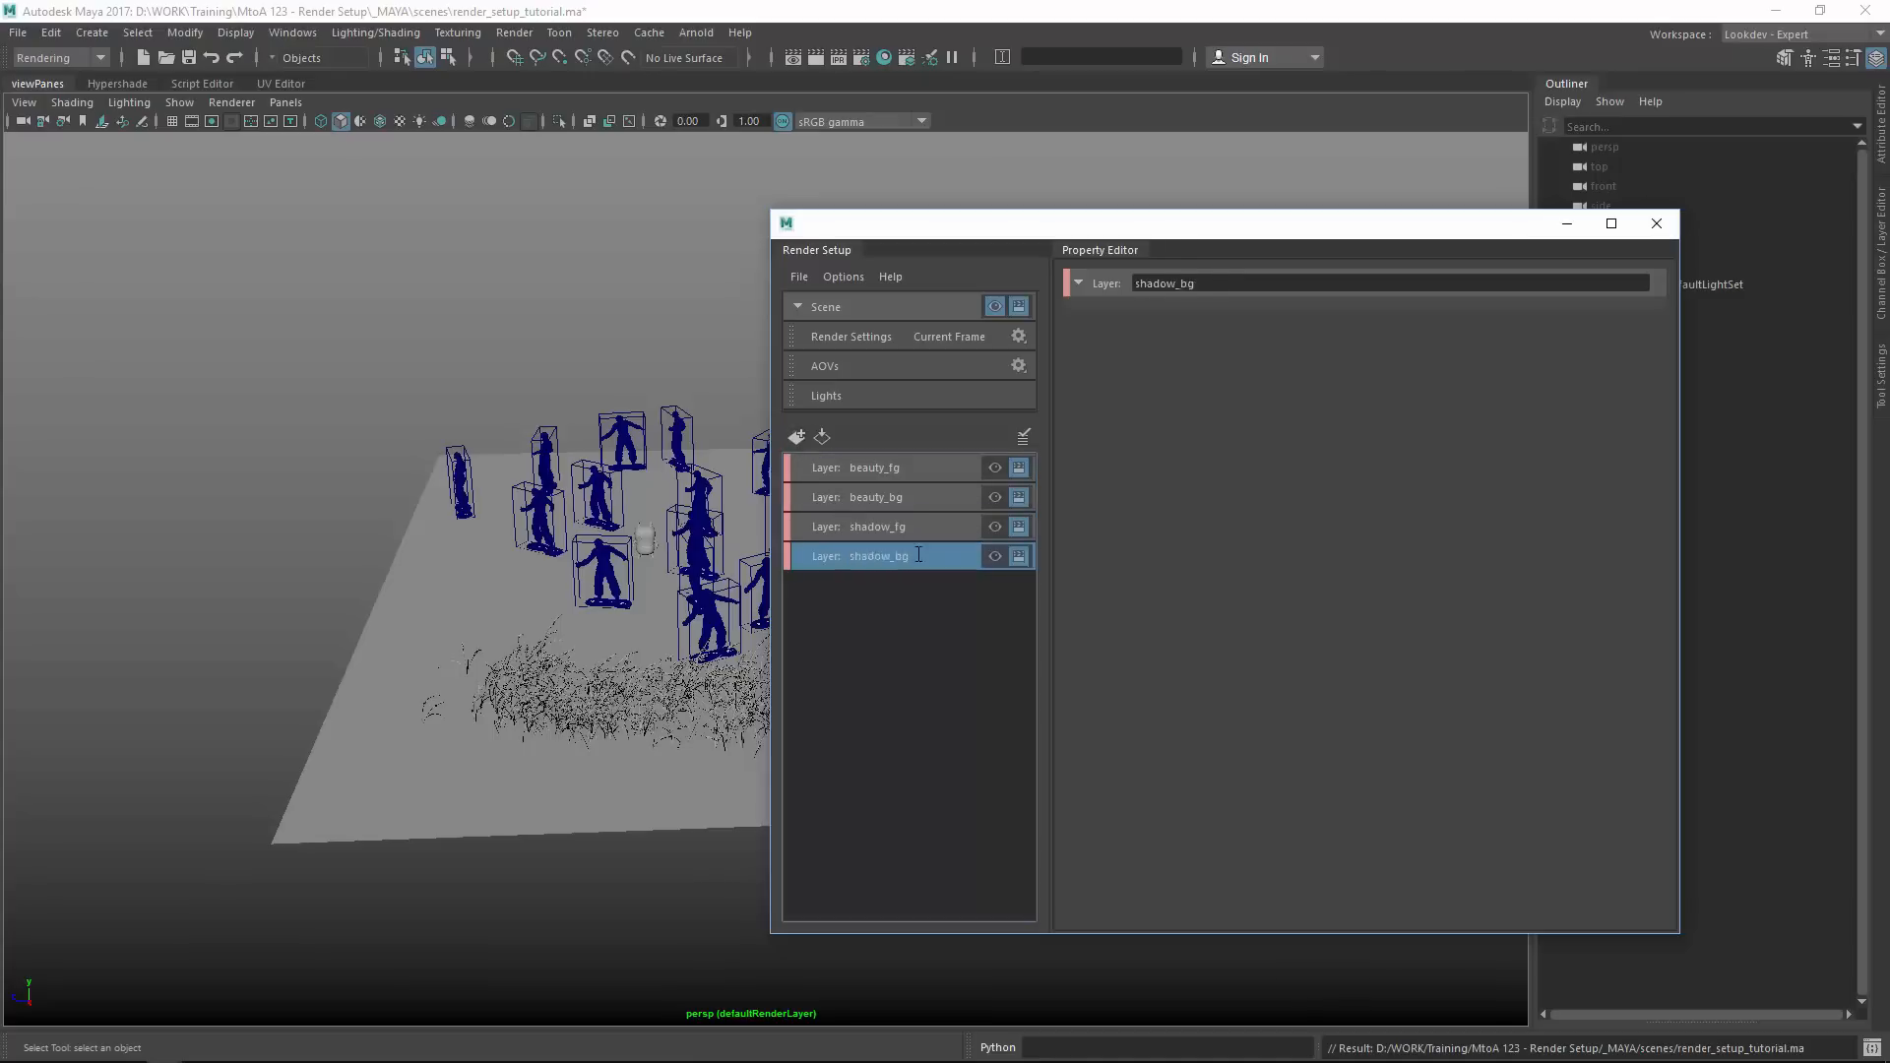
left_click(870, 573)
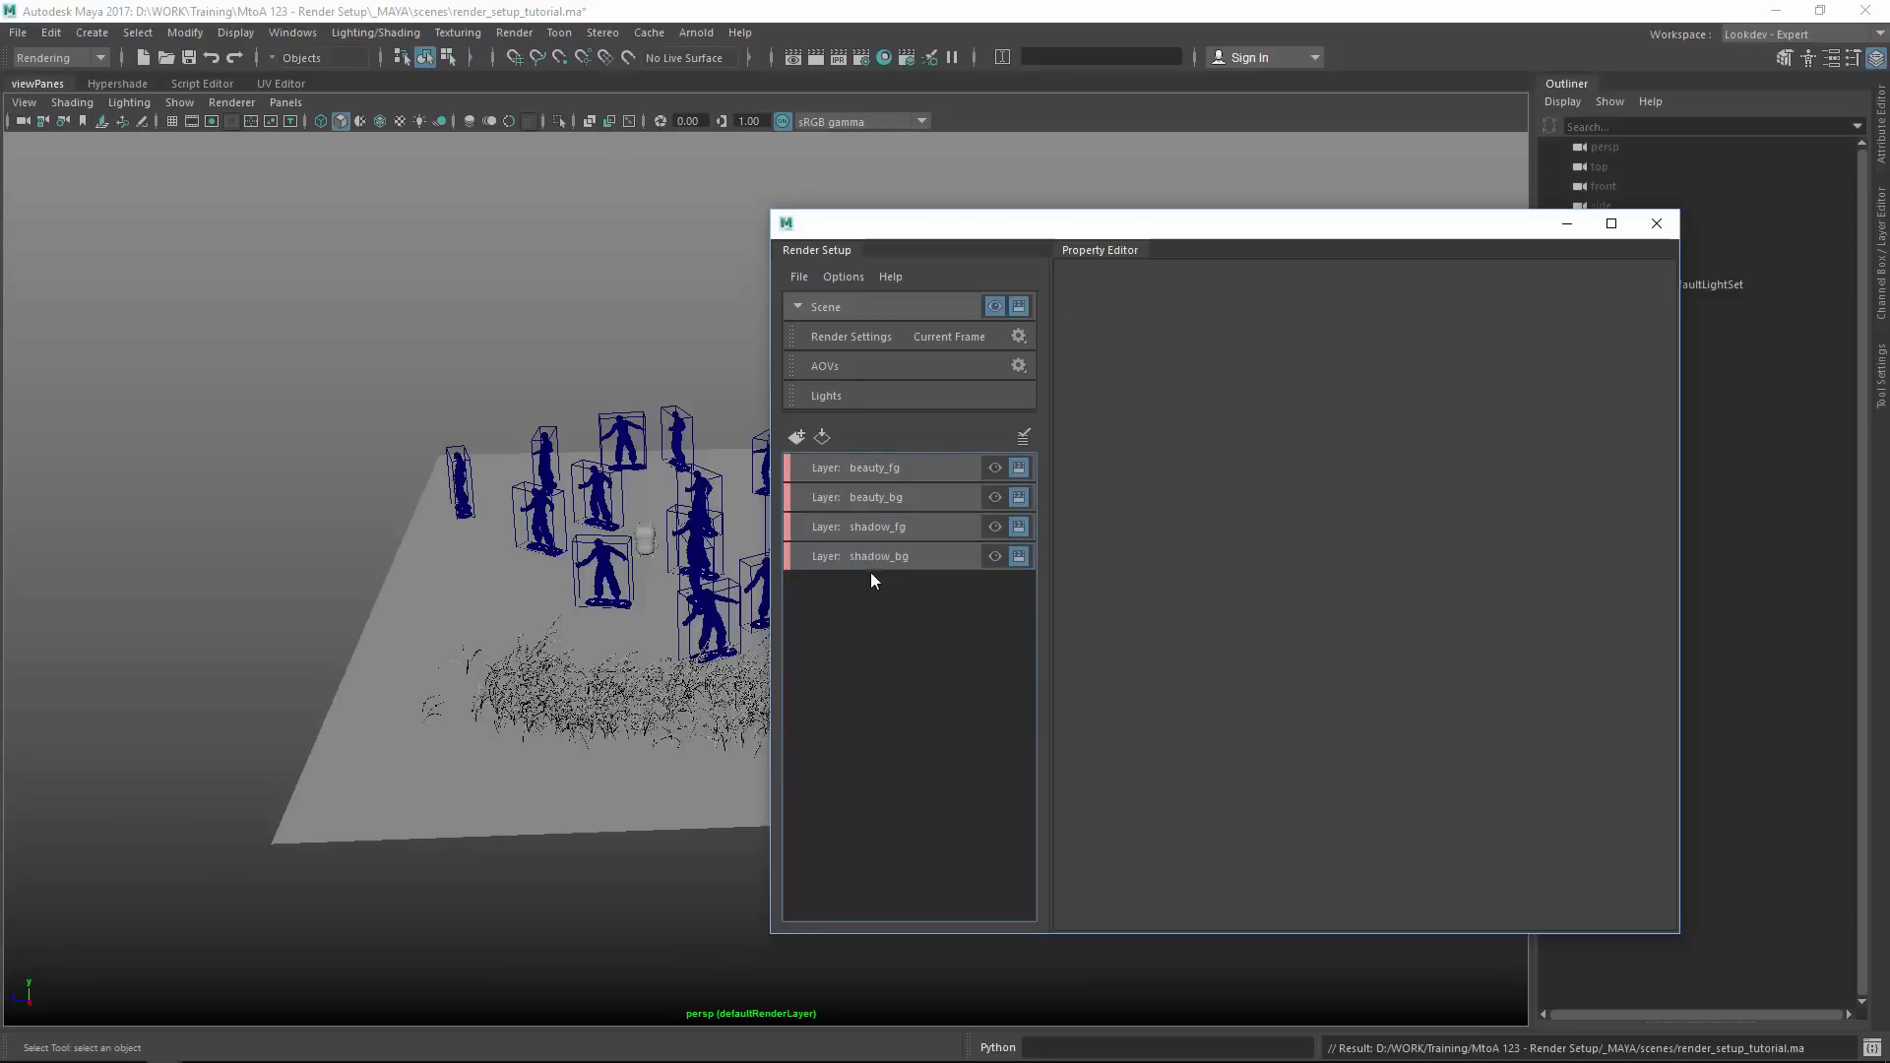
right_click(872, 553)
left_click(846, 576)
left_click(855, 561)
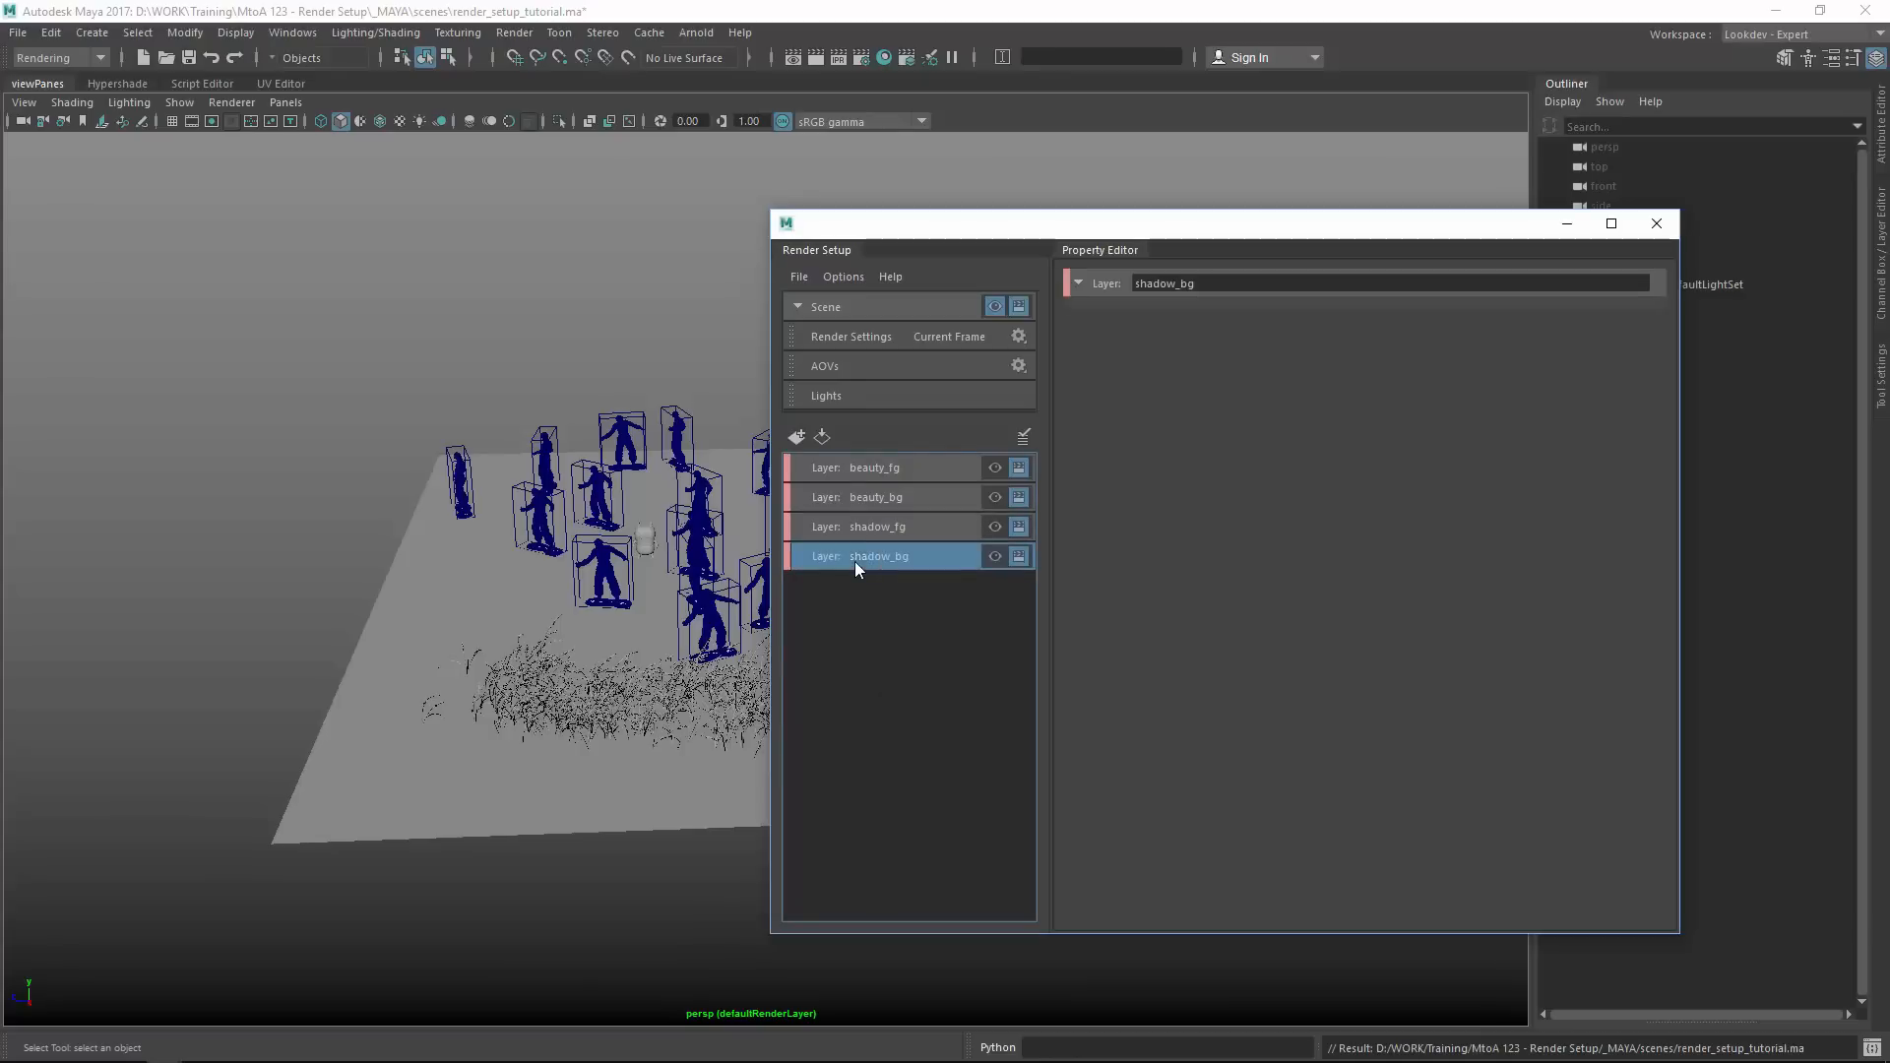
left_click(922, 592)
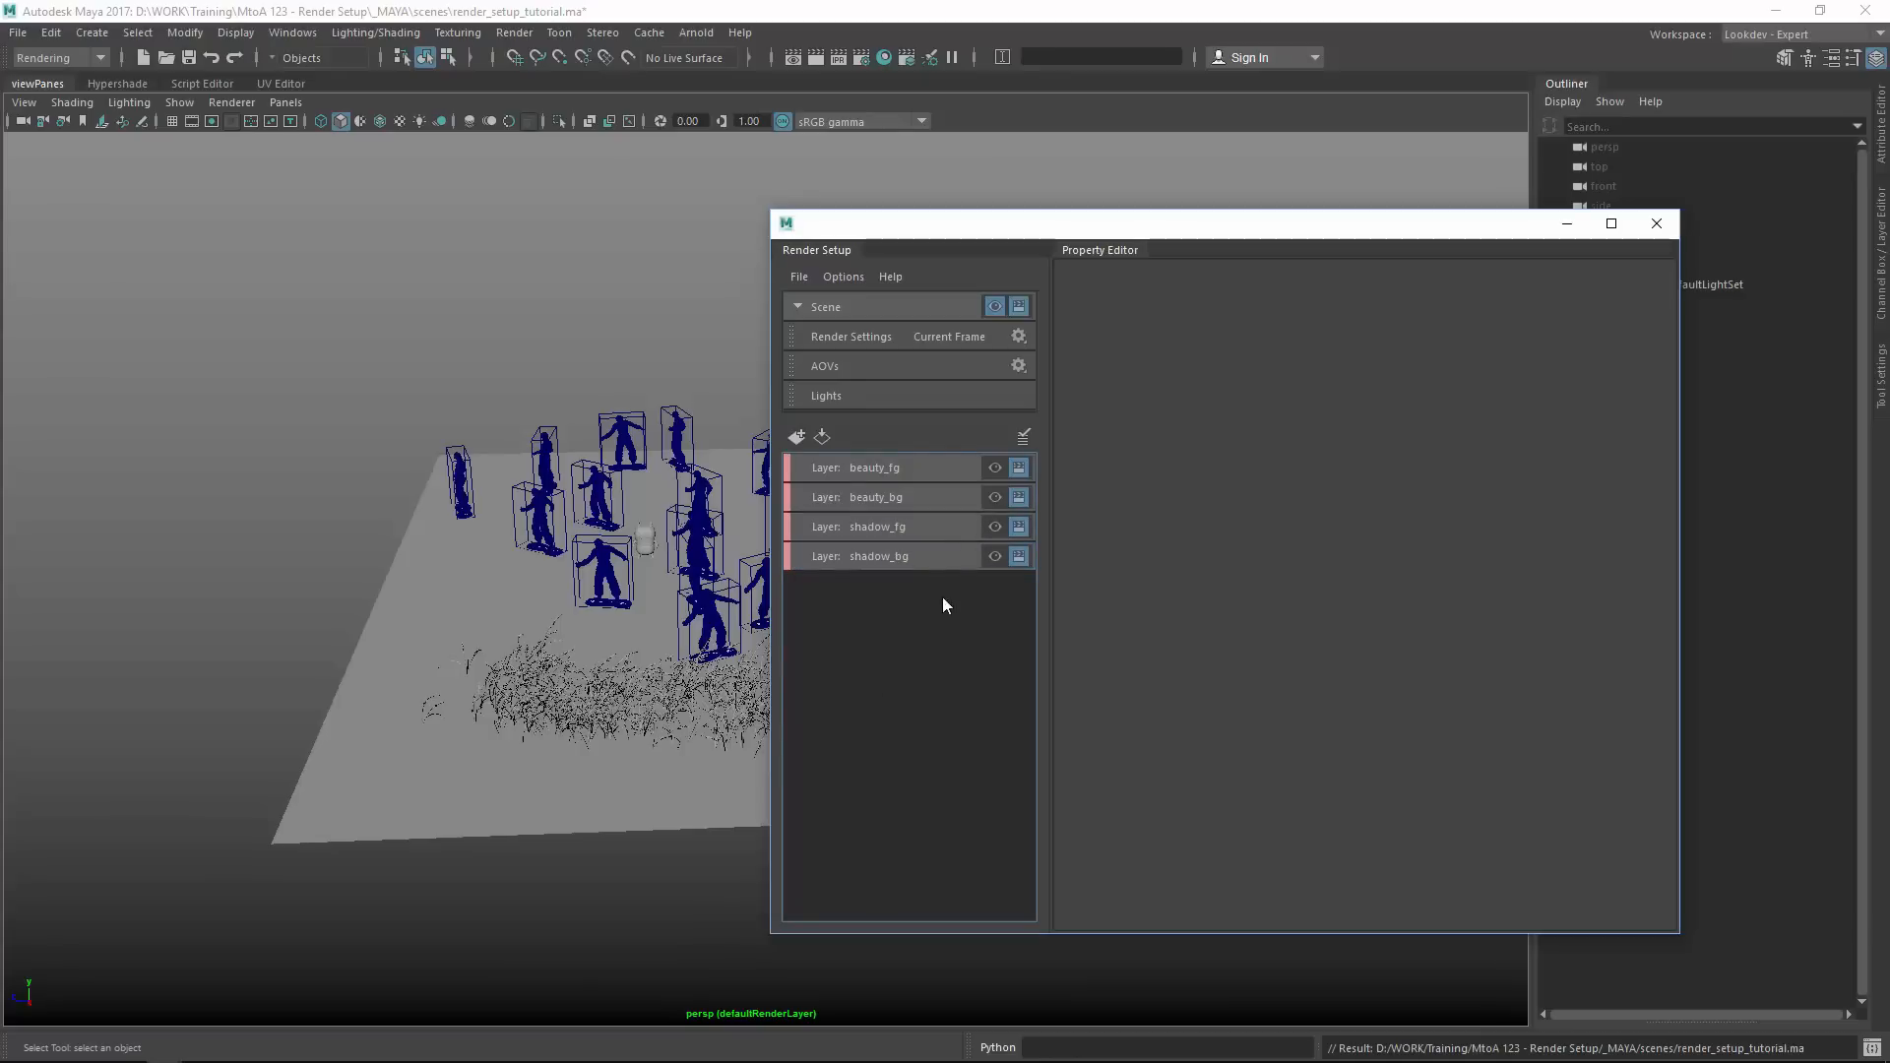
right_click(891, 553)
left_click(850, 604)
Add a fifth render layer named utility and clear the layer selection.
left_click(796, 436)
type("u")
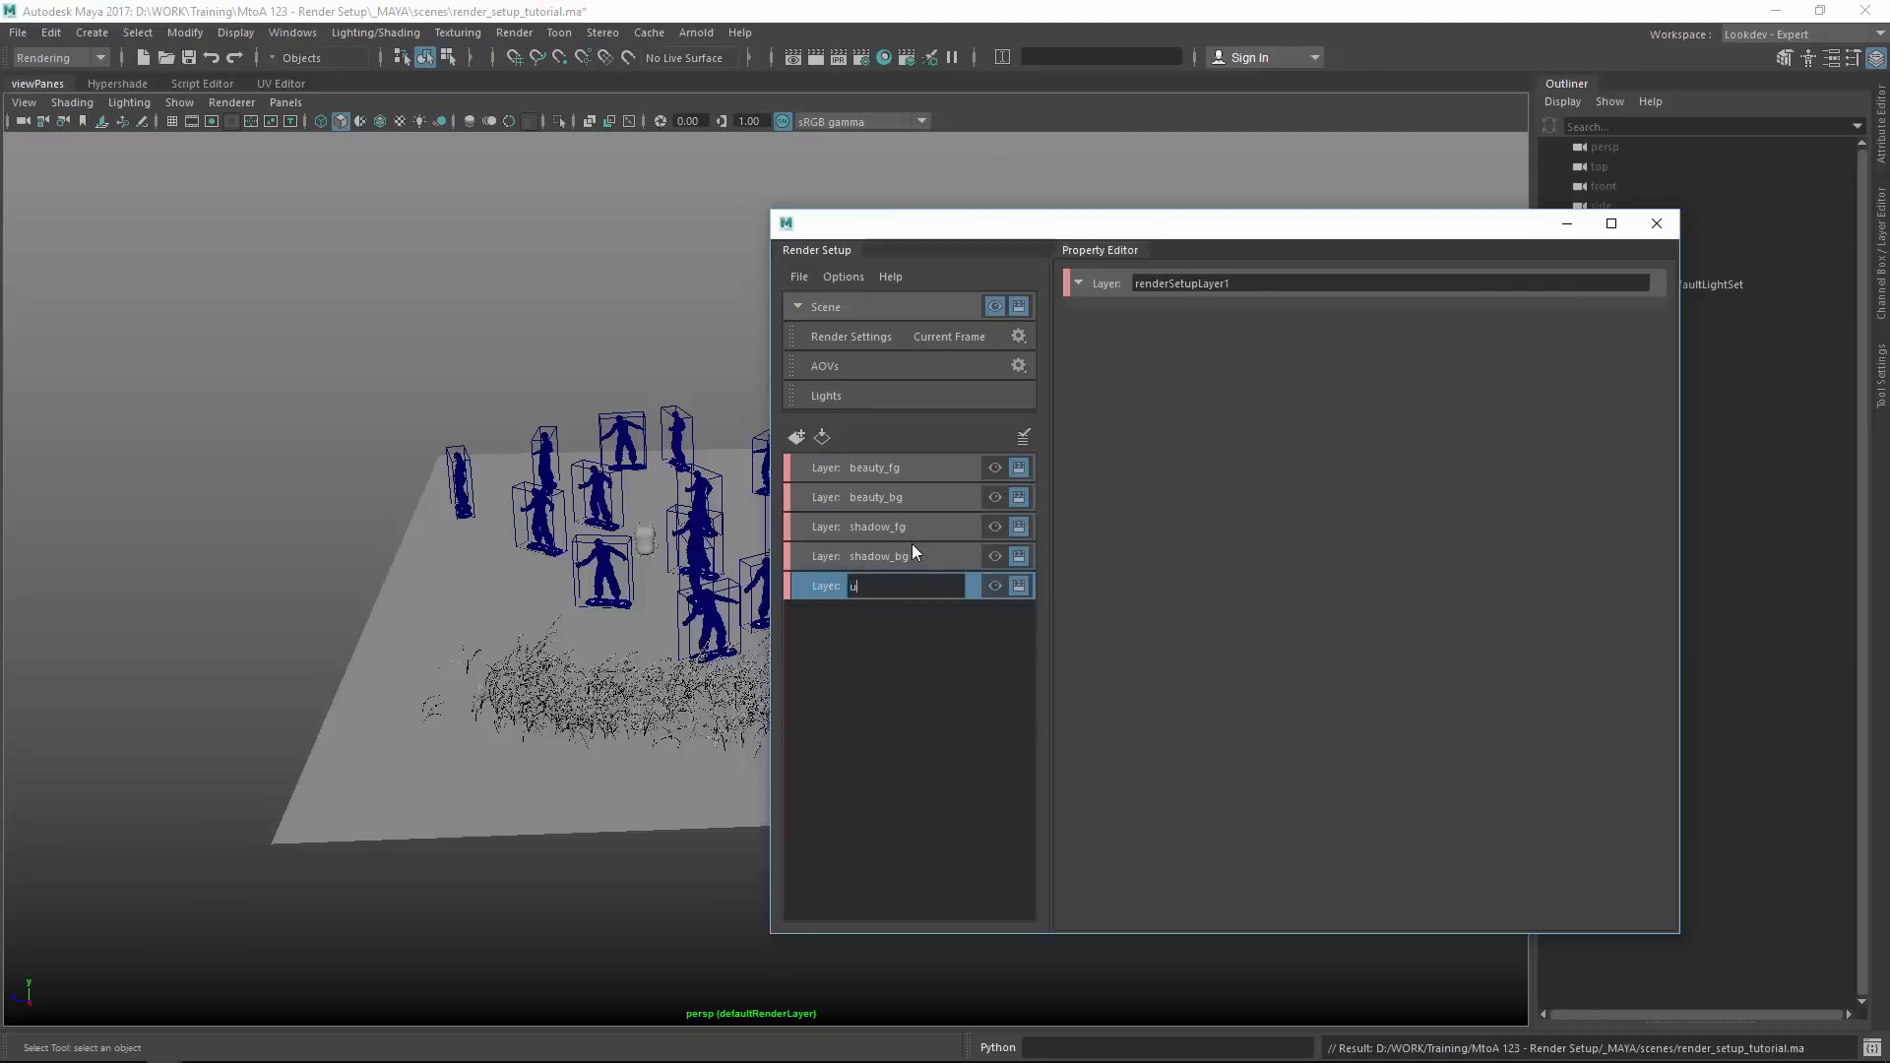
type("tility")
key("Return")
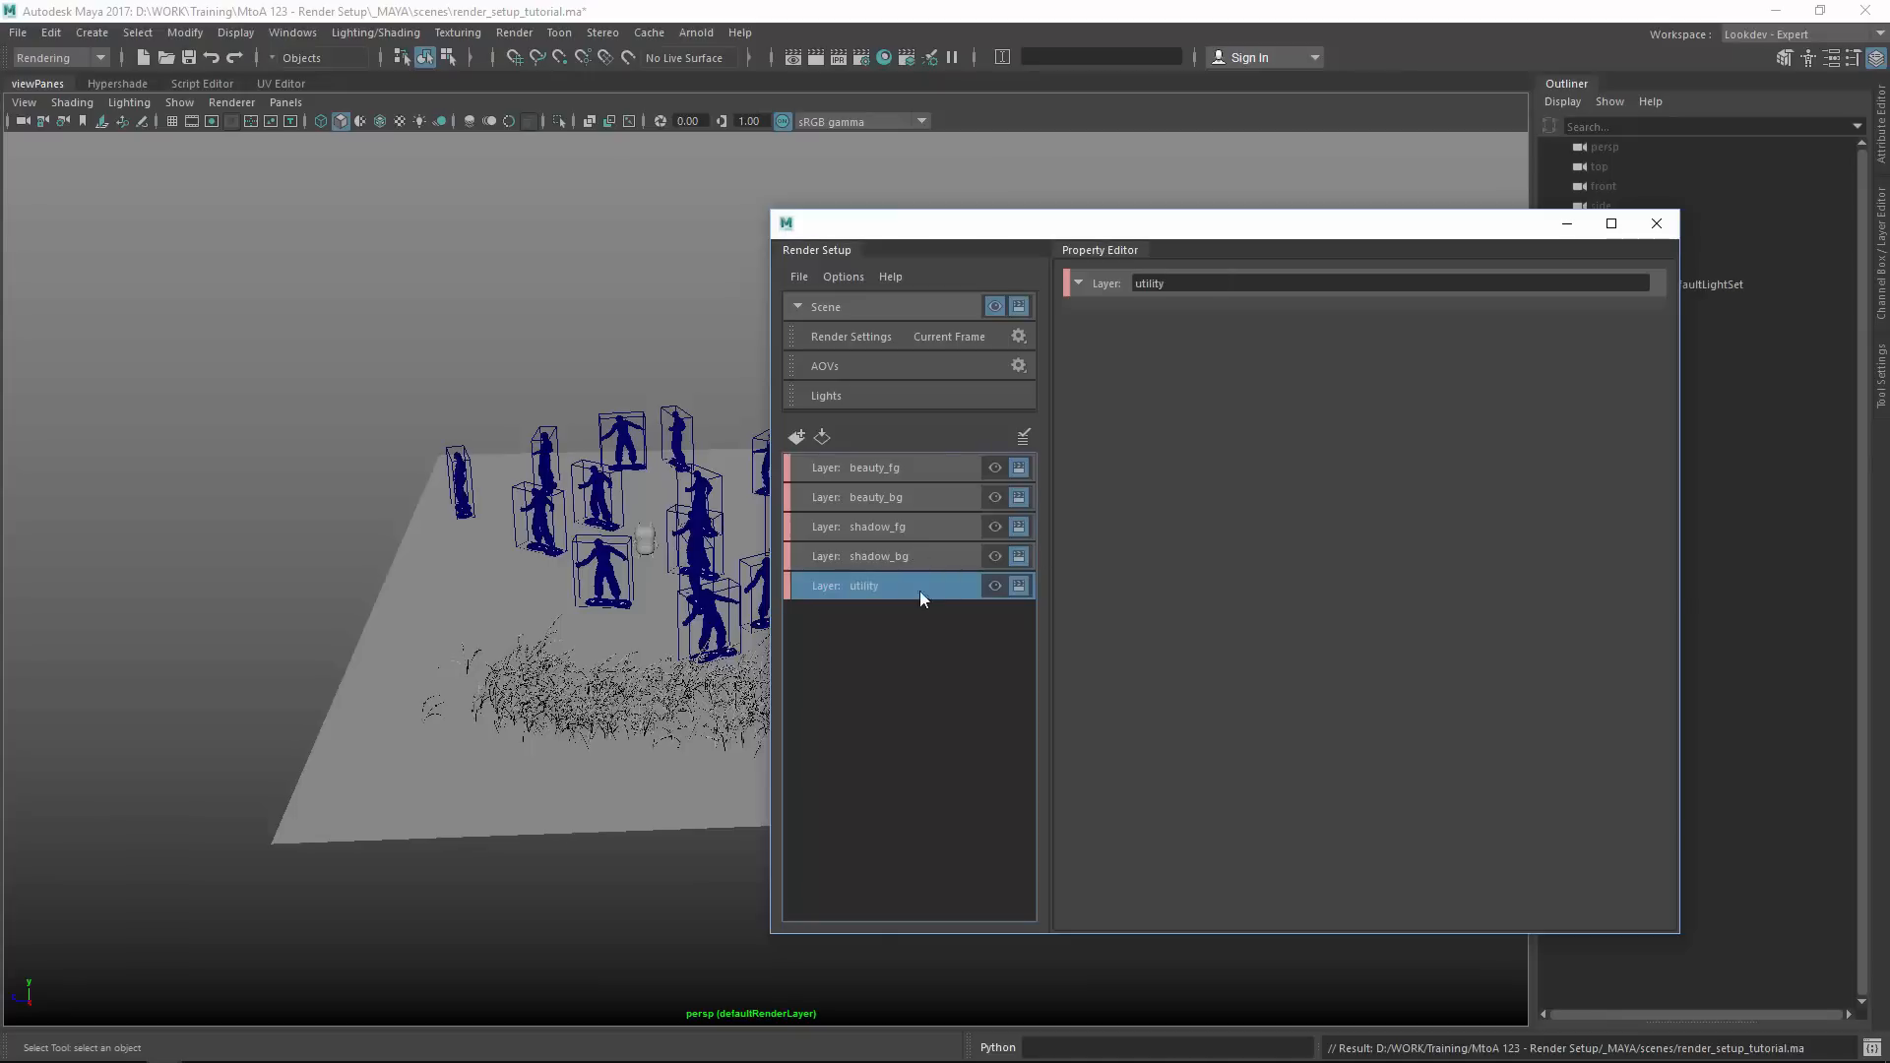
left_click(906, 632)
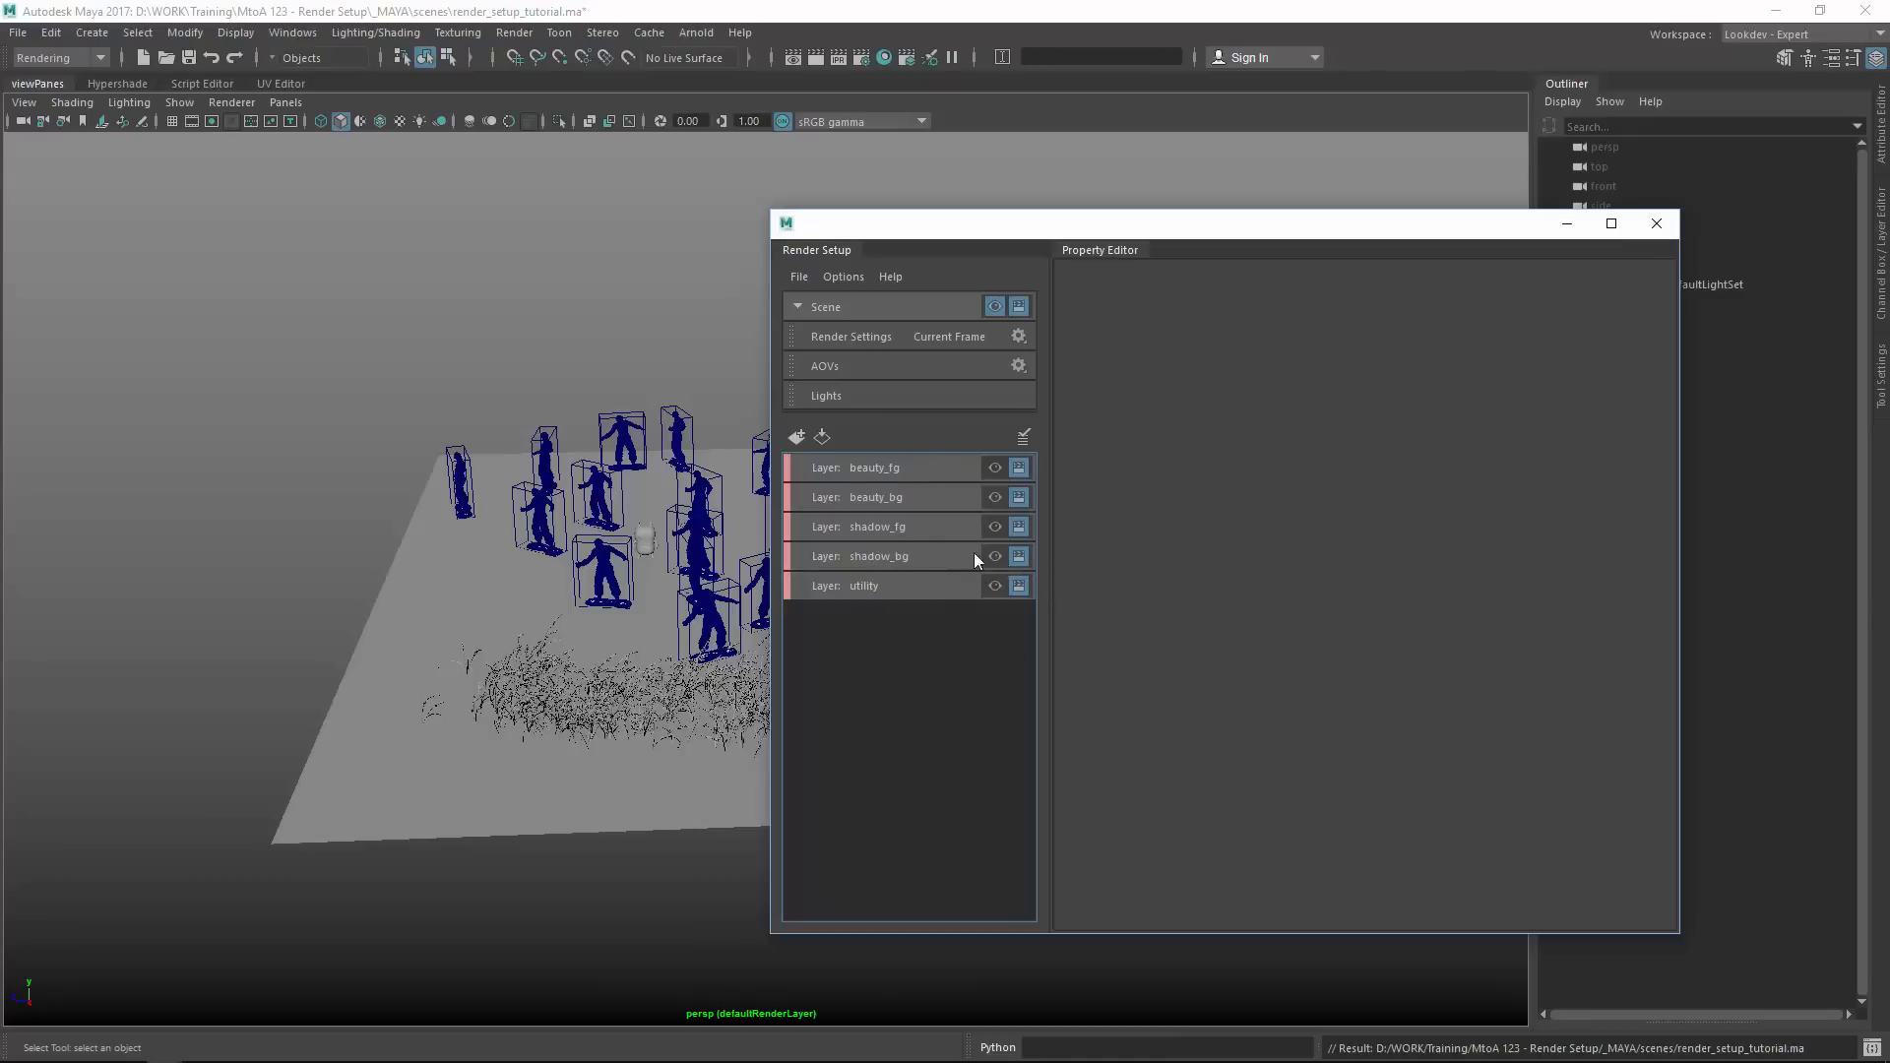
Select the beauty_fg render layer and make it the visible layer.
left_click(916, 554)
left_click(935, 465)
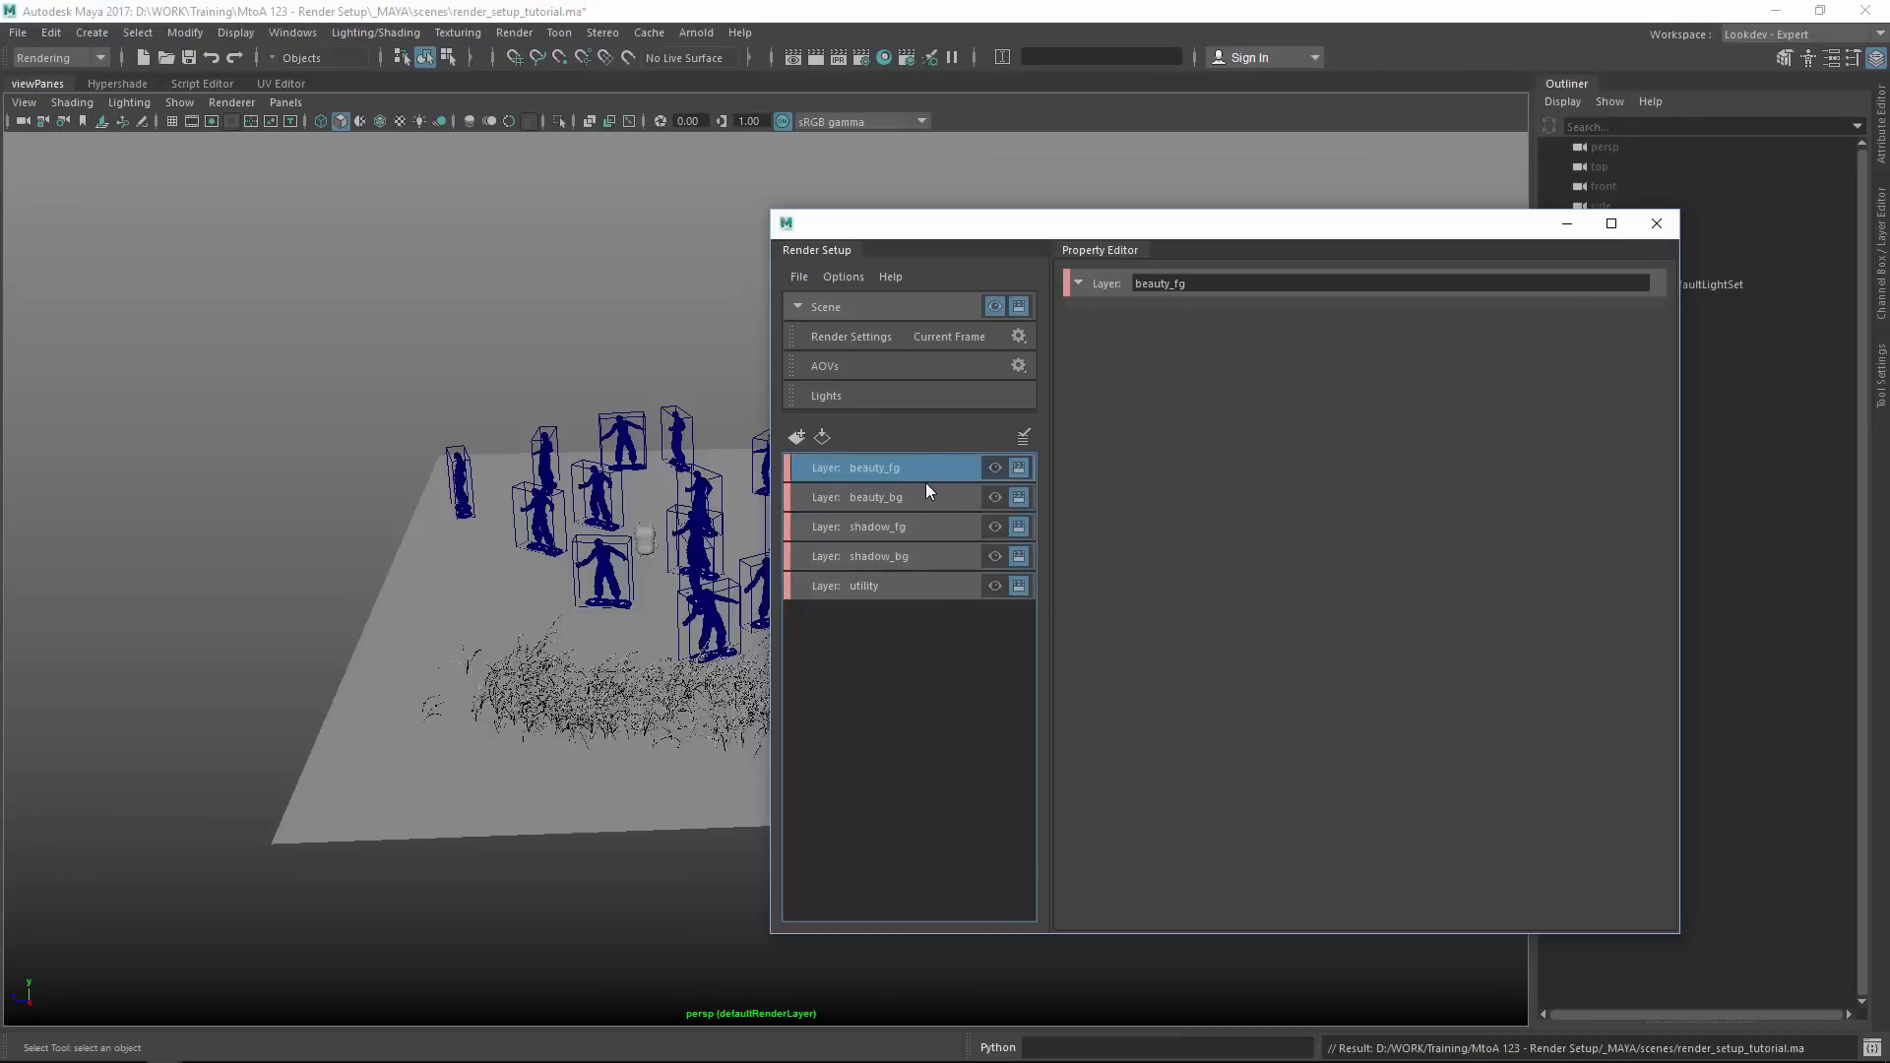
left_click(888, 584)
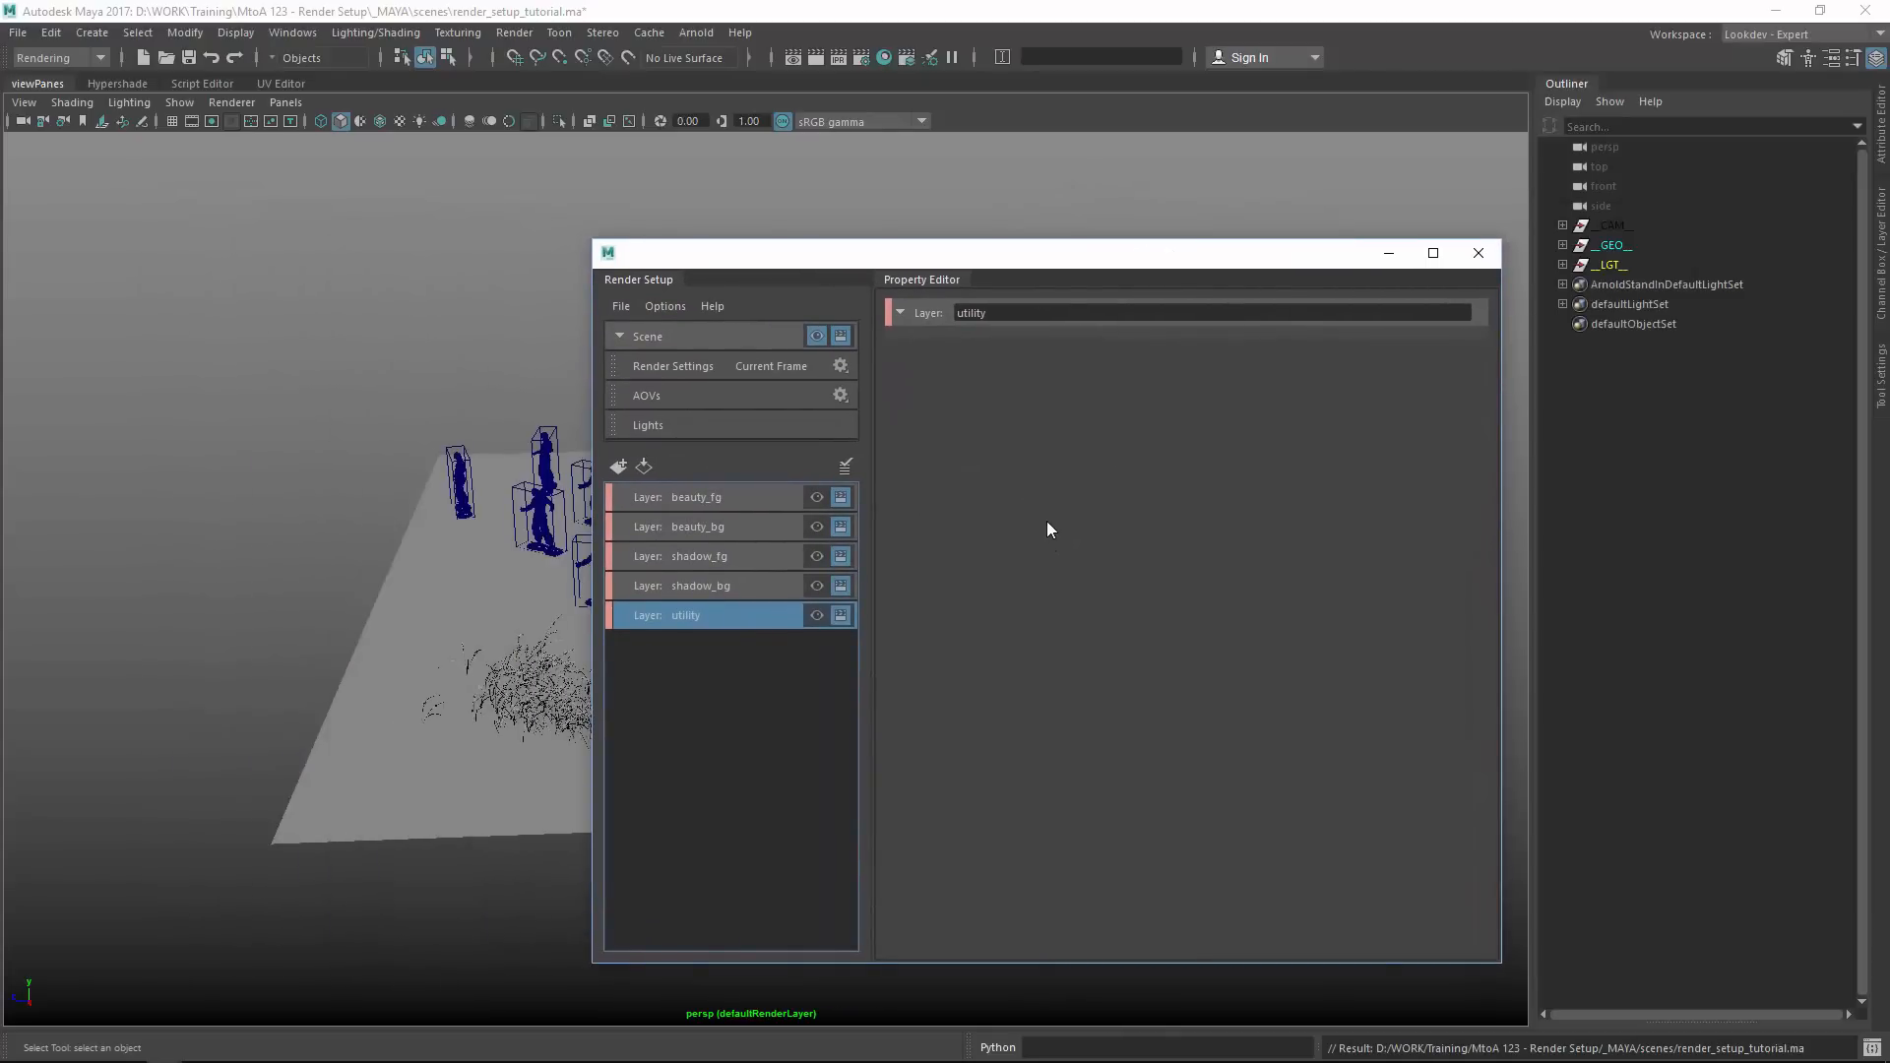
left_click(735, 493)
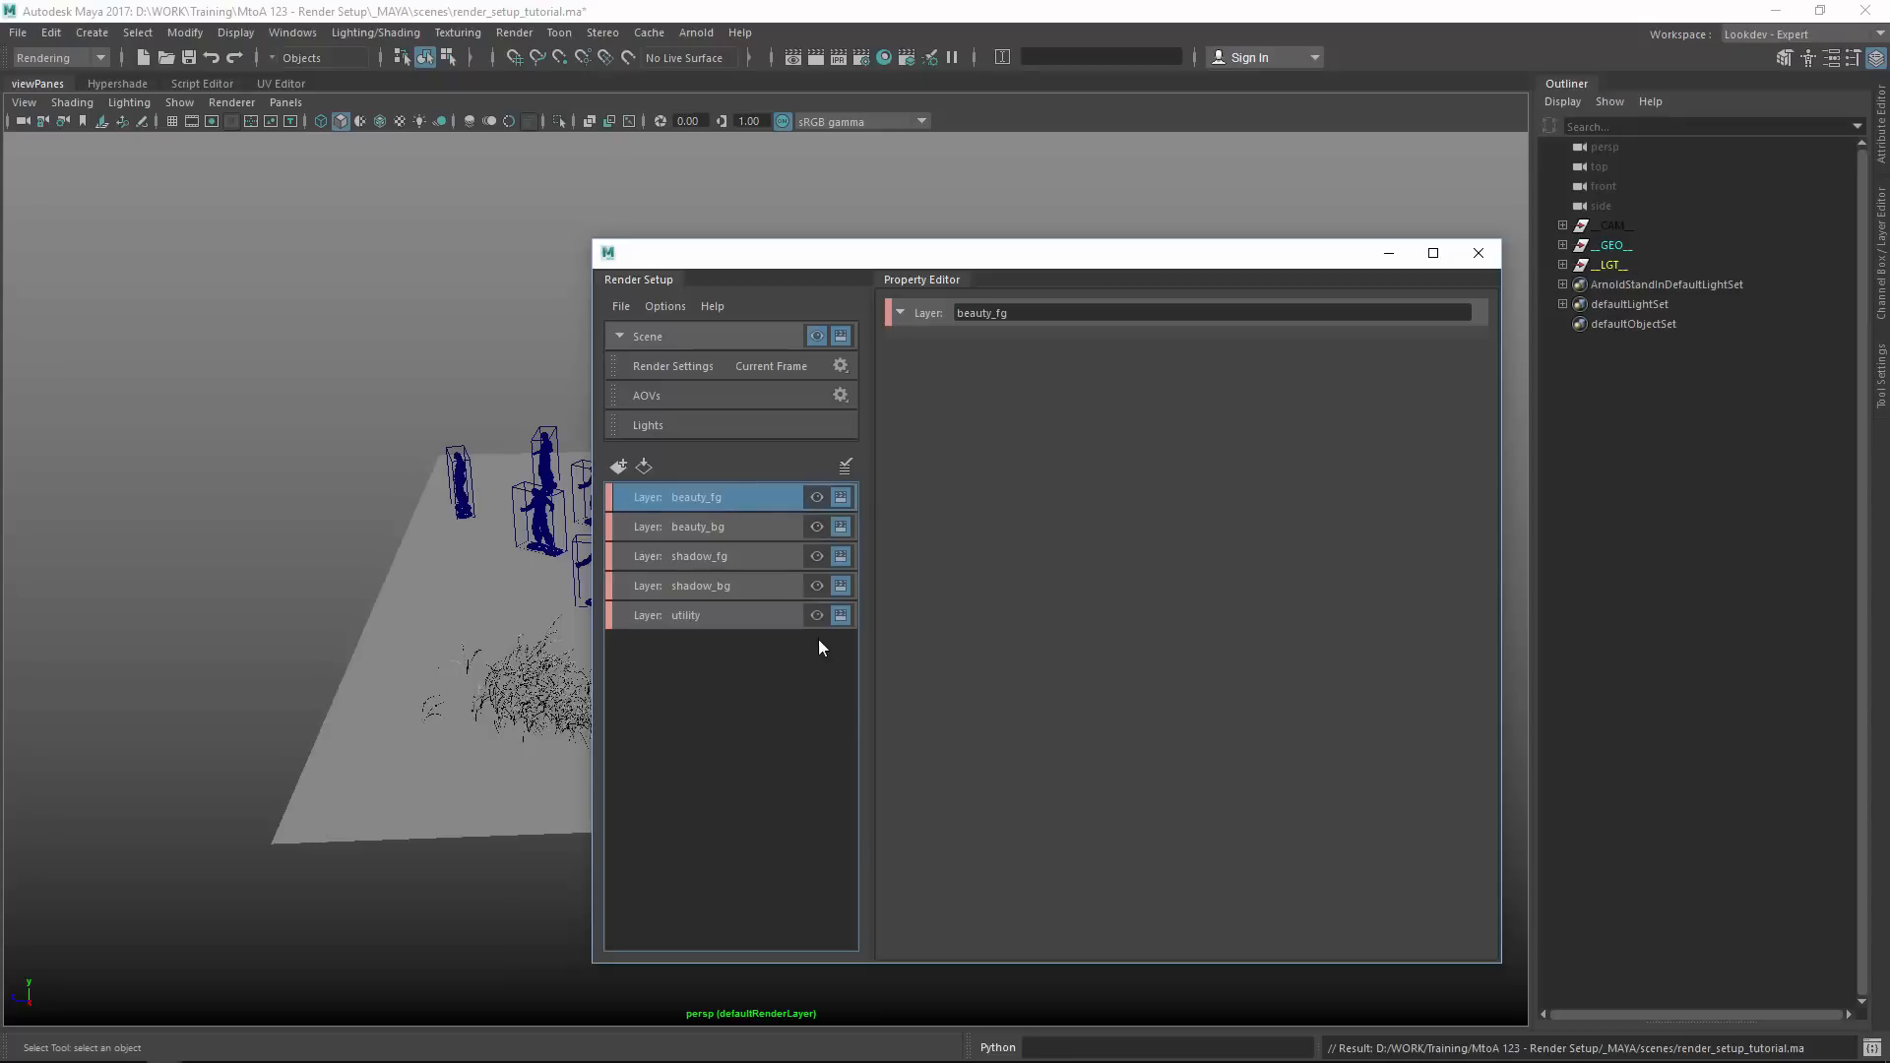
left_click(815, 498)
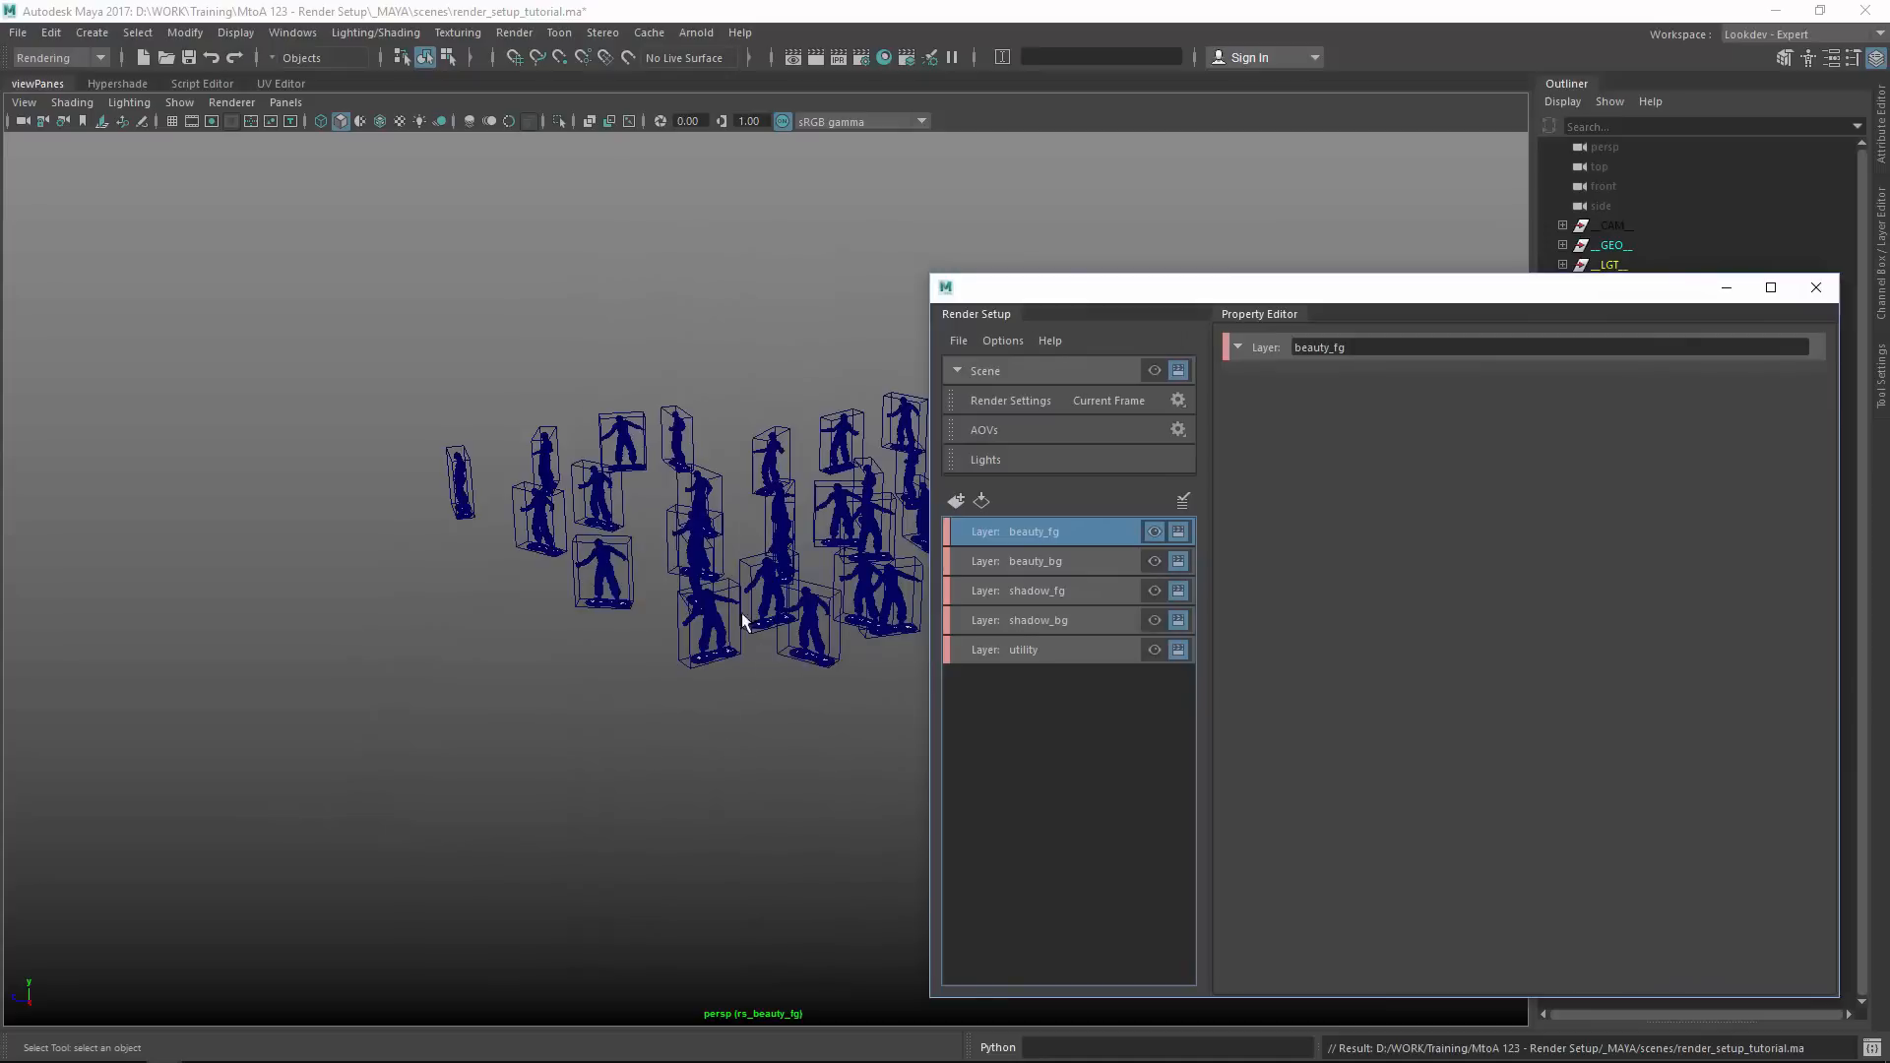
Expand the __GEO__ group and its _CHA_ subgroup, and select only ArnoldStandIn11.
left_click_drag(748, 602, 611, 633, "alt")
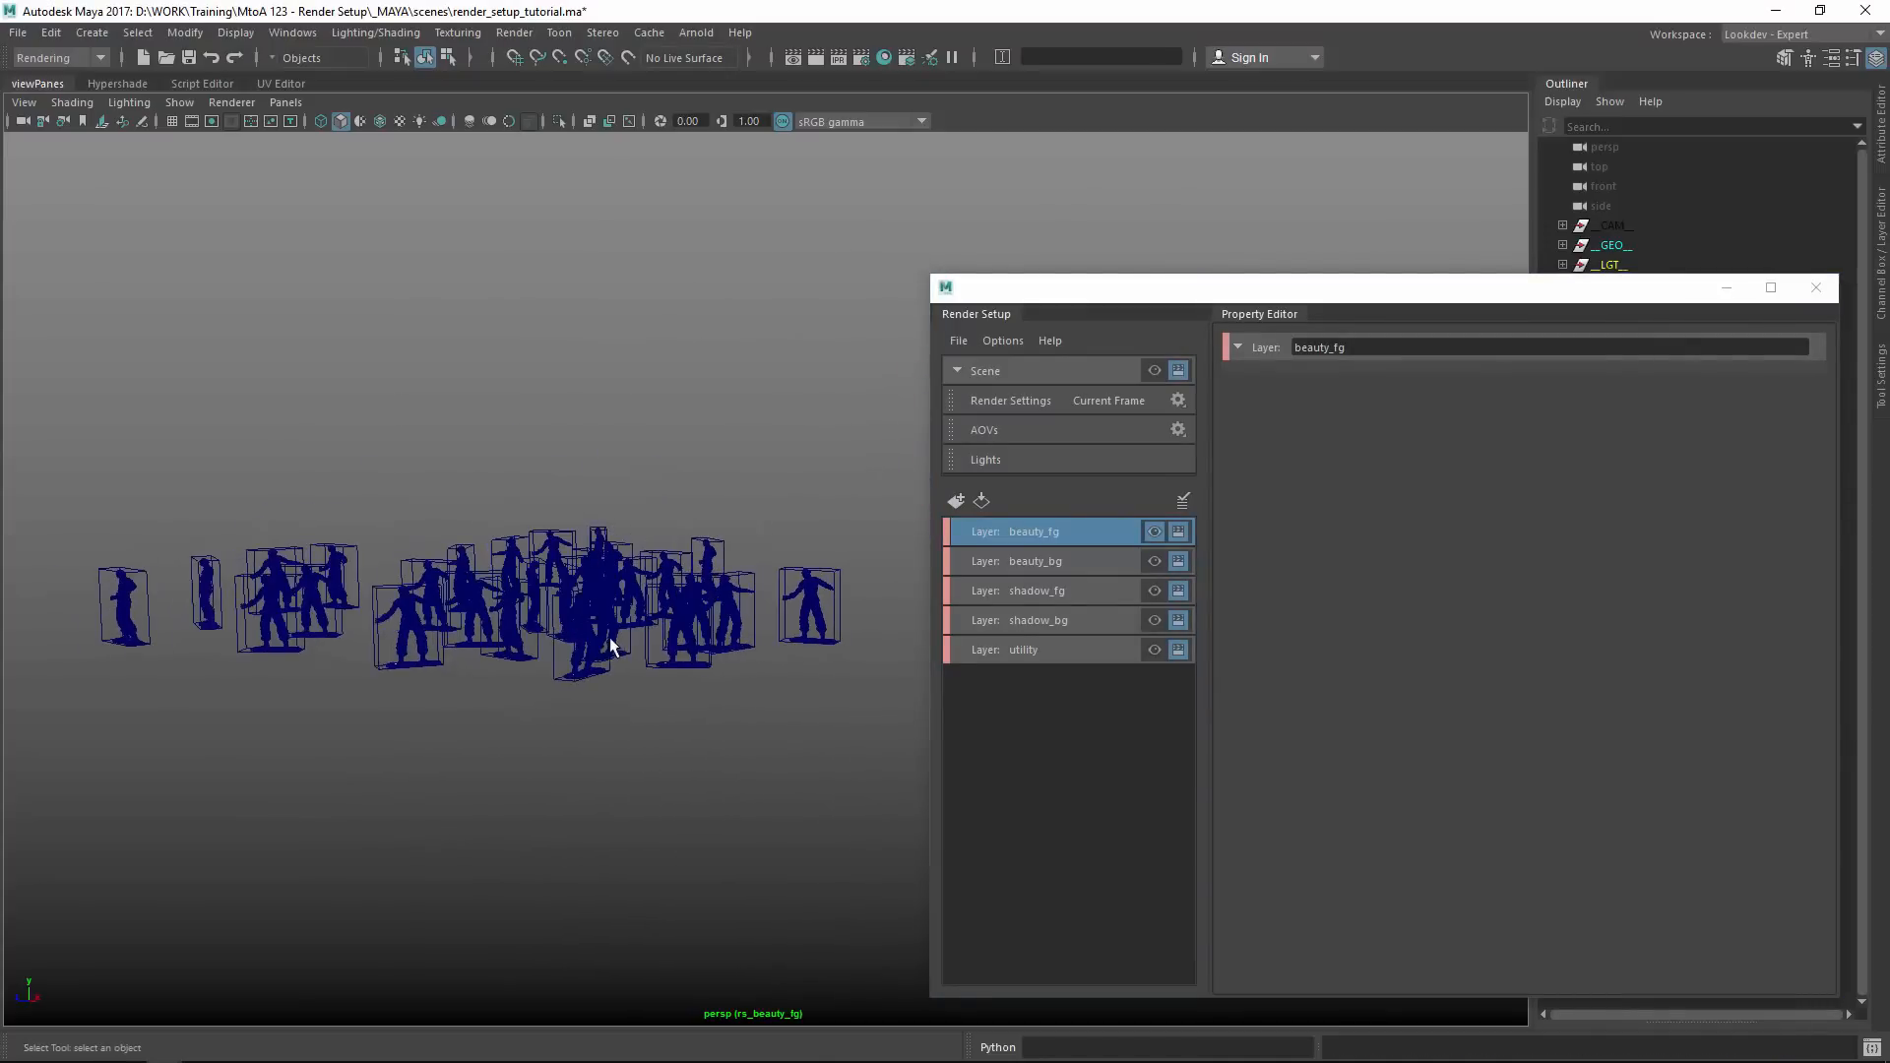
left_click(611, 633)
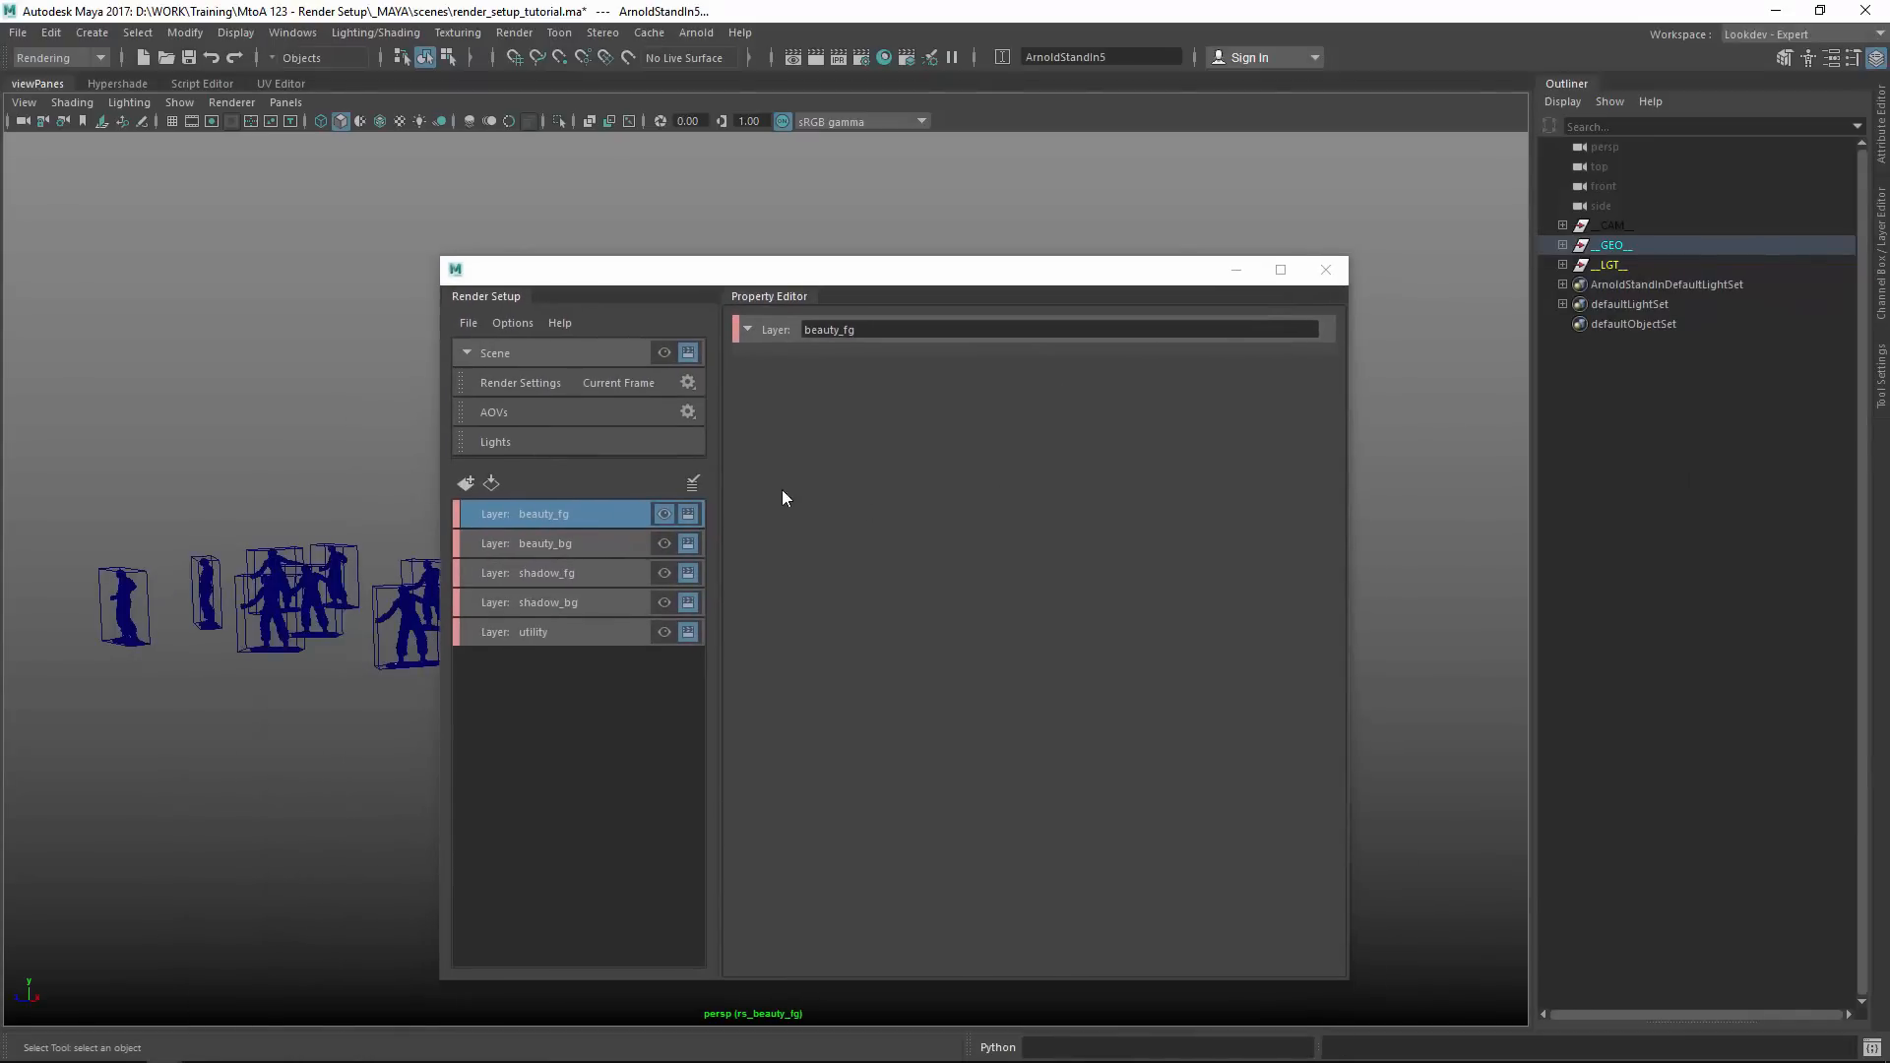
left_click(1562, 245)
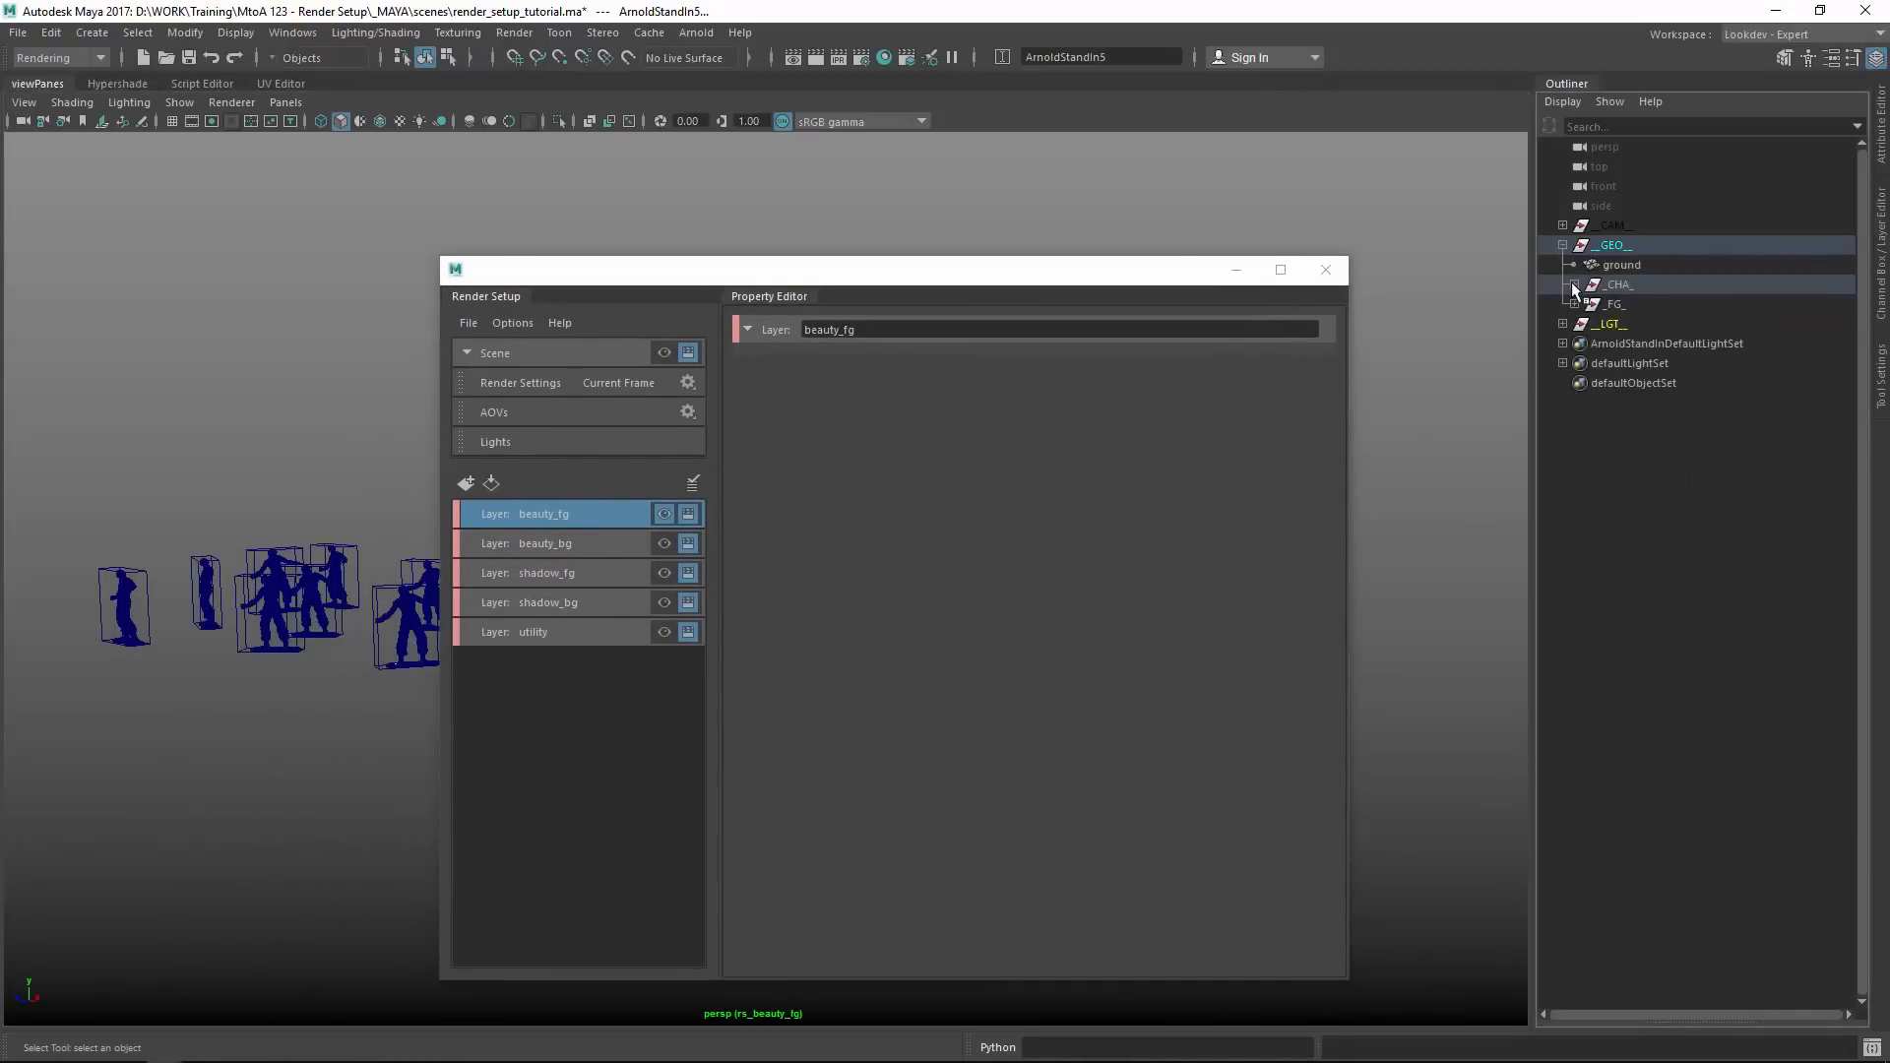
left_click(1574, 285)
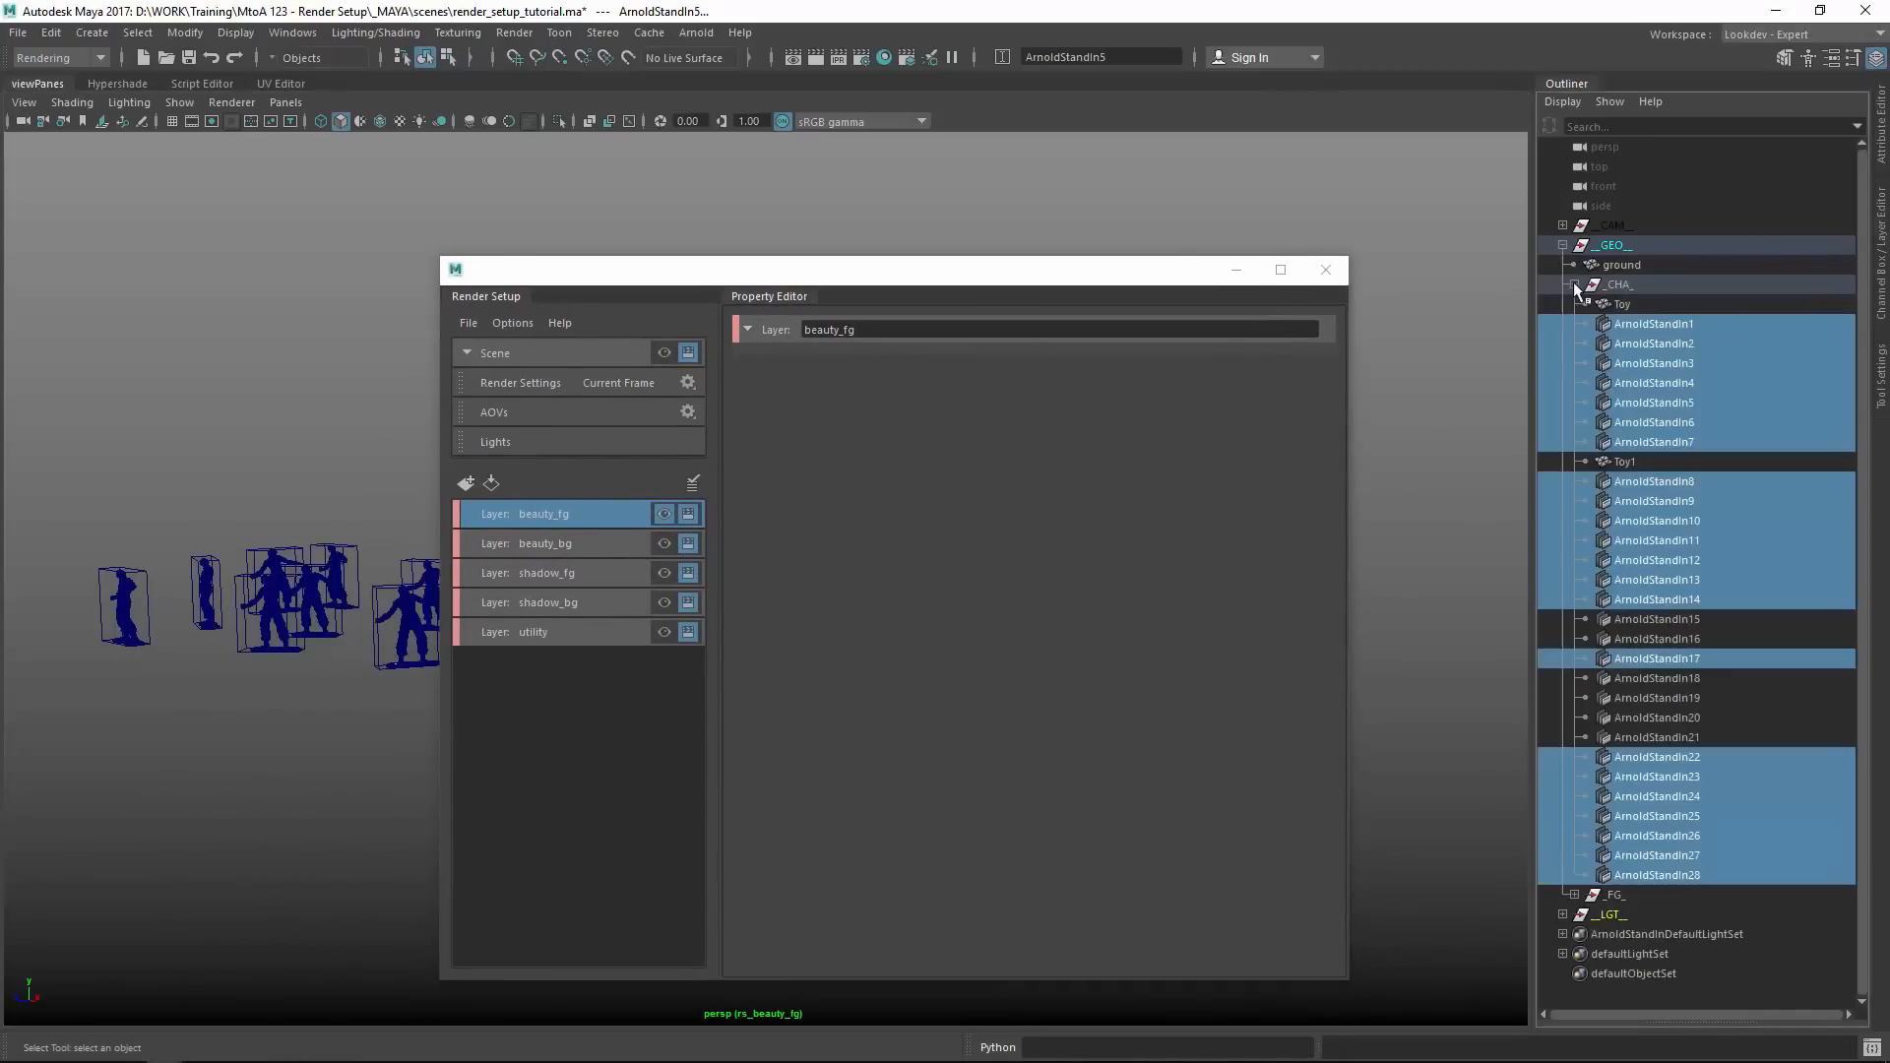
left_click(1673, 540)
Compare the master Scene with the beauty_fg layer by switching visibility to Scene and back.
left_click(580, 520)
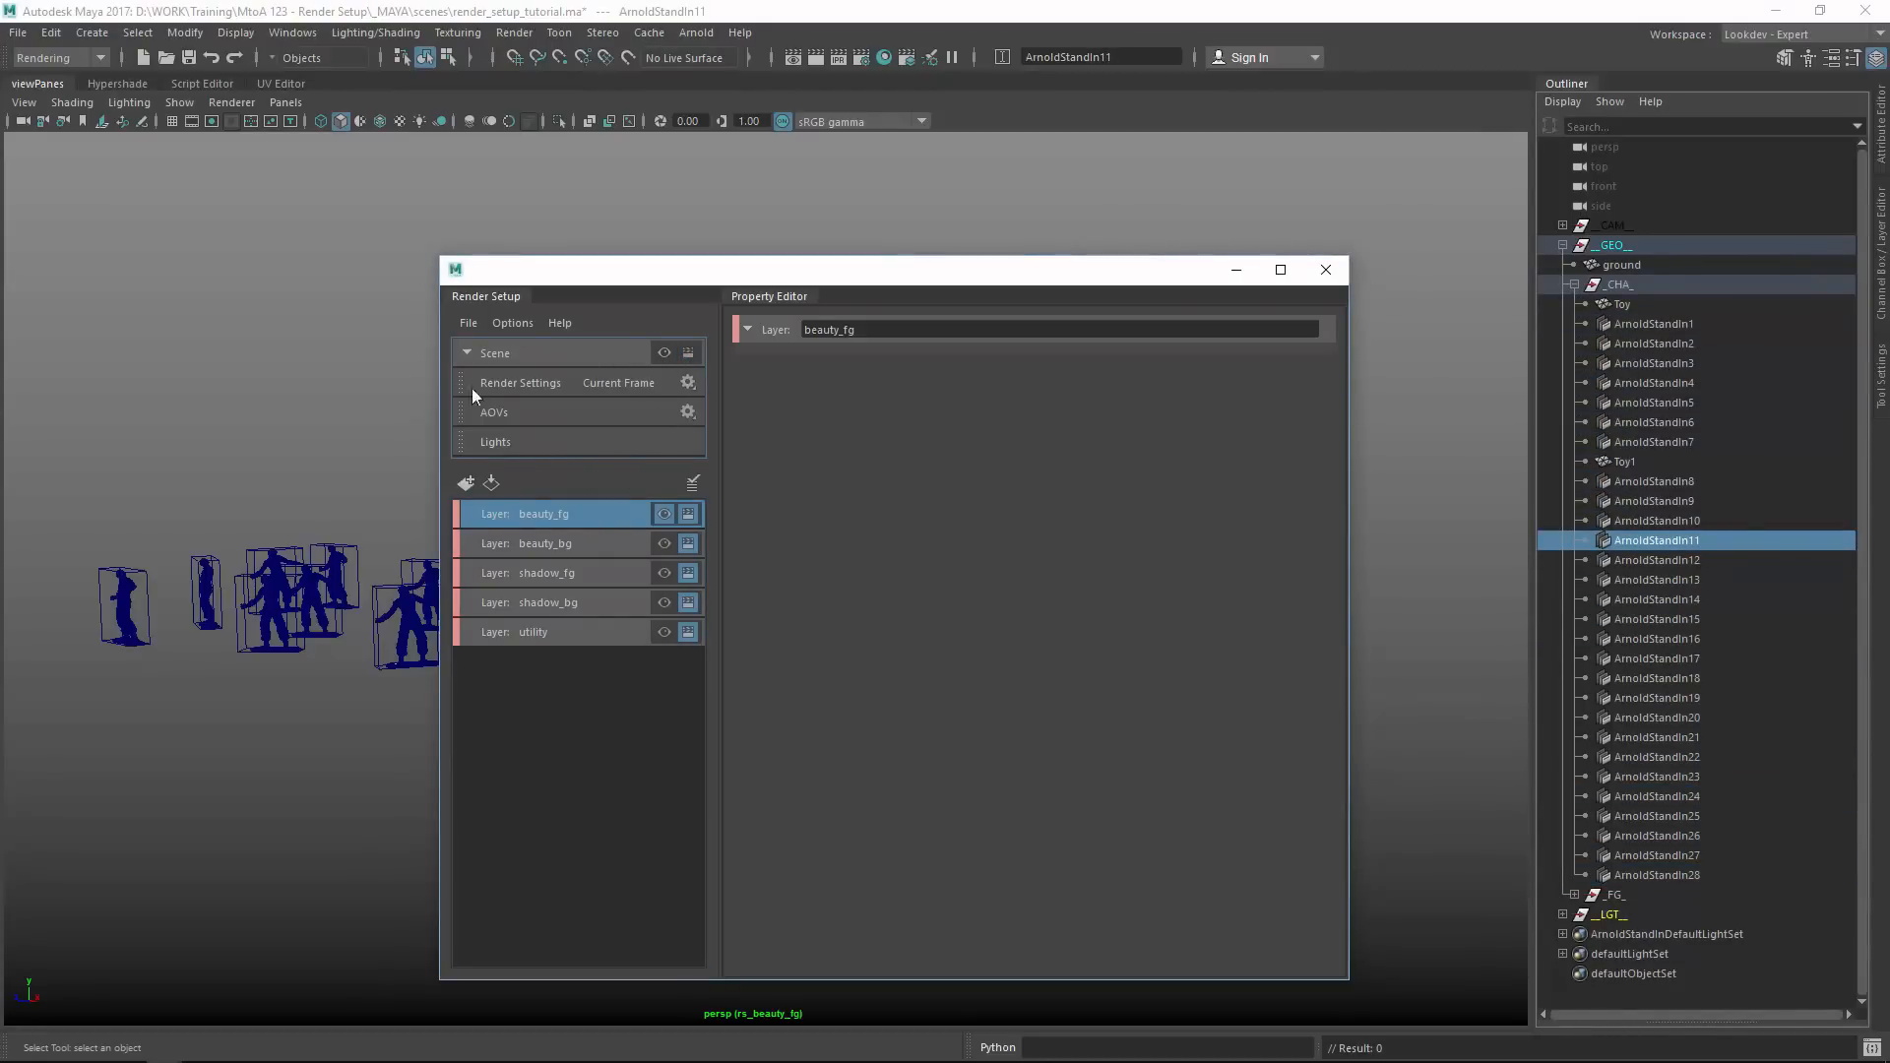
left_click(663, 353)
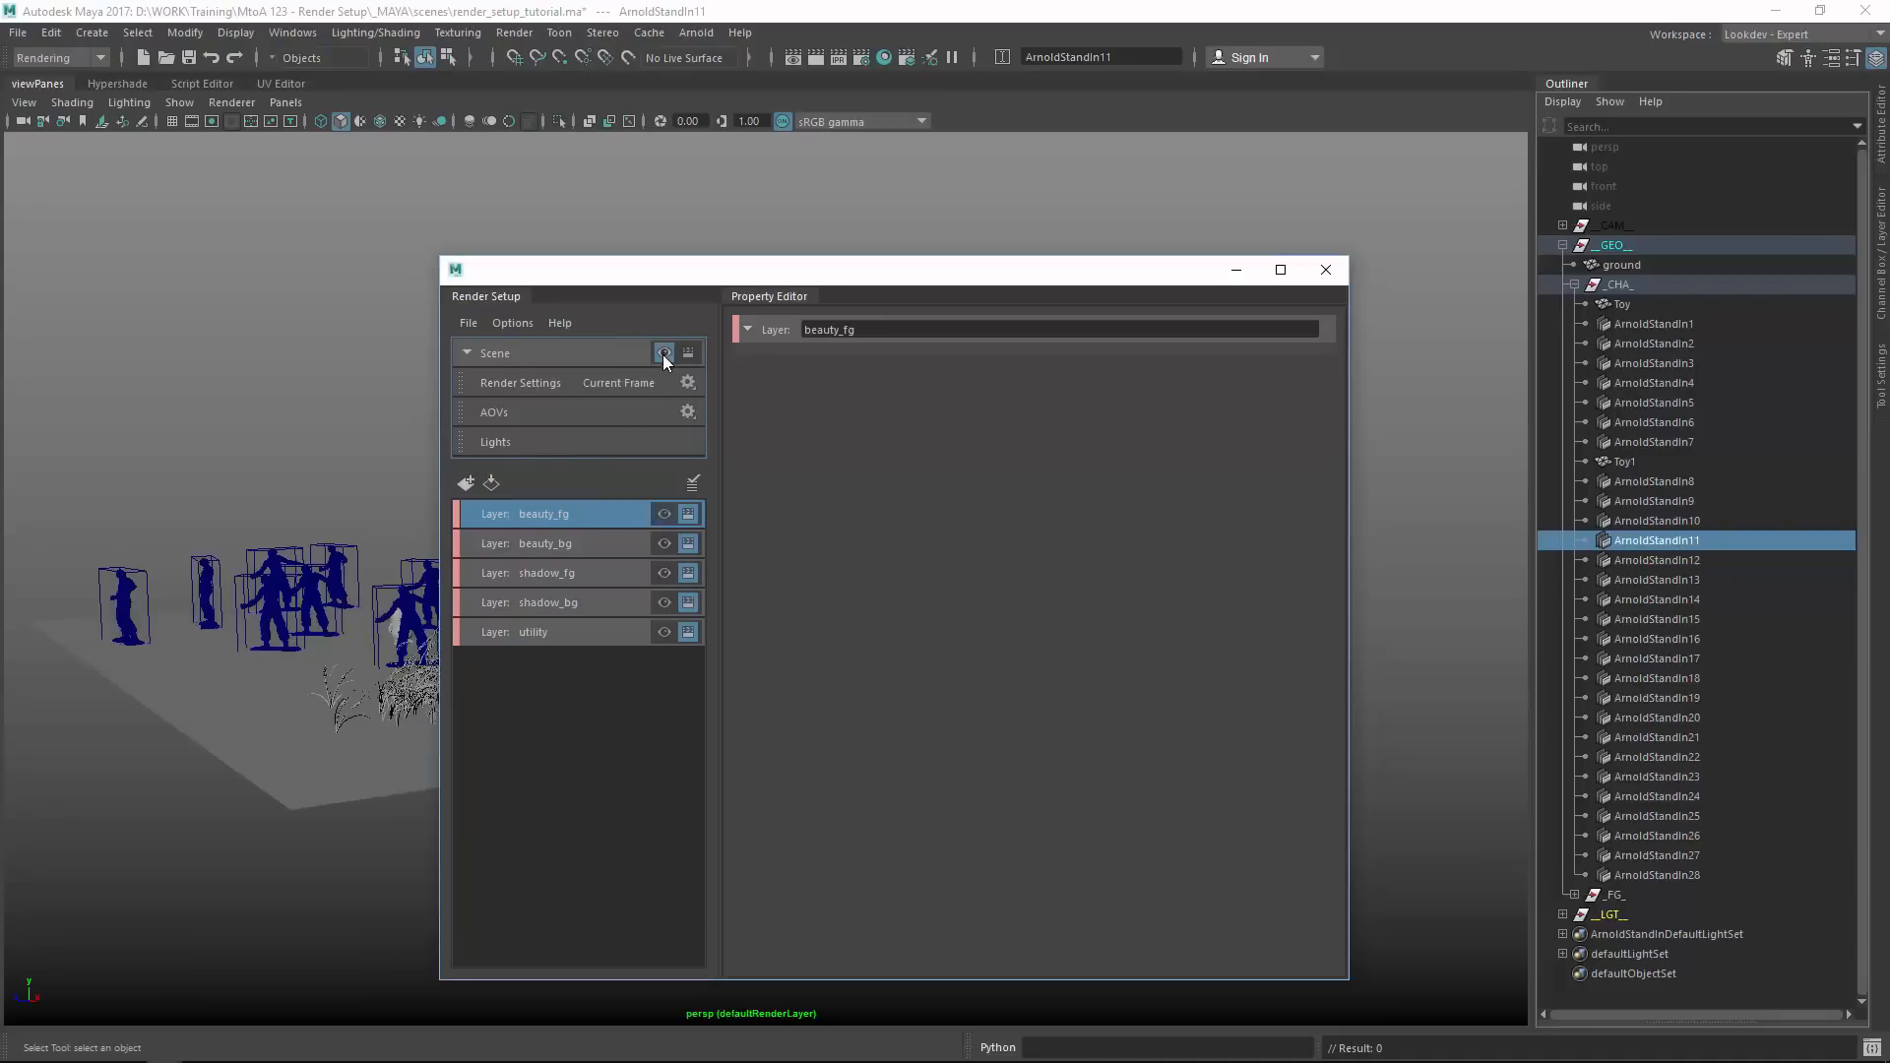
left_click(664, 514)
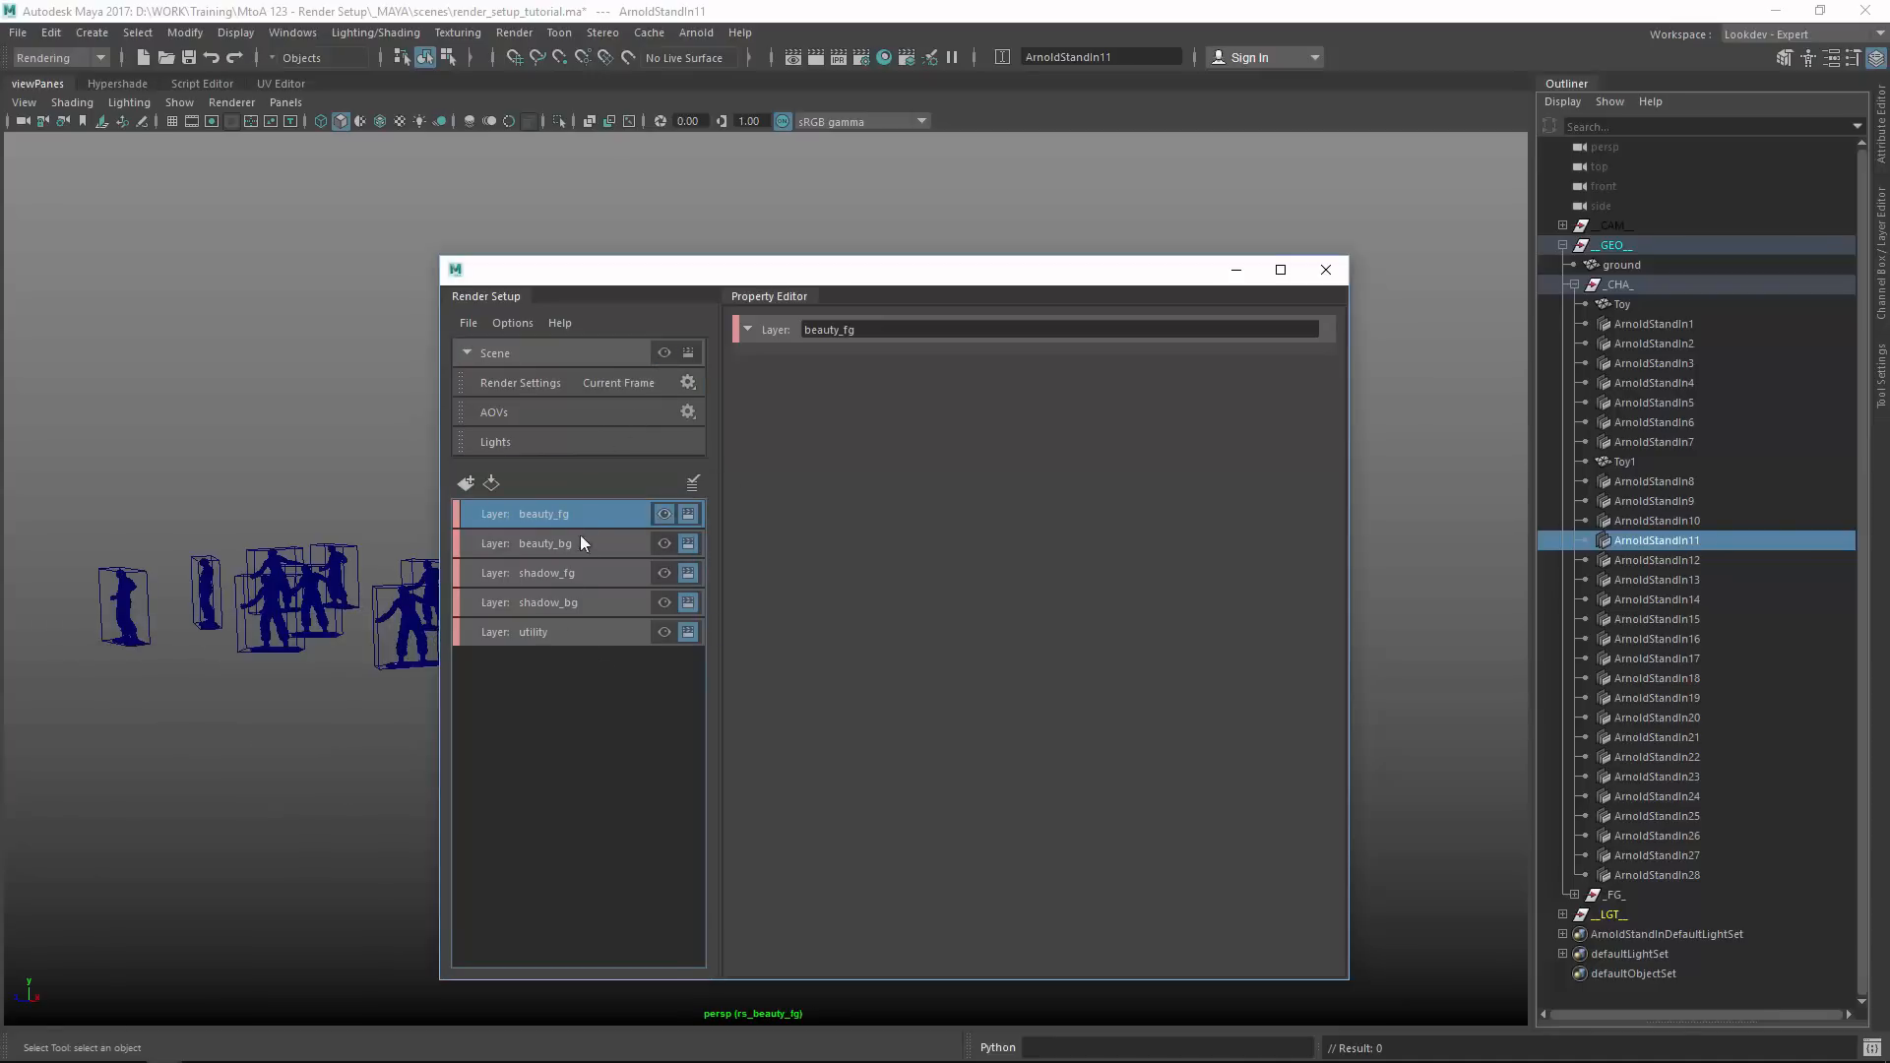
Look through the shot camera in the viewport and switch visibility to the master Scene layer.
left_click(285, 102)
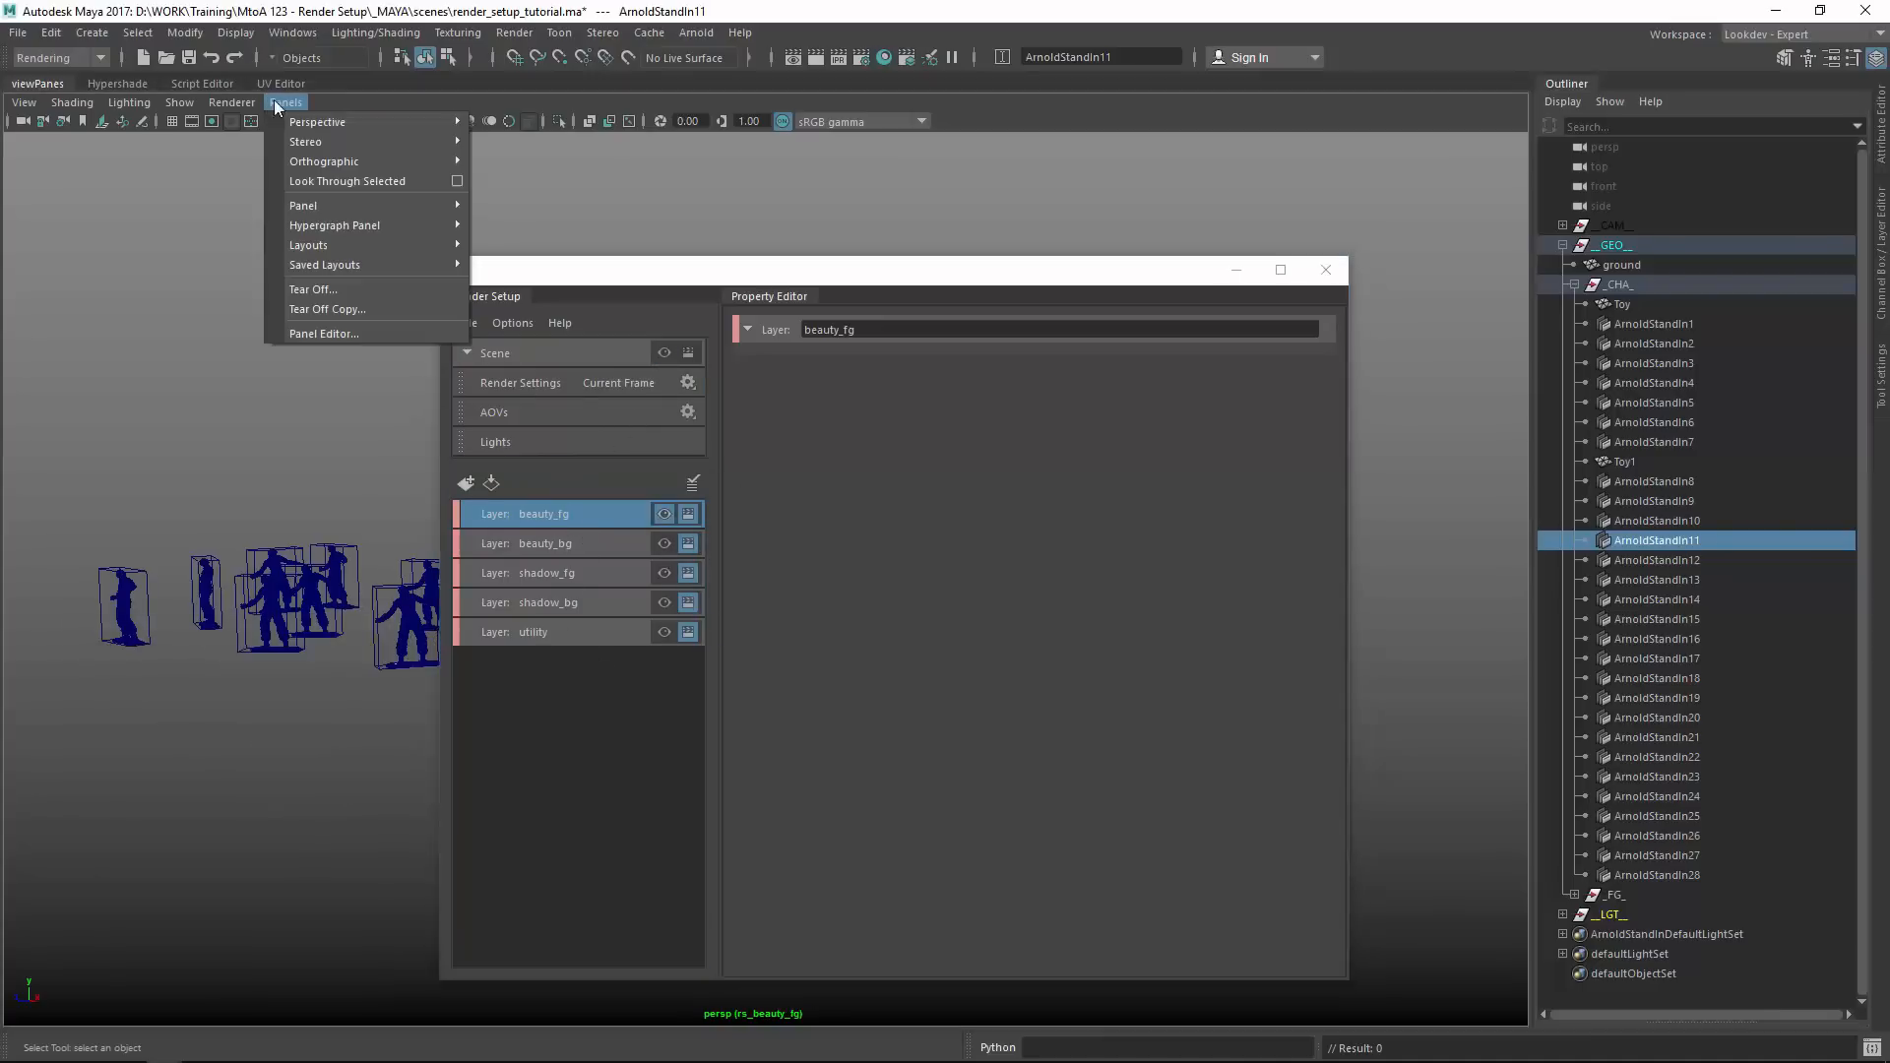
mouse_move(414, 122)
left_click(552, 127)
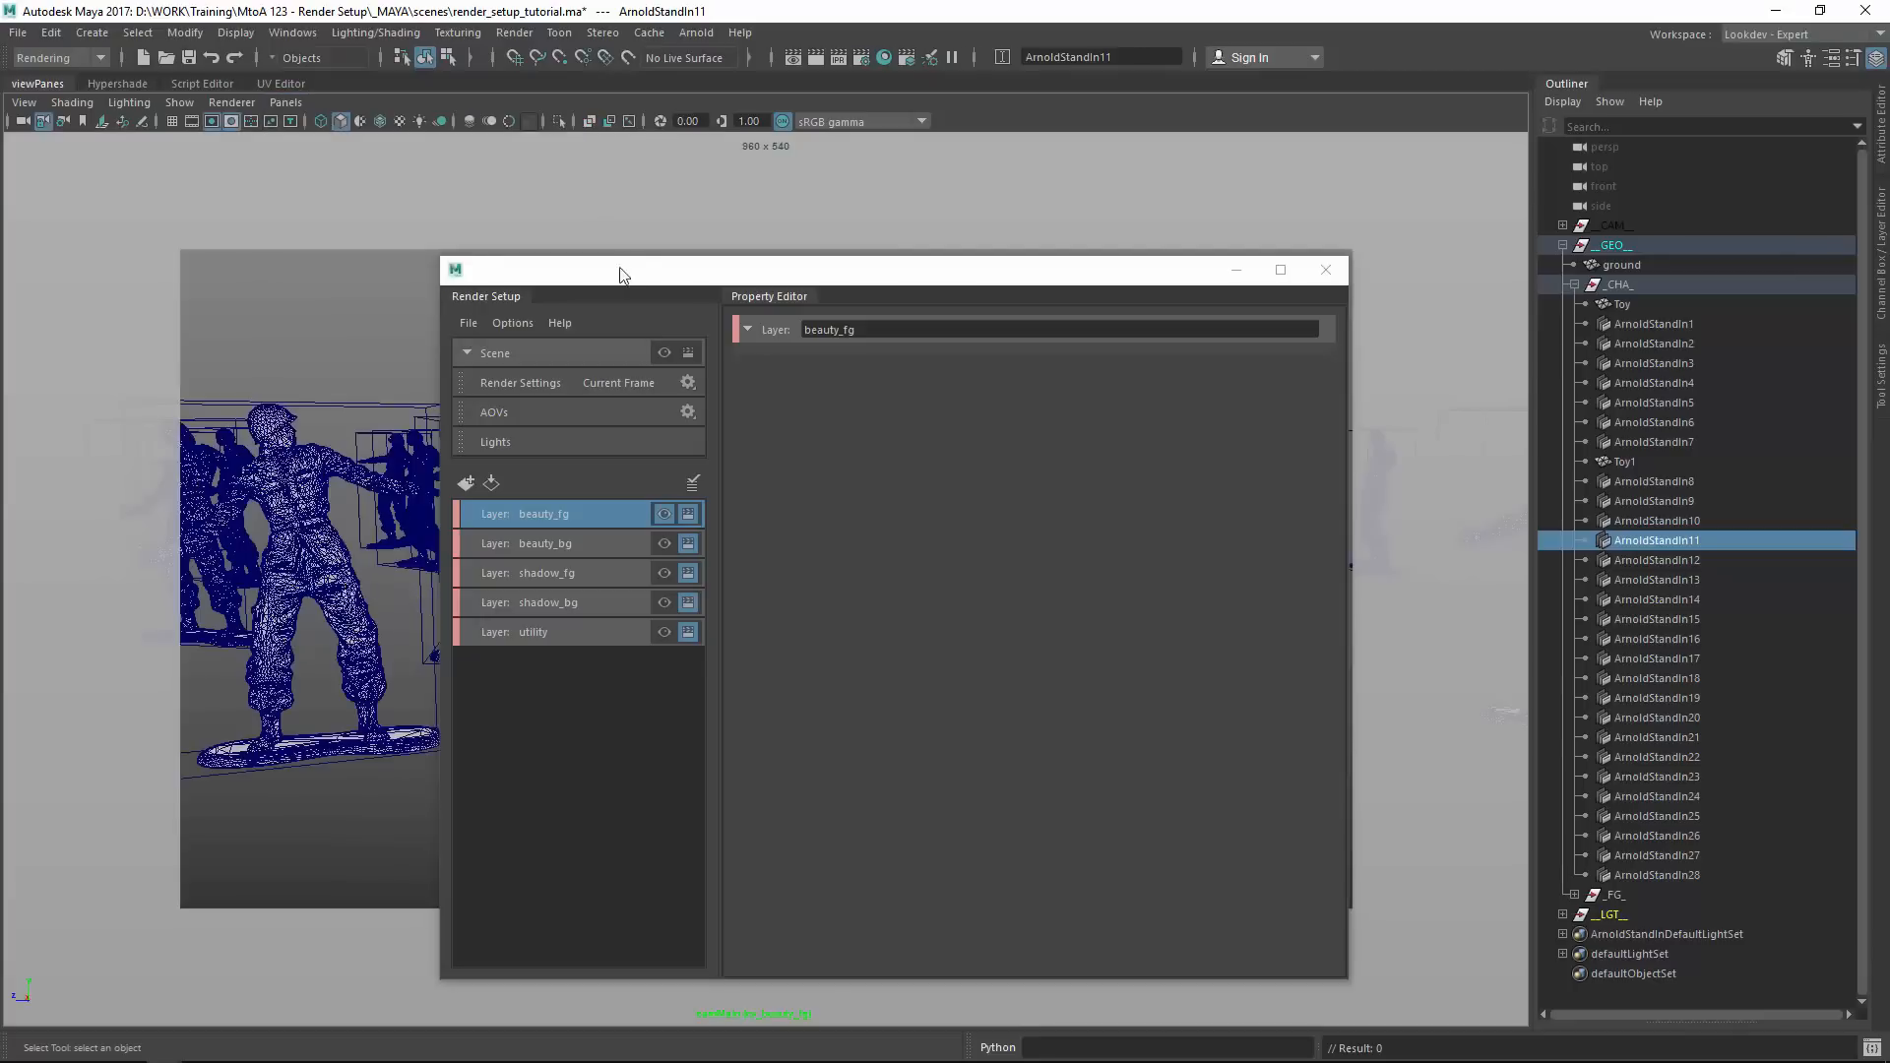
left_click_drag(620, 272, 1063, 230)
left_click(1108, 313)
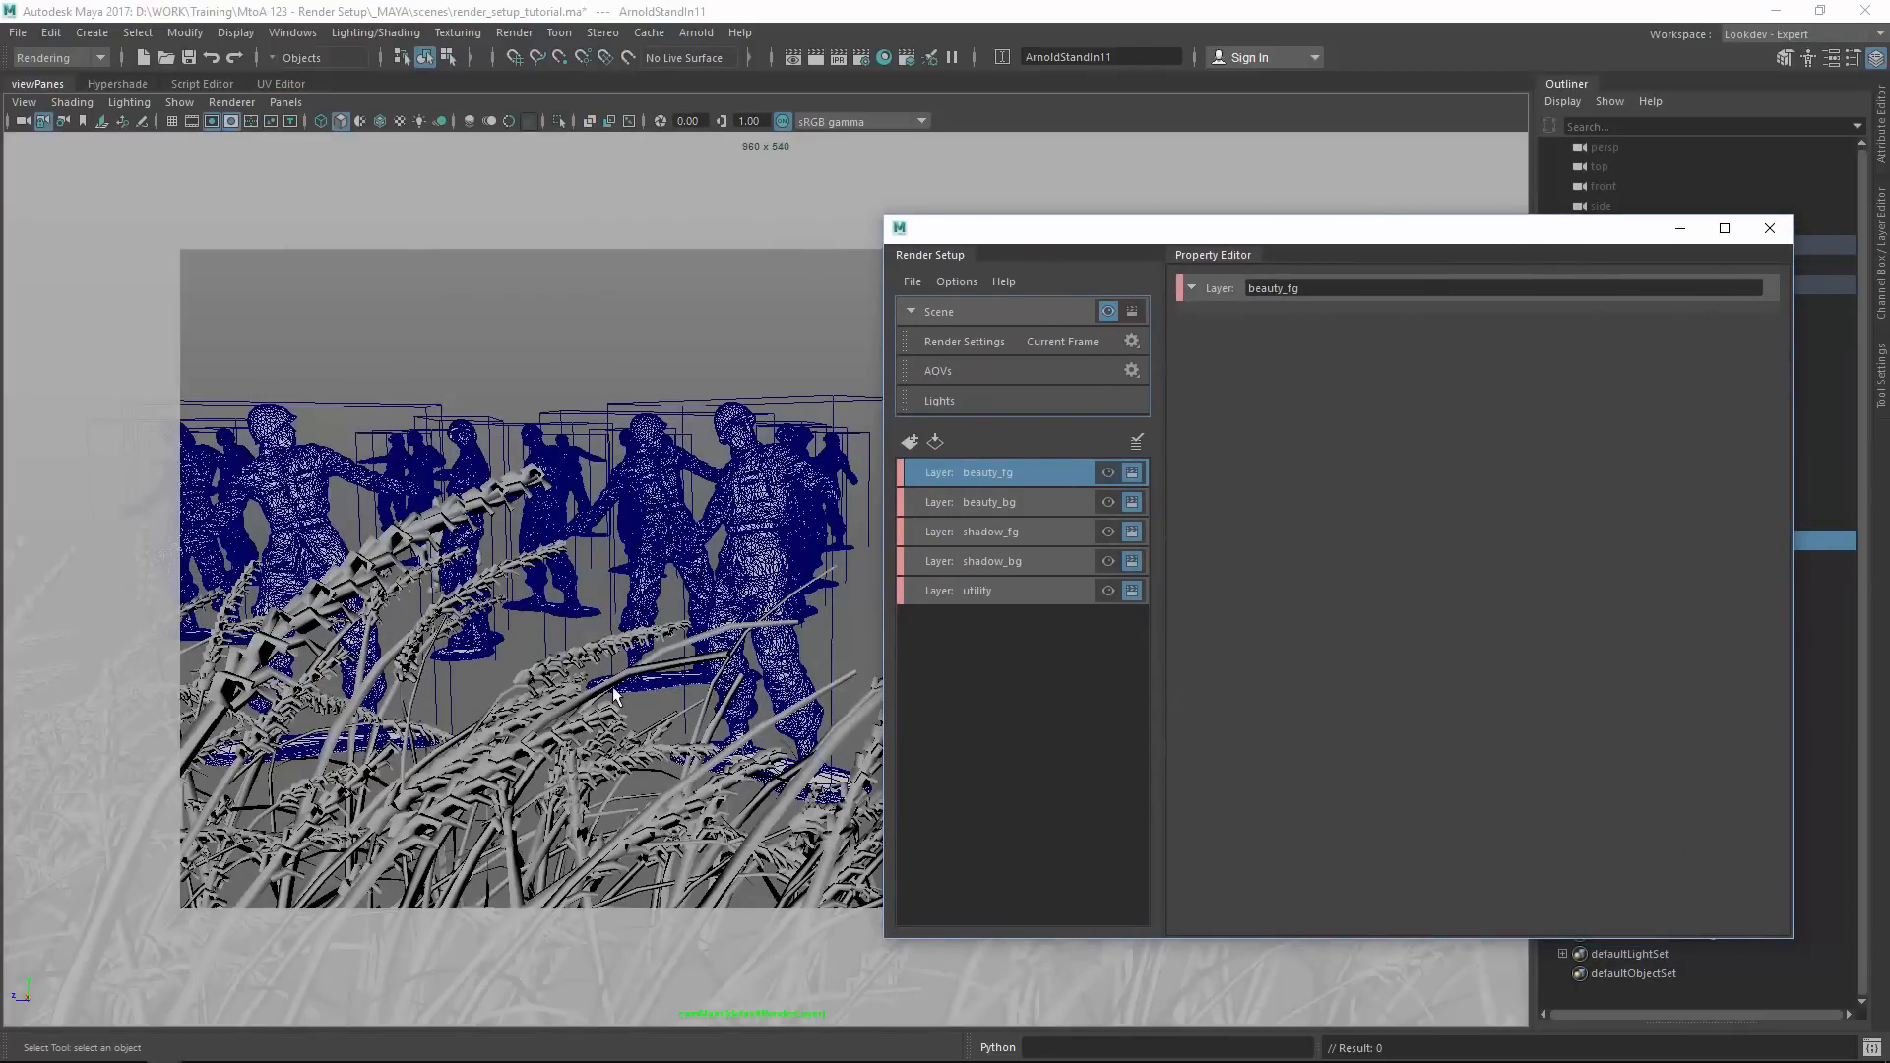
left_click_drag(975, 229, 792, 242)
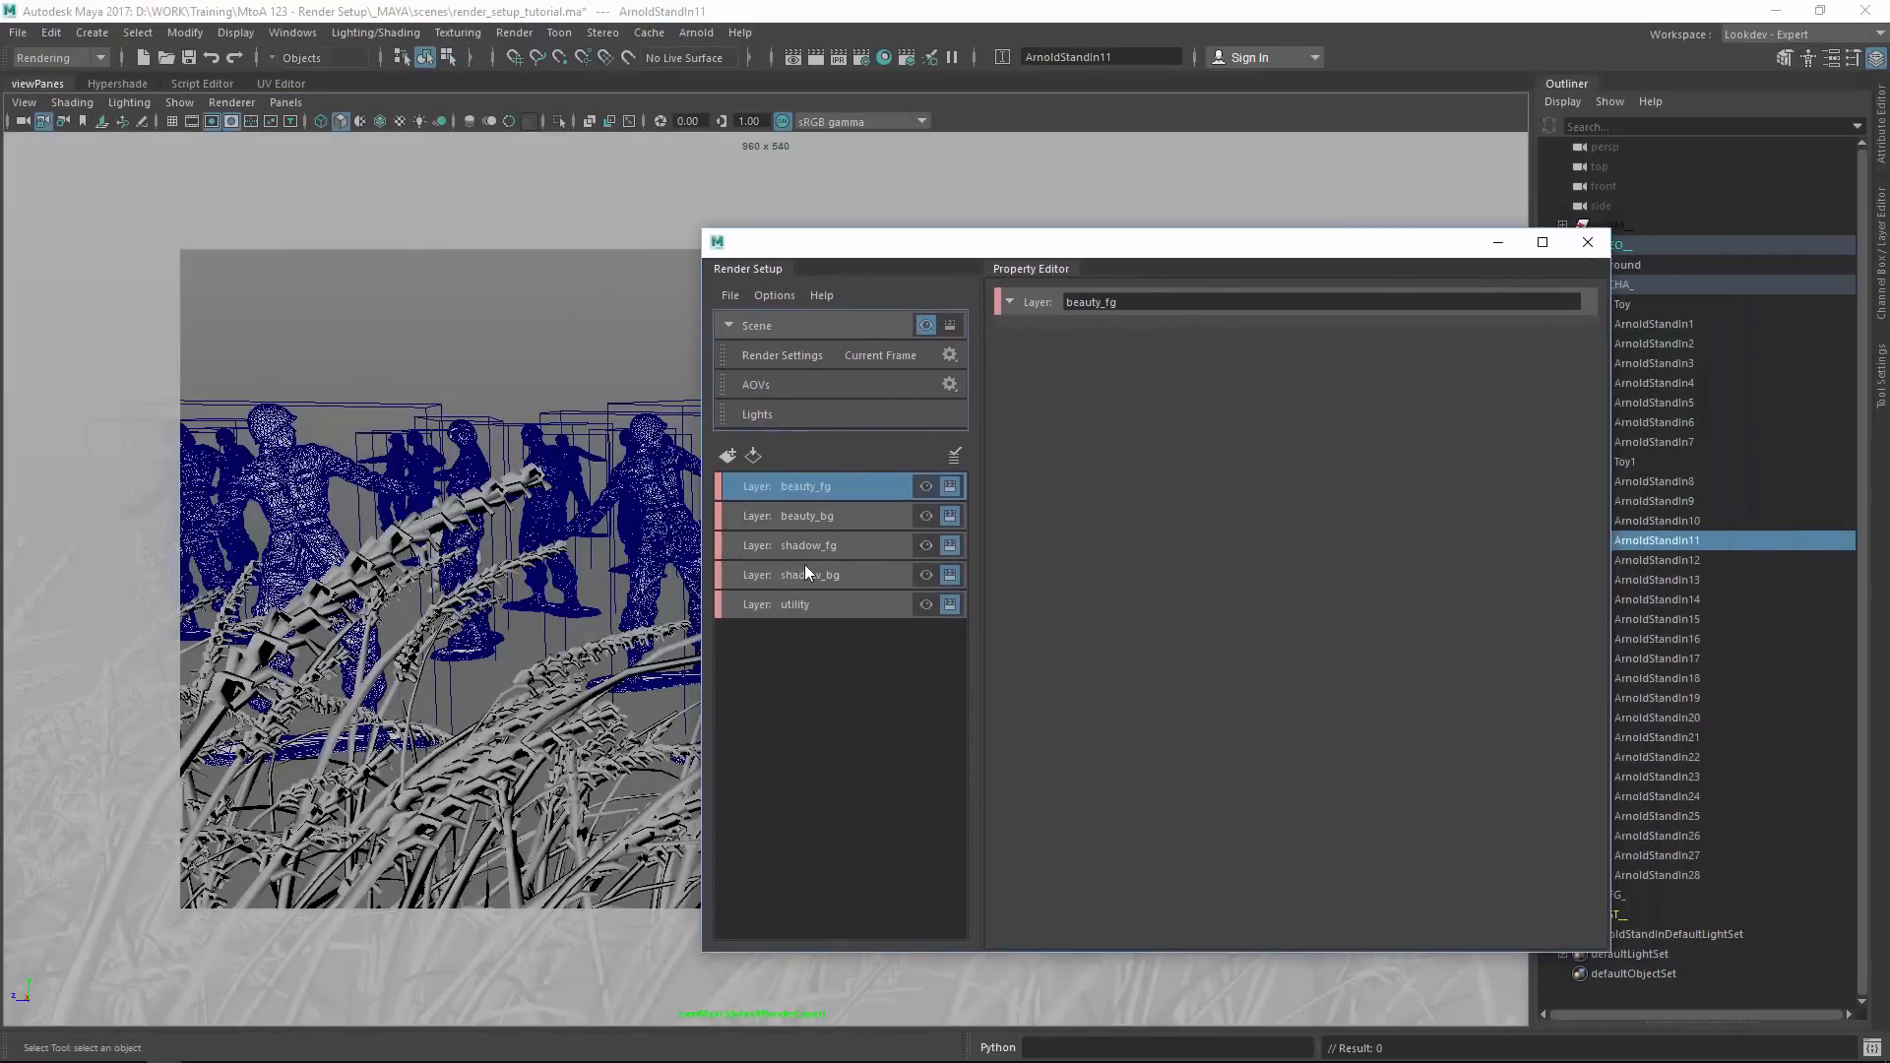
Create a collection named rs_all_geo in the beauty_fg layer.
right_click(784, 486)
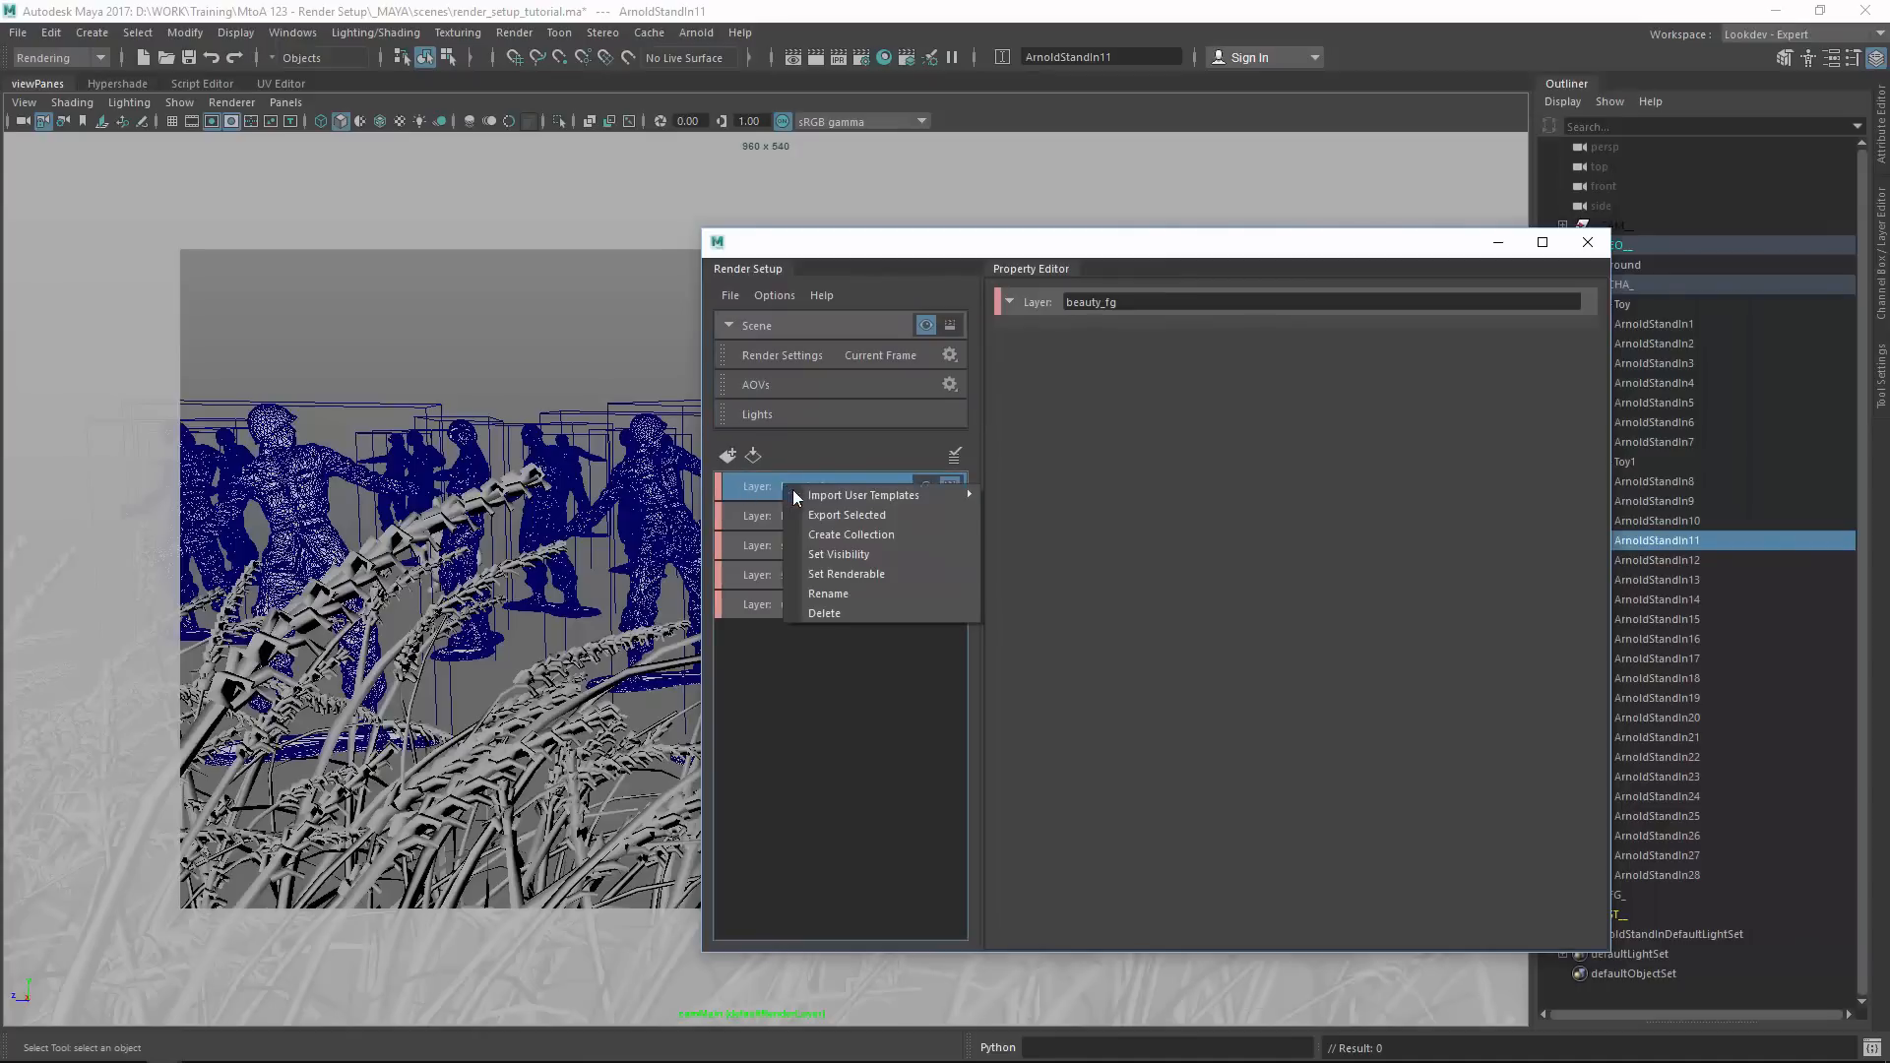
left_click(900, 534)
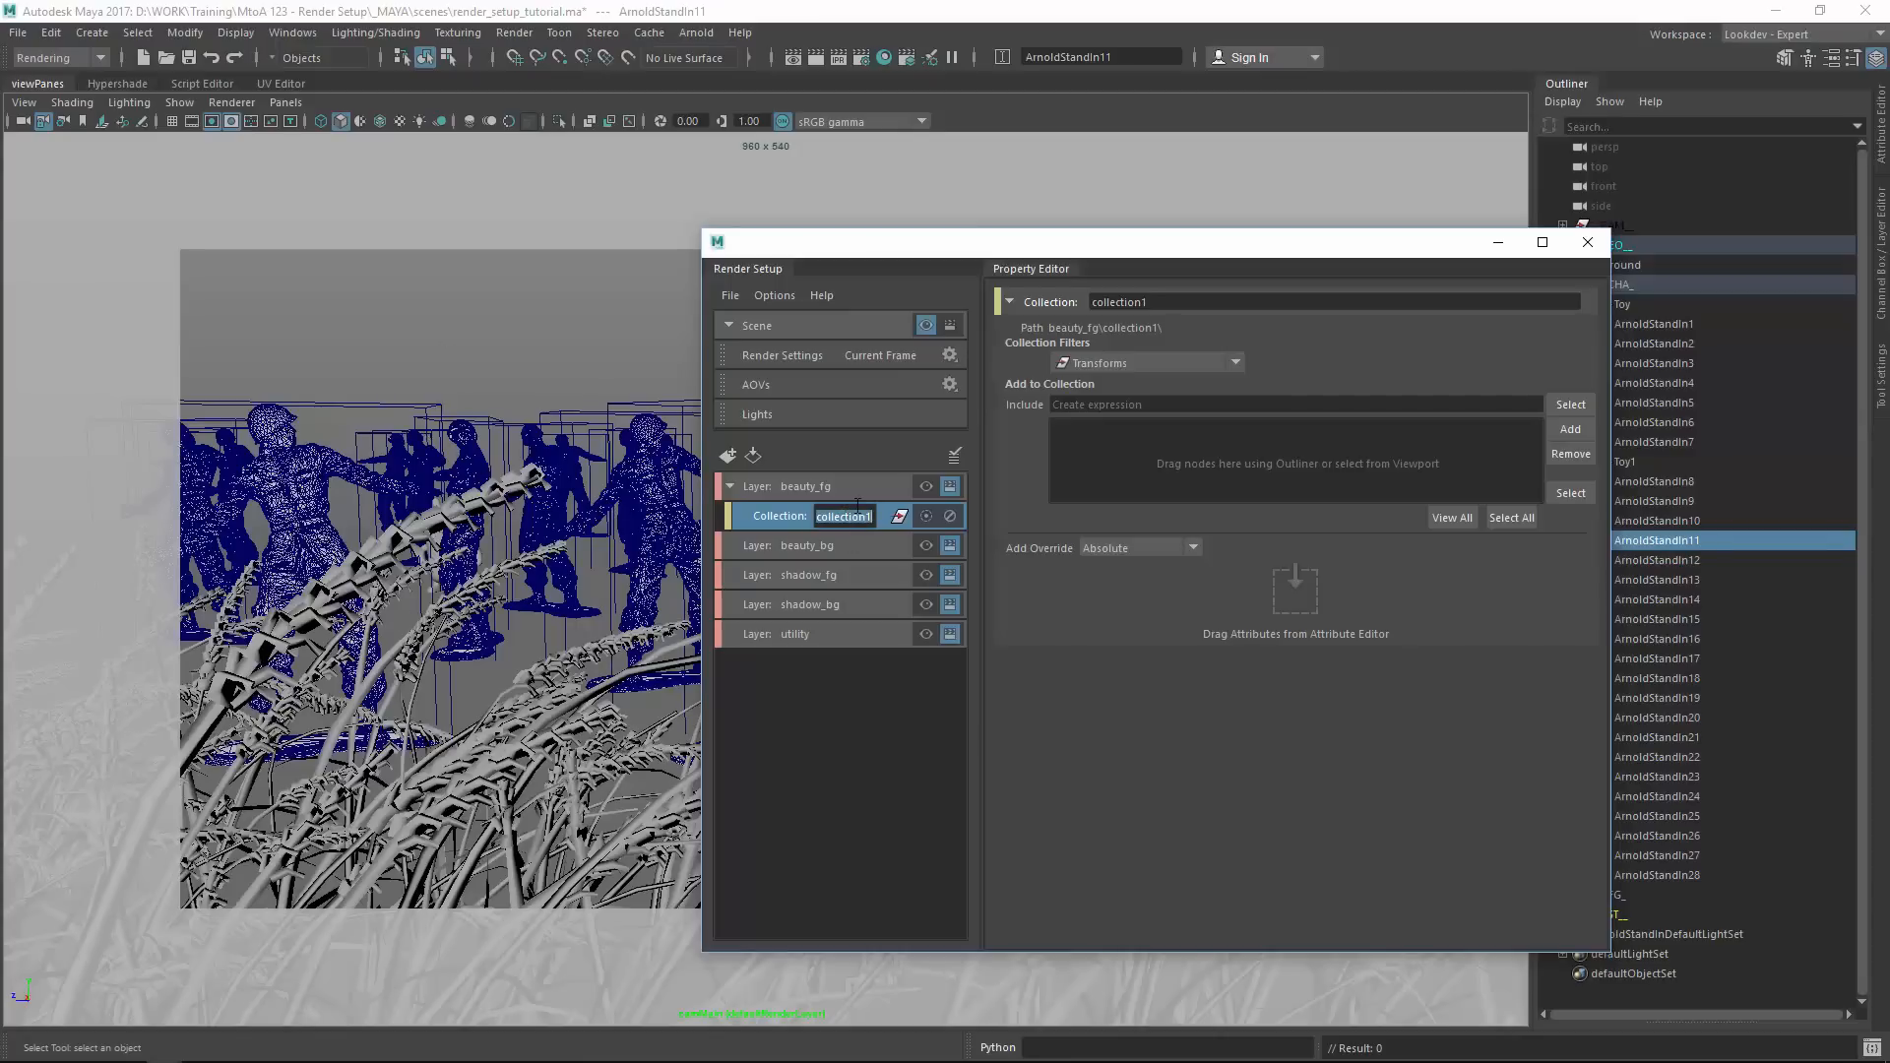
type("c")
type("s")
type("_all_geo")
key("Return")
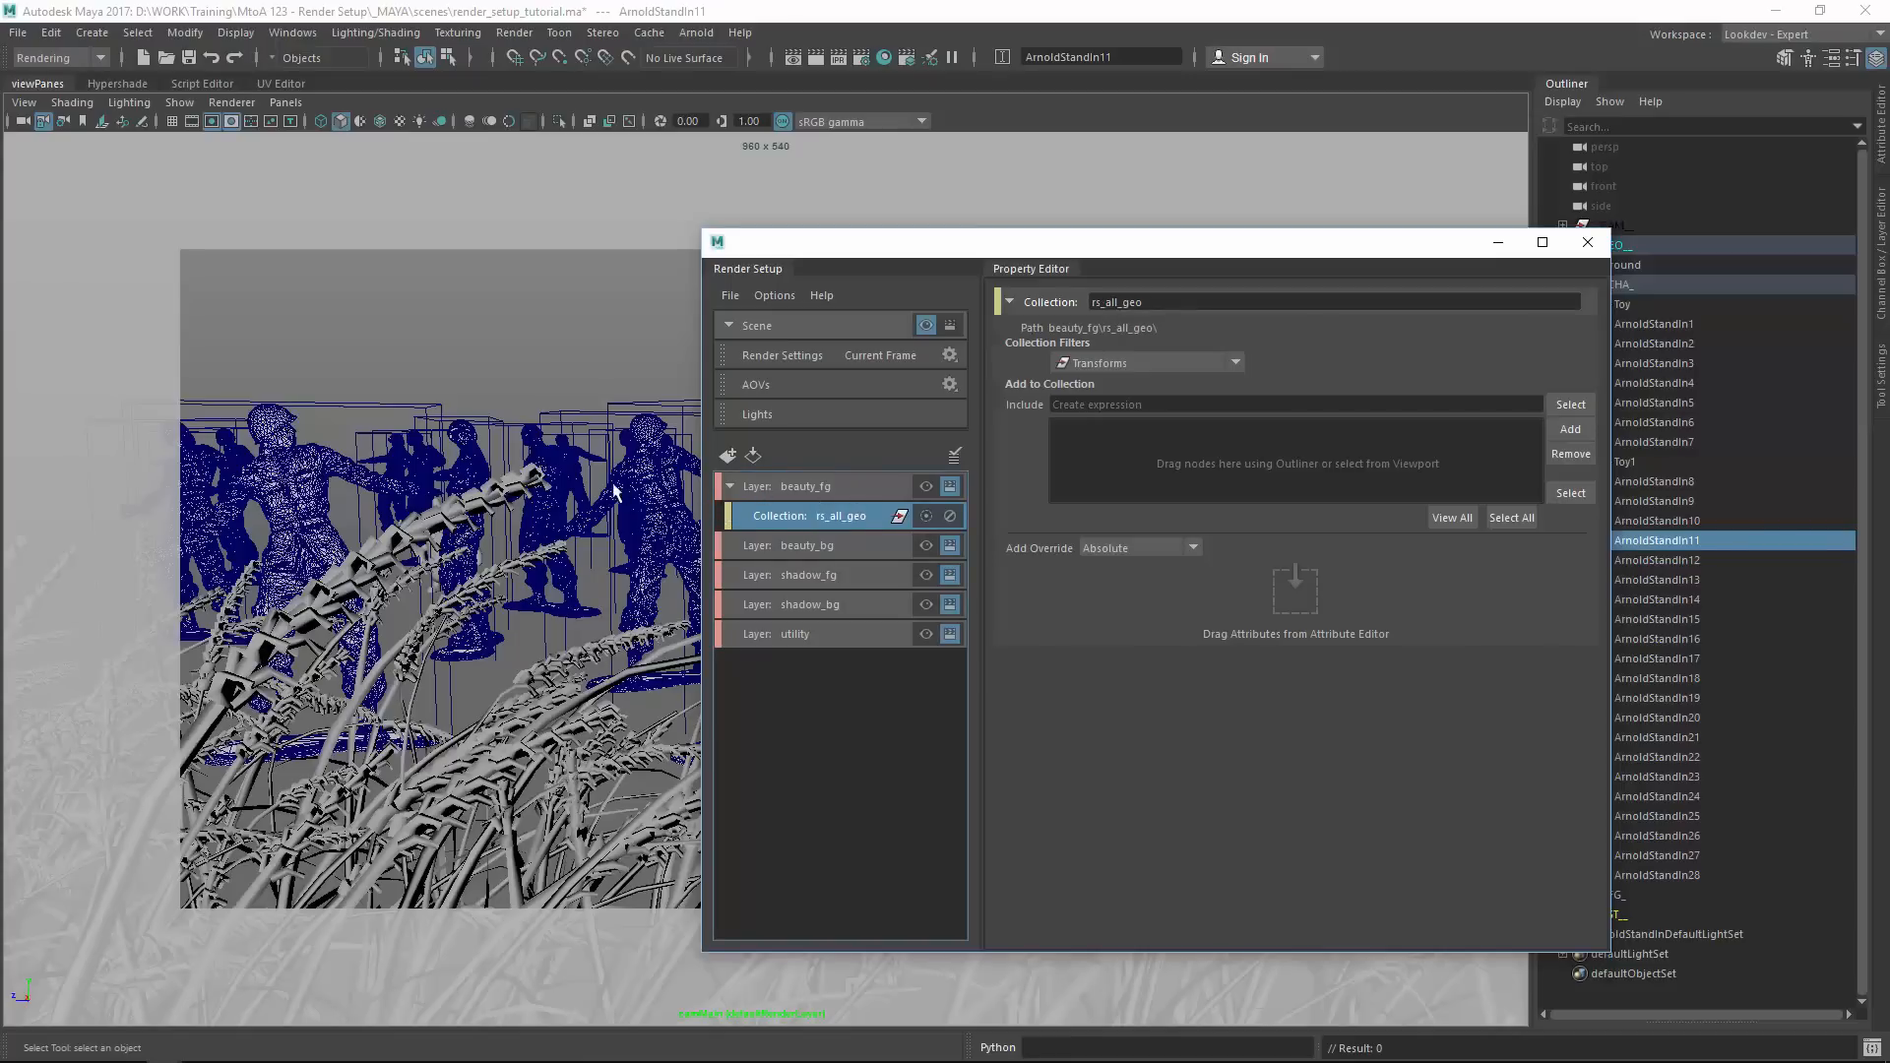
Enlarge the Render Setup window and its layer list, and give rs_all_geo a Custom filter with the types mesh aiStandin.
left_click_drag(702, 455, 403, 421)
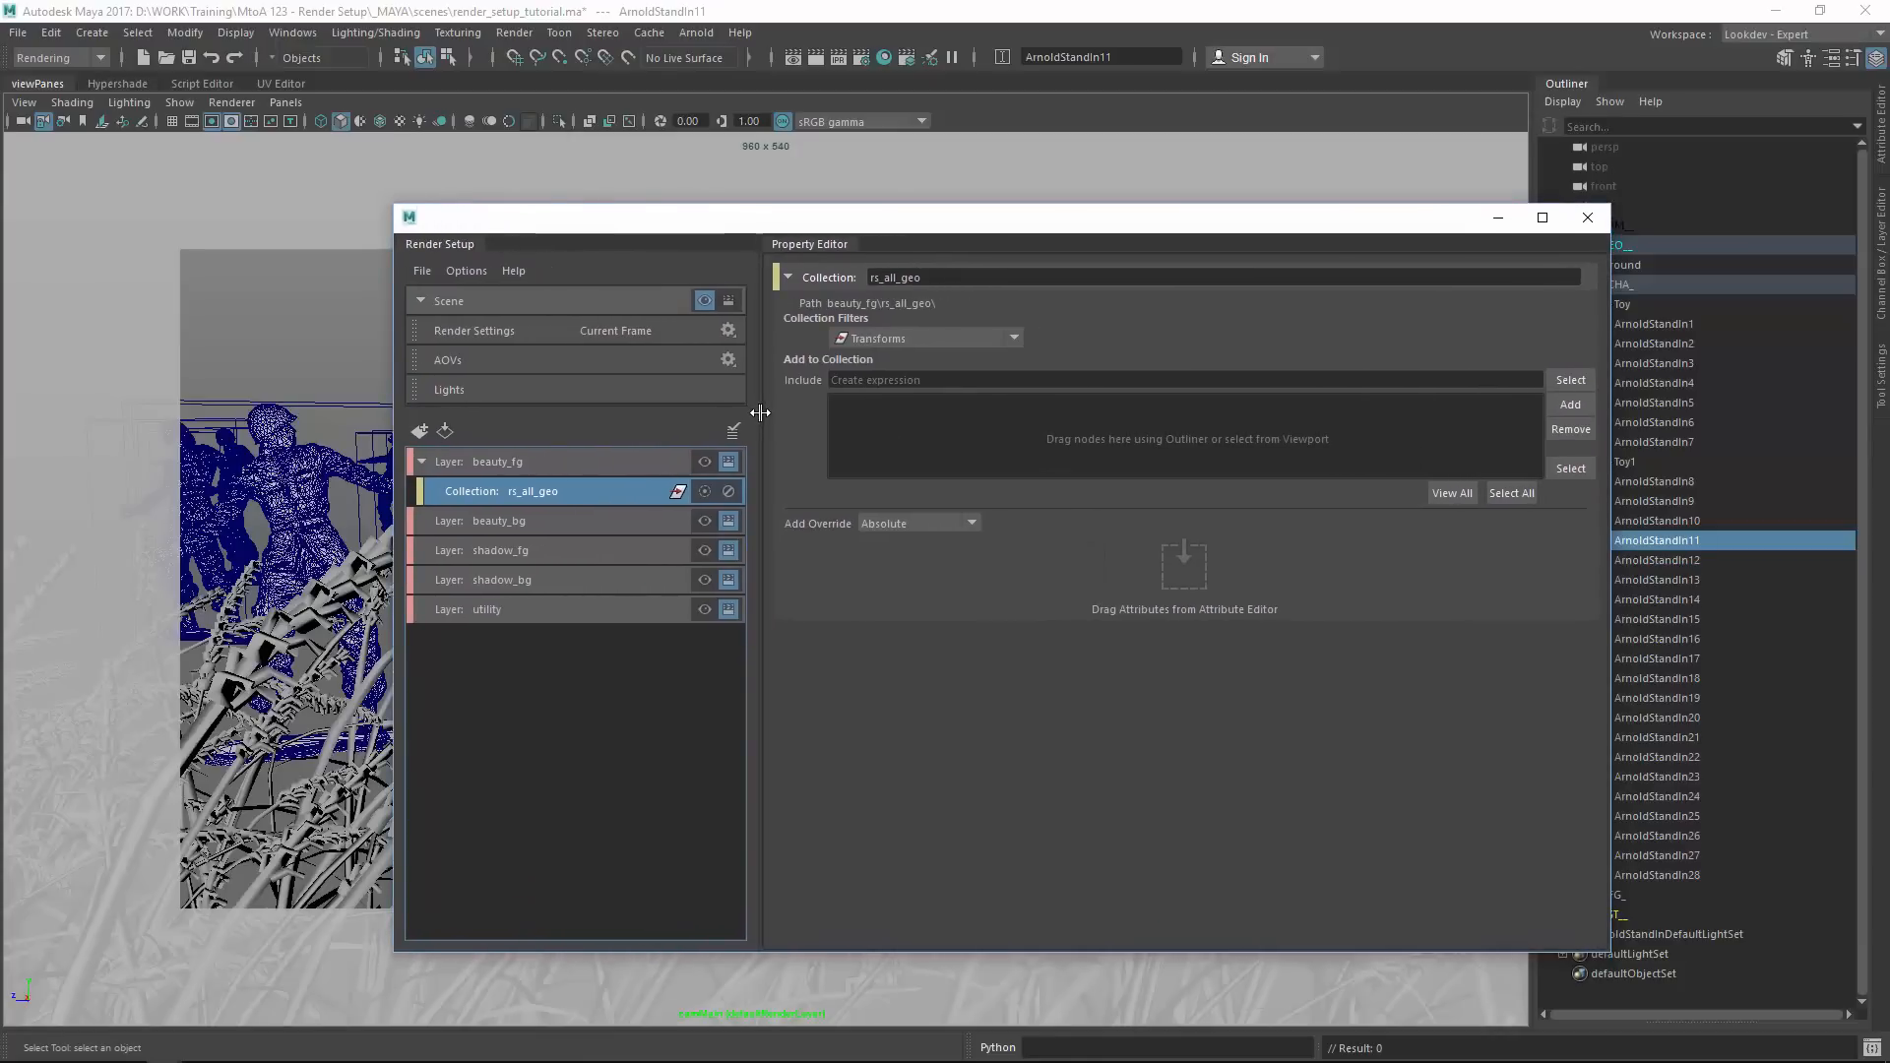
left_click_drag(761, 413, 931, 405)
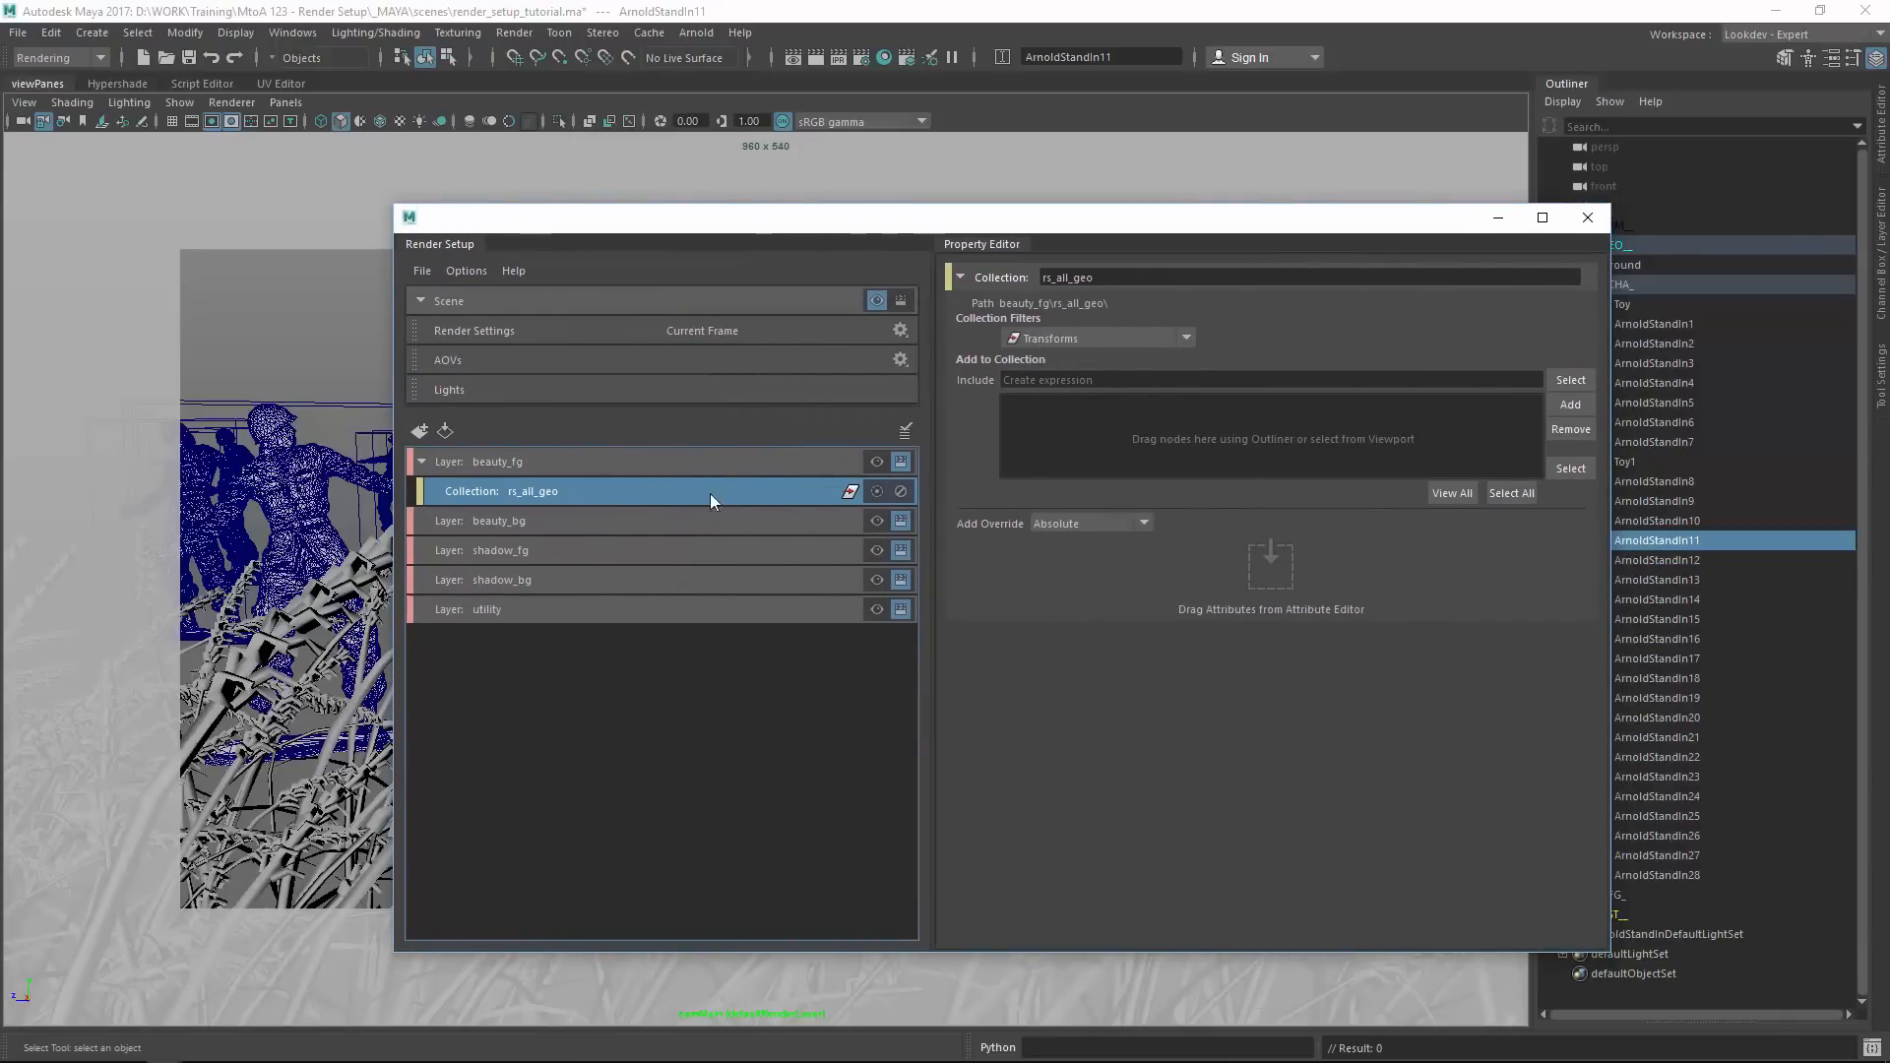
left_click(1102, 345)
left_click(1067, 479)
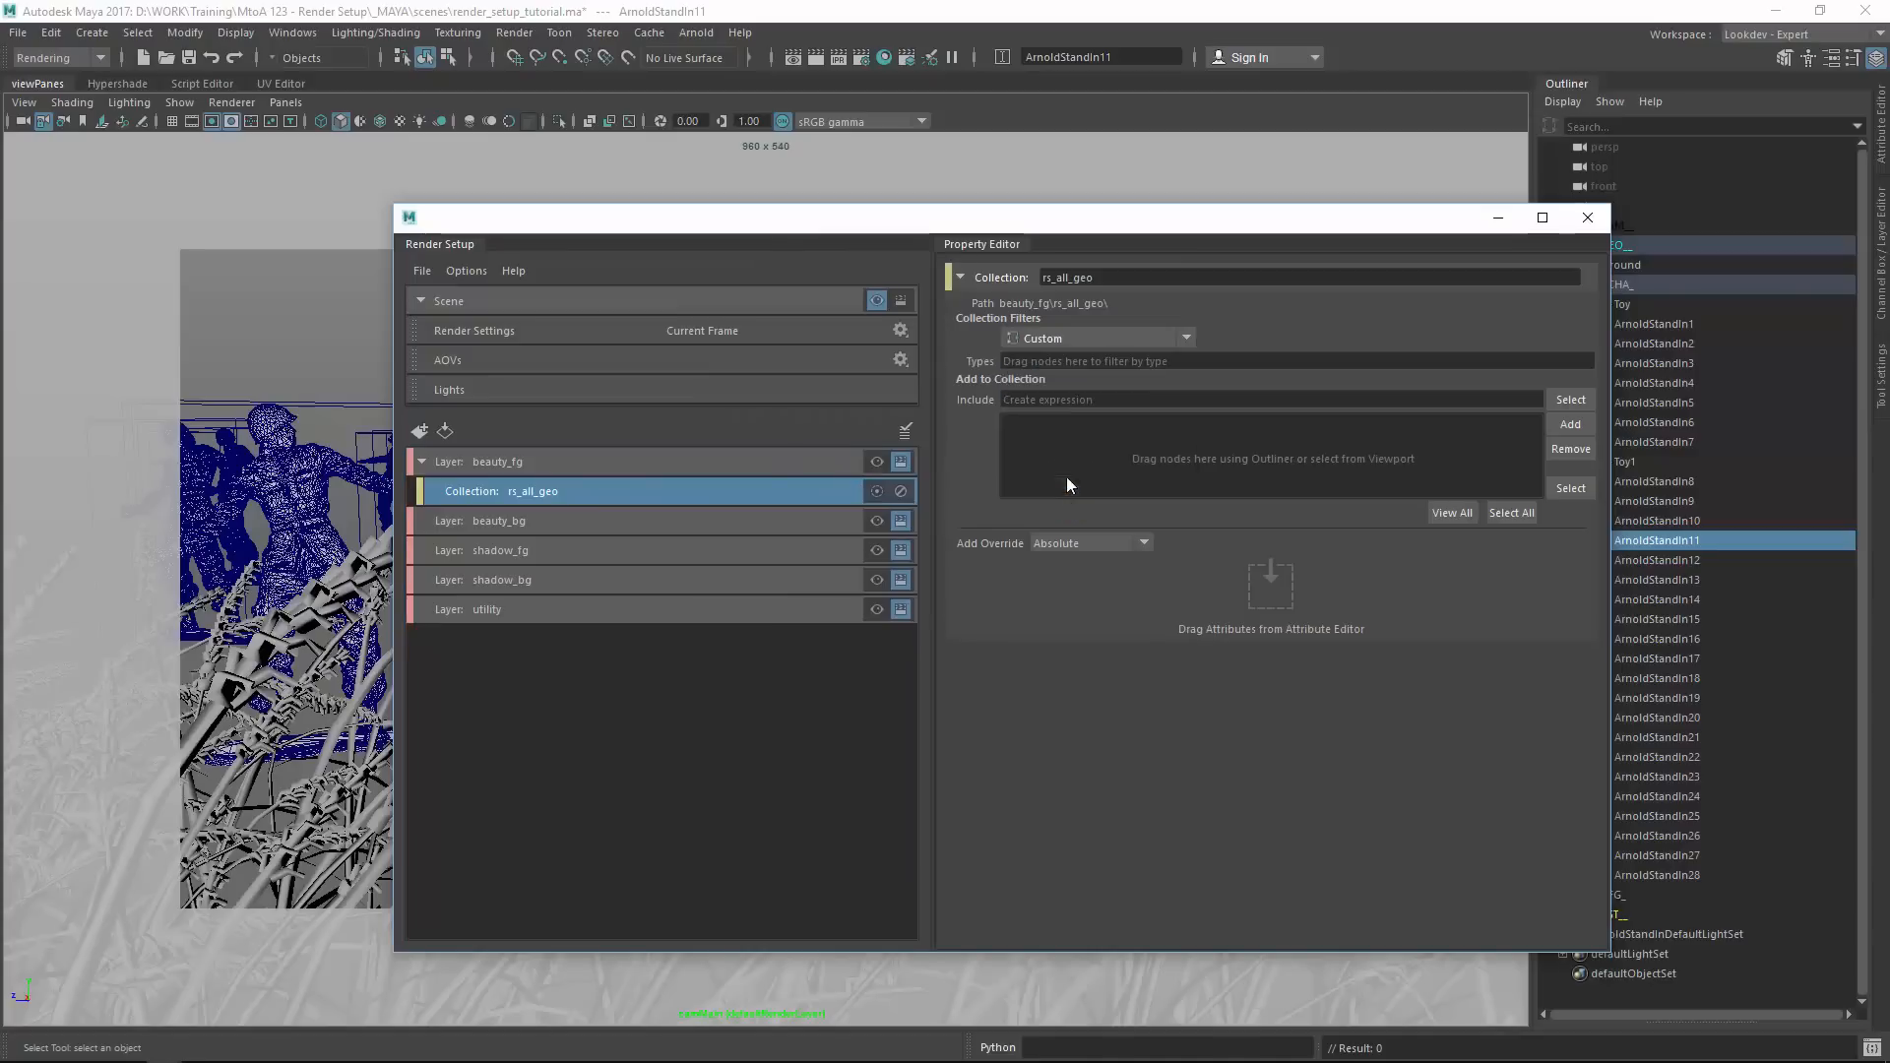
left_click(1089, 362)
type("me")
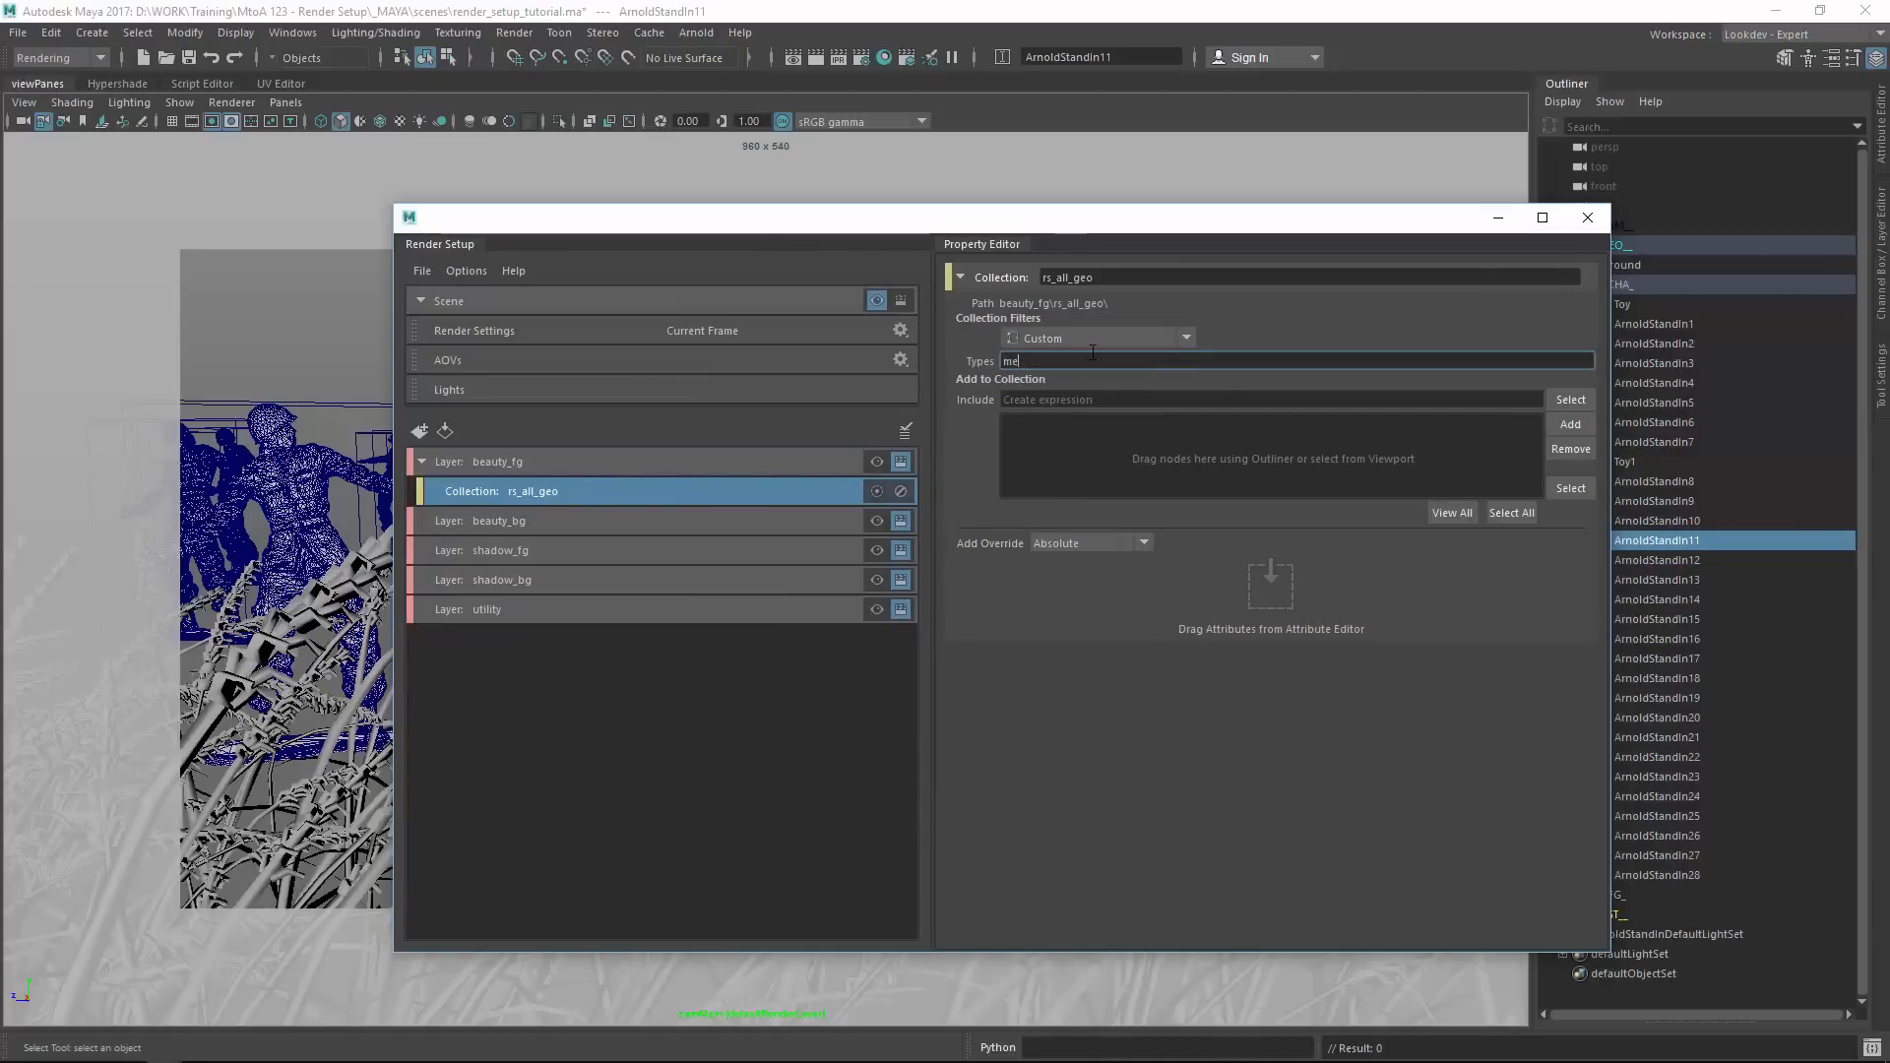
type("sh aiStandin")
Inspect the shape nodes of the ground and ArnoldStandIn1 objects to check their node types.
left_click_drag(1255, 219, 968, 235)
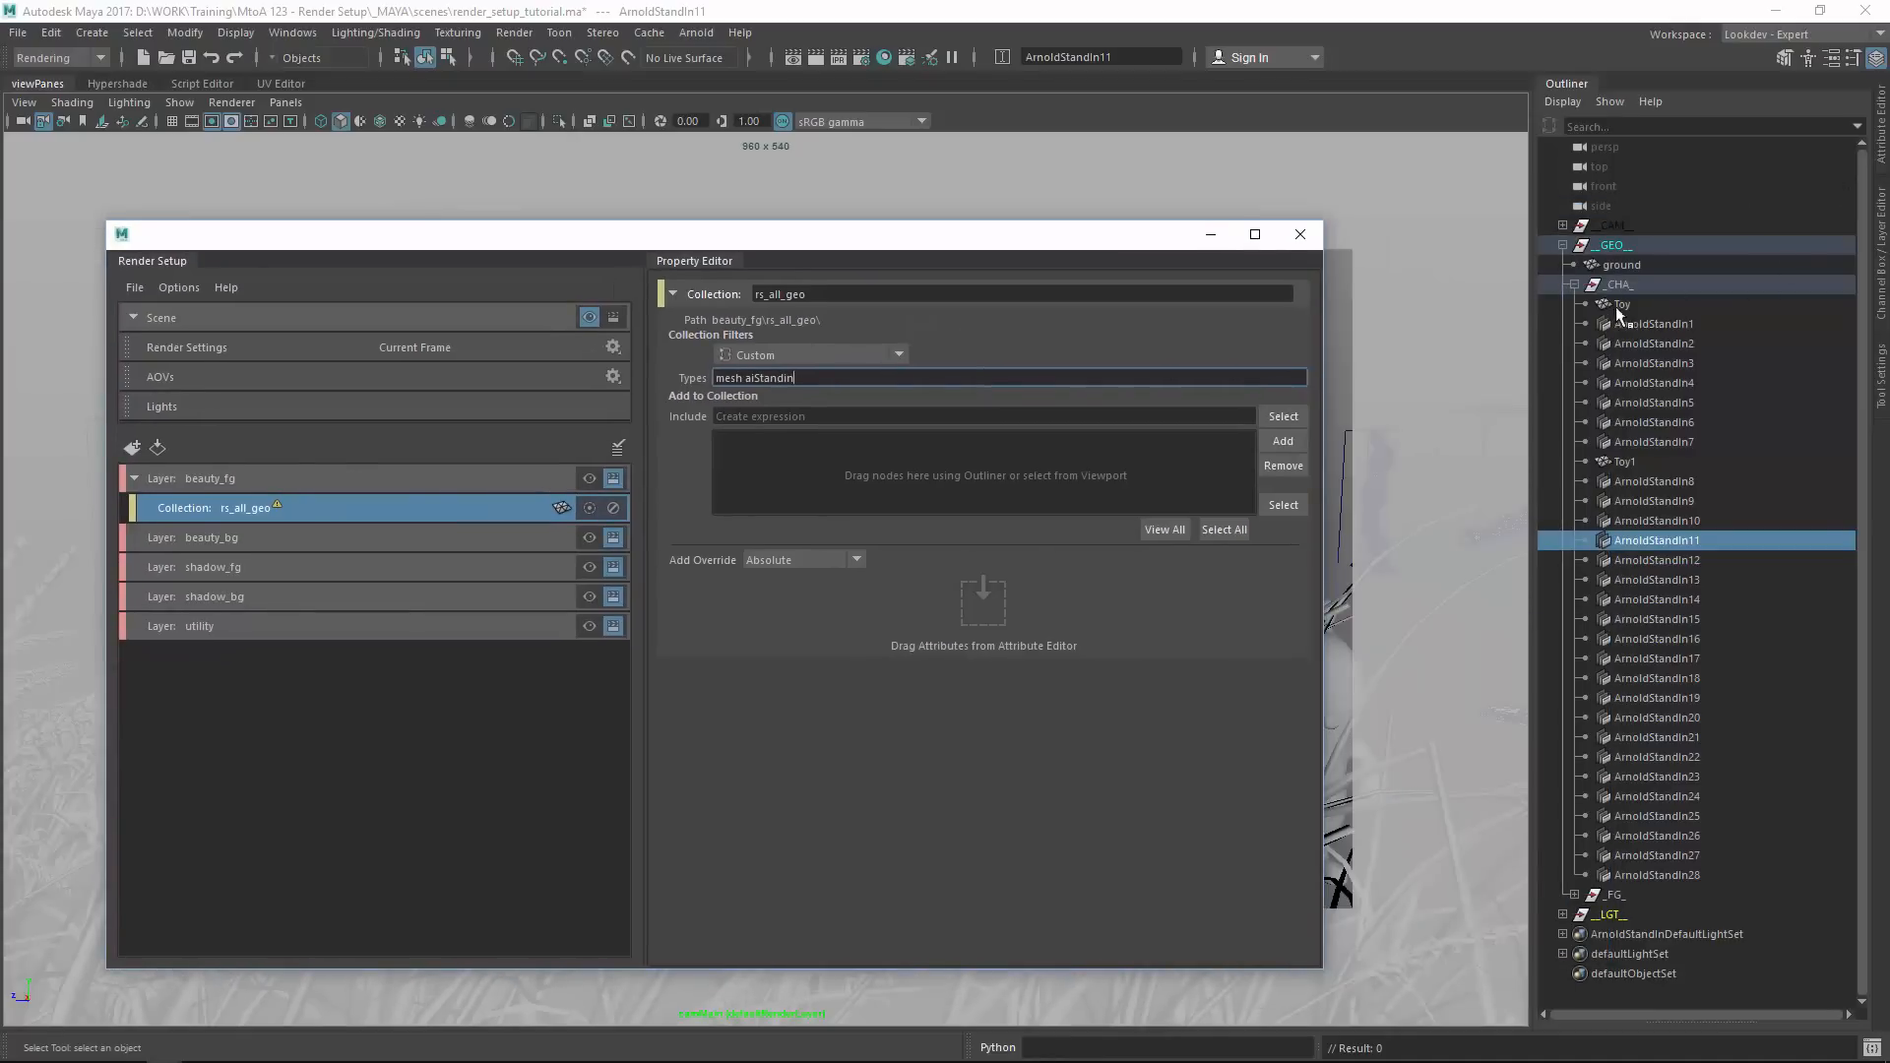
left_click(1886, 144)
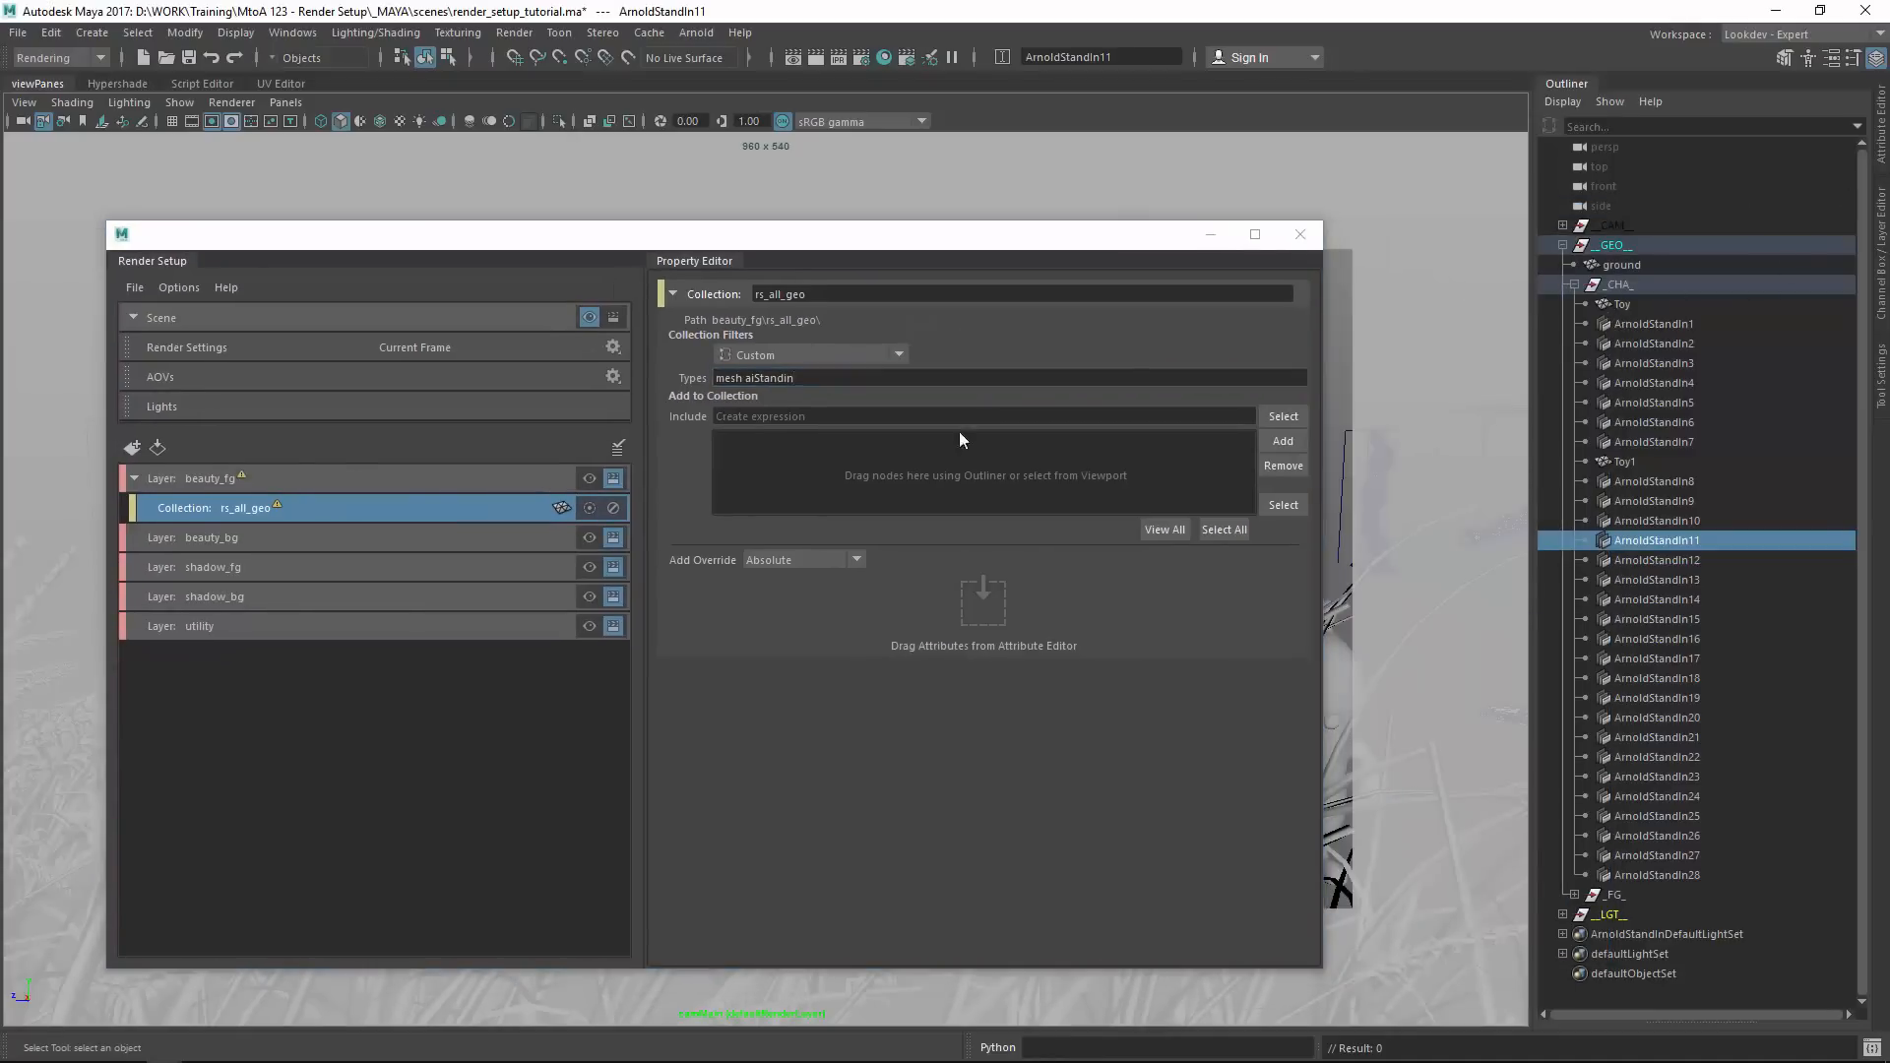
left_click(1881, 130)
left_click_drag(1181, 234, 950, 211)
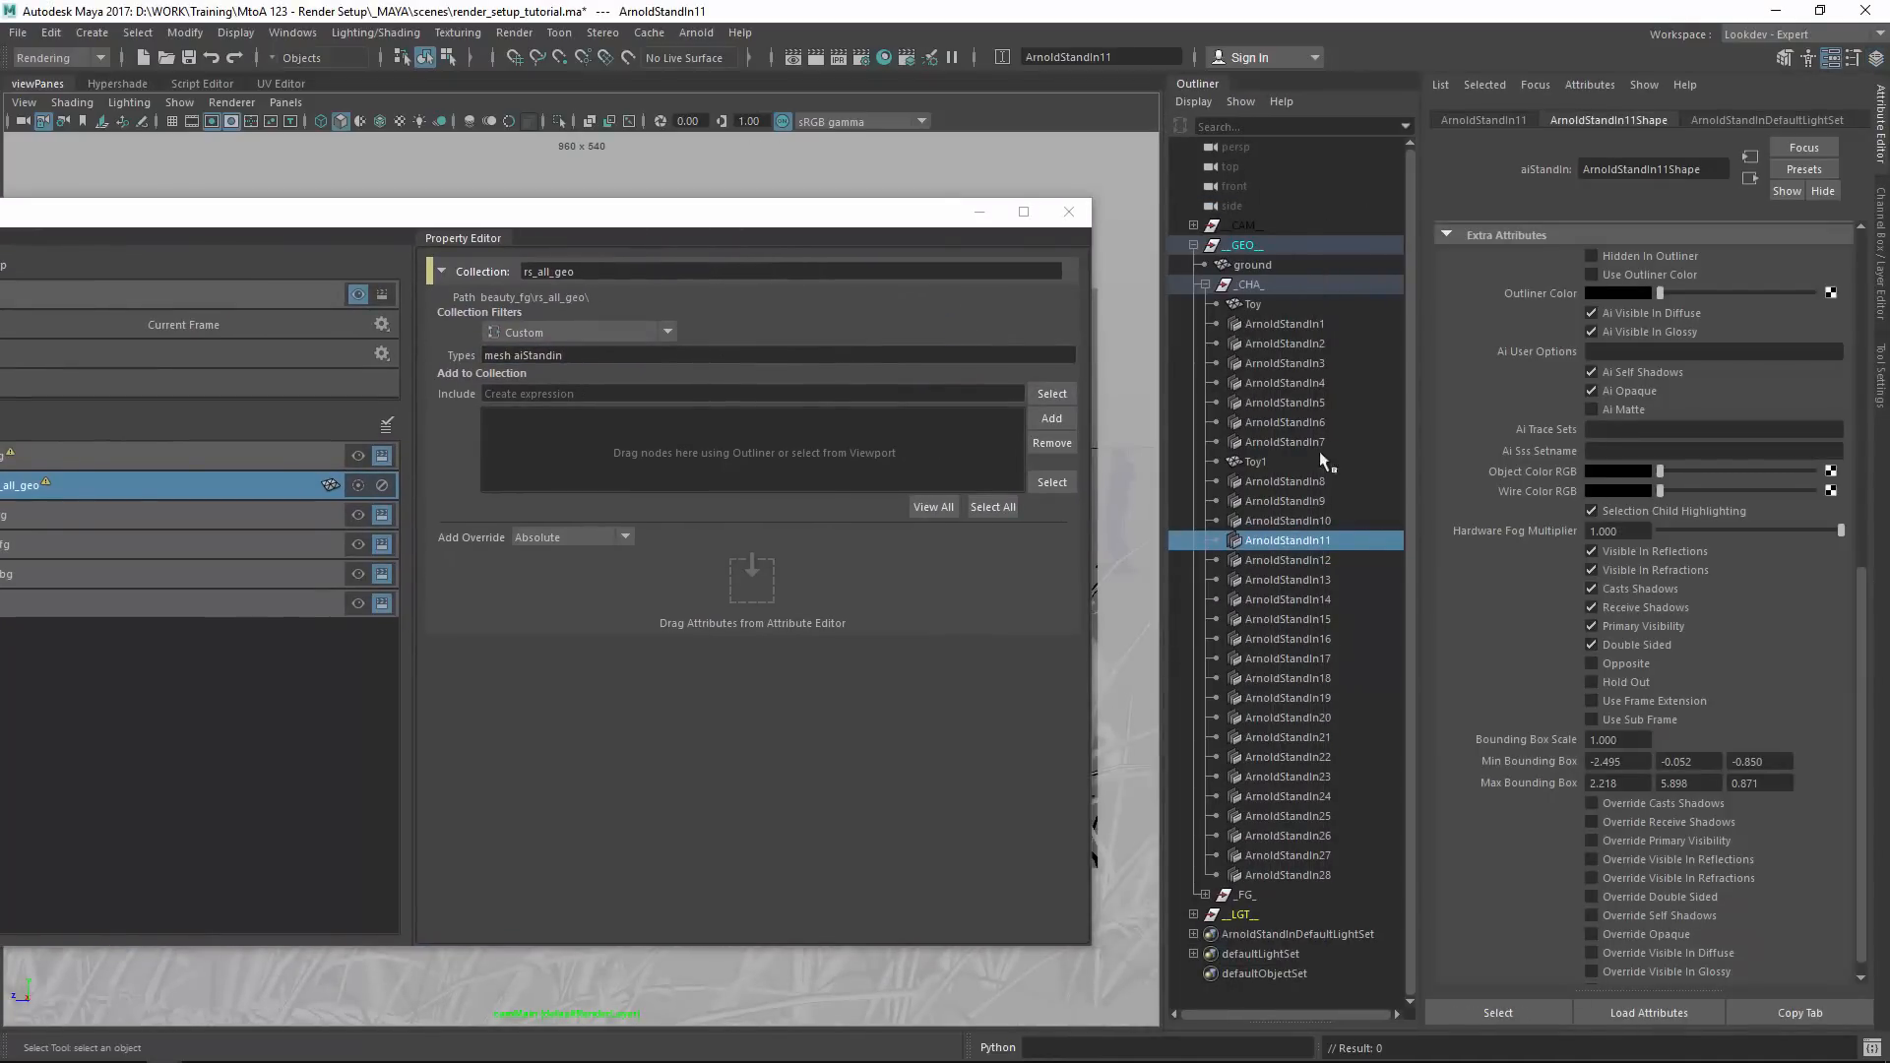
left_click(1205, 285)
left_click(1261, 266)
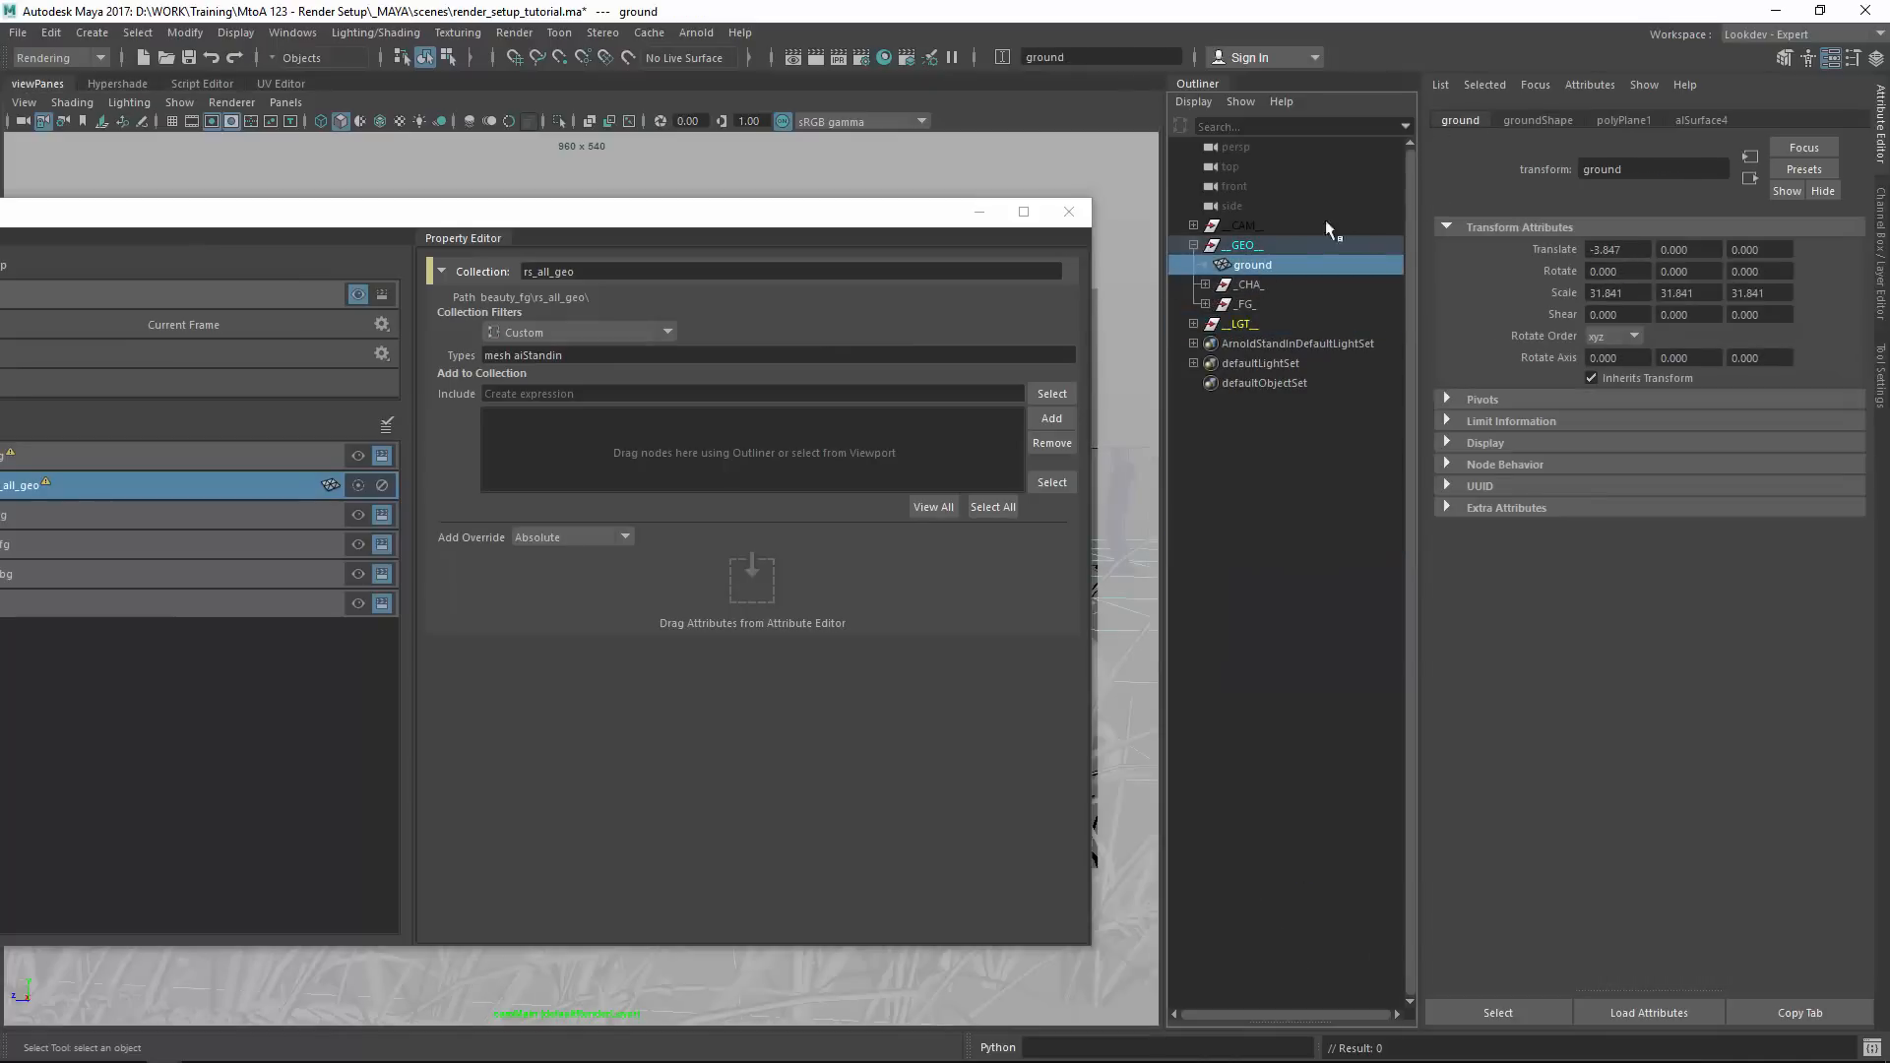
left_click(1538, 120)
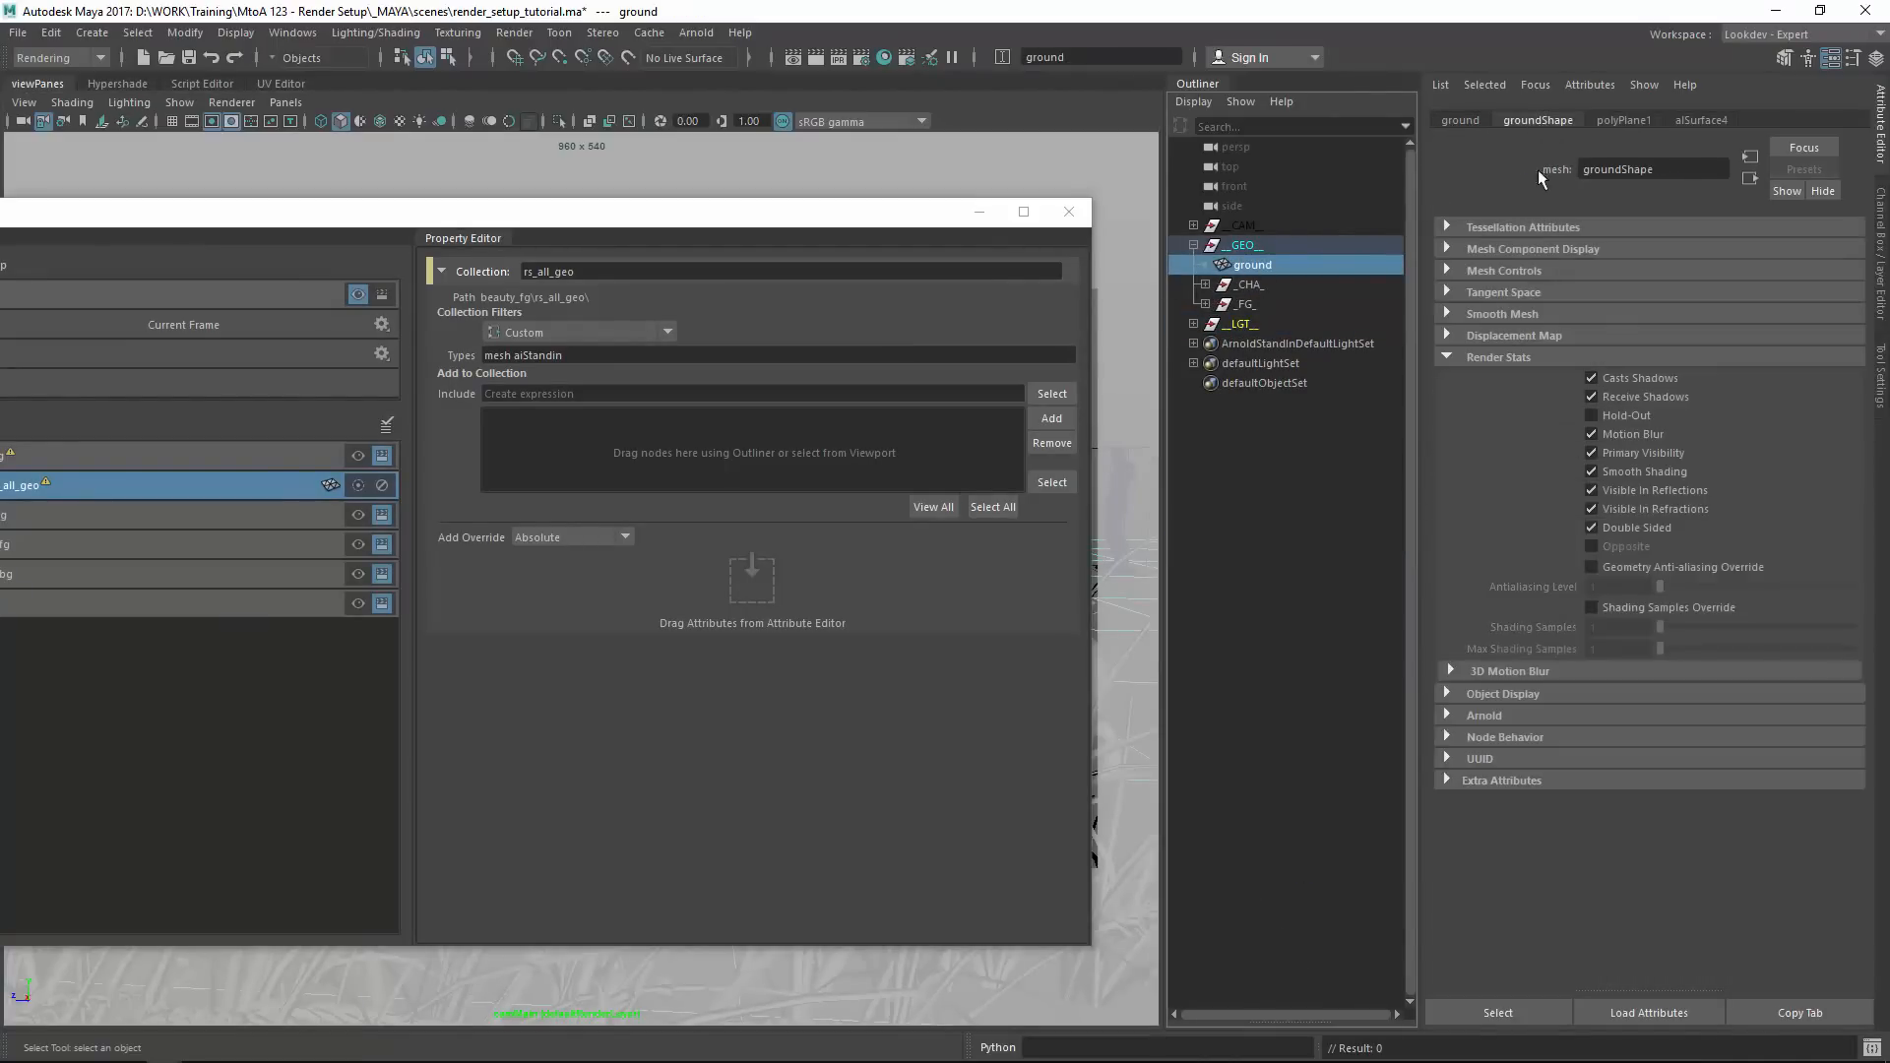
left_click(1205, 284)
left_click(1280, 323)
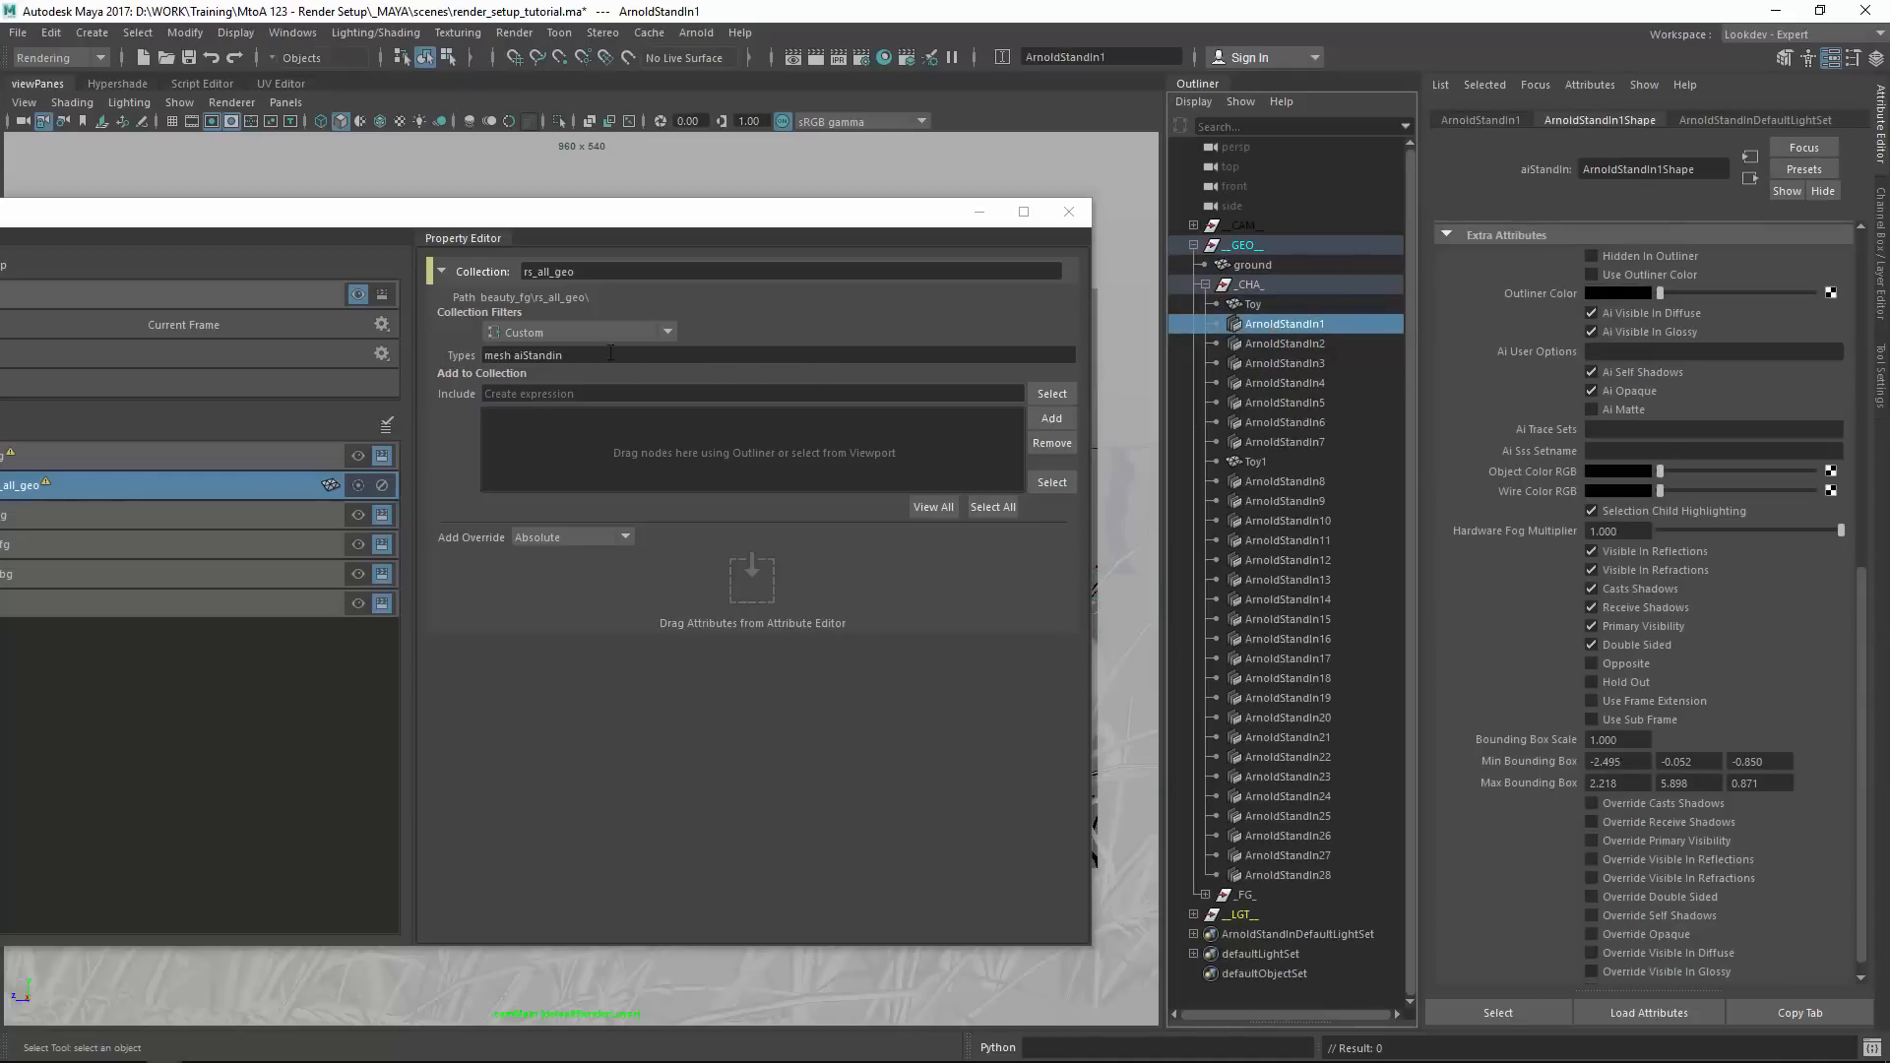
Correct the capitalisation in the rs_all_geo collection's custom filter types so they read mesh aiStandIn.
key("ctrl+1")
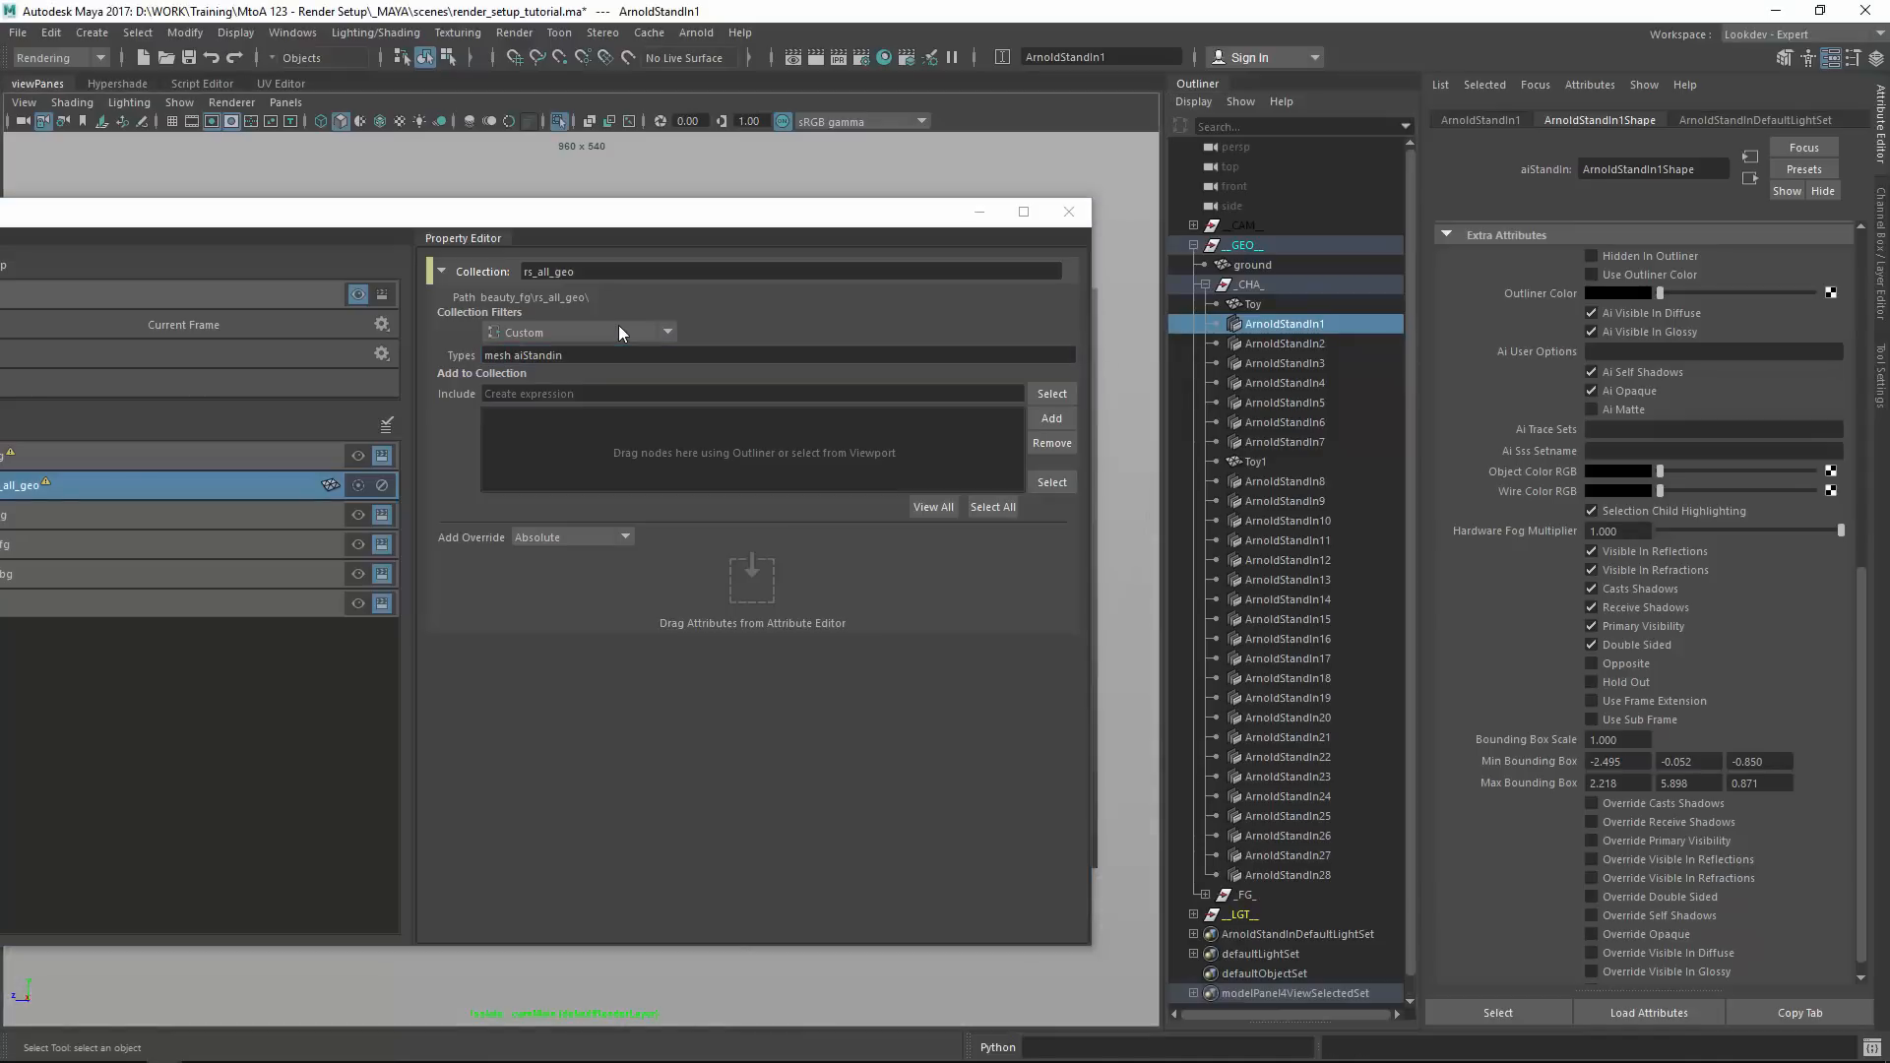
left_click(635, 355)
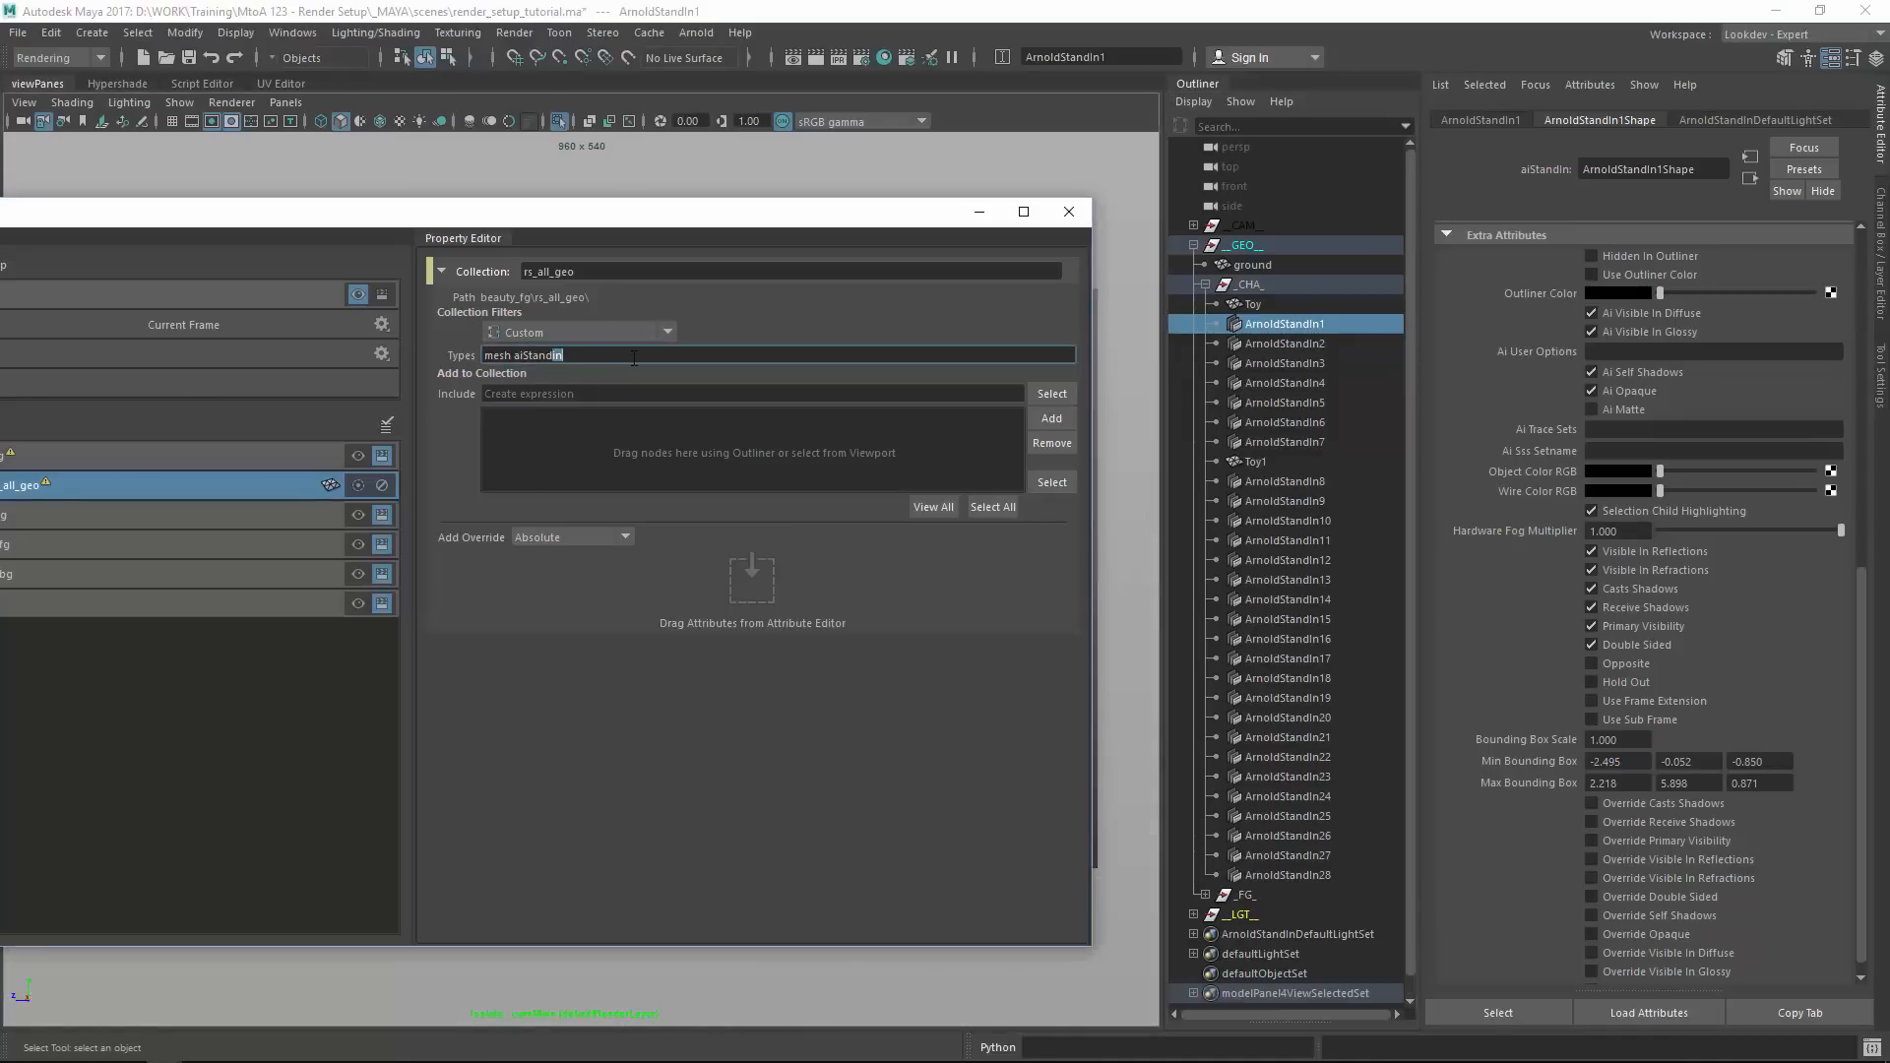
key("BackSpace")
key("BackSpace")
type("In")
Set the collection's include expression to *, select the nodes it matches, and expand the _FG_ and fieldGrass1MeshGroup groups in the Outliner.
left_click(514, 394)
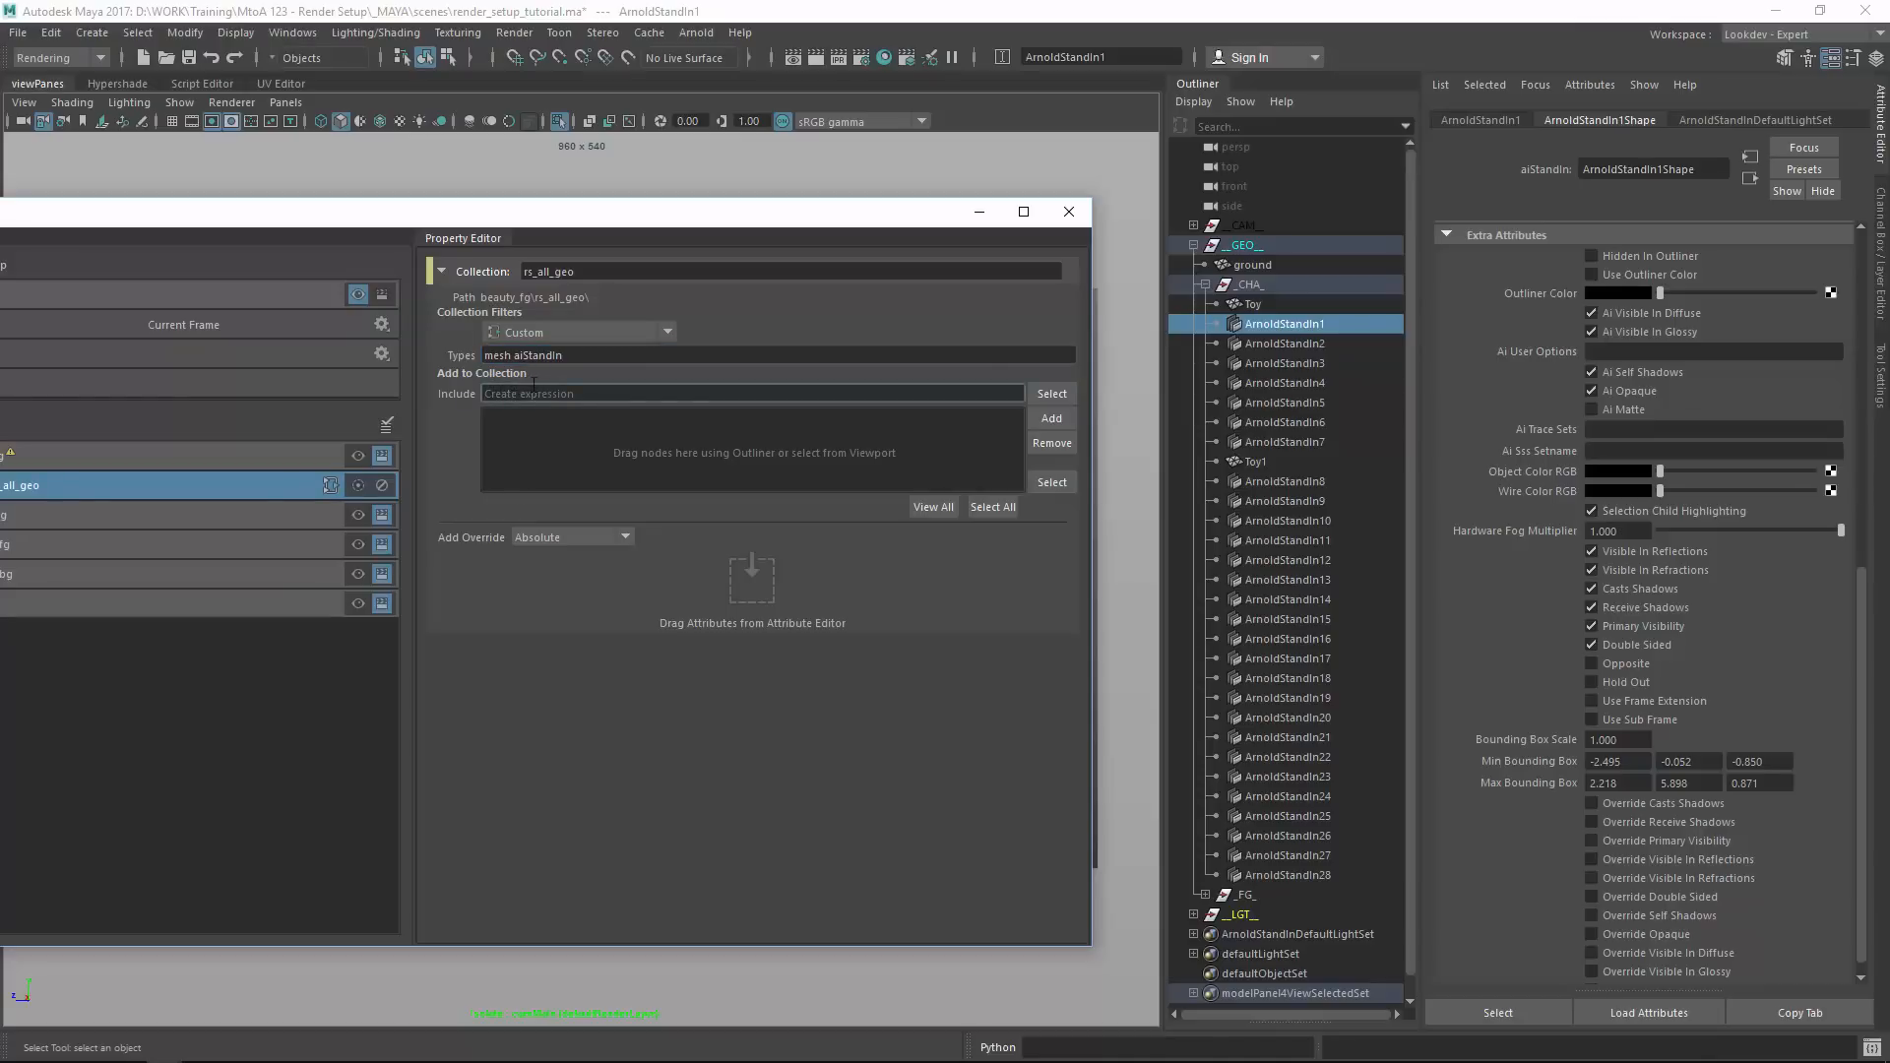
mouse_move(531, 386)
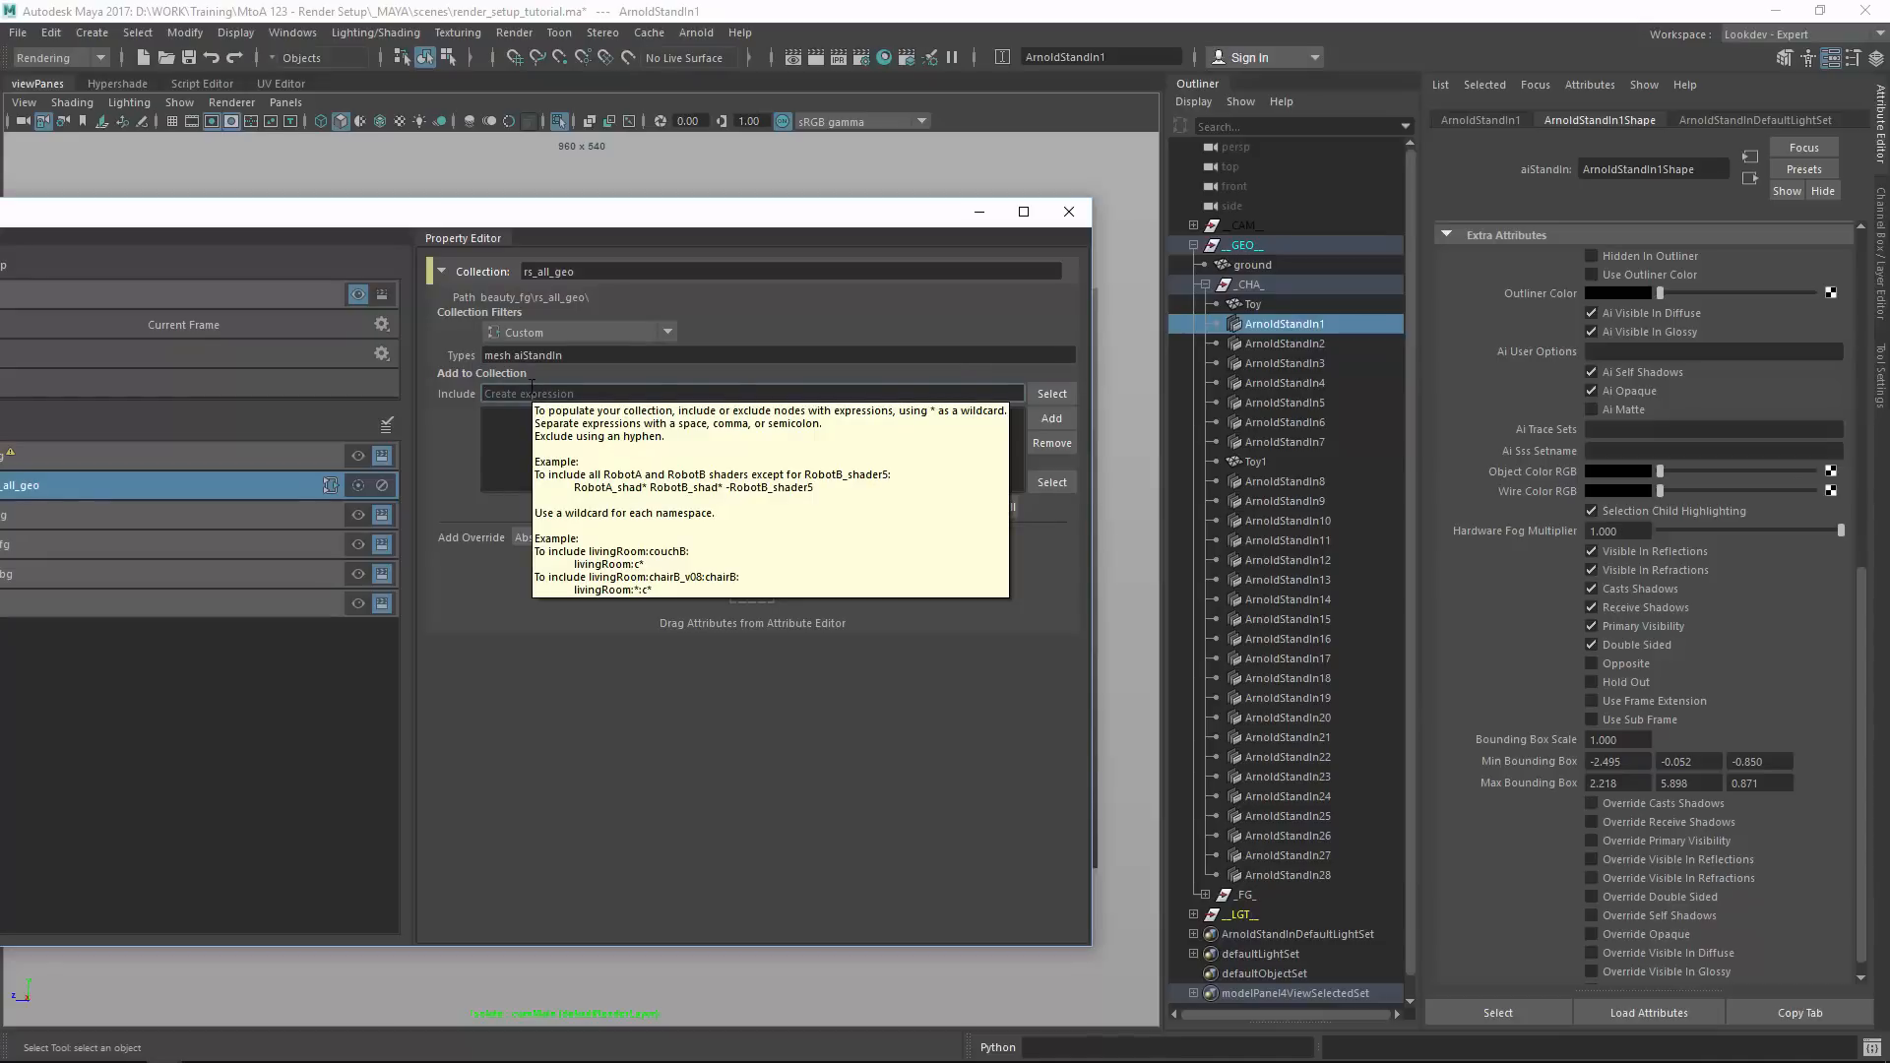
type("*")
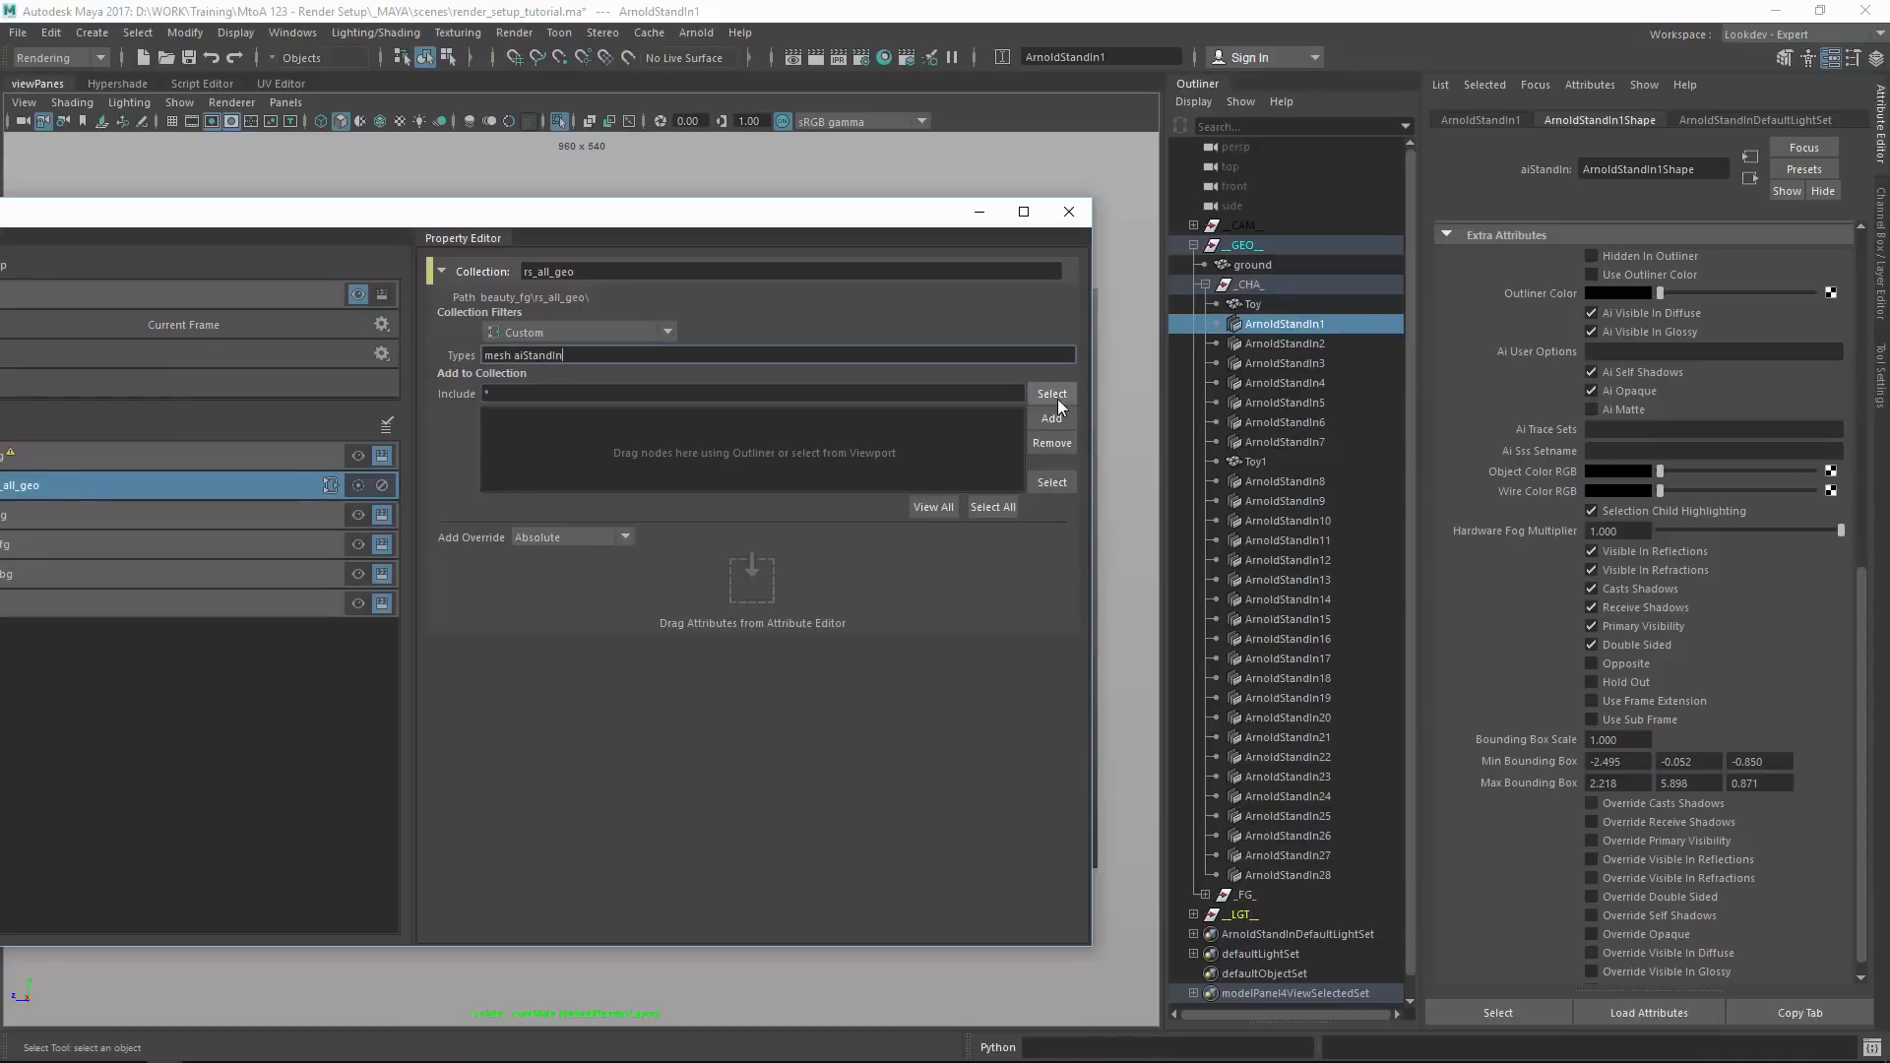
left_click(1051, 394)
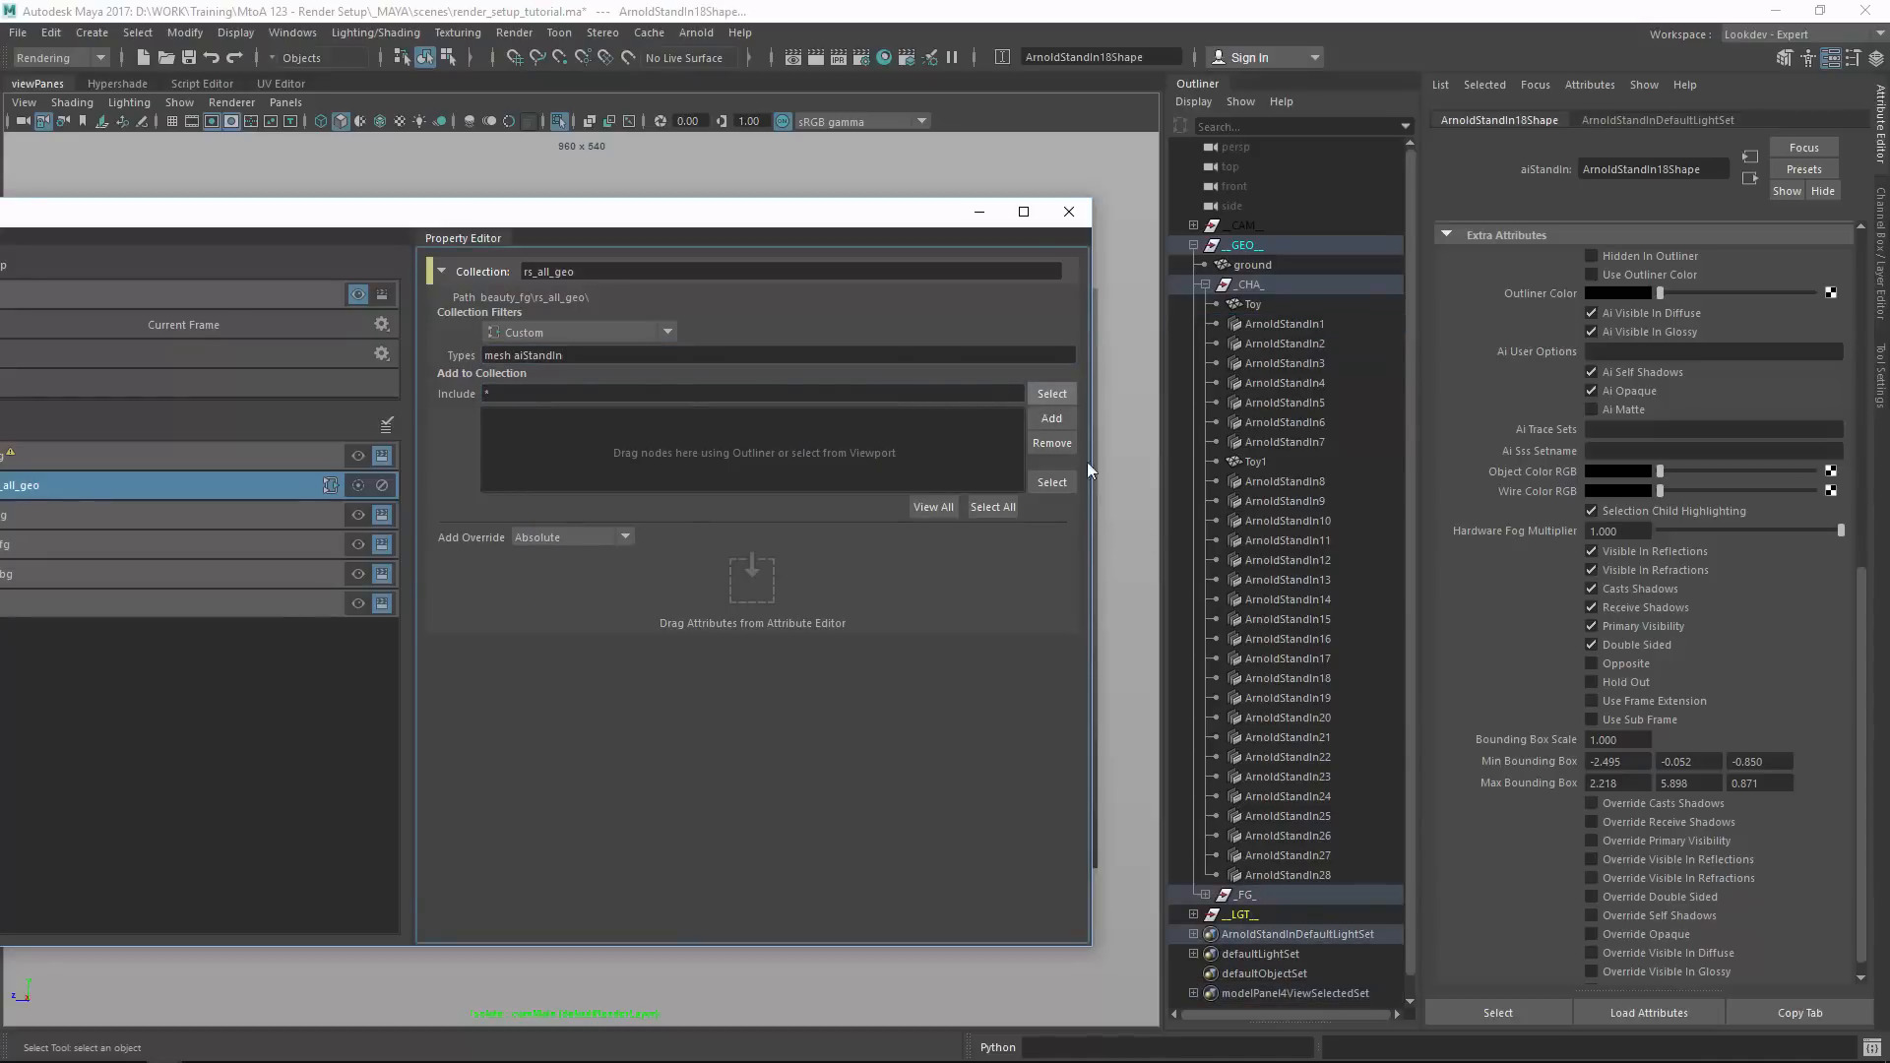
left_click(1205, 895)
scroll(1277, 855, "down", 1)
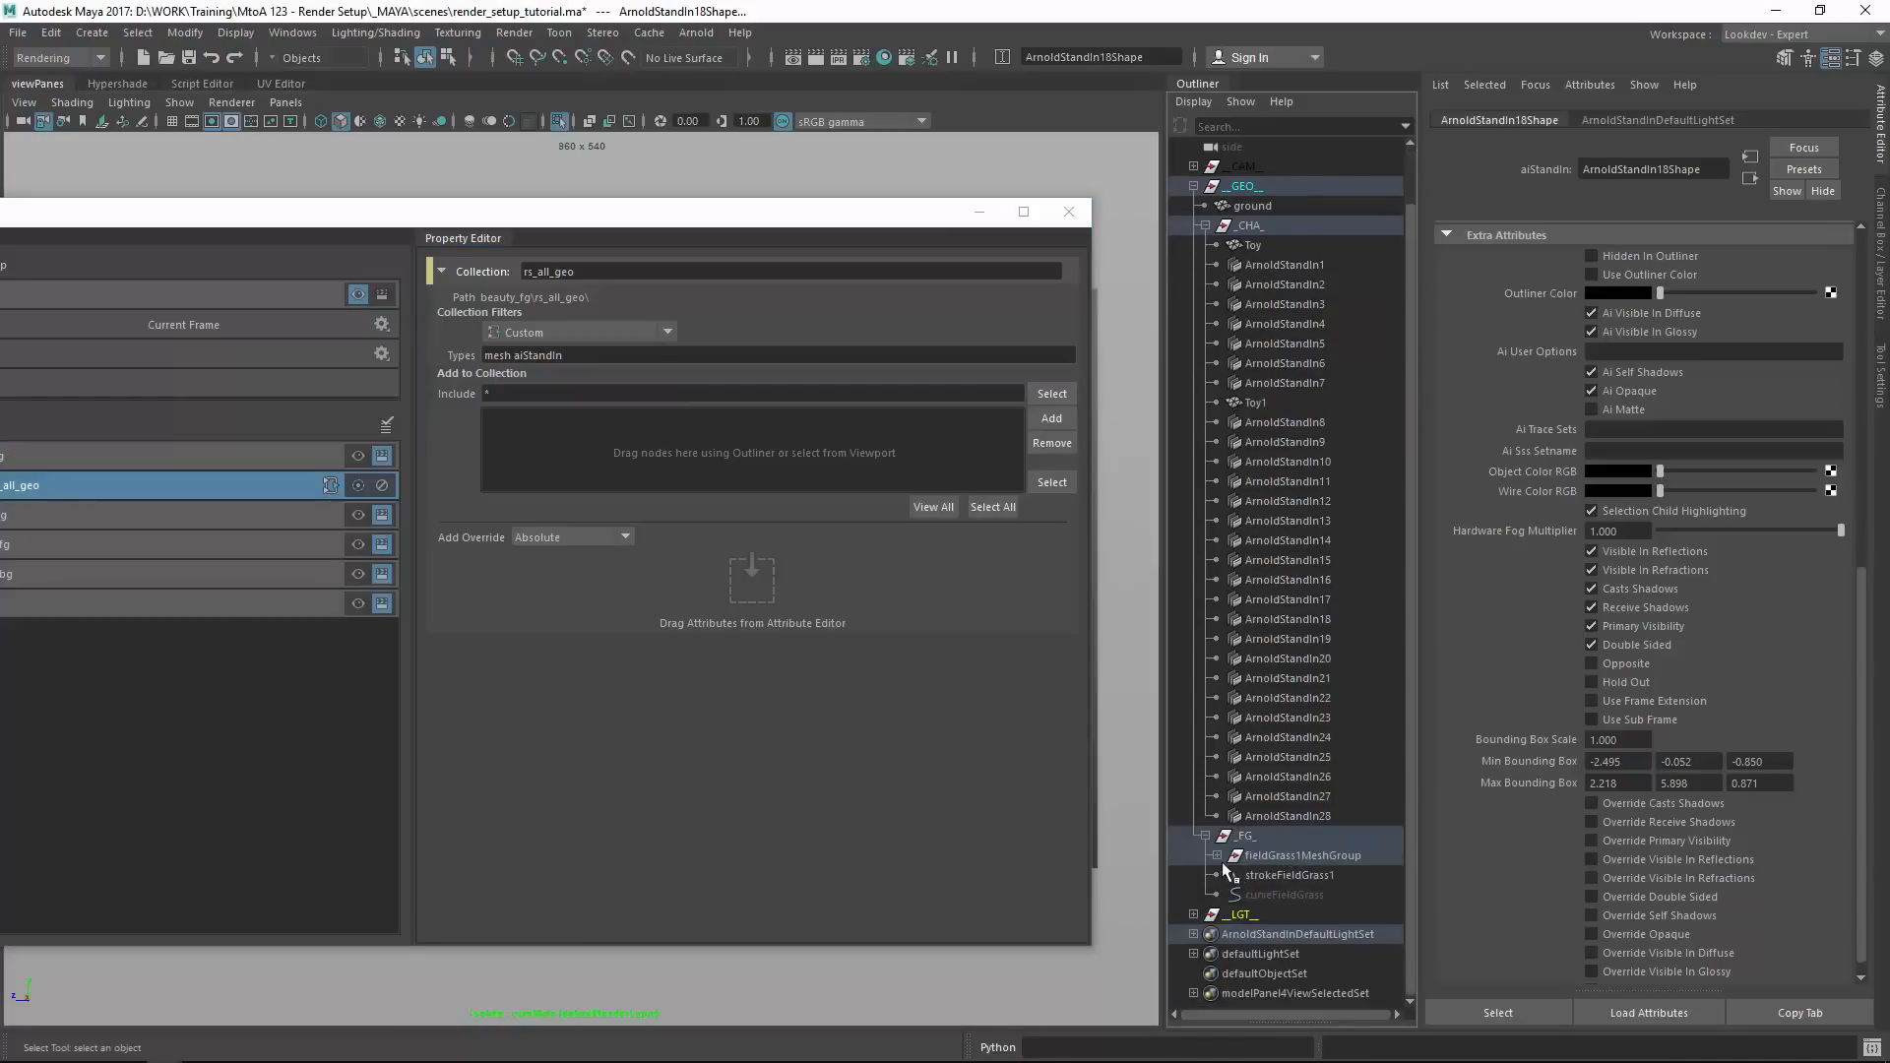
left_click(1219, 858)
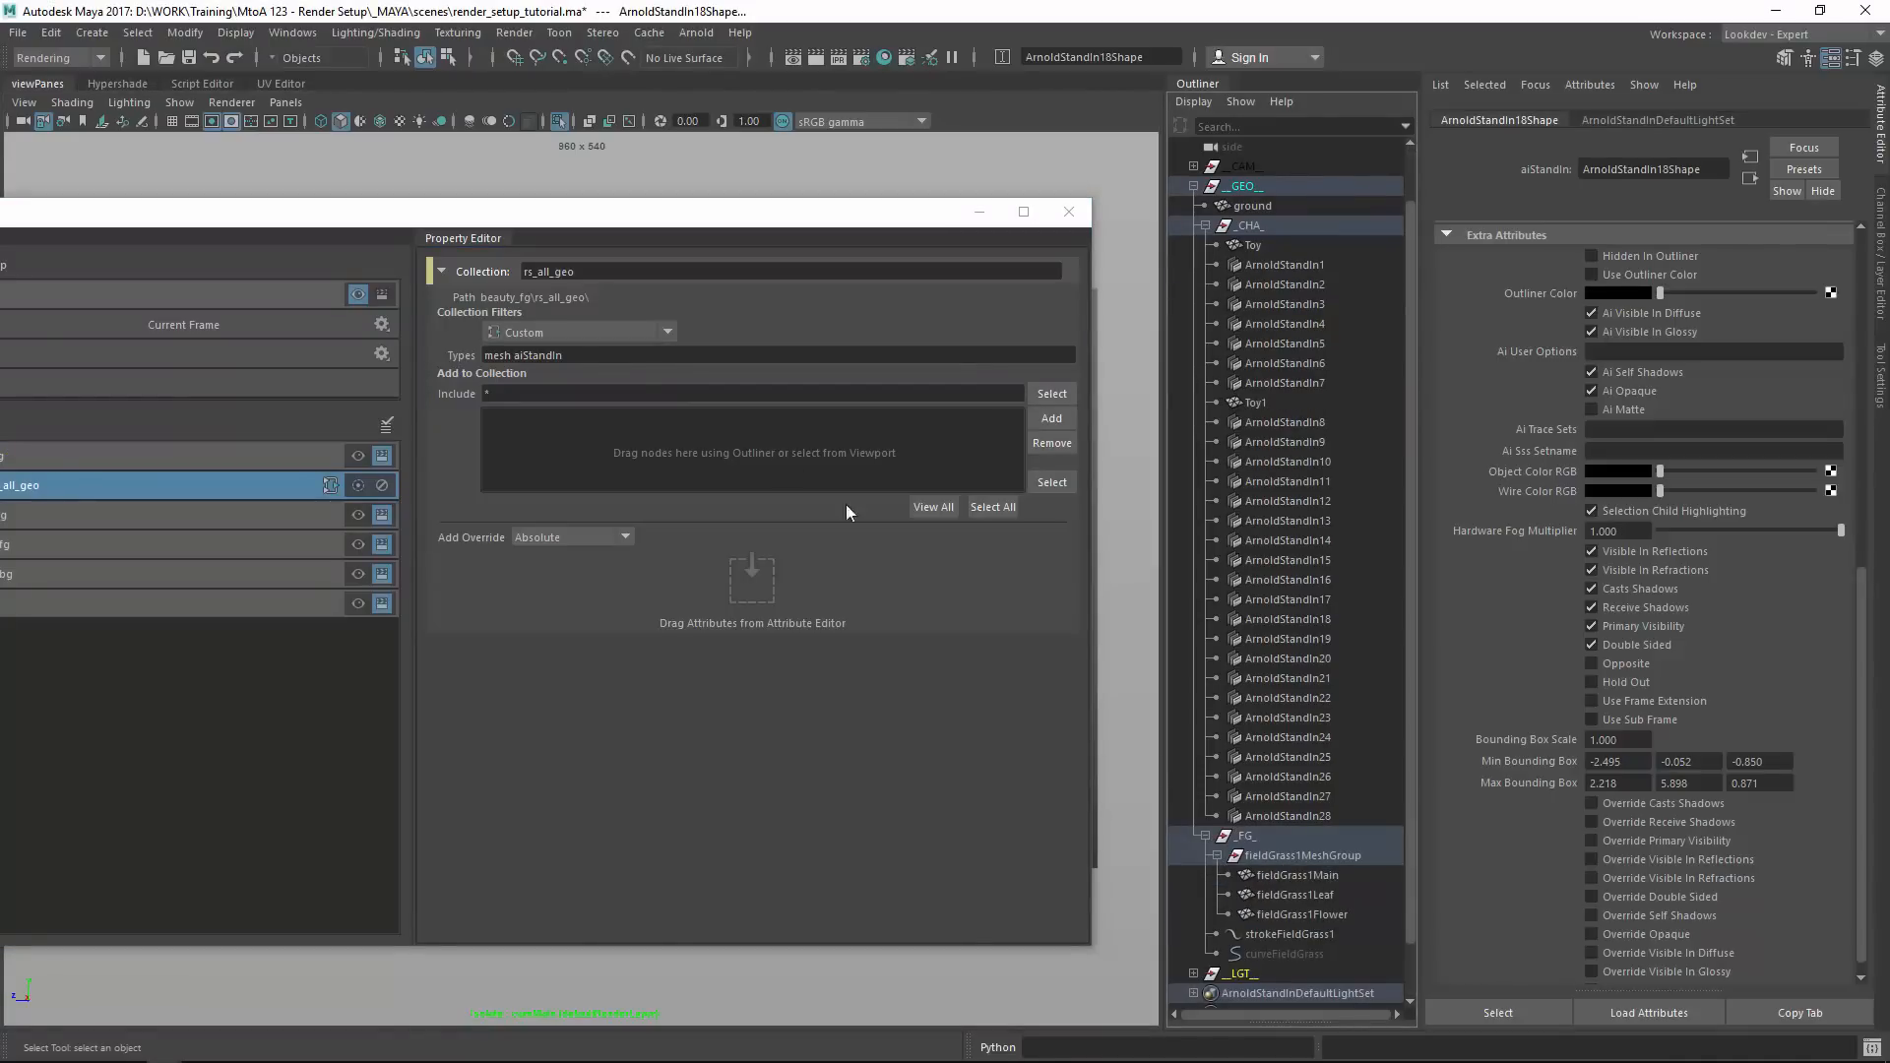
Clear the filter types of rs_all_geo and show shape nodes in the Outliner.
triple_click(586, 364)
key("BackSpace")
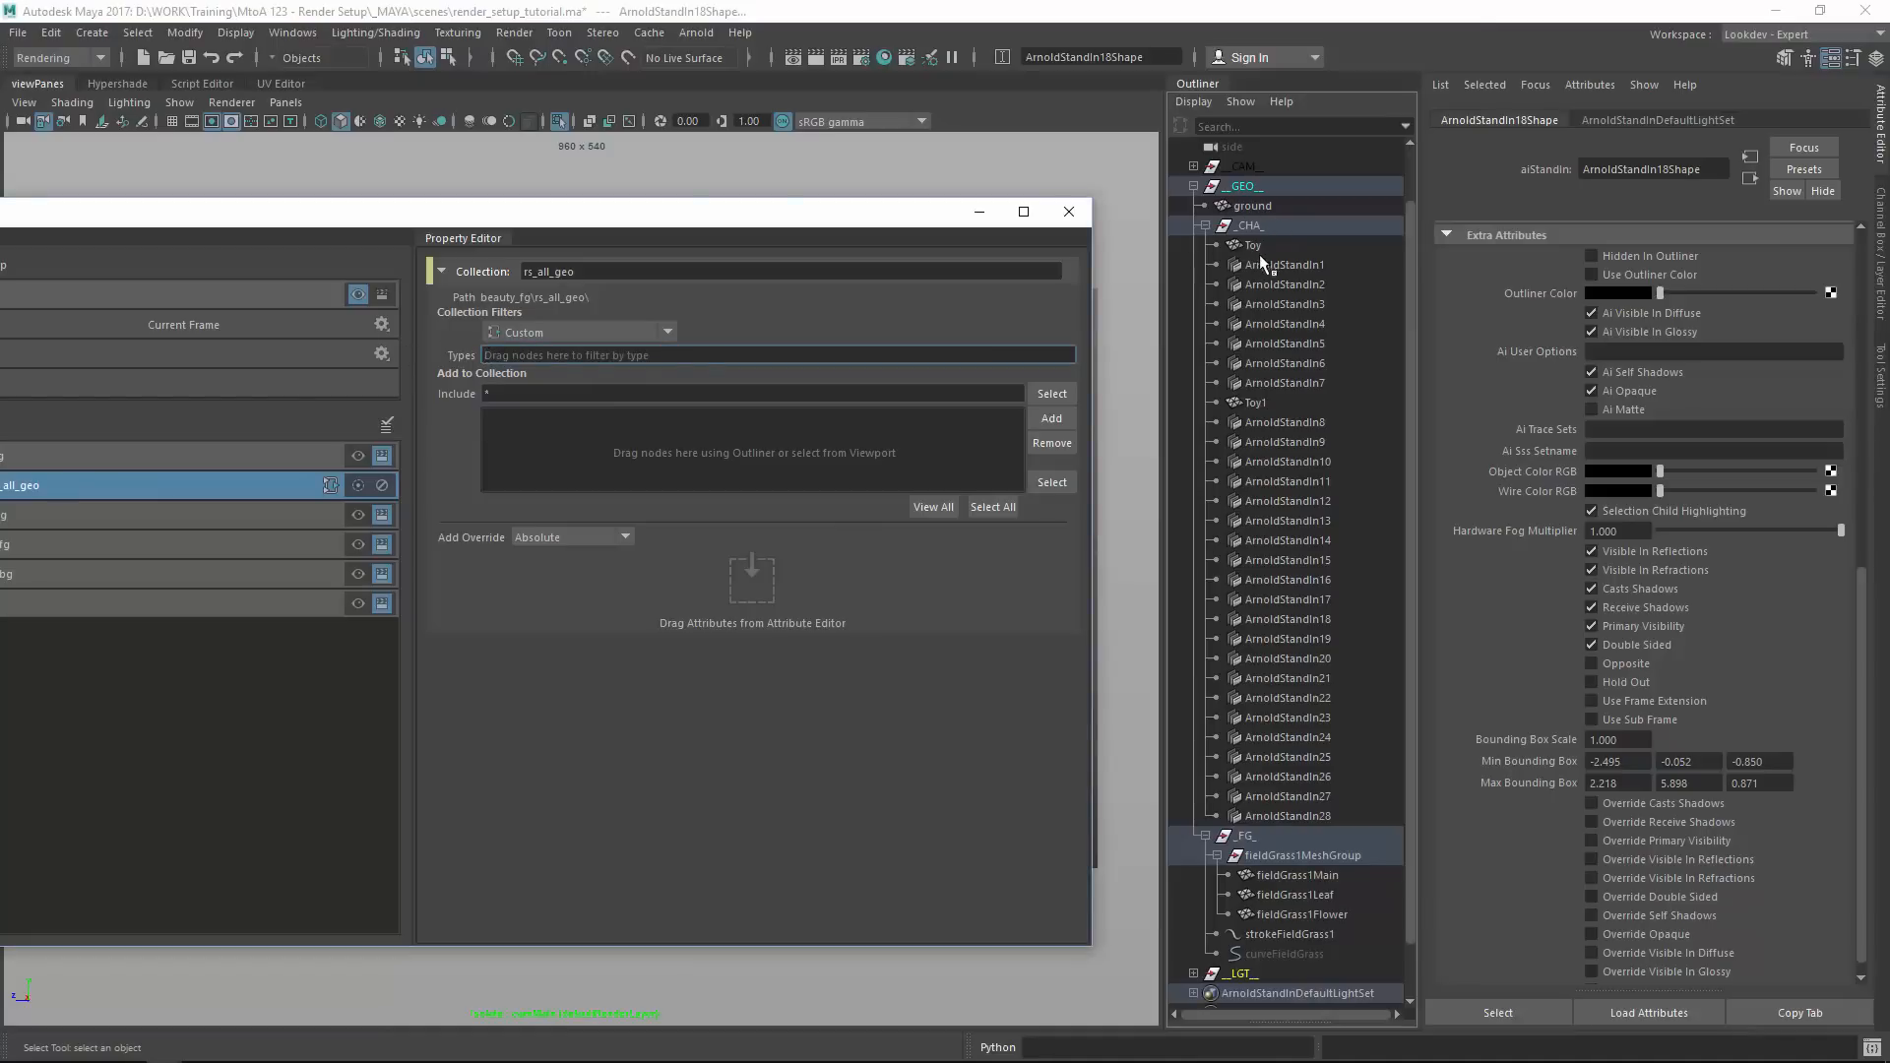
left_click(1207, 98)
left_click(1207, 156)
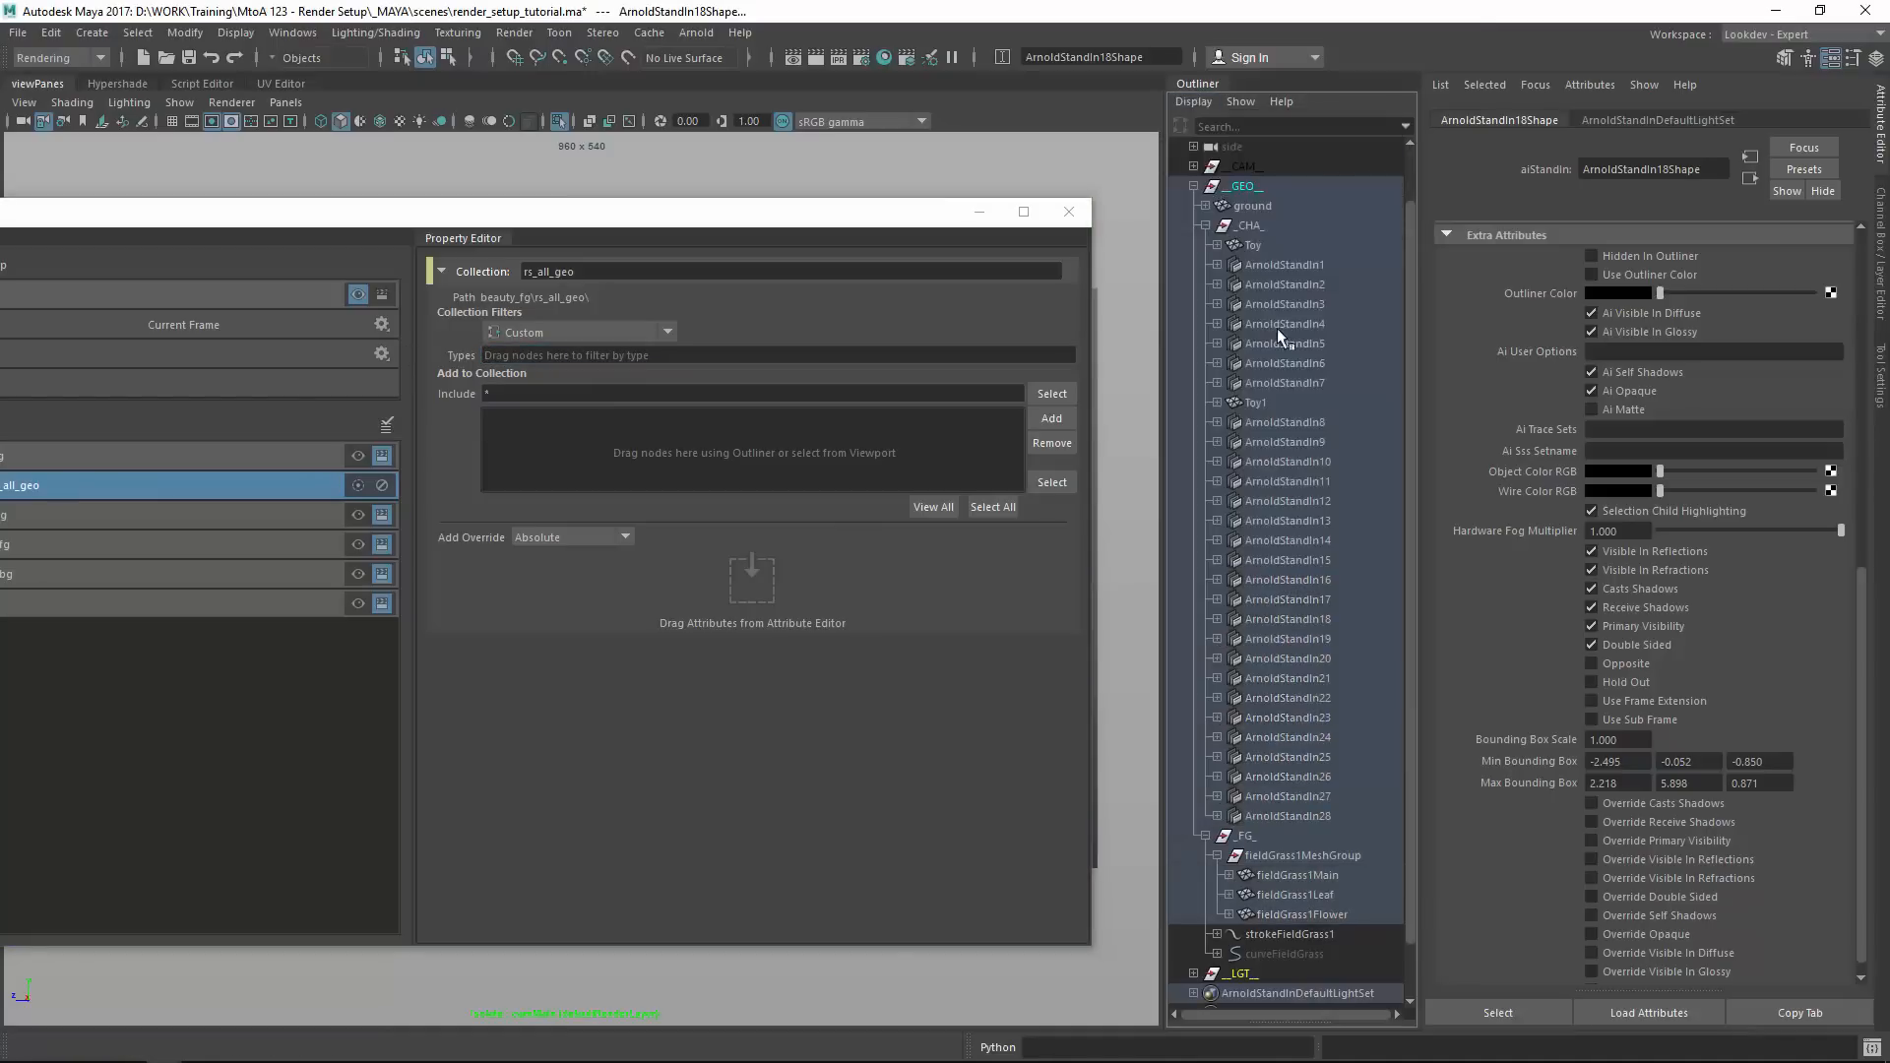
Fill the filter types with mesh aiStandIn from groundShape and ArnoldStandIn1Shape, and select the nodes matched by the include expression.
left_click(1279, 263)
left_click(1205, 206)
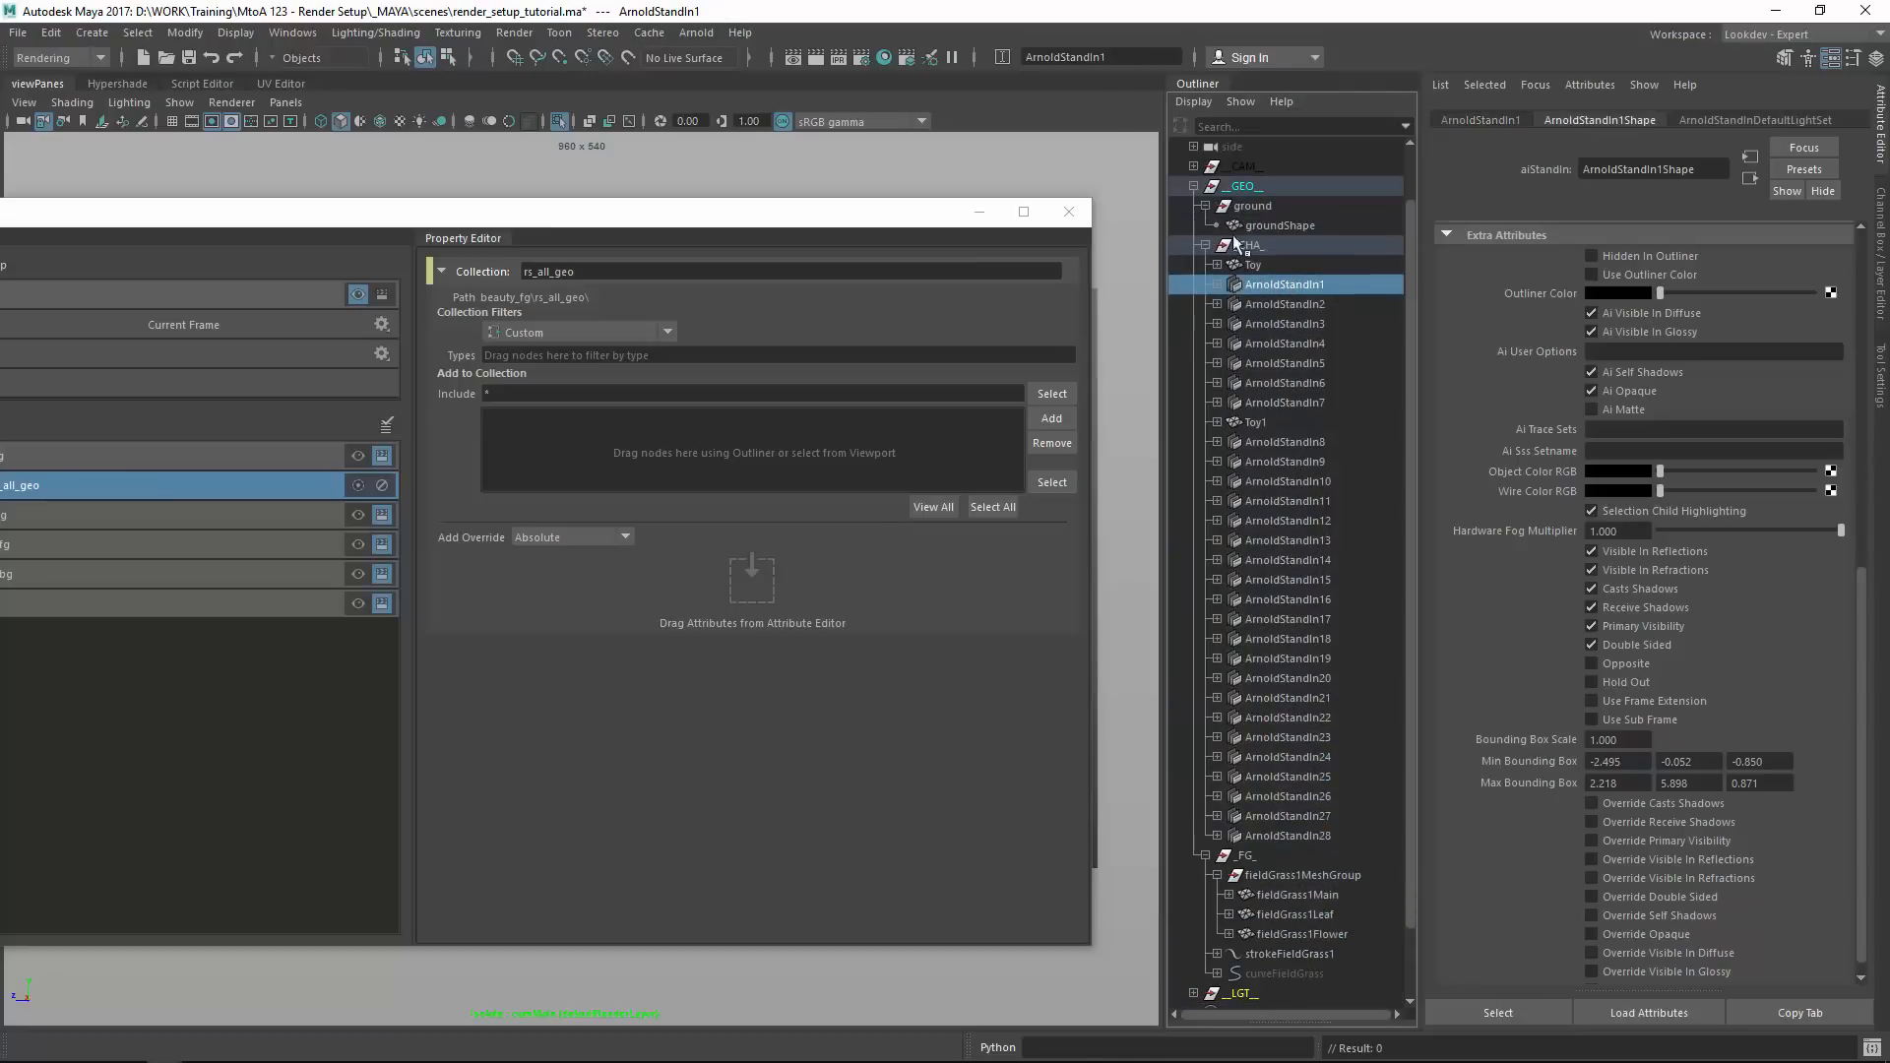
left_click(1284, 225)
left_click_drag(543, 349, 597, 352)
left_click(1217, 285)
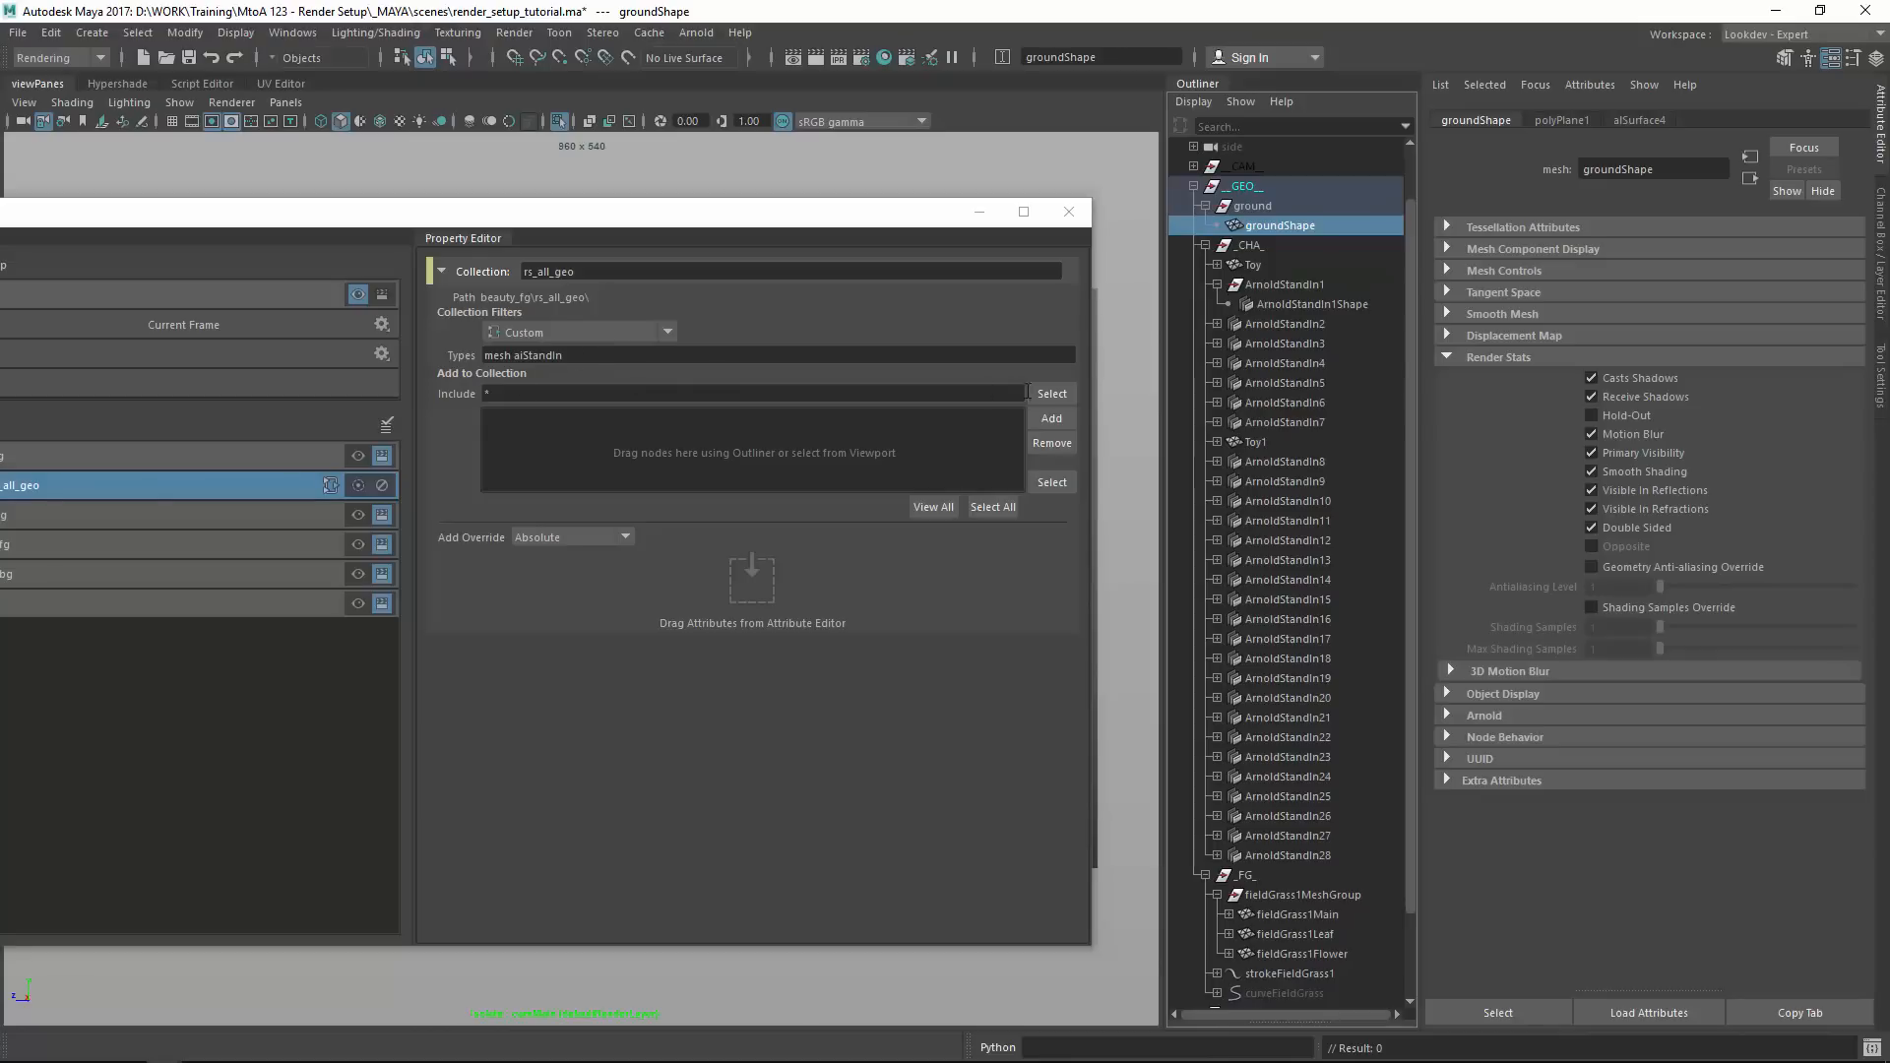
left_click(1051, 393)
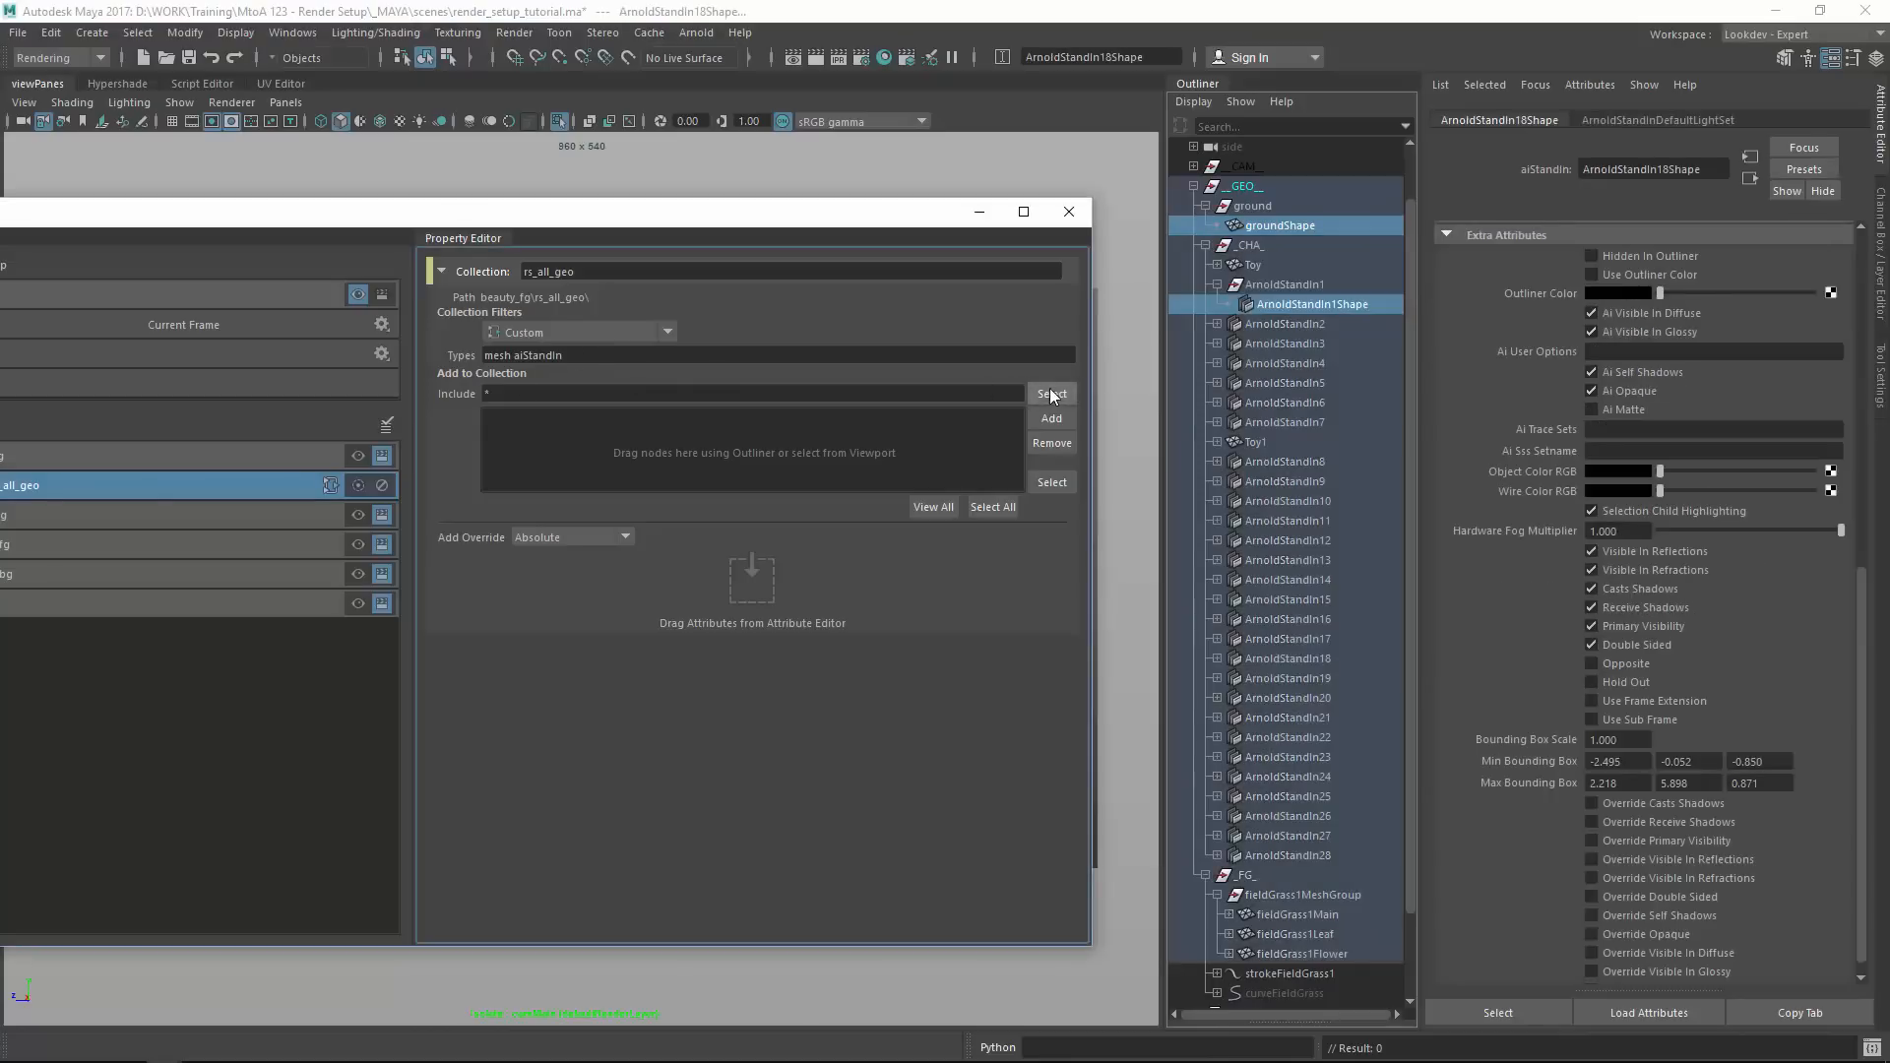
Hide the shape nodes in the Outliner and show them again.
left_click(1193, 102)
left_click(1224, 157)
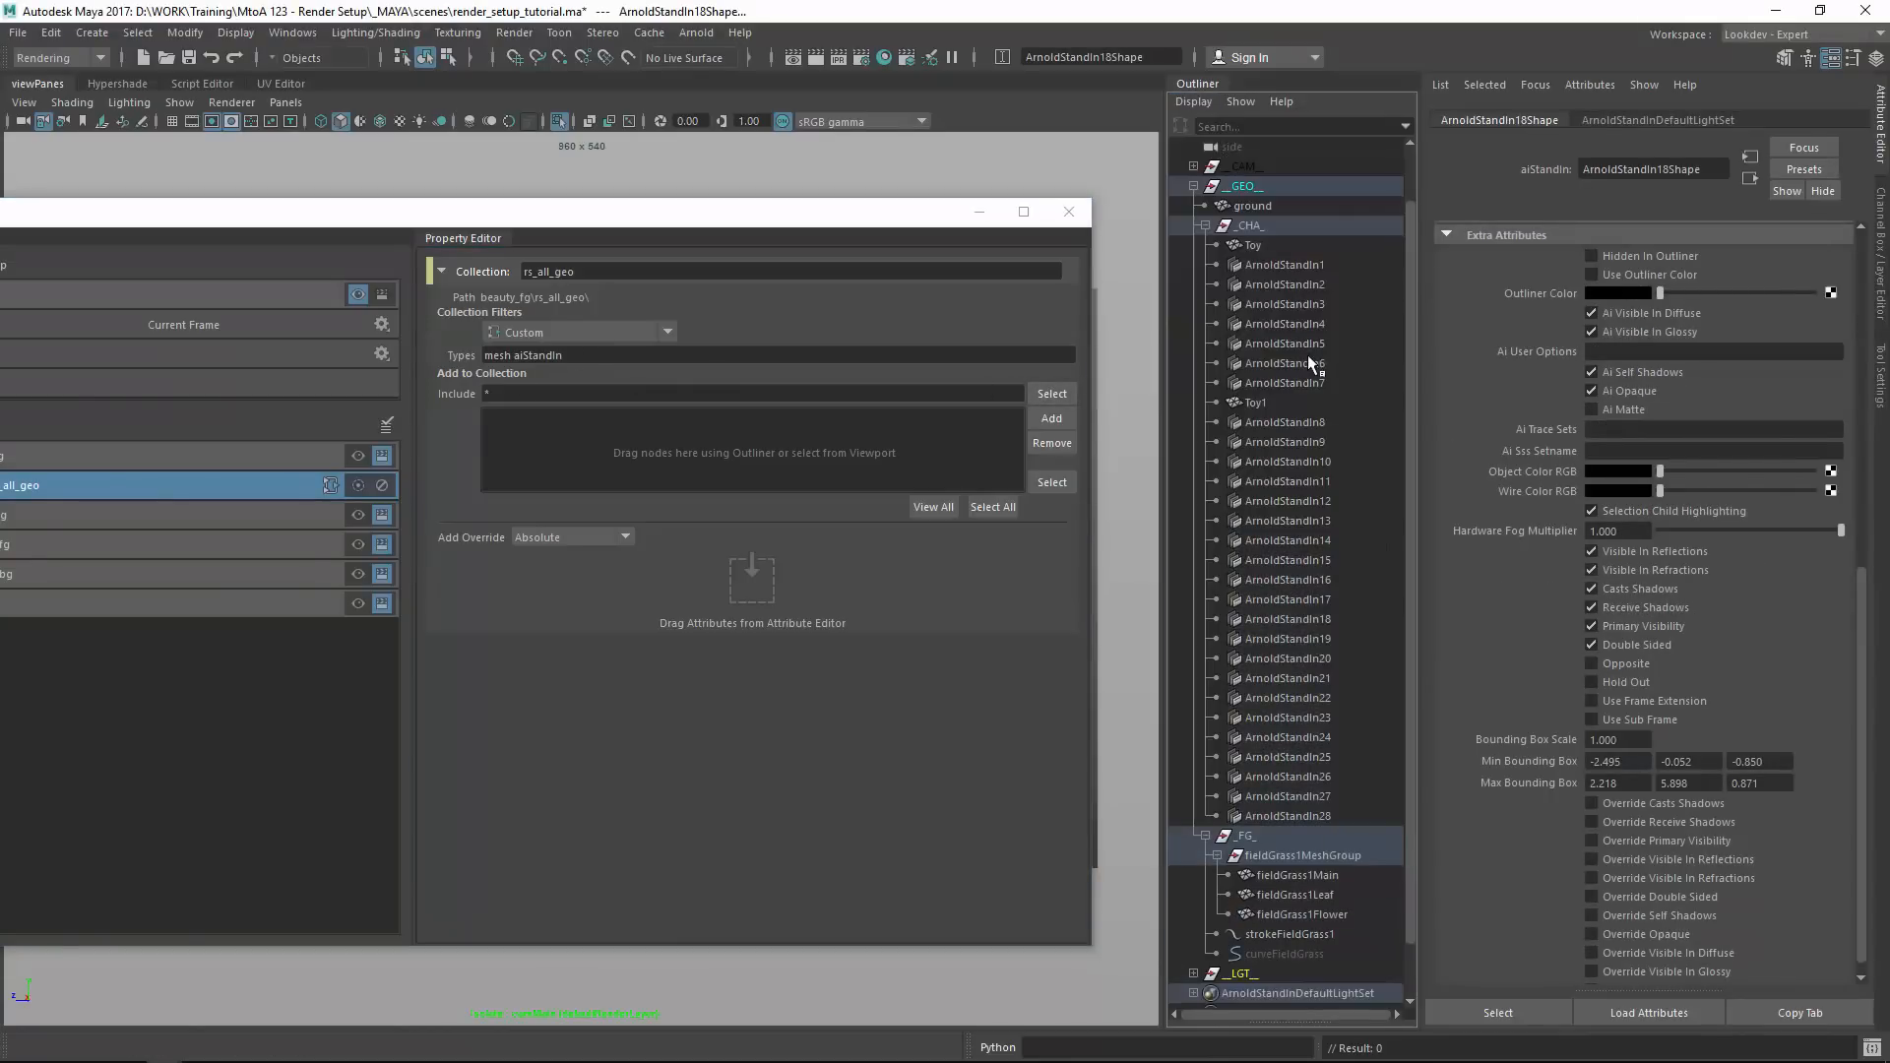
left_click(1192, 101)
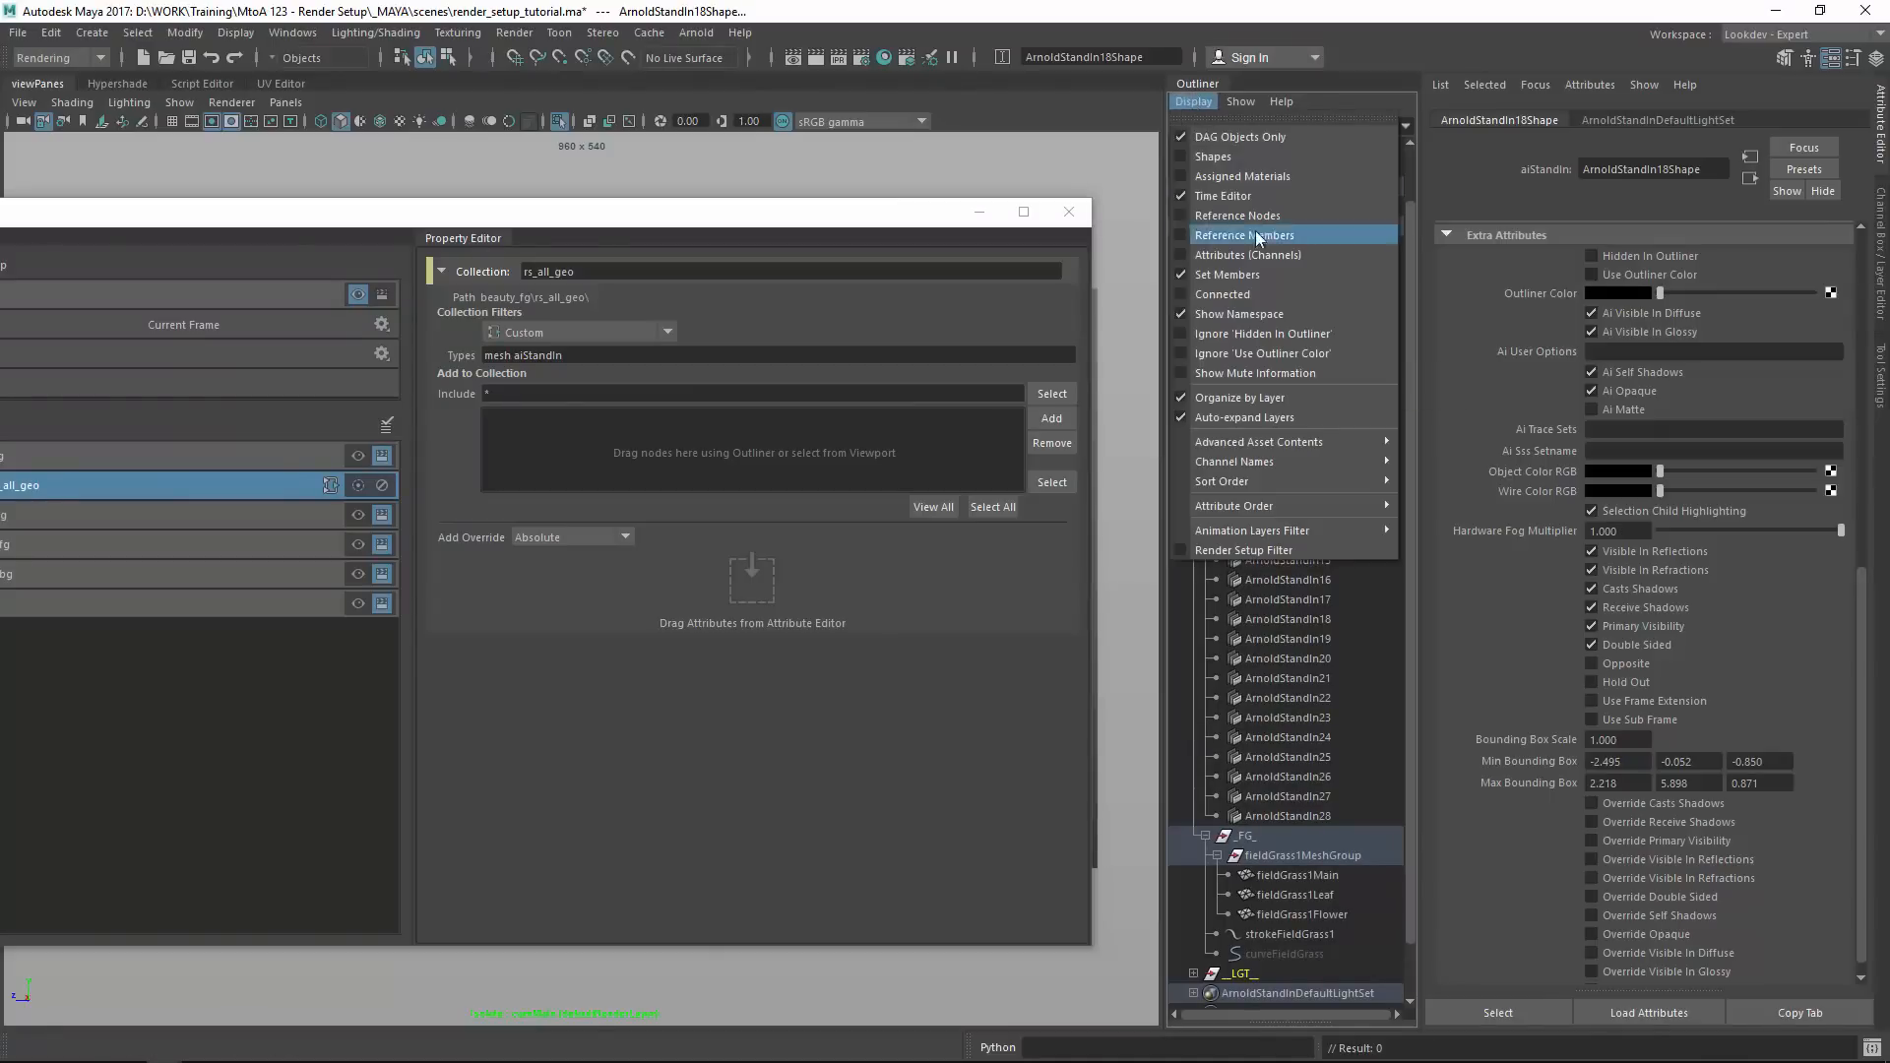
left_click(1224, 154)
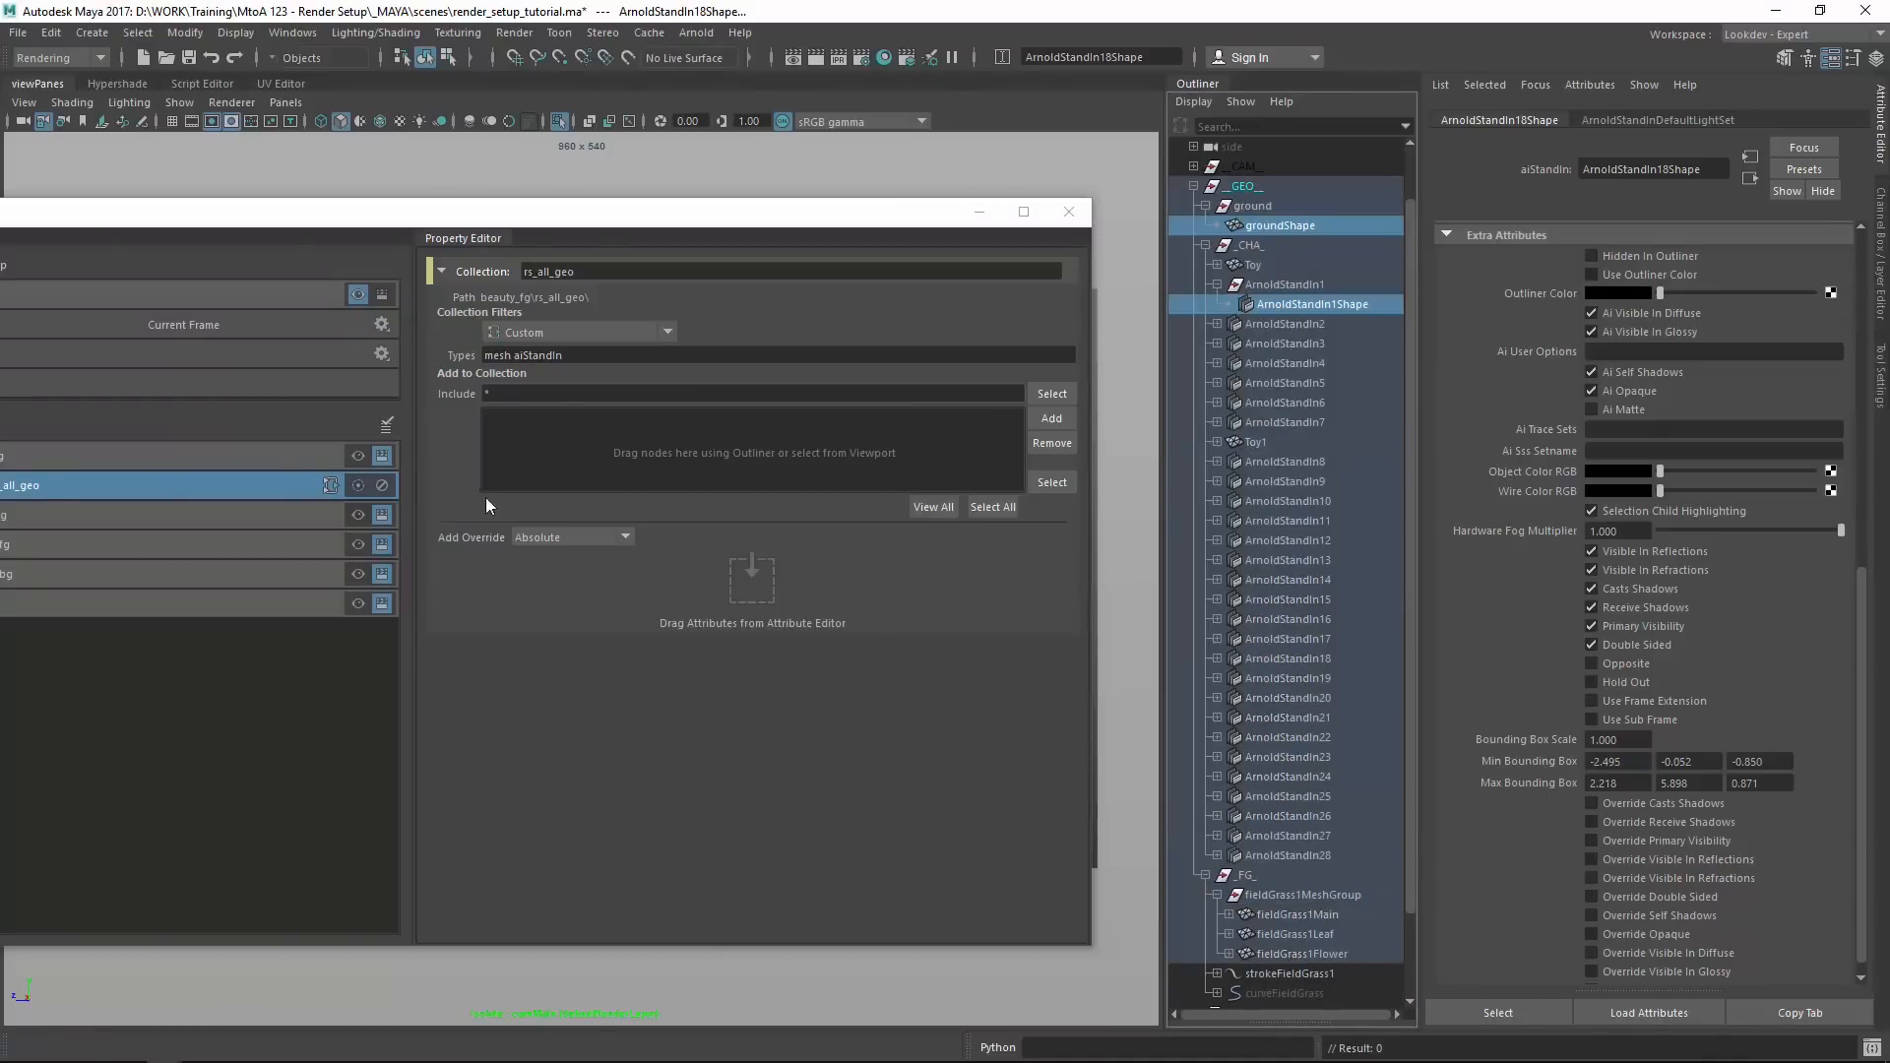
Move Render Setup aside, switch visibility to the beauty_fg layer and select its rs_all_geo collection.
left_click_drag(492, 212, 1459, 319)
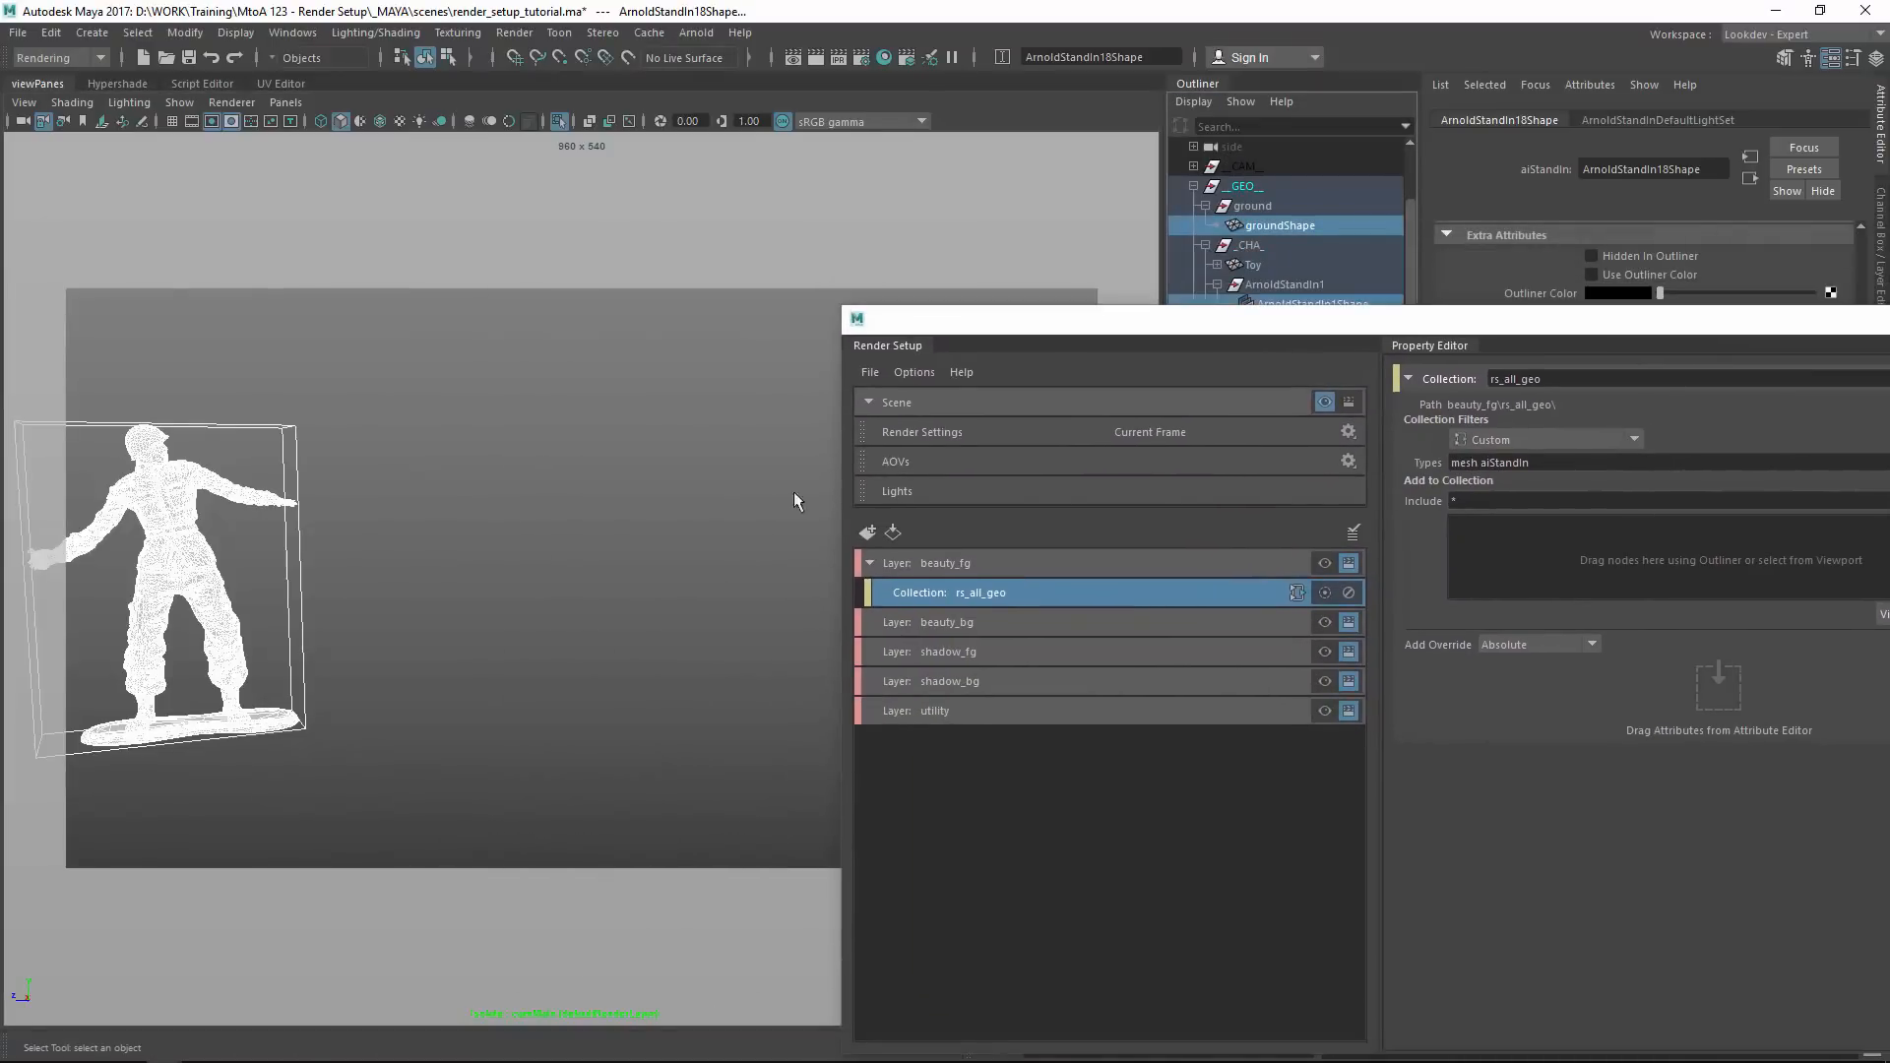
left_click(1324, 567)
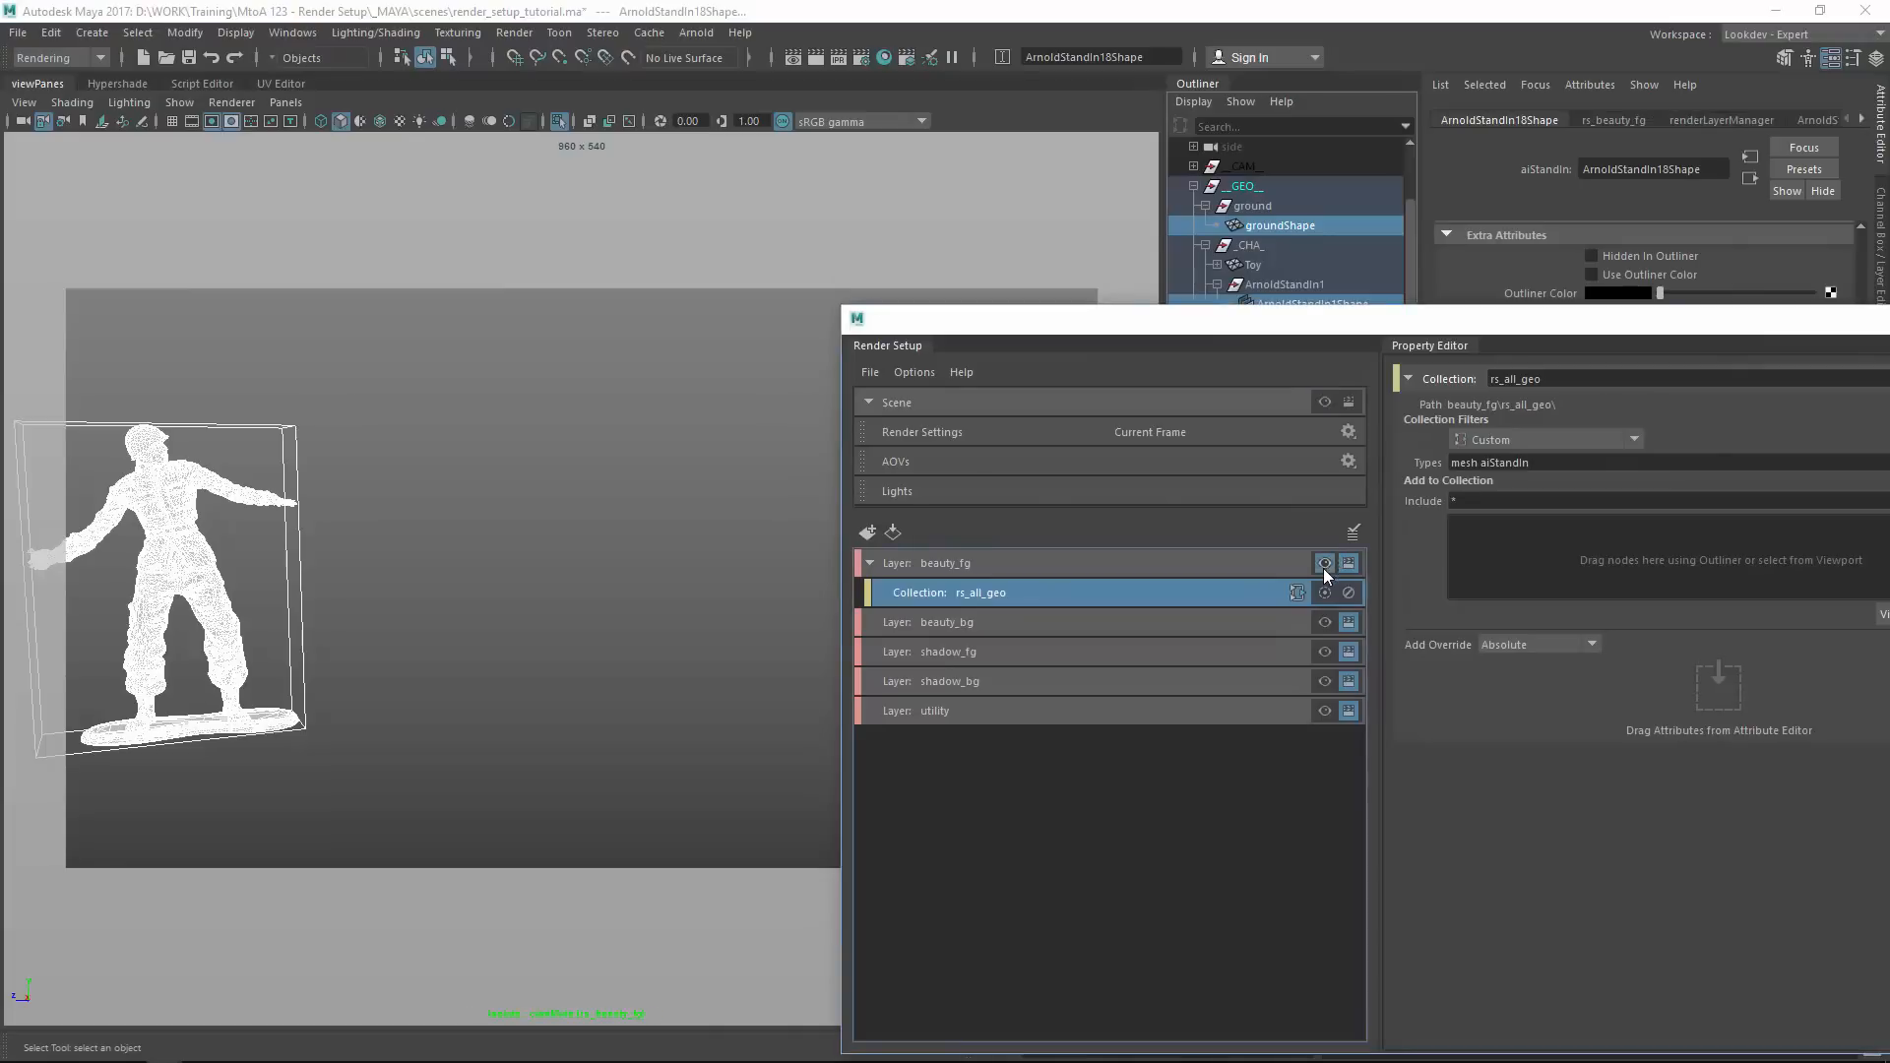
left_click(1221, 711)
left_click(1225, 592)
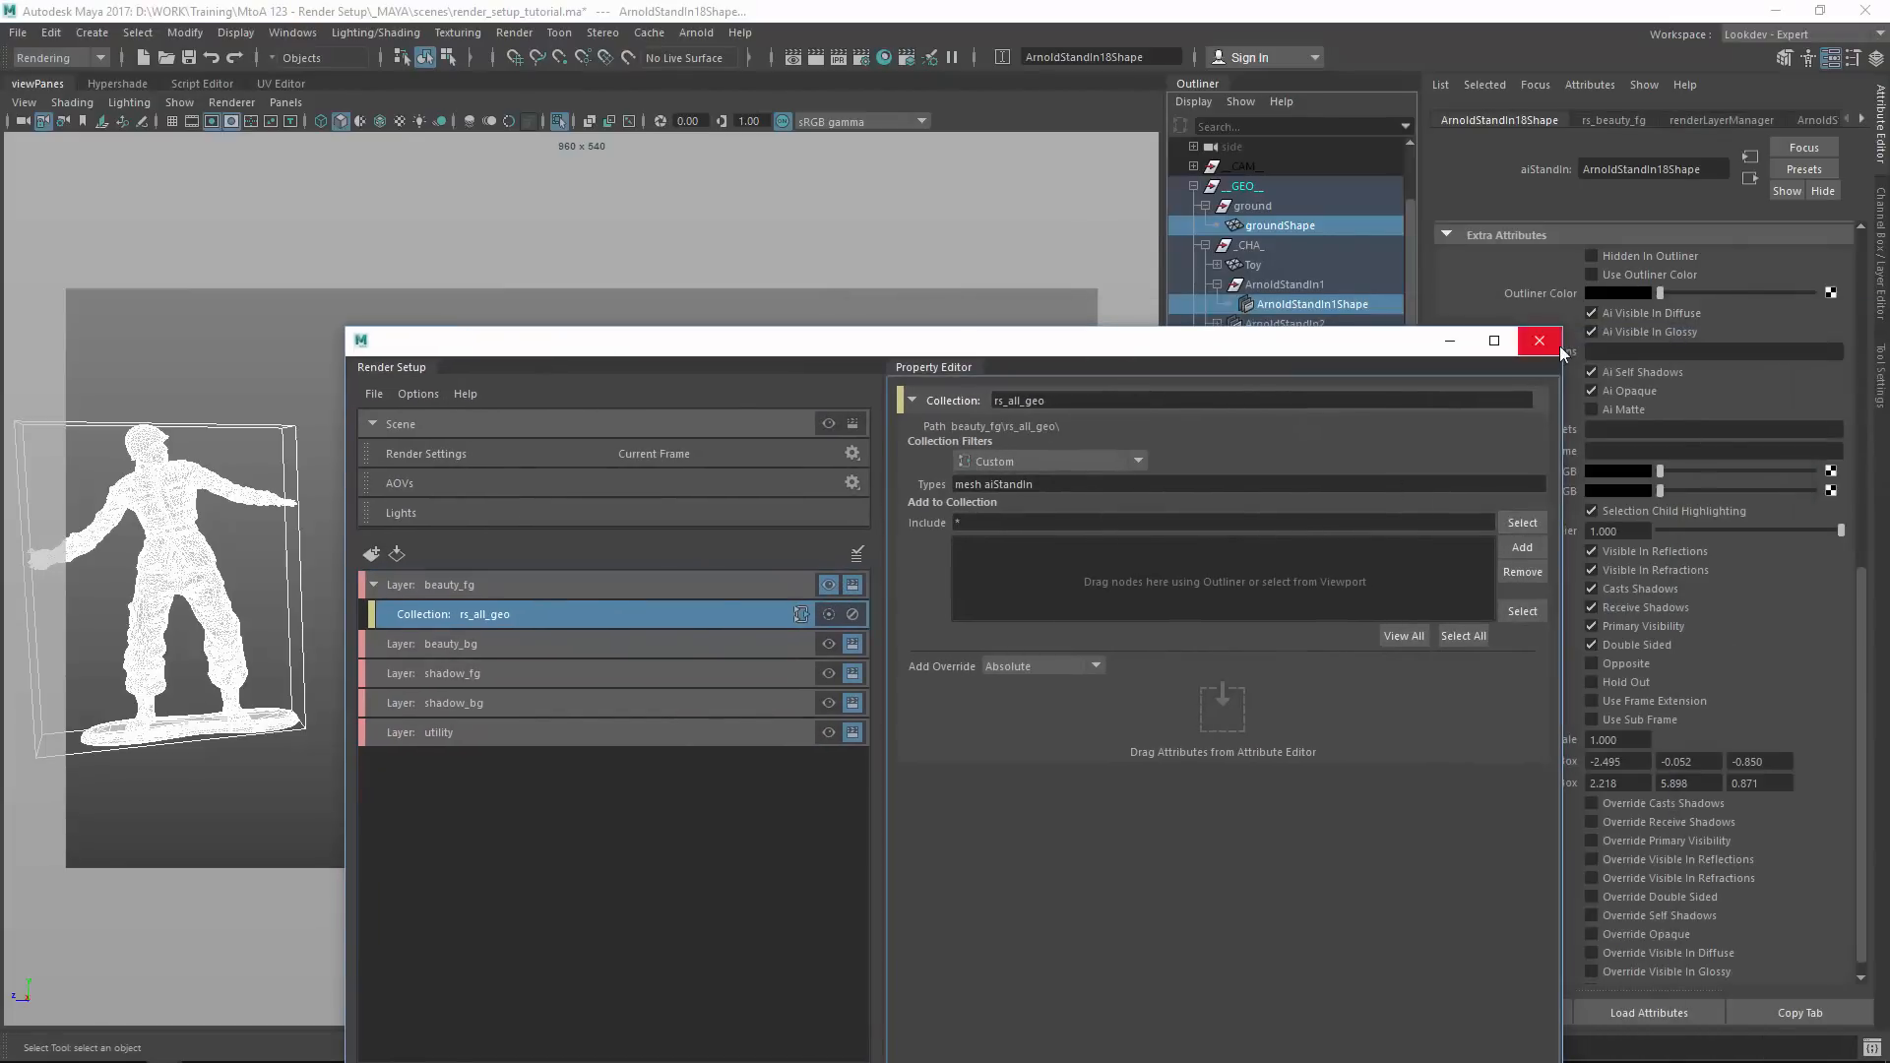
Close Render Setup, turn off Isolate Select in the viewport and clear the selection.
left_click(1550, 336)
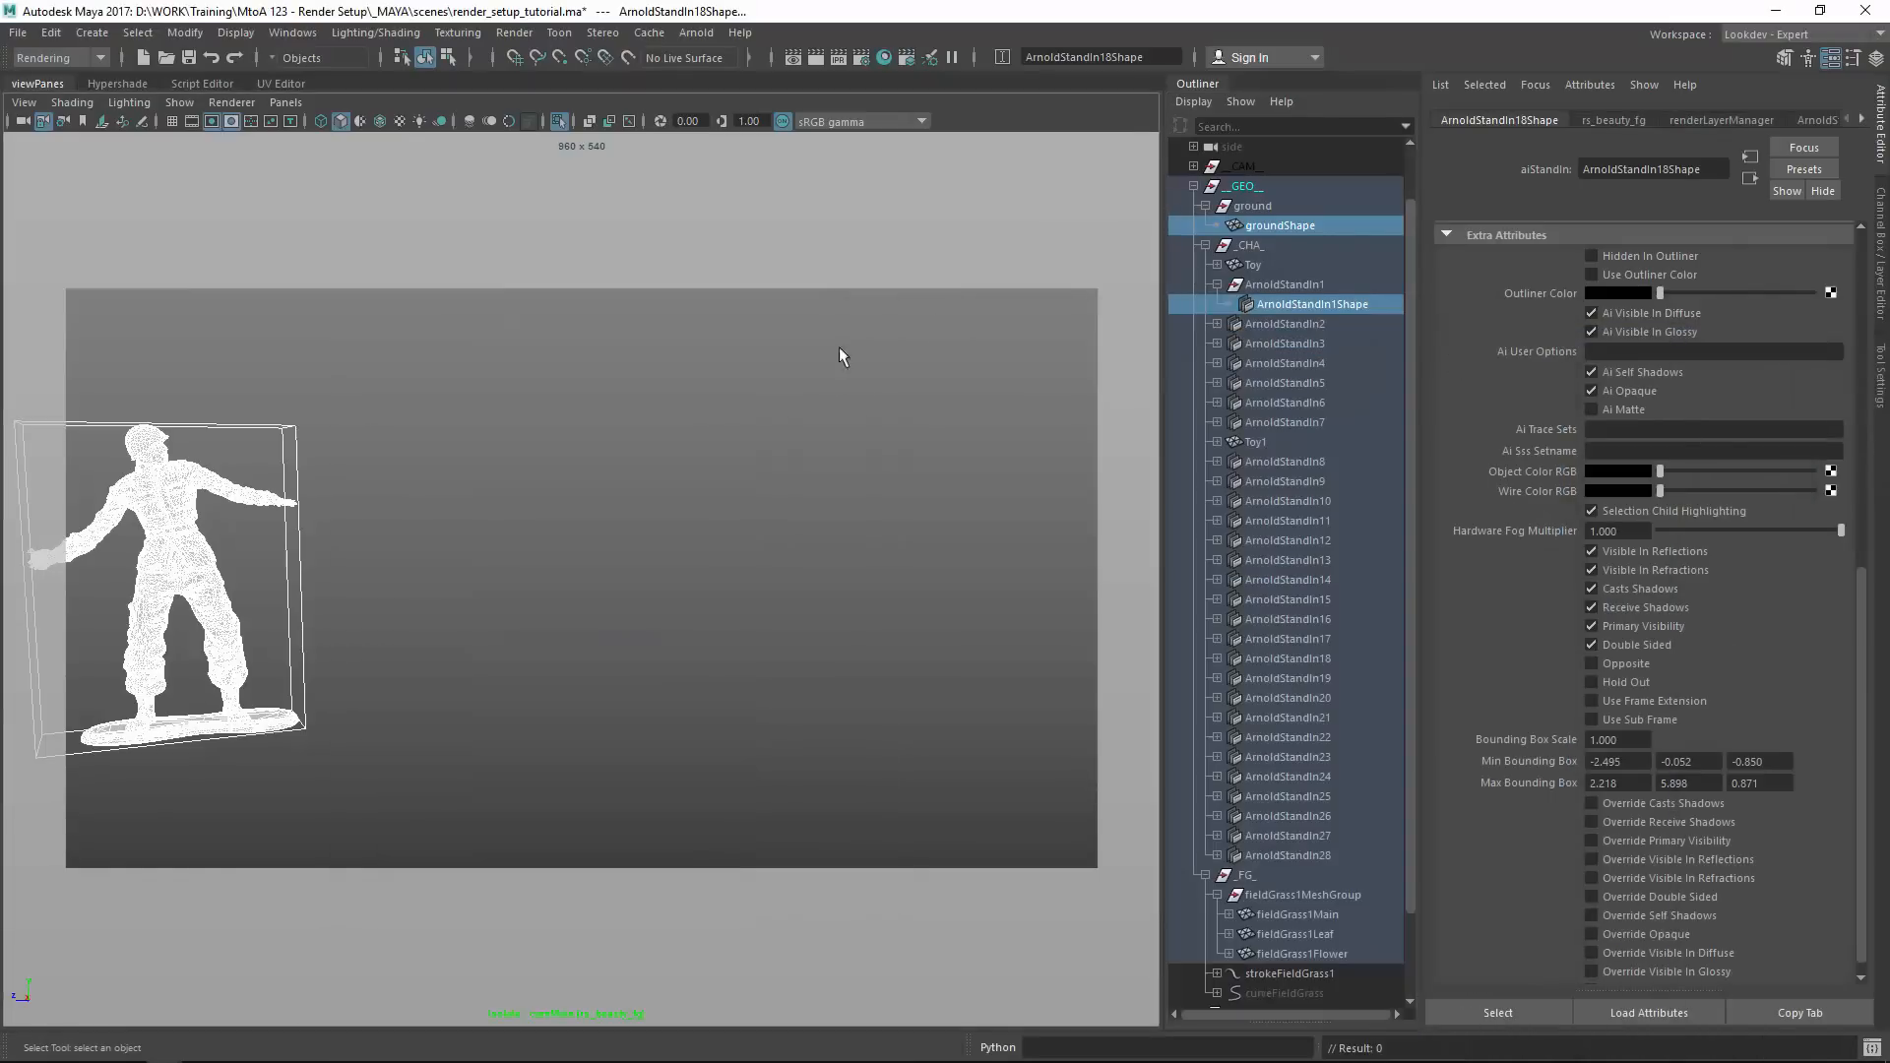
left_click(838, 356)
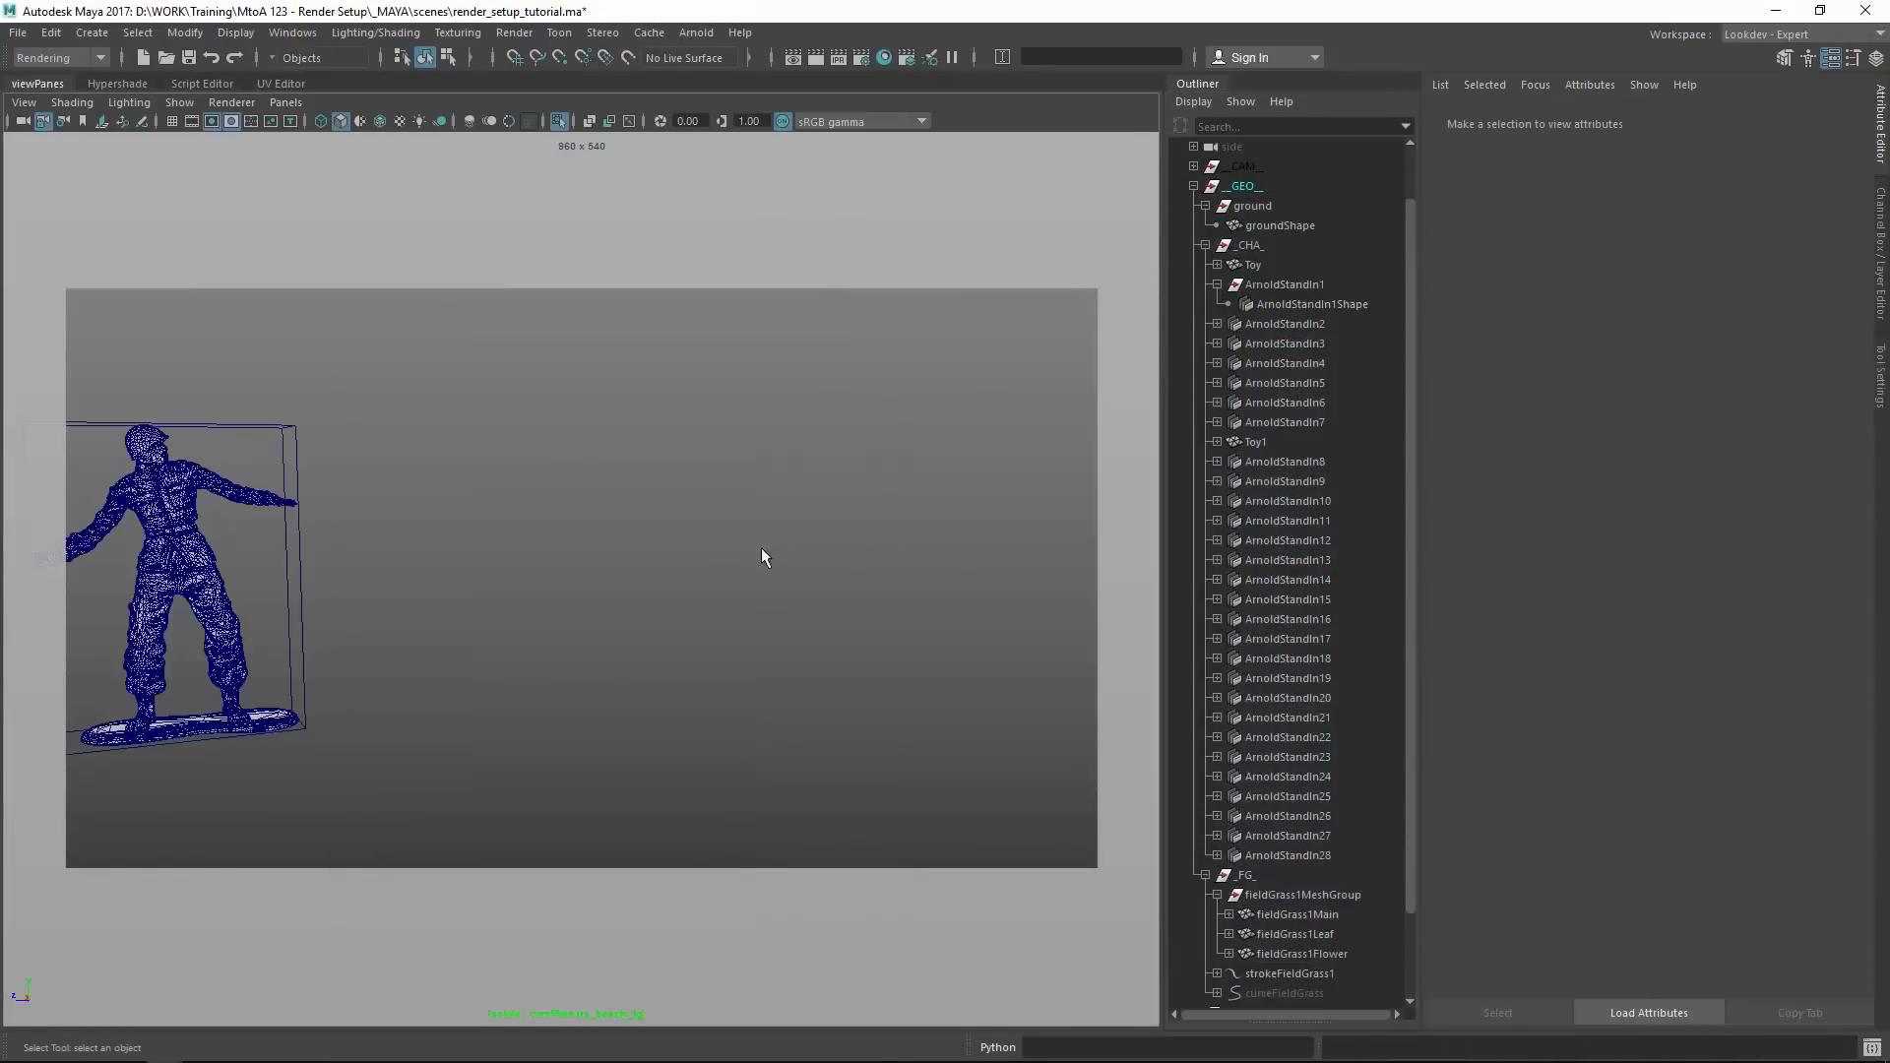
key("ctrl+1")
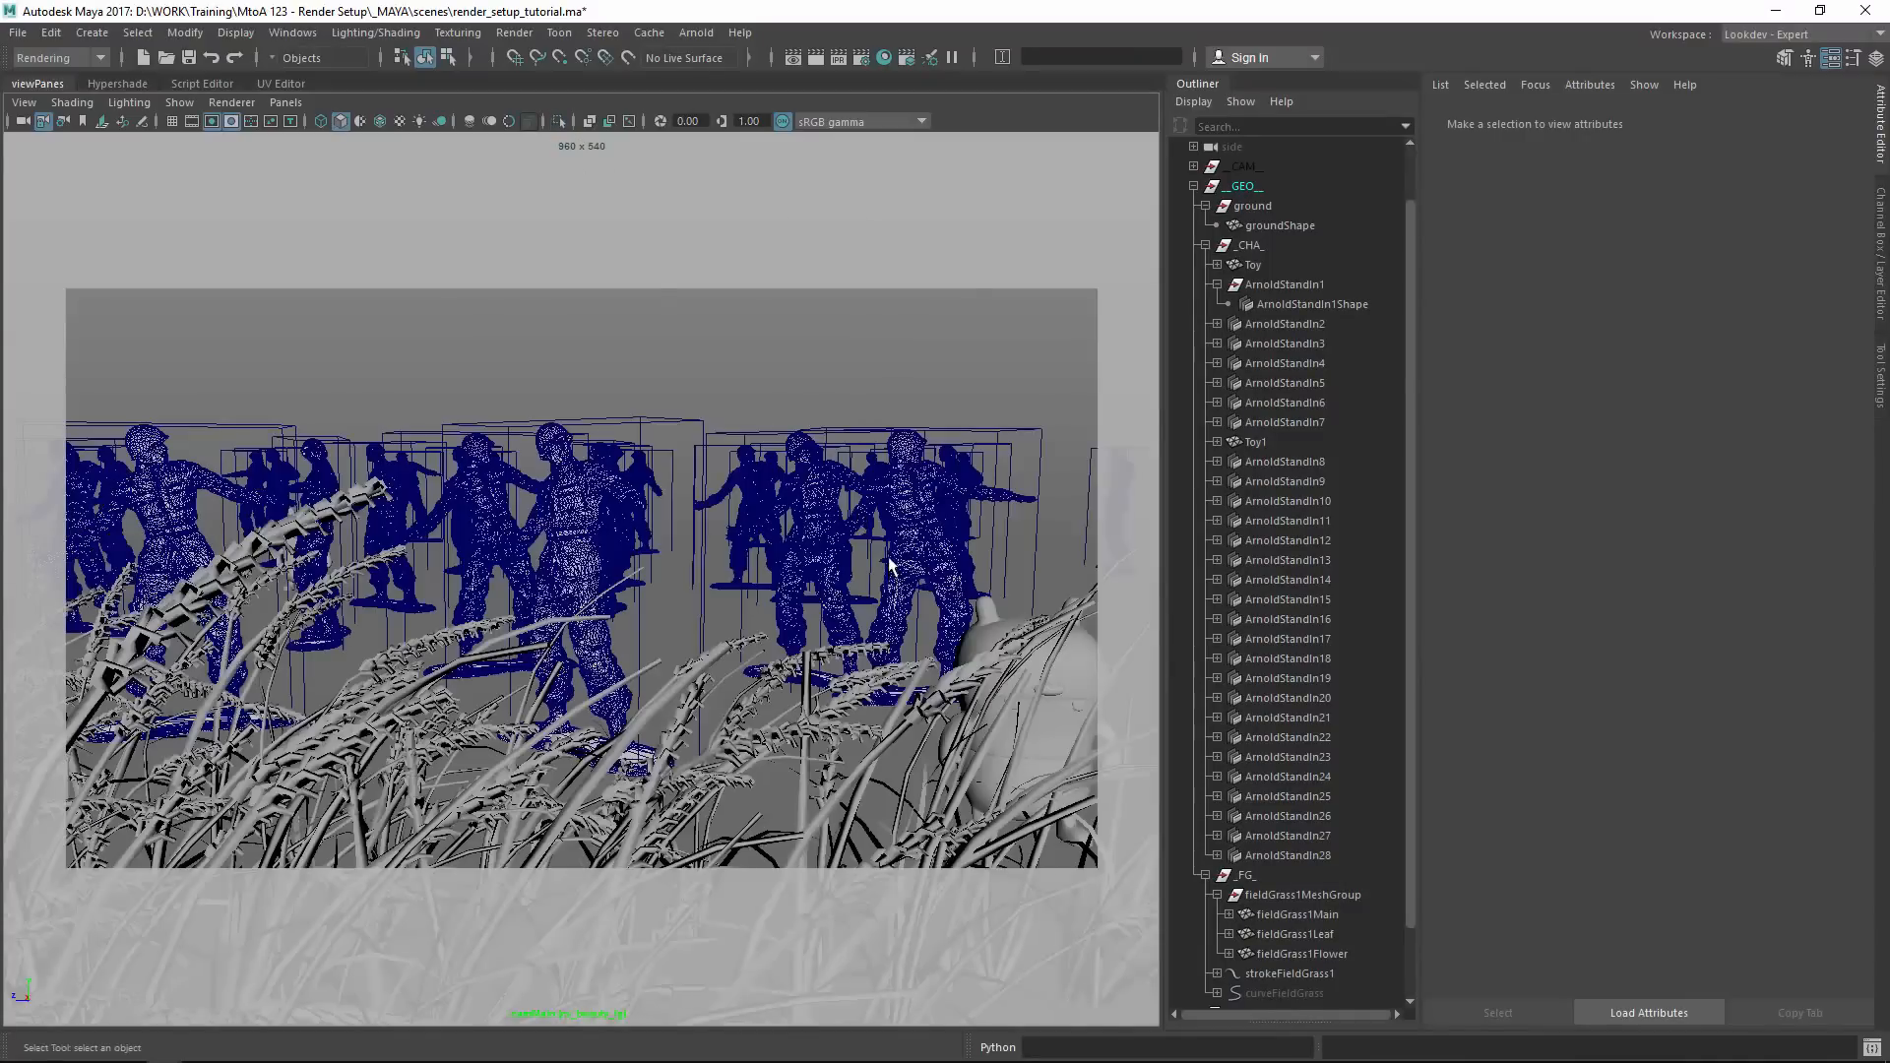
left_click(740, 635)
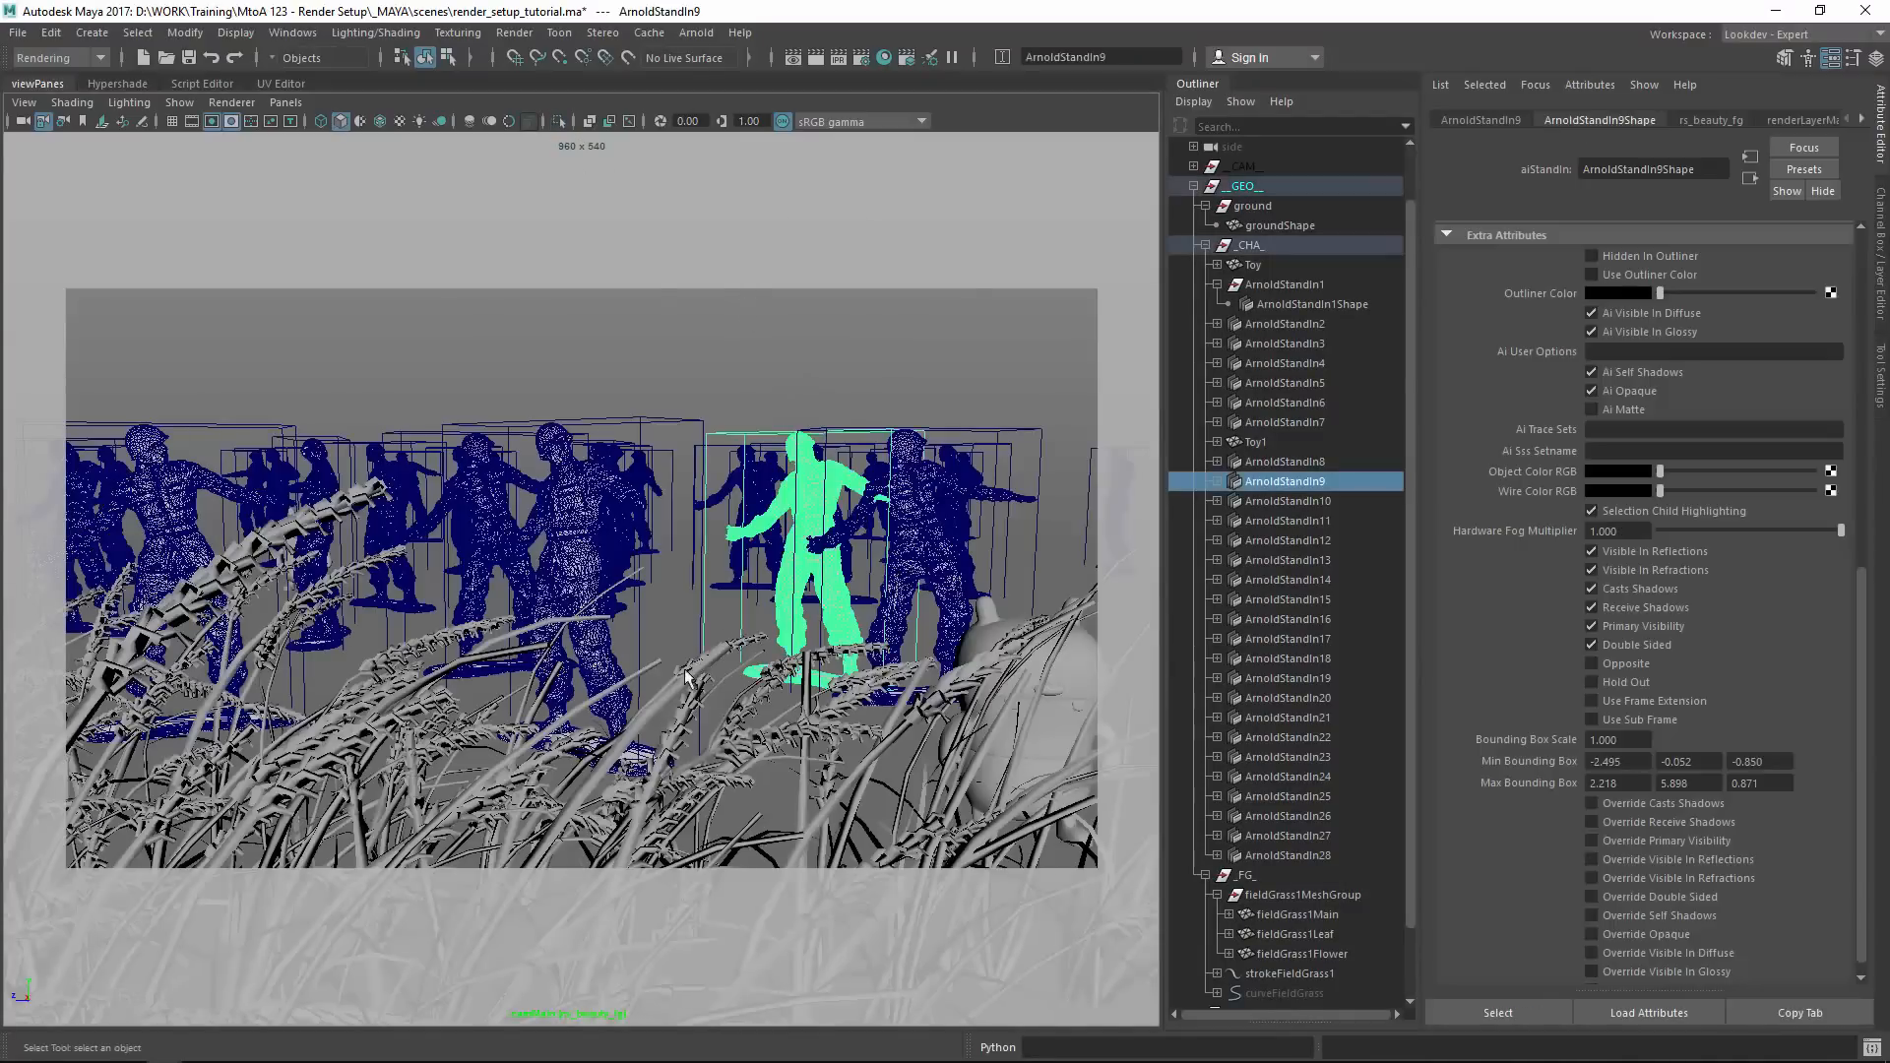
left_click(687, 681)
left_click(819, 294)
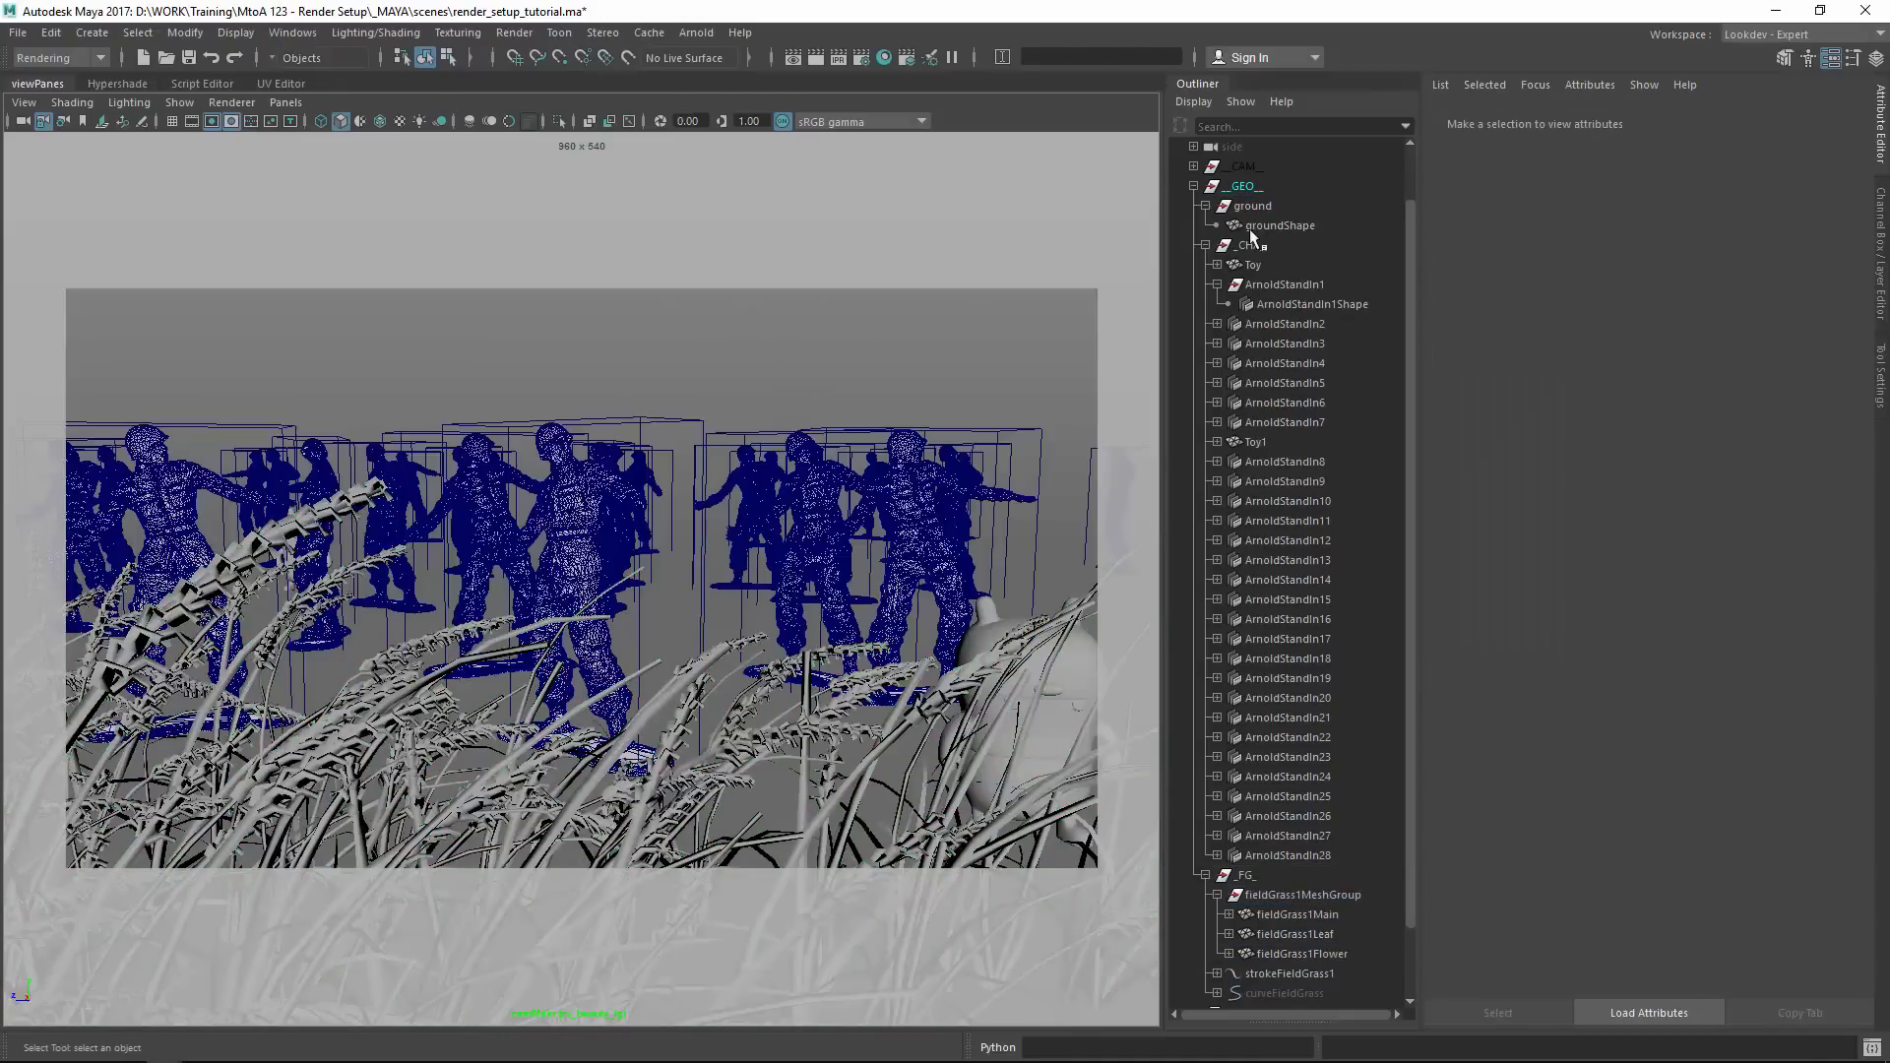
Collapse the __GEO__ hierarchy, reopen Render Setup and select all nodes matched by the rs_all_geo collection.
left_click(1193, 185)
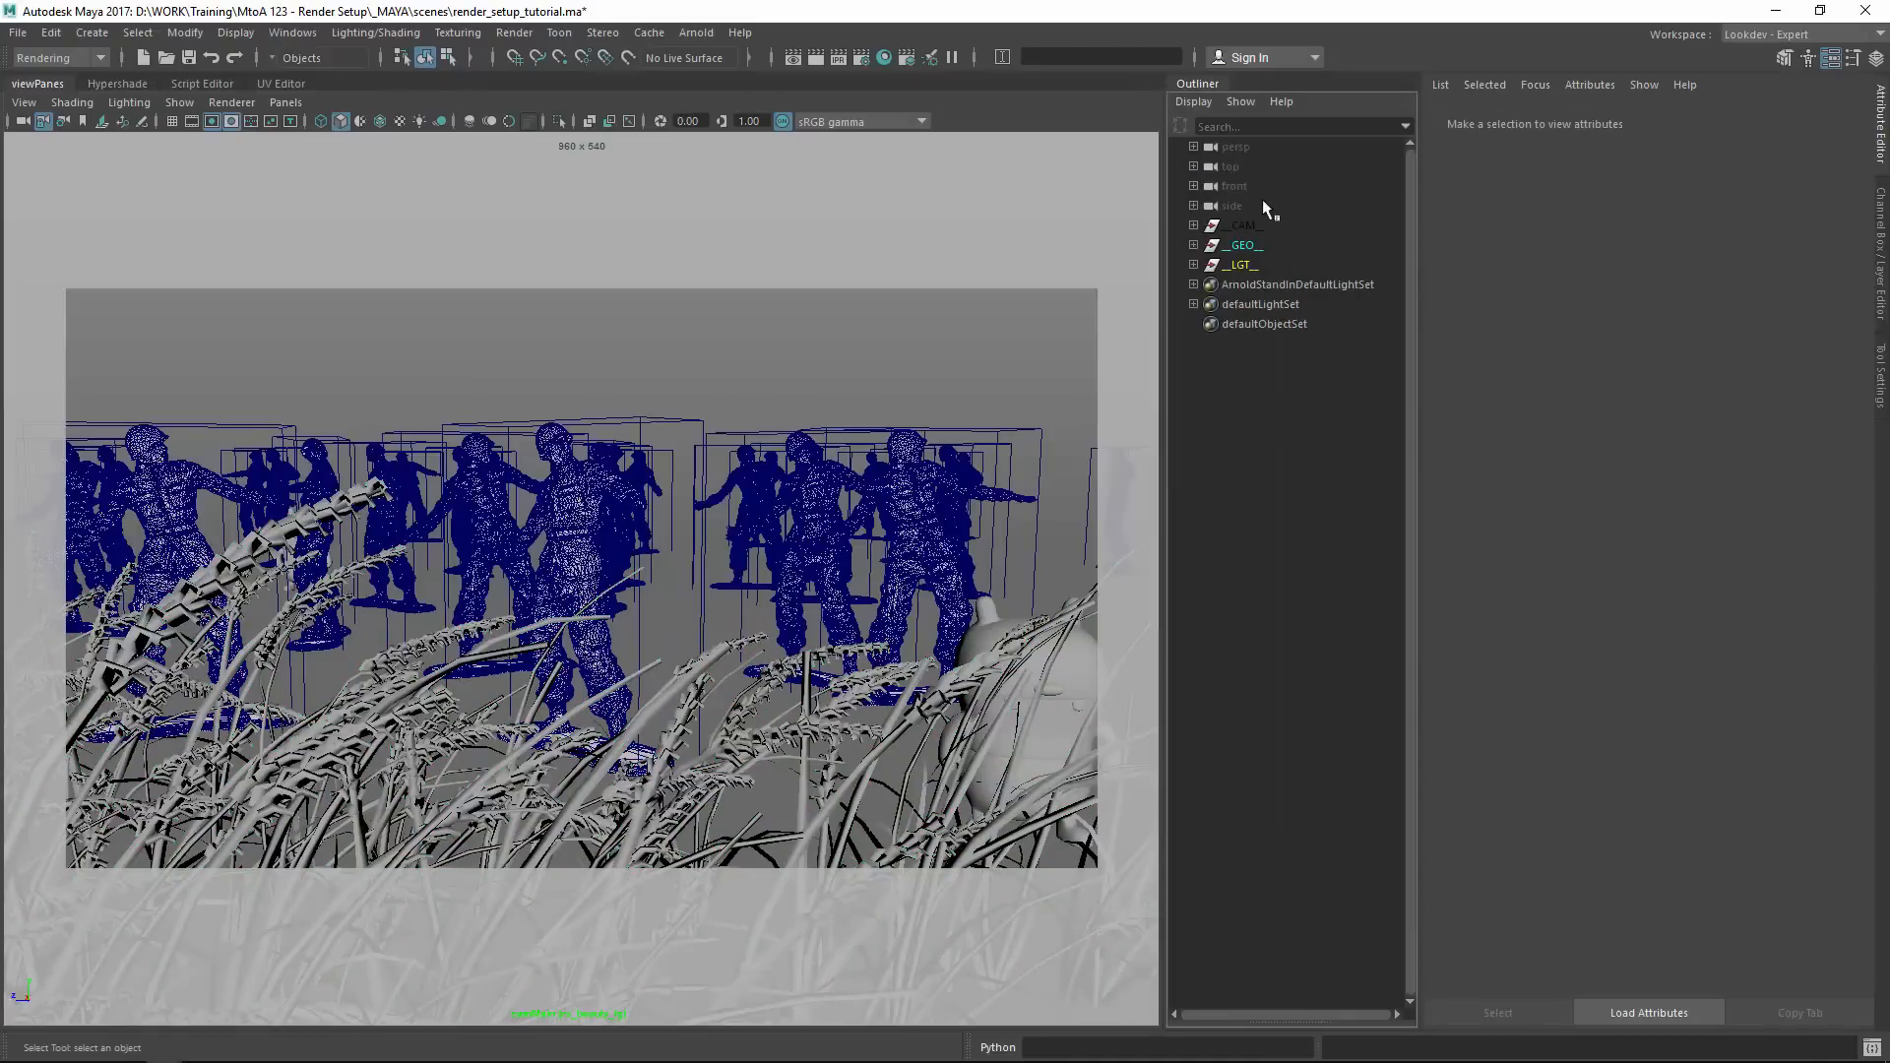
left_click(885, 59)
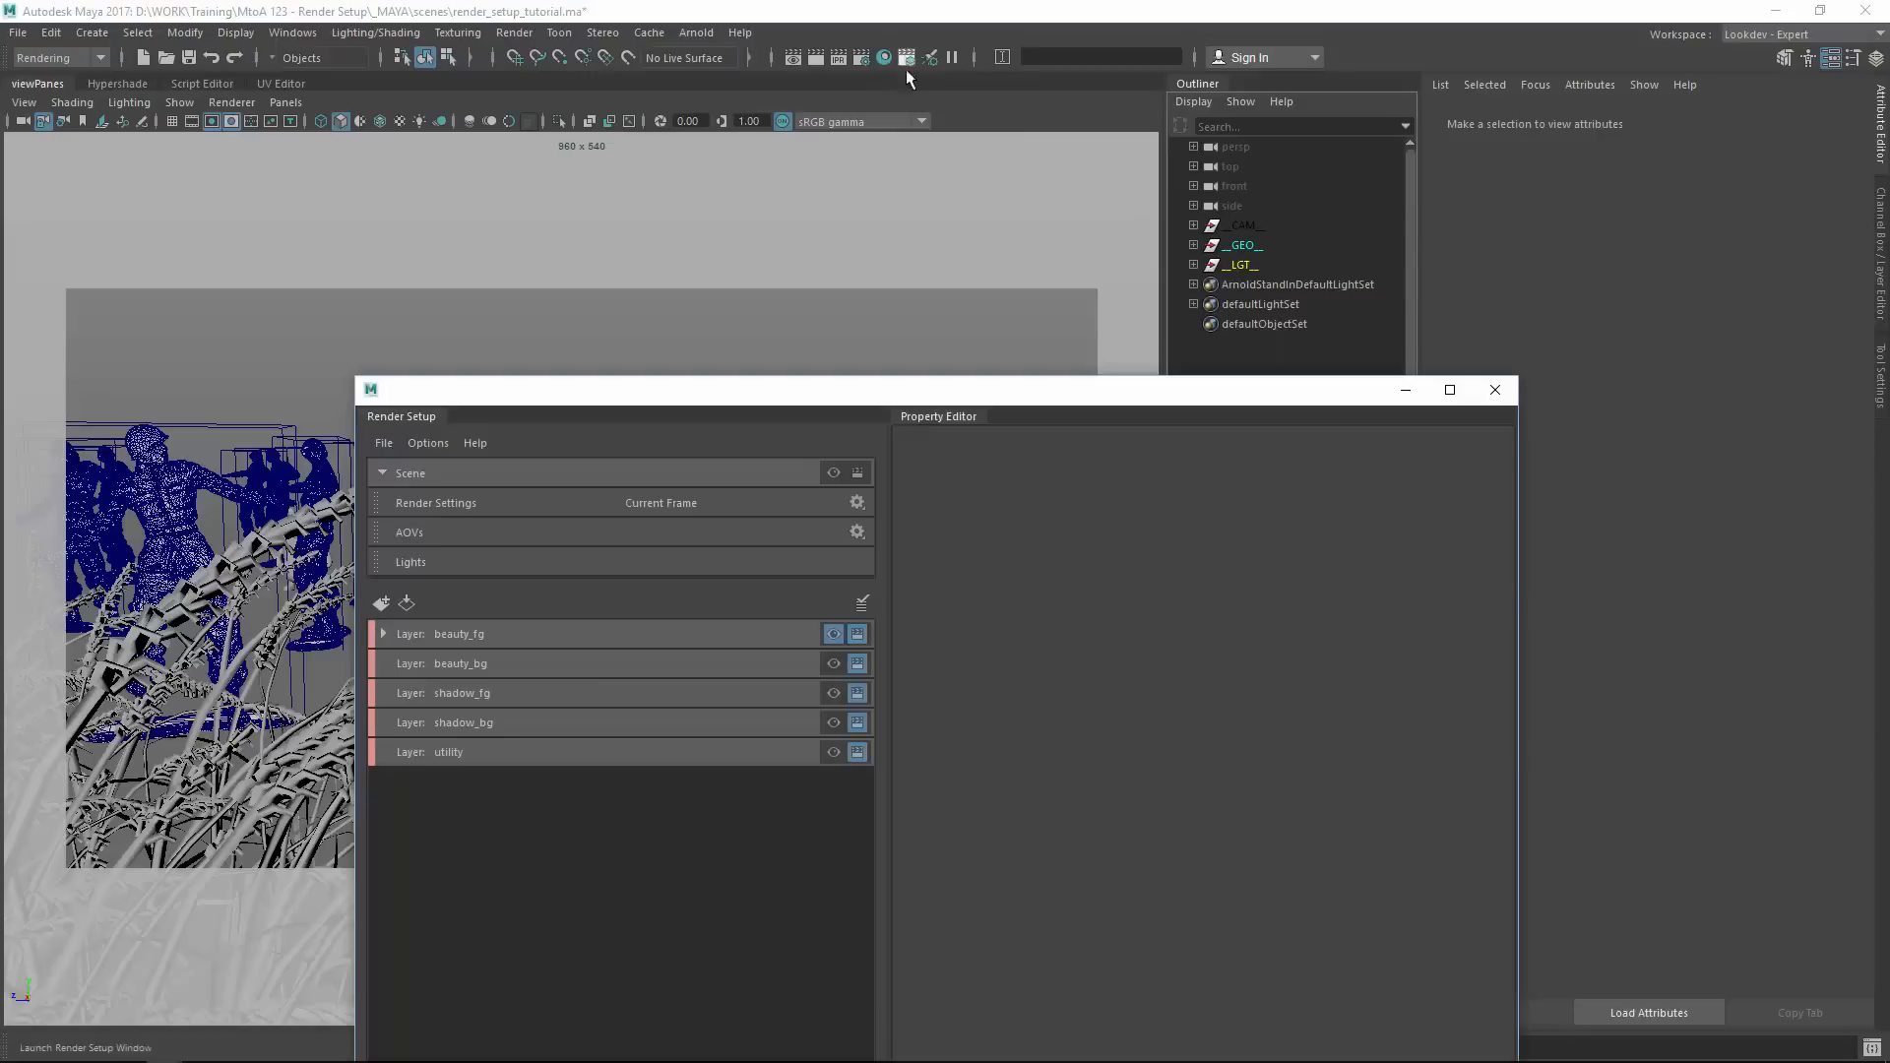
left_click(383, 633)
left_click(504, 663)
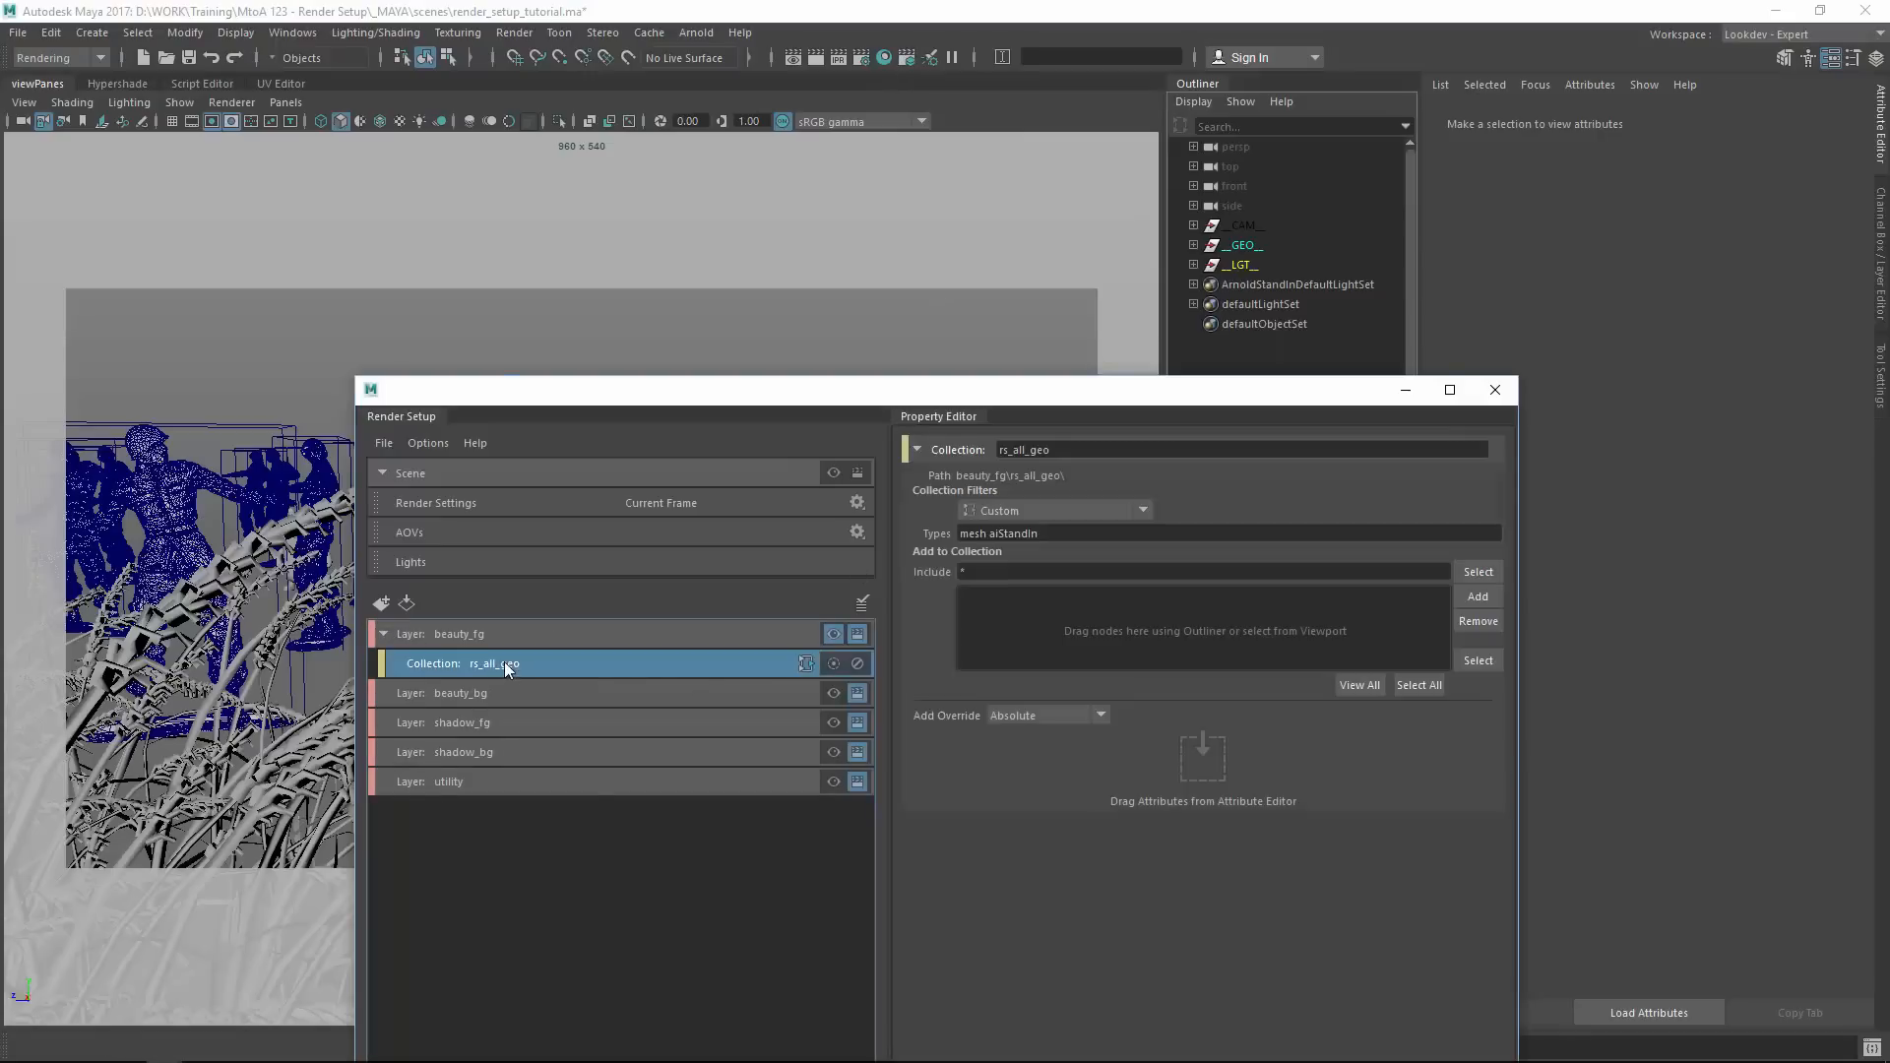
left_click(1478, 572)
left_click_drag(608, 390, 1070, 458)
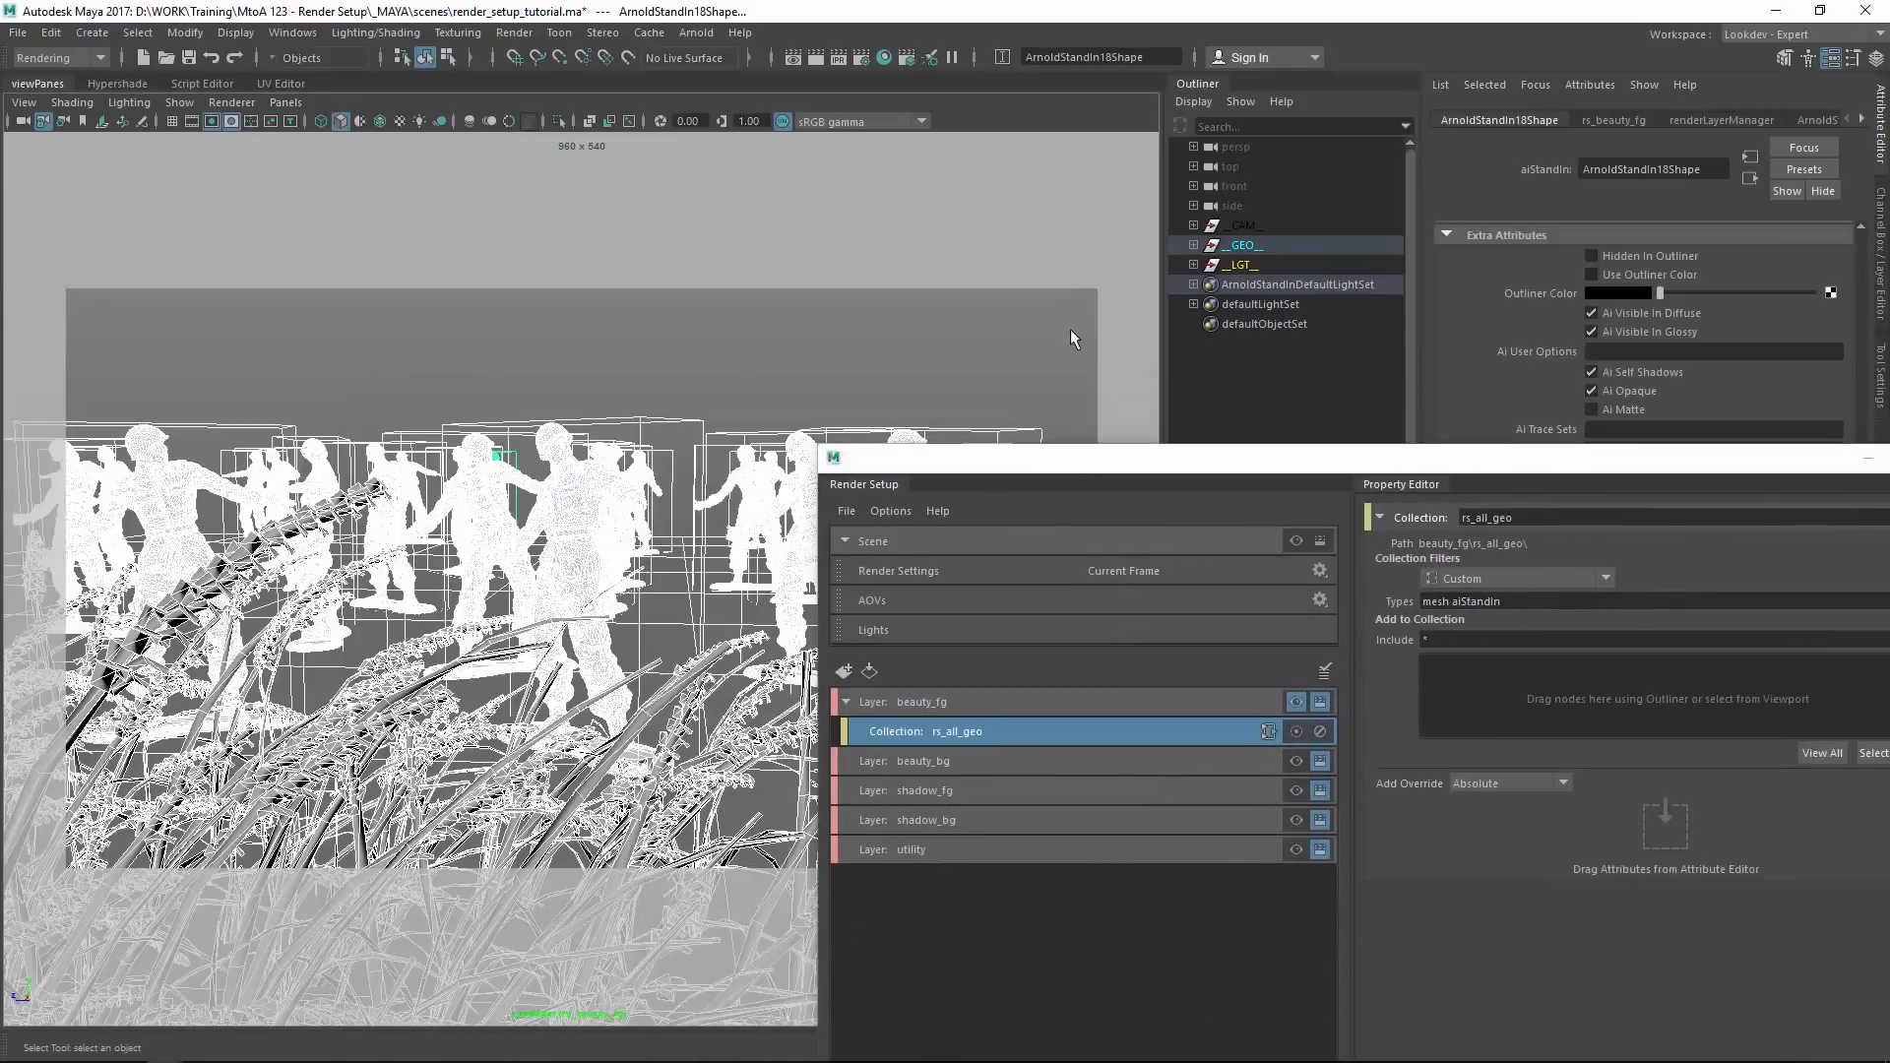
Expand __GEO__ in the Outliner and inspect the selected scene geometry through the persp camera from a higher angle.
left_click(1193, 245)
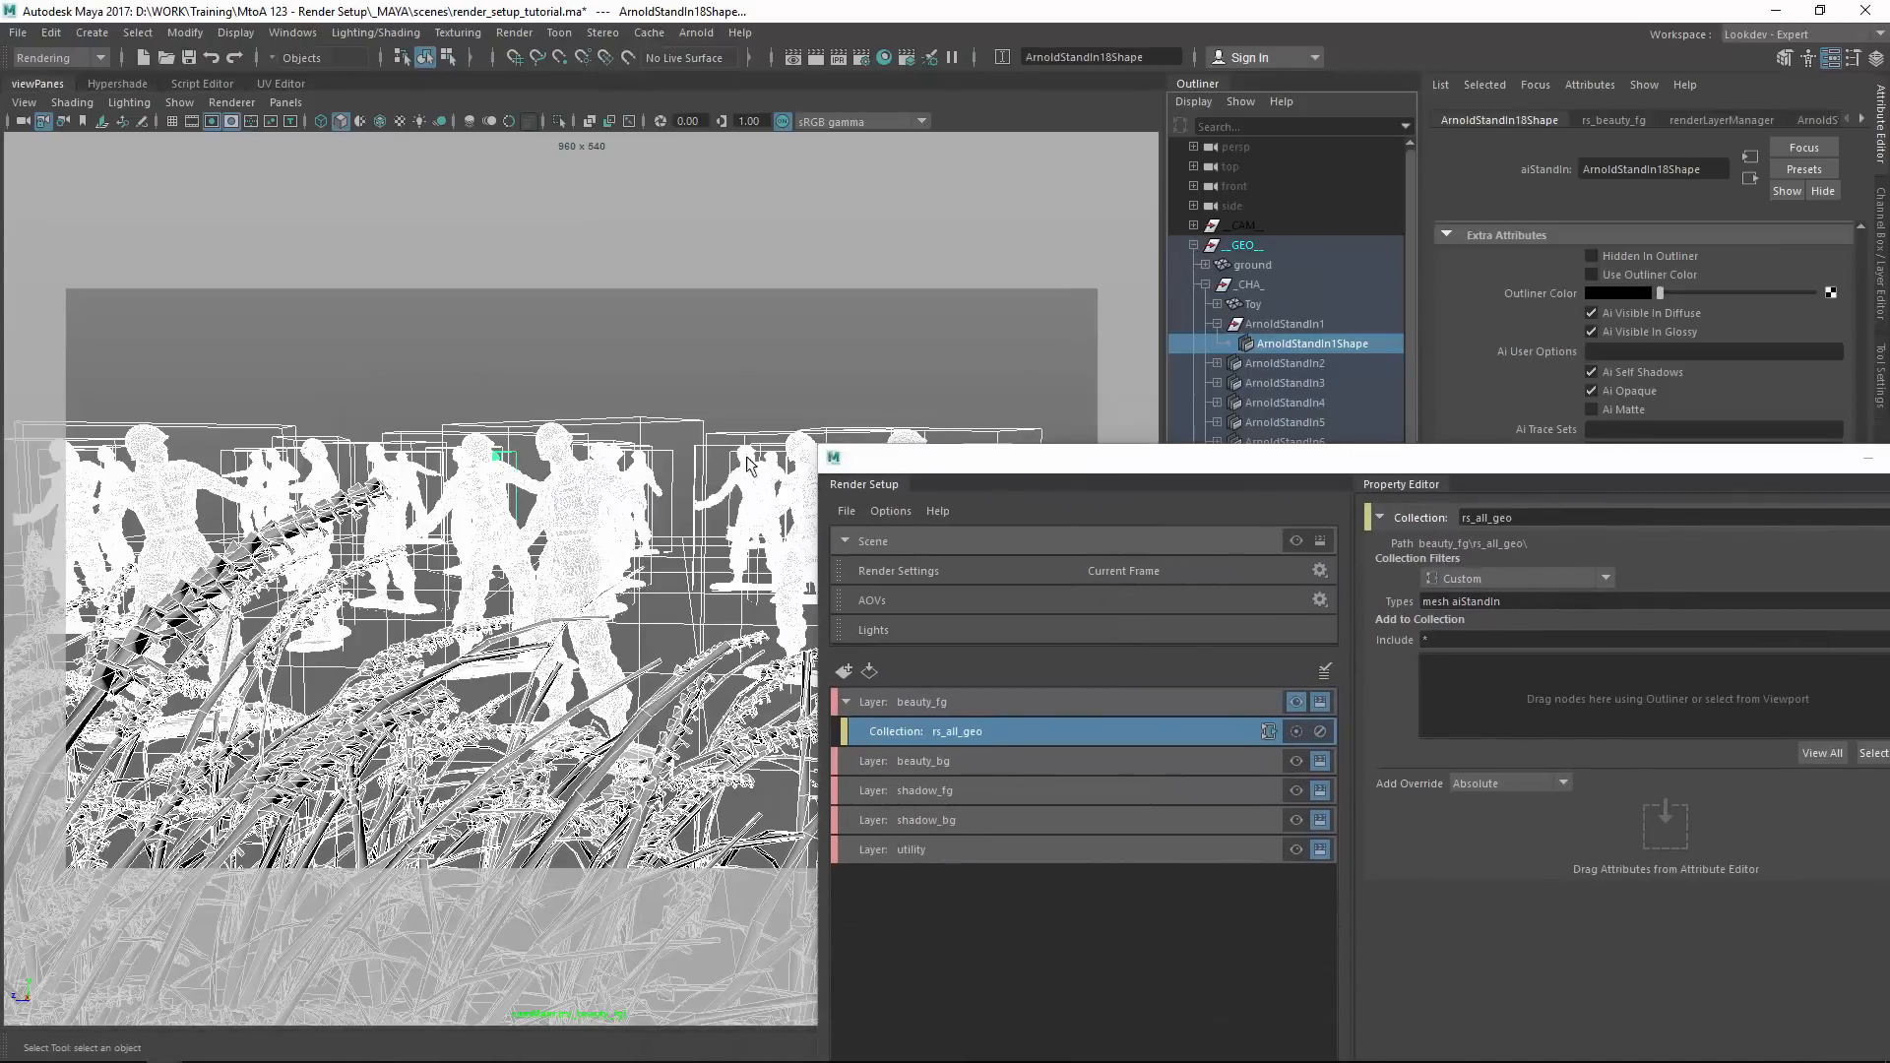
key("space")
left_click(558, 501)
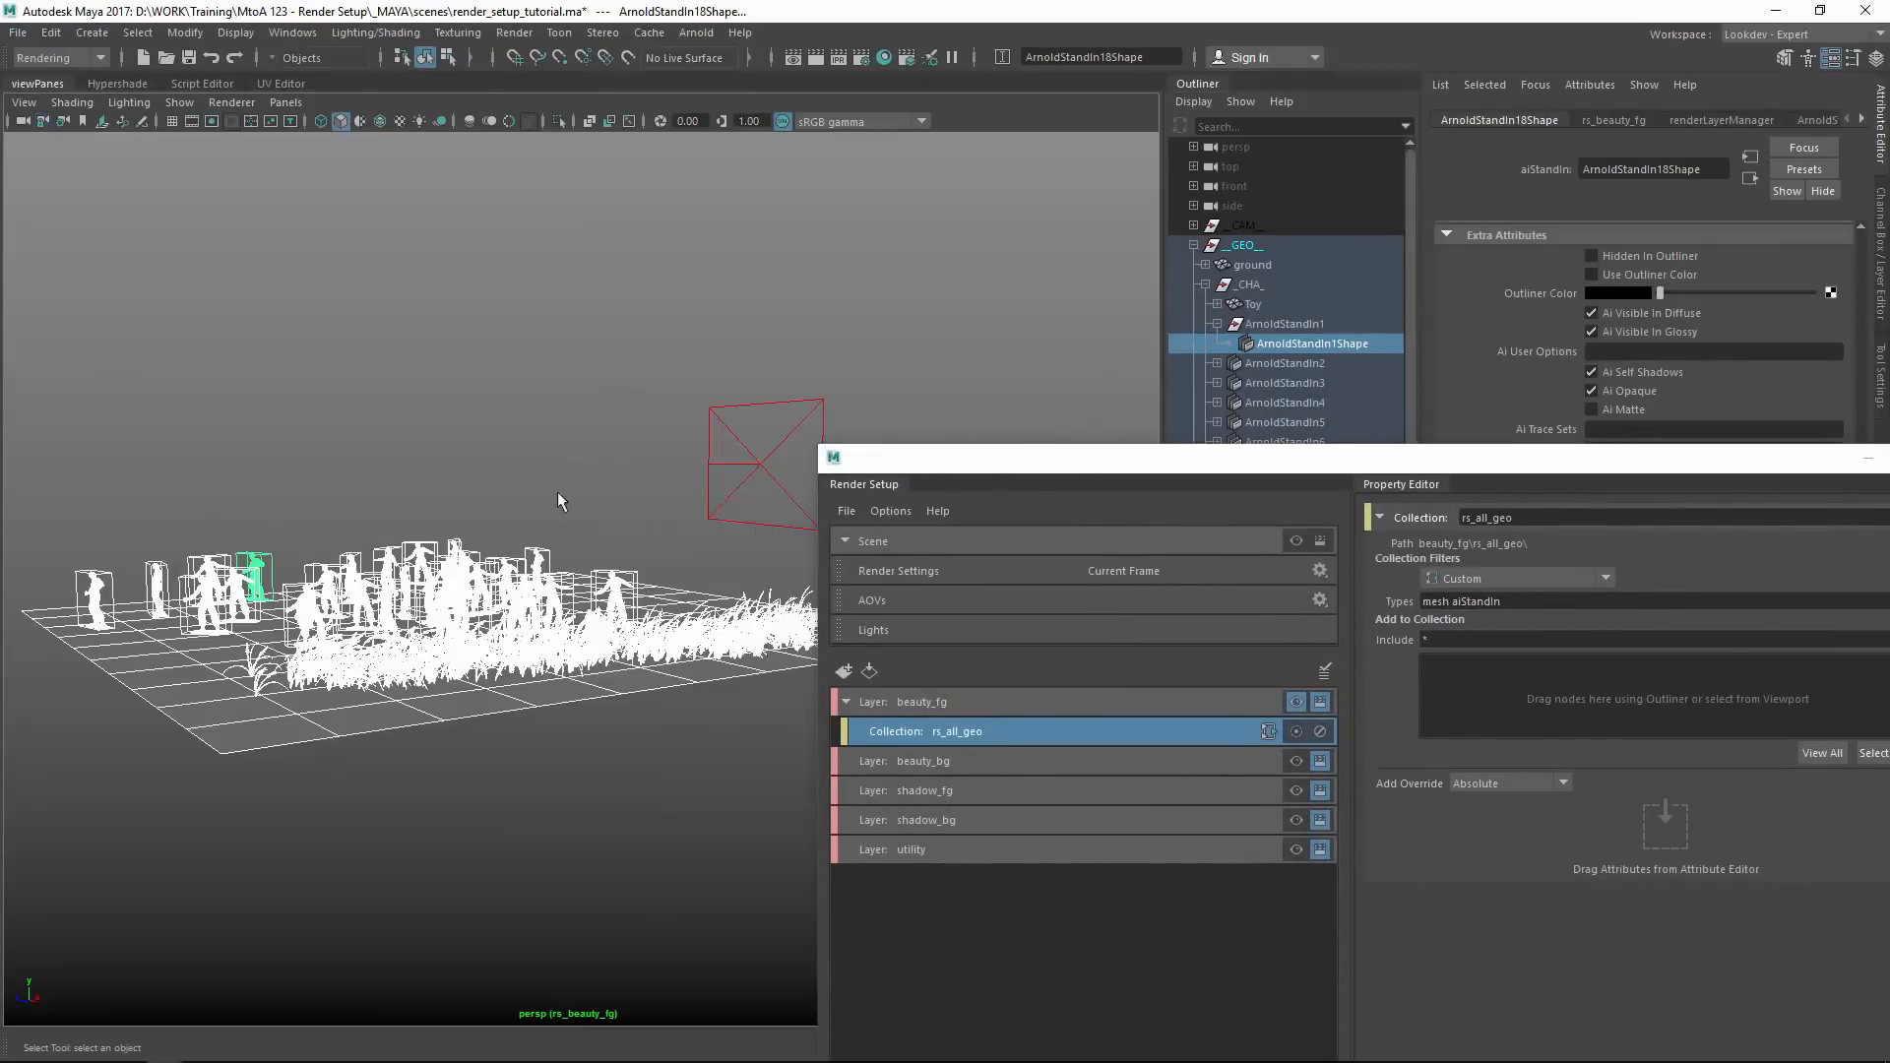
left_click_drag(558, 497, 496, 567, "alt")
left_click_drag(1065, 595, 539, 368, "alt")
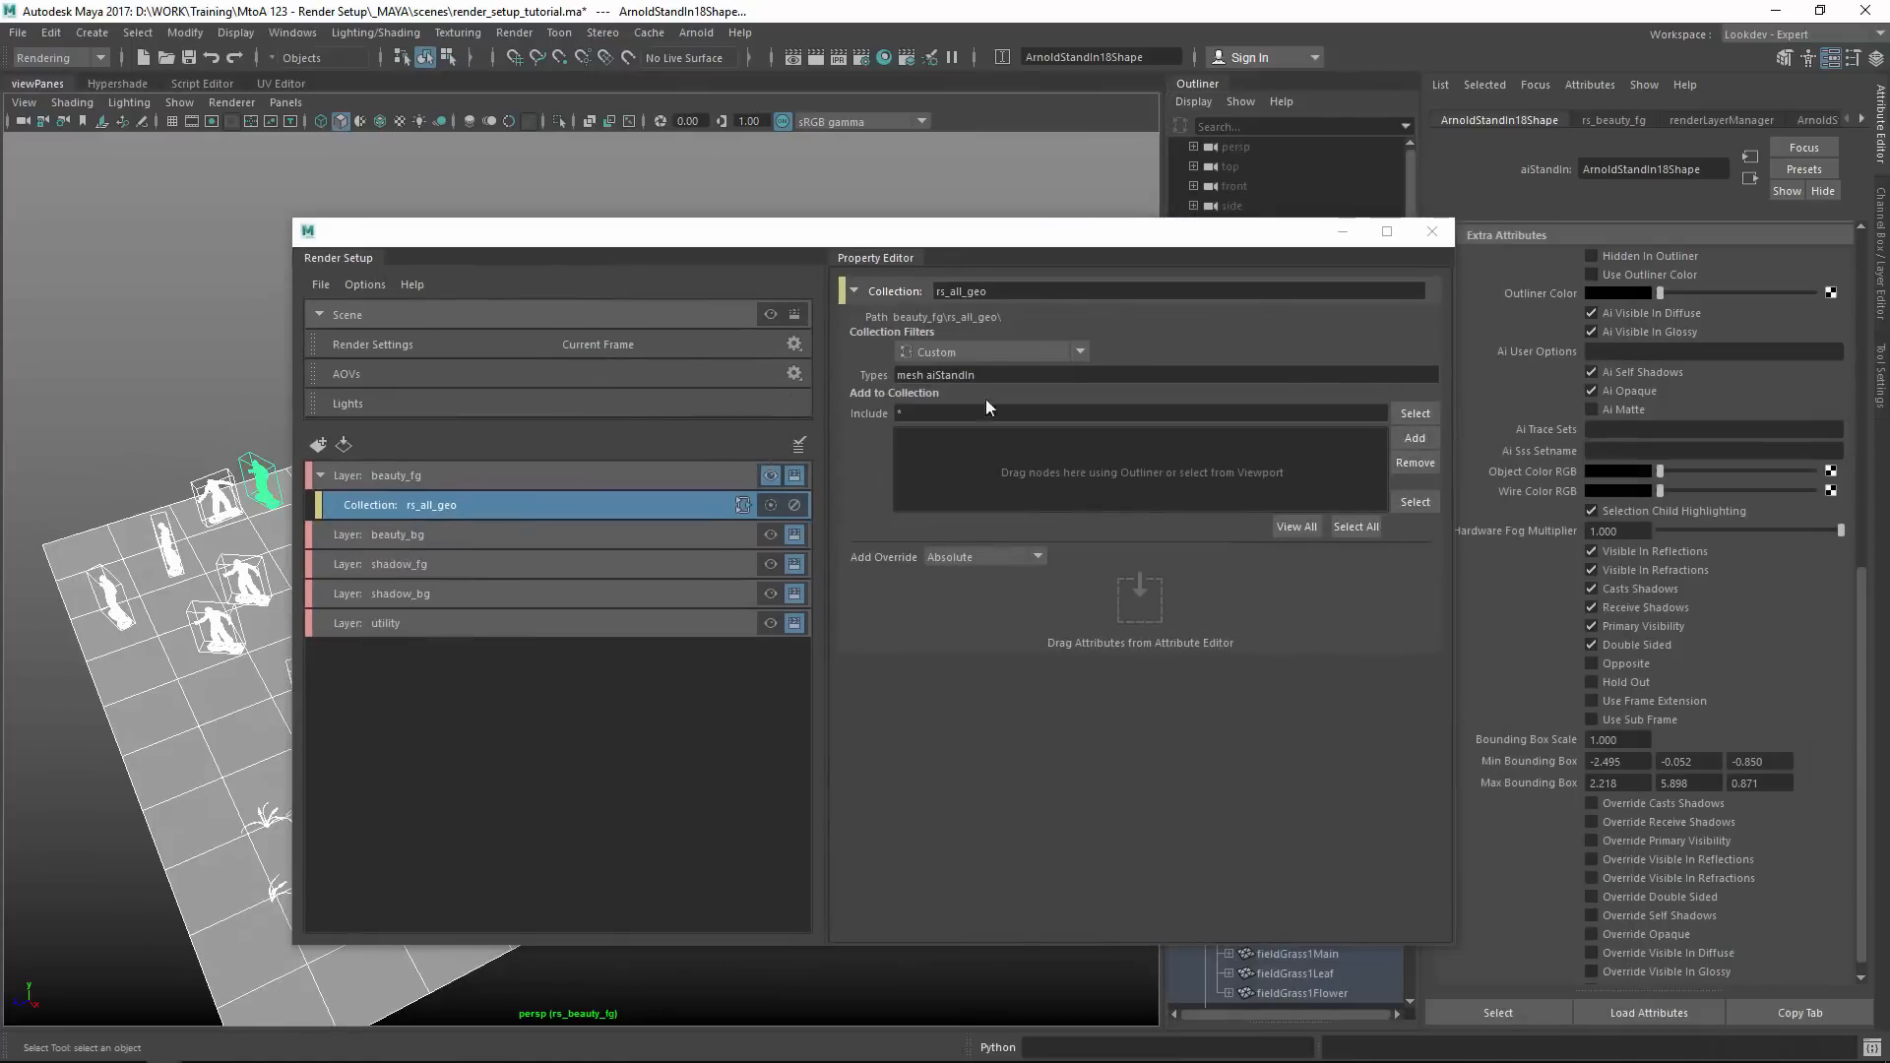
Review the filter types and include expression of the rs_all_geo collection beside the scene geometry.
left_click(970, 375)
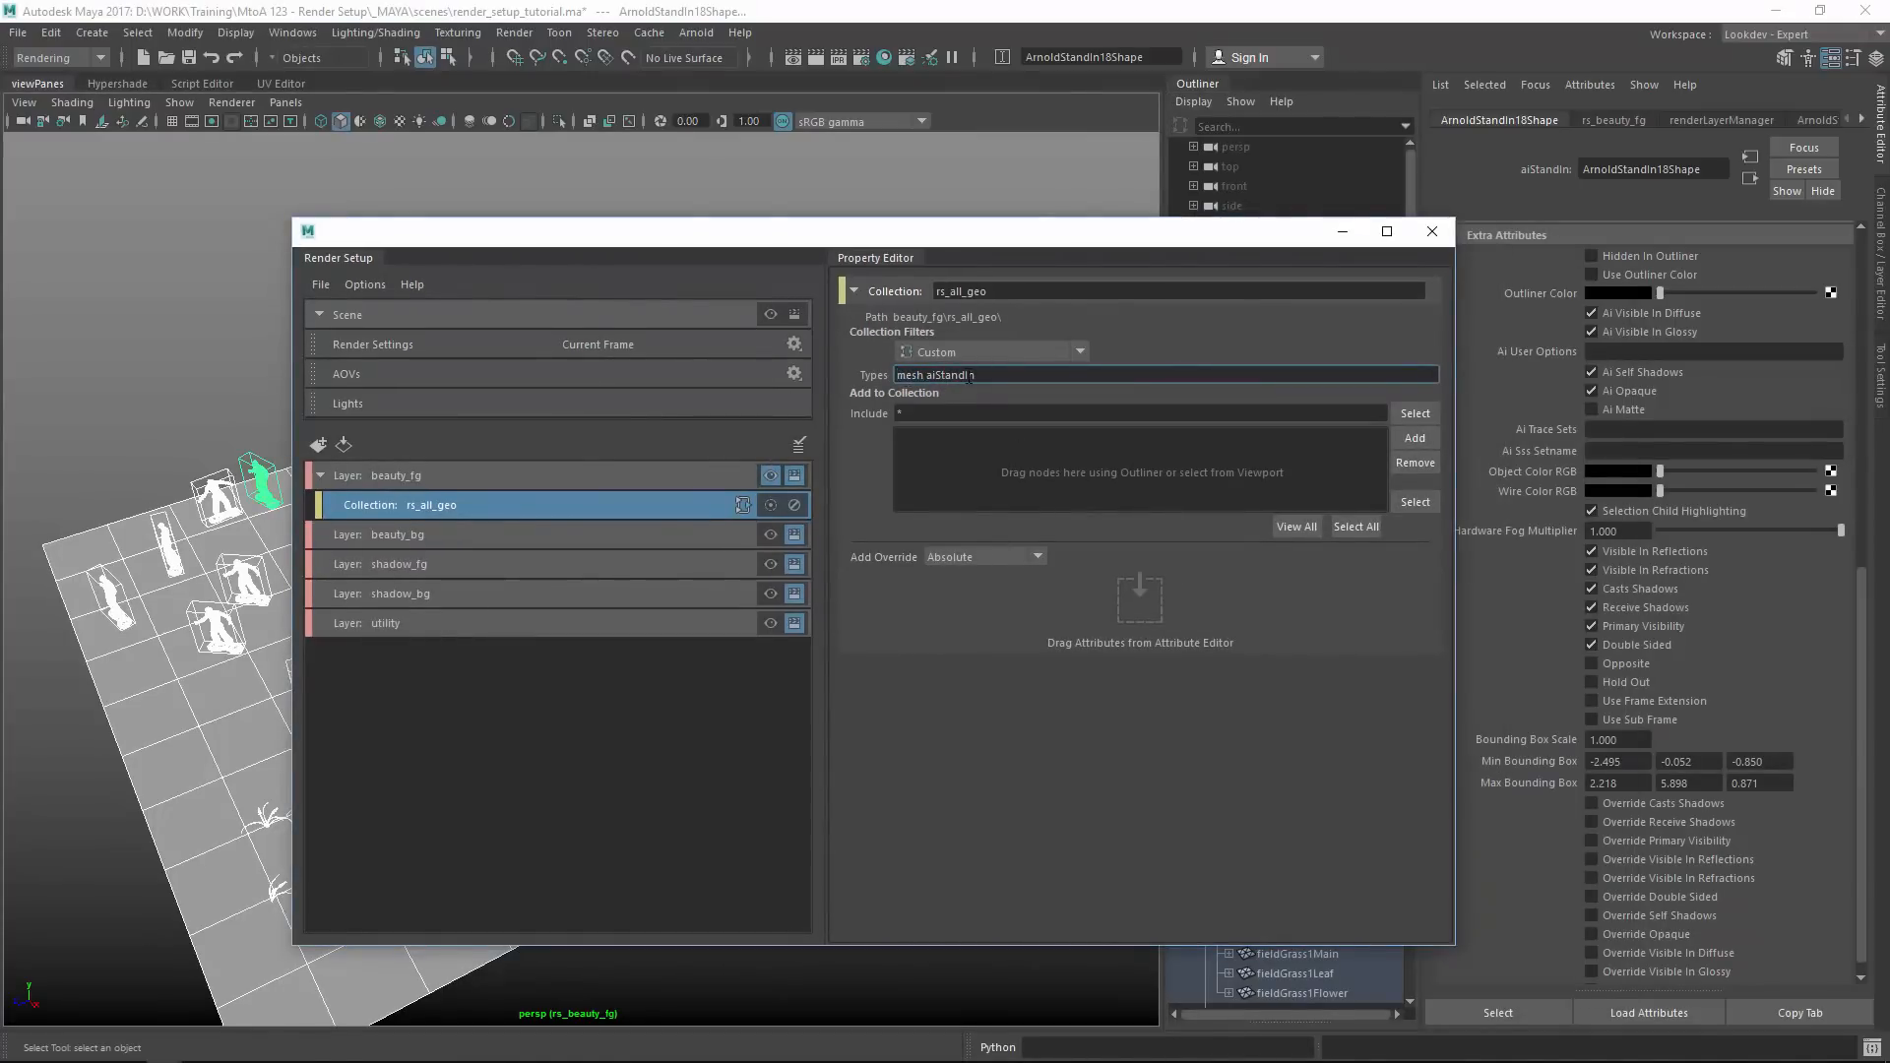
left_click(923, 413)
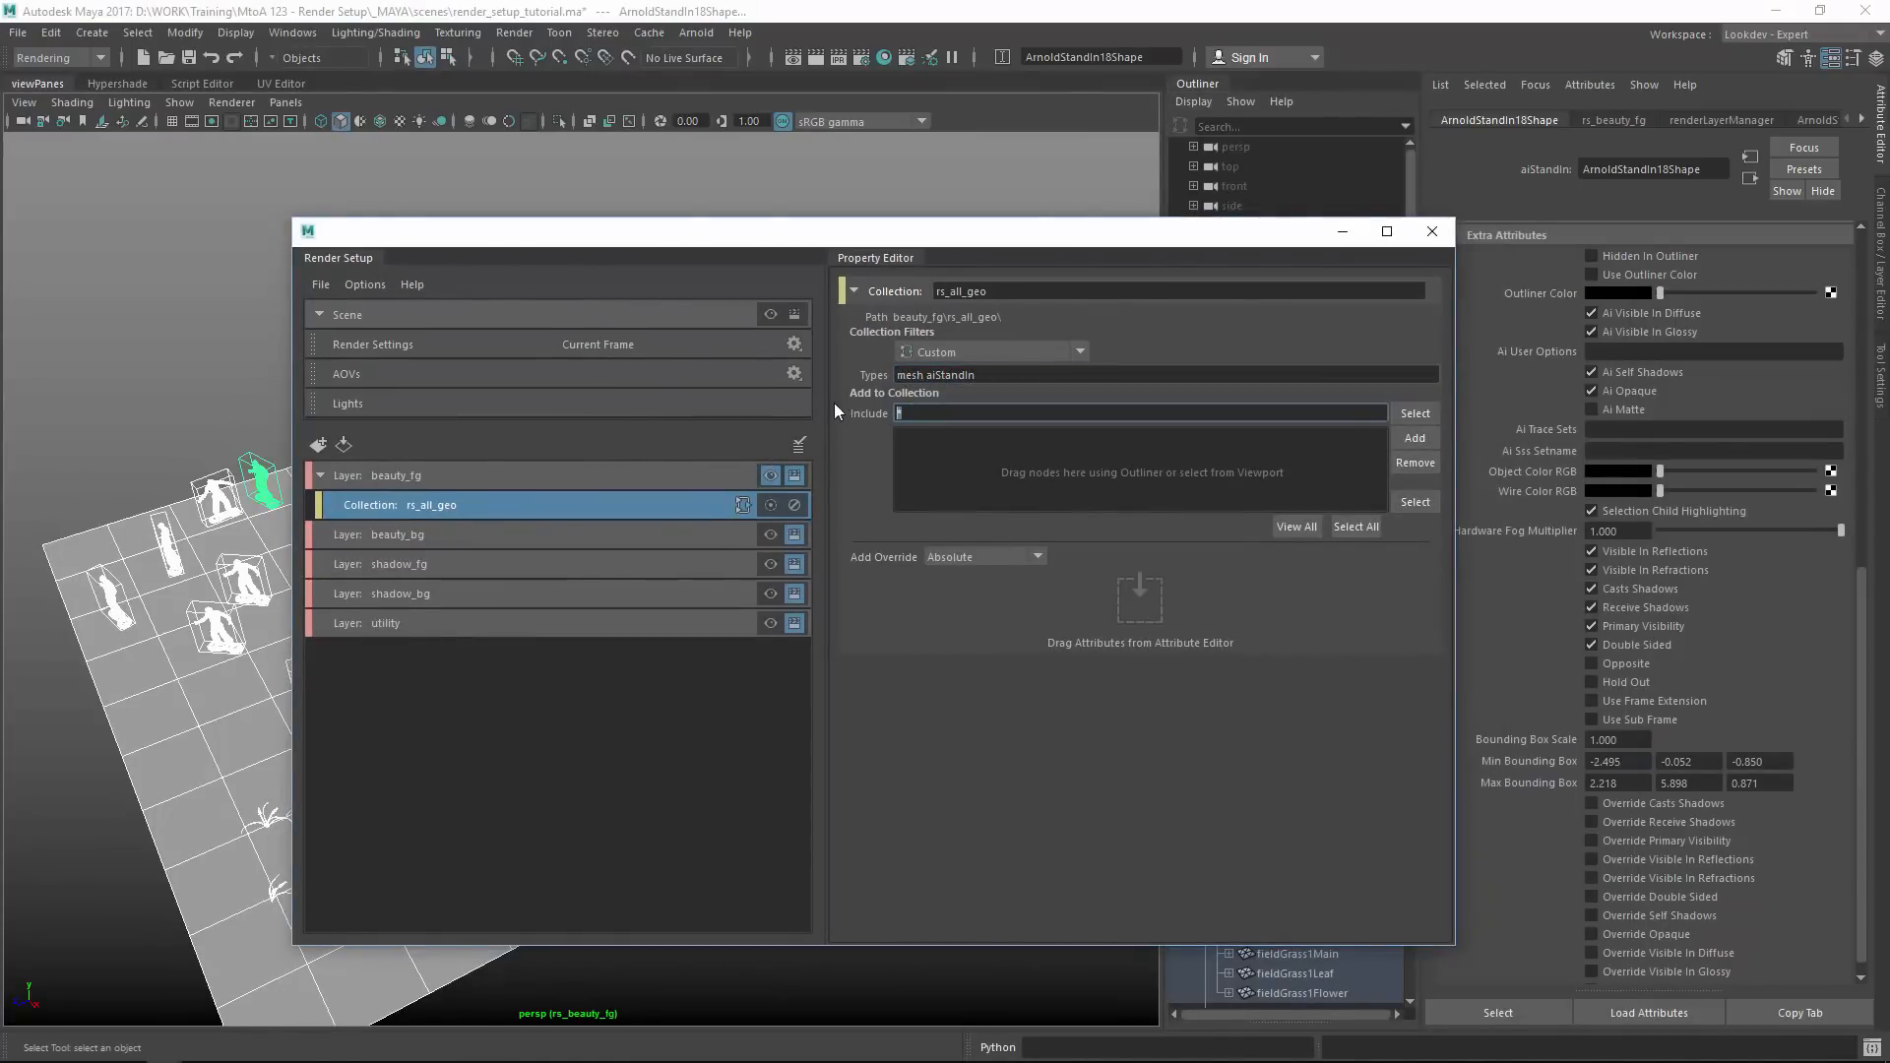
left_click_drag(851, 250, 1248, 261)
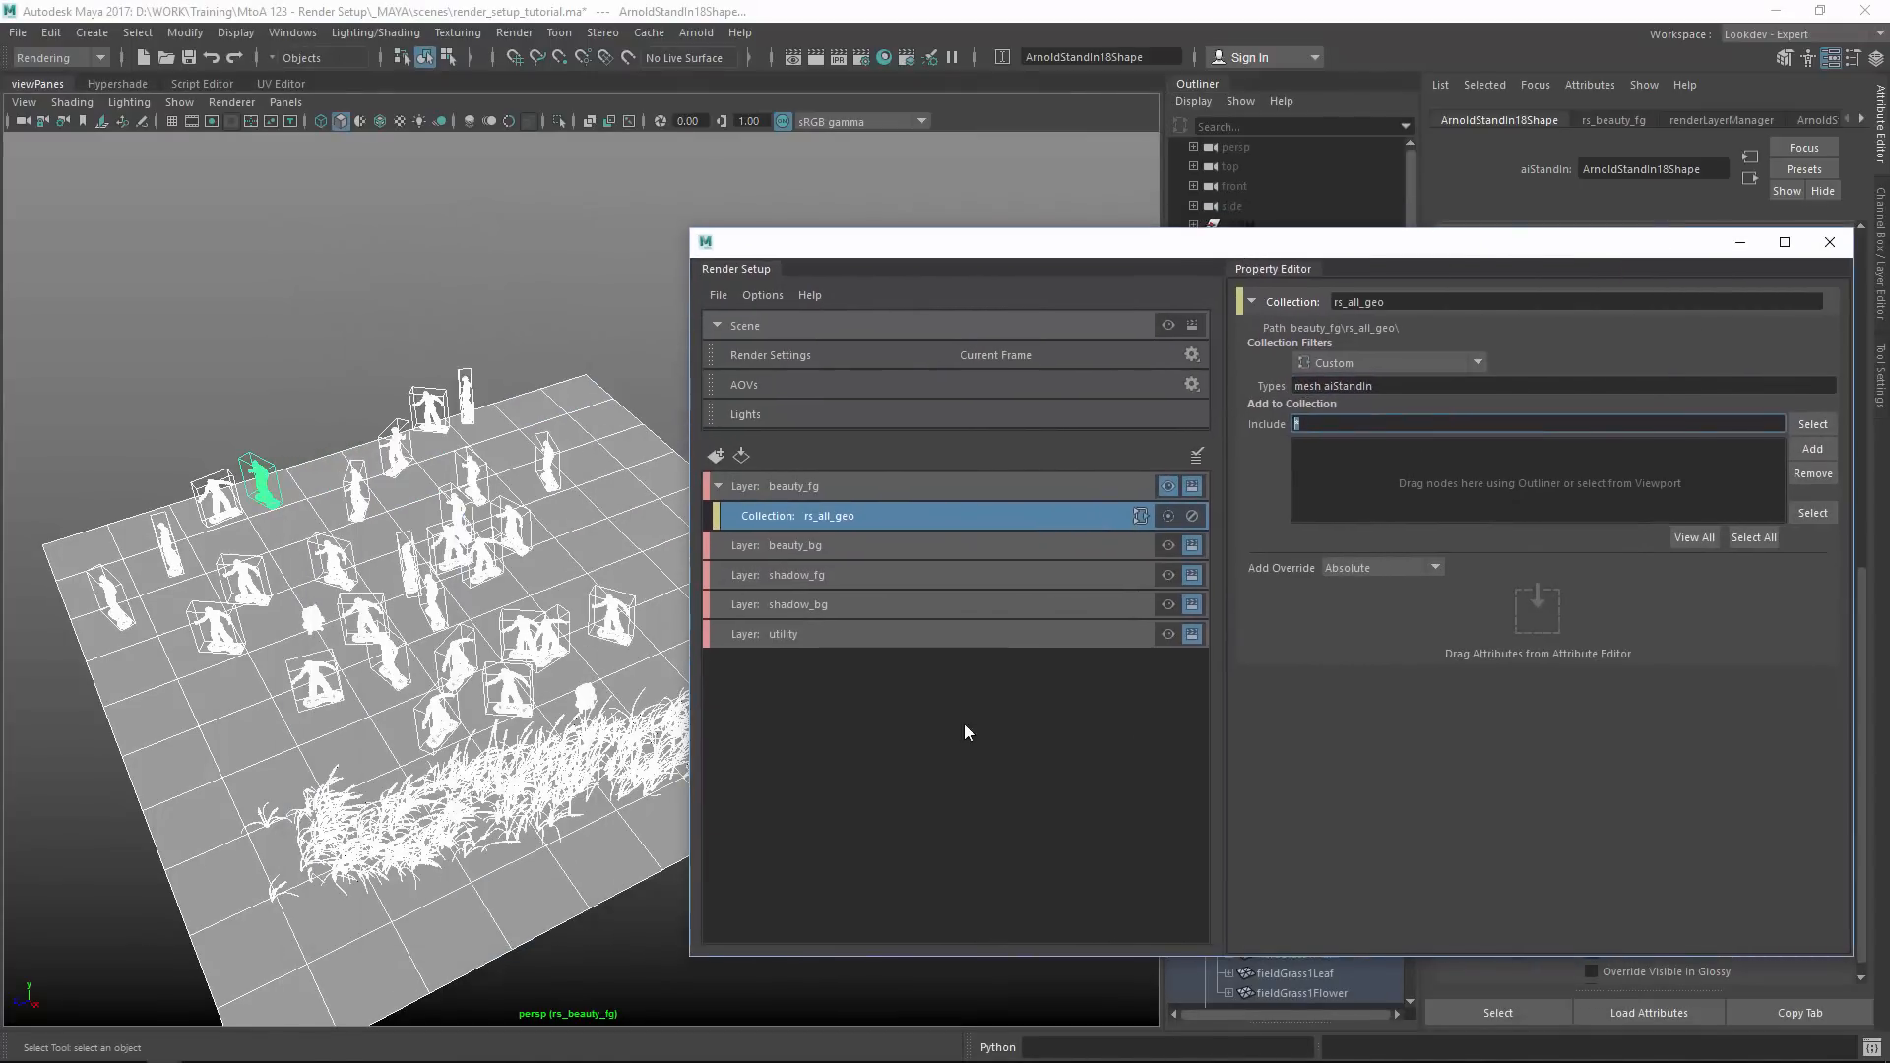
left_click(965, 723)
left_click(844, 520)
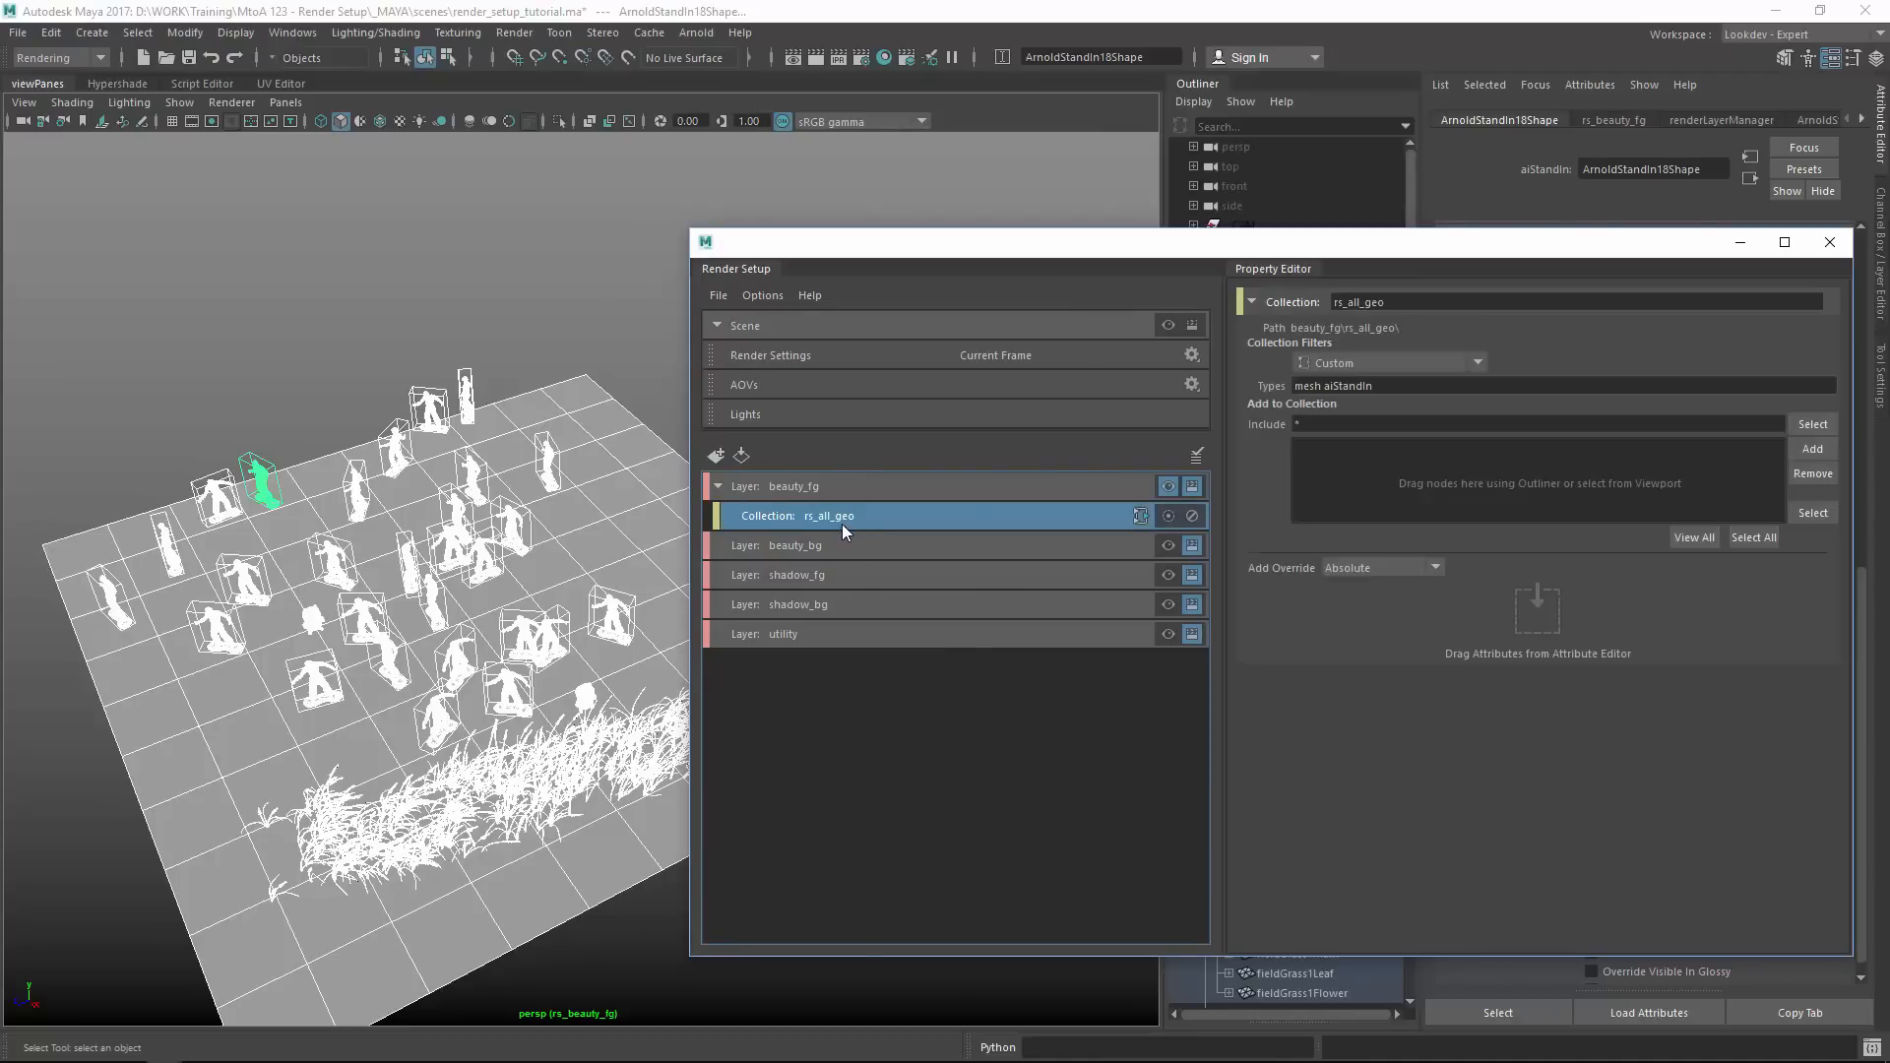
Export the rs_all_geo collection as a user template JSON file named all_geo_collection in the RSTemplates folder.
right_click(849, 513)
mouse_move(872, 522)
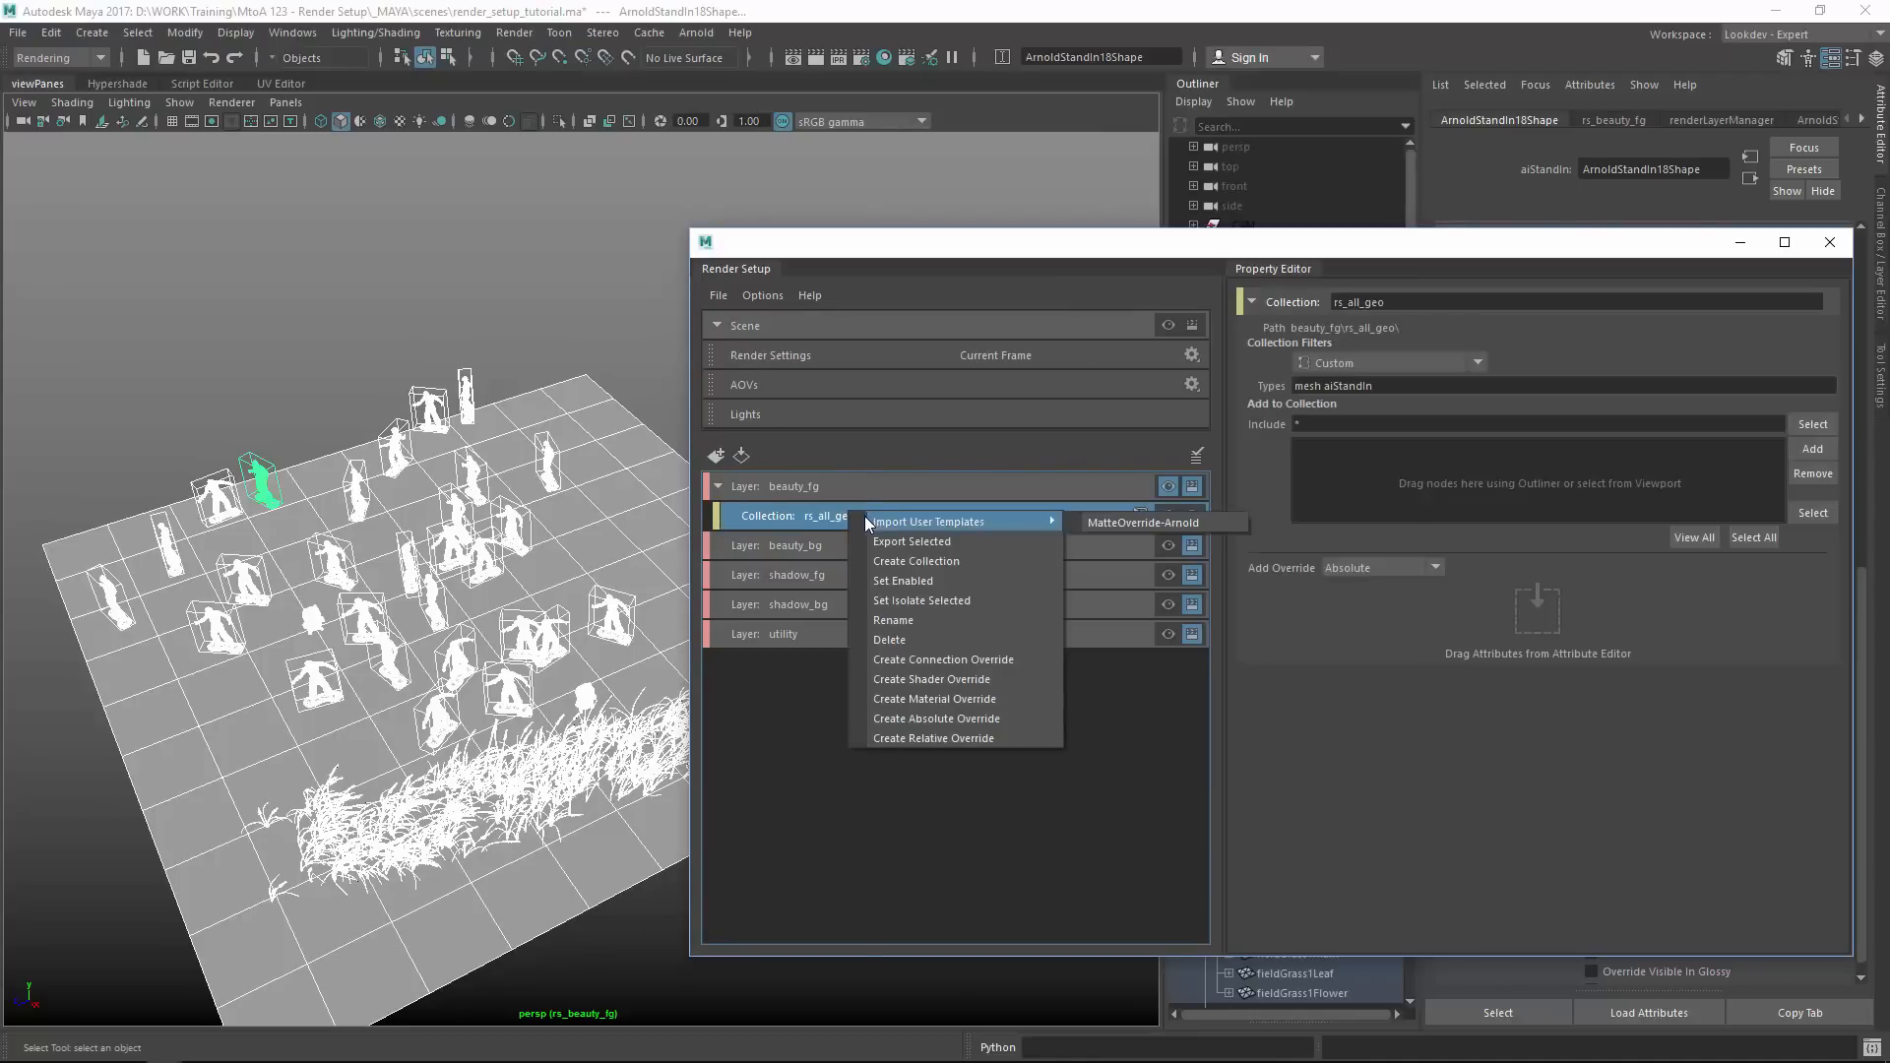
left_click(923, 541)
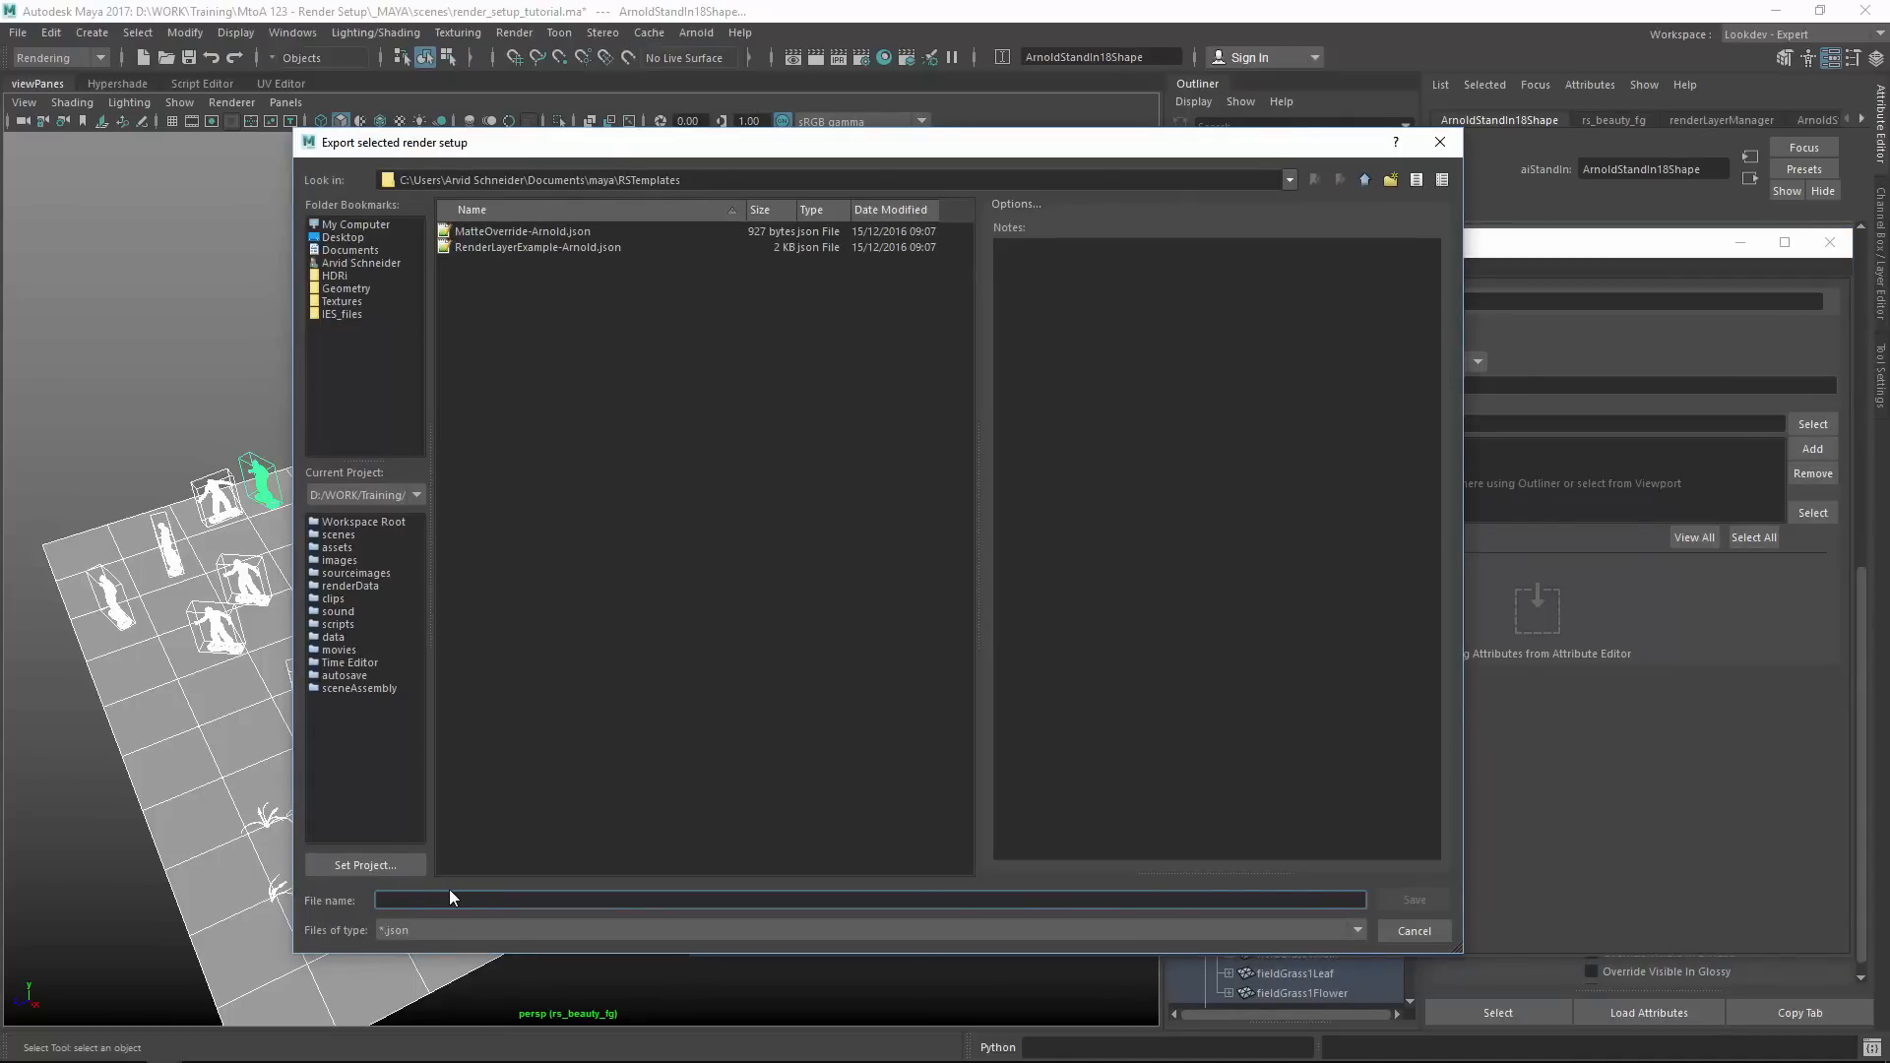
type("all")
key("BackSpace")
key("BackSpace")
type("n")
key("Return")
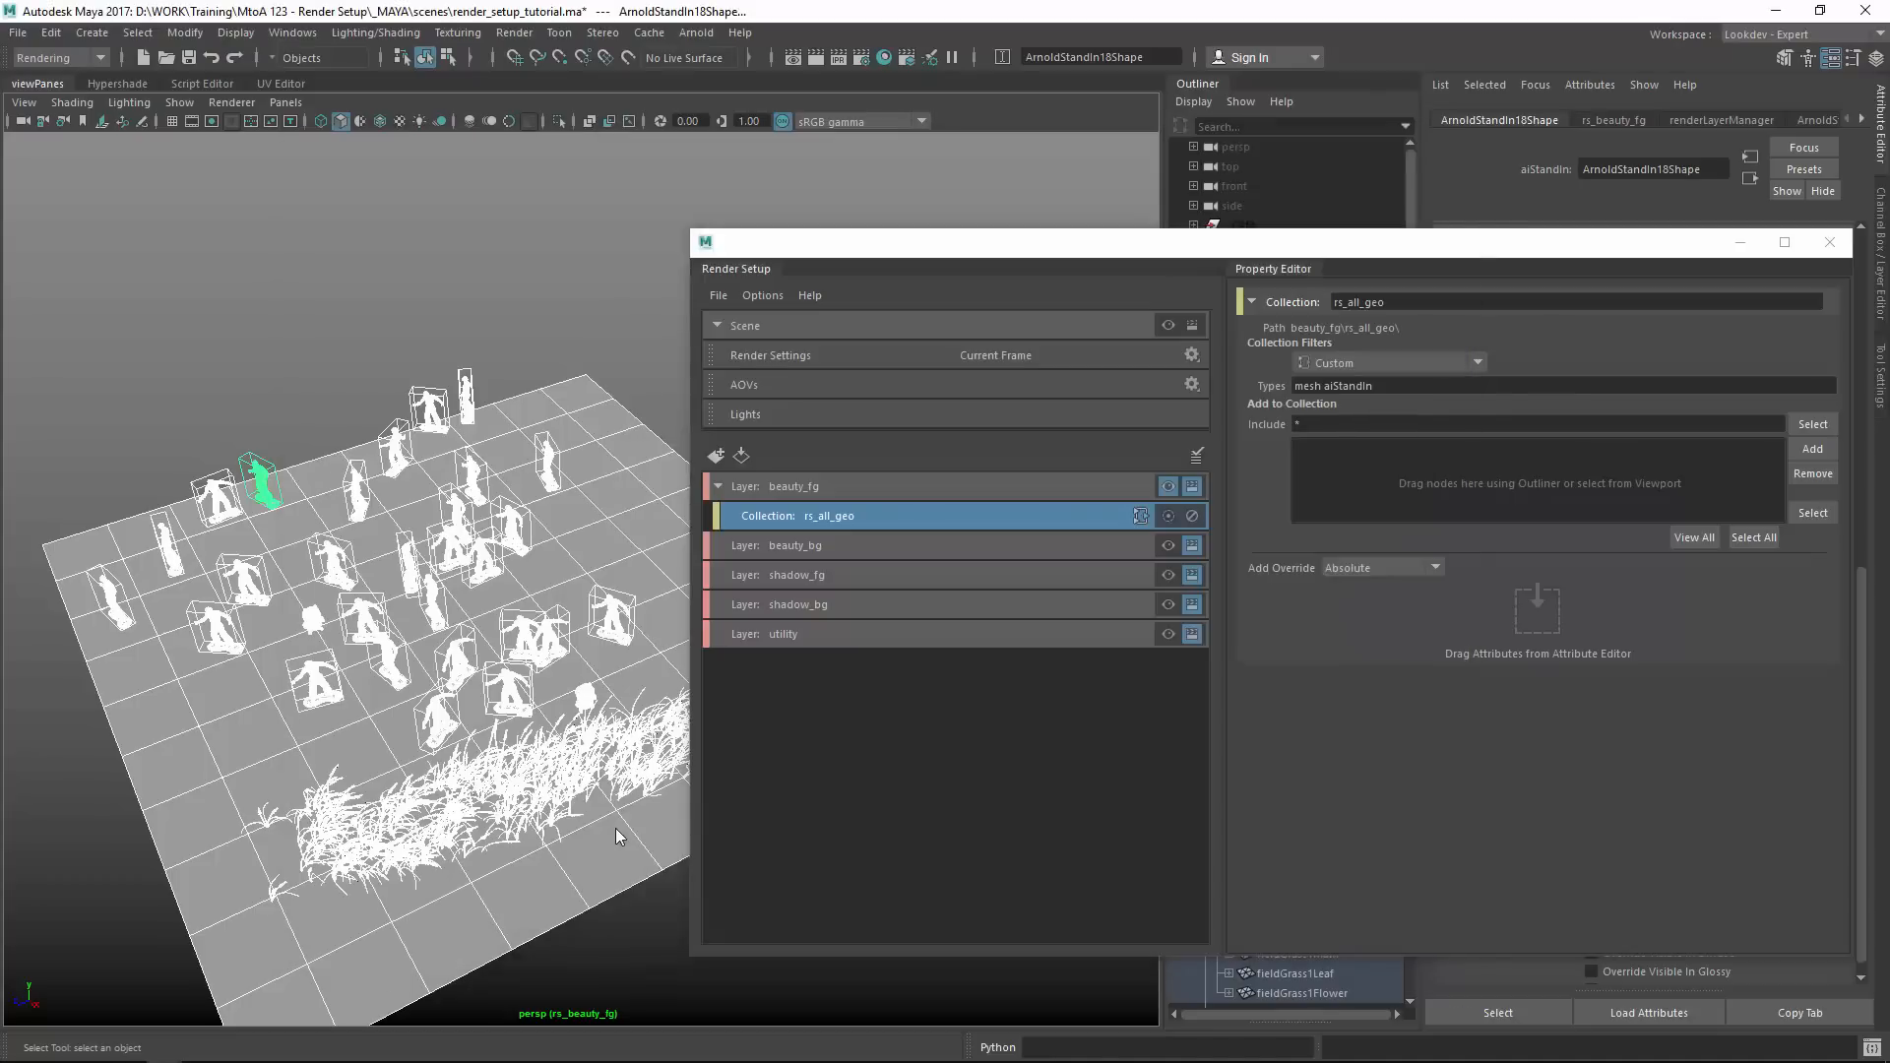
Import the all_geo_collection user template into the beauty_bg layer and select the imported collection.
left_click(749, 666)
left_click(774, 542)
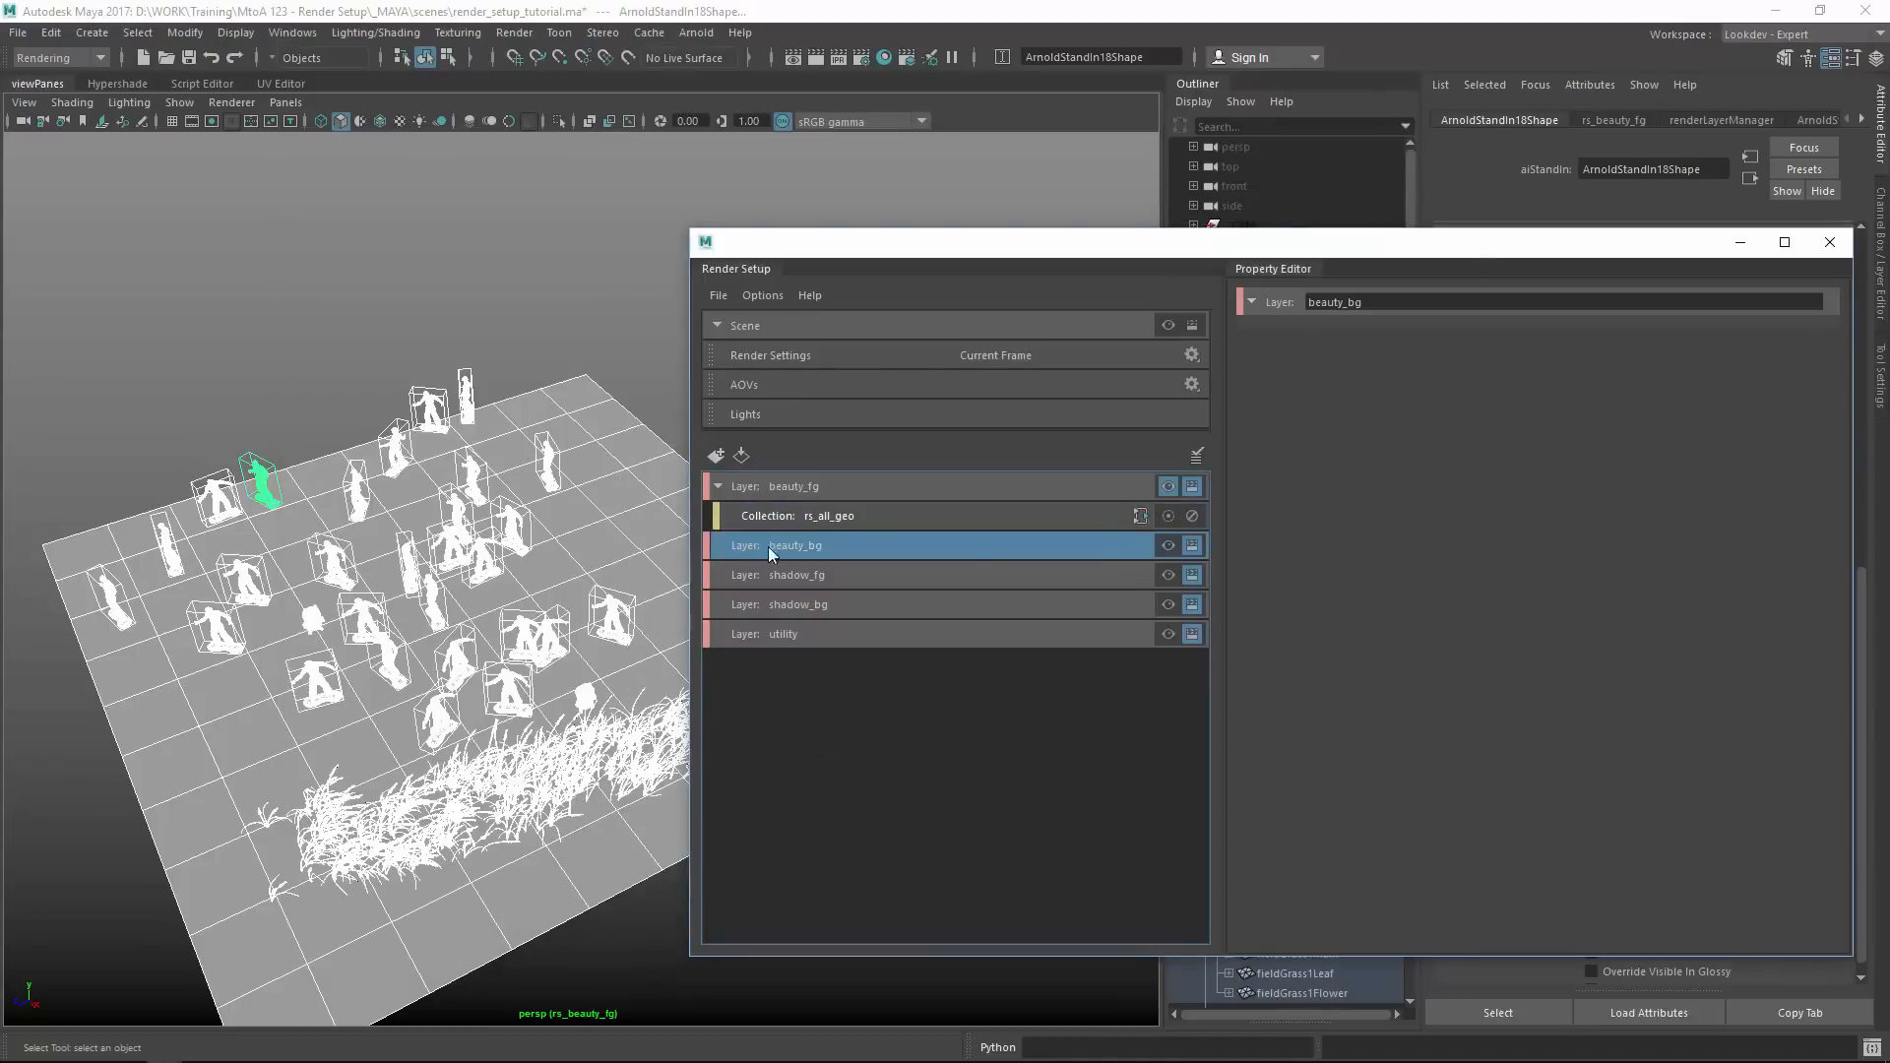
right_click(777, 547)
mouse_move(818, 558)
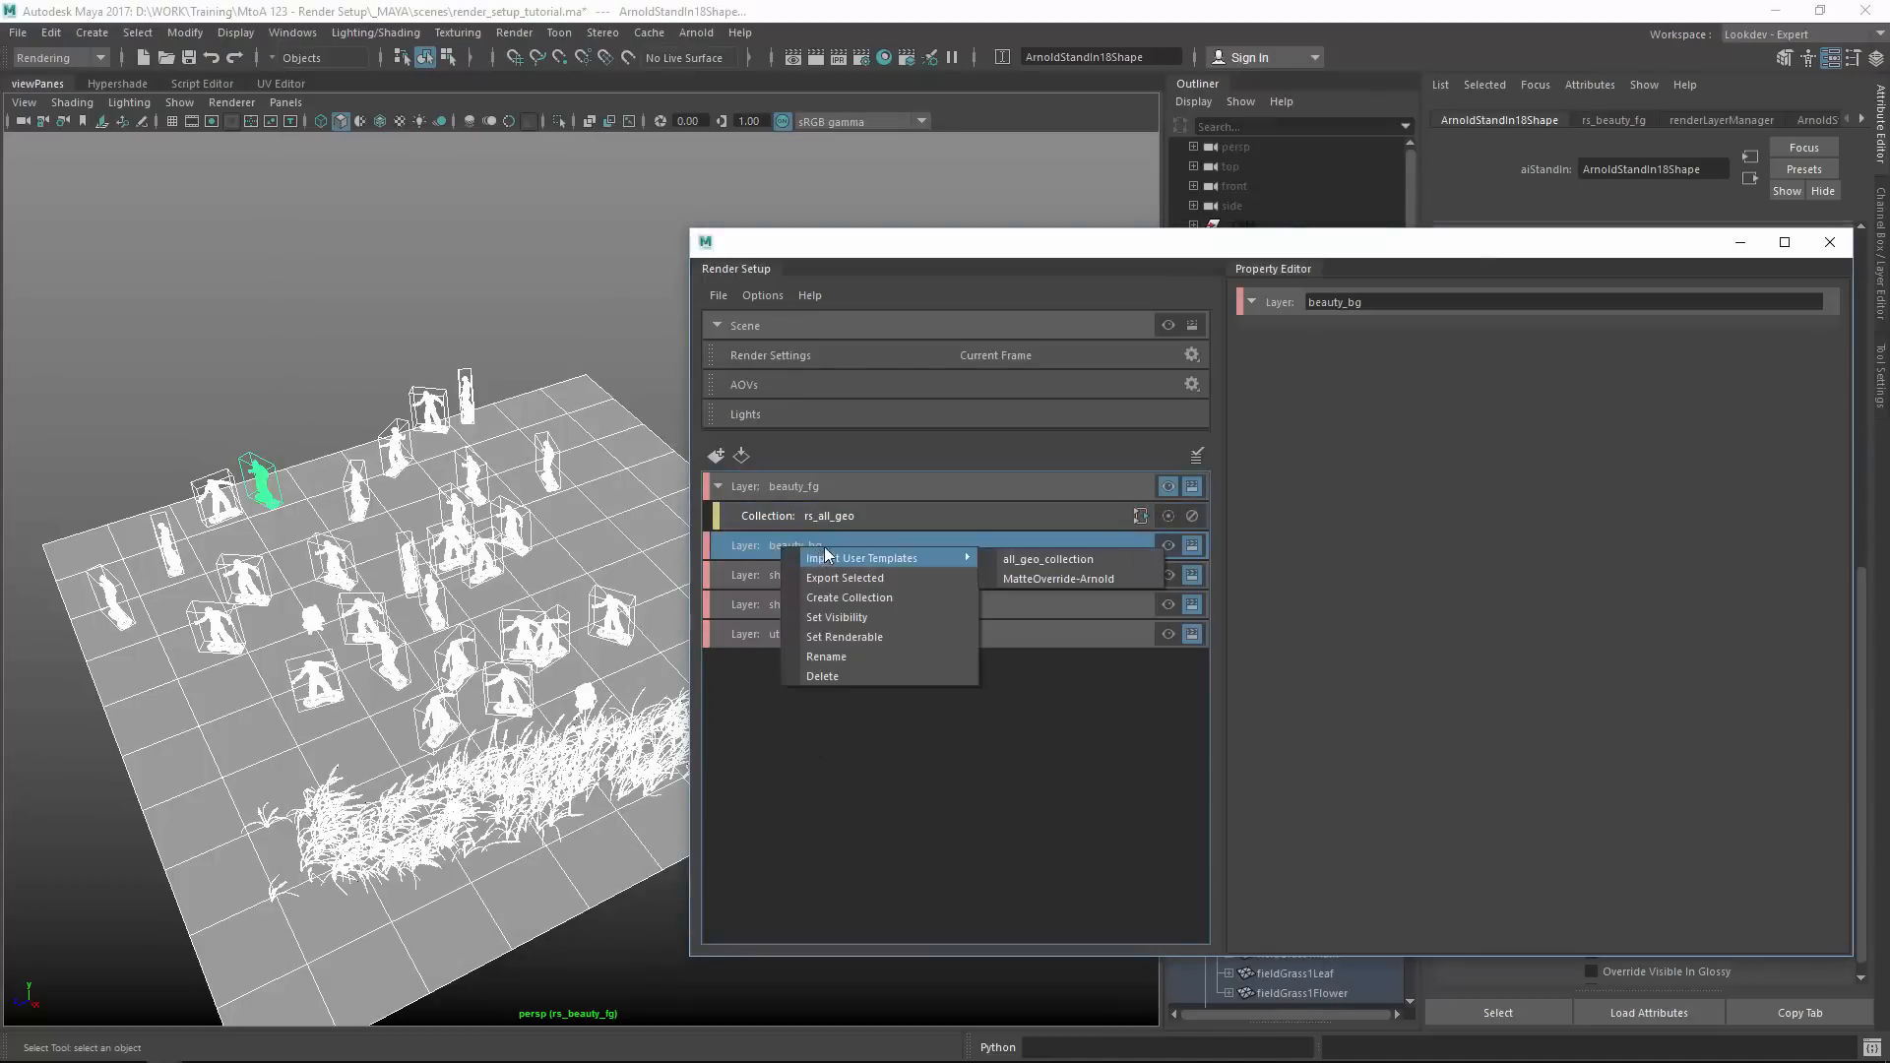
left_click(1009, 568)
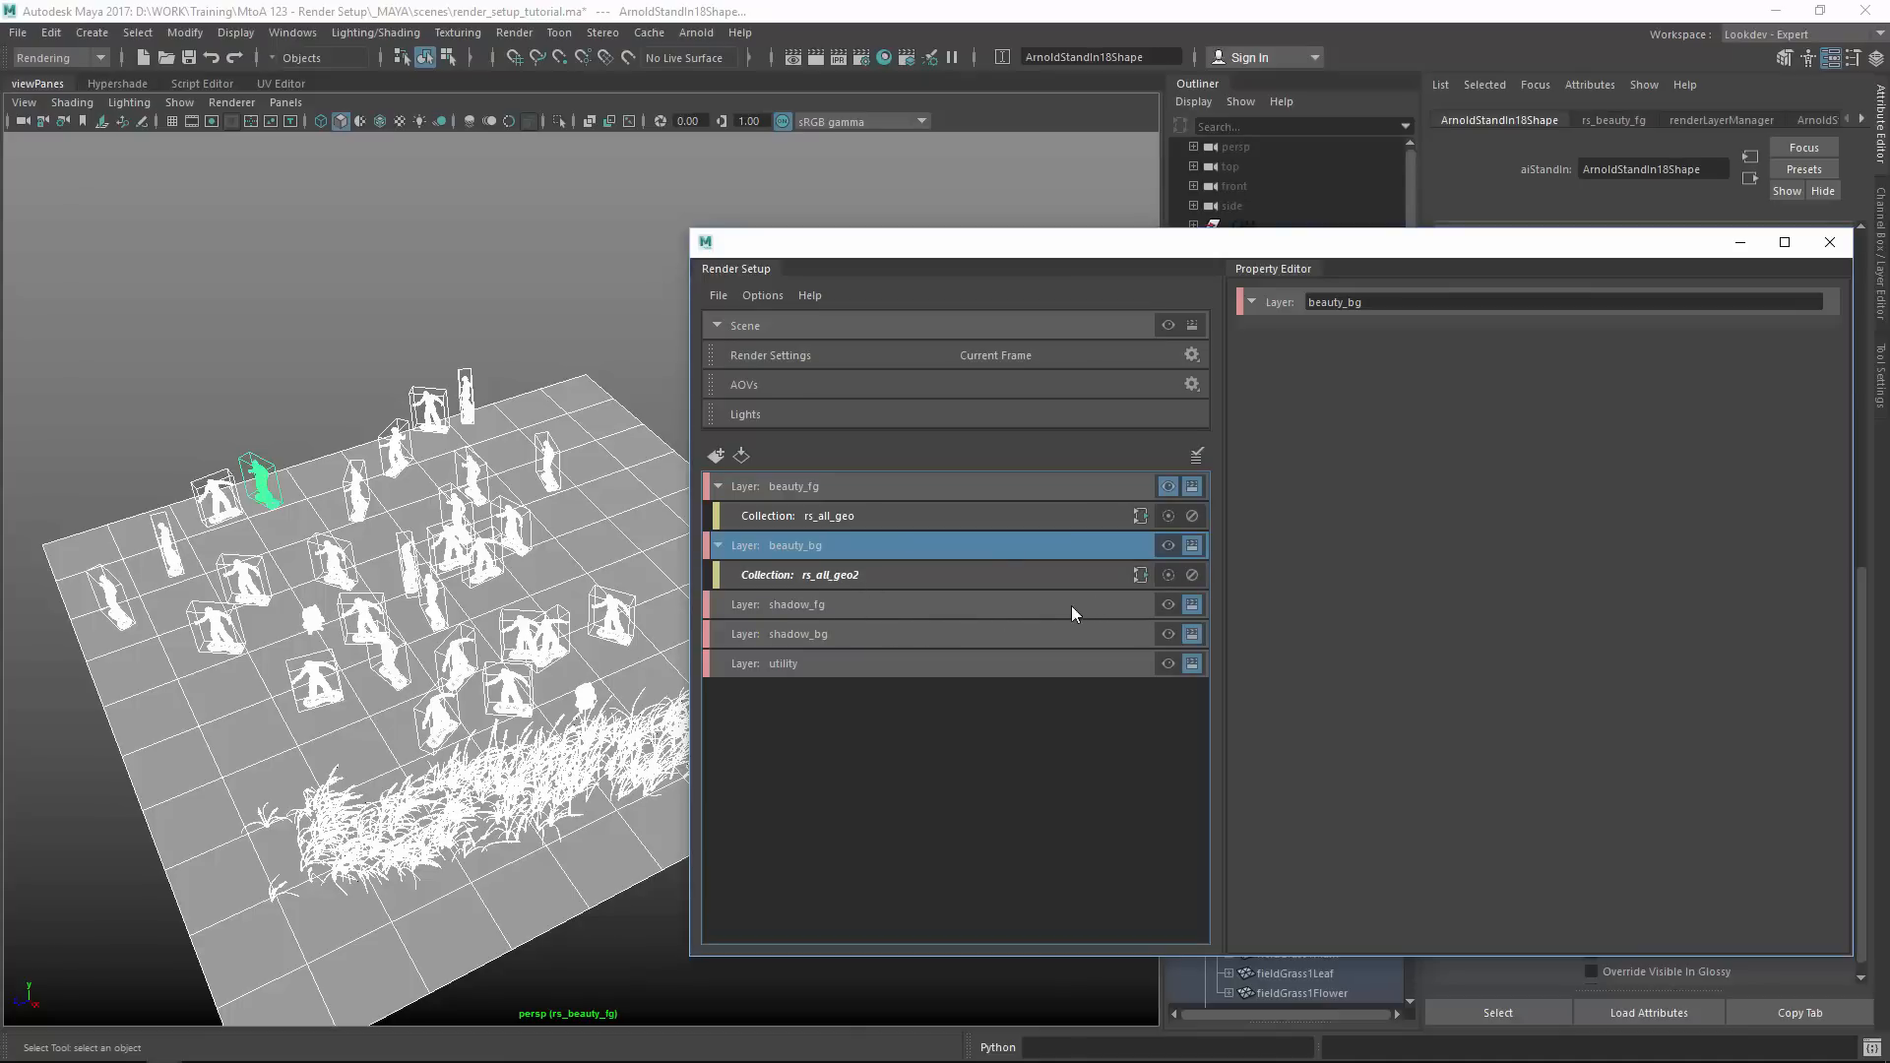
left_click(1037, 719)
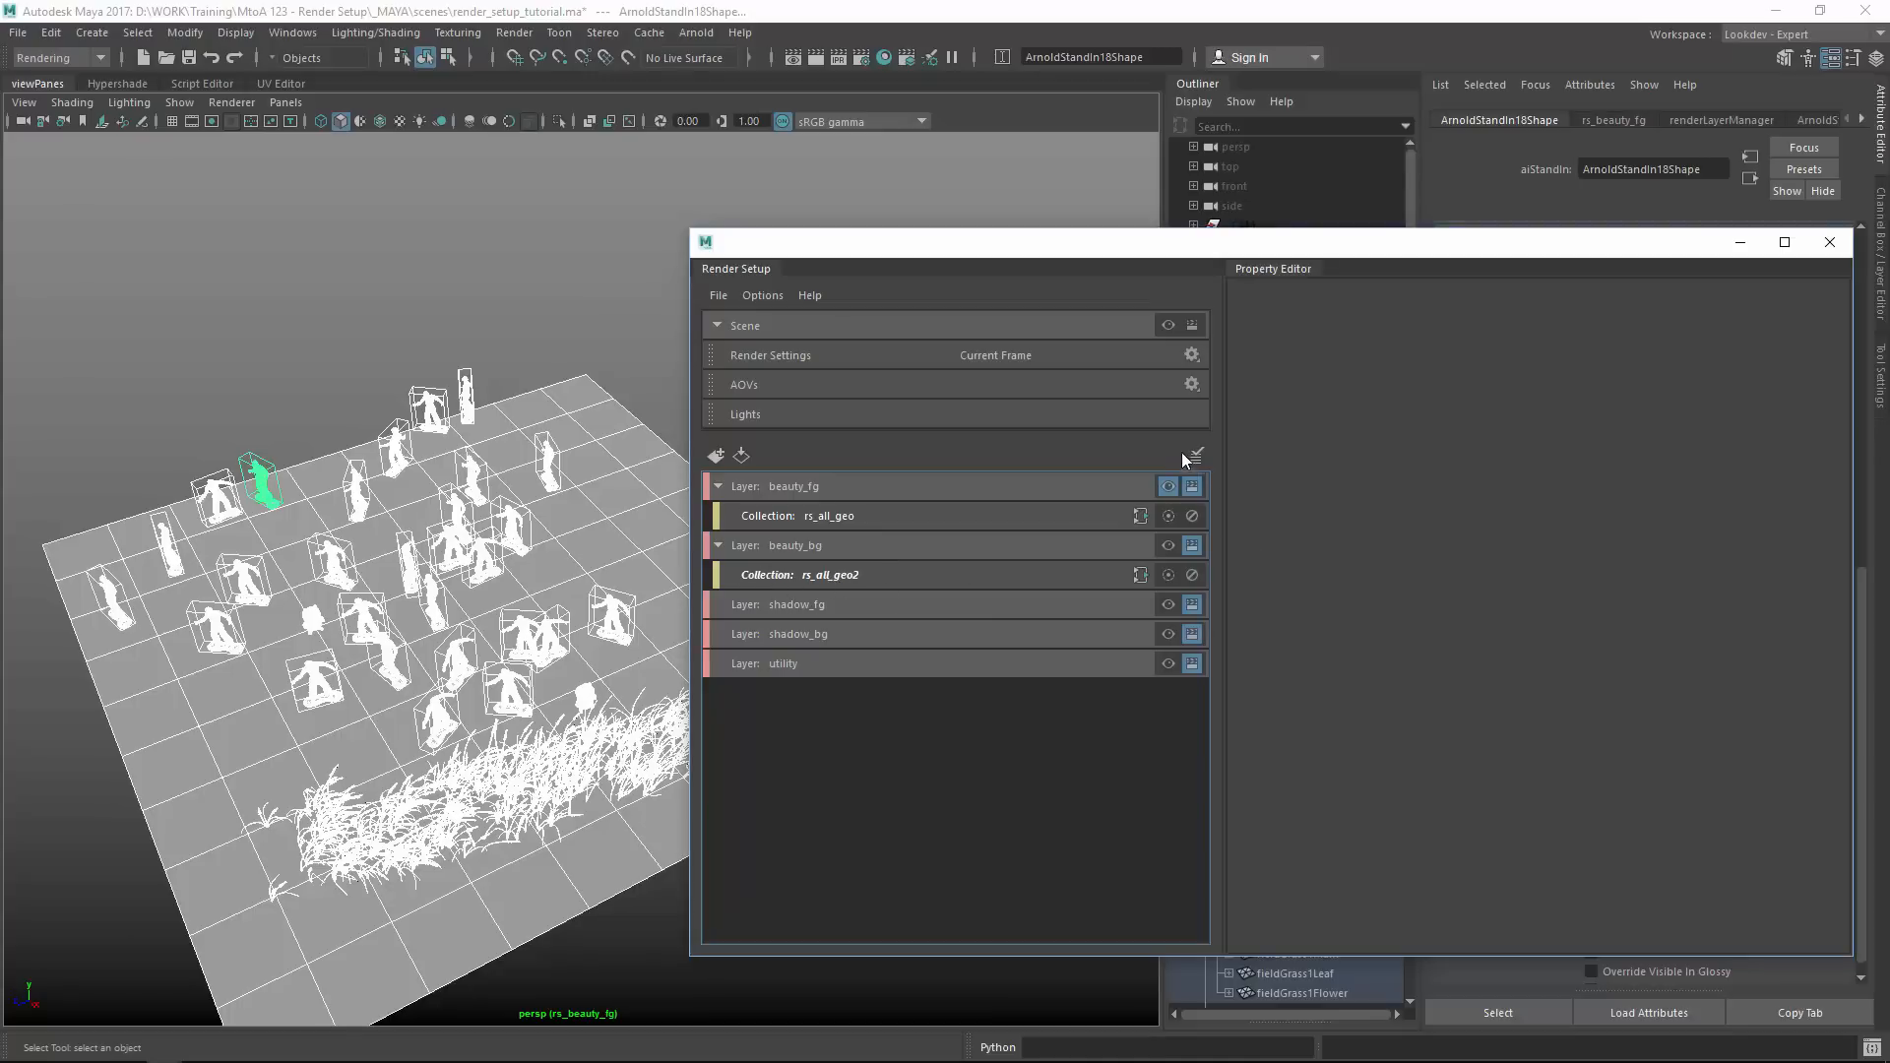
left_click(909, 578)
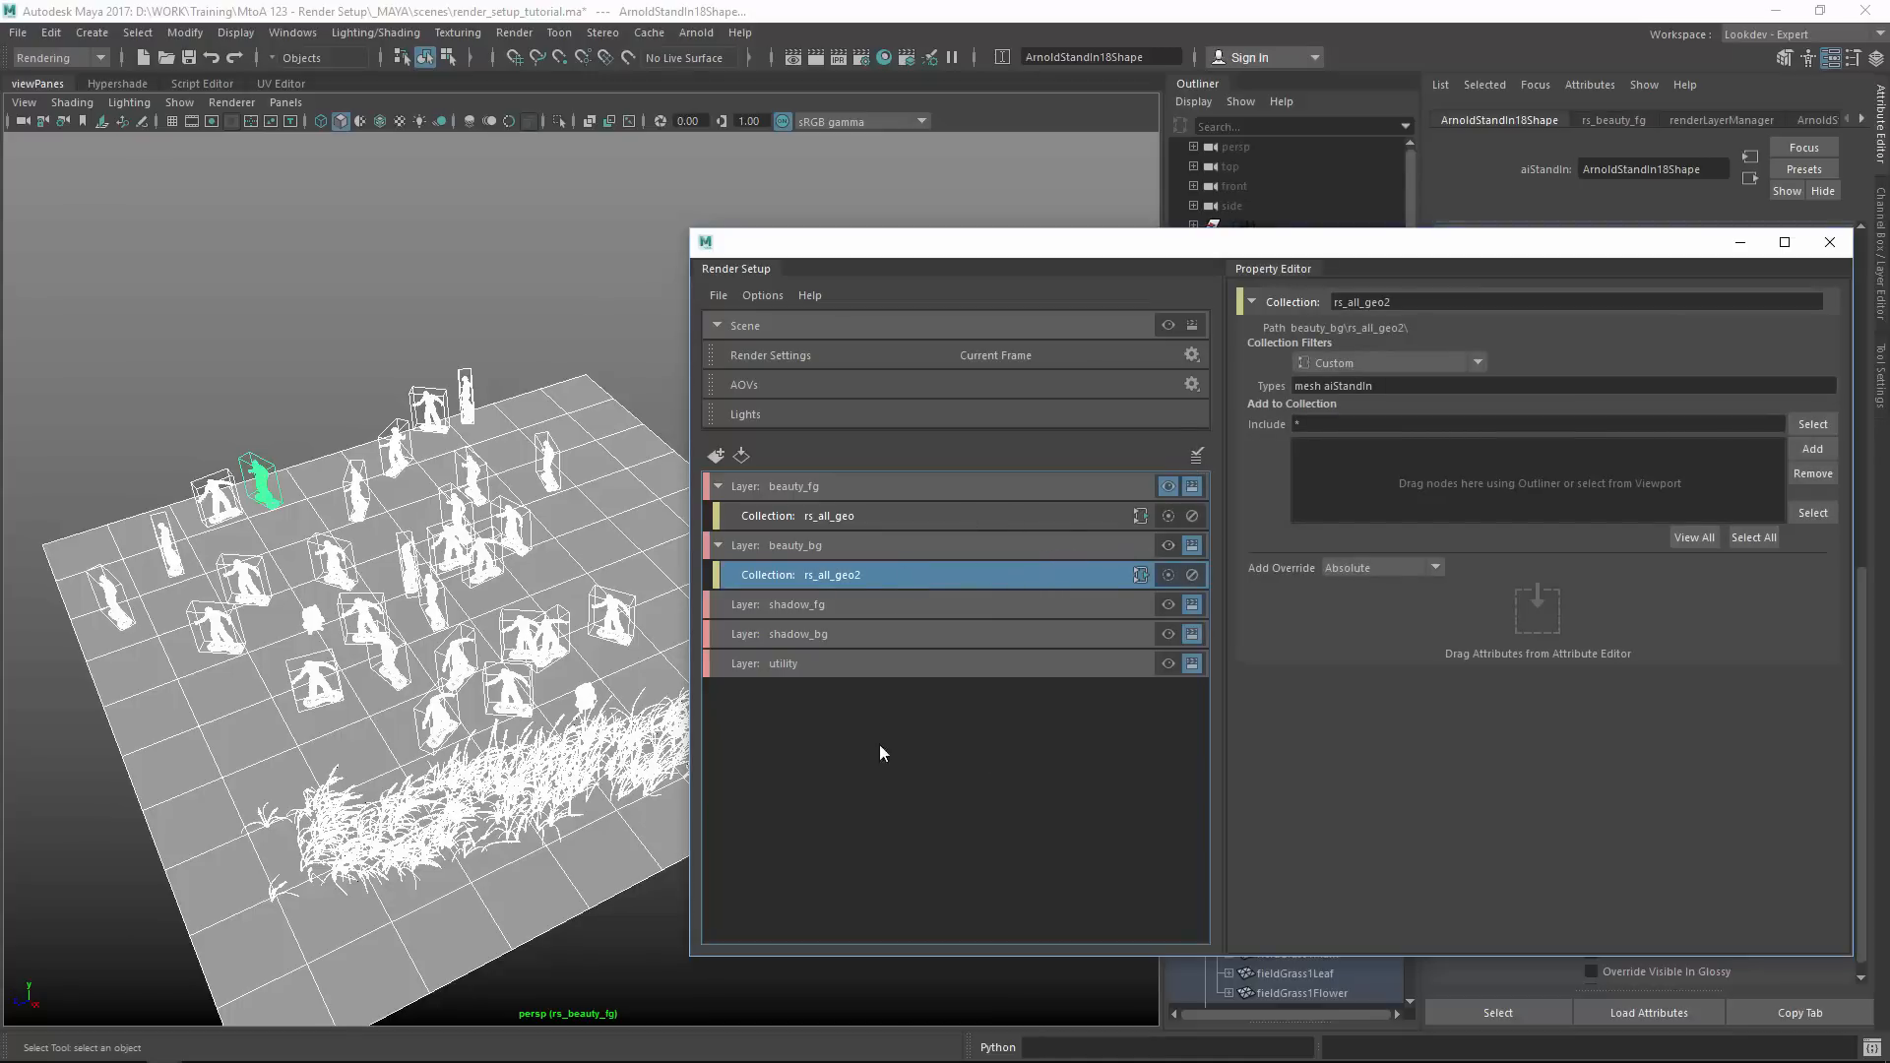
Inspect the ground, grass and stand-in characters in the persp view alongside the rs_all_geo collection in beauty_fg.
left_click_drag(462, 708, 440, 653, "alt")
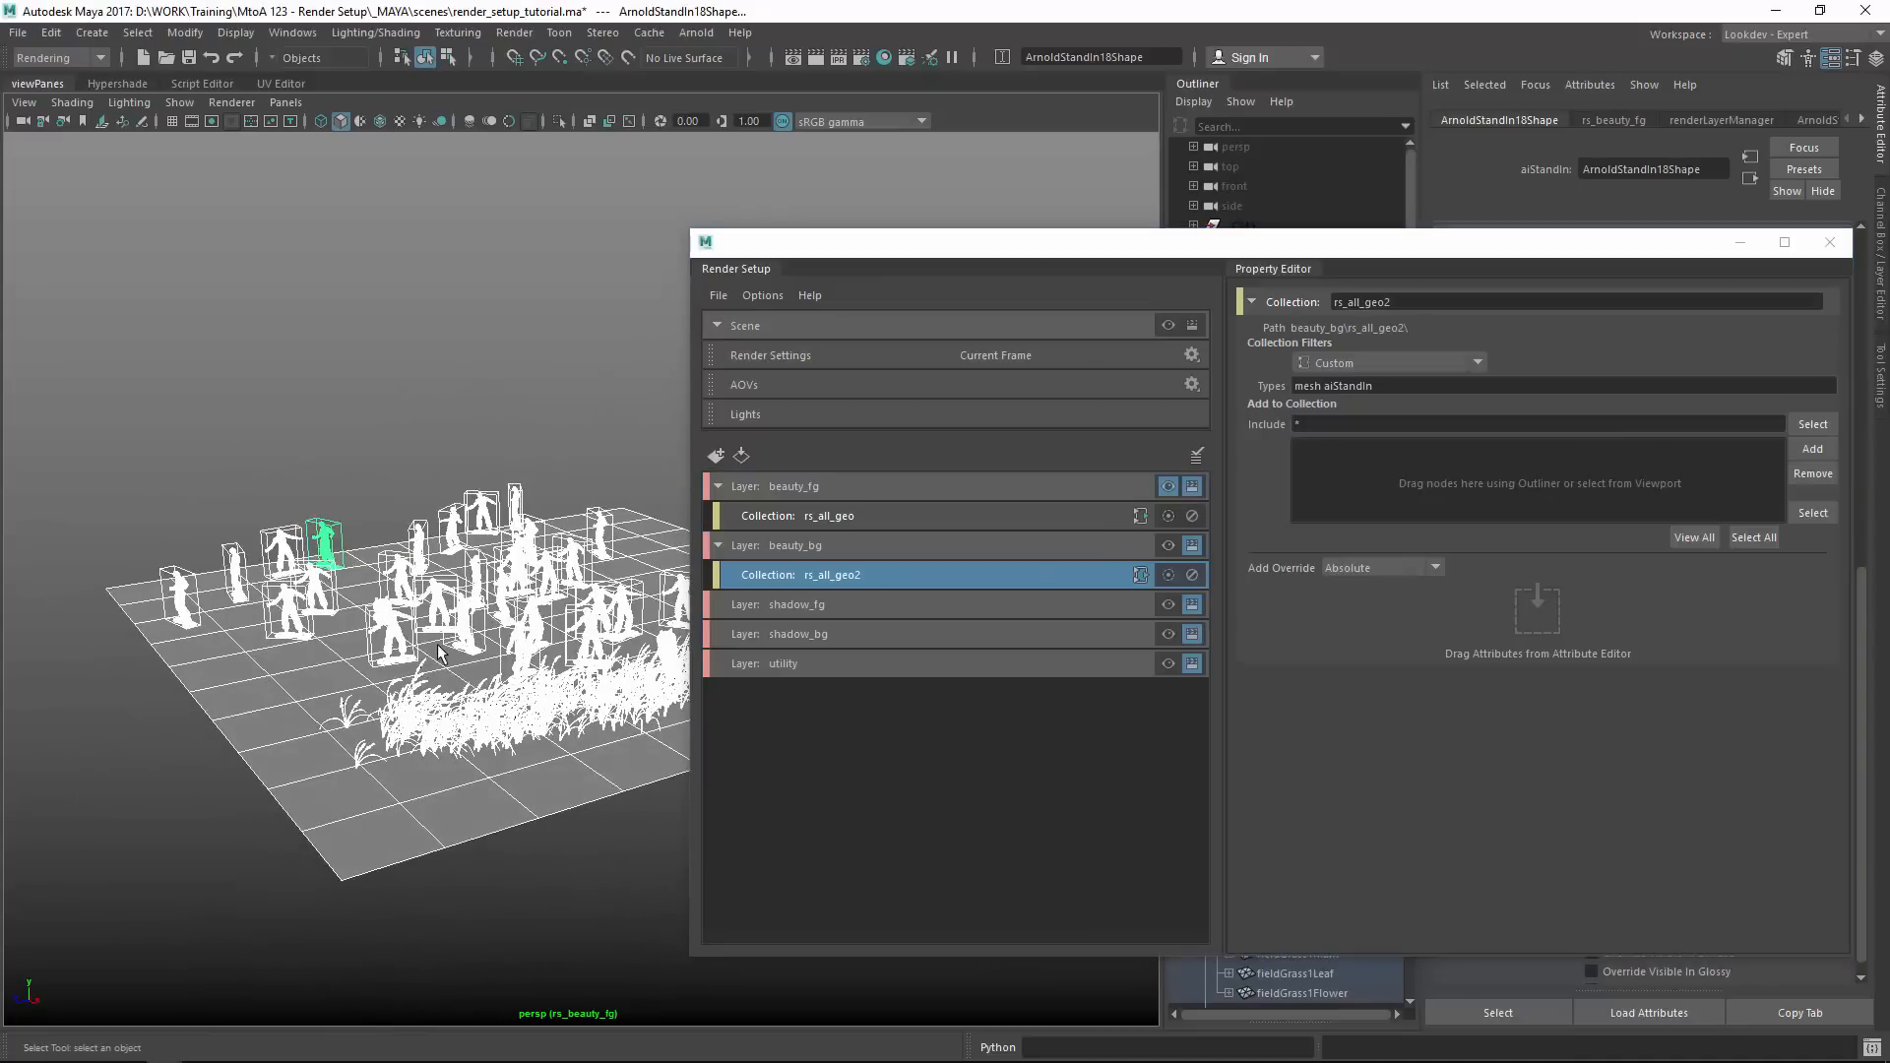
left_click(820, 517)
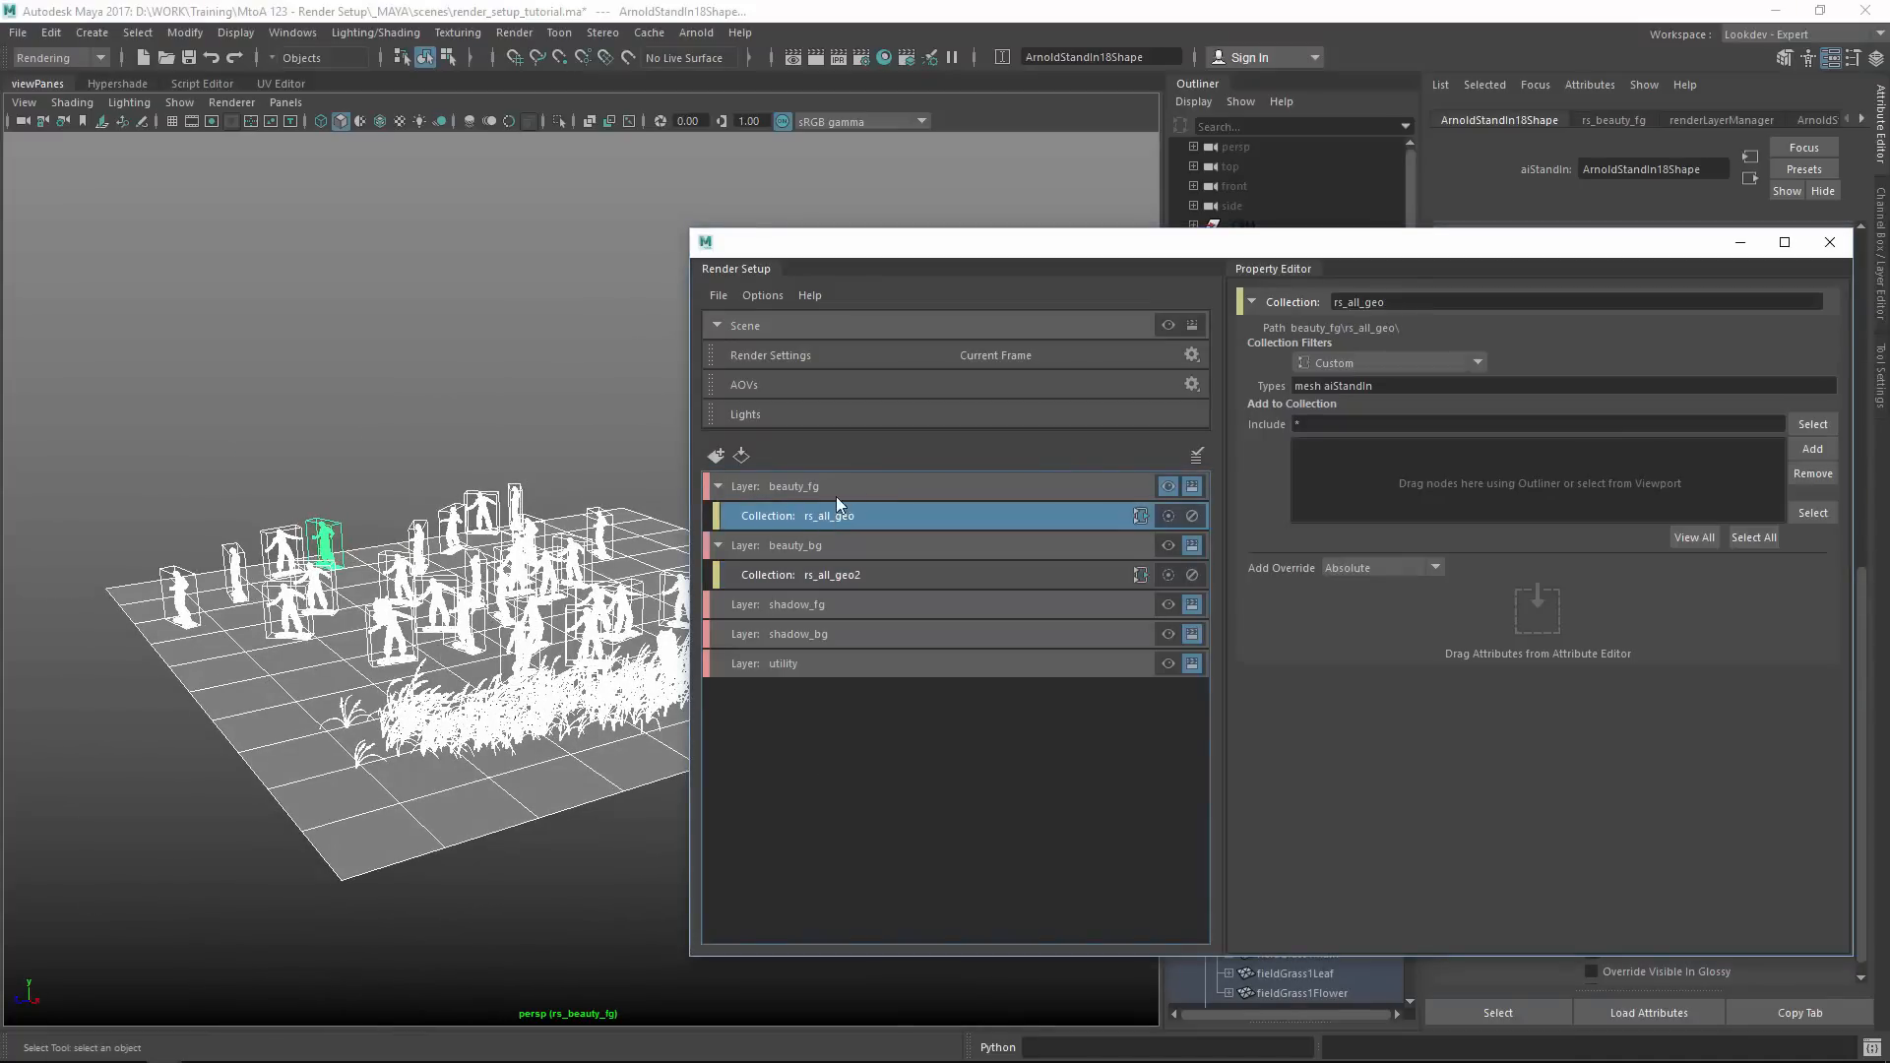
left_click_drag(546, 674, 494, 723, "alt")
left_click(395, 760)
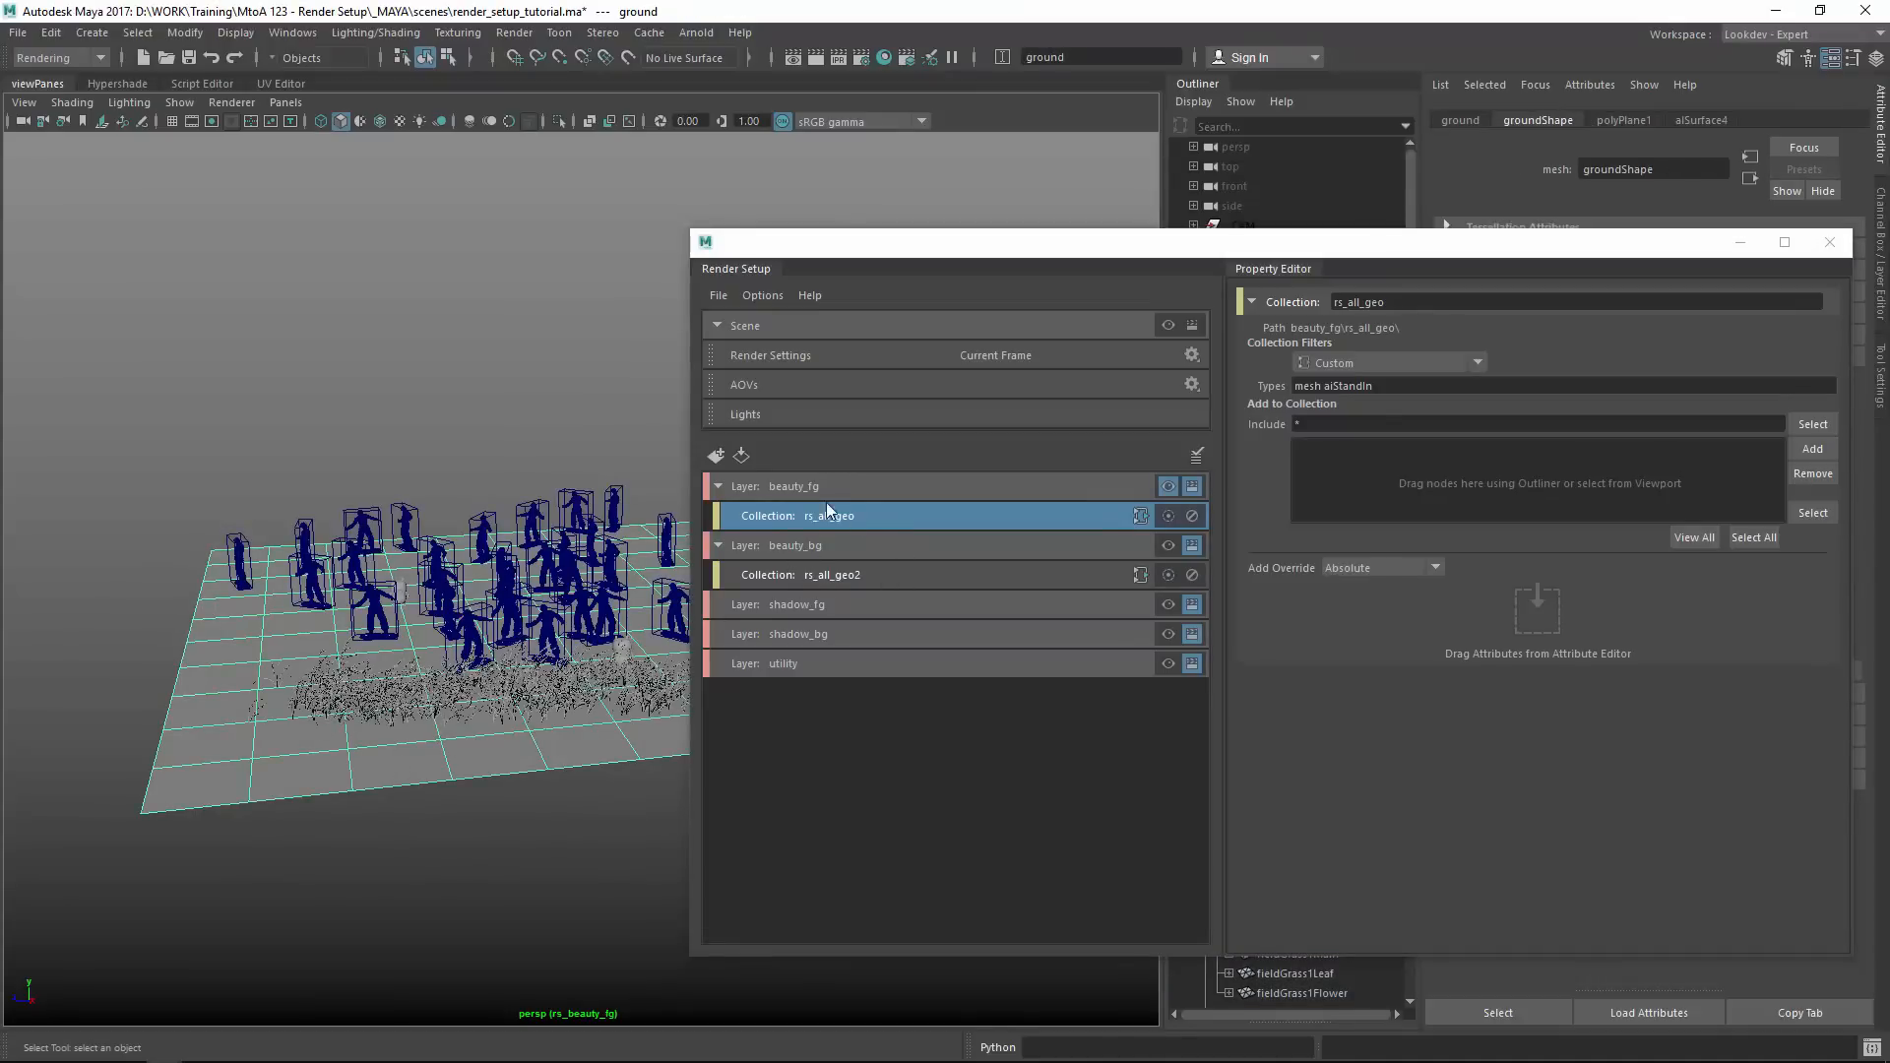
left_click(433, 689)
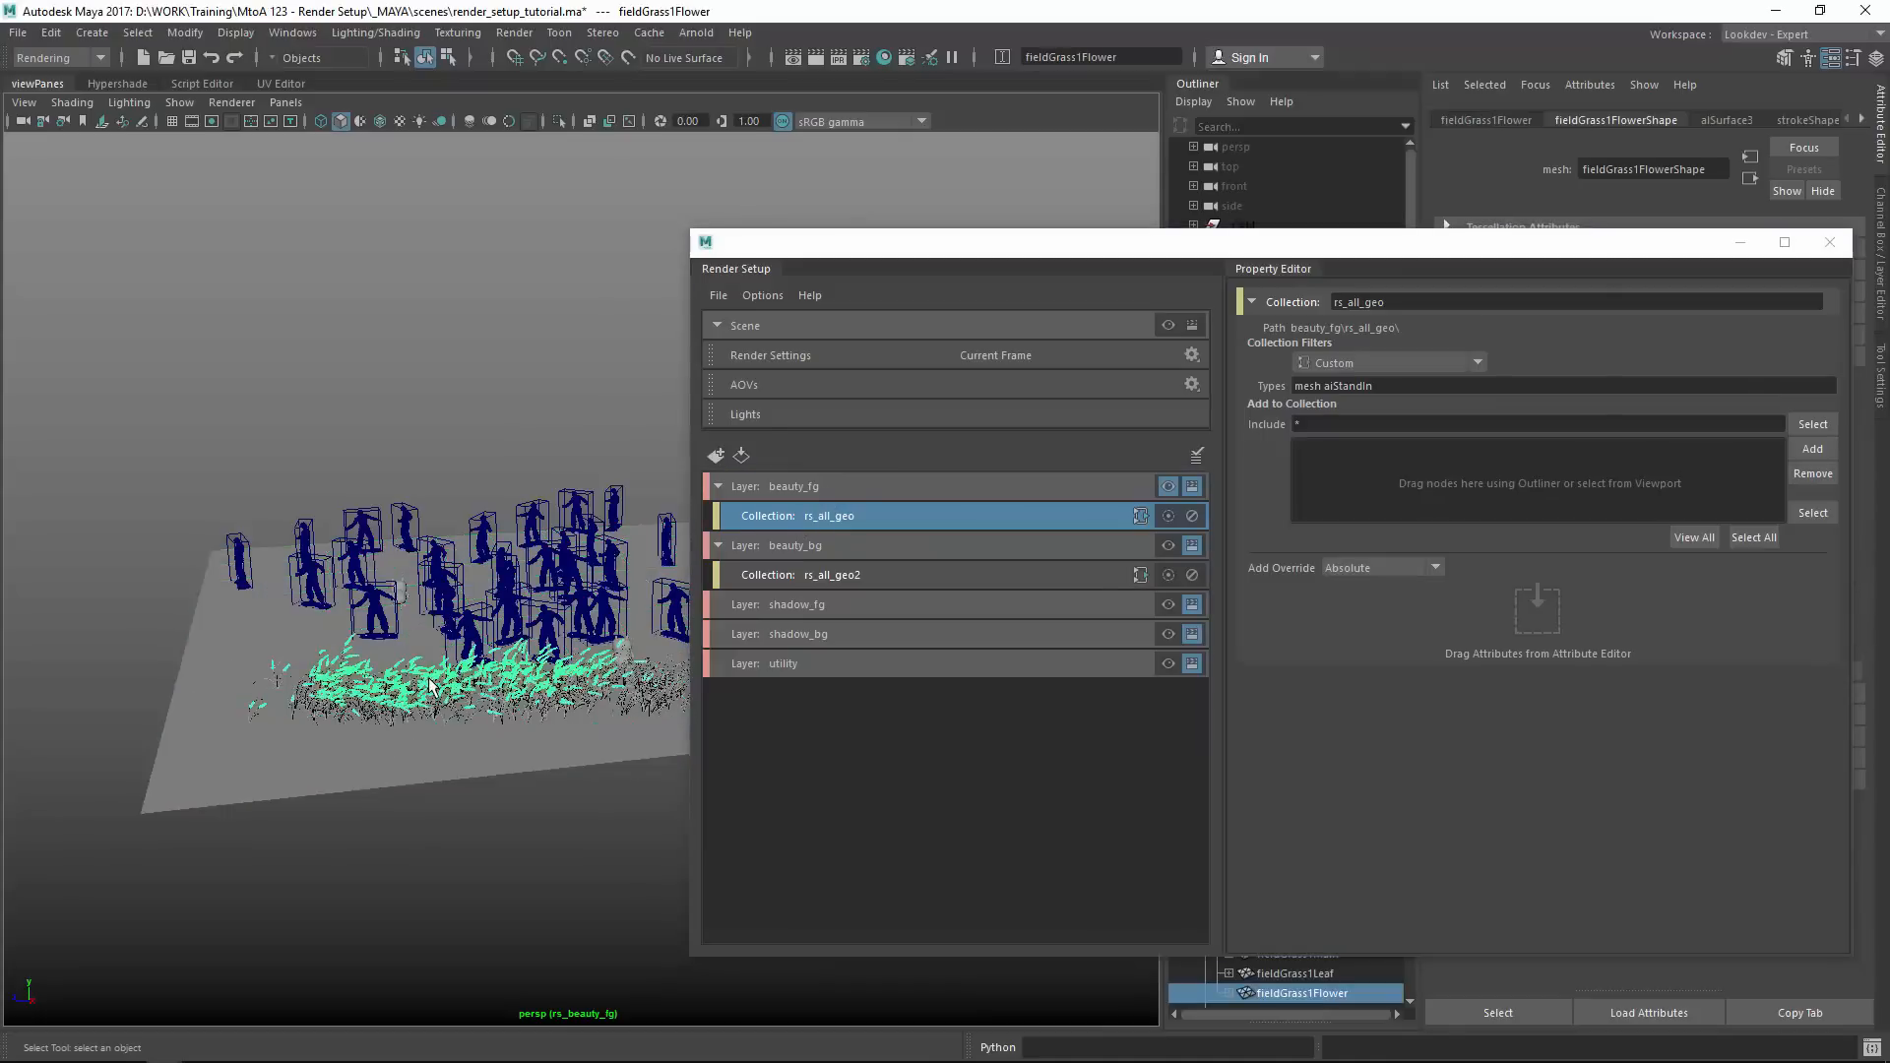
left_click(546, 776)
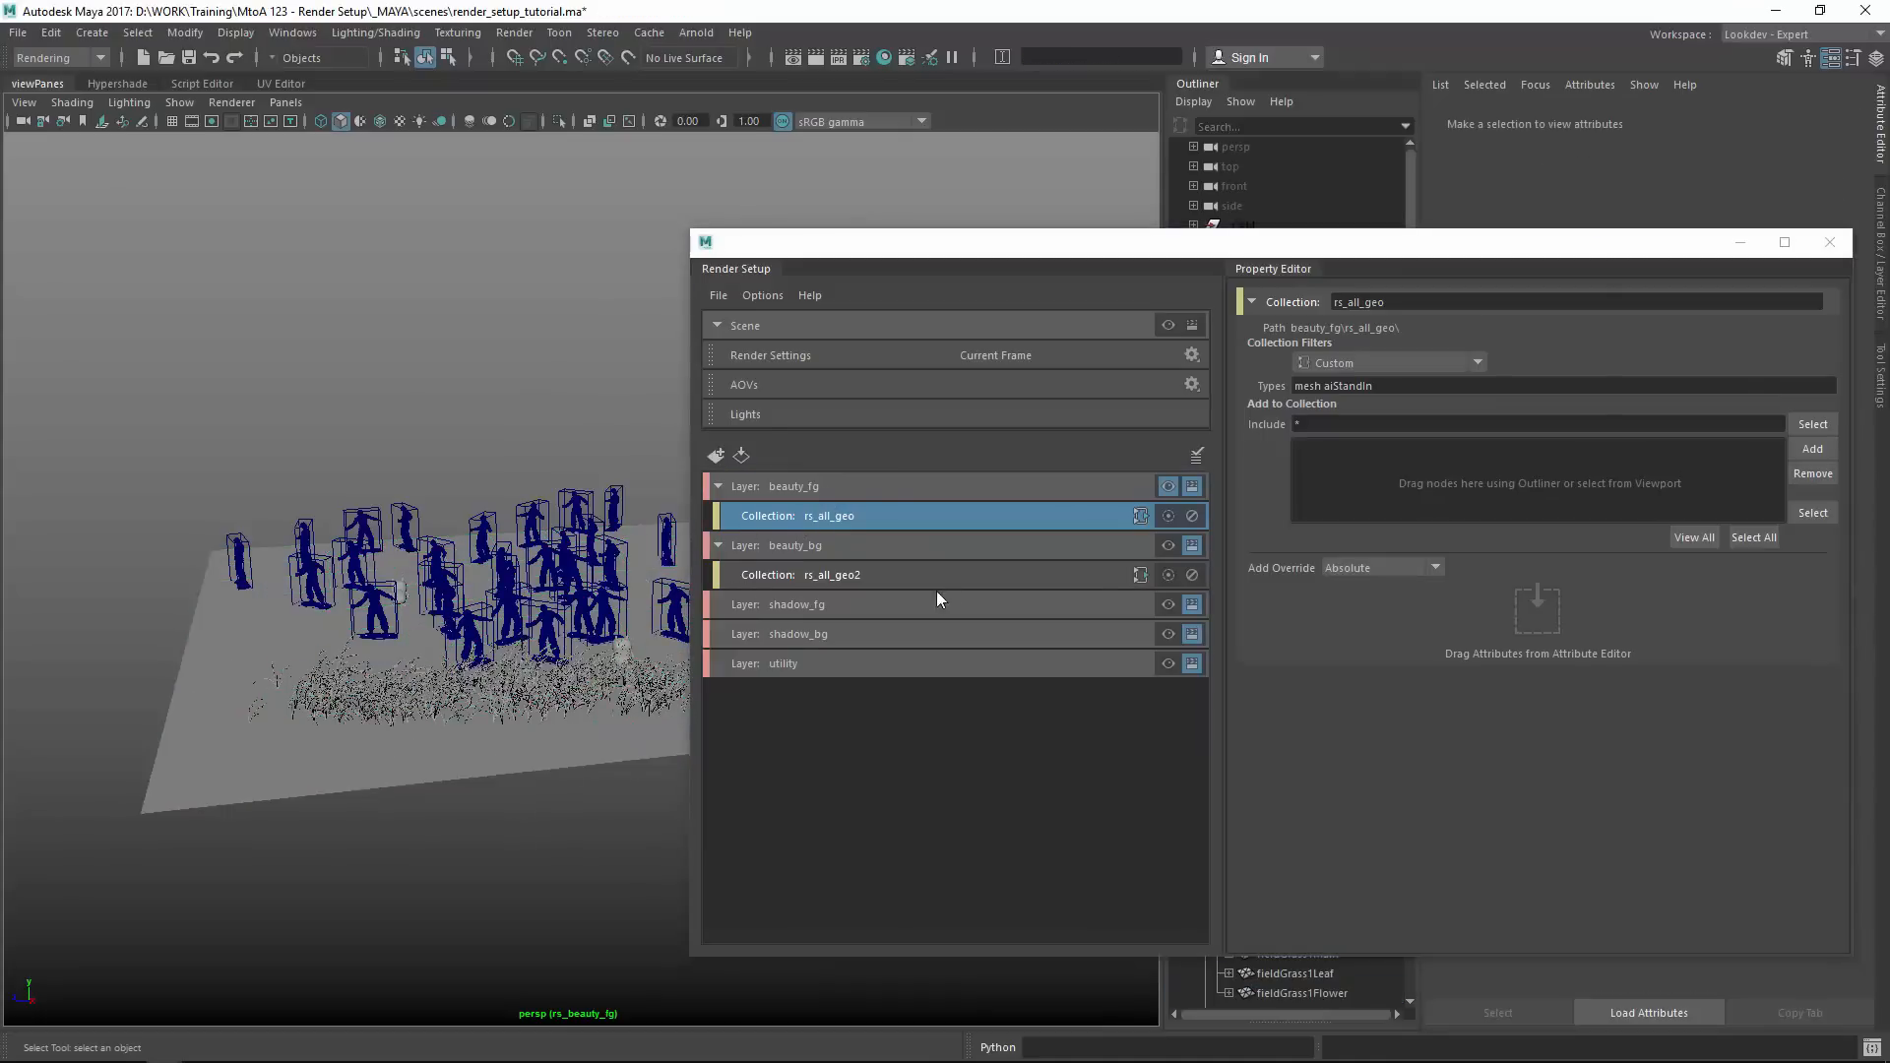
left_click(907, 526)
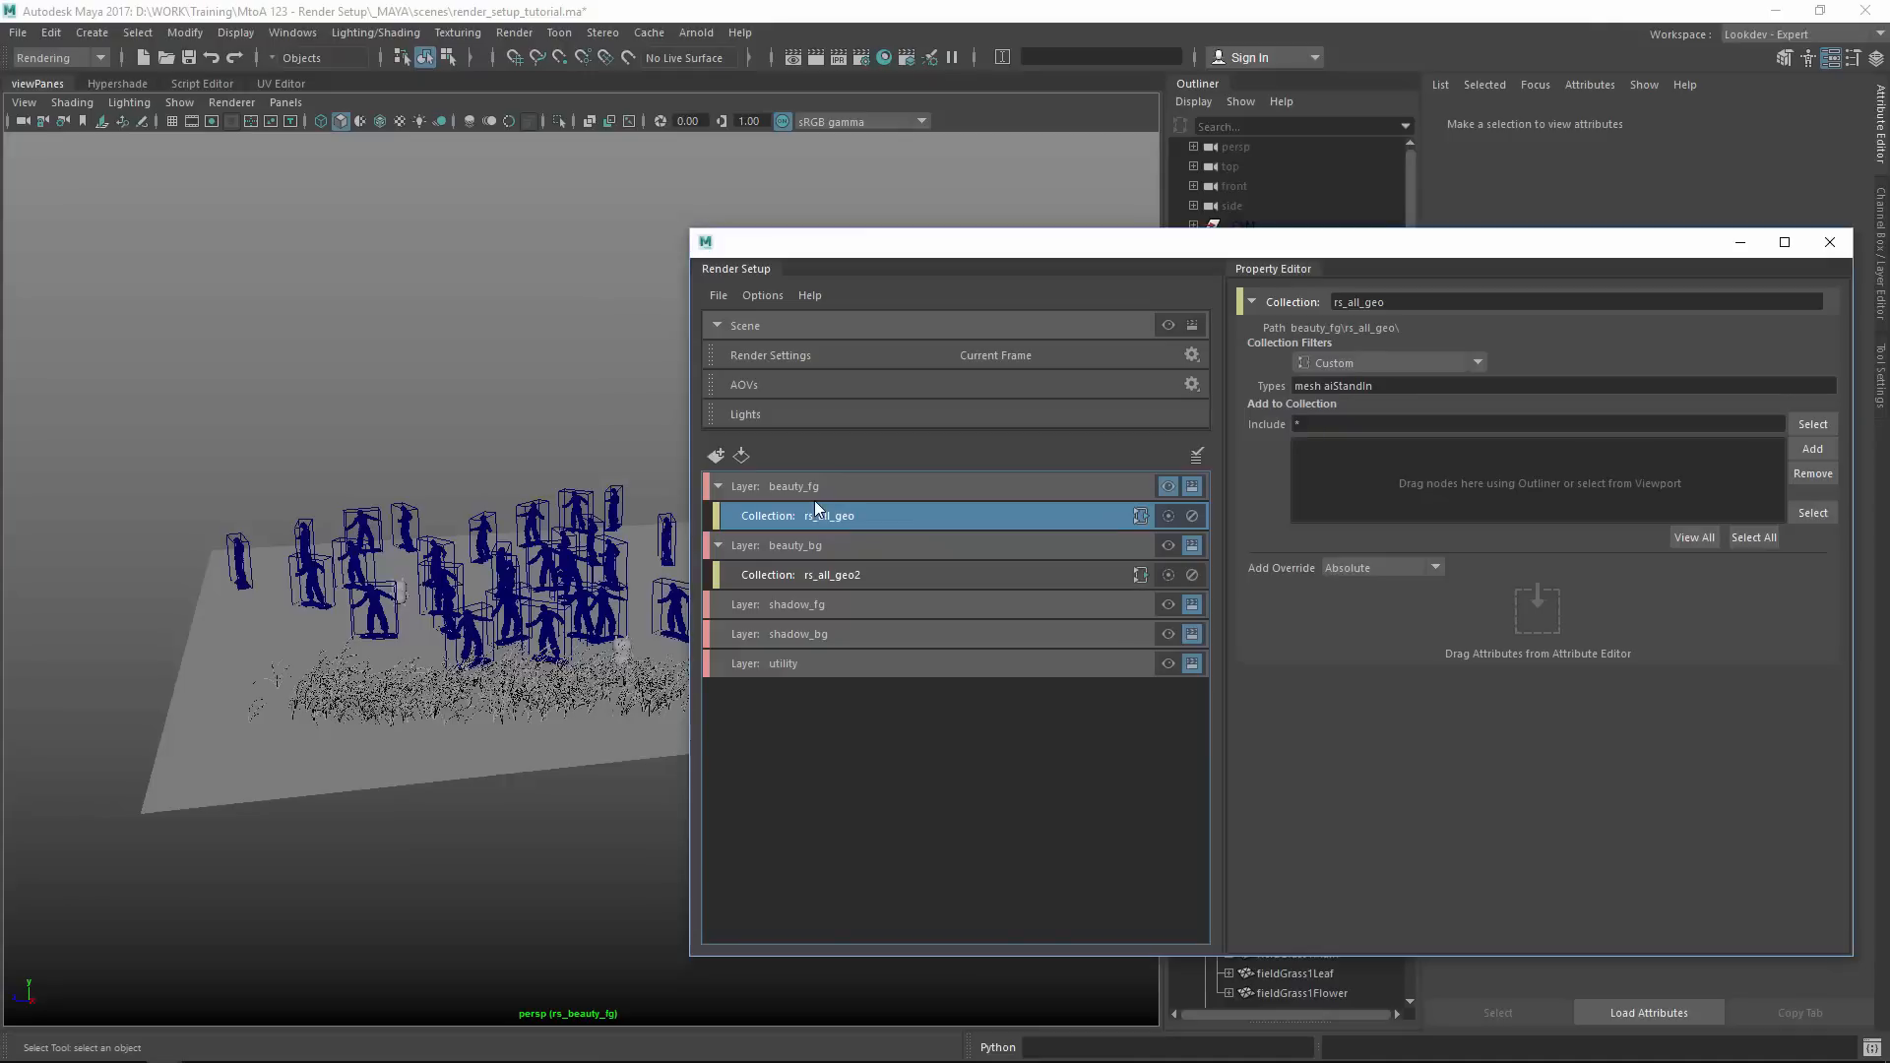
right_click_drag(441, 613, 693, 660, "alt")
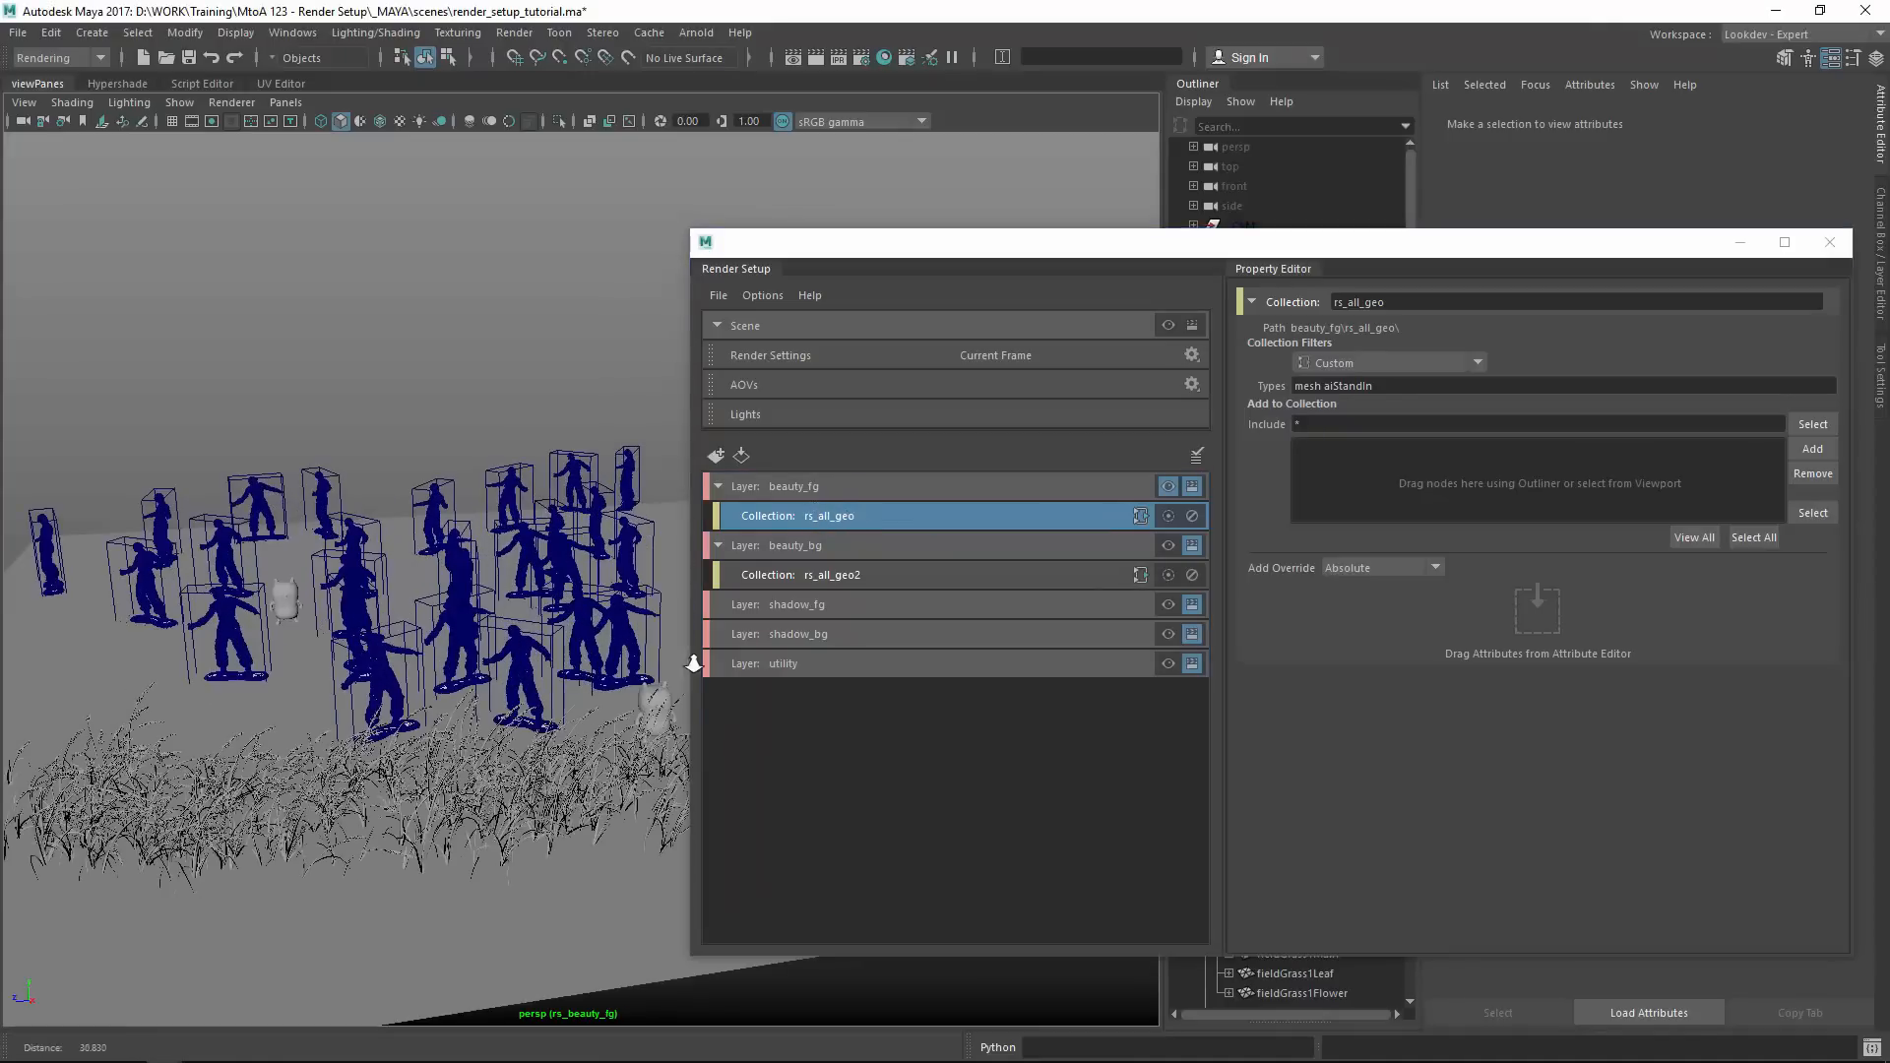
left_click(800, 487)
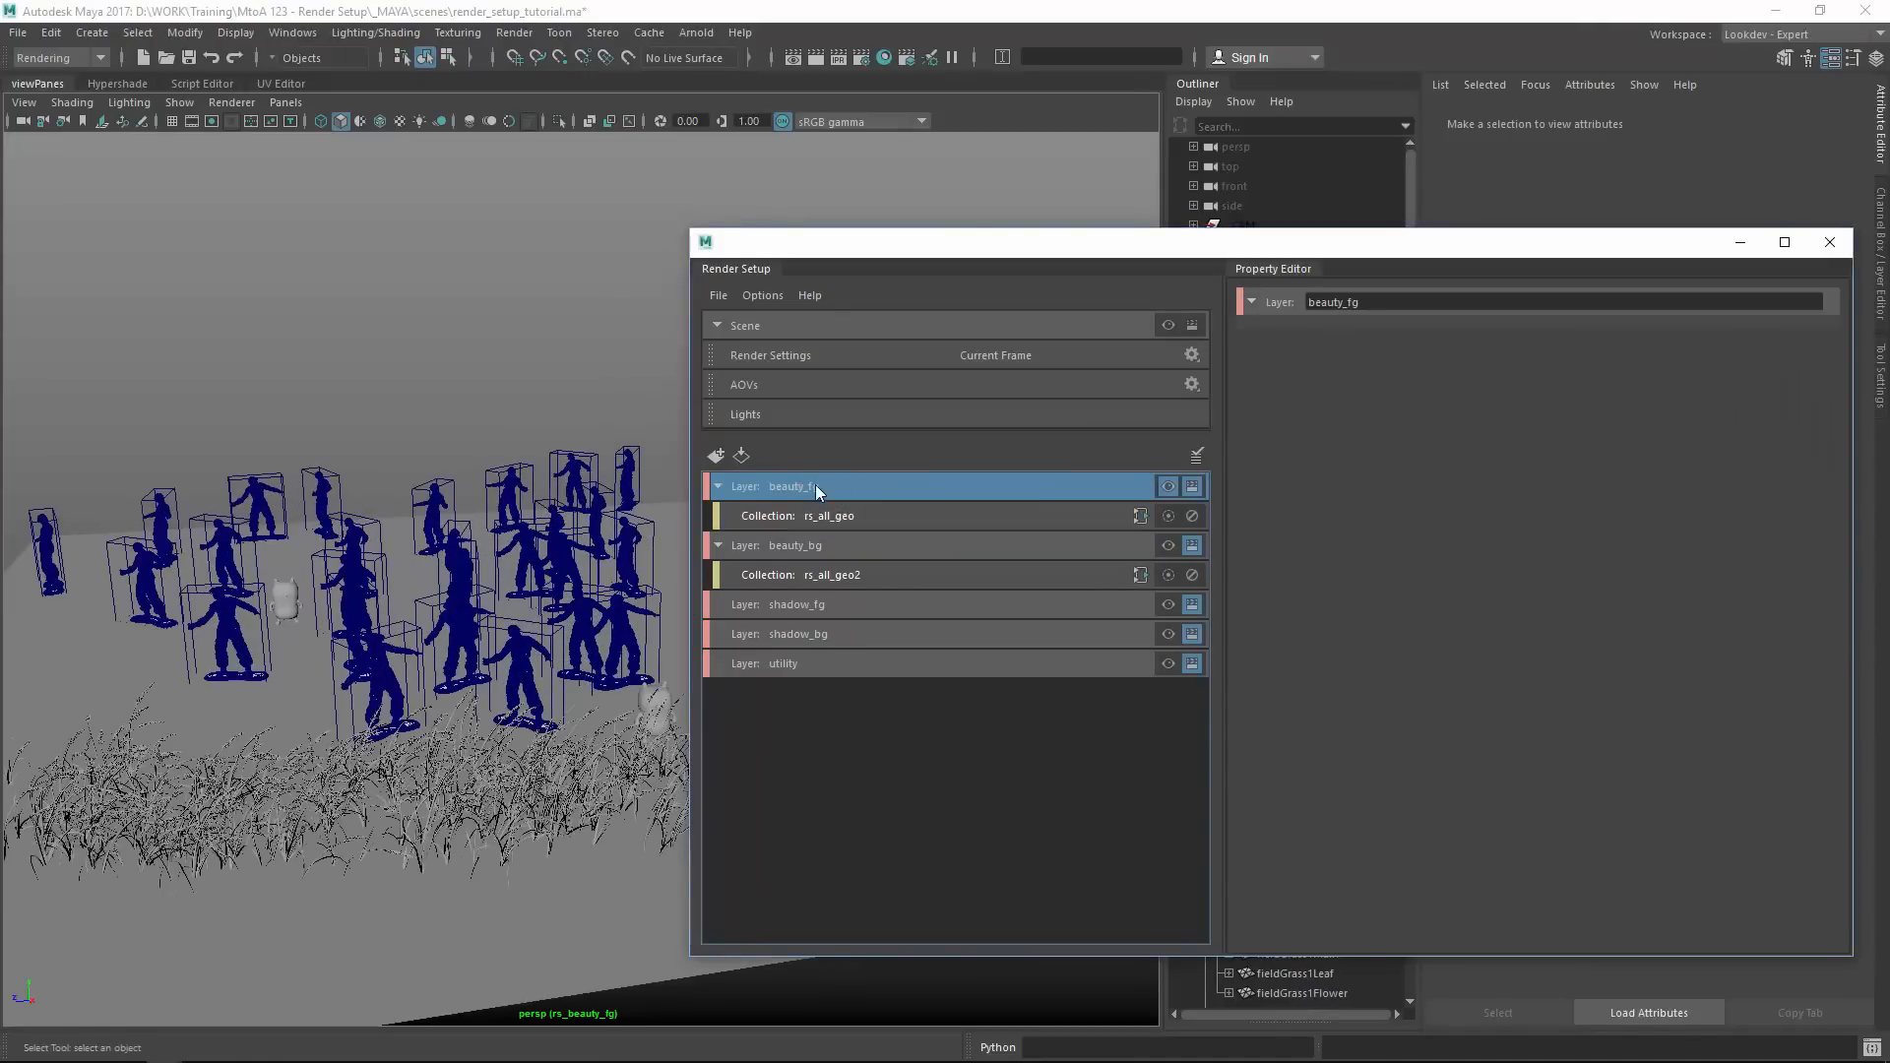
right_click(819, 484)
left_click(927, 532)
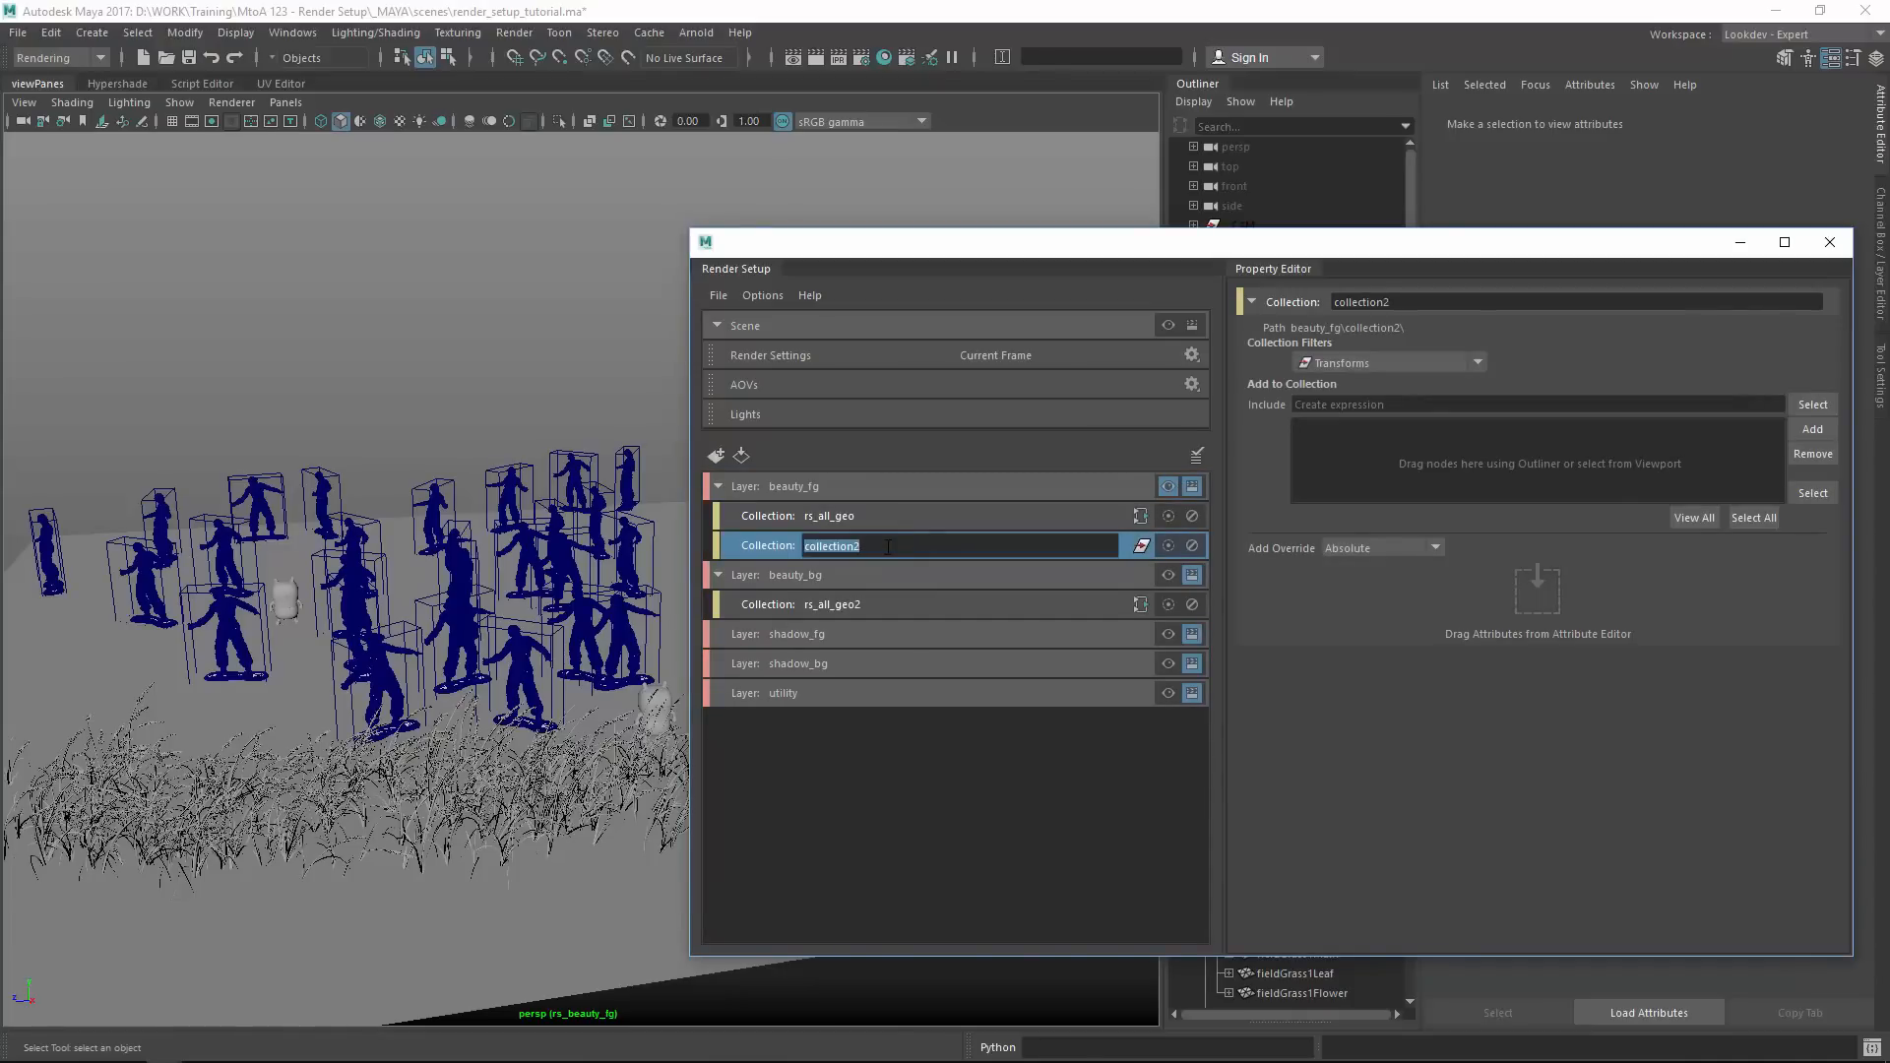
left_click(967, 729)
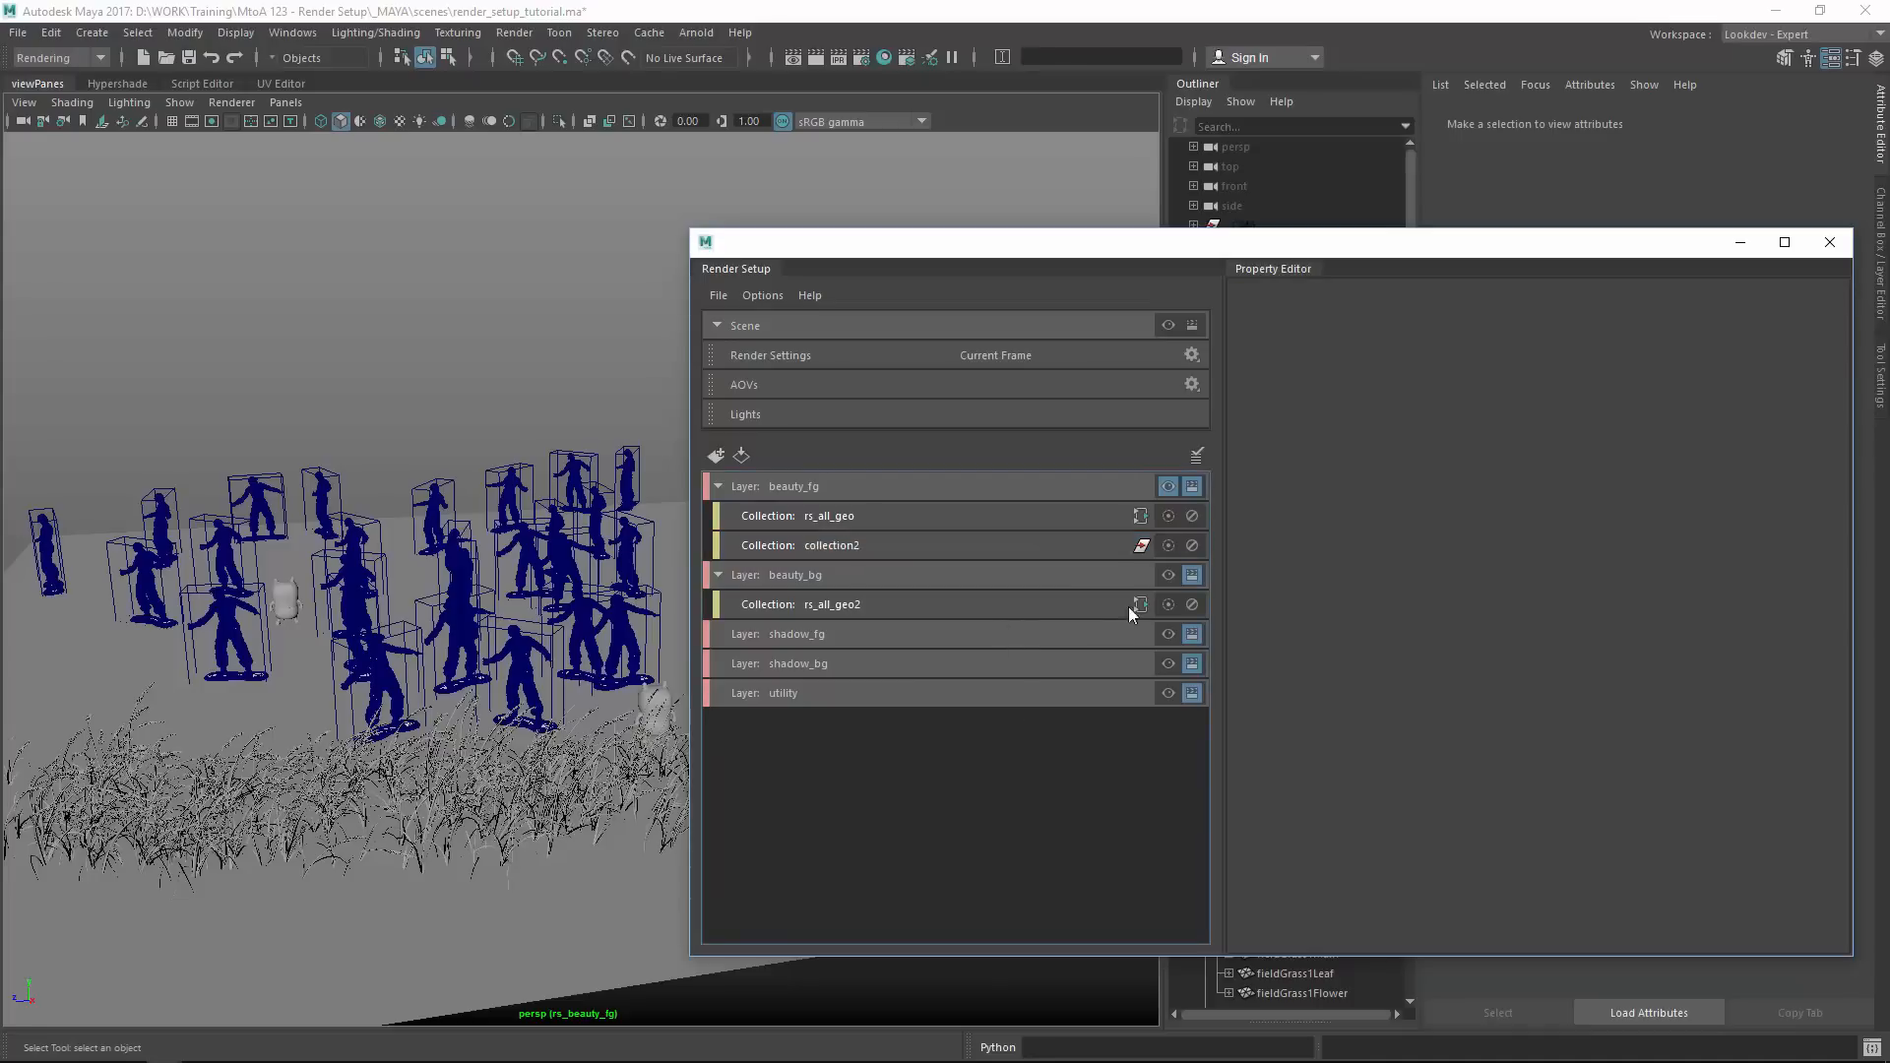
left_click_drag(1263, 363, 1186, 633)
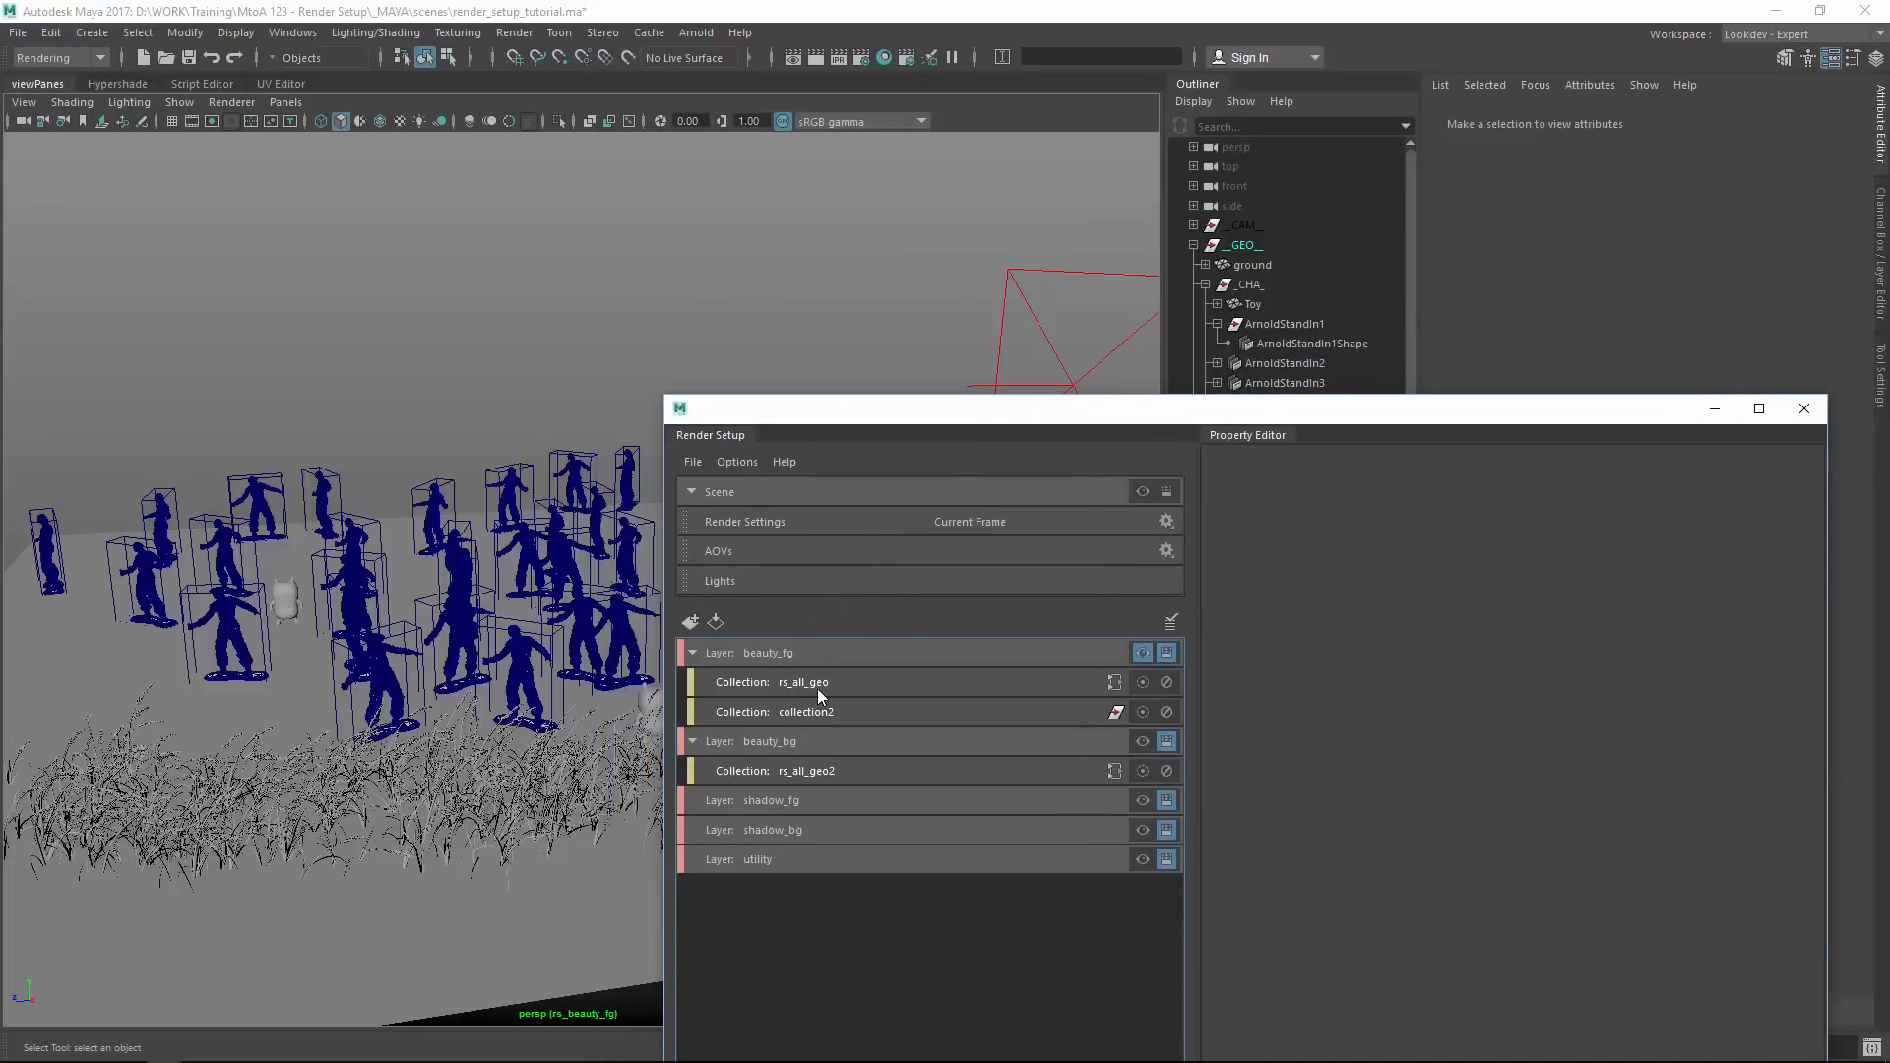
left_click(805, 712)
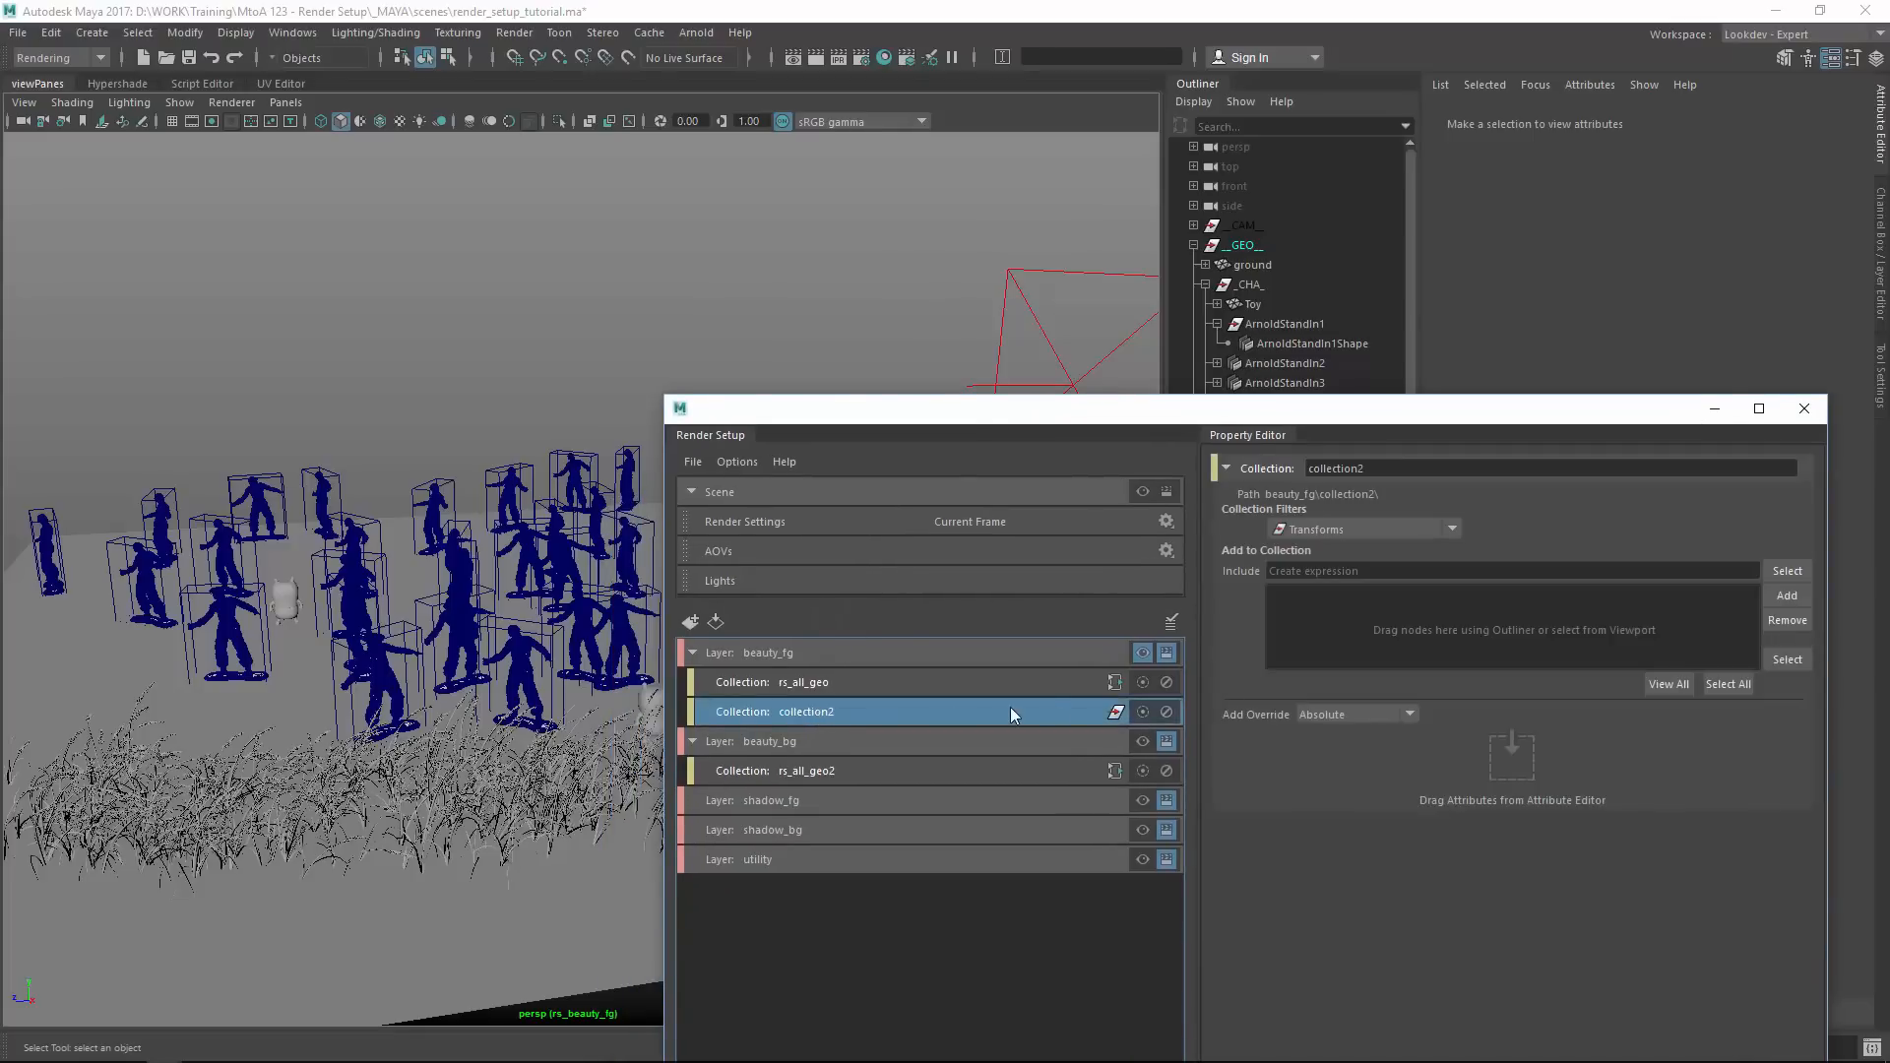
key("Delete")
right_click(790, 653)
mouse_move(866, 663)
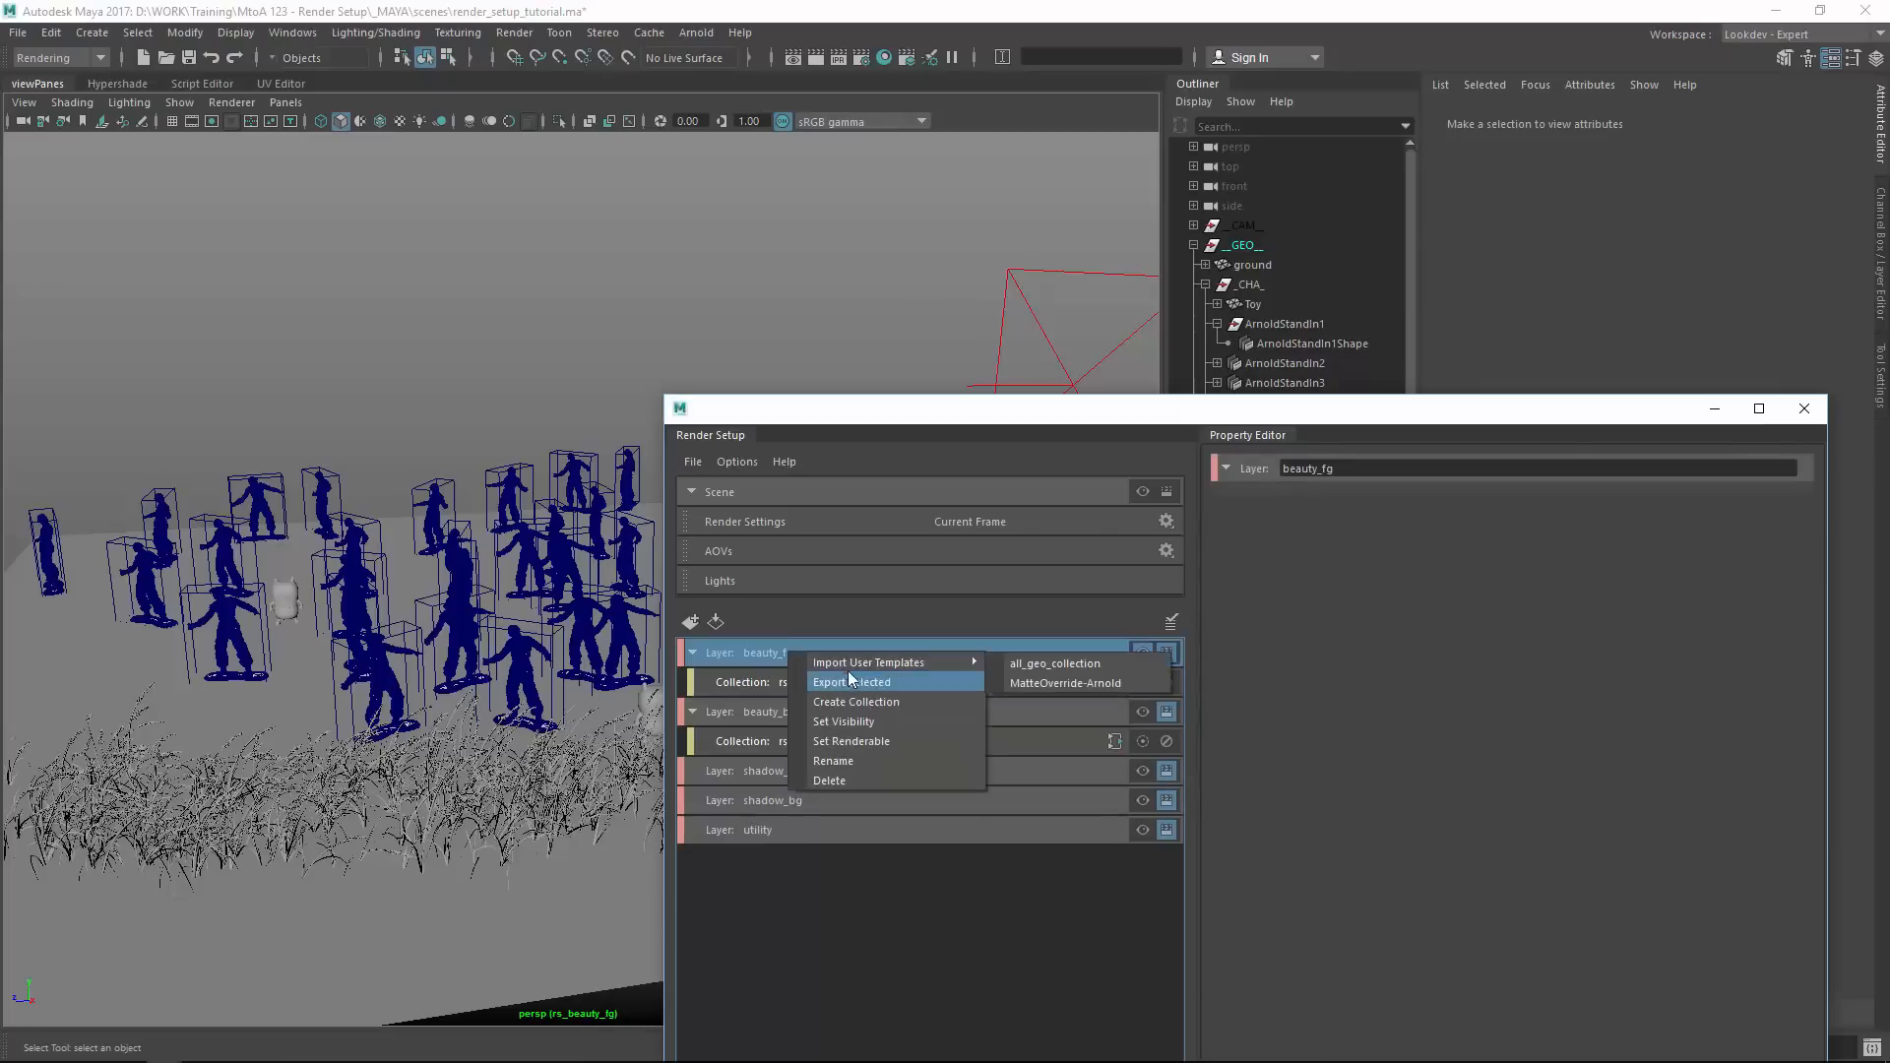
left_click(1054, 663)
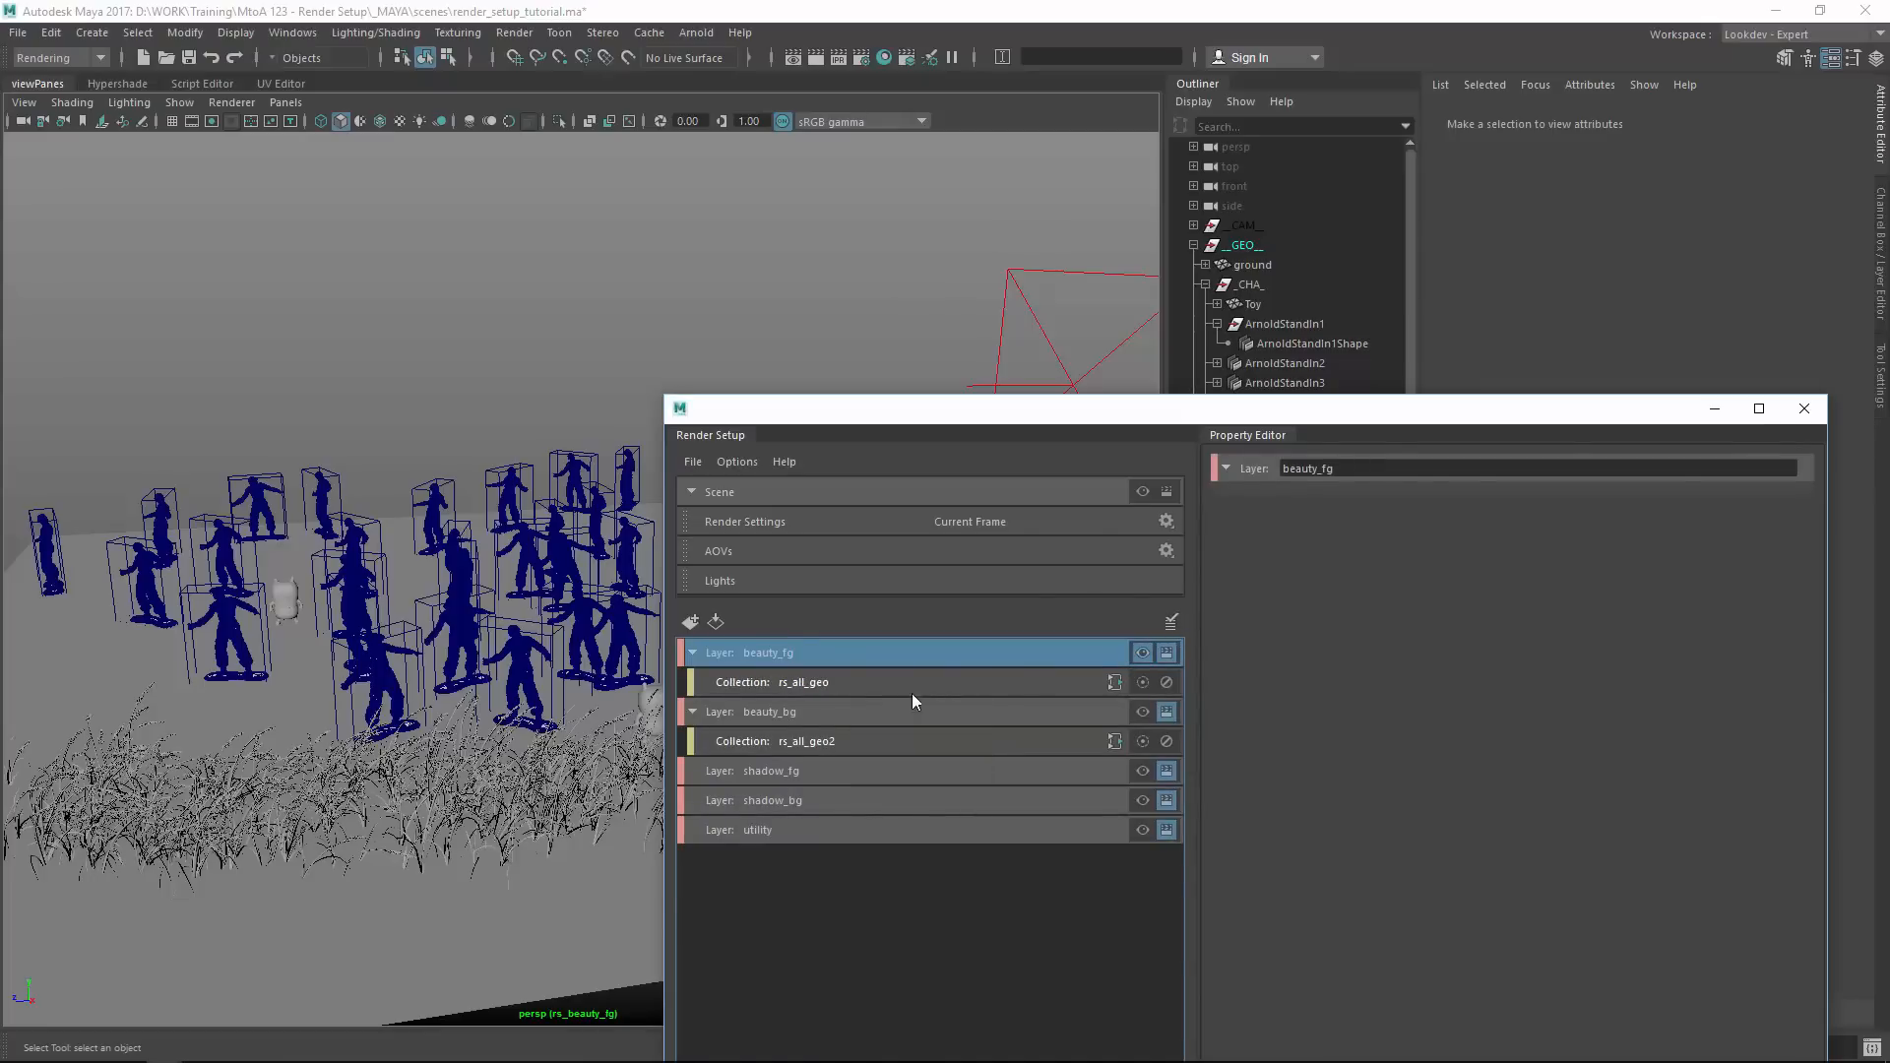
Create a second collection in the beauty_fg layer and name it rs_primaryOff.
right_click(777, 653)
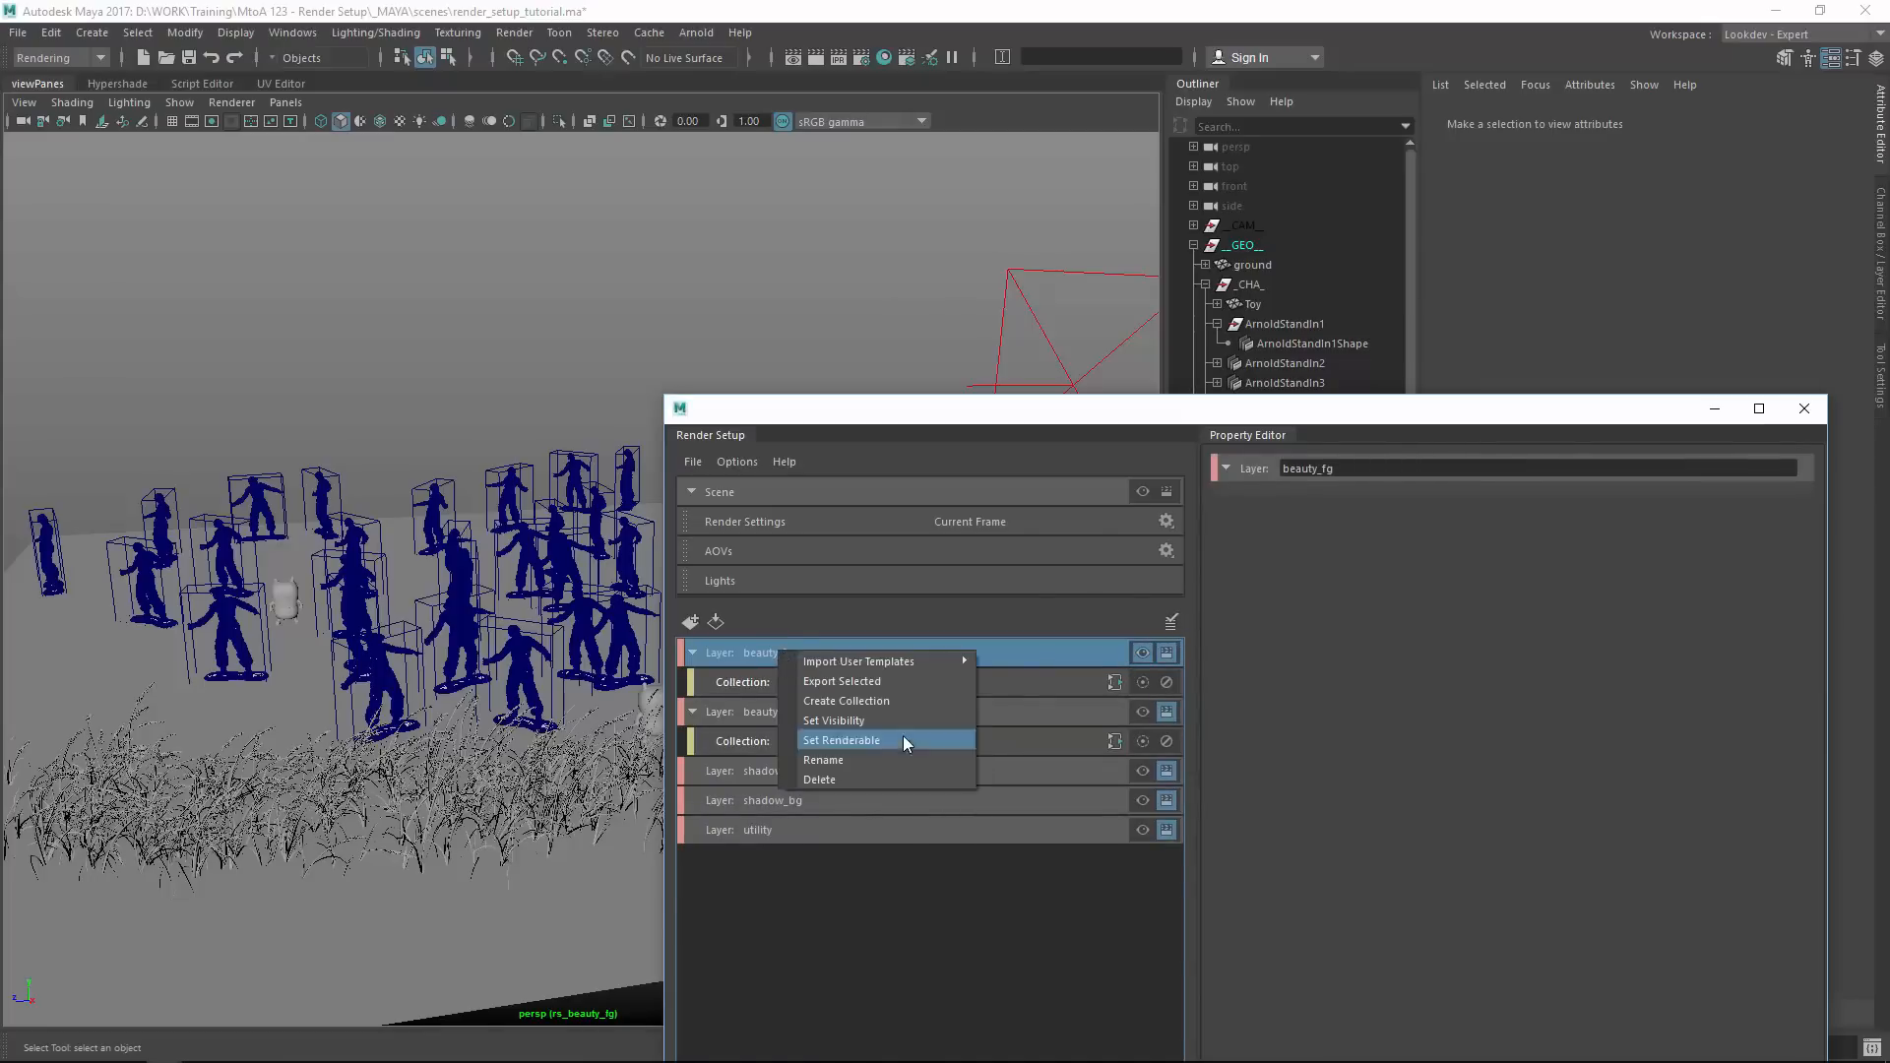
left_click(874, 701)
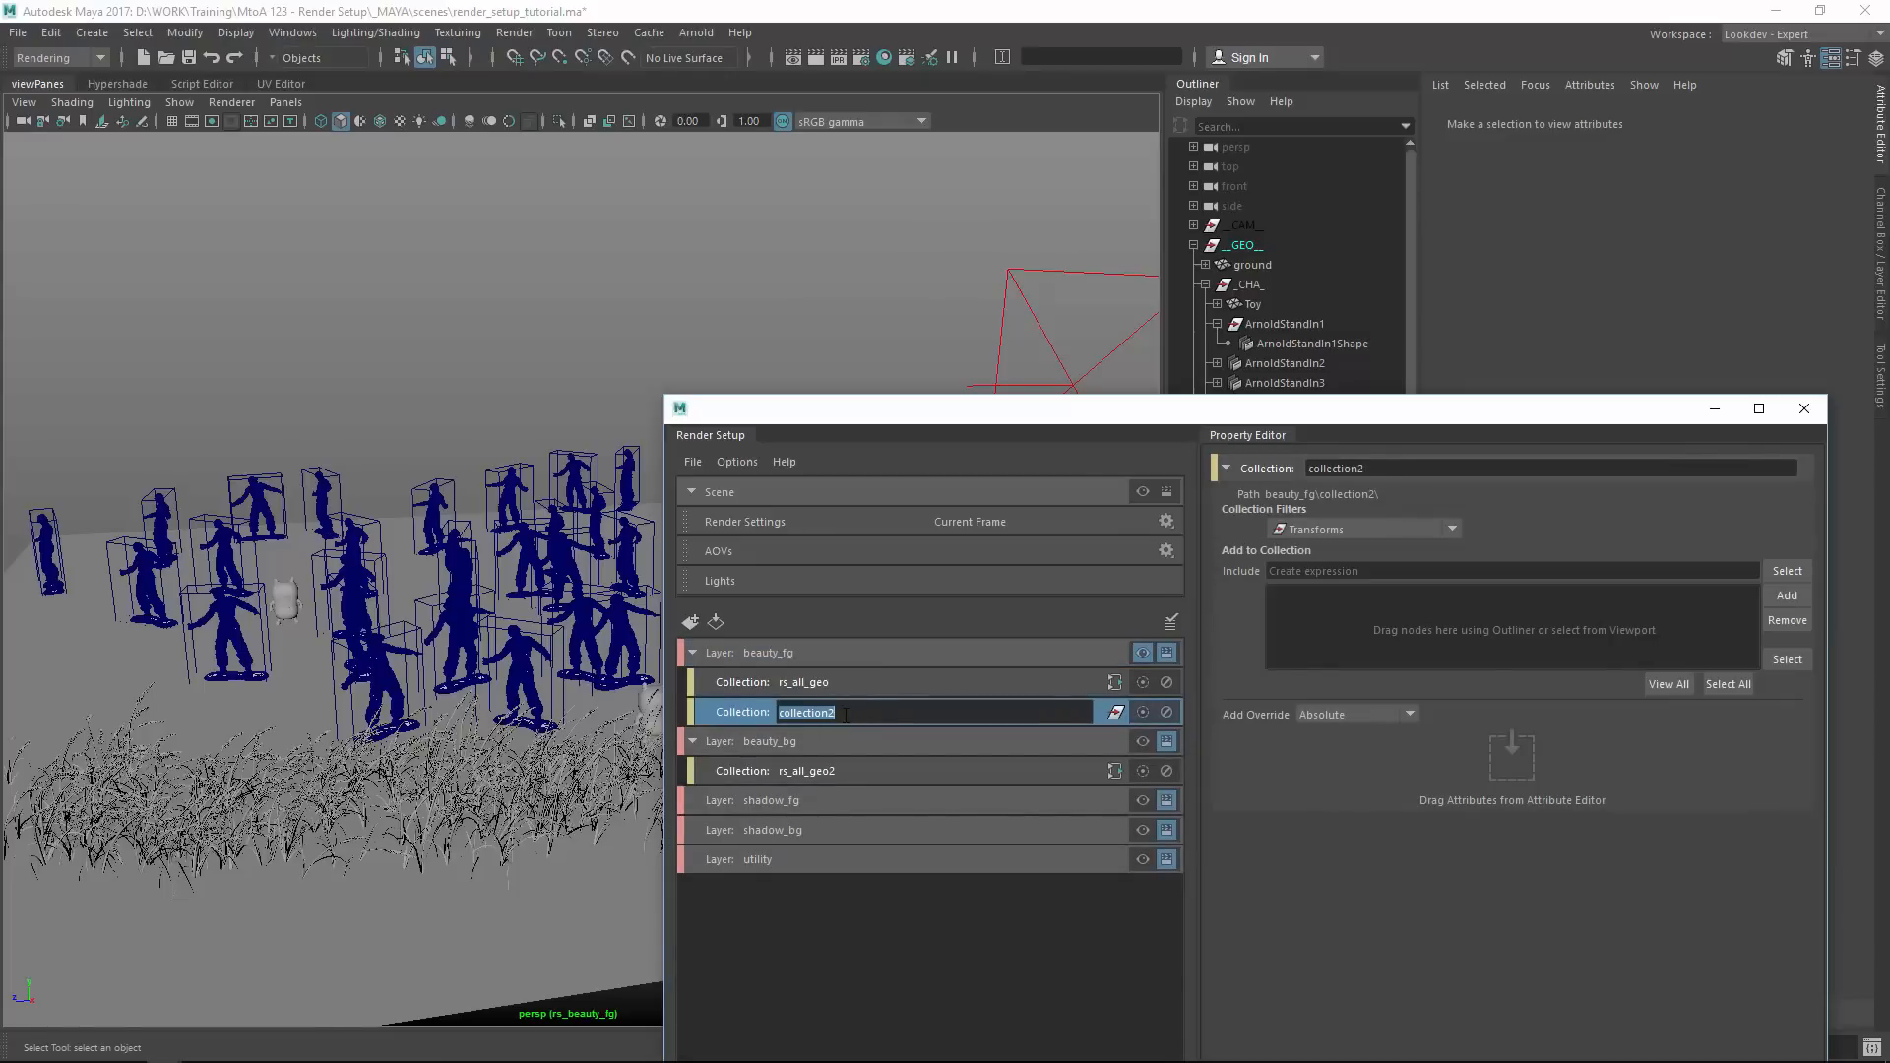
type("rs_primaryOff")
key("Return")
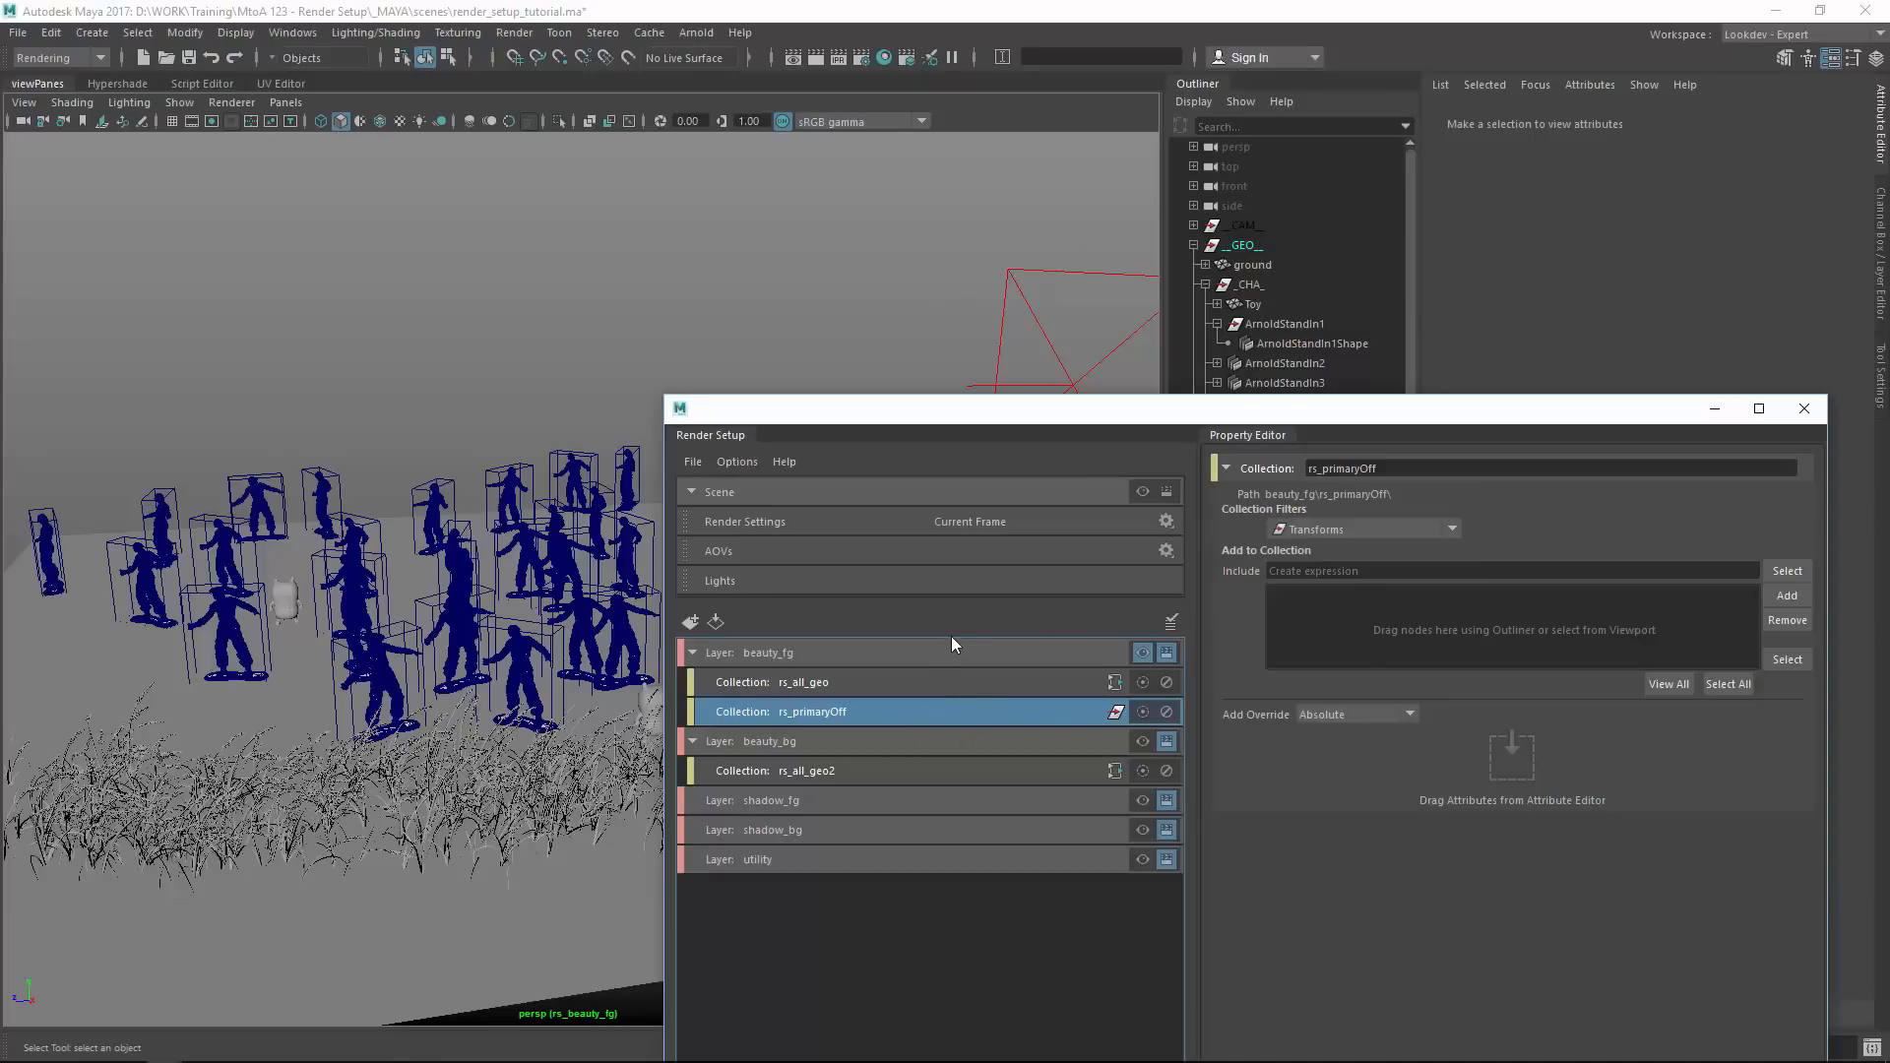
Set the rs_primaryOff collection filter to Custom with the types mesh and aiStandIn.
left_click_drag(905, 650, 851, 673, "alt")
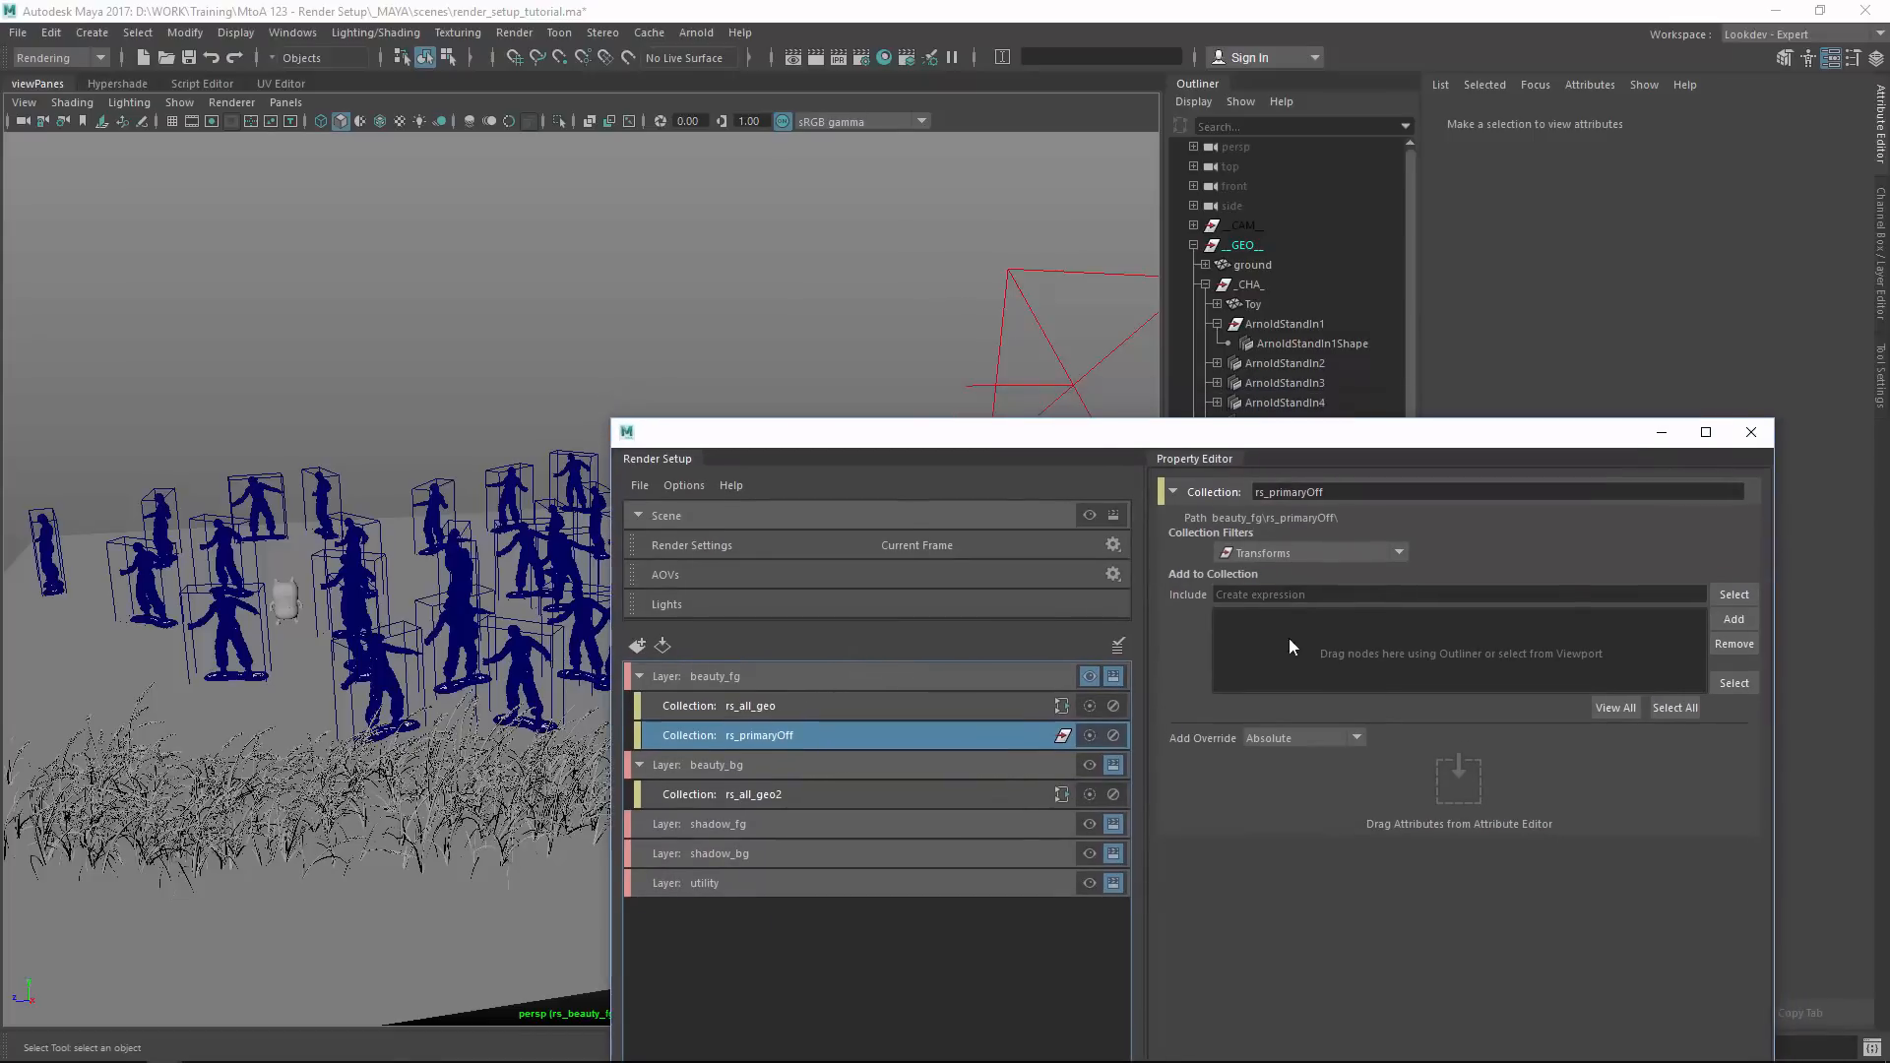
left_click(1262, 593)
left_click(1325, 555)
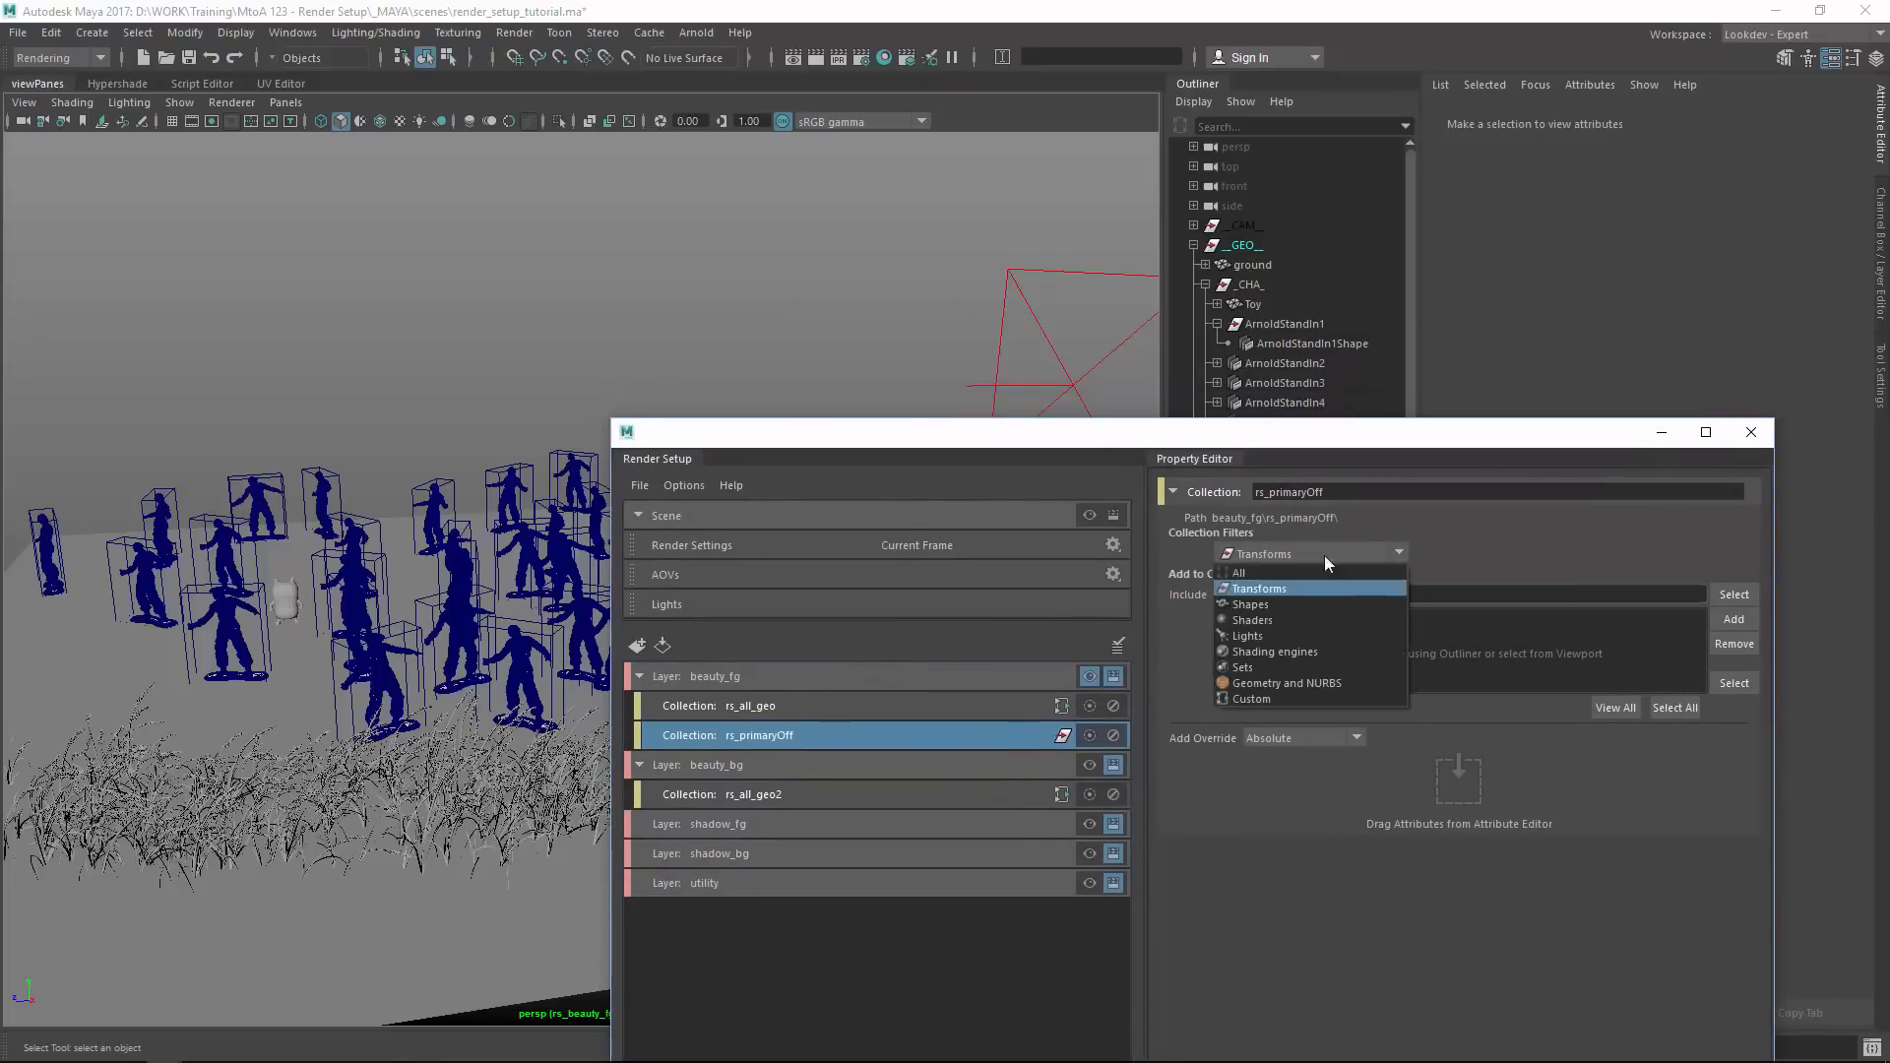
left_click(1273, 692)
left_click(1297, 577)
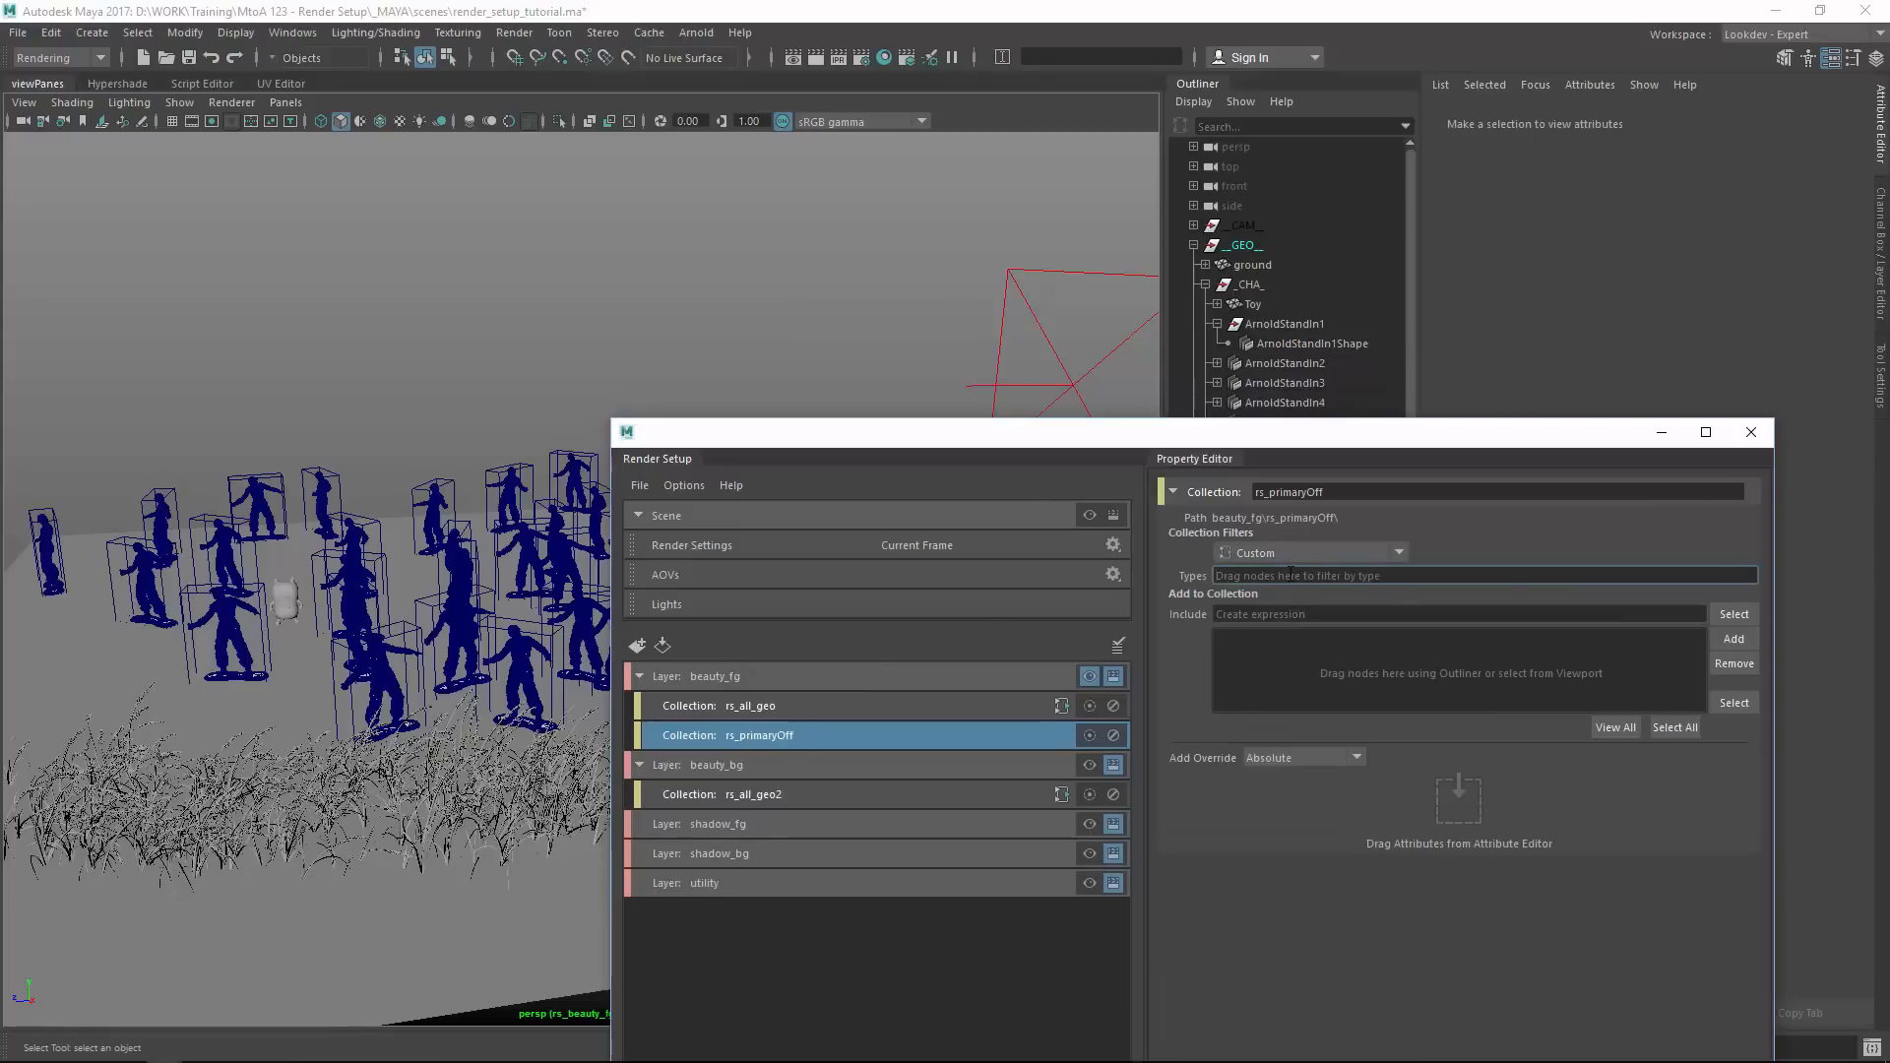
type("mesh aiSta")
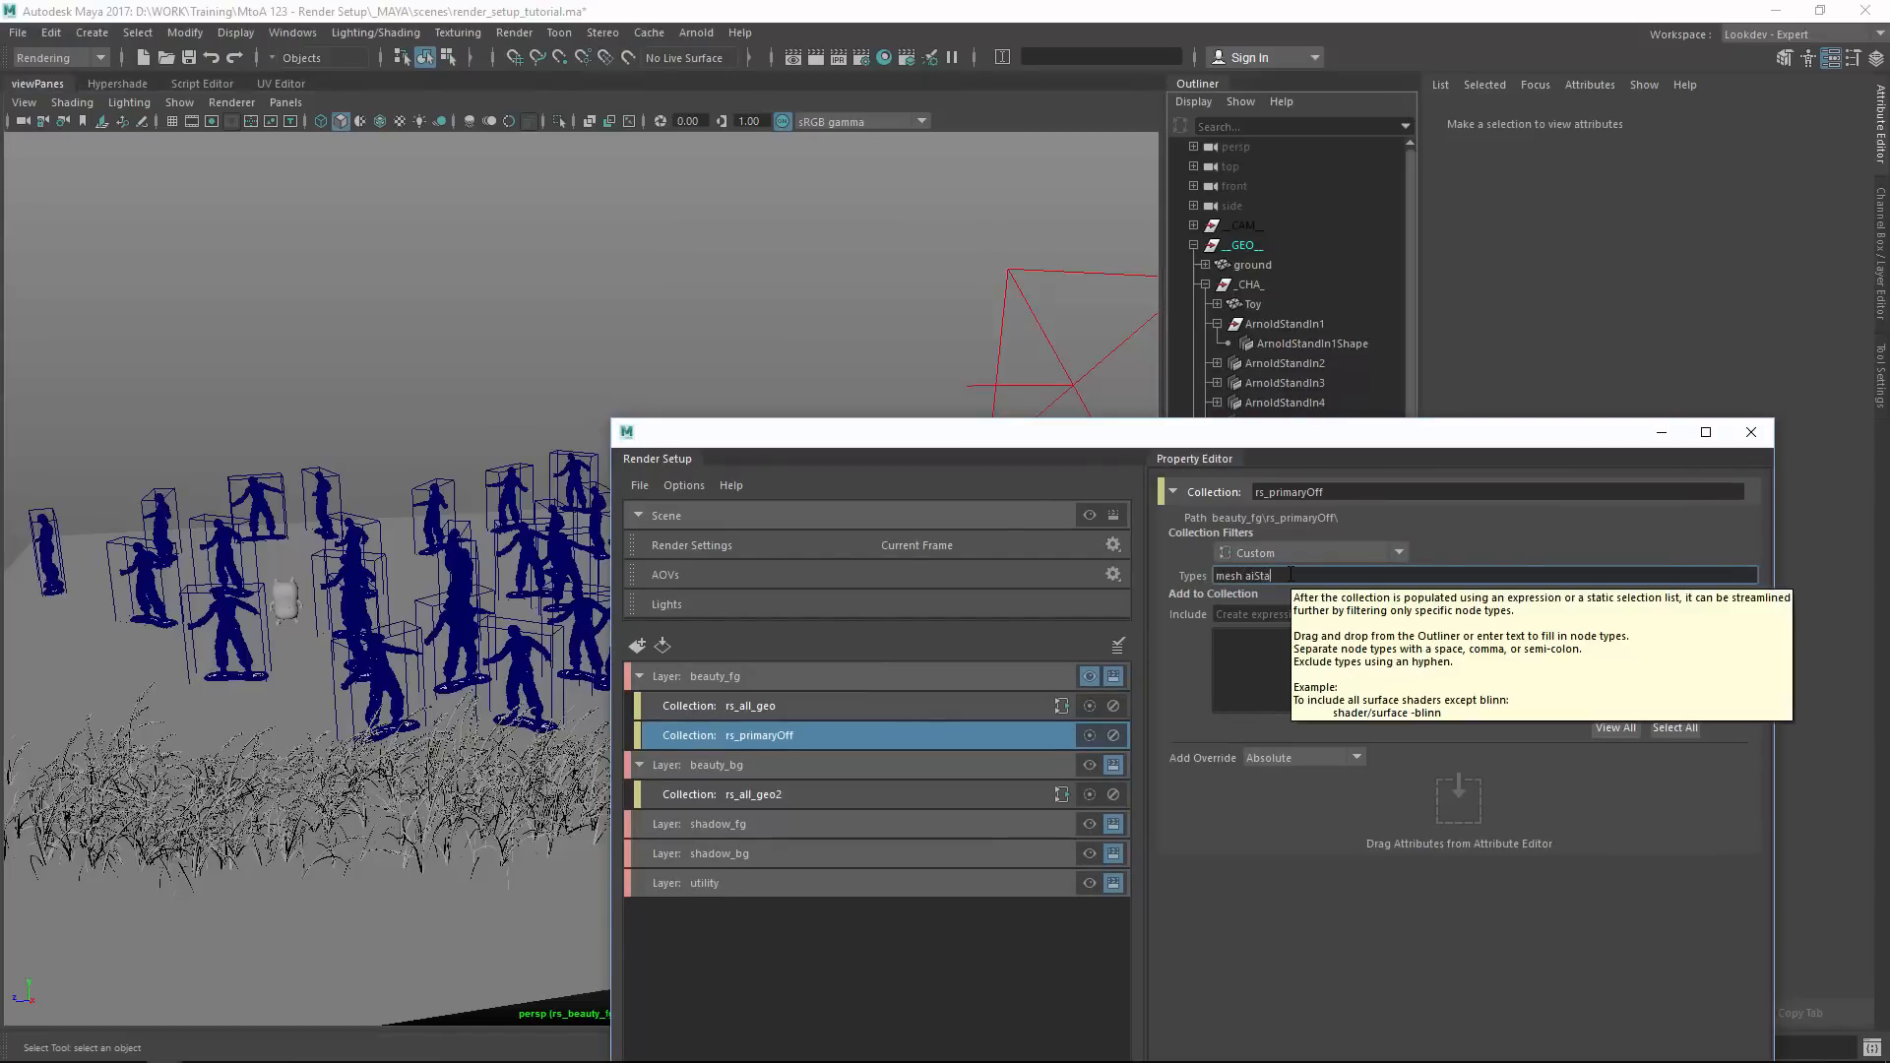
type("ndIn")
Set the rs_primaryOff include expression to "* -*_FG_*", collapsing the _CHA_ and _FG_ groups in the Outliner to check the naming.
left_click(1246, 614)
type("*")
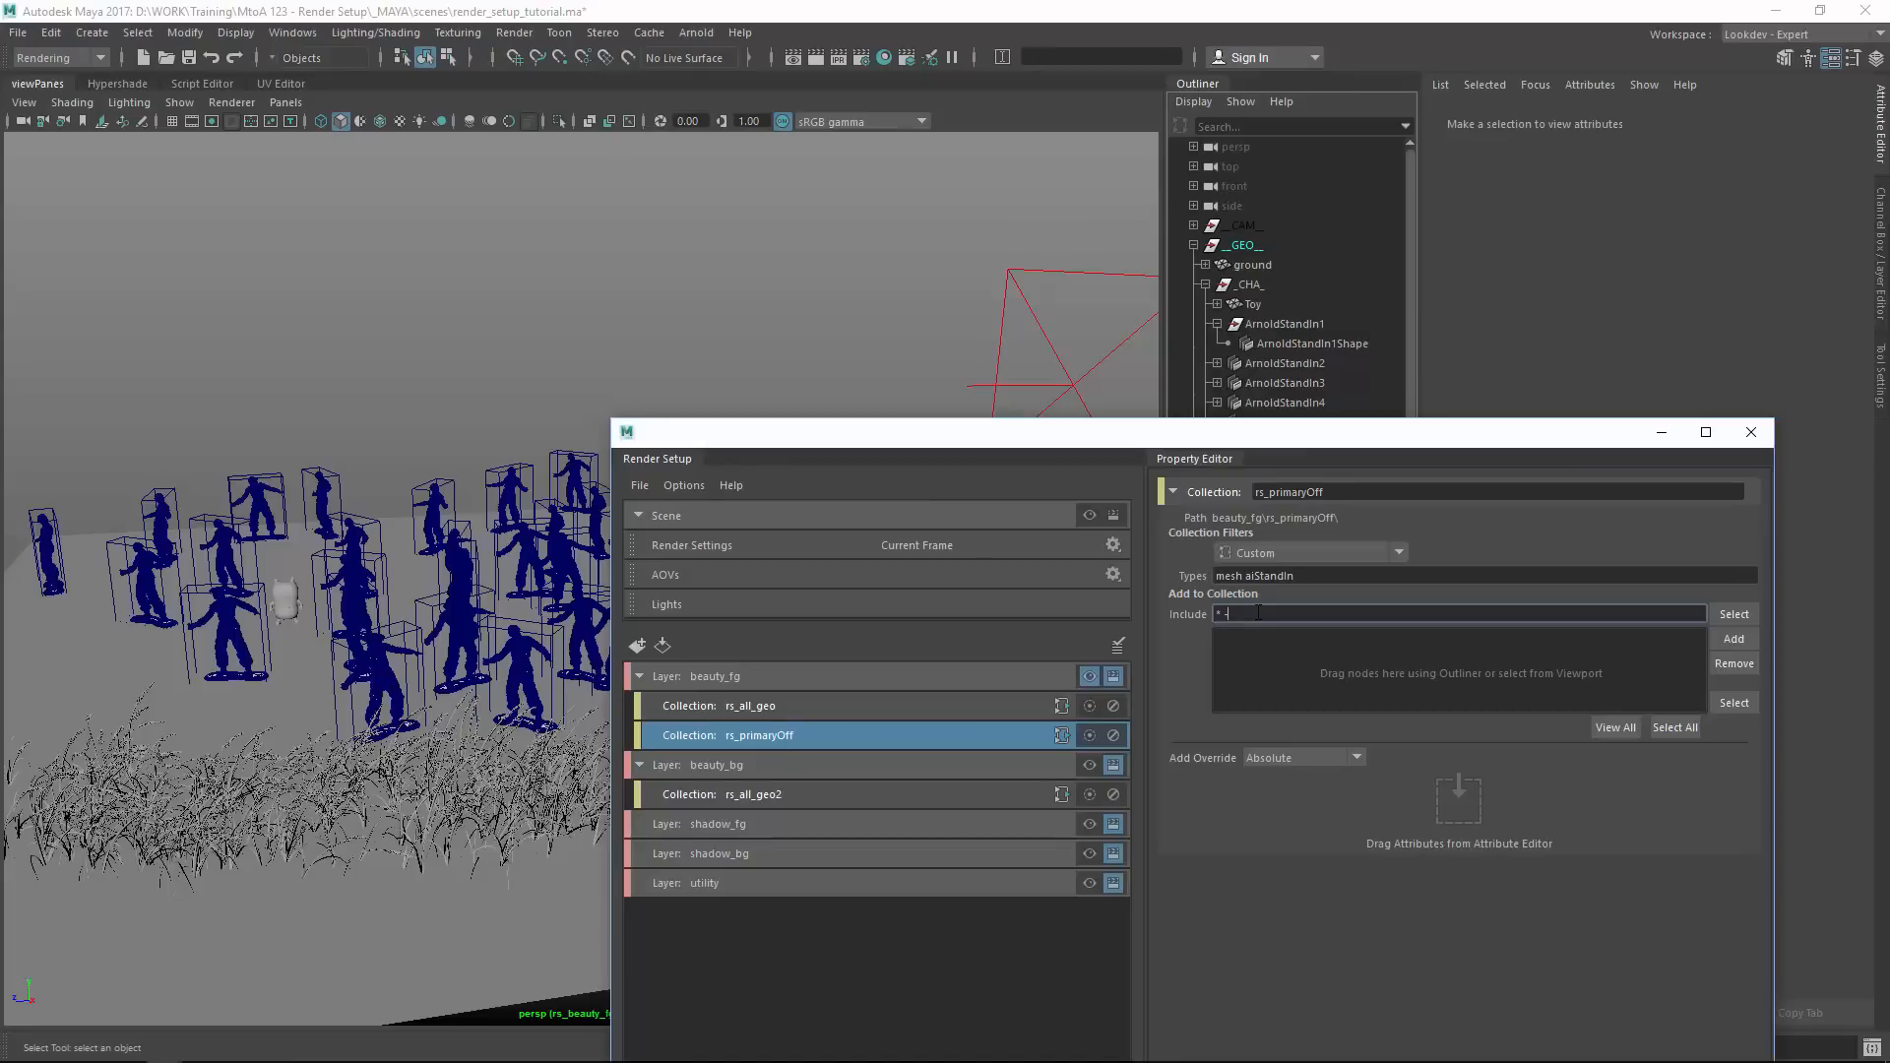
type("gr")
key("BackSpace")
left_click_drag(1520, 443, 863, 230)
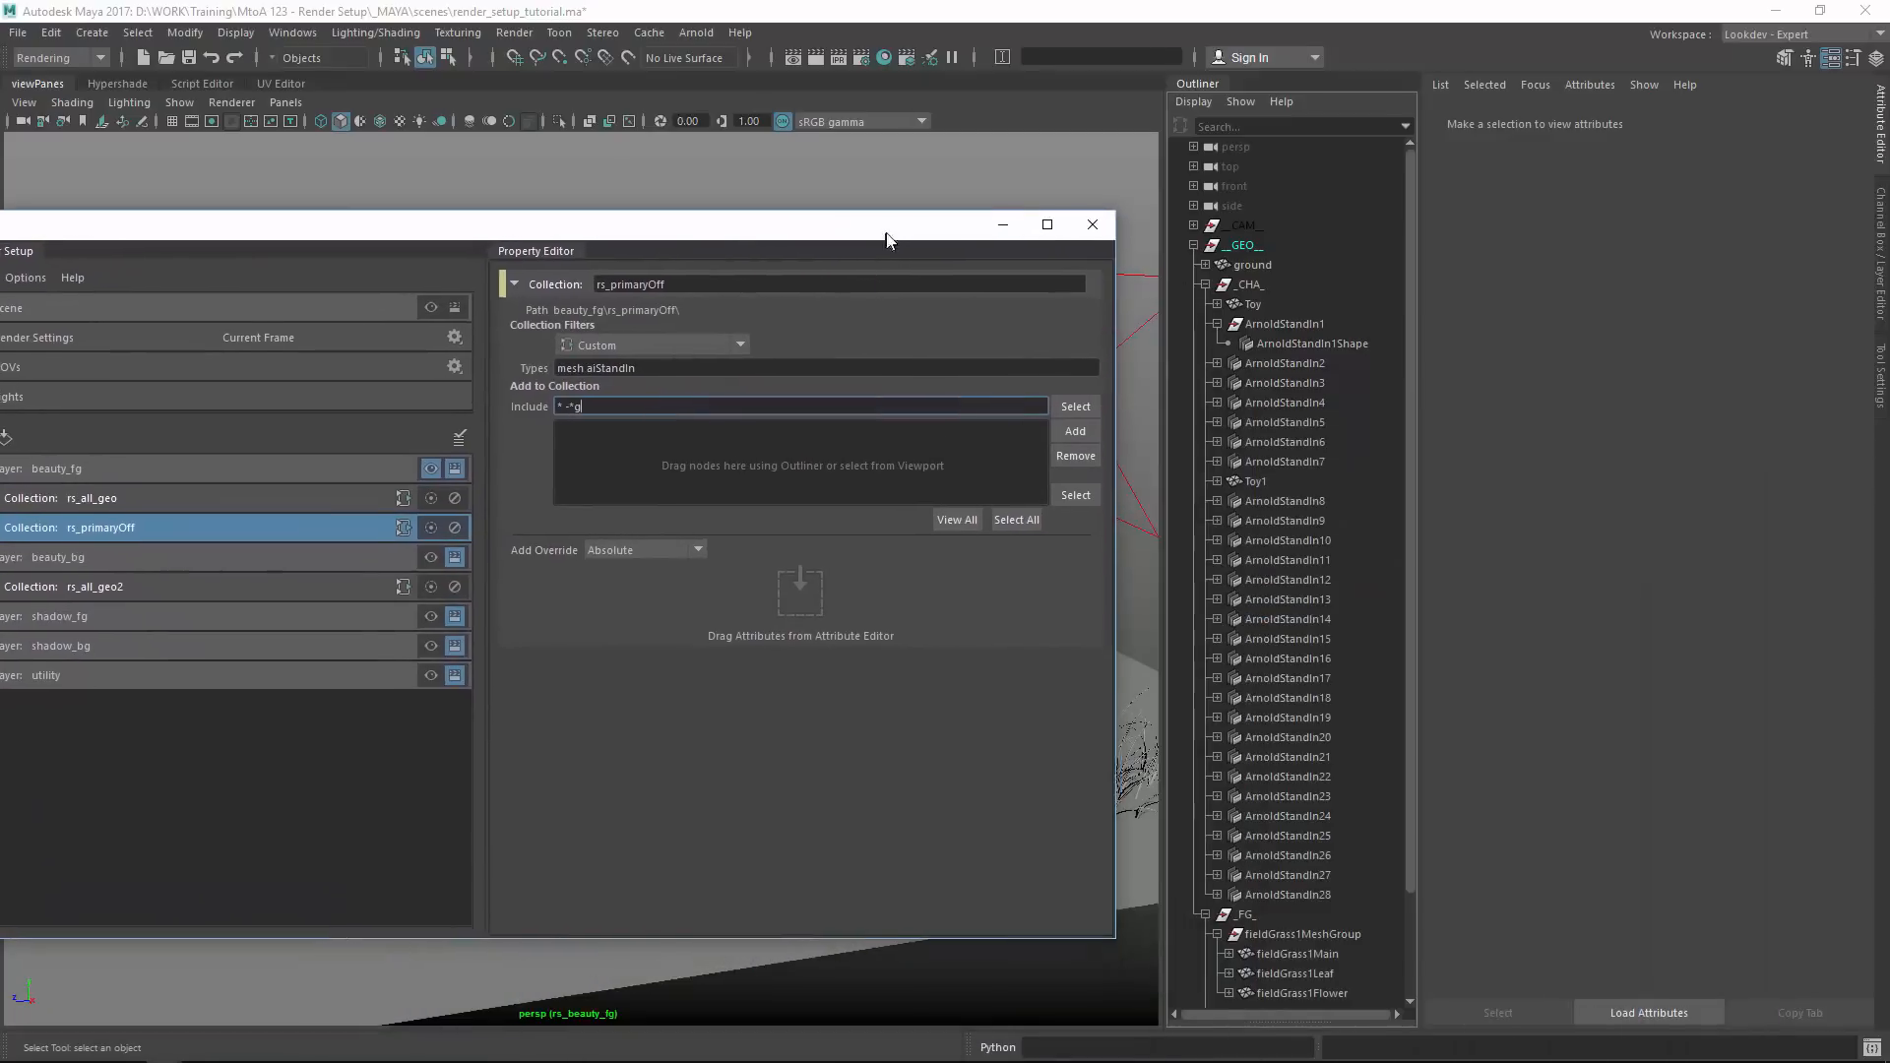
left_click(1204, 284)
left_click(1205, 304)
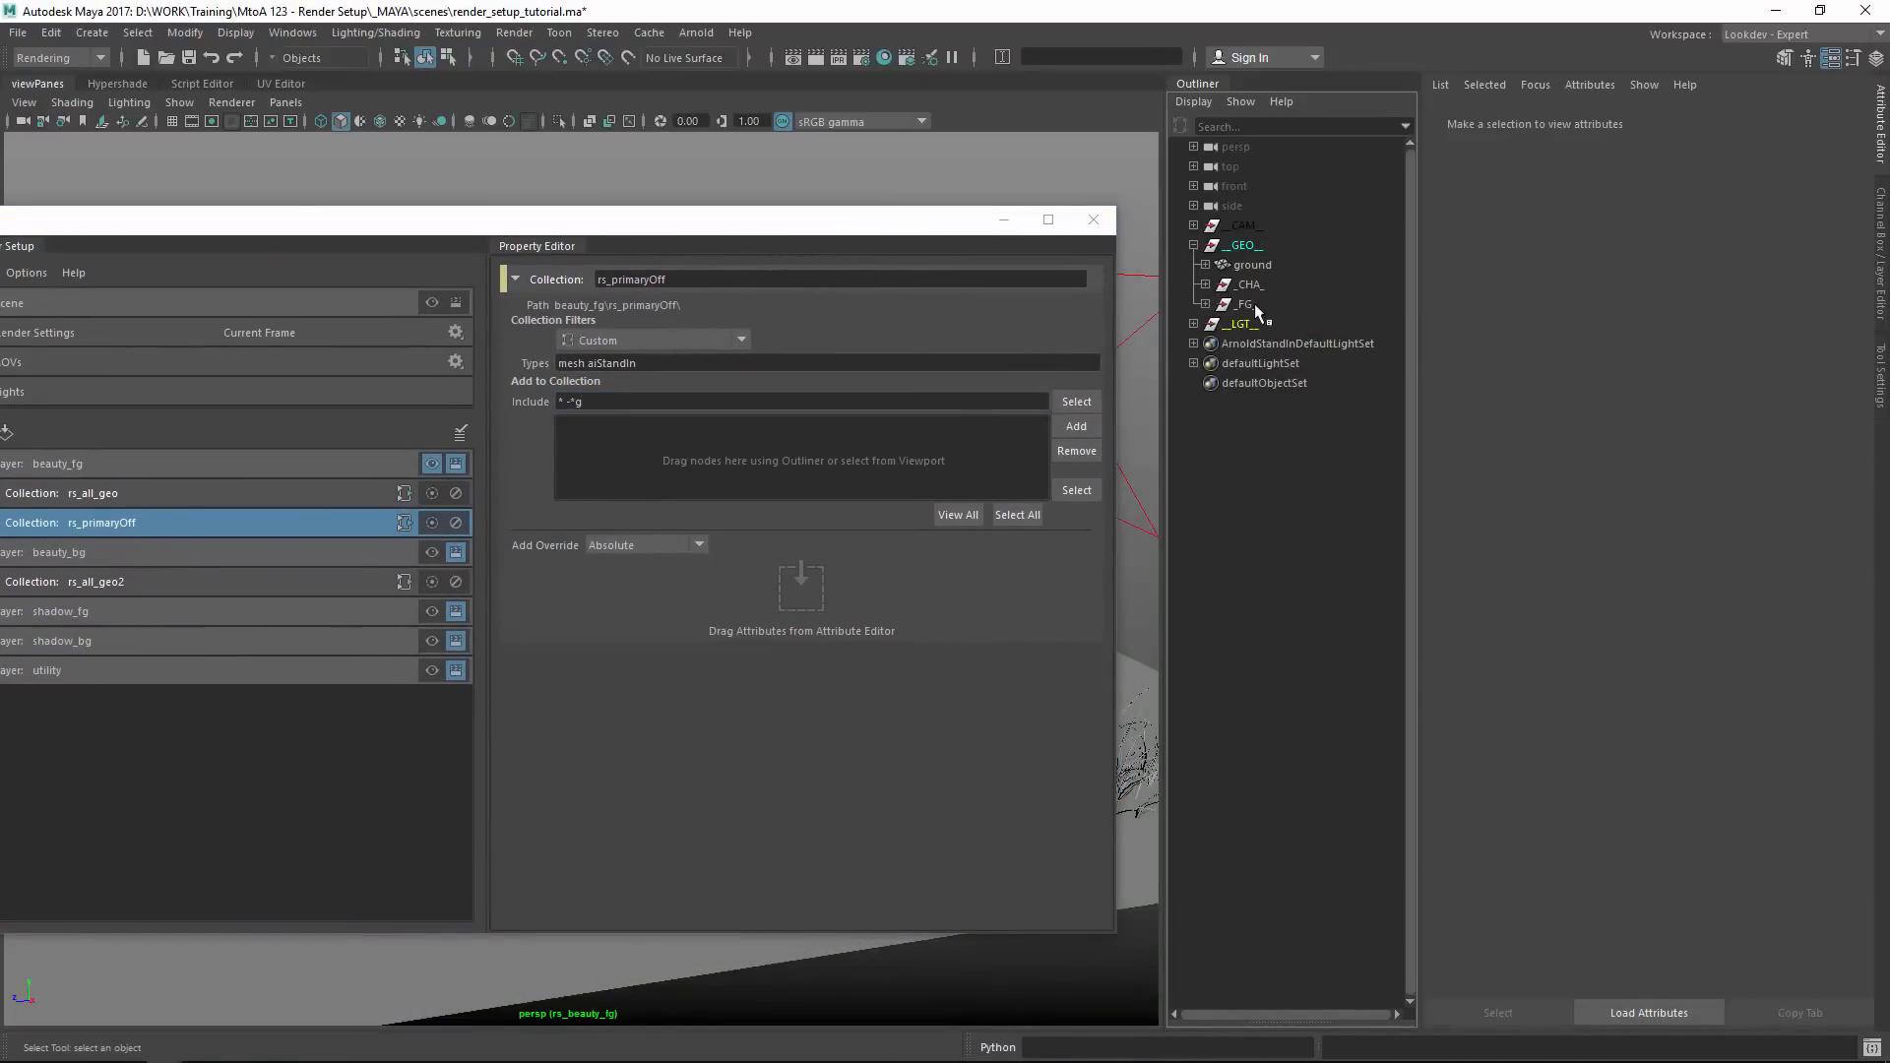
left_click(625, 397)
key("BackSpace")
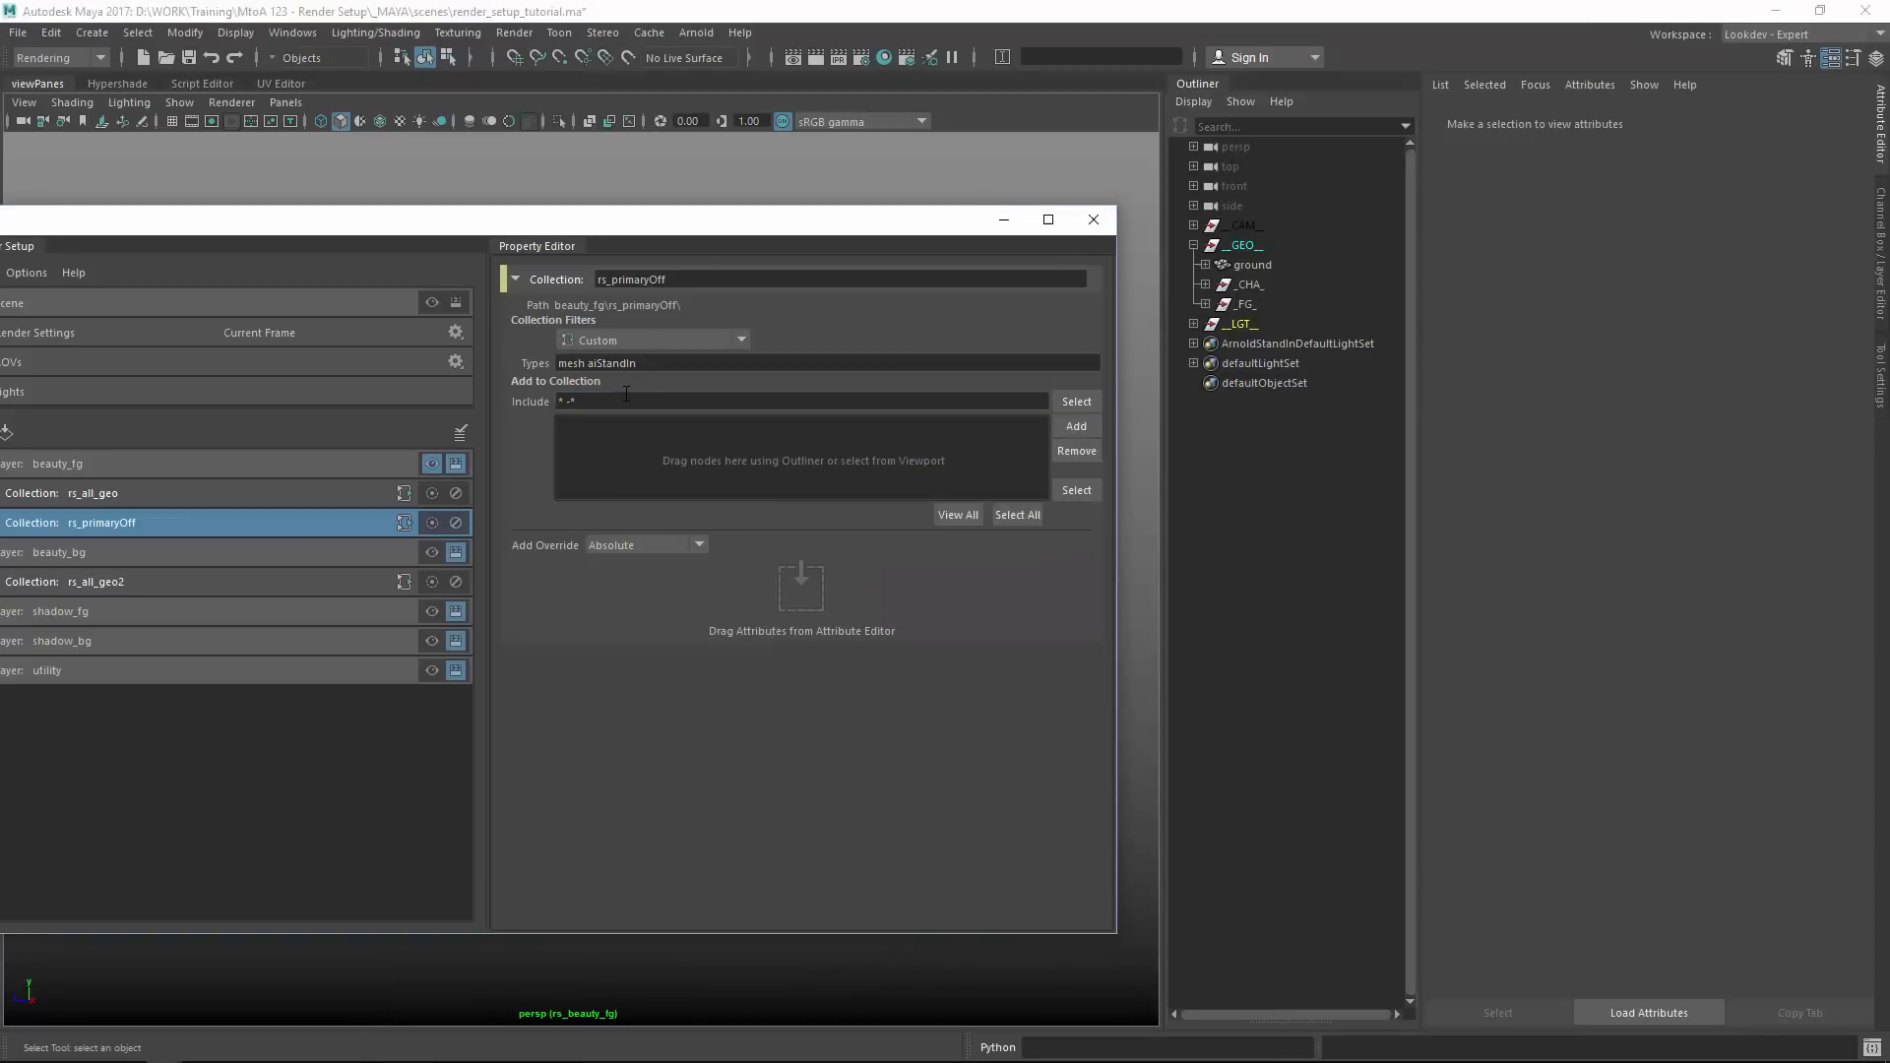
left_click(640, 398)
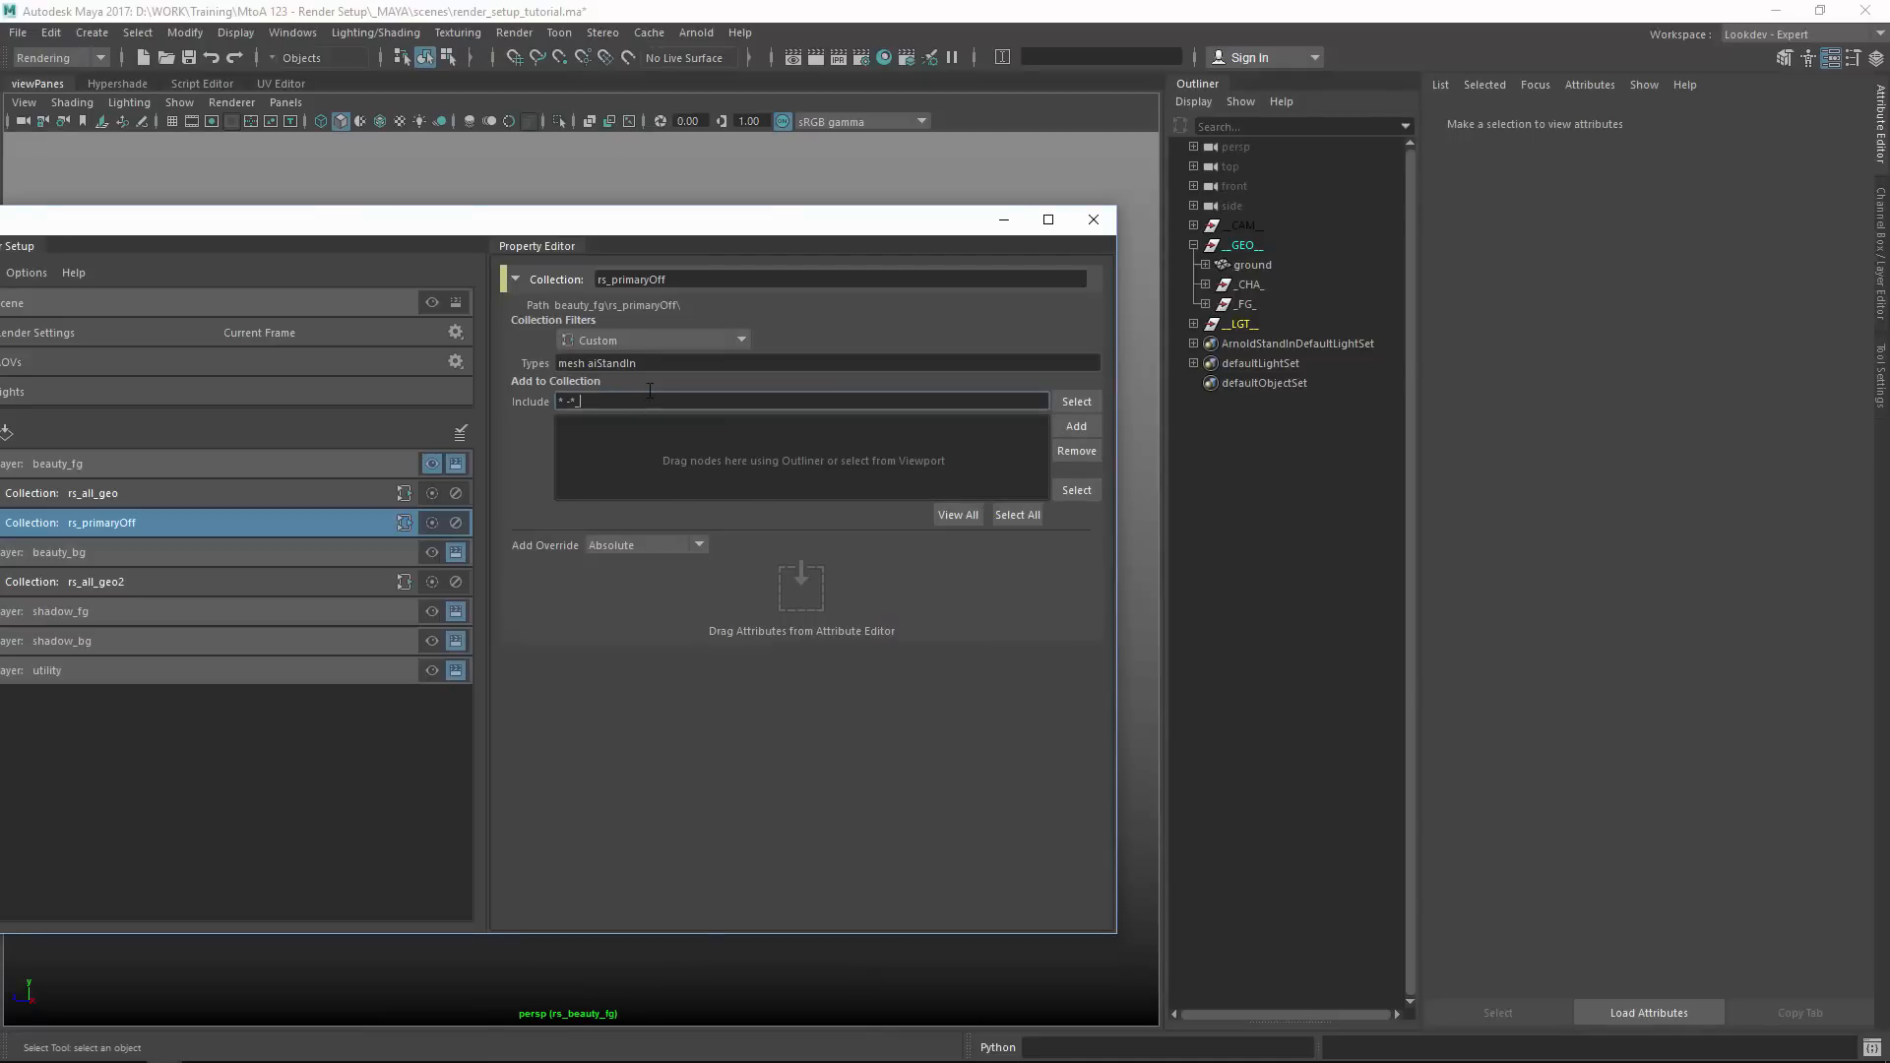
type("_FG_*")
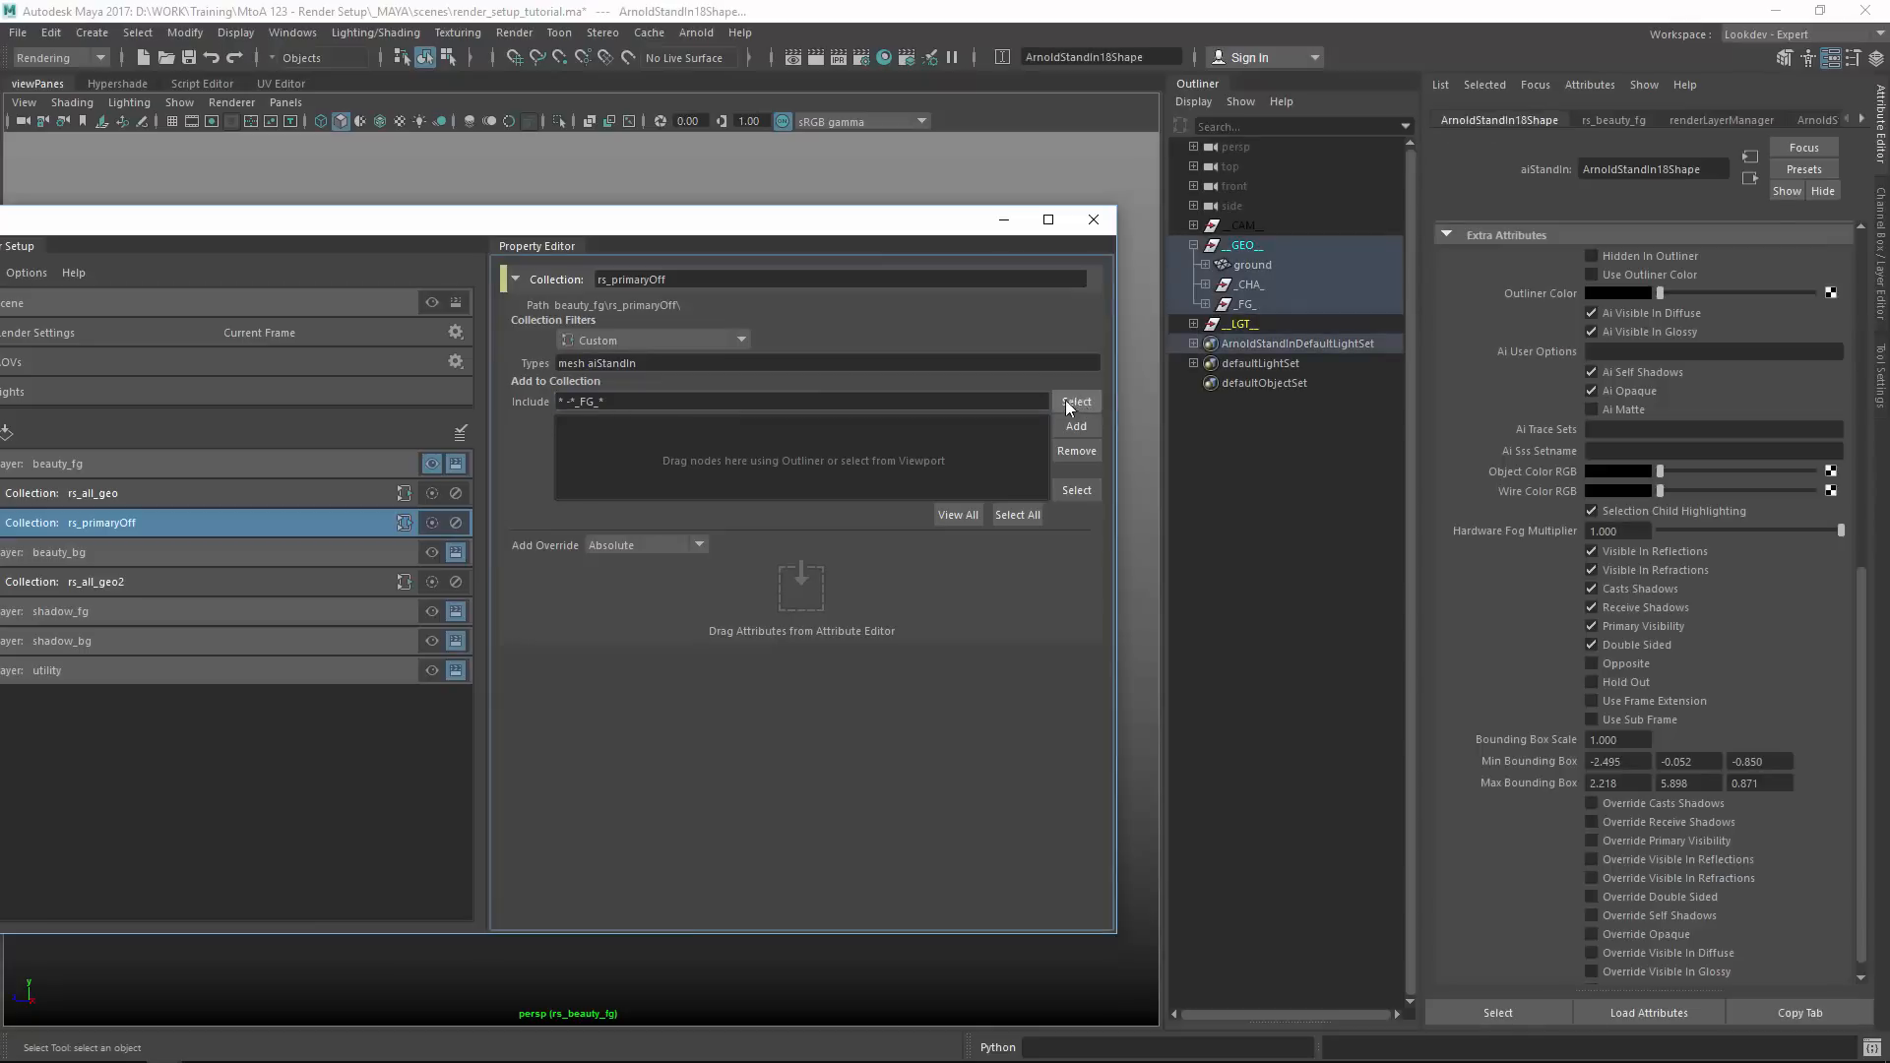
Expand the _FG_ group, clear the rs_primaryOff type filter and select the nodes matched by "* -*_FG_*" to check the scene selection.
left_click(1205, 304)
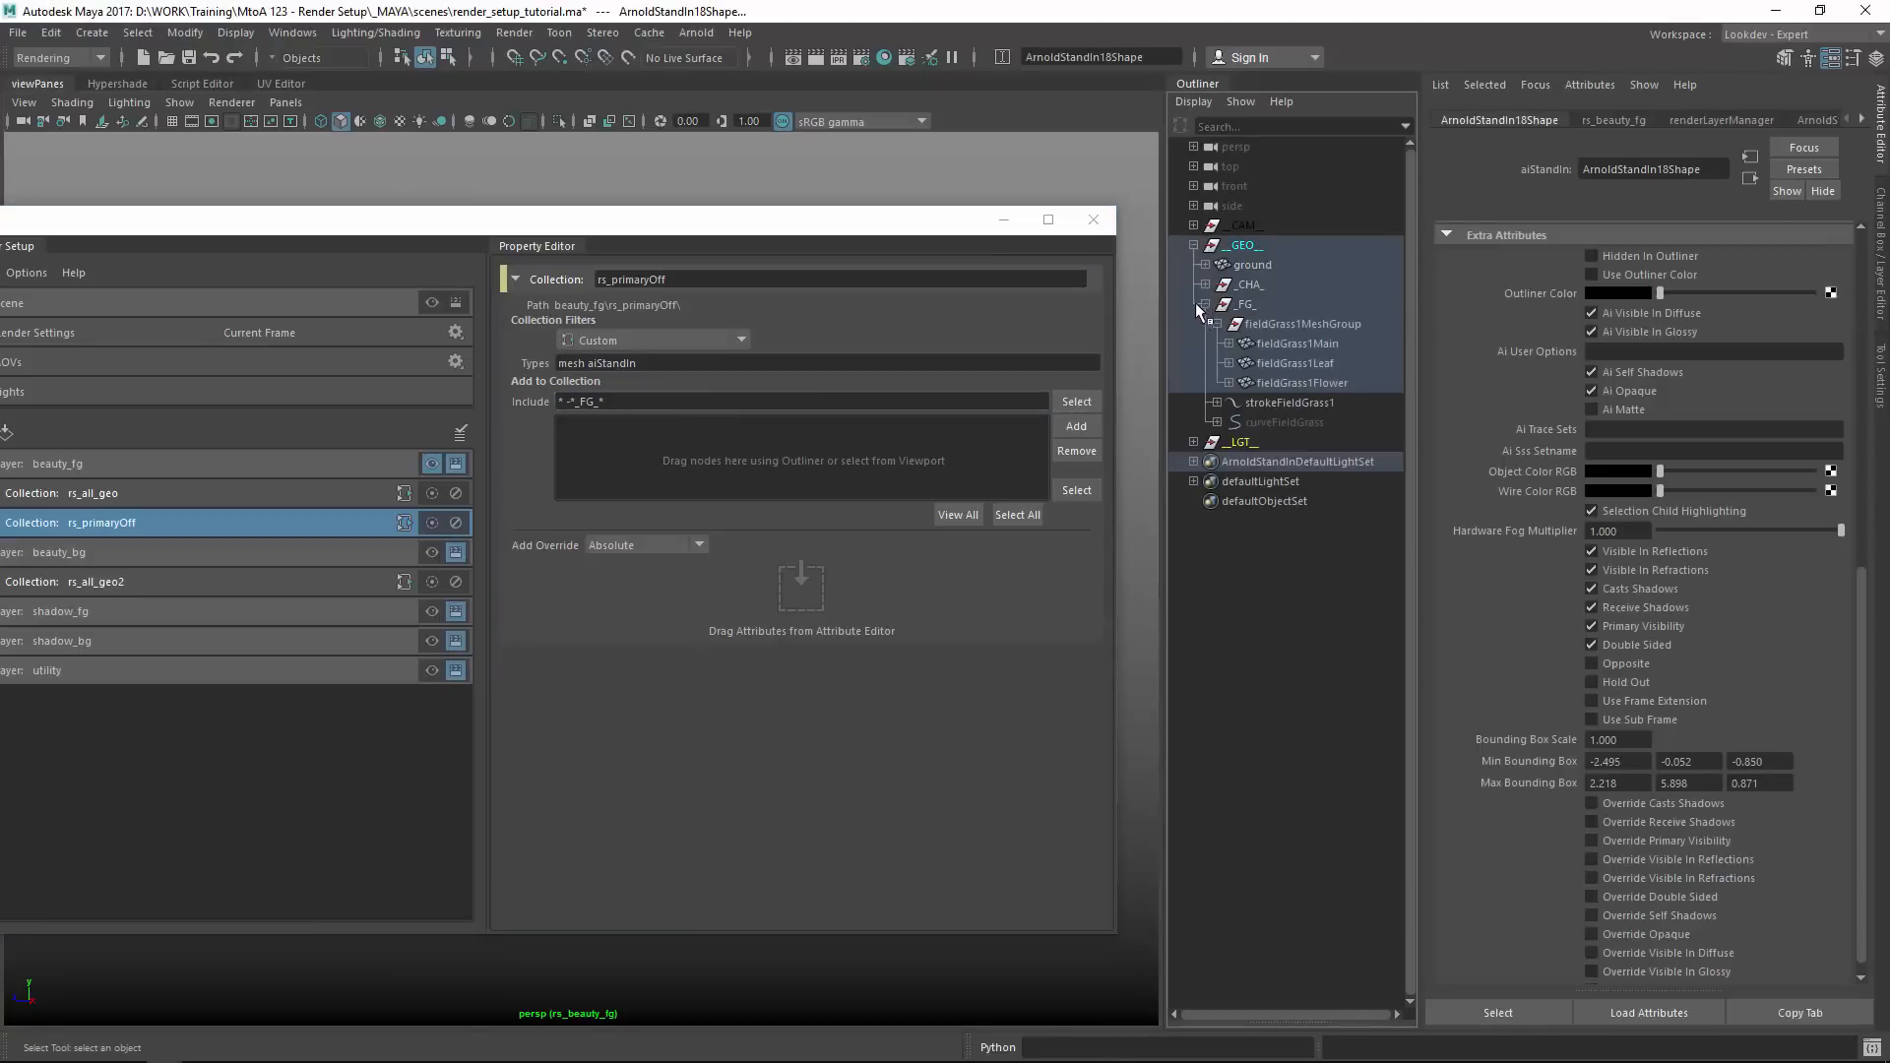
left_click(1192, 103)
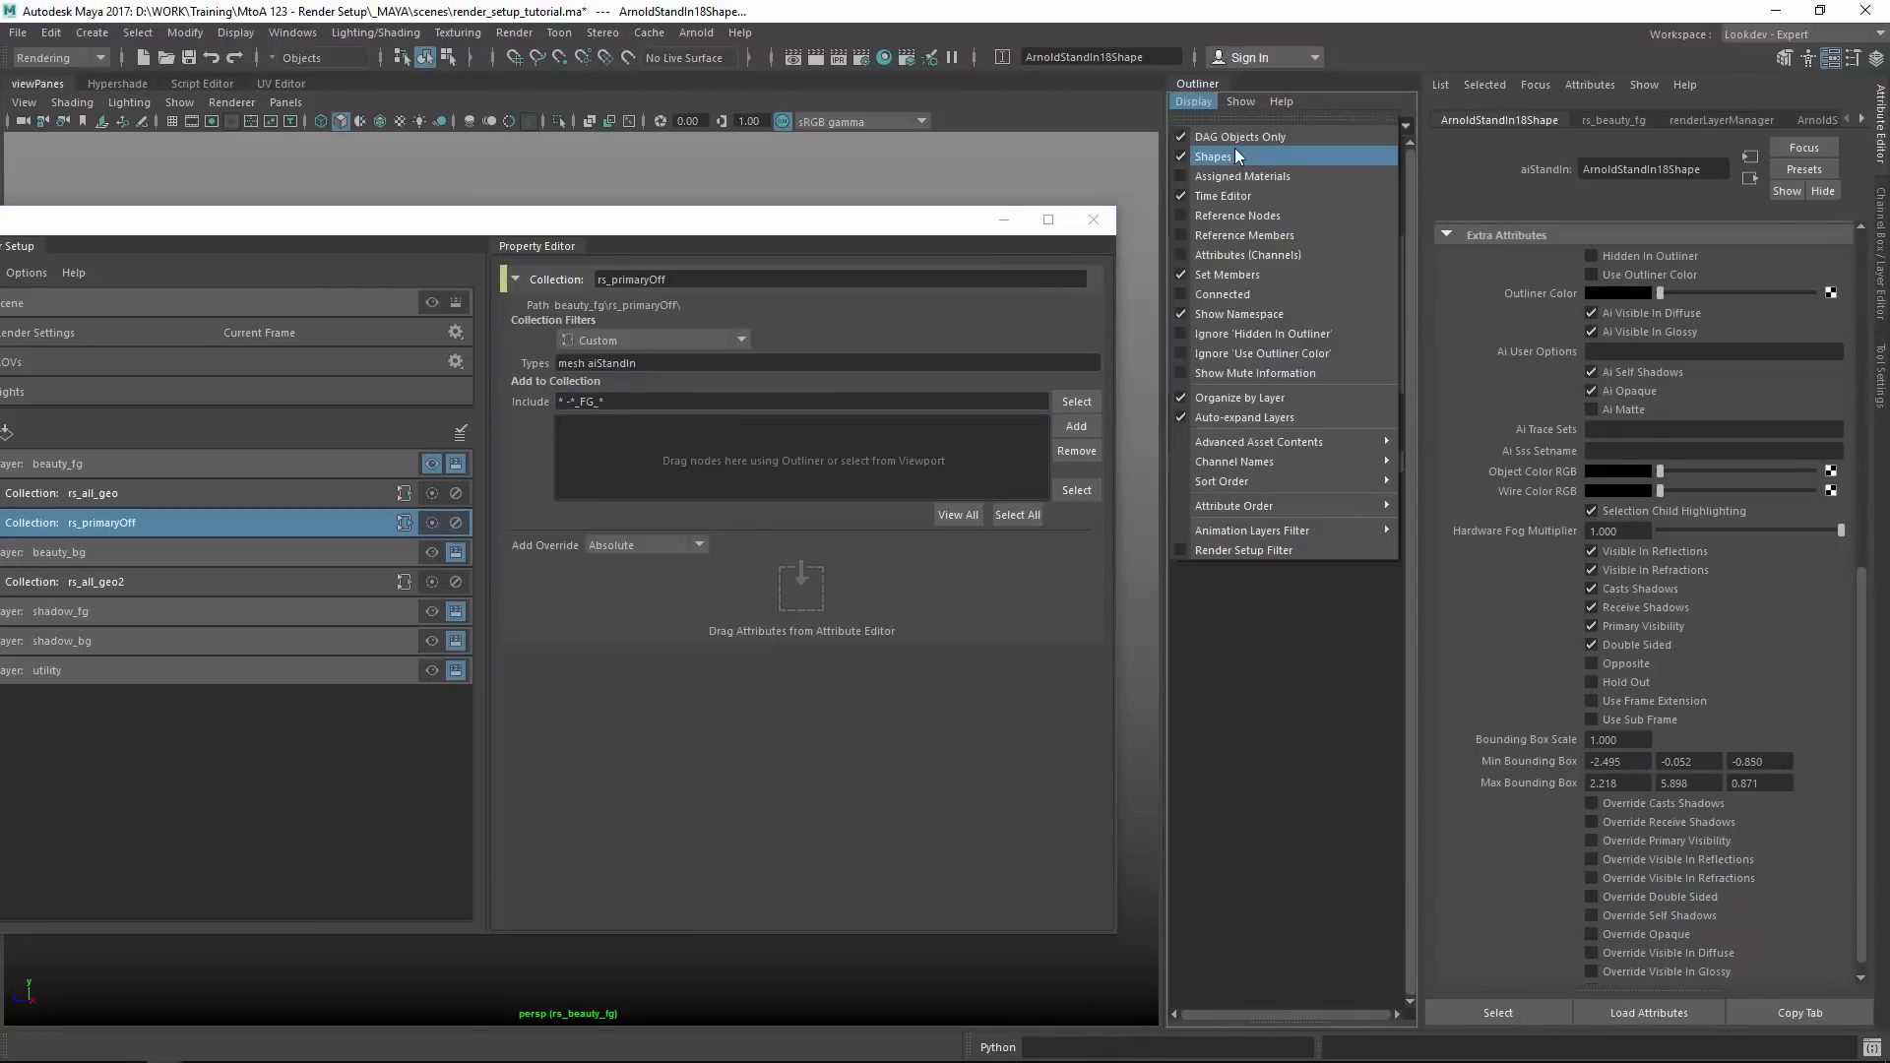
left_click(660, 366)
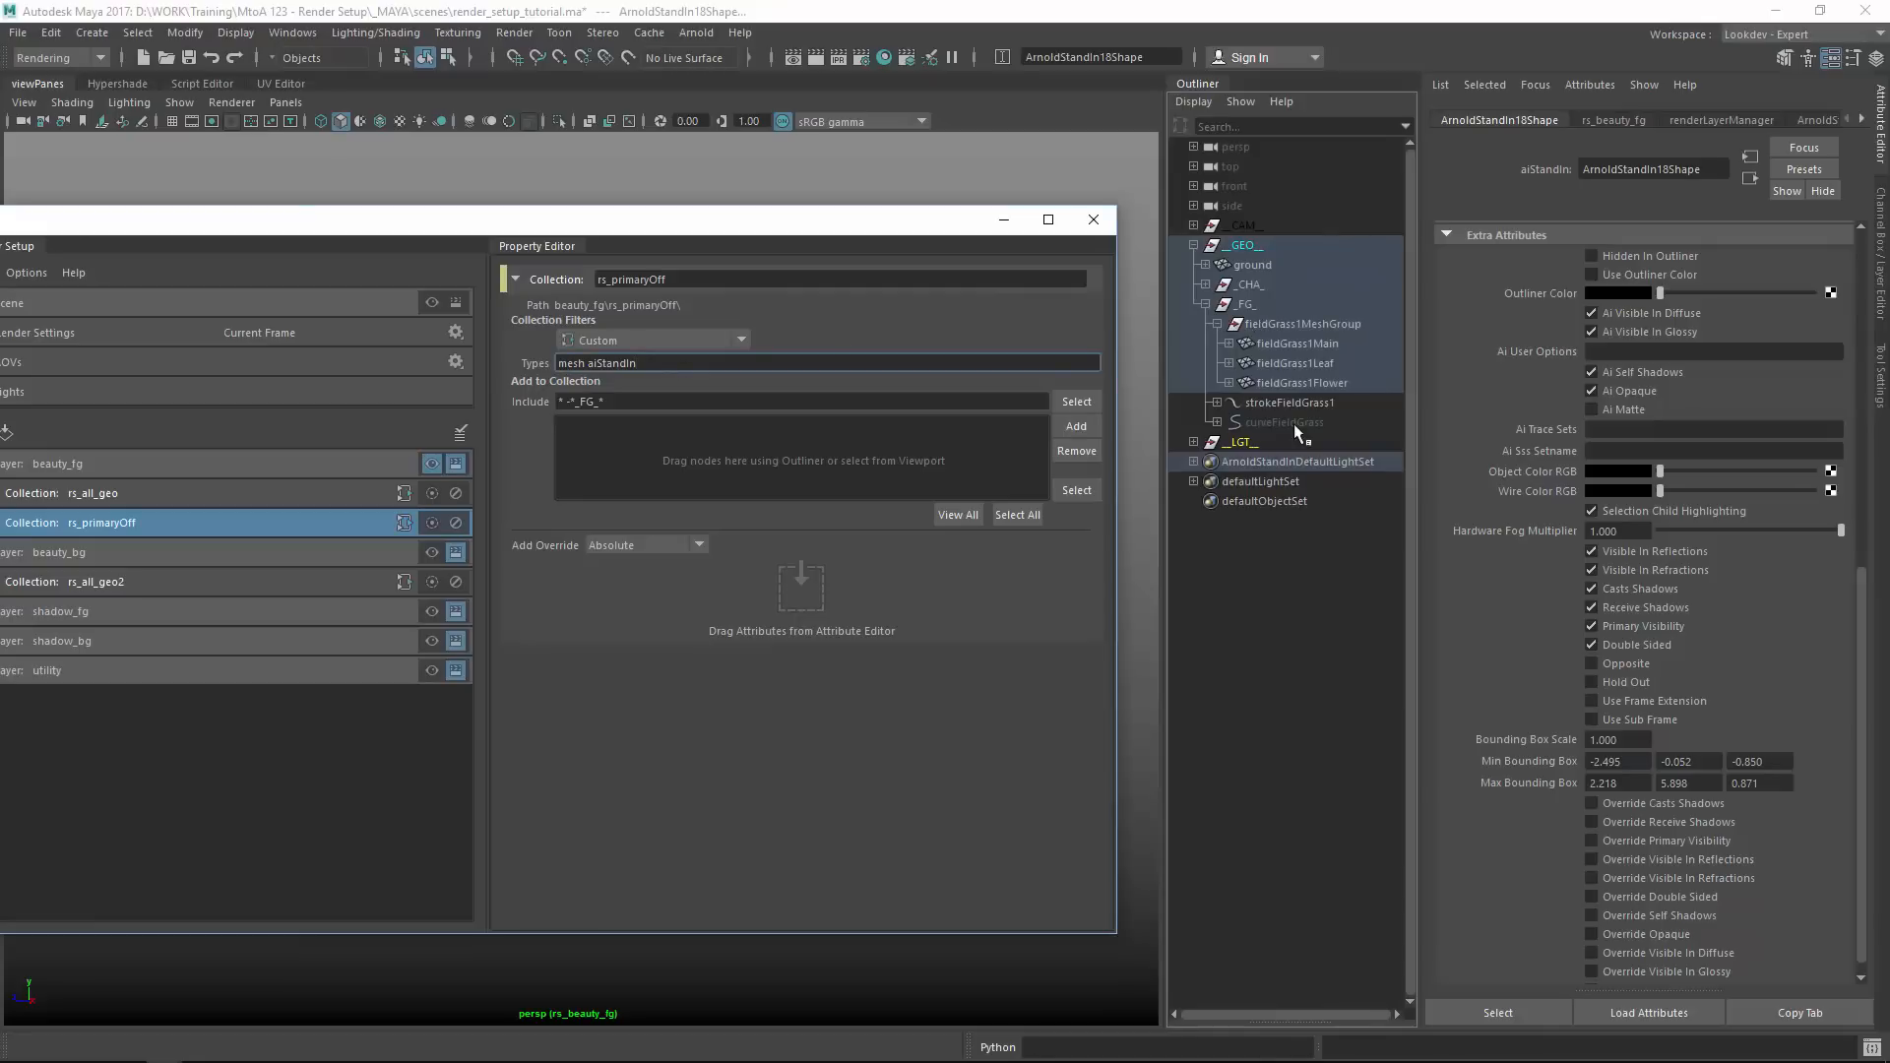
key("ctrl+a")
key("BackSpace")
left_click(1078, 401)
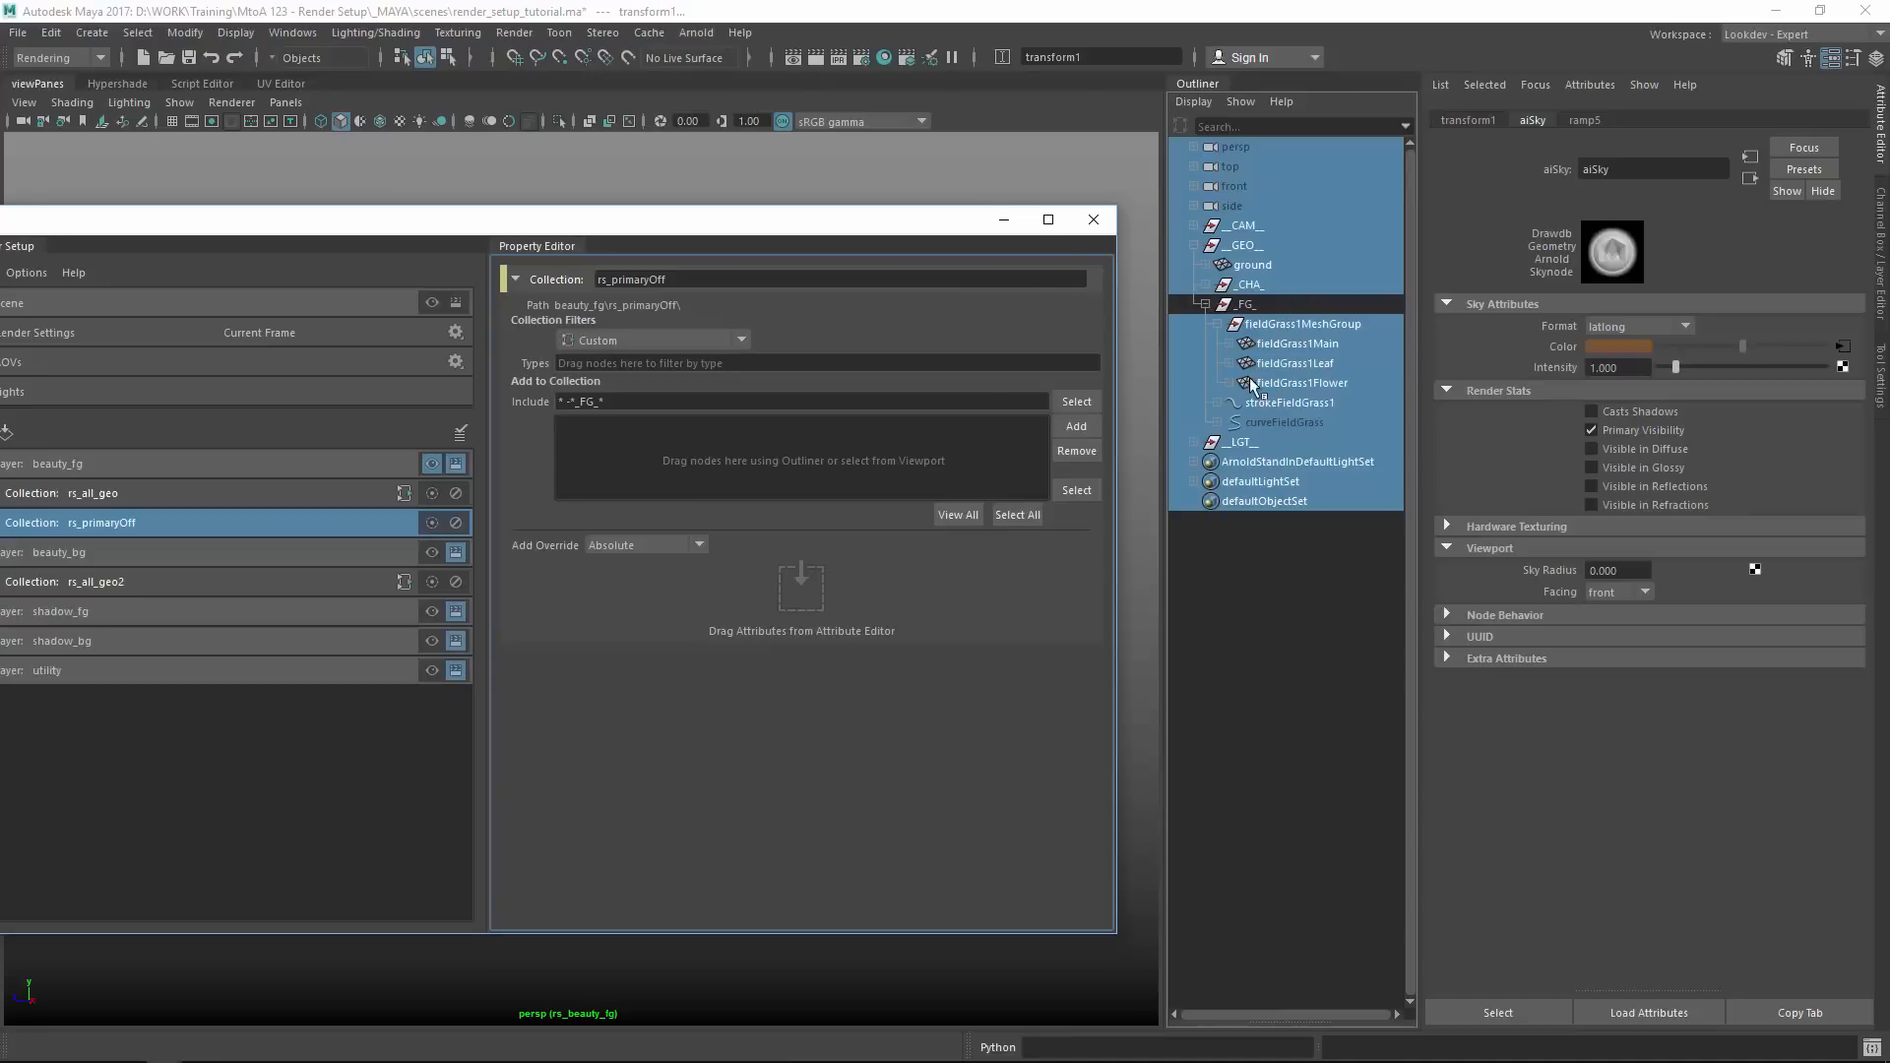
left_click_drag(611, 229, 1111, 599)
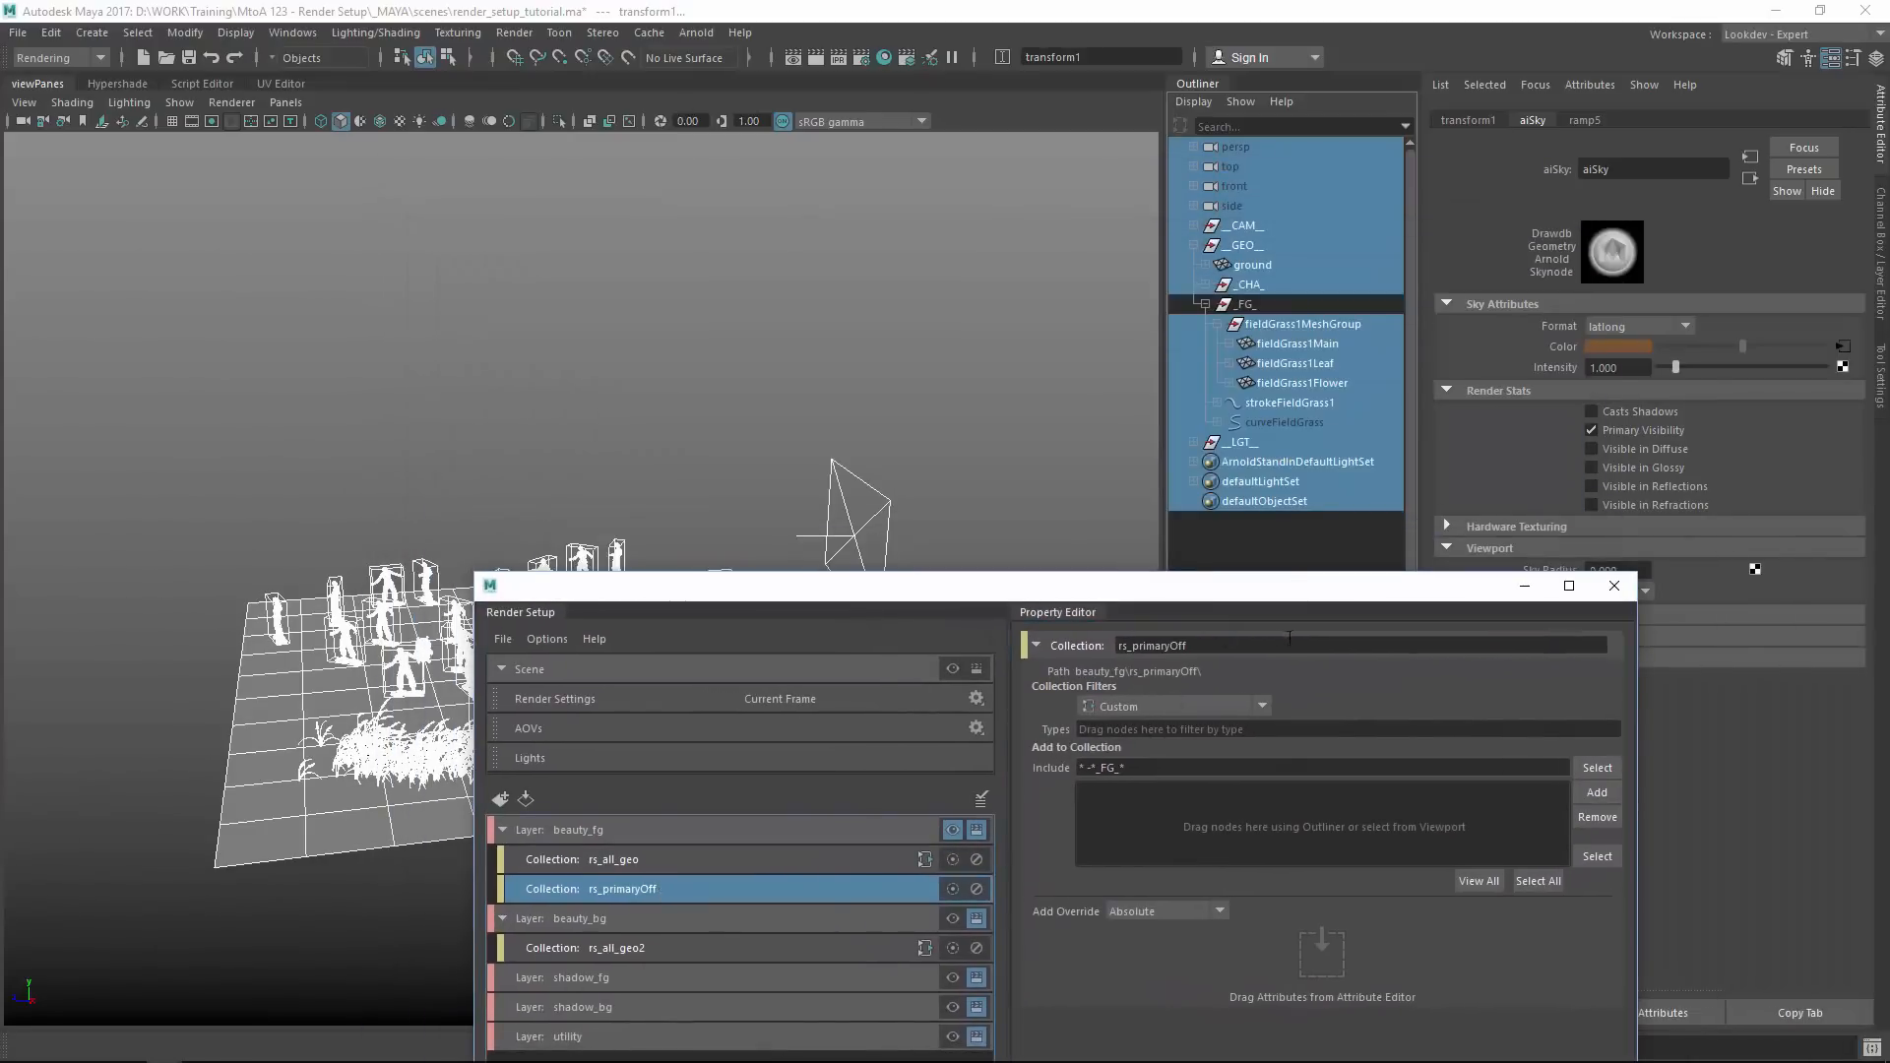
left_click_drag(1254, 586, 1023, 510)
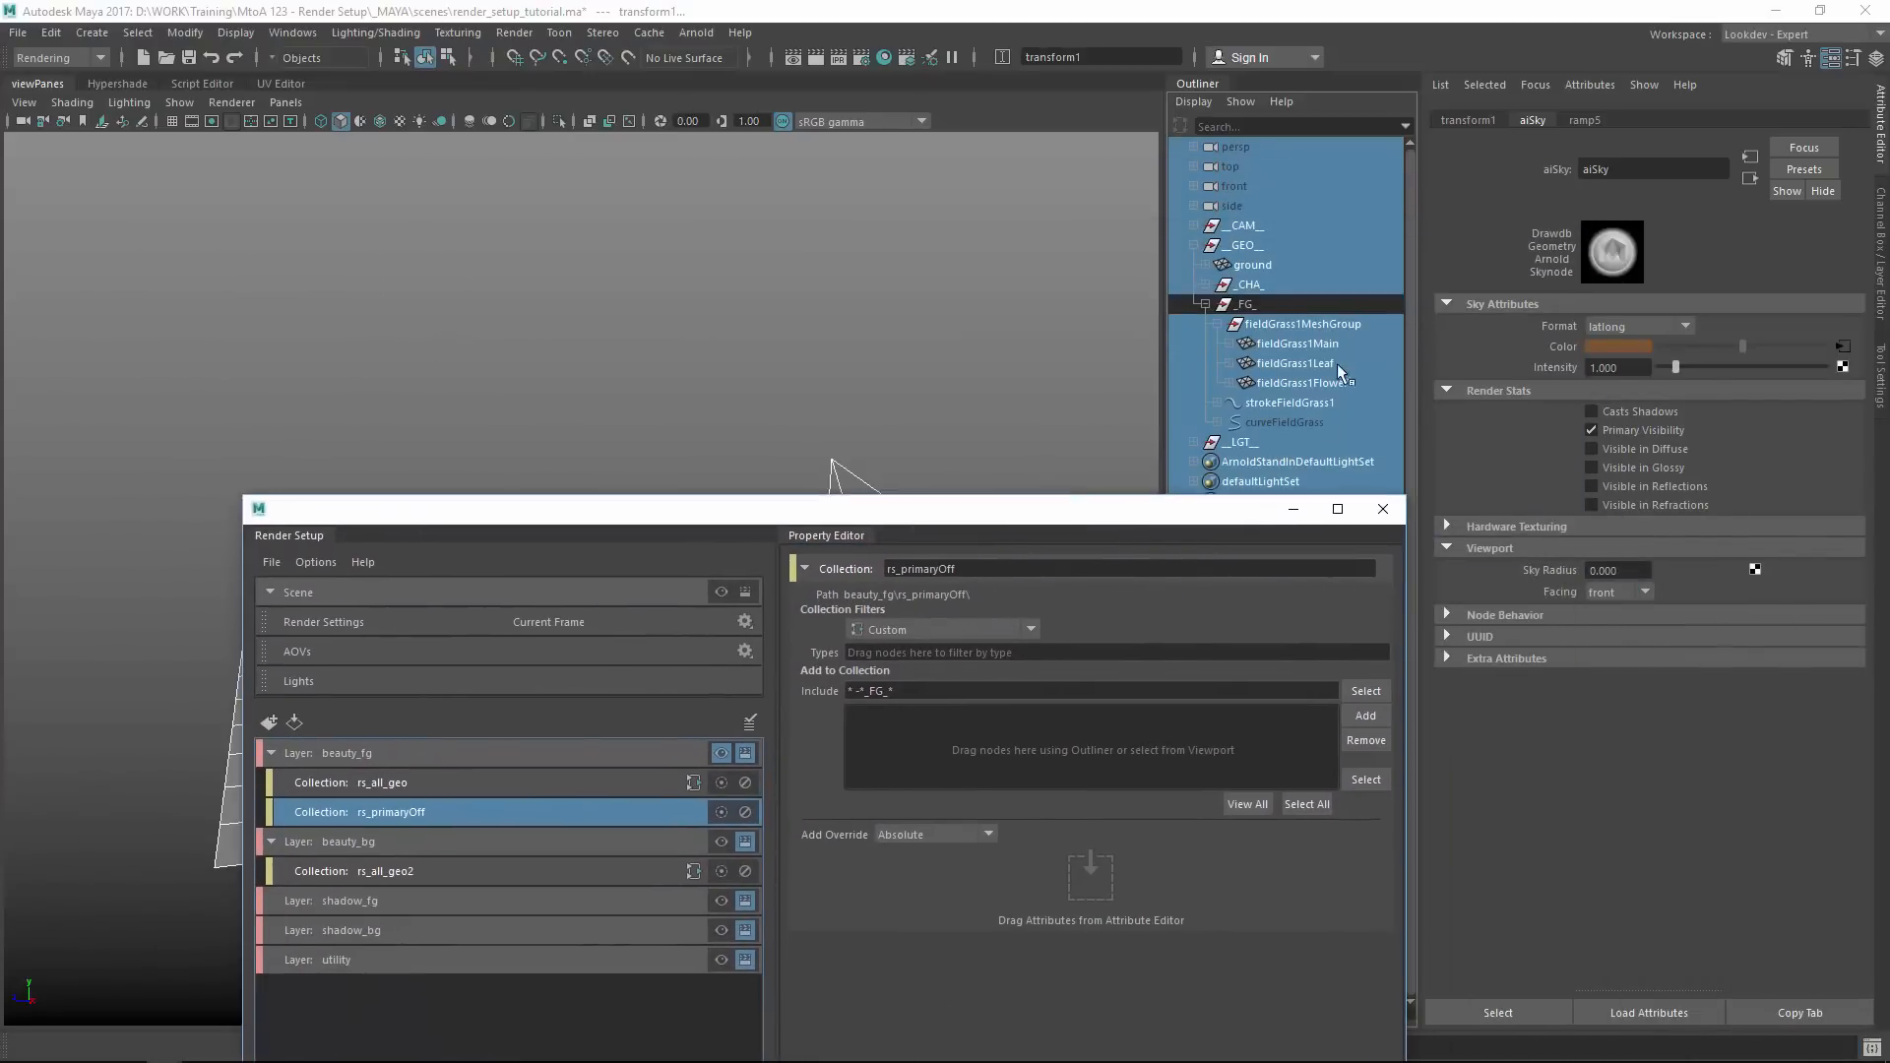
Add an absolute override for fieldGrass1Main's Primary Visibility attribute to the rs_primaryOff collection and open the override's properties.
left_click(1295, 345)
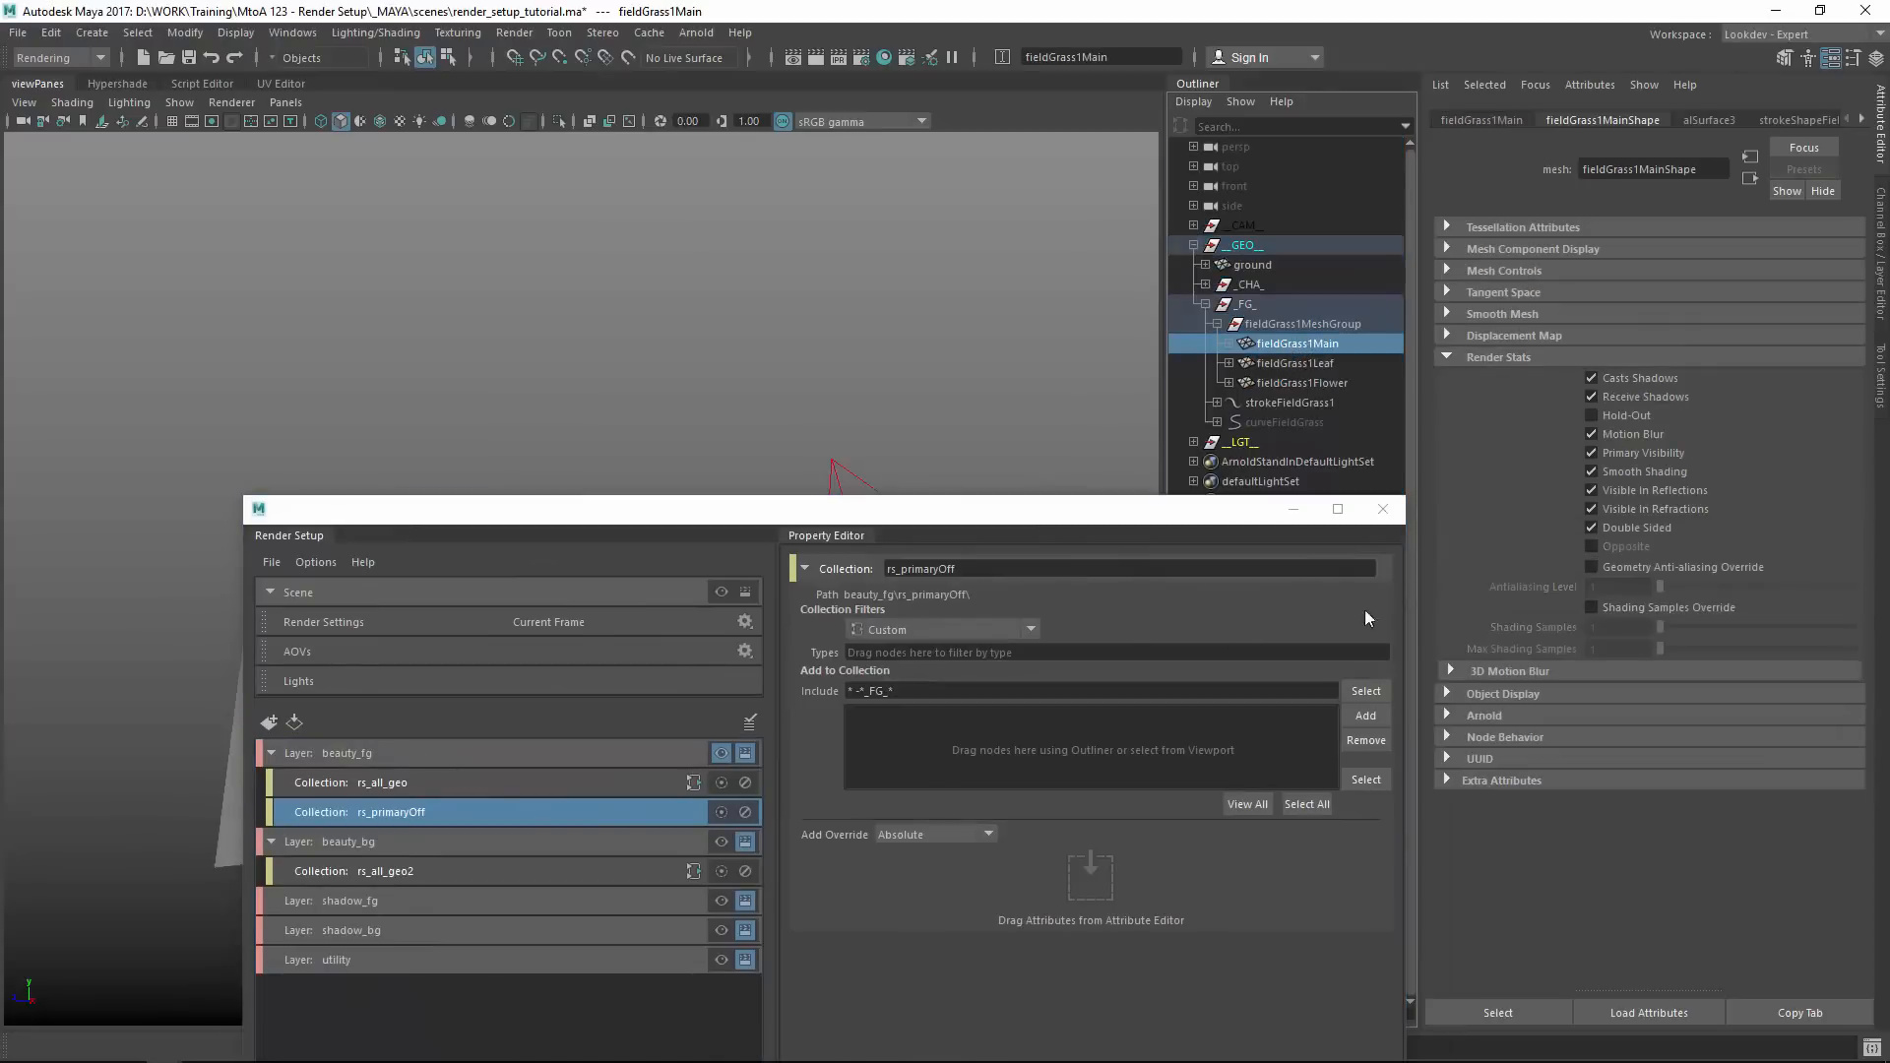
left_click_drag(1151, 510, 1047, 353)
right_click(1631, 452)
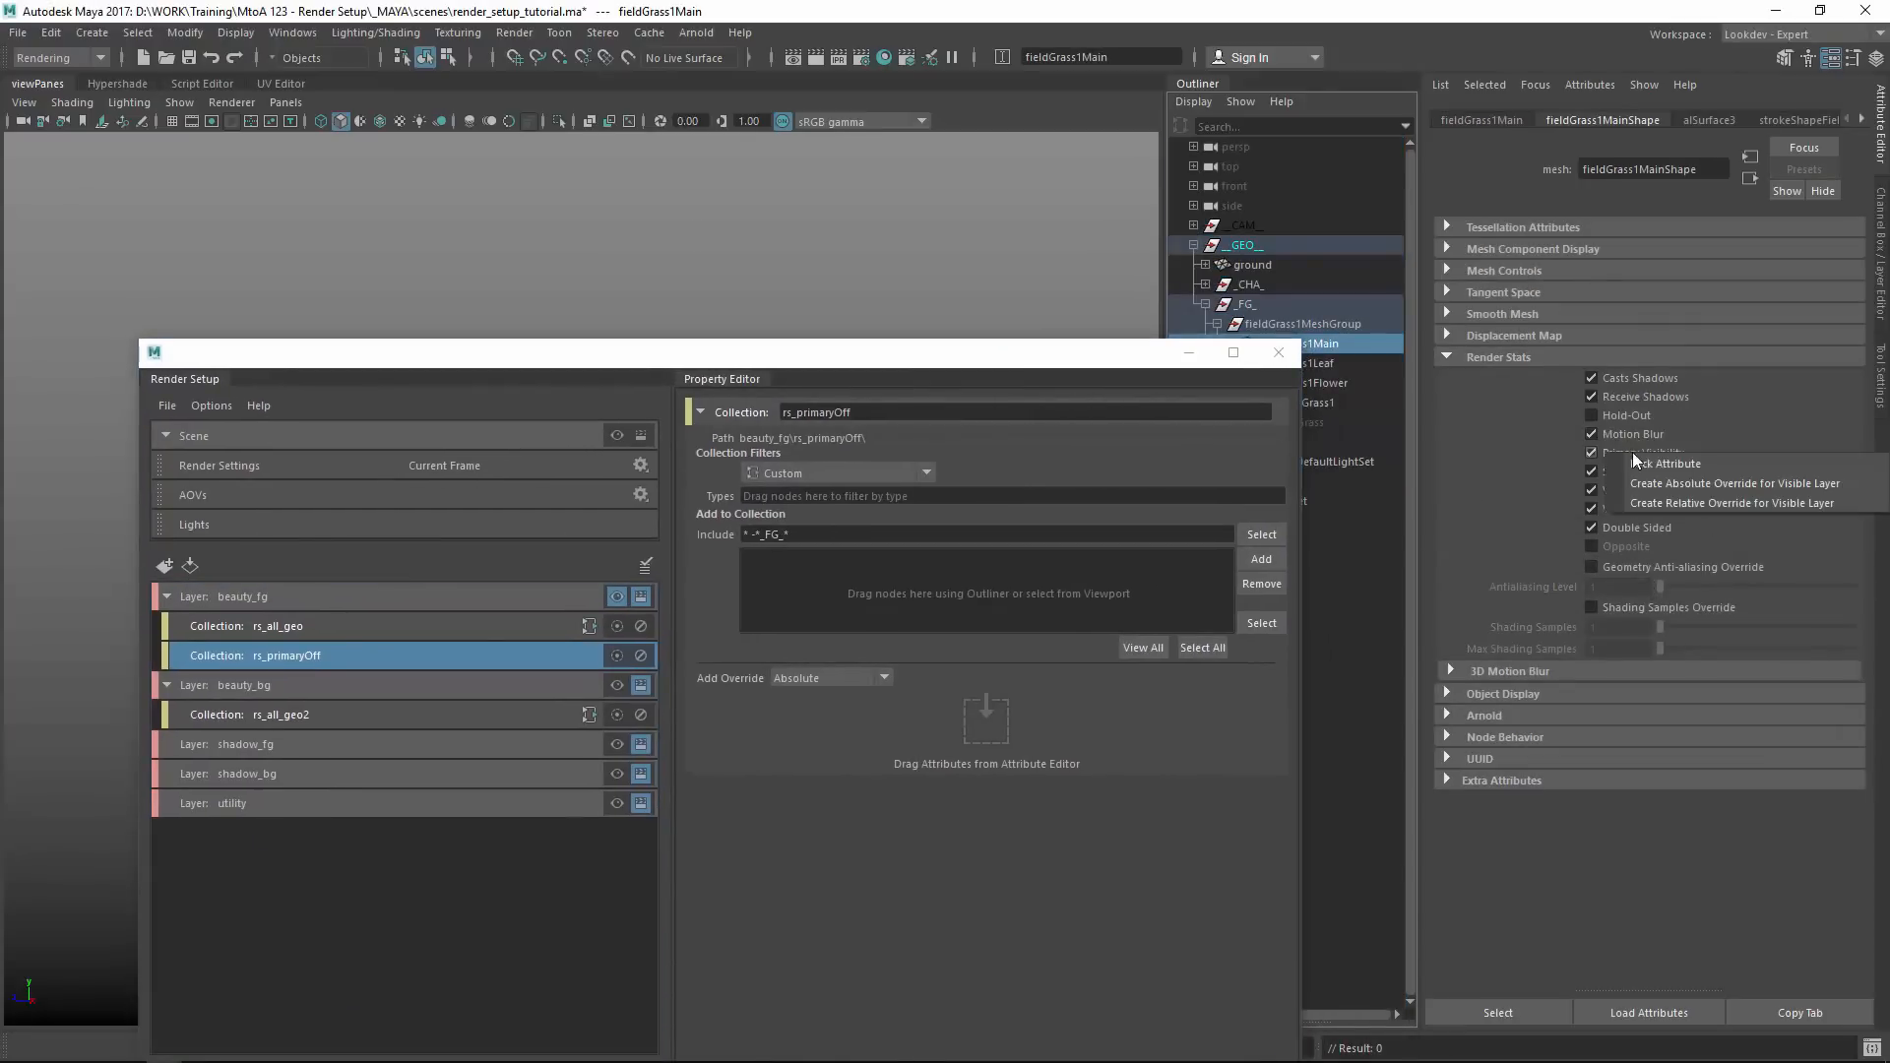
left_click(1692, 482)
left_click_drag(1005, 353, 878, 201)
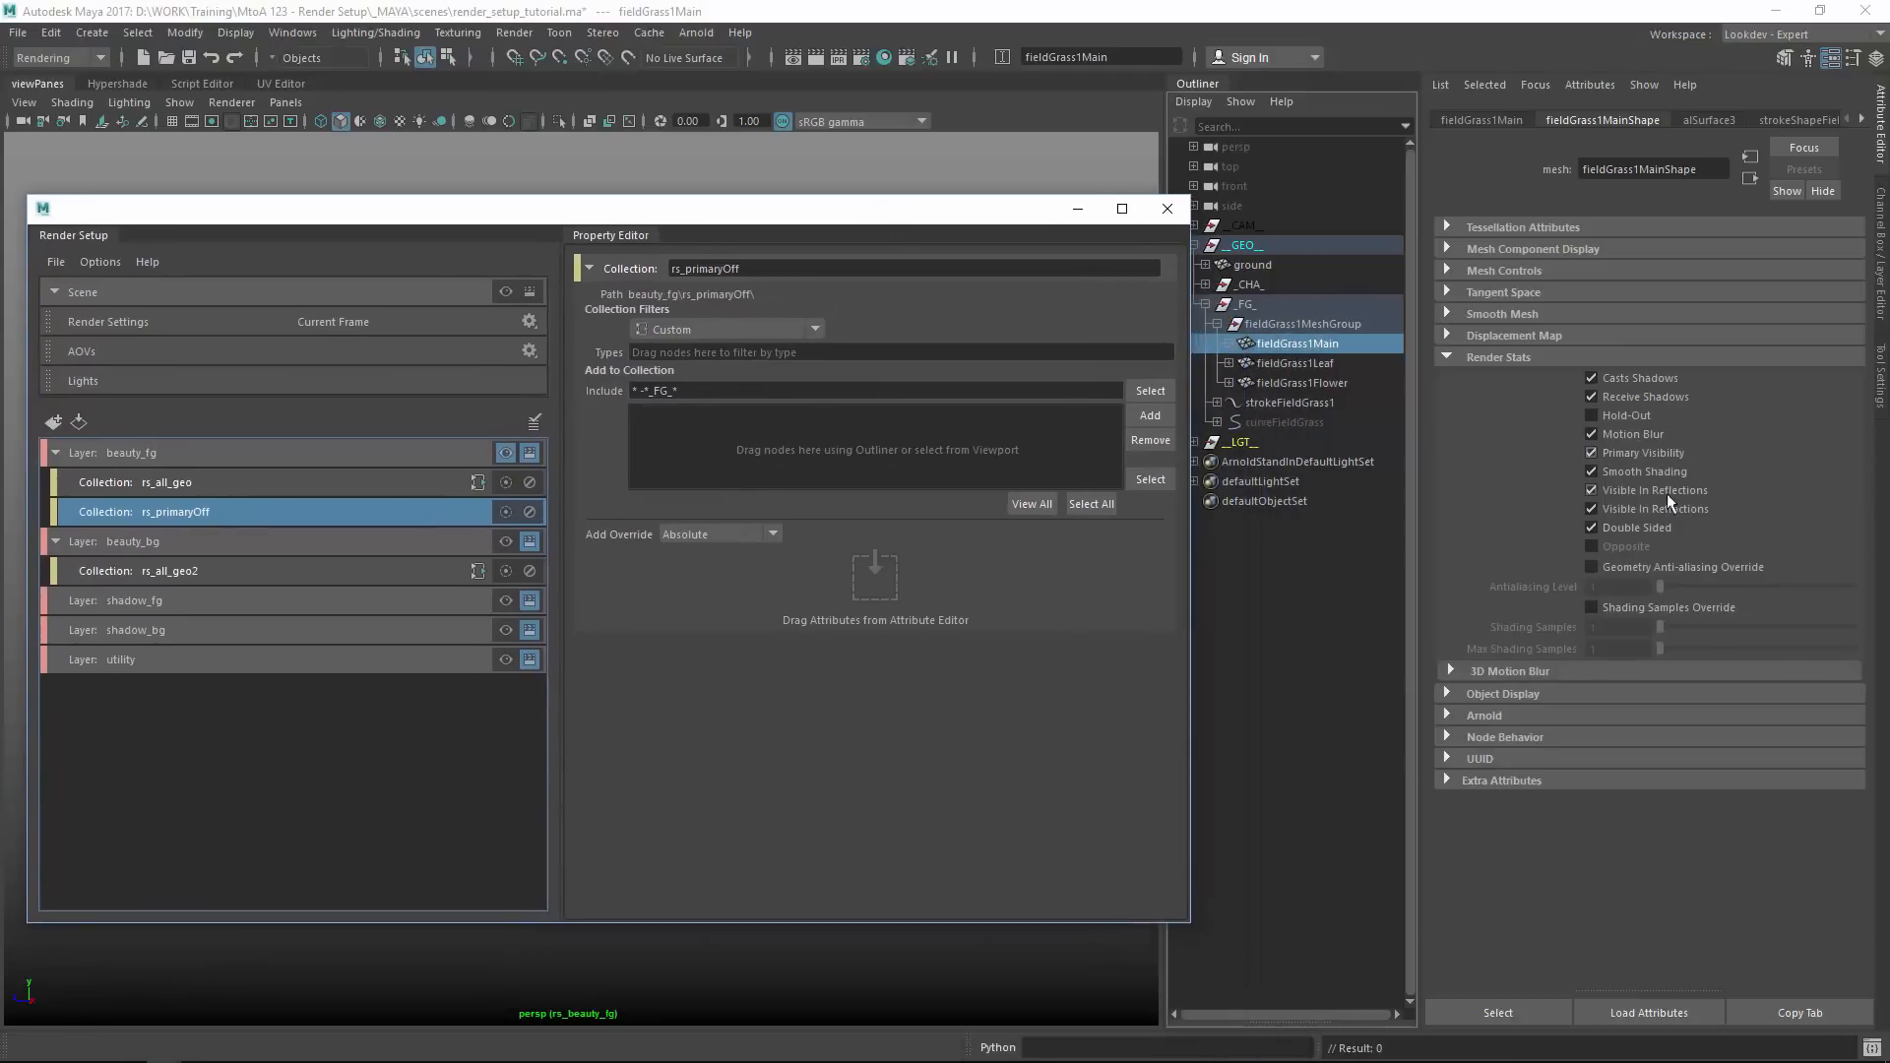
middle_click_drag(1663, 455, 1582, 482)
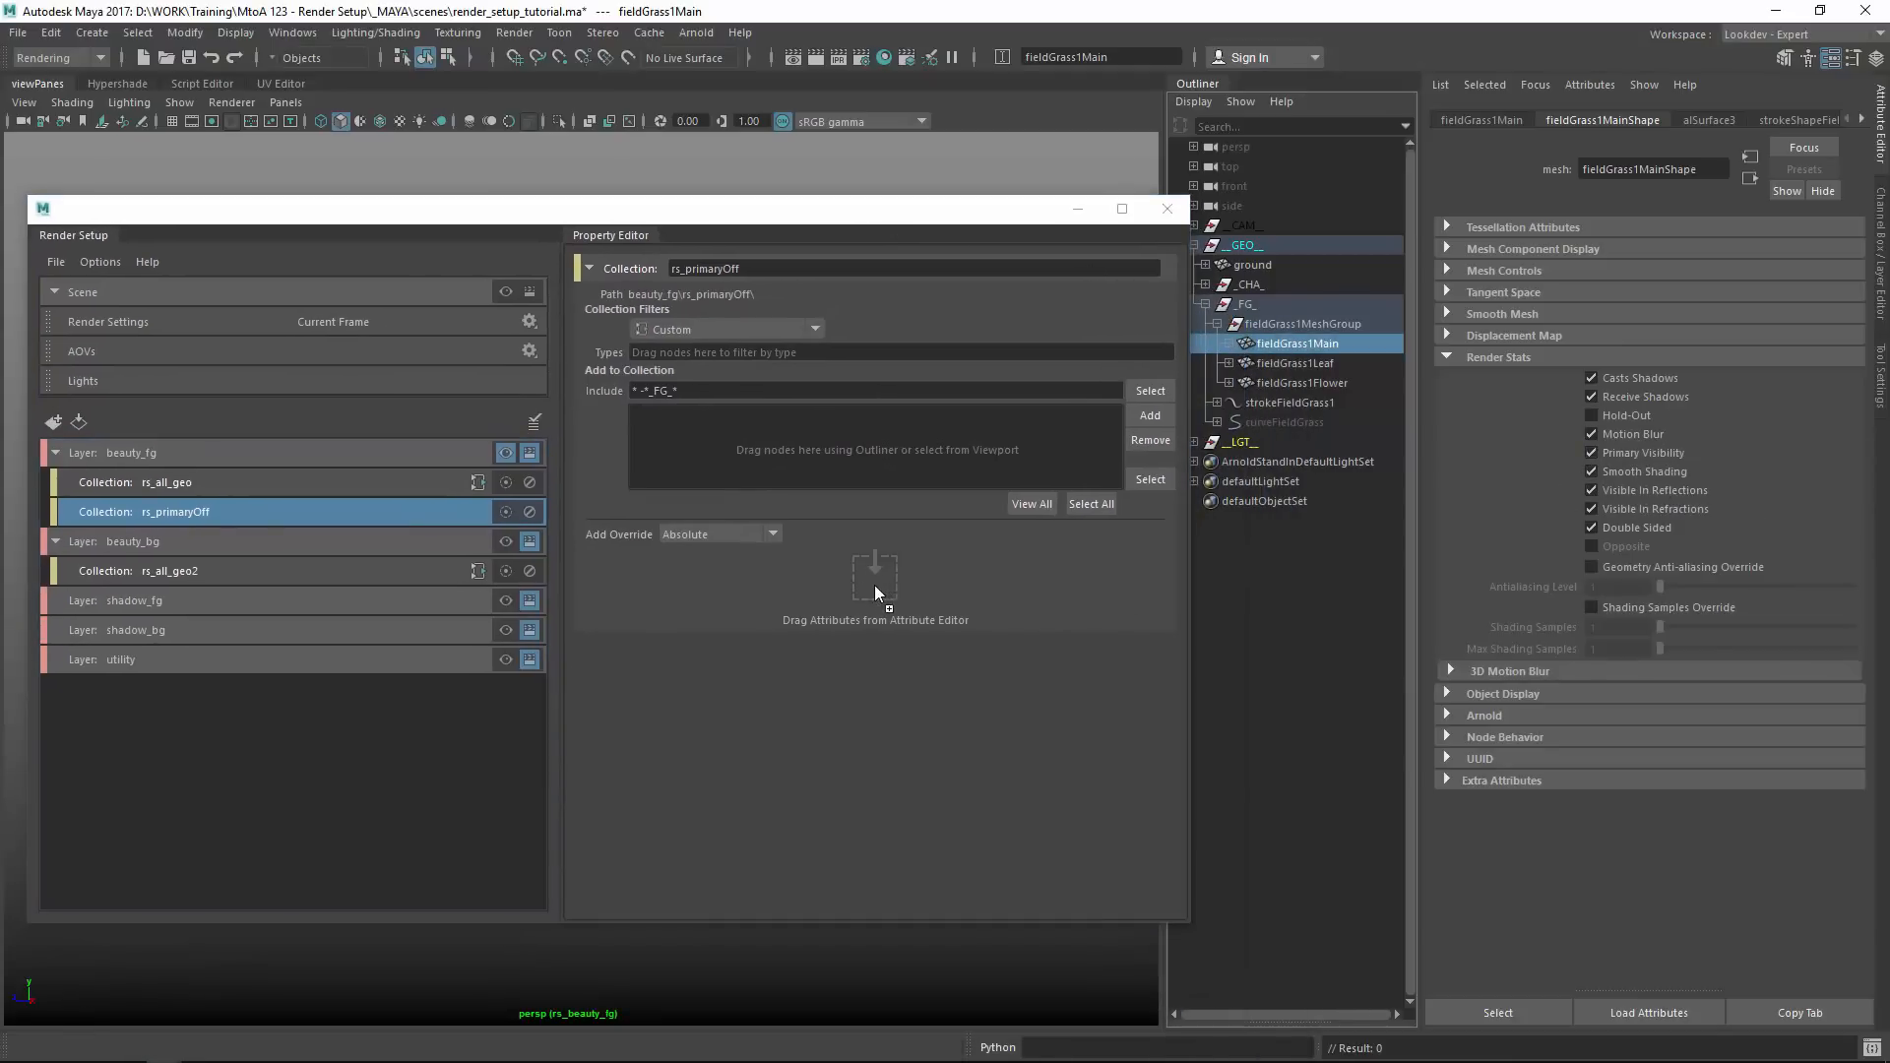
middle_click_drag(872, 585, 871, 587)
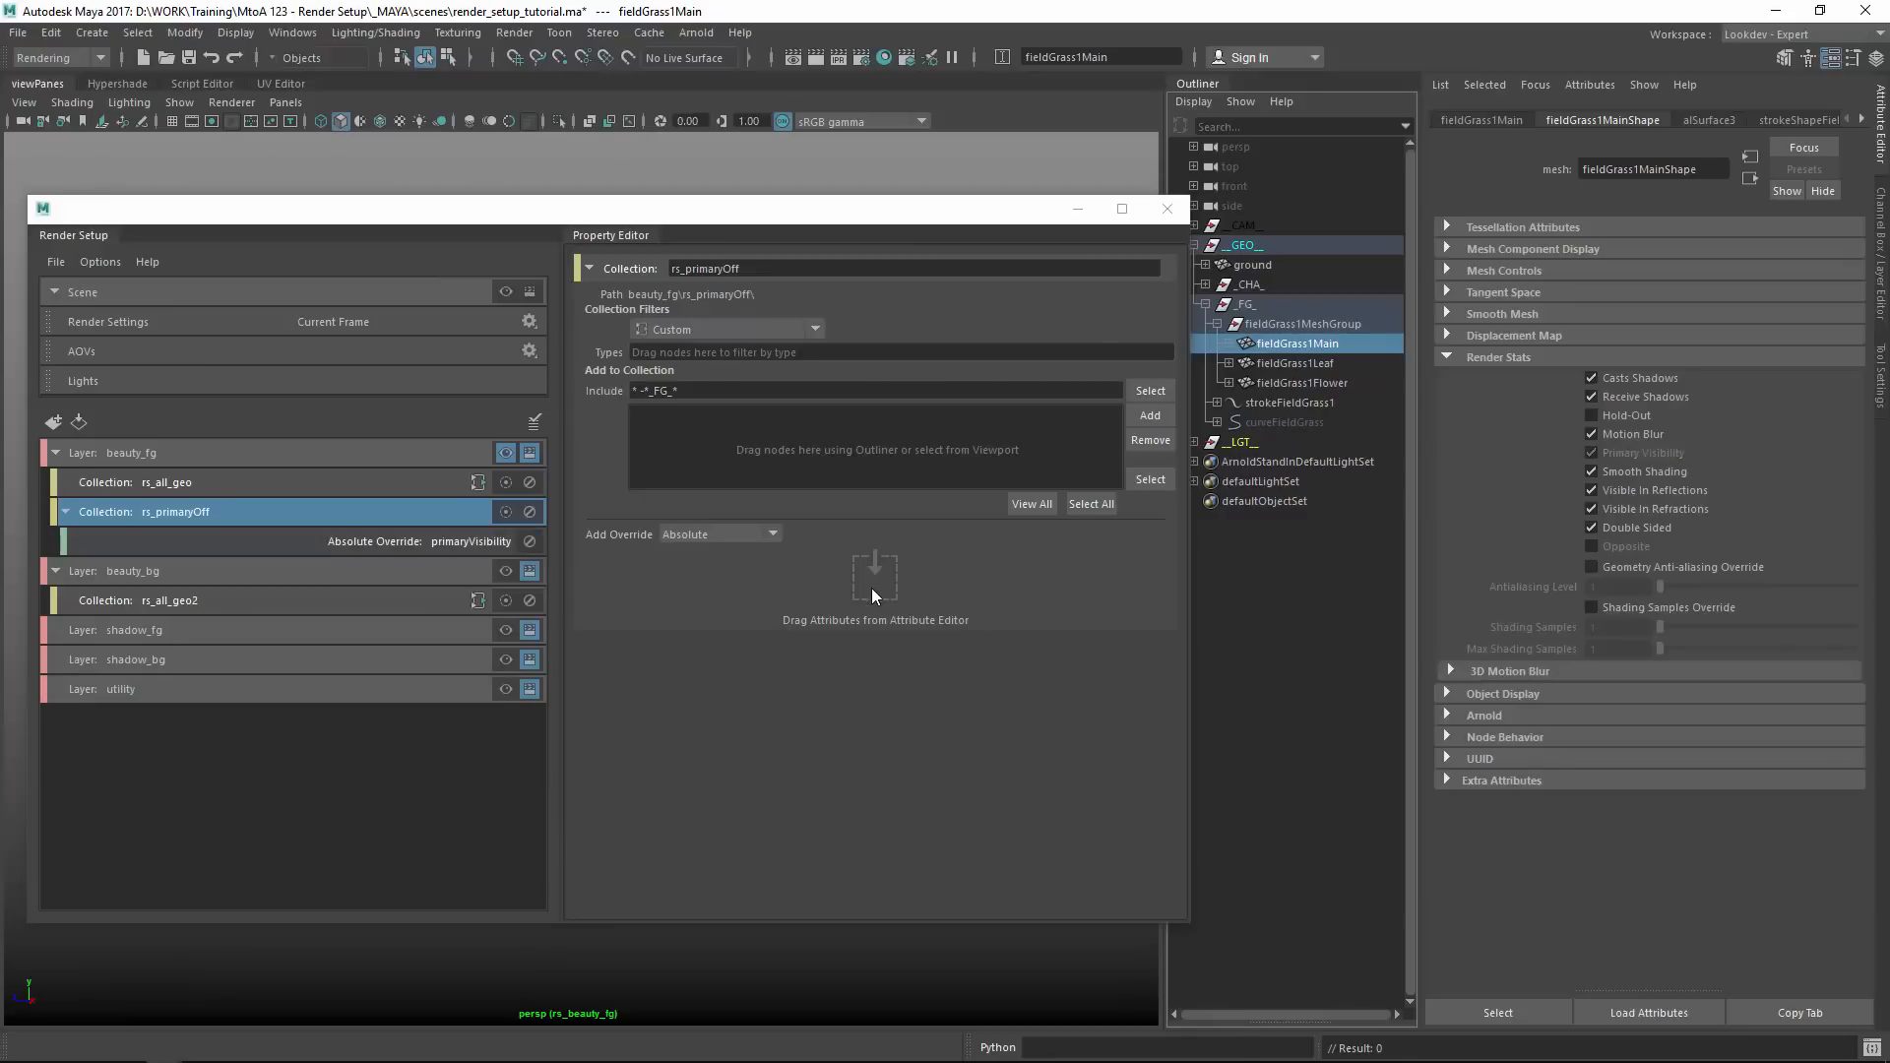
left_click(420, 540)
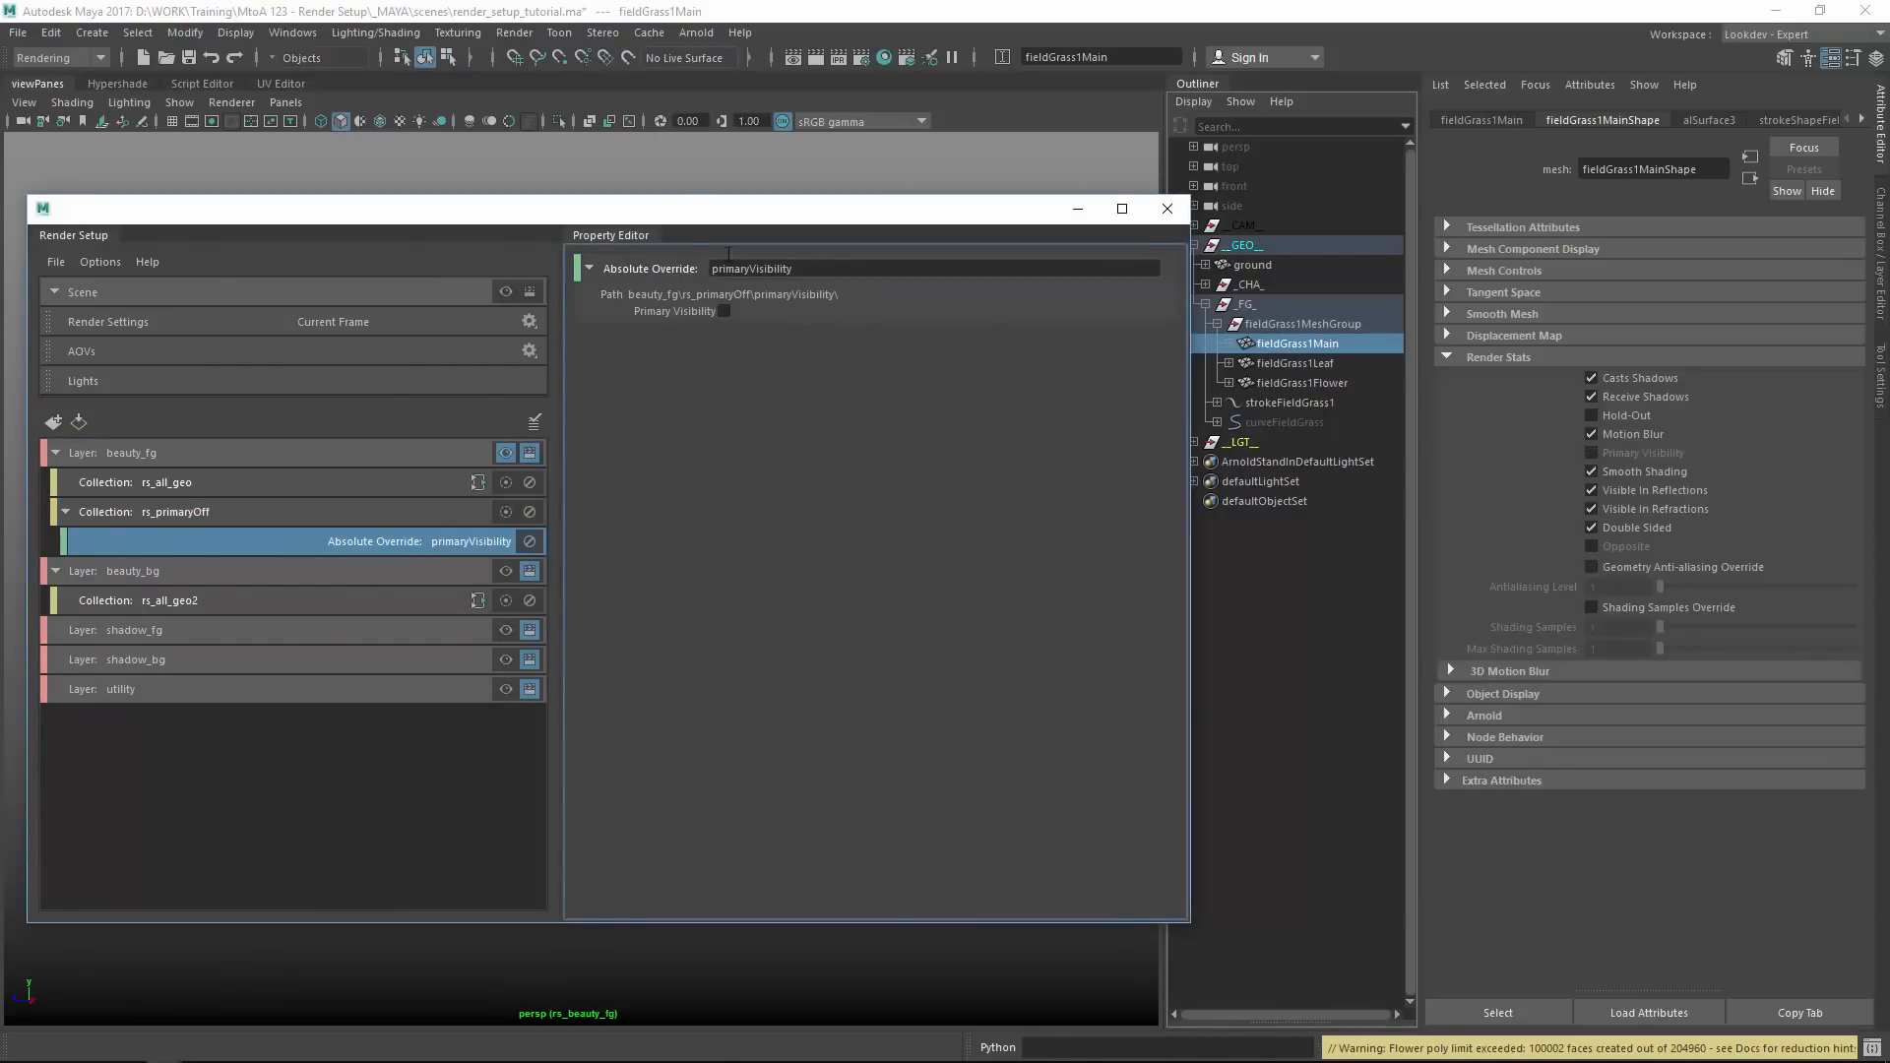
left_click_drag(667, 225, 889, 423)
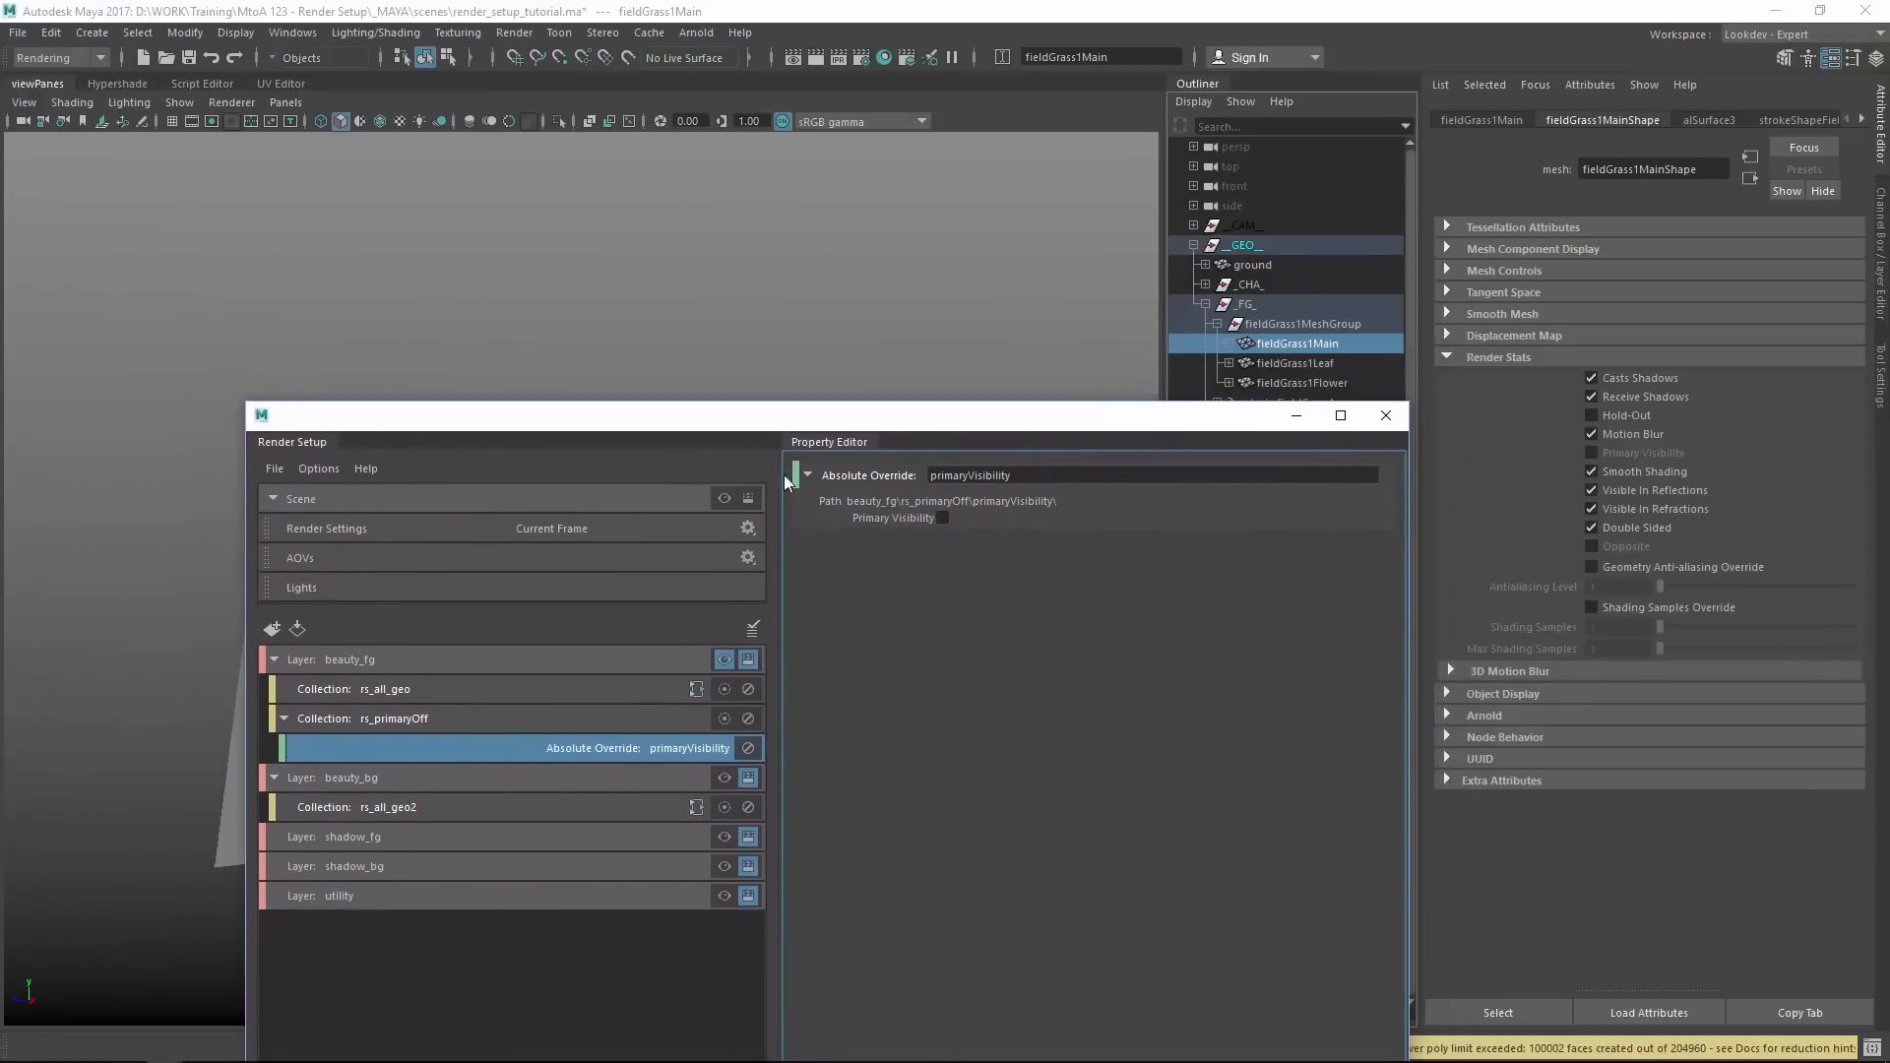
Set the rs_primaryOff custom filter types back to "mesh aiStandIn" and select the nodes matching the include expression.
left_click(454, 706)
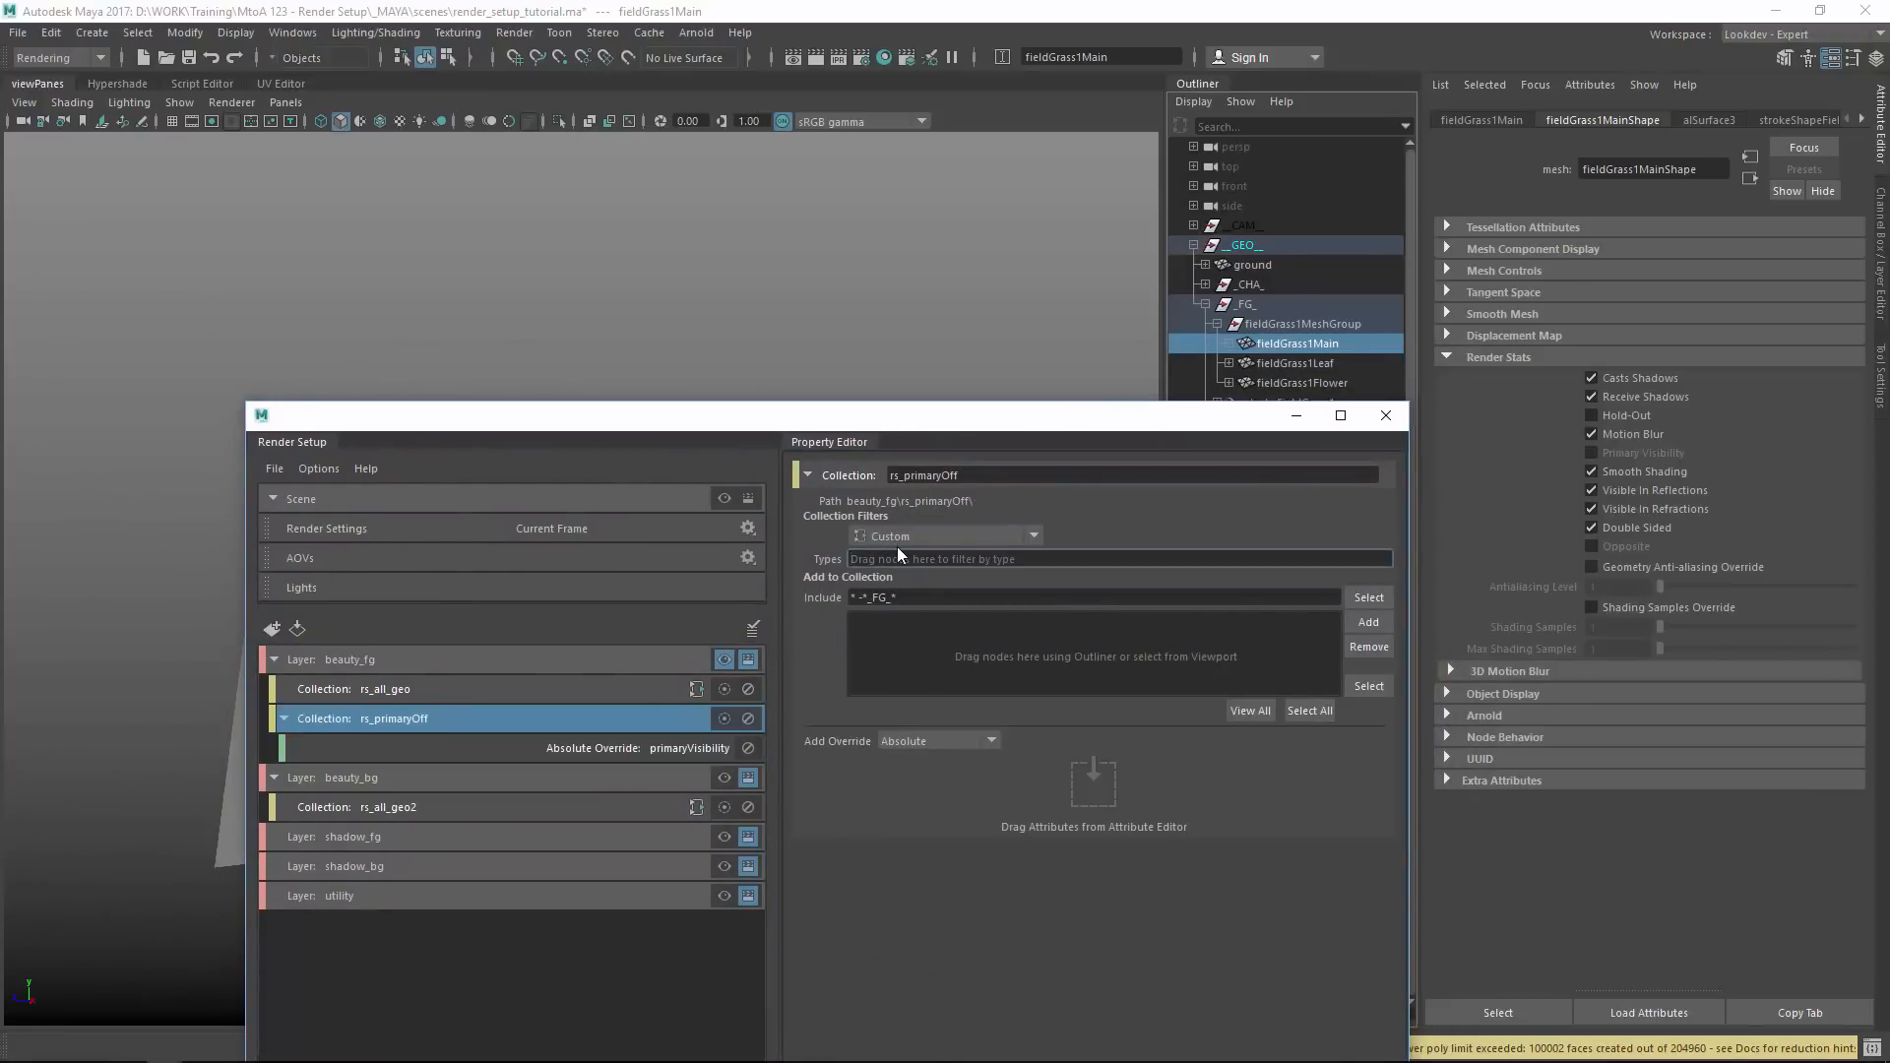
type("mesh ai")
key("shift+s")
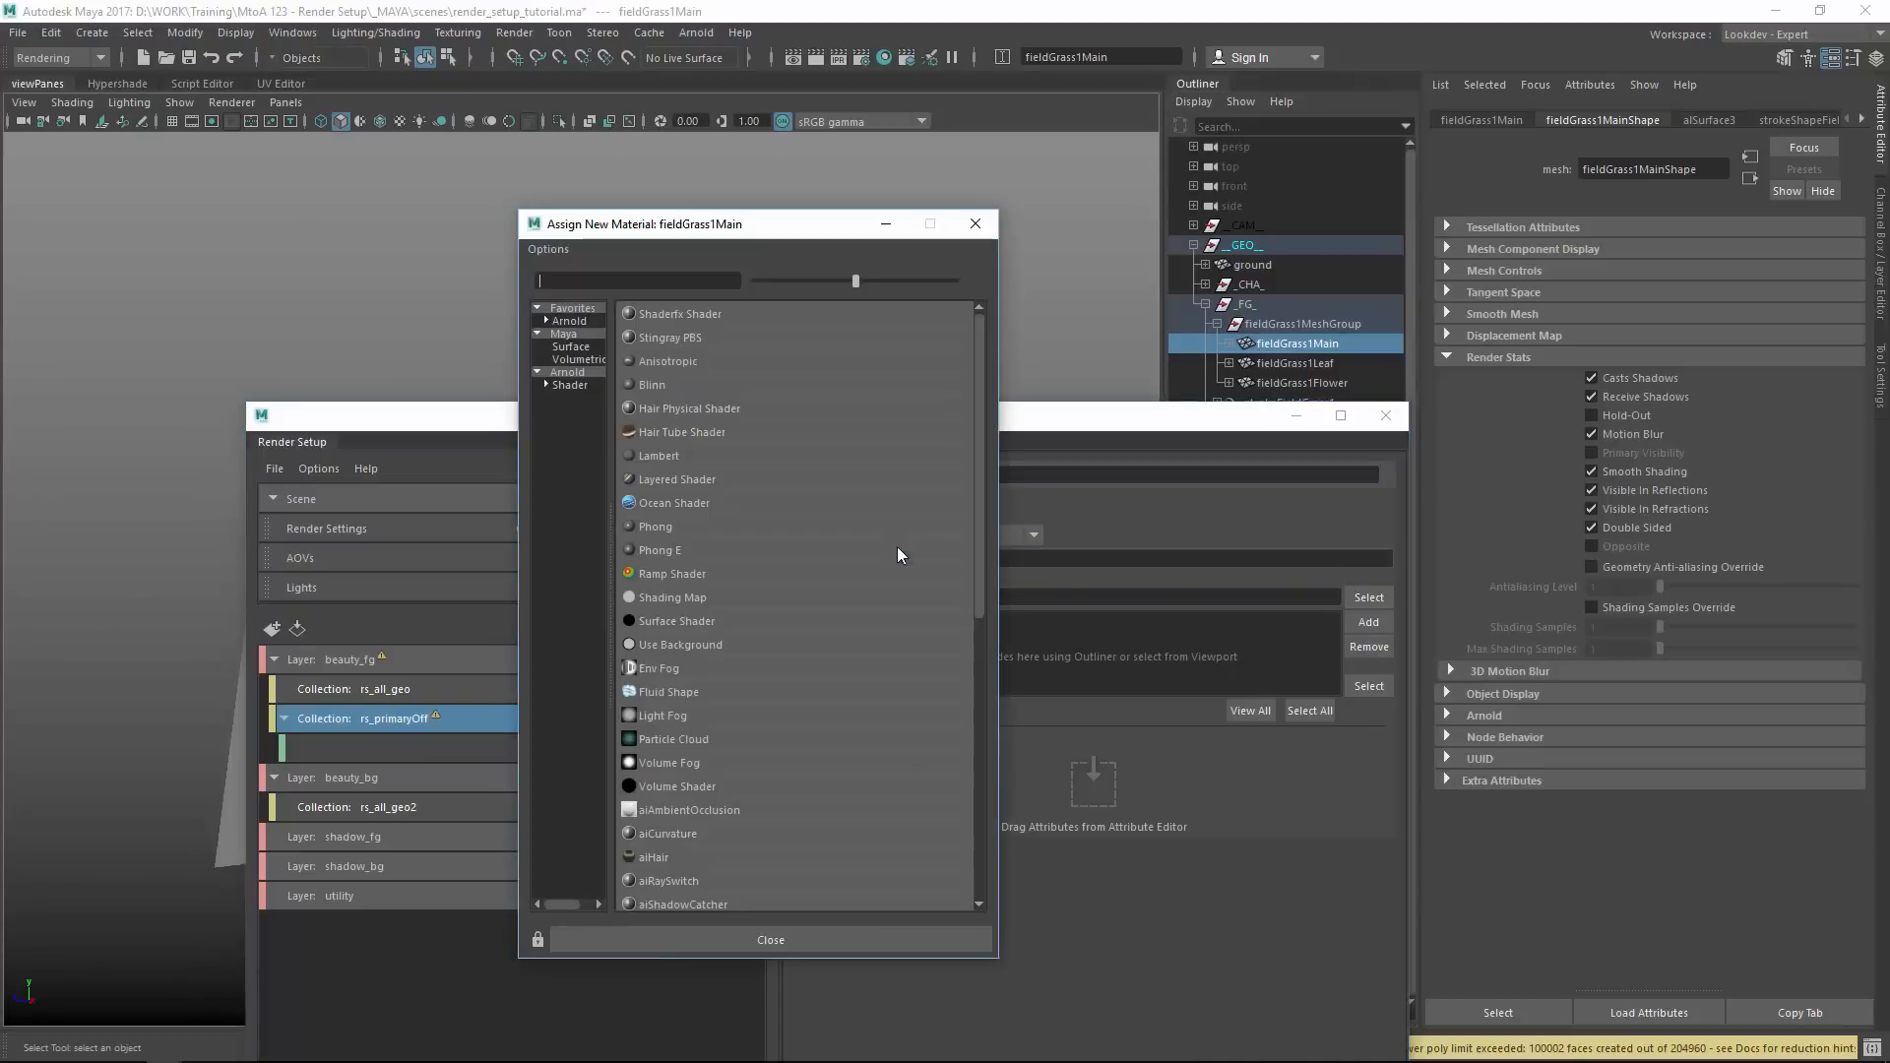
left_click(976, 223)
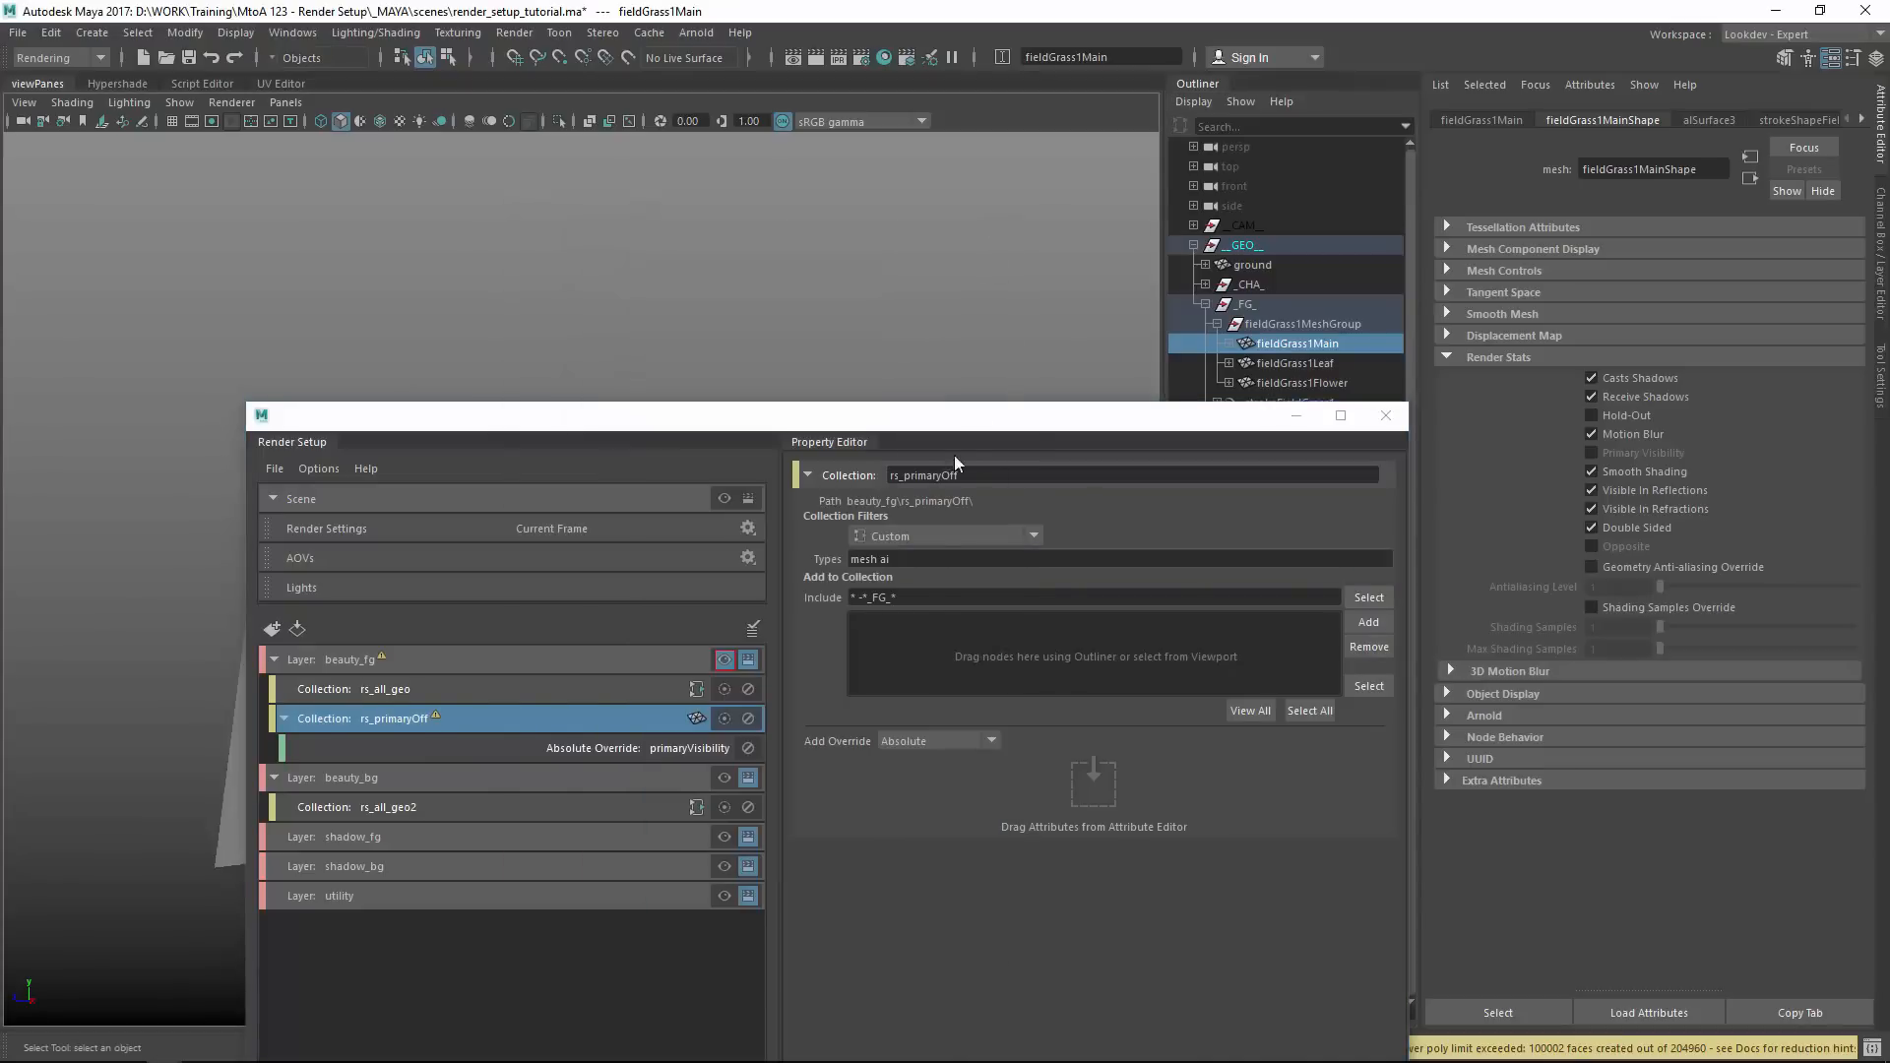
left_click(929, 558)
type("Stand")
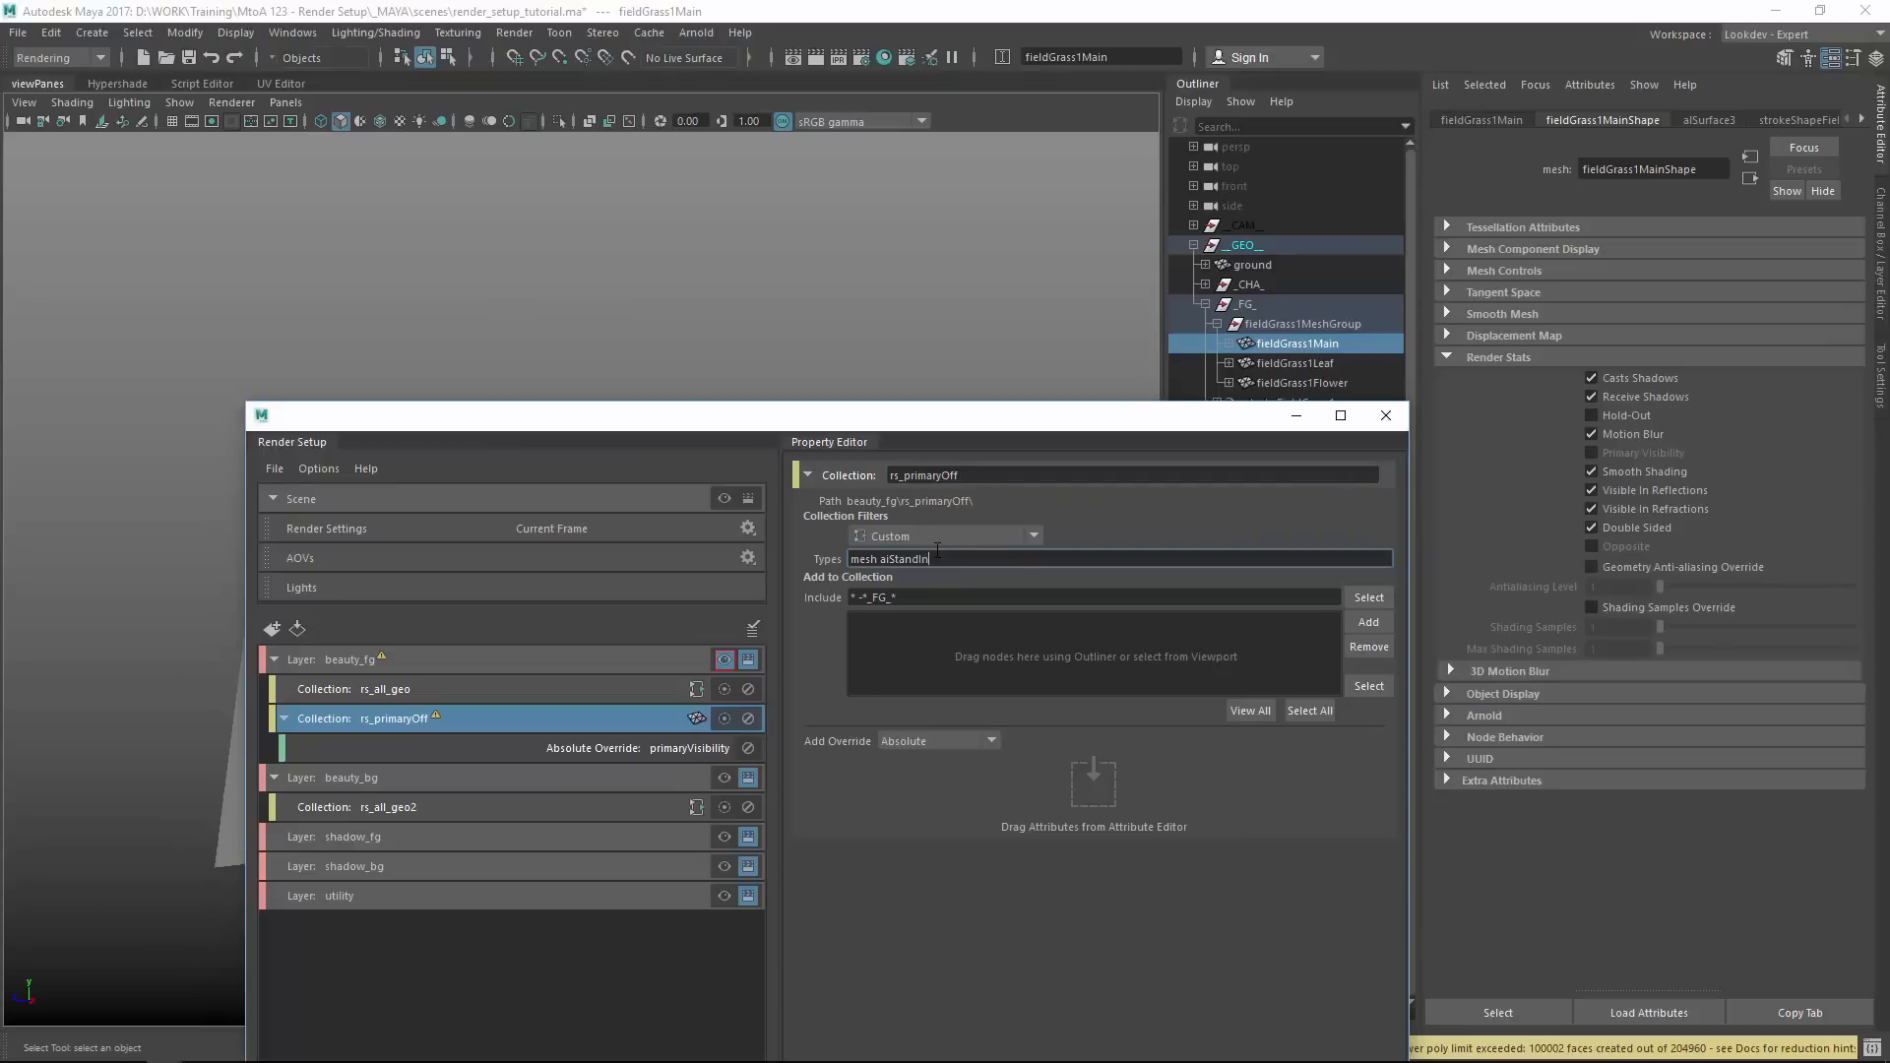
type("In")
left_click(1093, 645)
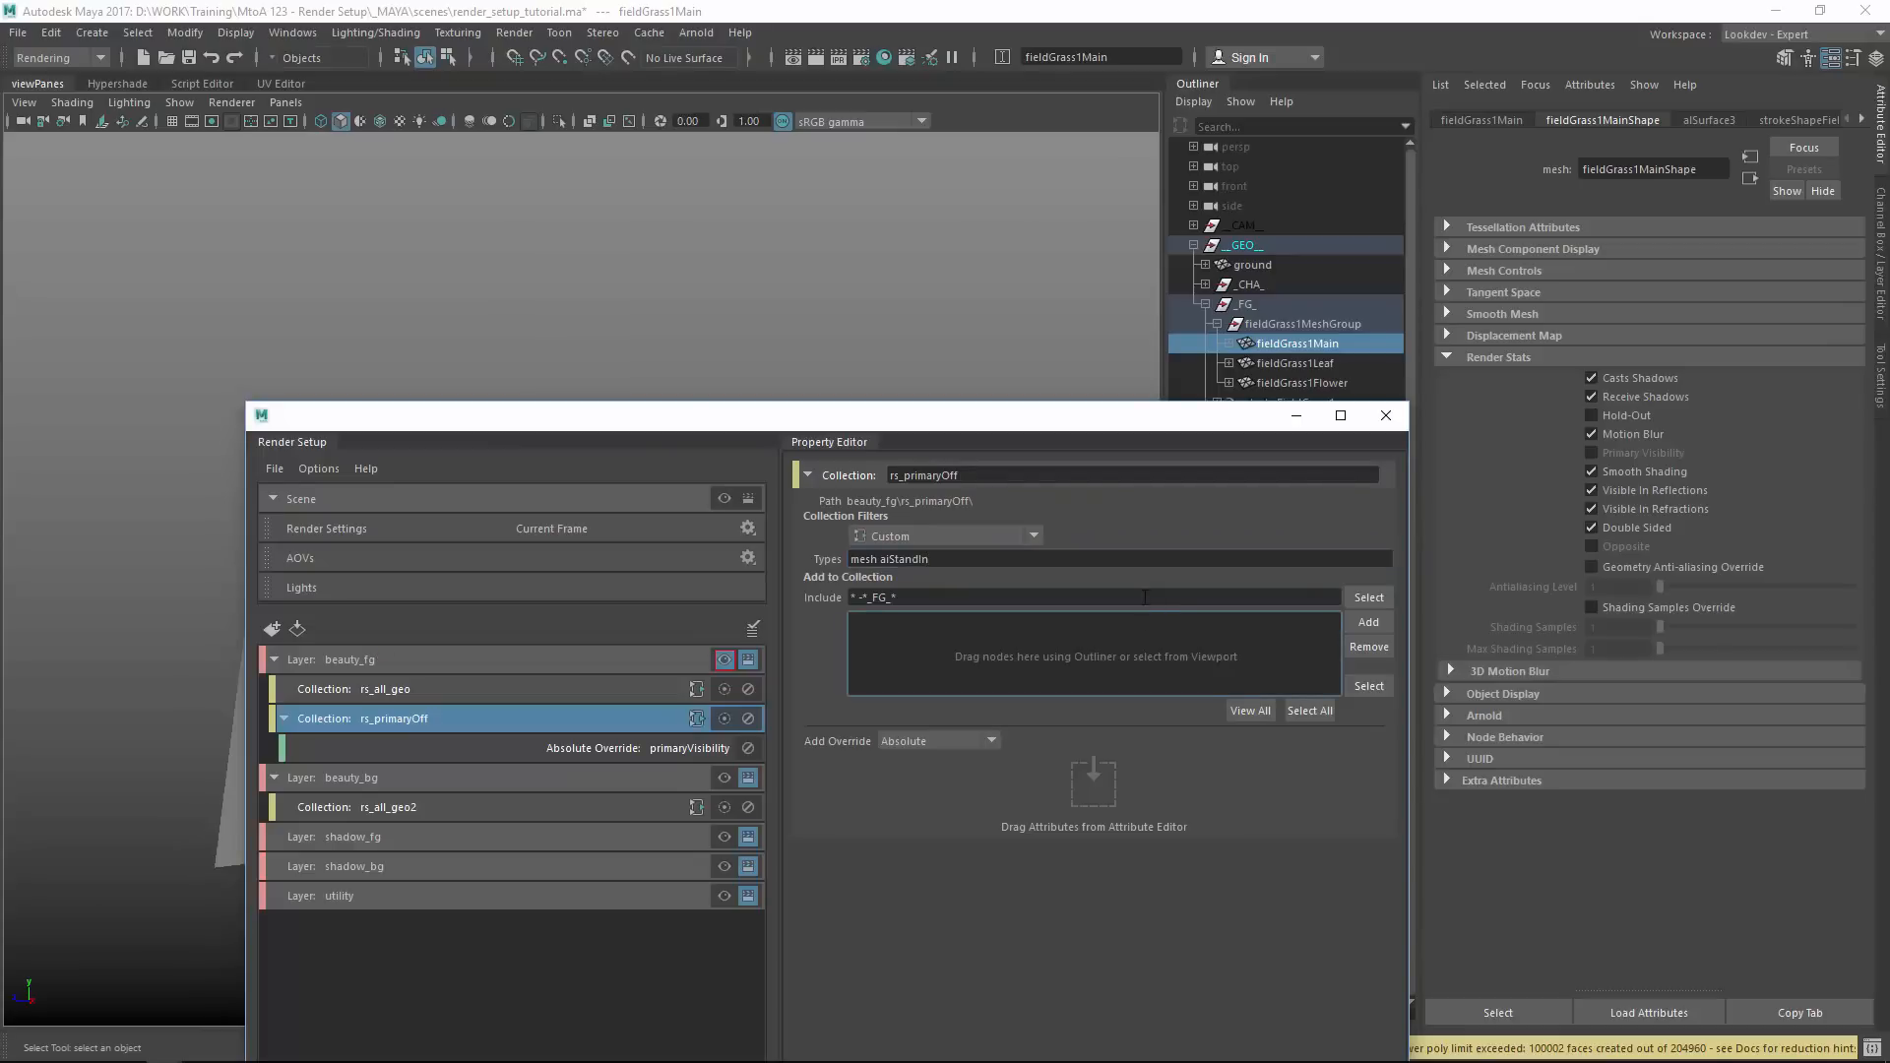
left_click(1385, 597)
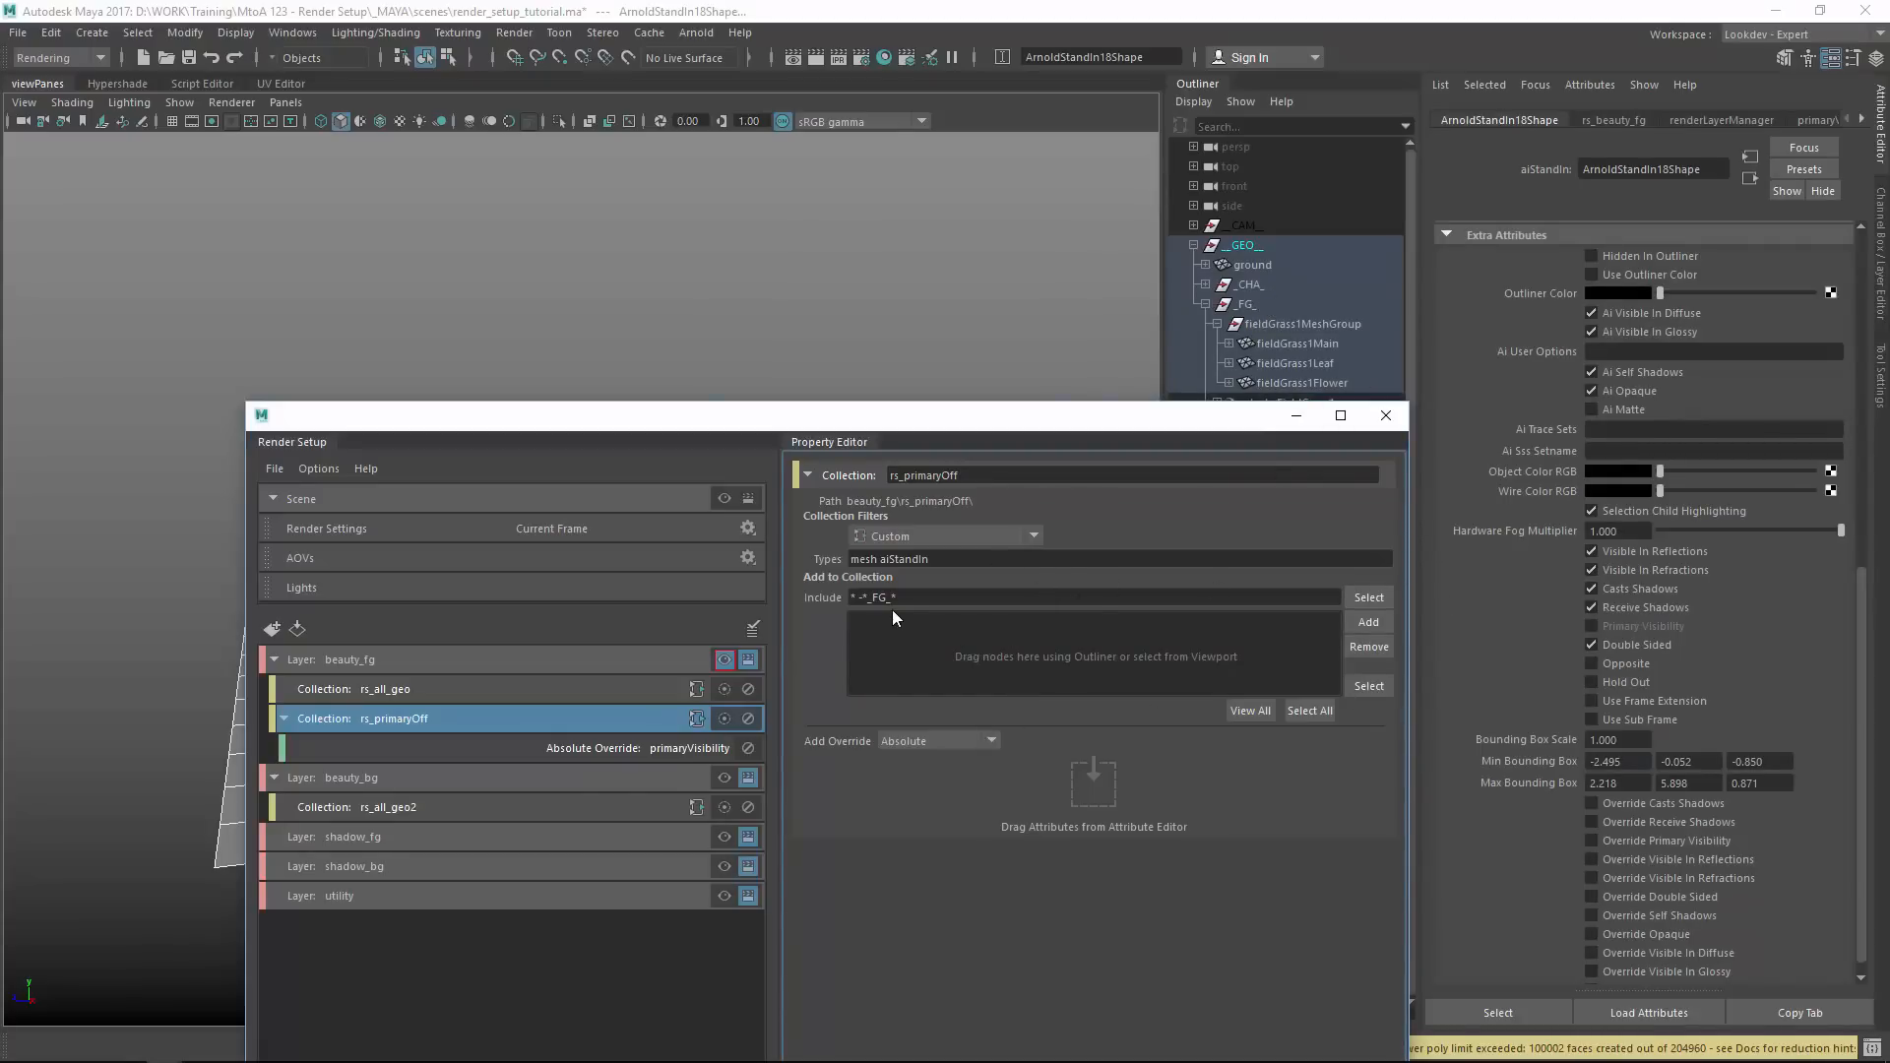
Try the rs_primaryOff include expression as "-*_FG_*" and select its matching nodes.
left_click(856, 602)
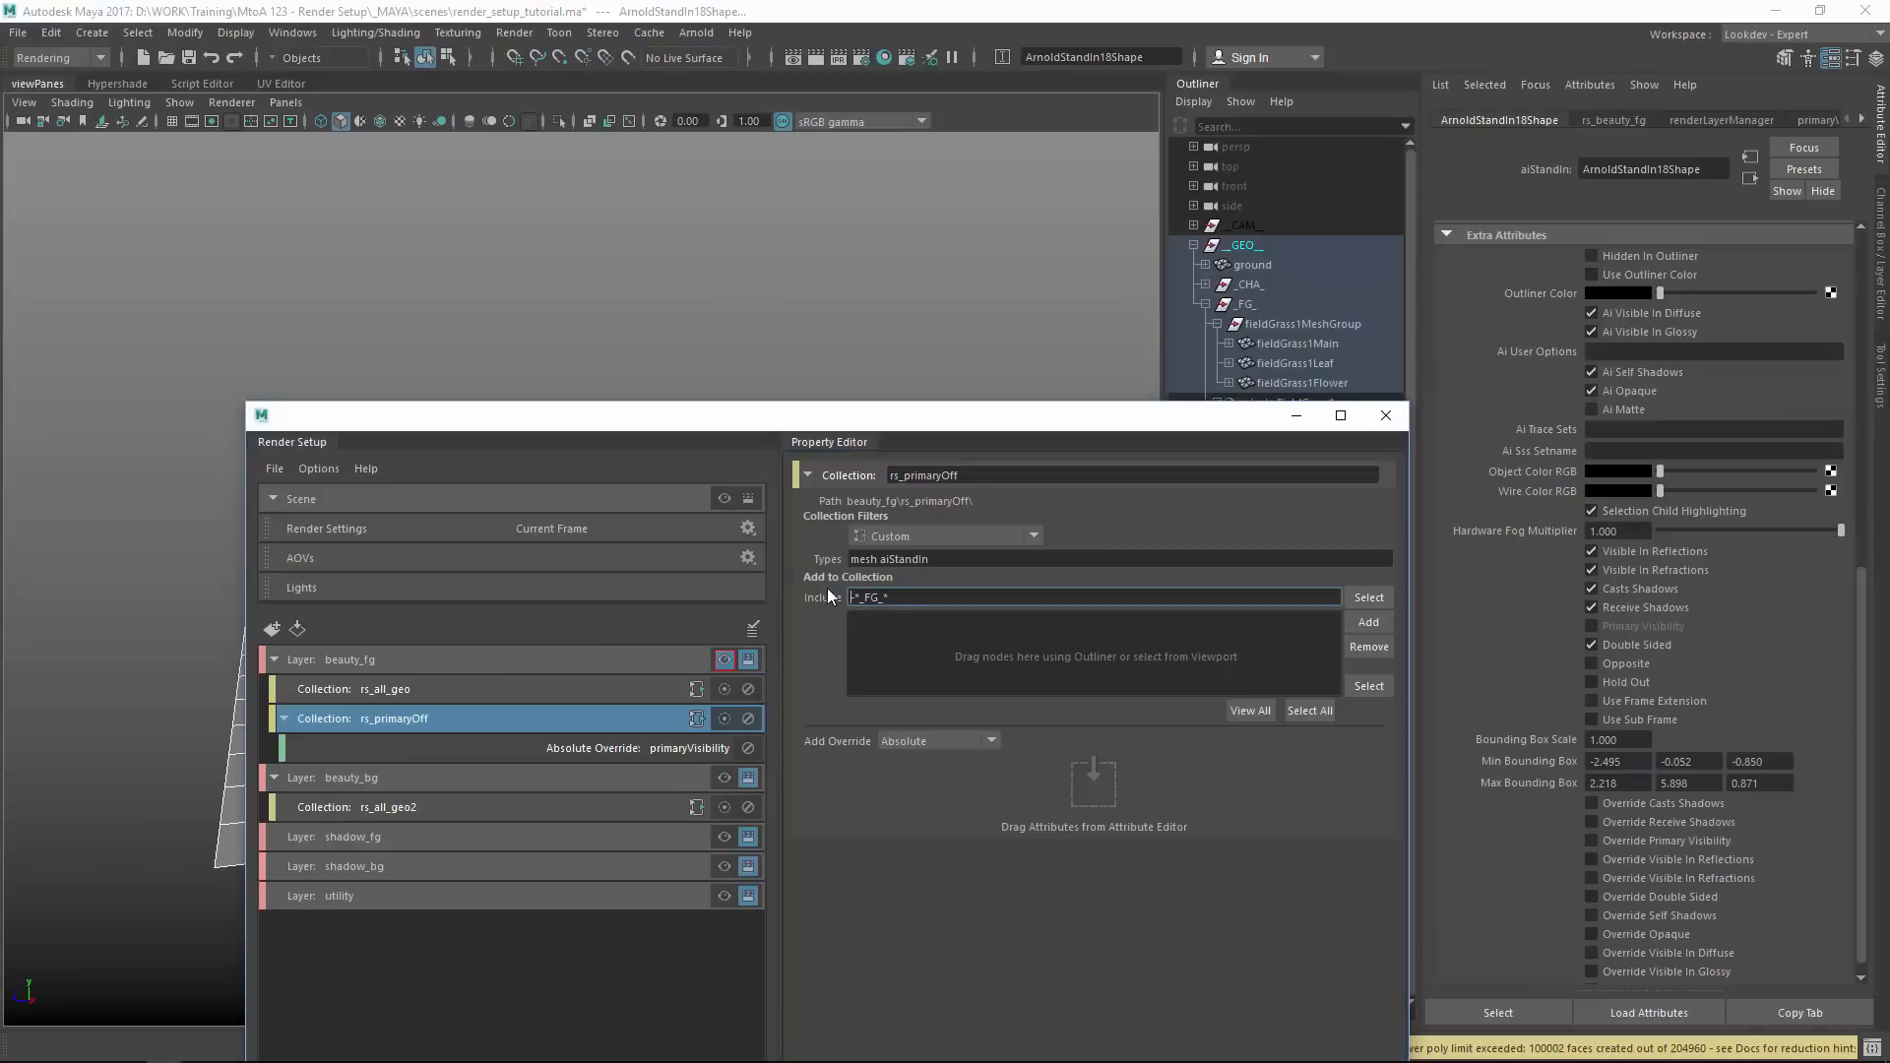
left_click(1368, 597)
left_click(963, 594)
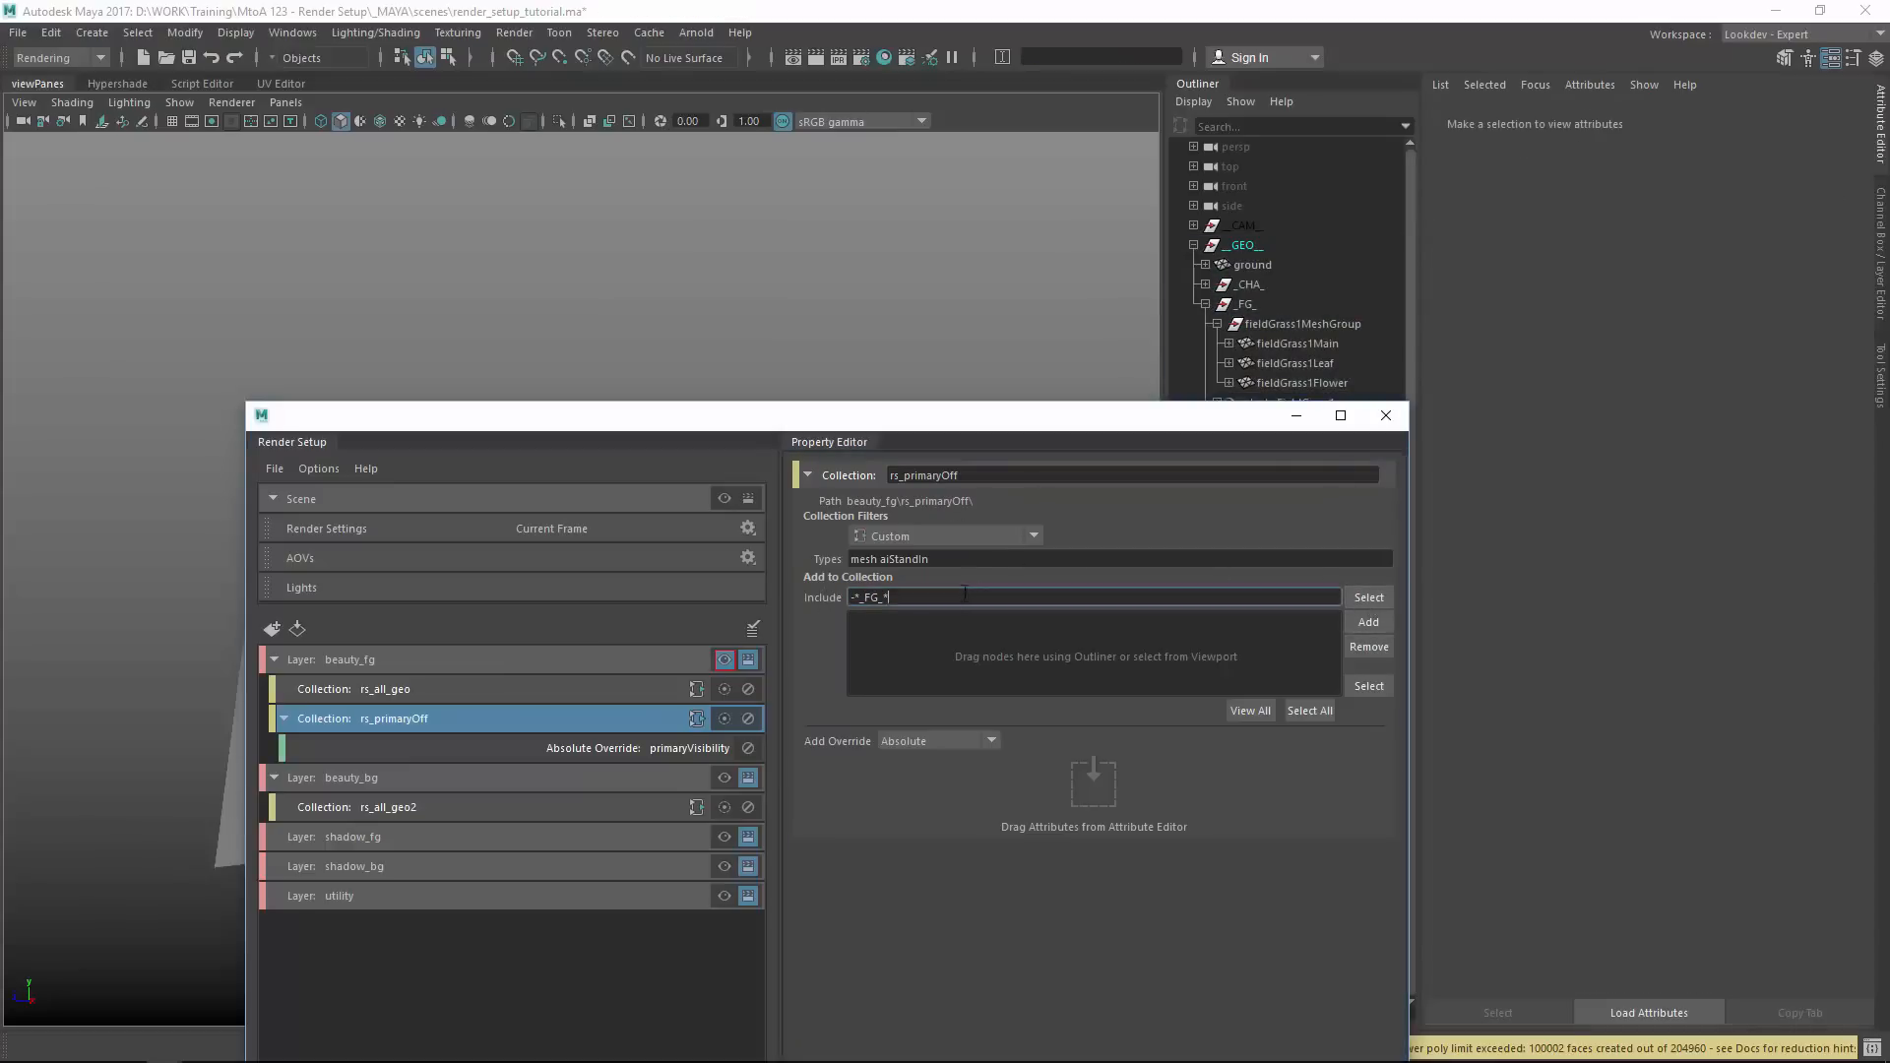
left_click(1368, 598)
Set the rs_primaryOff include expression to "* -*fieldGrass*" with the Shapes collection filter.
left_click(922, 599)
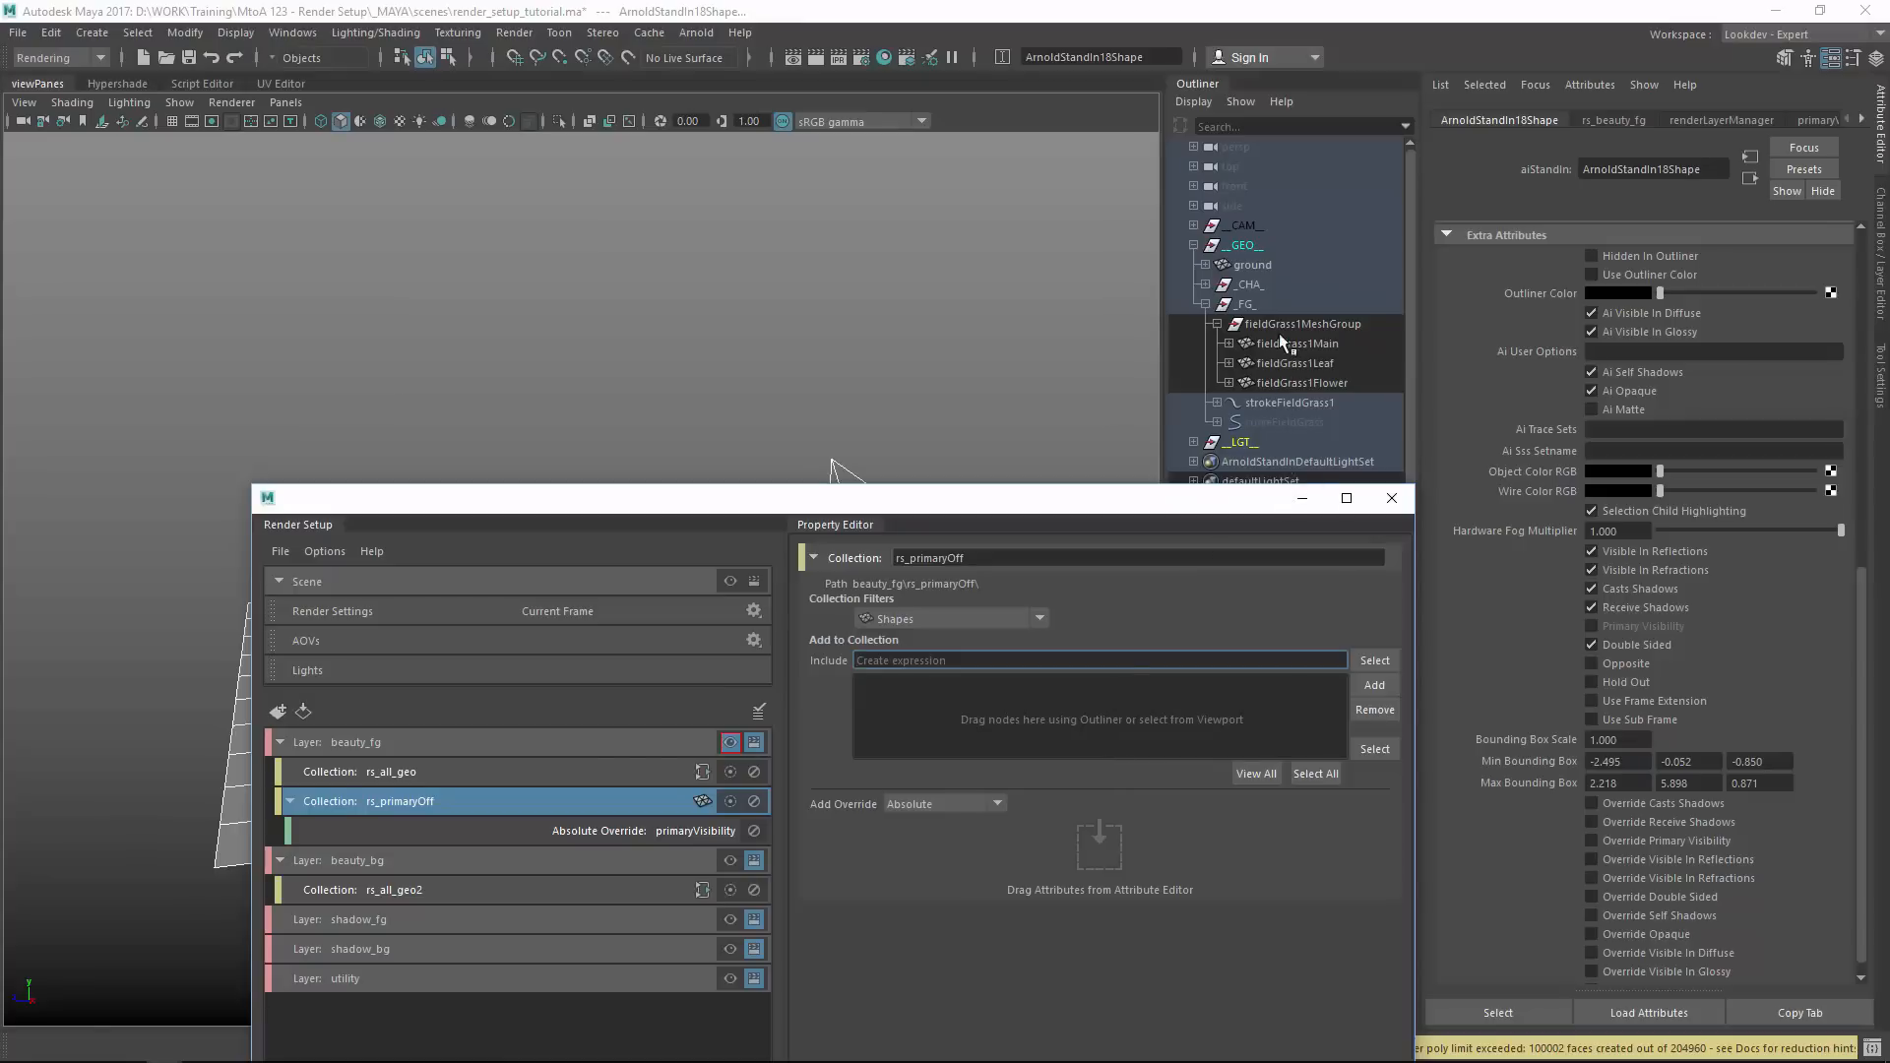
left_click_drag(1276, 357, 1212, 409)
mouse_move(928, 653)
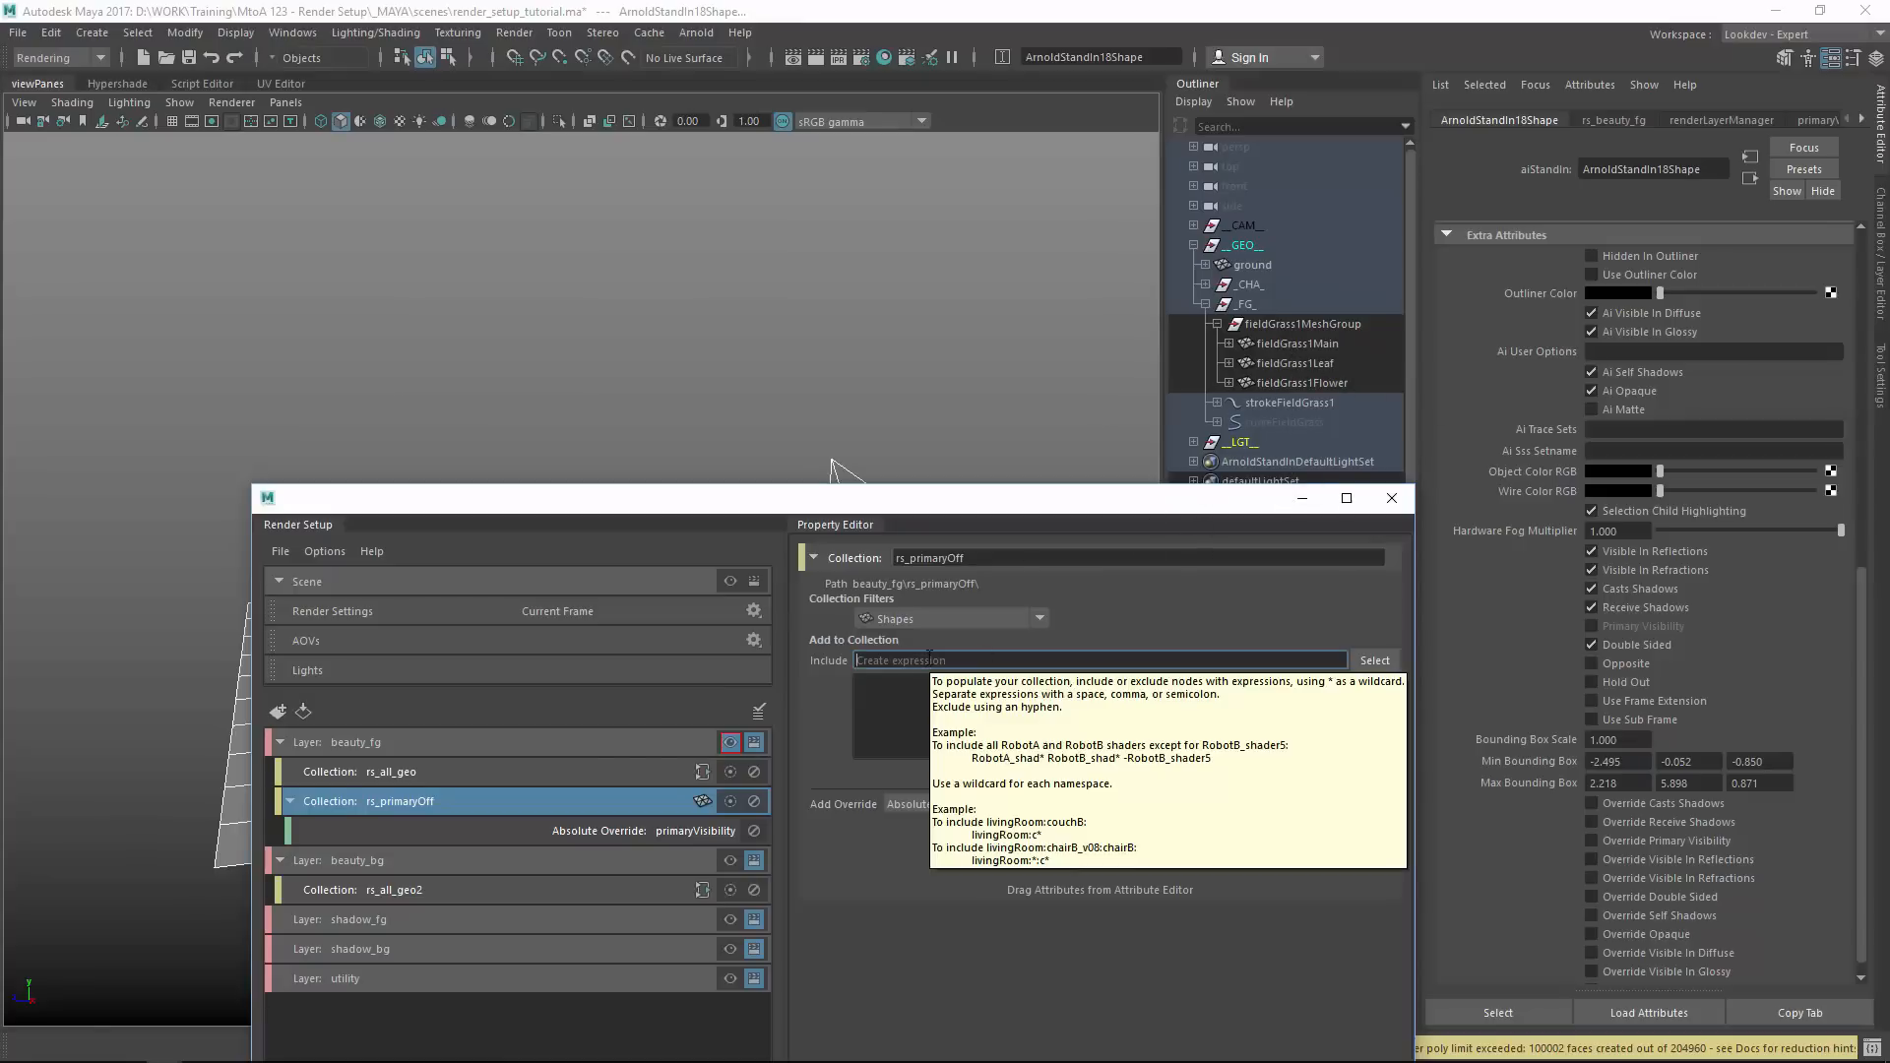
left_click(894, 661)
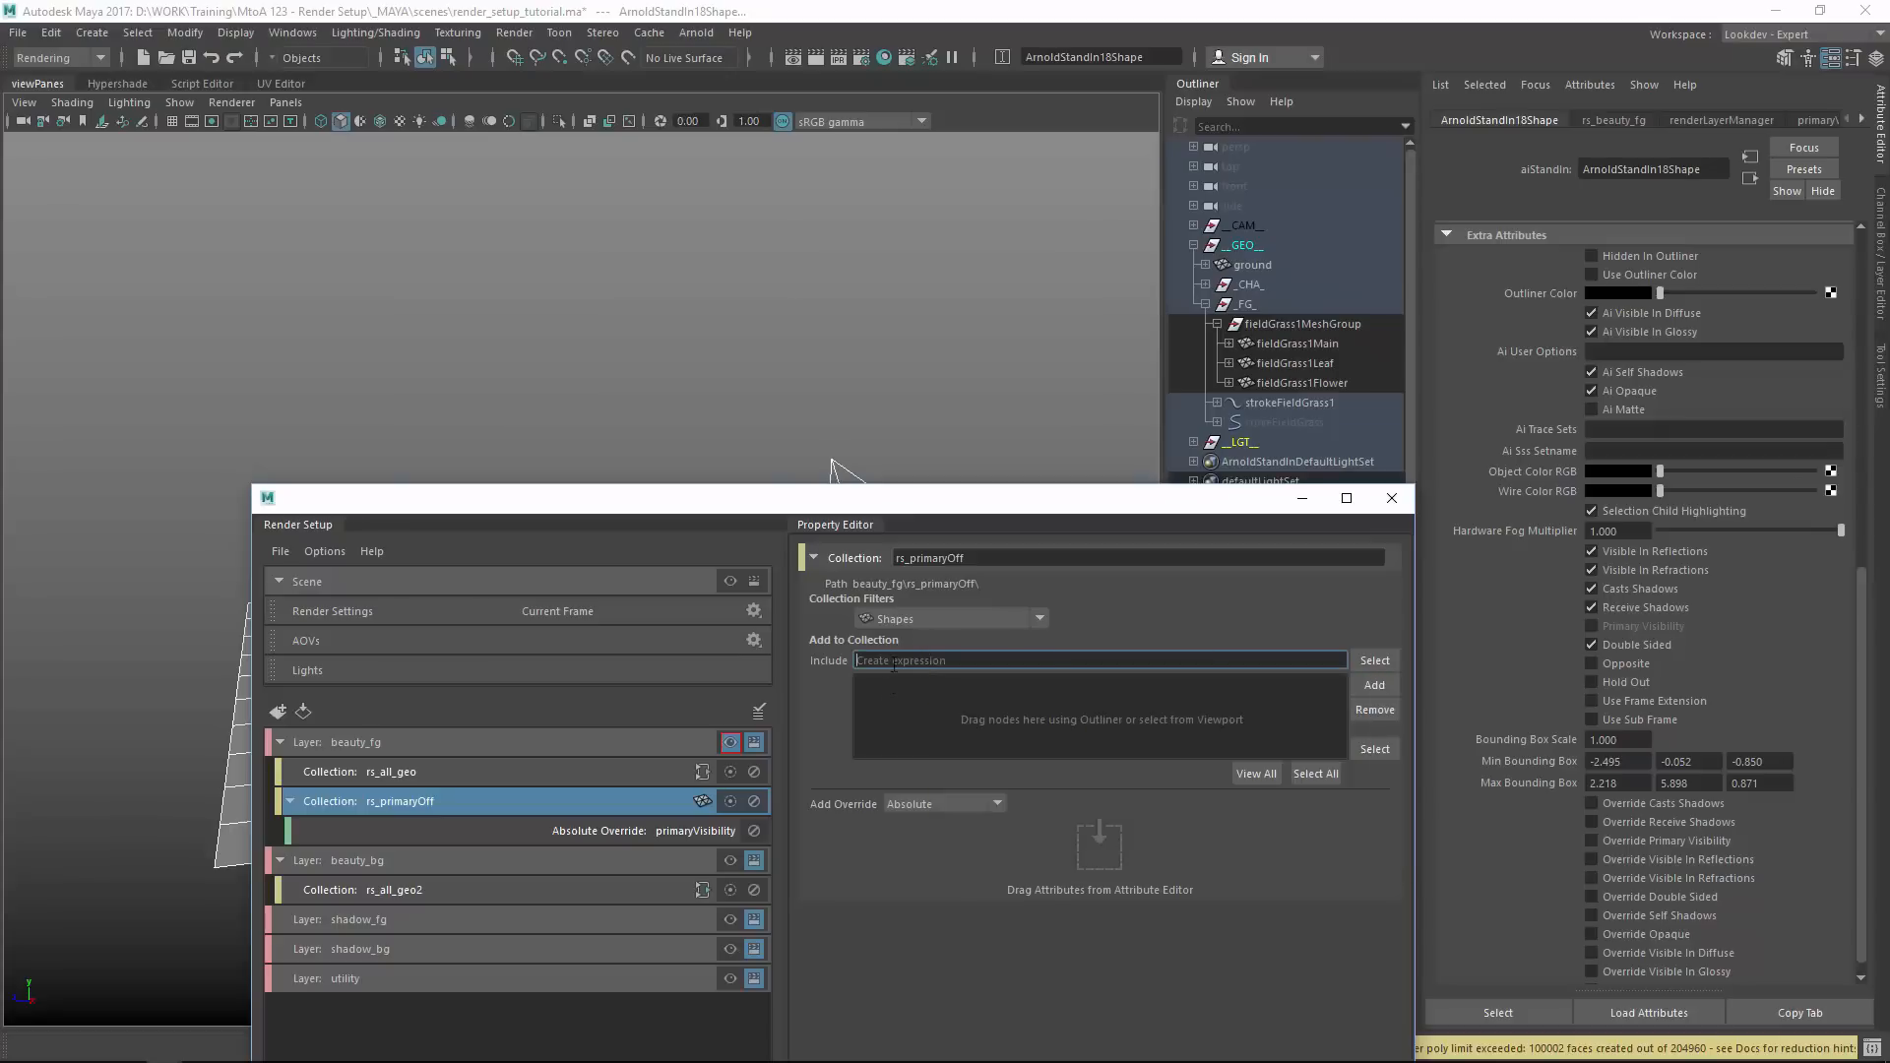
type("* -*fir")
type("dGrass*")
key("Return")
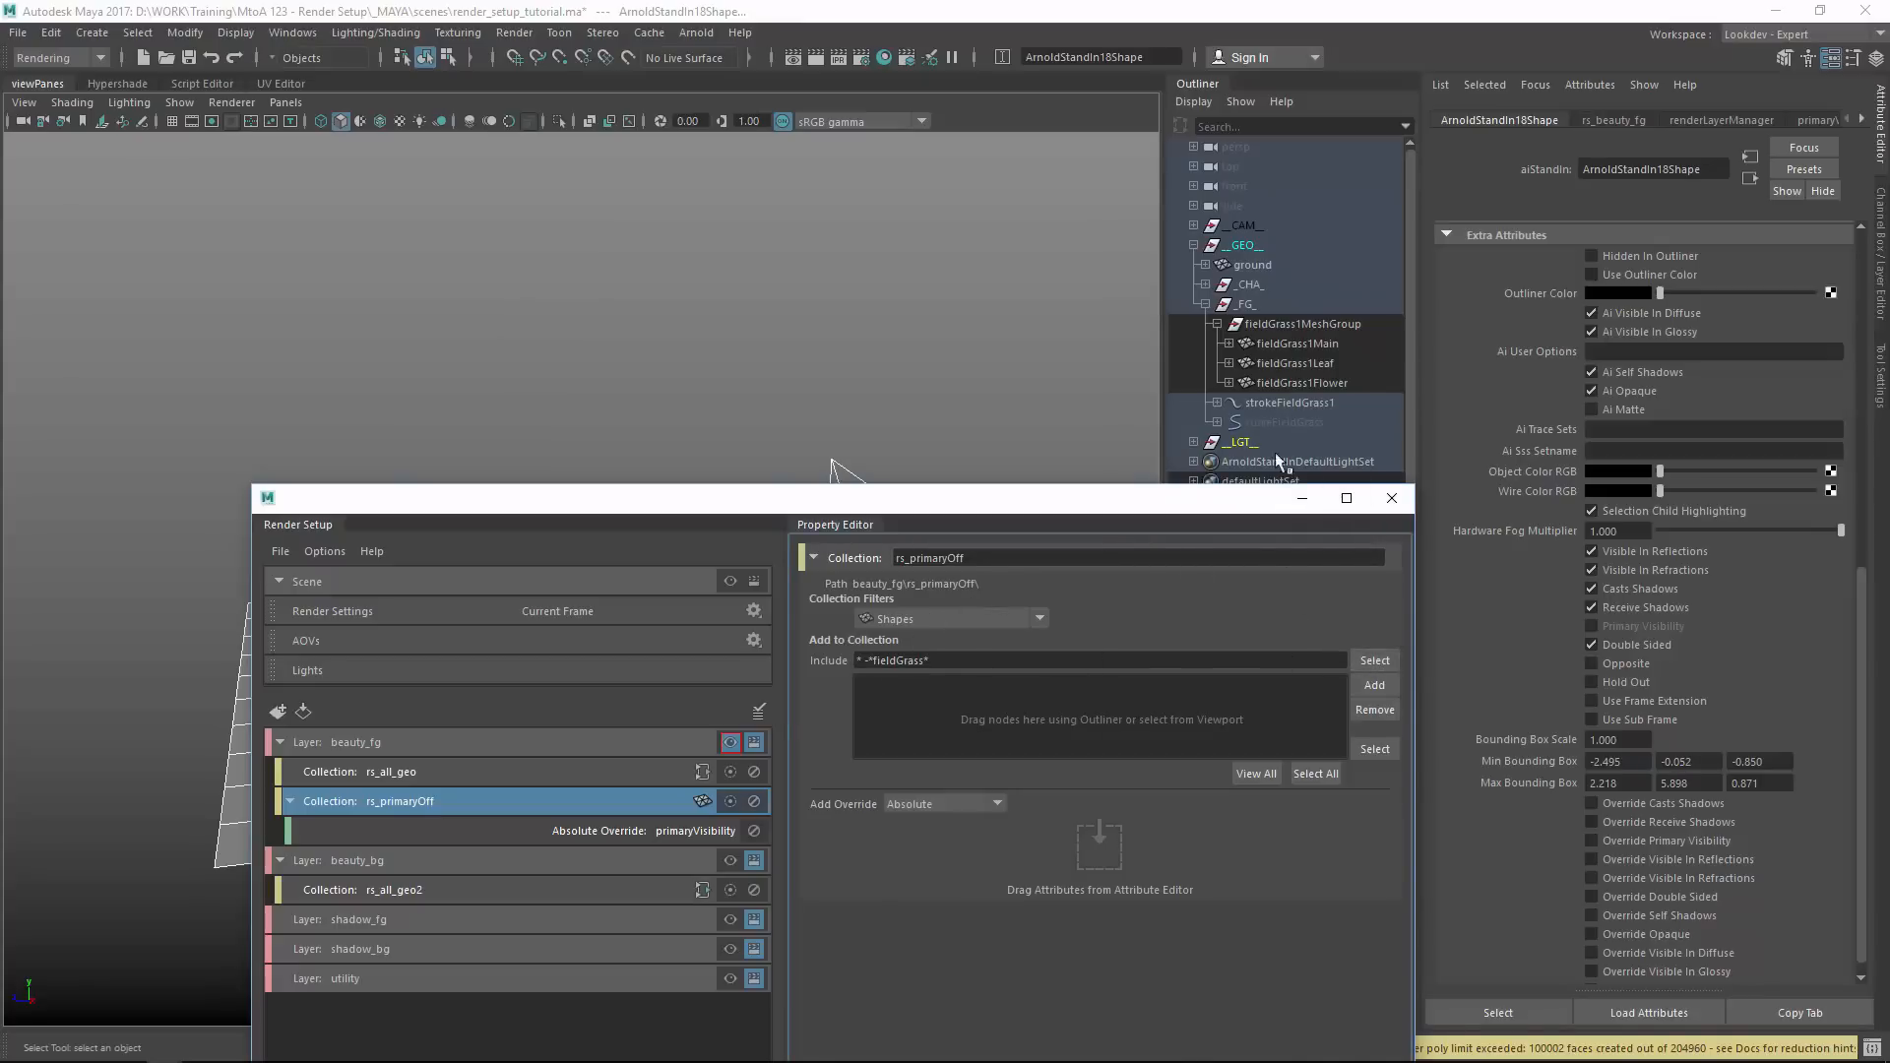
left_click(917, 620)
left_click(1165, 581)
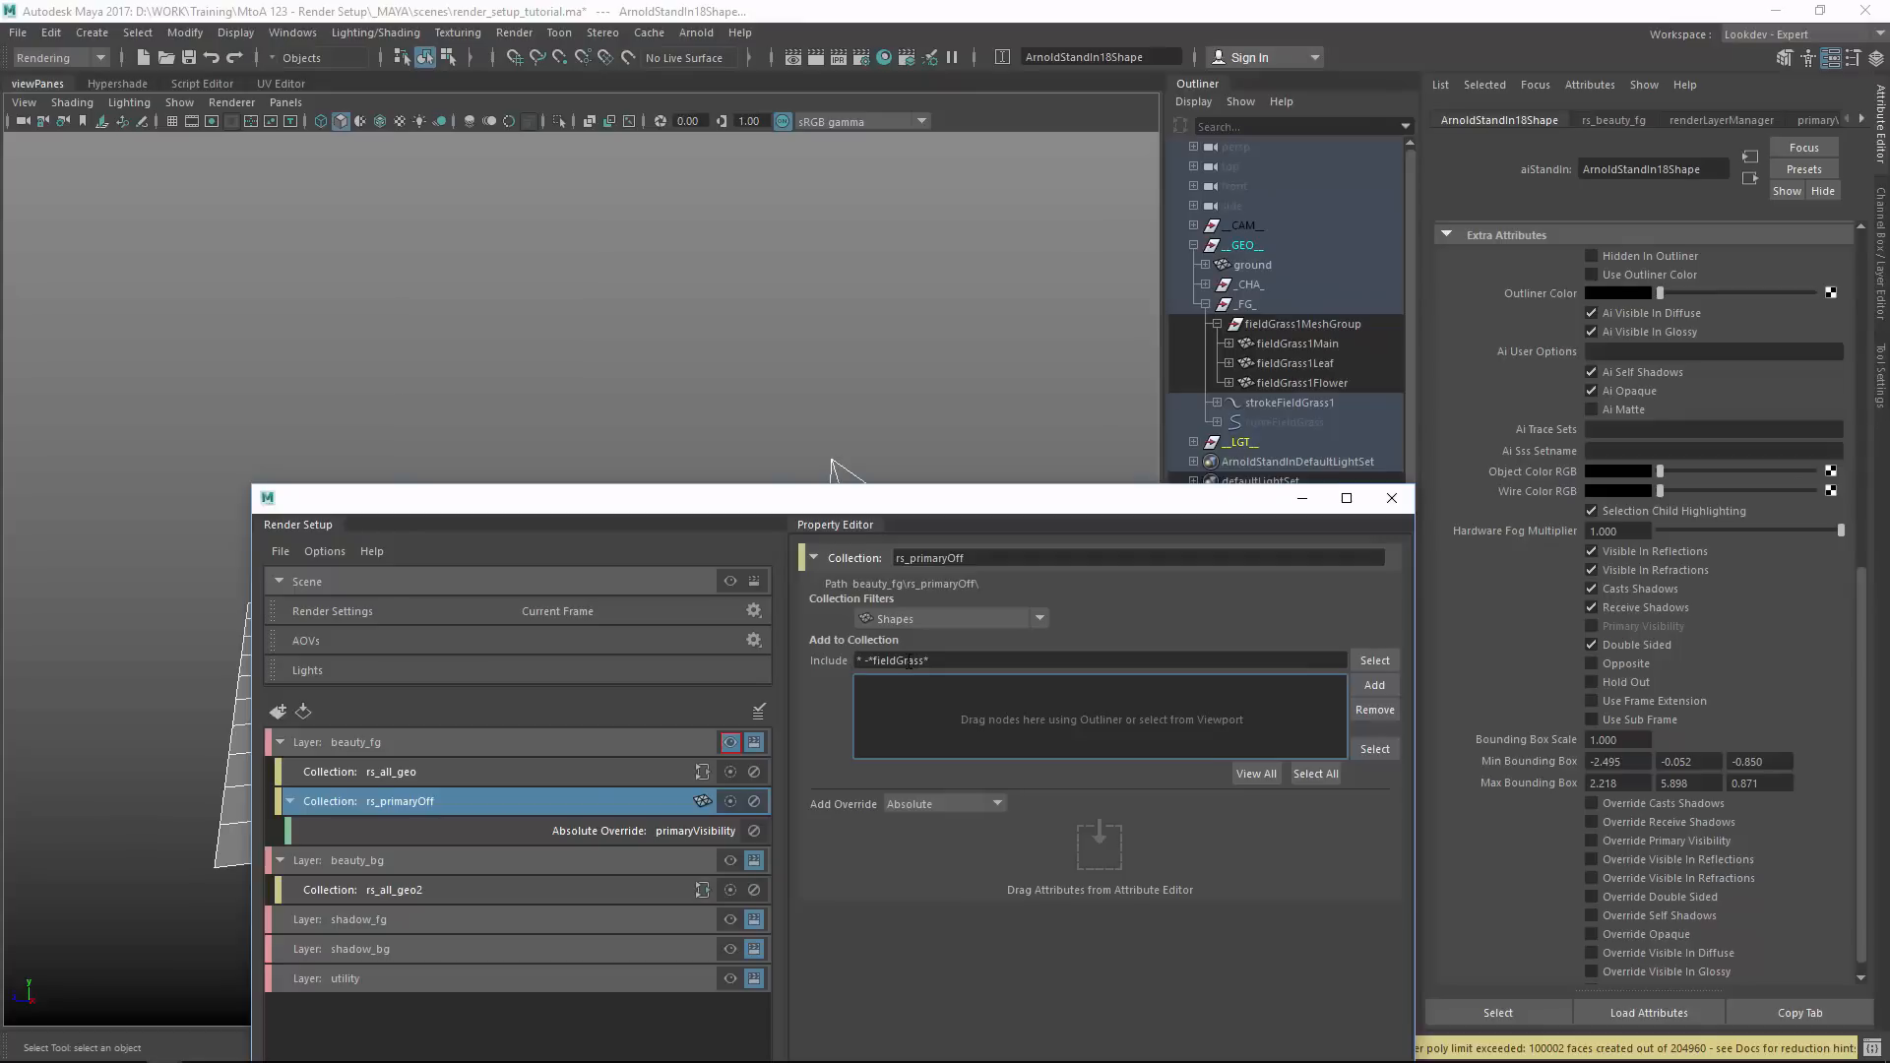
mouse_move(911, 659)
mouse_move(1085, 667)
Refresh the beauty_fg layer and set the primaryVisibility override in rs_primaryOff to off, checking fieldGrass1Leaf's render stats.
left_click(611, 832)
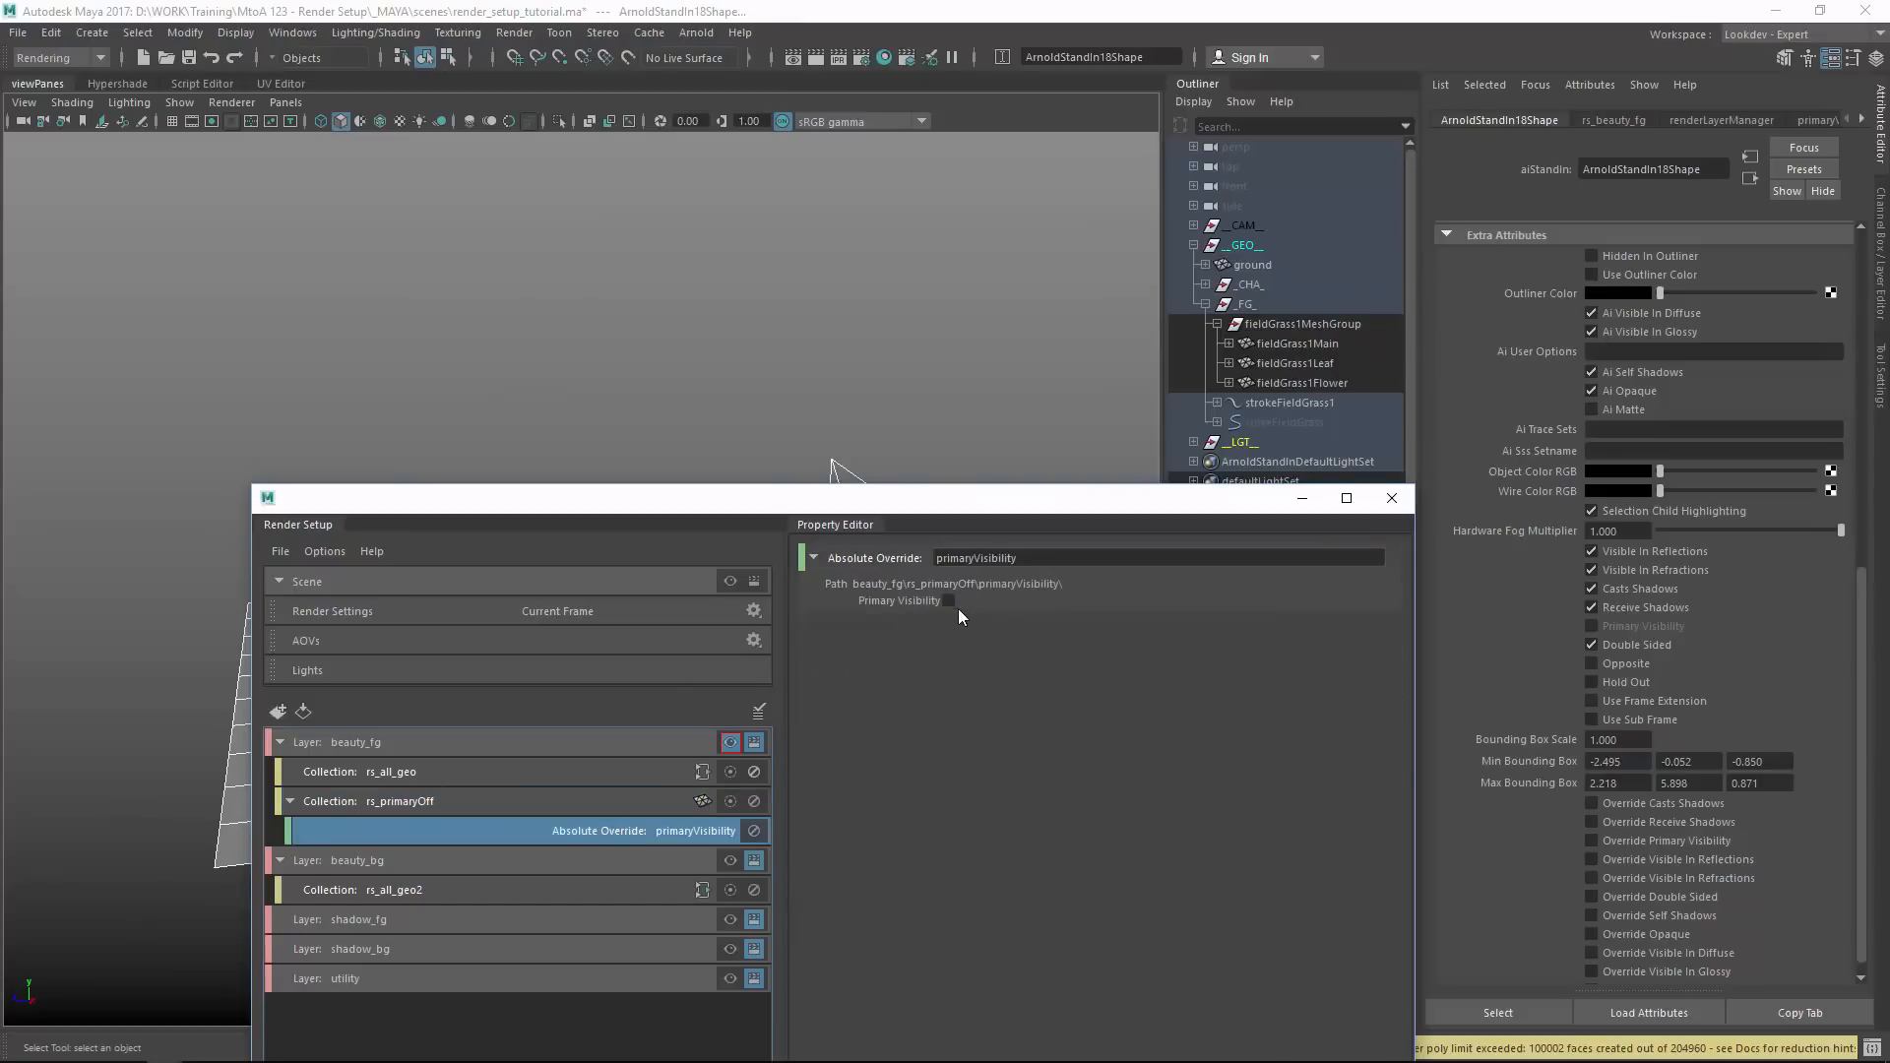
left_click(1295, 364)
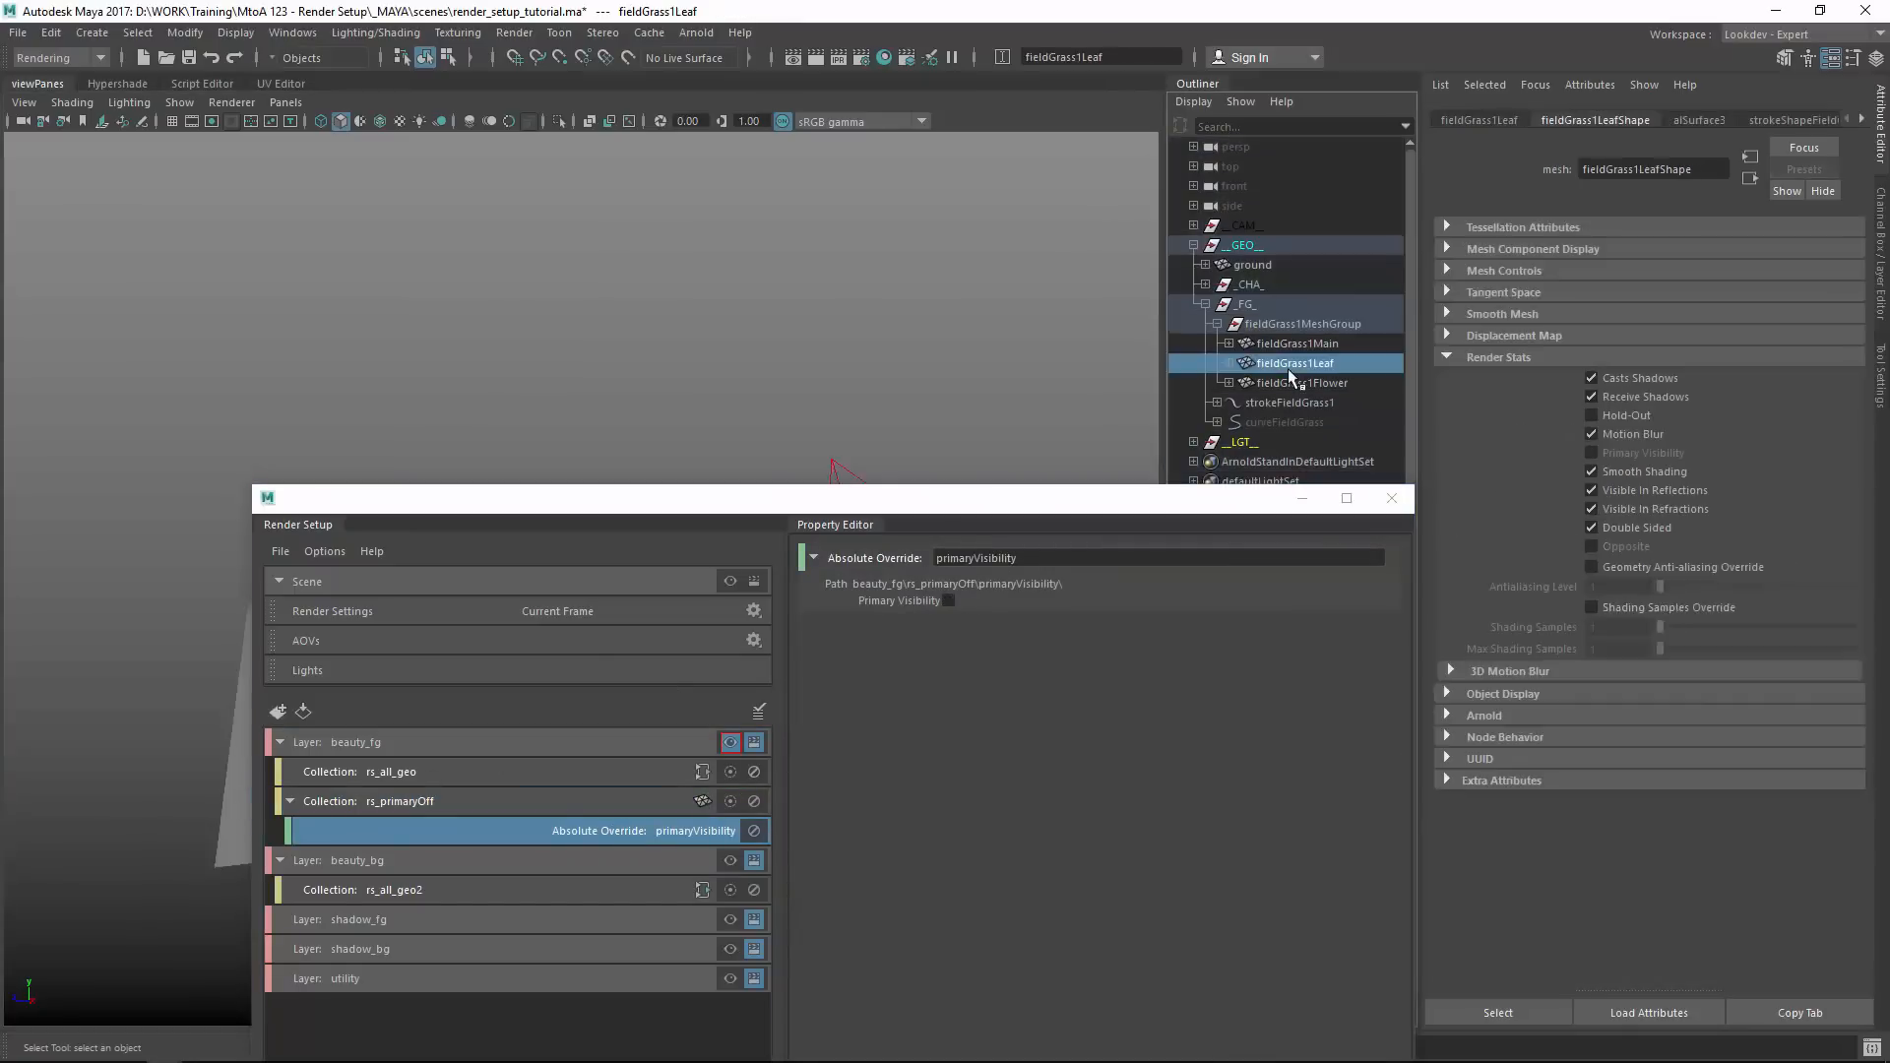
left_click(947, 600)
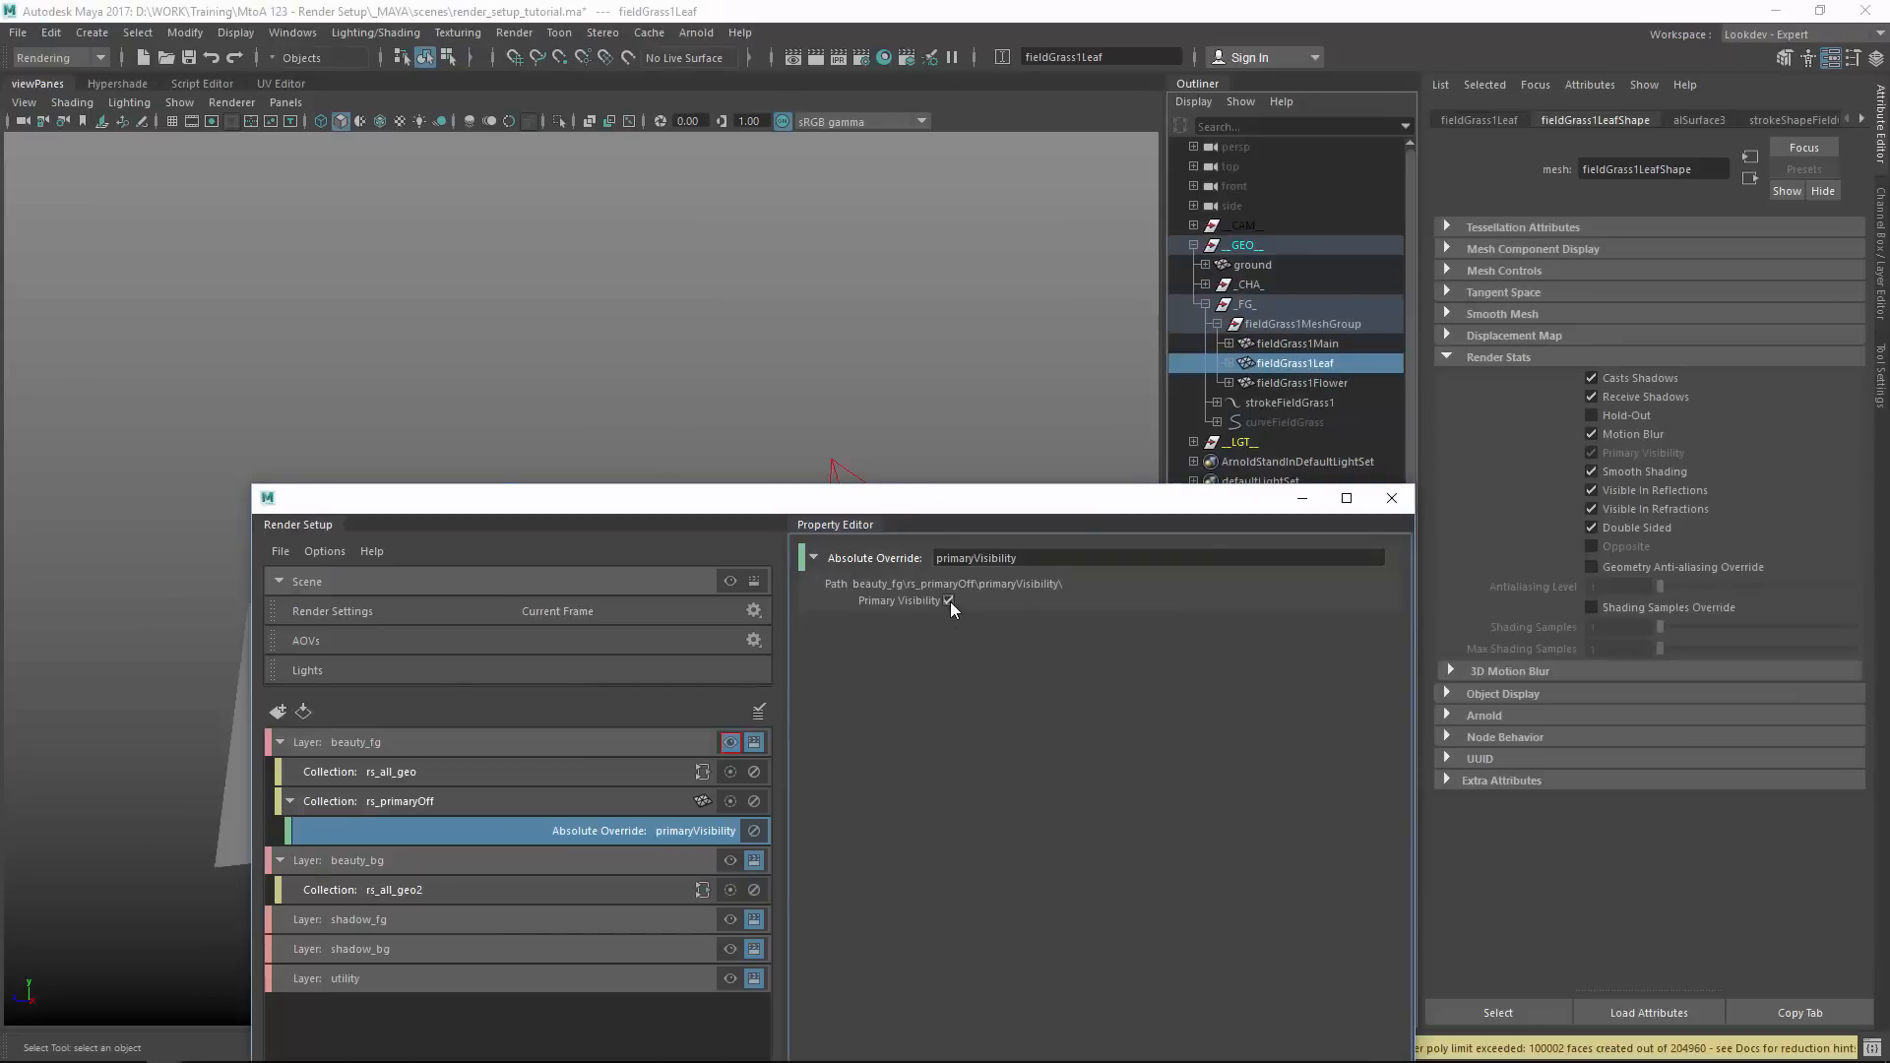
left_click(730, 743)
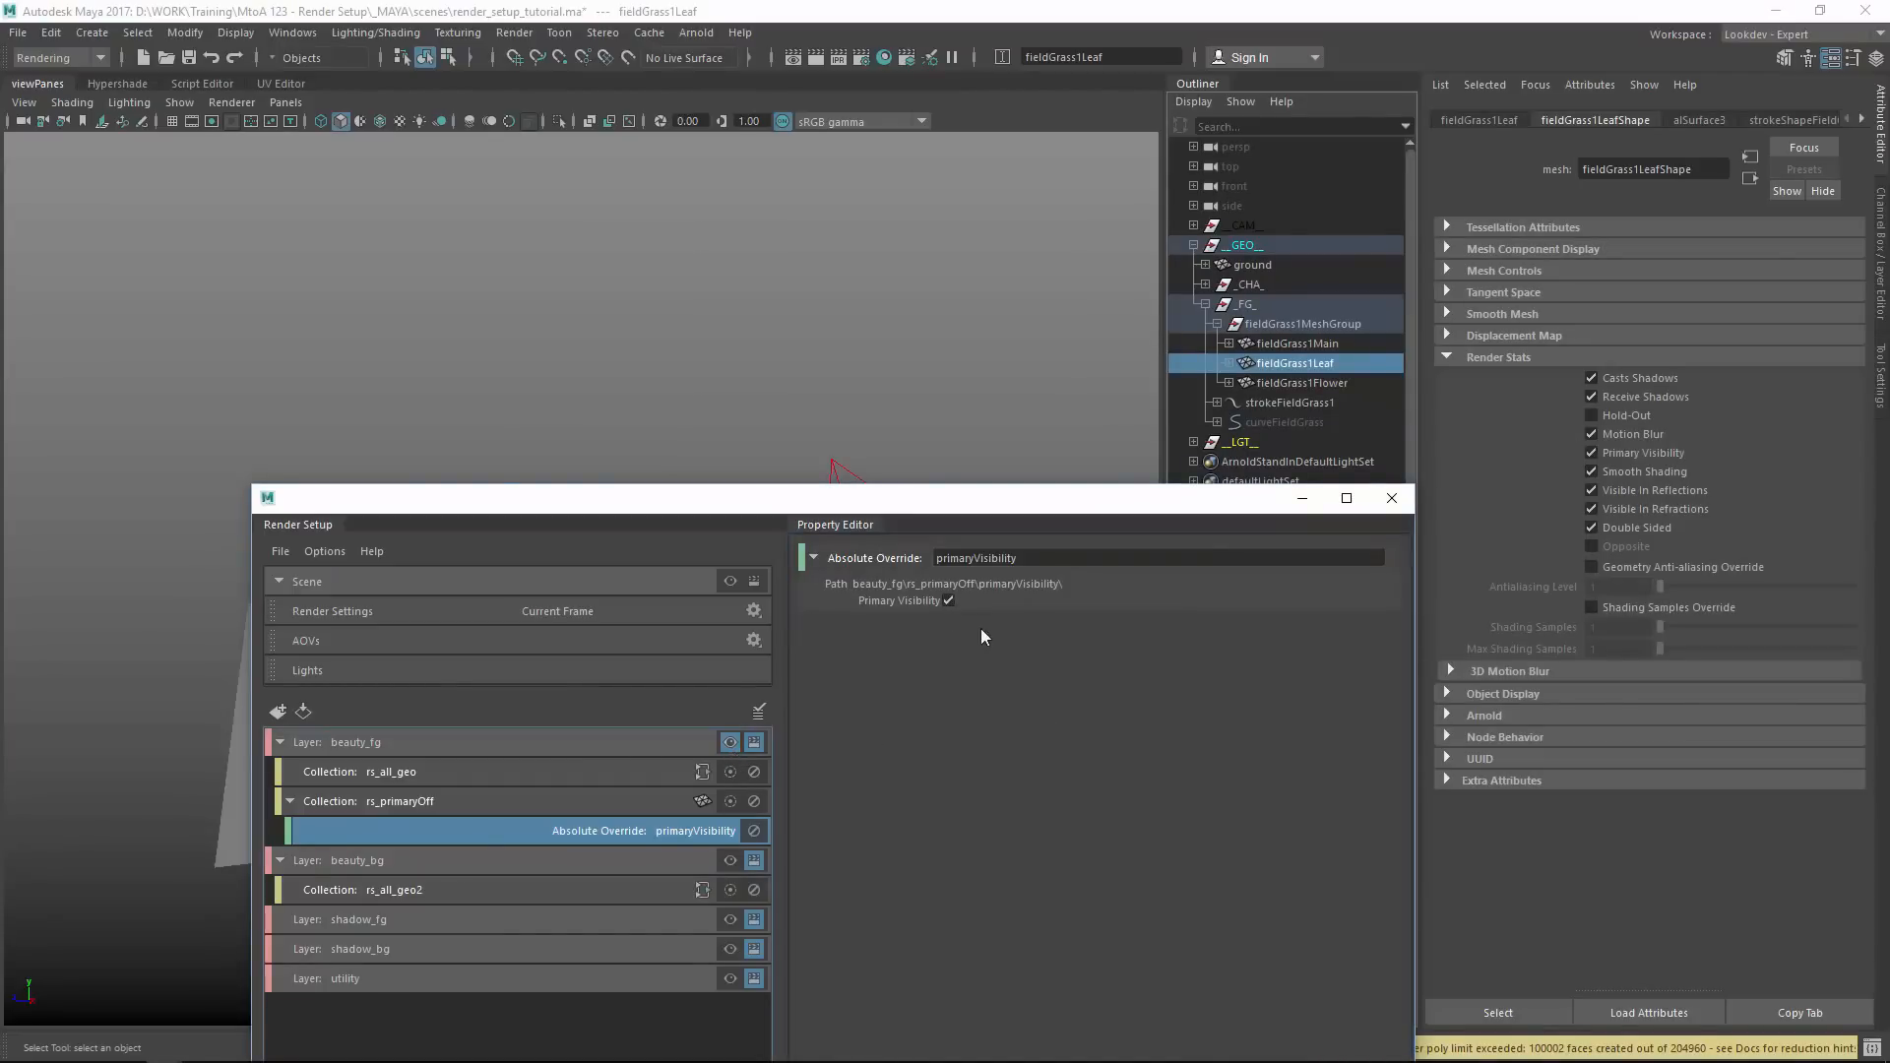
left_click(948, 600)
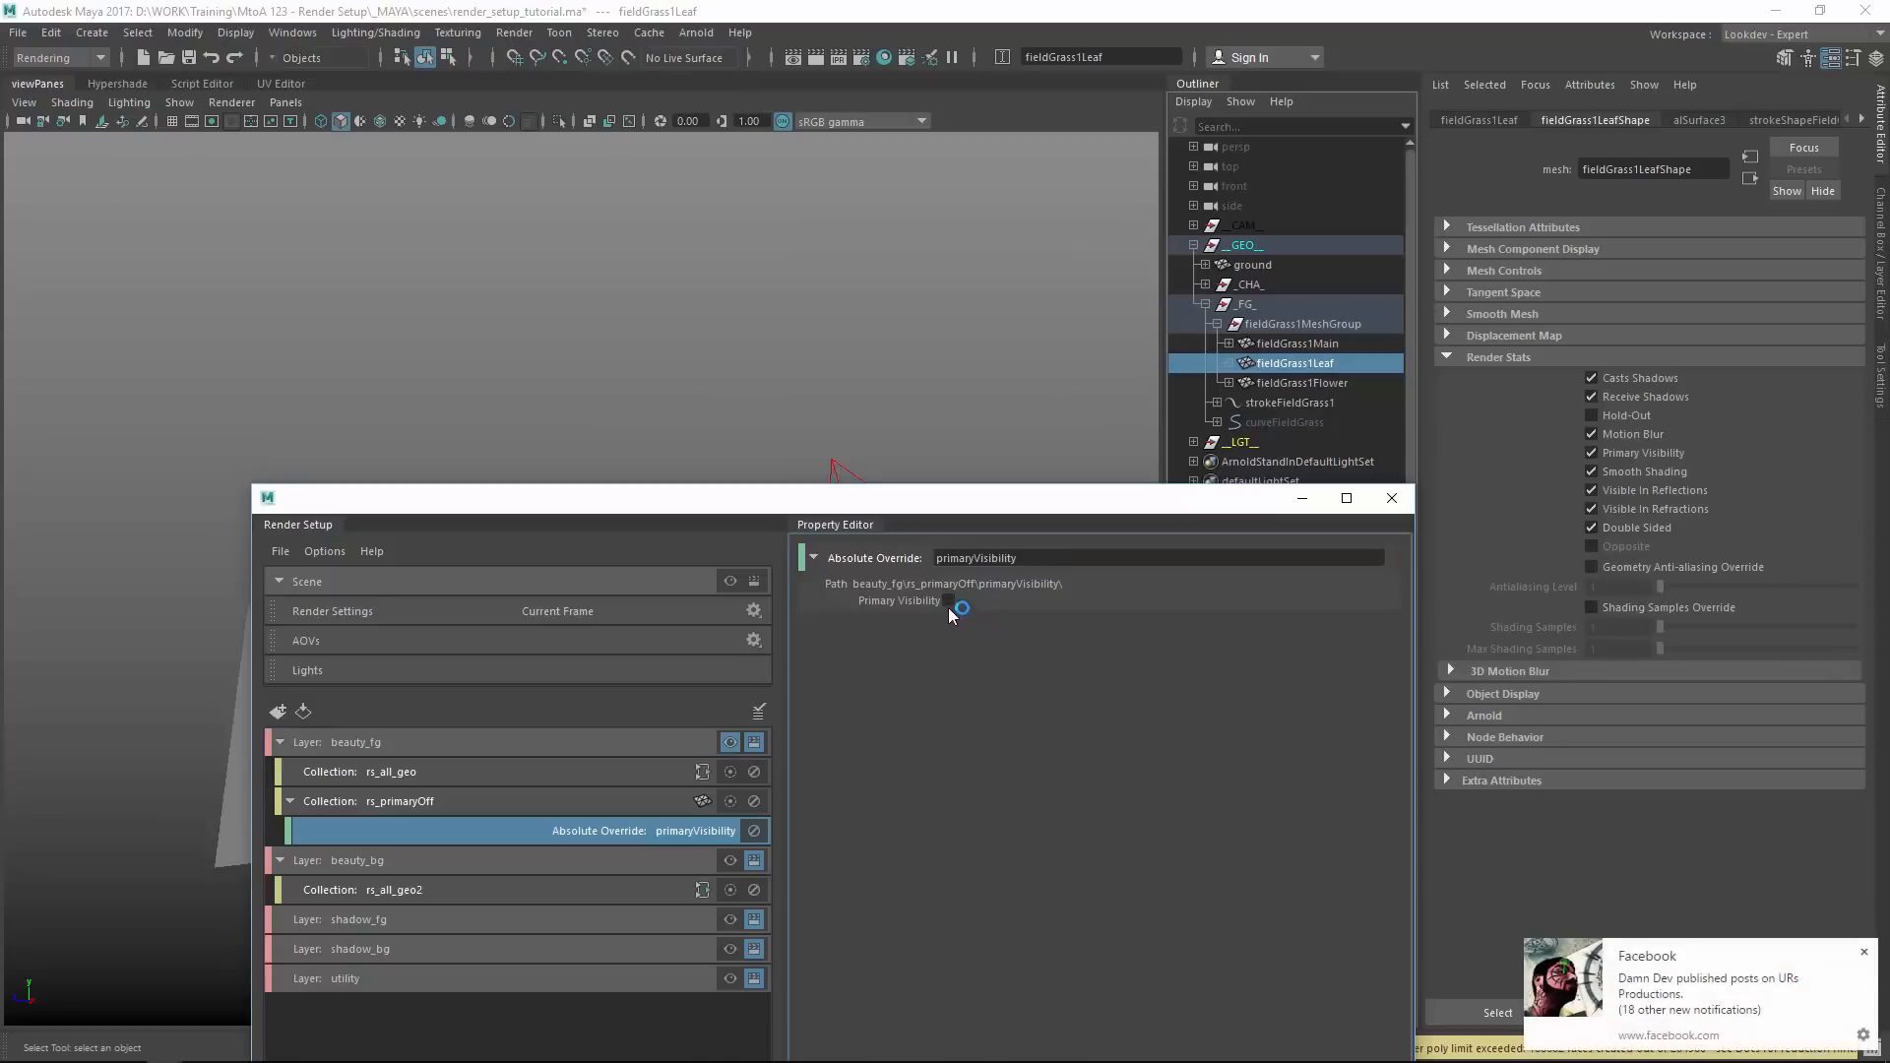
Compare the Primary Visibility render stat of the ground with that of fieldGrass1Main.
left_click(1250, 265)
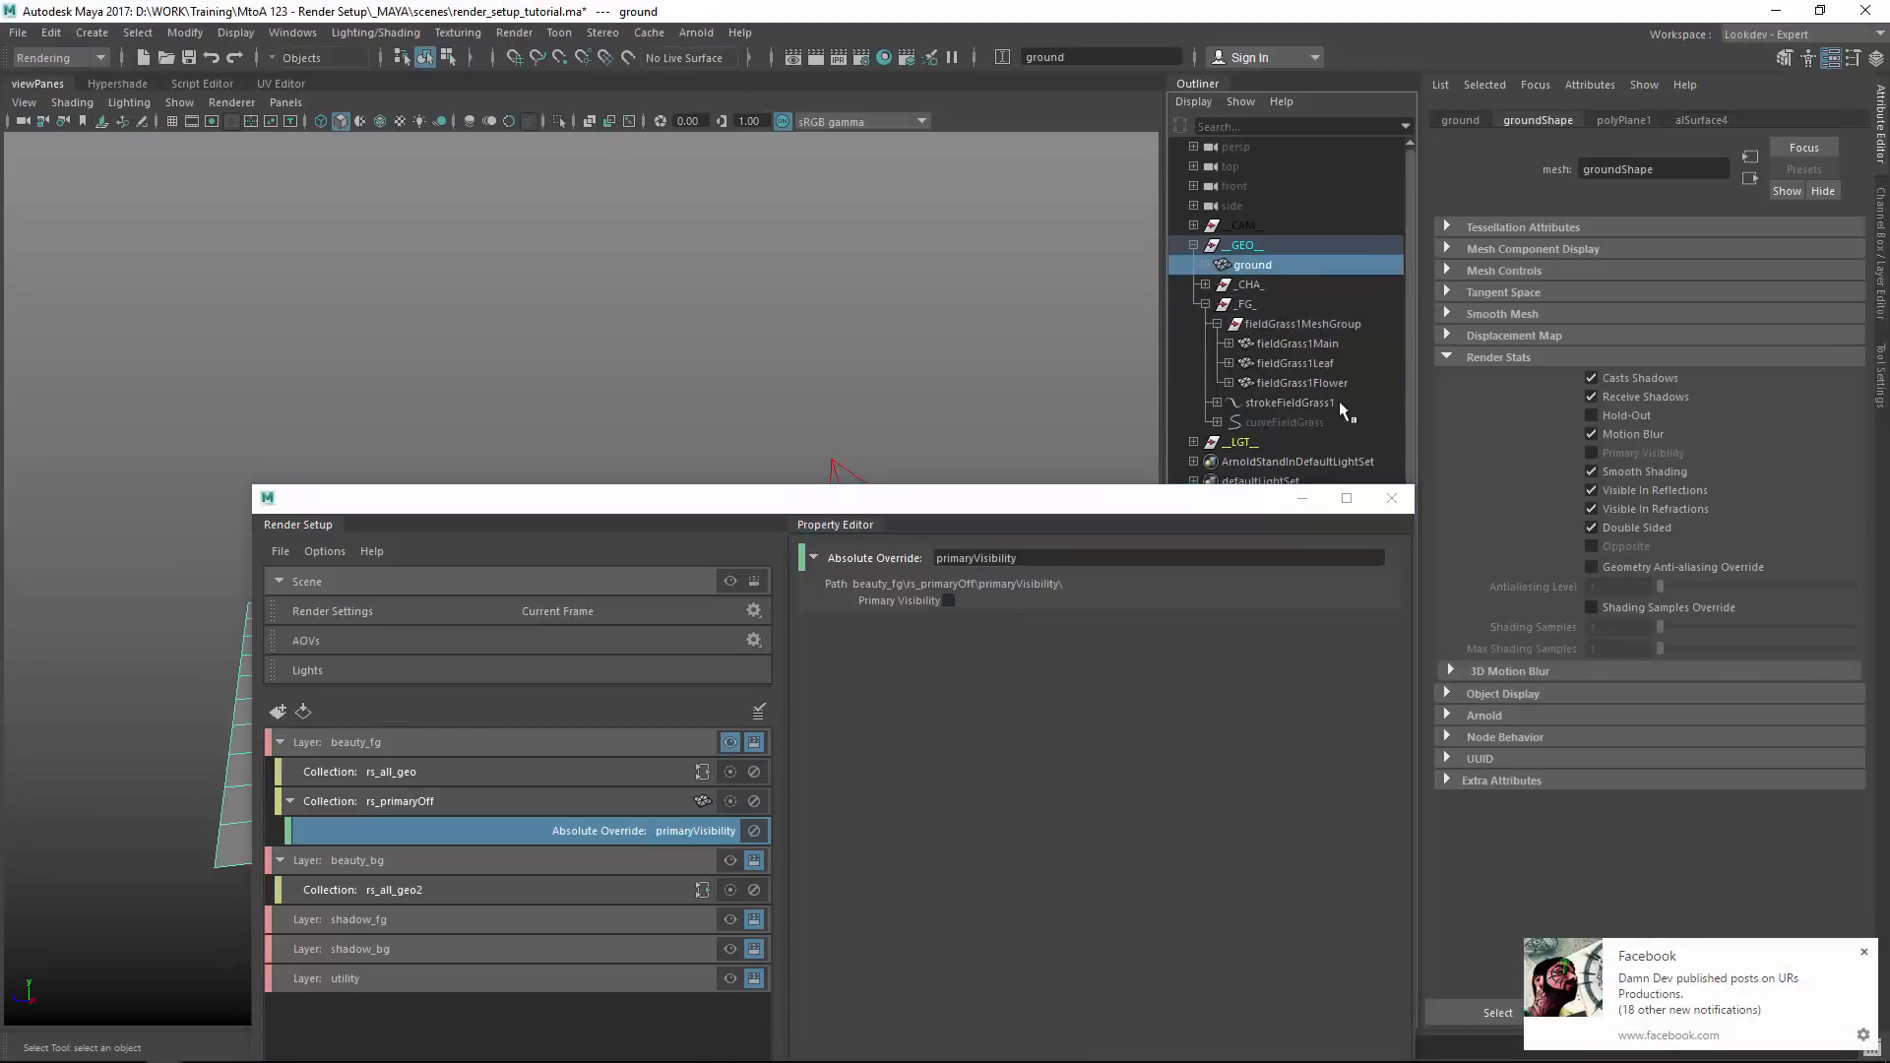
left_click(1313, 344)
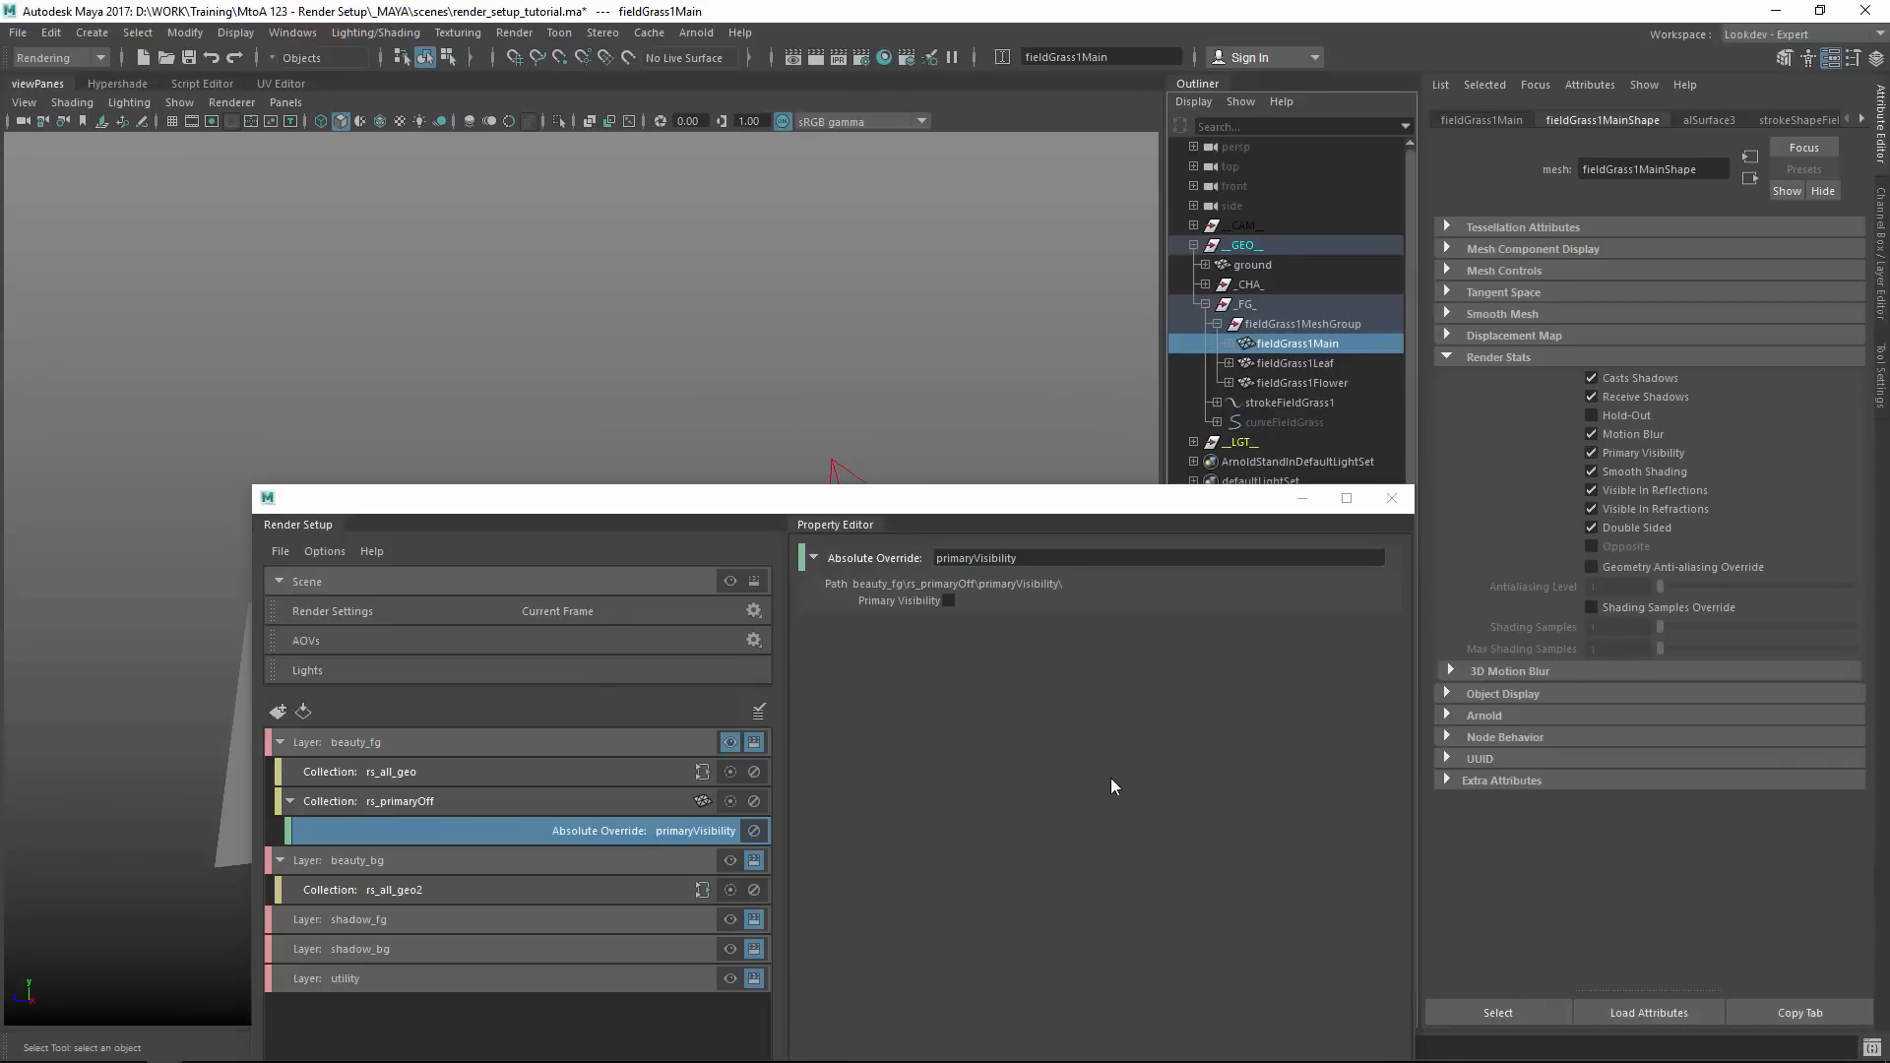
left_click(1078, 743)
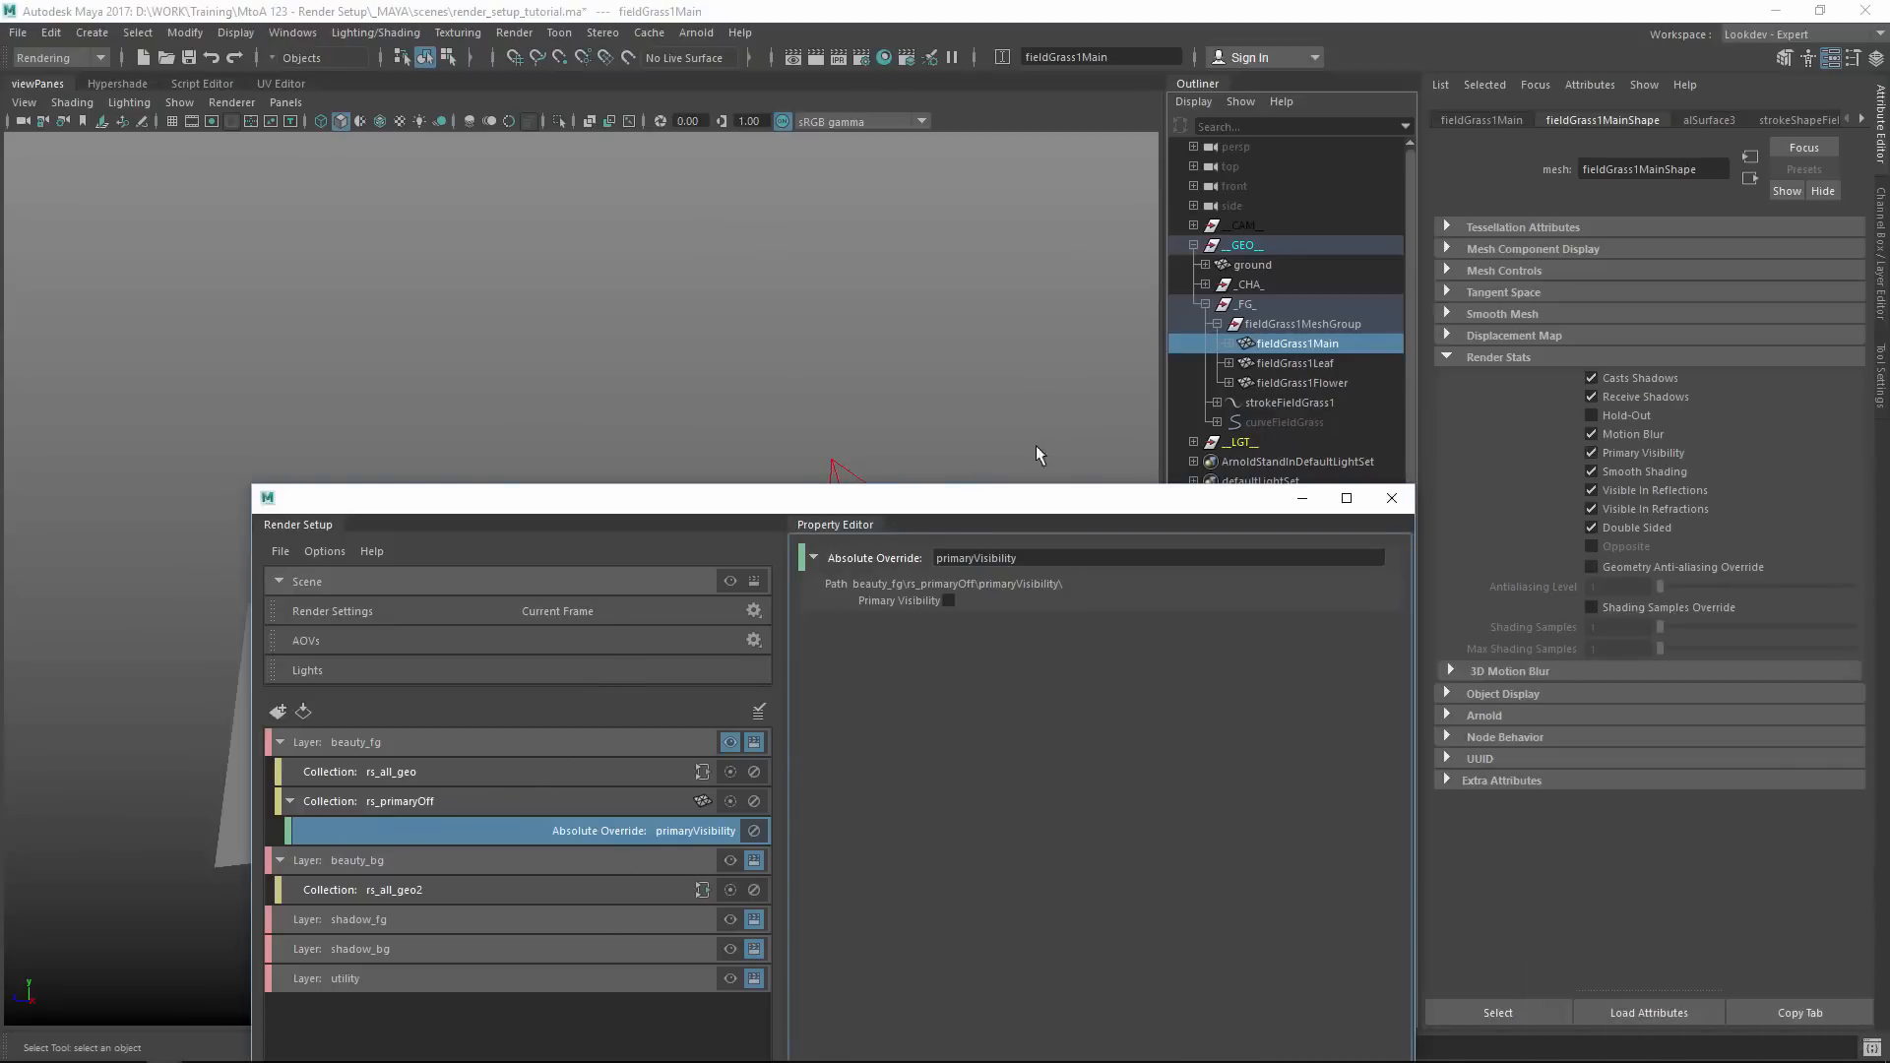
Look through the camMain camera and select the ArnoldStandIn9 toy soldier to show its attributes.
left_click(286, 102)
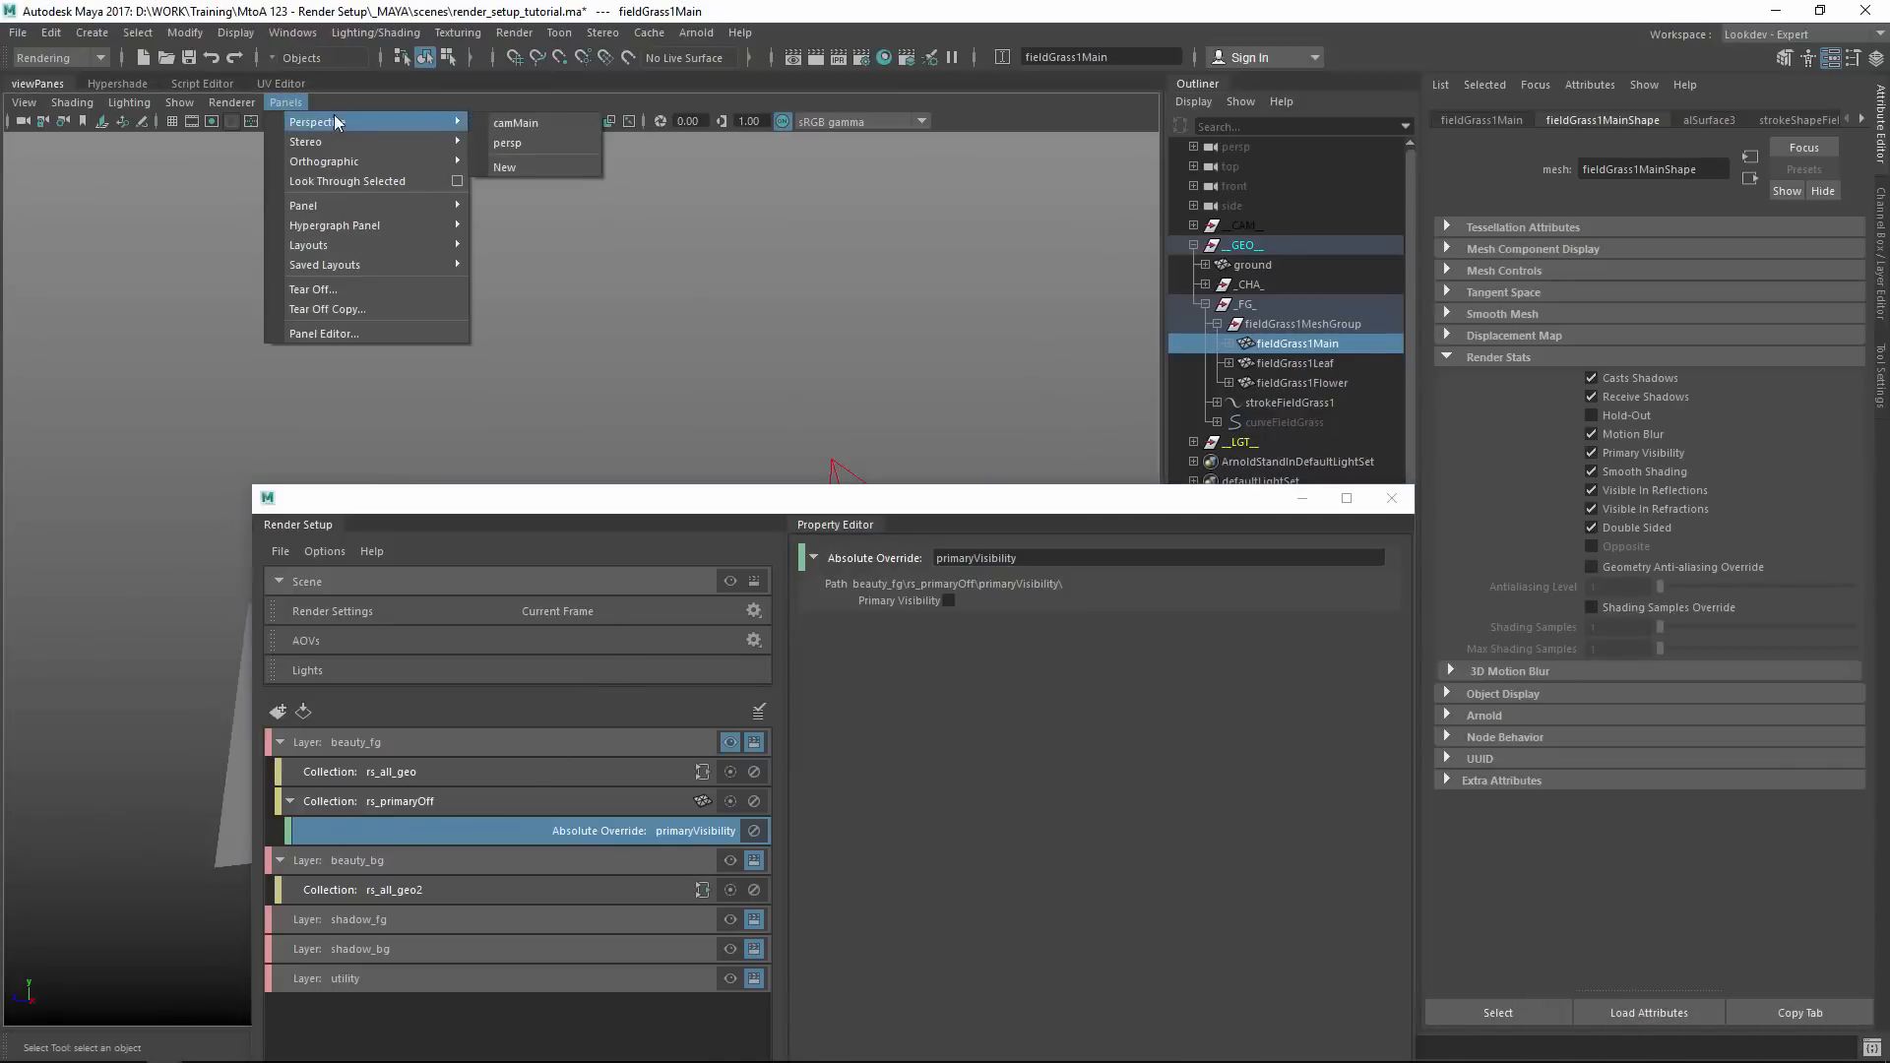
left_click(502, 125)
left_click_drag(503, 506, 683, 786)
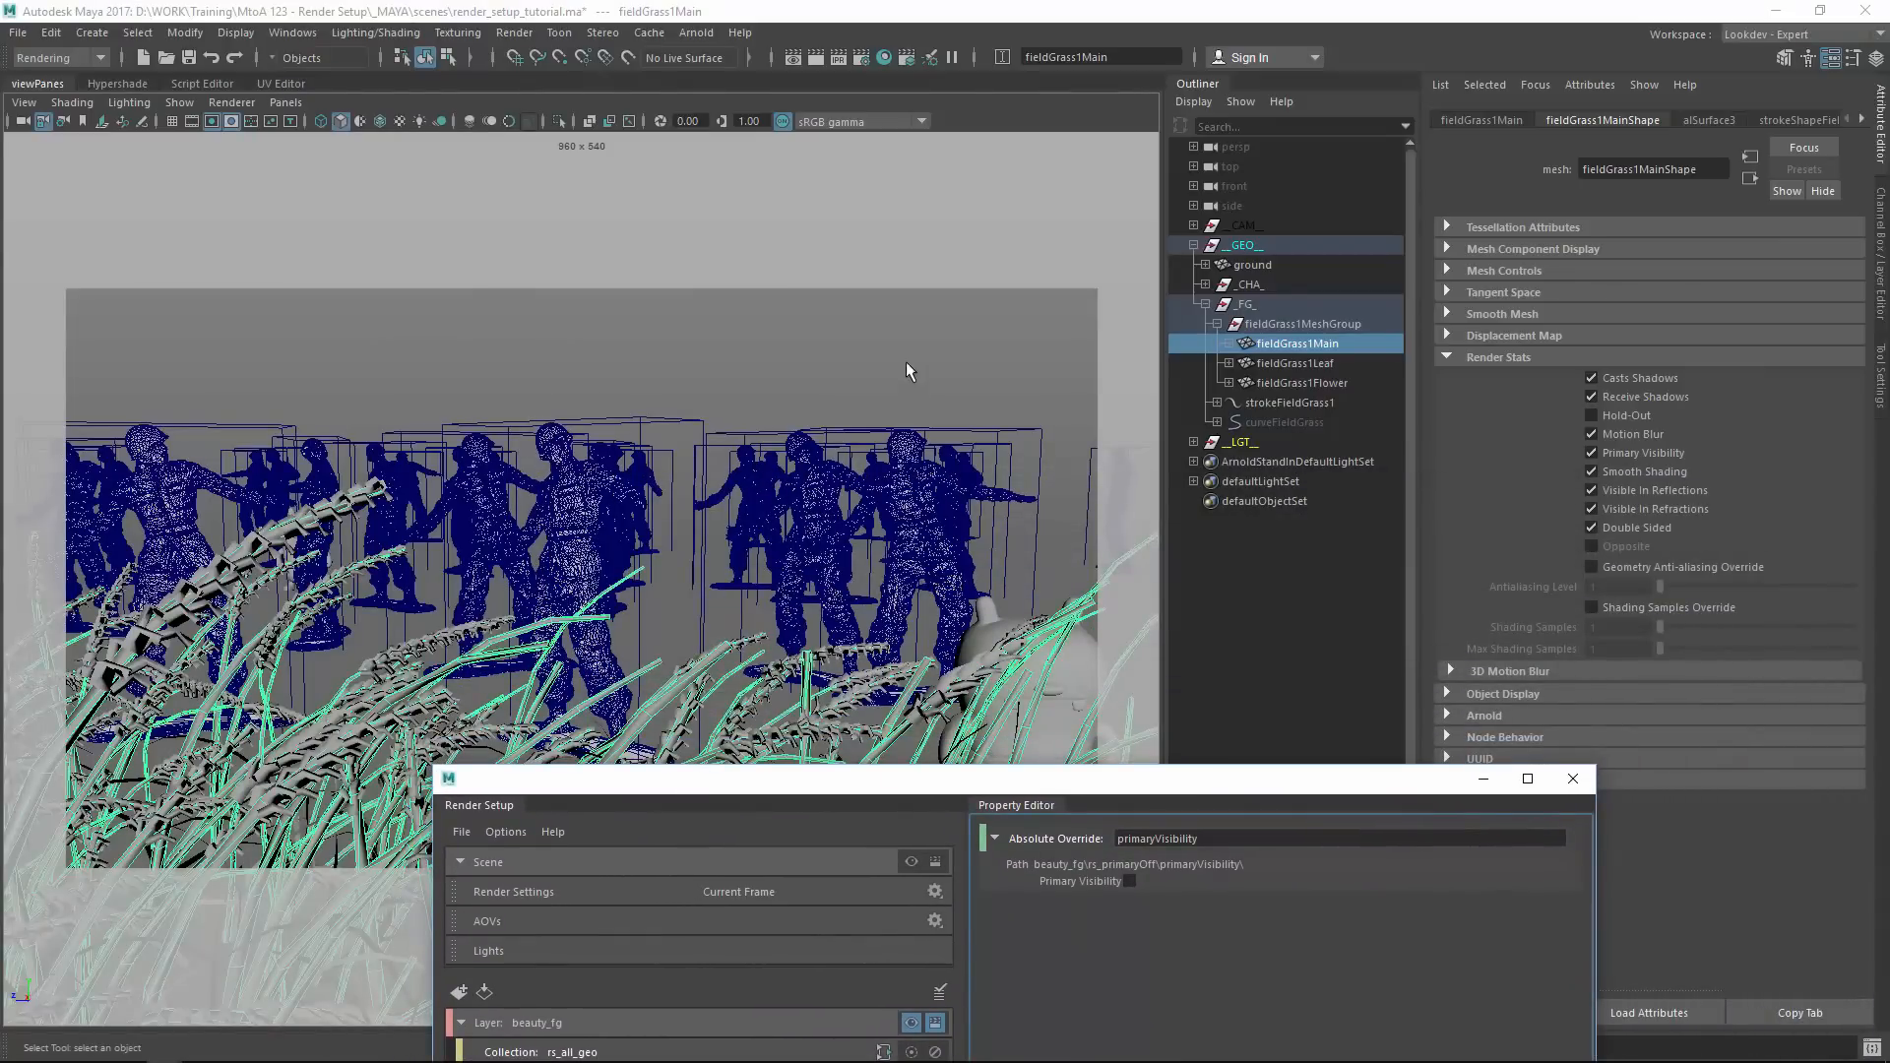
left_click(806, 617)
left_click(819, 482)
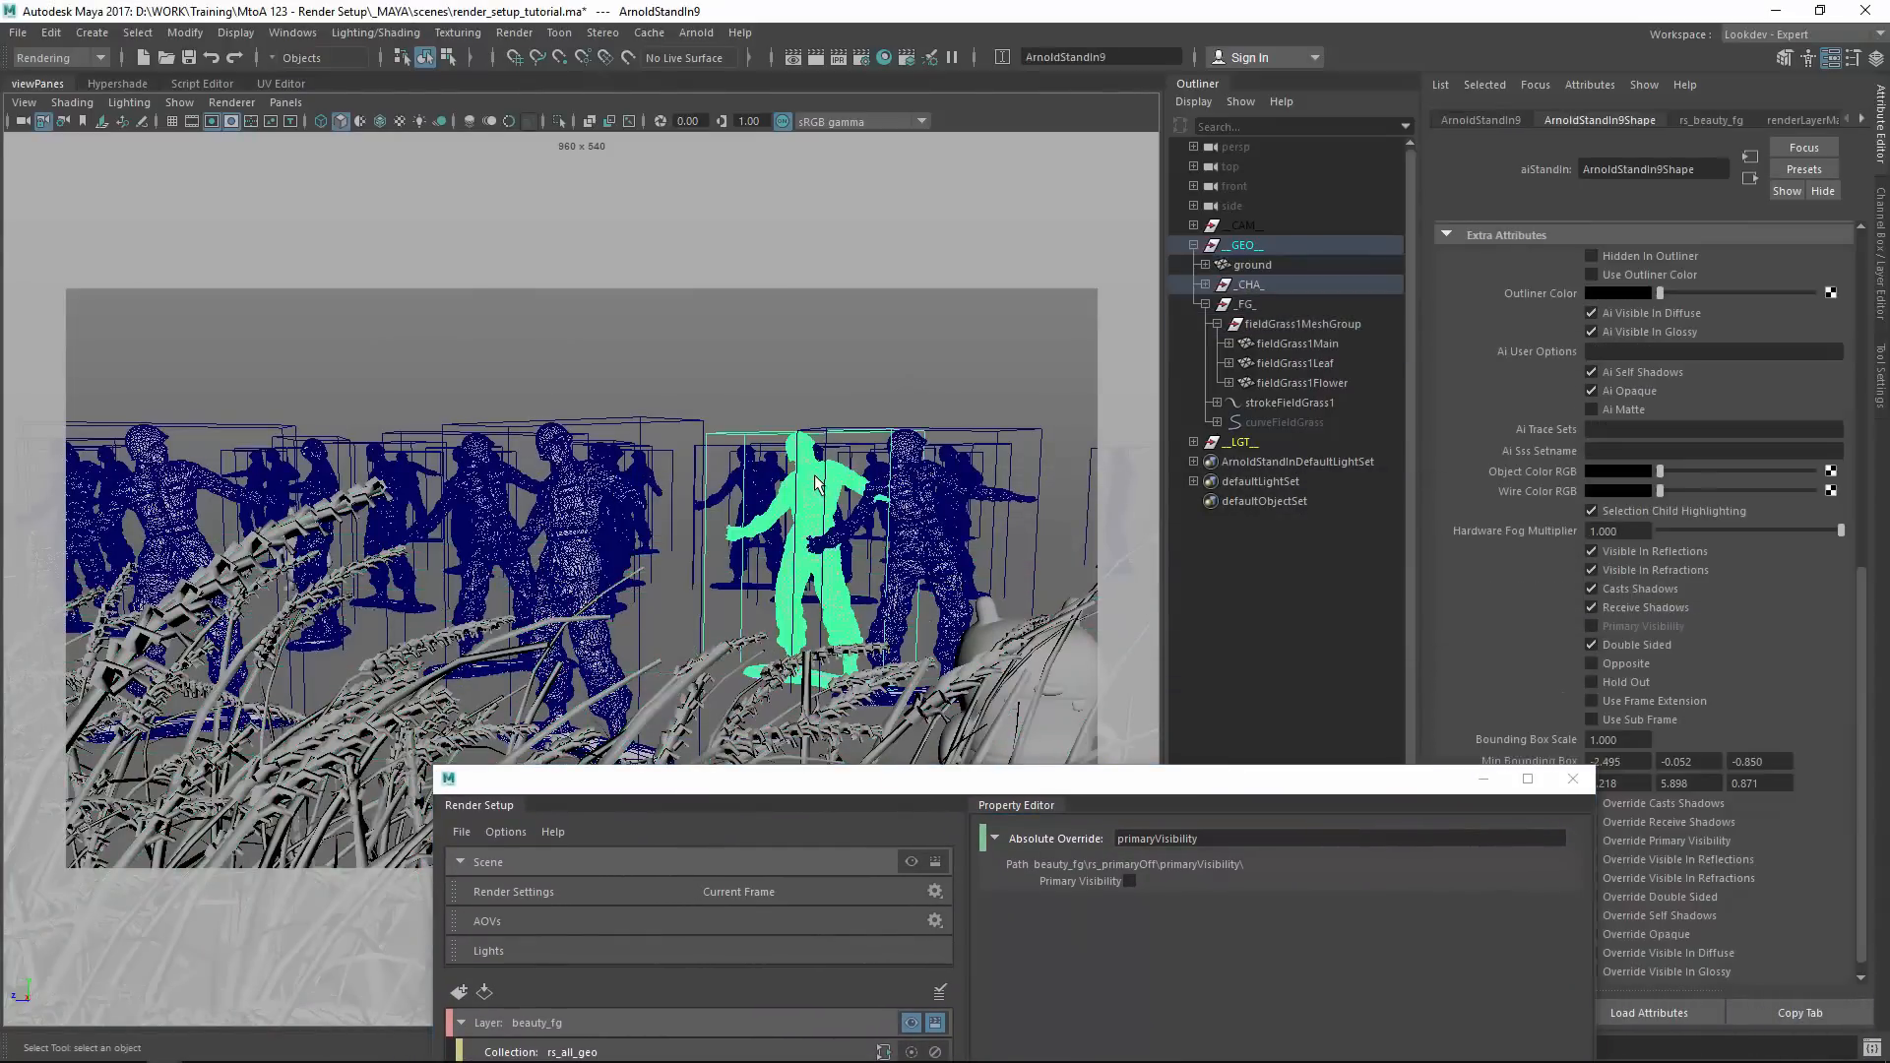
Save the scene and test-render the beauty_fg layer through camMain in the Arnold RenderView.
left_click_drag(863, 782, 478, 417)
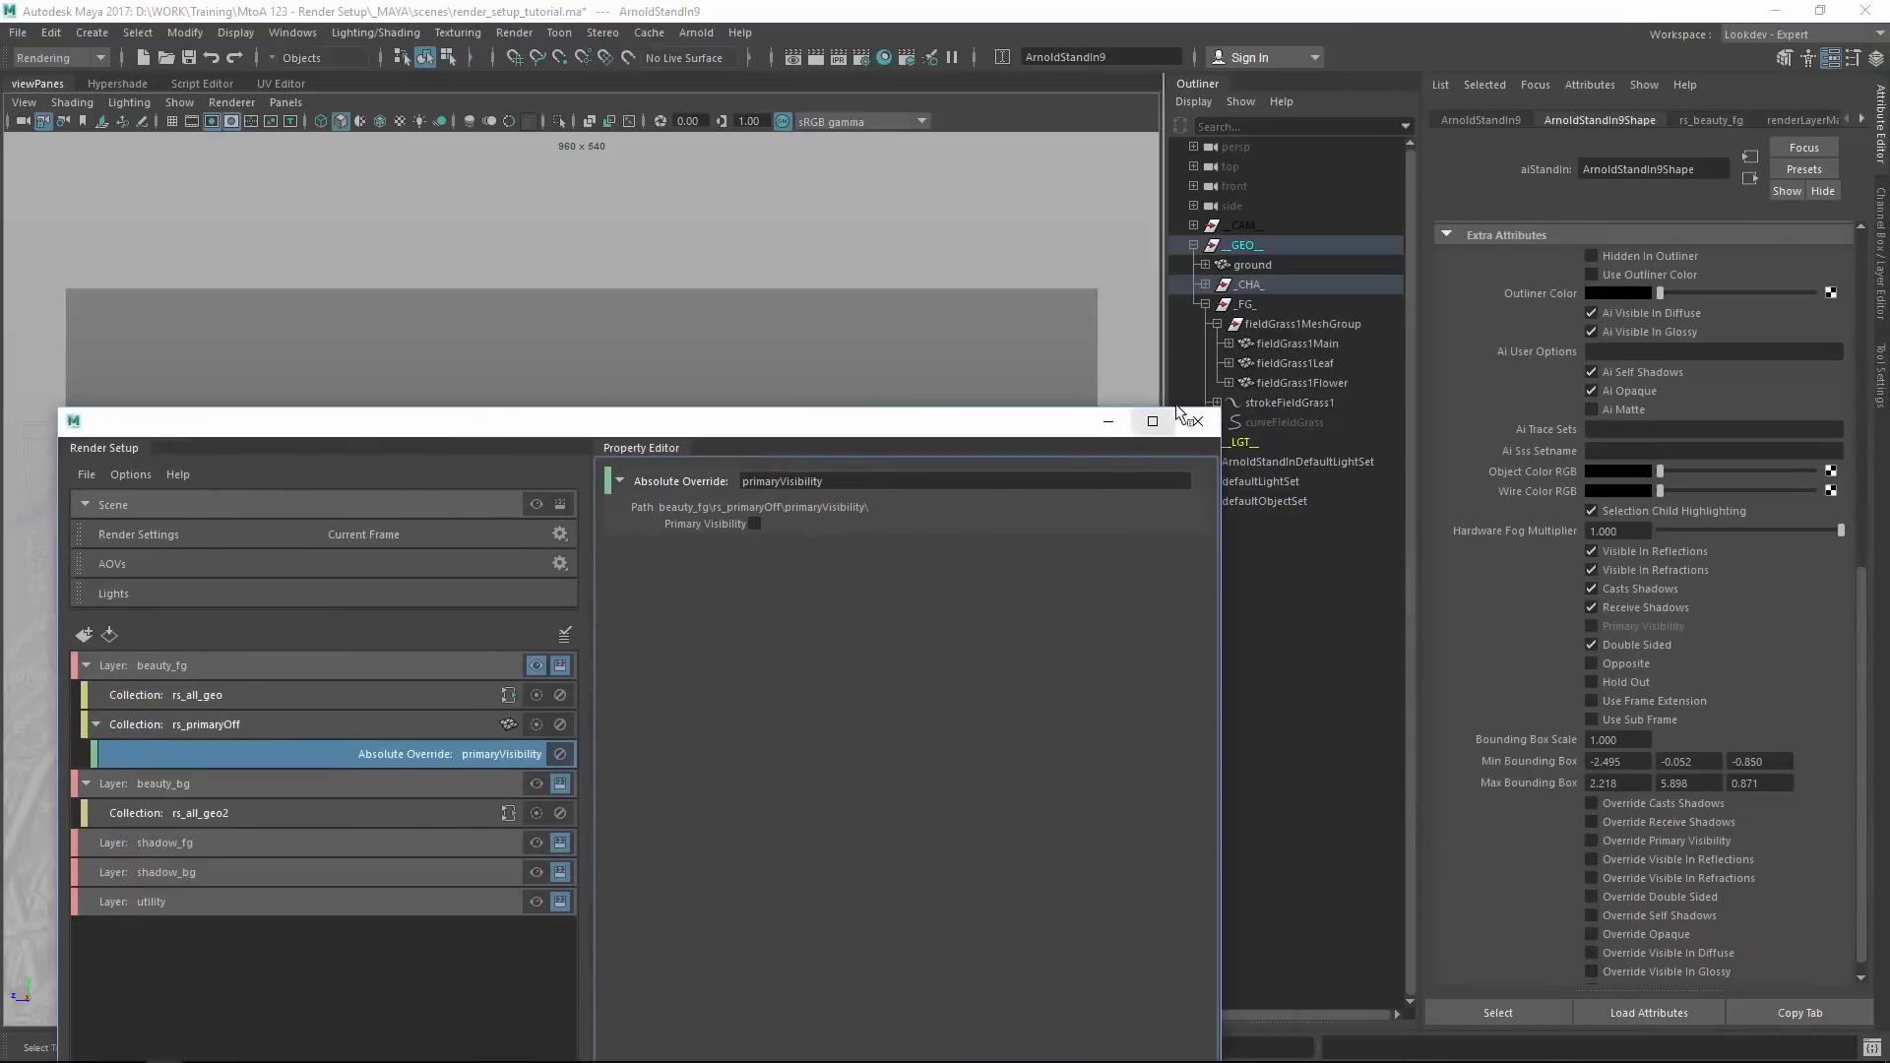
left_click(1190, 416)
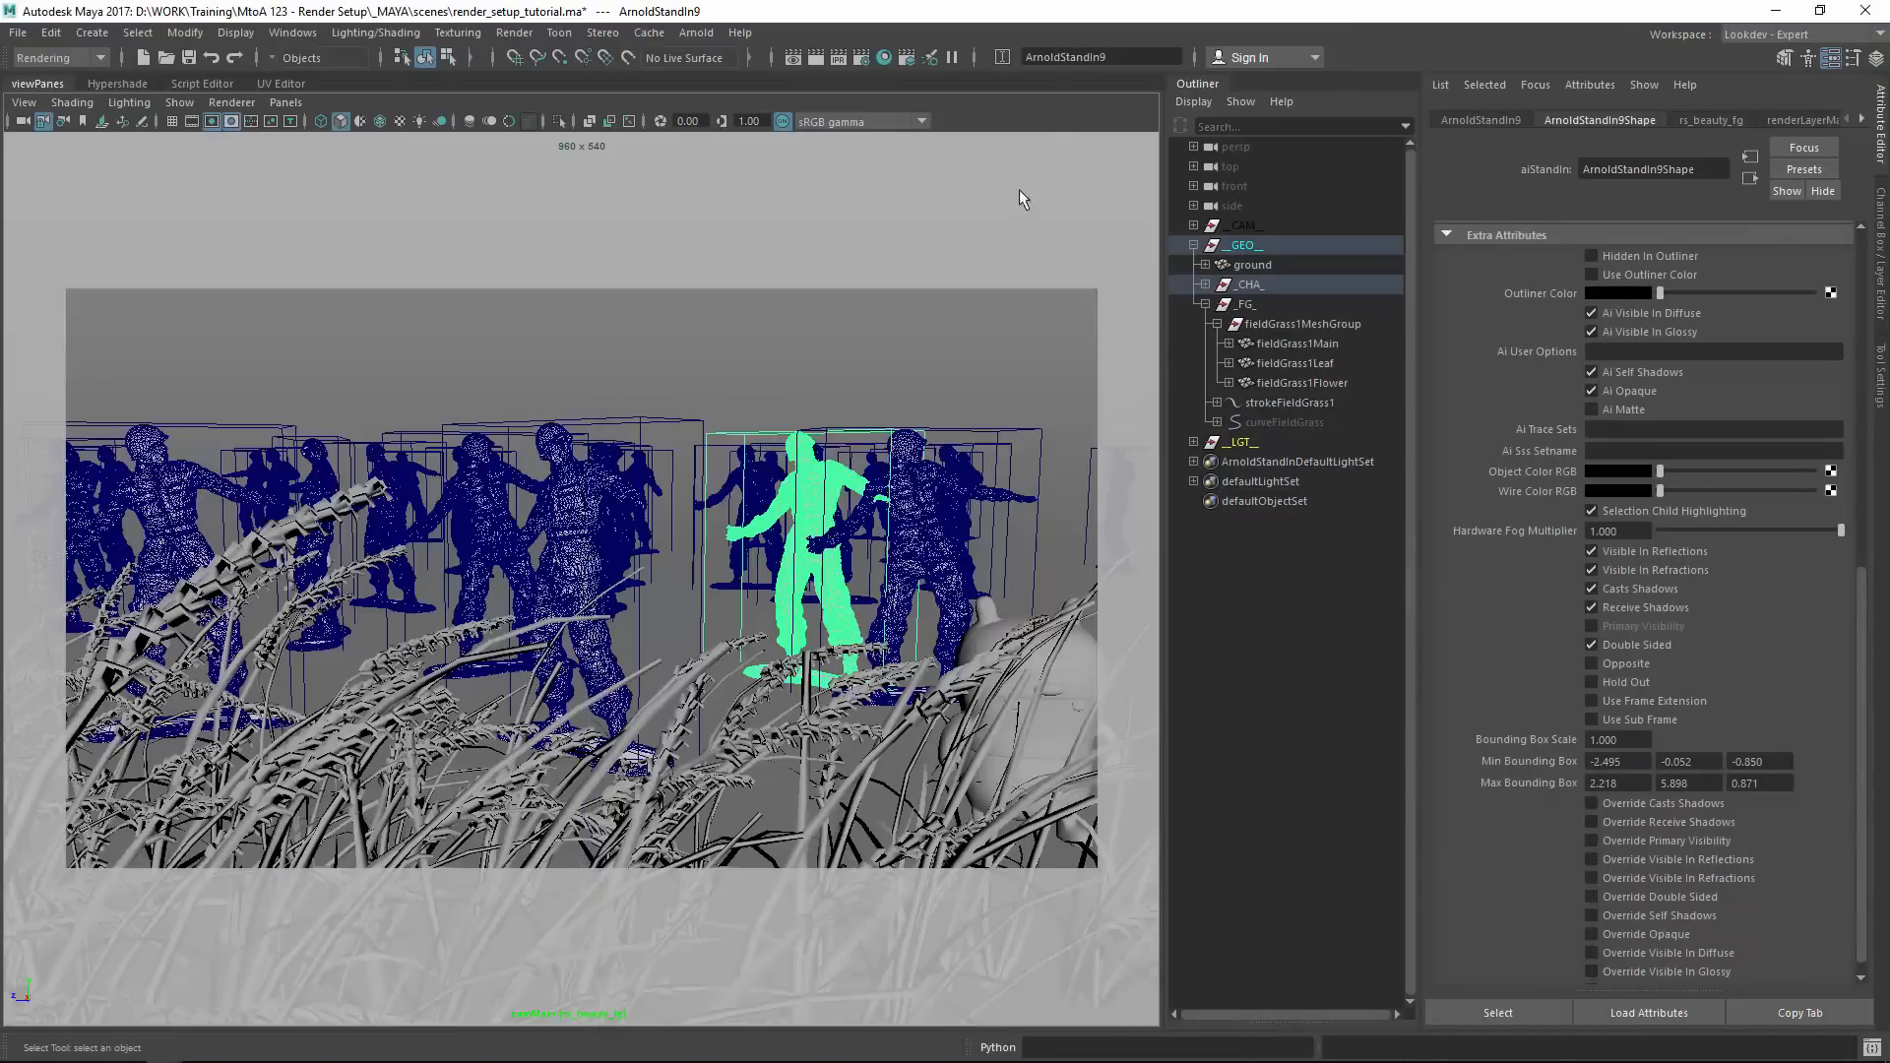
left_click(188, 57)
left_click(695, 33)
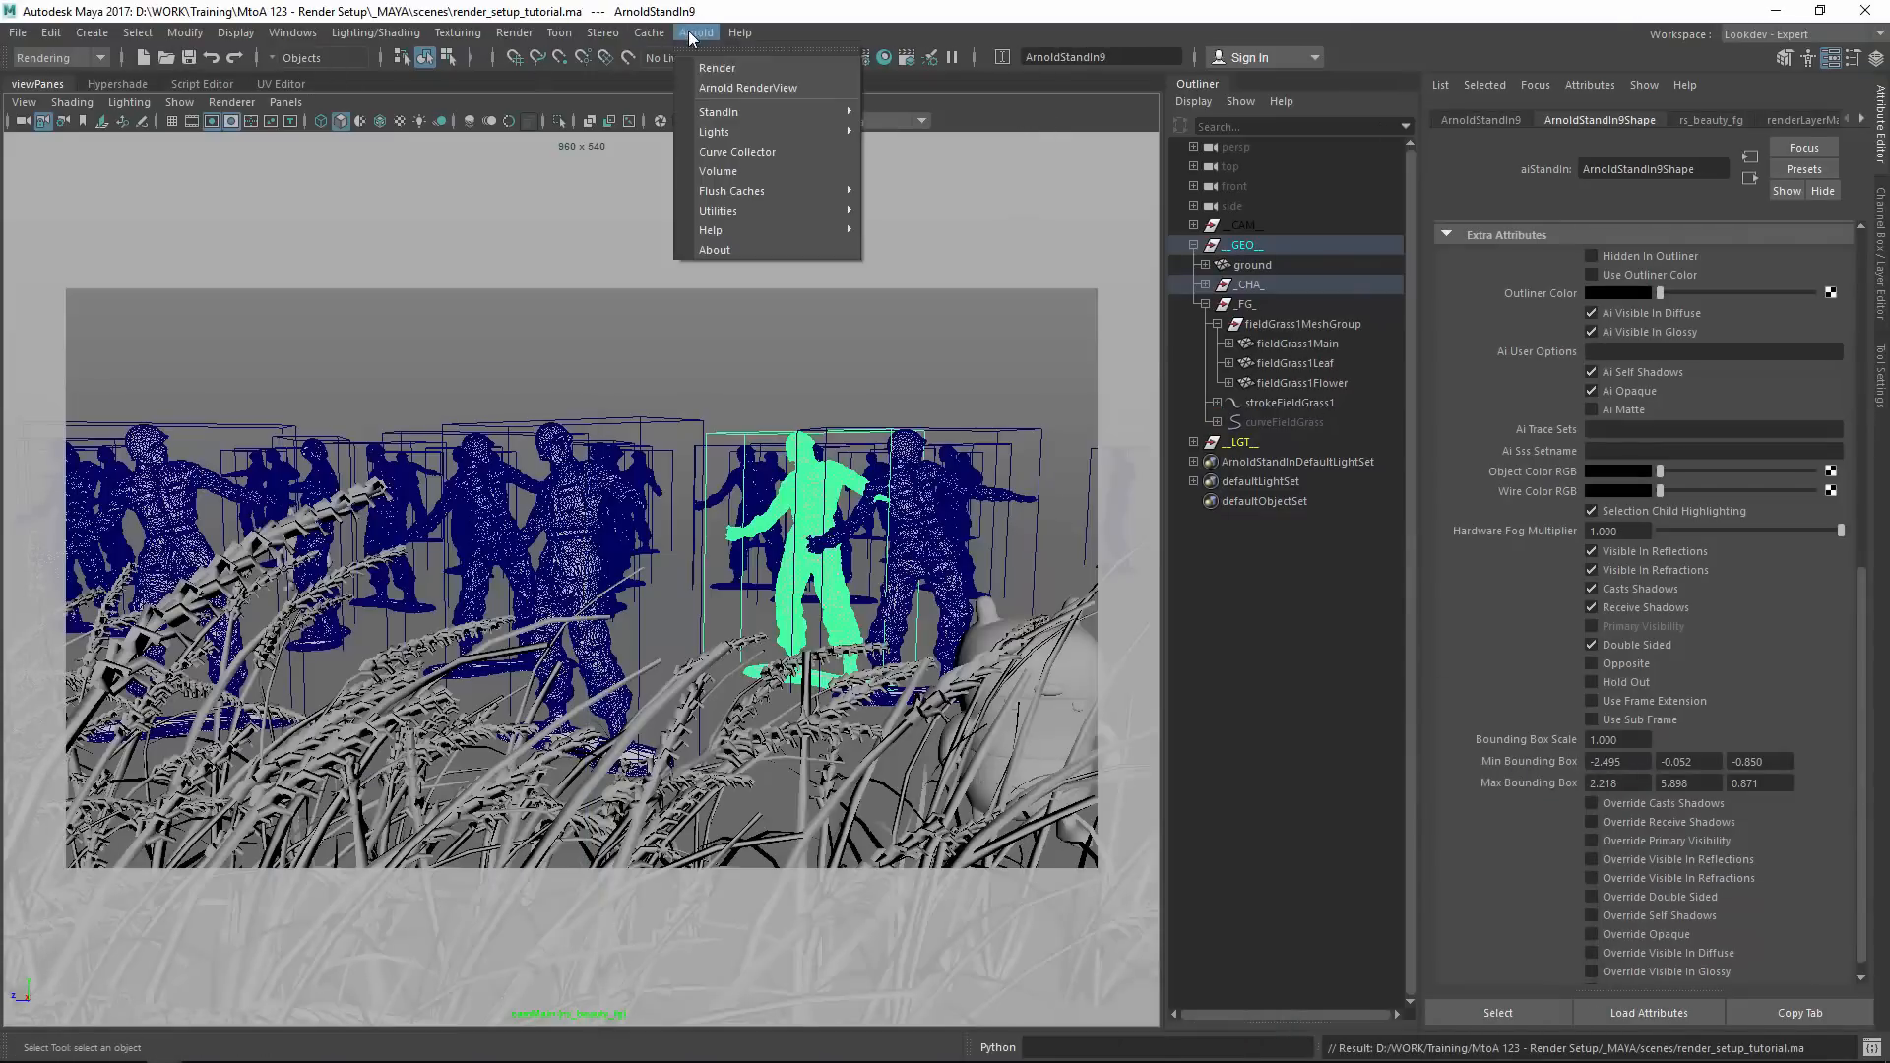
left_click(734, 68)
left_click(907, 59)
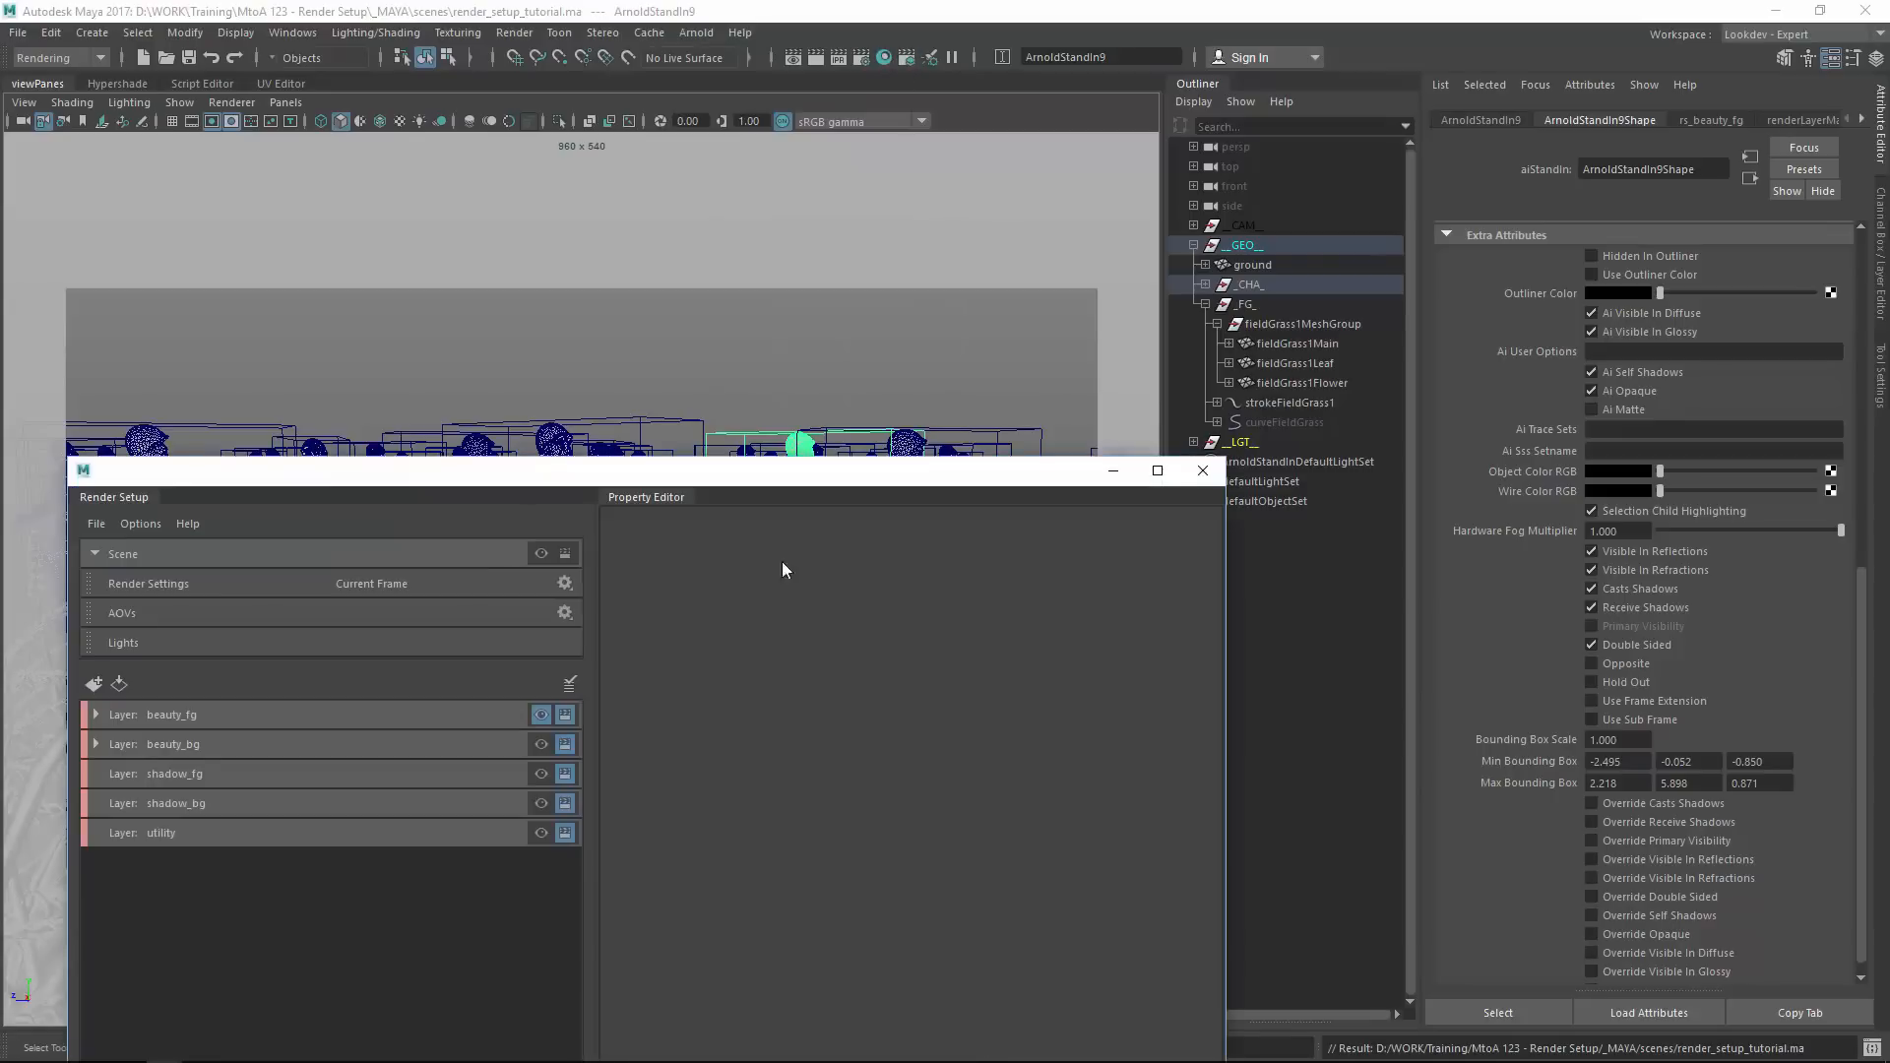
left_click(1203, 471)
left_click(695, 32)
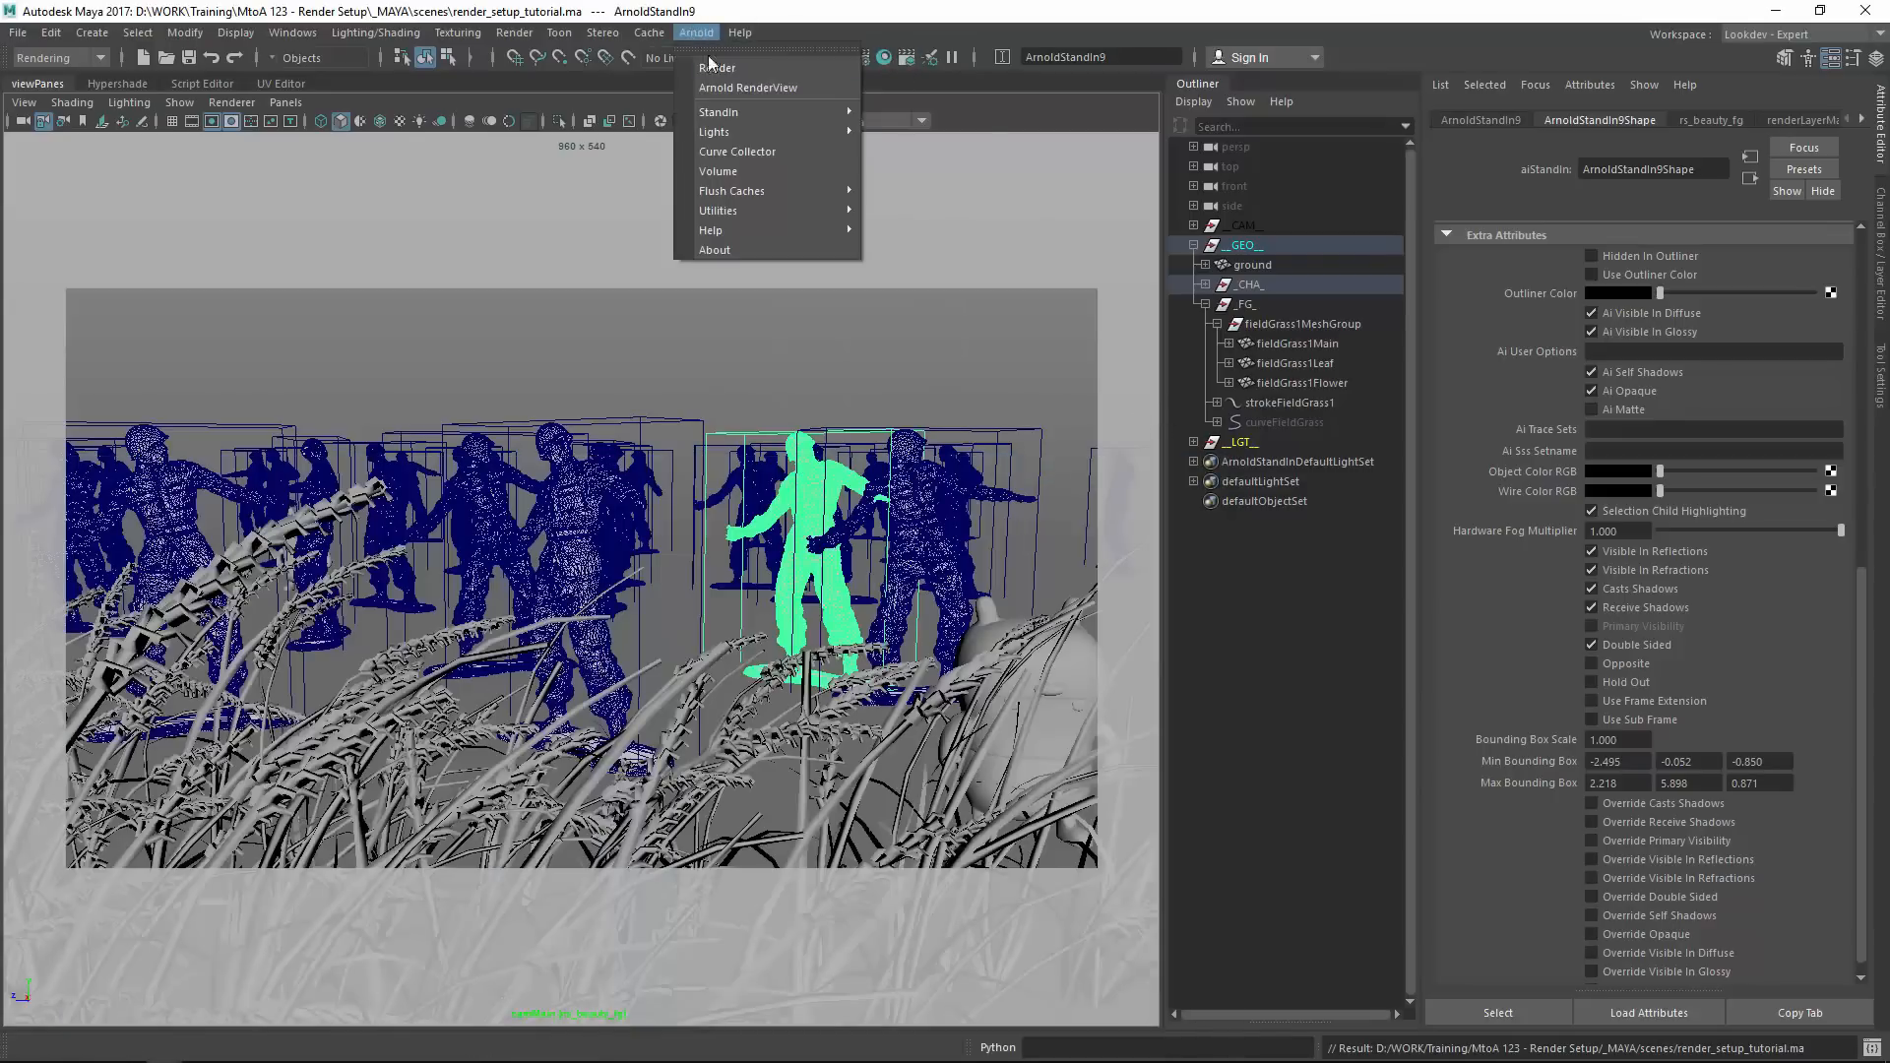
left_click(789, 86)
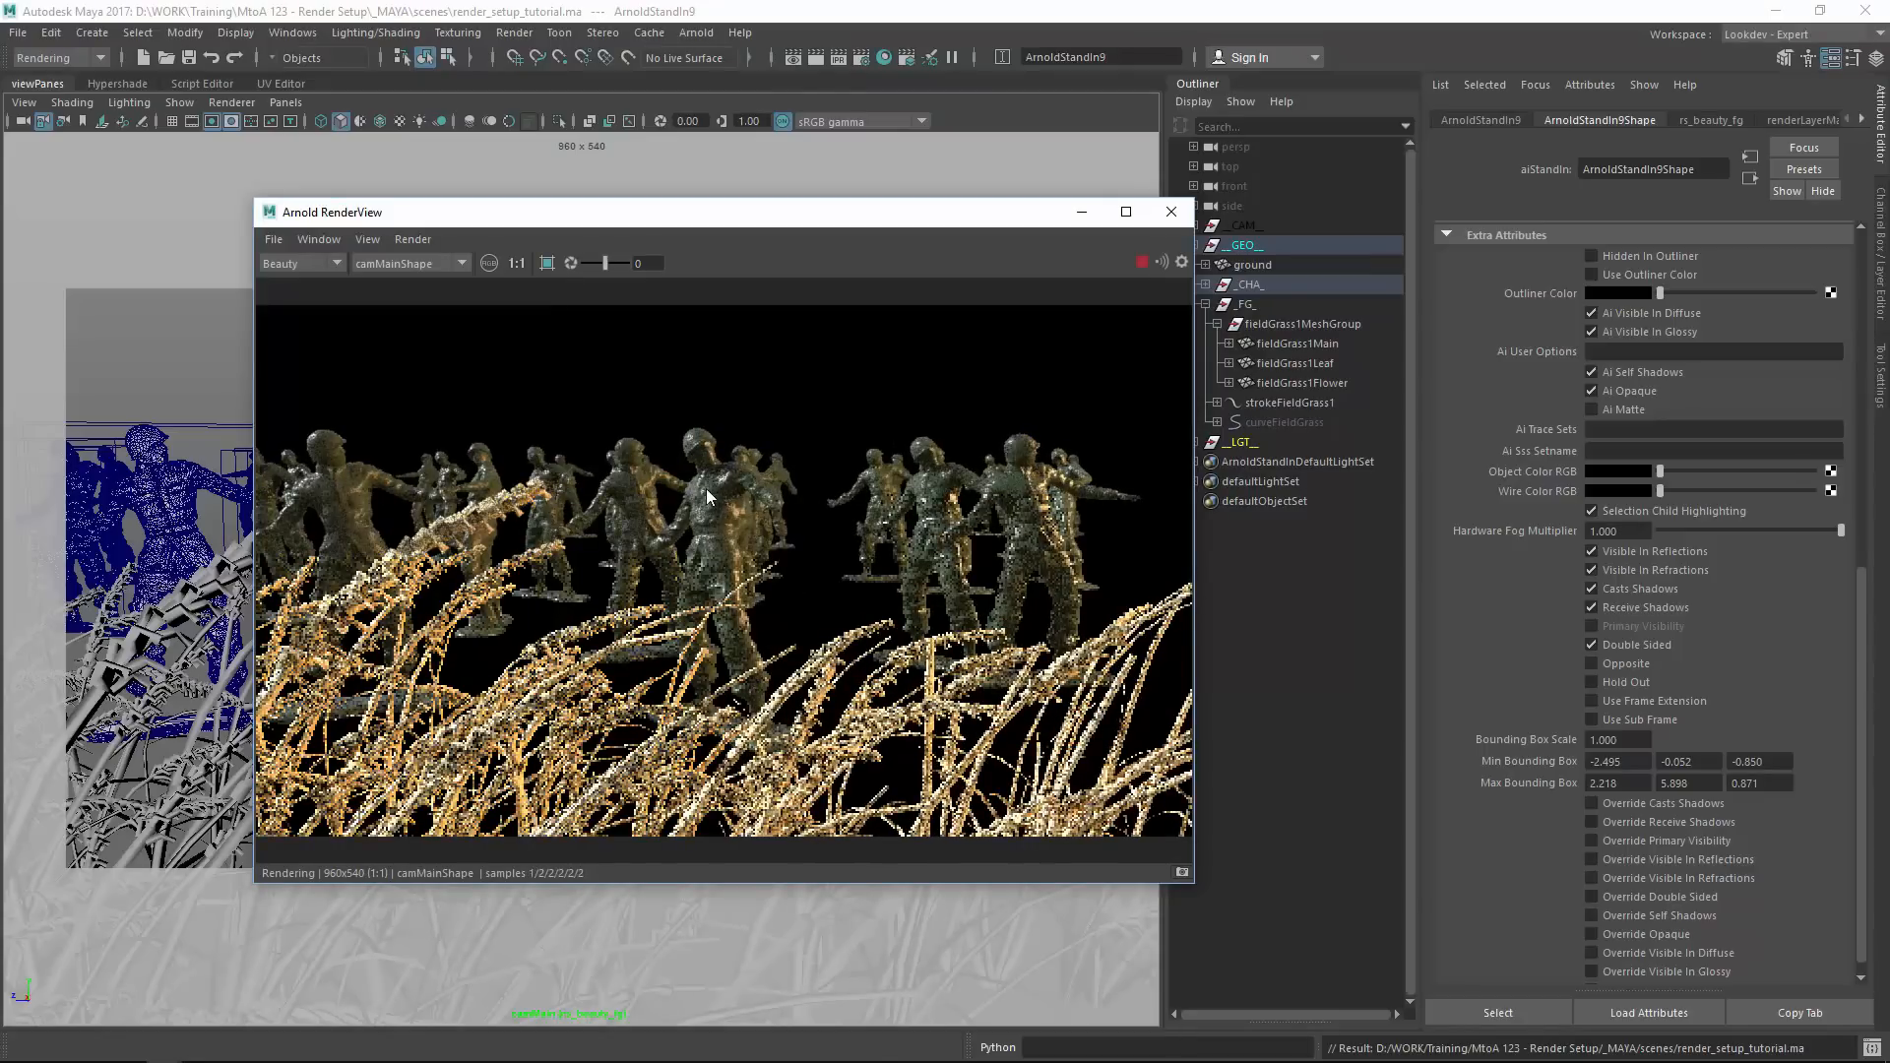
left_click(1171, 210)
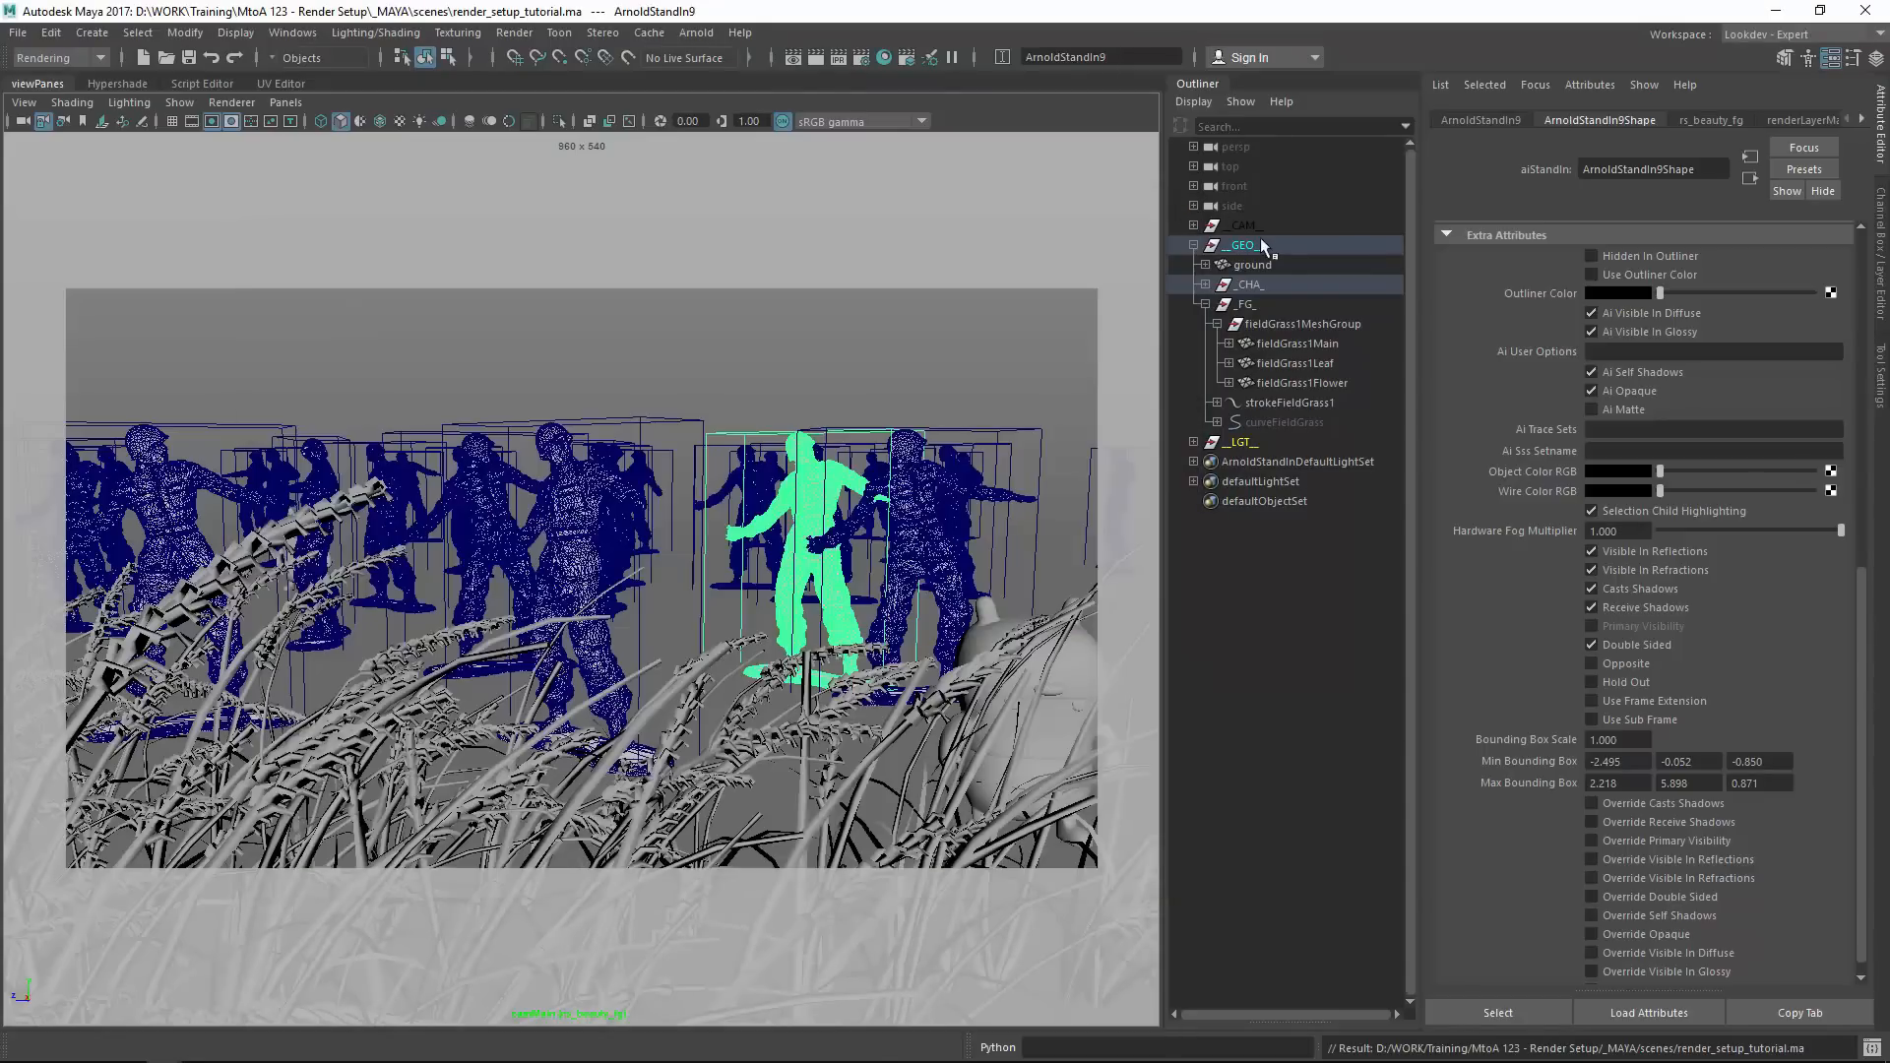
Expand the _CHA_ group and examine the primary visibility and override attributes of ArnoldStandIn1.
left_click(1204, 304)
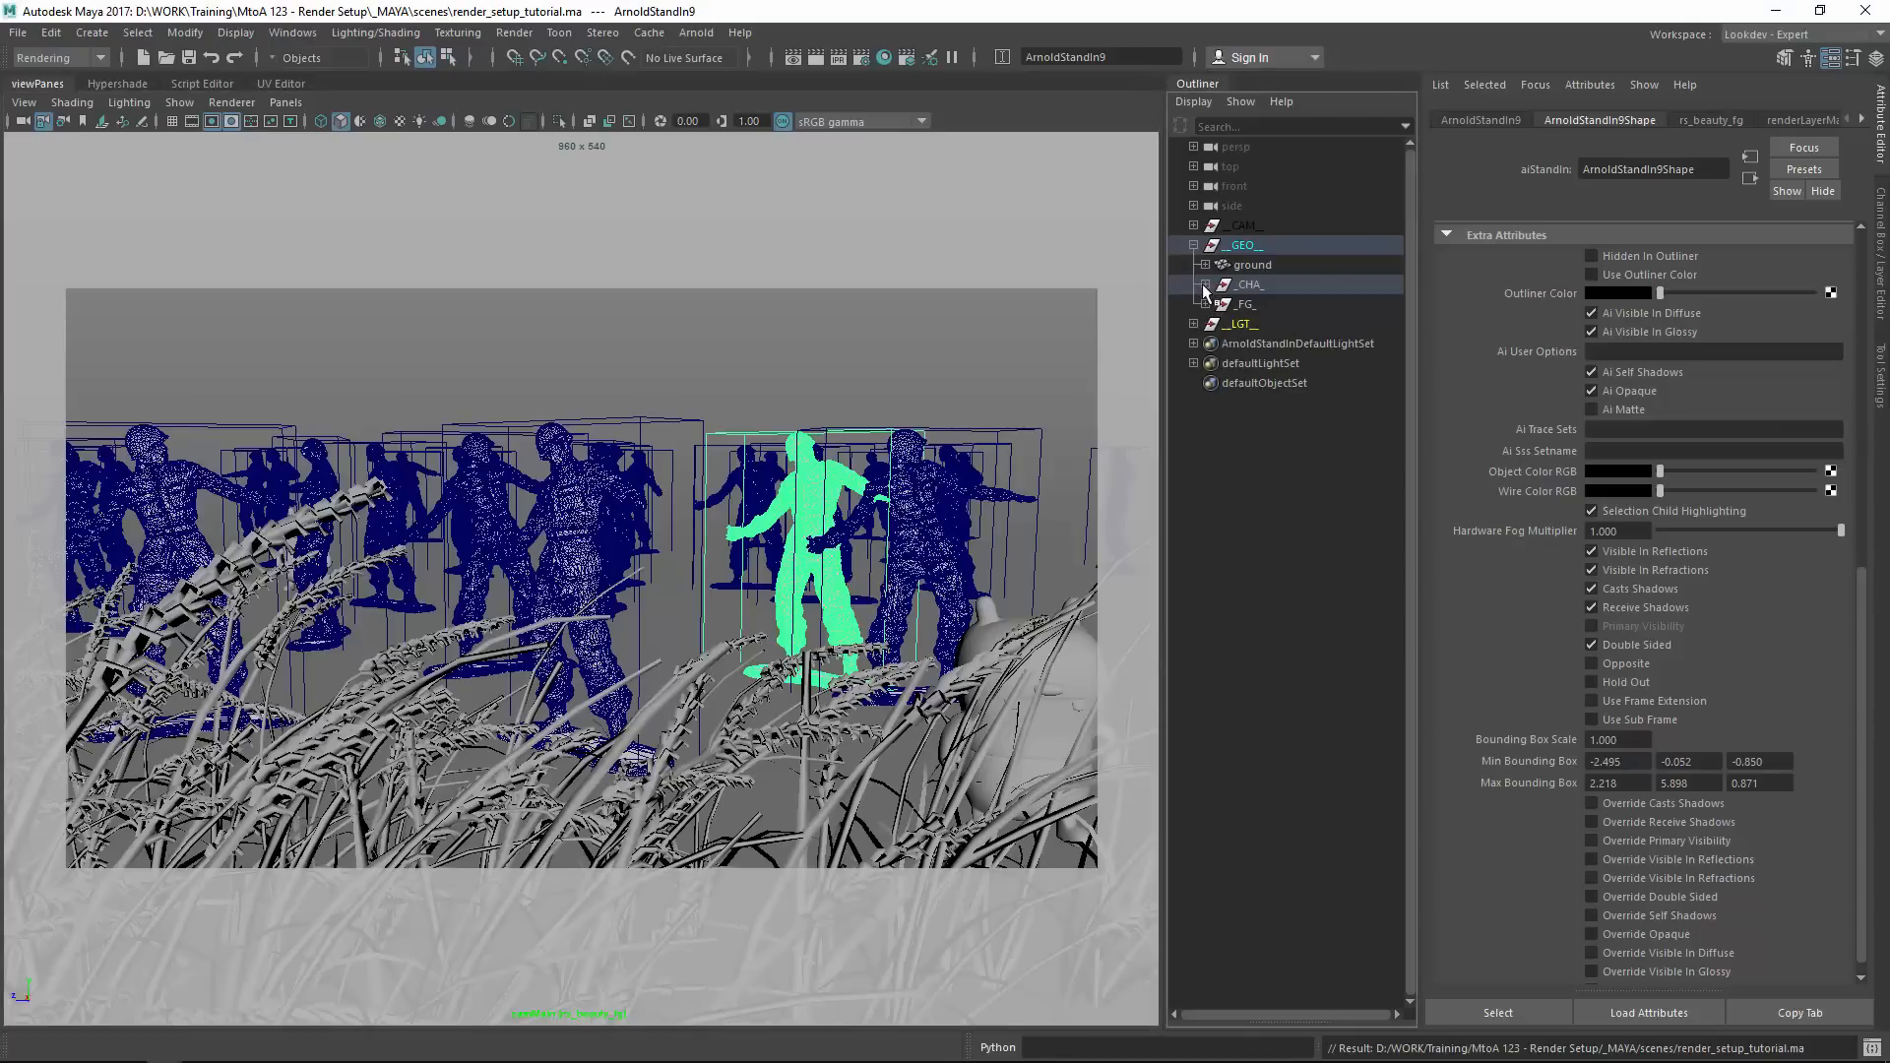
left_click(1204, 285)
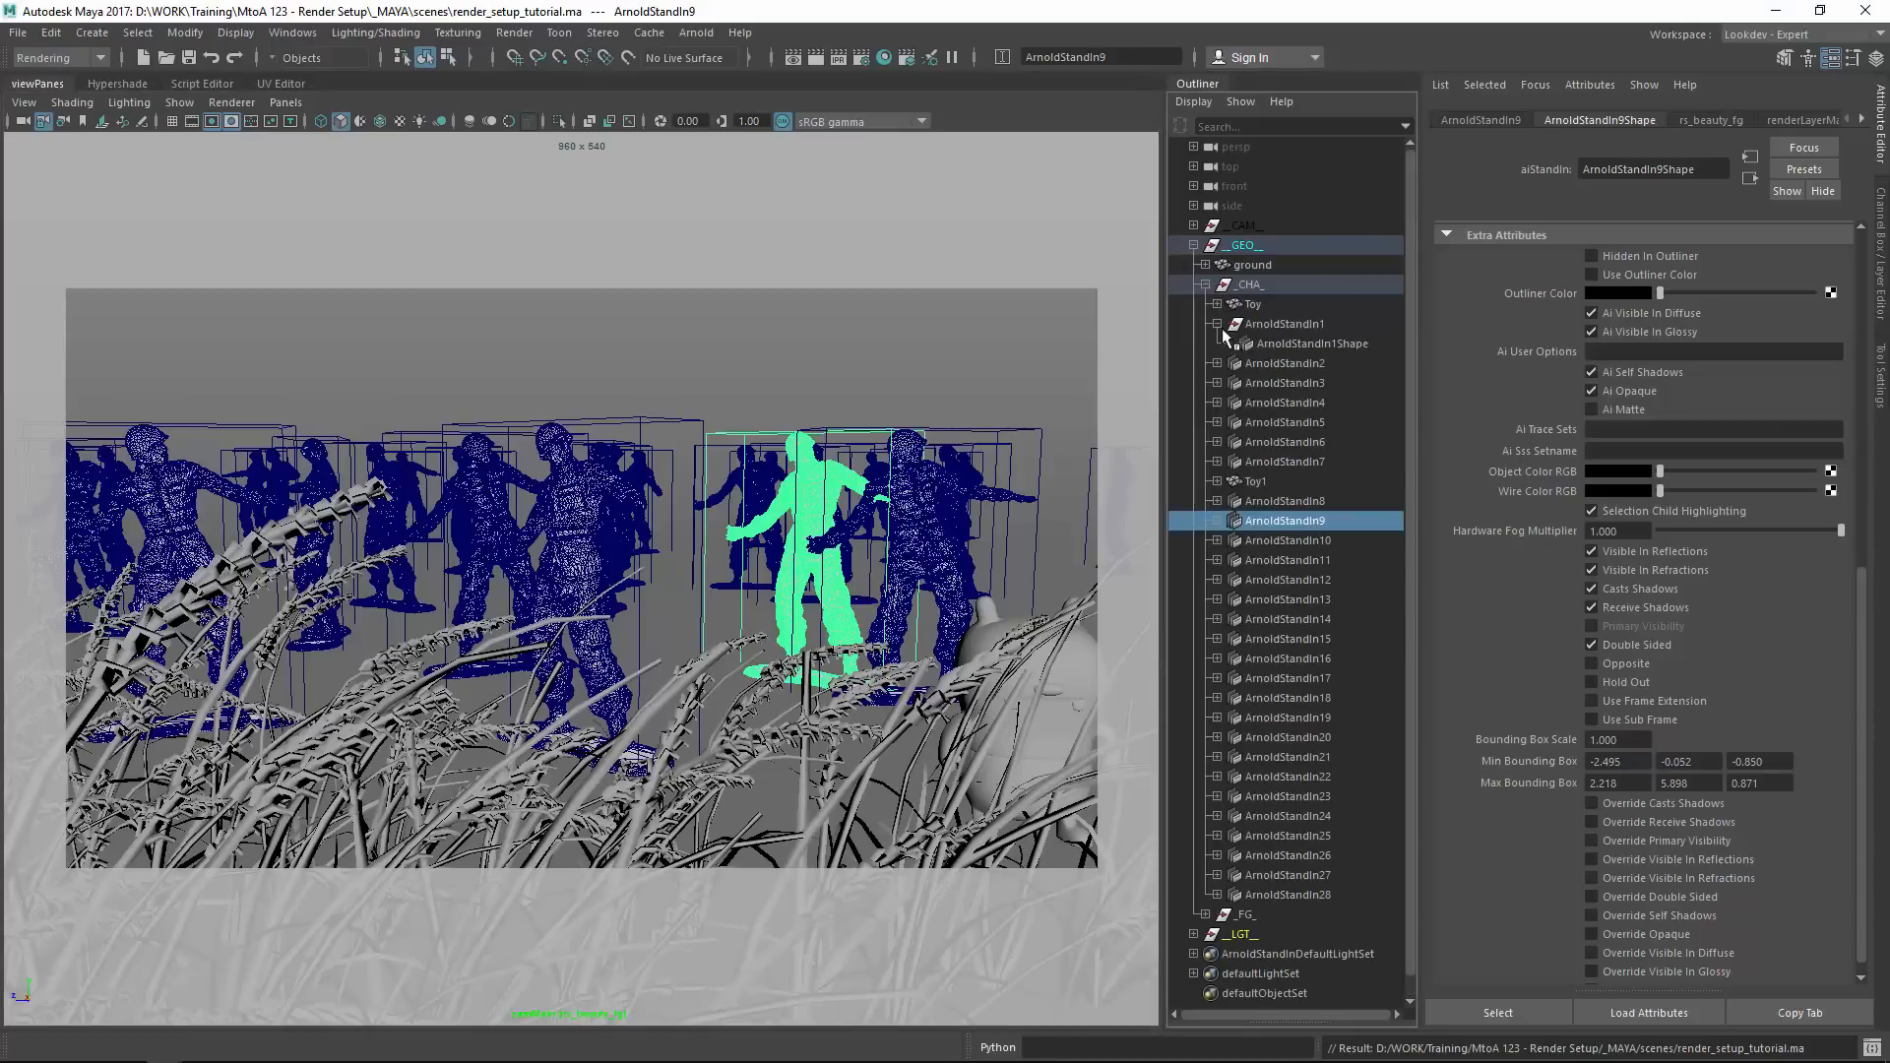
left_click(1216, 324)
left_click(1276, 325)
scroll(1578, 728, "down", 1)
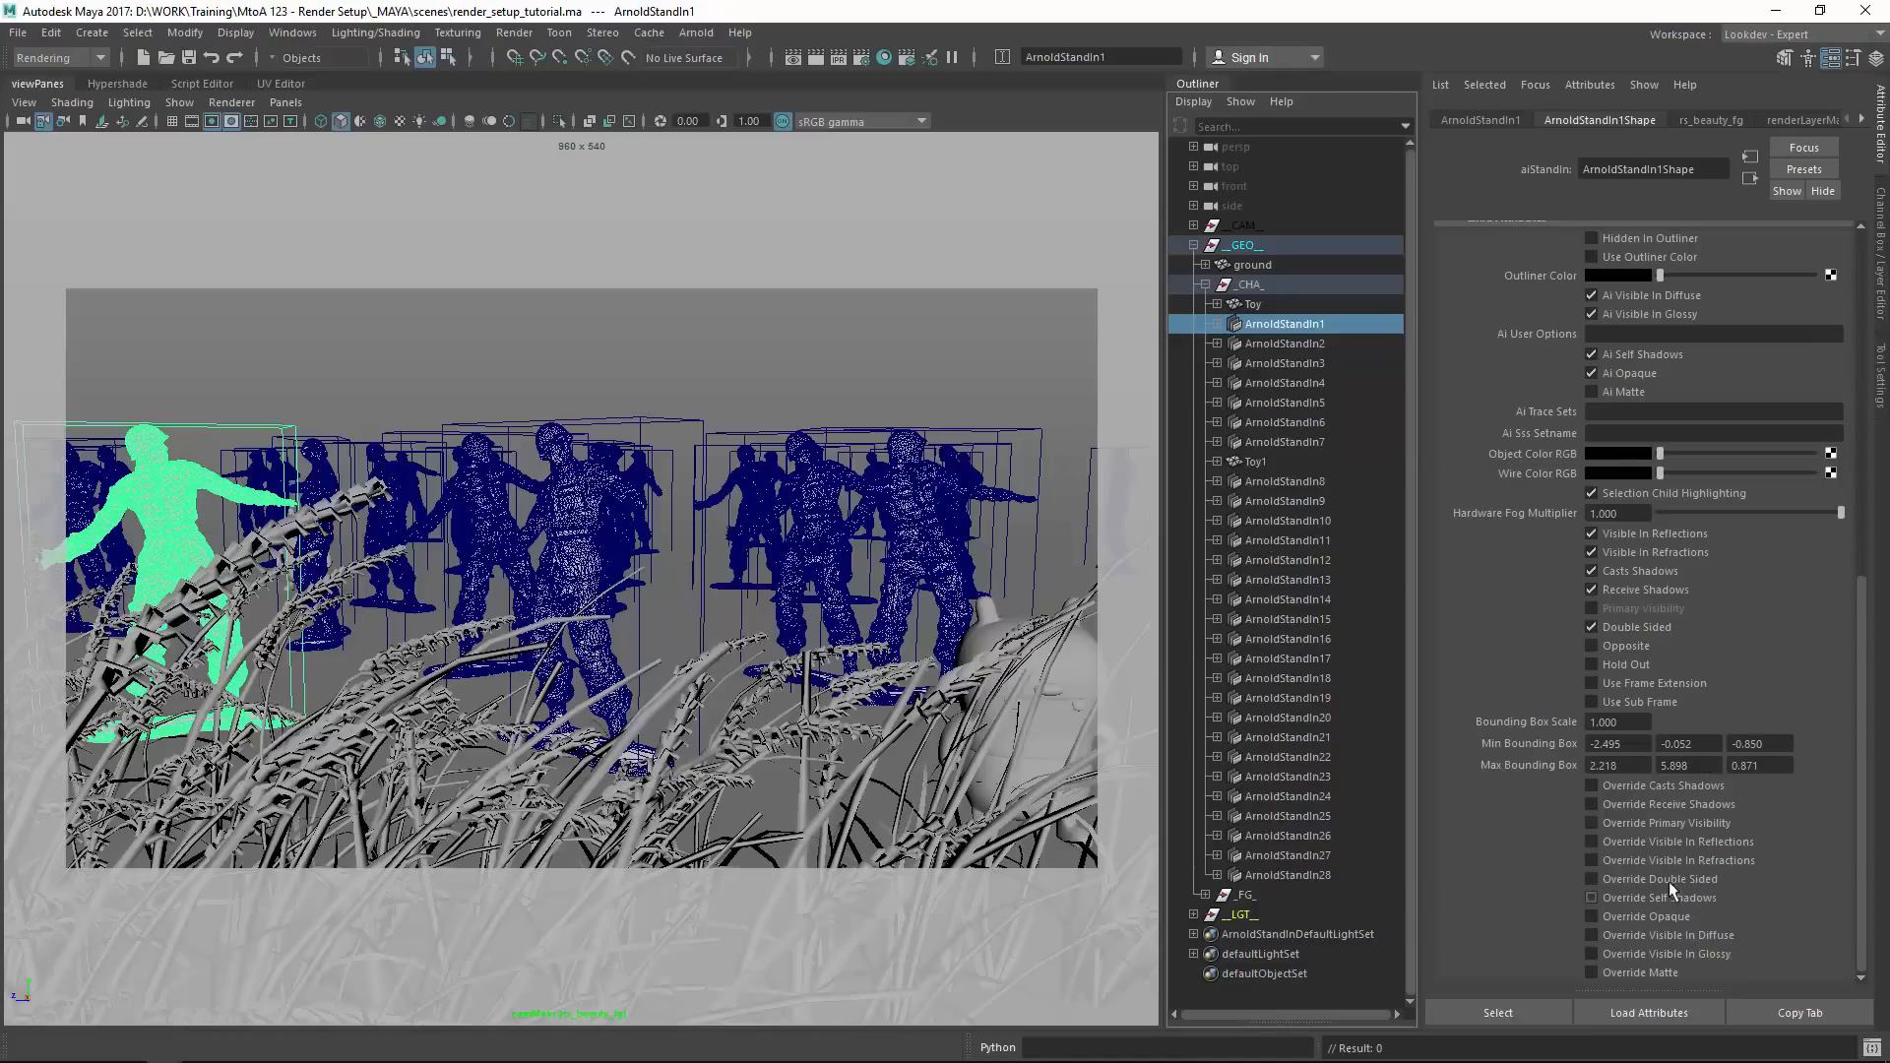
mouse_move(829, 1055)
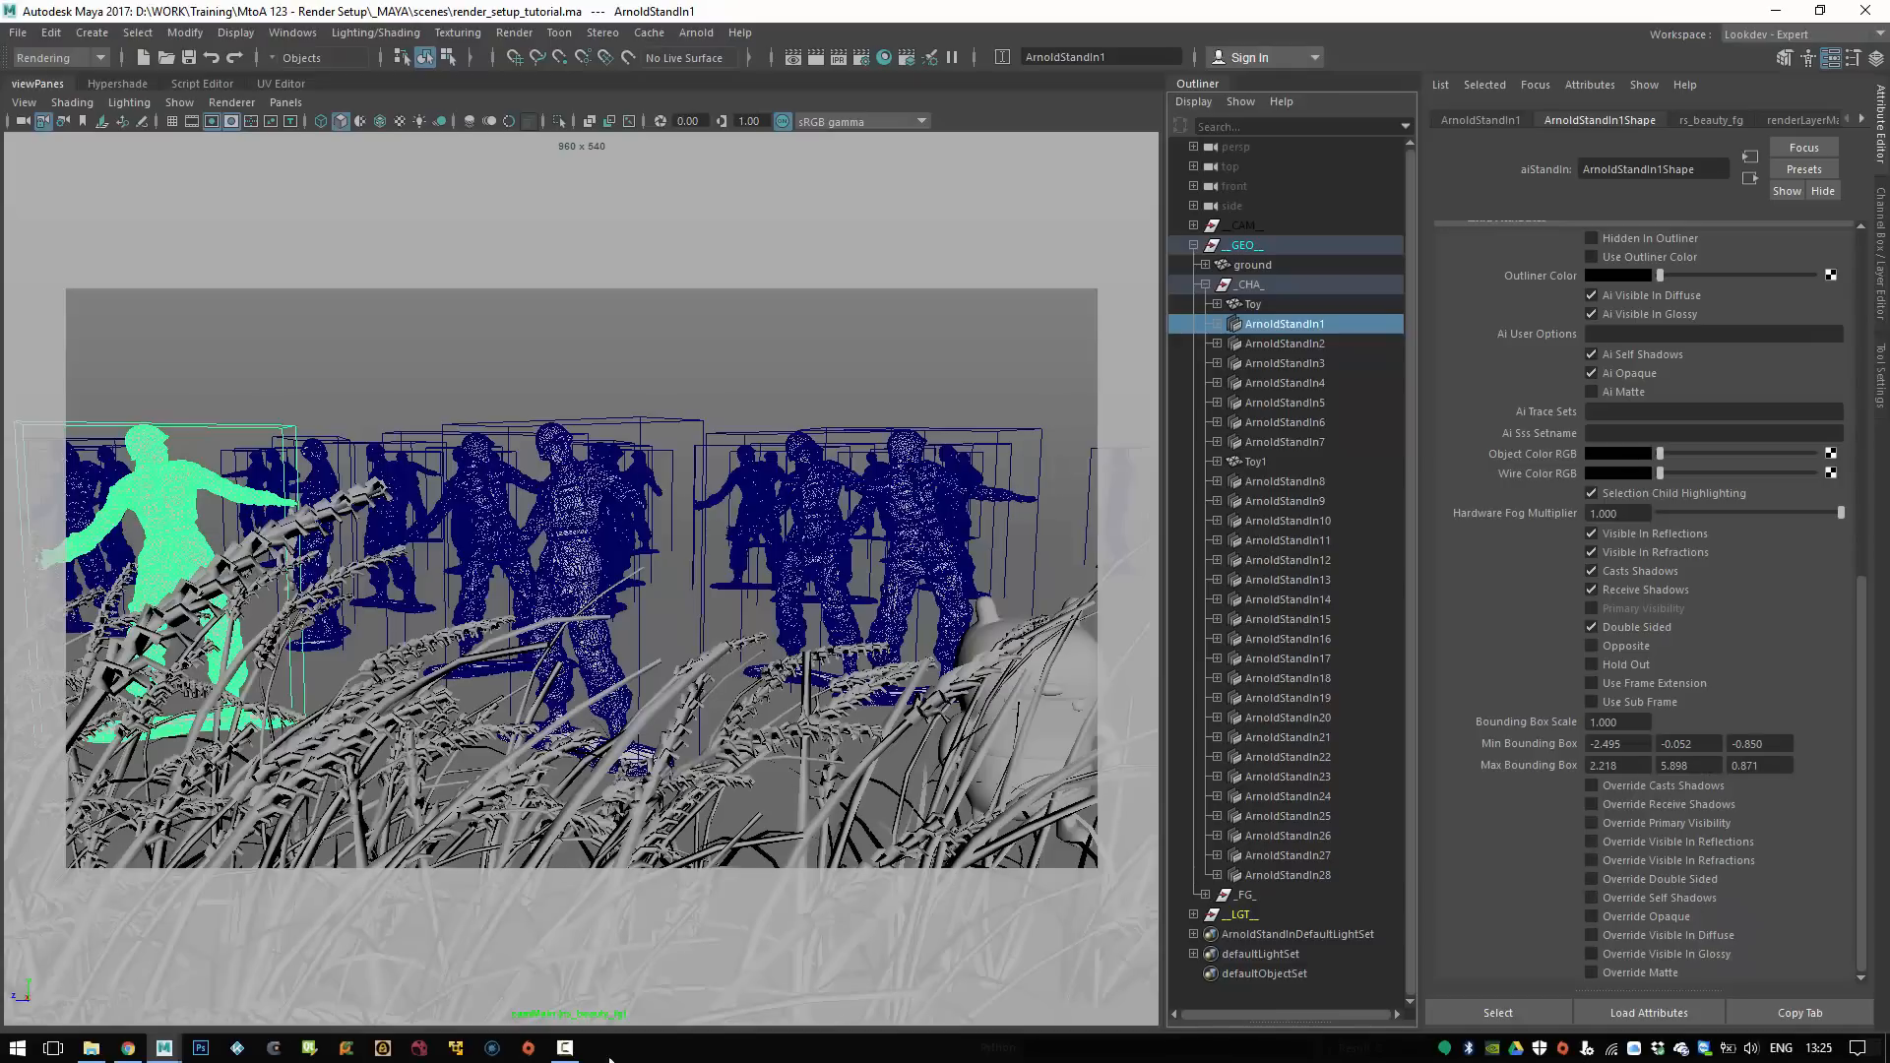
Set the rs_primaryOff collection filter in beauty_fg to Custom with the types "mesh aiStandIn".
left_click(907, 57)
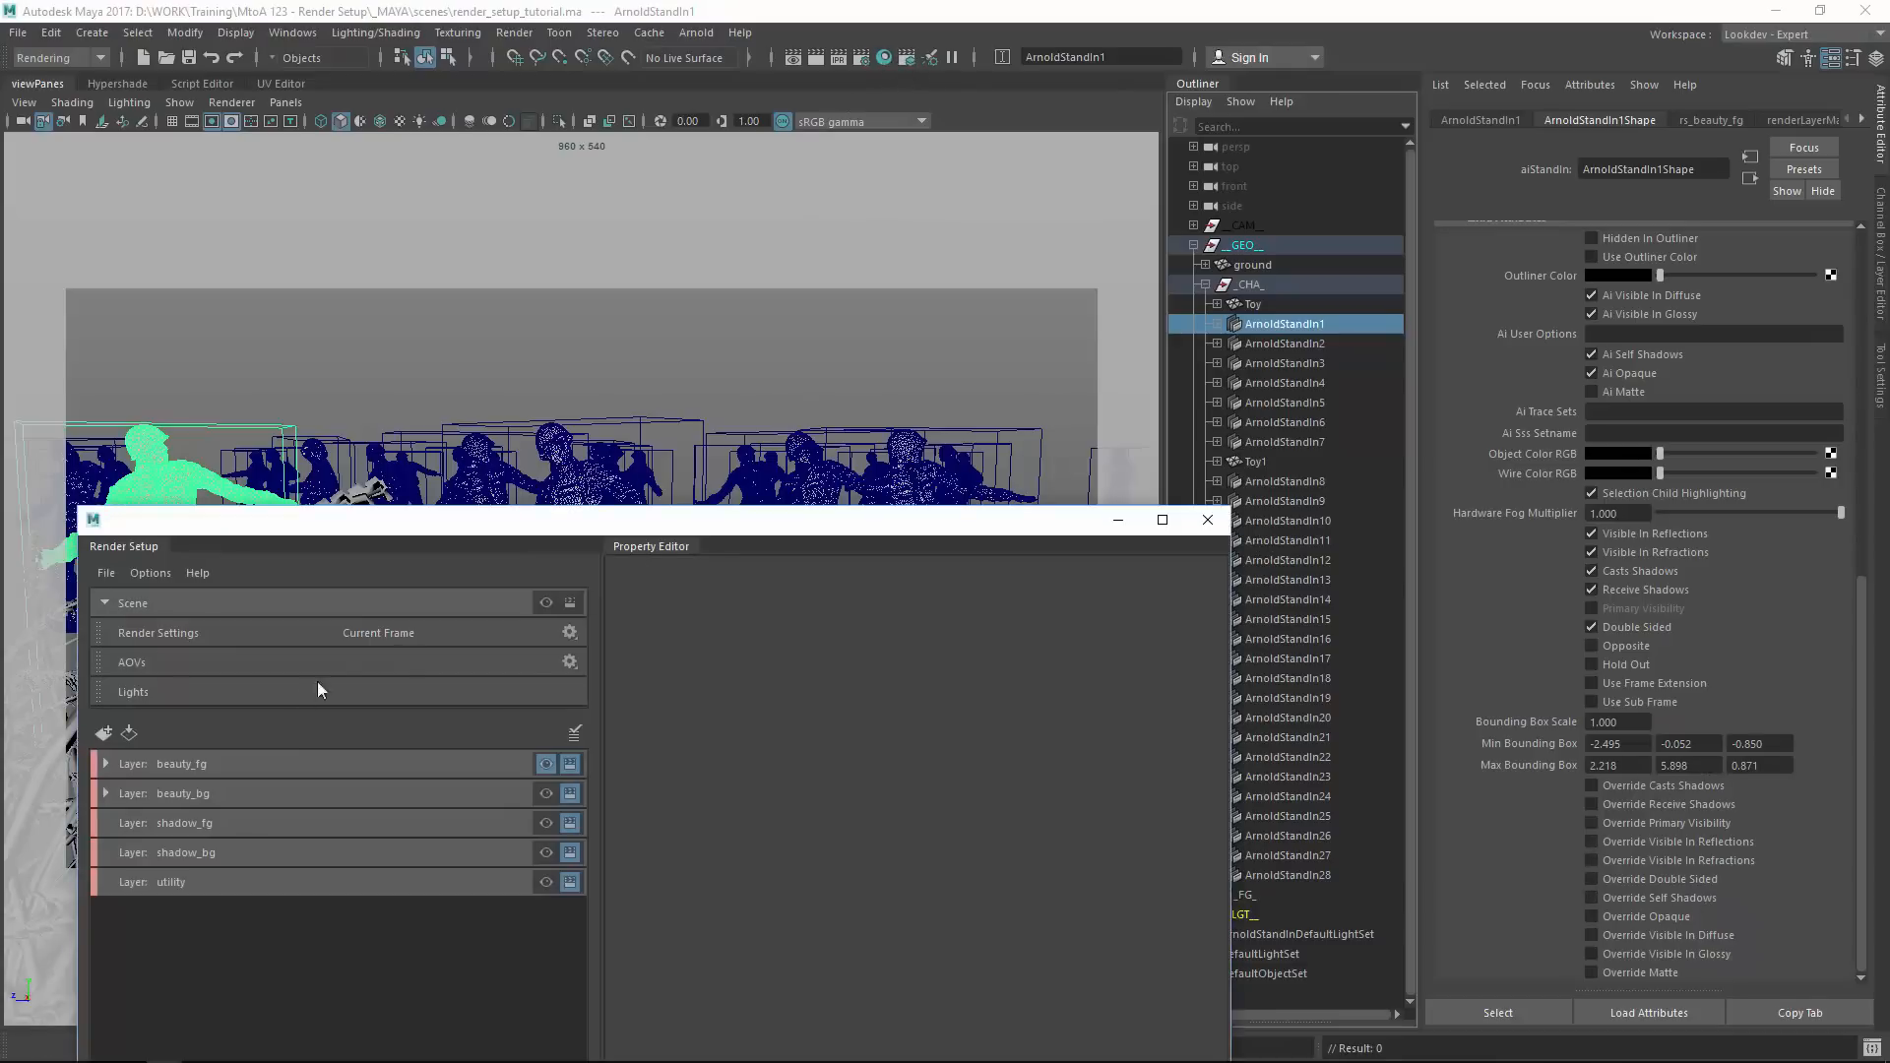
left_click(106, 764)
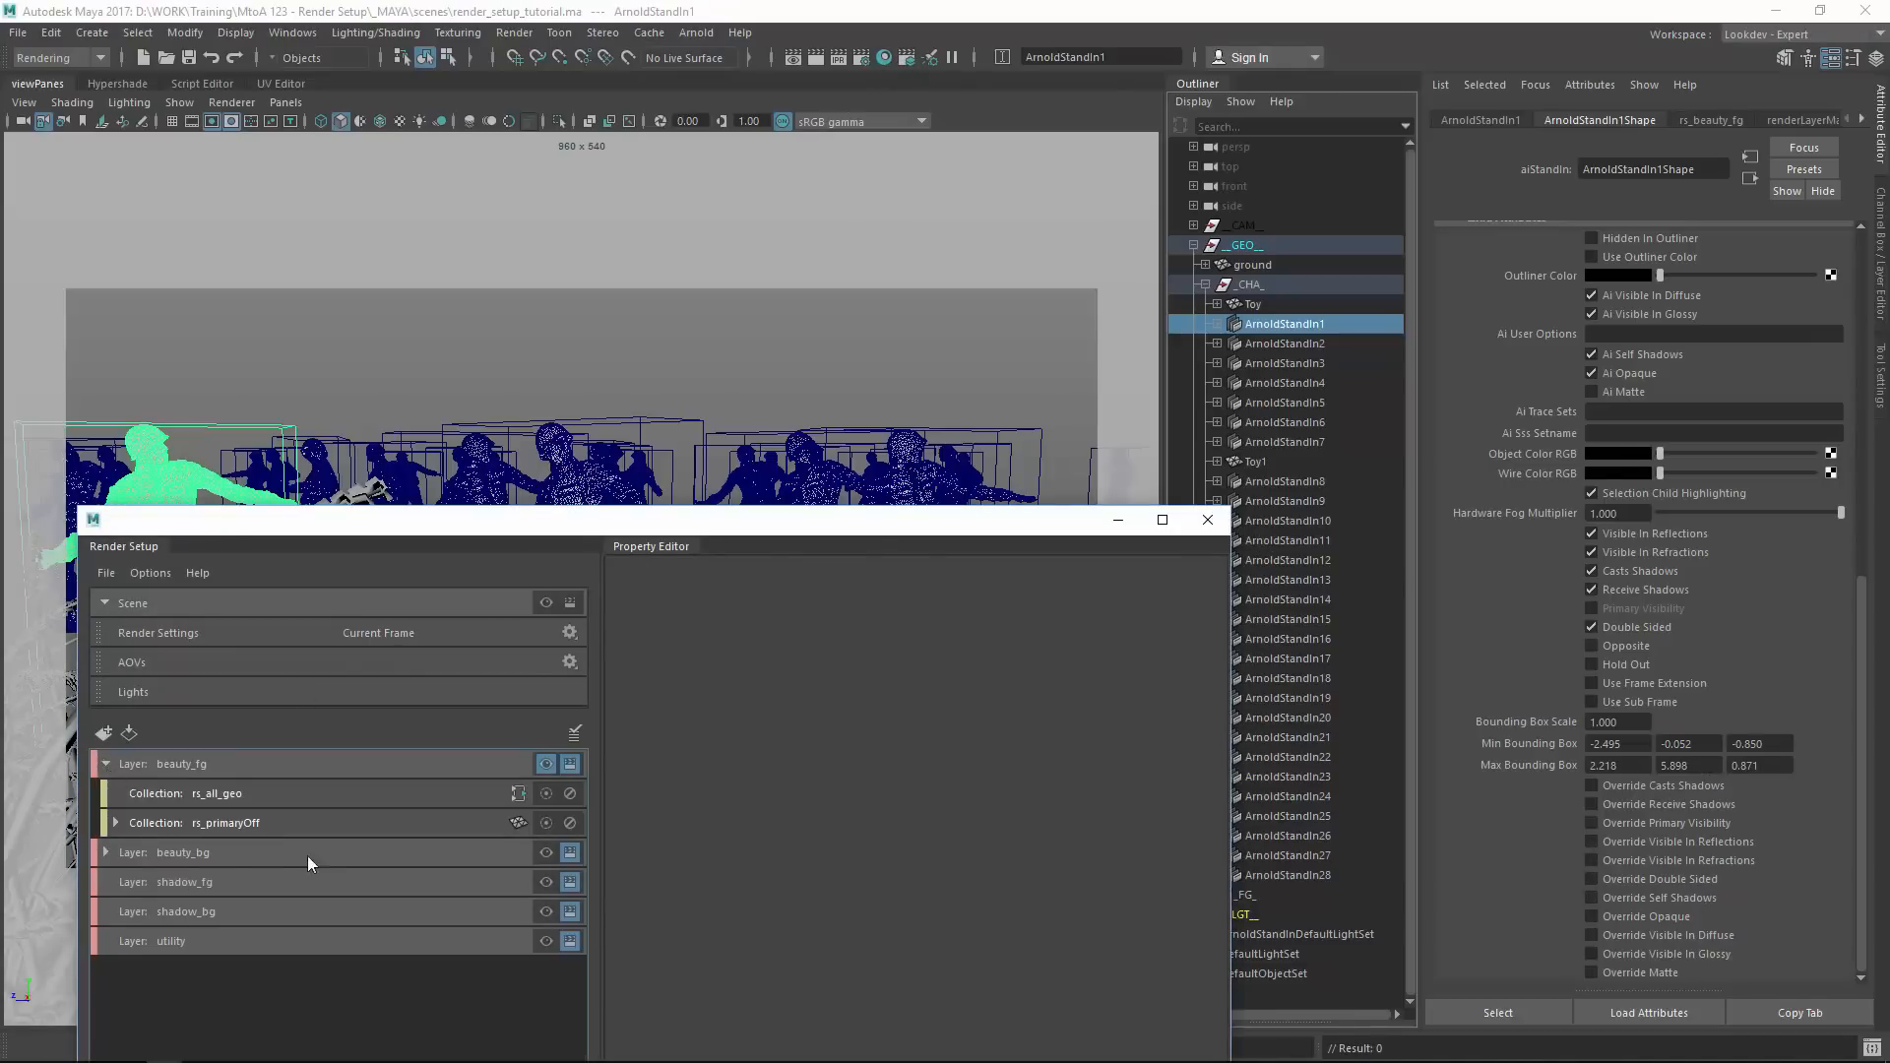
left_click_drag(443, 520, 455, 385)
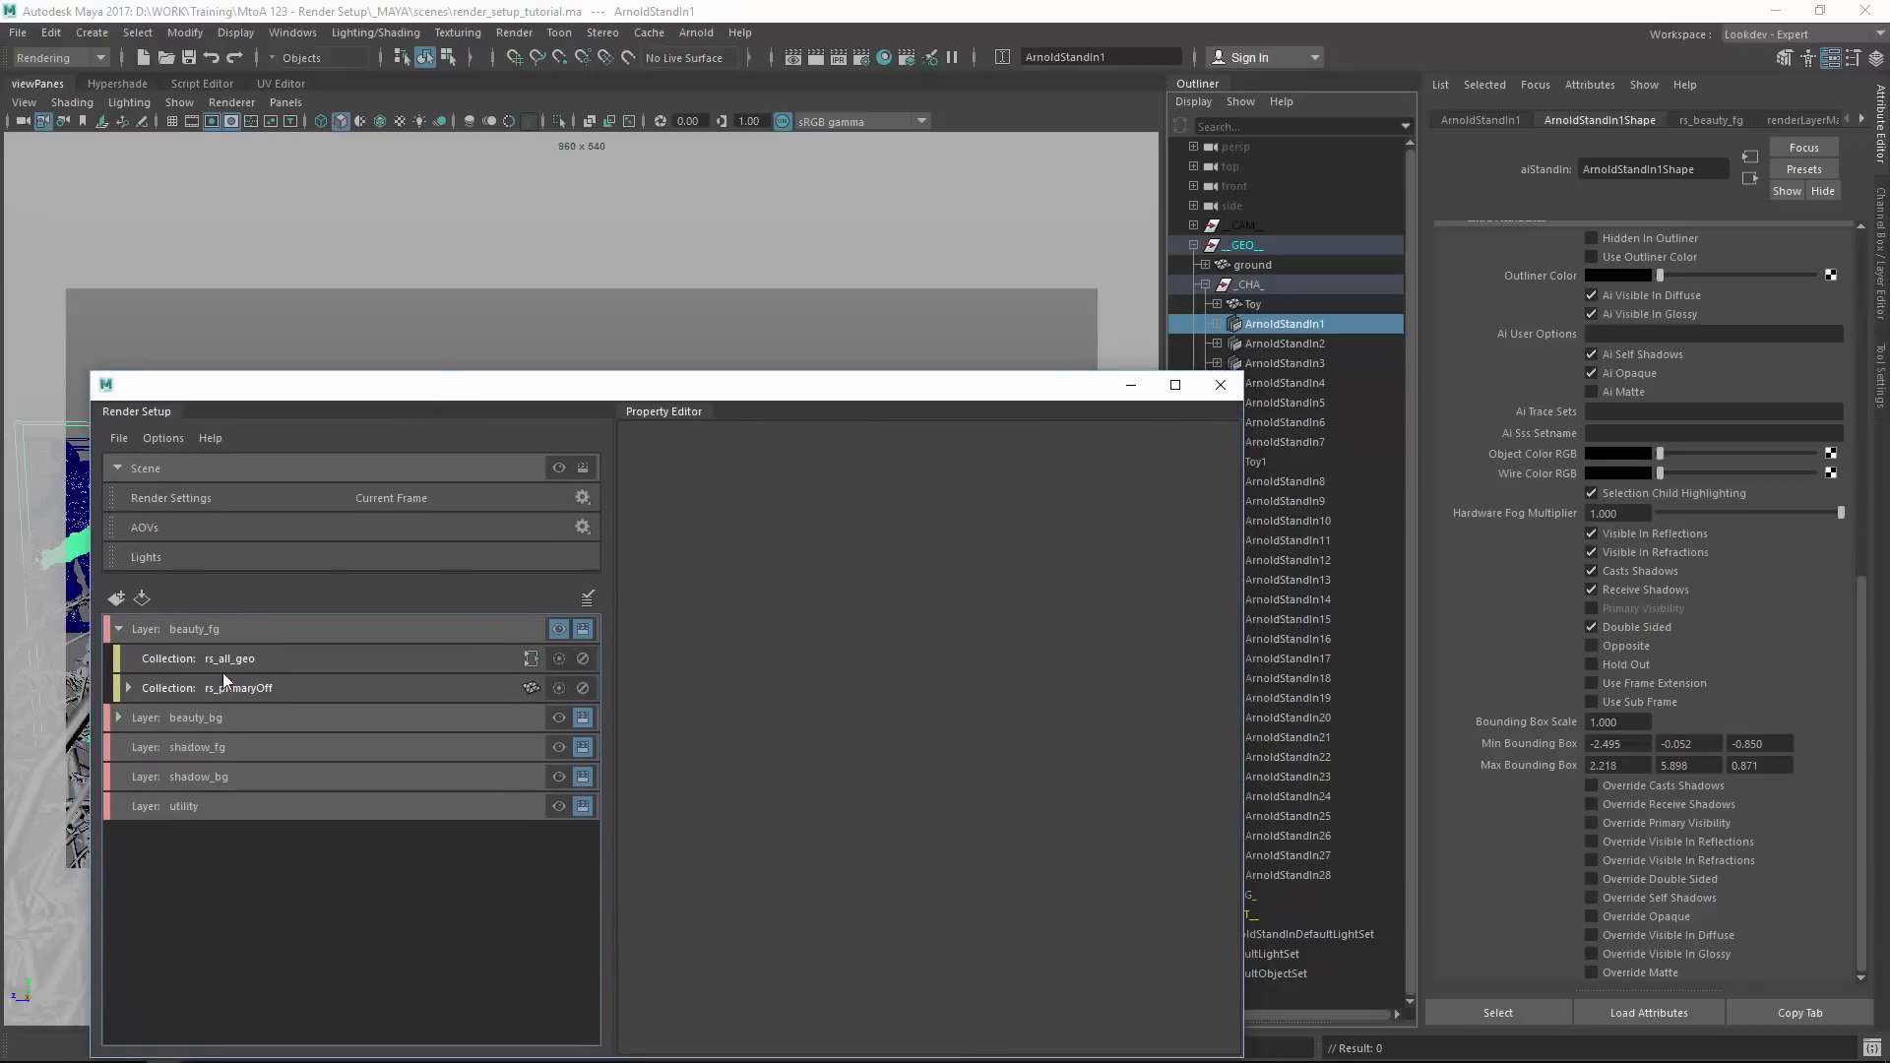
left_click(238, 689)
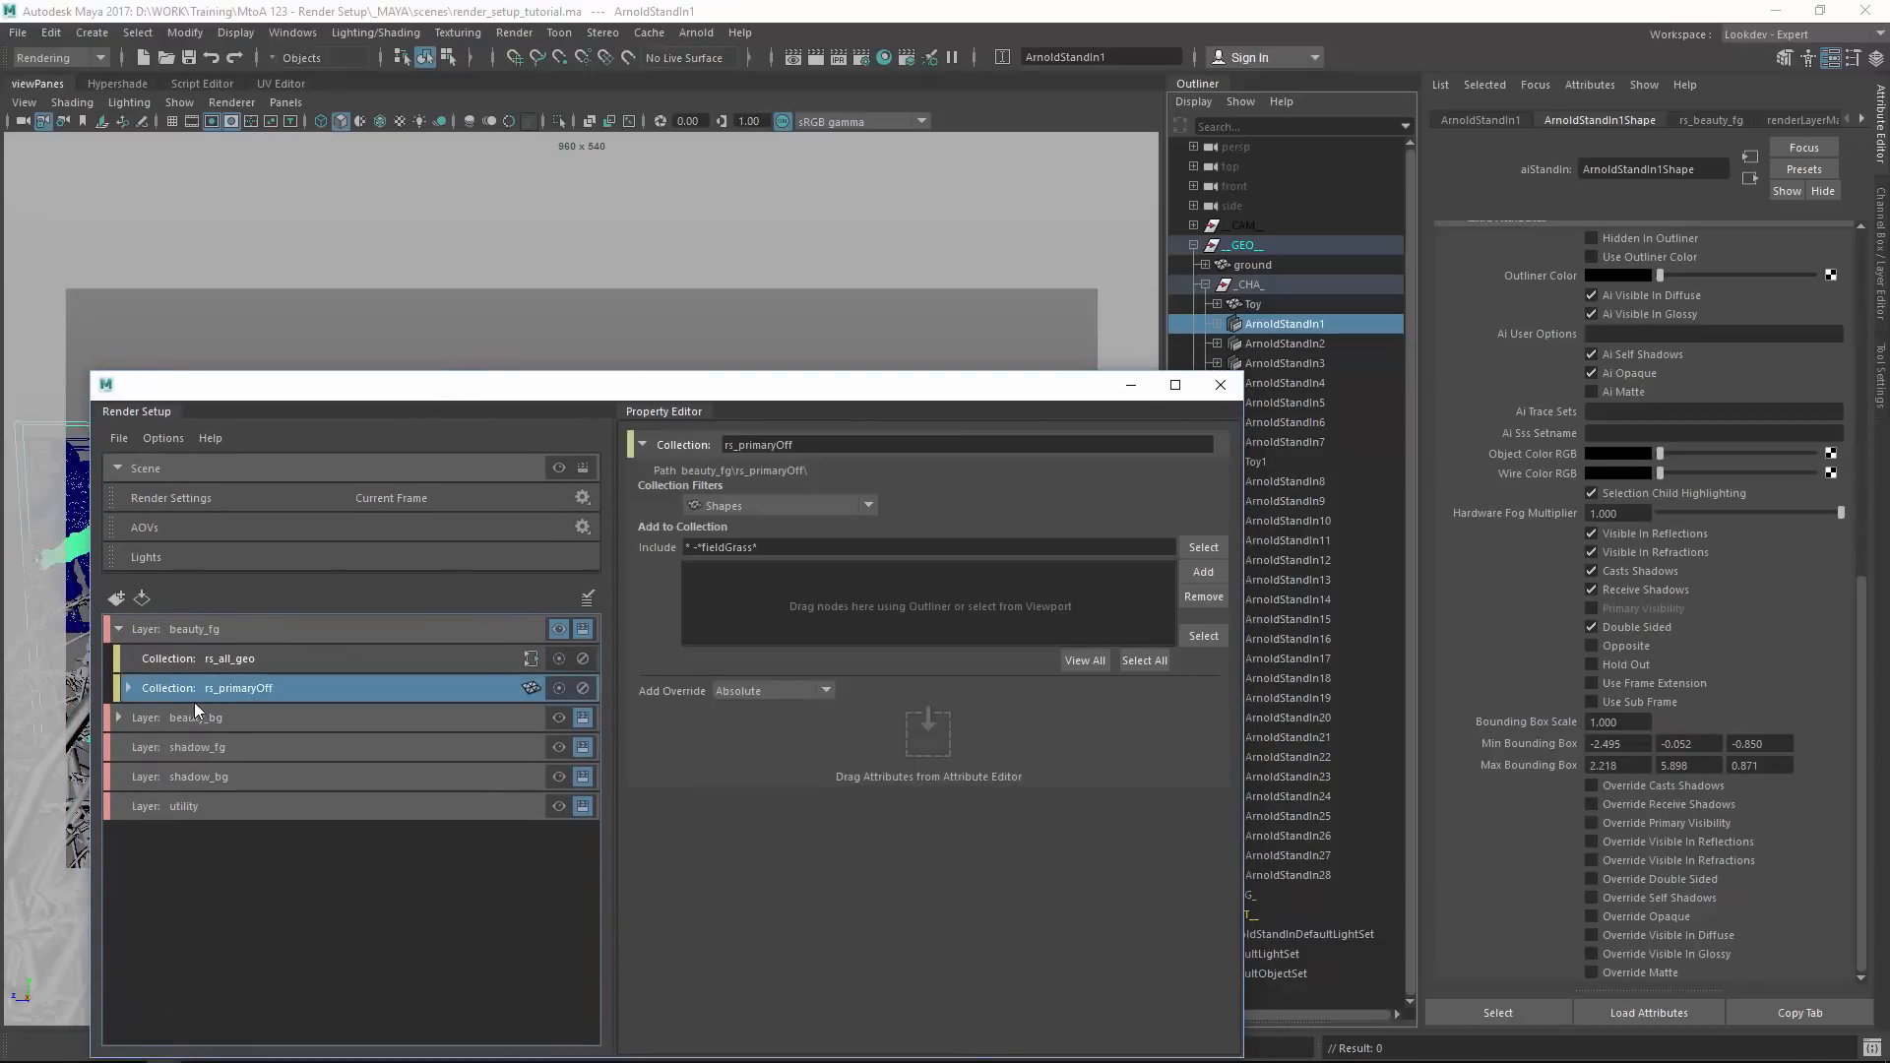
left_click(128, 688)
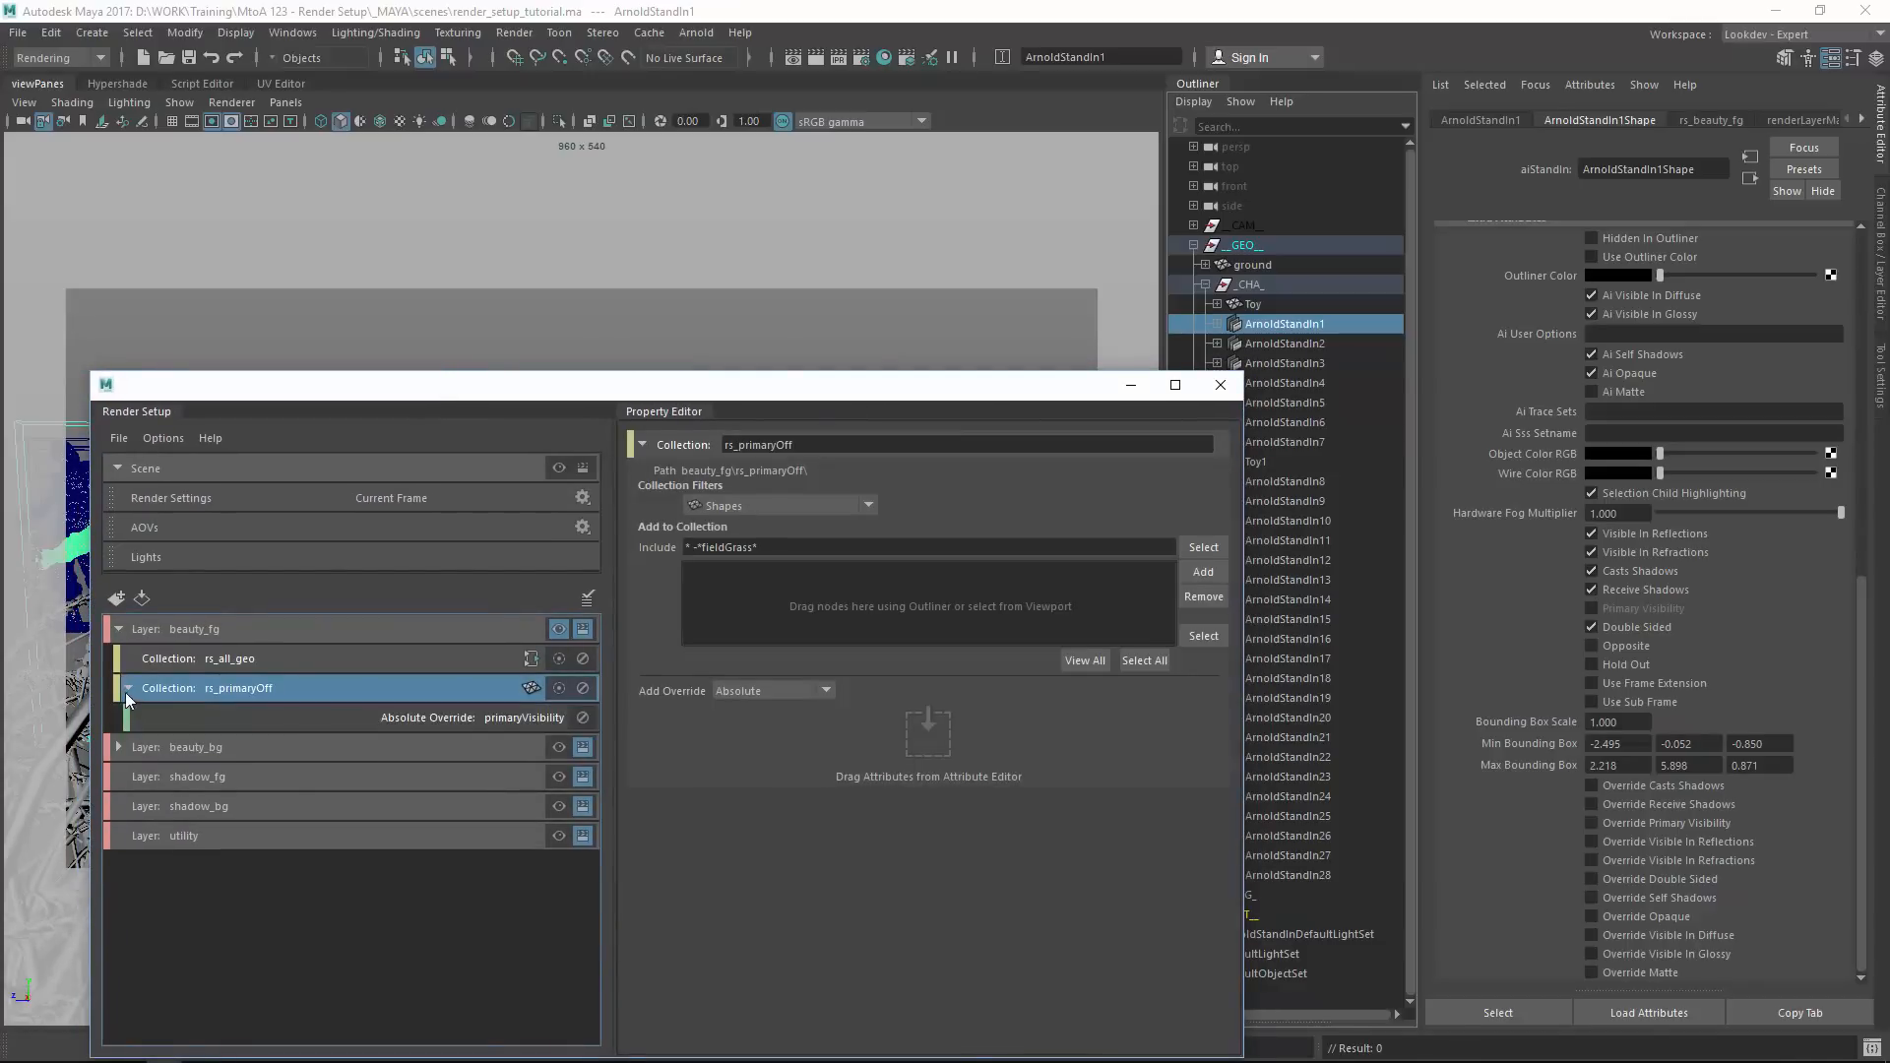
left_click(756, 506)
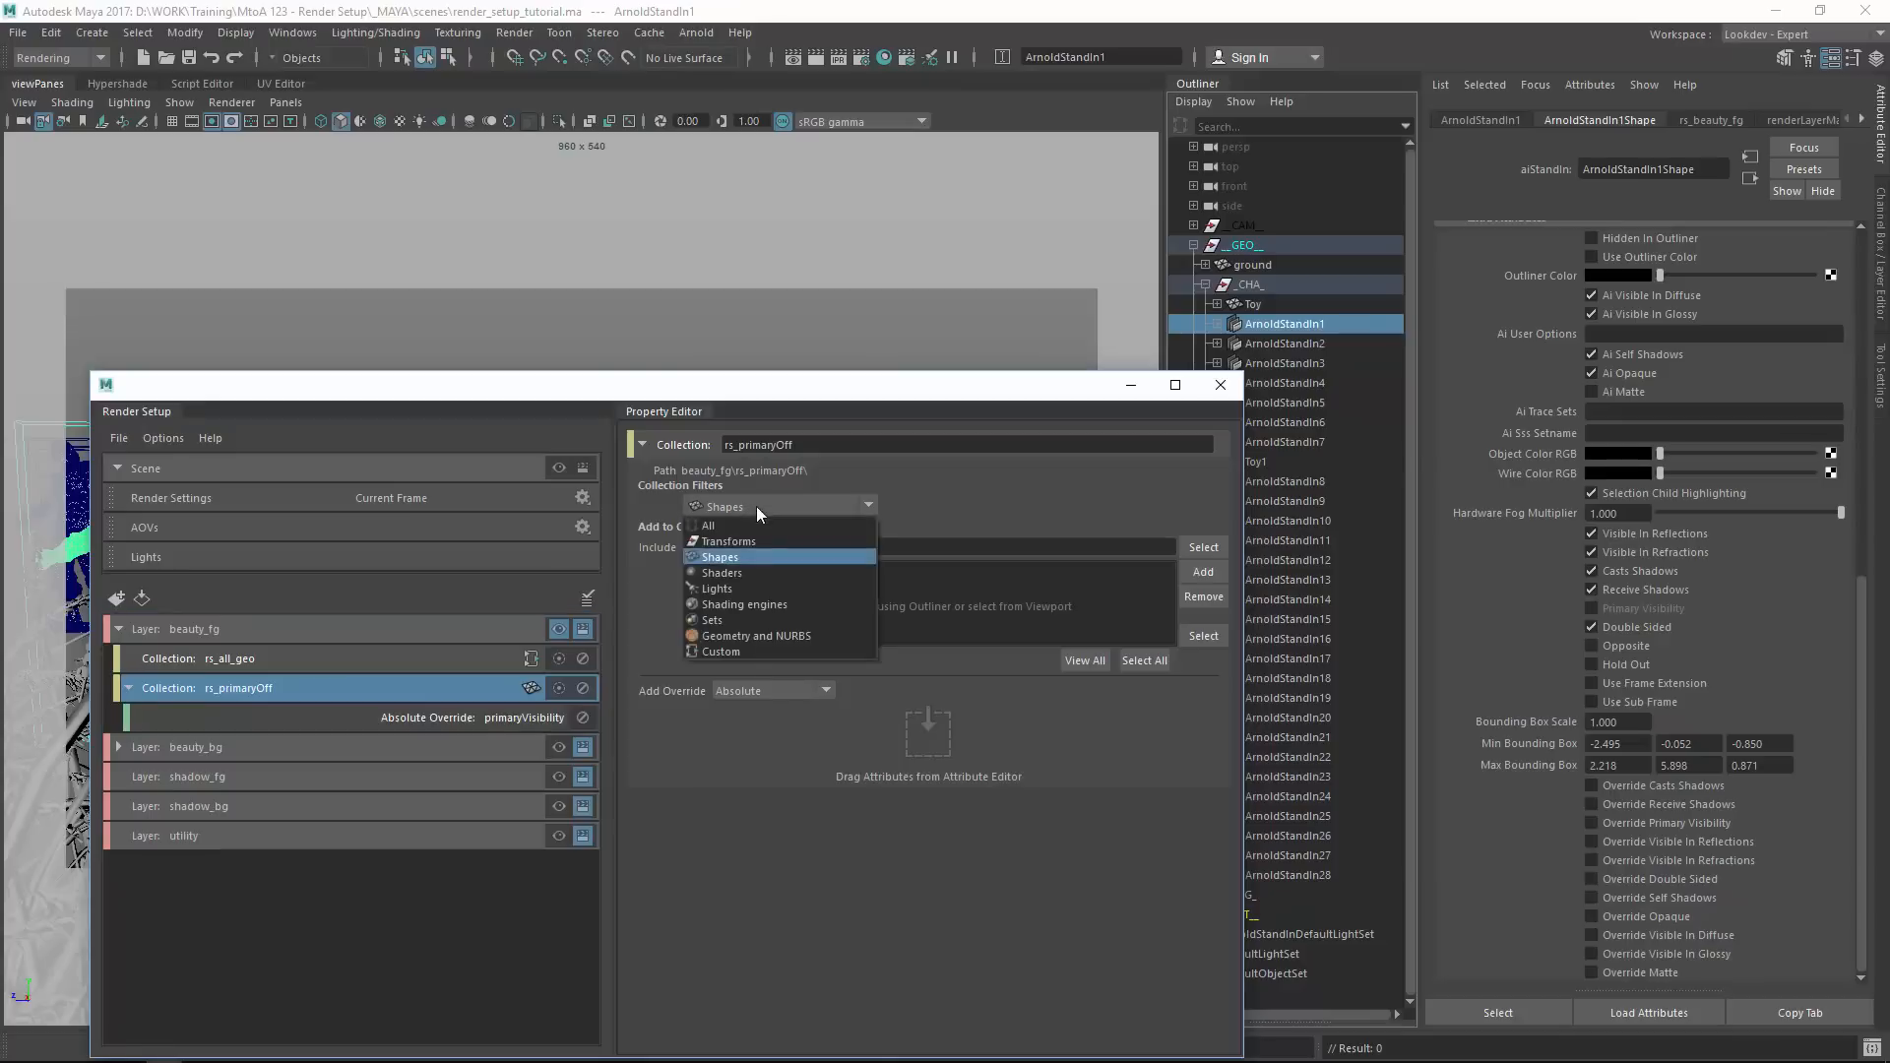
left_click(735, 654)
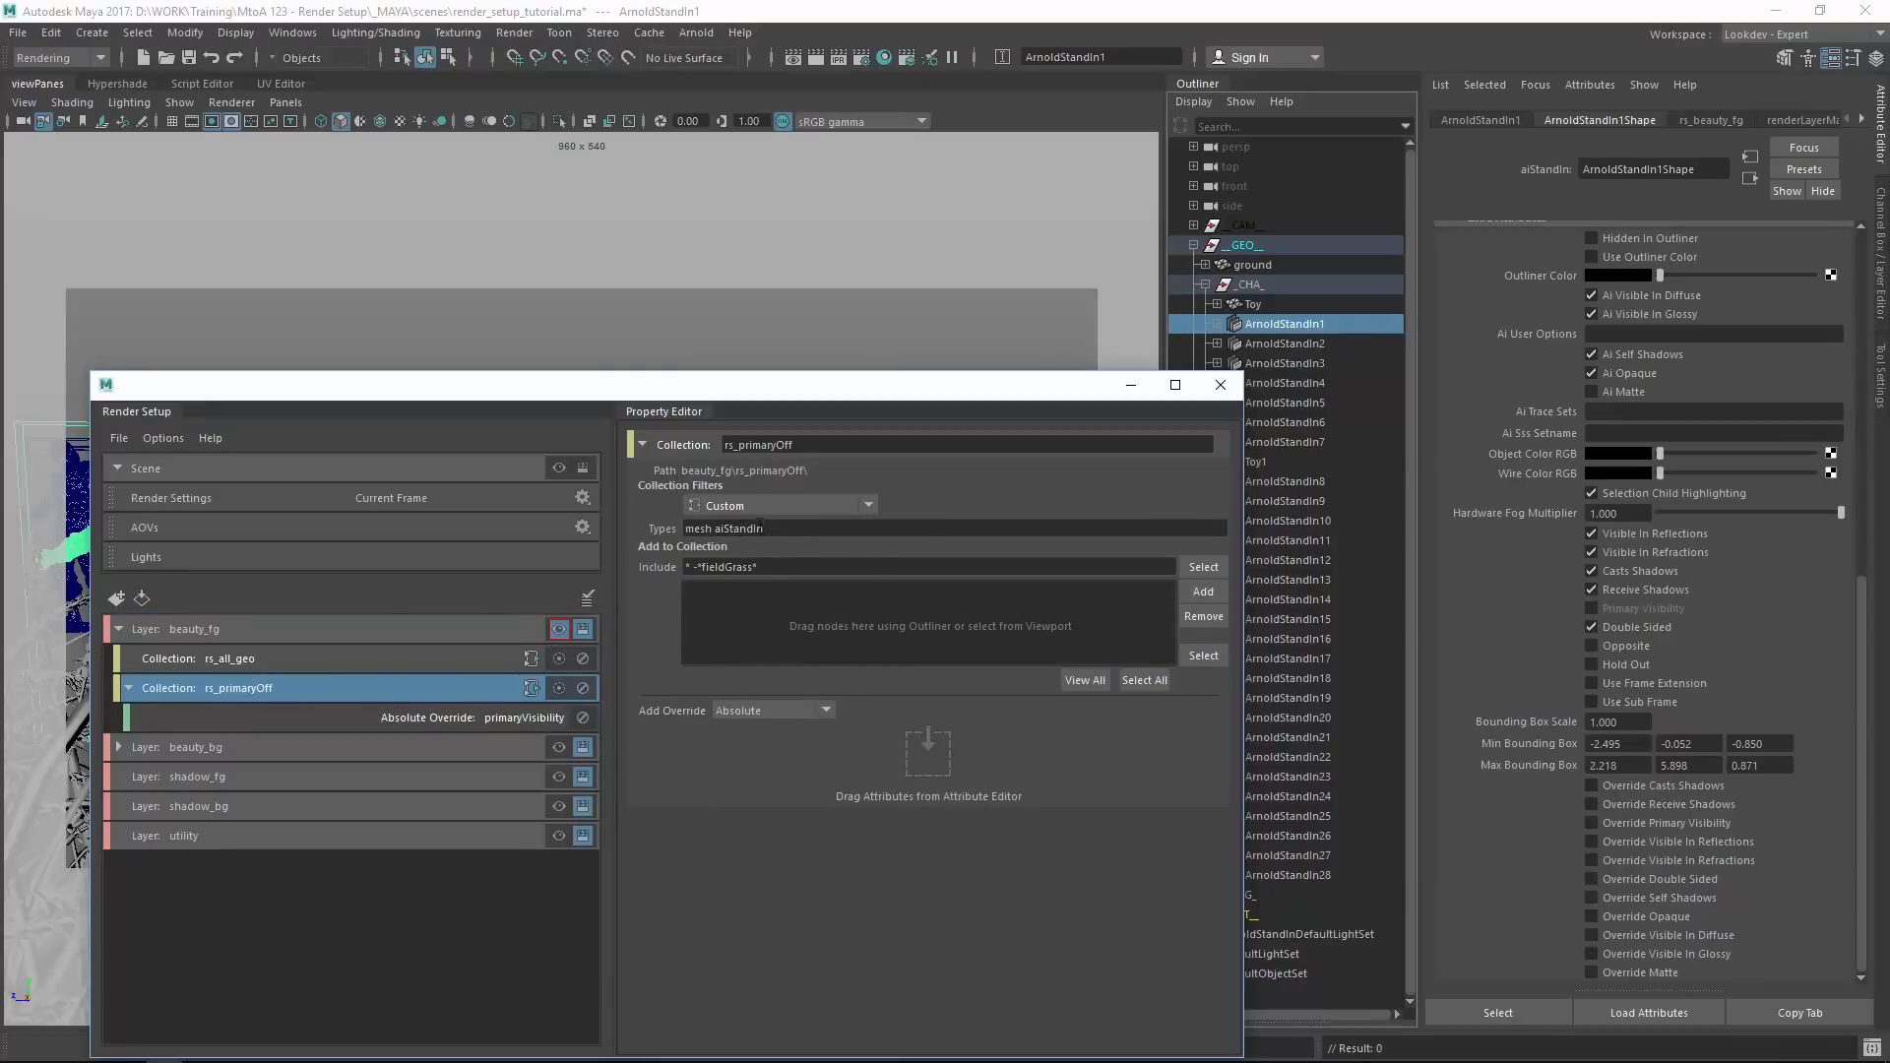
Select the nodes matching the rs_primaryOff include expression, check them in the Outliner, and refresh the beauty_fg layer.
left_click(1203, 567)
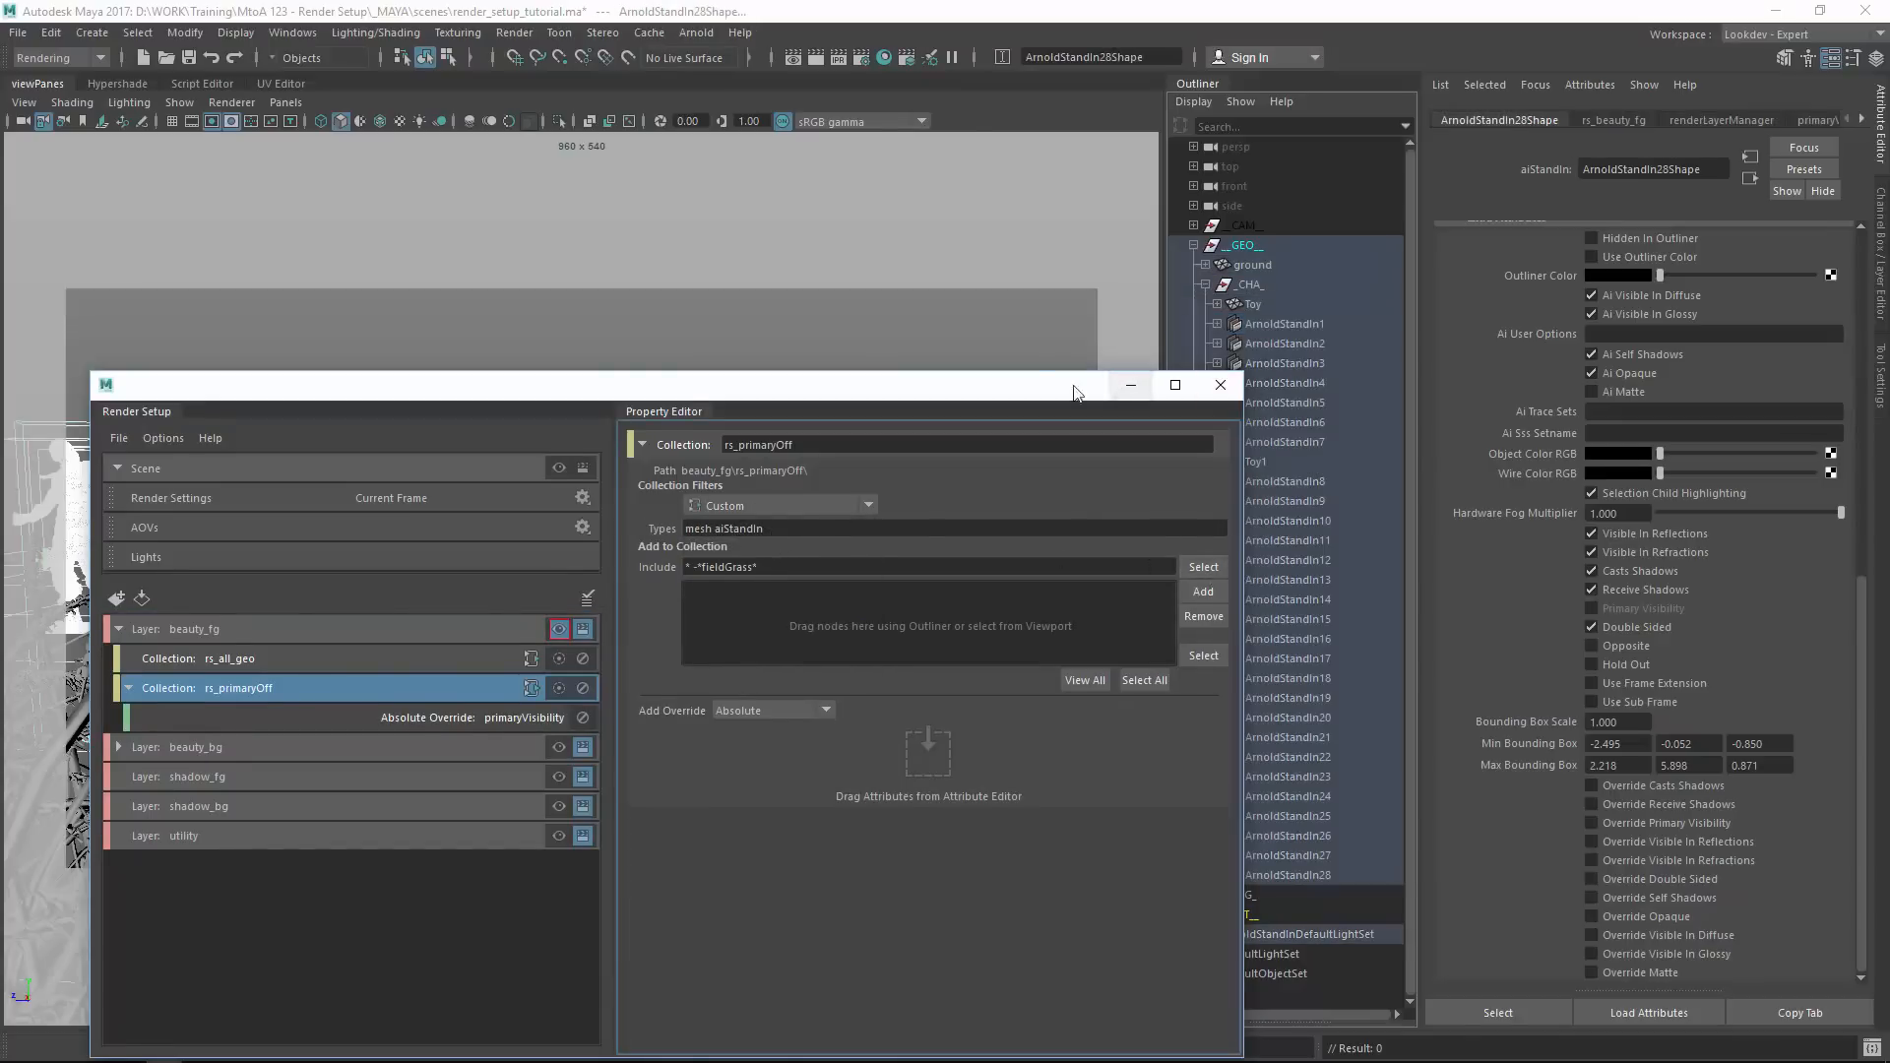
left_click_drag(1076, 392, 969, 281)
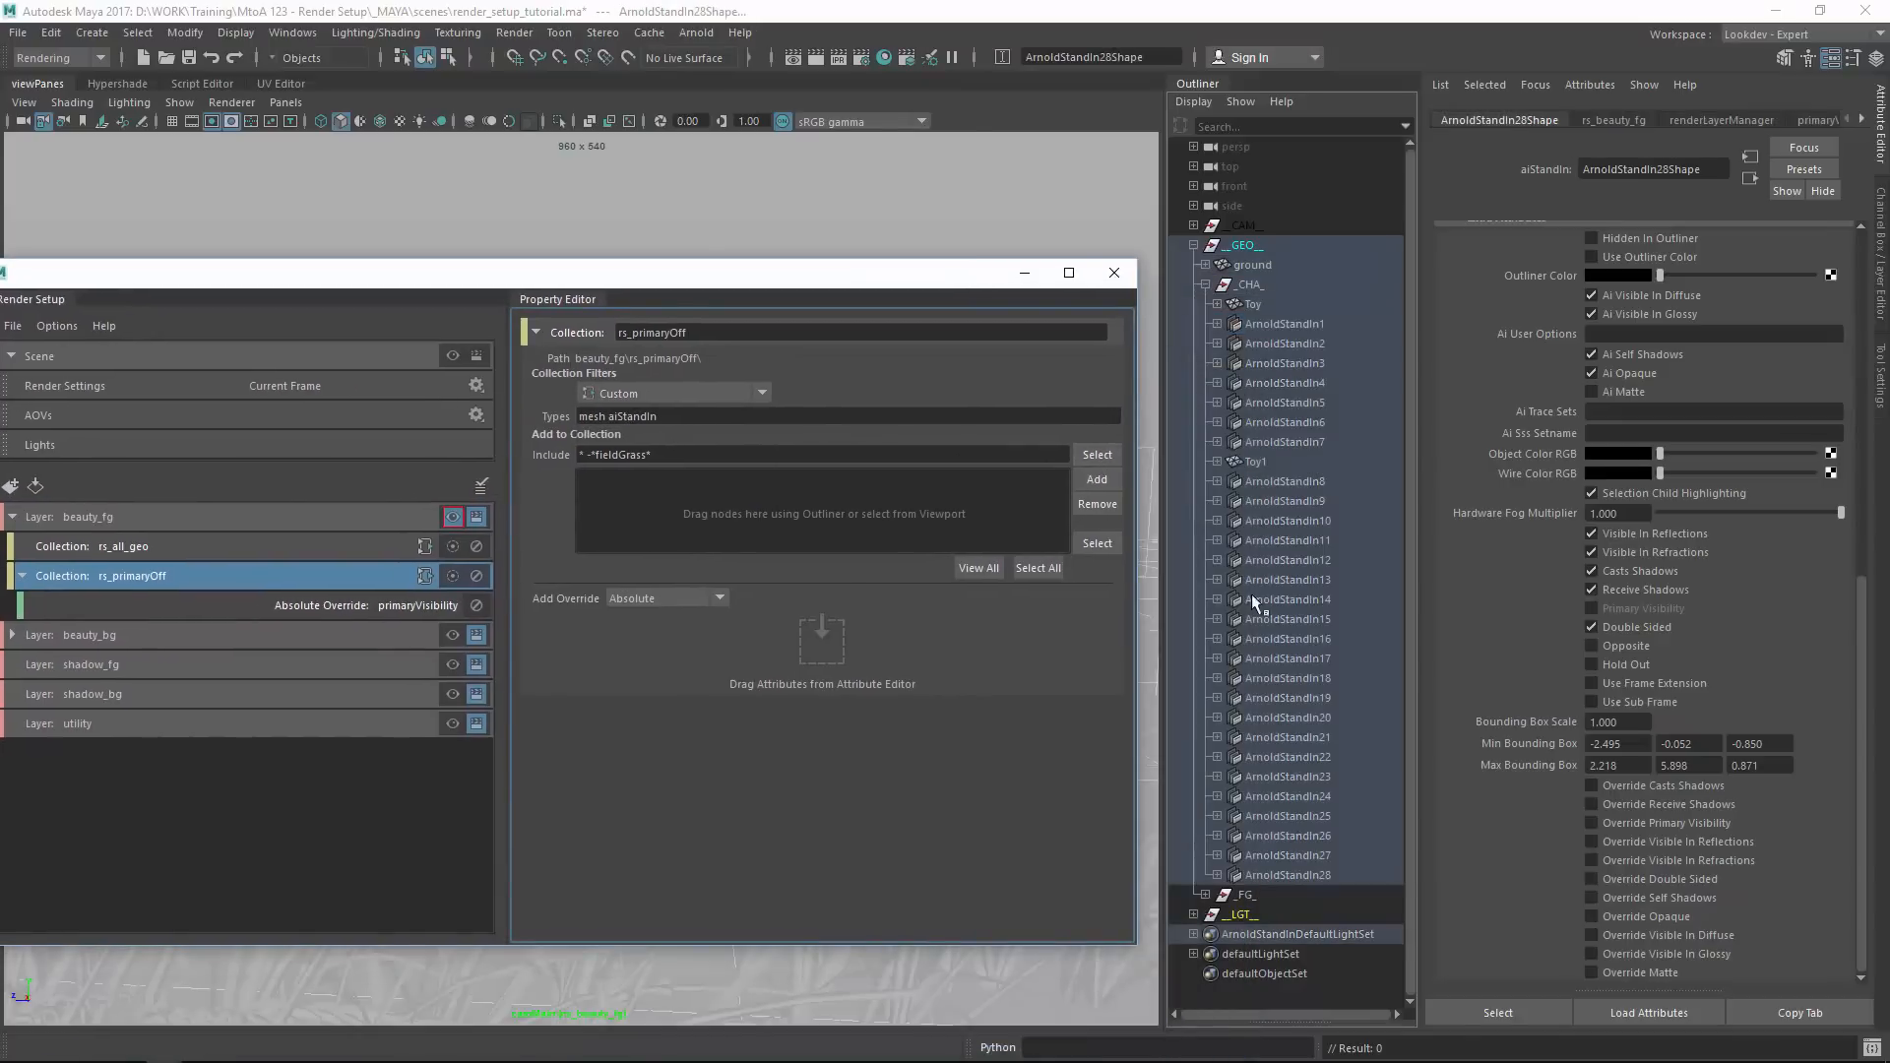
left_click(1204, 893)
left_click(1205, 795)
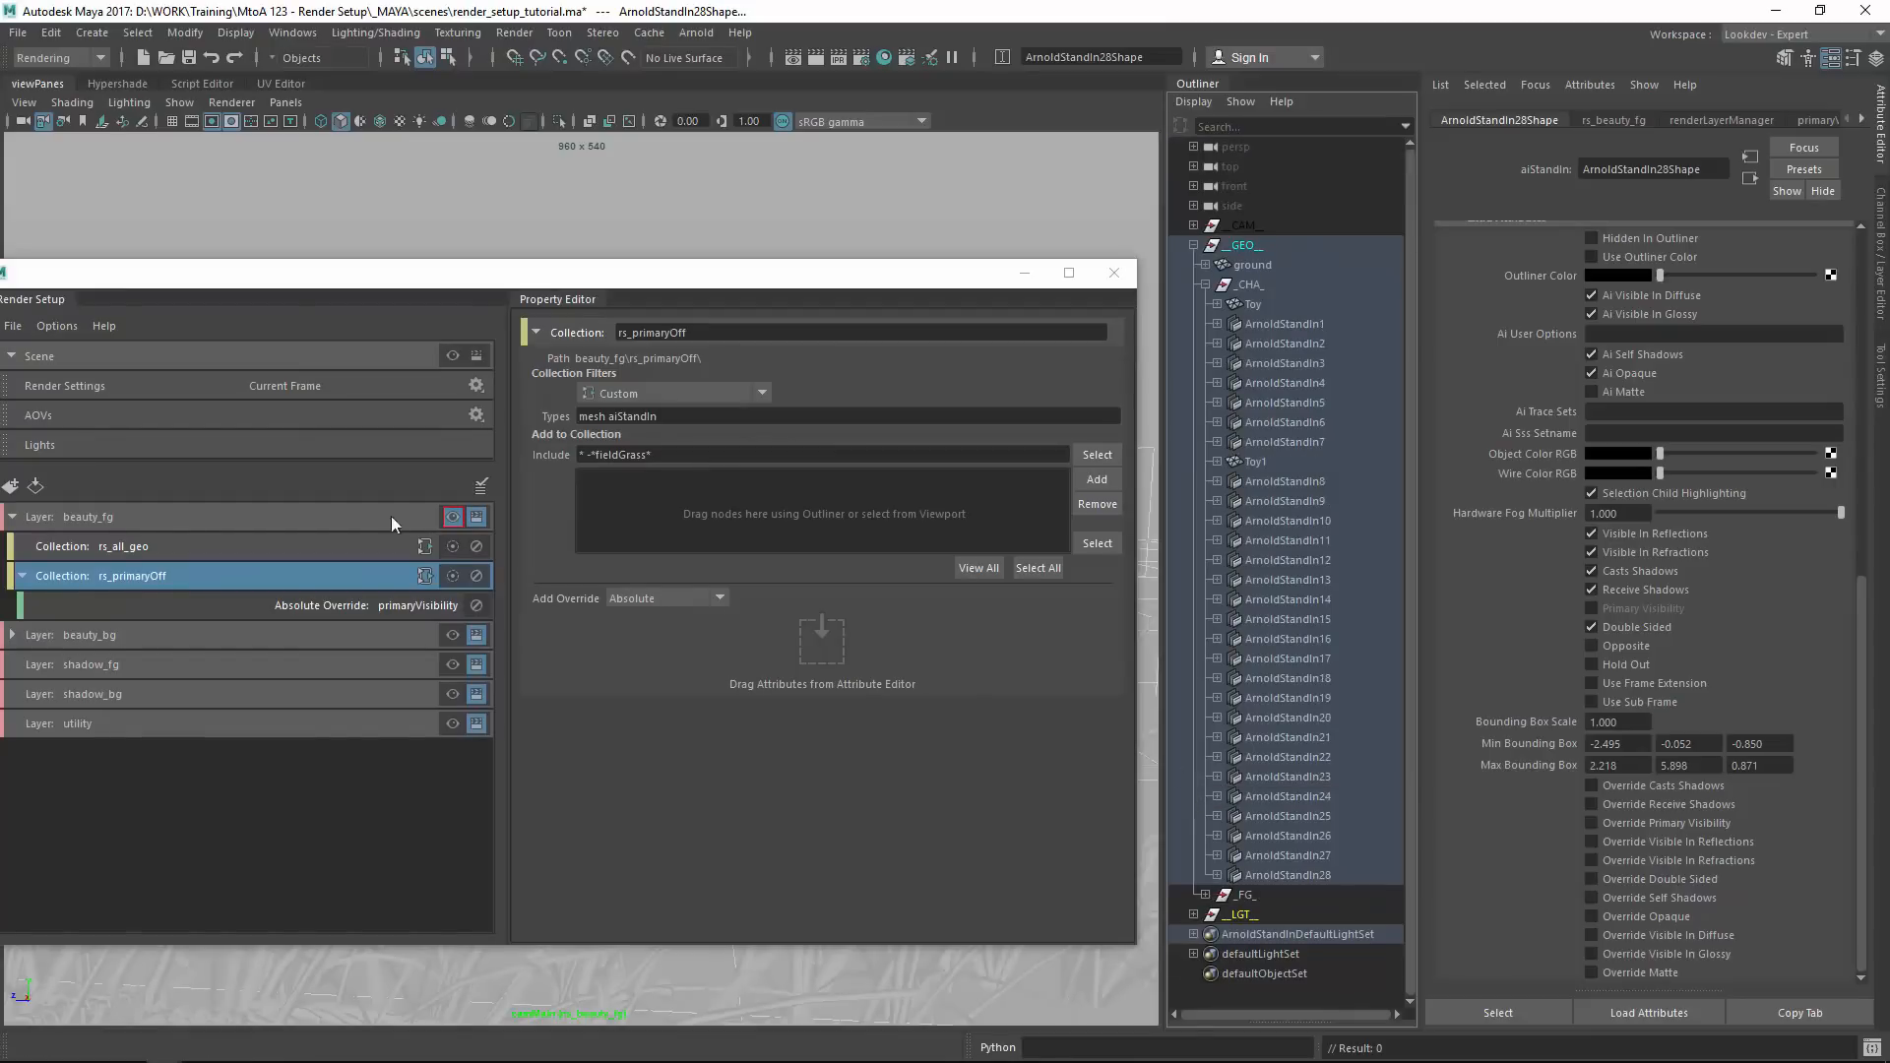
left_click_drag(497, 285, 562, 286)
left_click(518, 519)
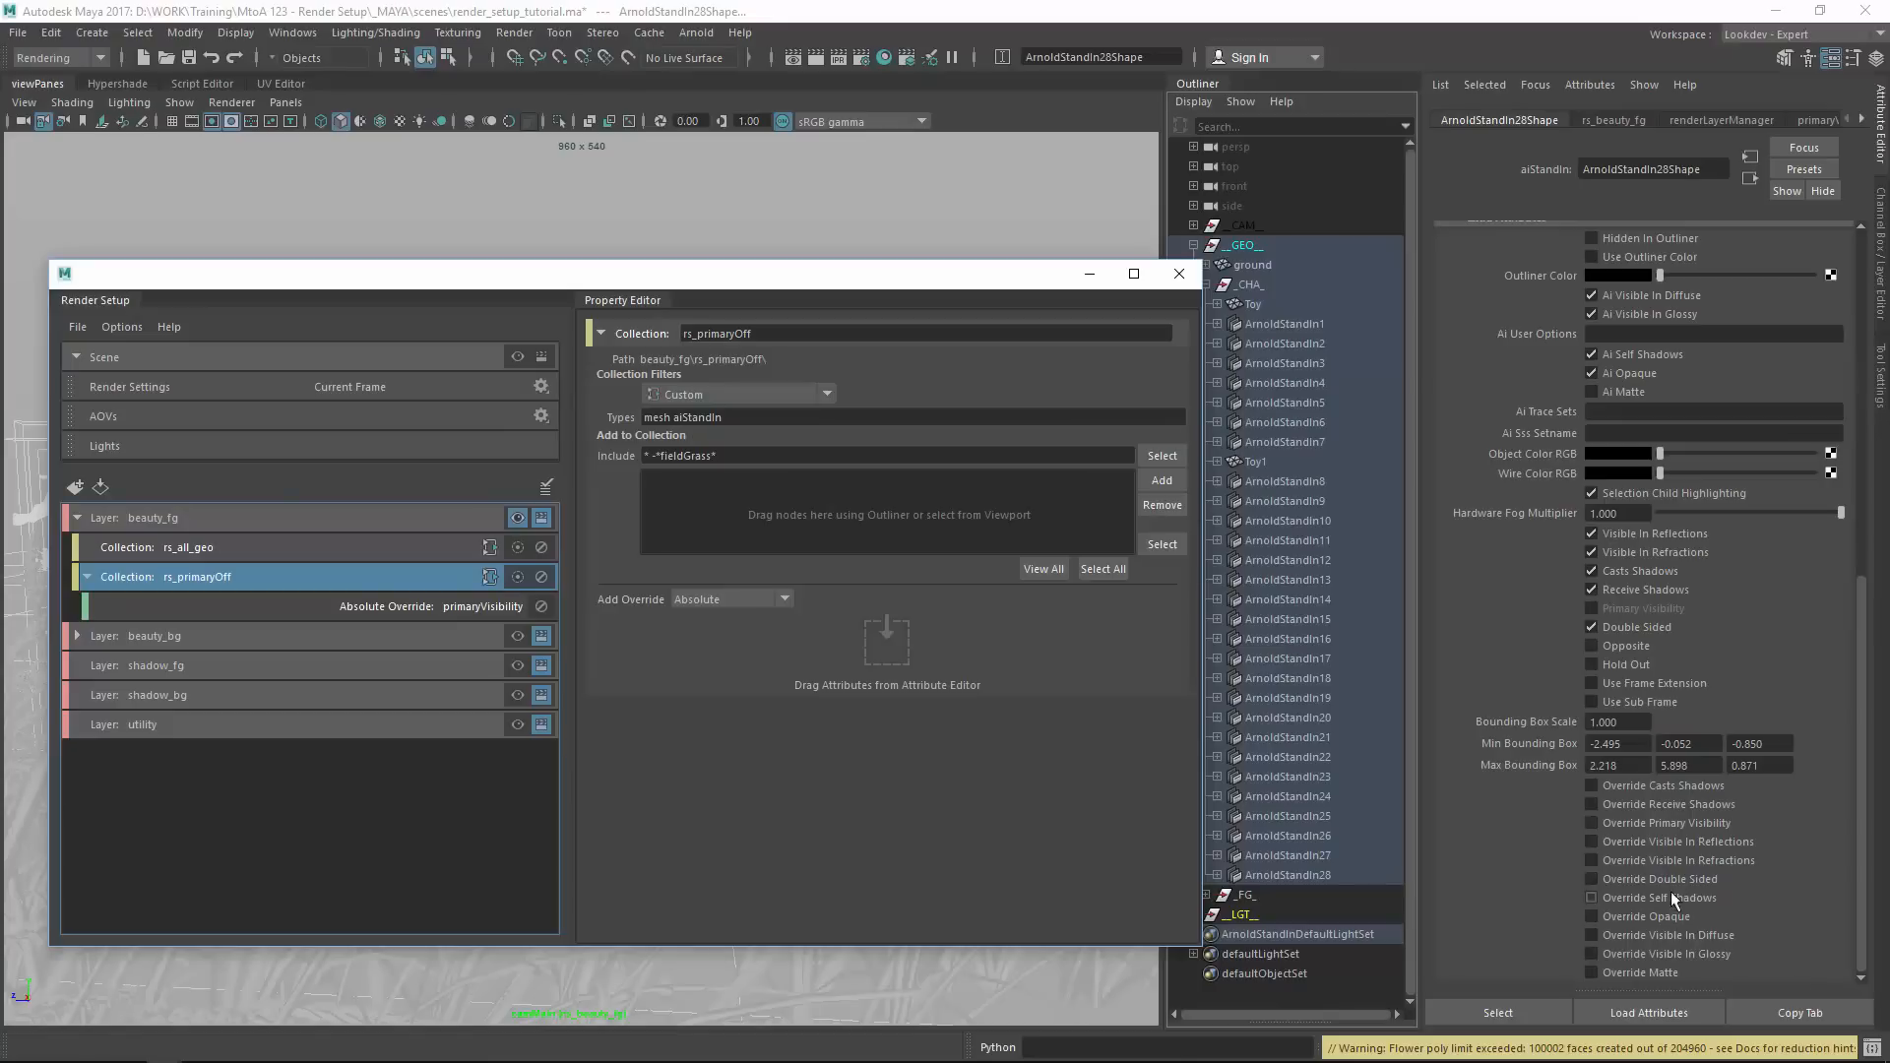
Add an absolute override for the stand-ins' Override Primary Visibility attribute to rs_primaryOff and turn it on.
left_click_drag(1673, 821, 1496, 781)
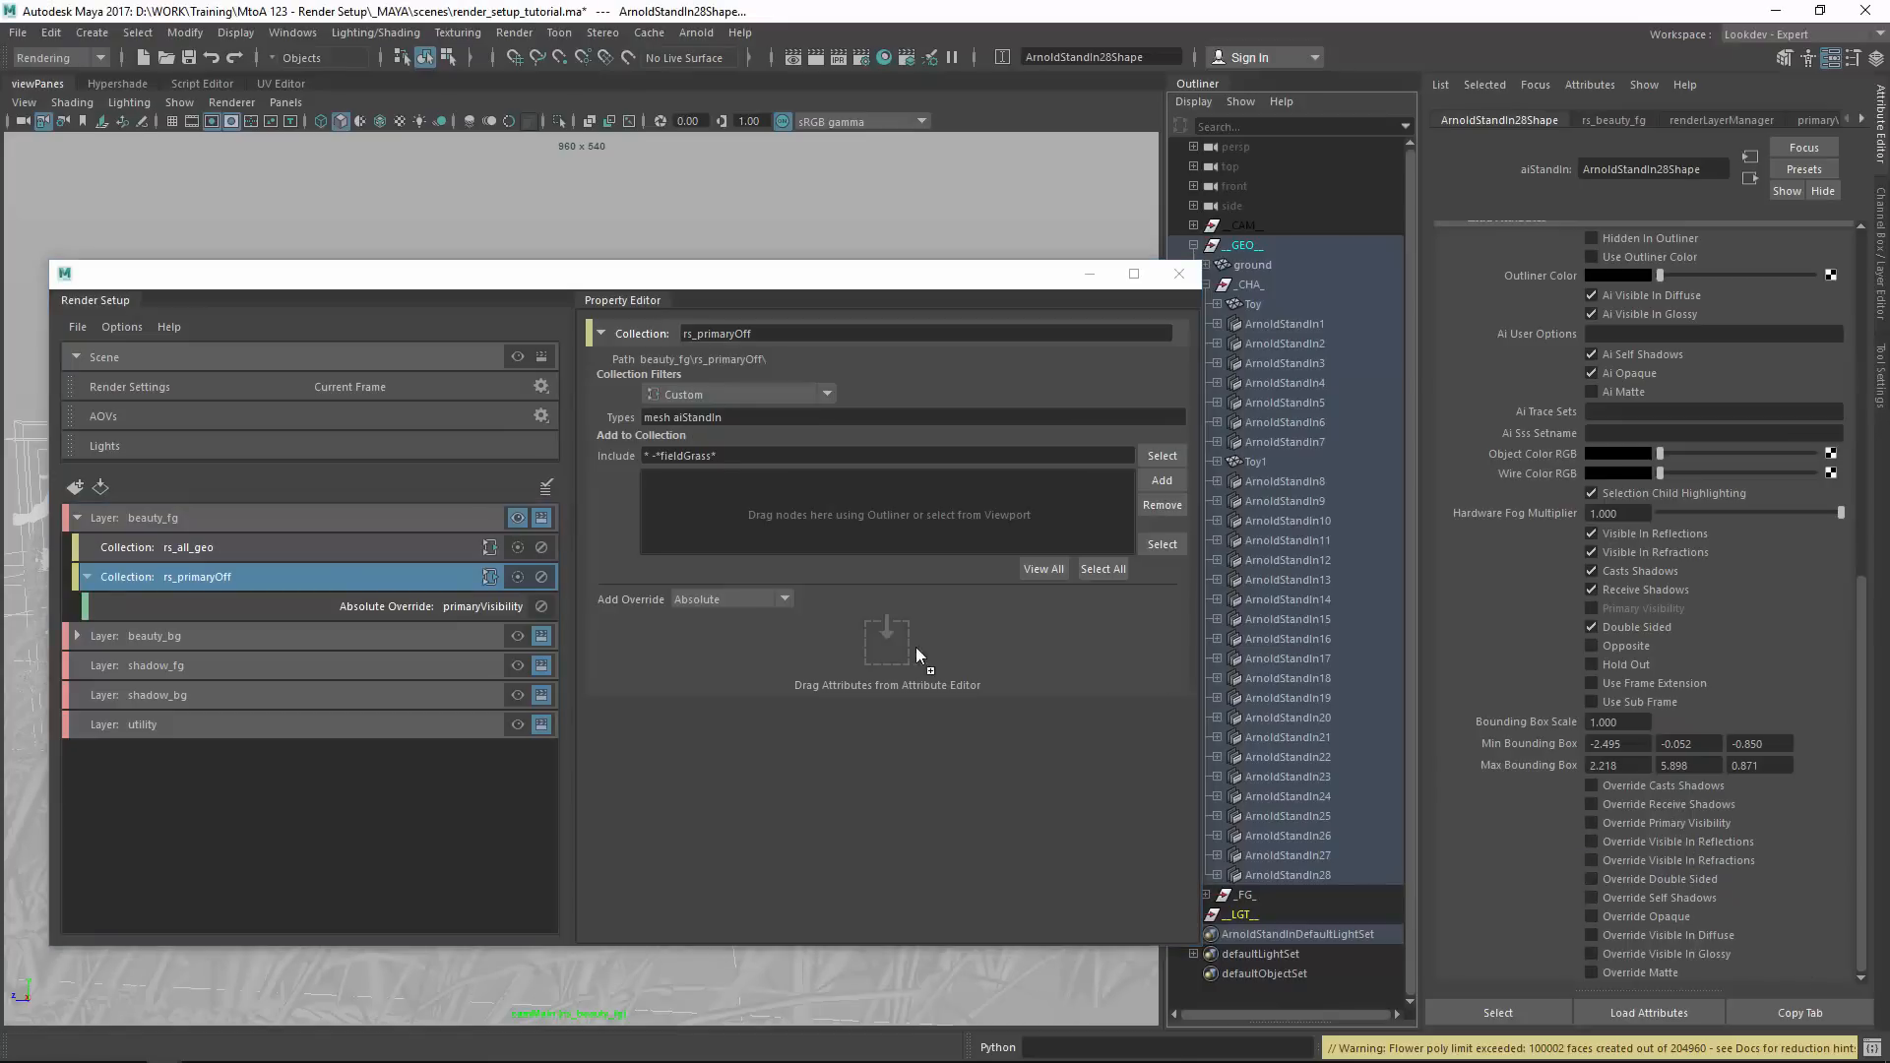
left_click_drag(916, 648, 881, 650)
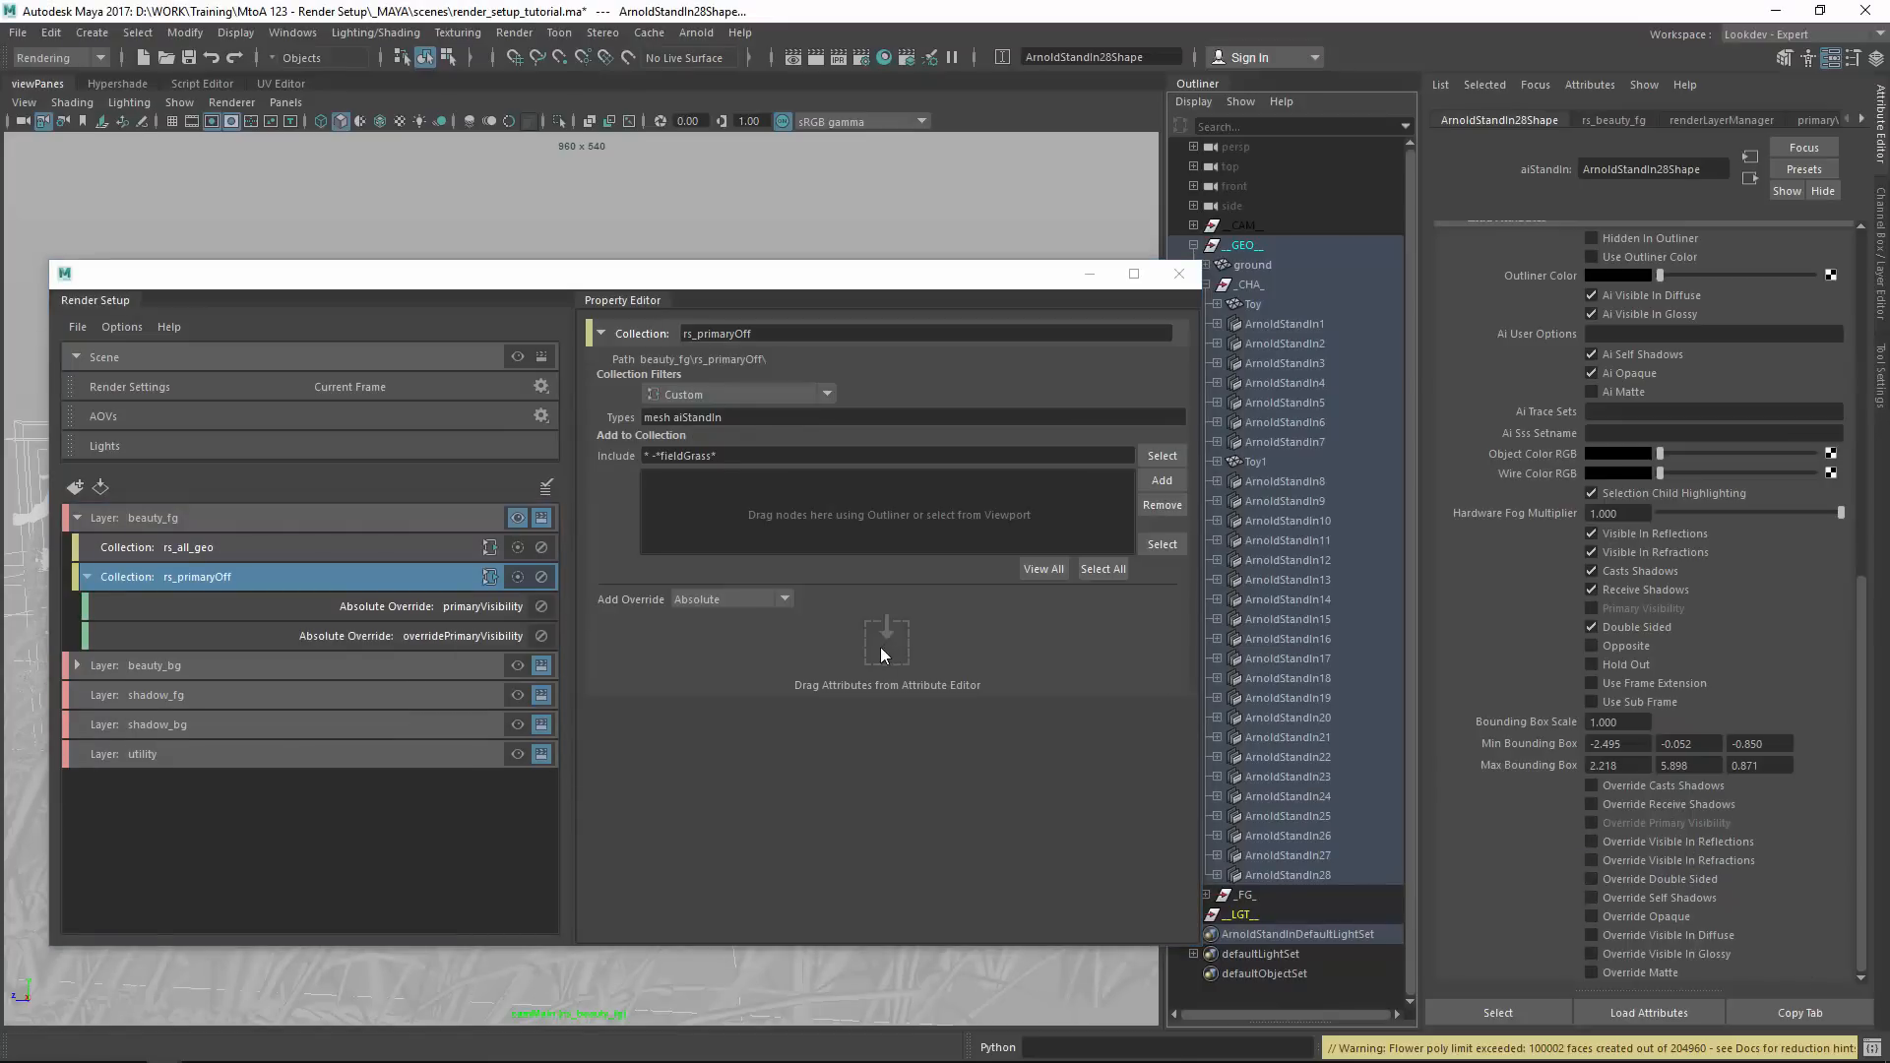
left_click(457, 630)
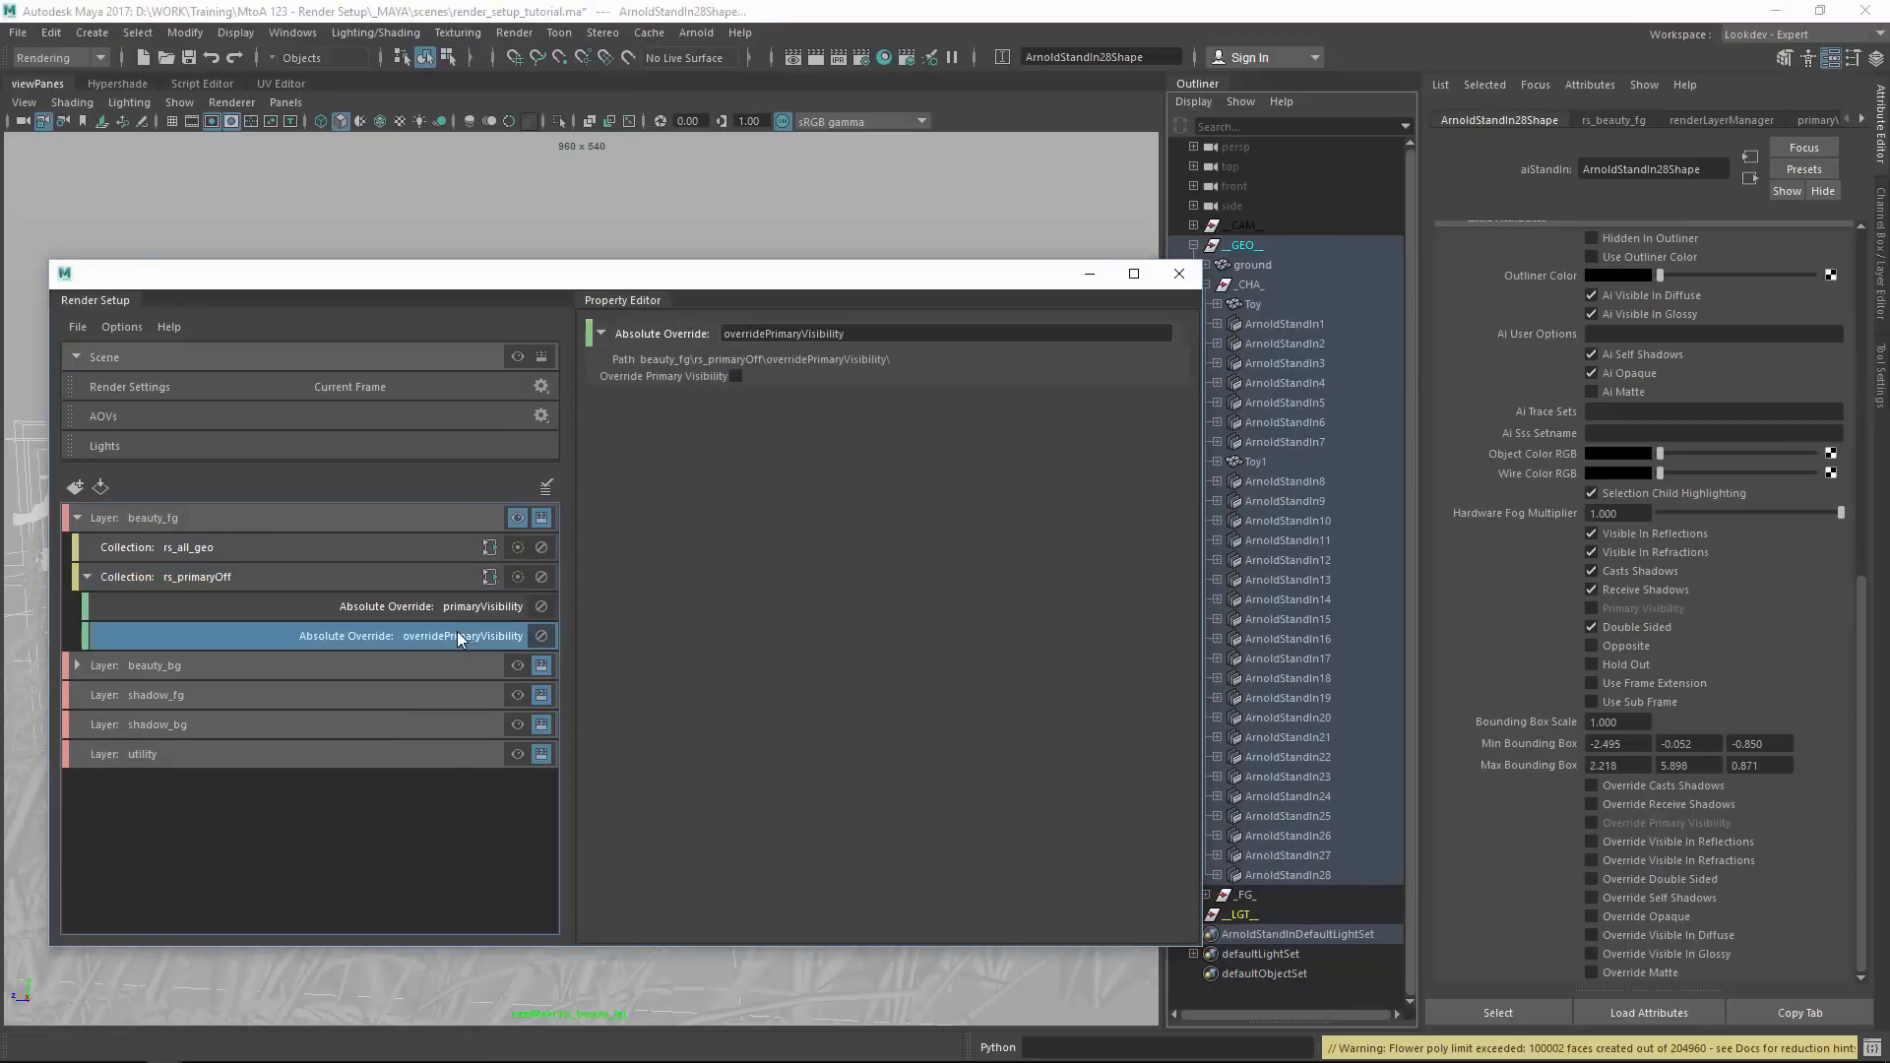
left_click(736, 377)
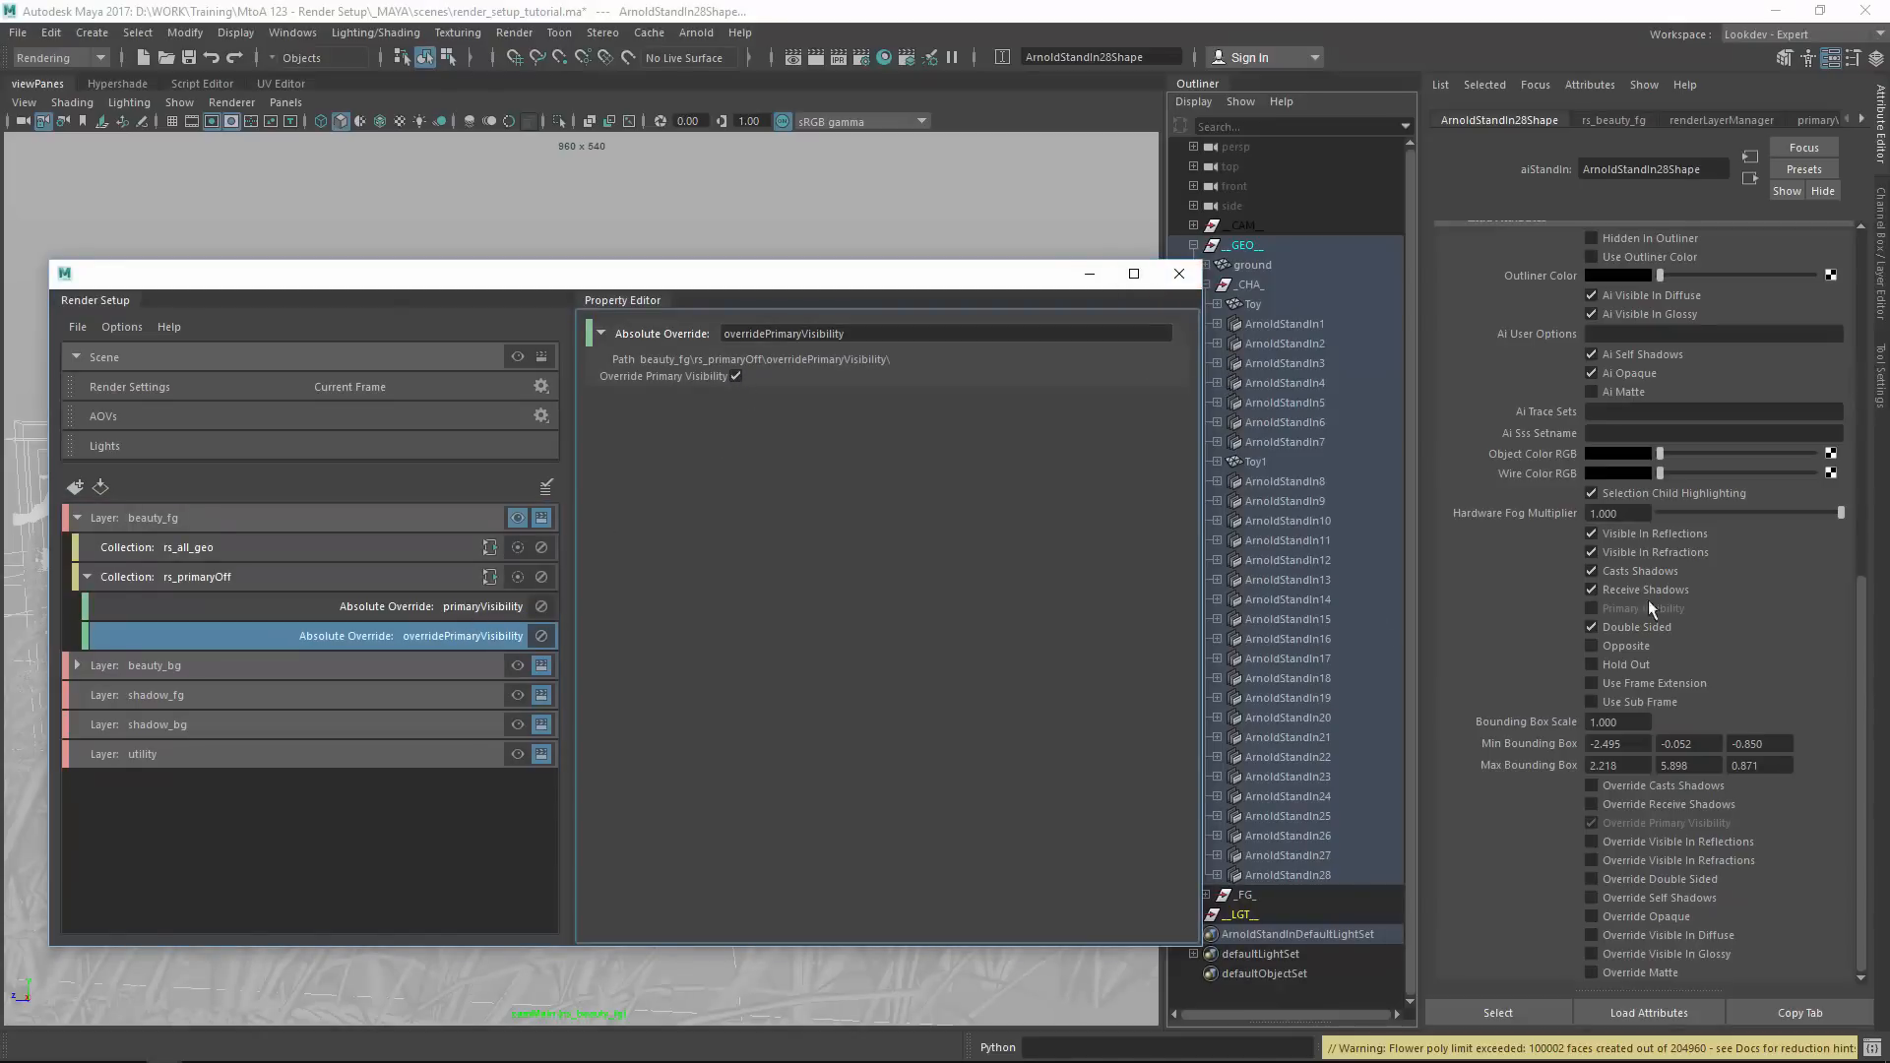
Clear the selection, save the scene, and test-render beauty_fg in the Arnold RenderView, toggling between its RGB and alpha display.
left_click(1180, 274)
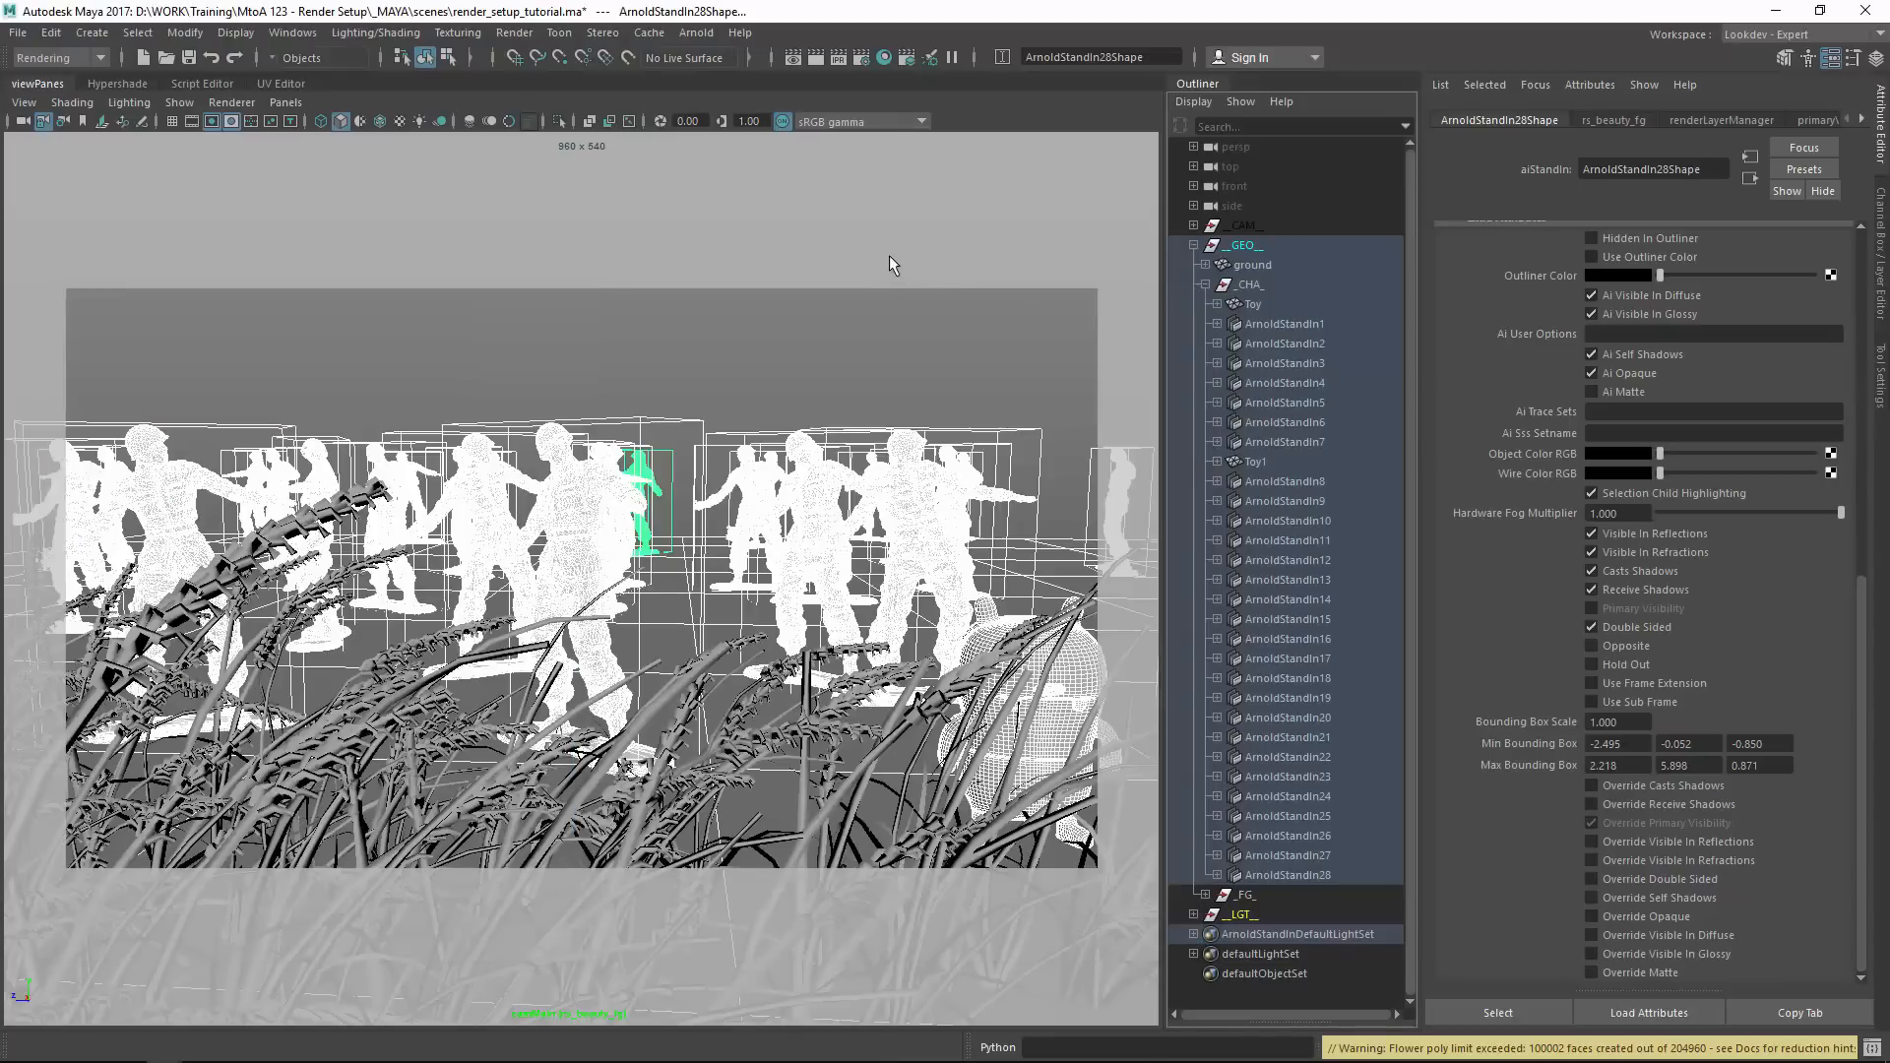
left_click(886, 253)
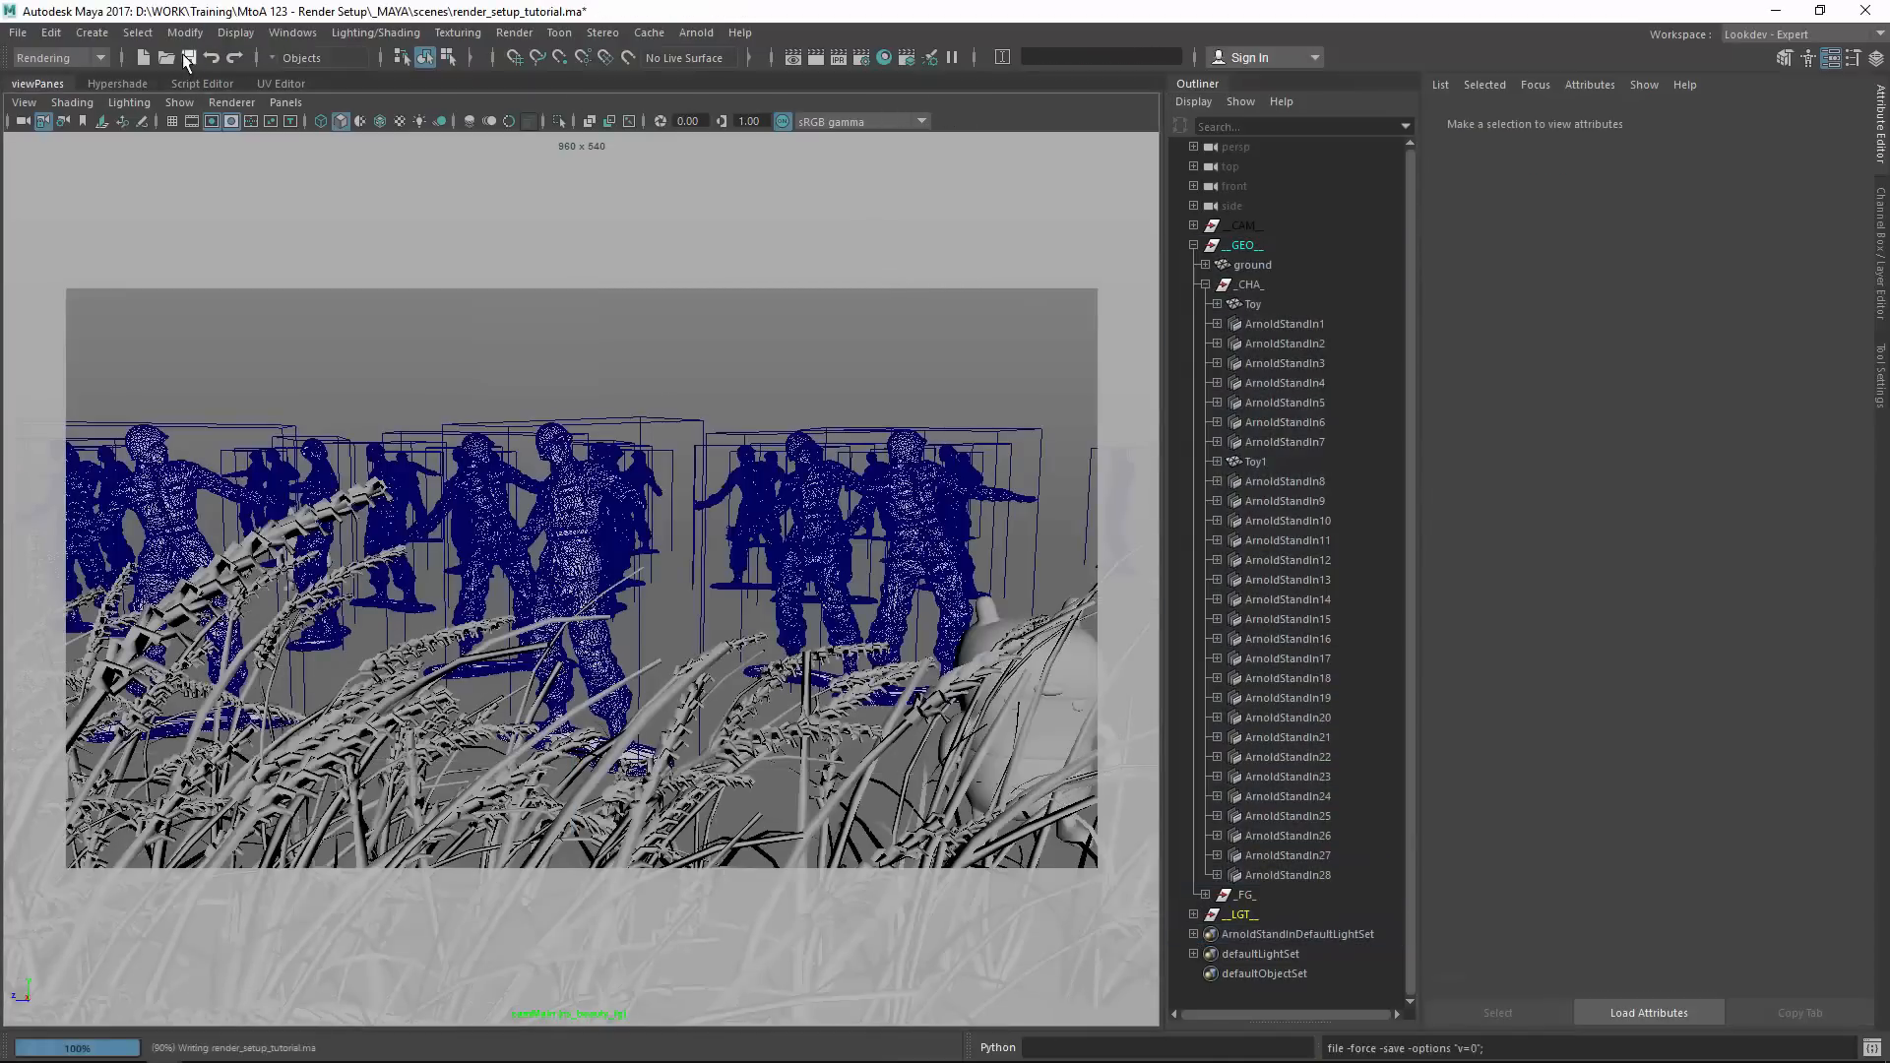
key("ctrl+s")
left_click(696, 33)
left_click(700, 86)
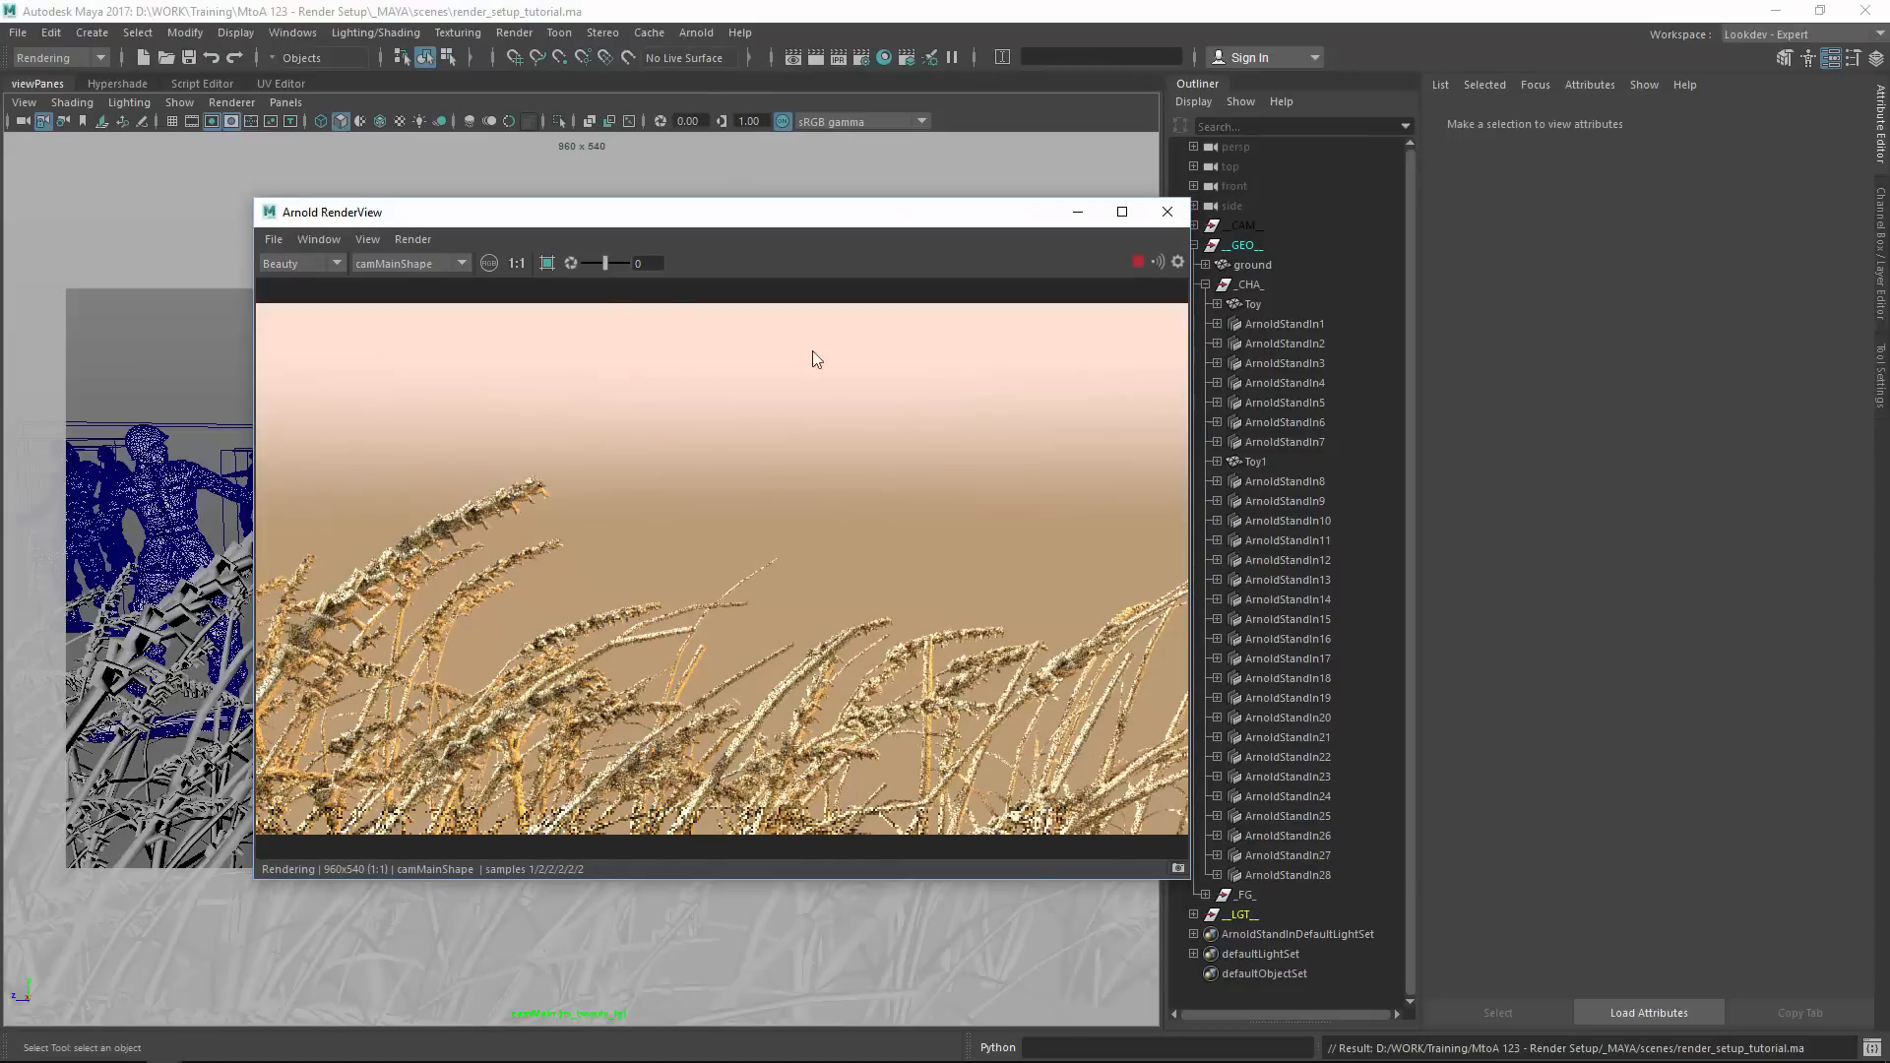
left_click(489, 264)
left_click(489, 264)
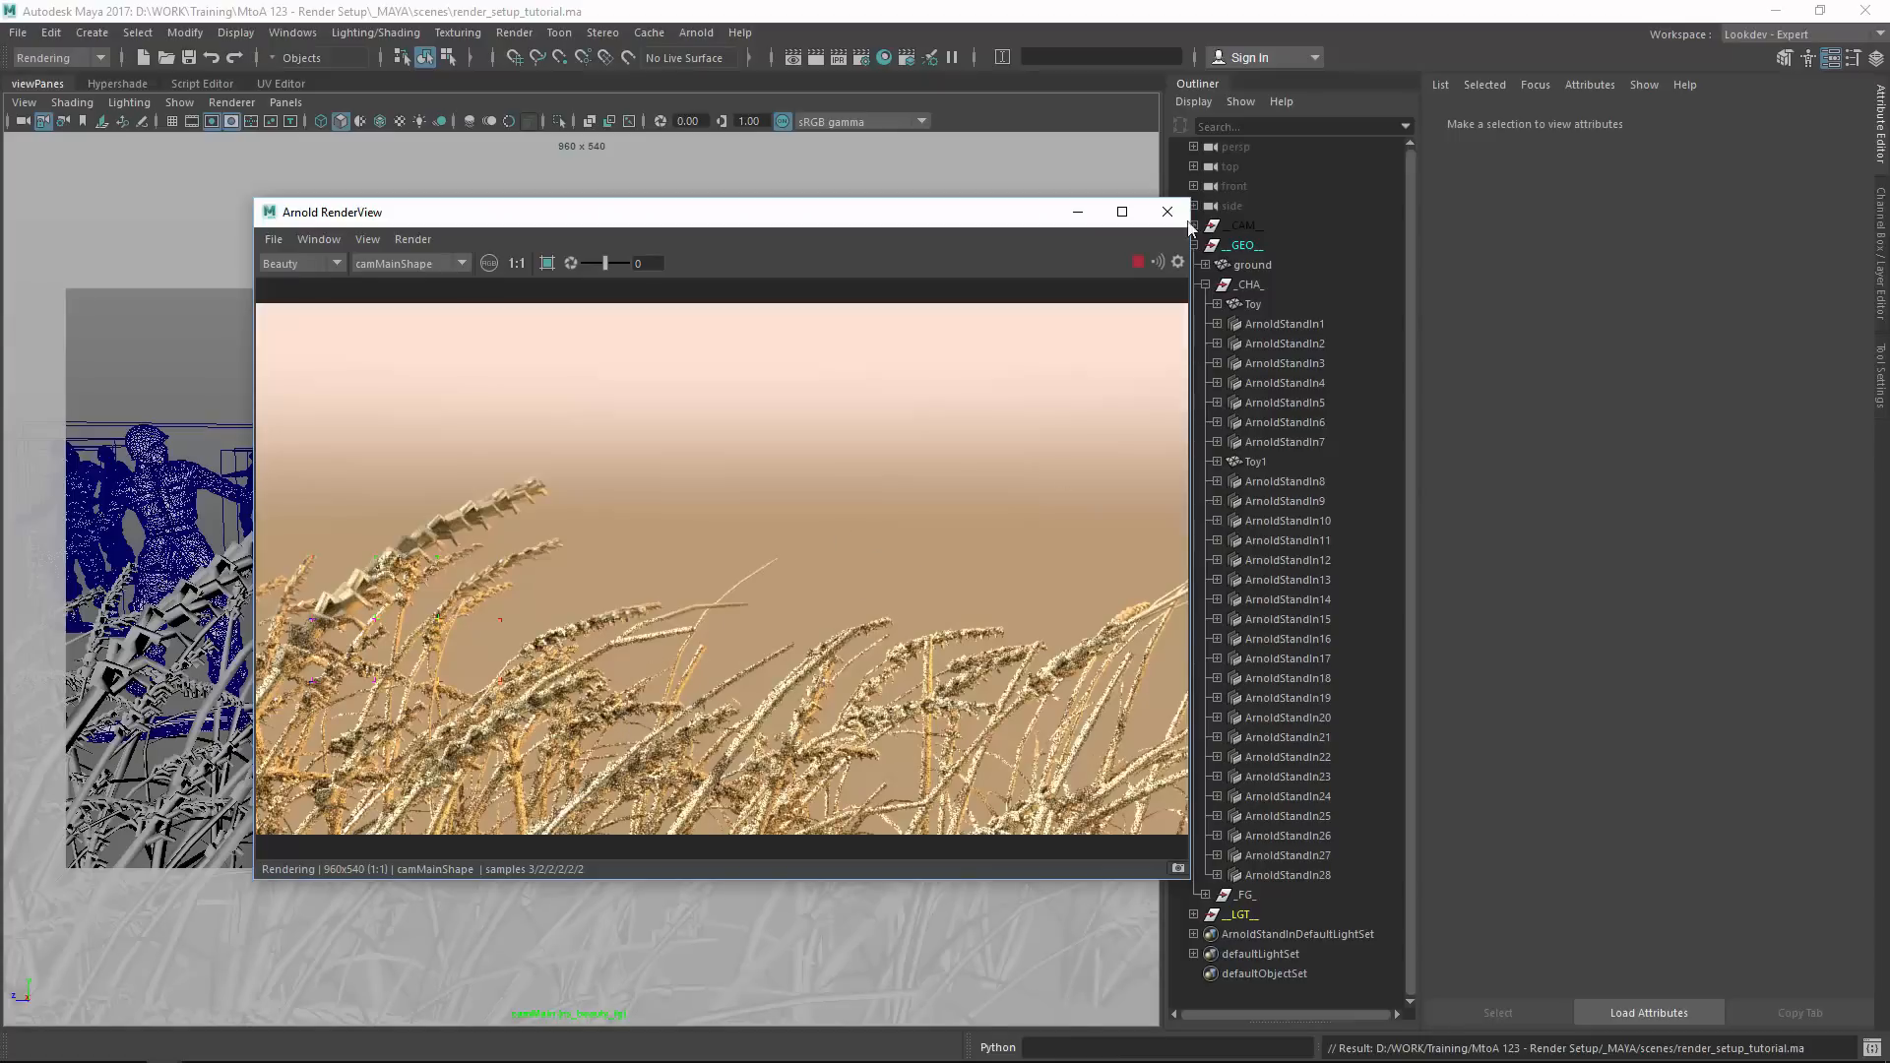
left_click(1167, 212)
Create a new collection in the beauty_fg layer and name it rs_aiSky.
left_click(906, 57)
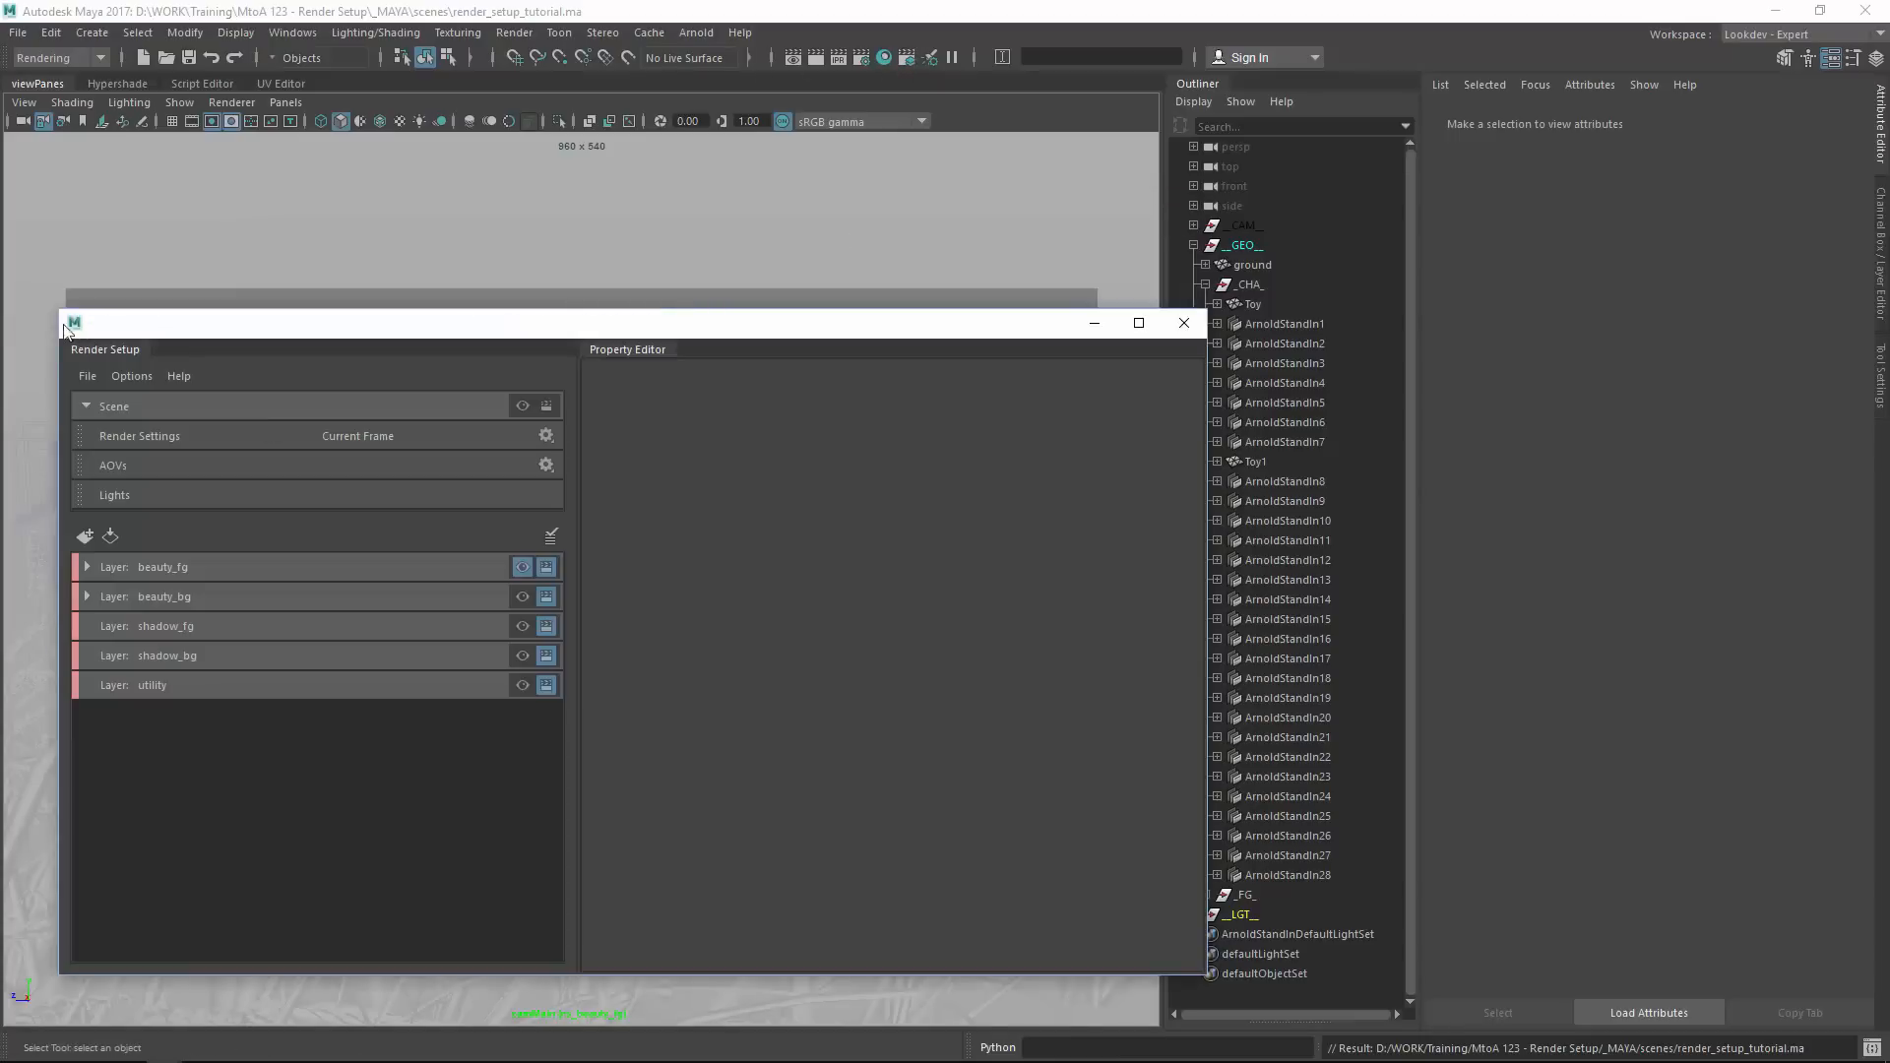
left_click_drag(443, 326, 513, 328)
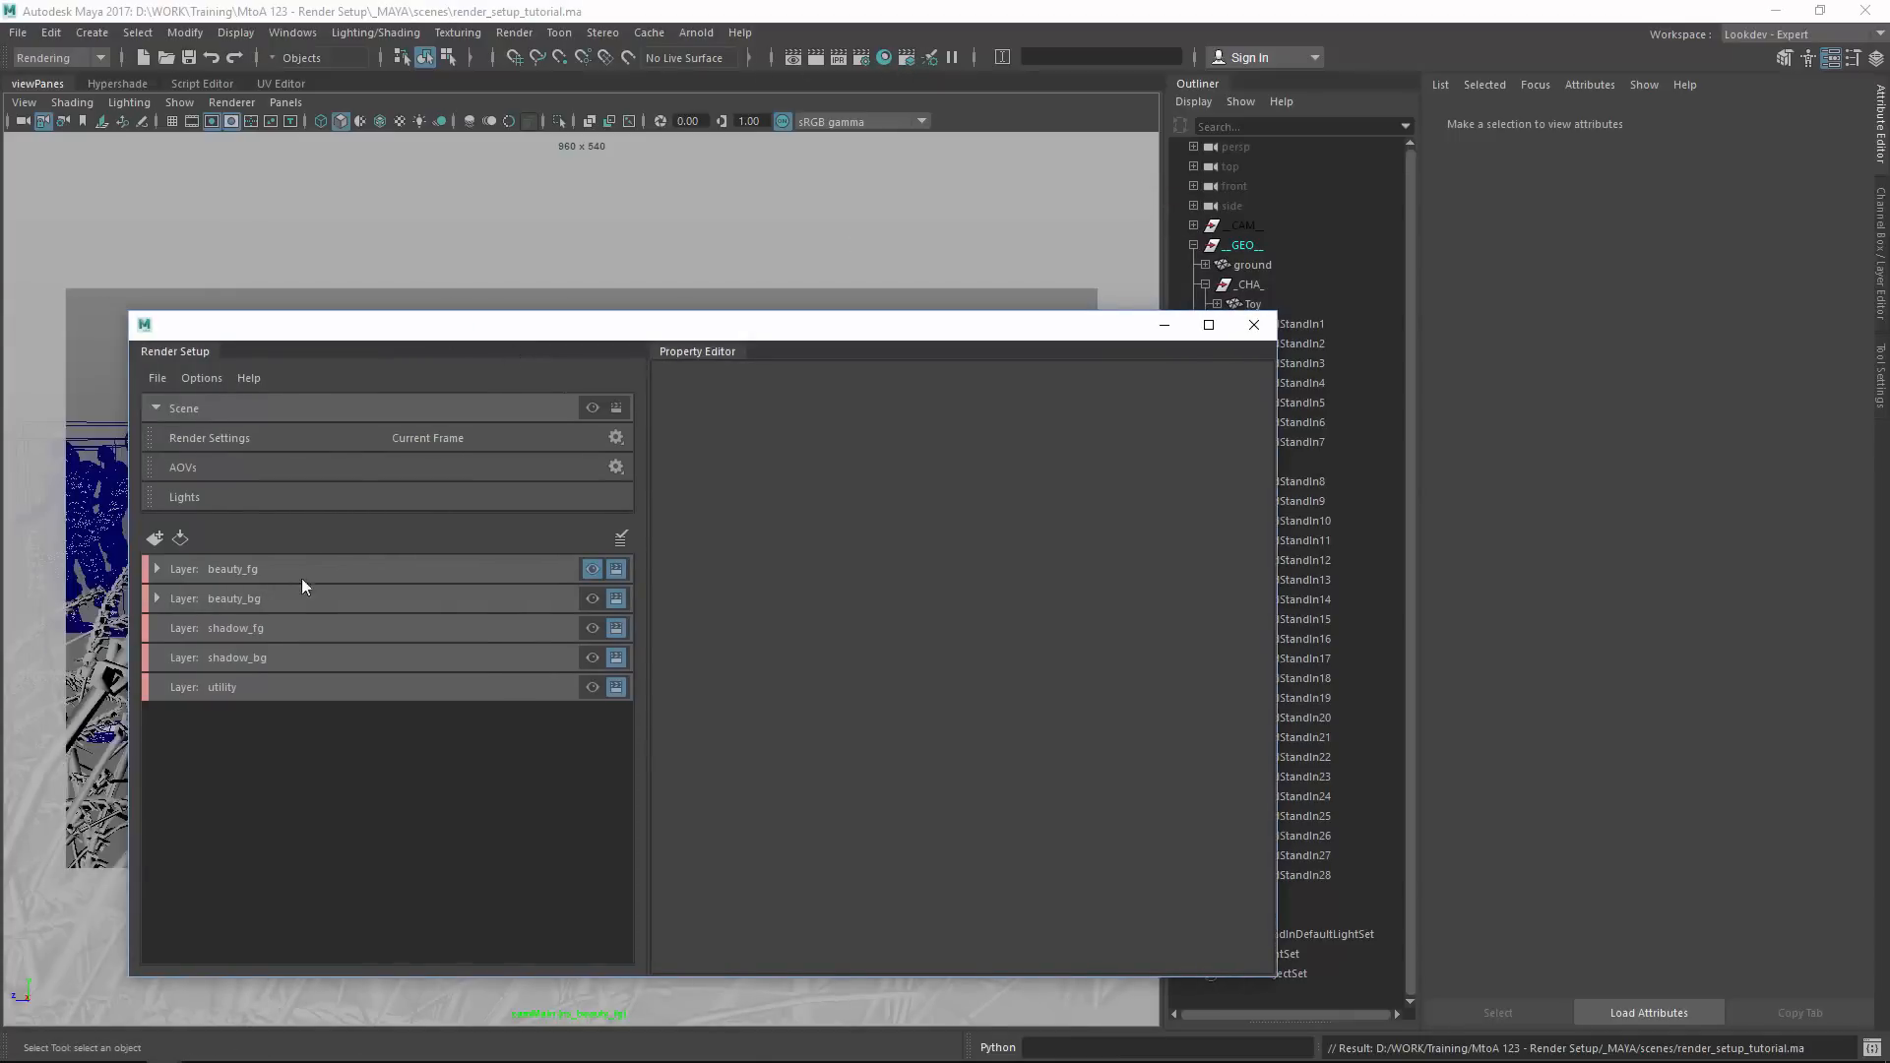
left_click(157, 568)
right_click(261, 575)
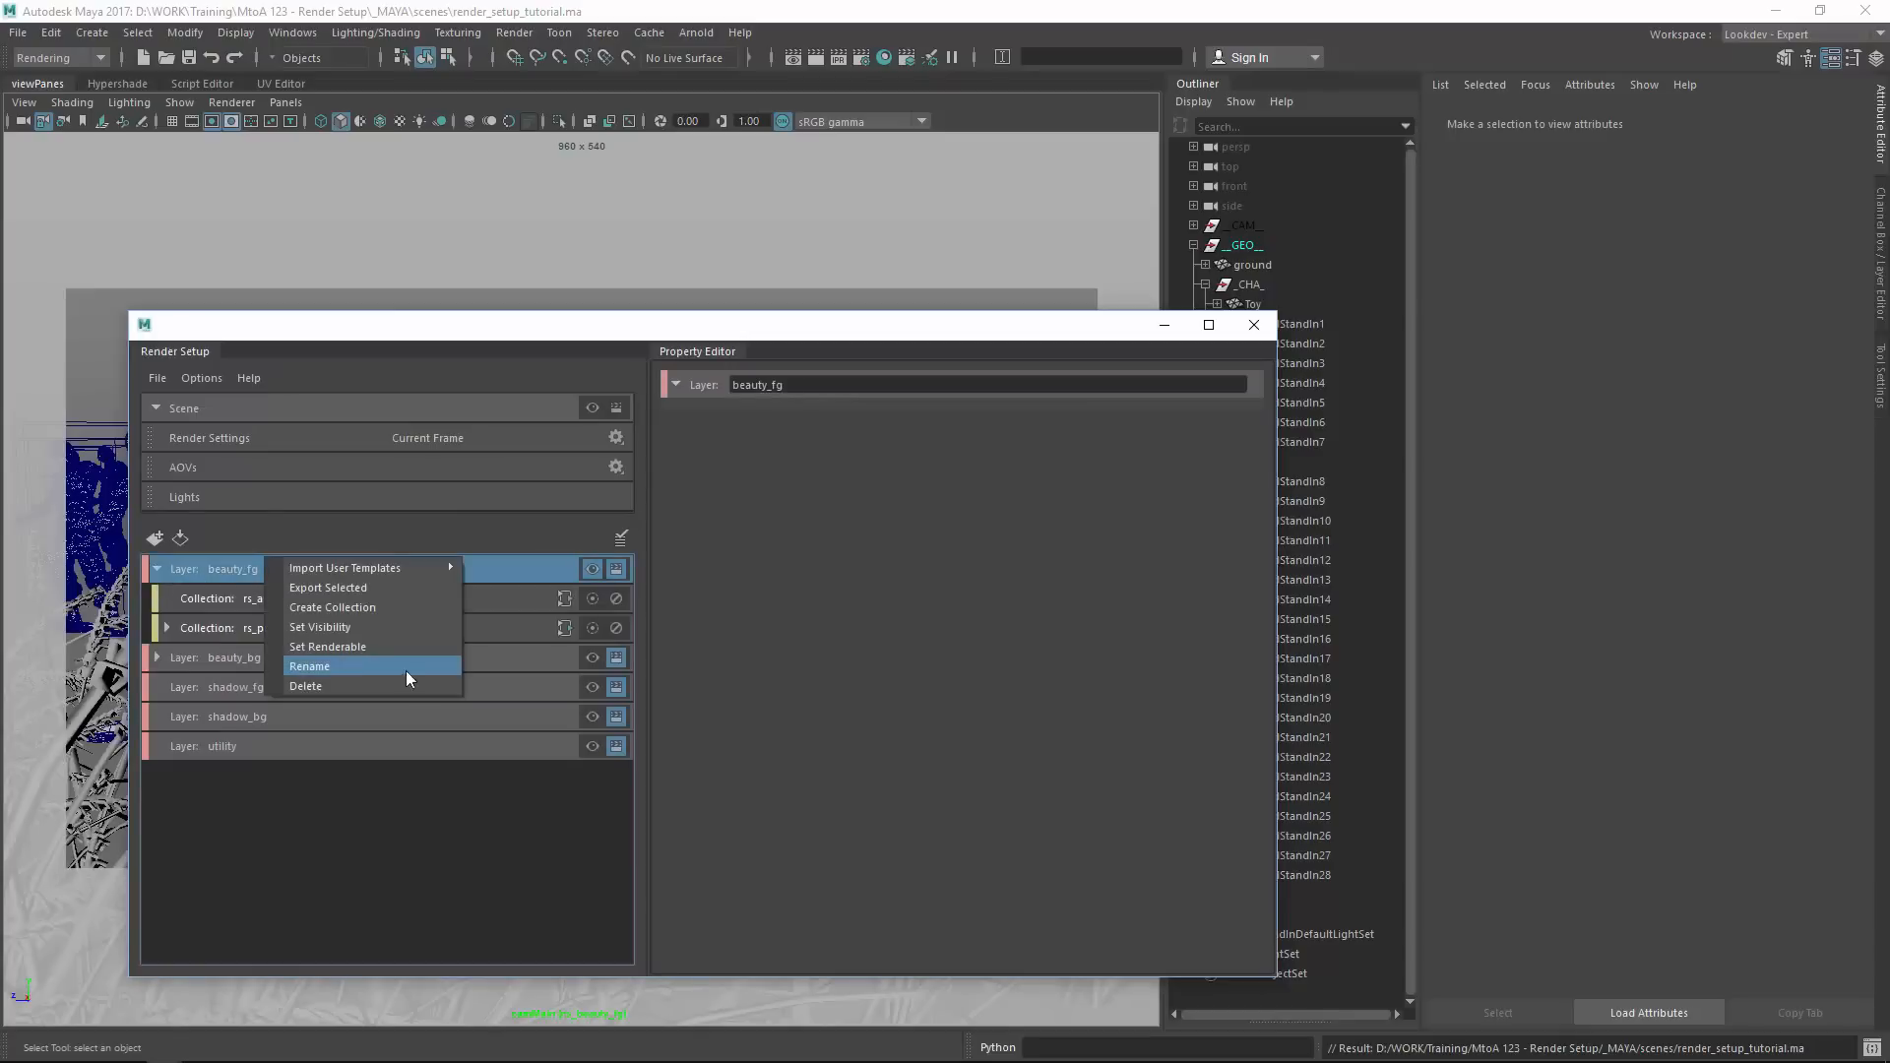
left_click(358, 607)
double_click(861, 384)
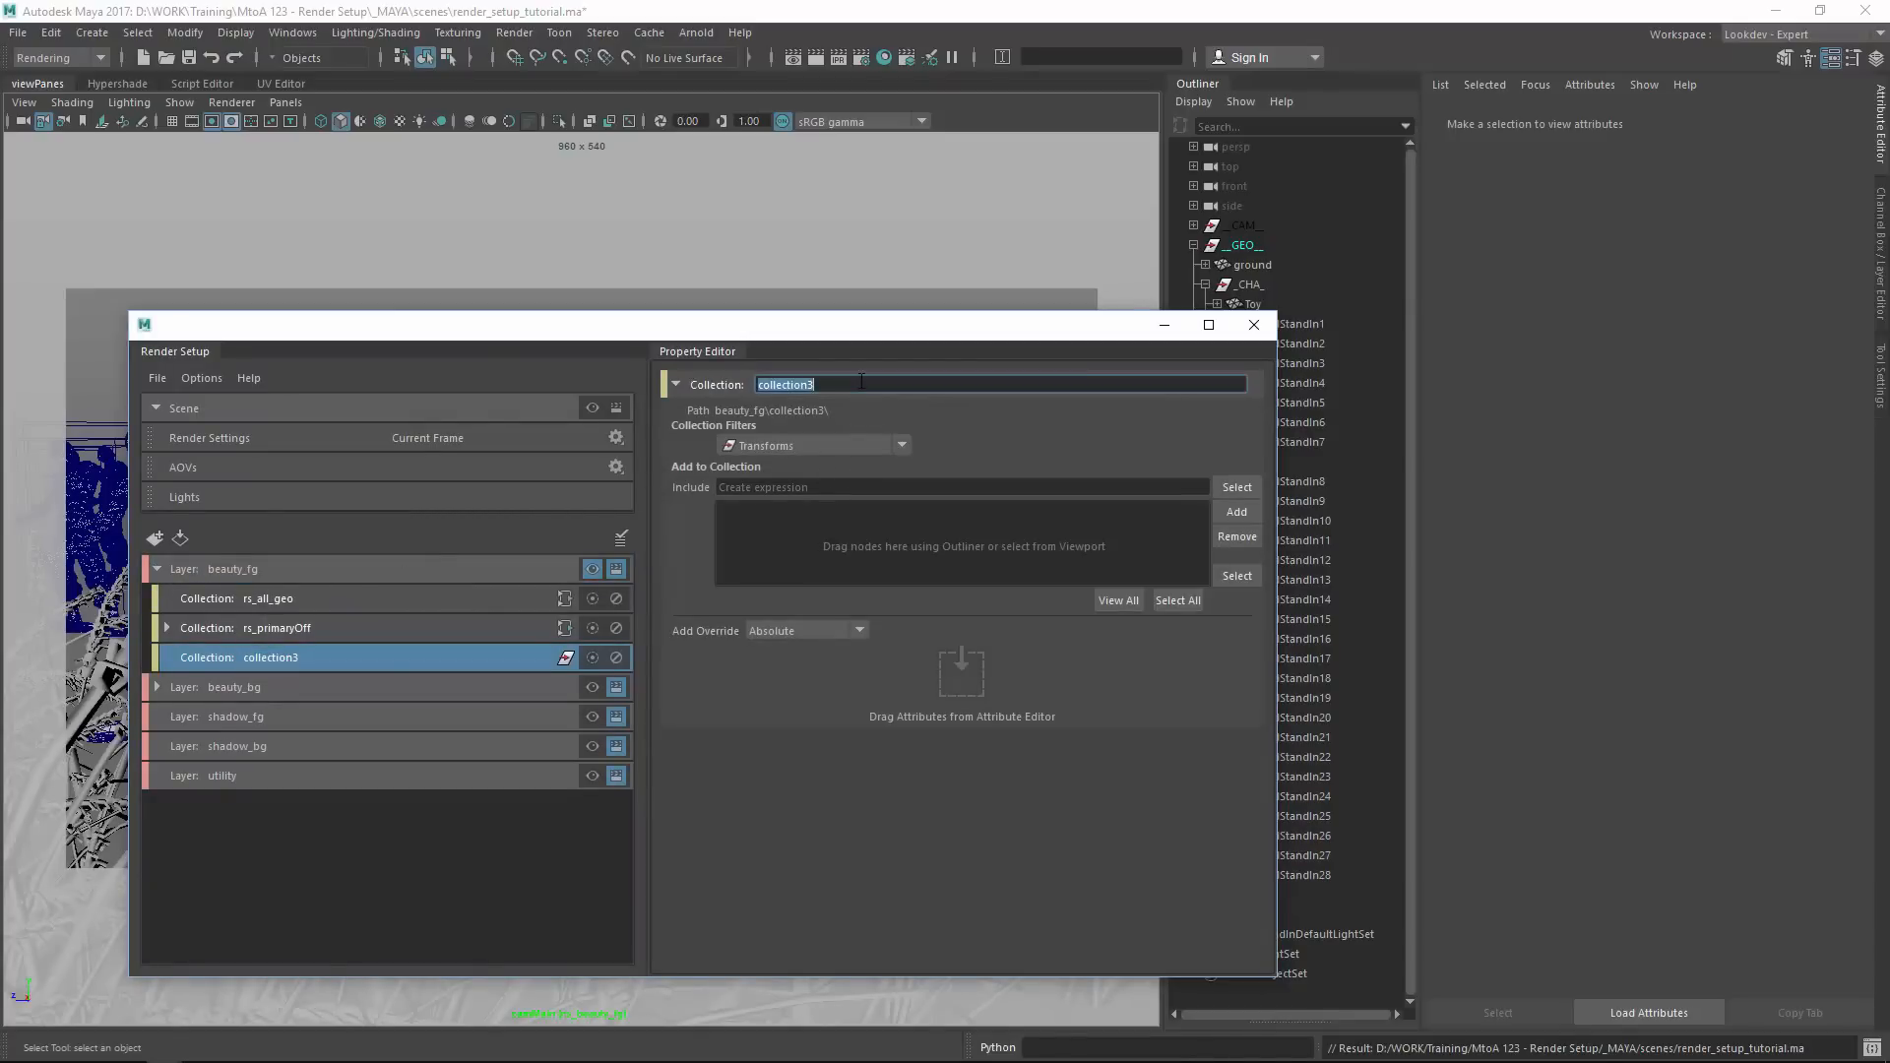
type("al")
type("k")
type("y")
key("Return")
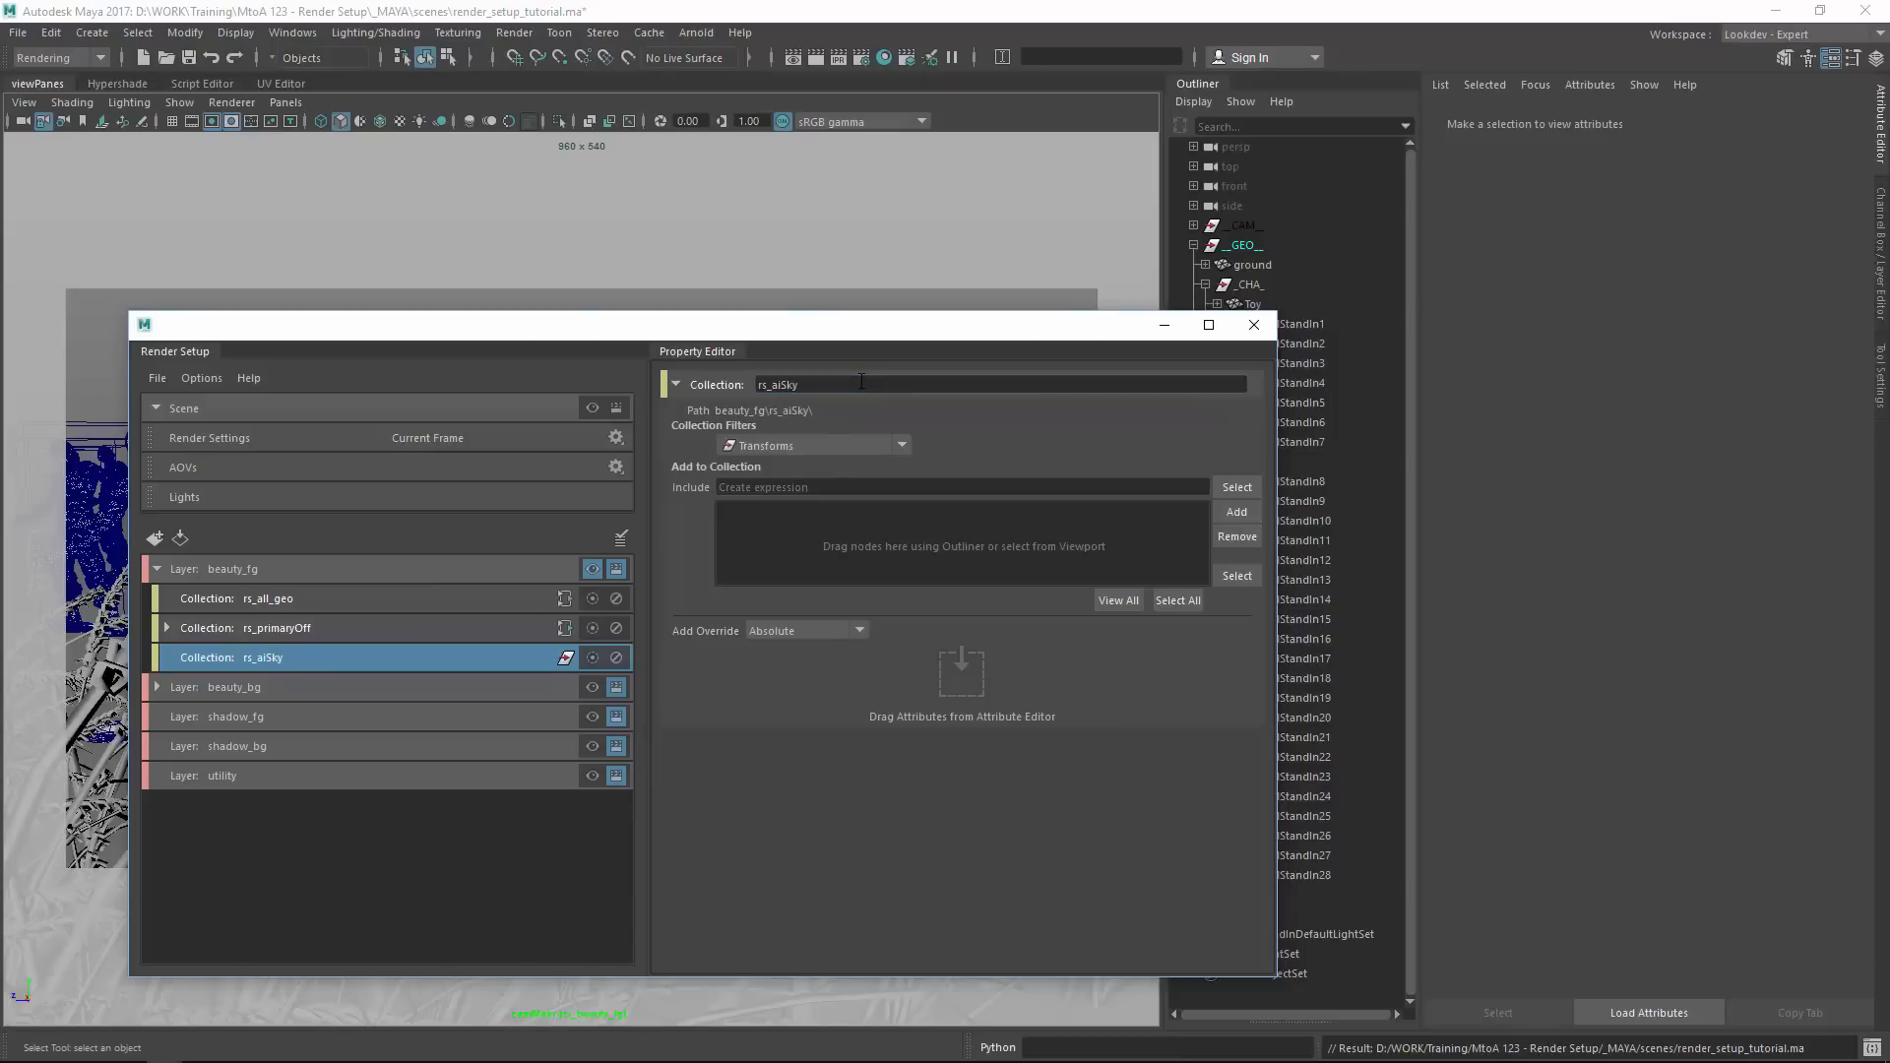
Set the rs_aiSky collection filter to Custom with the type aiSky and the include expression "*".
left_click(792, 449)
left_click(785, 577)
left_click(822, 468)
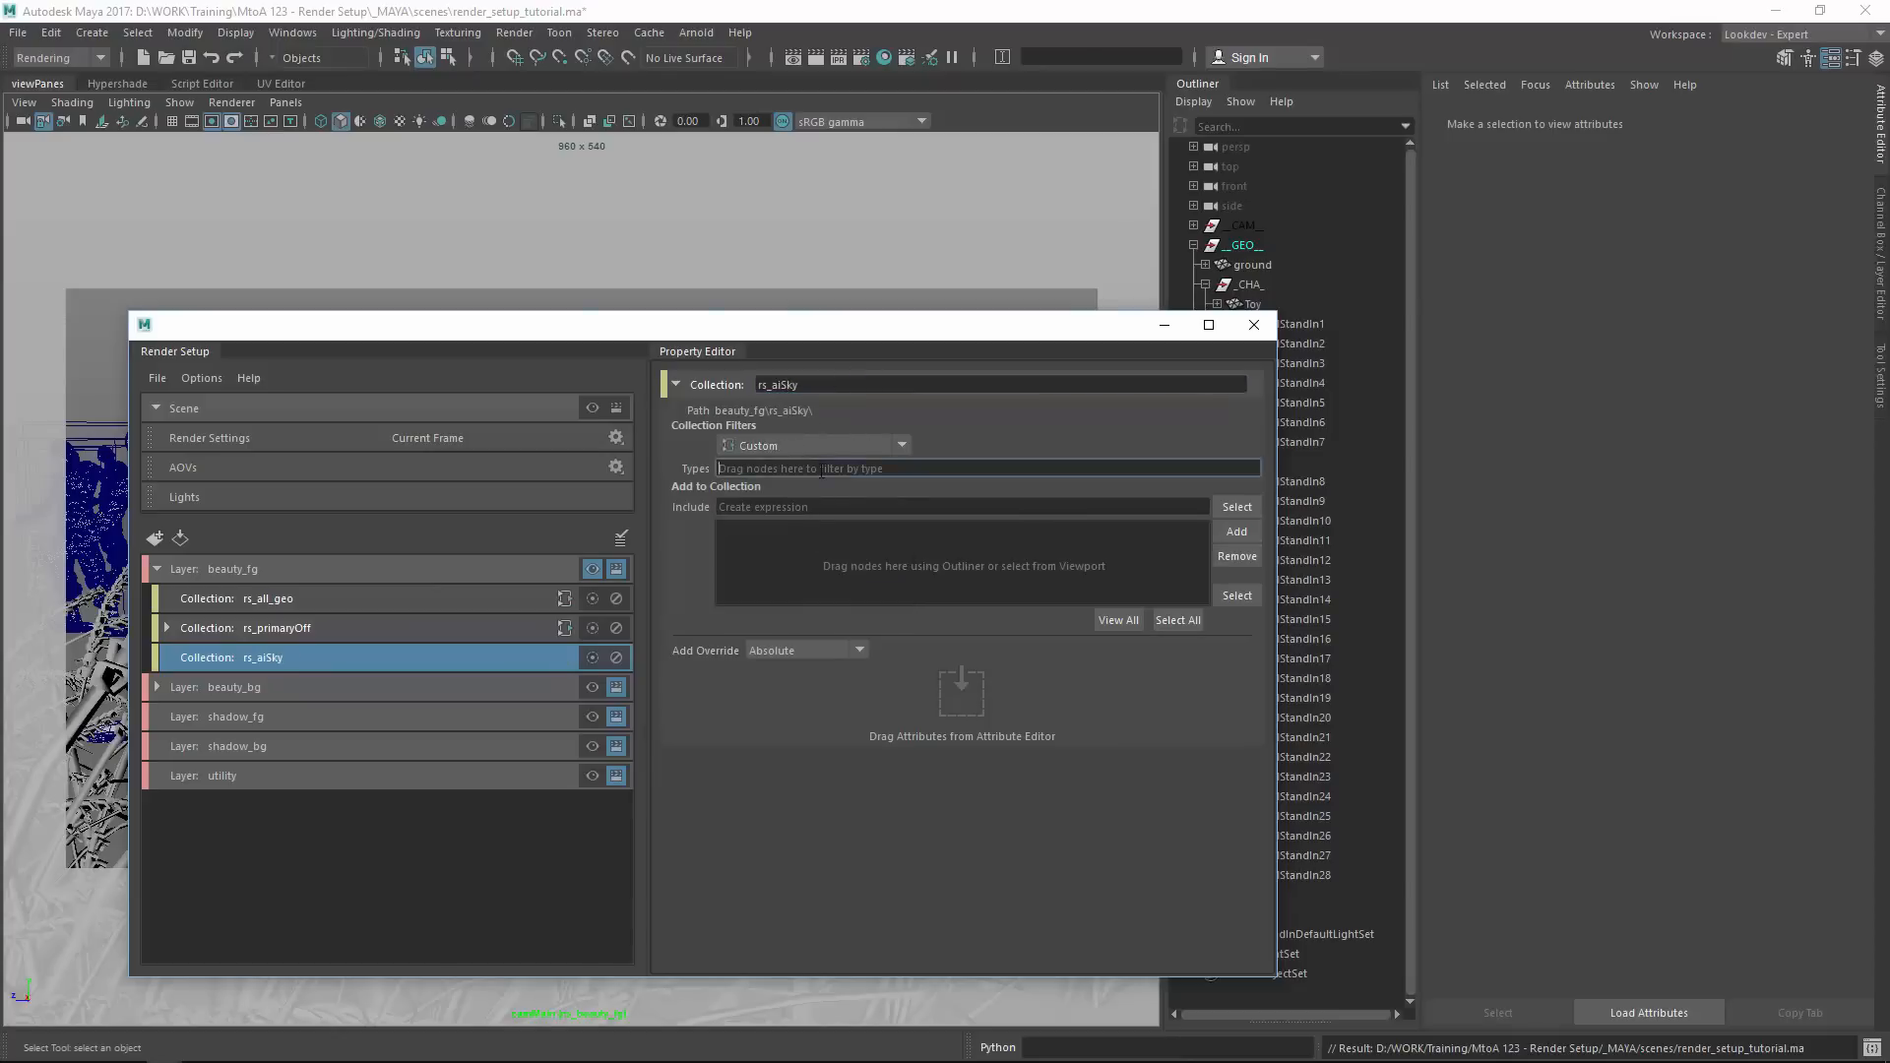
type("aiSky")
left_click(489, 681)
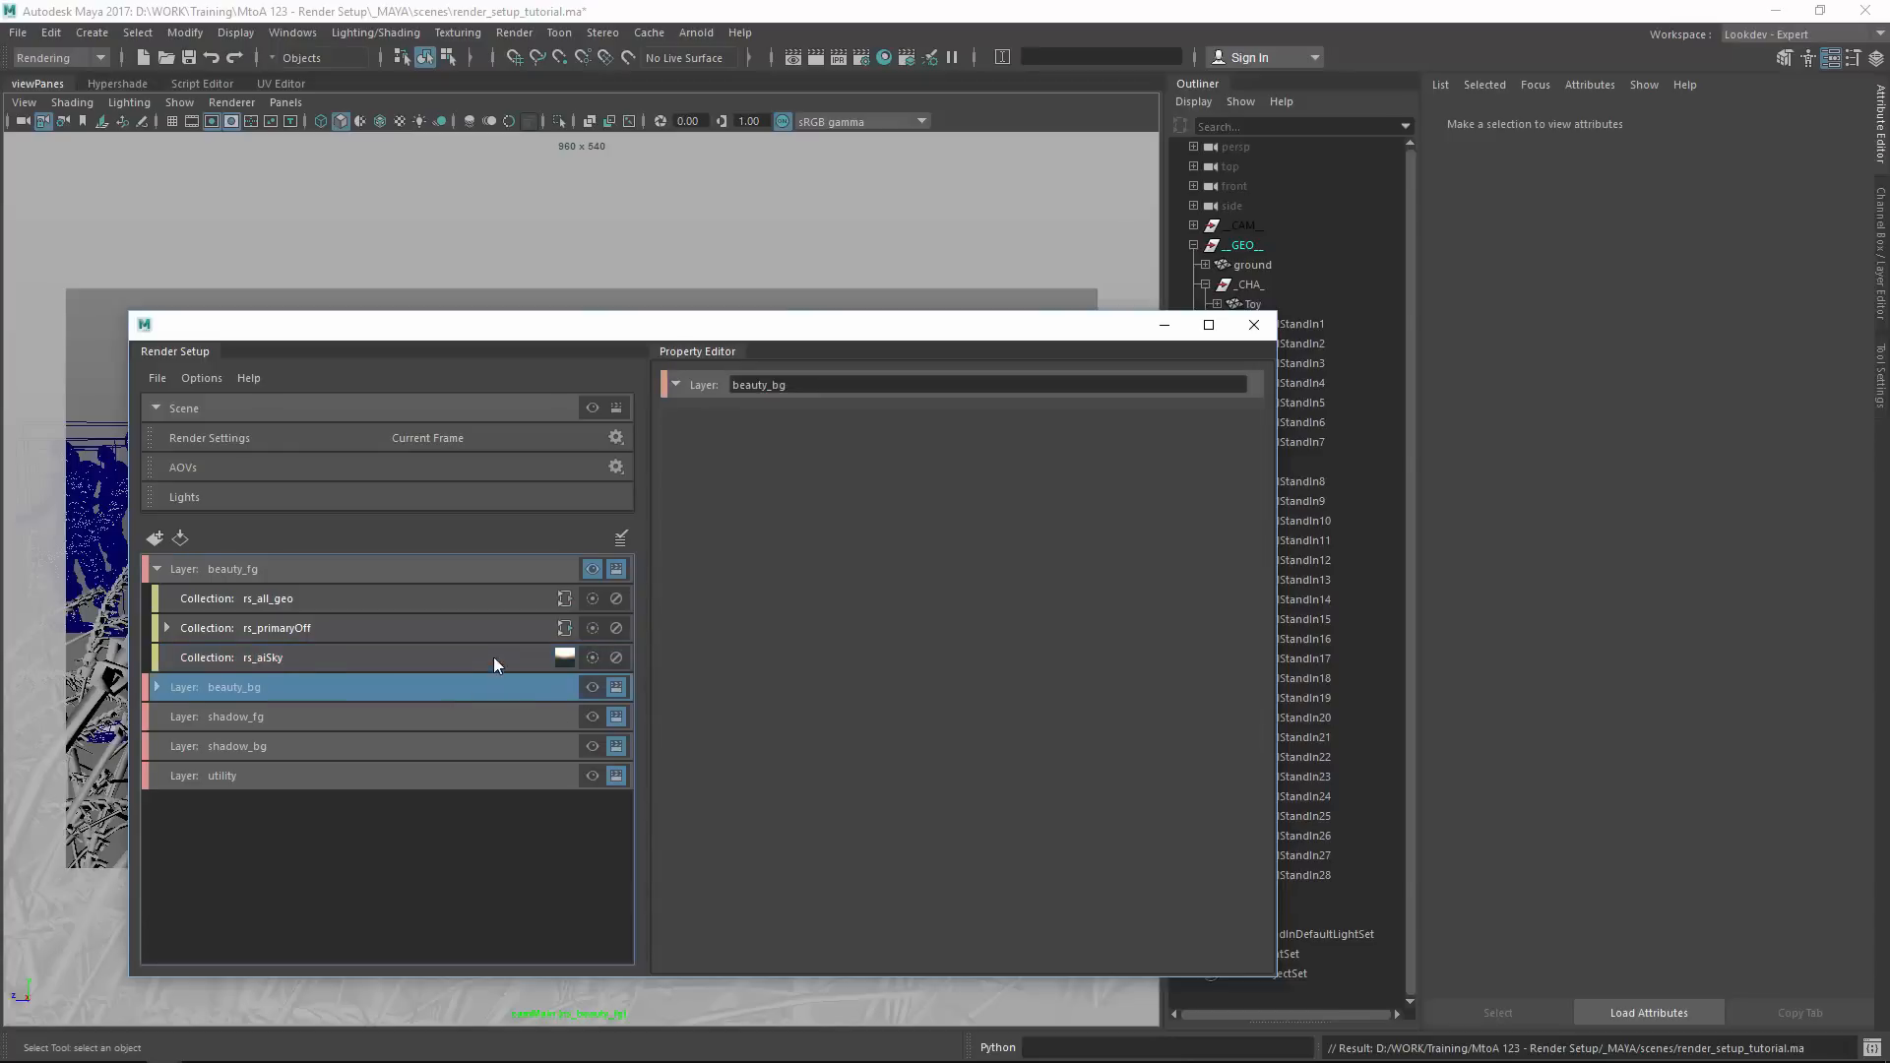
left_click(493, 658)
left_click(1097, 506)
type("*")
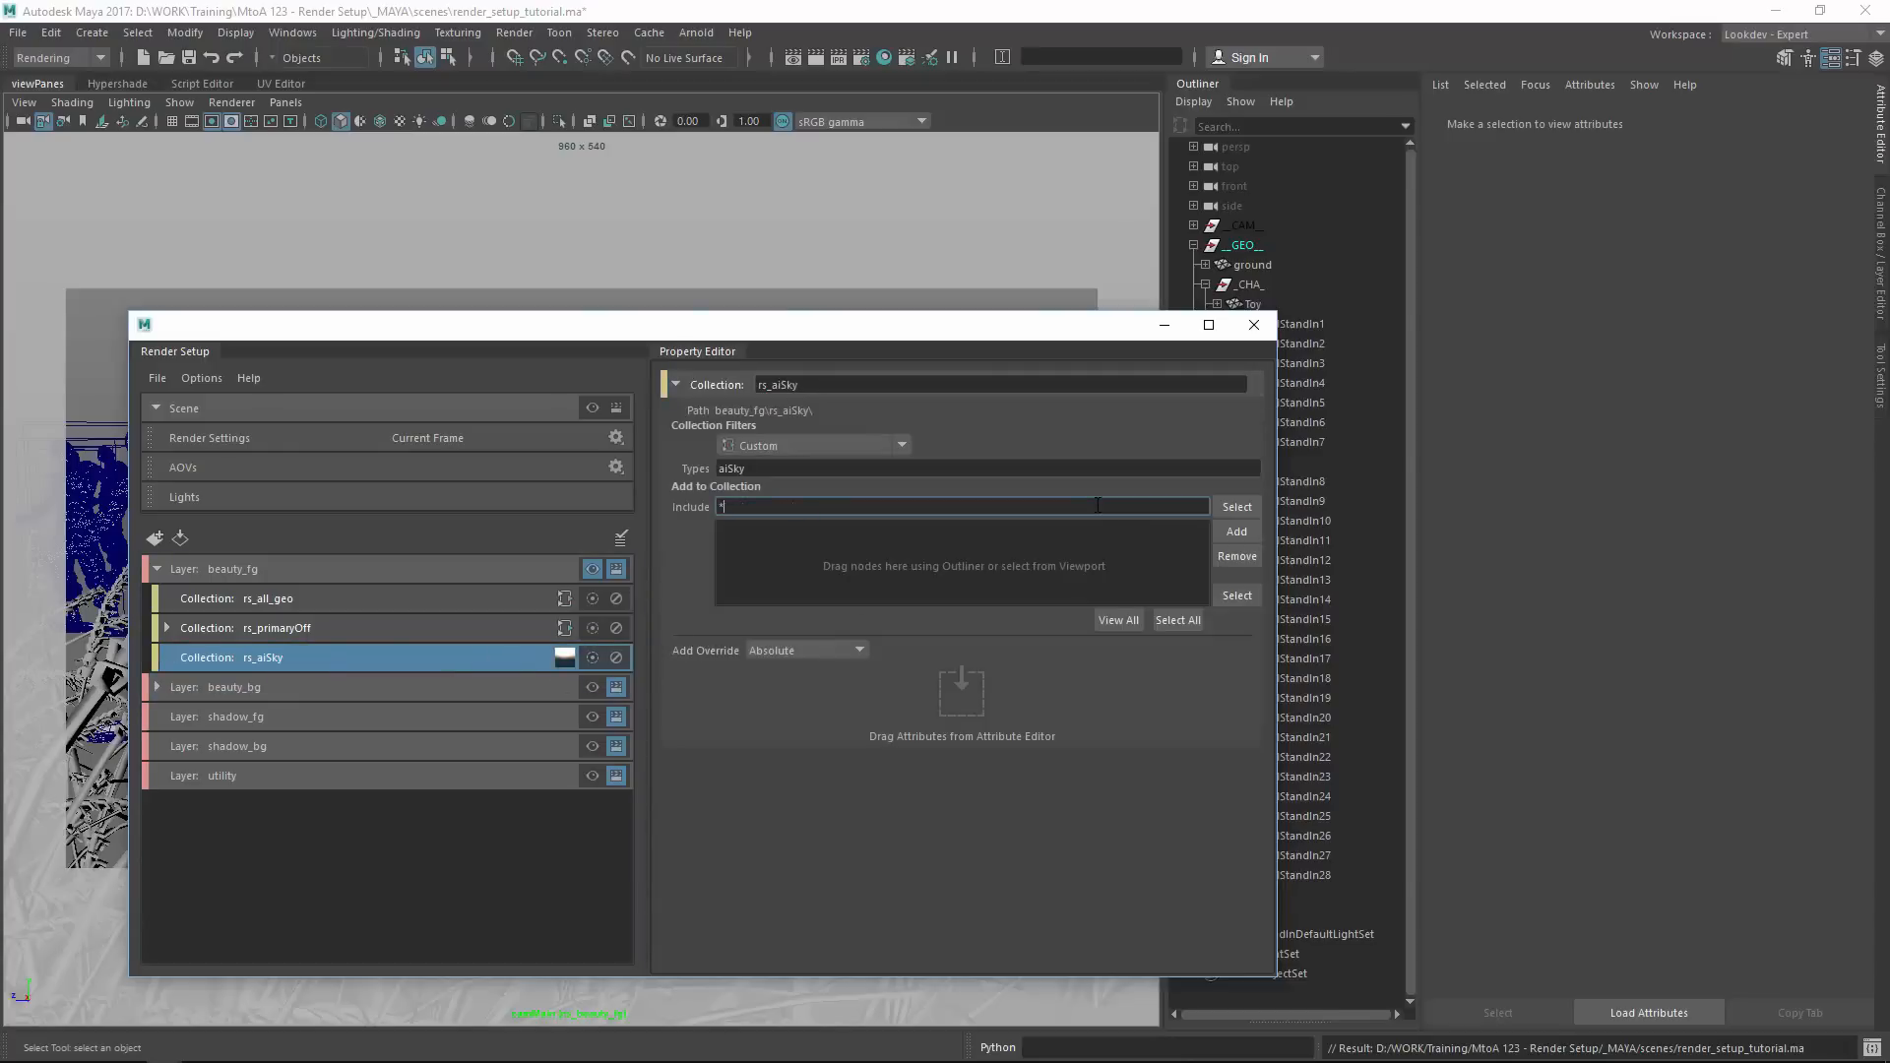
Select the matching sky node, add an absolute override for its Primary Visibility to rs_aiSky, and turn it off.
left_click(1227, 507)
left_click_drag(1037, 322, 941, 285)
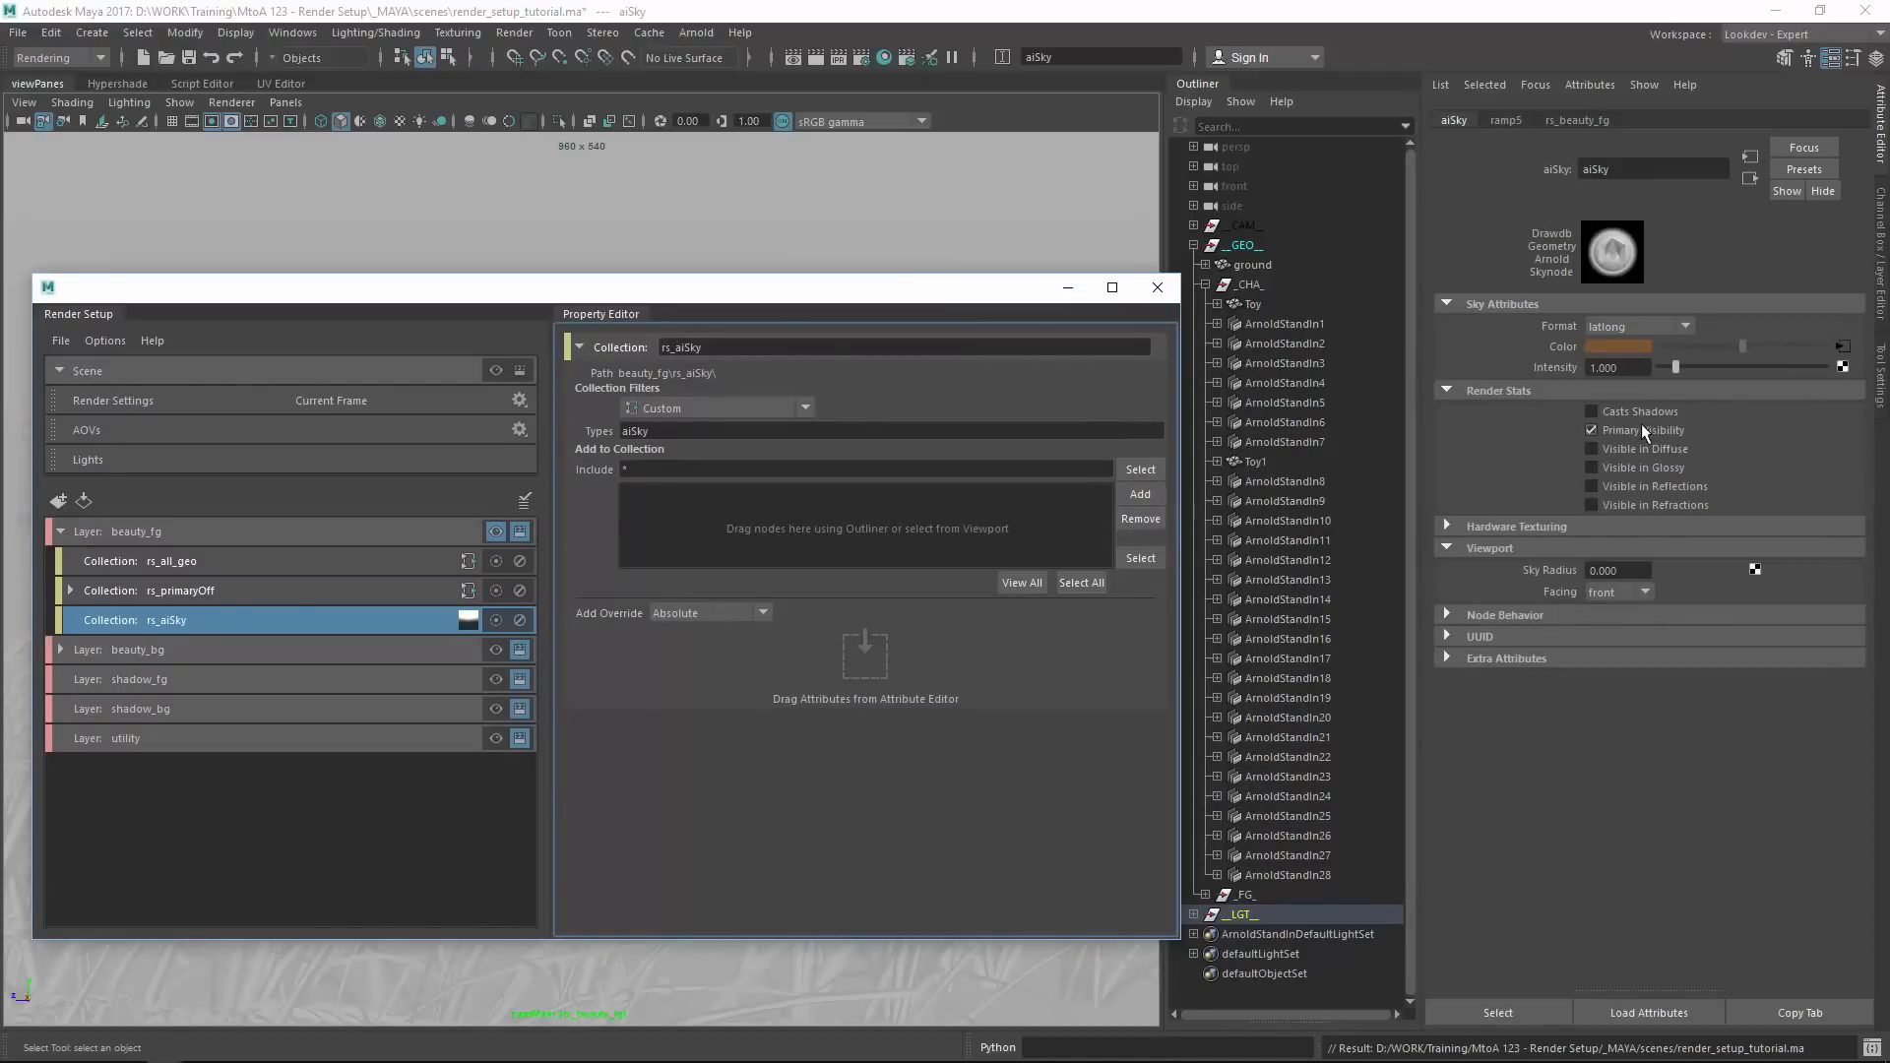
left_click_drag(1641, 426, 975, 611)
left_click_drag(860, 658, 861, 659)
left_click(422, 644)
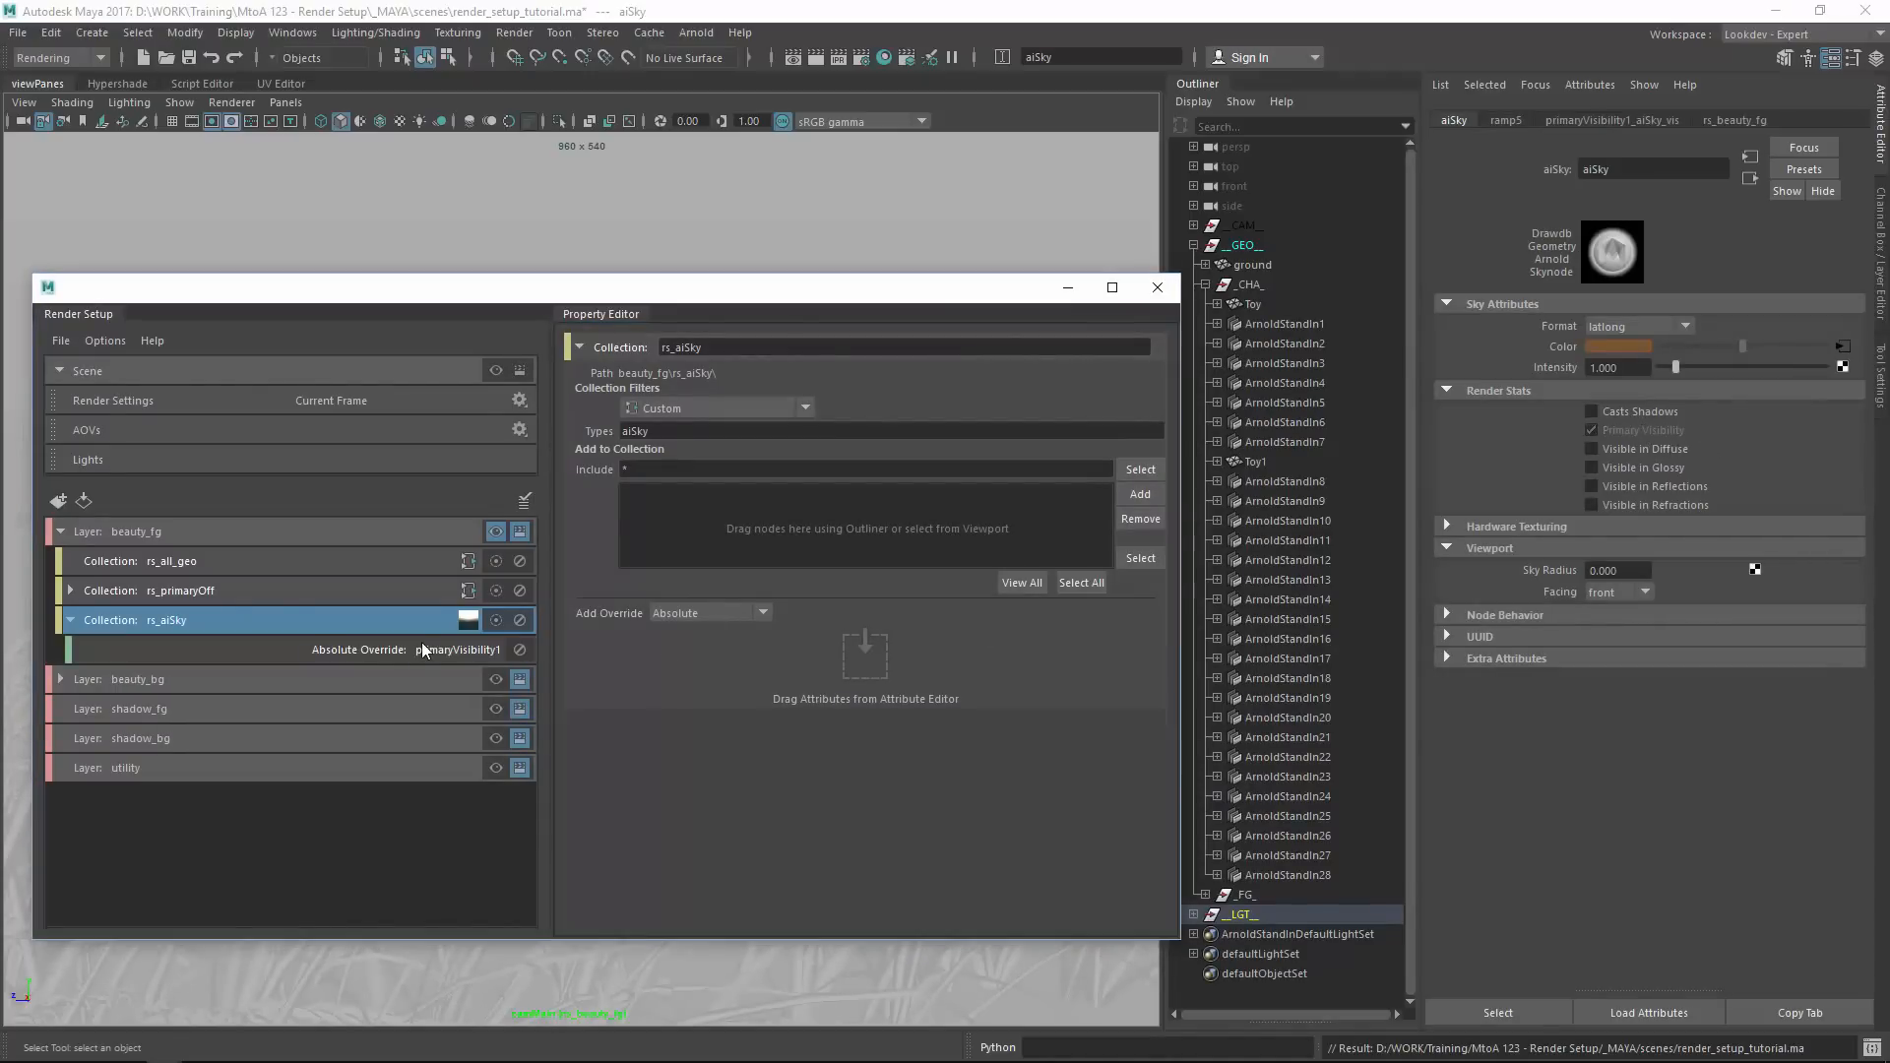
left_click(714, 390)
left_click(1157, 286)
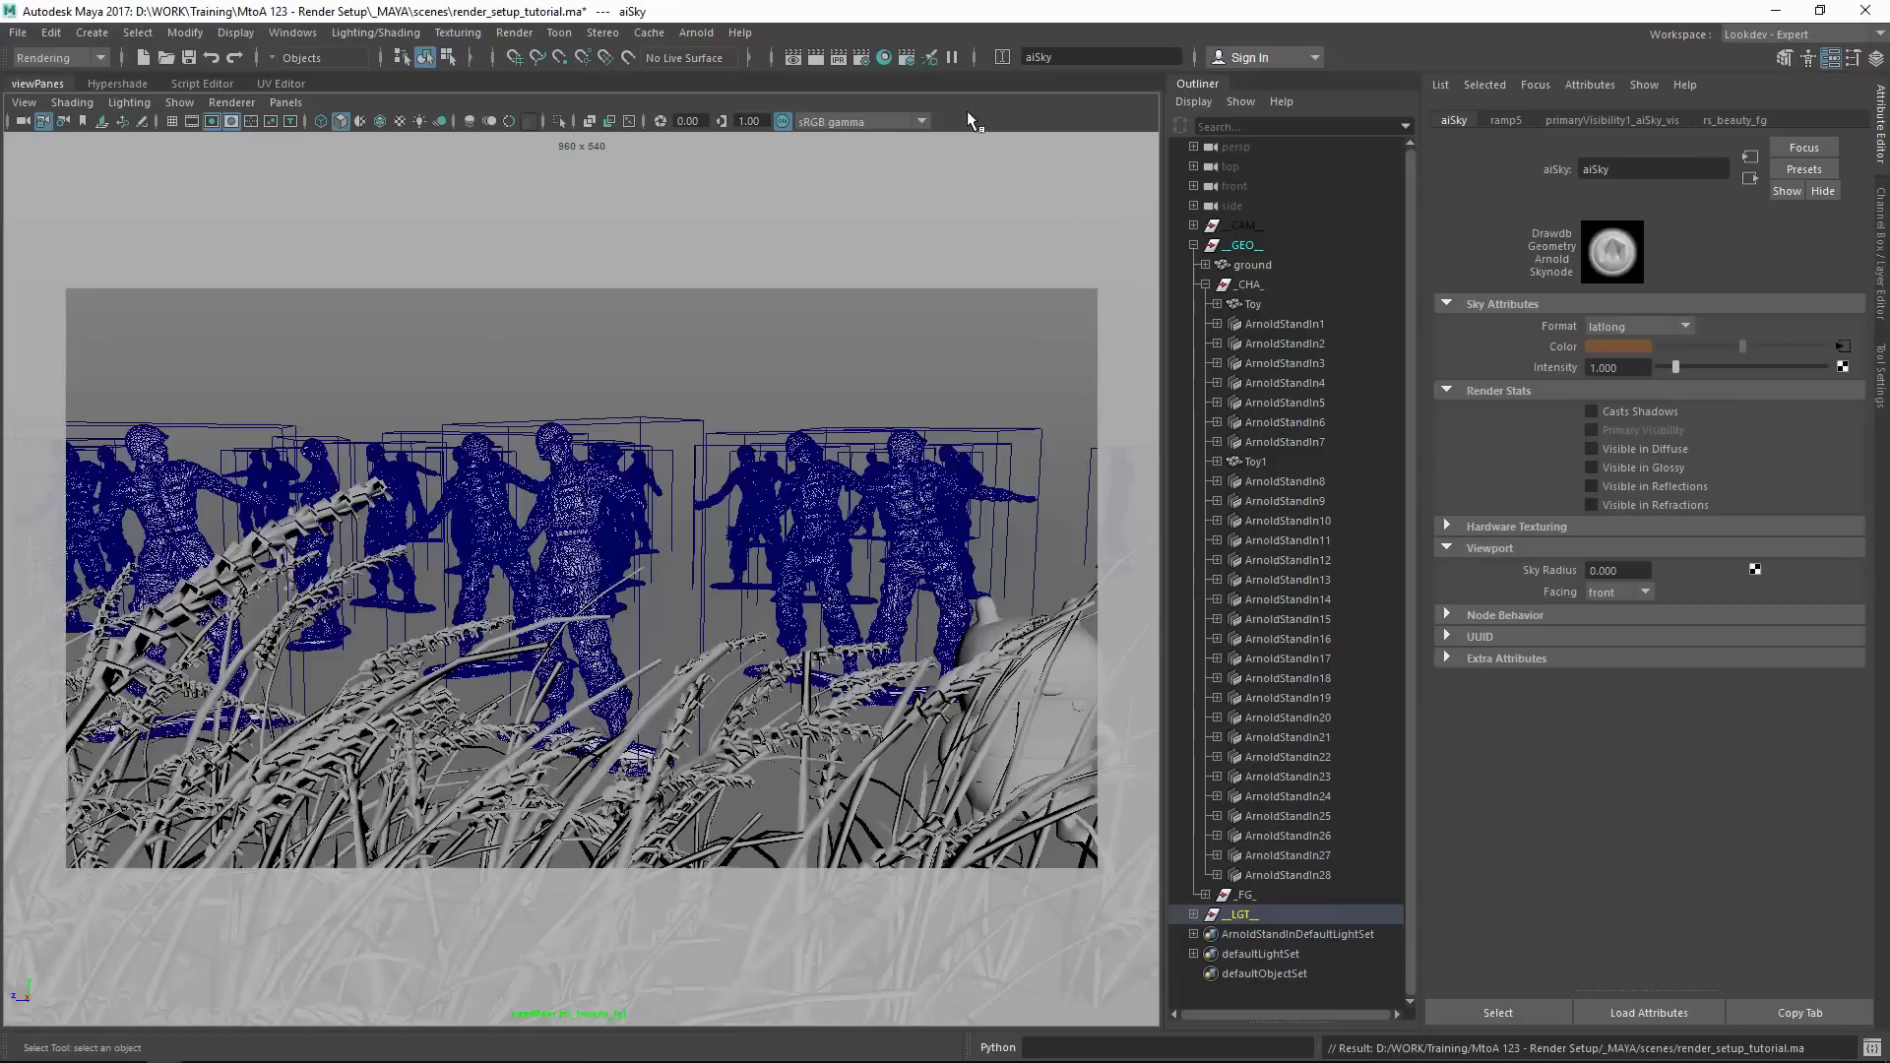
Save the scene and test-render beauty_fg in the Arnold RenderView, toggling between its RGB and alpha display.
left_click(696, 32)
left_click(707, 89)
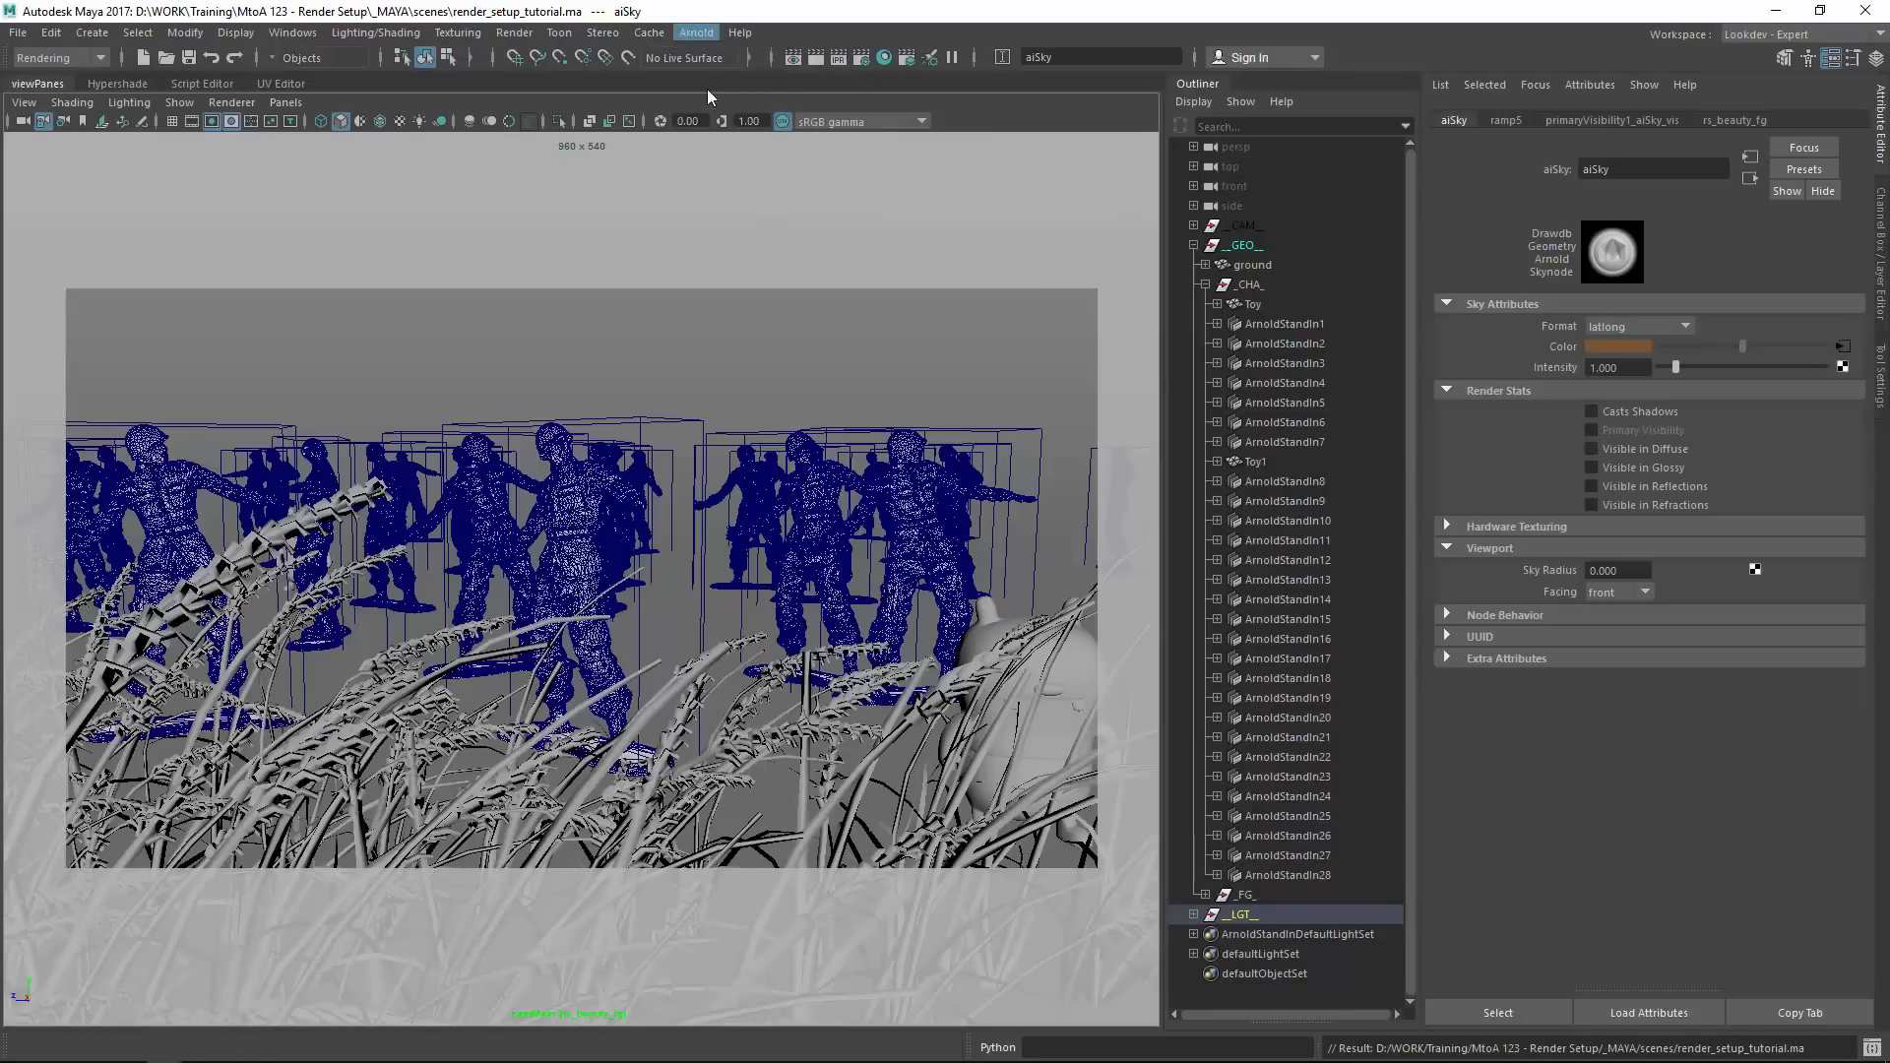
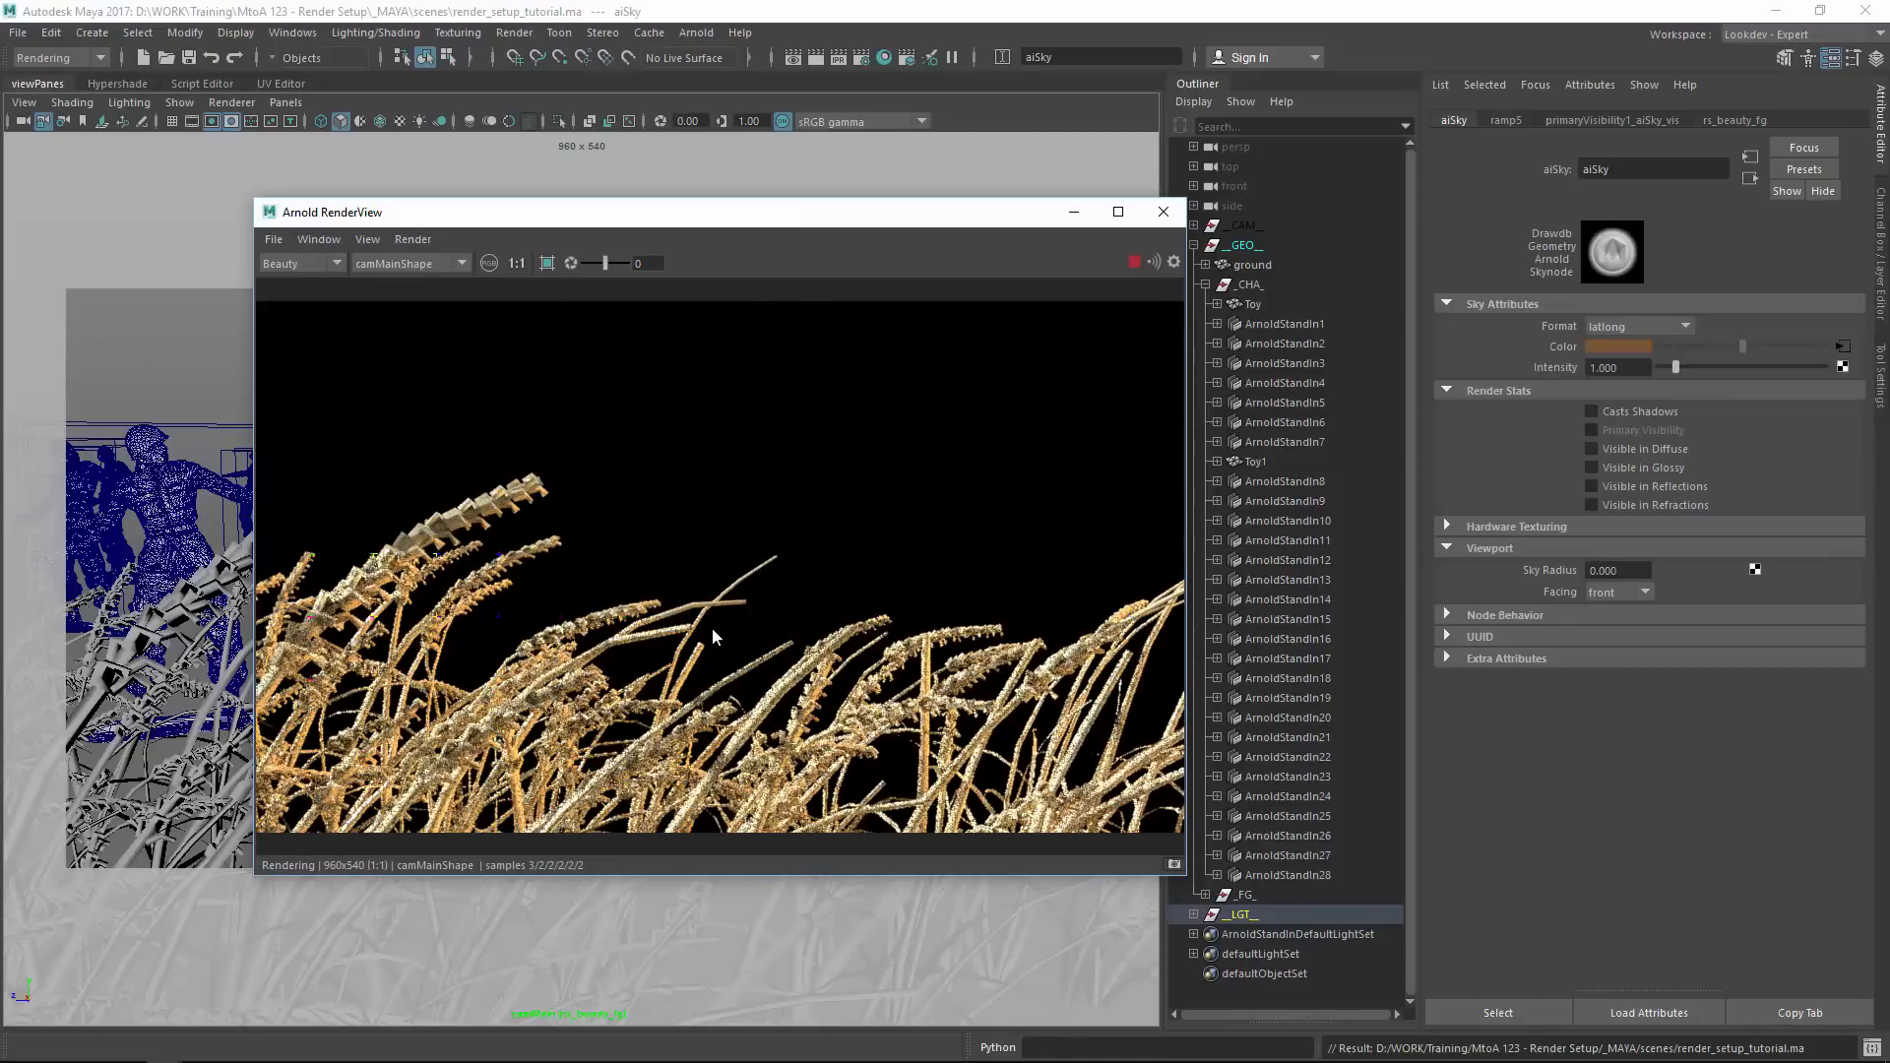
key("a")
key("a")
key("a")
key("a")
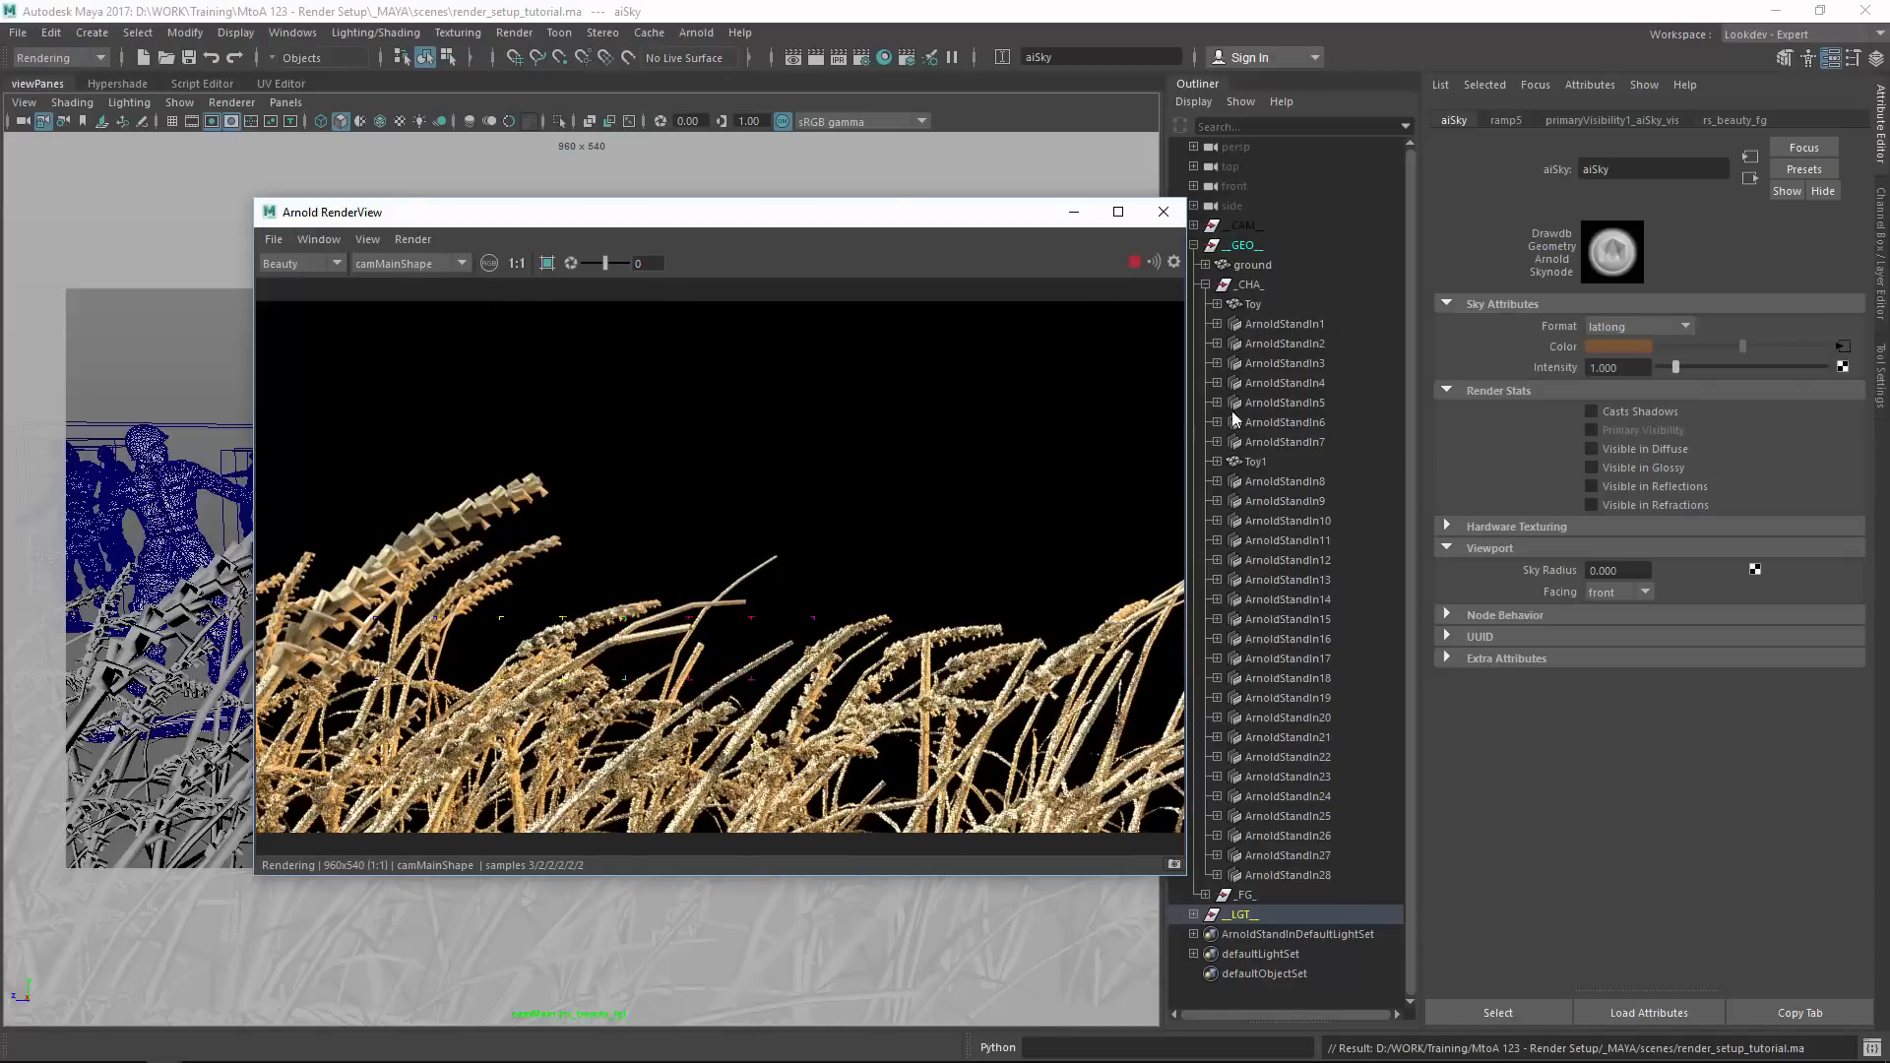
left_click(1169, 210)
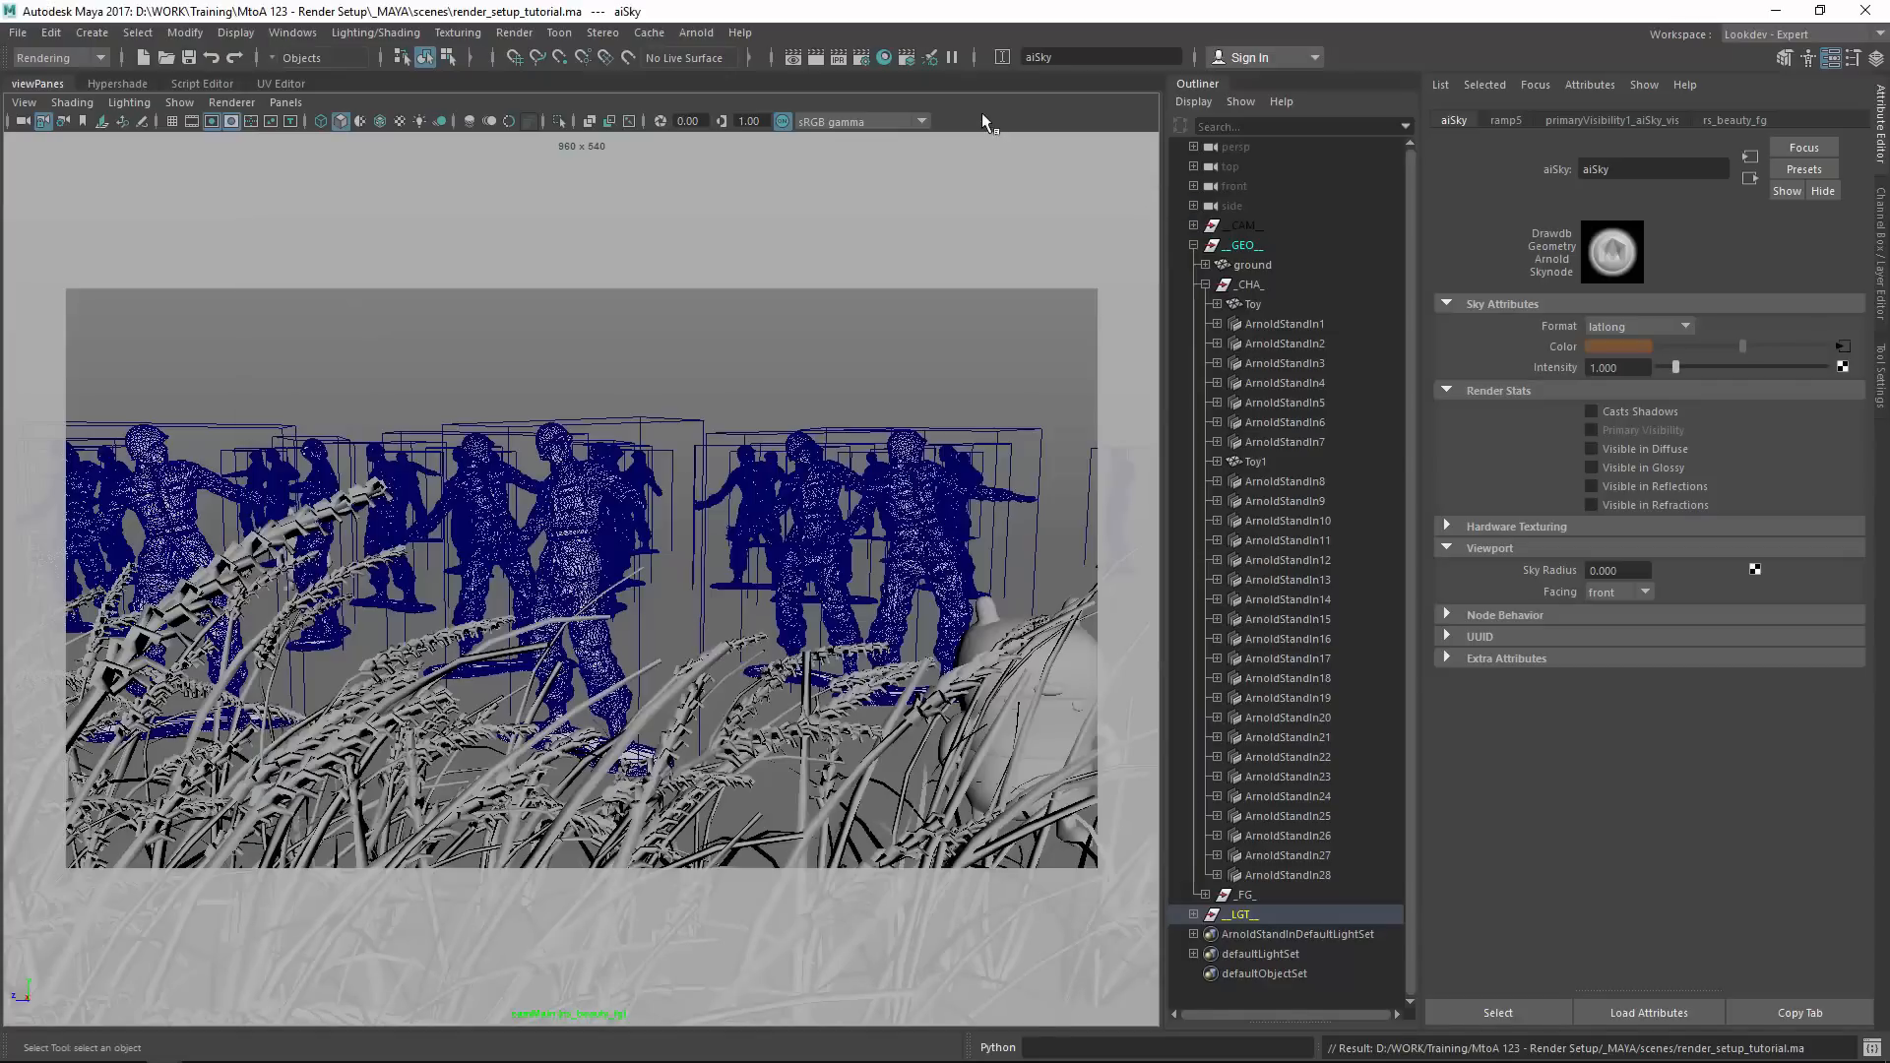
Show the rs_all_geo2 collection of beauty_bg in Render Setup and make beauty_bg the visible layer.
left_click(903, 59)
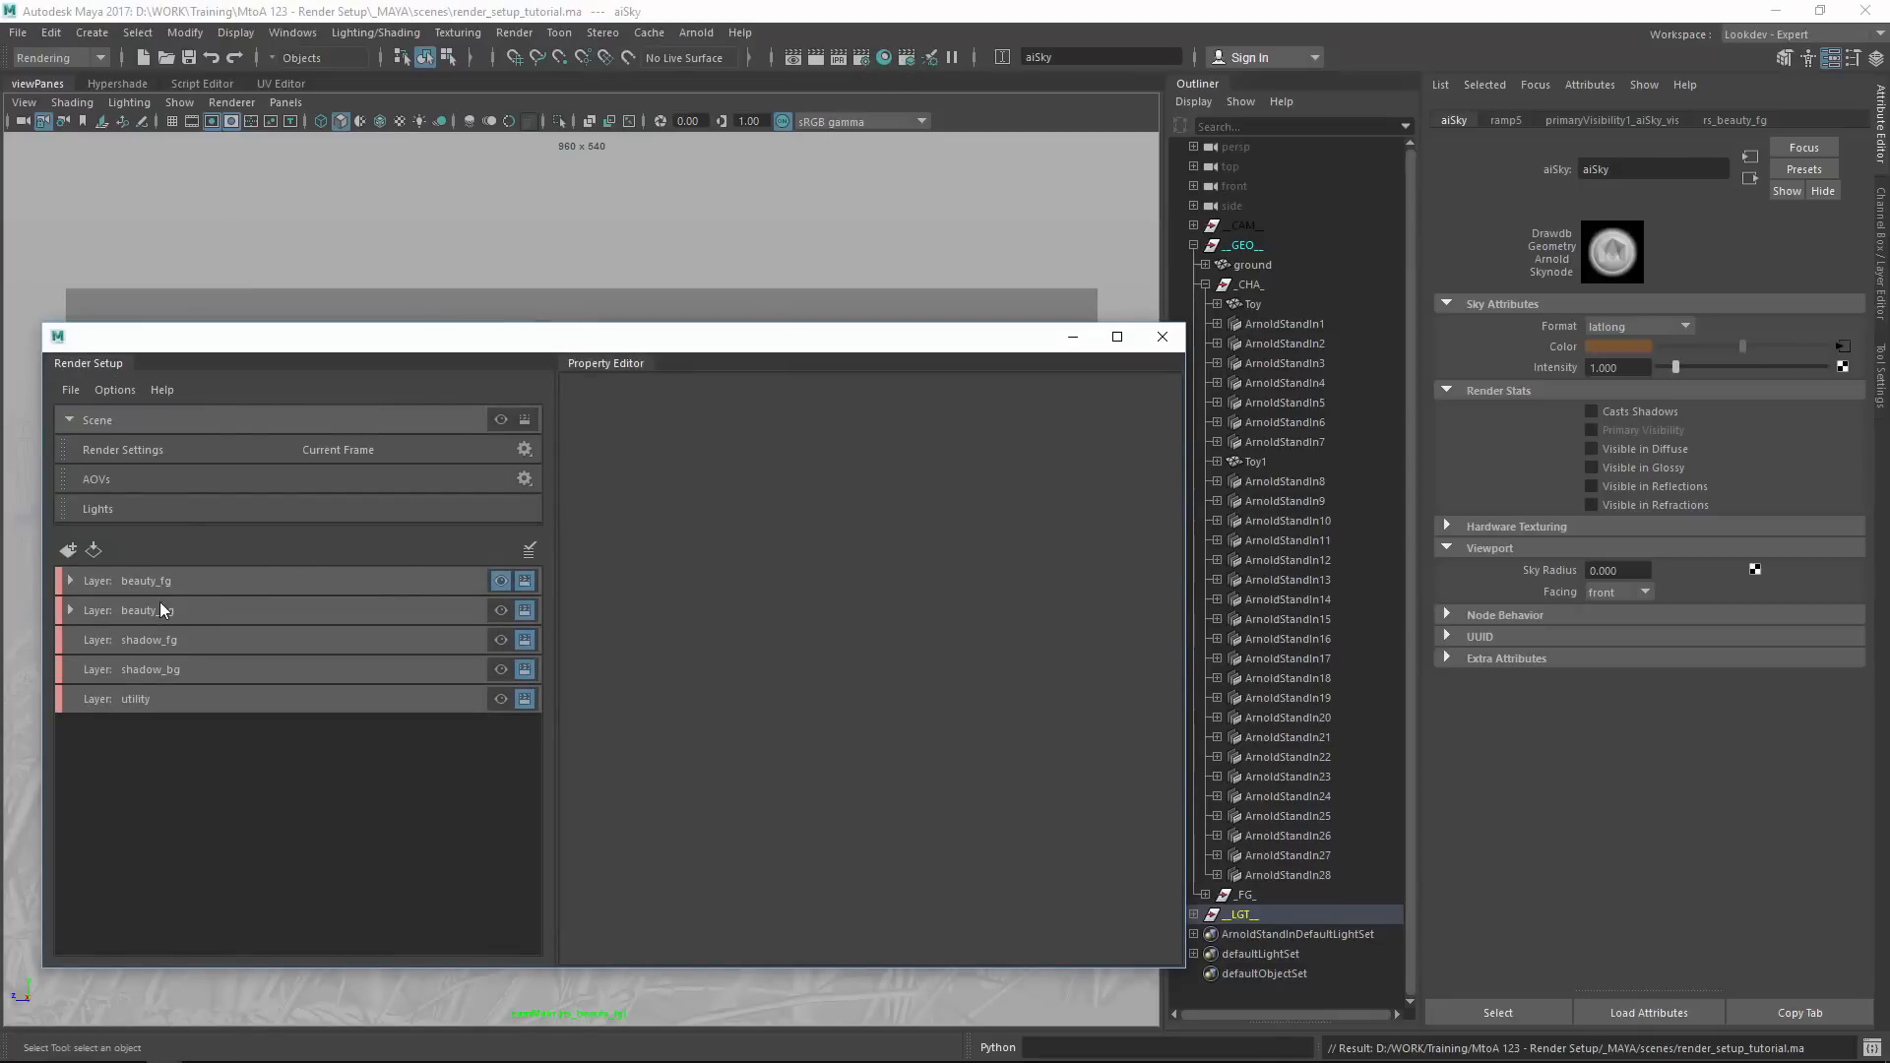
left_click(73, 609)
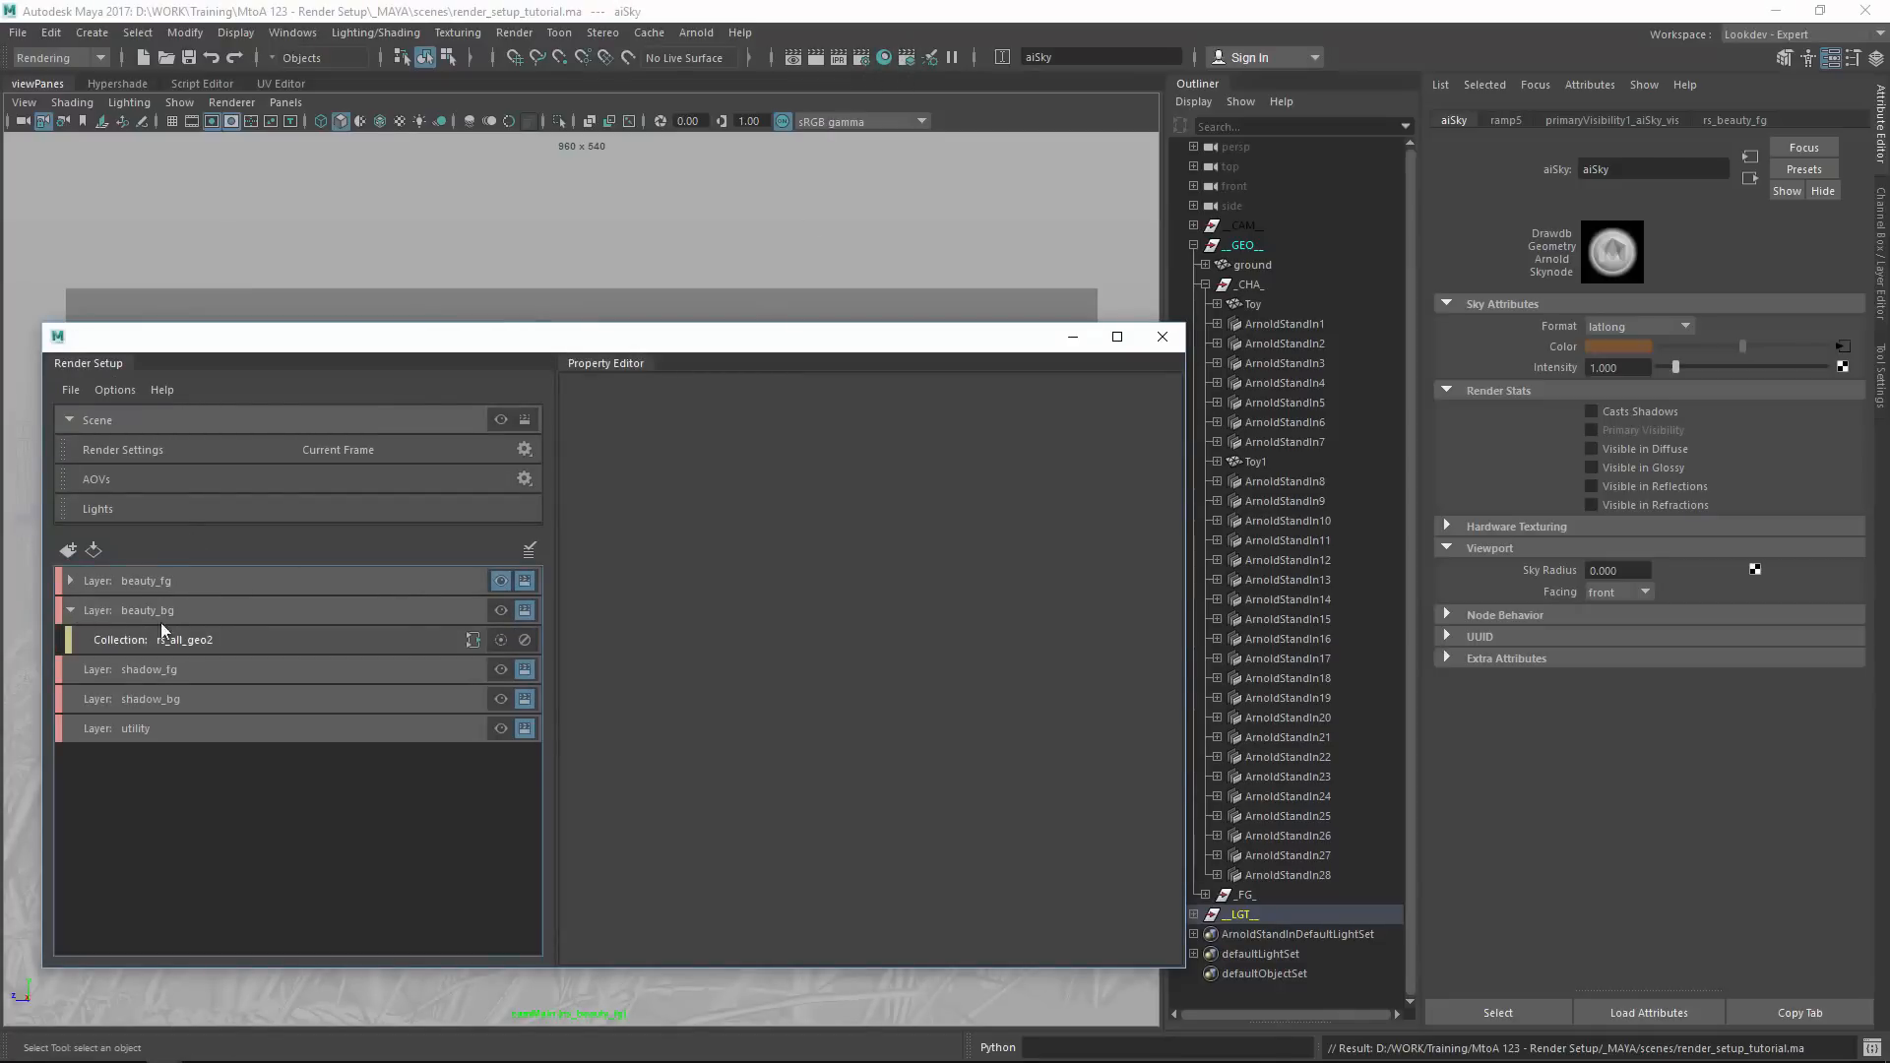
left_click(191, 637)
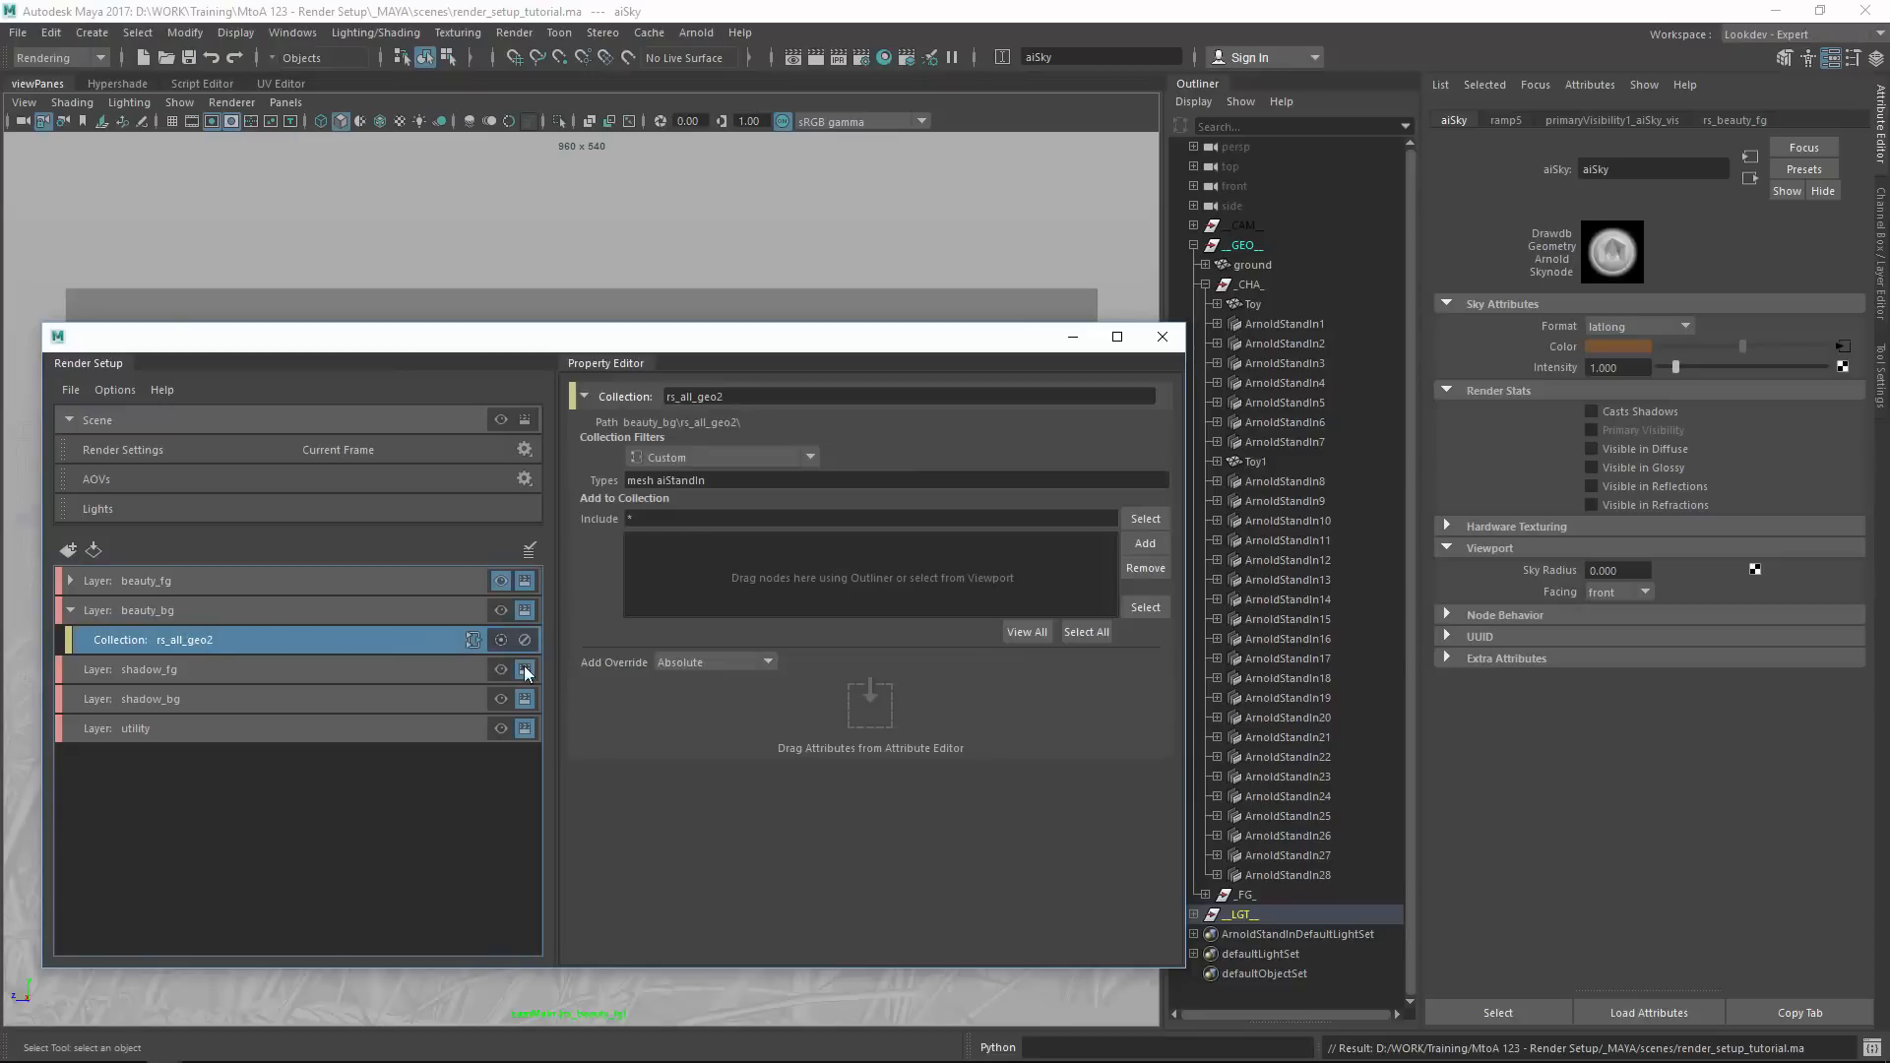
left_click(500, 640)
left_click(500, 610)
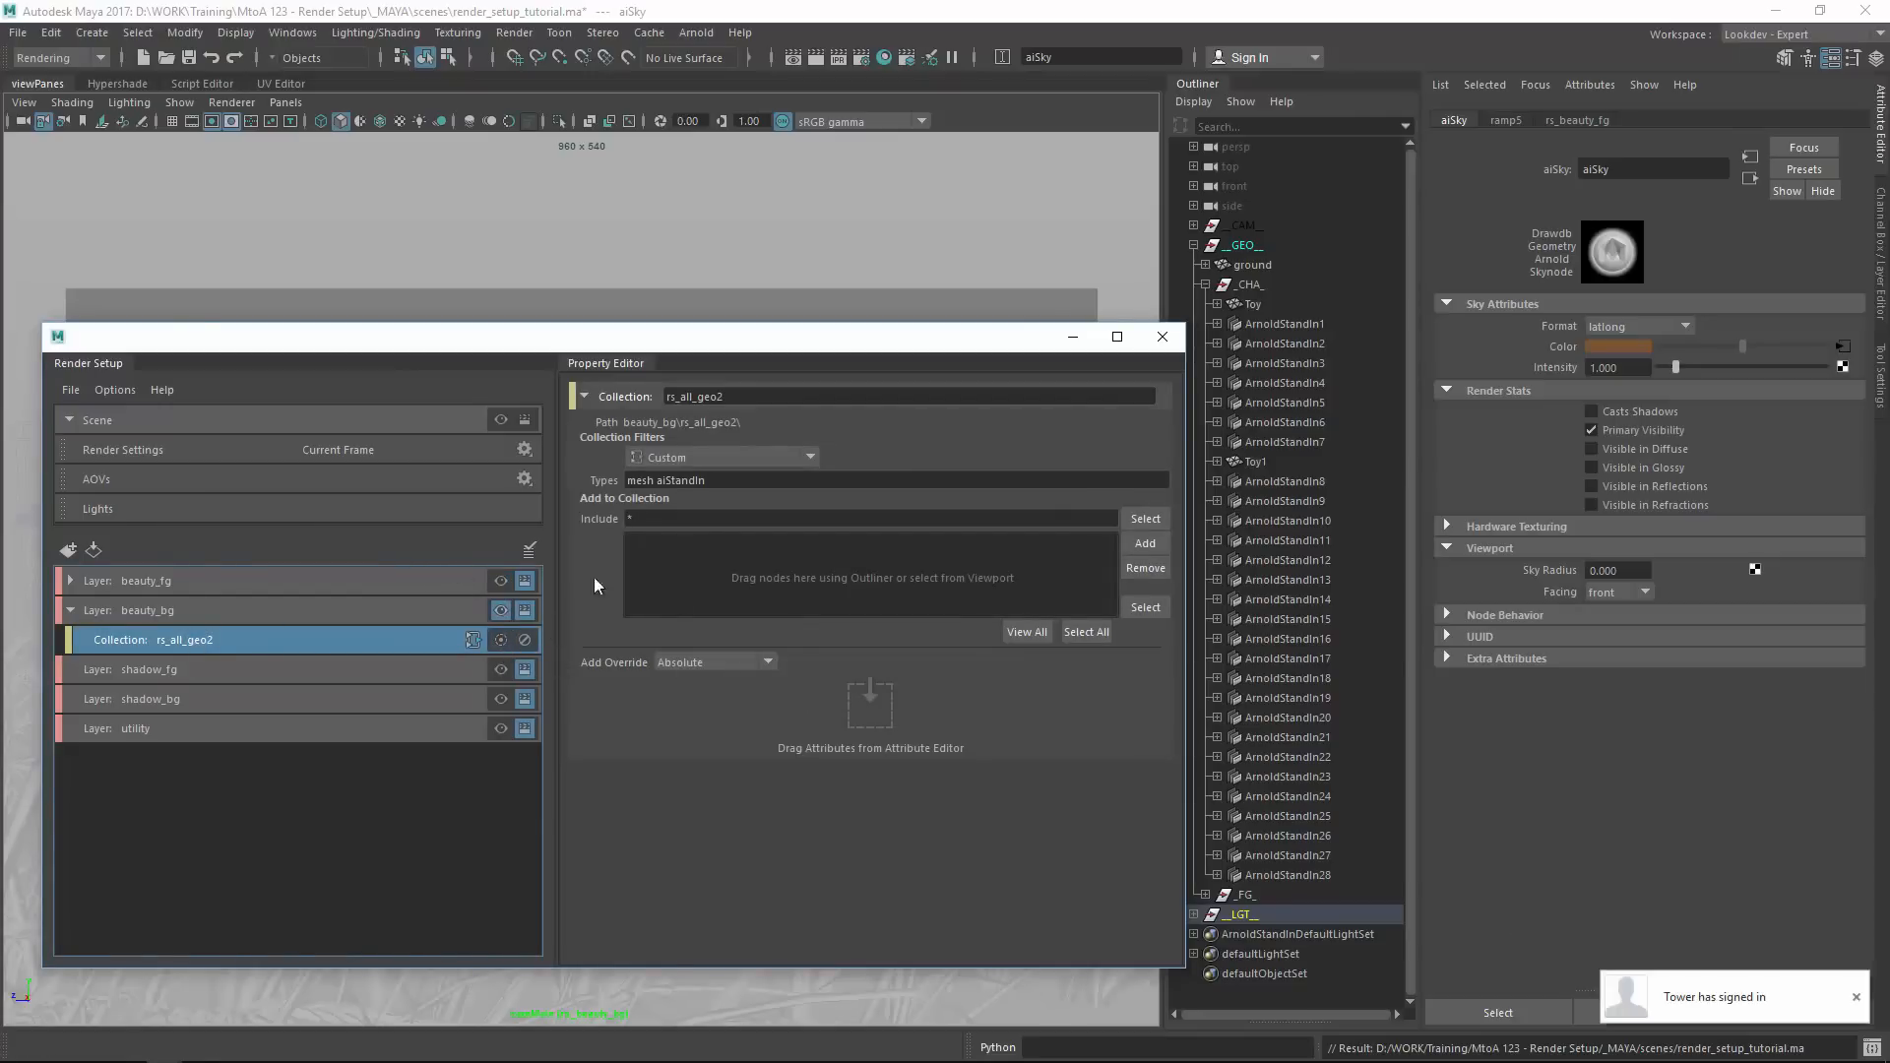
left_click_drag(413, 337, 1279, 324)
left_click(1857, 1002)
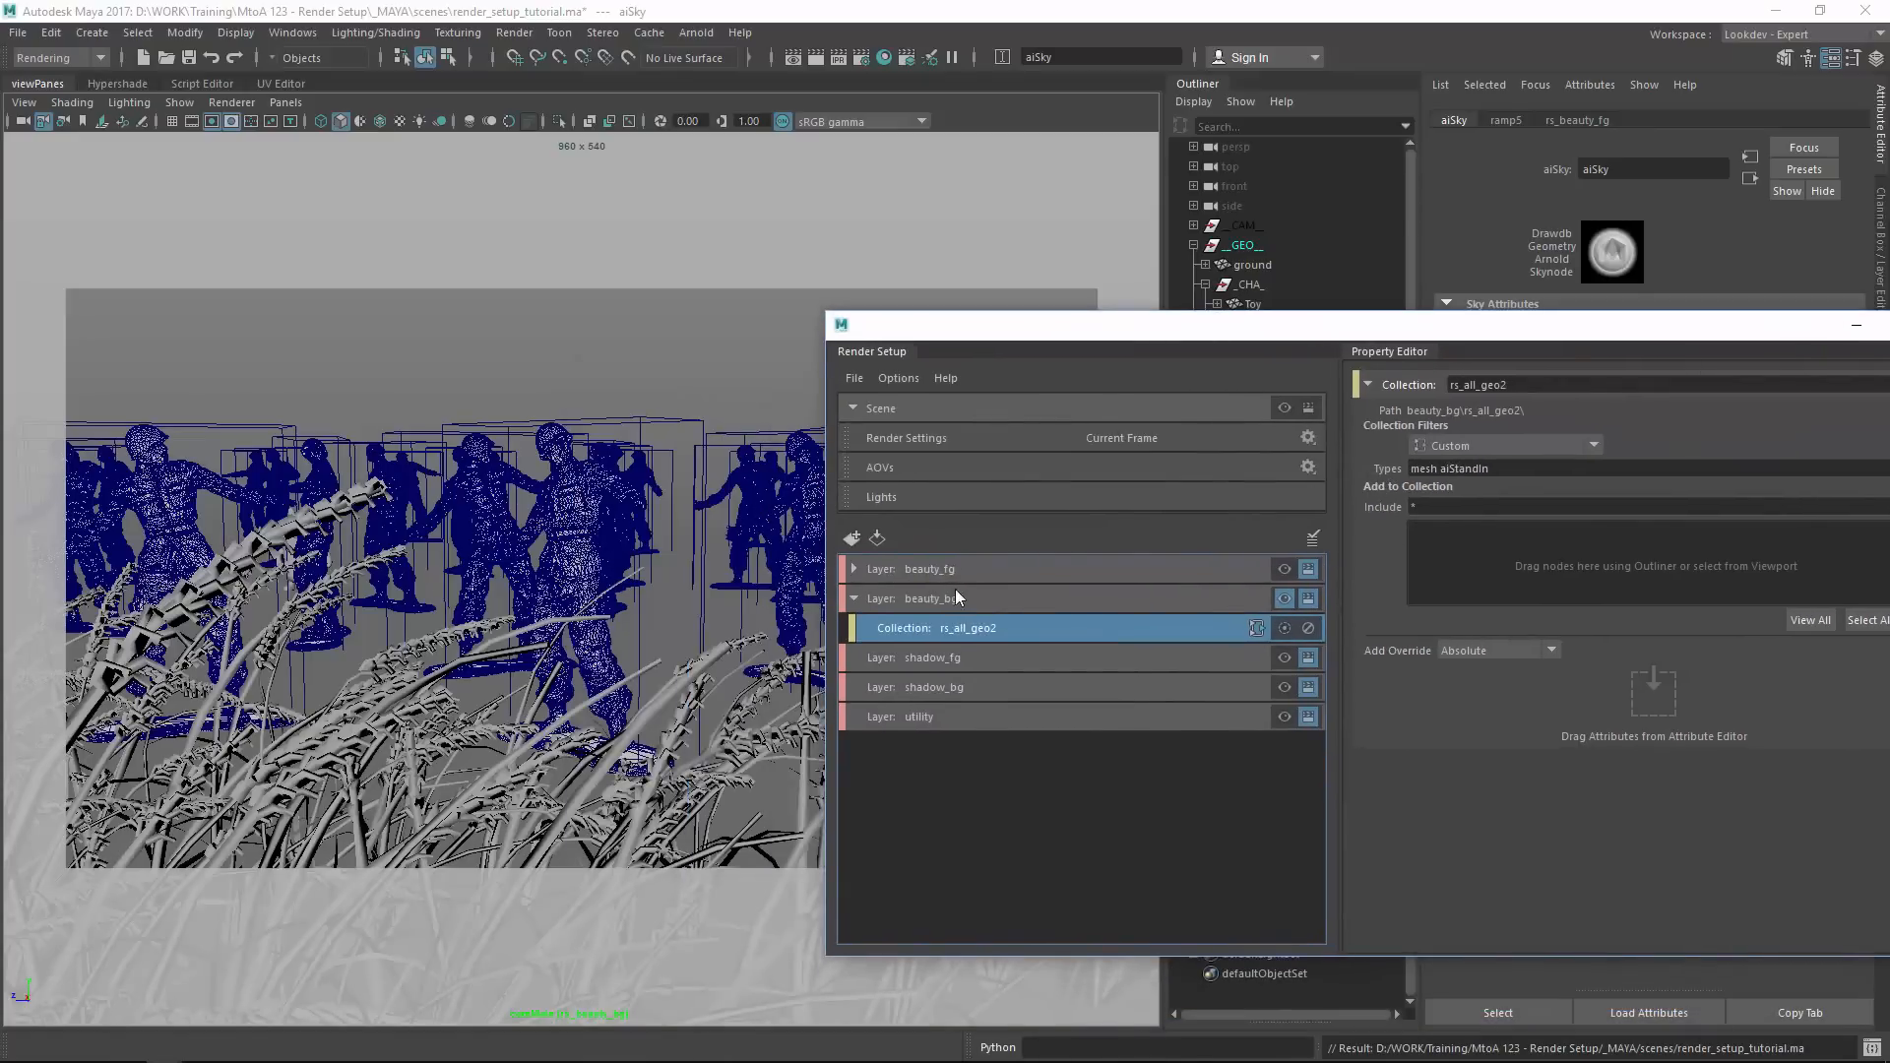
Pick a background stand-in and the grass flower mesh in the viewport, and review the rs_primaryOff collection in beauty_fg.
left_click(263, 546)
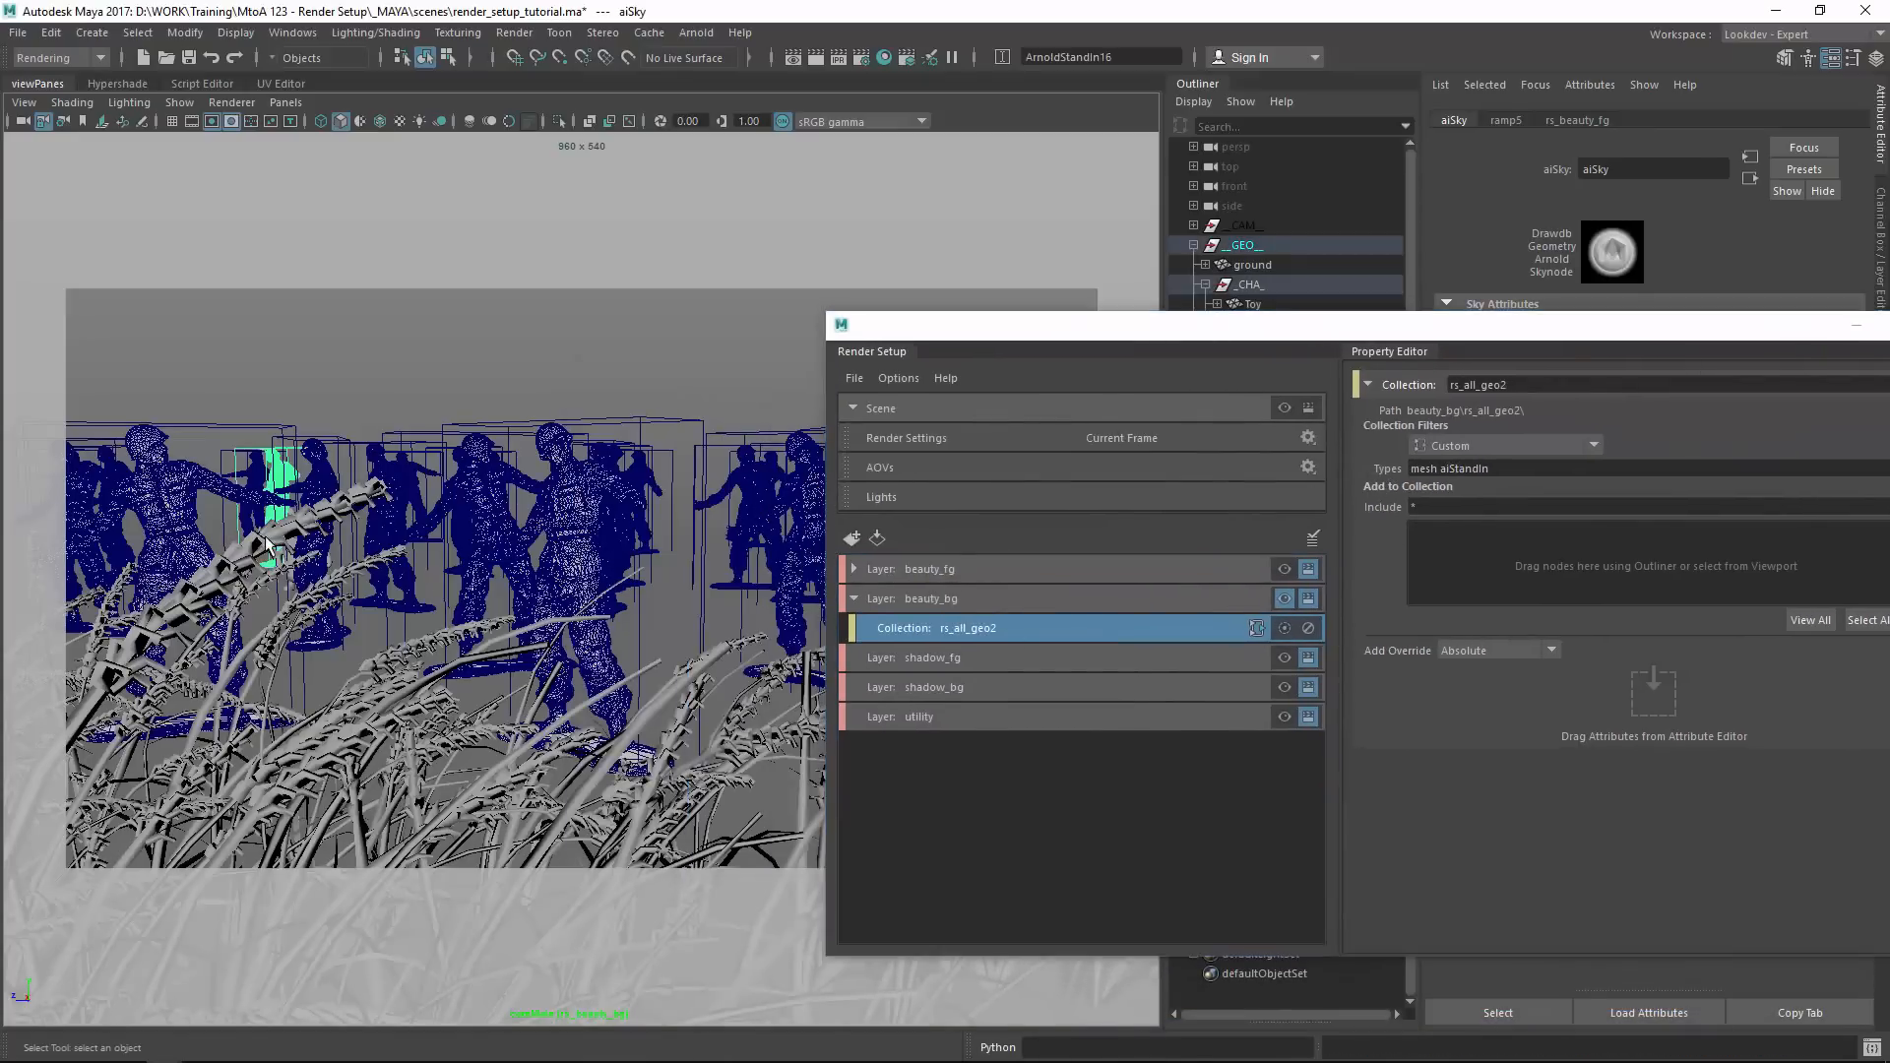
left_click(349, 769)
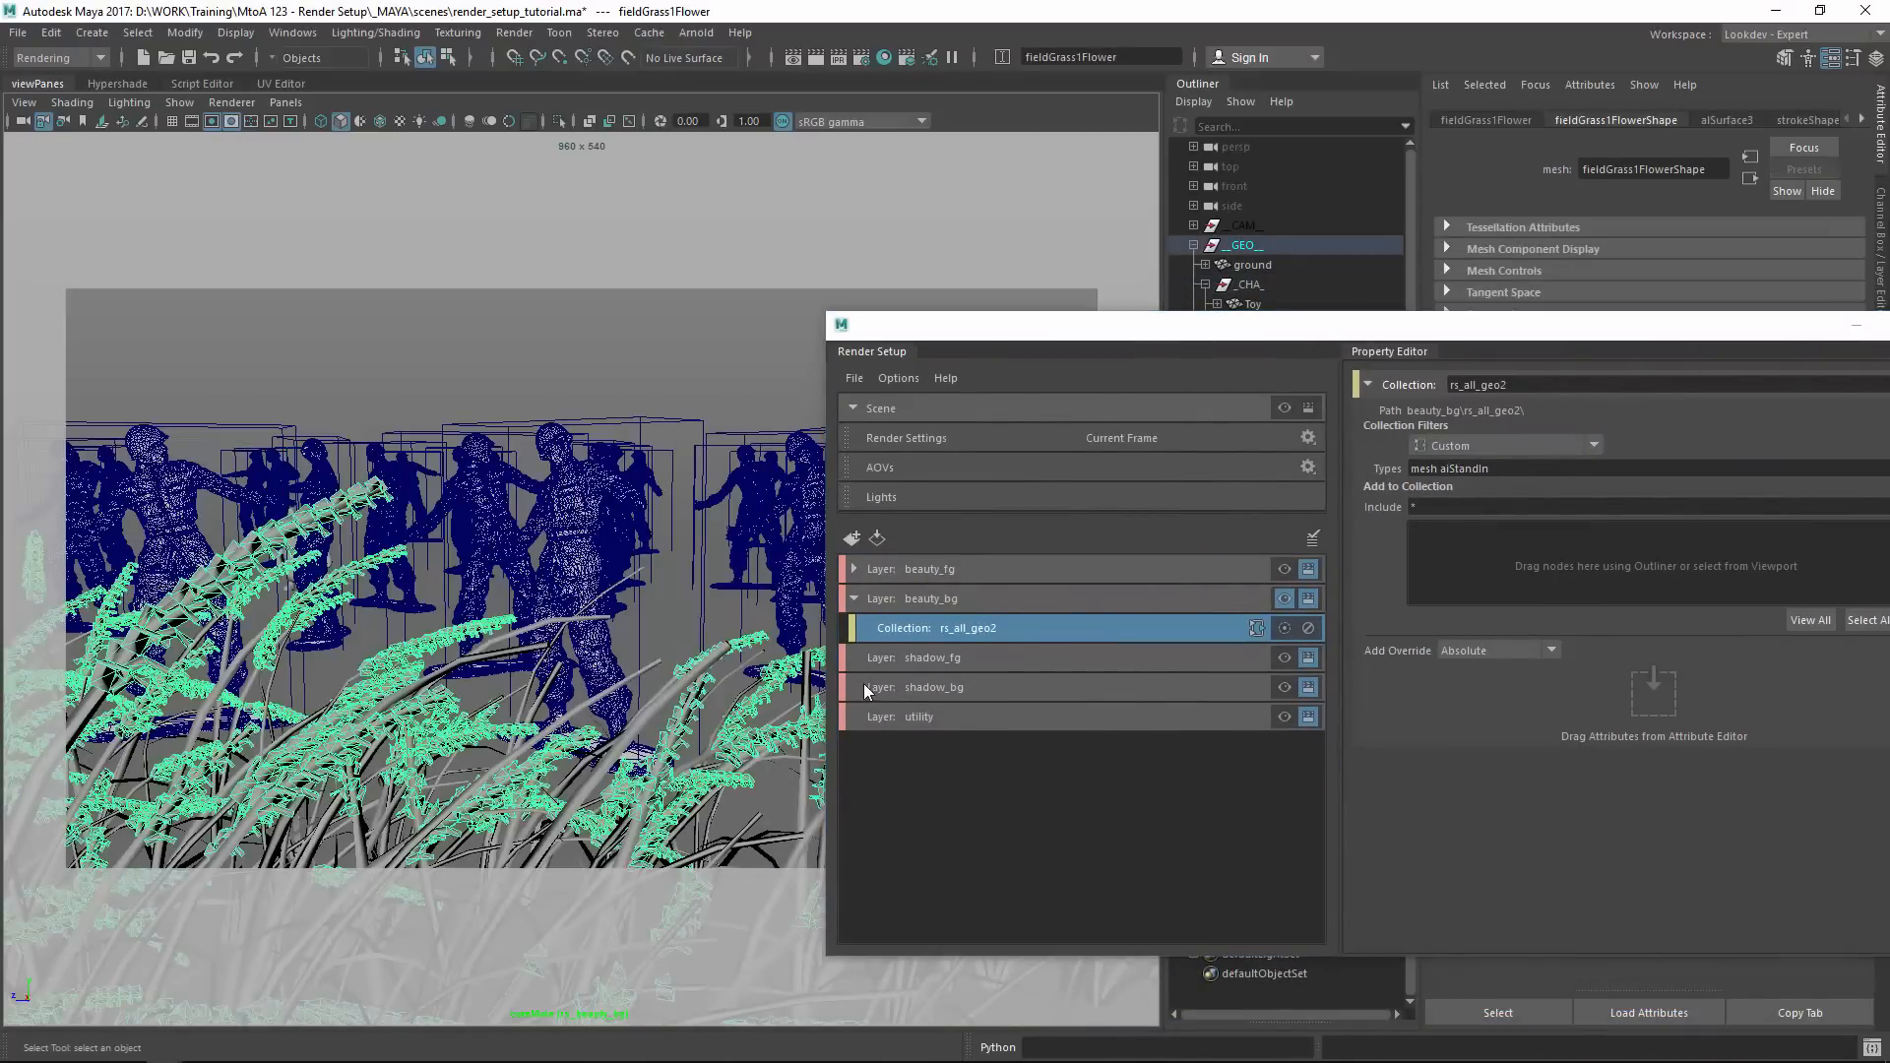
left_click(852, 569)
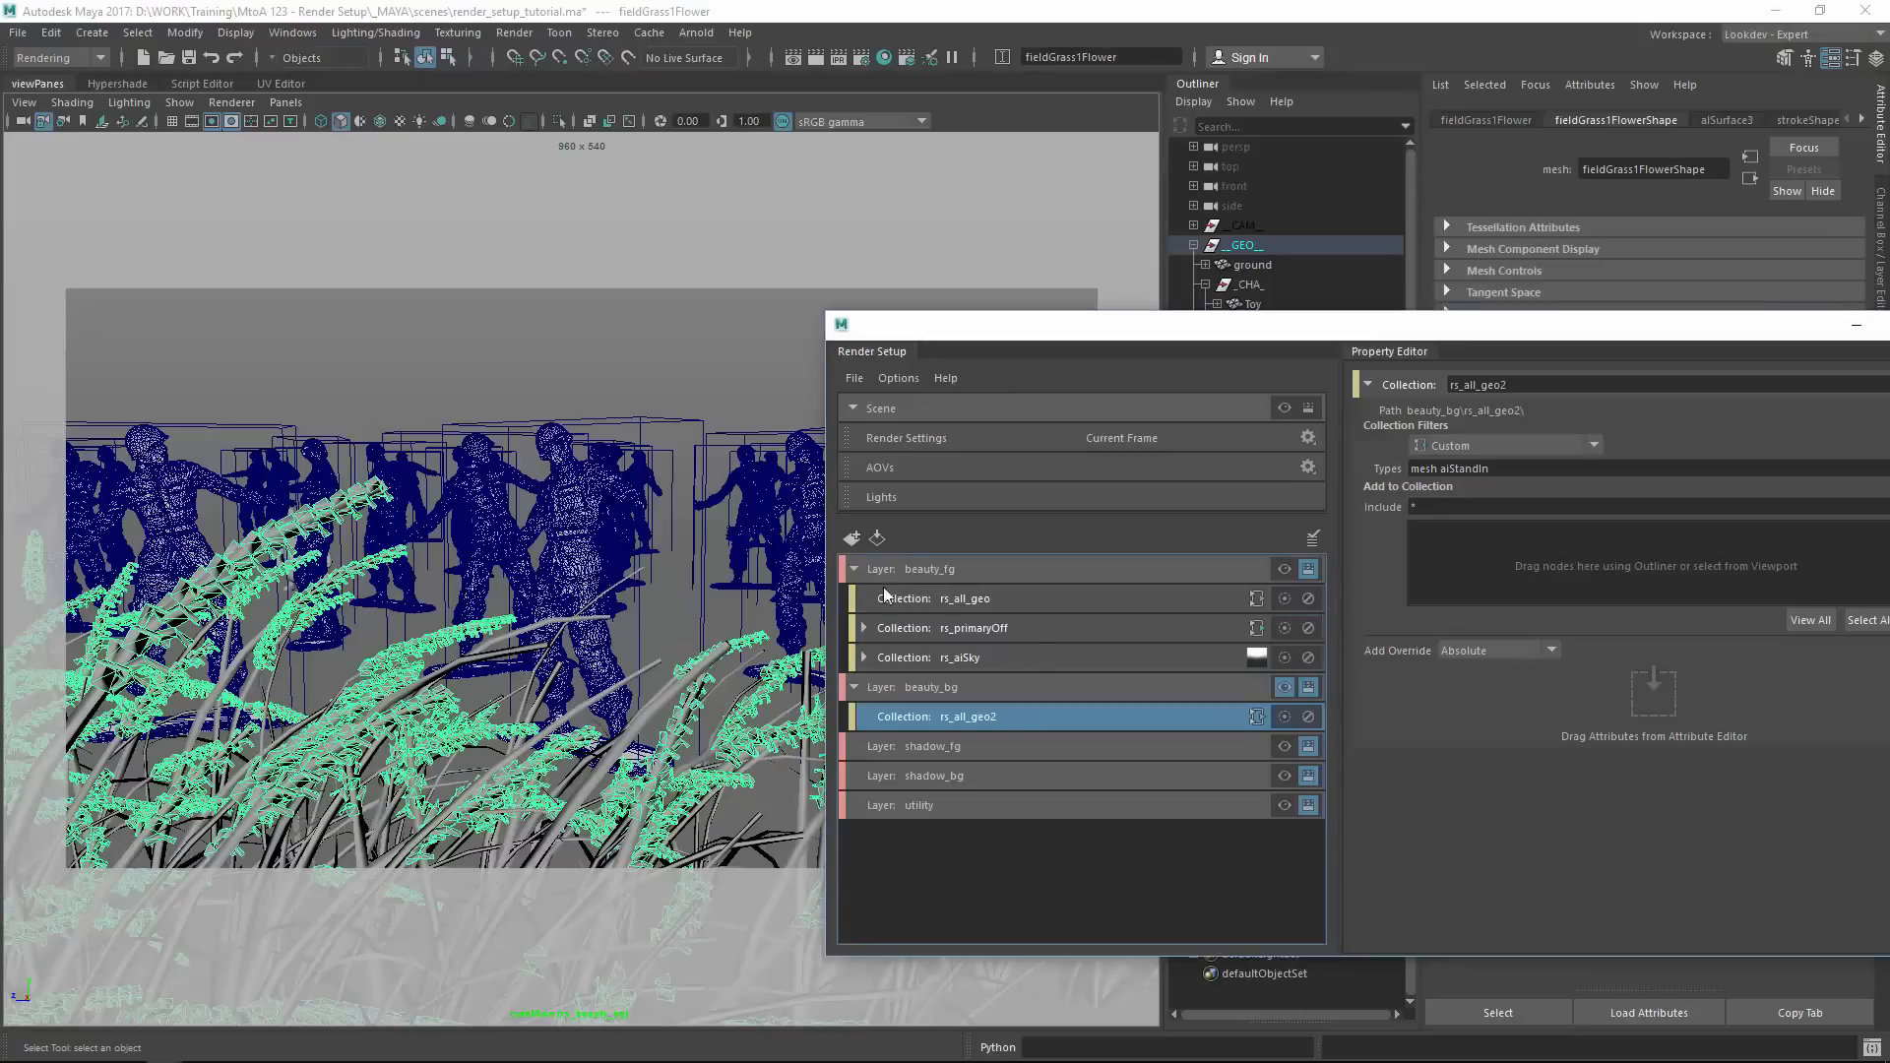
left_click(990, 630)
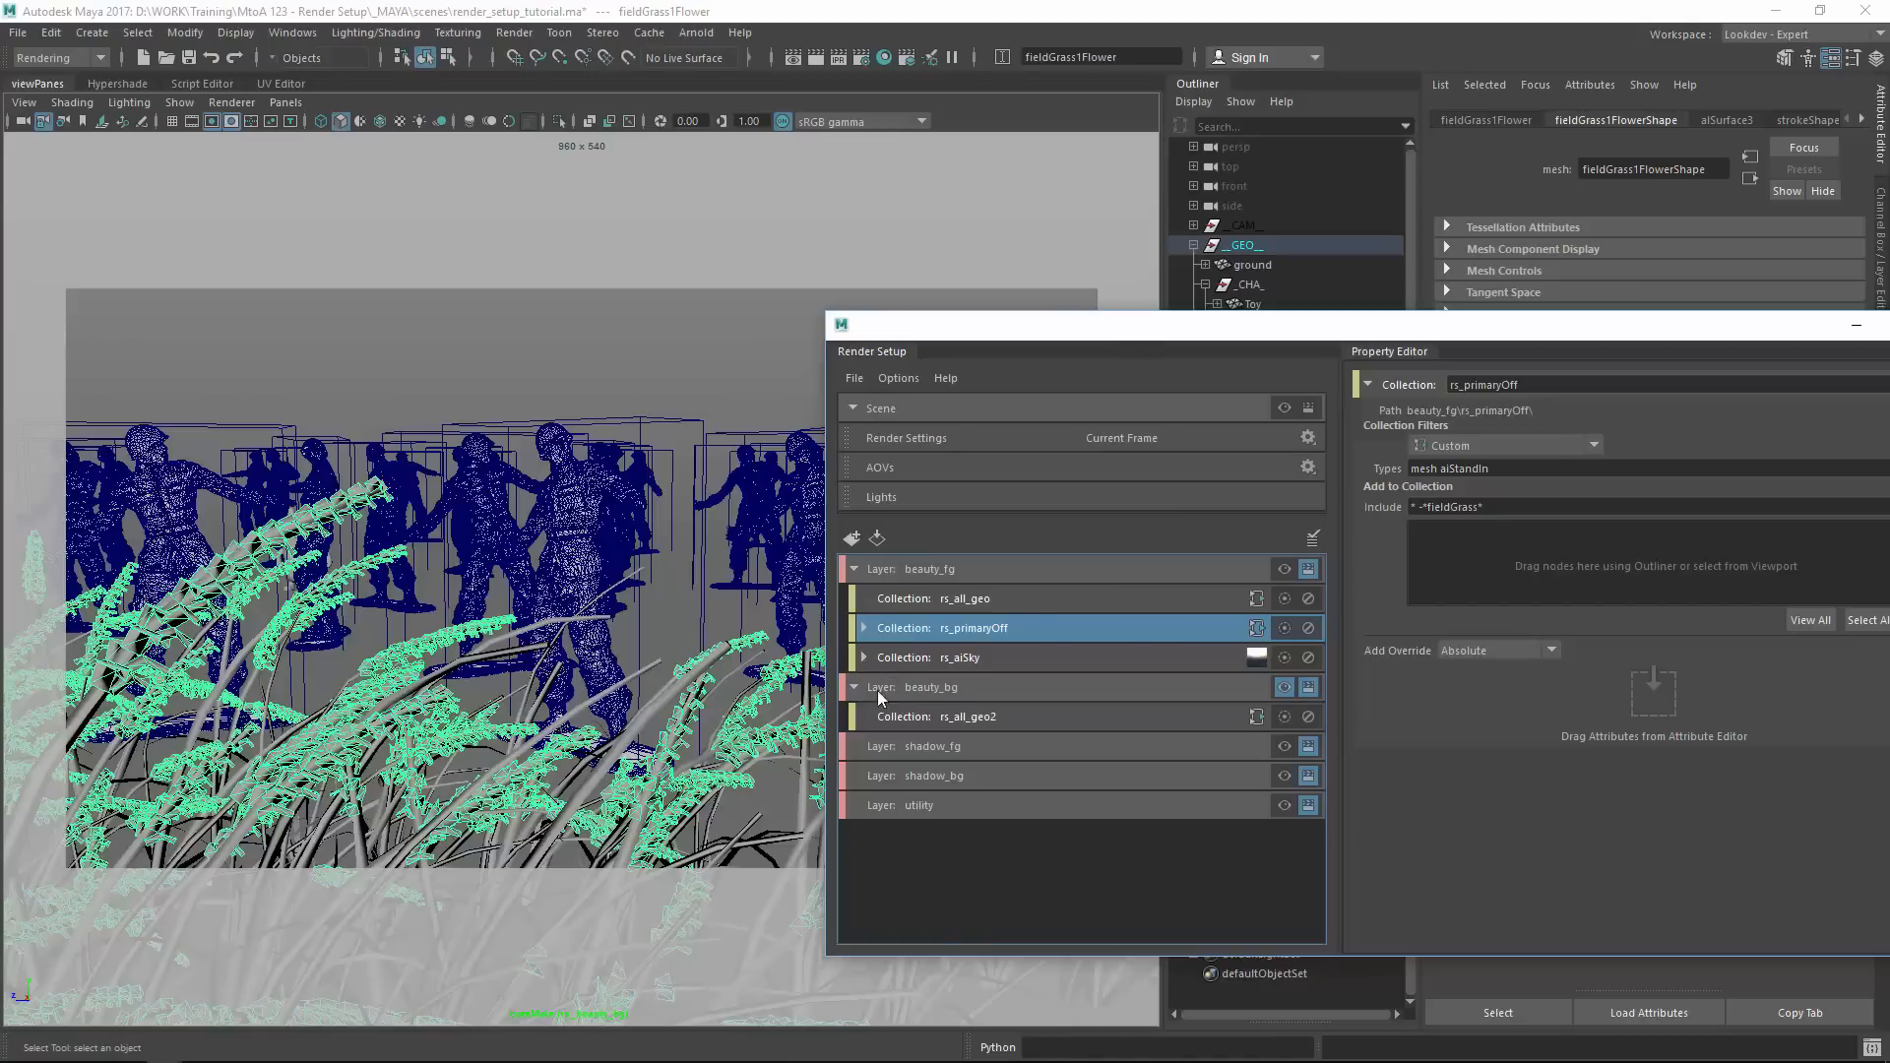
Create a new collection in the beauty_bg layer and name it rs_primaryOff_bg.
left_click(947, 689)
right_click(946, 689)
left_click(1051, 736)
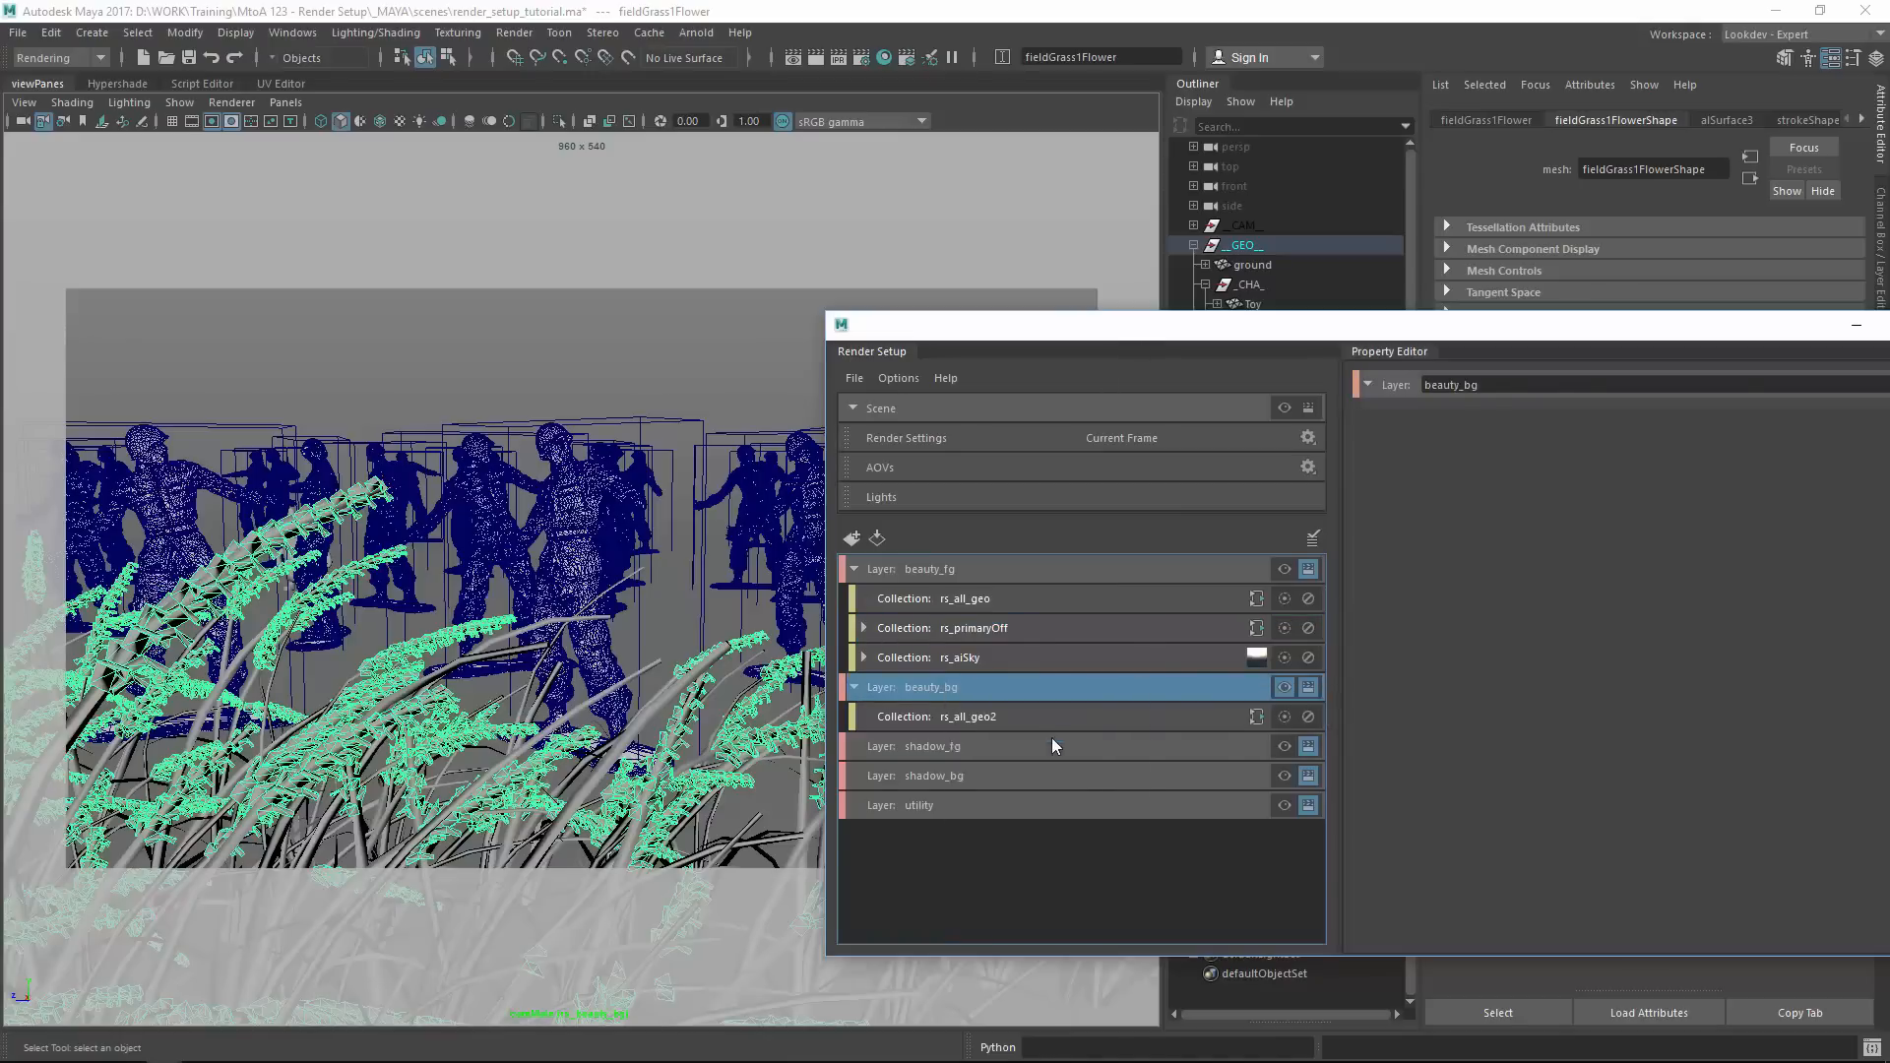
key("Return")
double_click(1519, 385)
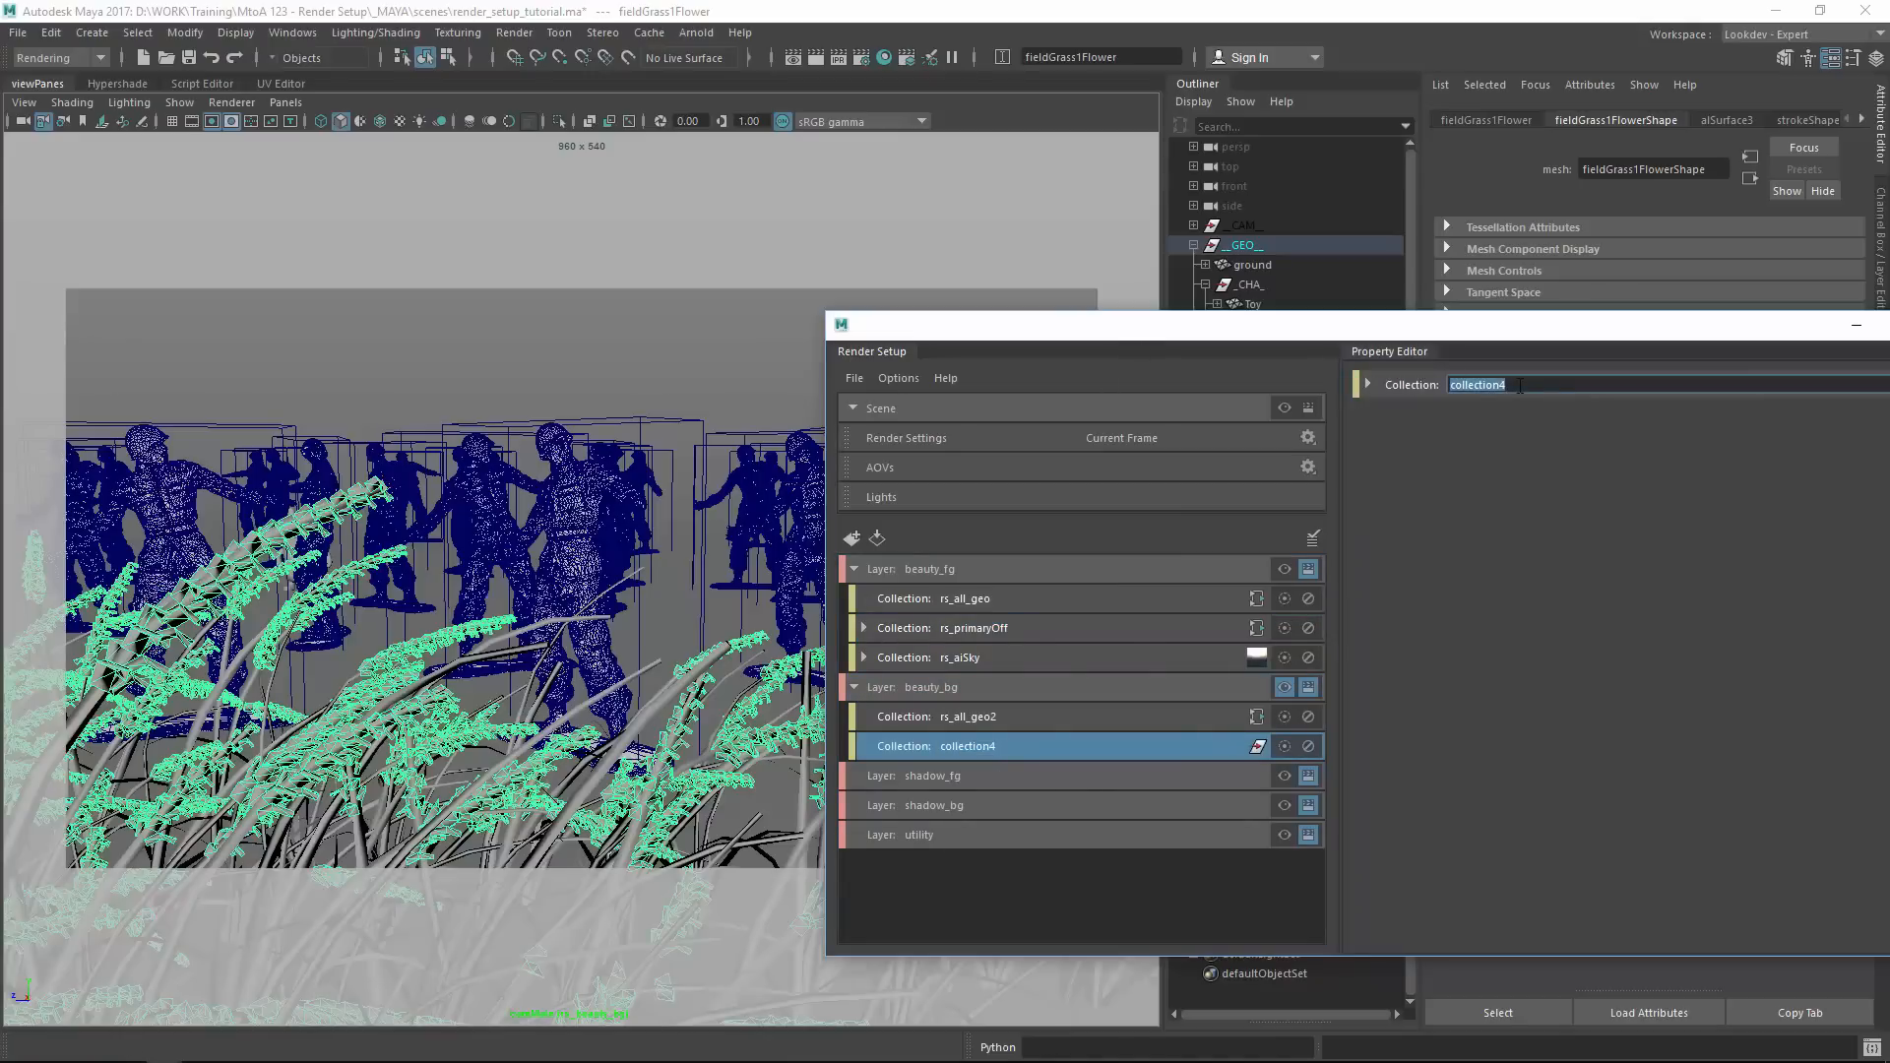
type("rs_pri")
type("mar")
type("yOff_")
type("_bg")
key("Return")
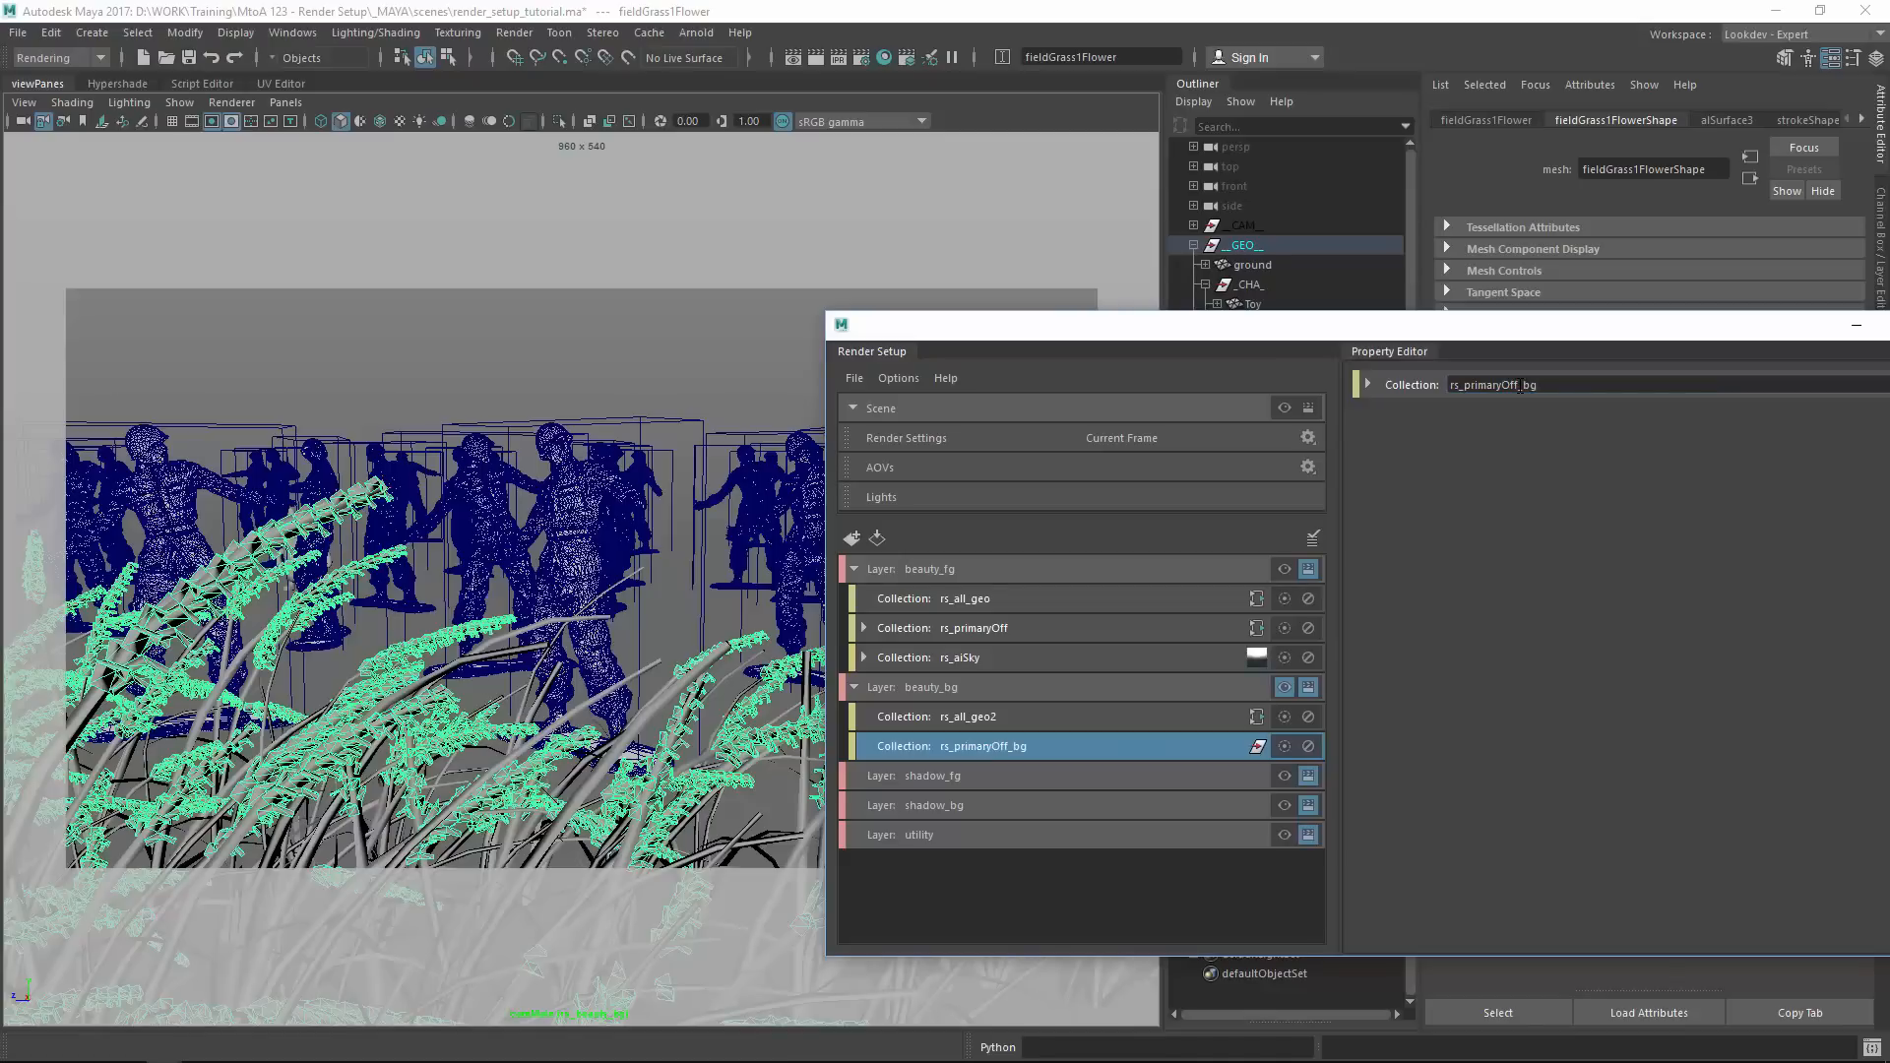
Set the rs_primaryOff_bg collection filter to Shapes with the include expression "*fieldGrass*", and select the matching nodes.
left_click_drag(1451, 337, 1240, 331)
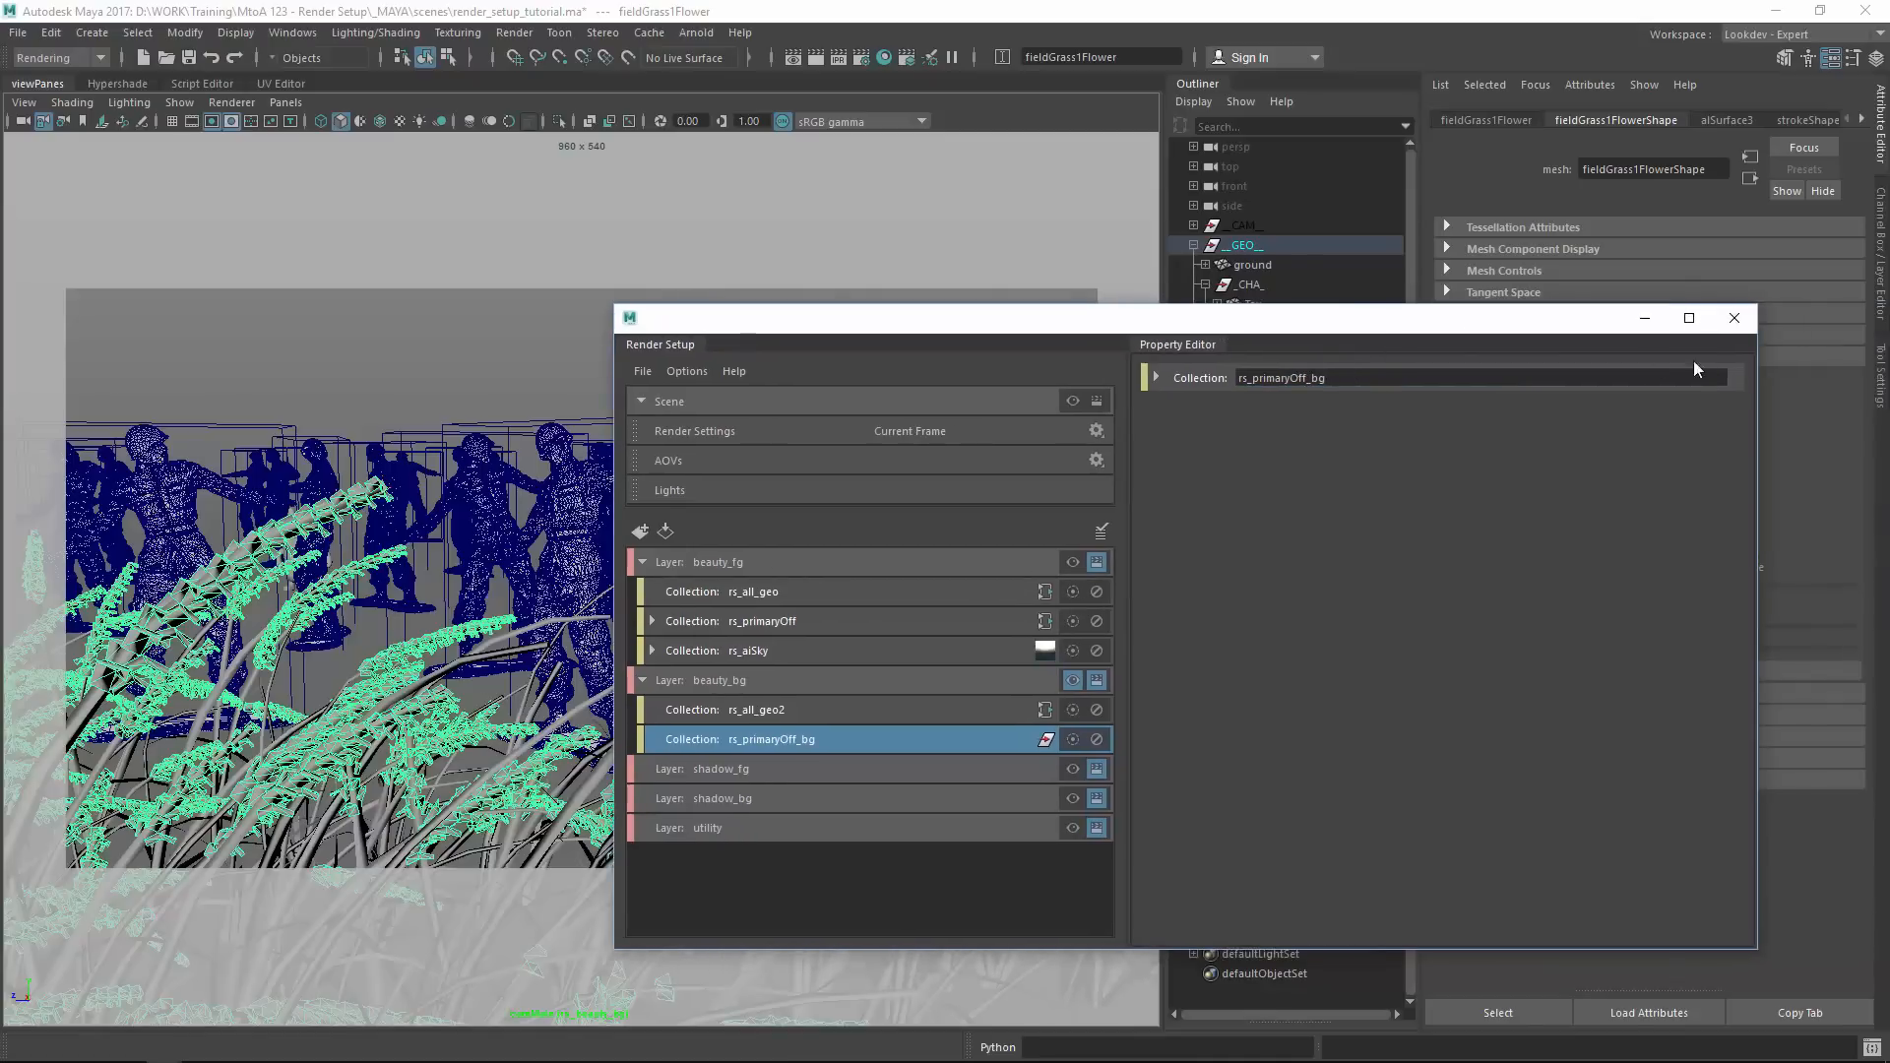
left_click(853, 737)
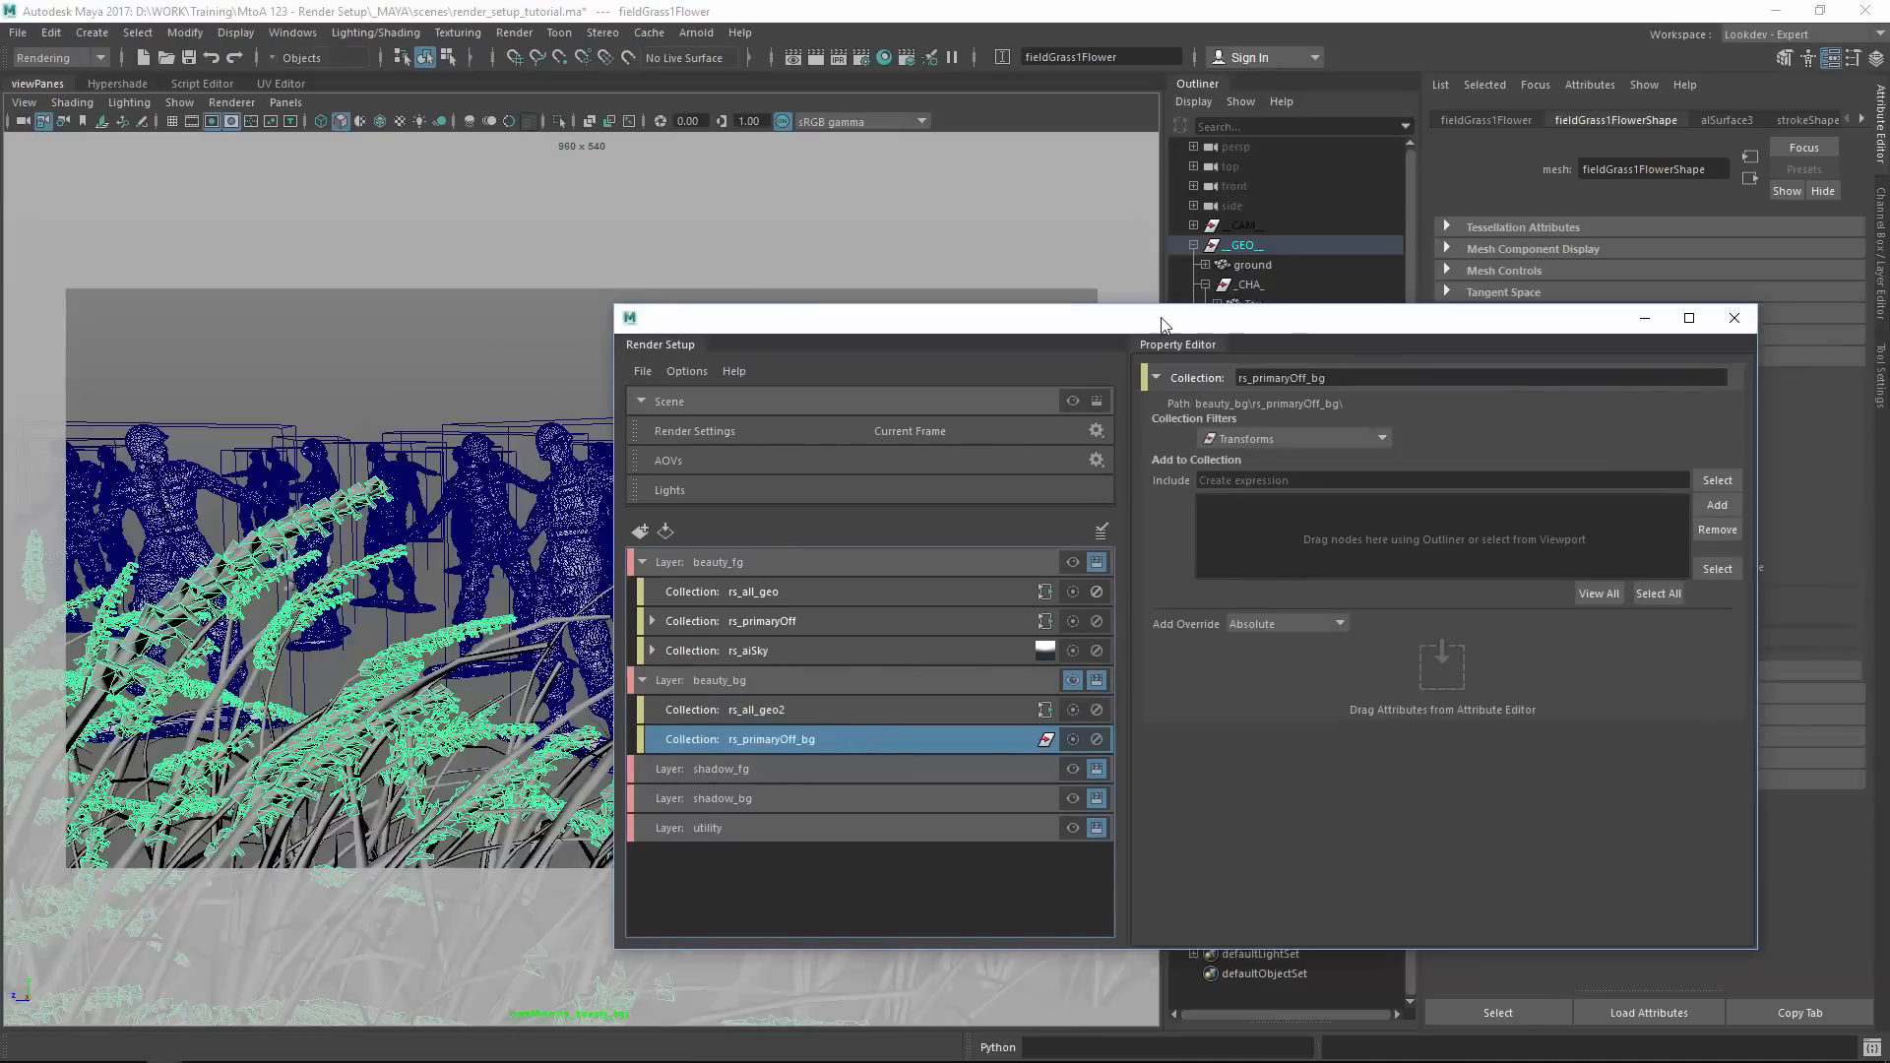
left_click_drag(1169, 321, 1056, 418)
left_click(1175, 538)
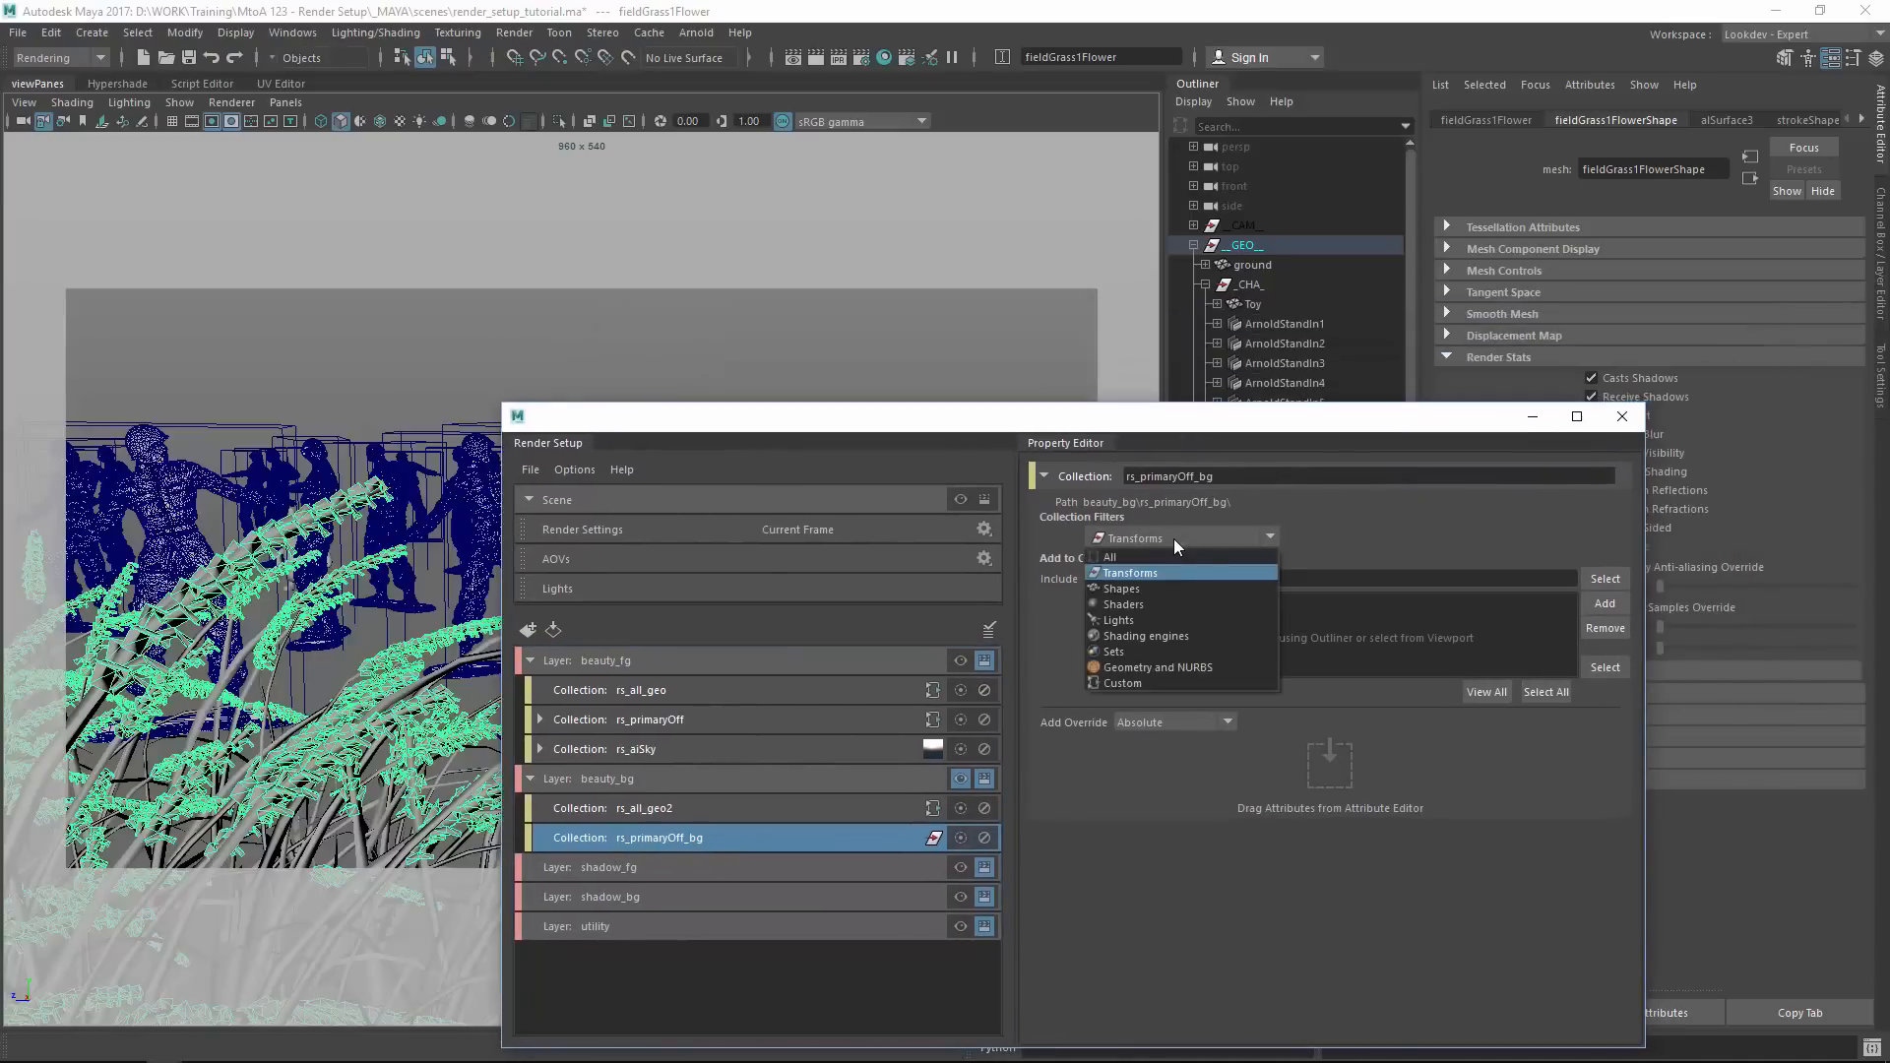
left_click(1156, 596)
left_click(1155, 579)
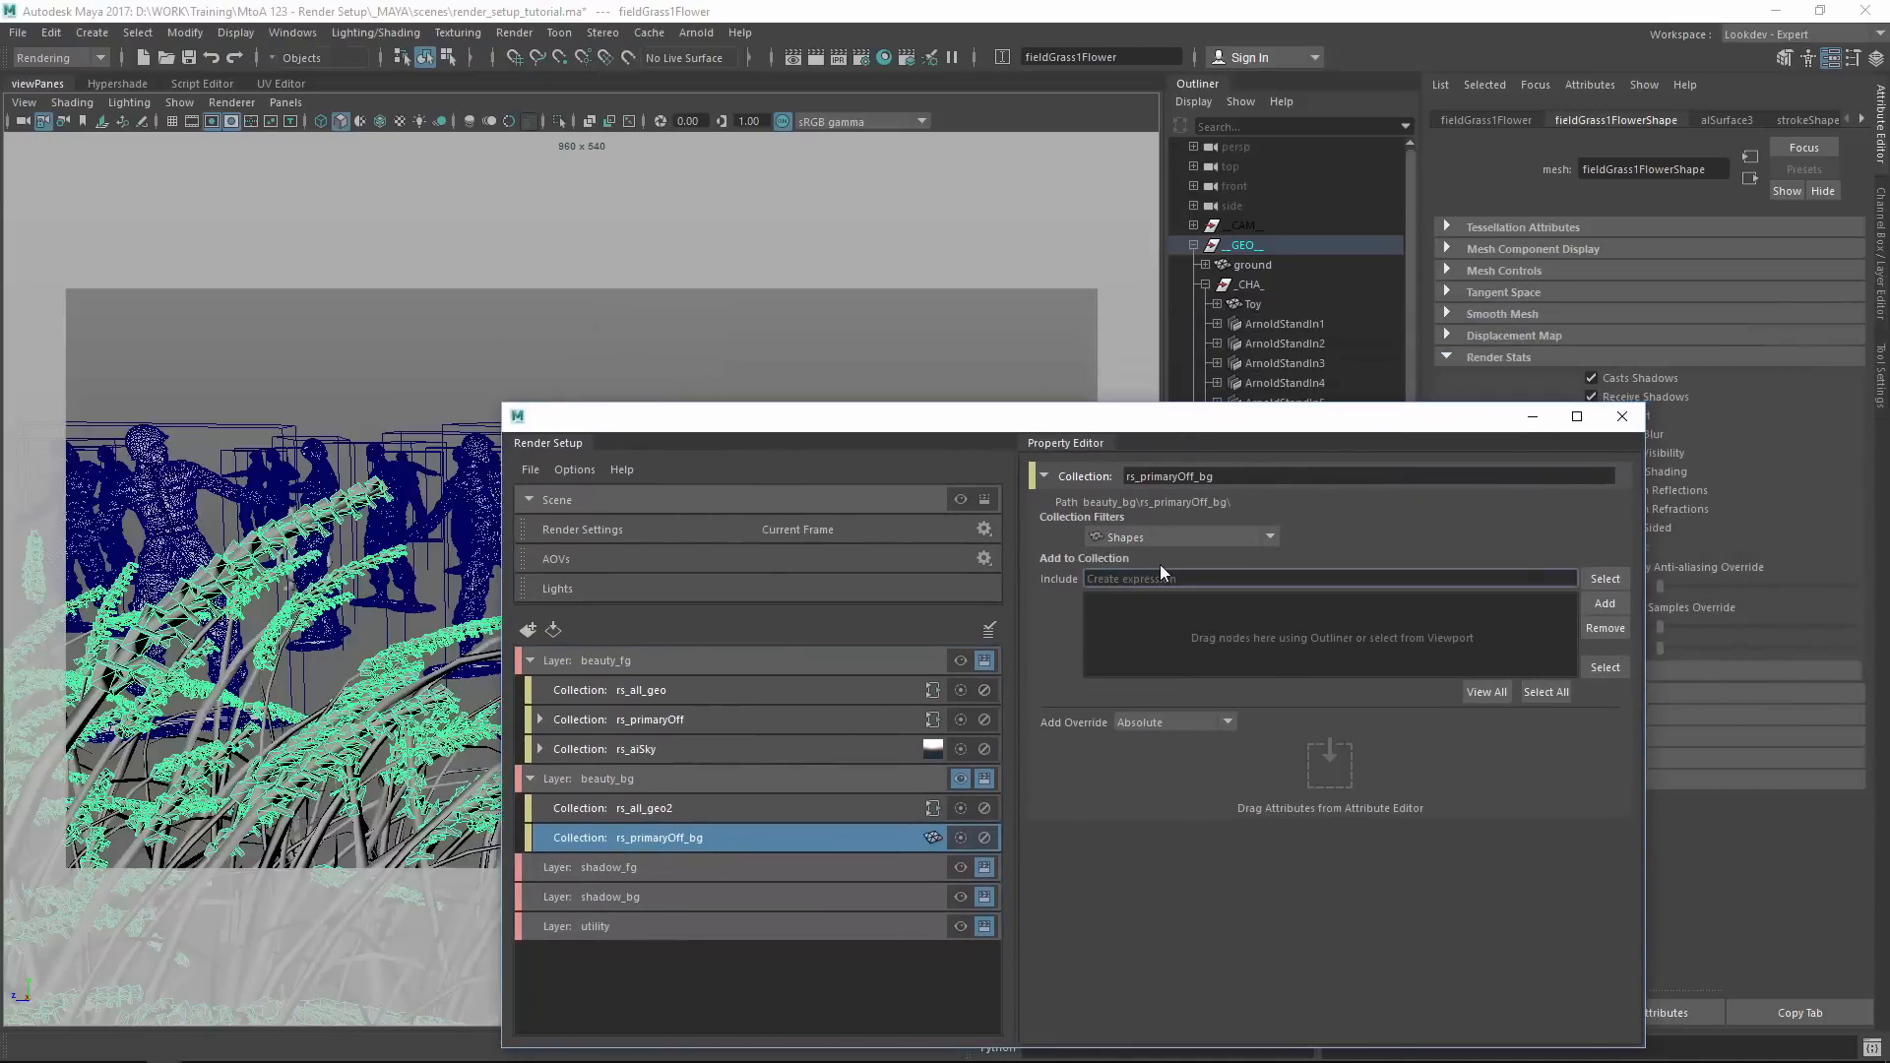
type("*fieldGrass*")
key("Return")
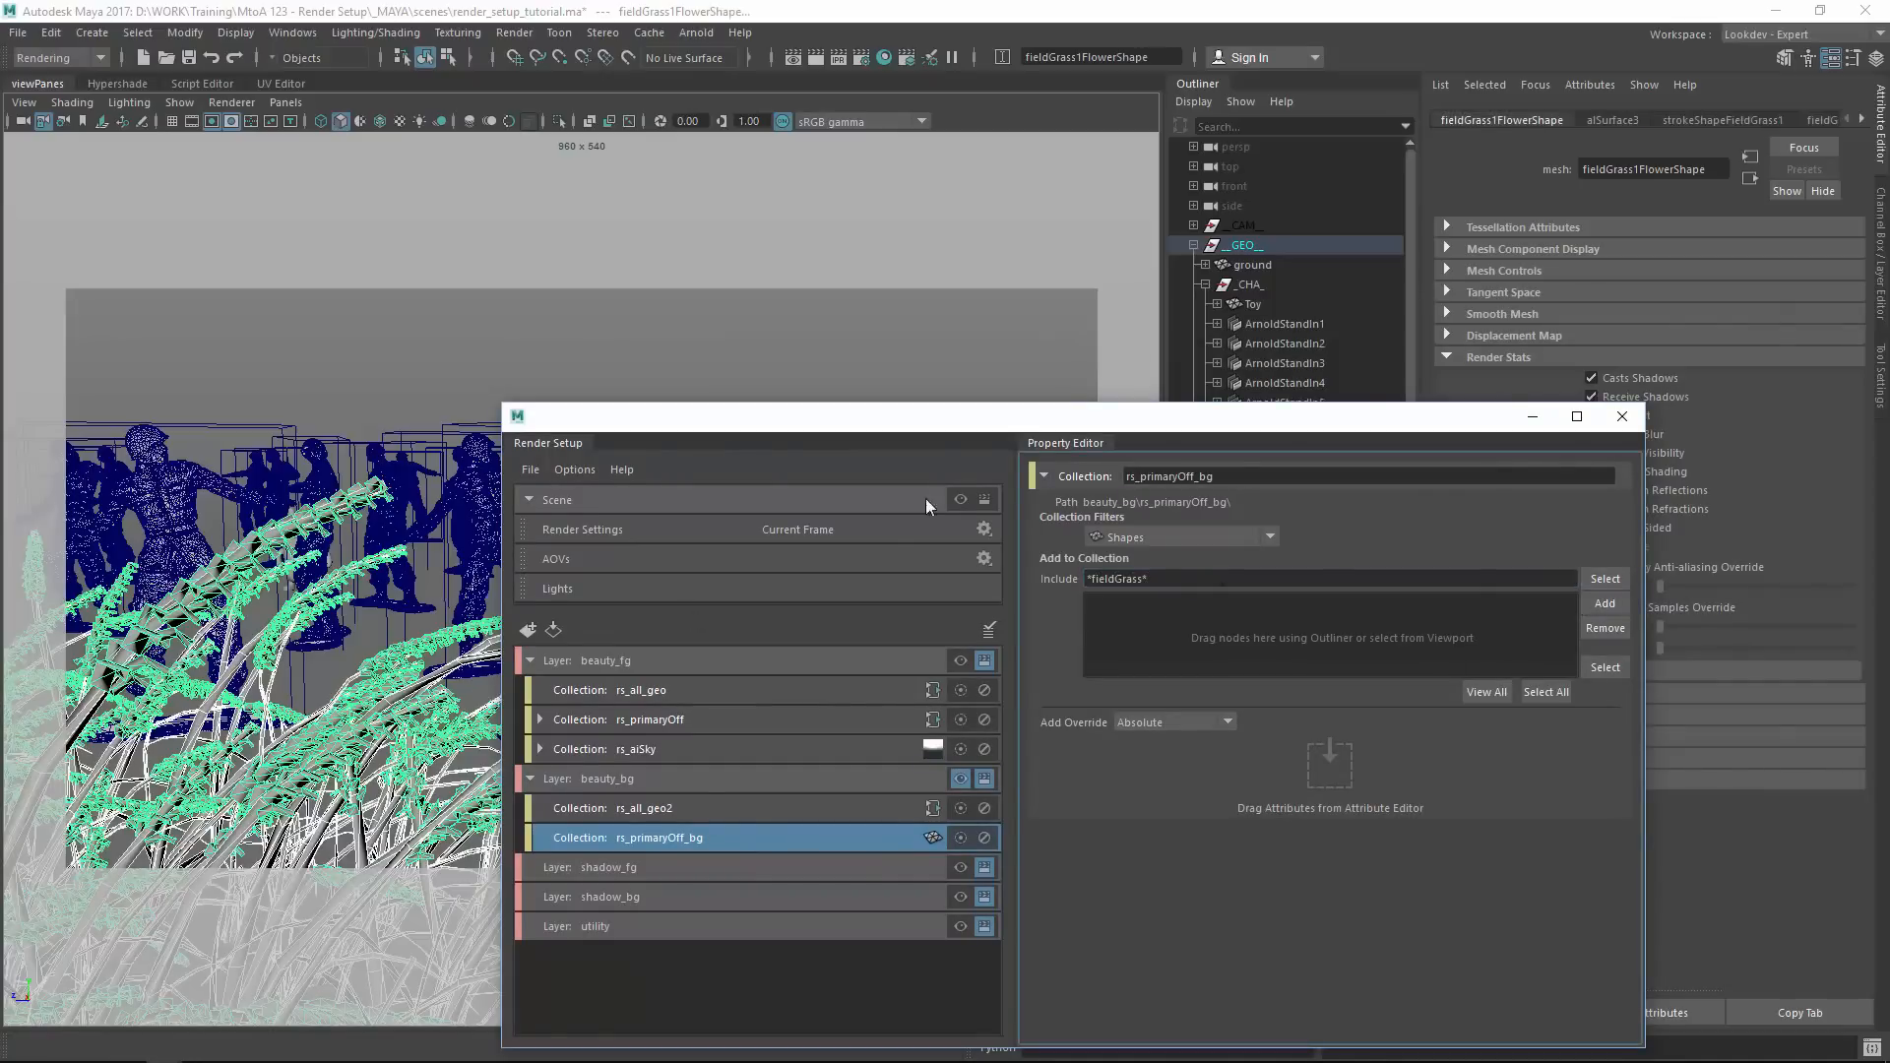
Add an absolute Primary Visibility override from the grass flower mesh's render stats to the rs_primaryOff_bg collection.
left_click_drag(942, 431, 684, 299)
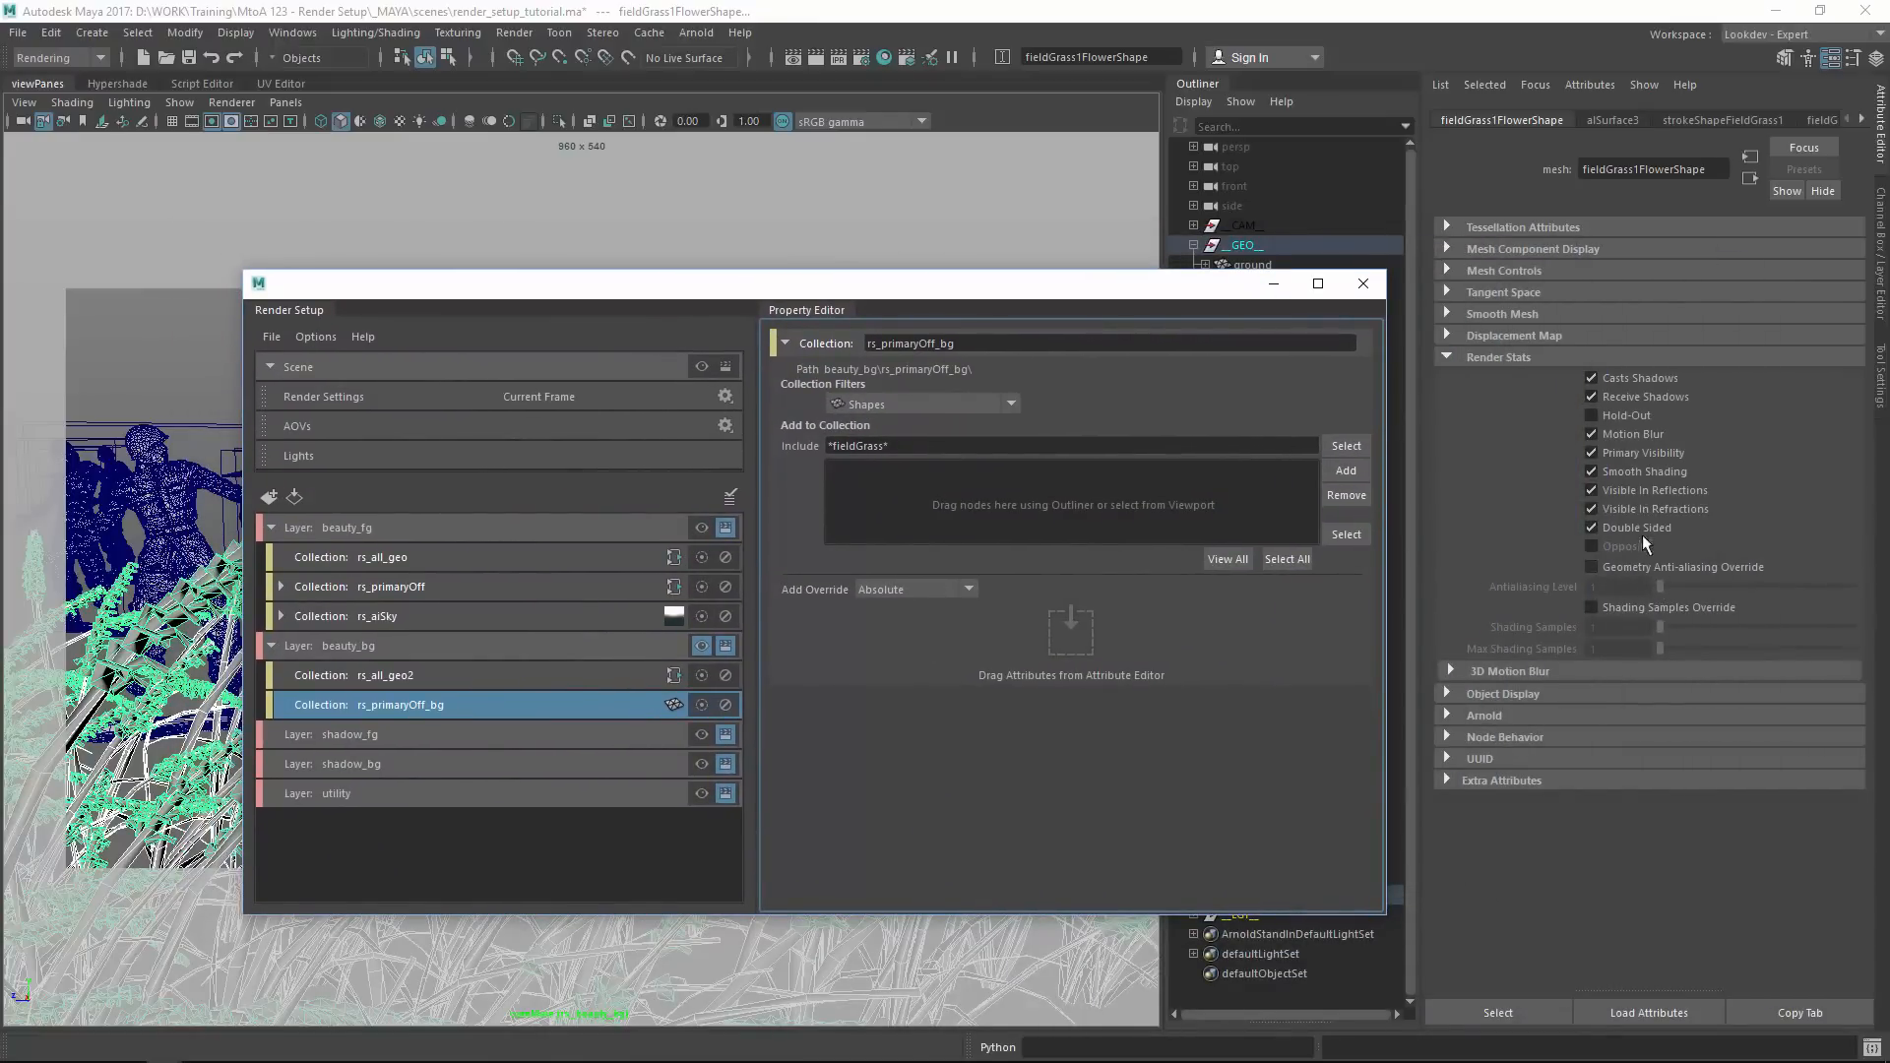
left_click(508, 675)
left_click(493, 701)
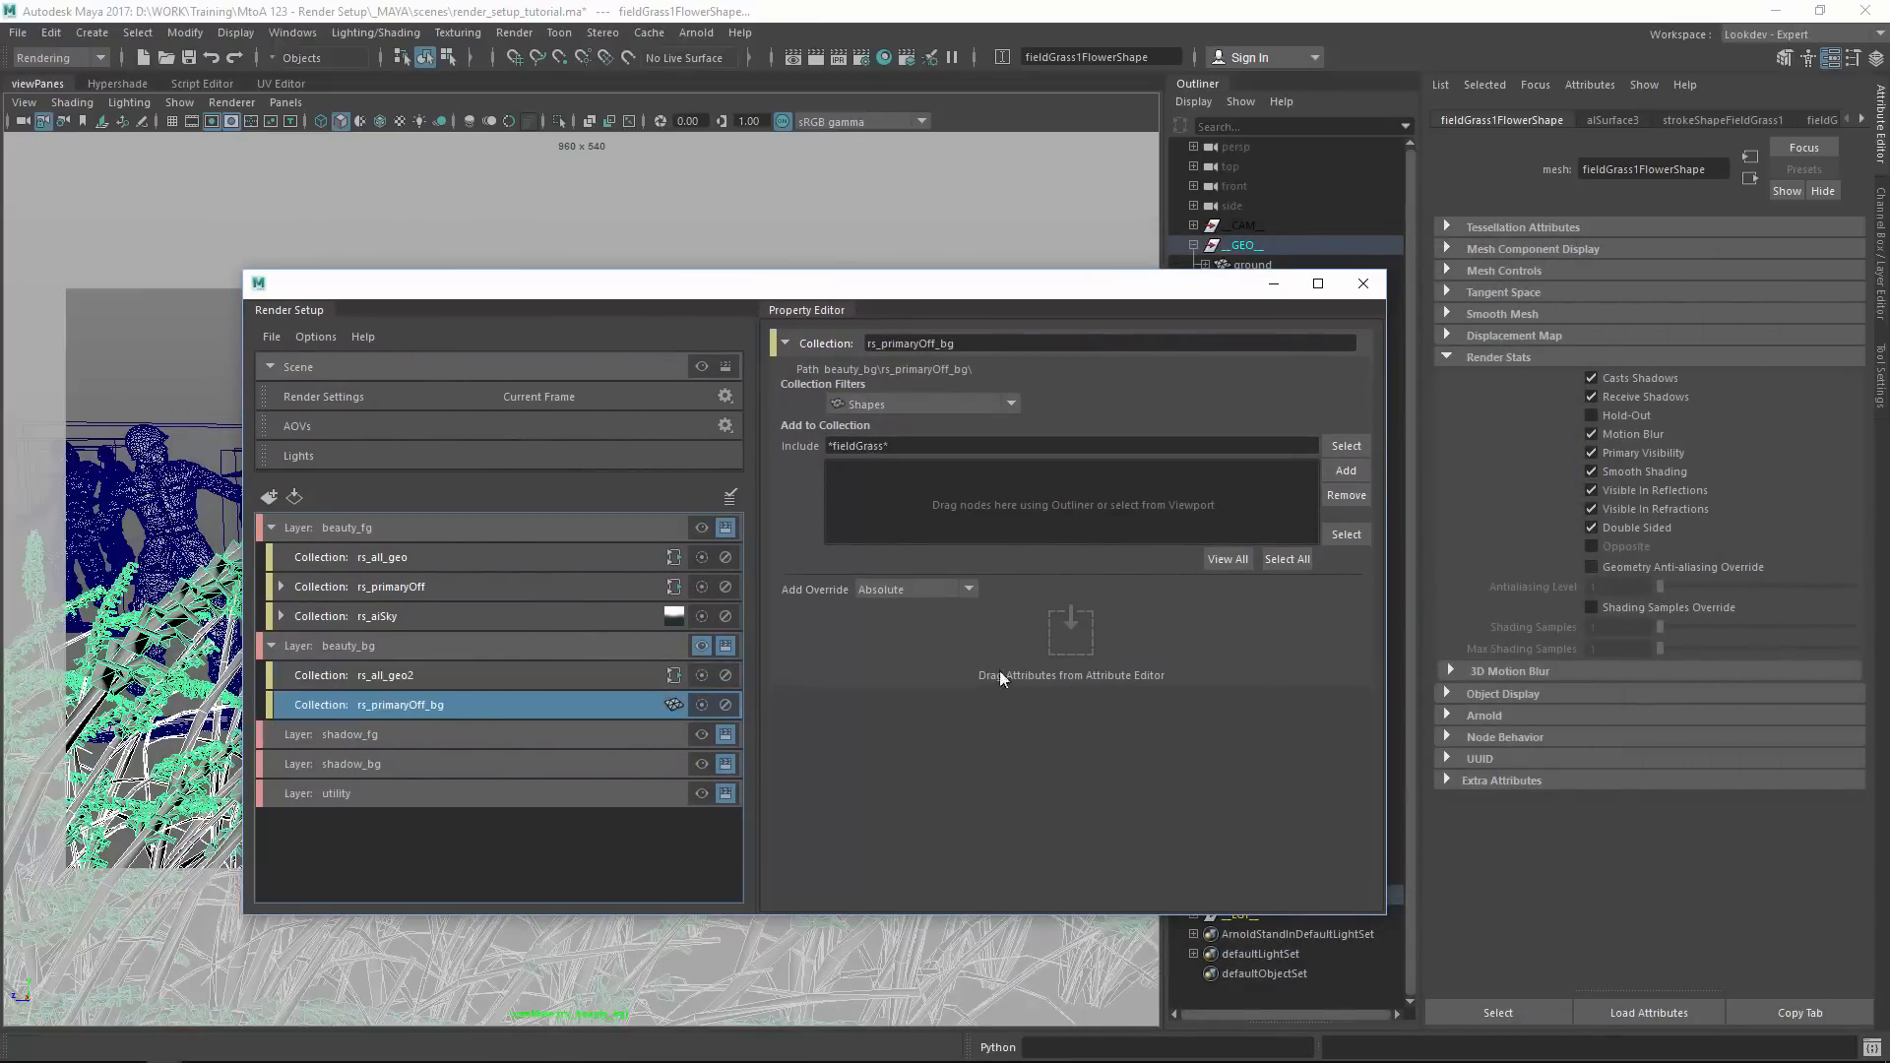
left_click_drag(1628, 449, 1083, 636)
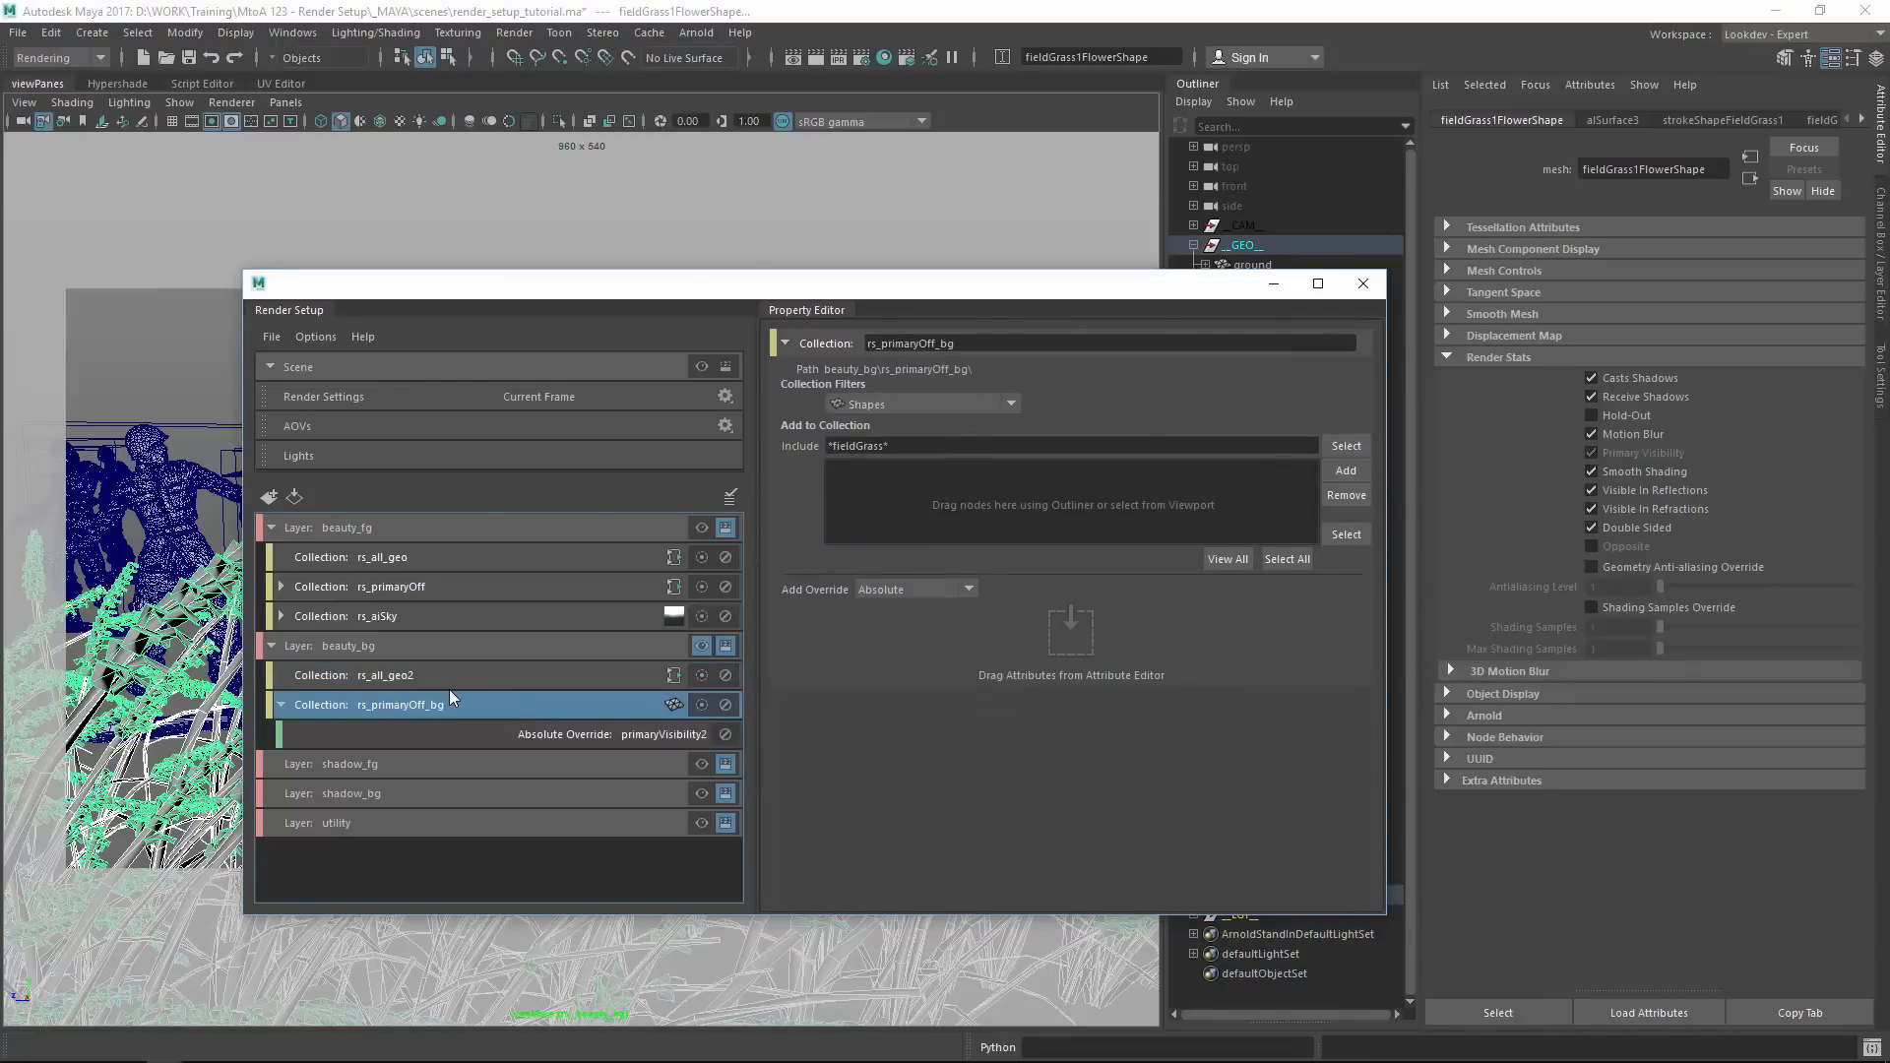
left_click(281, 705)
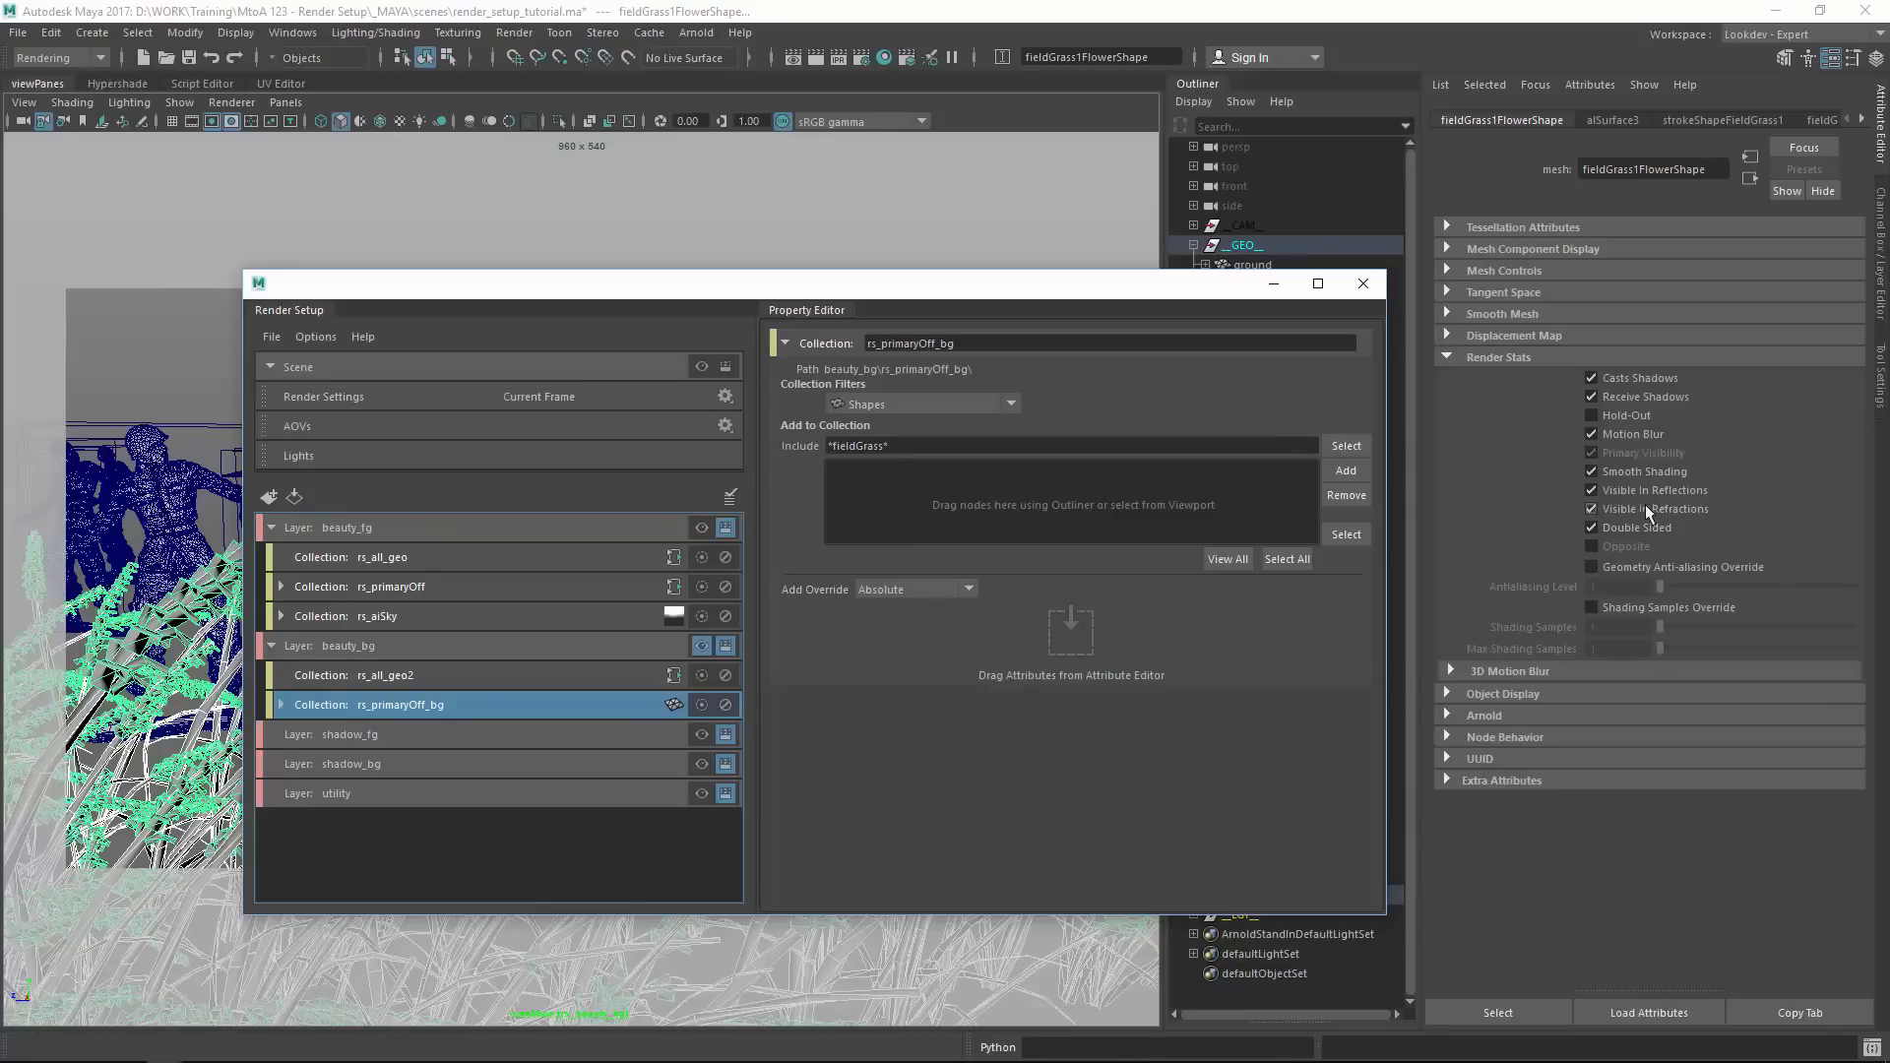
Create an absolute override for Smooth Shading in the visible layer and delete it from rs_primaryOff_bg.
right_click(1622, 473)
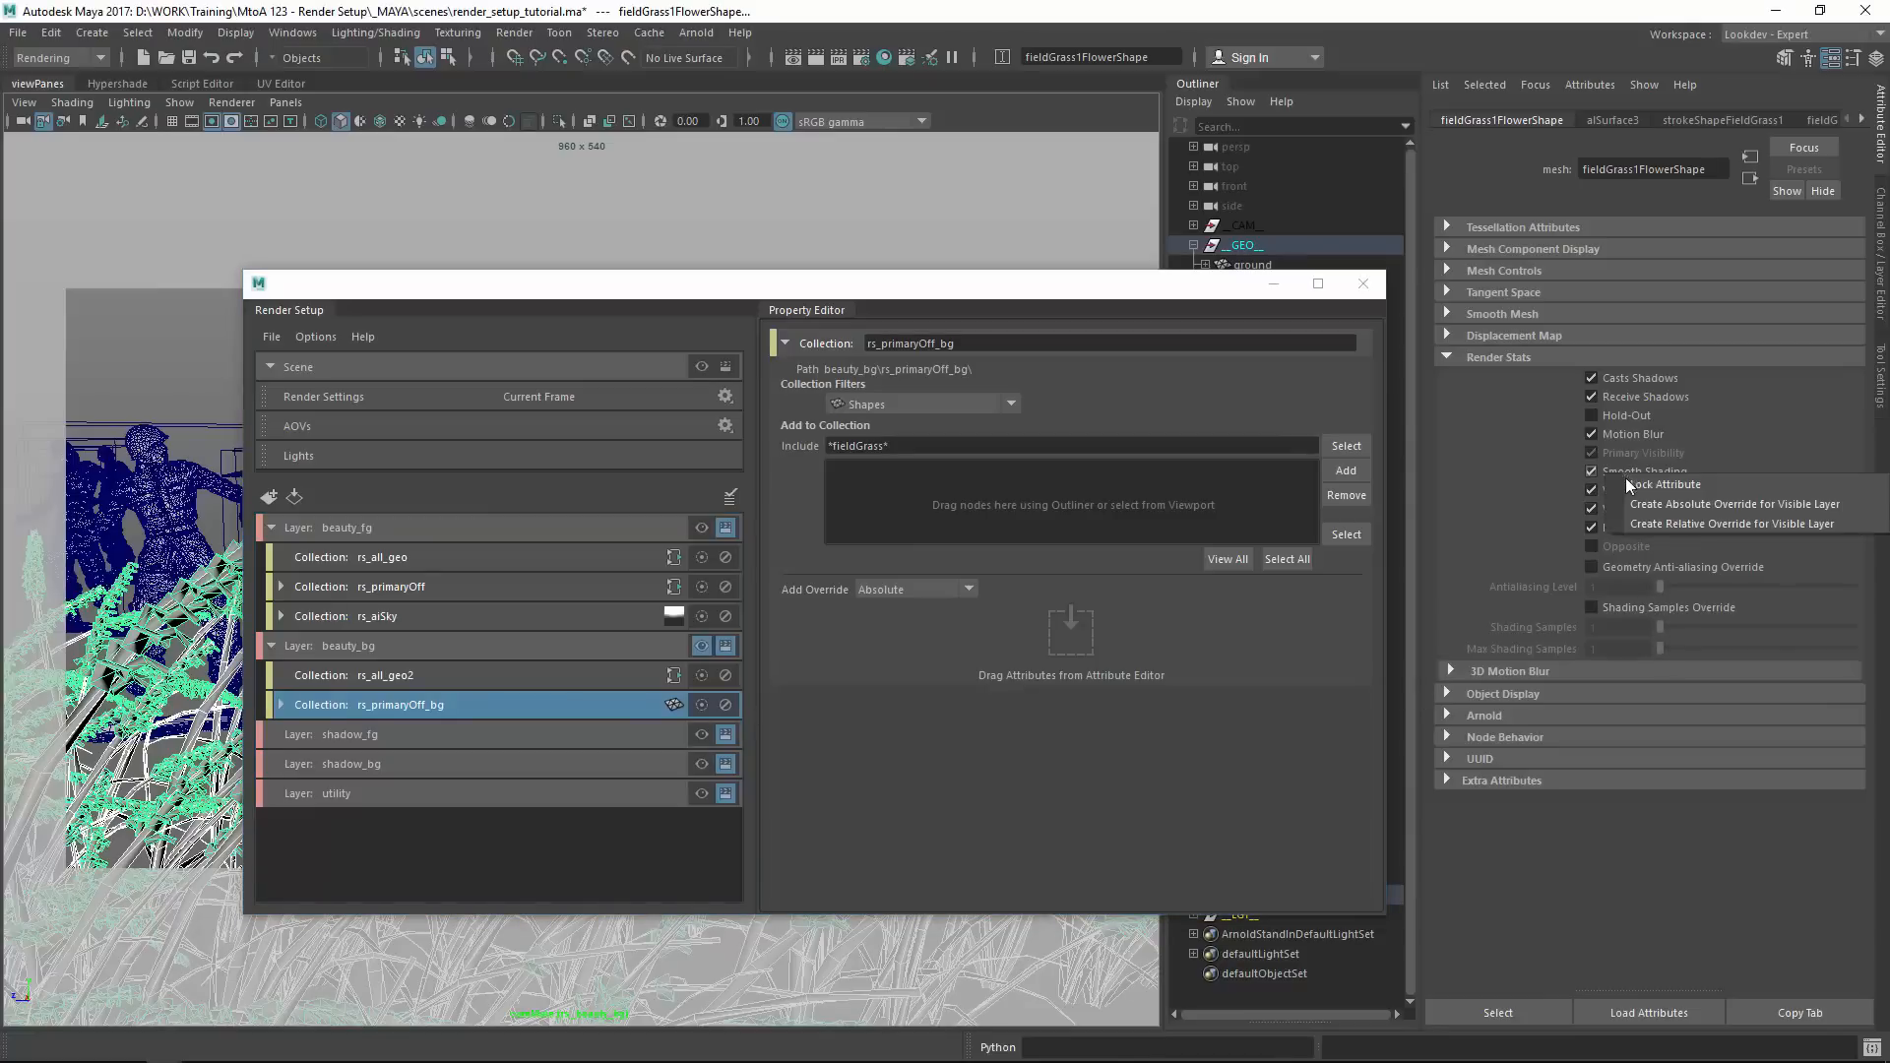
left_click(1650, 504)
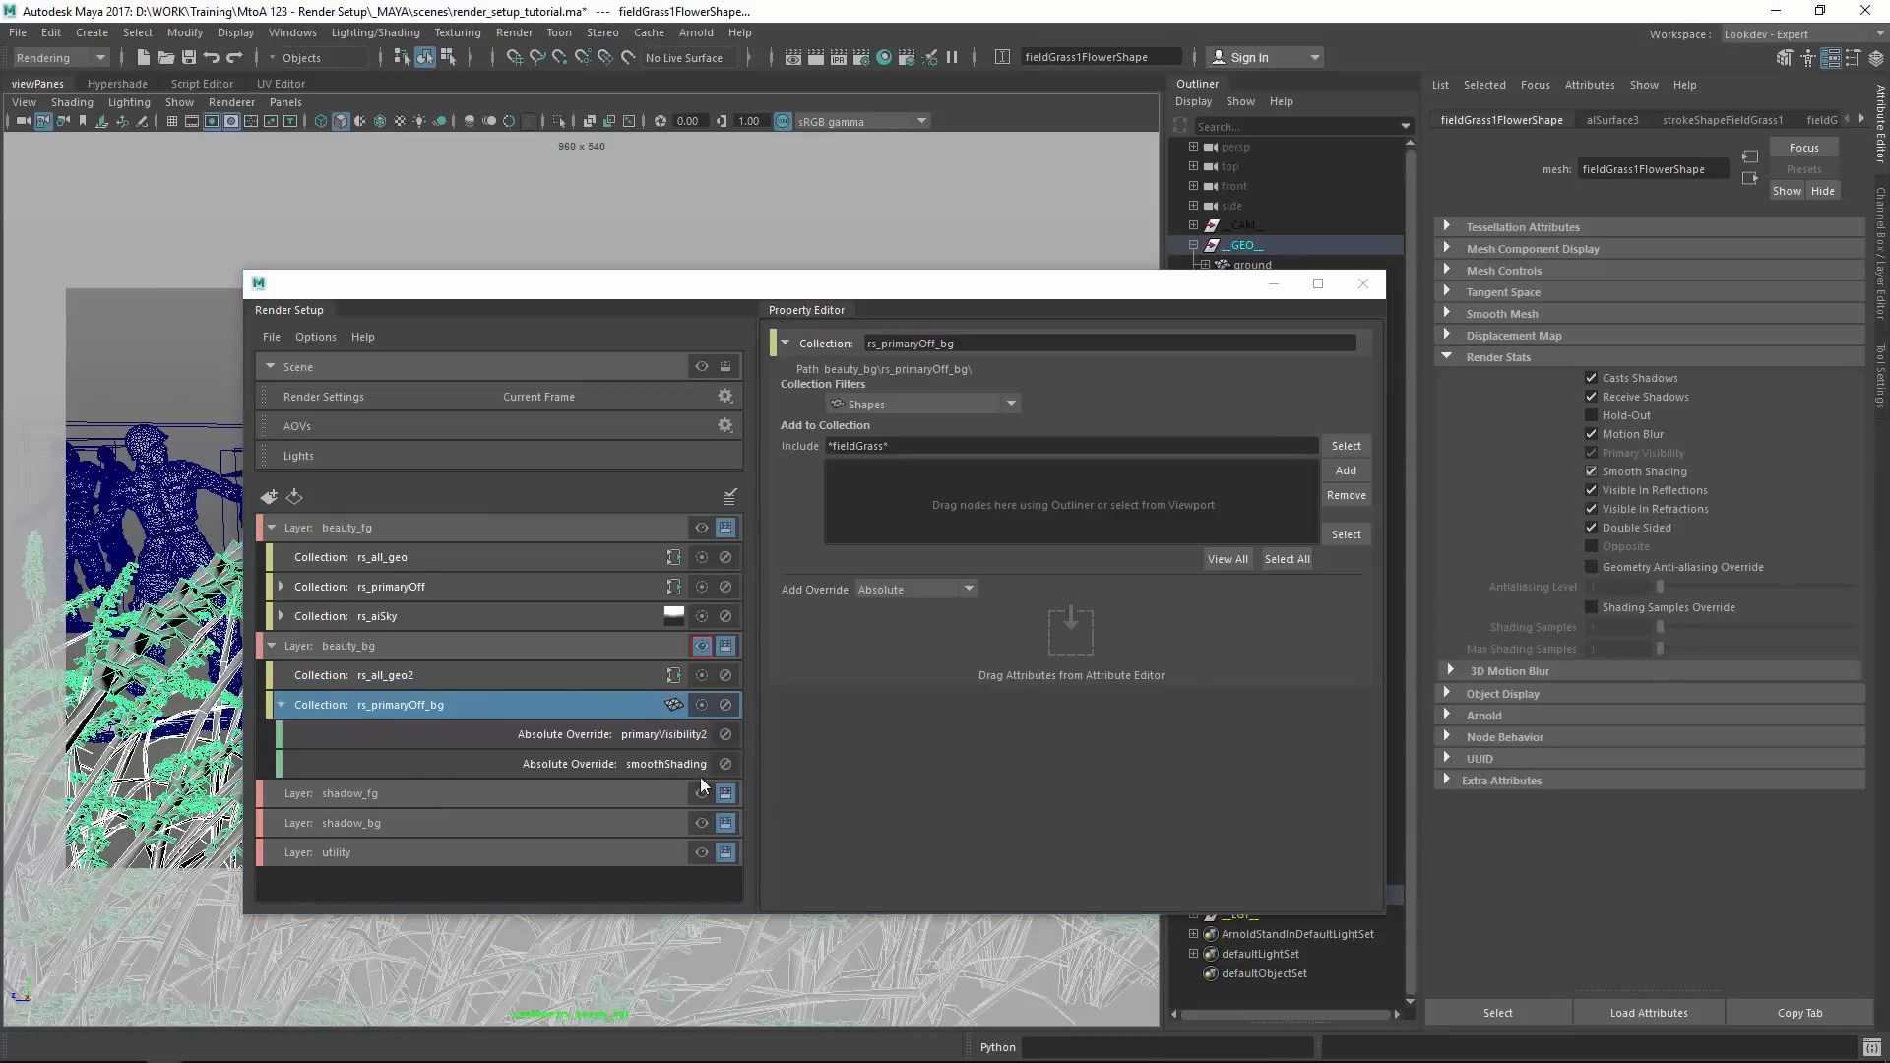
left_click(655, 766)
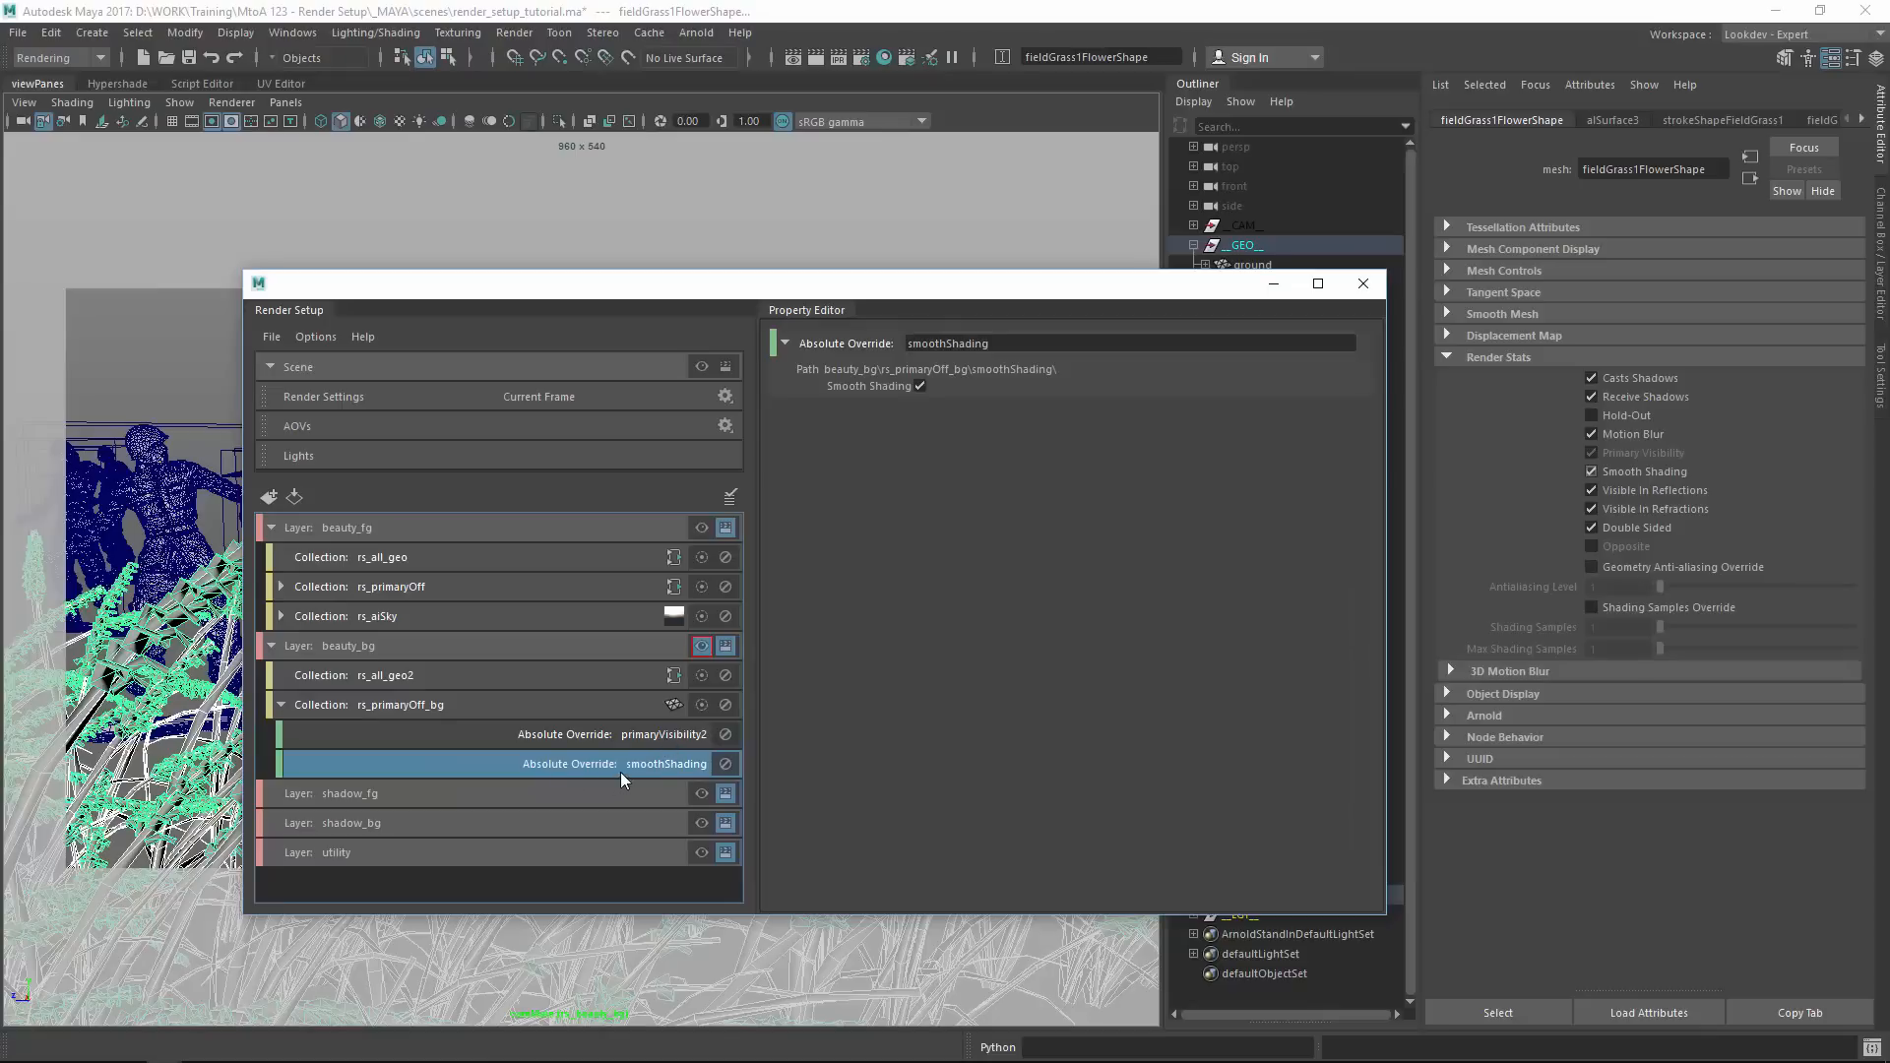
key("Delete")
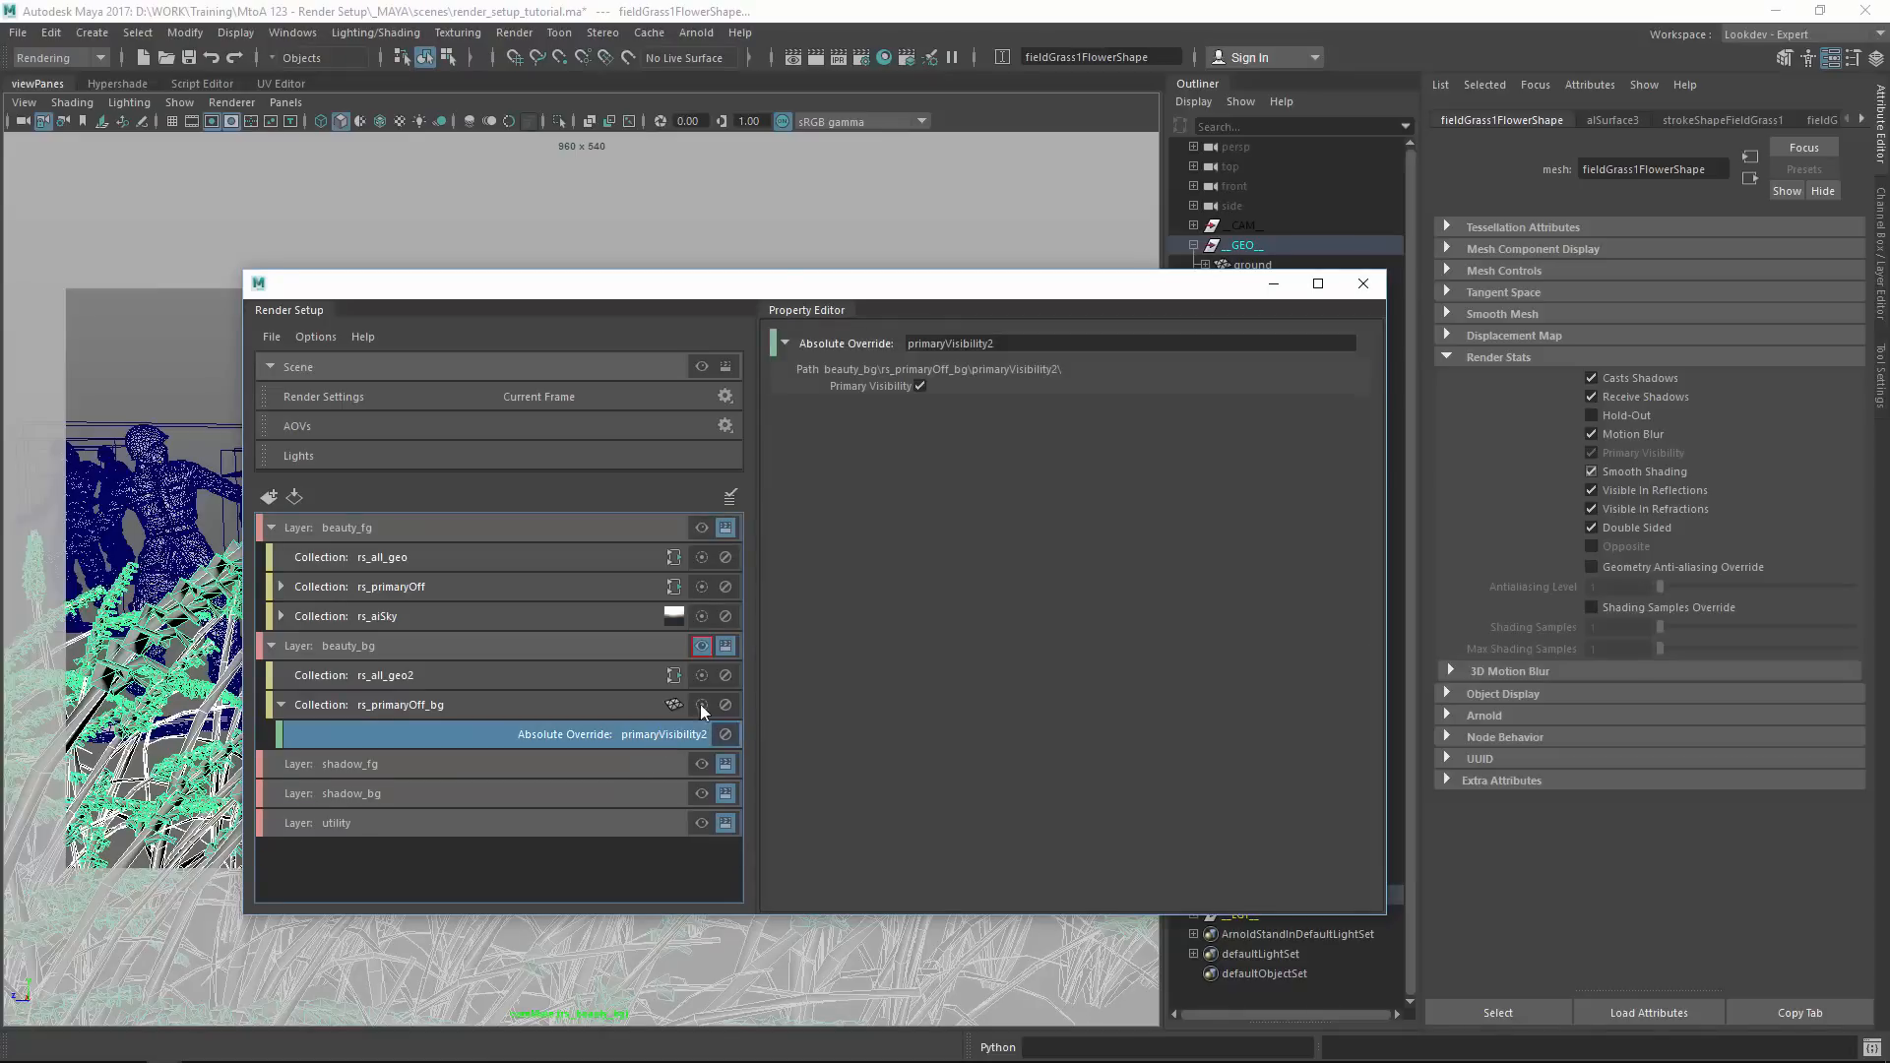
Turn off Primary Visibility in the rs_primaryOff_bg override and collapse the collection.
left_click(919, 386)
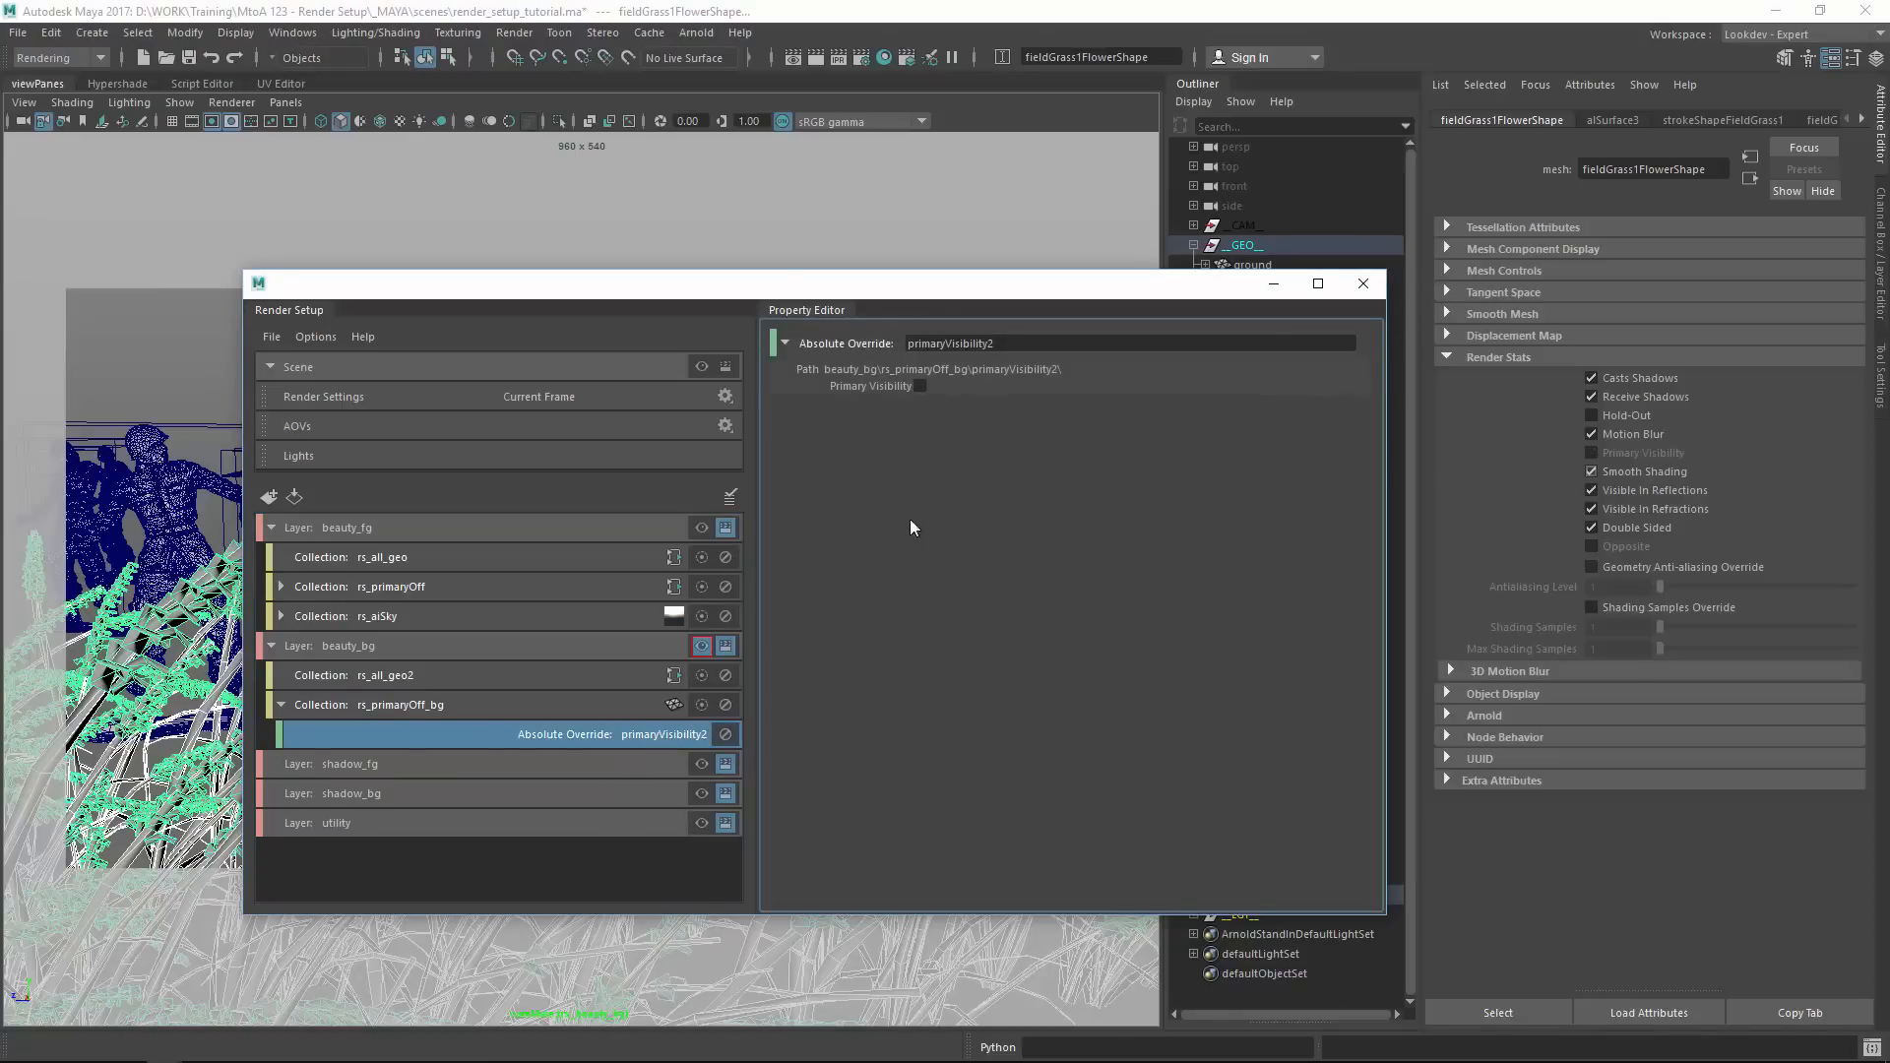
left_click(696, 653)
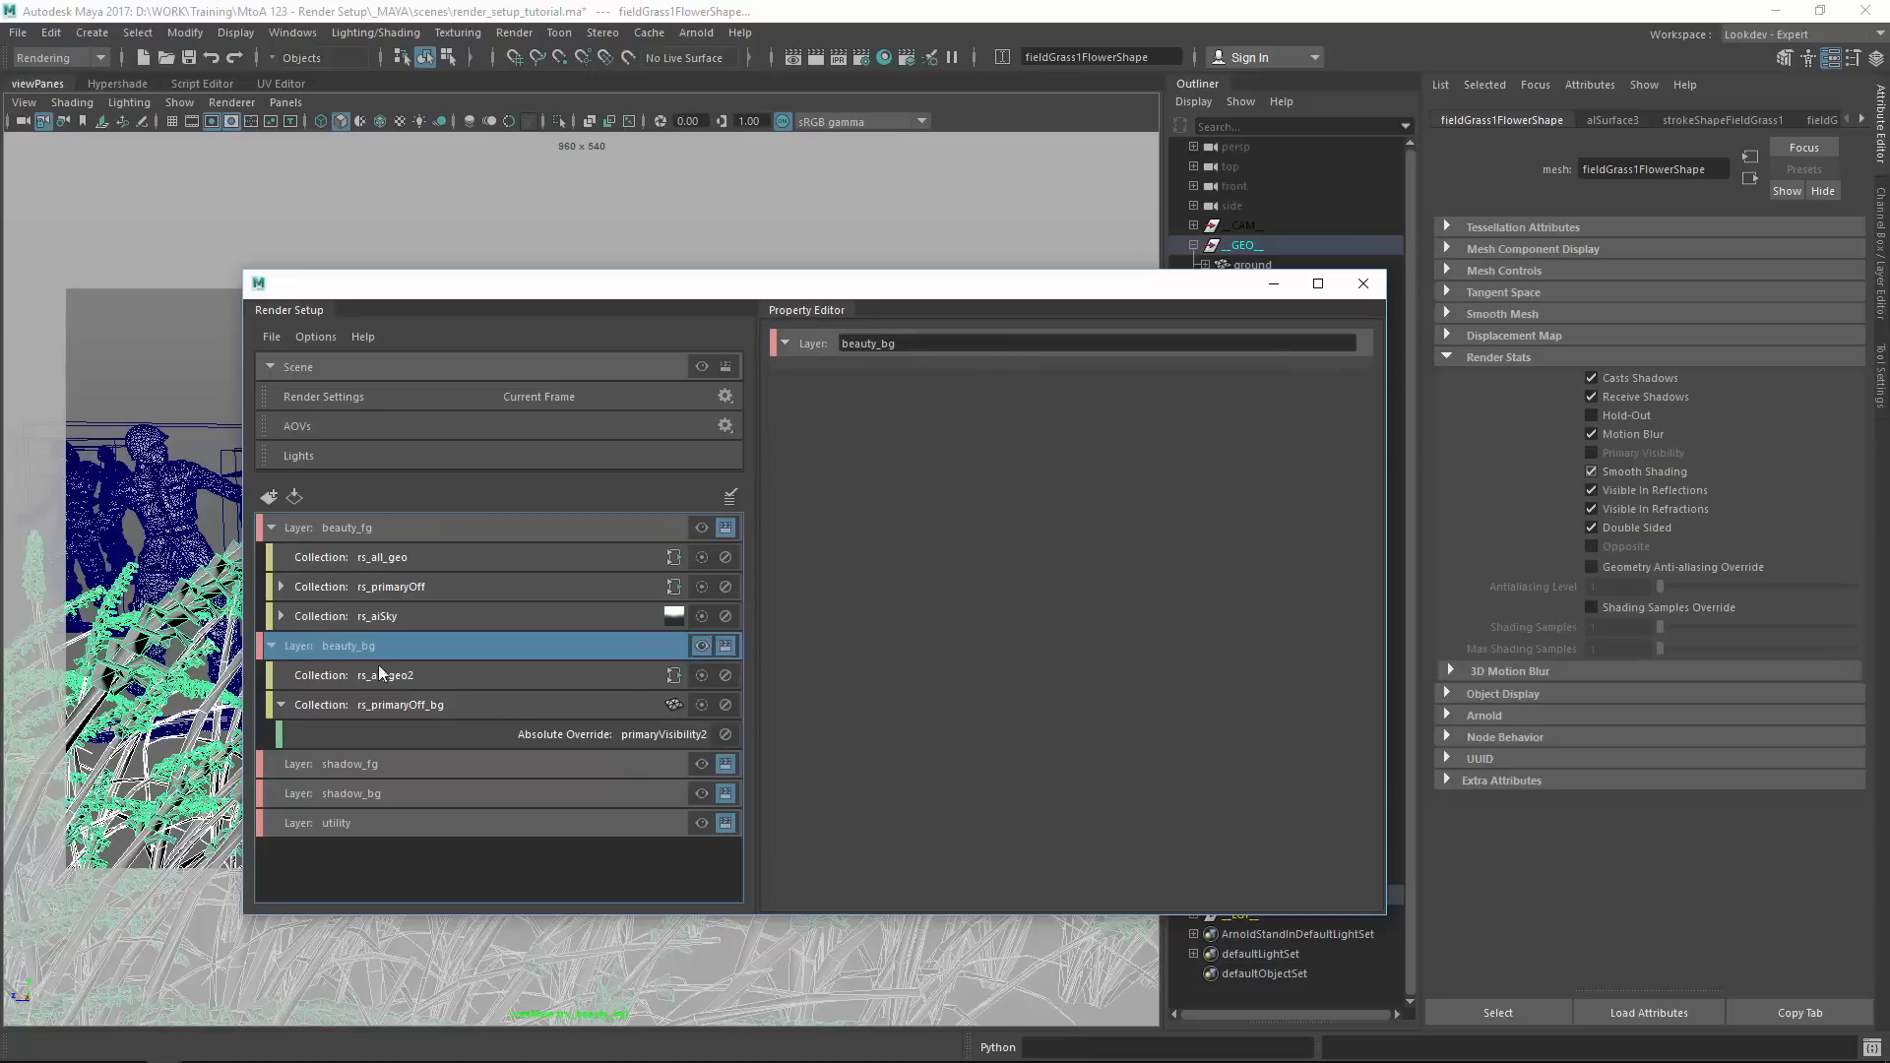
left_click(282, 705)
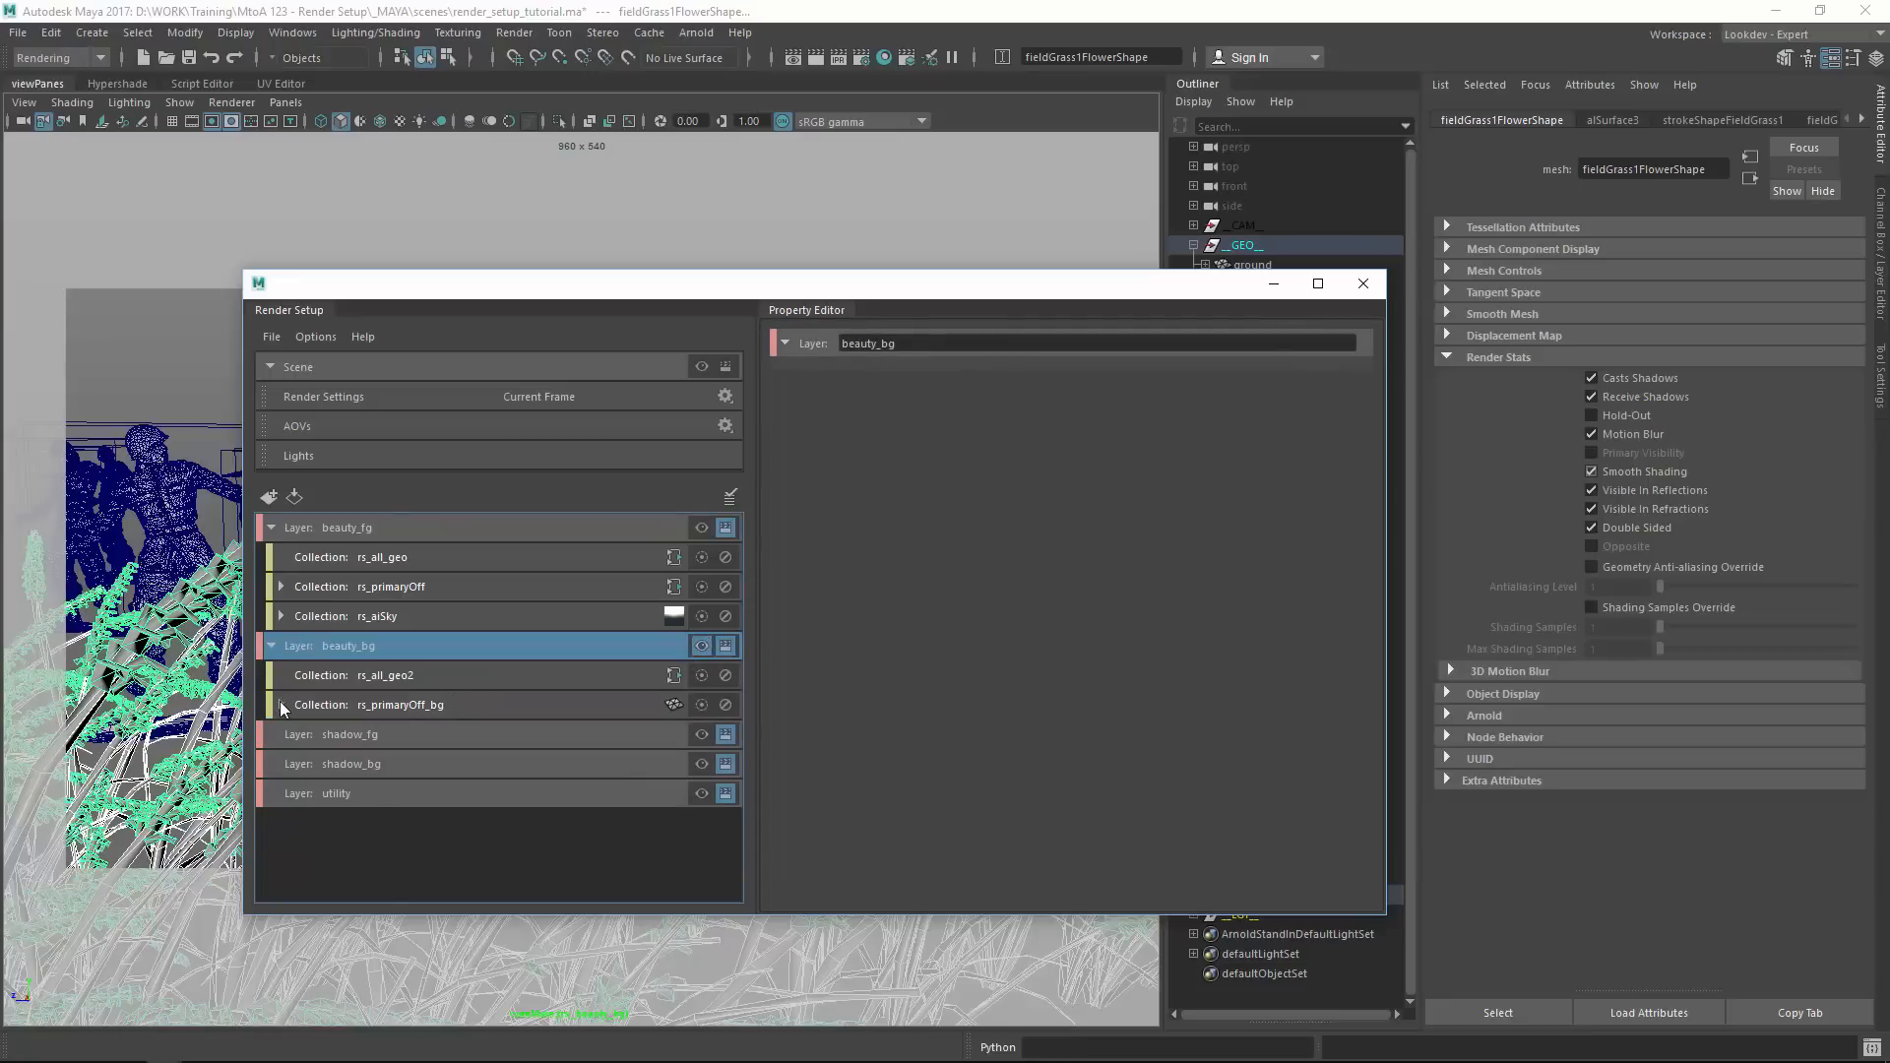
Export the rs_aiSky collection of beauty_fg to the RSTemplates folder as aiSky_collection.json.
left_click(480, 614)
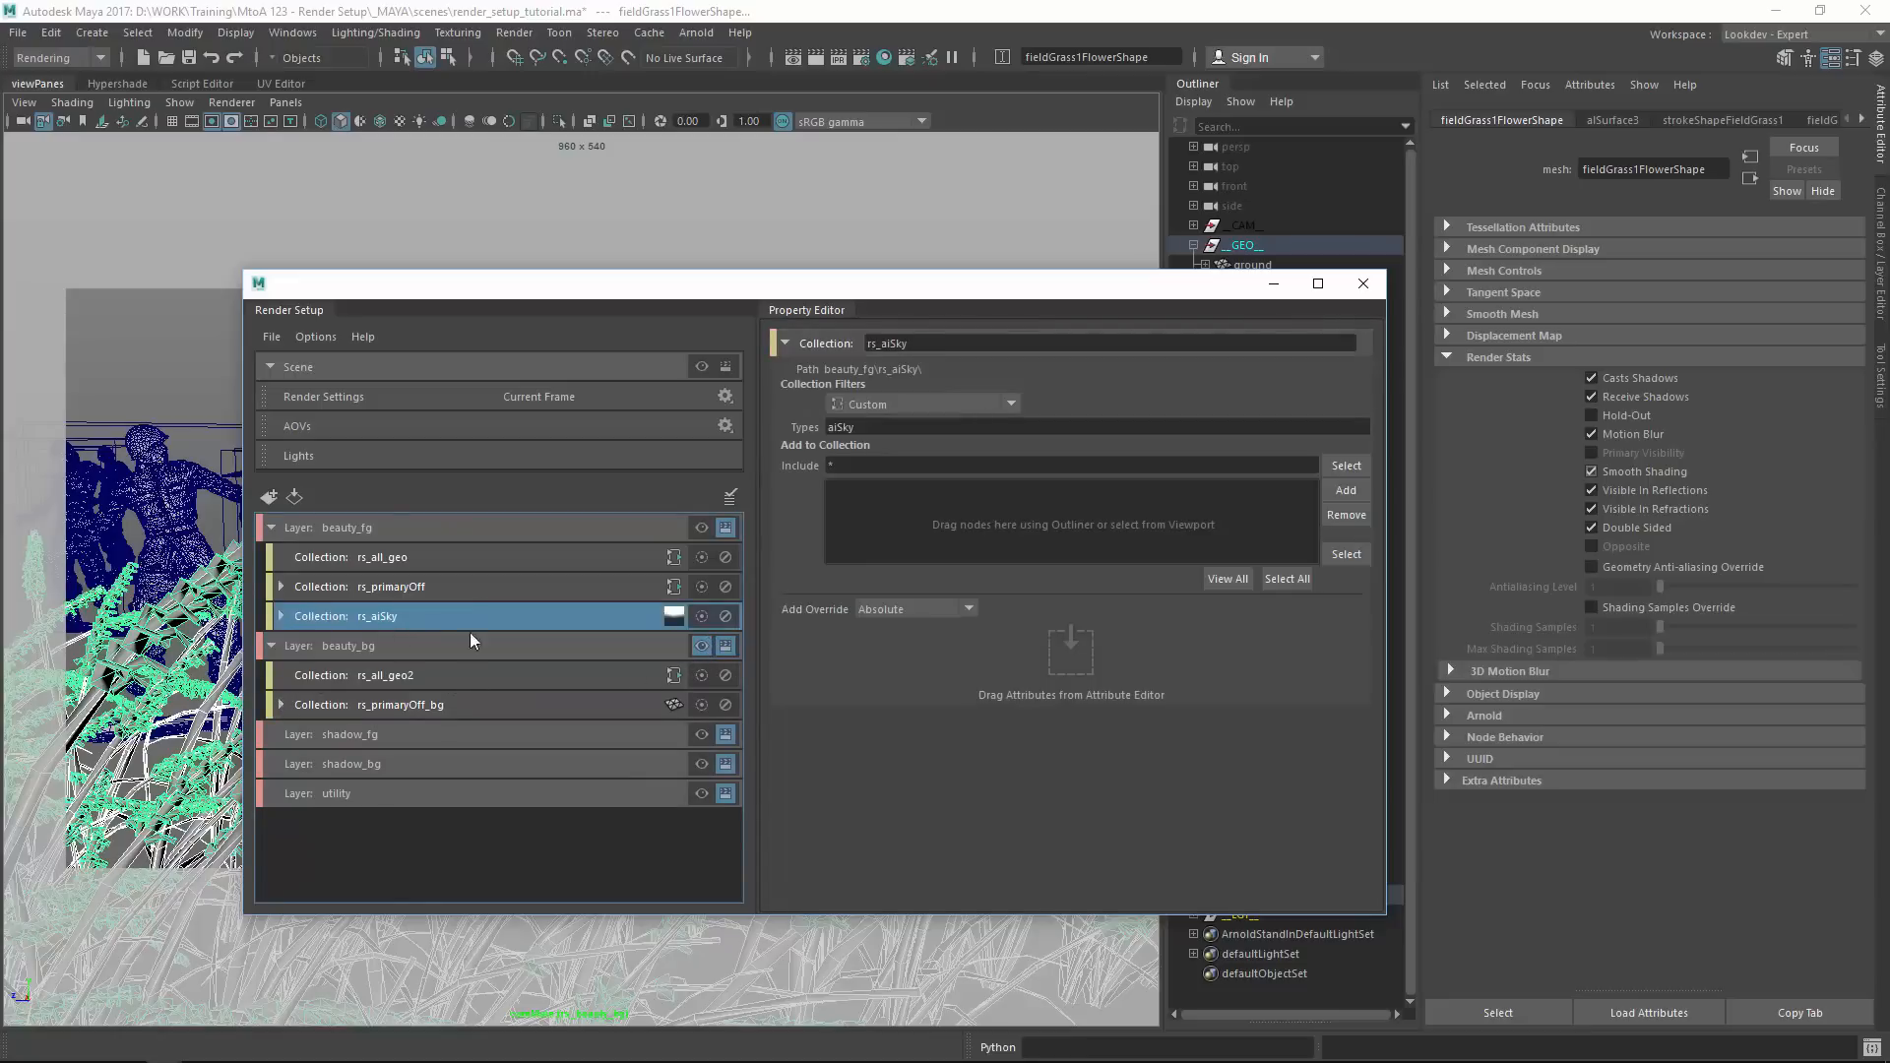
right_click(412, 616)
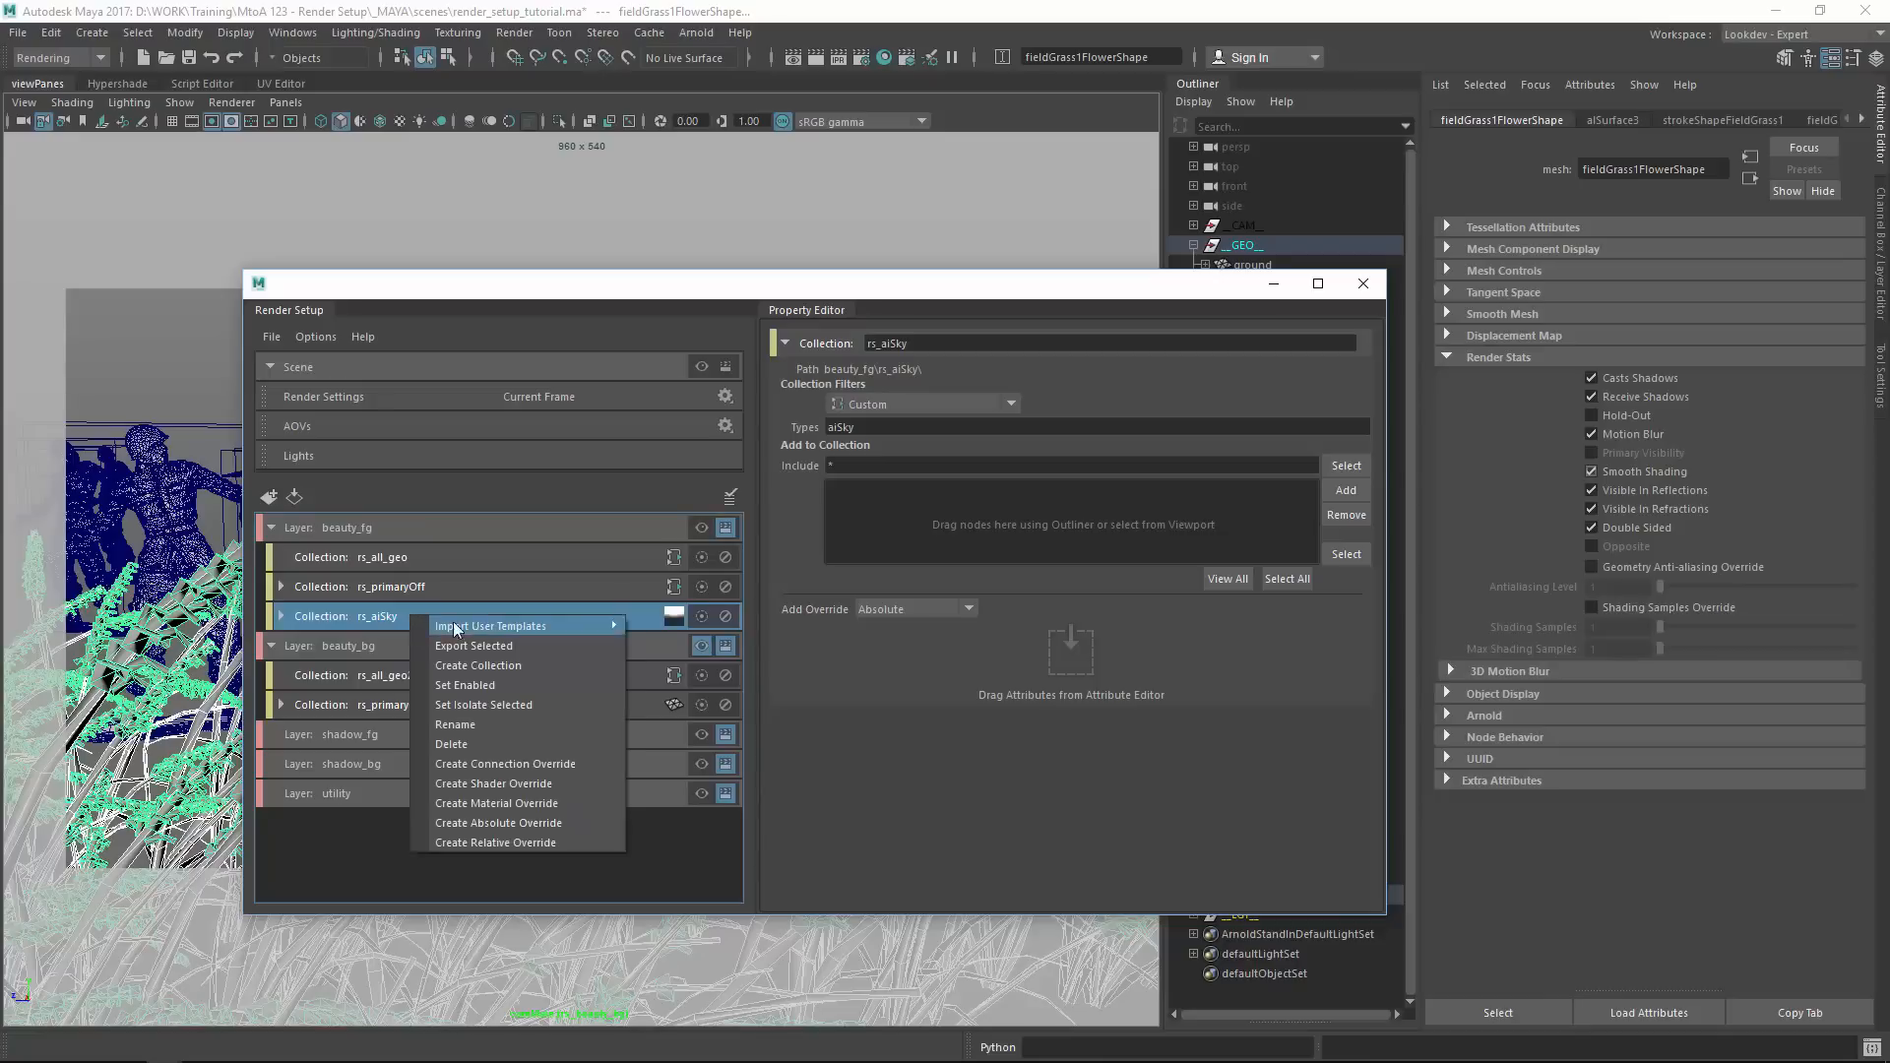
left_click(555, 646)
left_click(483, 234)
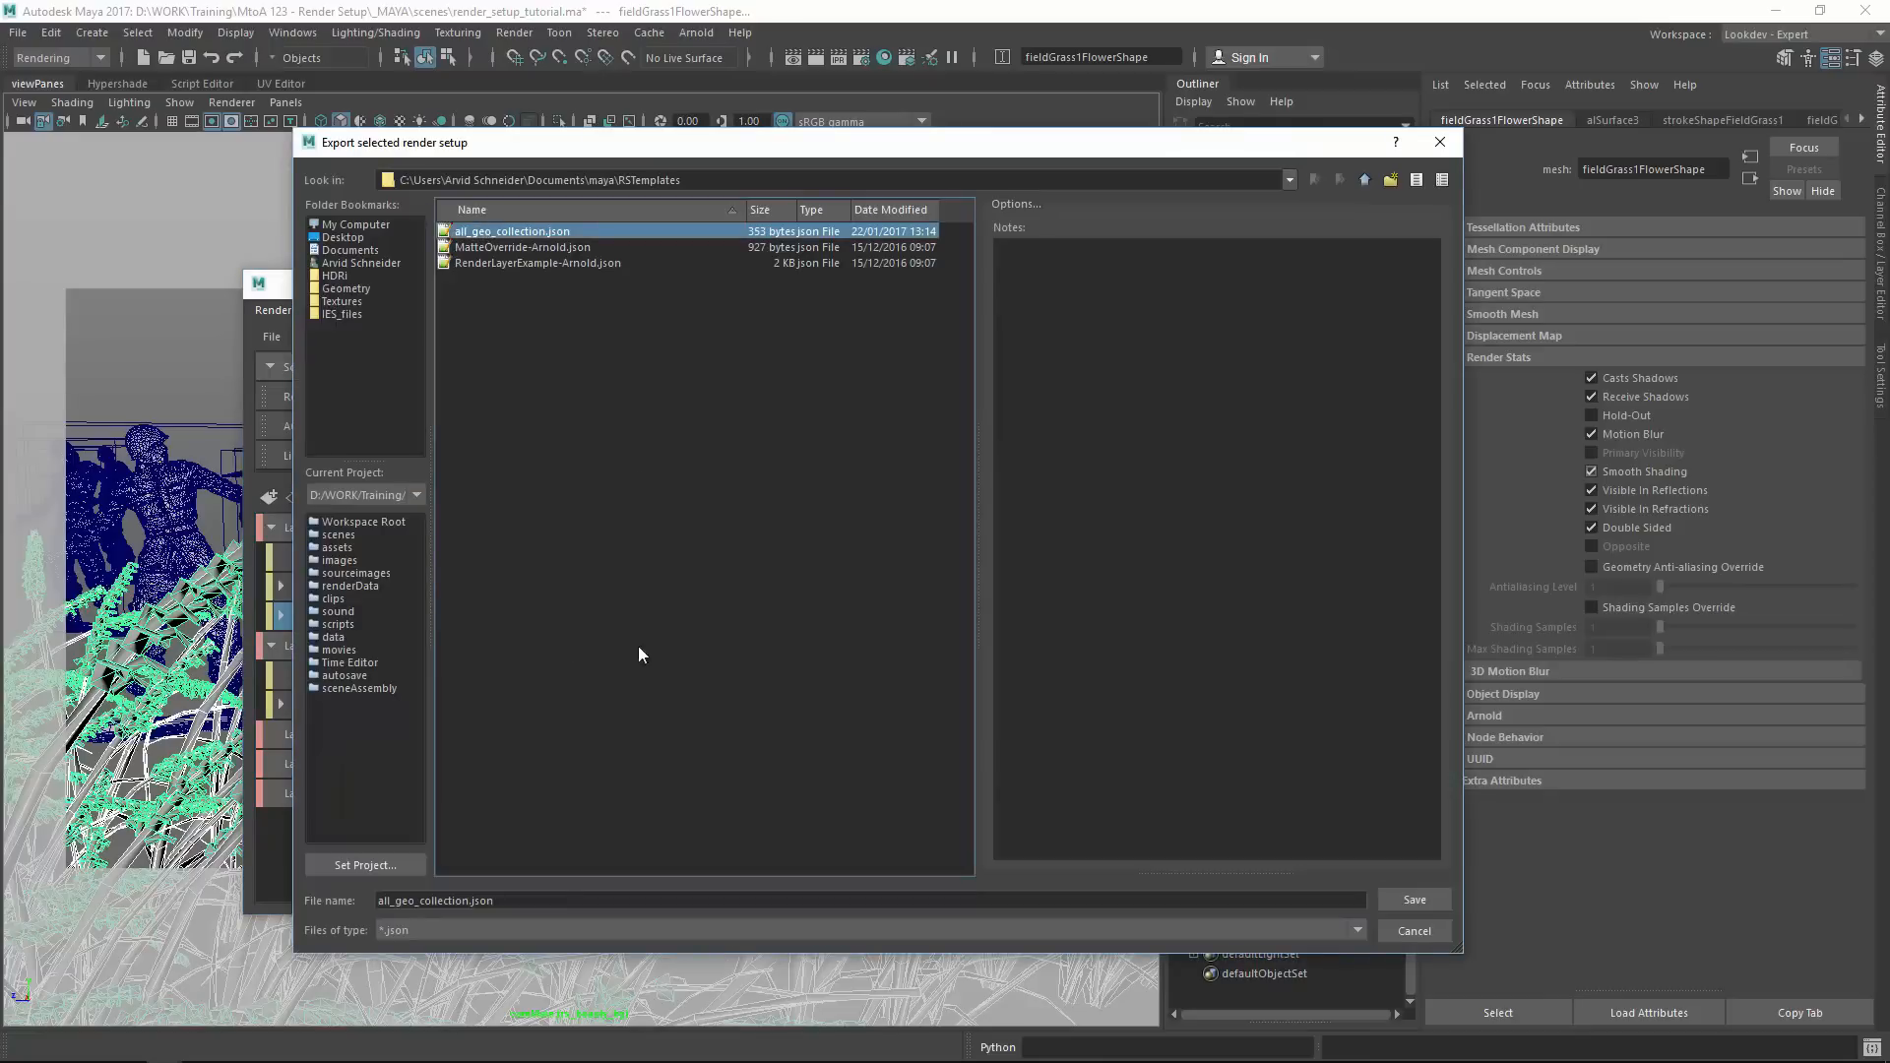
left_click_drag(414, 899, 299, 890)
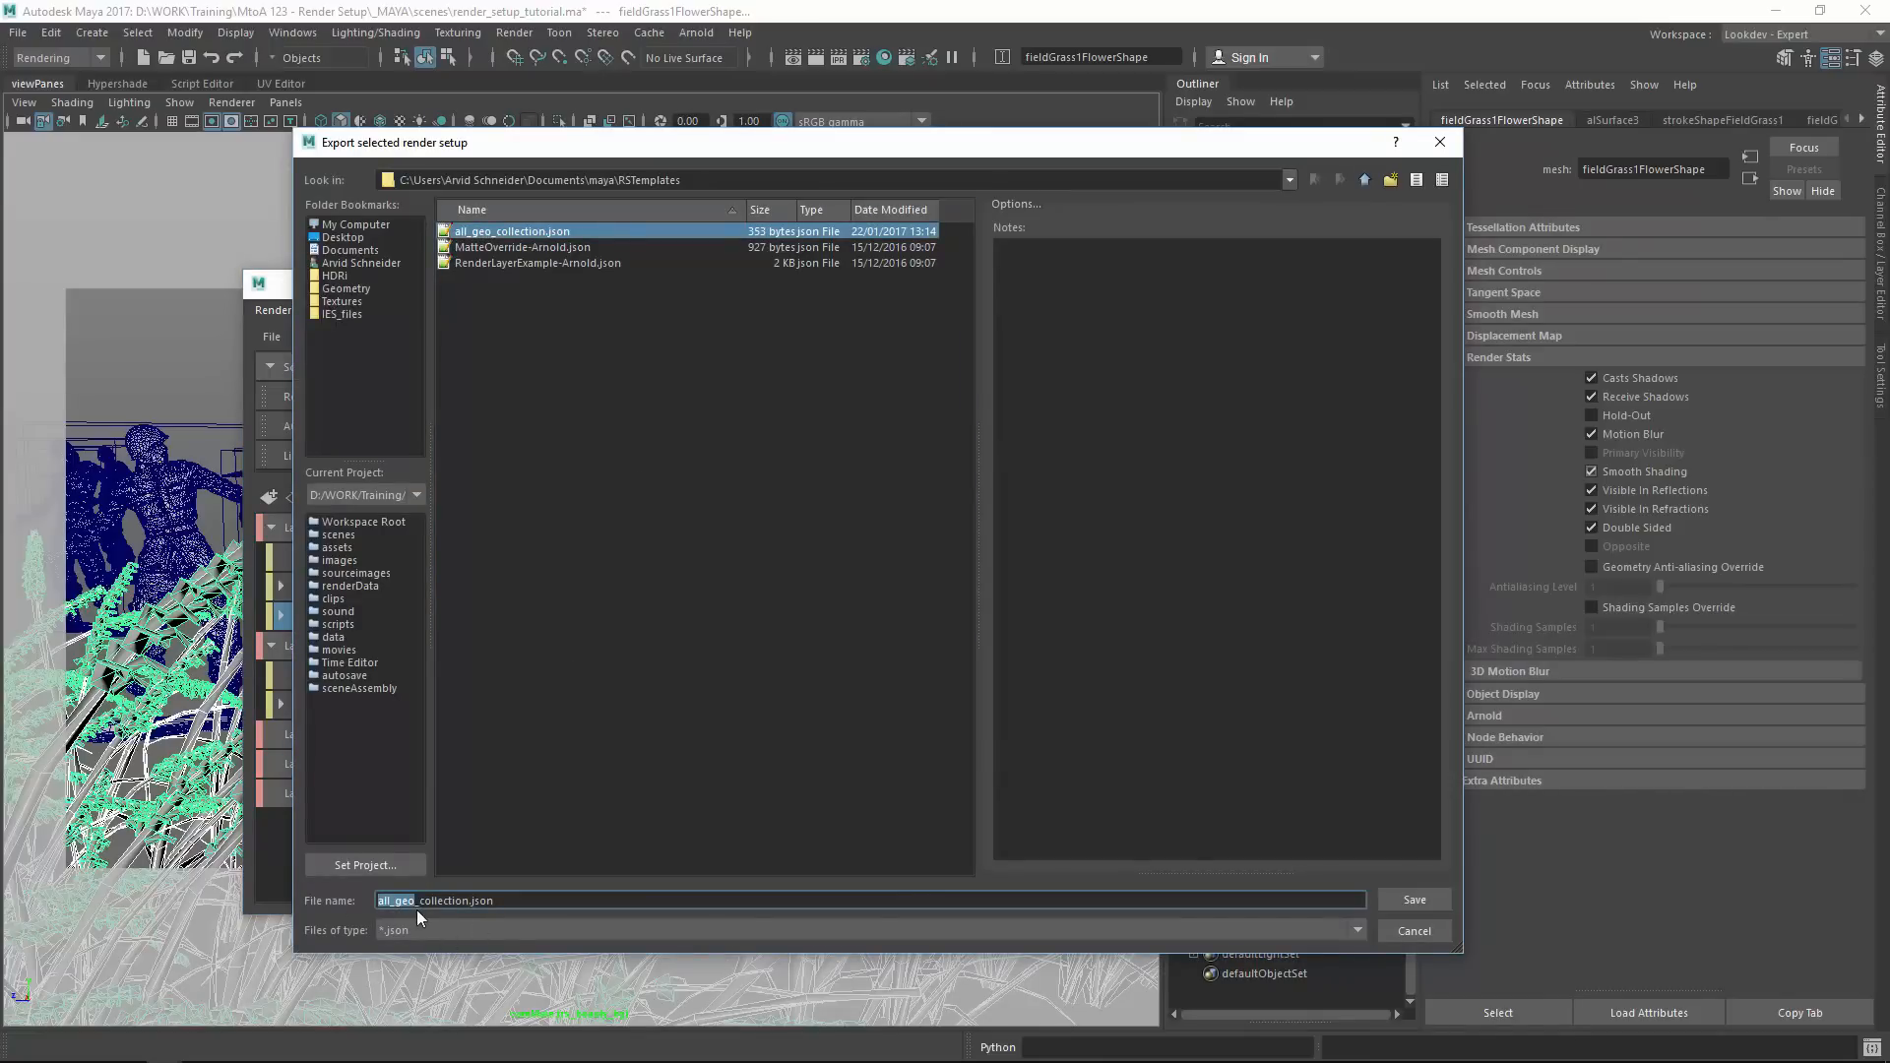
type("al")
type("Sky")
key("Return")
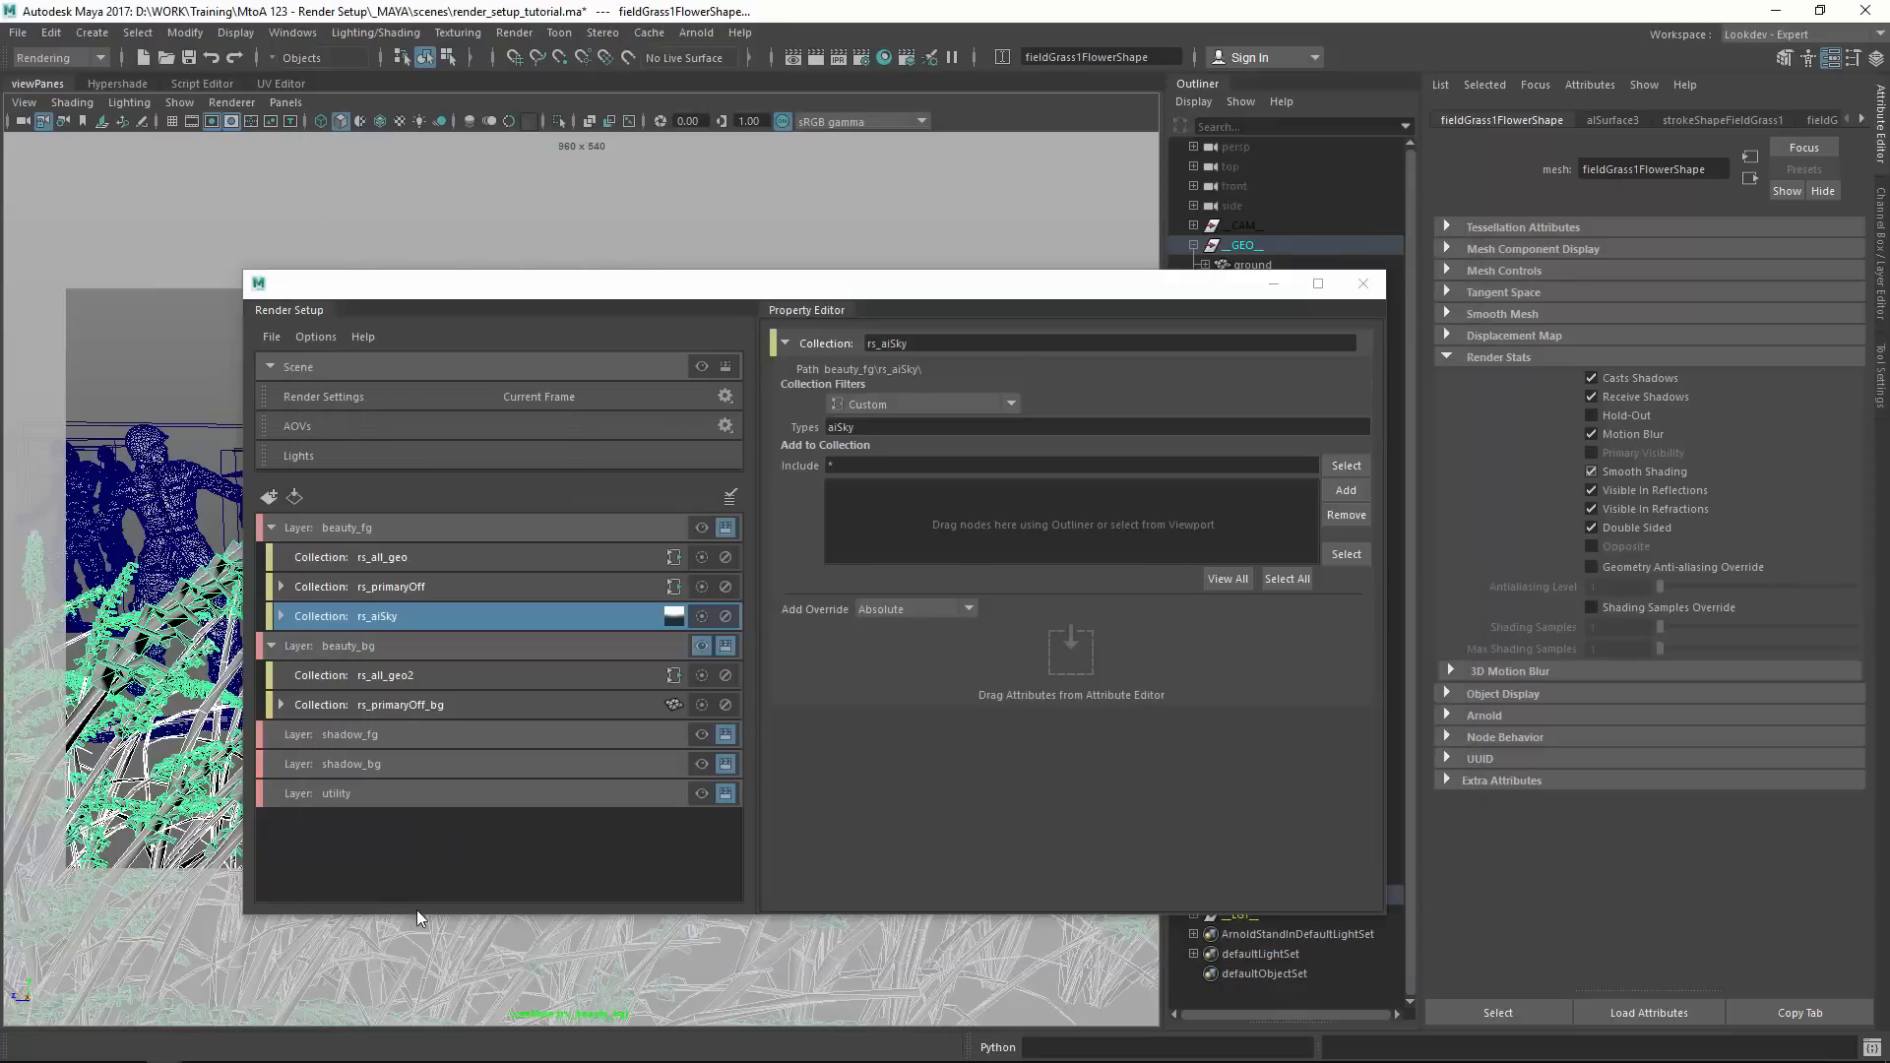
Import the aiSky_collection user template into the beauty_bg layer.
left_click(382, 642)
right_click(386, 642)
mouse_move(486, 650)
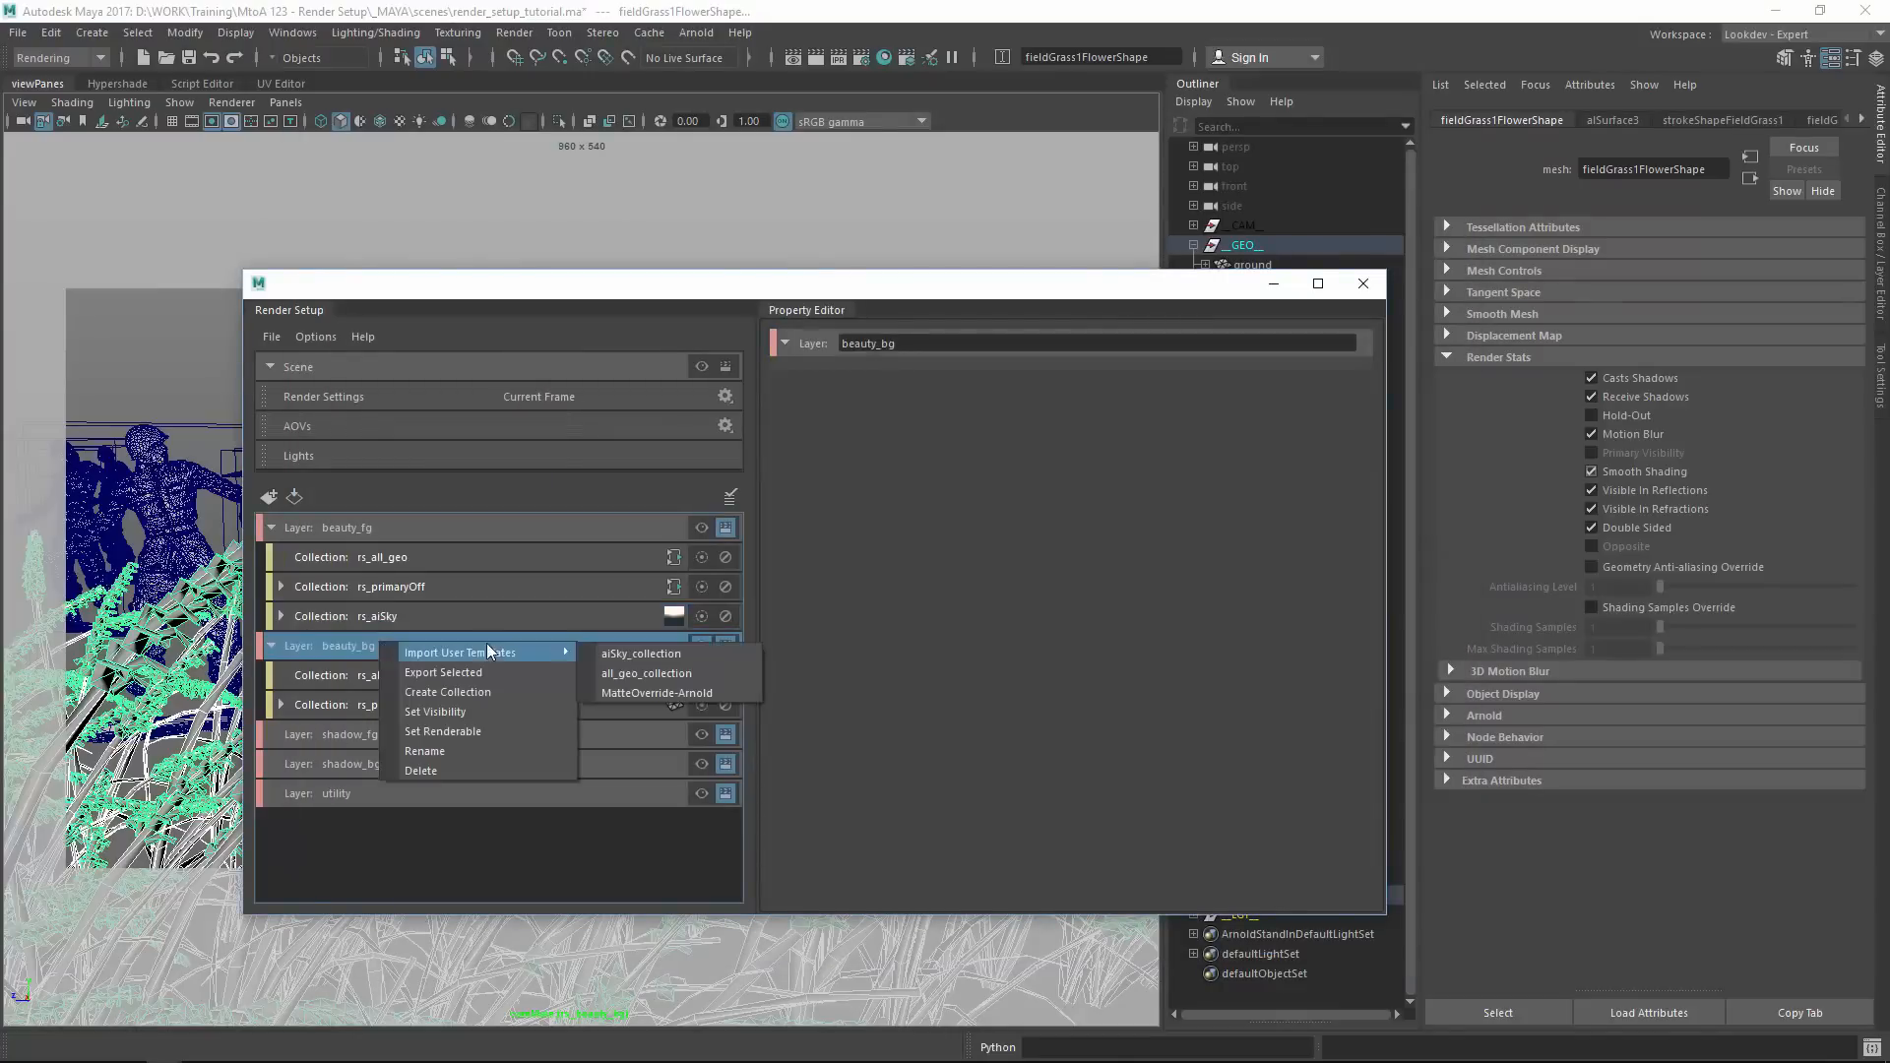
left_click(708, 660)
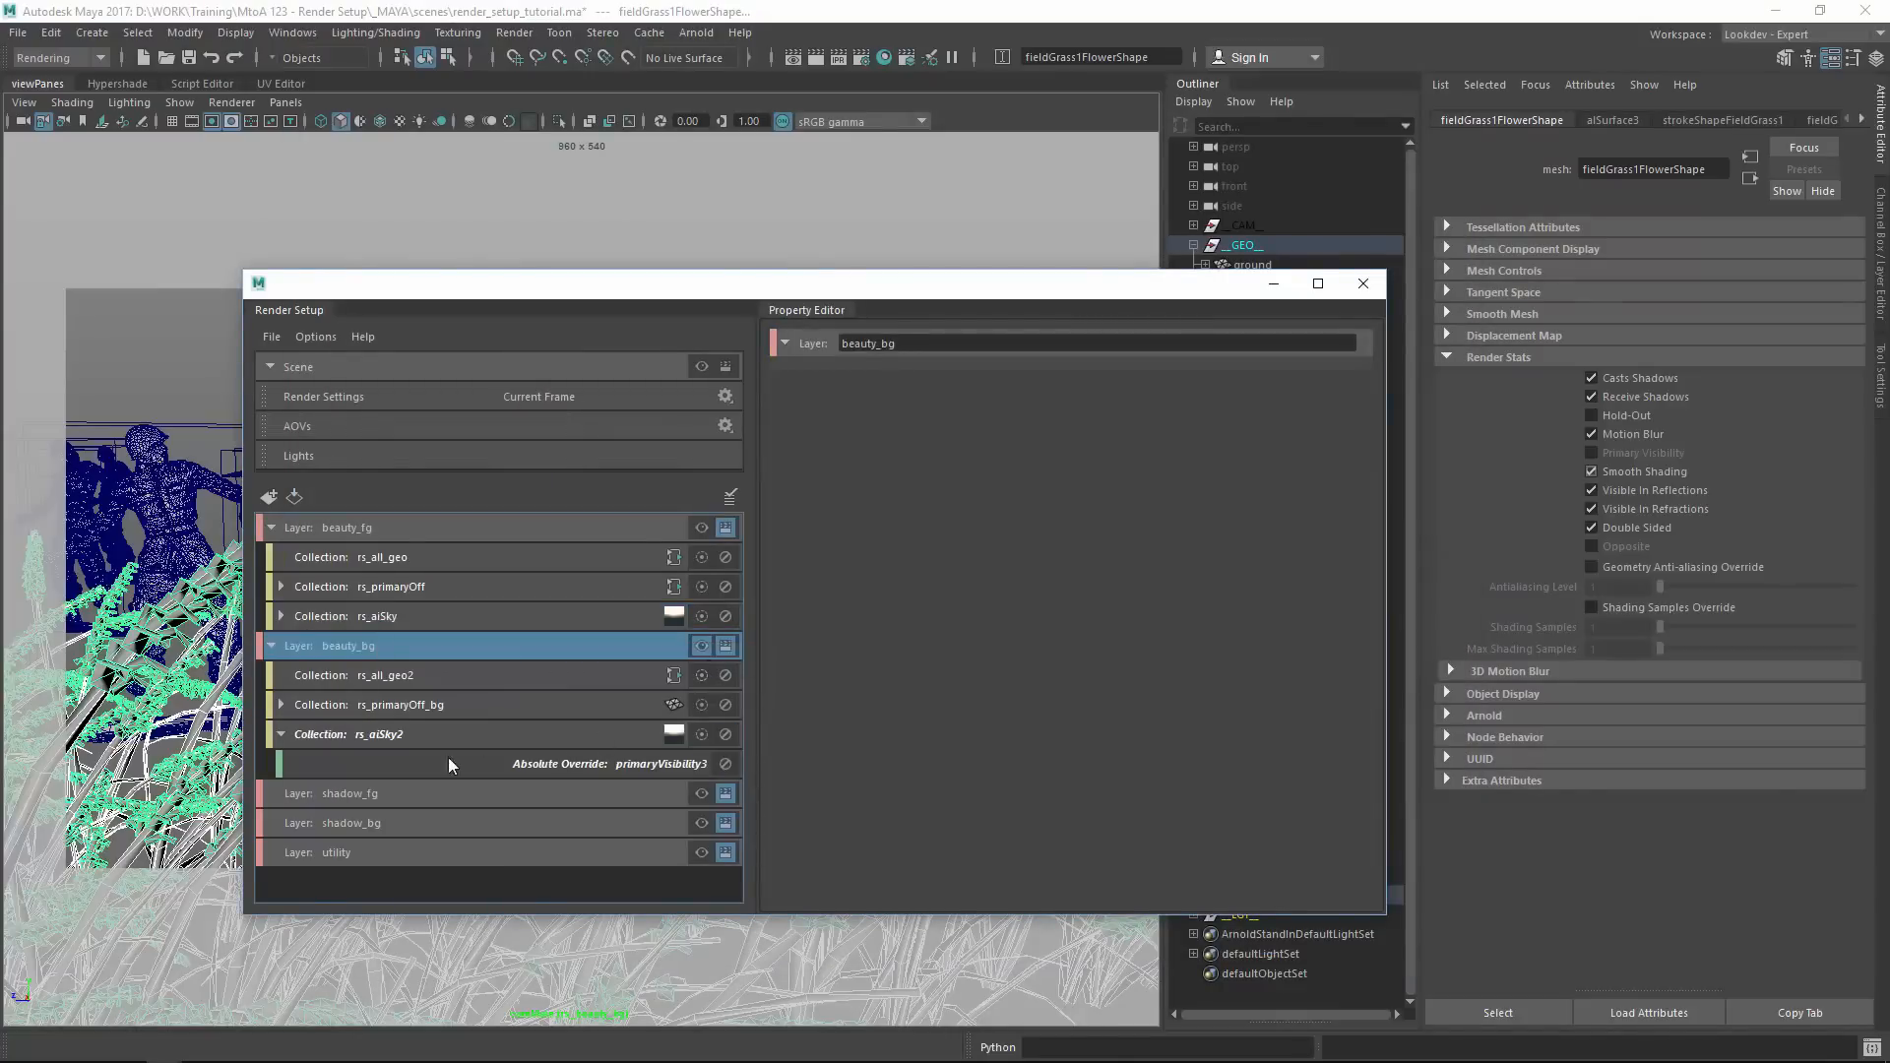
Rename the imported sky collection to rs_aiSky_bg and its absolute override to rs_primaryVisibility_bg.
left_click(410, 734)
double_click(424, 734)
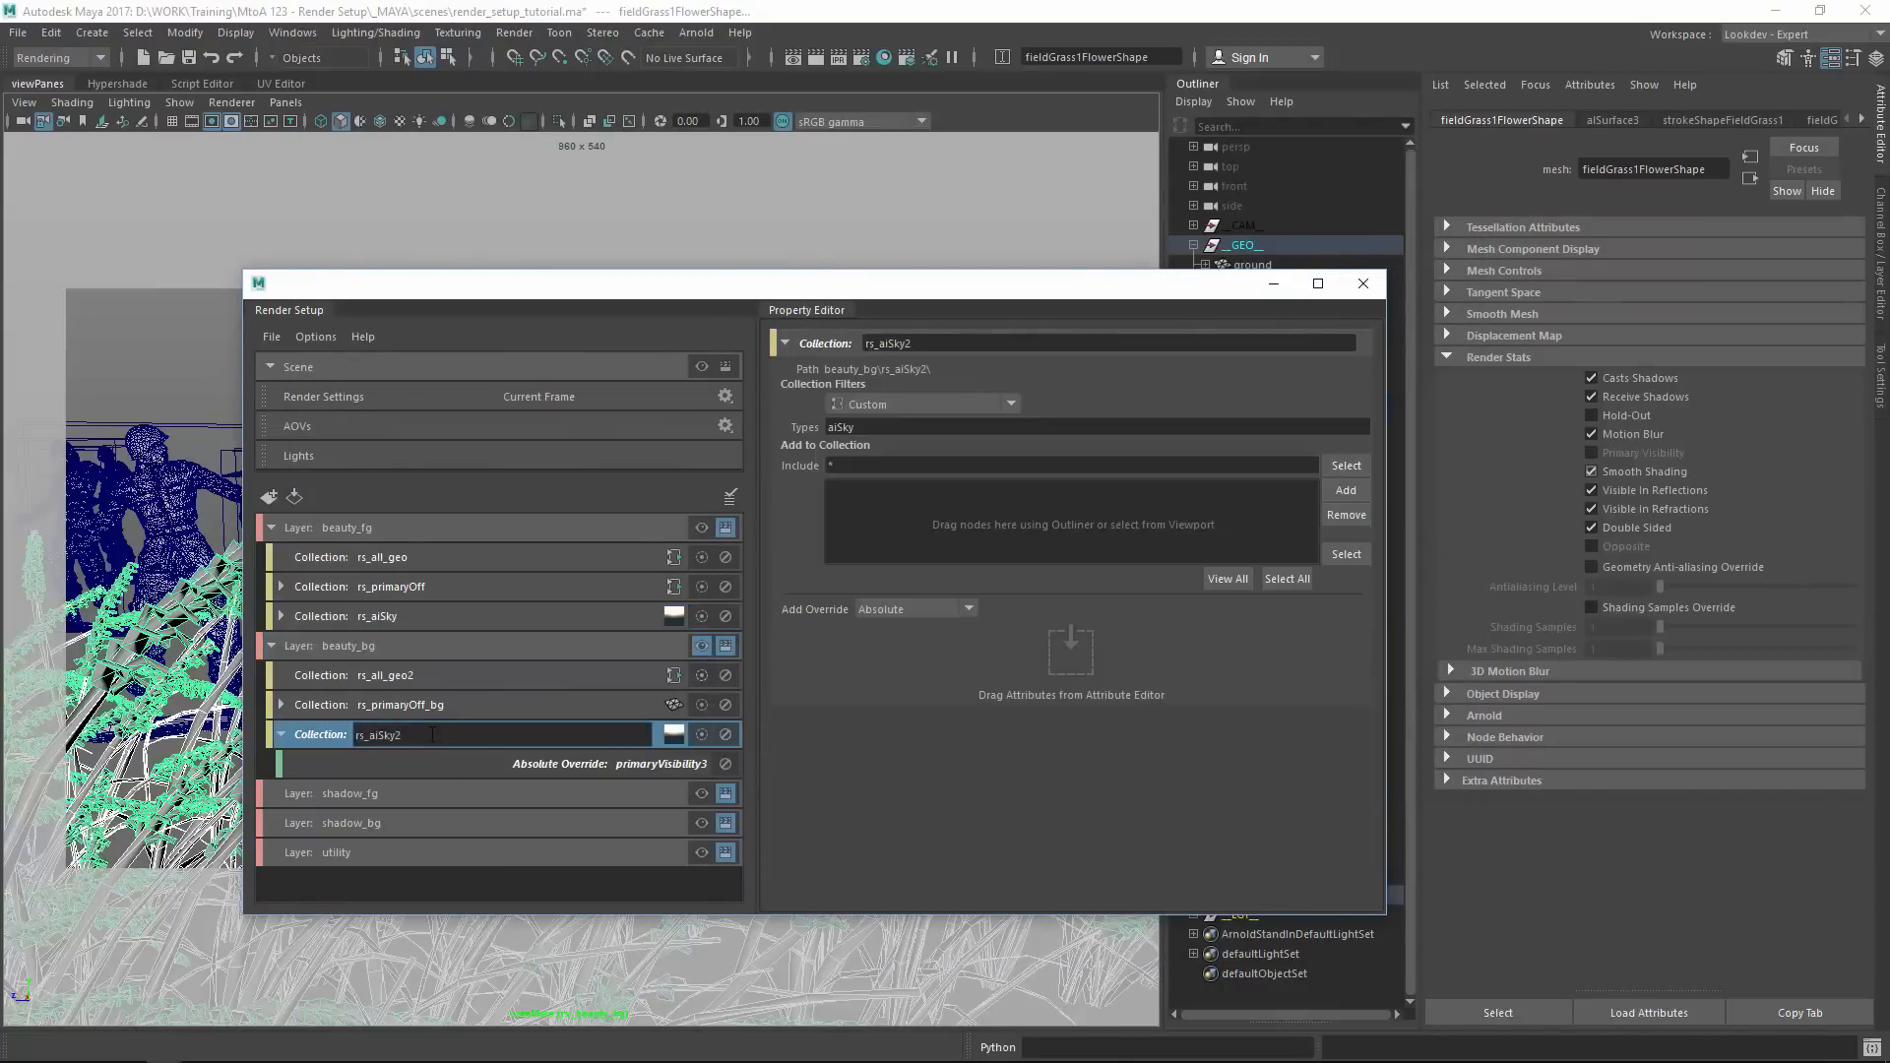
key("BackSpace")
type("_bg")
key("Return")
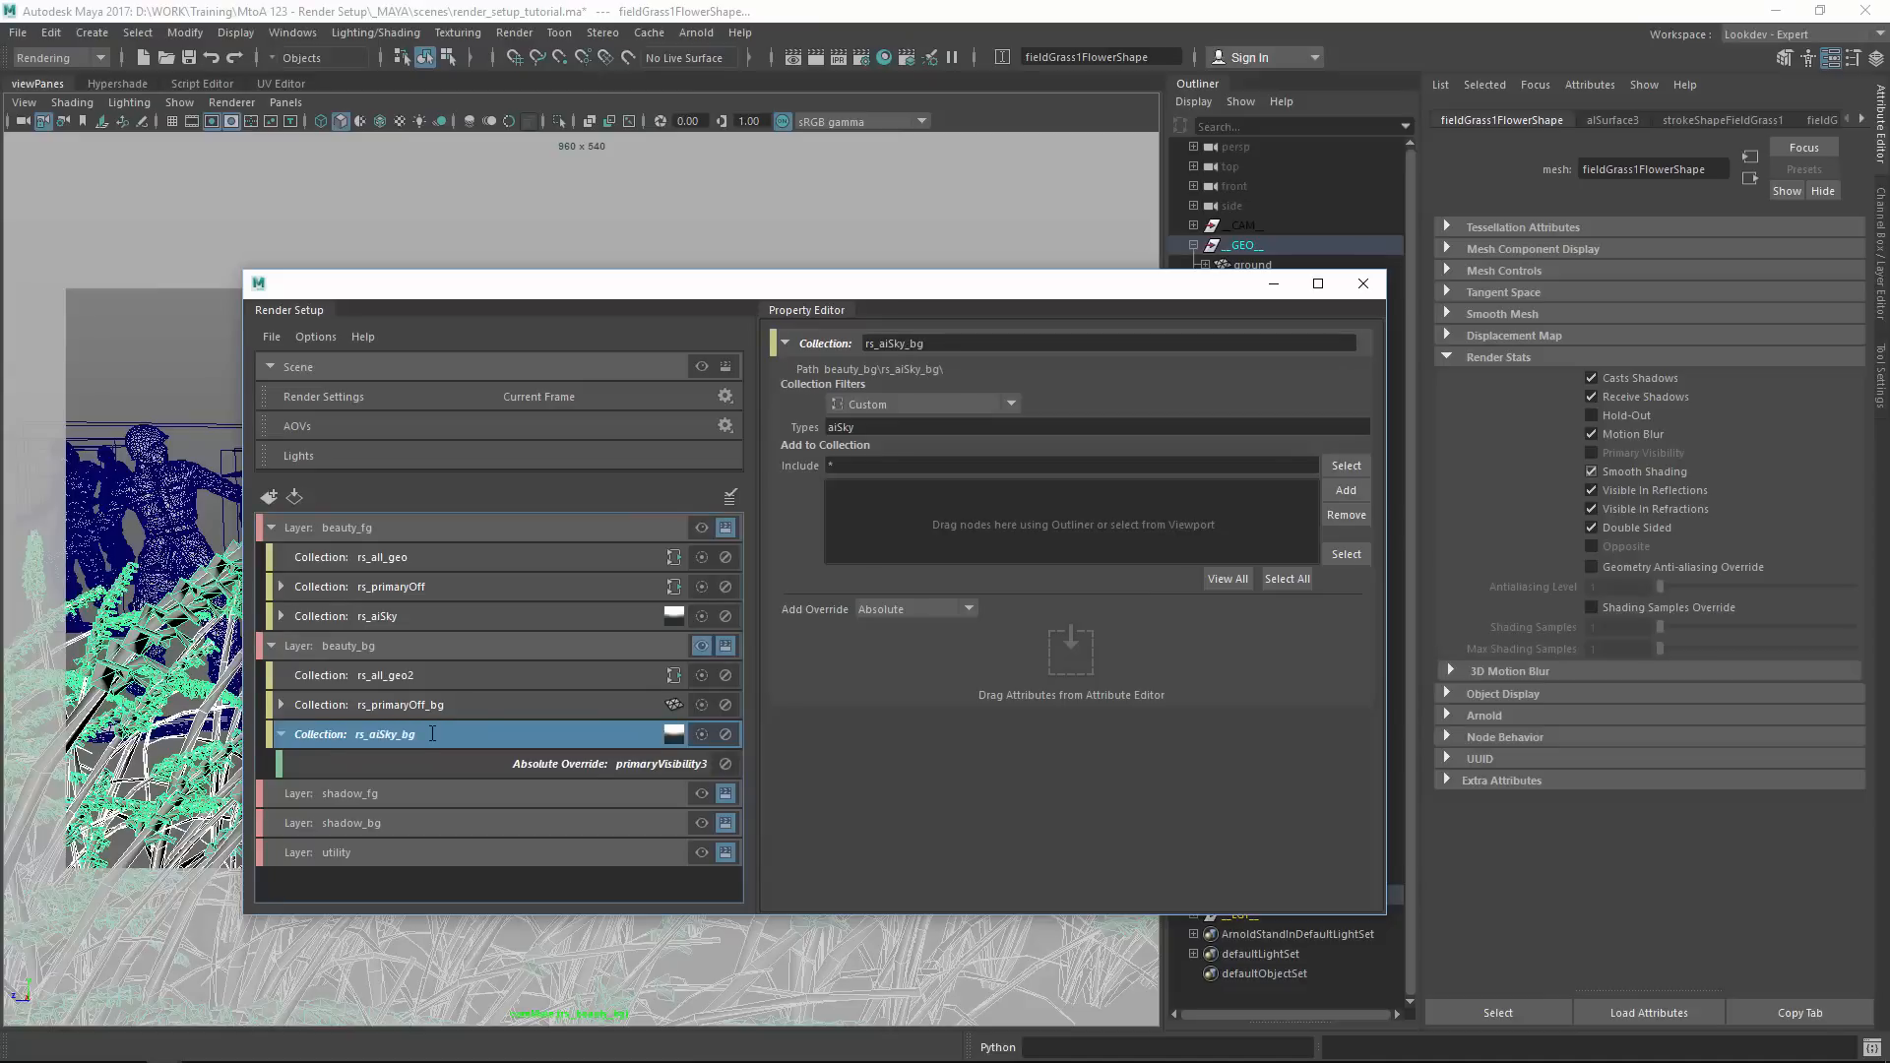
double_click(658, 764)
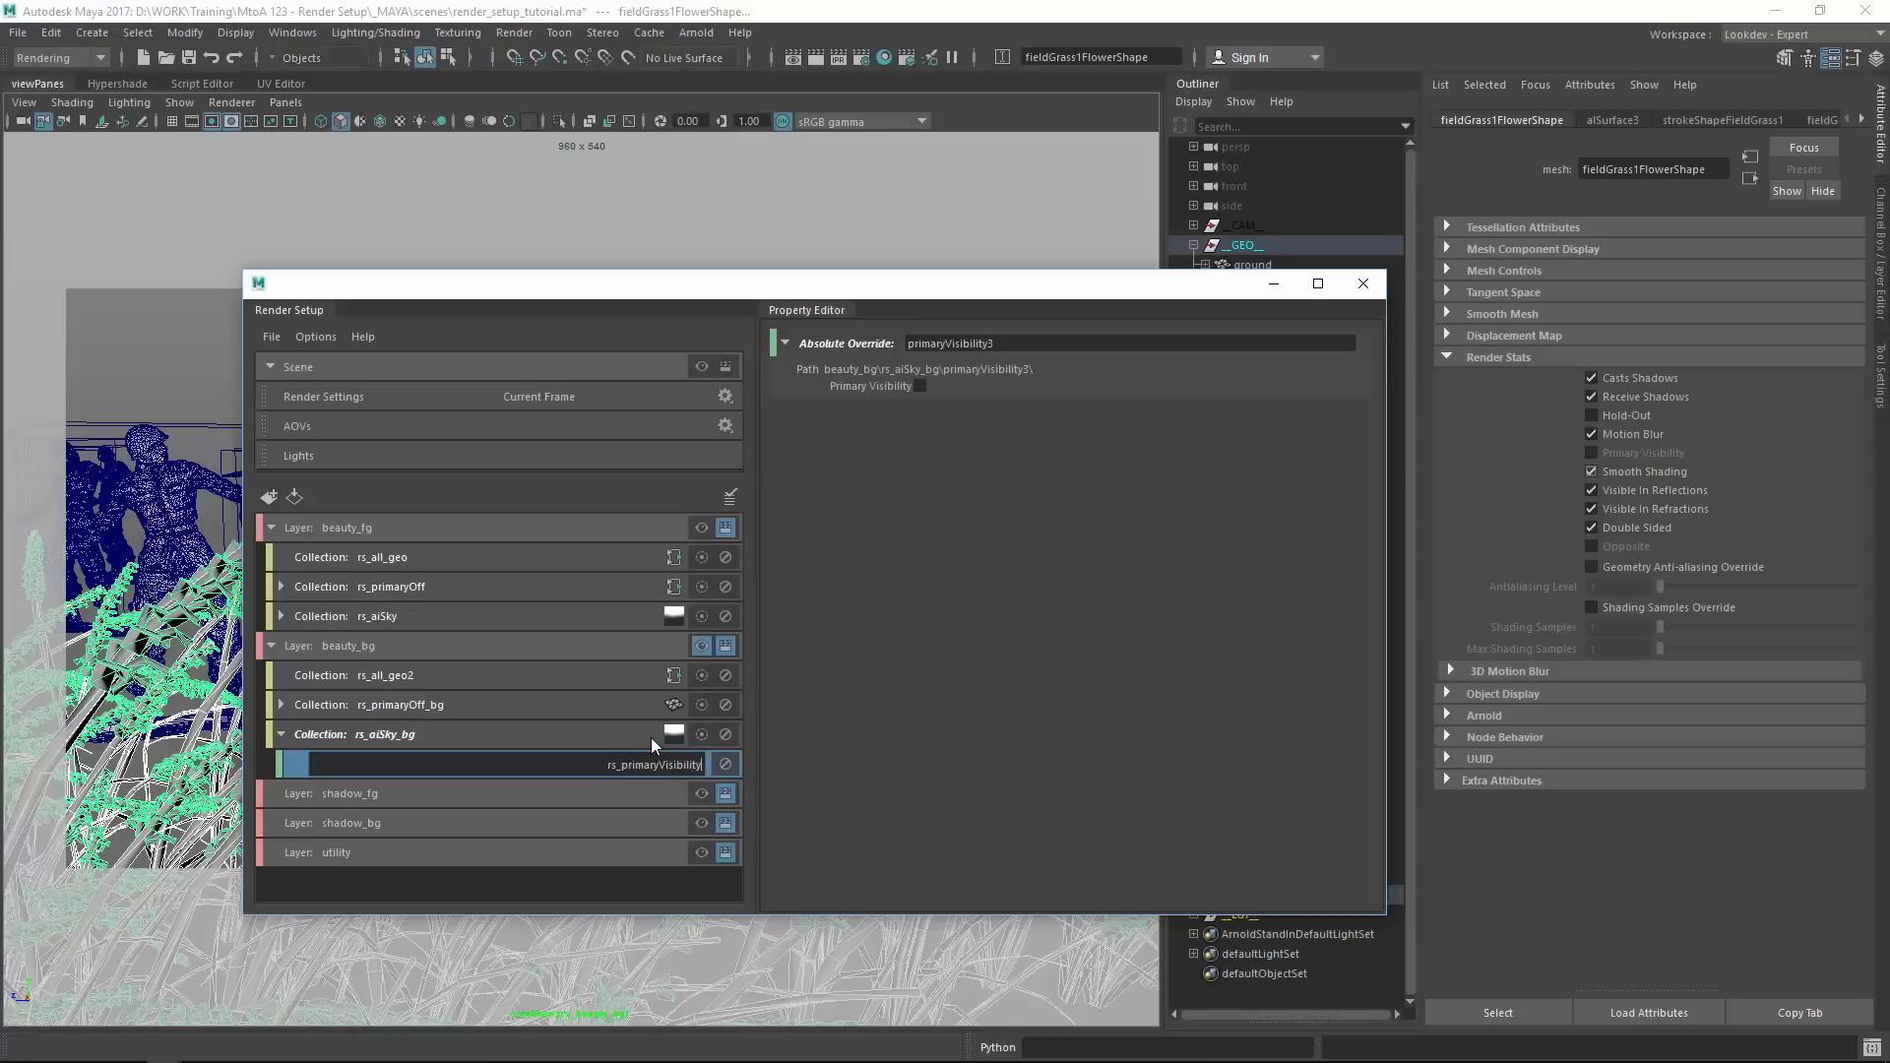
type("rs_primaryVisibility_bg")
key("Return")
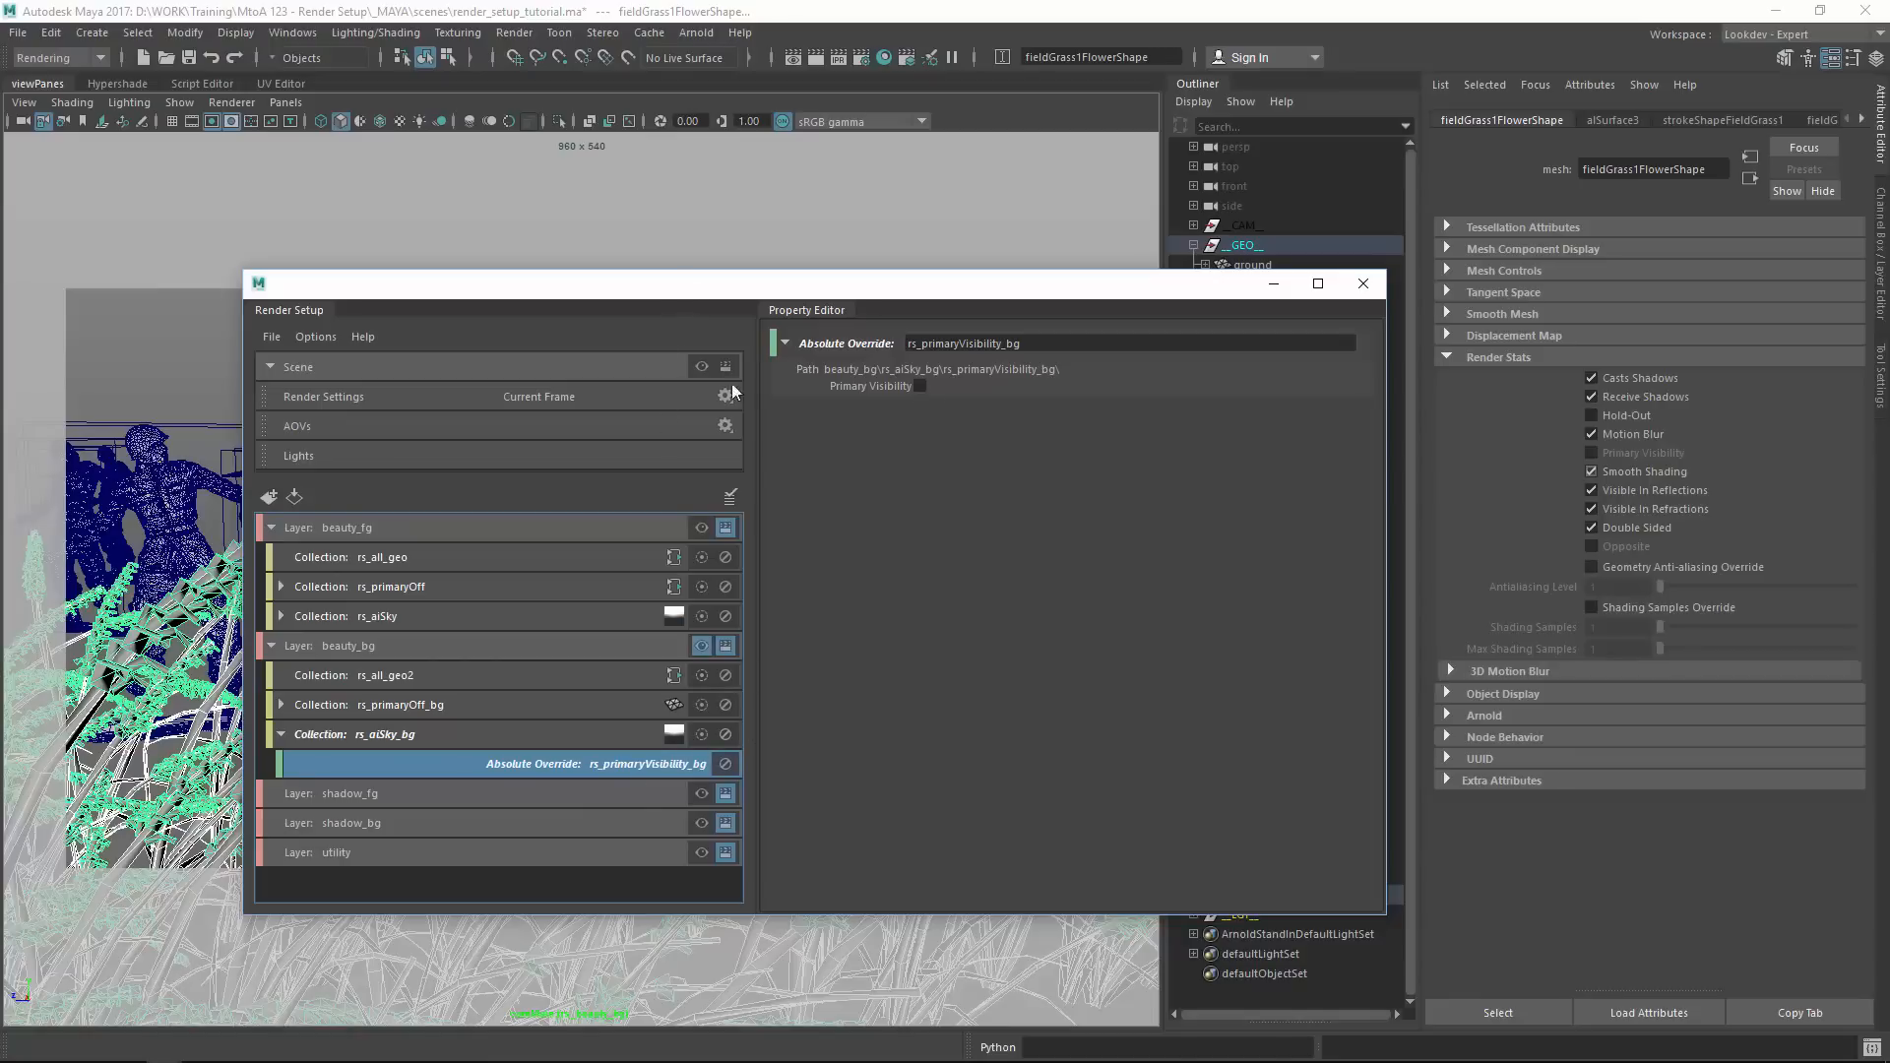
Switch visibility from beauty_bg to the base scene and select the sky's transform1 node in the __LGT__ group.
left_click(701, 646)
left_click(630, 764)
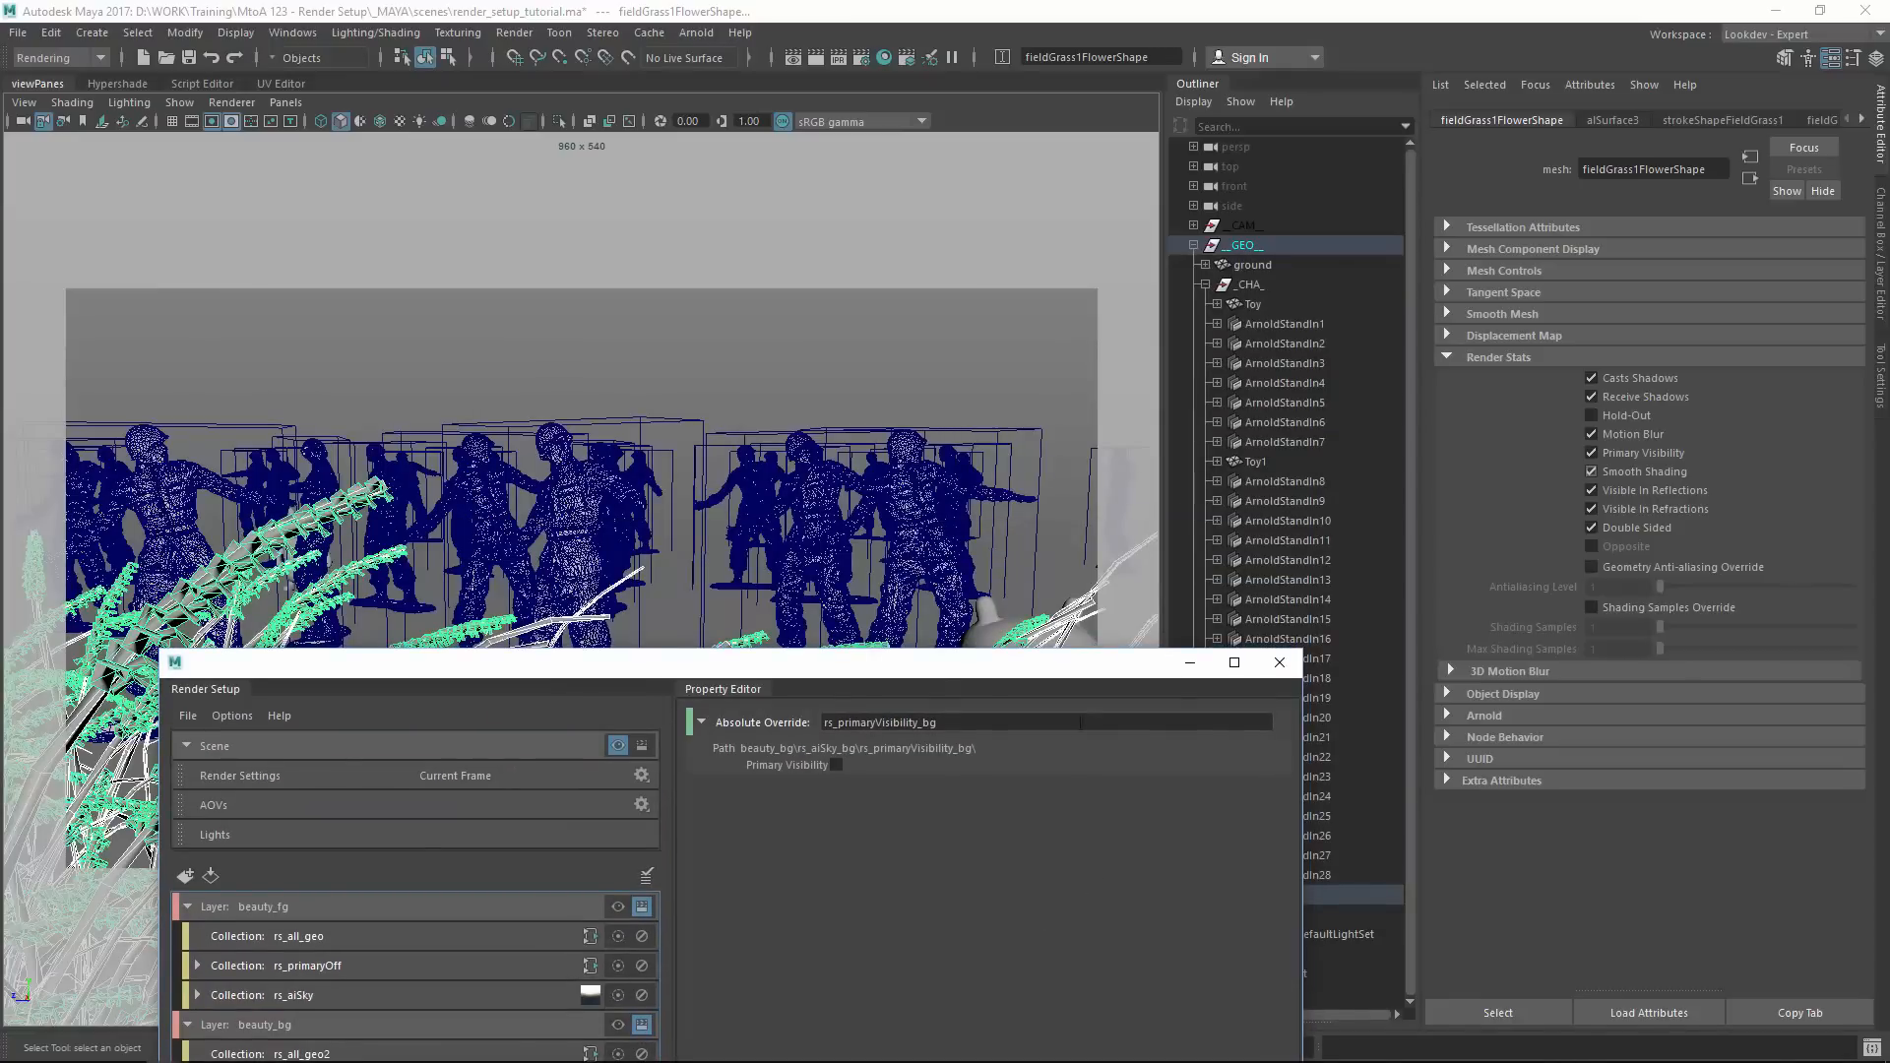
key("super")
left_click(1192, 246)
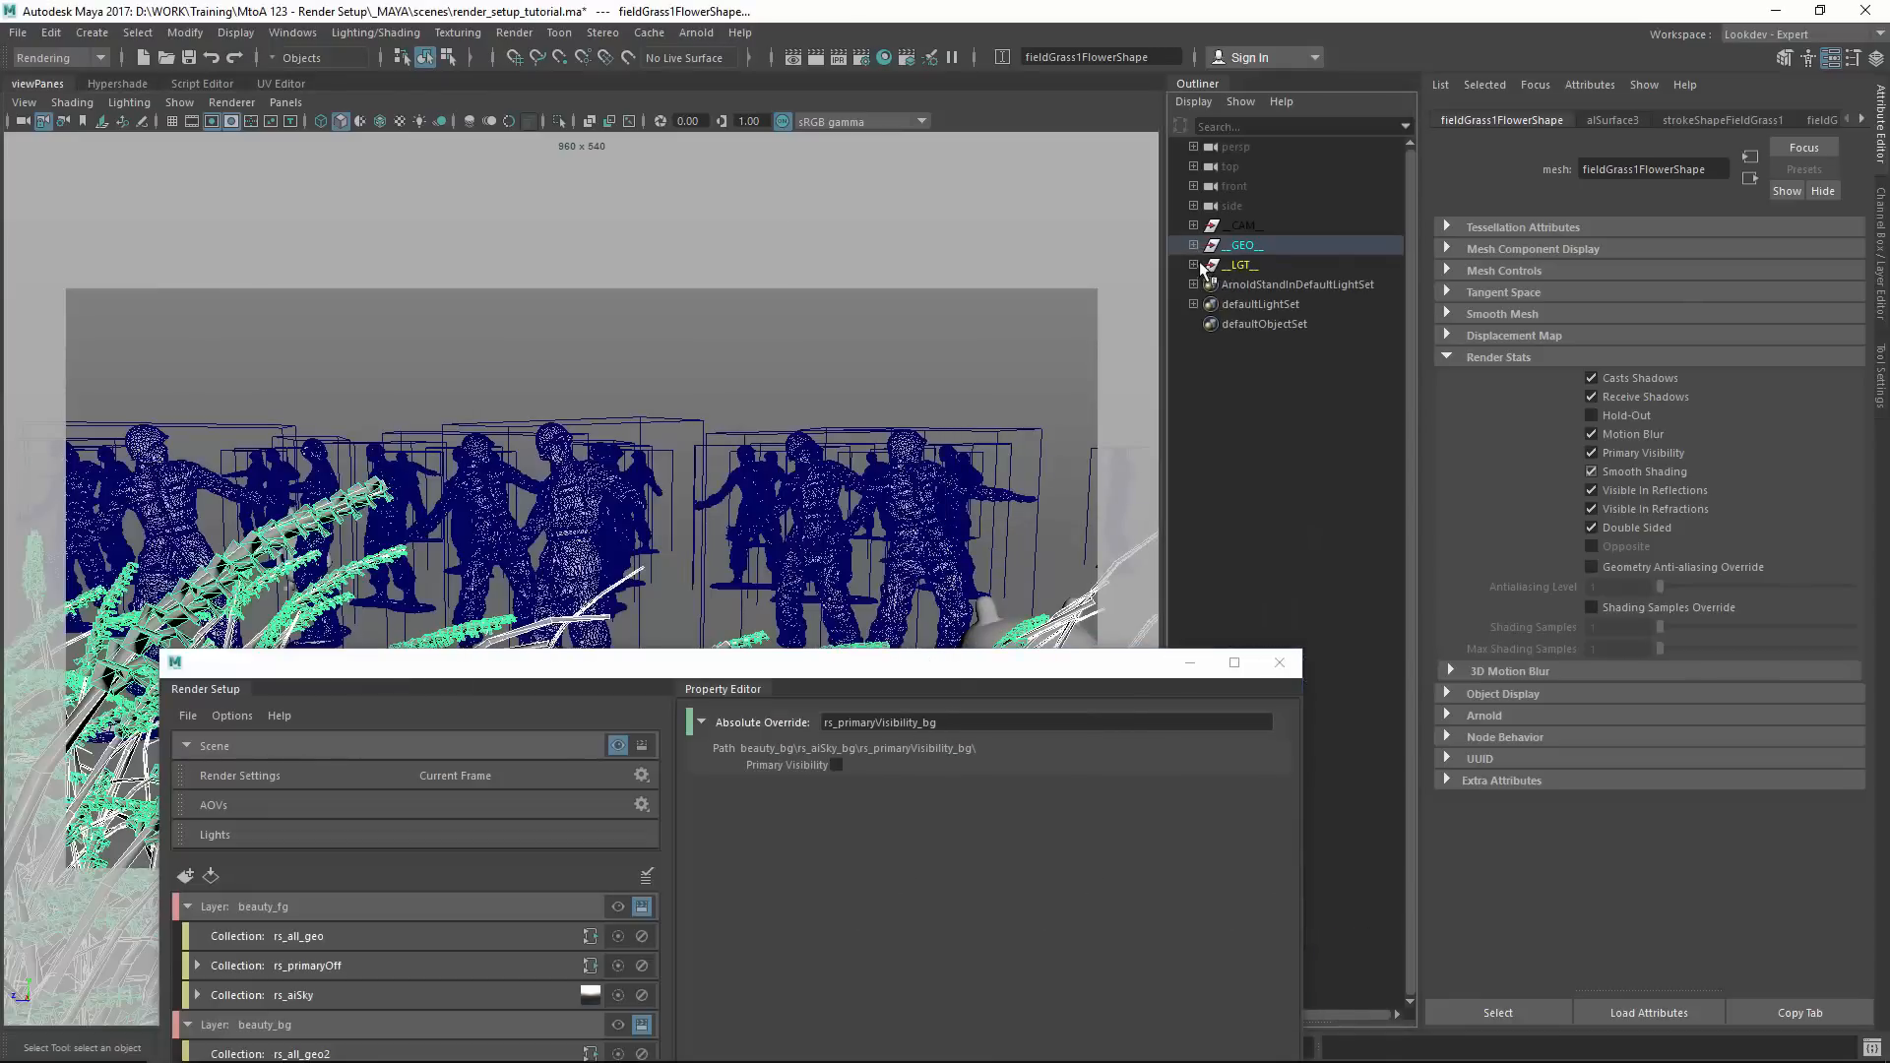
left_click(1193, 266)
left_click(1255, 307)
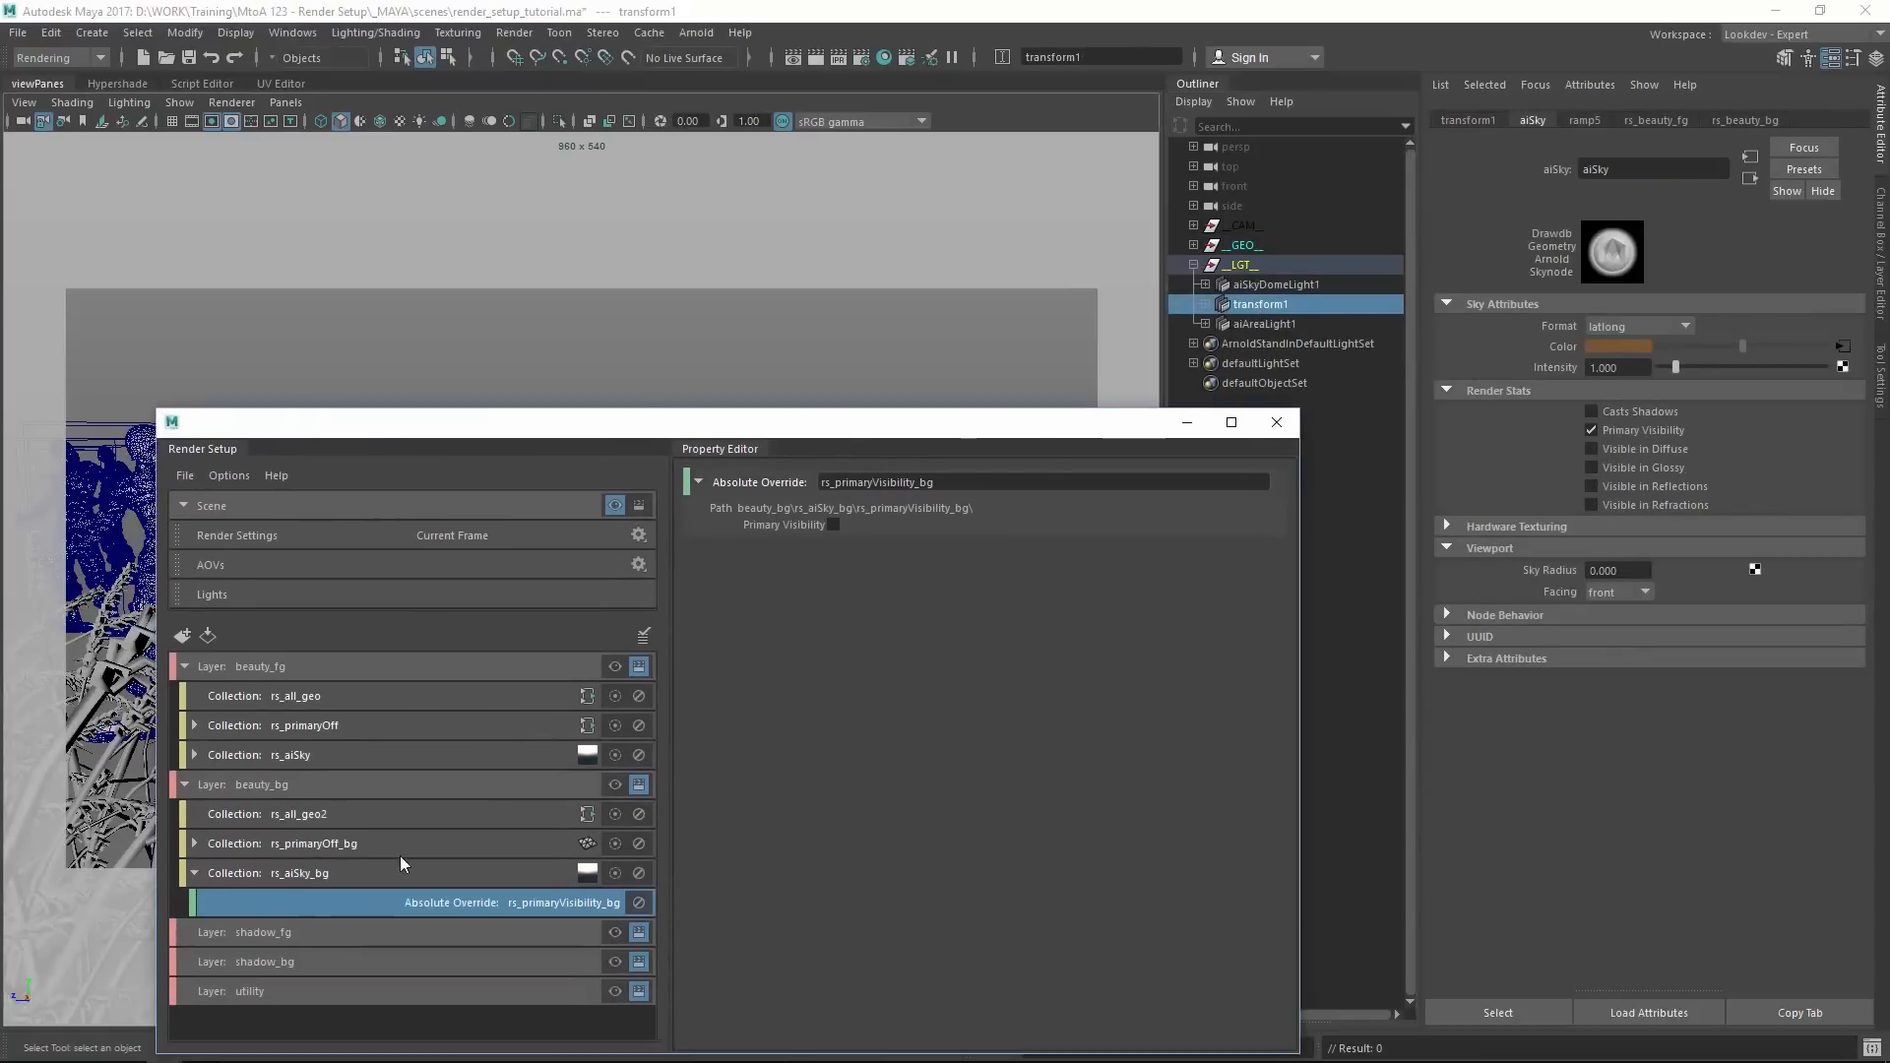
Check the rs_primaryVisibility_bg override, select the nodes included in rs_aiSky_bg, and make beauty_bg the visible layer.
left_click(396, 880)
left_click(394, 903)
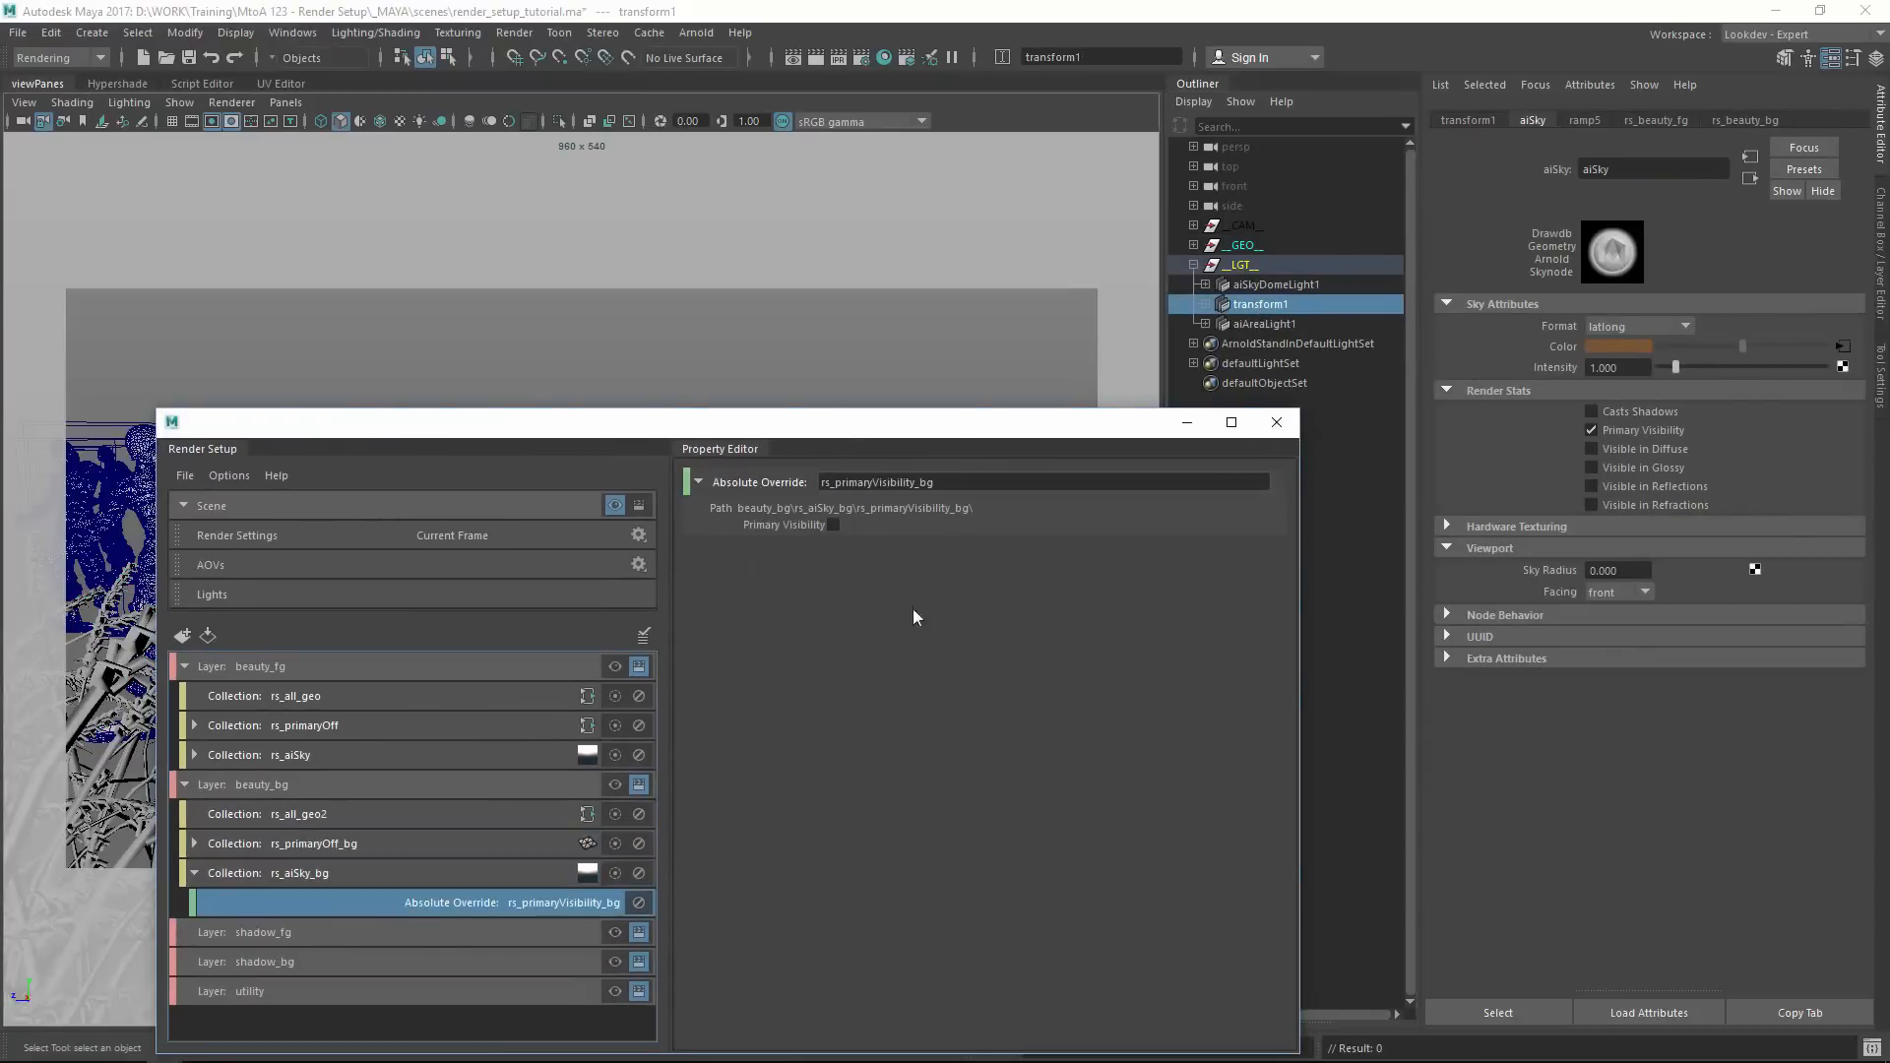
left_click(832, 525)
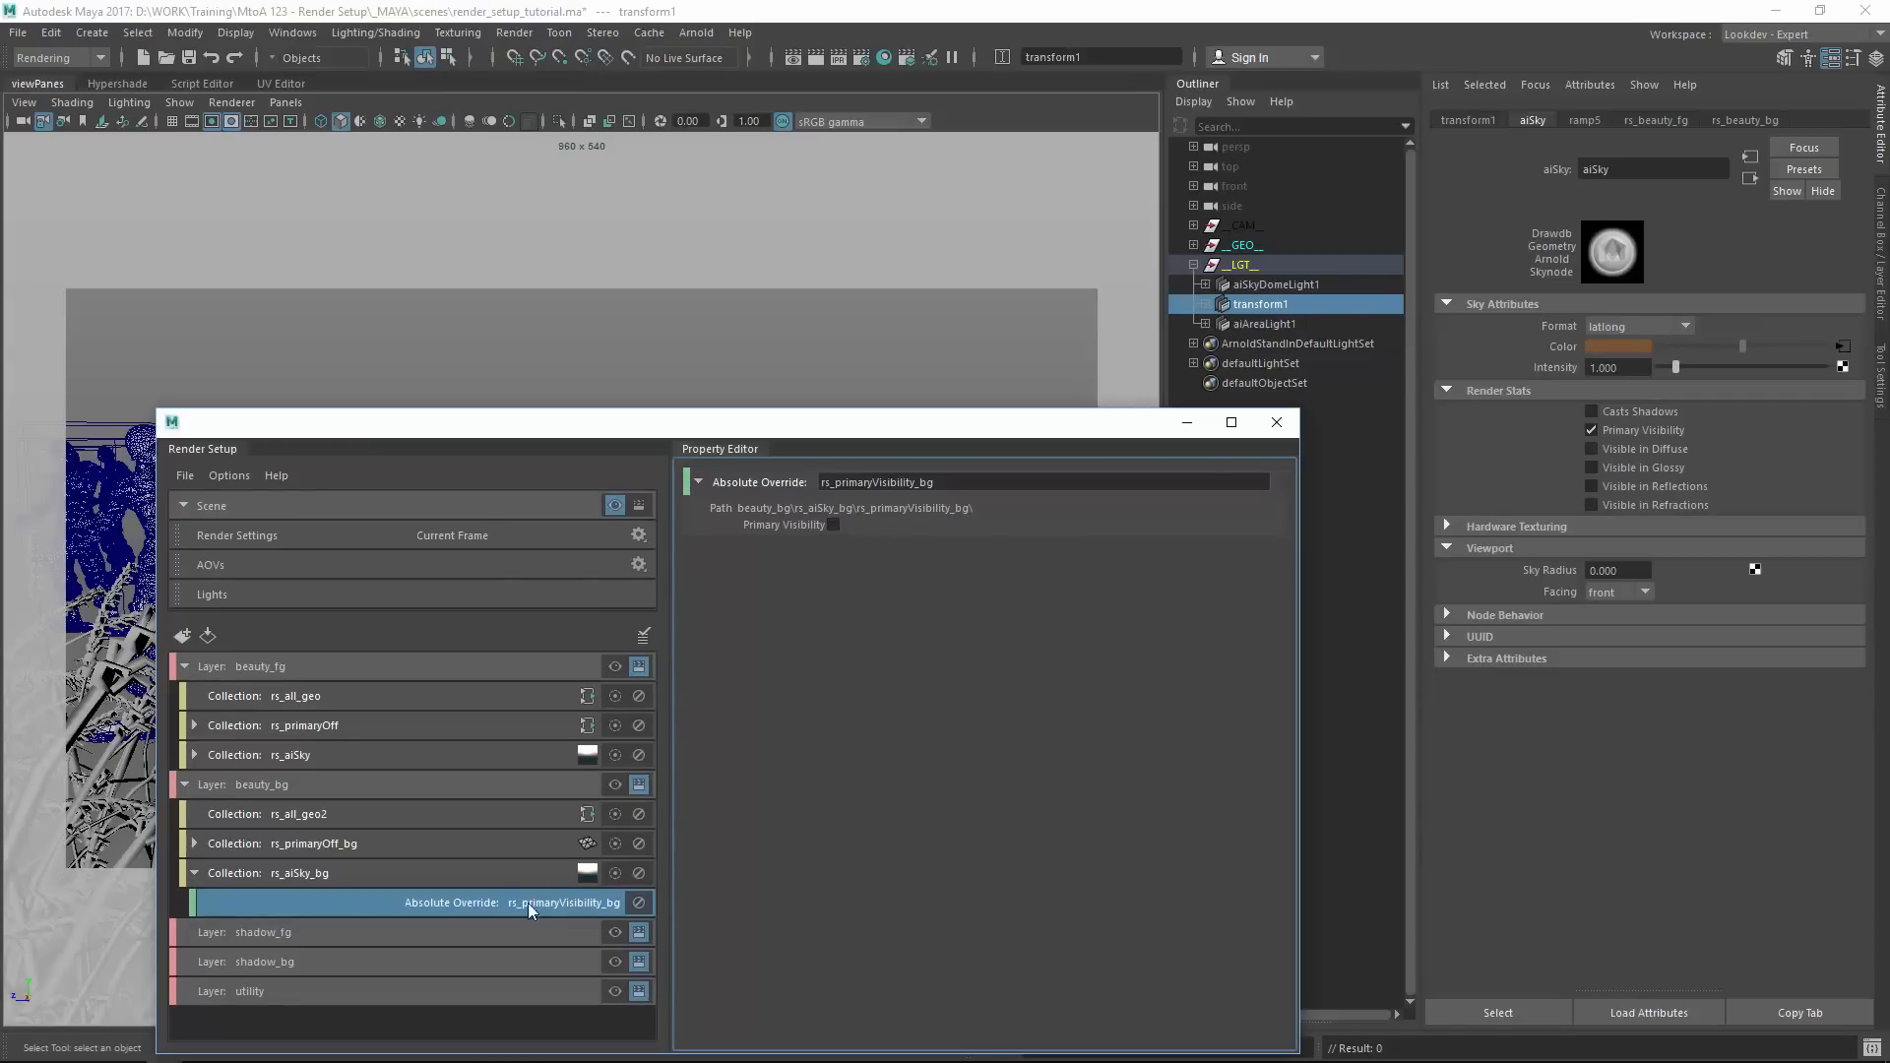
left_click(439, 866)
left_click(1269, 604)
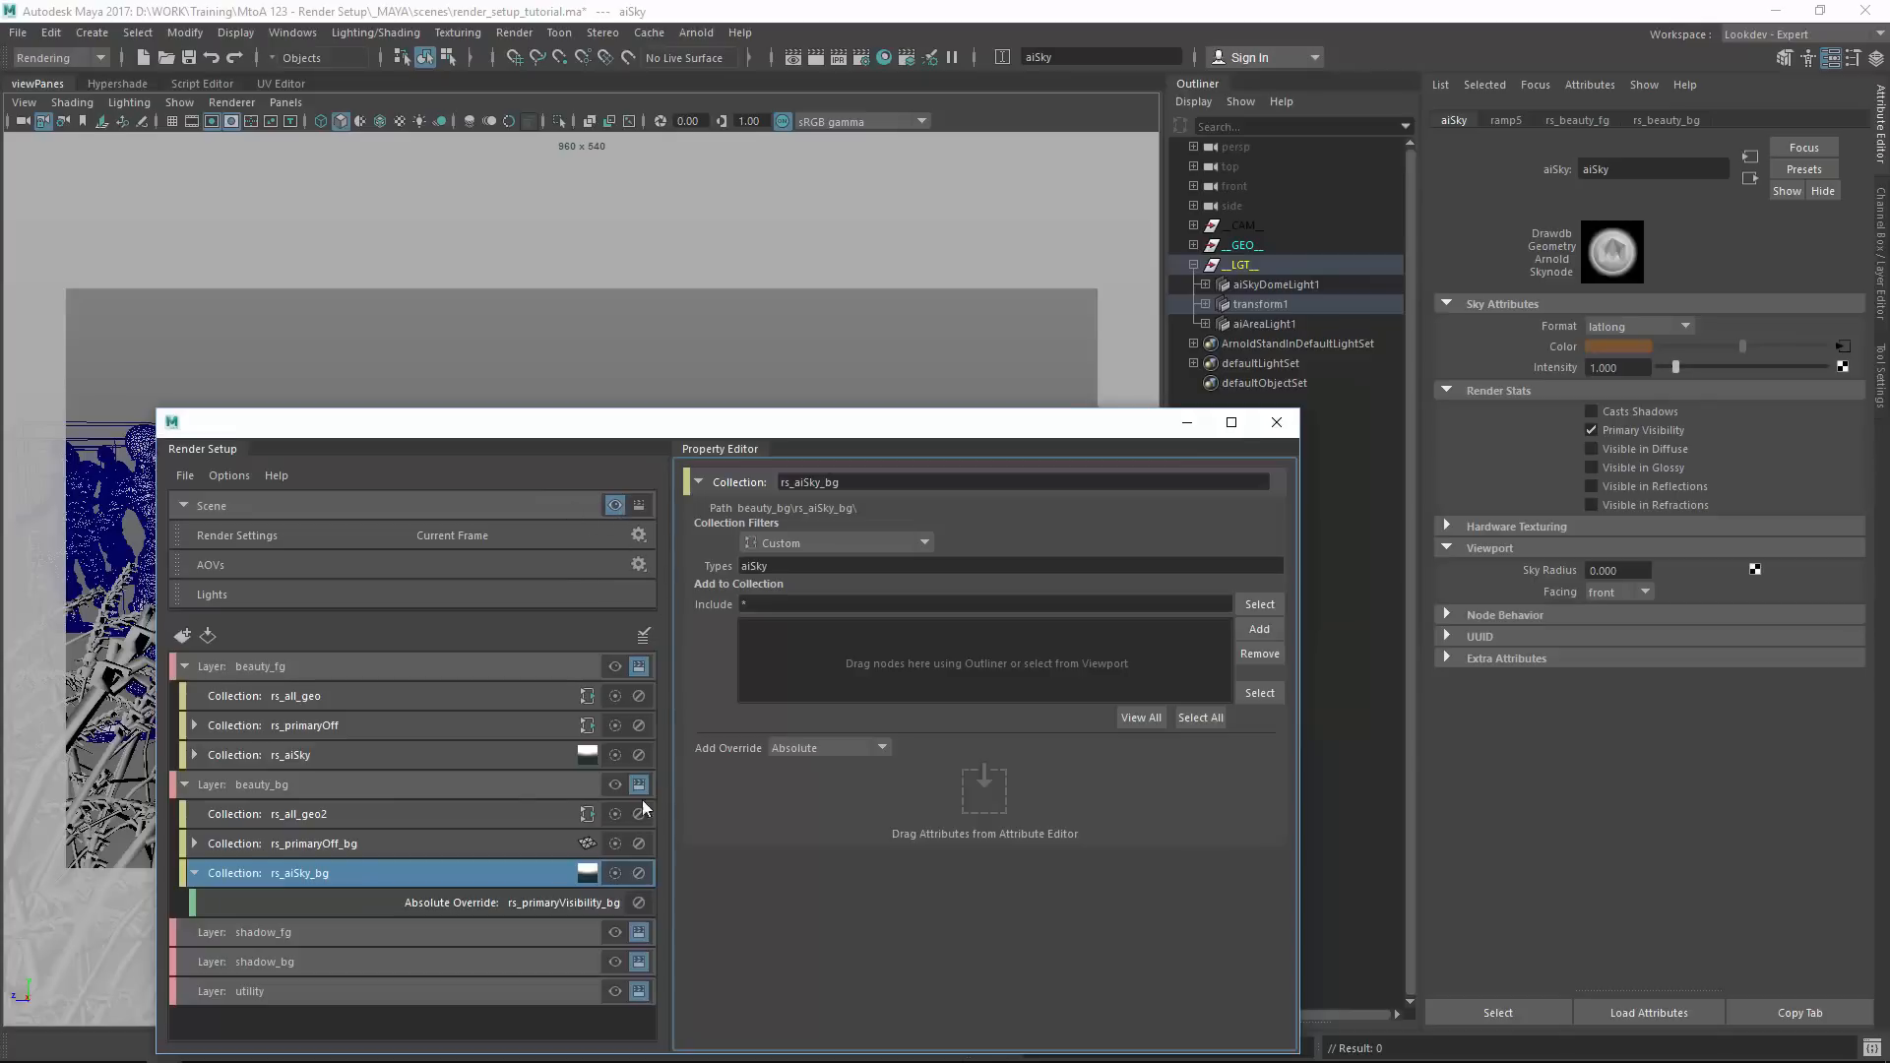
left_click(613, 784)
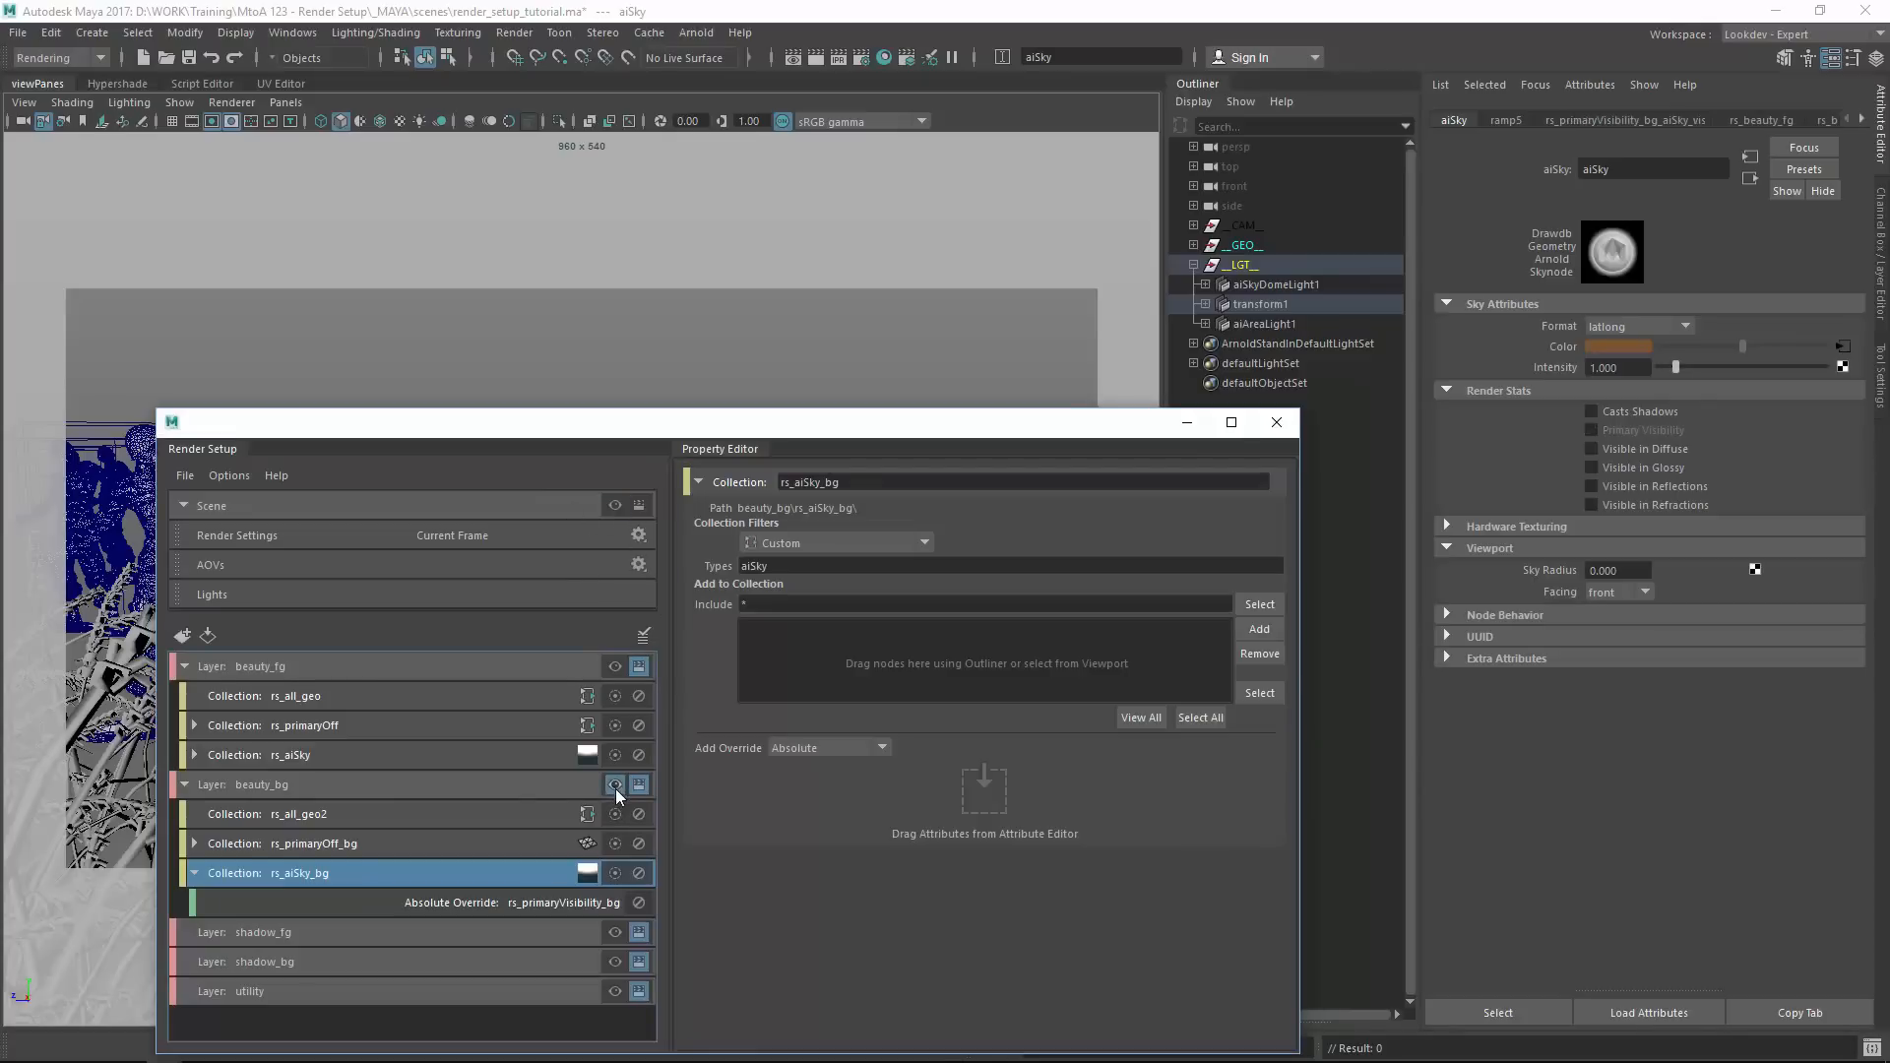
Close Render Setup, clear the selection and save the scene.
left_click(1277, 422)
left_click(740, 310)
key("ctrl+s")
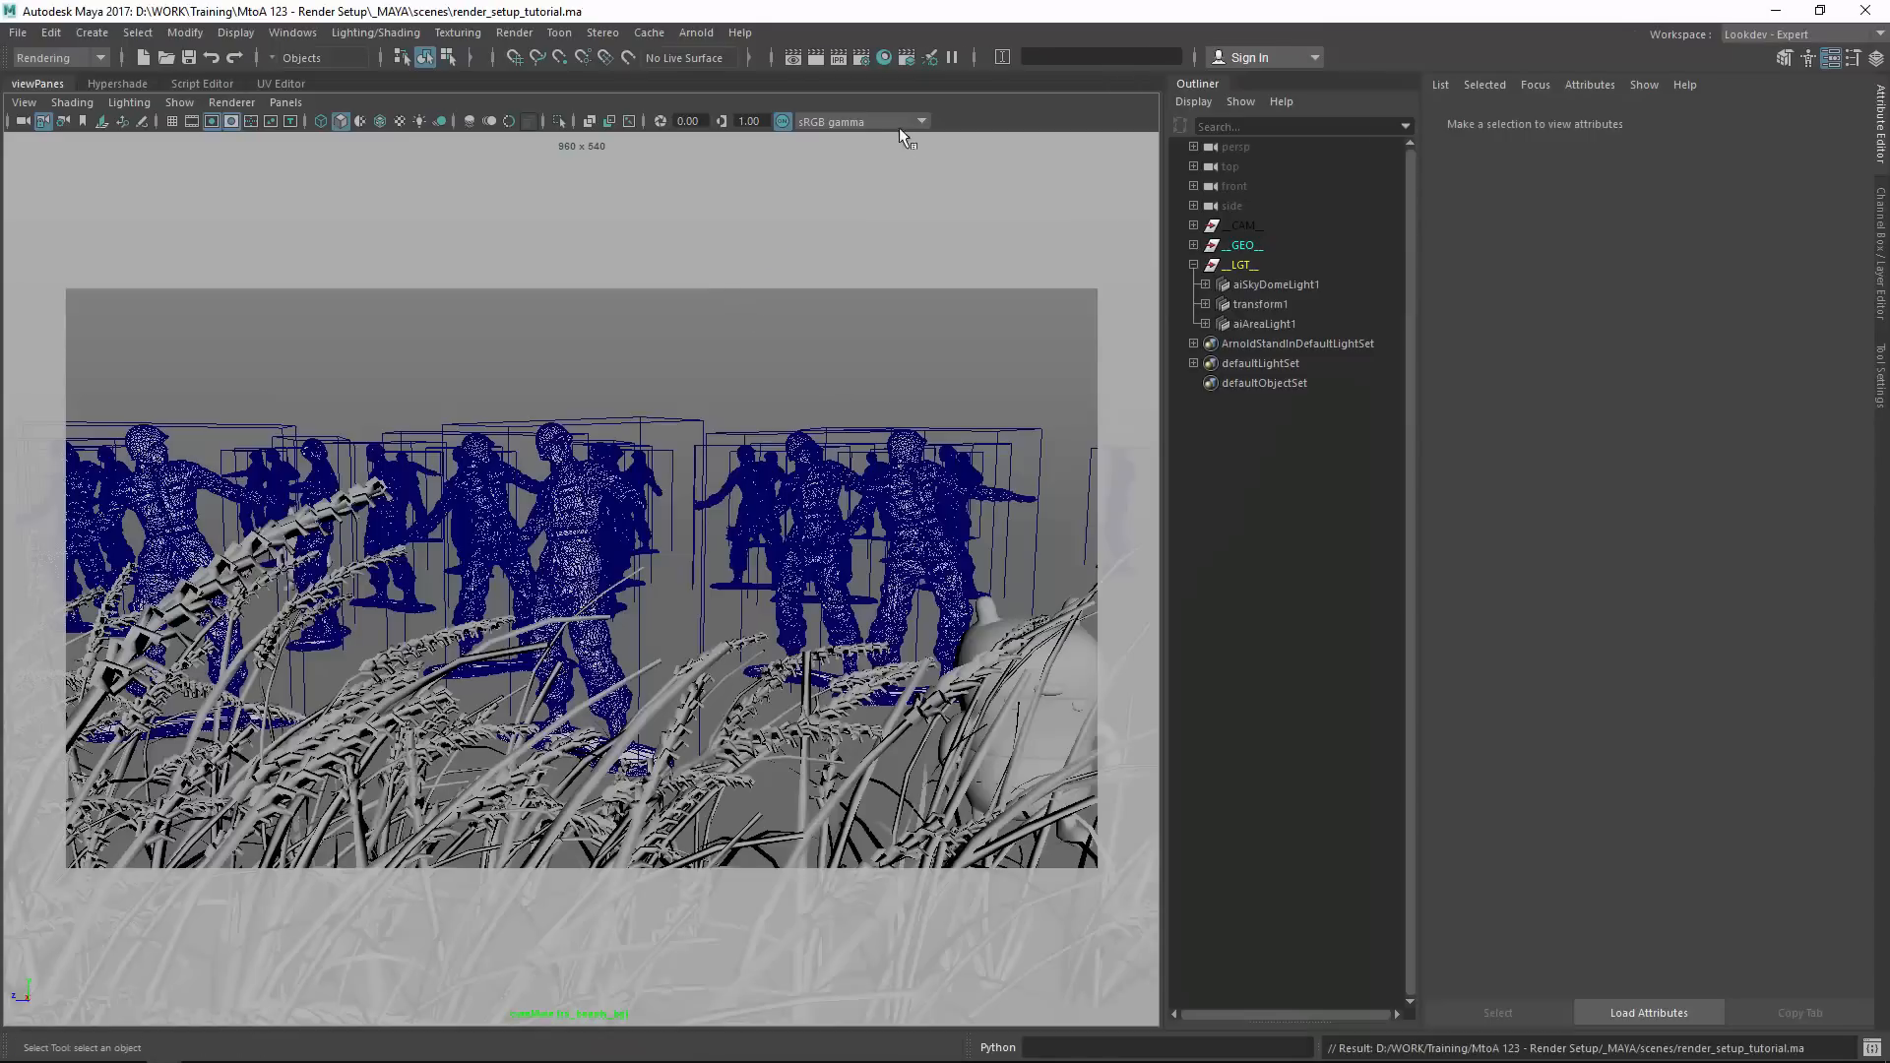
Render the beauty_bg layer in Arnold RenderView and enlarge the render window.
left_click(696, 32)
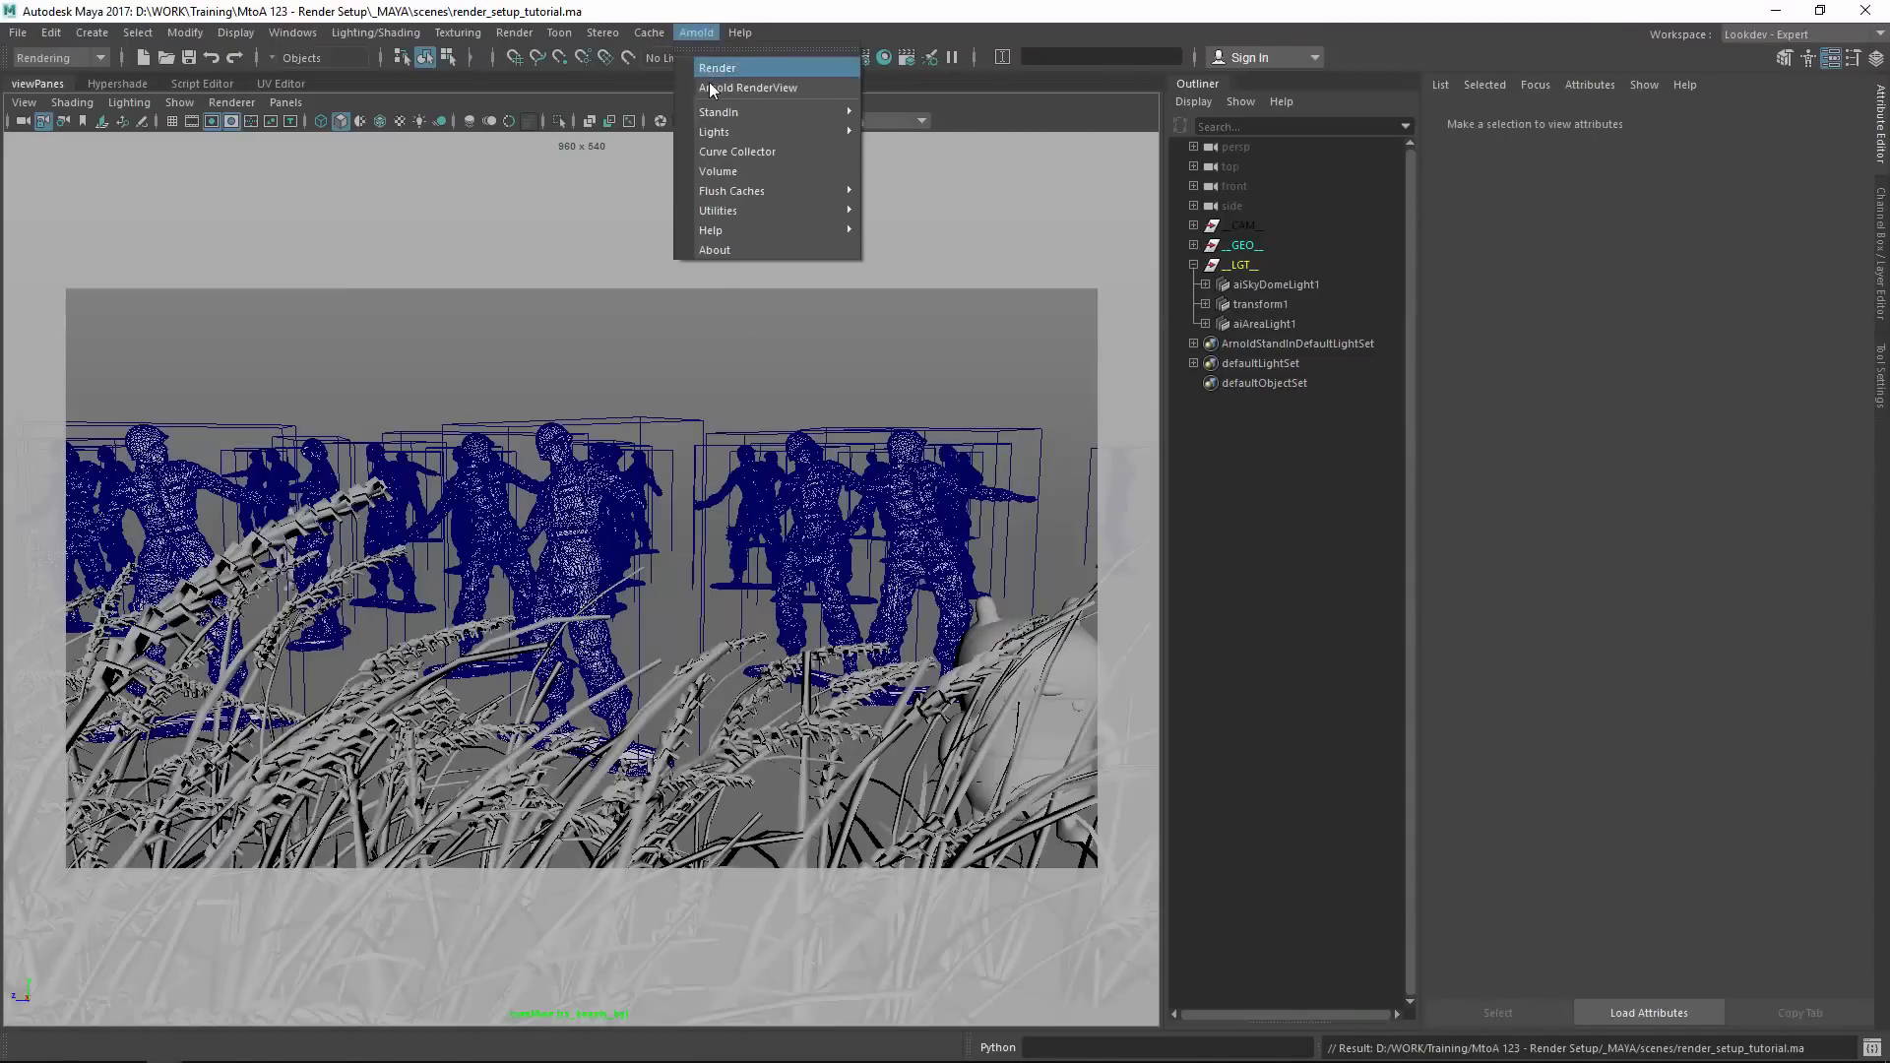
left_click(748, 59)
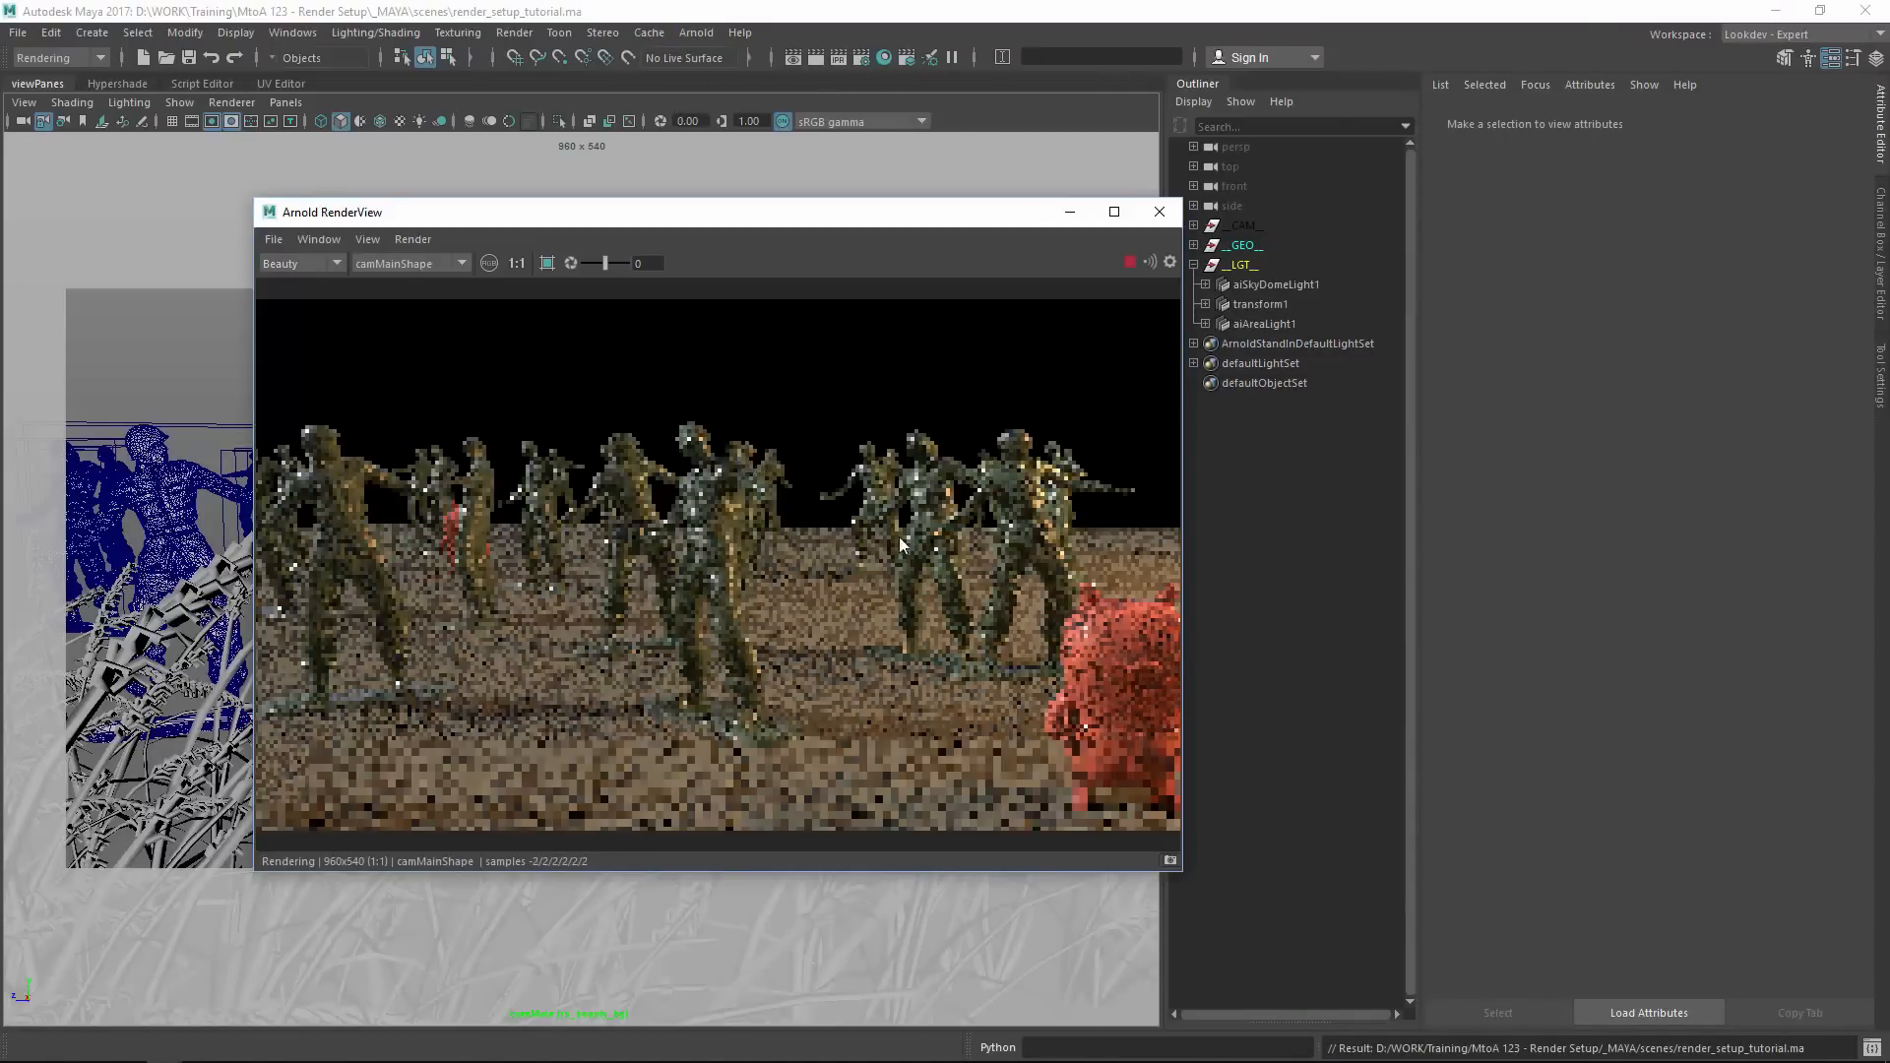
left_click_drag(689, 211, 692, 282)
left_click_drag(1165, 773, 1377, 916)
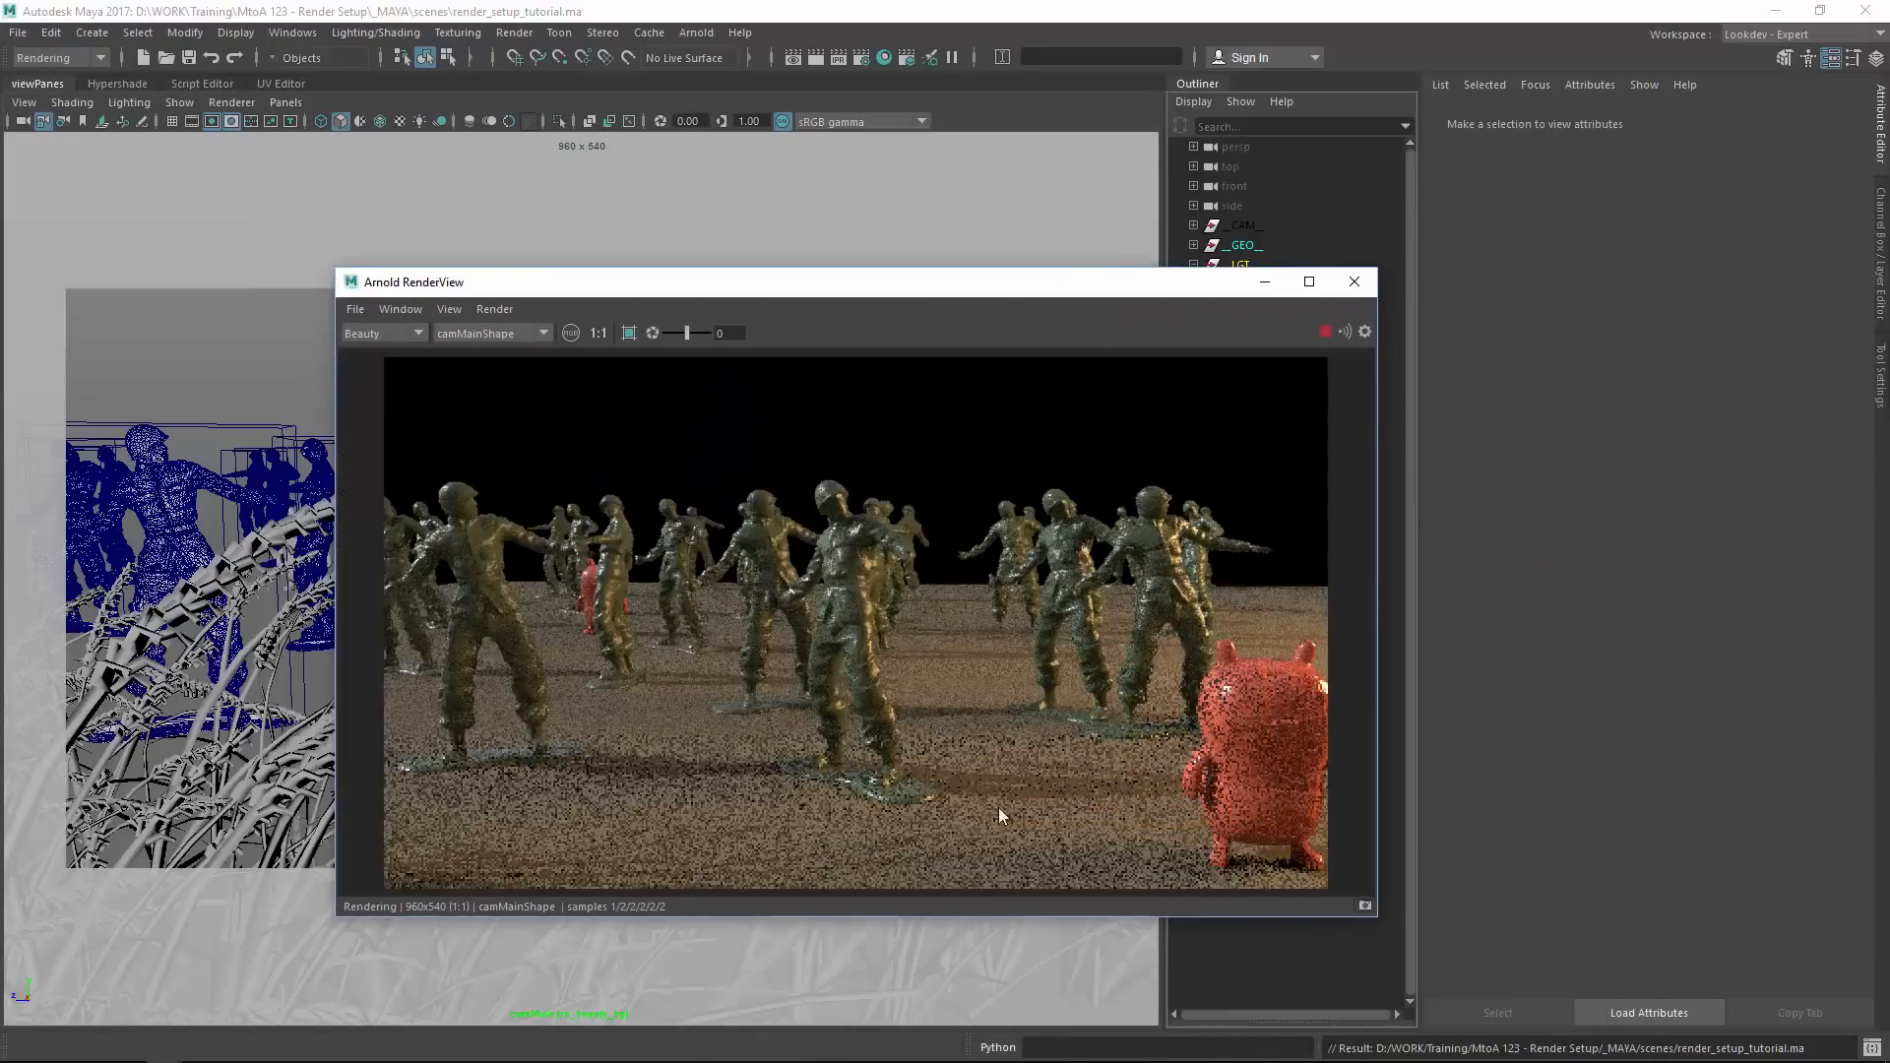
Check the alpha channel of the beauty_bg render and return to the color view.
key("a")
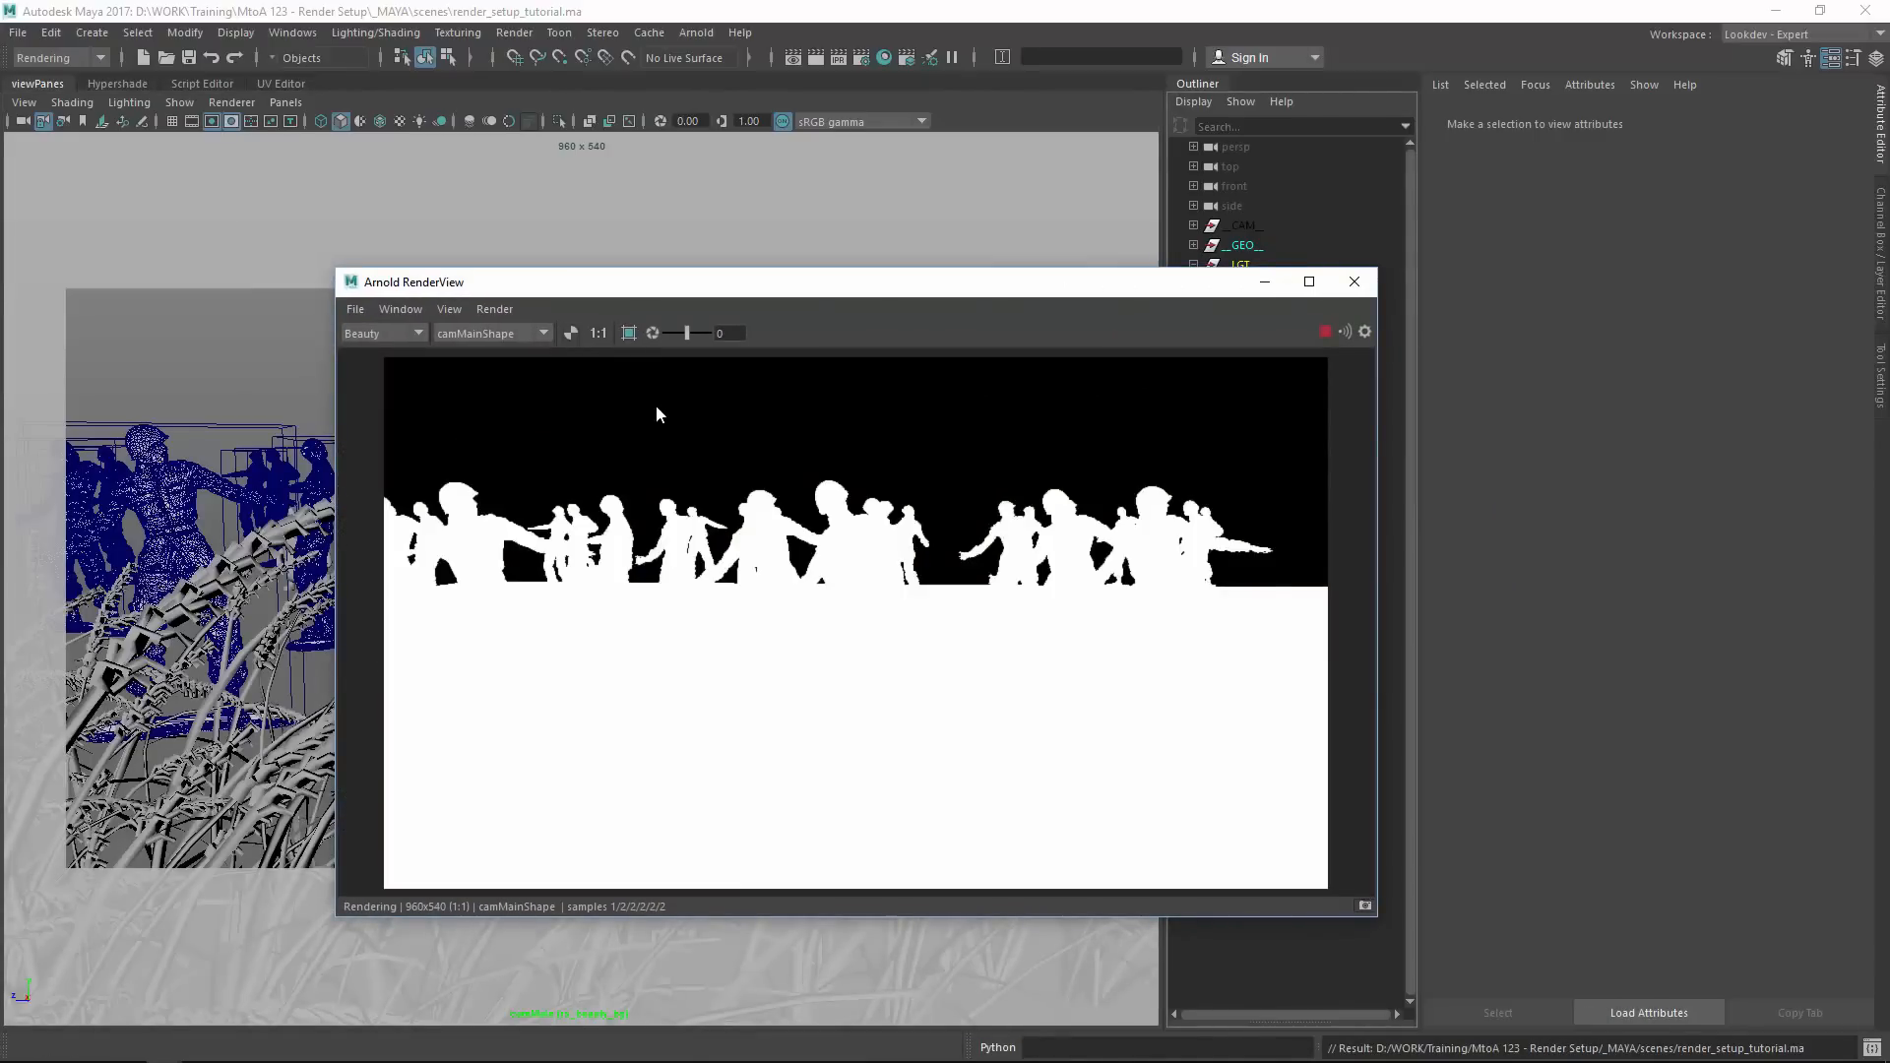
key("a")
key("a")
key("a")
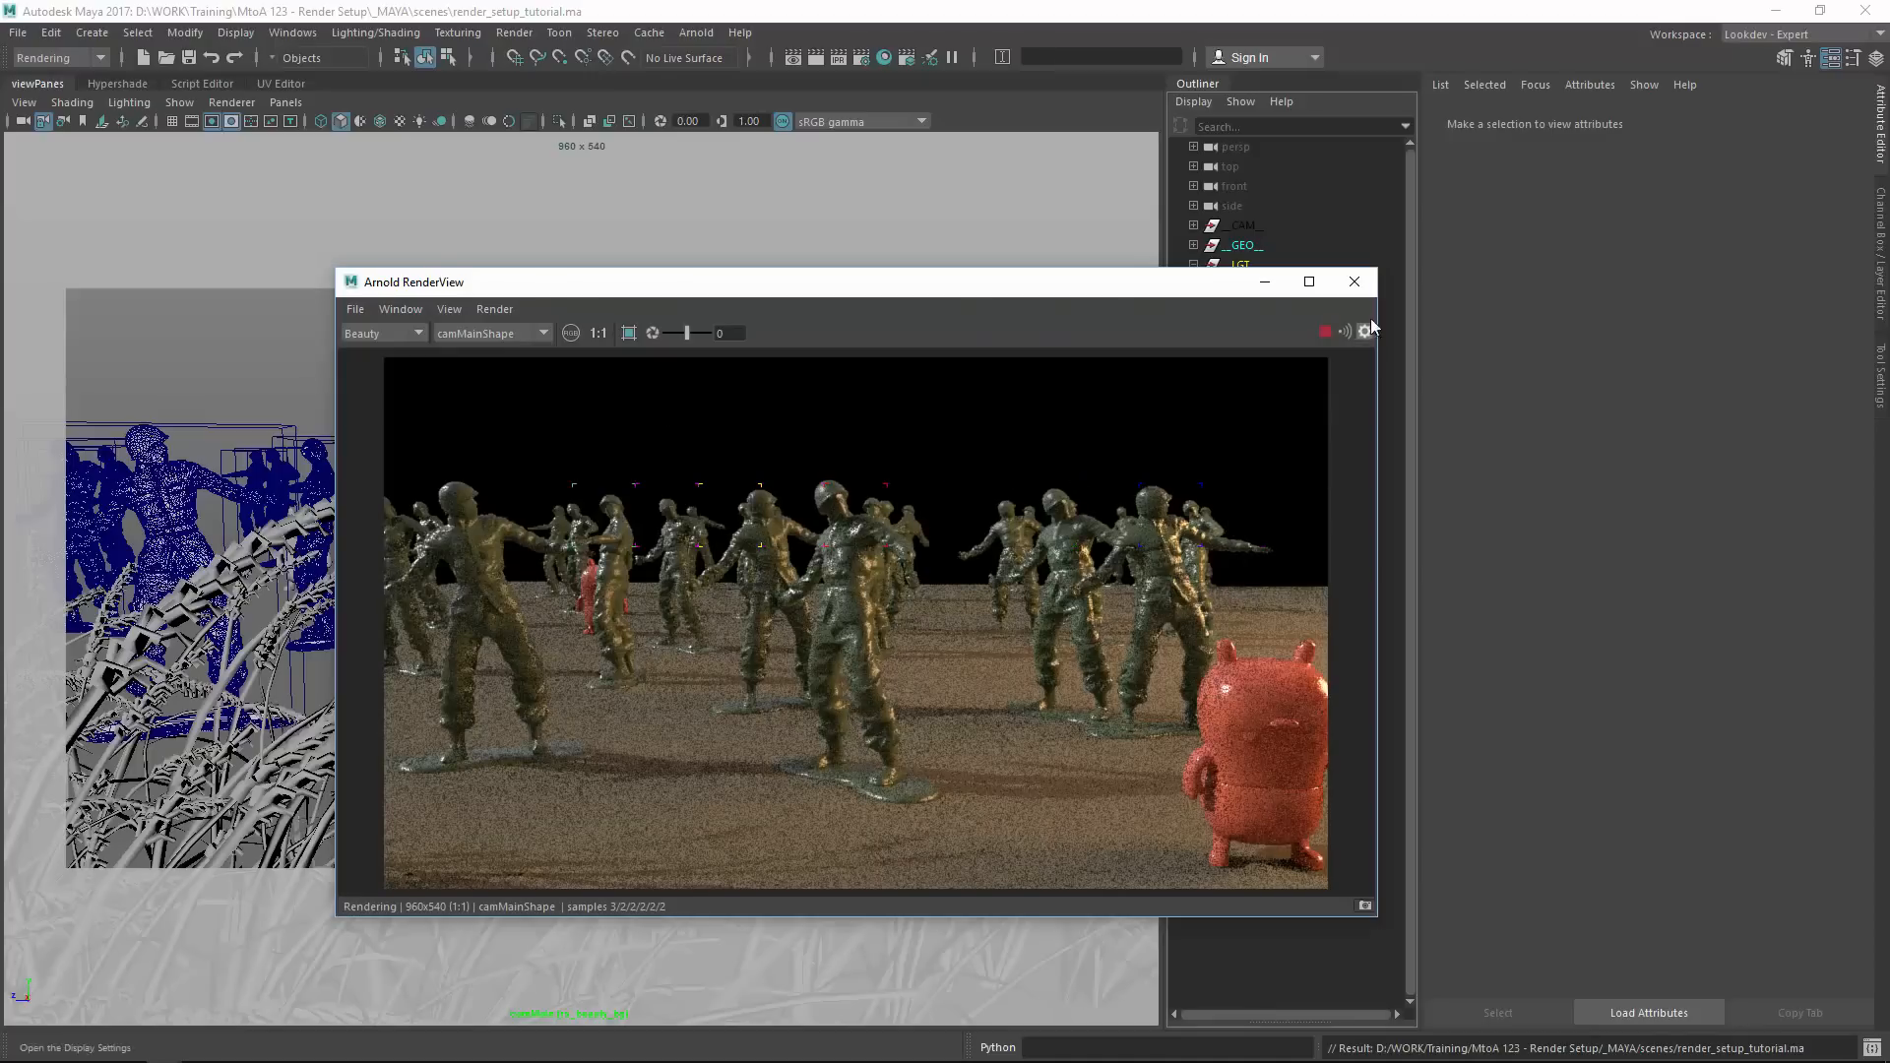
Close the Arnold RenderView and open the Render Setup editor over the viewport.
left_click(1354, 283)
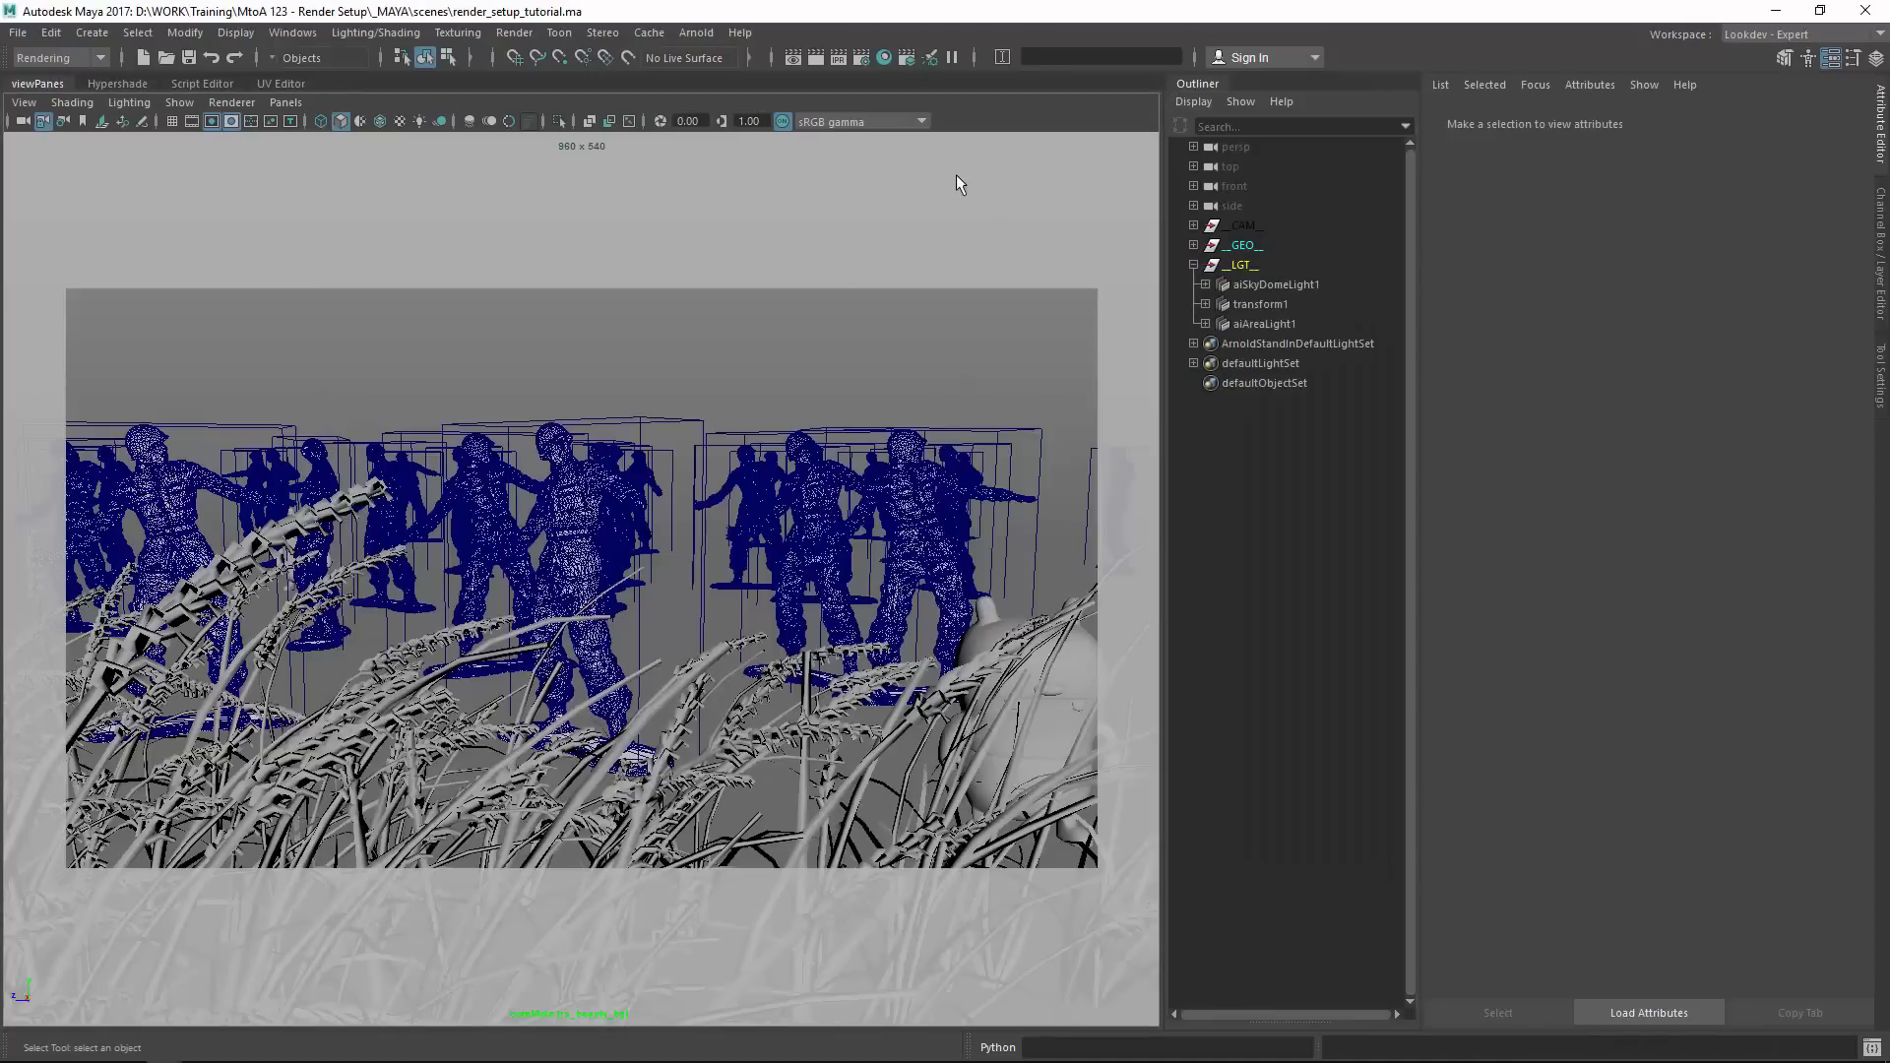
left_click(906, 58)
left_click_drag(722, 472, 974, 221)
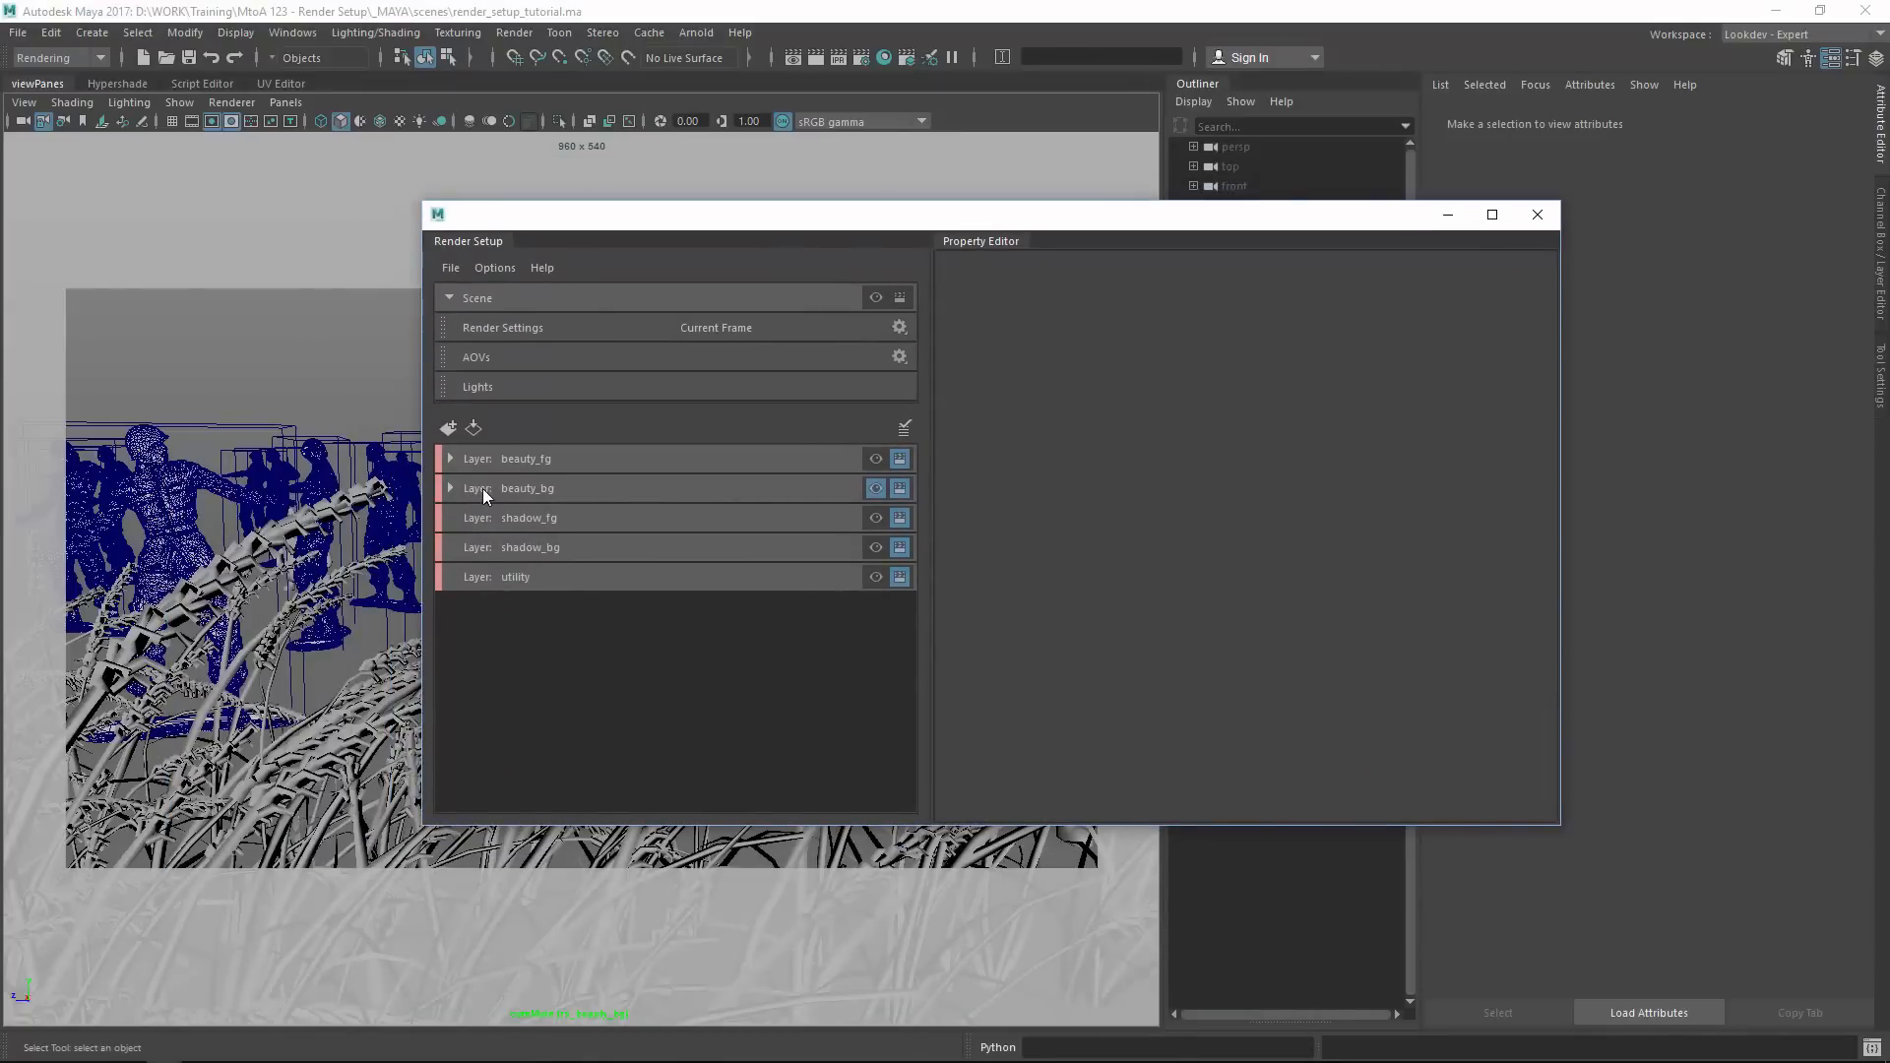
Import the all_geo_collection user template into the shadow_fg layer and make that layer visible.
left_click(547, 519)
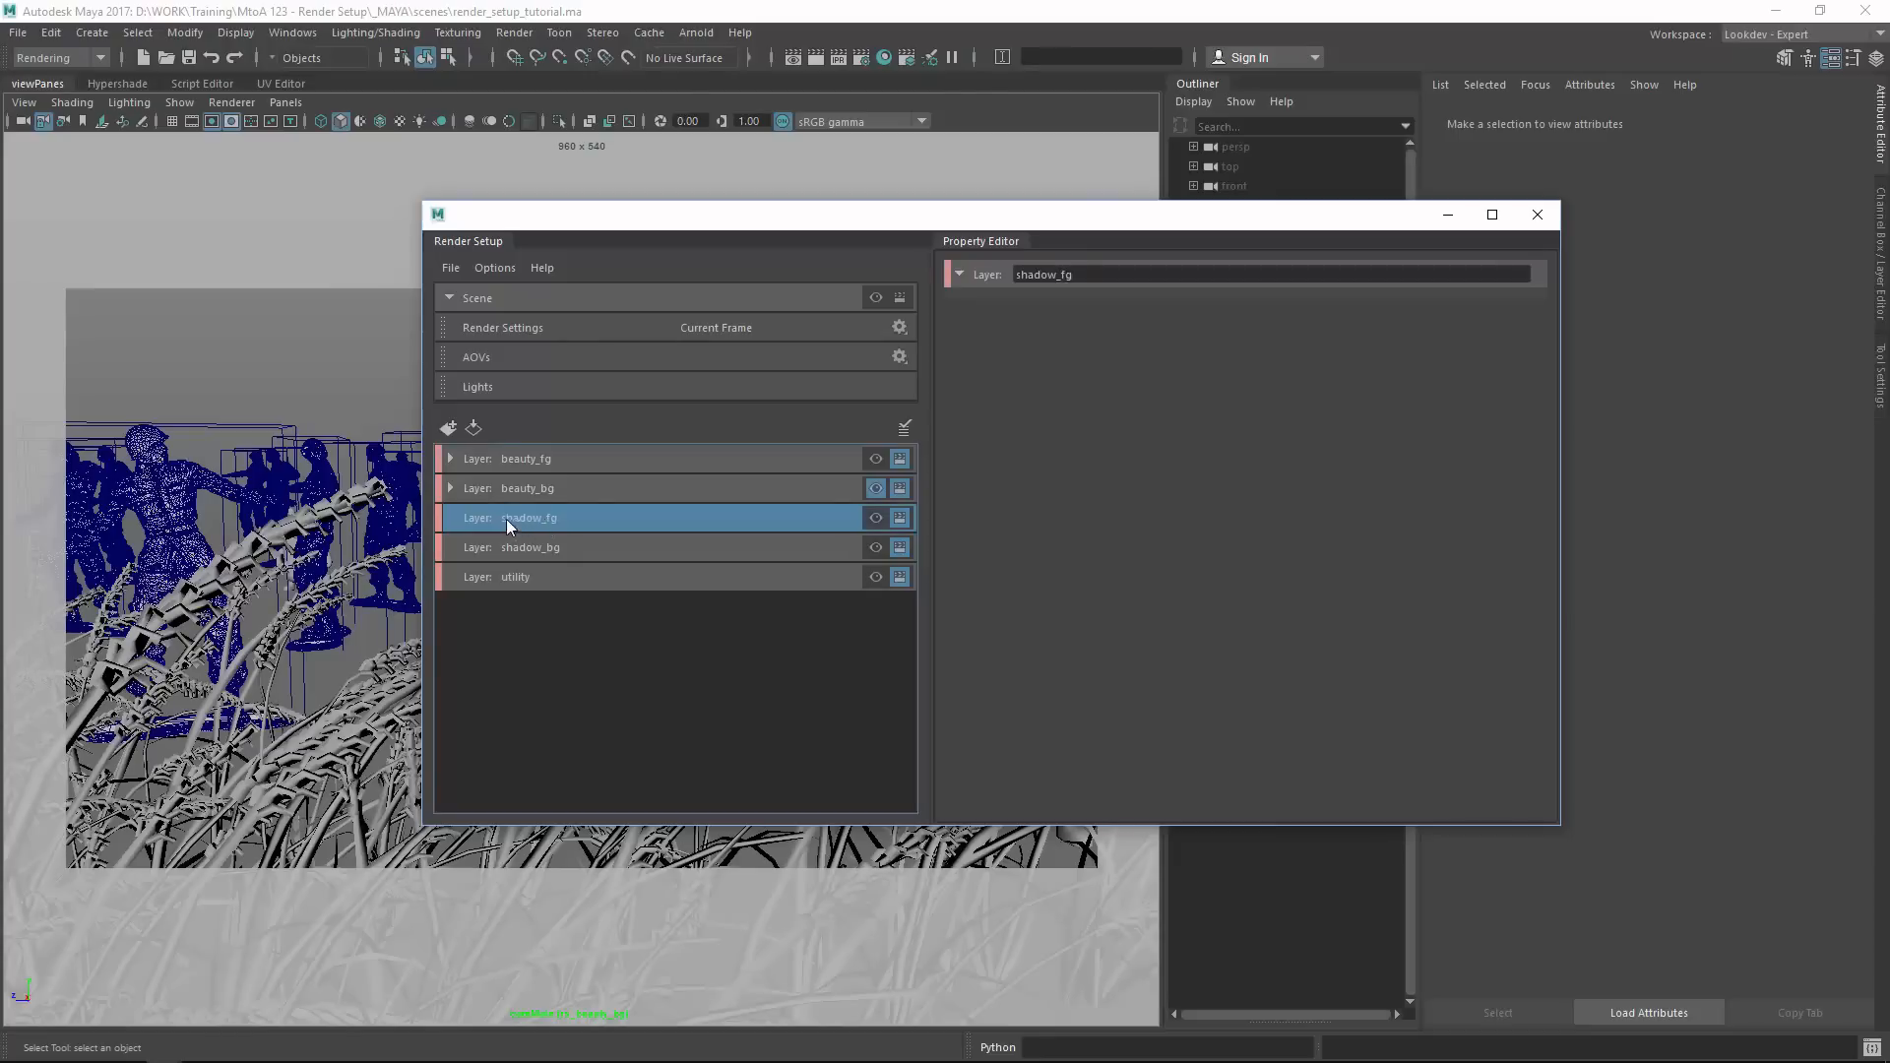
right_click(532, 521)
mouse_move(610, 532)
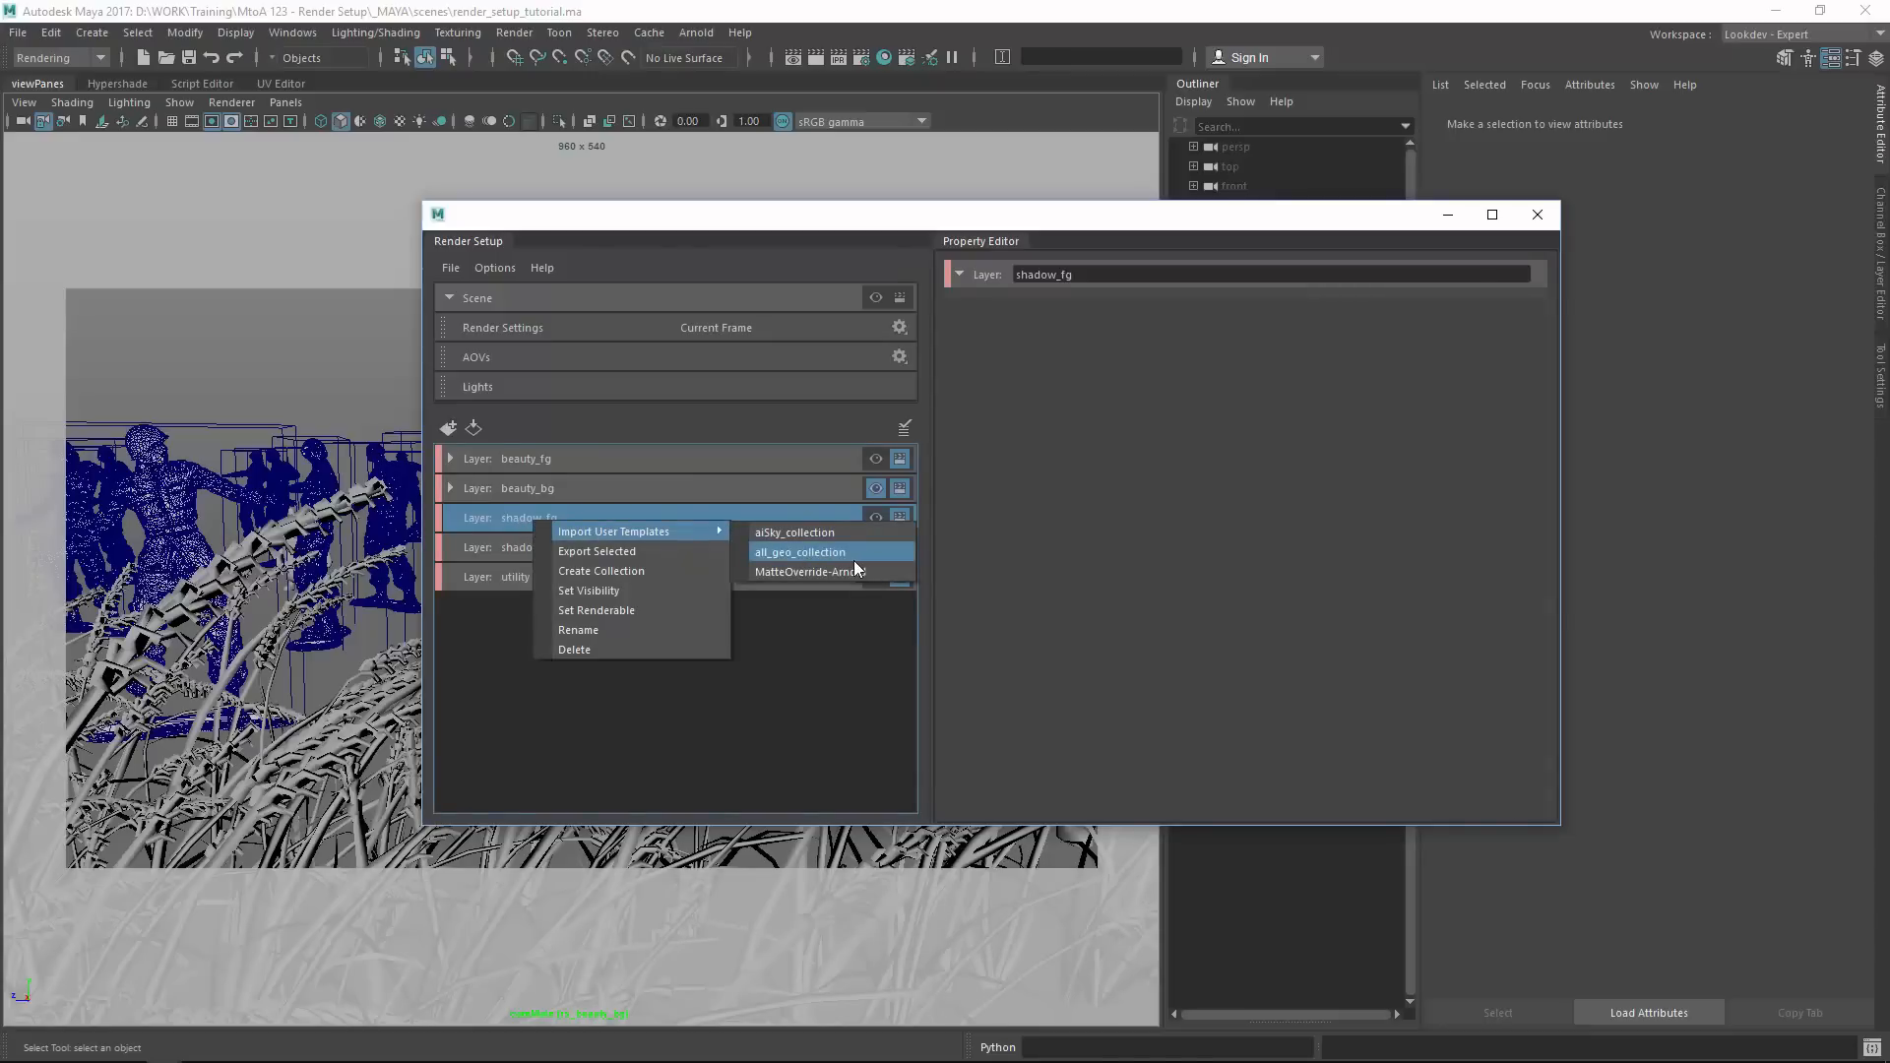
left_click(852, 557)
left_click(876, 518)
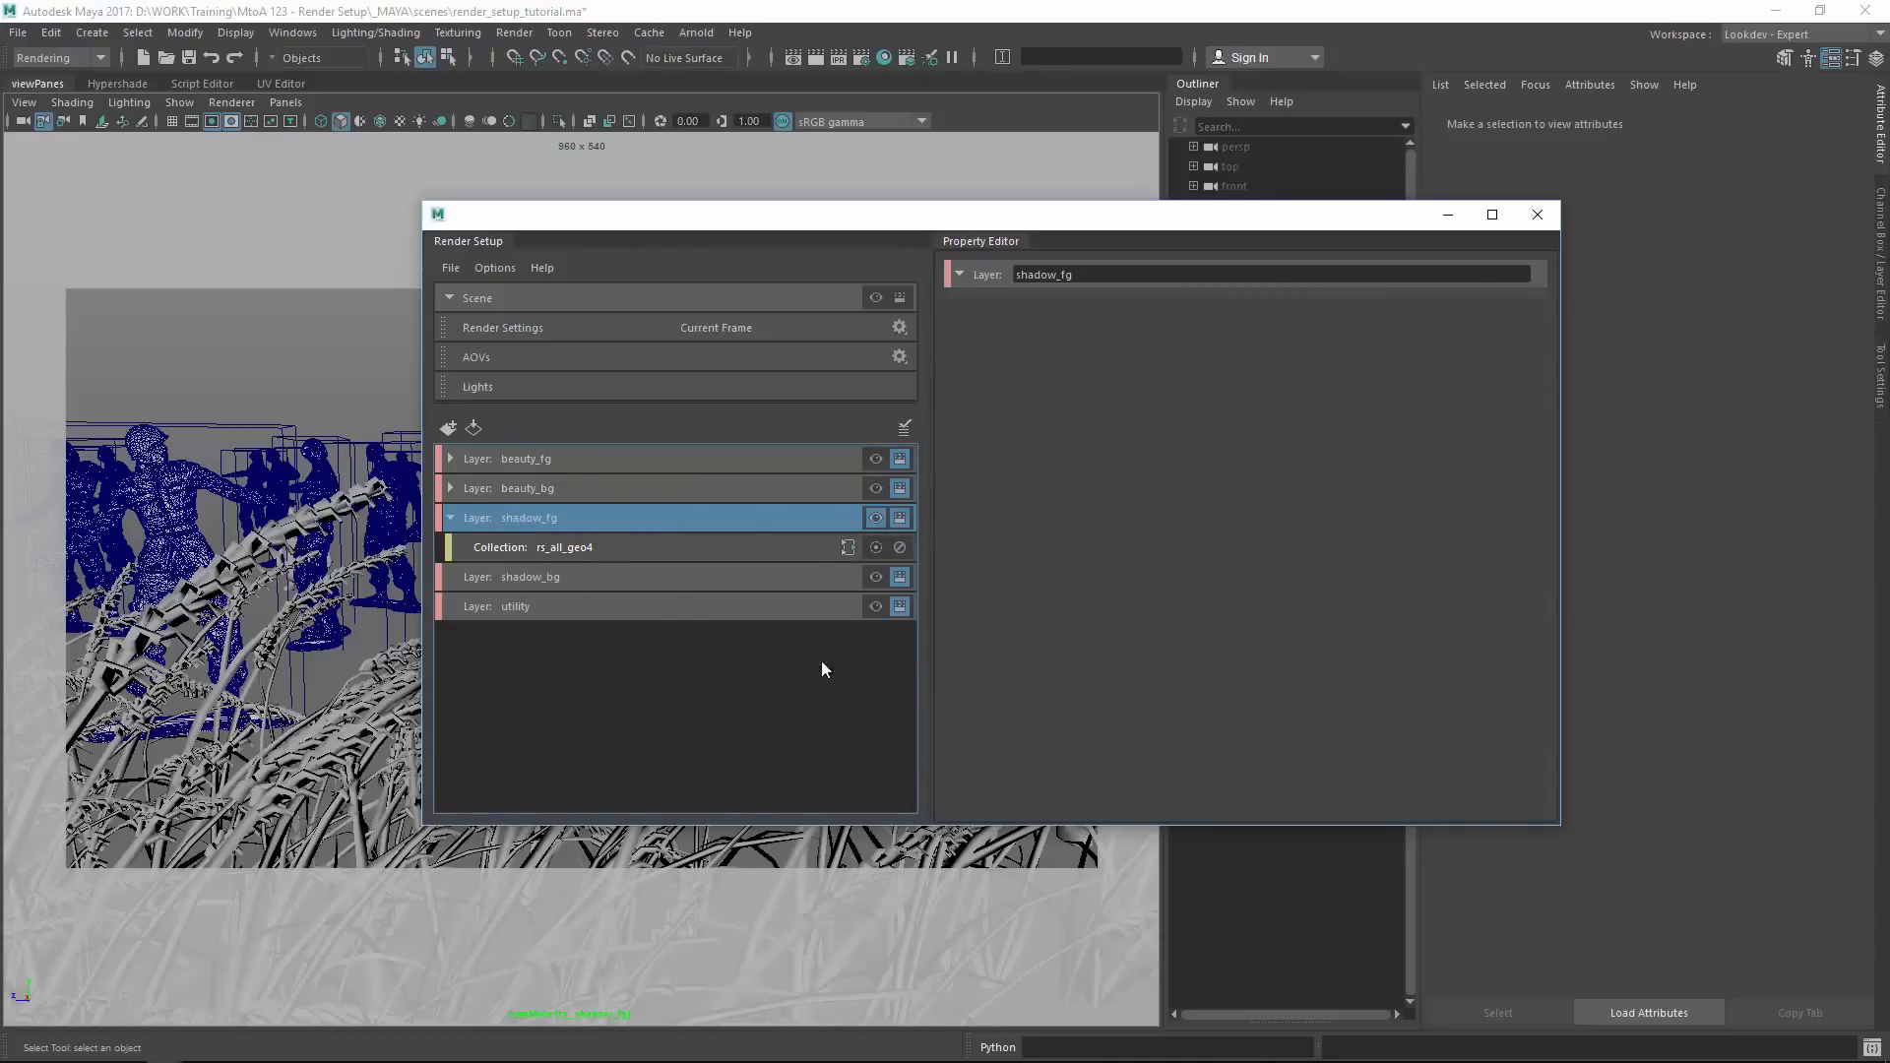
left_click(820, 660)
left_click(874, 521)
left_click(874, 517)
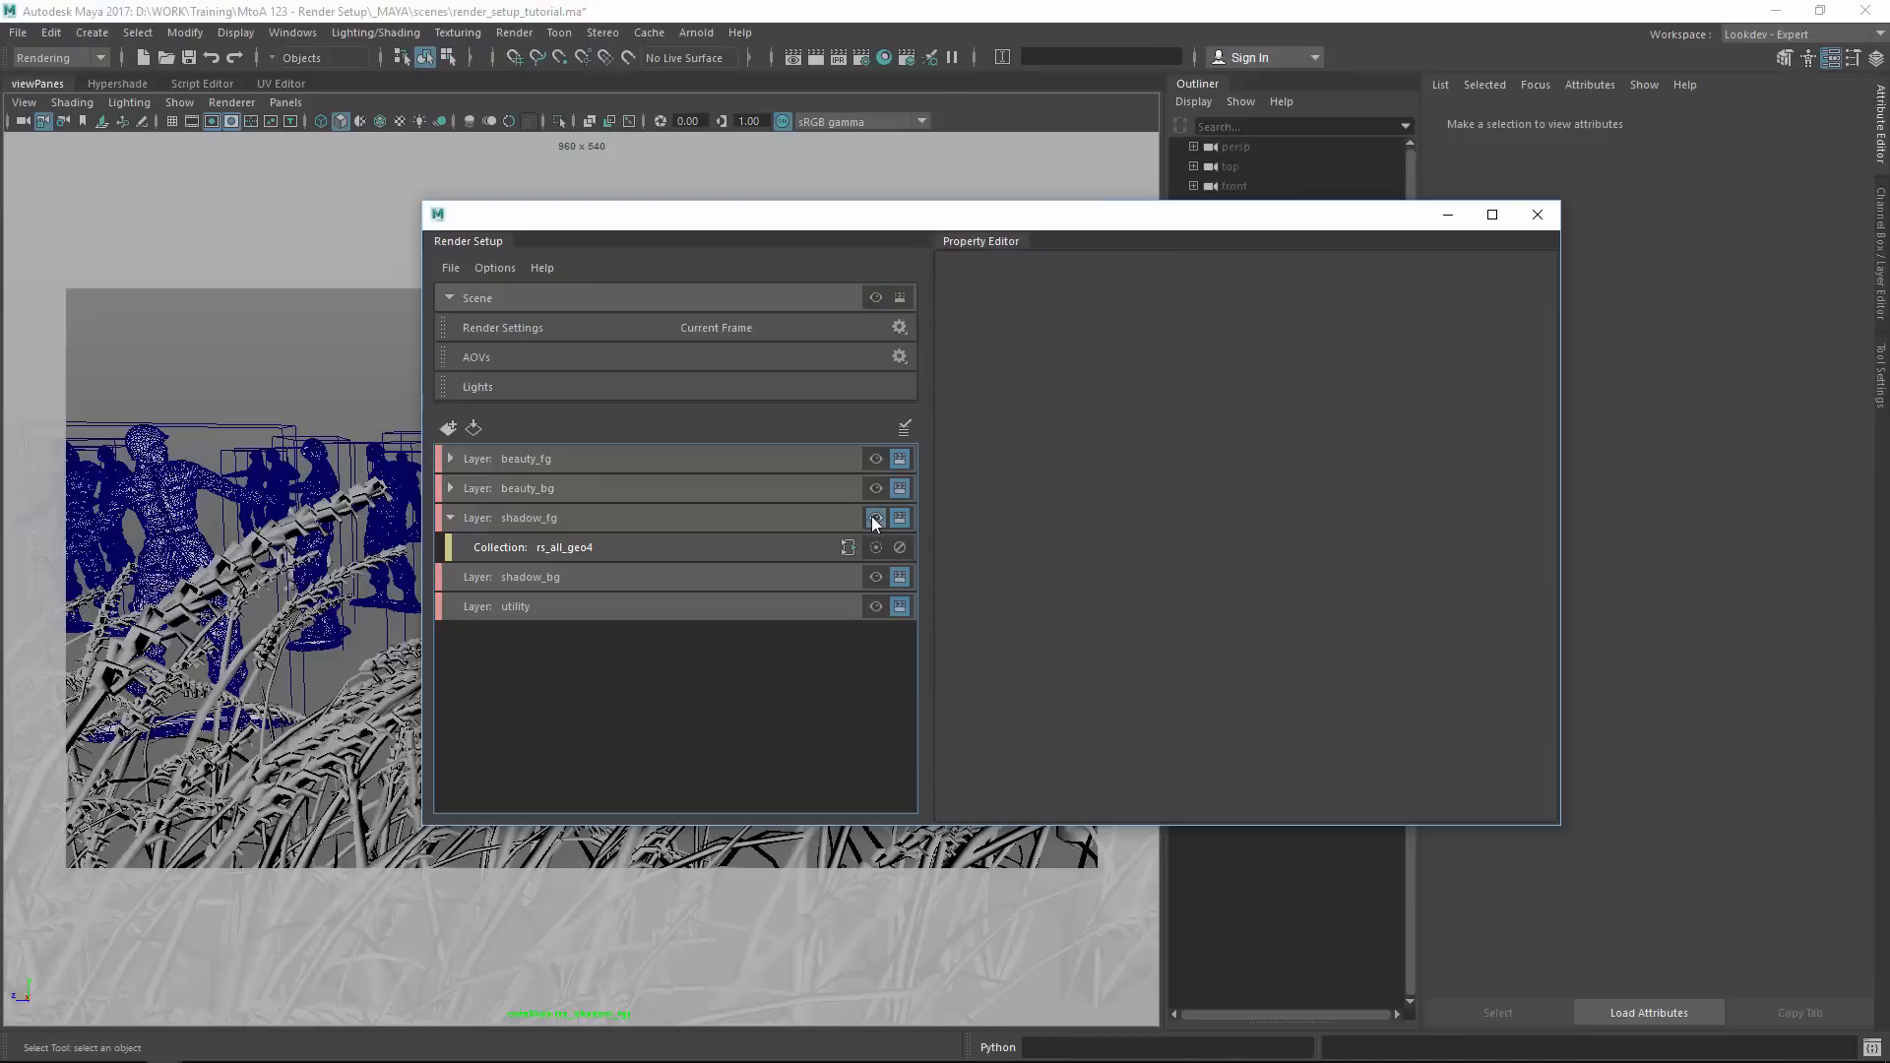
Check the filter and include settings of the rs_all_geo4 collection in shadow_fg, moving Render Setup clear of the viewport.
left_click_drag(569, 513, 933, 504, "alt")
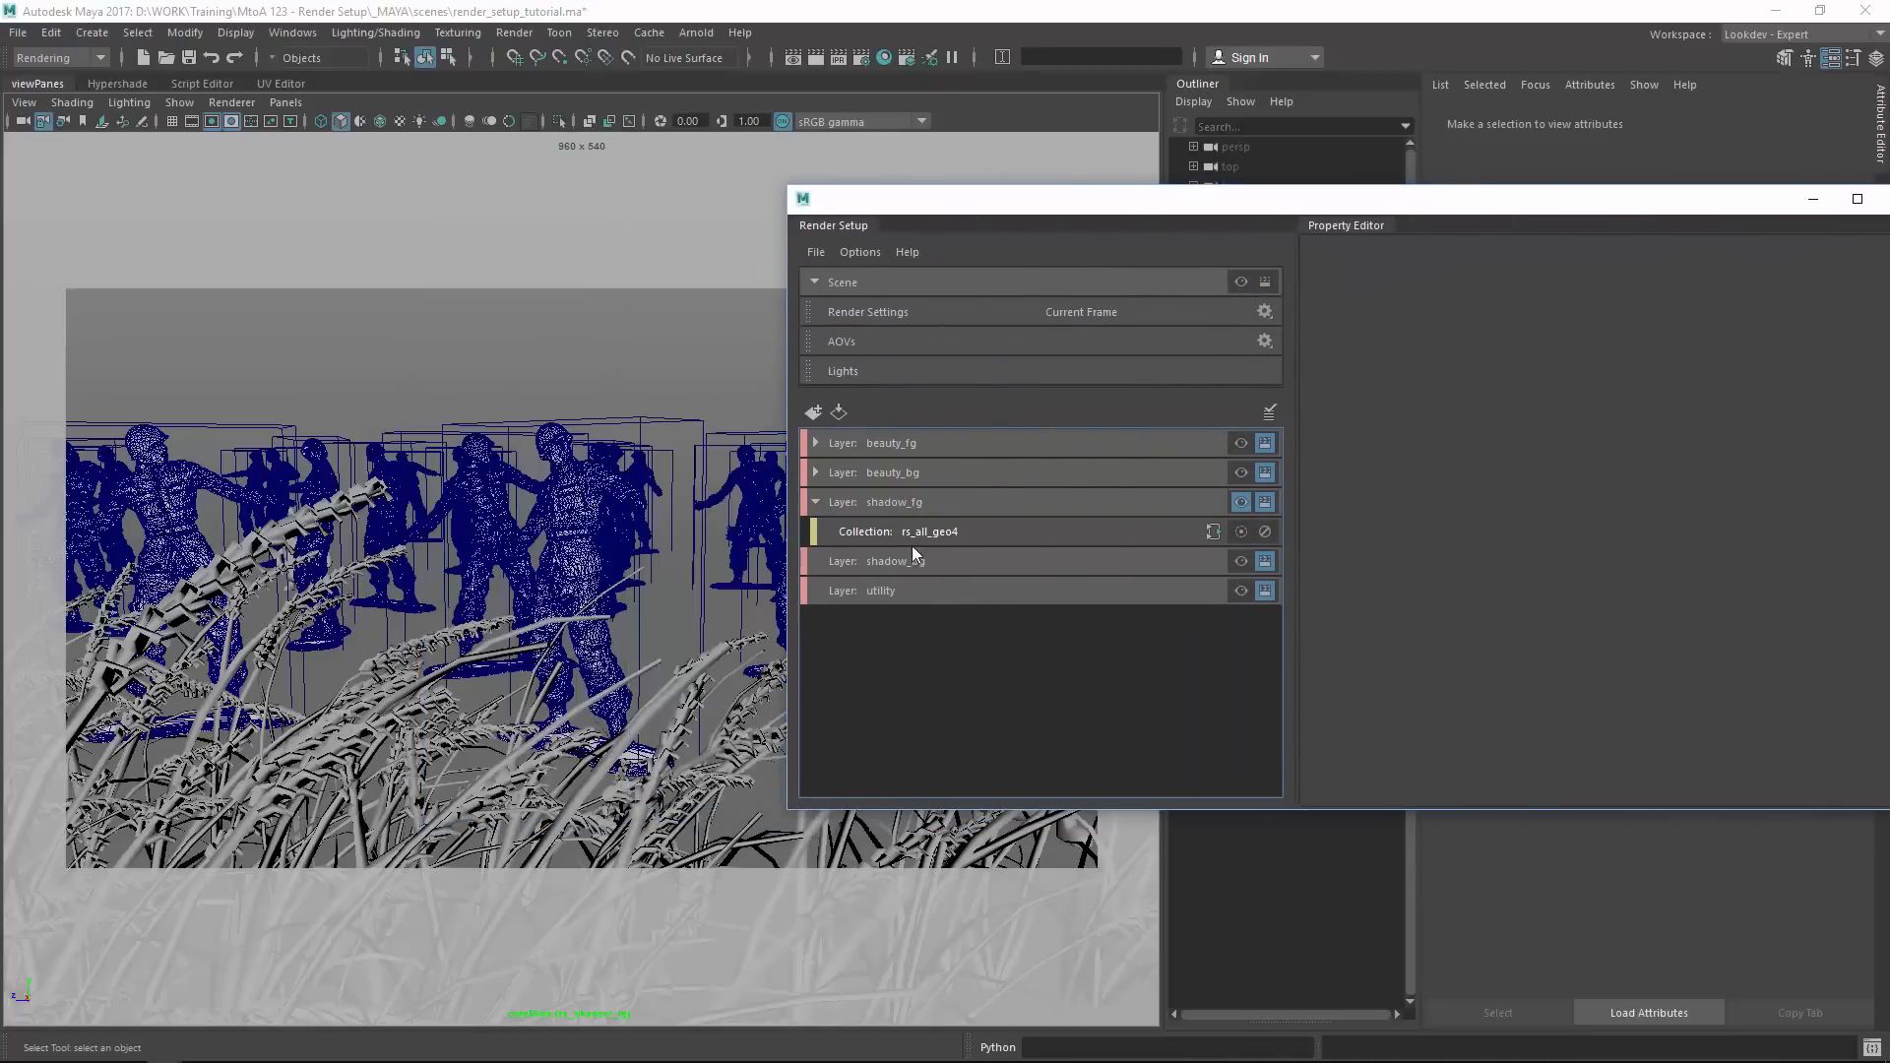
double_click(968, 529)
left_click(1009, 531)
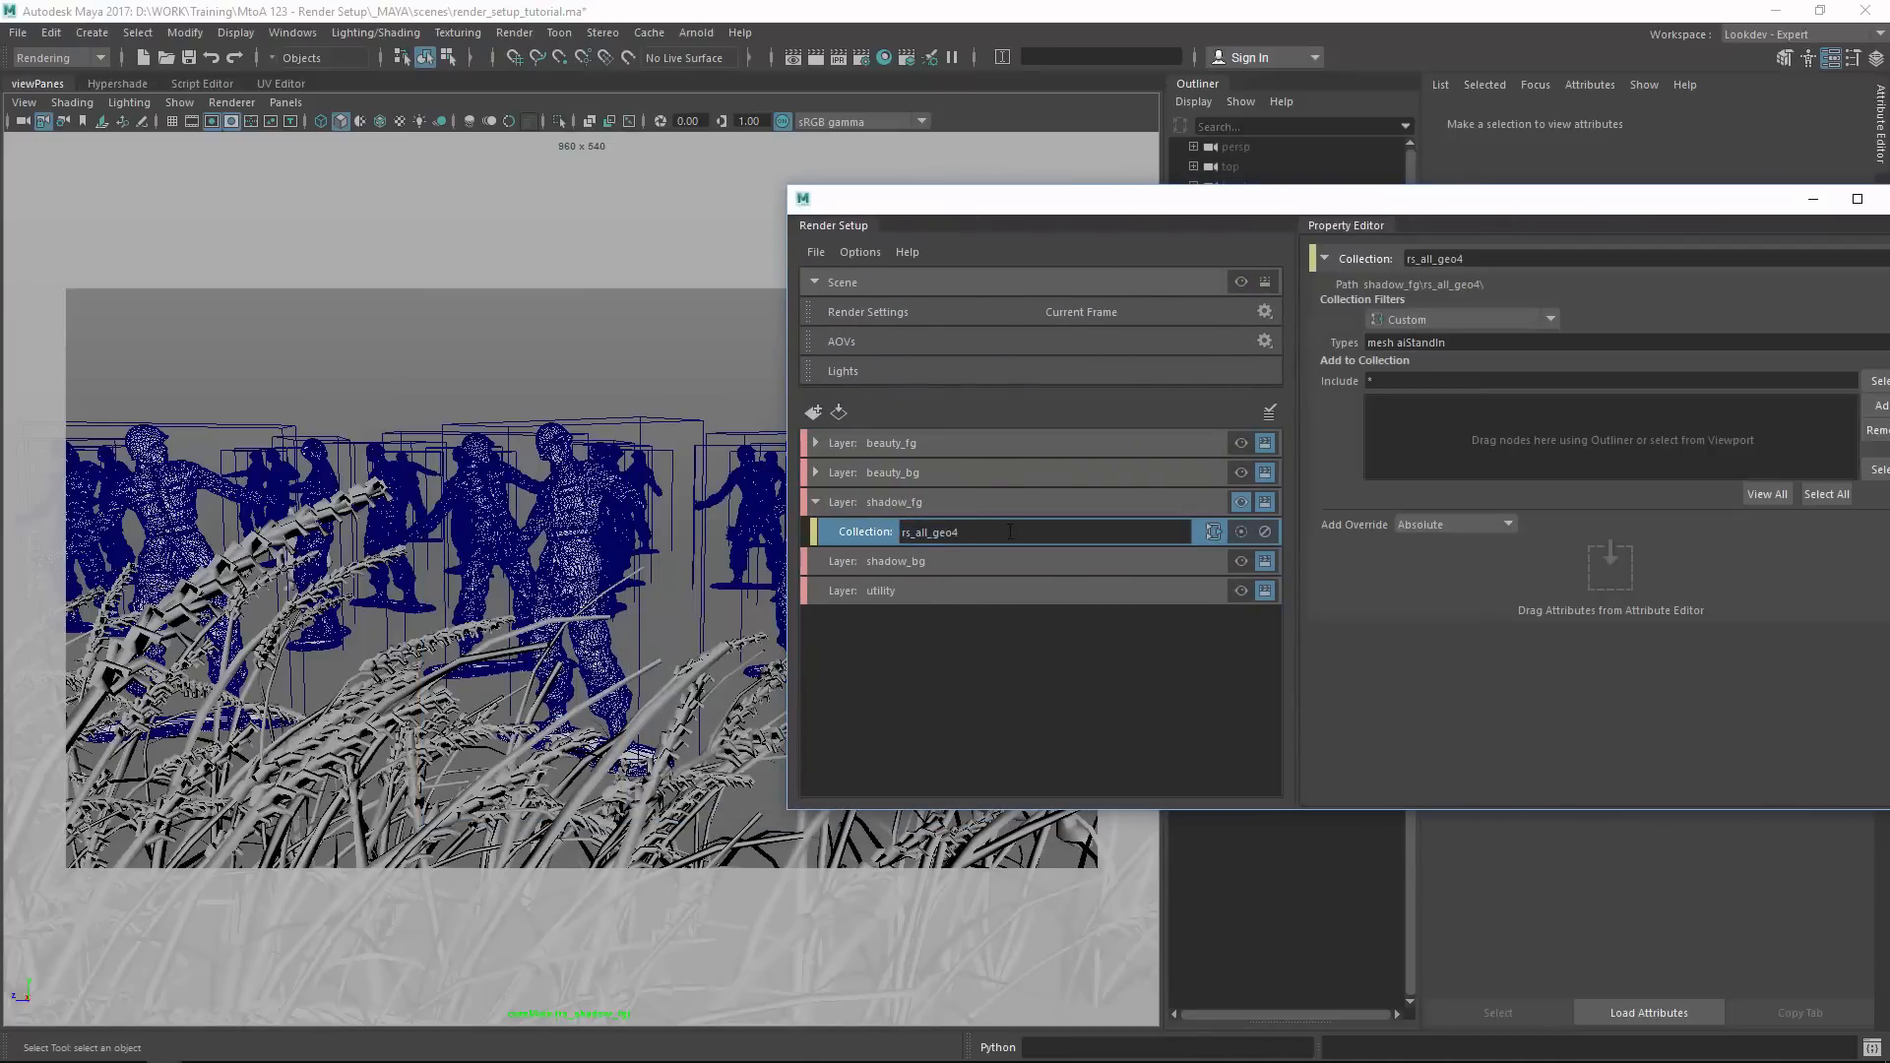
left_click(962, 641)
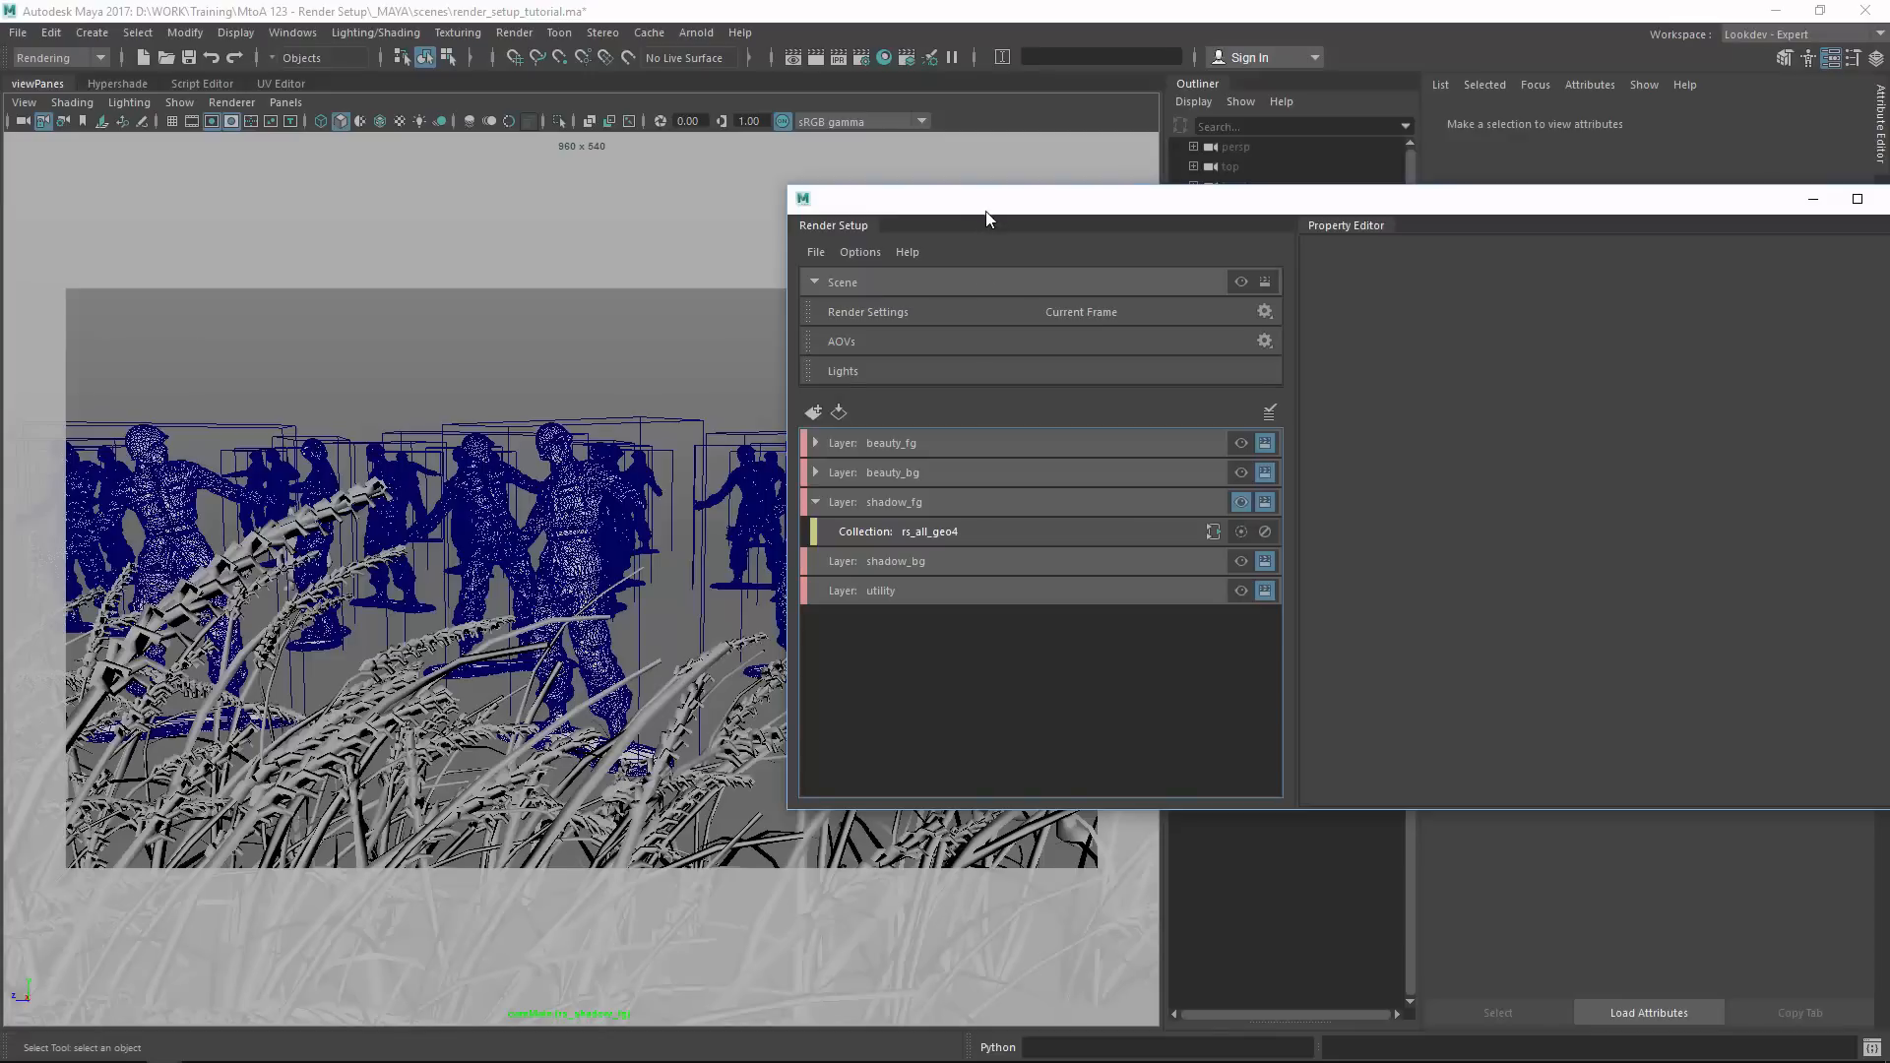
left_click_drag(977, 209, 907, 209)
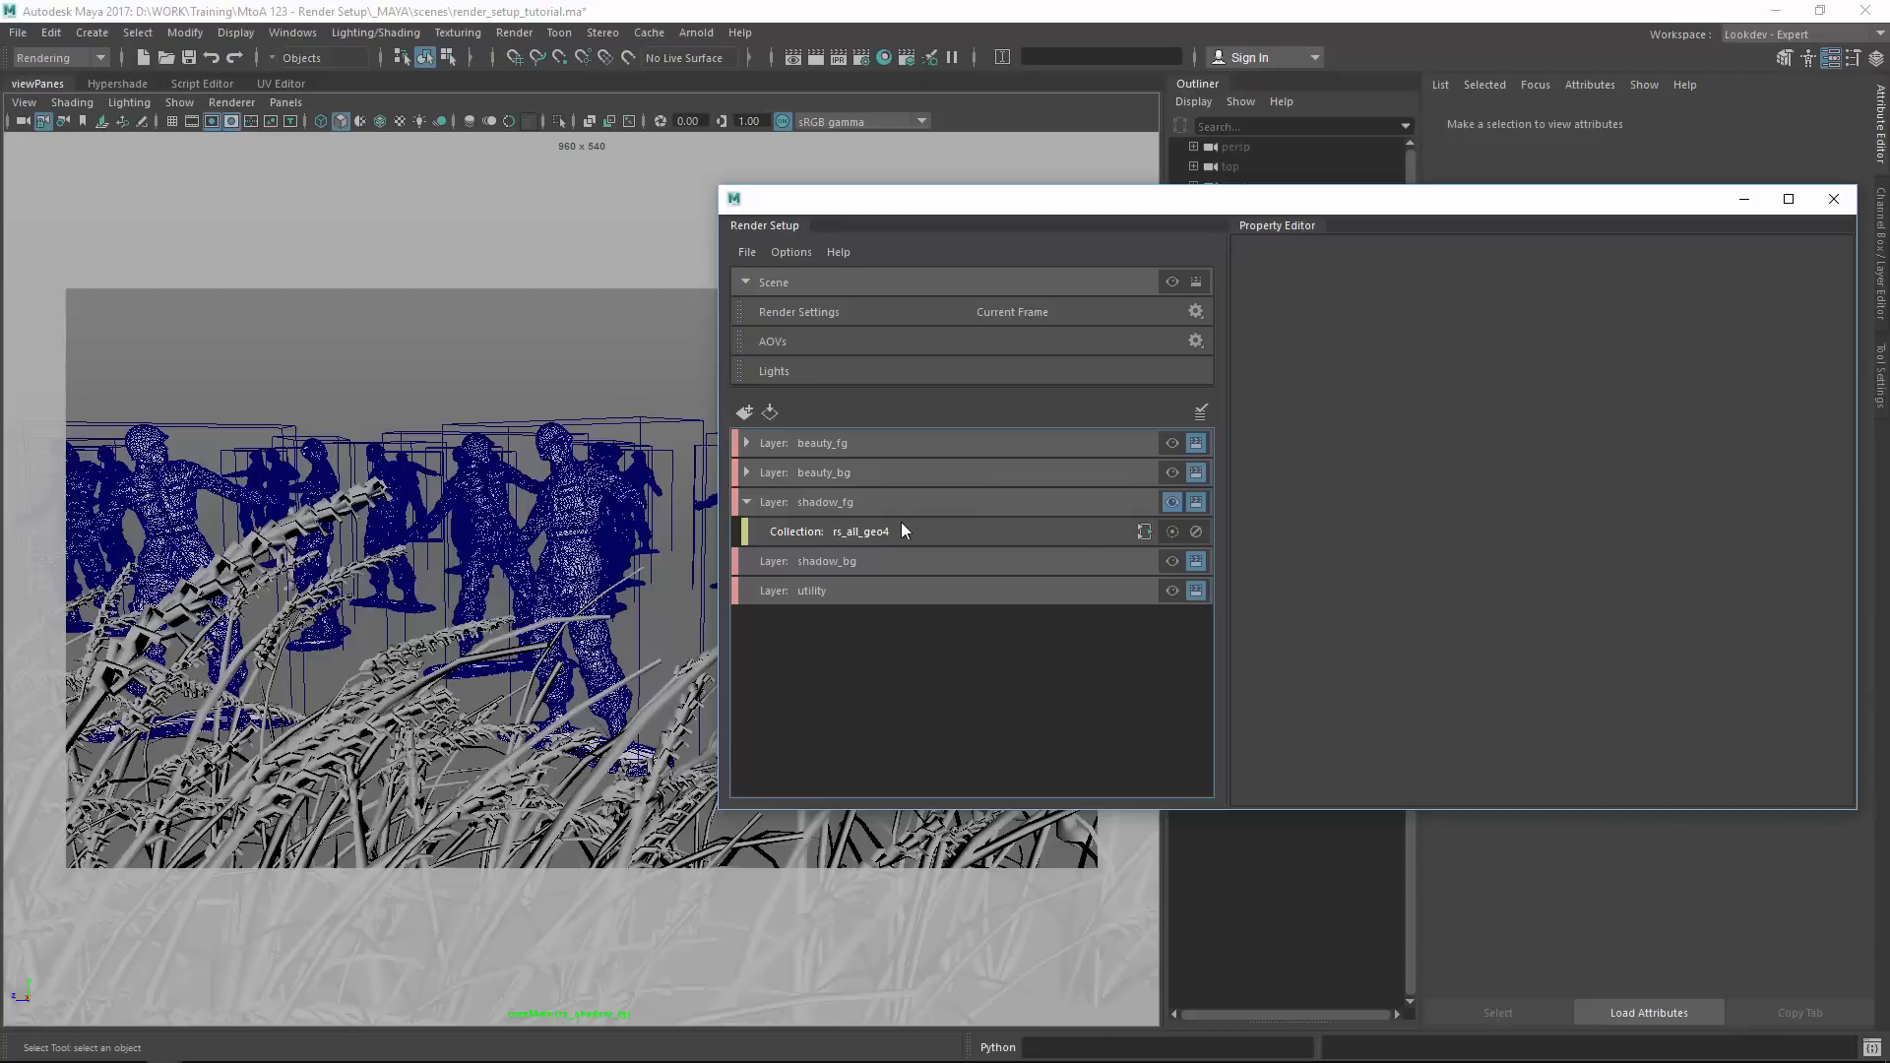
Rename the shadow_bg layer as shadow and delete the shadow_fg layer.
double_click(858, 561)
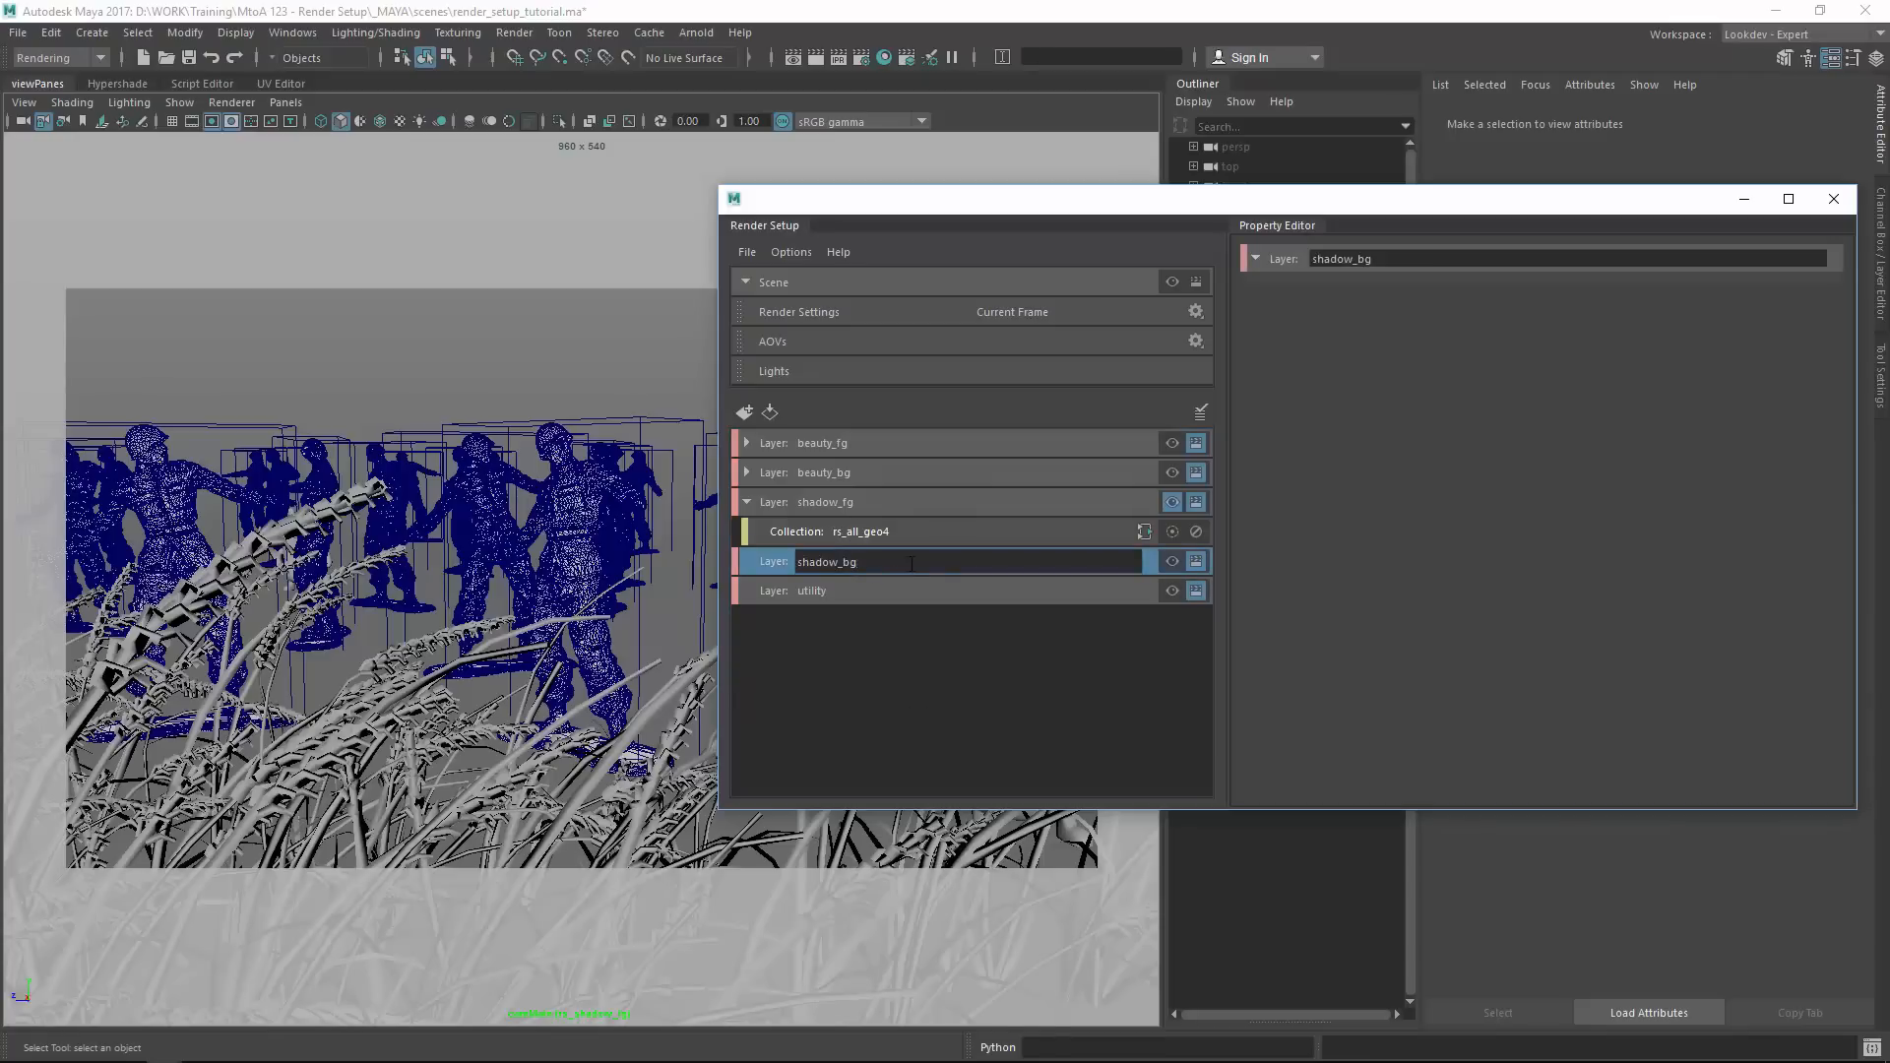
key("BackSpace")
key("BackSpace")
key("BackSpace")
key("Return")
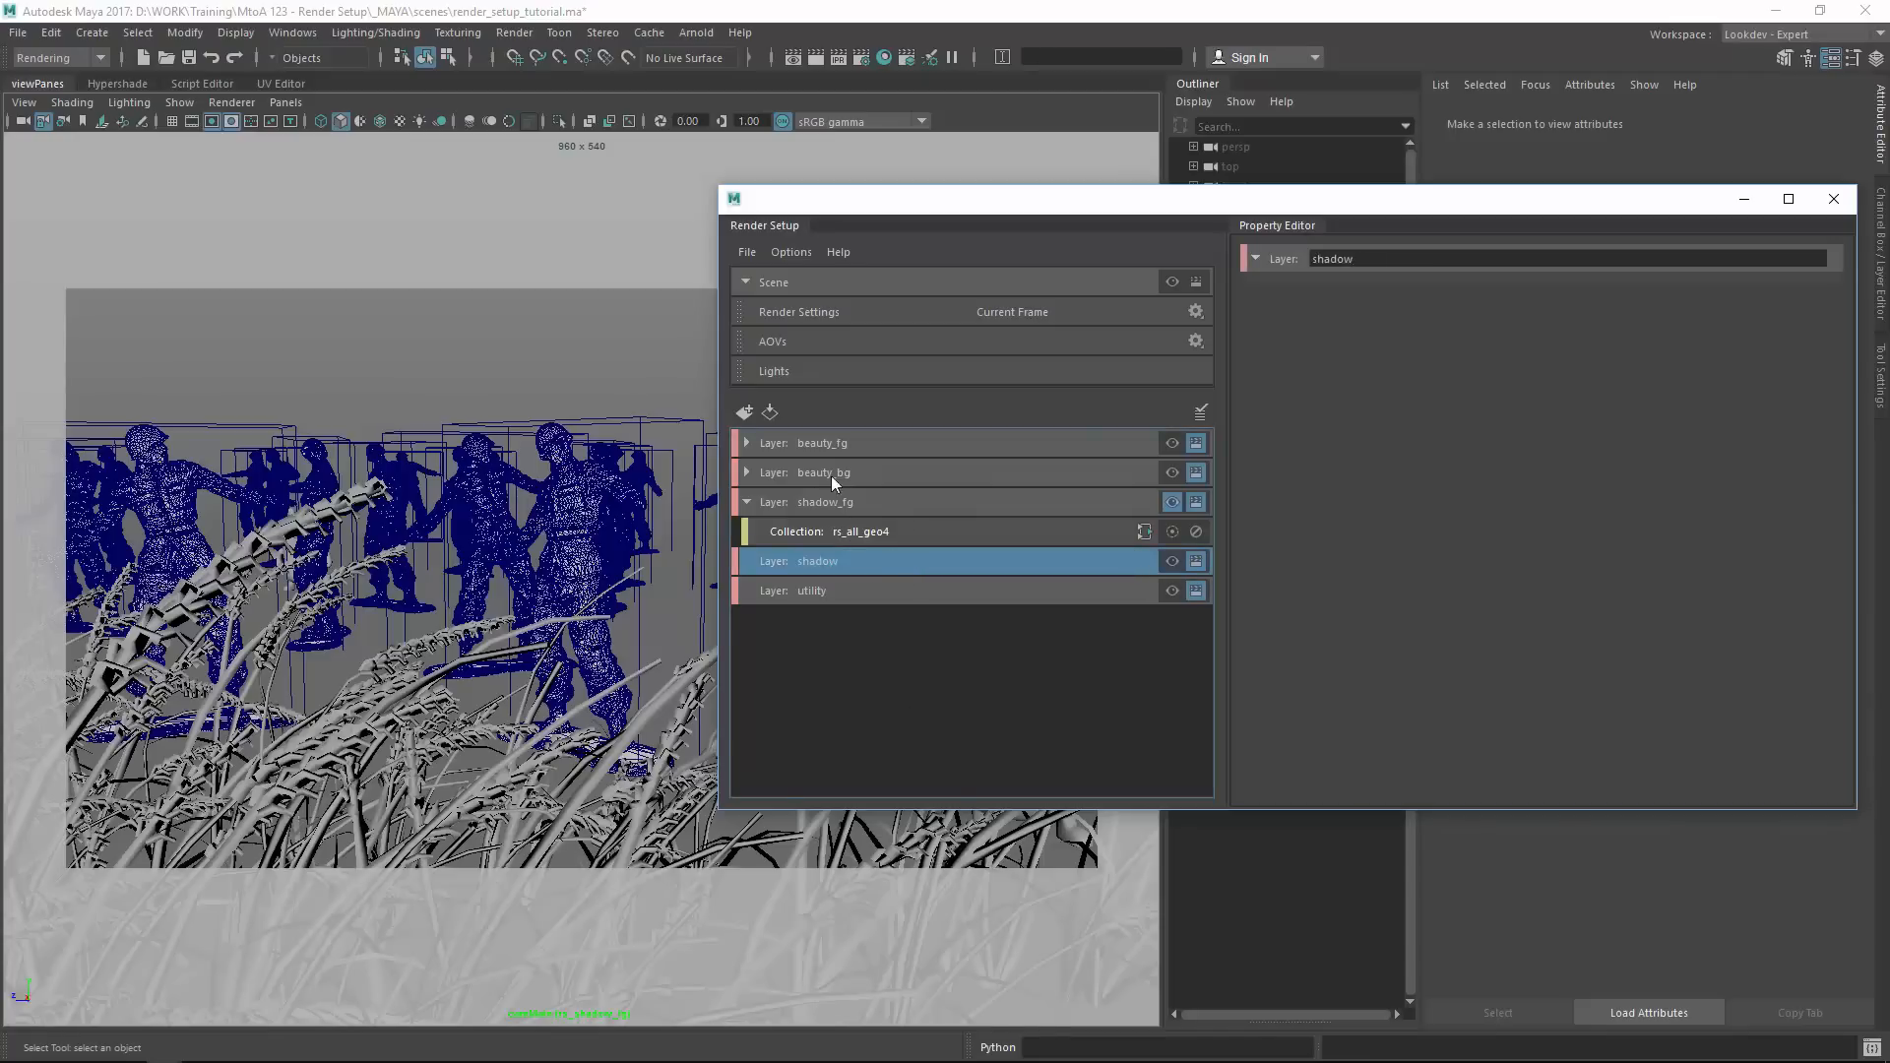
left_click(842, 502)
key("Delete")
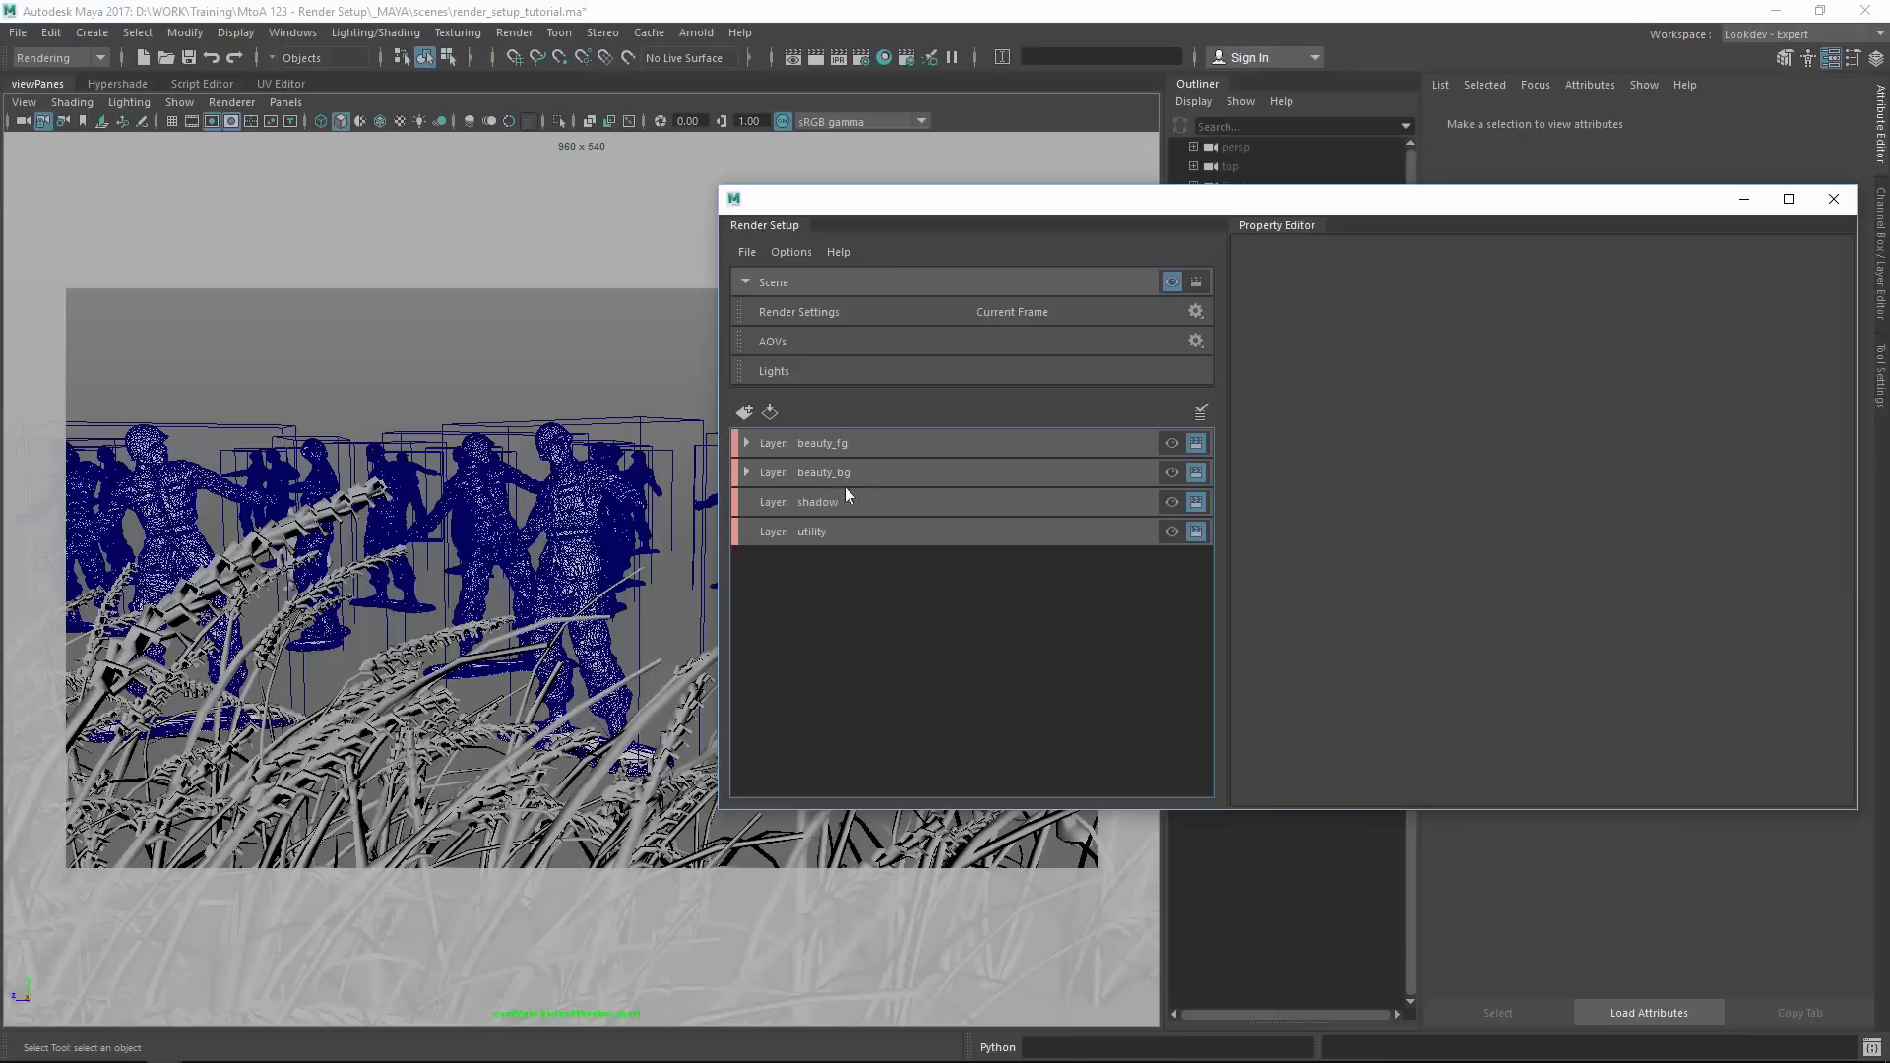
Import the all_geo_collection user template into the shadow layer and make that layer visible.
left_click(845, 504)
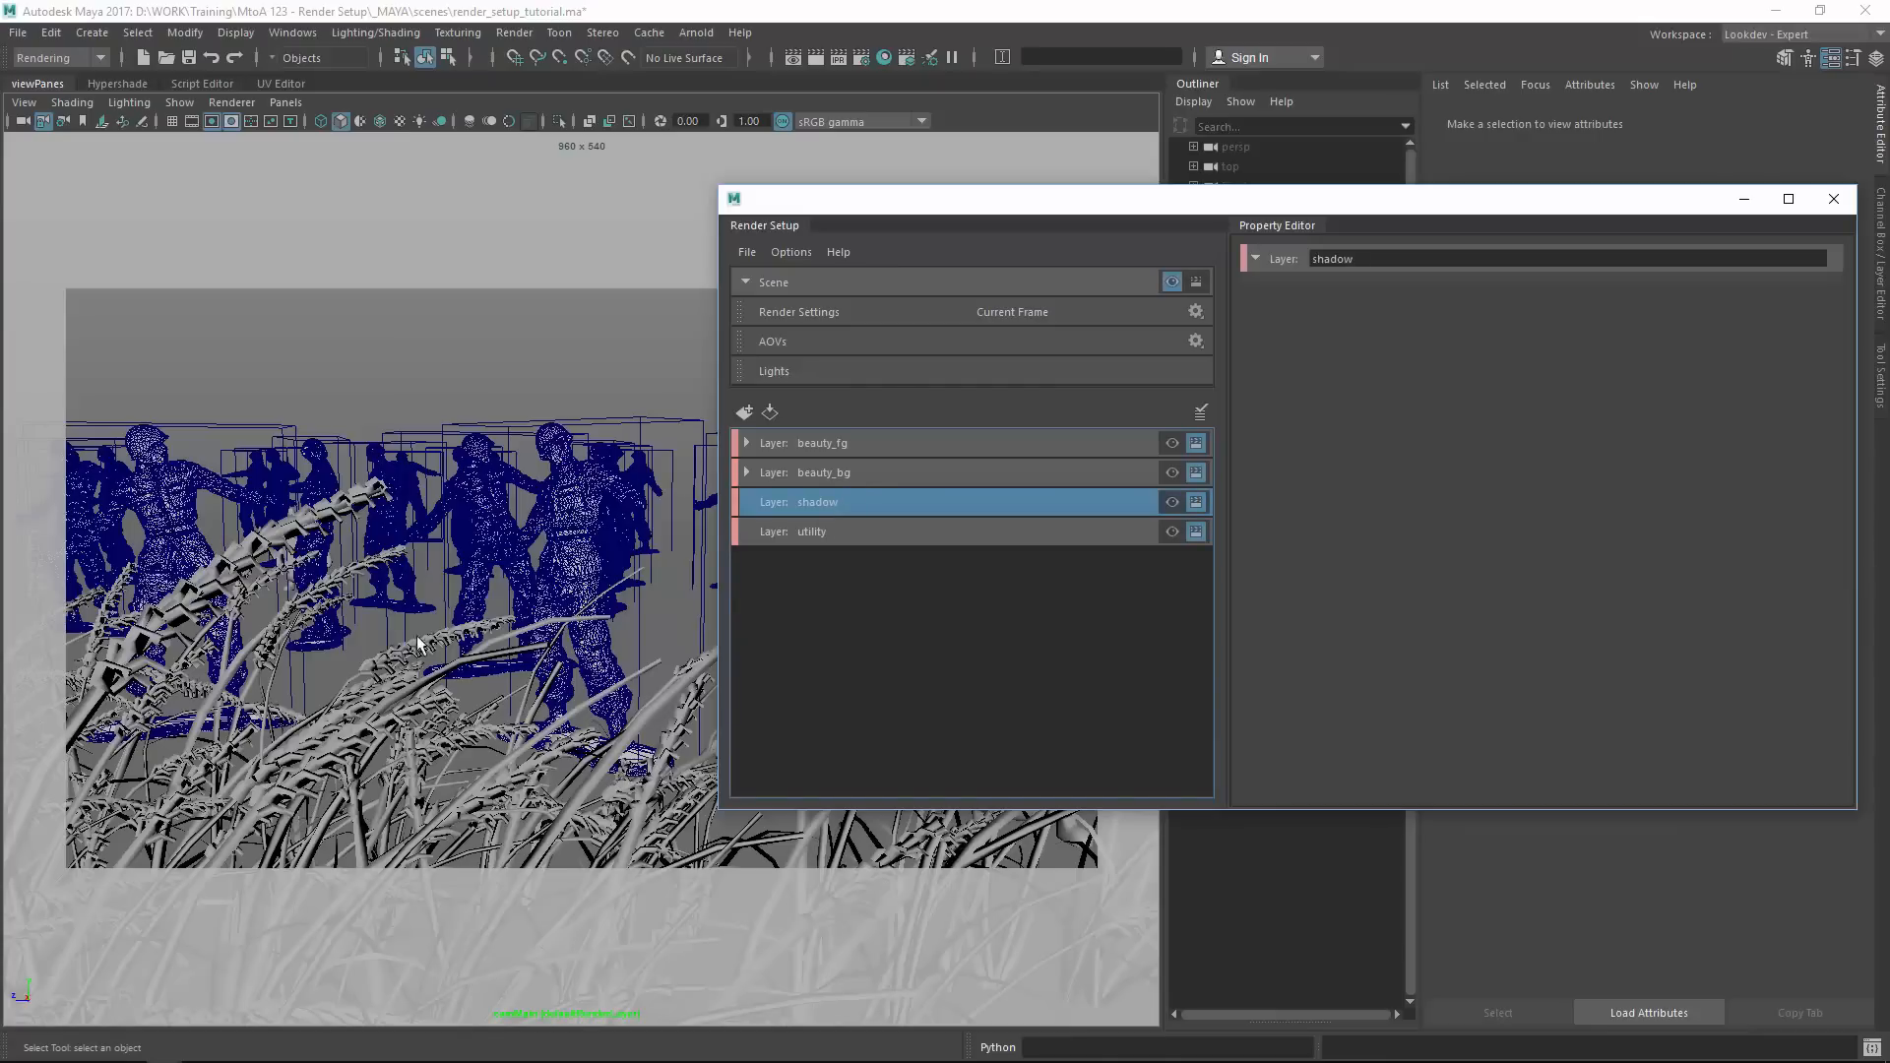
right_click(844, 503)
mouse_move(929, 510)
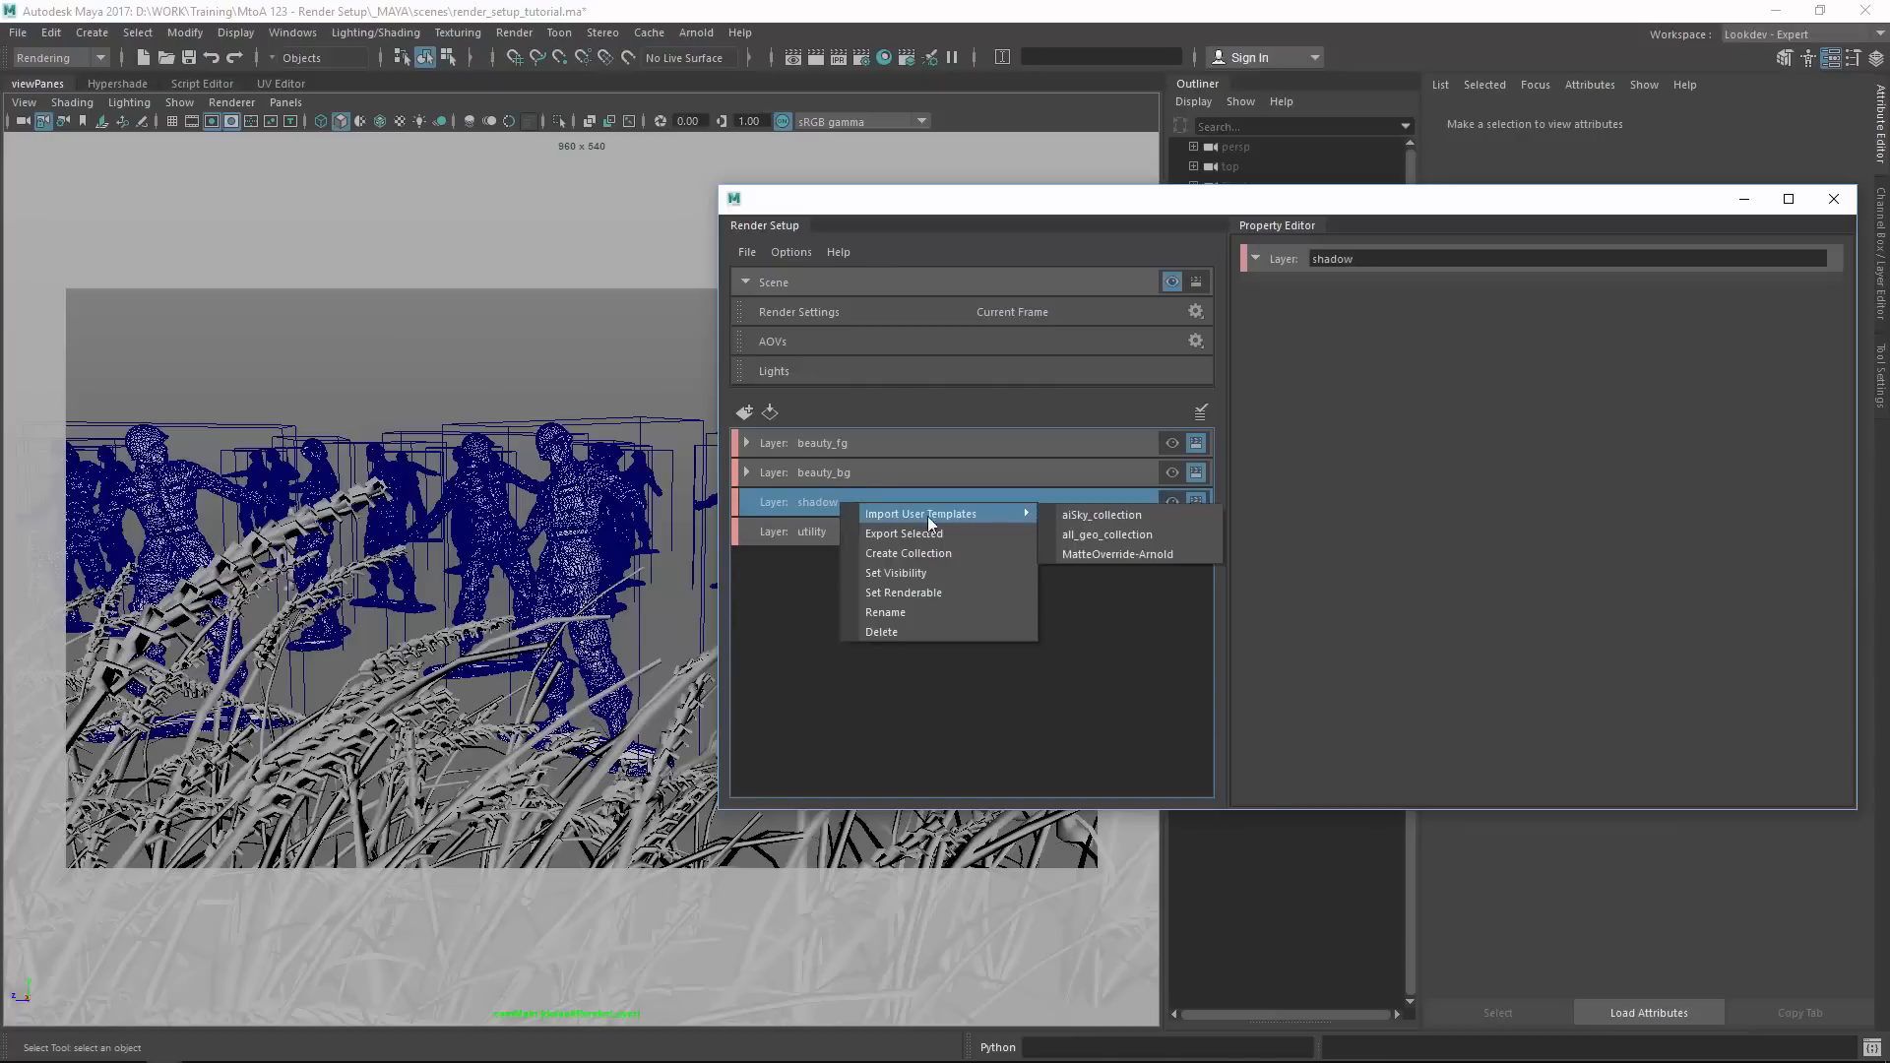
left_click(1106, 536)
left_click(907, 541)
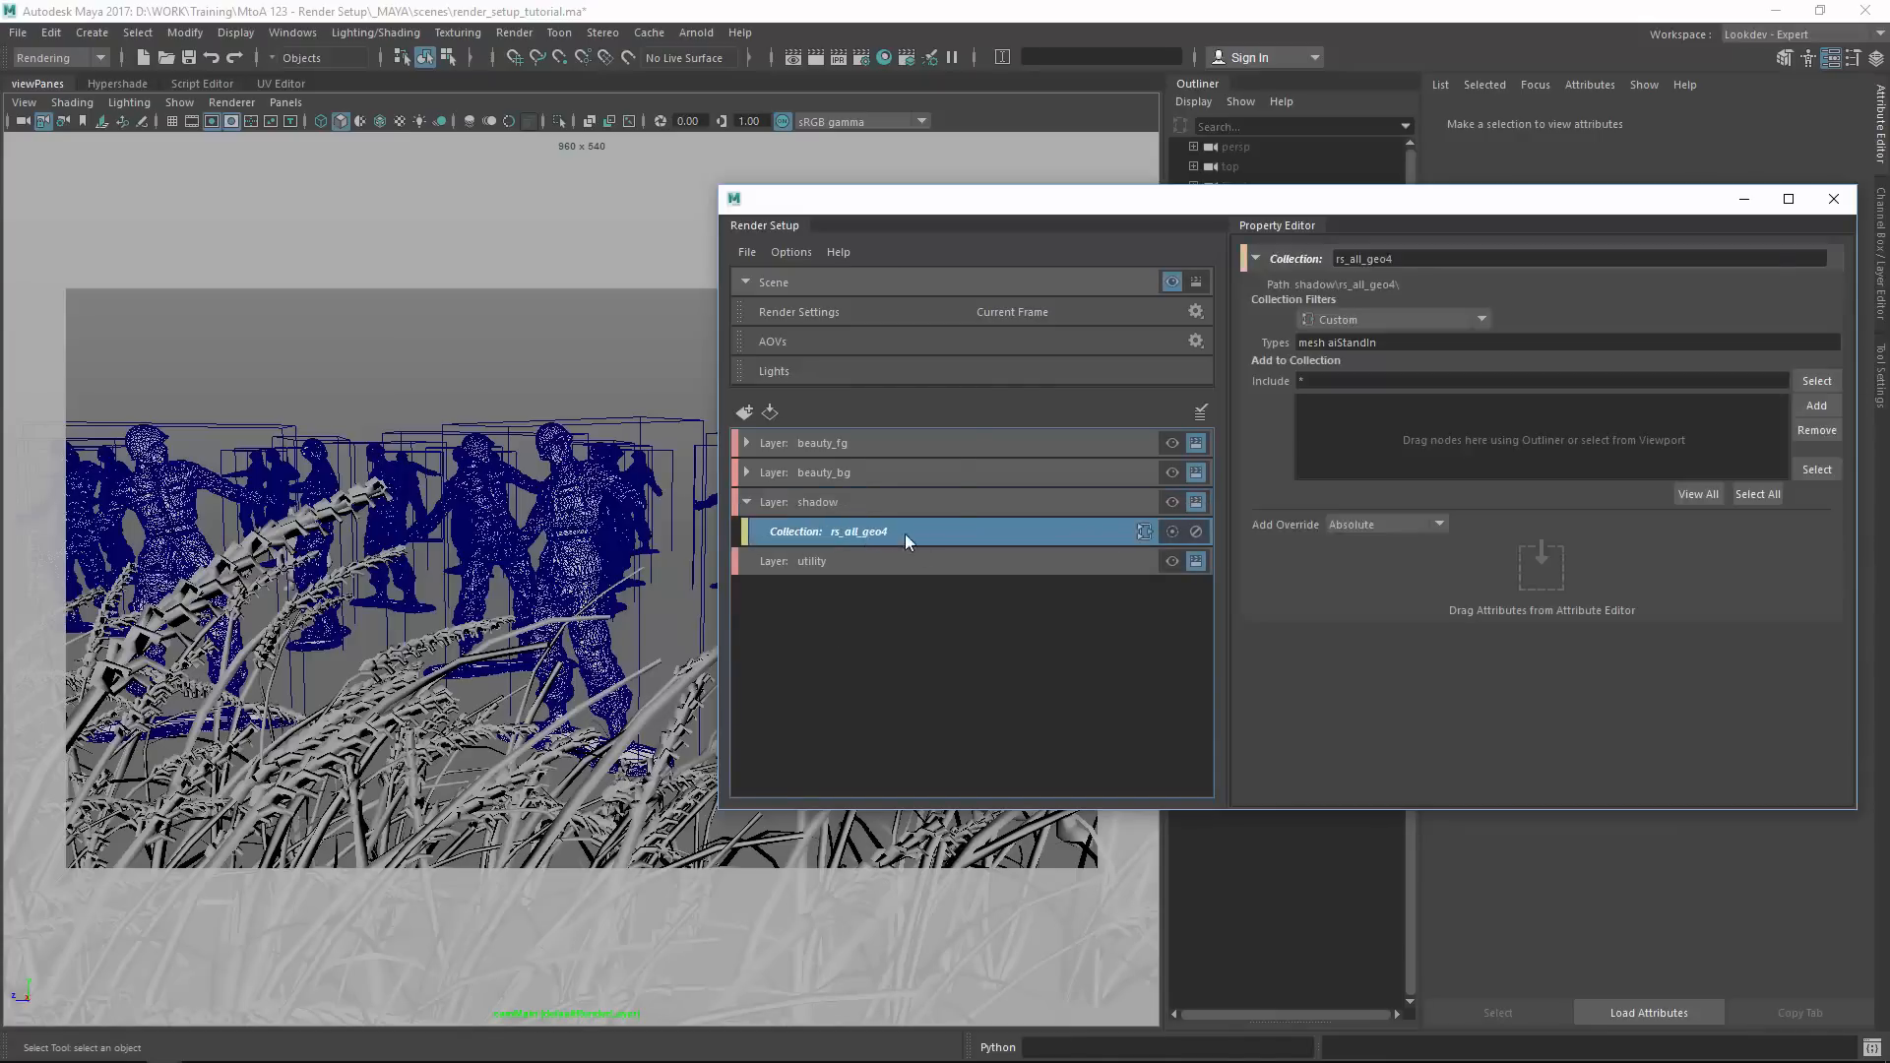
left_click(1199, 408)
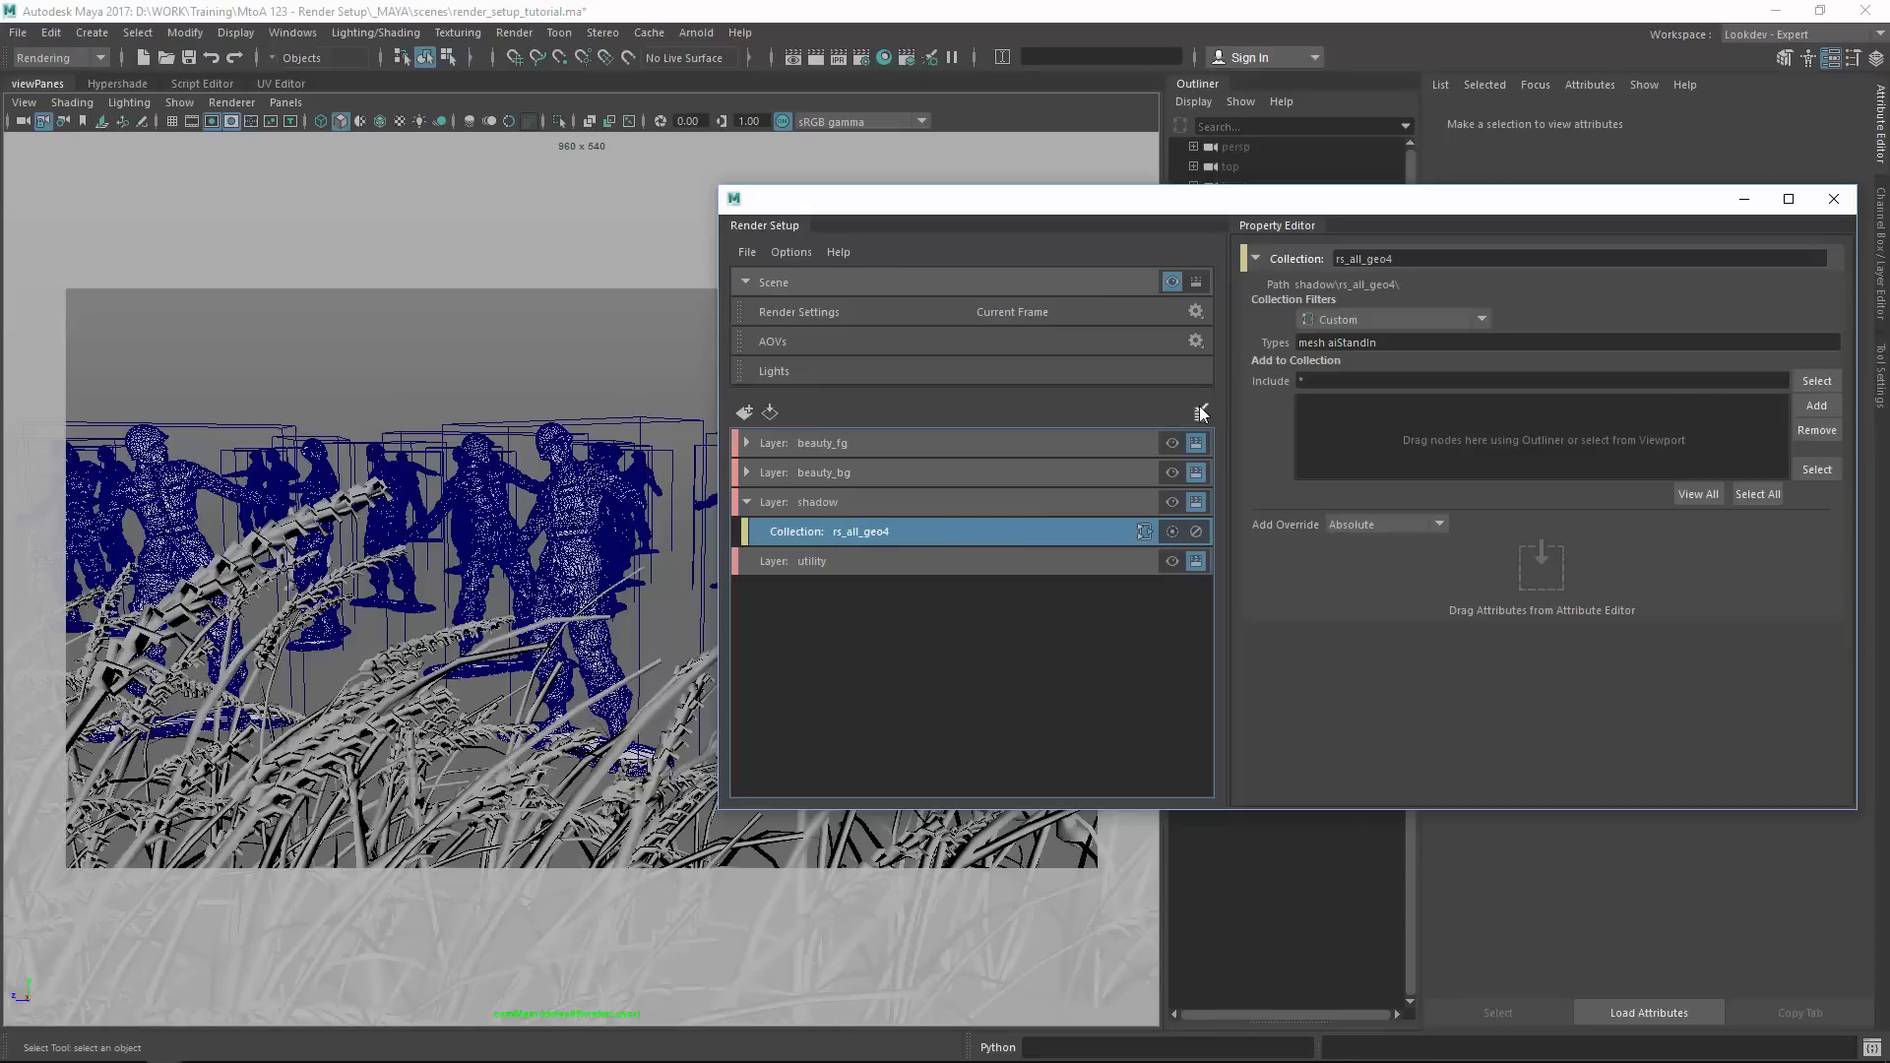
left_click(1155, 619)
left_click(1173, 502)
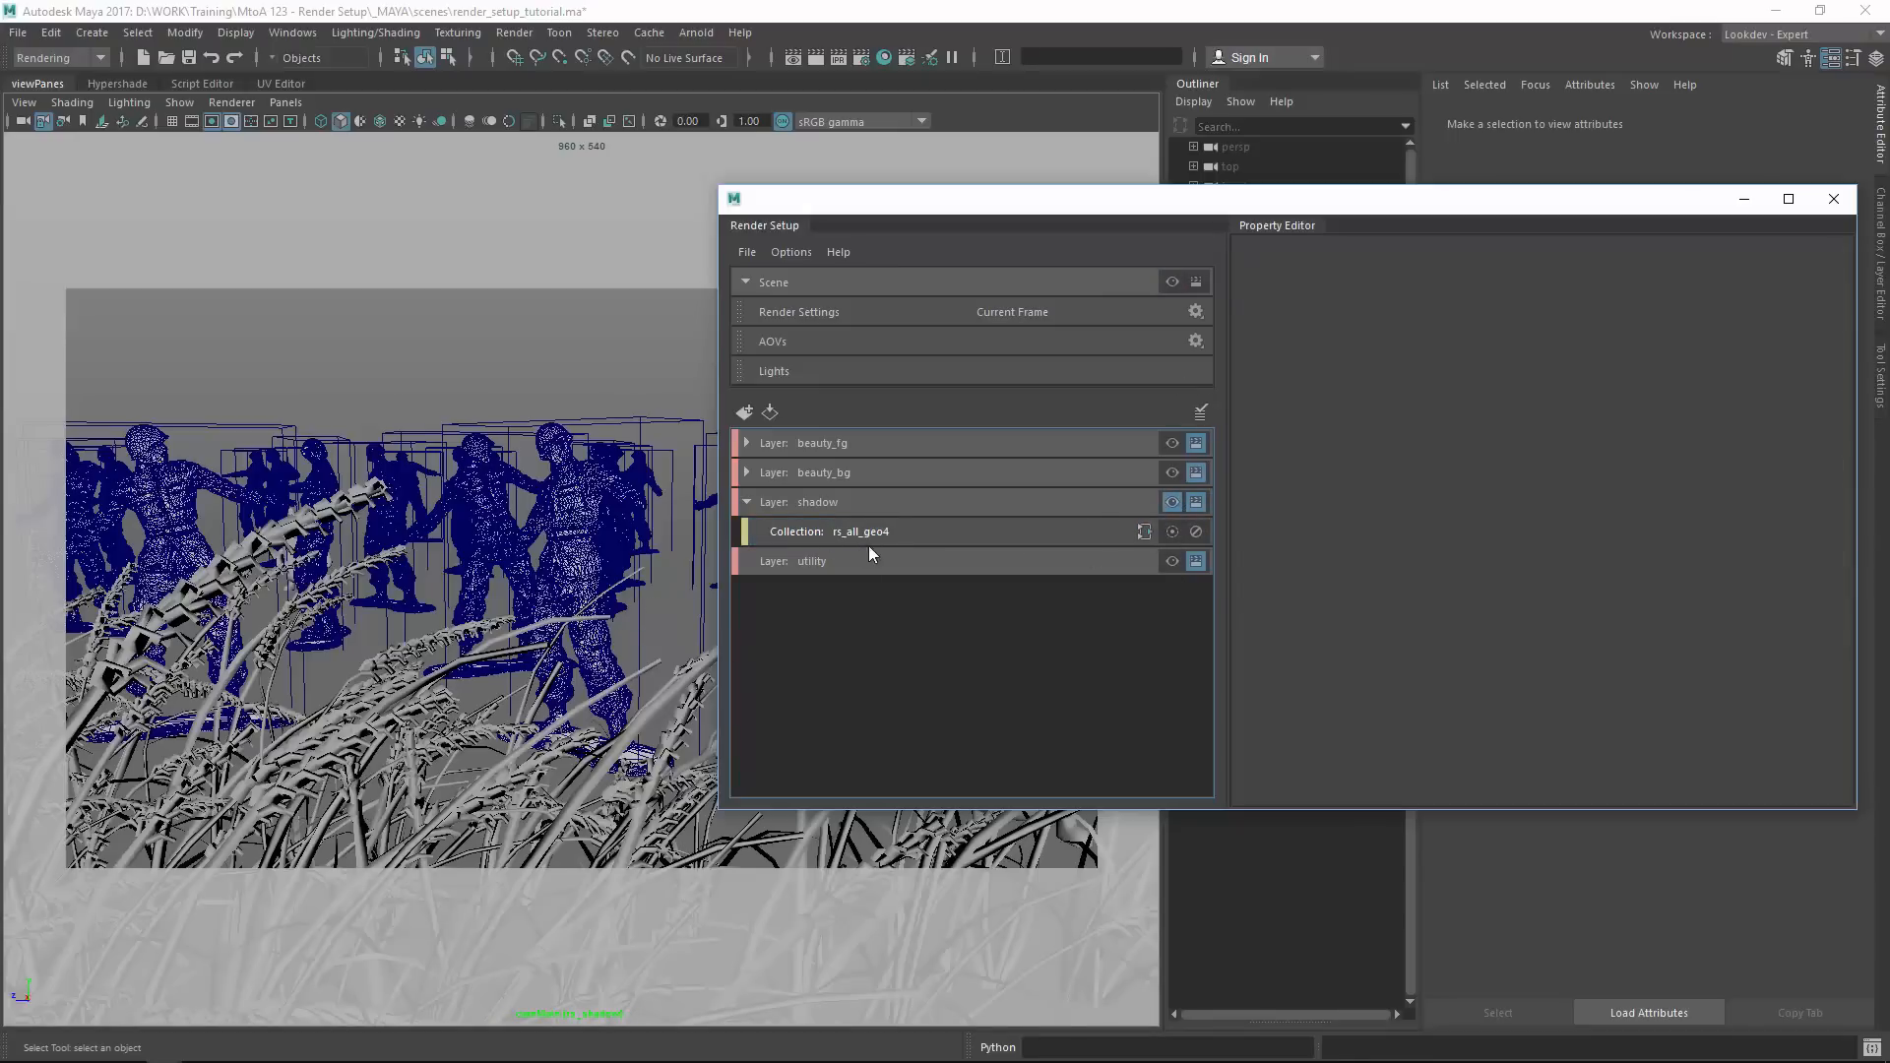
Create a collection named shadow_caster in the shadow layer.
right_click(842, 500)
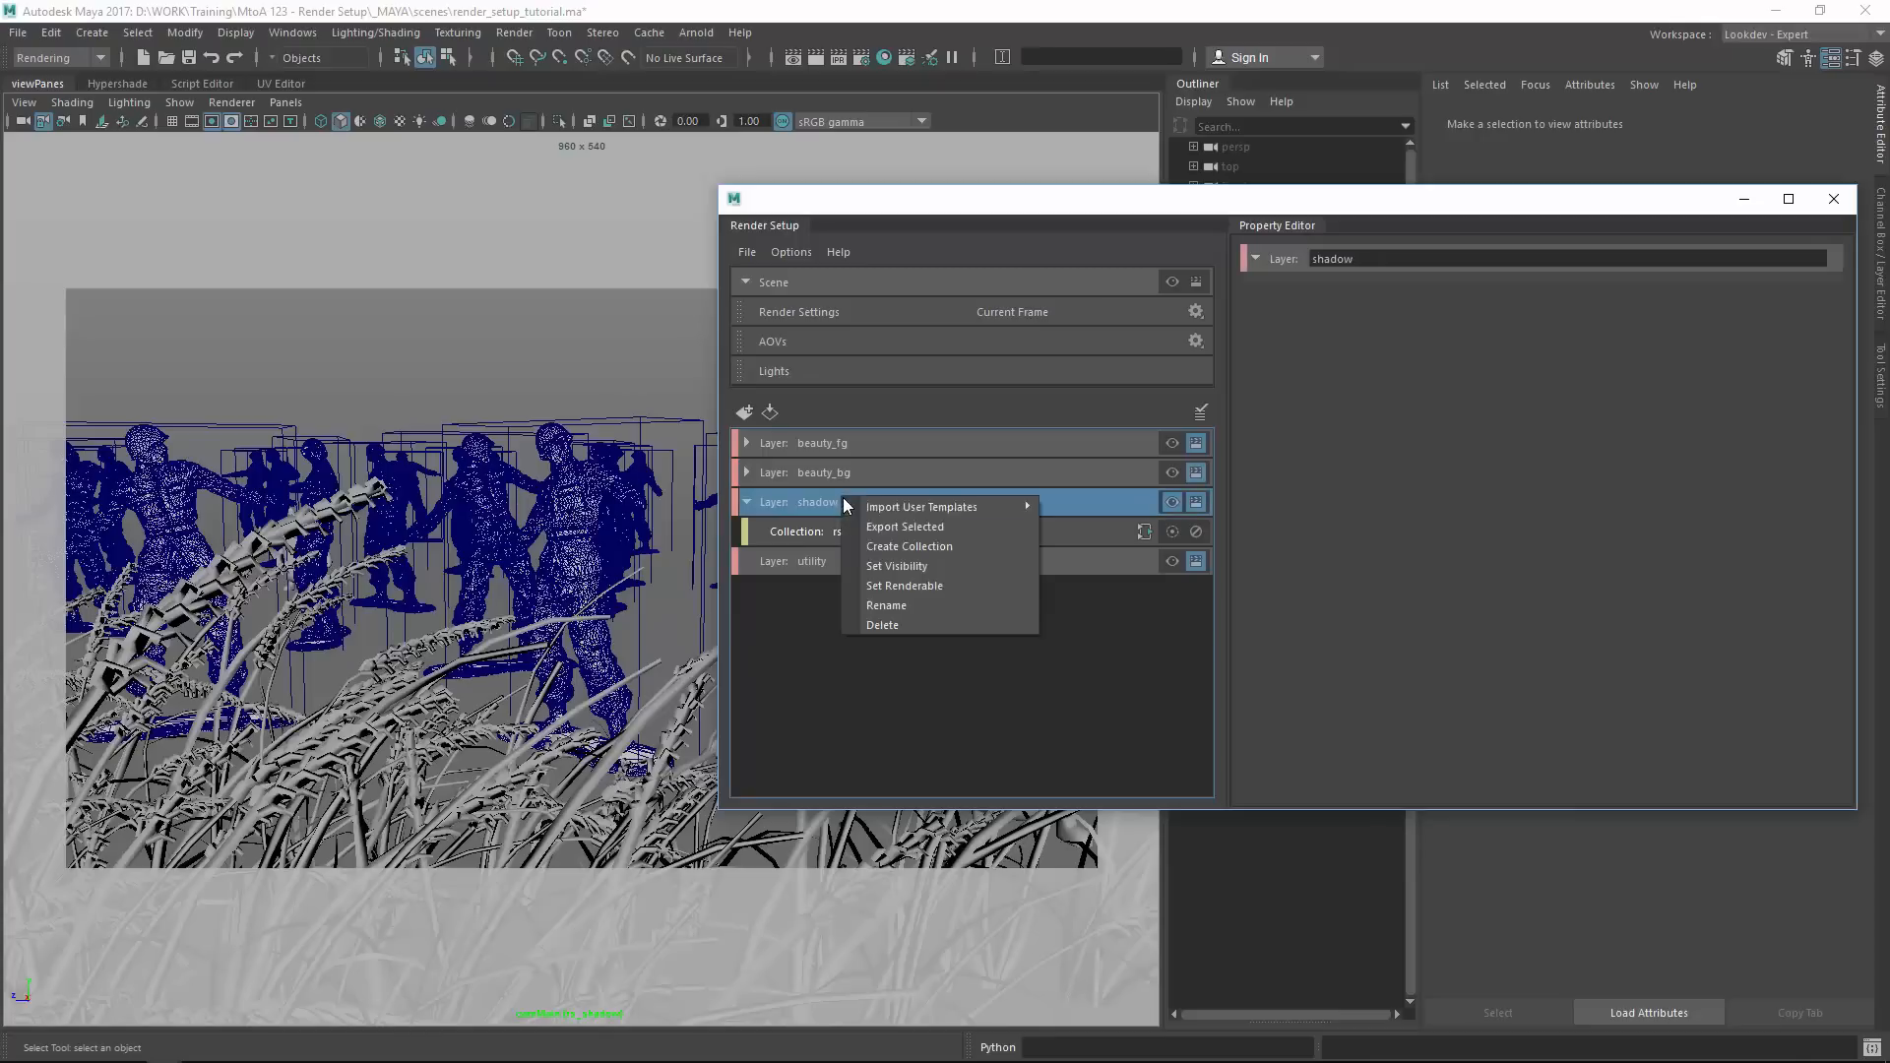
left_click(929, 541)
type("shad")
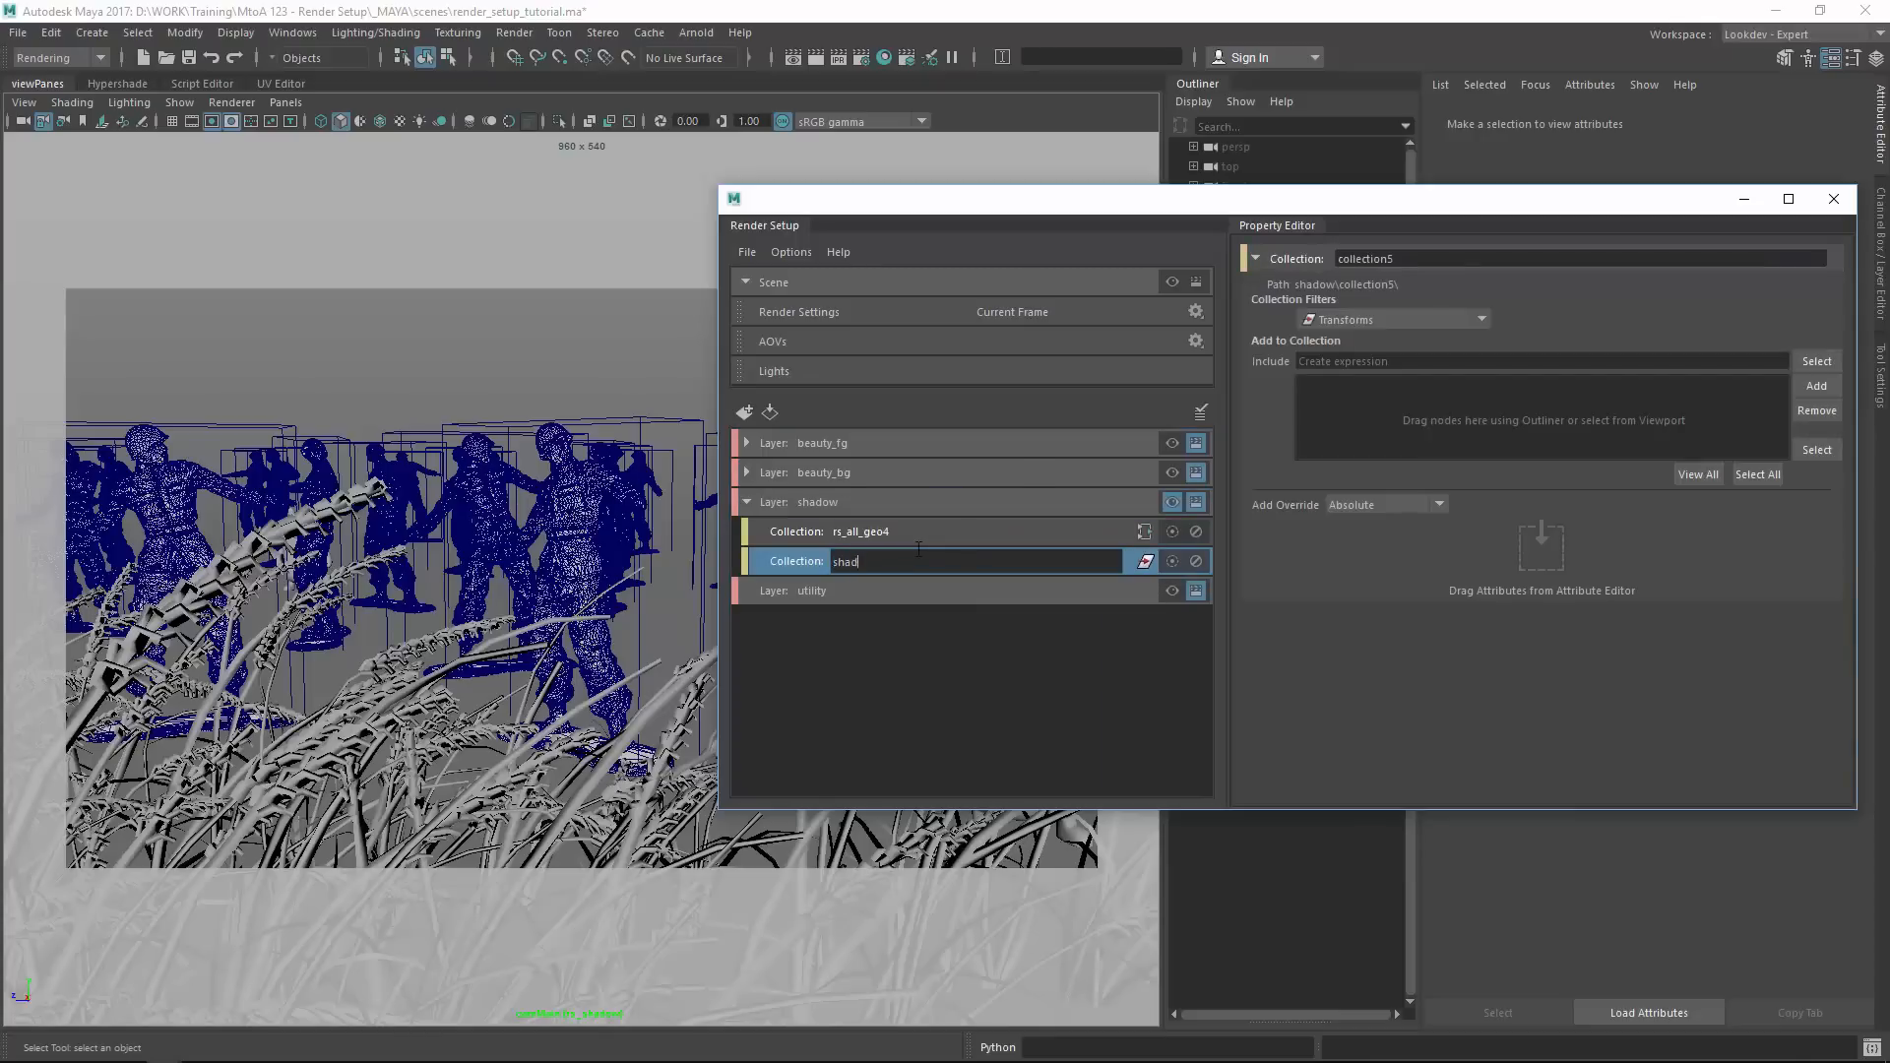
type("ow_caster")
key("Return")
Create another collection in the shadow layer and name it shadow_catacher.
right_click(850, 502)
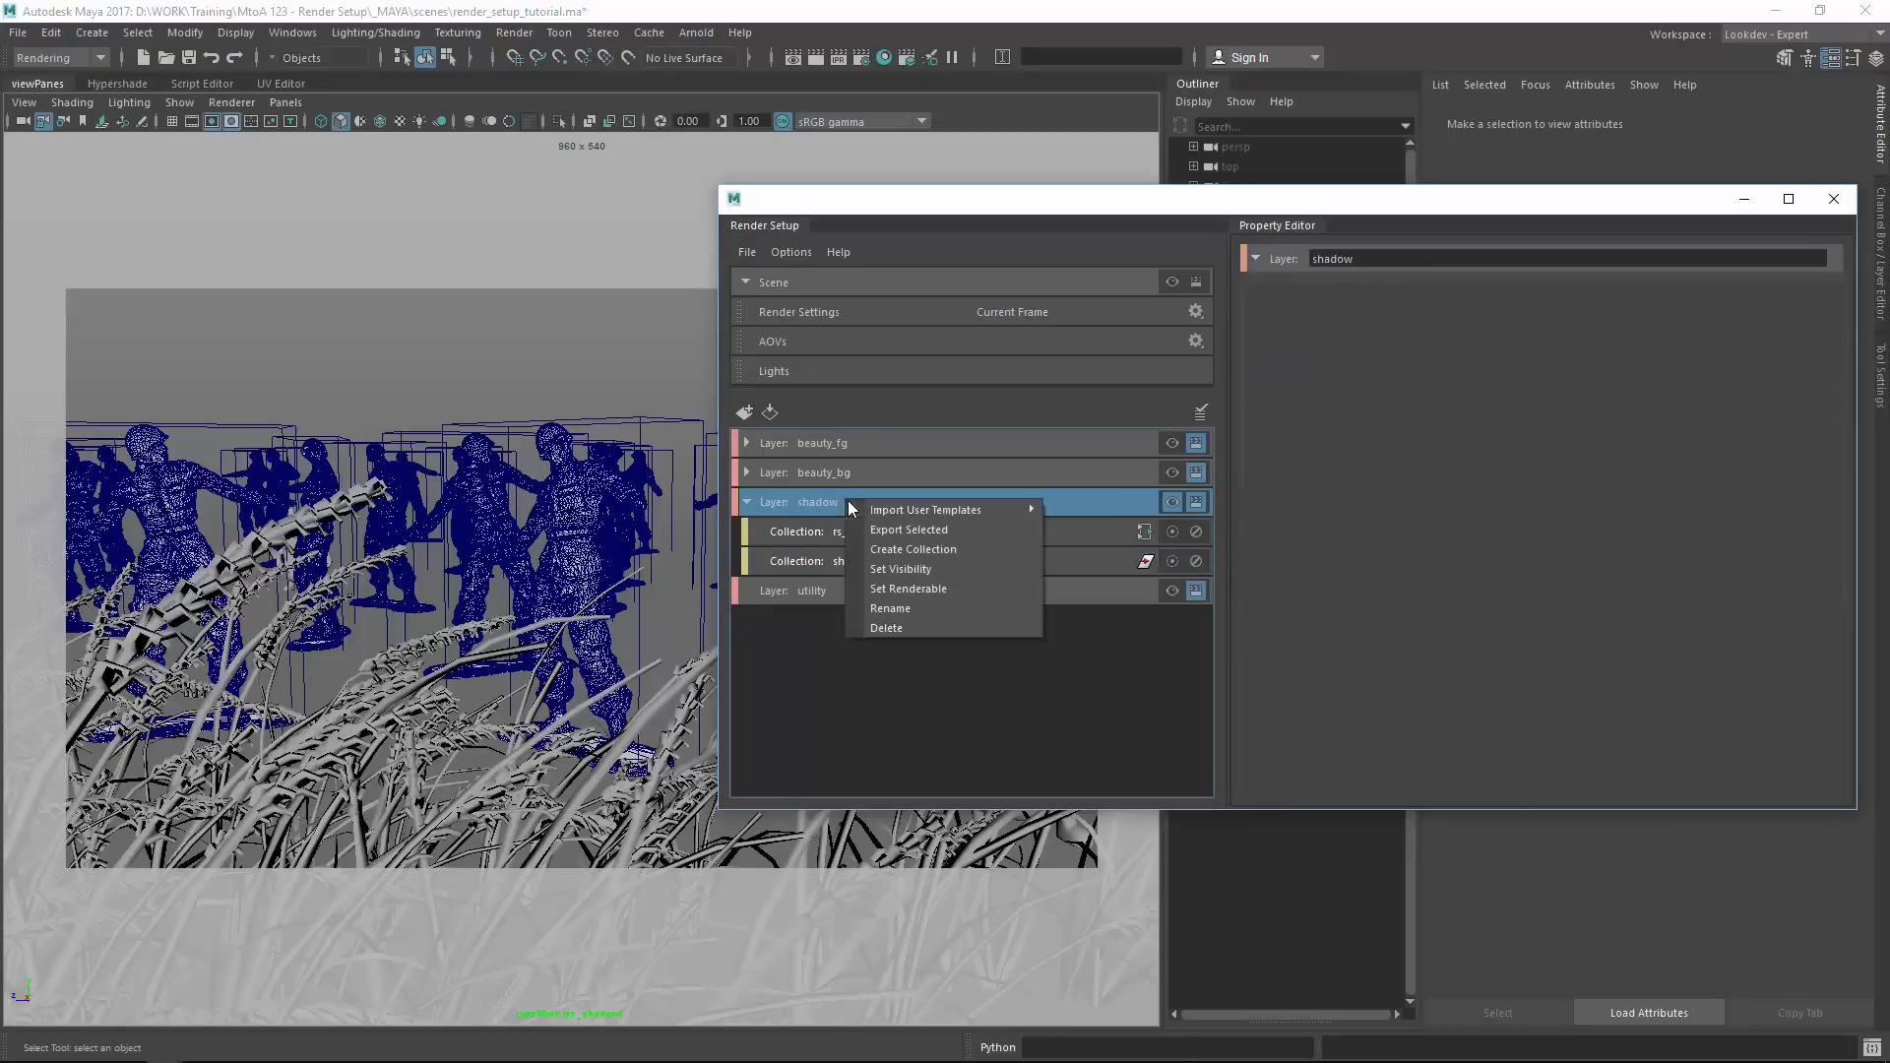
left_click(950, 553)
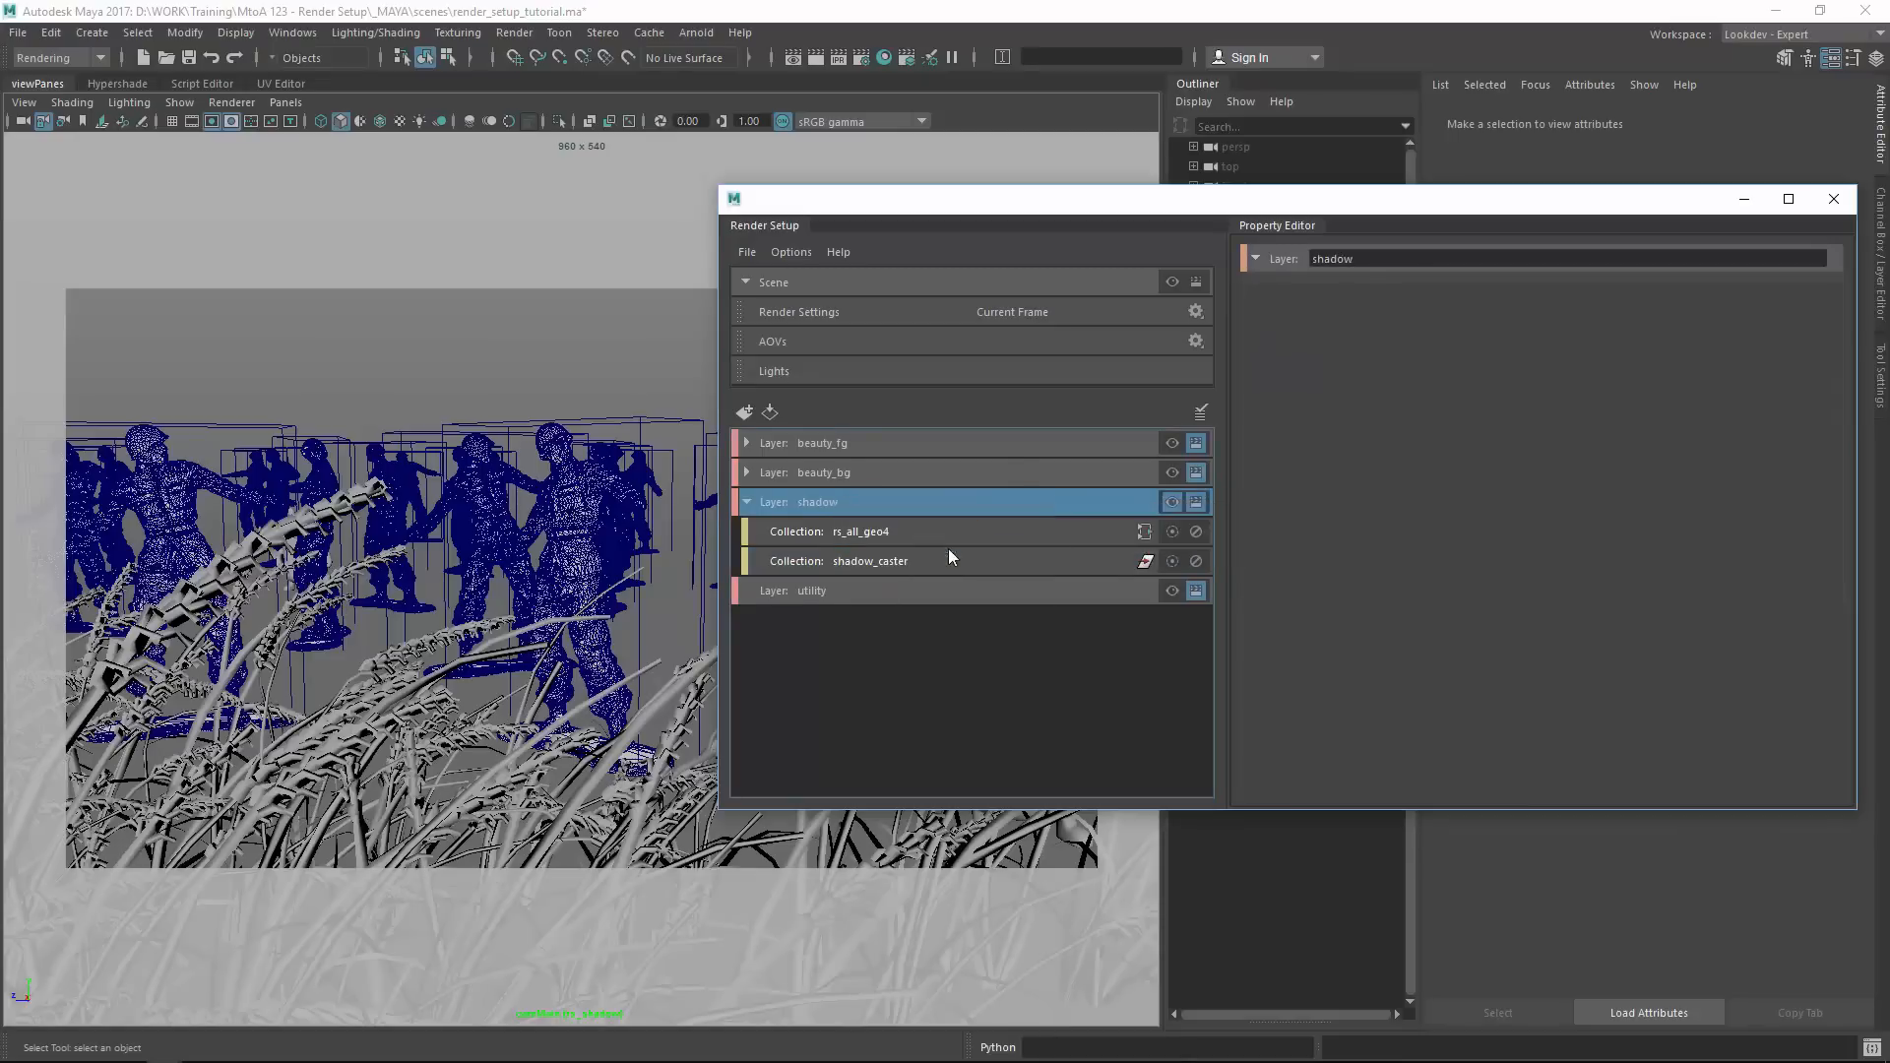
type("shad")
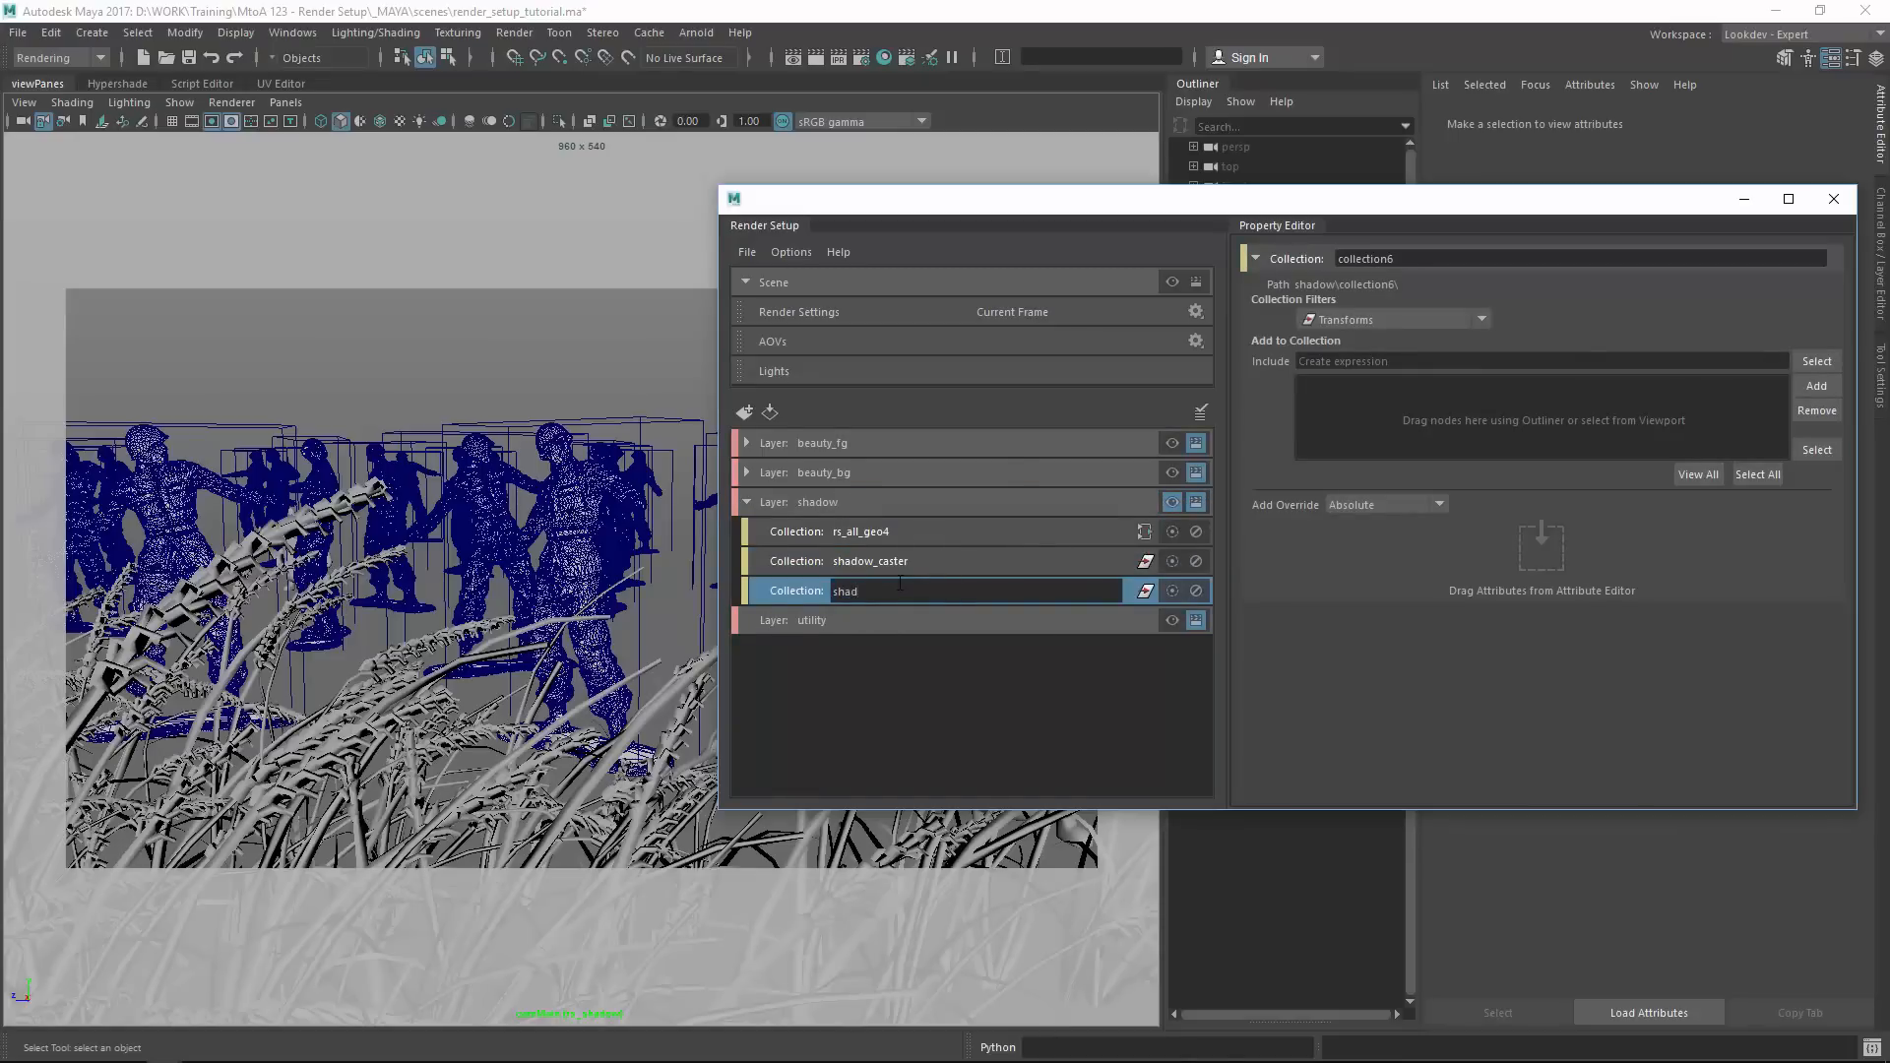
type("ow_catacher")
key("Return")
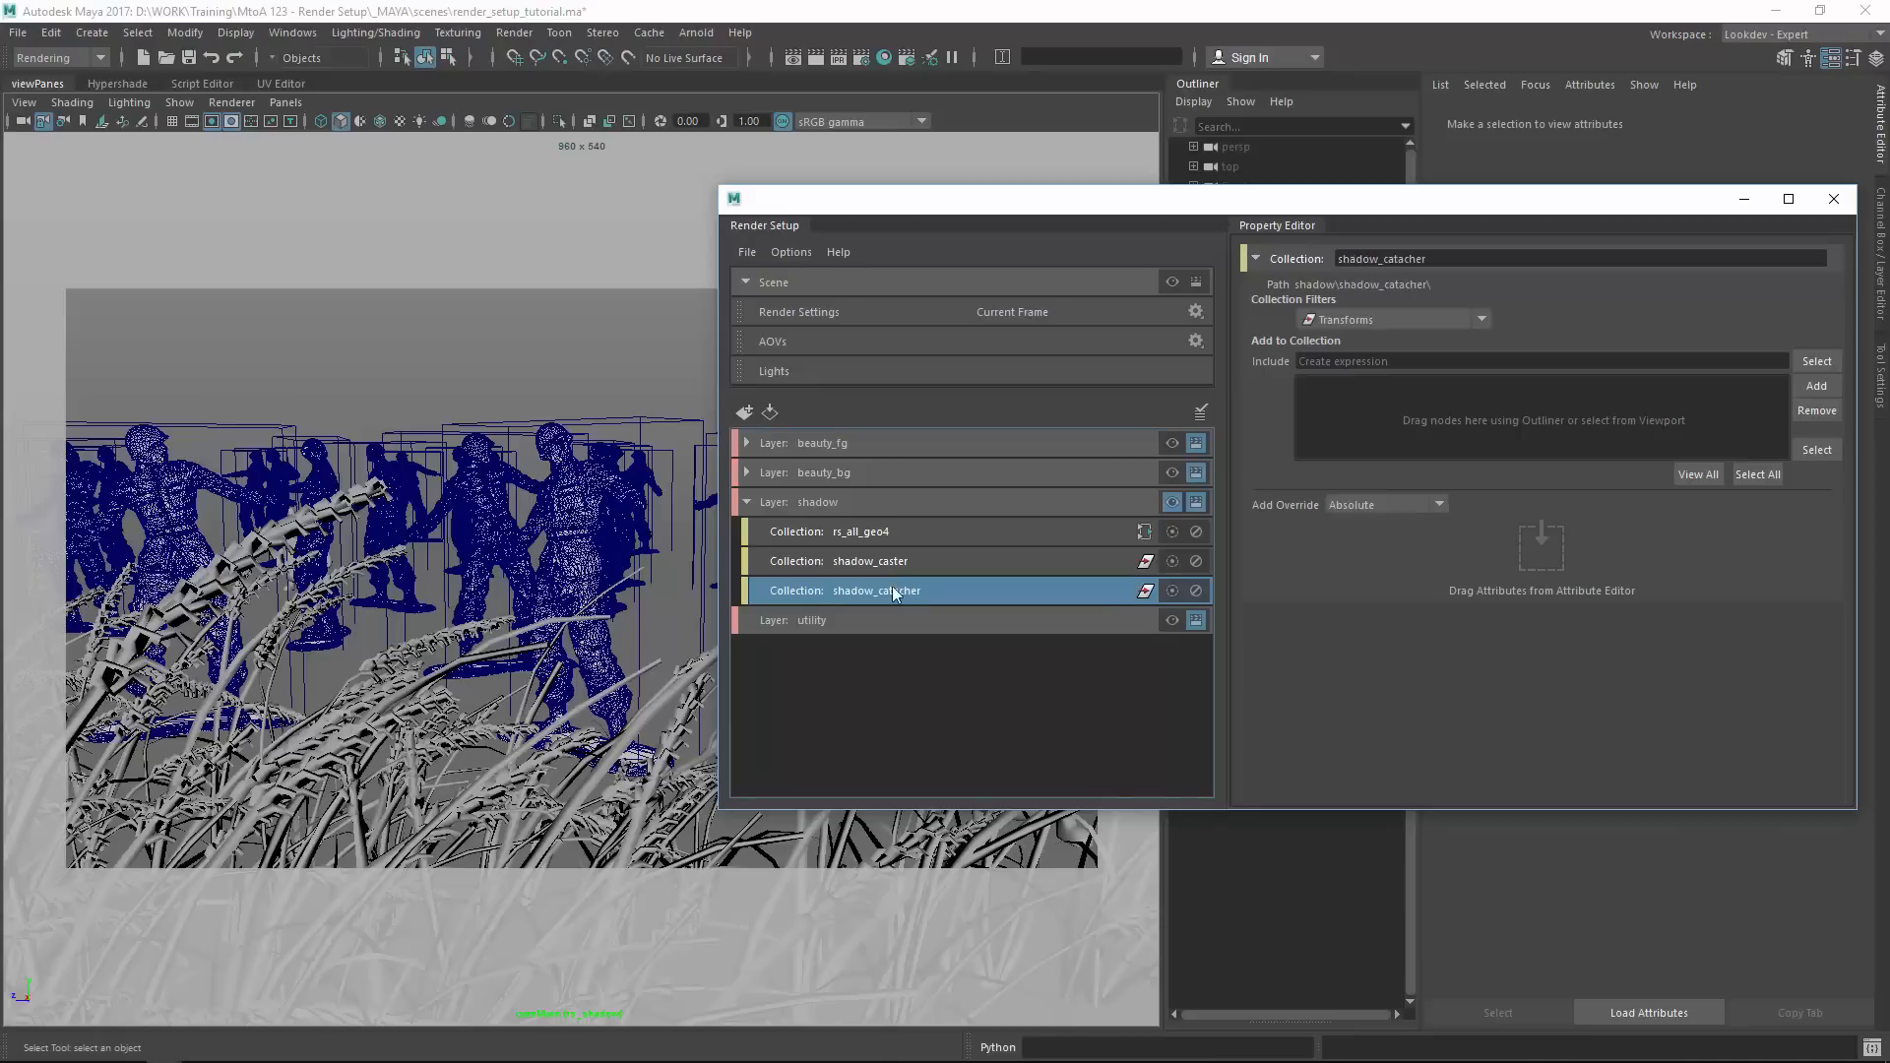
Select the shadow_caster collection and look through its available collection filters.
left_click(895, 564)
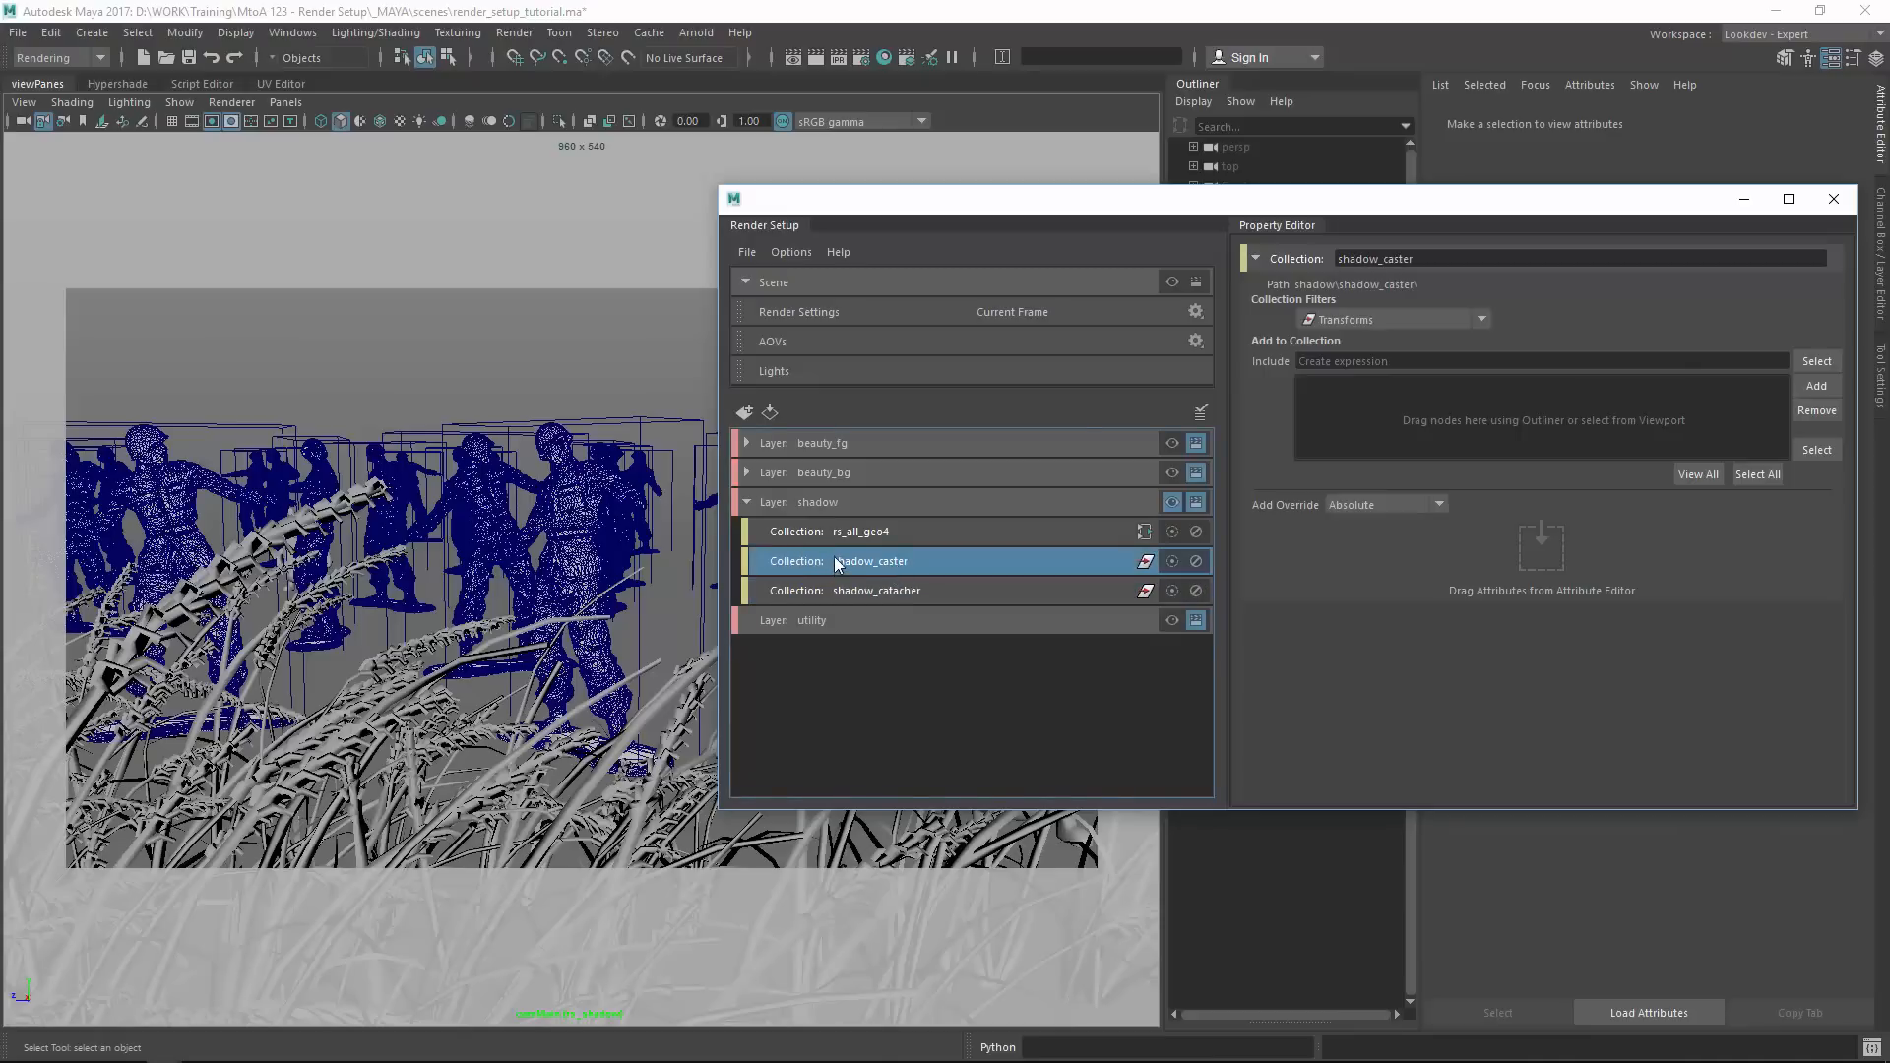
left_click(905, 642)
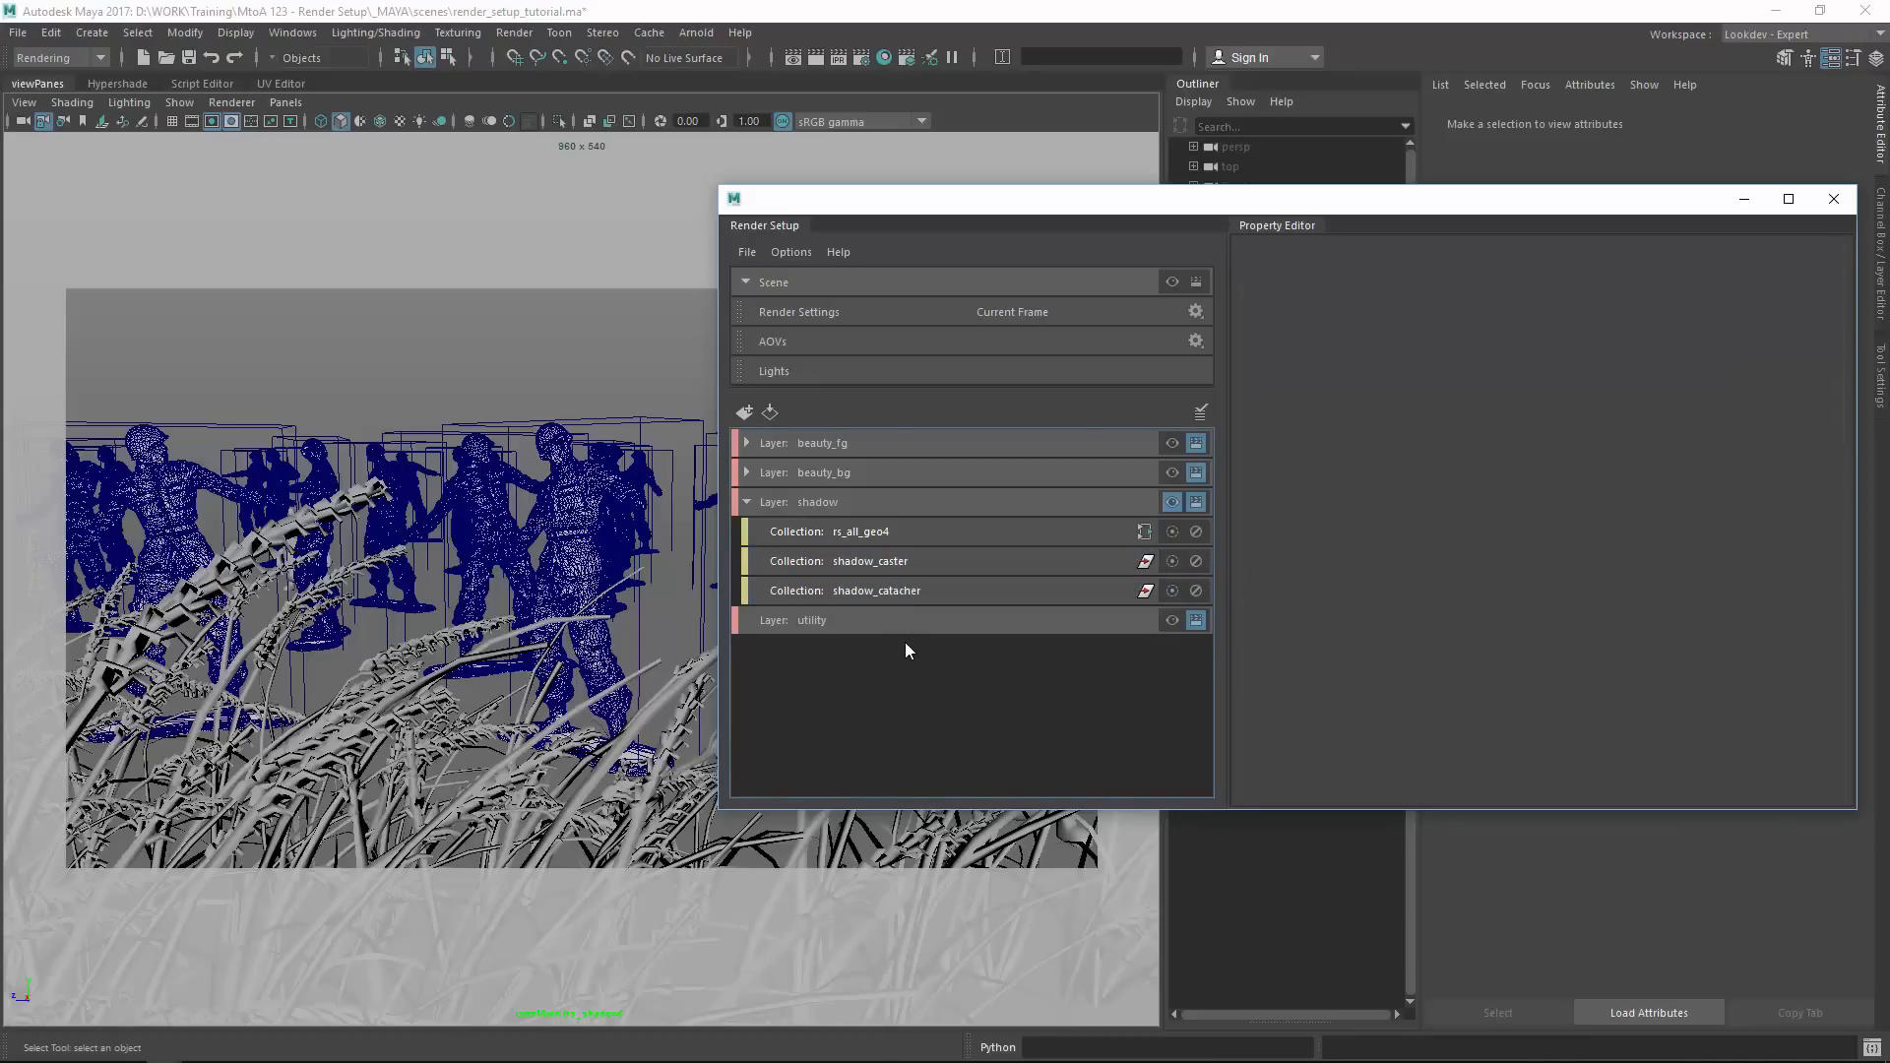
left_click(896, 563)
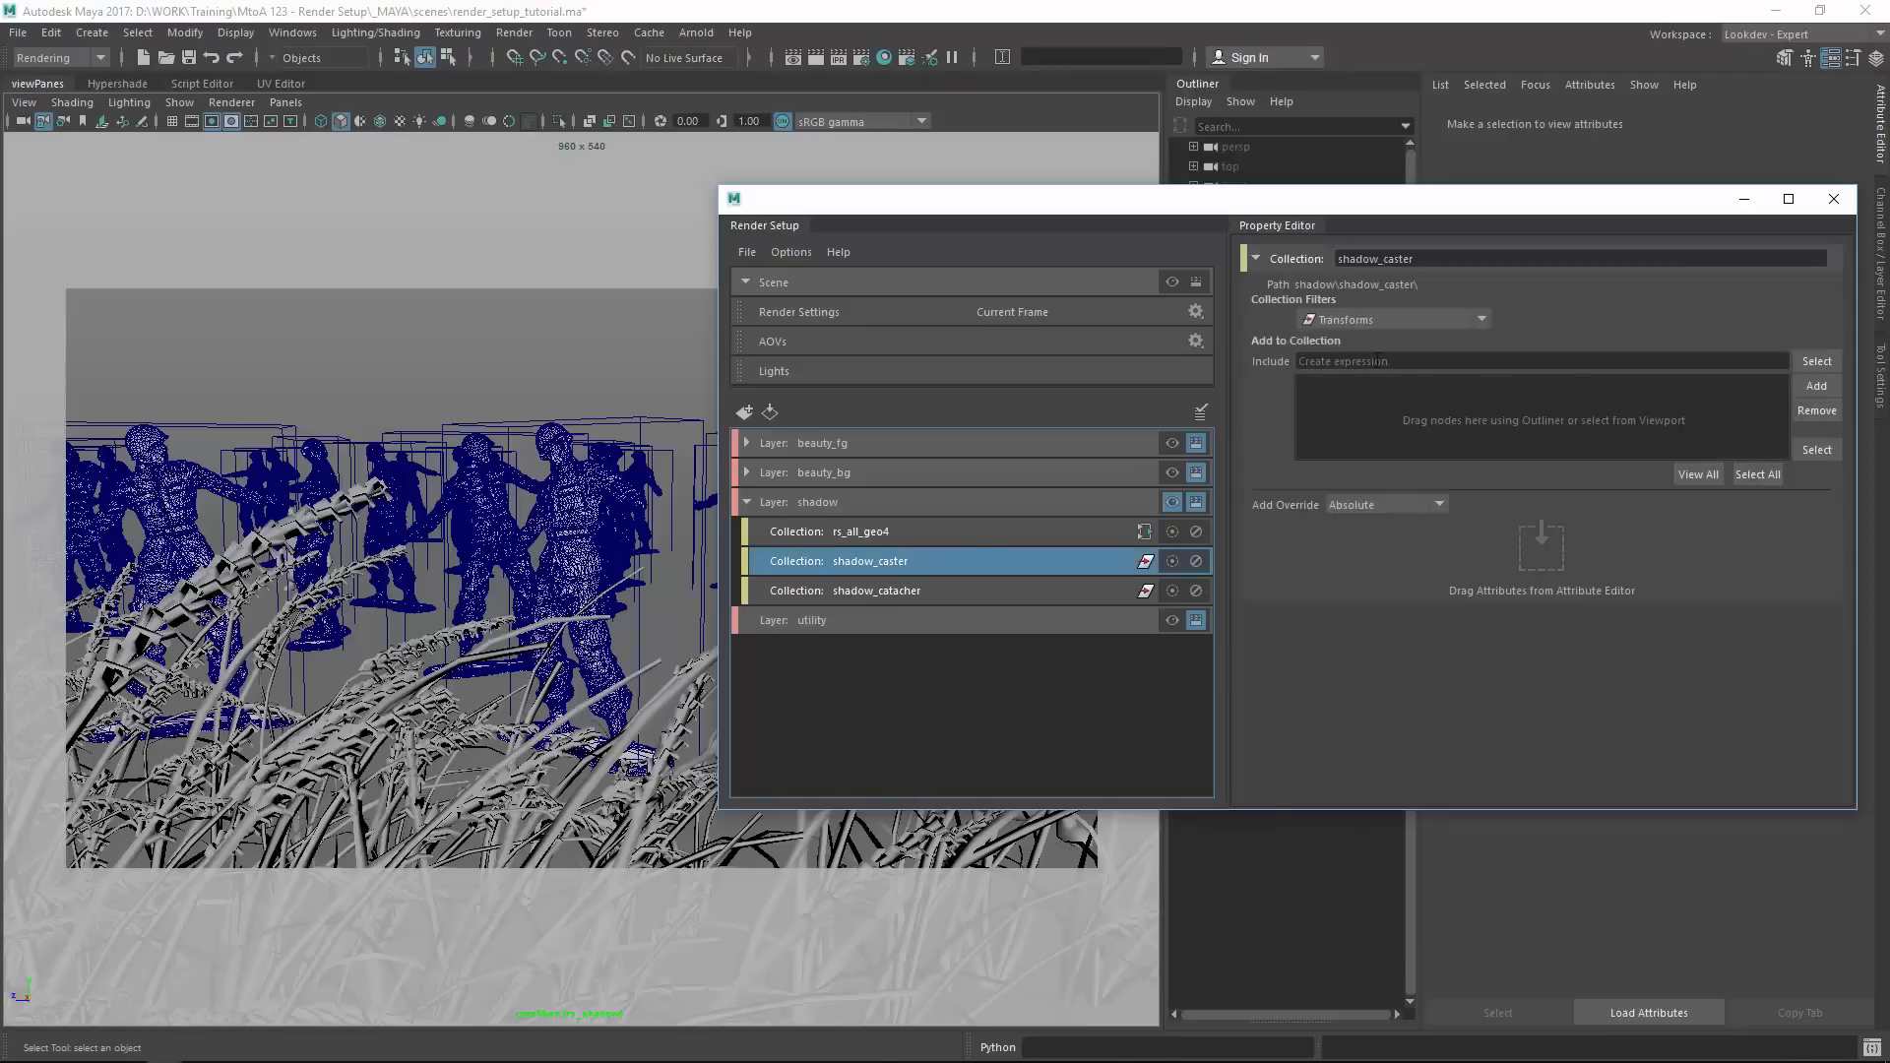
mouse_move(1368, 364)
left_click_drag(1402, 401, 1344, 409)
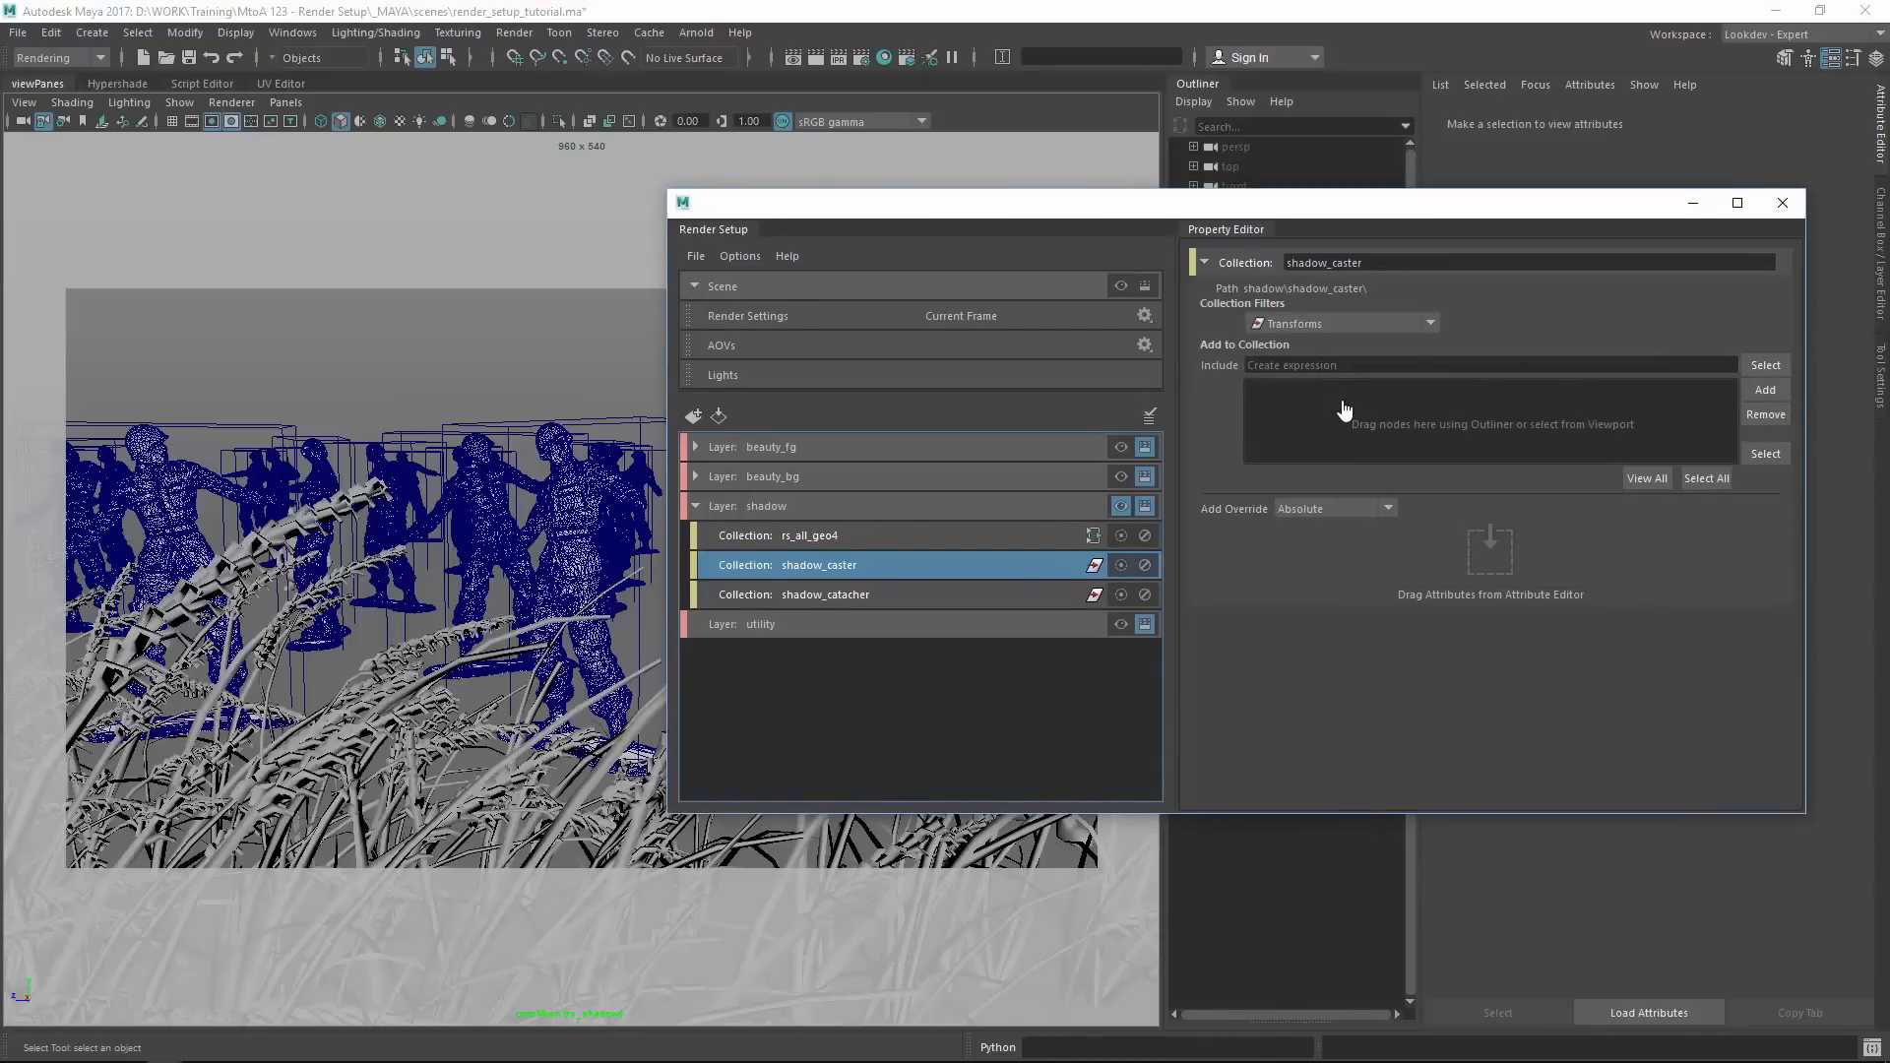
left_click(1301, 326)
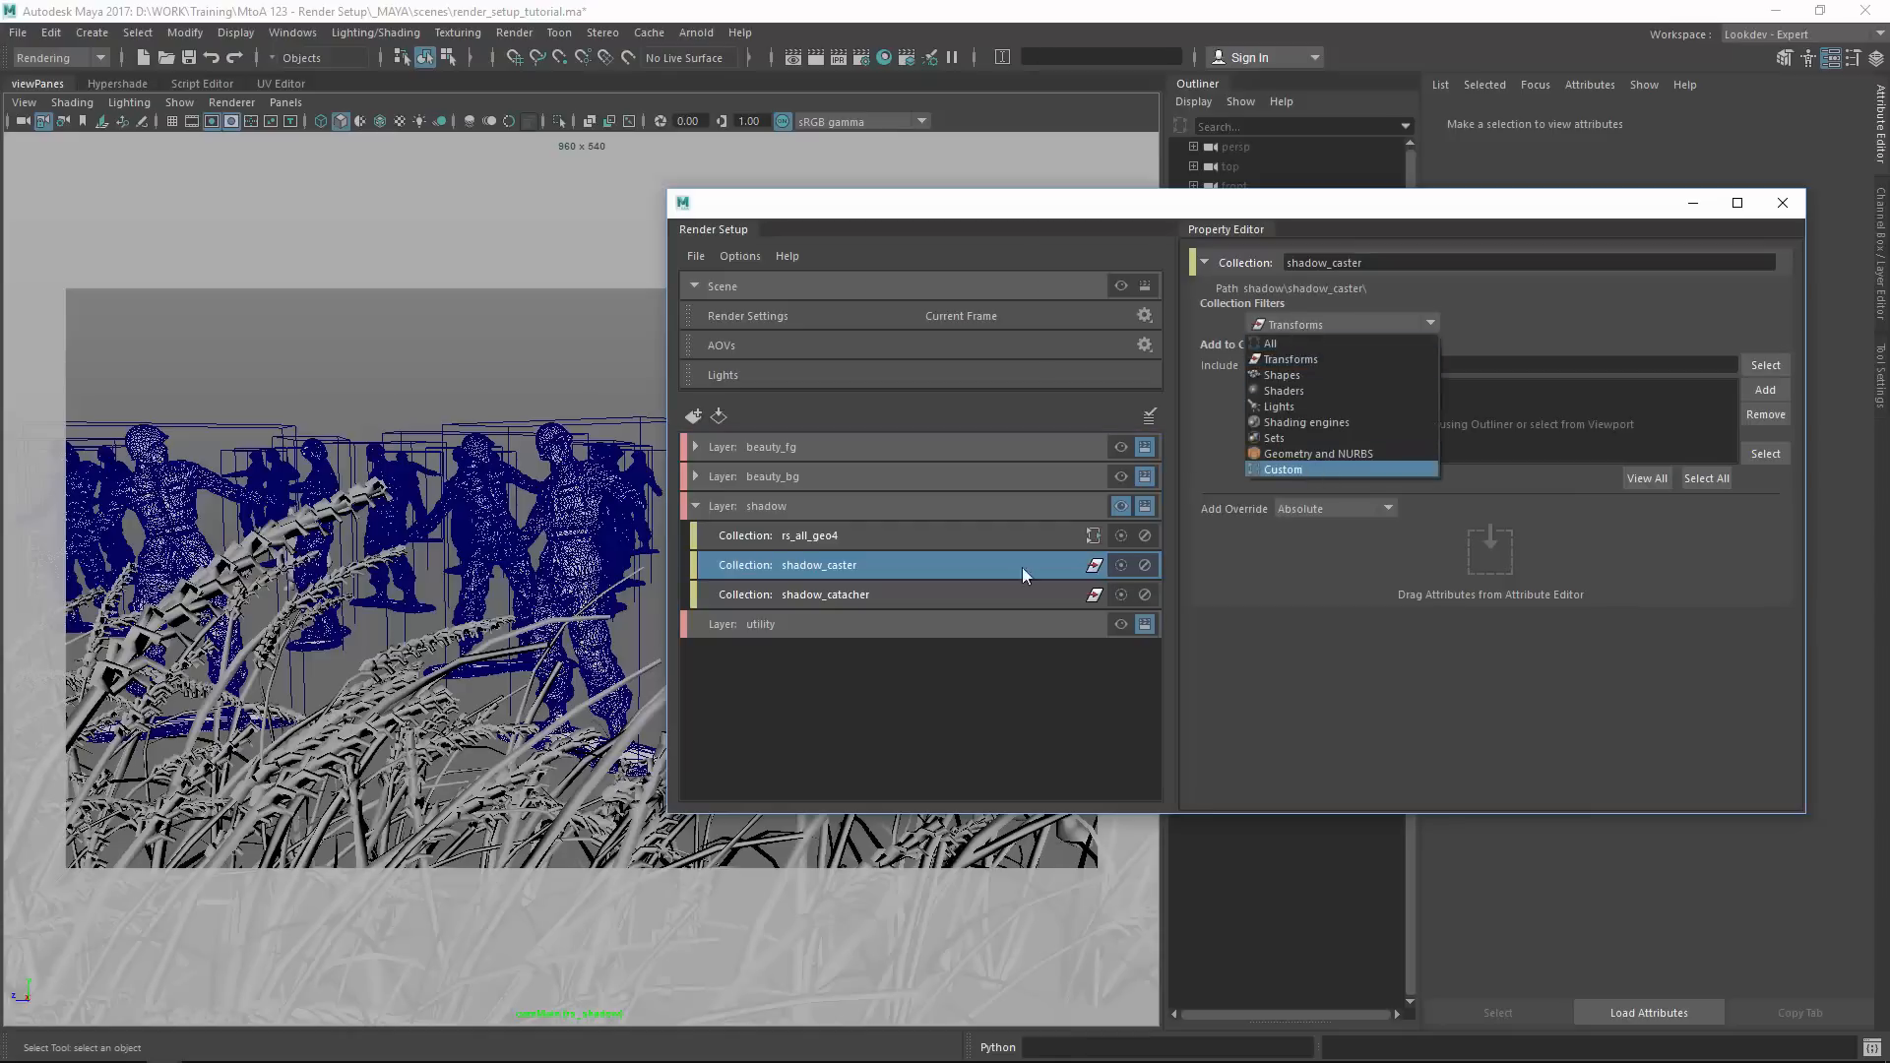
left_click(1285, 632)
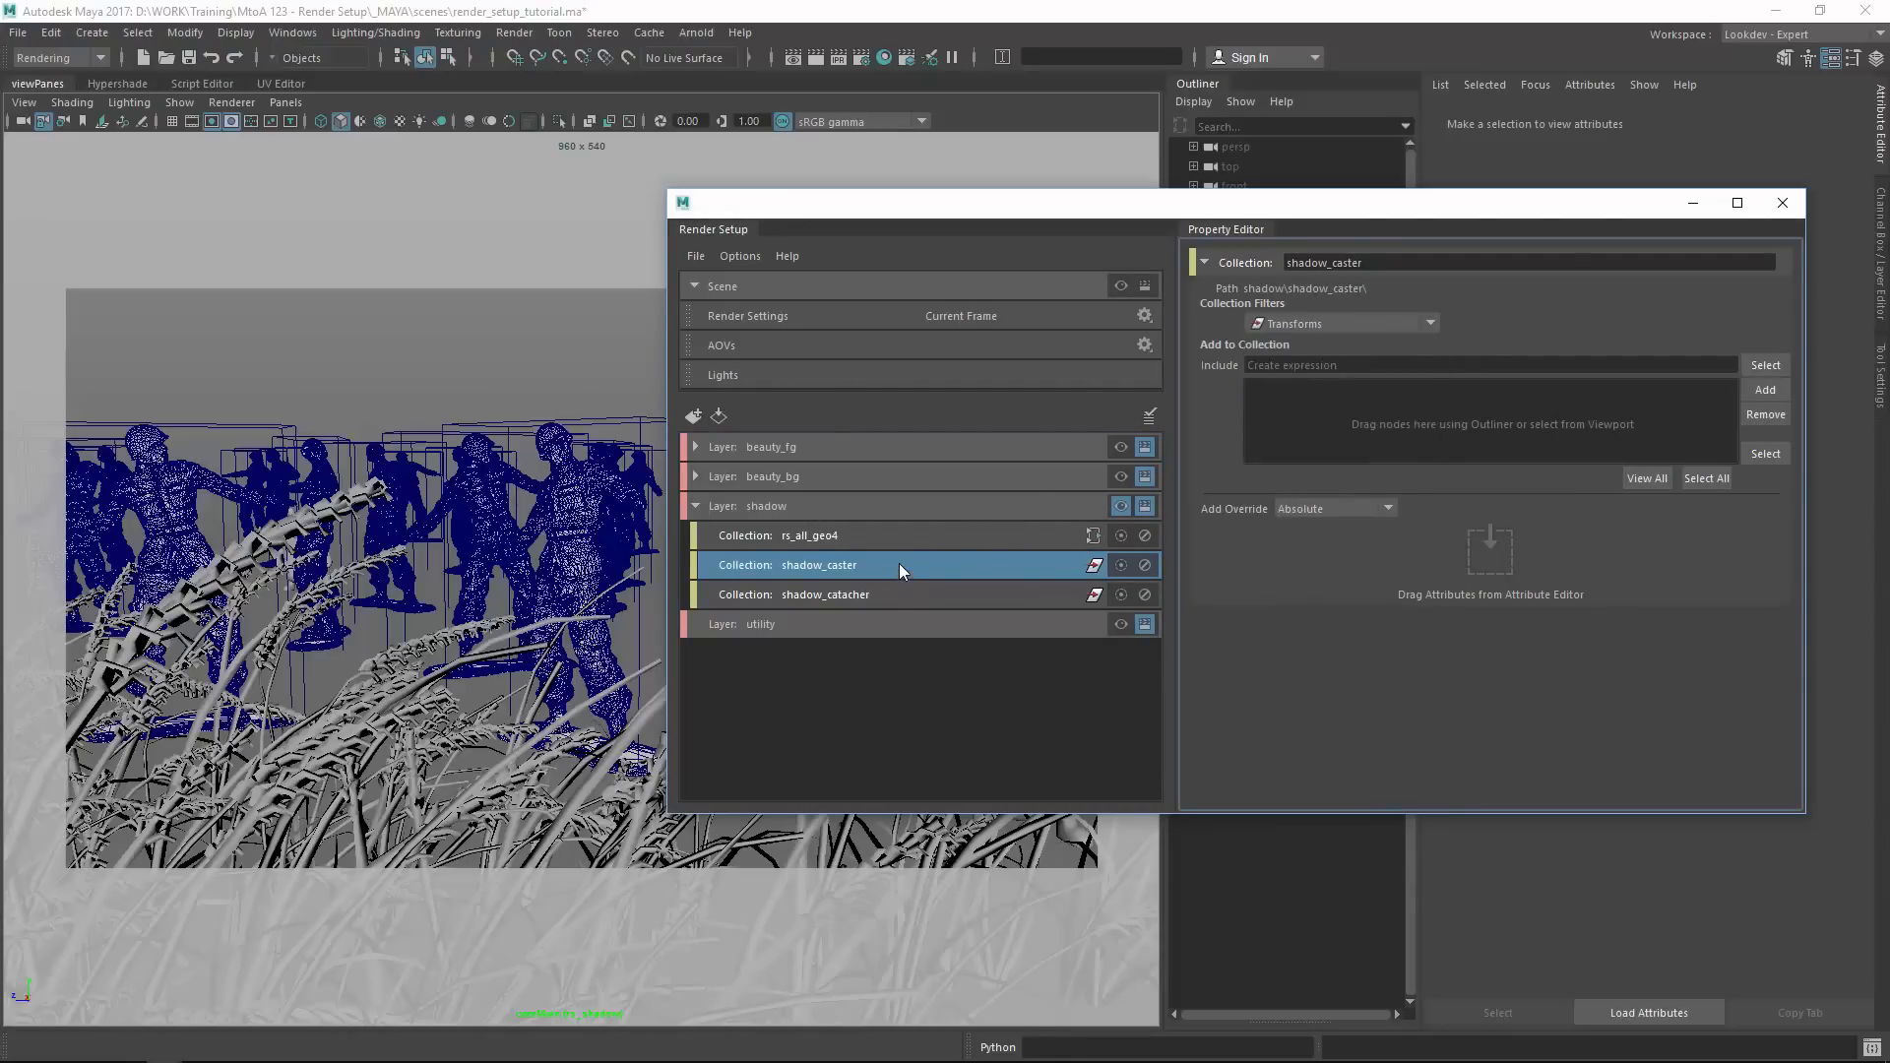
Check the override under rs_primaryOff_bg in the beauty_bg layer, then collapse the layer again.
left_click(694, 476)
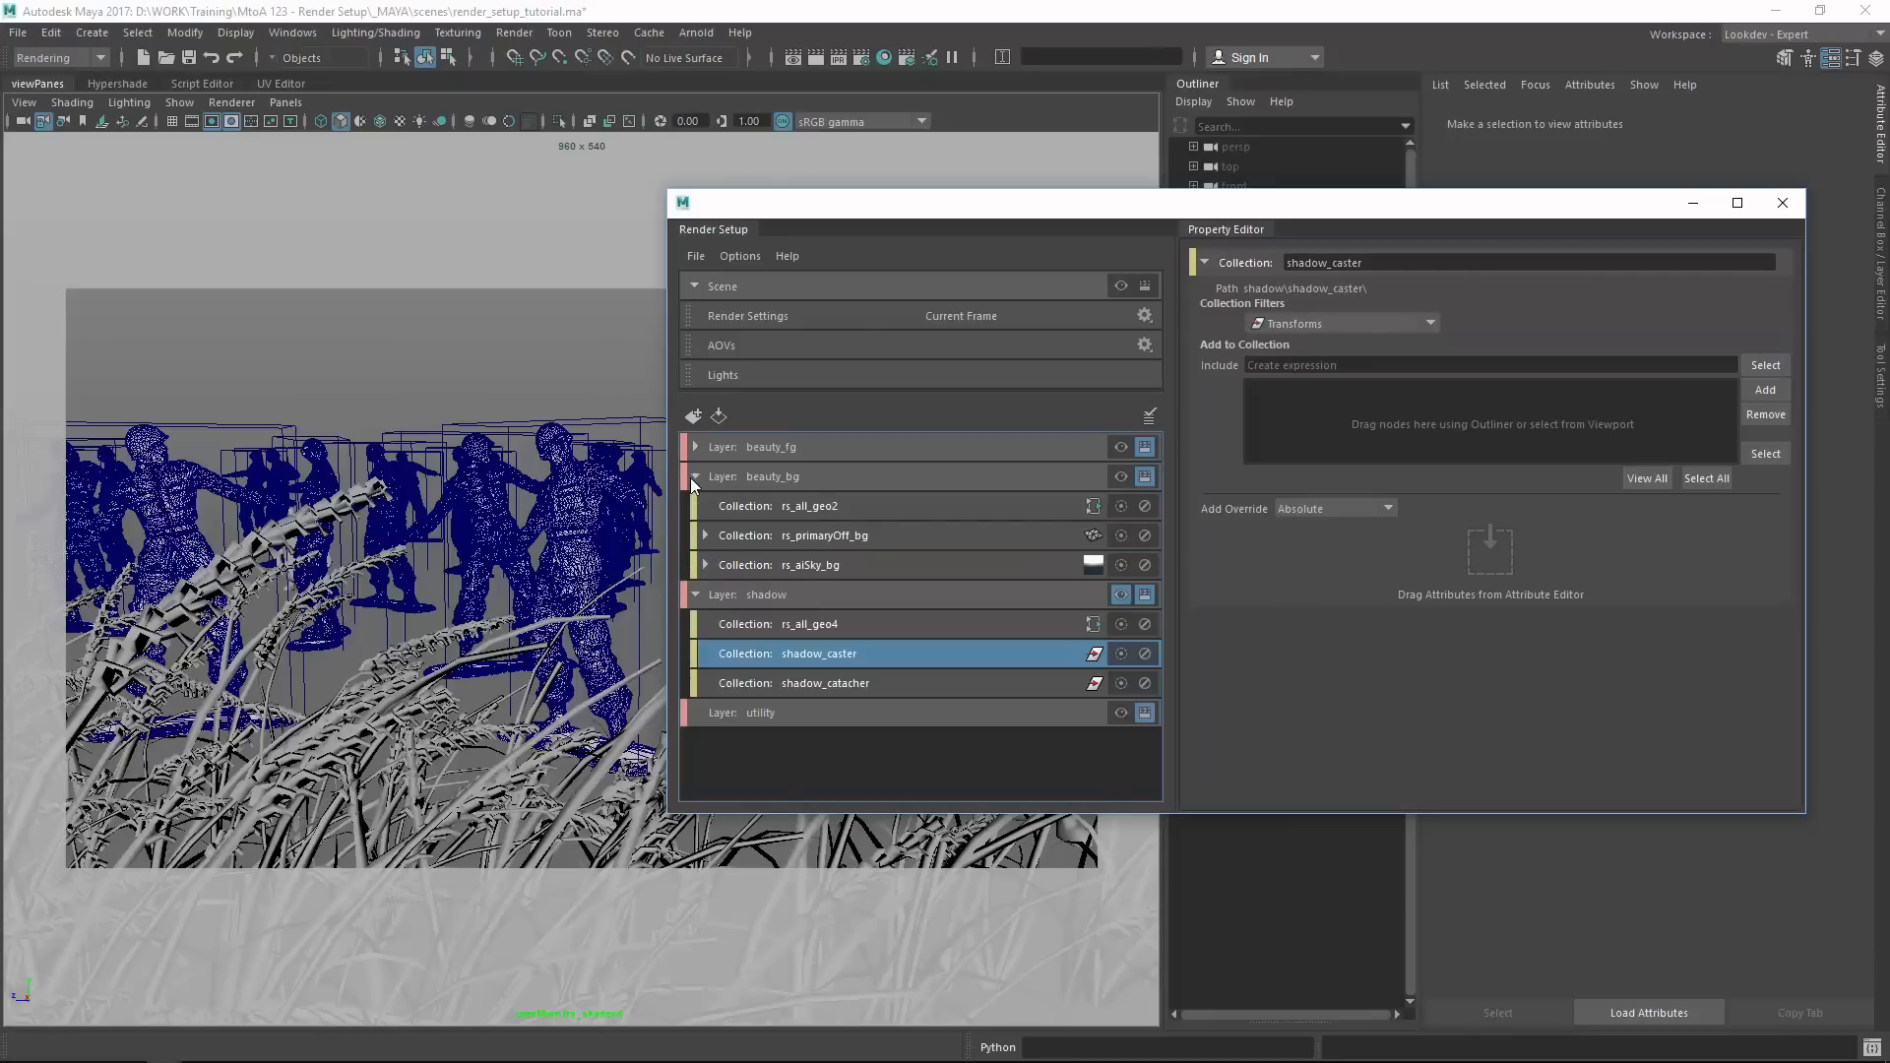
left_click(705, 537)
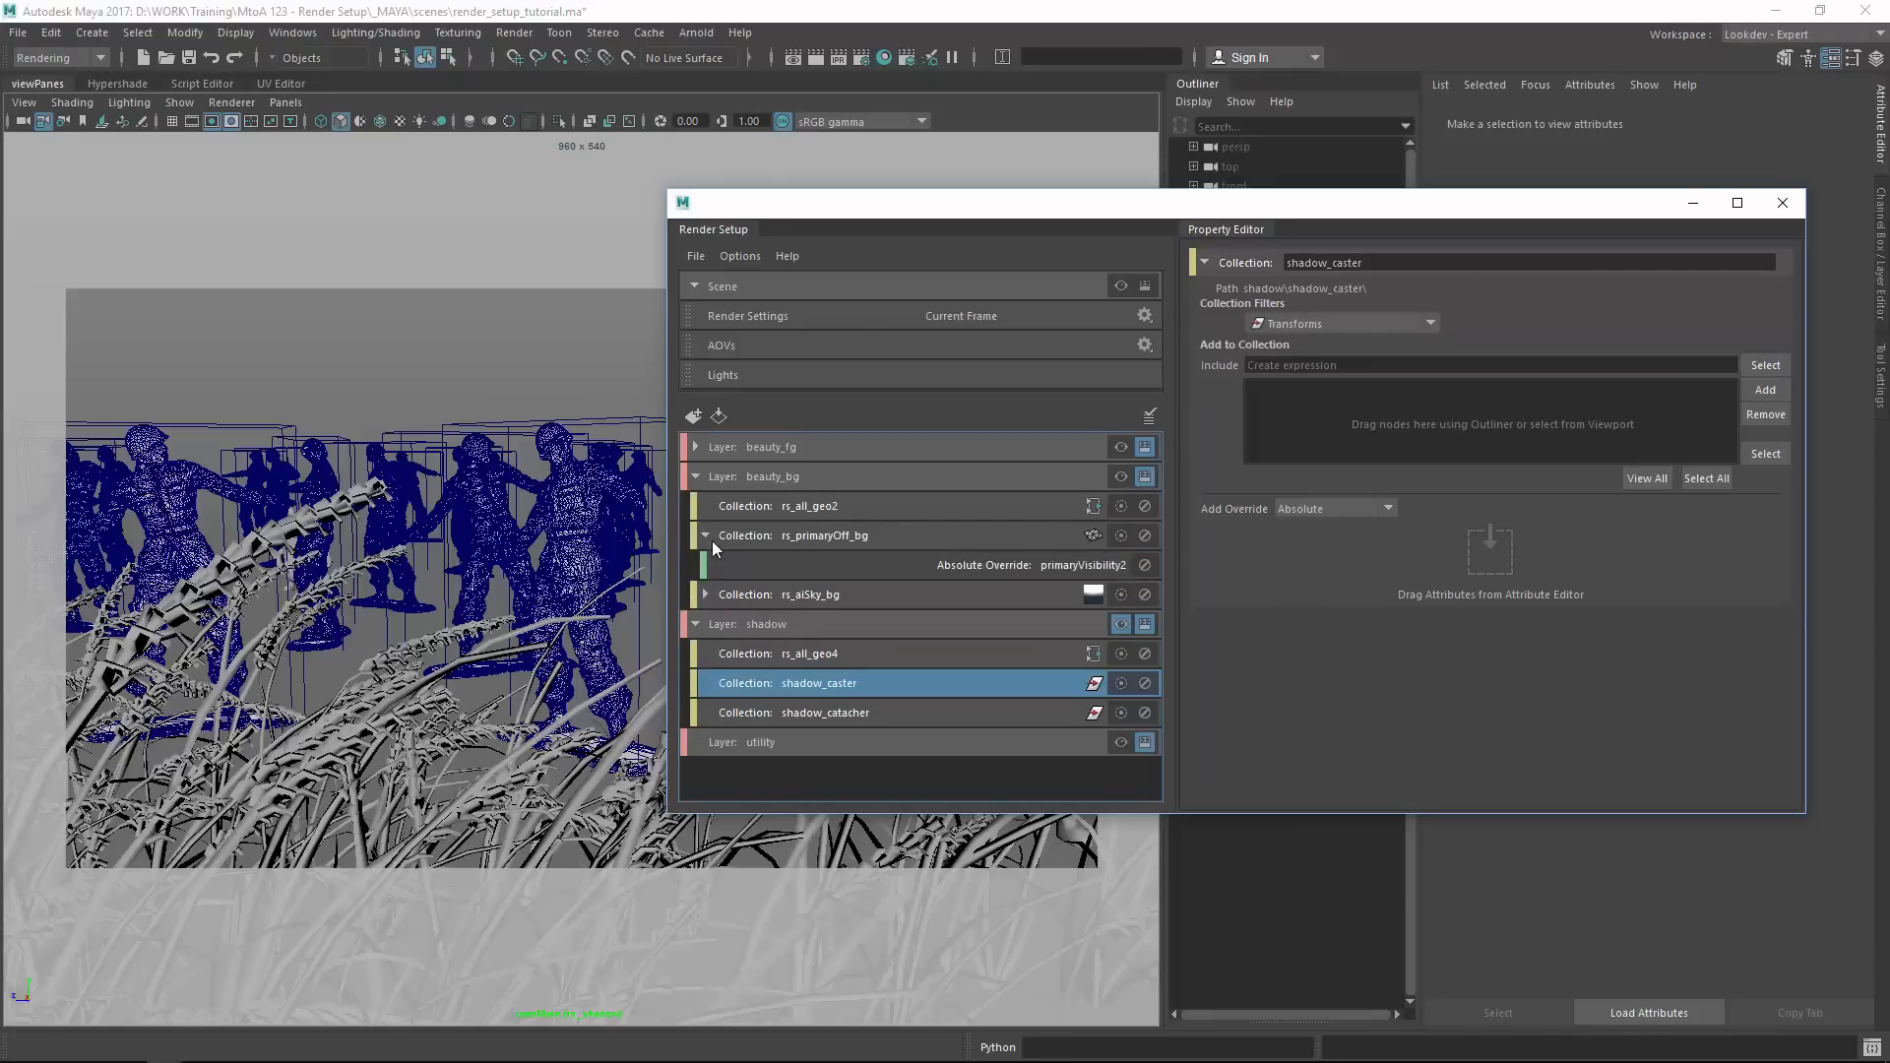
left_click(705, 535)
left_click(694, 477)
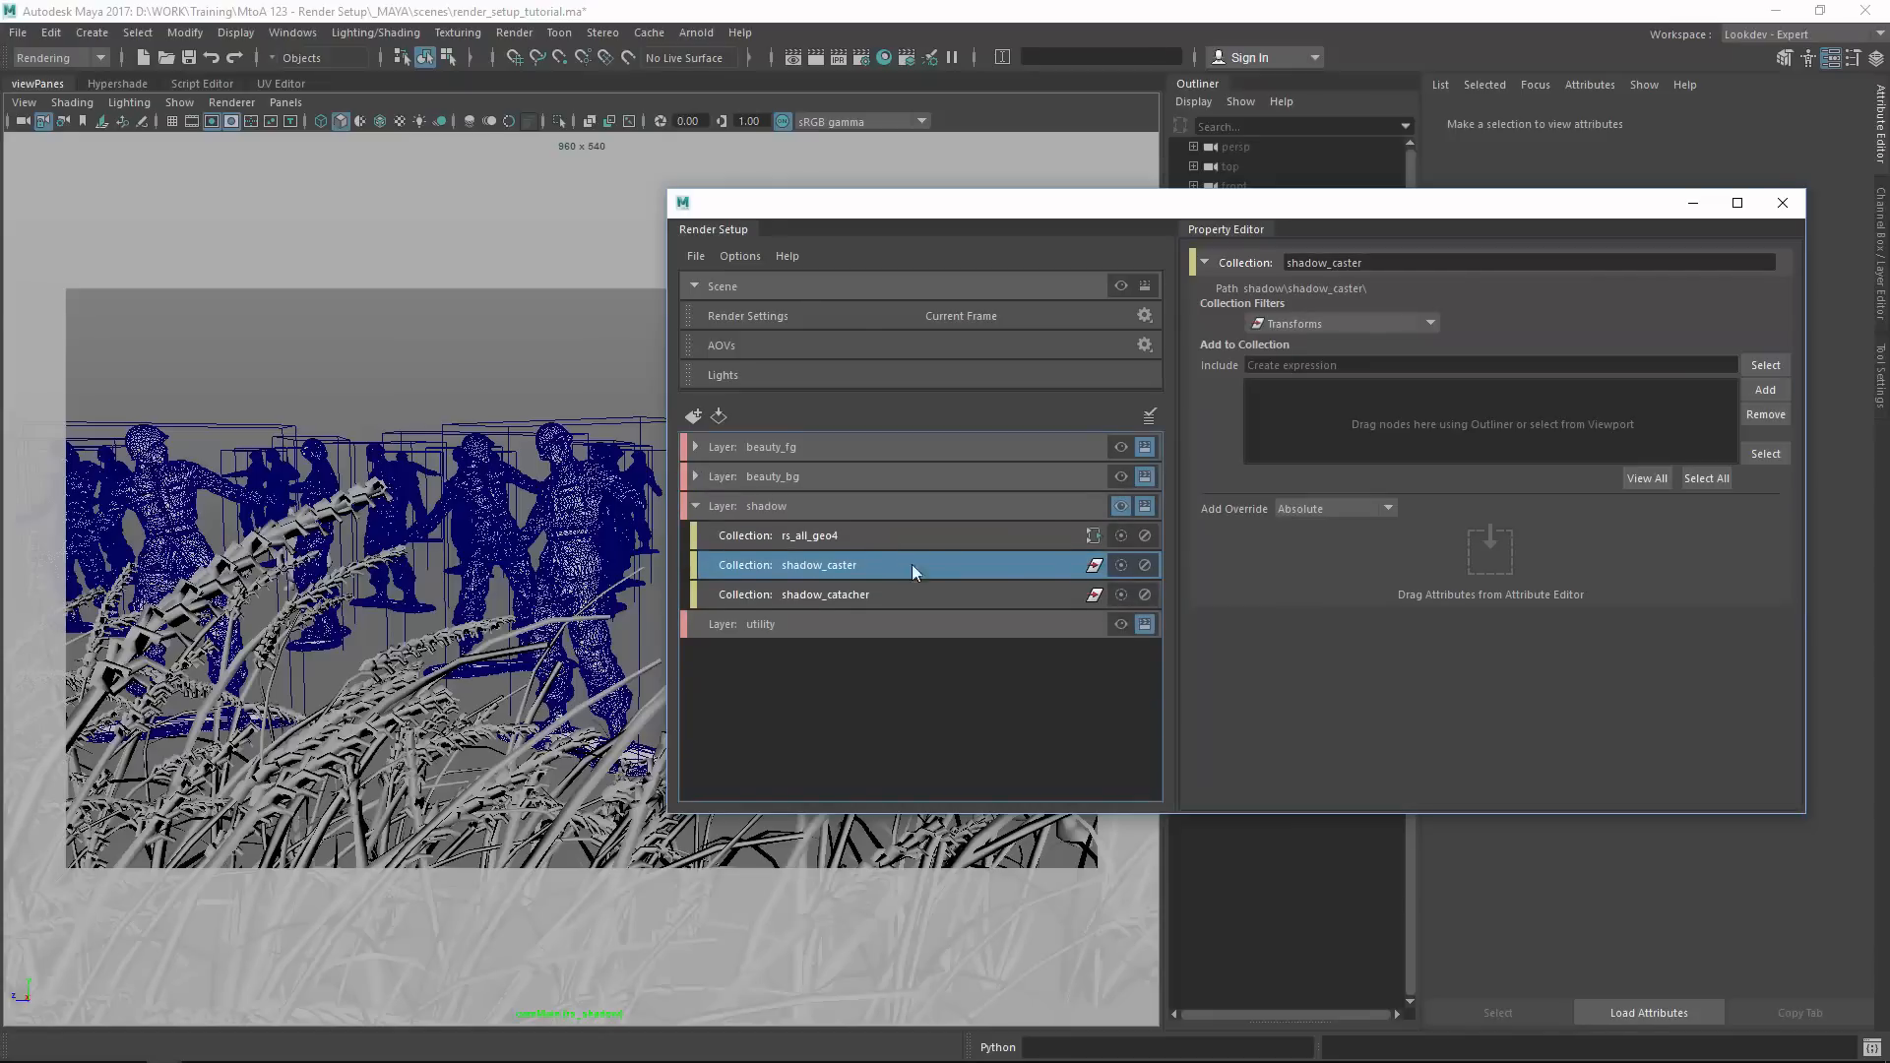
Set the shadow_caster collection filter to Custom and start its types entry with "mes".
left_click(1299, 363)
left_click(1307, 325)
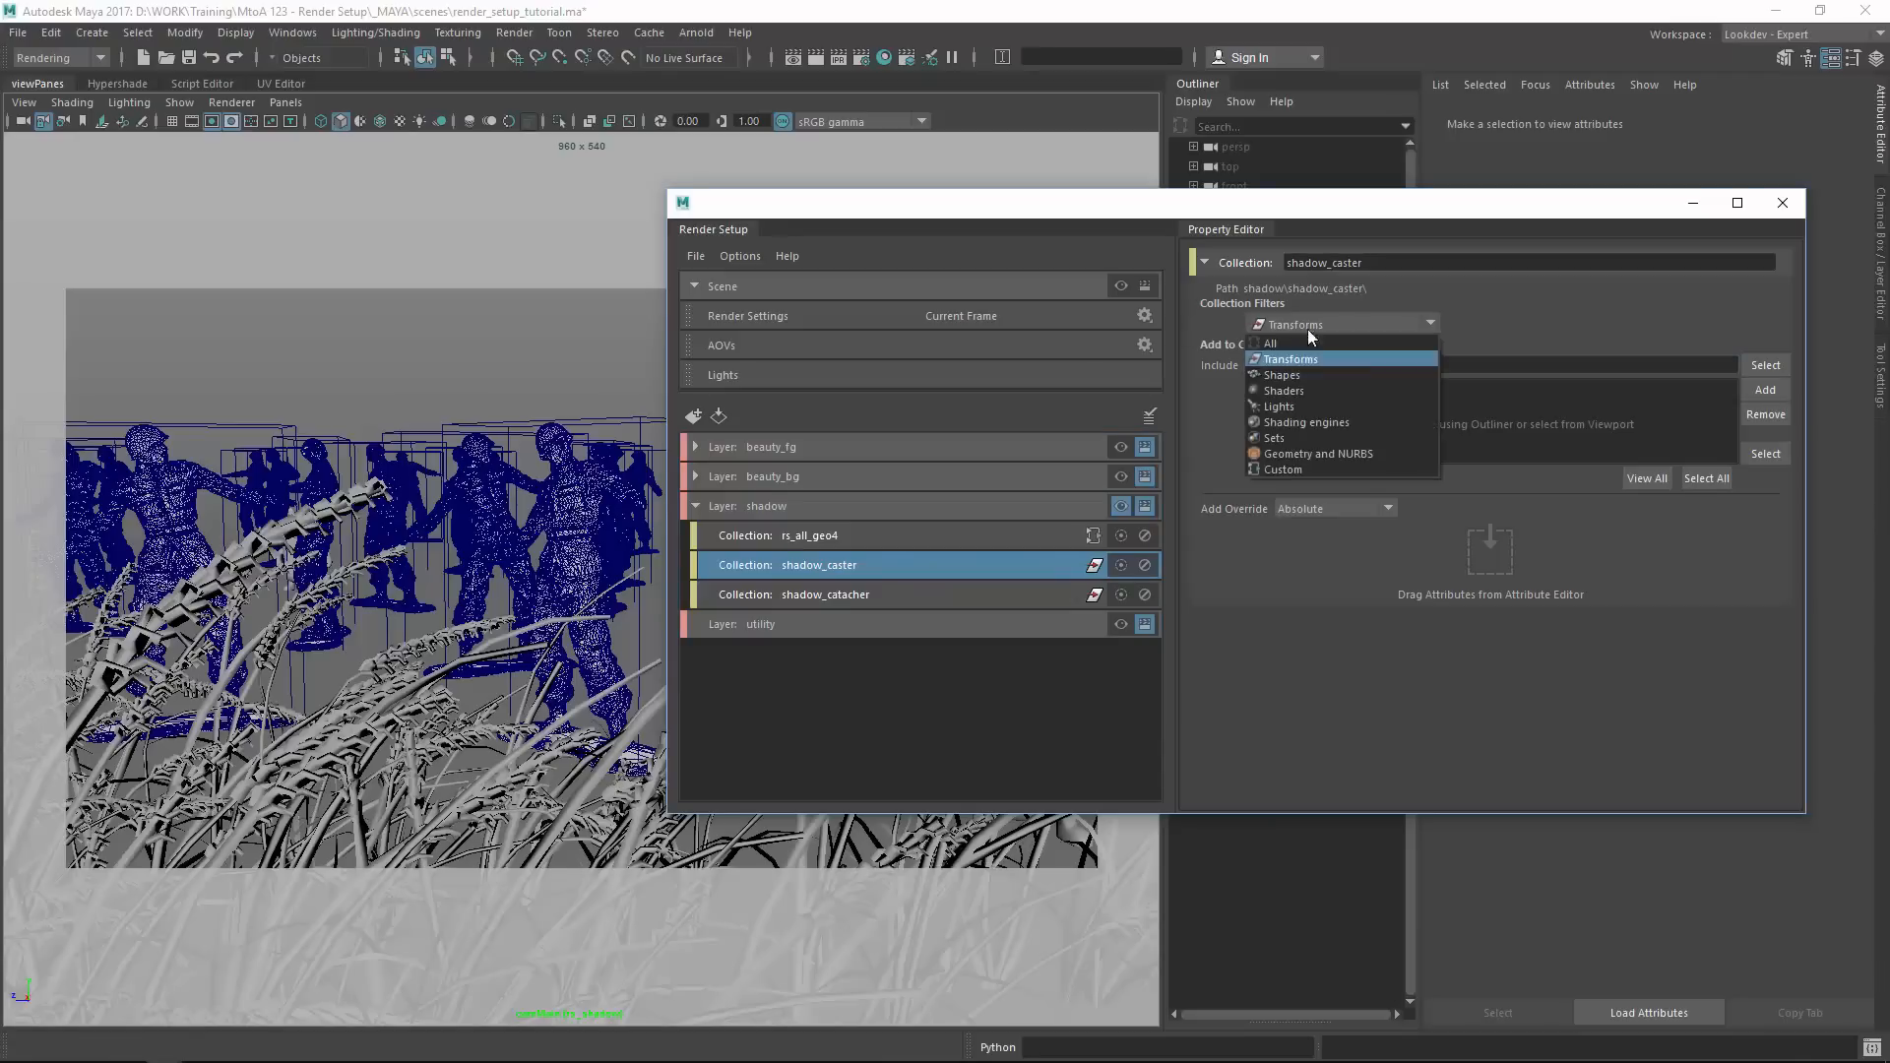
left_click(1353, 453)
left_click(1313, 346)
type("mes")
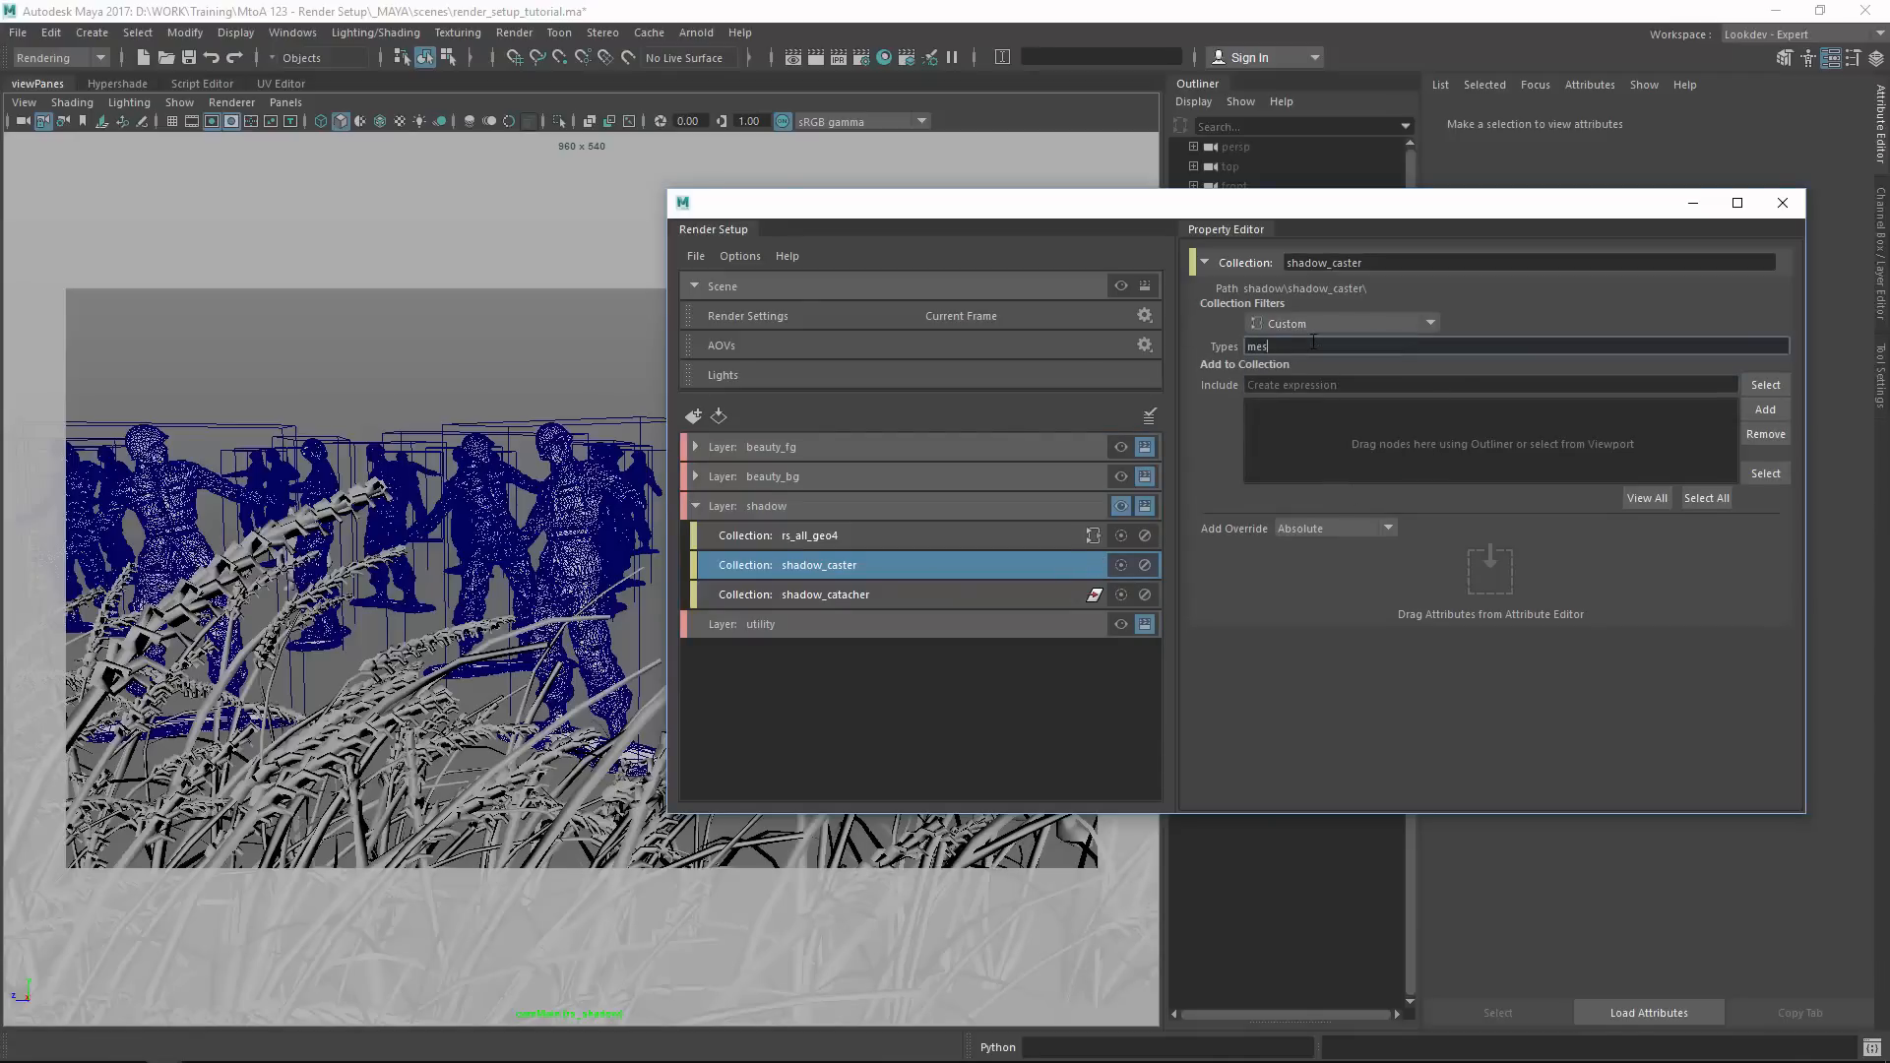
Filter the shadow_caster collection to the custom types mesh aiStandIn and set its include expression to * -*ground*.
type("h aiSt")
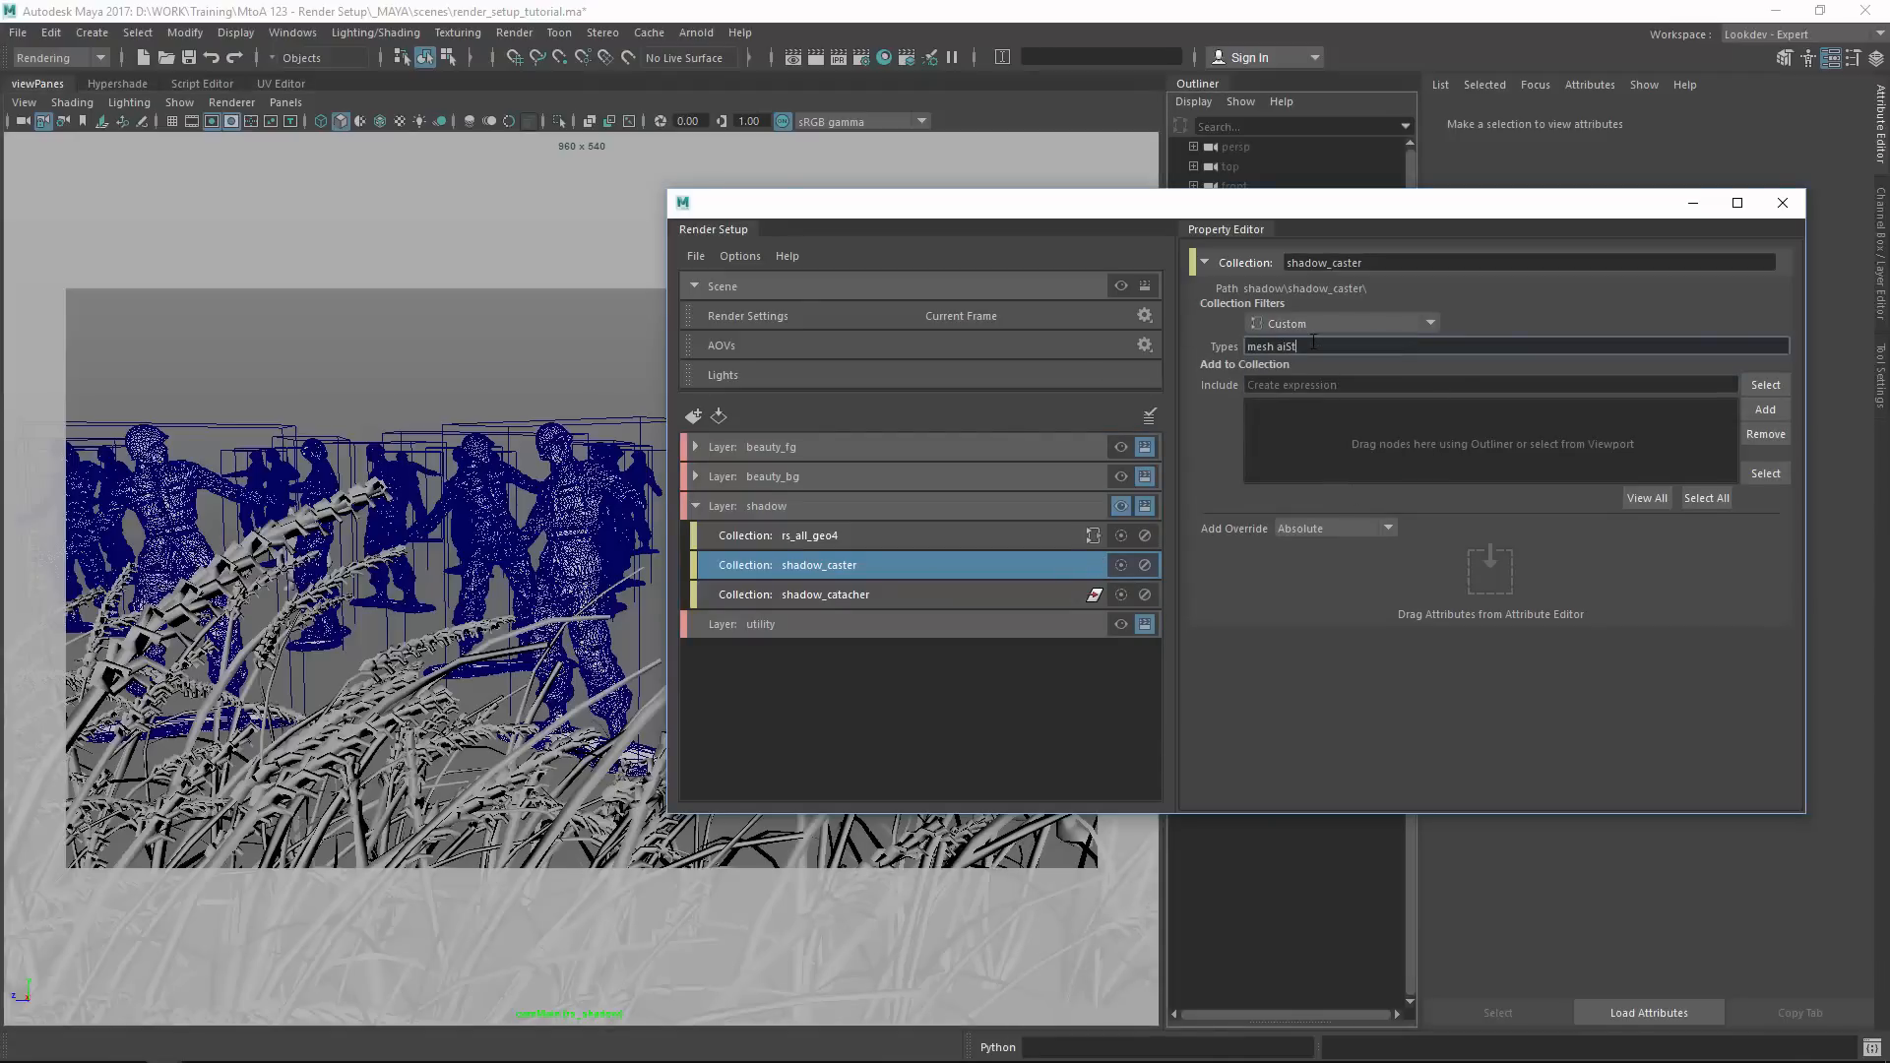
type("andIn")
left_click(1300, 382)
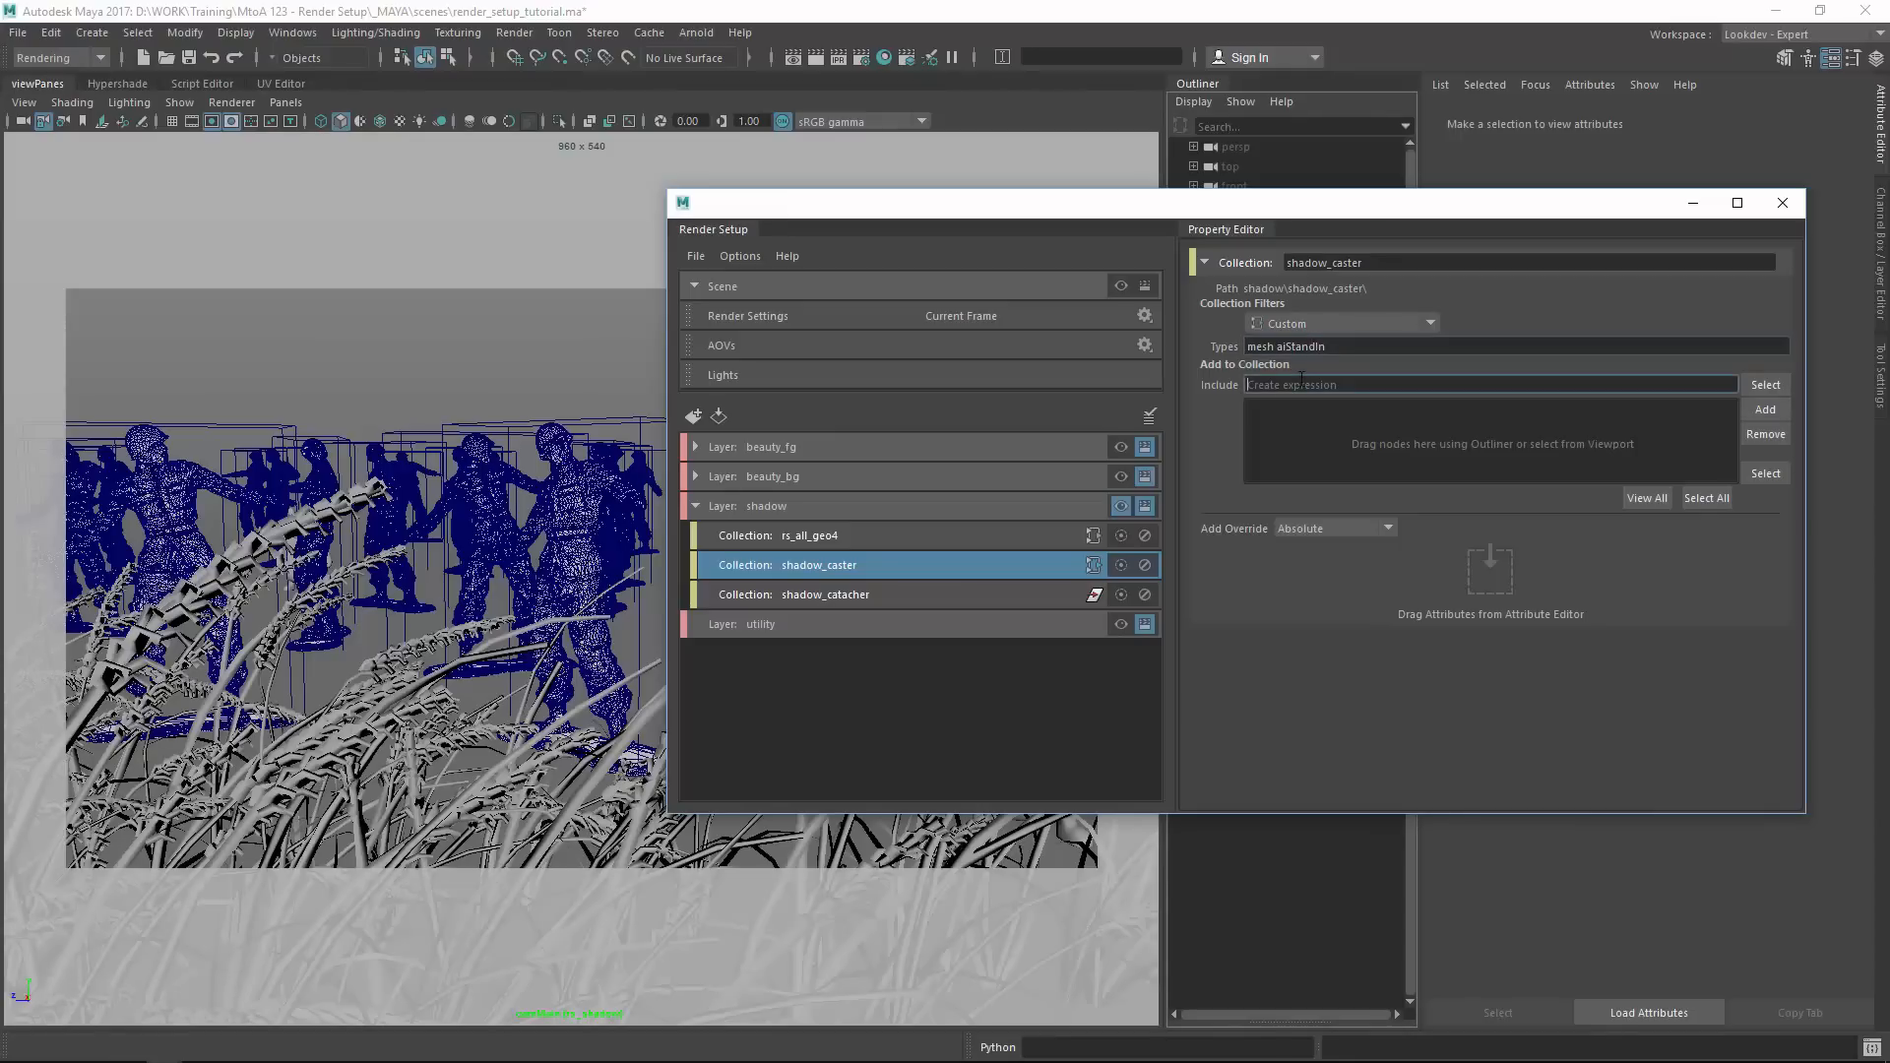
type("* -*ground*")
Select the nodes matched by the shadow_caster expression and check them inside the expanded __GEO__ group.
left_click_drag(1302, 203, 701, 402)
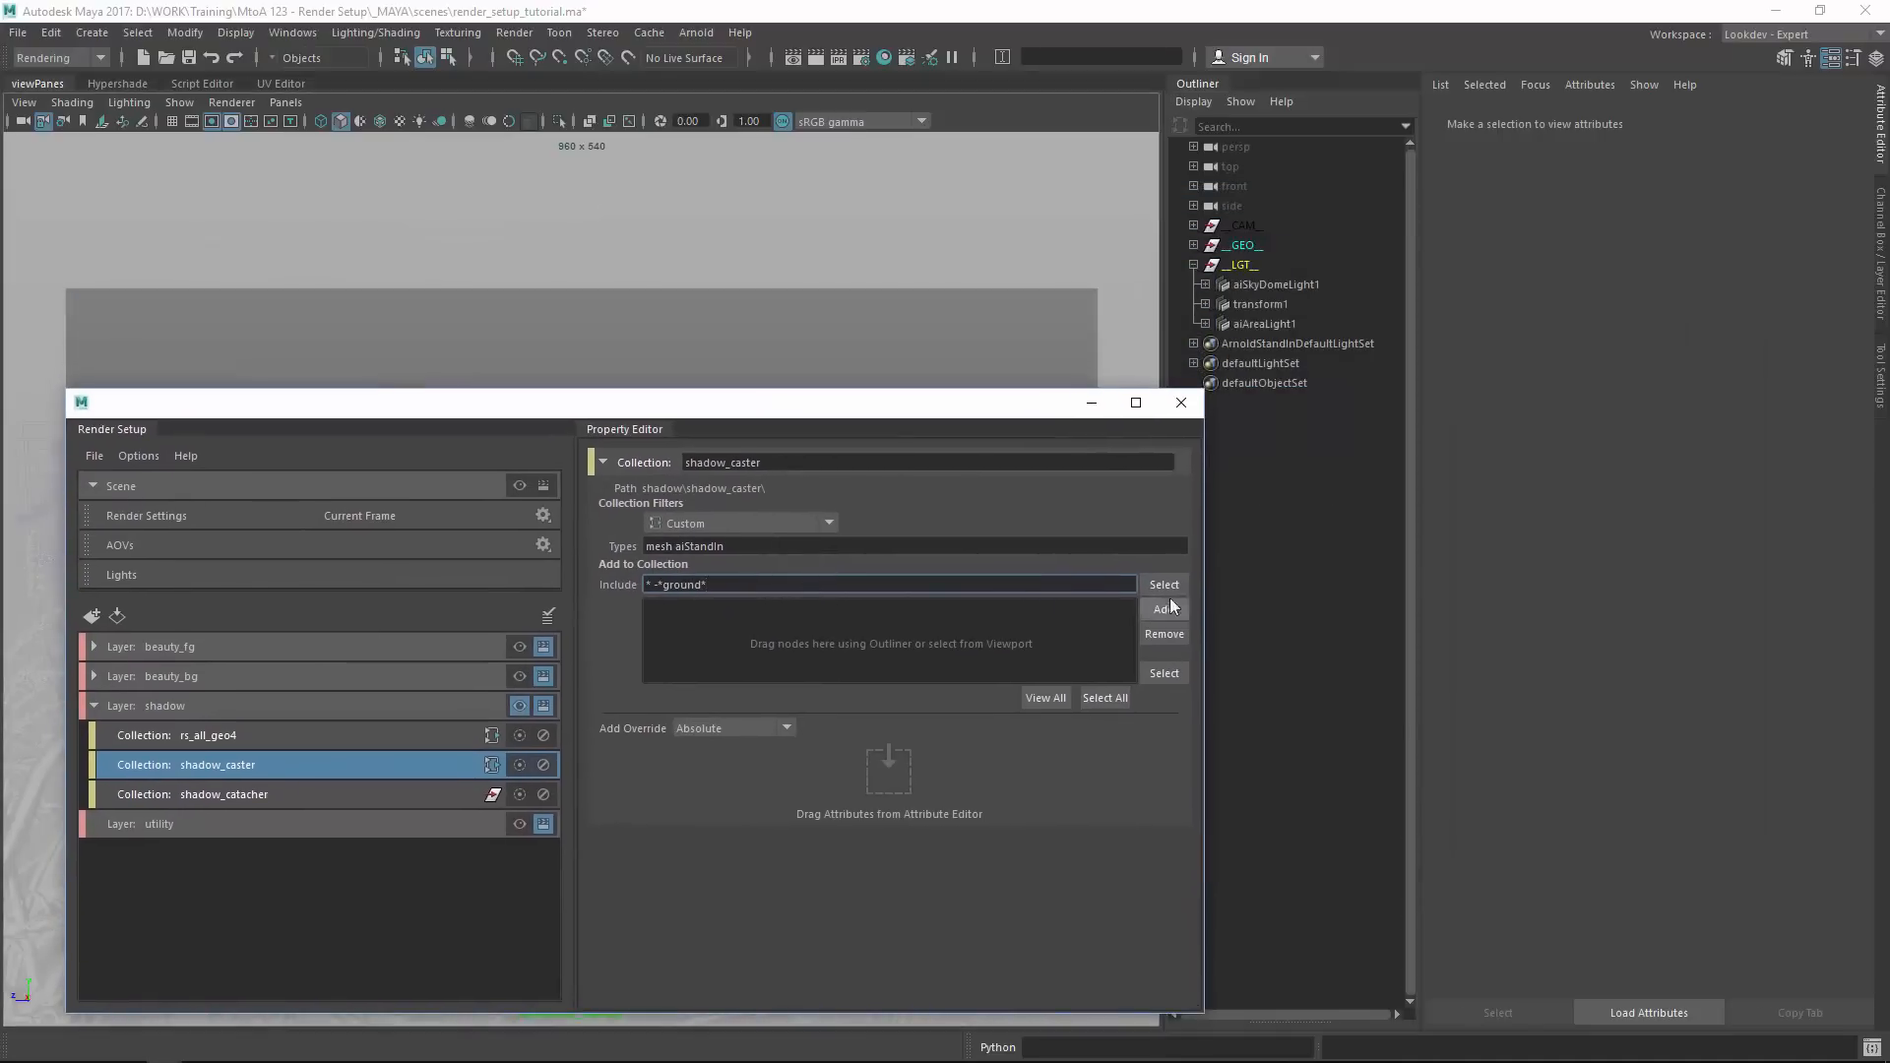
left_click(1167, 585)
left_click(1193, 245)
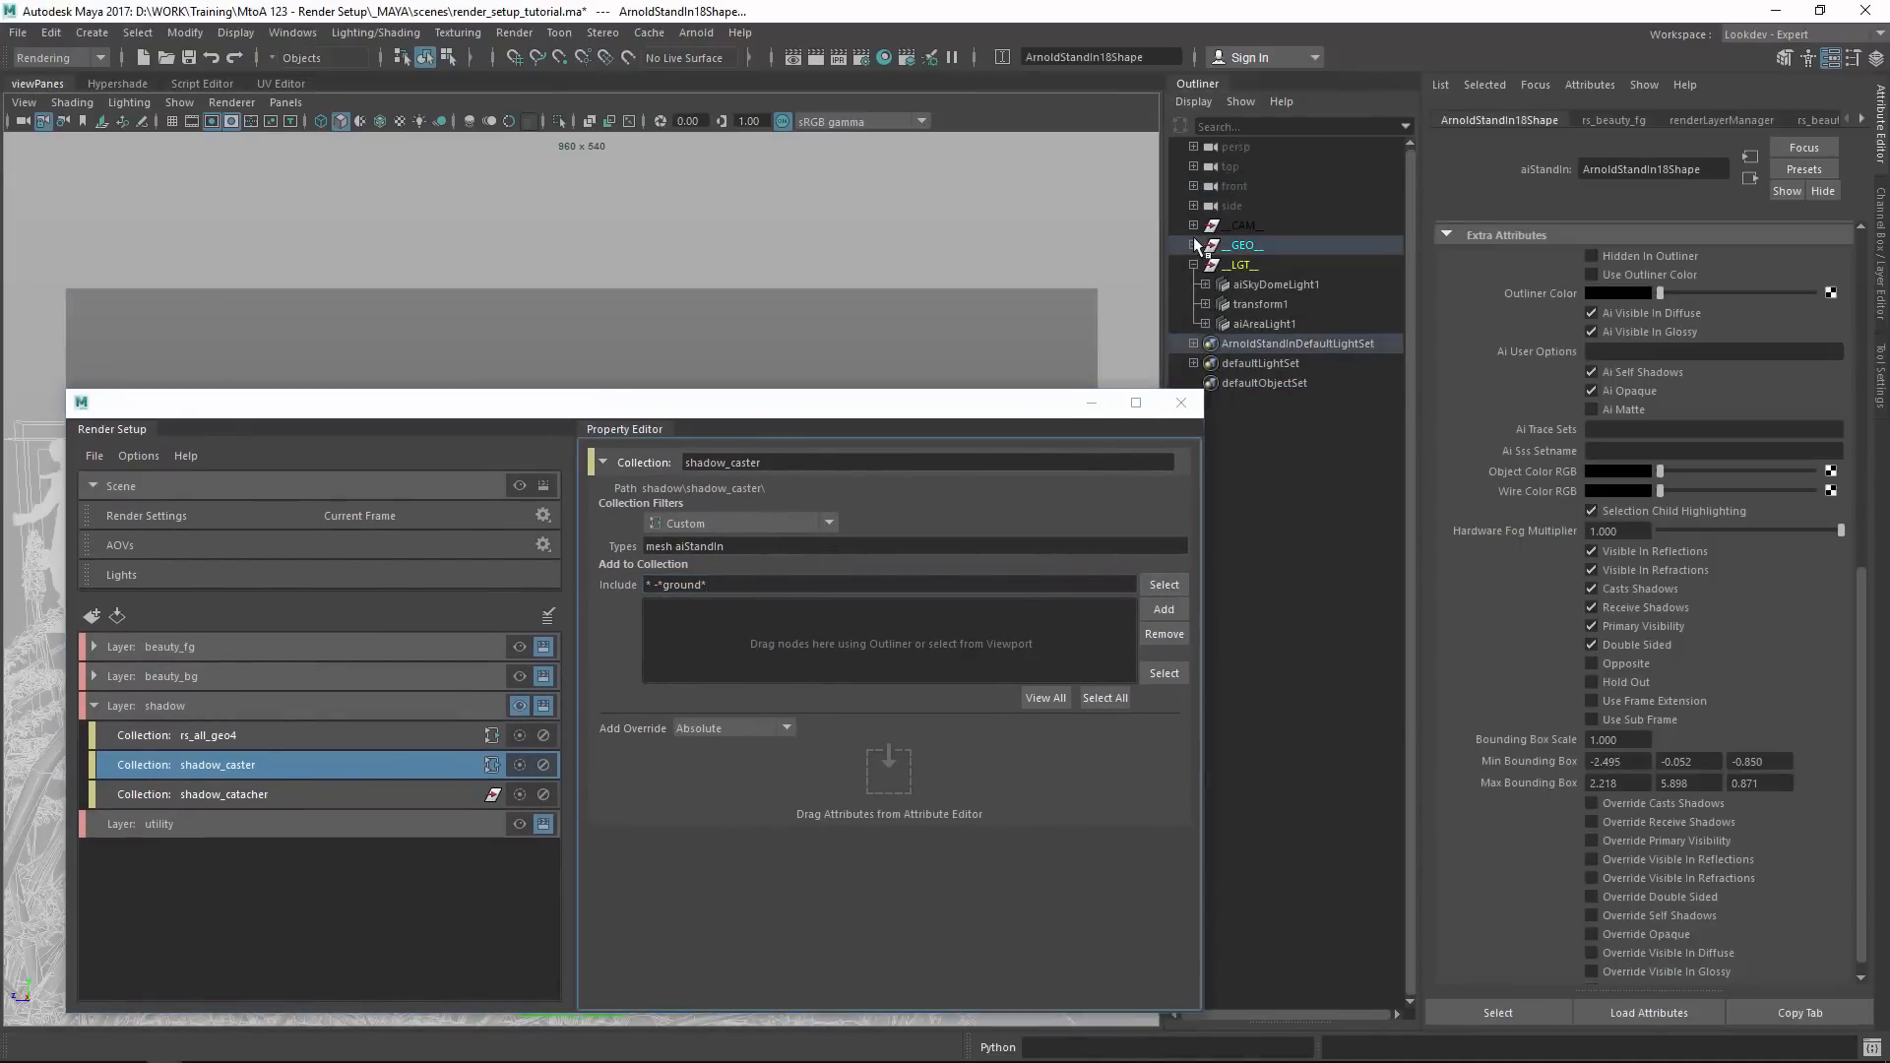
left_click_drag(893, 402, 1338, 199)
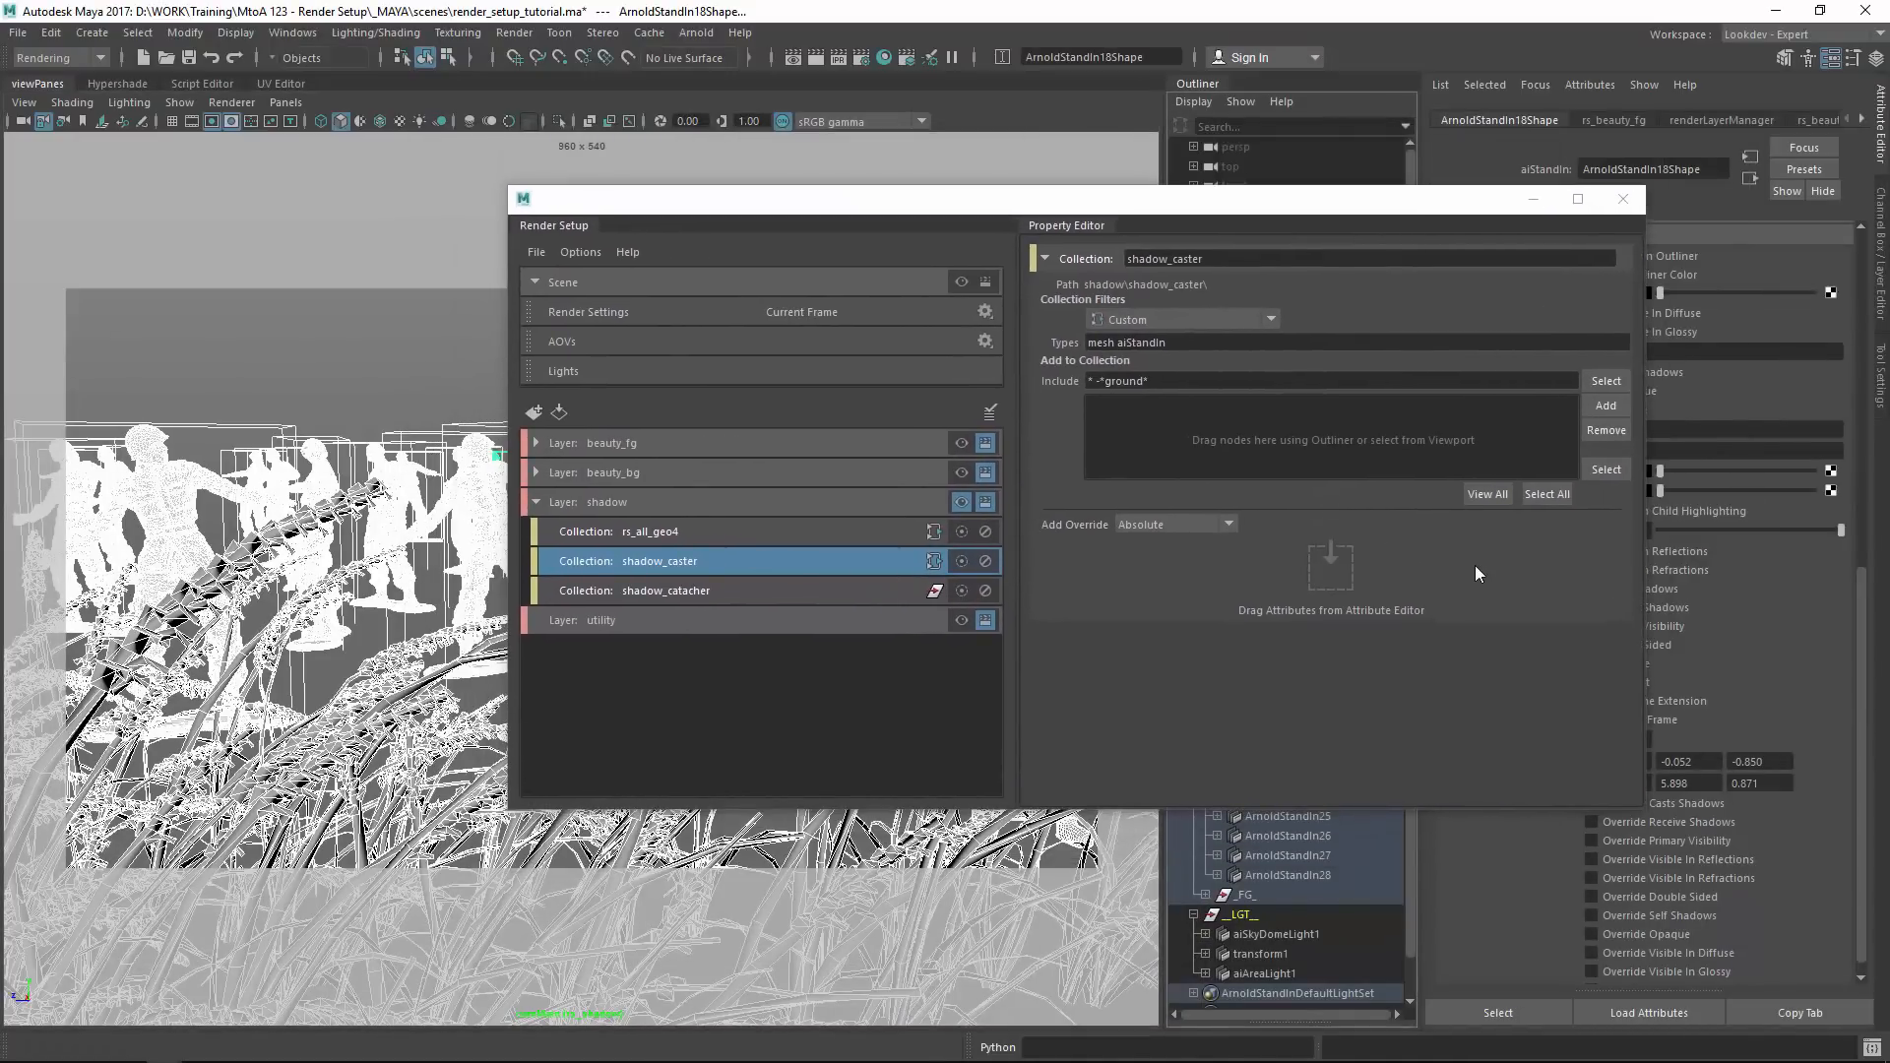
Create absolute overrides on the visible layer for the stand-in's Override Primary Visibility and Primary Visibility attributes.
left_click_drag(1490, 586, 1291, 571)
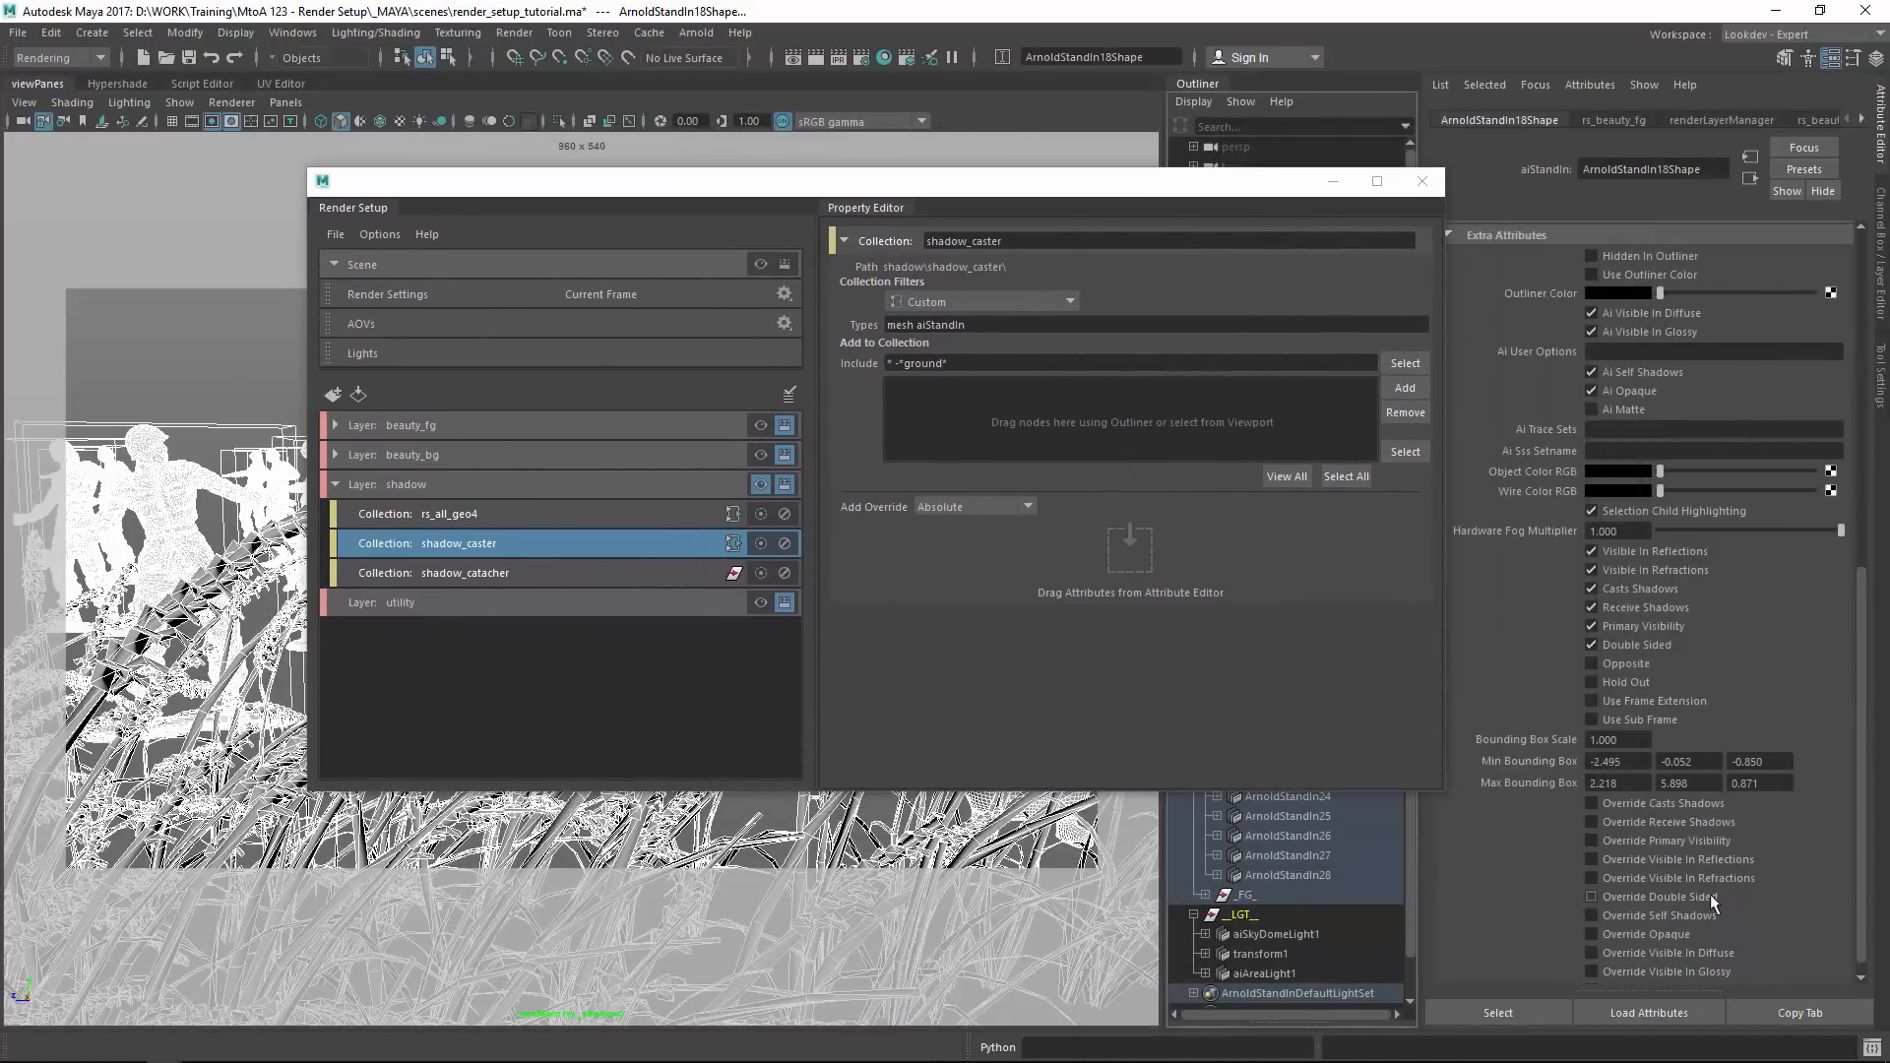
right_click(1695, 843)
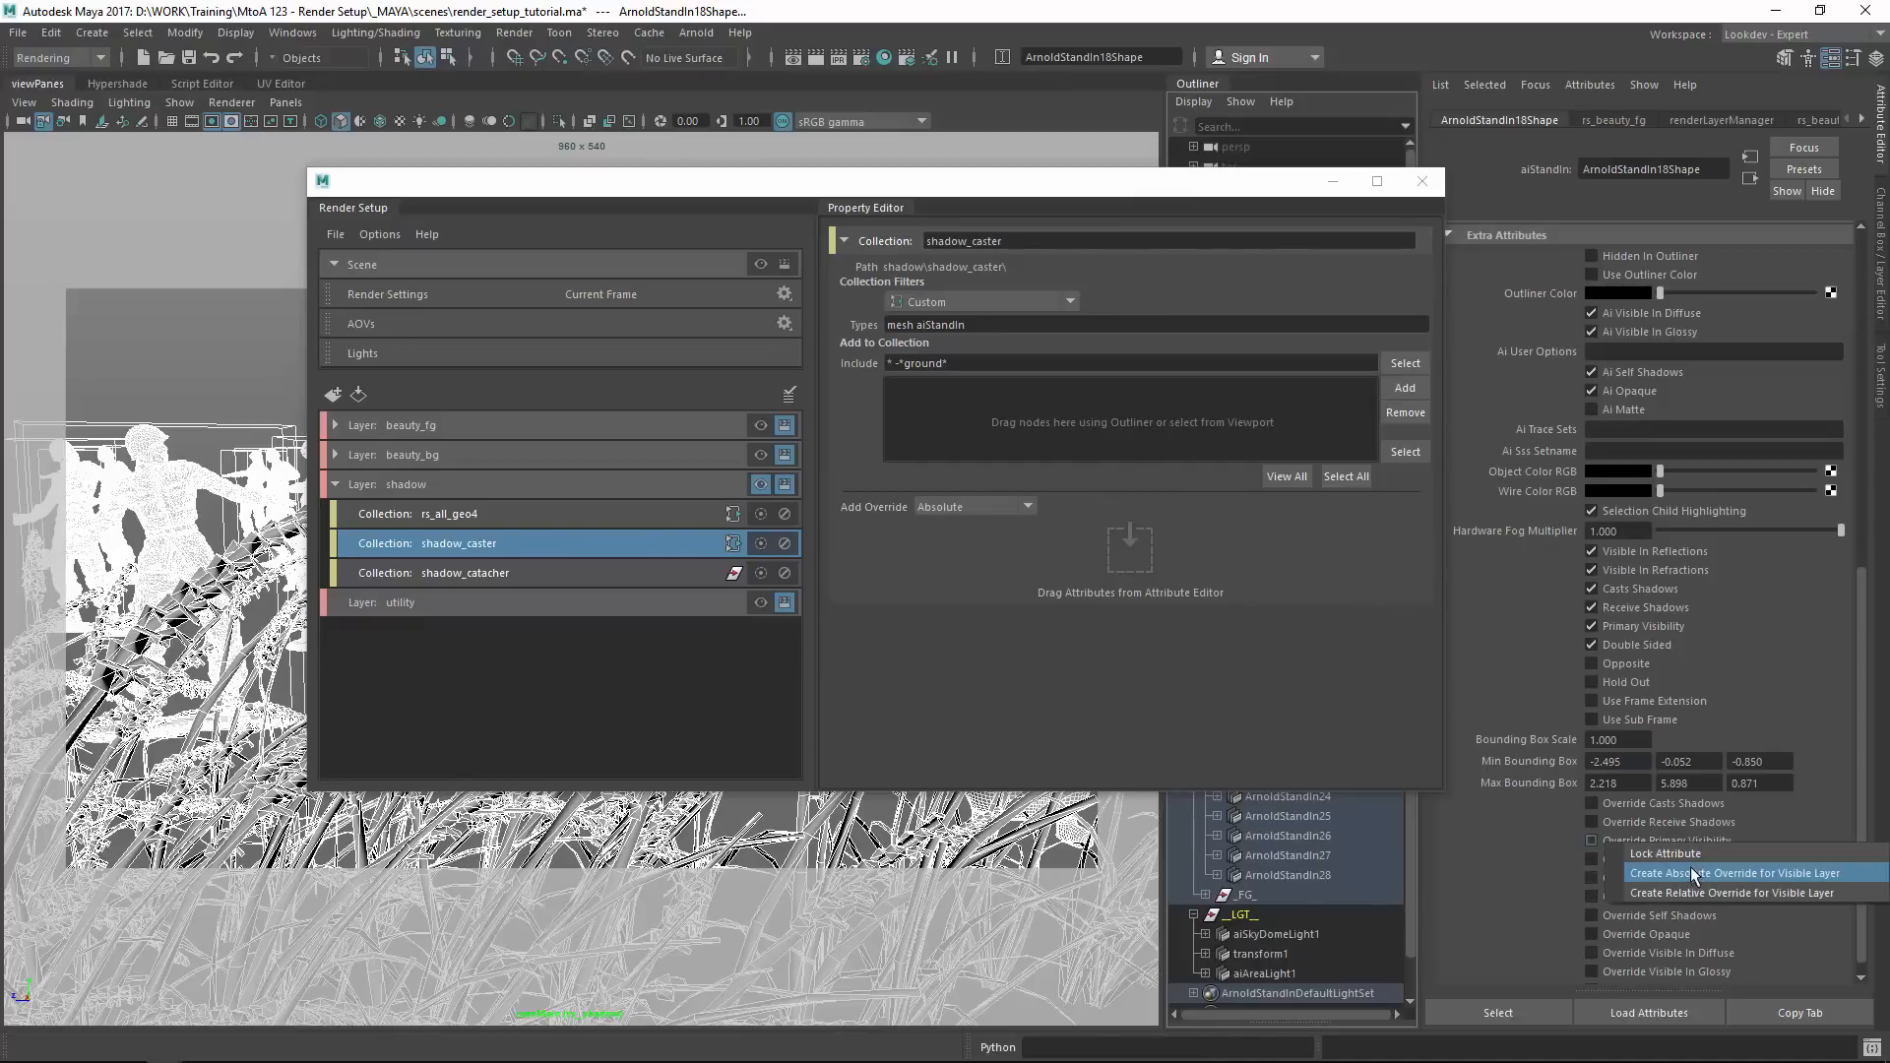
left_click(1692, 870)
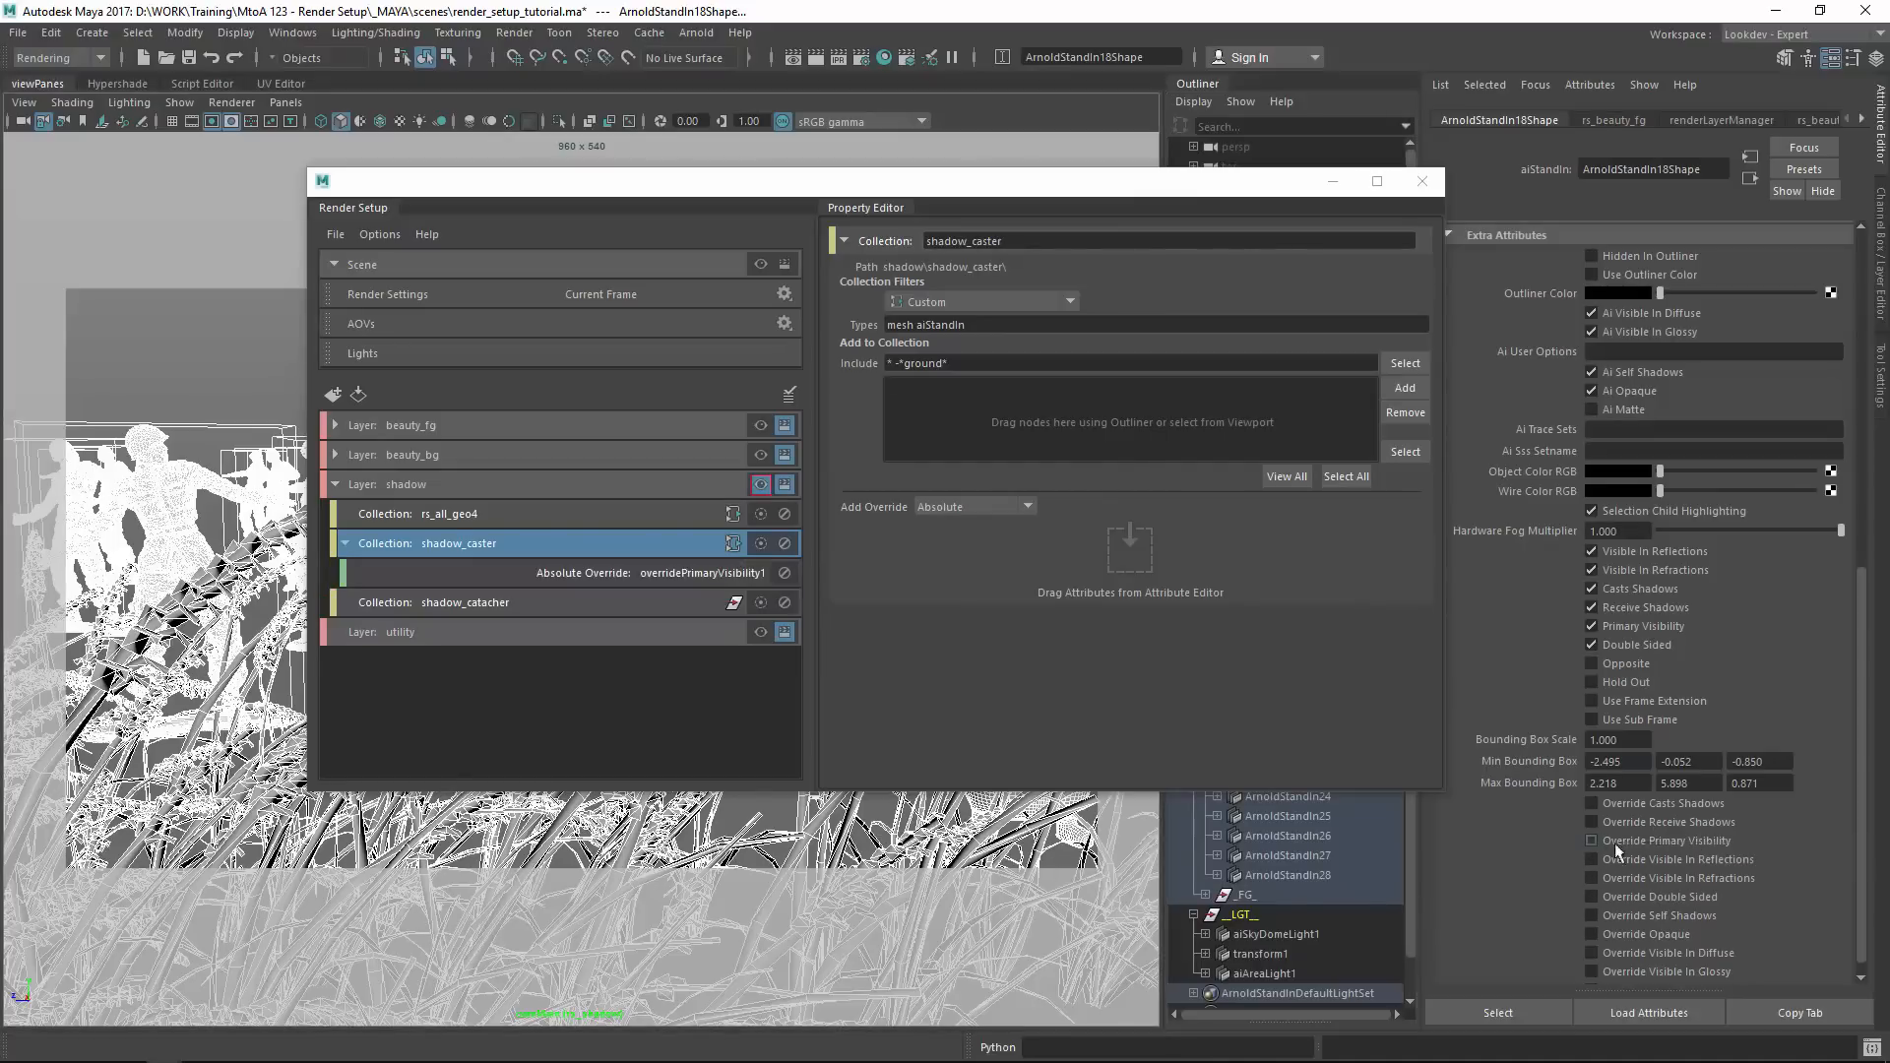
right_click(1649, 626)
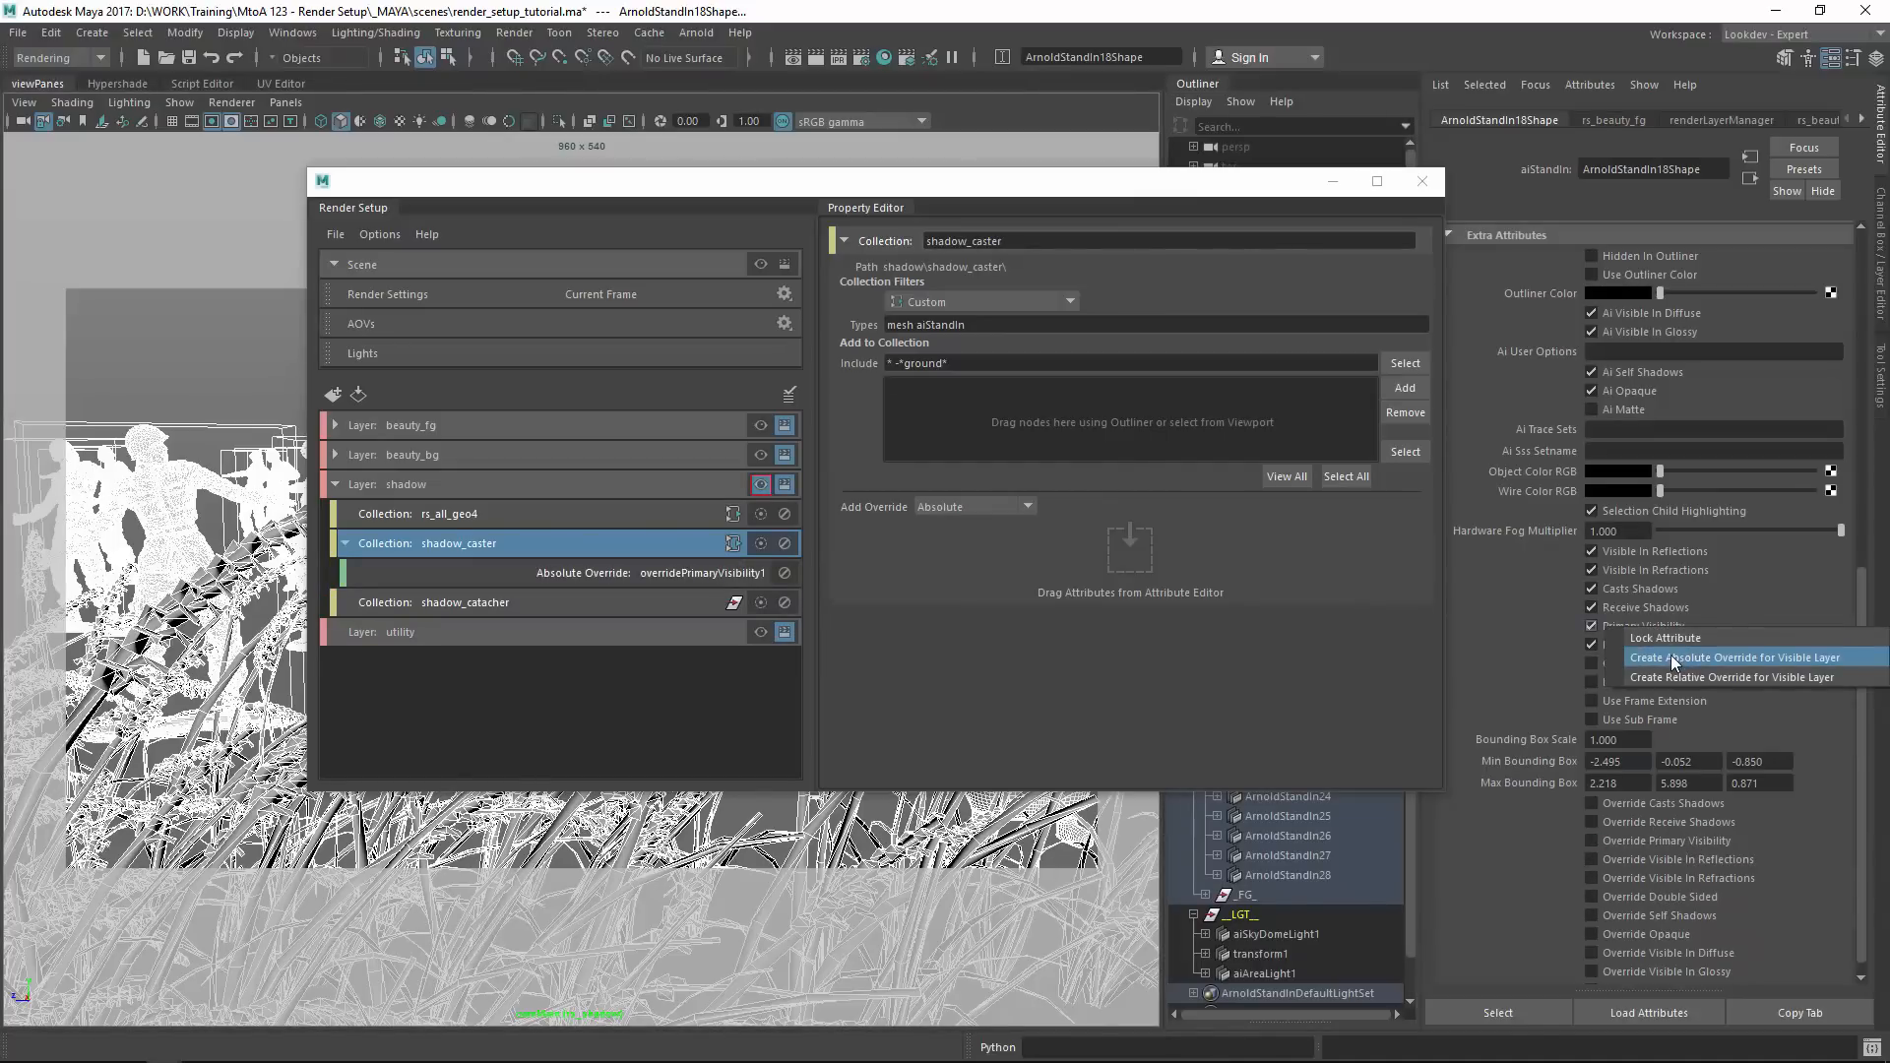
left_click(1670, 653)
Enable Override Primary Visibility and disable Primary Visibility in the shadow_caster collection's two absolute overrides.
left_click(752, 575)
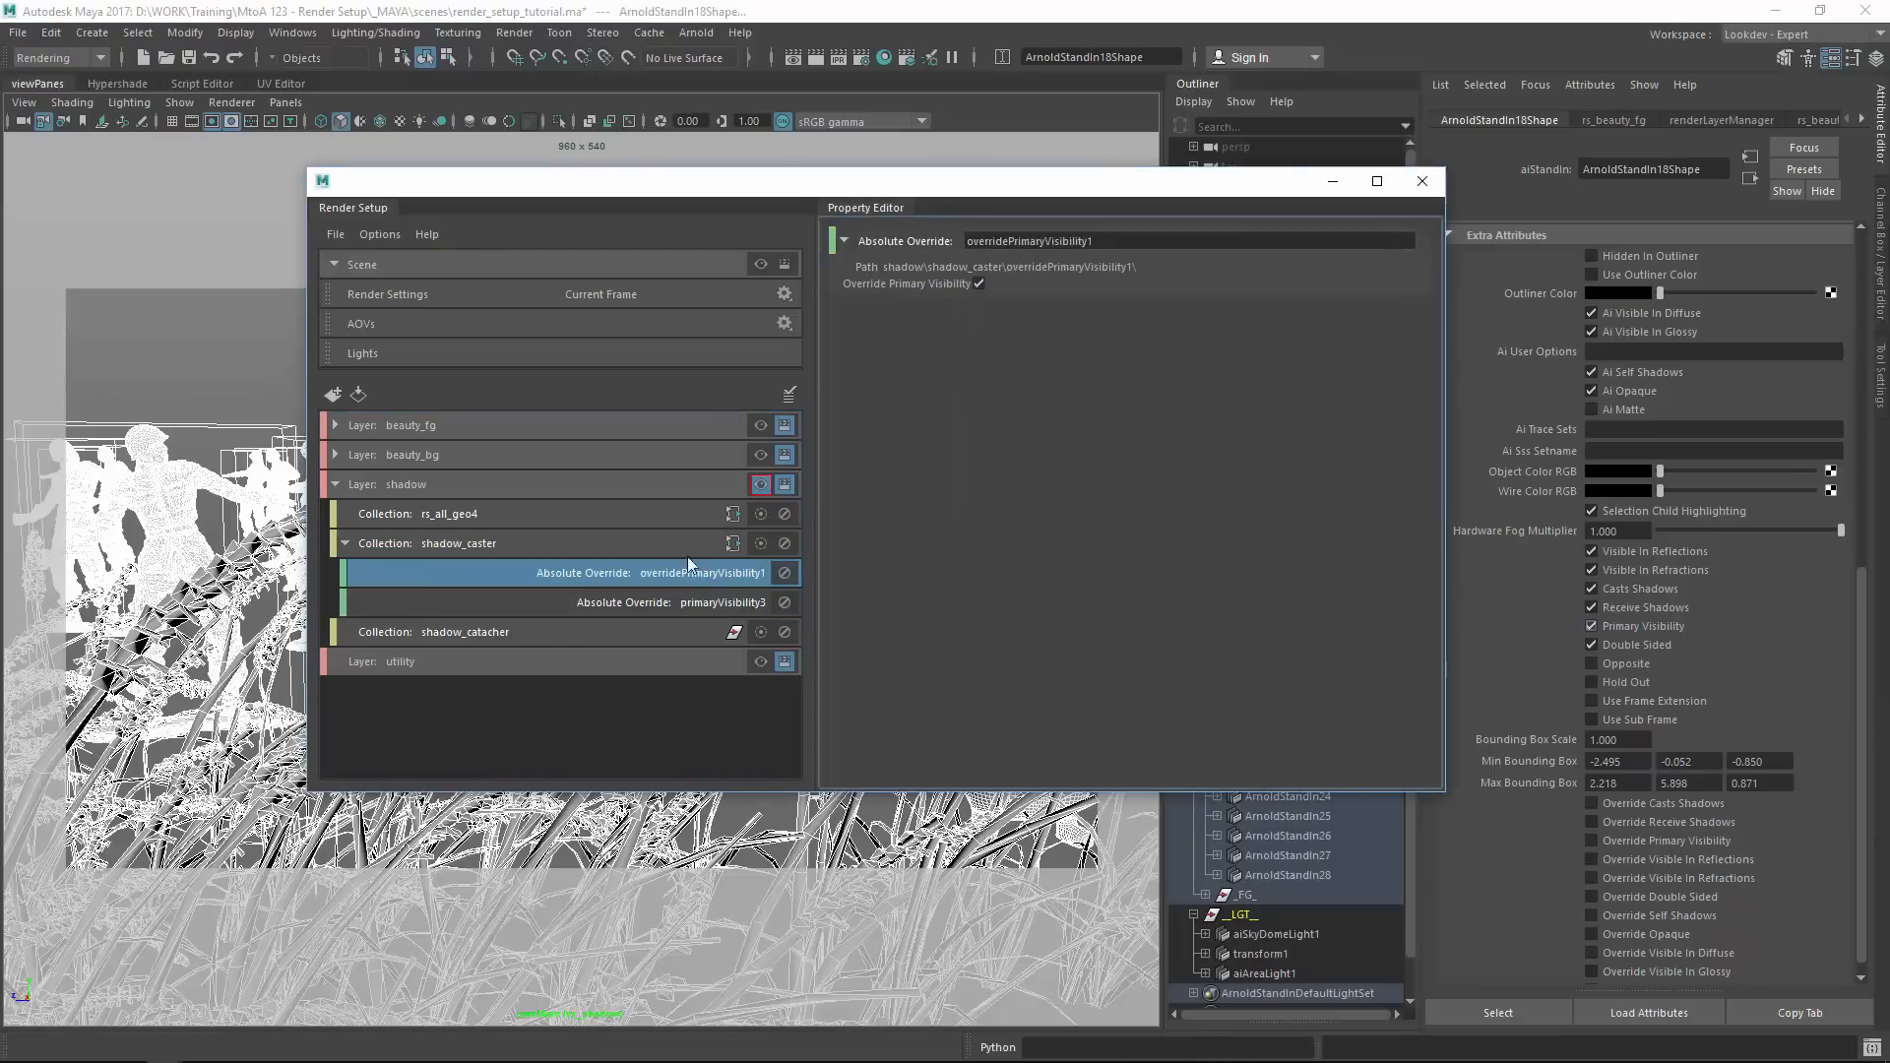
left_click(683, 599)
left_click(979, 283)
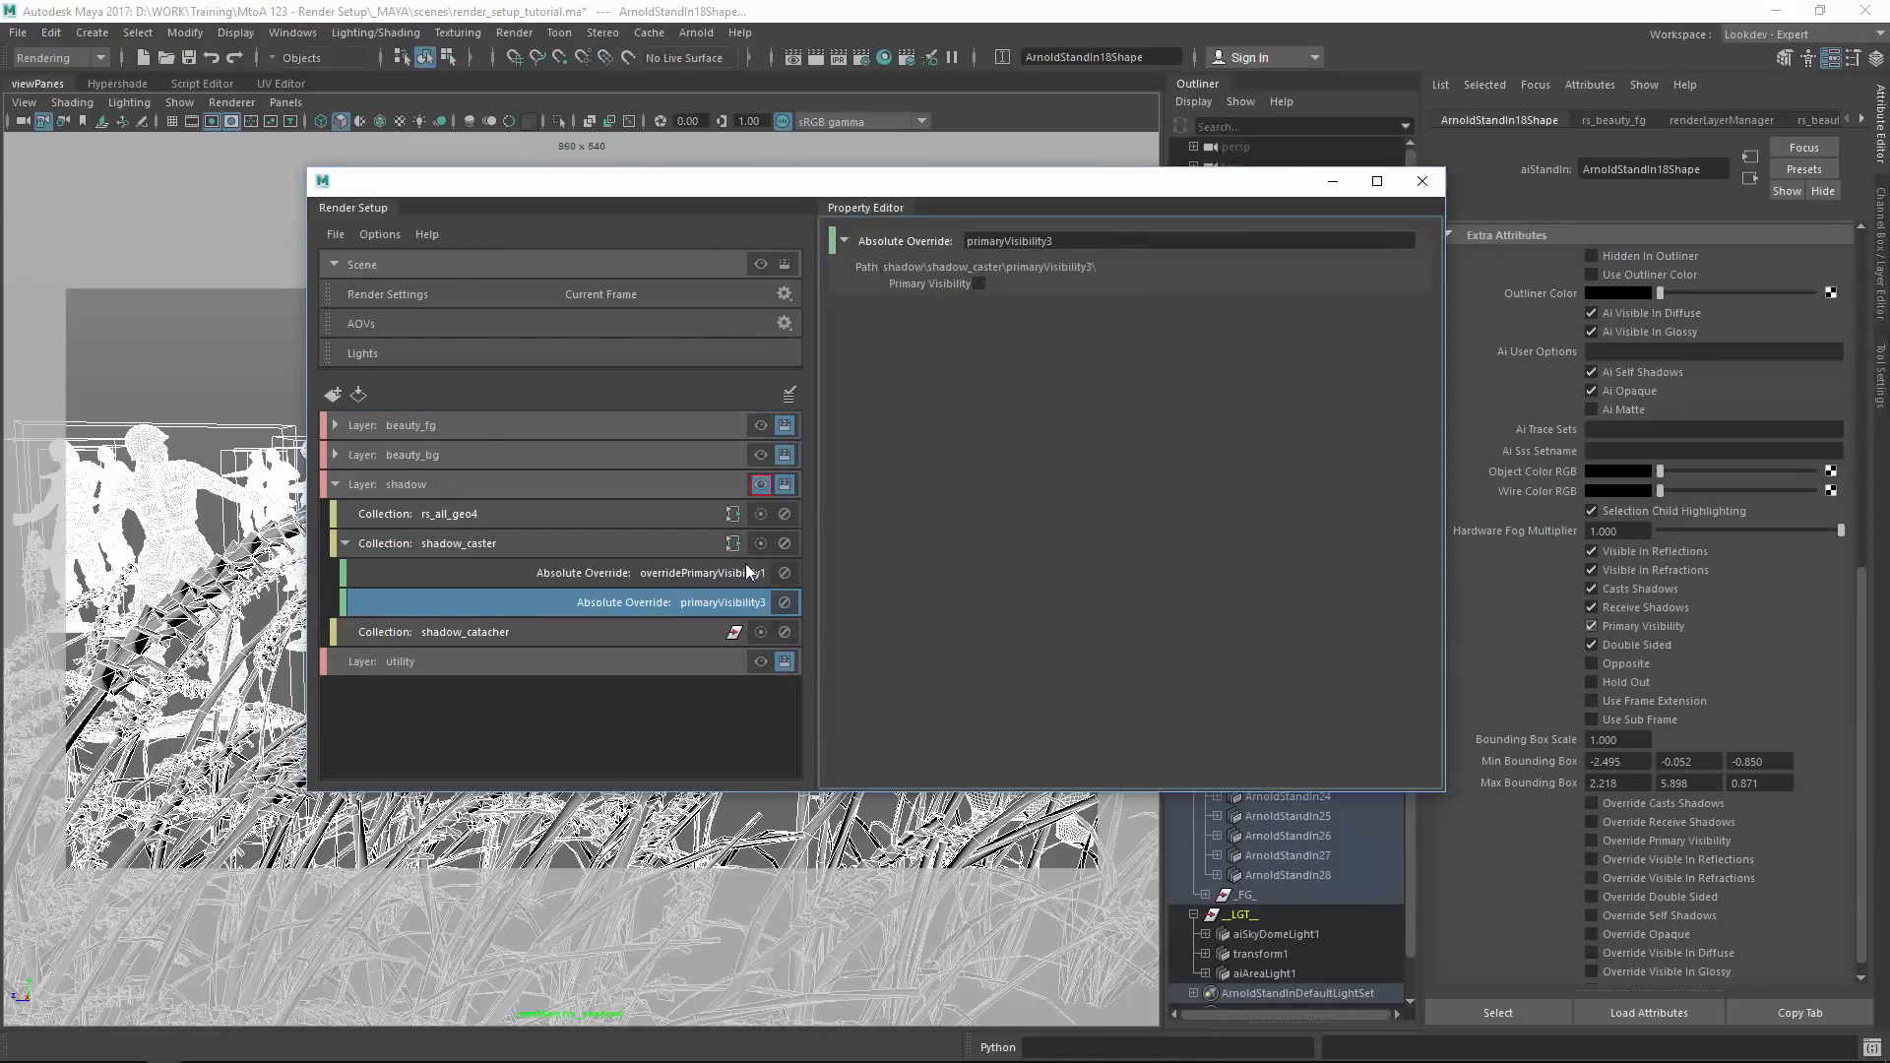
Check the overridden primary visibility attributes on Toy and ArnoldStandIn3, and save the scene.
left_click_drag(886, 180, 1071, 692)
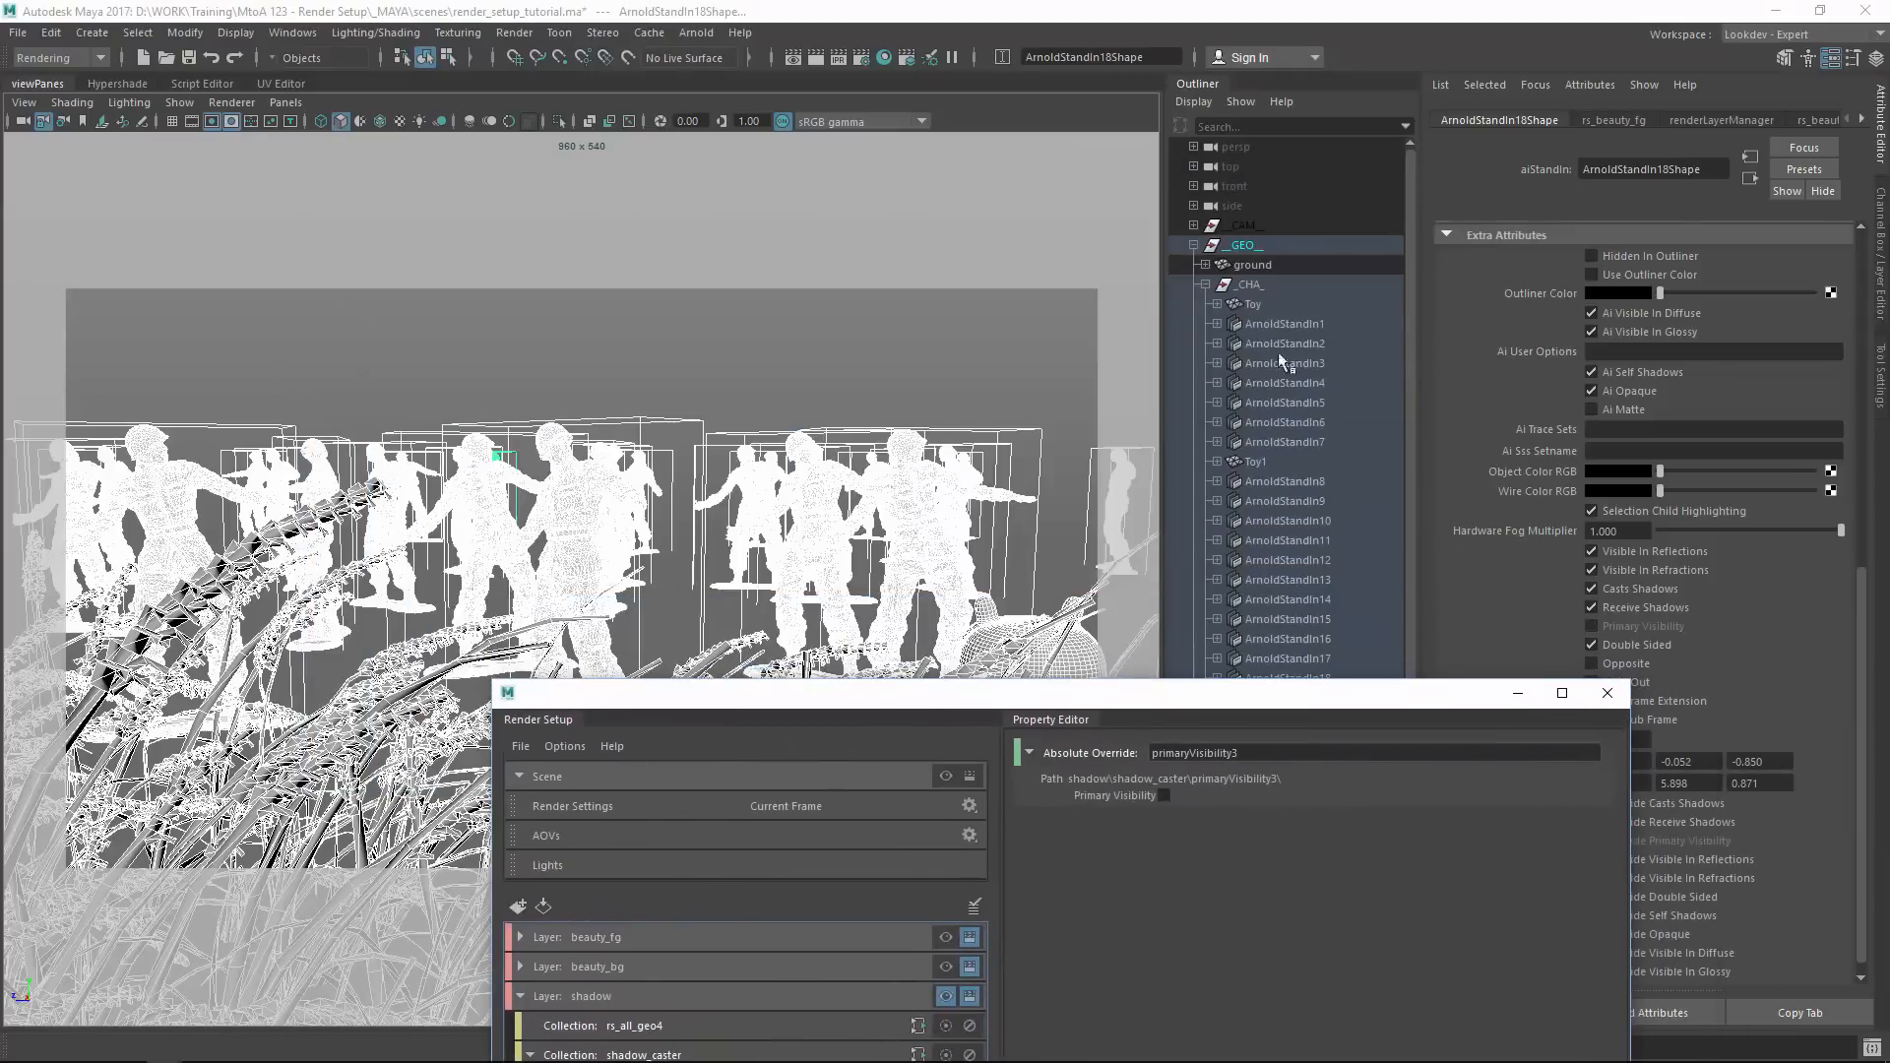
left_click(1262, 298)
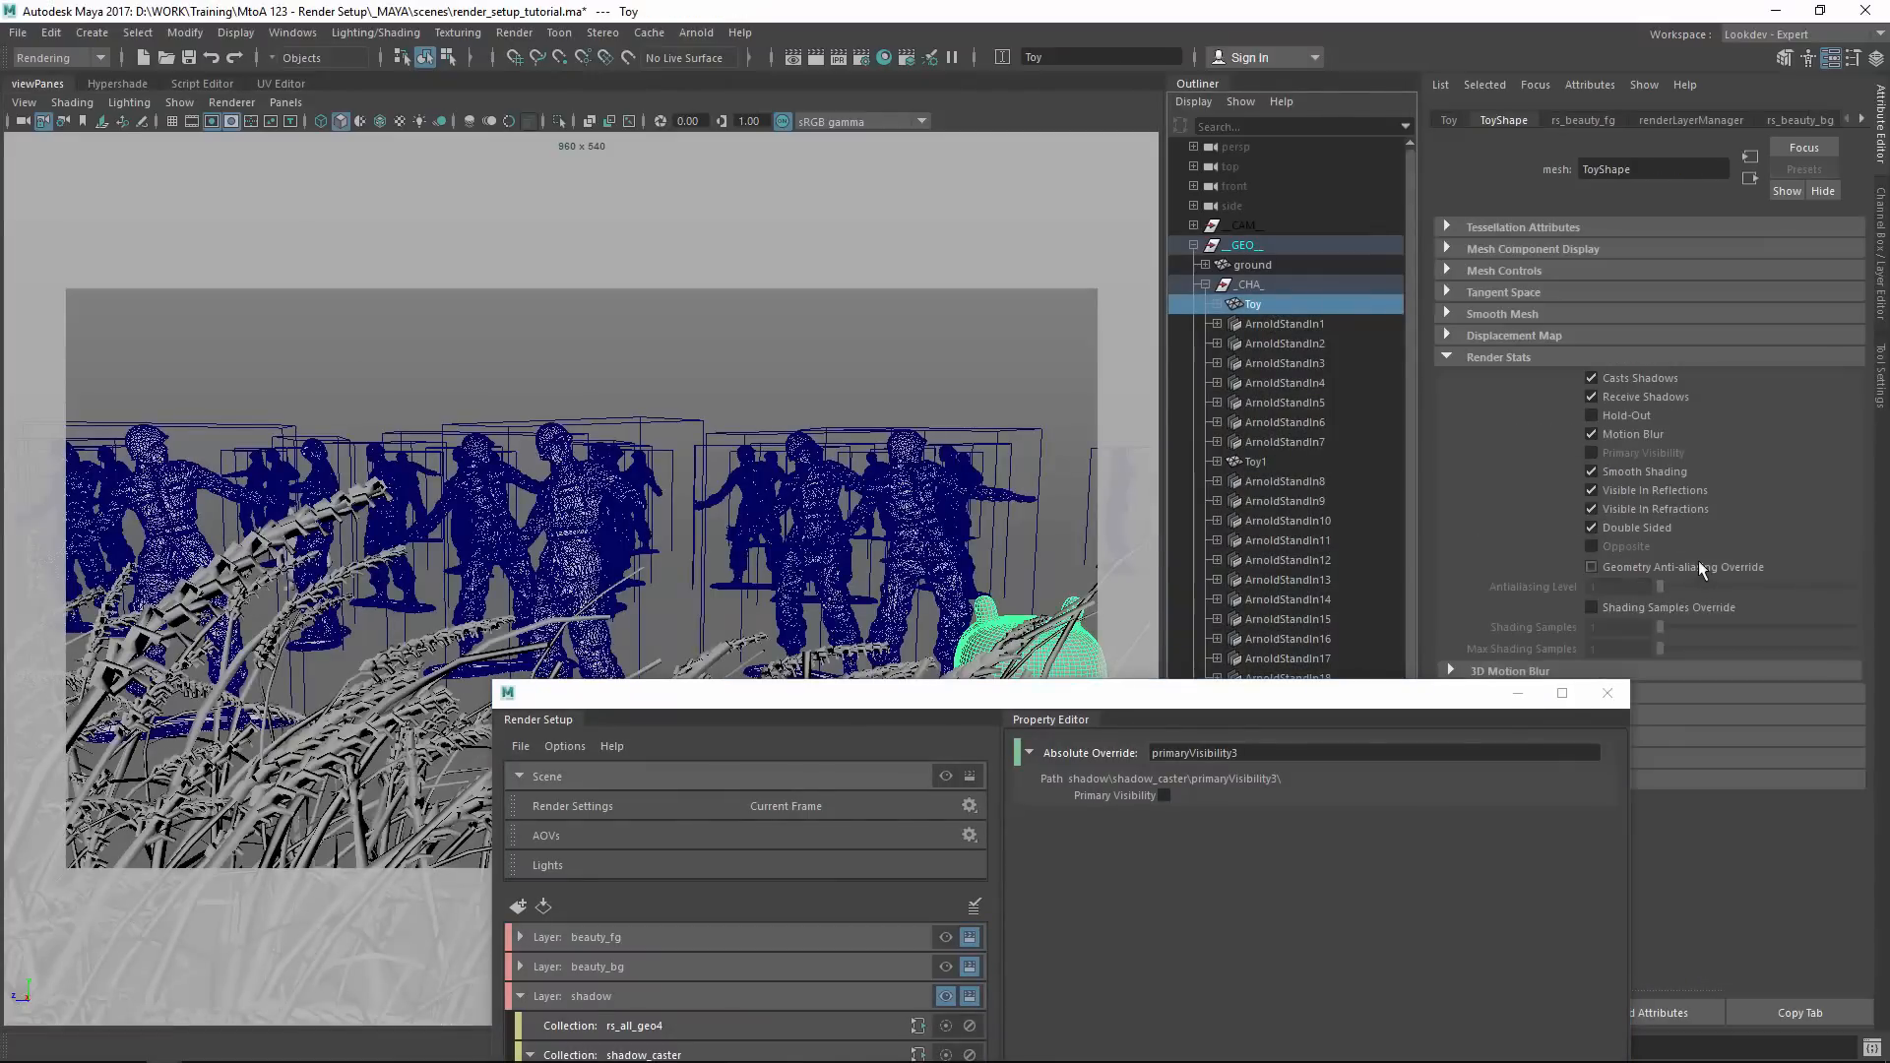
left_click(1284, 363)
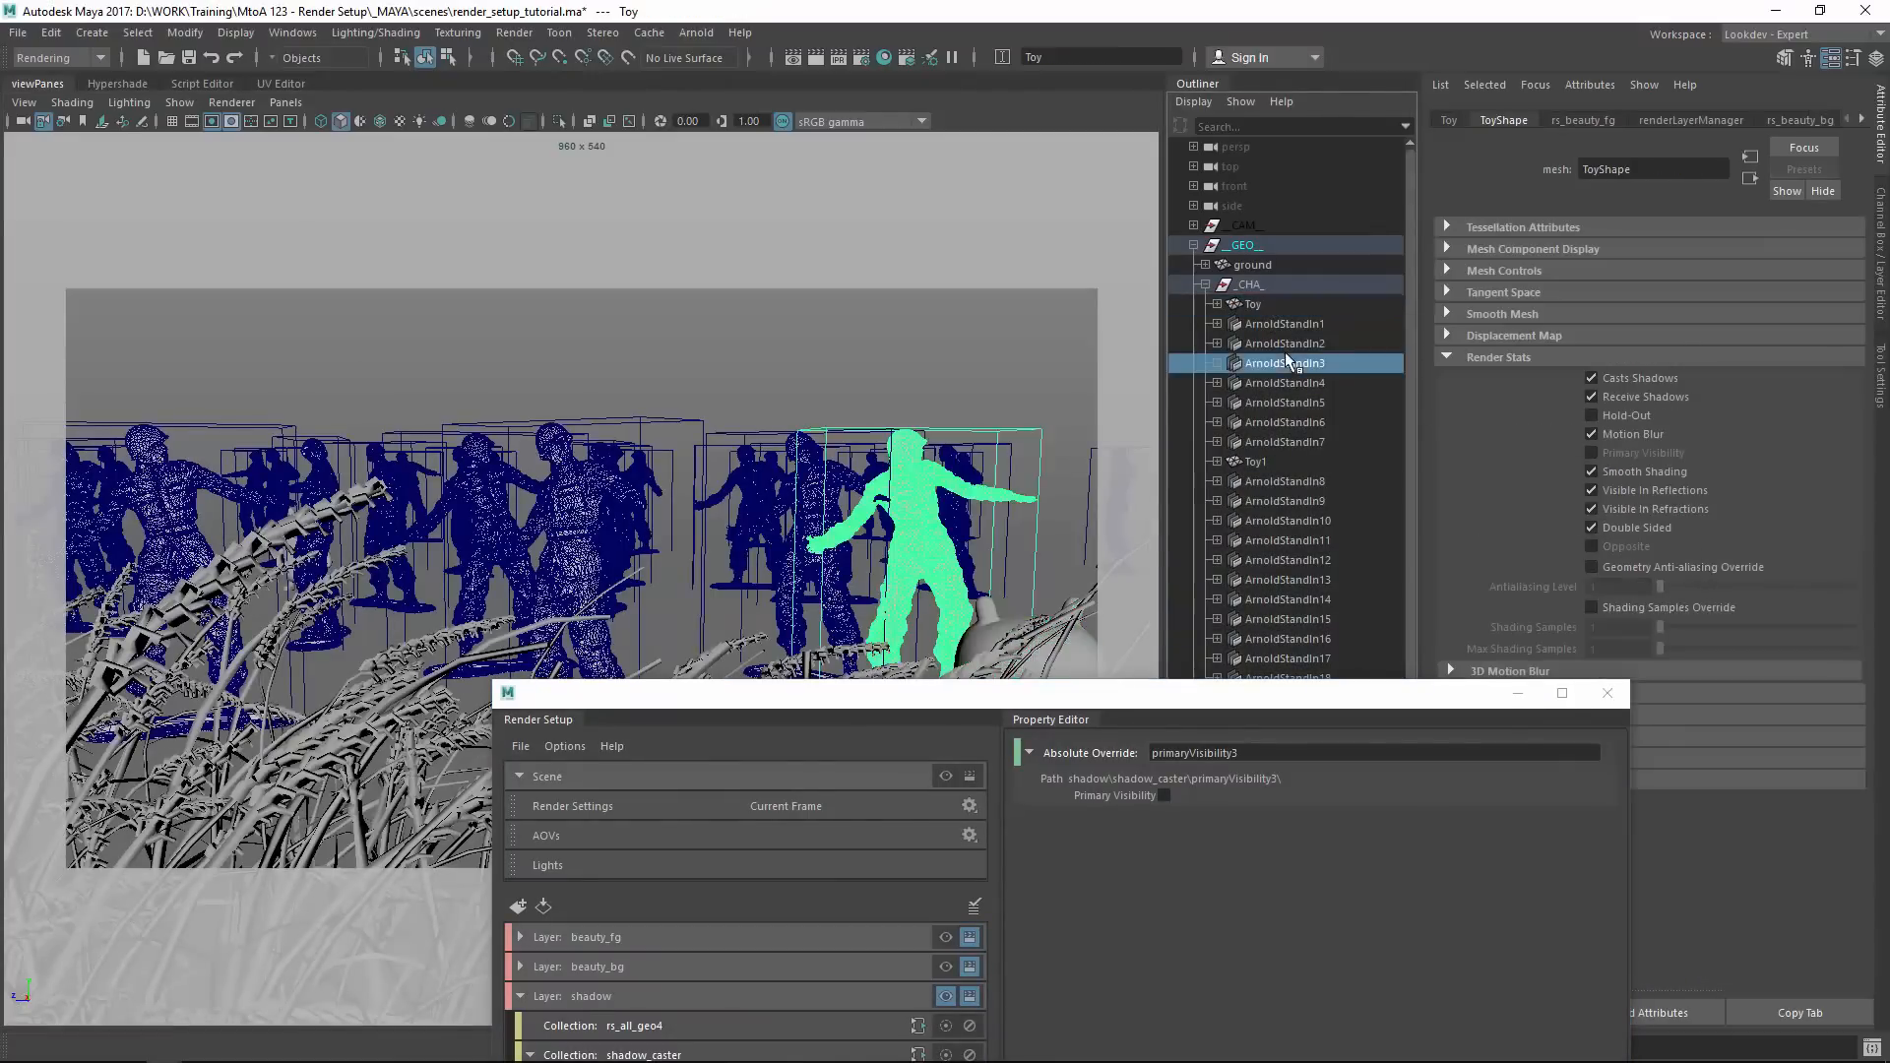
left_click_drag(1429, 693, 1223, 641)
left_click_drag(984, 859, 1248, 439)
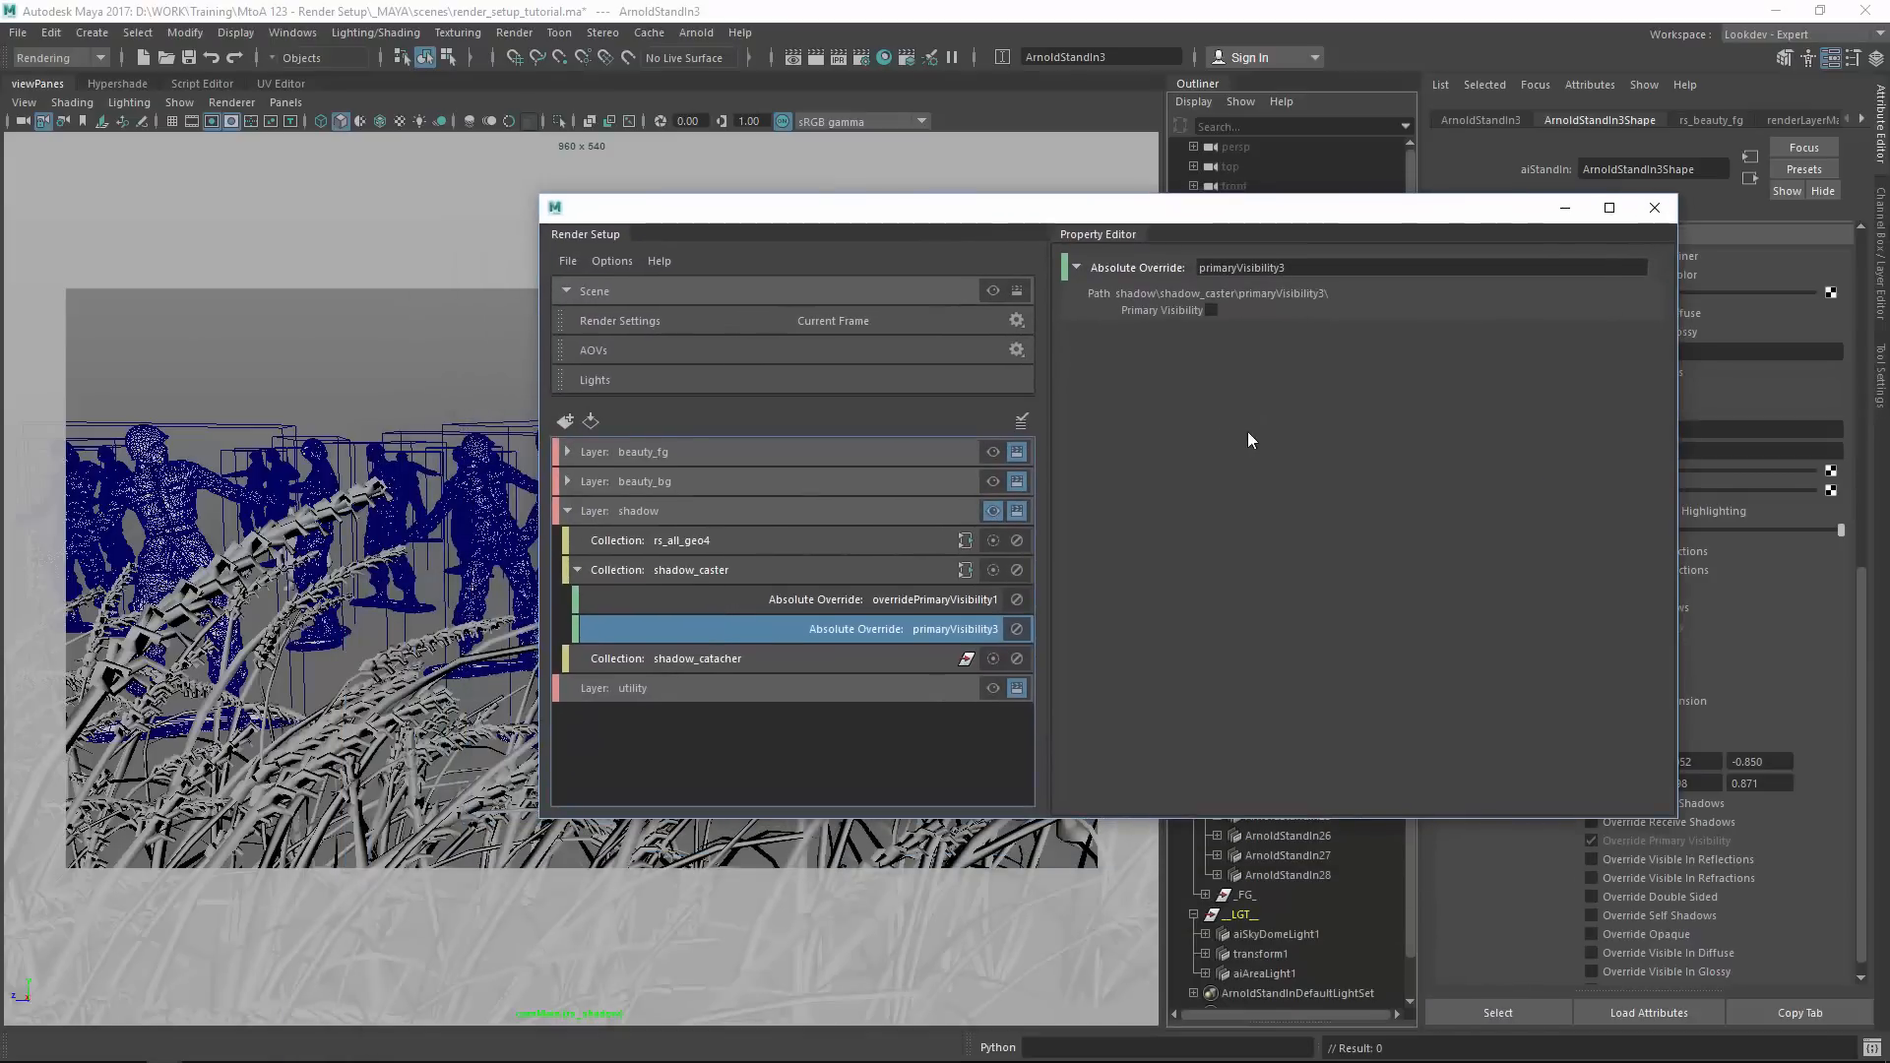
left_click(188, 58)
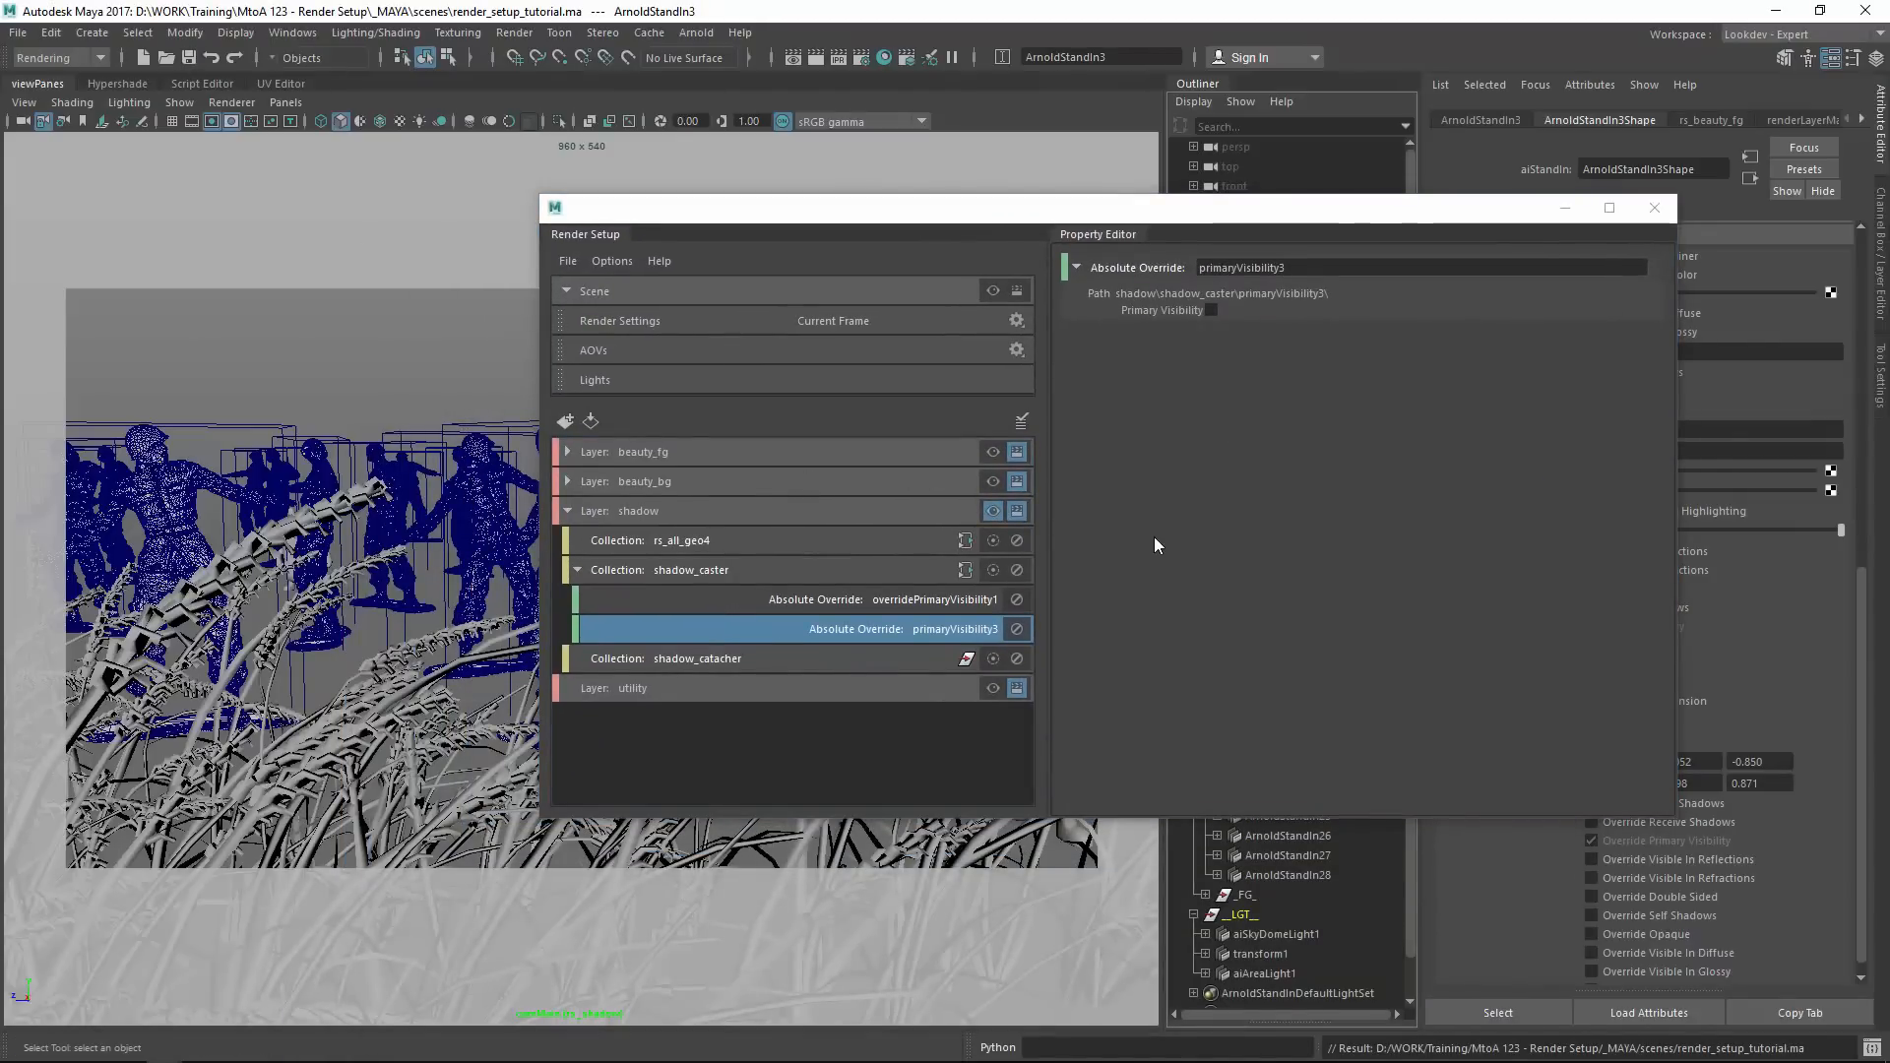
Create a material override on the shadow_caster collection and name it rs_black_constant.
left_click_drag(725, 209, 1140, 234)
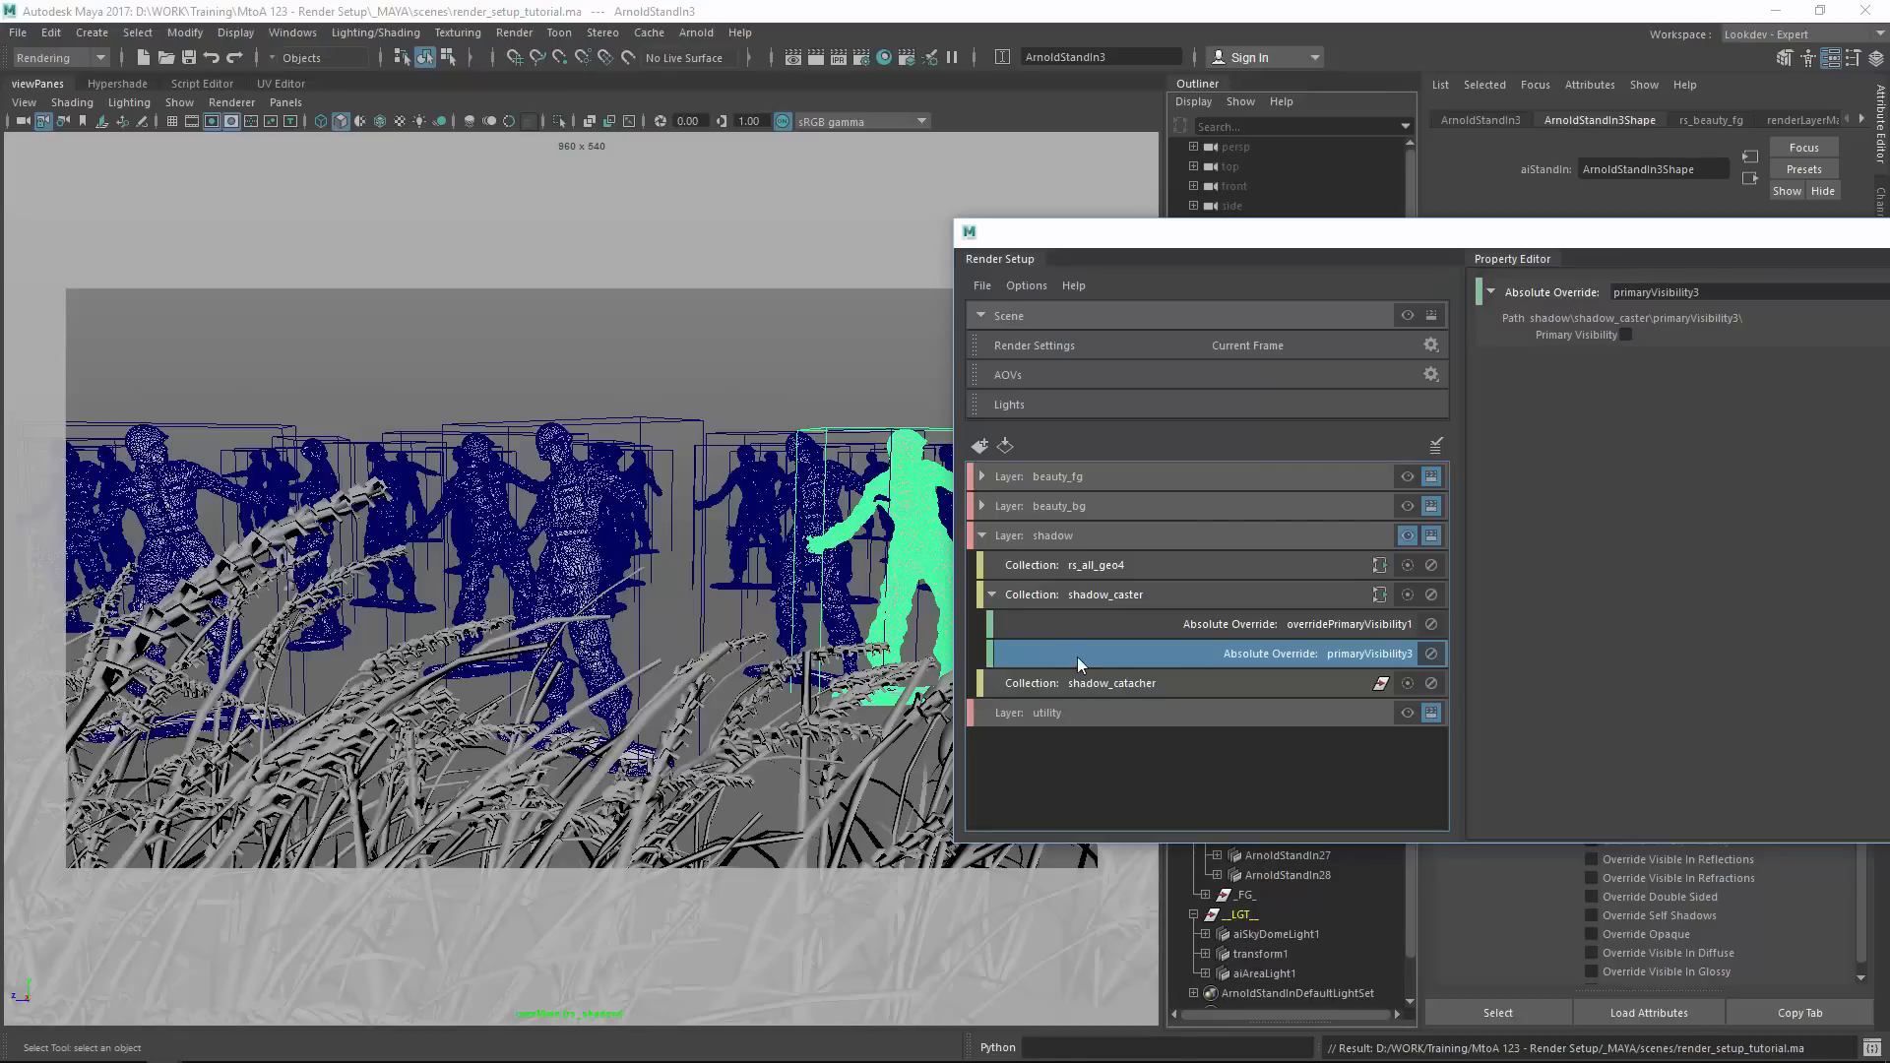
left_click_drag(1141, 242, 955, 125)
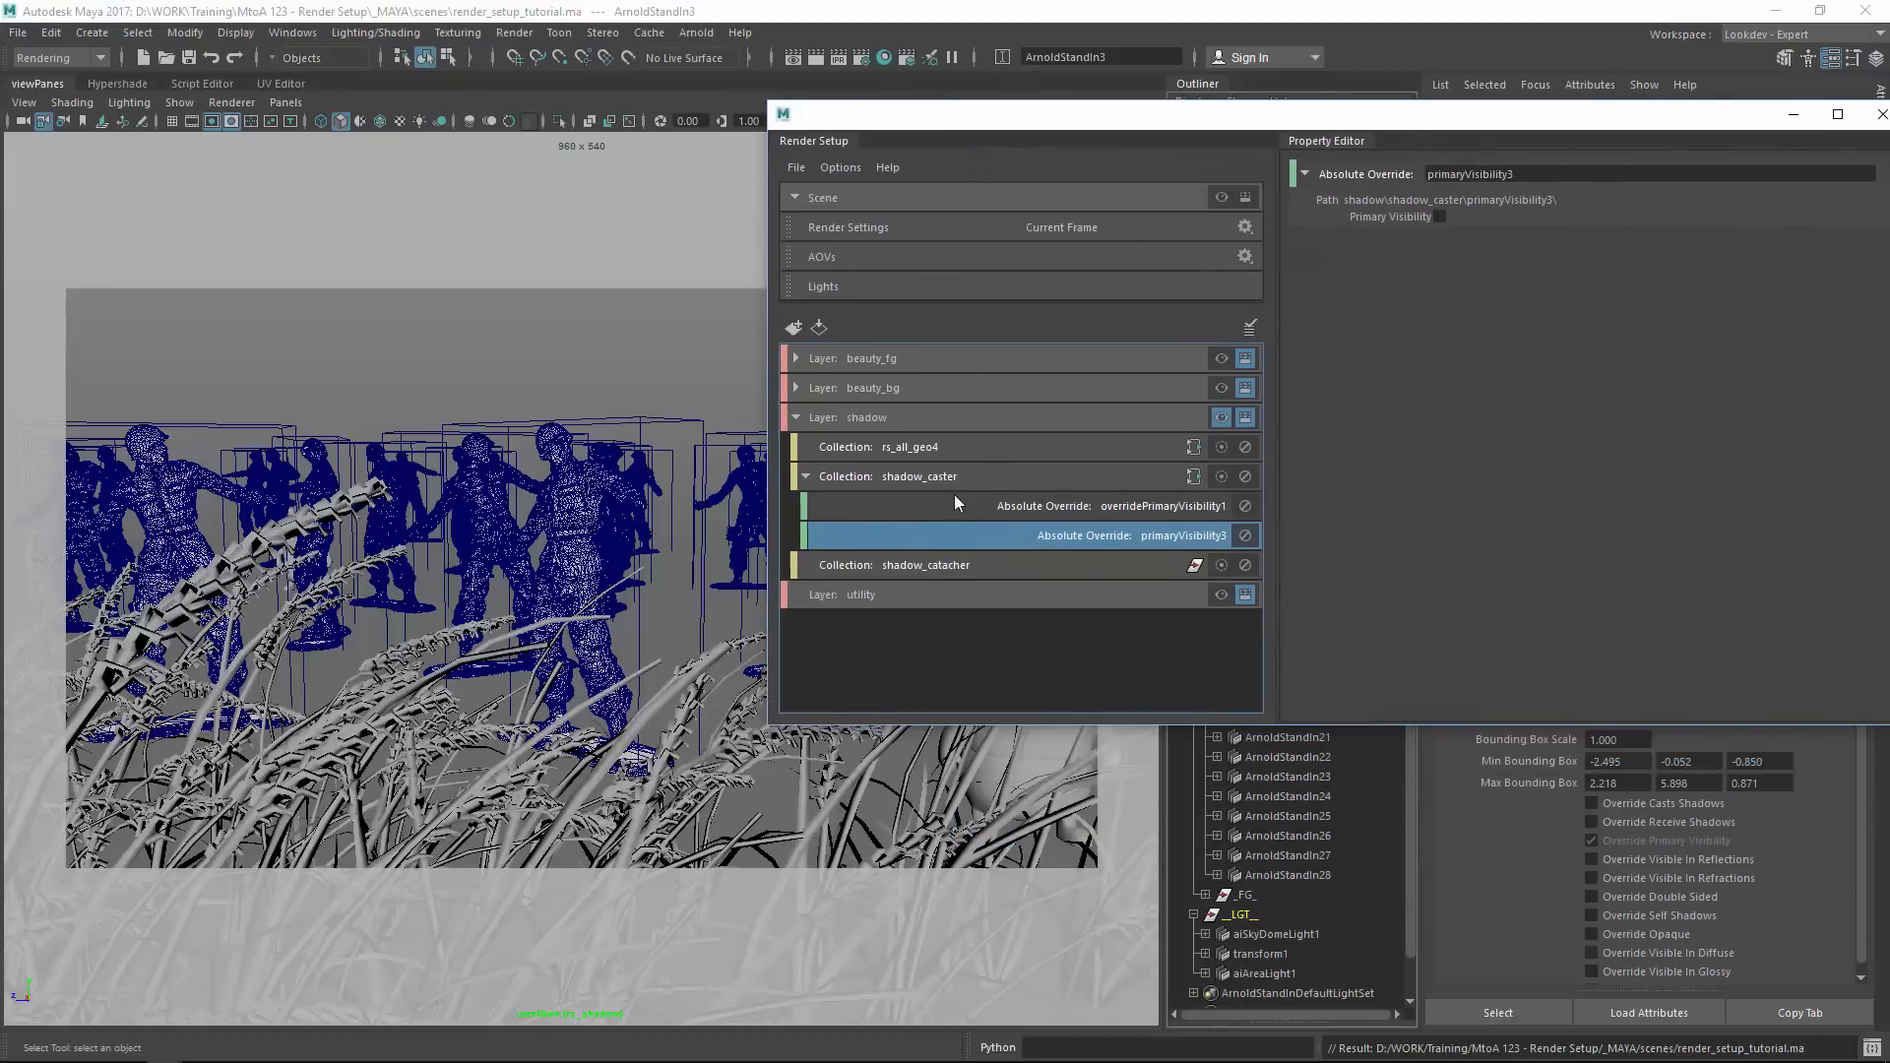
left_click(945, 478)
right_click(945, 477)
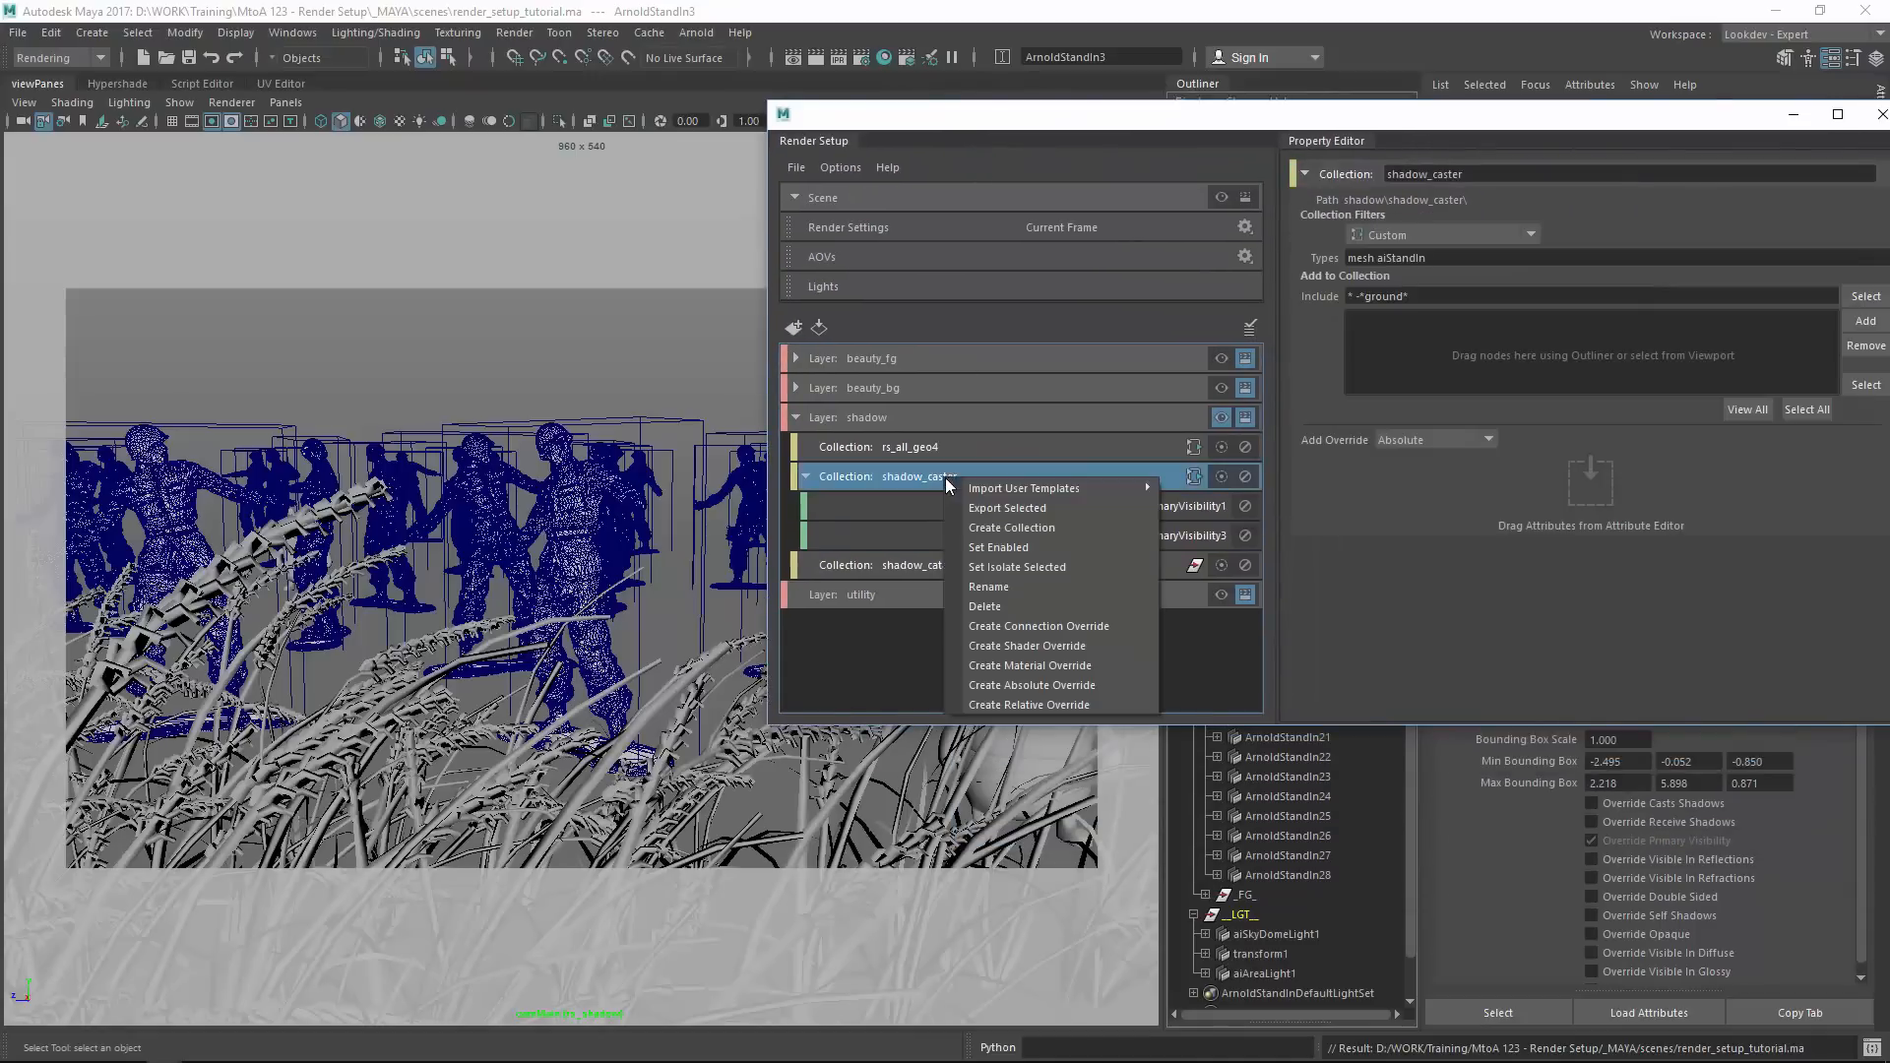
left_click(1071, 670)
double_click(1105, 565)
type("r")
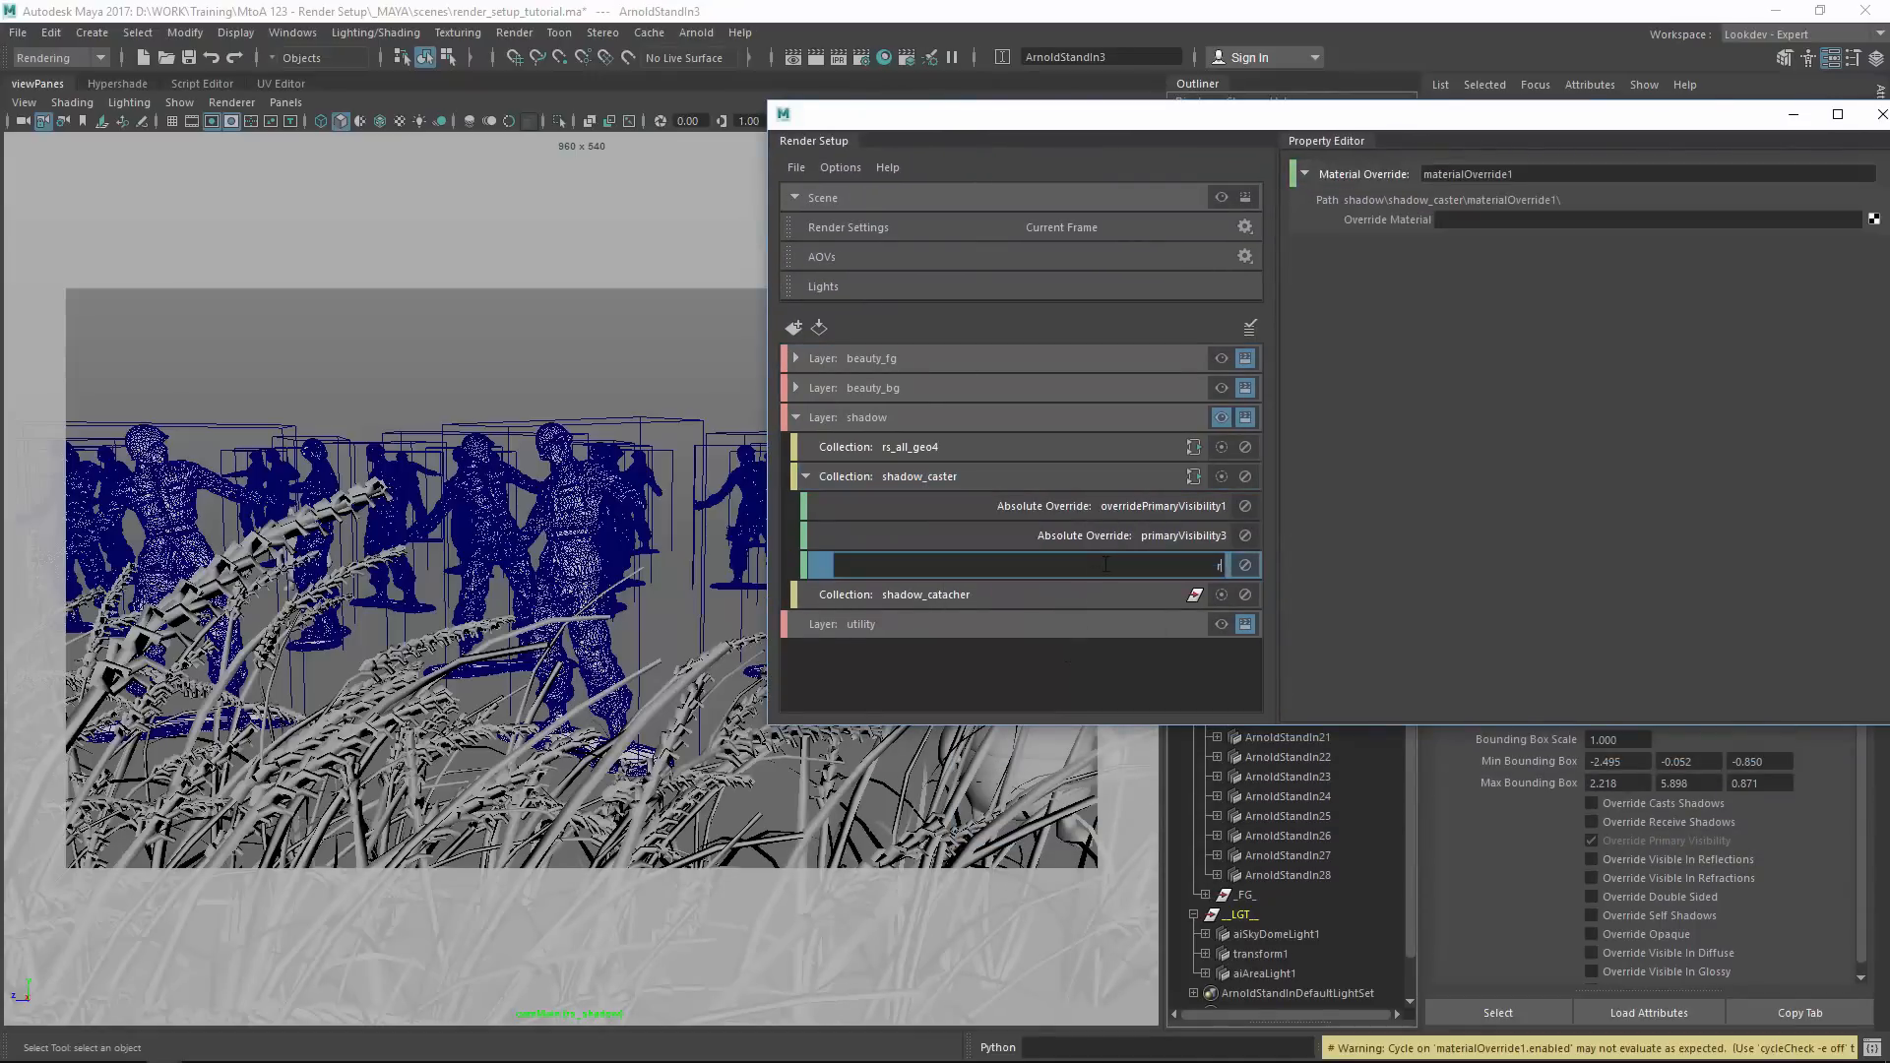
type("s_black_constant")
key("Return")
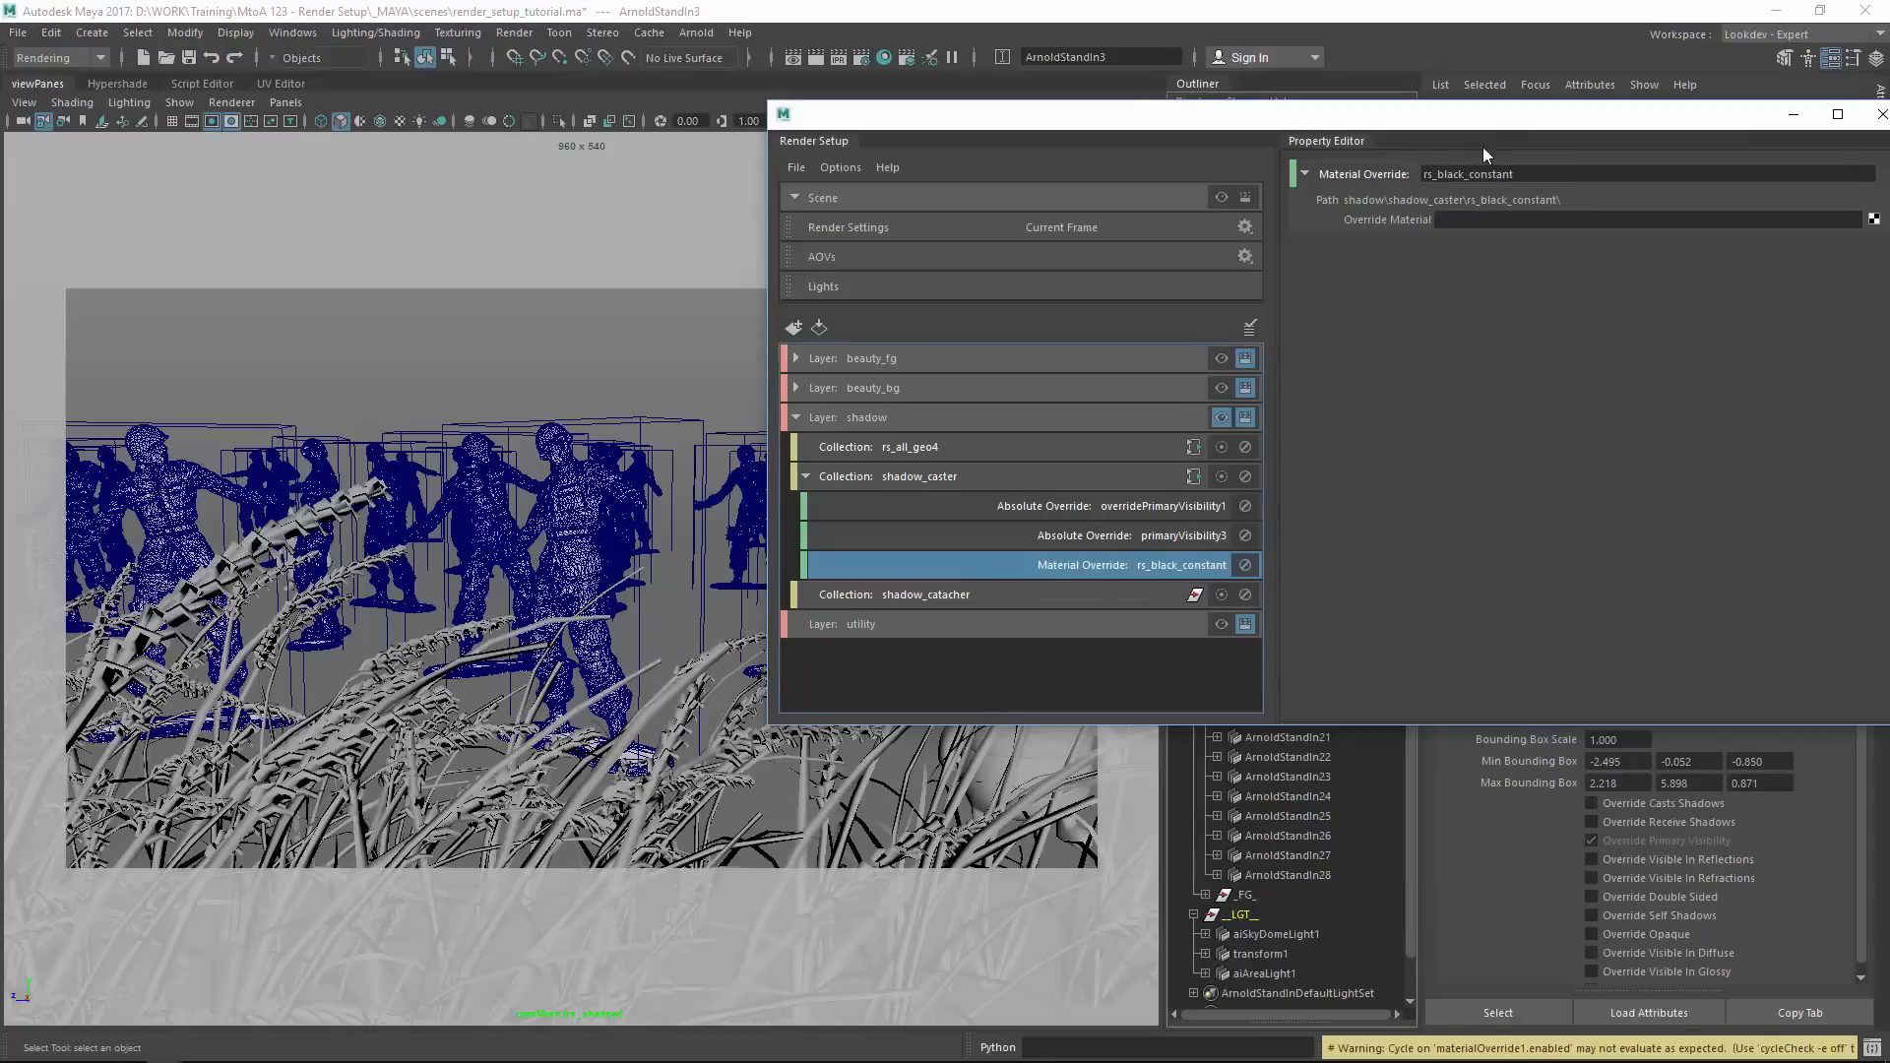
Assign a new alSurface shader as the override material of rs_black_constant.
left_click_drag(1482, 116, 1033, 134)
left_click(1423, 238)
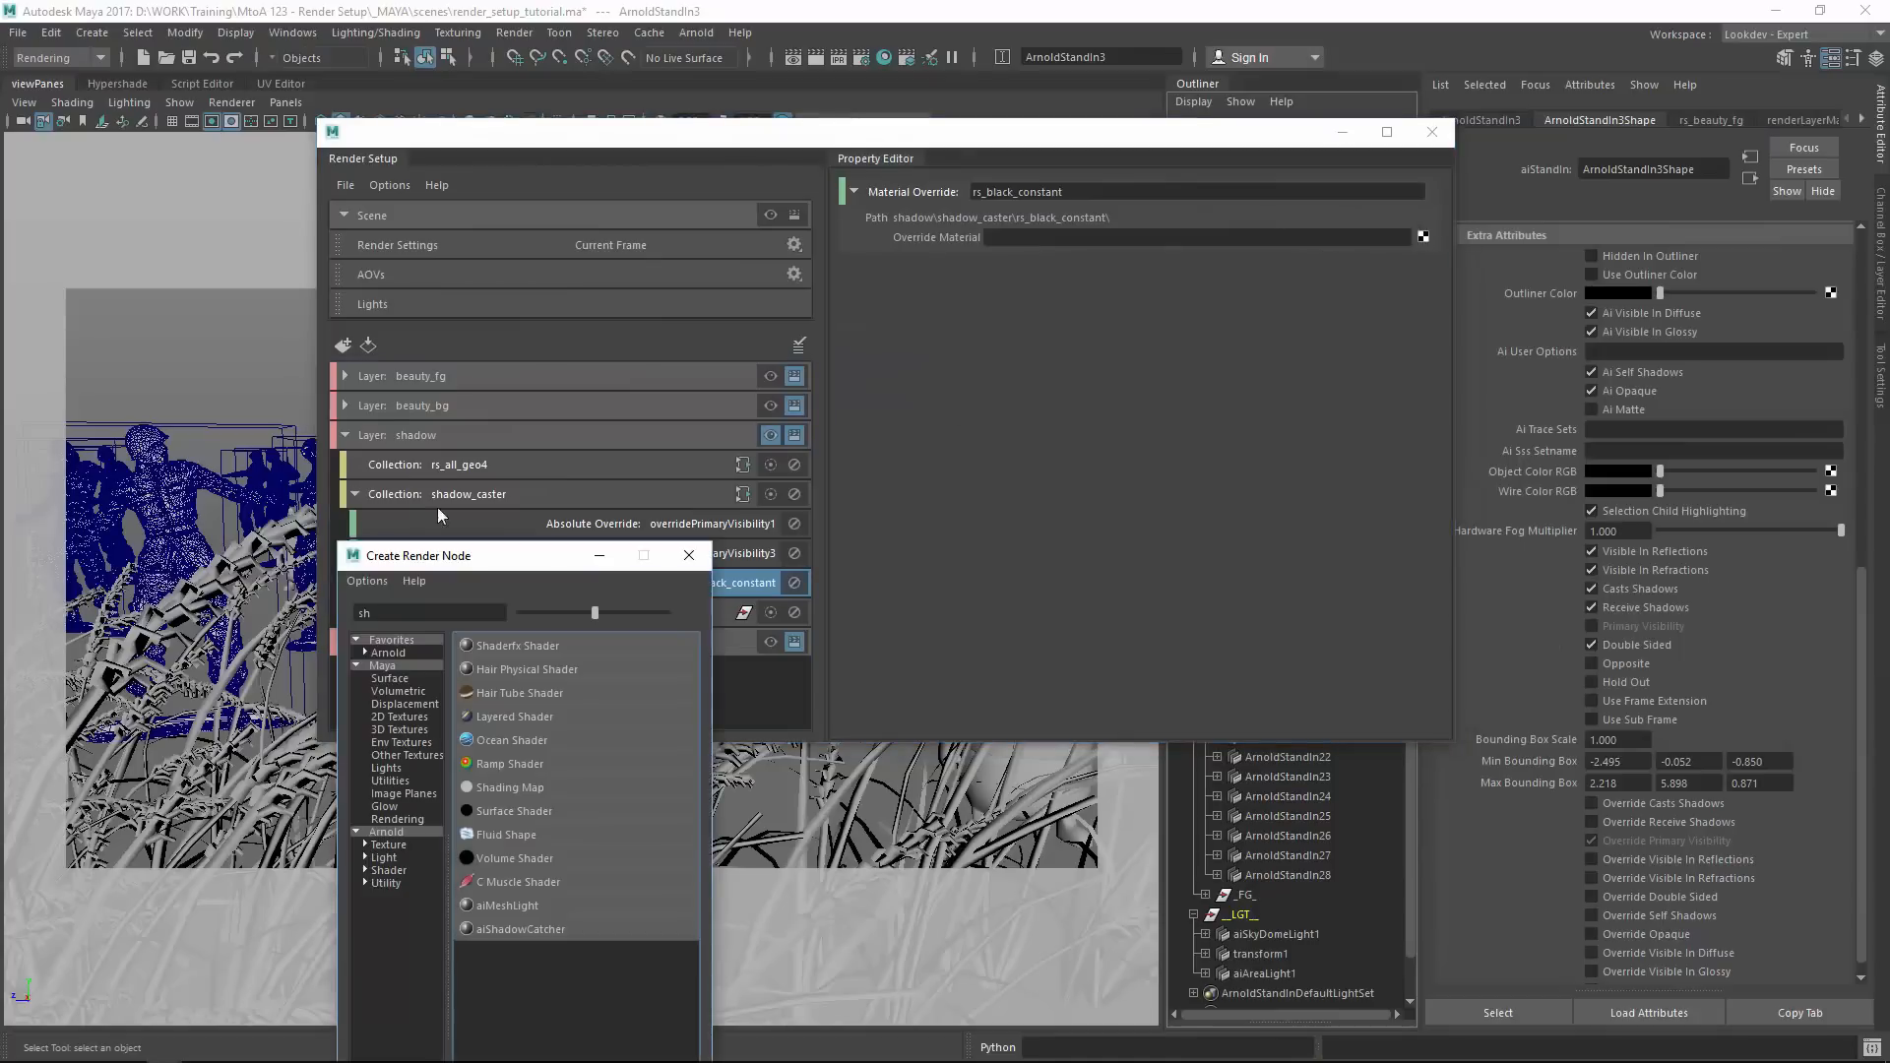
left_click_drag(455, 557, 752, 291)
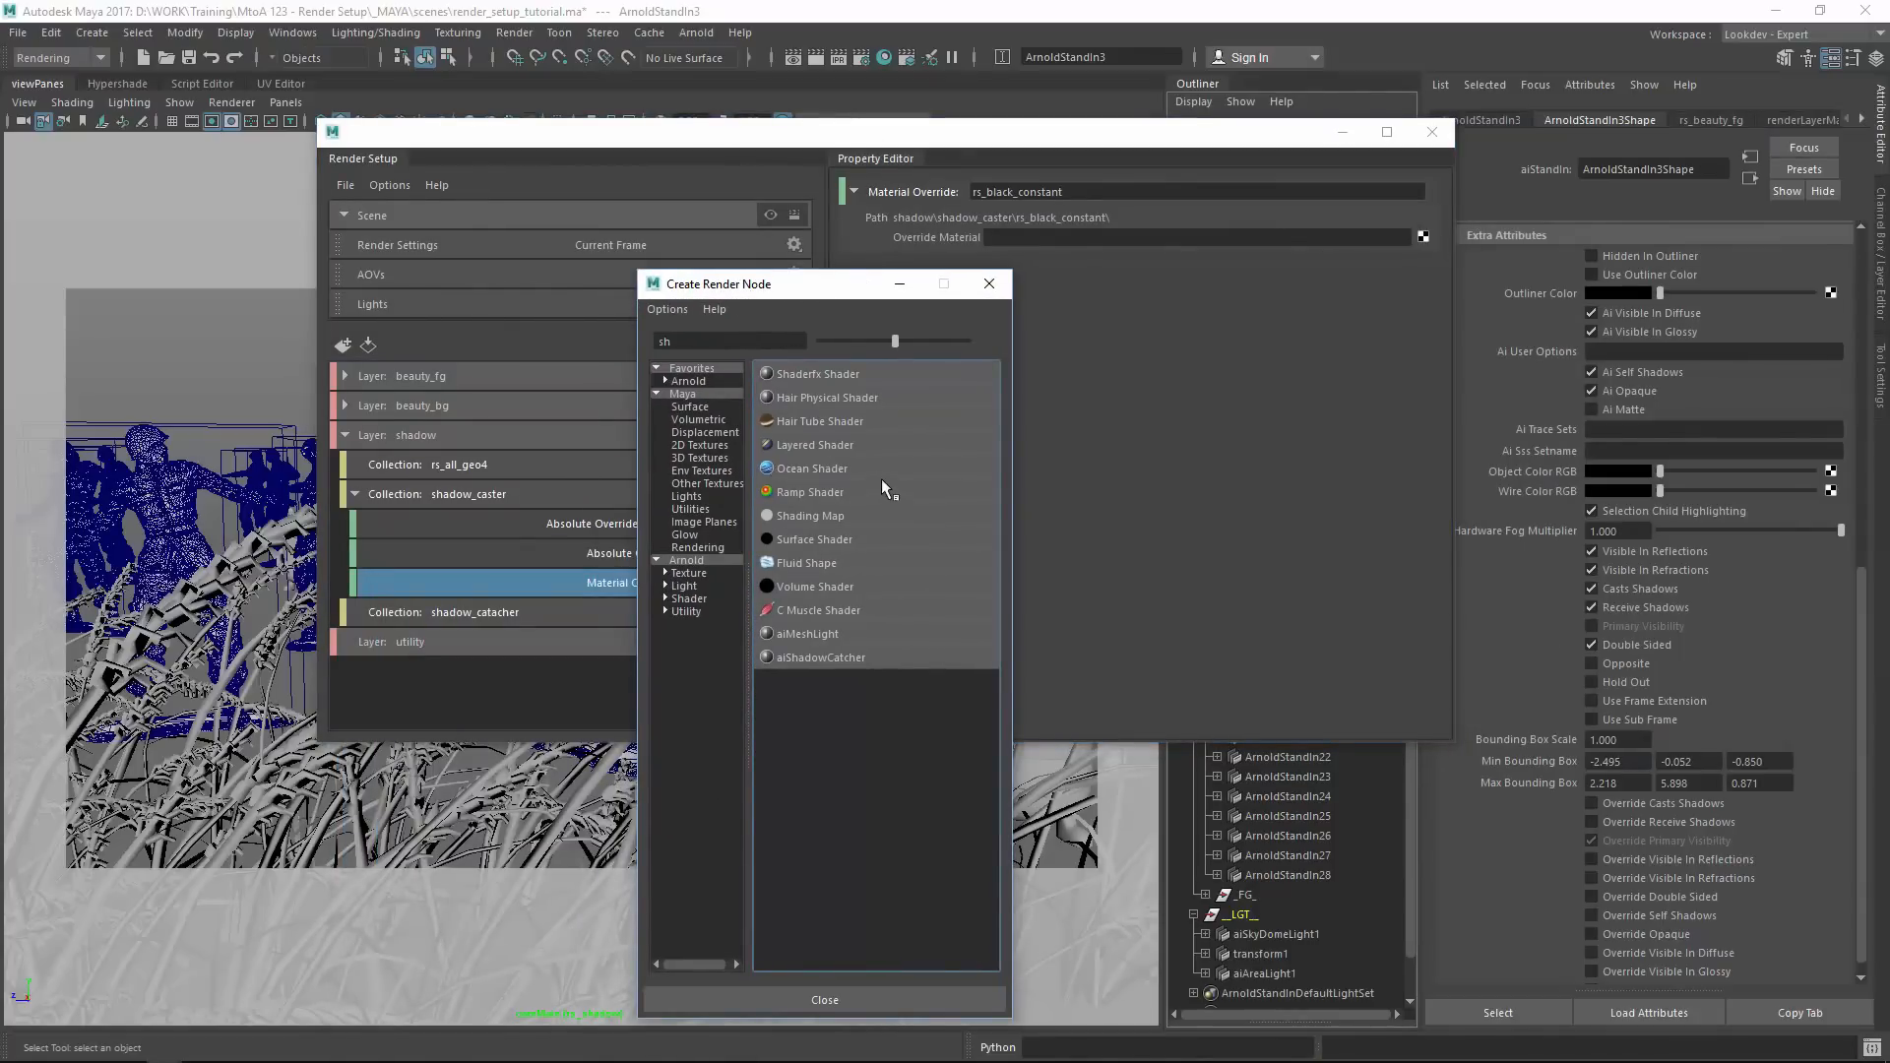
left_click(697, 559)
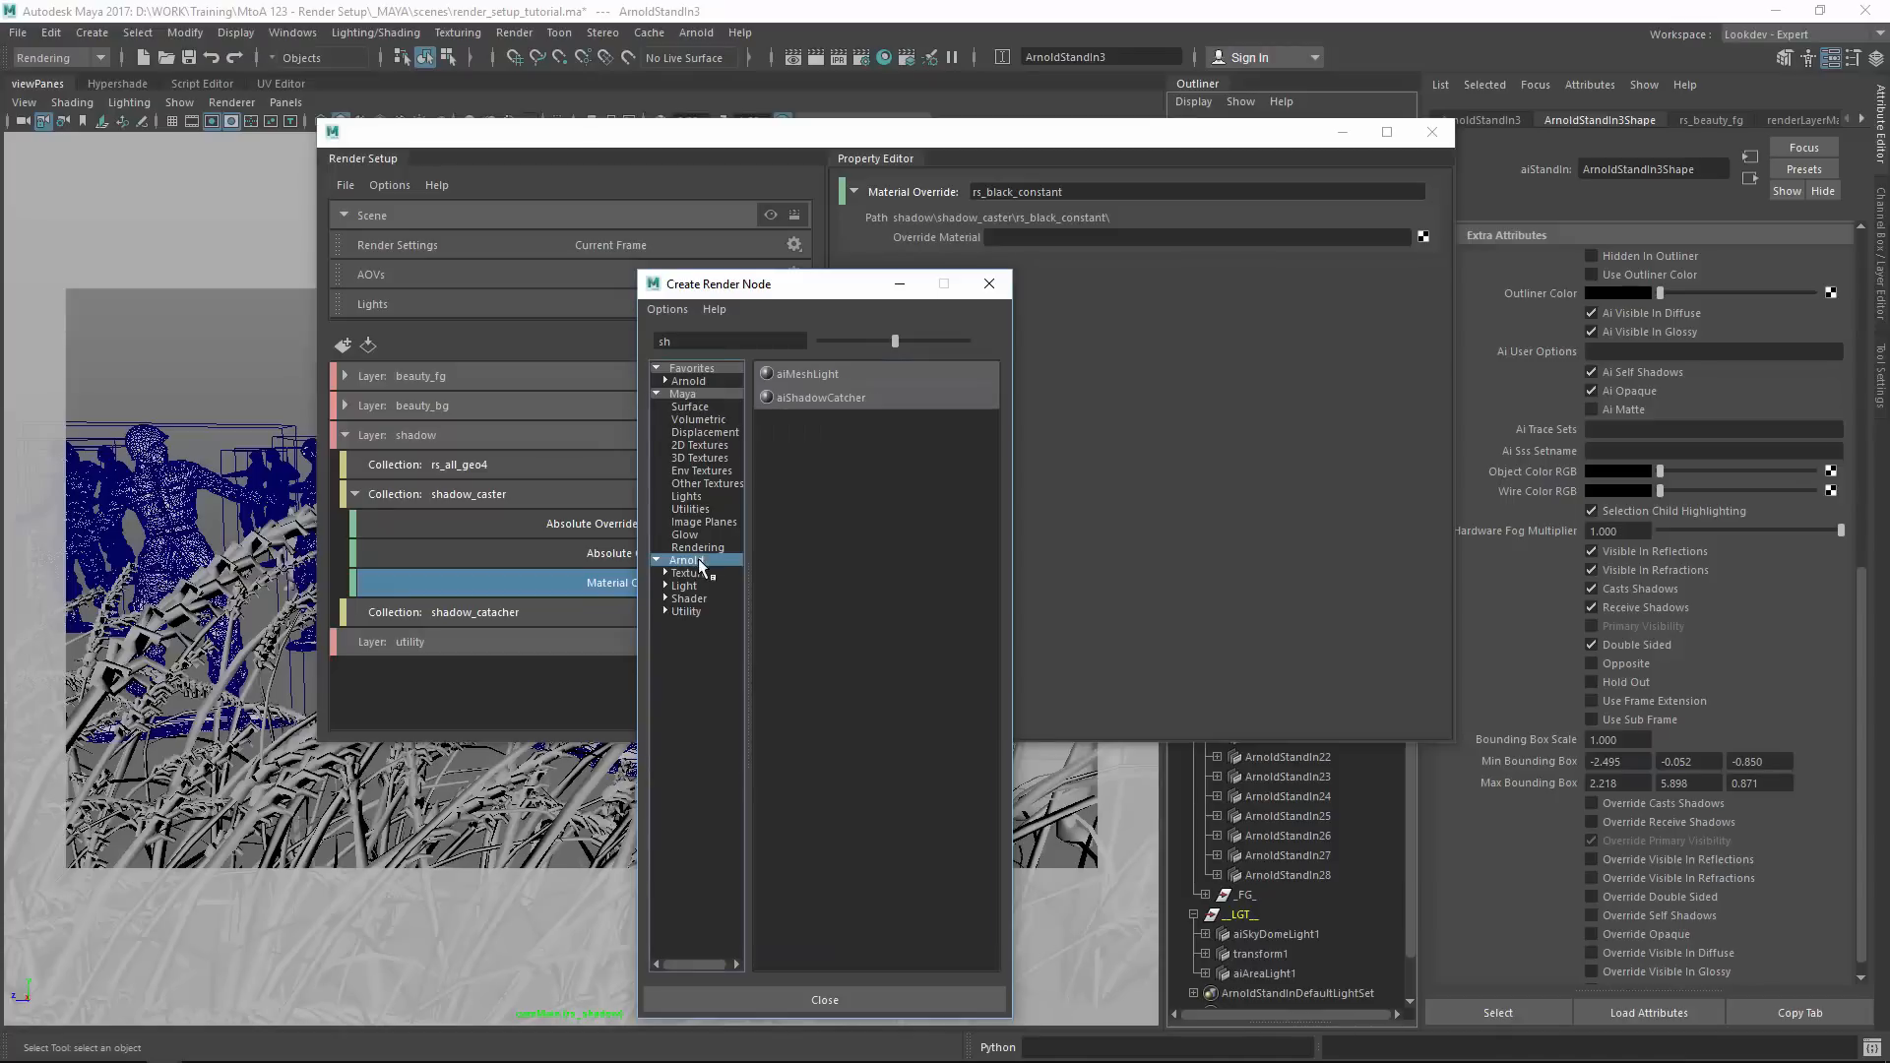
left_click(690, 369)
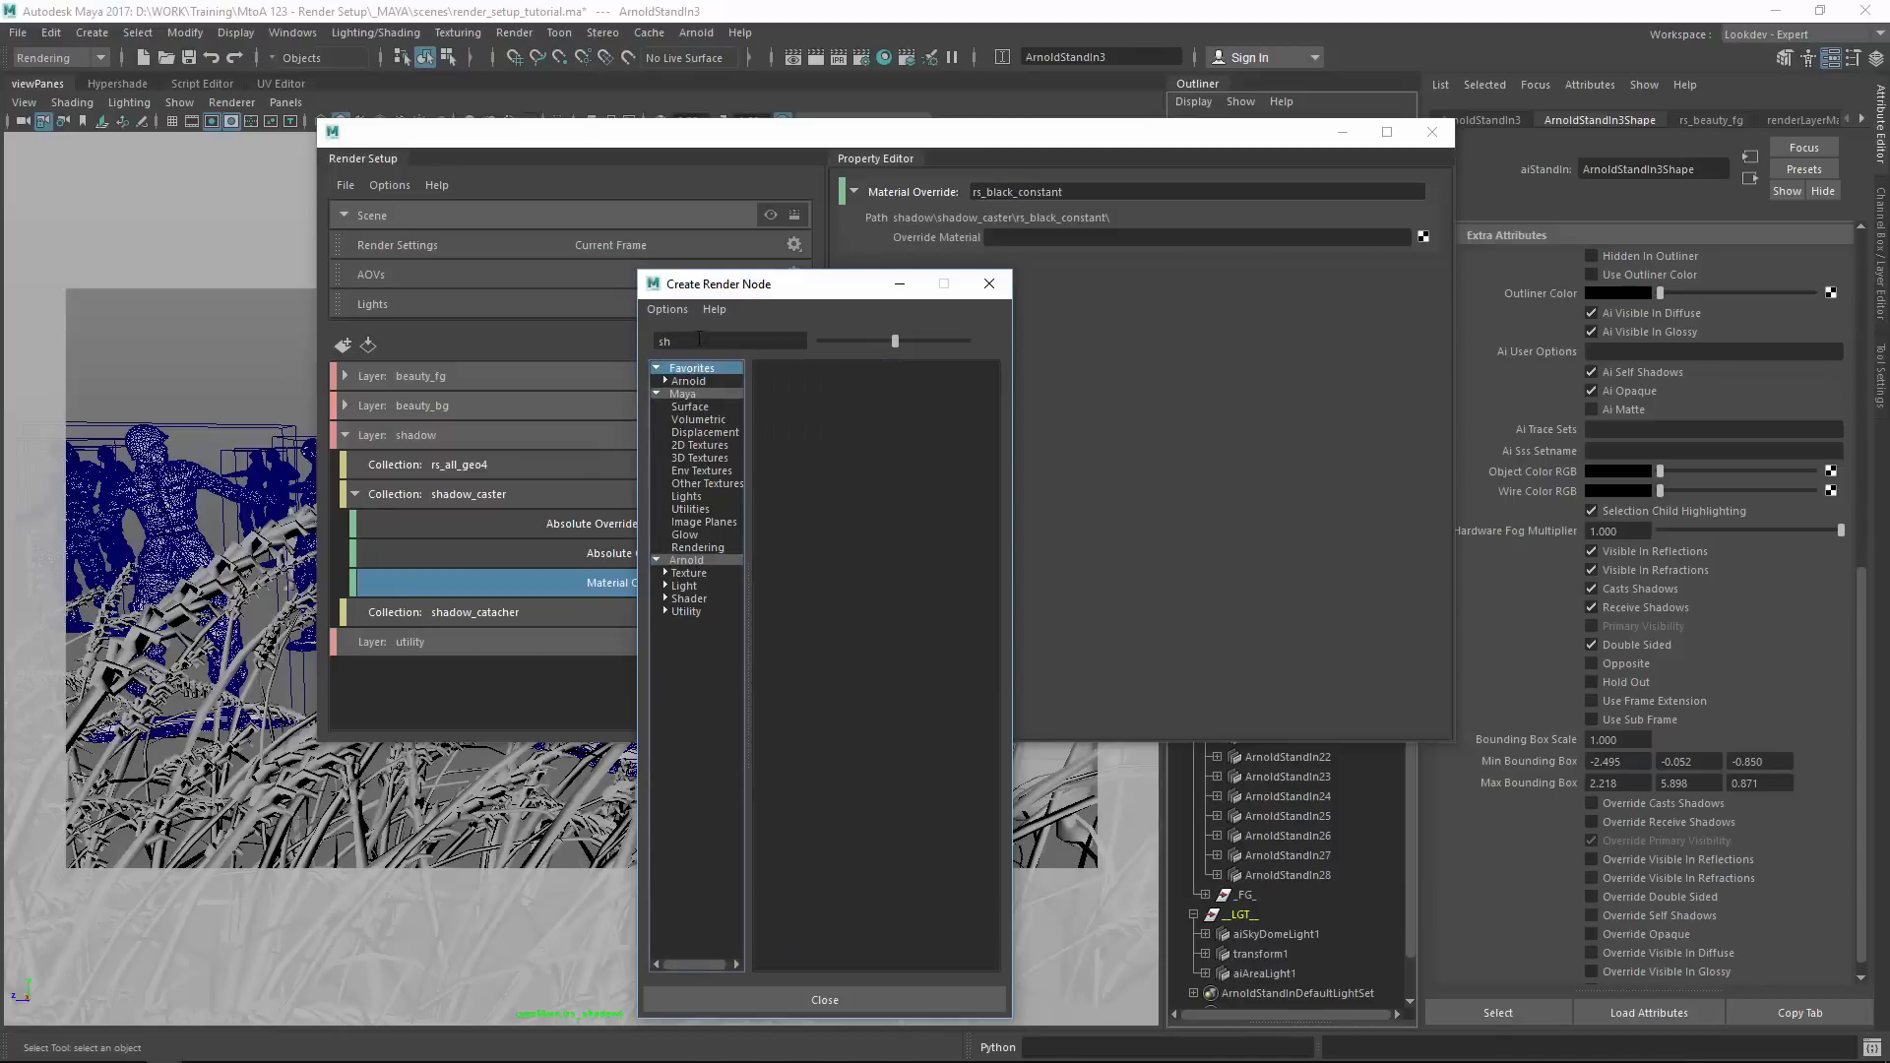
double_click(700, 339)
key("BackSpace")
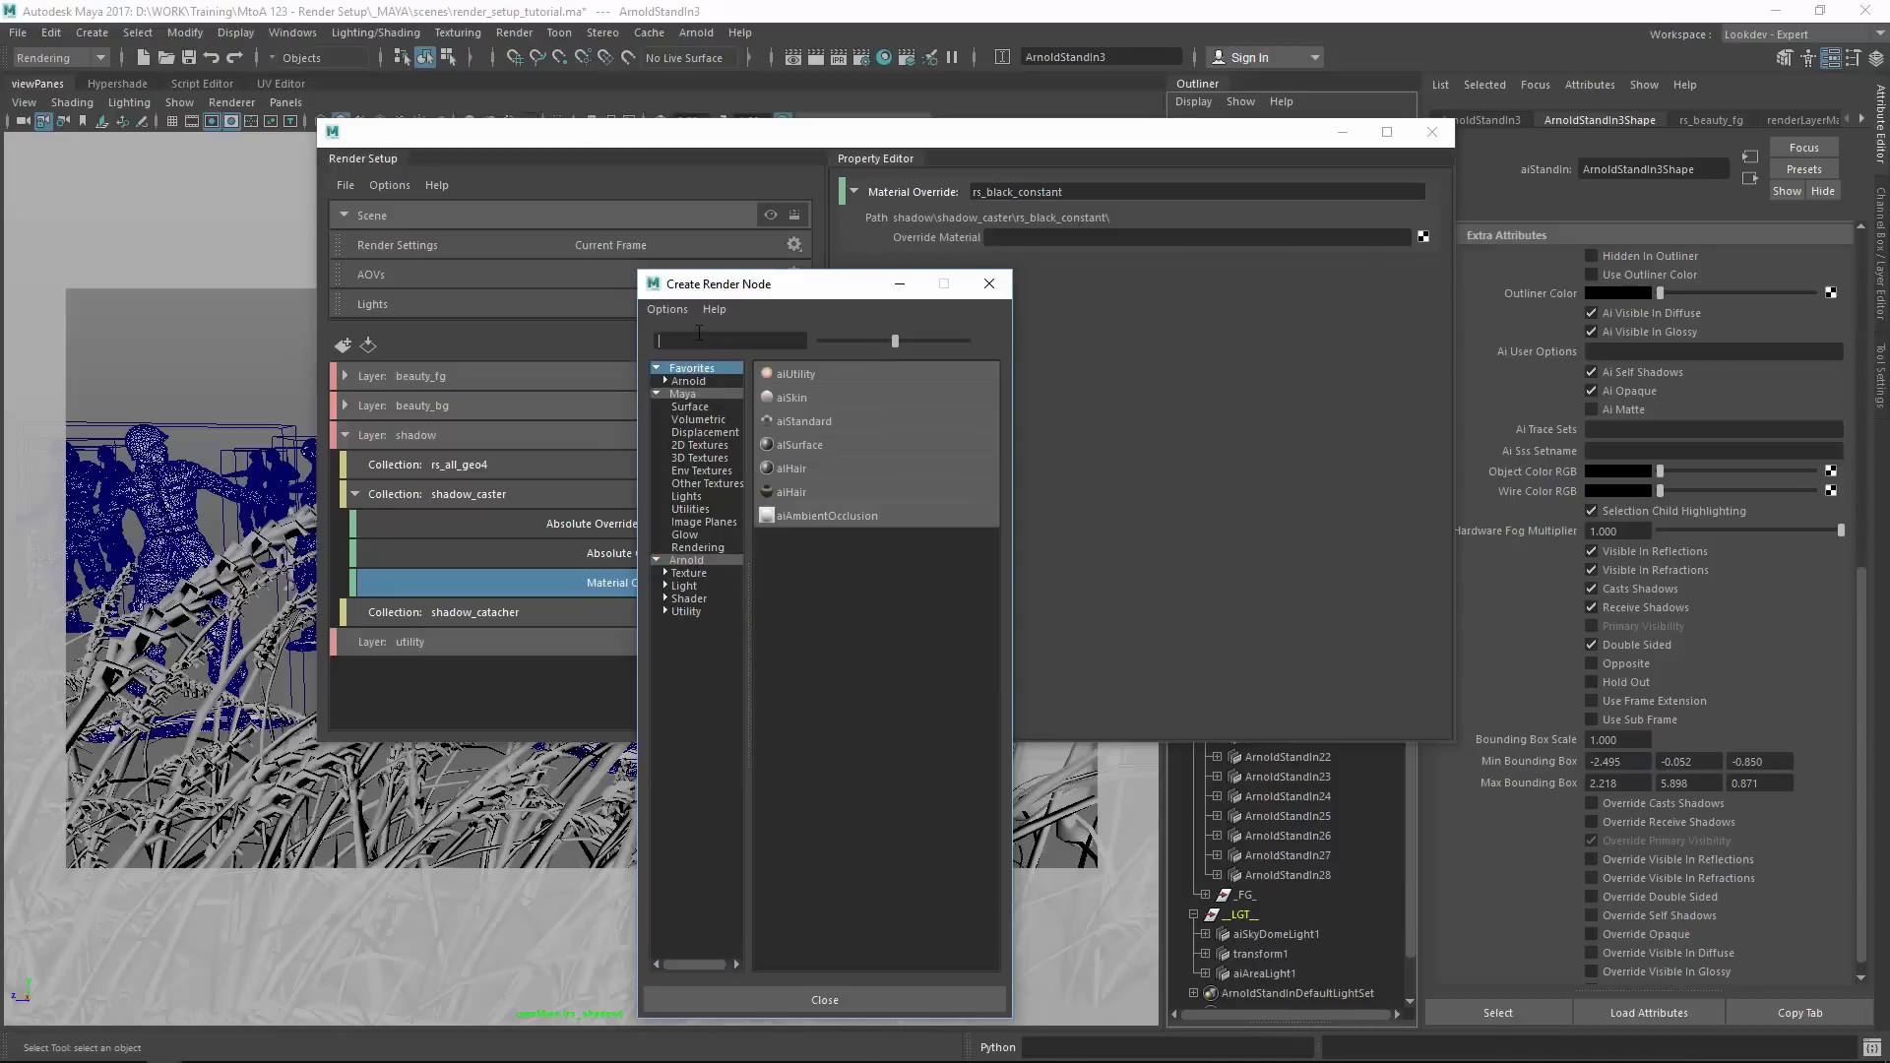
left_click(797, 445)
Rename the new alSurface shader to al_black_constant.
double_click(1666, 168)
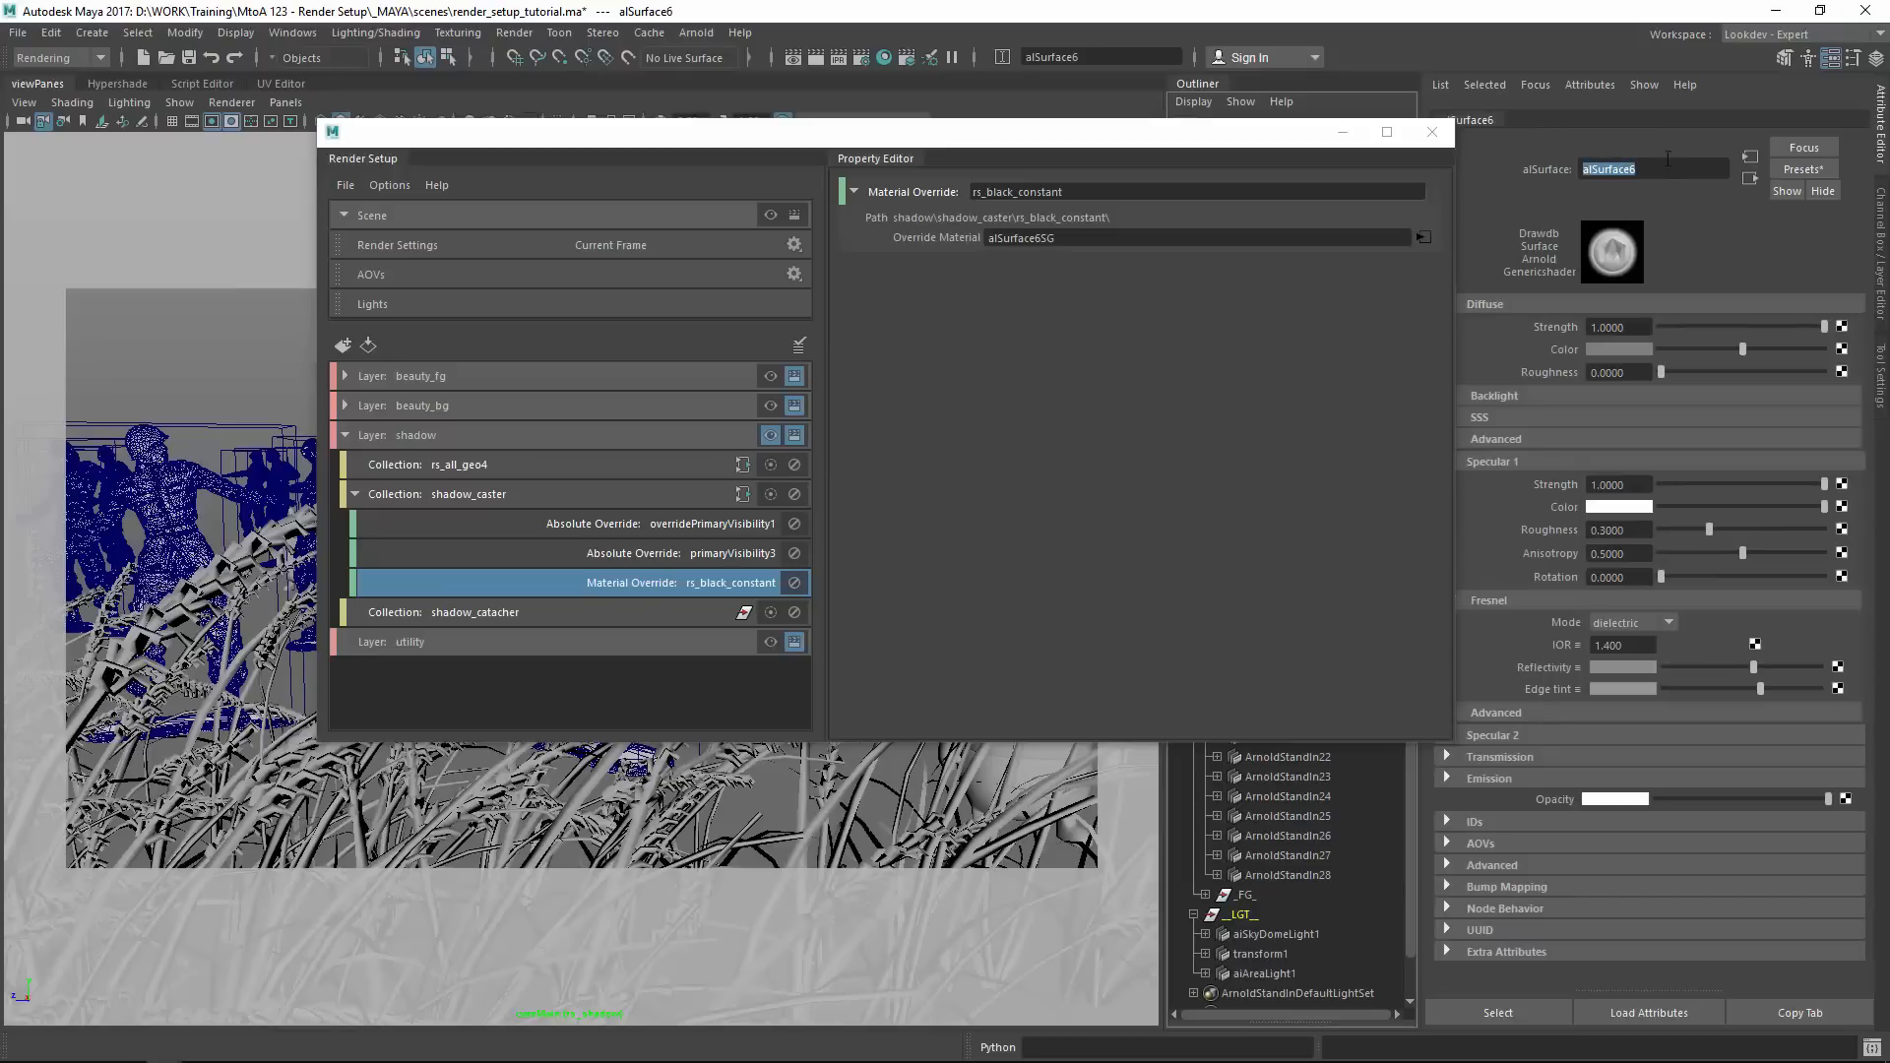
type("al_black_constant")
key("Return")
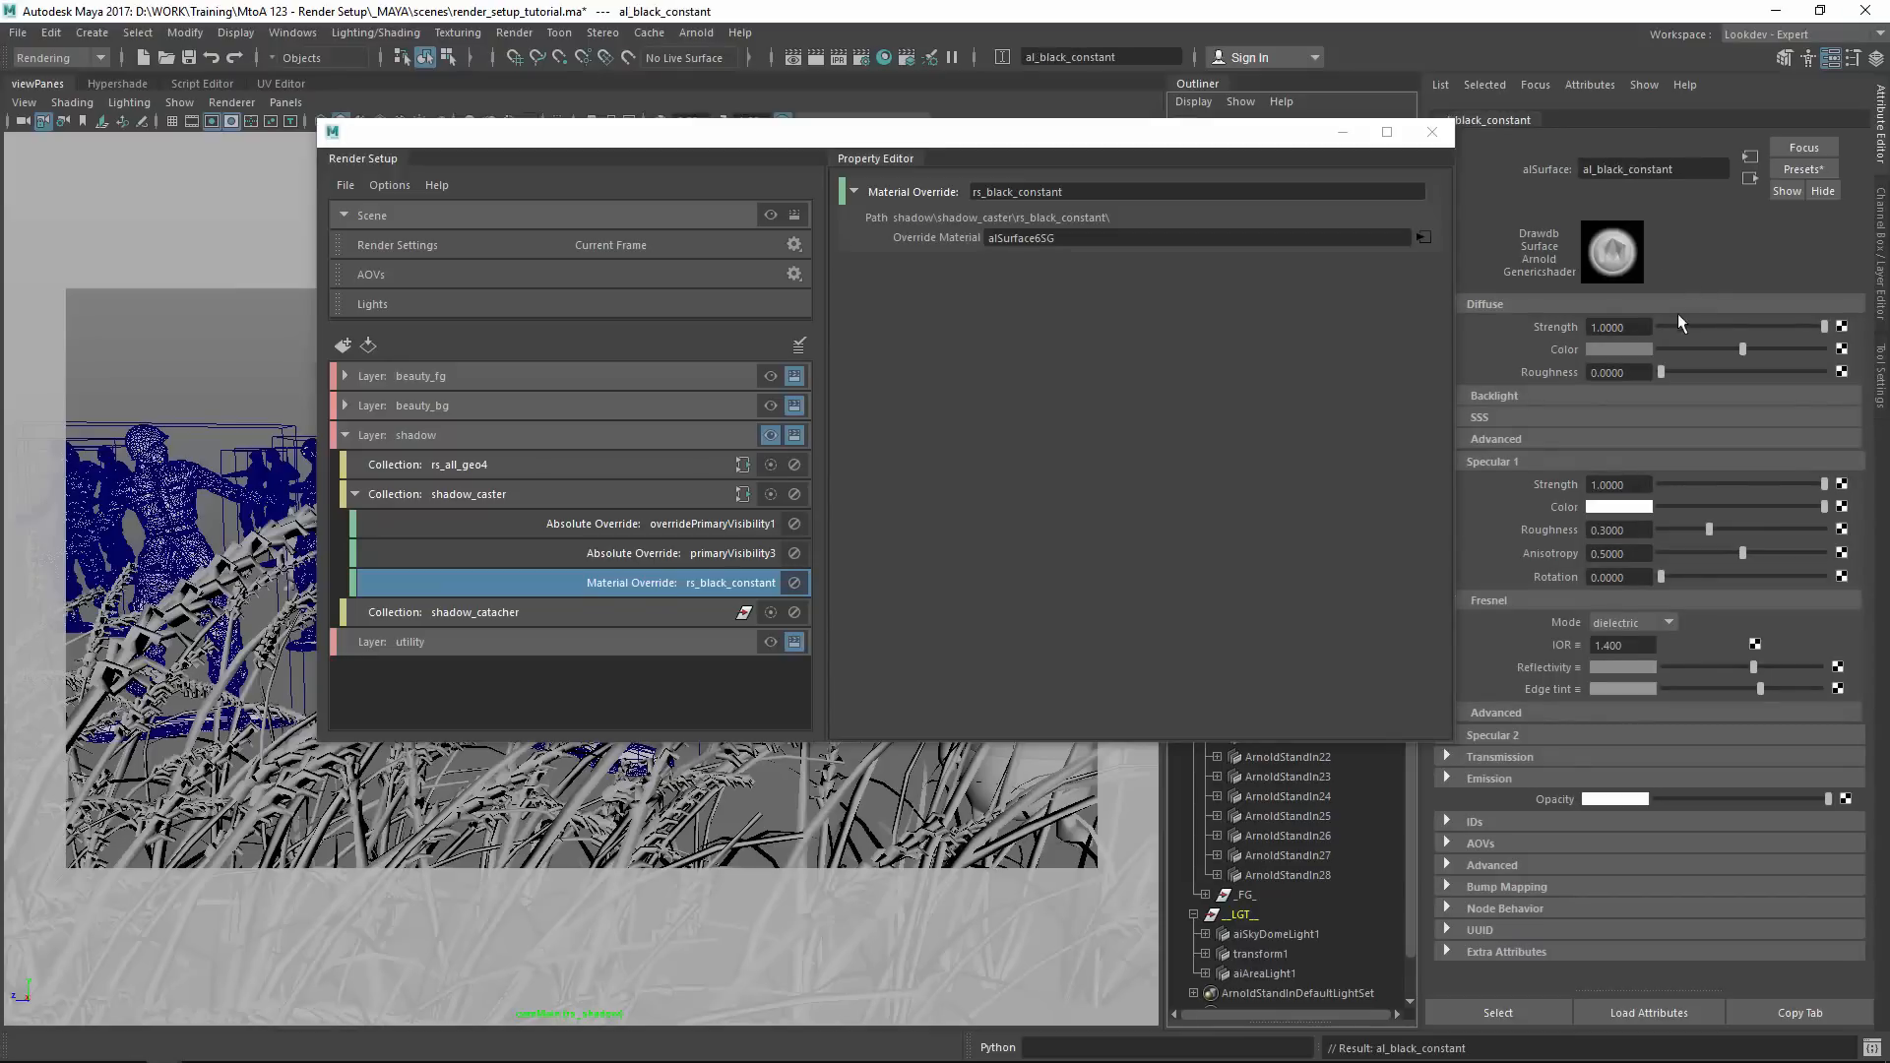
Lower the Diffuse and Specular 1 strengths of al_black_constant all the way and review the shadow_caster overrides.
left_click_drag(1678, 326, 1522, 345)
left_click_drag(1687, 484, 1522, 489)
left_click(1503, 303)
left_click(1503, 328)
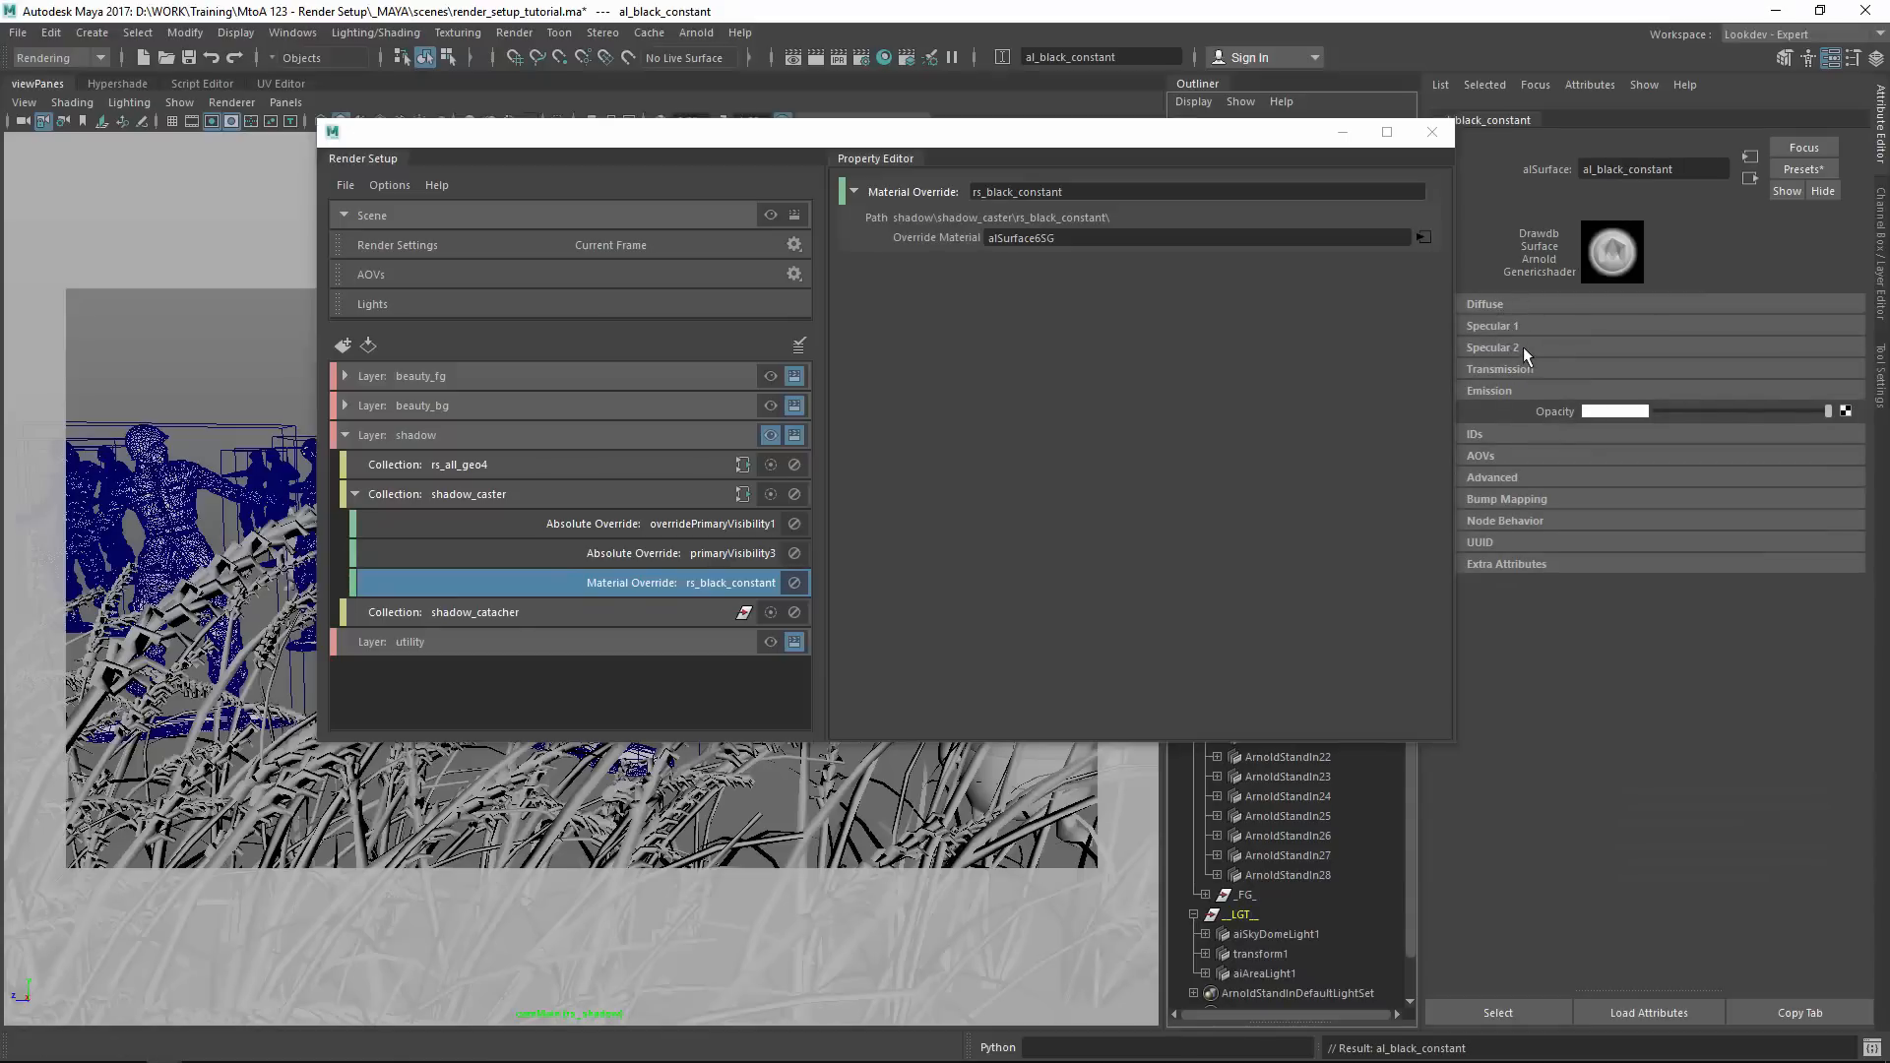
left_click(738, 547)
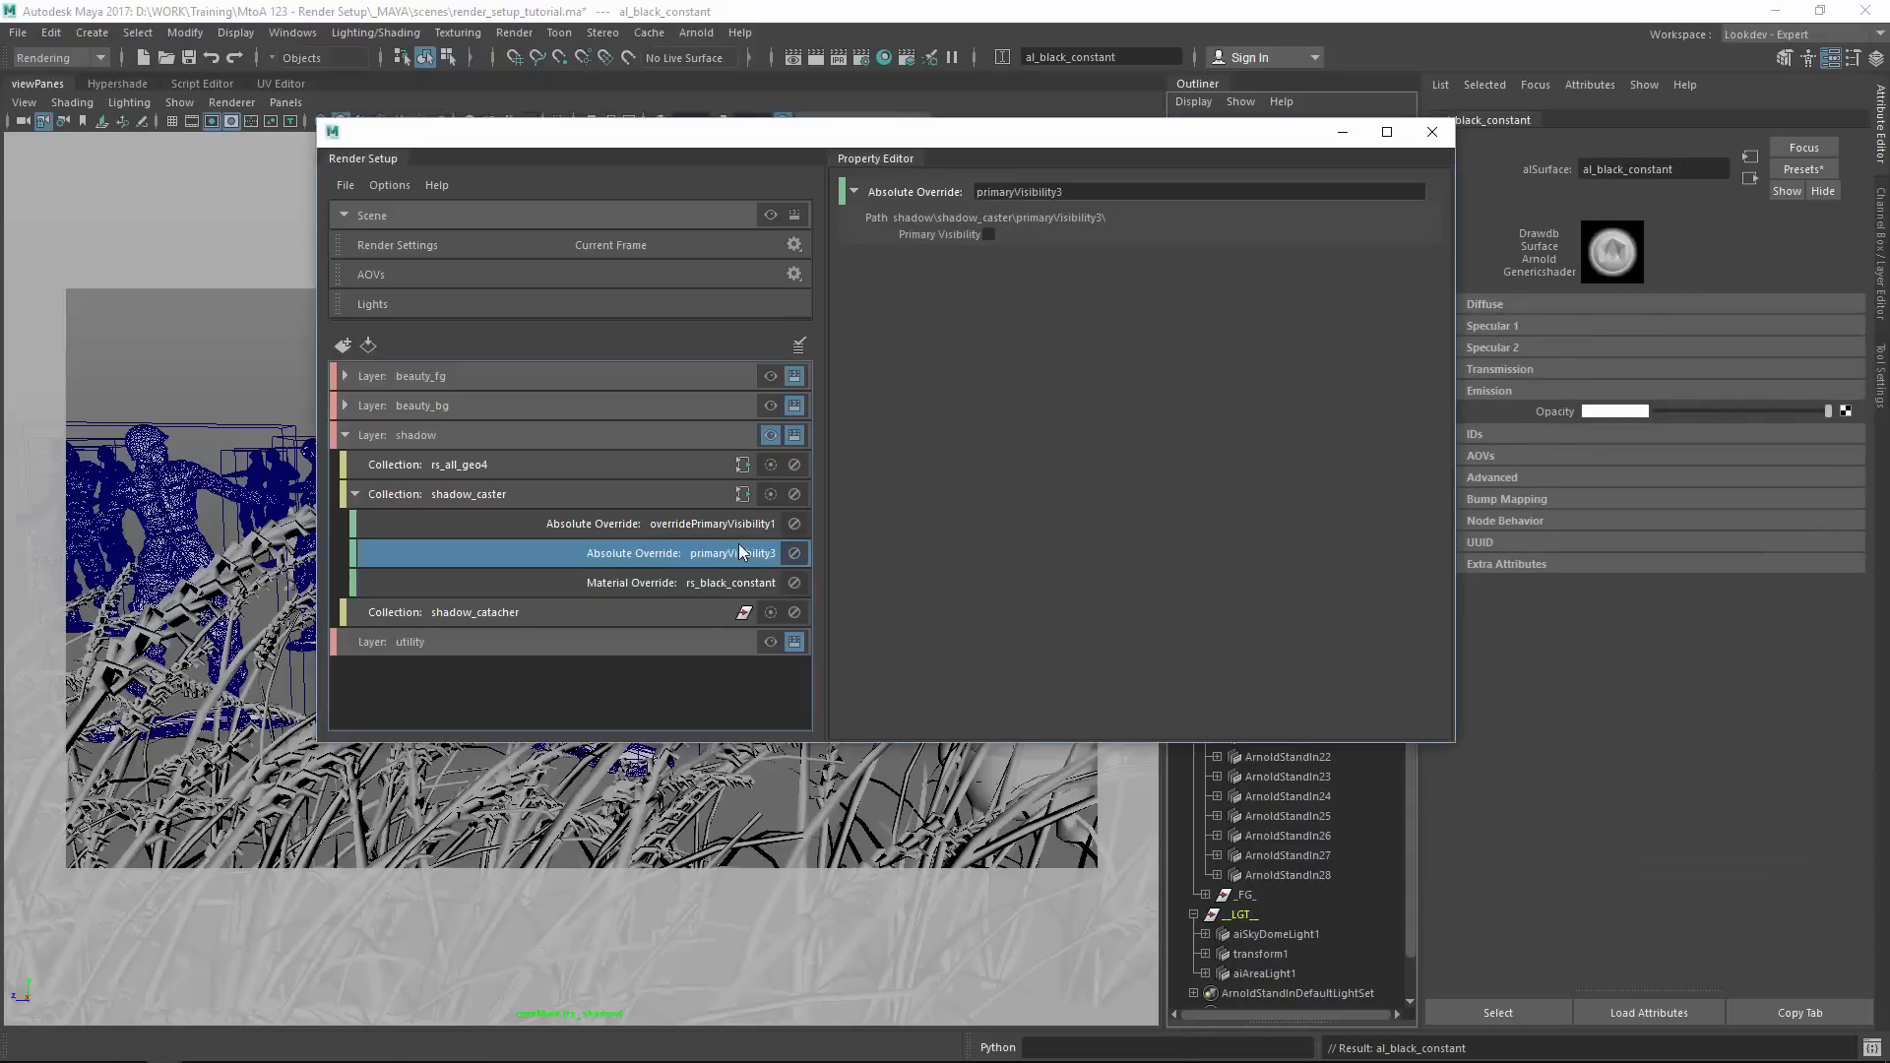
left_click(709, 583)
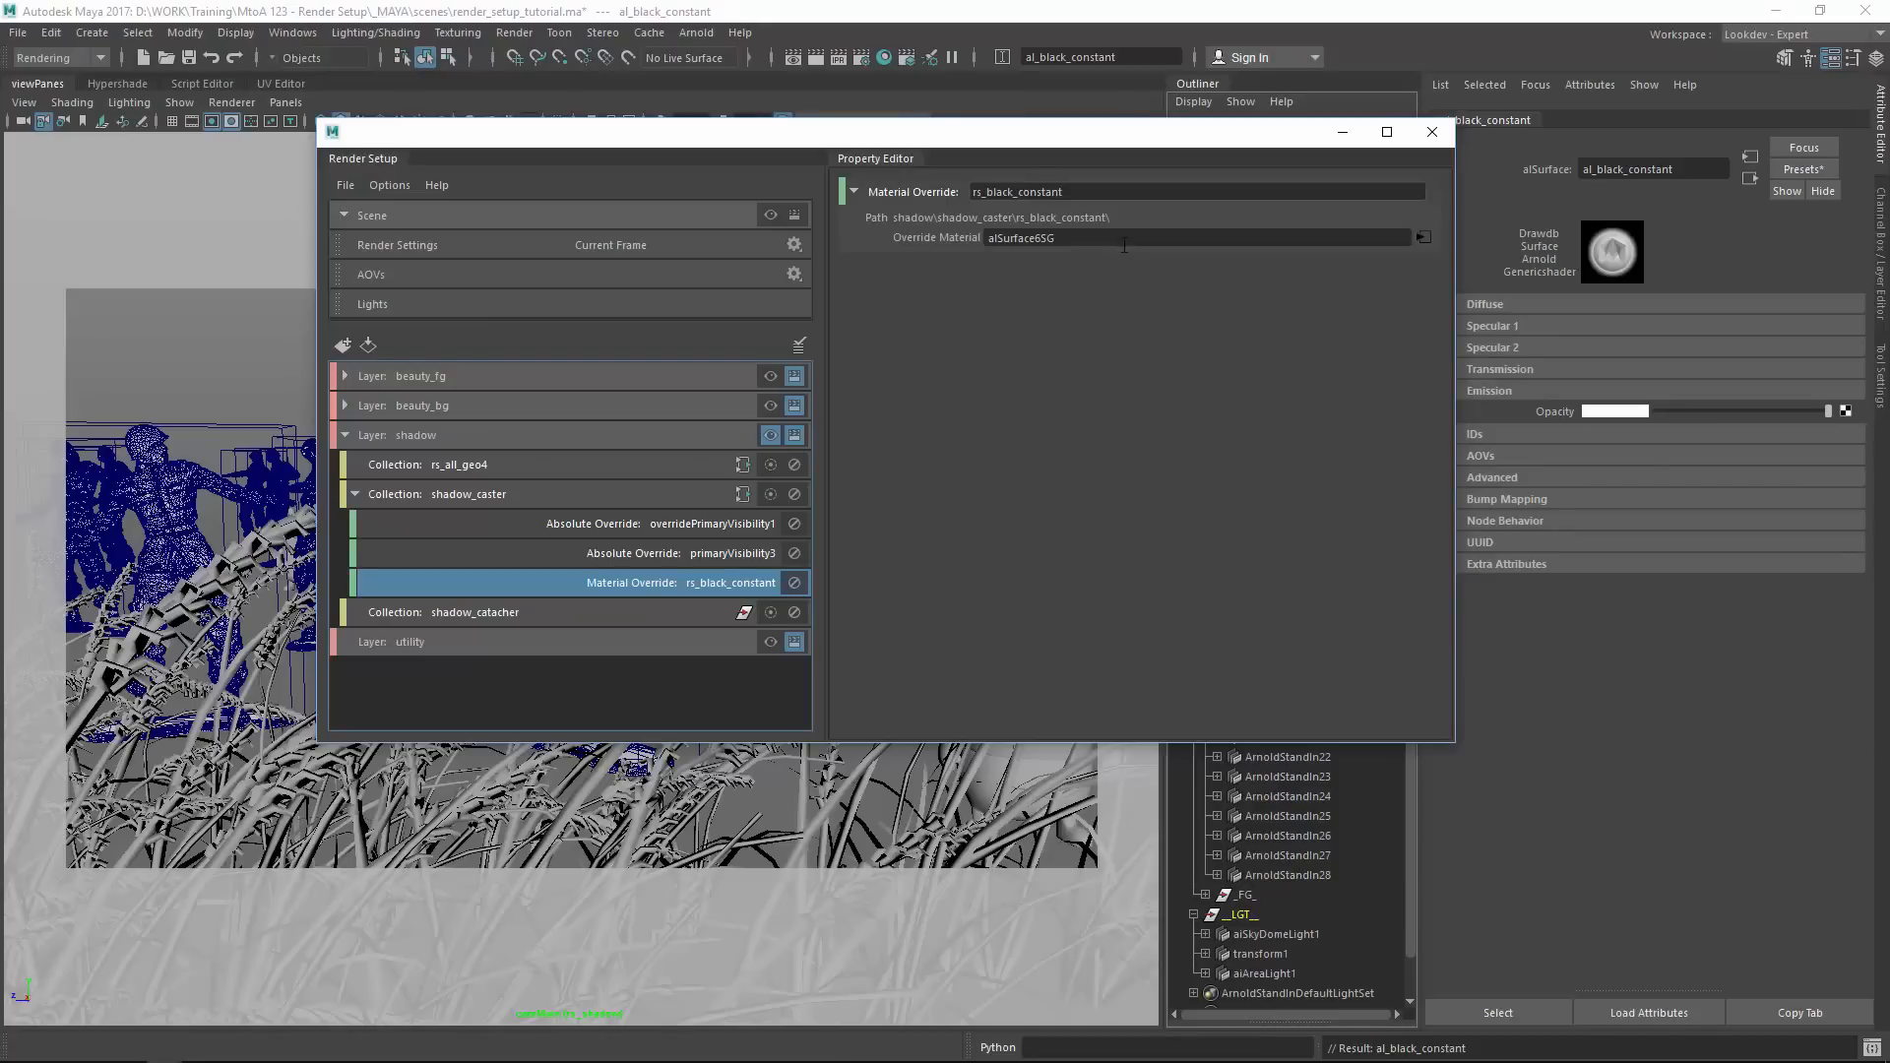
Collapse the shadow_caster collection and correct the misspelled name of the collection below it to shadow_catcher.
left_click_drag(989, 131, 1417, 117)
left_click(782, 480)
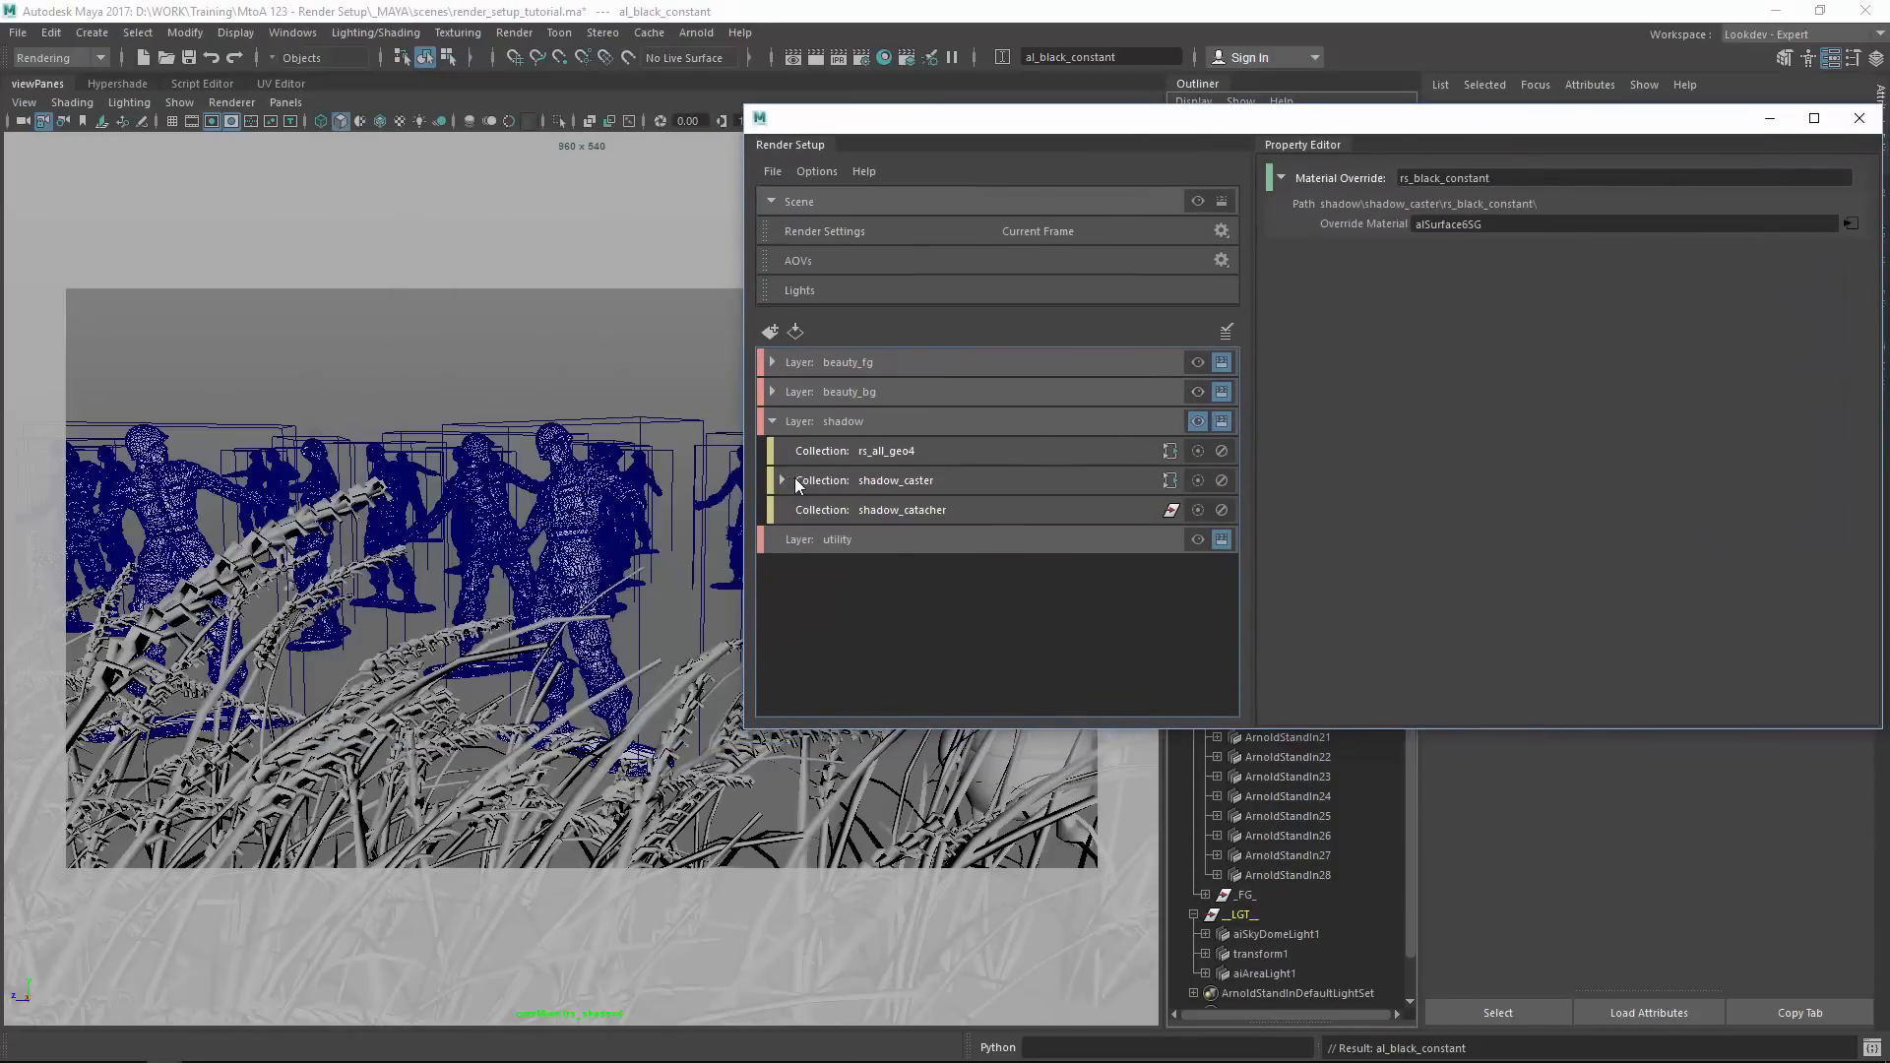
double_click(906, 515)
left_click_drag(919, 512, 989, 478)
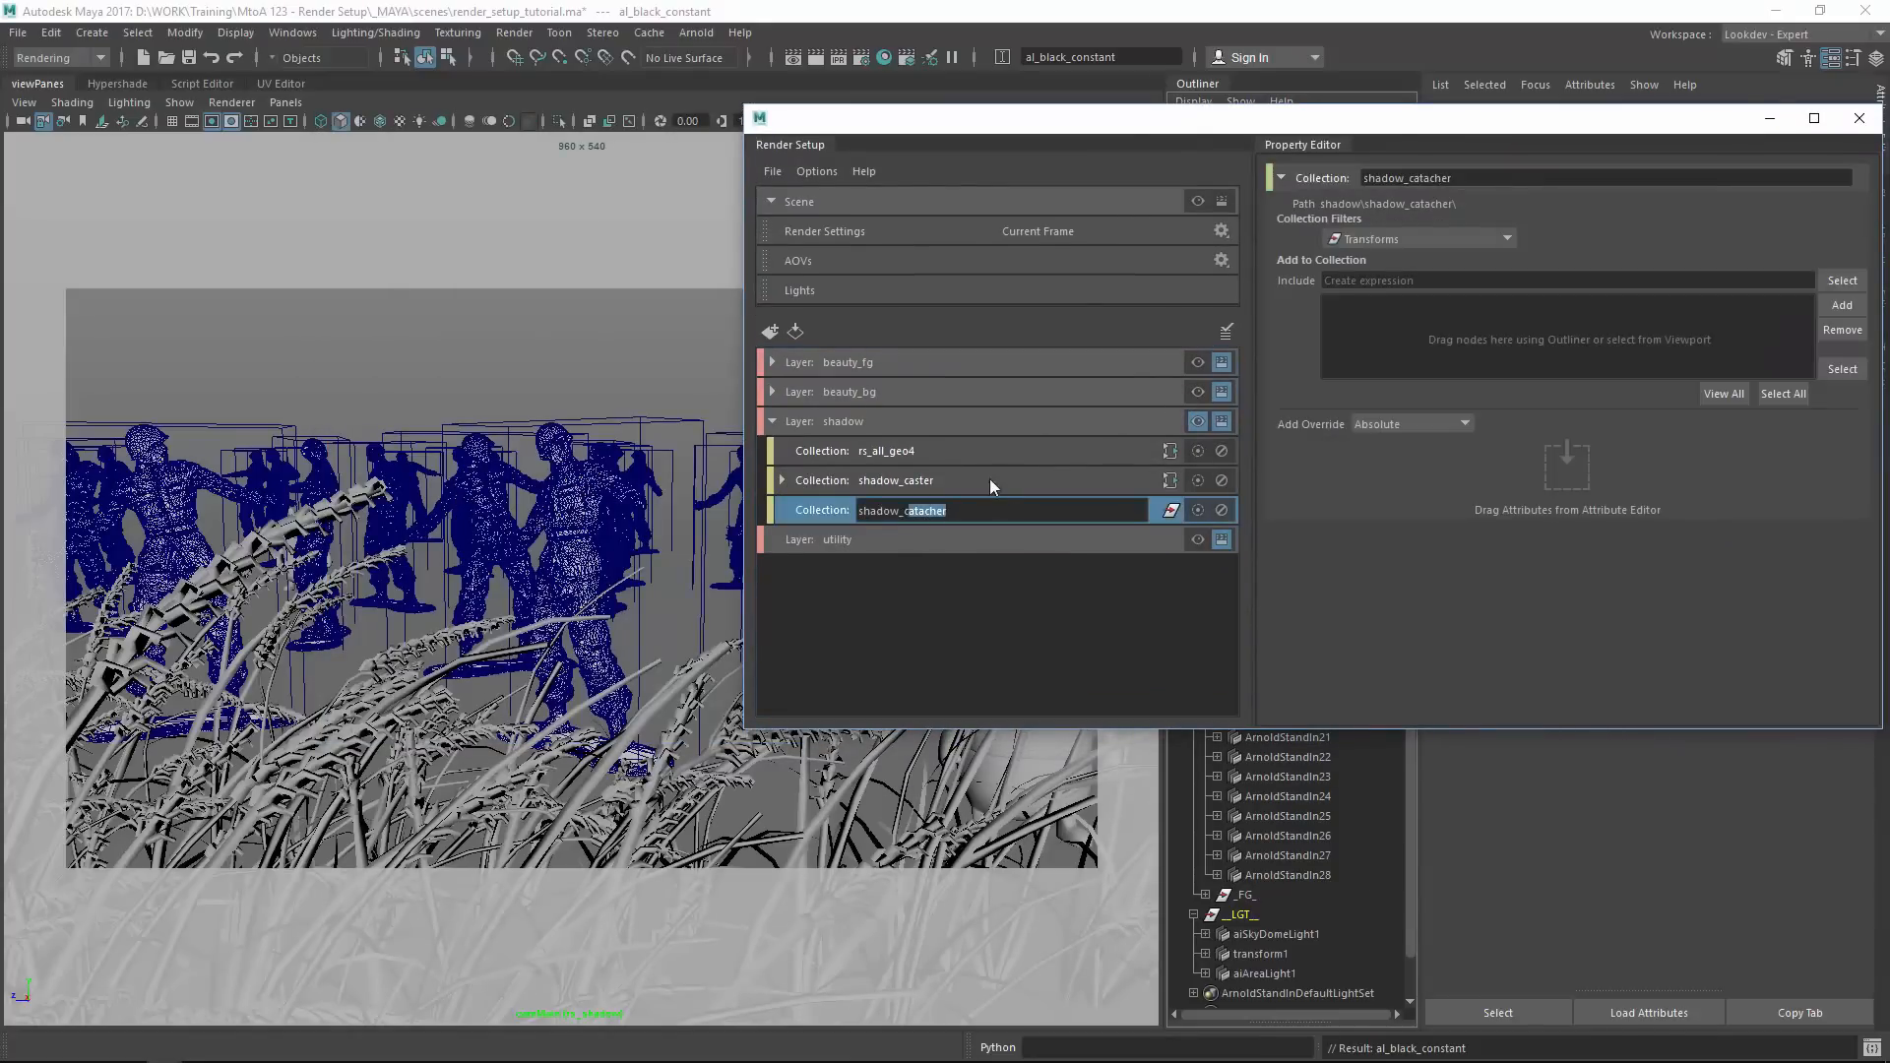
key("BackSpace")
type("cher")
key("Return")
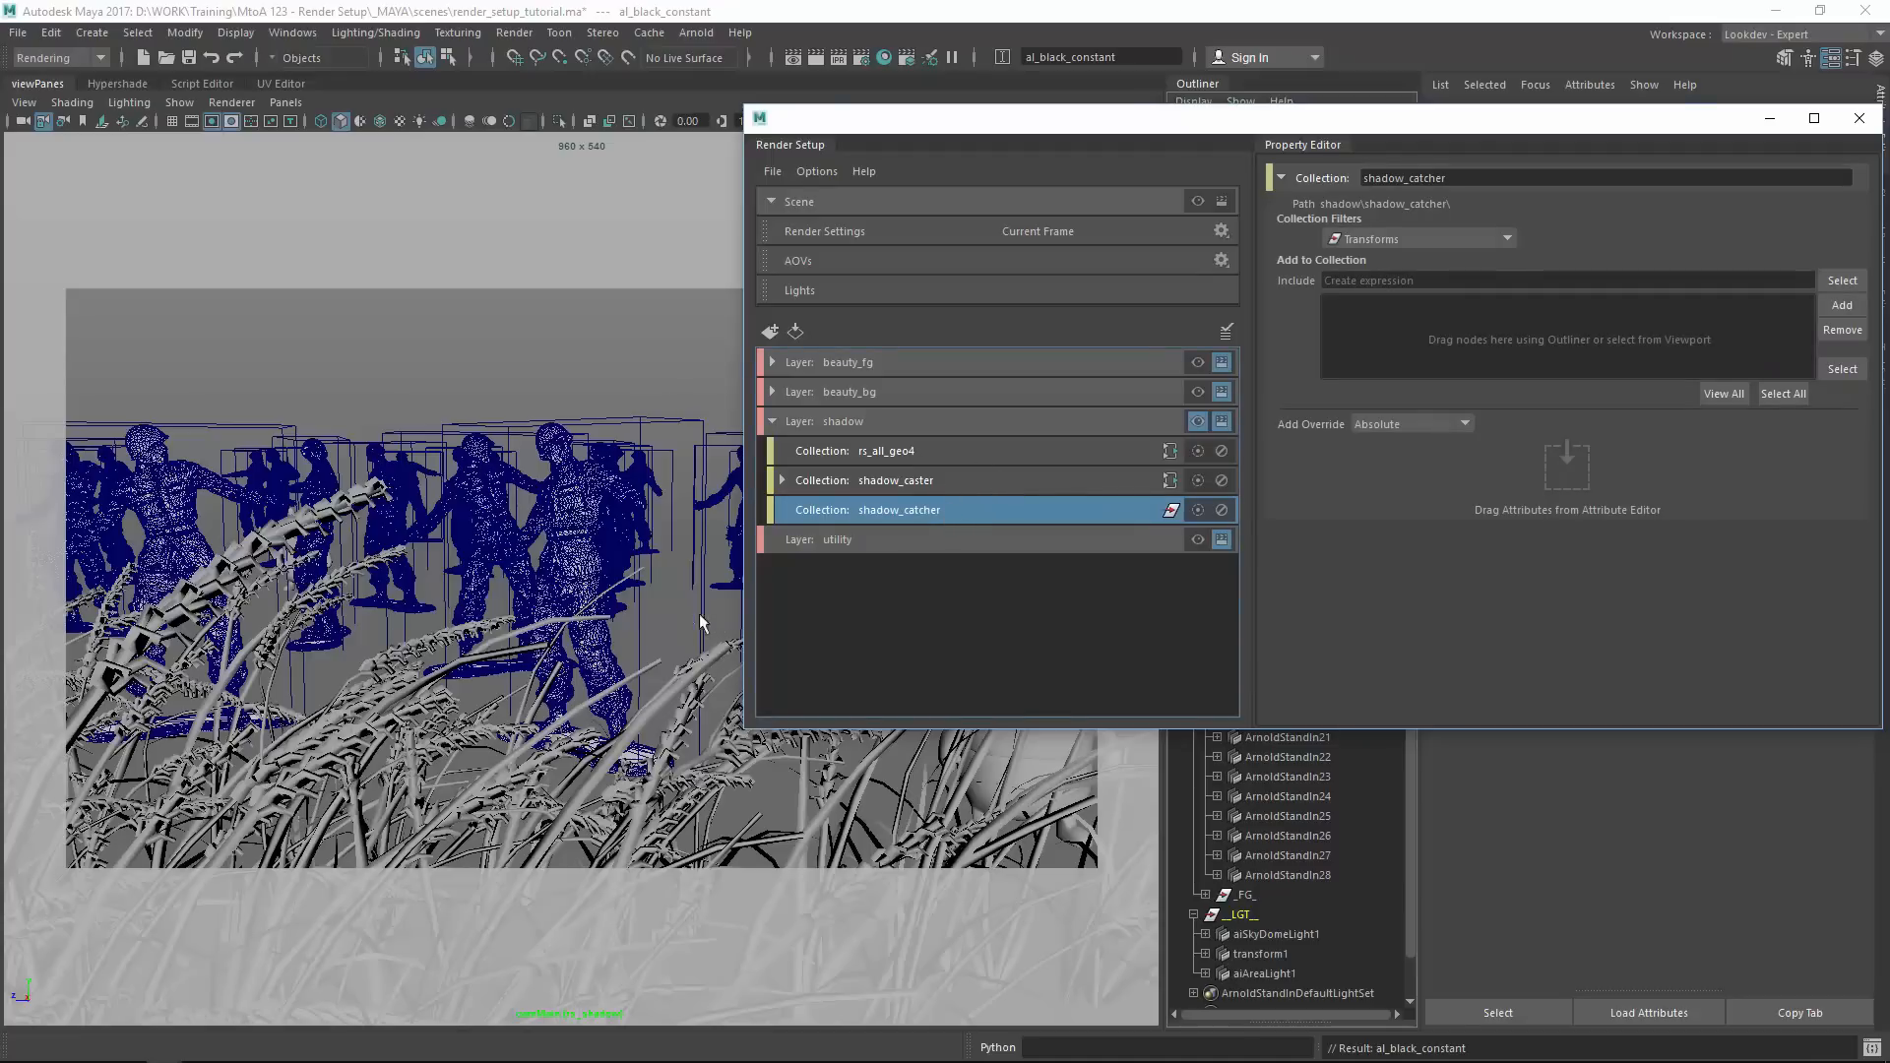
right_click(912, 522)
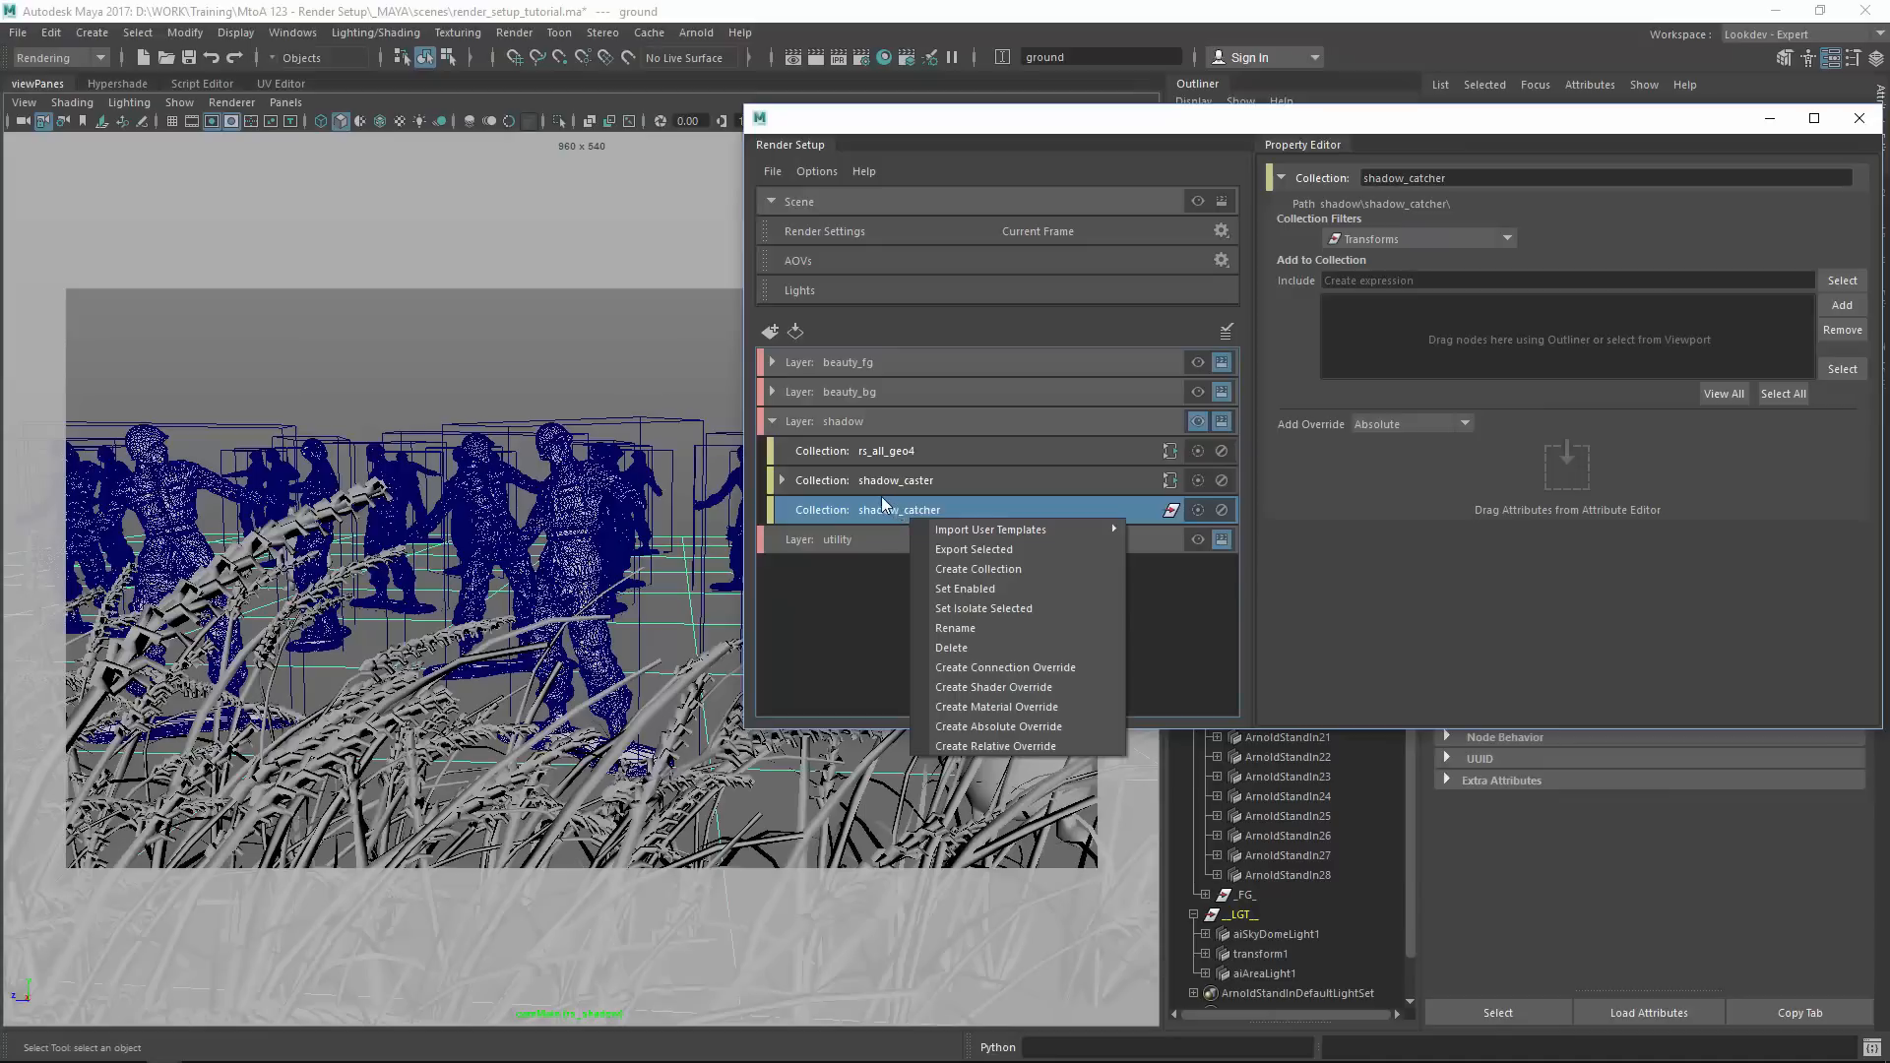
key("Escape")
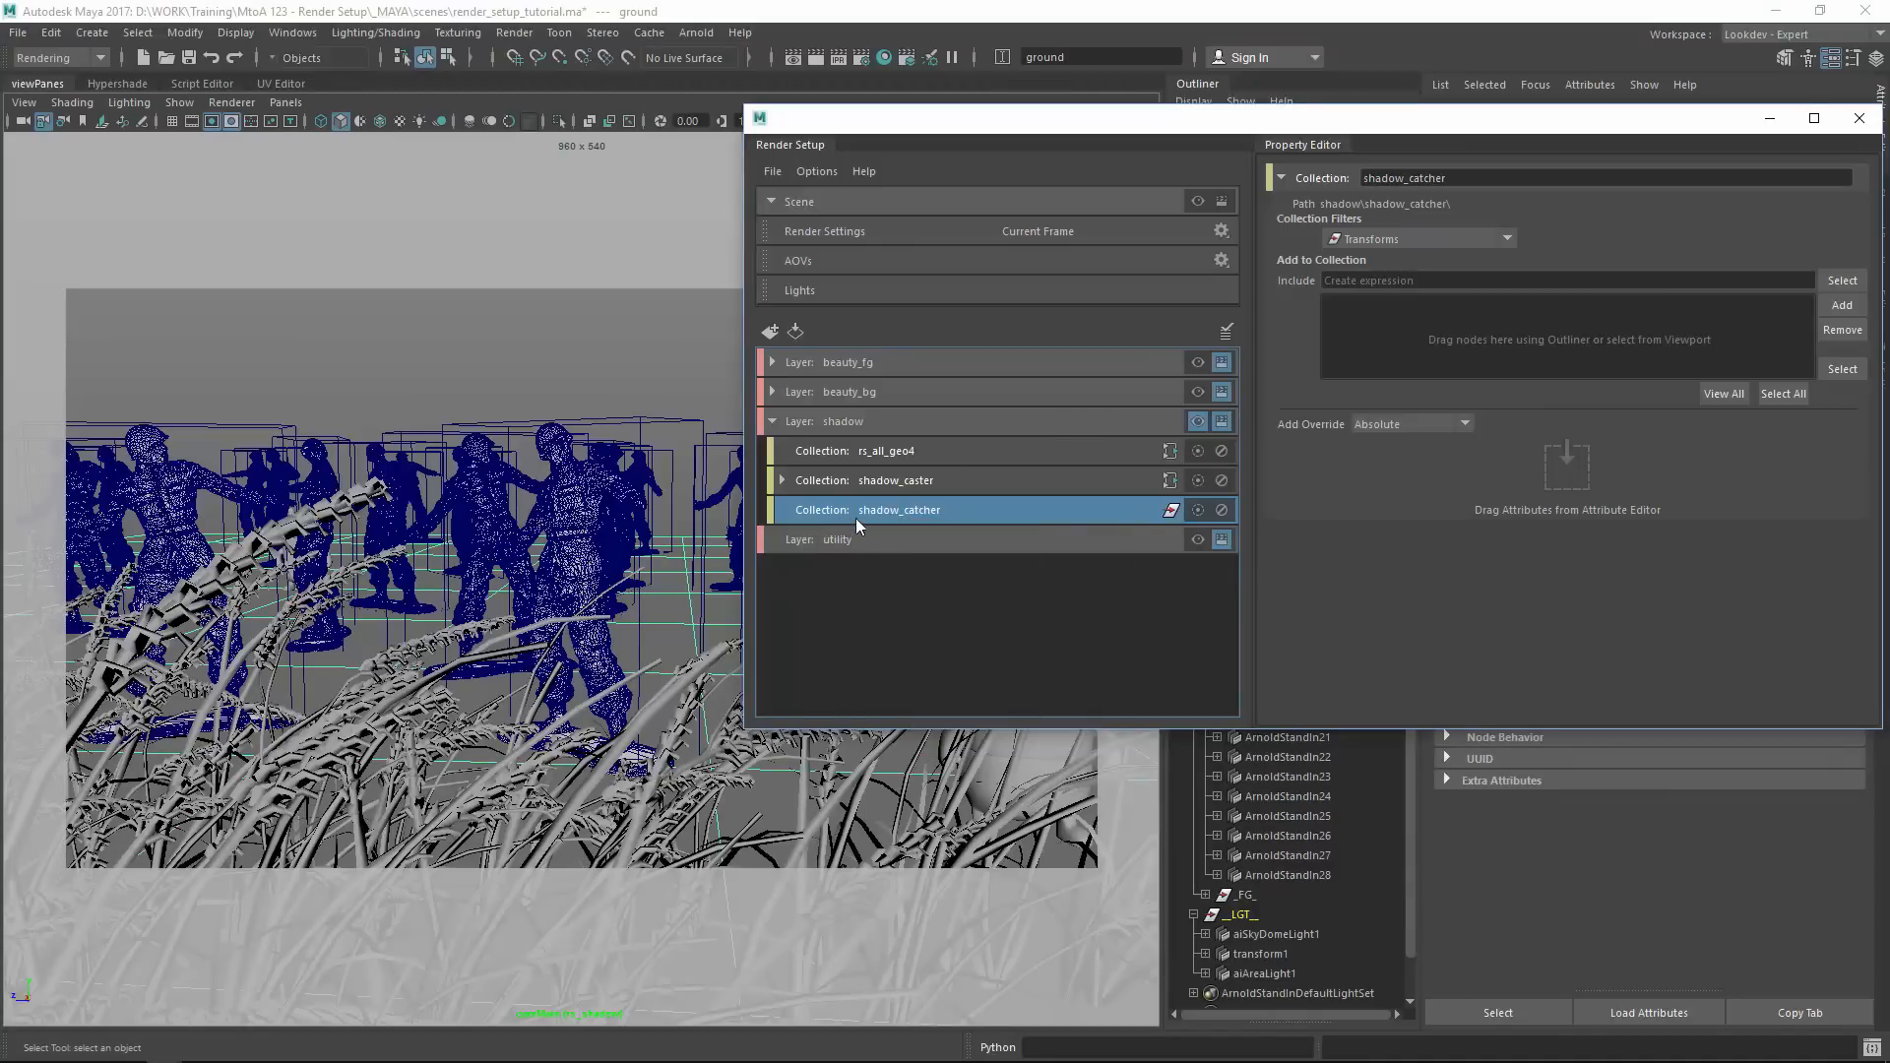
key("super")
key("super")
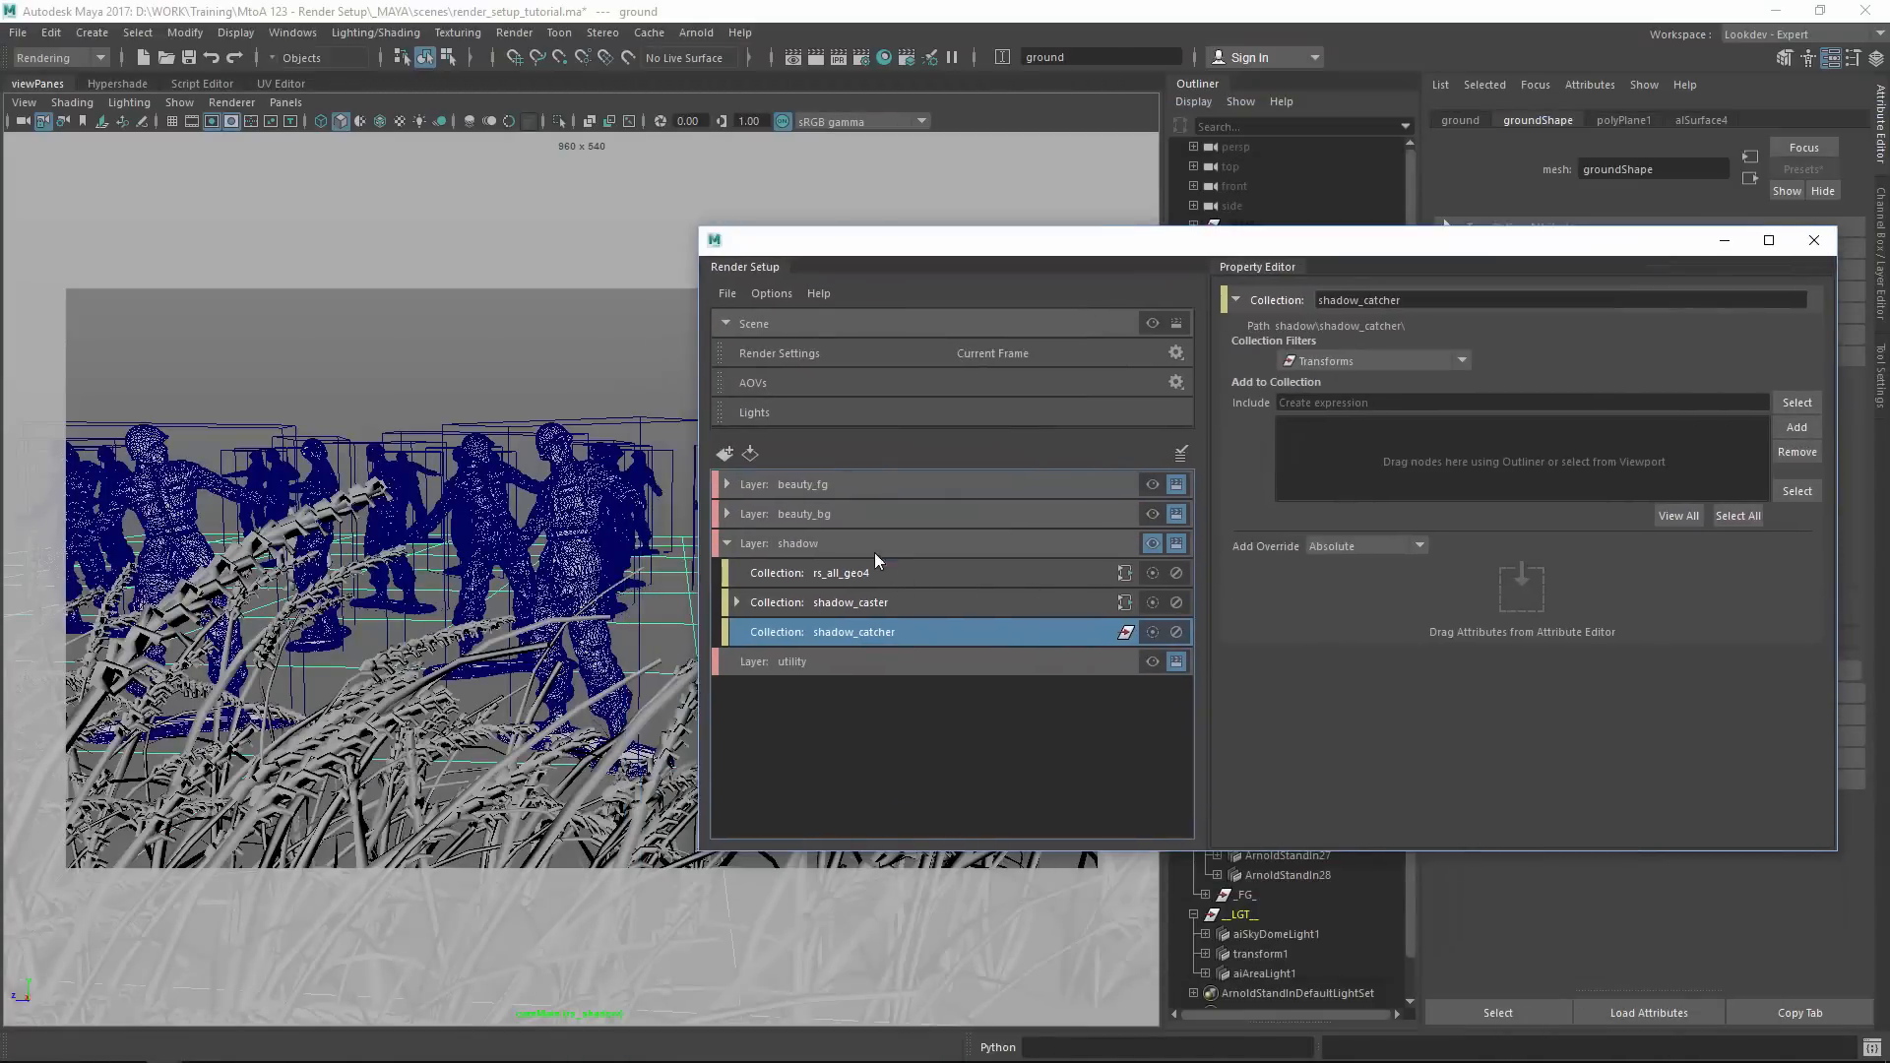
Create an absolute override for the ground shape's Primary Visibility in the shadow layer.
left_click(836, 544)
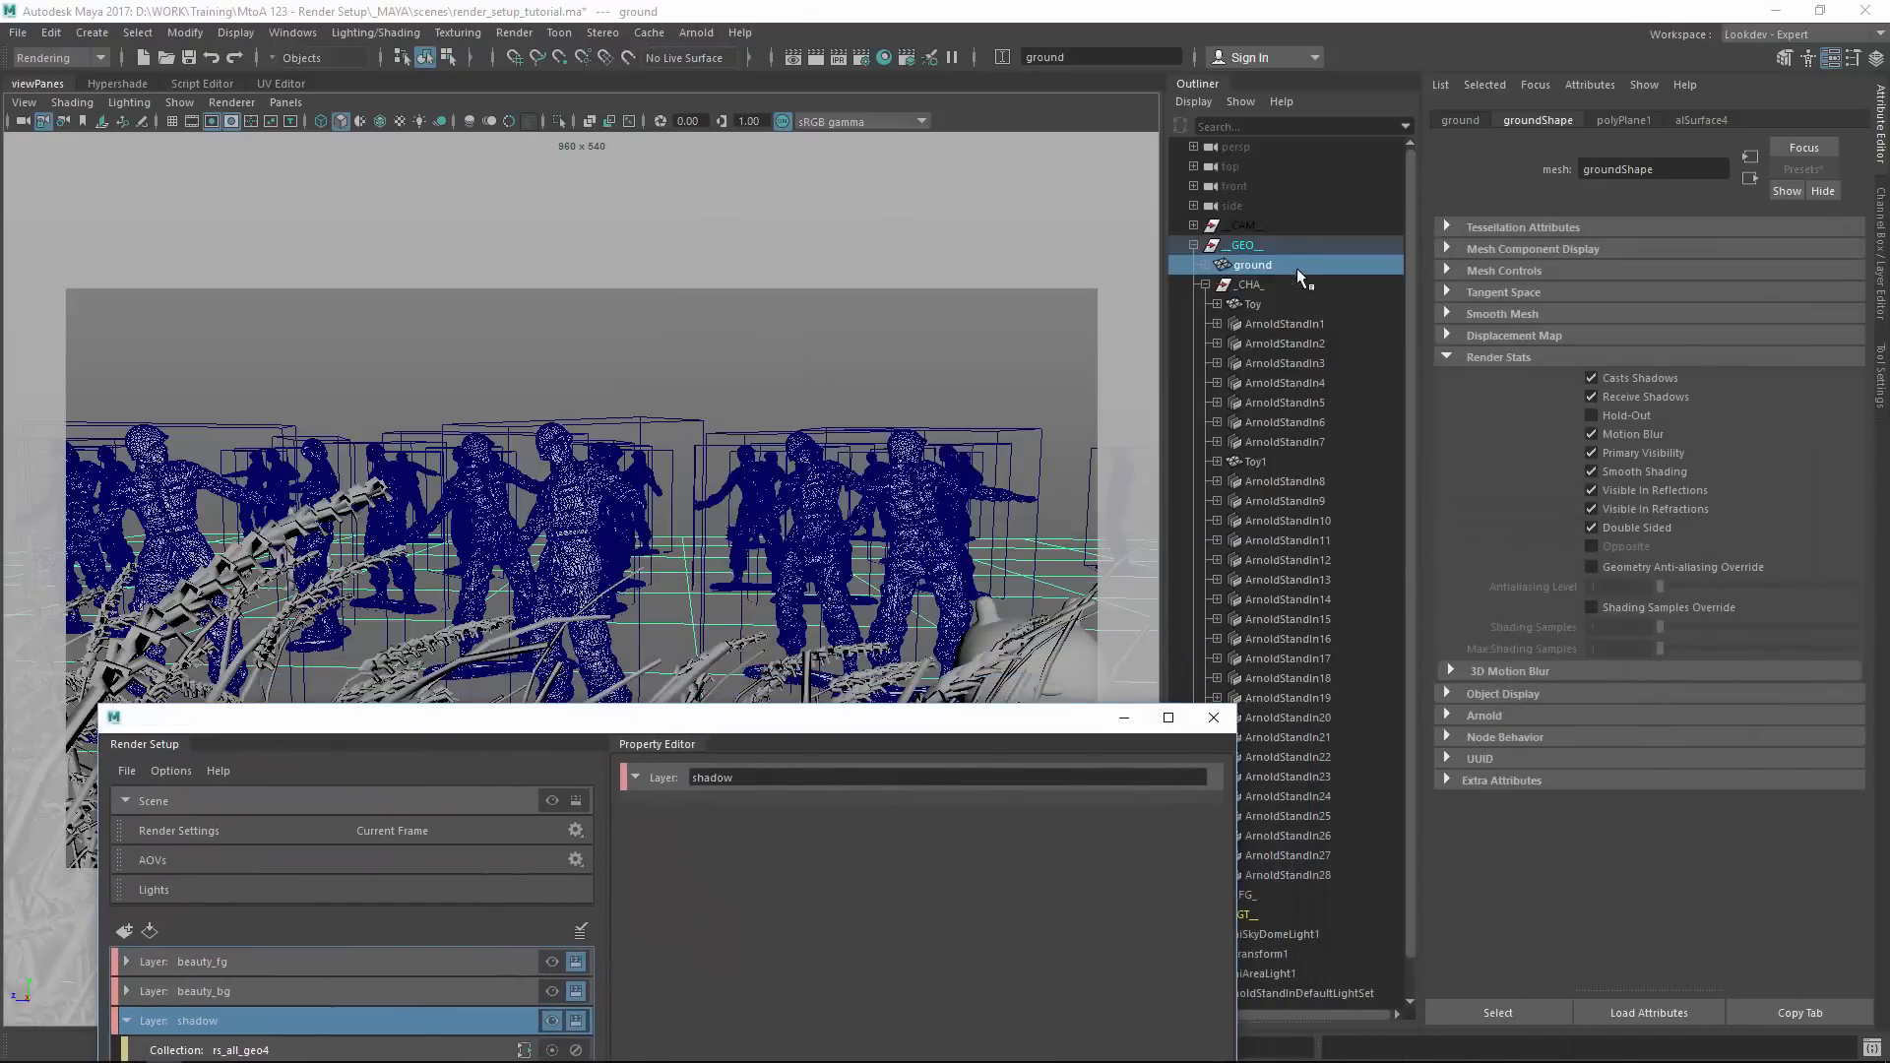
right_click(1651, 458)
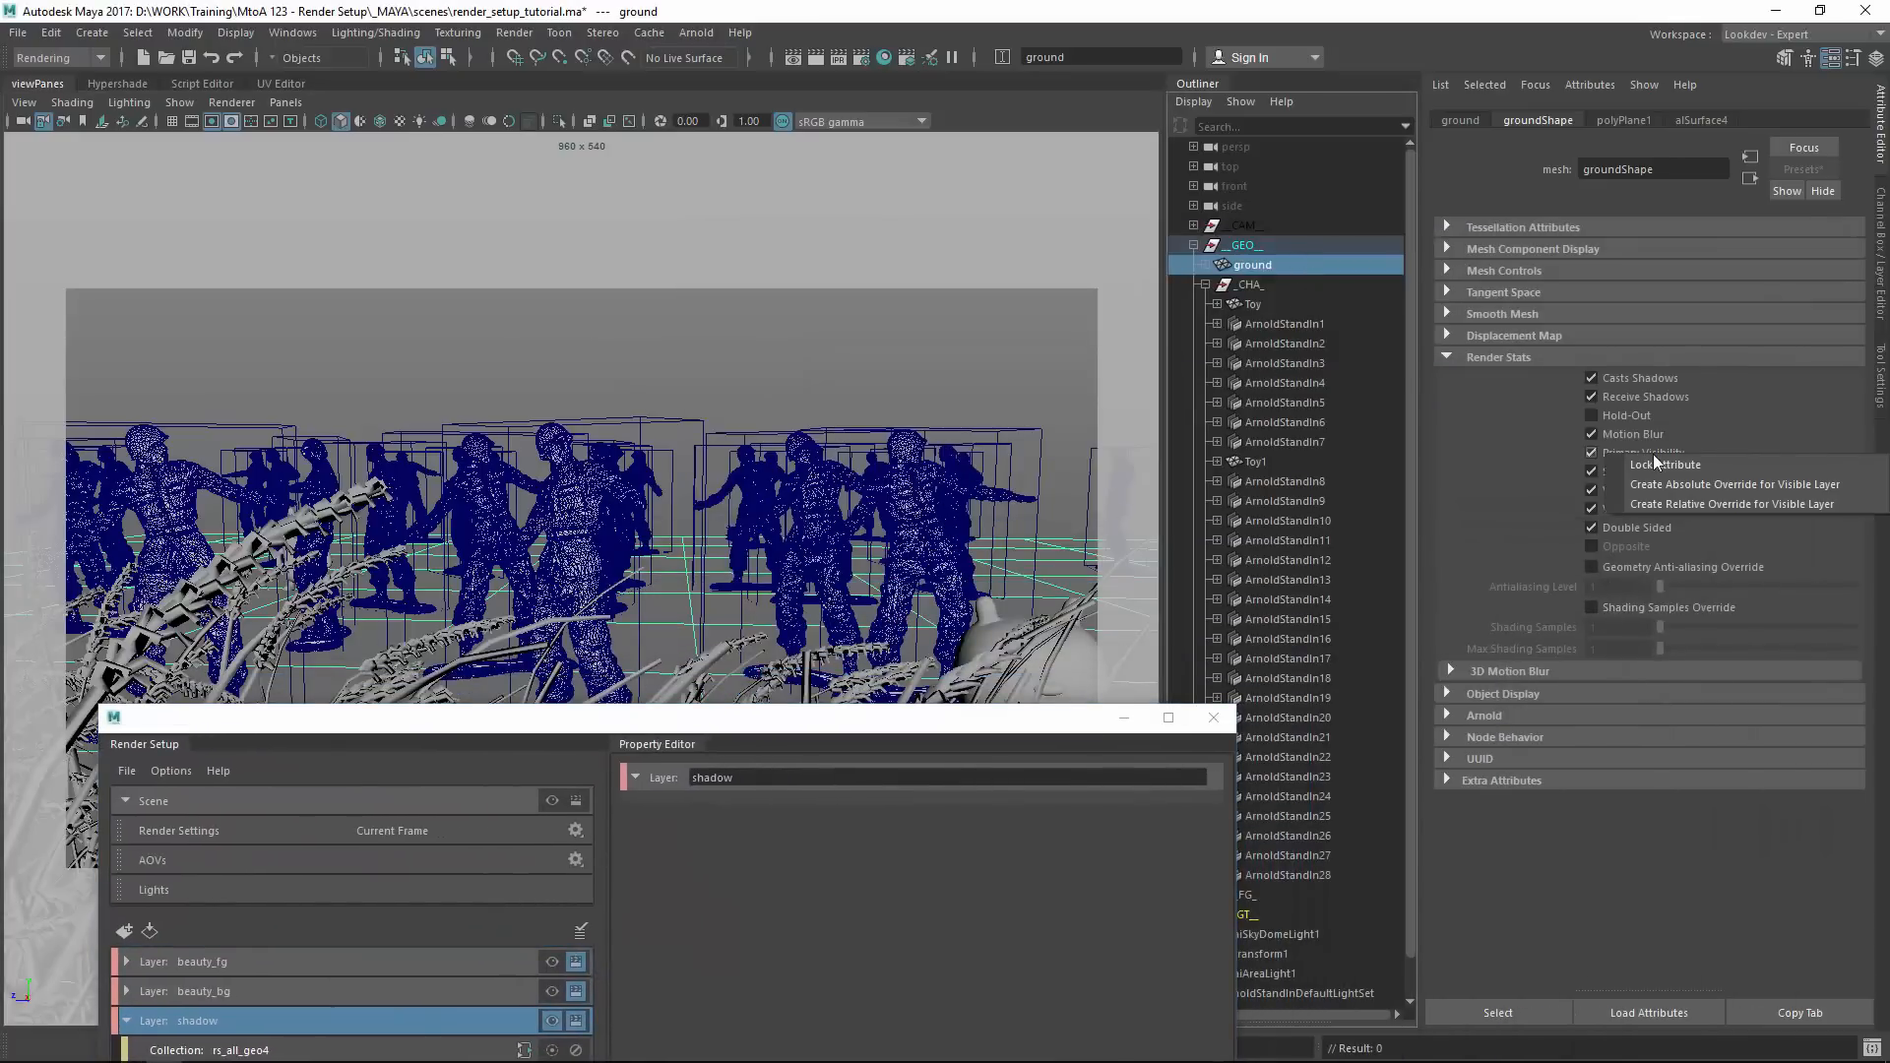
left_click(1683, 484)
left_click_drag(640, 716, 1160, 168)
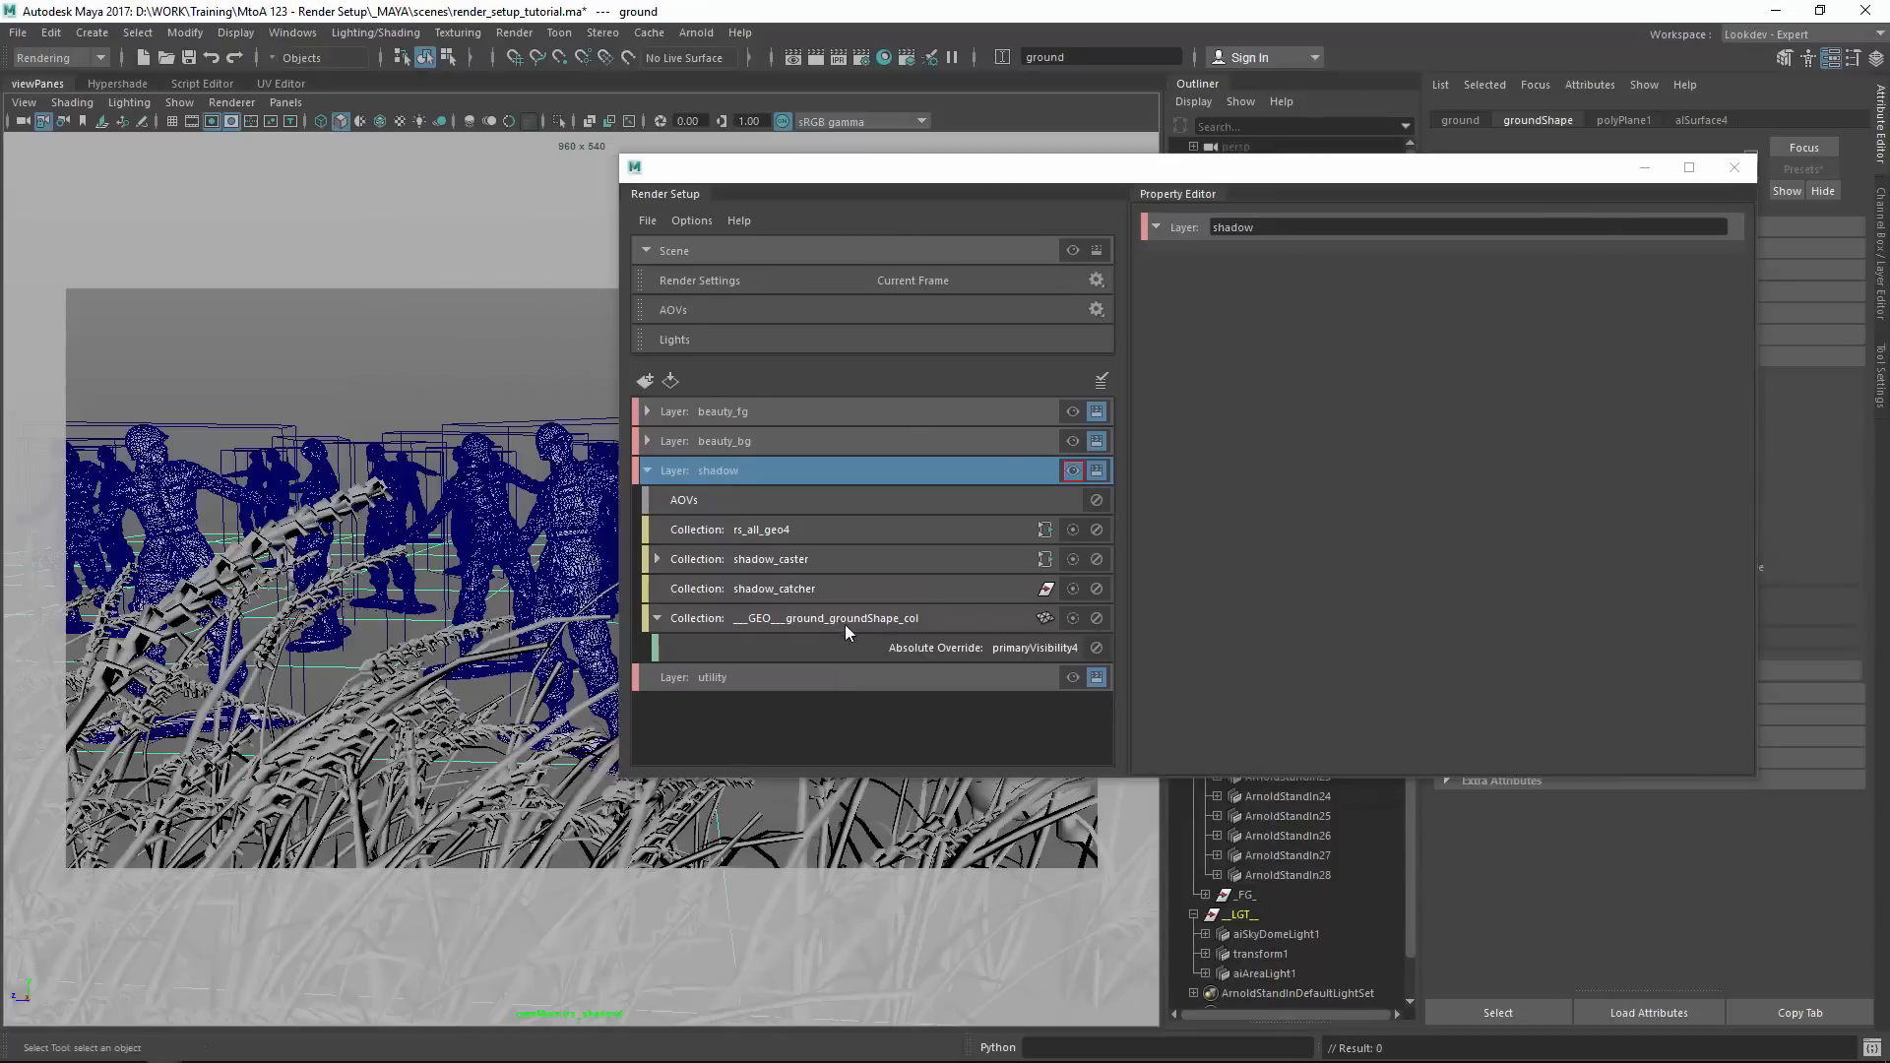
Replace the explicit groundShape entry in the ground shape collection with the include expression *ground* and select the matching nodes.
left_click(890, 618)
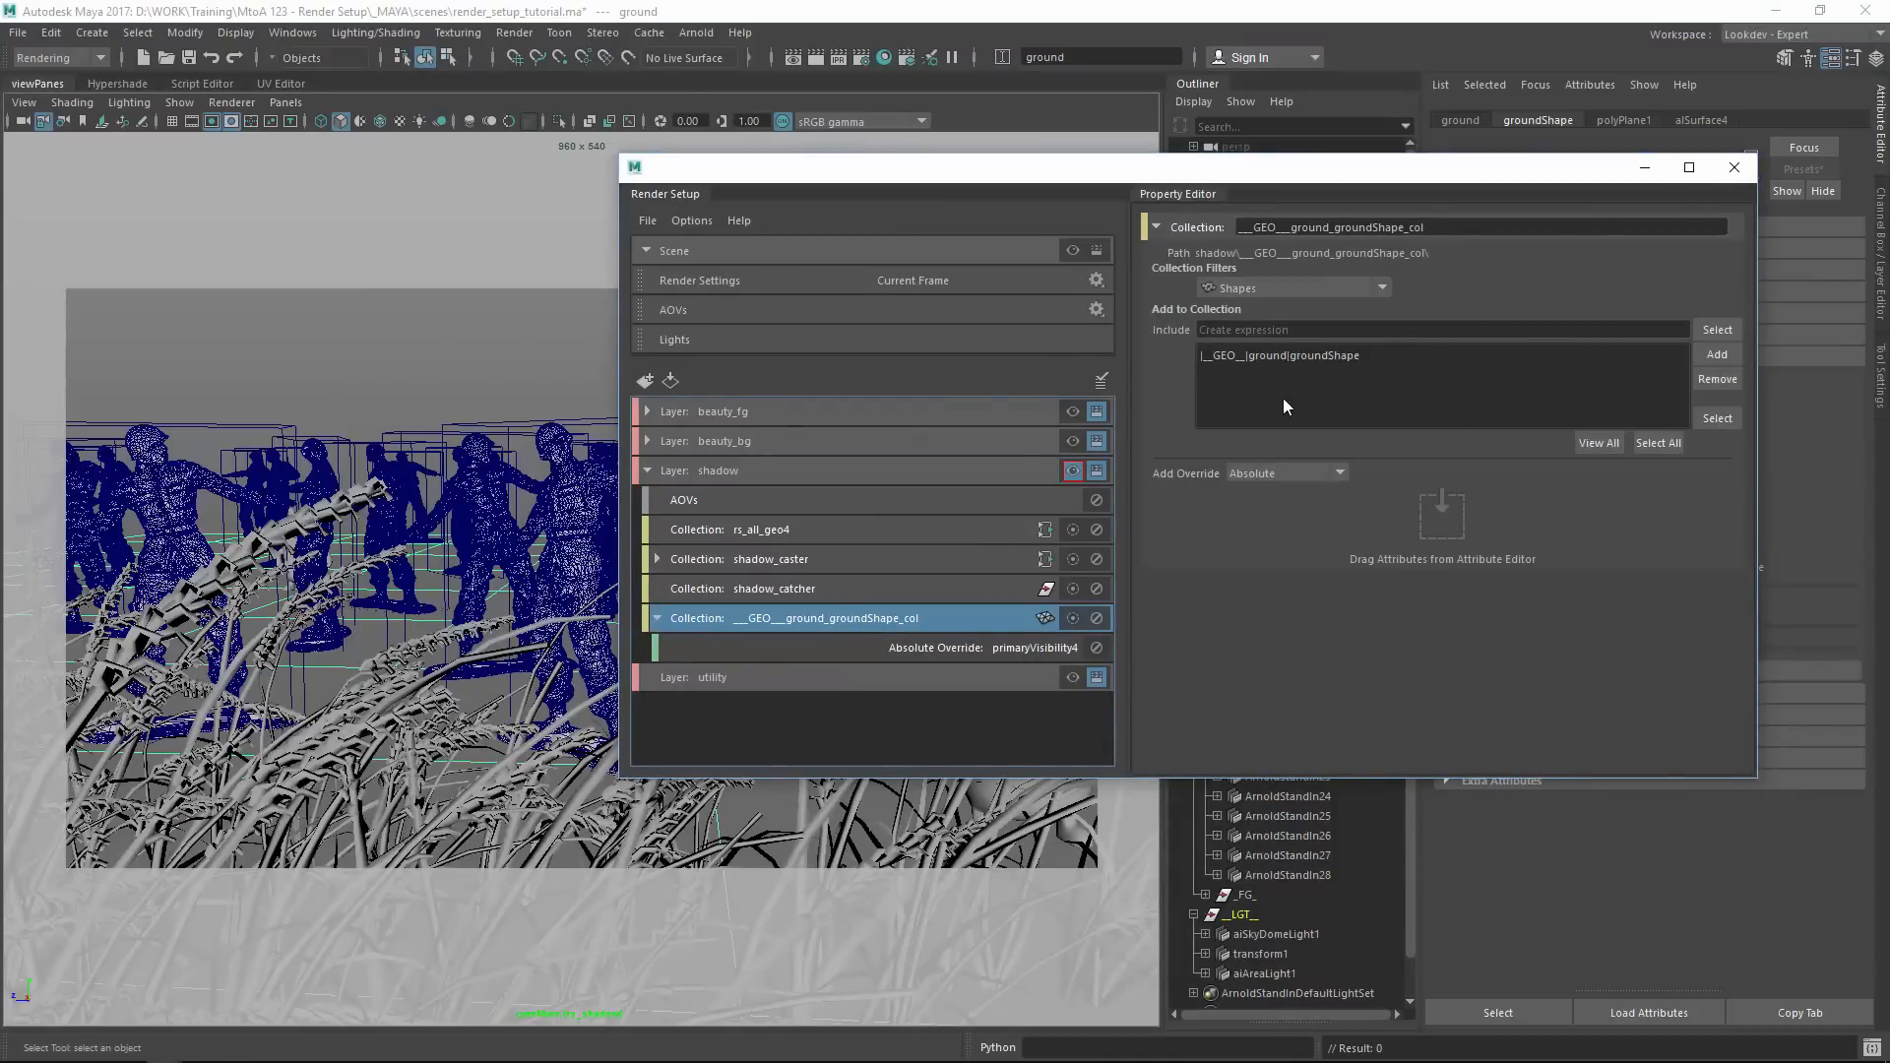
left_click(1717, 354)
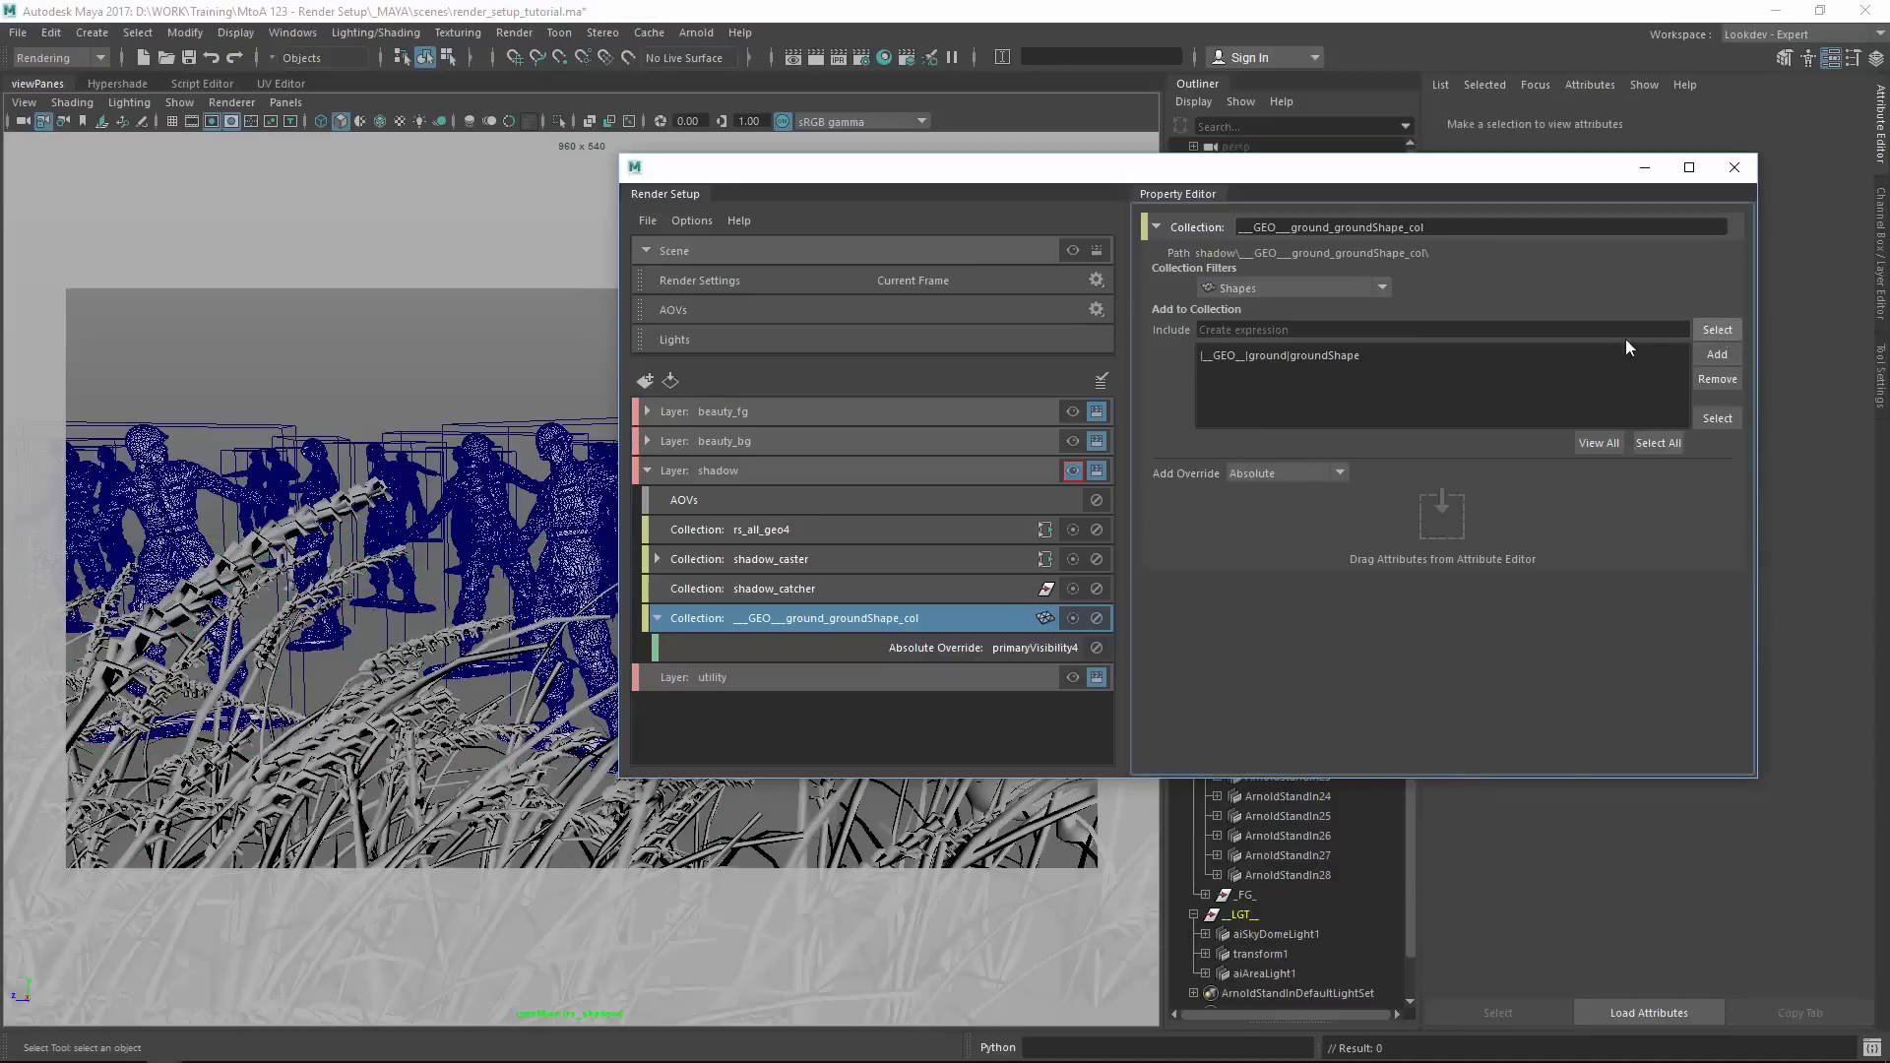
left_click(1298, 356)
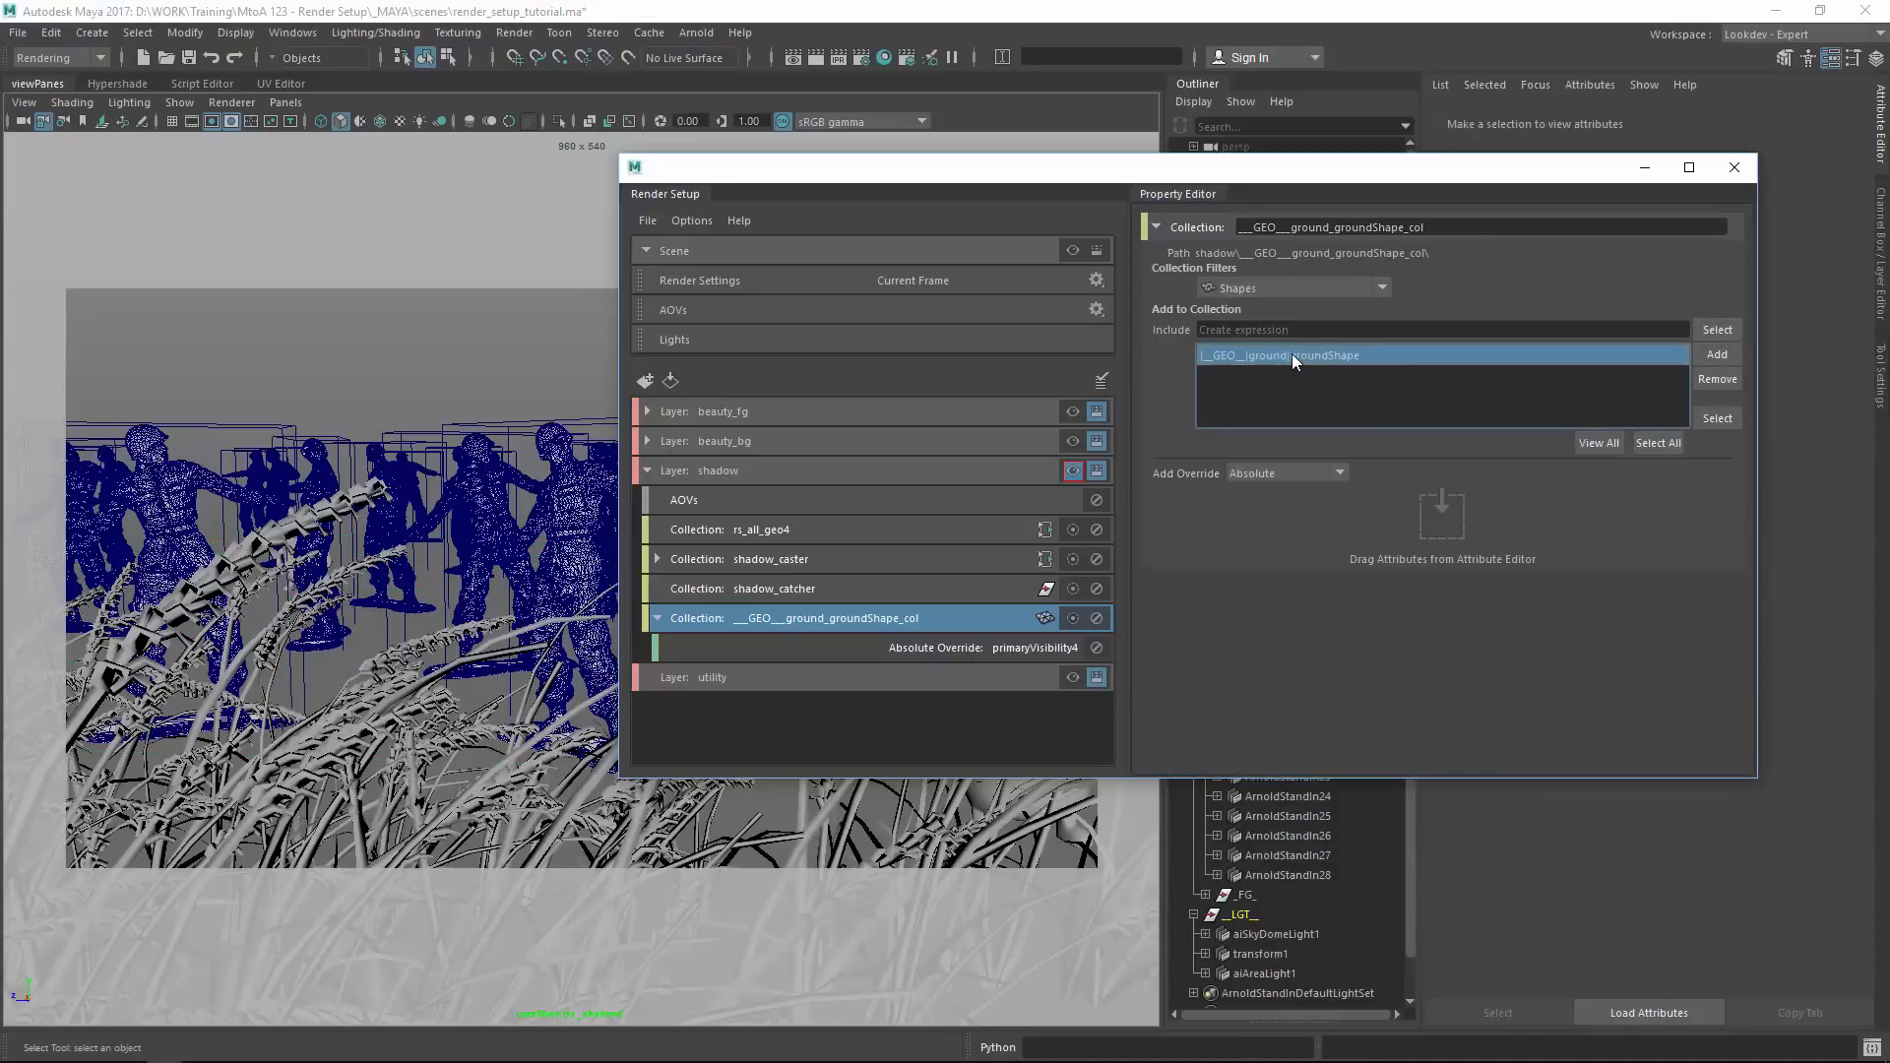
left_click(1716, 379)
left_click(1336, 328)
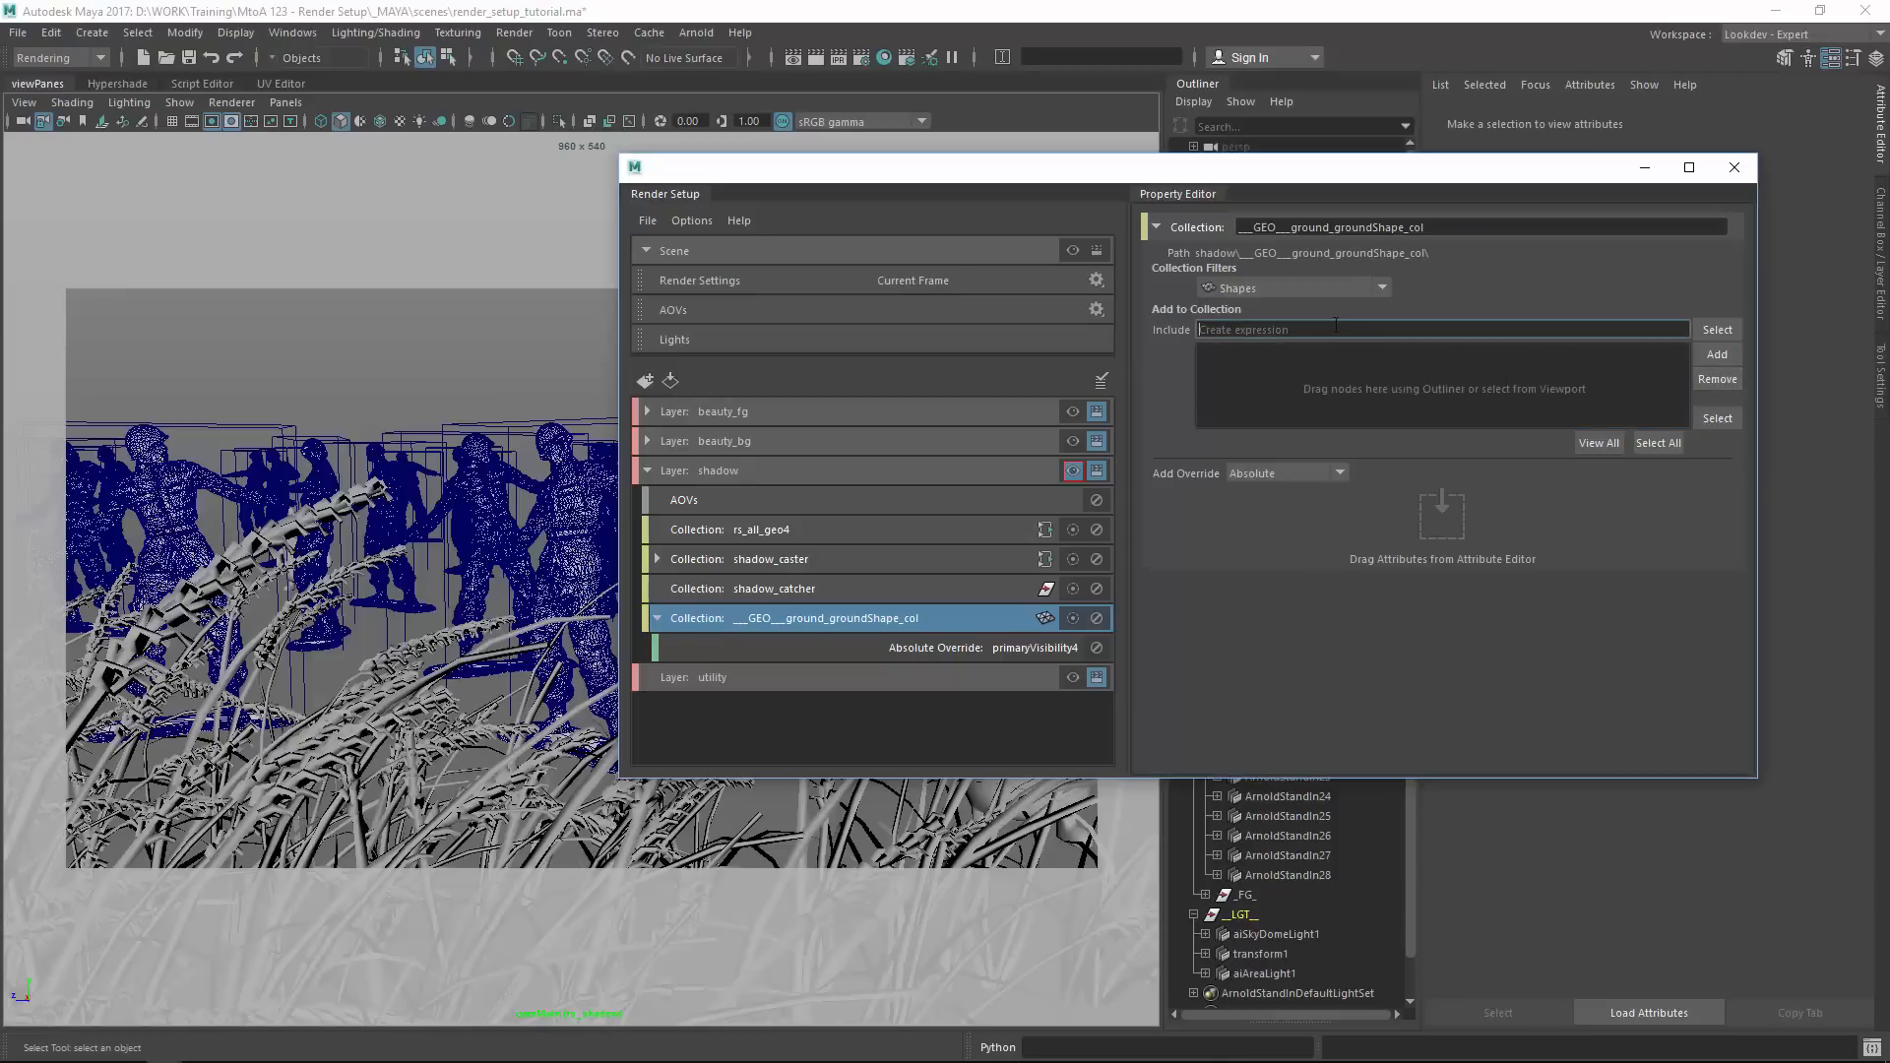
type("*groudn")
left_click(1730, 330)
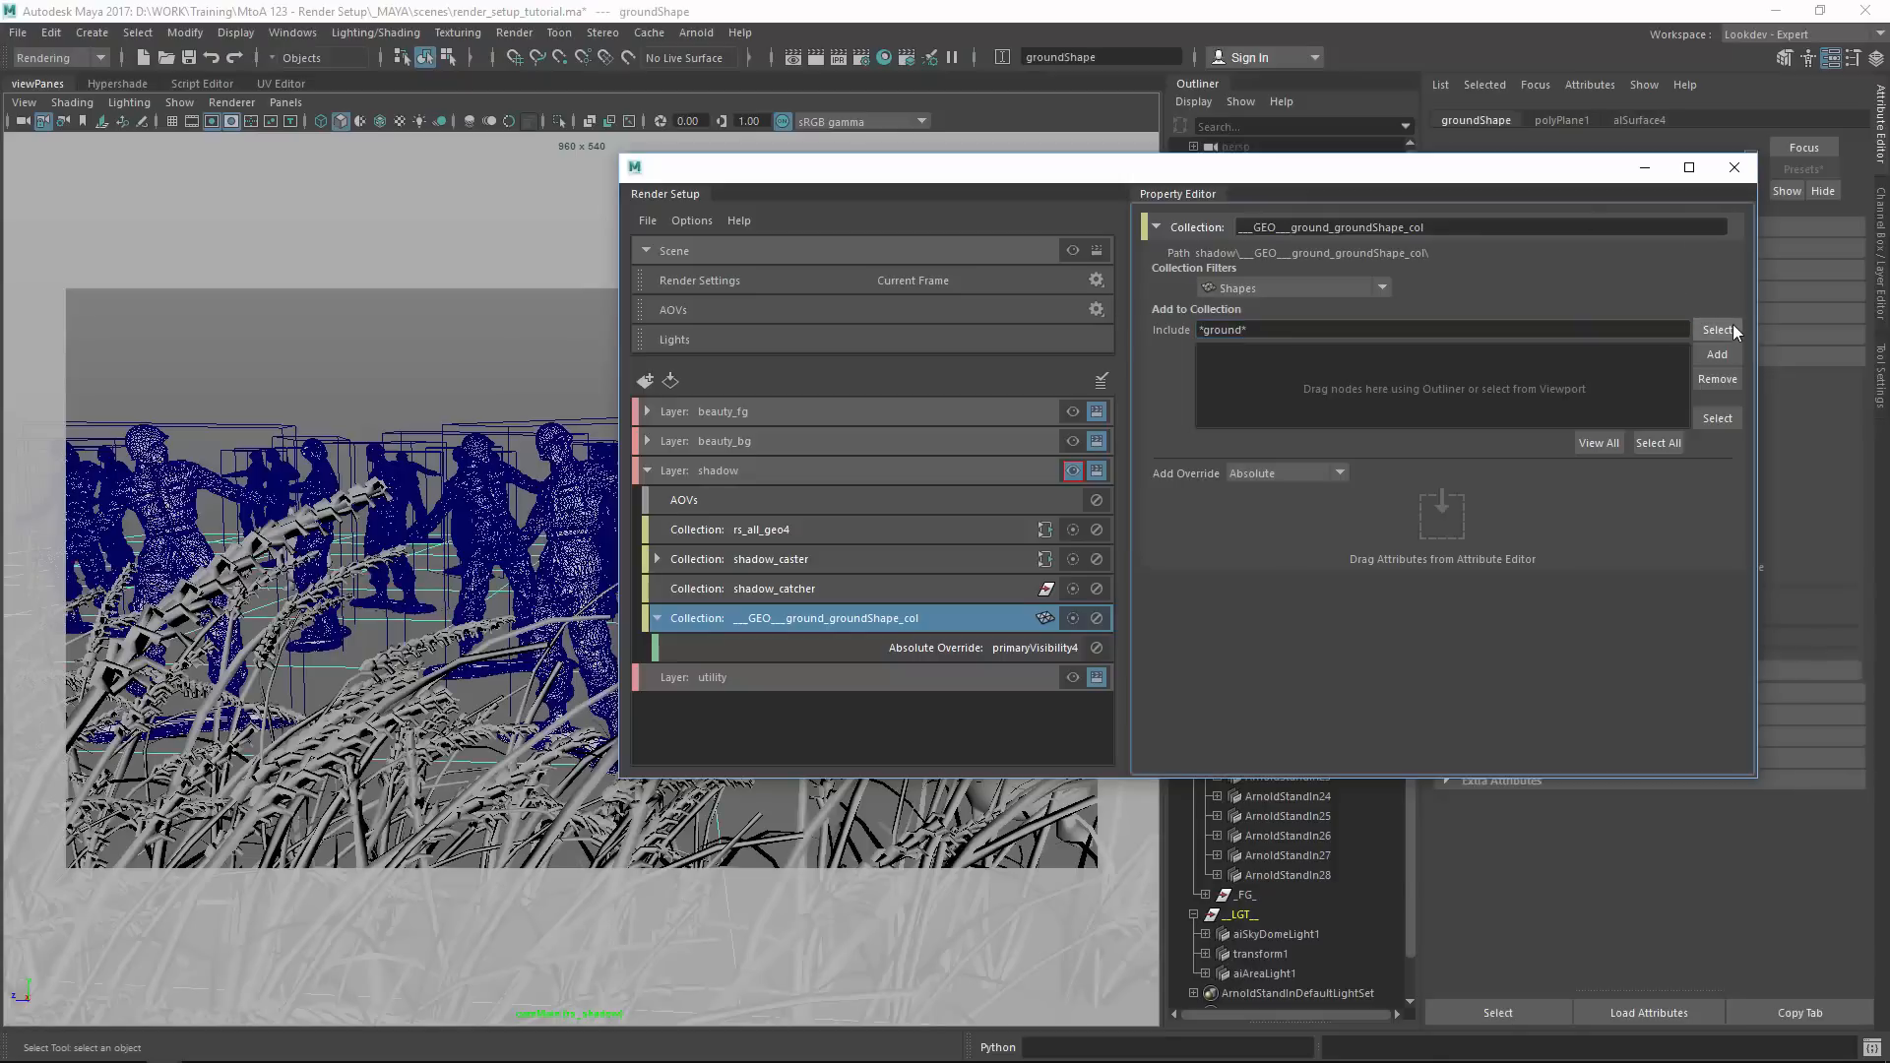
mouse_move(1250, 172)
left_mouse_down()
mouse_move(1238, 667)
mouse_move(1270, 589)
mouse_move(1587, 674)
mouse_move(1503, 278)
mouse_move(1260, 194)
left_mouse_up()
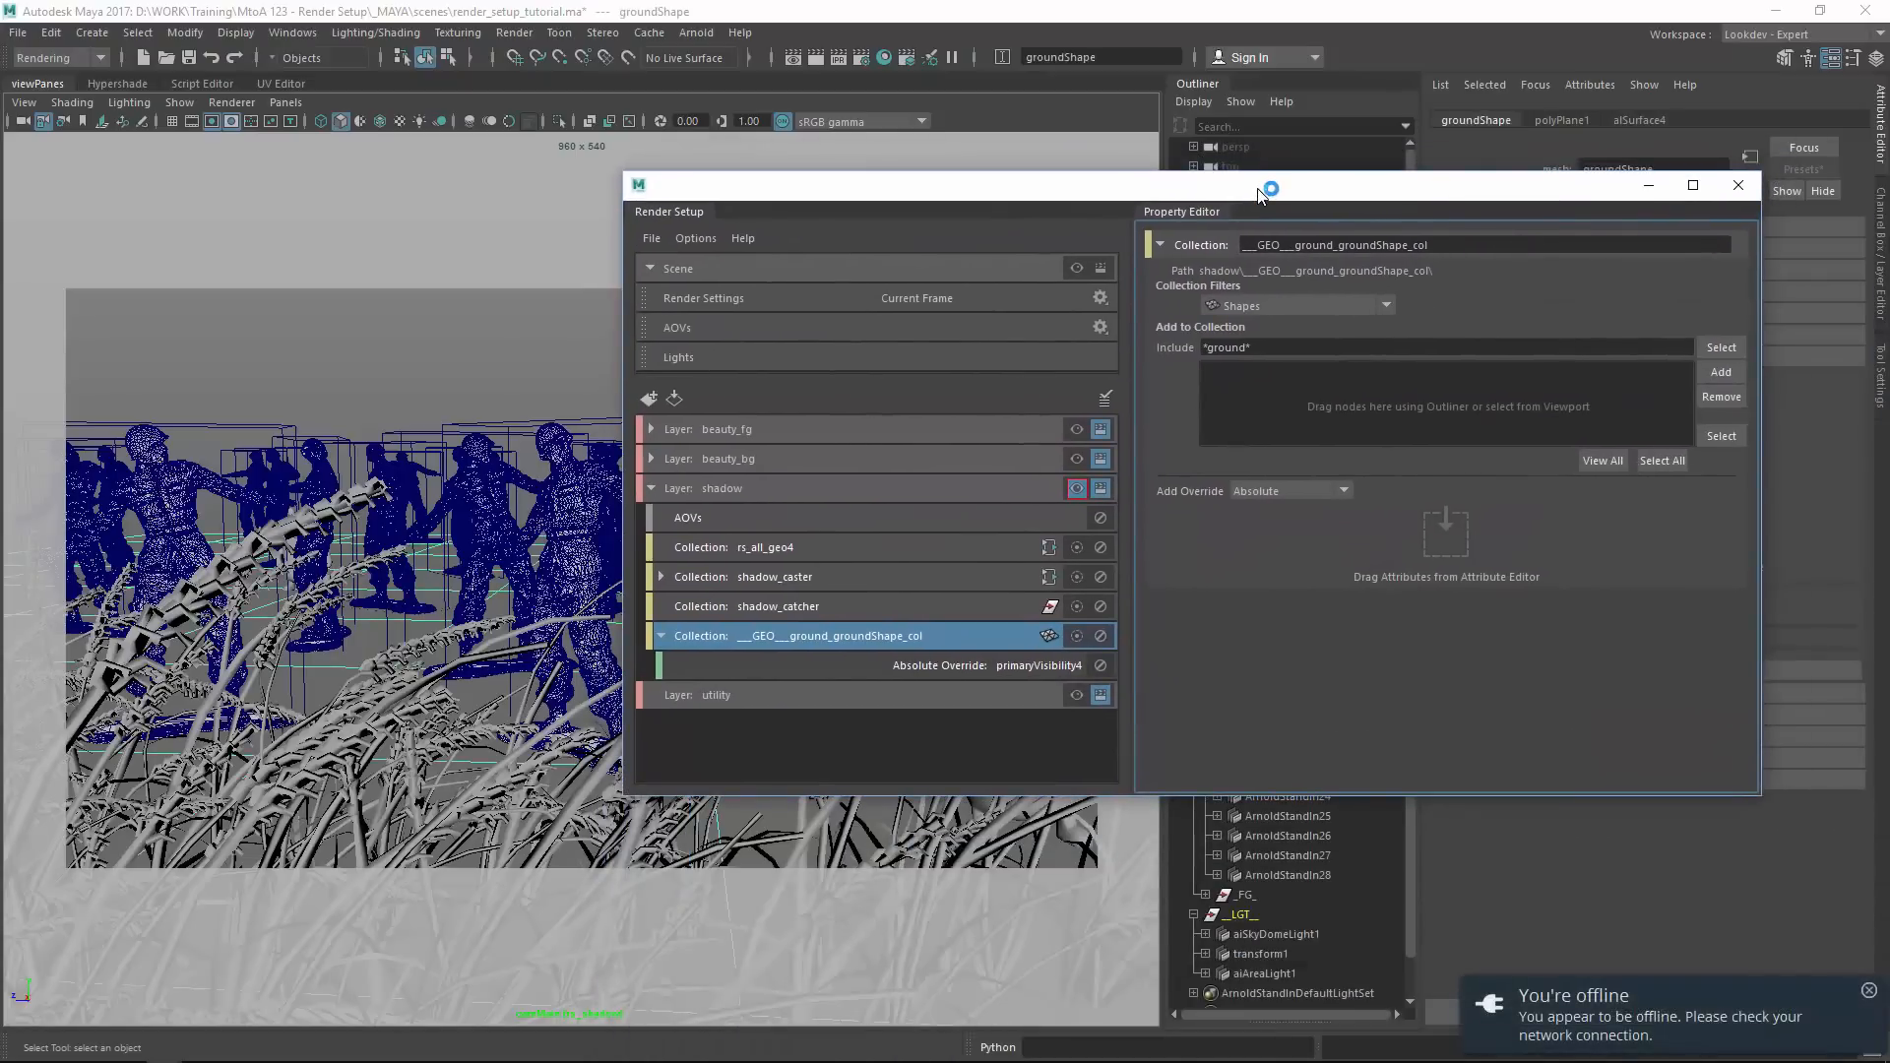
left_click(1868, 990)
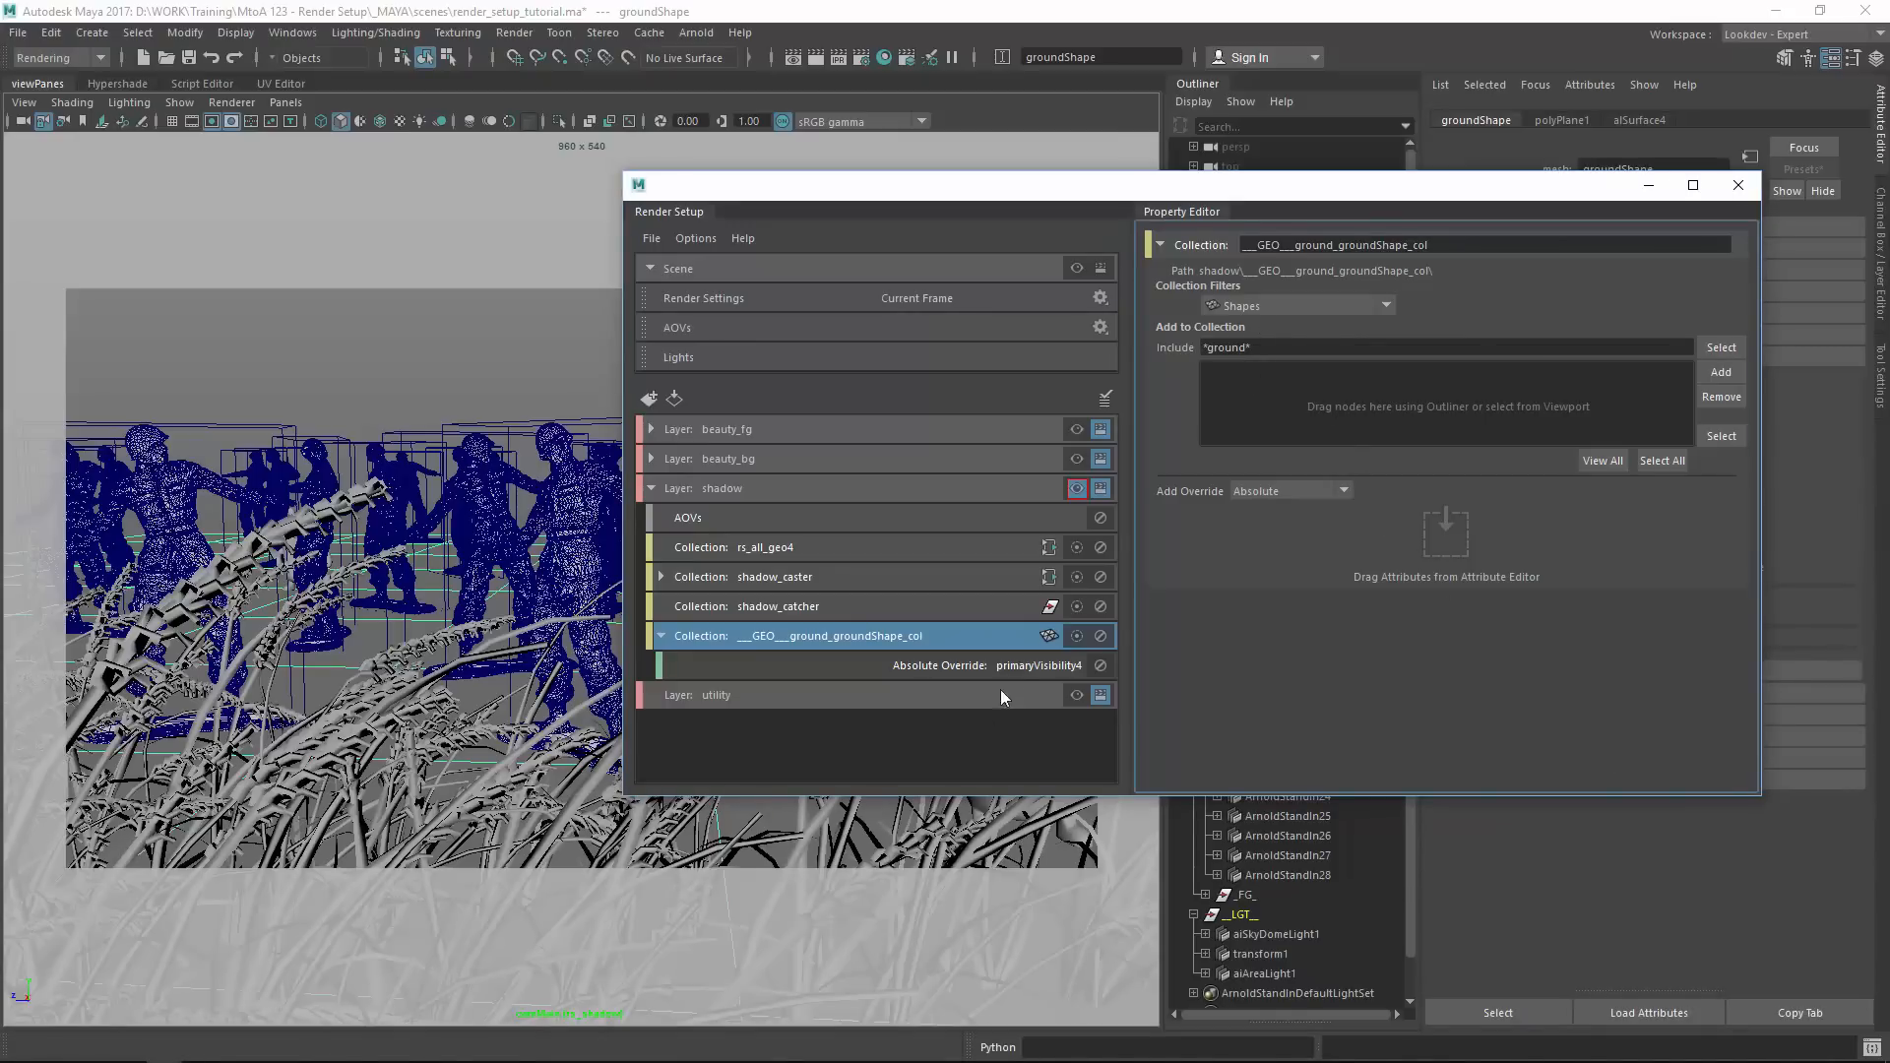
Delete the Primary Visibility override from the ground shape collection.
left_click(1025, 665)
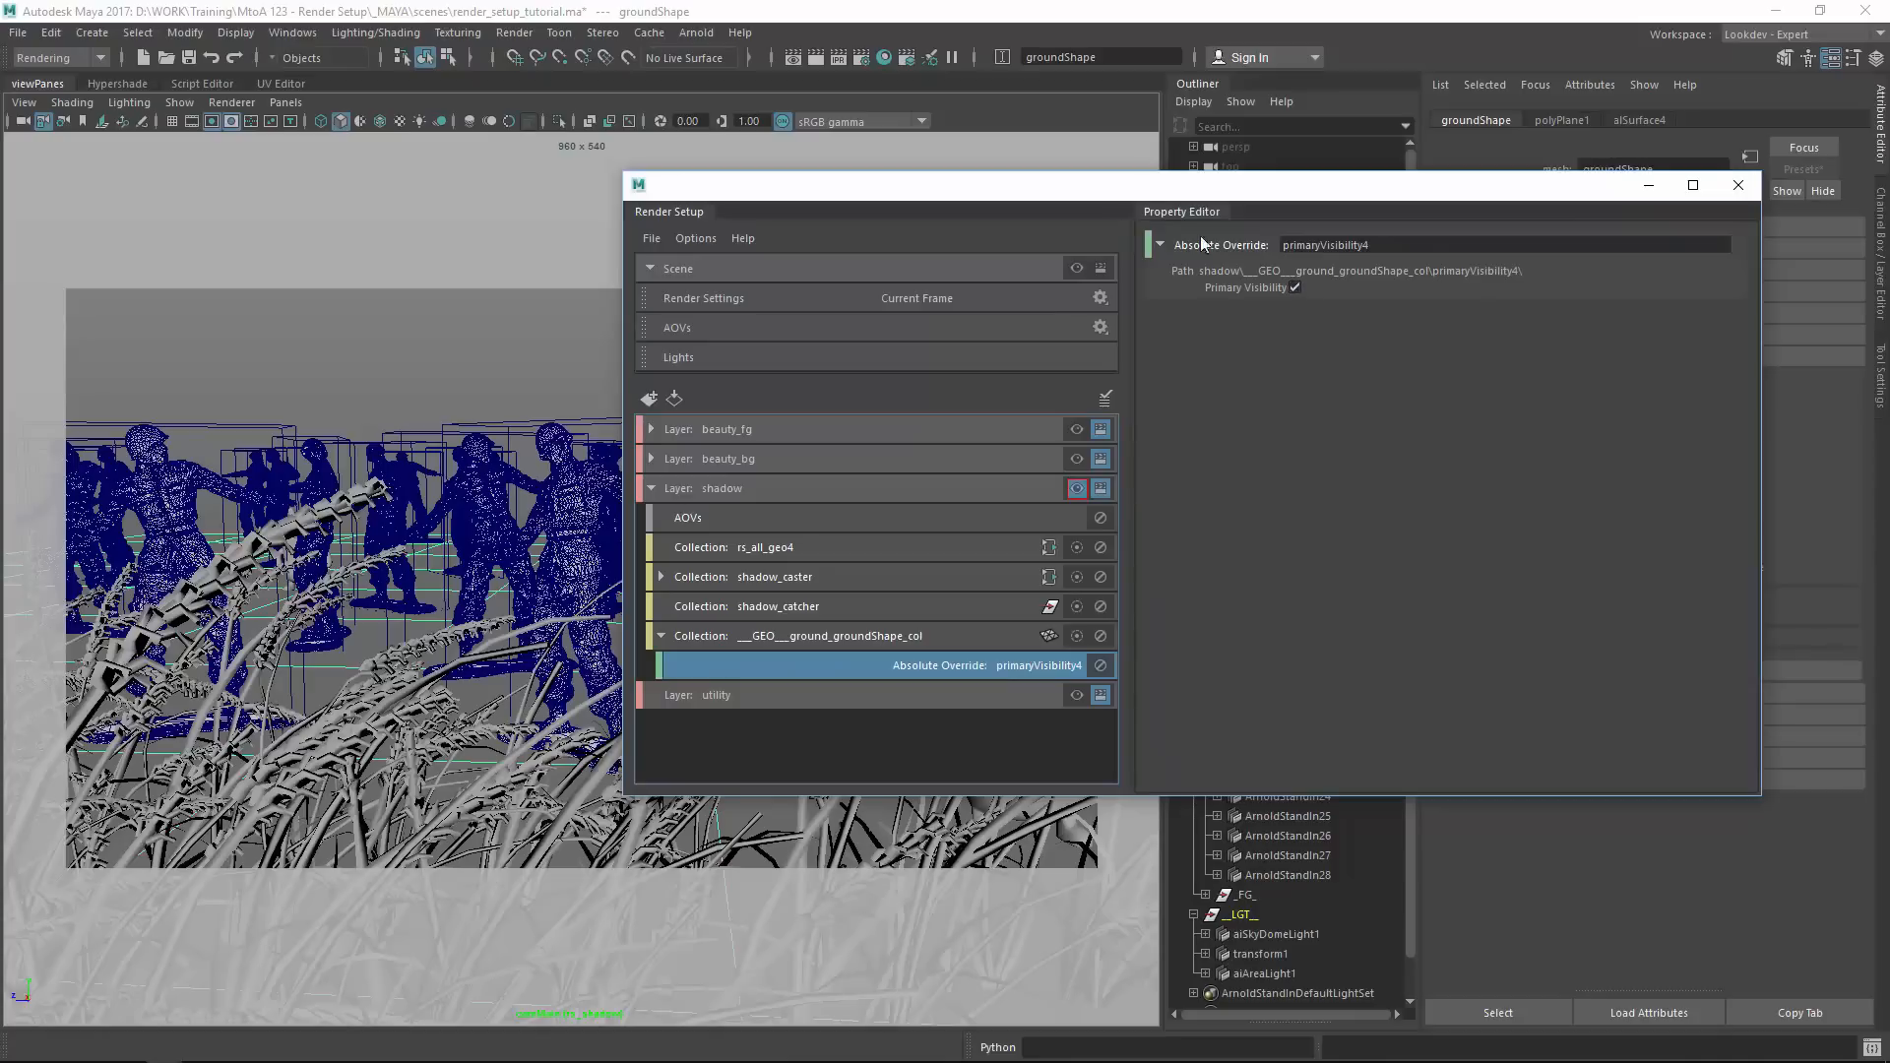
left_click_drag(1119, 197, 1072, 191)
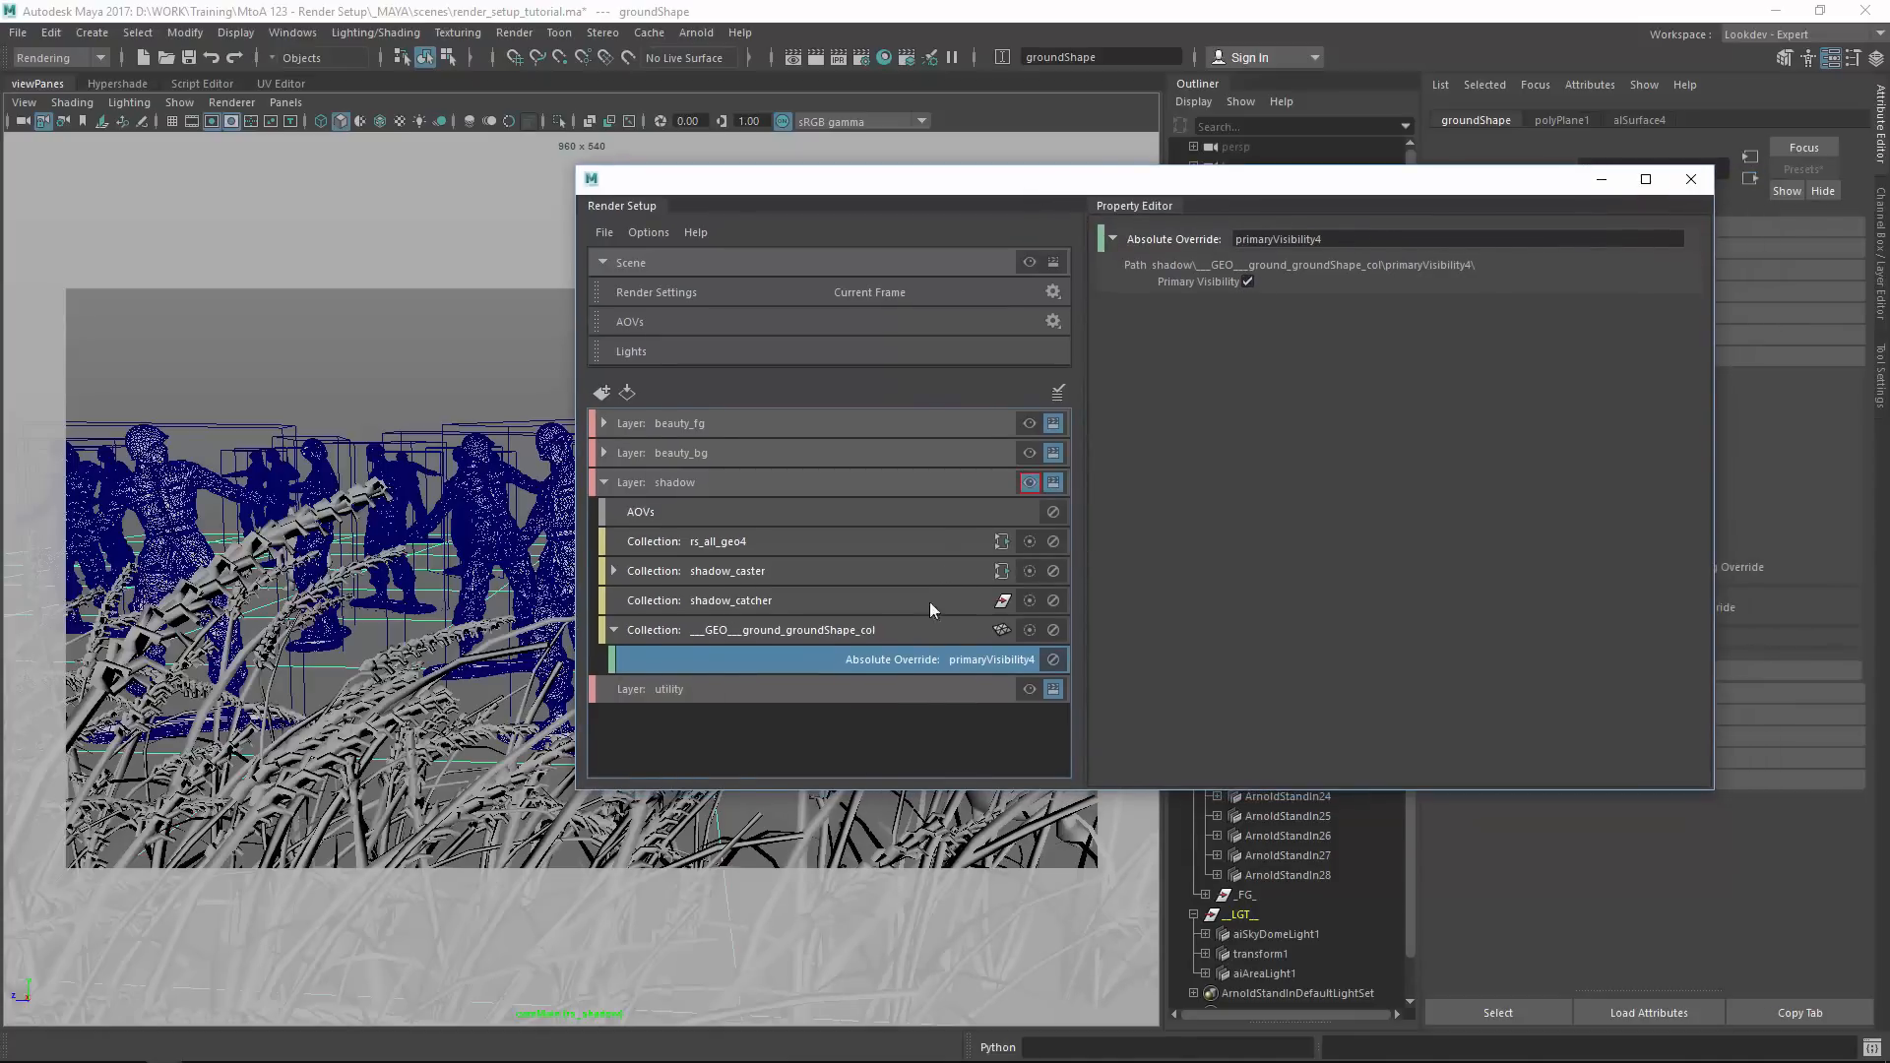
right_click(935, 659)
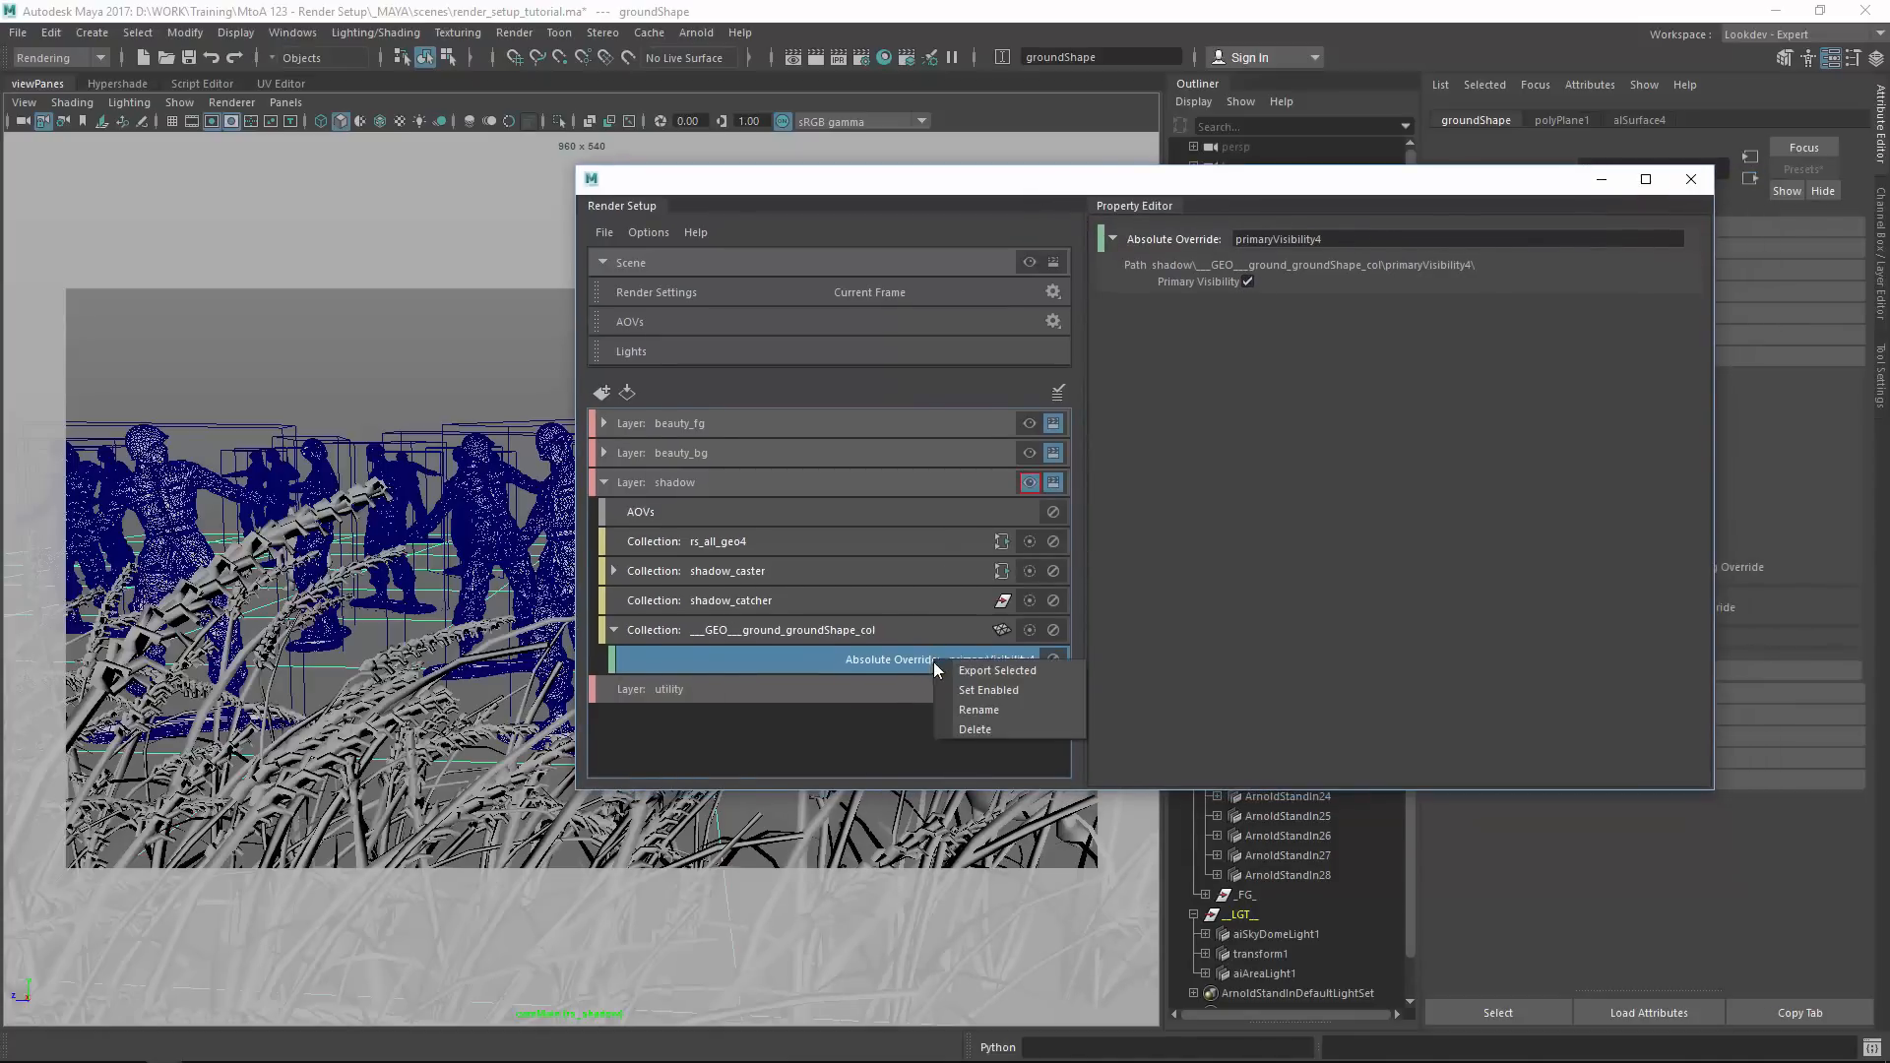
left_click(969, 730)
Try a shader override on the ground shape collection and delete the shading engines sub-collection that holds it.
left_click(836, 628)
right_click(836, 630)
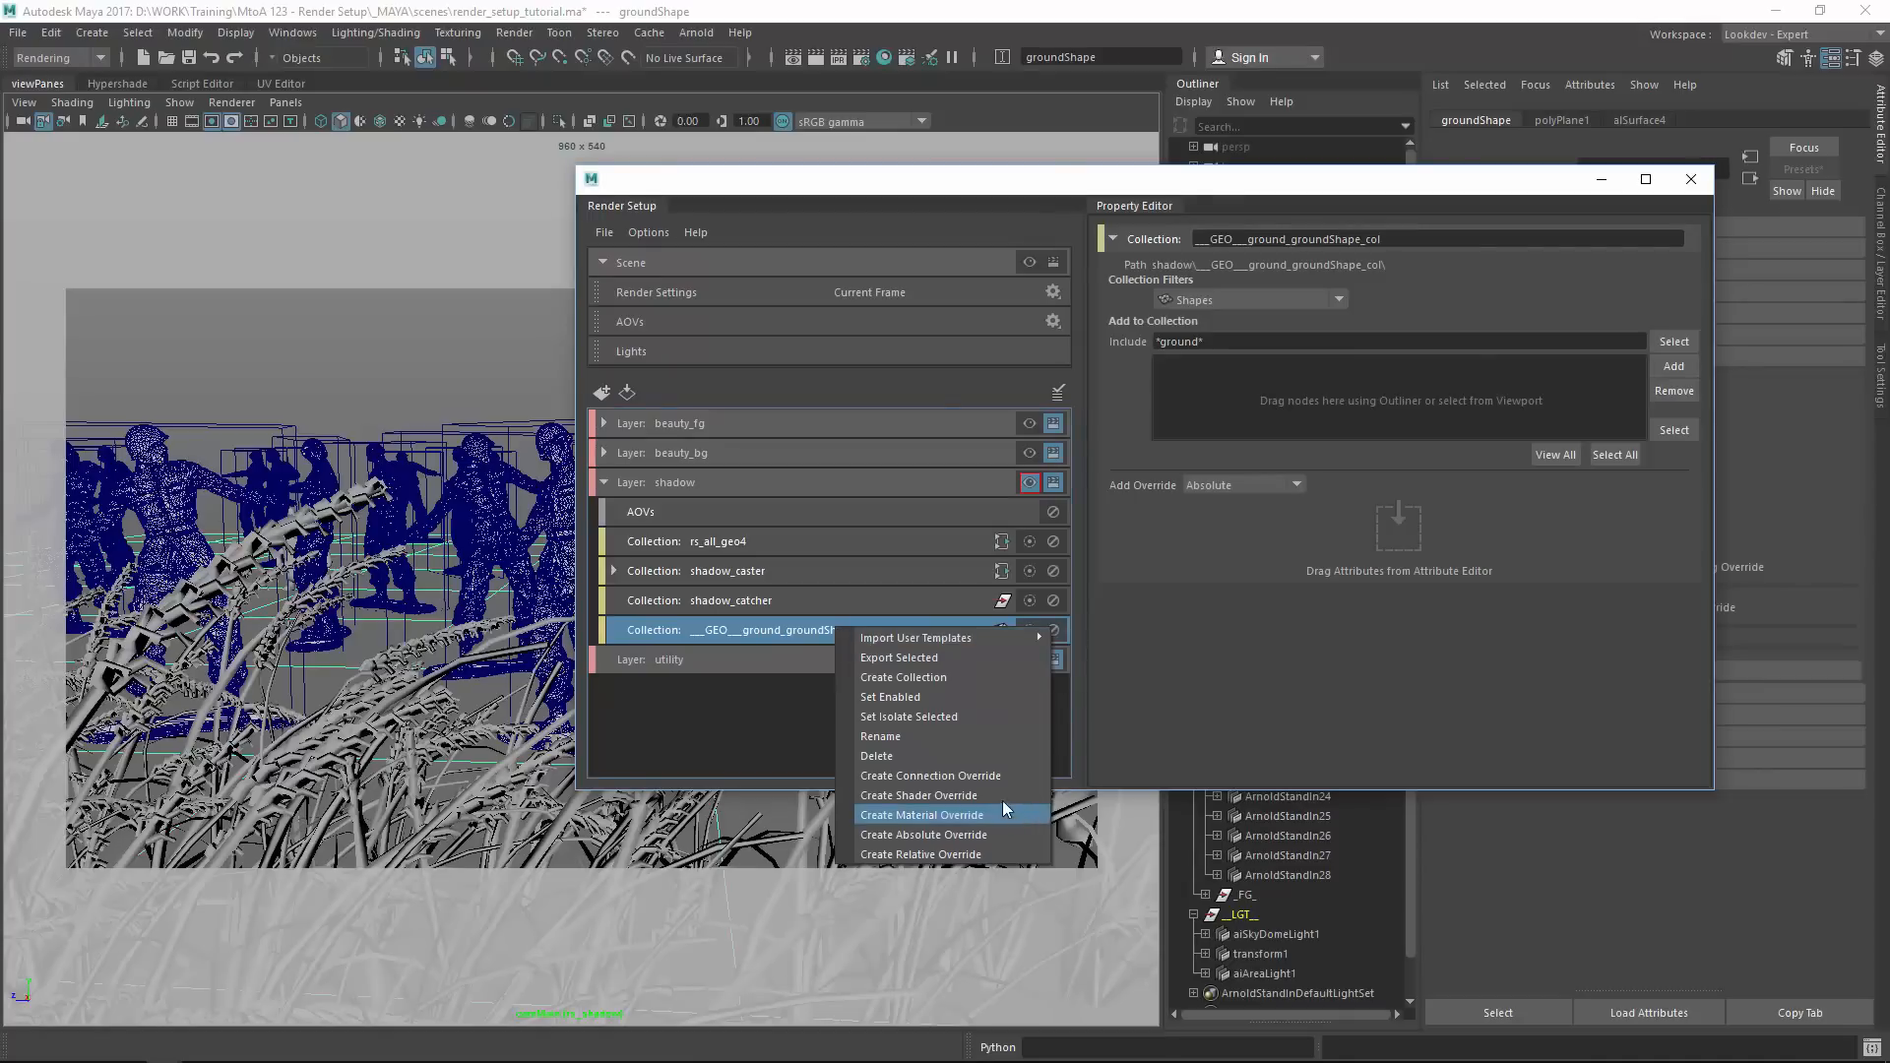
left_click(969, 794)
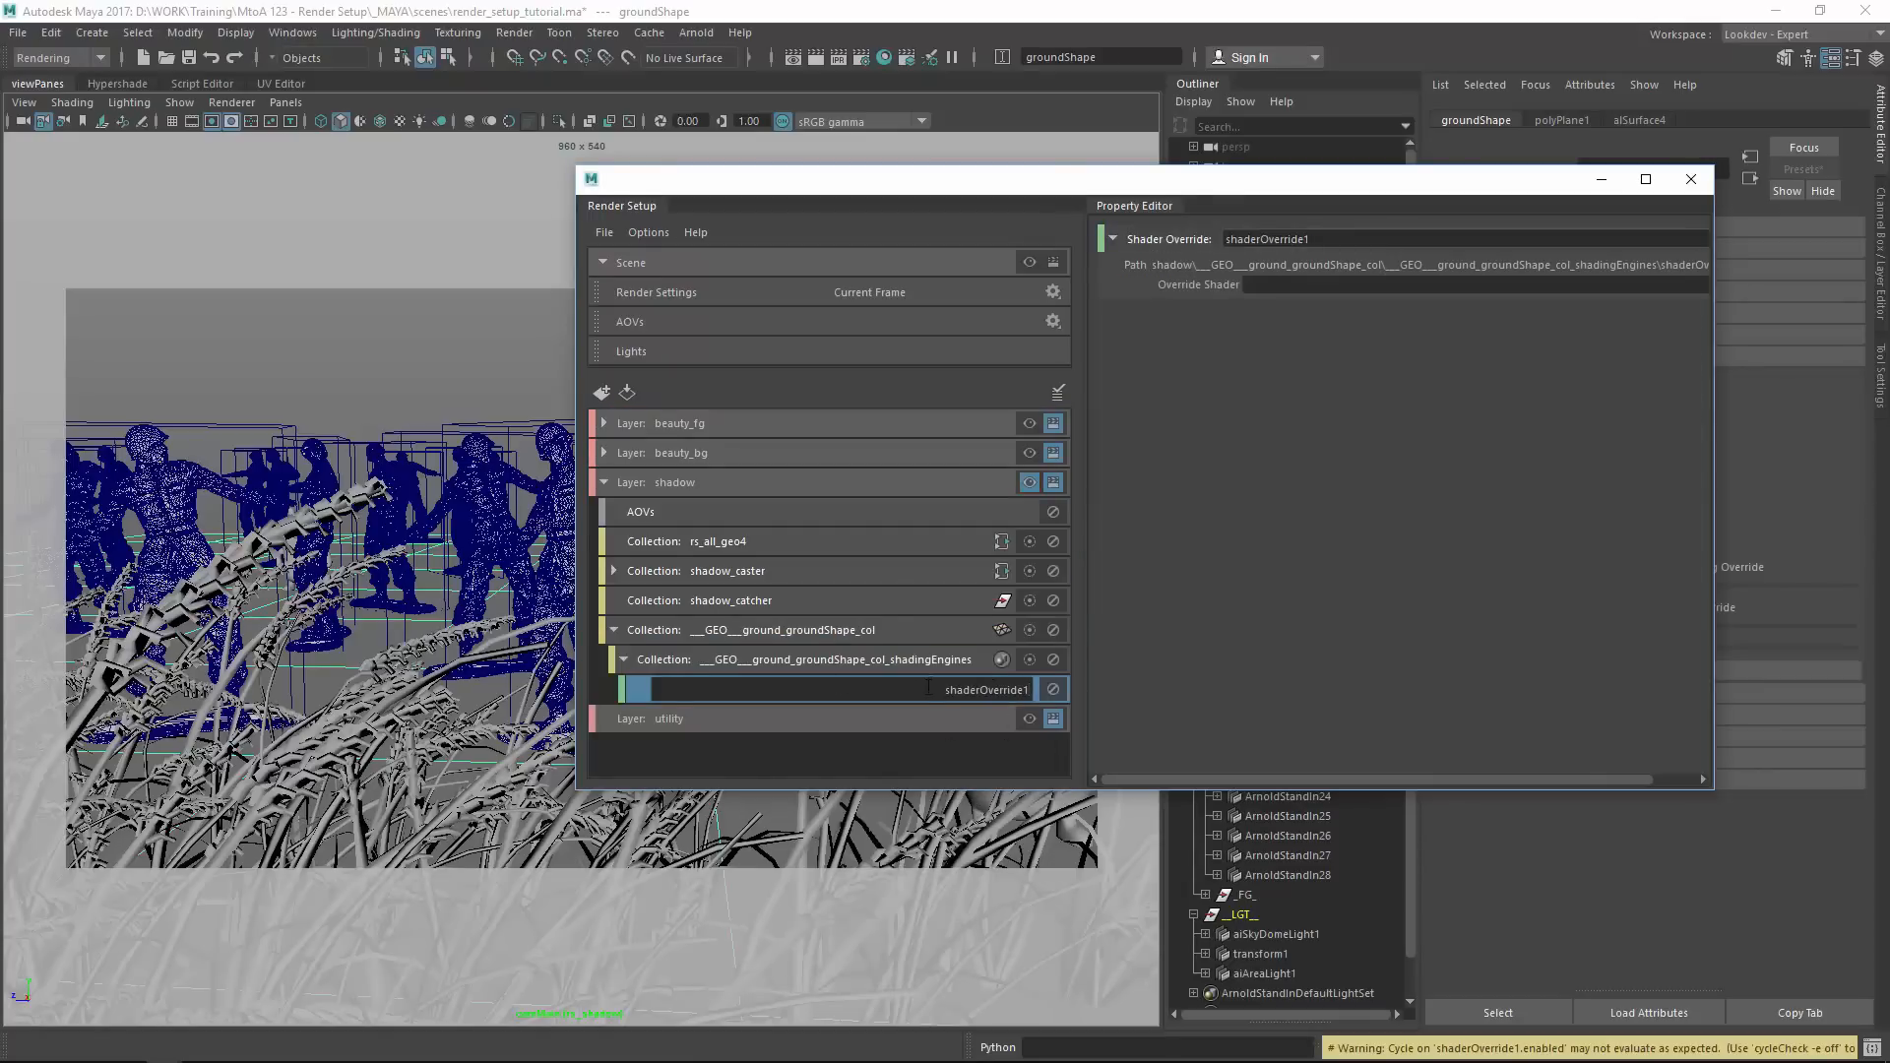
left_click(614, 630)
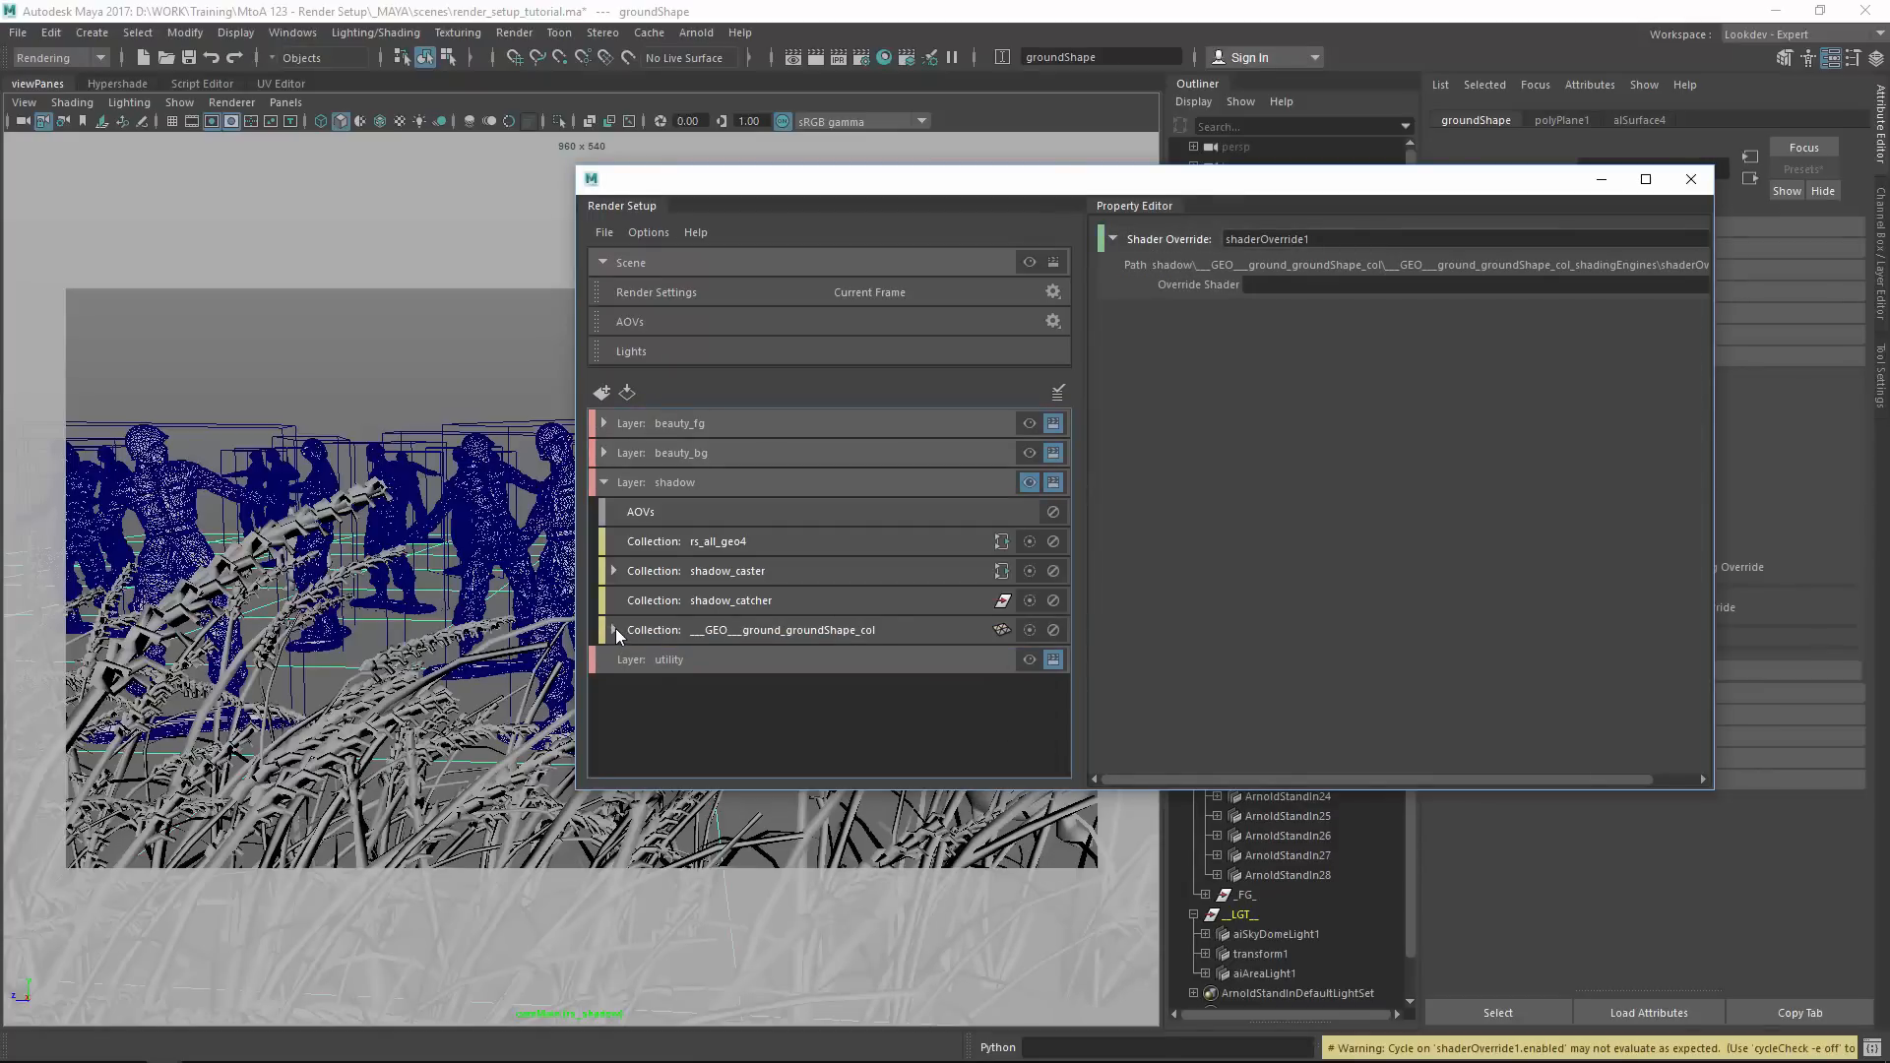
left_click(614, 630)
left_click(623, 660)
left_click(738, 662)
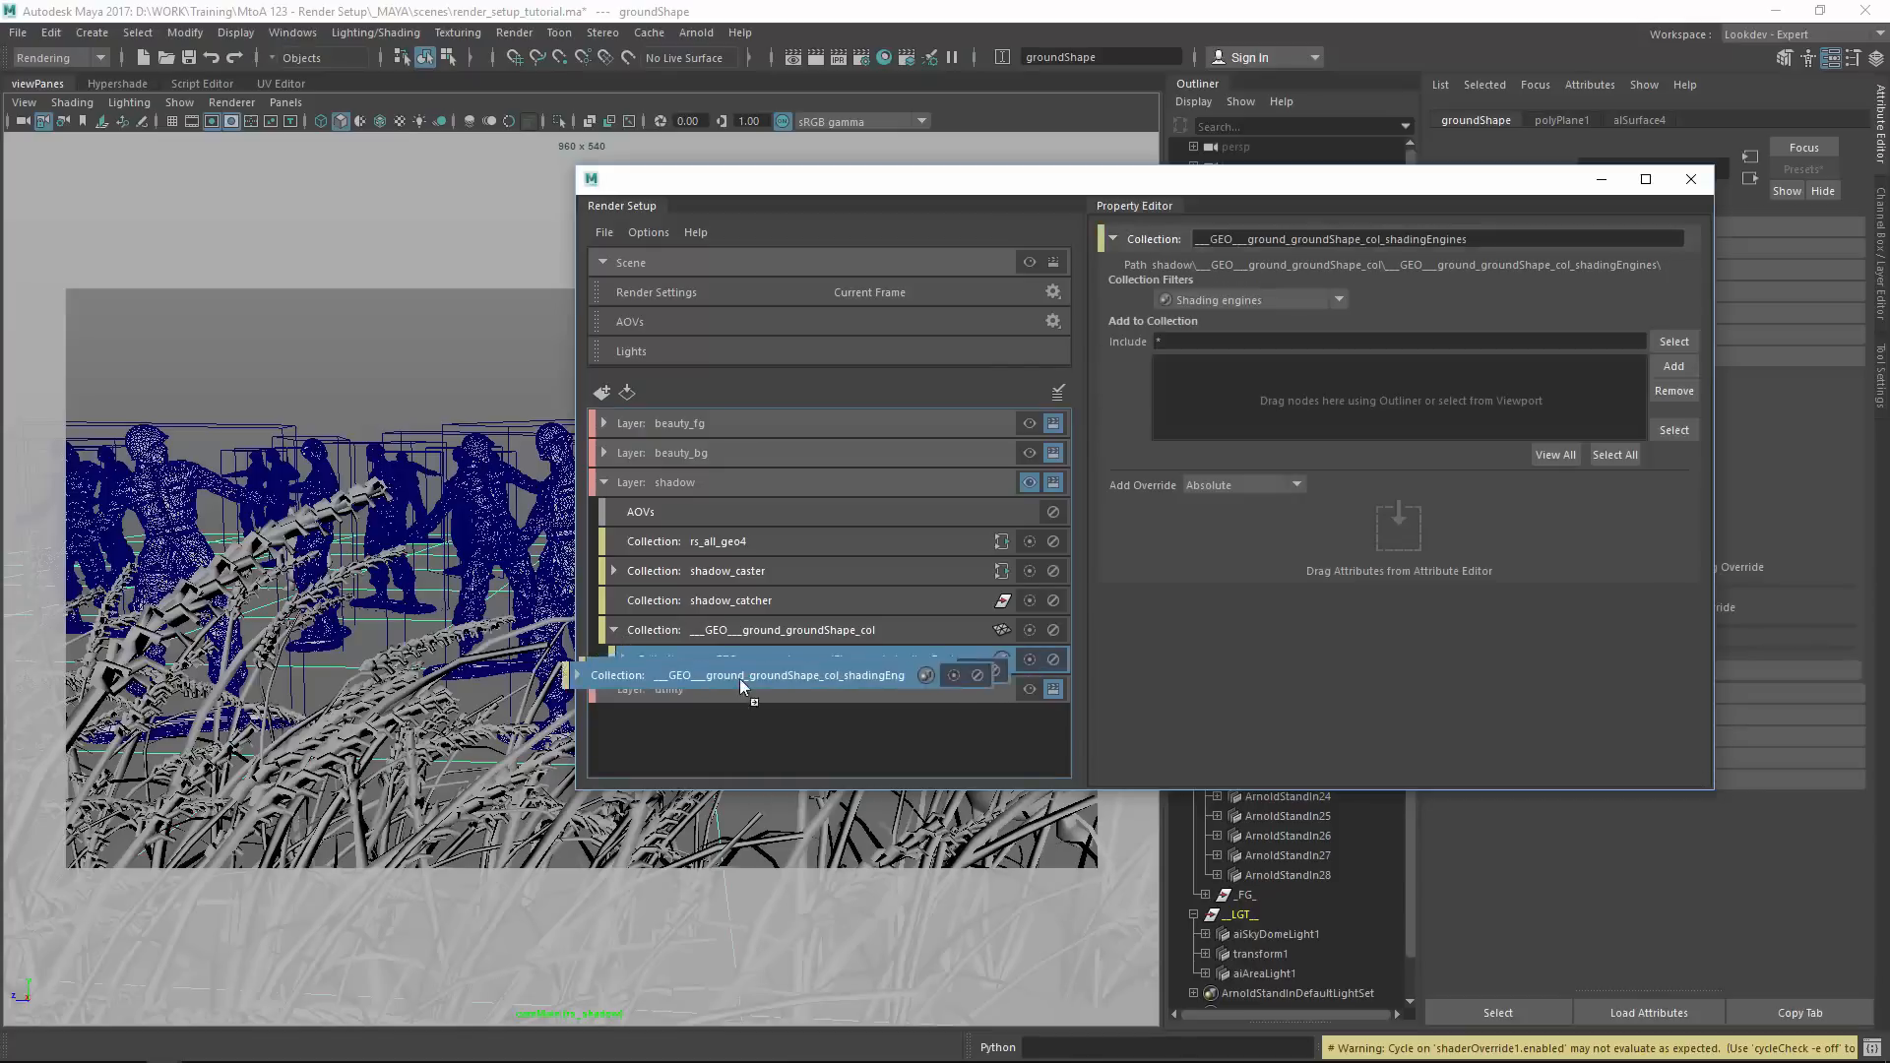
right_click(842, 656)
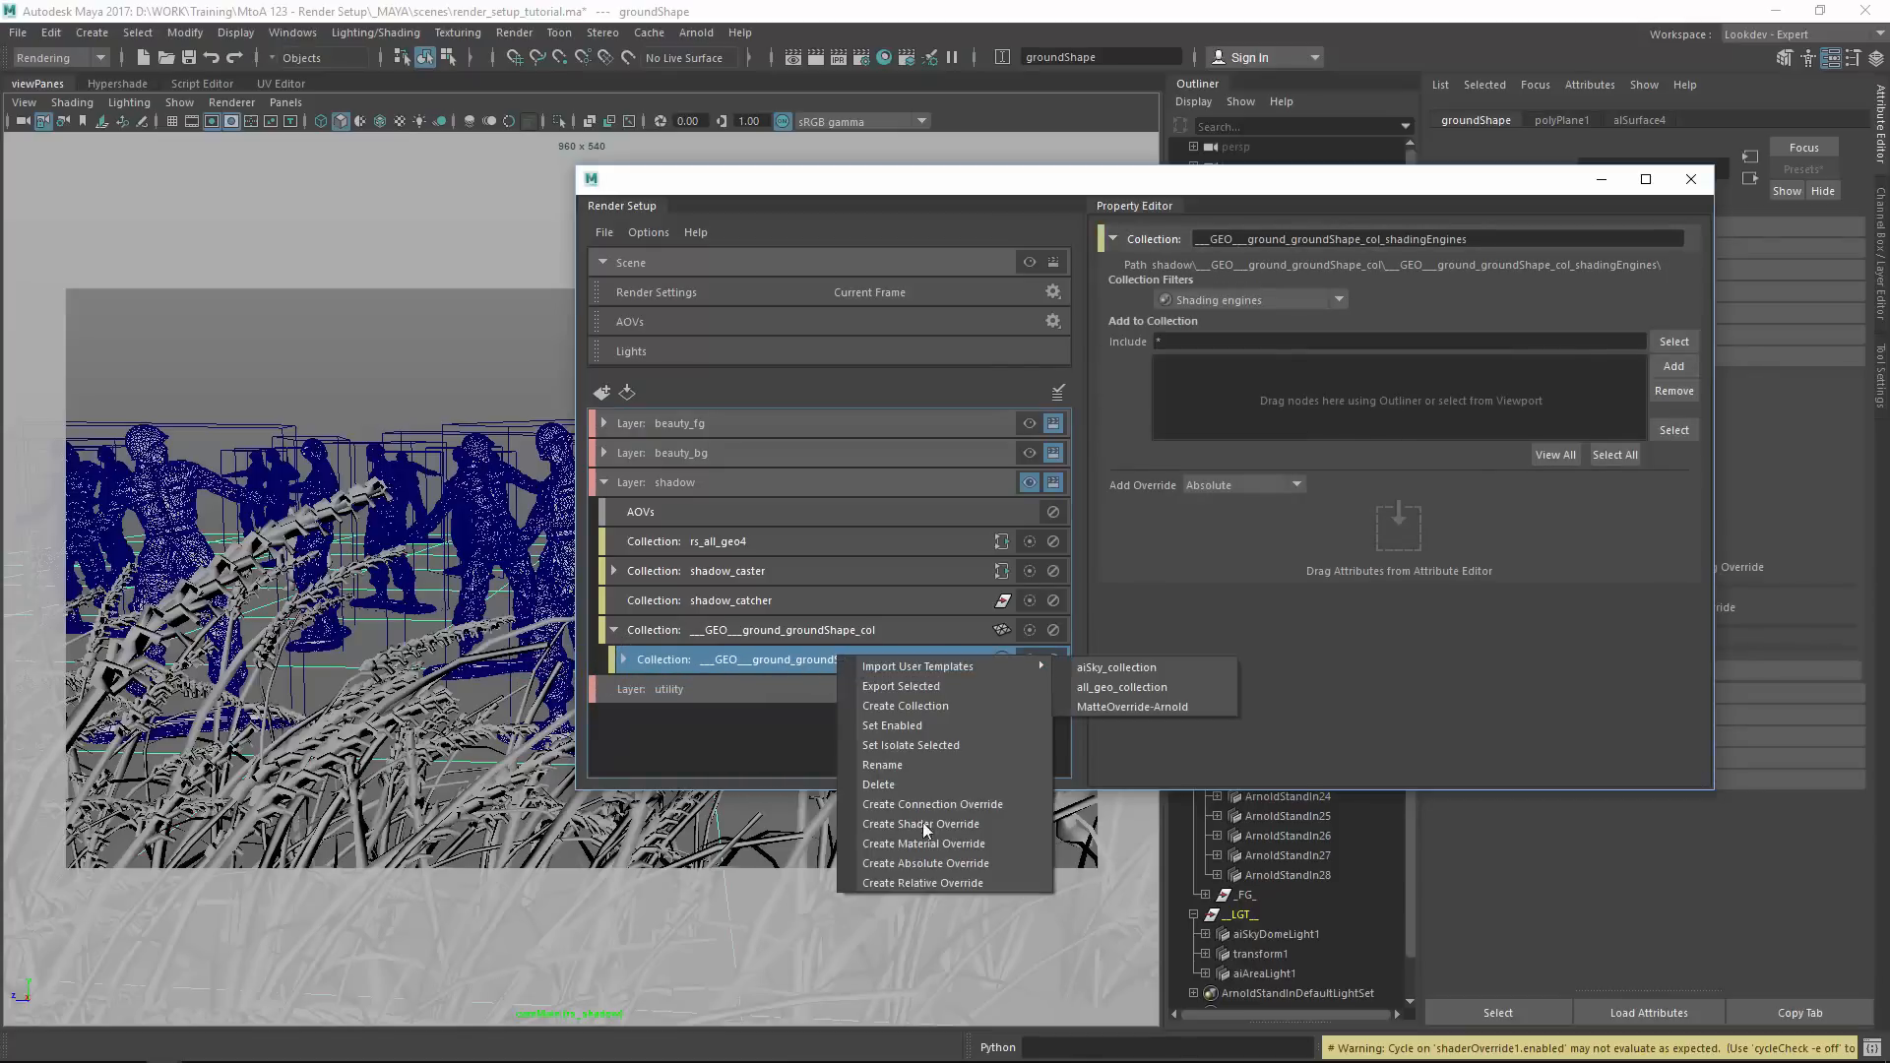
left_click(887, 780)
Delete the ground shape collection from the shadow layer.
left_click(828, 636)
right_click(828, 635)
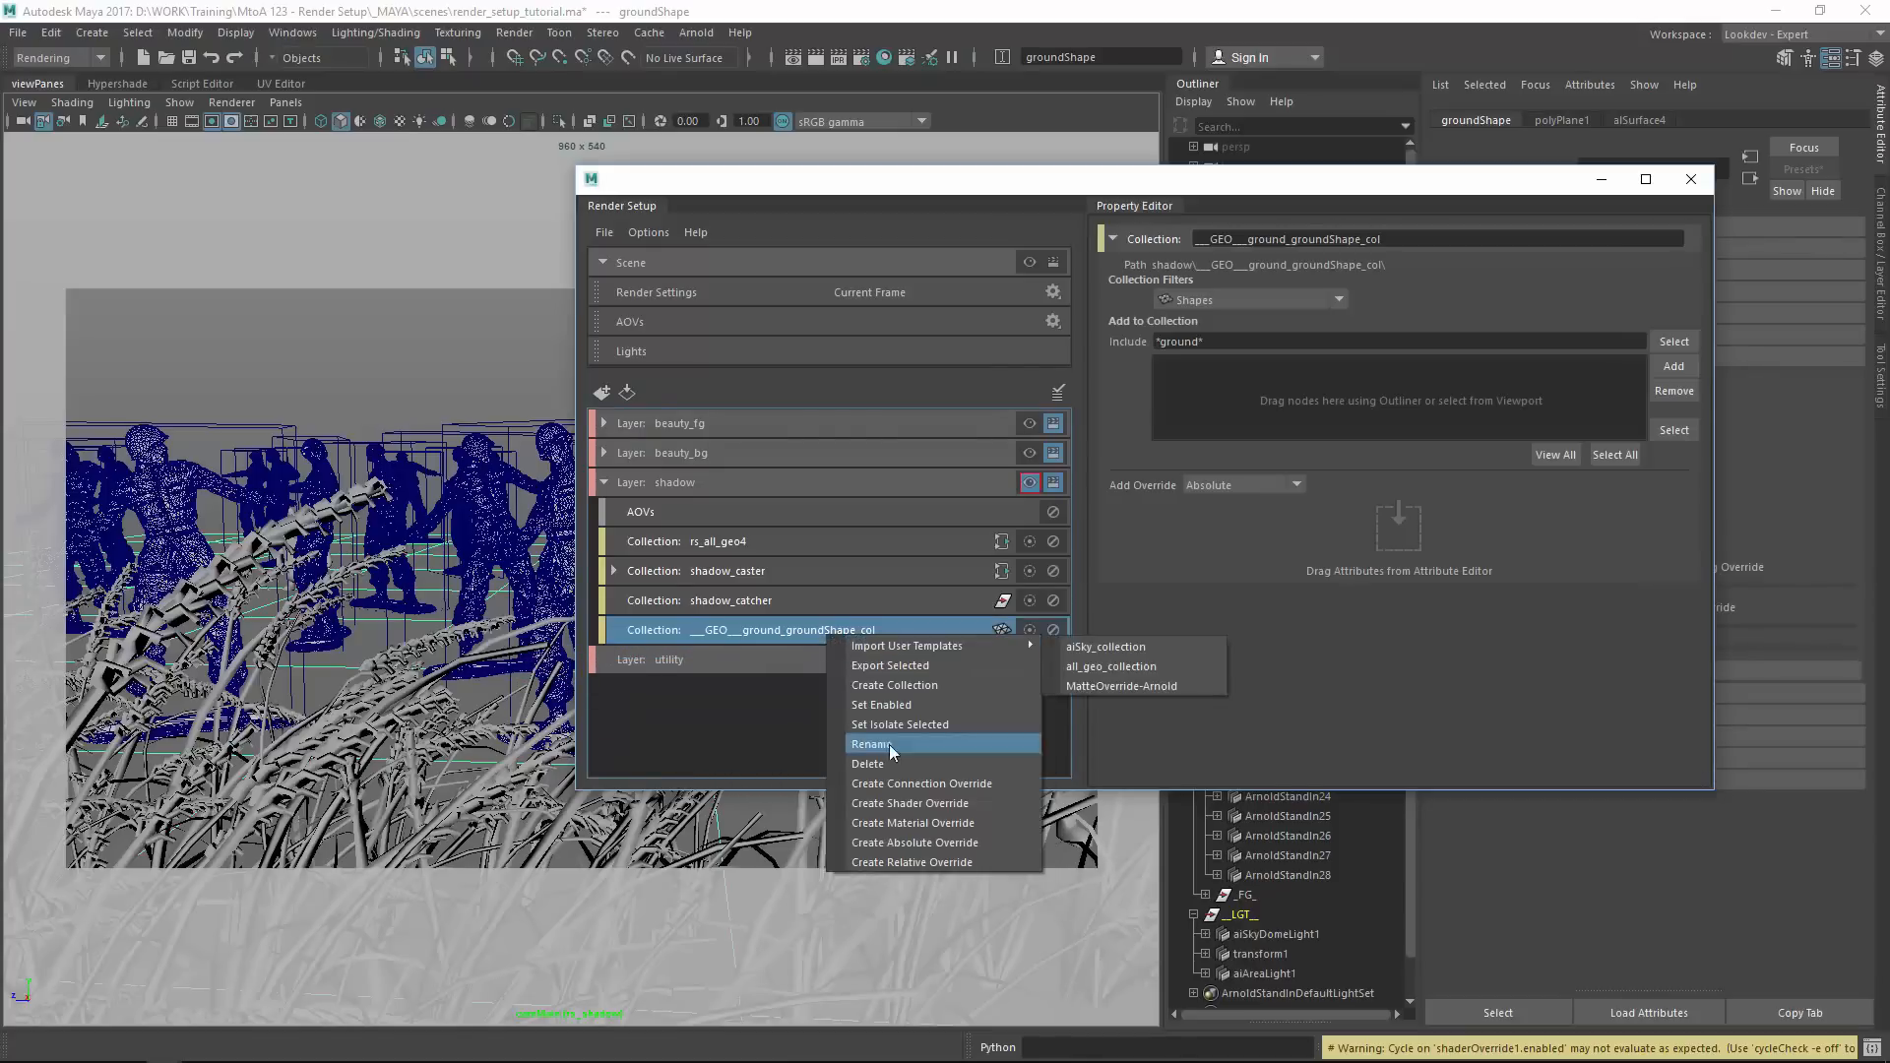
left_click(885, 758)
right_click(682, 482)
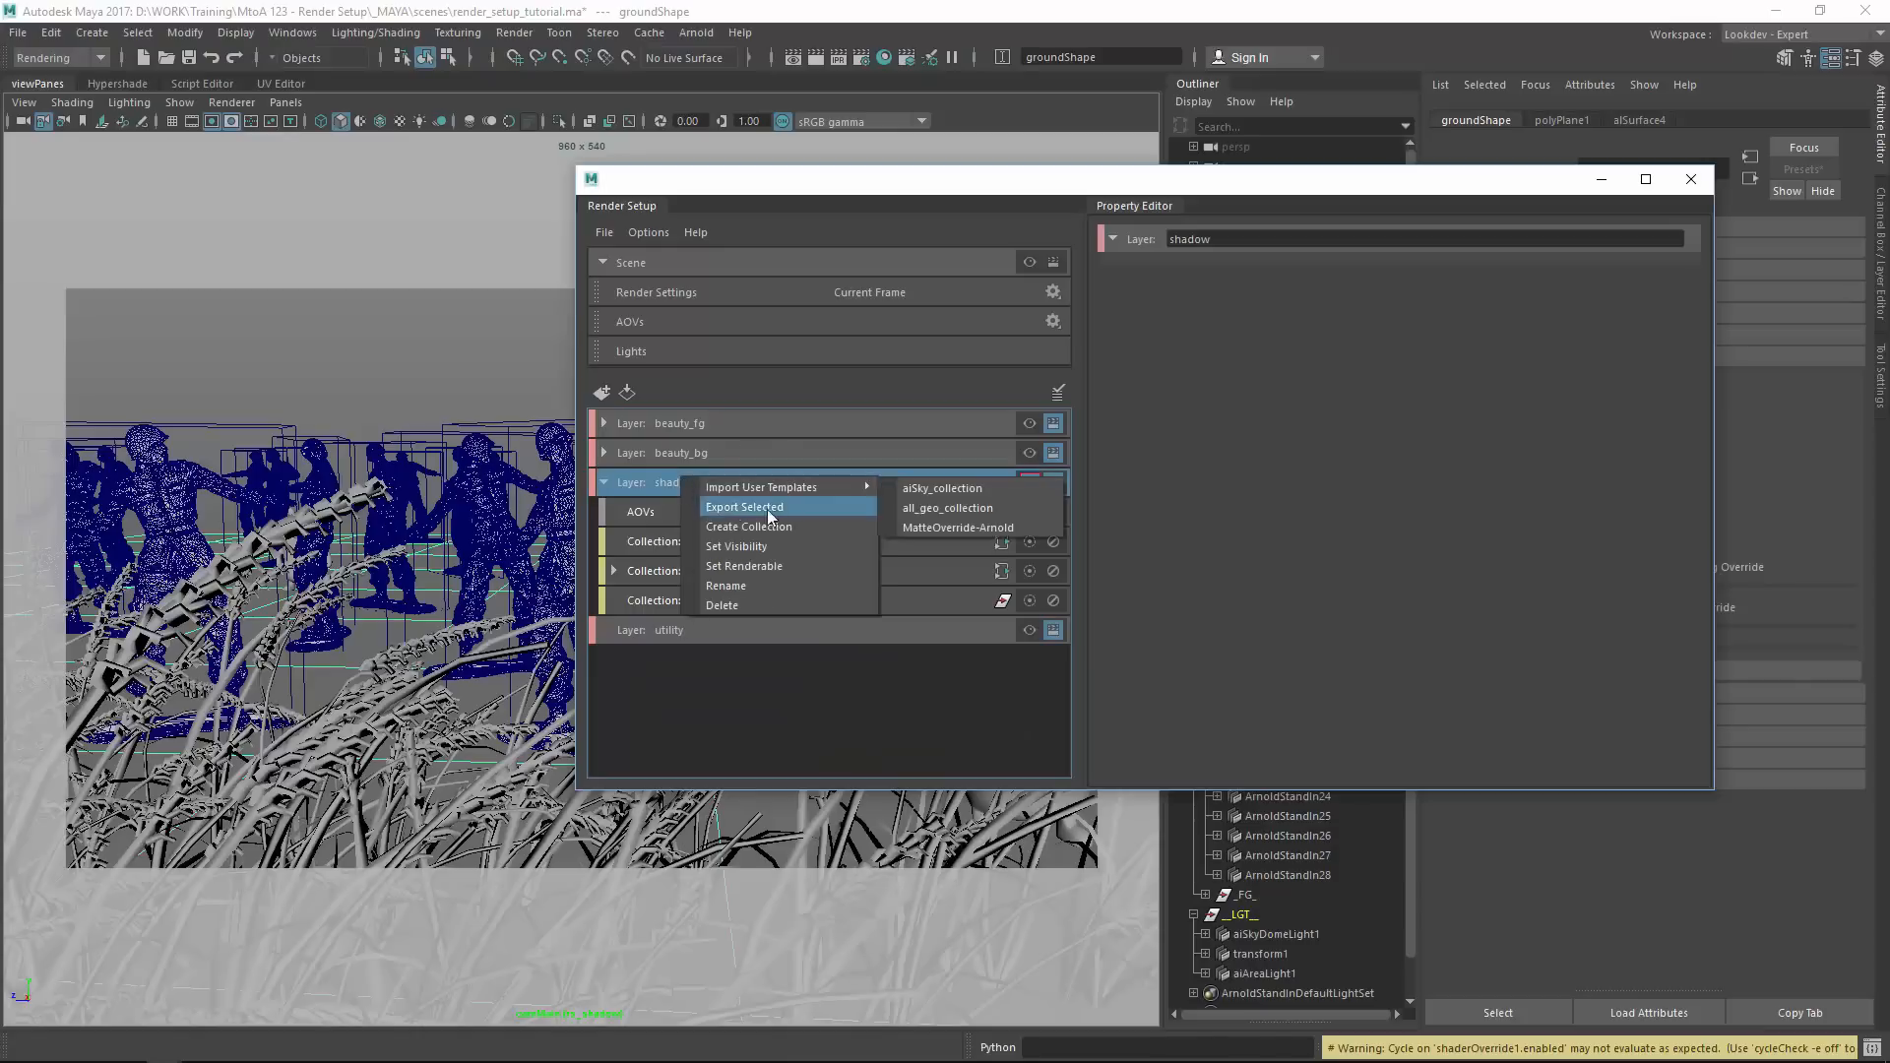
left_click(754, 539)
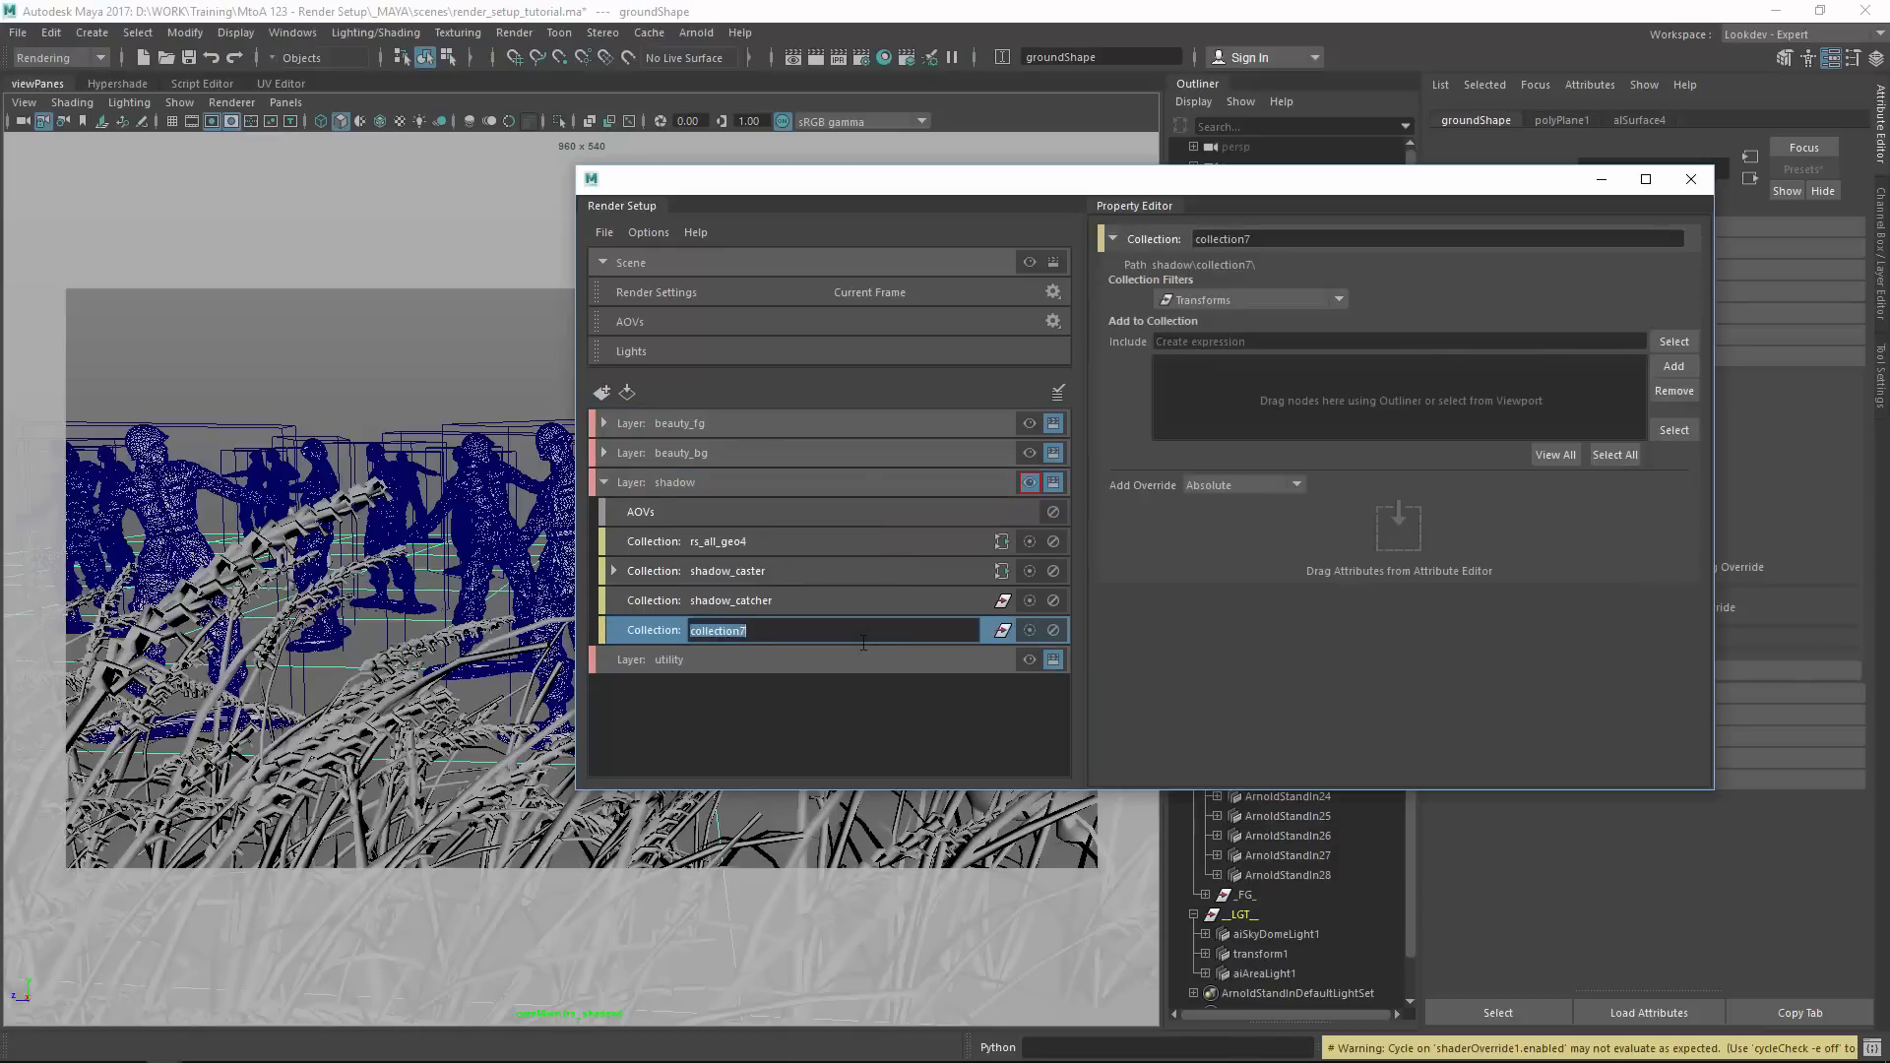
key("Return")
left_click(760, 629)
right_click(760, 629)
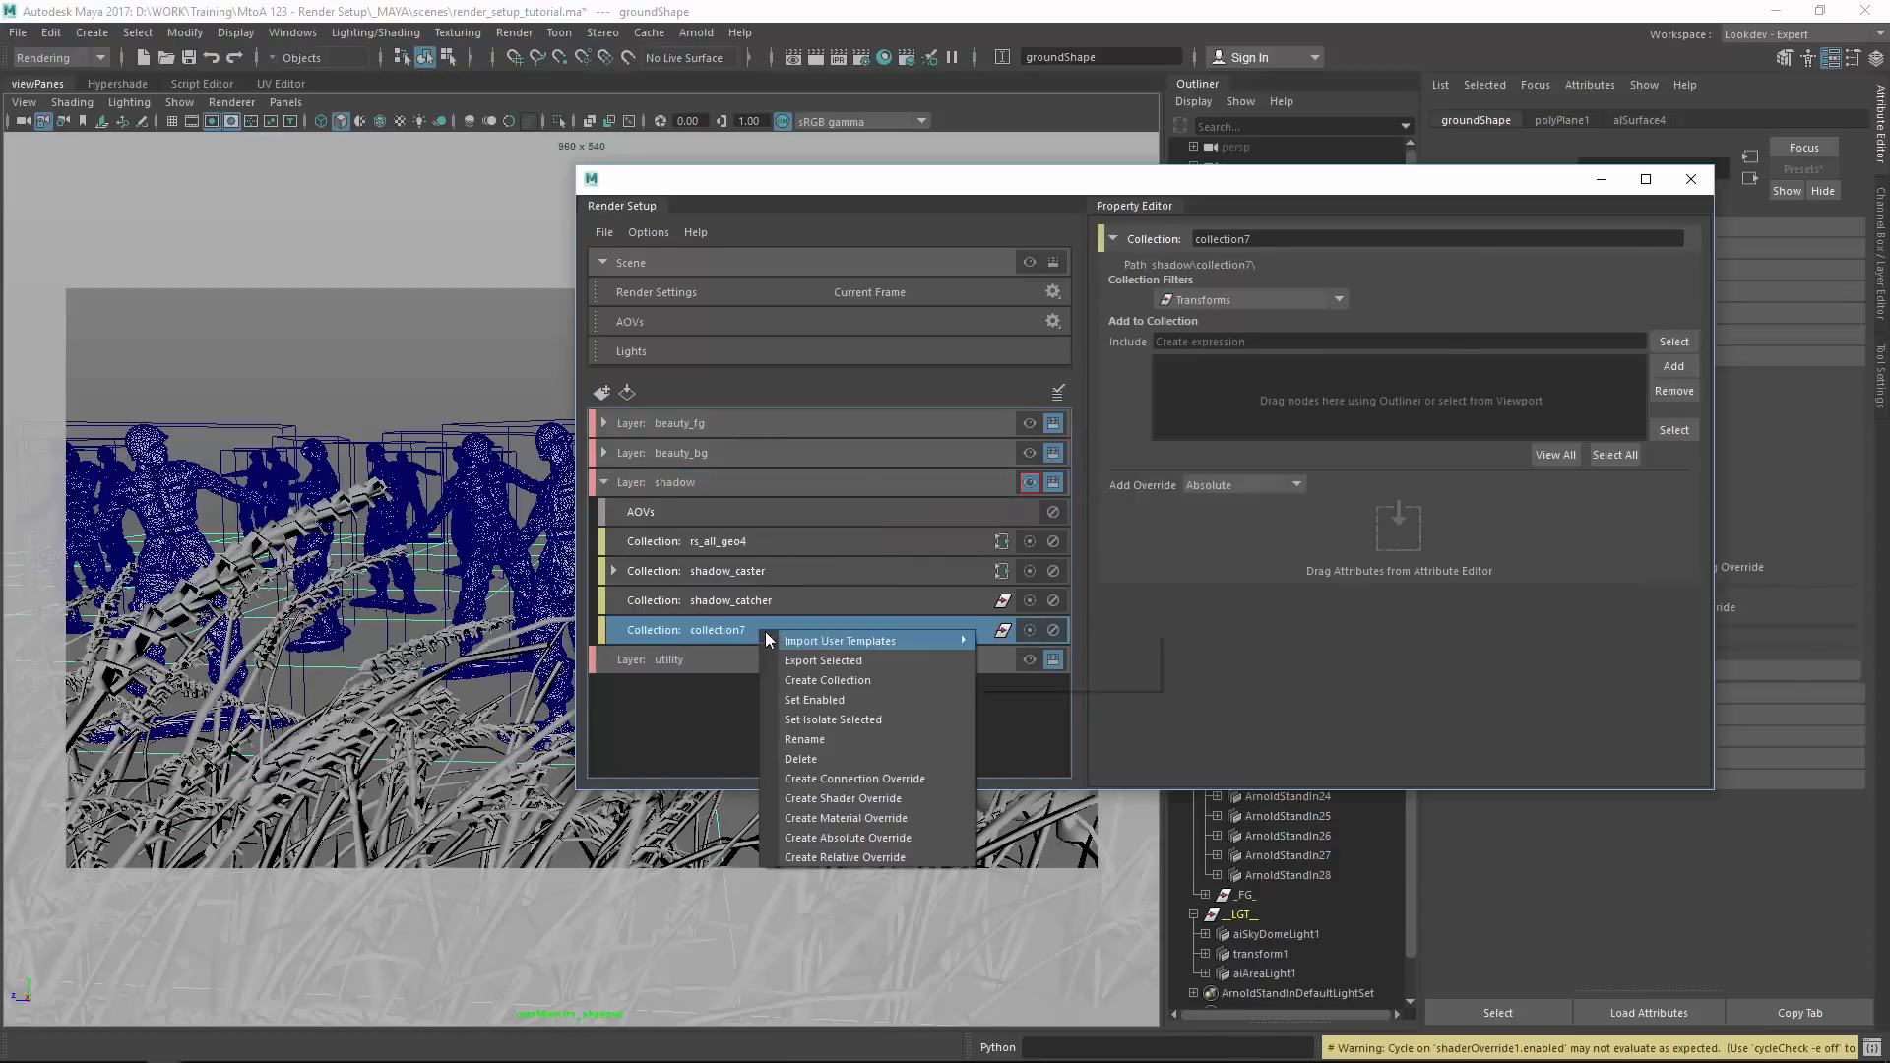
left_click(826, 759)
Set the shadow_catcher collection's filter to Shapes, include *ground*, and select the matching nodes.
left_click(724, 600)
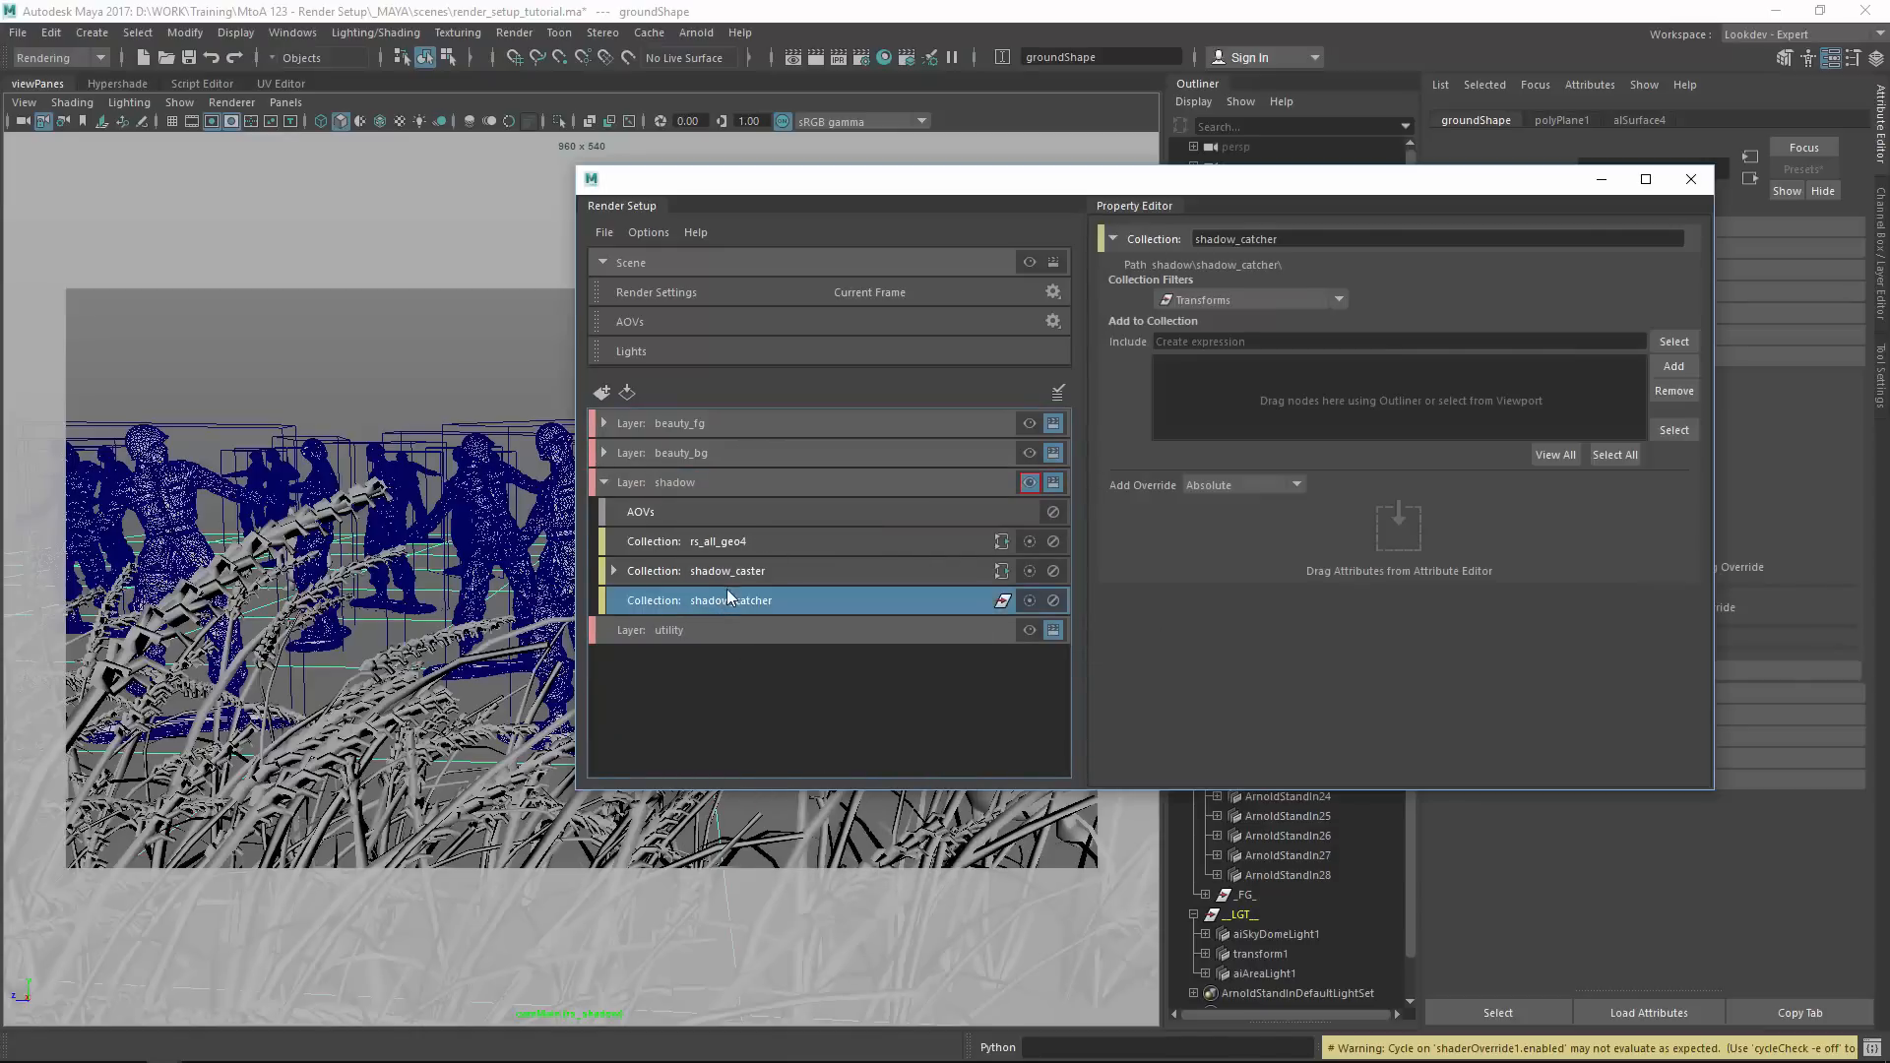
left_click(1209, 303)
left_click(1208, 352)
left_click(1213, 345)
type("*")
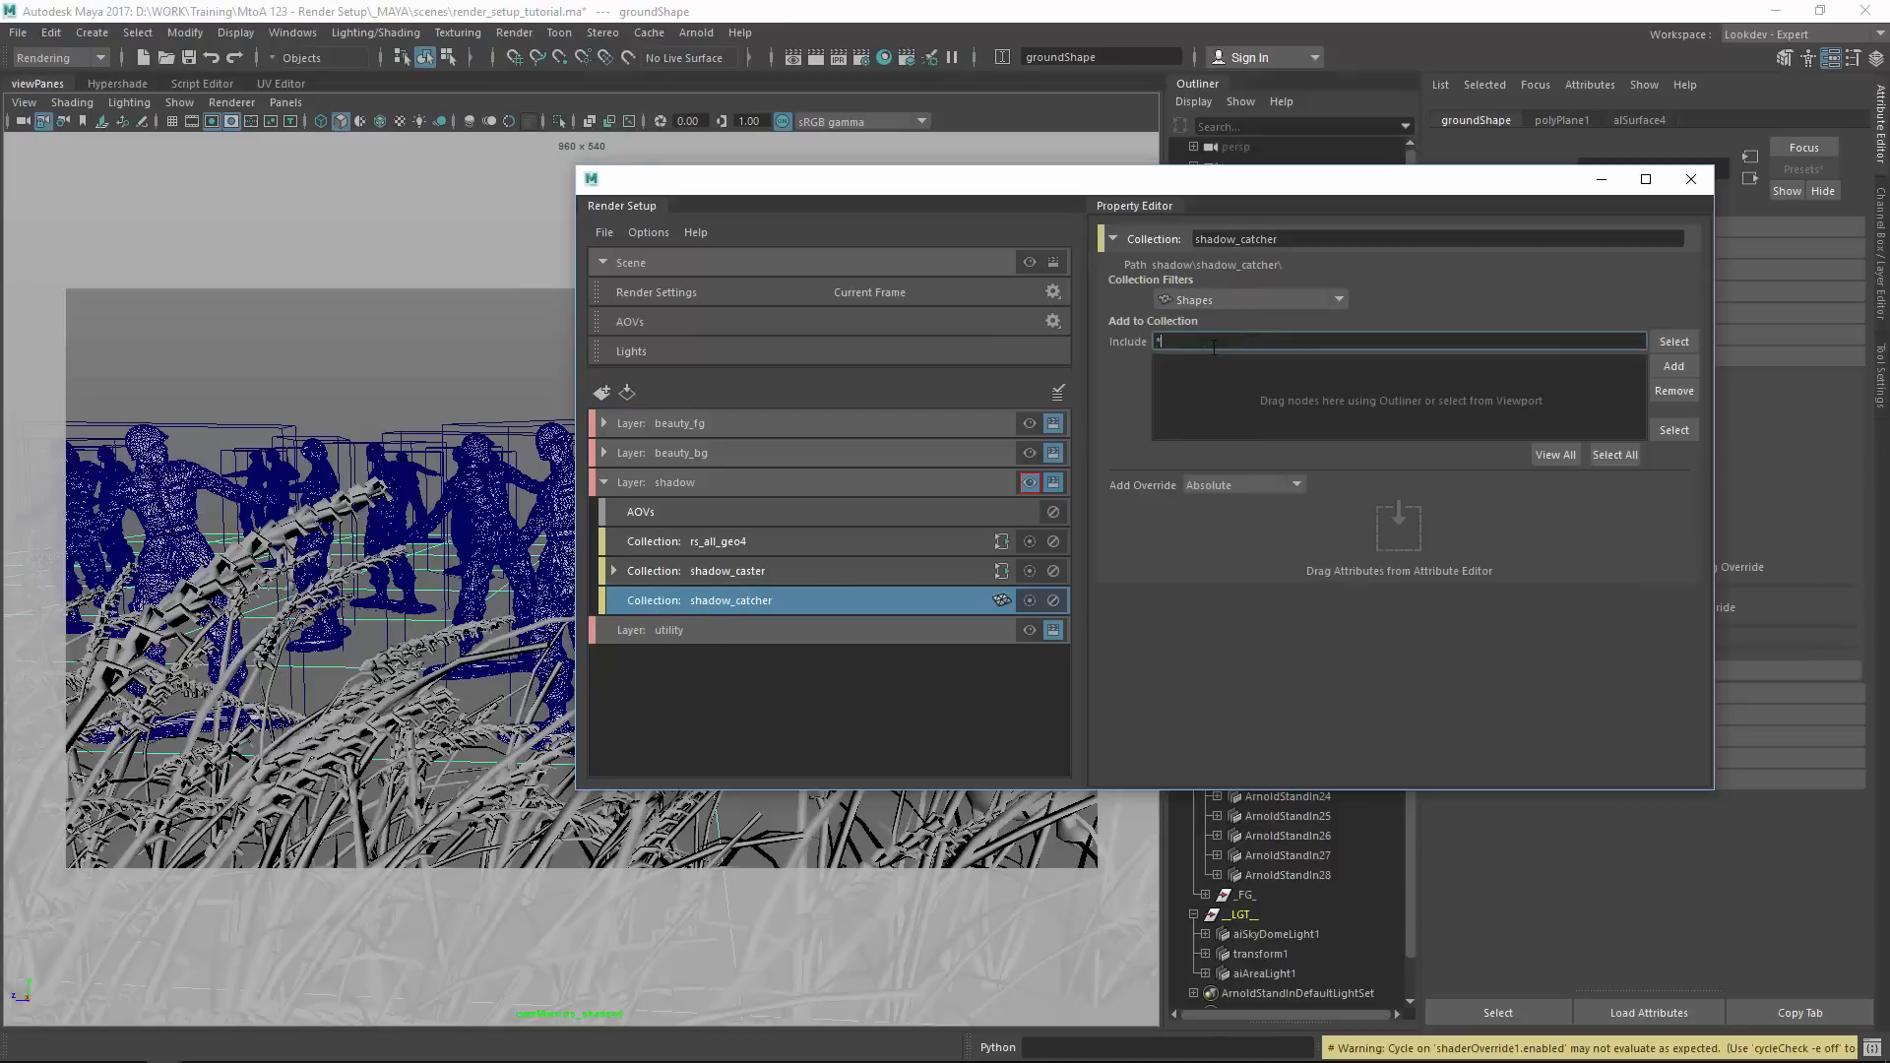
type("ground*")
left_click(1669, 343)
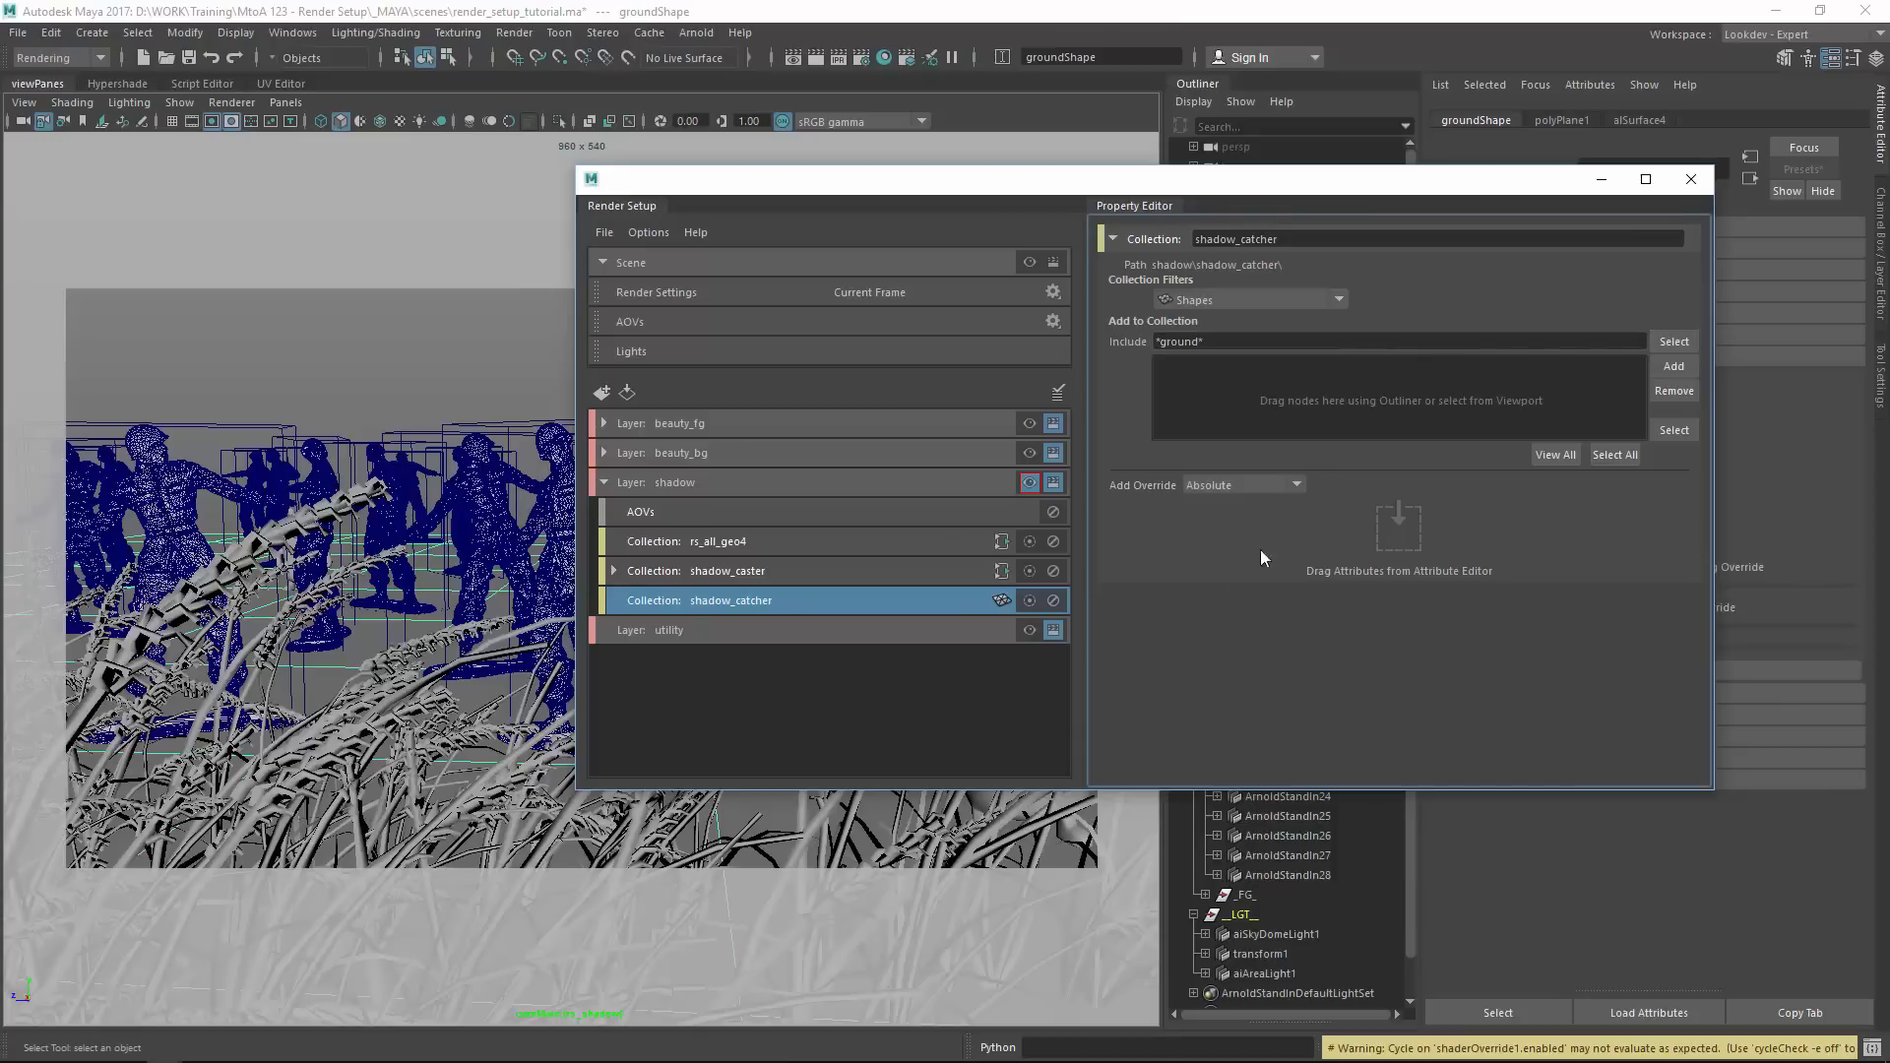
Add a material override to shadow_catcher with a new aiShadowCatcher shader and close the Render Setup window.
right_click(756, 600)
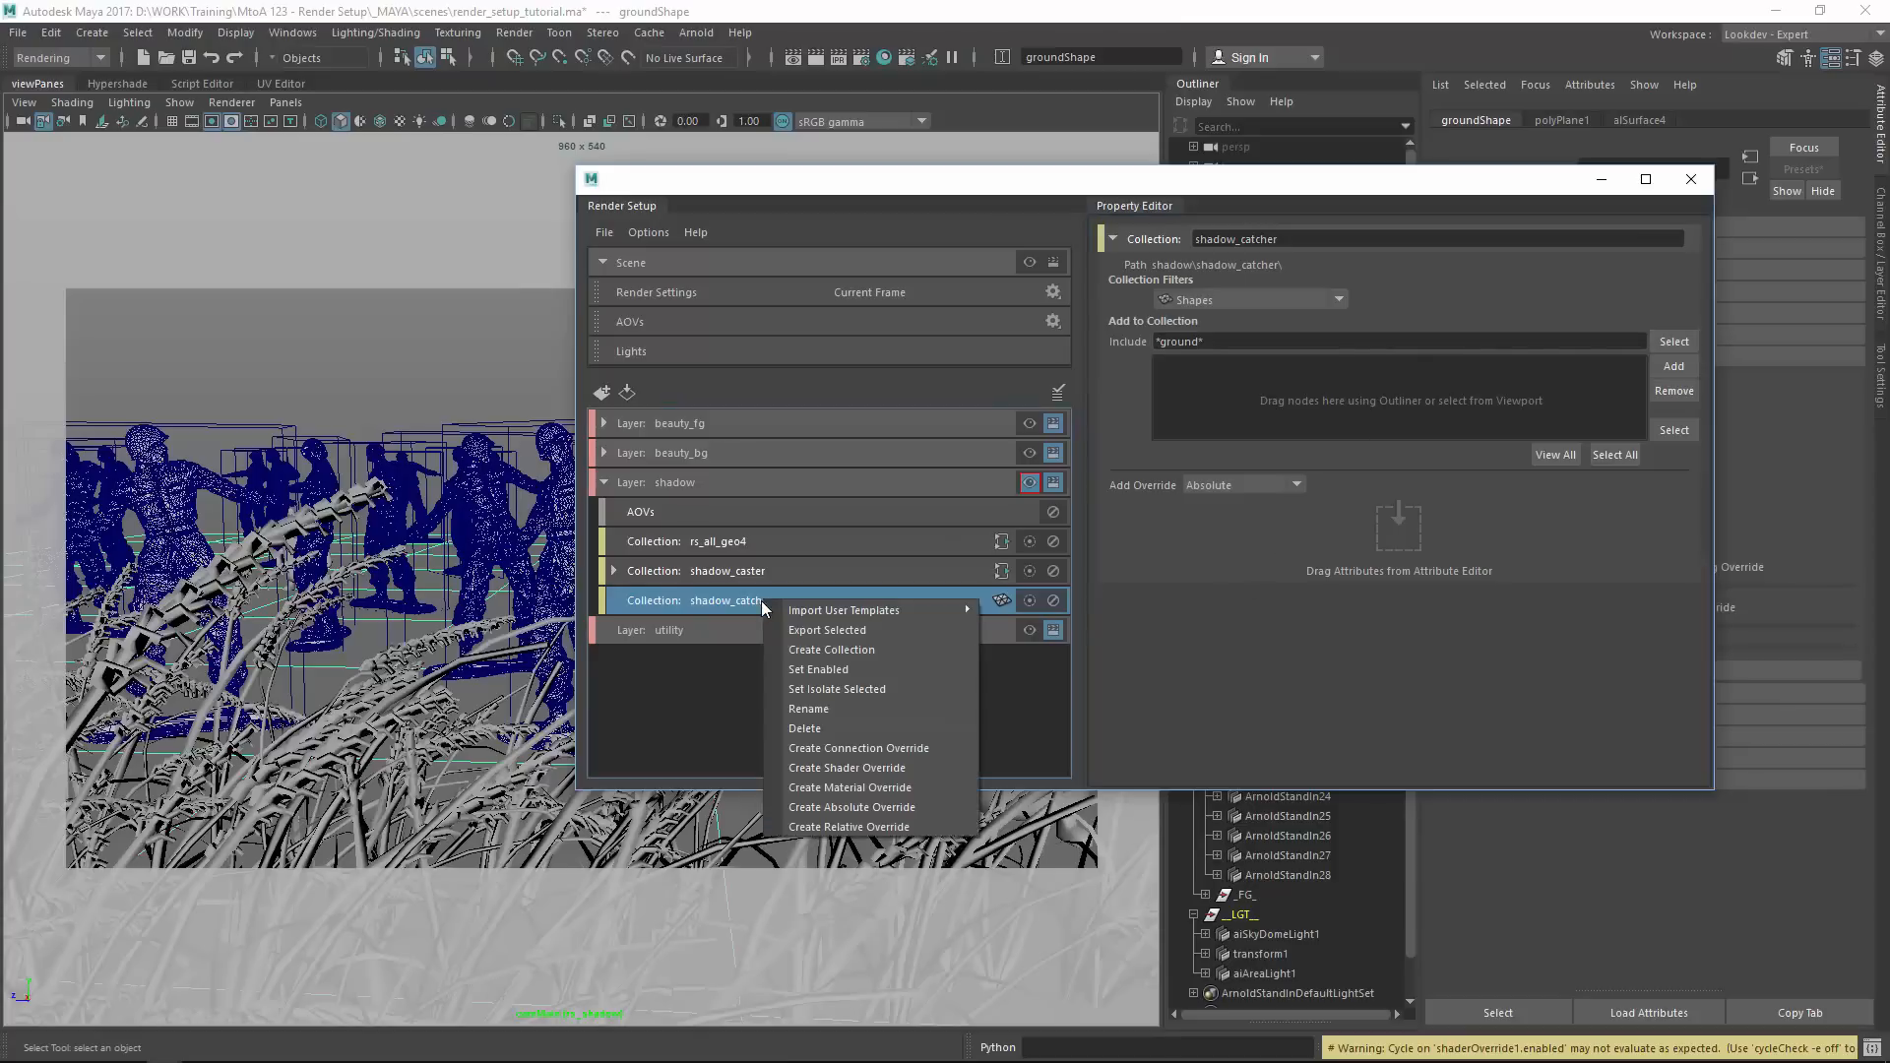
left_click(888, 788)
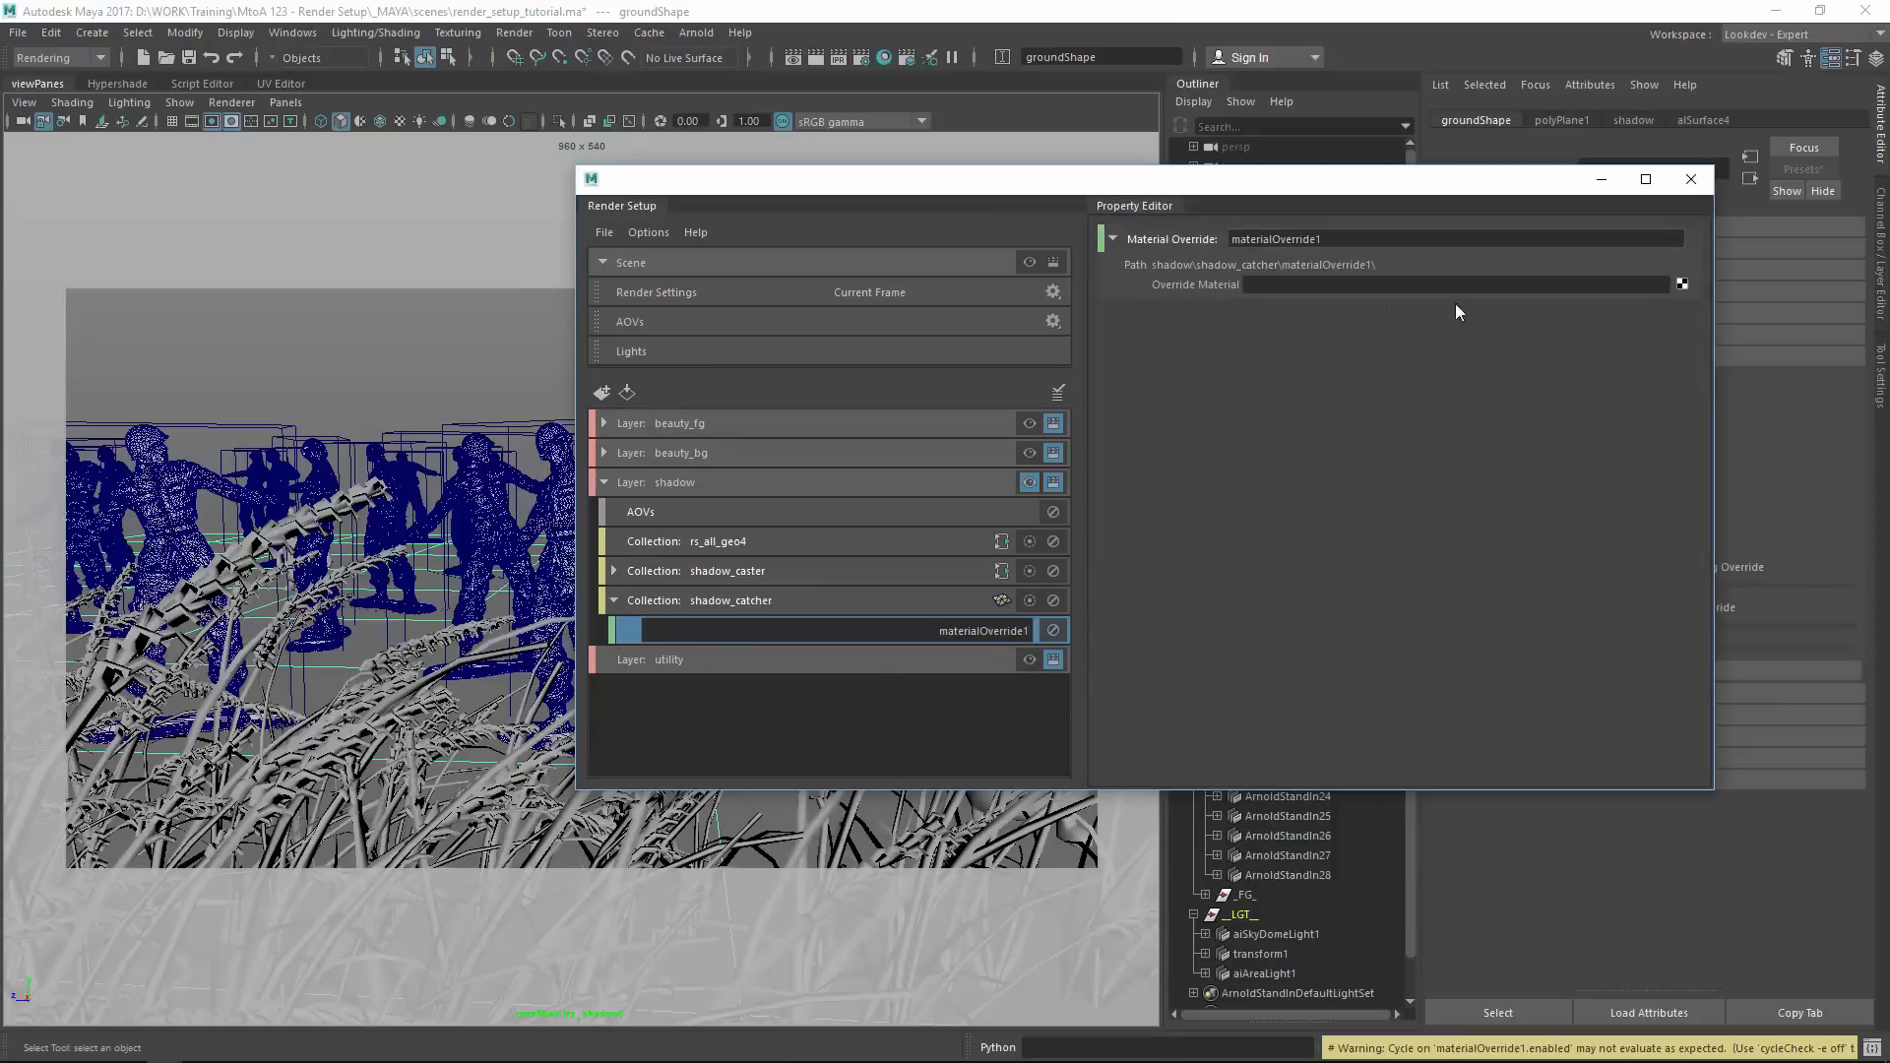
left_click(1682, 284)
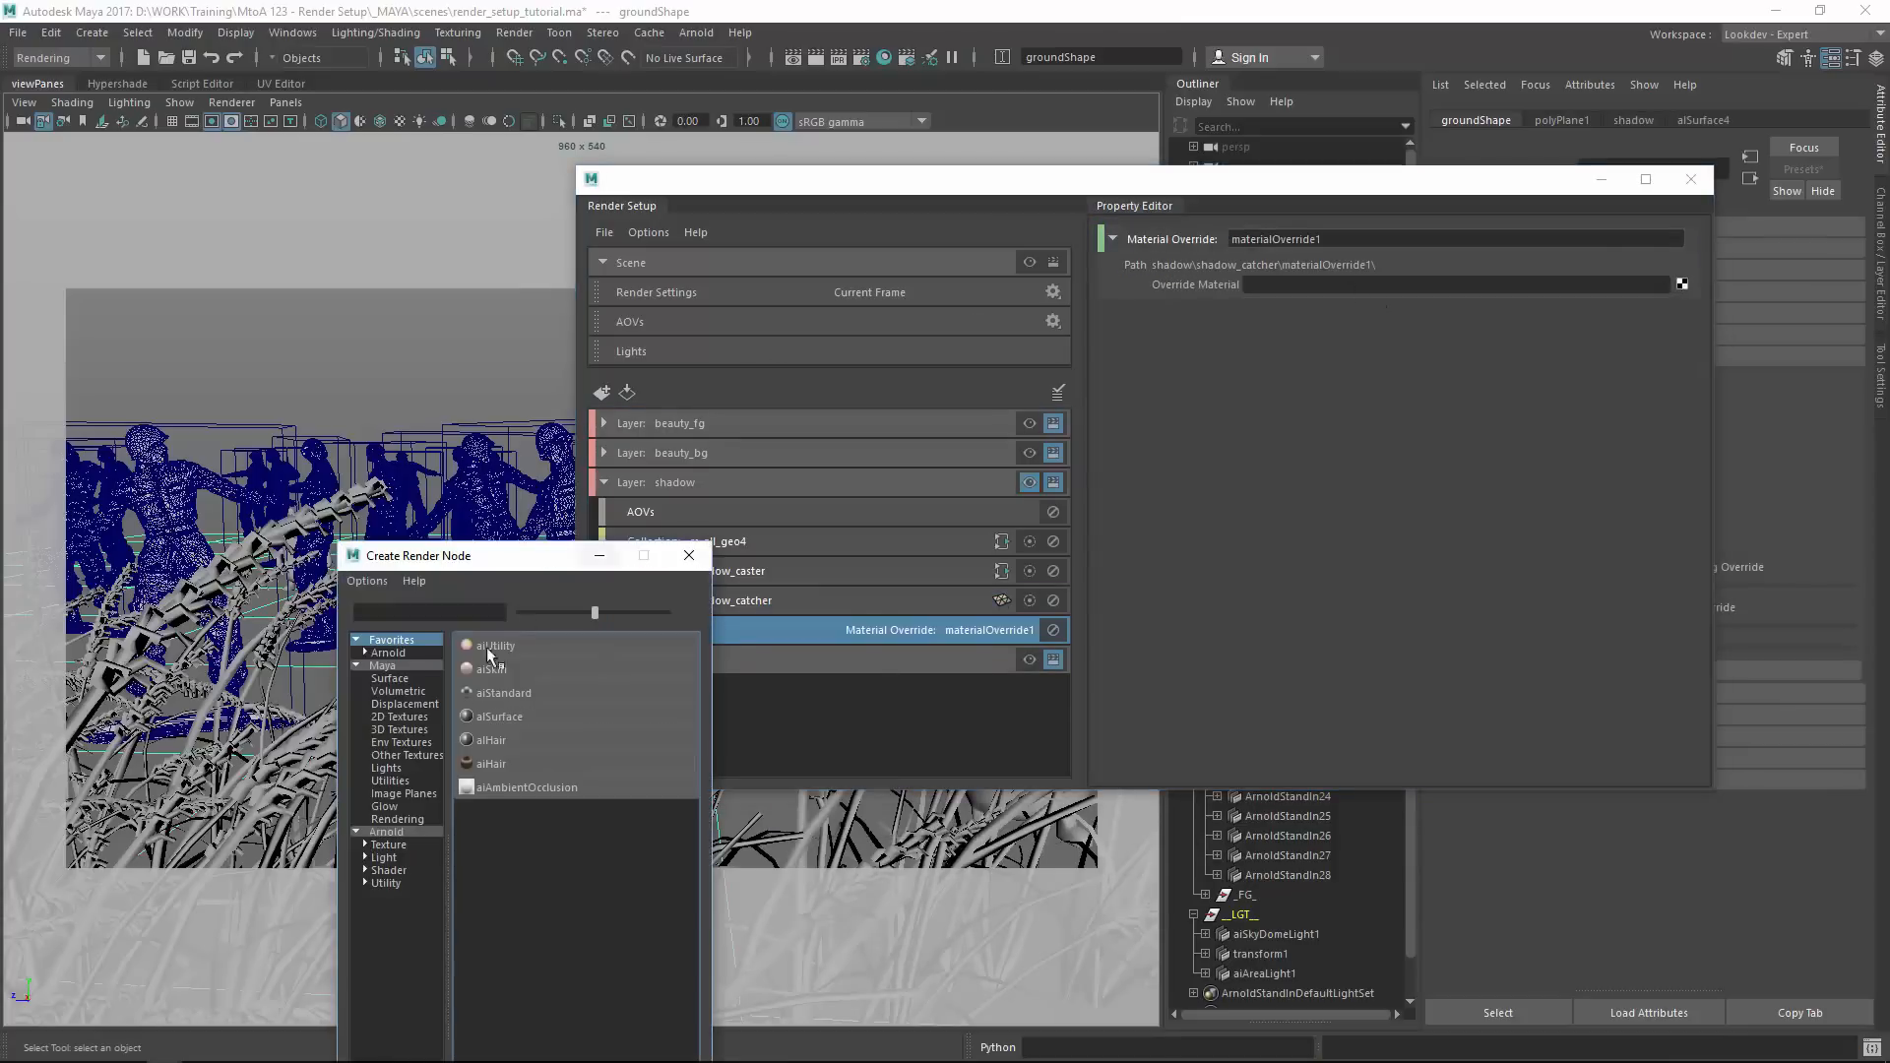
left_click(390, 667)
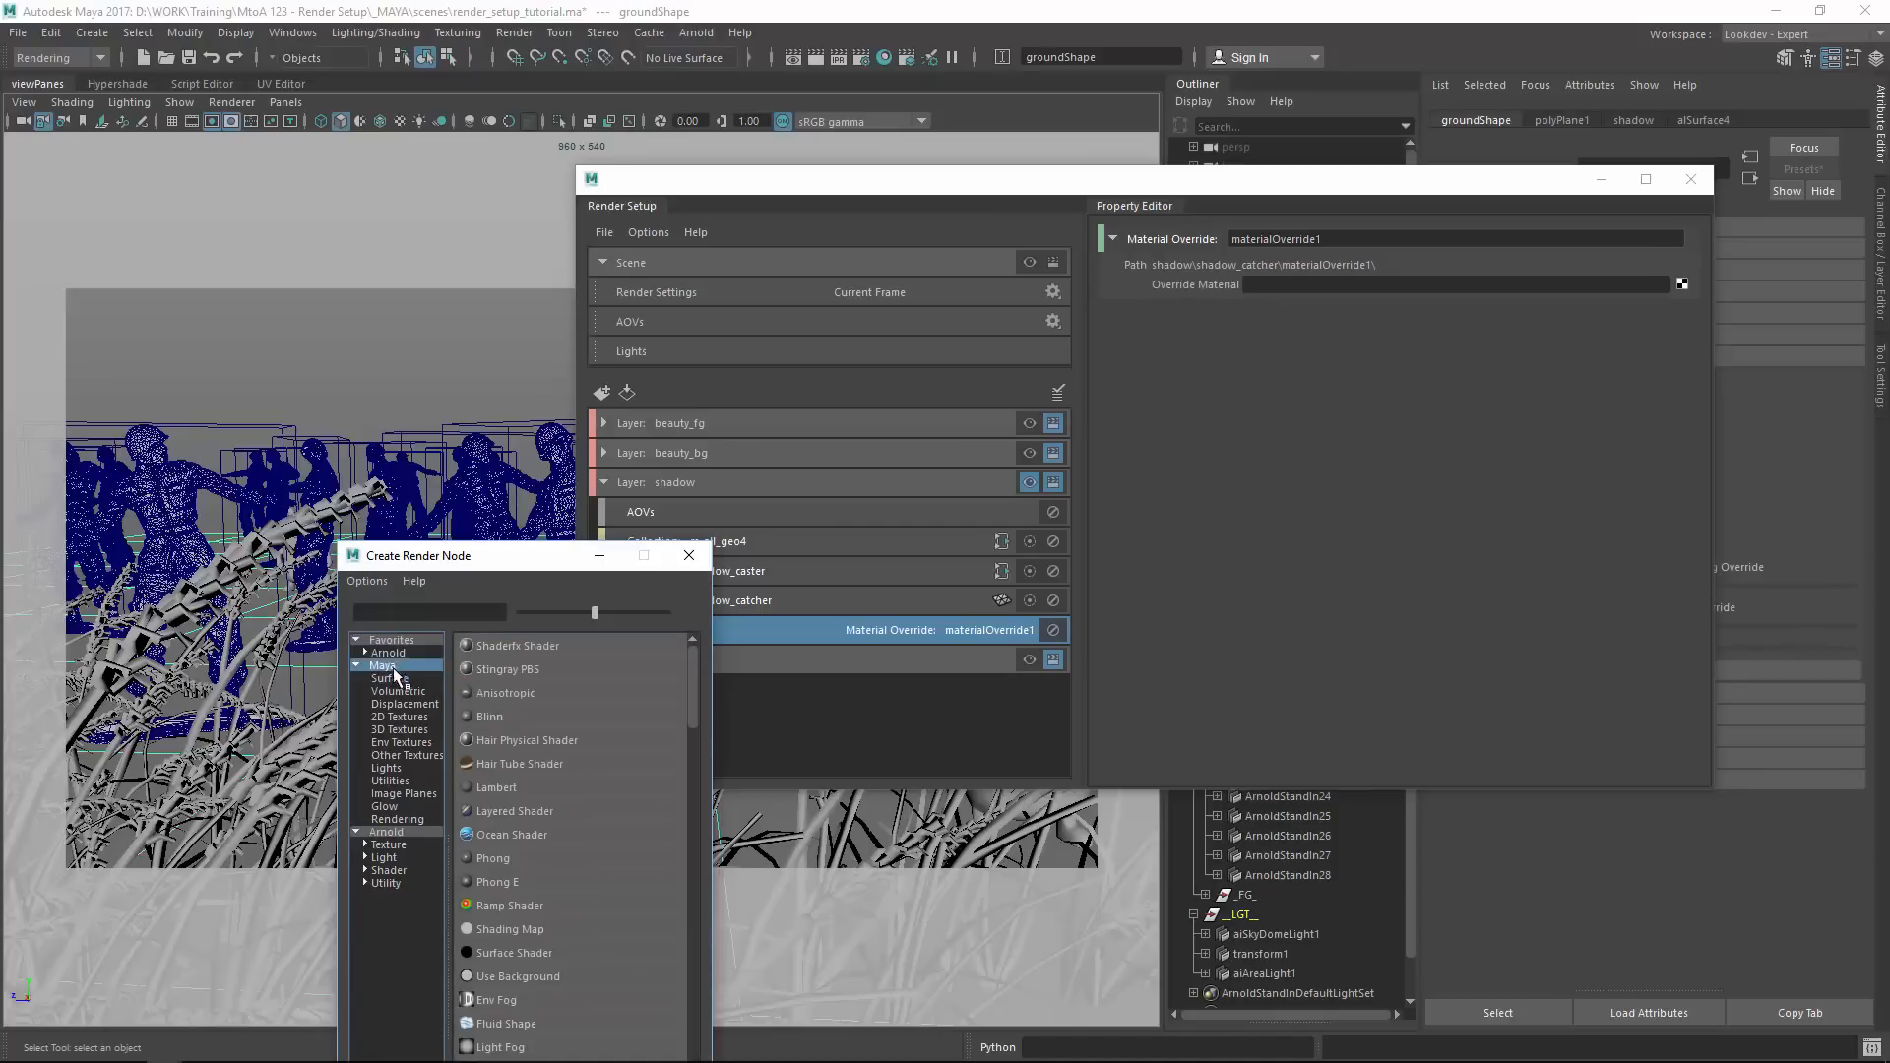
left_click(386, 832)
left_click(435, 610)
type("sh")
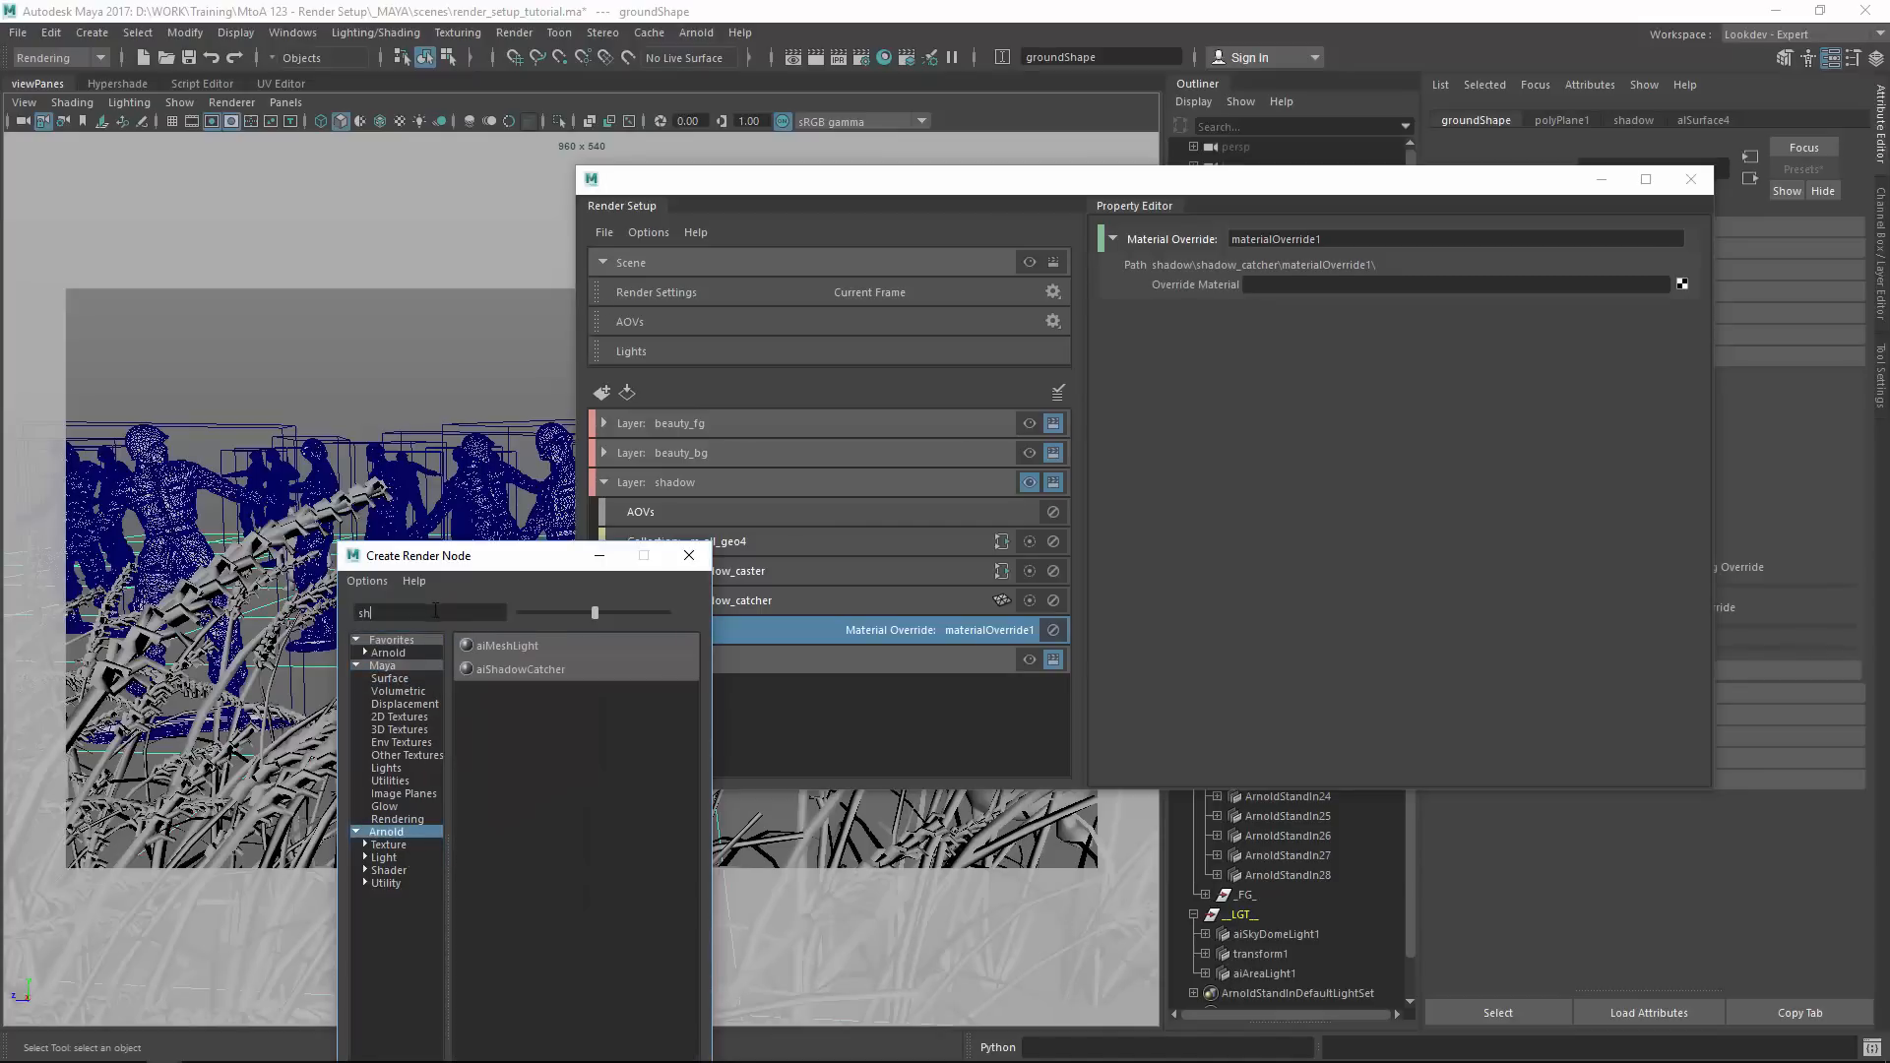
left_click(514, 668)
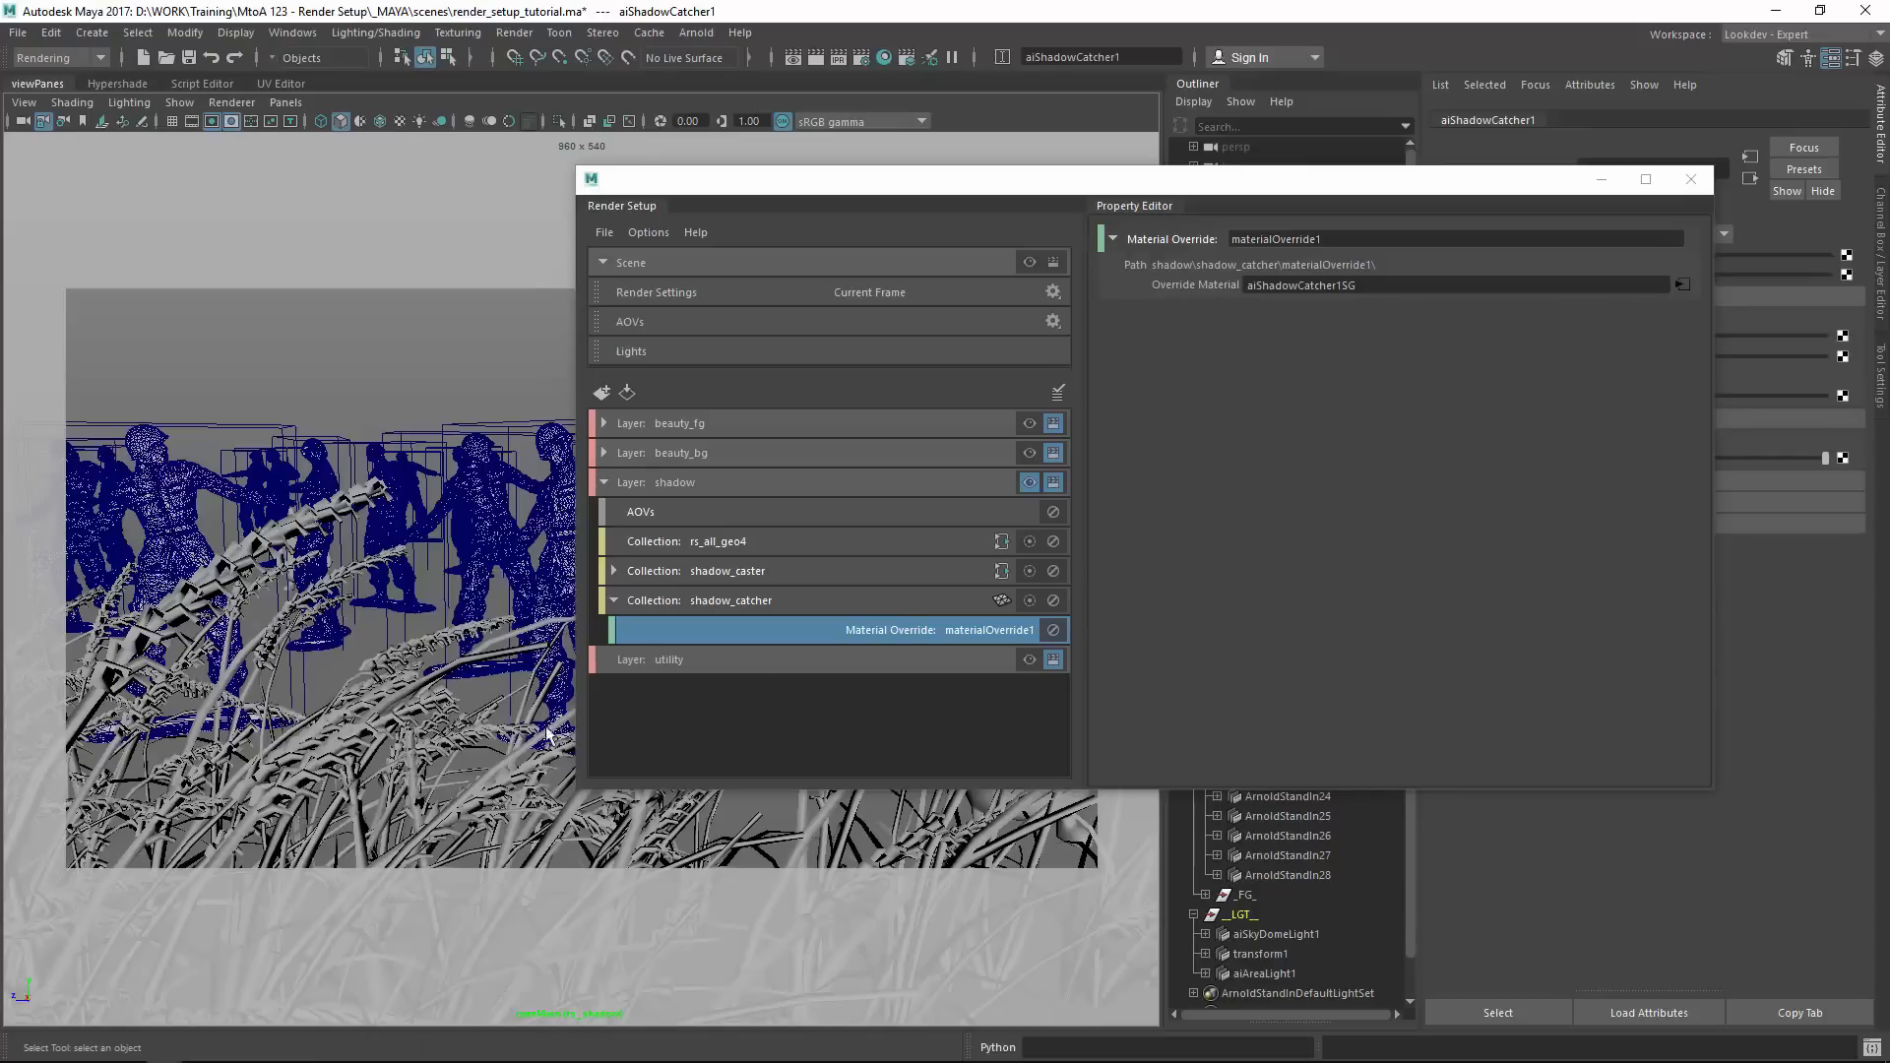
left_click(1691, 179)
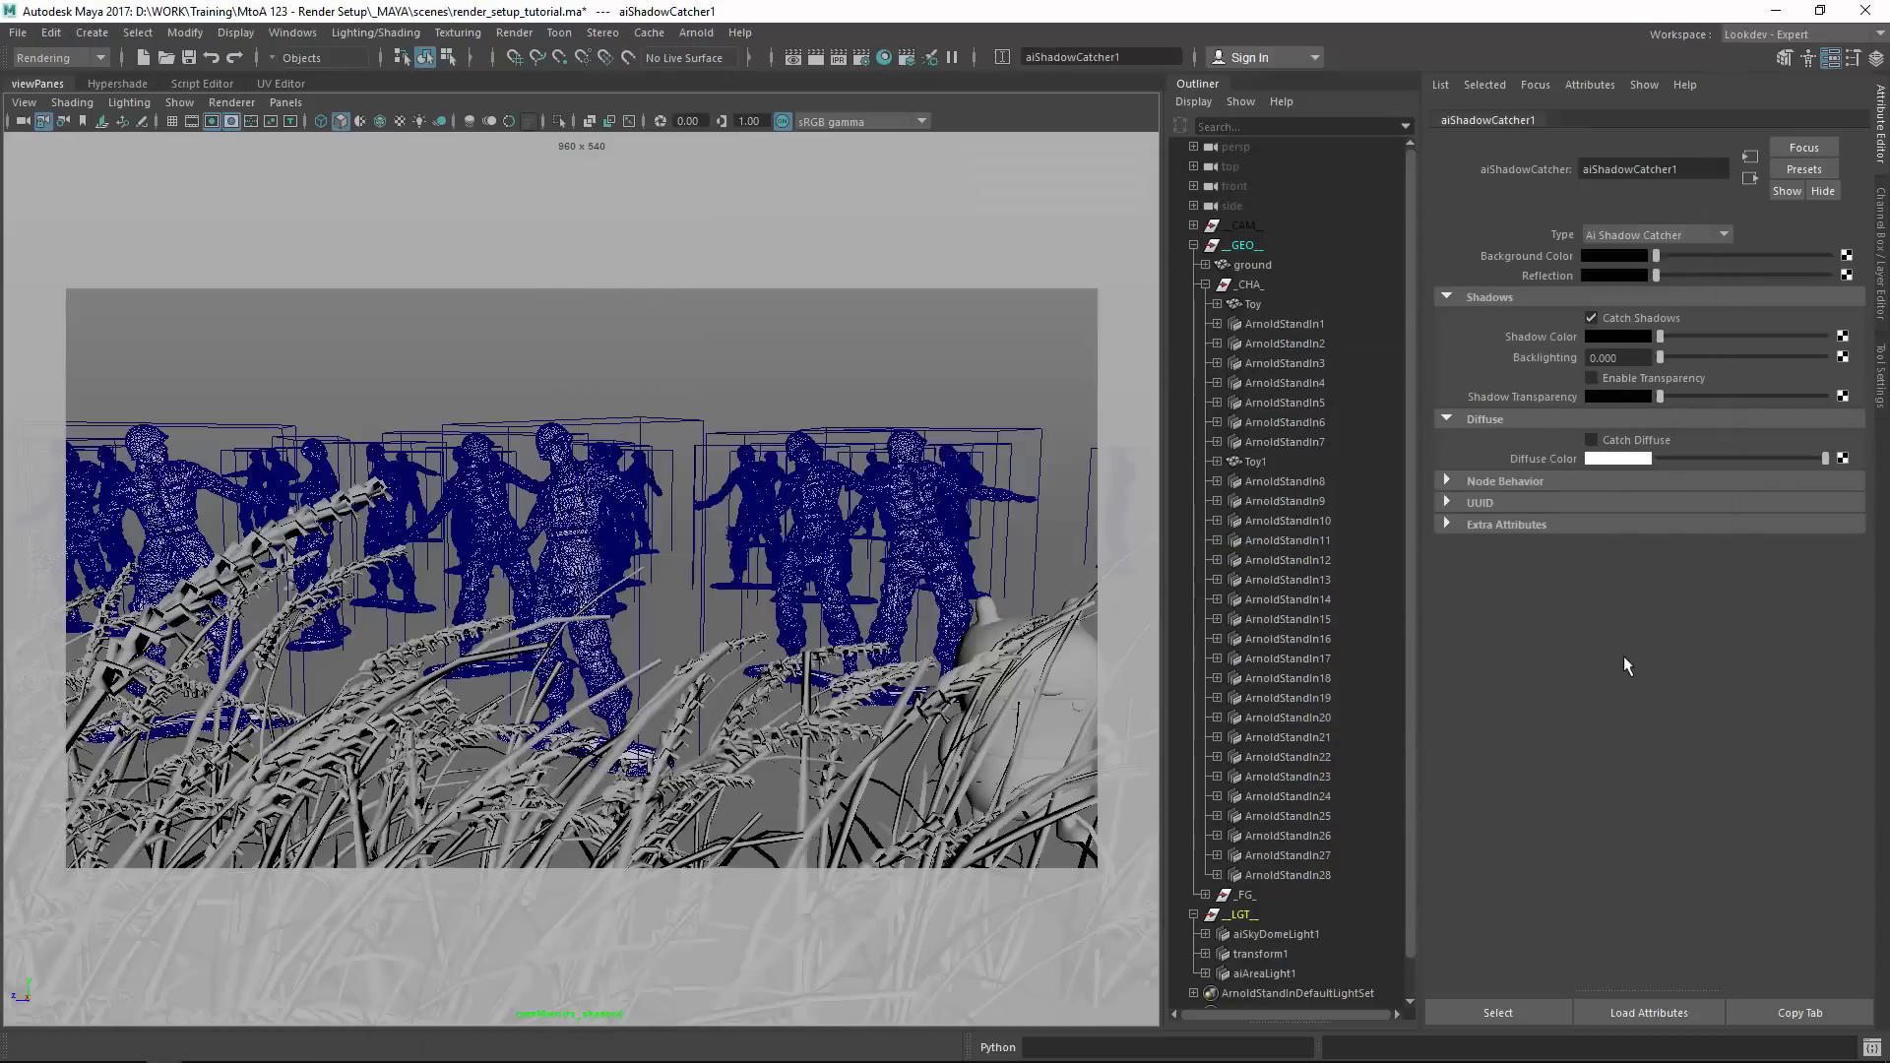
Save the scene and preview the shadow layer in the Arnold RenderView, closing the preview when done.
left_click(189, 58)
left_click(906, 57)
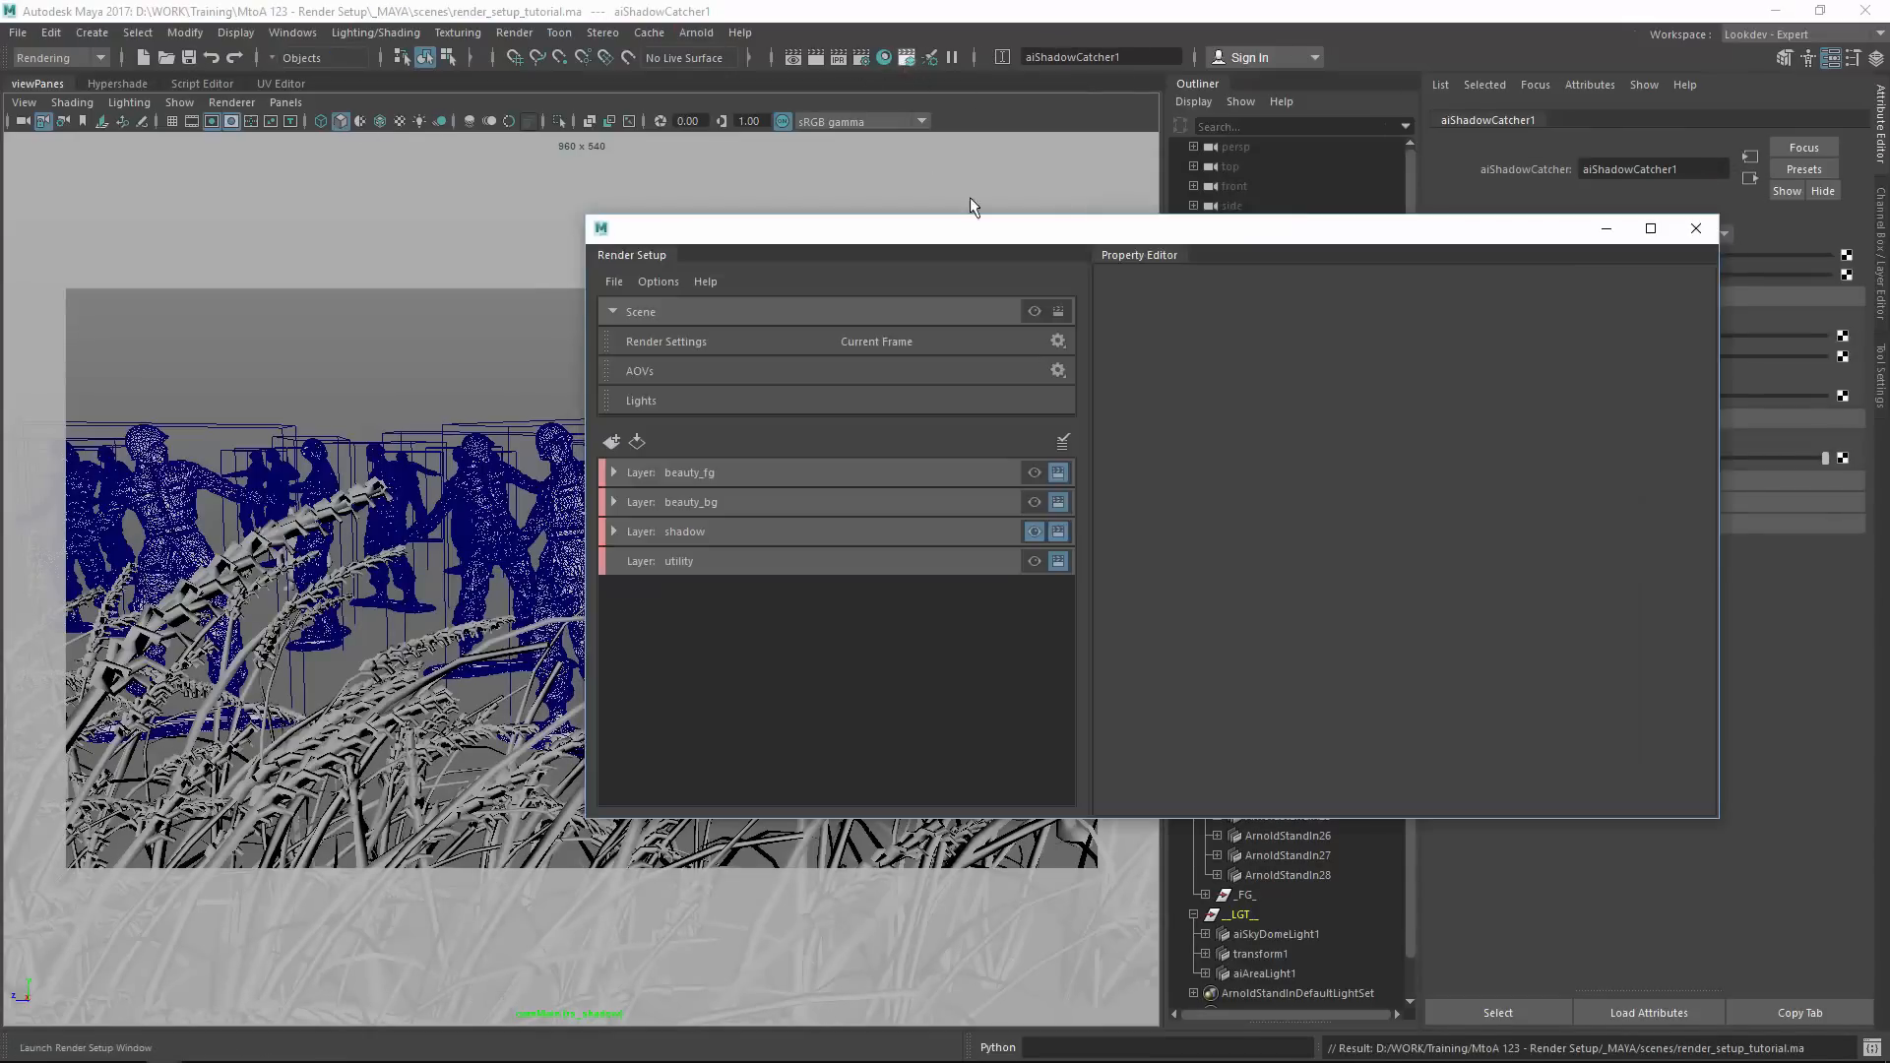
left_click(1695, 230)
left_click(696, 33)
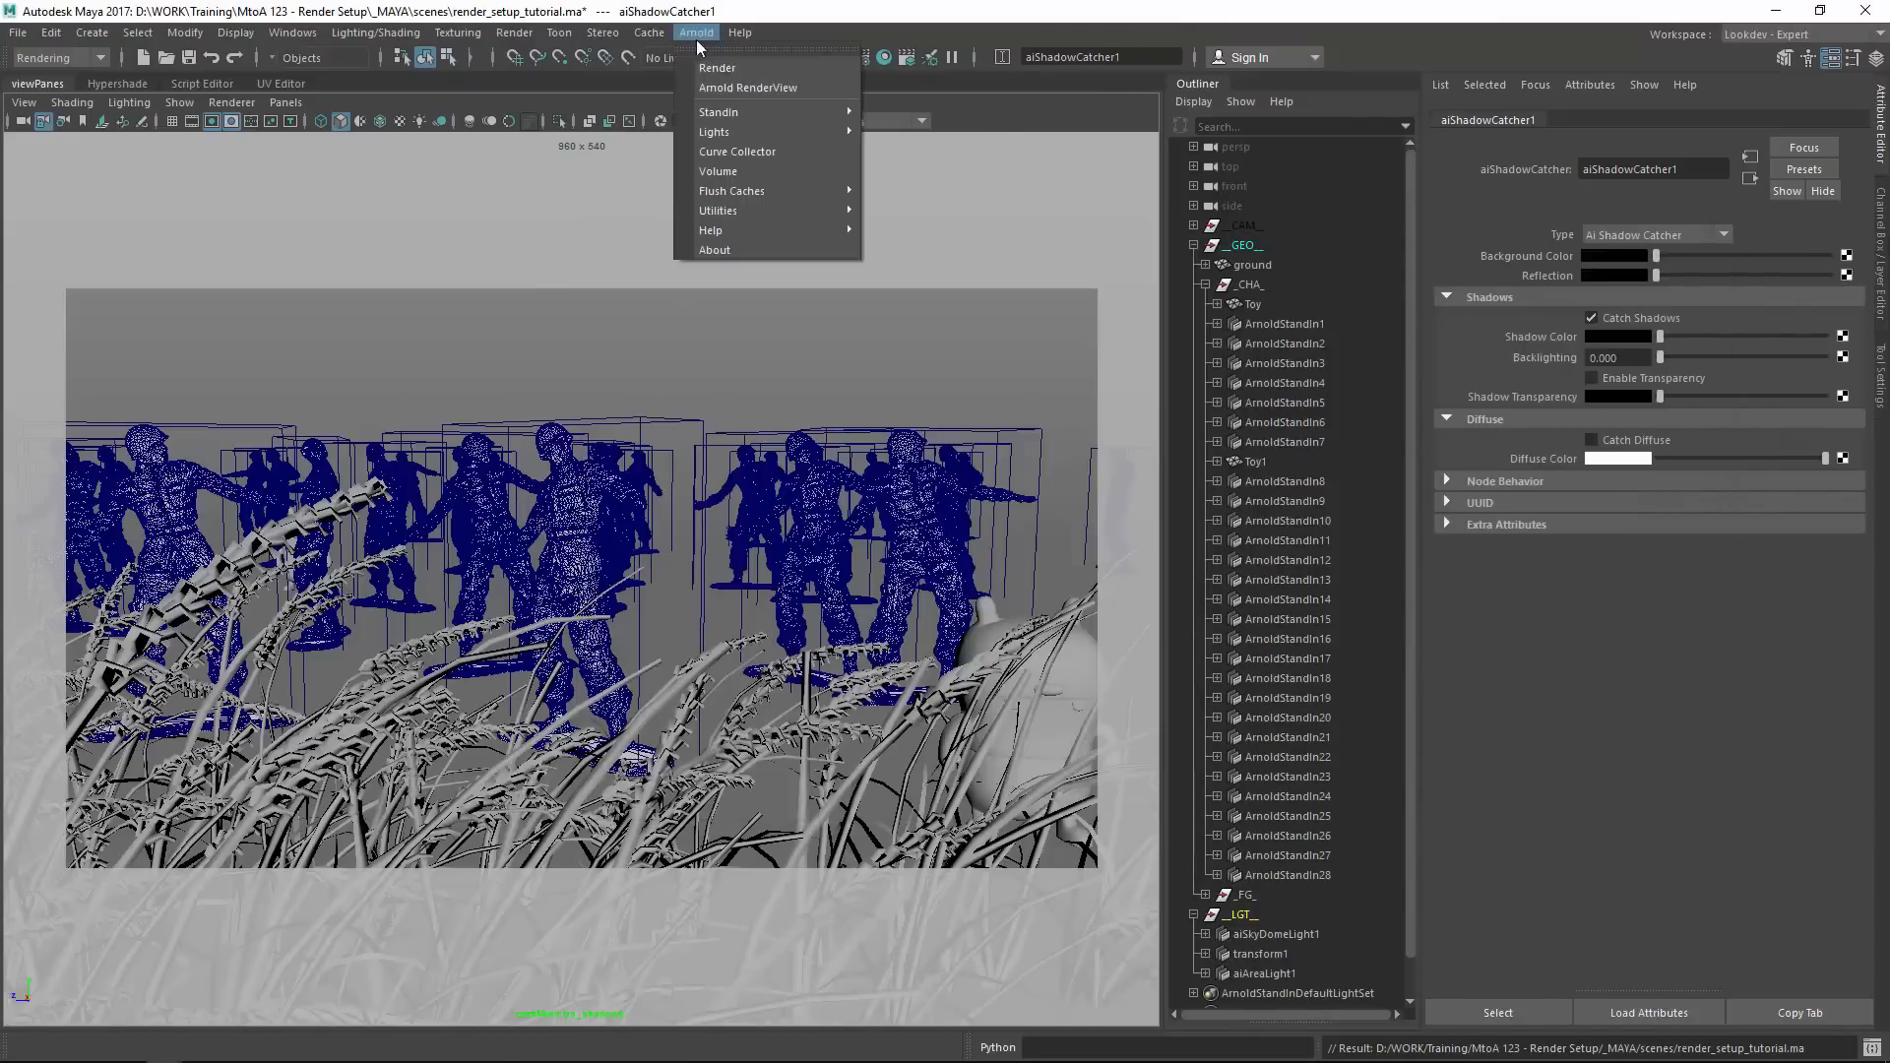
left_click(715, 86)
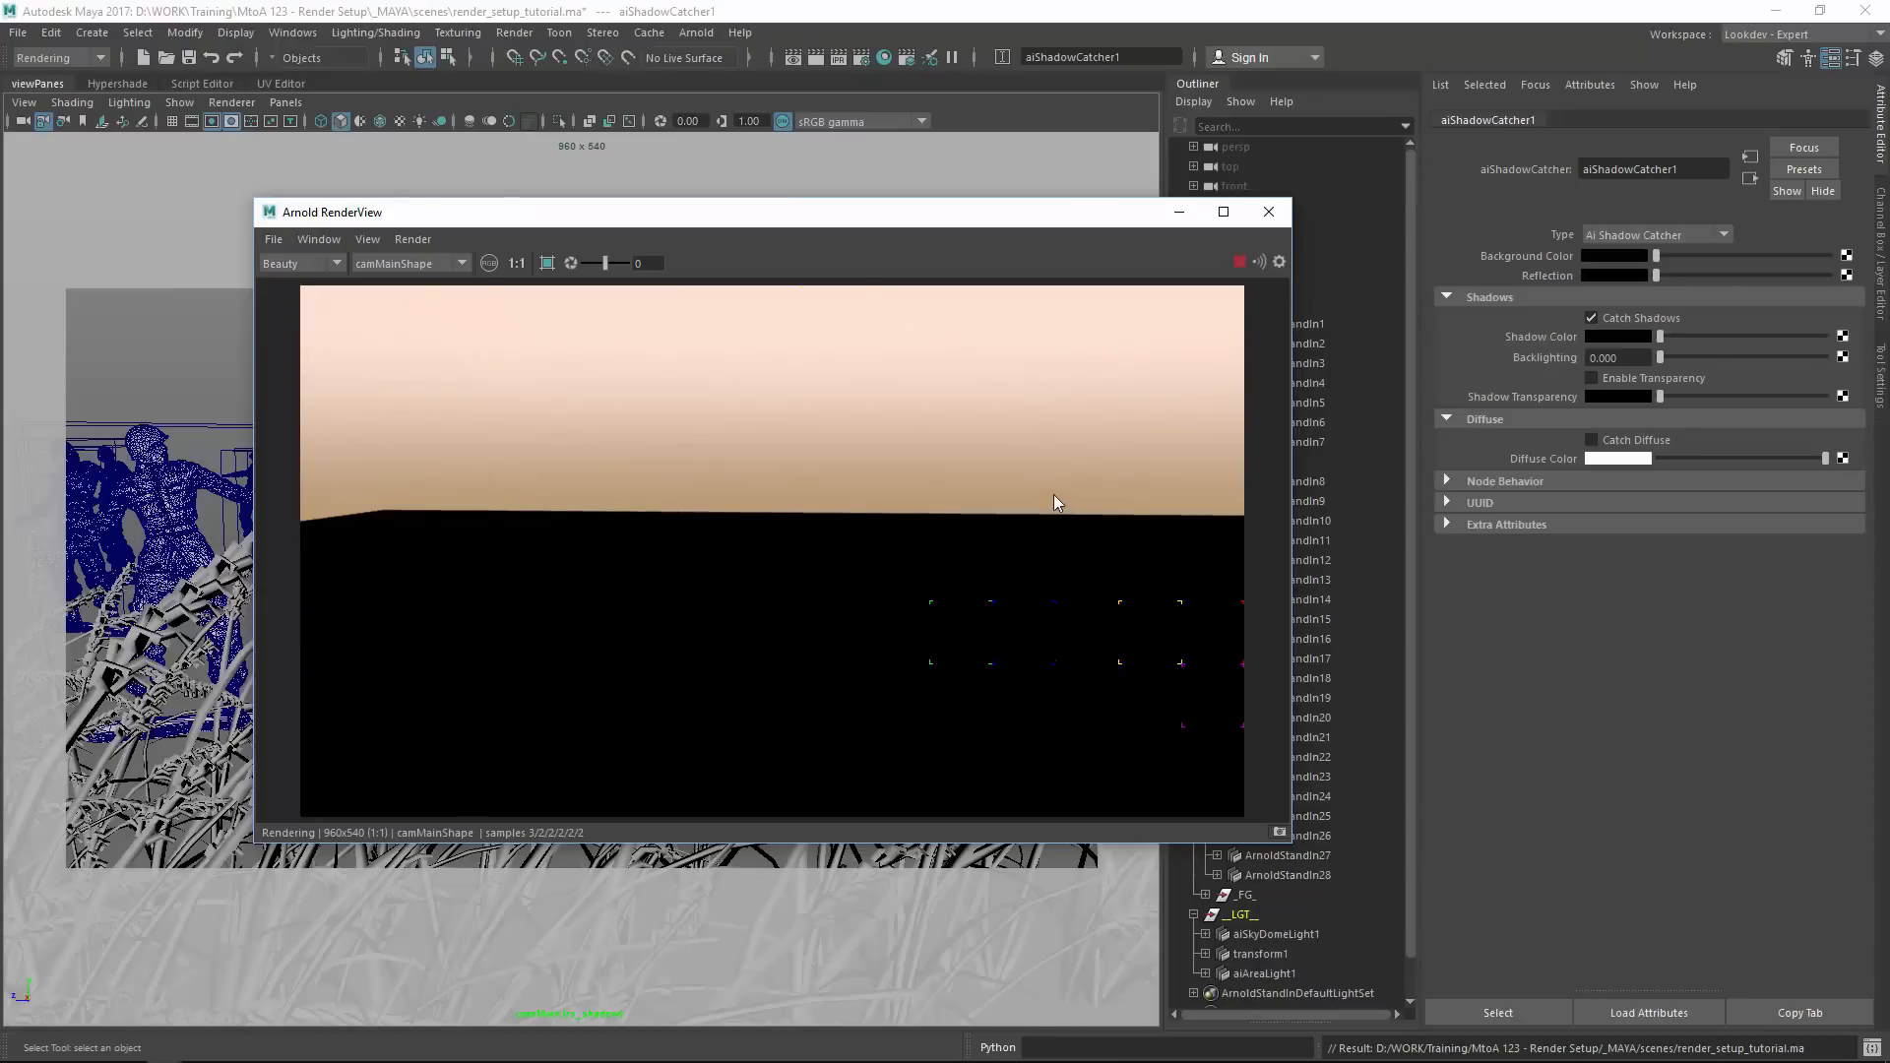
left_click(1268, 211)
Reopen Render Setup, expand the shadow layer and delete its AOVs collection.
left_click(907, 60)
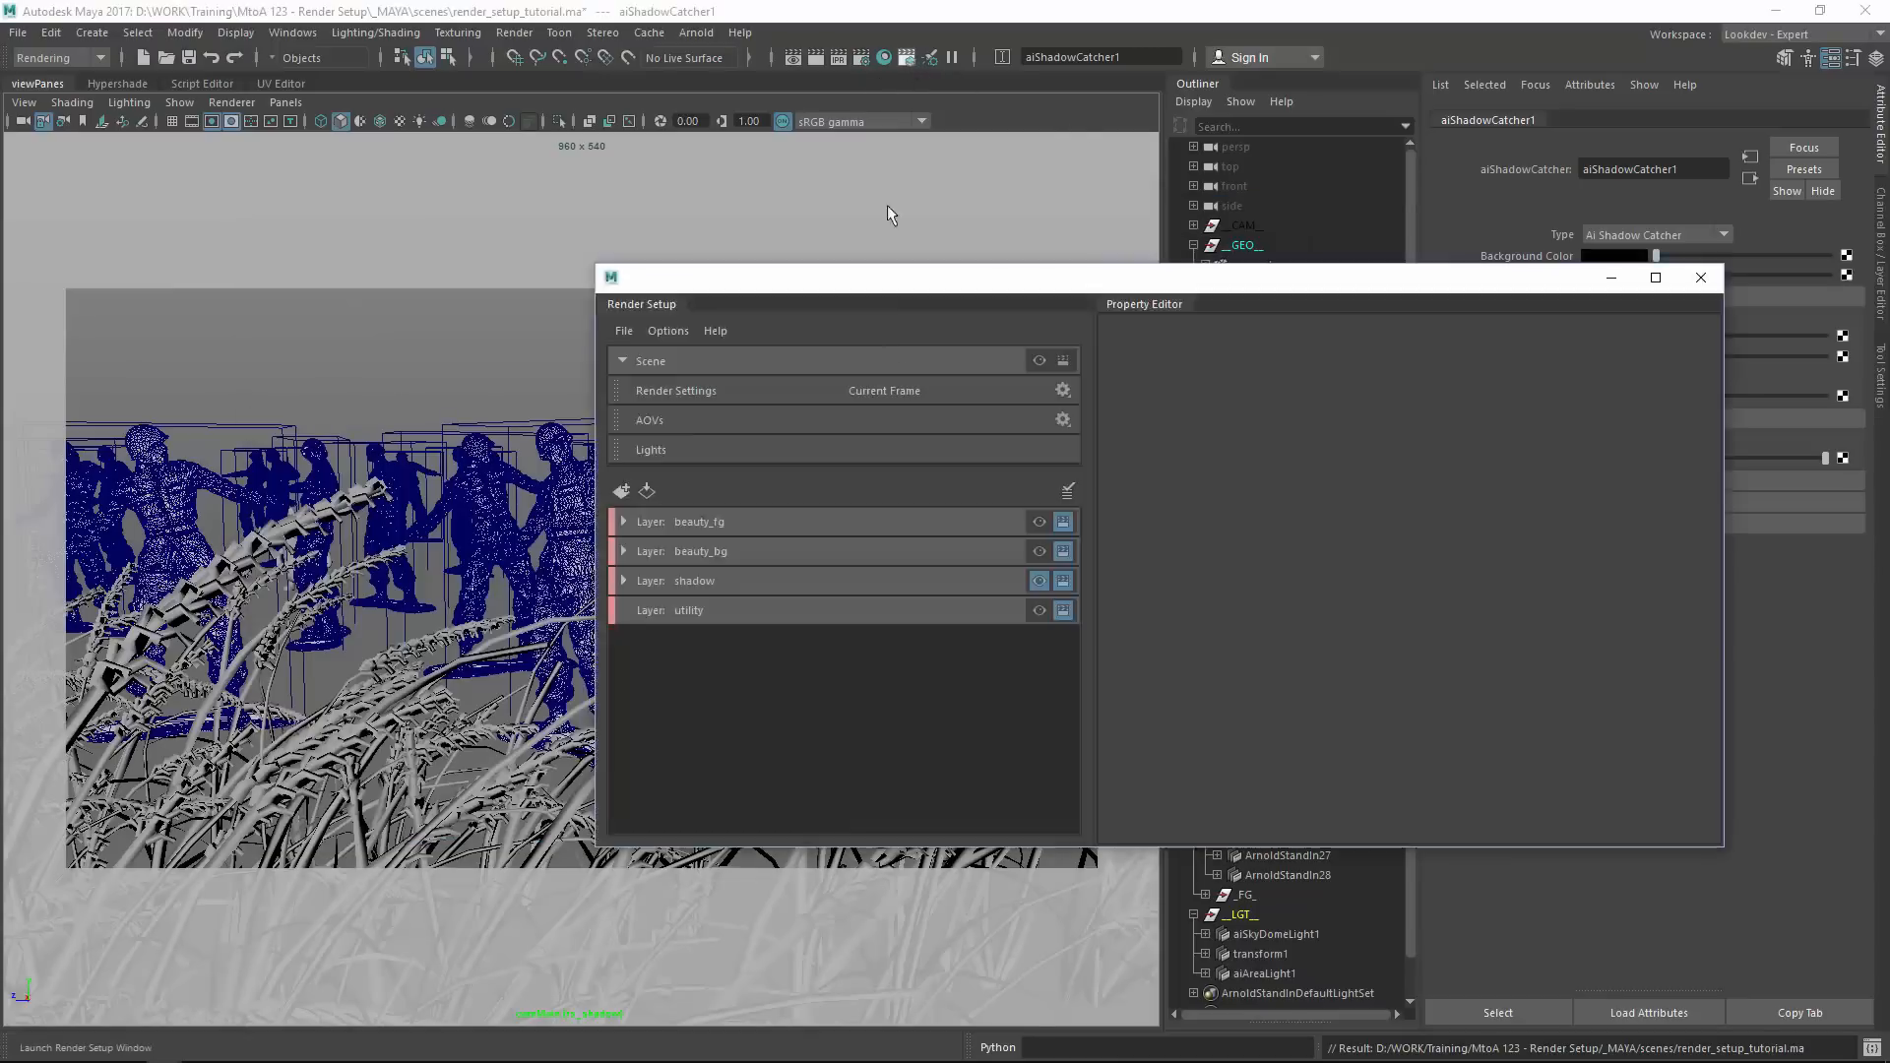
left_click(624, 581)
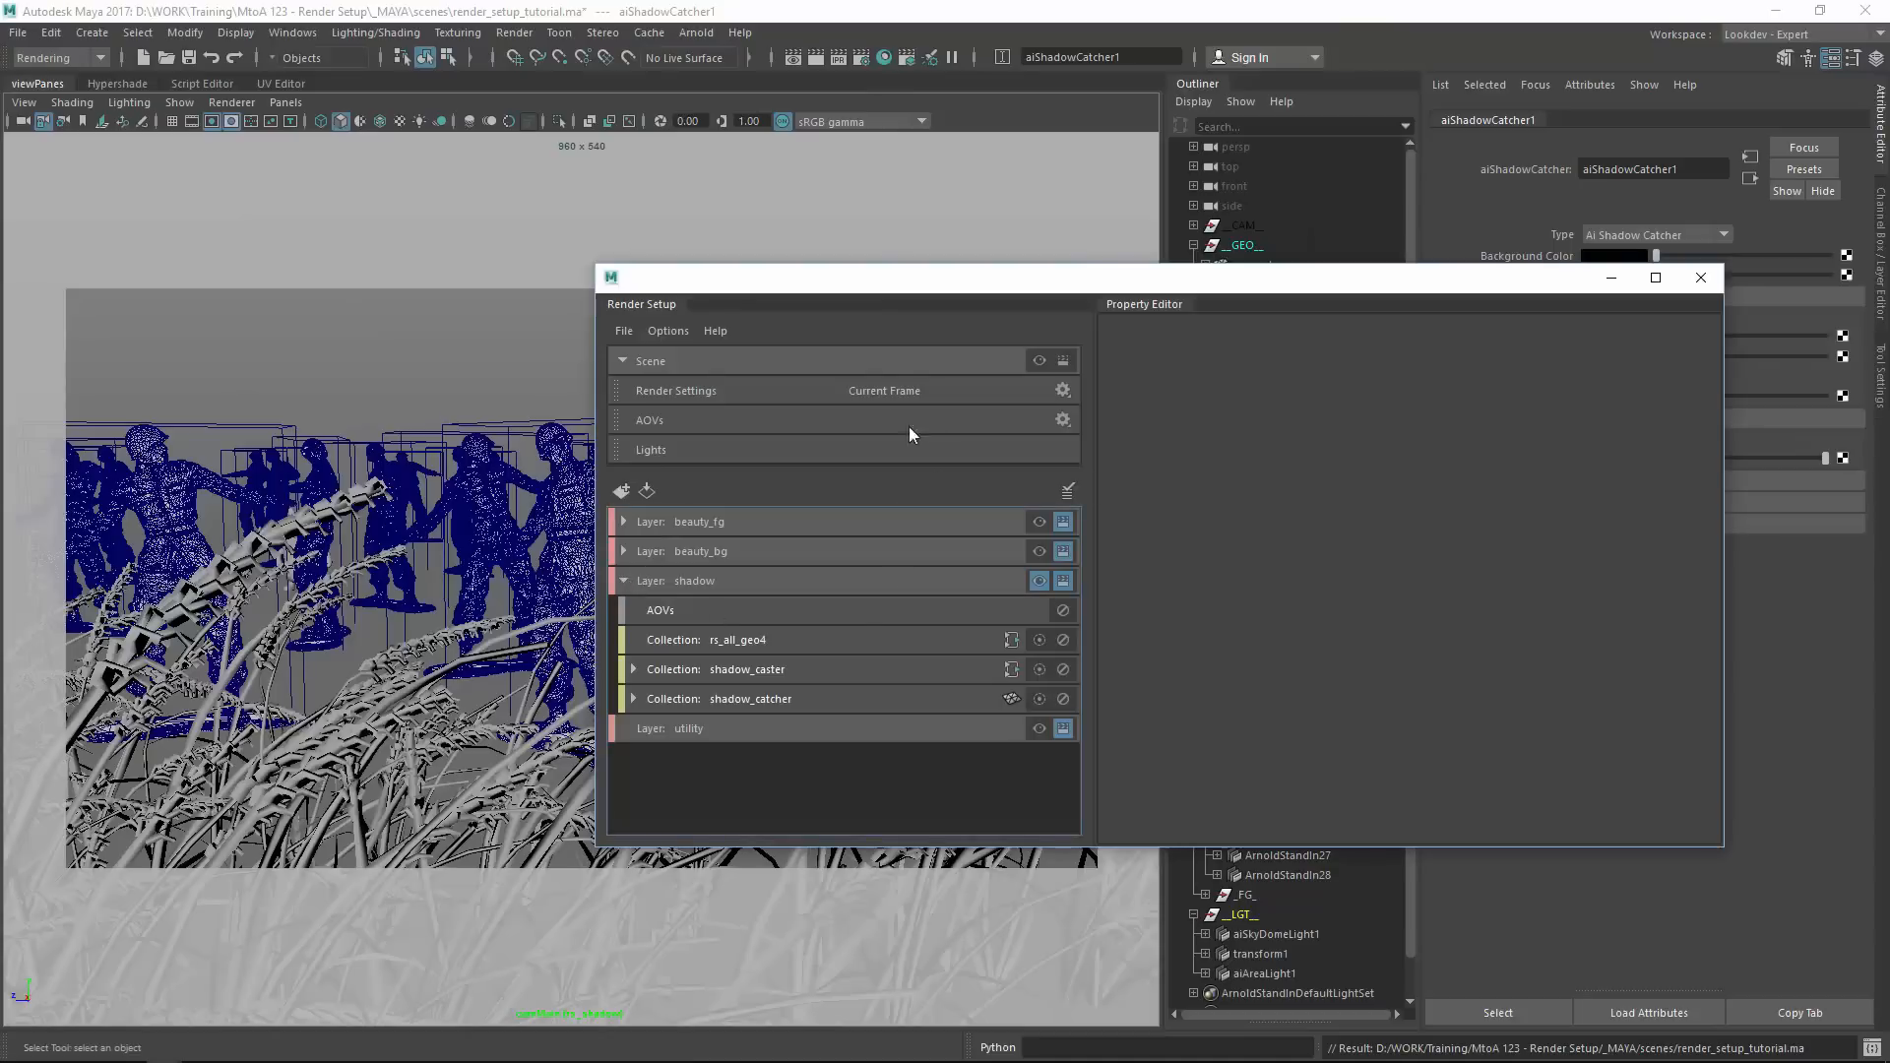
left_click_drag(898, 284, 620, 192)
right_click(445, 492)
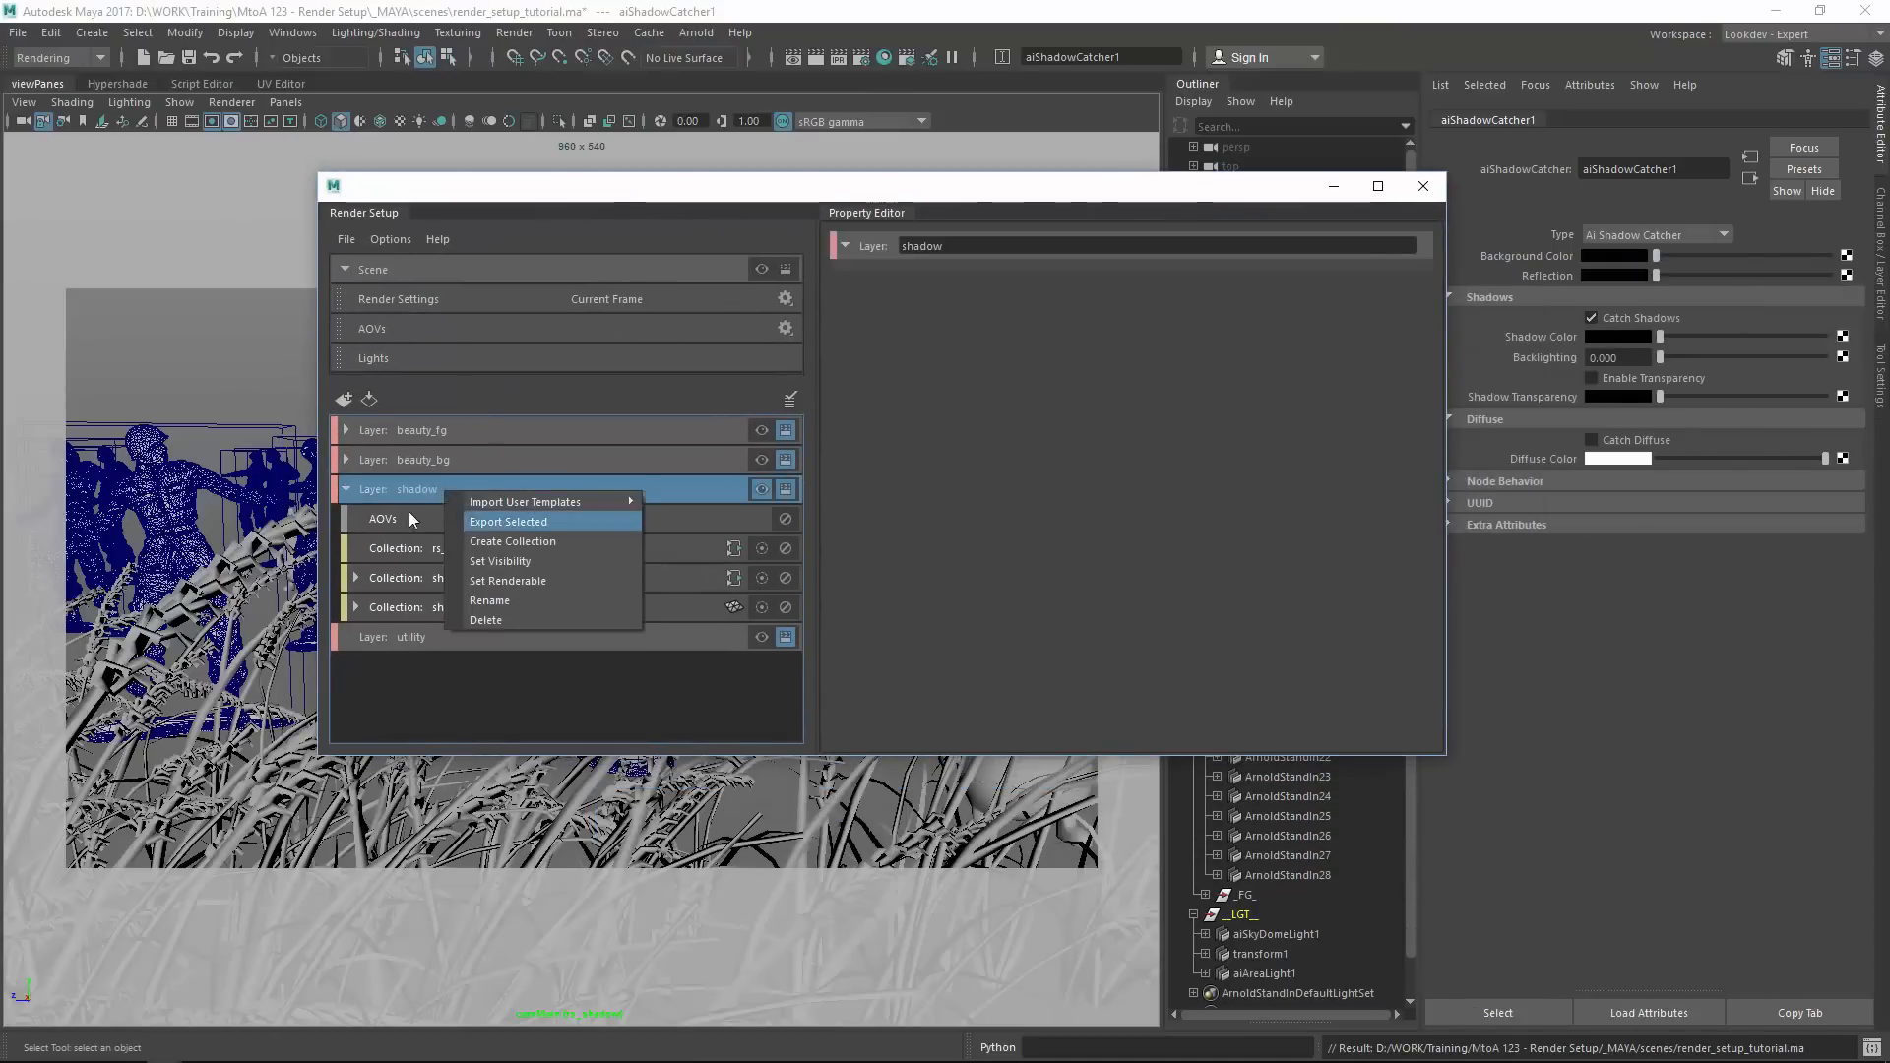
left_click(345, 460)
left_click(345, 459)
left_click(441, 519)
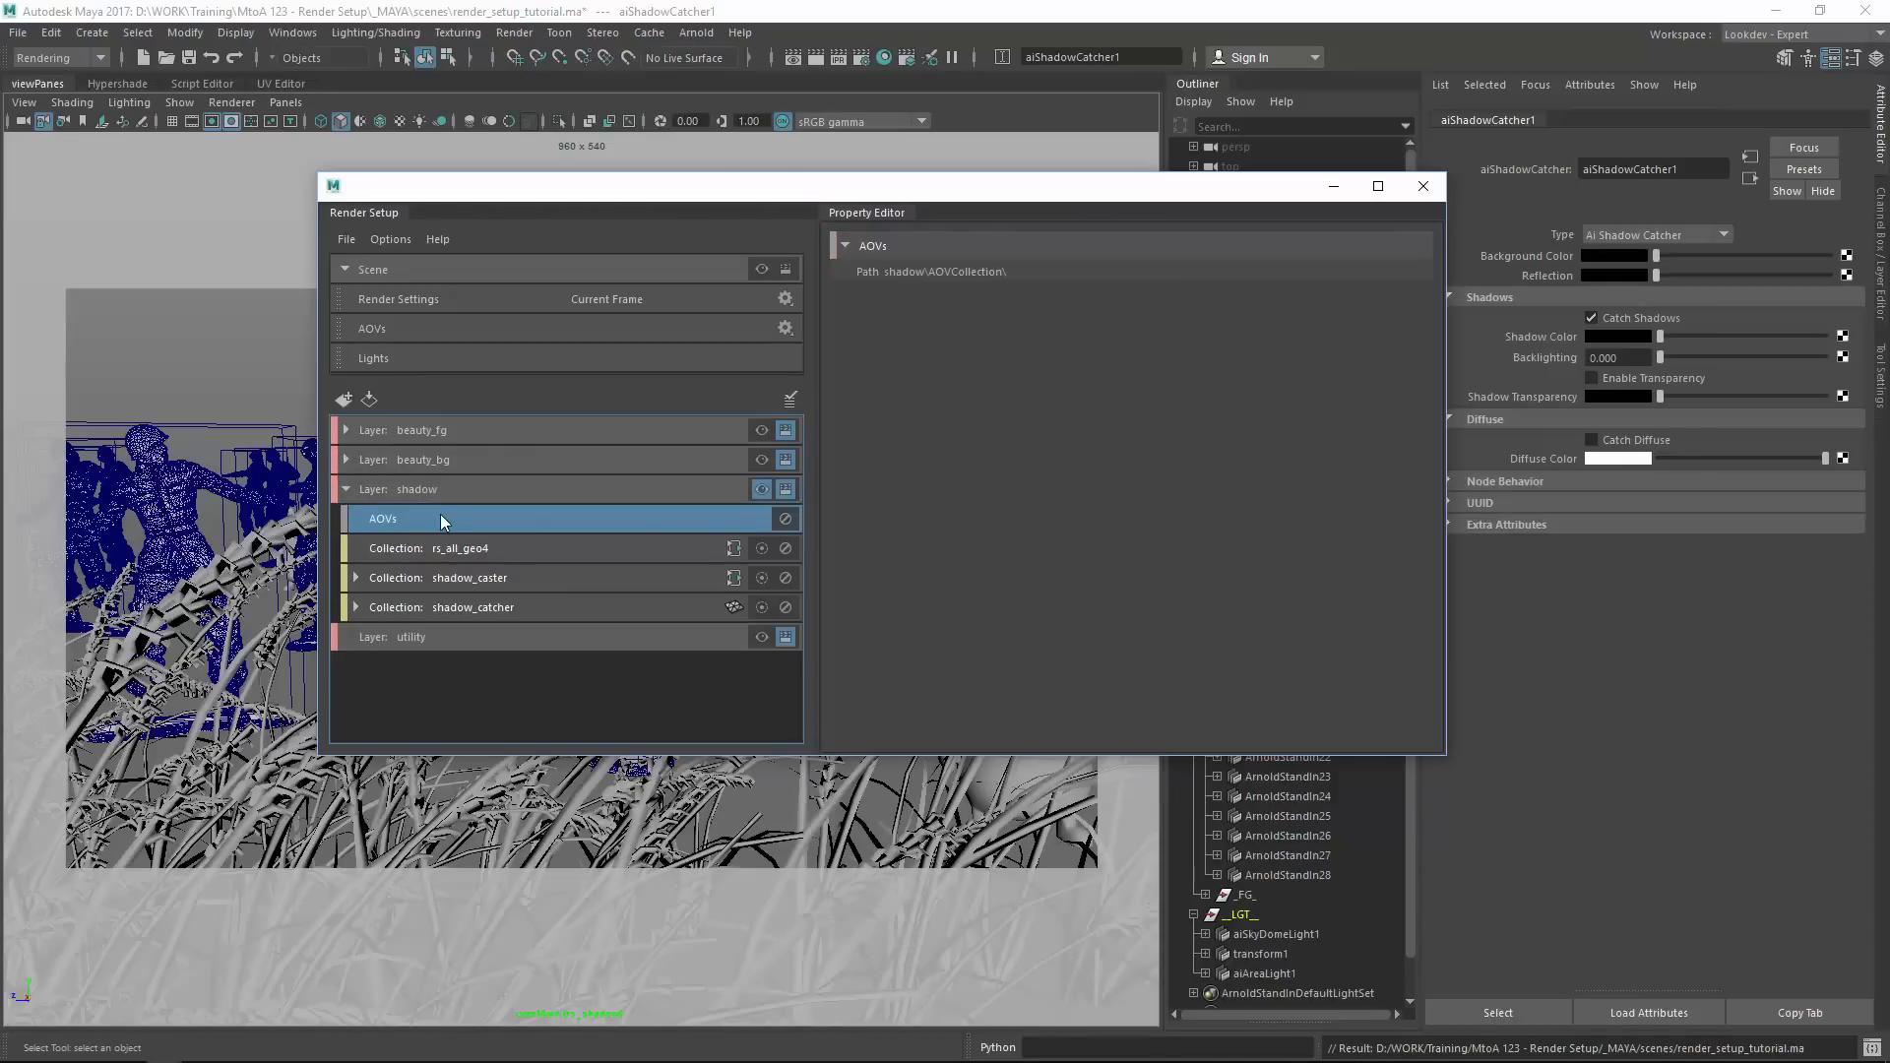
key("Delete")
Import the aiSky_collection template into the shadow layer and open its primary visibility override.
right_click(449, 488)
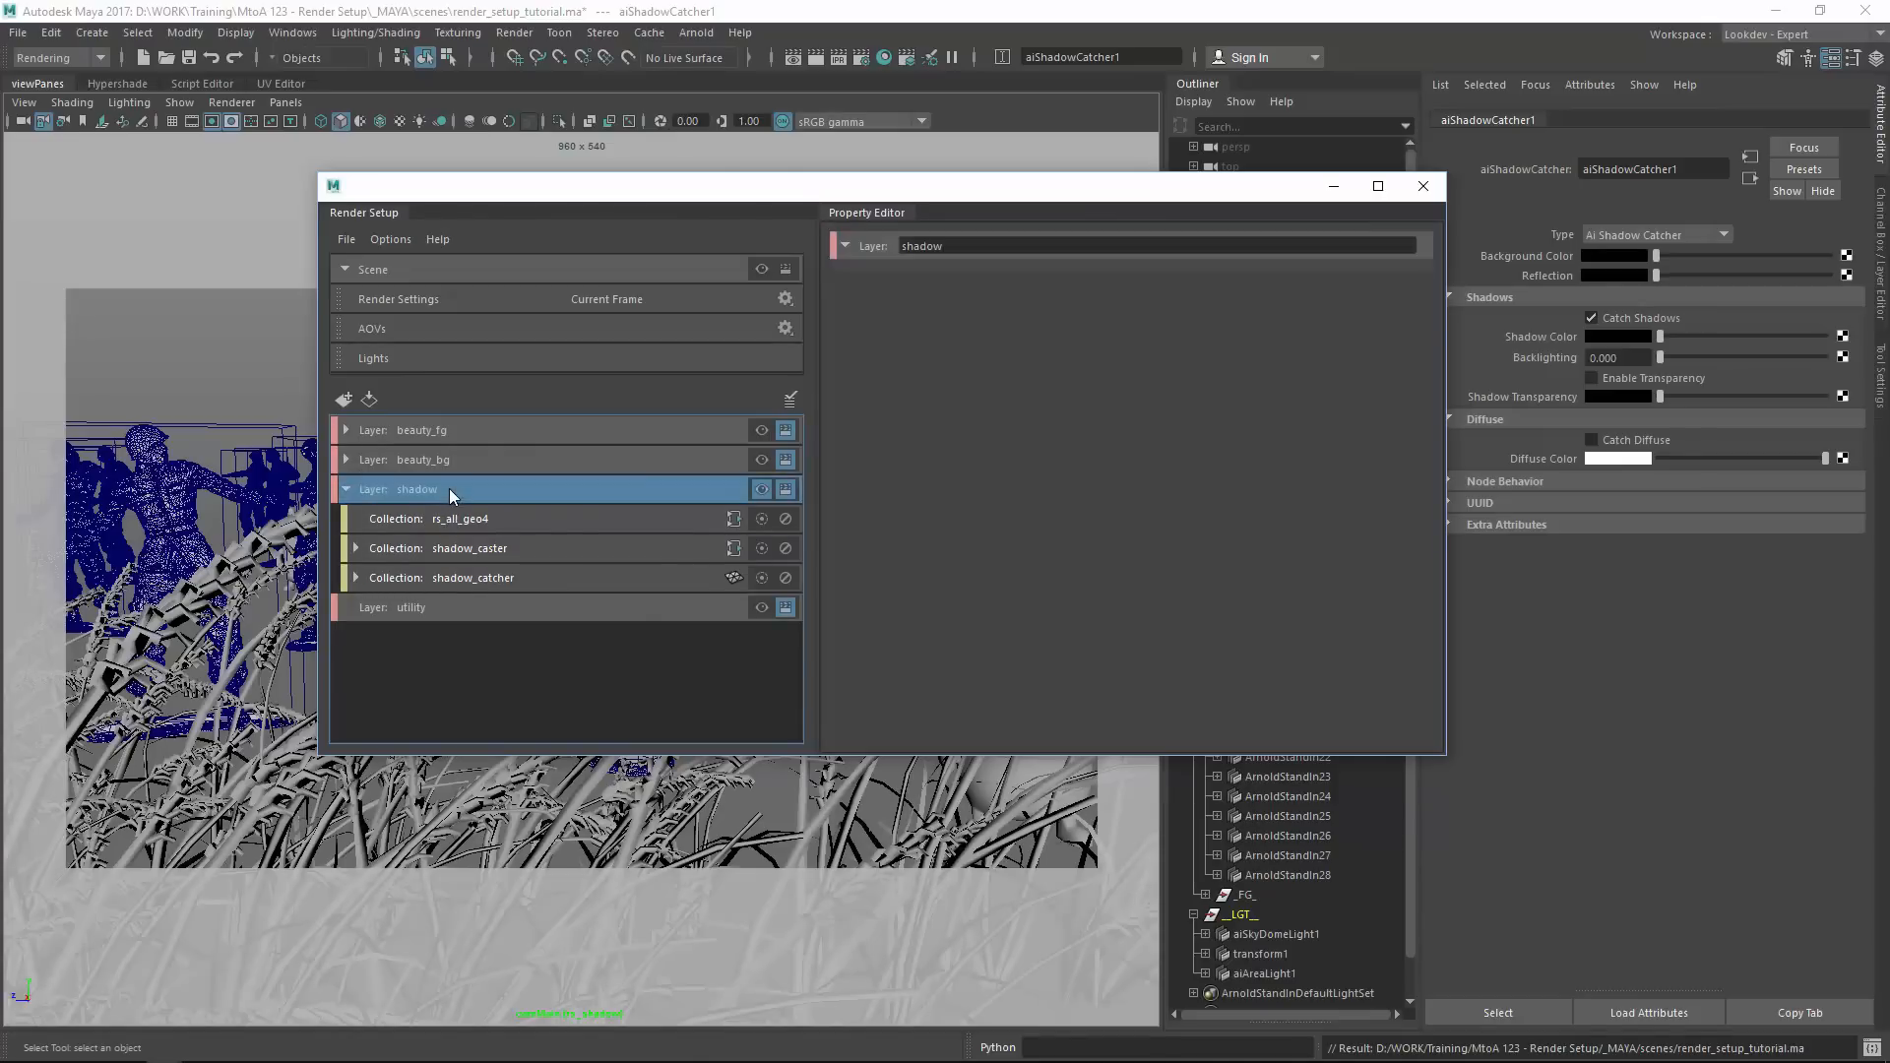
mouse_move(549, 498)
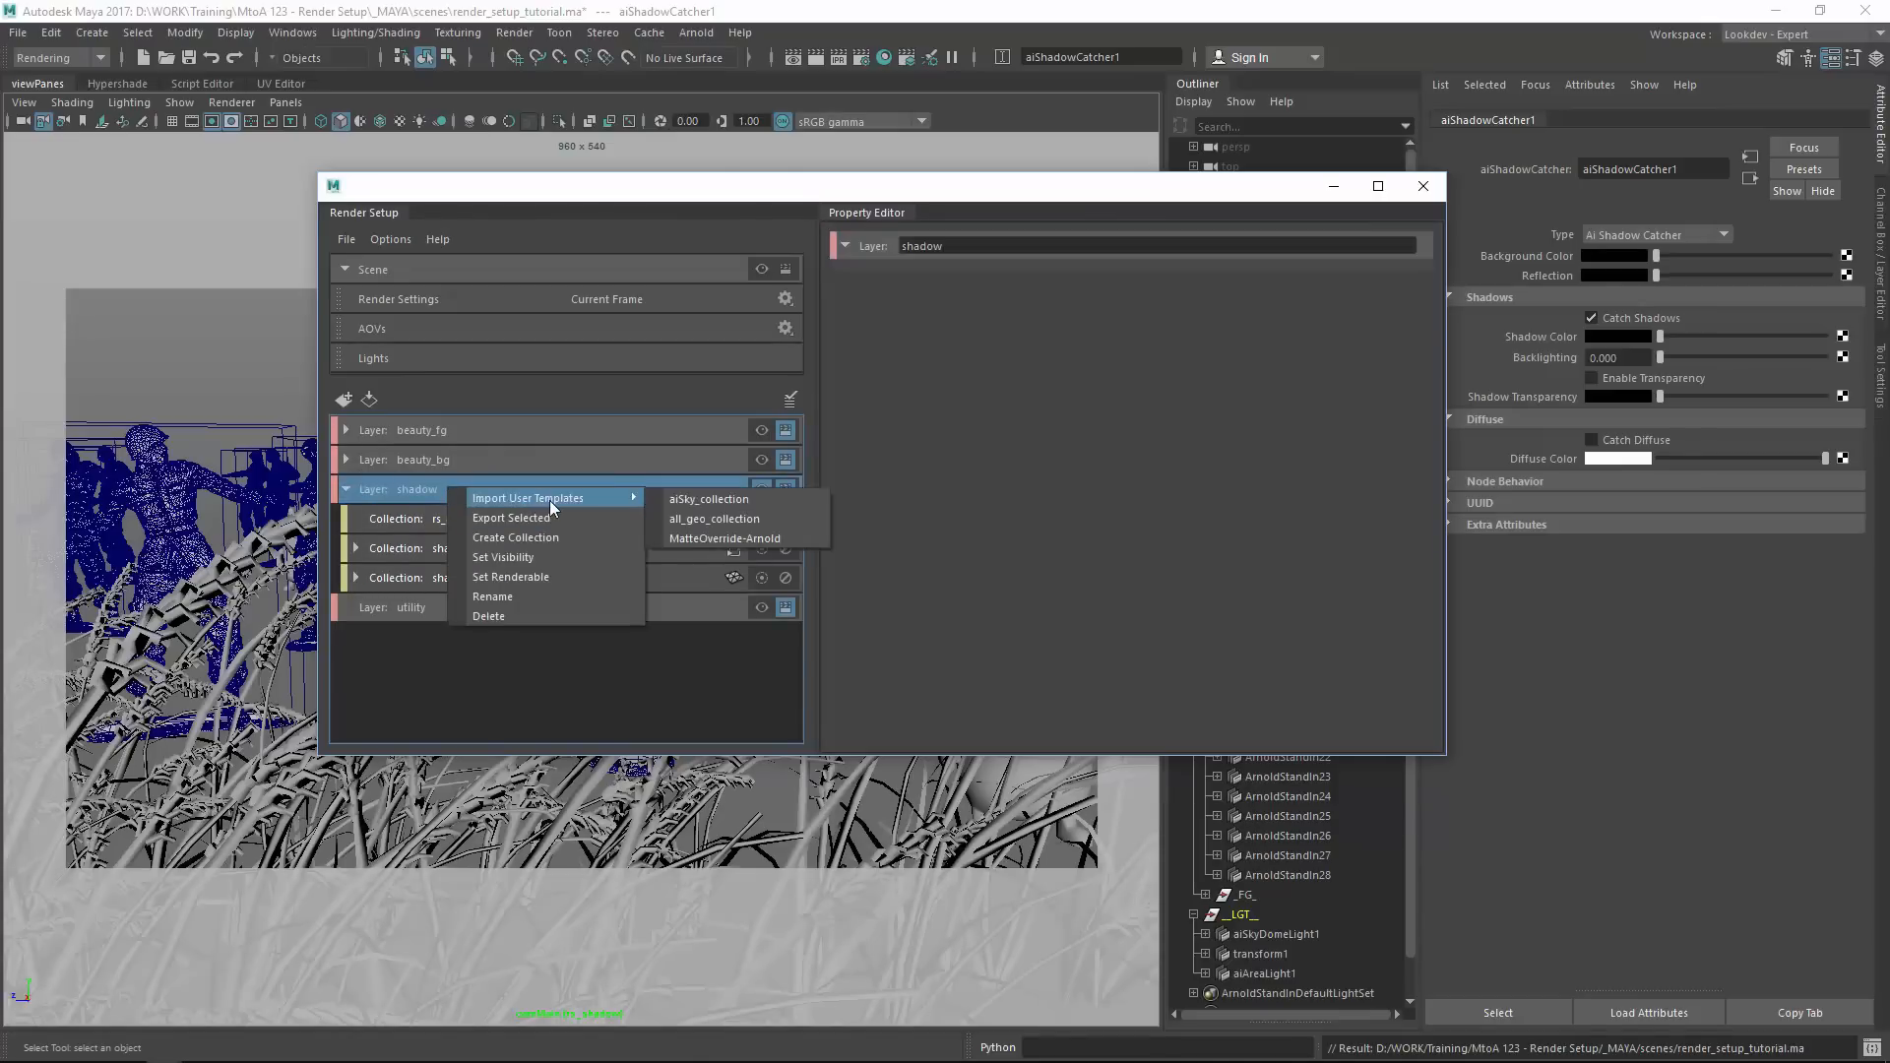
left_click(744, 512)
left_click(618, 638)
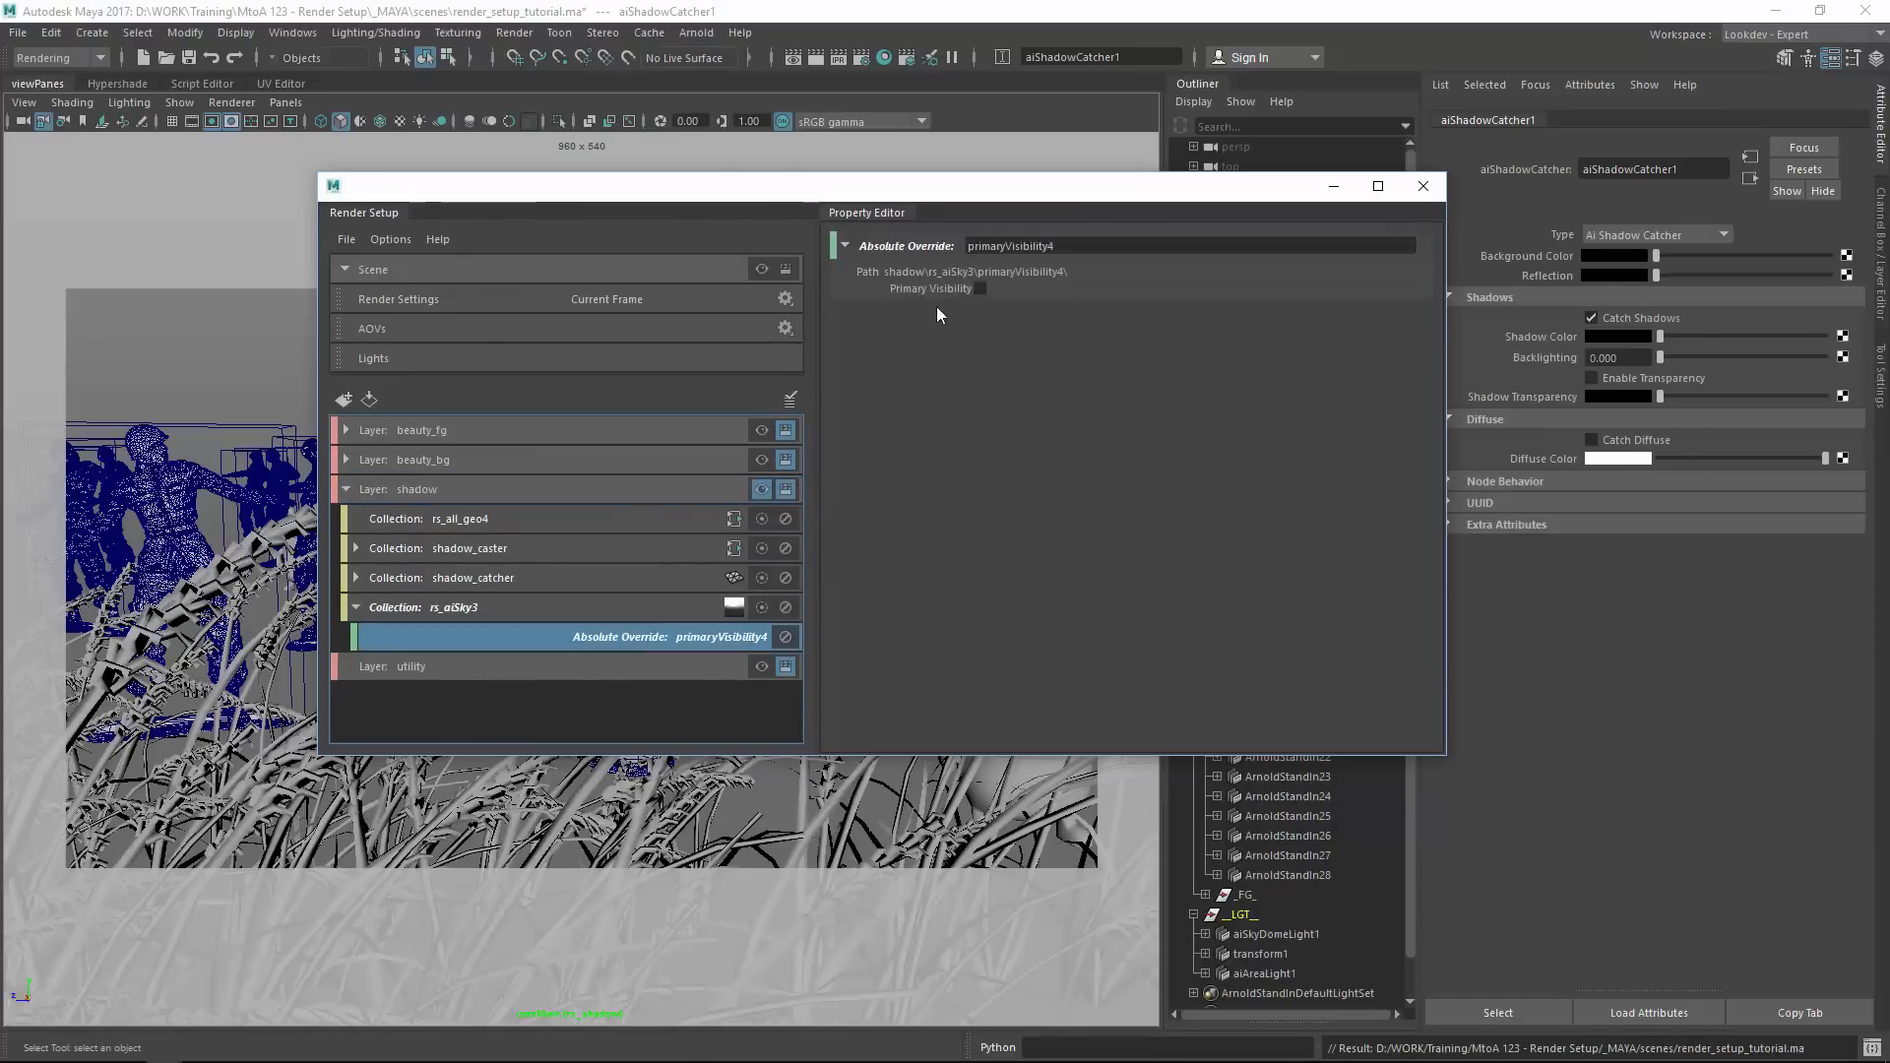
left_click(761, 604)
left_click(761, 606)
Select transform1 to inspect aiSky's attributes, refresh the shadow layer to apply its primary visibility override, and close Render Setup.
left_click_drag(1316, 213, 1006, 445)
left_click(1205, 284)
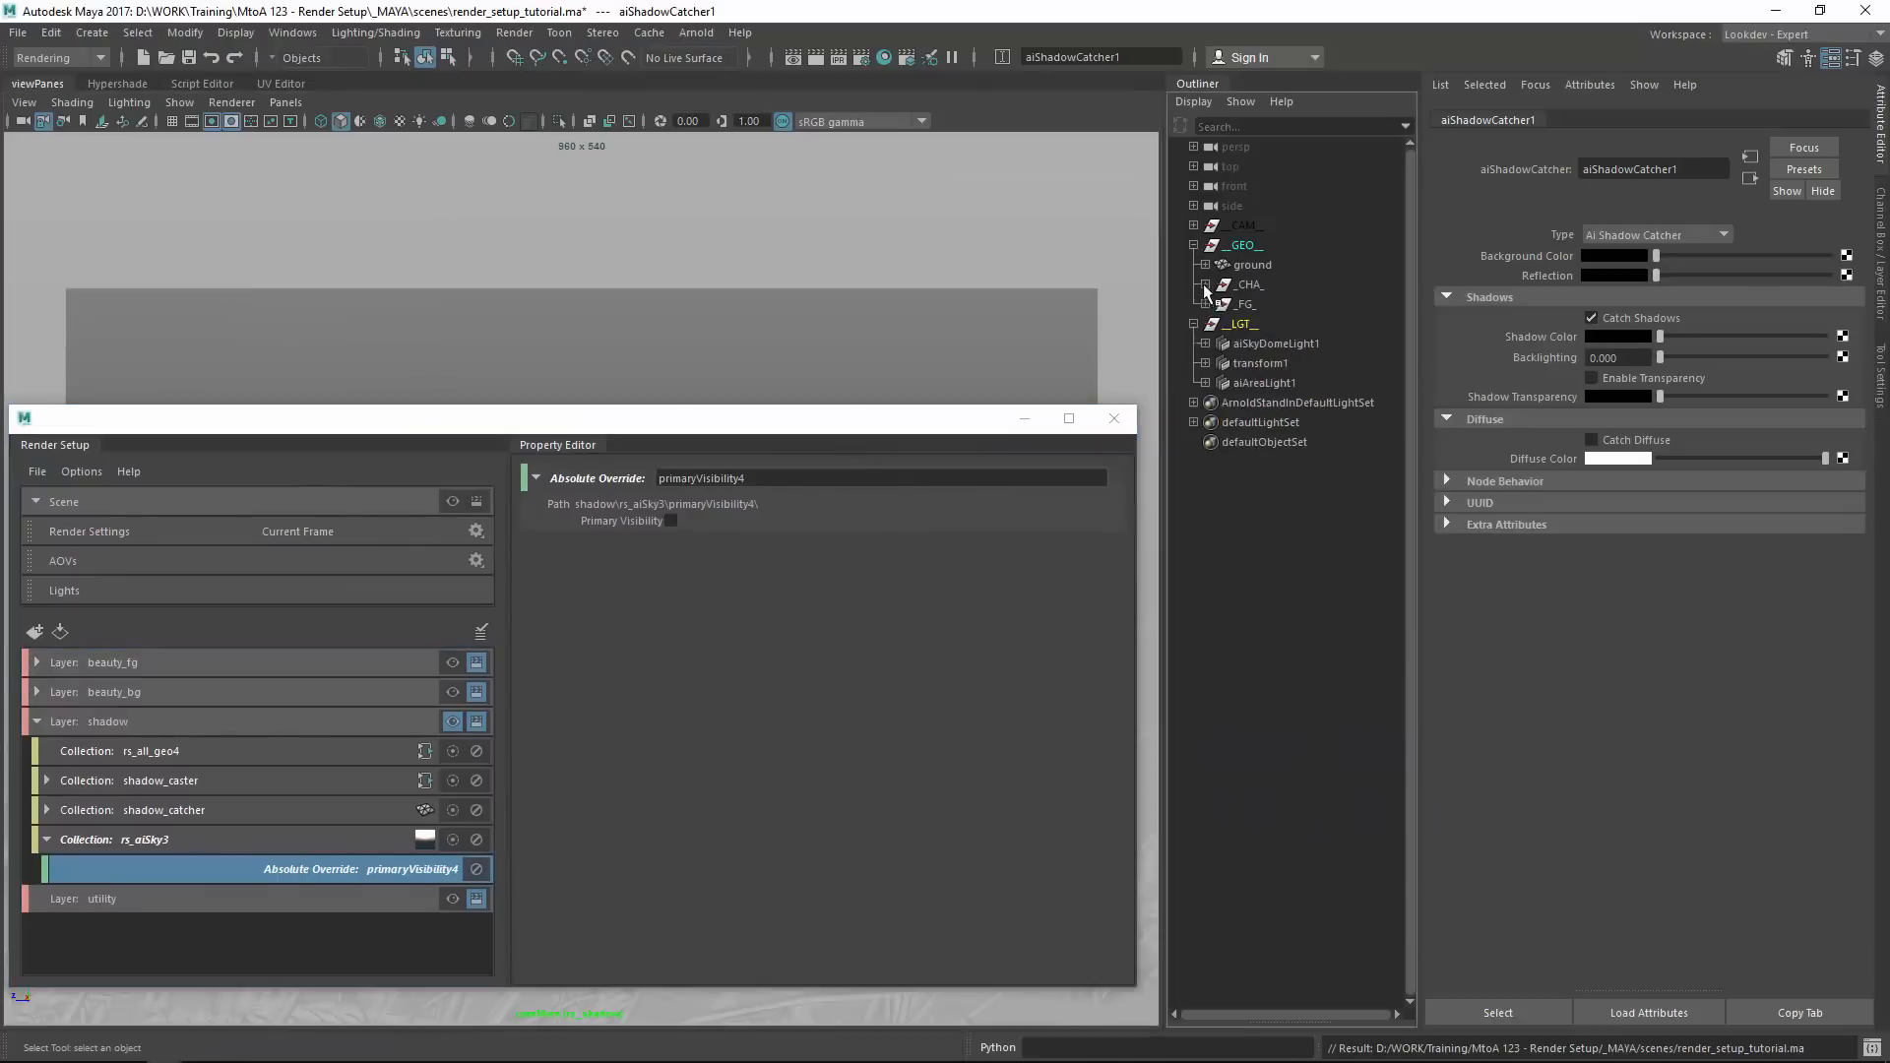
left_click(1259, 363)
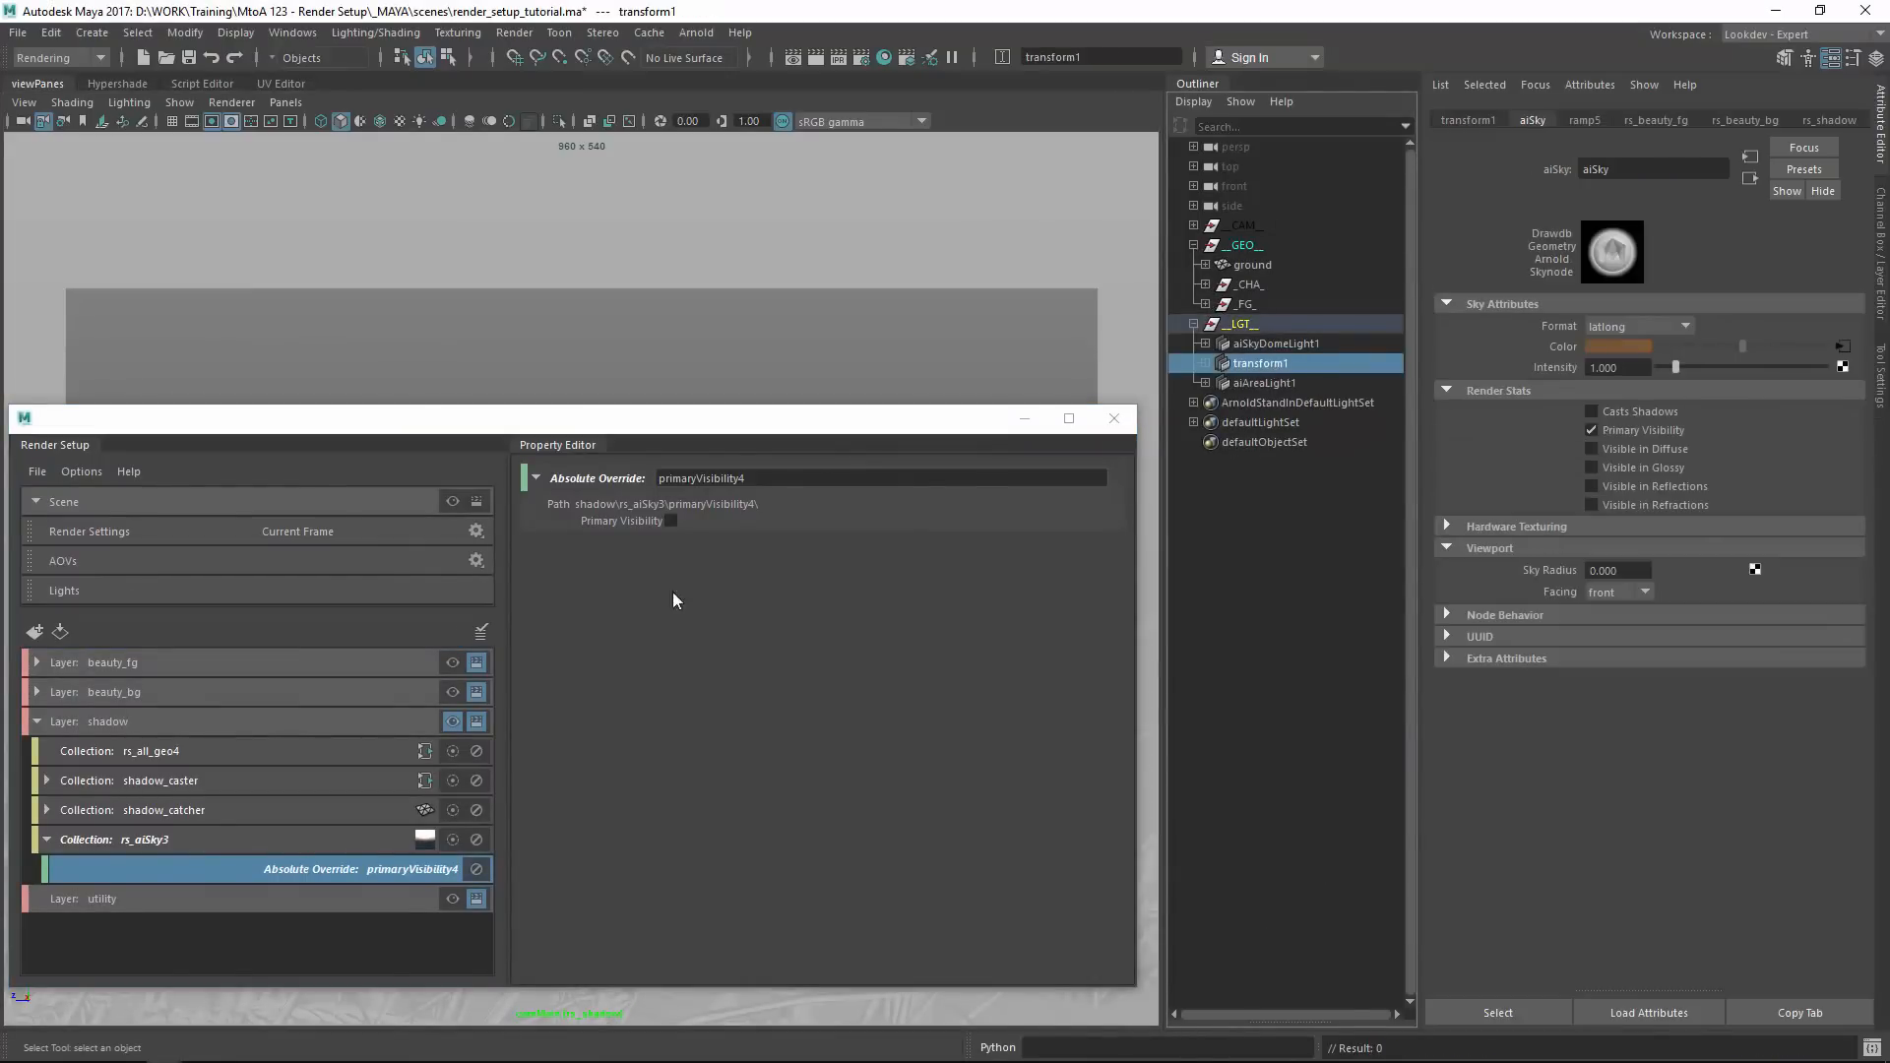
left_click(455, 722)
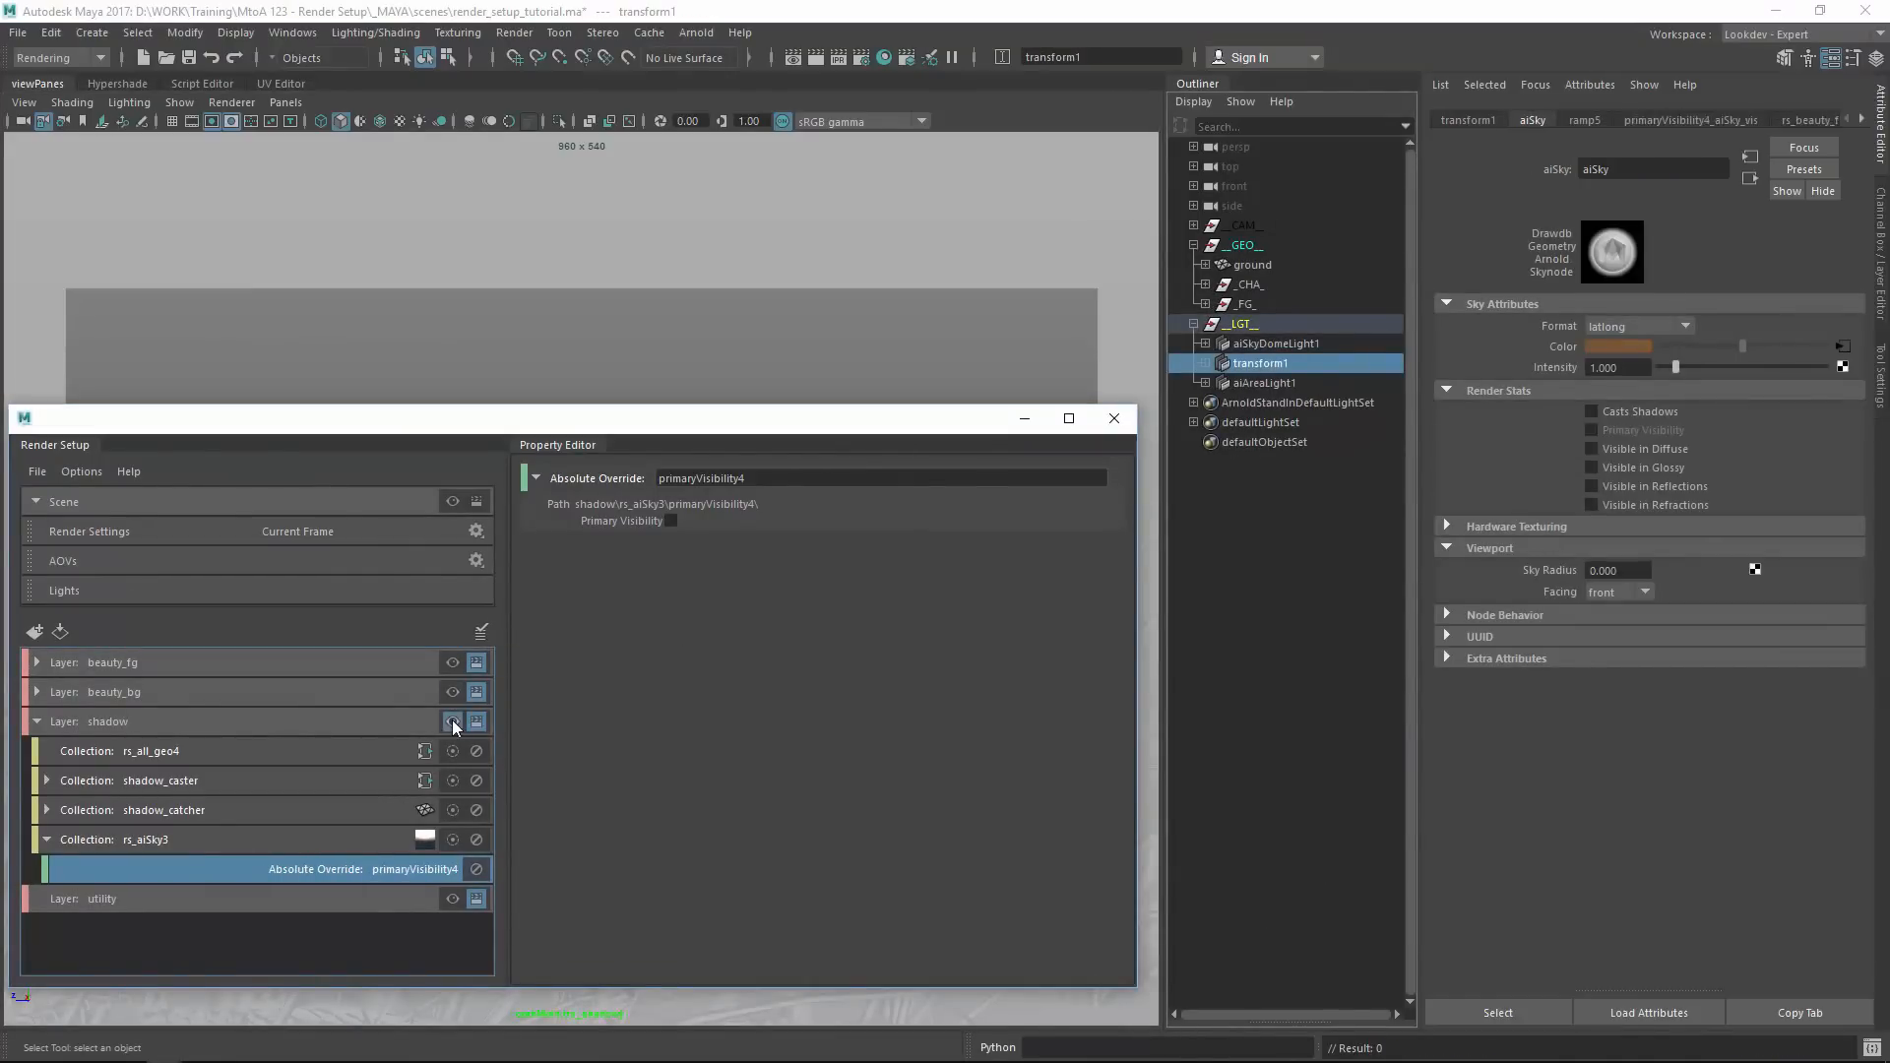
left_click_drag(907, 427, 1279, 352)
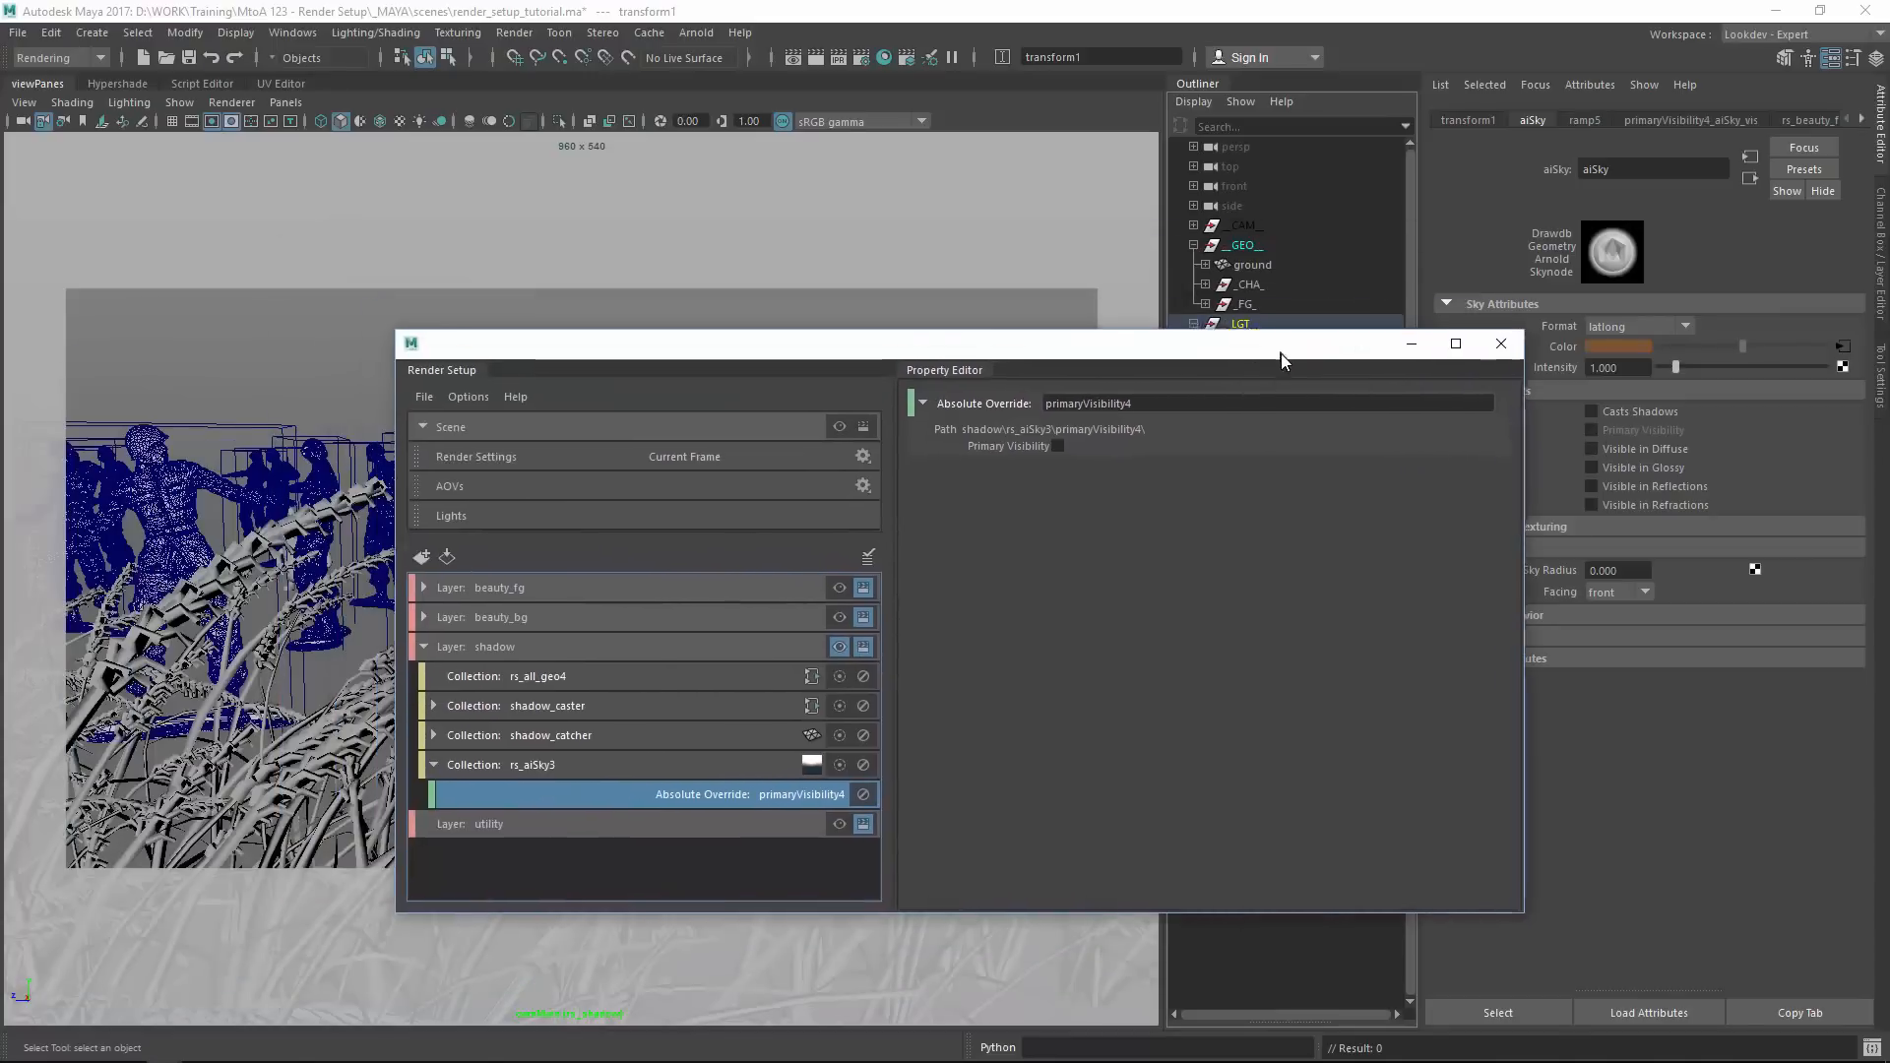
left_click(1502, 338)
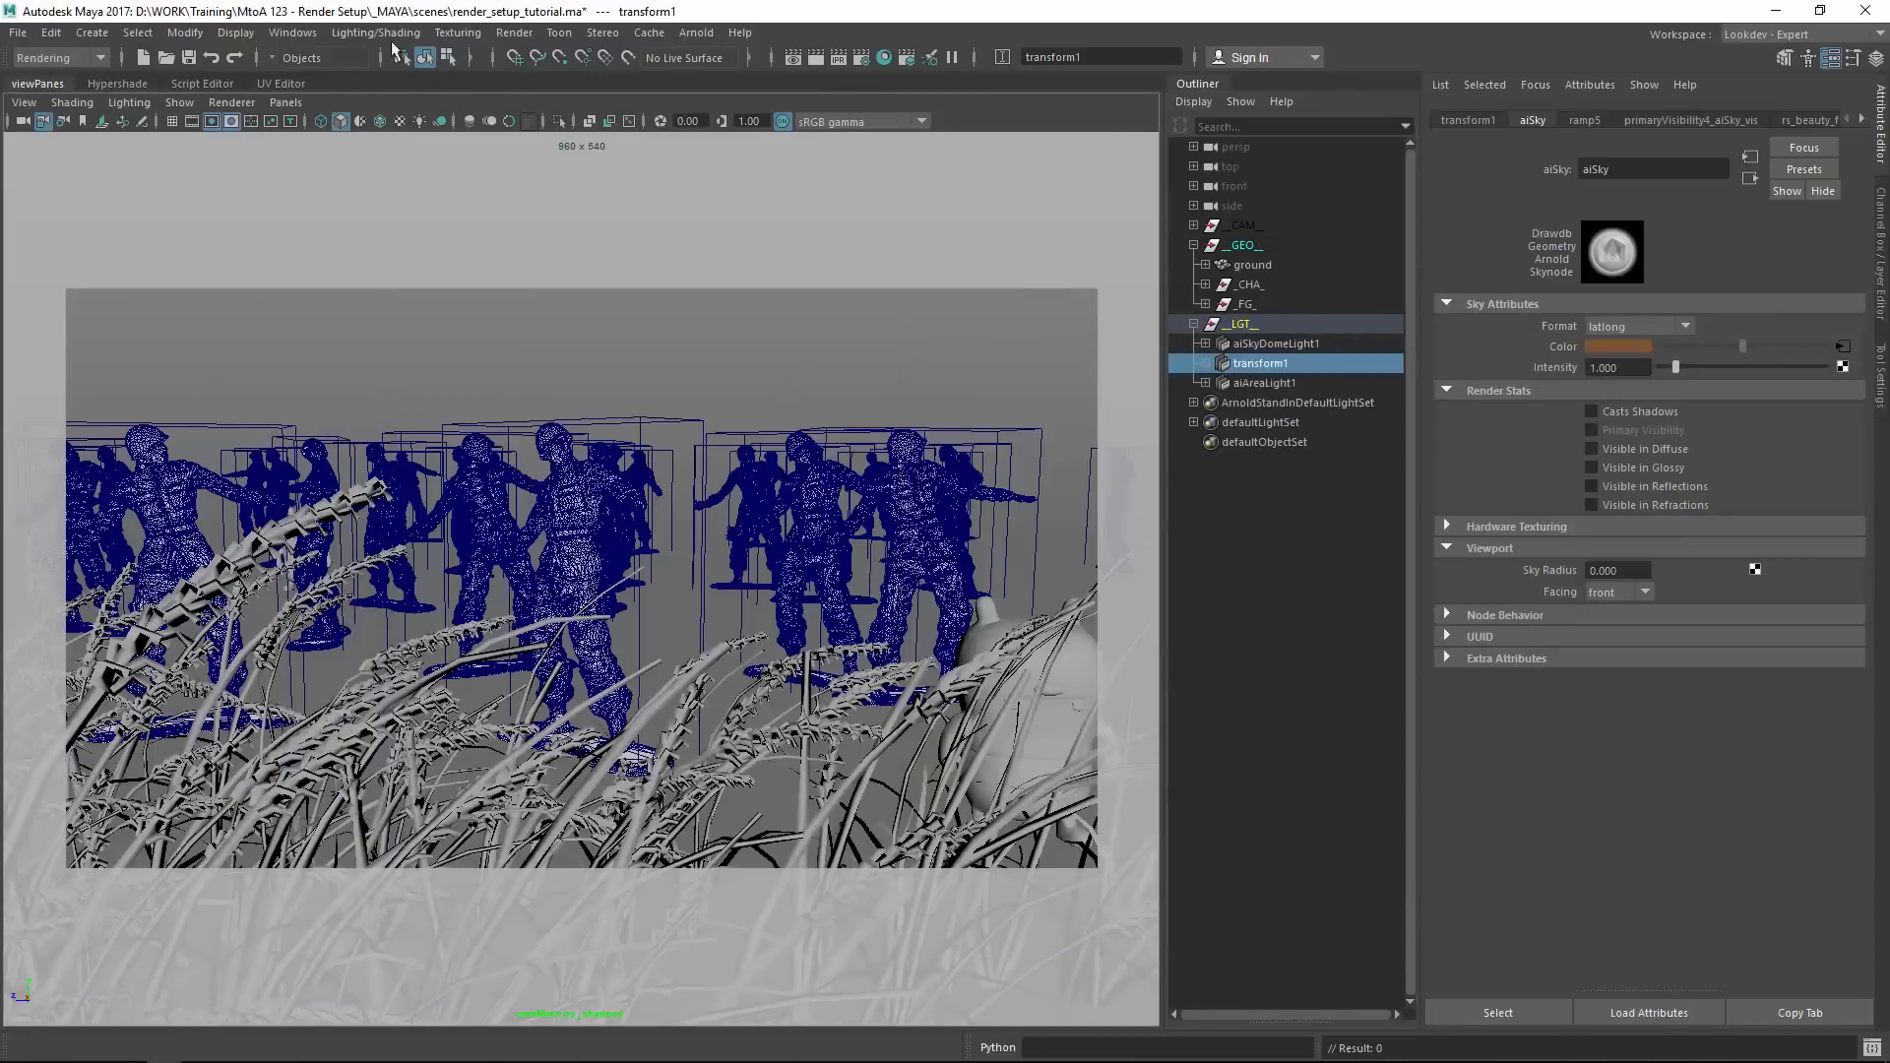
Save the scene and render the updated shadow layer in the Arnold RenderView.
key("ctrl+s")
left_click(709, 36)
left_click(723, 87)
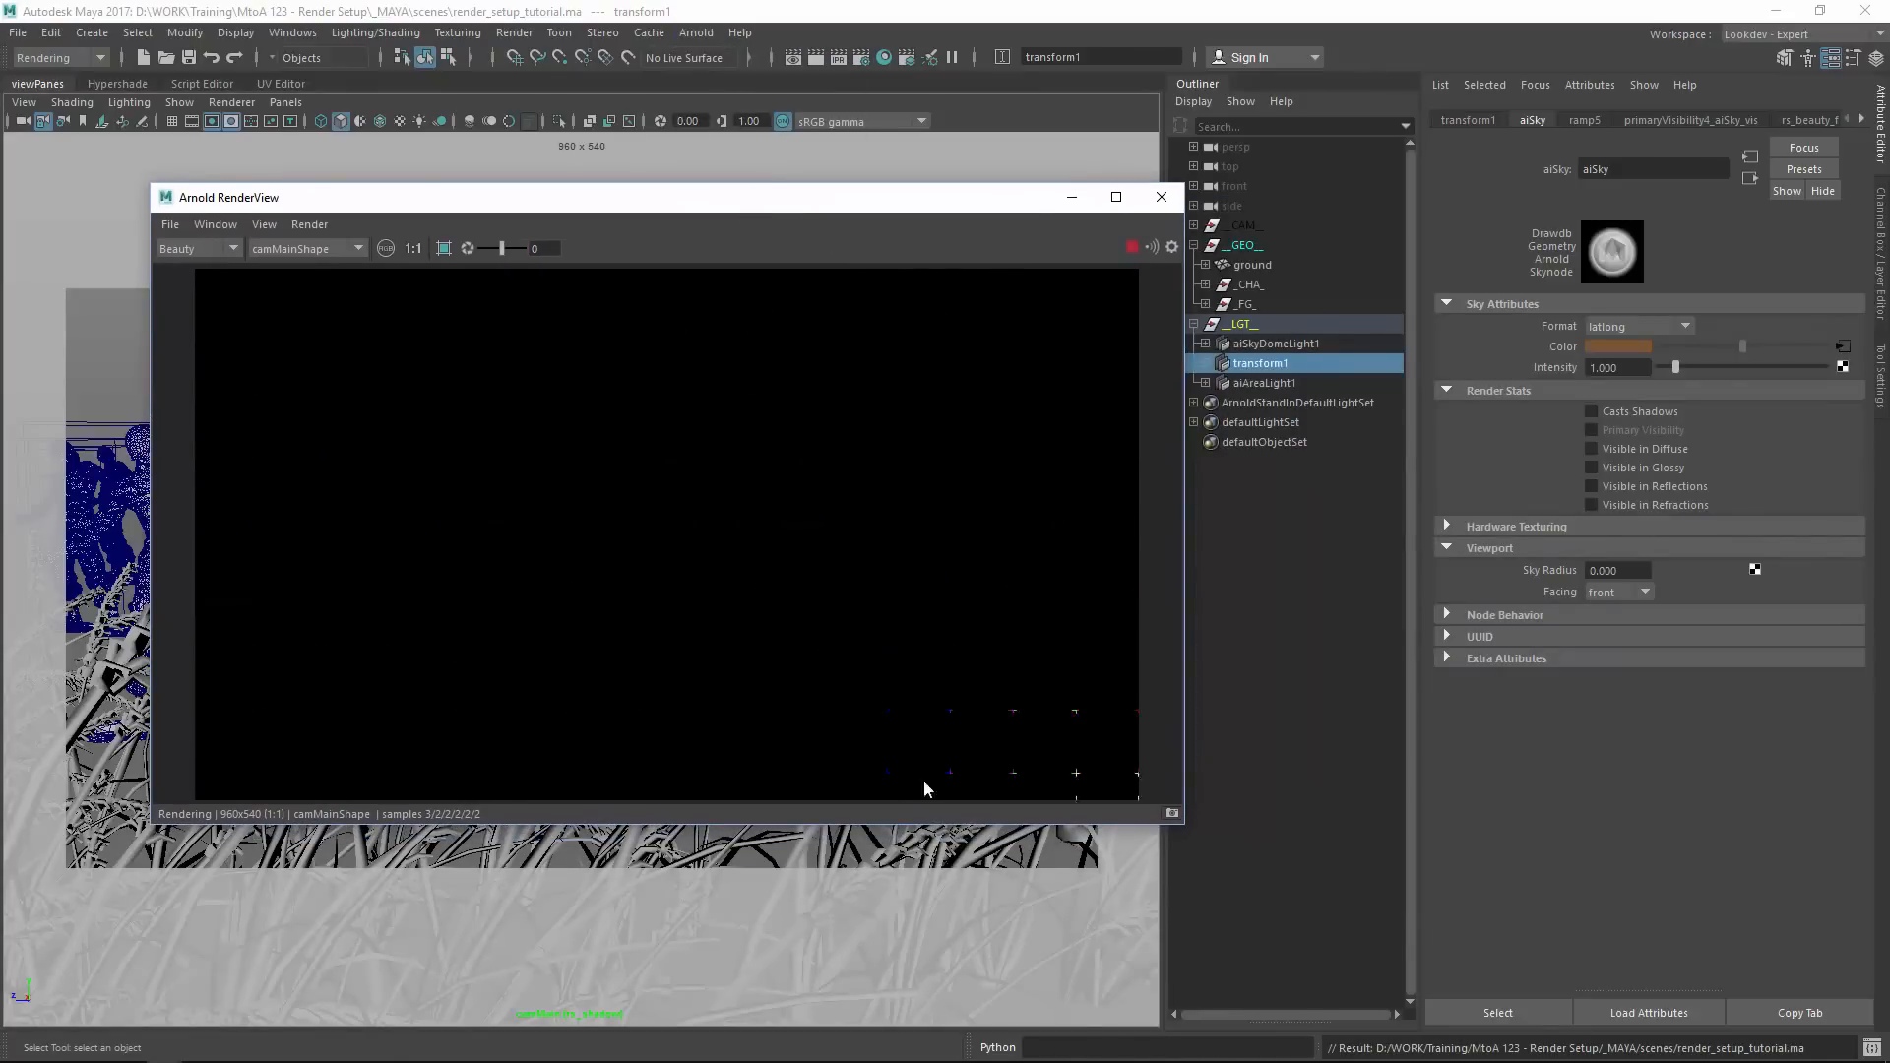
Select the ground and set the Shadow Color of its aiShadowCatcher1 shader to white.
left_click(749, 861)
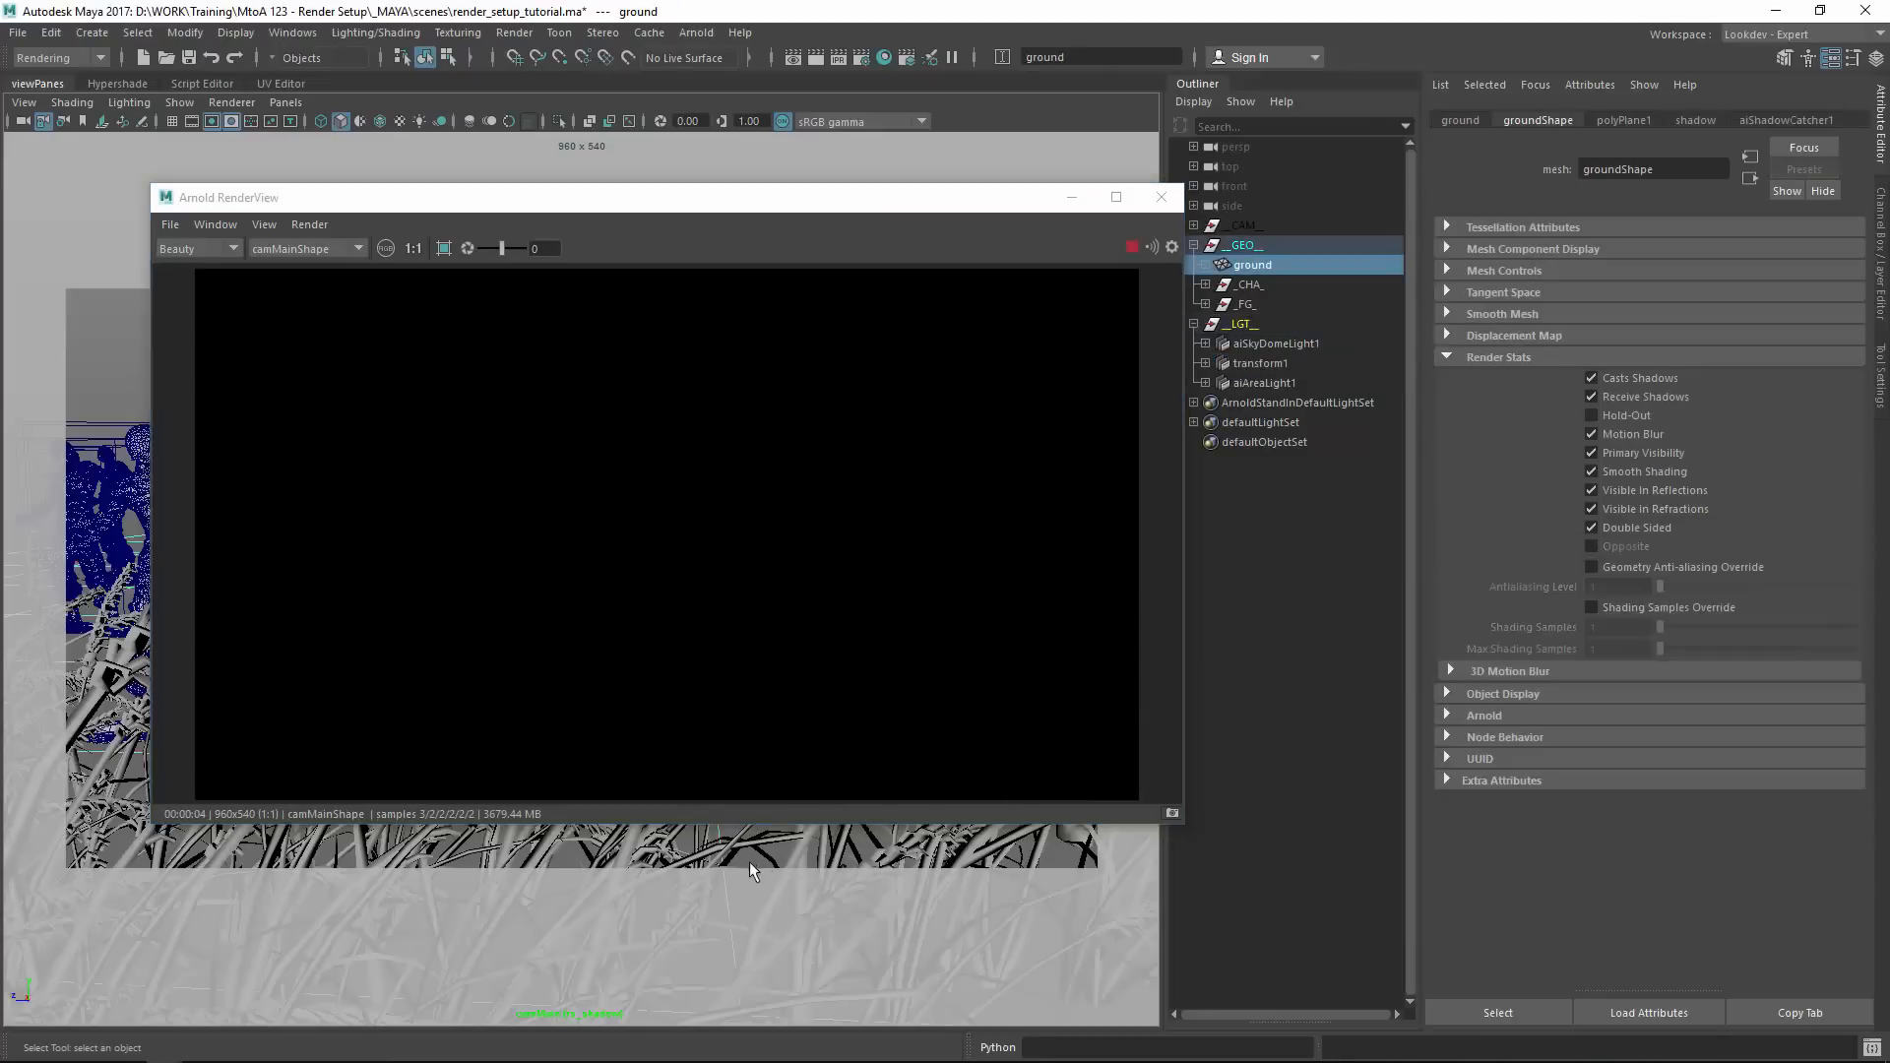
left_click(1753, 127)
left_click_drag(1661, 336, 1826, 337)
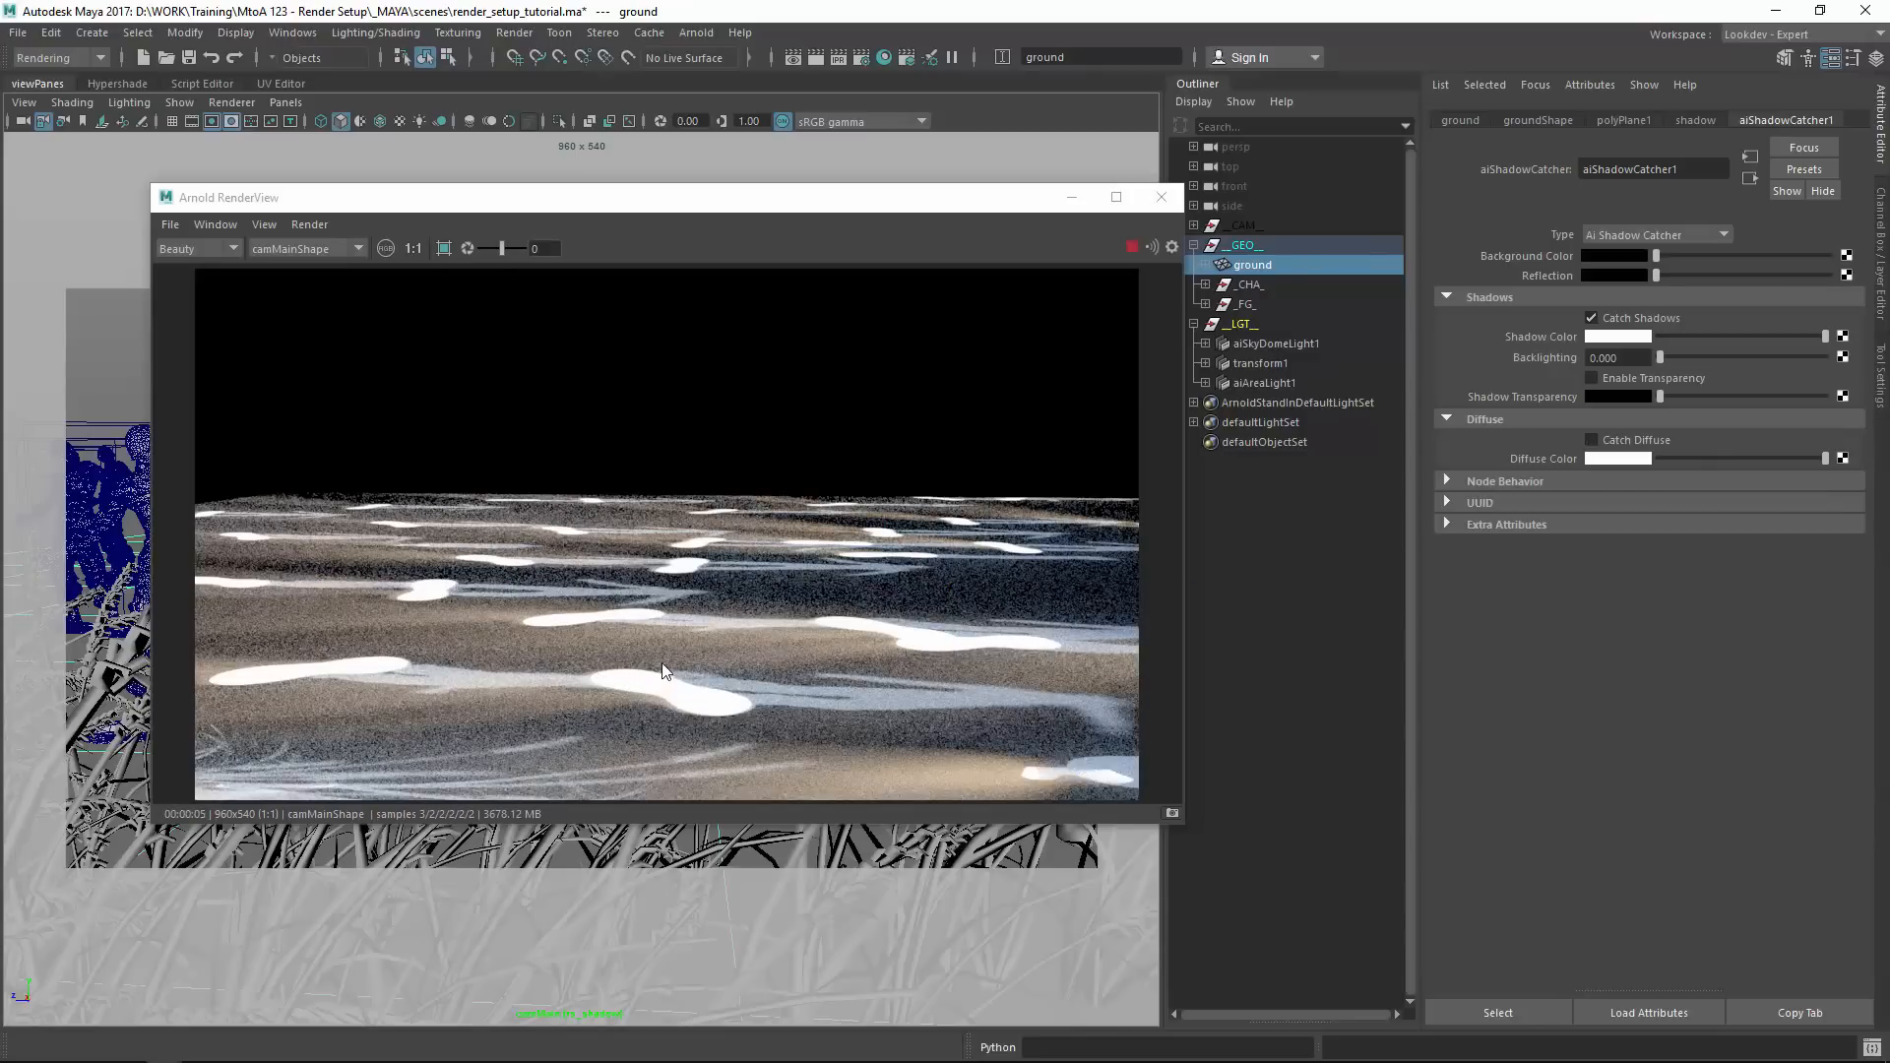
Try a white background with black shadows and the Catch Diffuse option on aiShadowCatcher1, restoring the black background and white shadow color.
left_click(1657, 338)
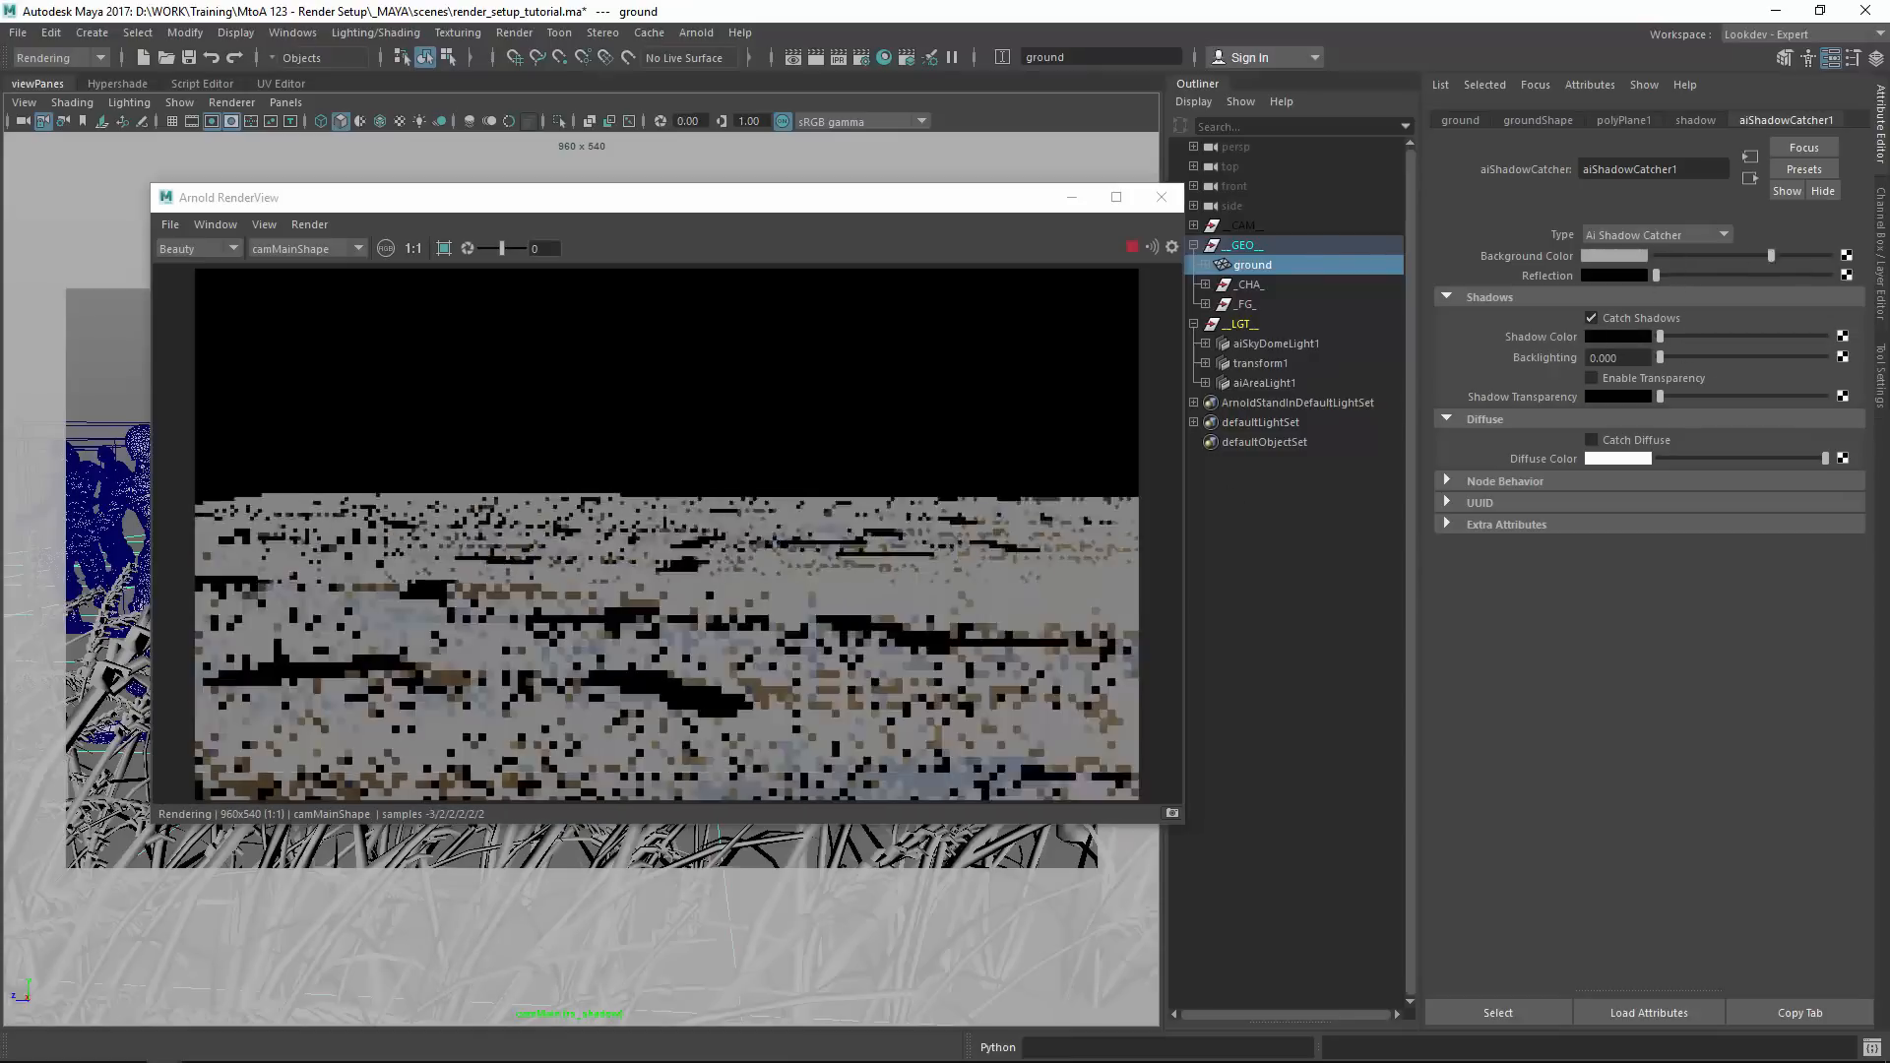
left_click(1828, 256)
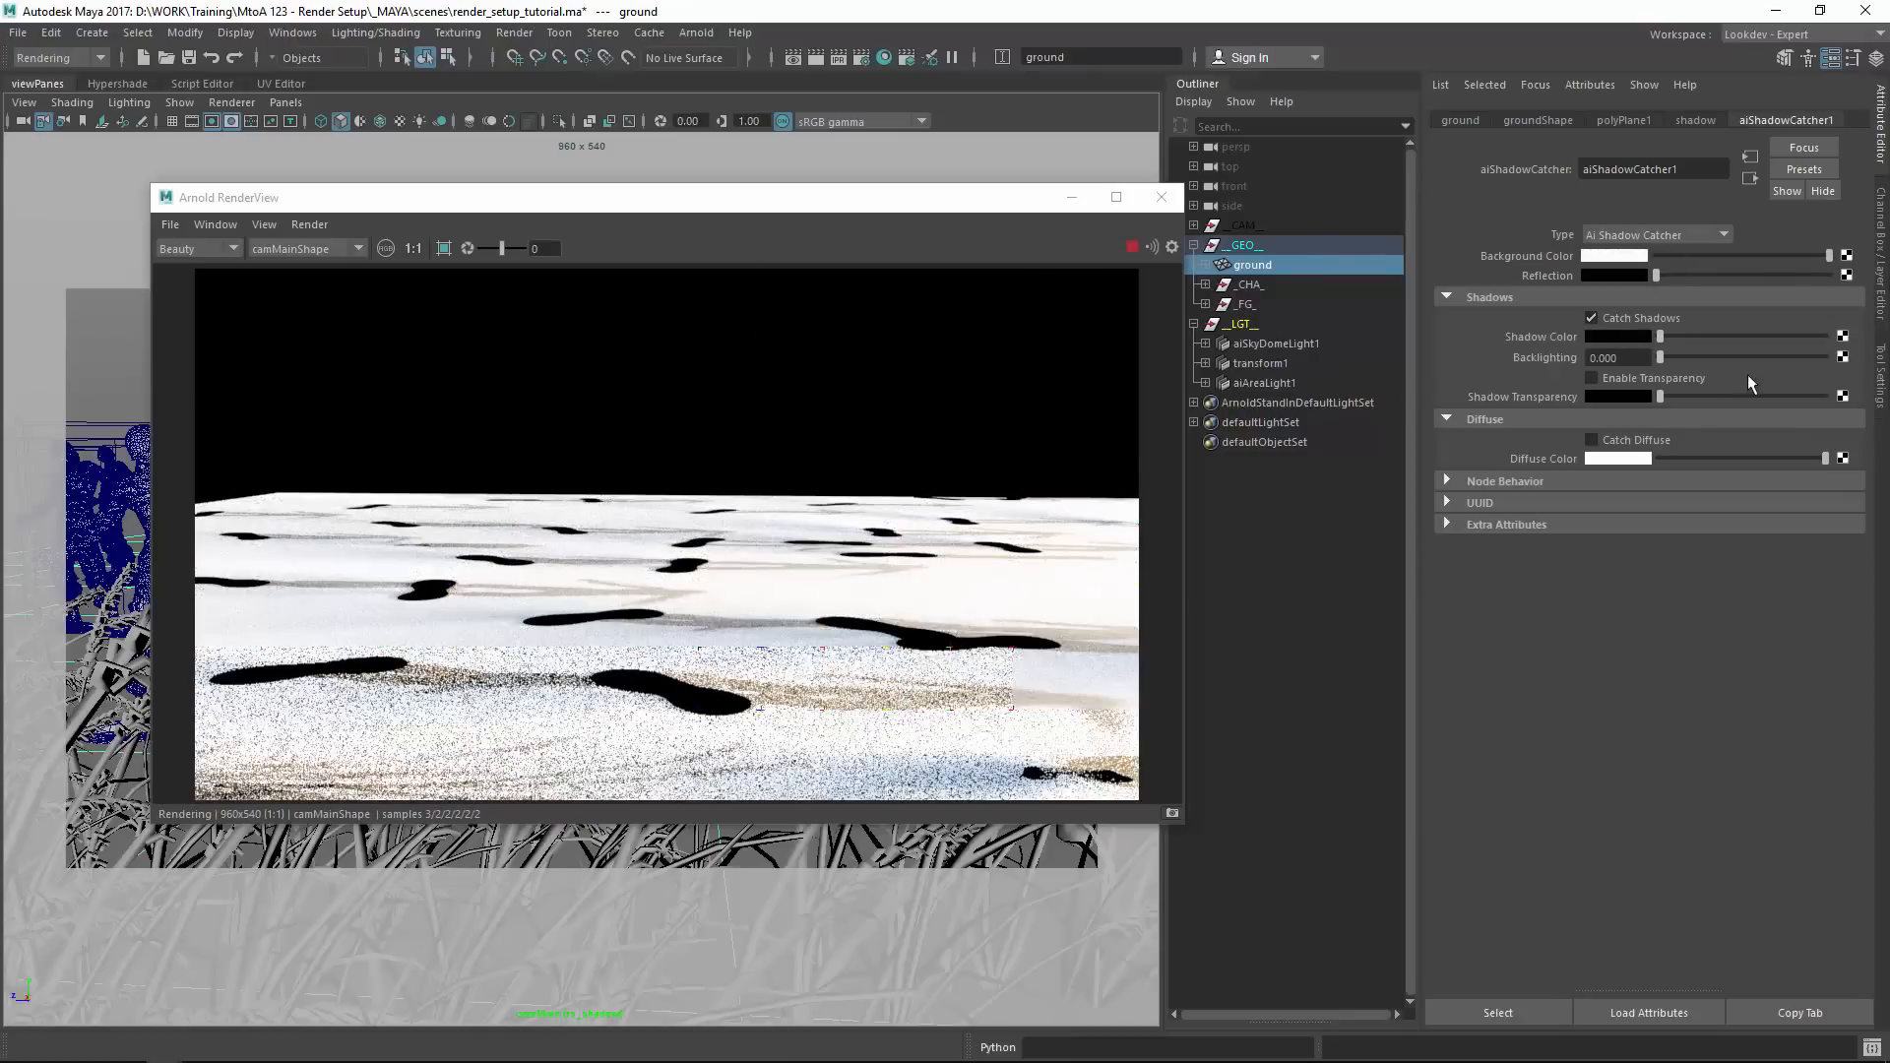
left_click(1657, 256)
left_click(1825, 336)
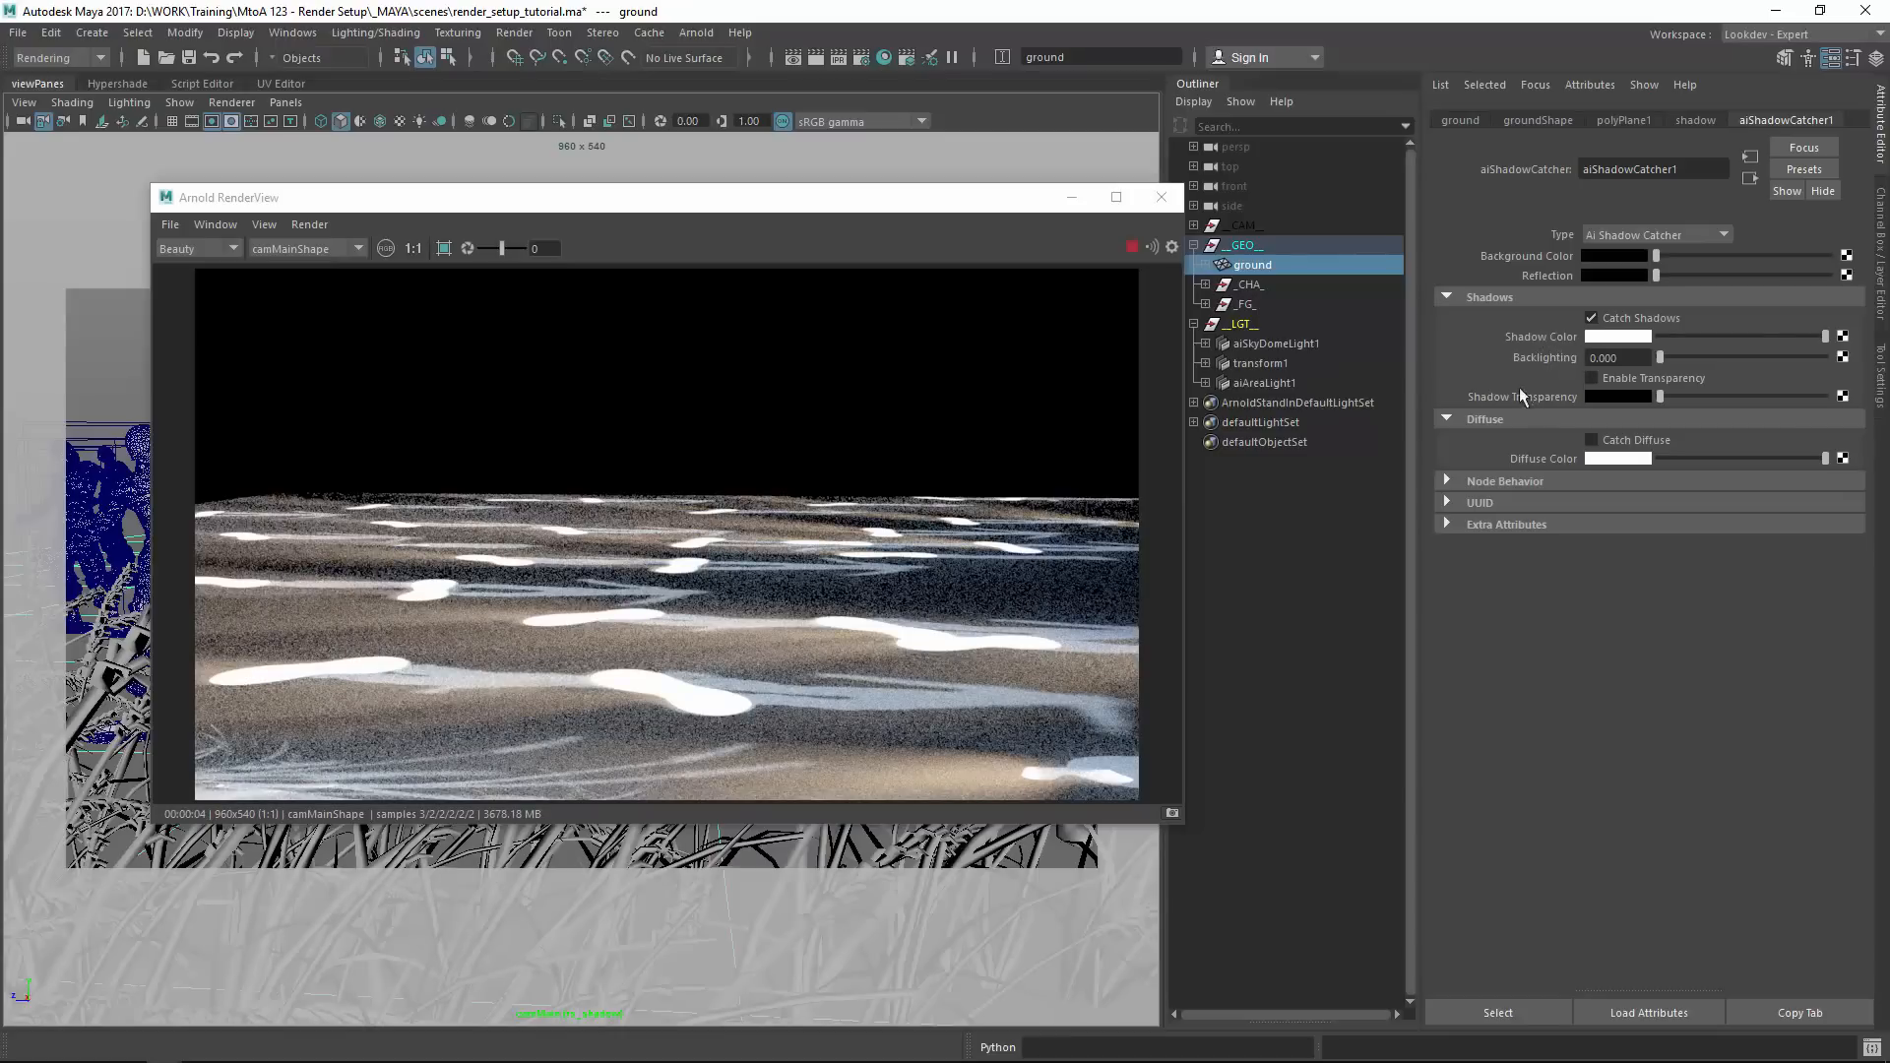
left_click(1612, 441)
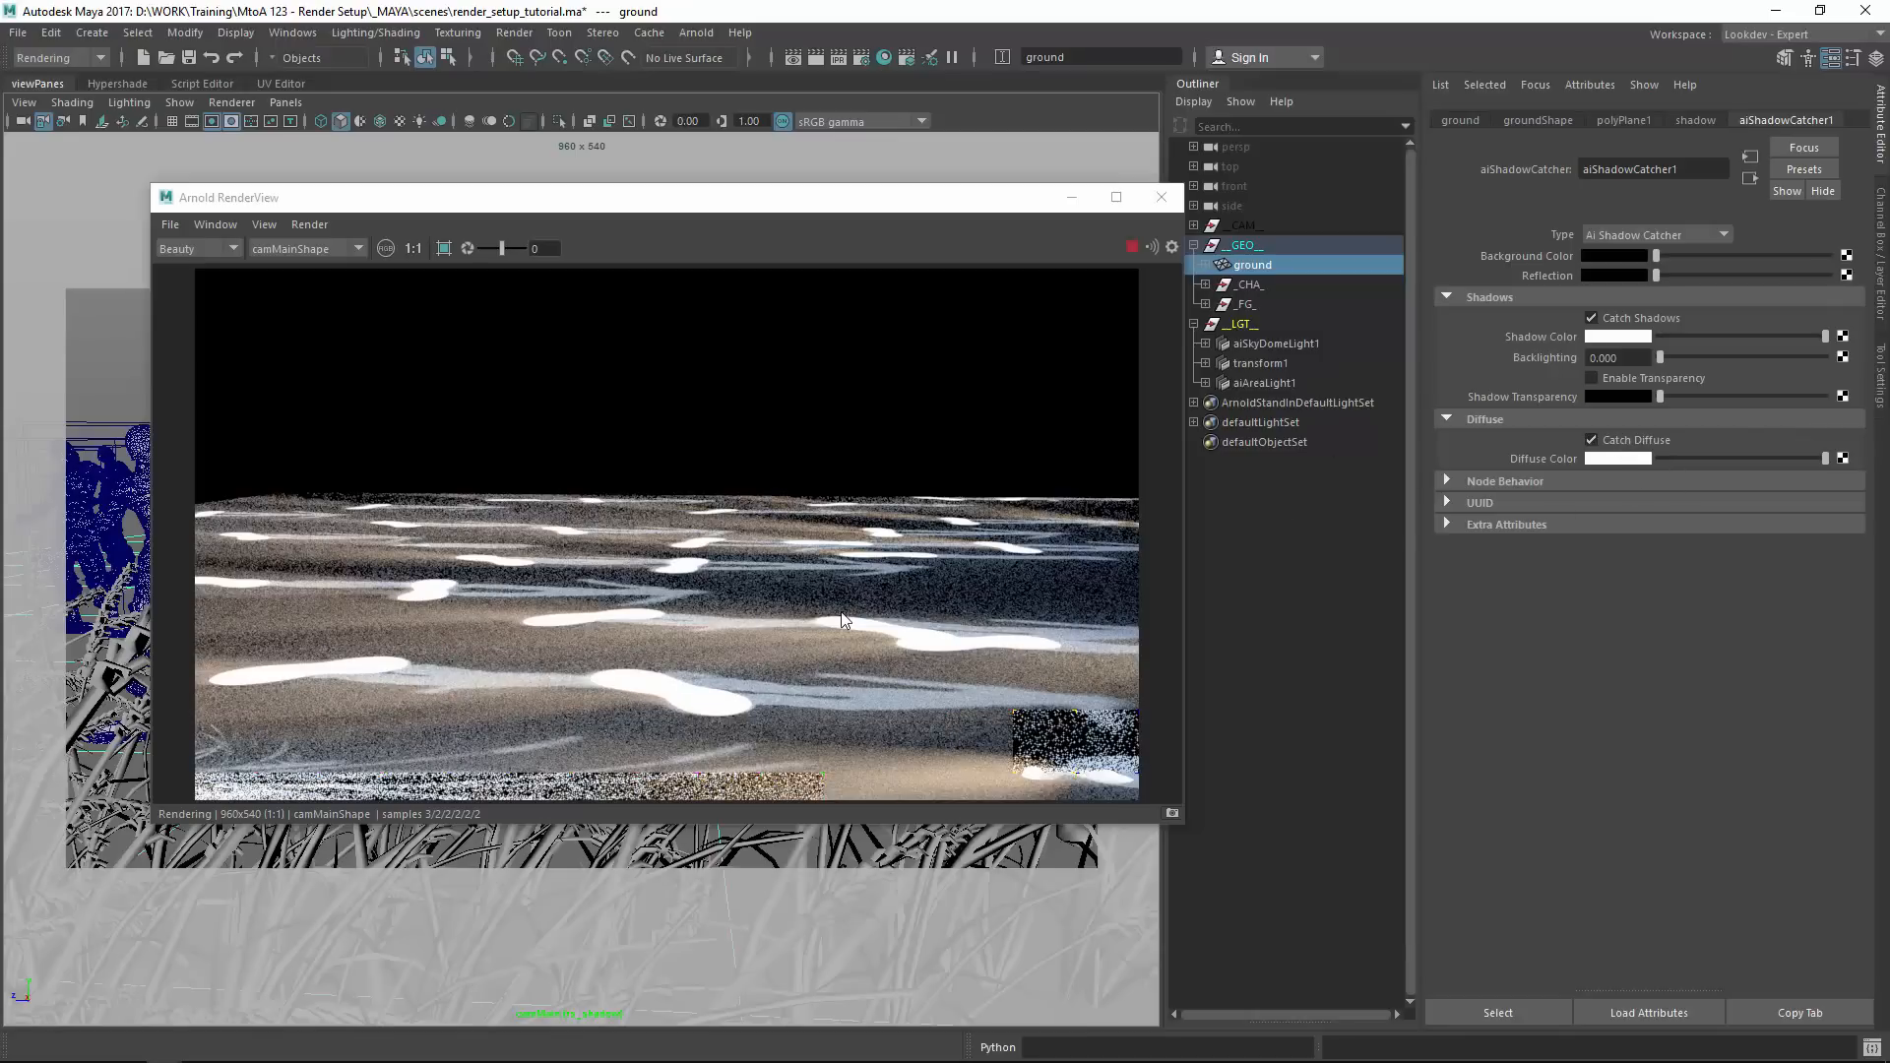
left_click(1603, 440)
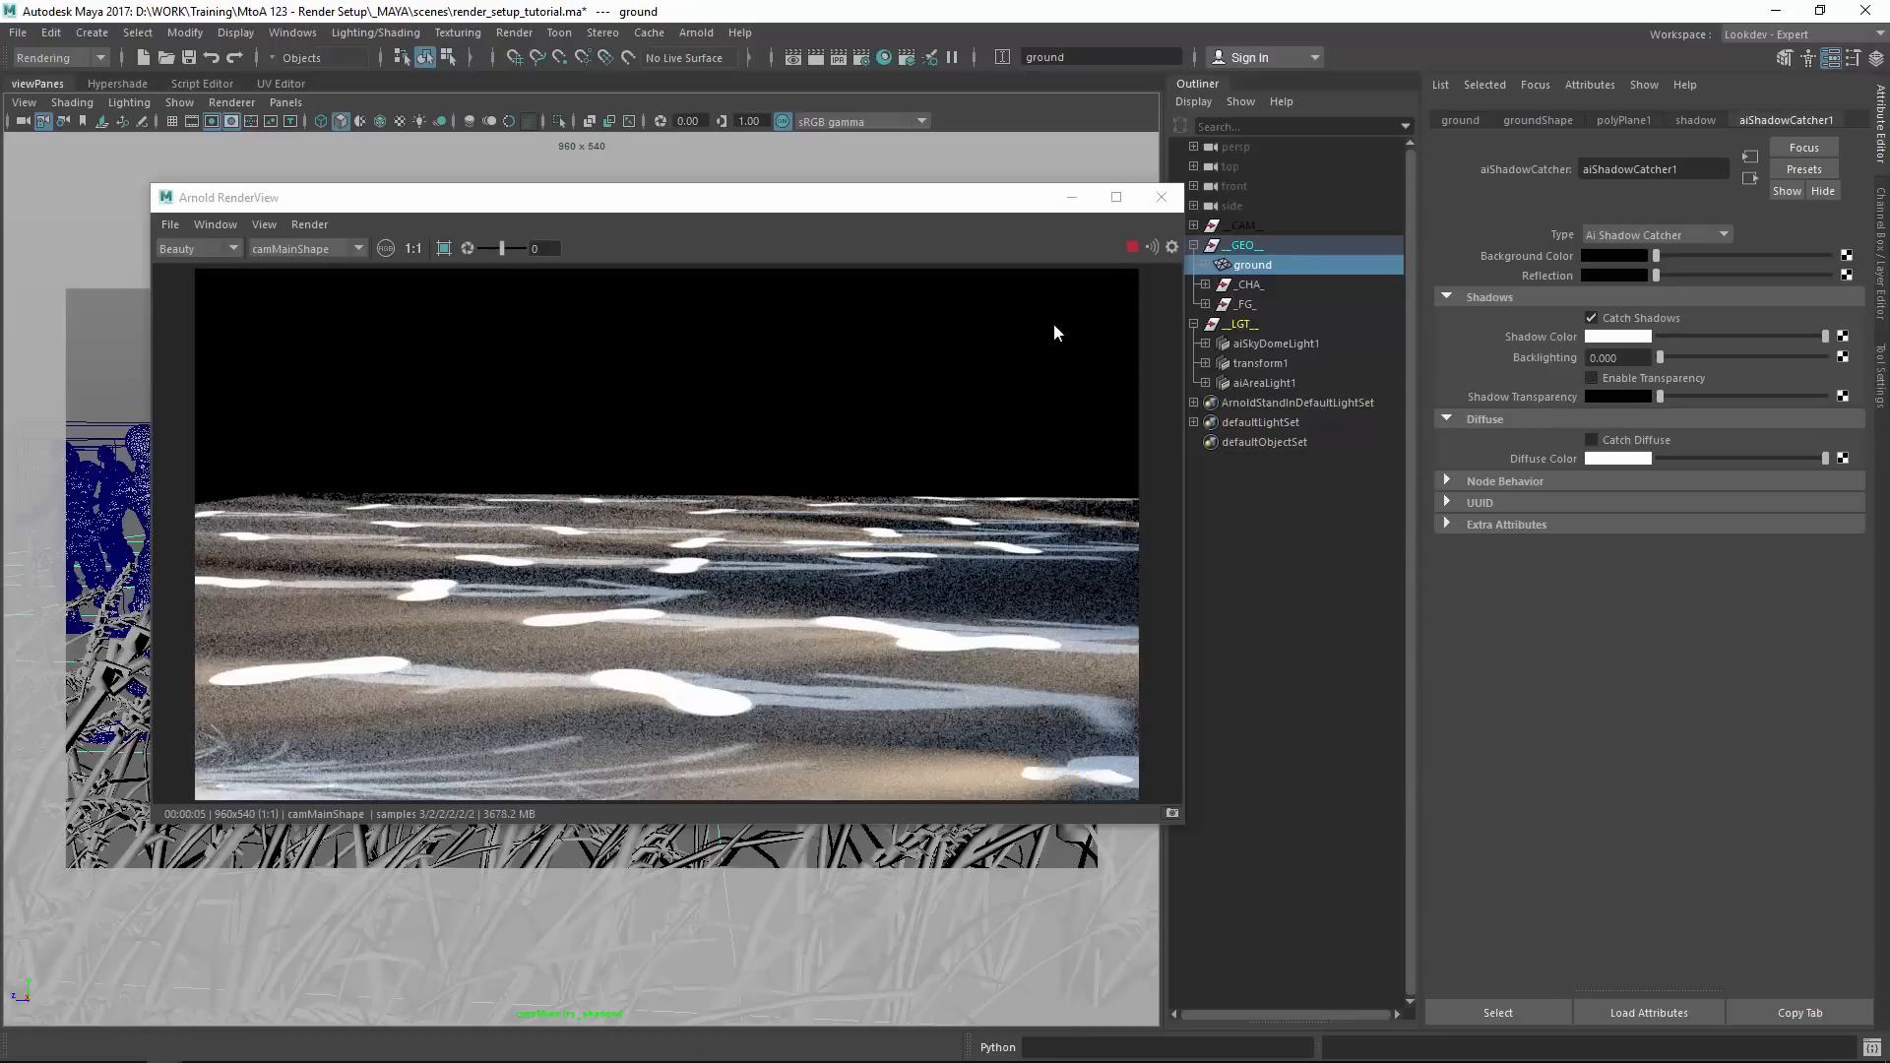
Close the RenderView with nothing selected and look over the utility layer in Render Setup.
left_click(1163, 197)
left_click(1319, 557)
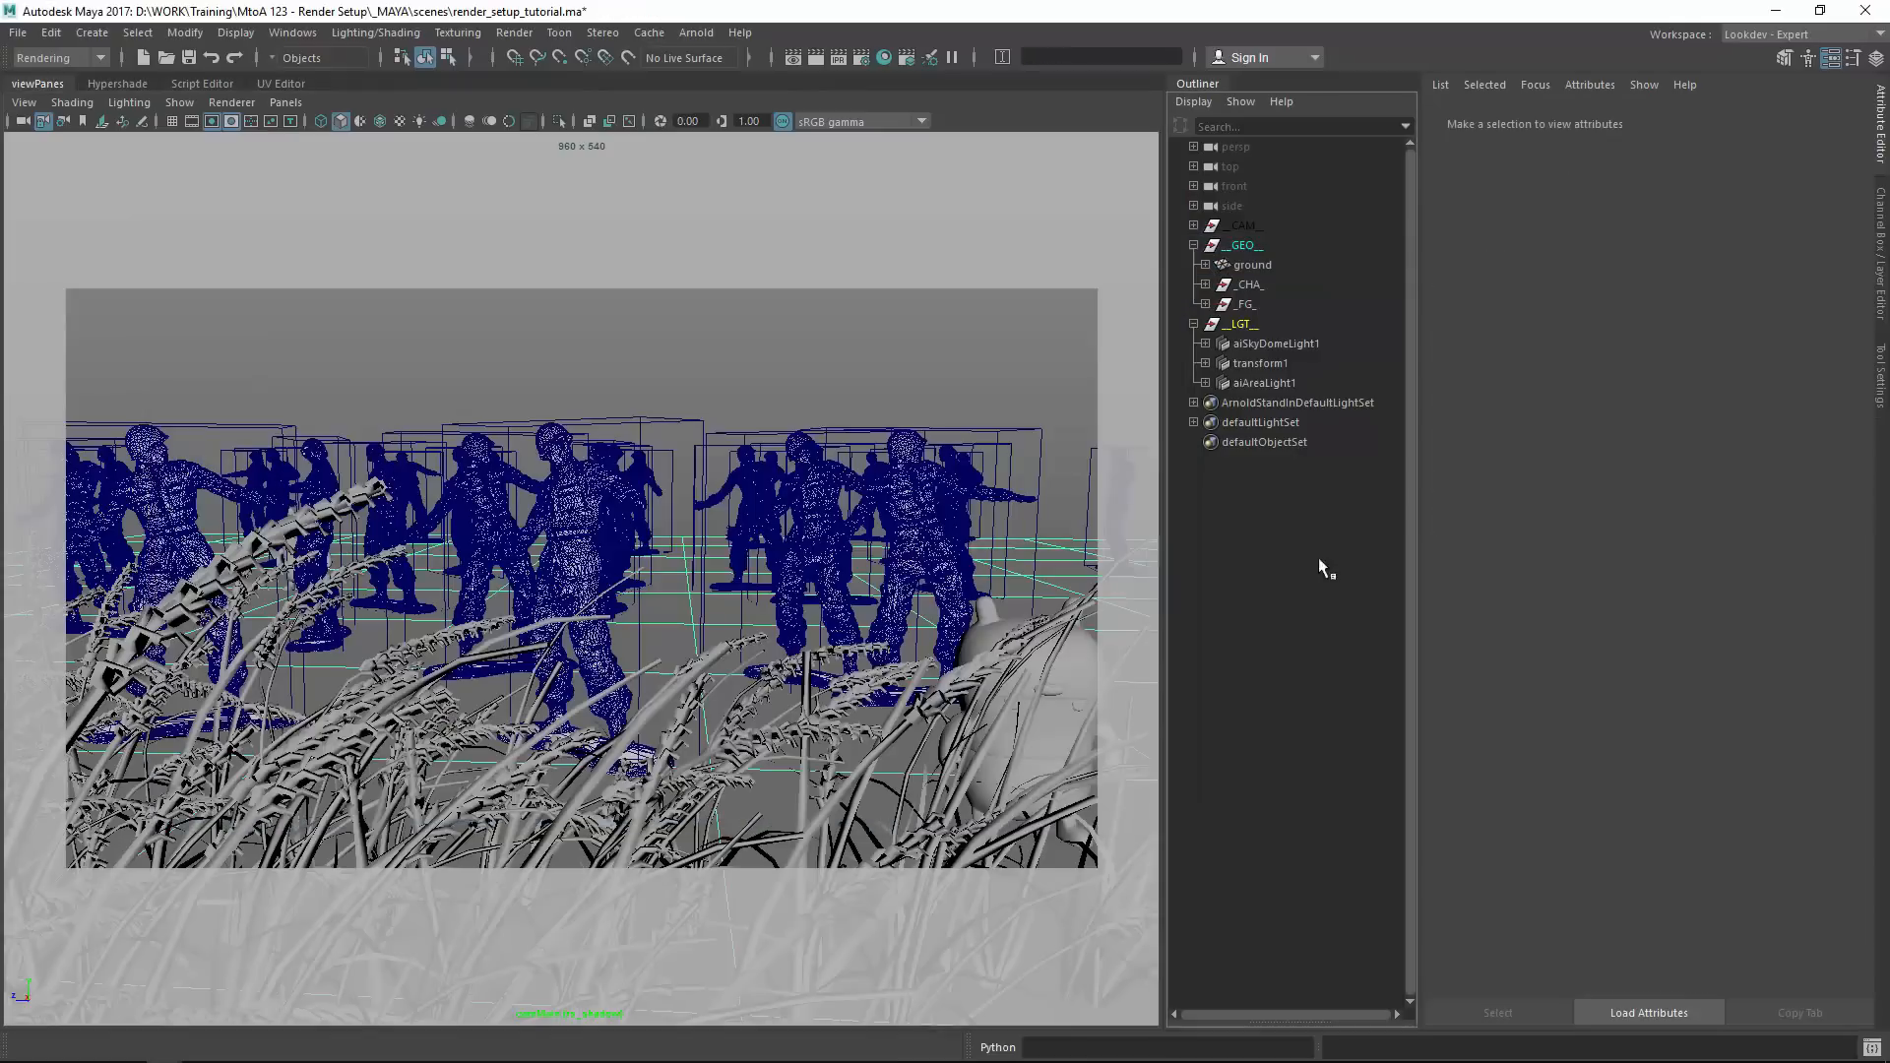
left_click(904, 59)
left_click(546, 722)
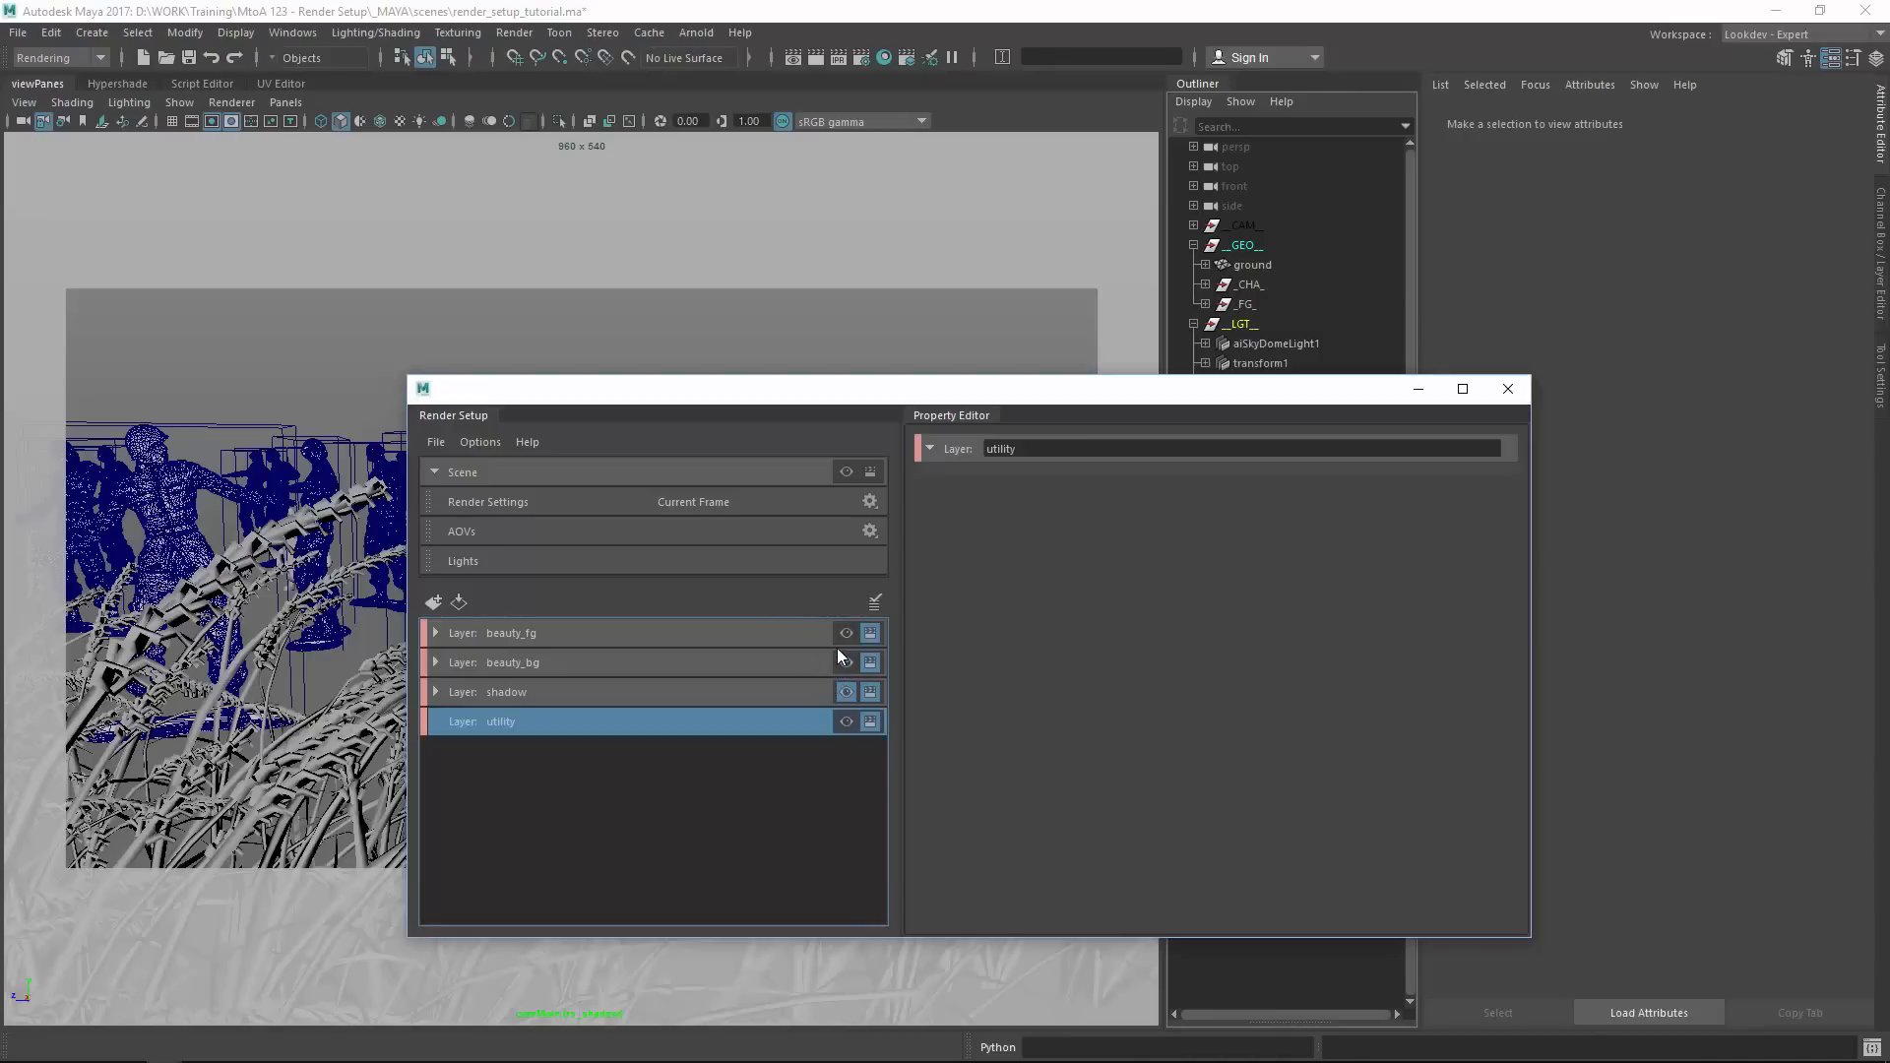
left_click(1507, 389)
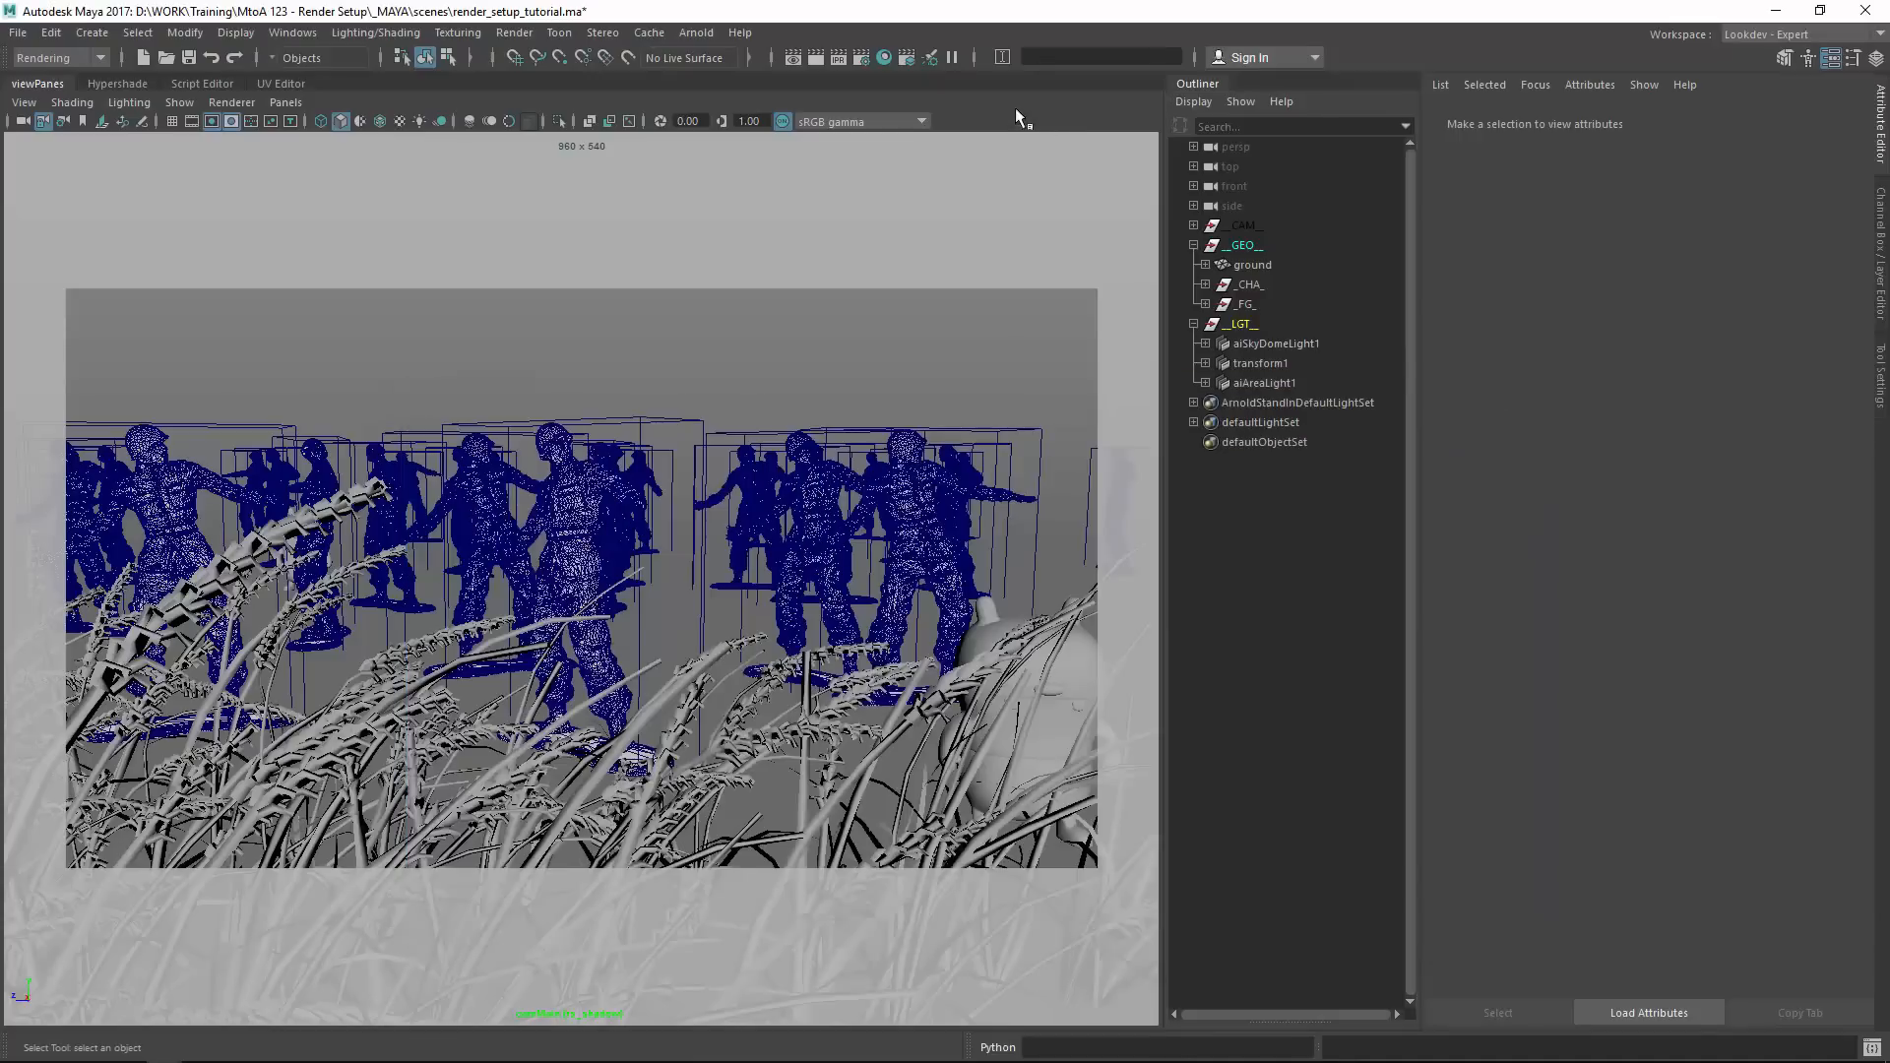
Add the alSurface AOVs diffuse_color, direct_diffuse, direct_specular, indirect_diffuse and indirect_specular in the Render Settings.
left_click(866, 59)
left_click(1016, 293)
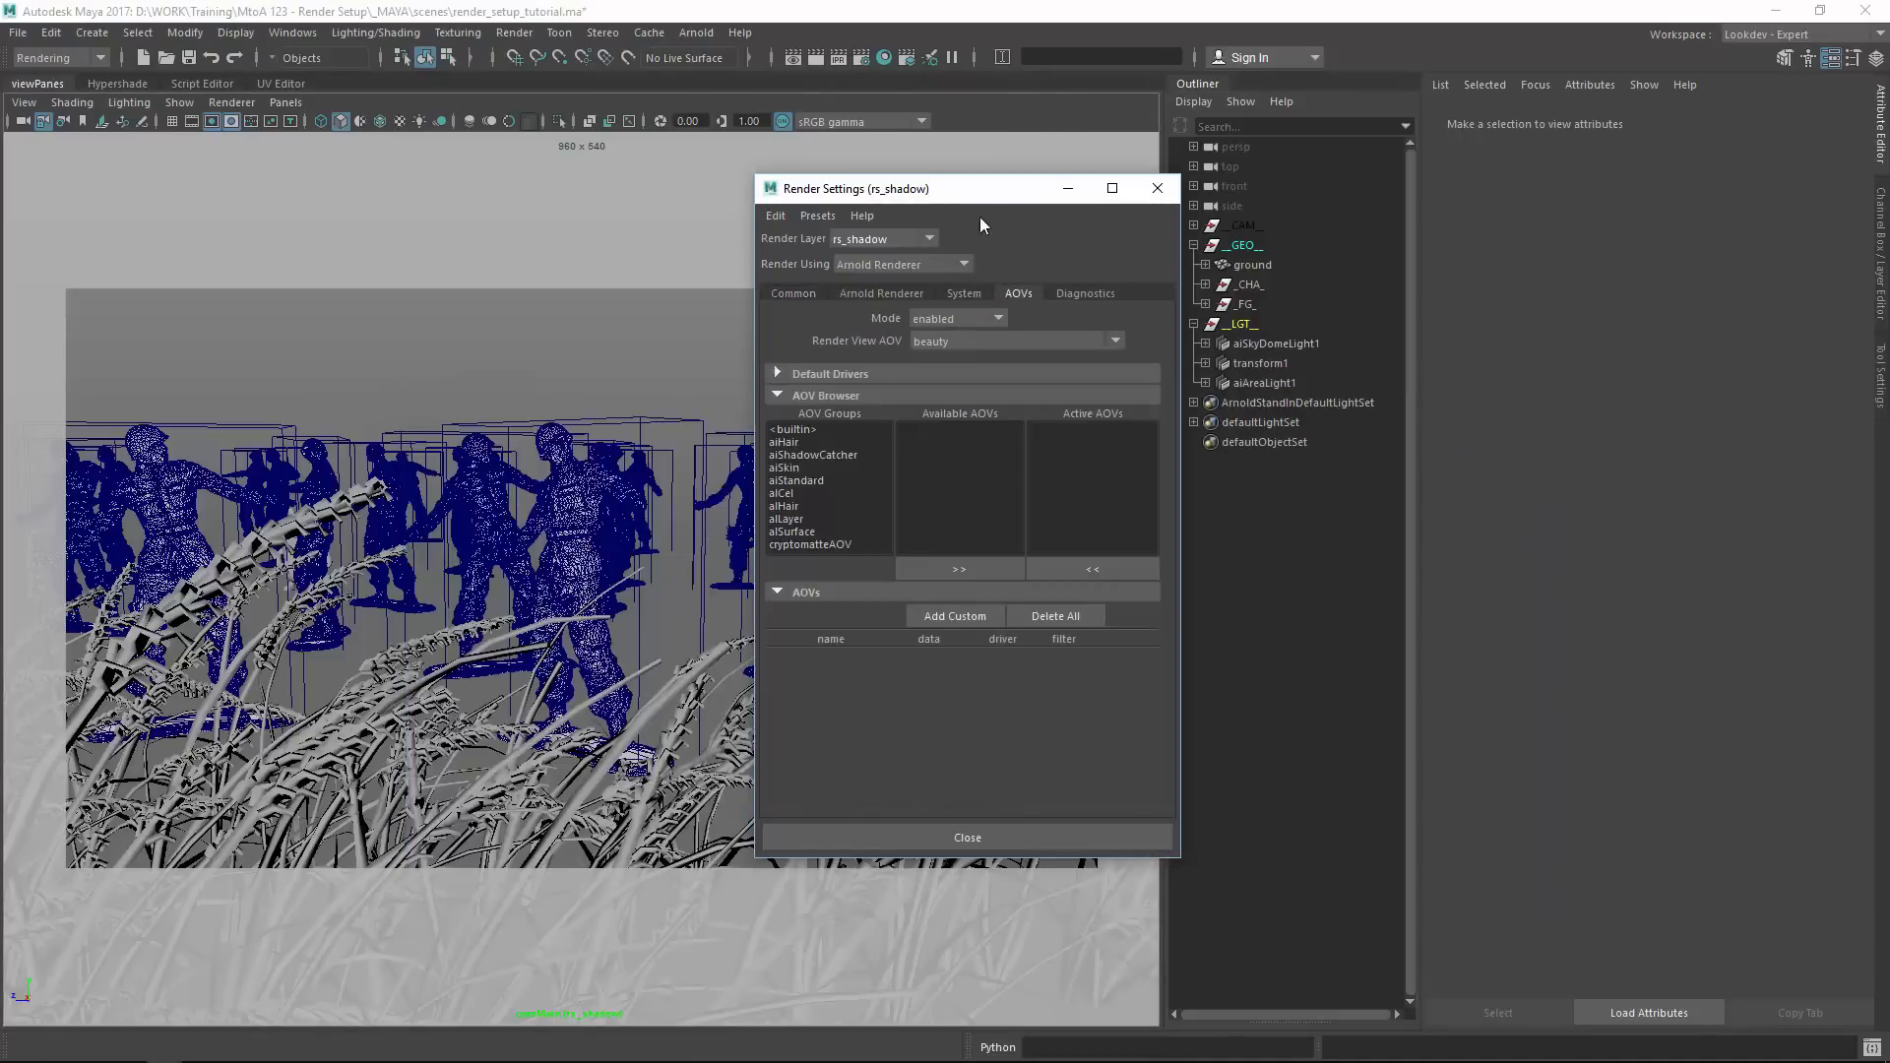
left_click_drag(957, 194, 794, 154)
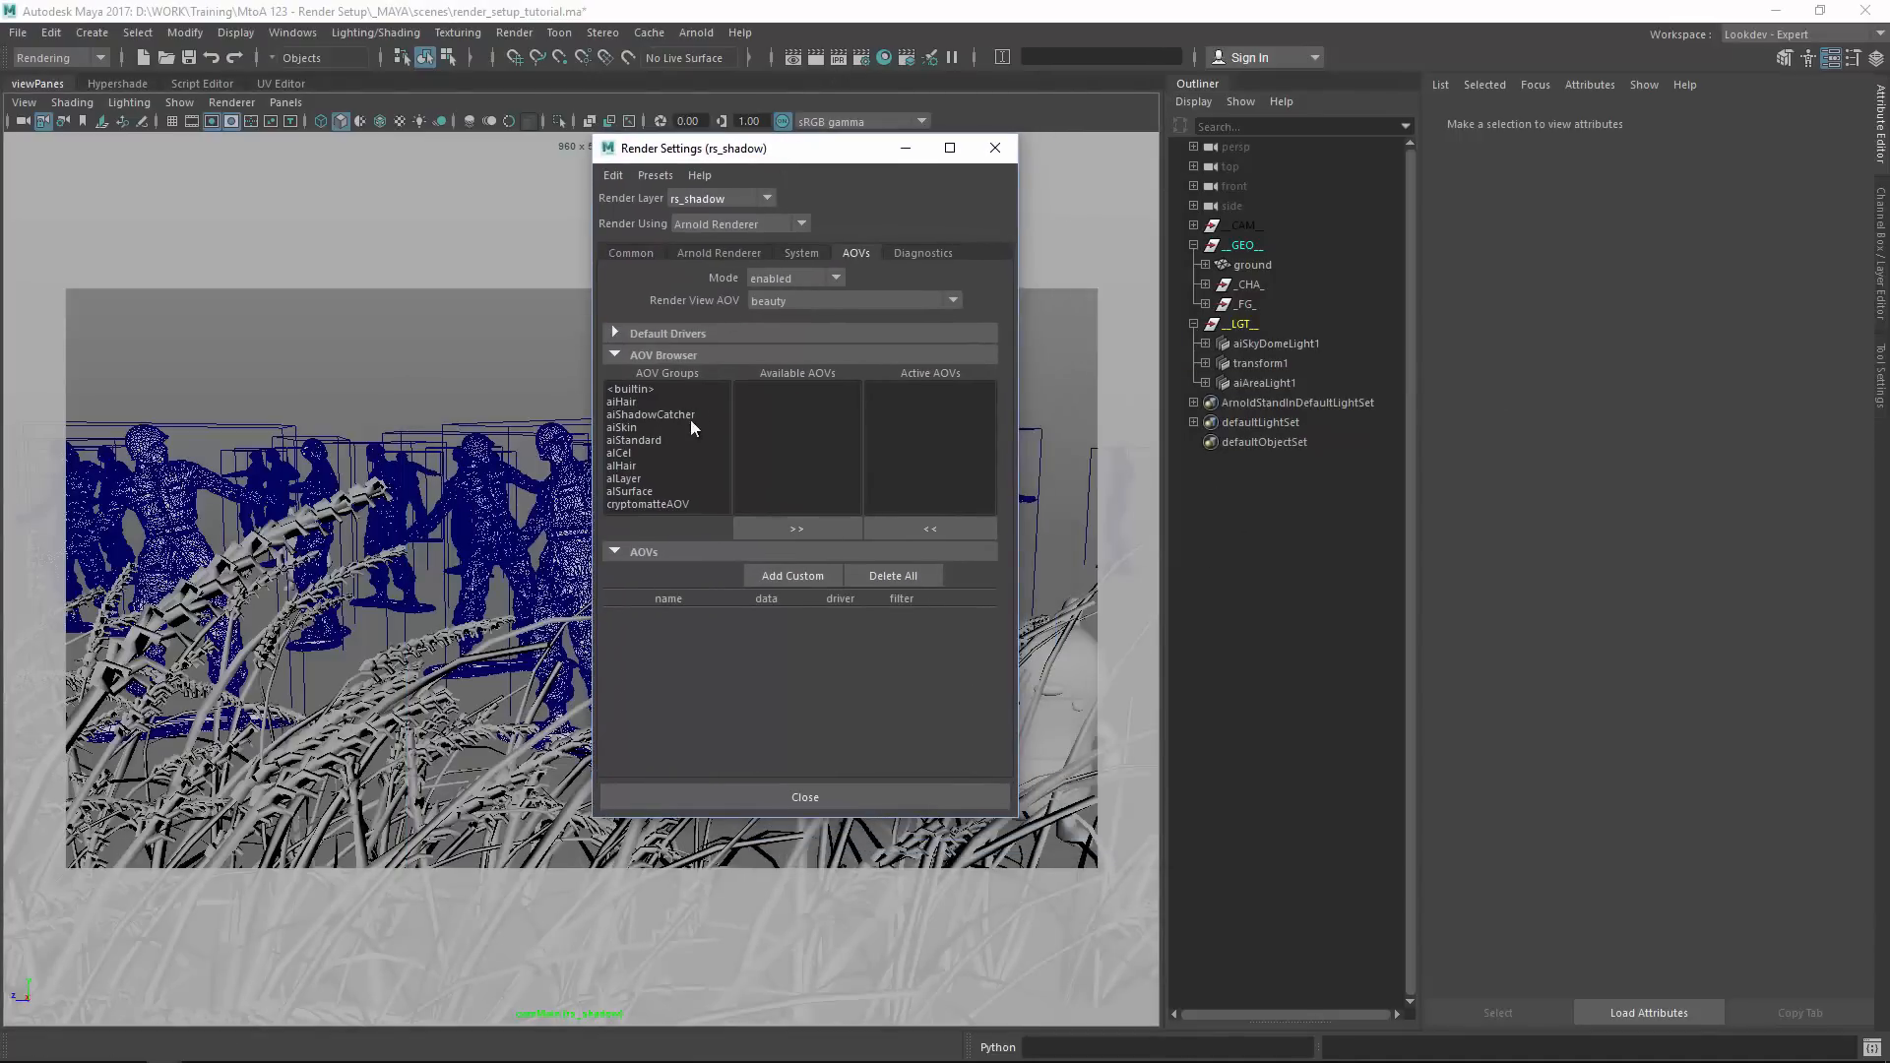
left_click(640, 492)
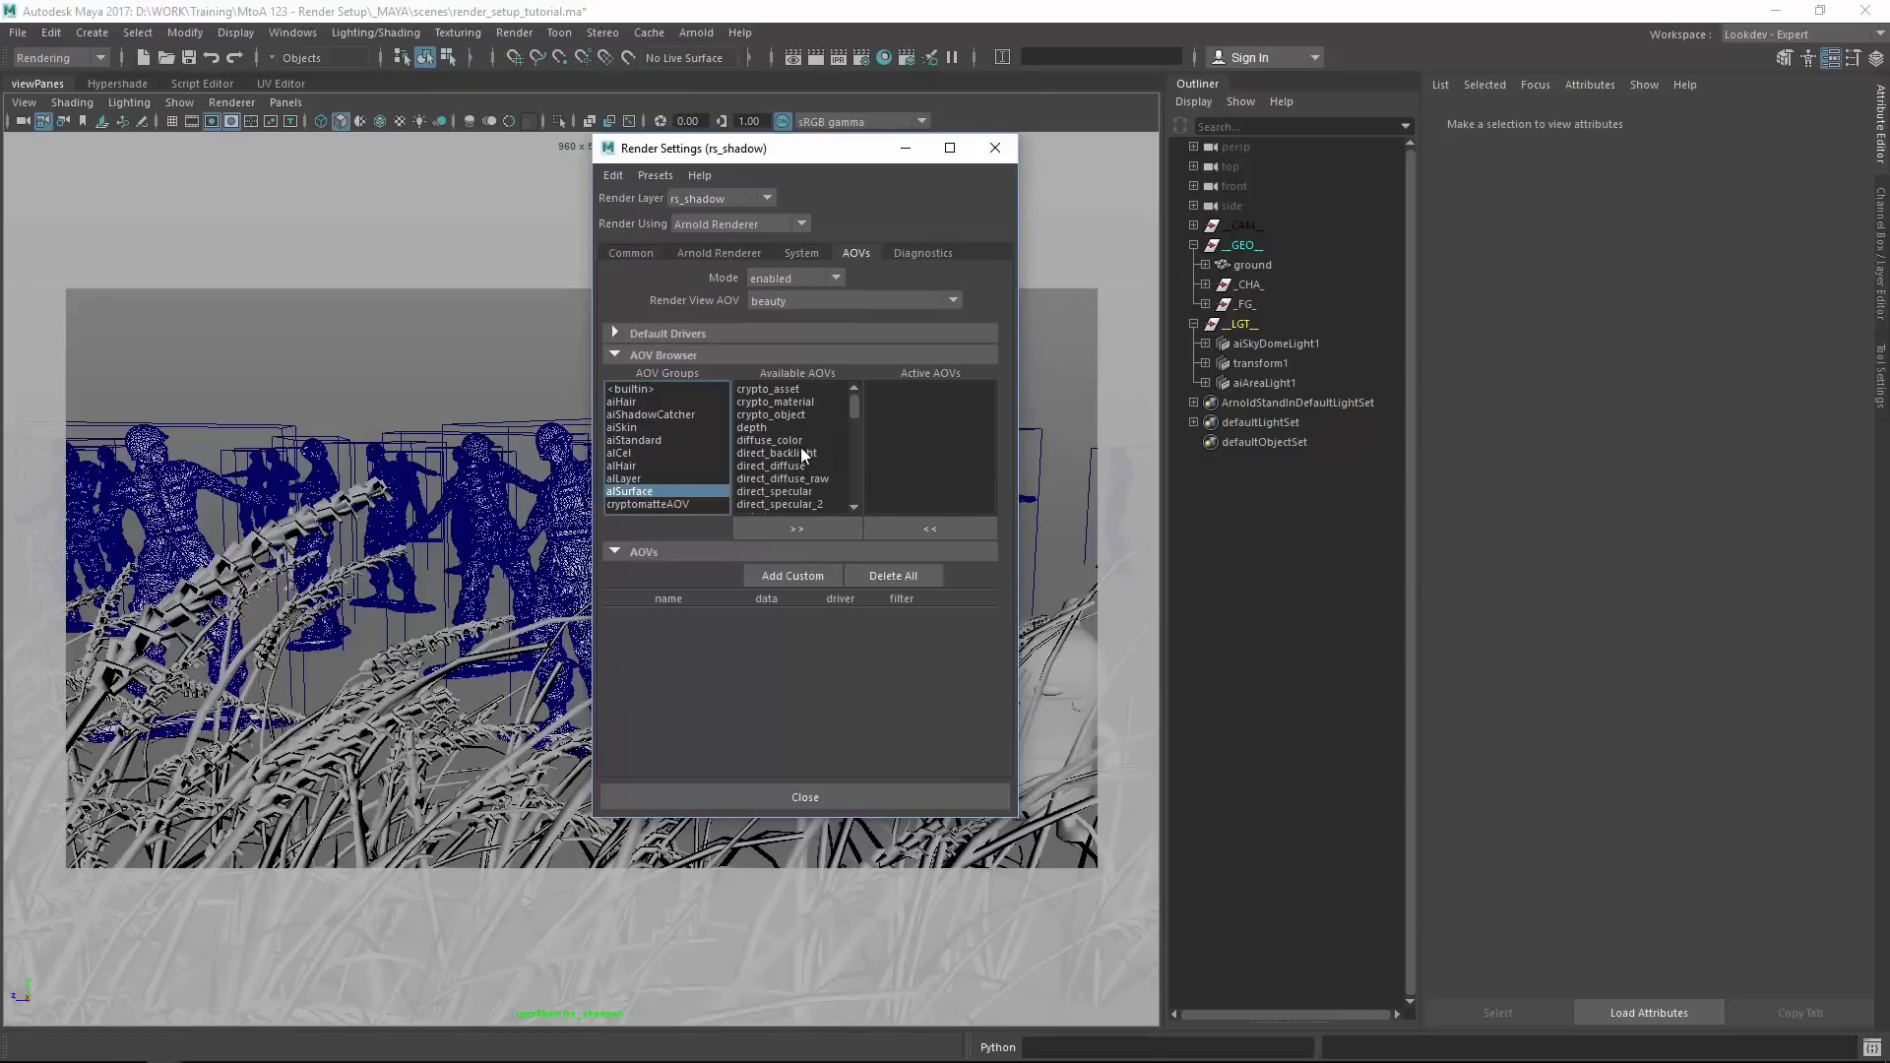
left_click(819, 466)
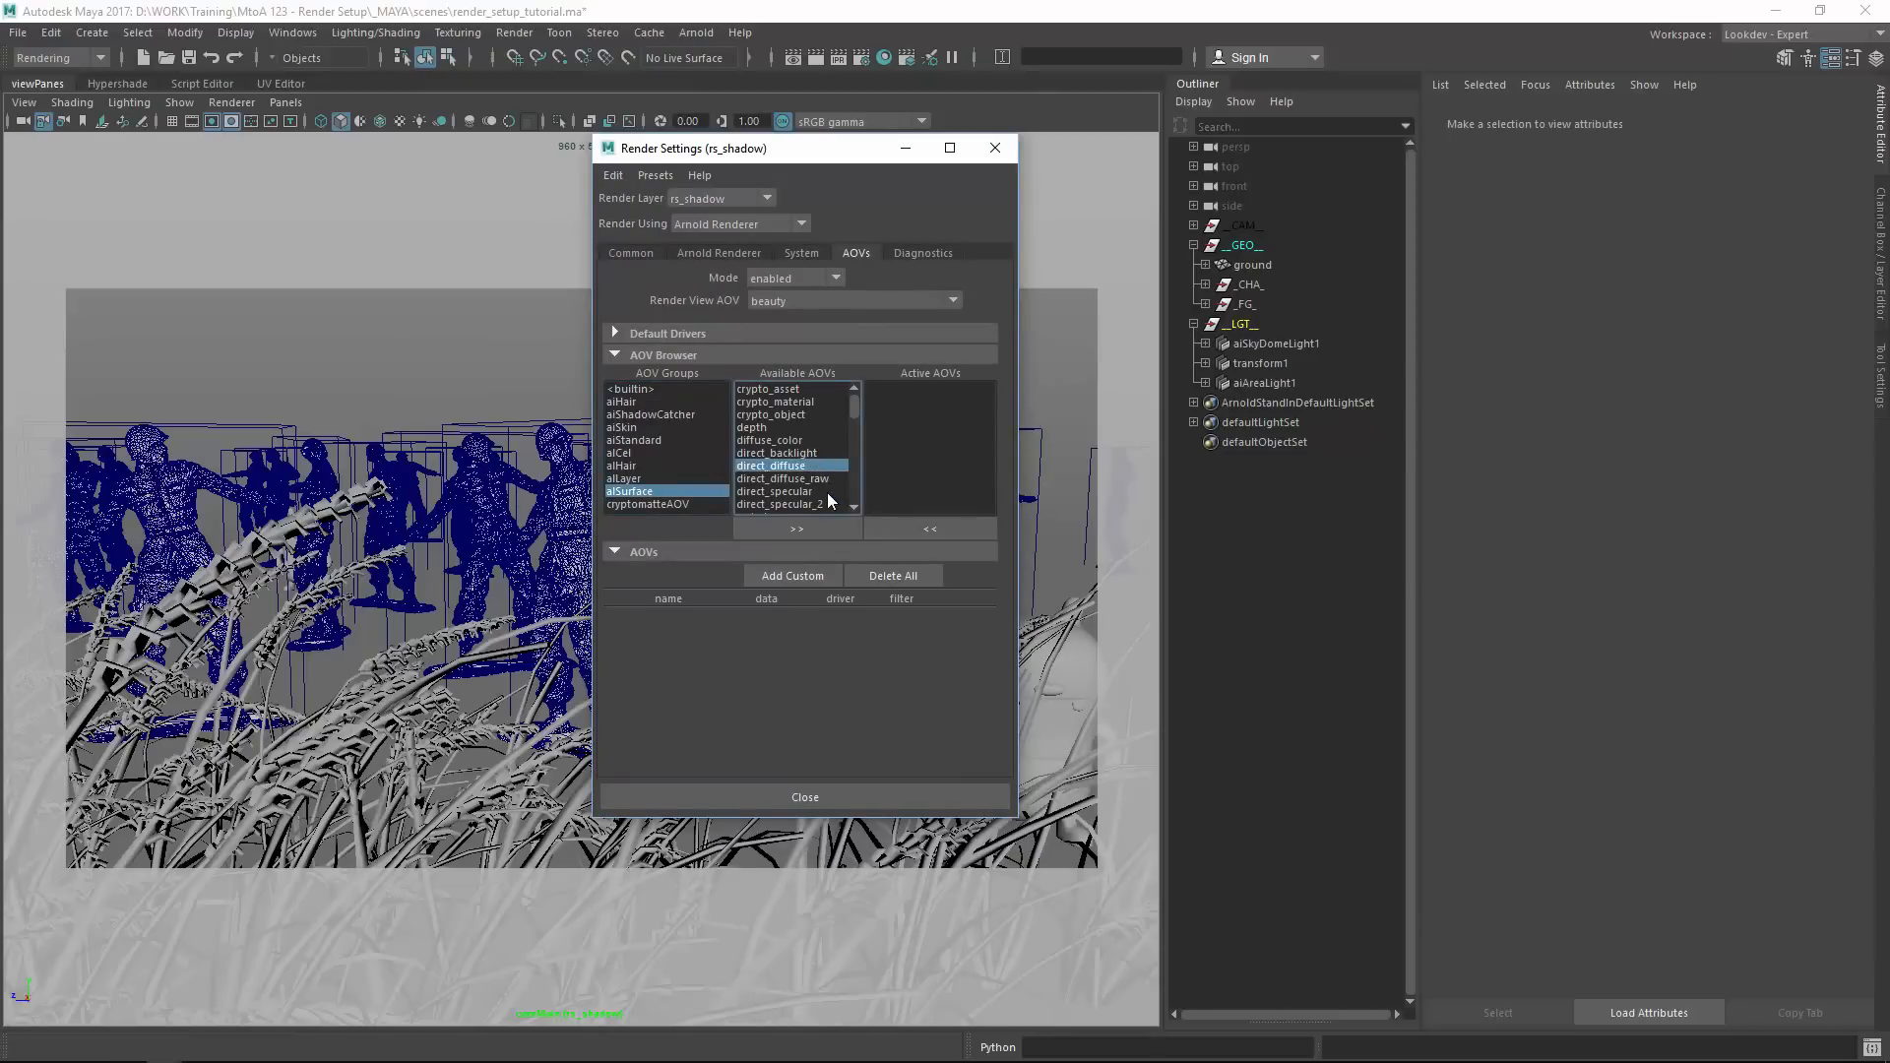
left_click(822, 490, "ctrl")
scroll(850, 410, "down", 1)
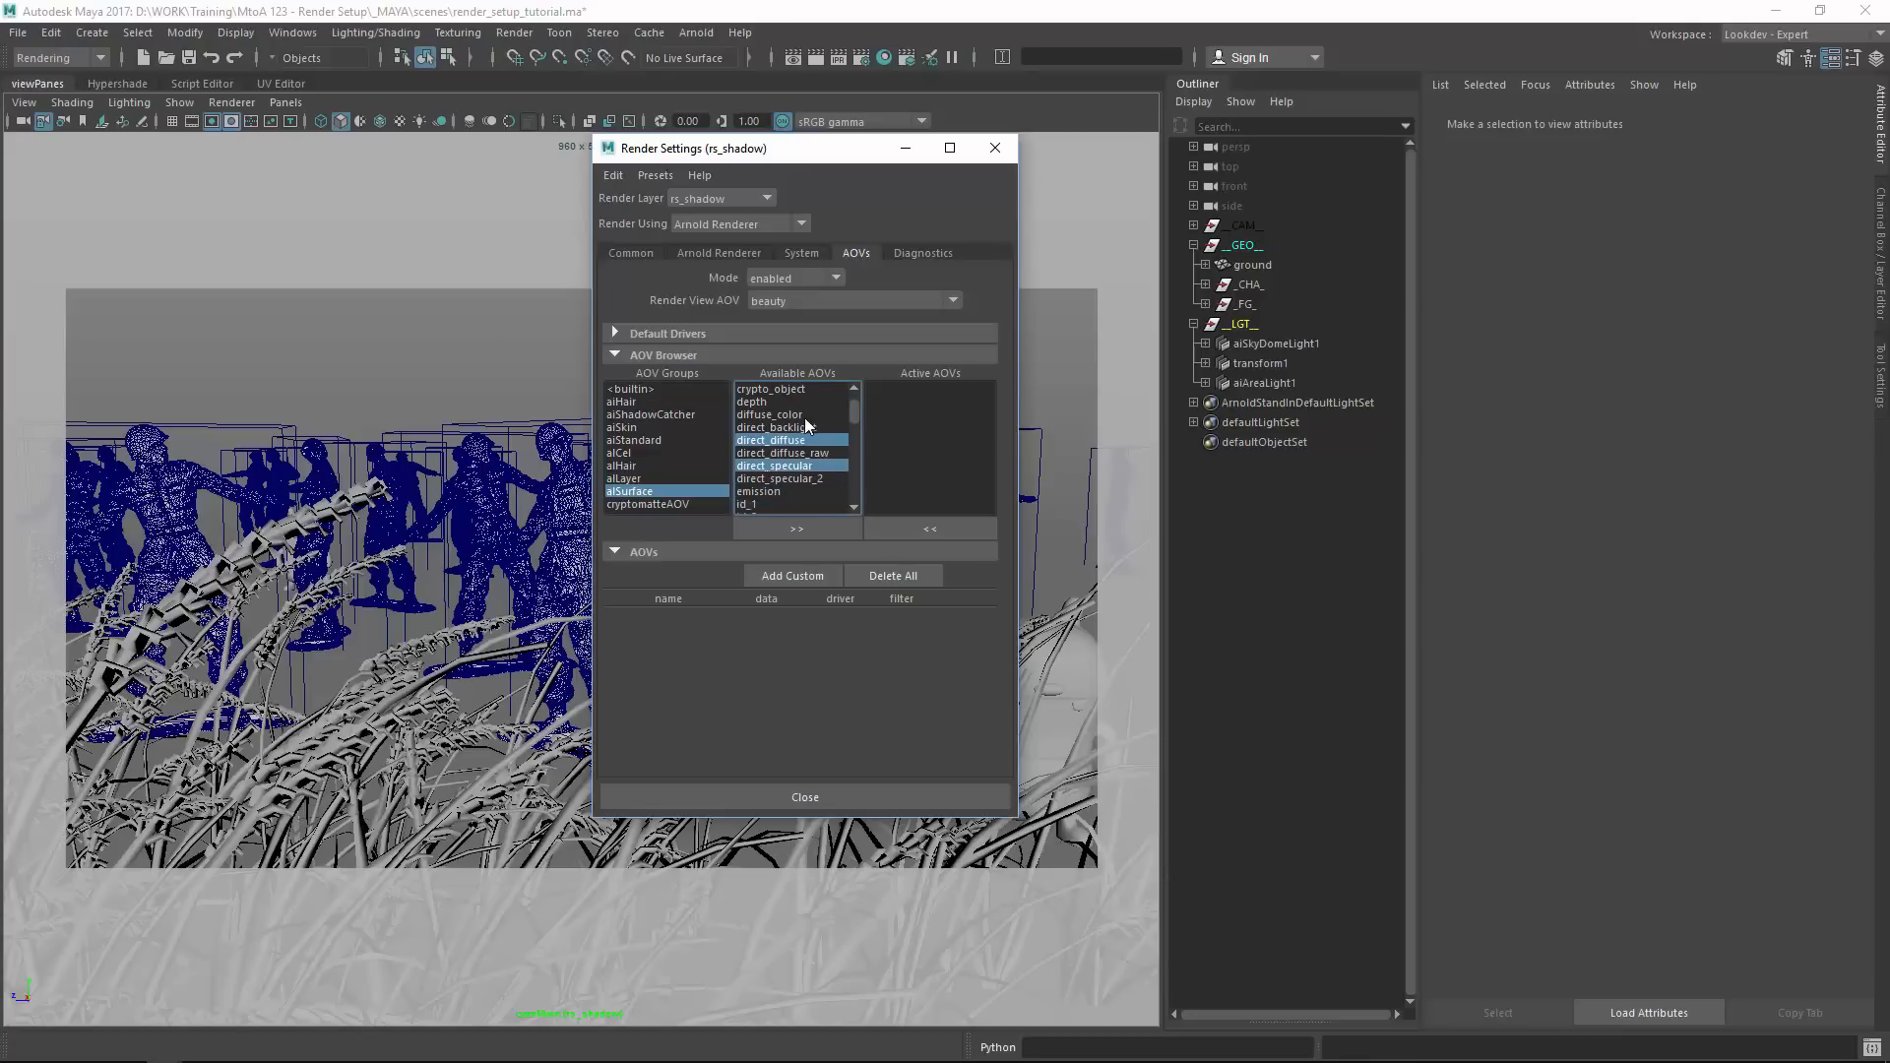
left_click(845, 415, "ctrl")
left_click_drag(858, 413, 856, 439)
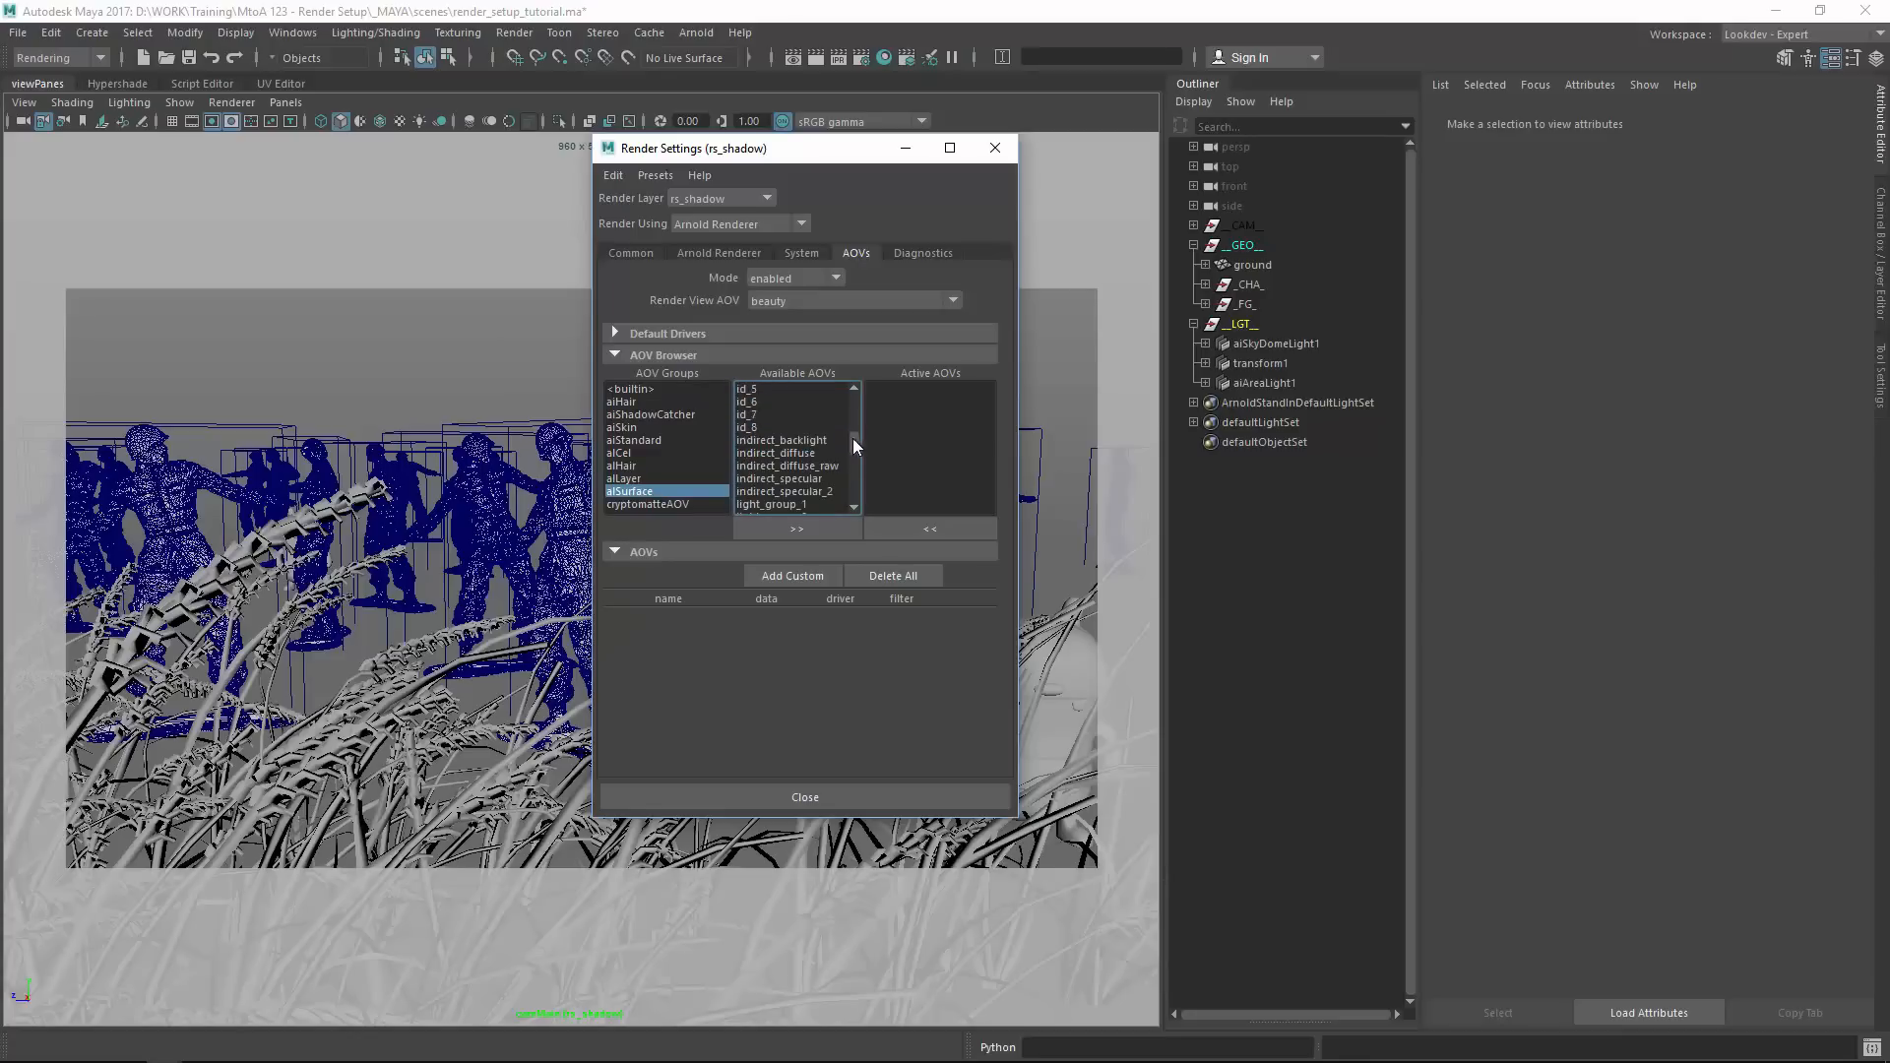
left_click(813, 452, "ctrl")
left_click(817, 479, "ctrl")
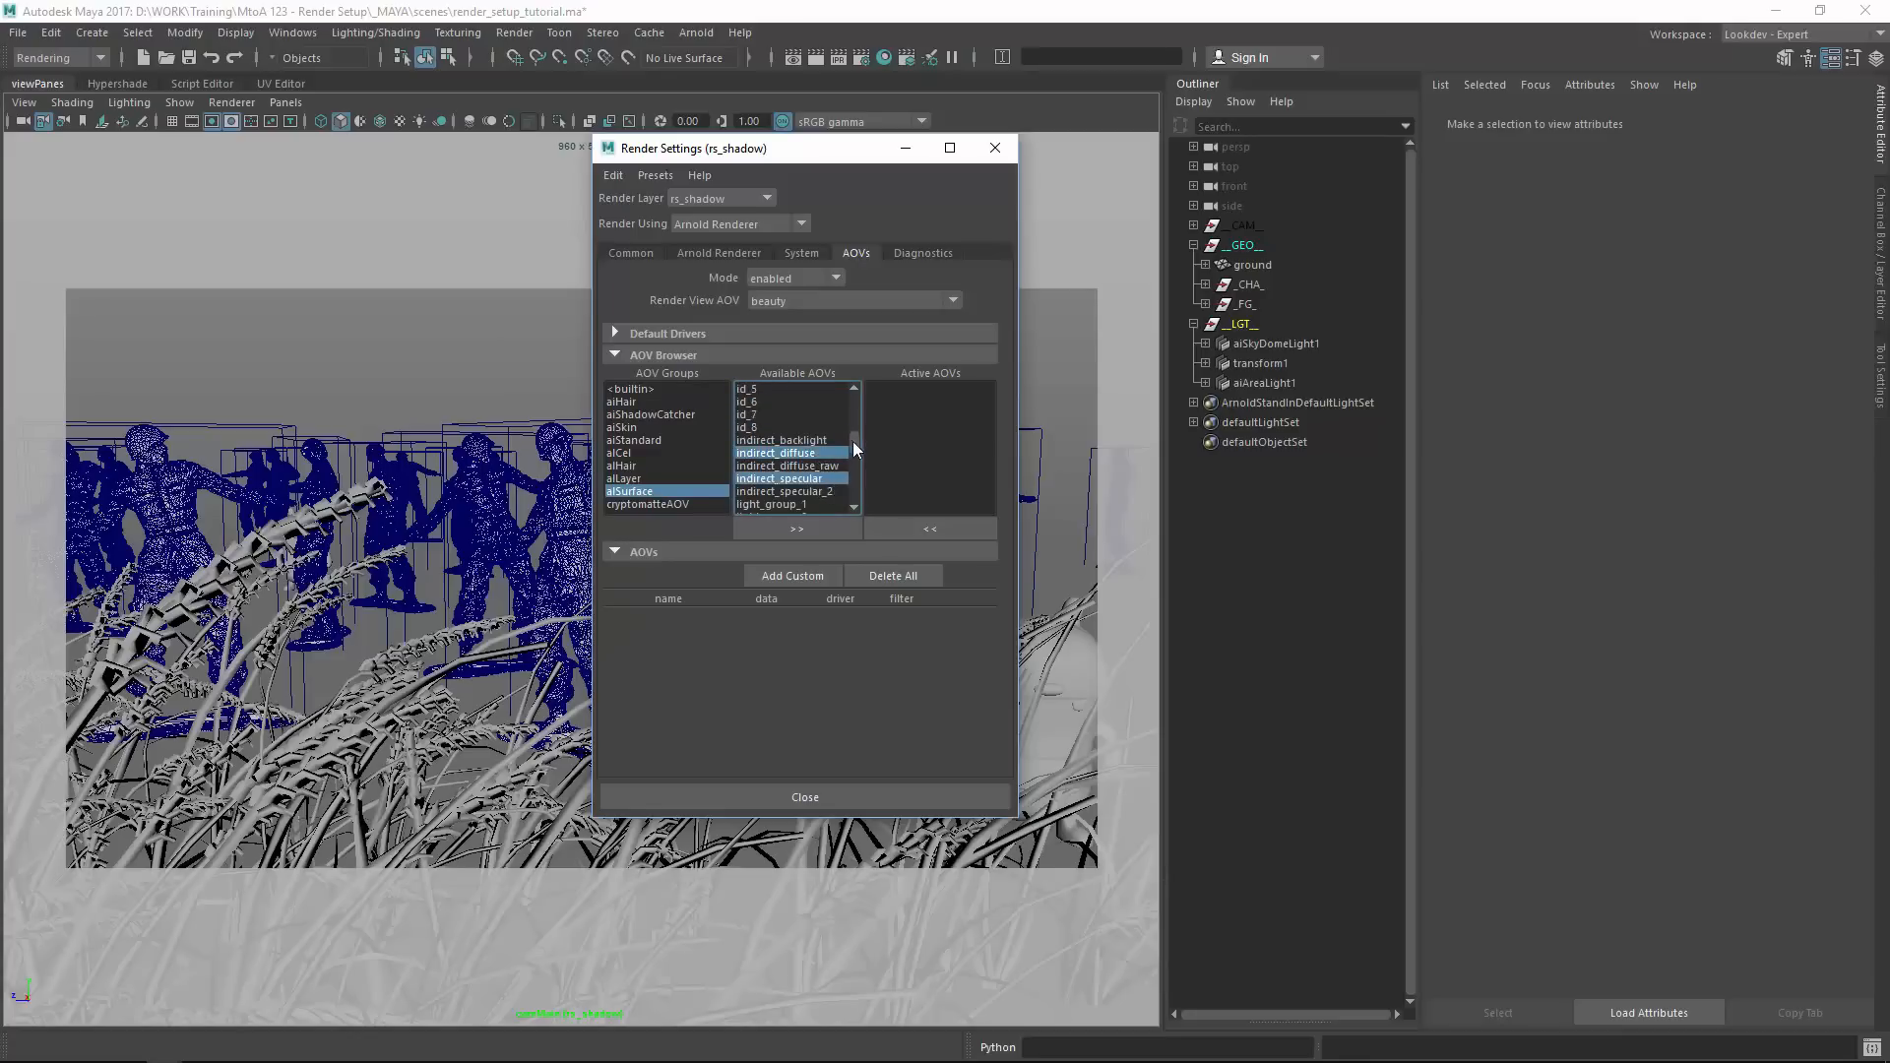
left_click_drag(852, 448, 853, 479)
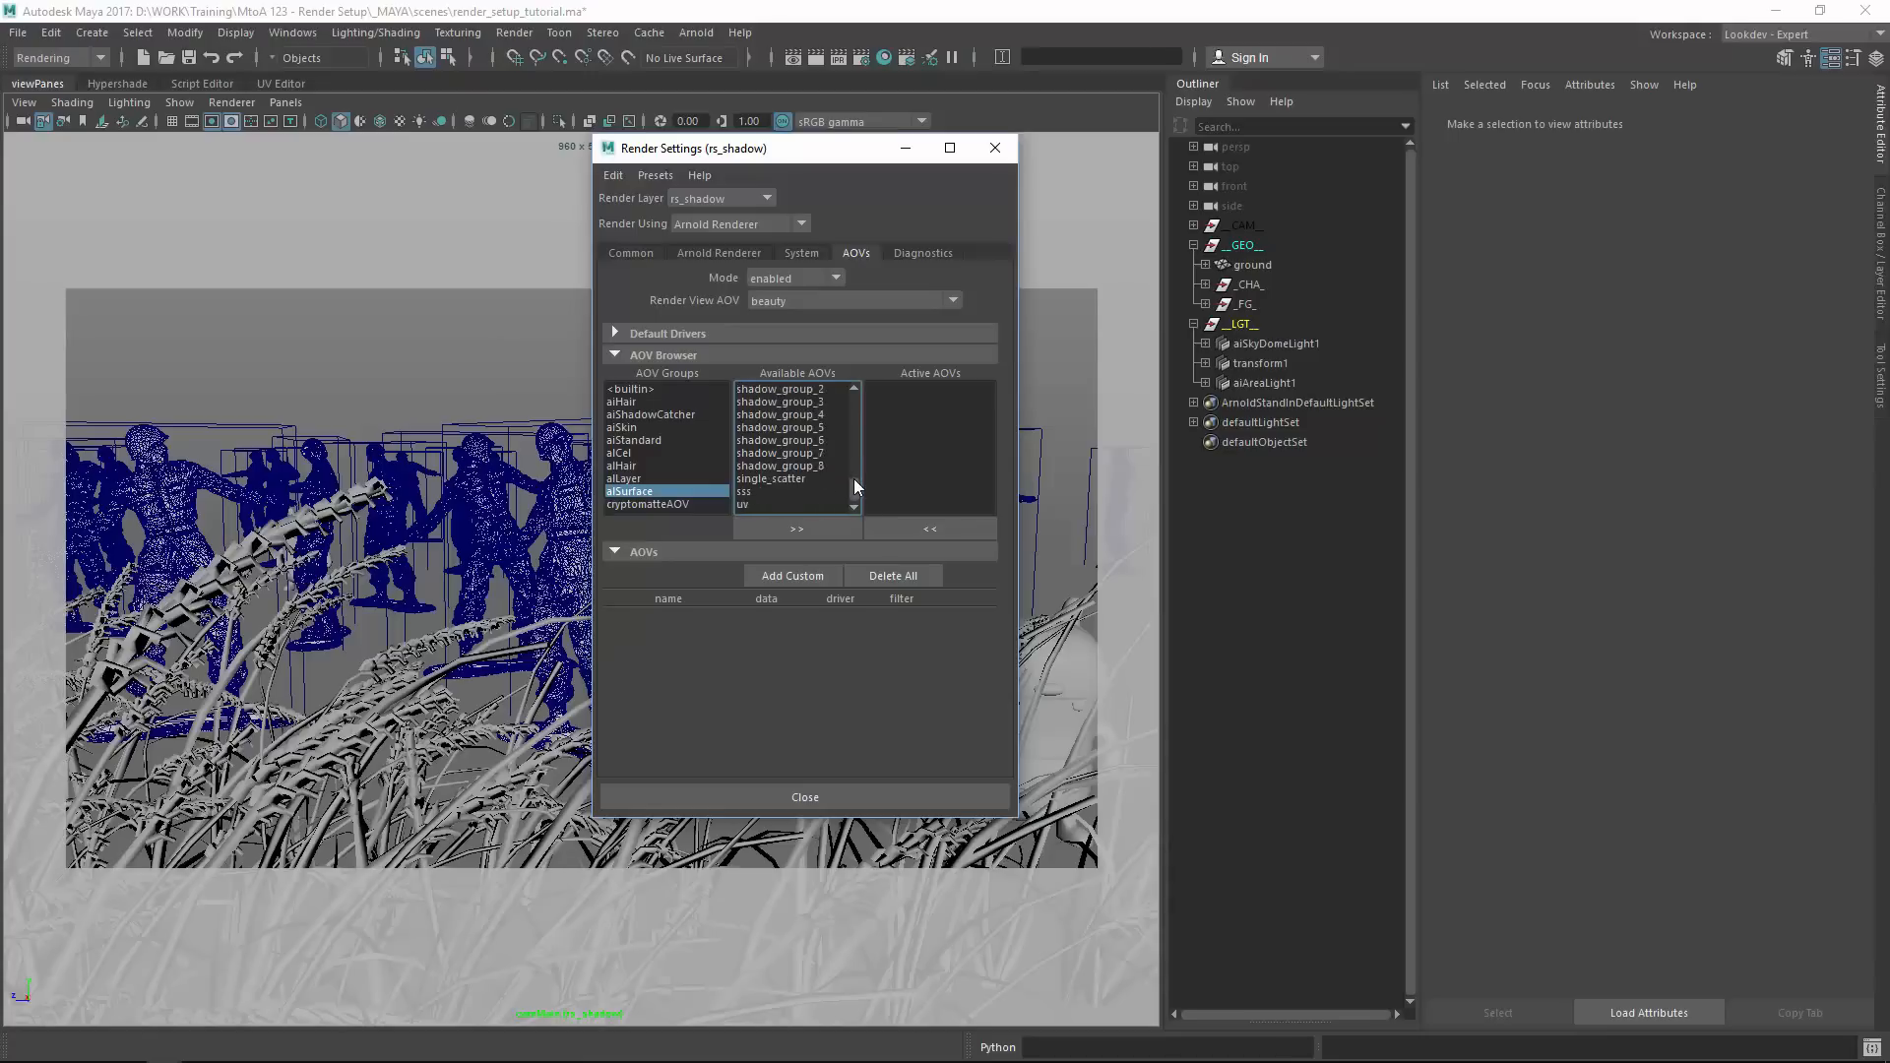
left_click(817, 524)
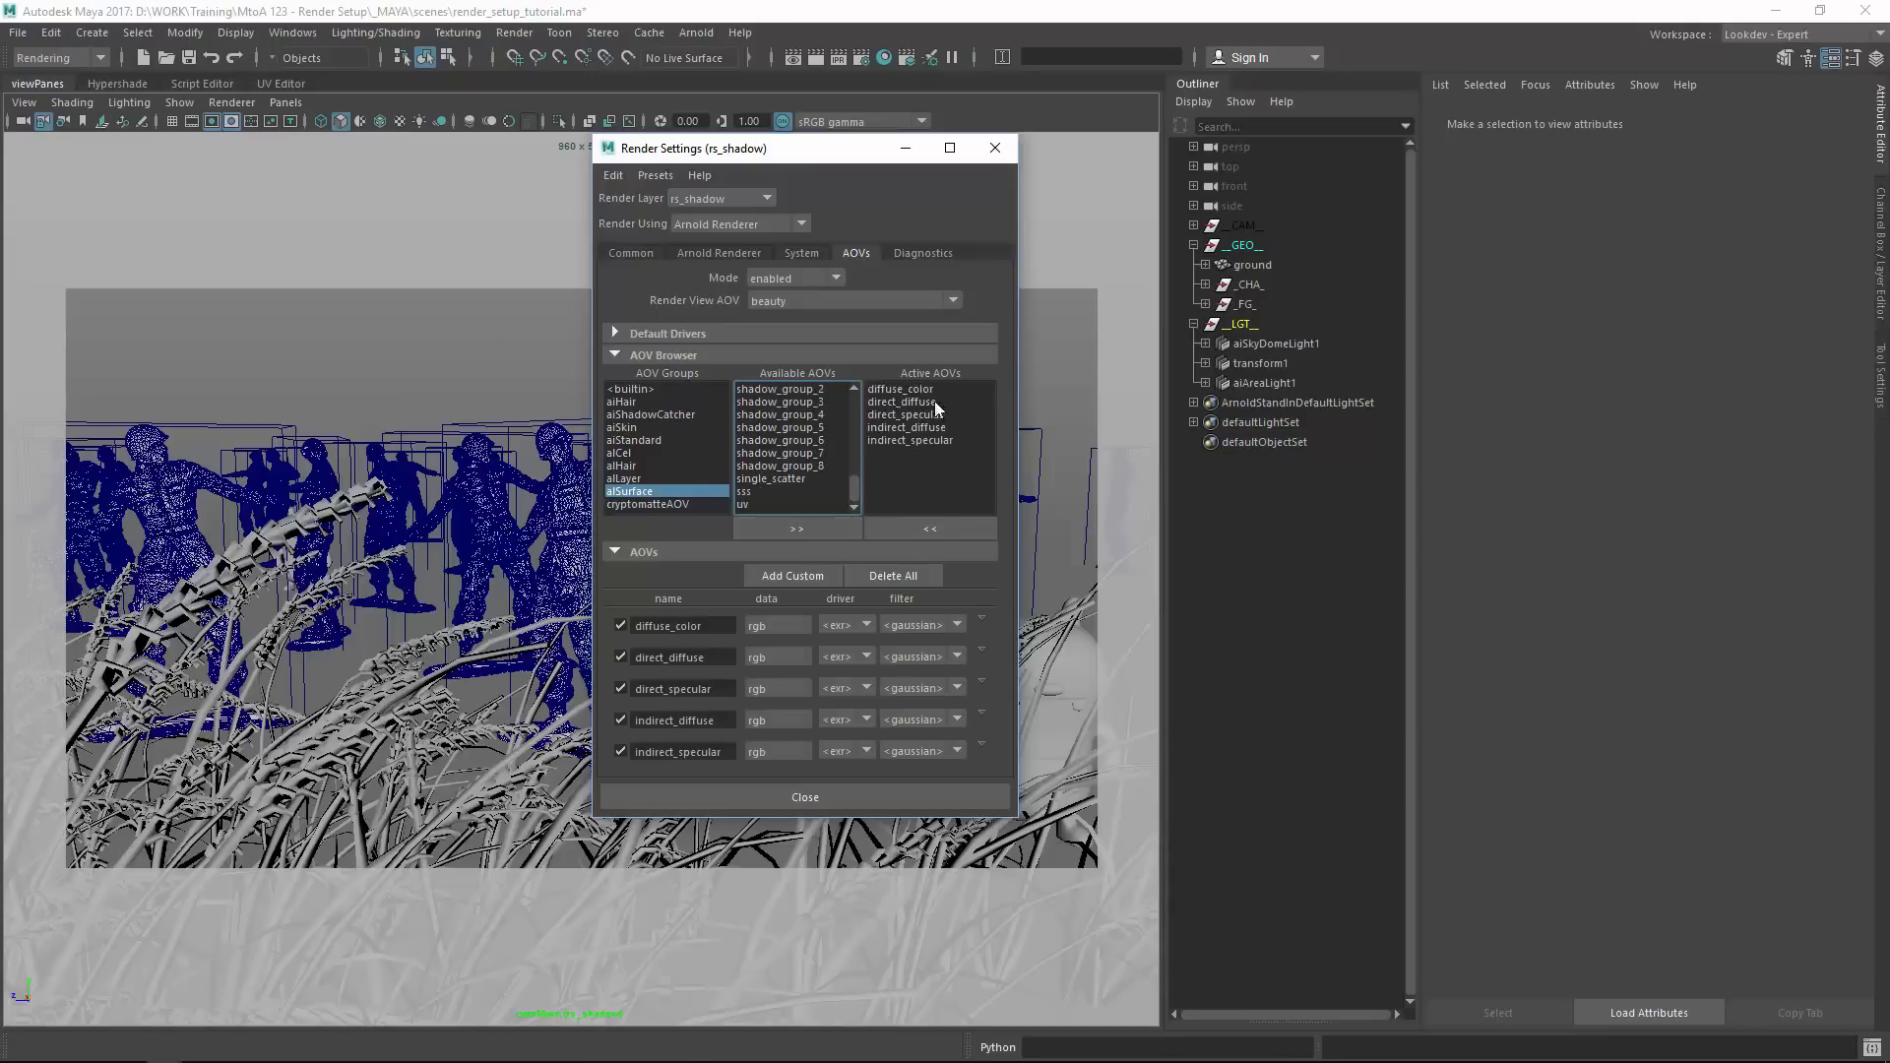
Add the built-in AOVs N, P and Z to the active AOVs.
left_click(643, 389)
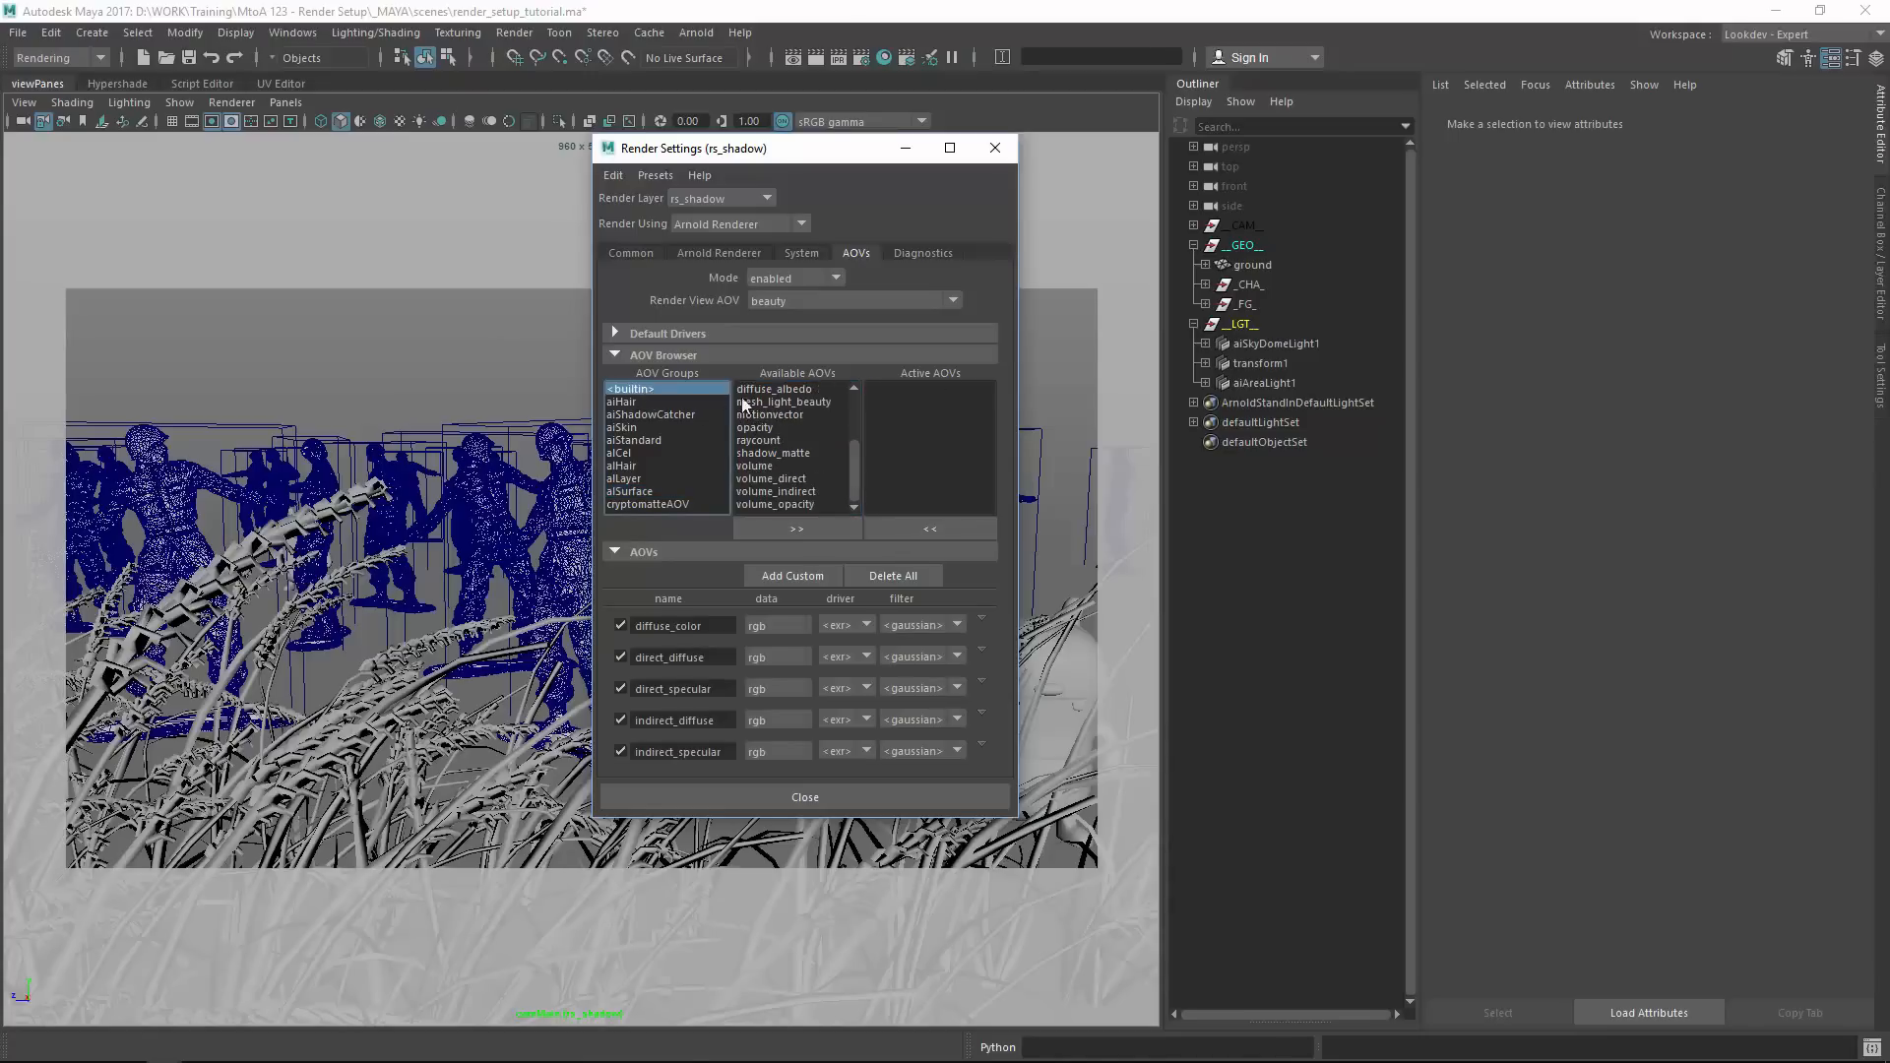
scroll(784, 433, "up", 3)
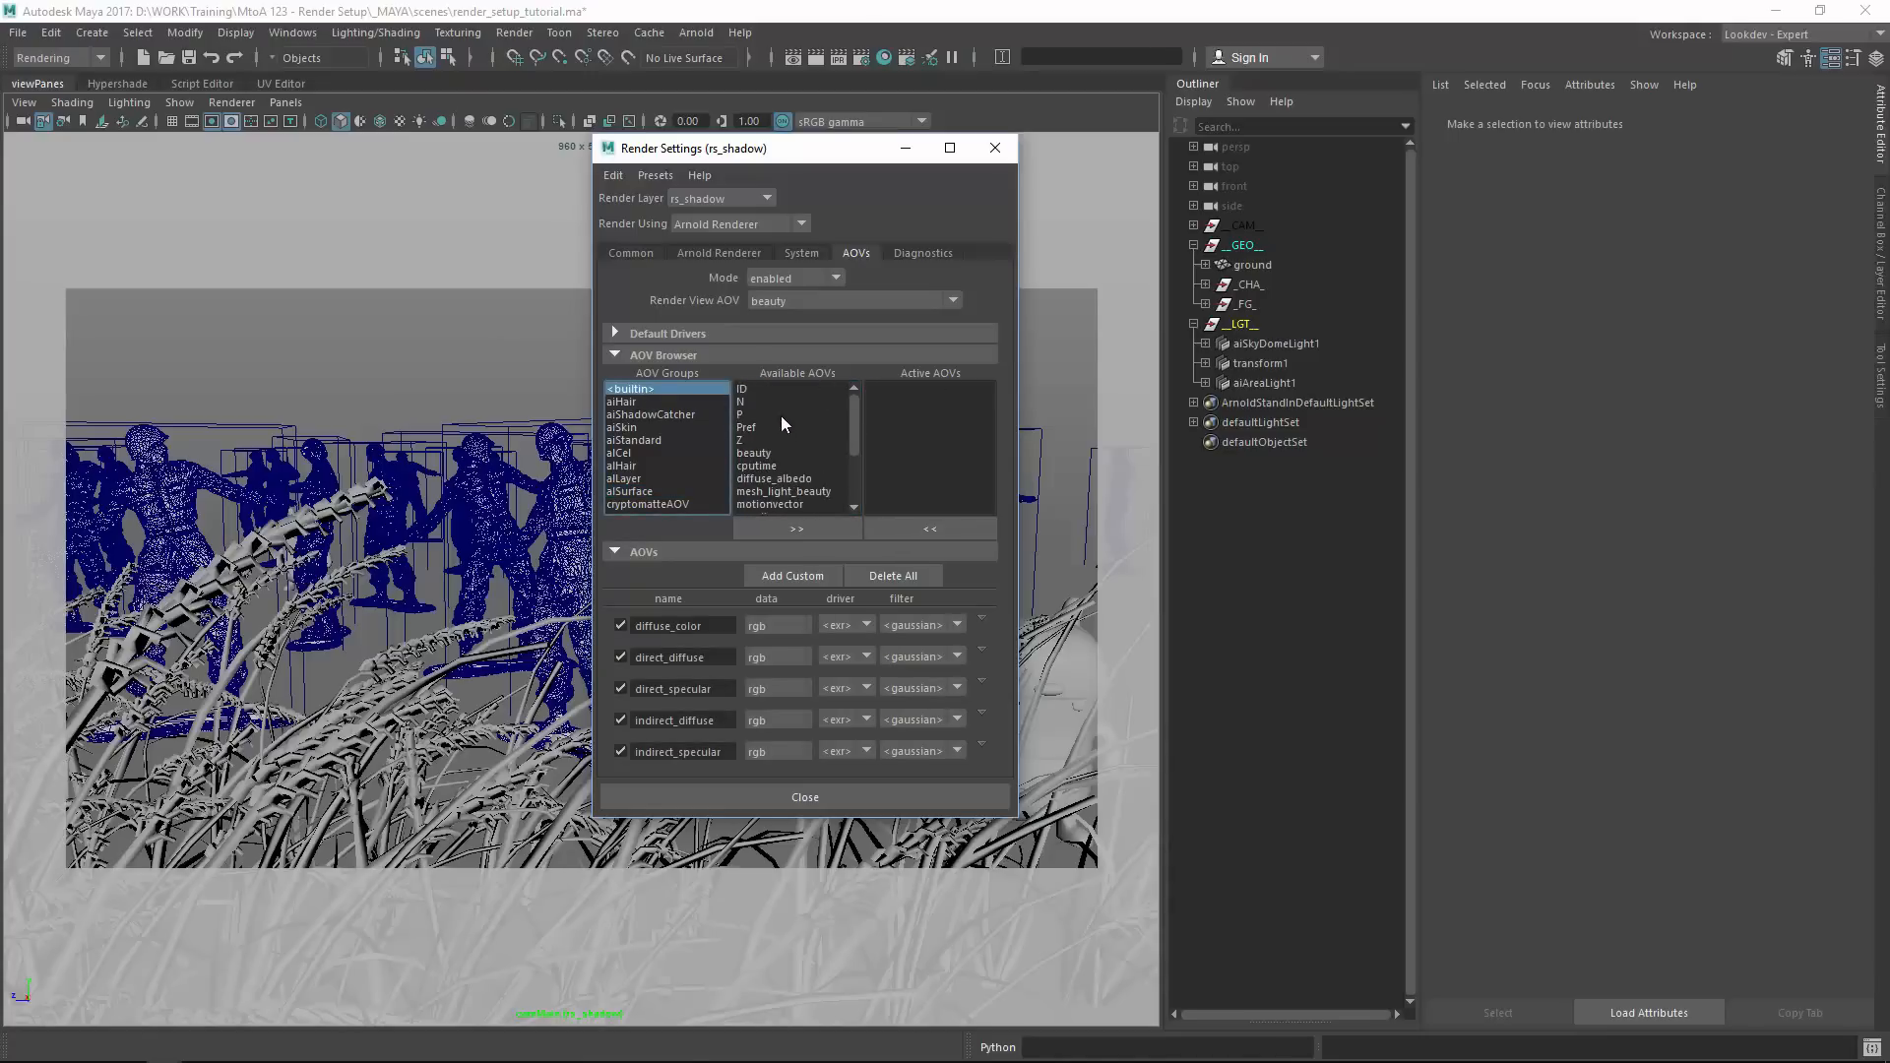
left_click(769, 403)
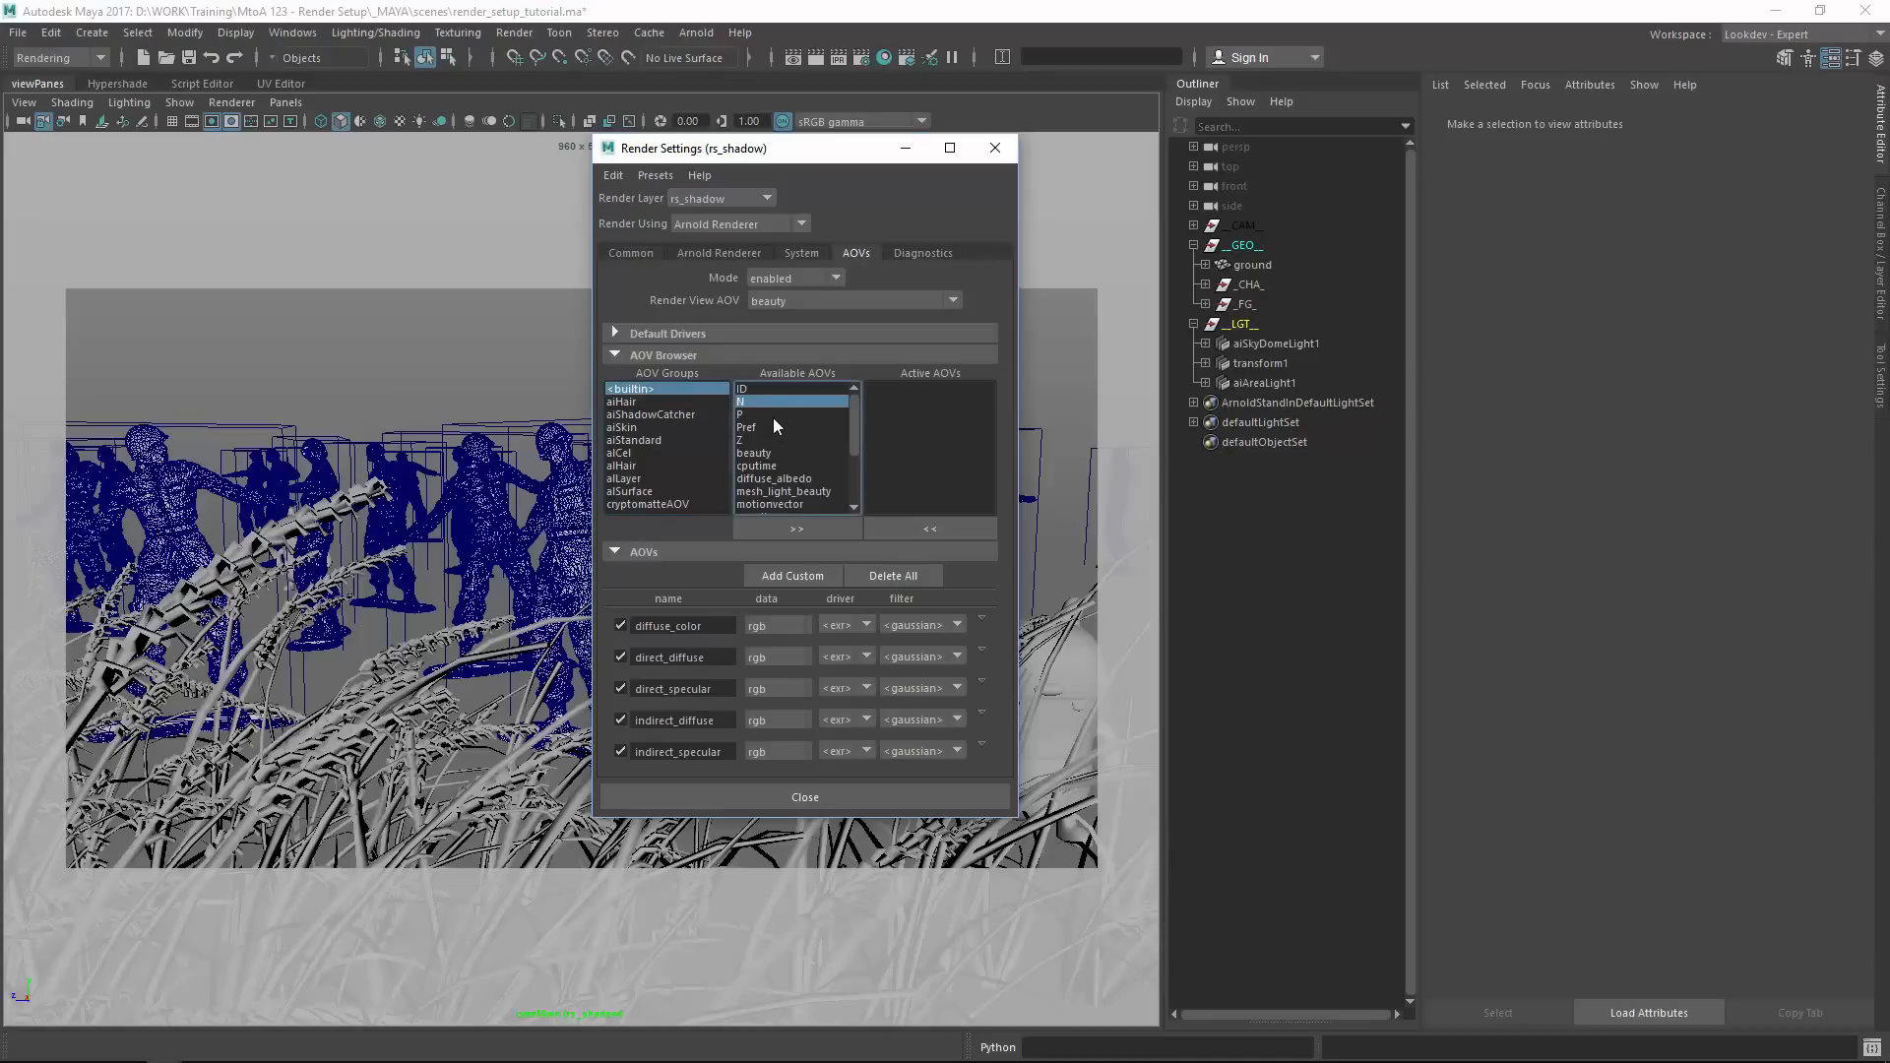
left_click(771, 418, "shift")
left_click(766, 440, "ctrl")
left_click(799, 527)
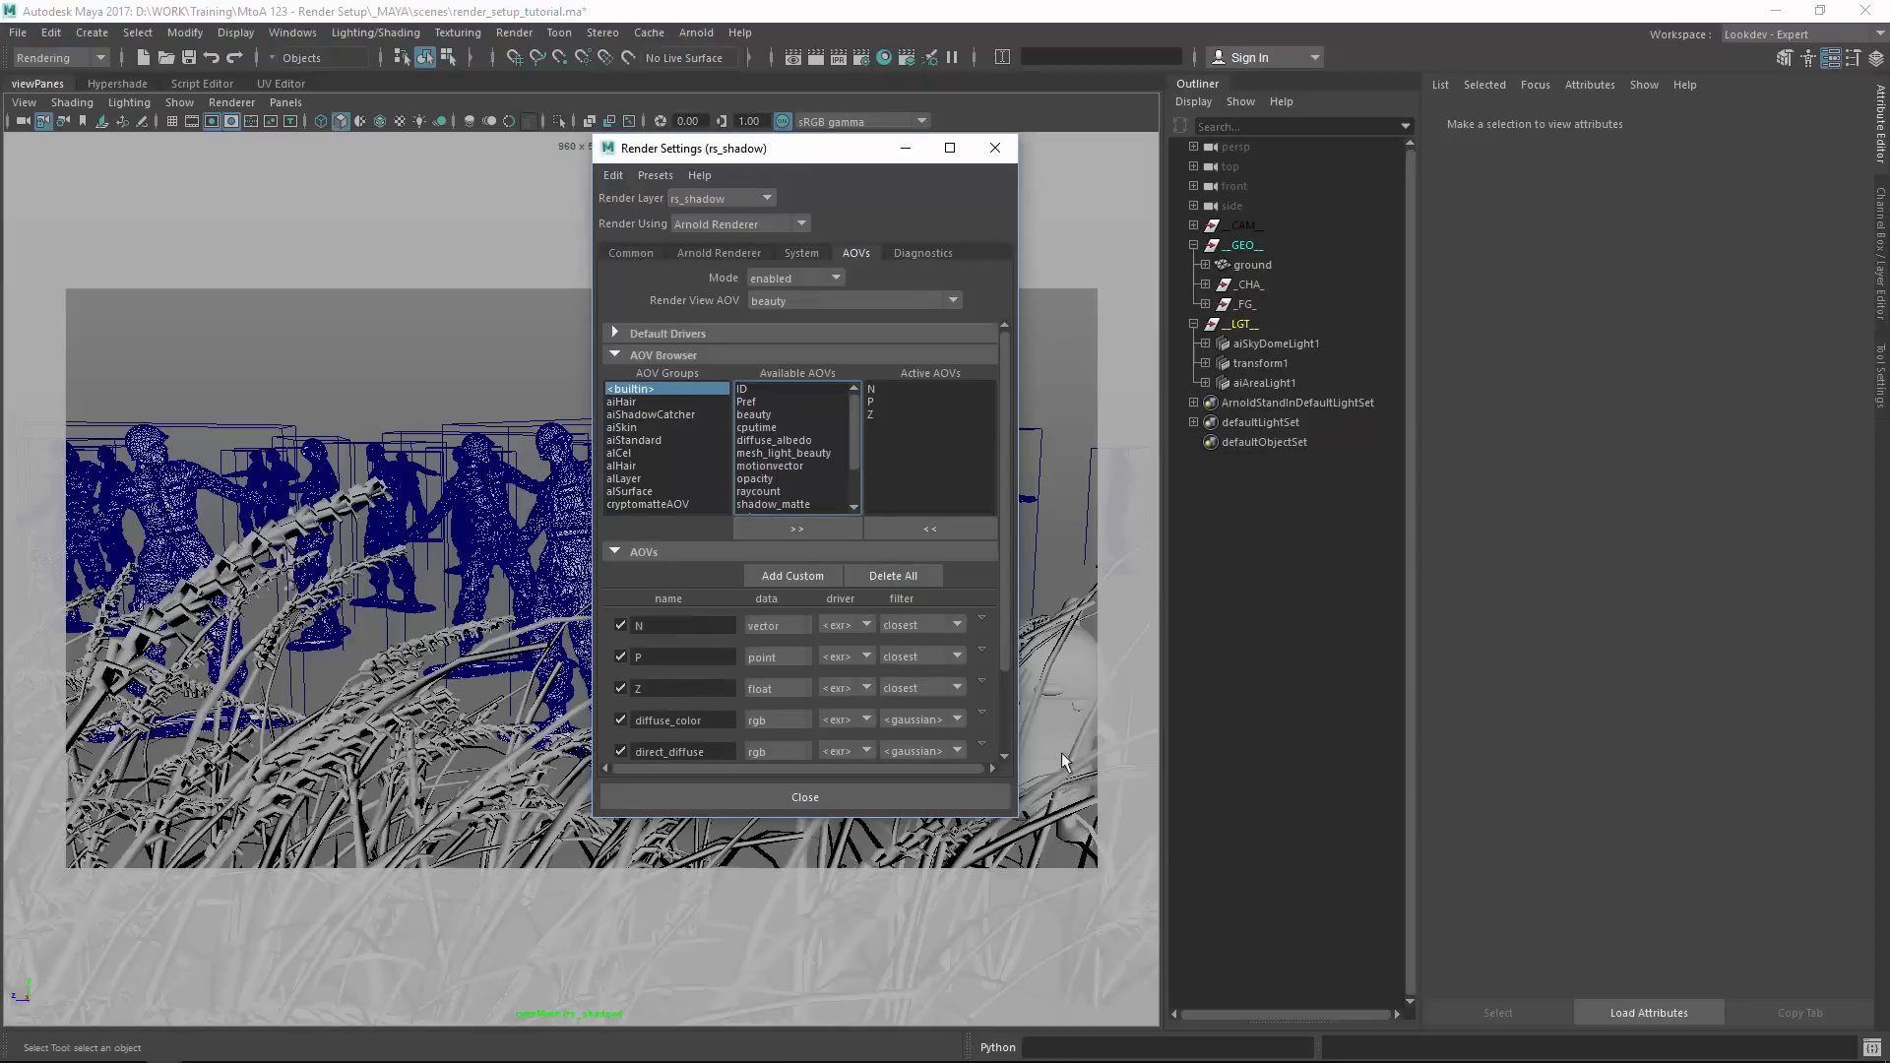
Enlarge the Render Settings window and add a custom AOV named rs_occlusion.
left_click_drag(1020, 816, 1064, 1008)
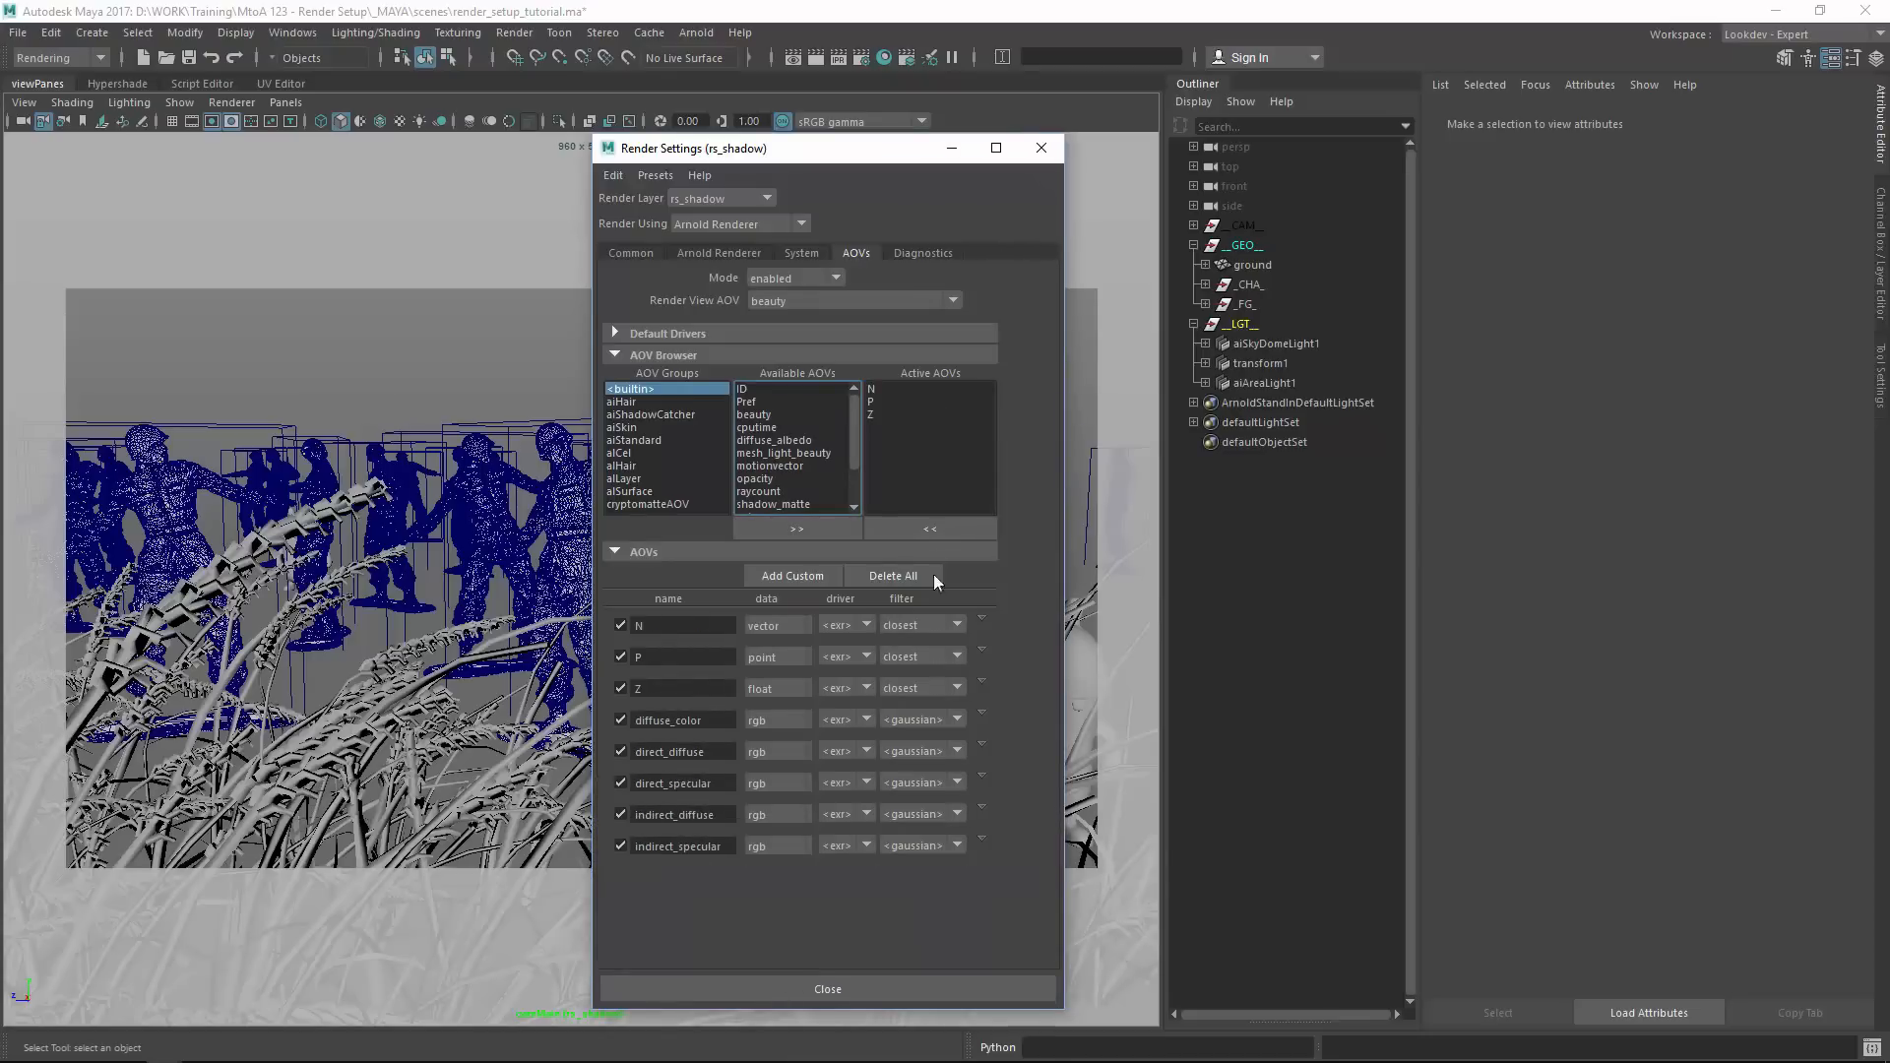
left_click(790, 577)
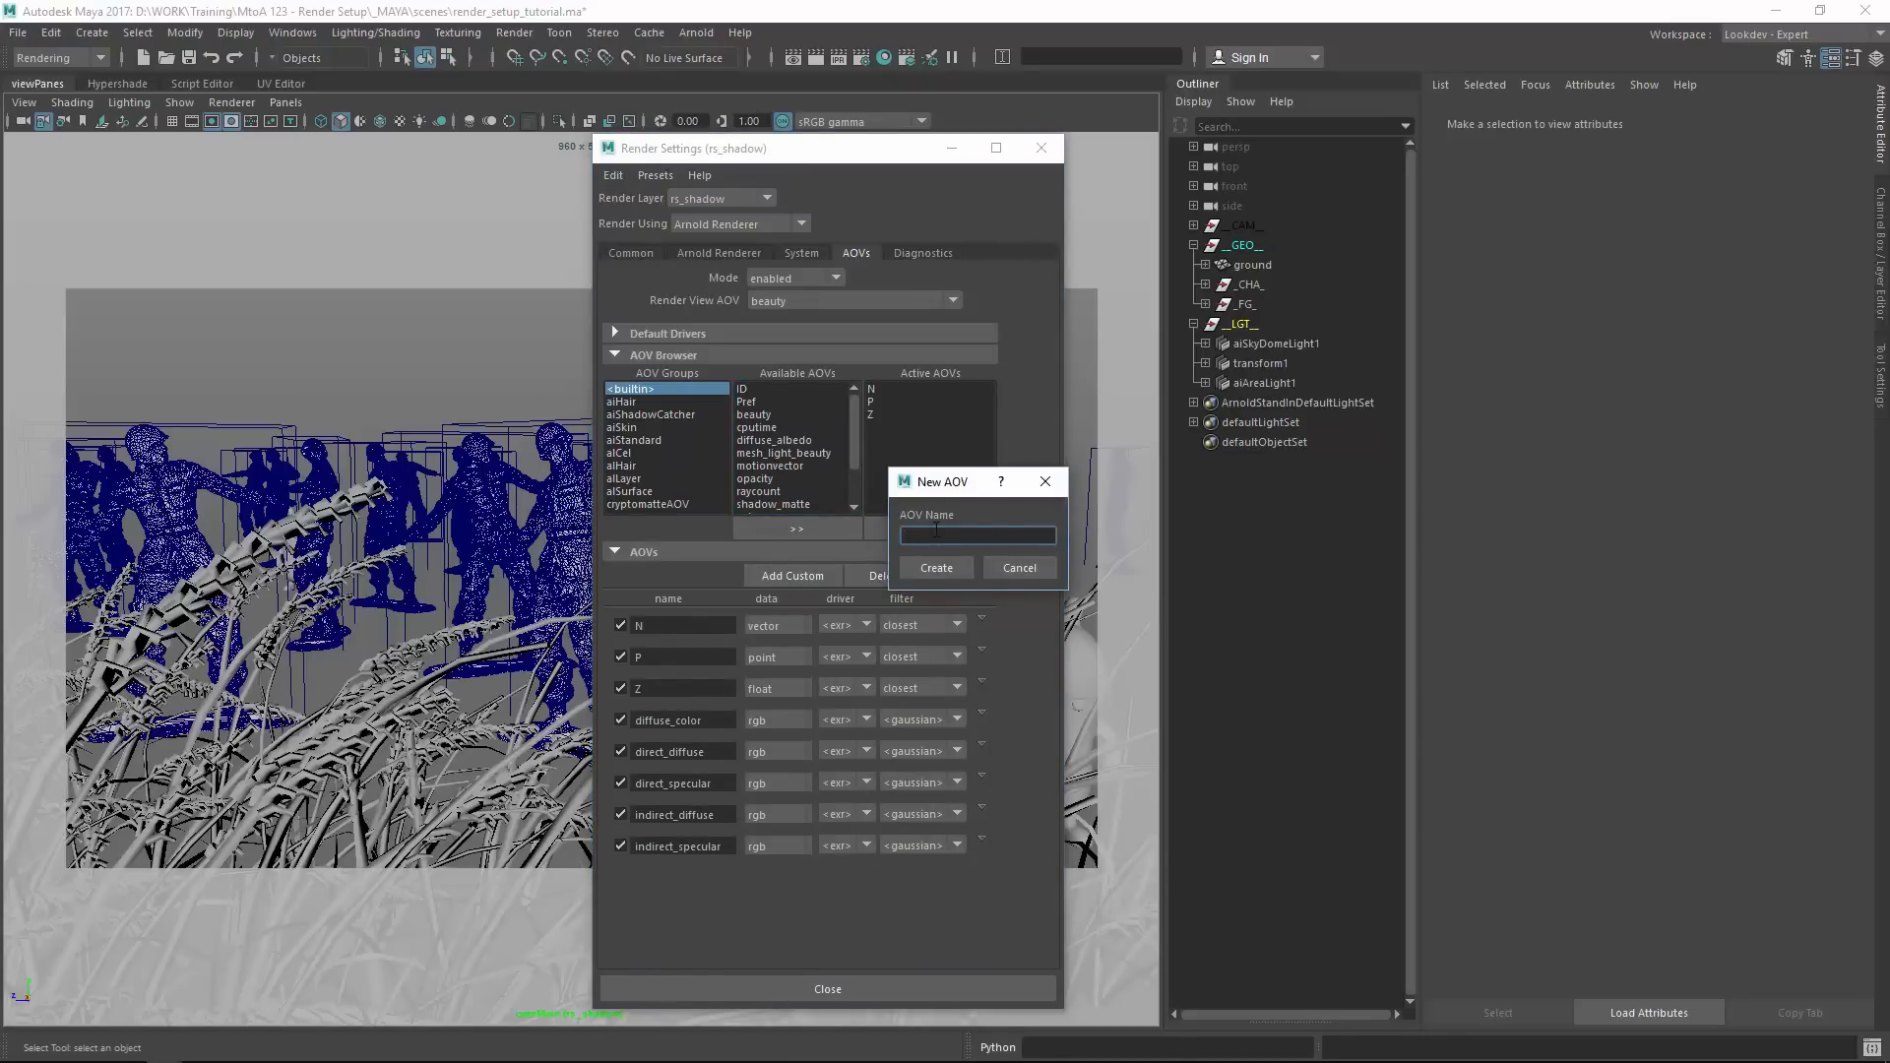
type("rs_occlusion")
key("Return")
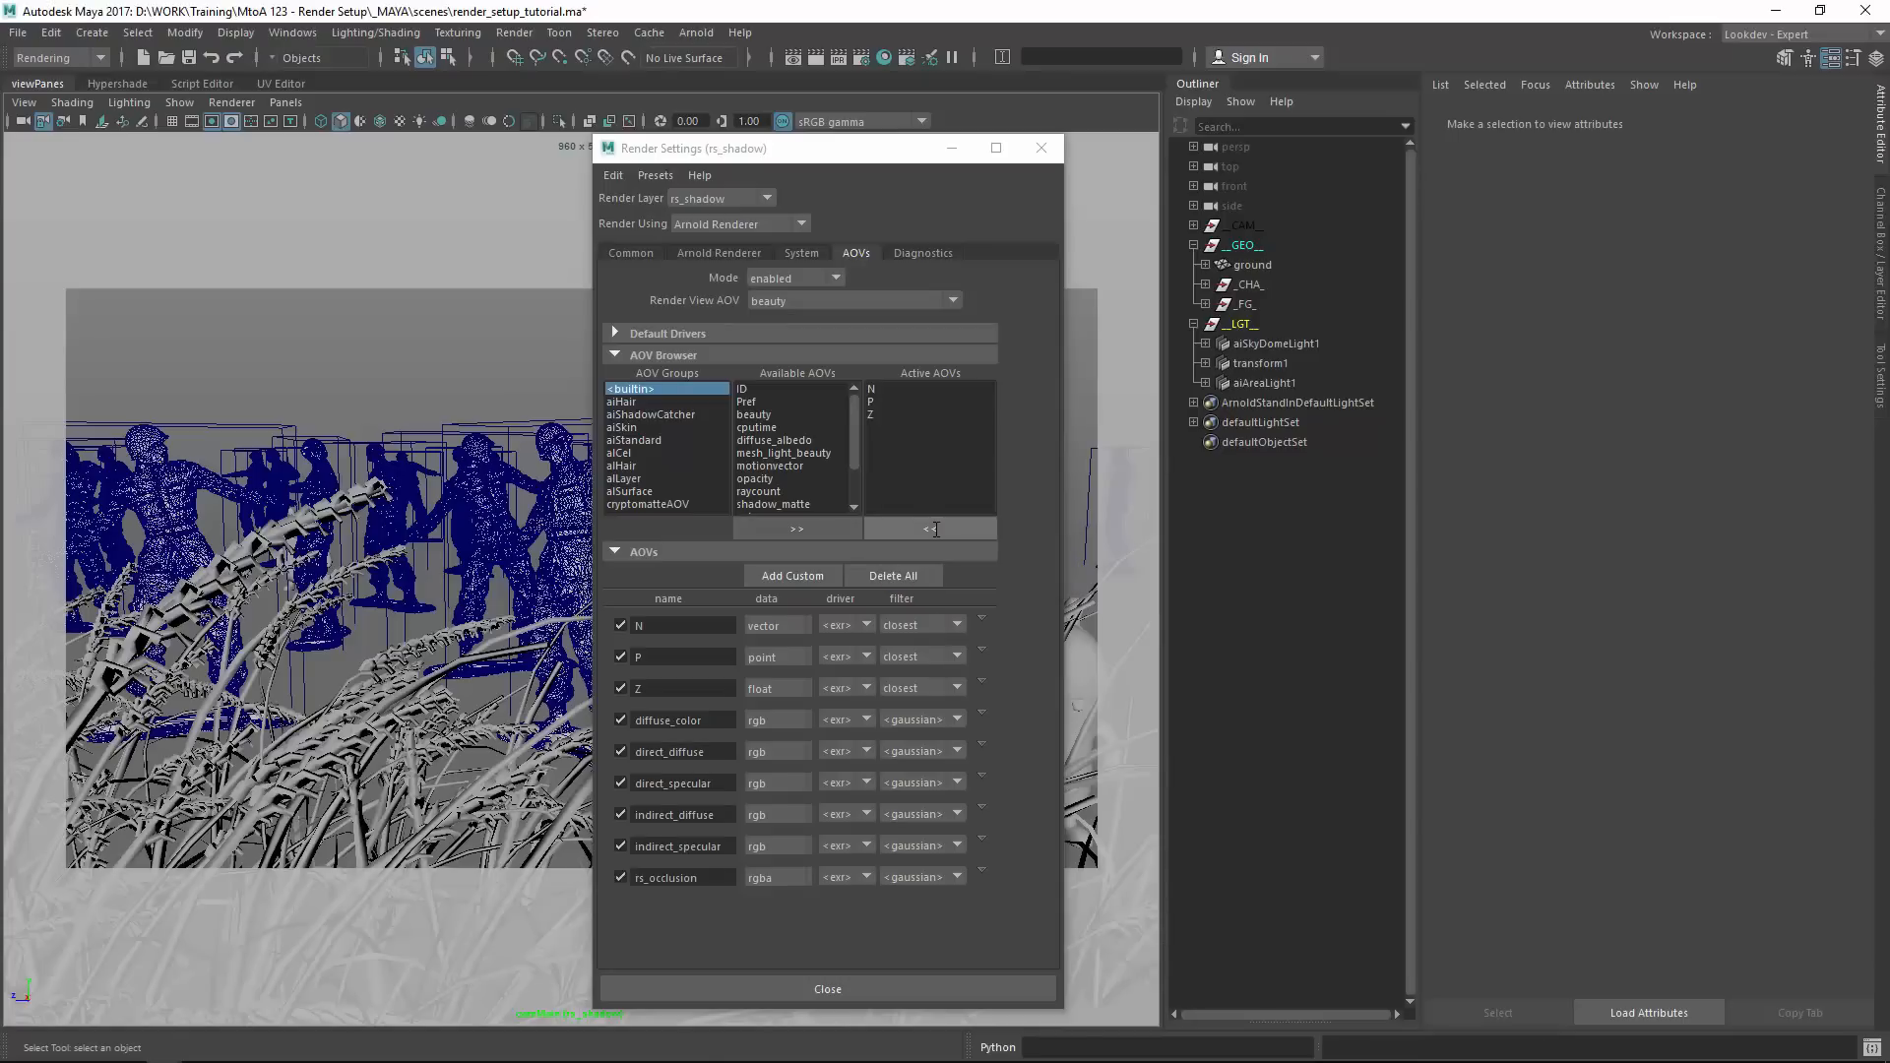
Add another custom AOV named rs_utility.
left_click(797, 576)
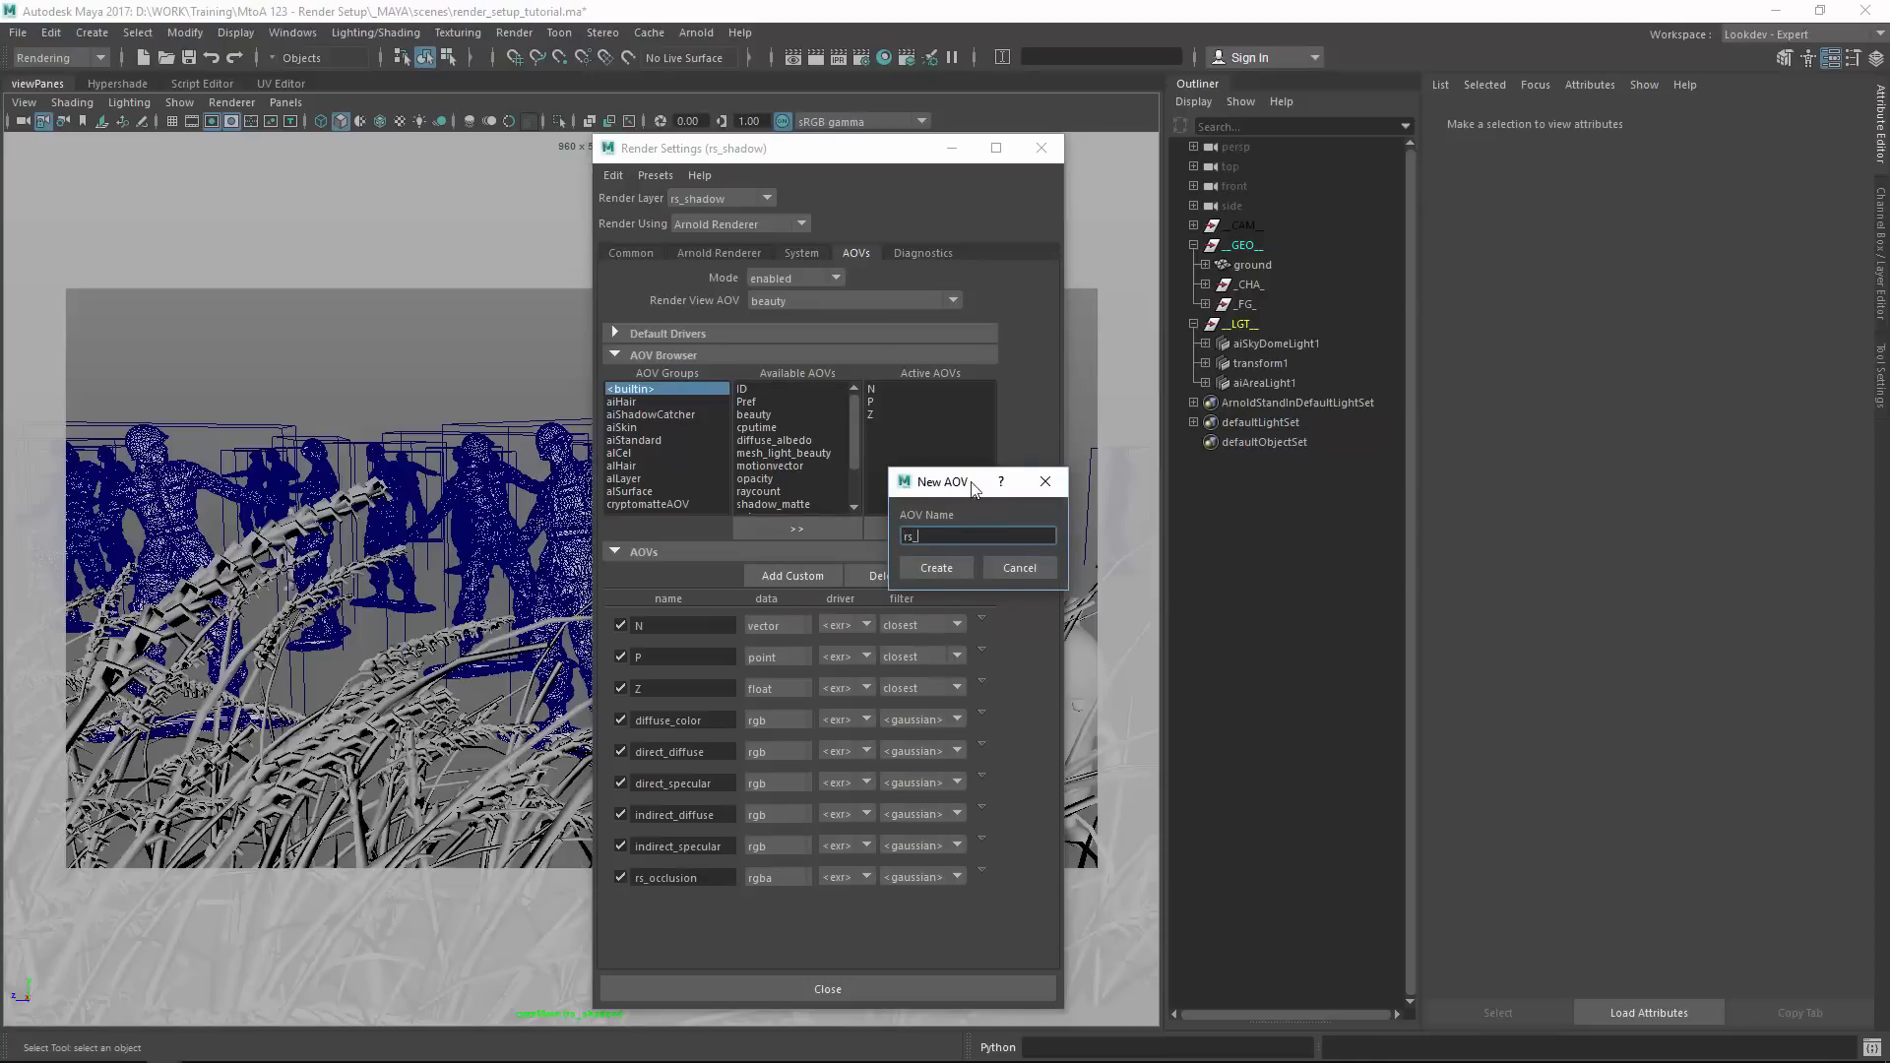
type("rs_breakup")
left_click_drag(912, 538, 1024, 529)
type("_utilitz")
key("BackSpace")
type("y")
left_click(964, 569)
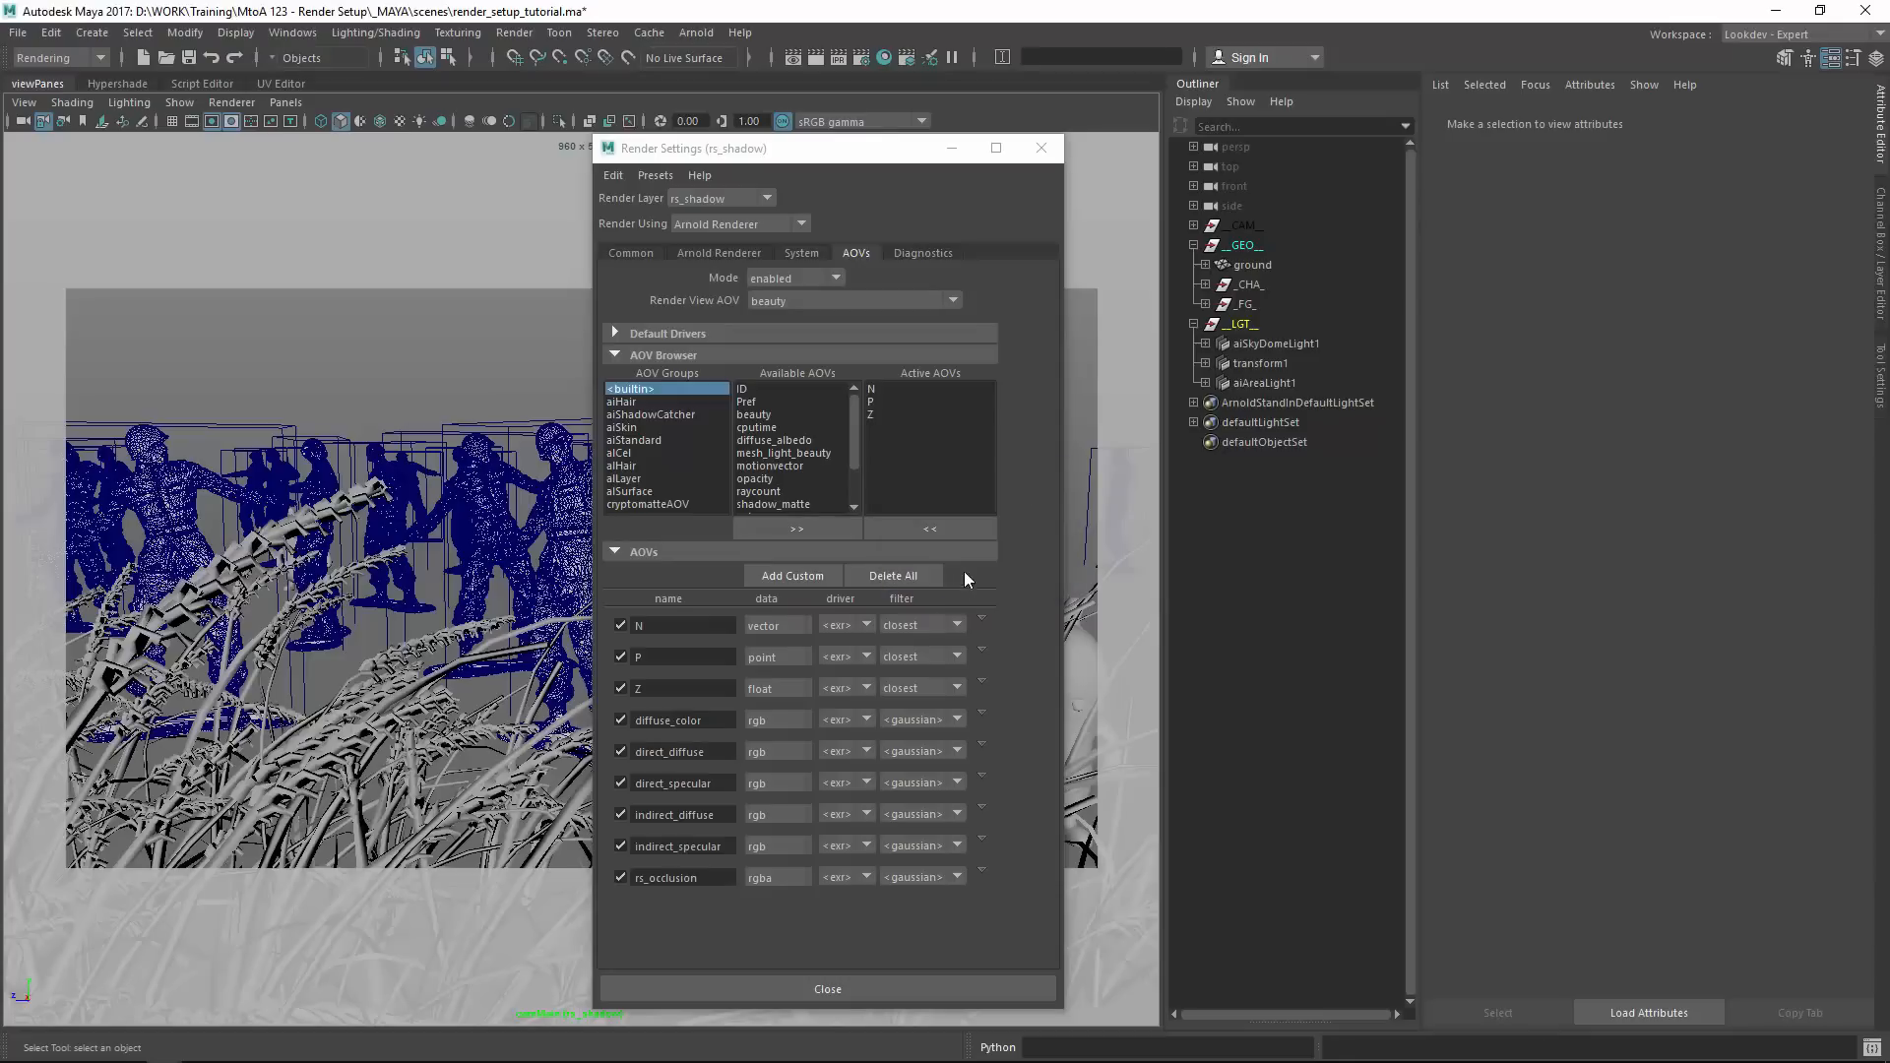
Open the attributes of the rs_occlusion AOV and move the Render Settings window clear of its Default Shader setting.
left_click(983, 870)
left_click(1006, 882)
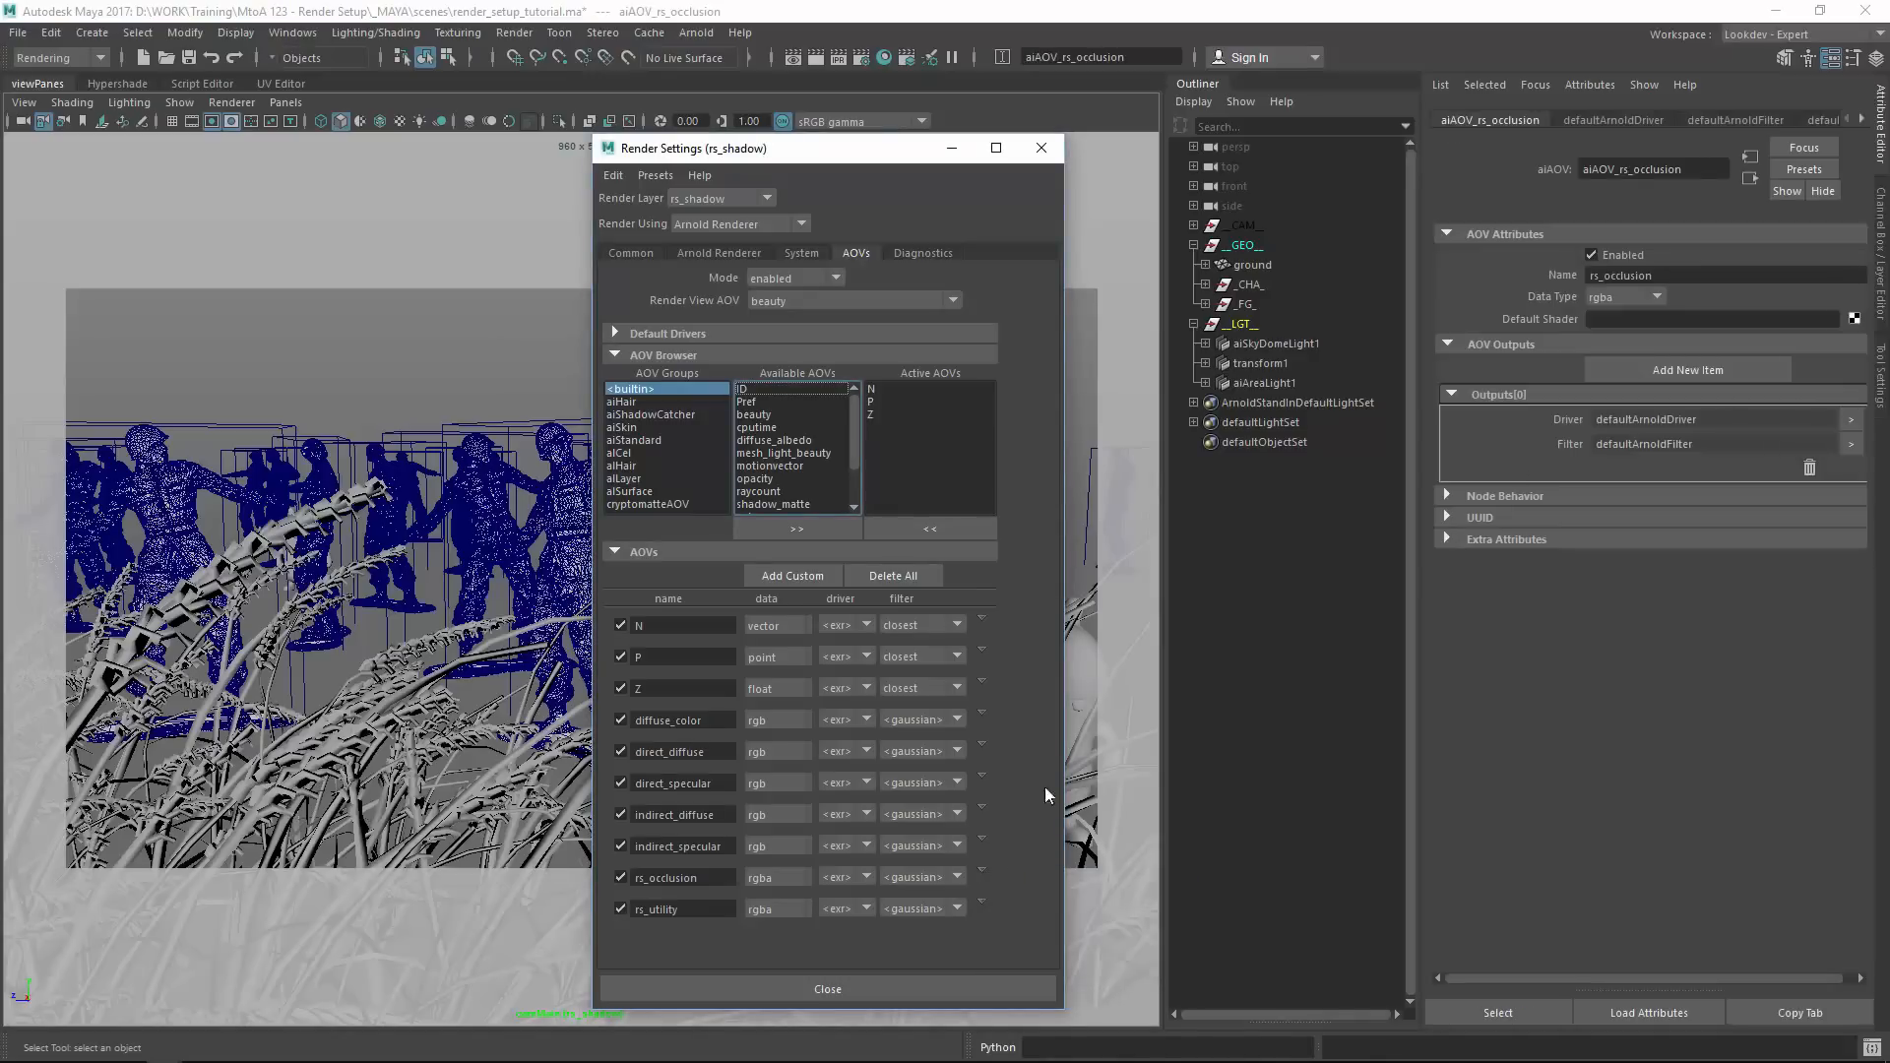
left_click(1612, 317)
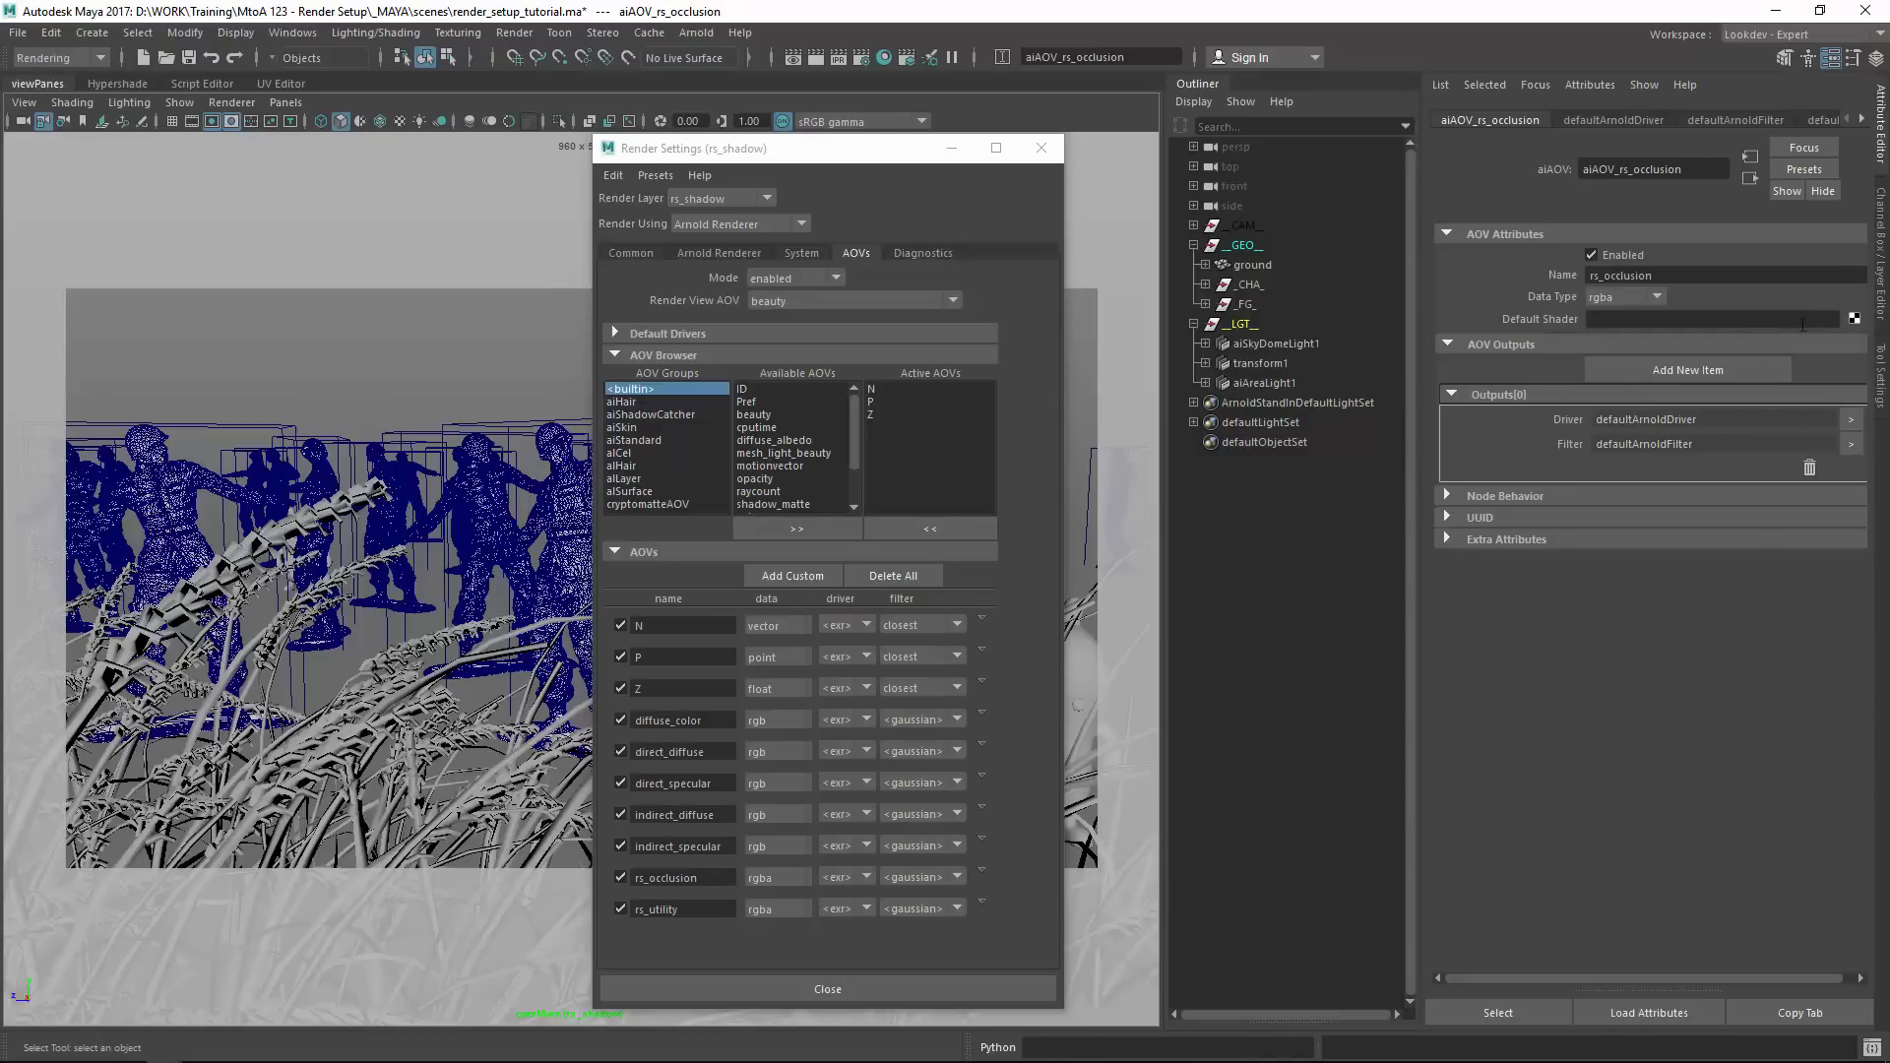
left_click_drag(886, 148, 620, 111)
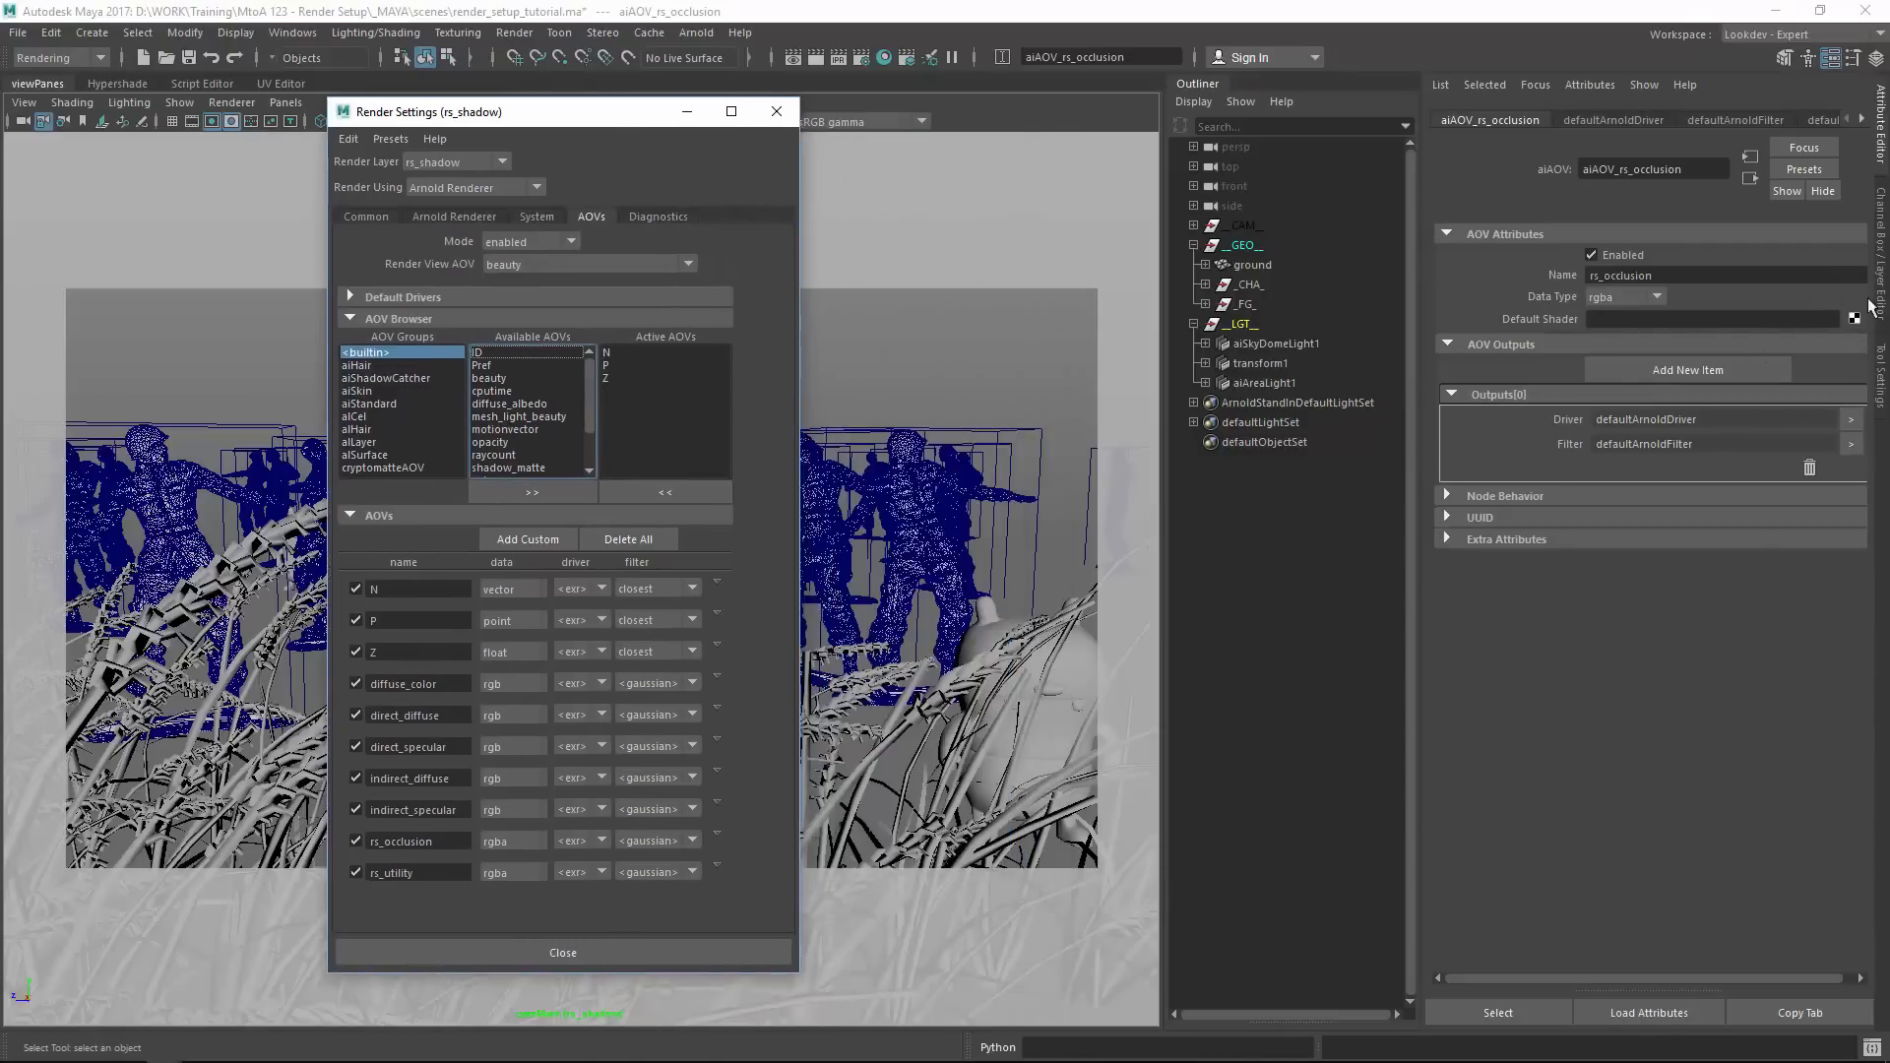
left_click(1856, 318)
left_click(1848, 325)
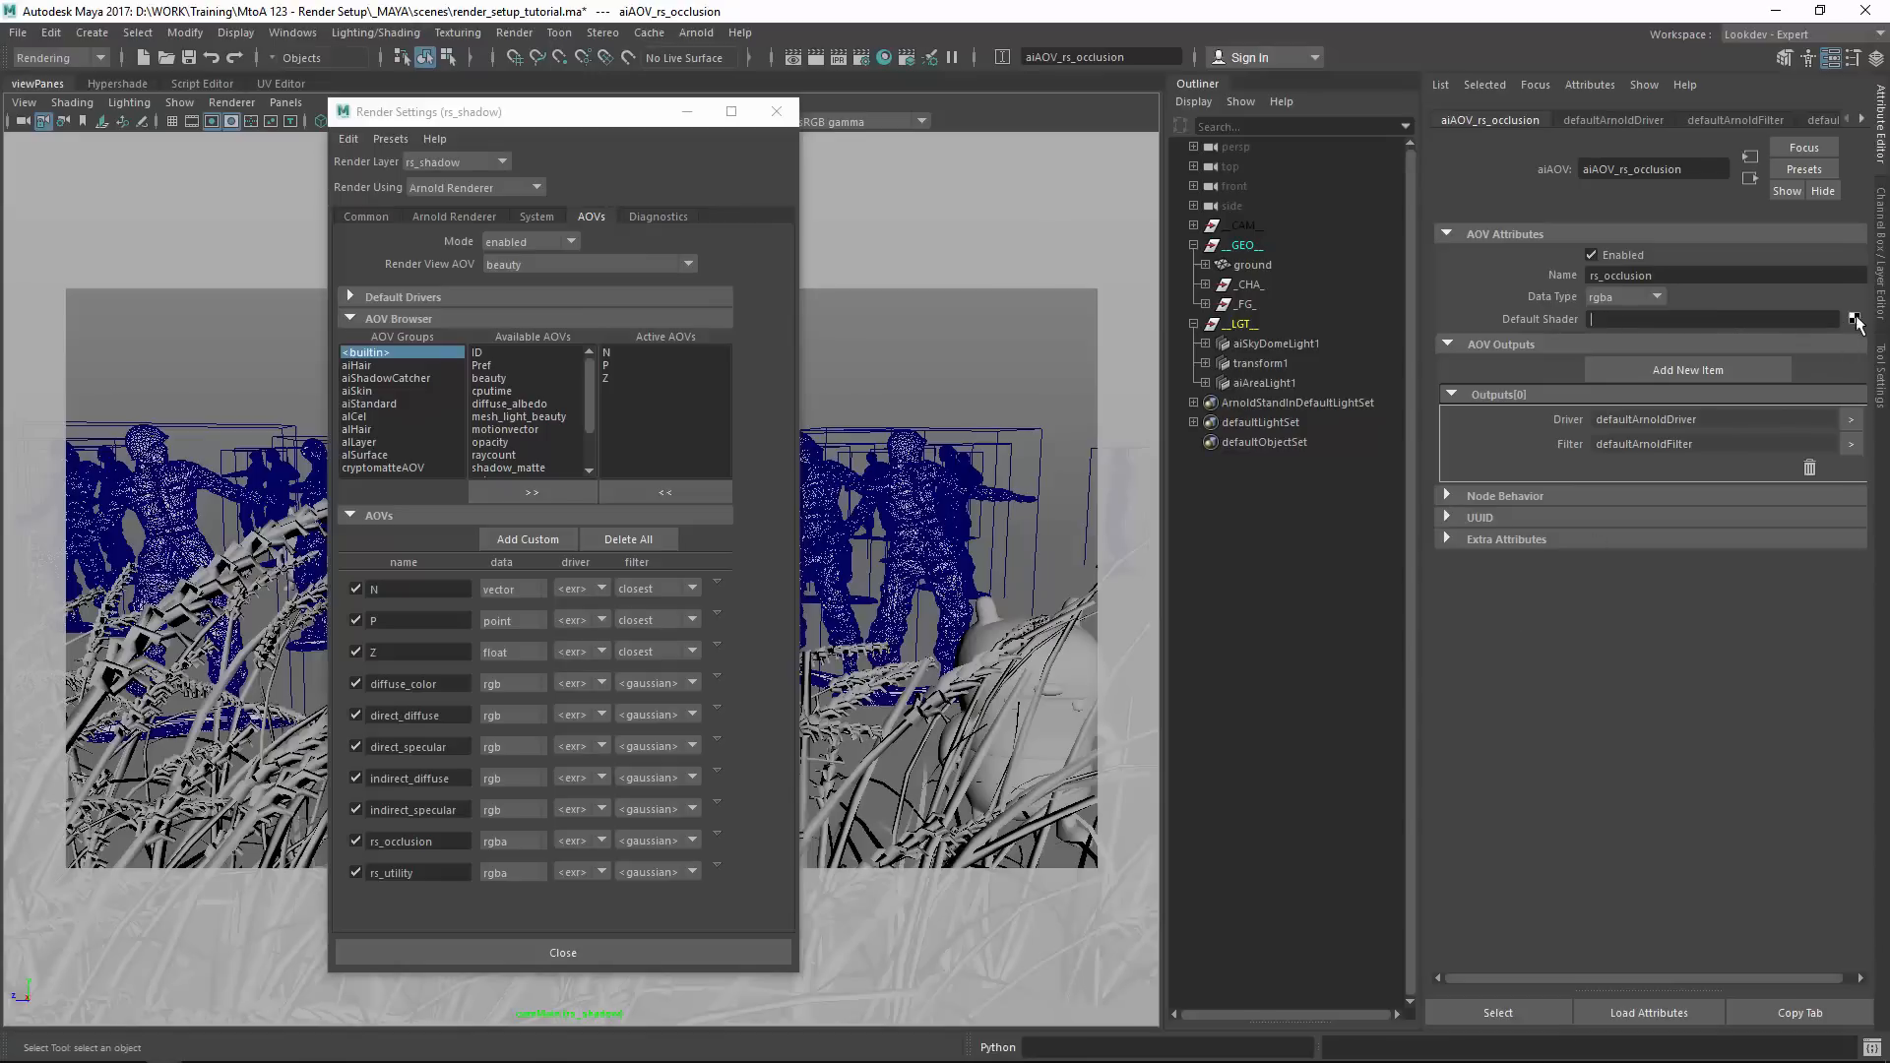
Create an aiAmbientOcclusion shader in the Hypershade, with the Render Settings window moved off the node graph.
left_click(117, 83)
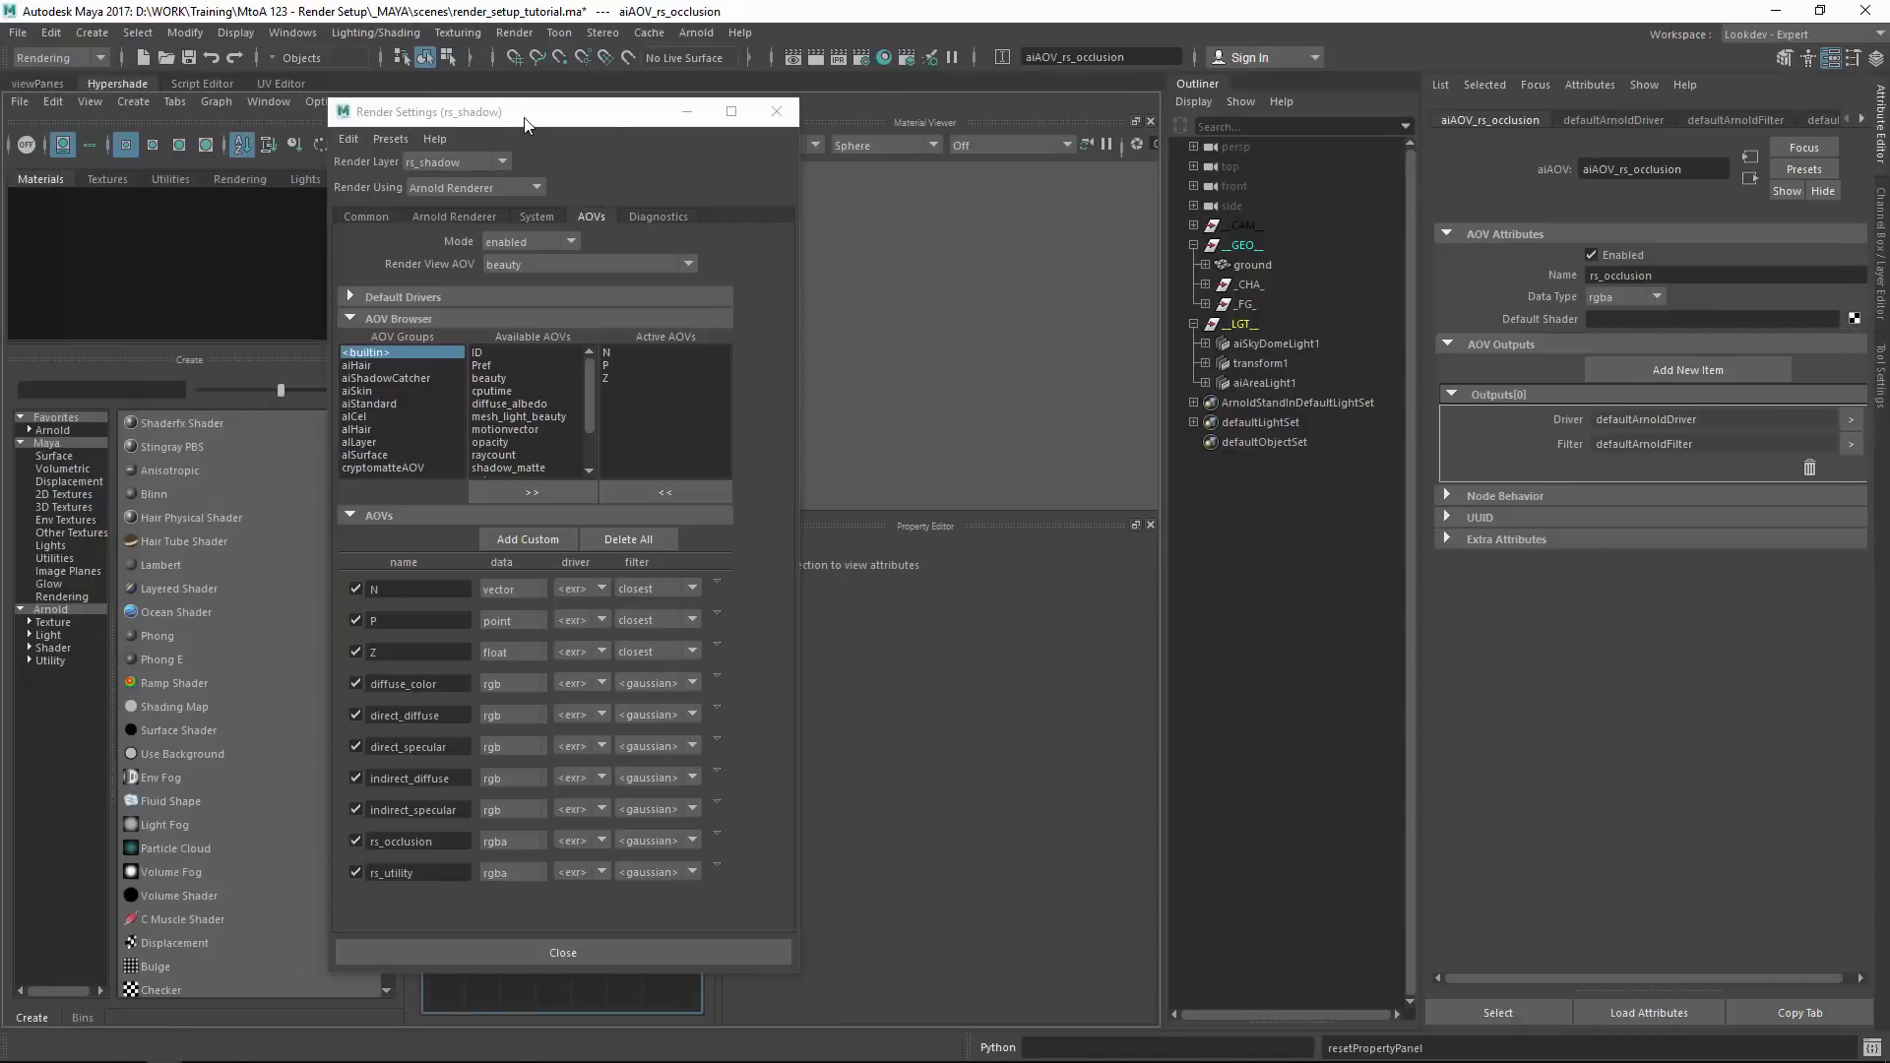
left_click_drag(525, 123, 1016, 262)
left_click(529, 400)
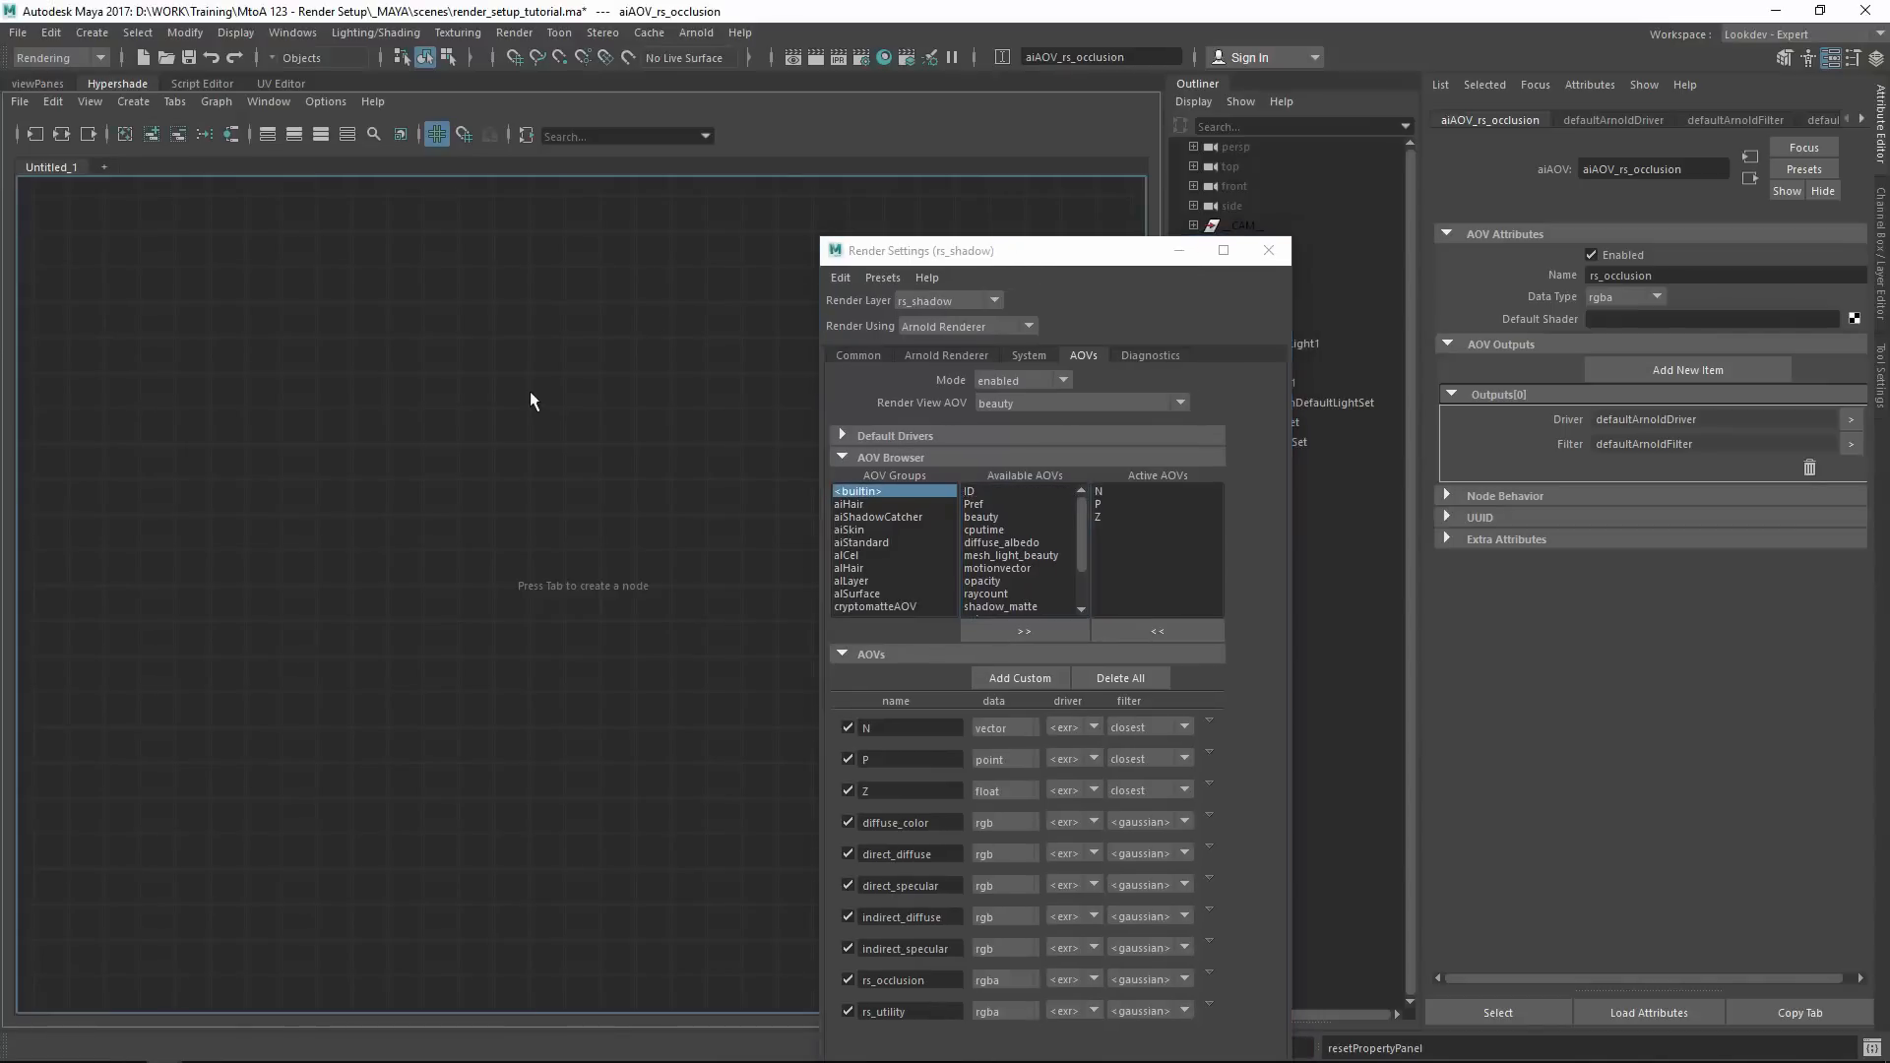
key("Tab")
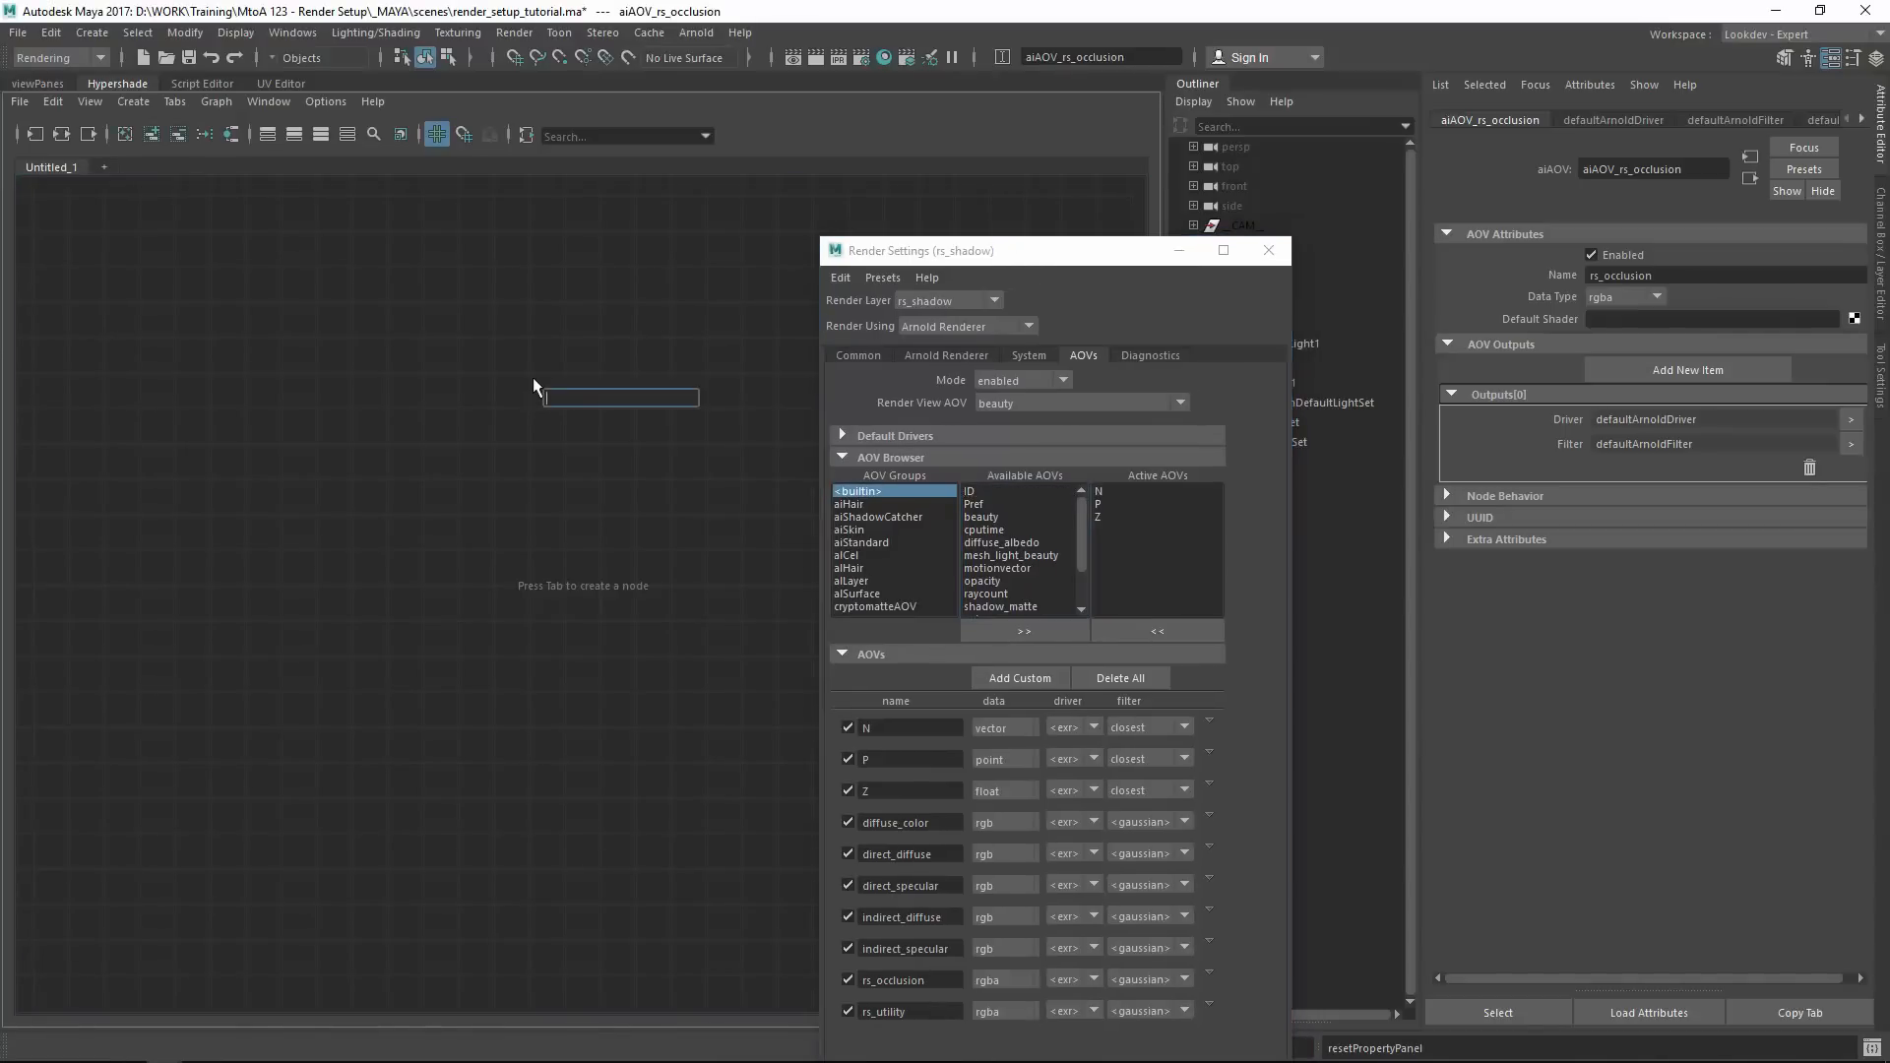
type("aiam")
key("Return")
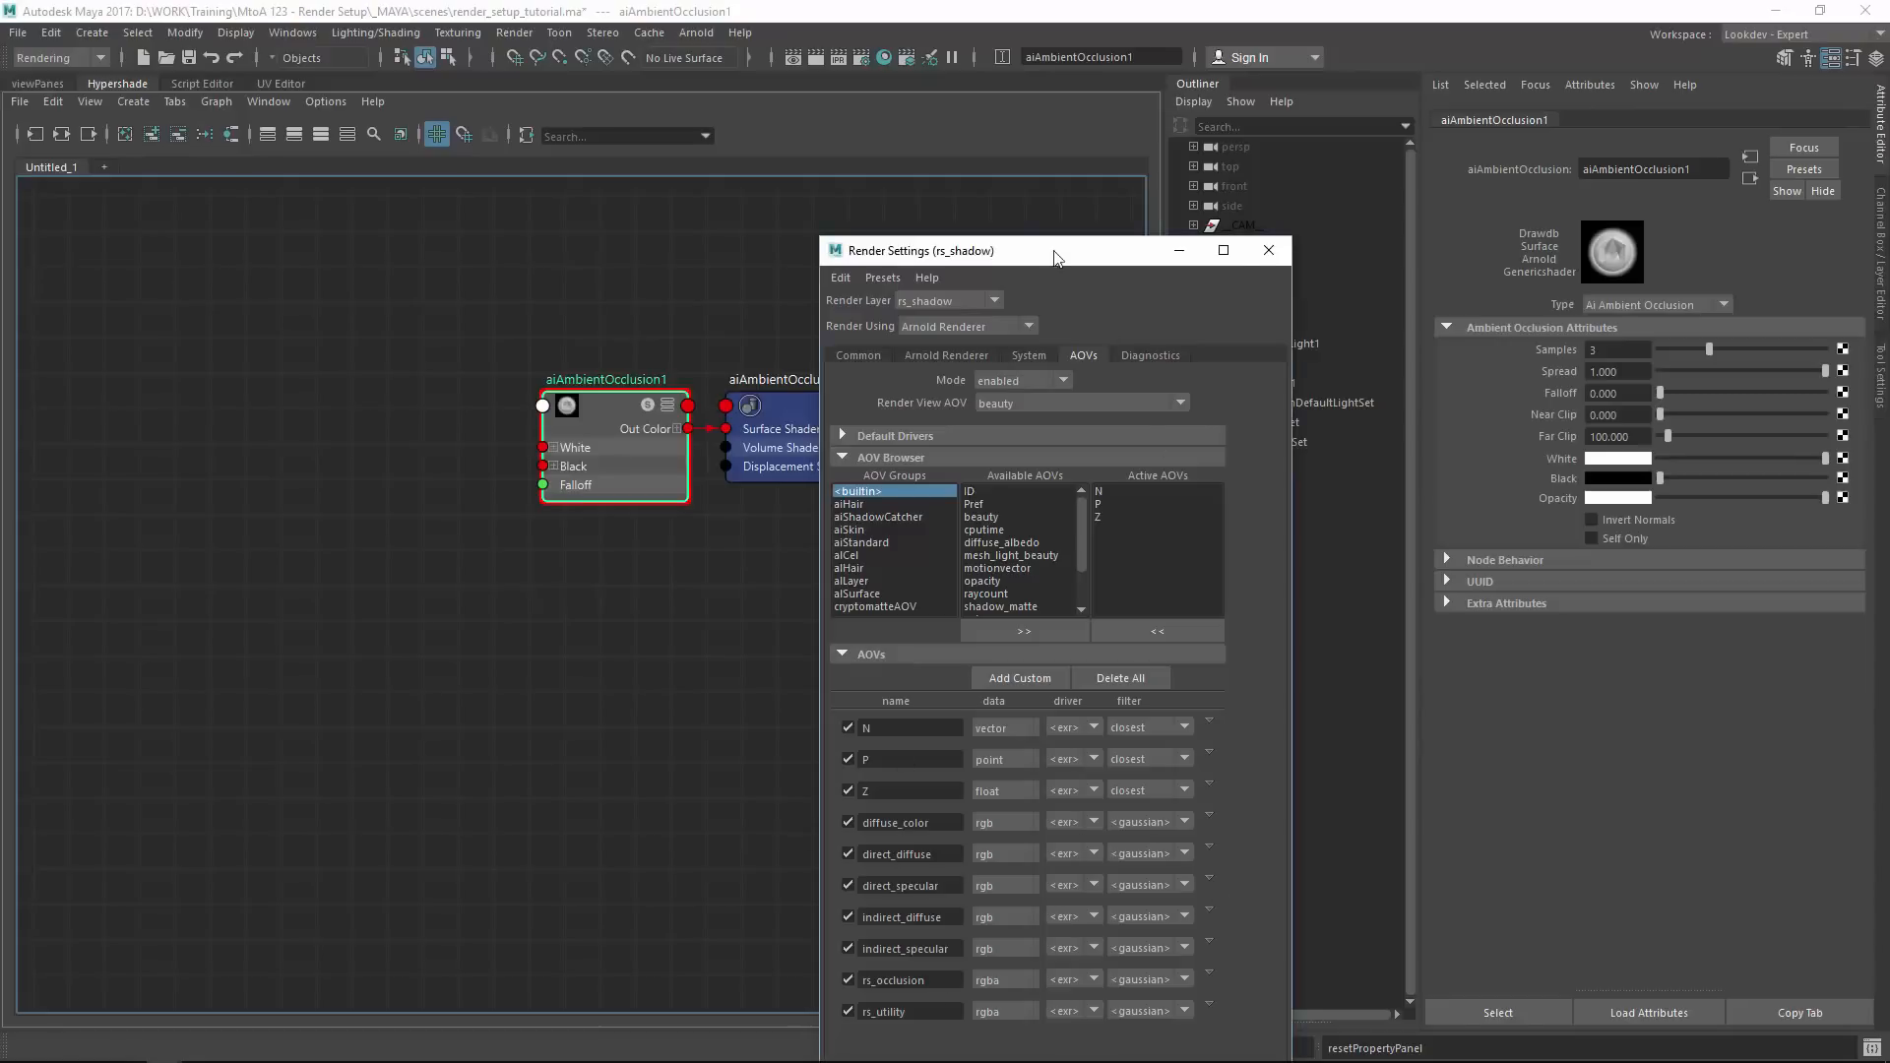
Assign aiAmbientOcclusion1 as the Default Shader of the rs_occlusion AOV.
left_click_drag(1054, 257, 1097, 113)
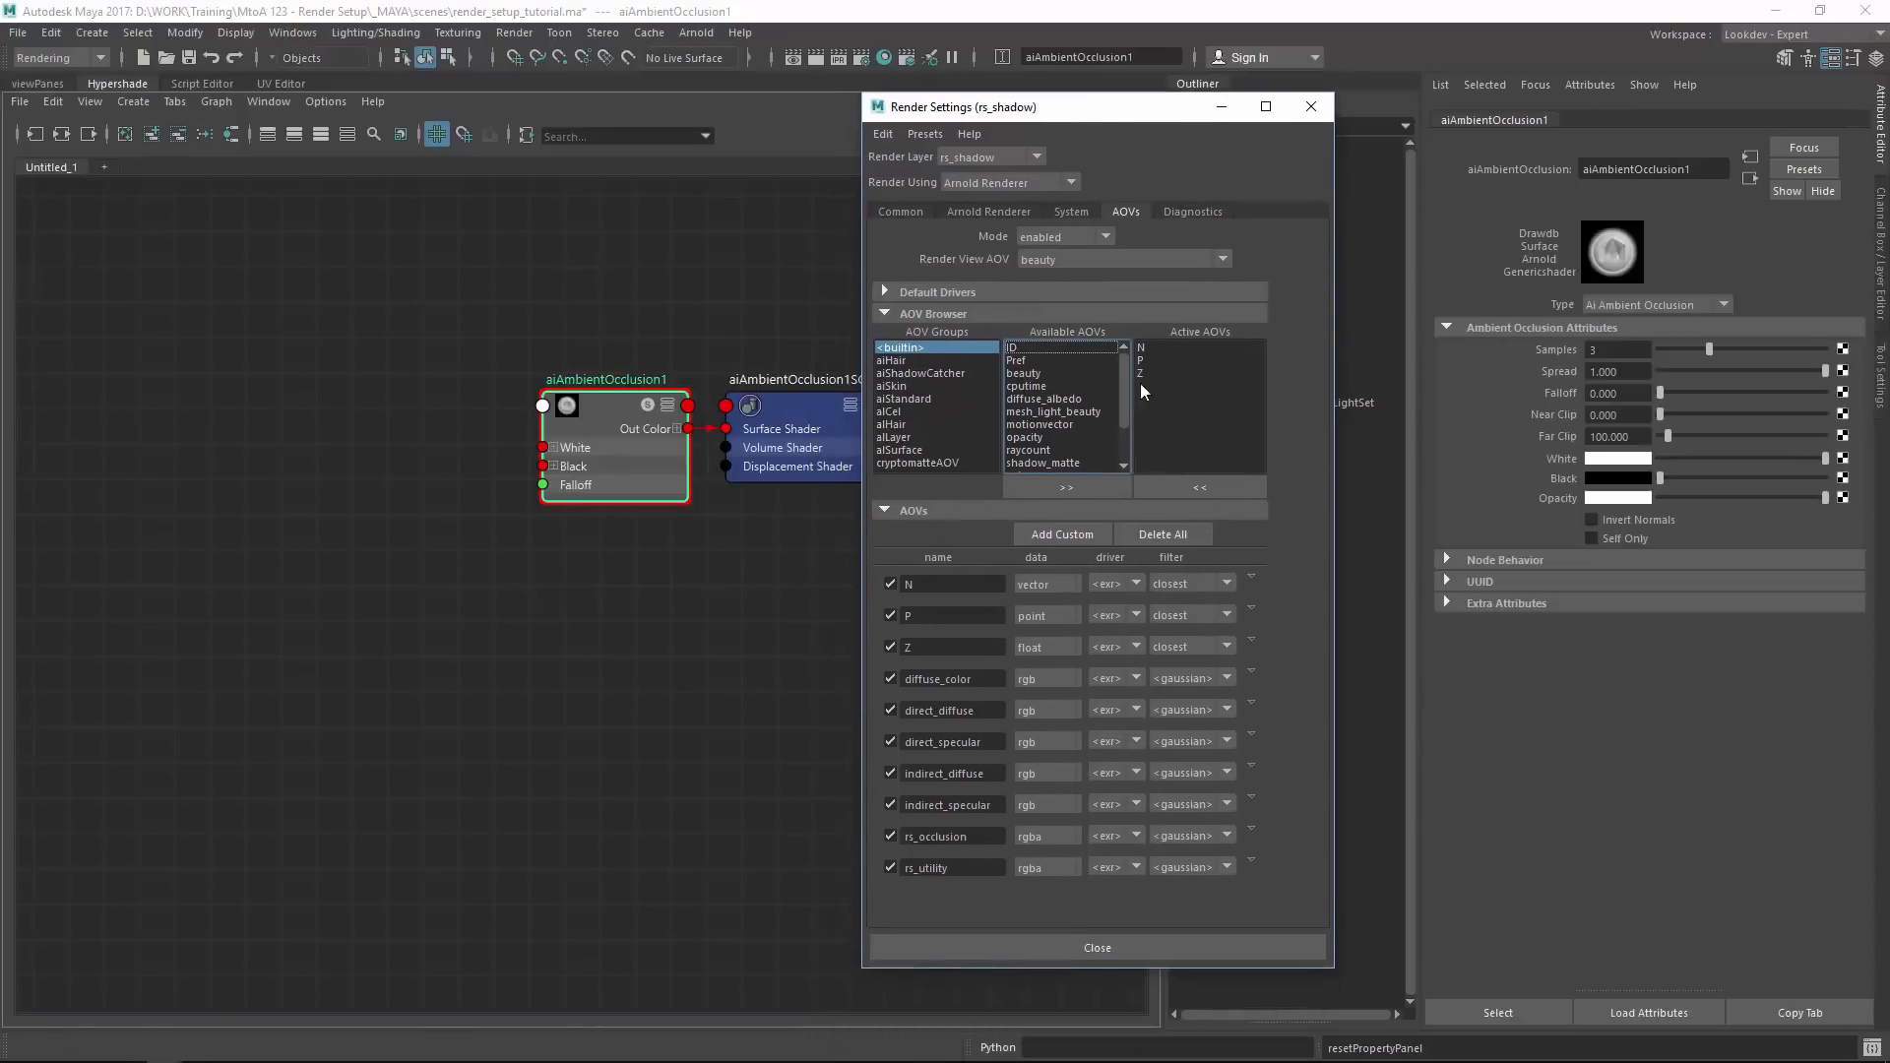
left_click(1251, 832)
middle_click_drag(608, 419, 1503, 322)
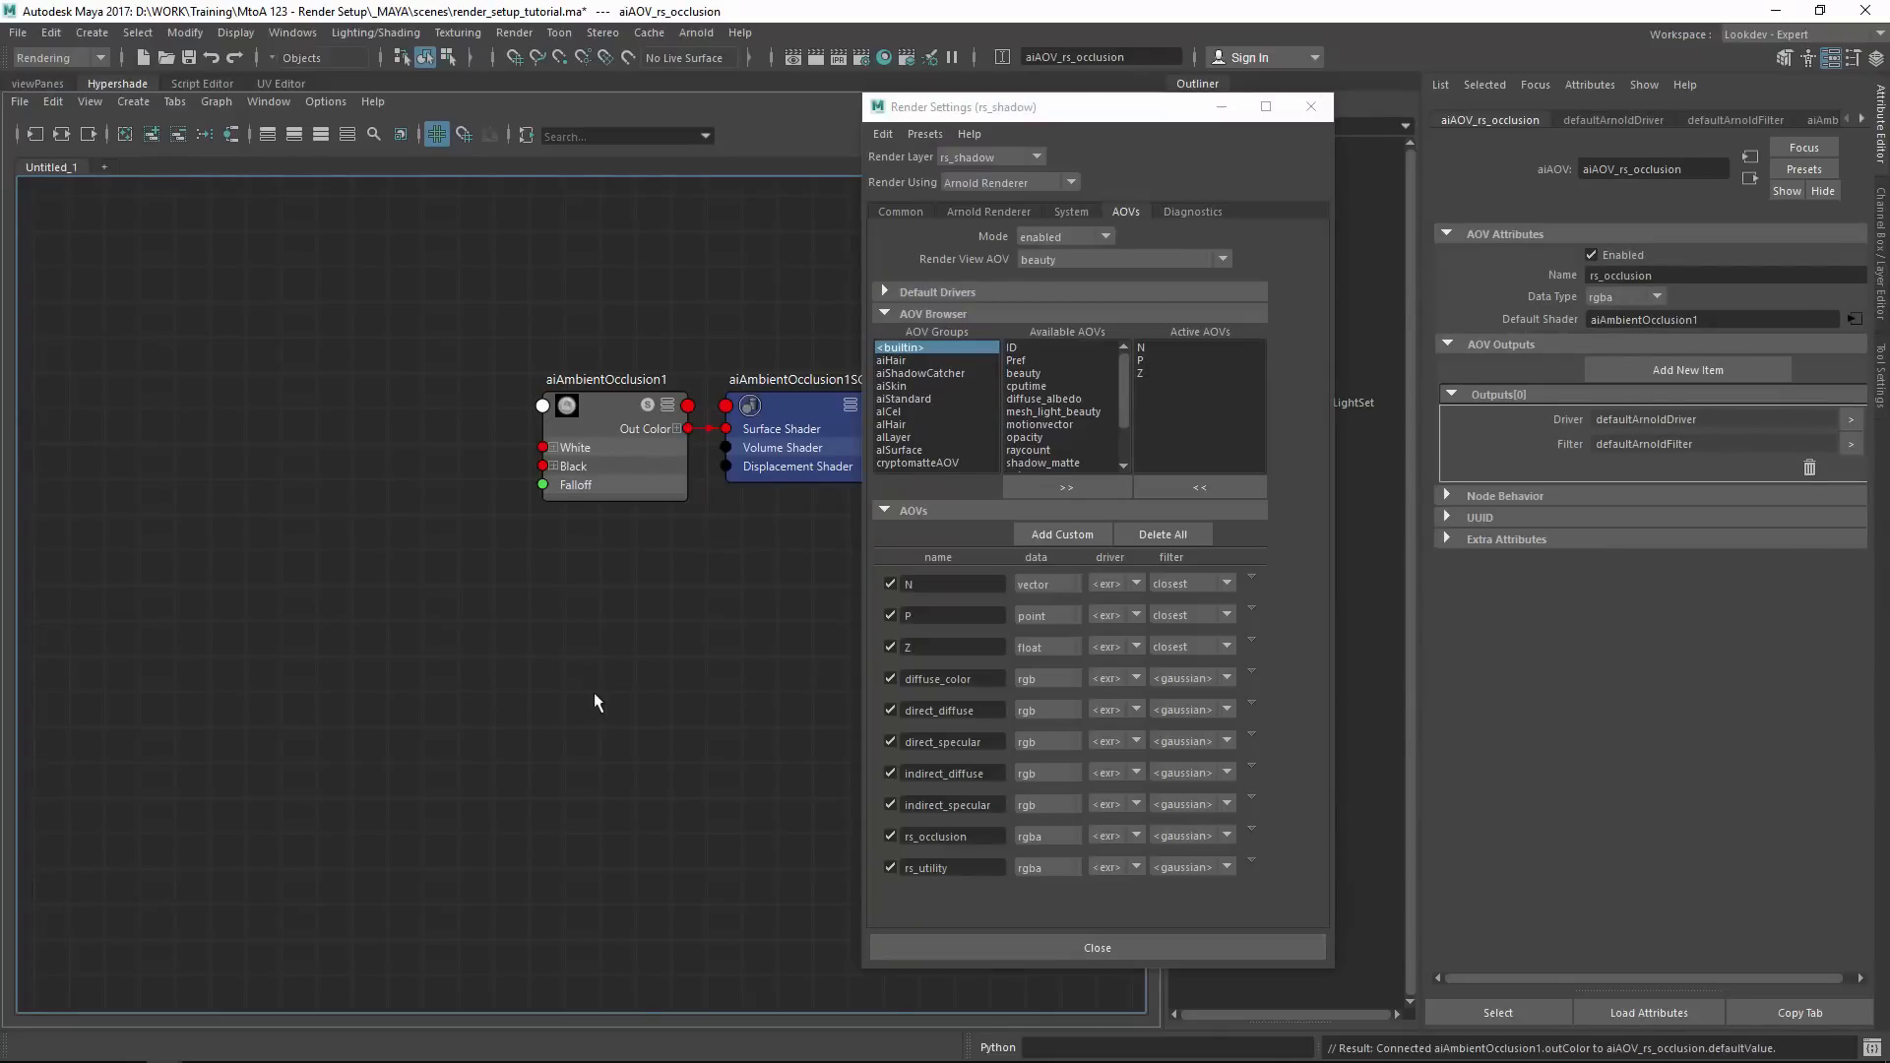
Create an alFractal node in the Hypershade and place it below the ambient occlusion node.
key("Tab")
type("aiFractal")
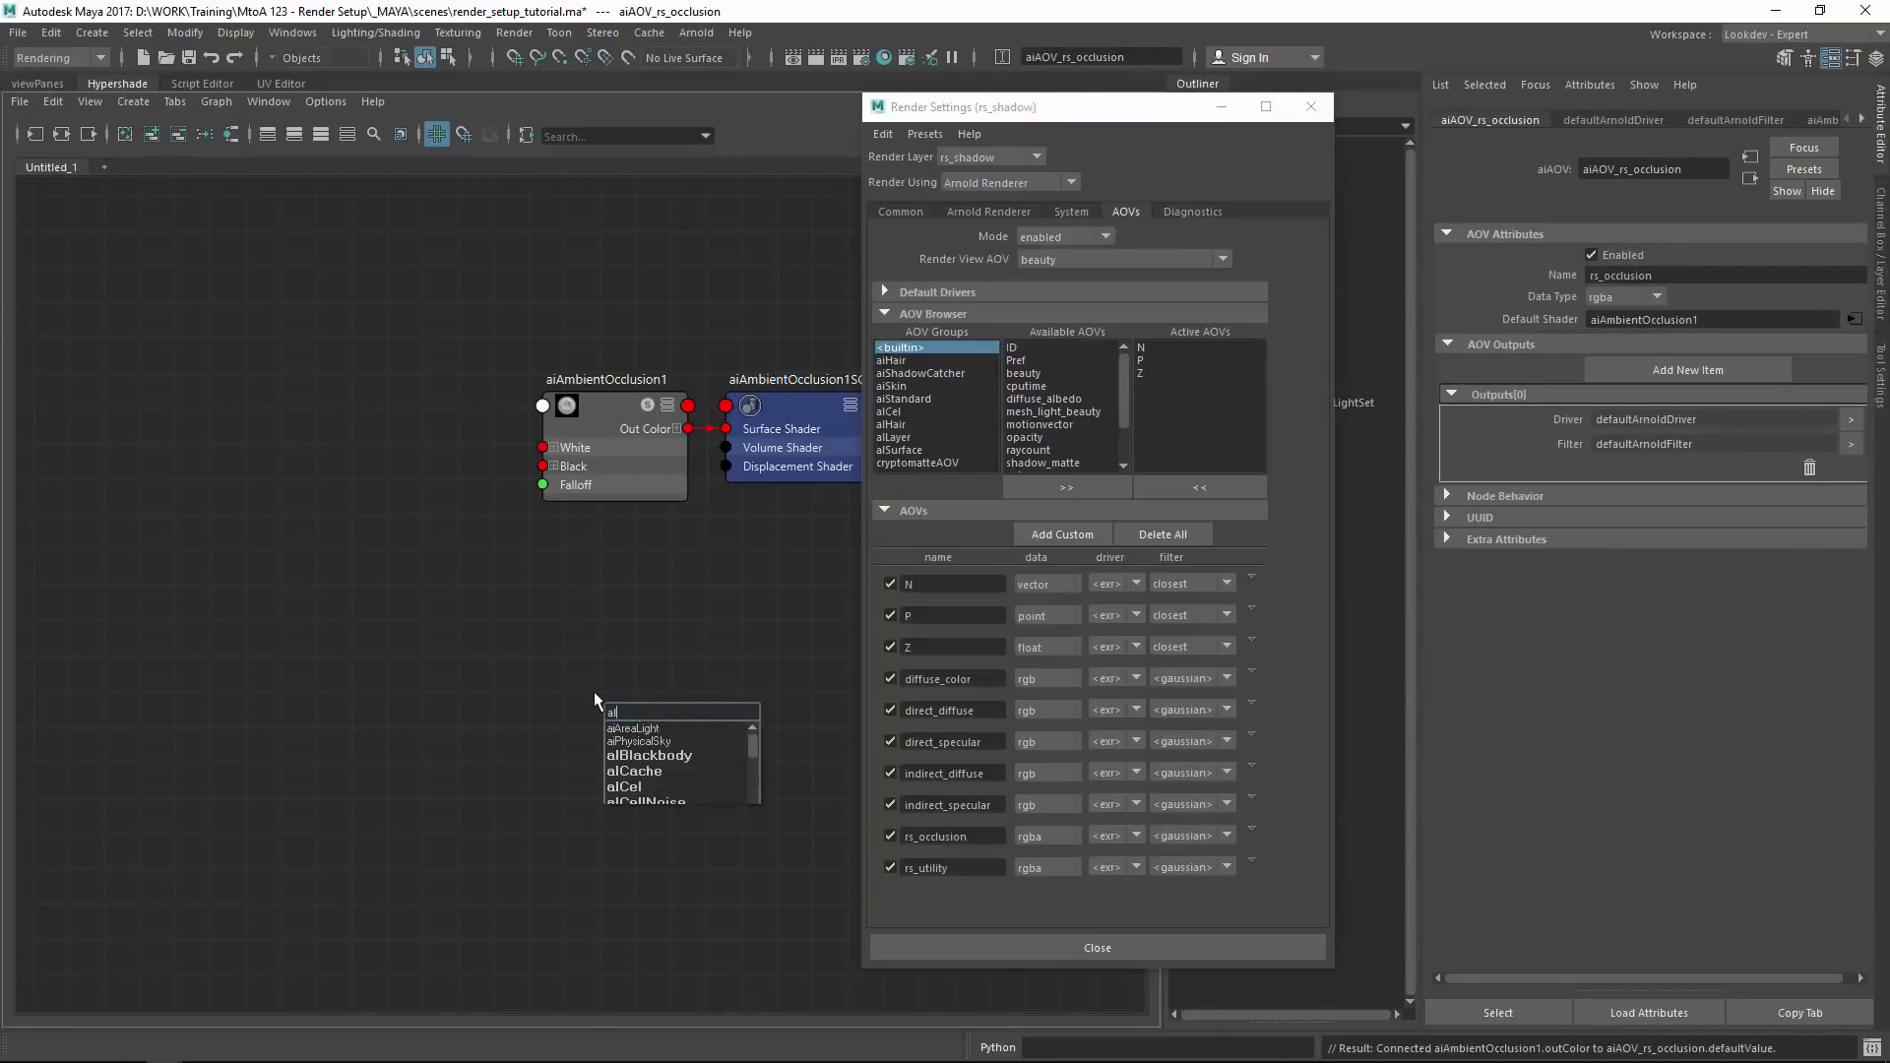
key("Return")
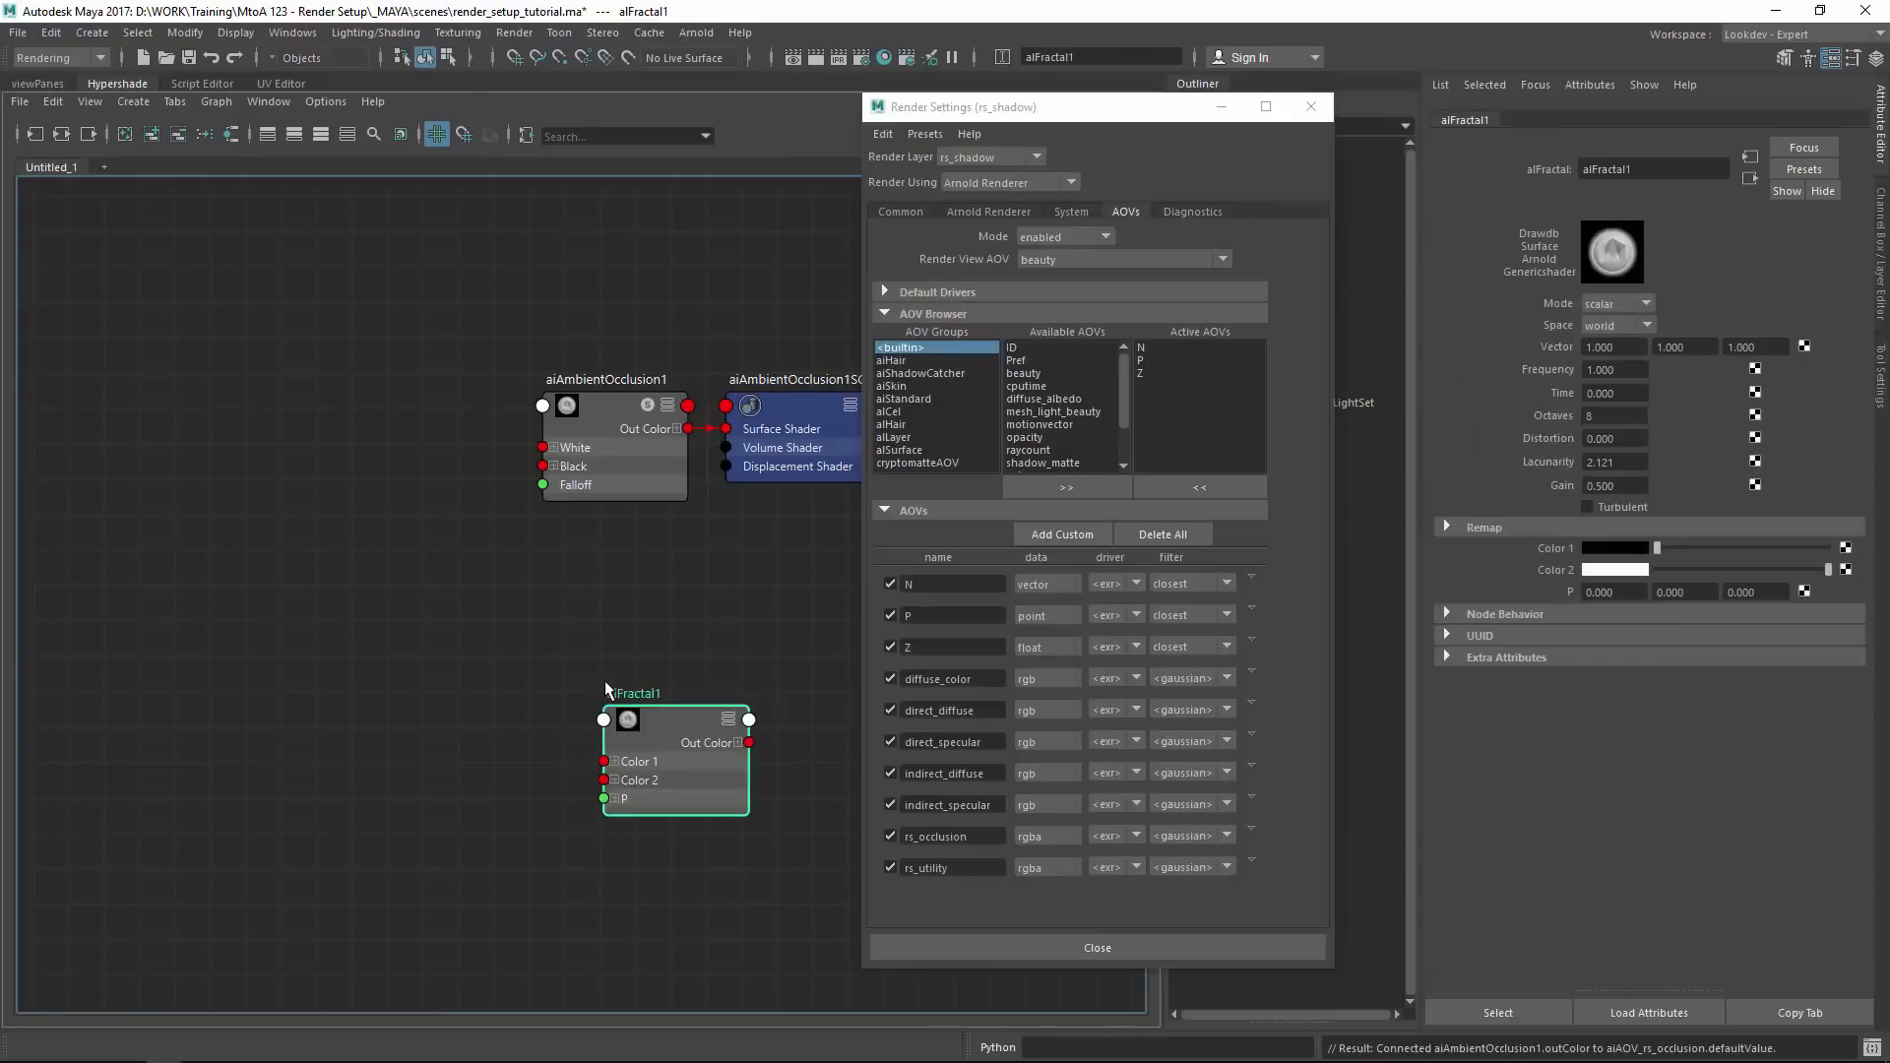
left_click_drag(679, 715, 517, 606)
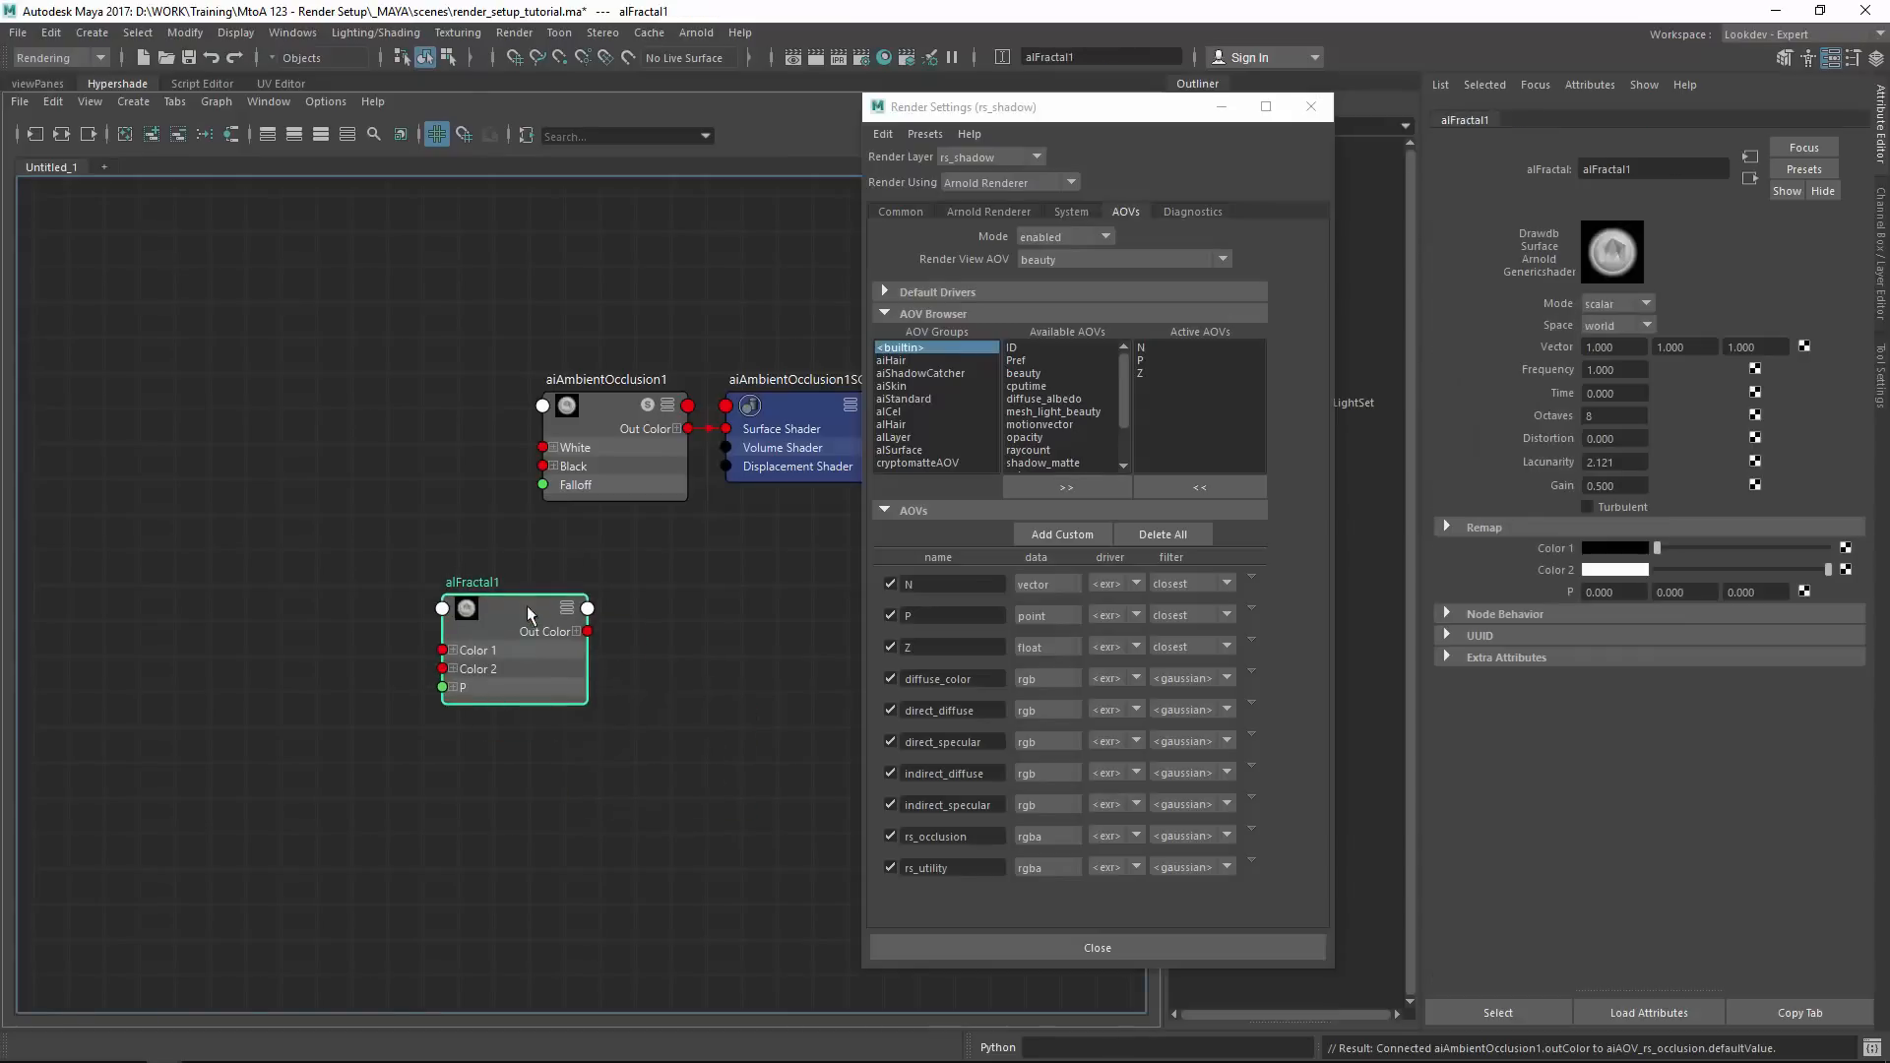
Assign alFractal1 as the Default Shader of the rs_utility AOV.
left_click(1250, 863)
left_click(1292, 870)
middle_click_drag(514, 607, 1536, 319)
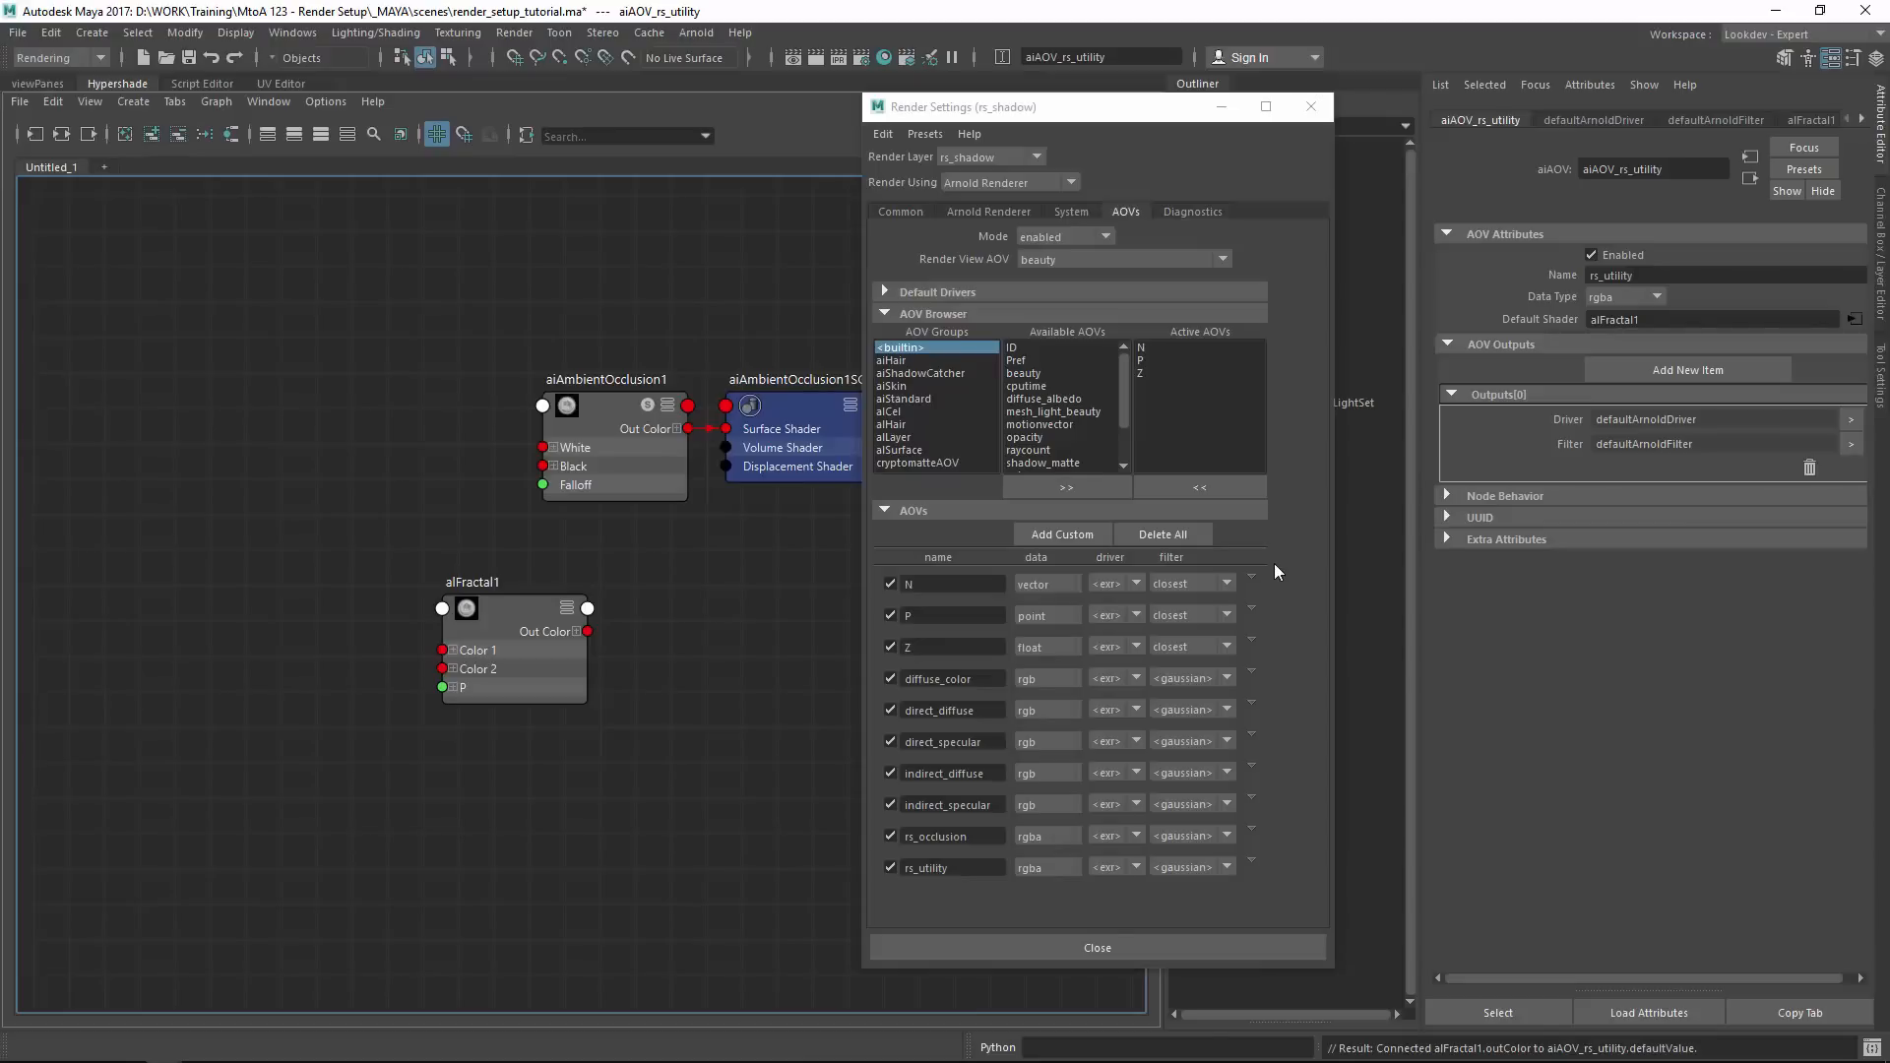
Close the Render Settings and return from the Hypershade to the camera viewport.
left_click(934, 866)
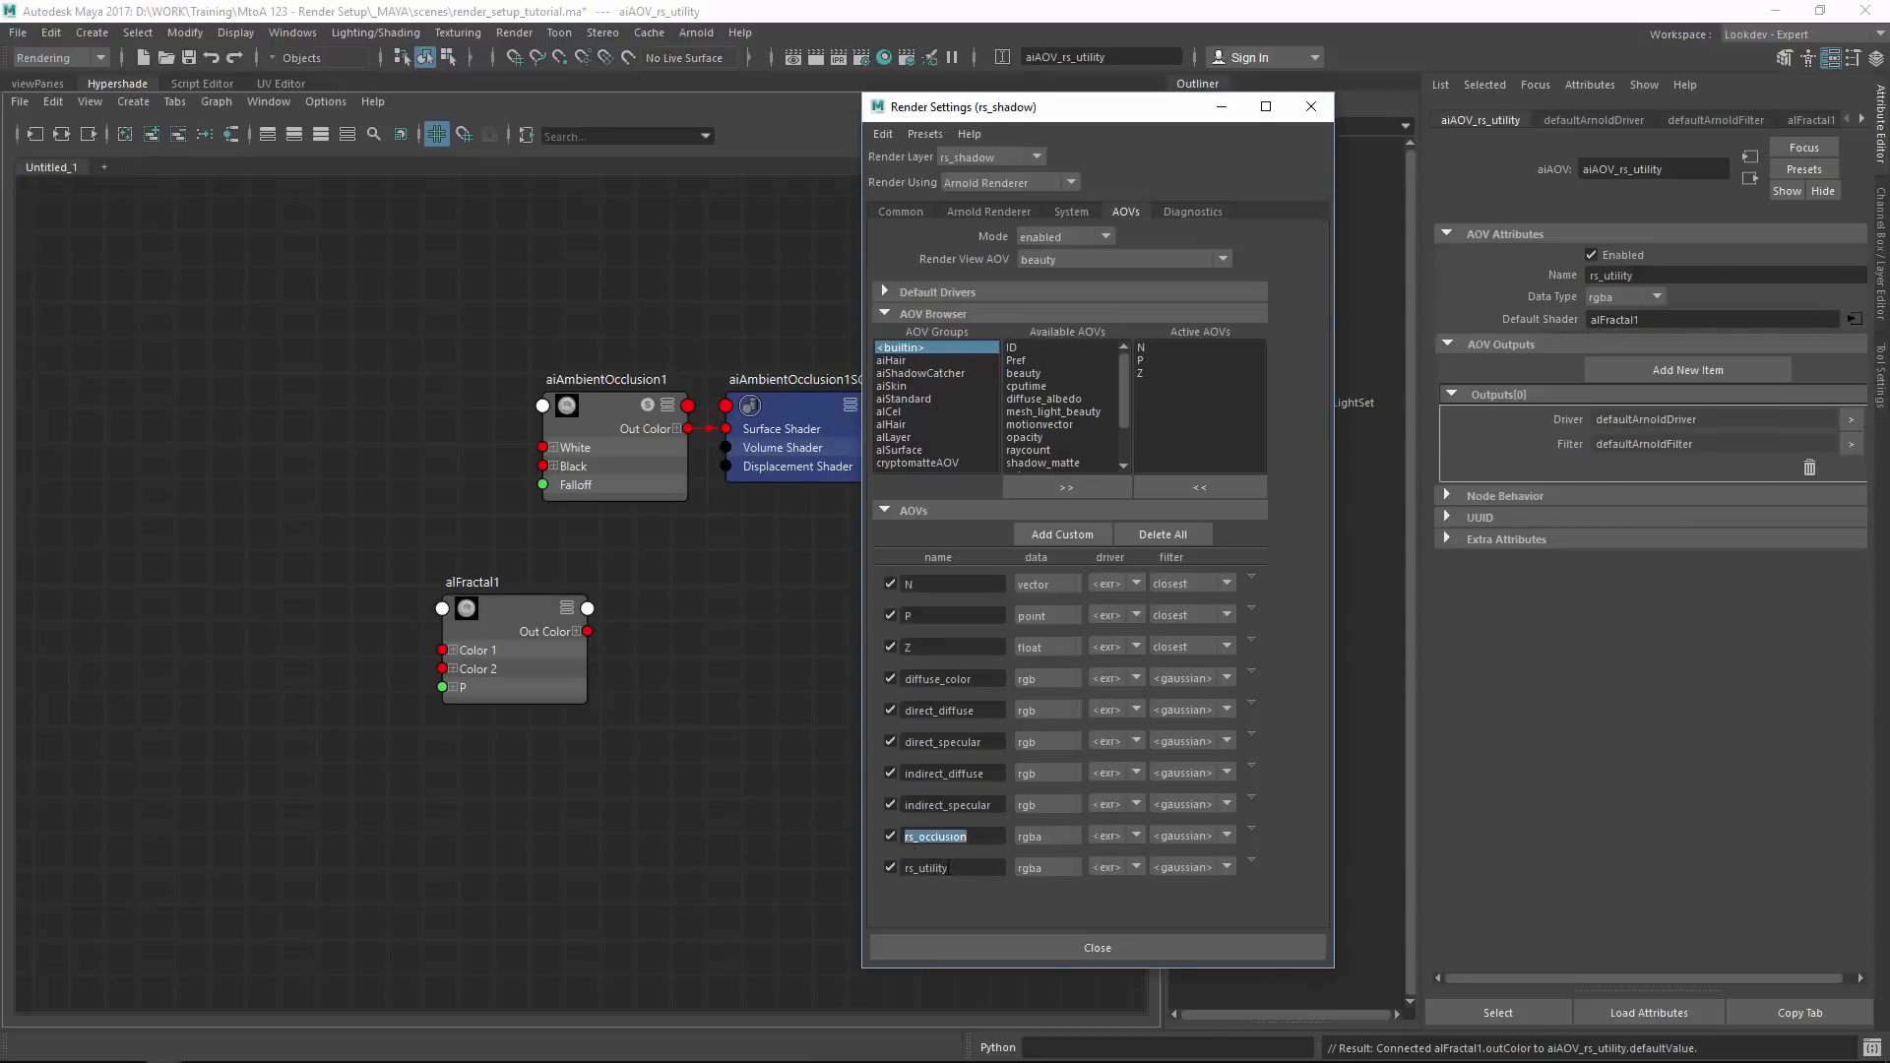
double_click(940, 867)
left_click(1310, 106)
left_click(37, 84)
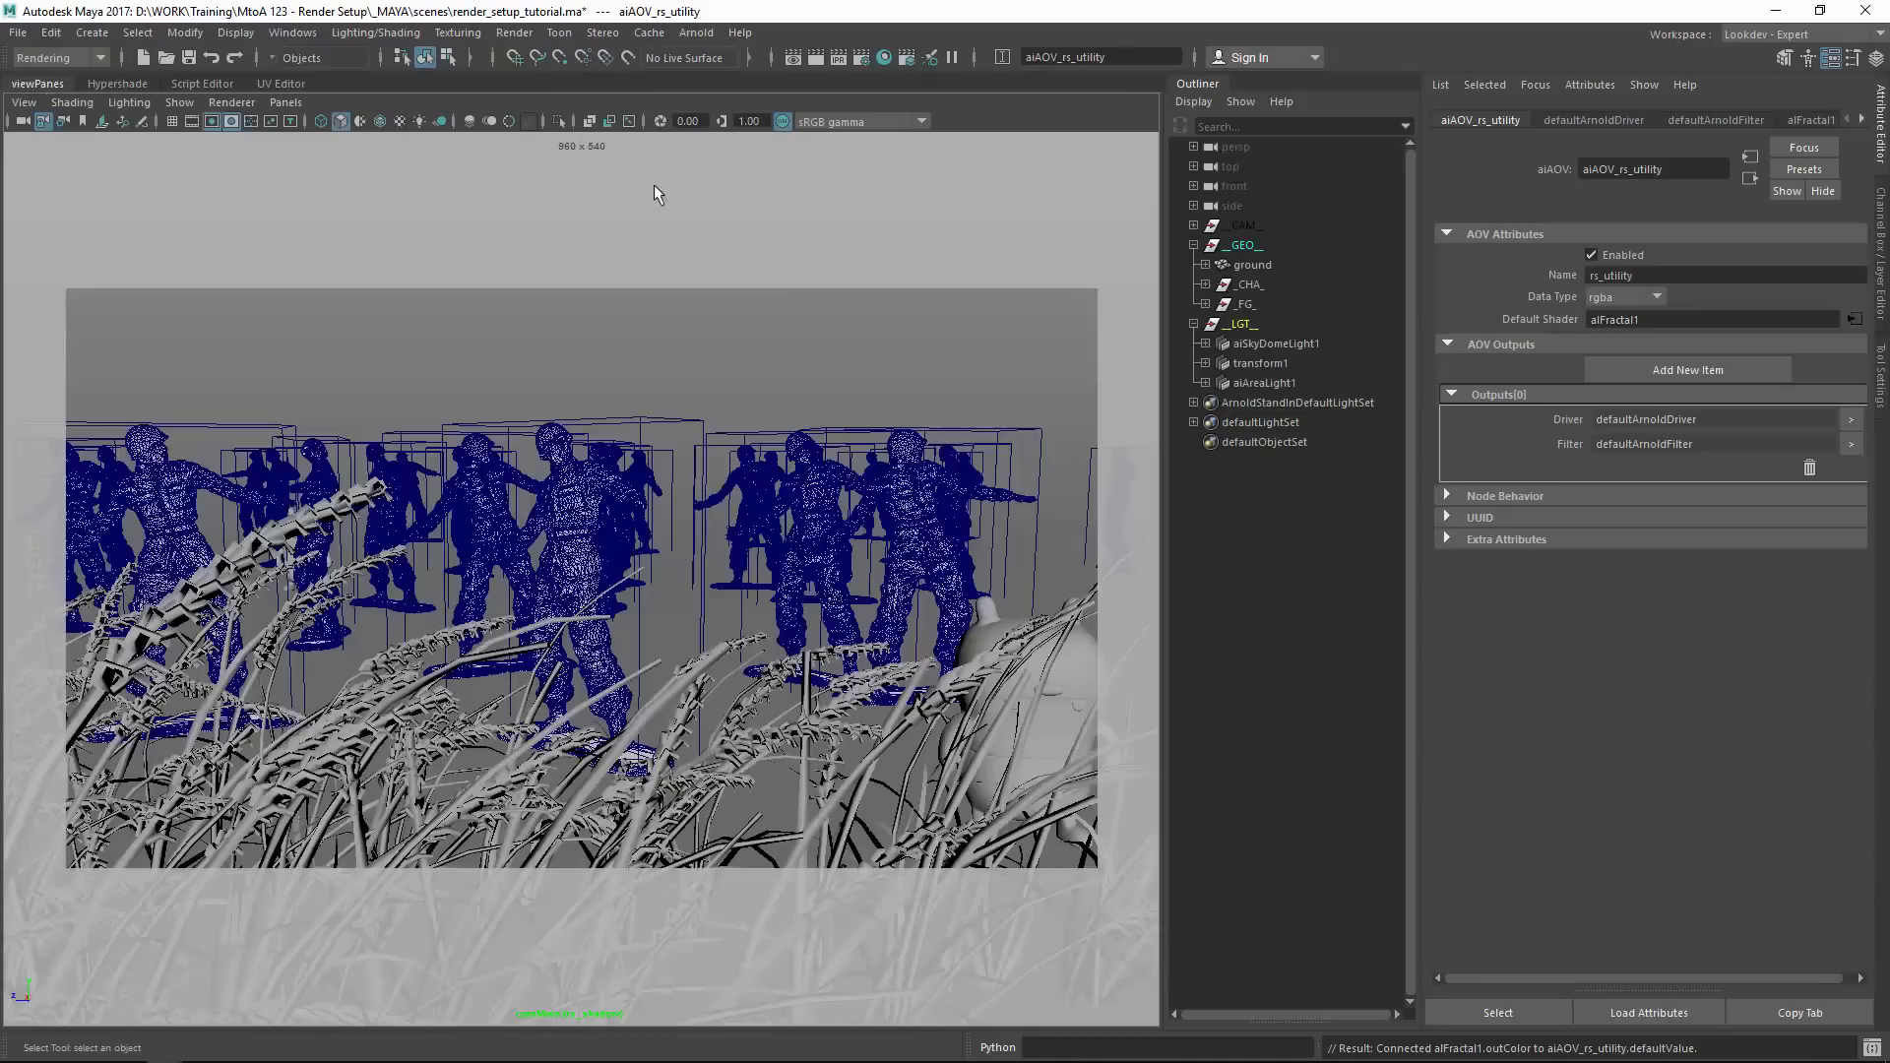
Open Render Setup, make beauty_fg the visible layer, and enlarge the window and its layer list.
left_click(906, 58)
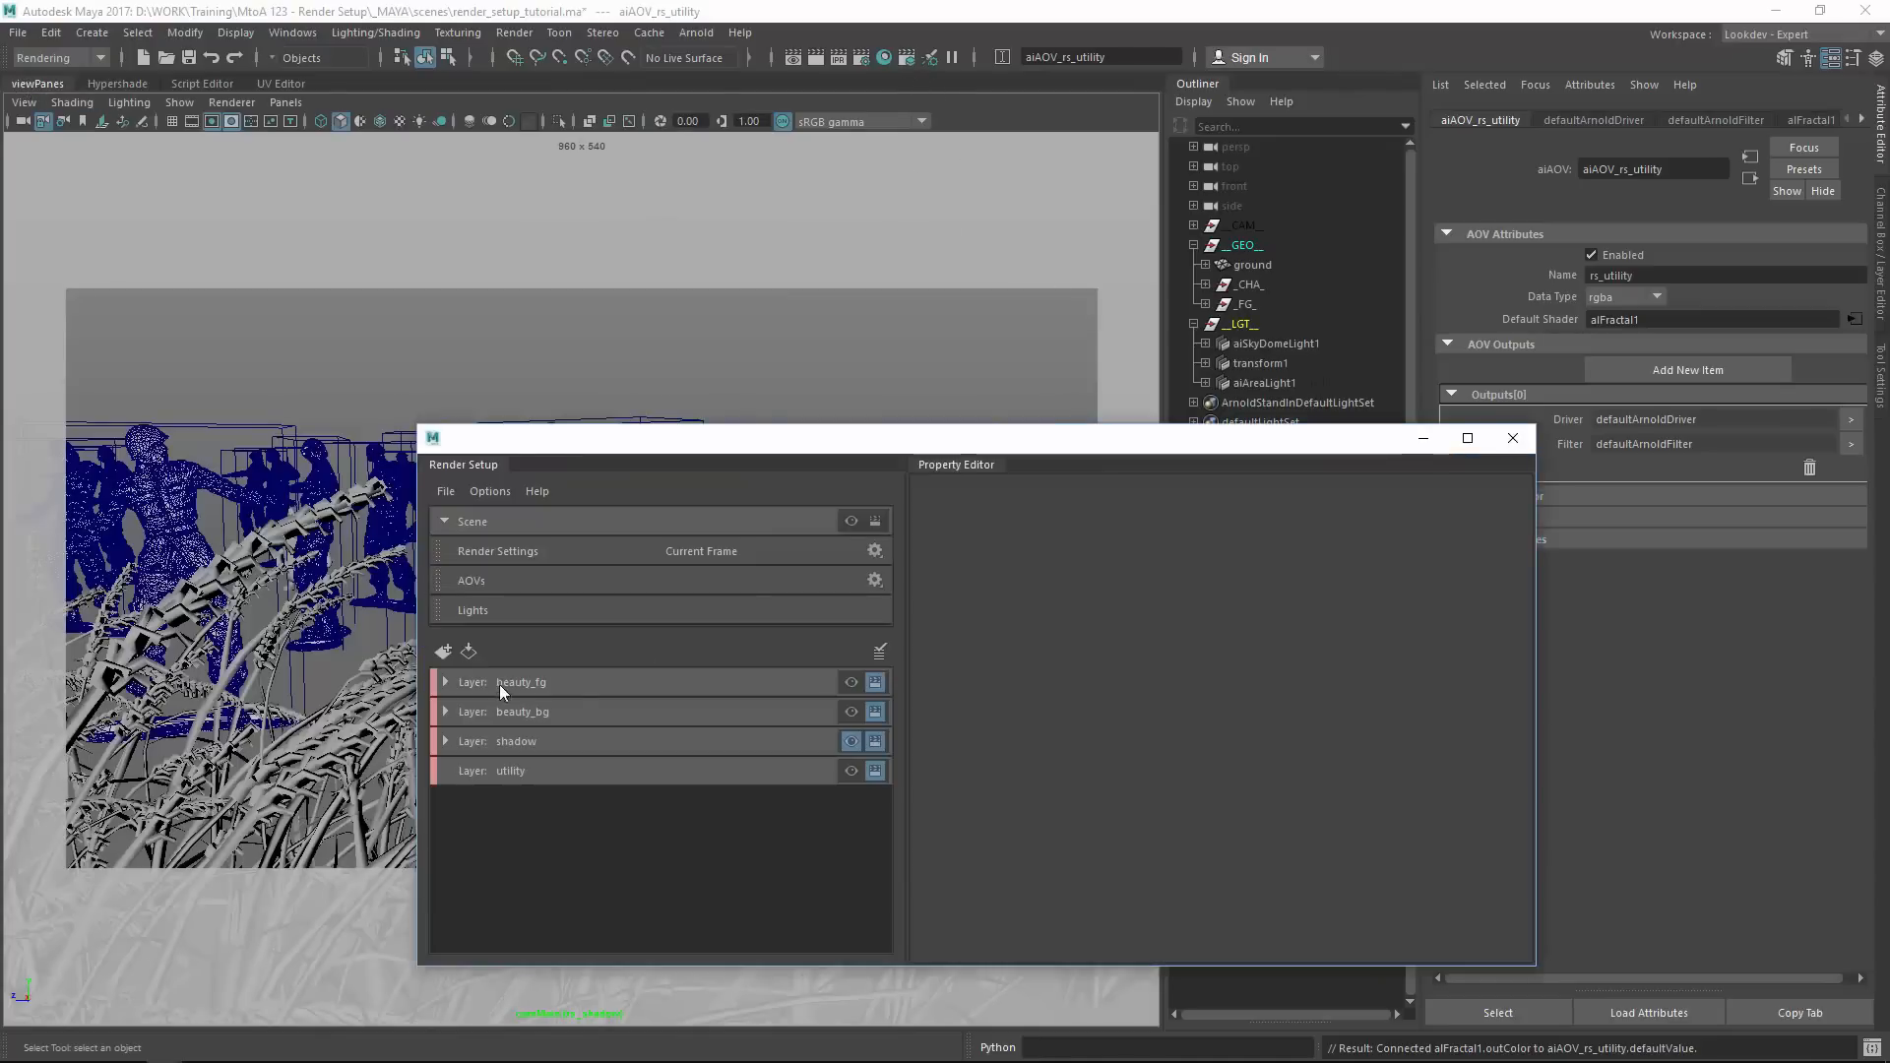
left_click(525, 679)
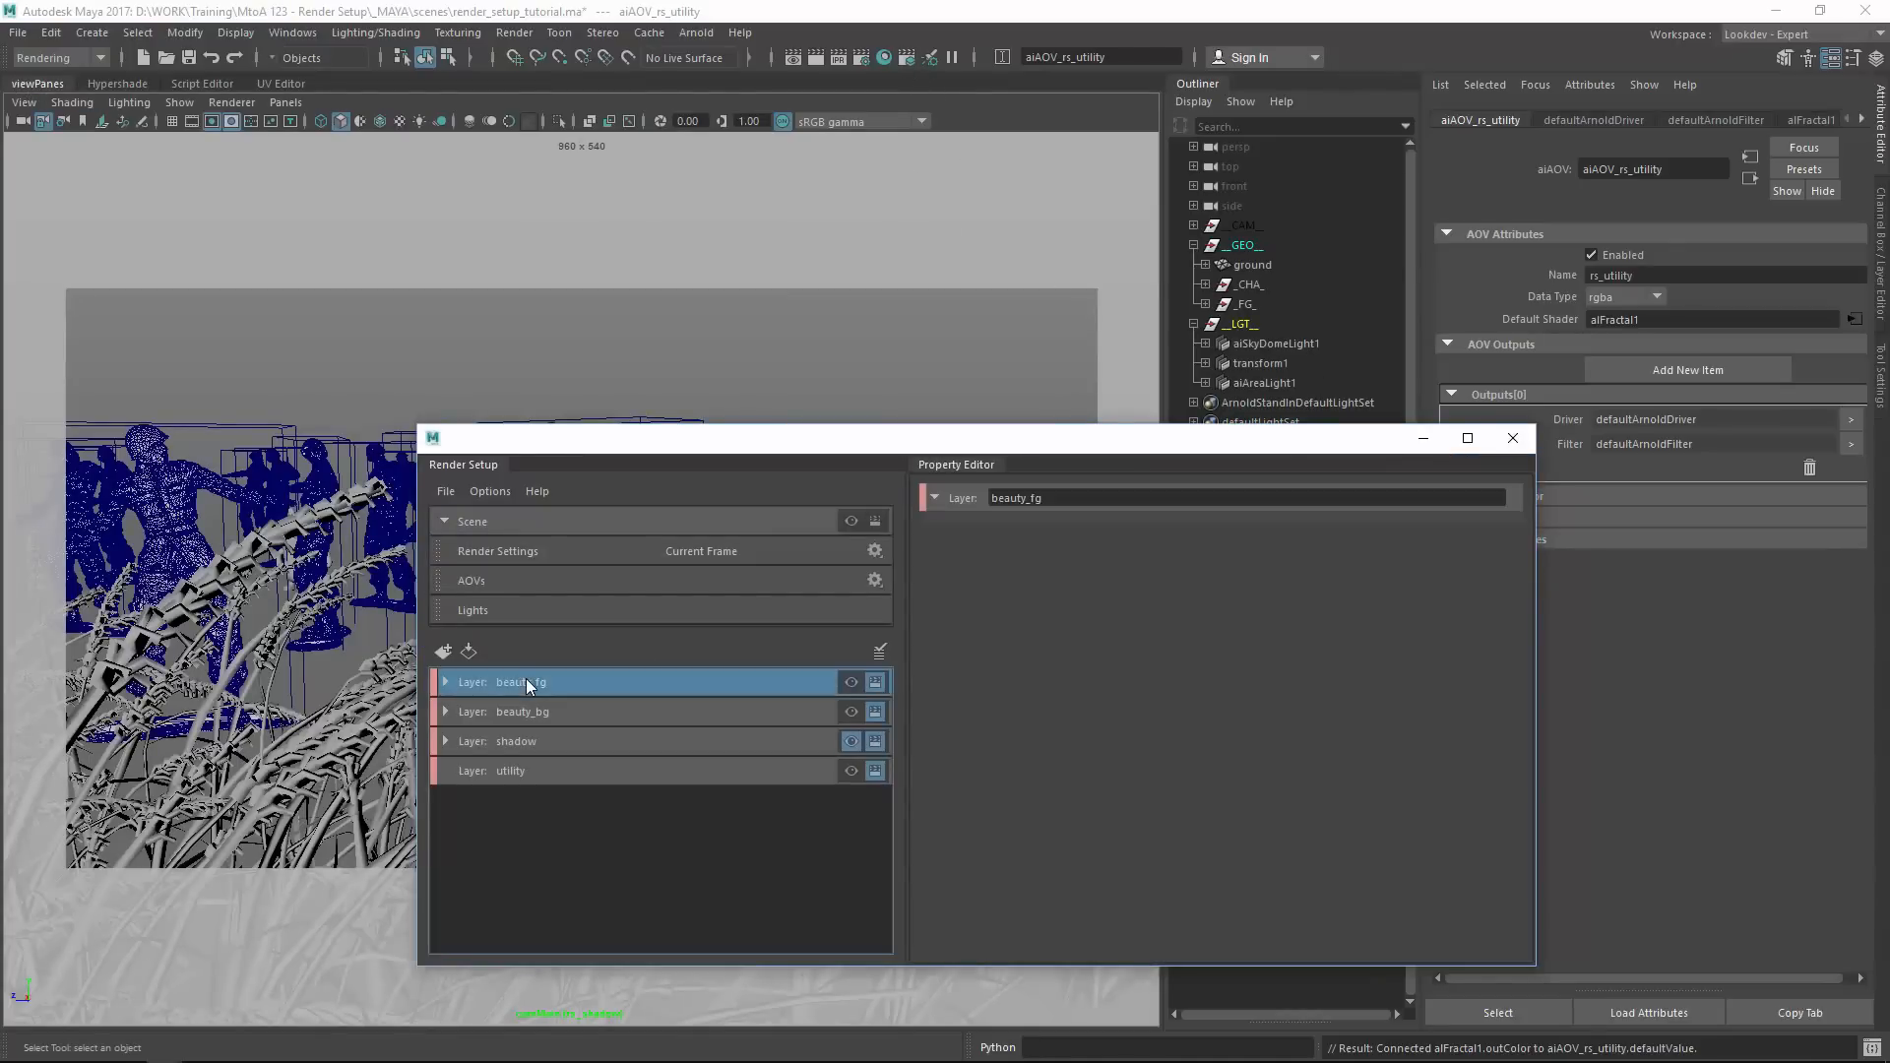
left_click(851, 682)
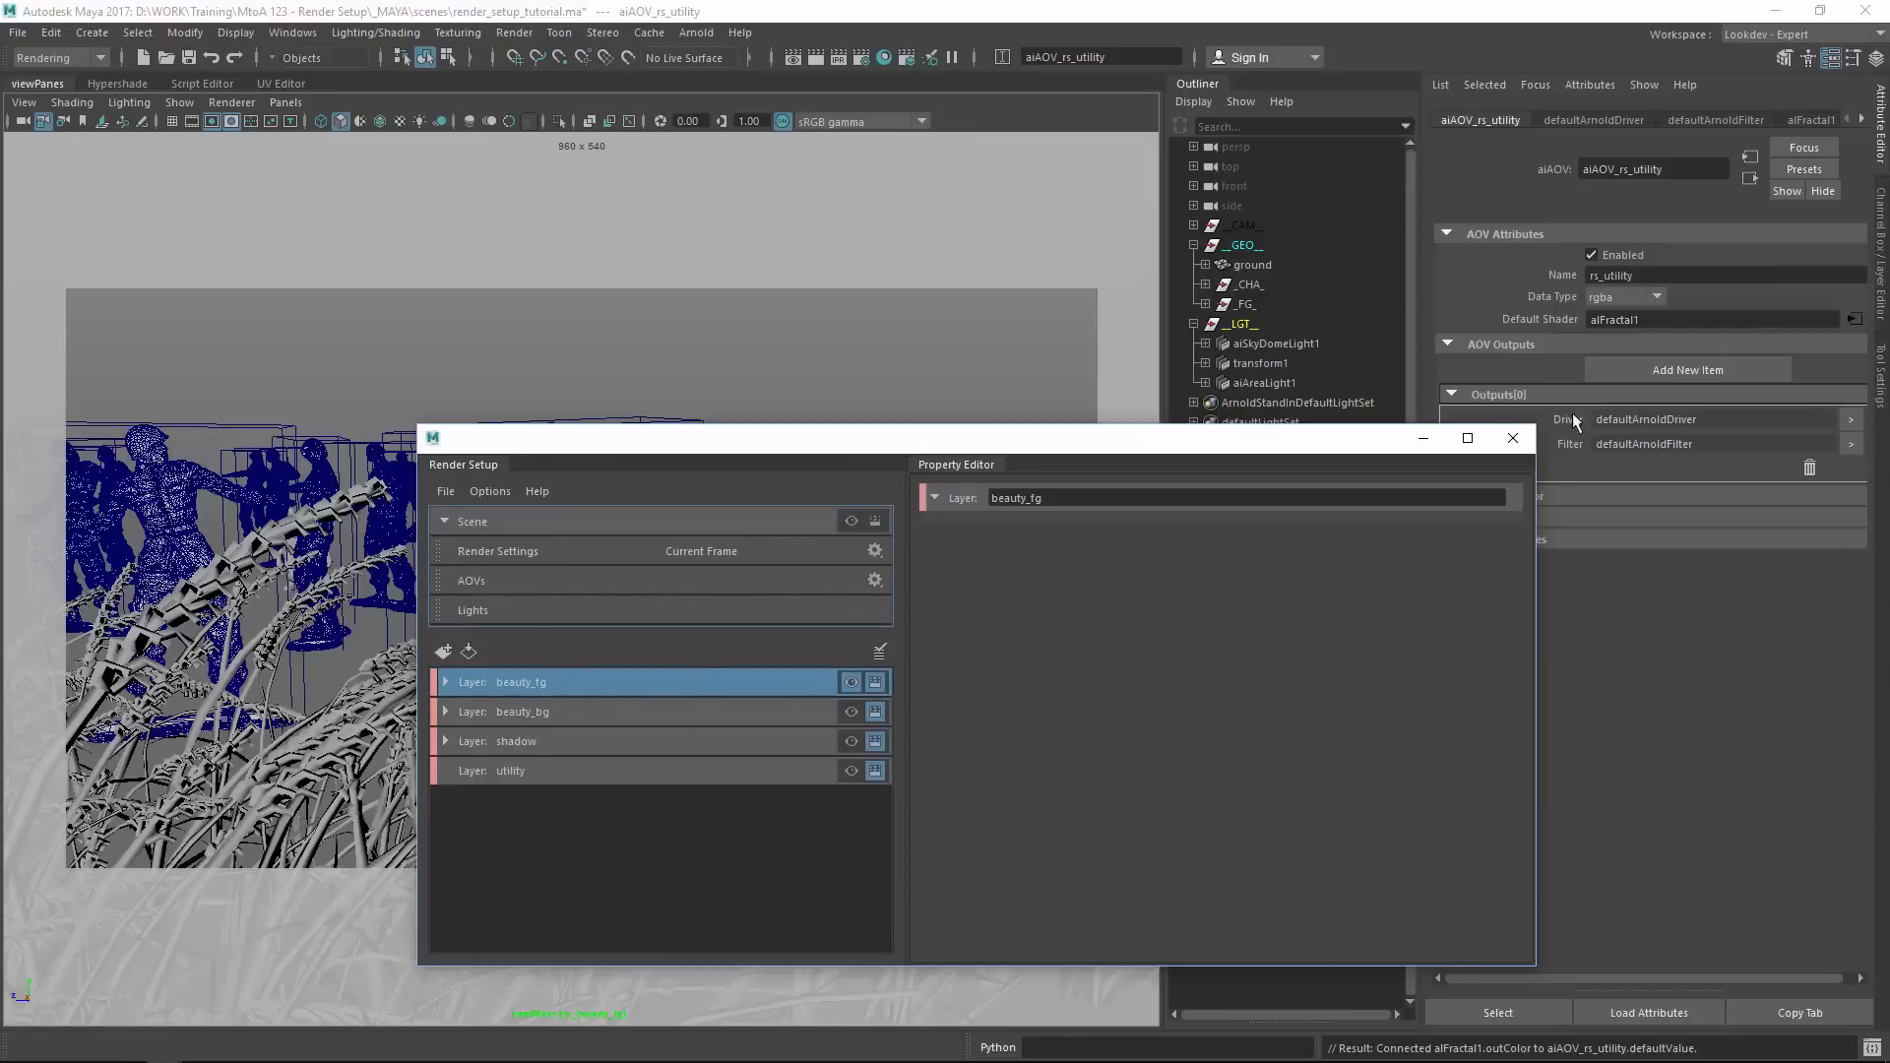
left_click_drag(1540, 428, 1276, 178)
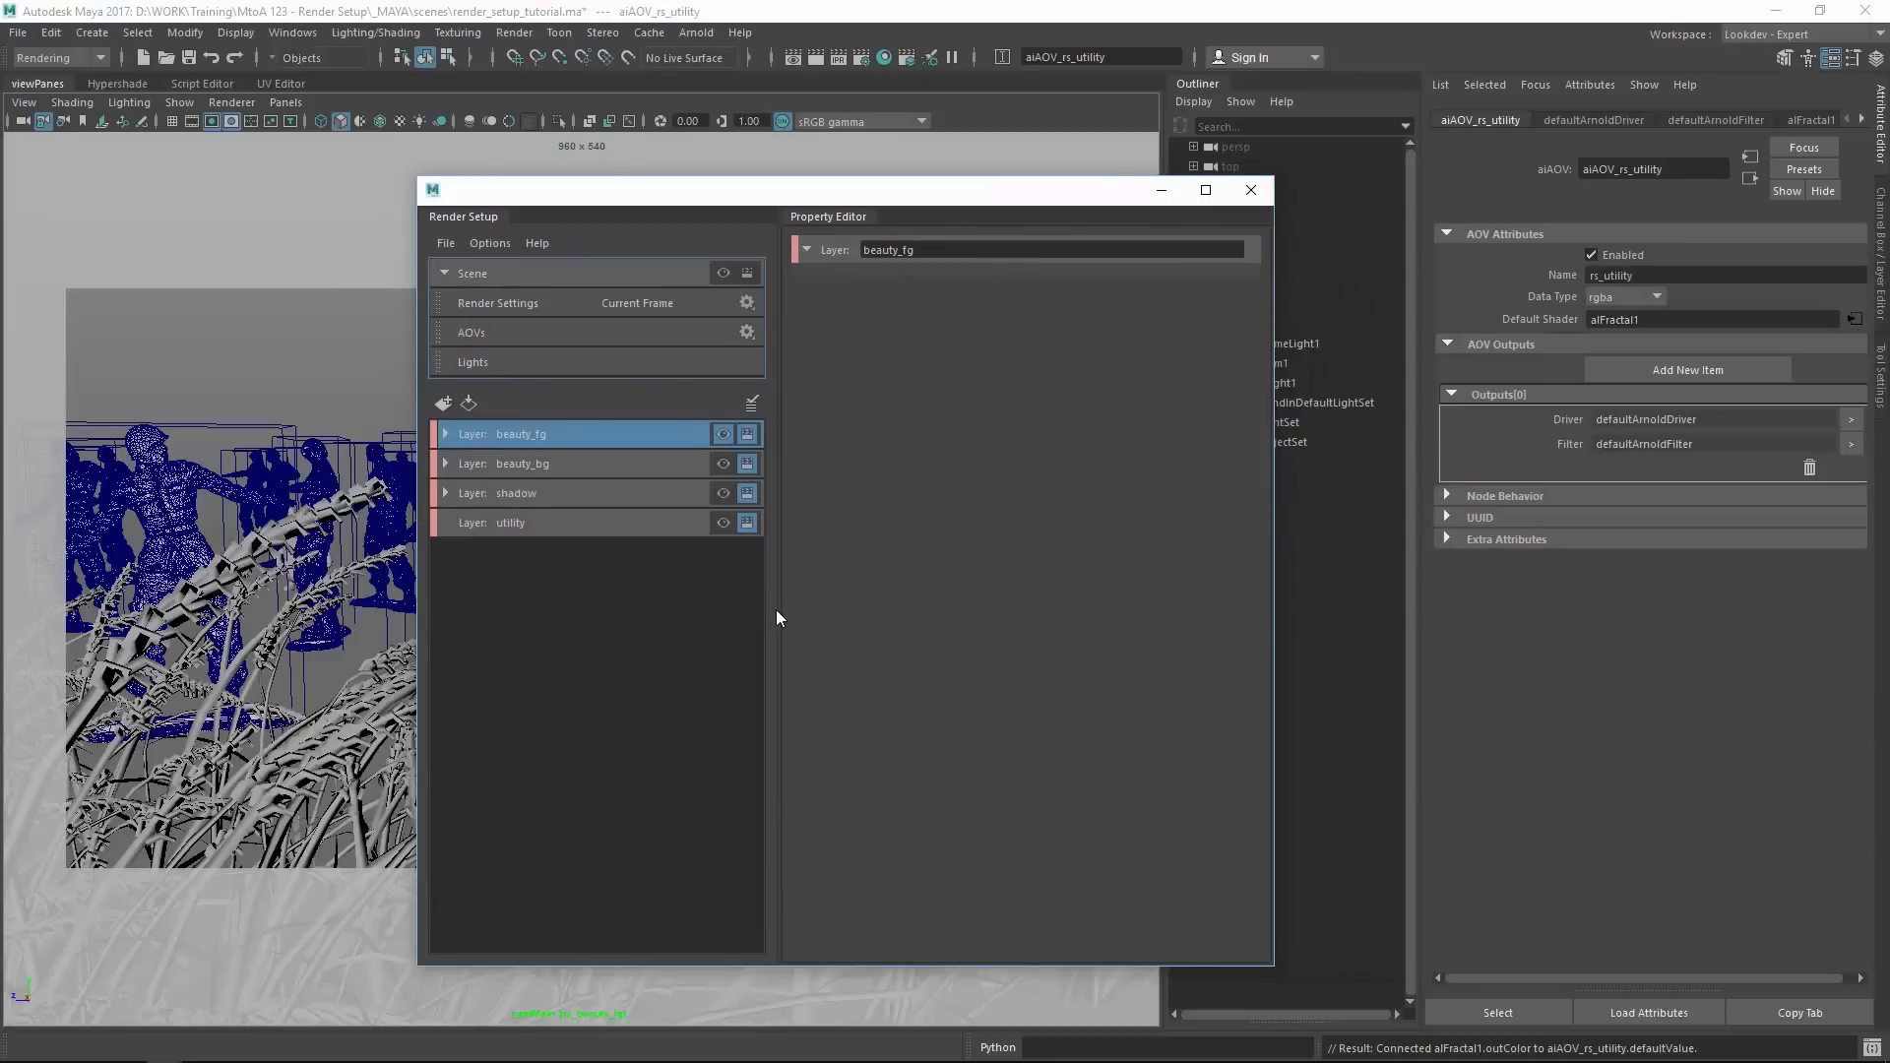
left_click_drag(777, 617, 1030, 617)
Try adding the scene AOVs to the beauty_fg layer as an AOVs collection.
double_click(498, 332)
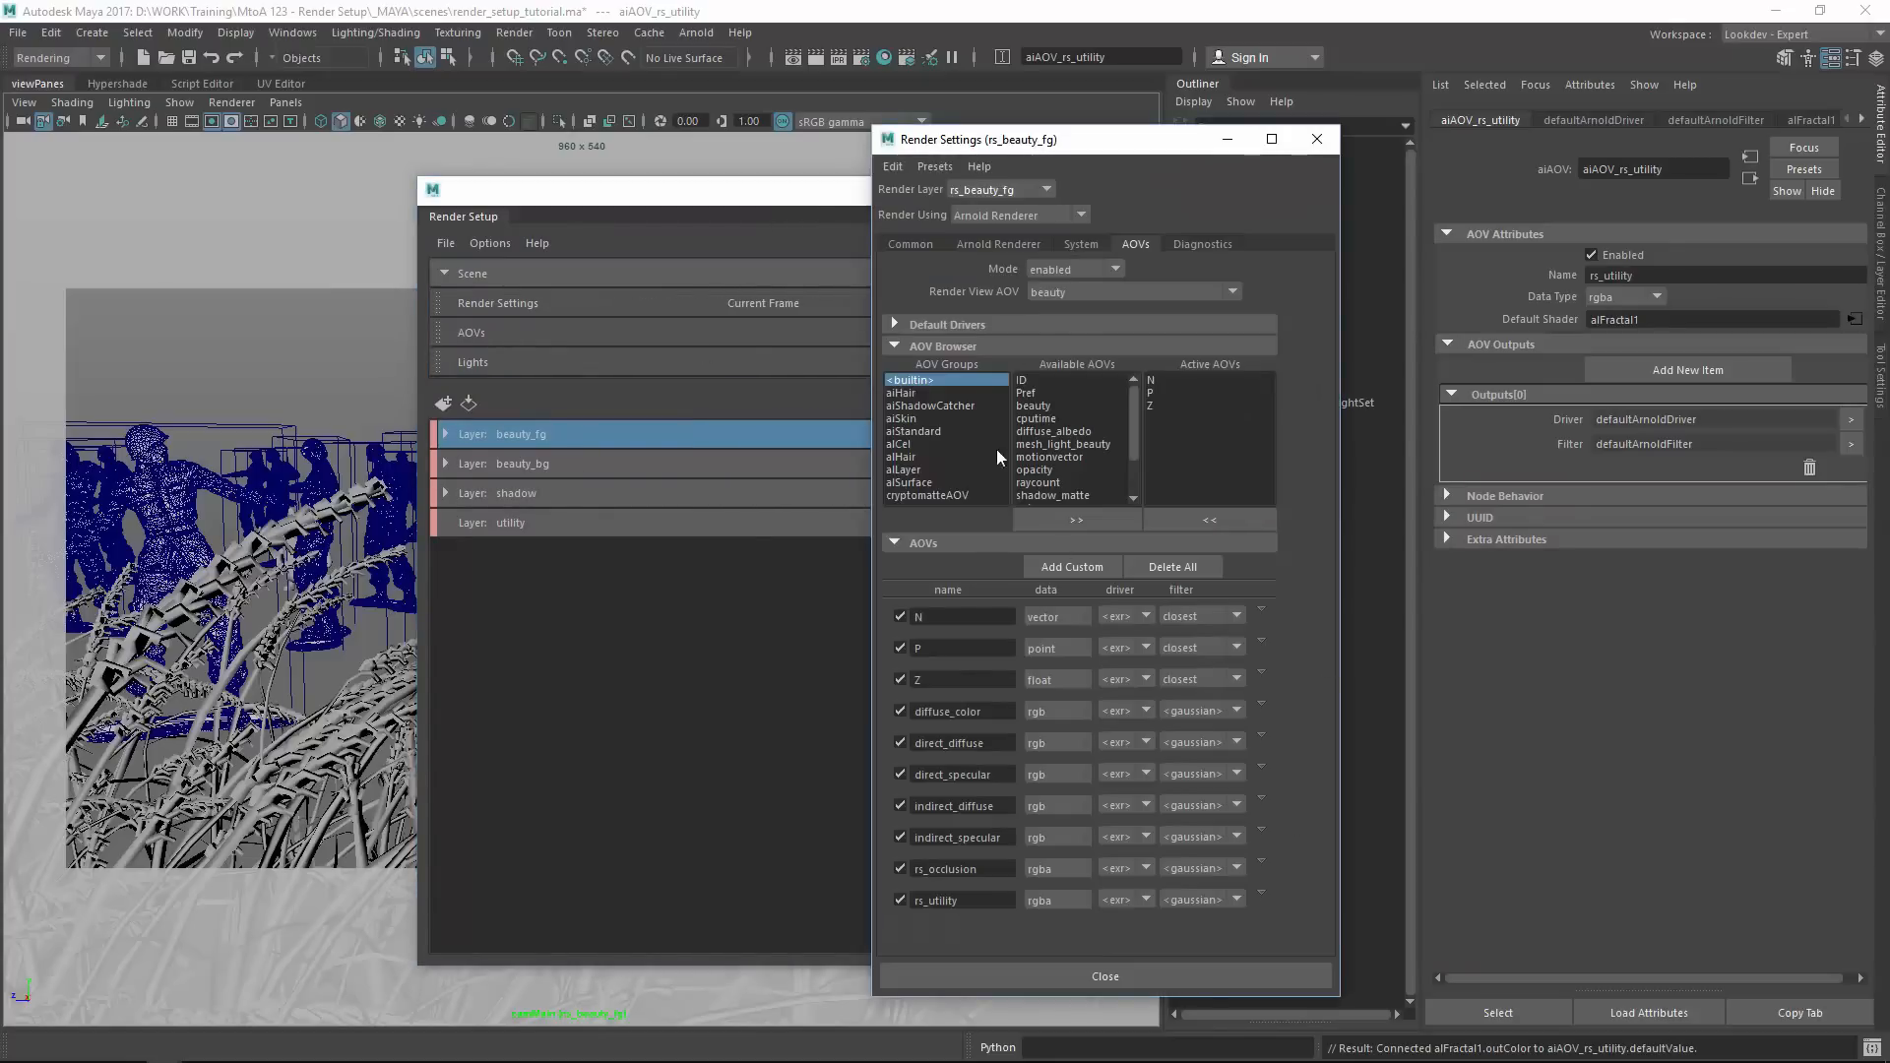
left_click(1317, 138)
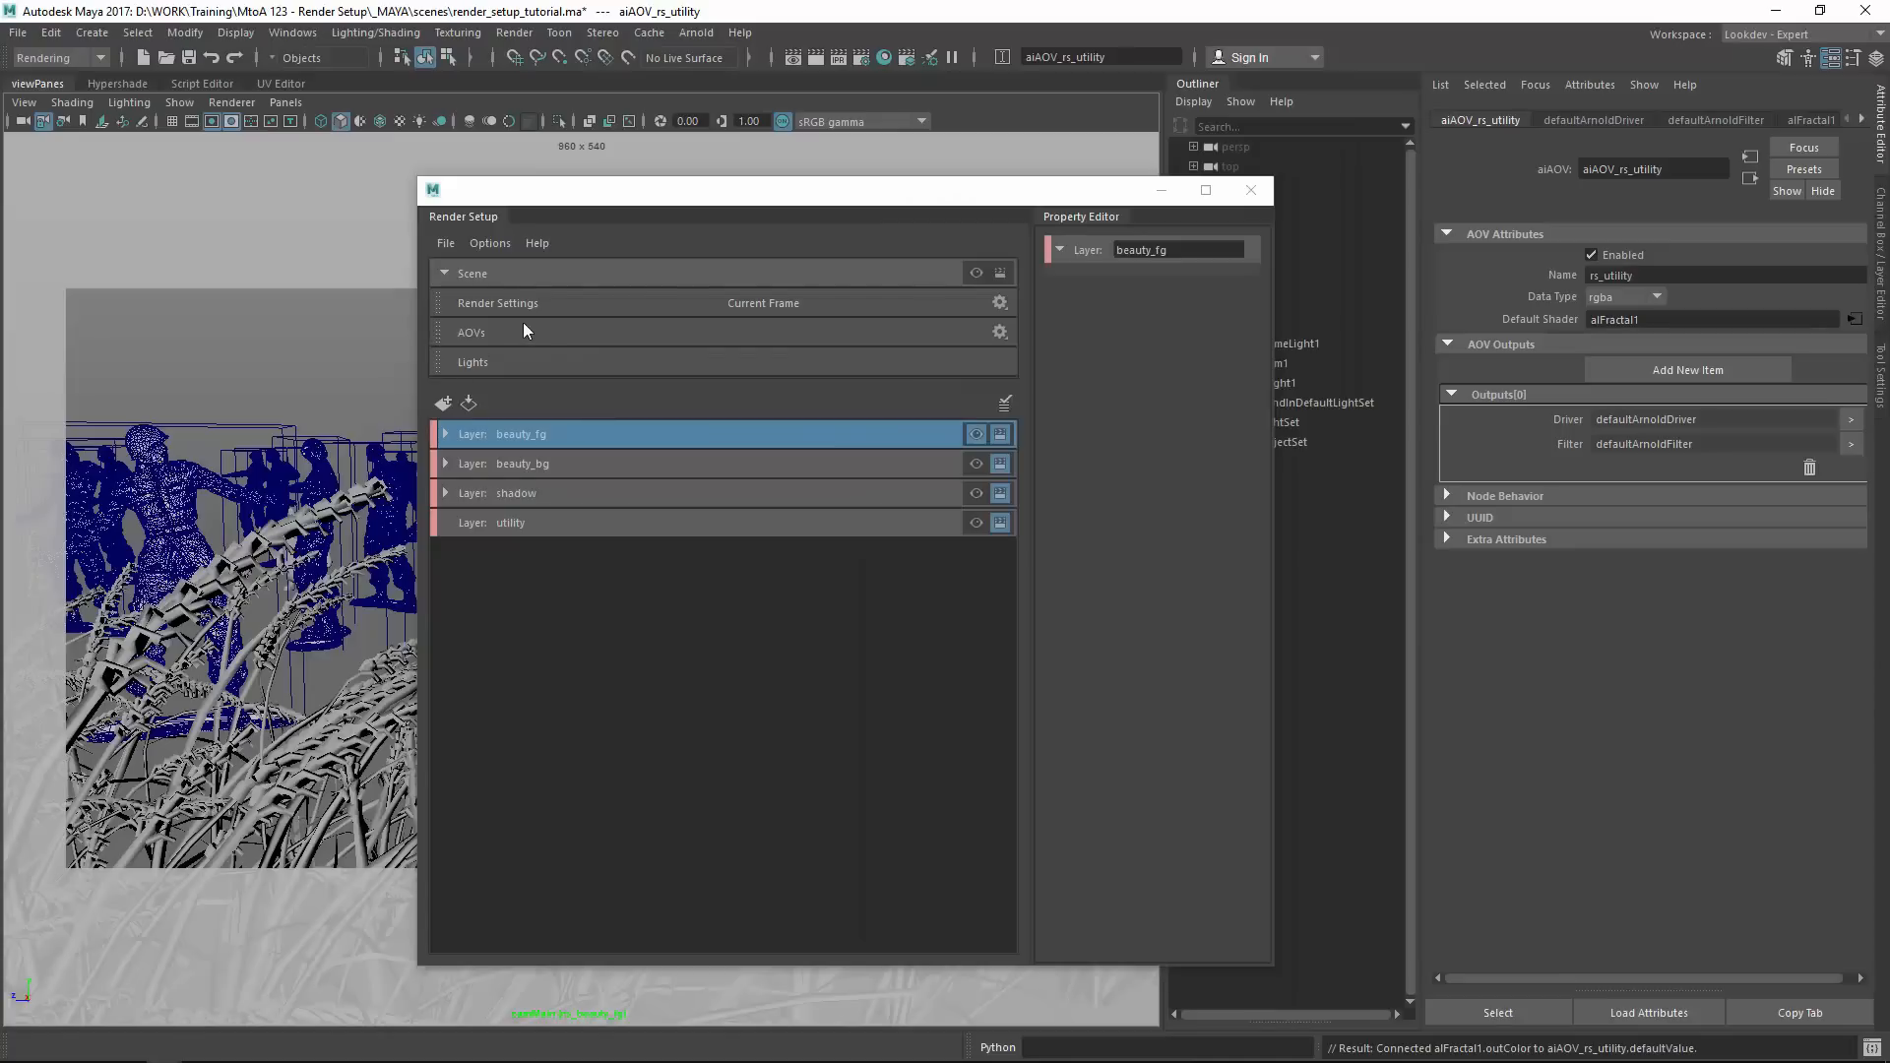
left_click(531, 435)
double_click(539, 436)
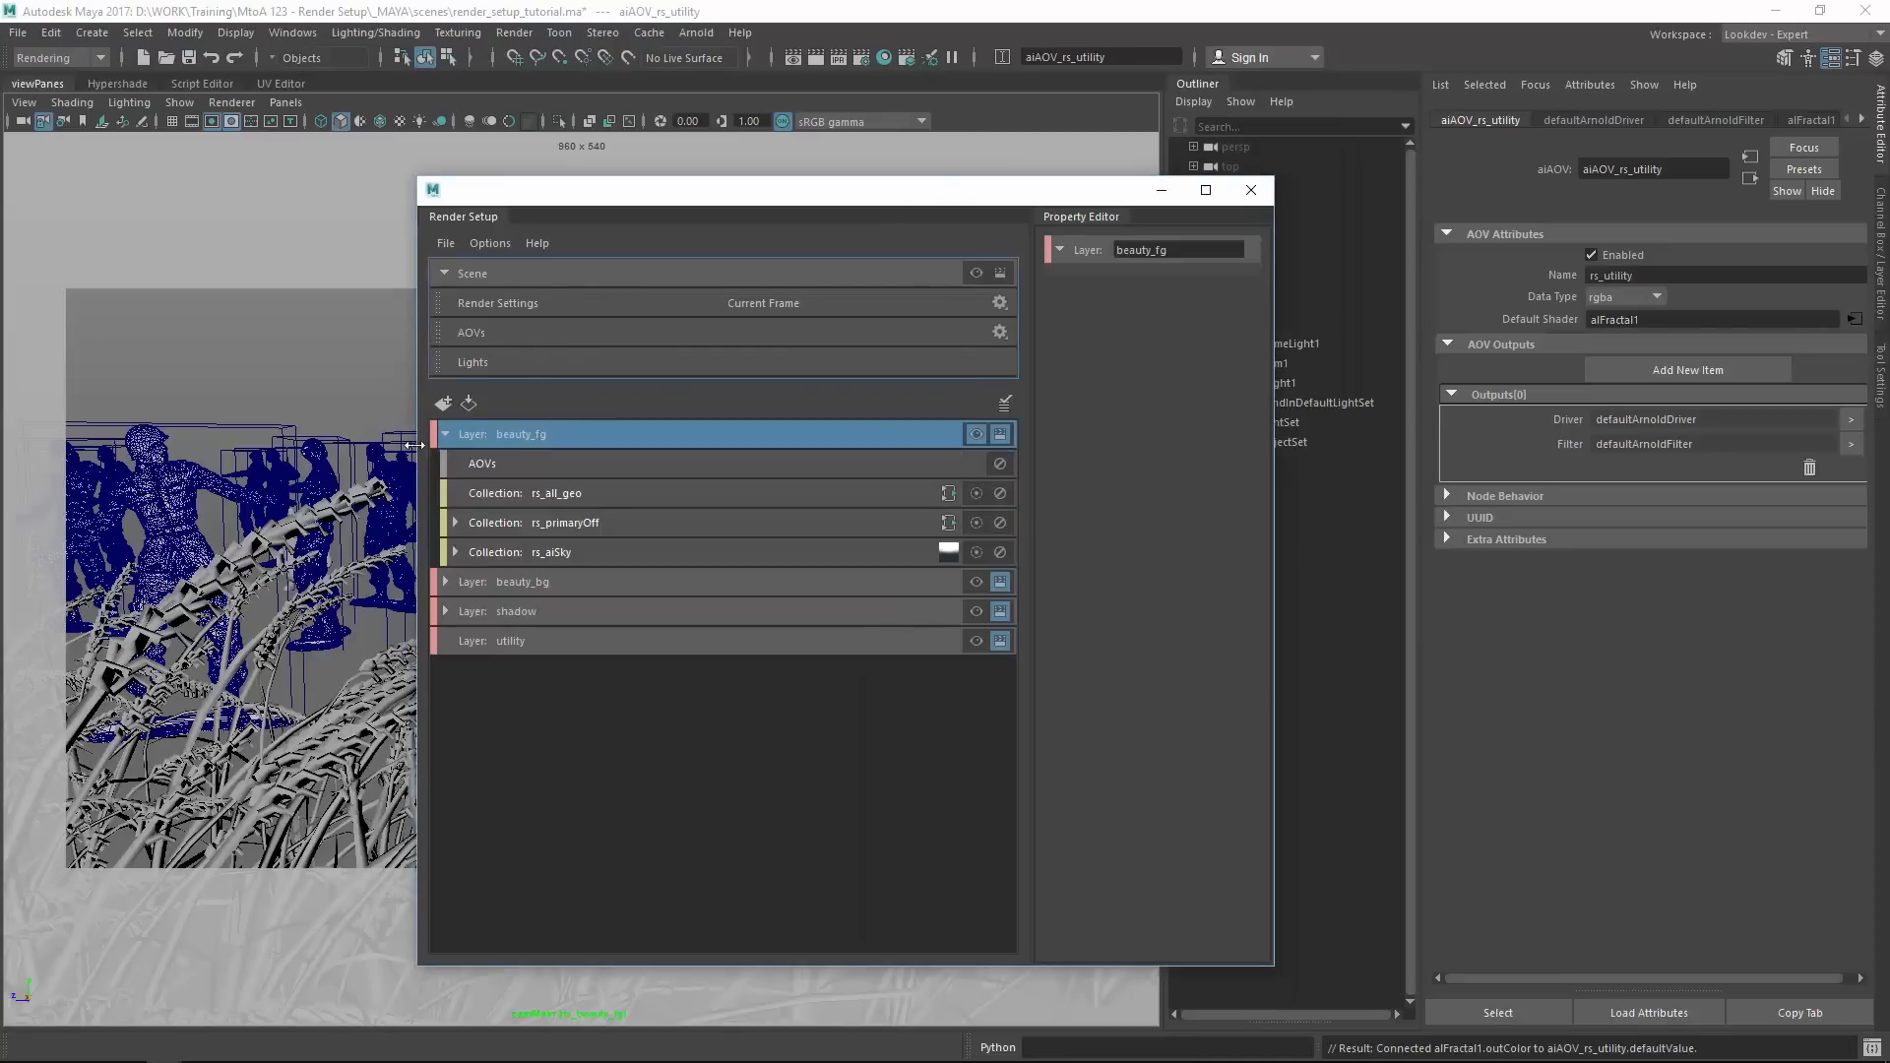
left_click(566, 466)
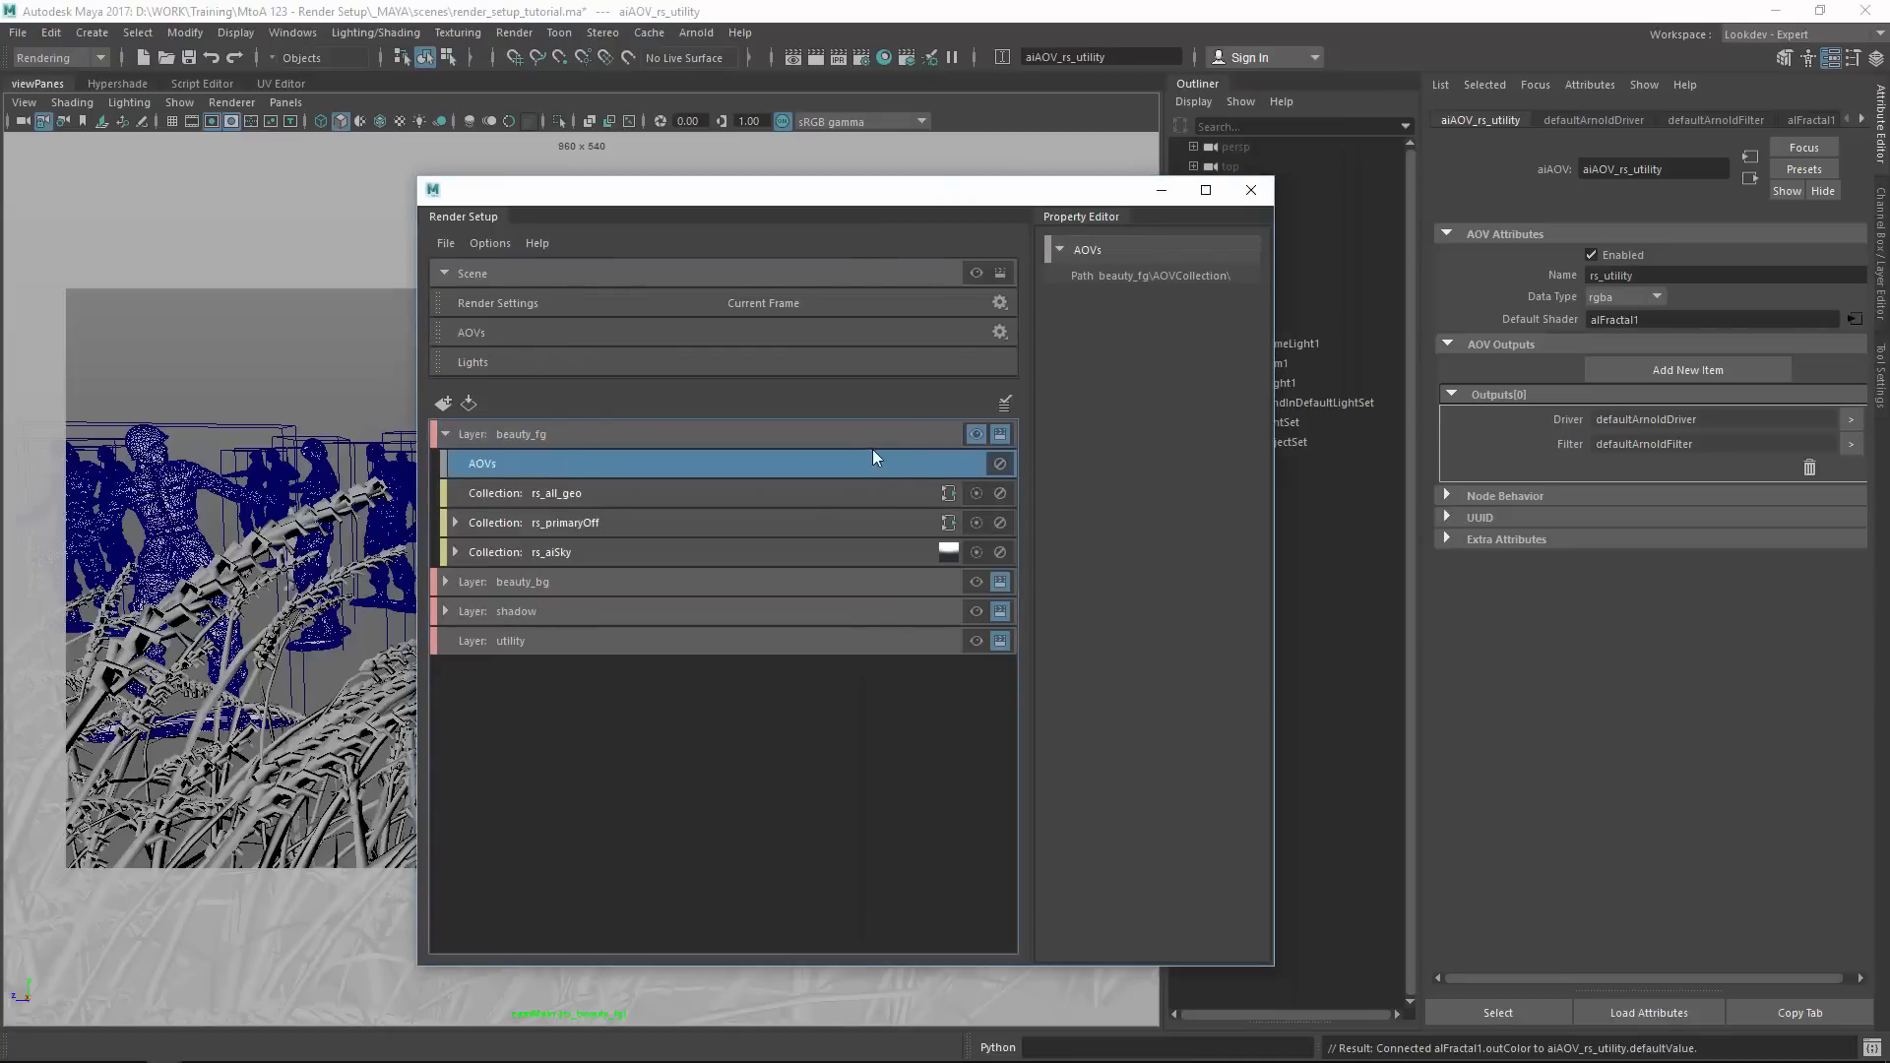
Check the AOVs collection's properties and export option, compare it with rs_all_geo, and delete the collection from beauty_fg.
left_click(1053, 252)
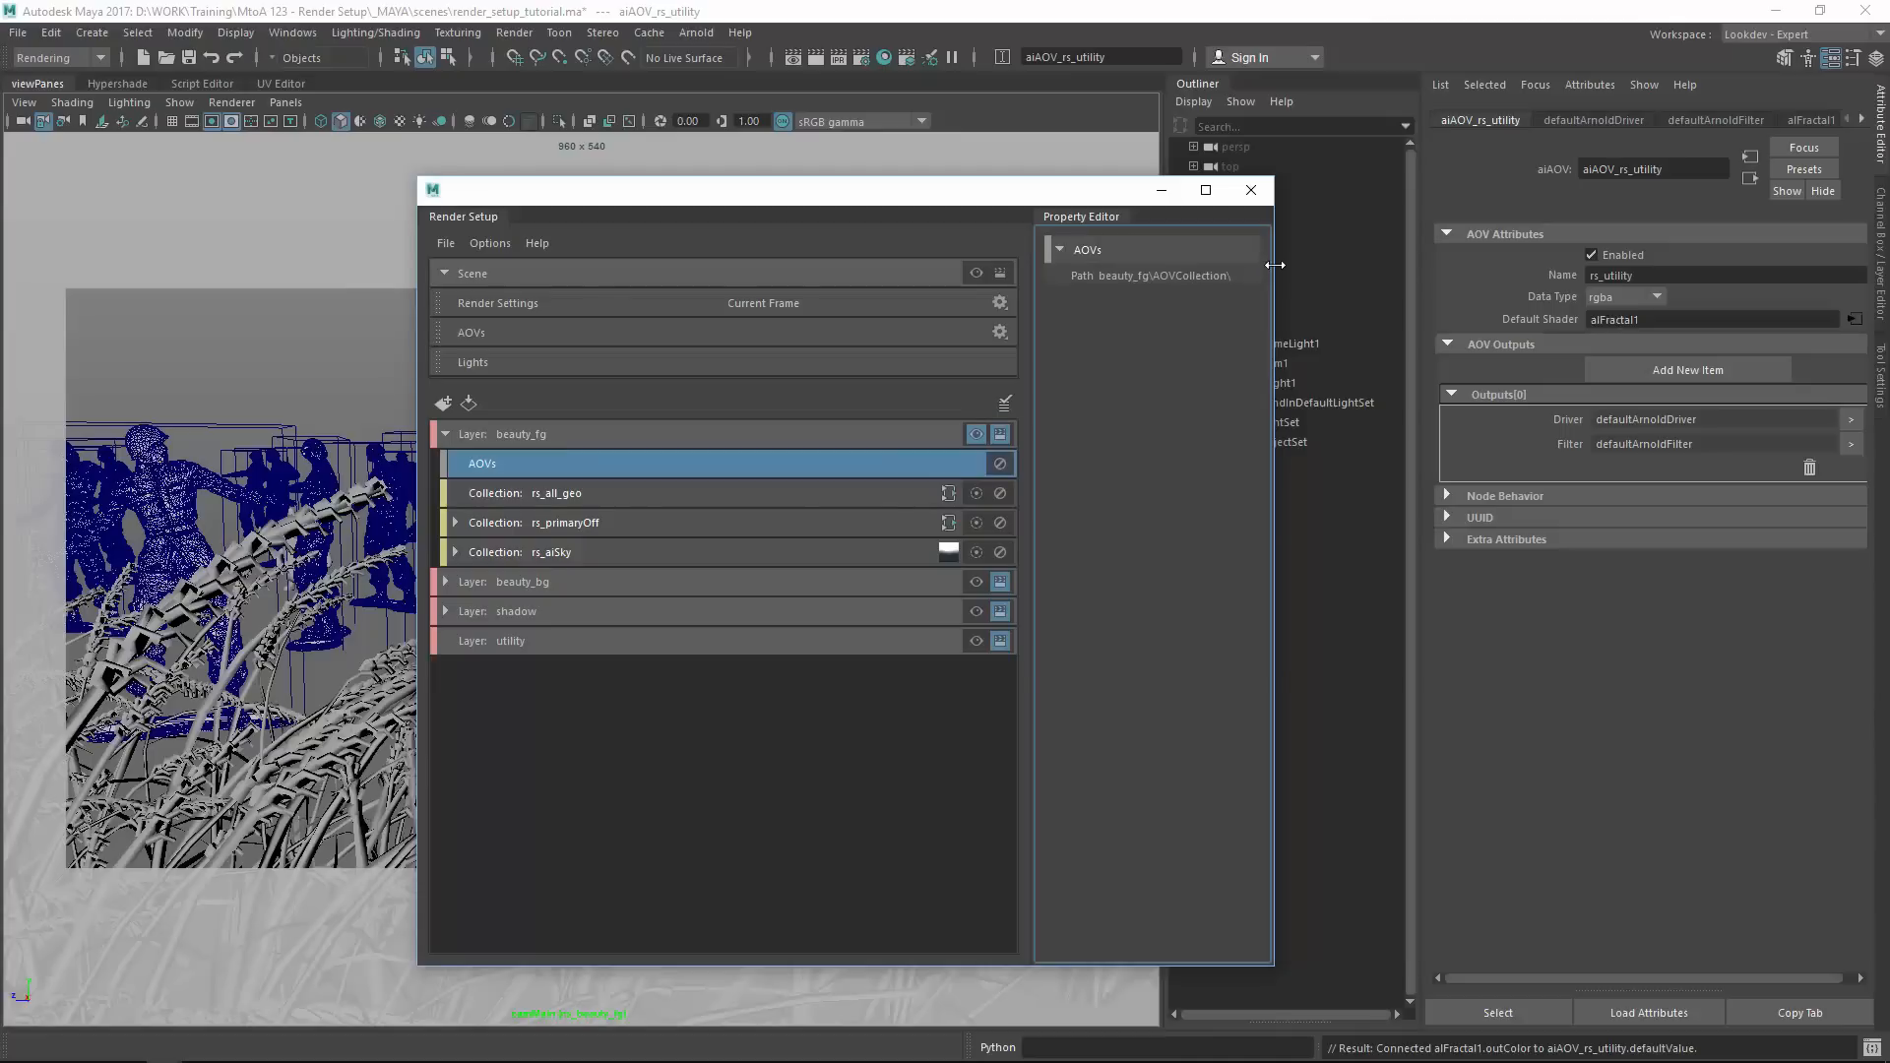
left_click_drag(1272, 264, 1484, 264)
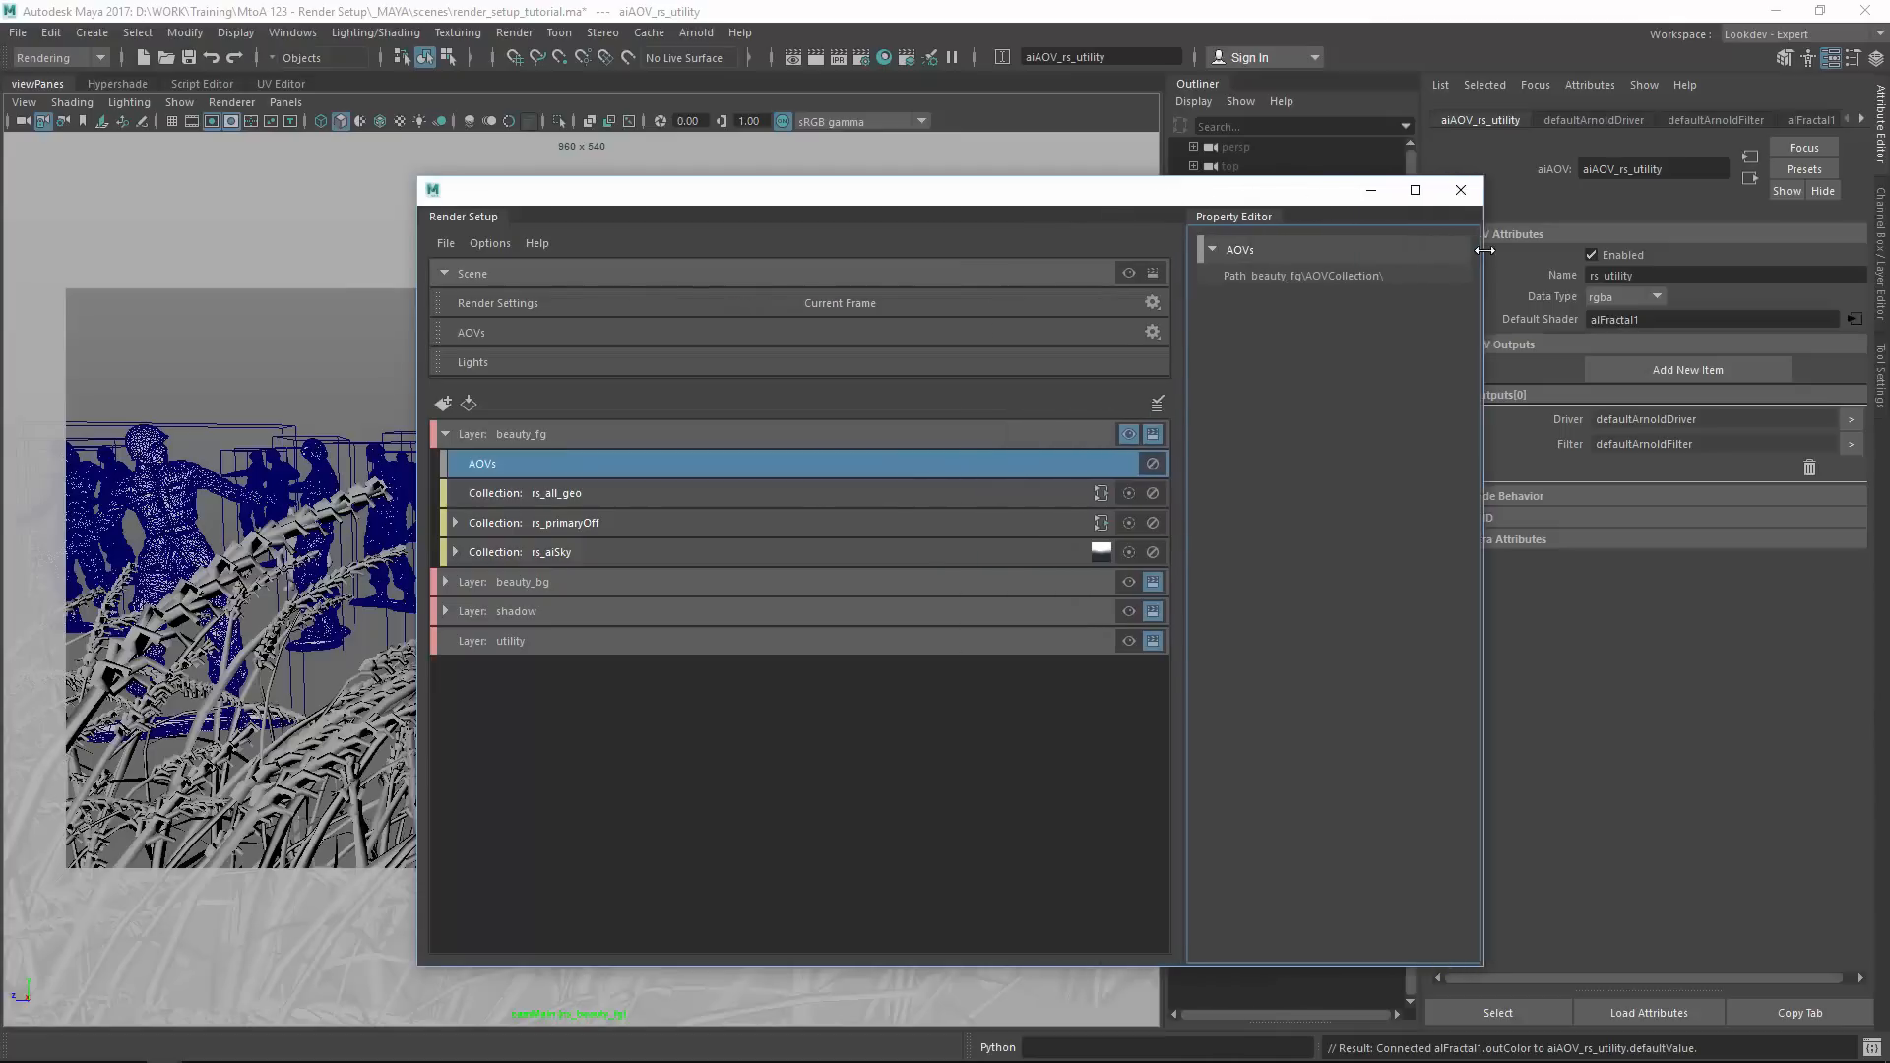
right_click(617, 463)
left_click(579, 469)
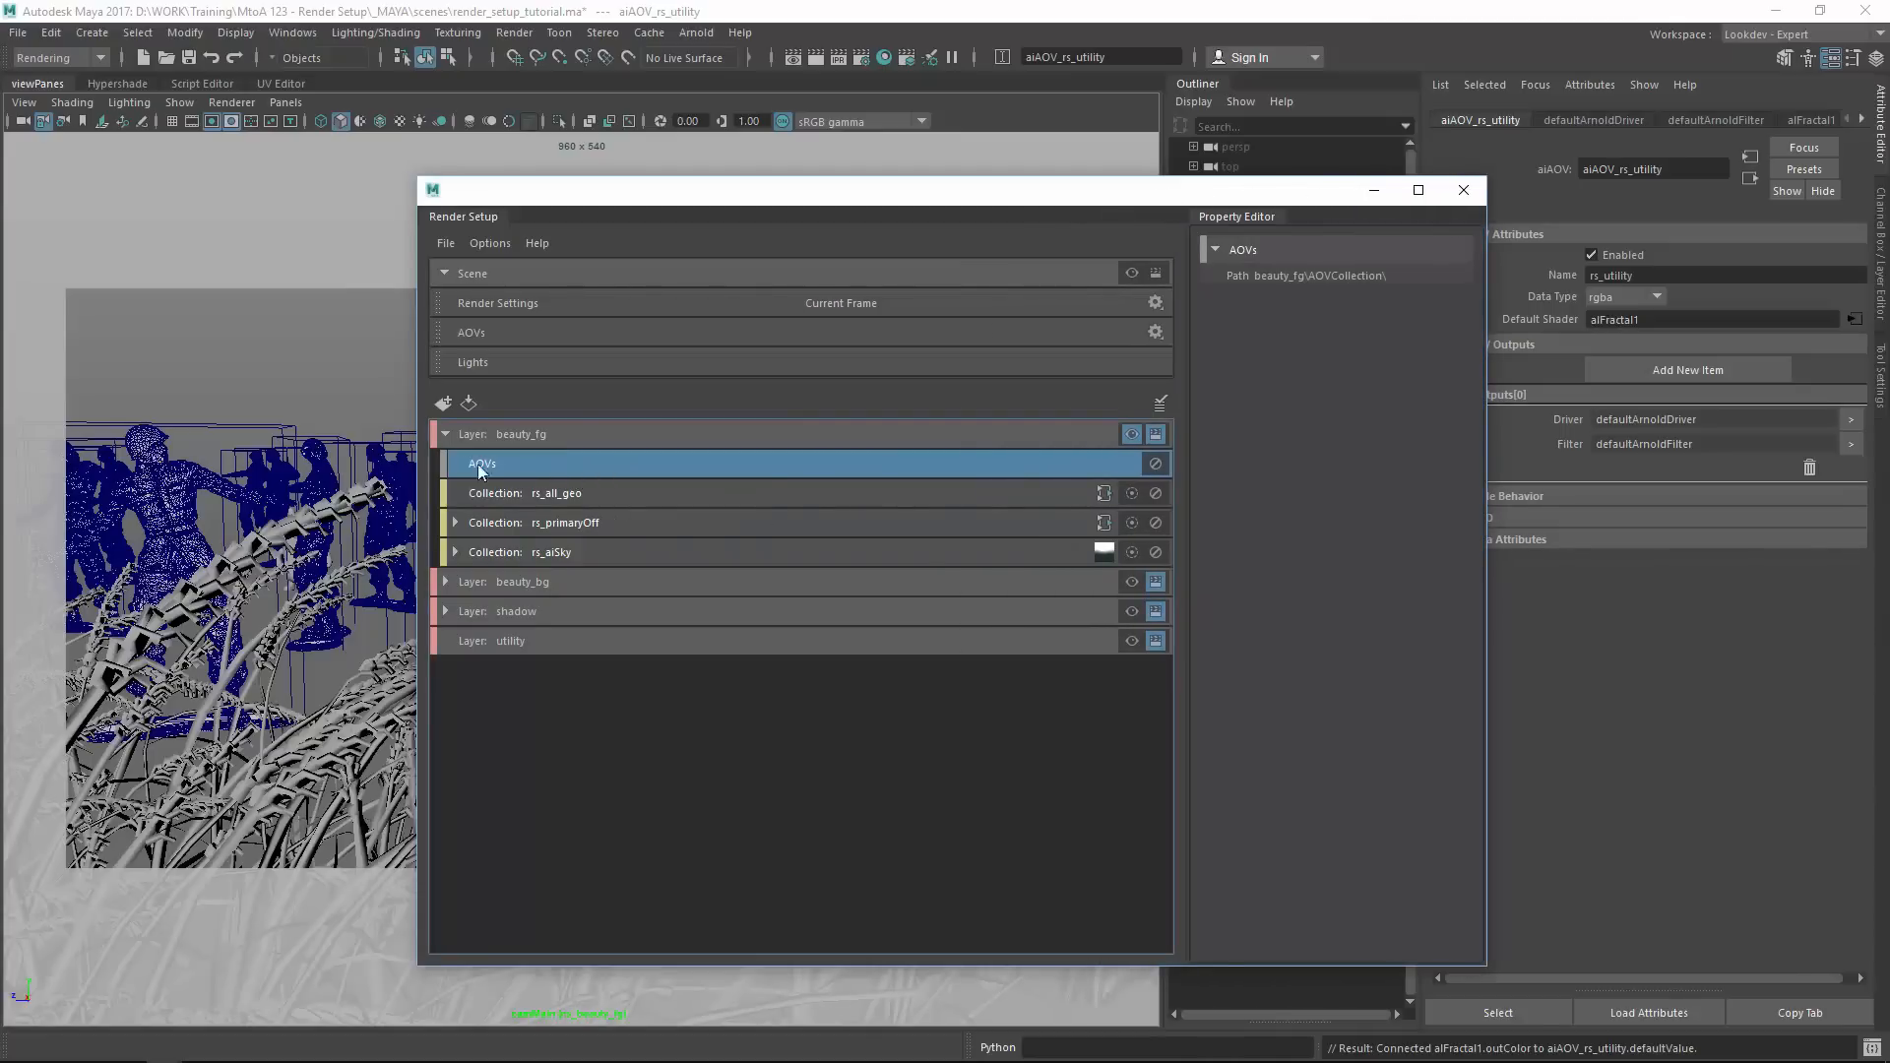
left_click(527, 495)
double_click(514, 494)
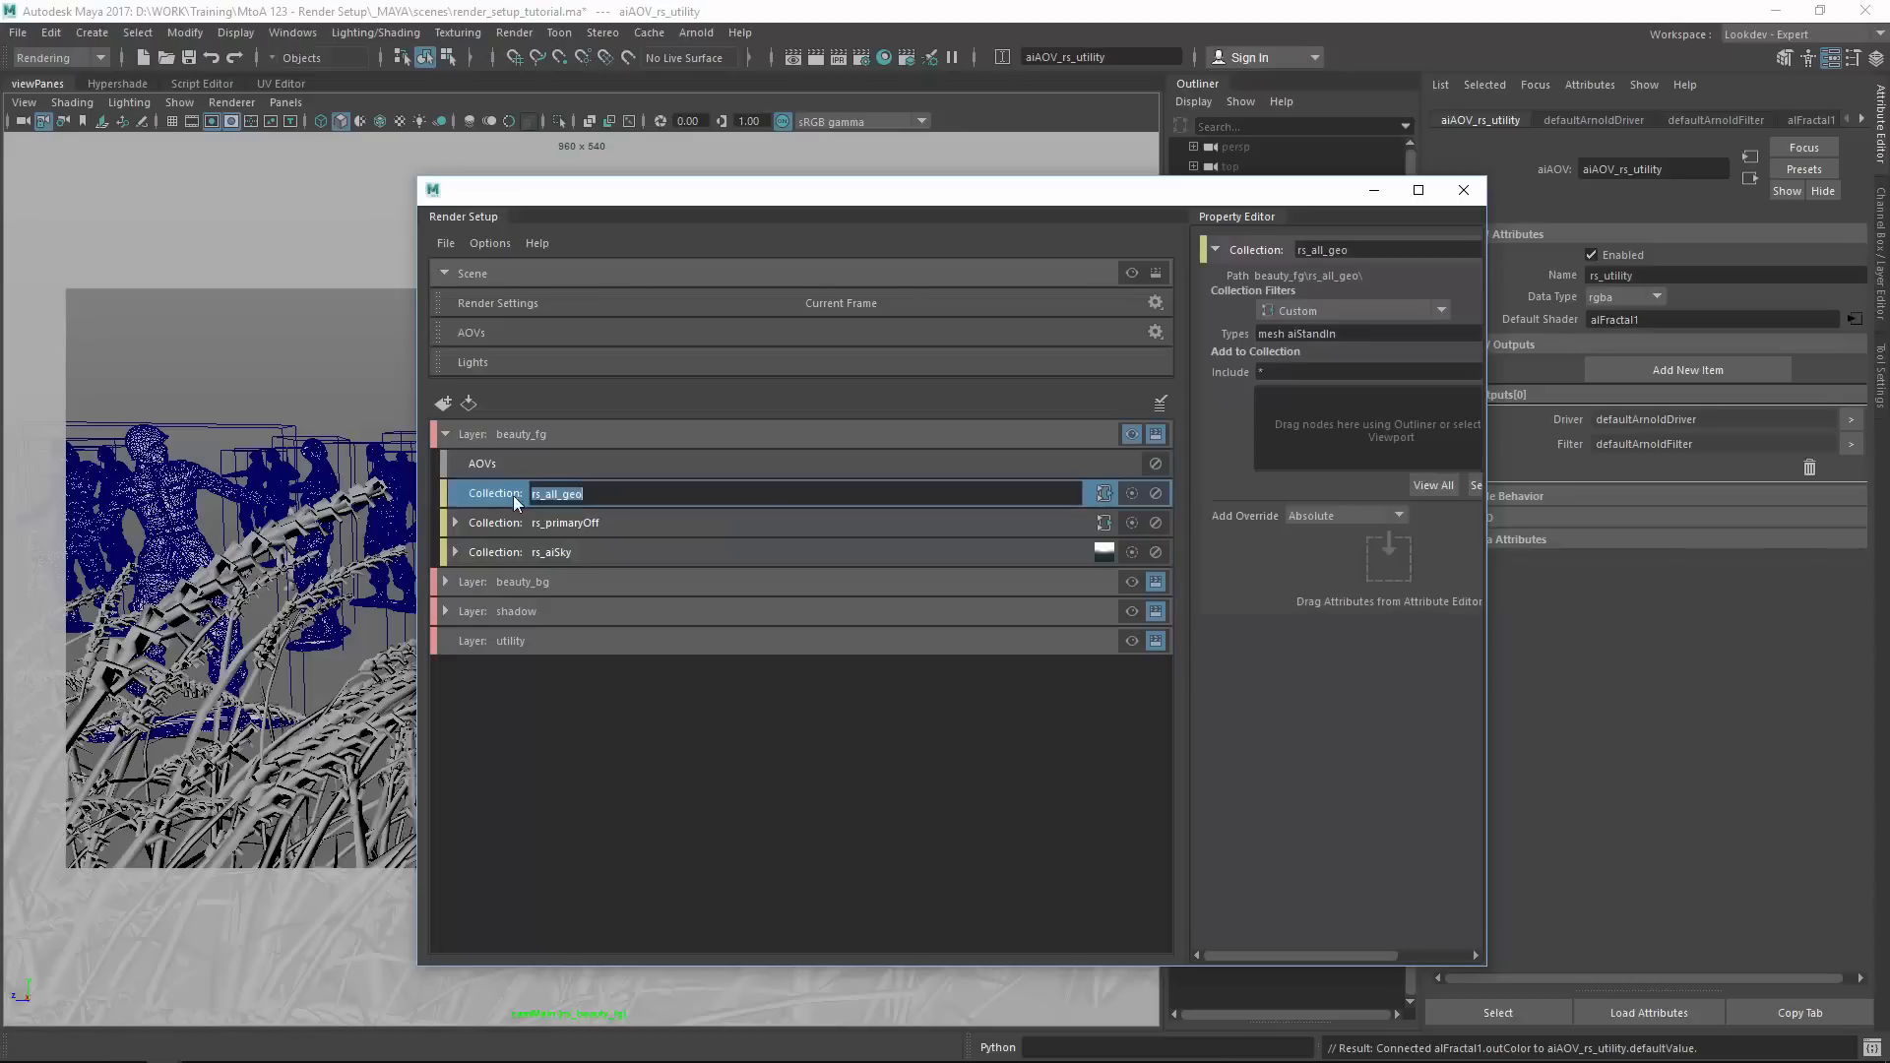
left_click(629, 455)
left_click(1267, 278)
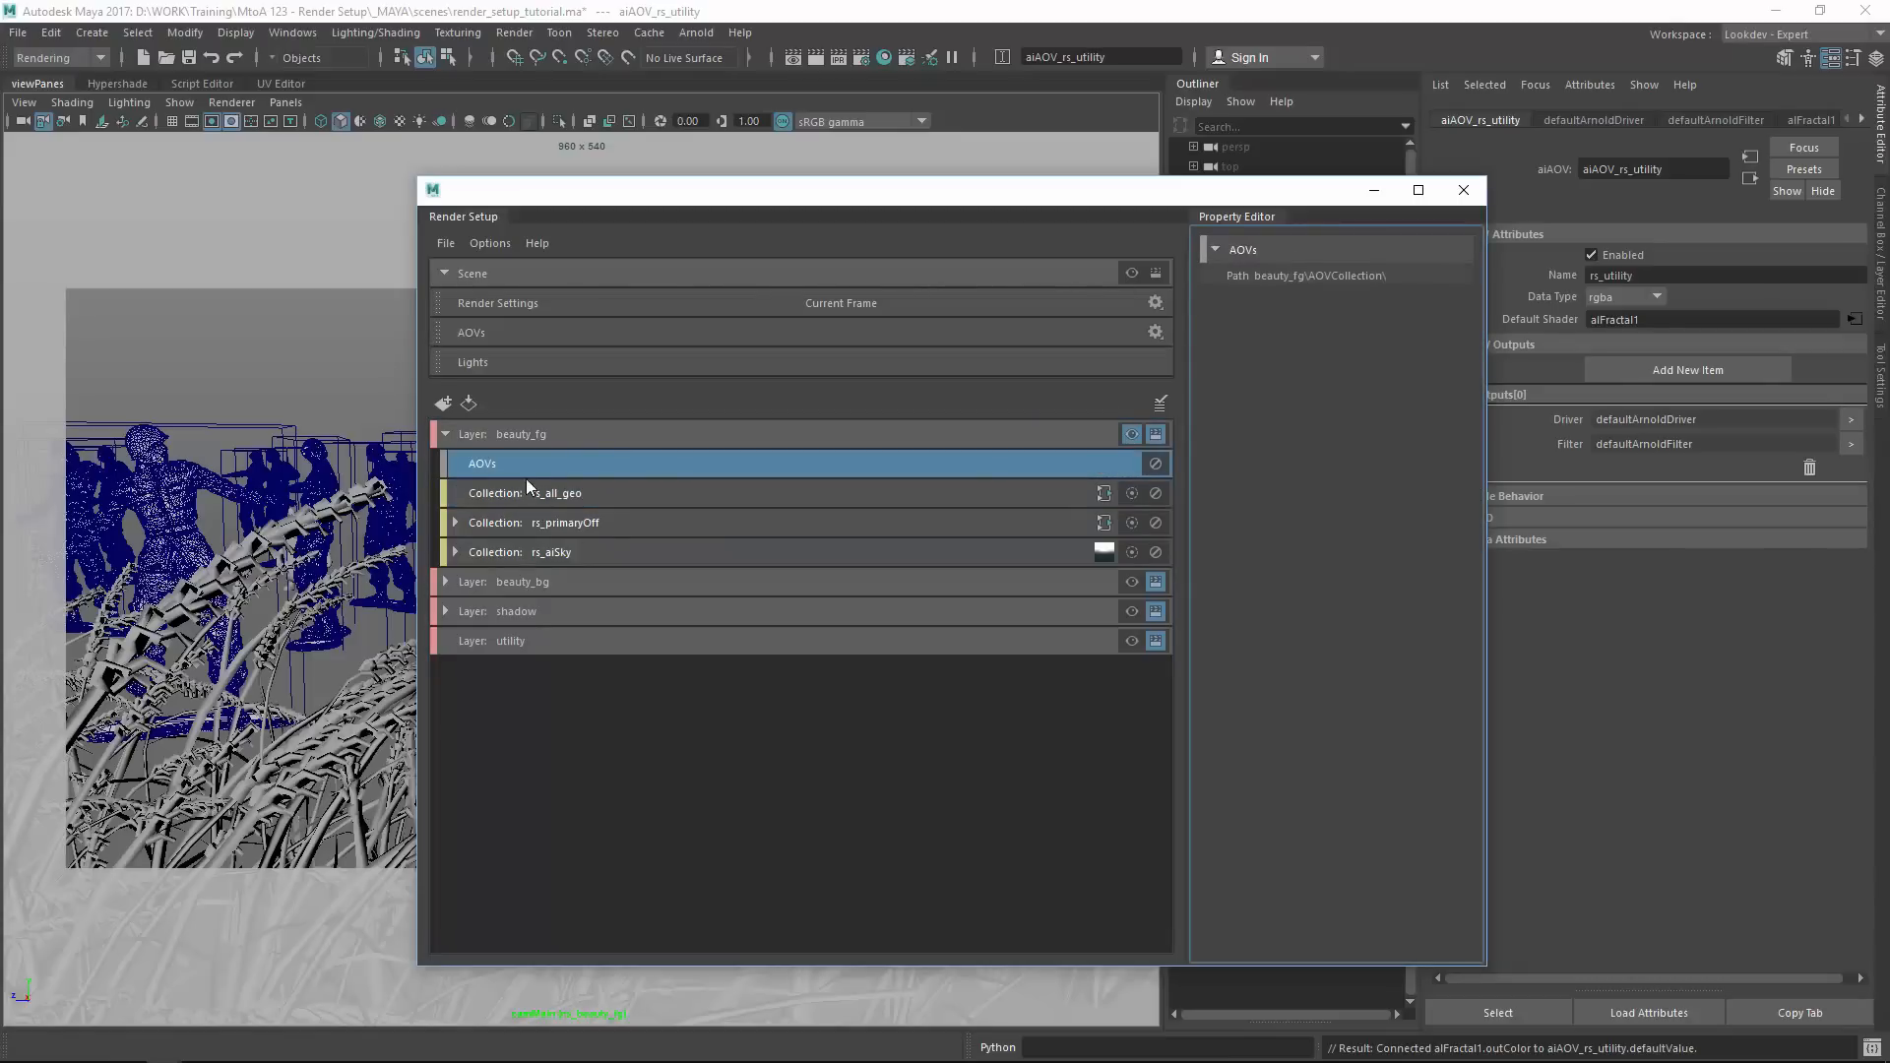
left_click(1156, 333)
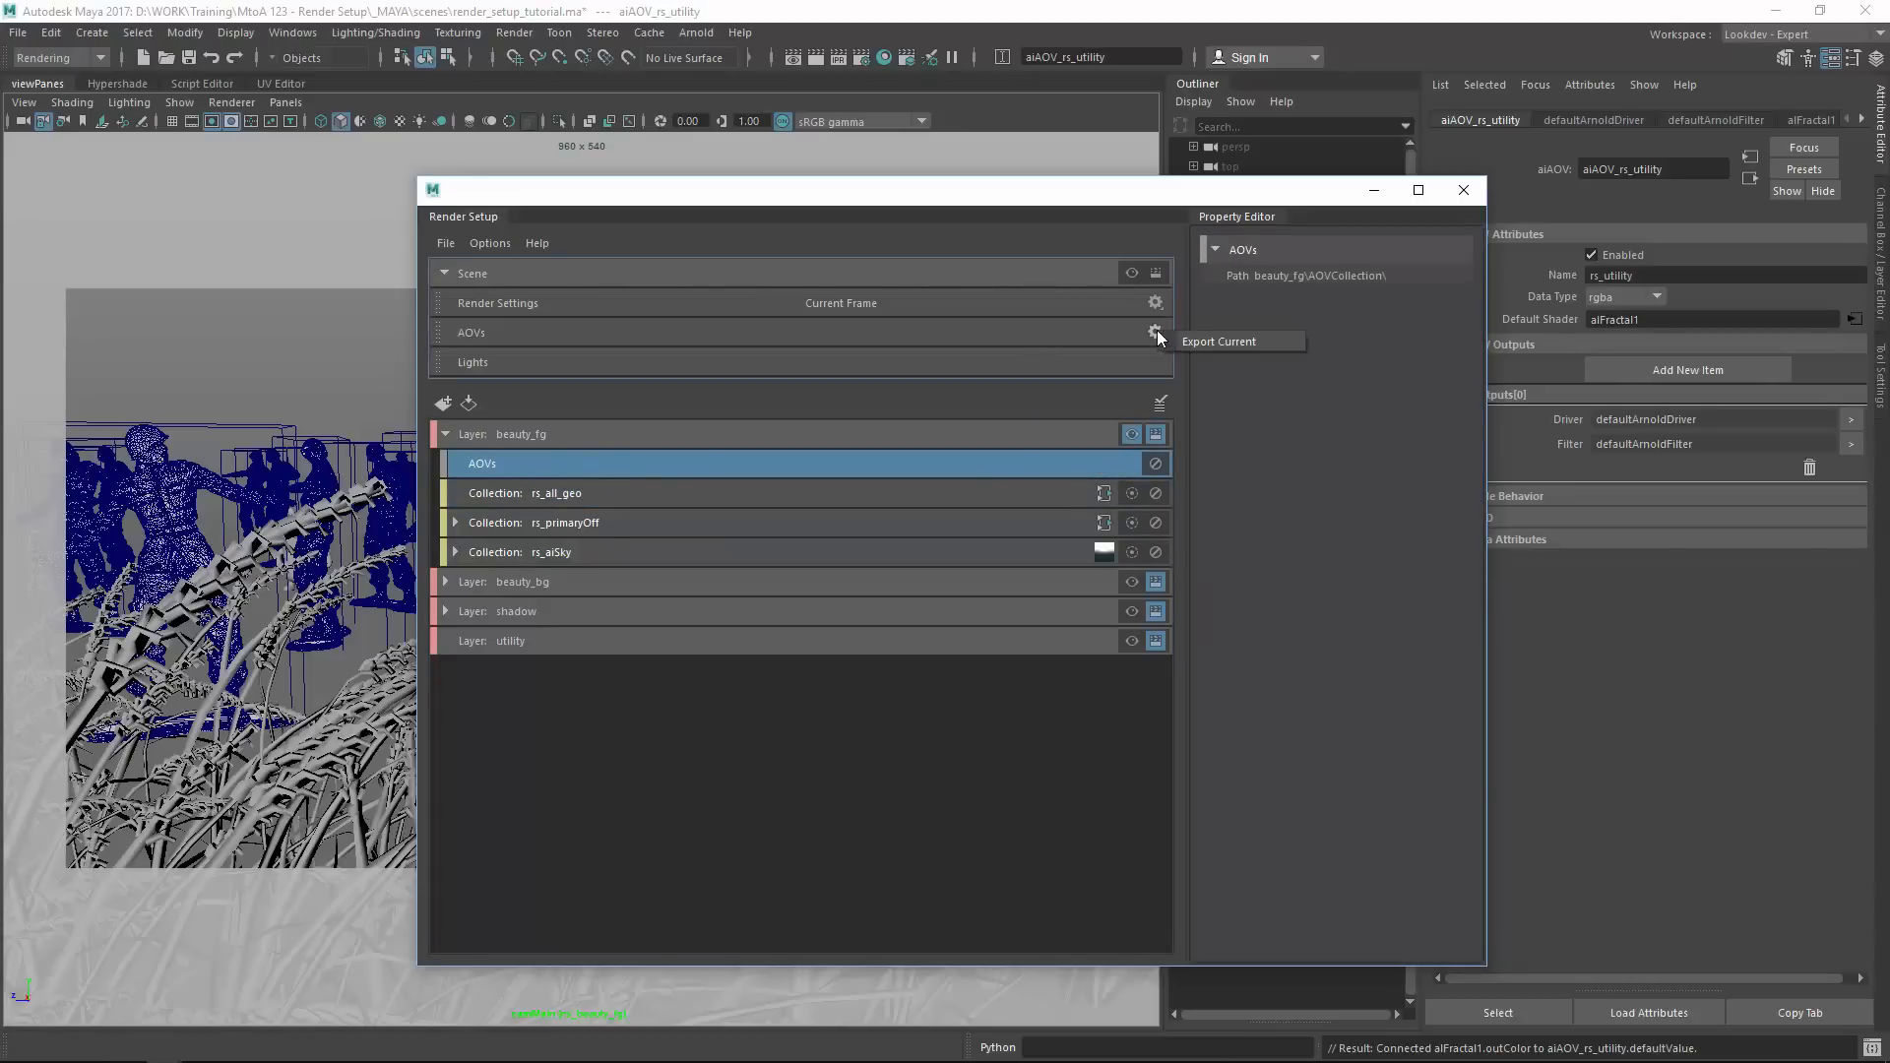
left_click(1044, 333)
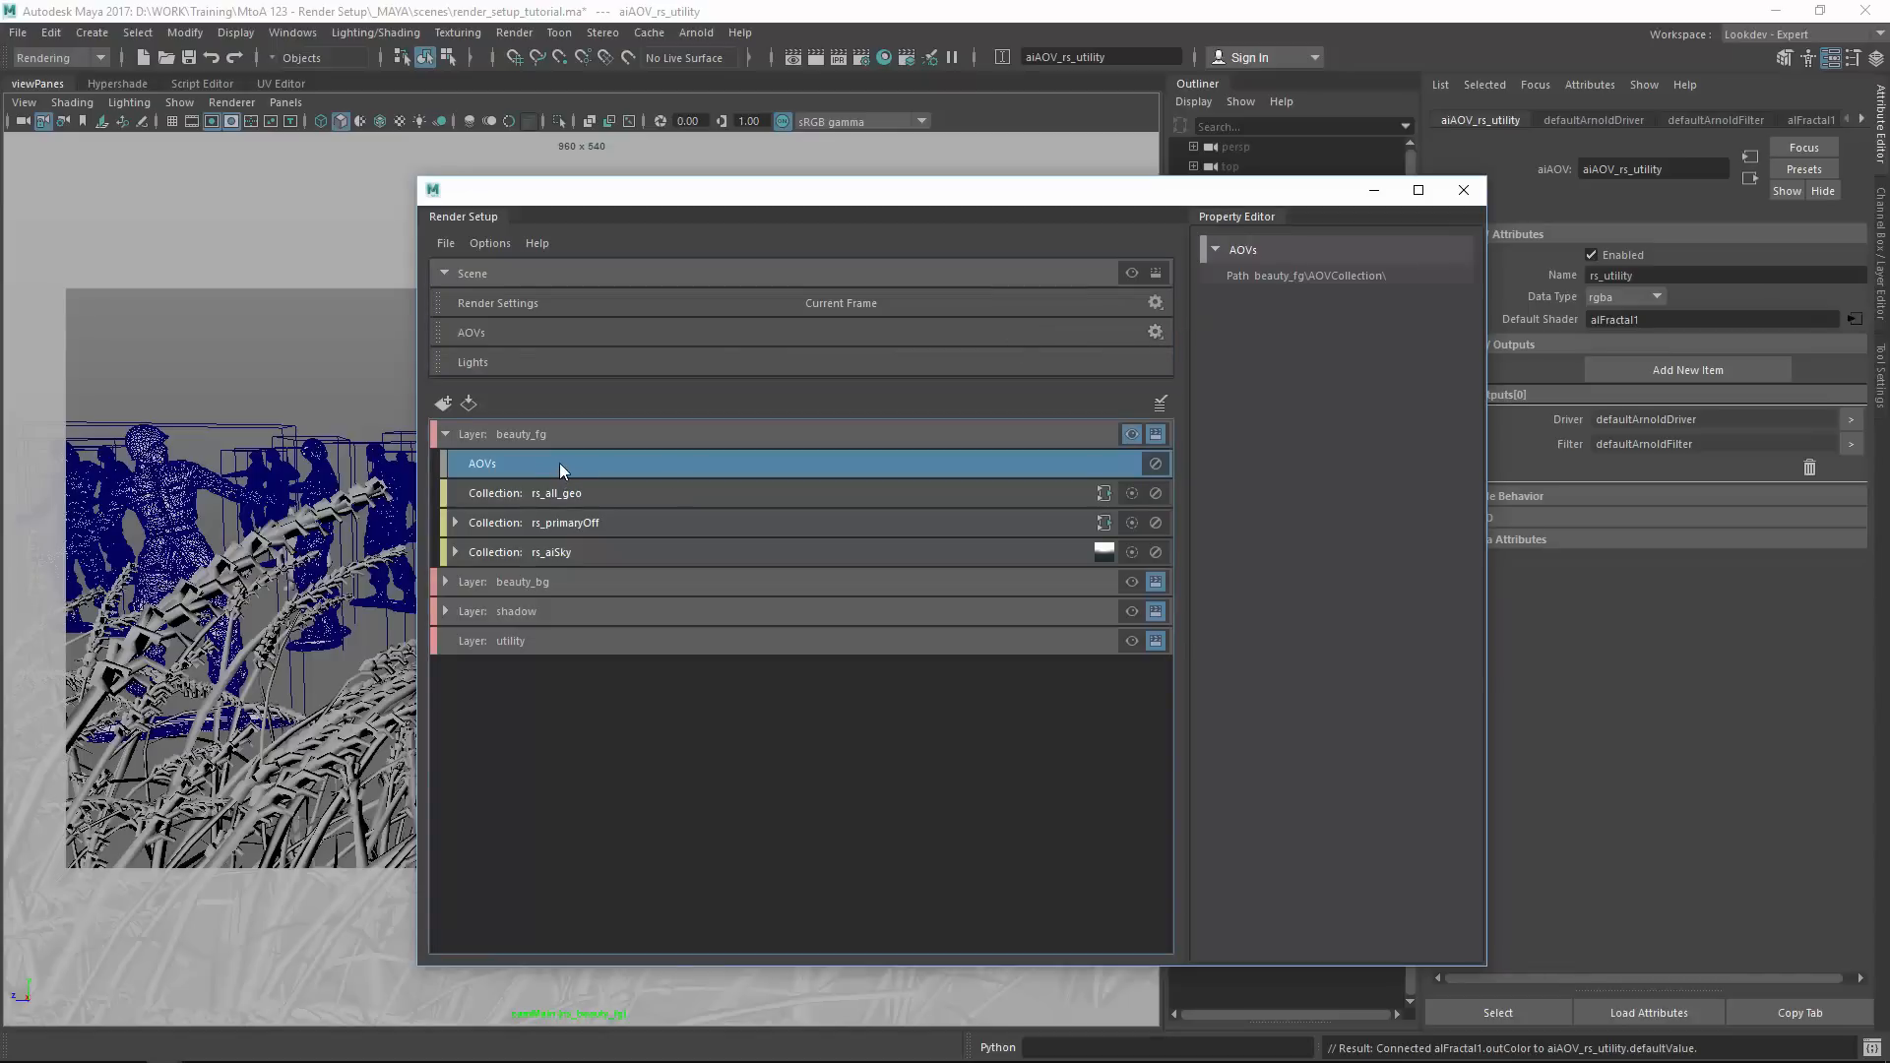
key("Delete")
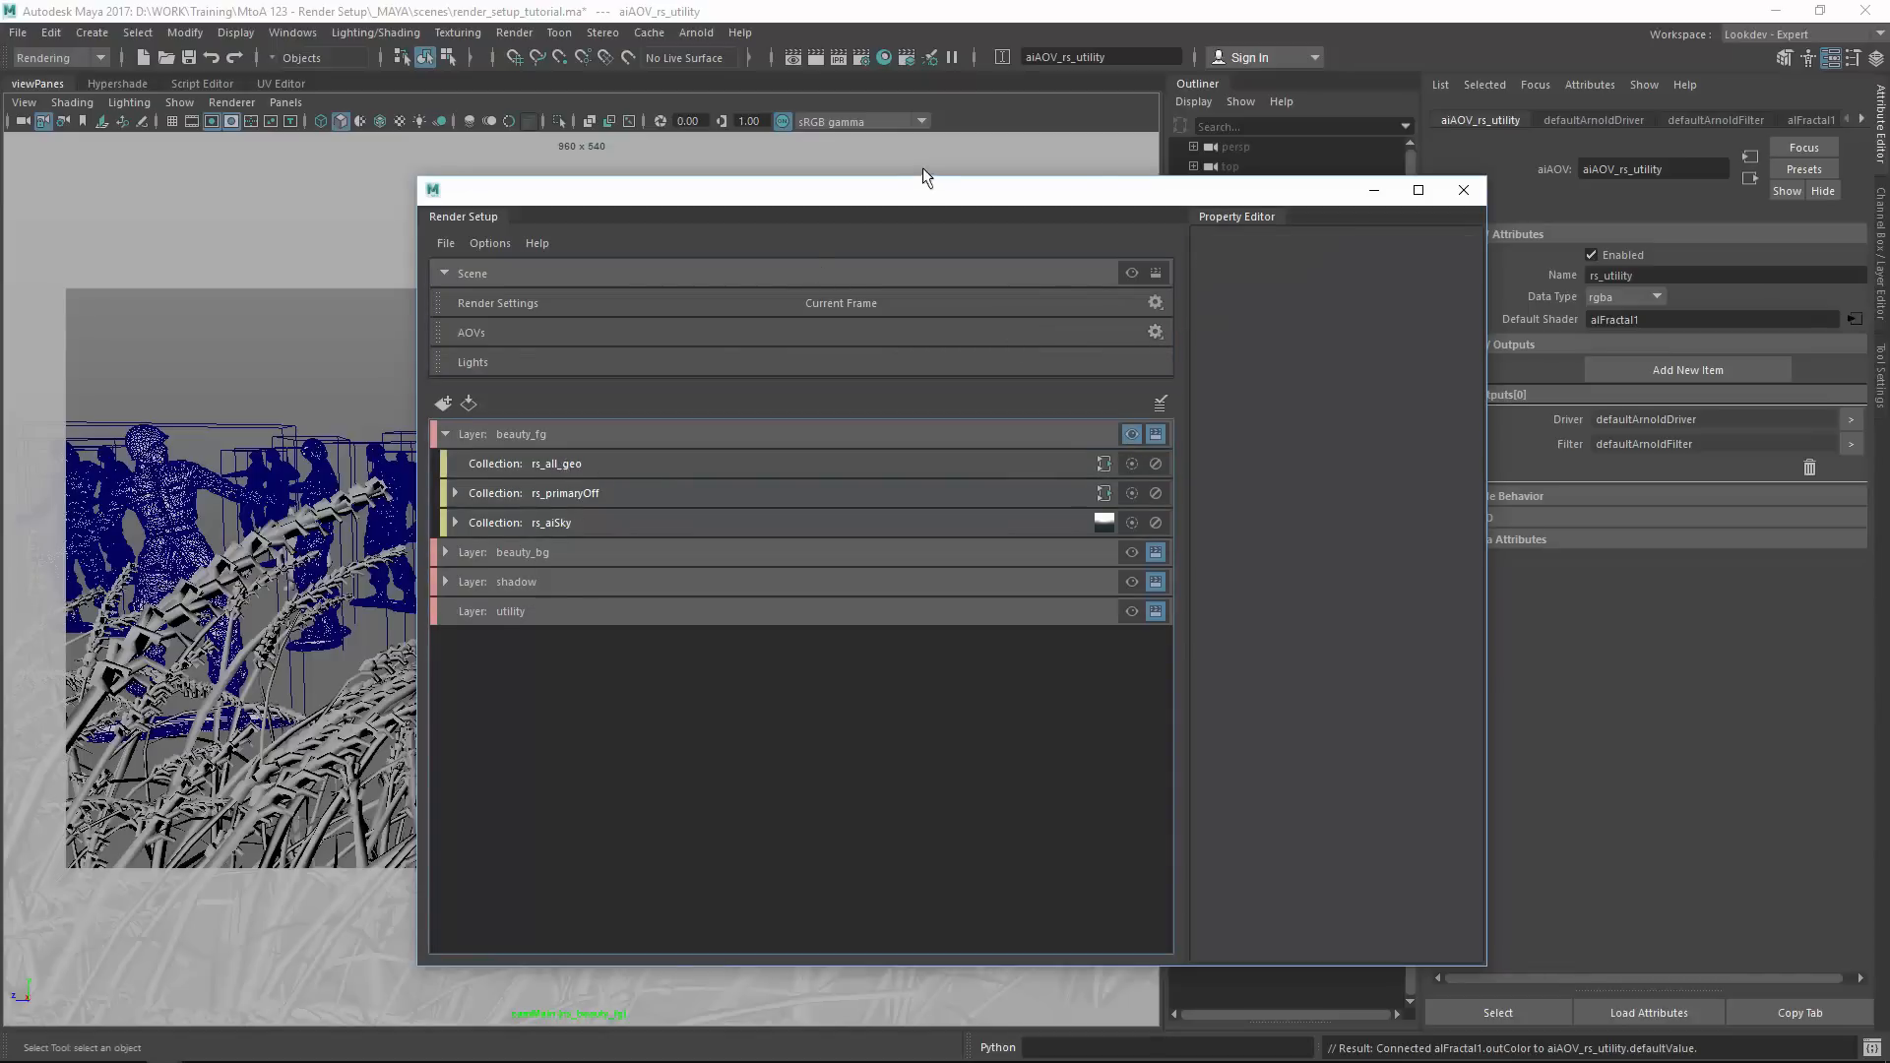
Turn off DAG Objects Only in the Outliner and locate the aiAOV_rs_occlusion and aiAOV_rs_utility nodes.
left_click_drag(910, 197, 588, 186)
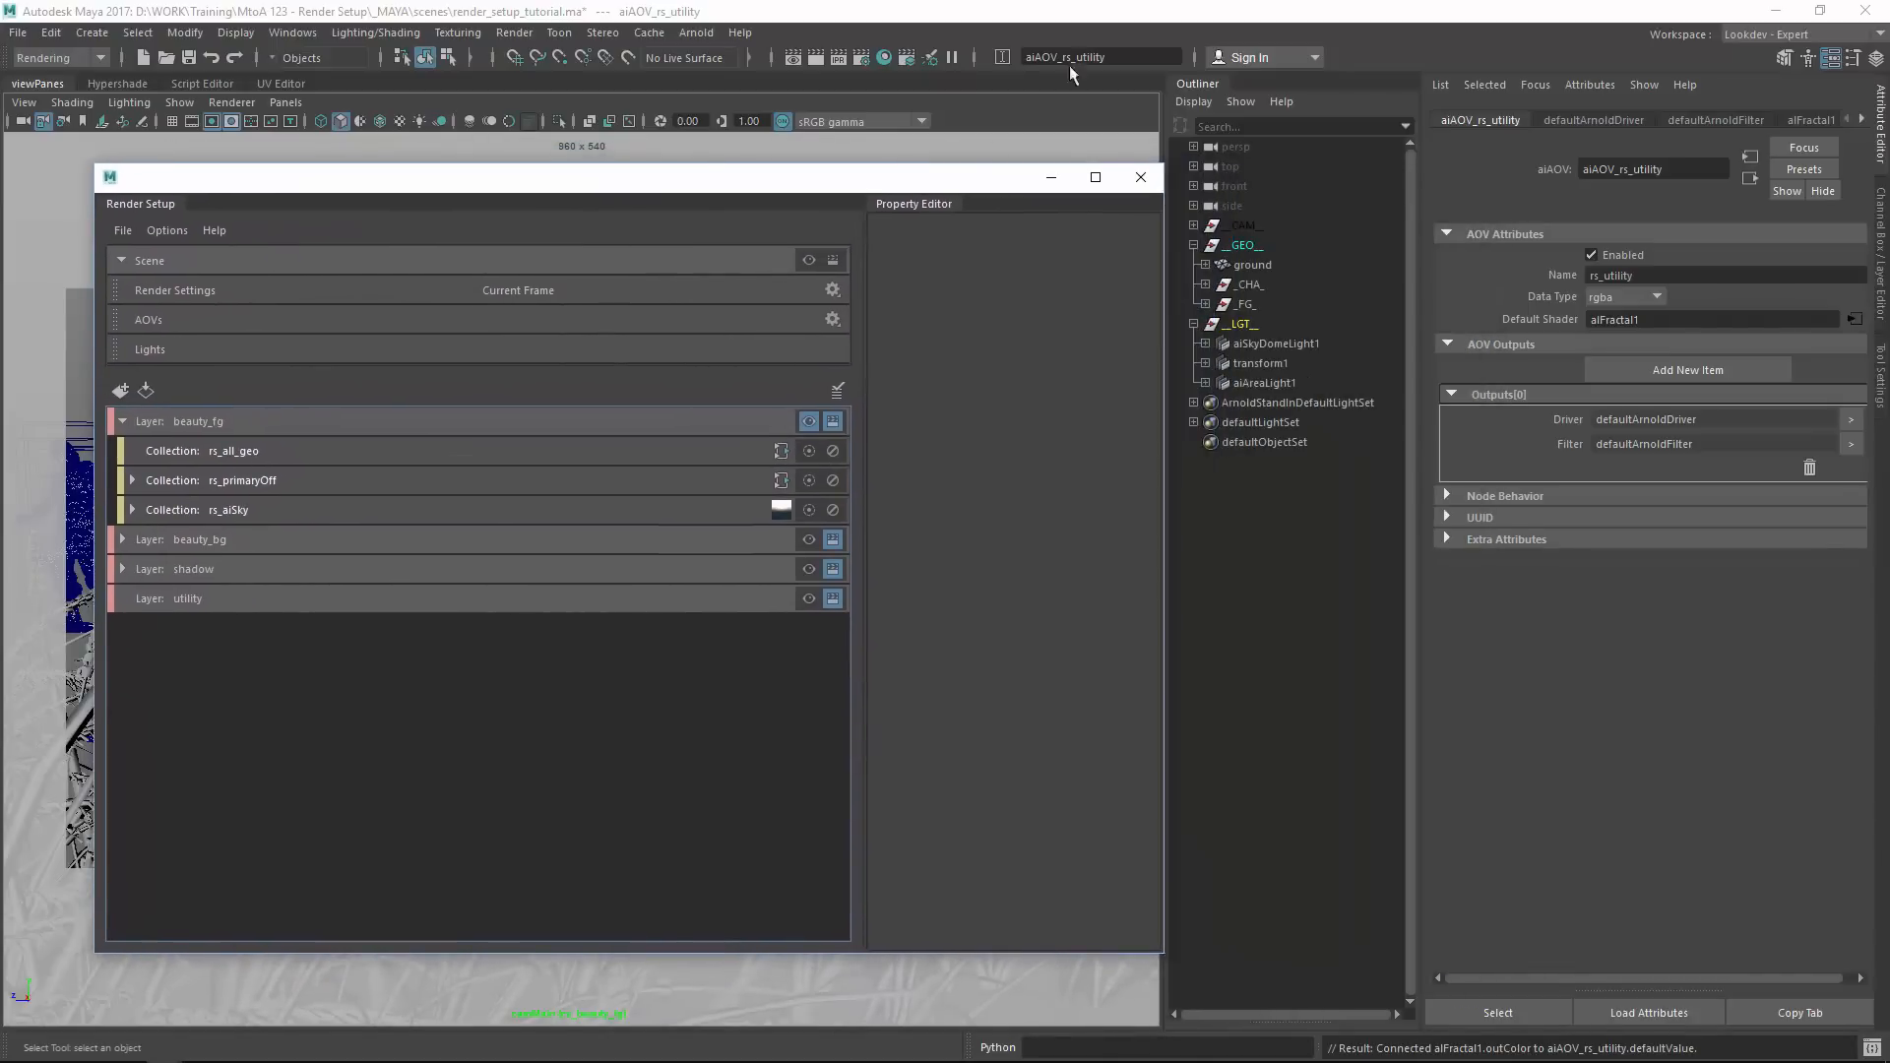
left_click(1193, 101)
left_click(1230, 136)
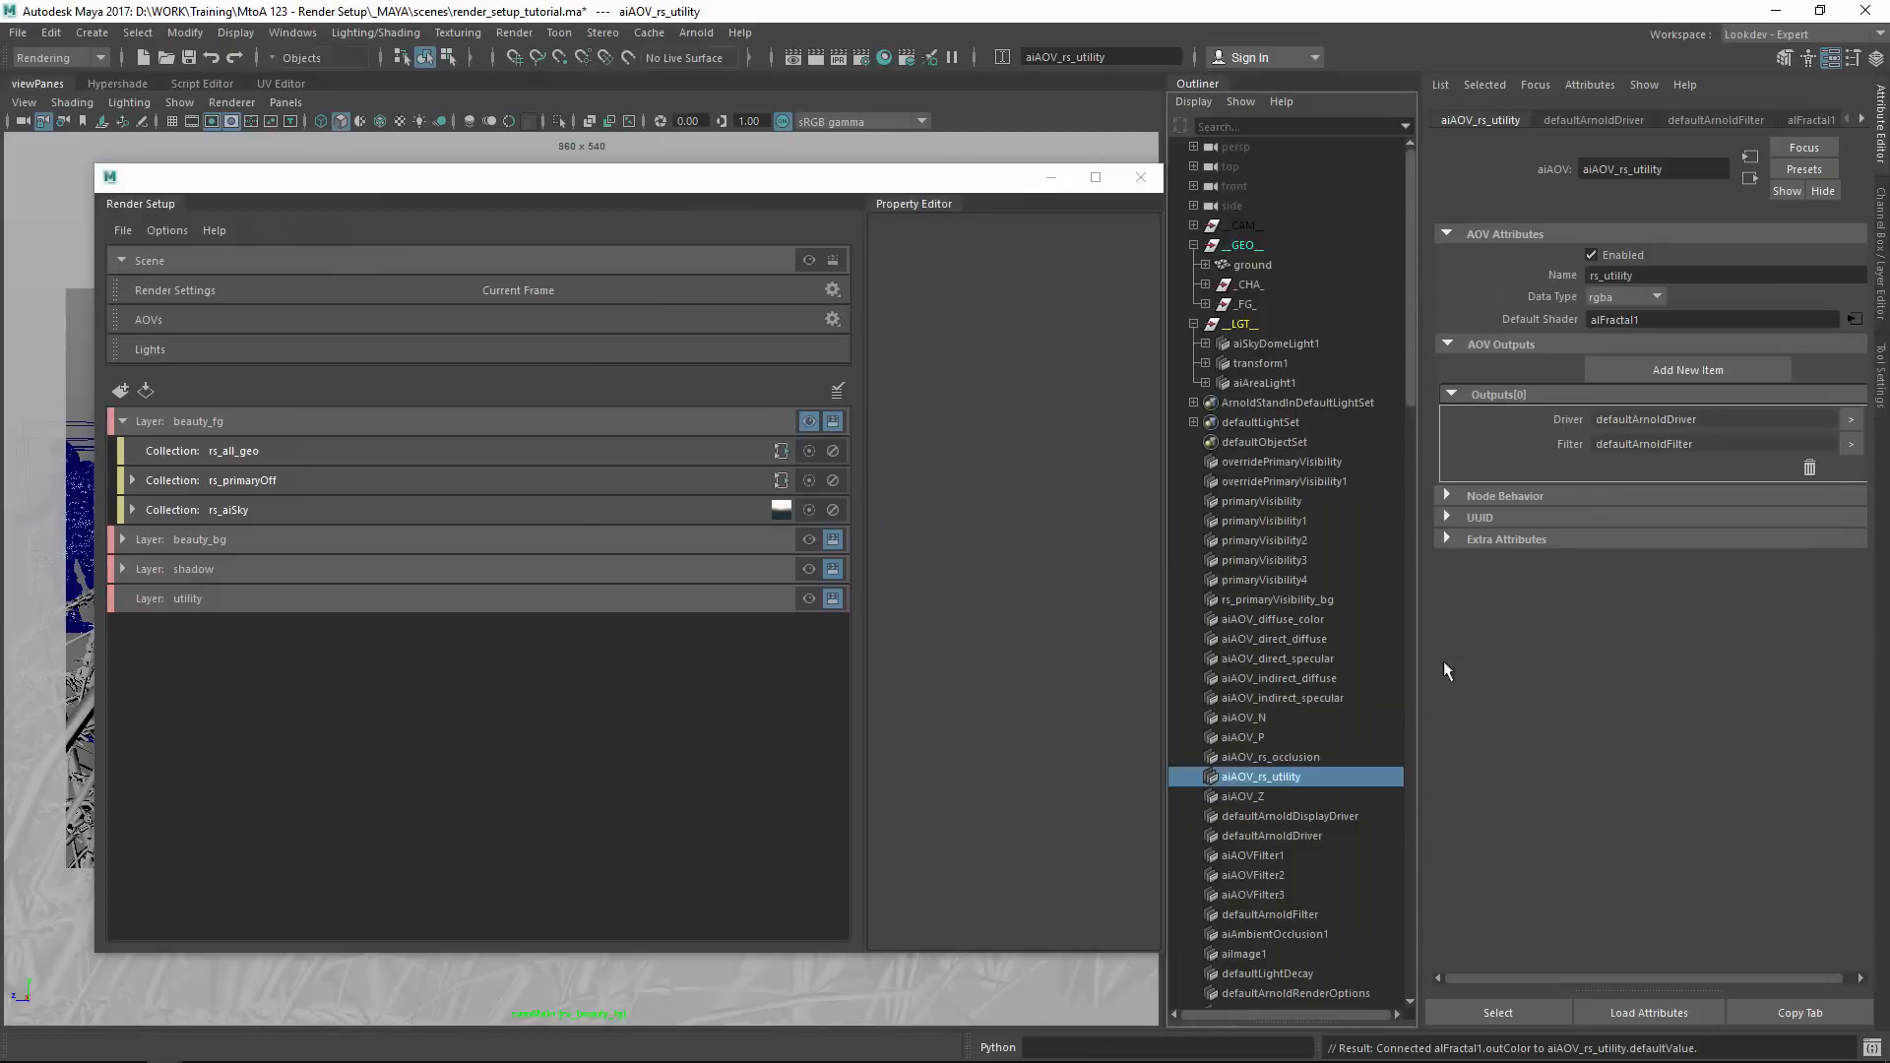
left_click_drag(1411, 336, 1423, 419)
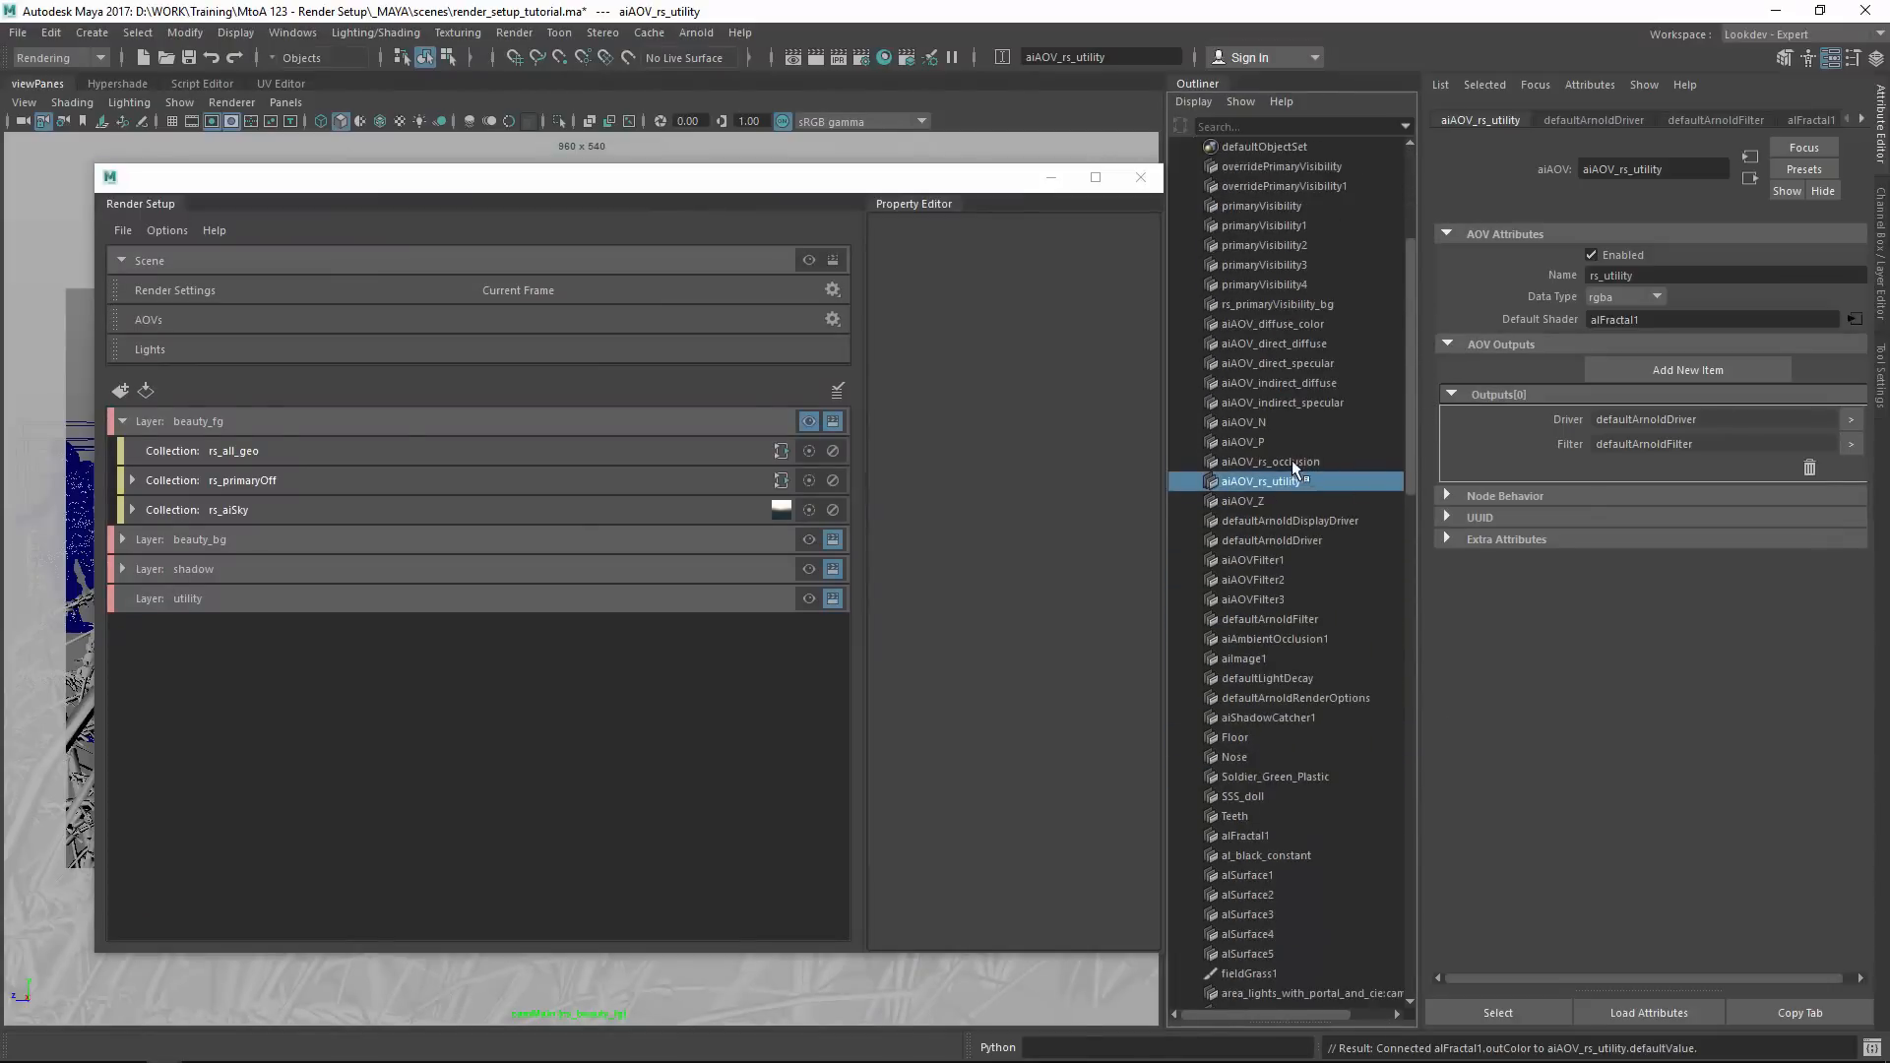
left_click(1320, 462)
left_click(1318, 481)
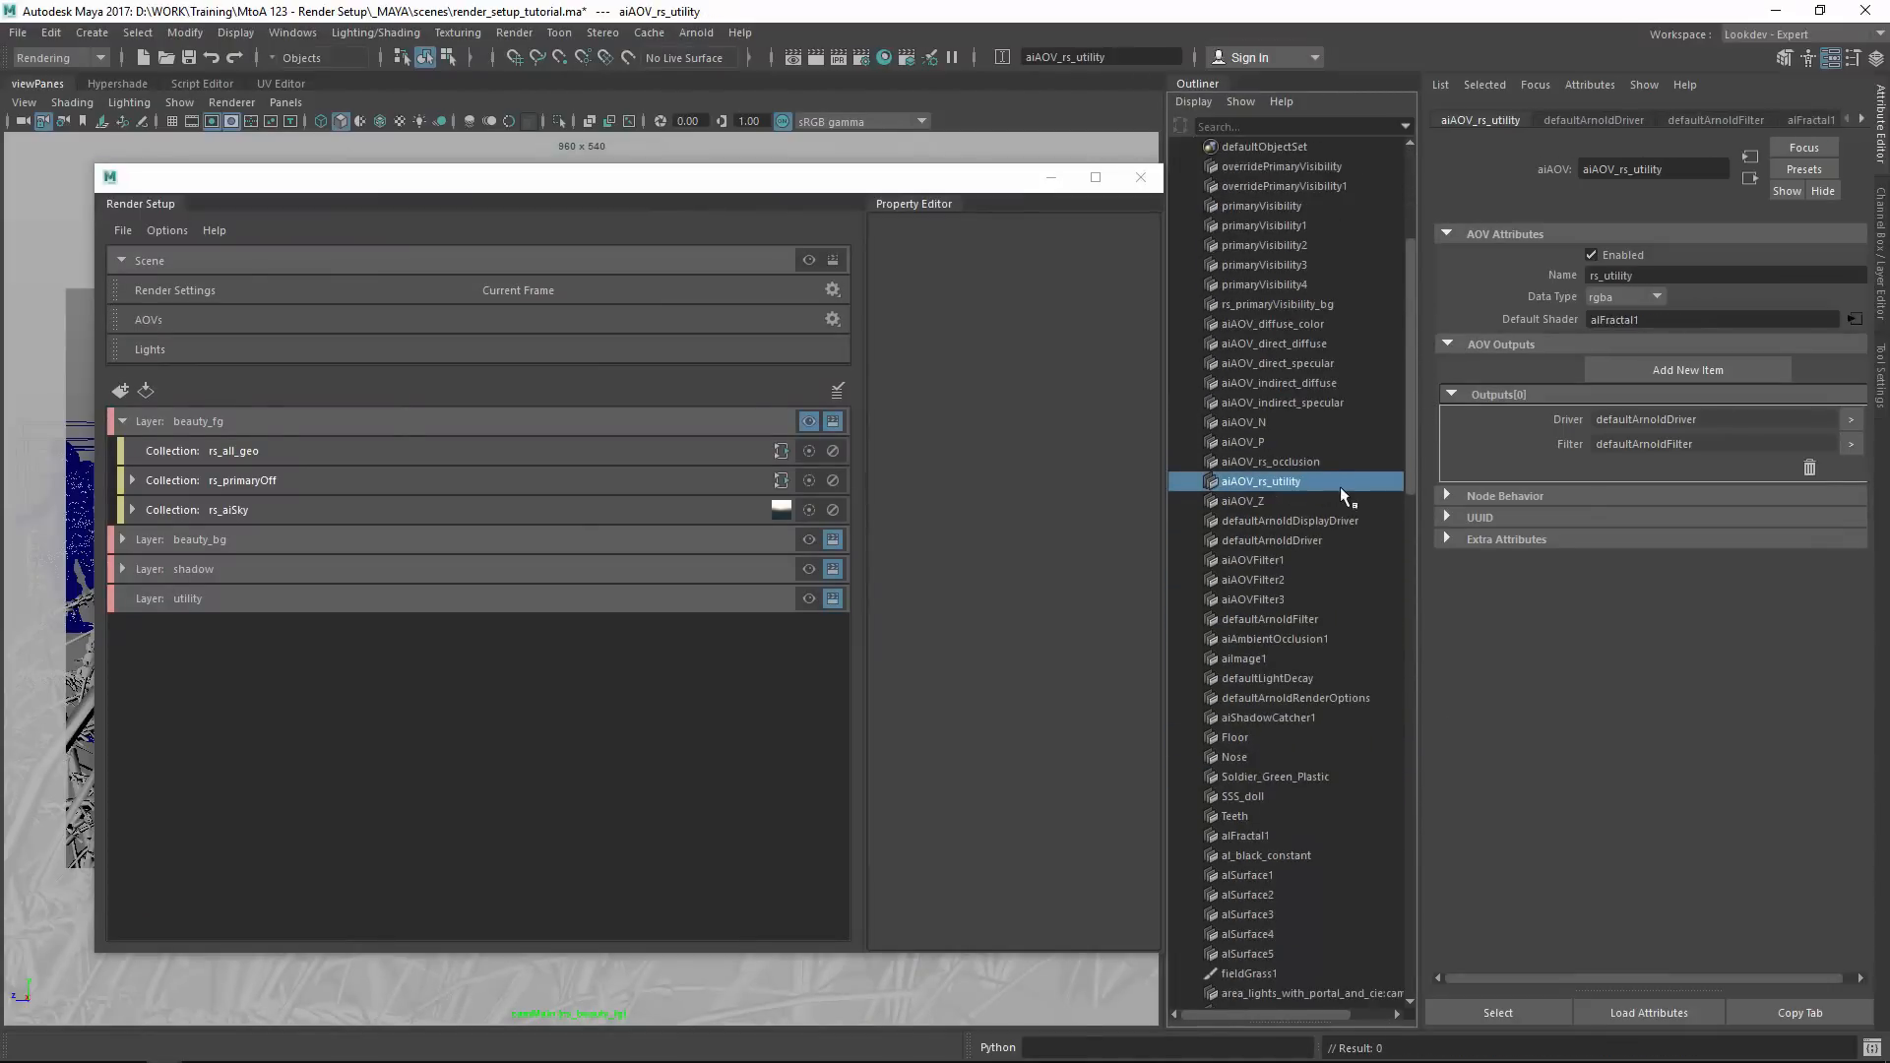
Create a collection in the beauty_fg layer and name it rs_aov_off.
right_click(244, 423)
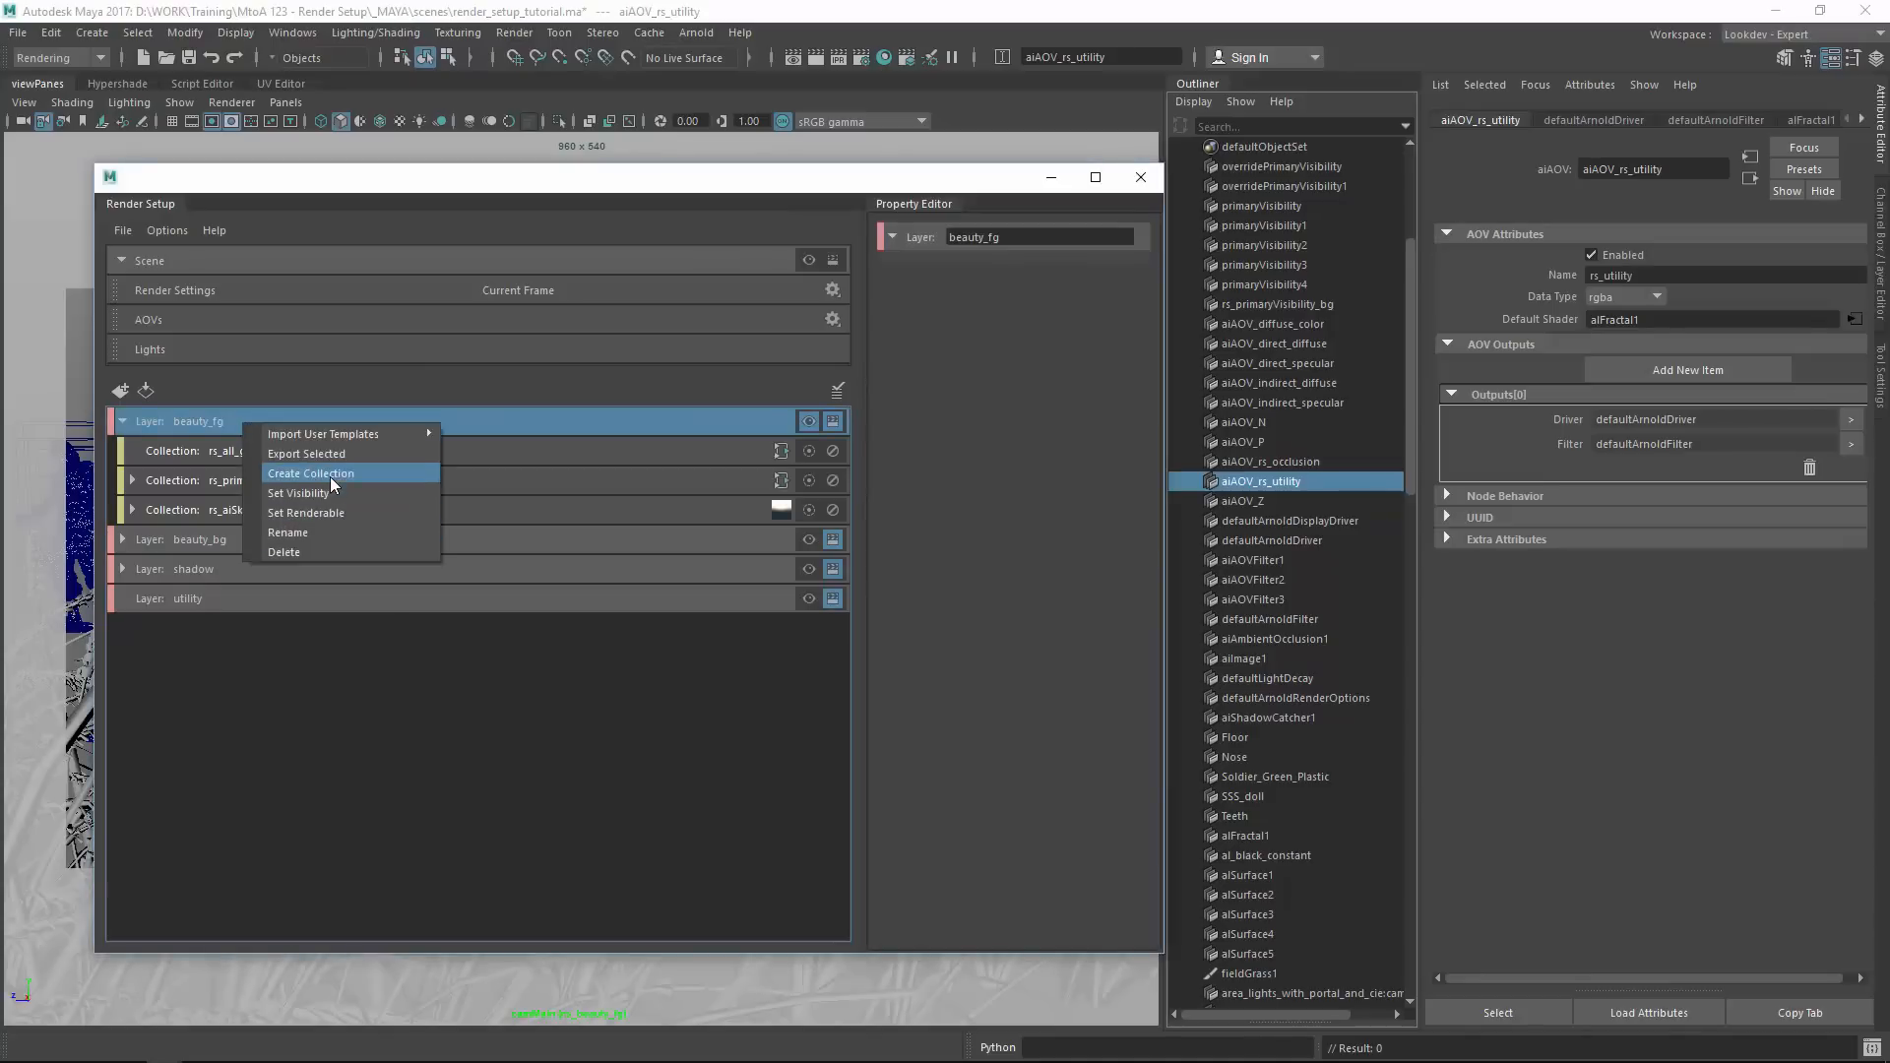
left_click(329, 475)
double_click(1051, 242)
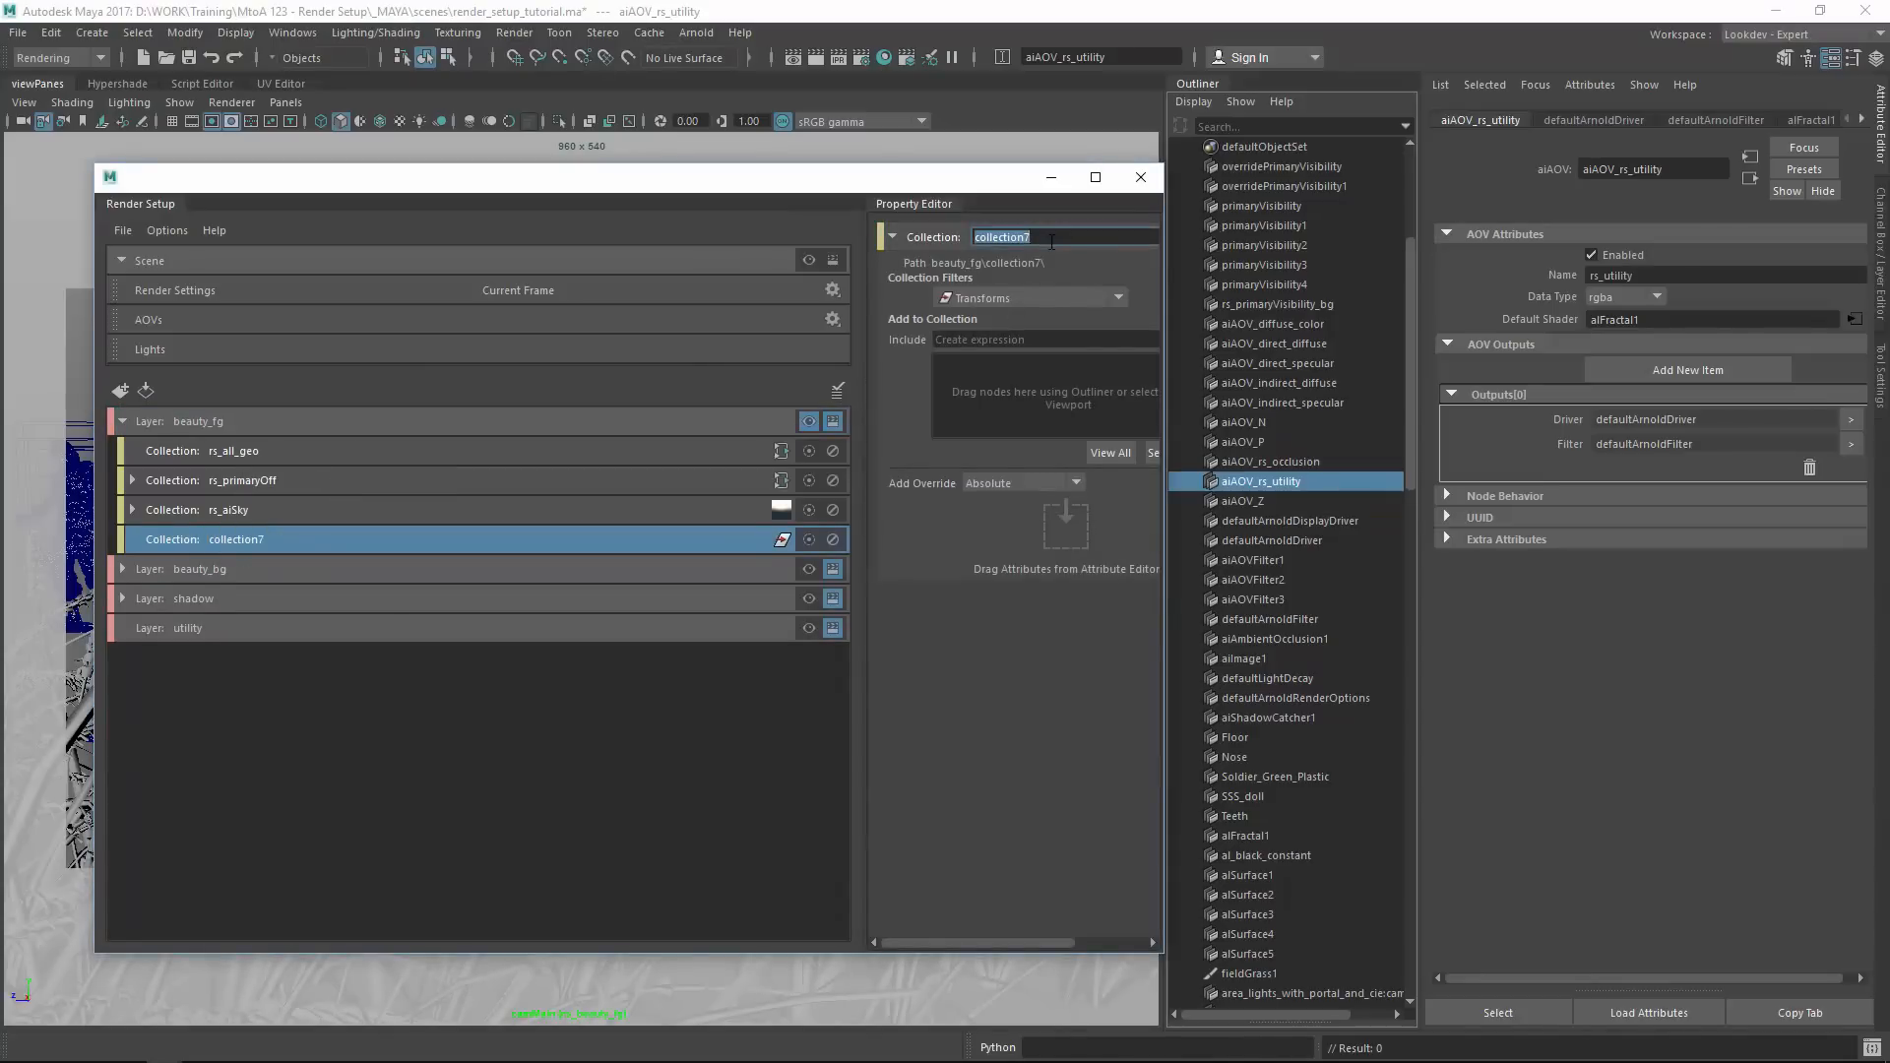
type("rs")
key("Return")
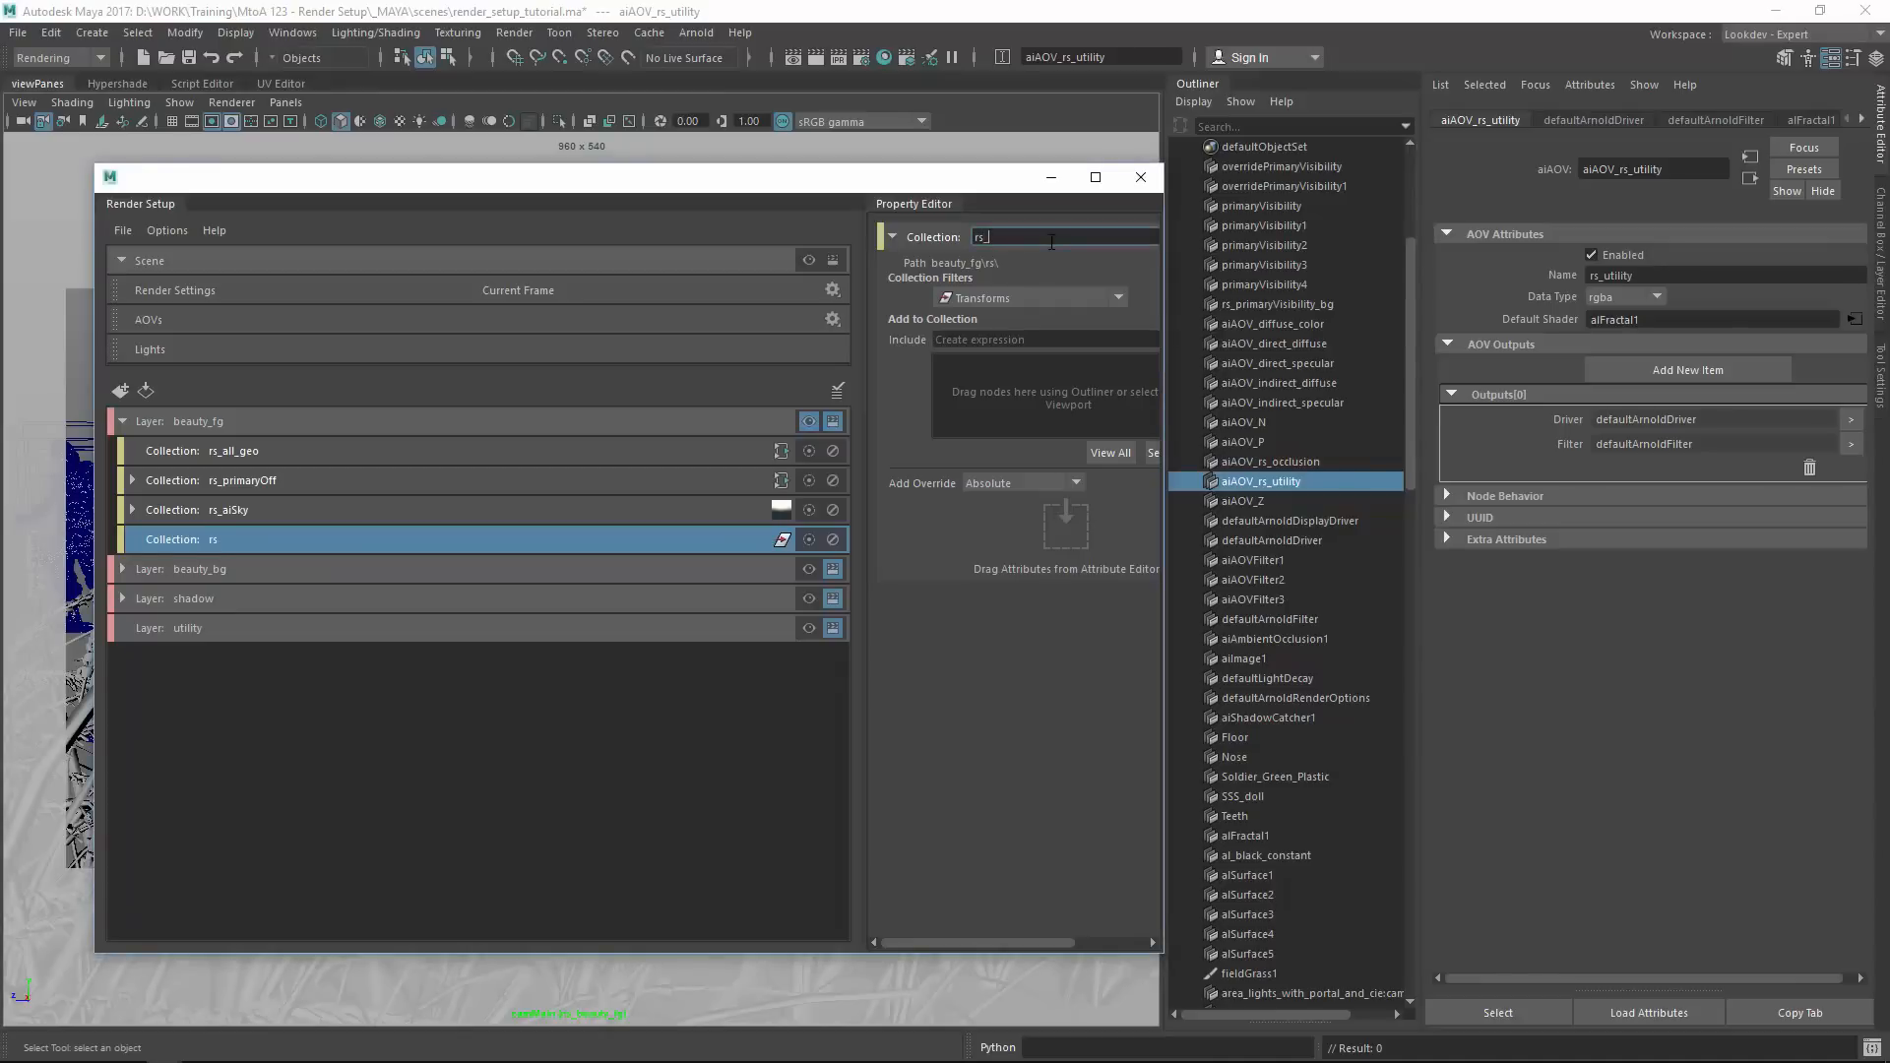
type("_aov_off")
key("Return")
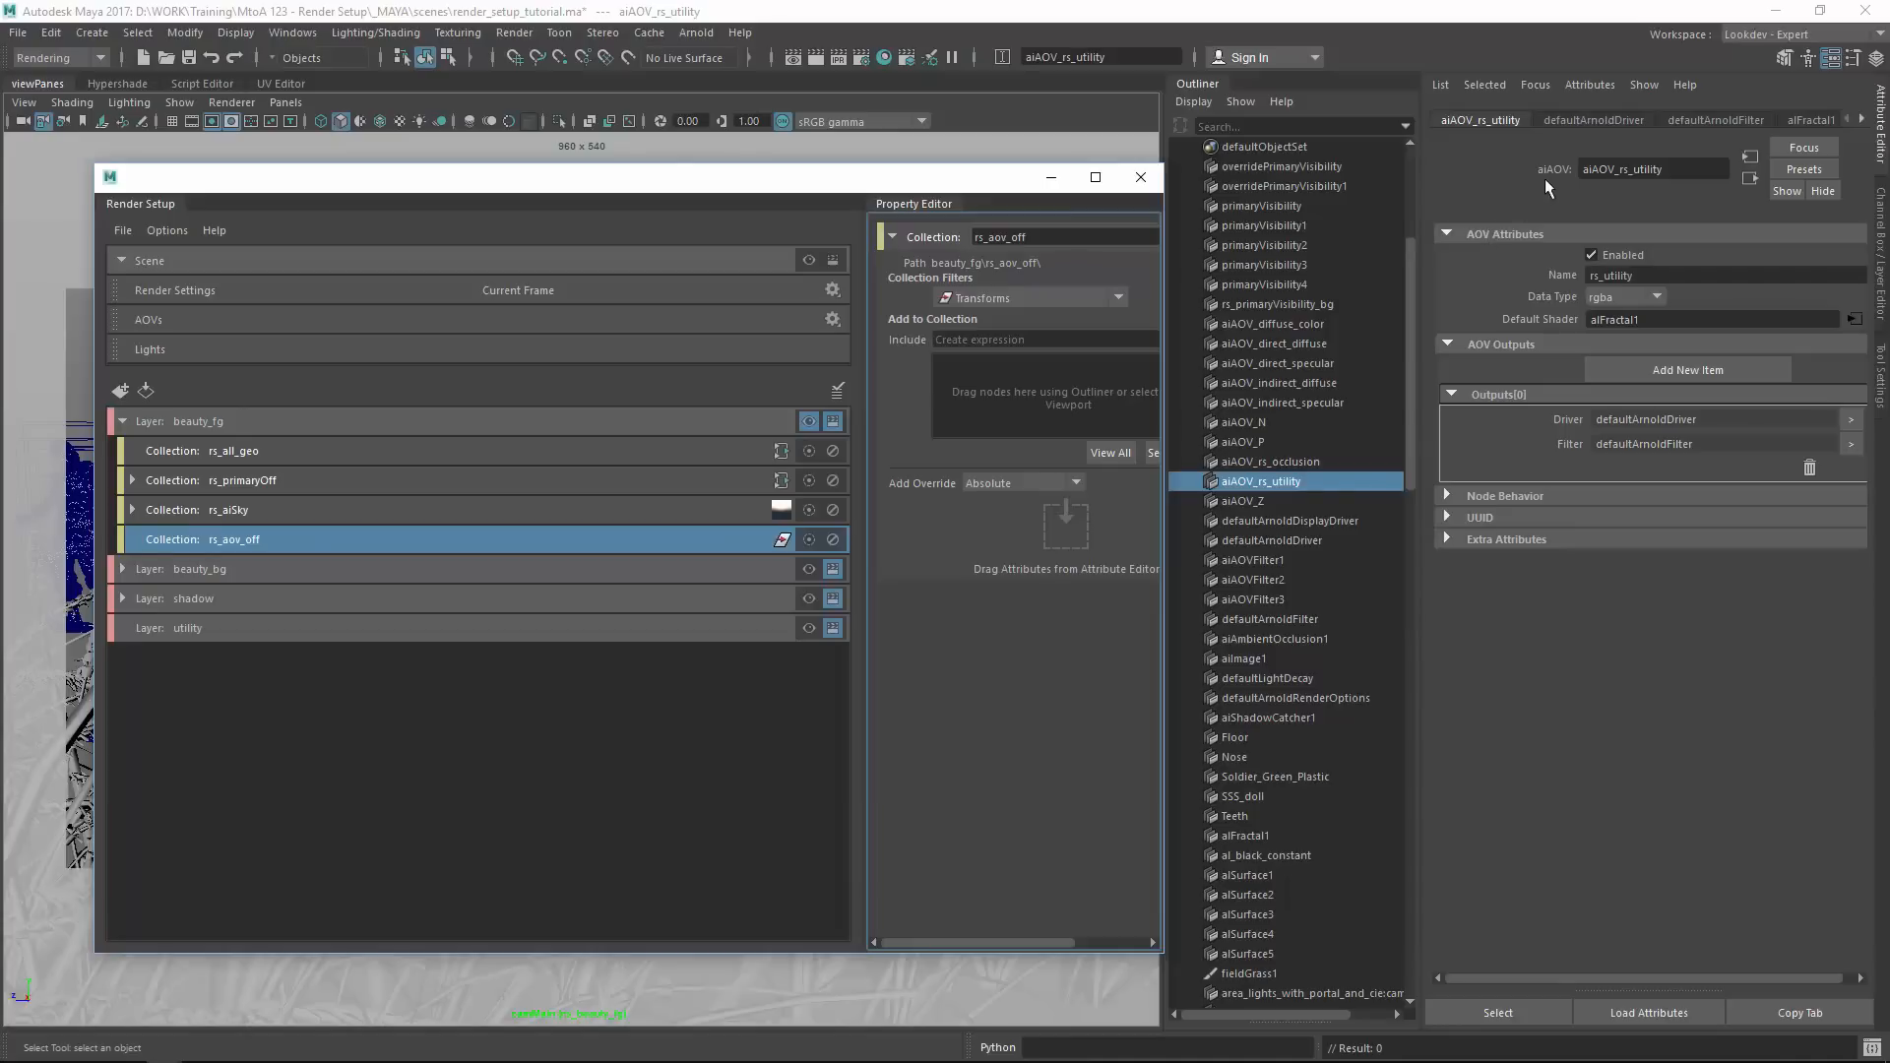
Set the rs_aov_off collection filter to Custom with the type aiAOV.
left_click(1049, 298)
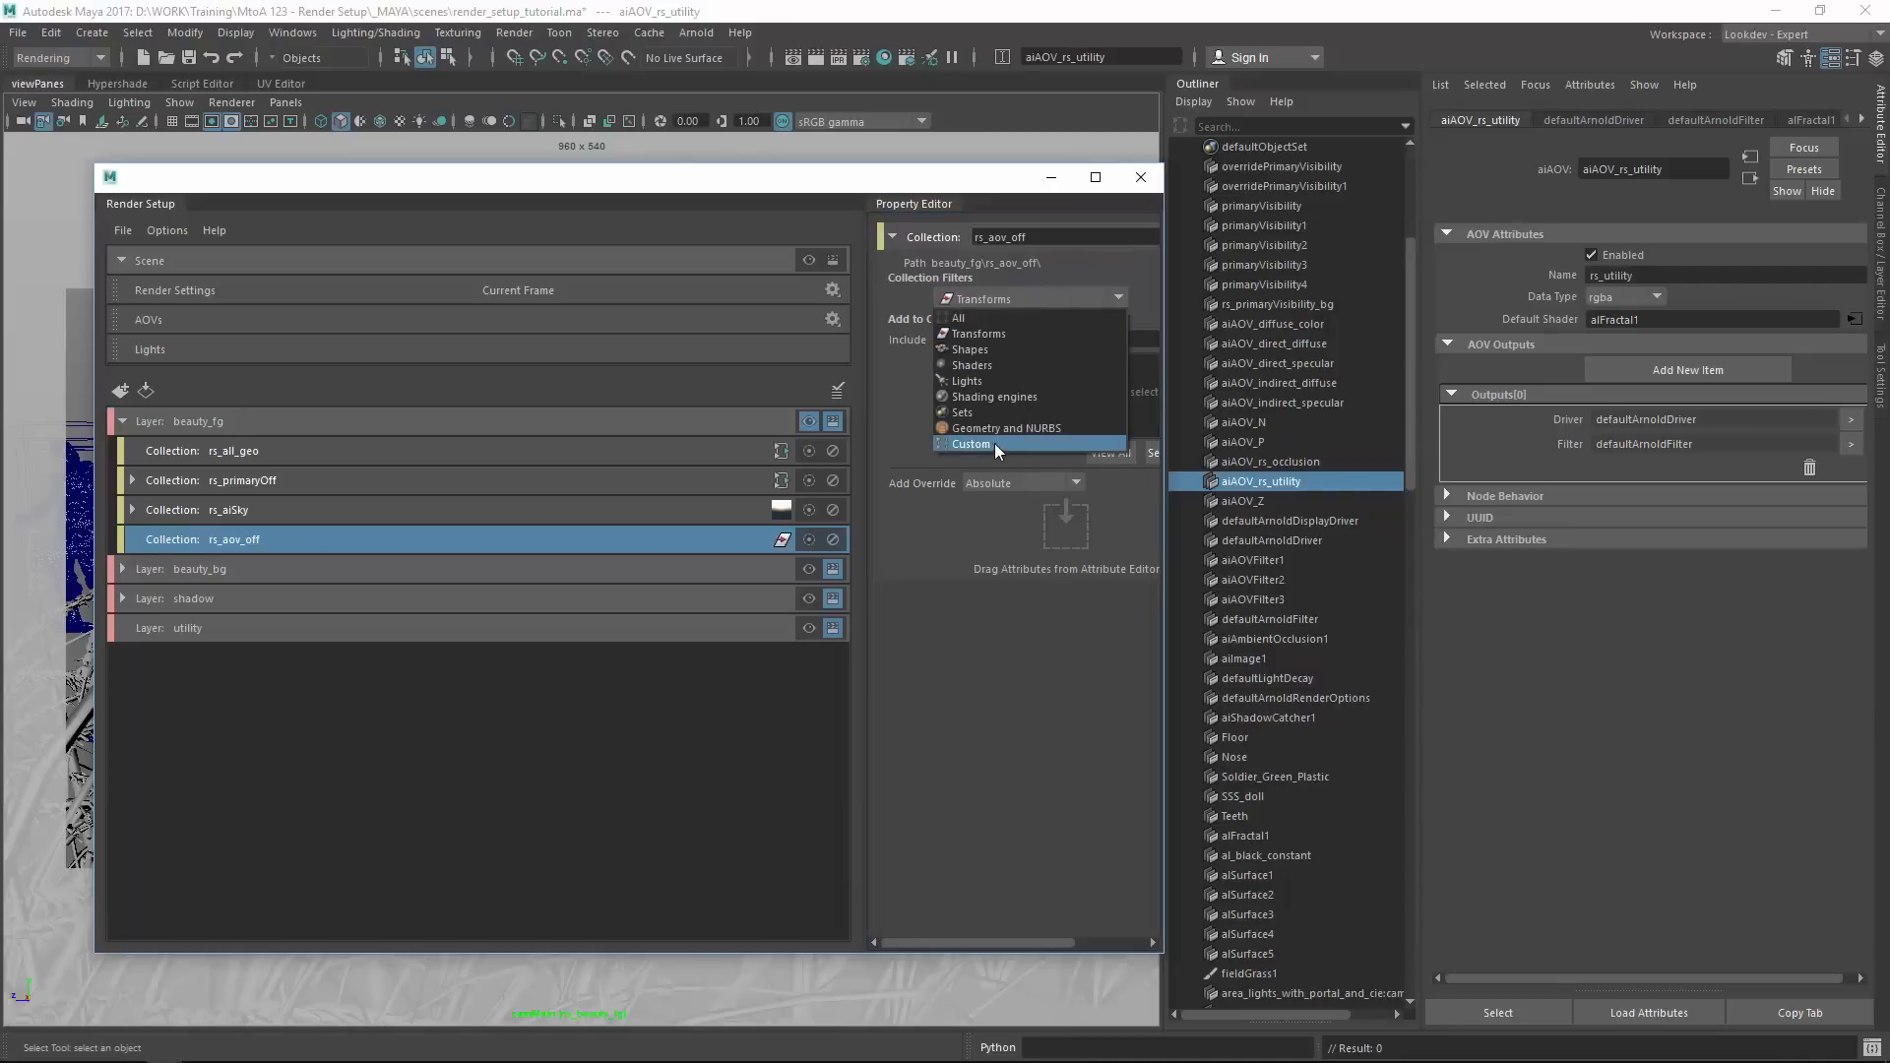
left_click(1083, 435)
left_click(954, 320)
type("aiAOV")
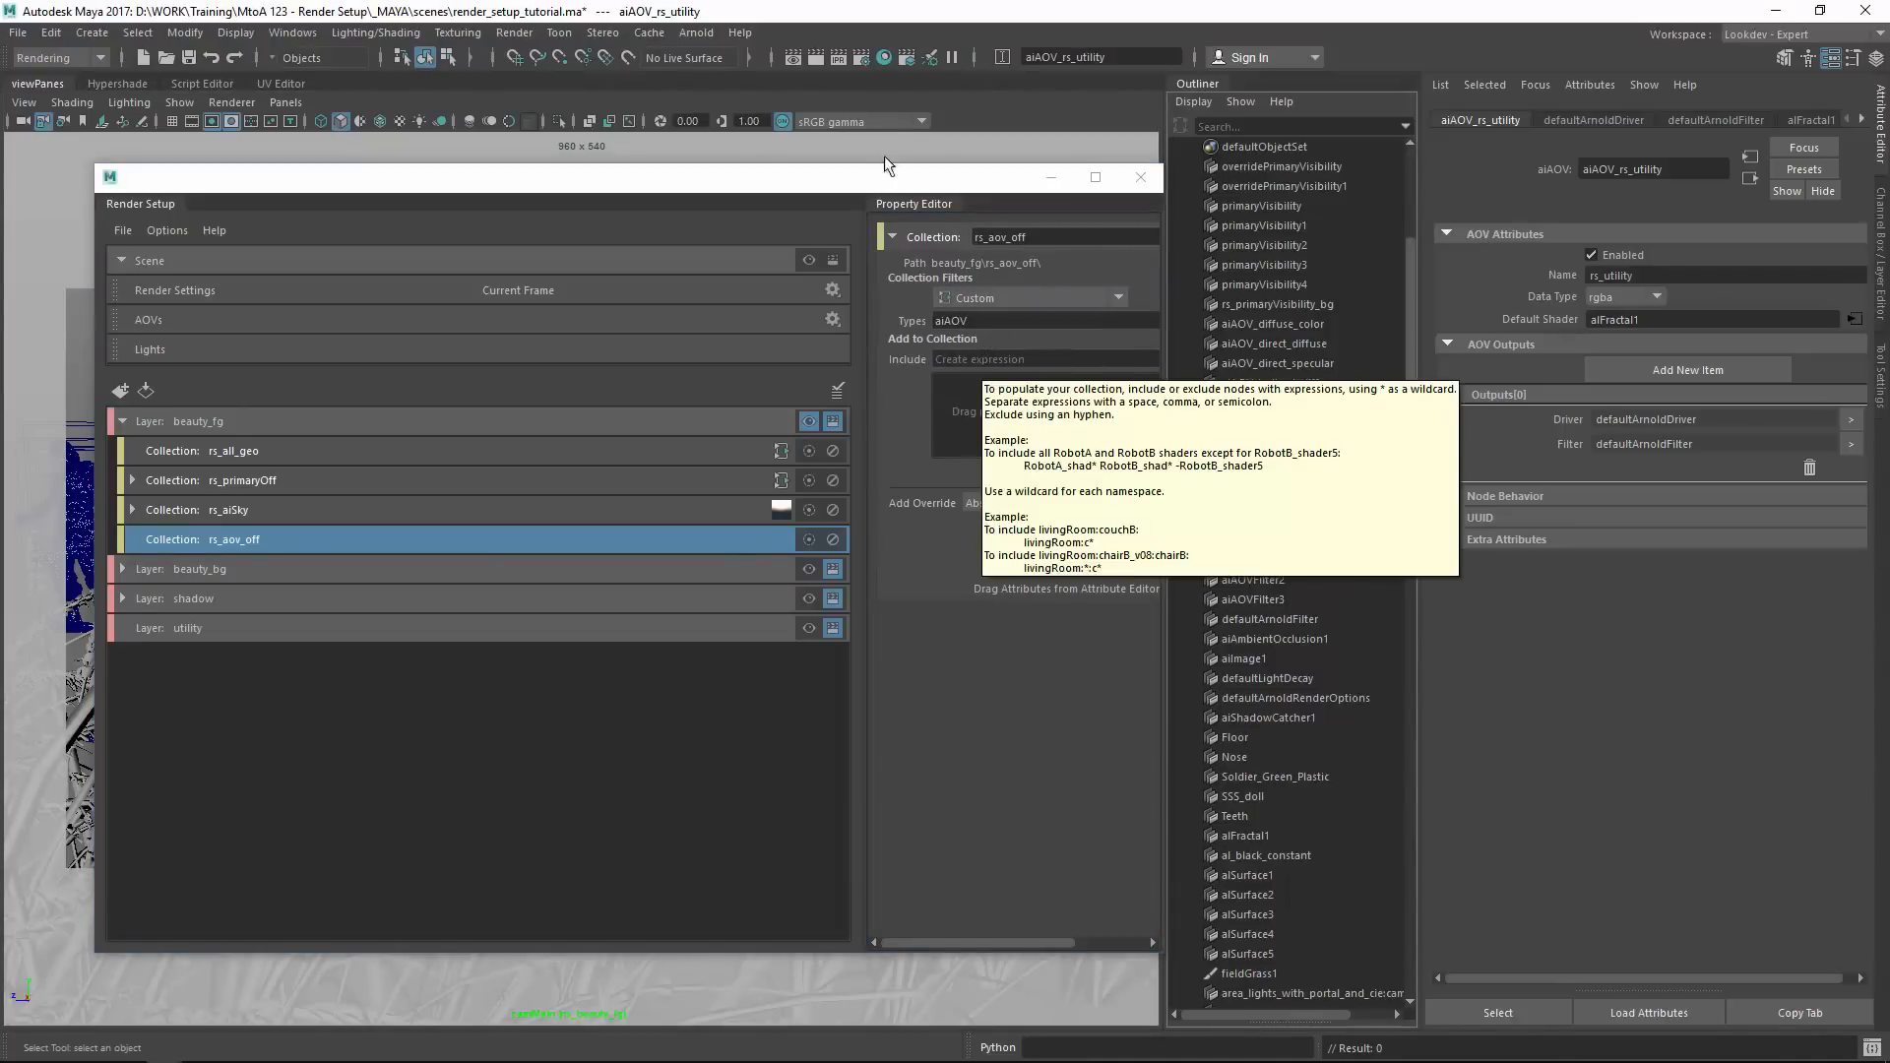
Include *occlusion* *rs_util* in the rs_aov_off collection, enlarge its property area, and select the matching AOV nodes.
left_click_drag(873, 187, 808, 161)
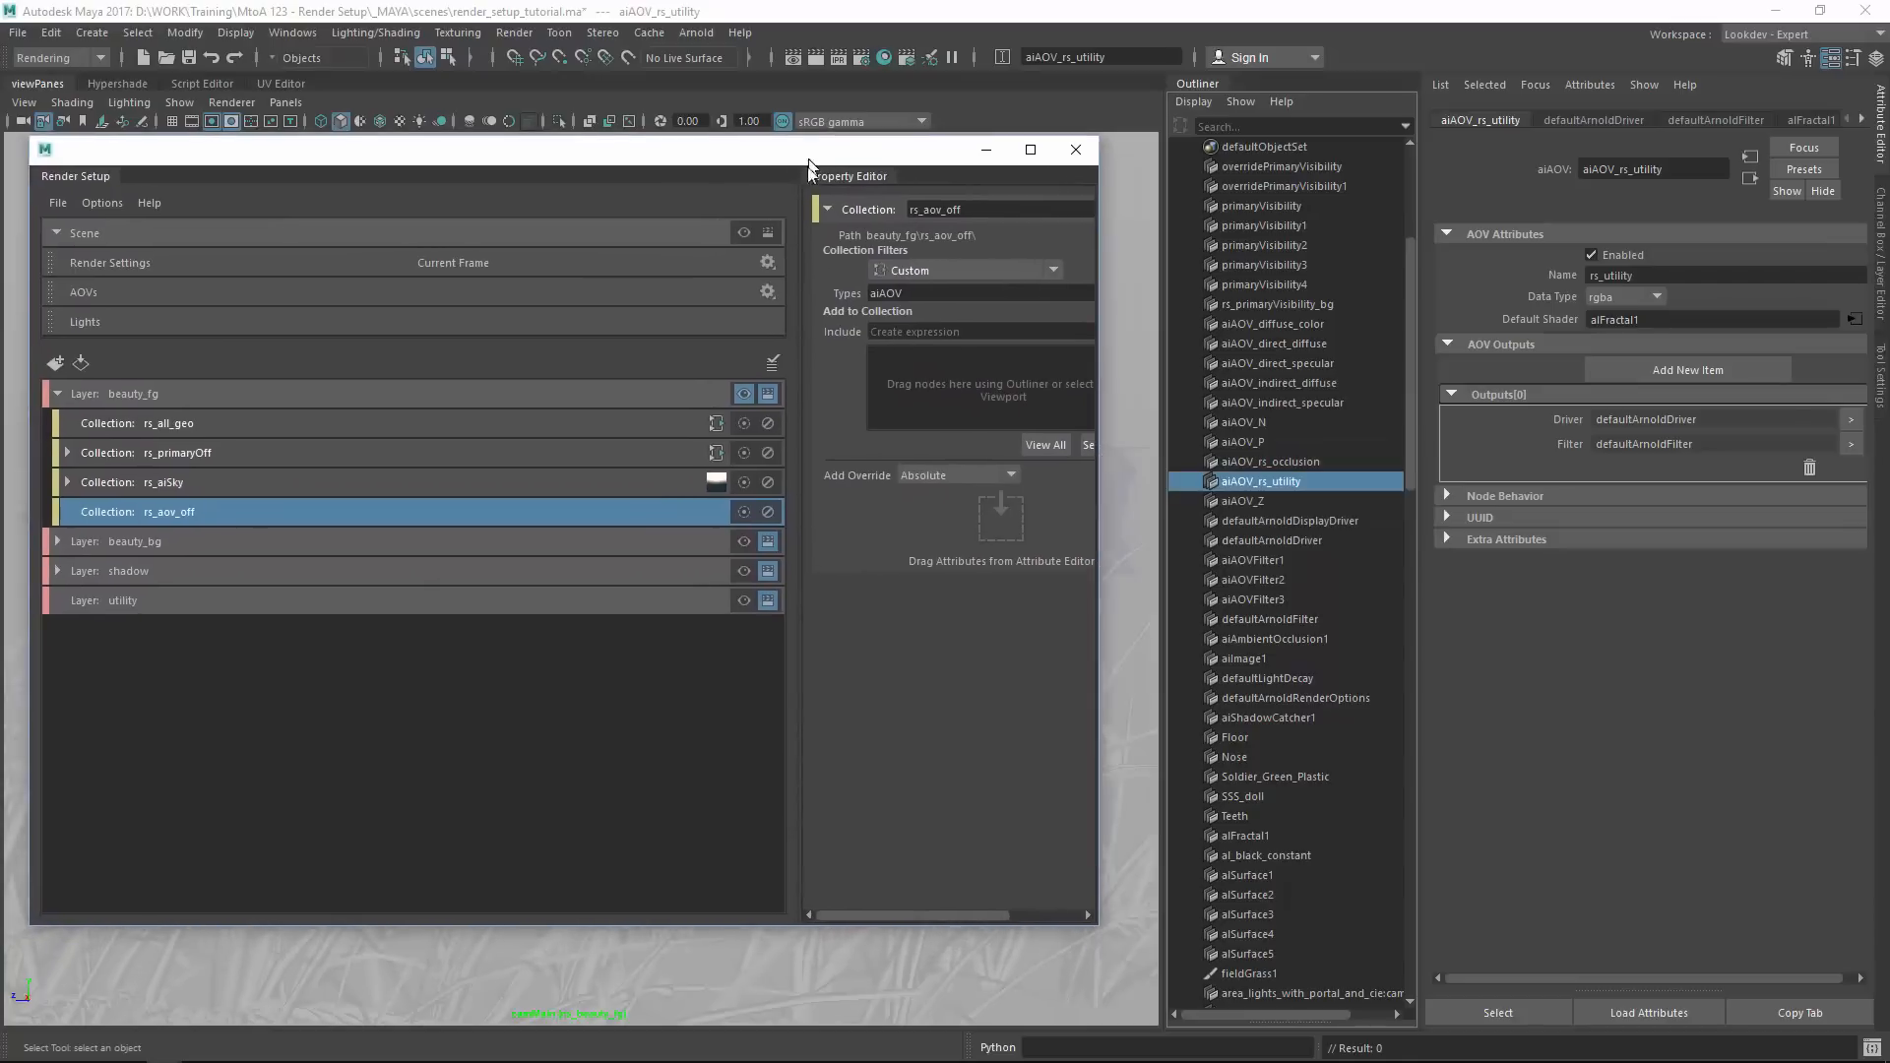
left_click(898, 333)
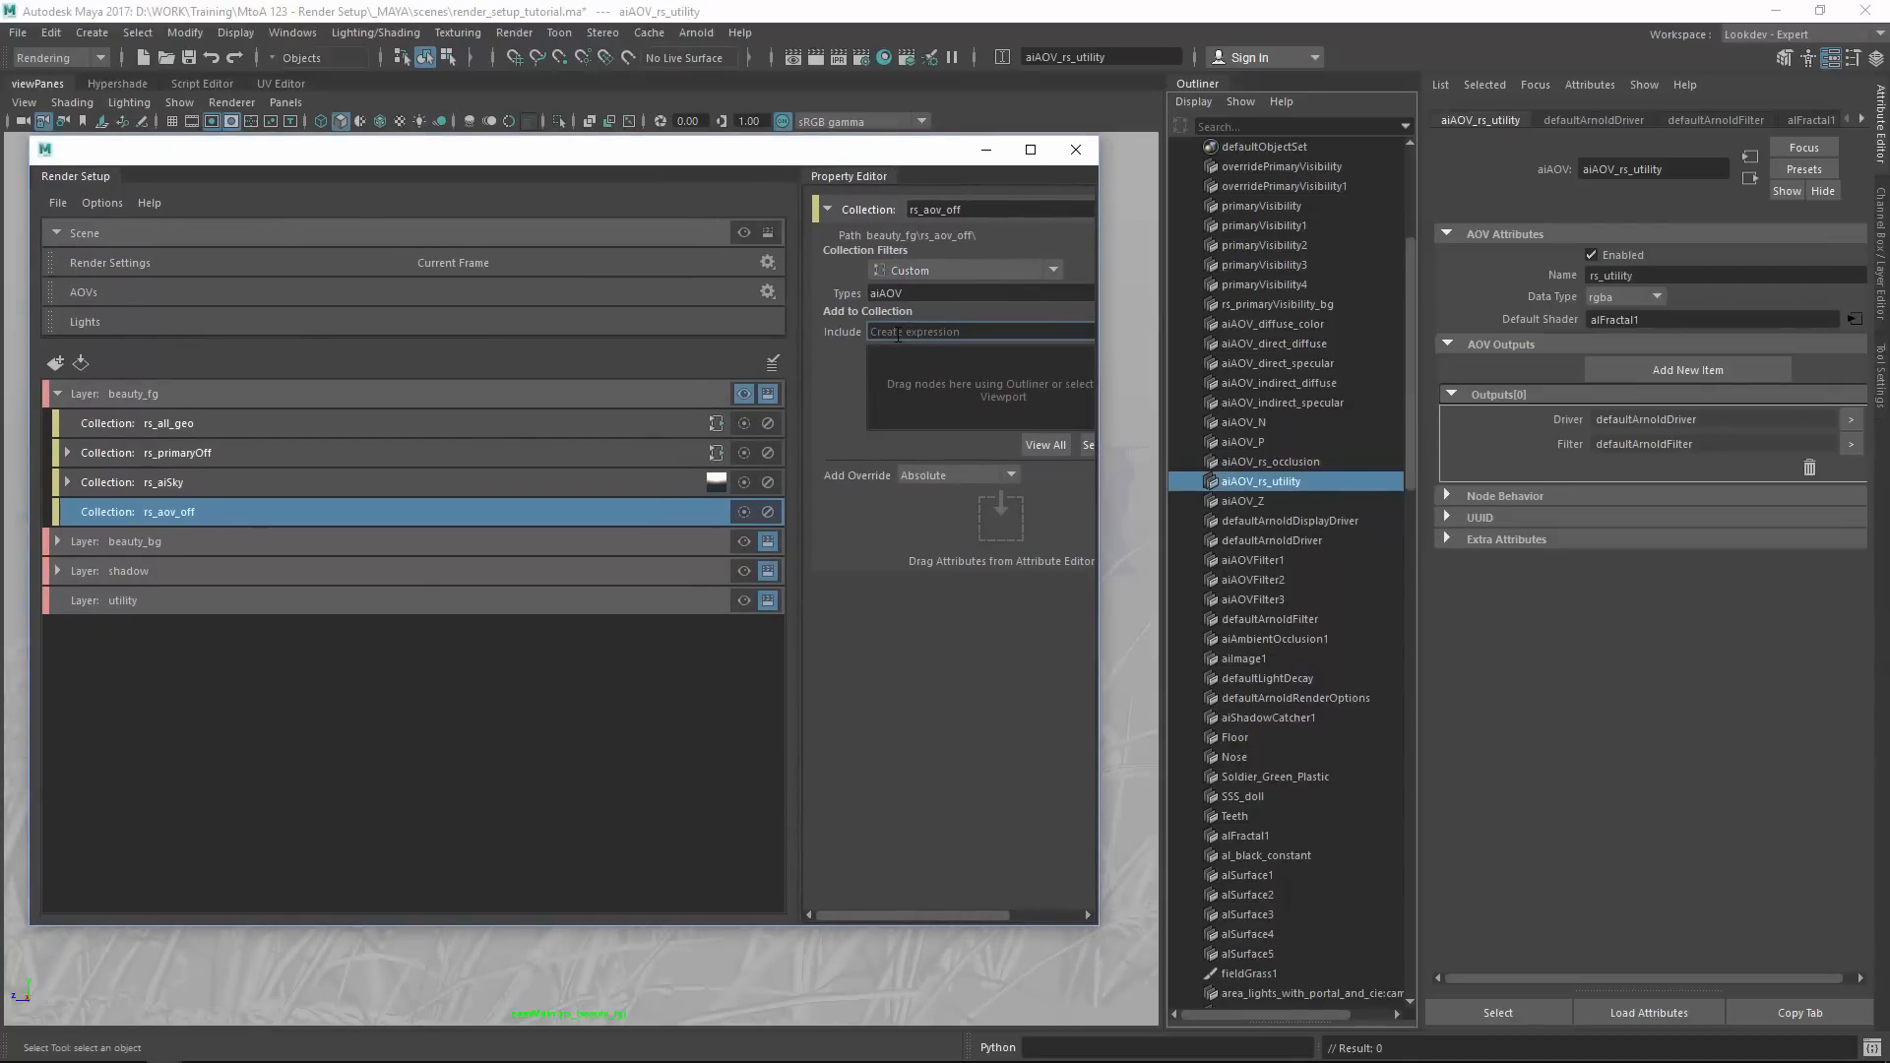
type("*occlusion* *rs")
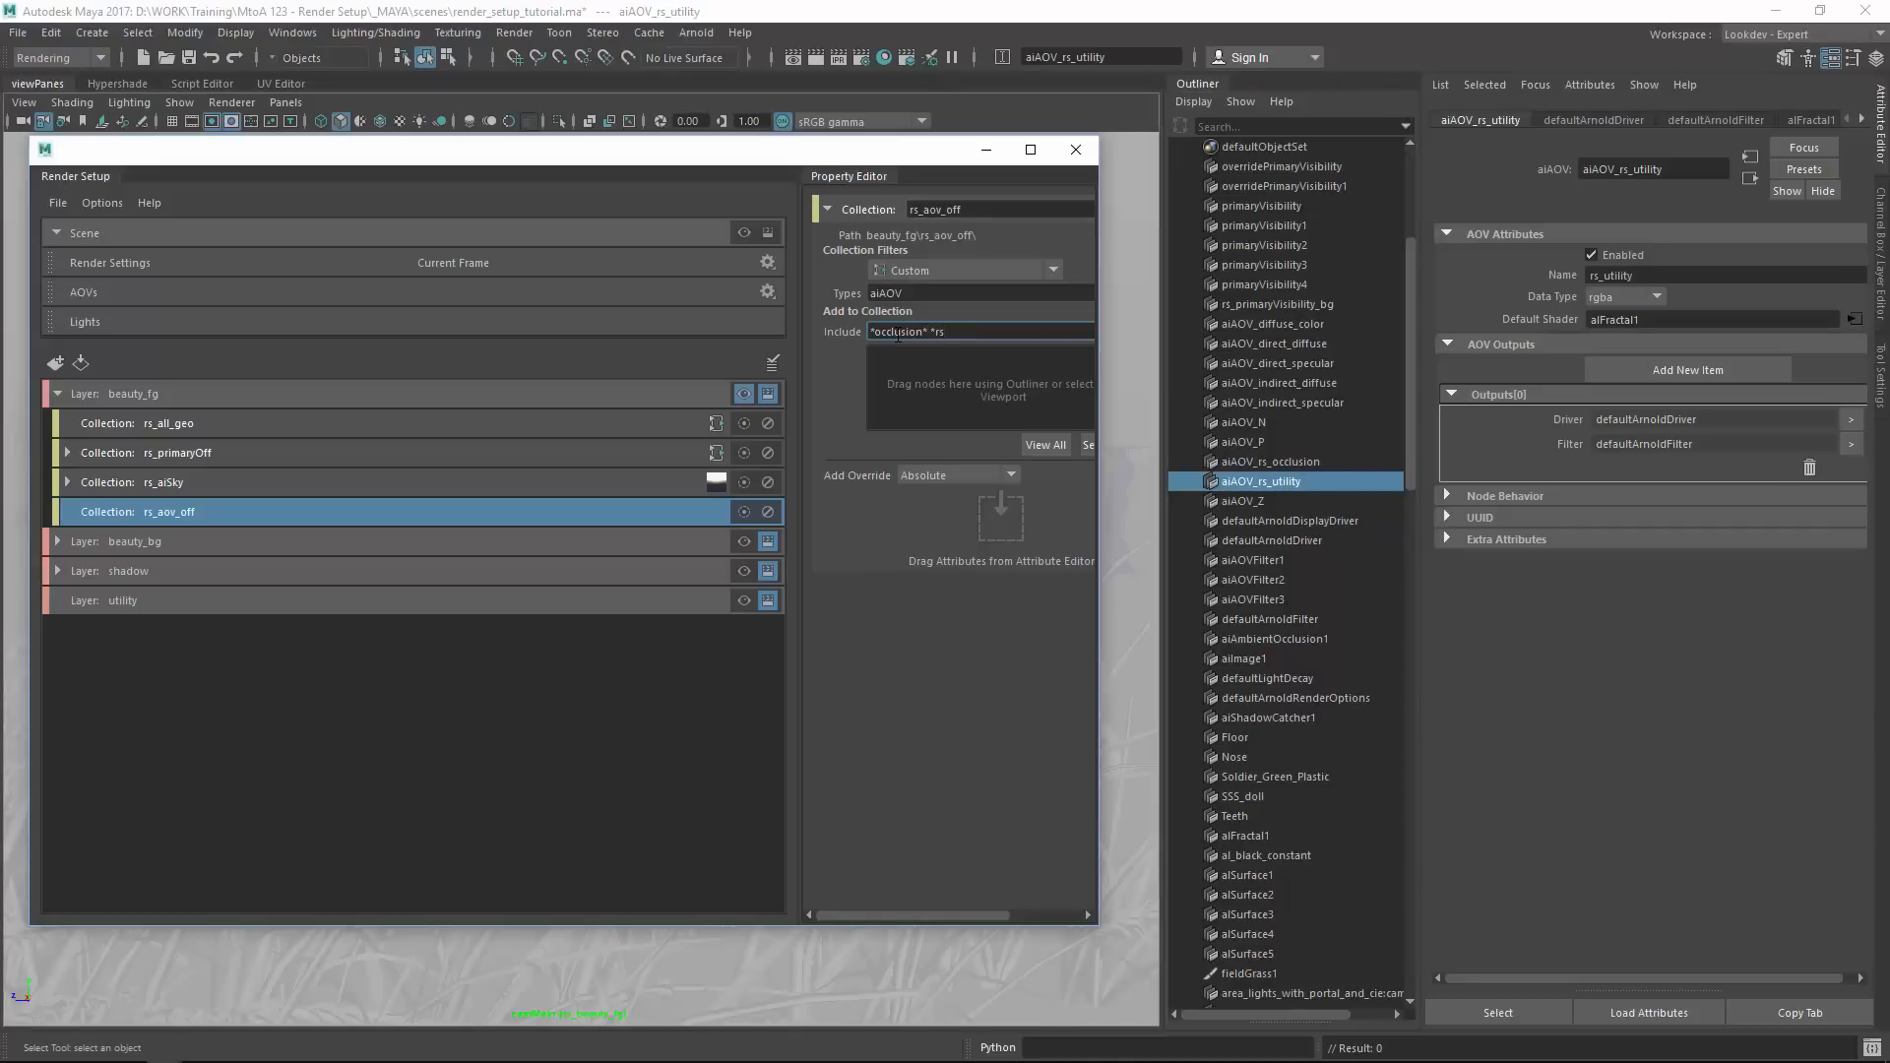
type("_util*")
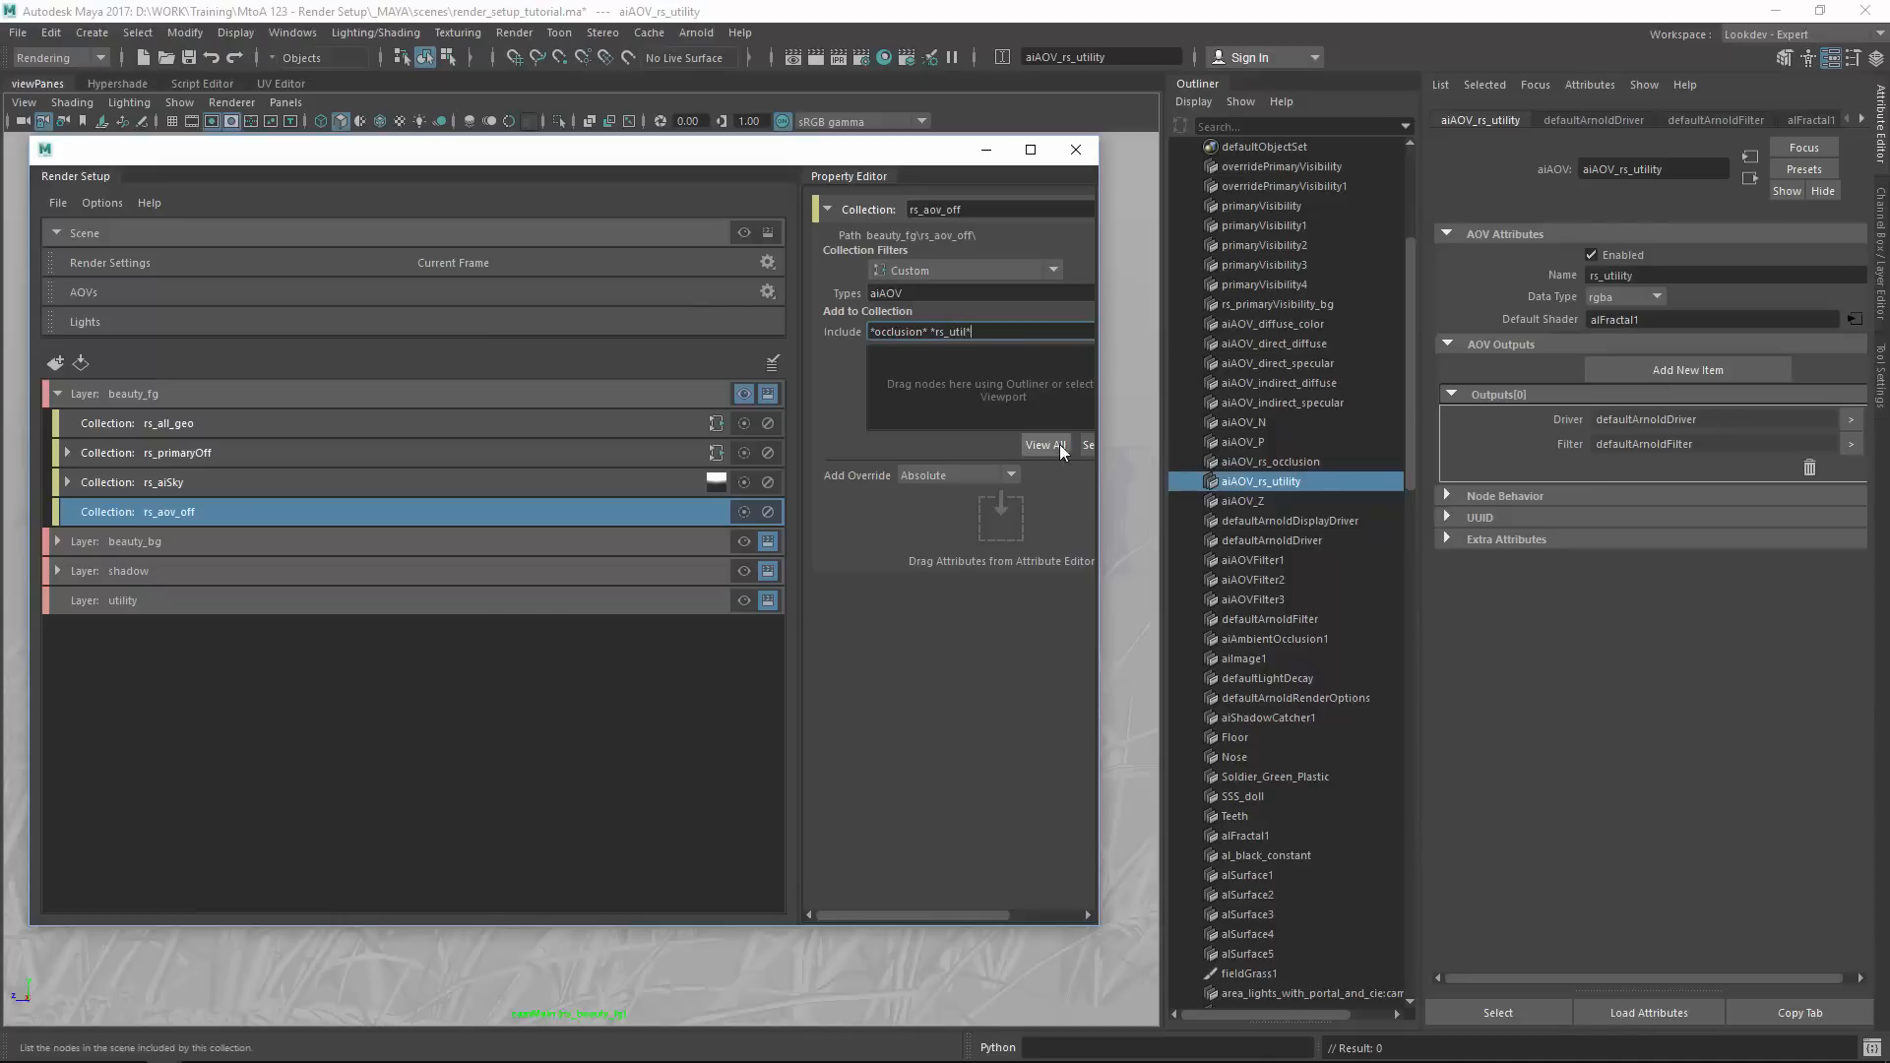
left_click_drag(1105, 411, 1213, 410)
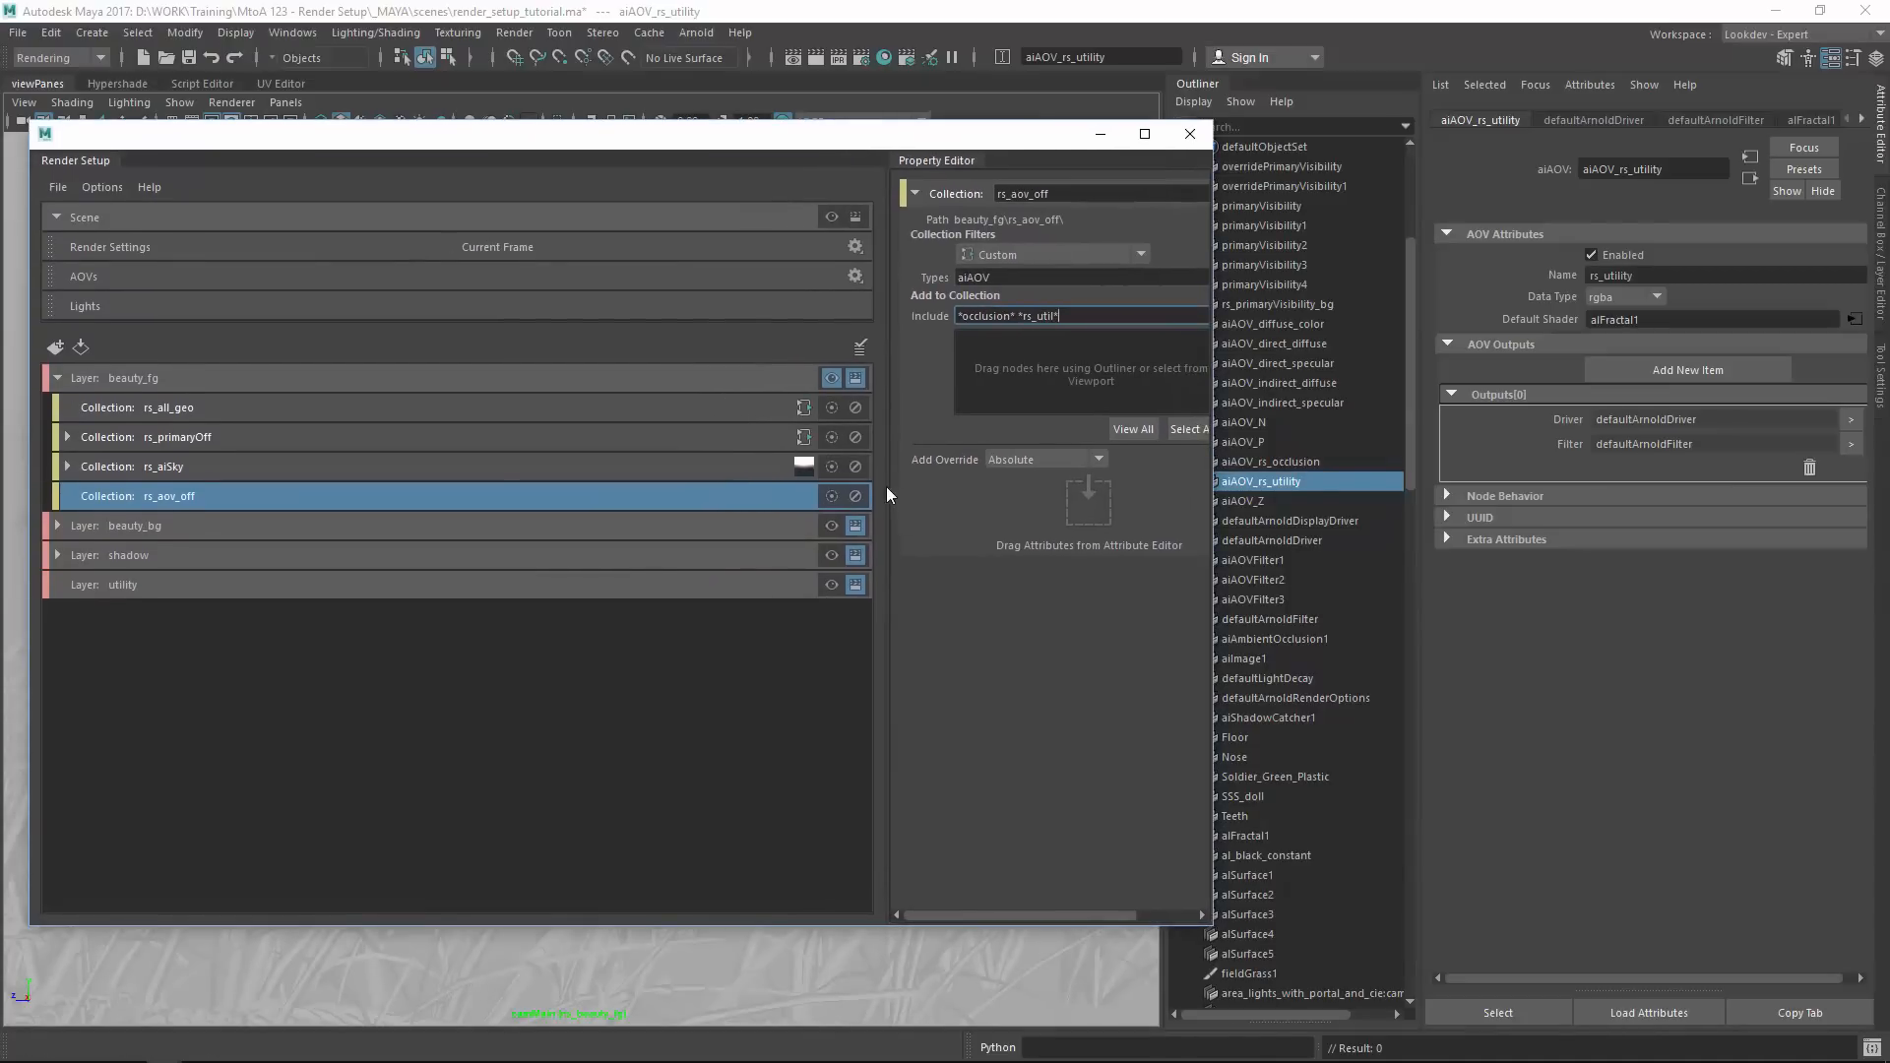
left_click_drag(889, 491, 569, 490)
left_click(1170, 317)
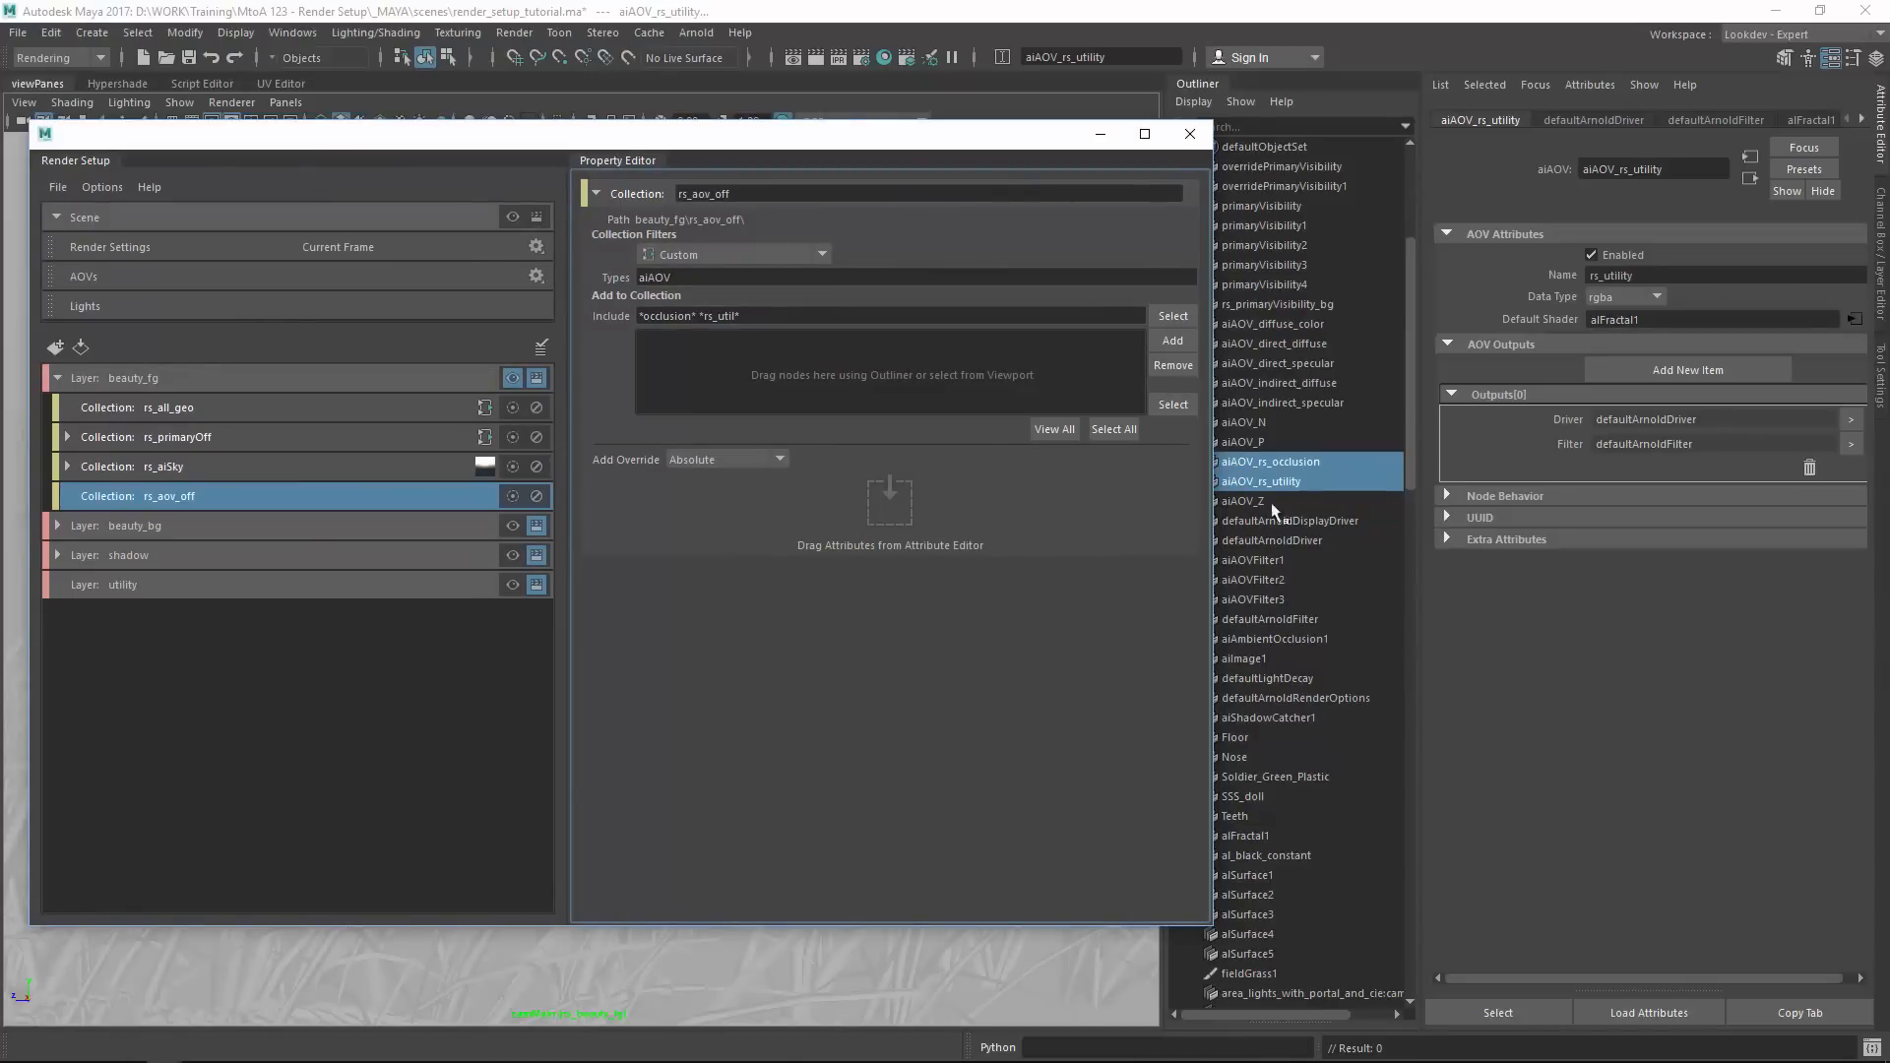
Add an absolute override for the AOV Enabled attribute to rs_aov_off and turn Enabled off.
left_click_drag(1622, 254, 881, 502)
left_click(411, 527)
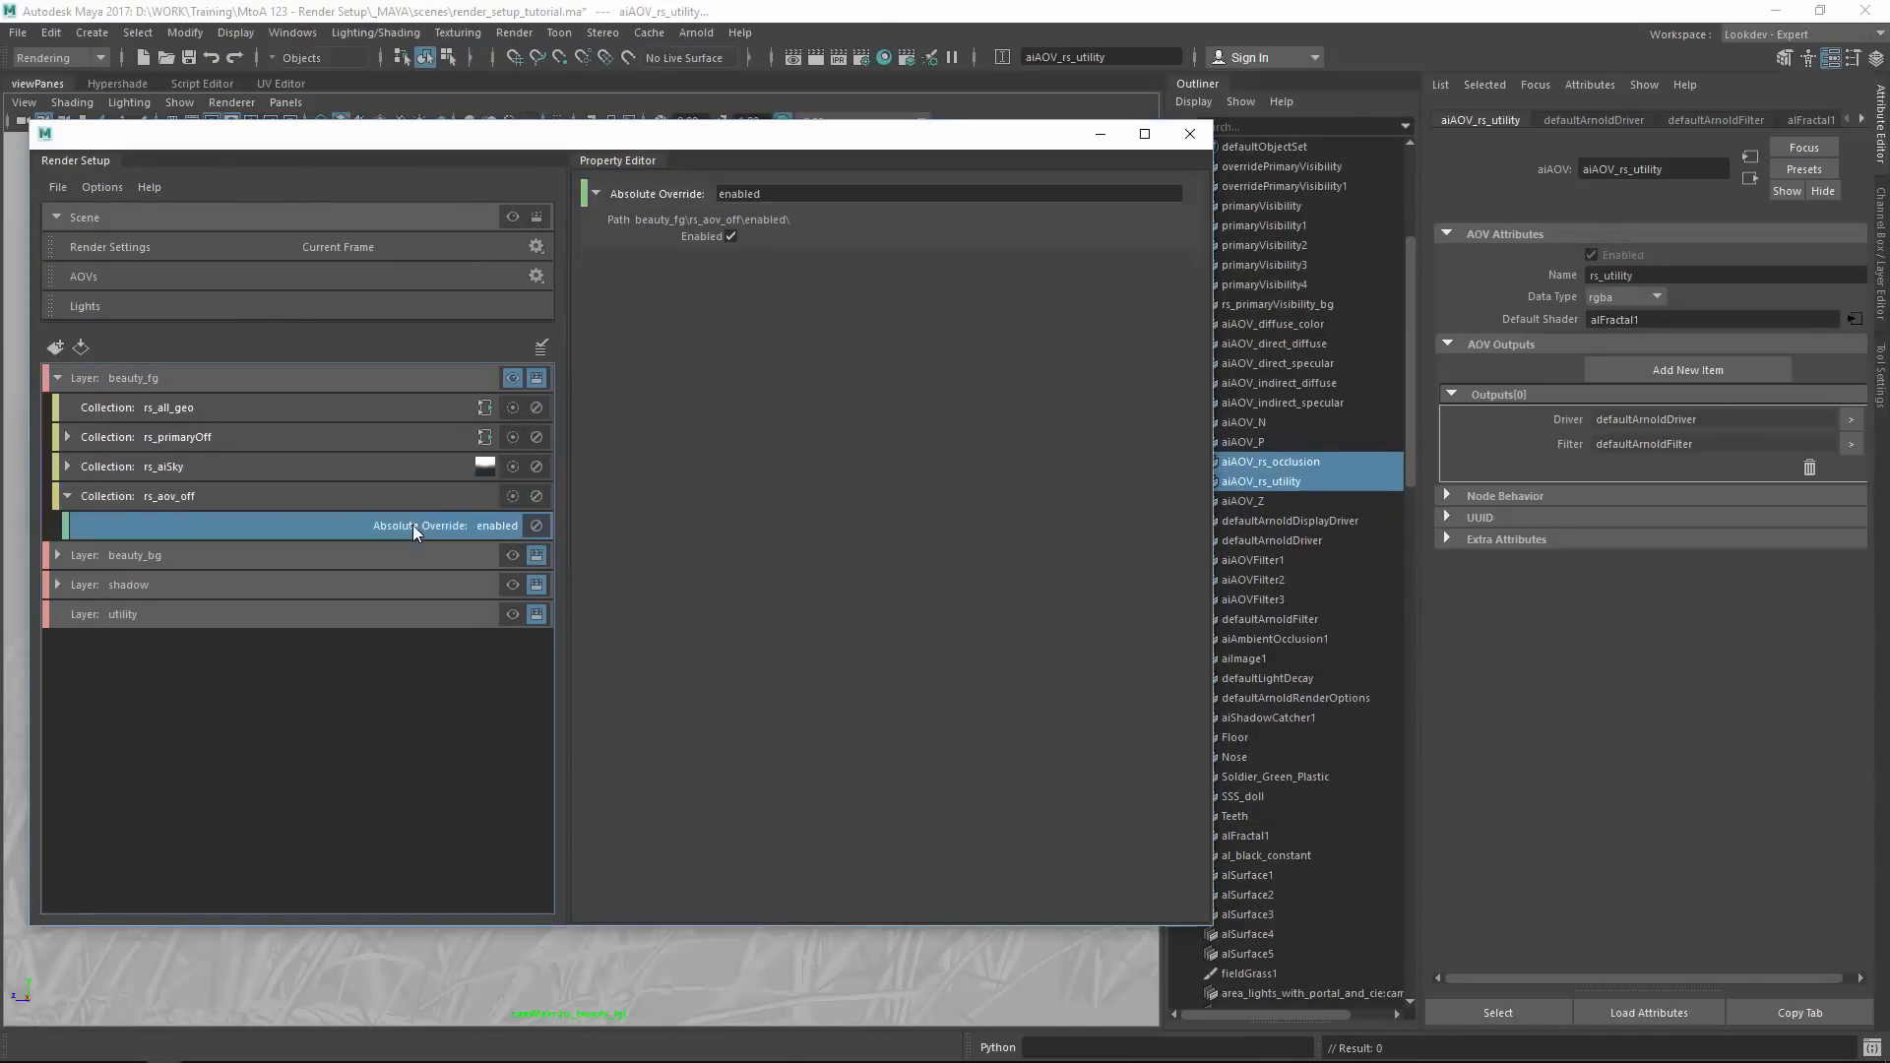
left_click(731, 236)
left_click(512, 694)
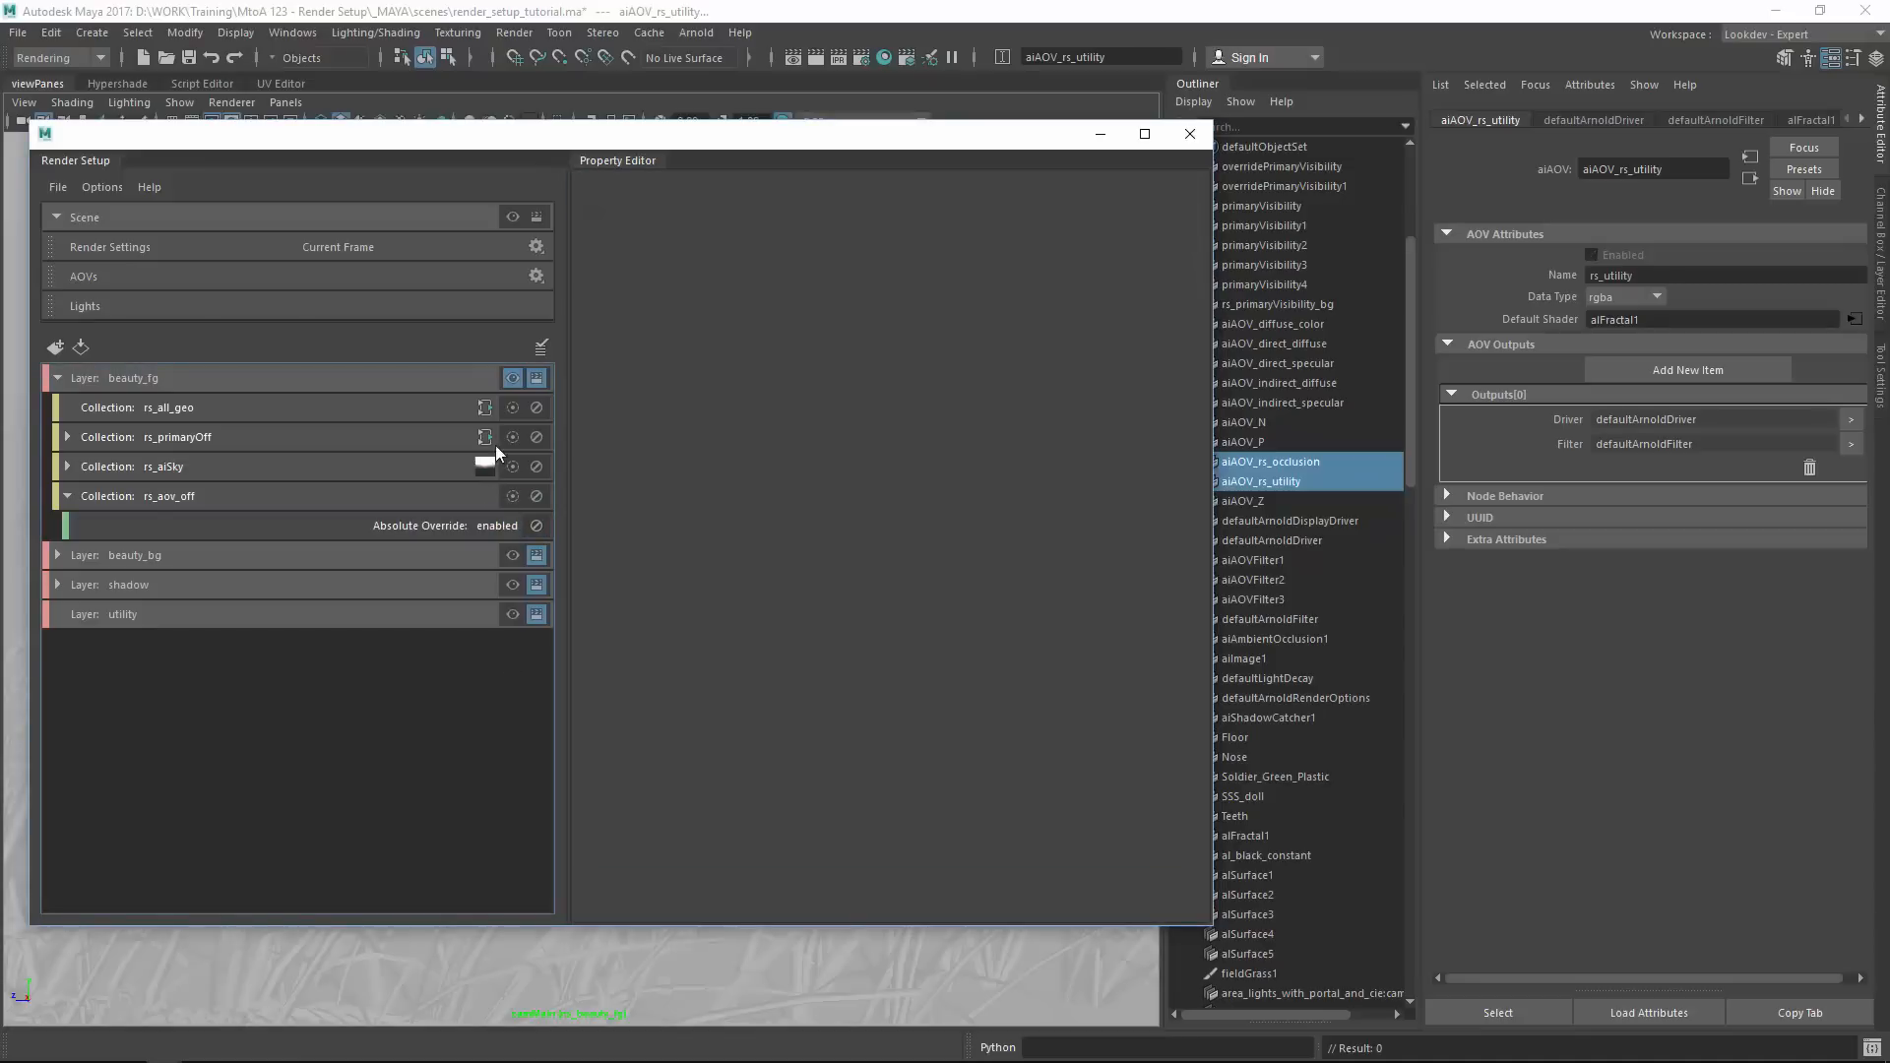
Inspect the Enabled state of the rs_occlusion and rs_utility AOV nodes against another AOV.
left_click(513, 407)
left_click(512, 408)
left_click(1262, 468)
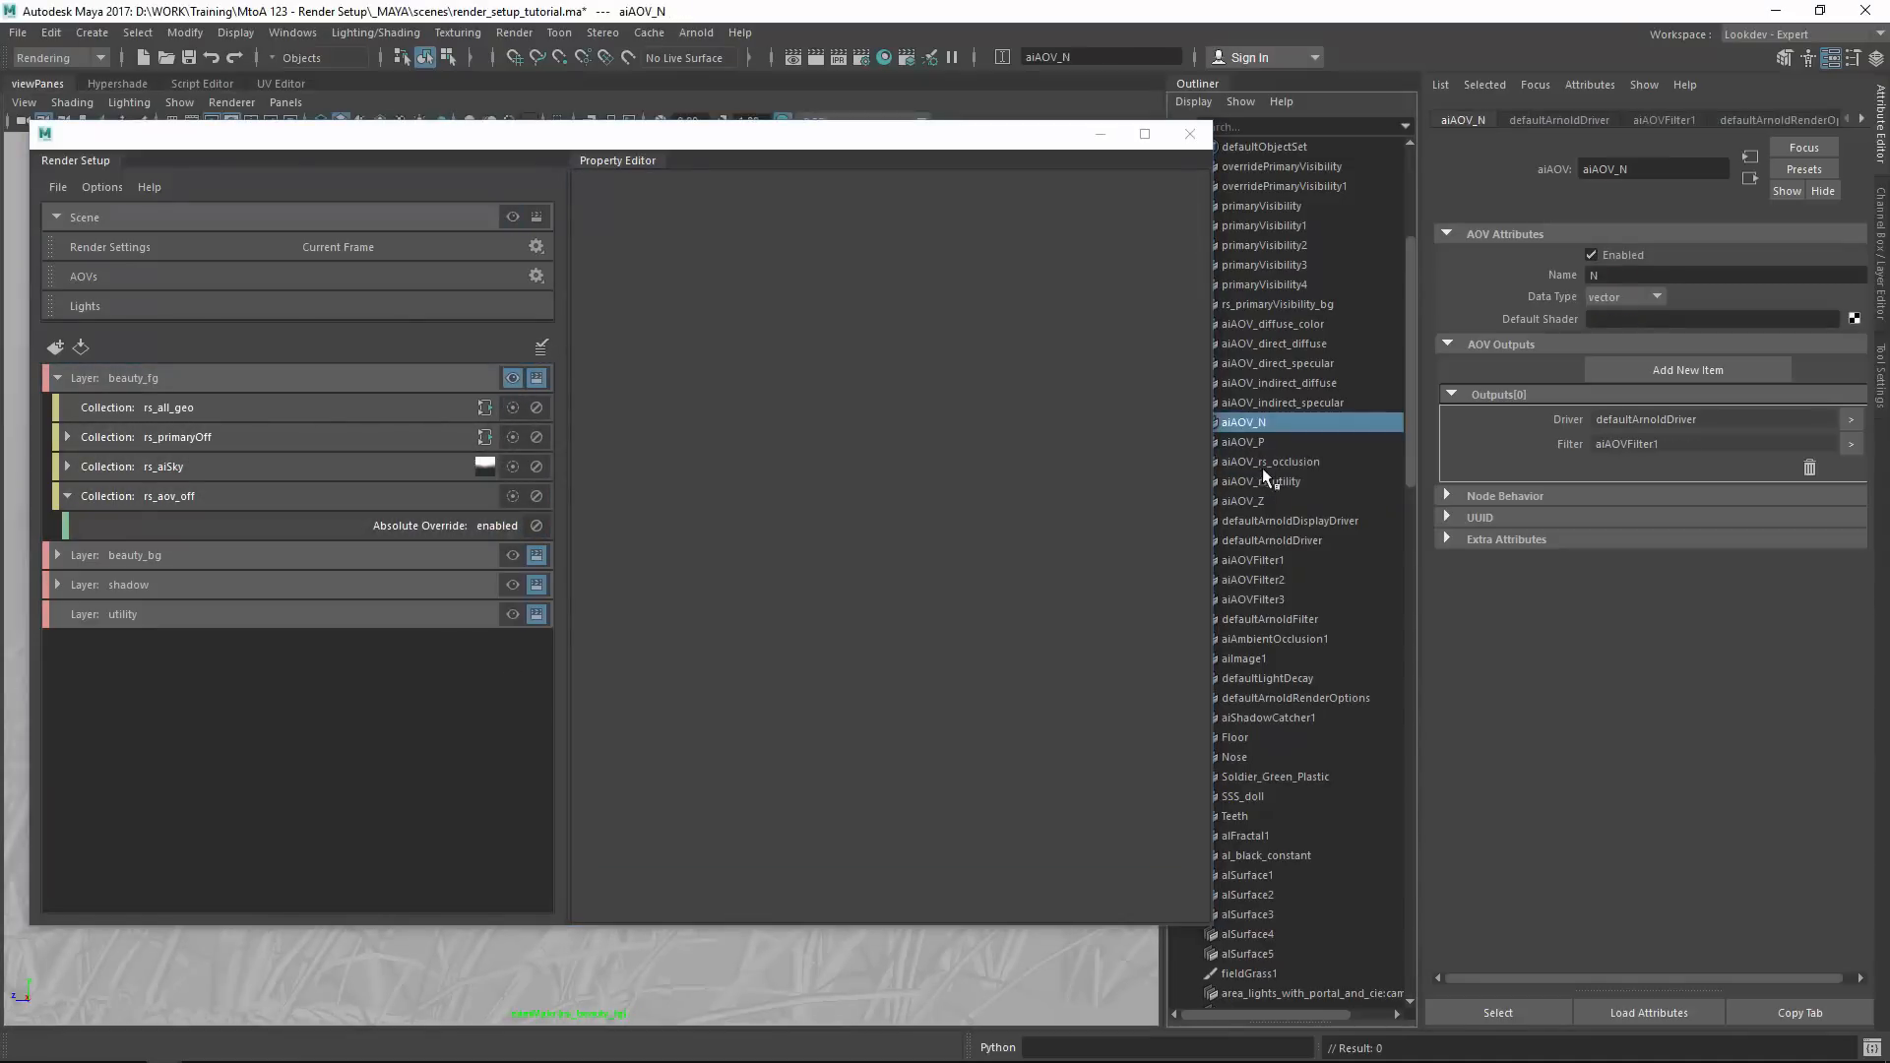
left_click(1265, 482)
left_click(1273, 462)
left_click(1265, 482)
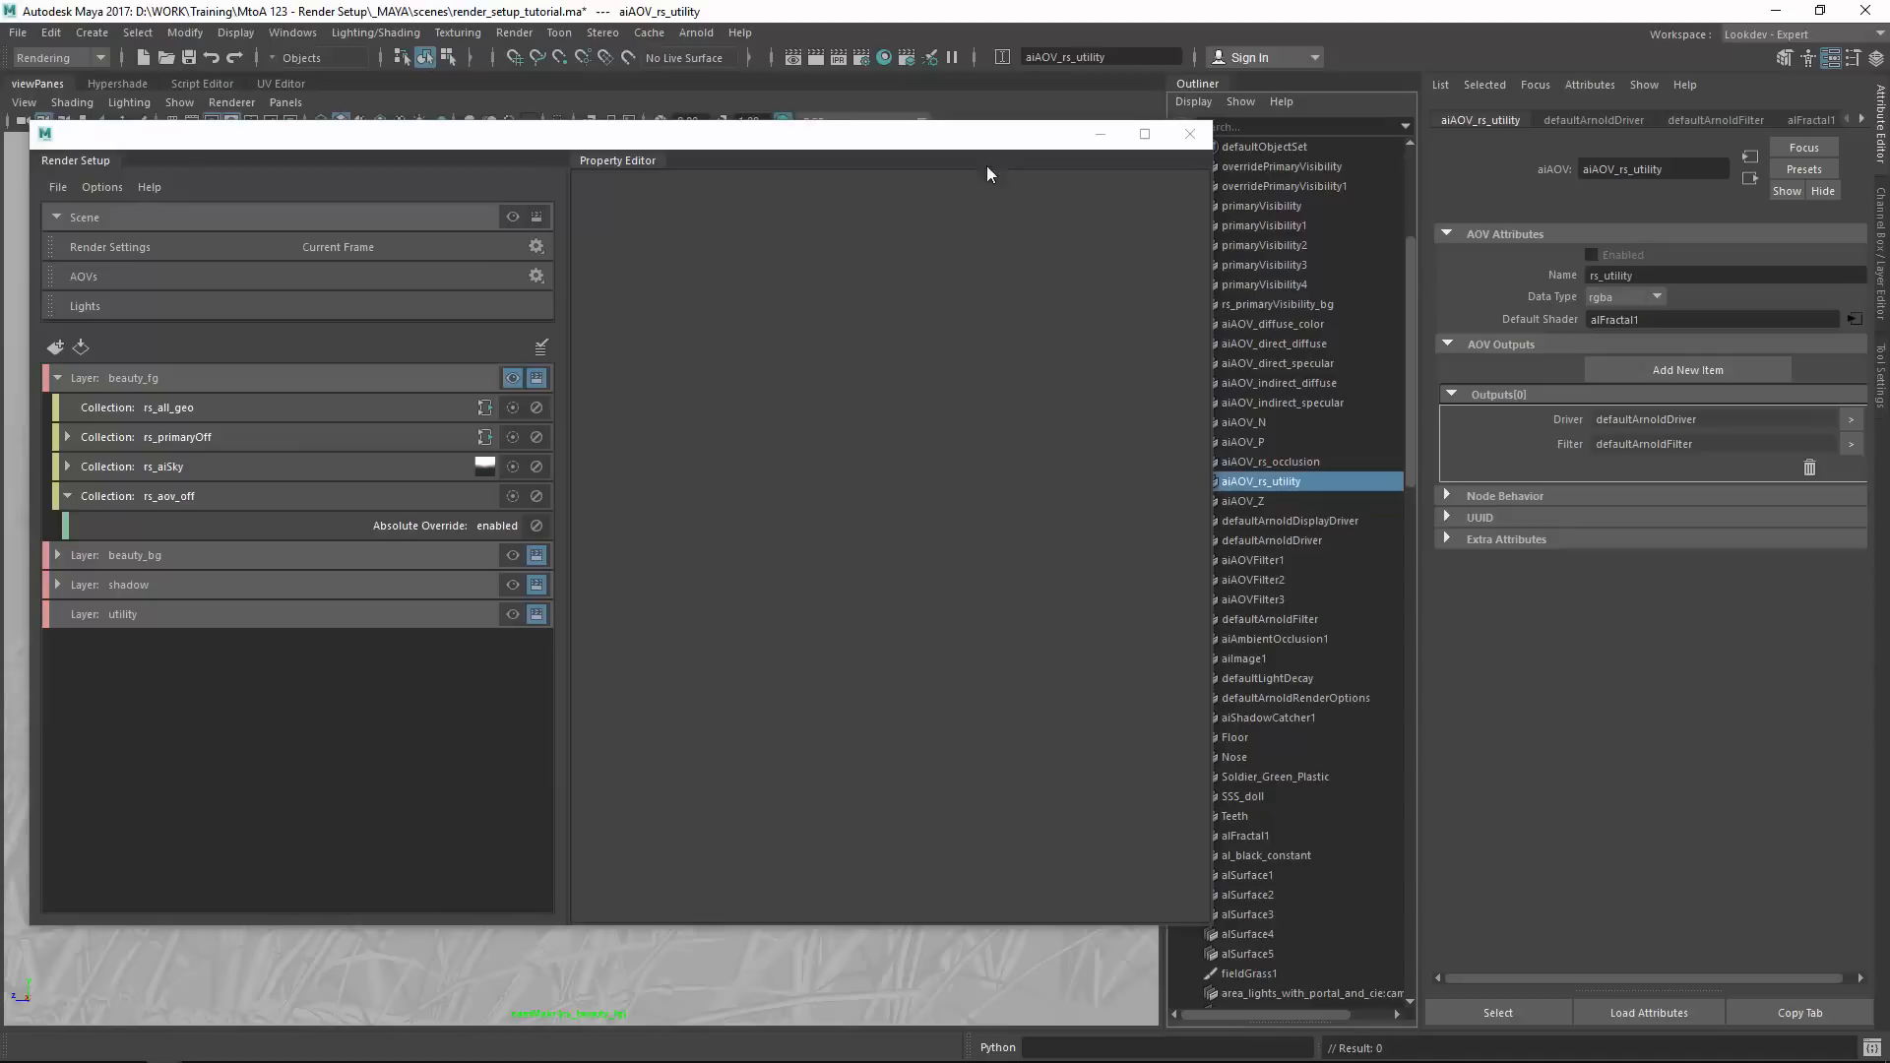
Open the Render Settings and arrange the Render Setup window to check the AOV list for beauty_fg.
left_click(863, 60)
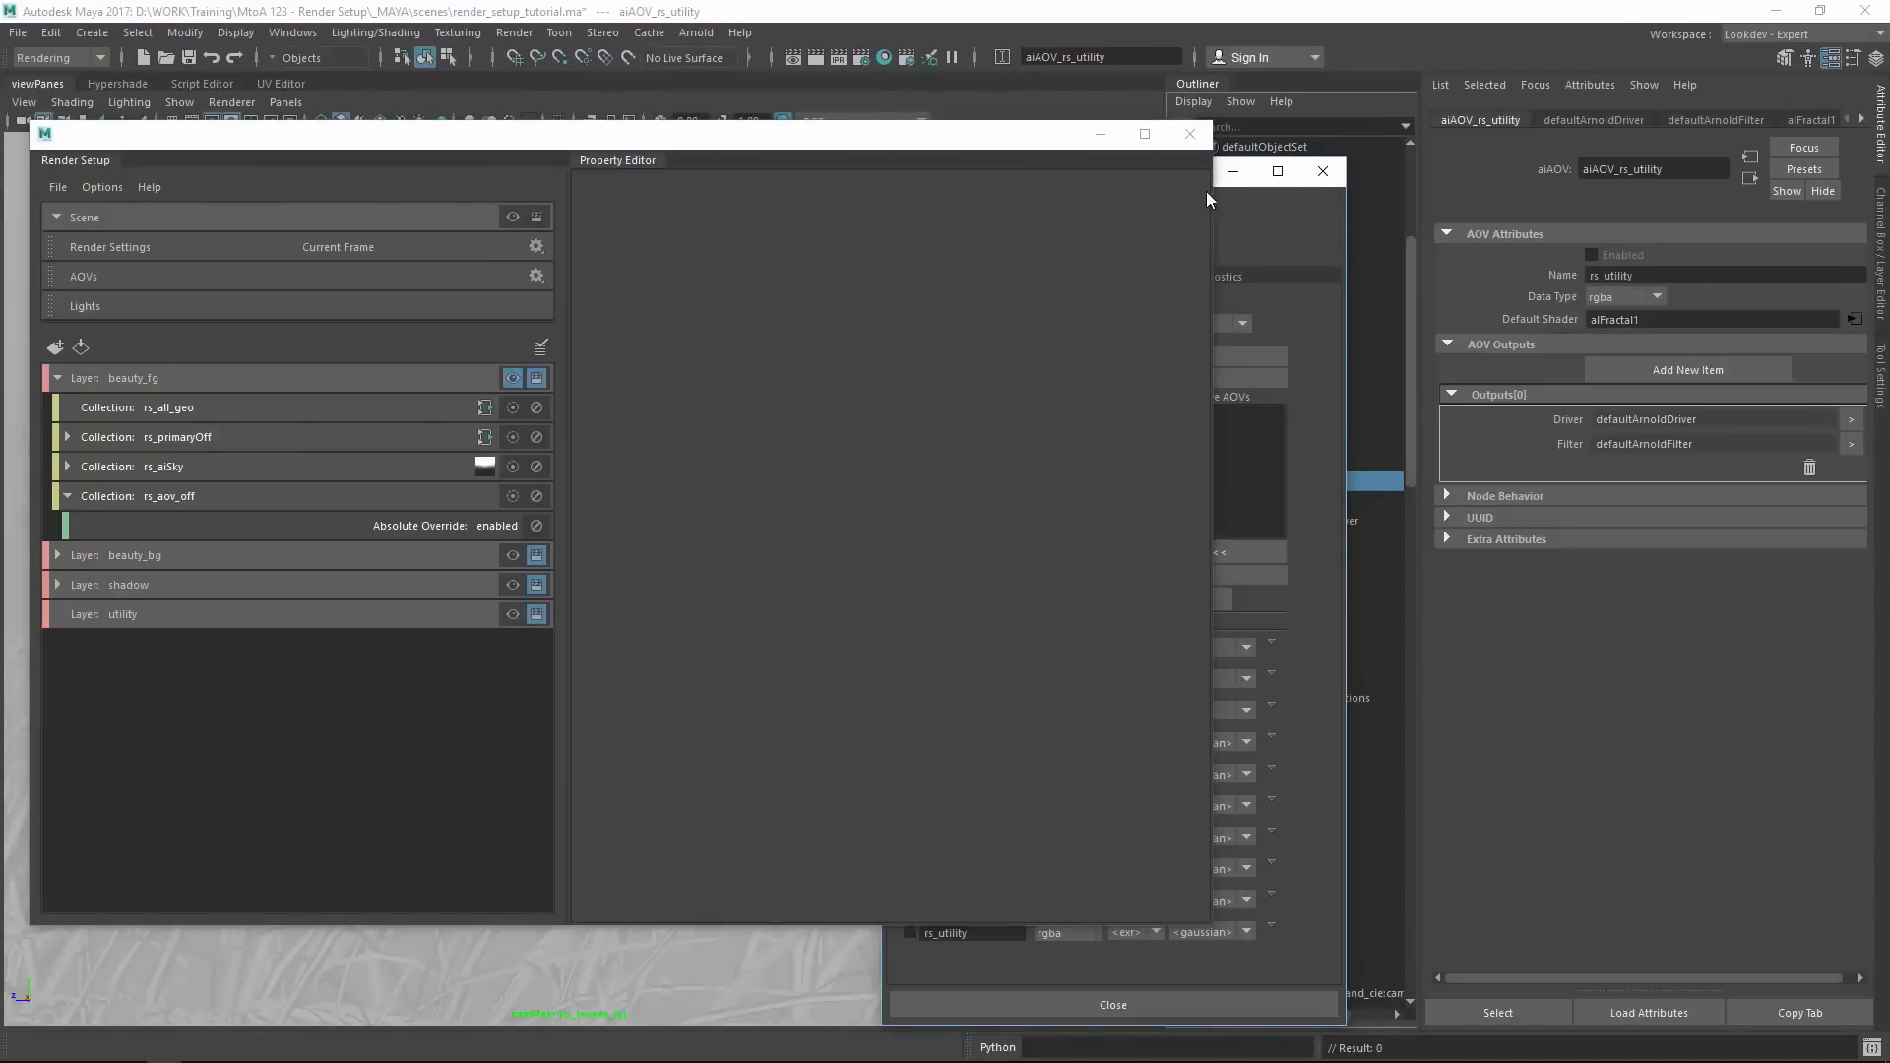
left_click_drag(988, 139, 501, 125)
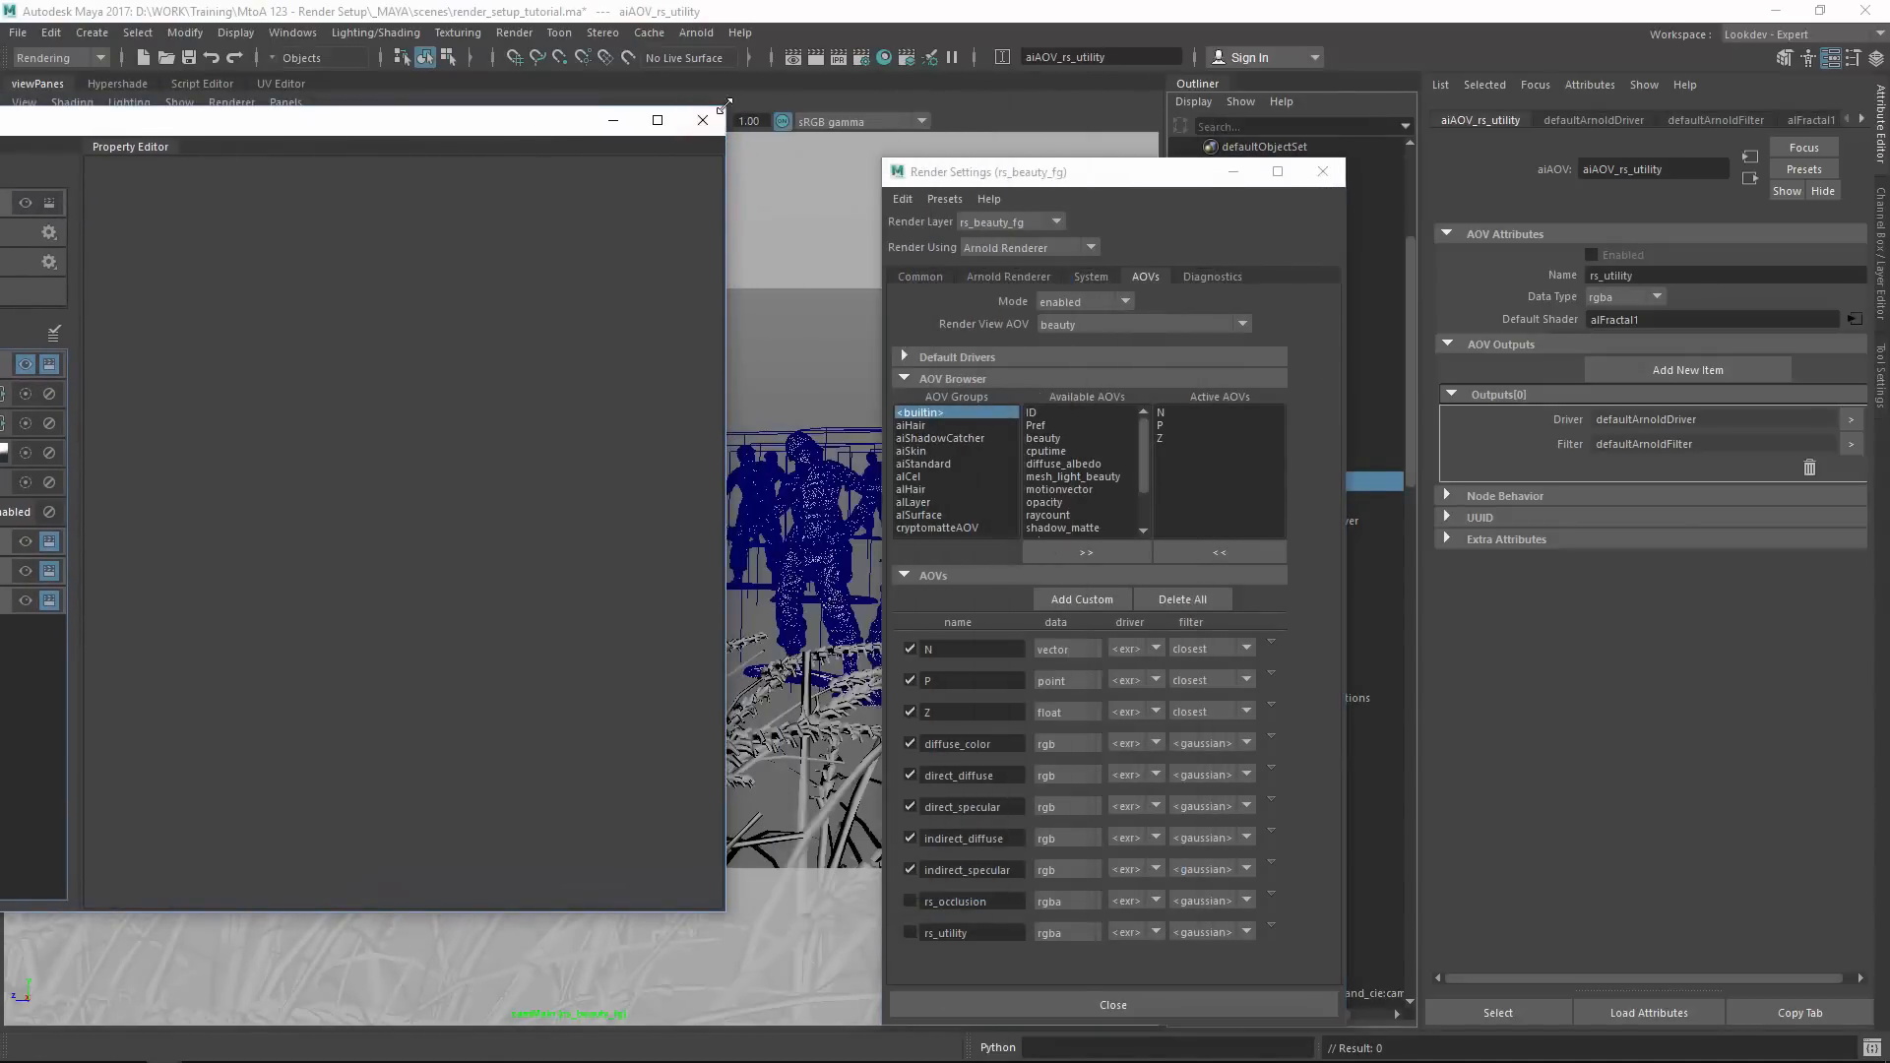
left_click_drag(725, 105, 386, 76)
left_click_drag(199, 96, 751, 172)
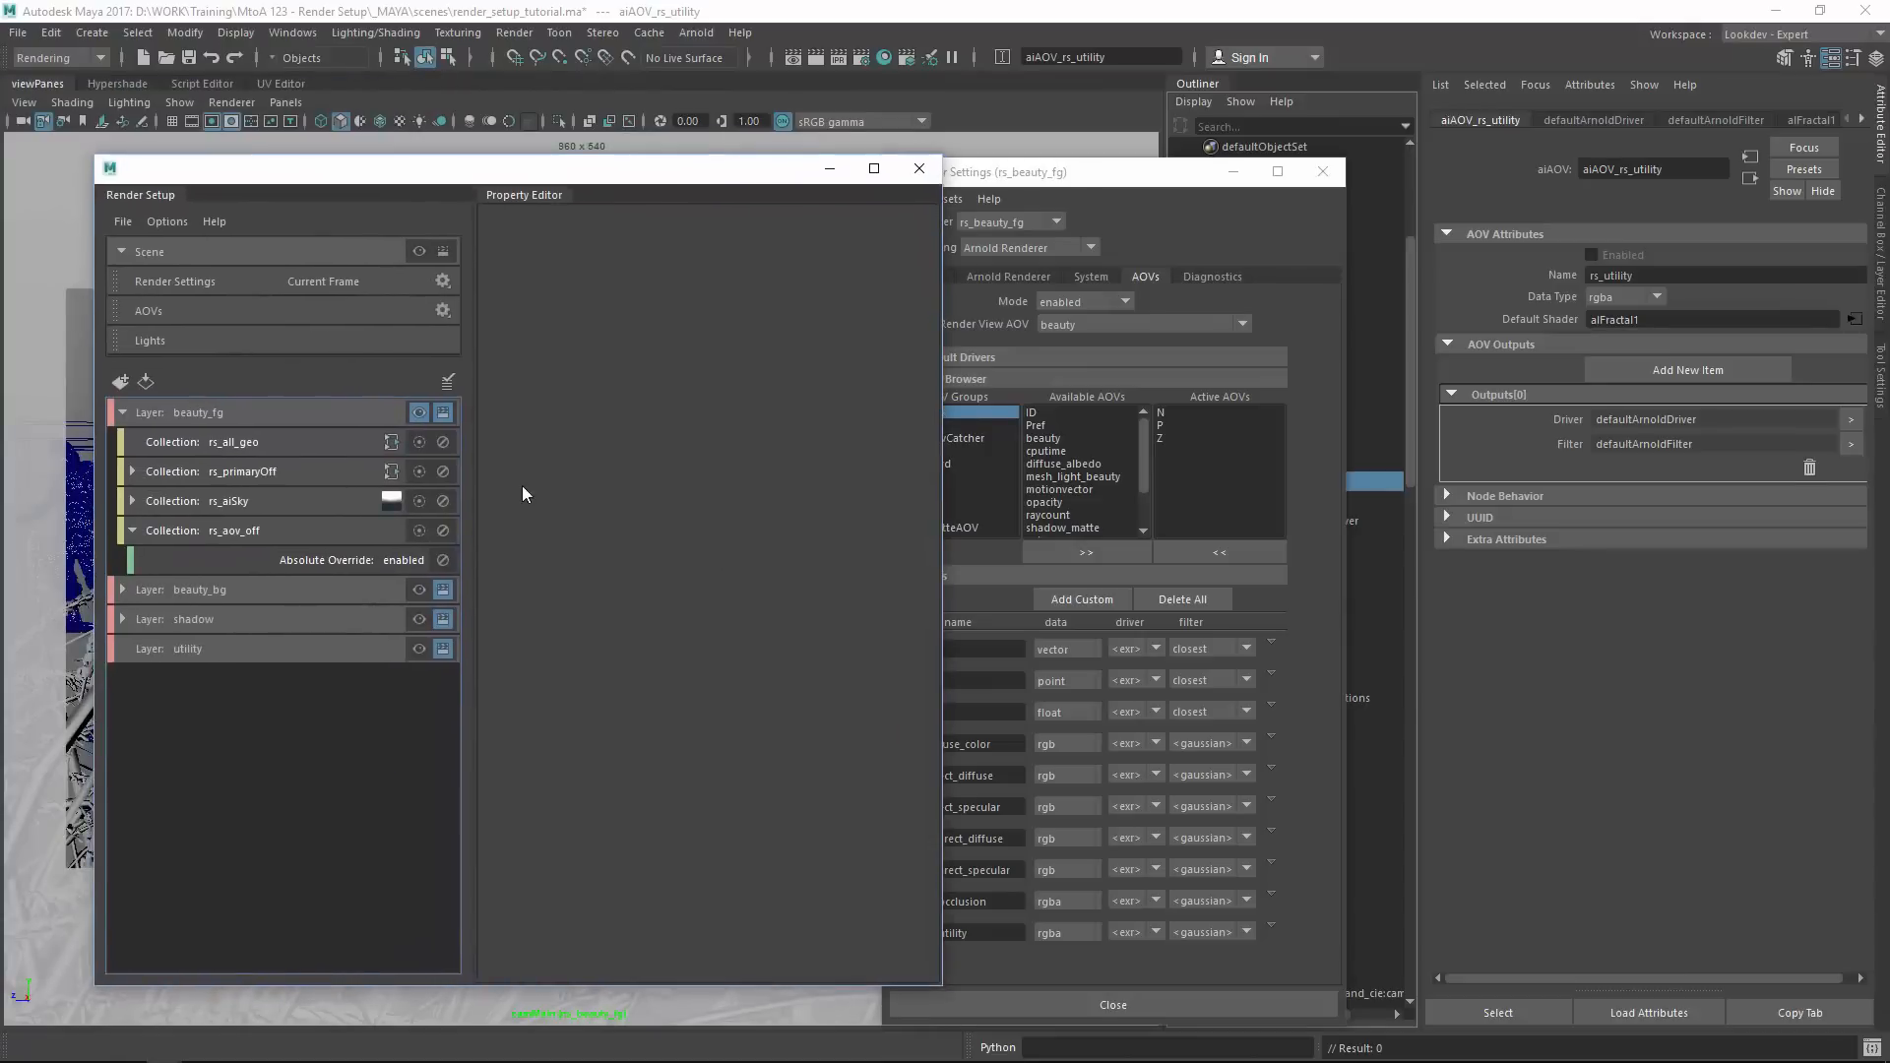
Make beauty_bg the visible layer, check its AOV list in the Render Settings, and close them.
left_click(420, 588)
left_click_drag(997, 180, 1091, 172)
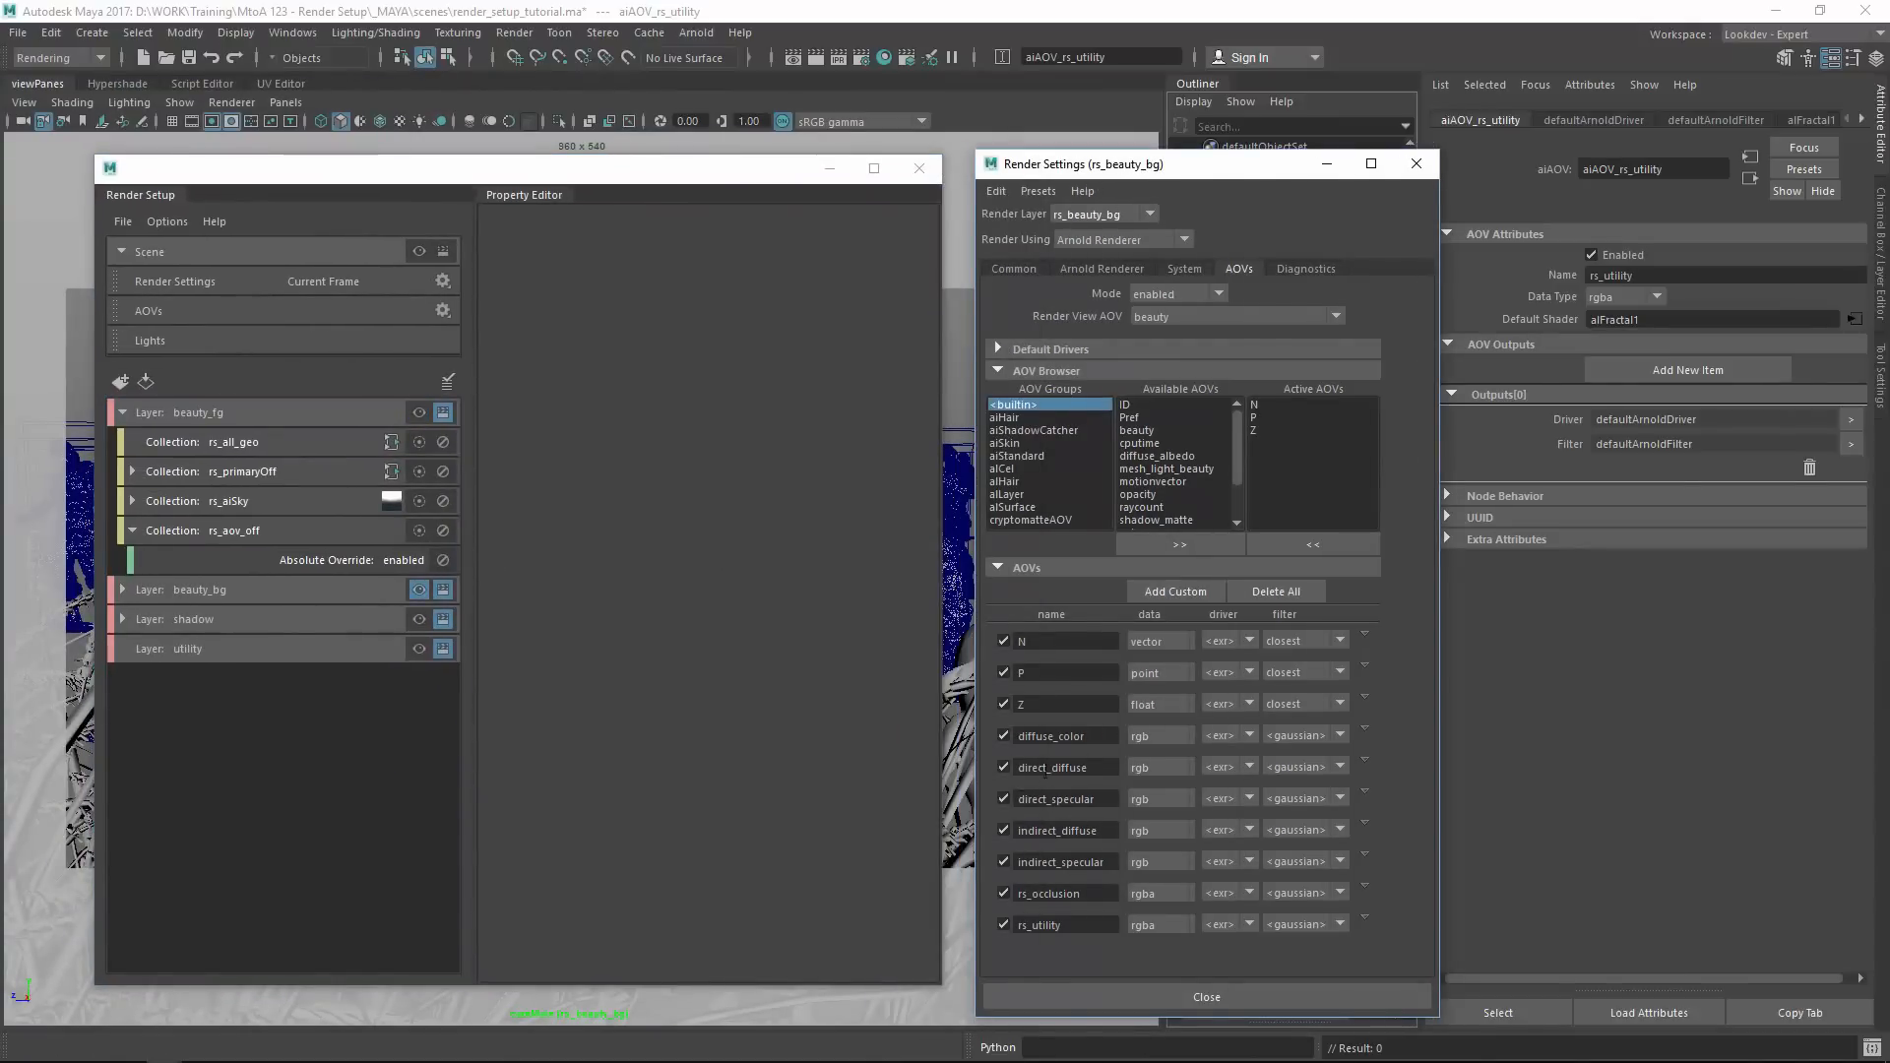
left_click(1415, 164)
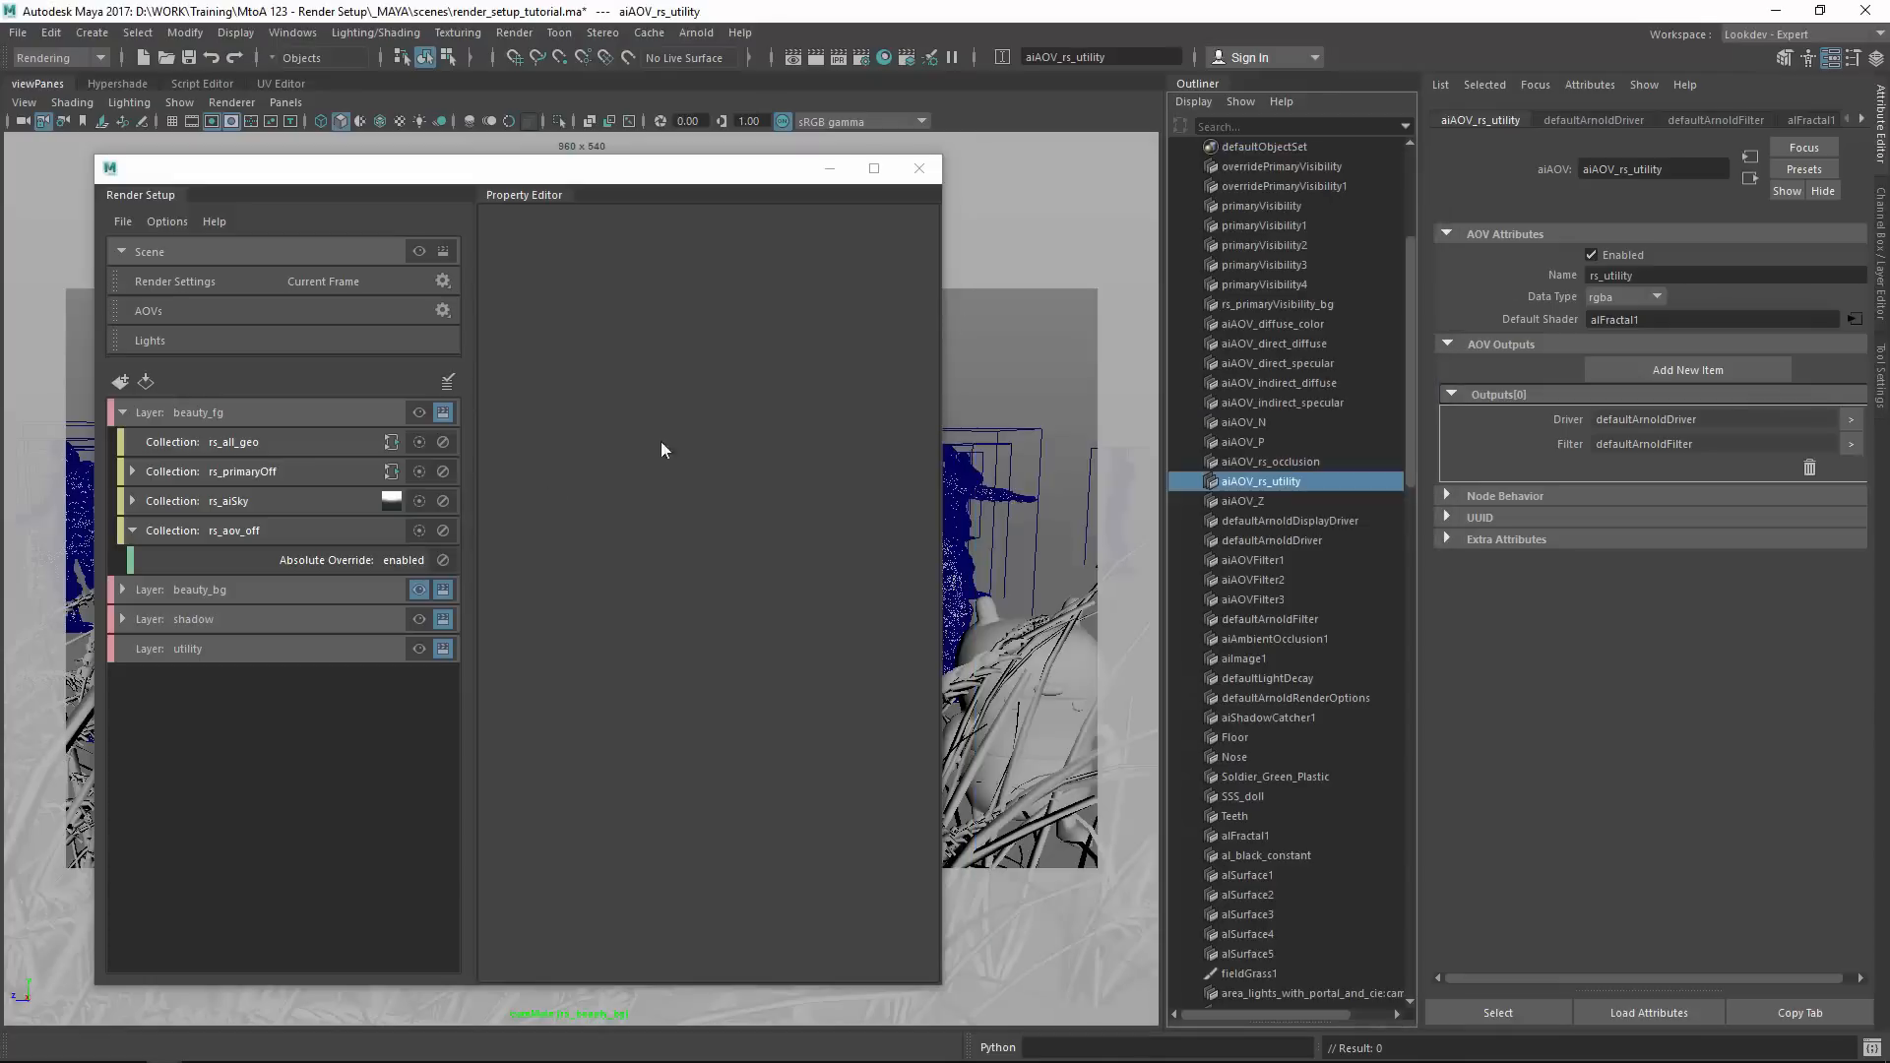
Export the rs_aov_off collection from beauty_fg as a user template named all_aovs.
left_click(234, 536)
left_click_drag(605, 175, 970, 202)
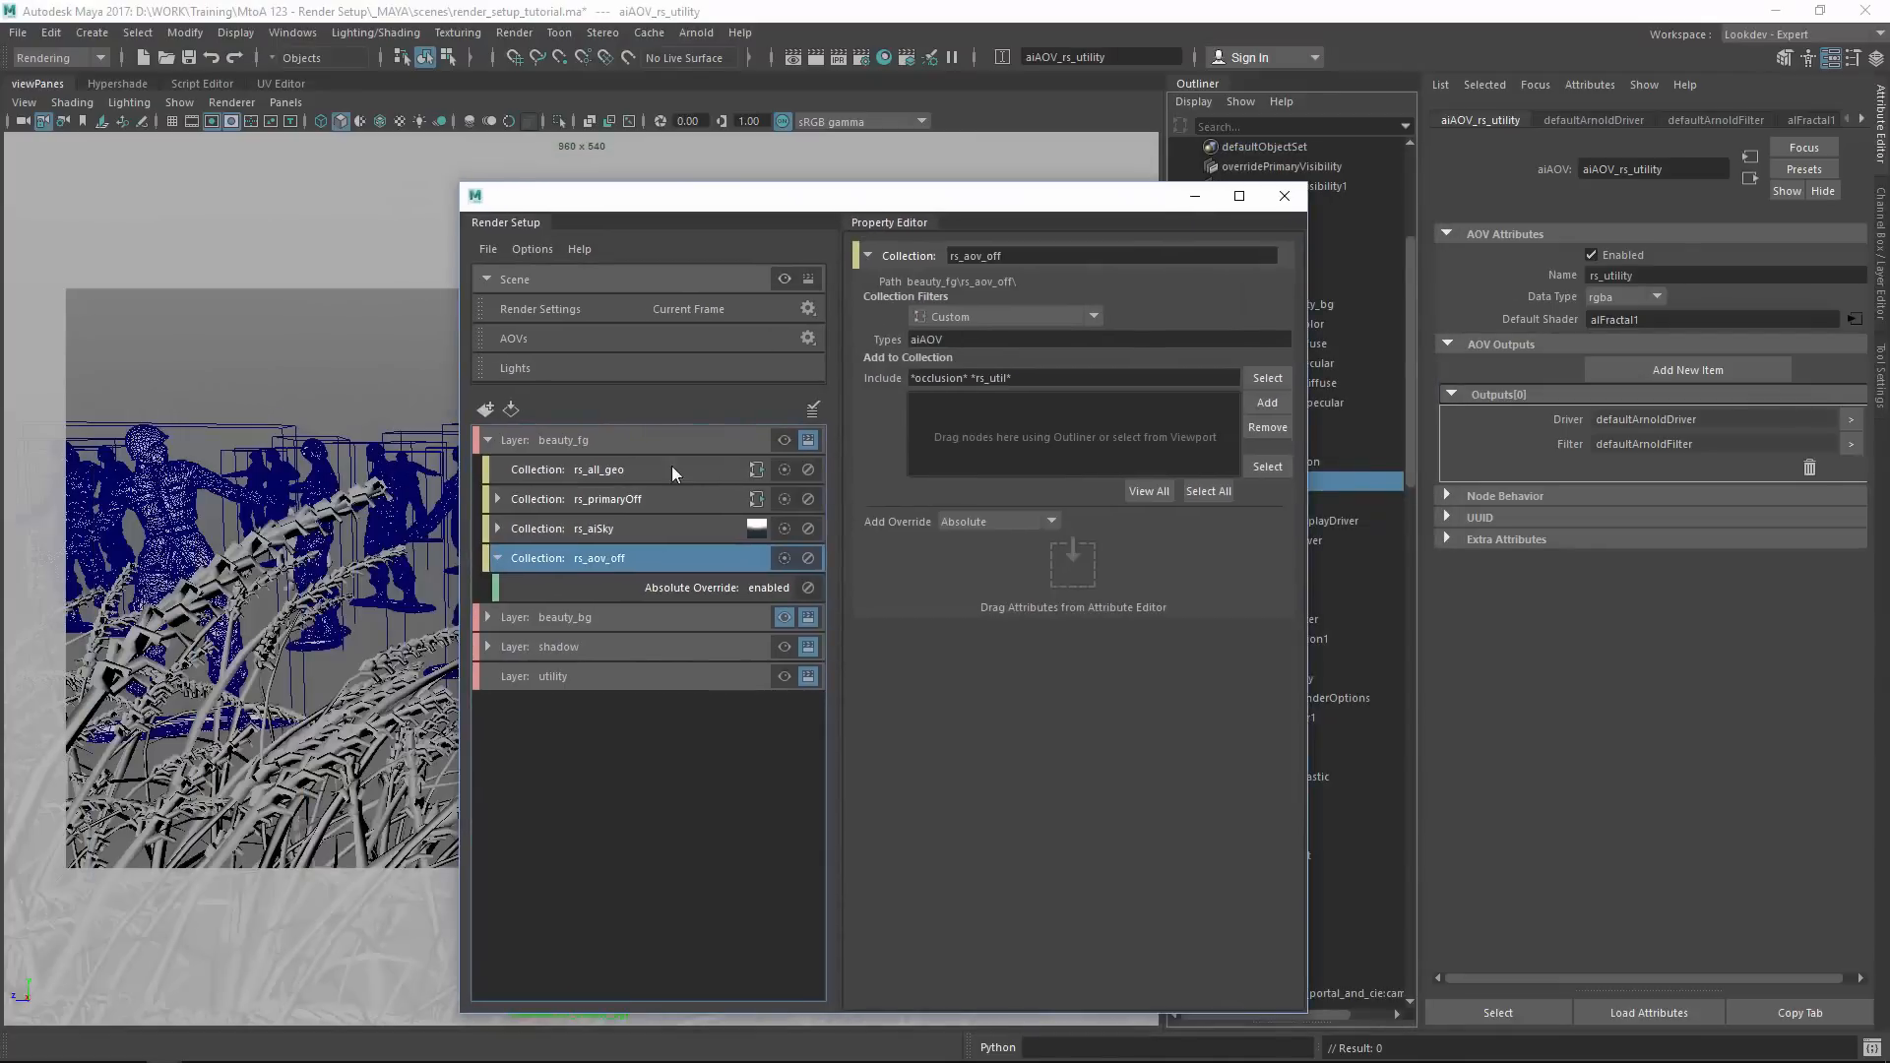
right_click(601, 557)
left_click(772, 586)
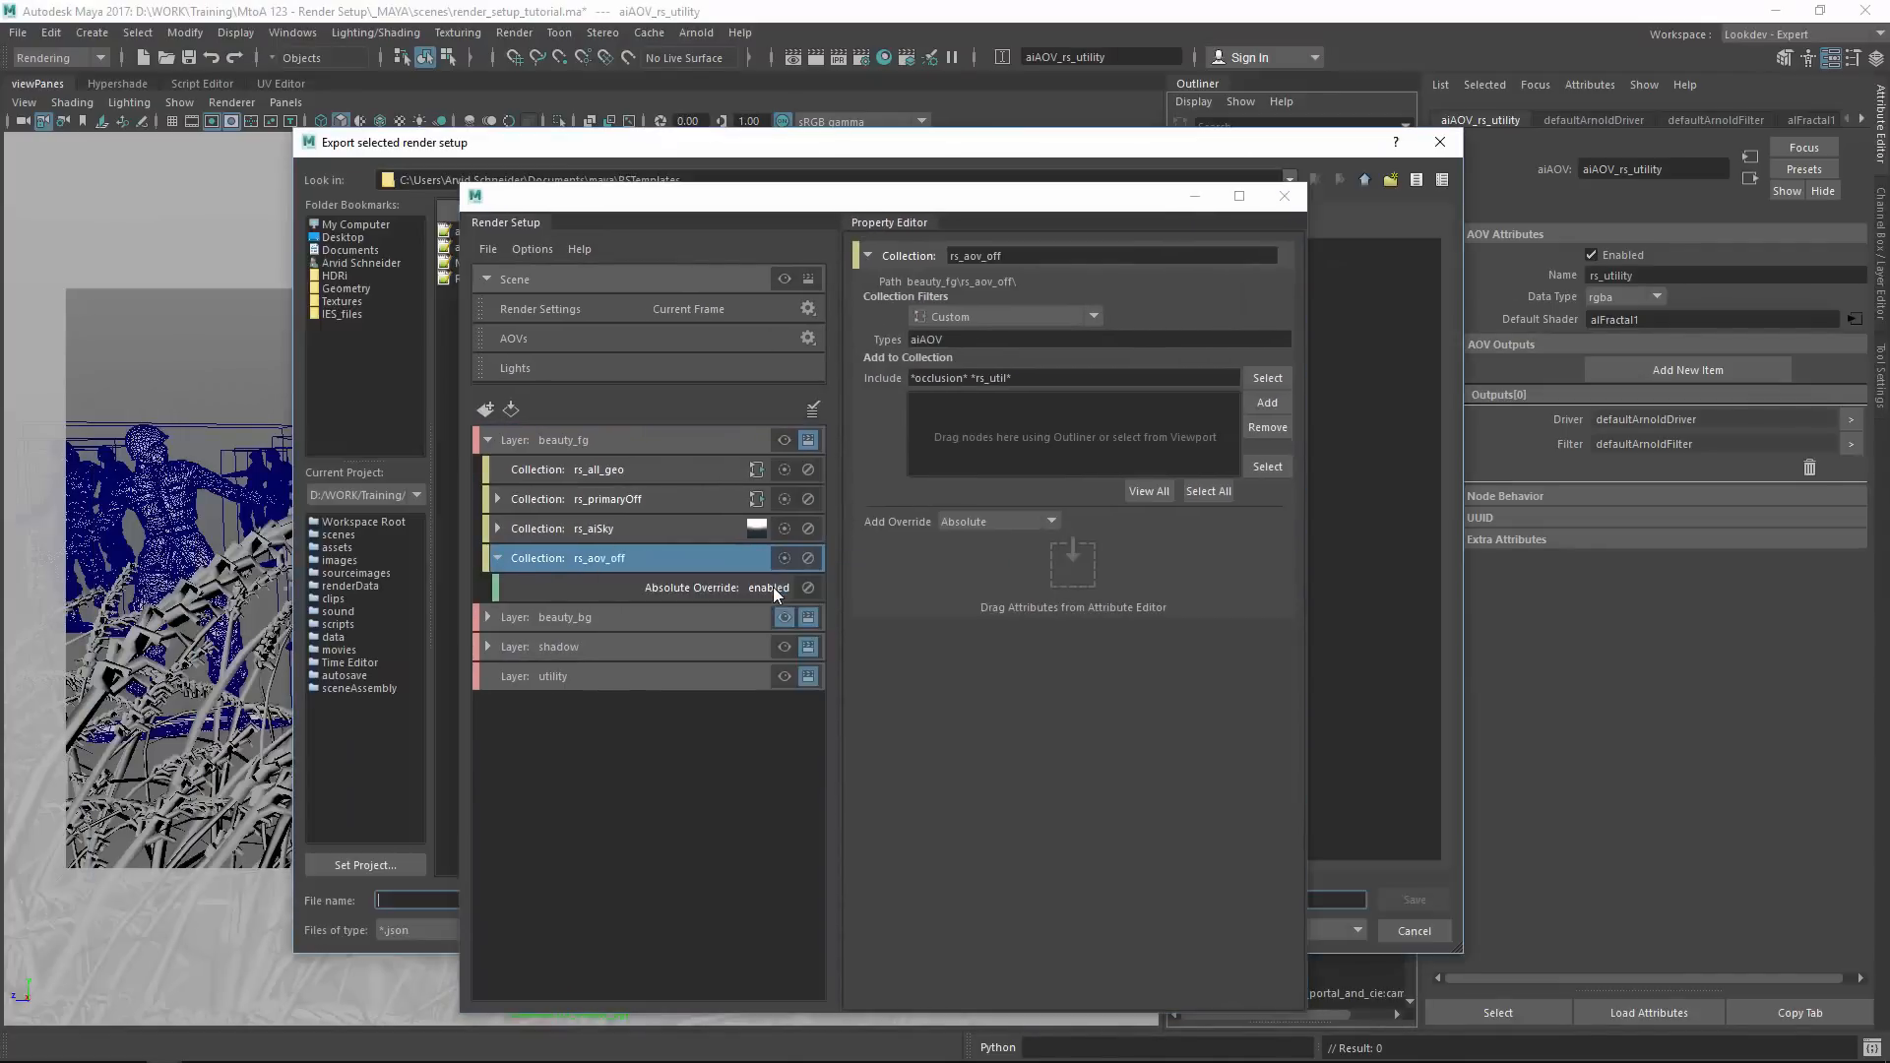
left_click(1191, 250)
left_click_drag(1295, 156, 1777, 117)
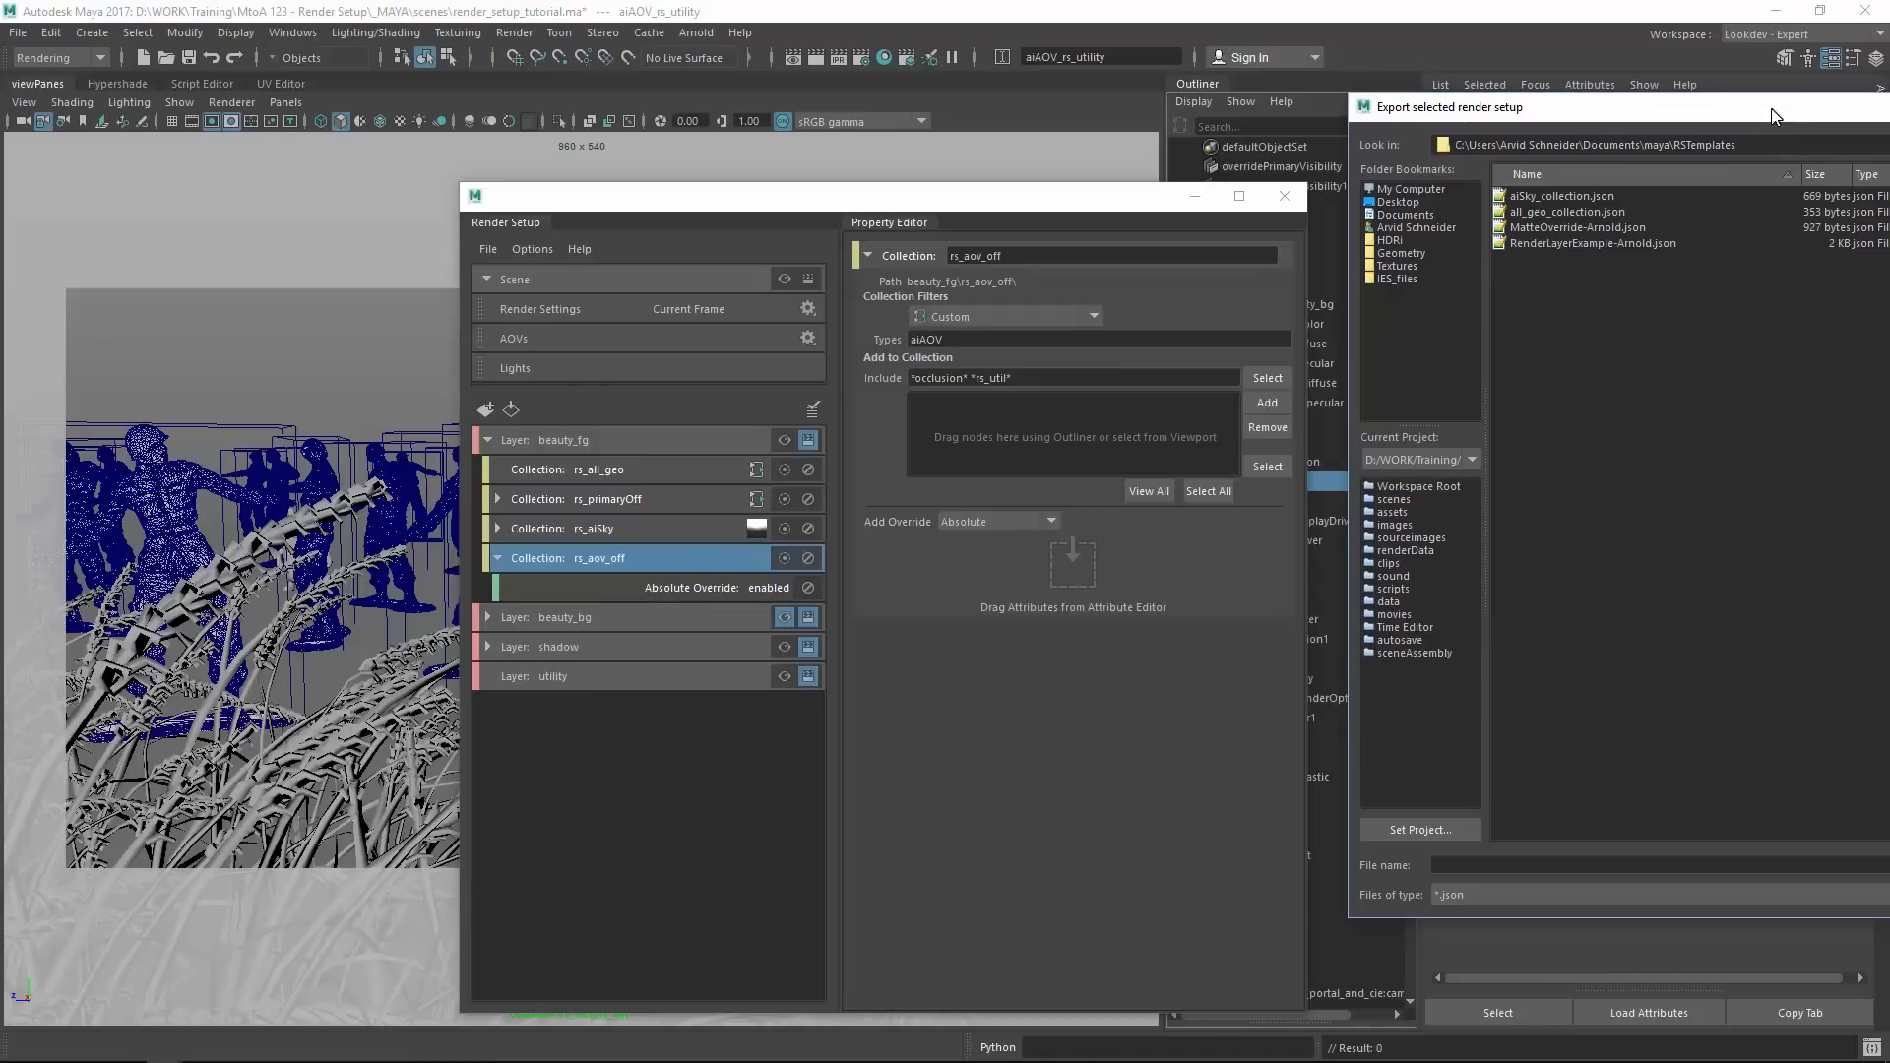
left_click_drag(1776, 117, 1706, 106)
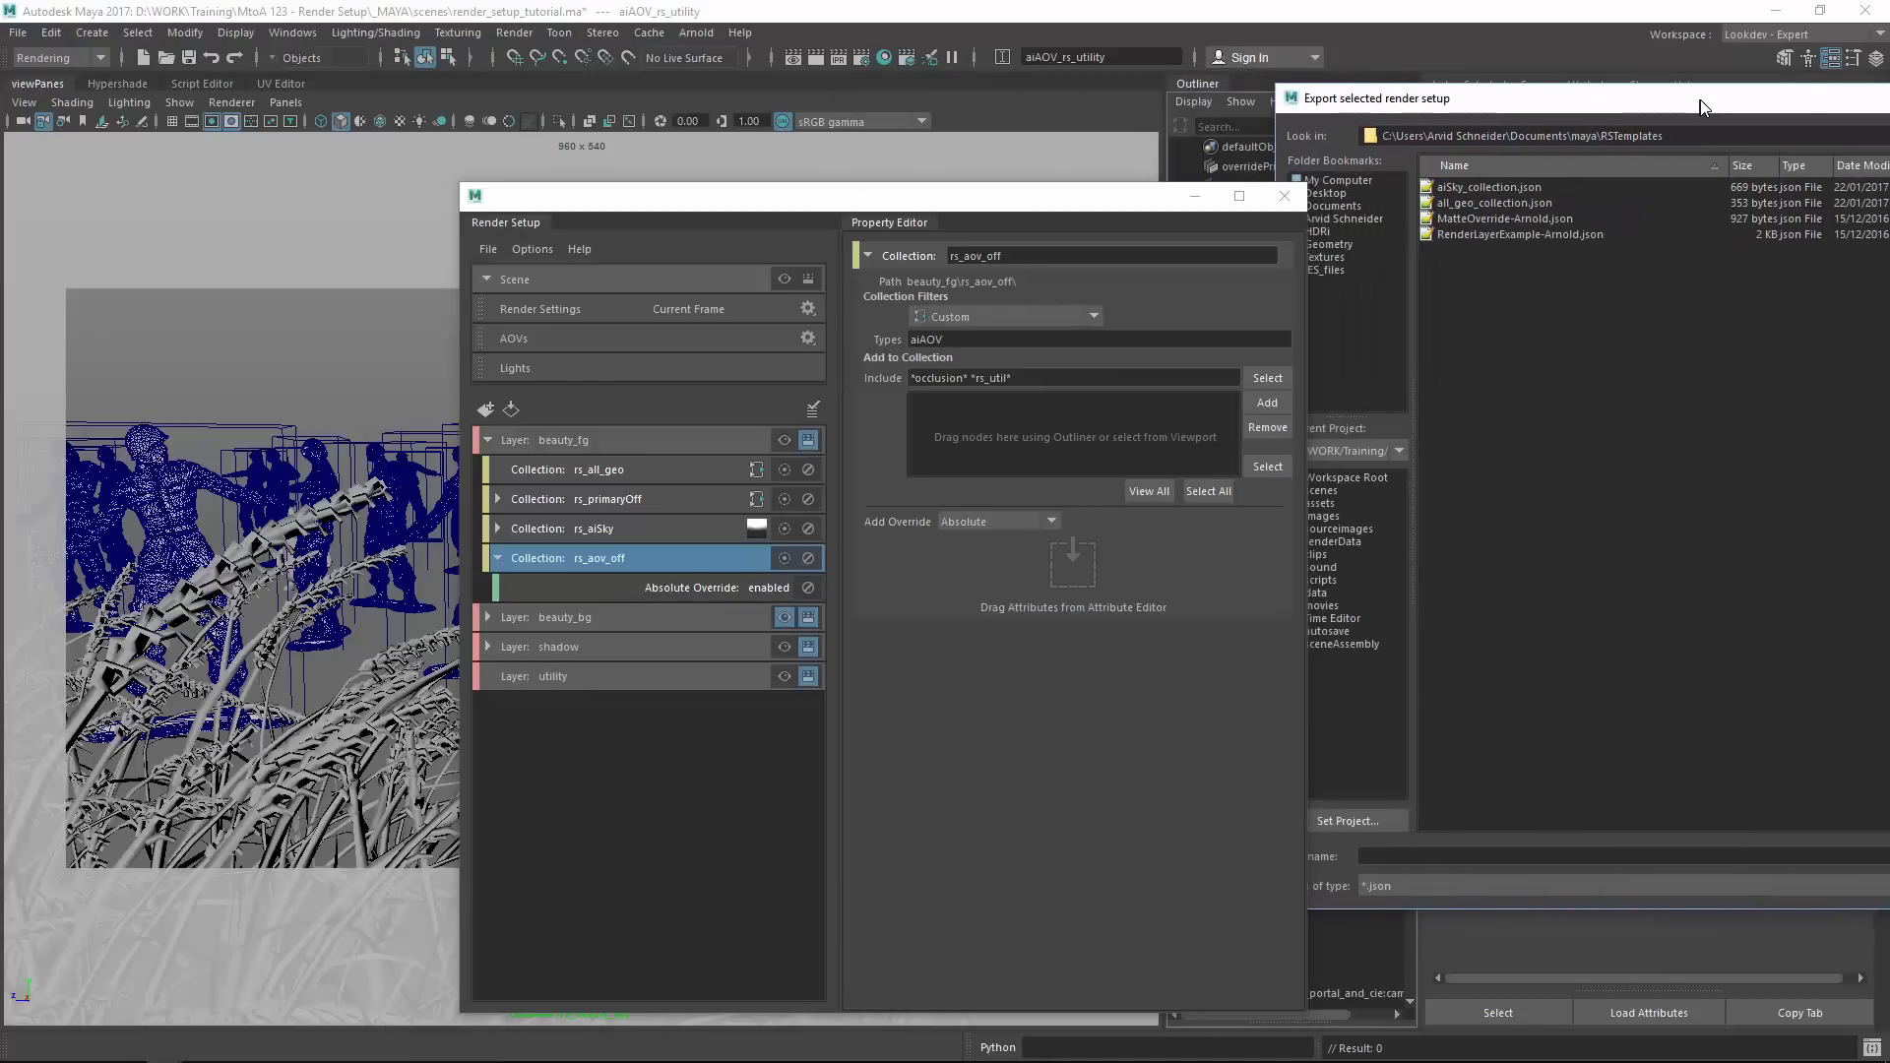
left_click(1446, 853)
type("all")
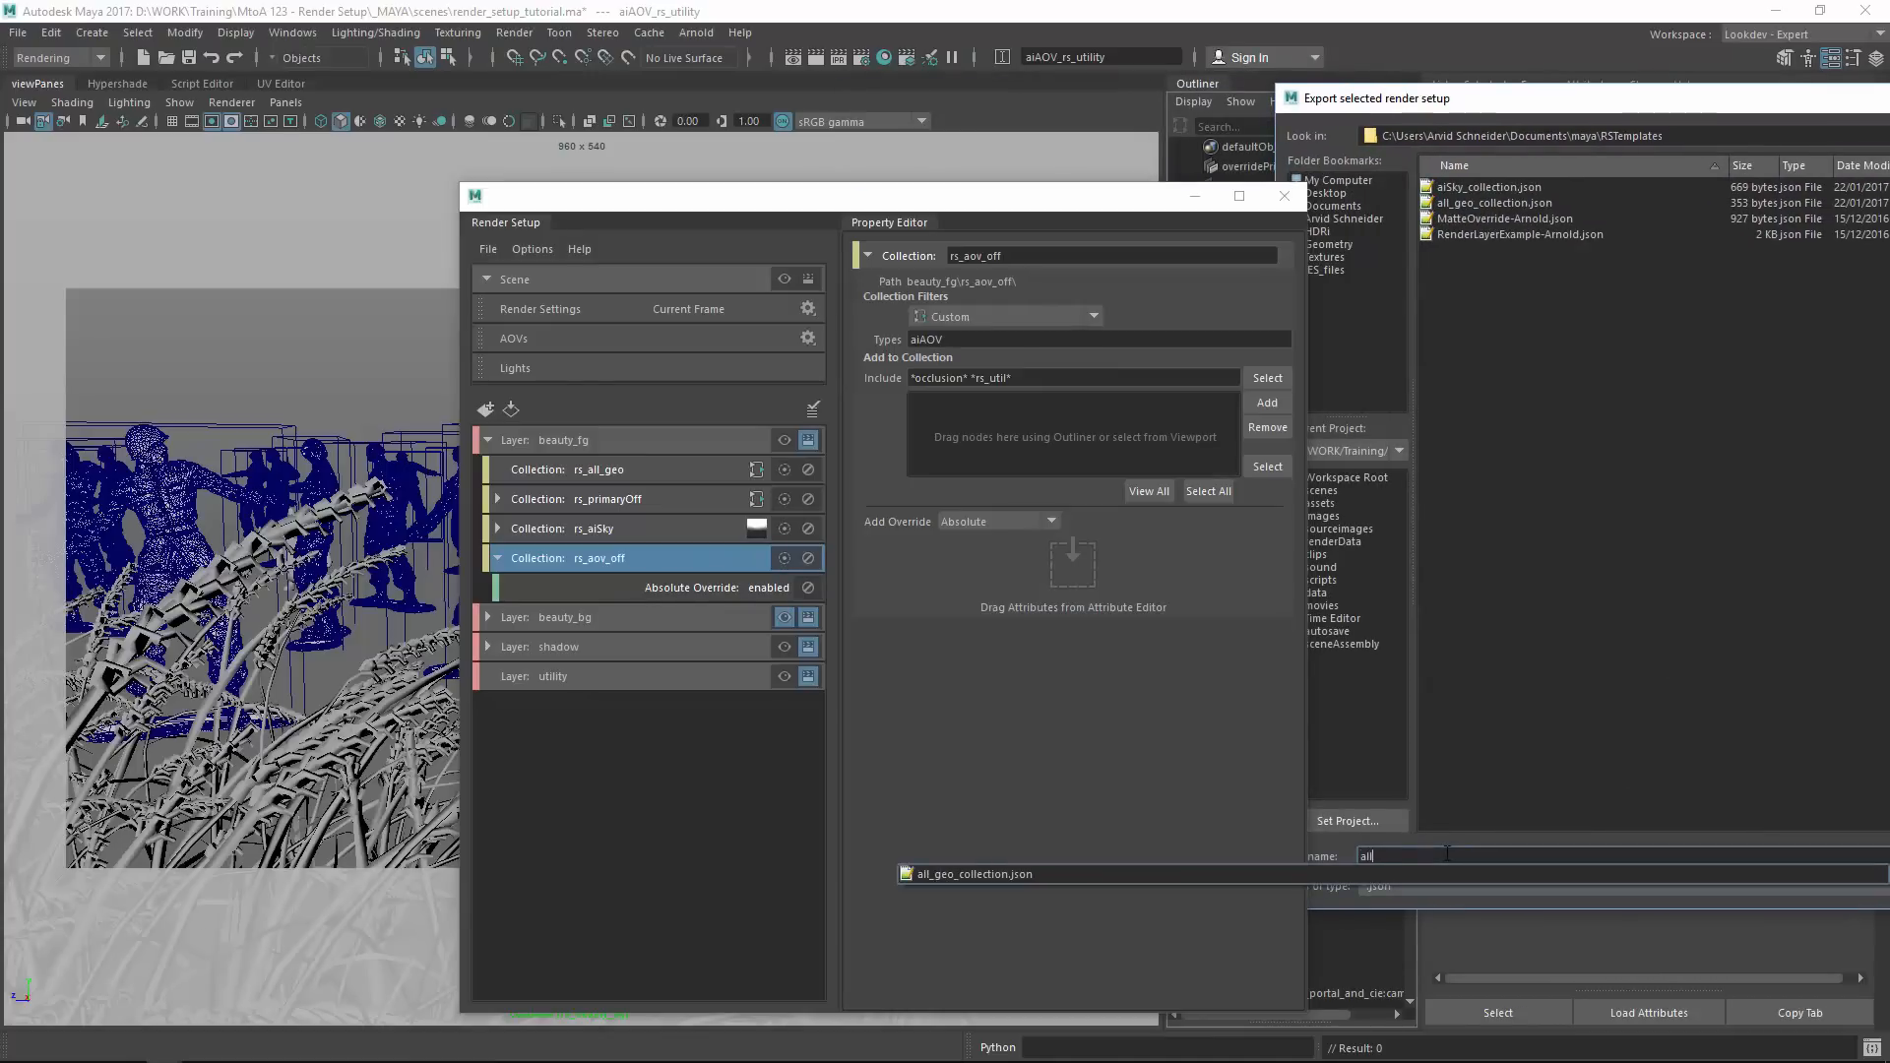
type("_aov")
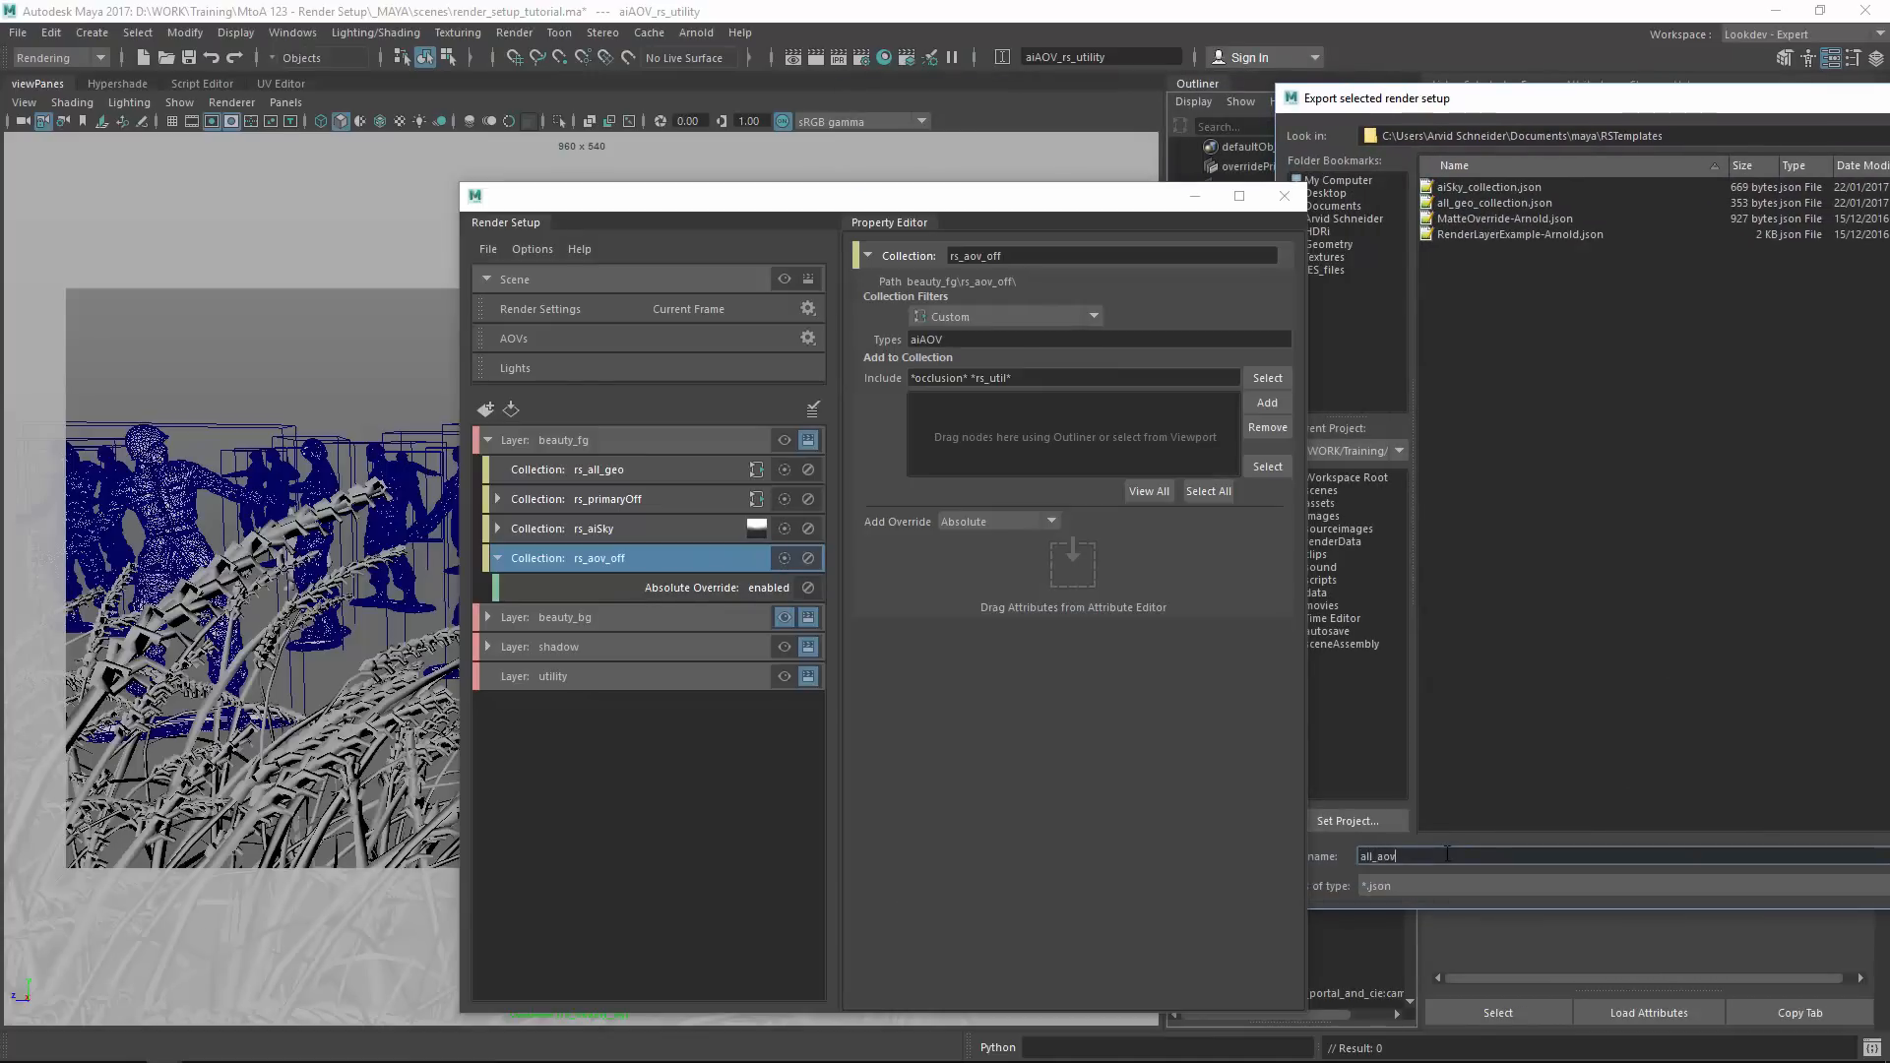
key("Return")
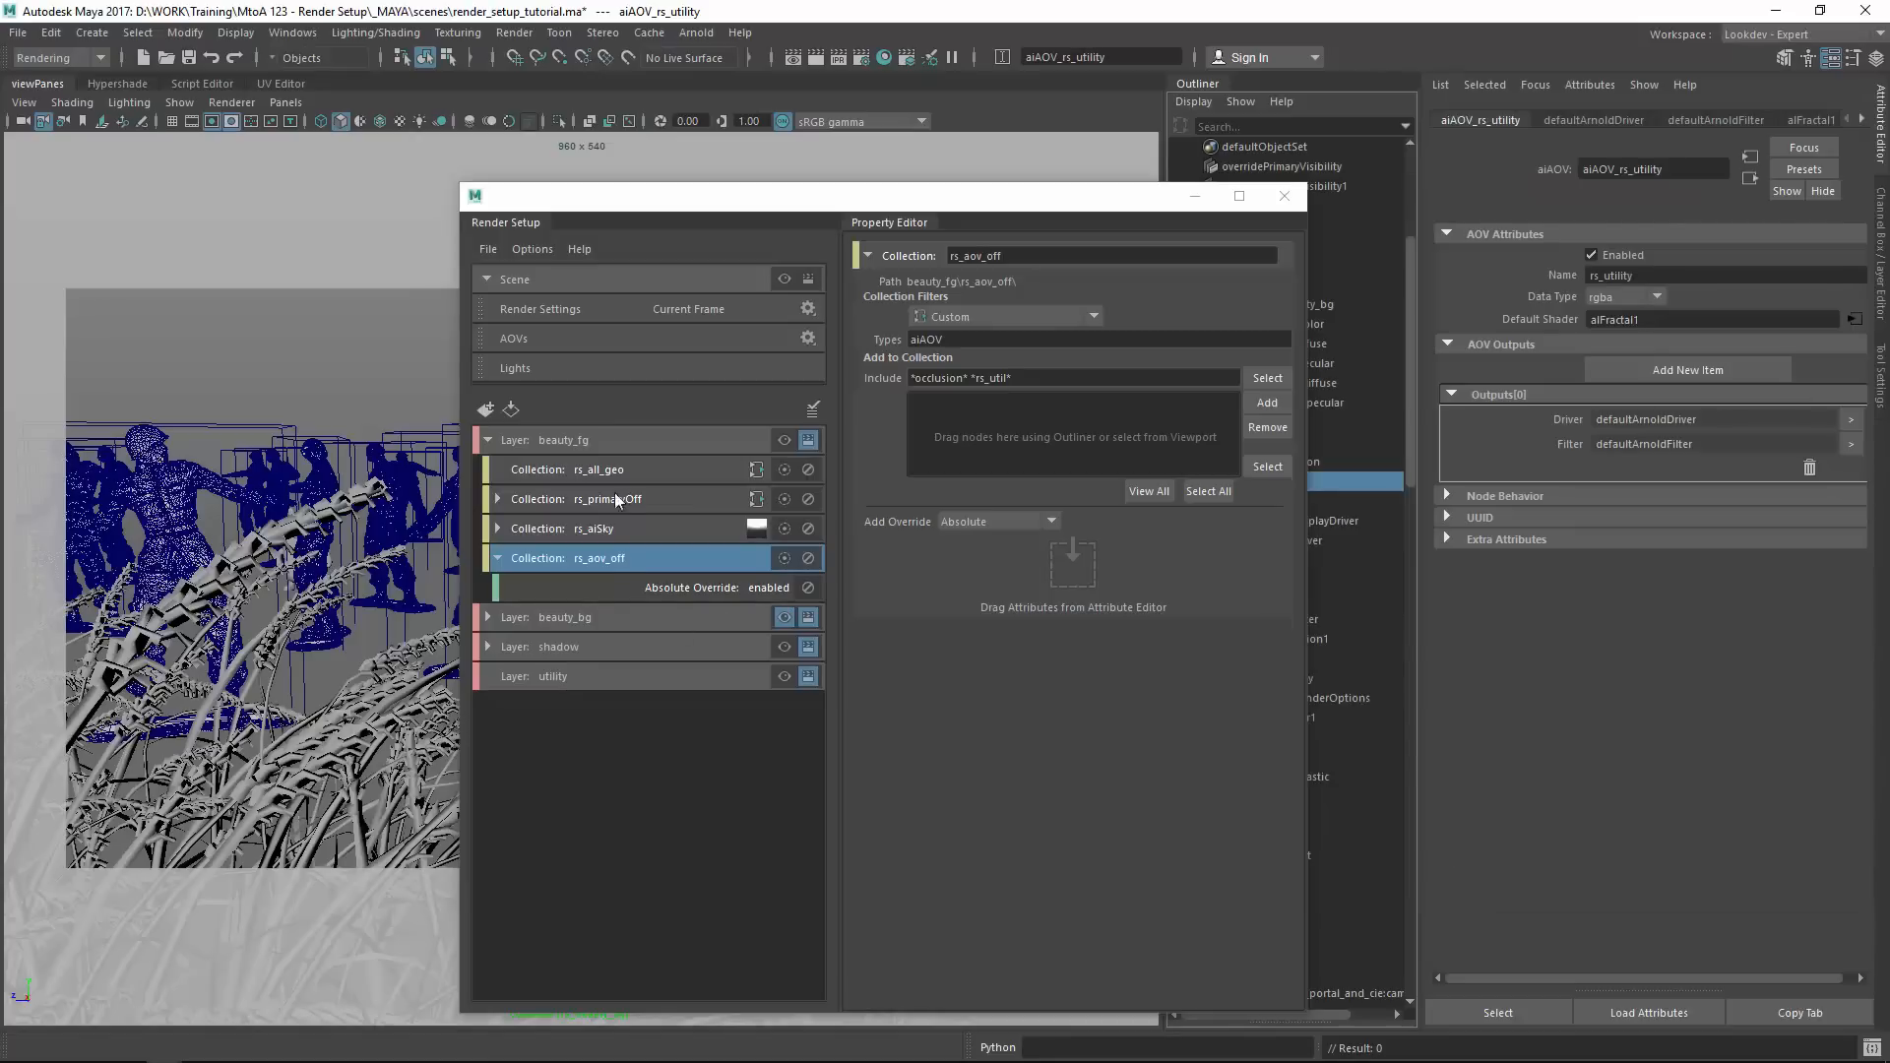
Collapse the beauty_fg layer and import the all_aovs user template into beauty_bg.
left_click(497, 558)
left_click(488, 440)
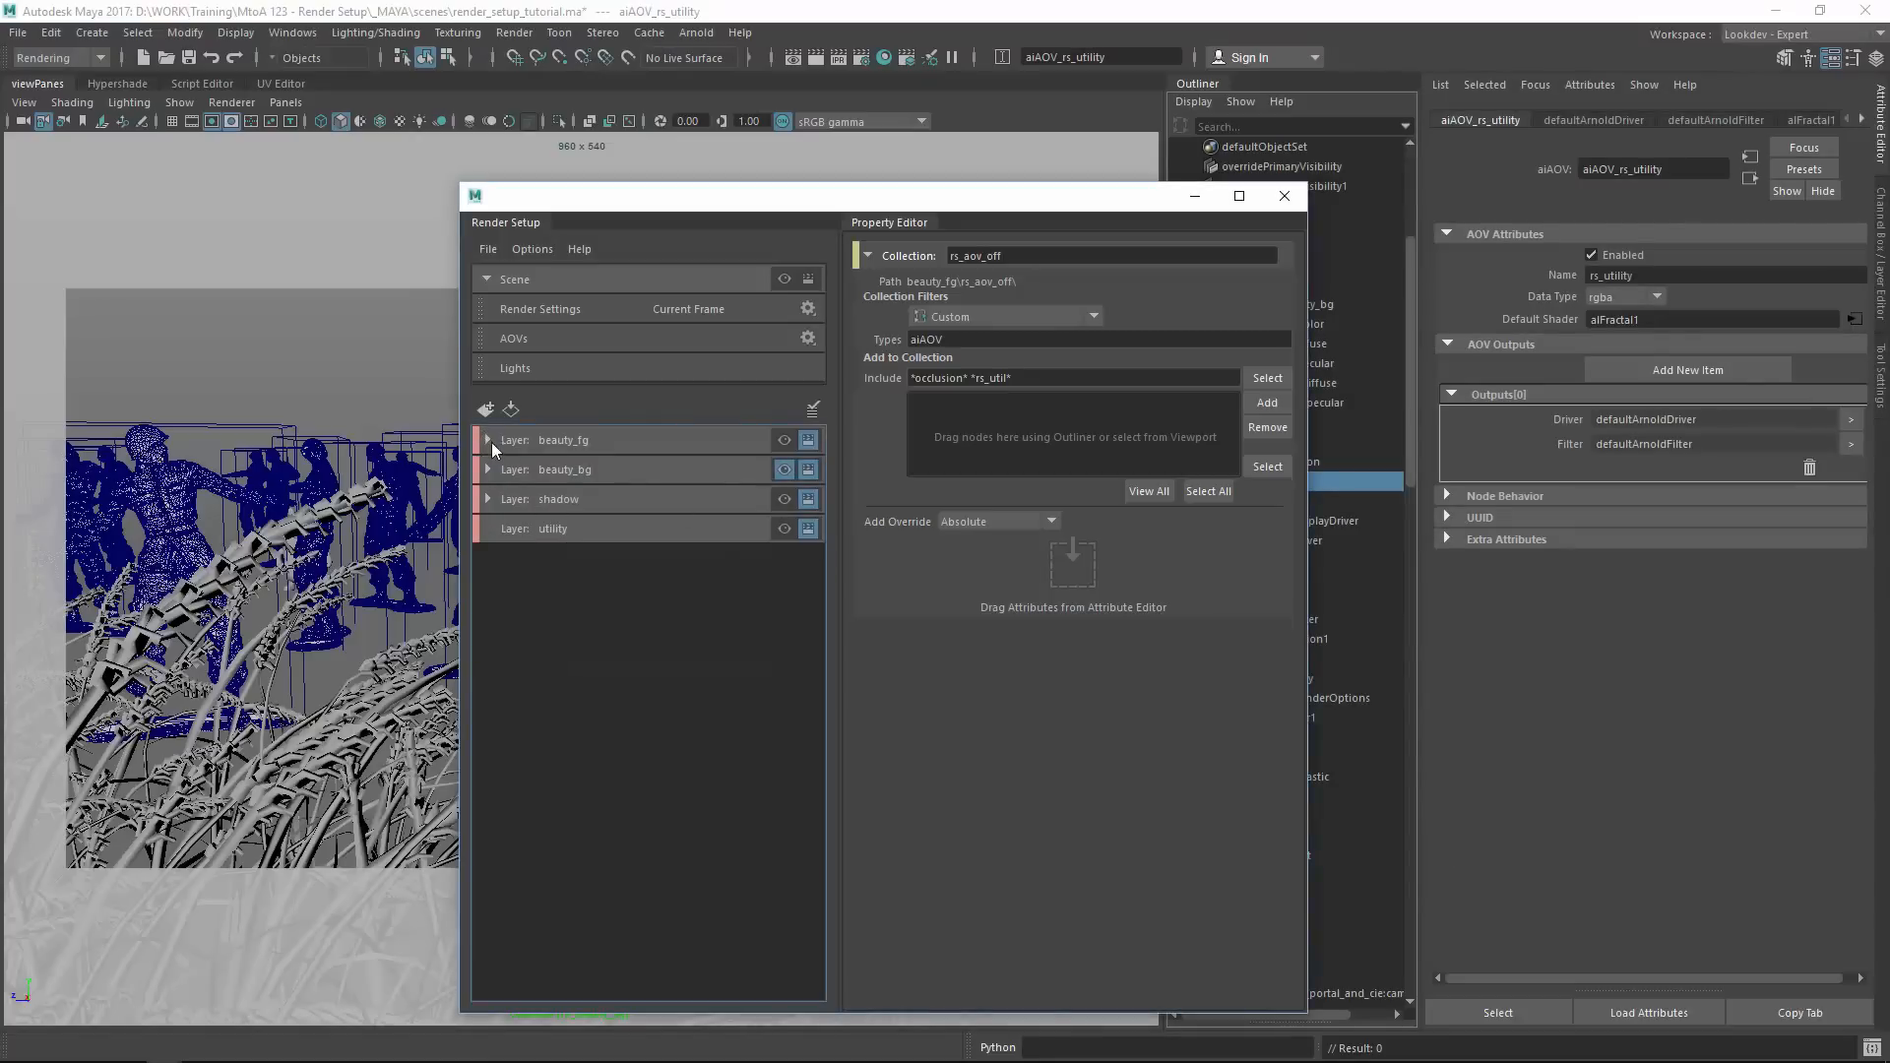
left_click(546, 469)
left_click(488, 469)
right_click(533, 468)
mouse_move(576, 474)
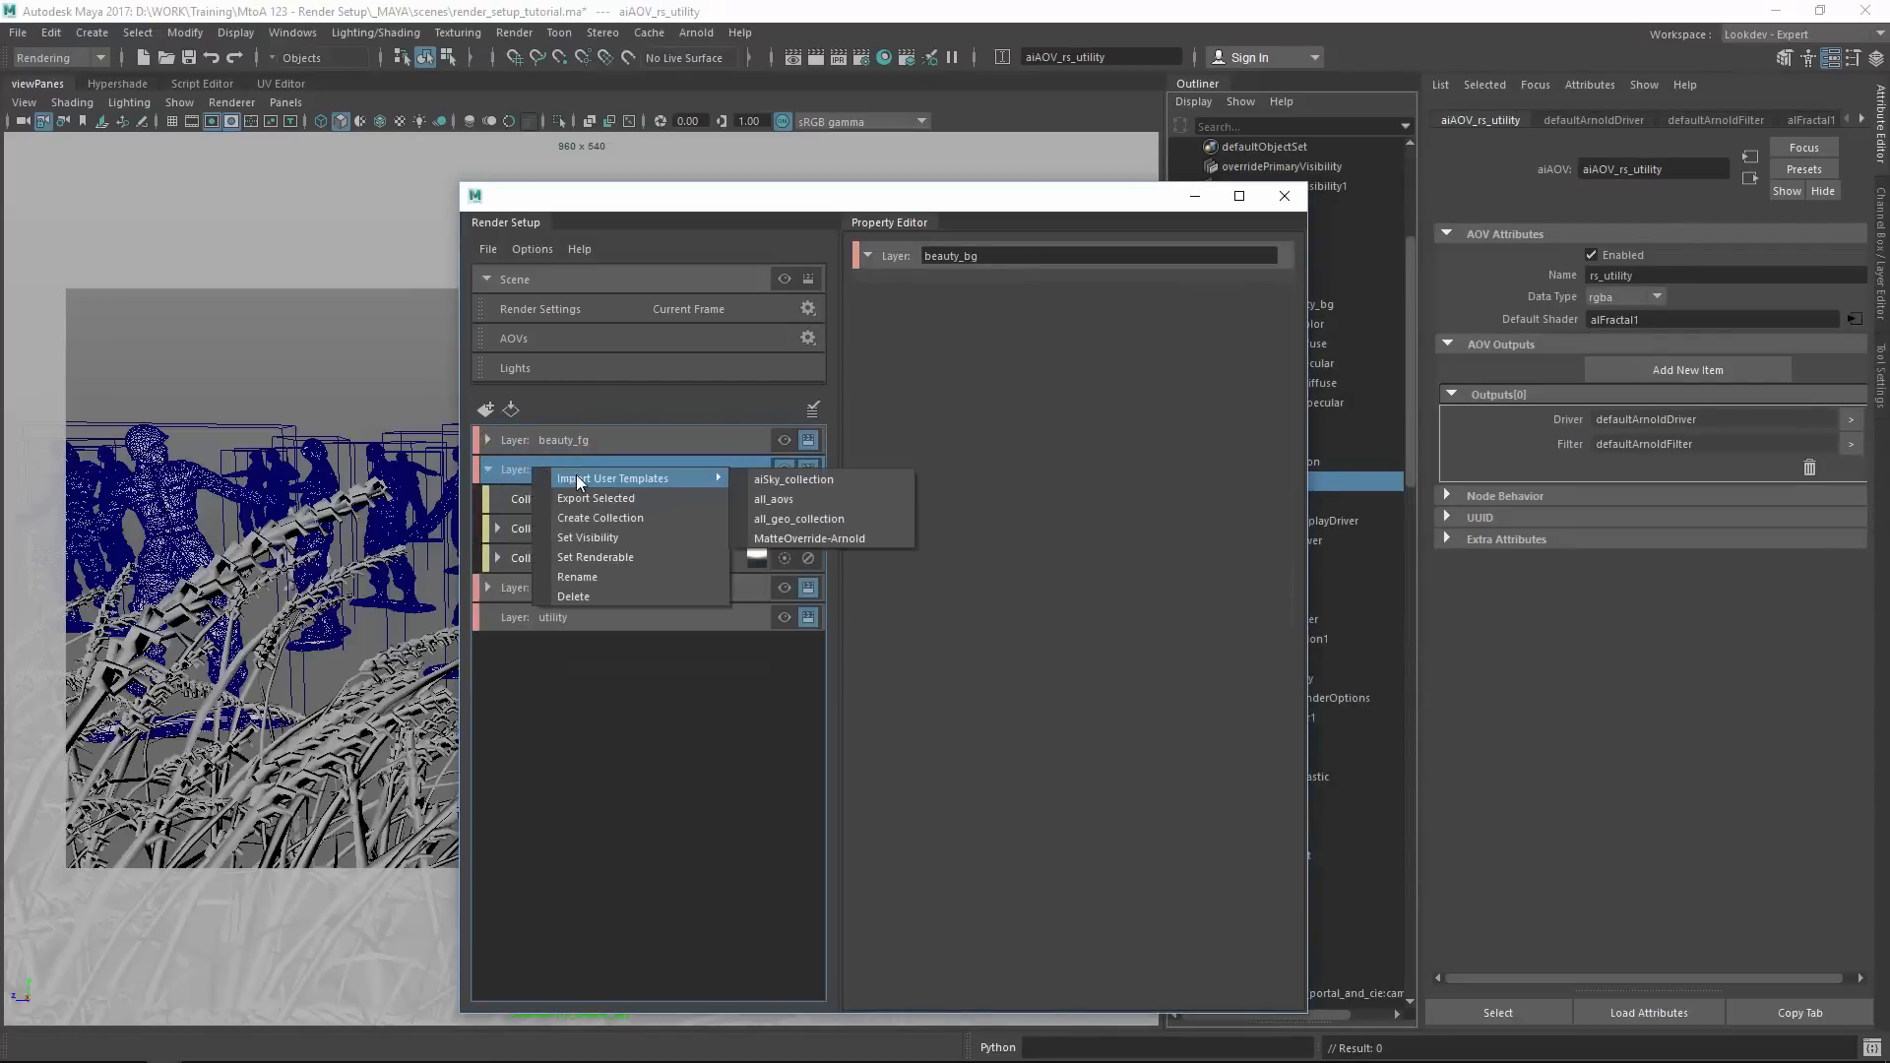
left_click(846, 498)
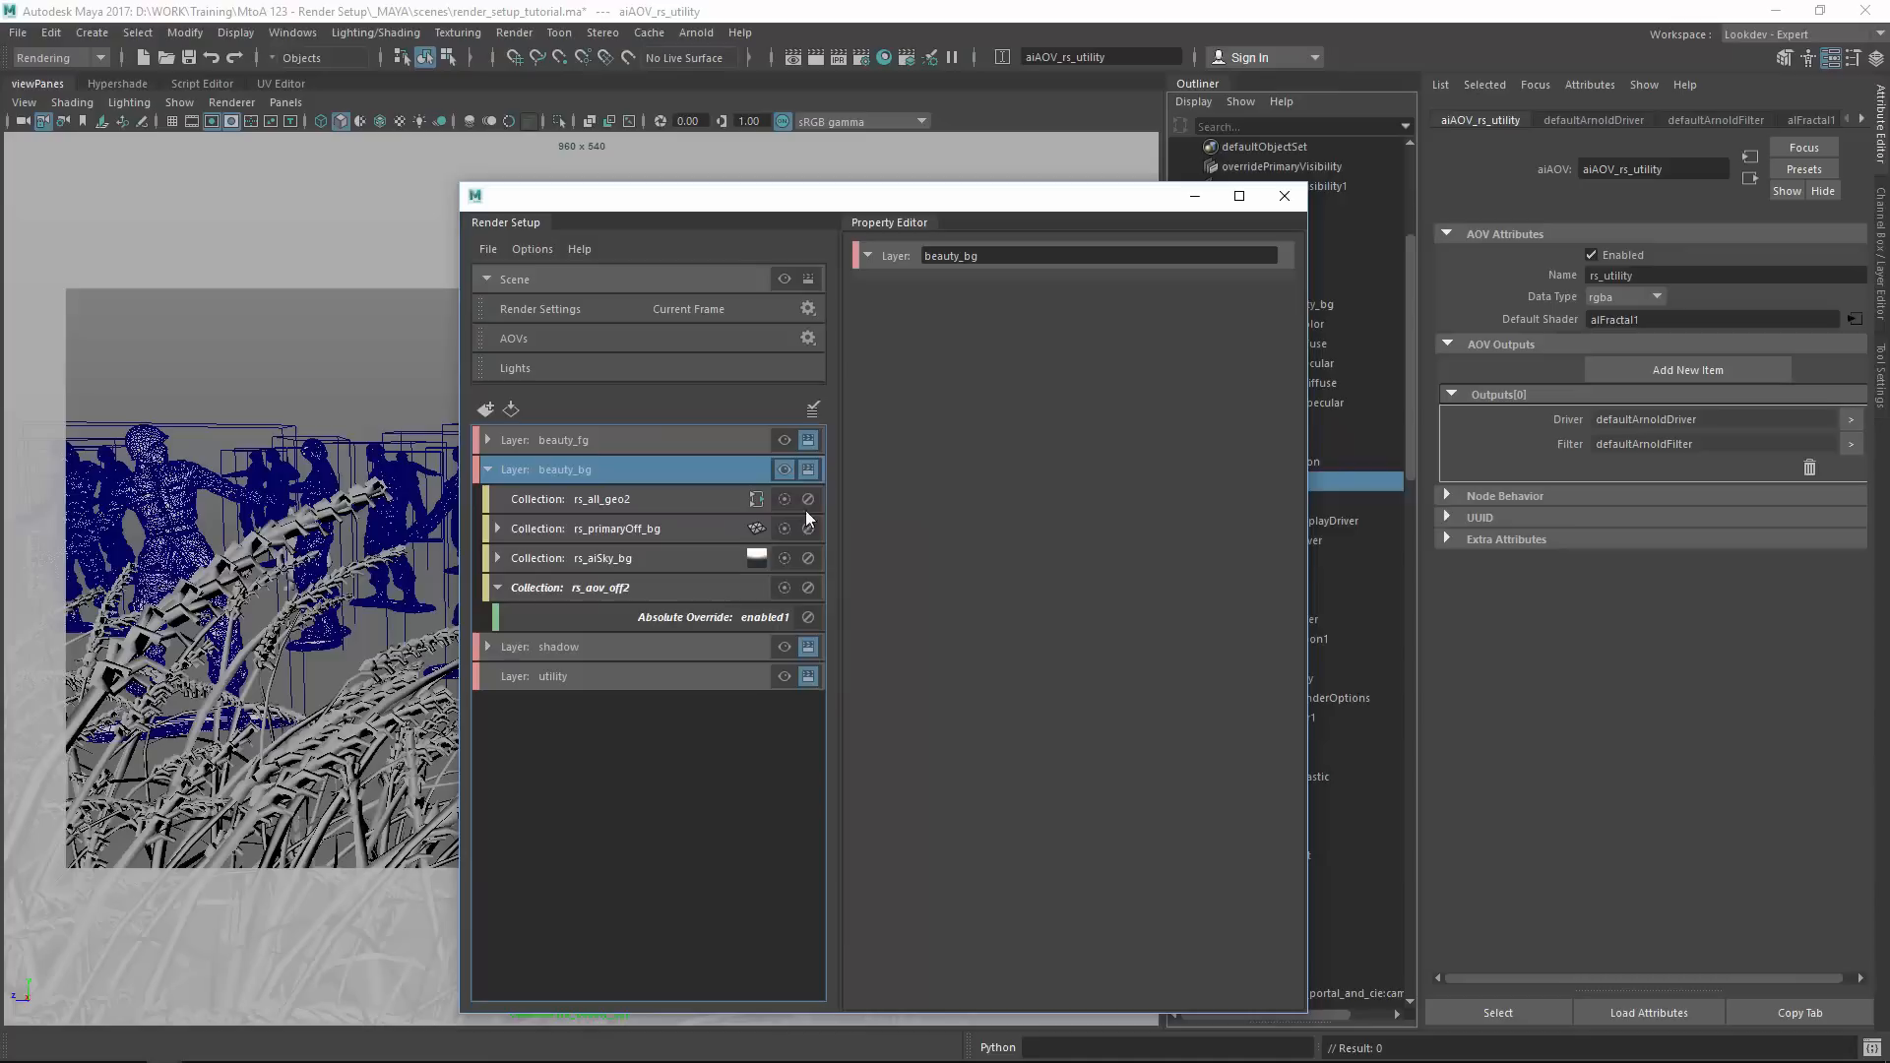
Inspect the imported AOV collection in beauty_bg, its matching nodes and Enabled override, and collapse the layer.
left_click(673, 611)
left_click(676, 583)
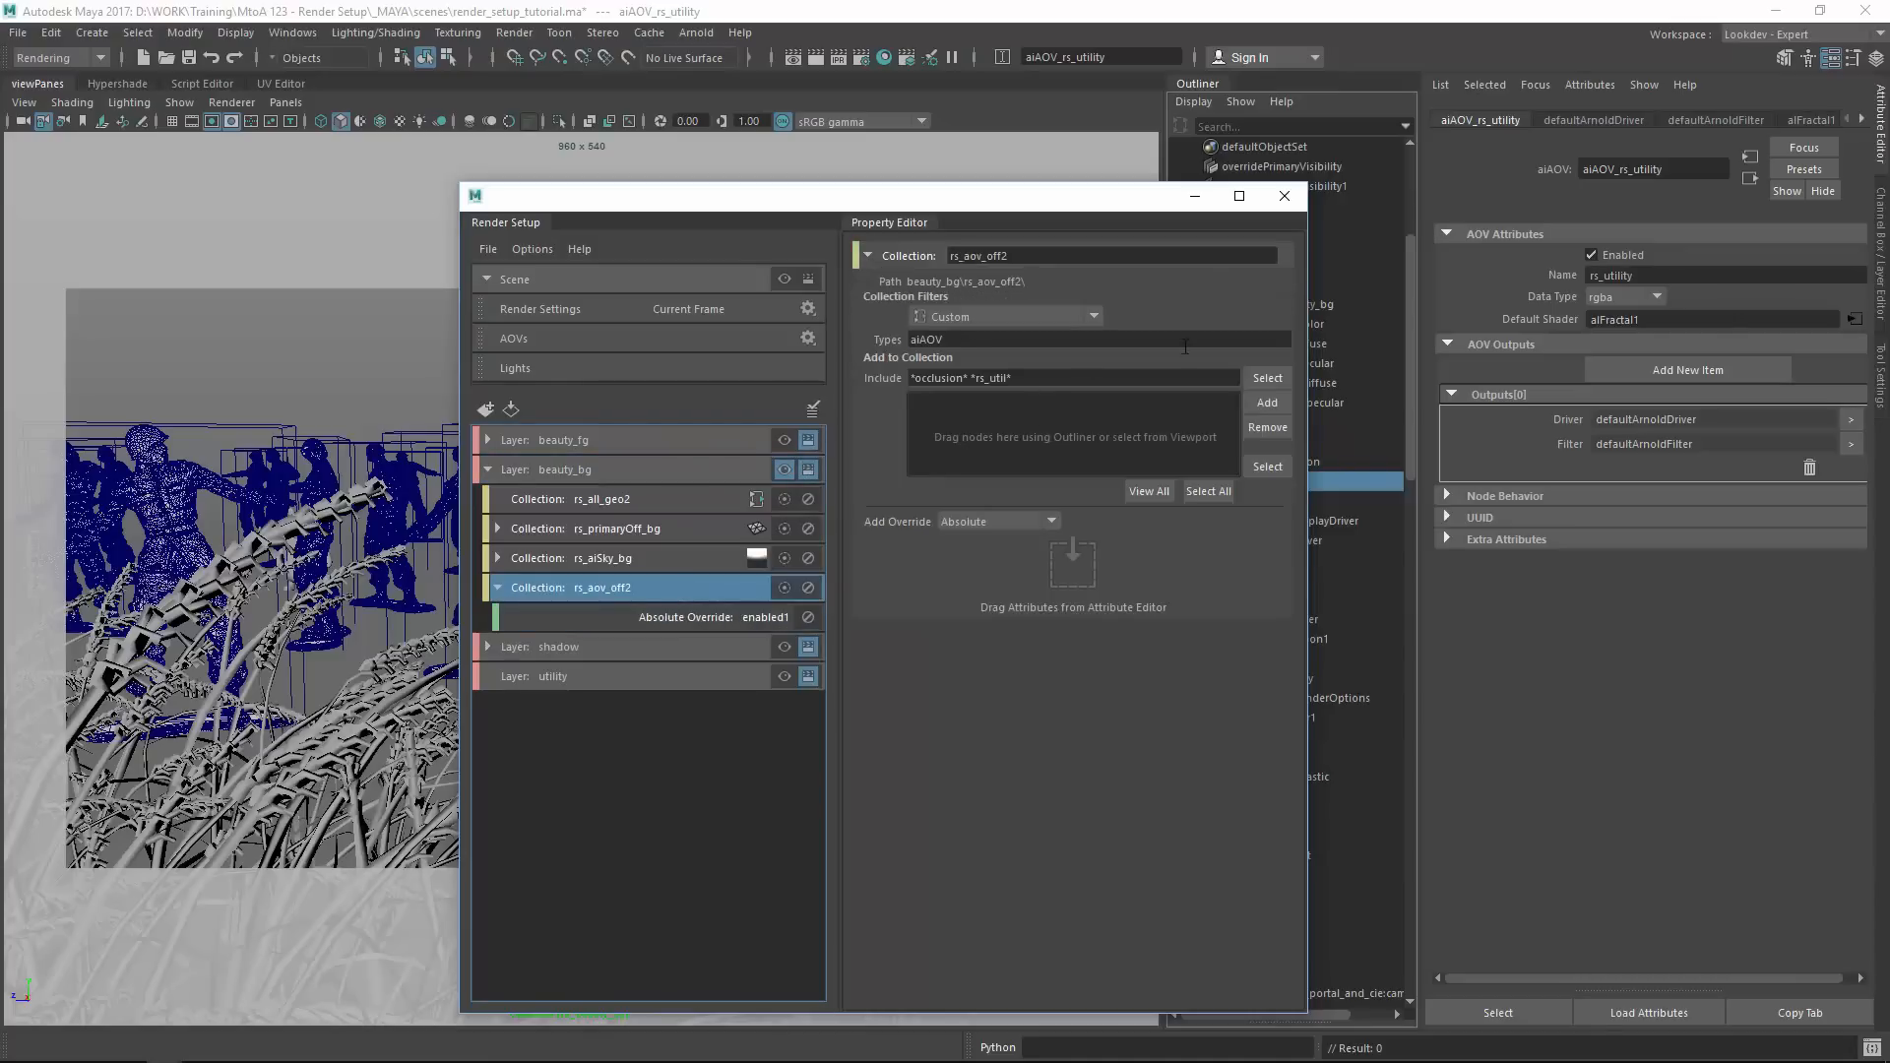
left_click_drag(1081, 232, 842, 180)
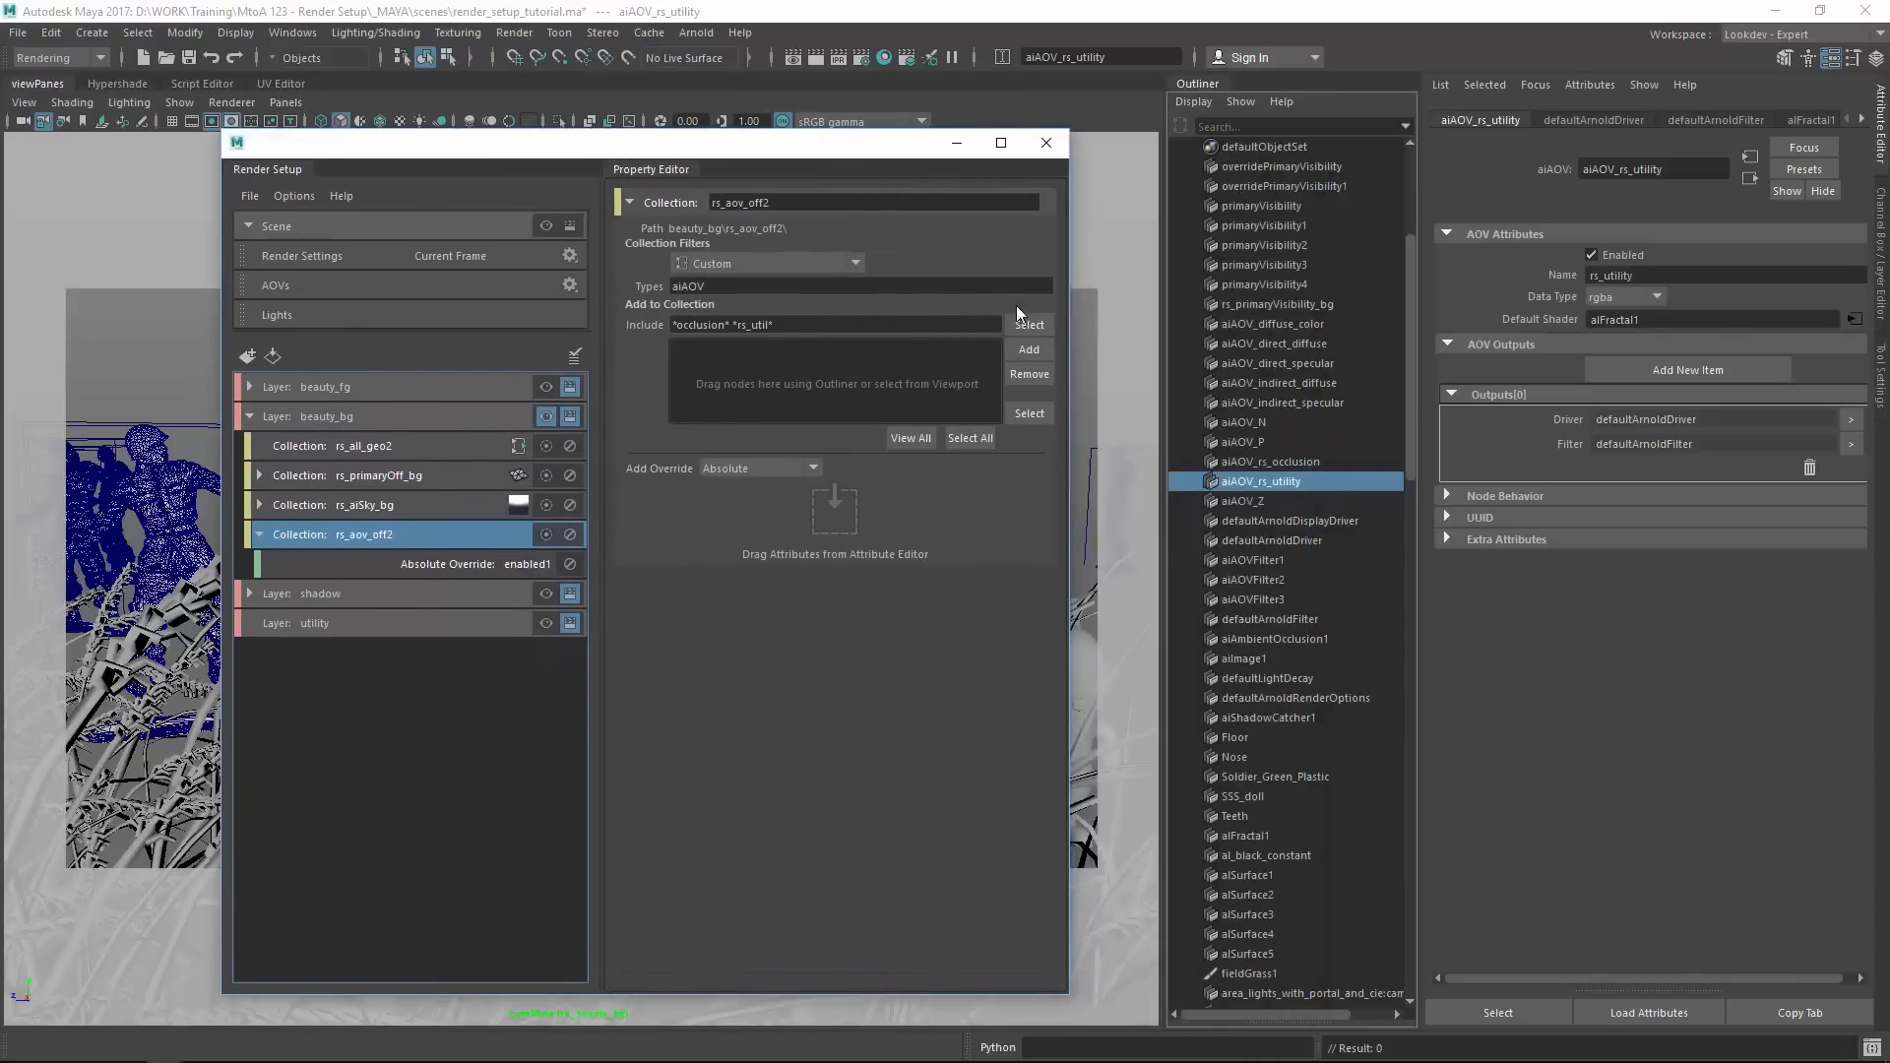
left_click(1025, 325)
left_click(505, 569)
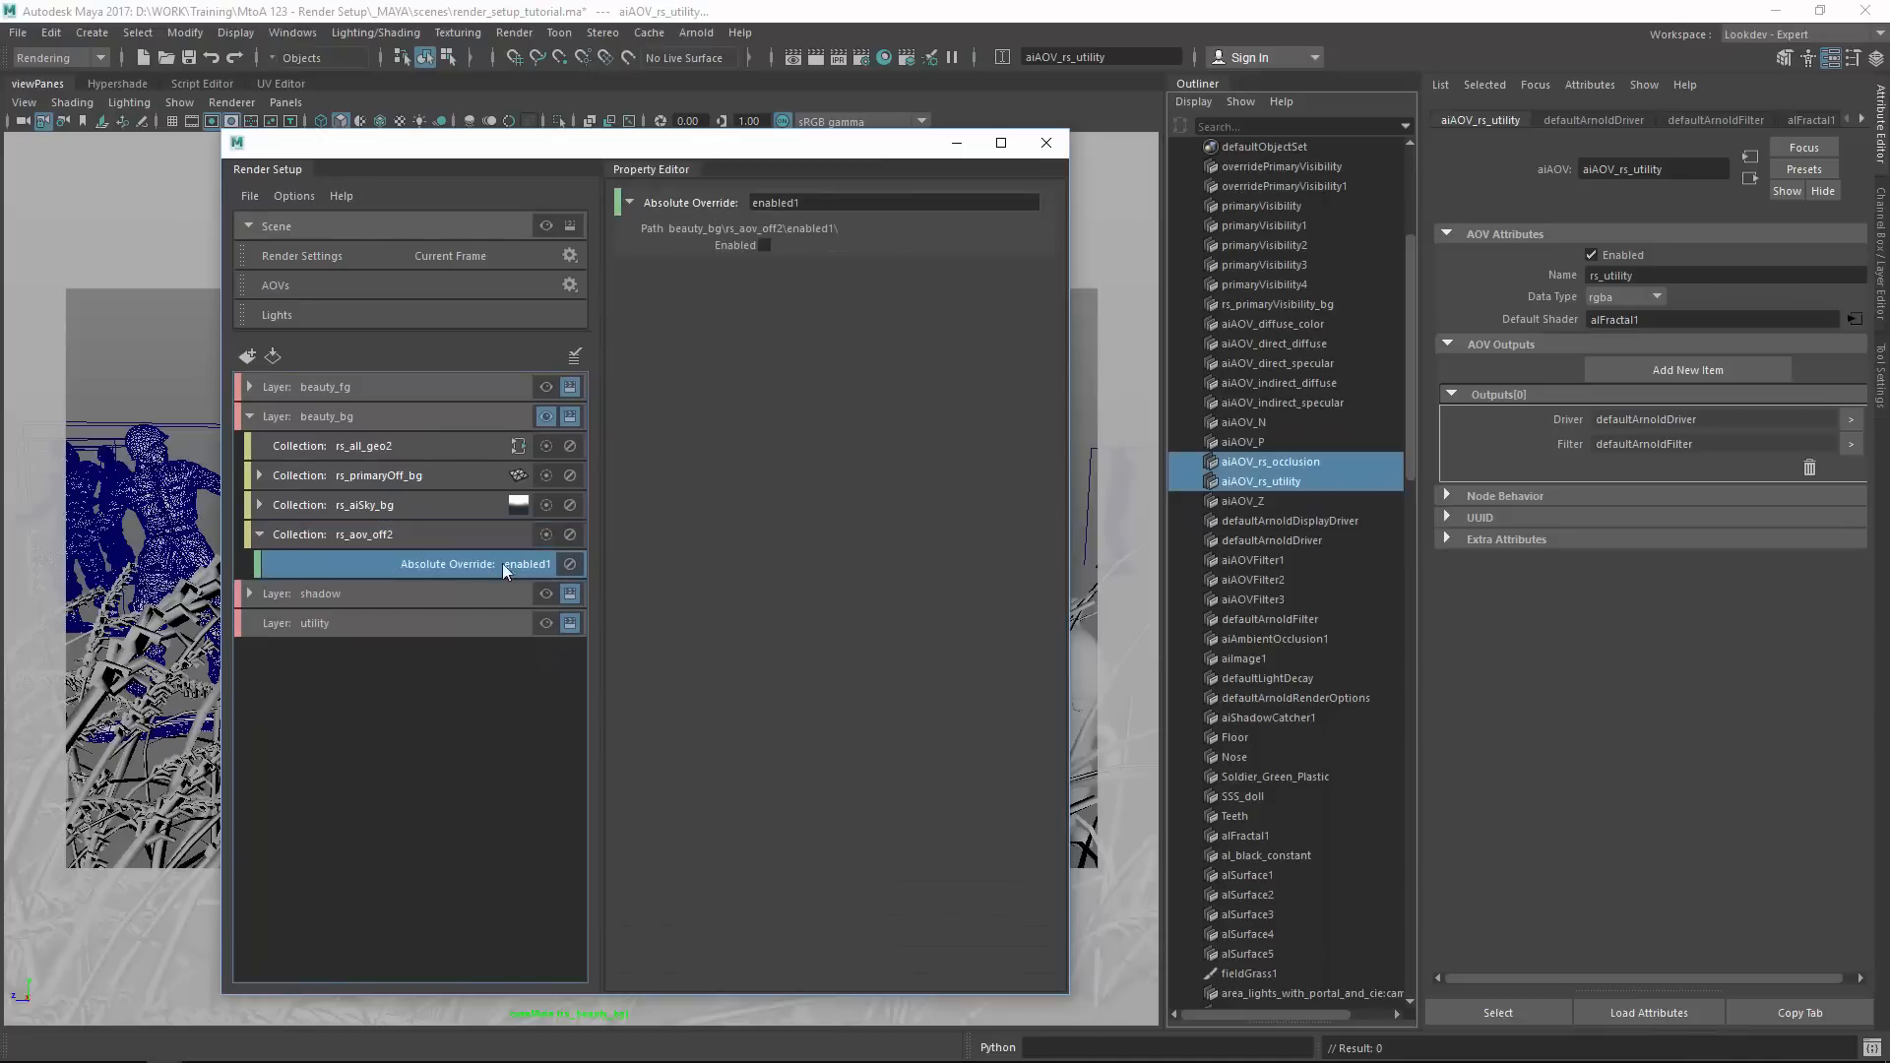
left_click(364, 420)
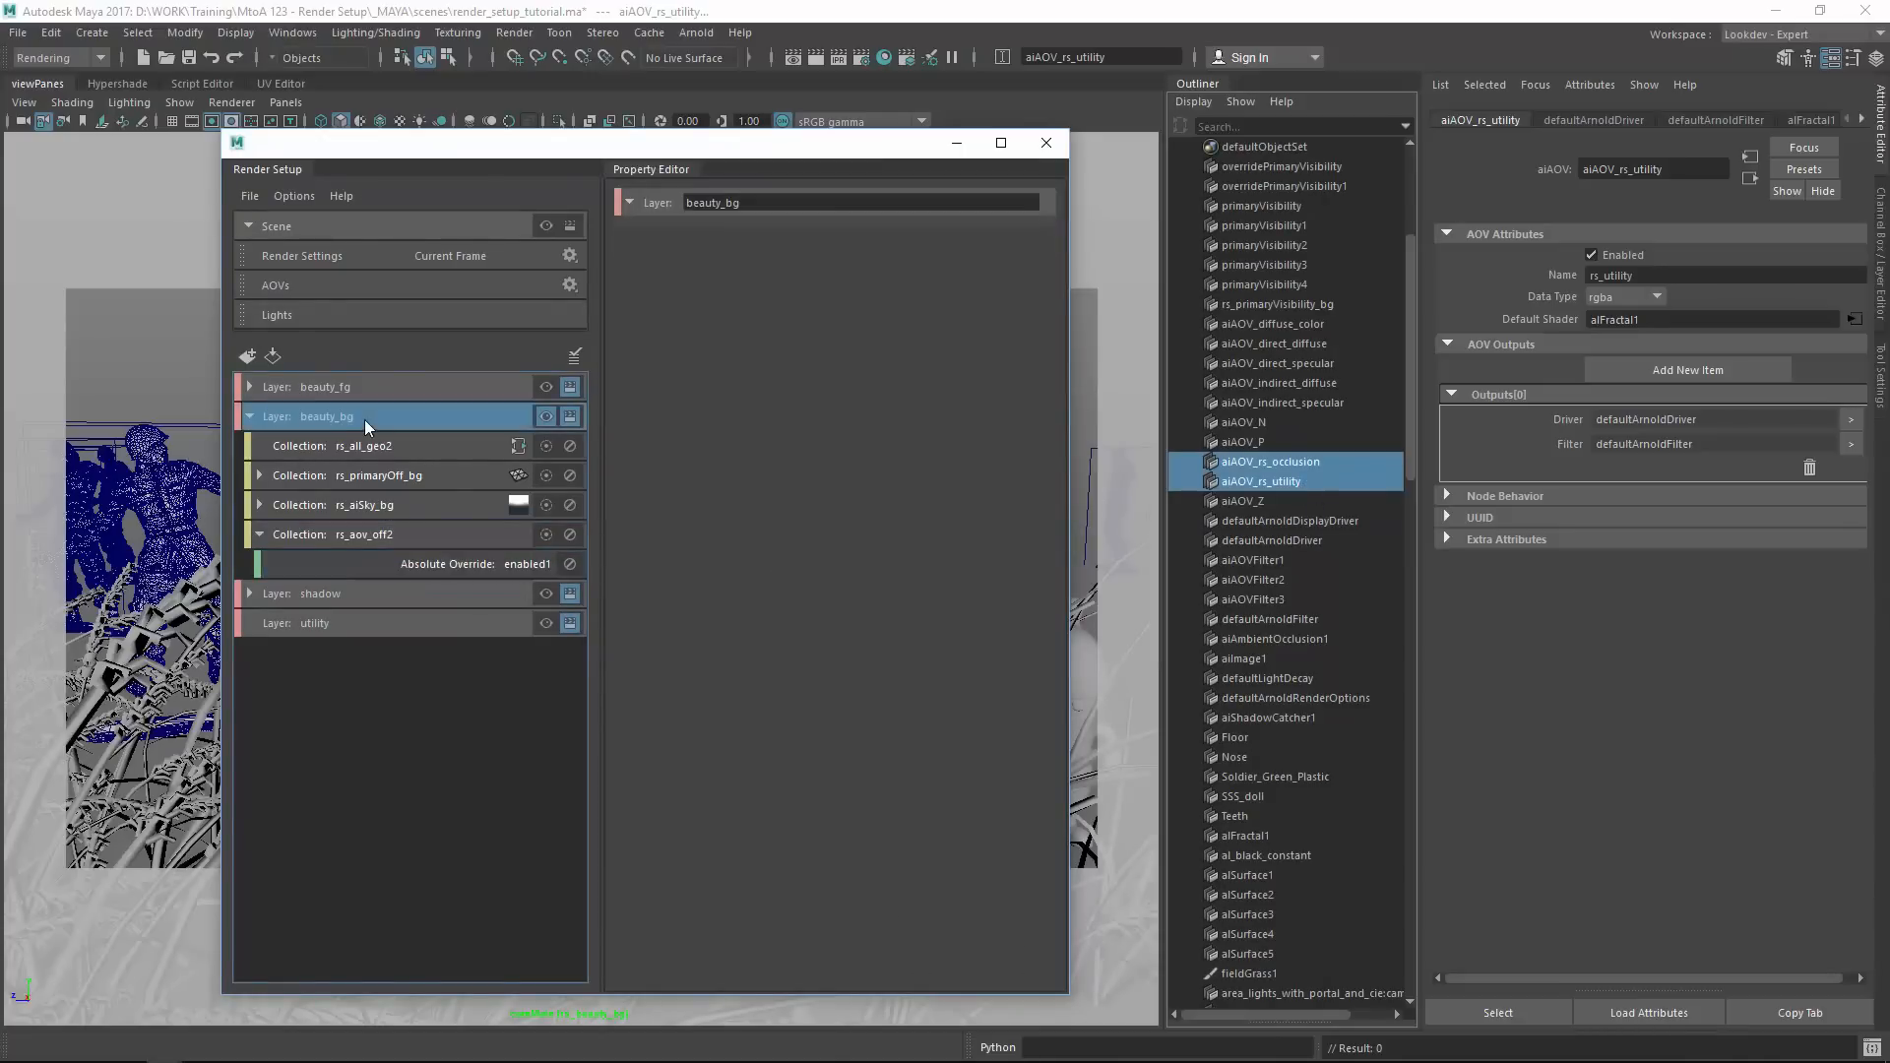
left_click(250, 418)
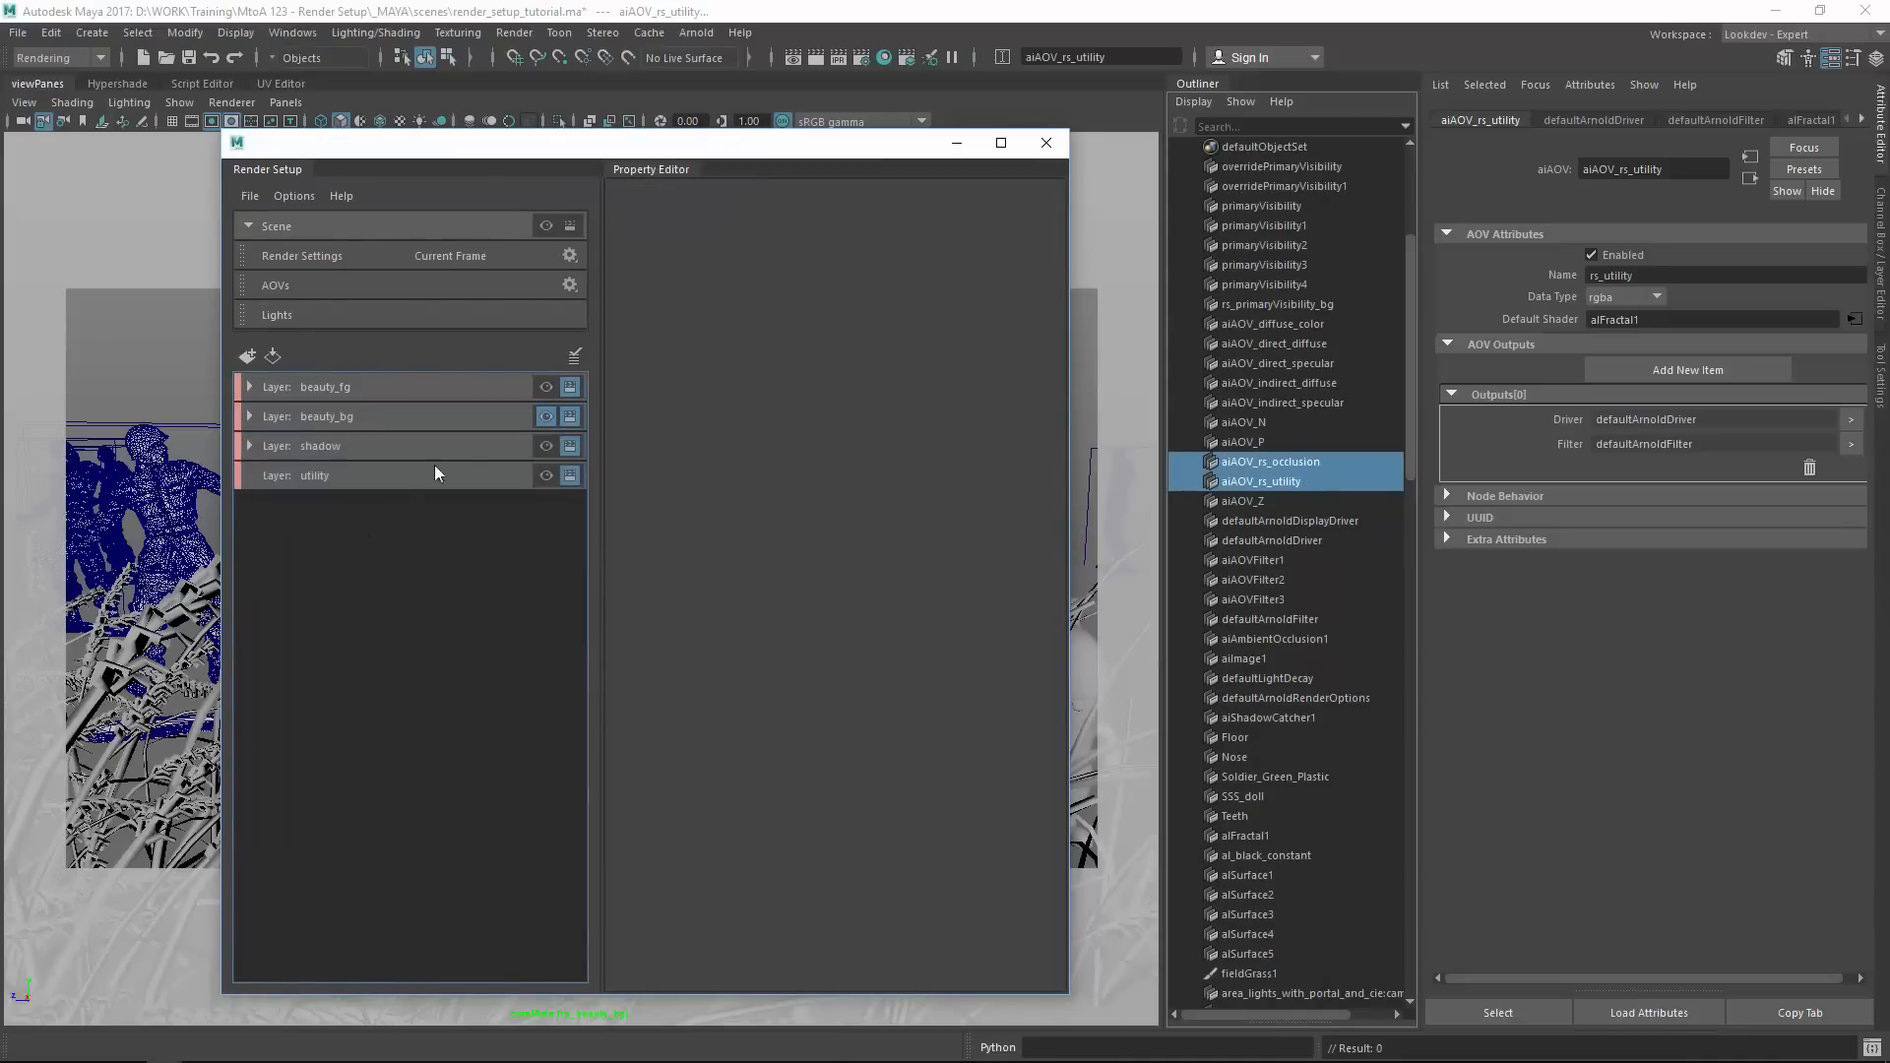
Make the shadow layer visible and create an absolute override for the AOV Mode from its Render Settings.
left_click(463, 446)
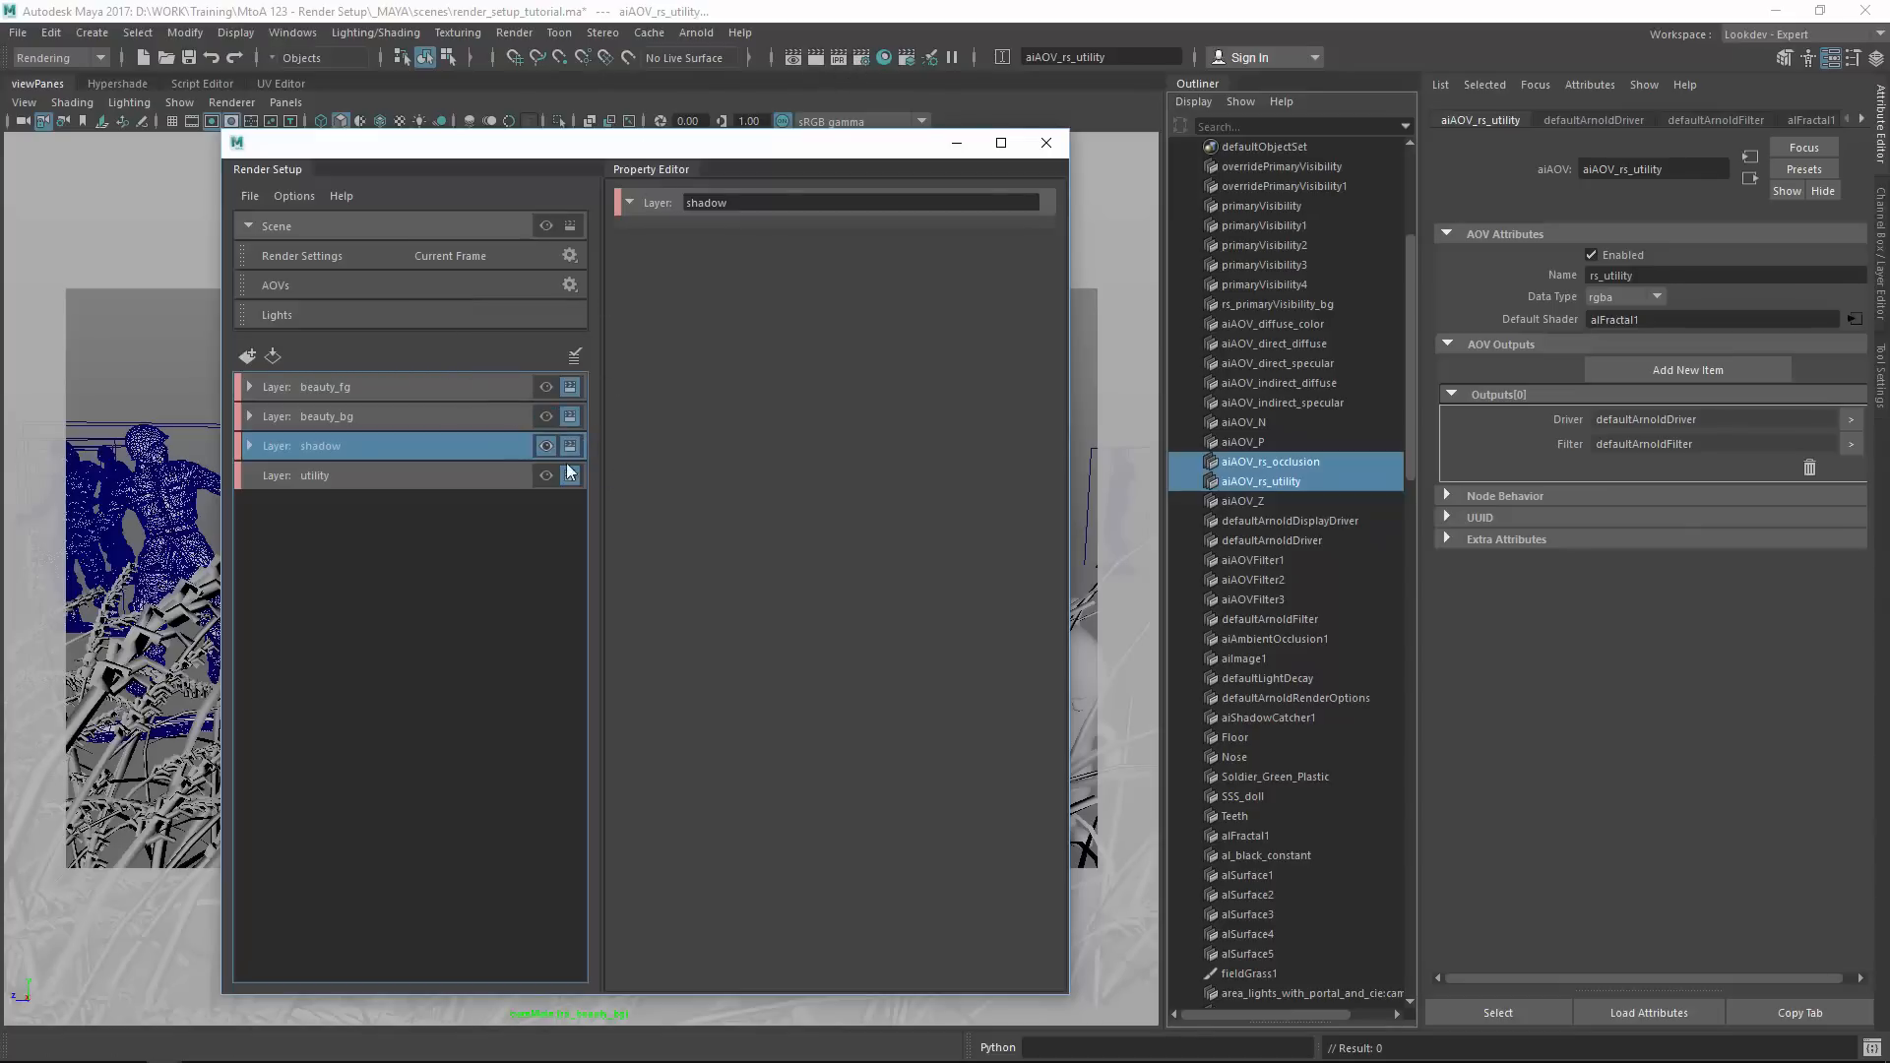
left_click(861, 59)
left_click_drag(1131, 203, 1386, 172)
right_click(1363, 296)
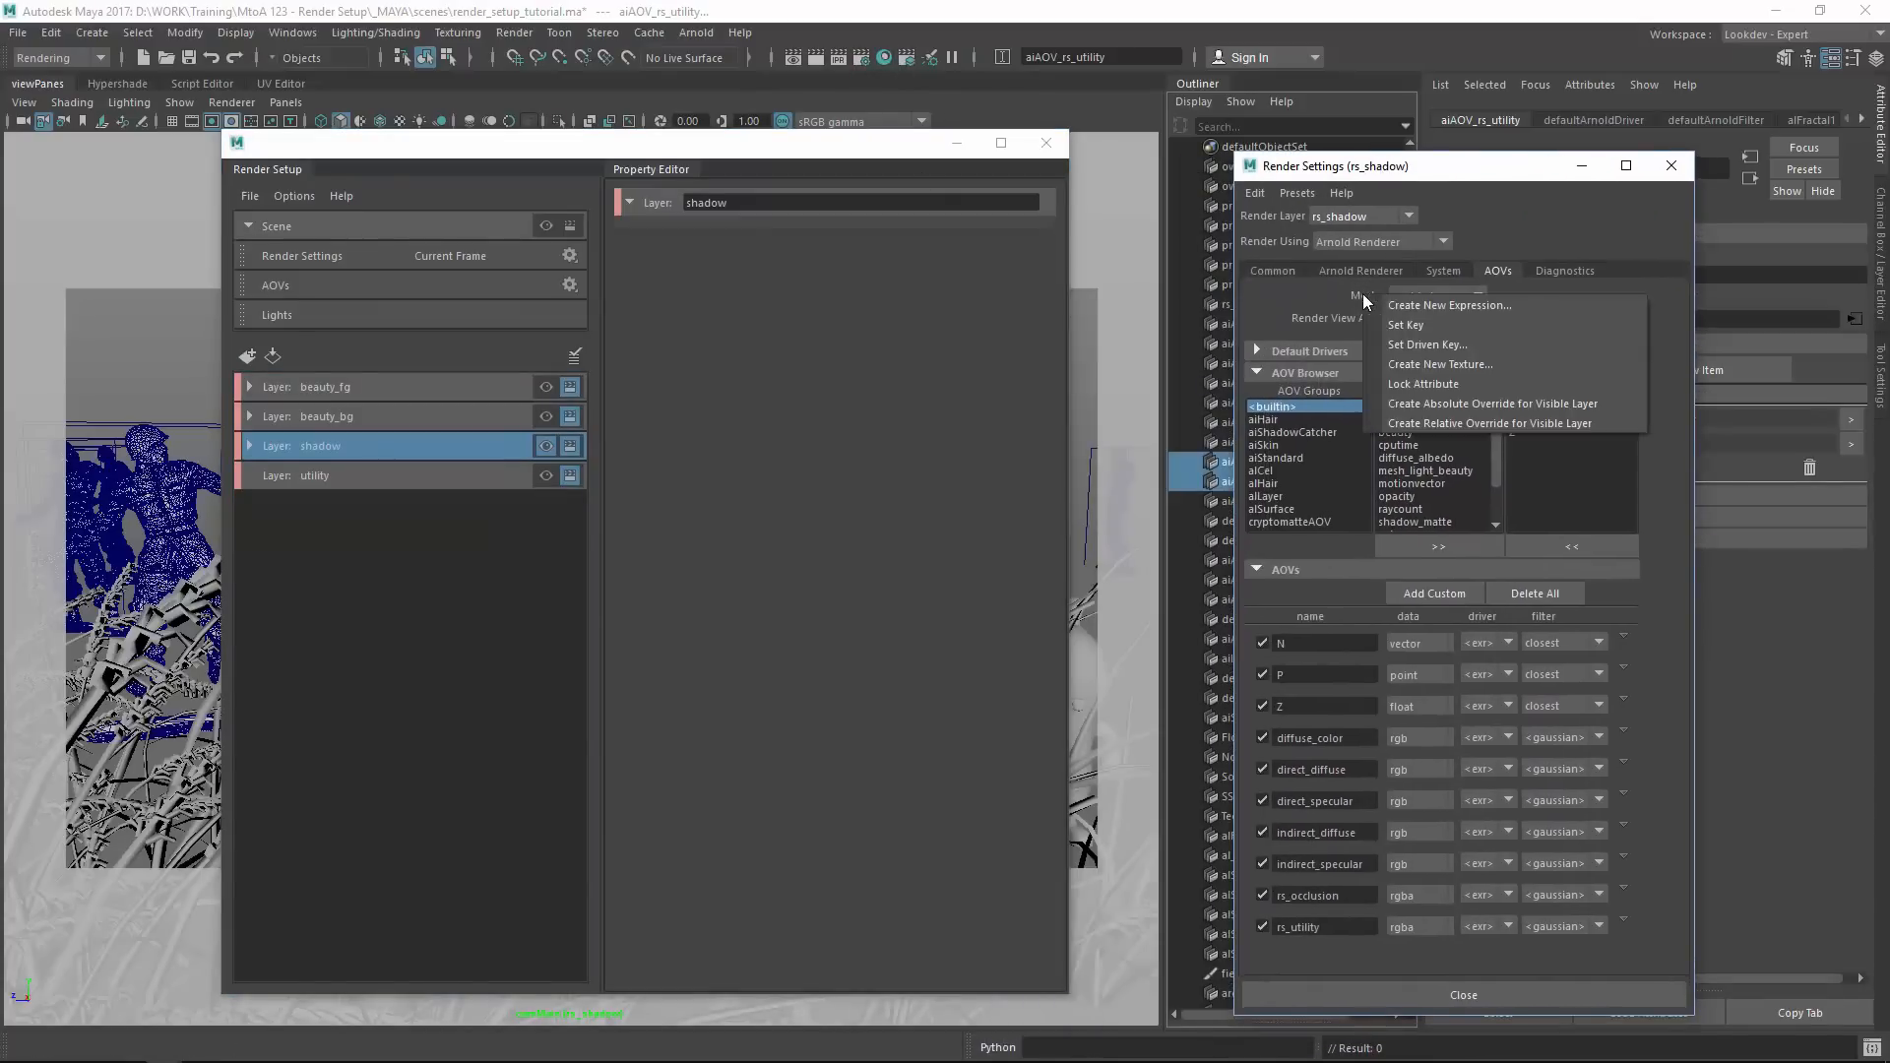
left_click(1364, 288)
right_click(1361, 293)
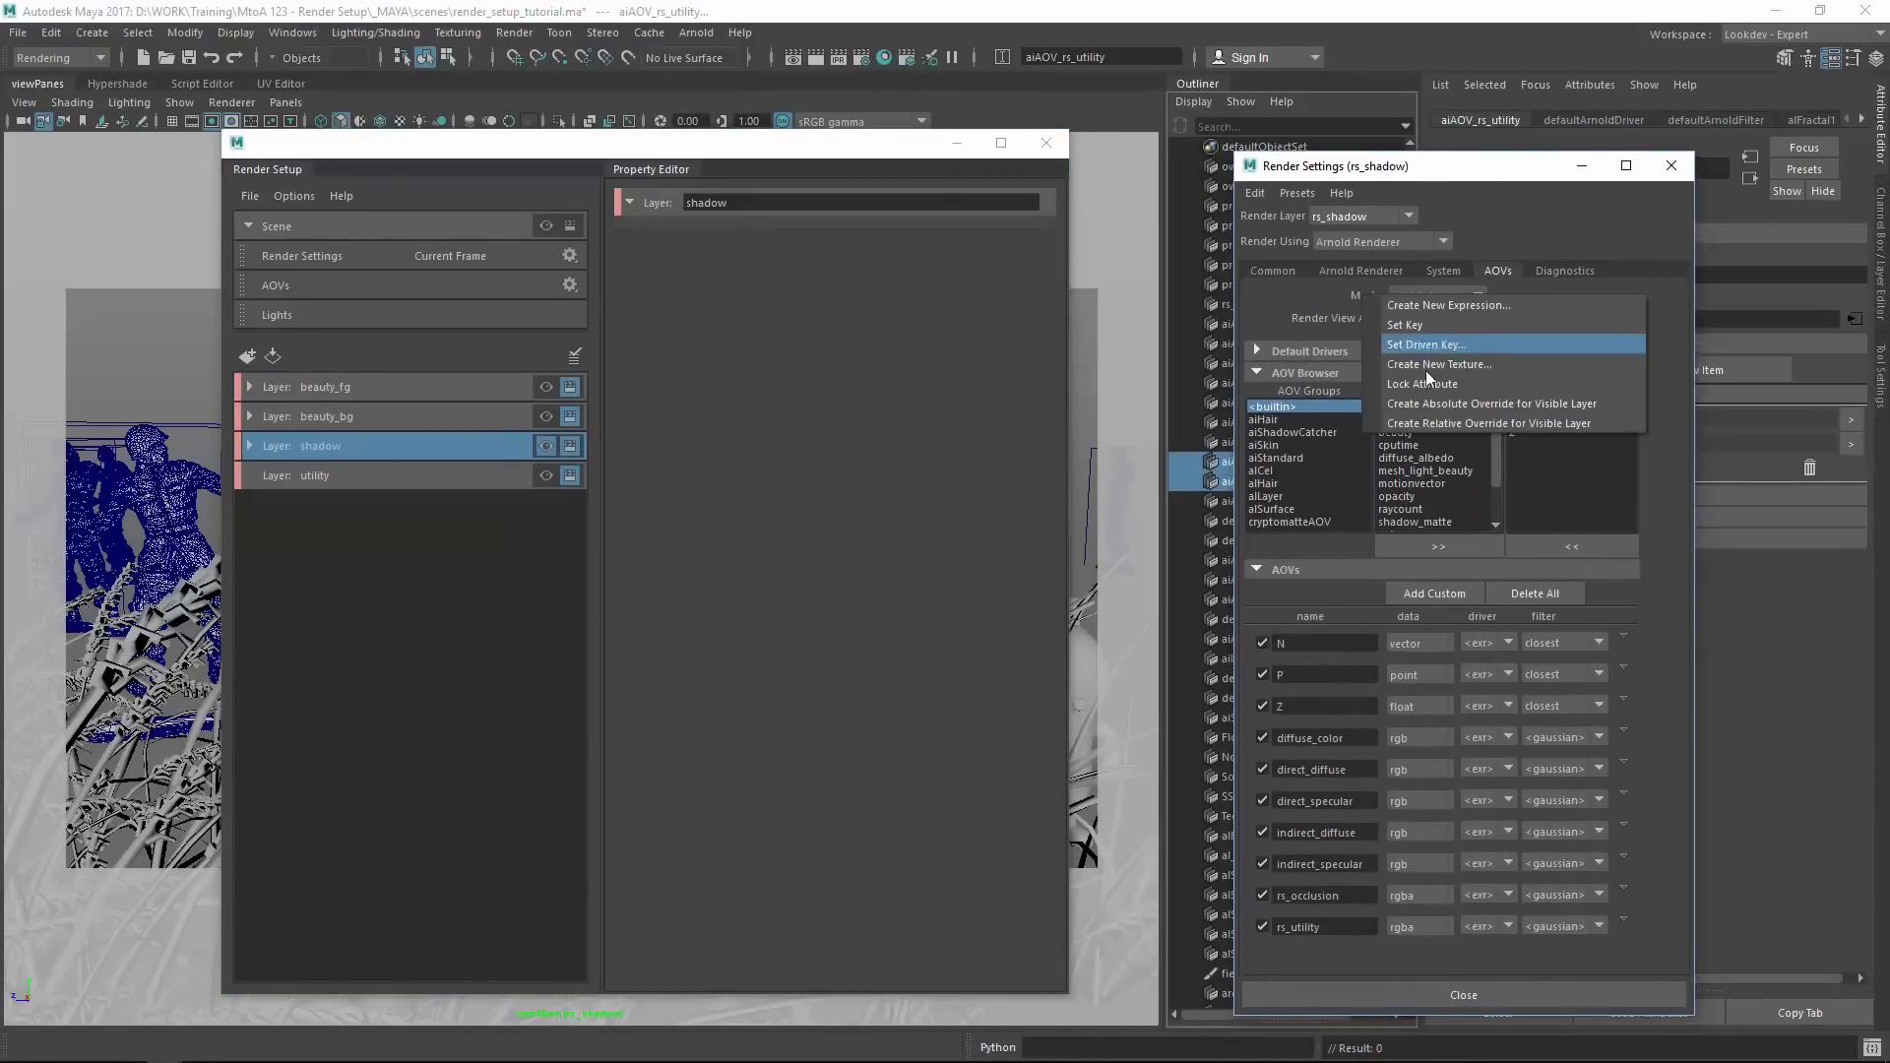
left_click(1434, 404)
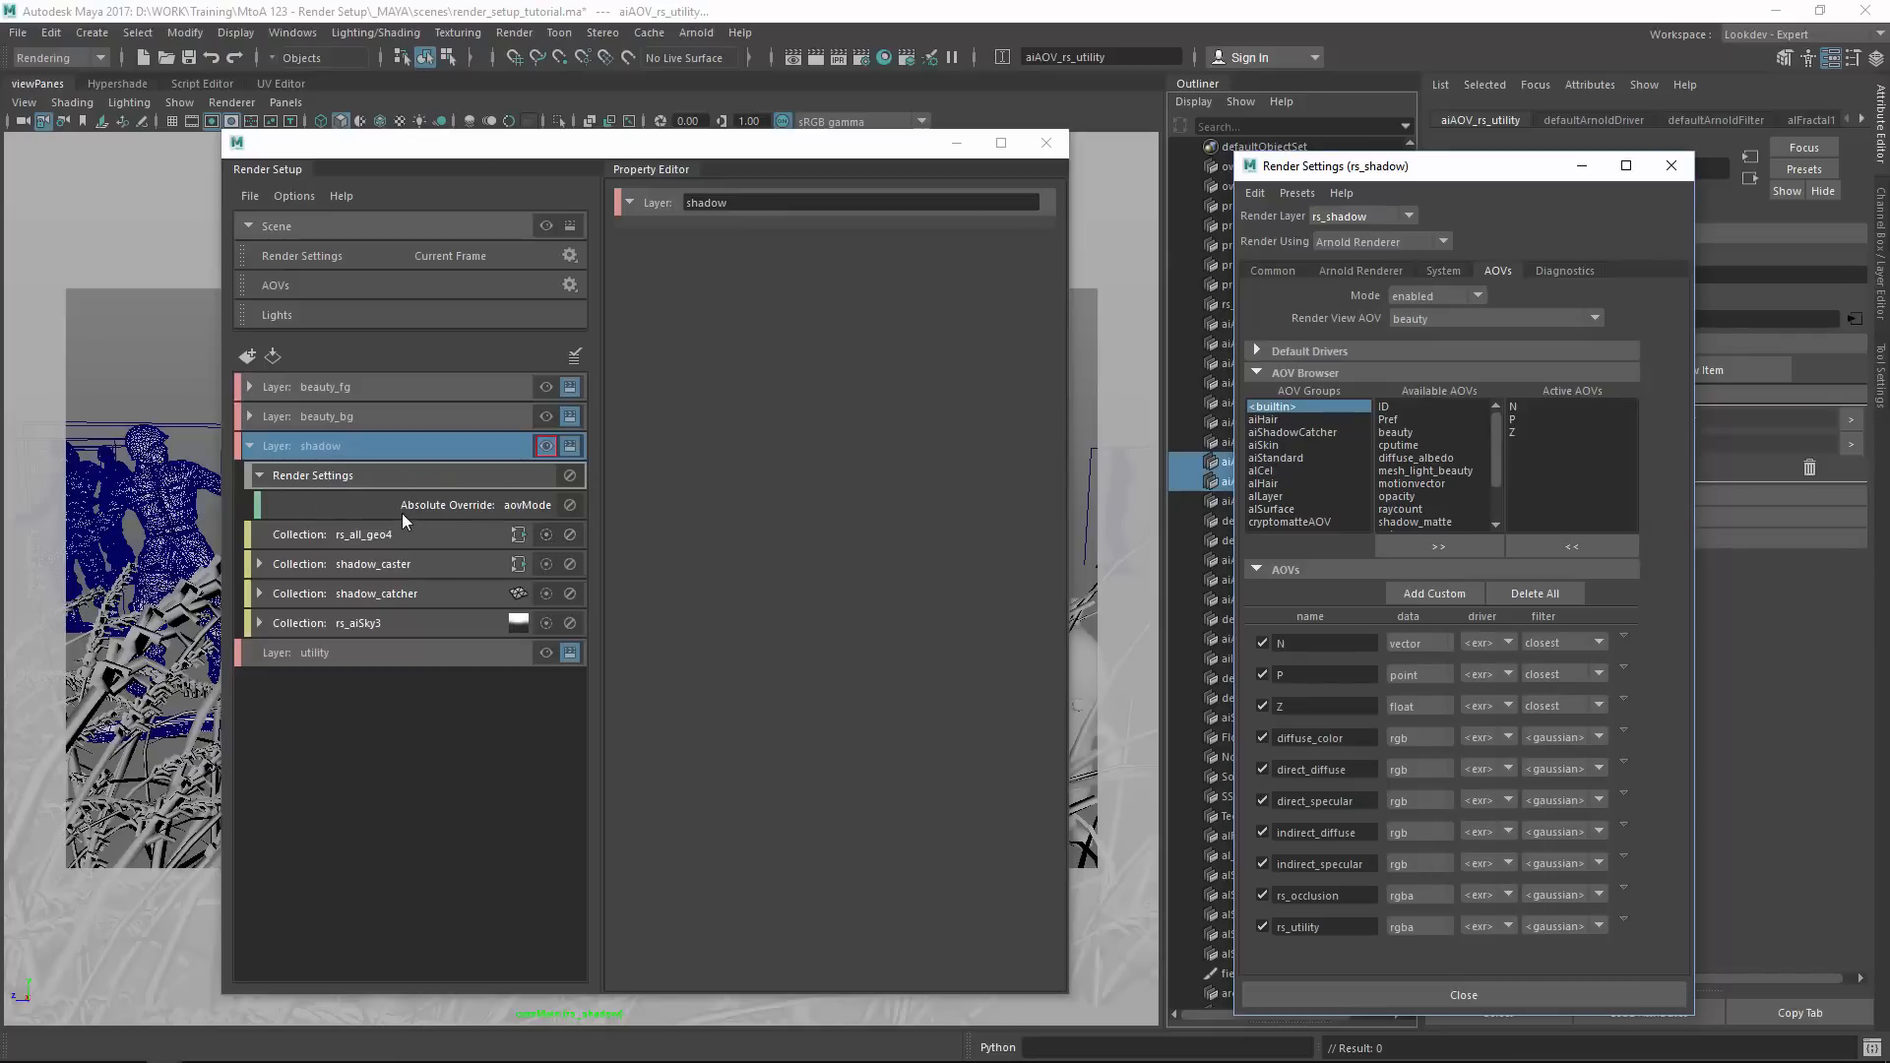
Set the shadow layer's aovMode override to disabled.
left_click(514, 480)
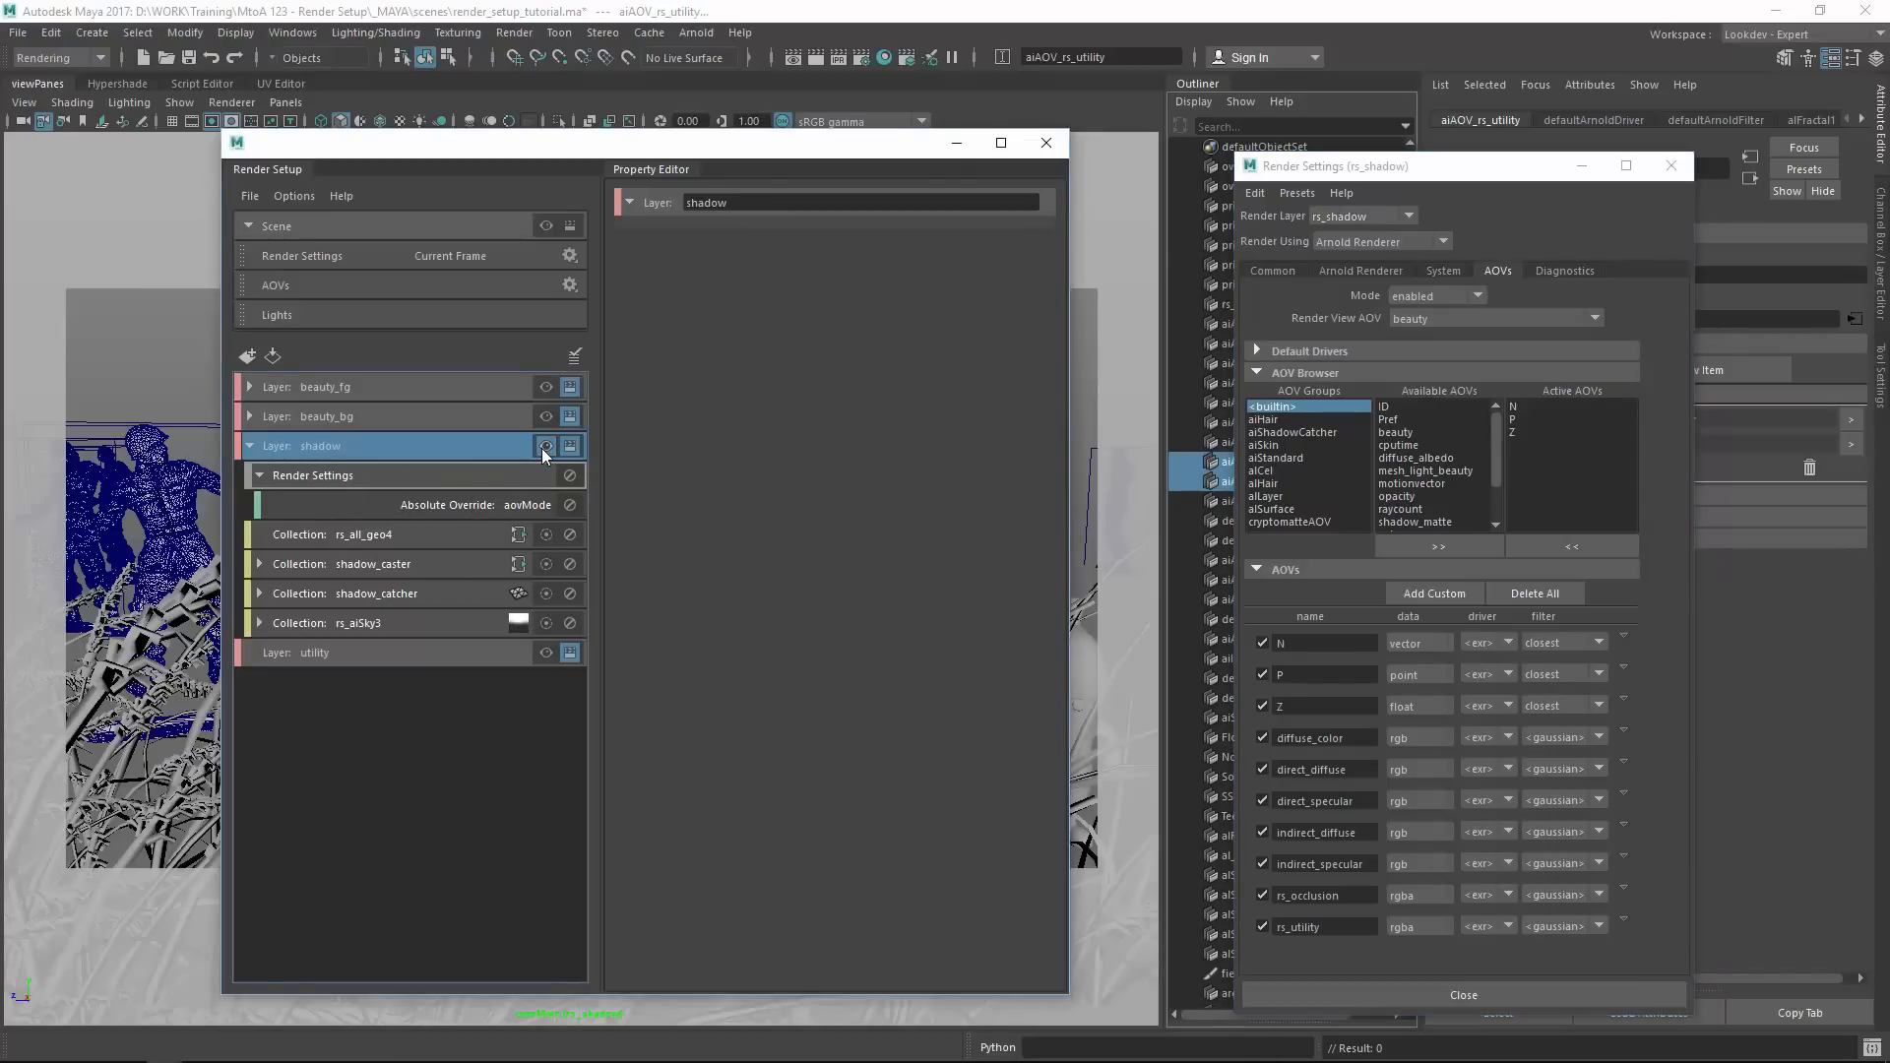
left_click(517, 505)
left_click(809, 250)
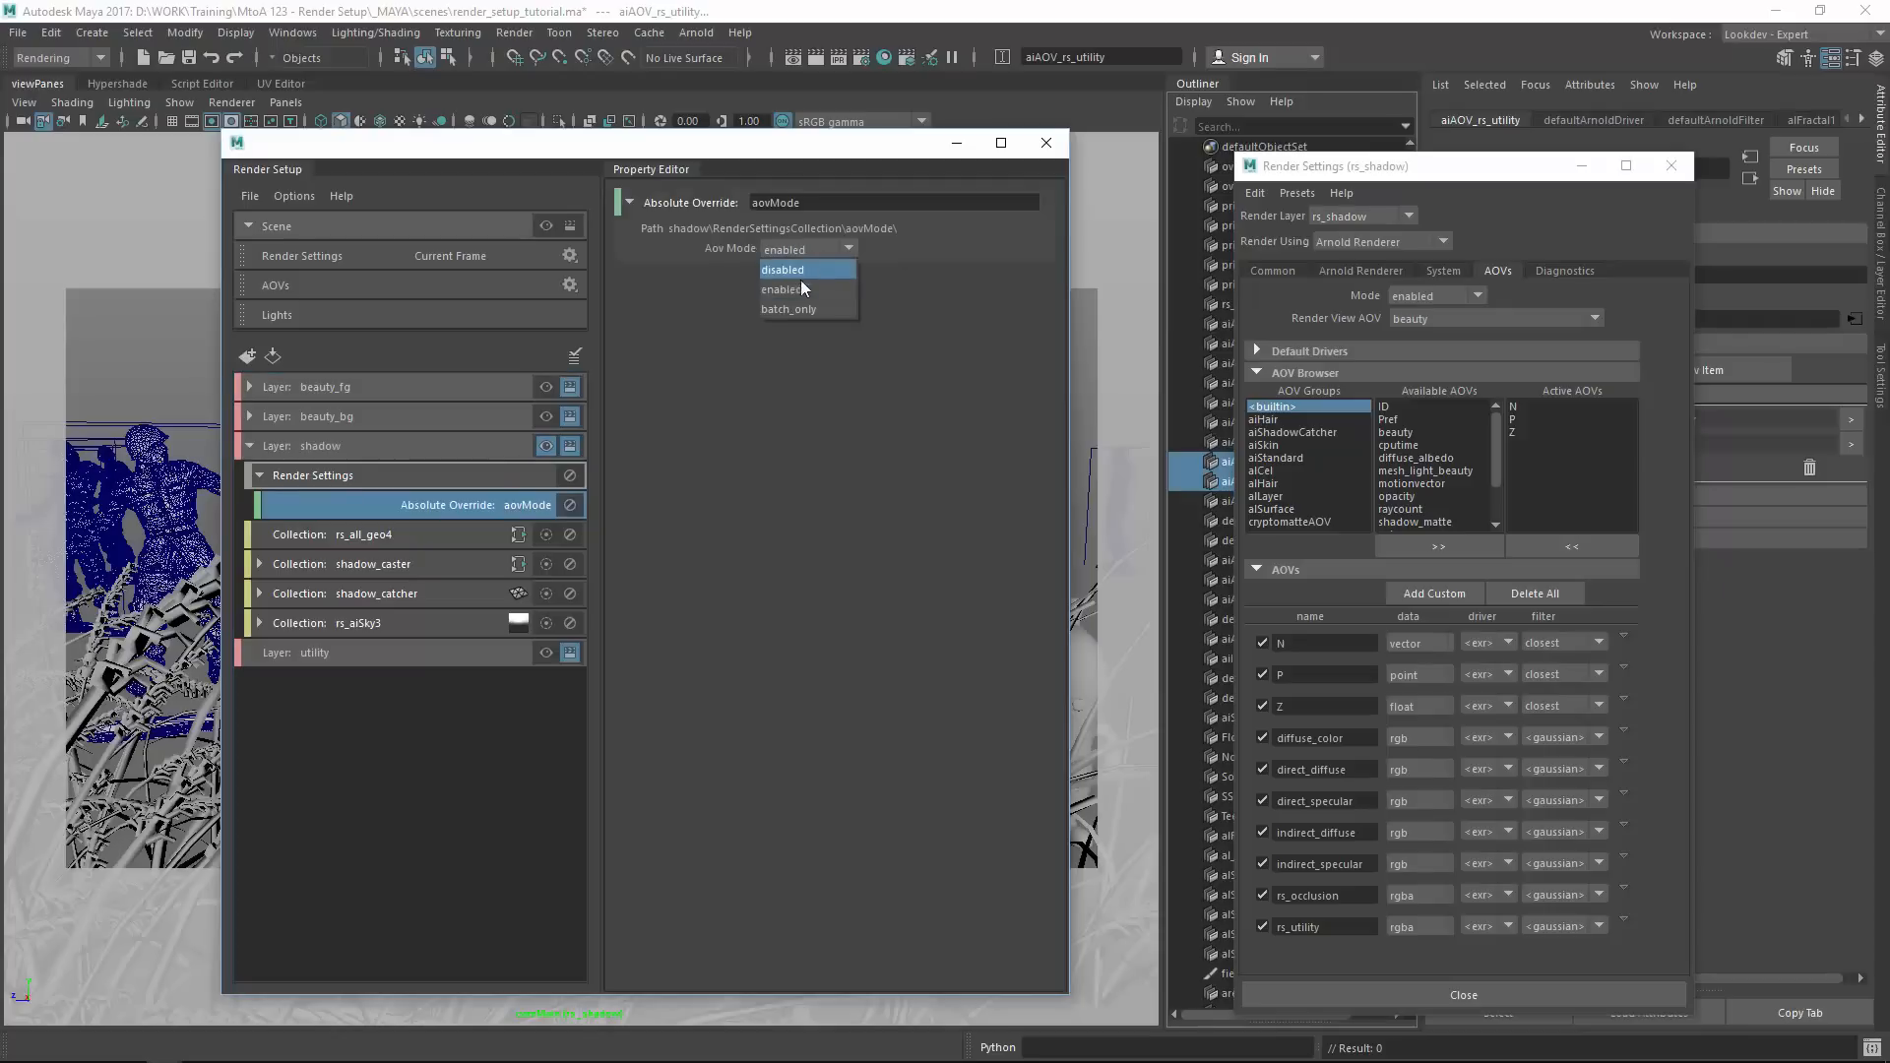
left_click(799, 271)
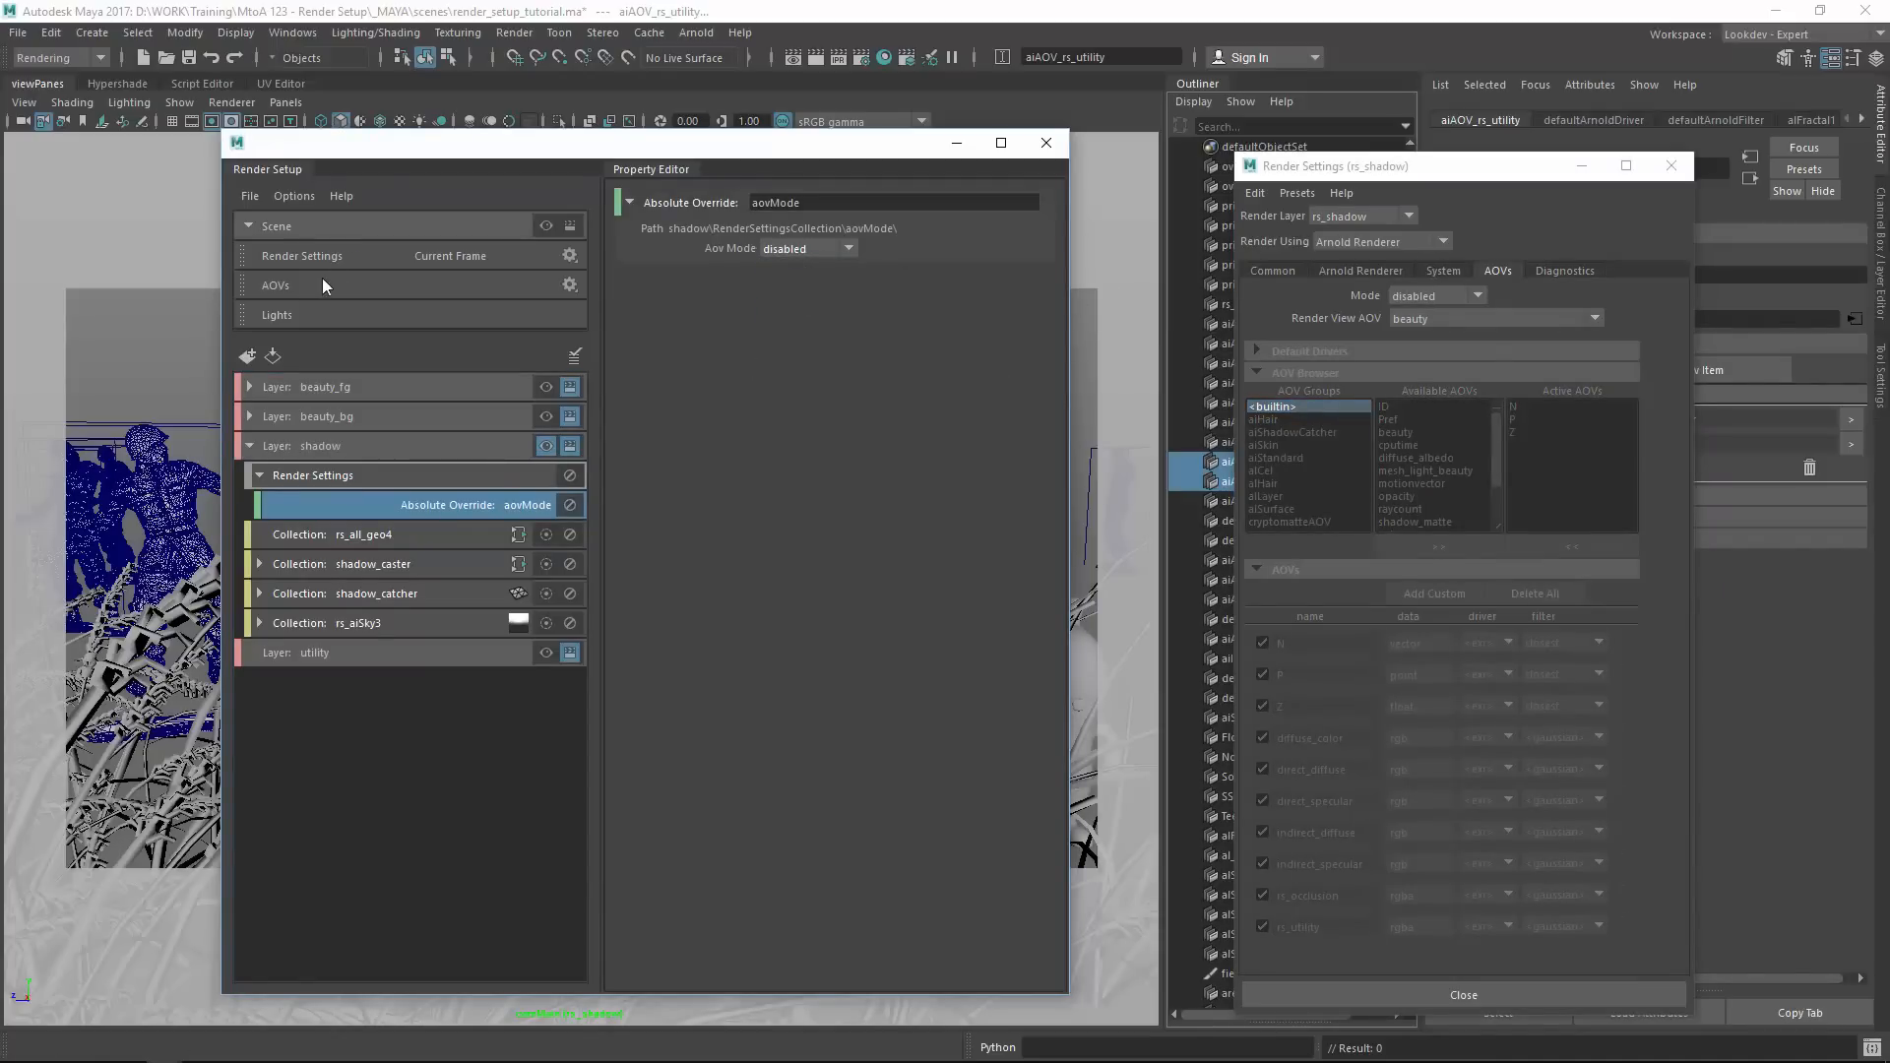
Inspect the nodes in the shadow layer's Render Settings collection, close the Render Settings window, and collapse the layer.
left_click(259, 476)
left_click(337, 479)
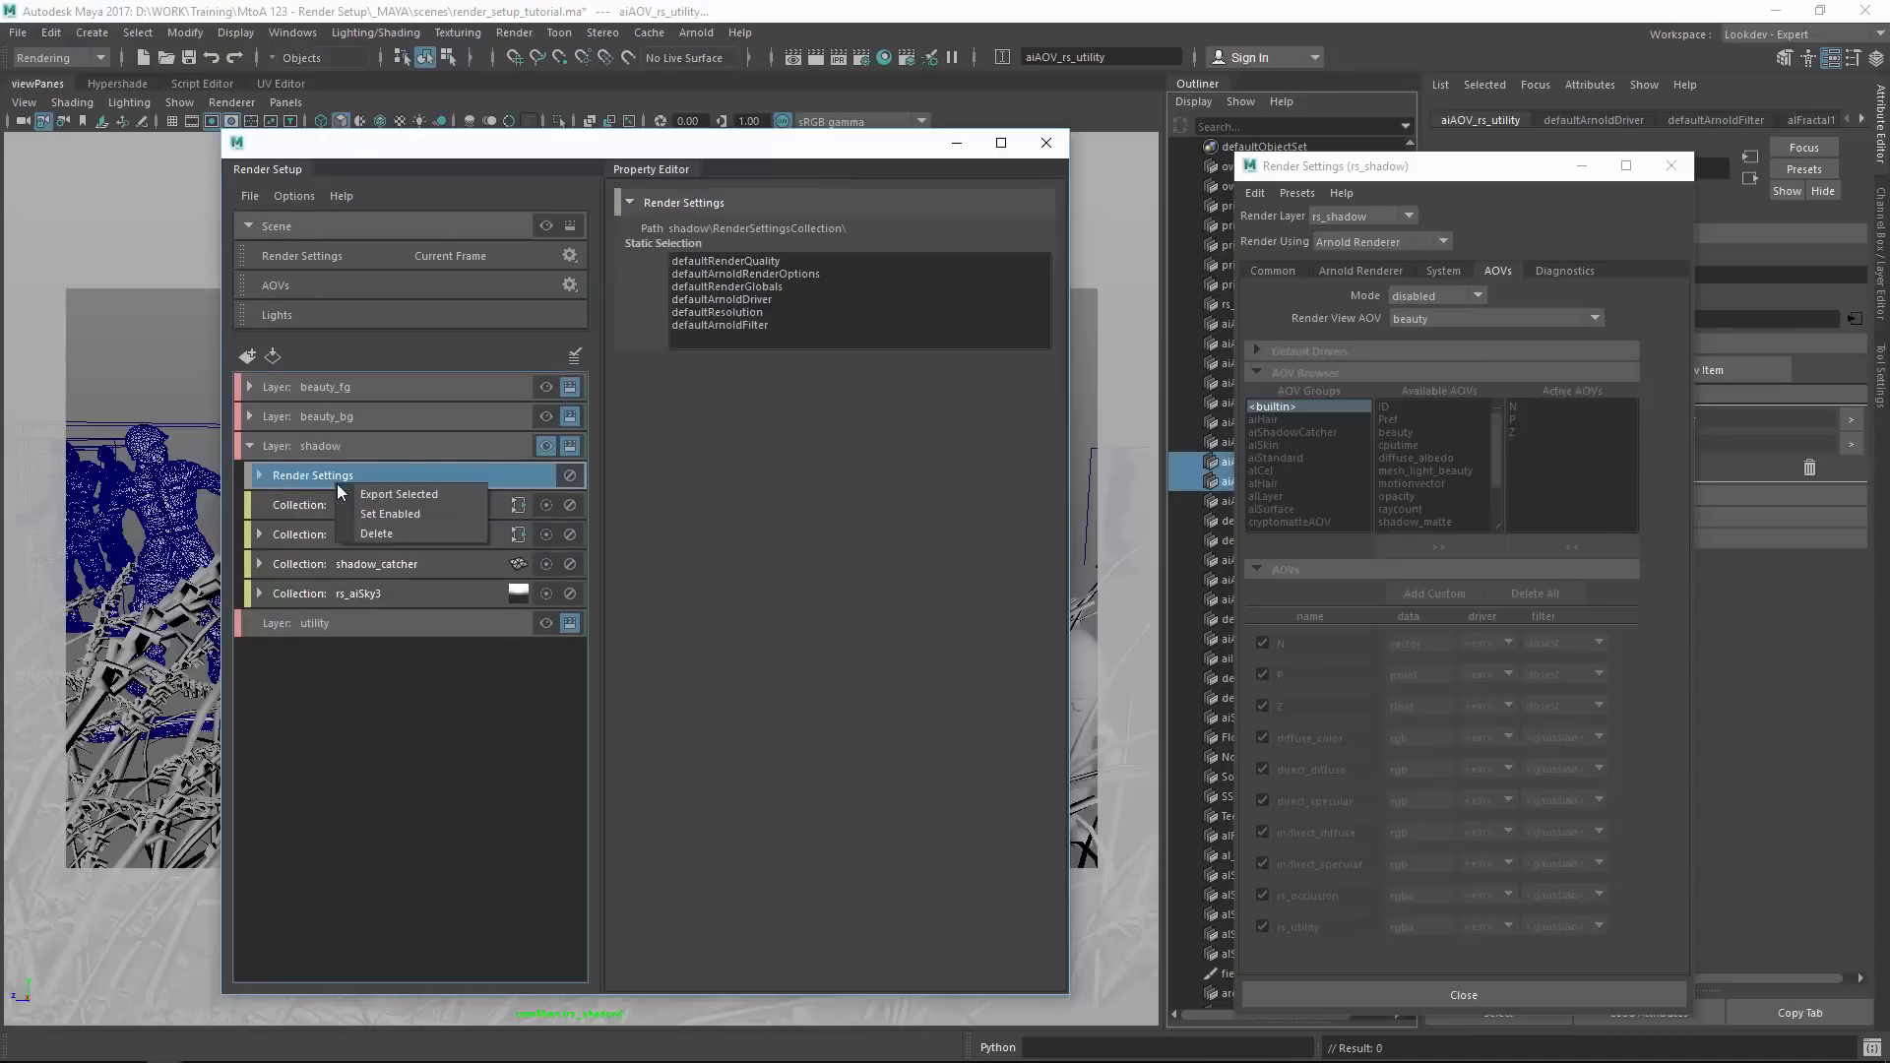
left_click(431, 684)
left_click(391, 474)
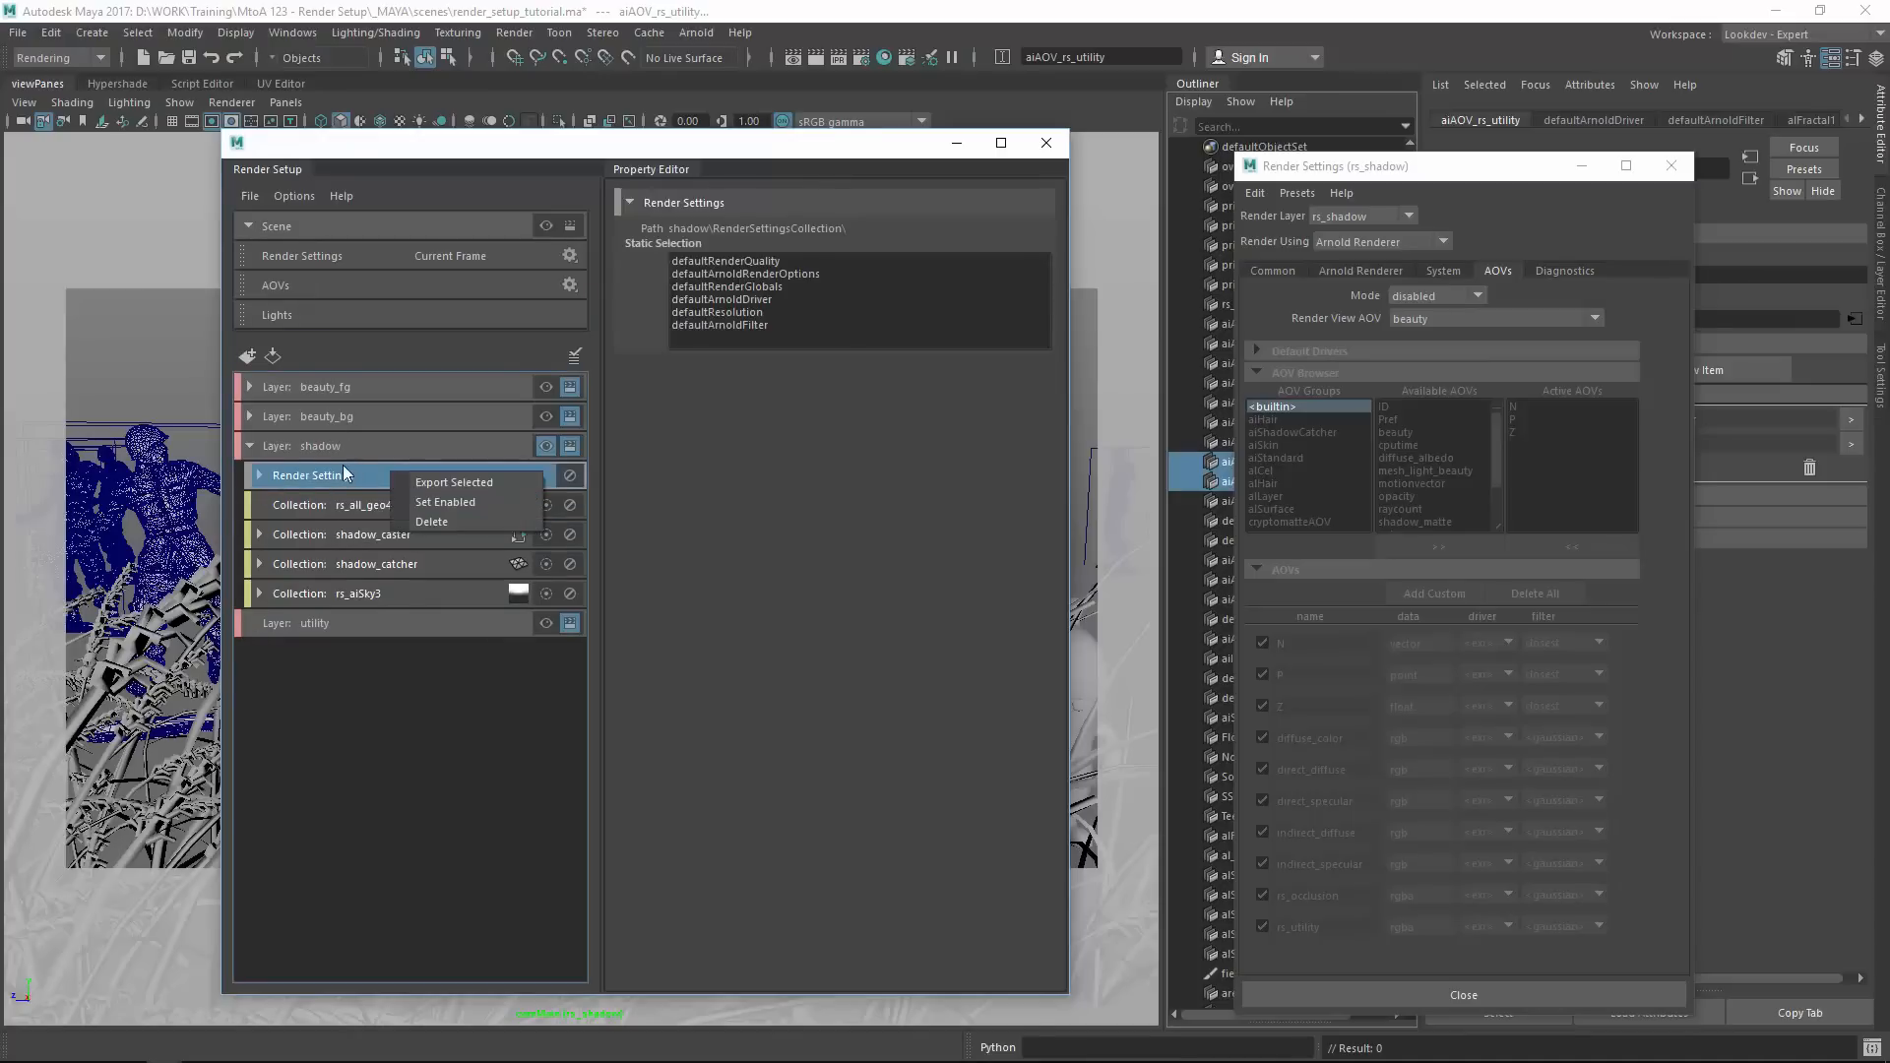
double_click(342, 471)
double_click(346, 478)
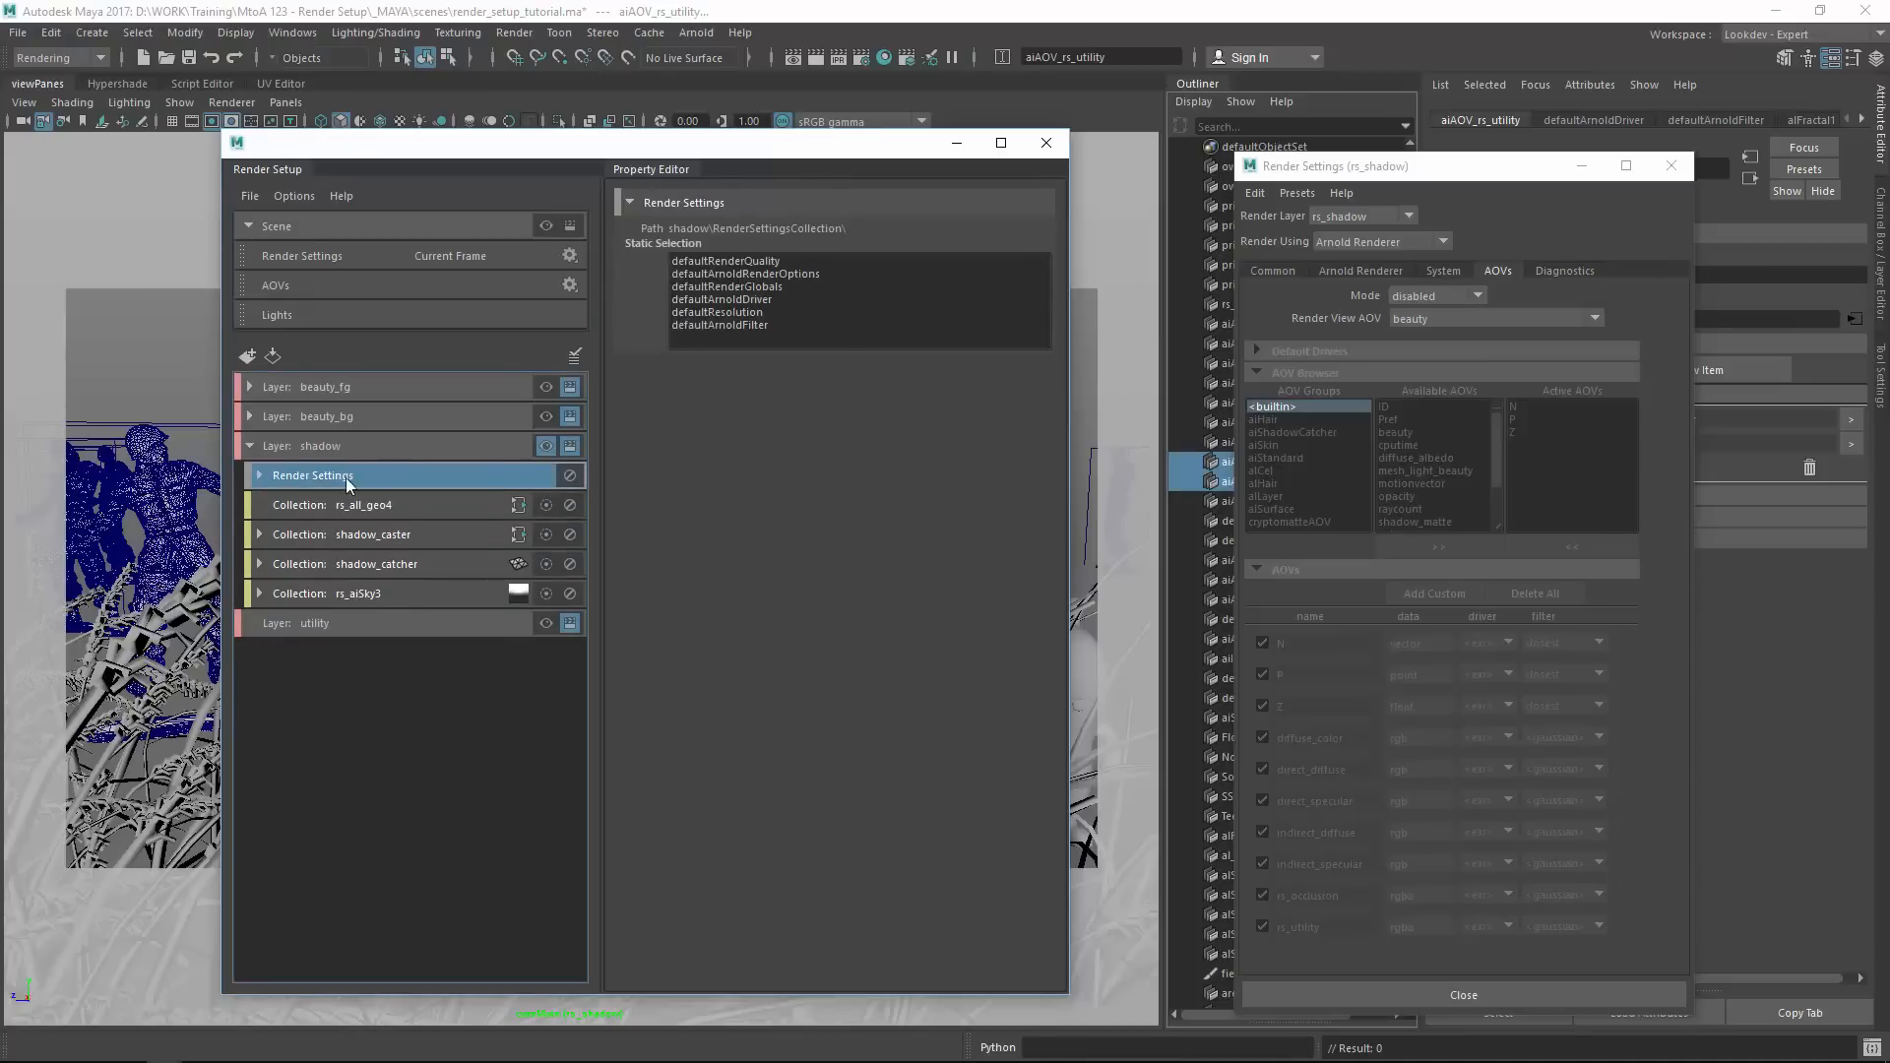
left_click(786, 298)
left_click(787, 261)
left_click(777, 274)
left_click(763, 301)
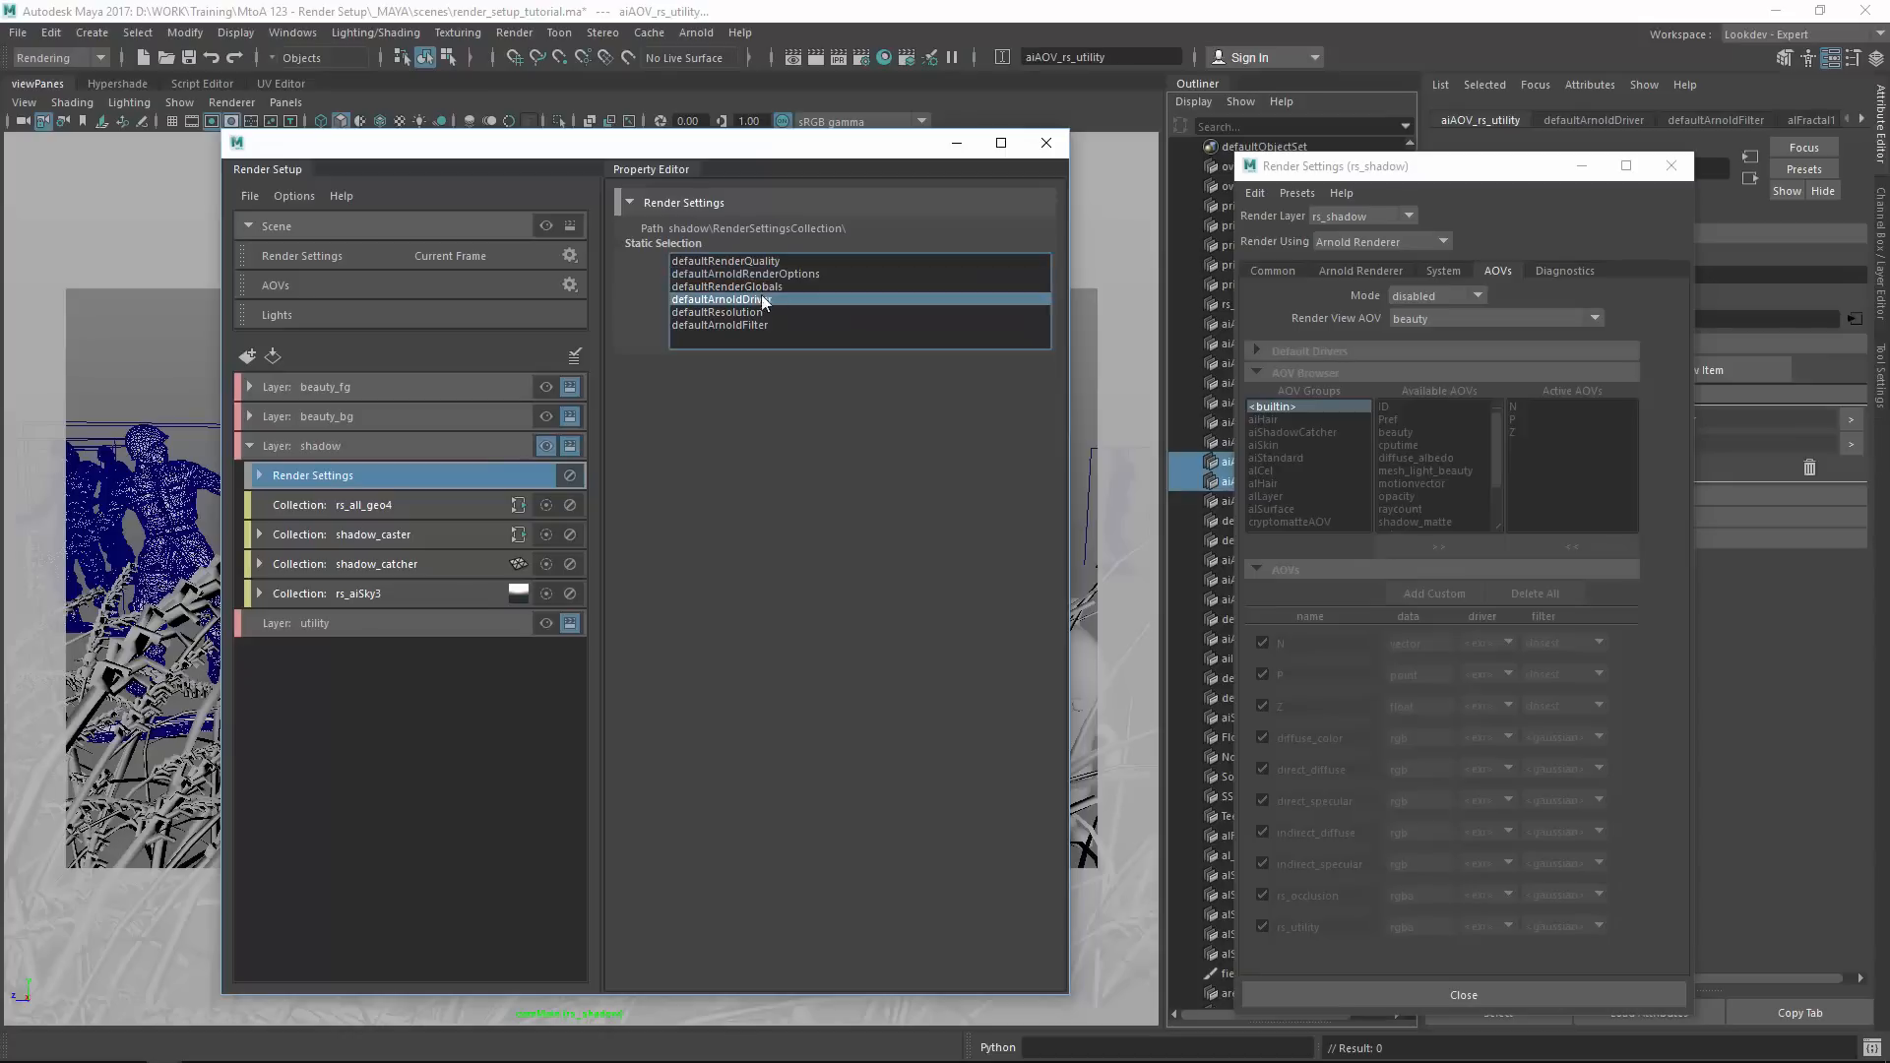
left_click(722, 325)
left_click(390, 753)
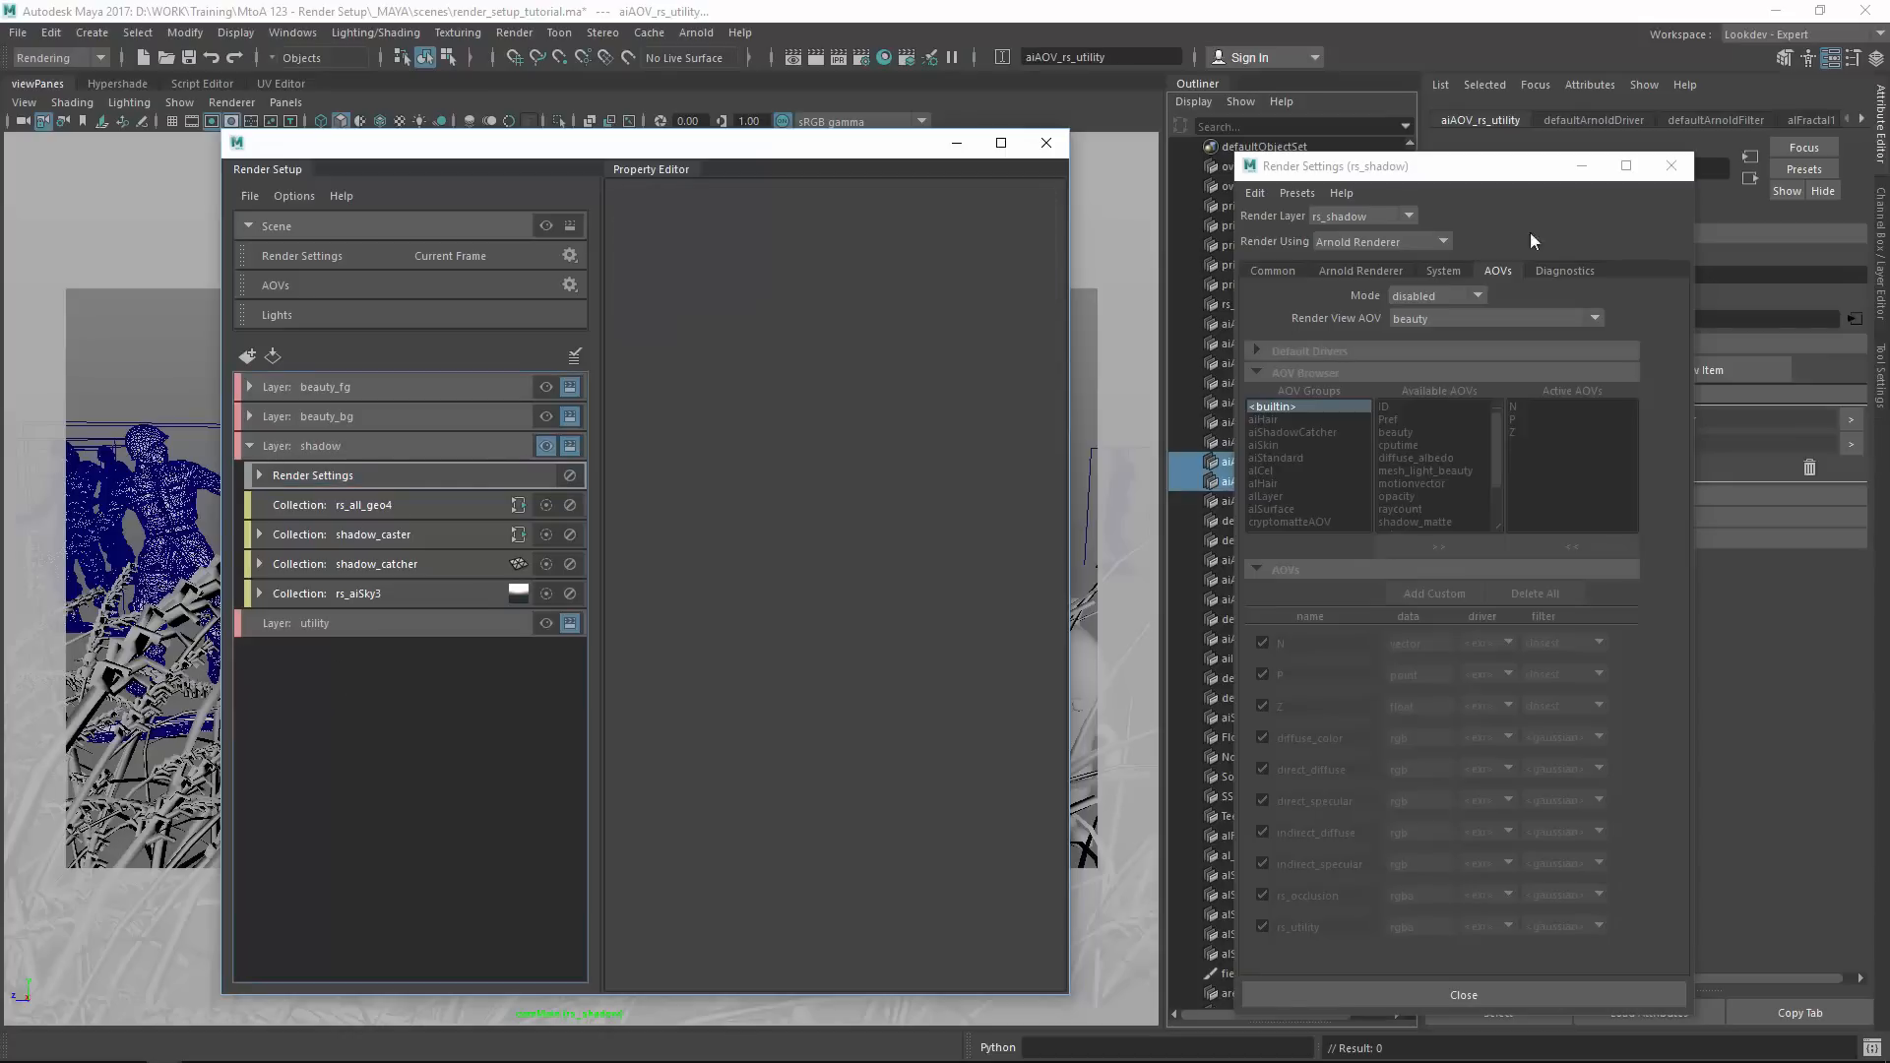
left_click(1669, 165)
left_click(250, 447)
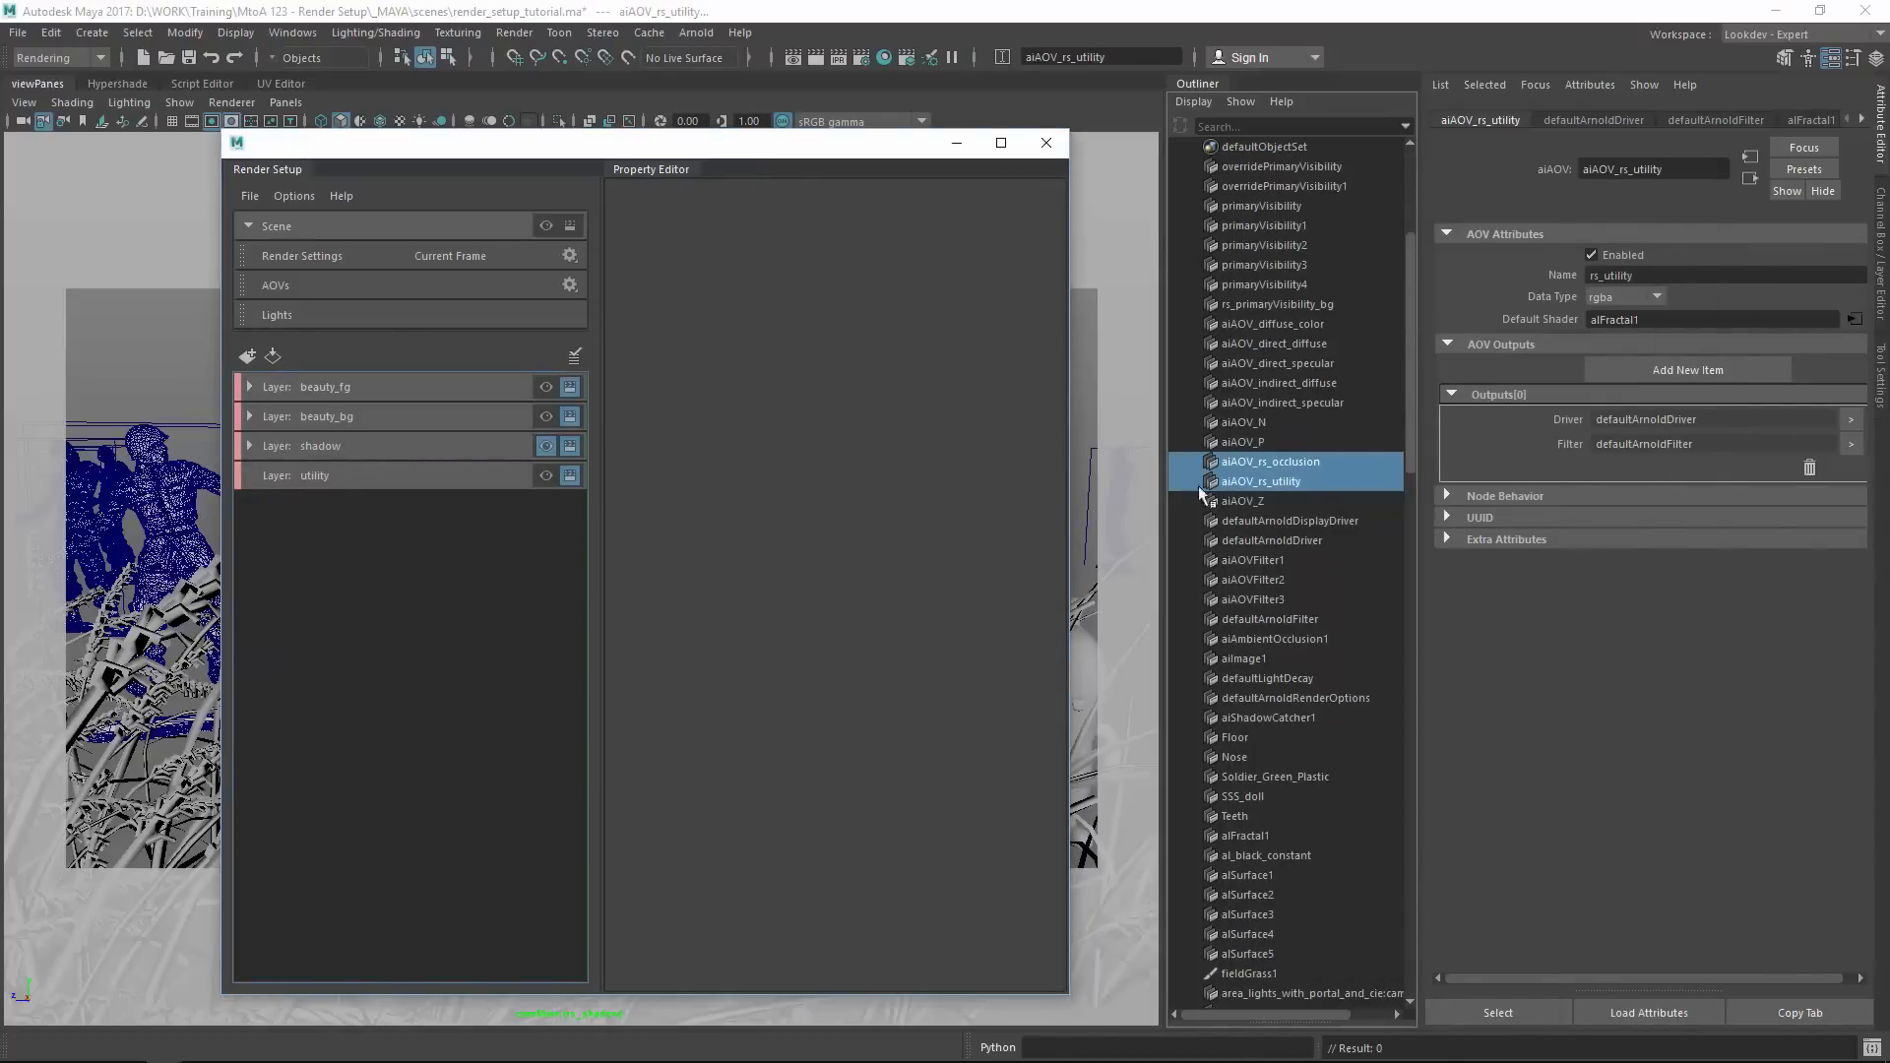
Make the utility layer visible and import the all_aovs user template into it.
left_click(547, 477)
right_click(406, 475)
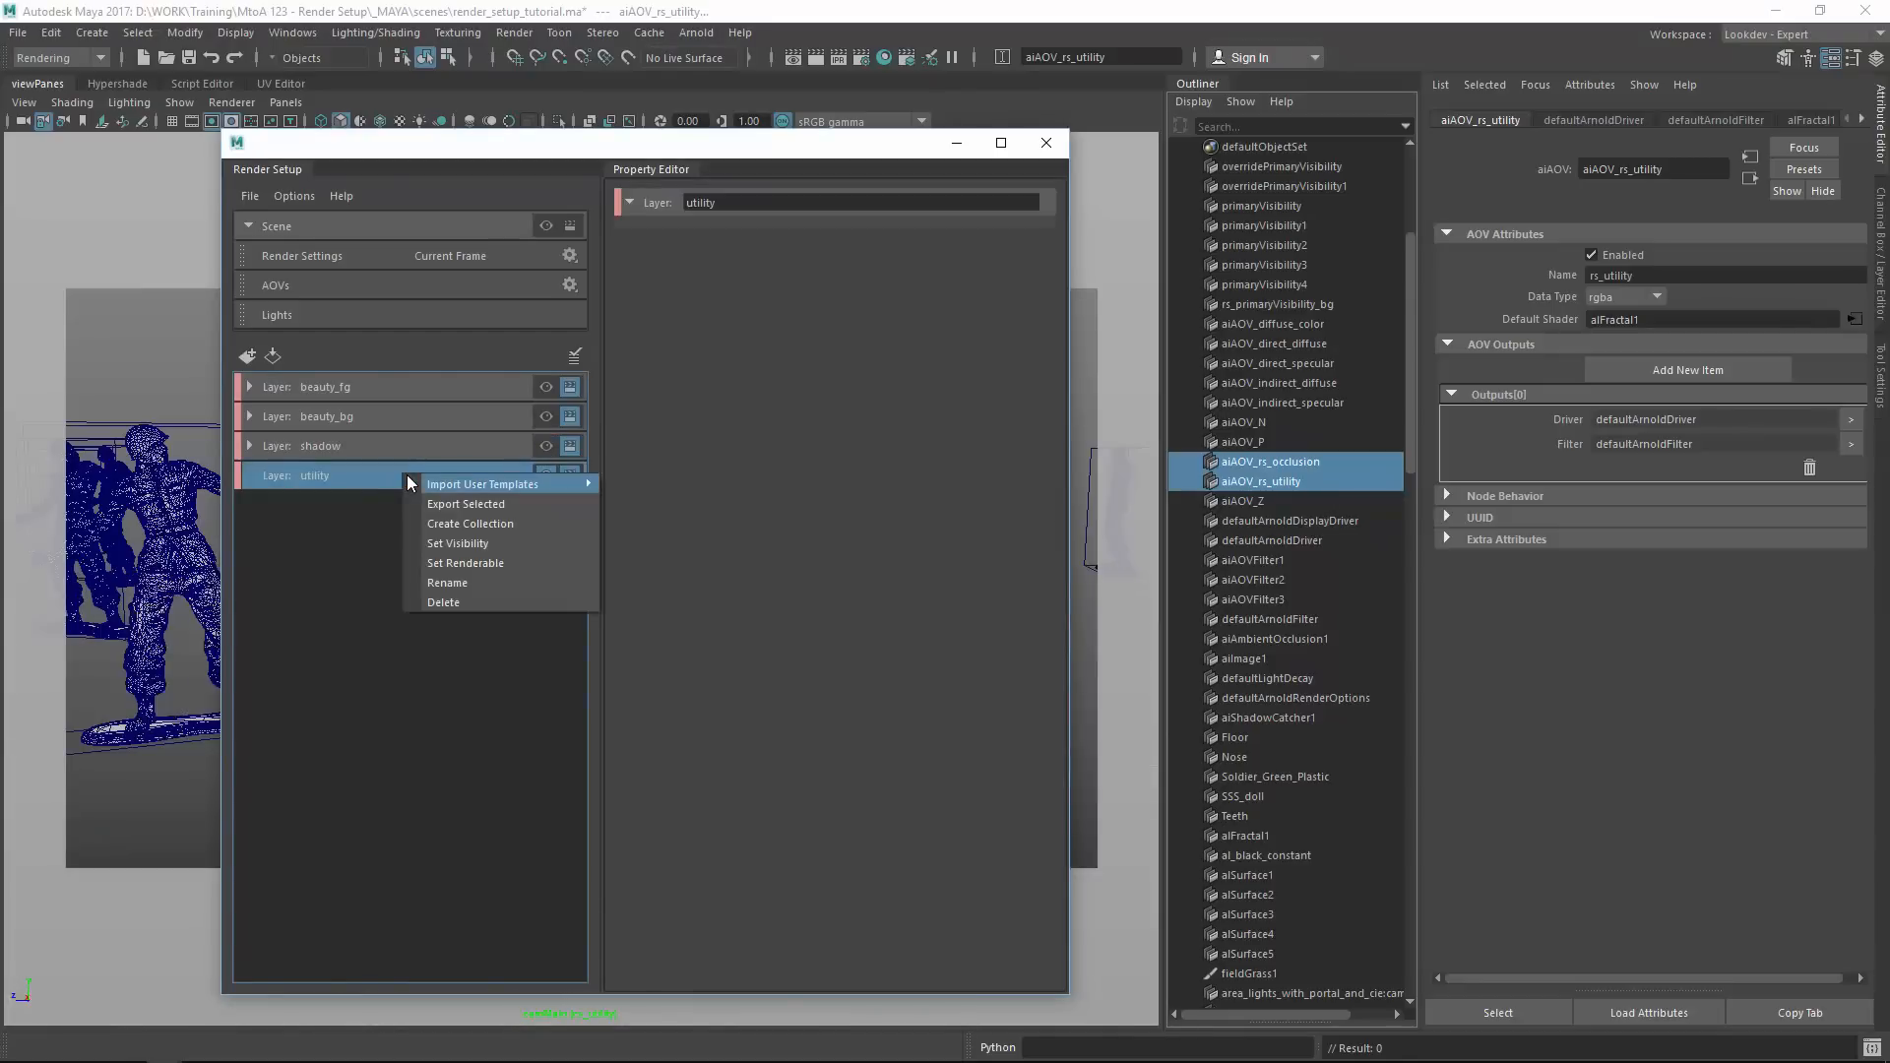
mouse_move(434, 469)
left_click(635, 489)
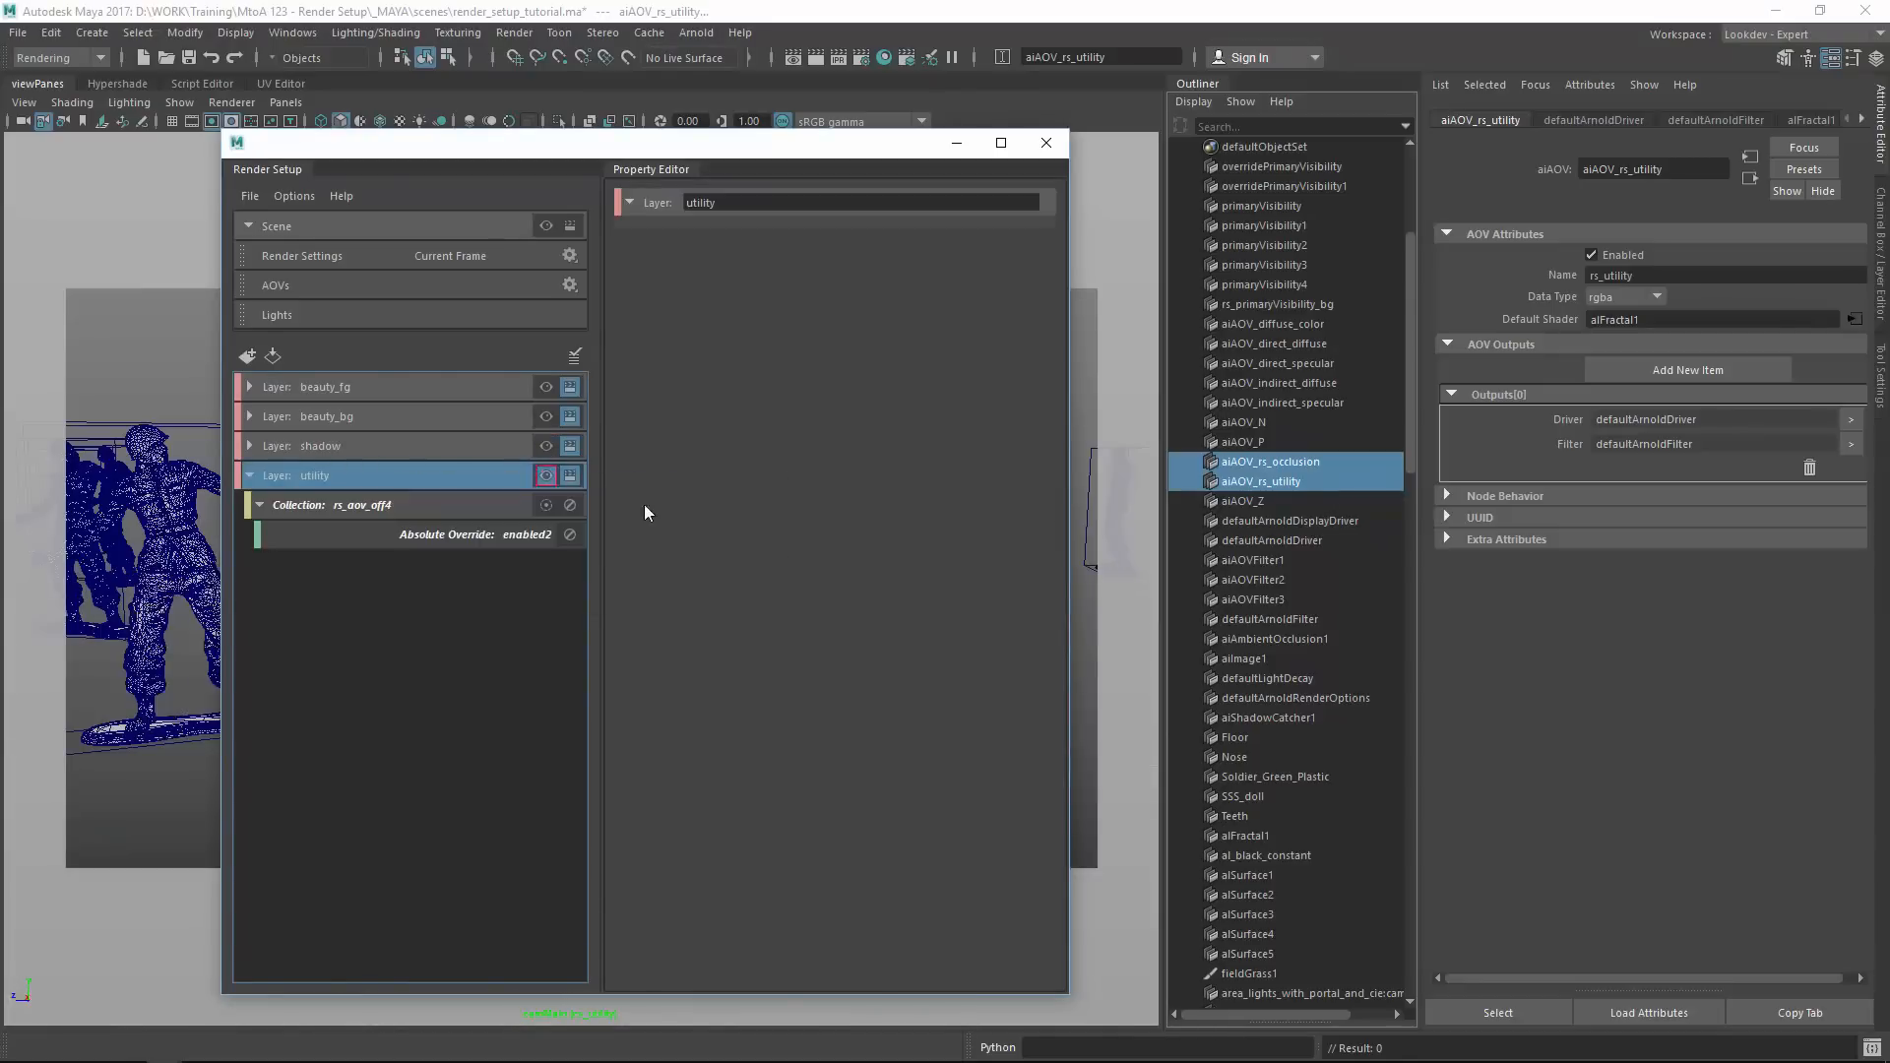
Change the utility layer's AOV collection include expression to * -*occlusion* -*rs_util* and select the matching AOV nodes.
left_click(381, 506)
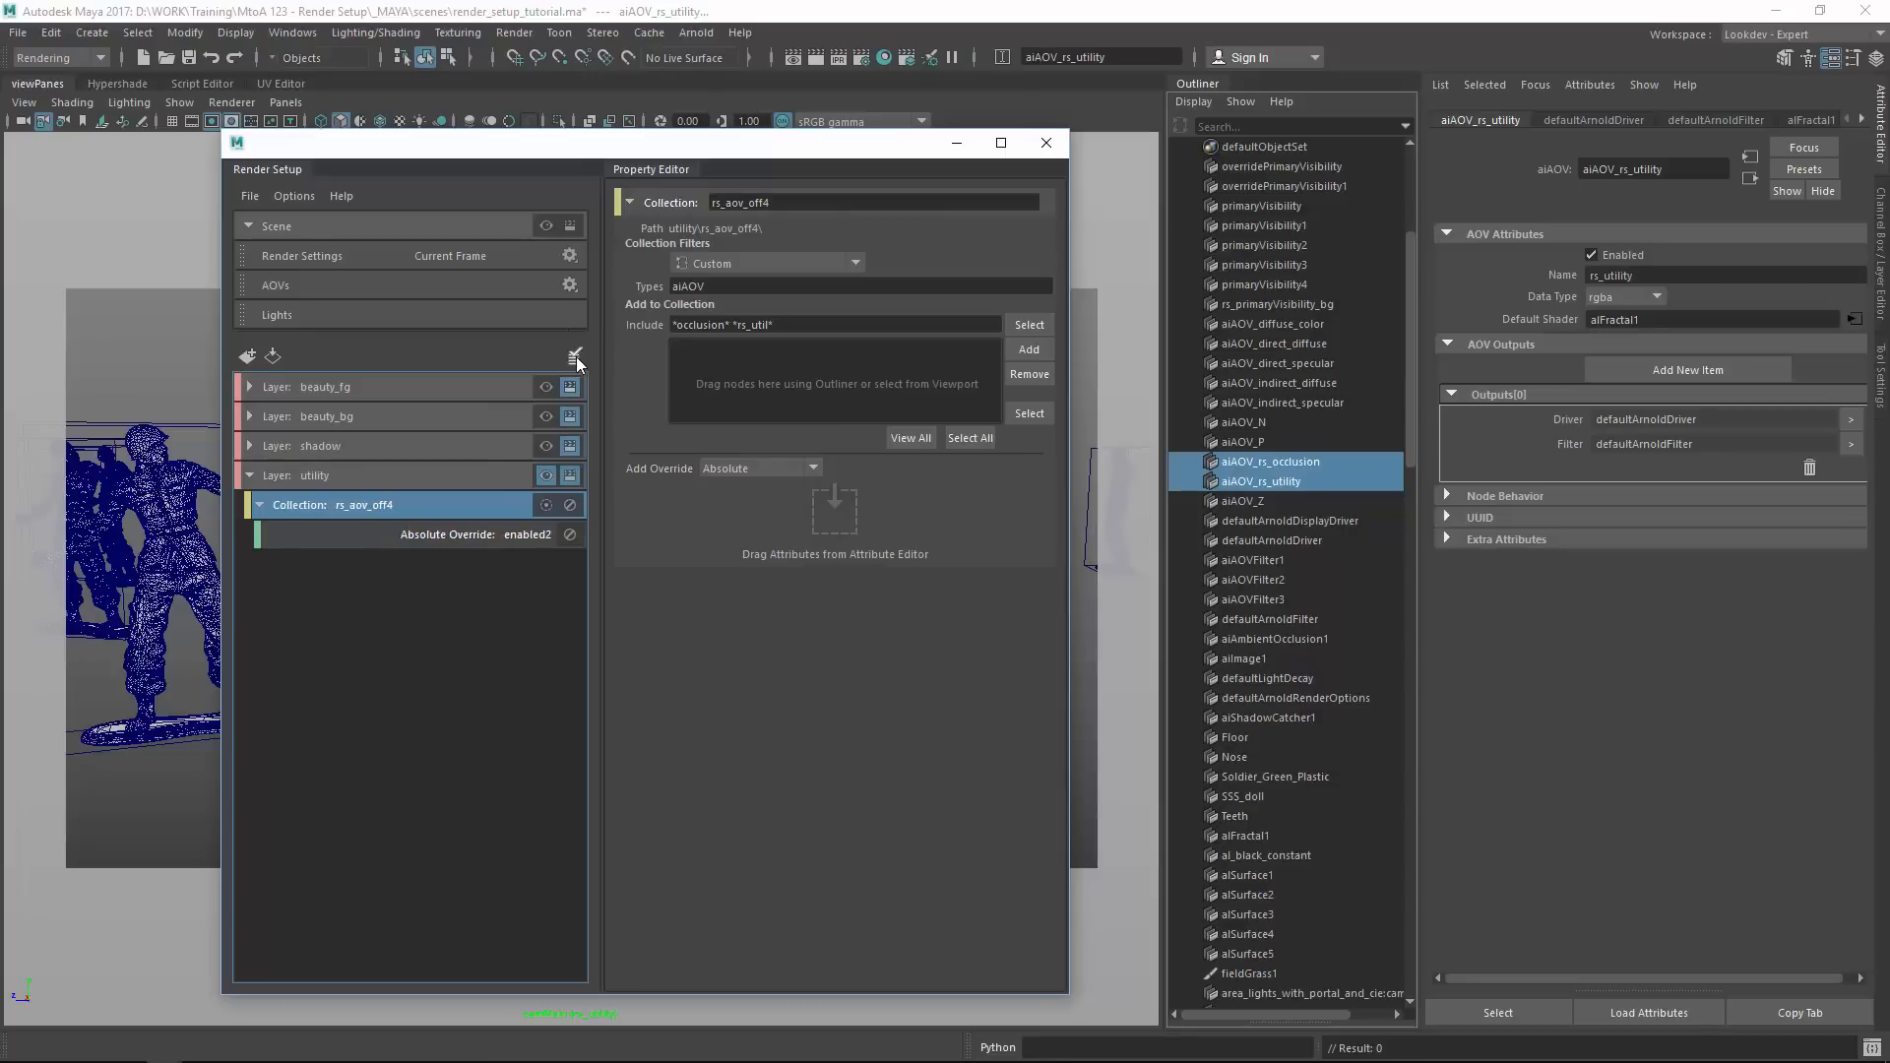
left_click(405, 504)
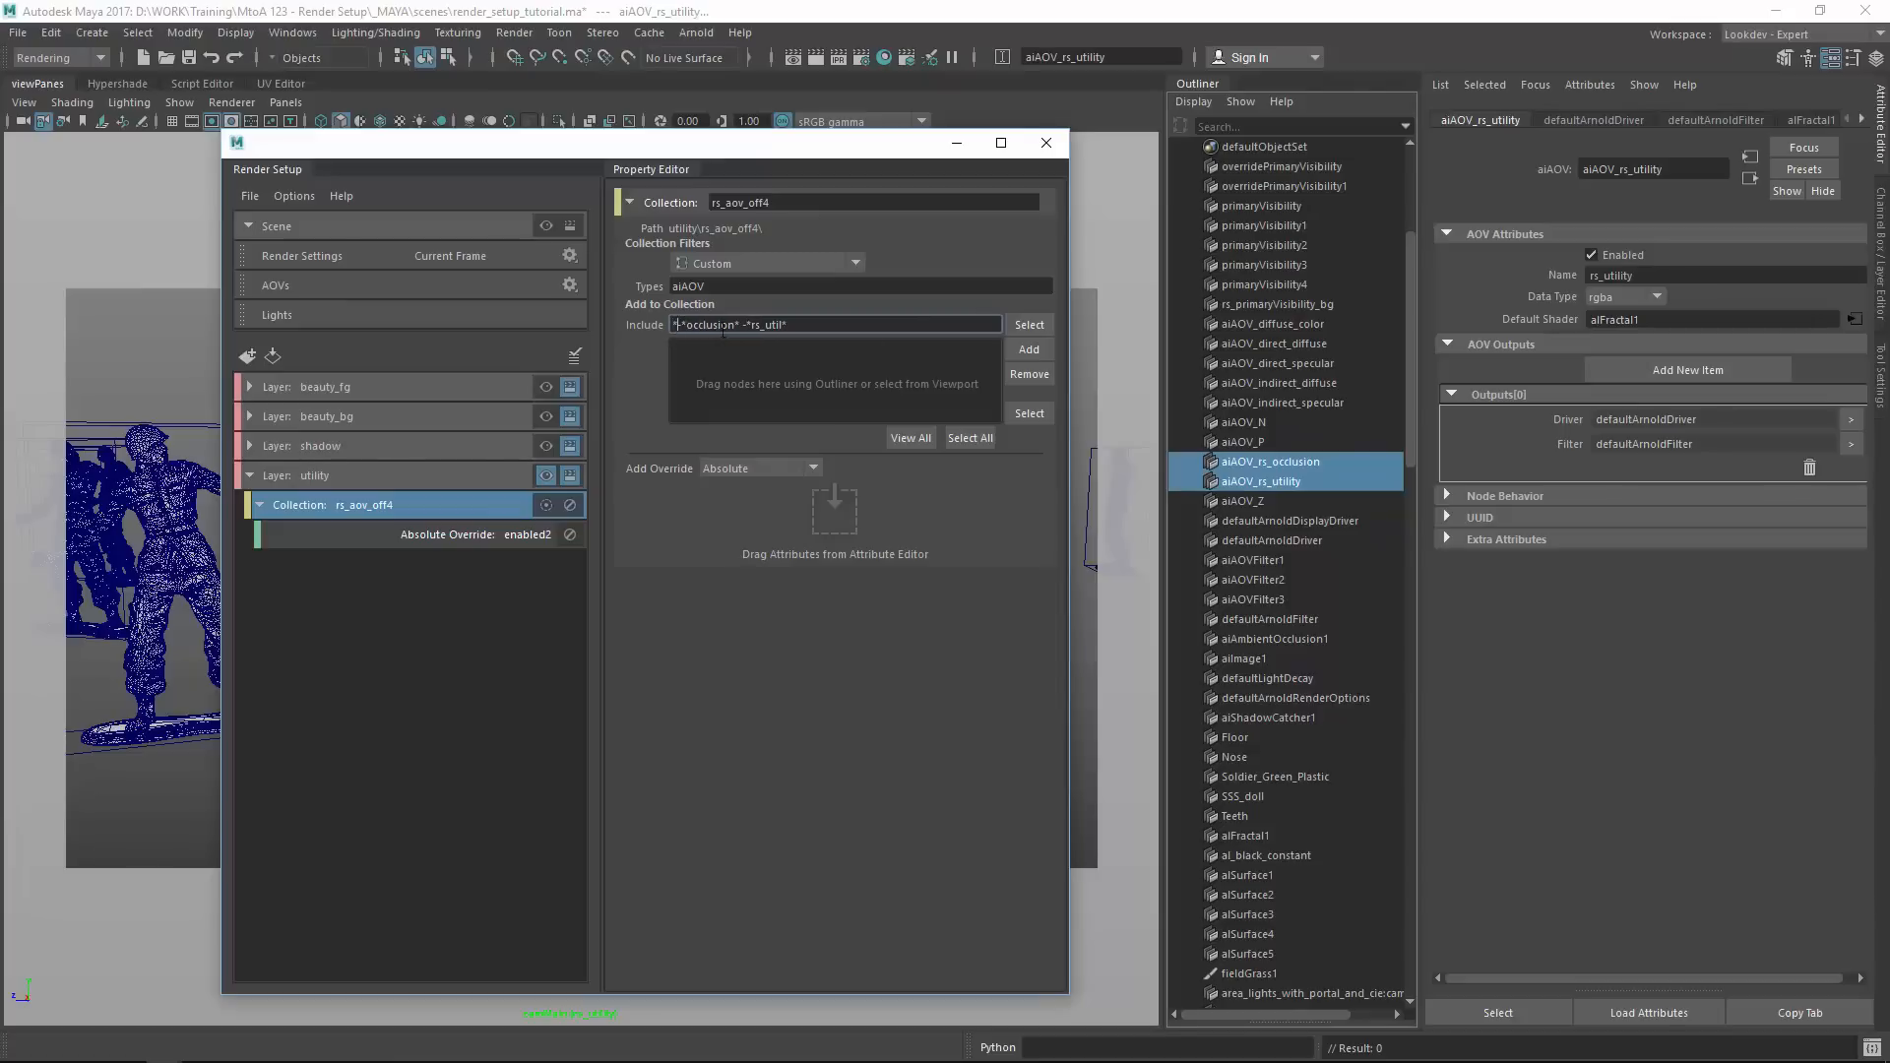
left_click(675, 325)
type("*")
left_click_drag(704, 329, 791, 325)
left_click(1029, 325)
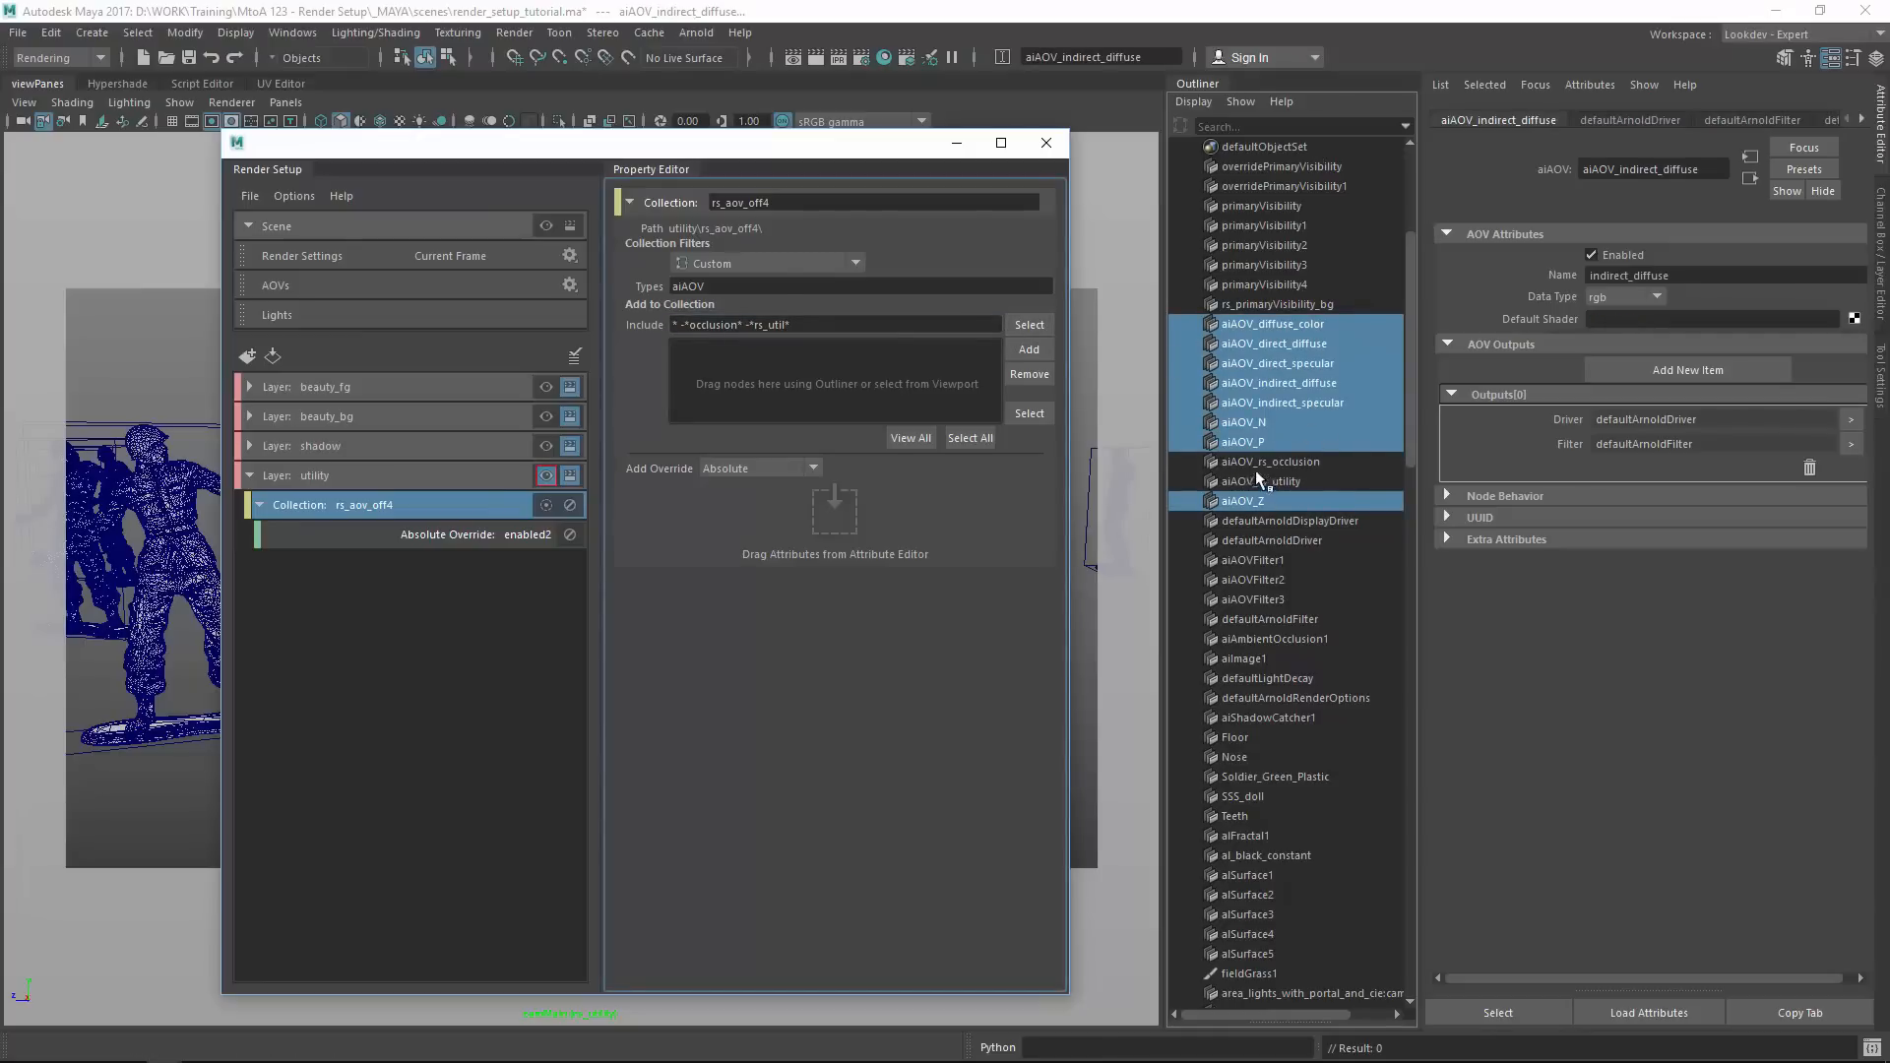
Refresh the utility layer, compare its AOVs with those of the beauty_fg layer in Render Settings, and close Render Settings.
left_click(545, 475)
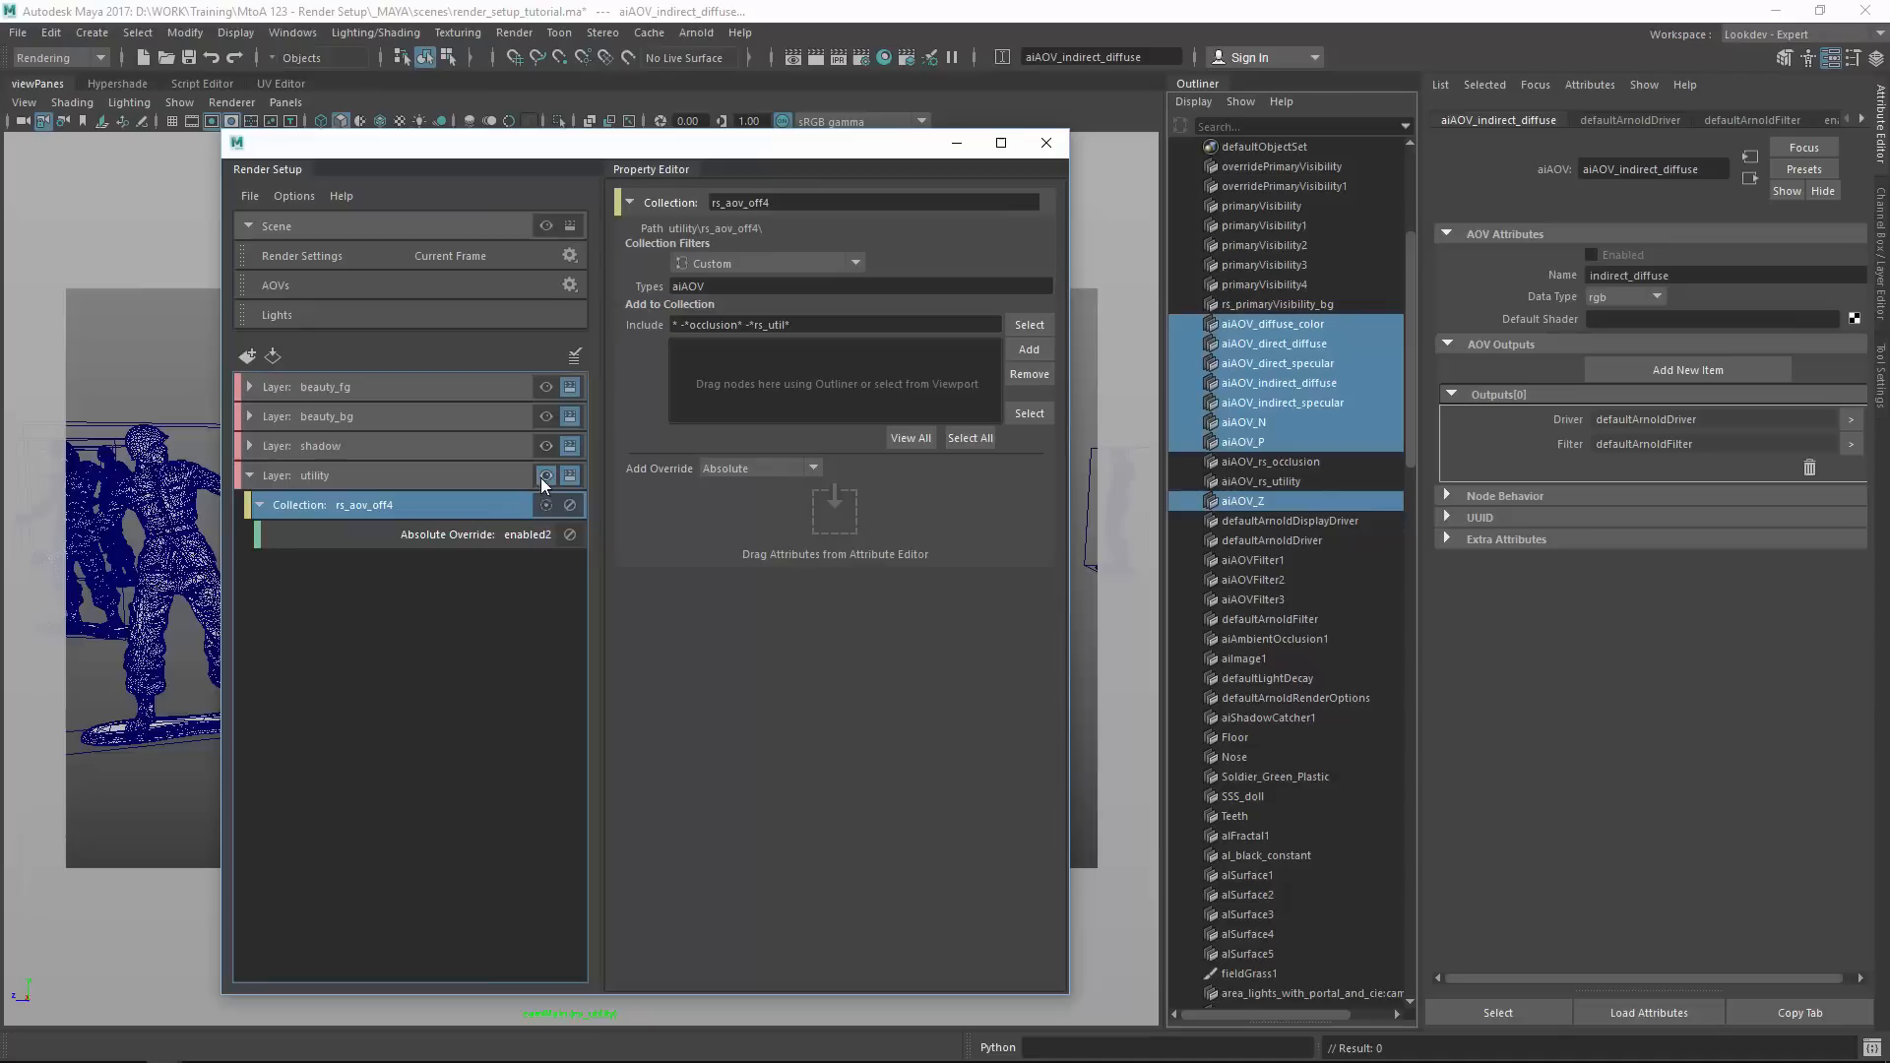
left_click(512, 536)
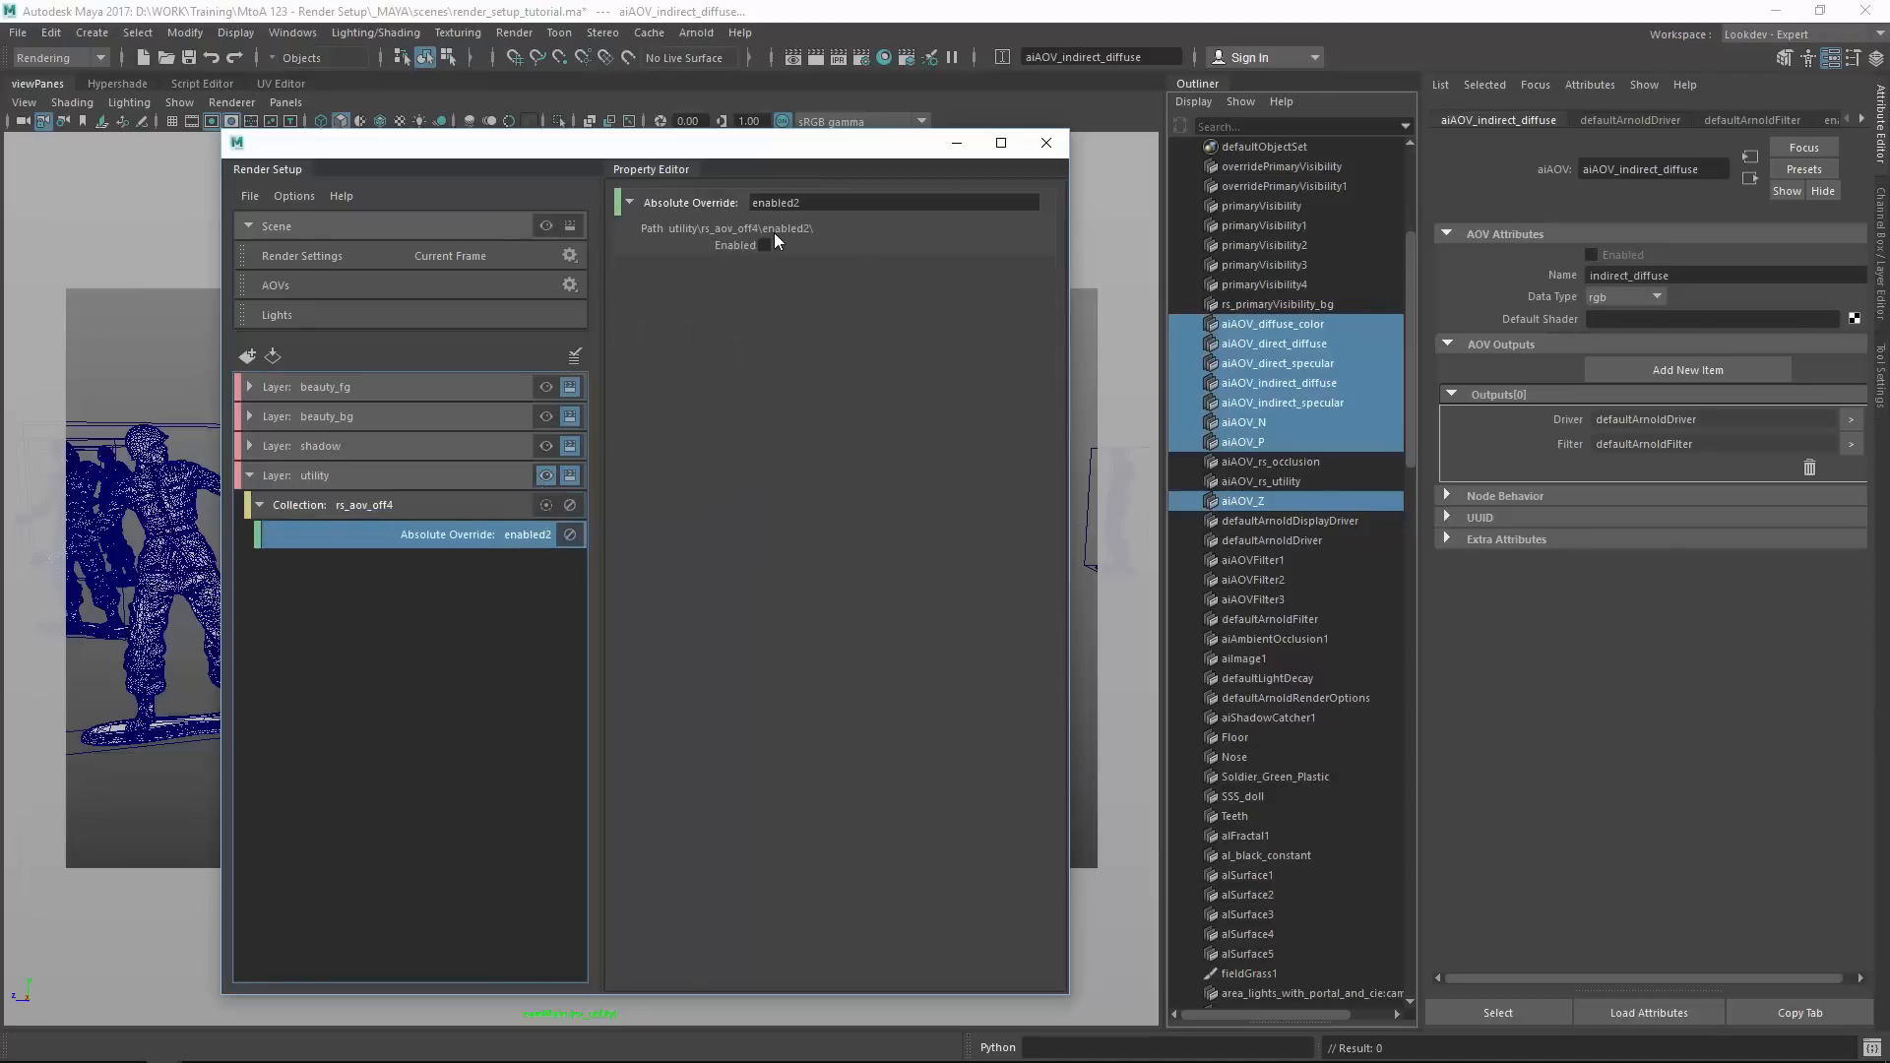
left_click(552, 477)
left_click(860, 63)
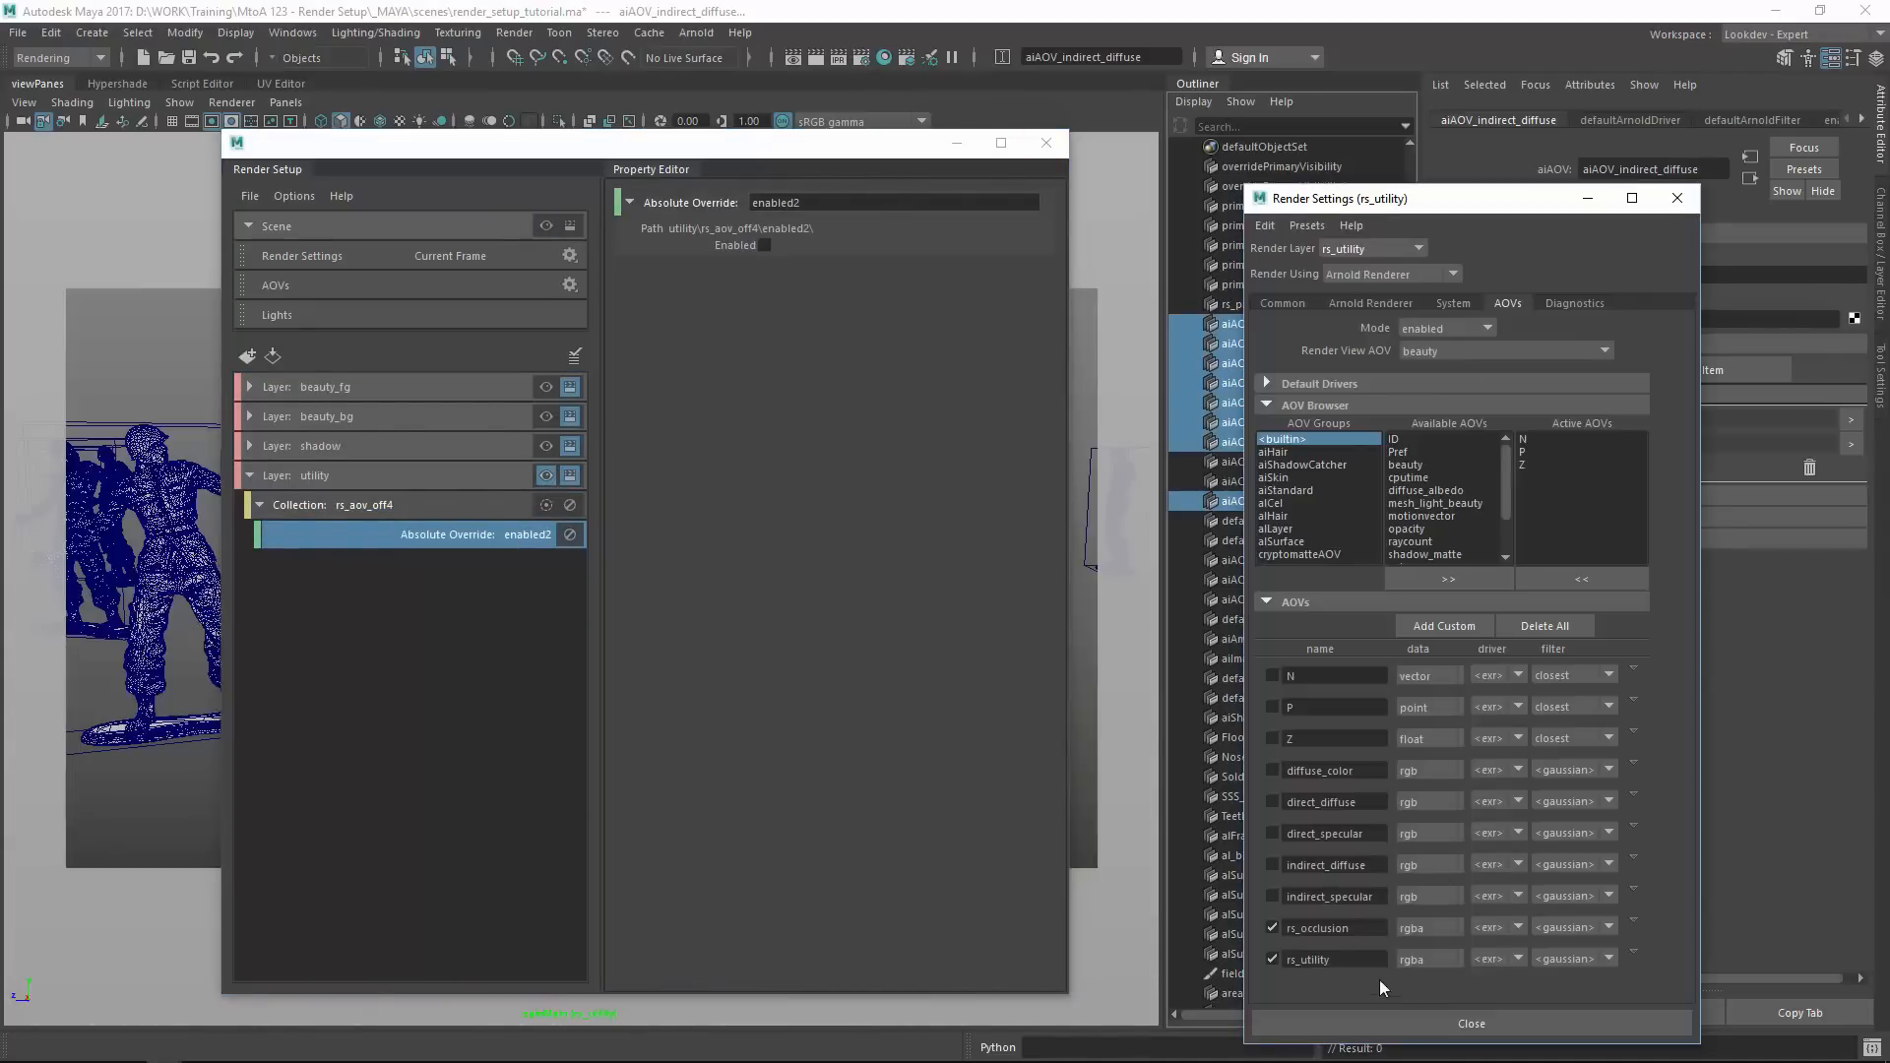
left_click(546, 446)
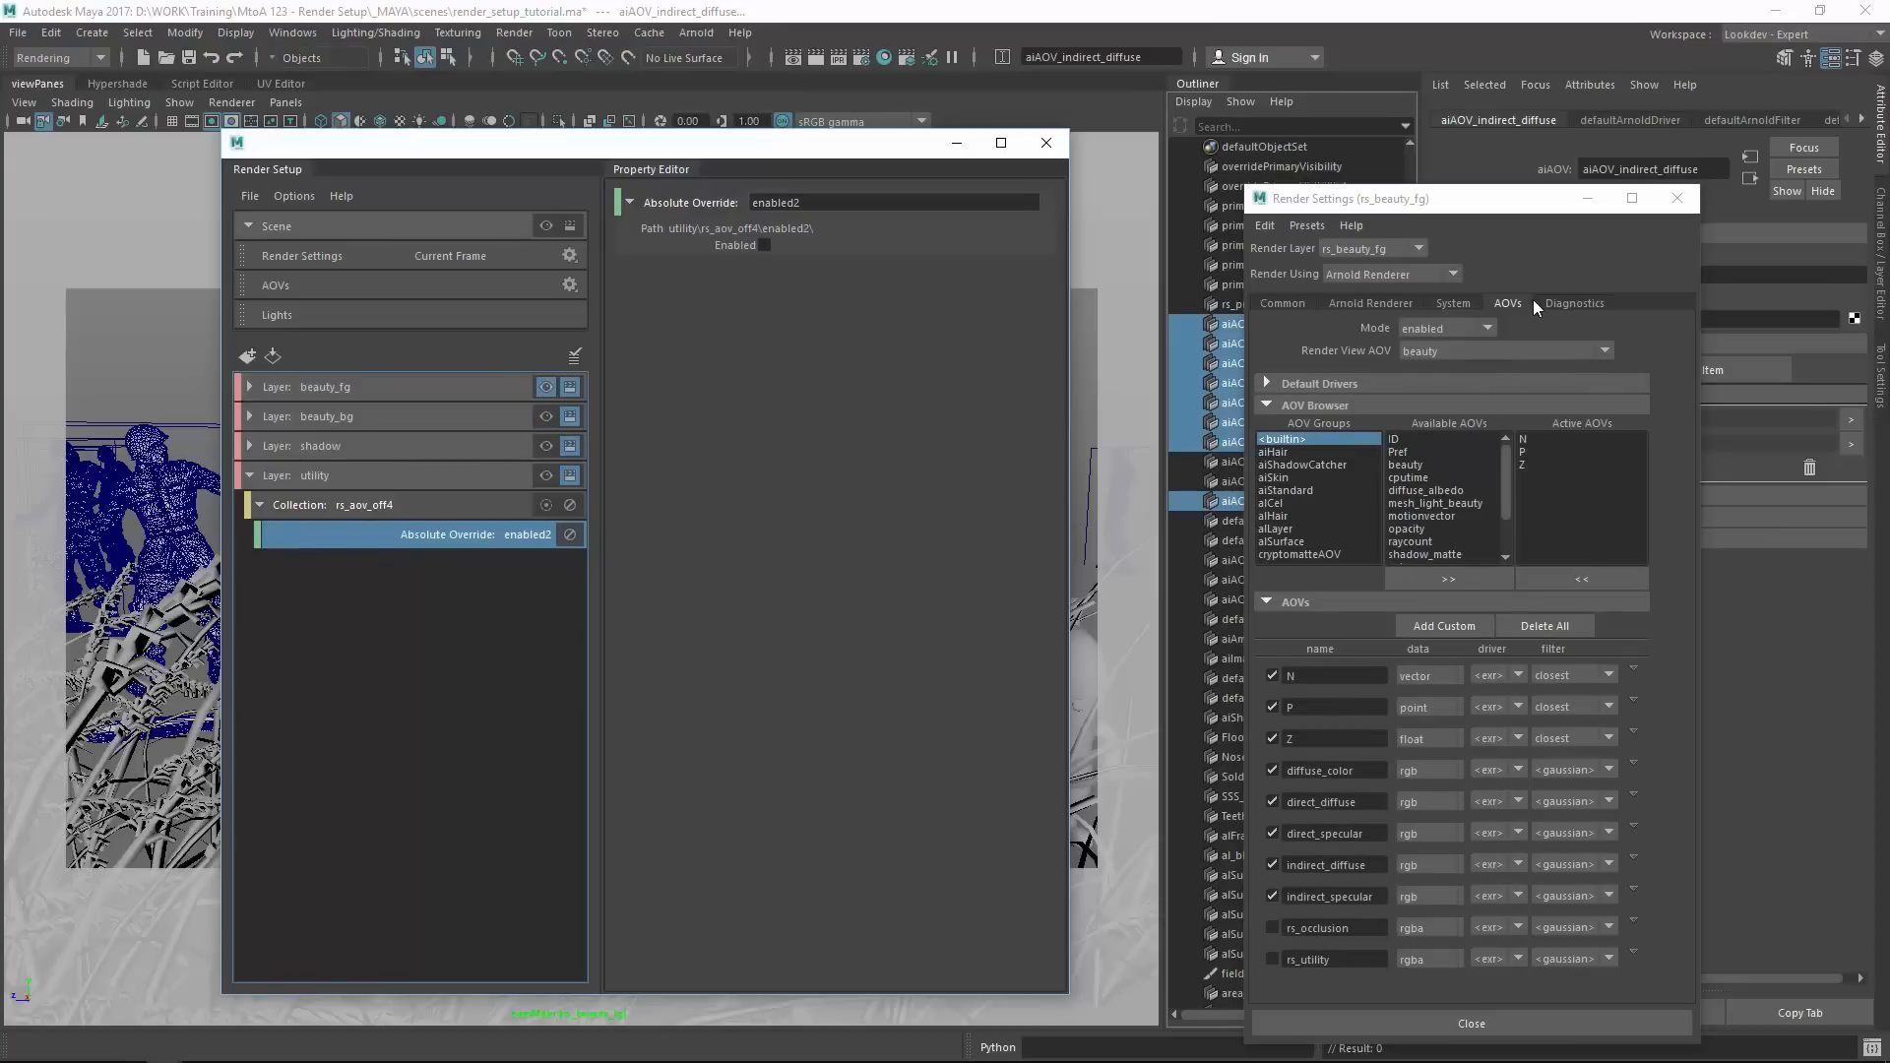
left_click(1677, 198)
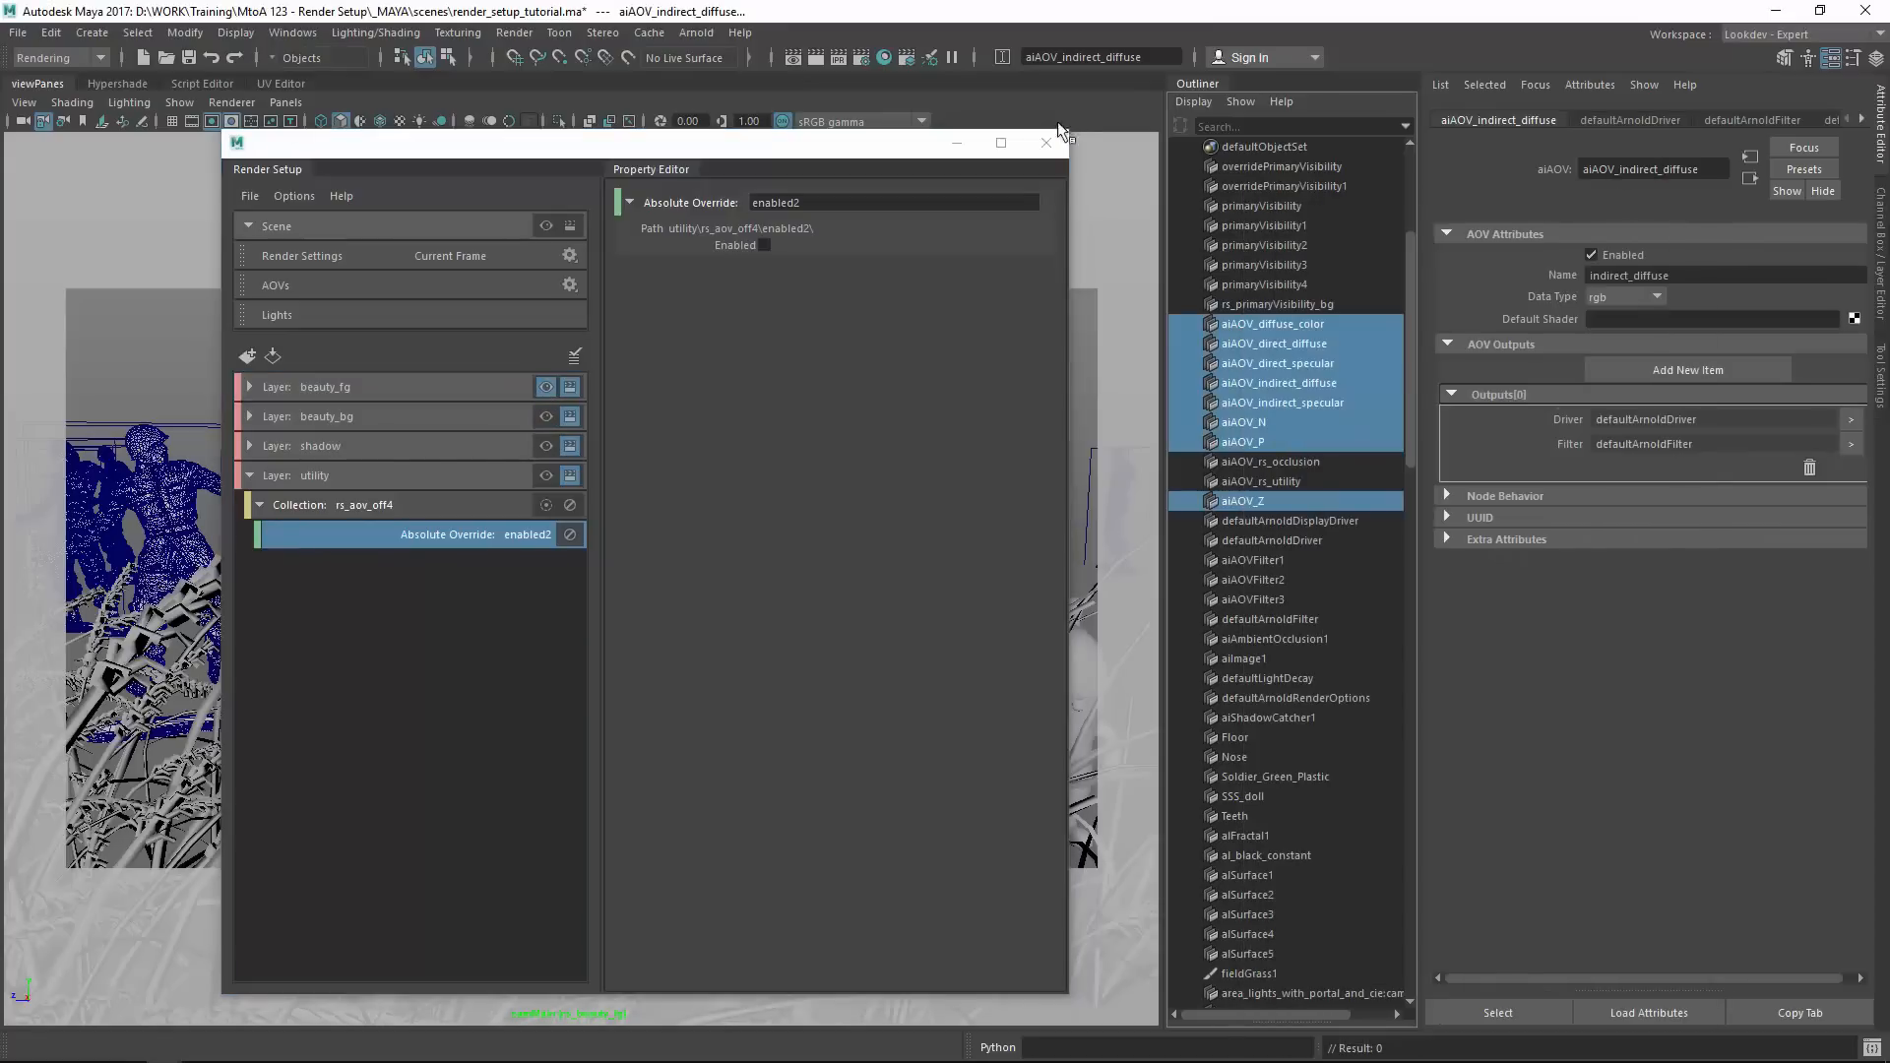
Close the Render Setup window, clear the selection and save the scene.
left_click(1046, 142)
left_click(1014, 176)
key("ctrl+s")
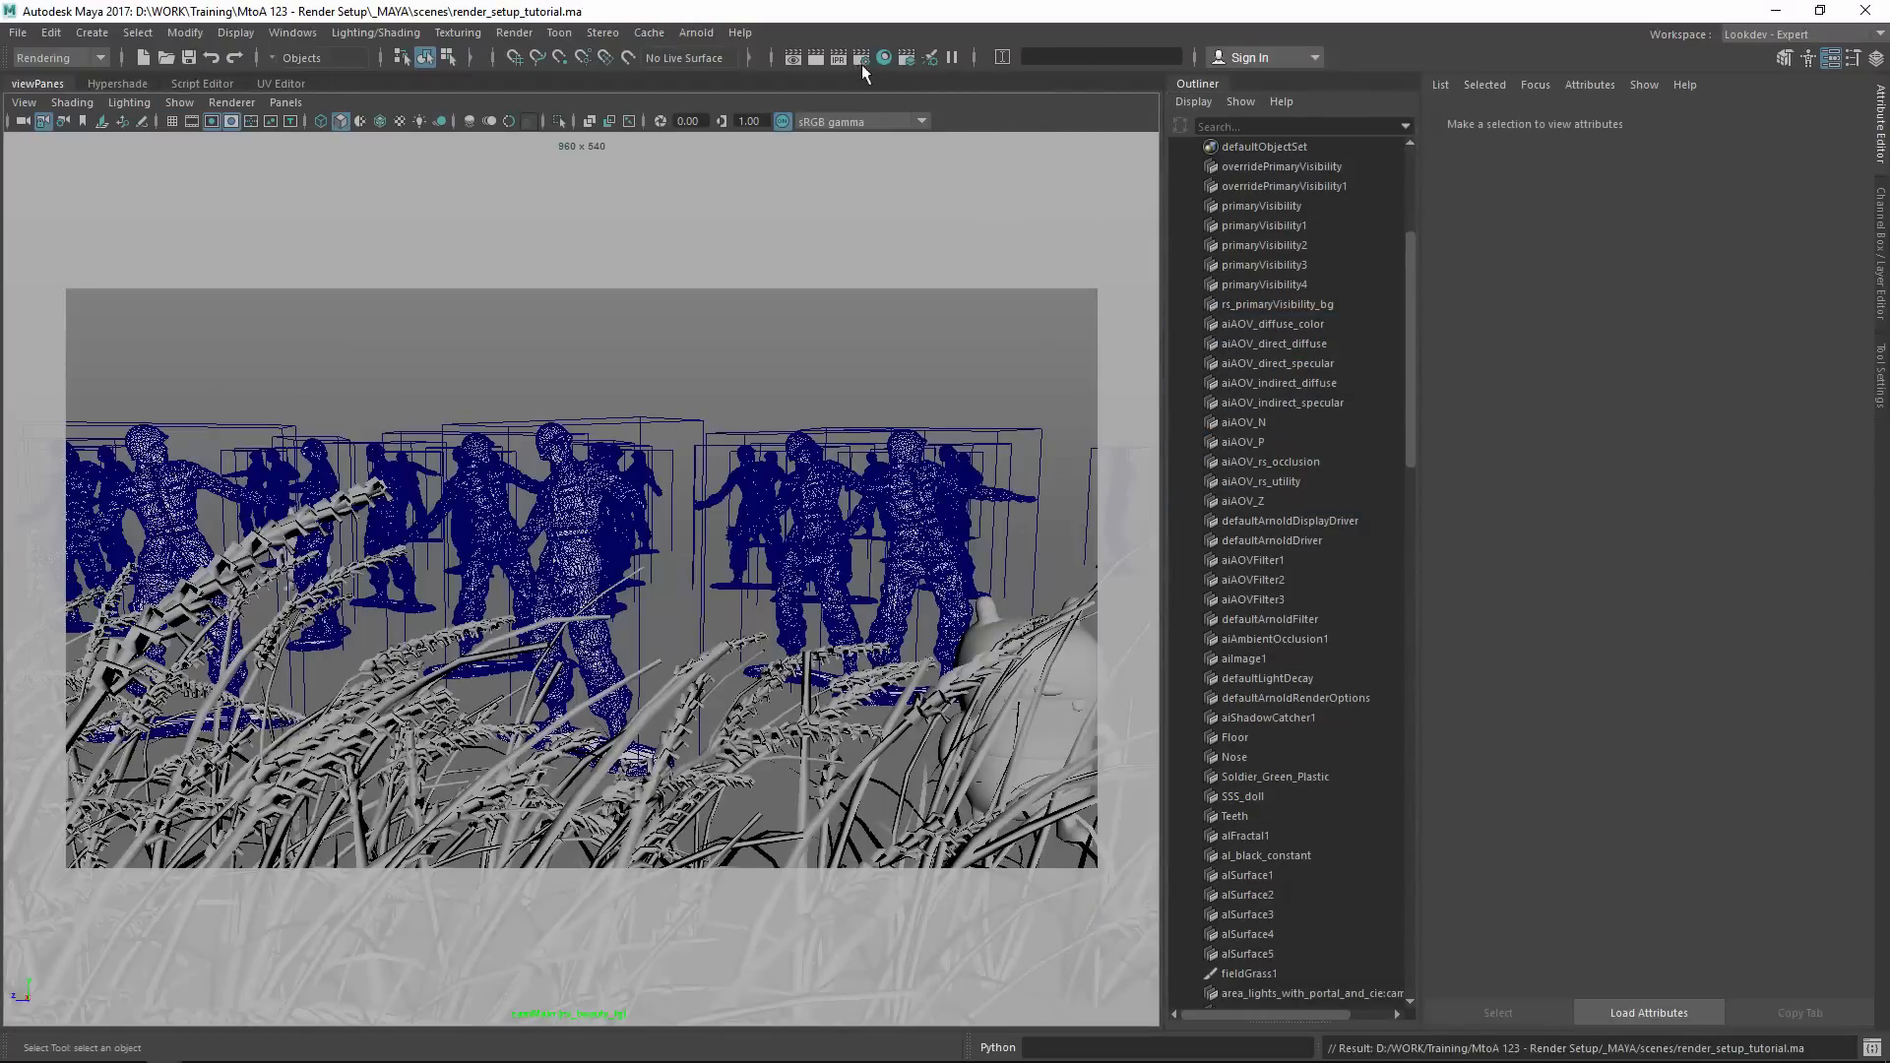
Reopen Render Setup and place its window clear of the main part of the viewport.
left_click(696, 33)
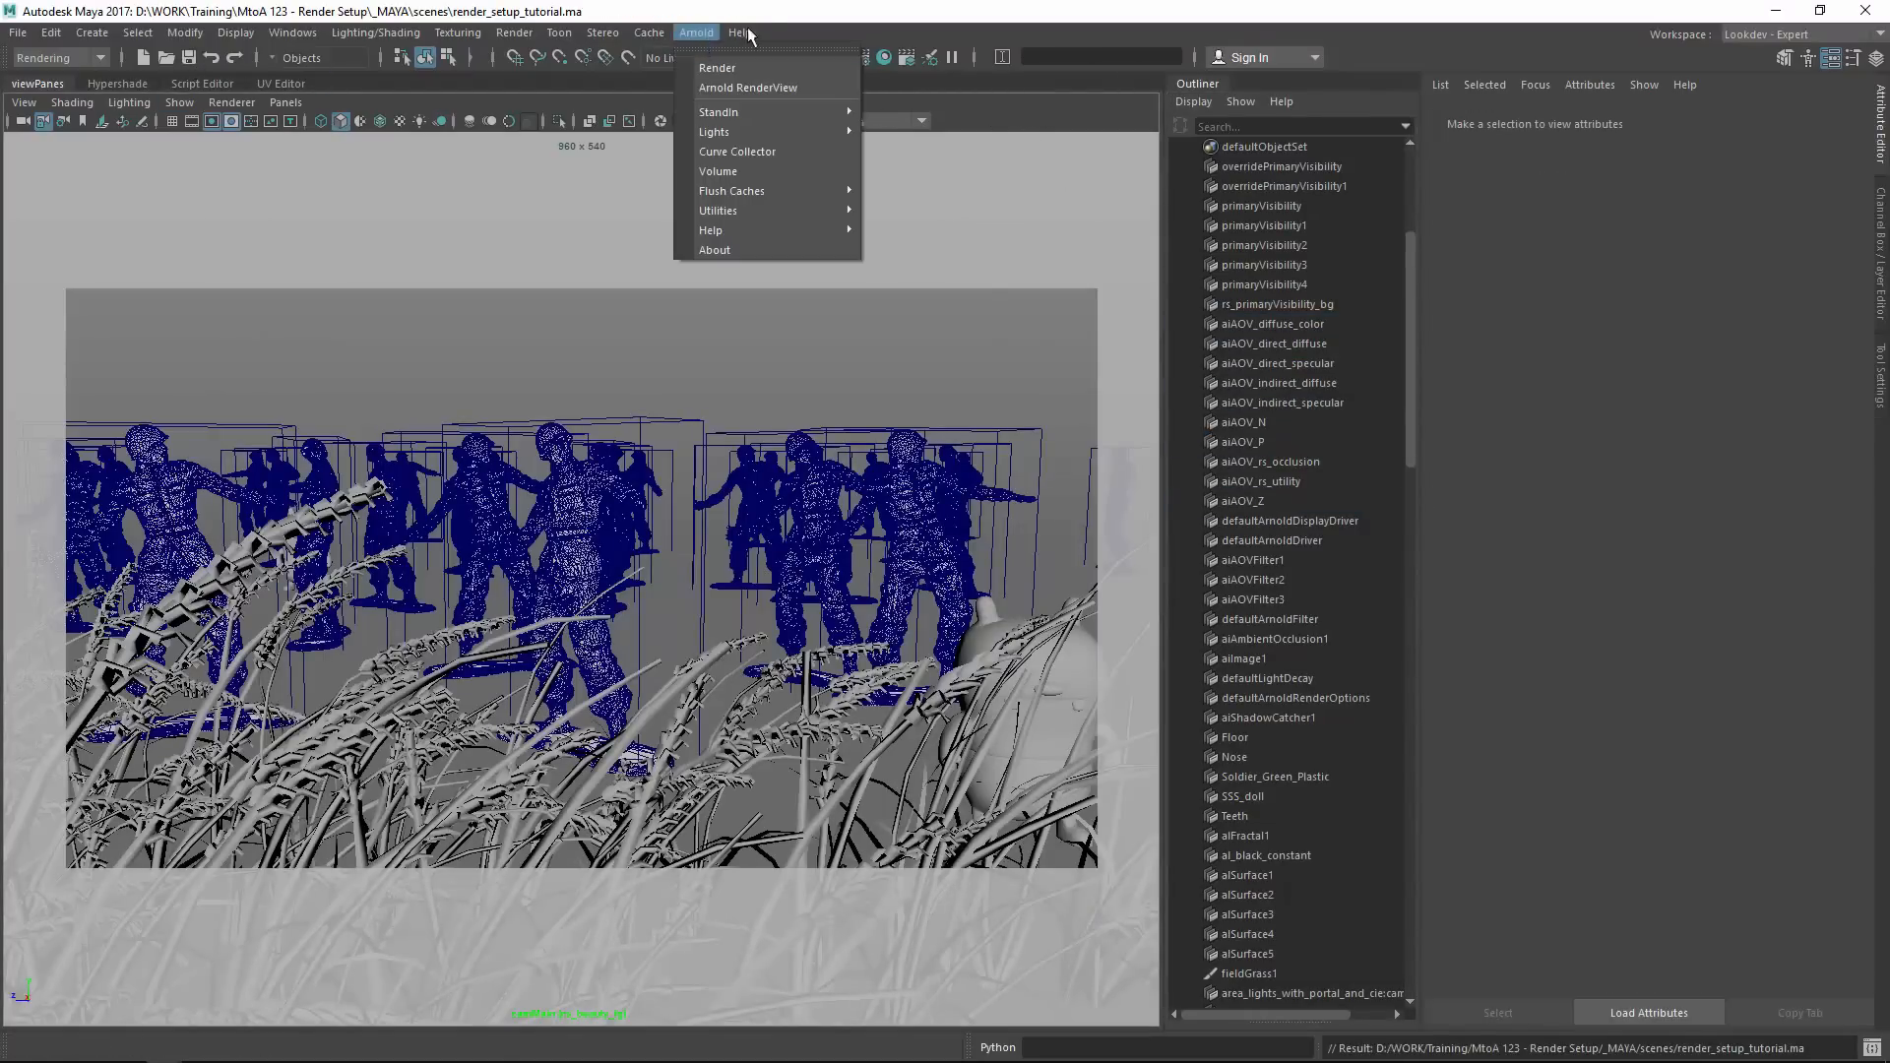
left_click(886, 57)
left_click(905, 57)
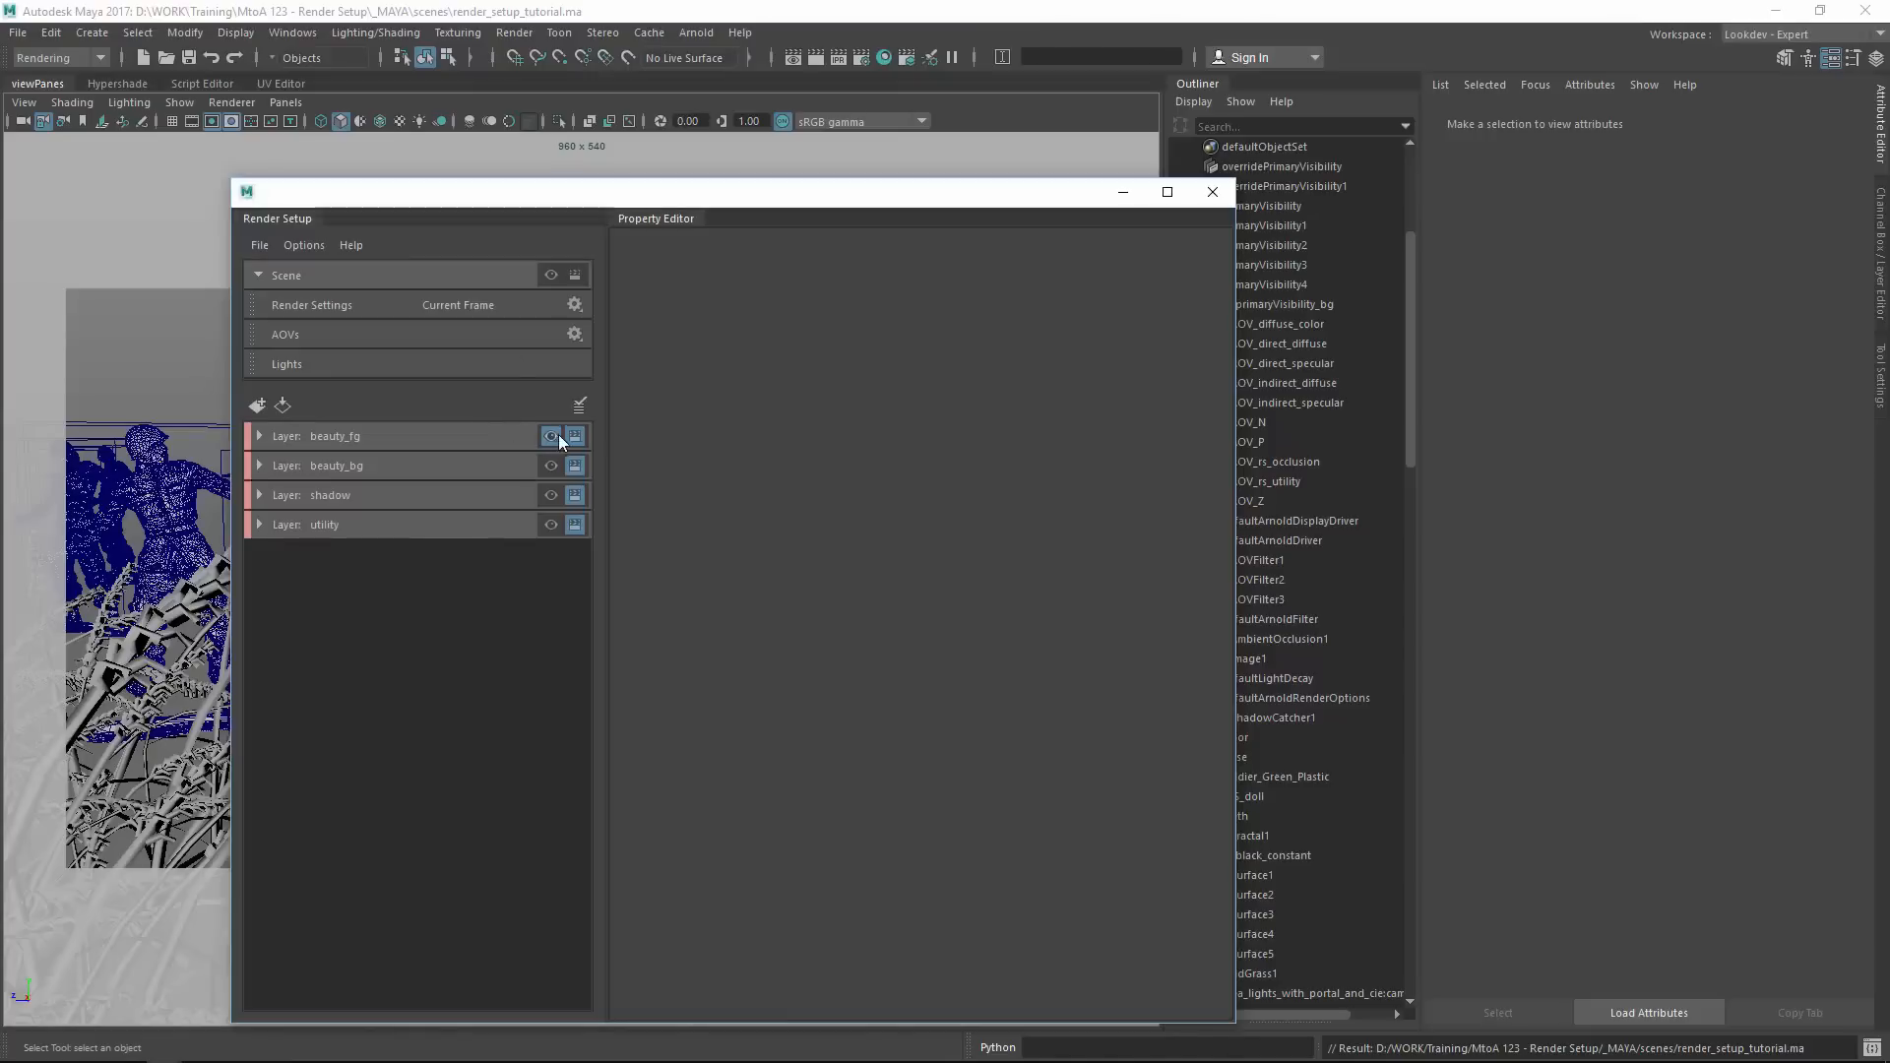
left_click_drag(553, 208, 1163, 227)
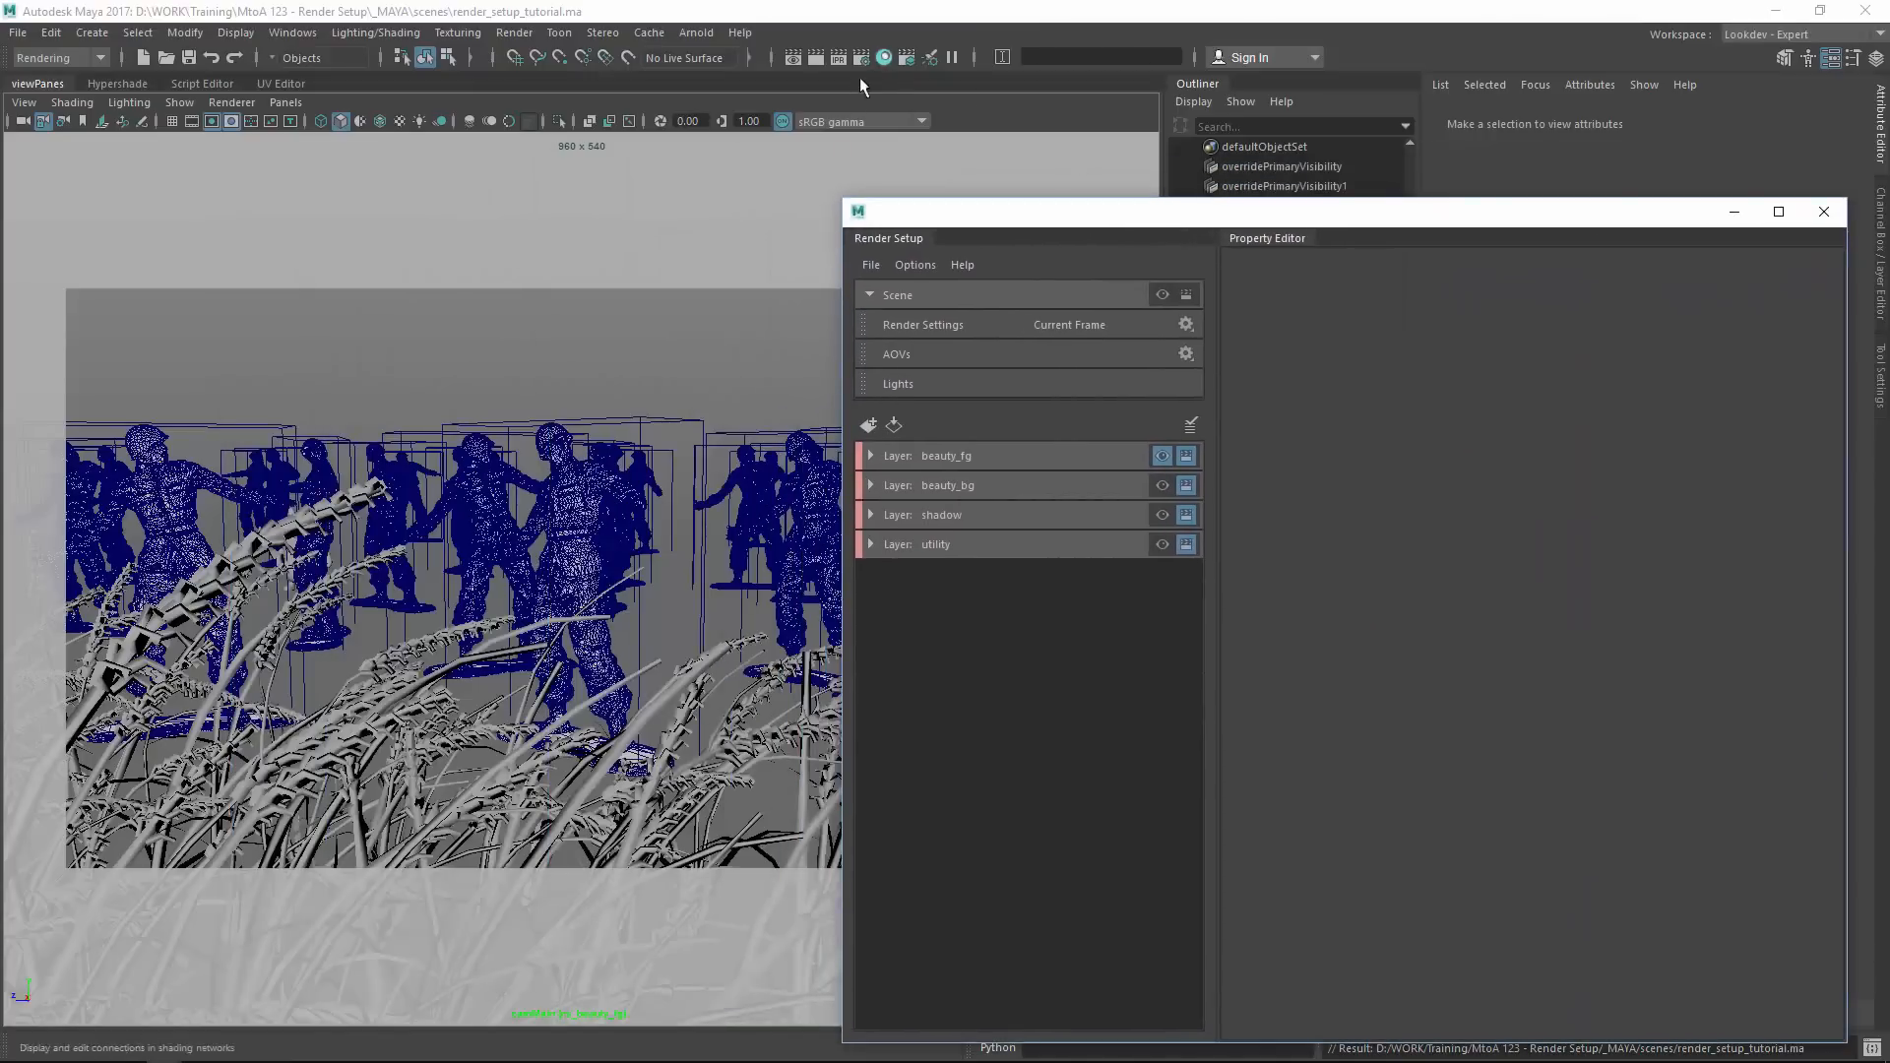
Start a live render of the beauty_fg layer in Arnold RenderView and fit the render window beside Render Setup.
left_click(696, 32)
left_click(732, 84)
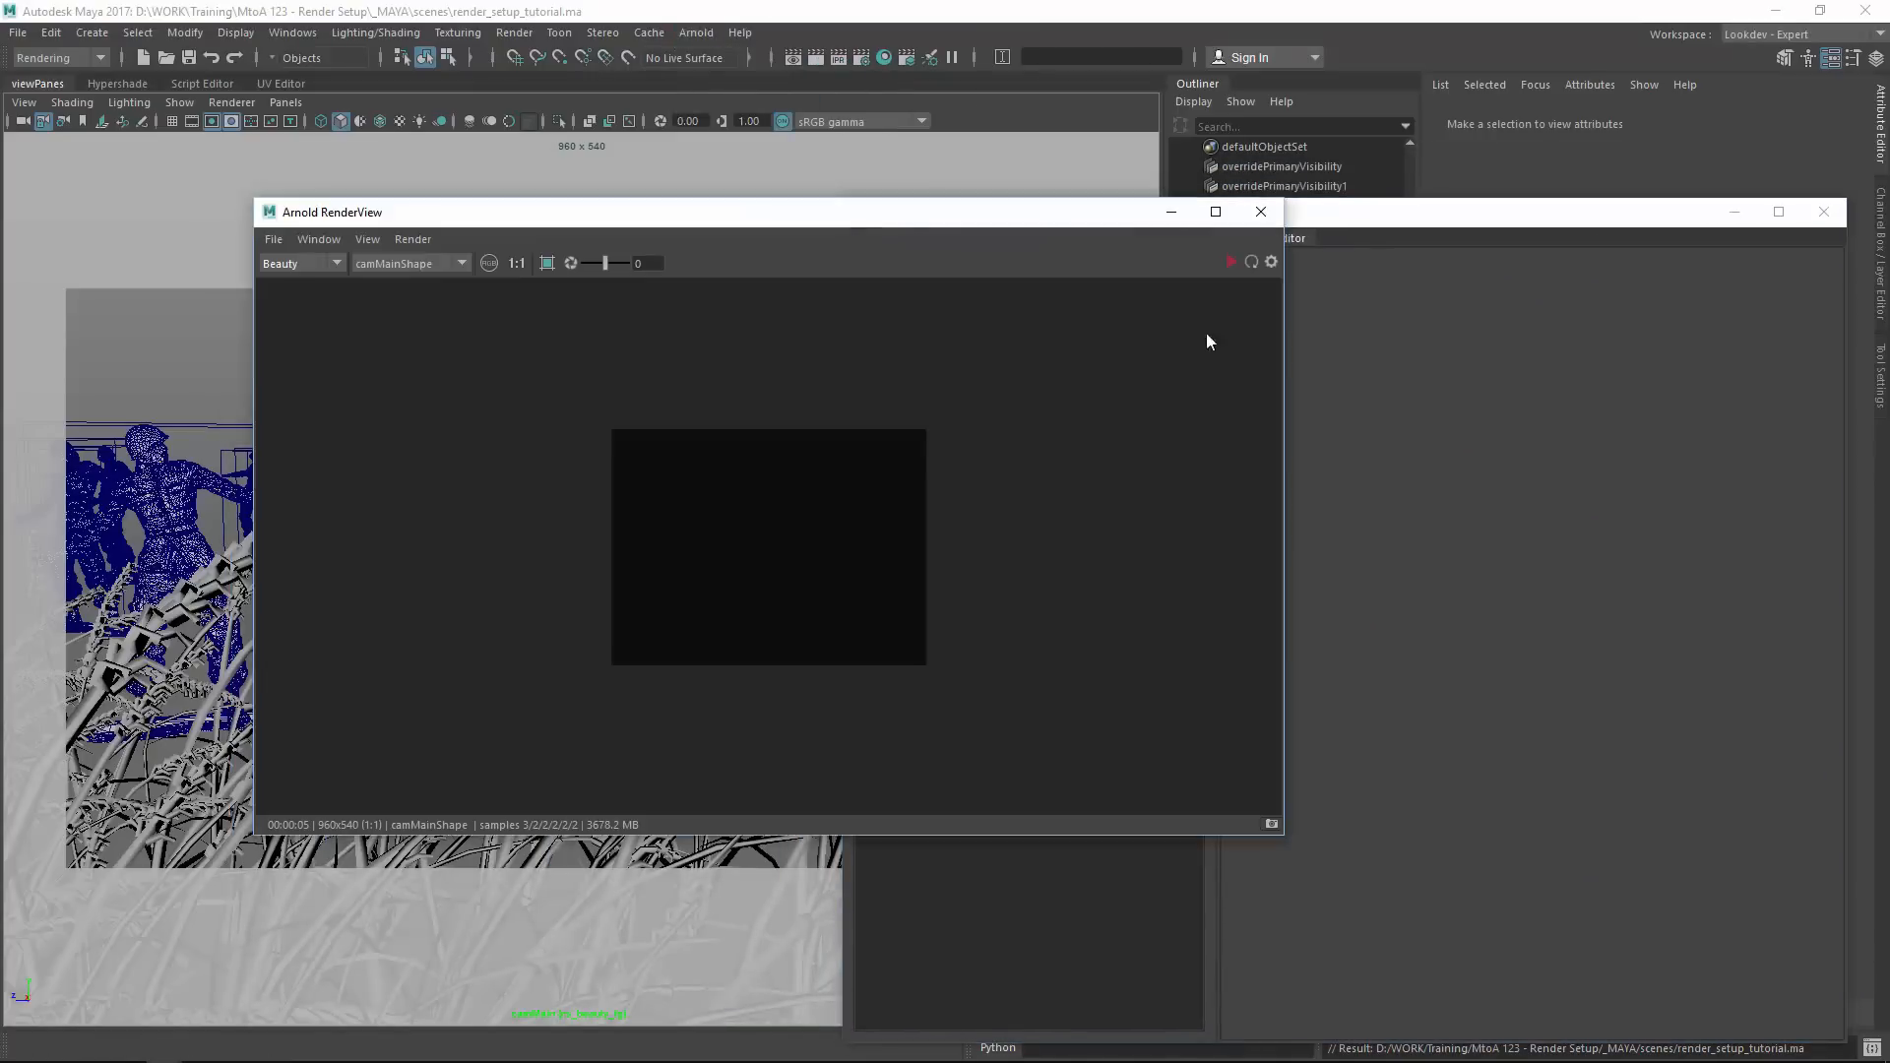
left_click(1230, 261)
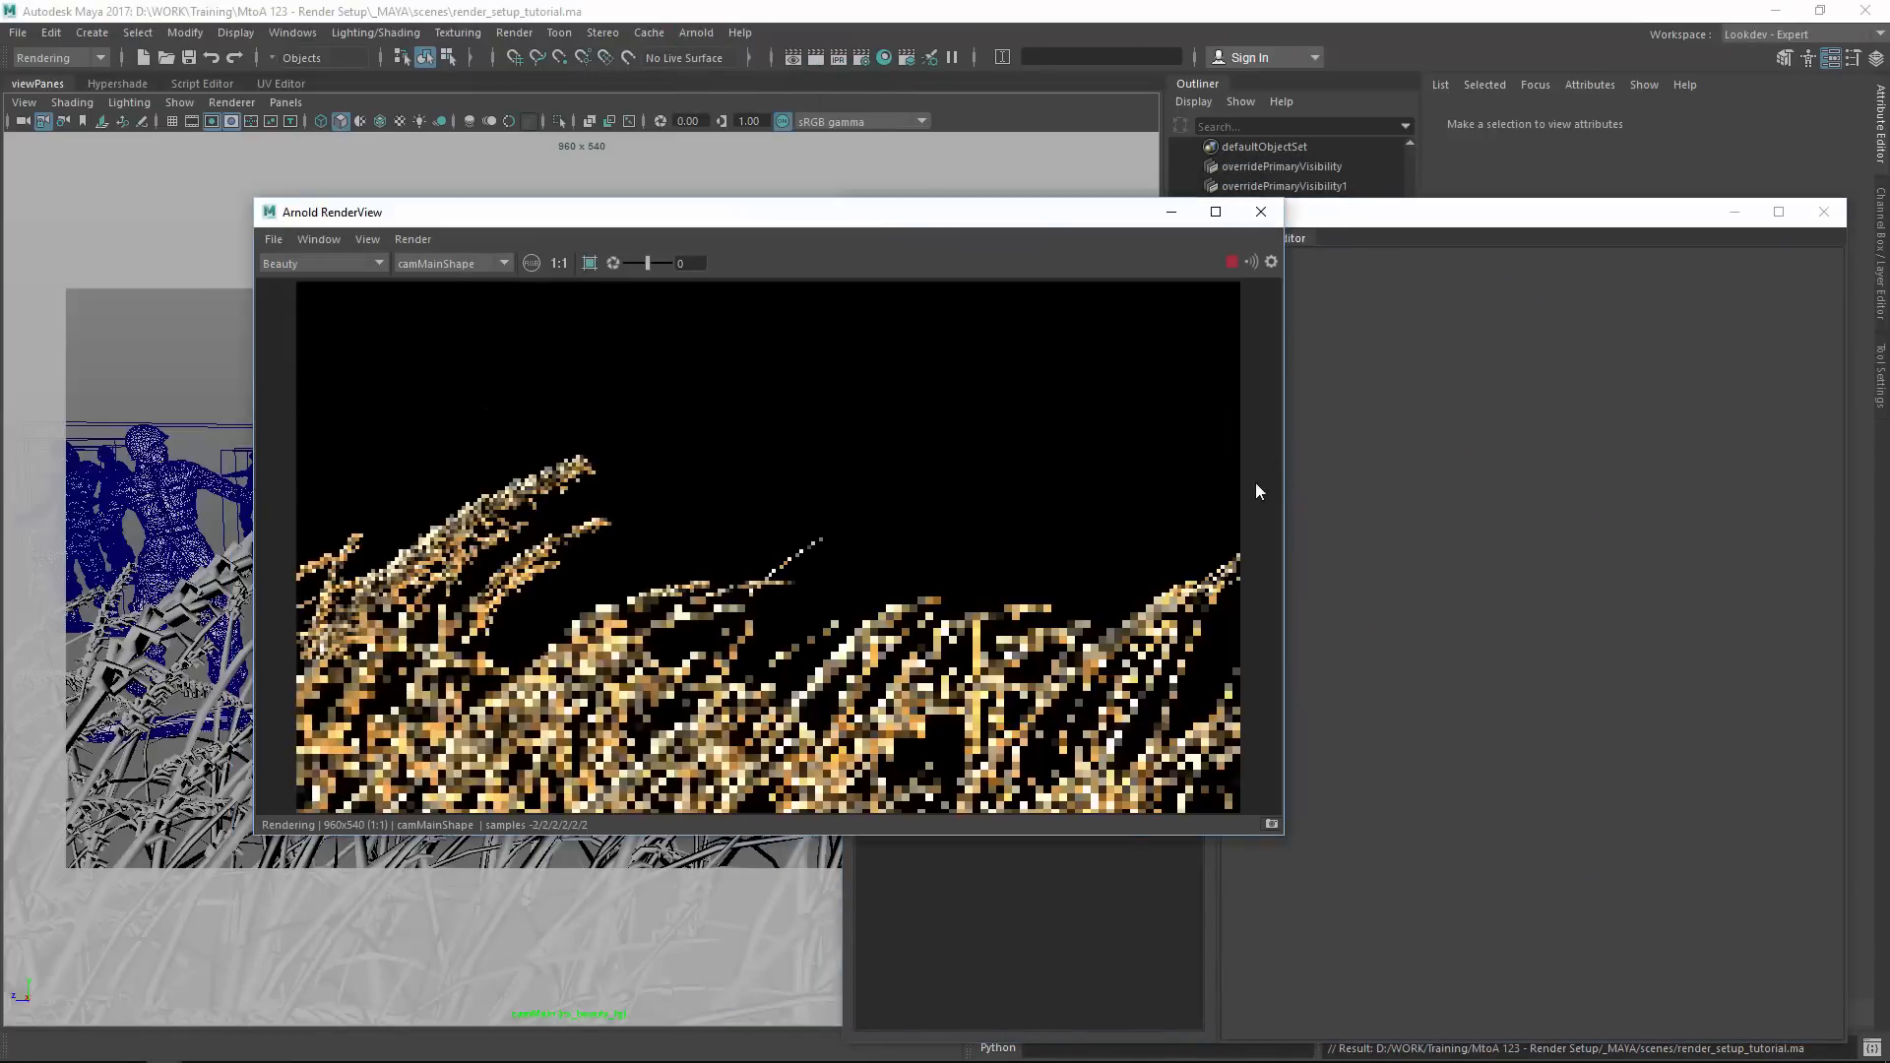
left_click_drag(1287, 840, 835, 951)
left_click_drag(607, 212, 483, 127)
View the diffuse_color, indirect_diffuse and indirect_specular AOVs of the beauty_fg render, return to Beauty and close Arnold RenderView.
left_click(227, 175)
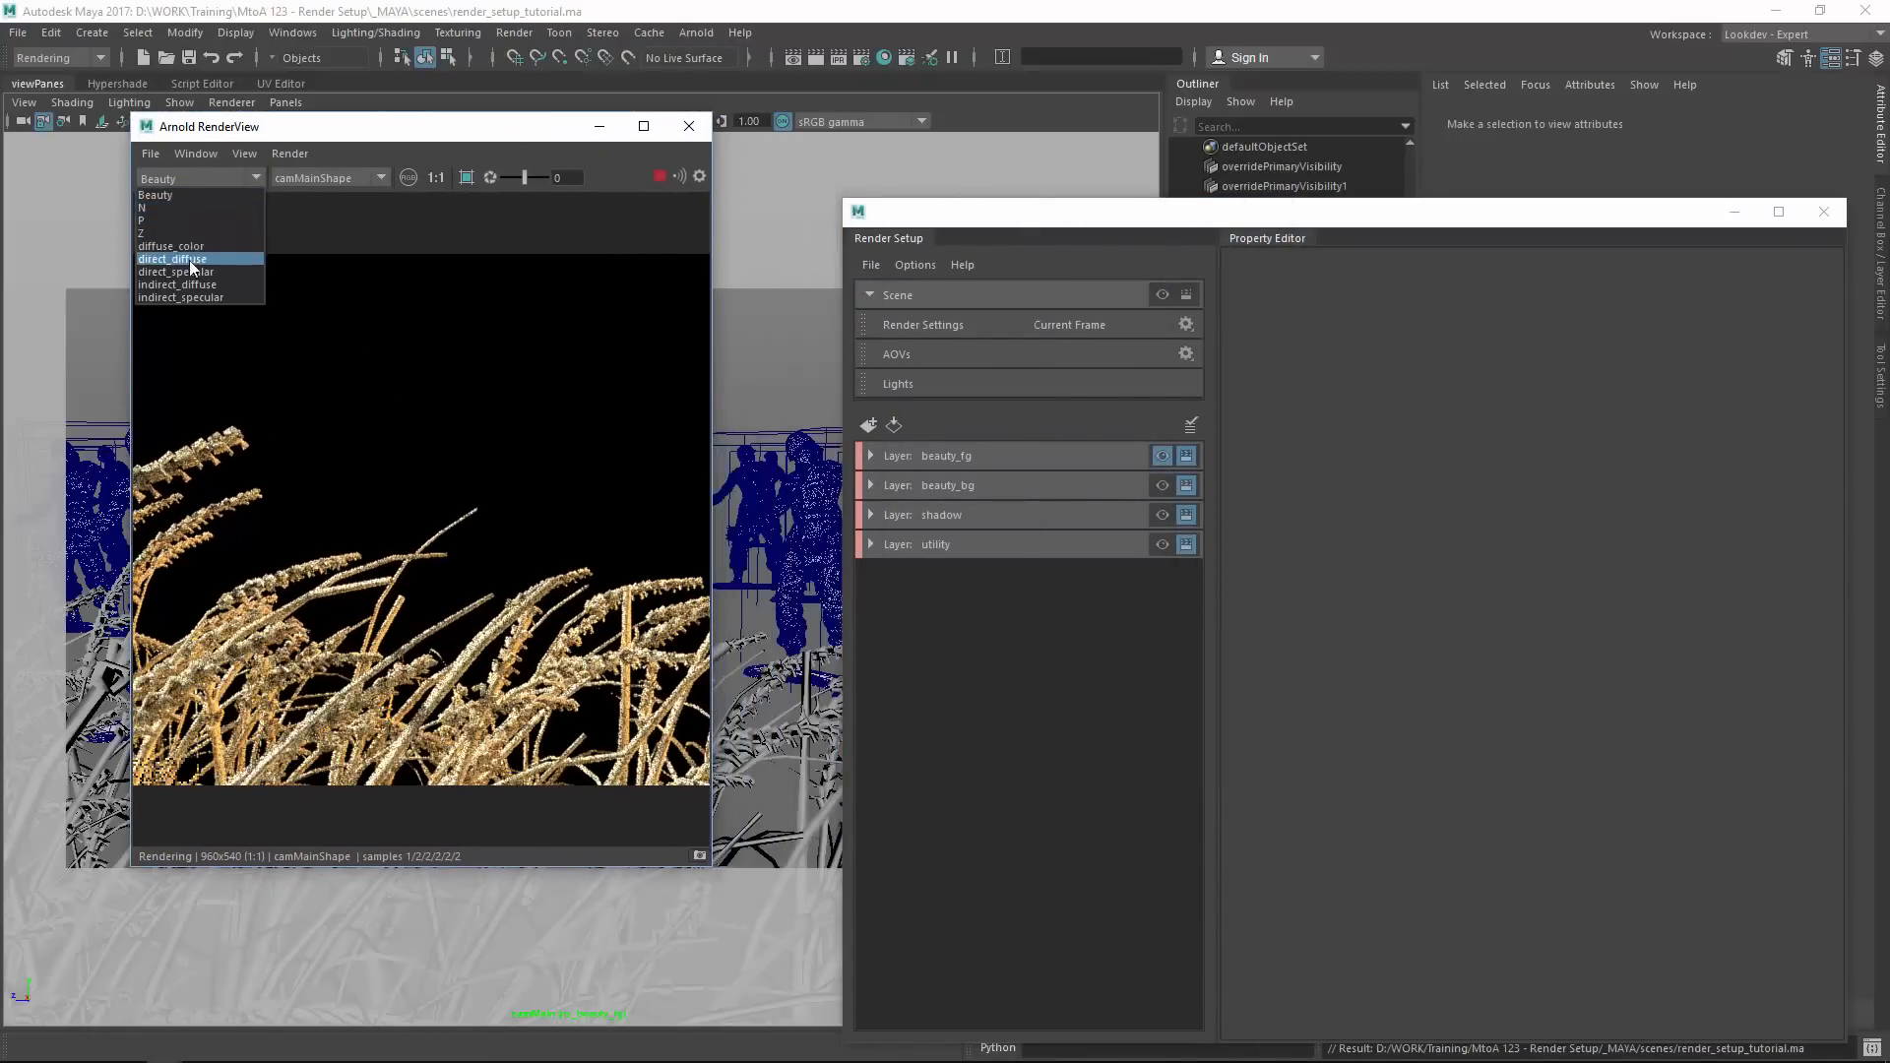
left_click(212, 250)
left_click(197, 179)
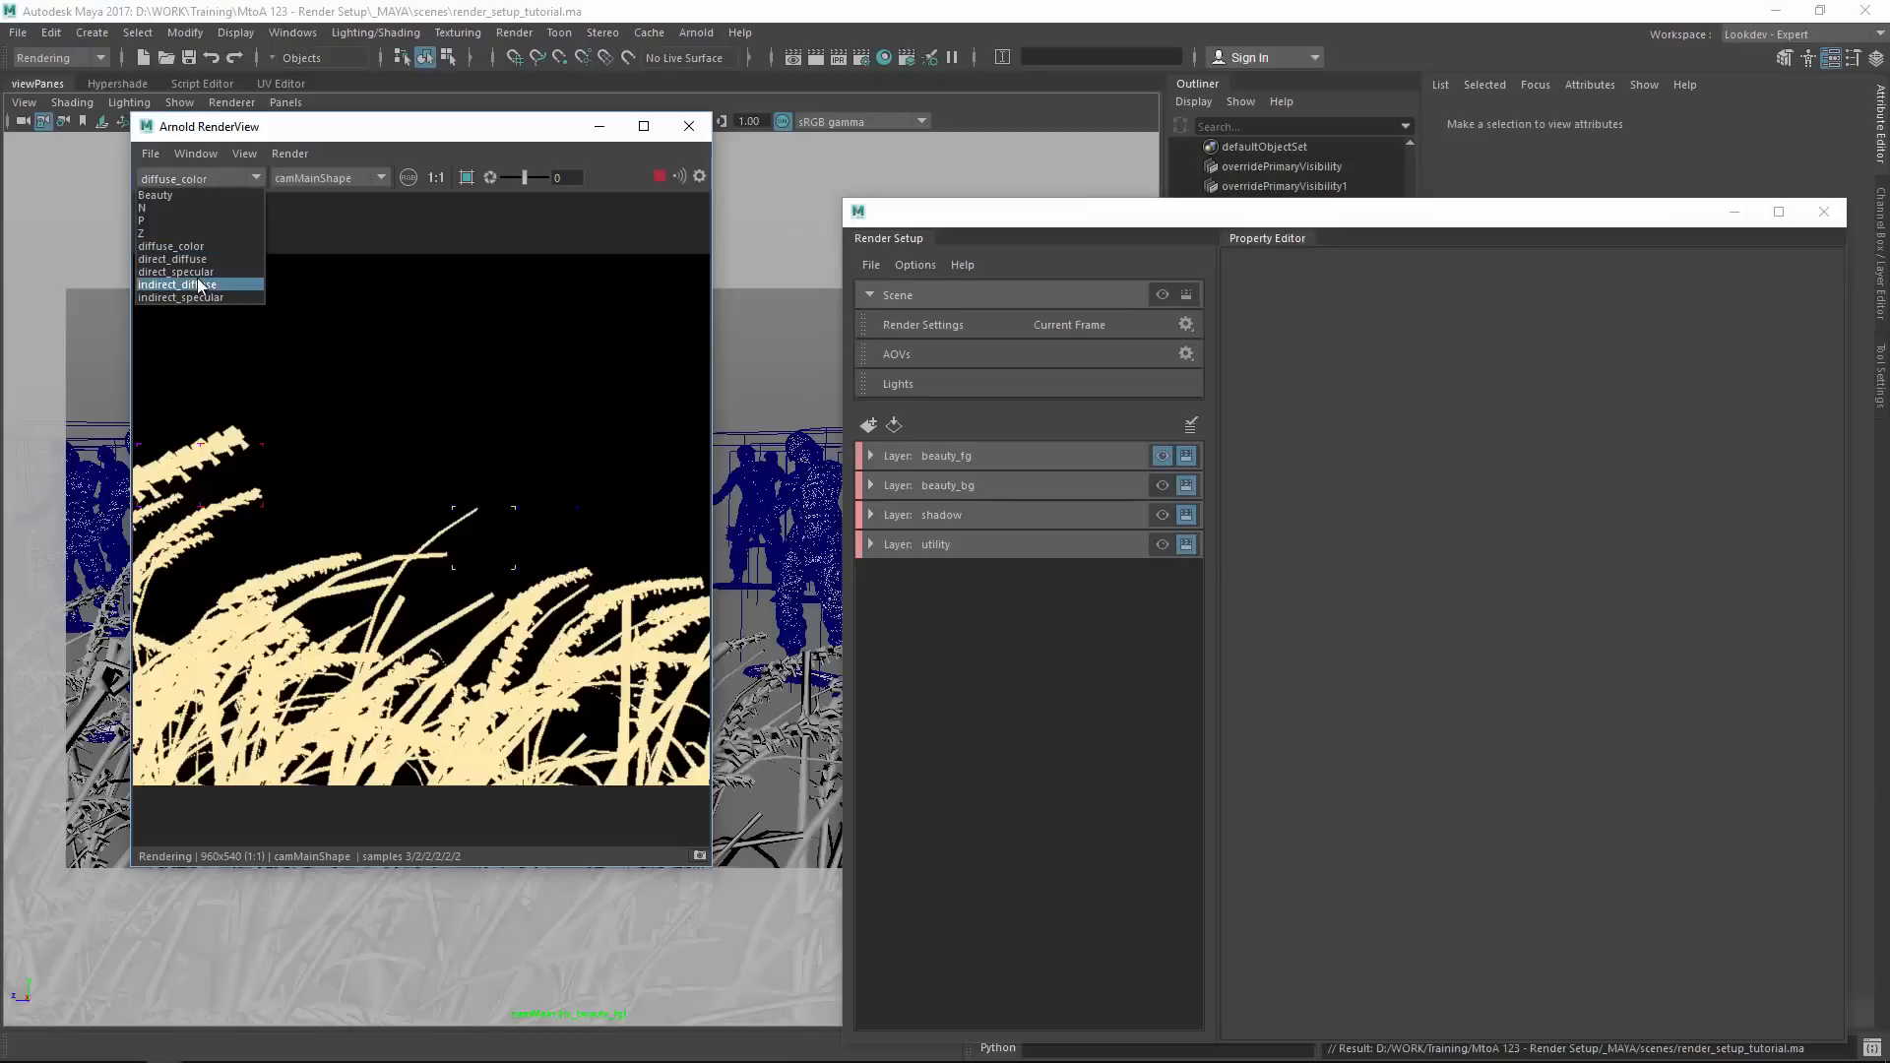
left_click(201, 279)
left_click(202, 183)
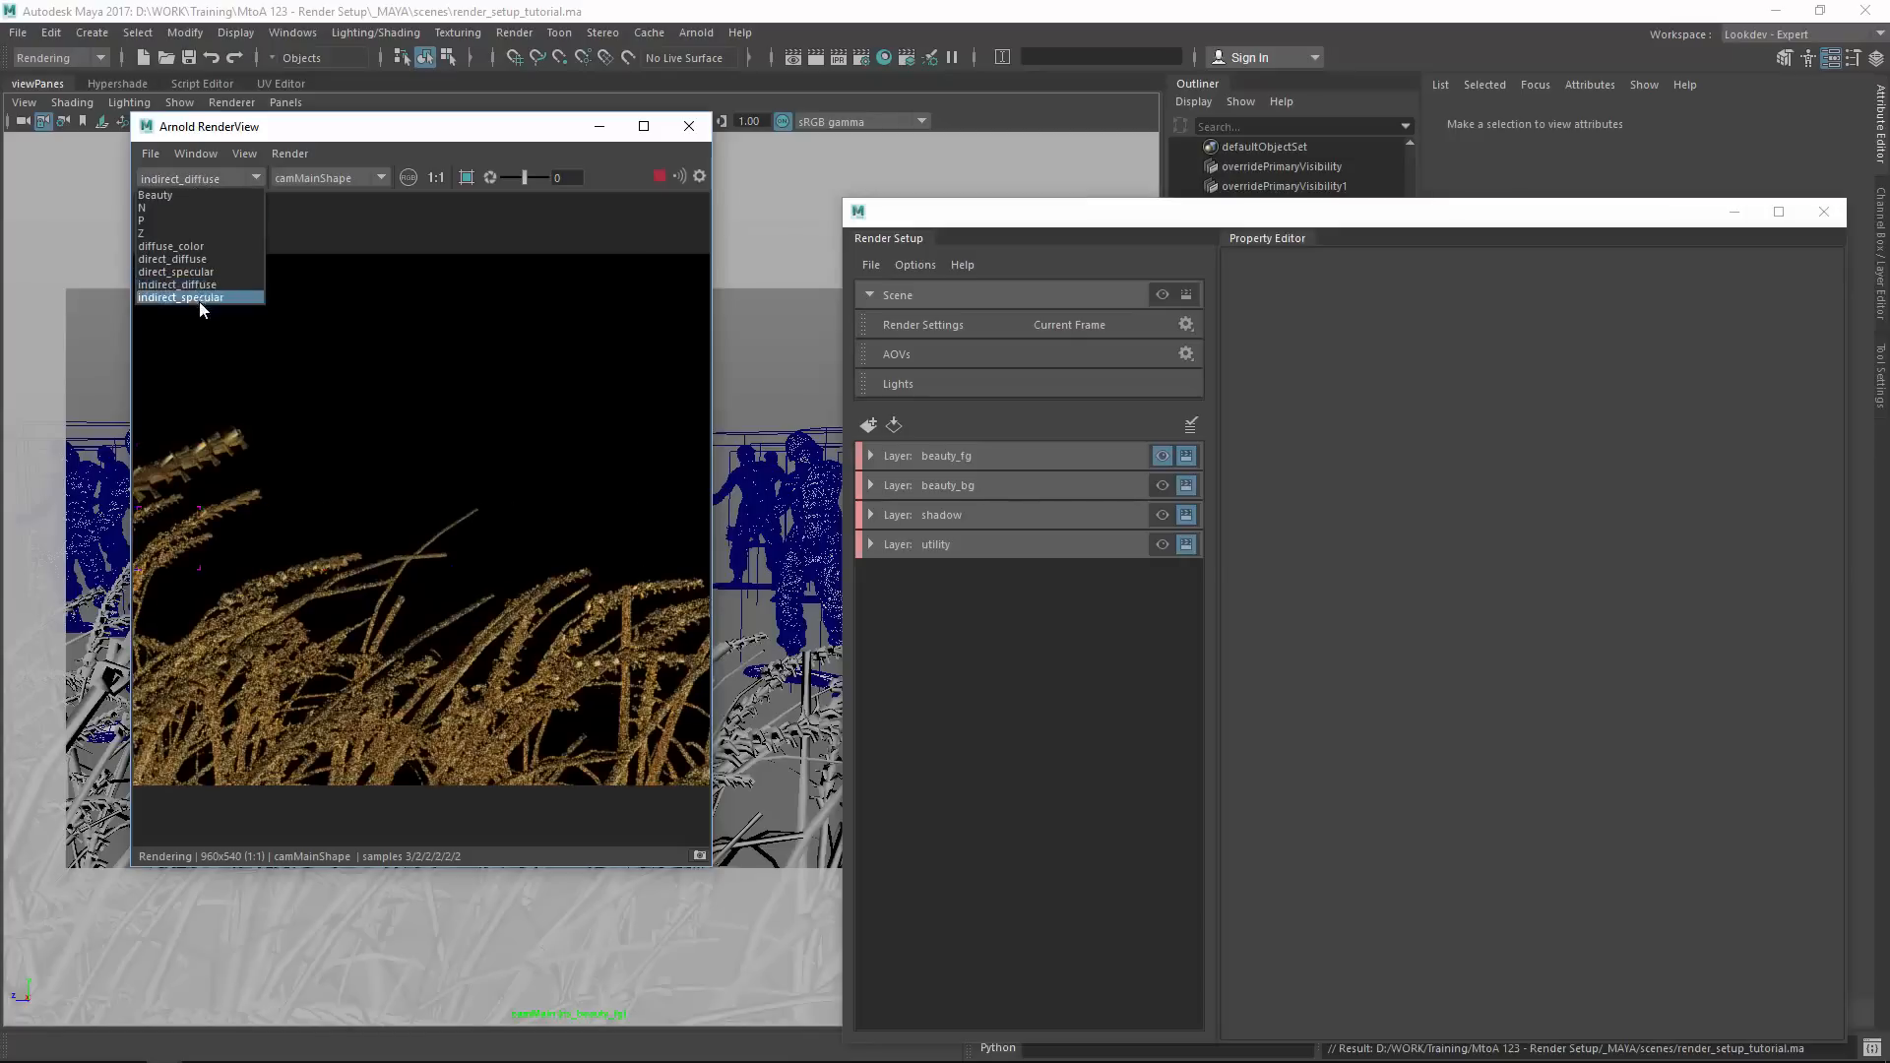
left_click(198, 296)
left_click(197, 183)
left_click(157, 195)
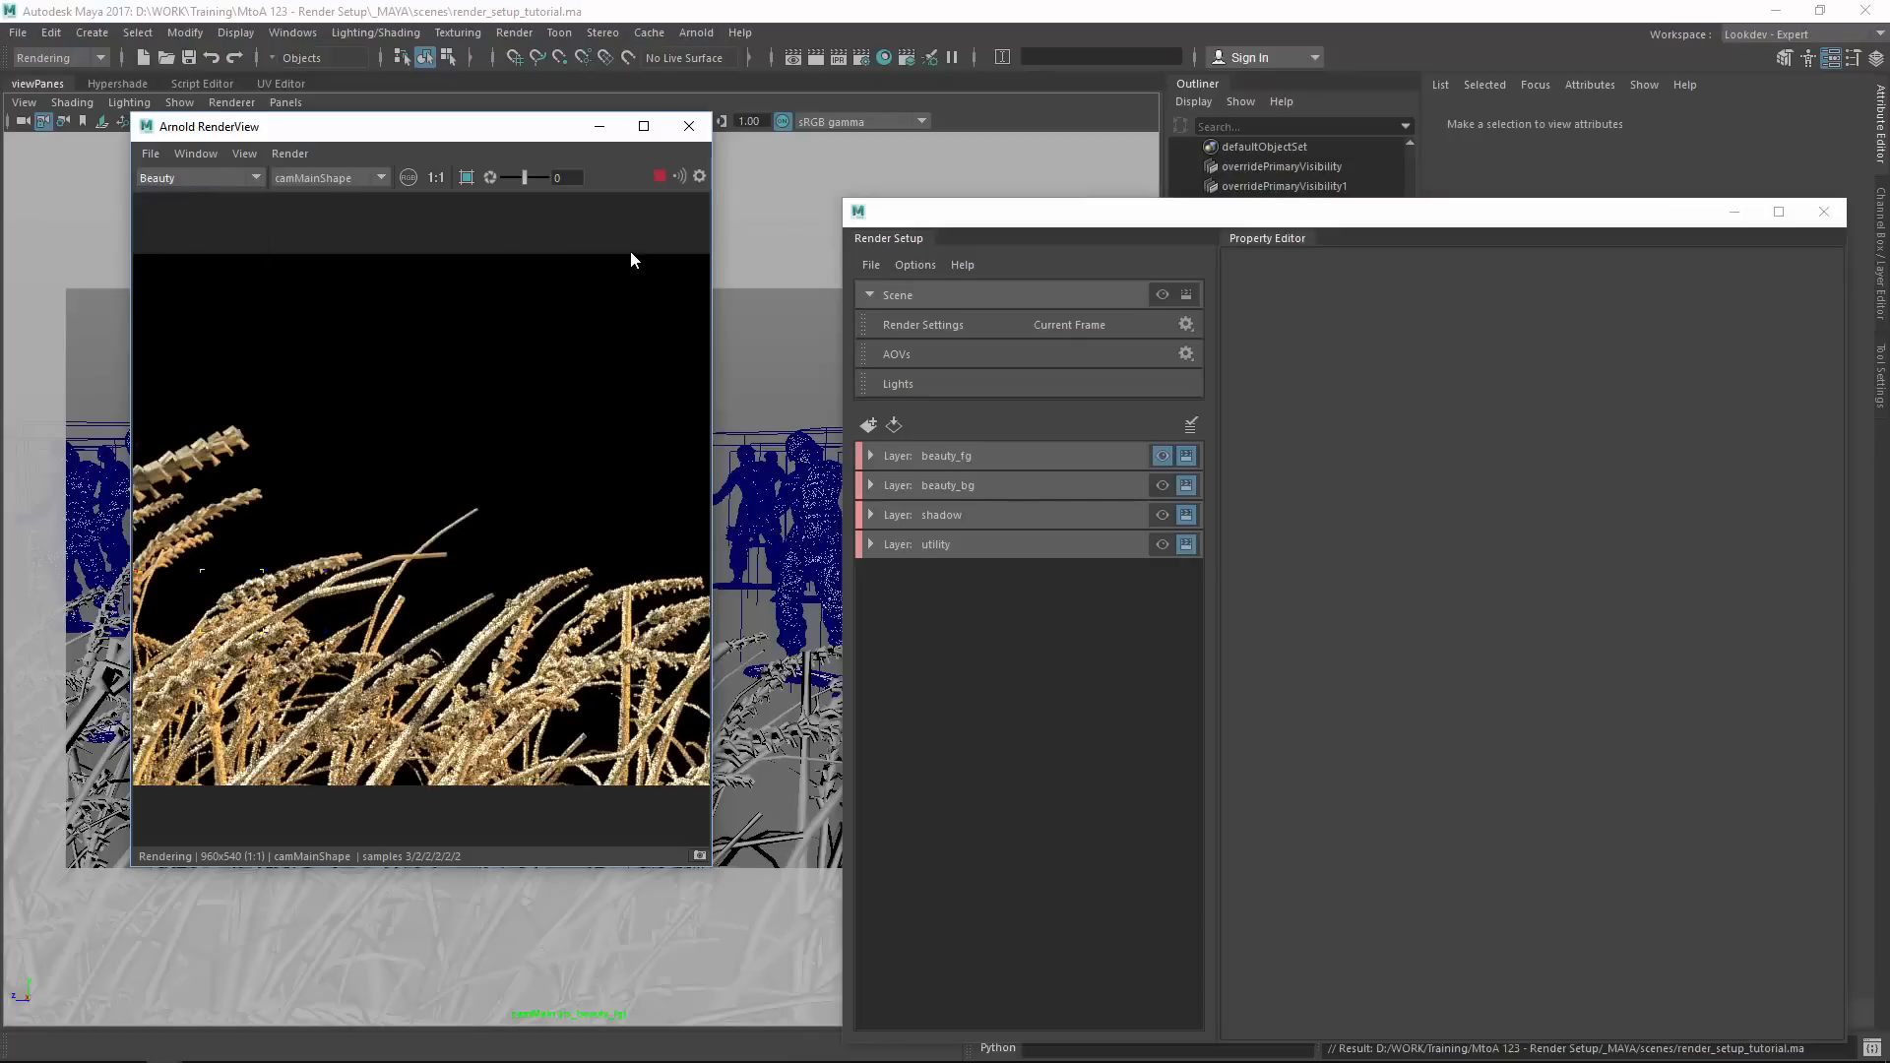
left_click(689, 126)
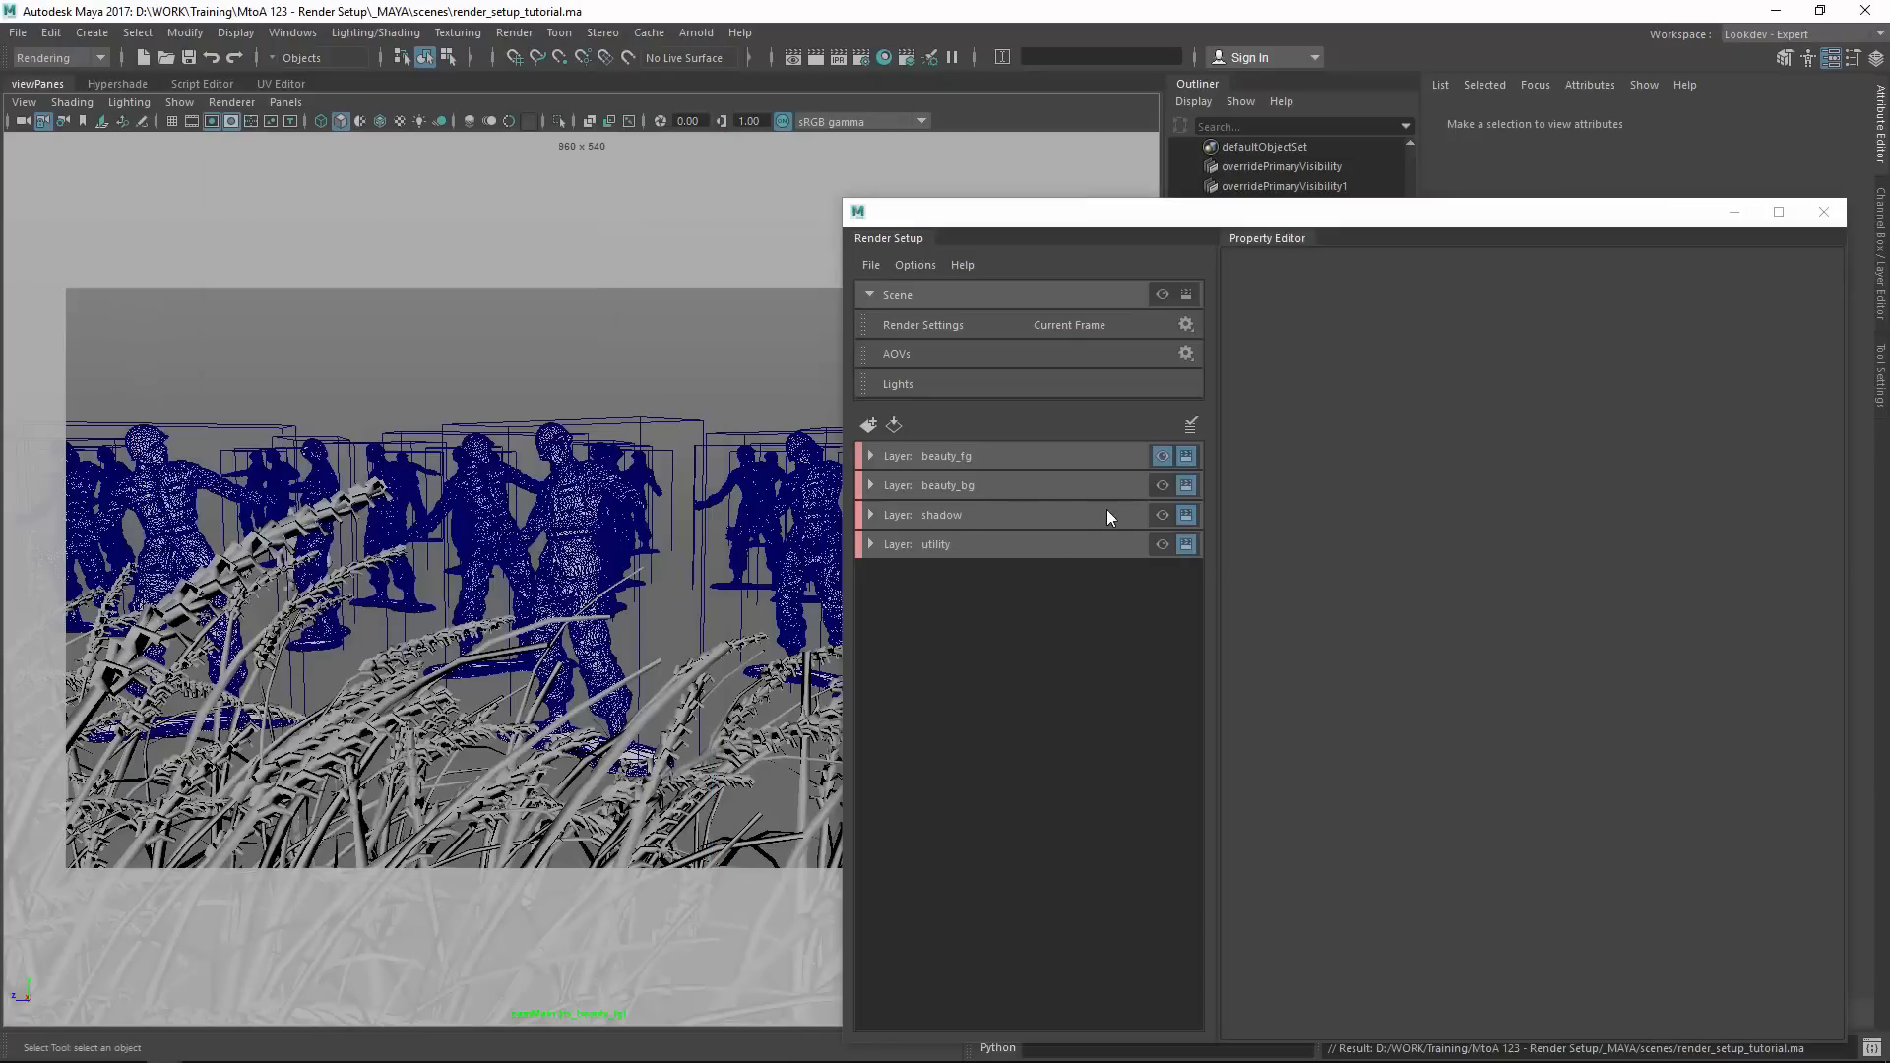
Make the shadow layer visible, check its render and available AOVs in a widened Arnold RenderView, and close the render window.
left_click(1162, 516)
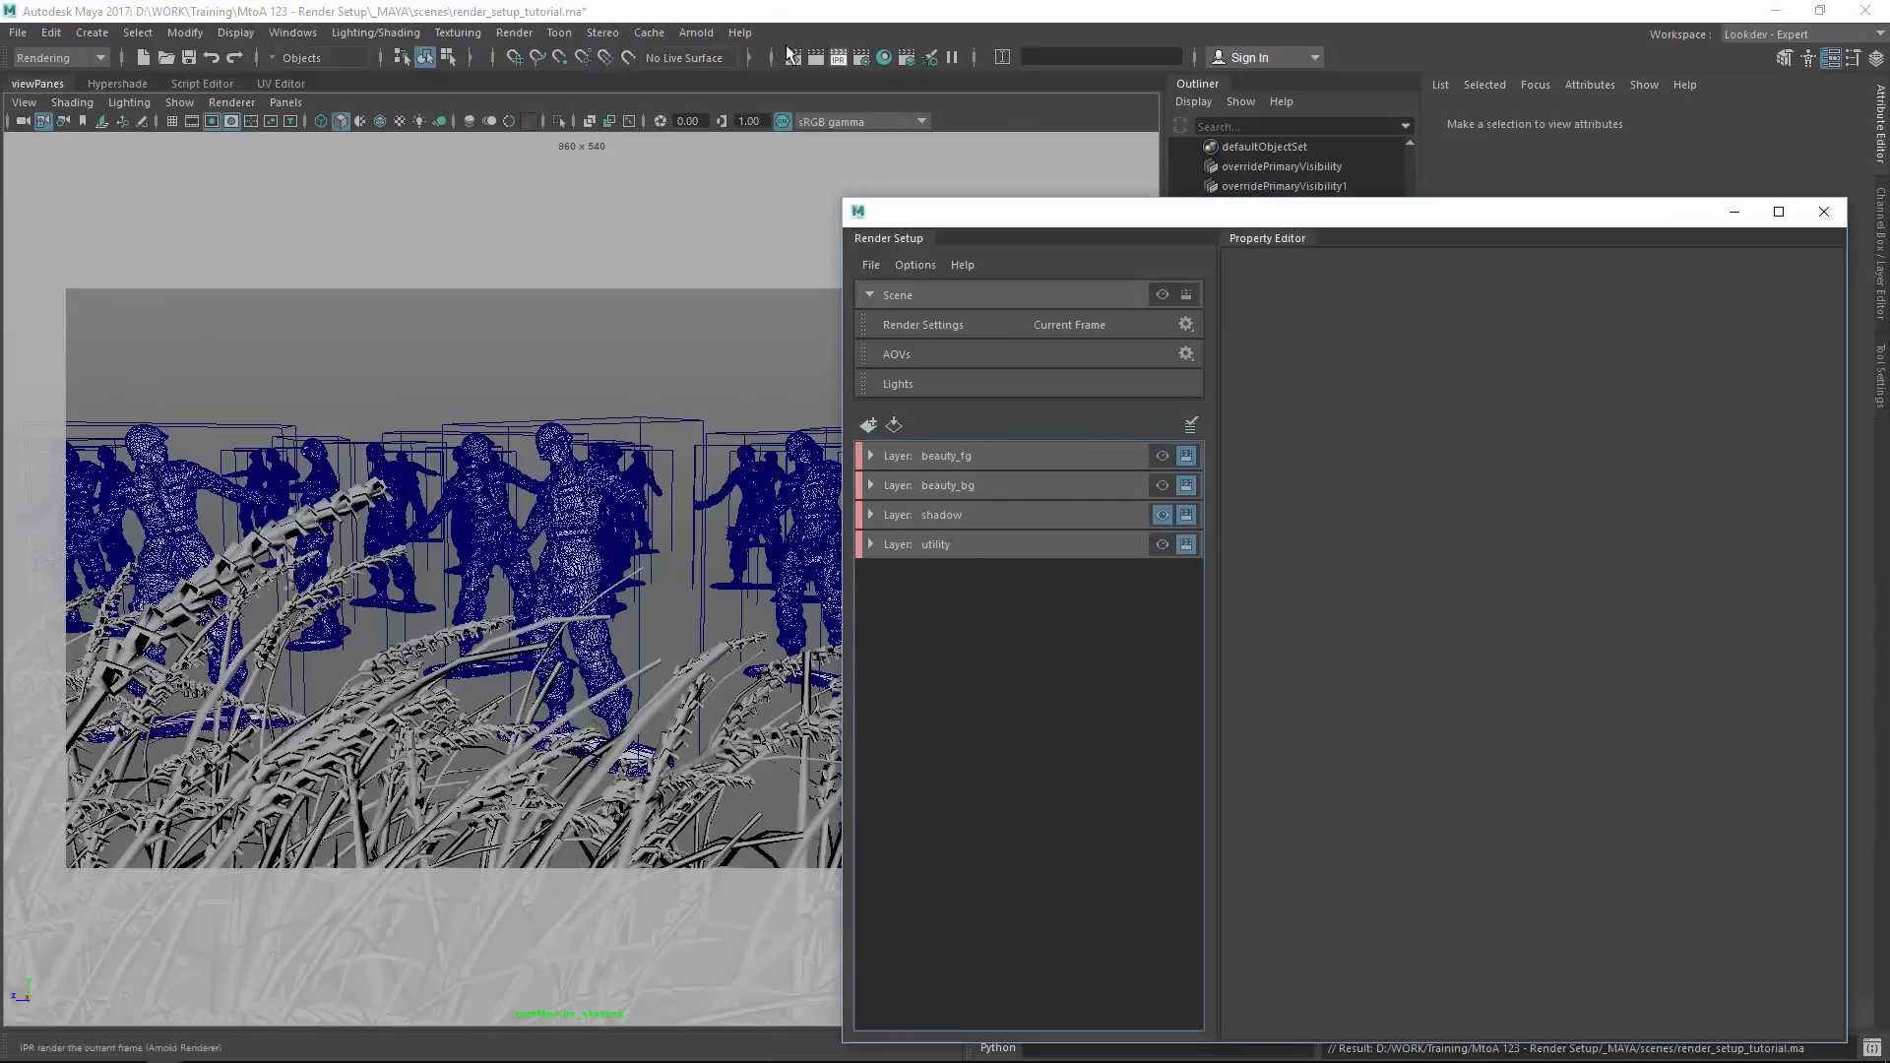
left_click(696, 31)
left_click(742, 91)
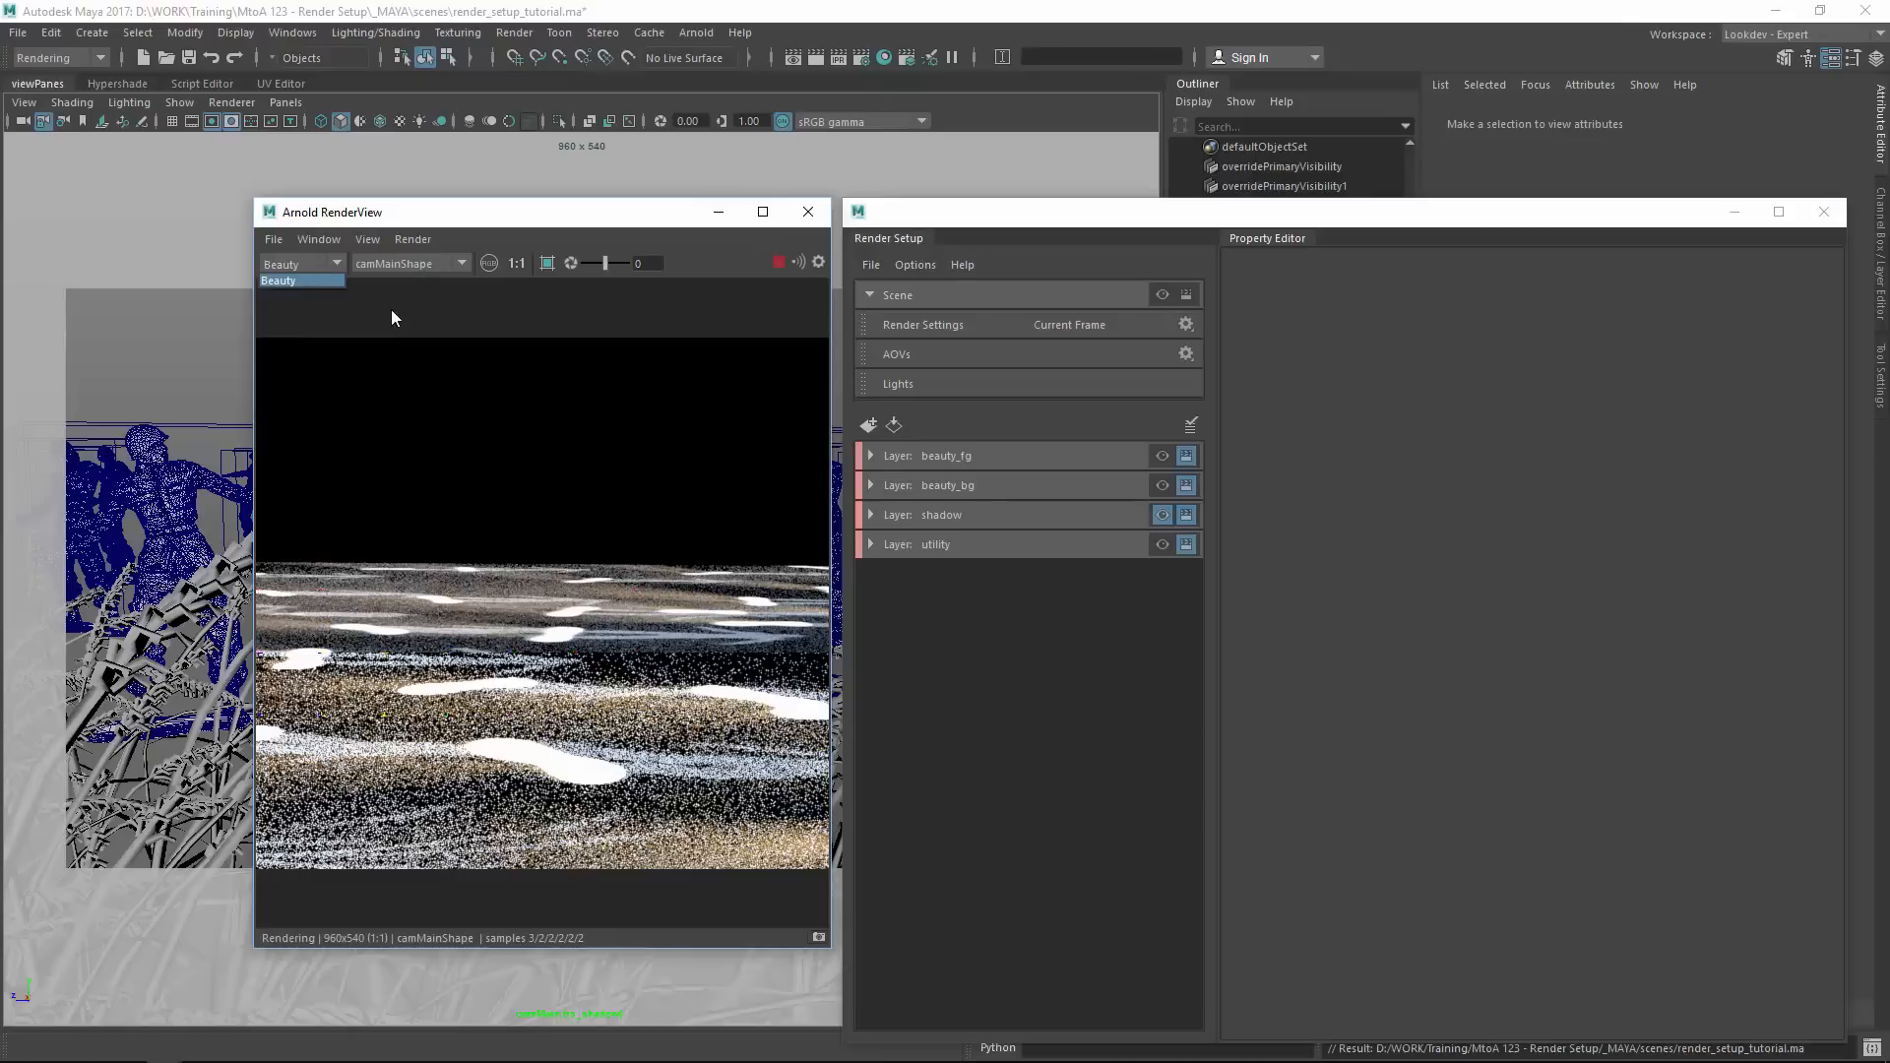
left_click_drag(830, 581, 1350, 577)
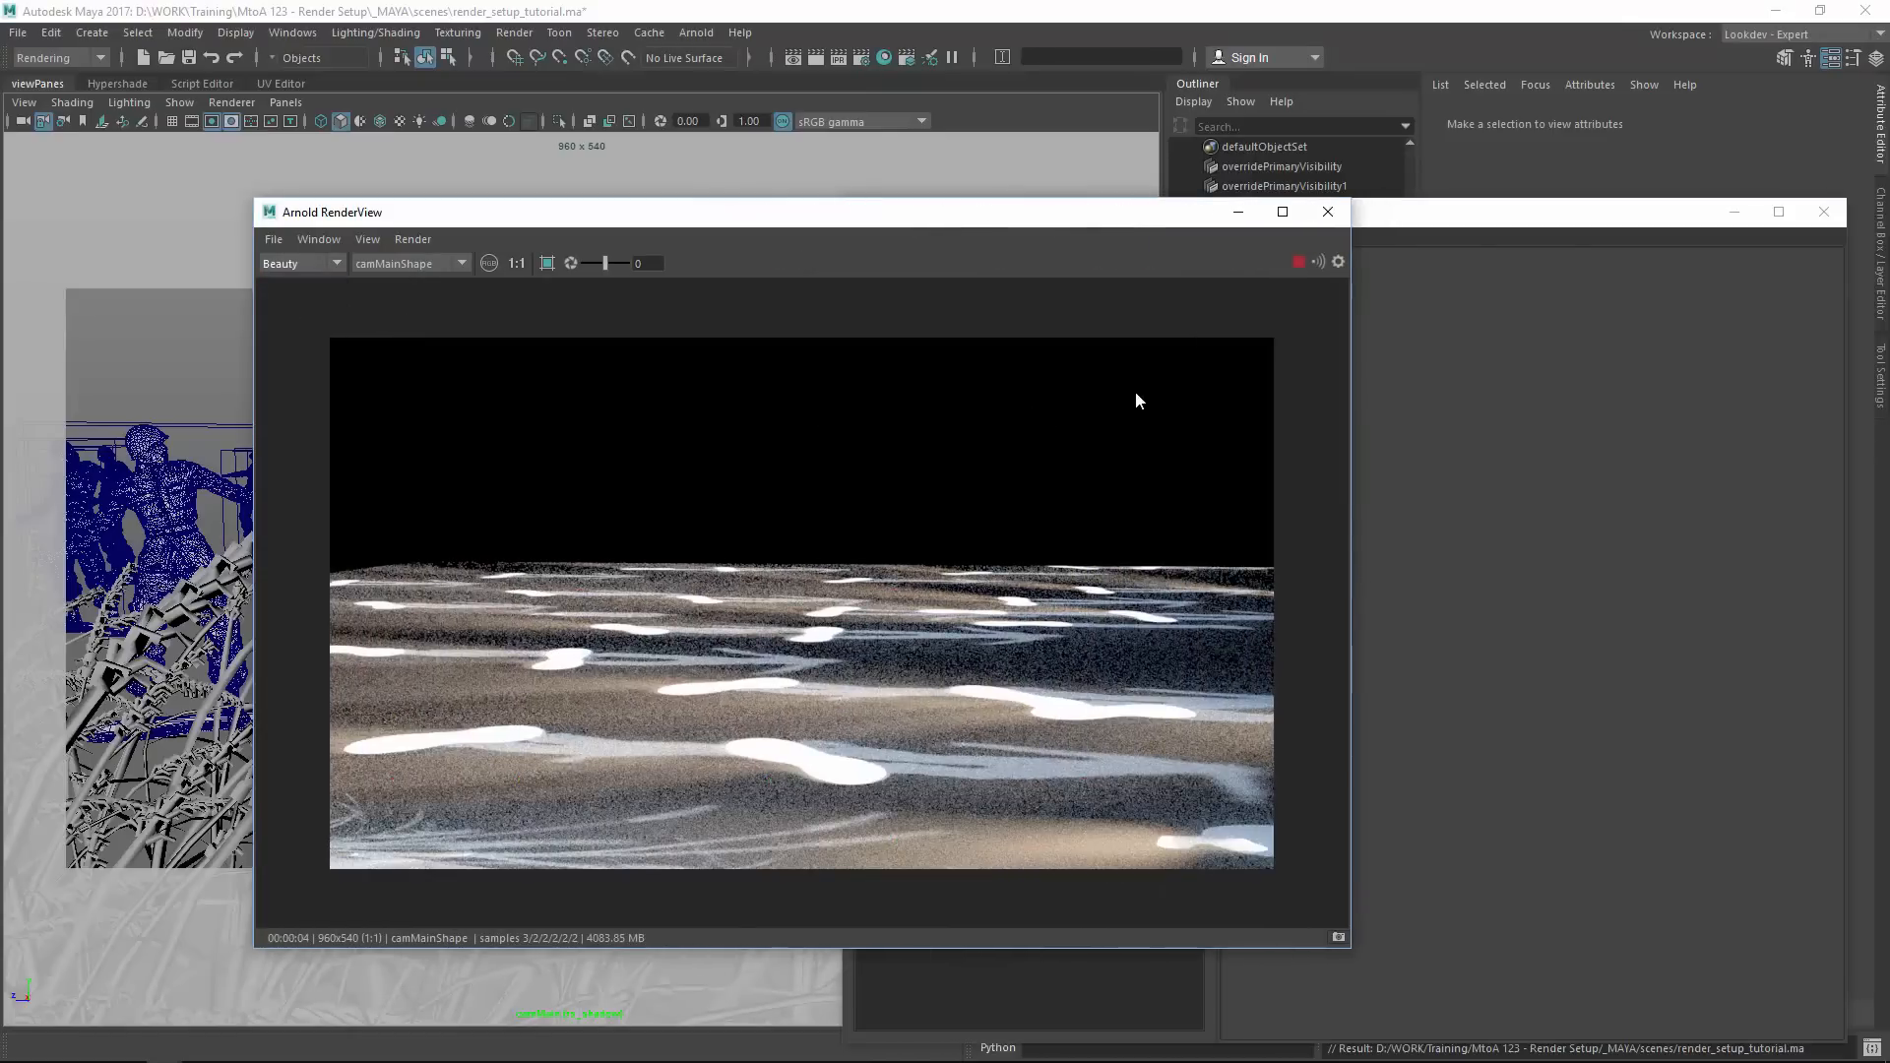
left_click(1327, 212)
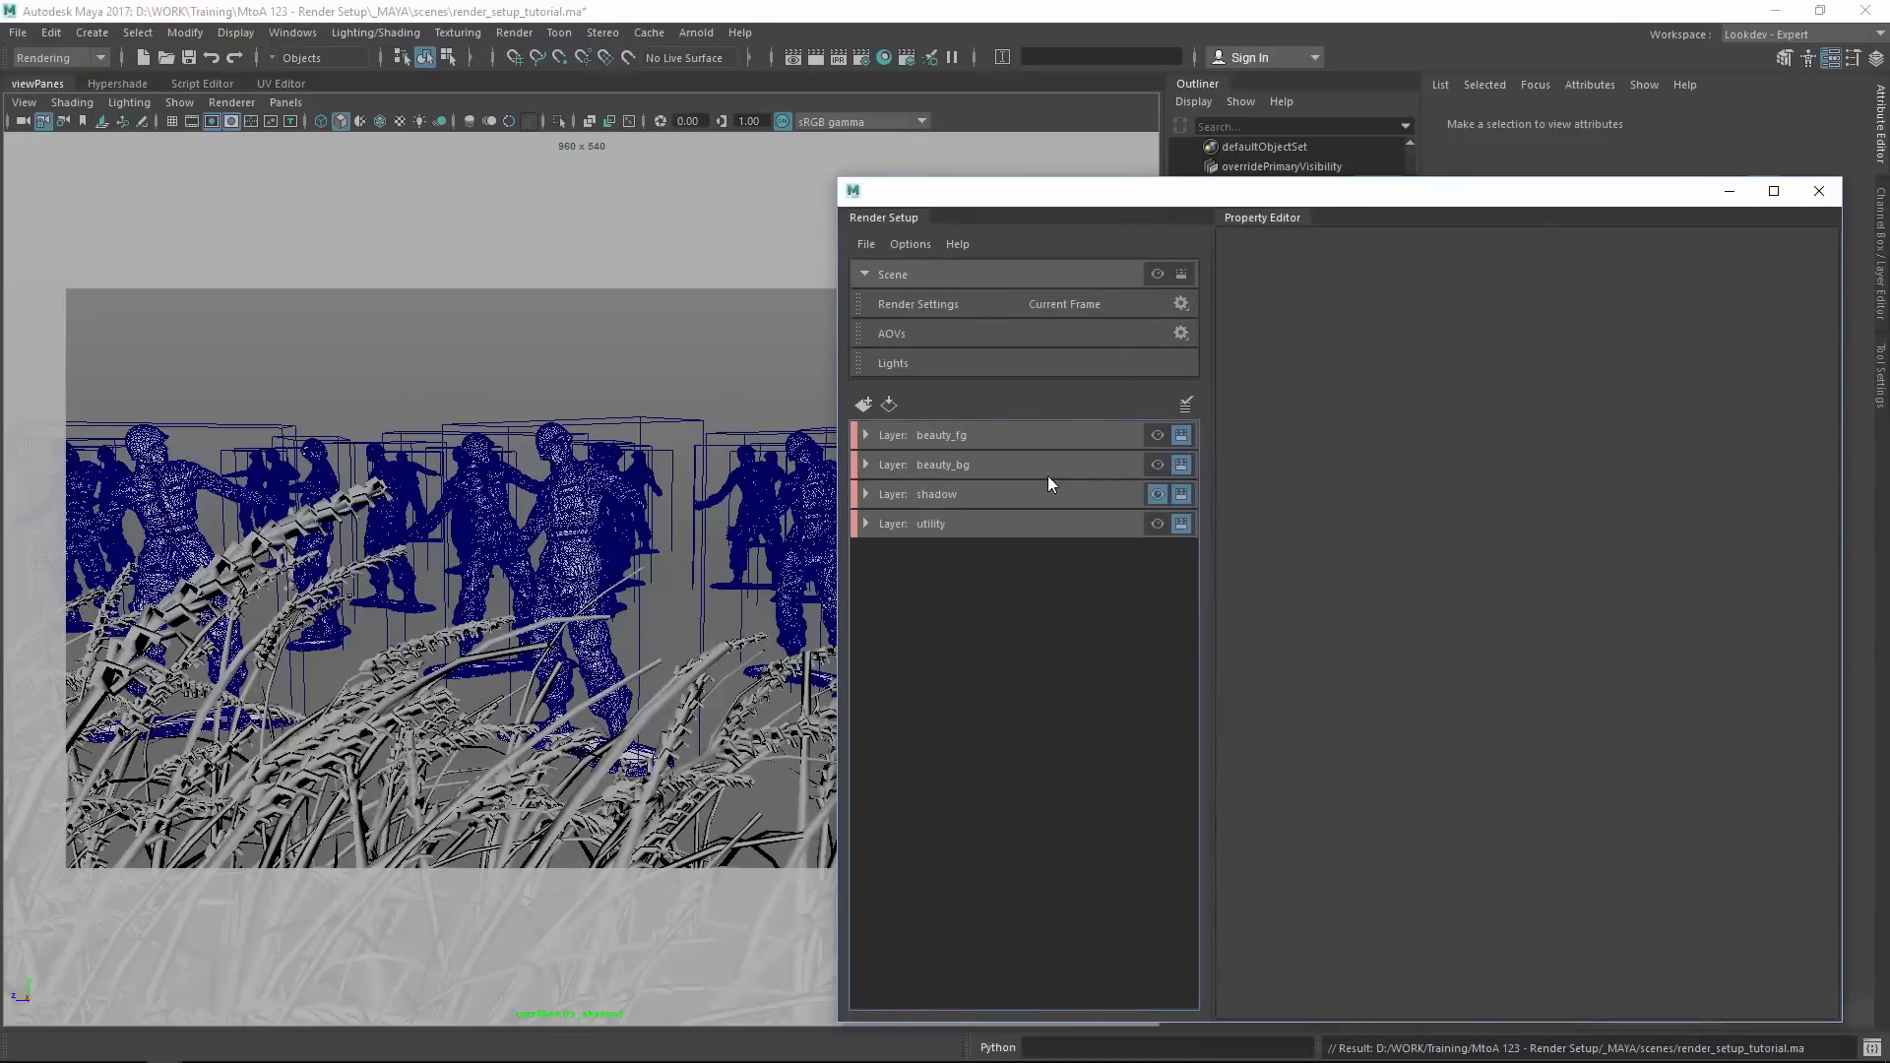
Make the utility layer visible, render it live in Arnold RenderView, view the rs_occlusion AOV and close the render window.
left_click(1158, 522)
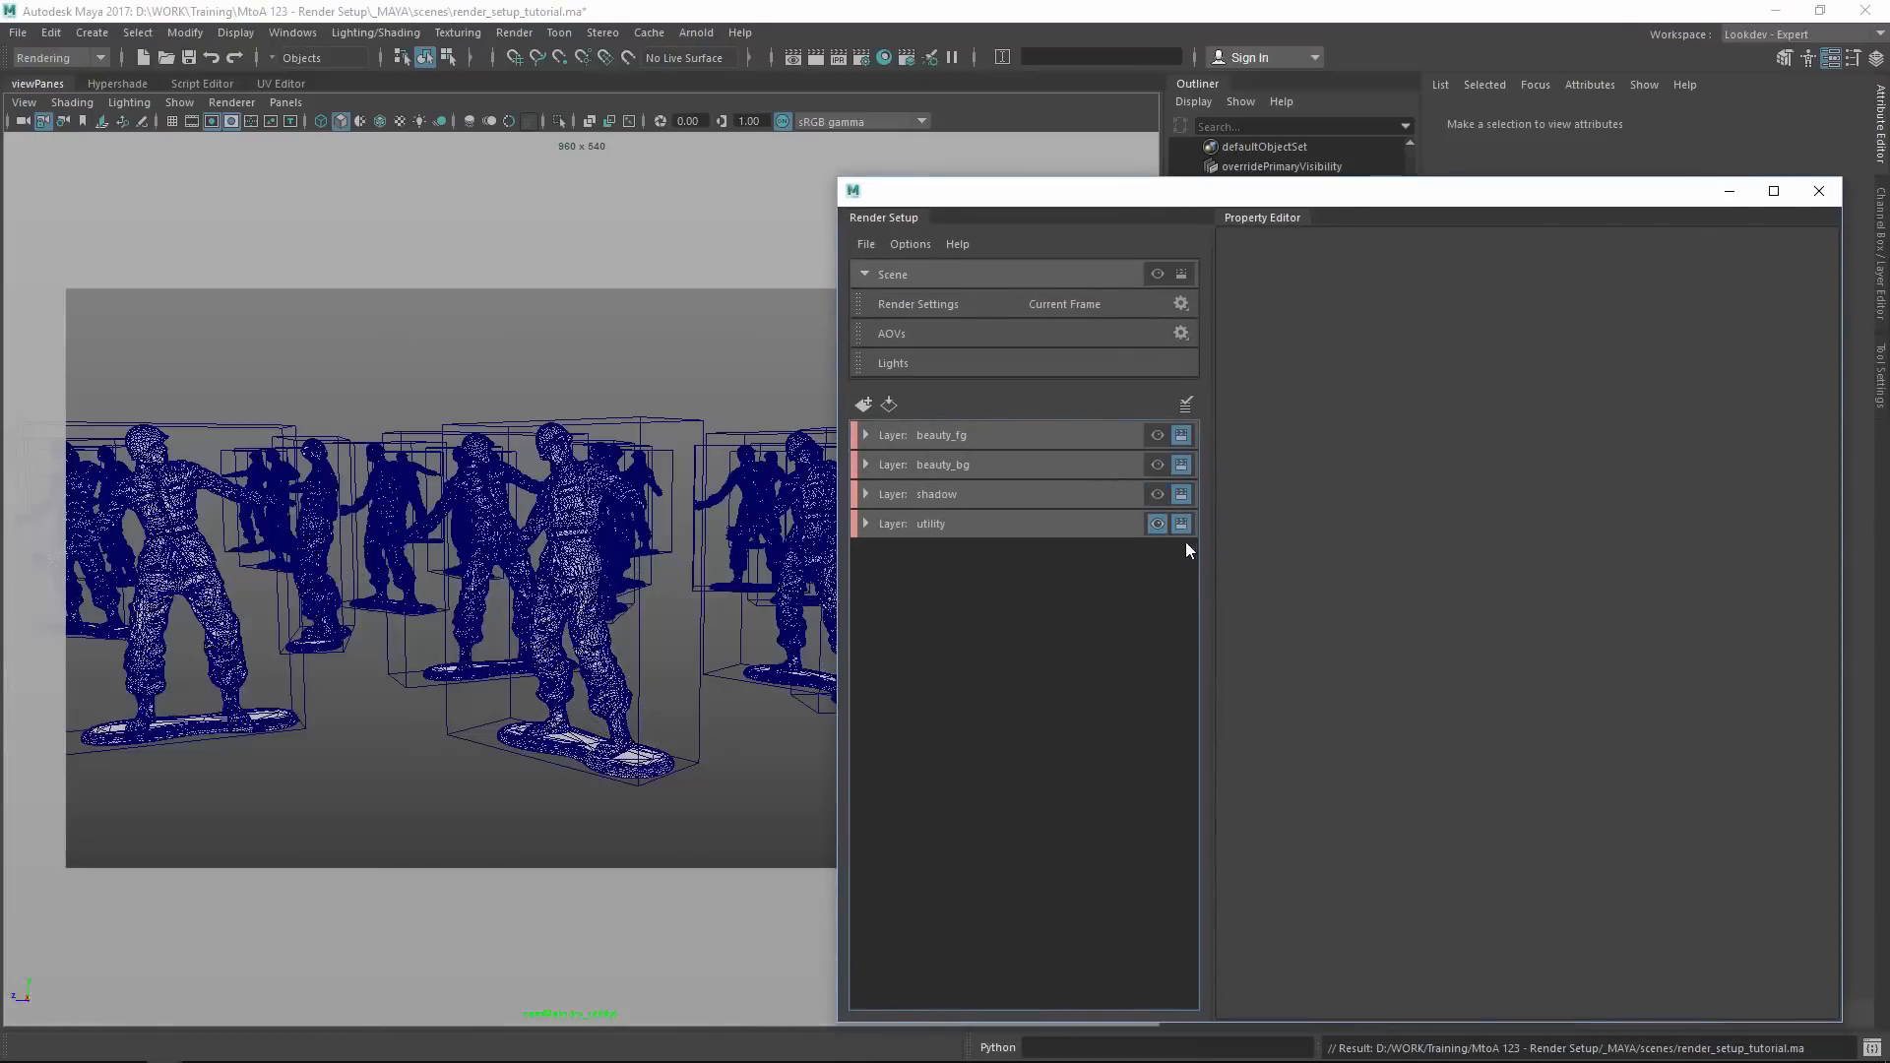
left_click(695, 33)
left_click(728, 89)
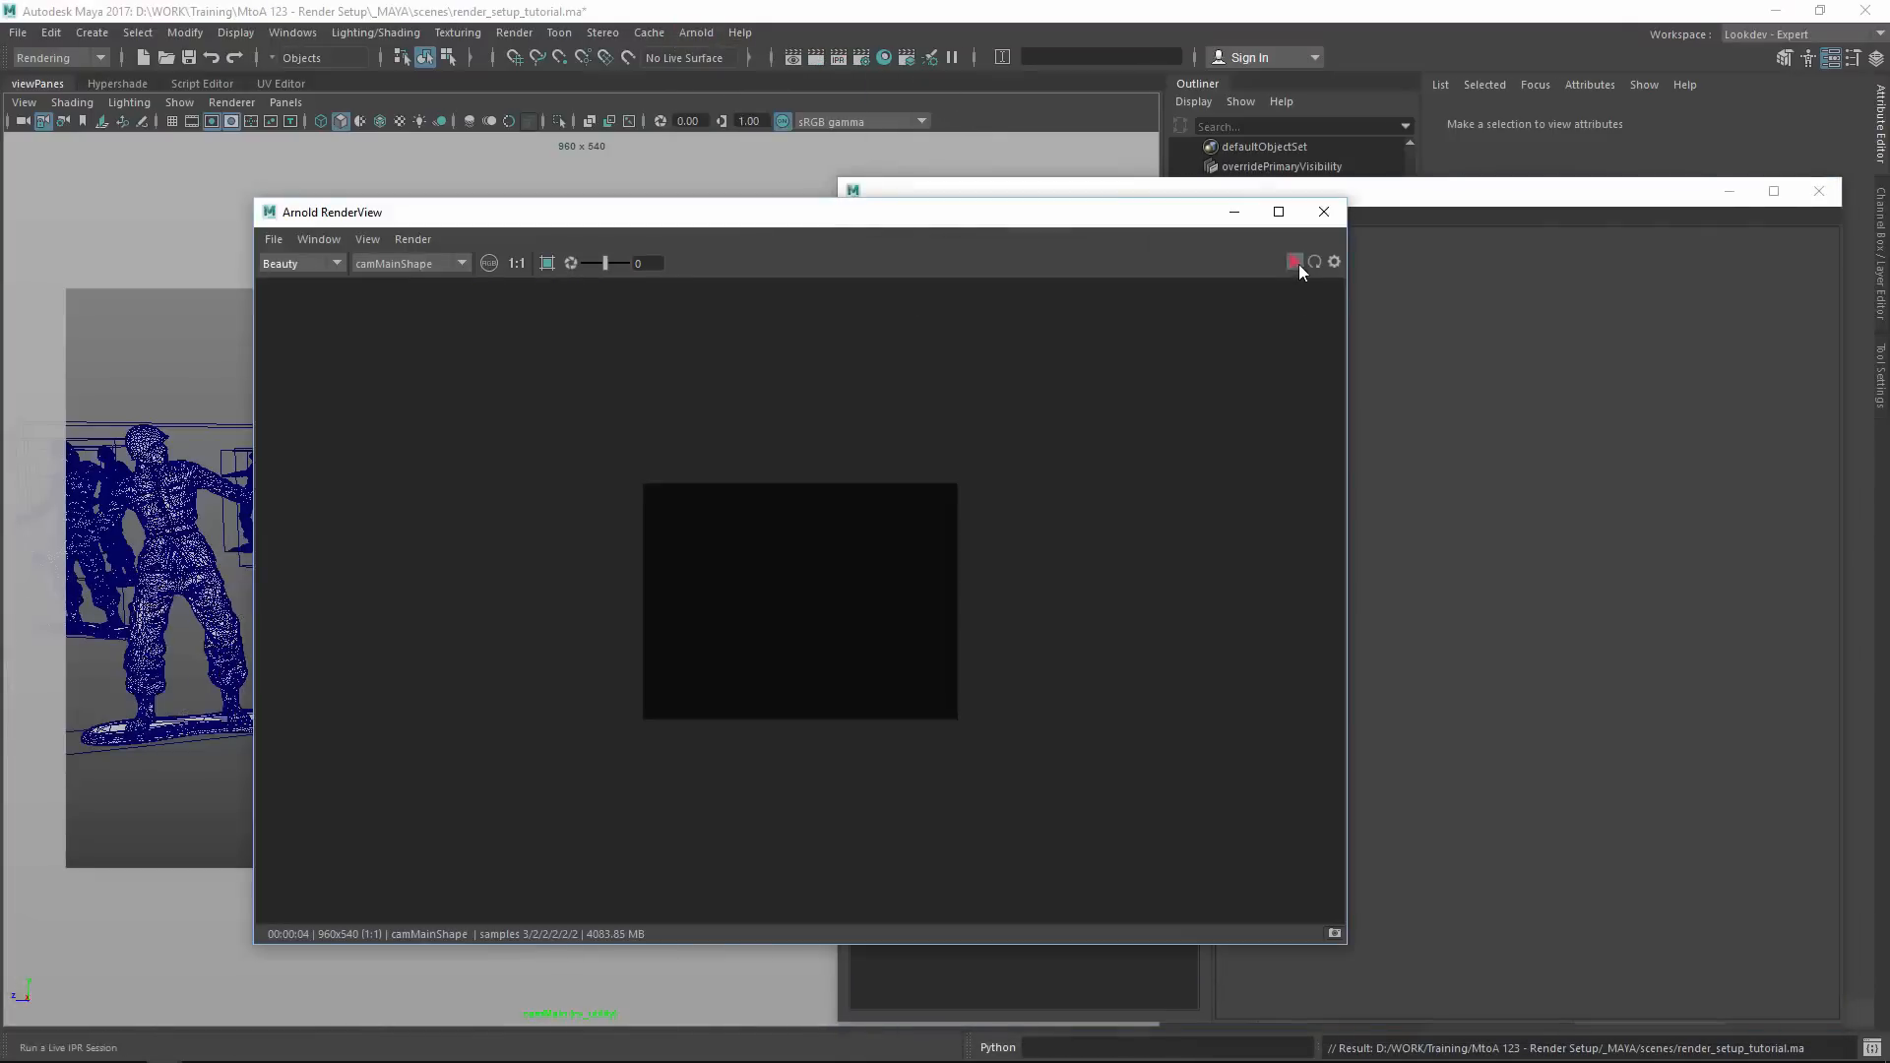
left_click(1295, 262)
left_click(350, 263)
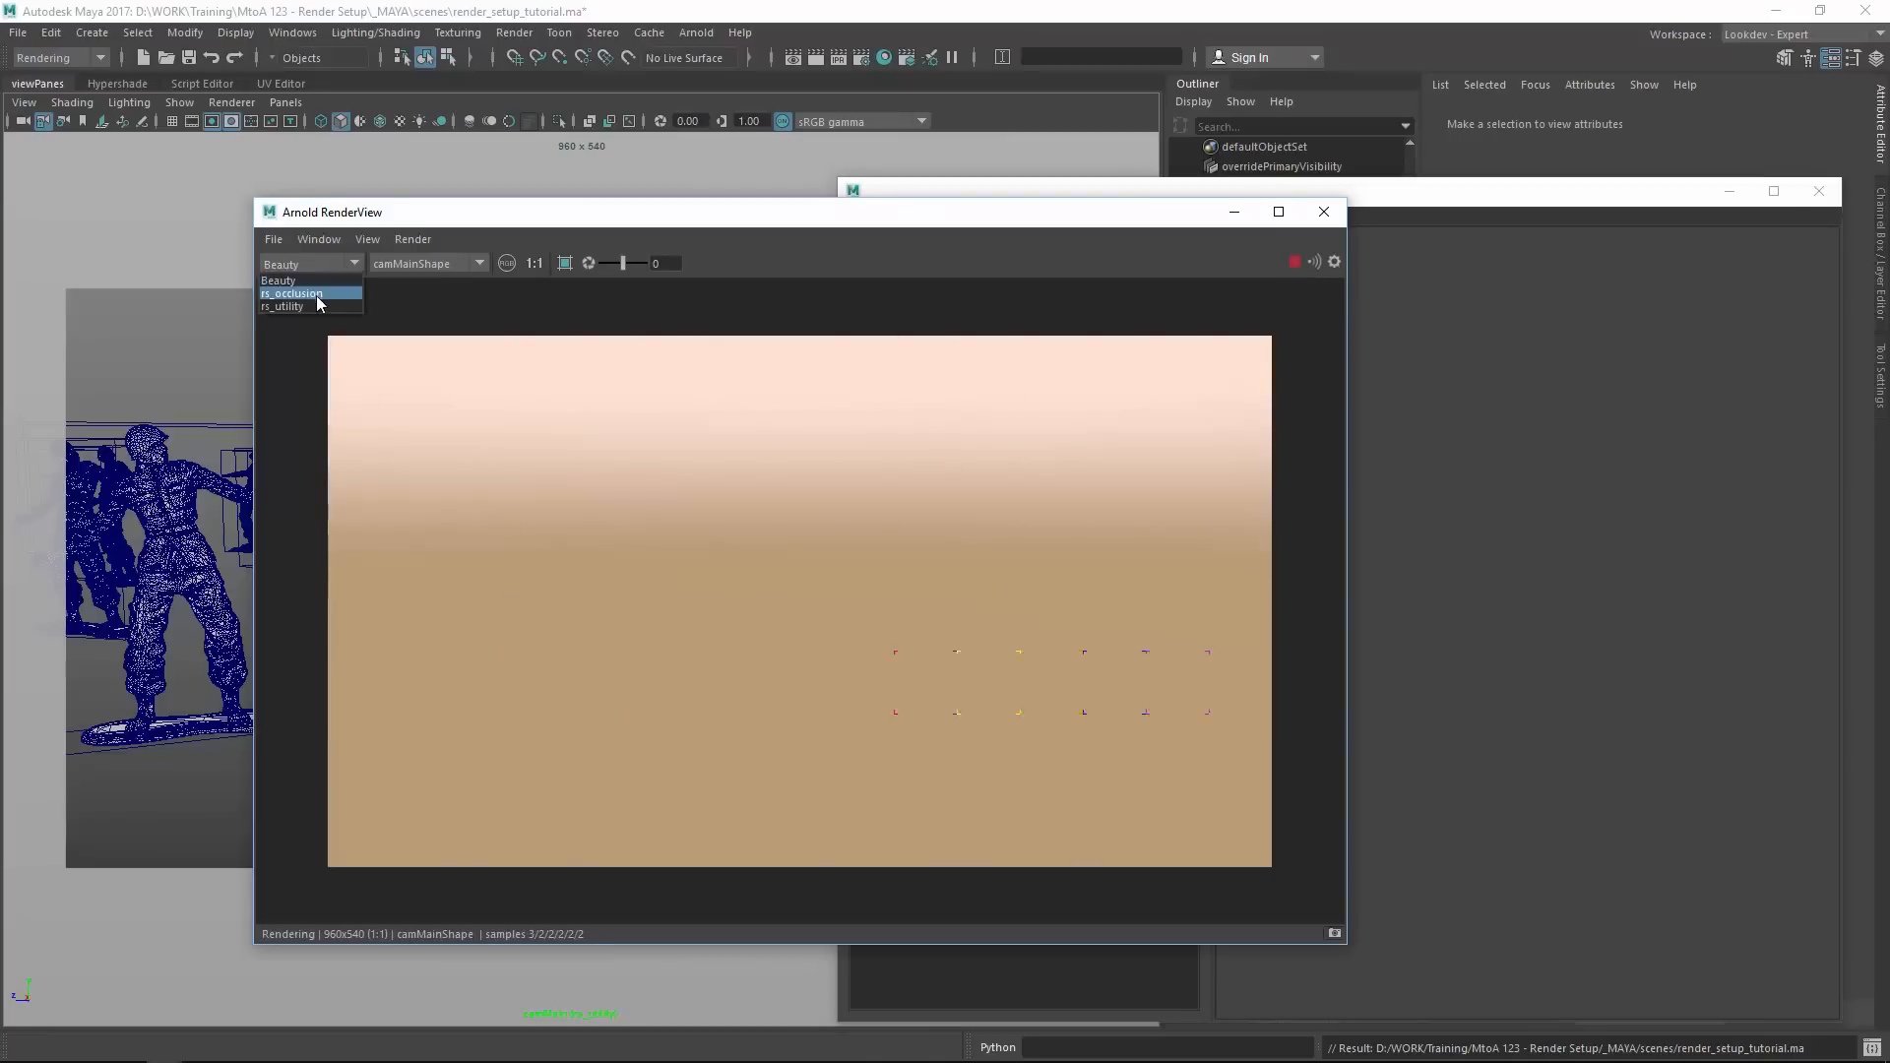
left_click(305, 287)
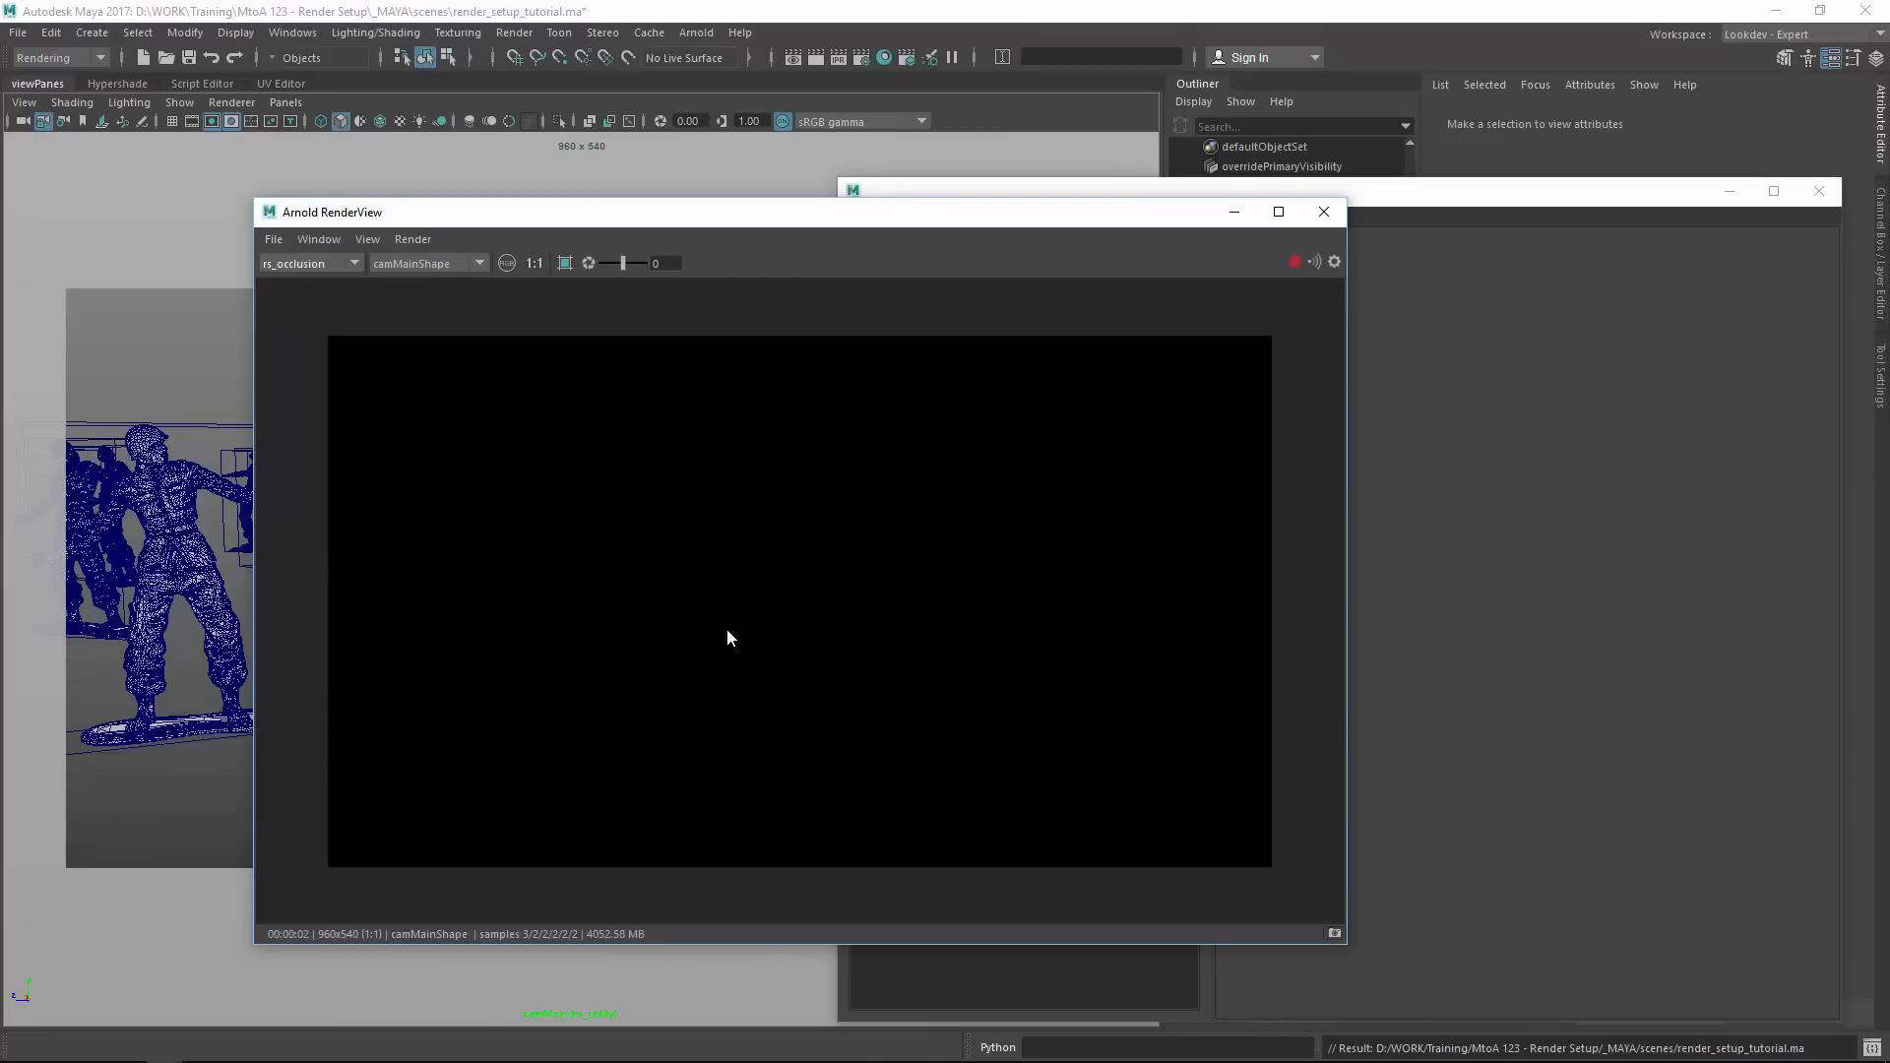
left_click_drag(533, 218, 575, 208)
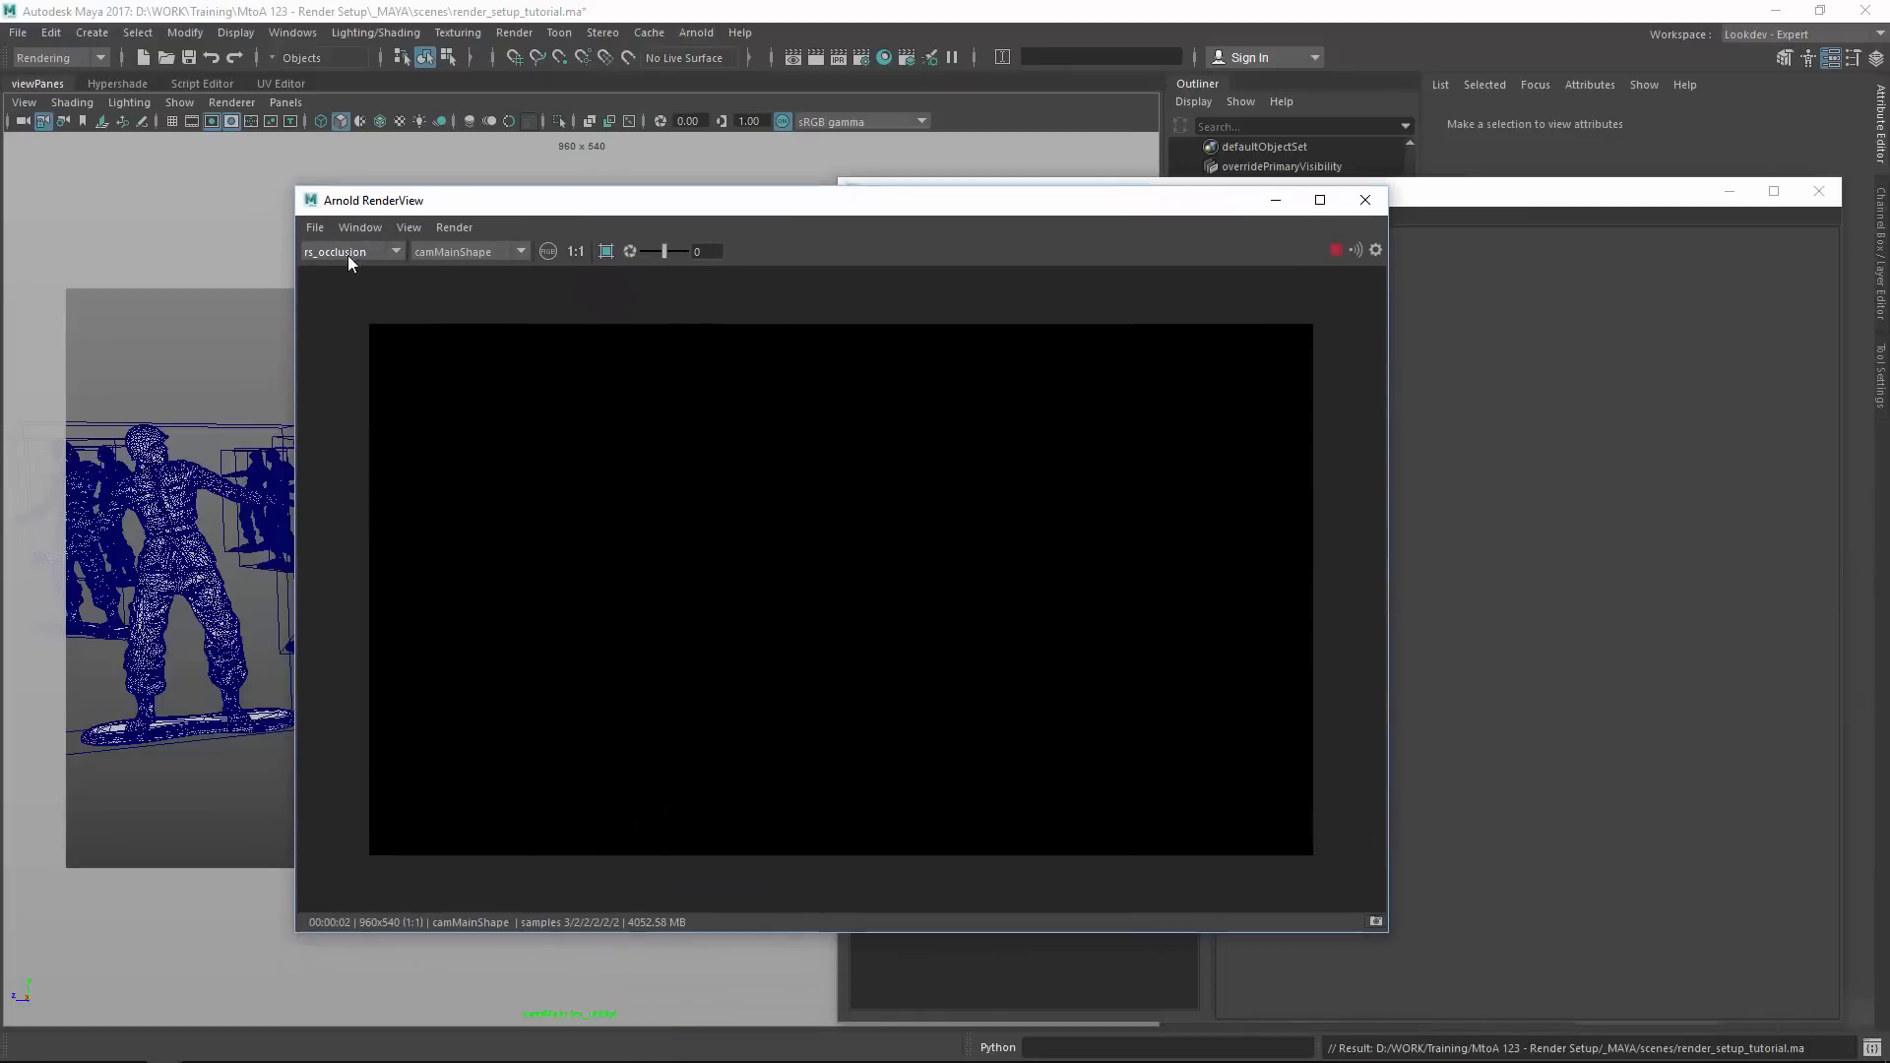
left_click(1366, 200)
Expand the utility layer and import the all_geo_collection user template into it.
left_click(925, 524)
left_click(866, 524)
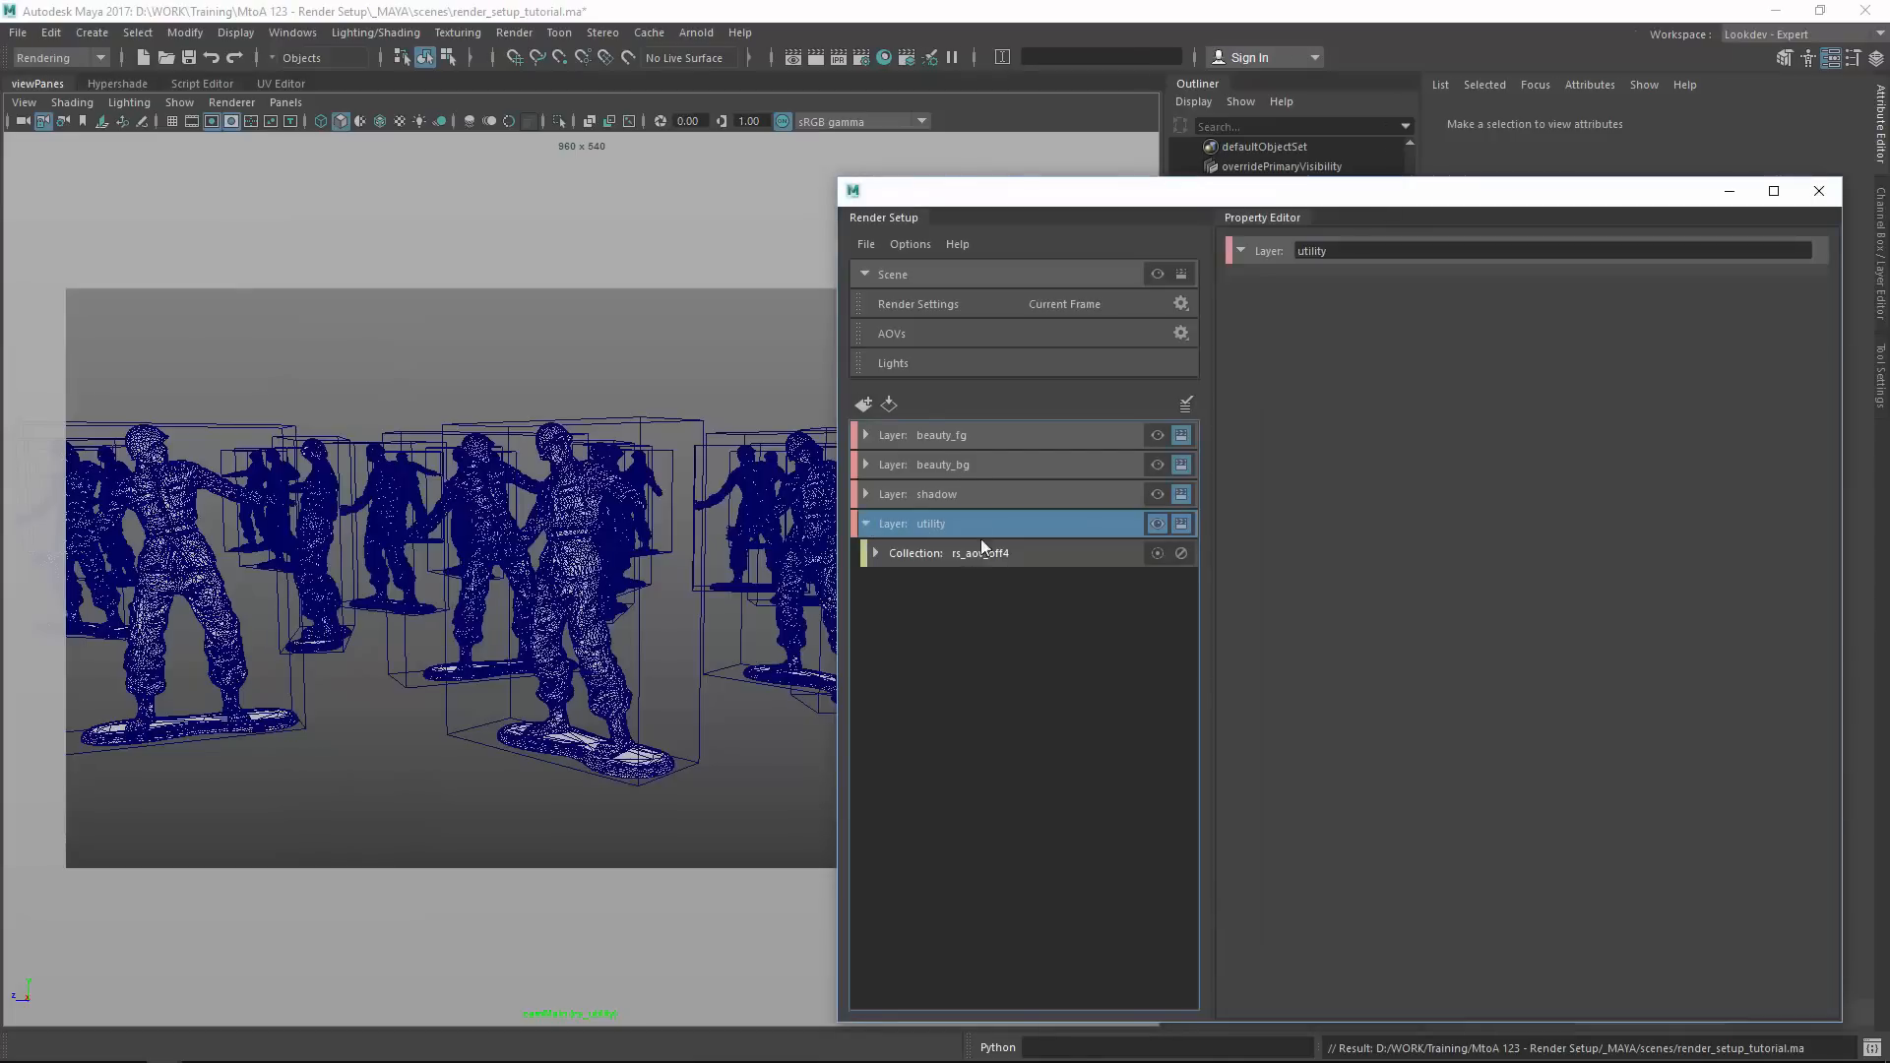
right_click(947, 518)
mouse_move(1043, 527)
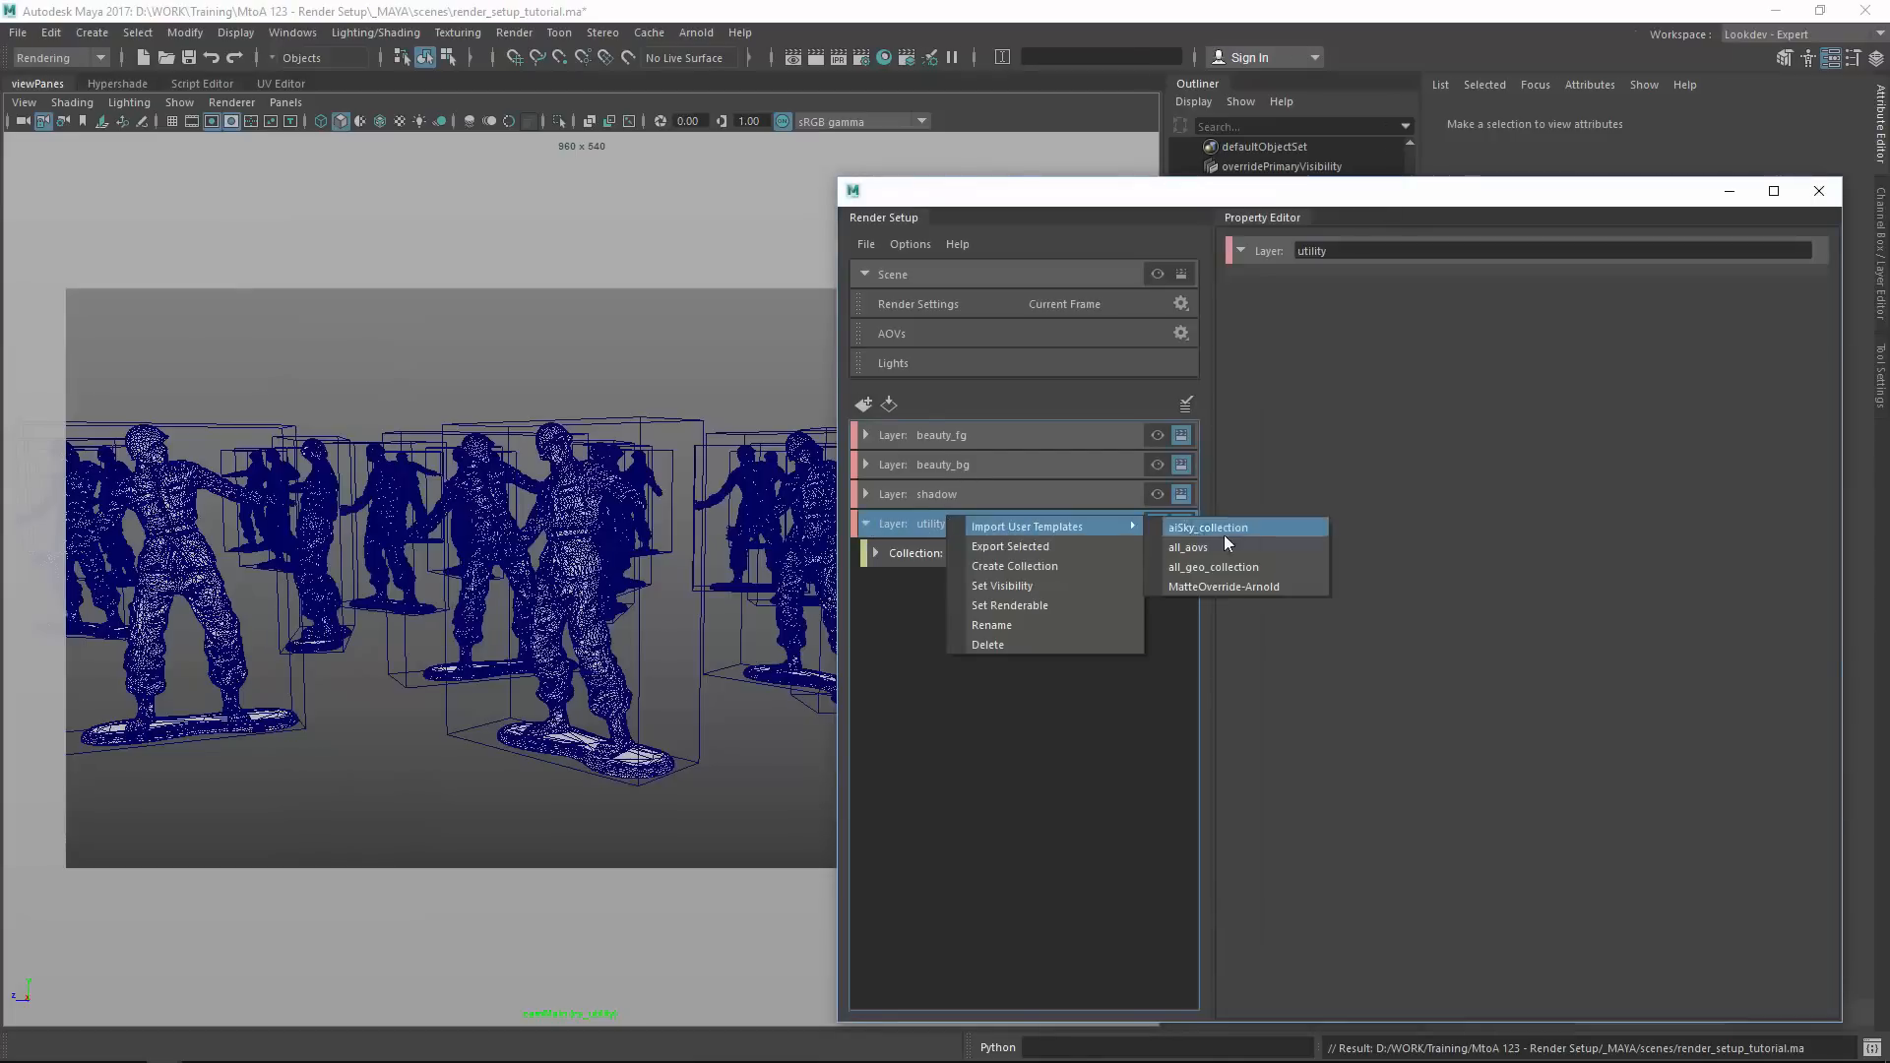
left_click(1275, 567)
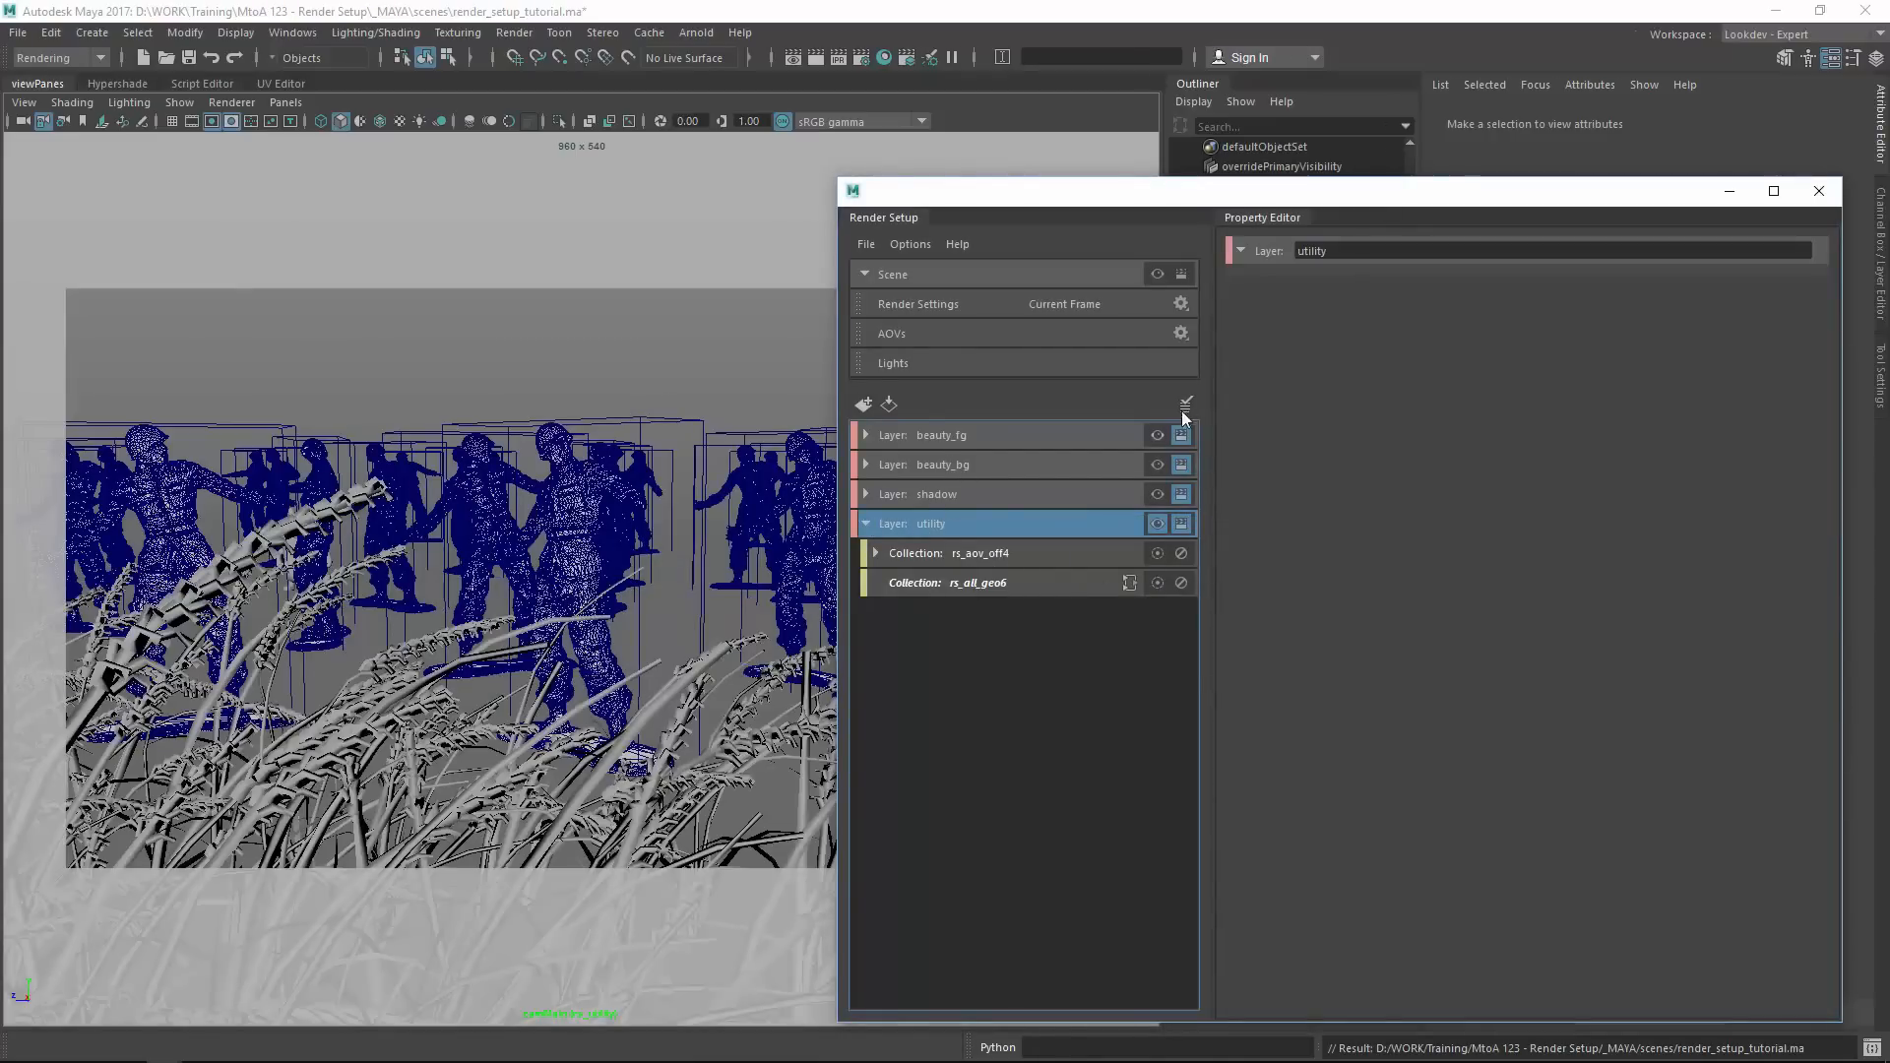
Select the nodes matched by the utility layer's all-geometry collection to check what it includes.
left_click(1001, 590)
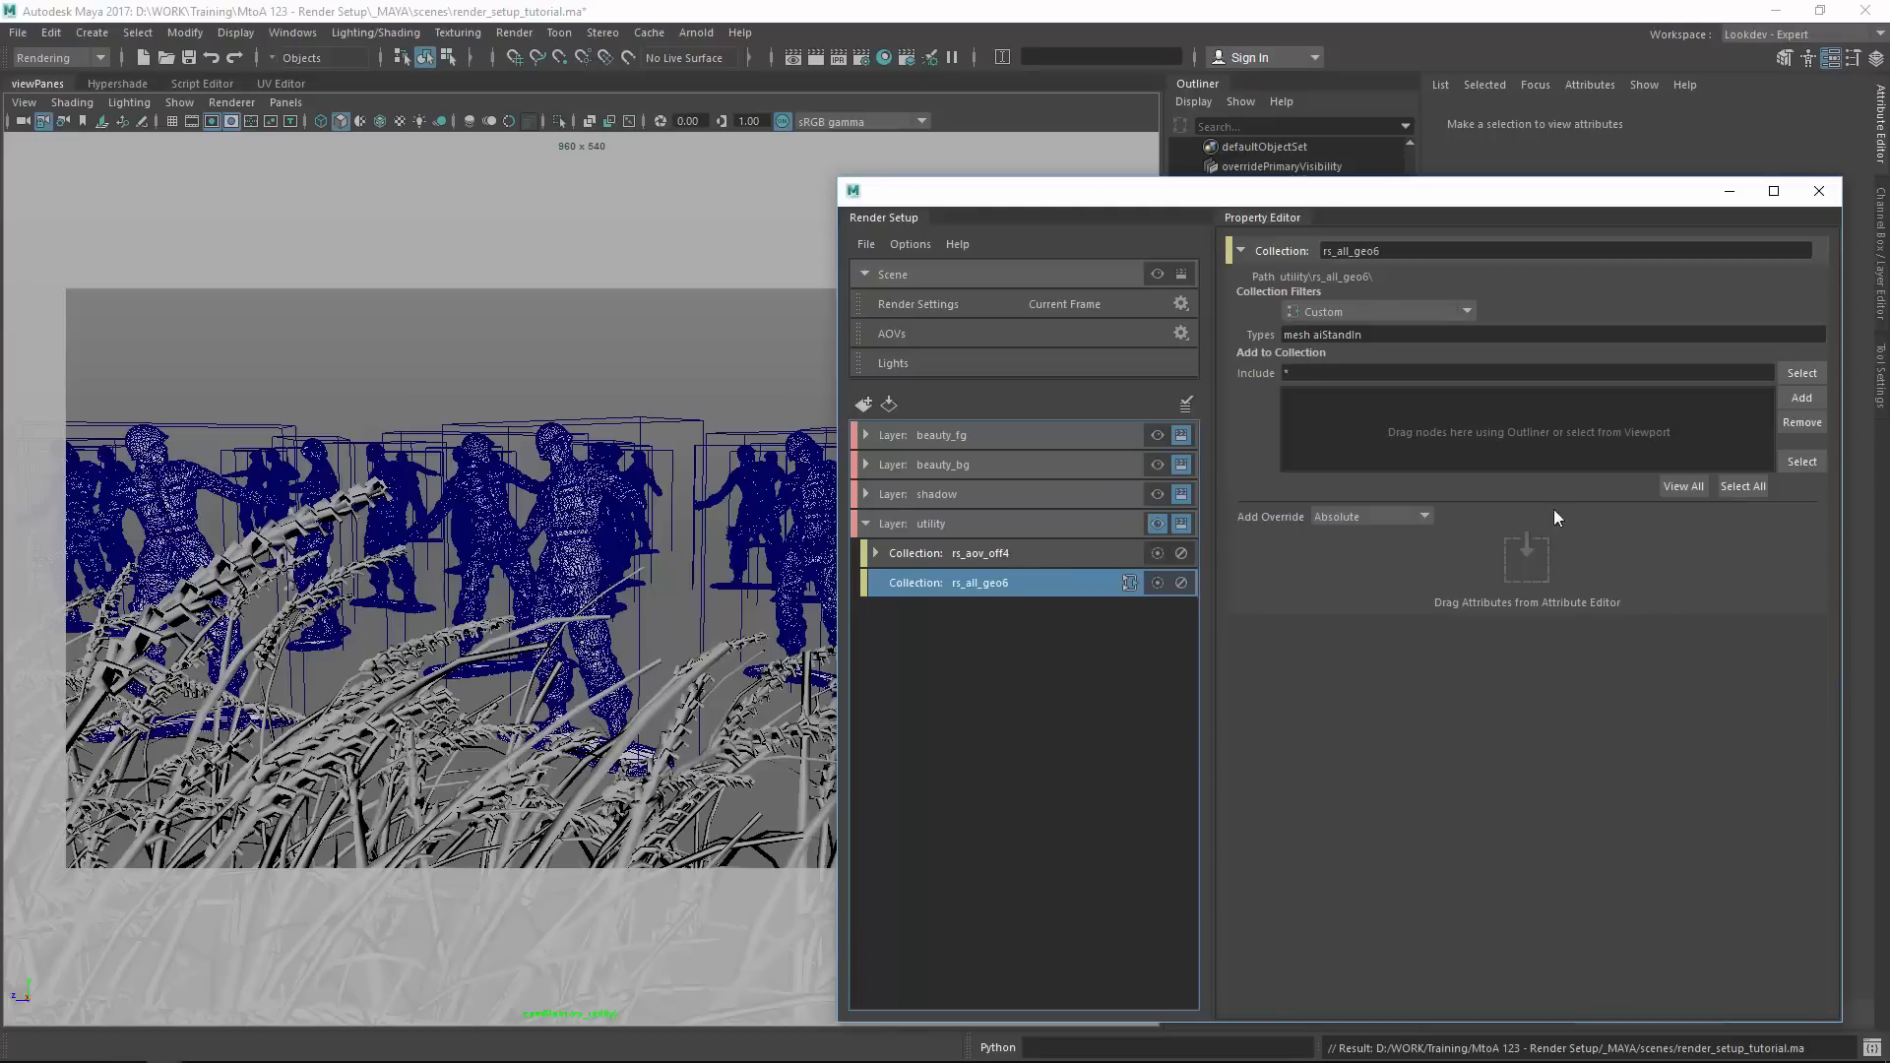
left_click(1801, 373)
left_click(1057, 671)
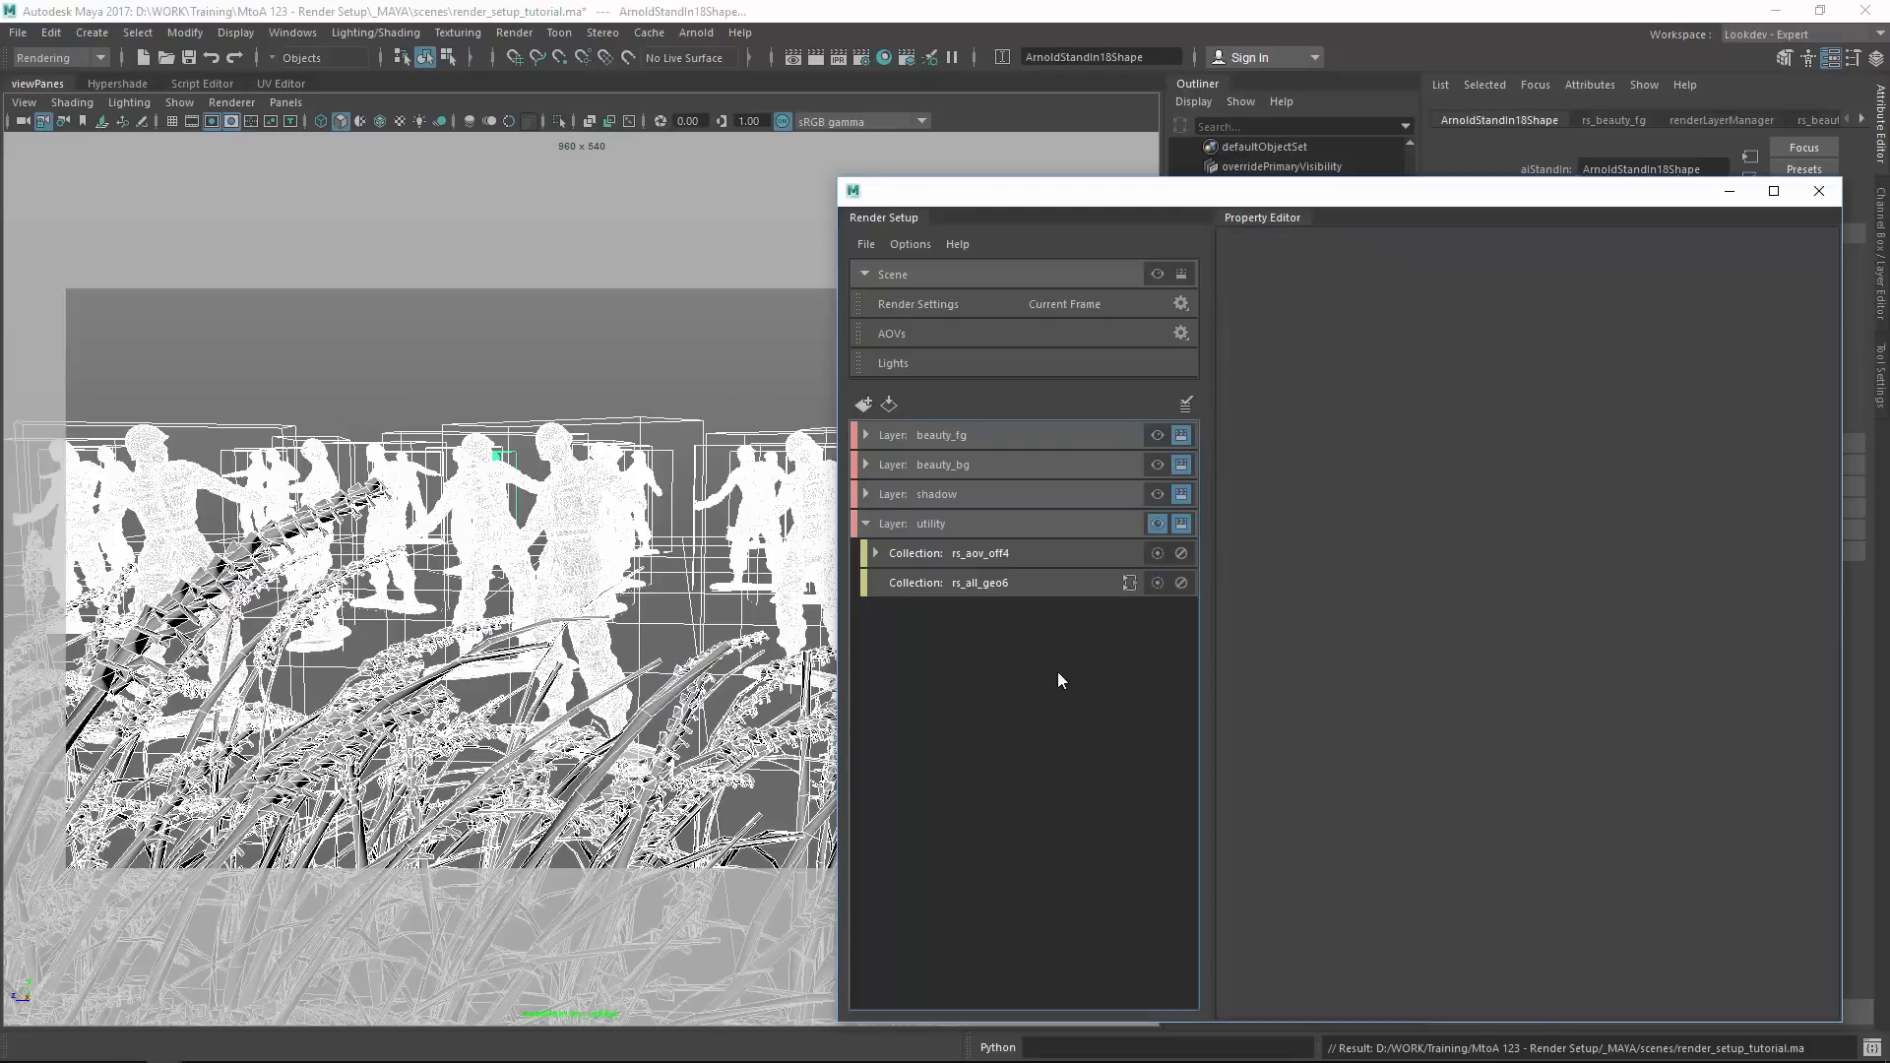
Import the aiSky_collection user template into the utility layer.
left_click_drag(1127, 192, 817, 171)
left_click(642, 510)
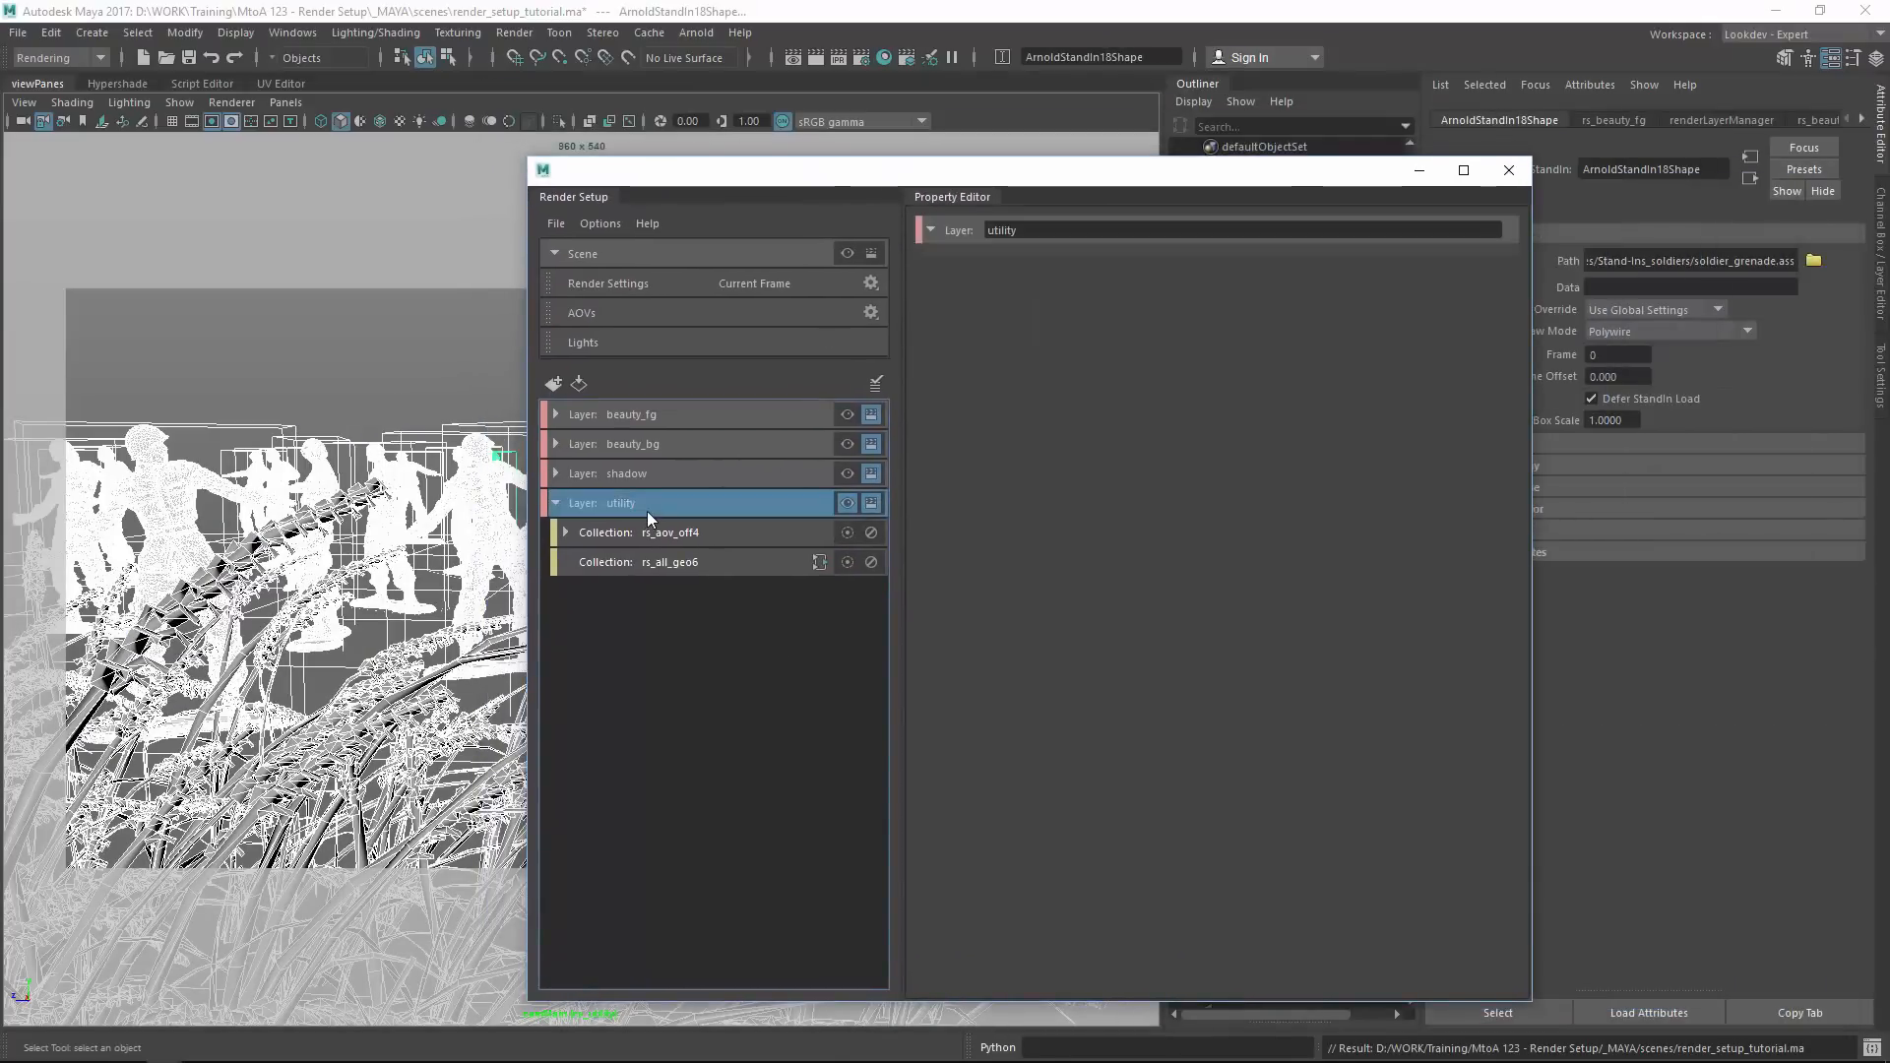
right_click(648, 511)
mouse_move(748, 519)
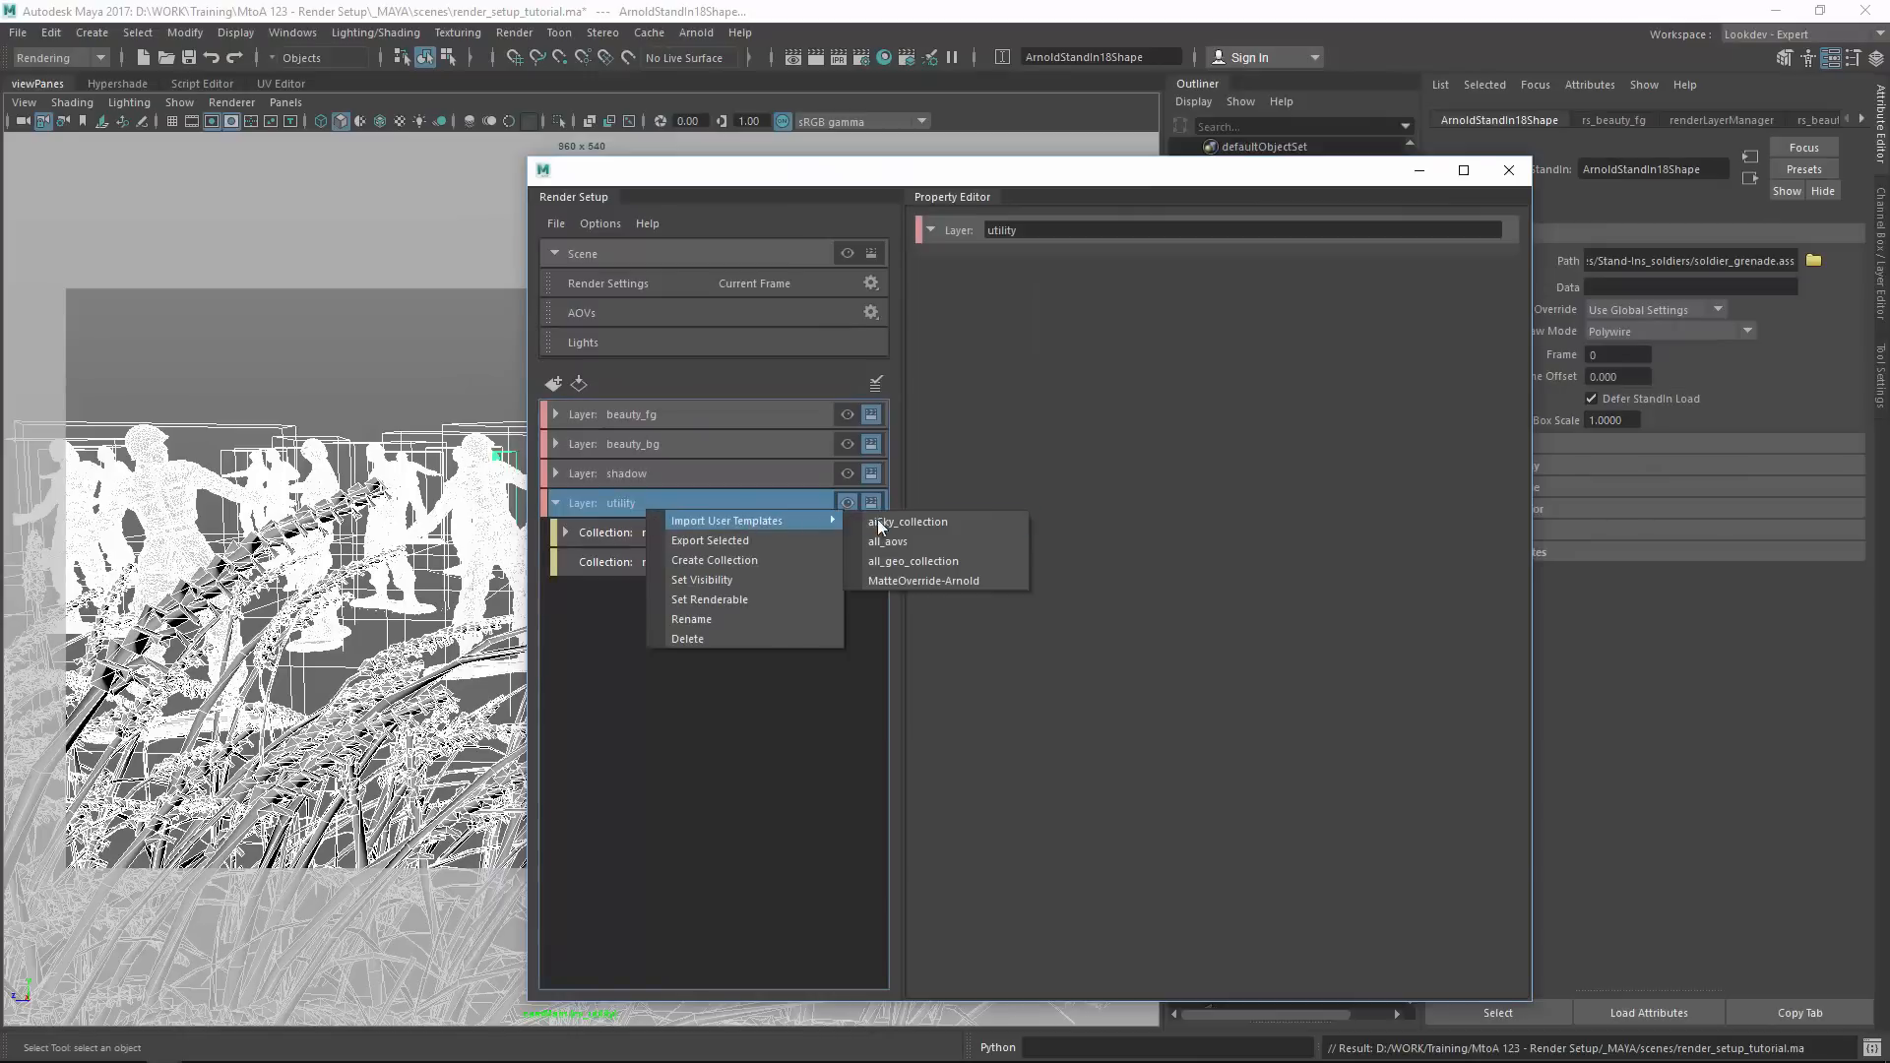
left_click(970, 522)
Review the aiSky collection and its primary visibility override, and refresh the utility layer.
left_click(681, 593)
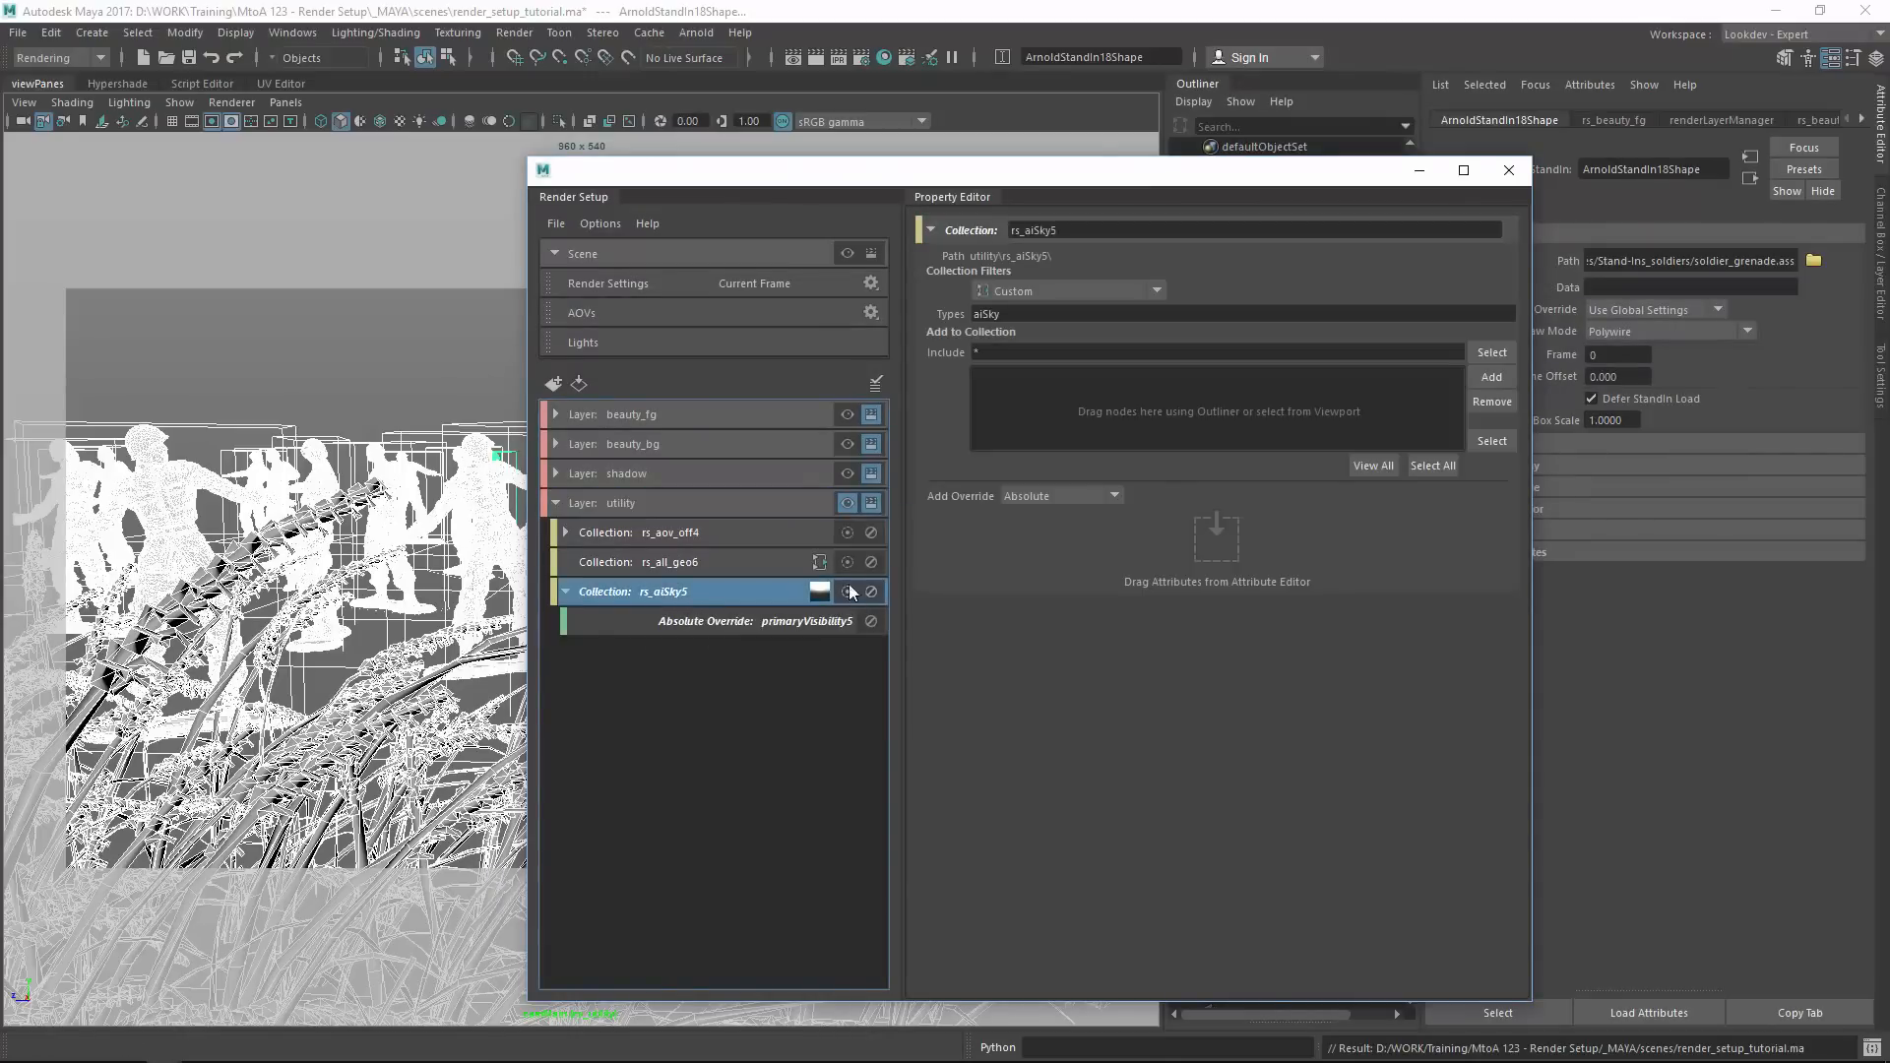
left_click(770, 622)
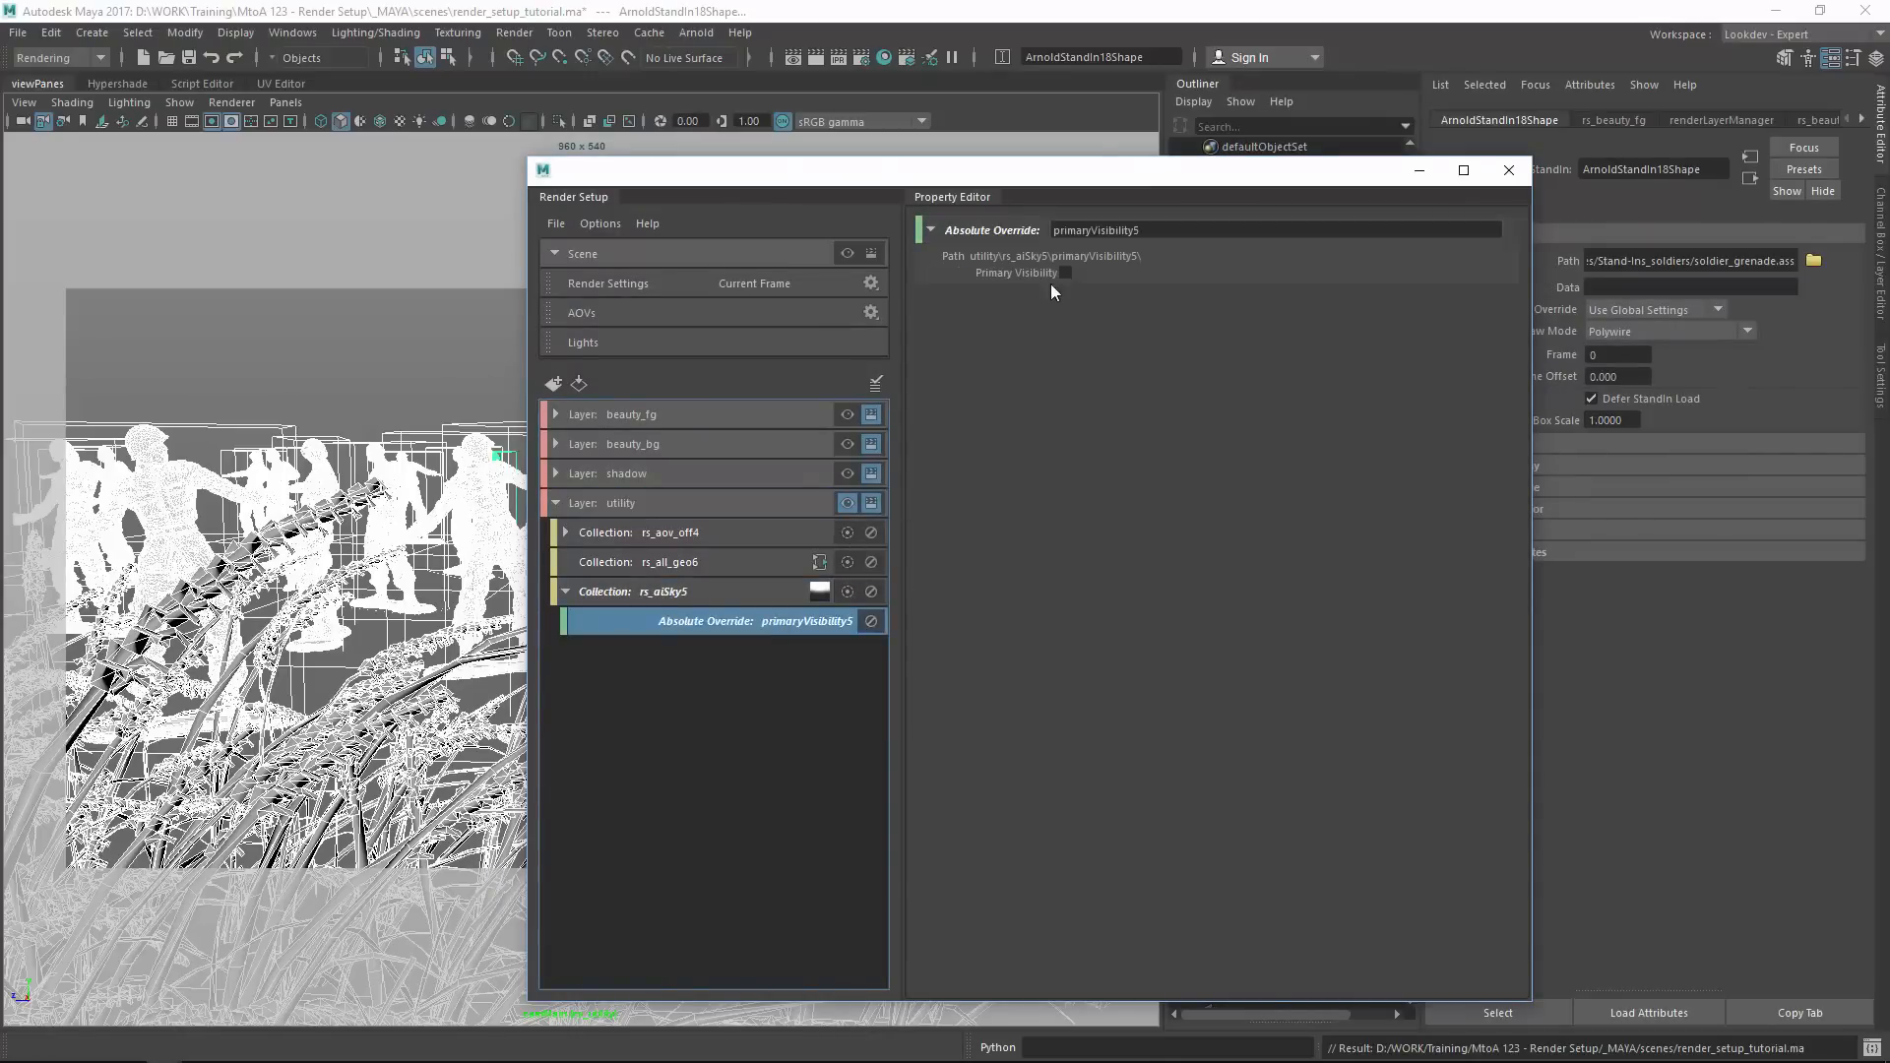
left_click(848, 502)
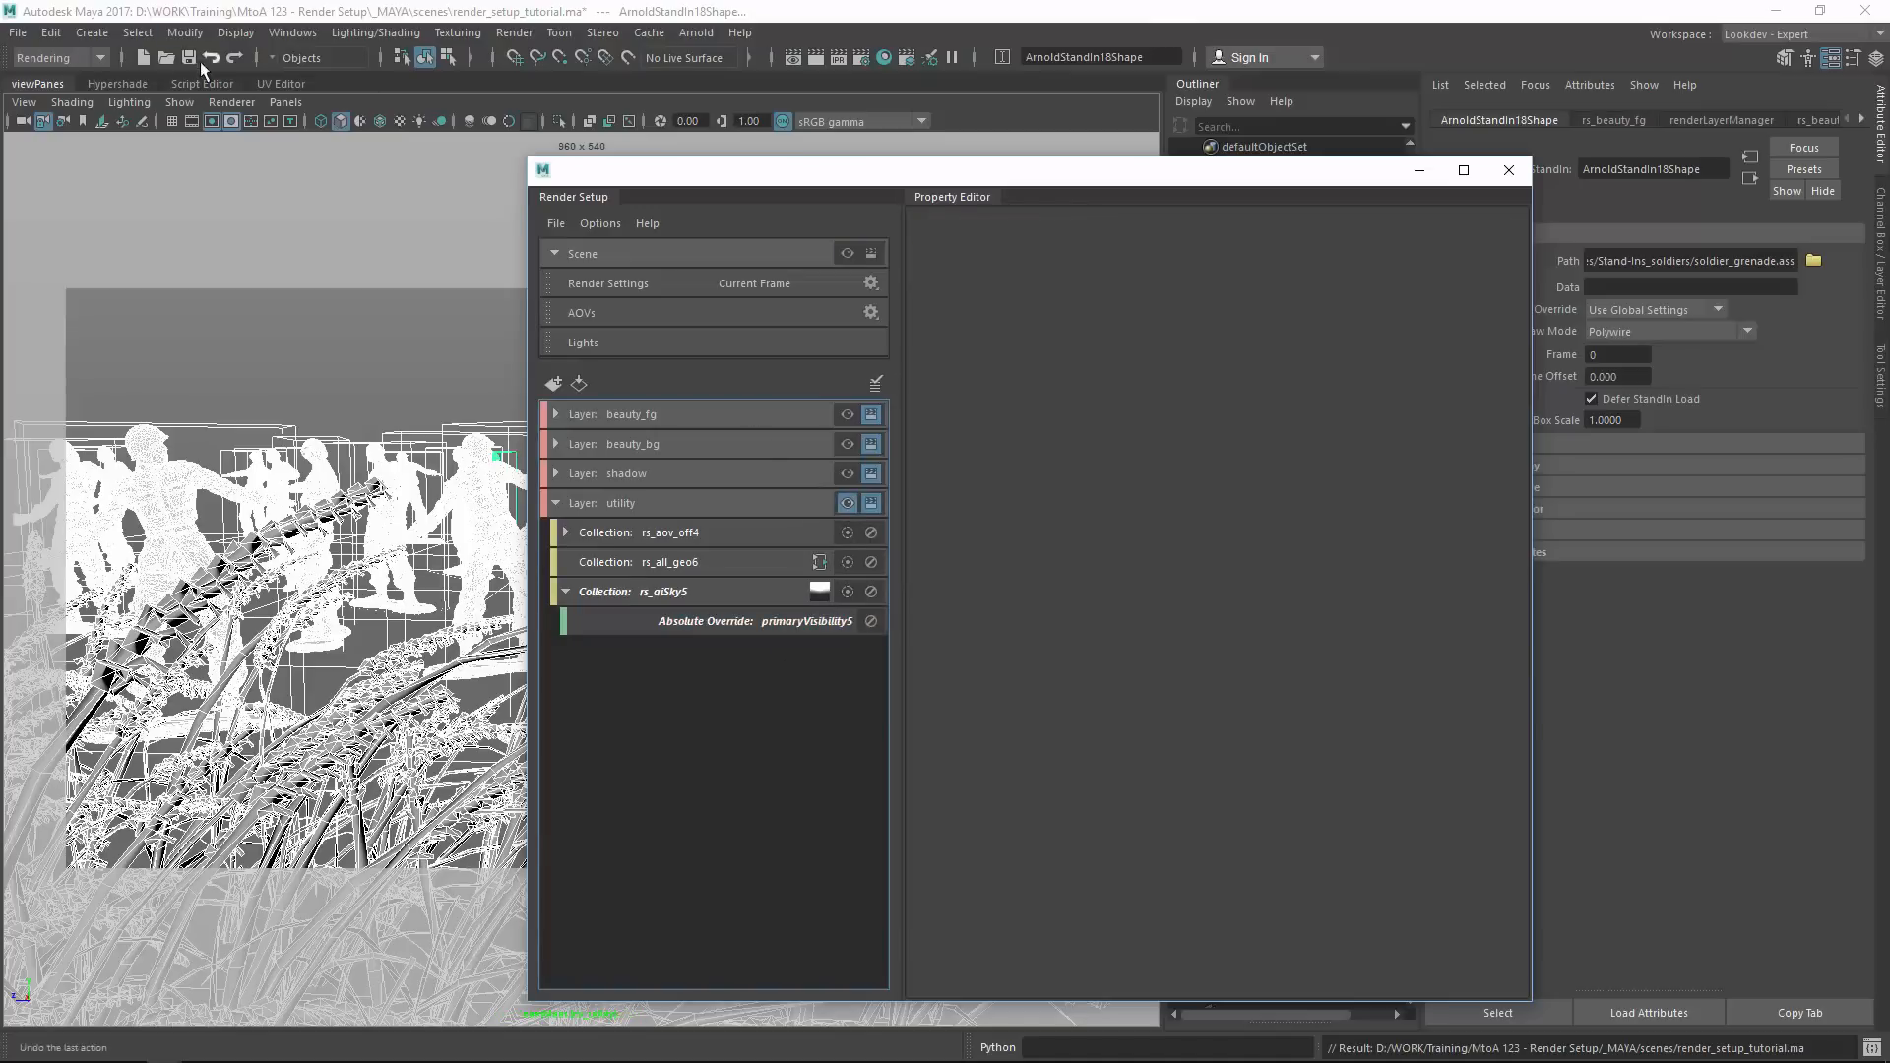
Render the utility layer in Arnold RenderView and display its rs_occlusion AOV.
left_click(696, 33)
left_click(748, 87)
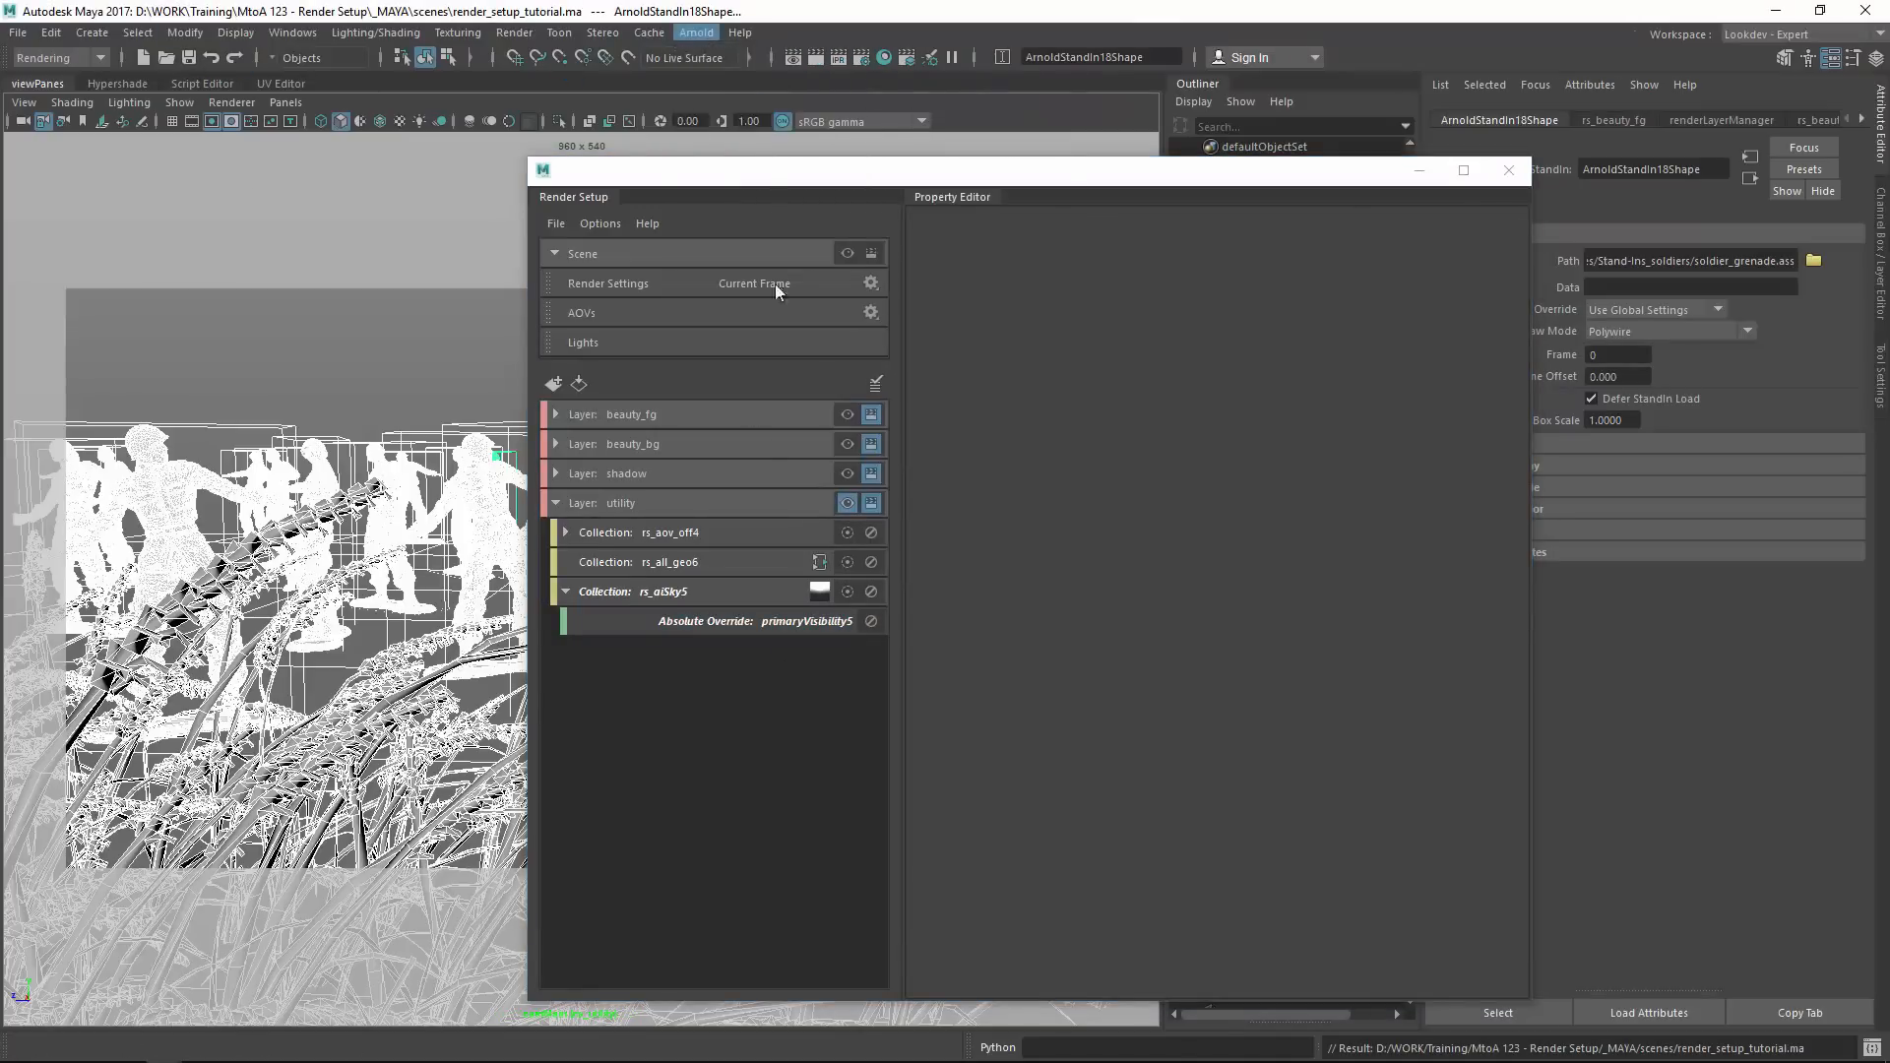
left_click(1289, 262)
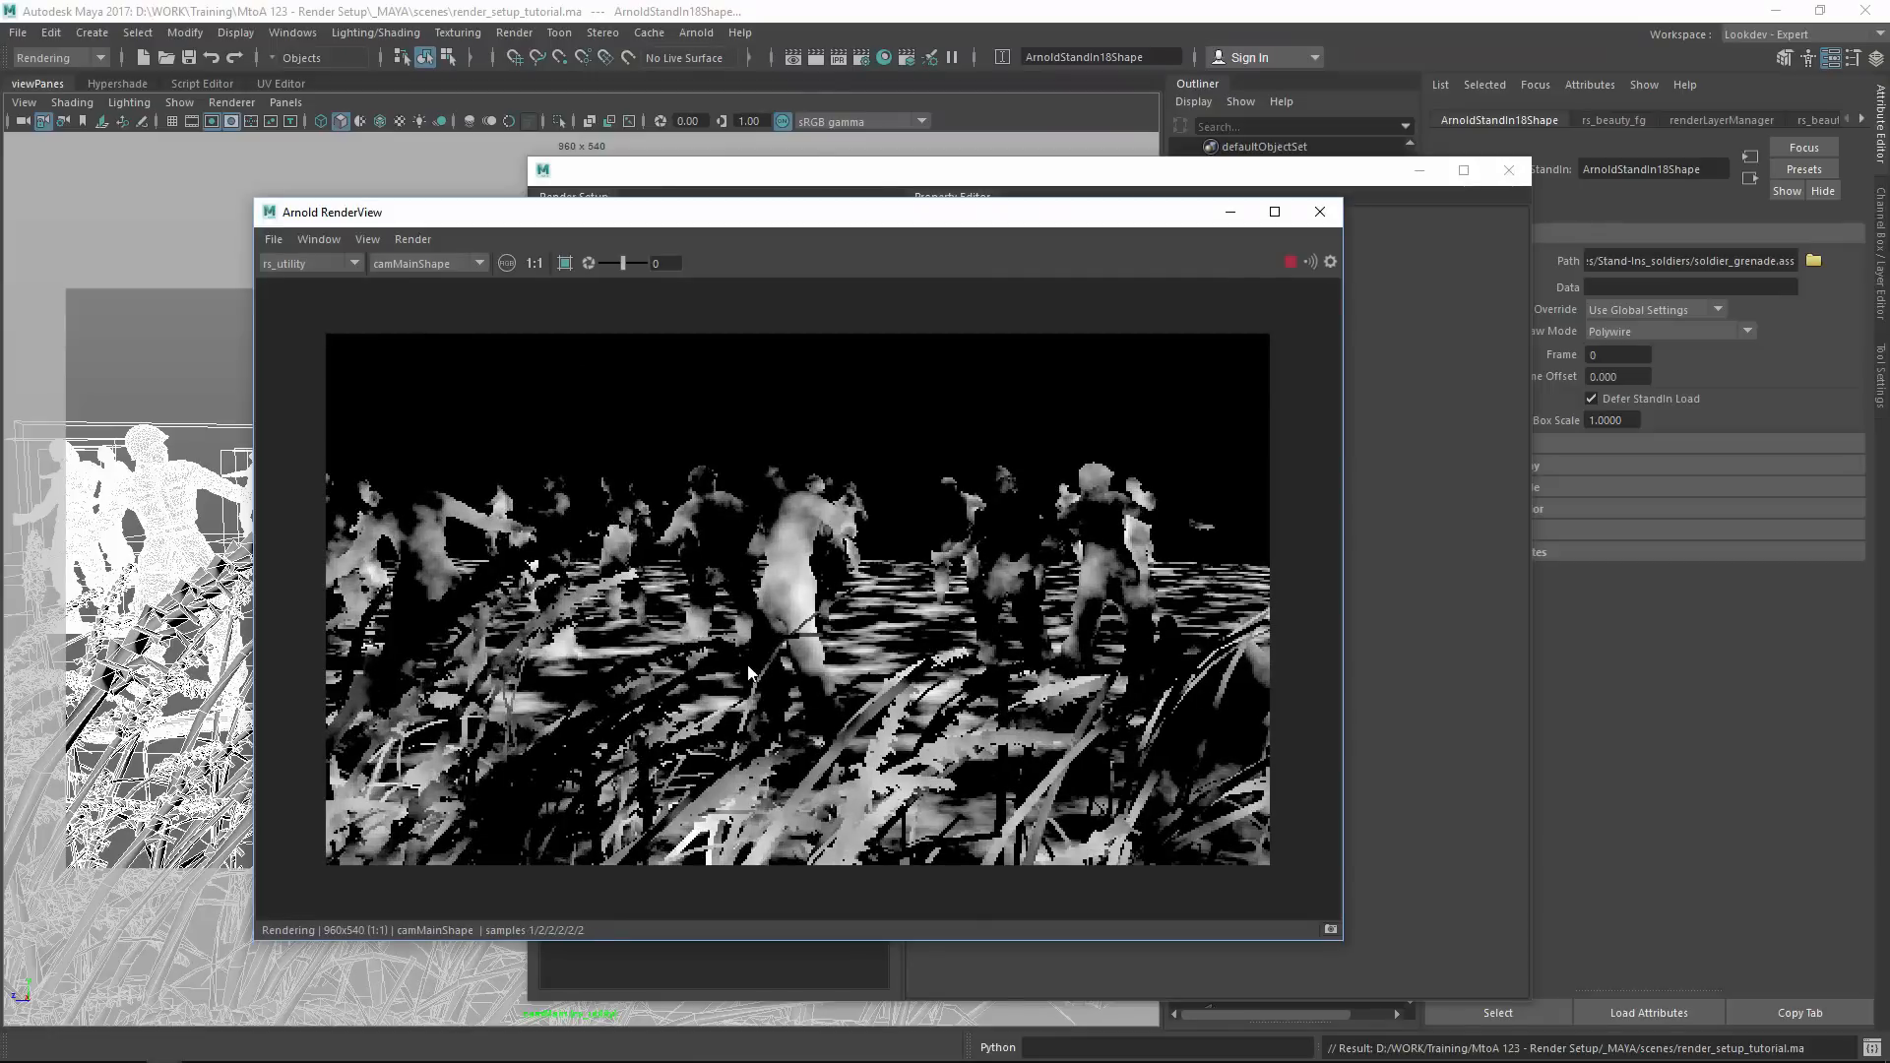
left_click(317, 265)
left_click(295, 293)
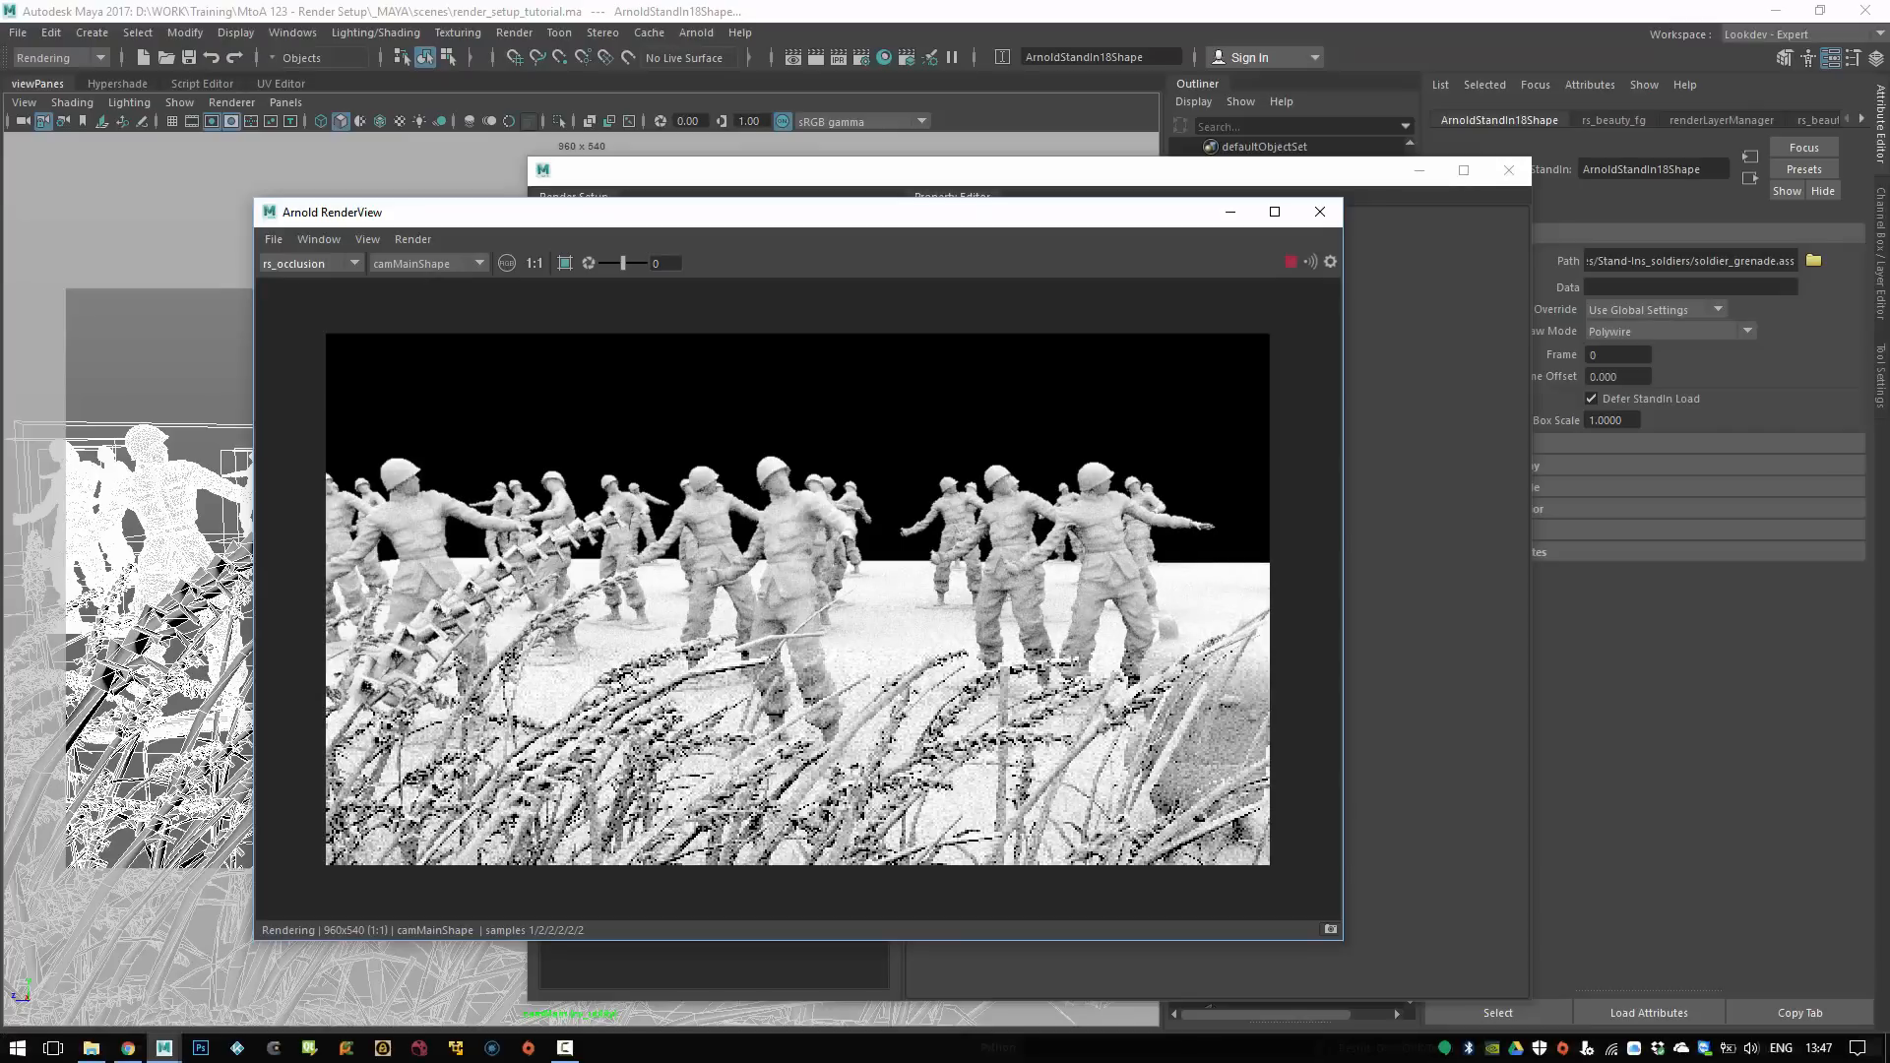
left_click(565, 1048)
left_click(1299, 741)
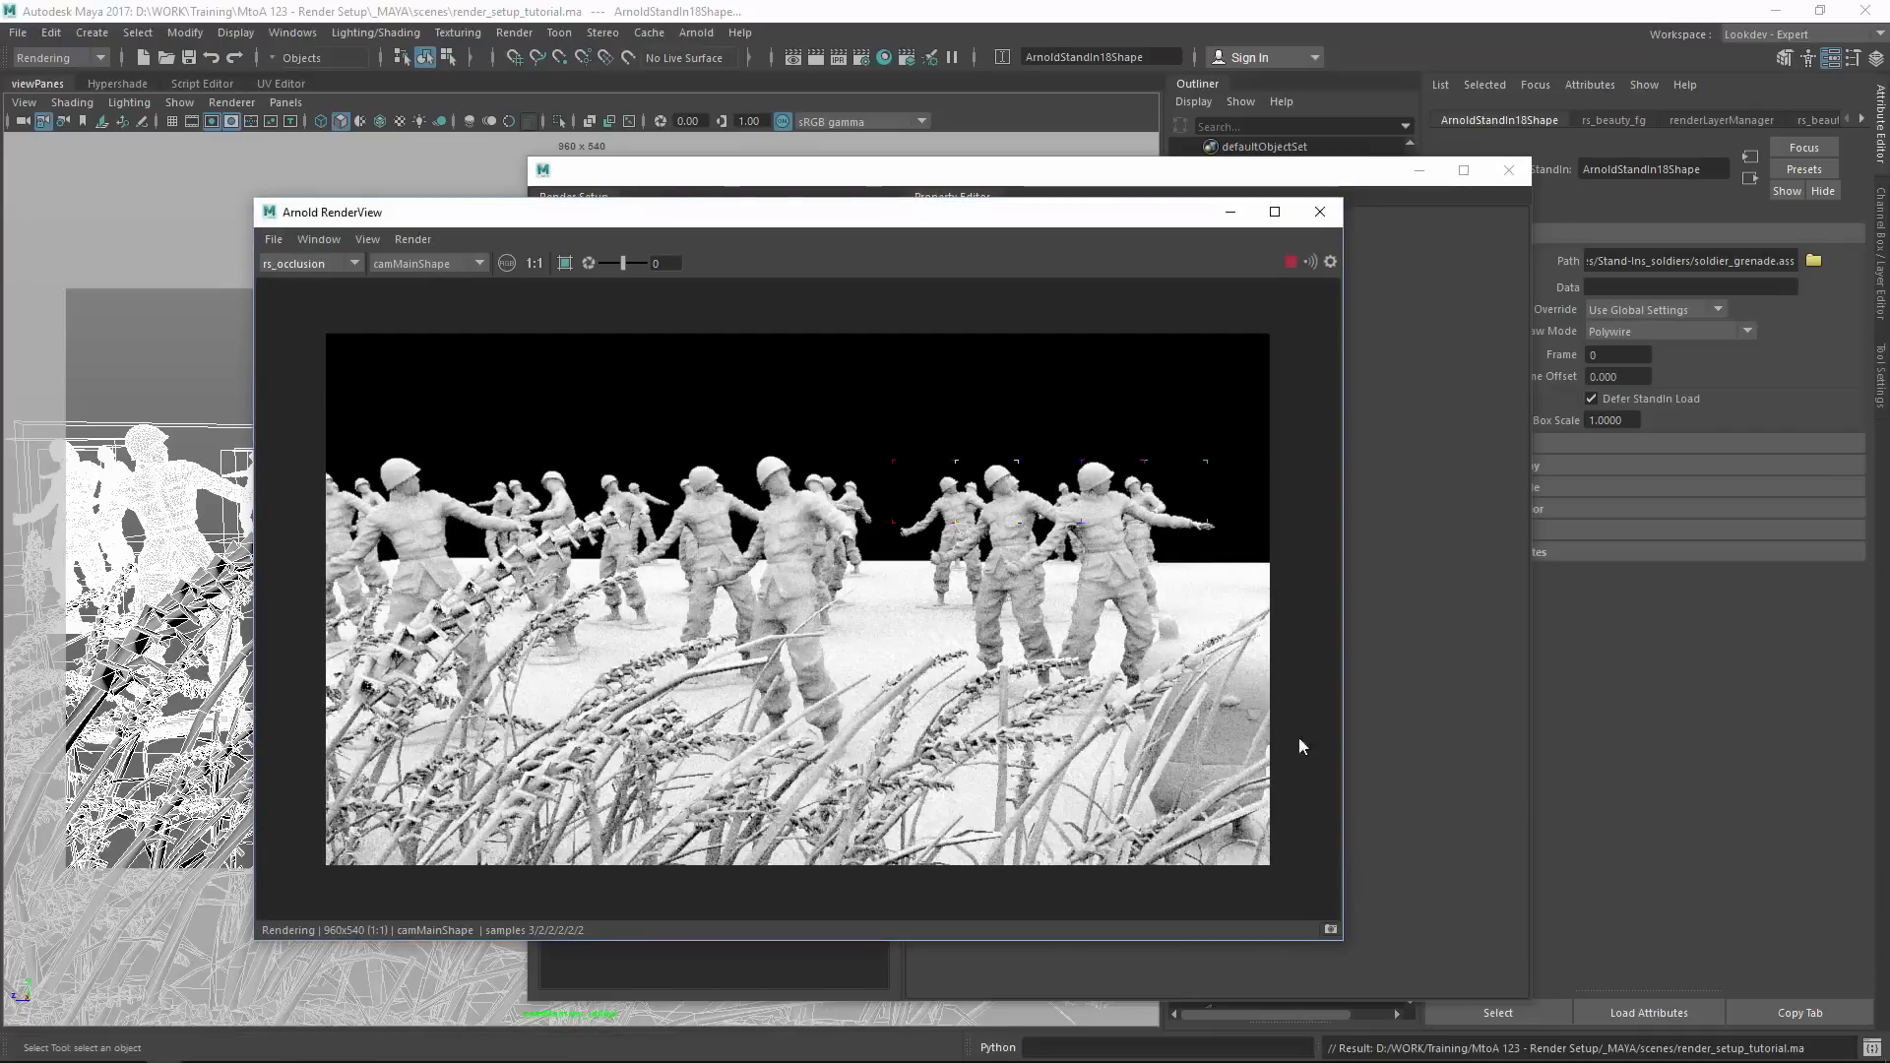
Collapse the utility layer, close Render Setup, and open the ambient occlusion shader assigned to the aiAOV_rs_occlusion node.
left_click_drag(1050, 228, 867, 741)
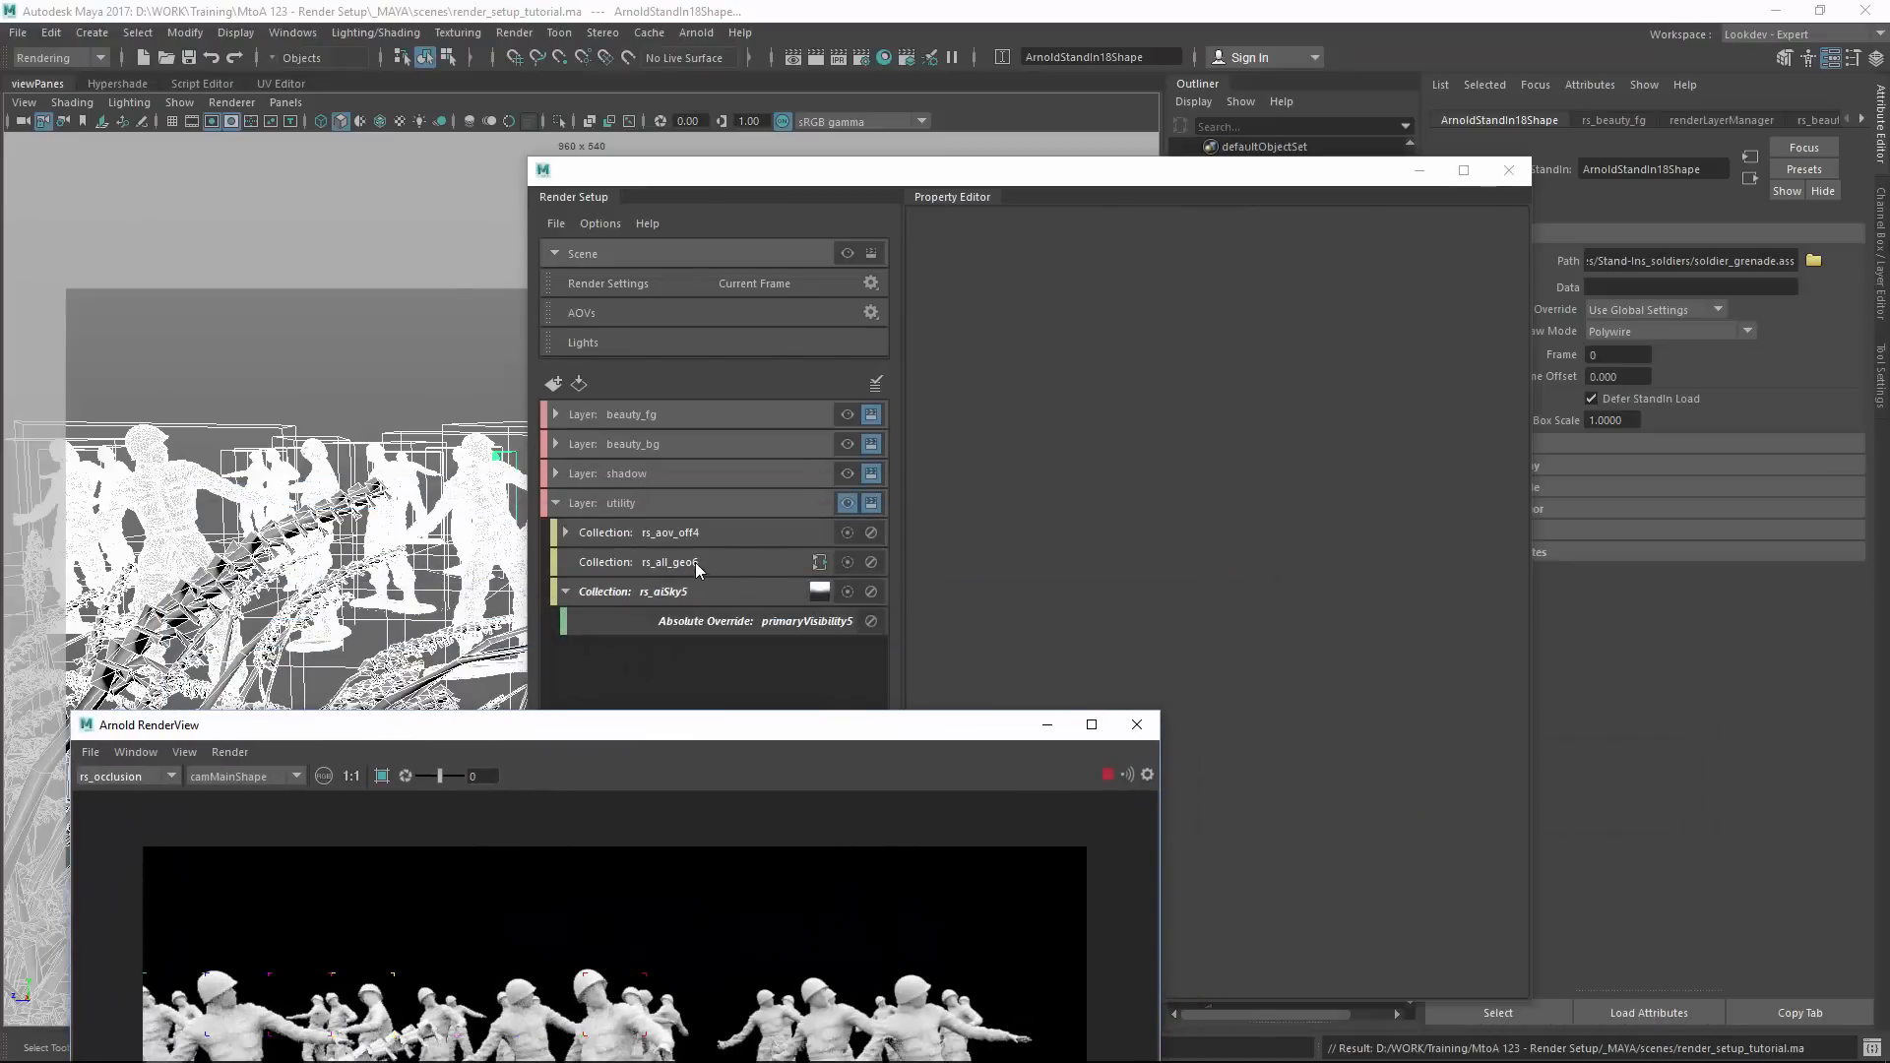
left_click(555, 510)
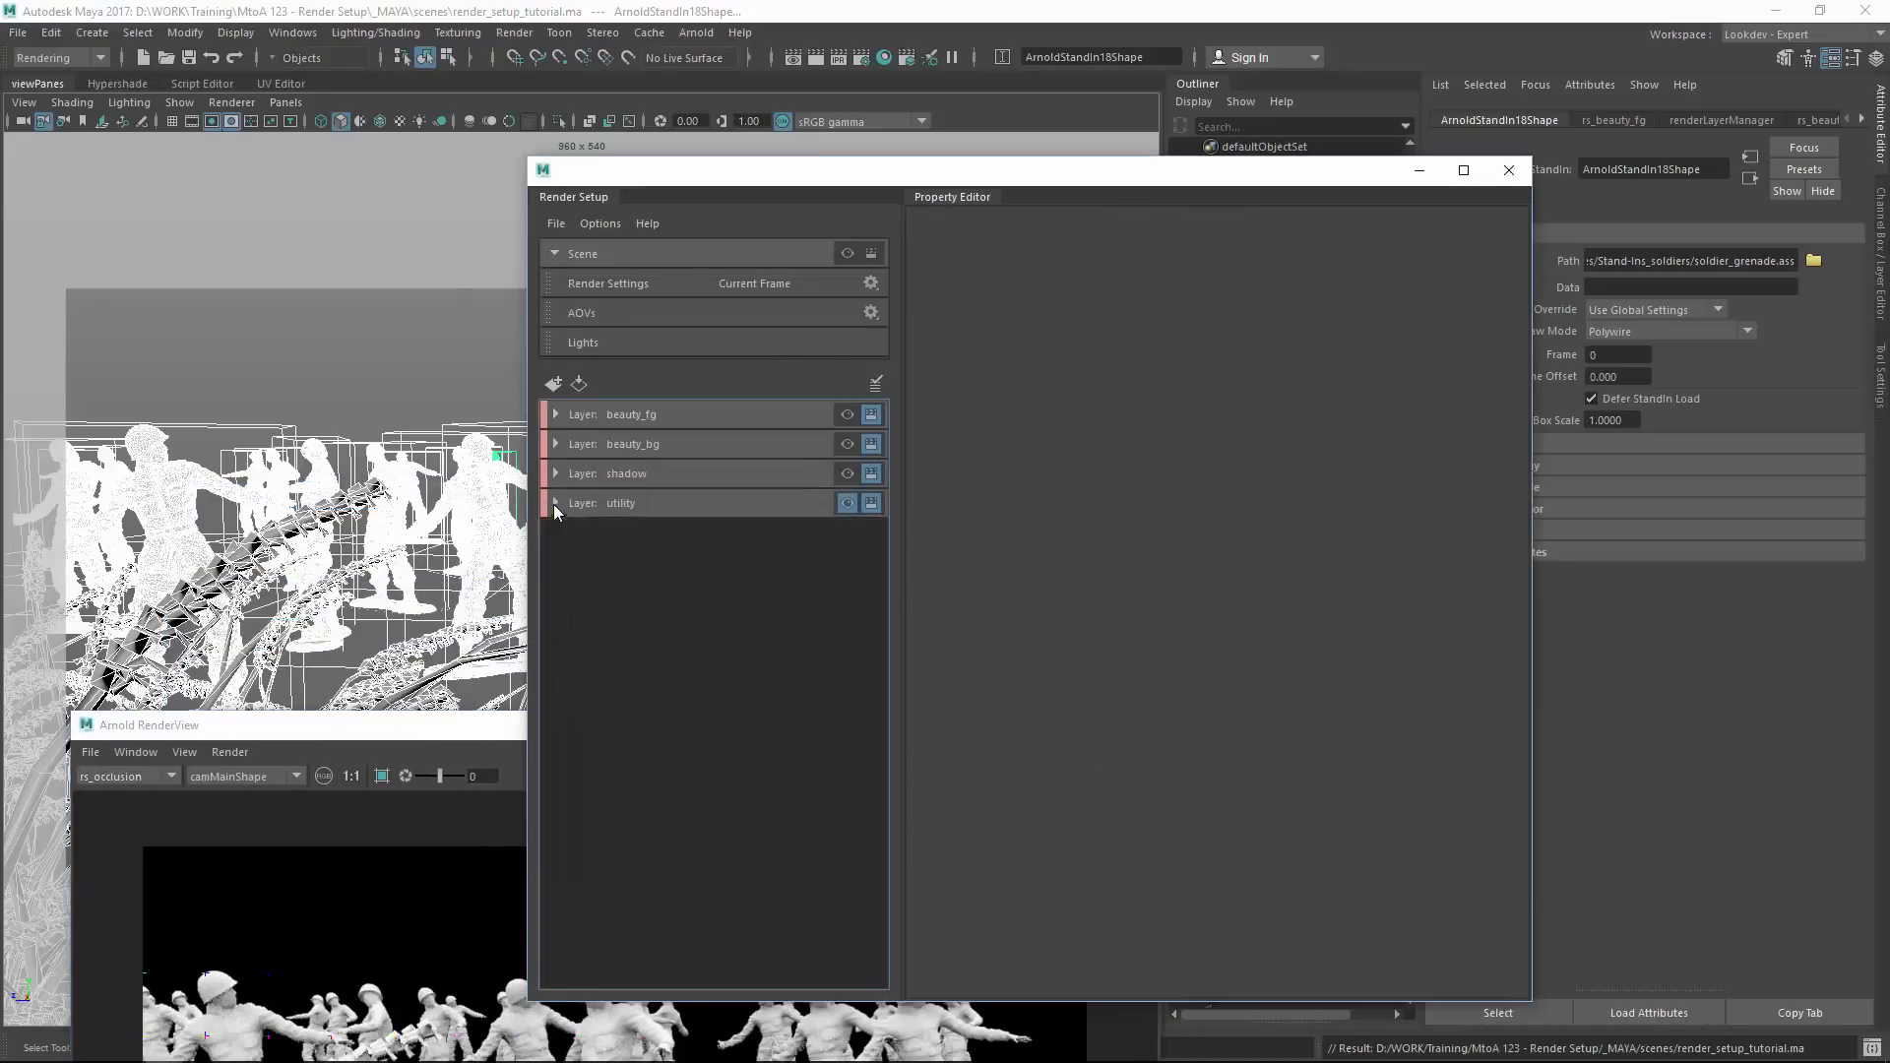
left_click(1509, 167)
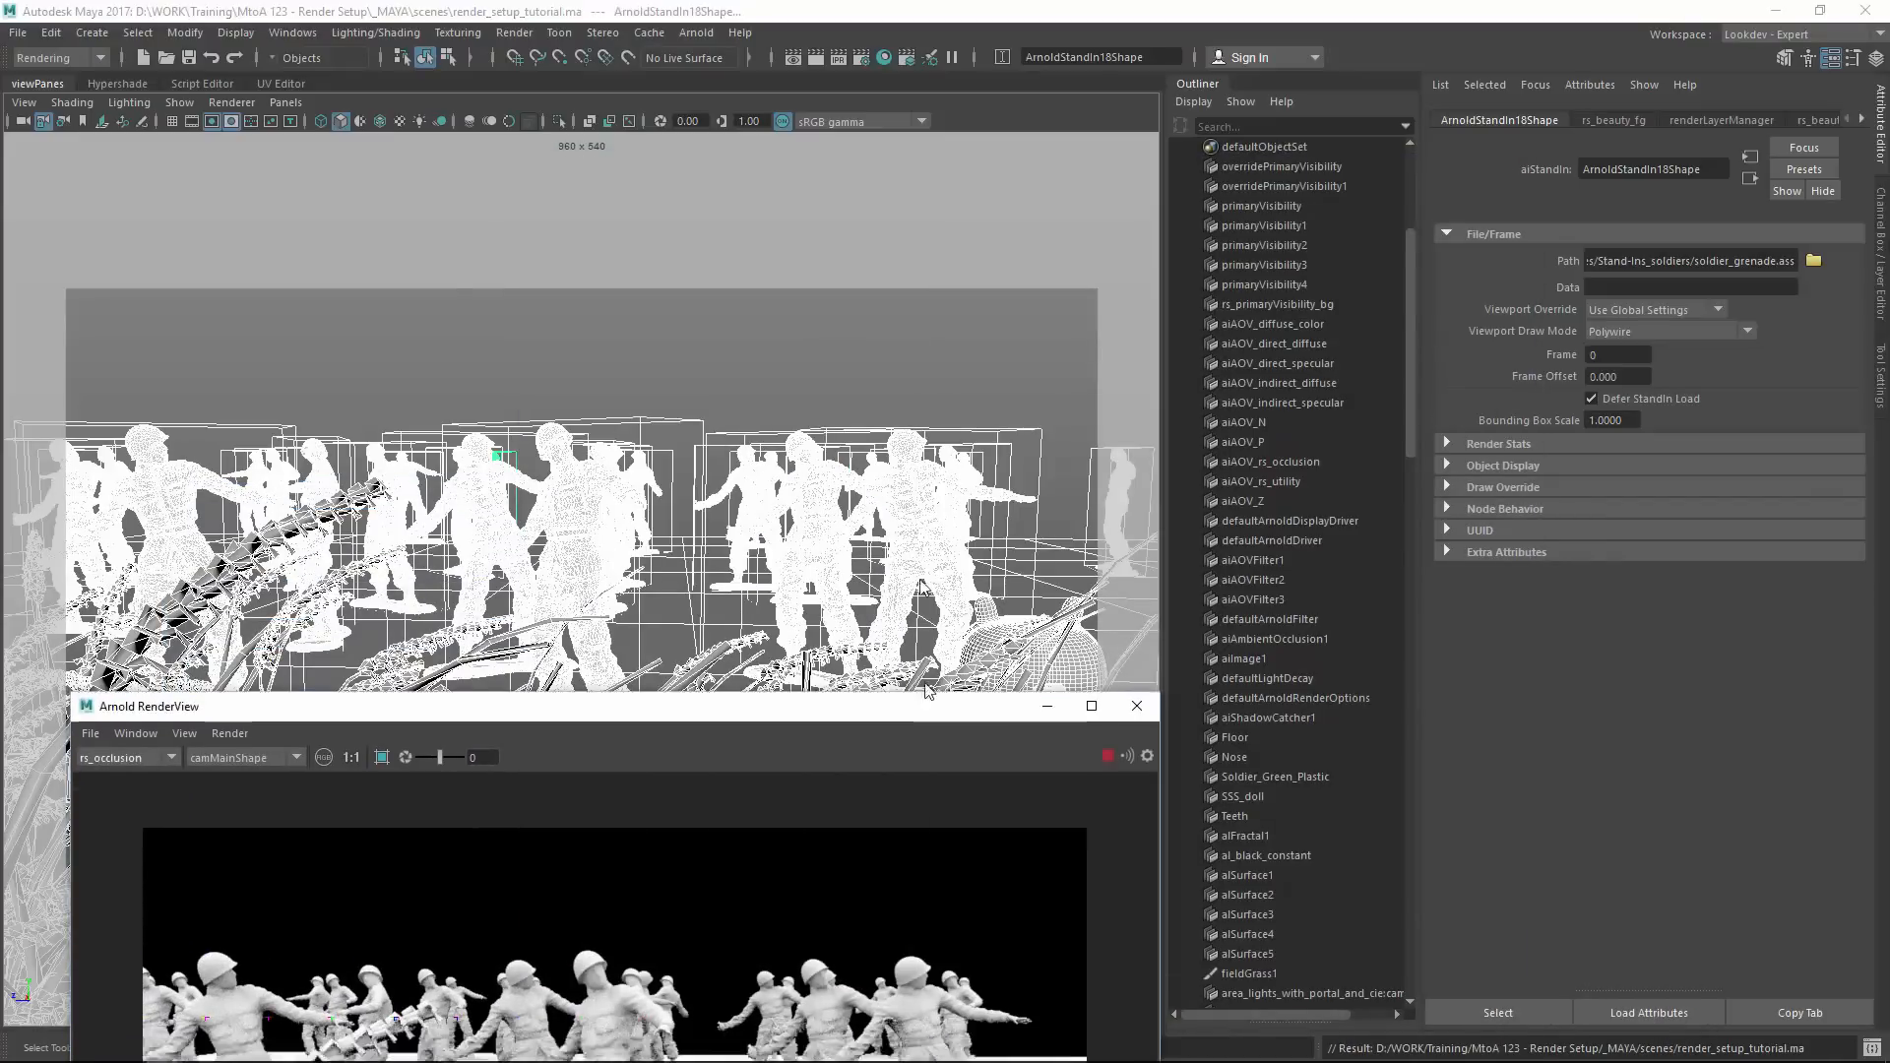
left_click_drag(916, 736, 855, 145)
left_click(1304, 460)
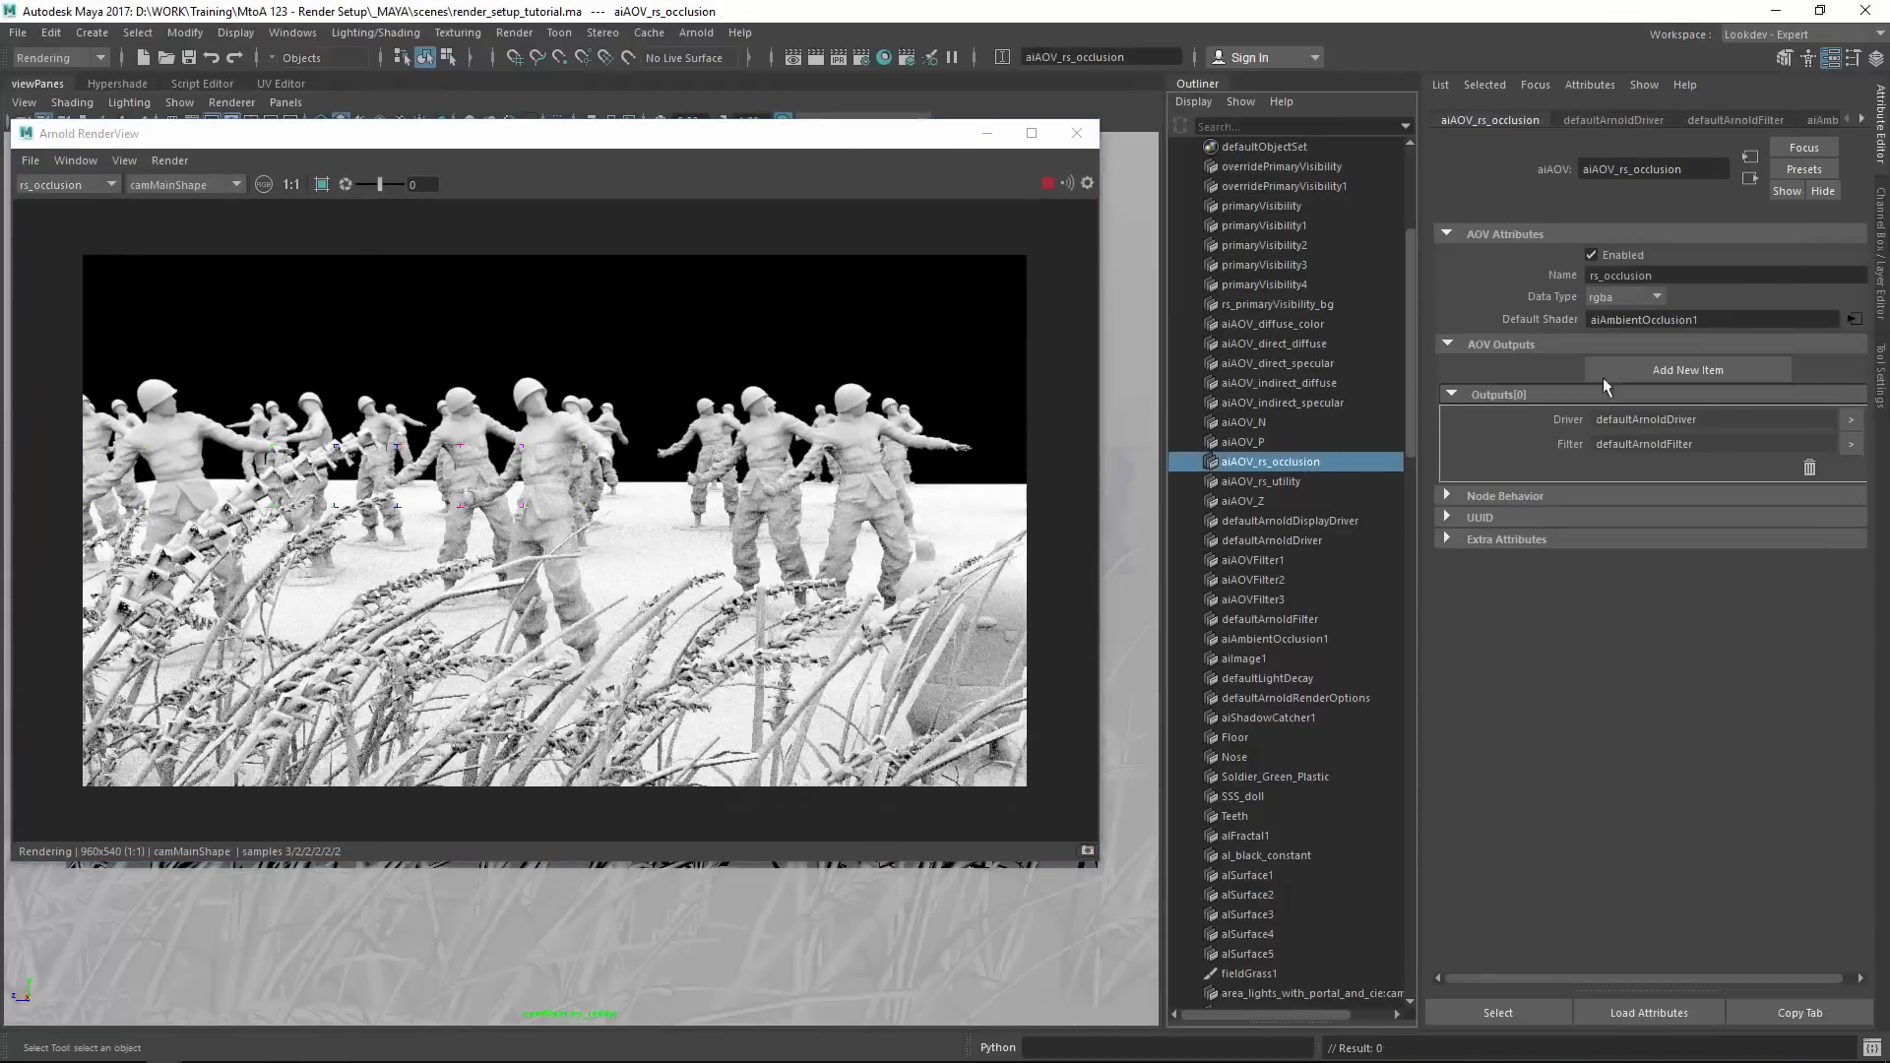
left_click(1855, 321)
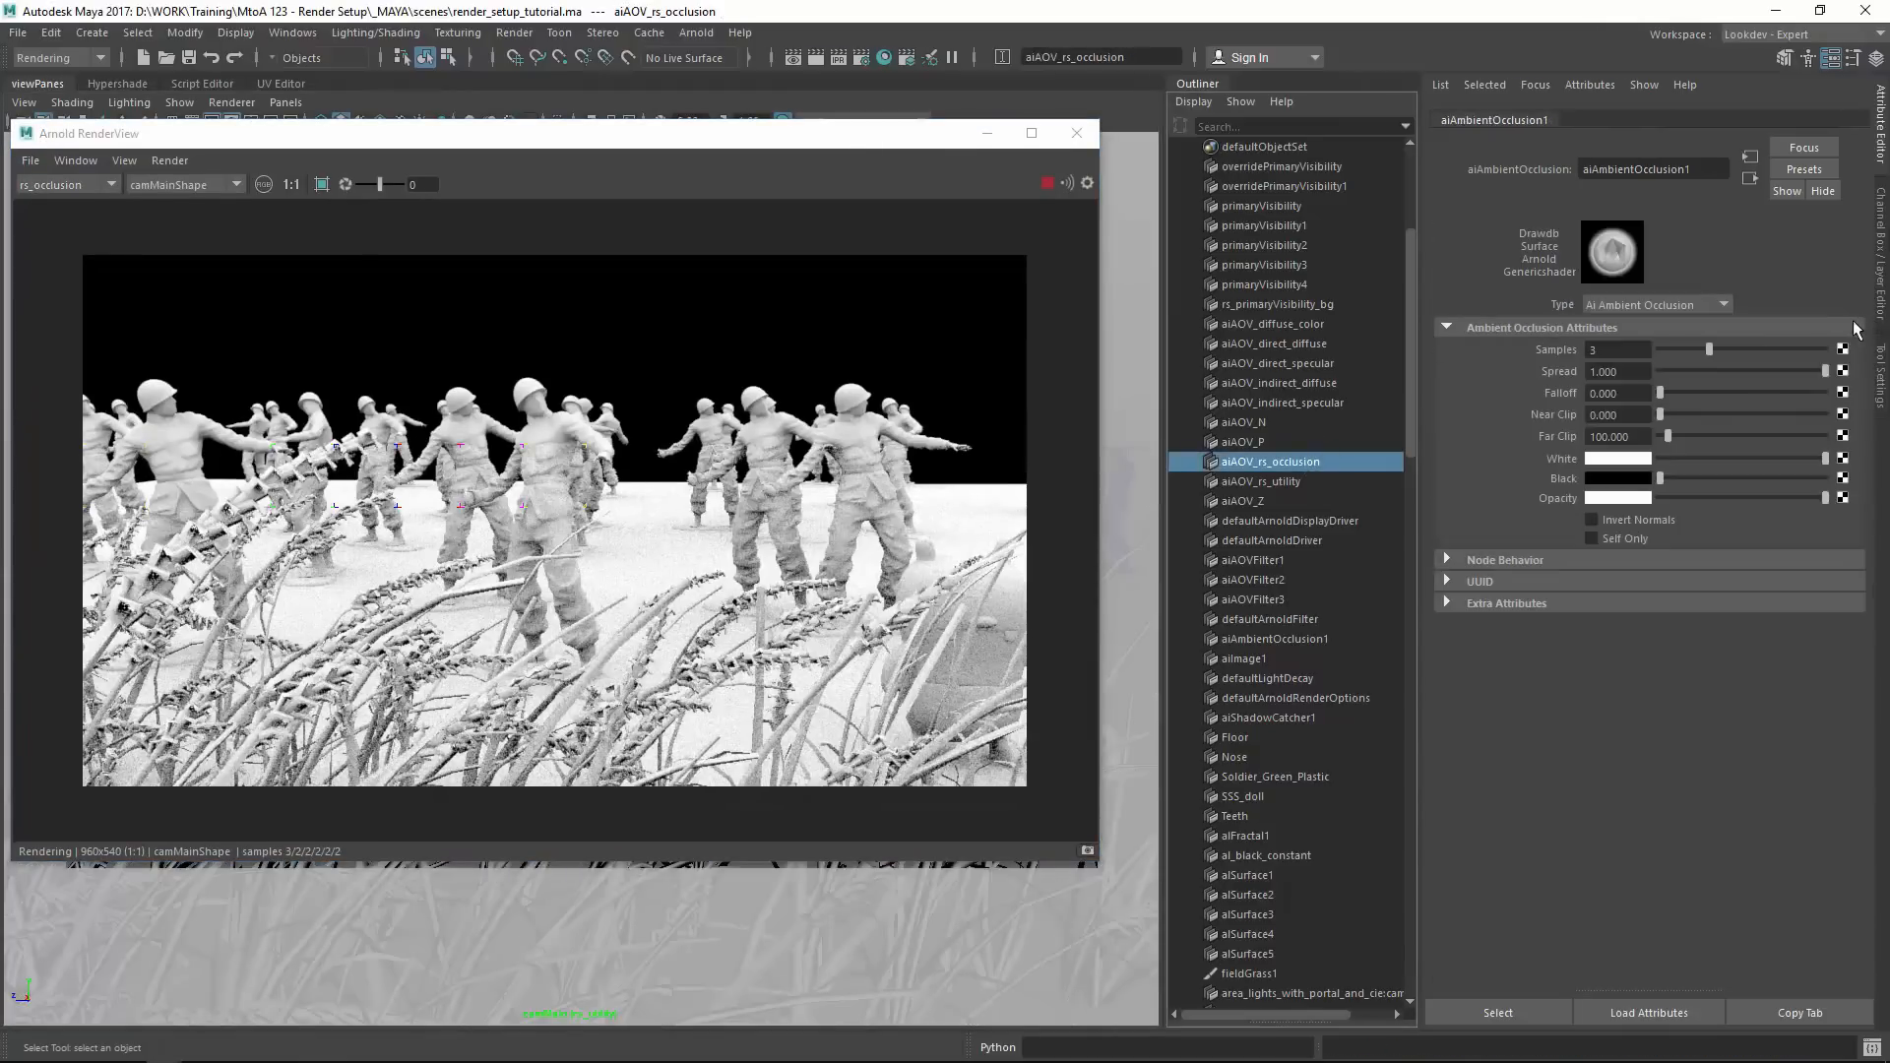
Invert the ambient occlusion shader by making White black and Black white, and set its Far Clip to 1.
left_click(1679, 457)
left_click(1685, 477)
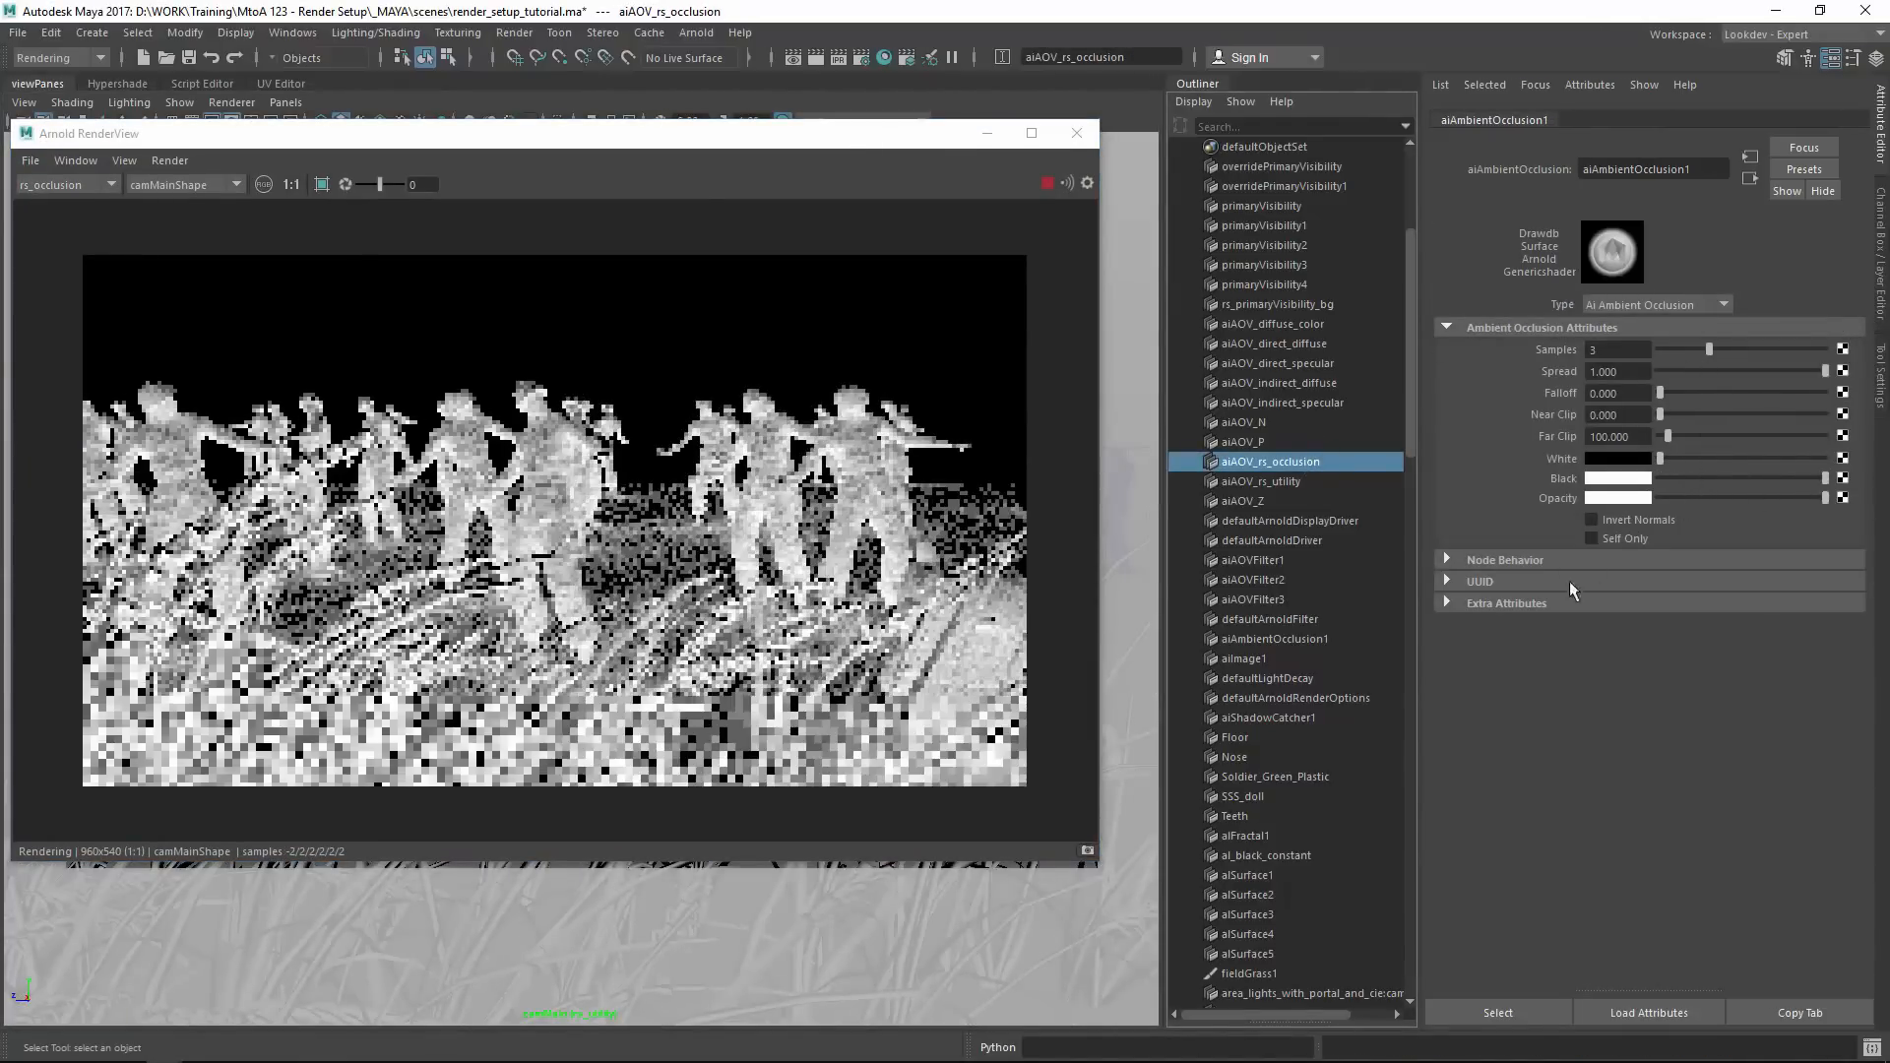
left_click(1615, 436)
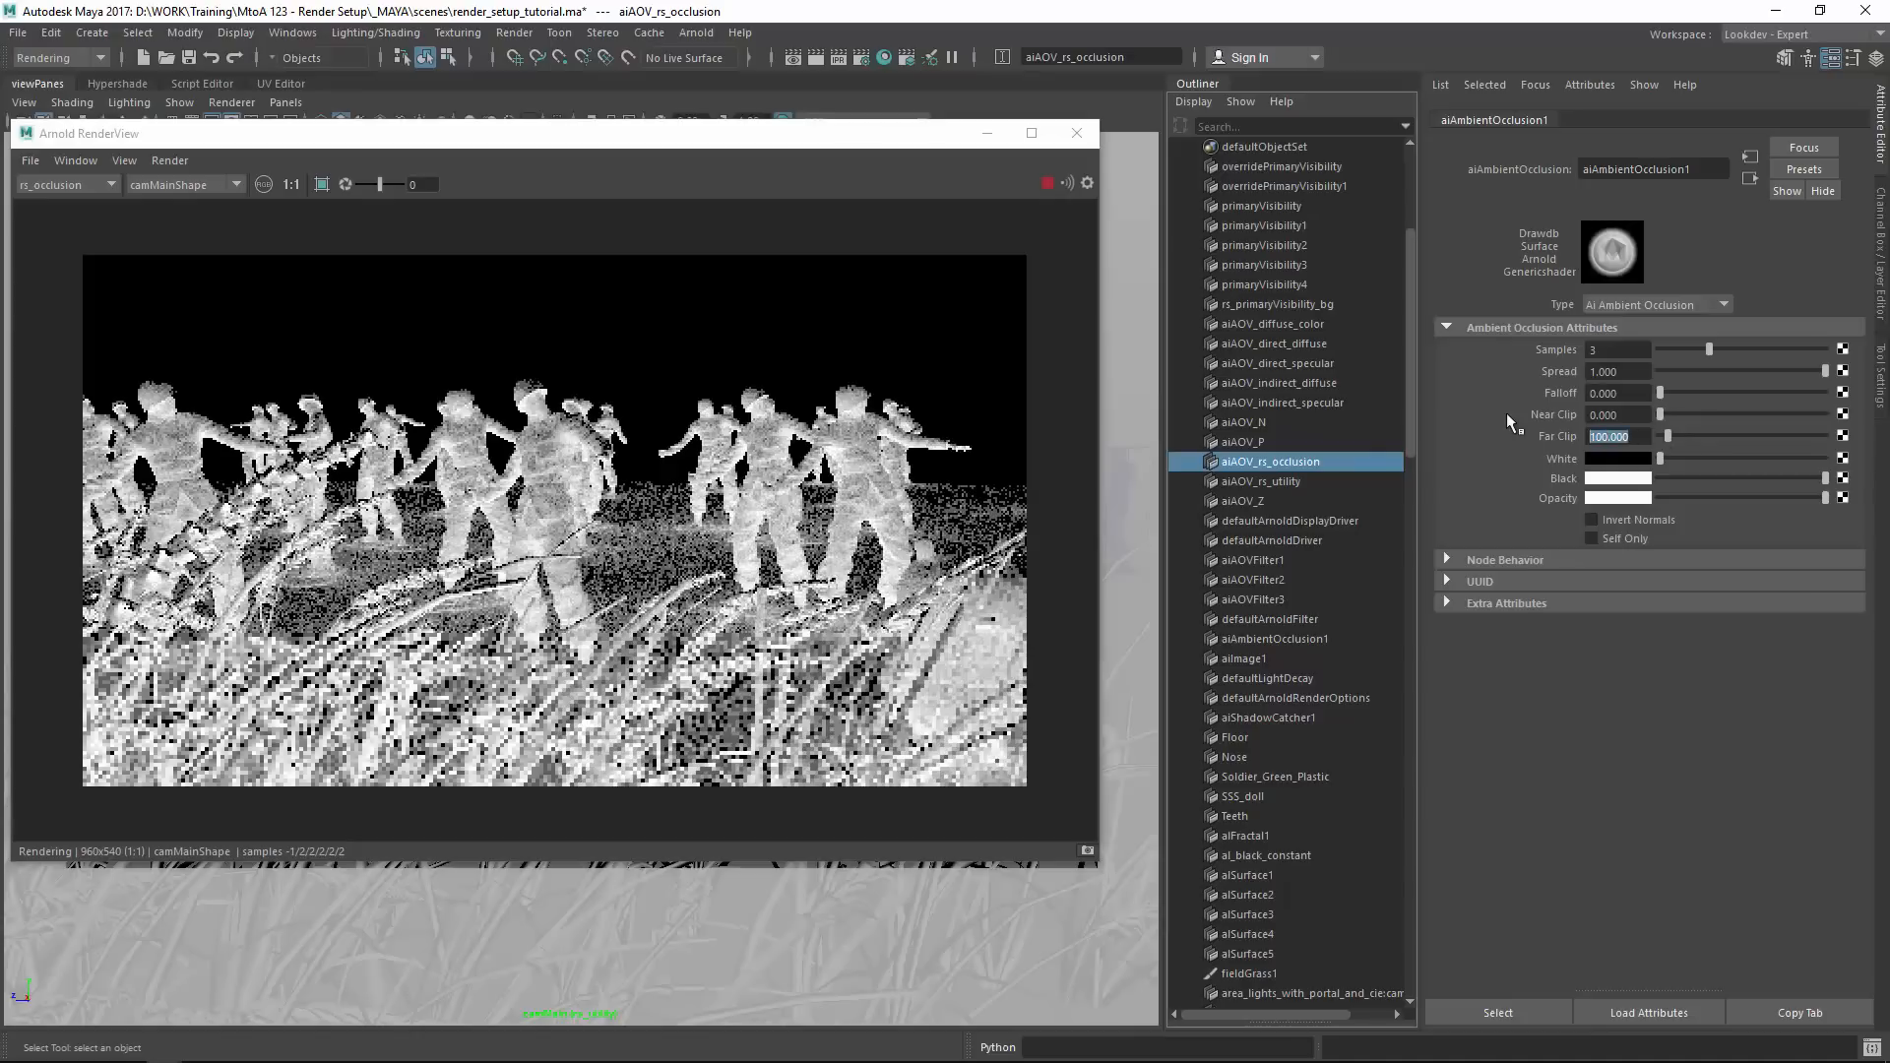
type("2")
key("Return")
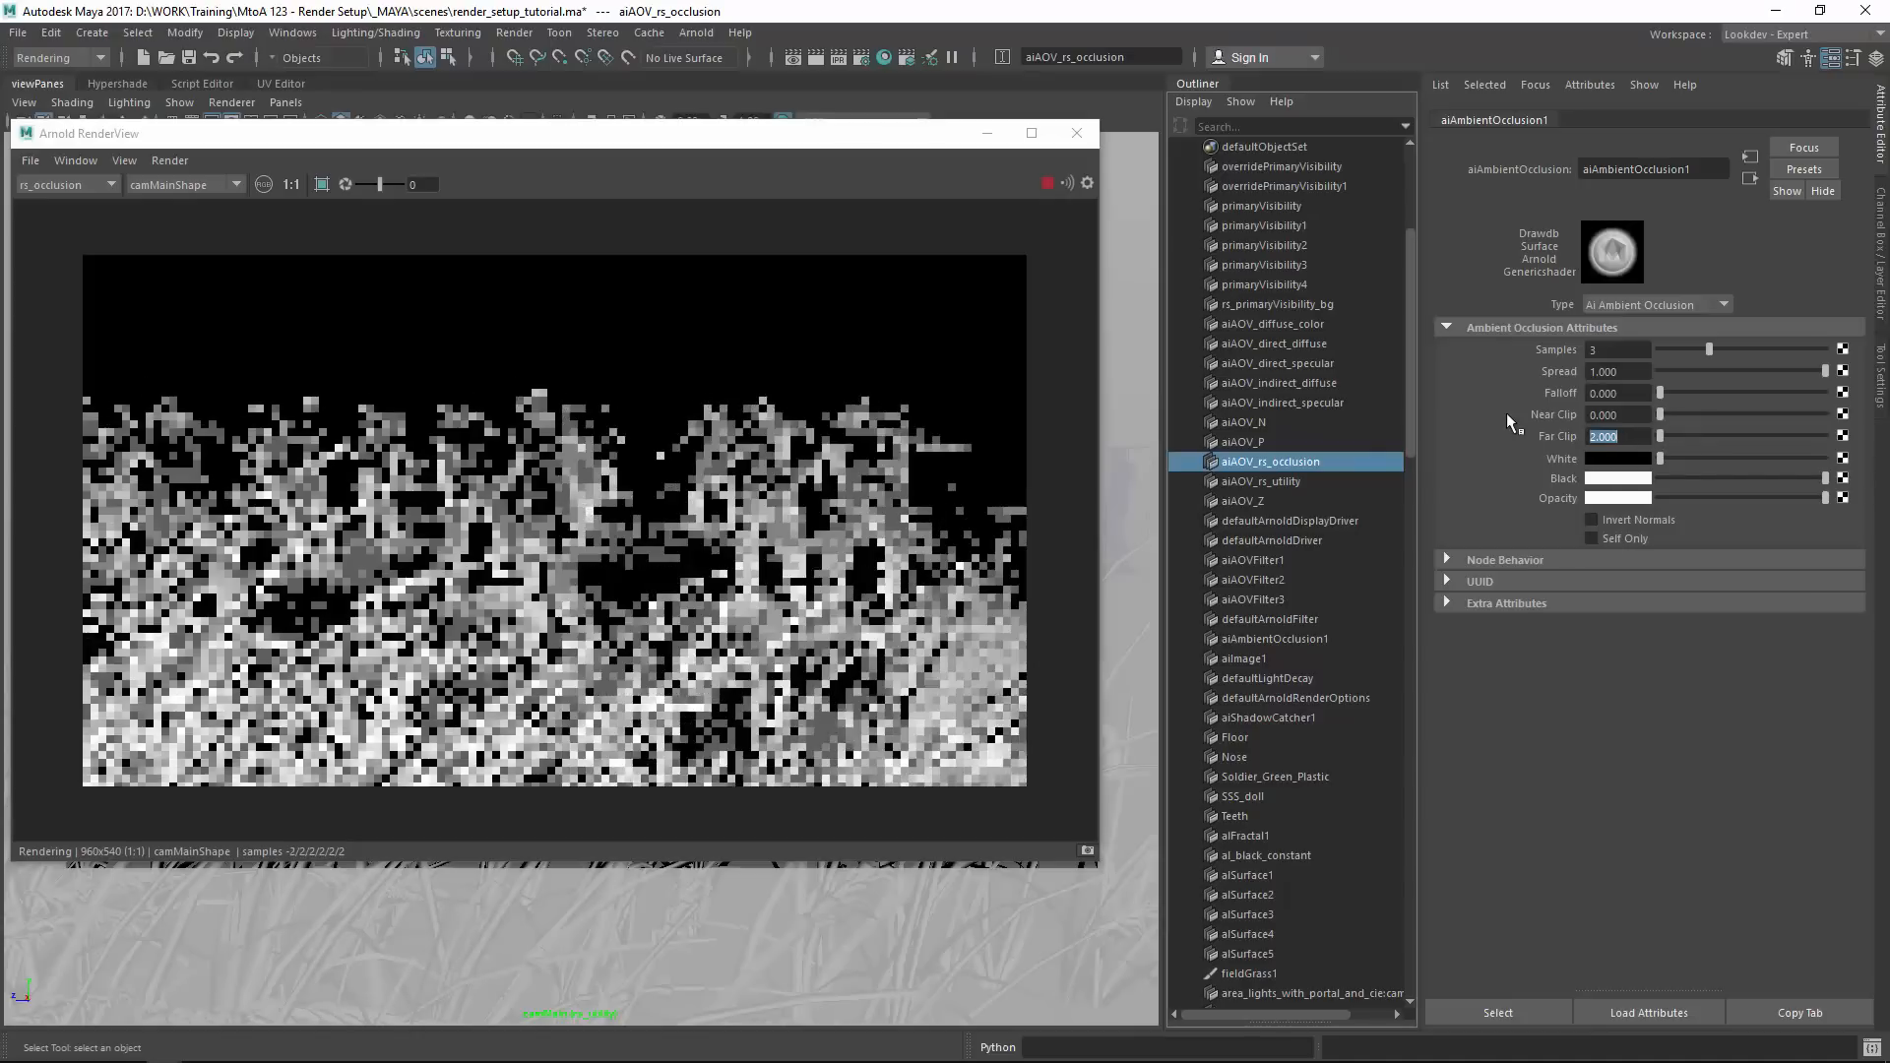
type("1")
key("Return")
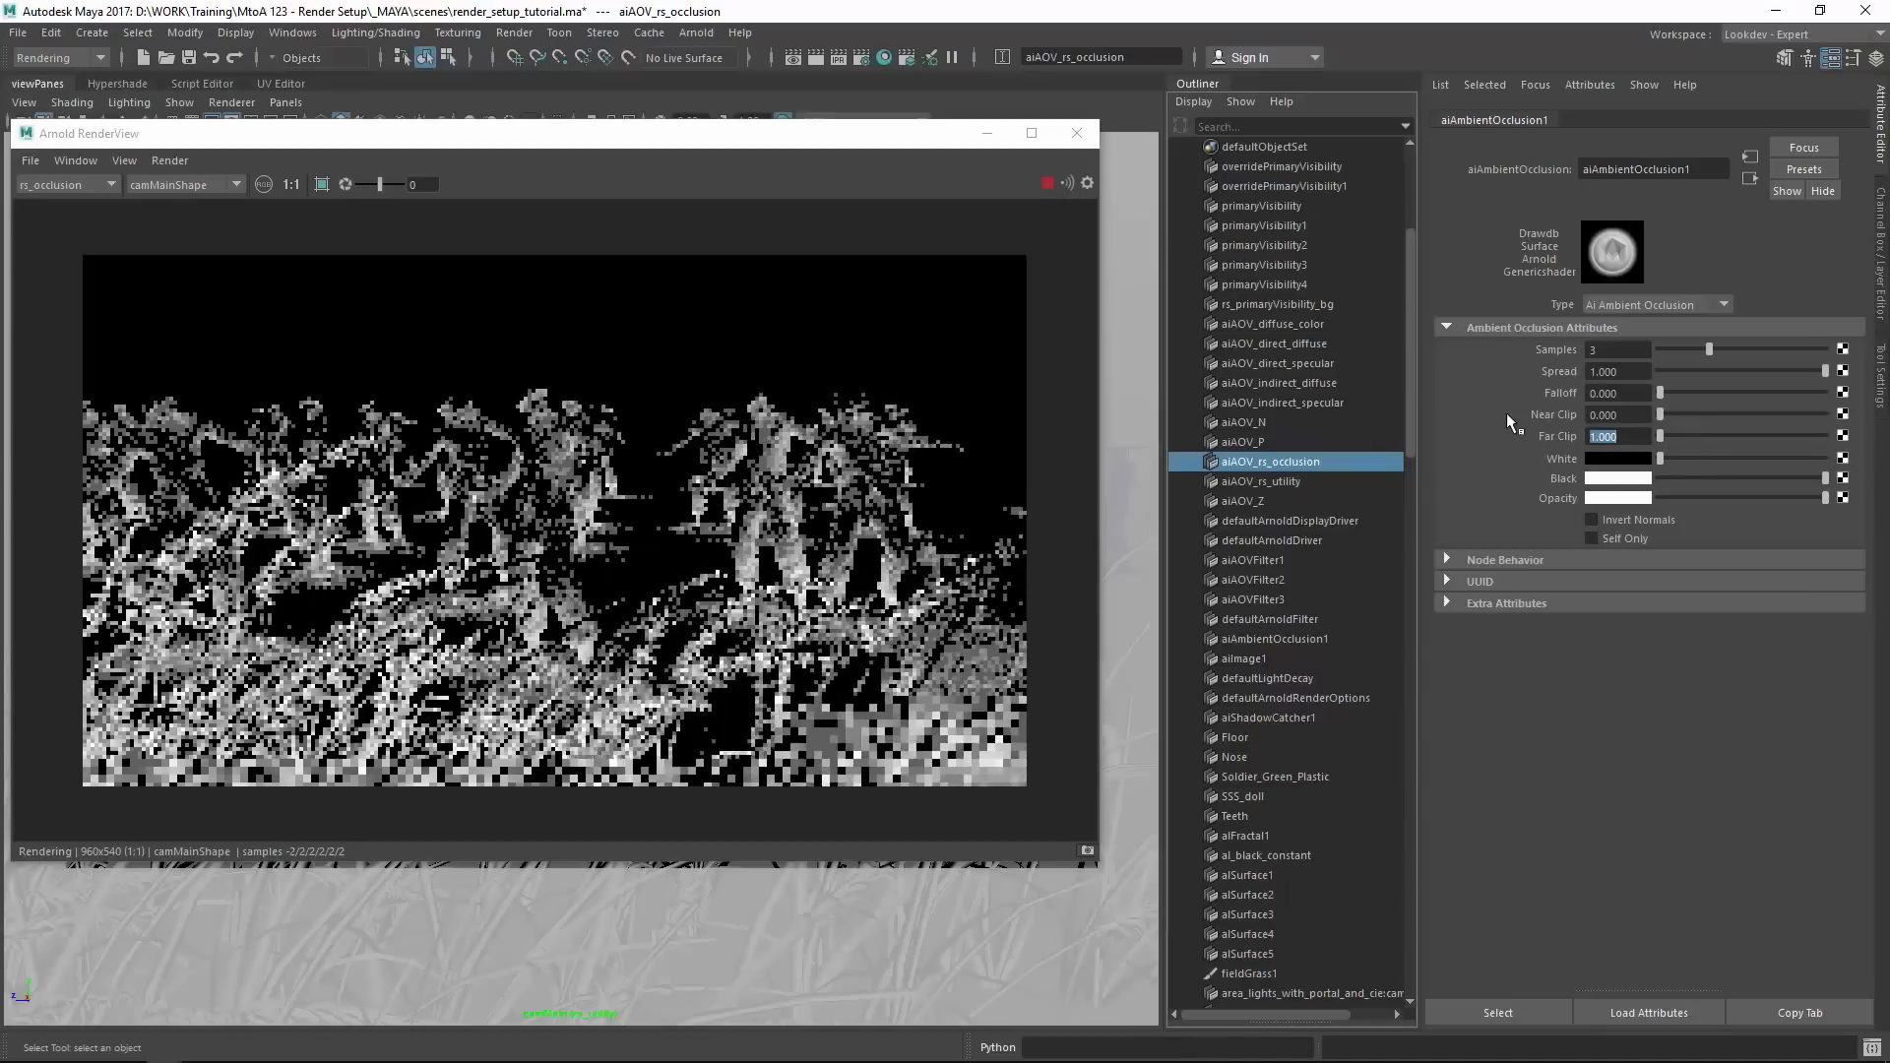
Check the inverted occlusion with region renders around the central soldiers and the grass stalk, and close Arnold RenderView.
left_click_drag(442, 377, 652, 503)
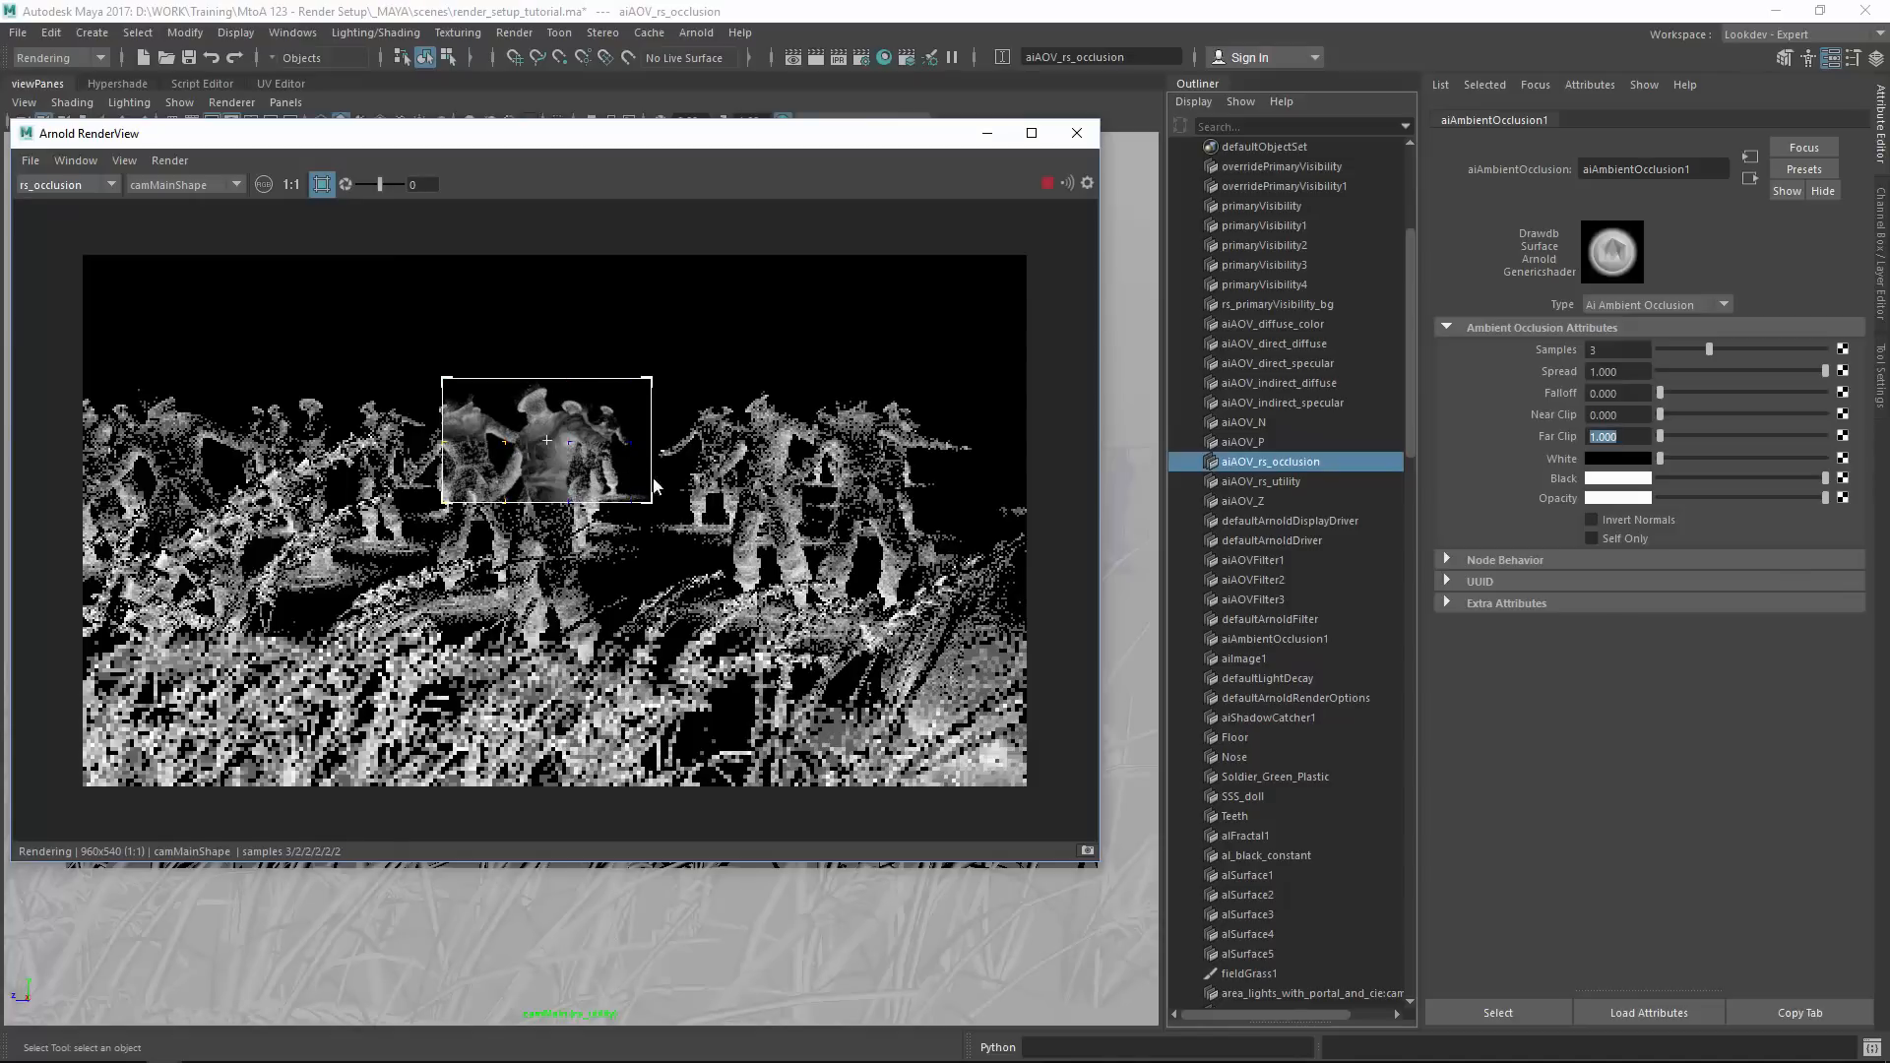
left_click_drag(236, 518, 379, 644)
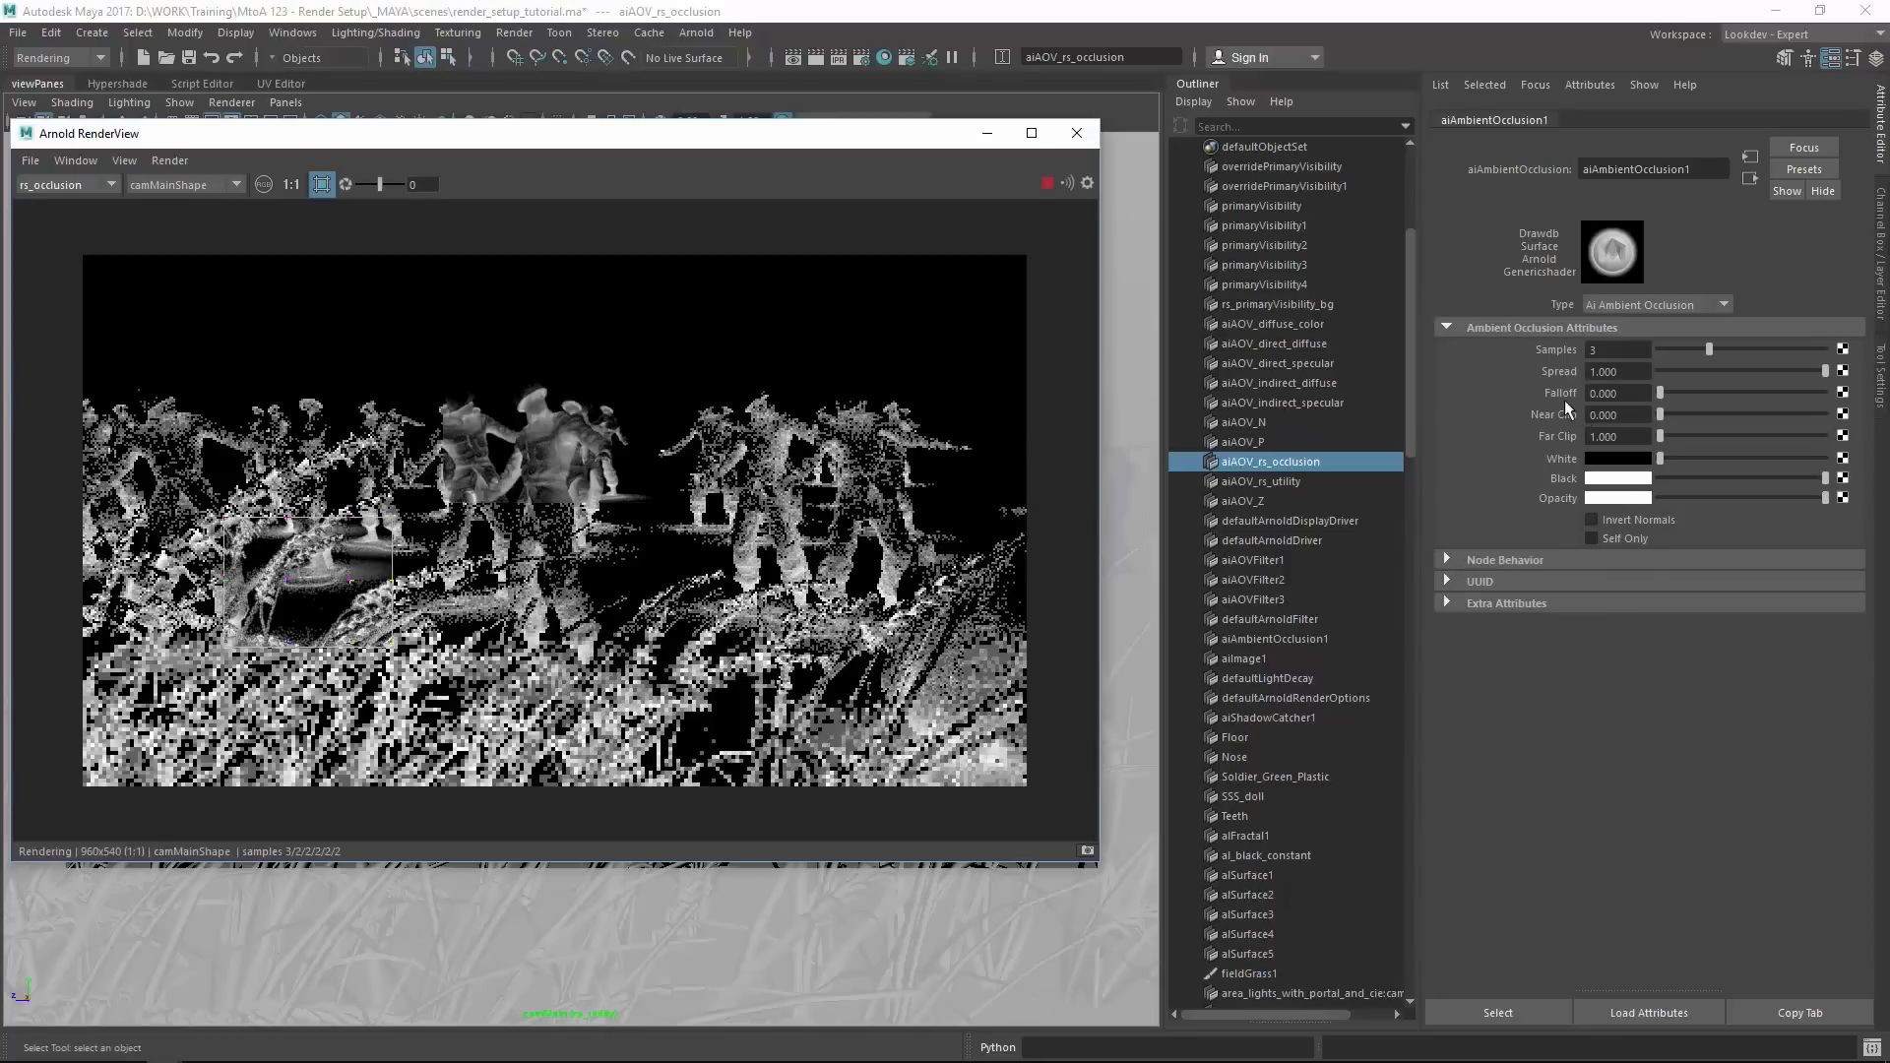
left_click(1075, 140)
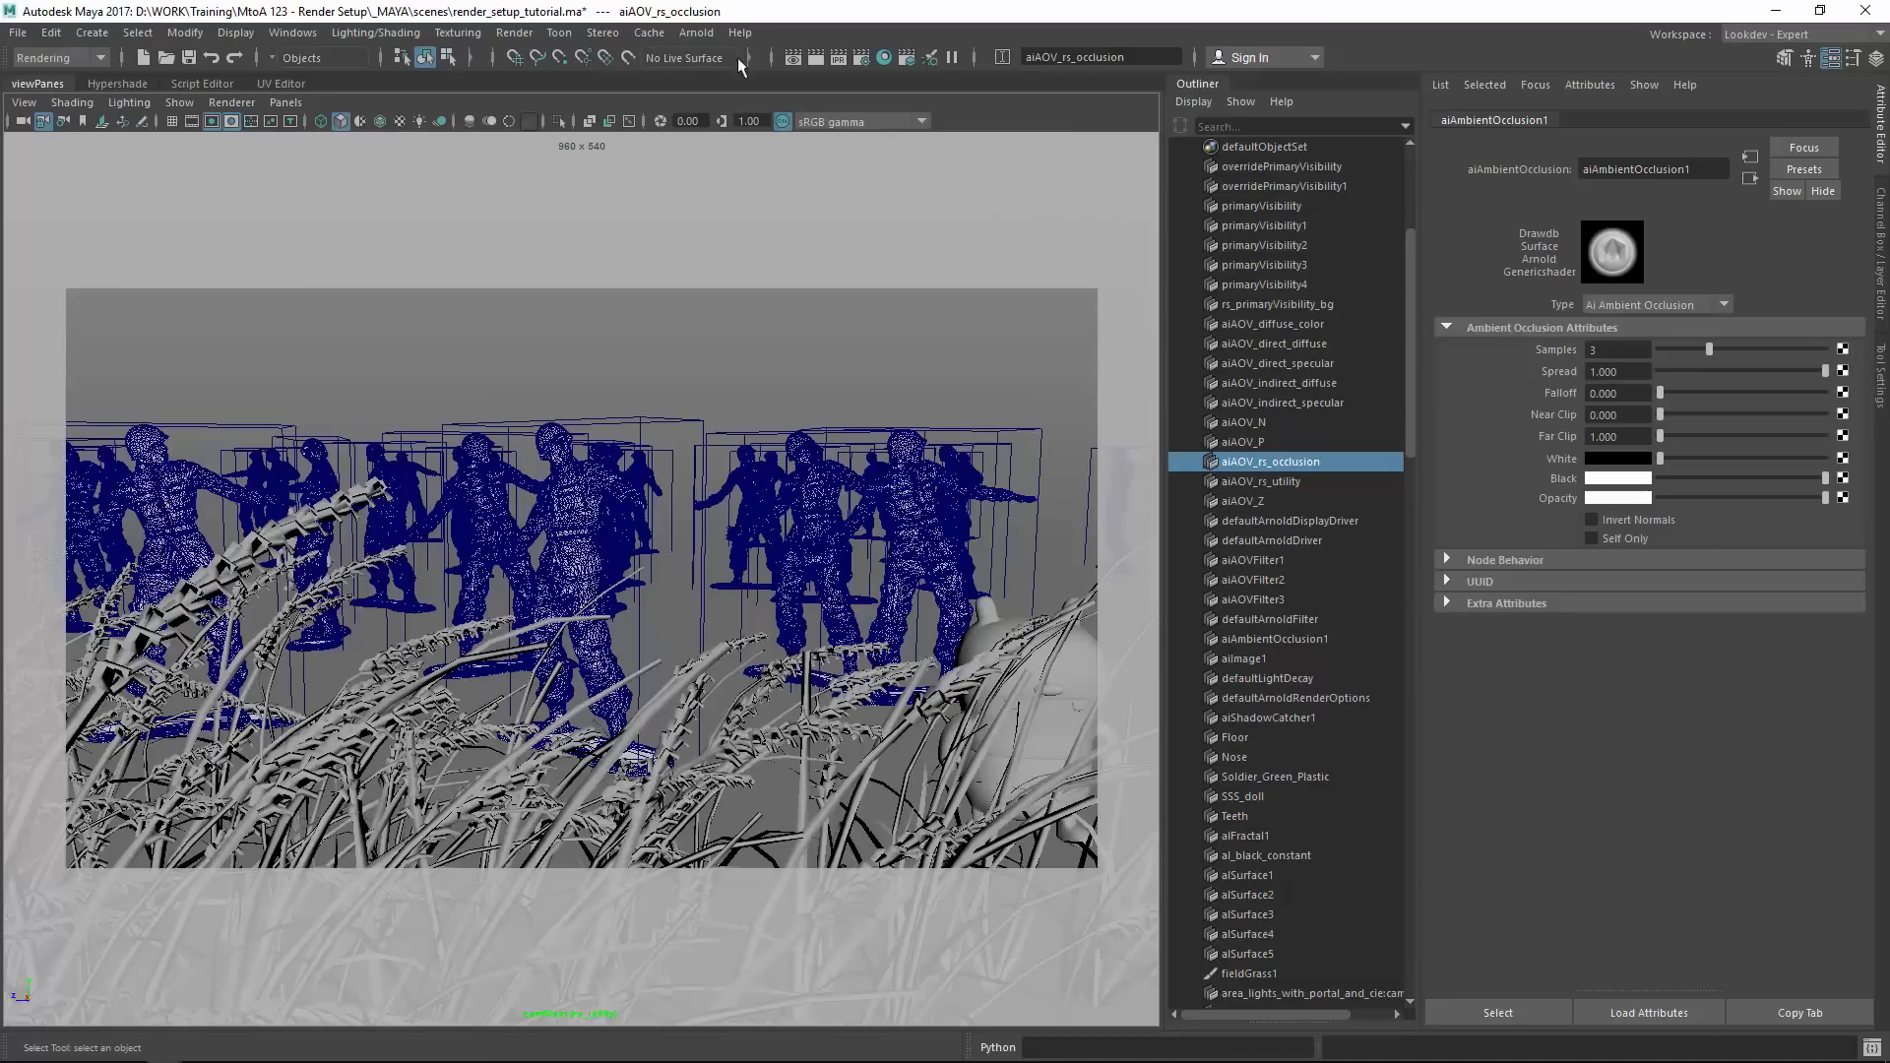
Open Render Setup and Render Settings side by side, make beauty_fg the visible layer, and display its Arnold sampling settings.
left_click(906, 57)
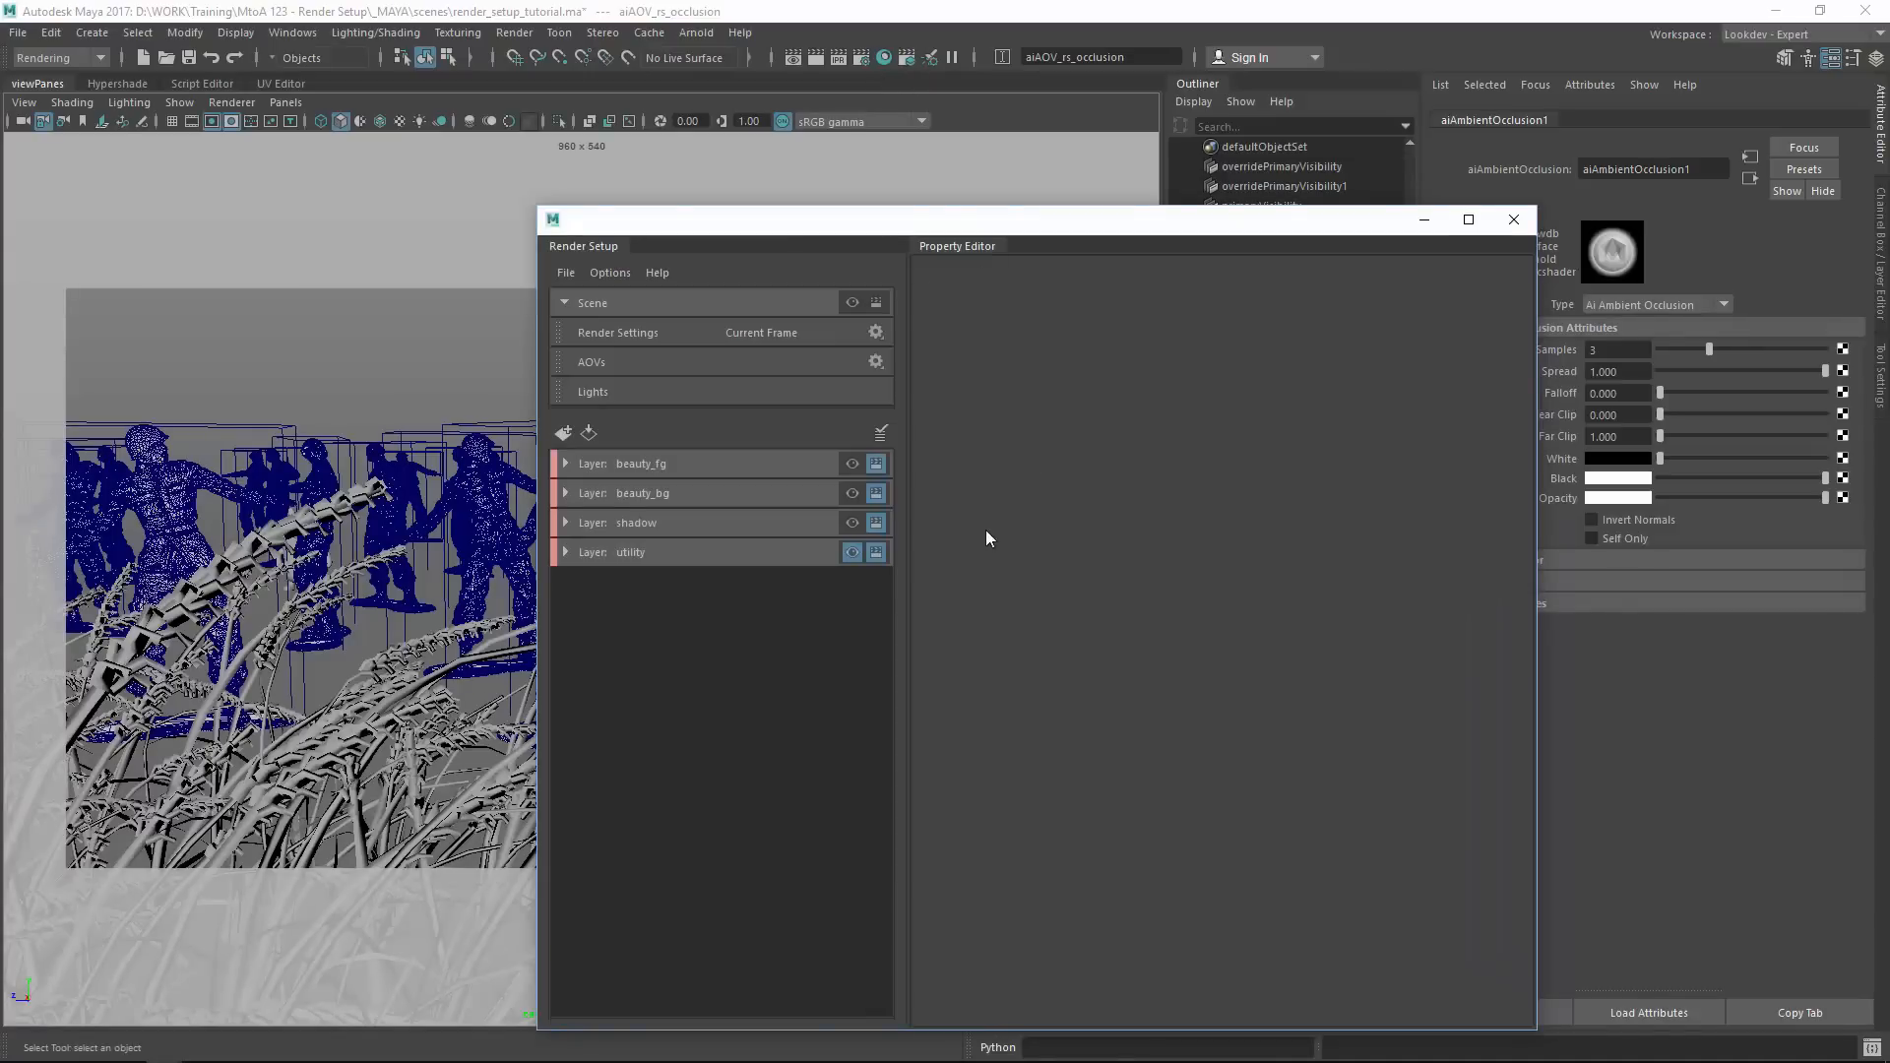
left_click(856, 57)
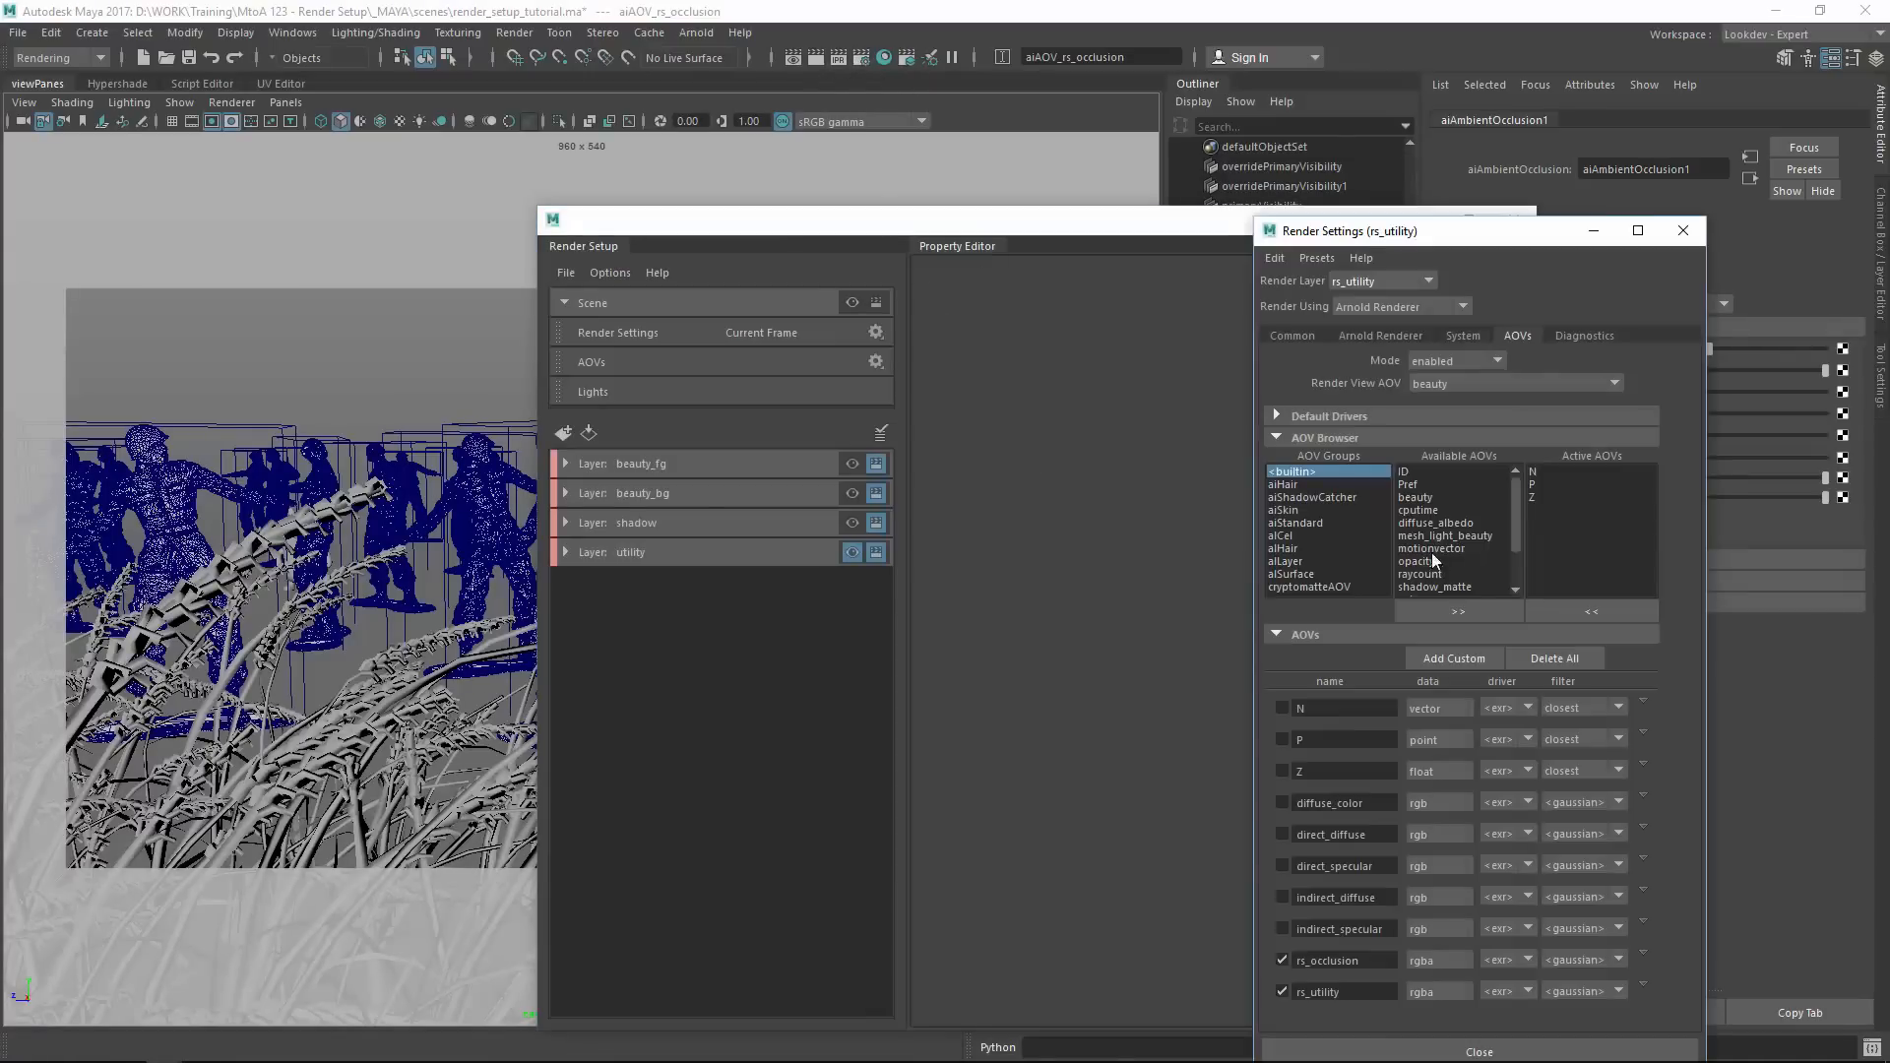
left_click_drag(1476, 230, 1563, 124)
left_click_drag(1082, 219, 794, 180)
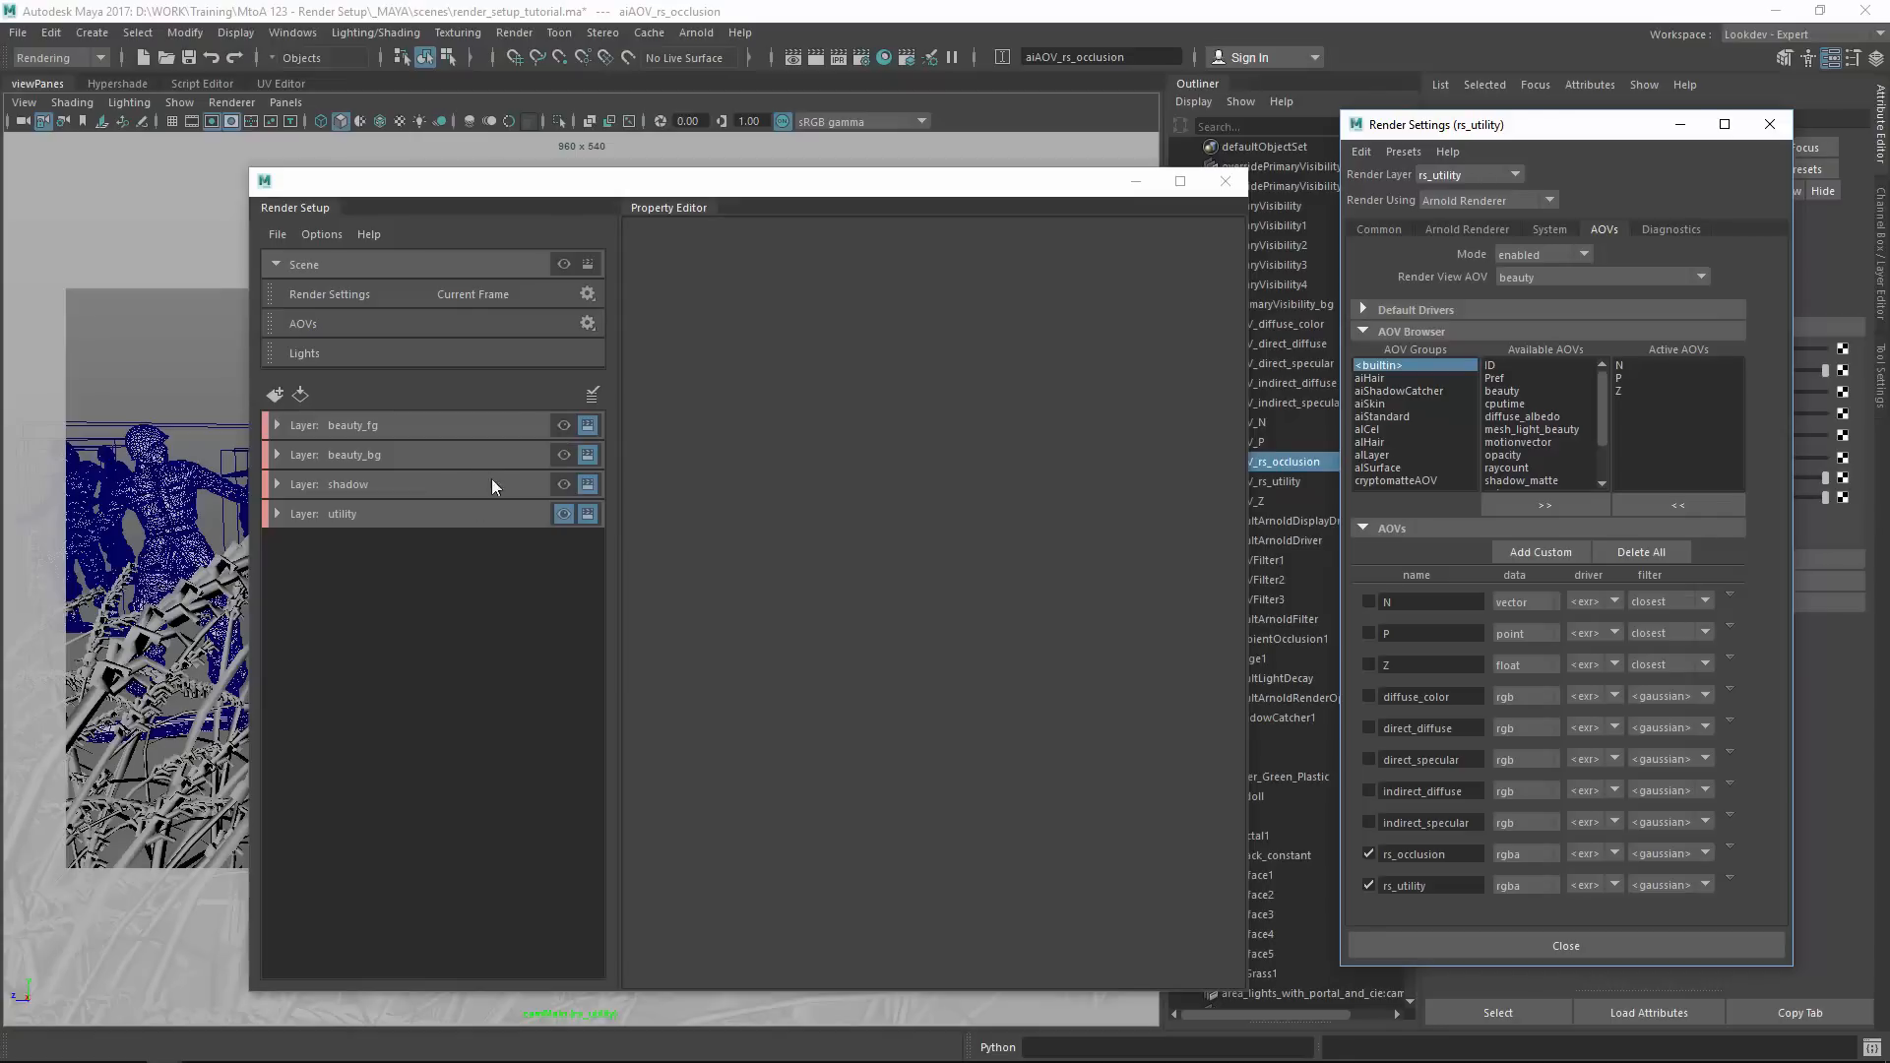
left_click(564, 425)
left_click(1465, 229)
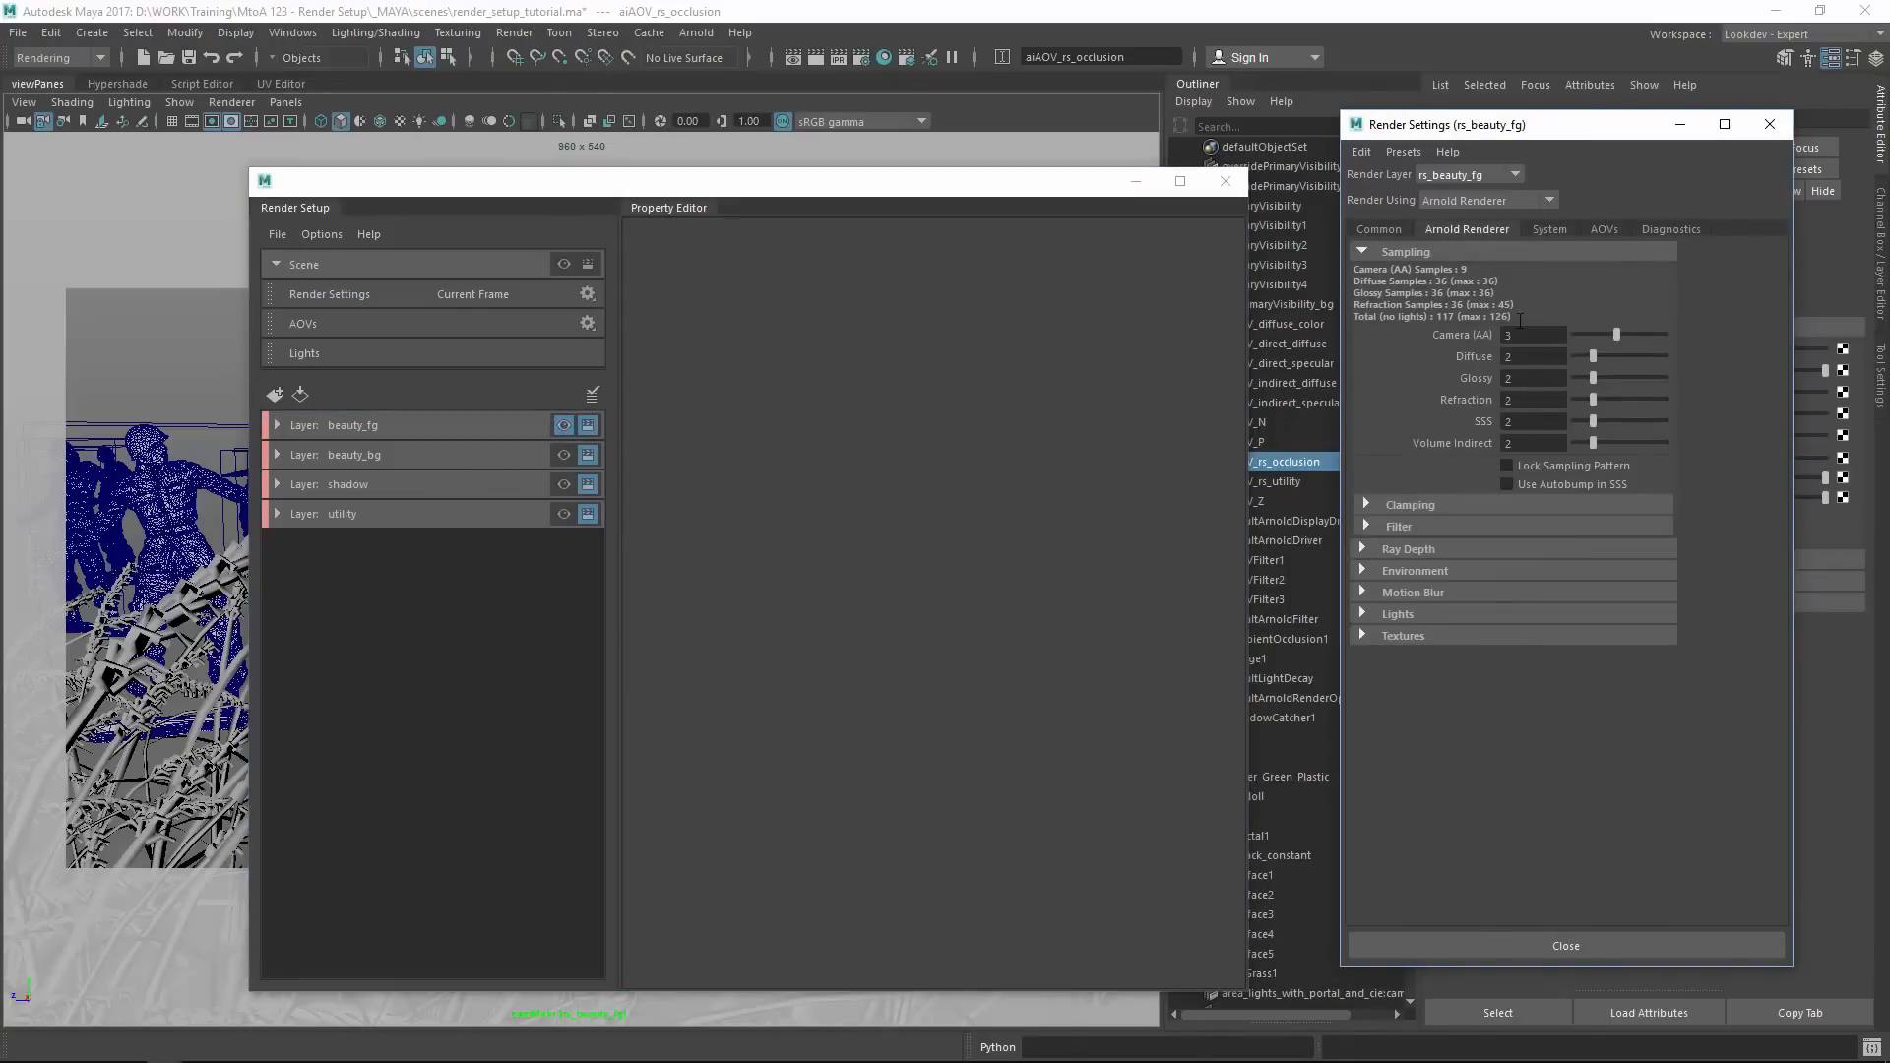
Set the Diffuse, Glossy and Refraction samples to 1 and Camera (AA) to 4, and expand the Ray Depth settings.
left_click_drag(1592, 357, 1583, 400)
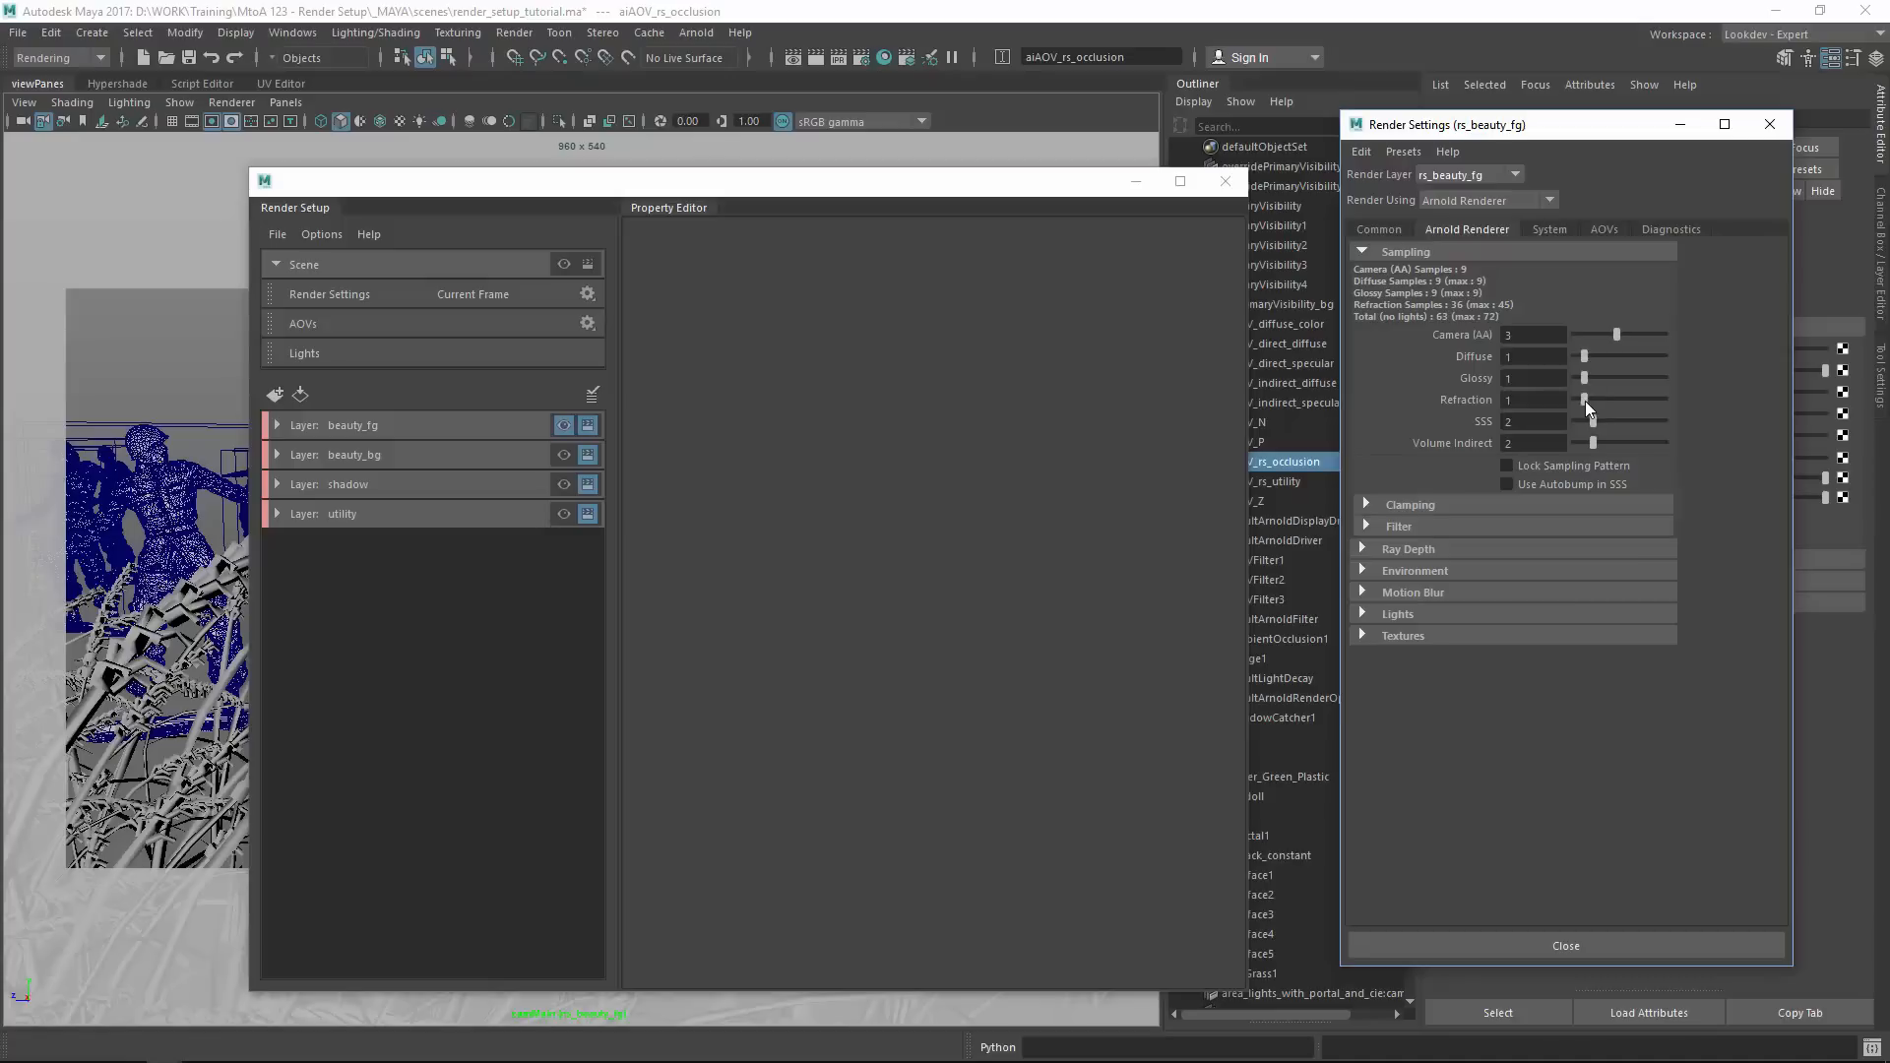
left_click(1420, 552)
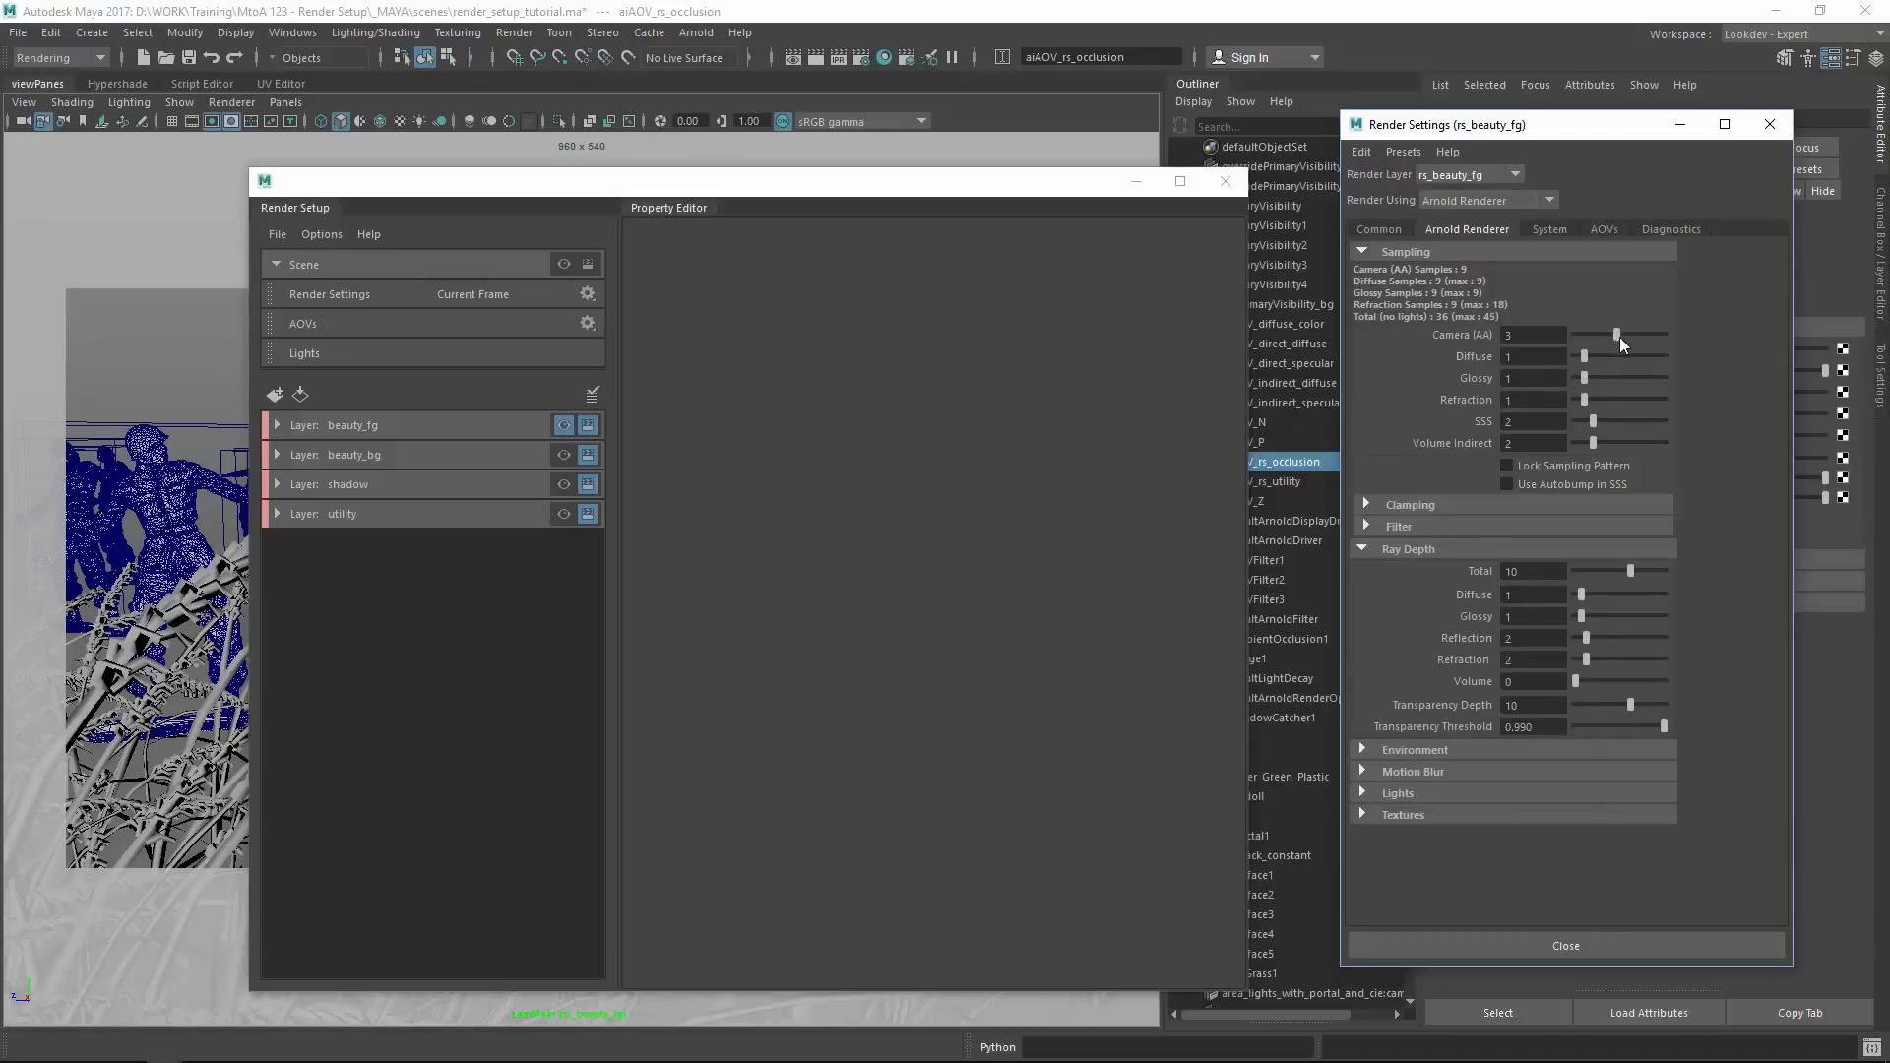
left_click_drag(1619, 337, 1624, 337)
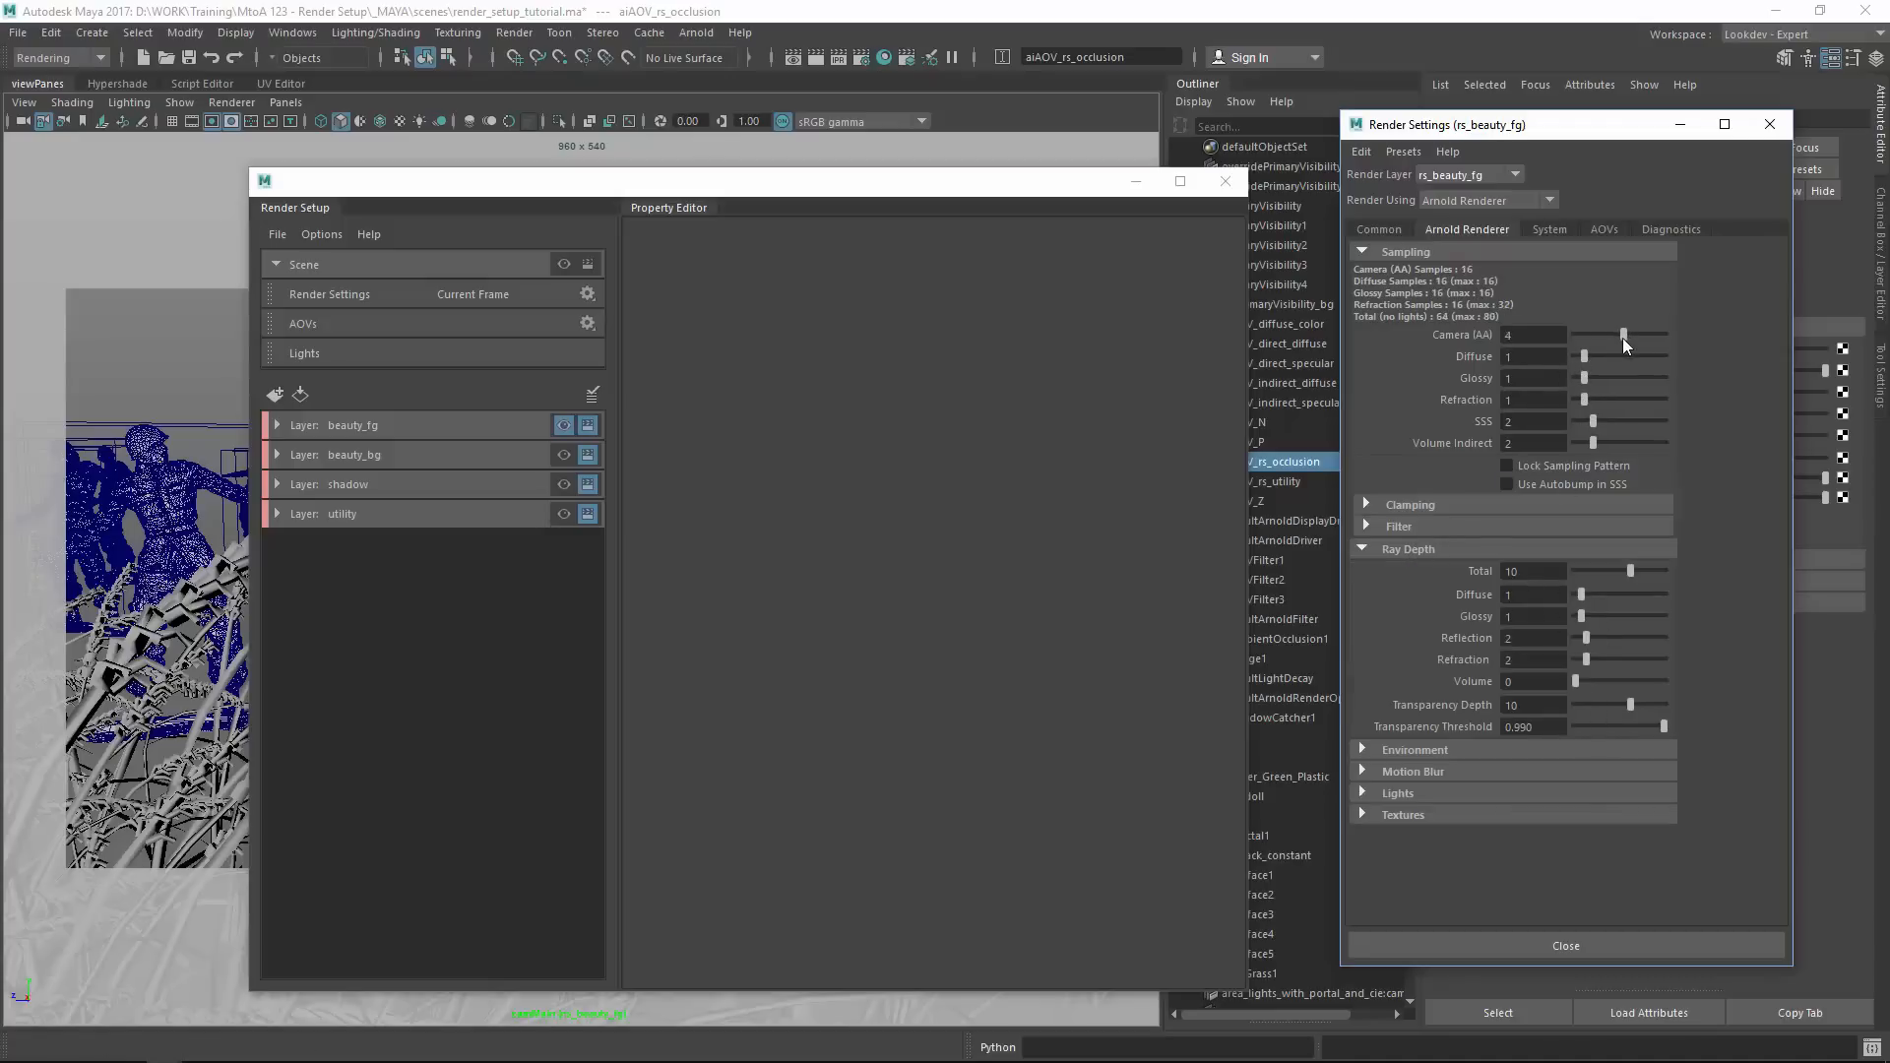
Create an absolute override for Camera (AA) on the beauty_fg layer with AASamples at 10, and refresh the layer.
left_click(436, 434)
right_click(1463, 349)
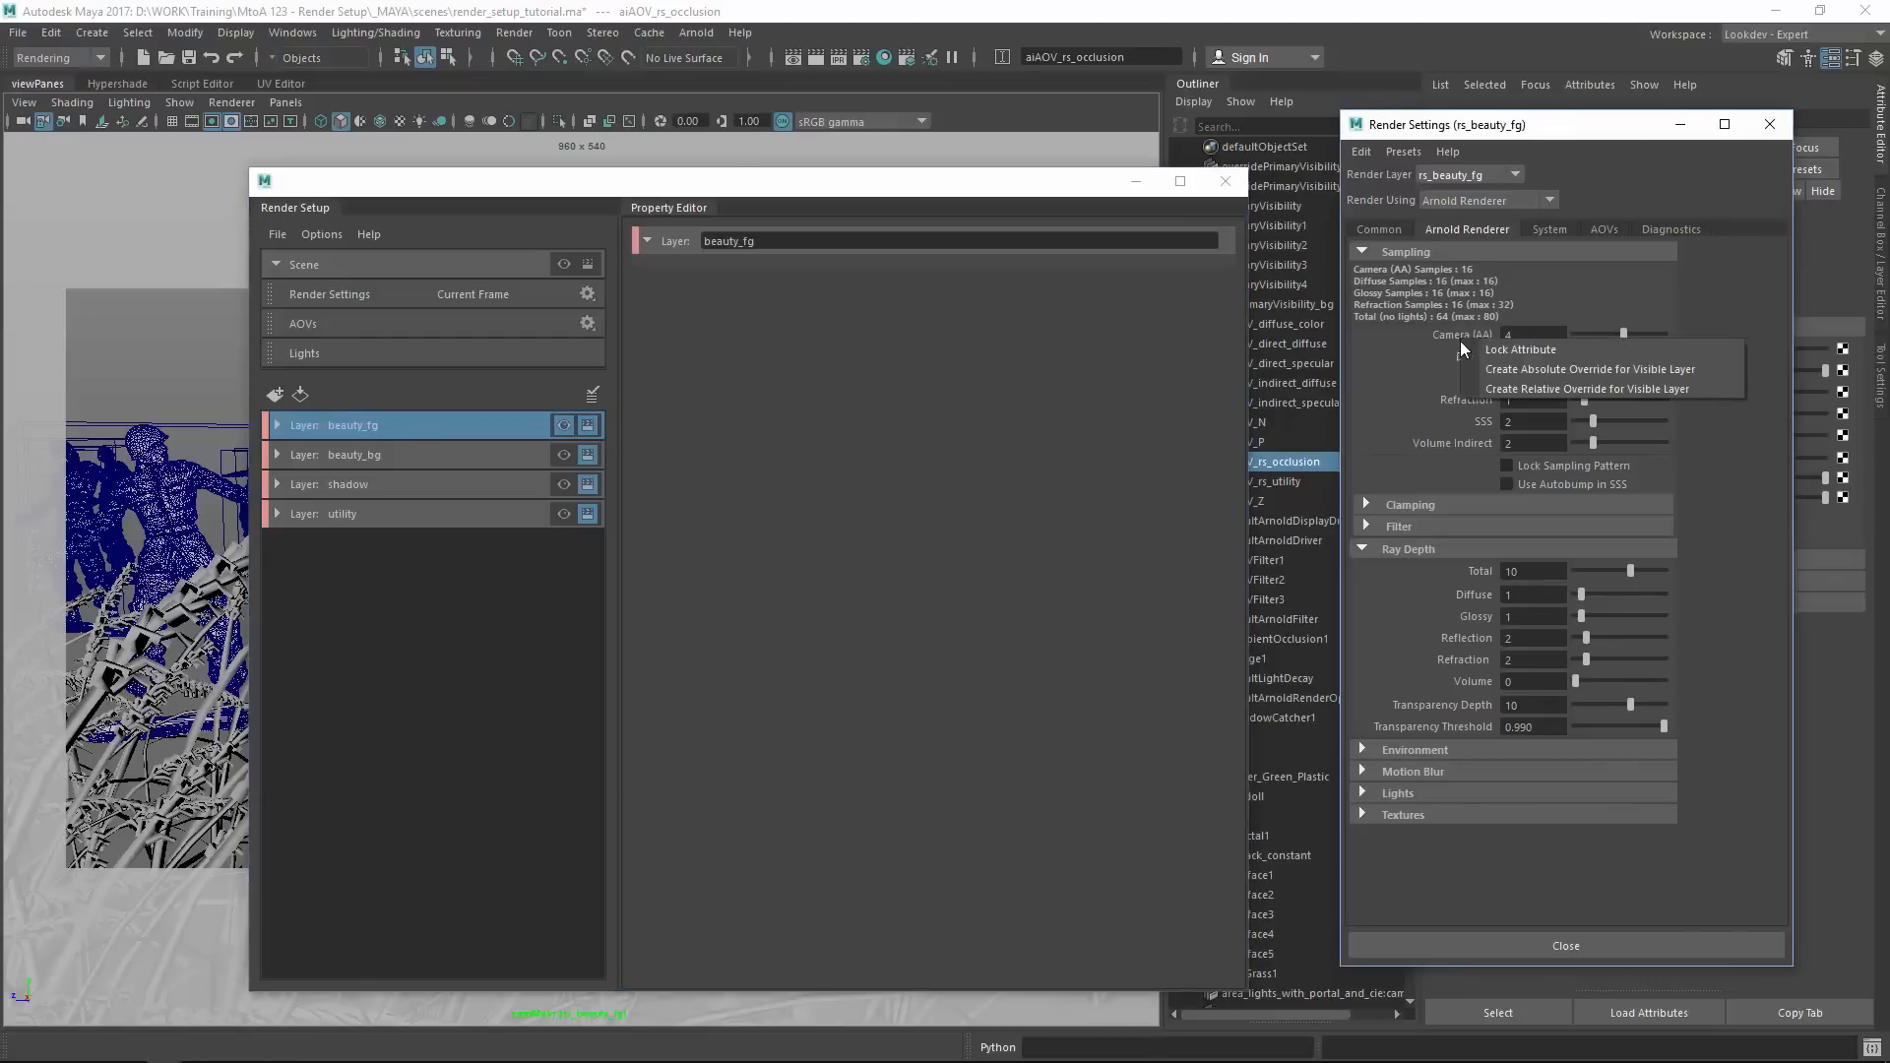
left_click(1494, 371)
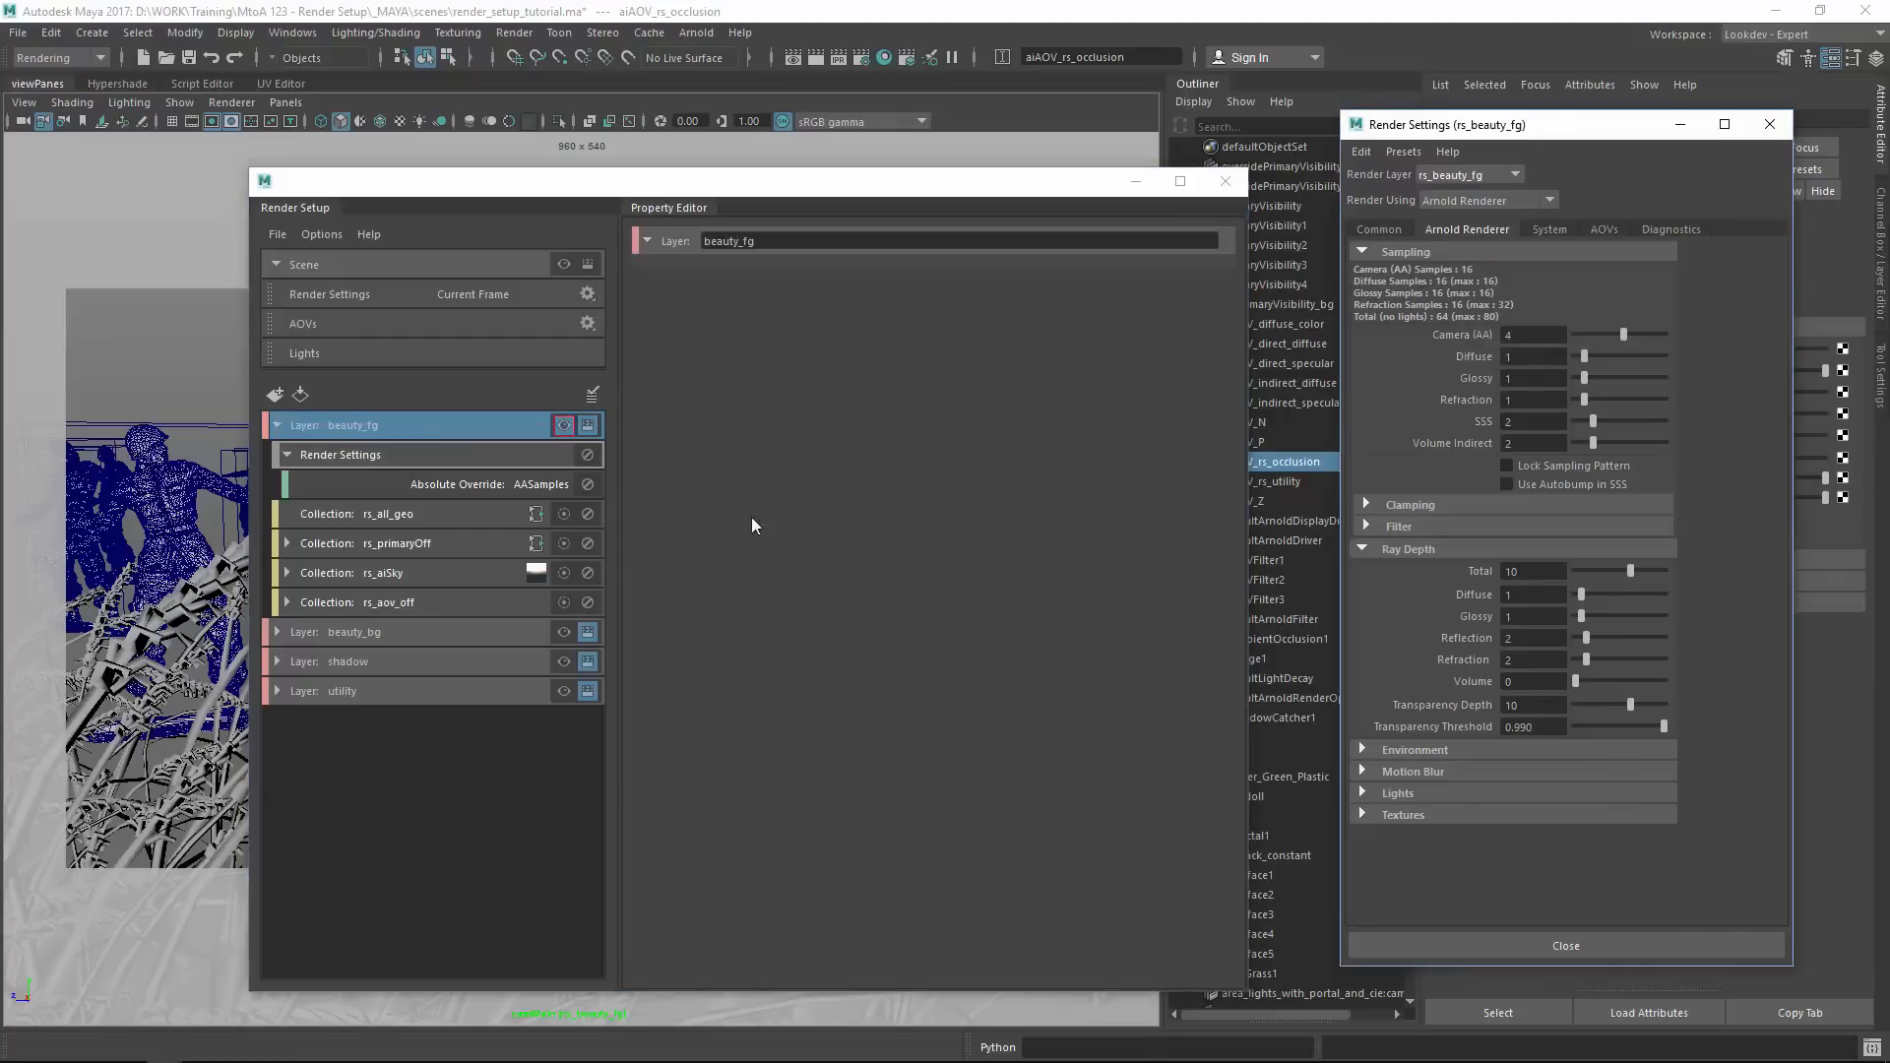
left_click(513, 487)
double_click(786, 286)
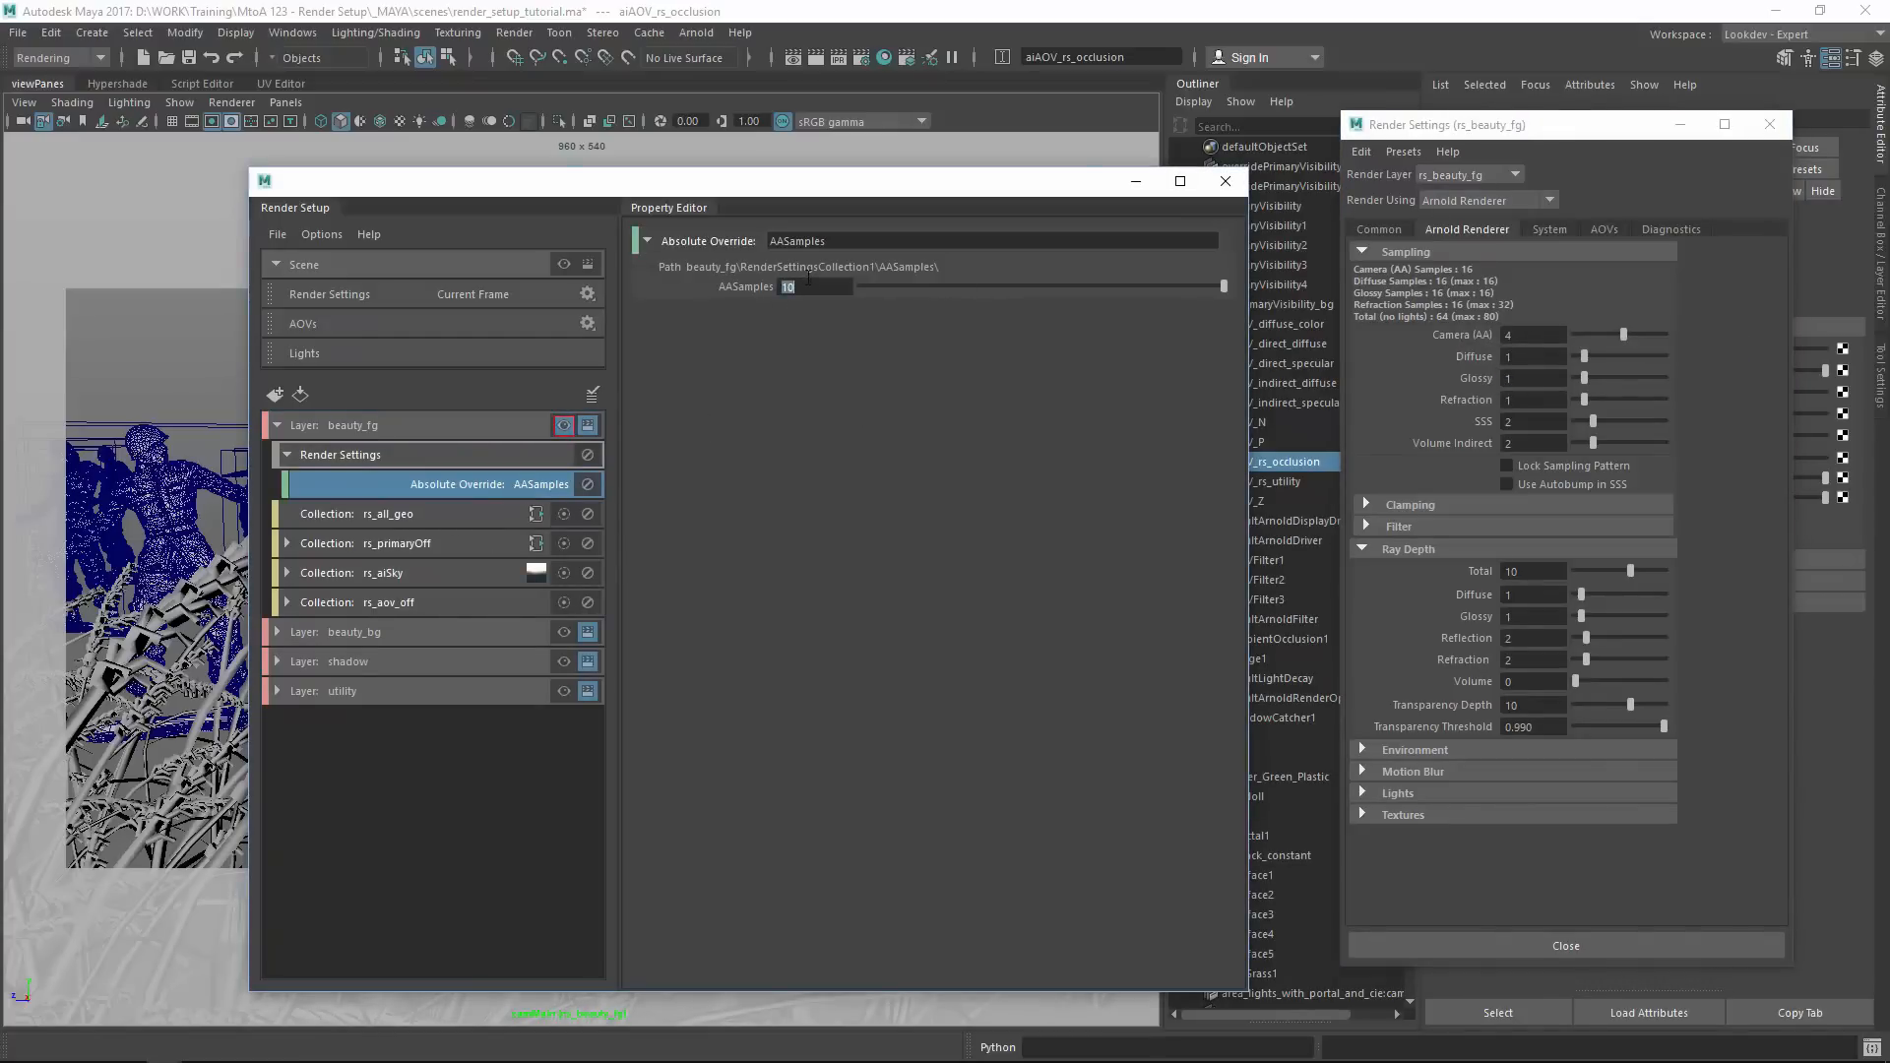
left_click(565, 426)
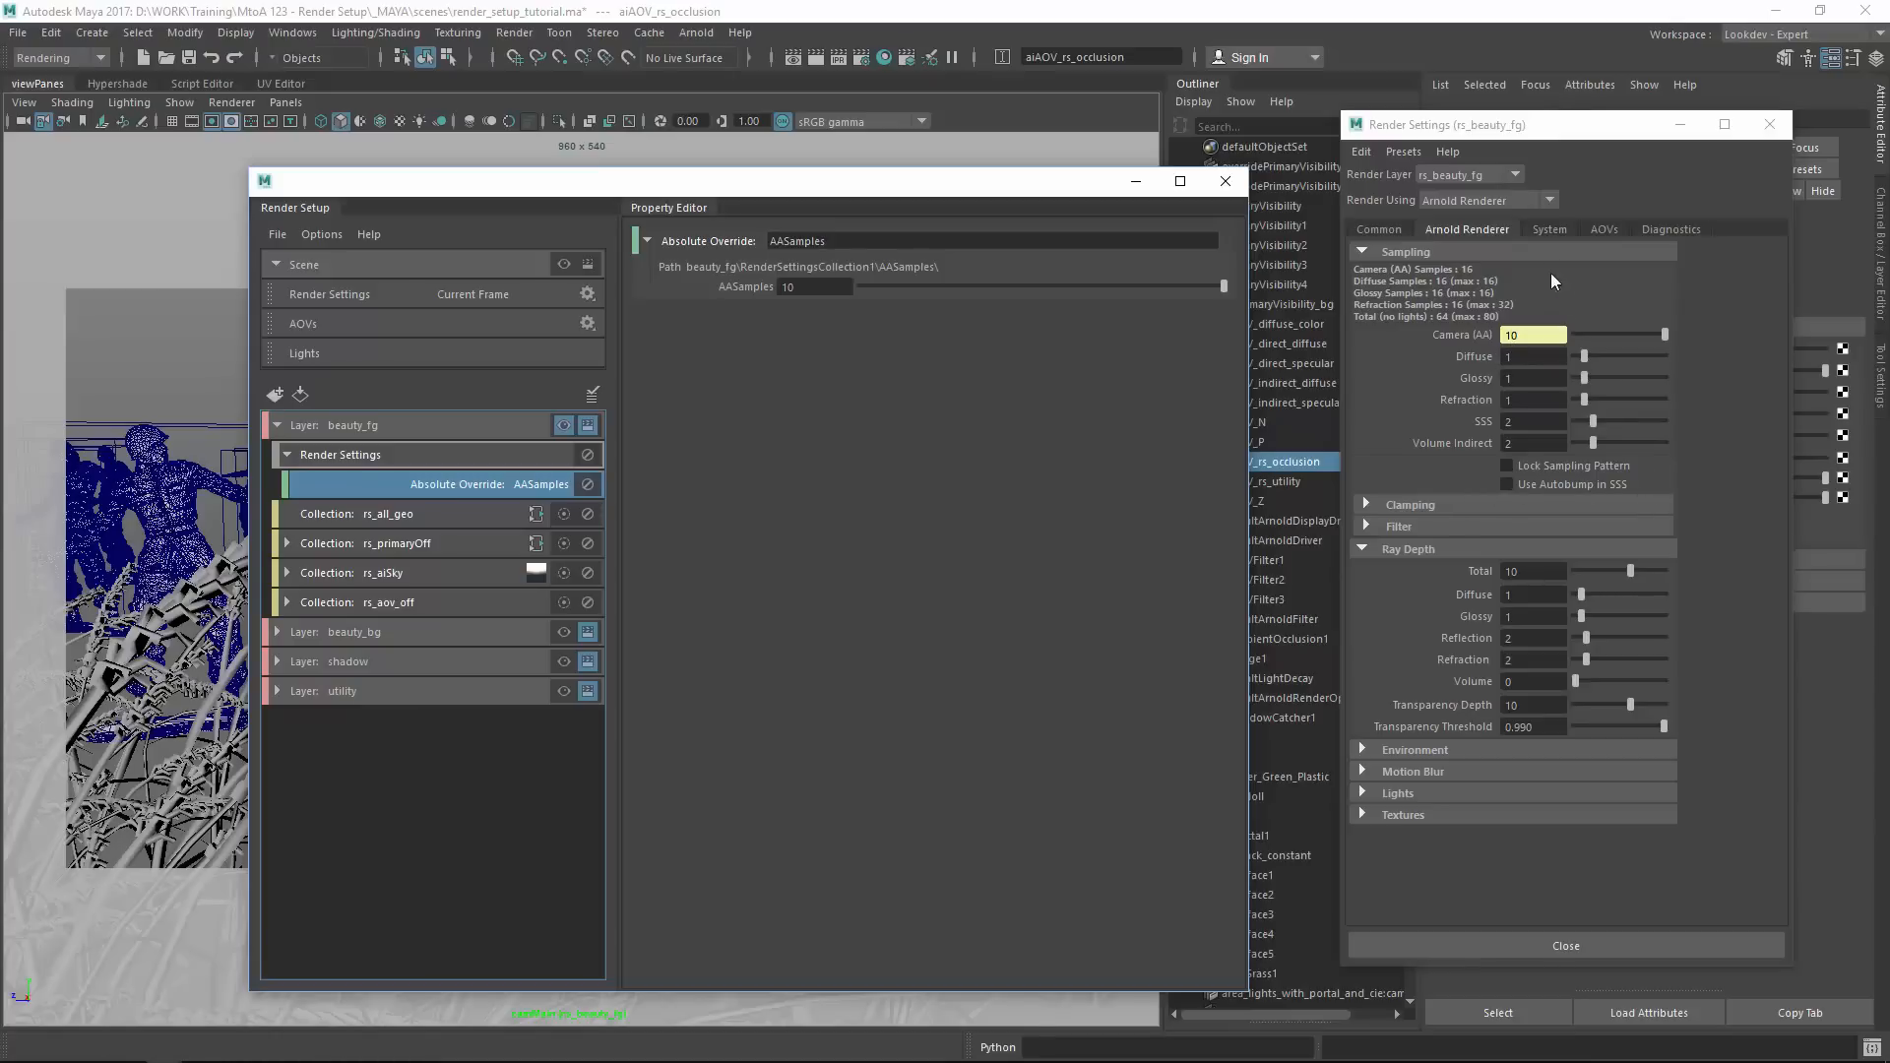
Review the beauty_fg layer's System, AOV and sampling settings, and collapse its Render Settings override group.
left_click(1548, 232)
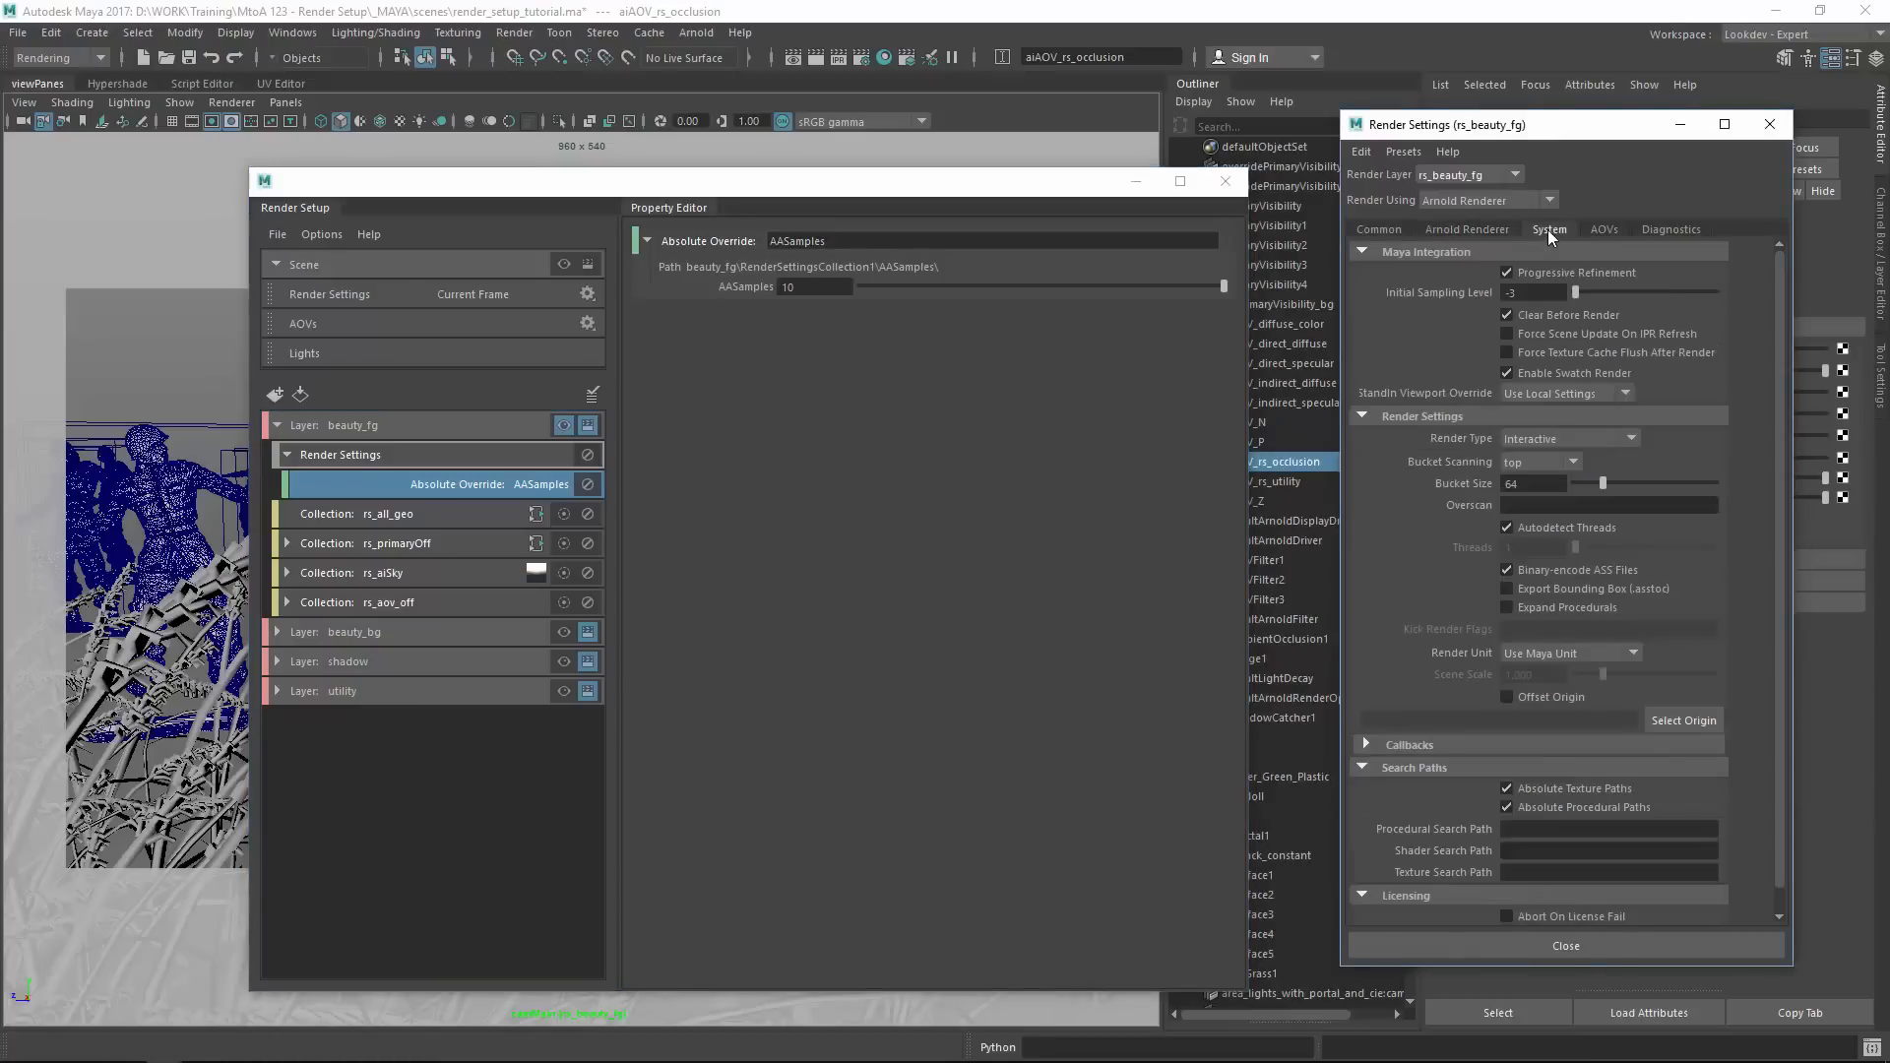
left_click(1603, 231)
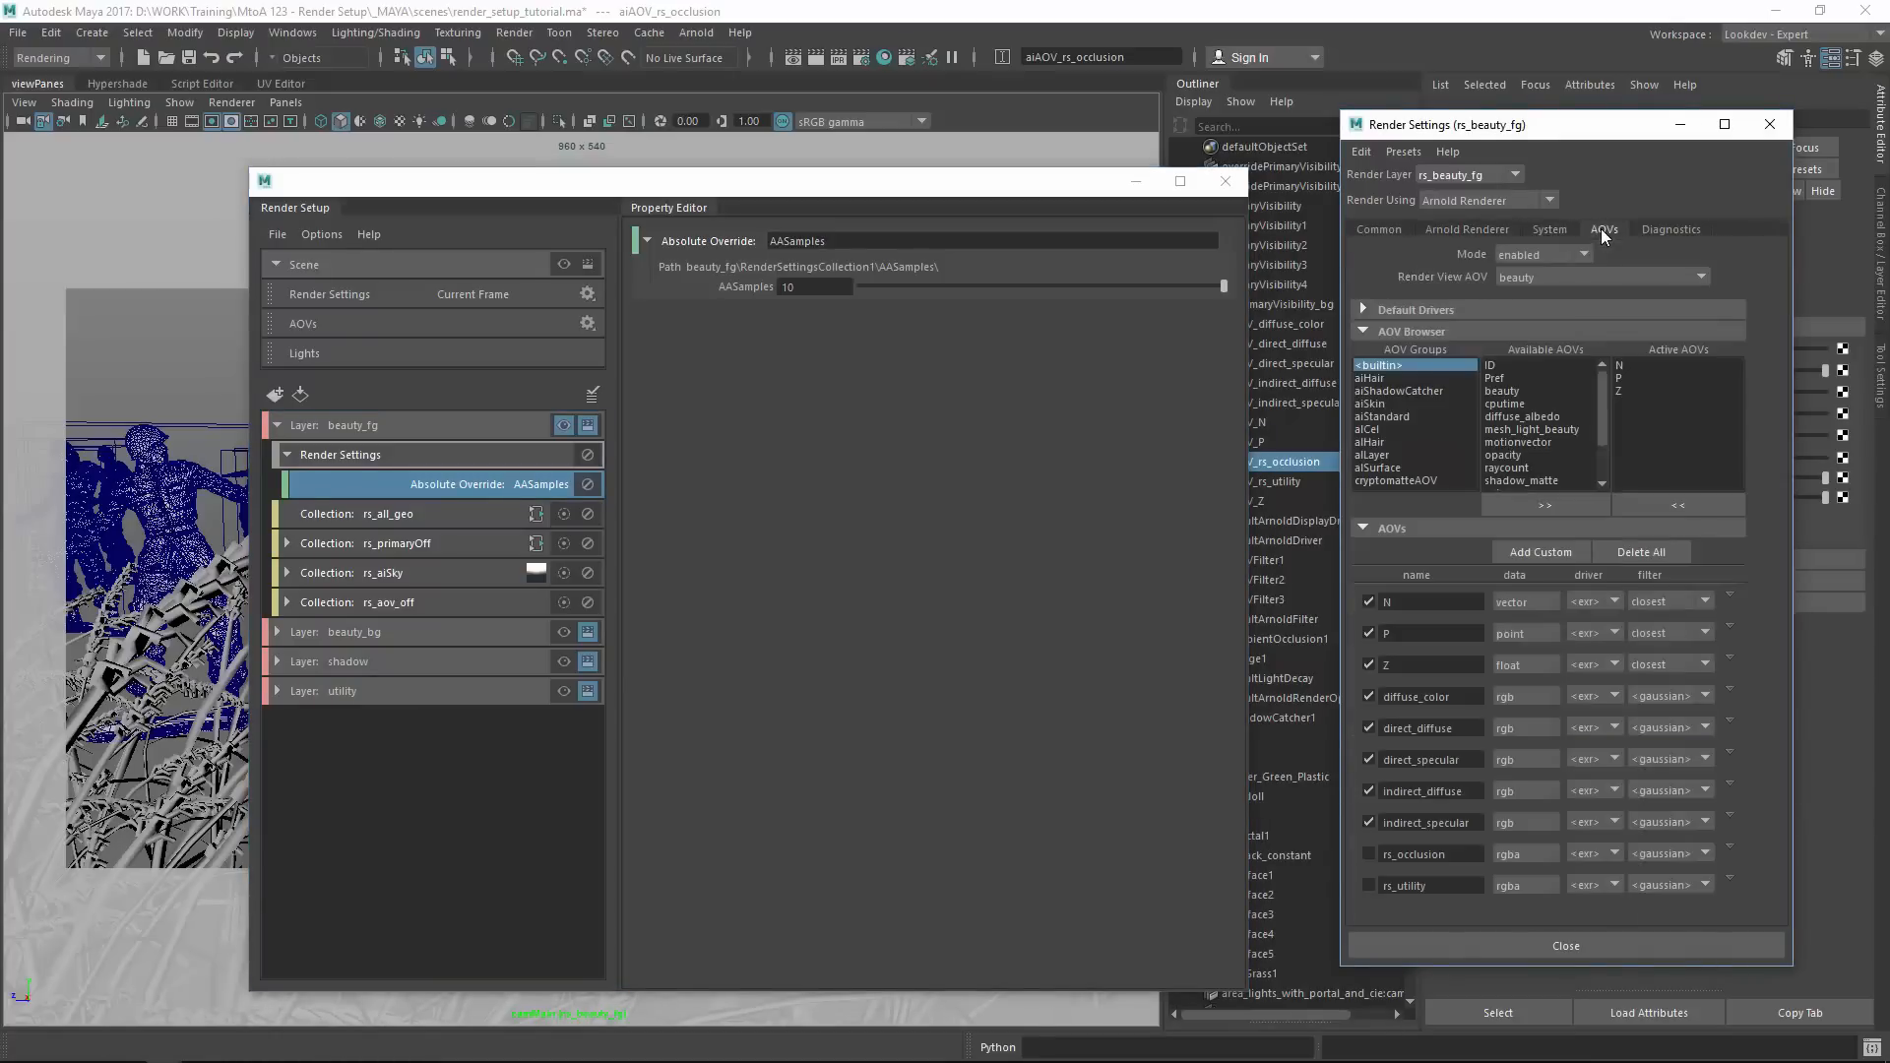
left_click(1469, 230)
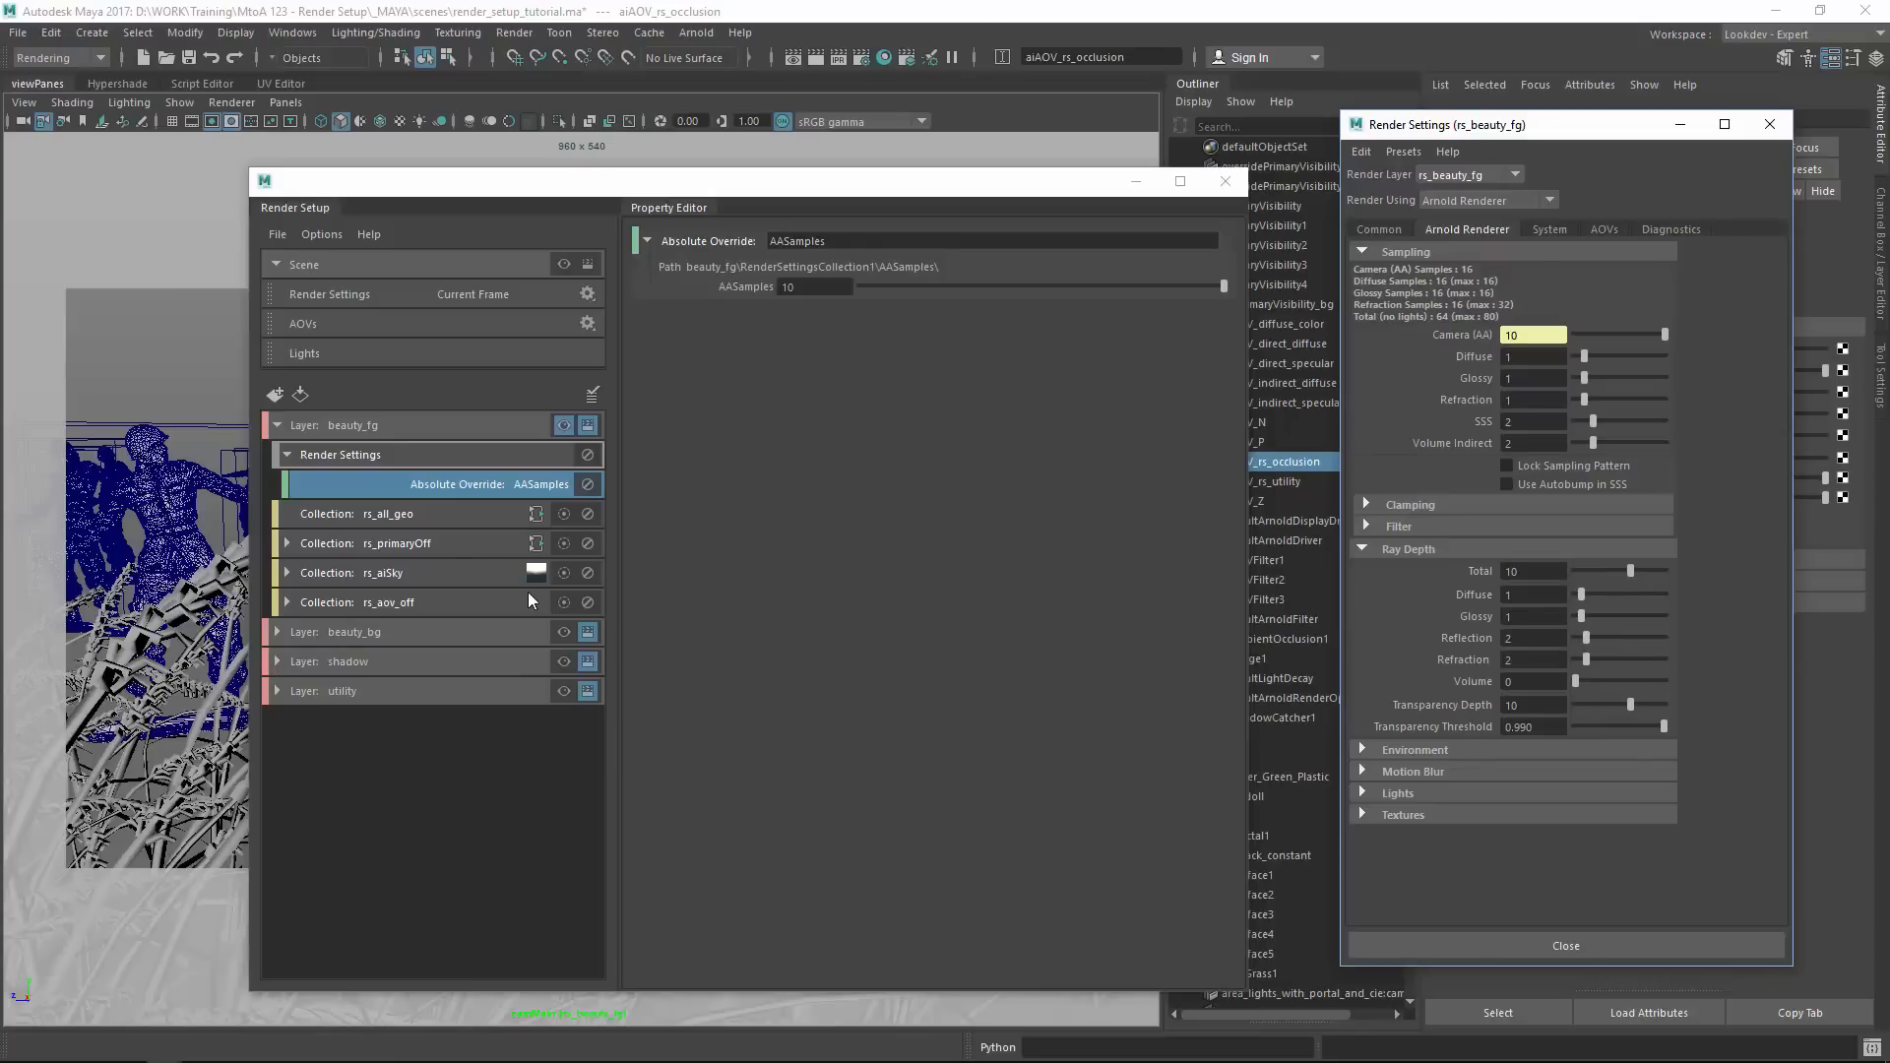
left_click(292, 459)
left_click(289, 457)
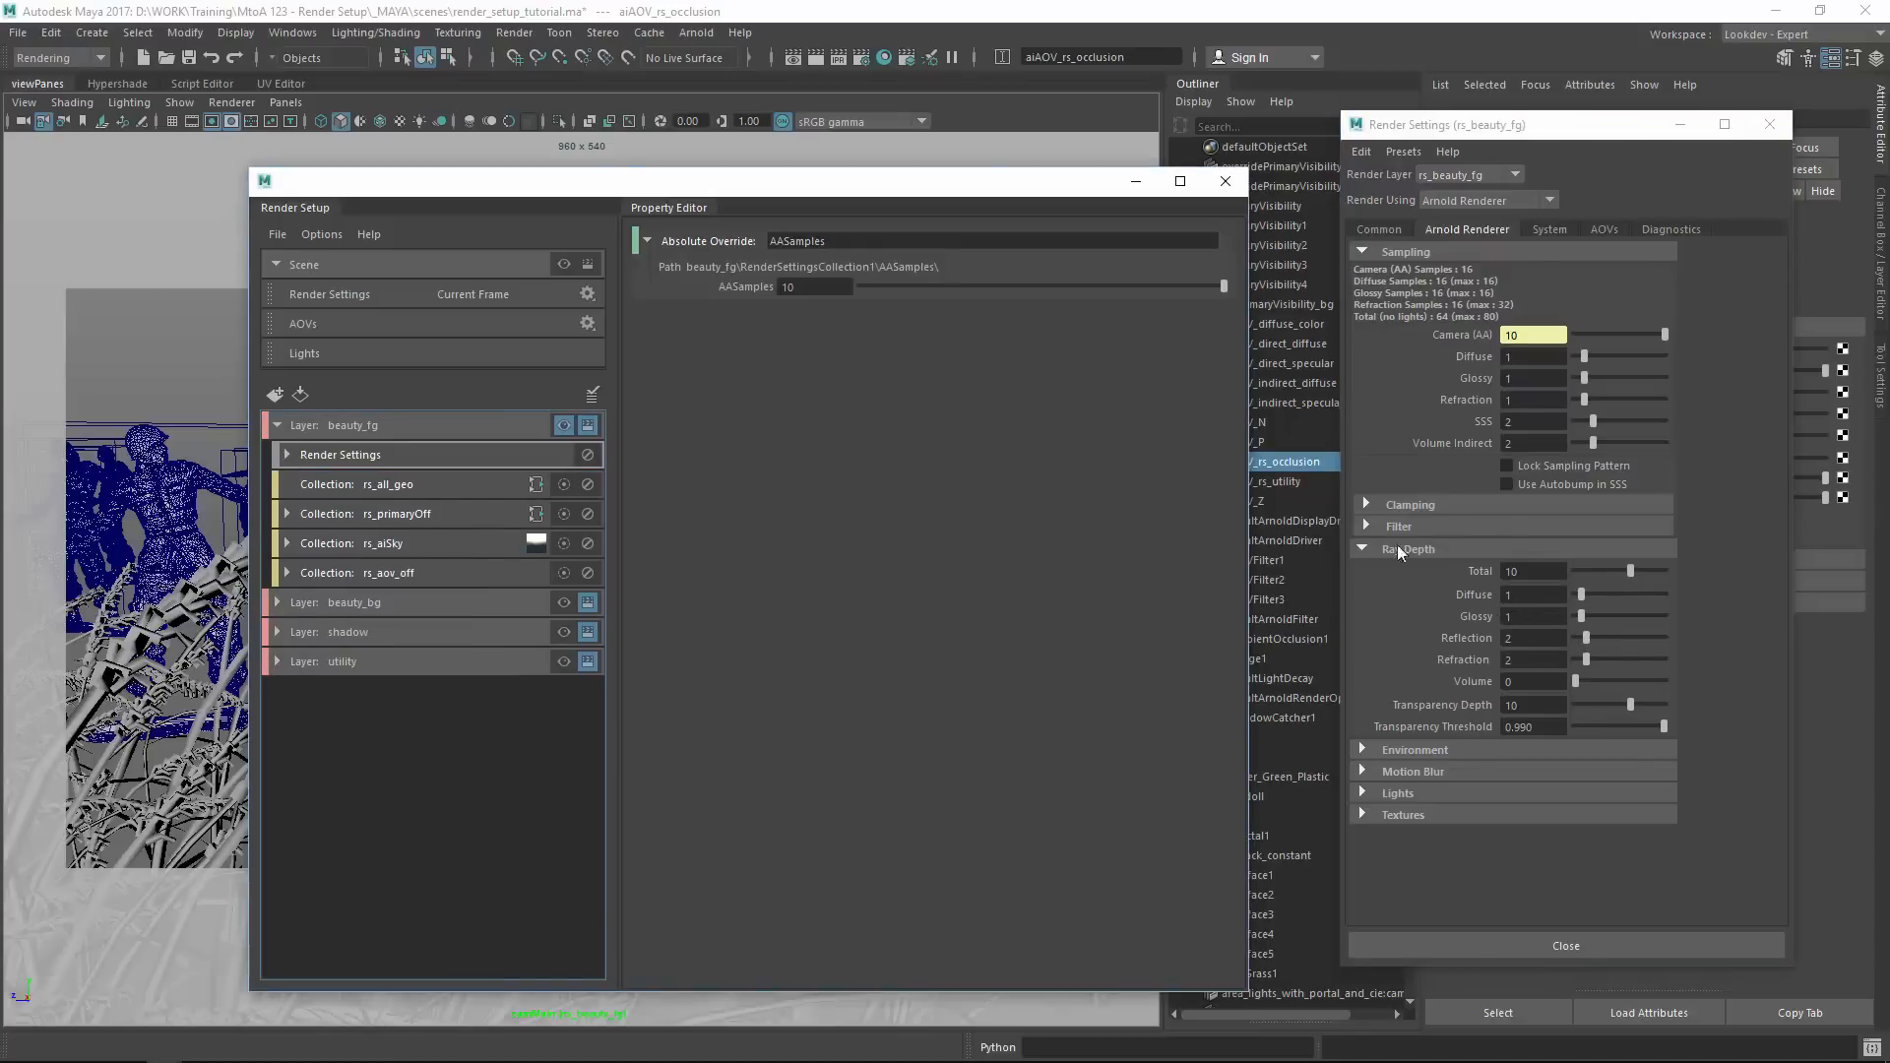
Set the Refraction ray depth to 6, close Render Settings, and collapse the beauty_fg layer.
right_click(1580, 662)
left_click(1486, 673)
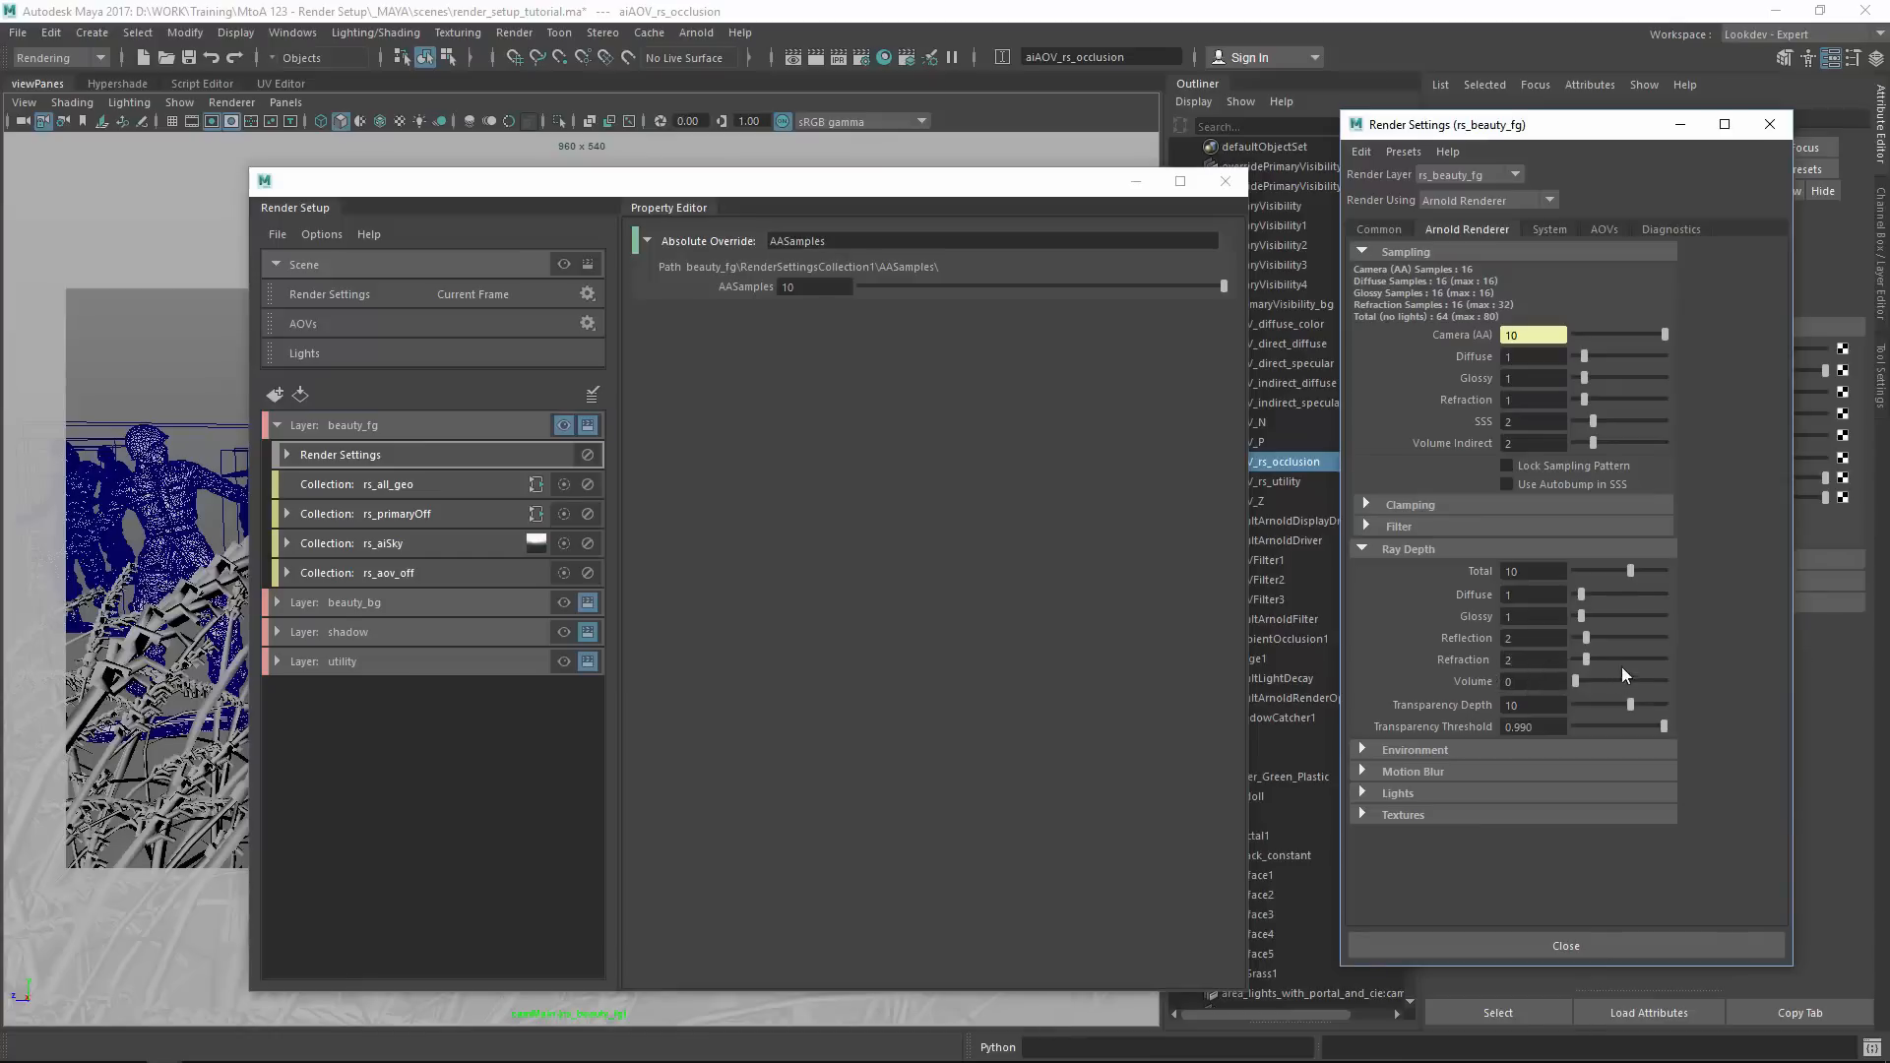
left_click_drag(1622, 668, 1608, 673)
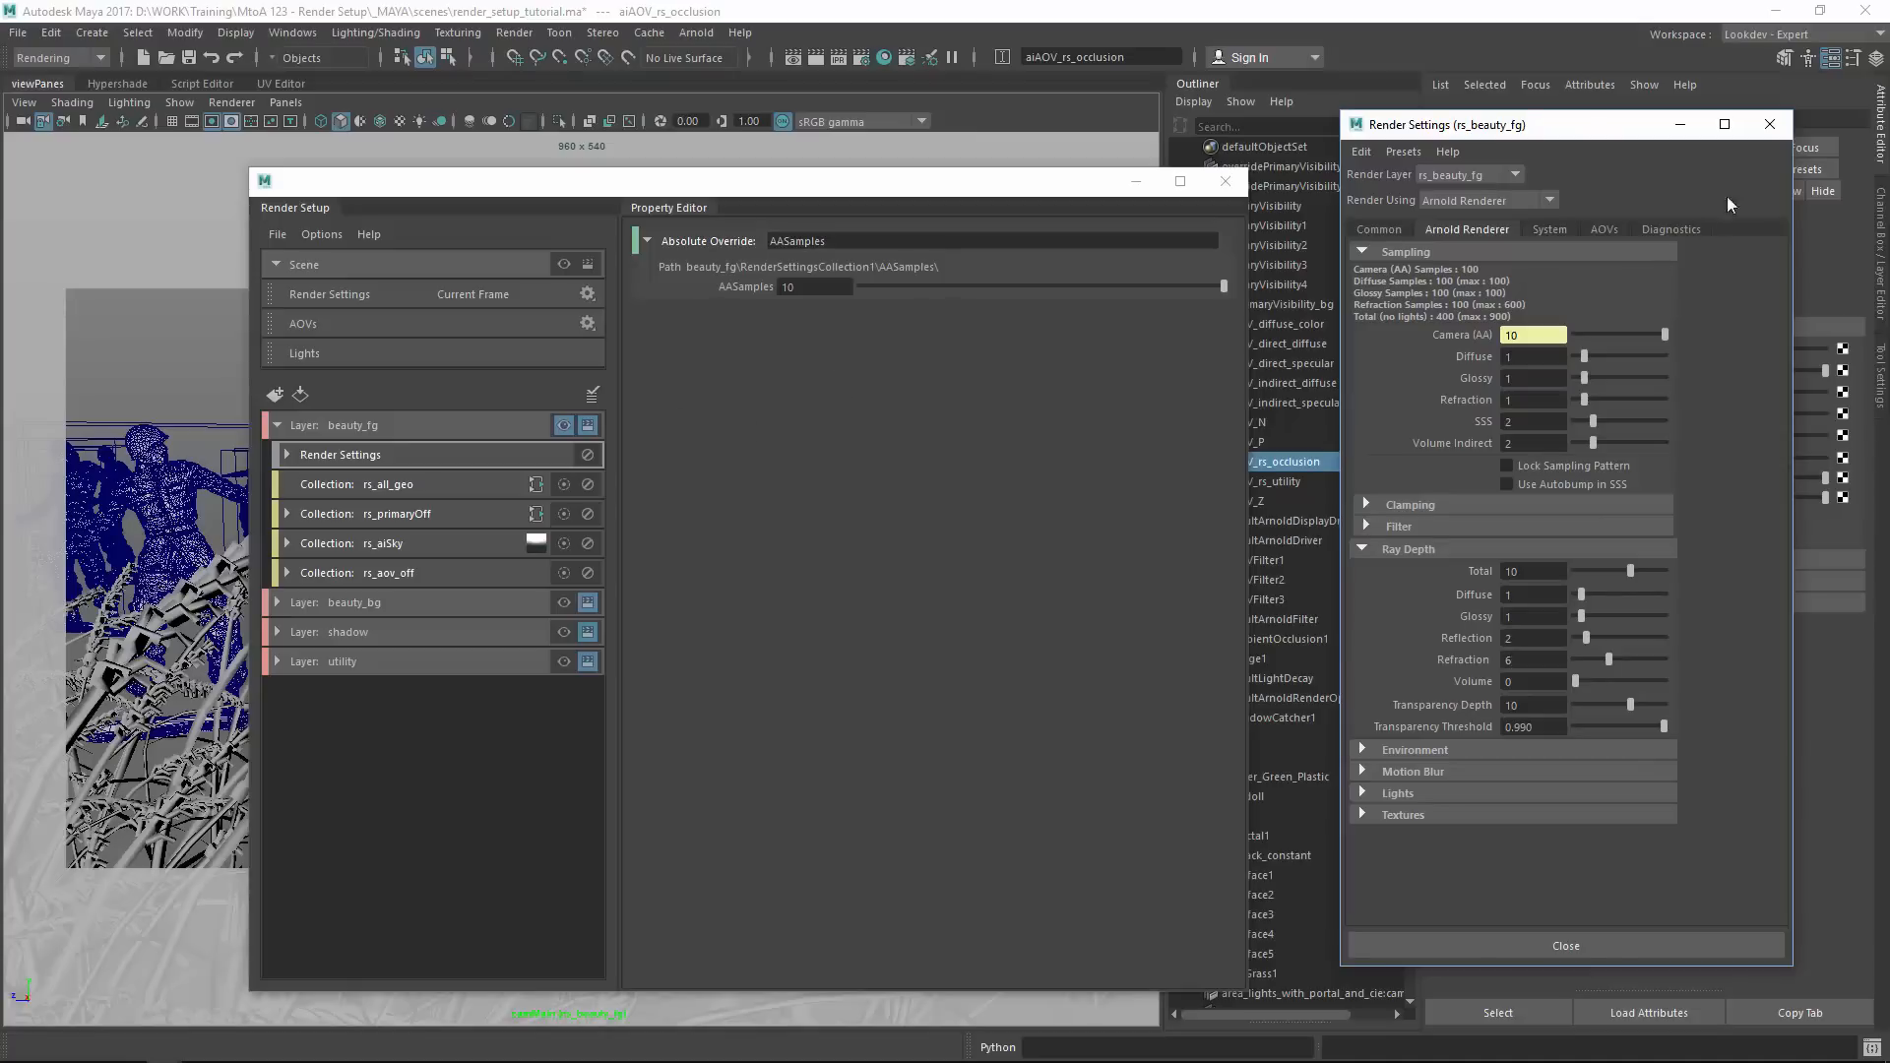
left_click(1770, 125)
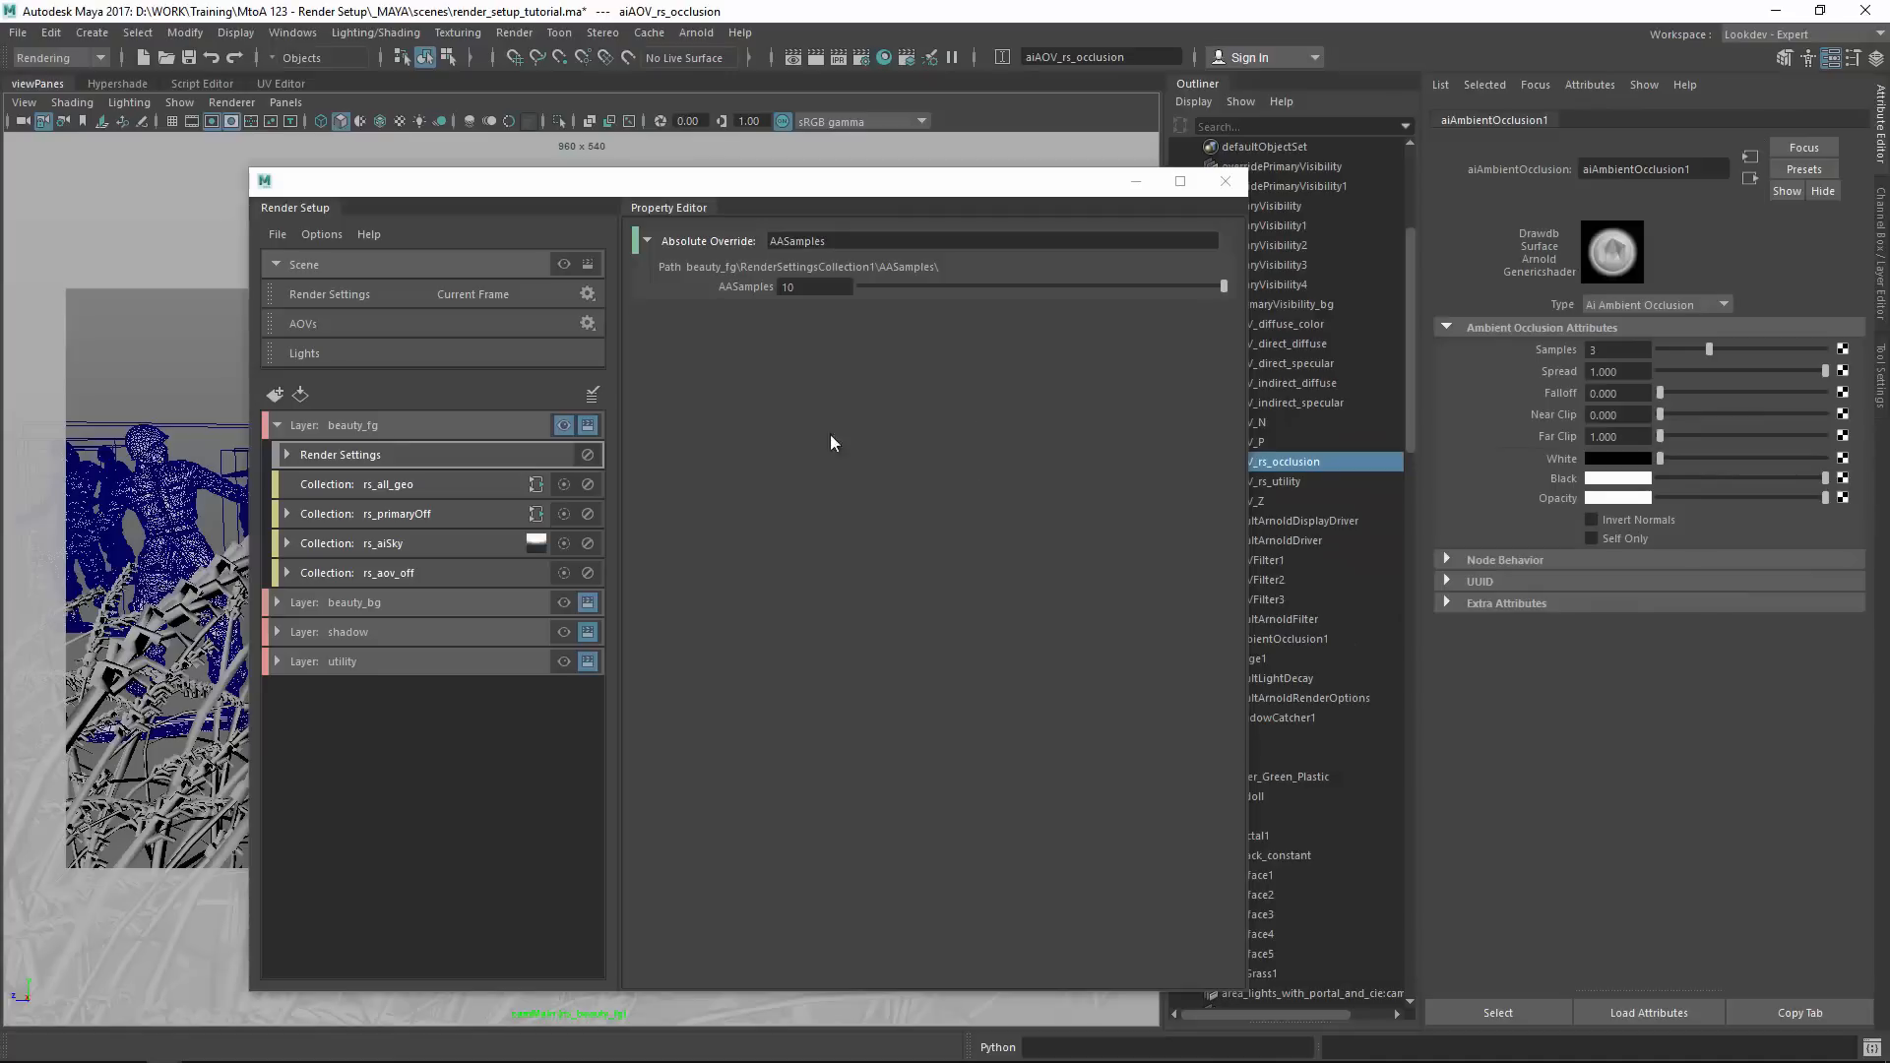
left_click(277, 425)
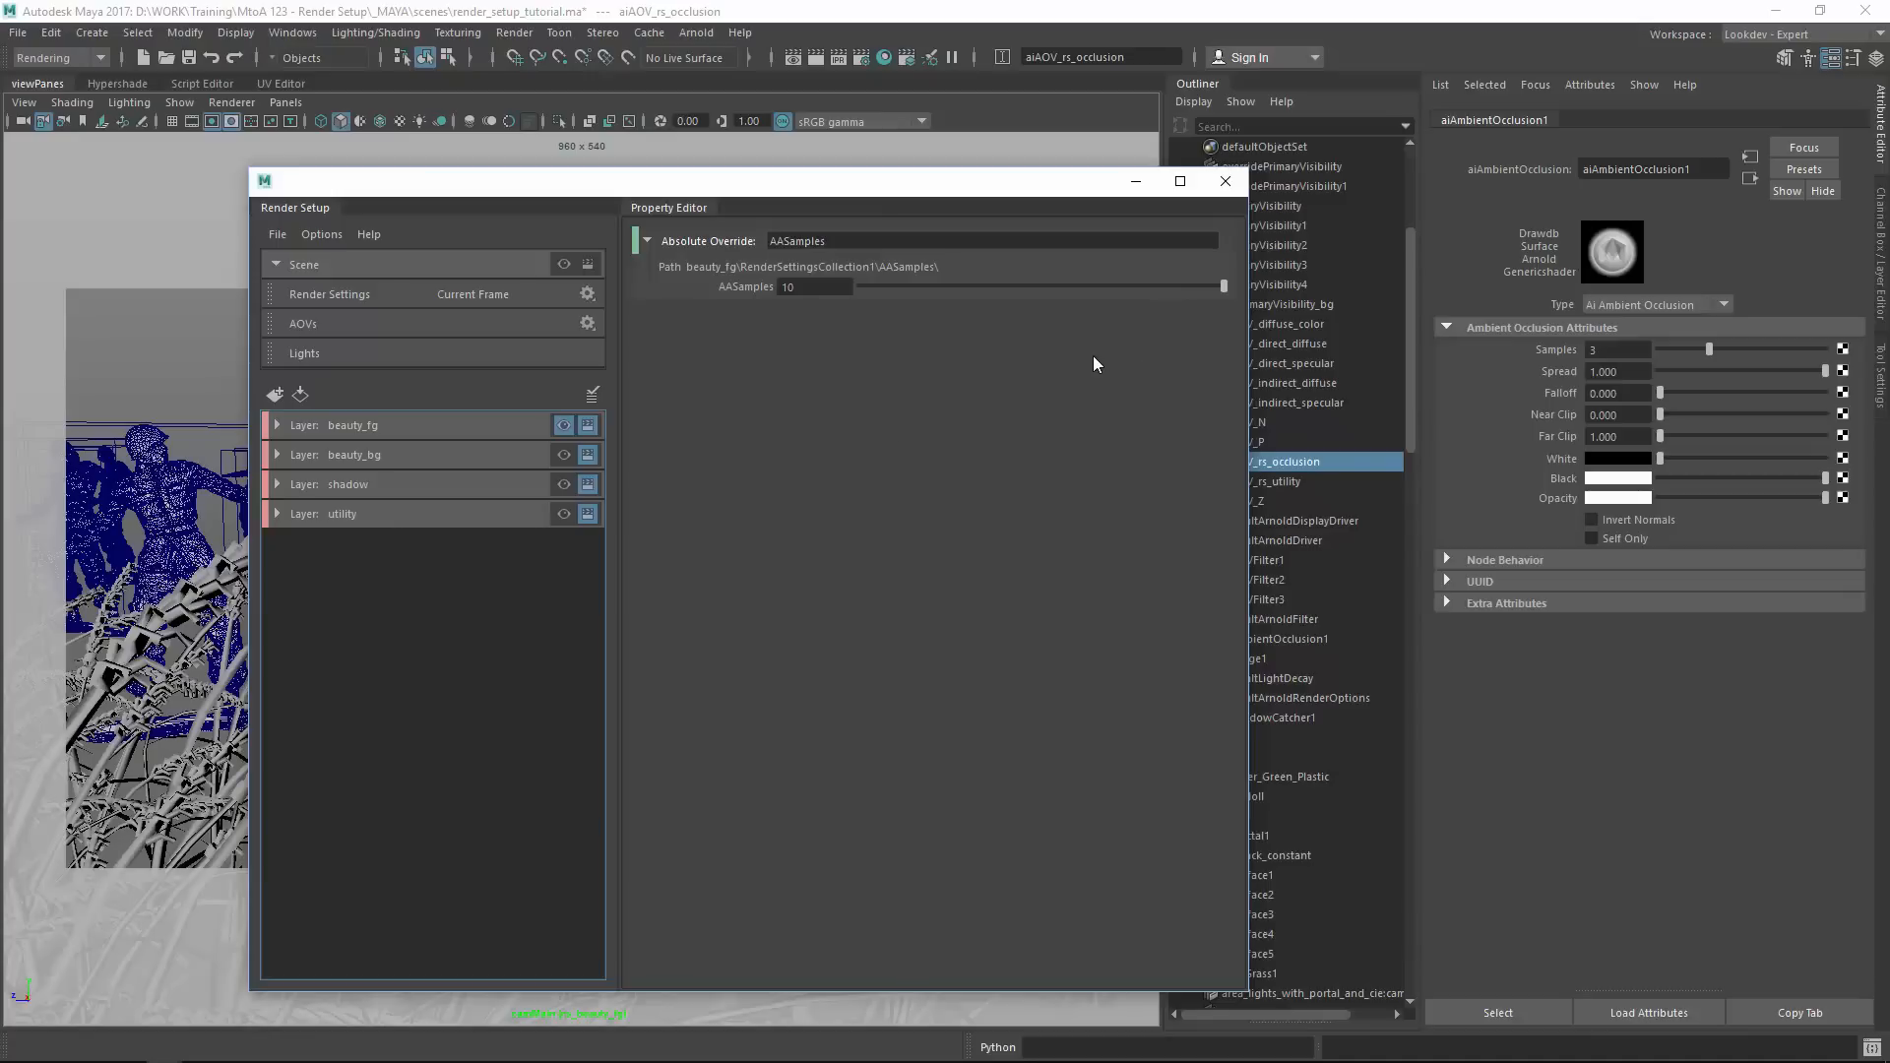
Close Render Setup, collapse the __LGT__ group in the Outliner, and briefly reopen Render Setup to check the layer list.
left_click(1225, 181)
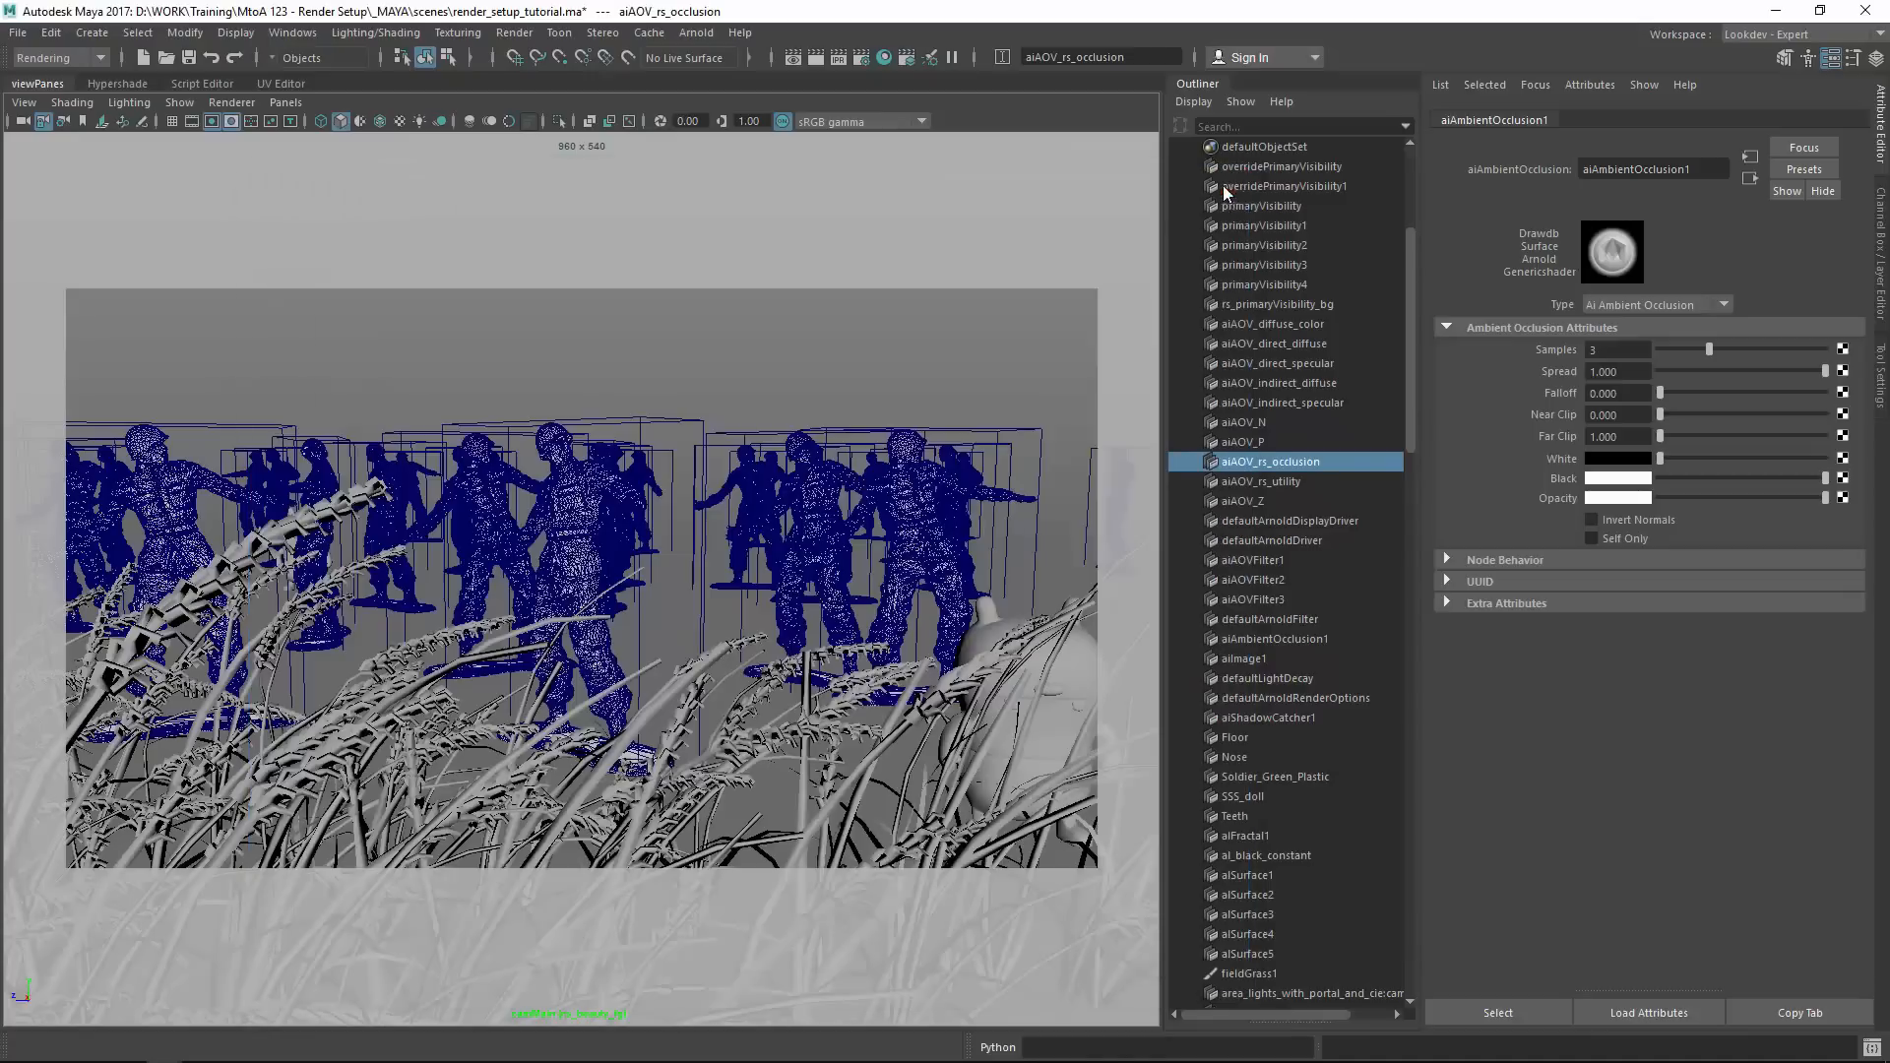
scroll(1360, 339, "up", 5)
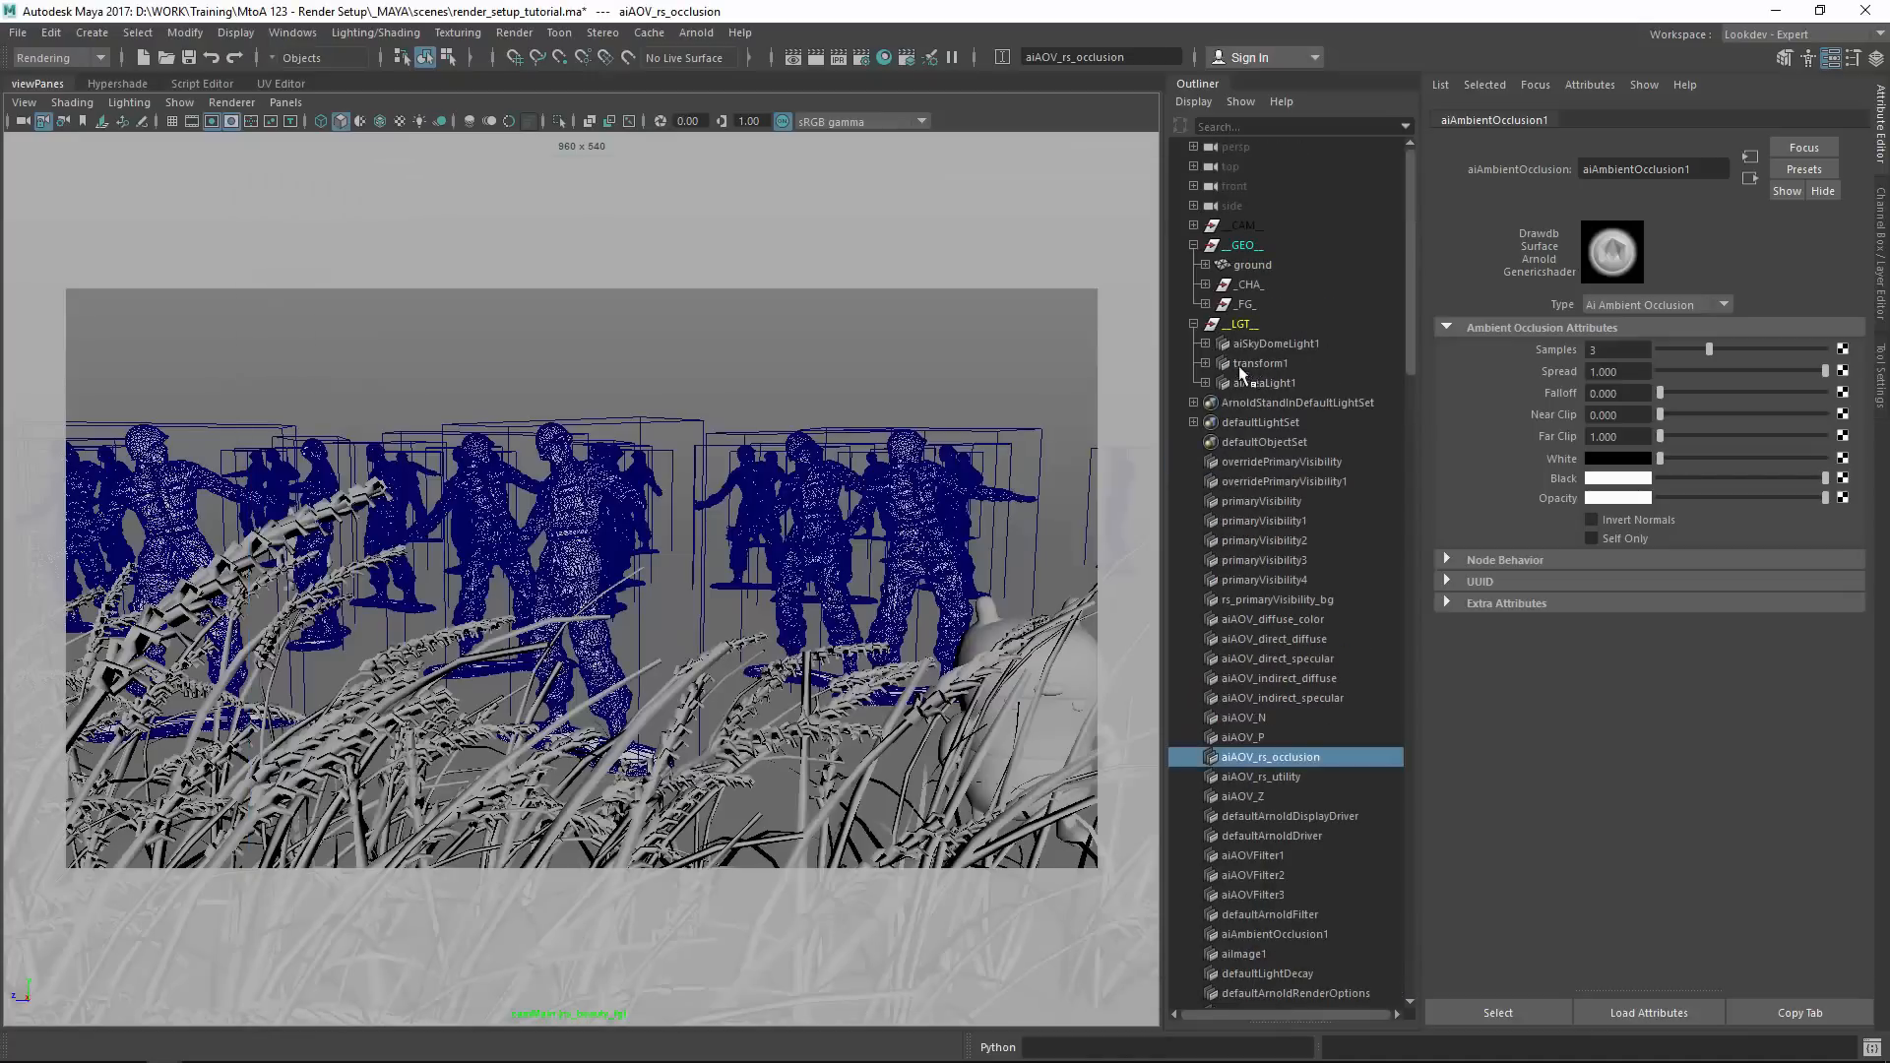
left_click(1193, 324)
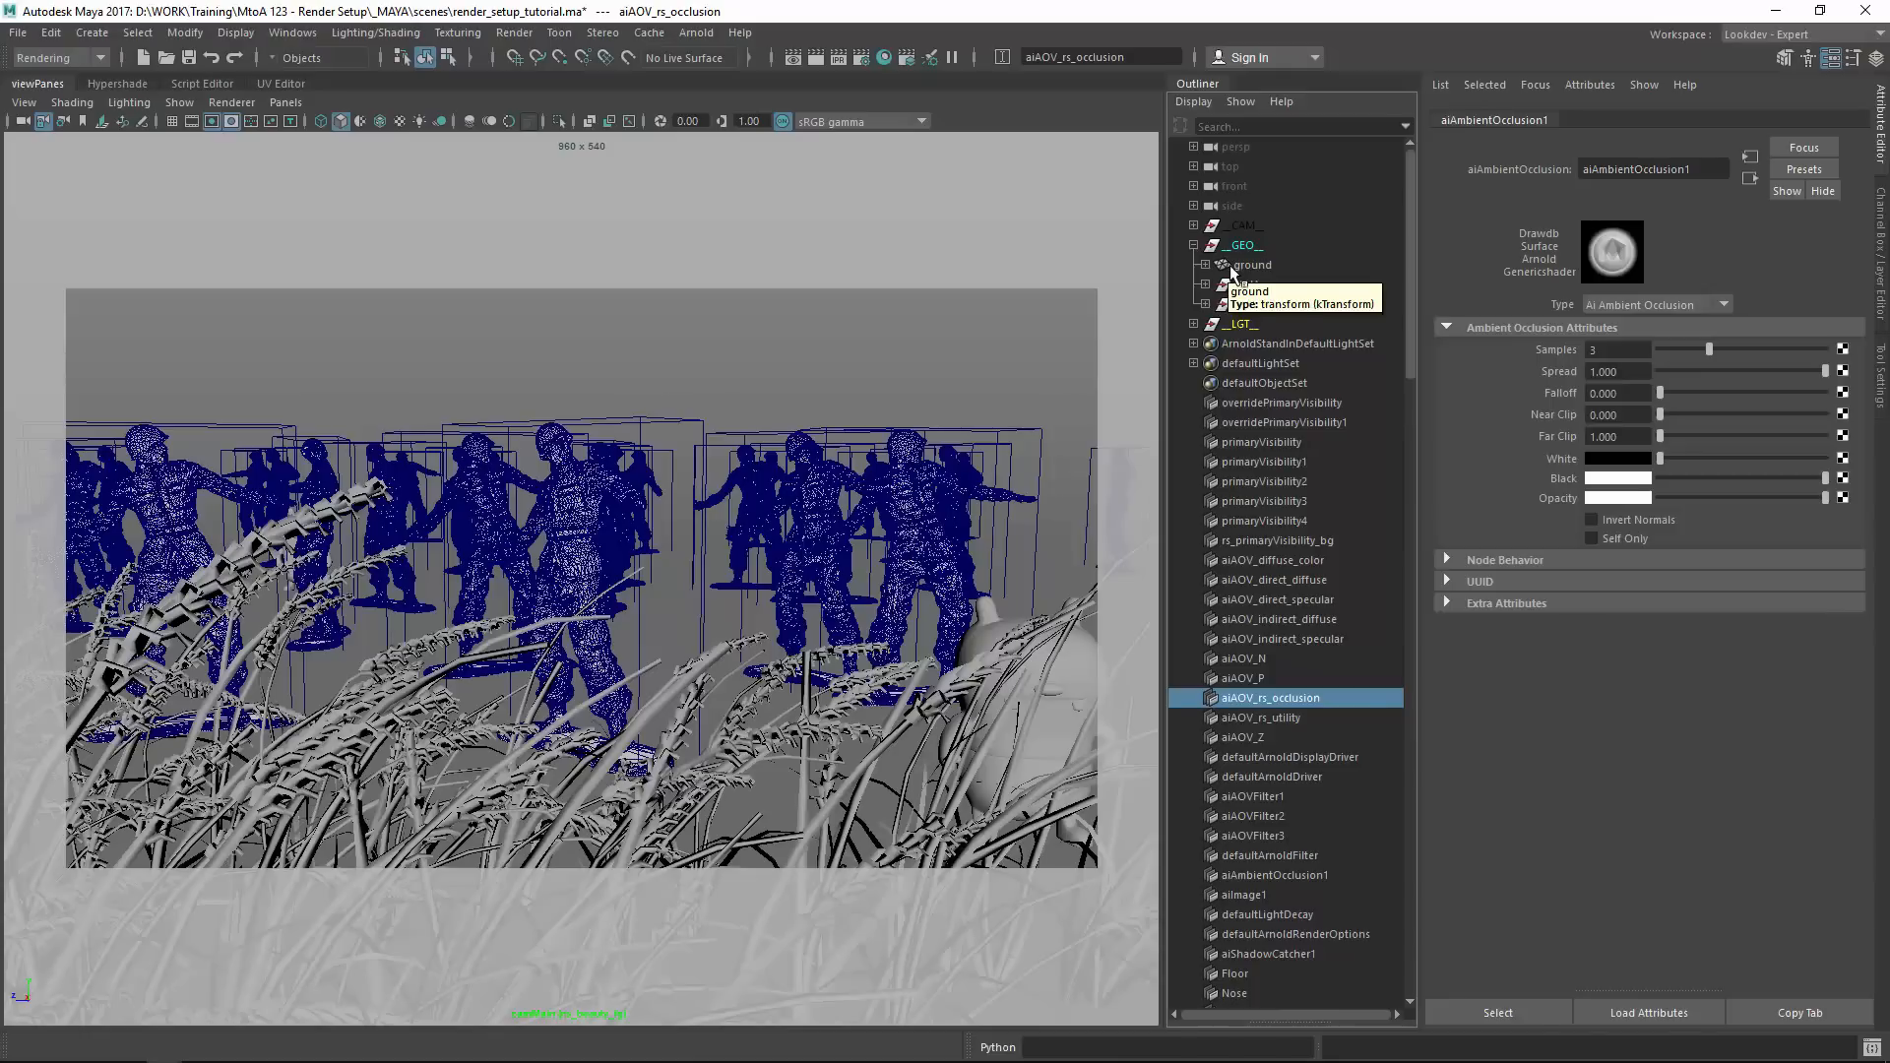
left_click(907, 59)
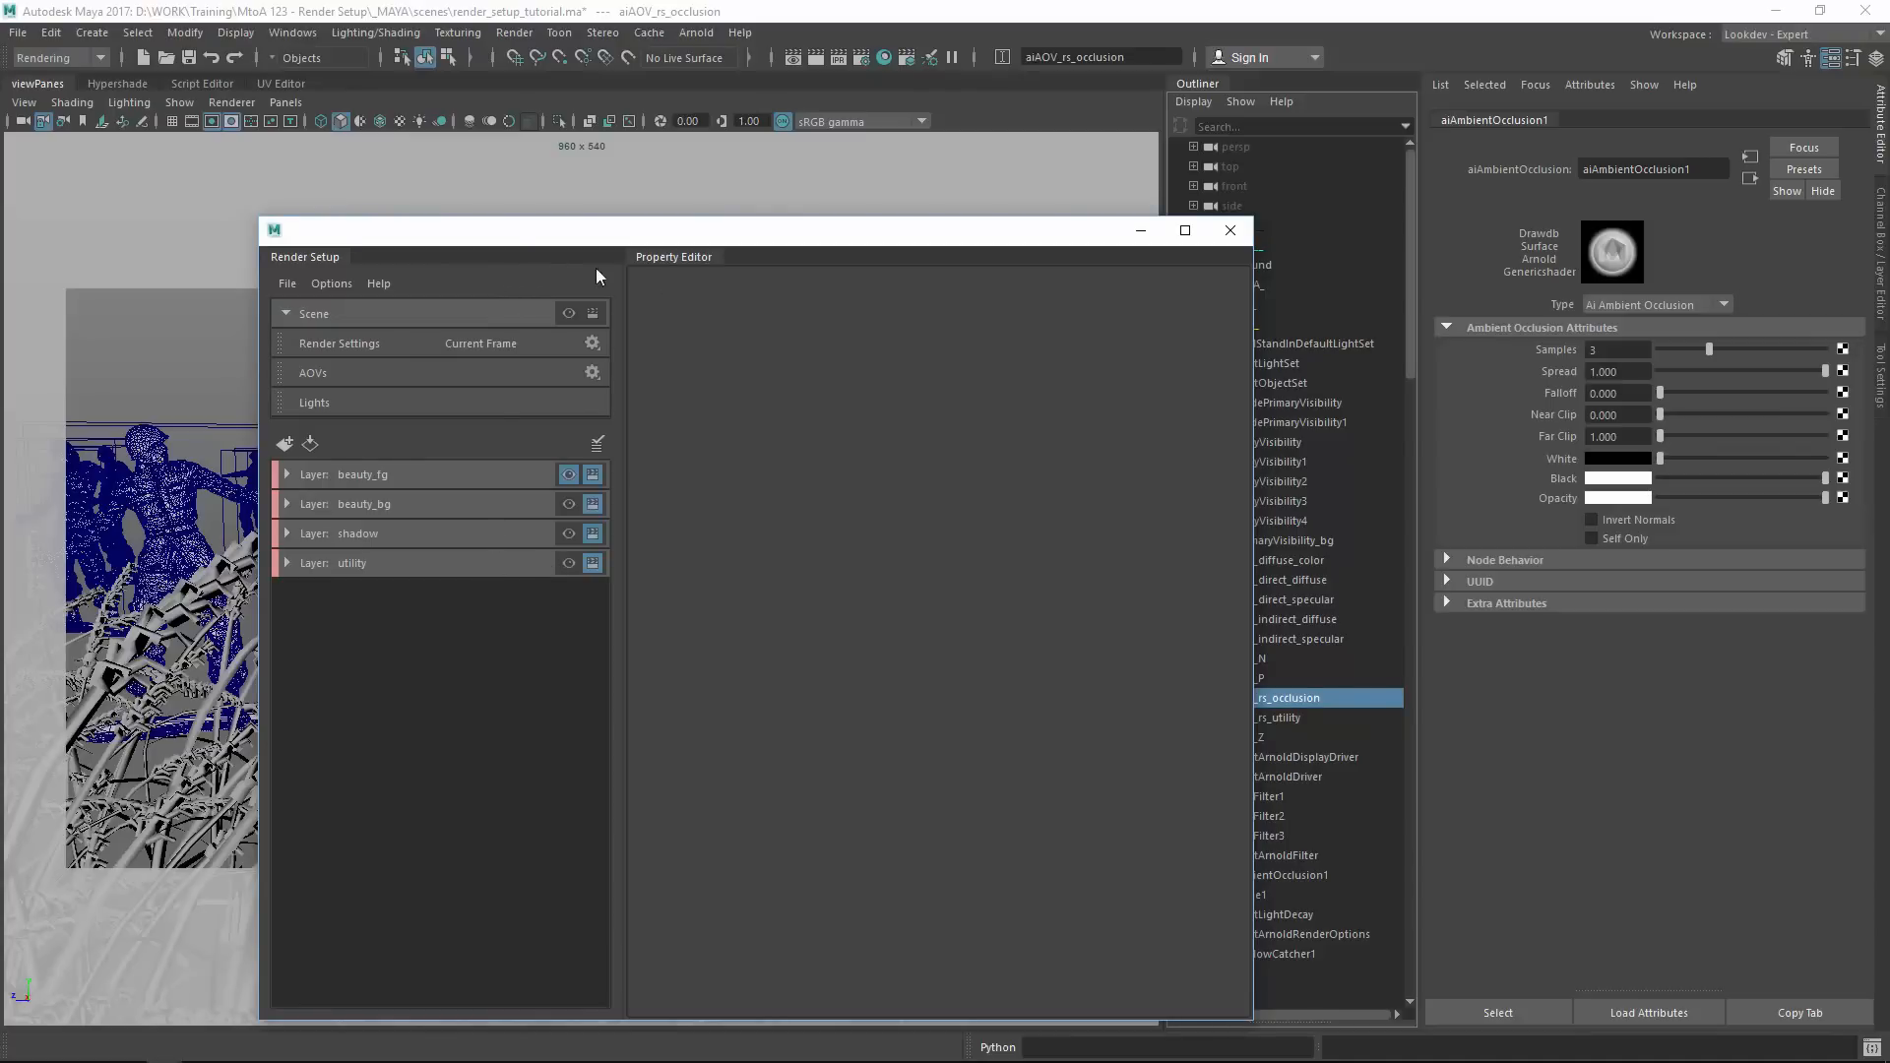
left_click(1230, 231)
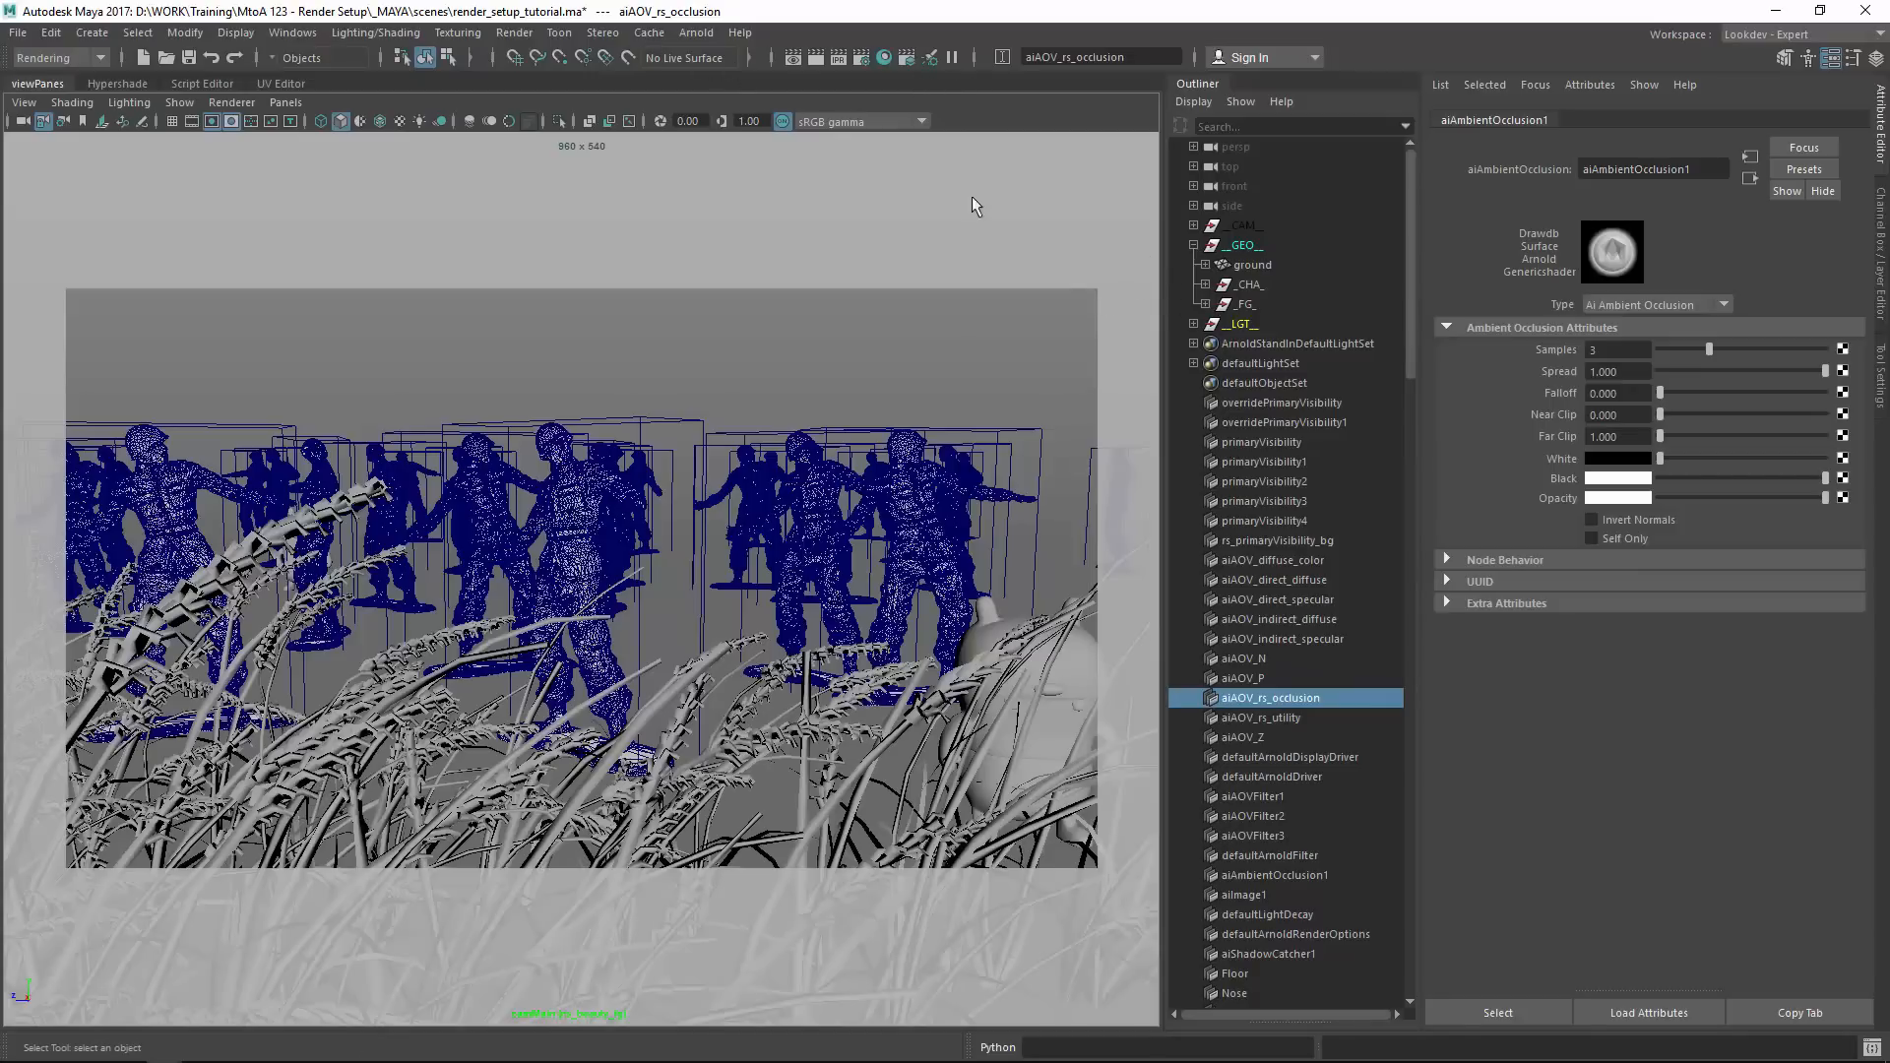
Examine the sampling and ray depth values in the Render Settings of the rs_beauty_fg layer, and close the window.
left_click(703, 33)
left_click(705, 35)
left_click(695, 33)
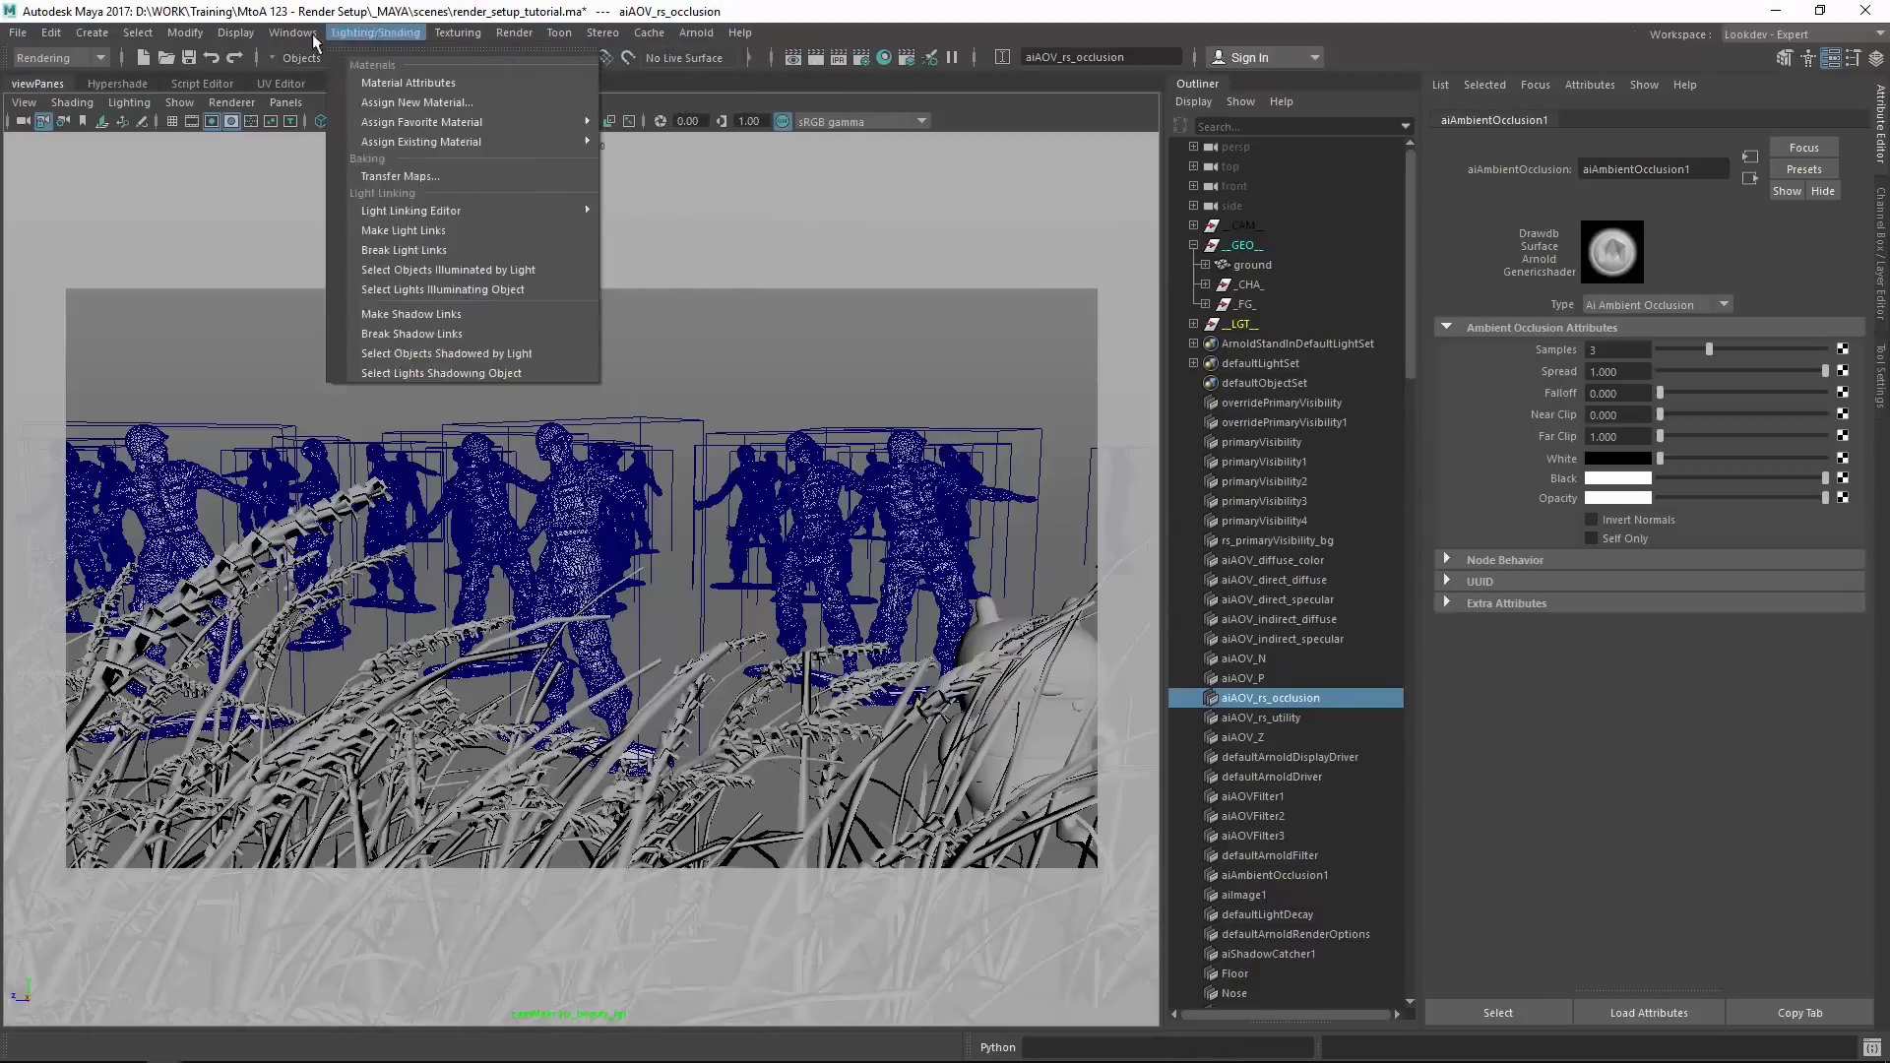
mouse_move(511, 37)
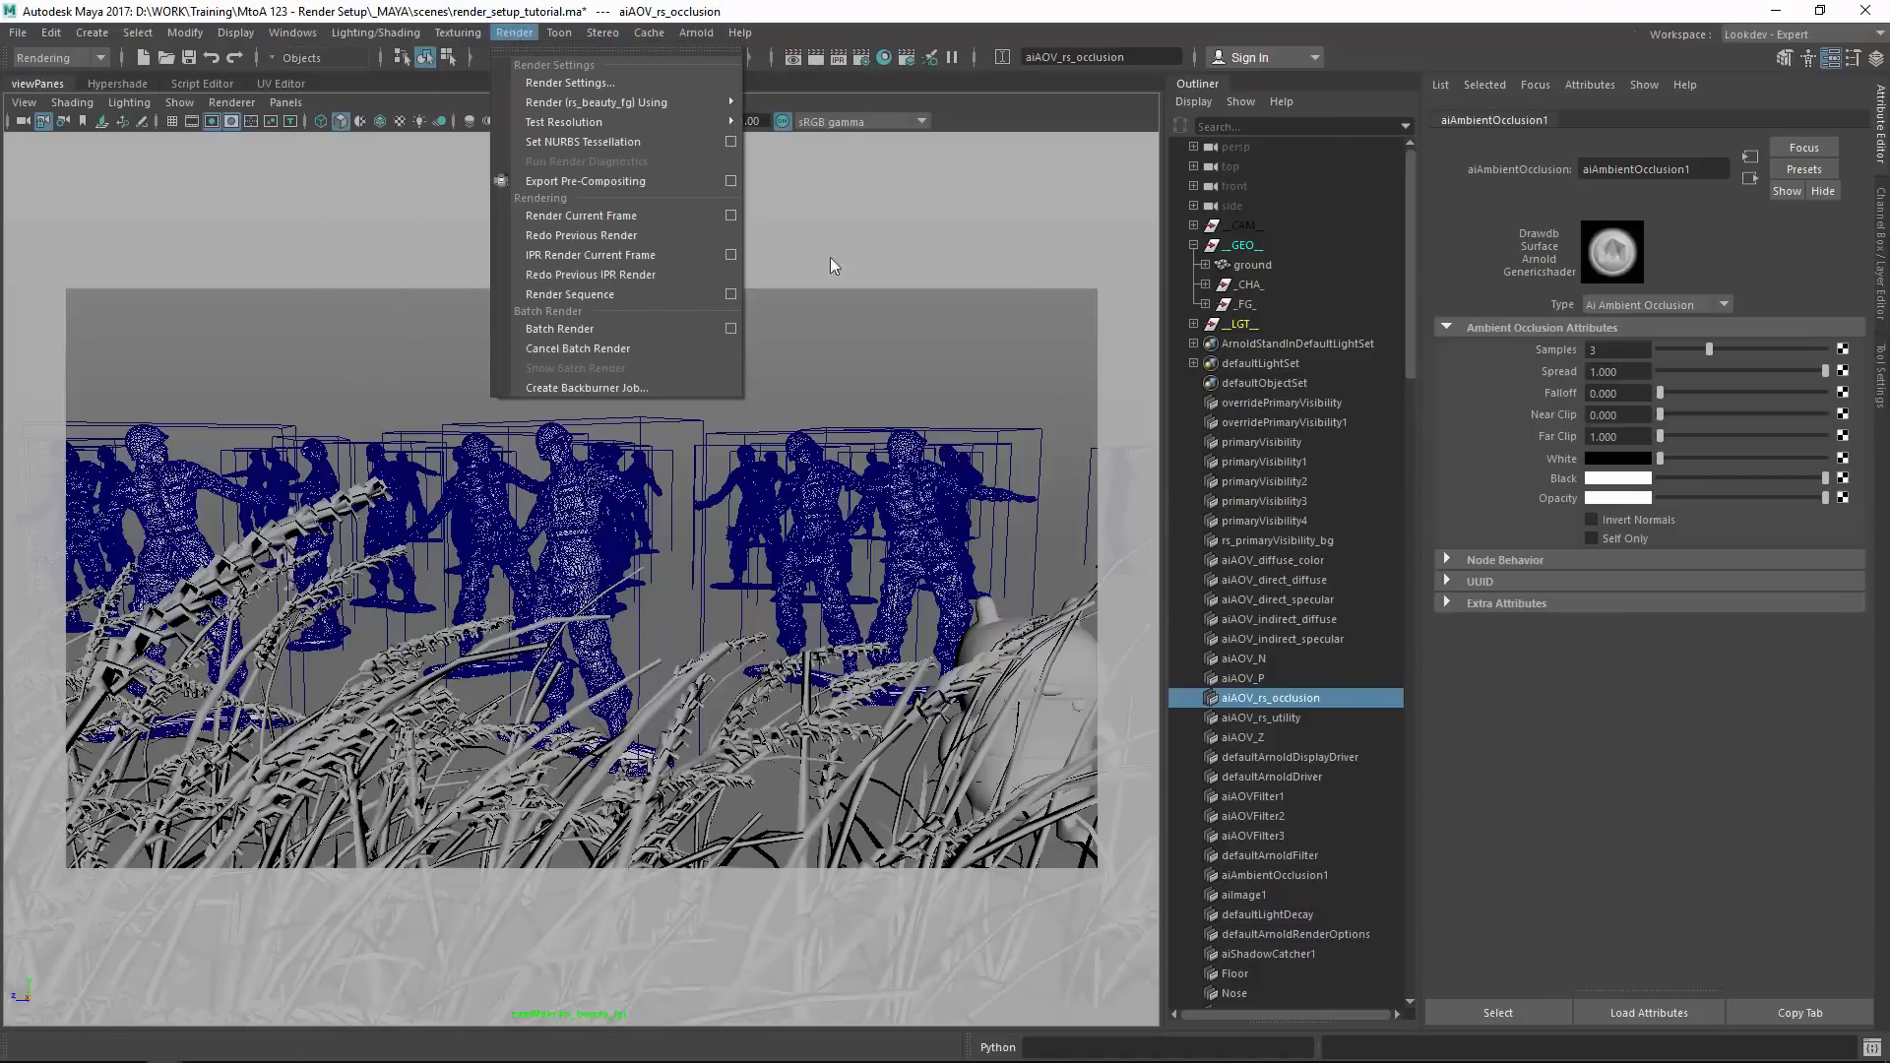
left_click(861, 56)
left_click(861, 56)
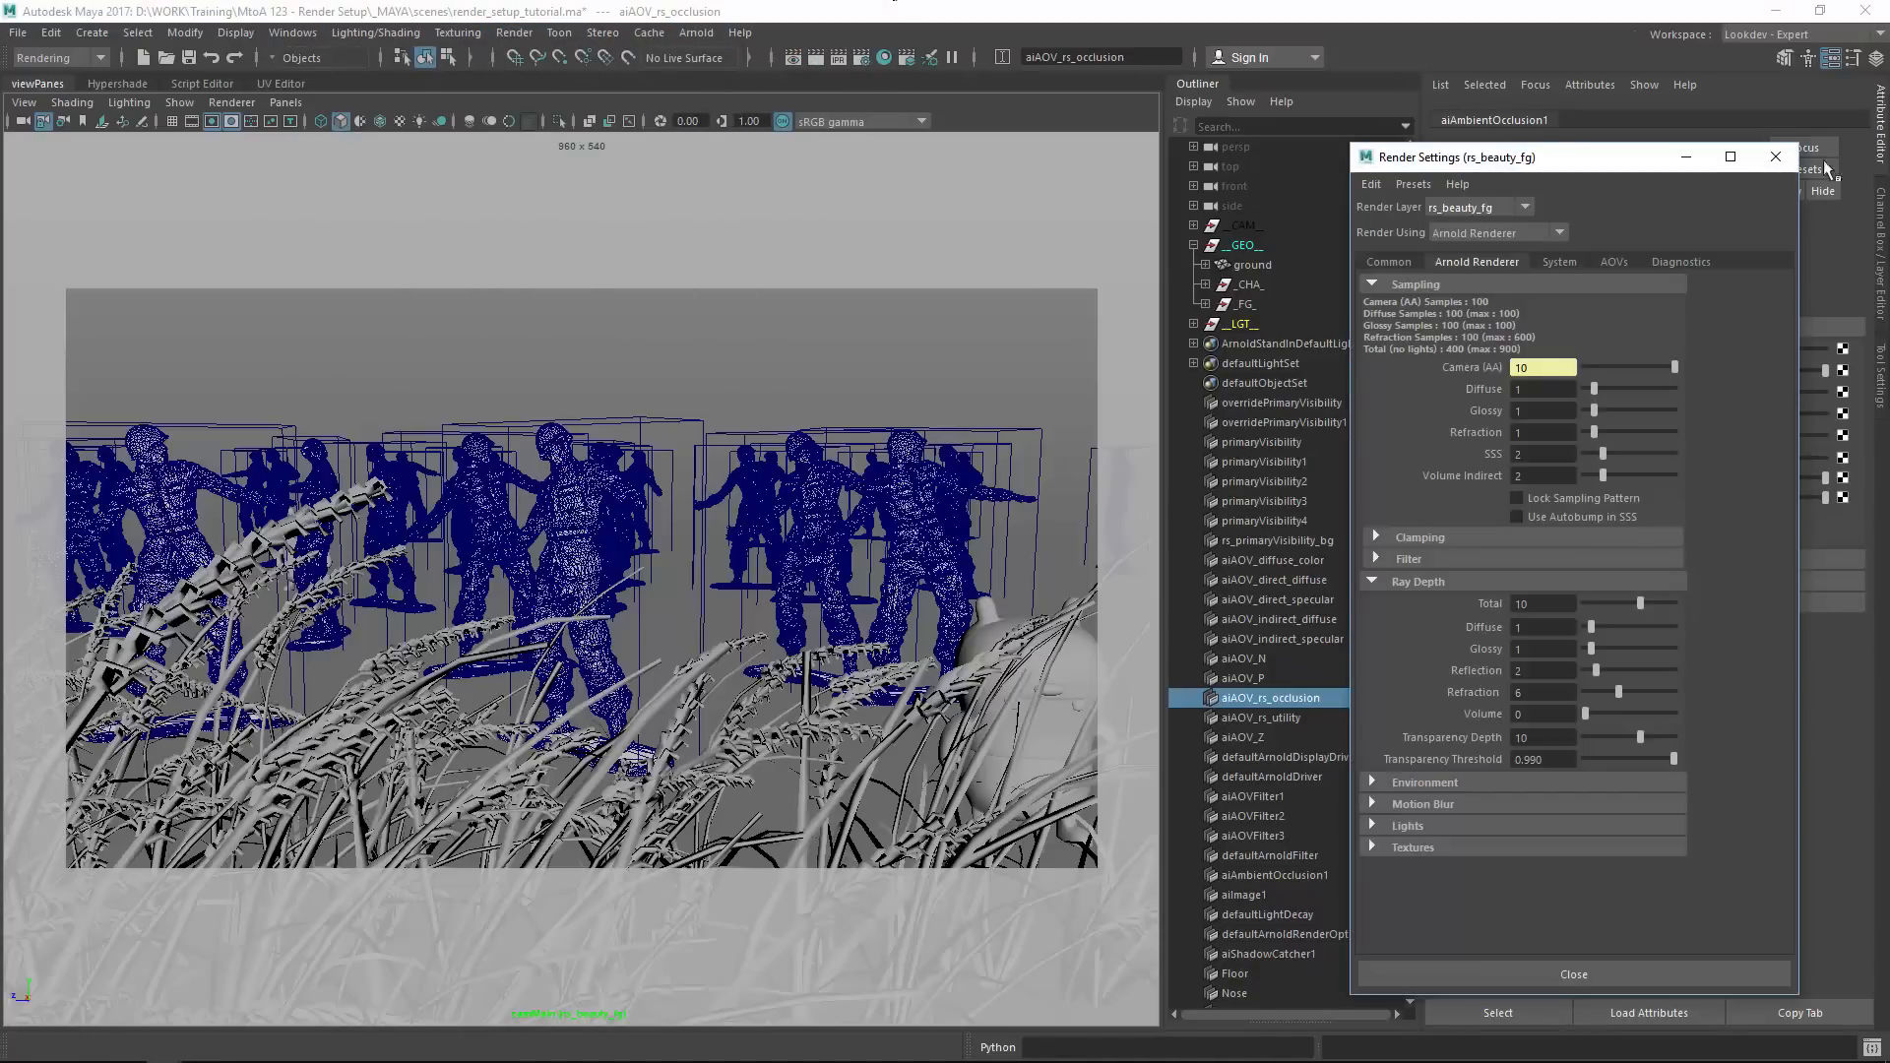
left_click(1775, 157)
Switch the layers' renderable state off in Render Setup, and make all of them renderable again.
left_click(906, 57)
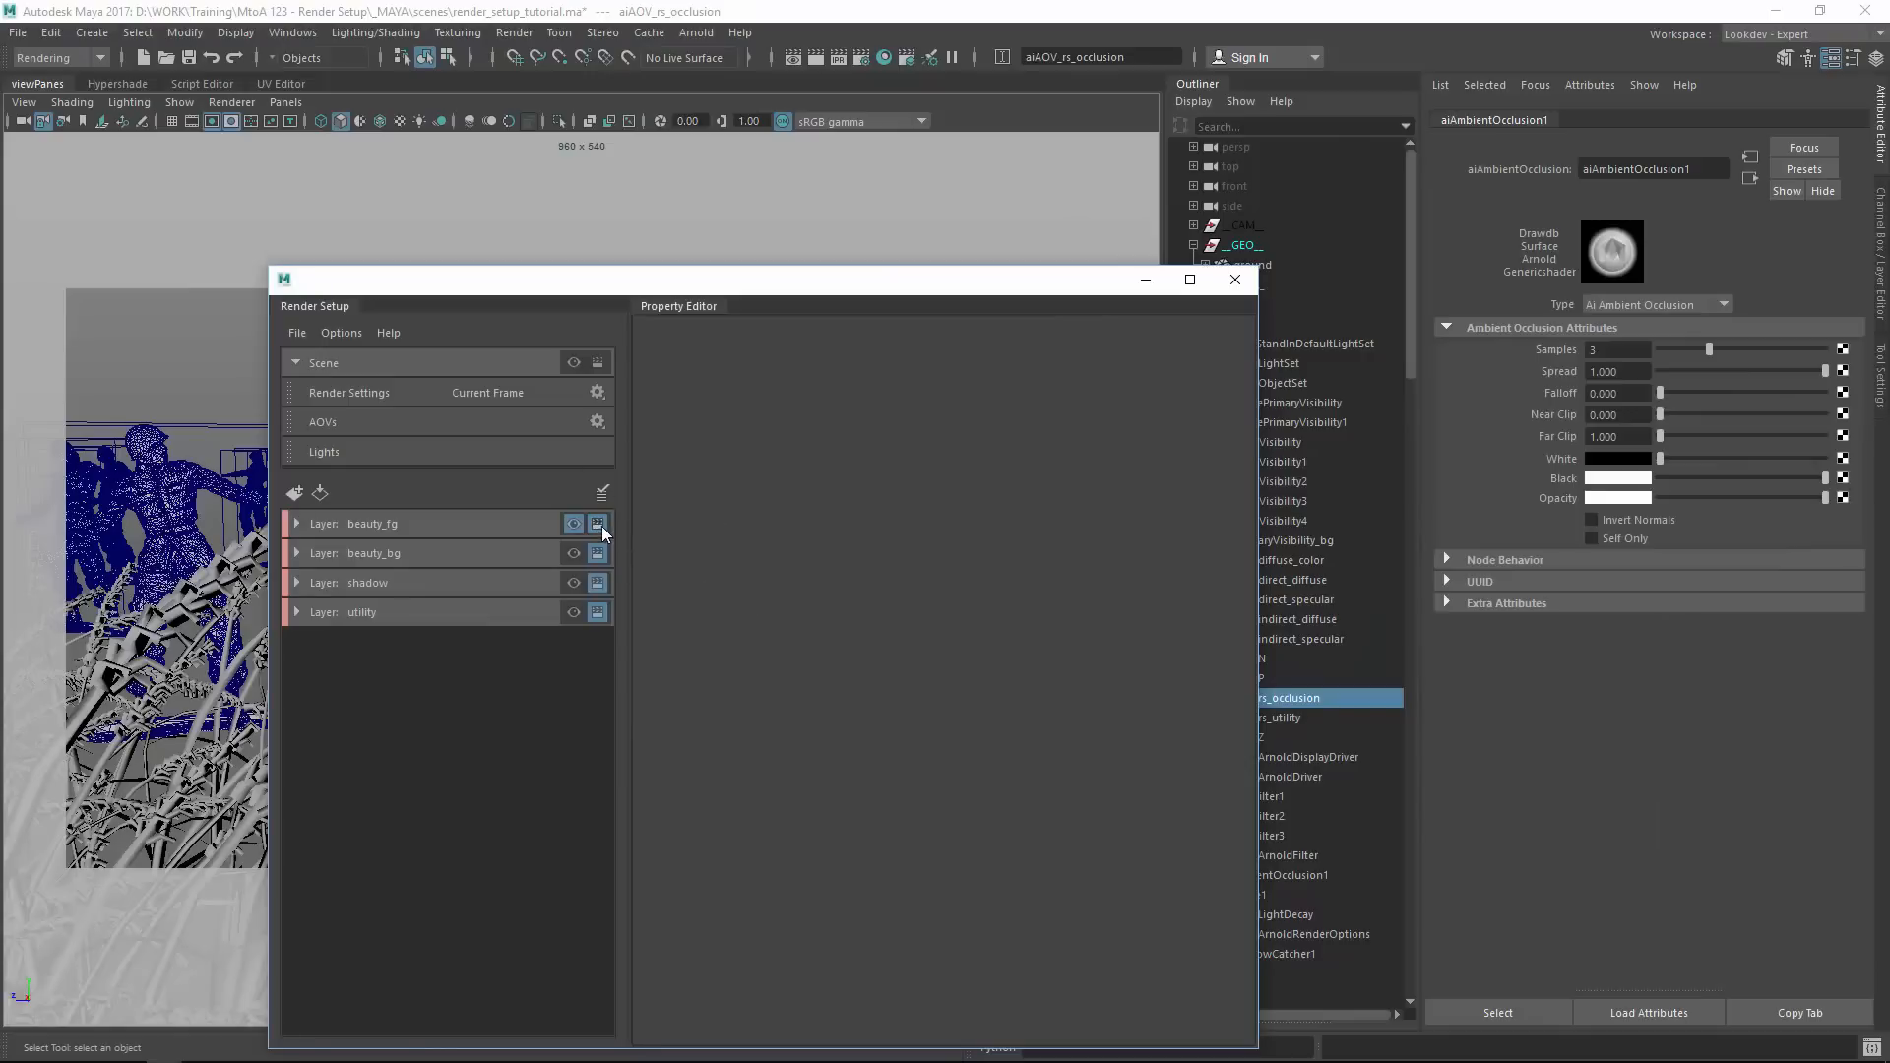
left_click(597, 553)
left_click(597, 583)
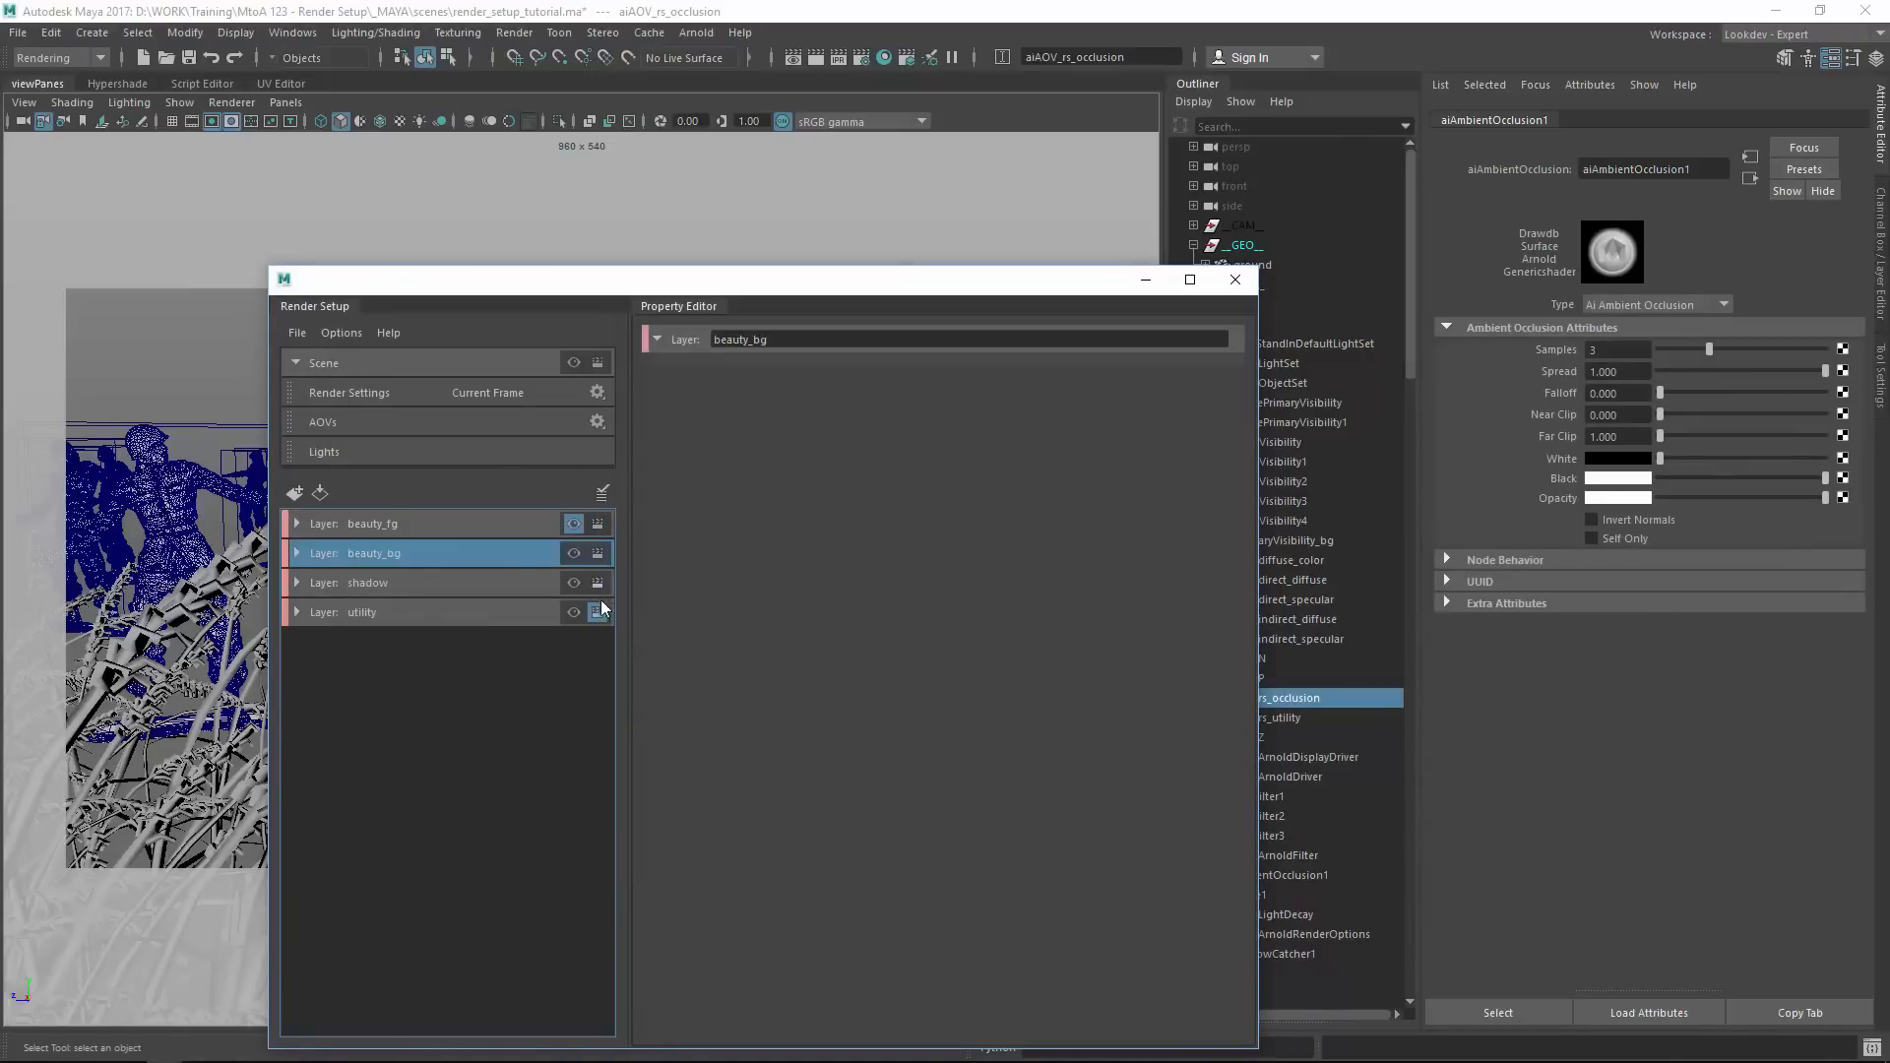
left_click(598, 611)
left_click(461, 585)
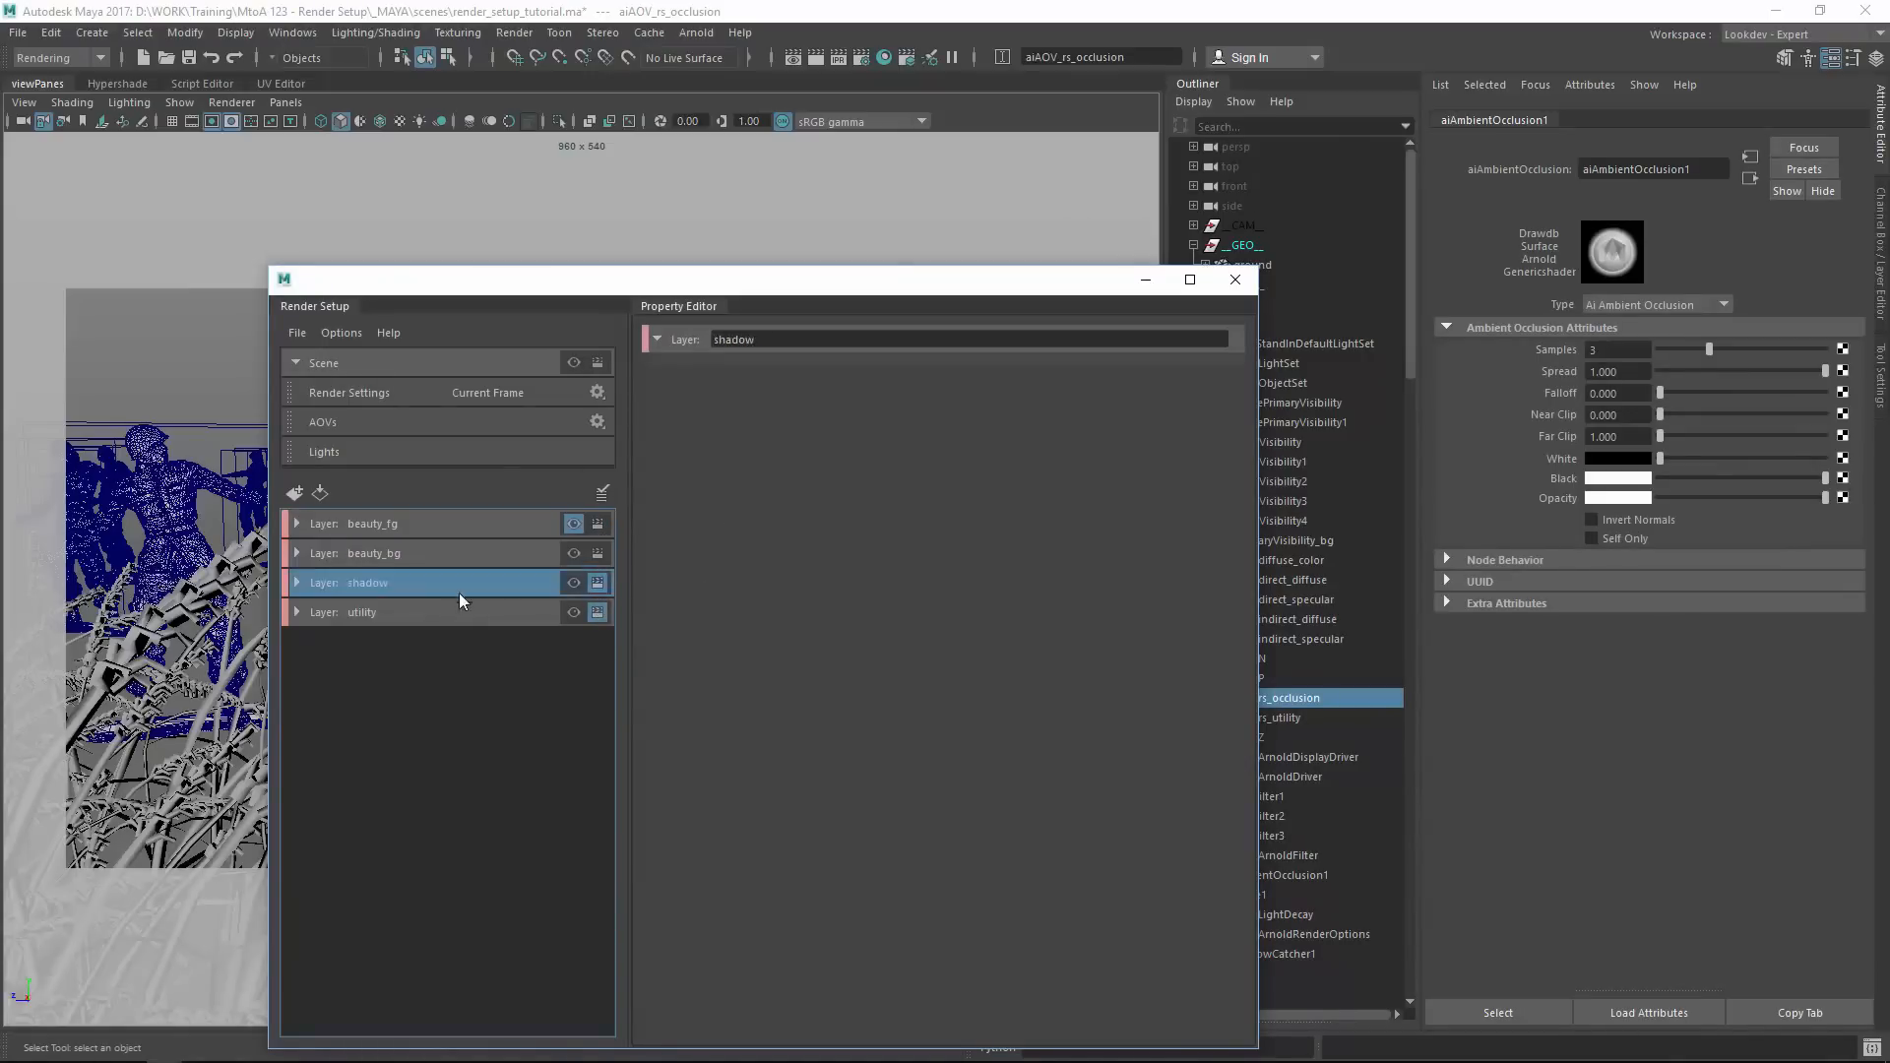
left_click(597, 553)
left_click(598, 523)
left_click_drag(436, 282, 560, 191)
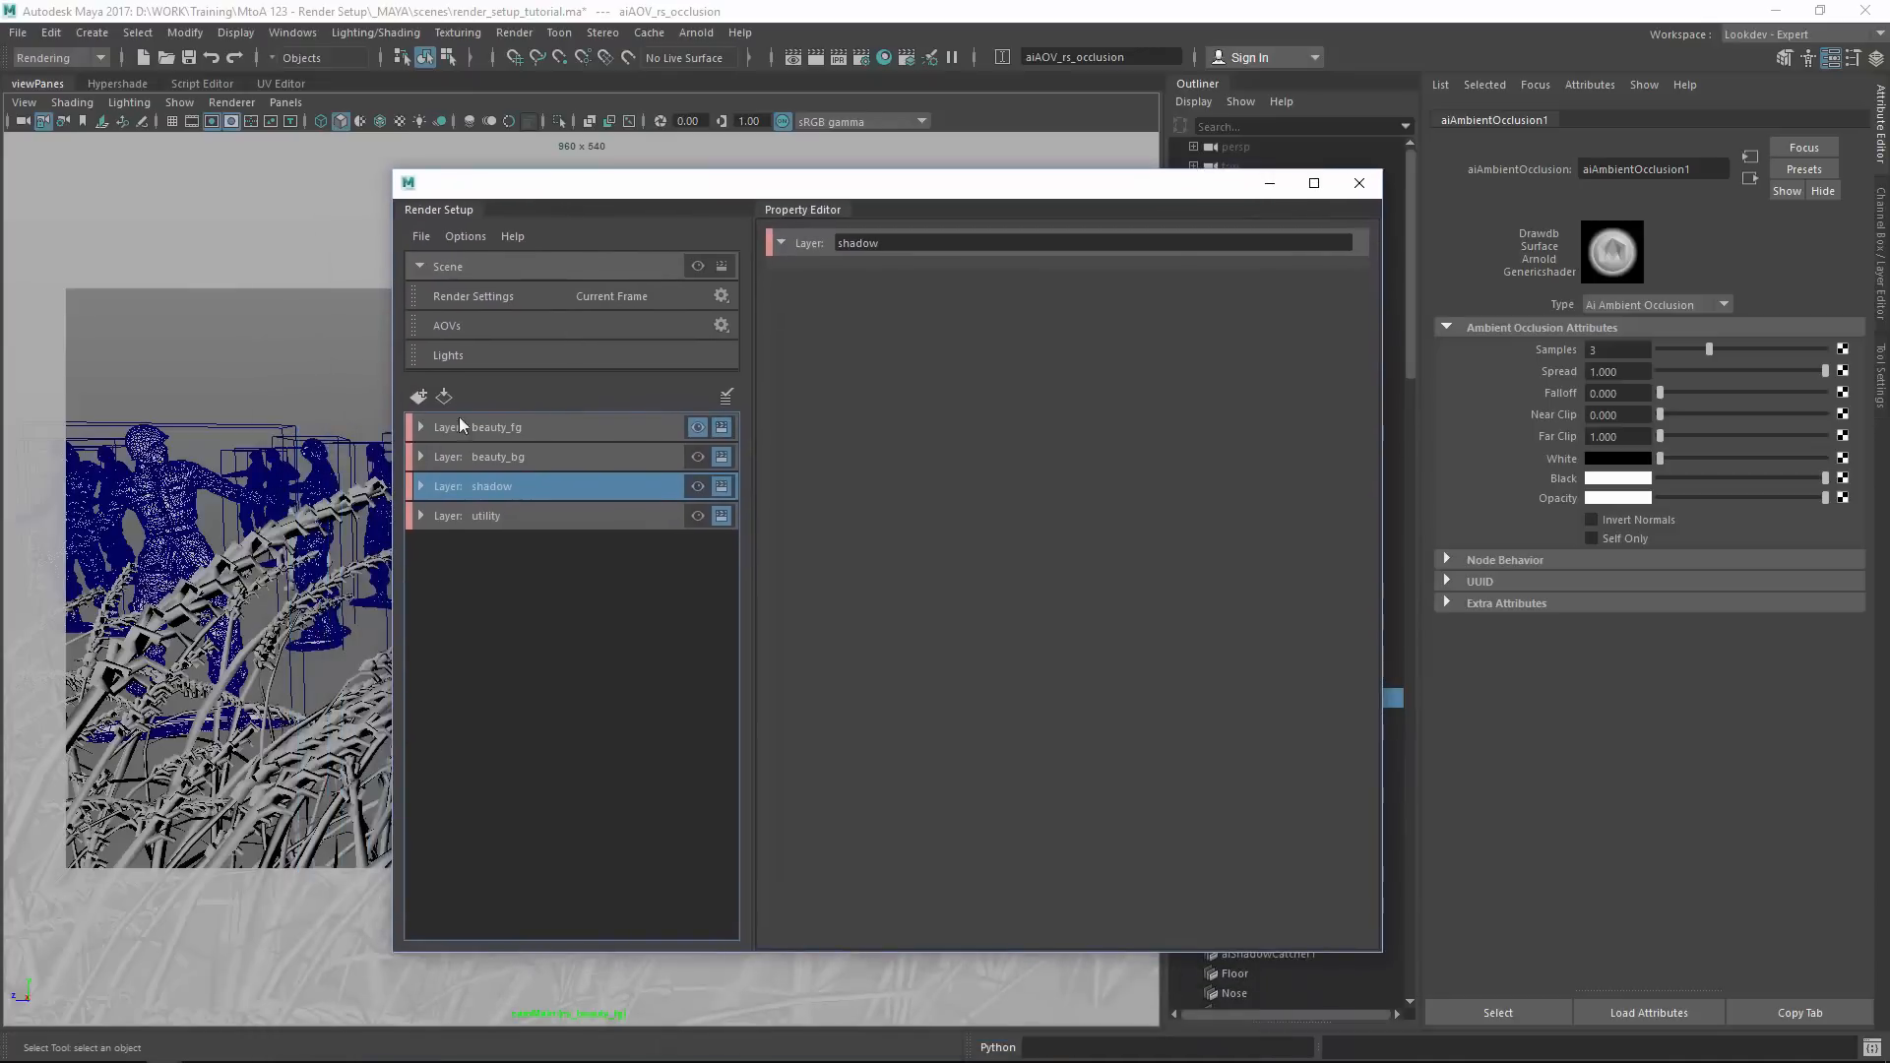
Expand the beauty_fg layer and its rs_primaryOff collection to show the collection's filters and overrides.
left_click(421, 427)
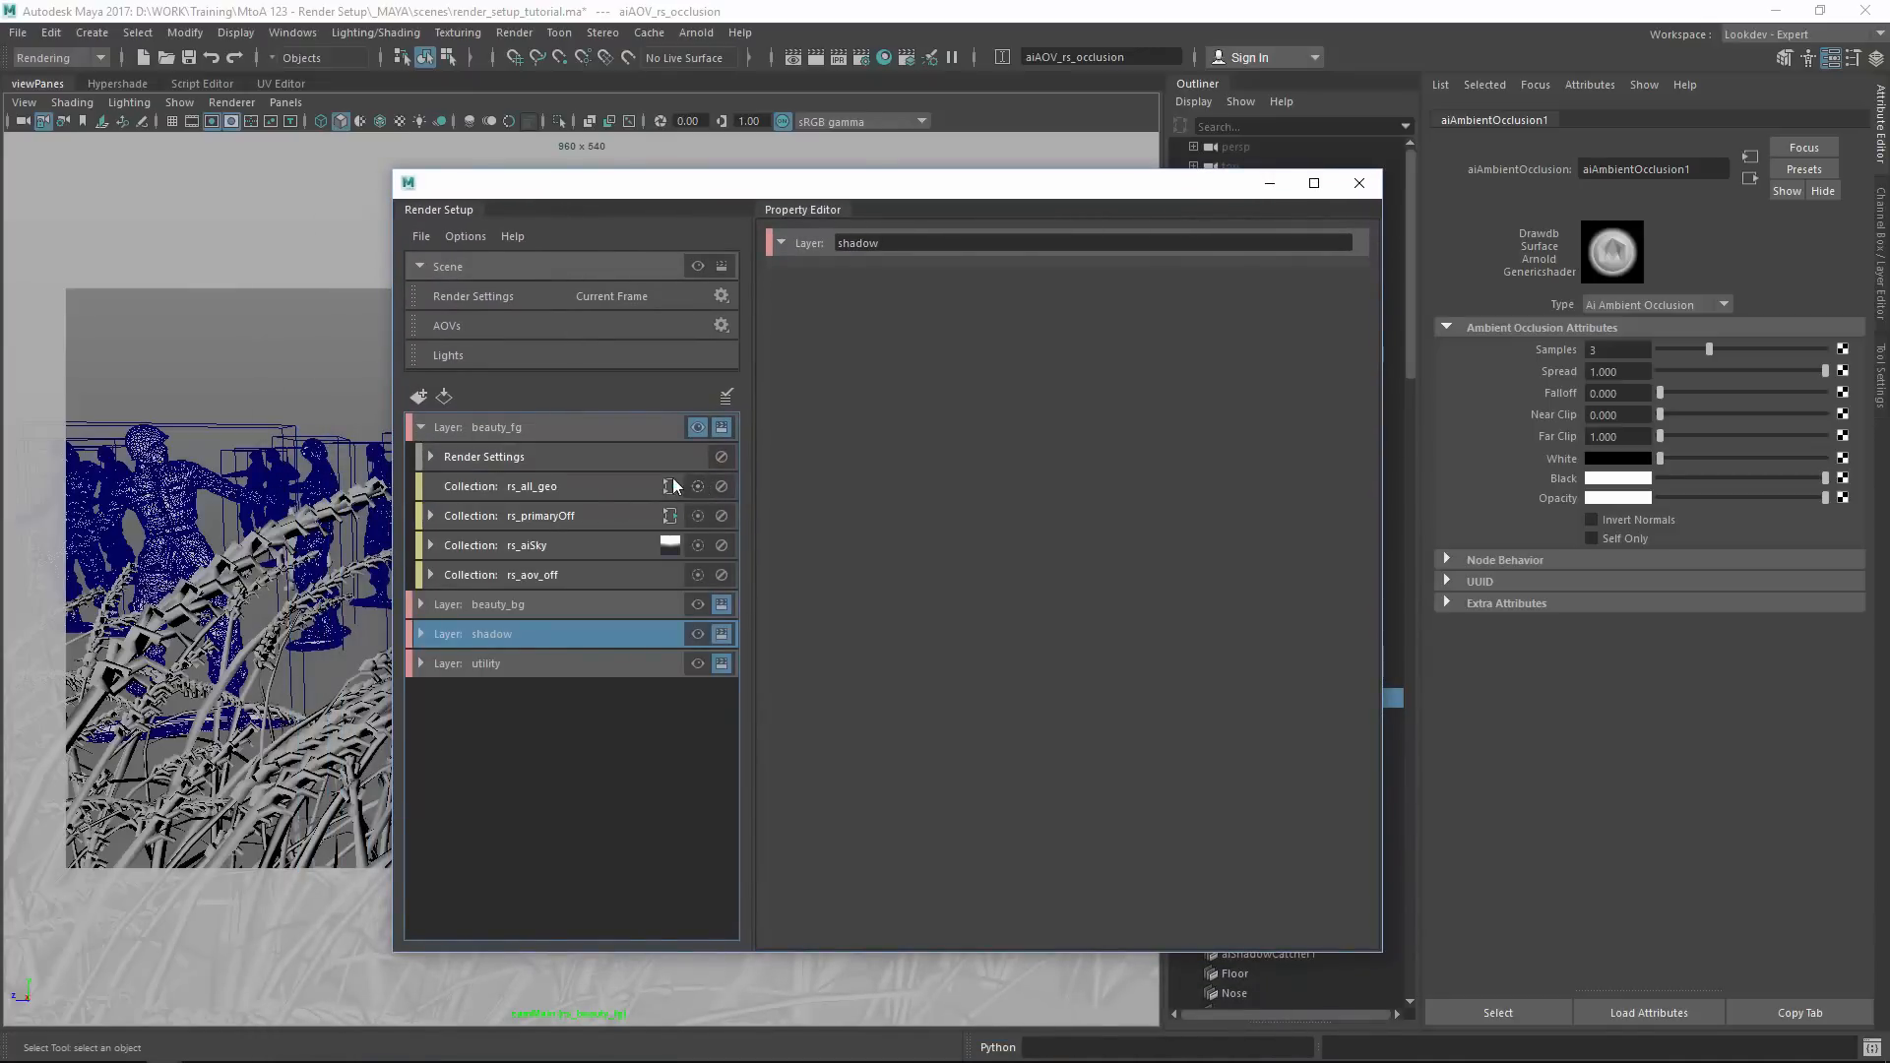
left_click(590, 517)
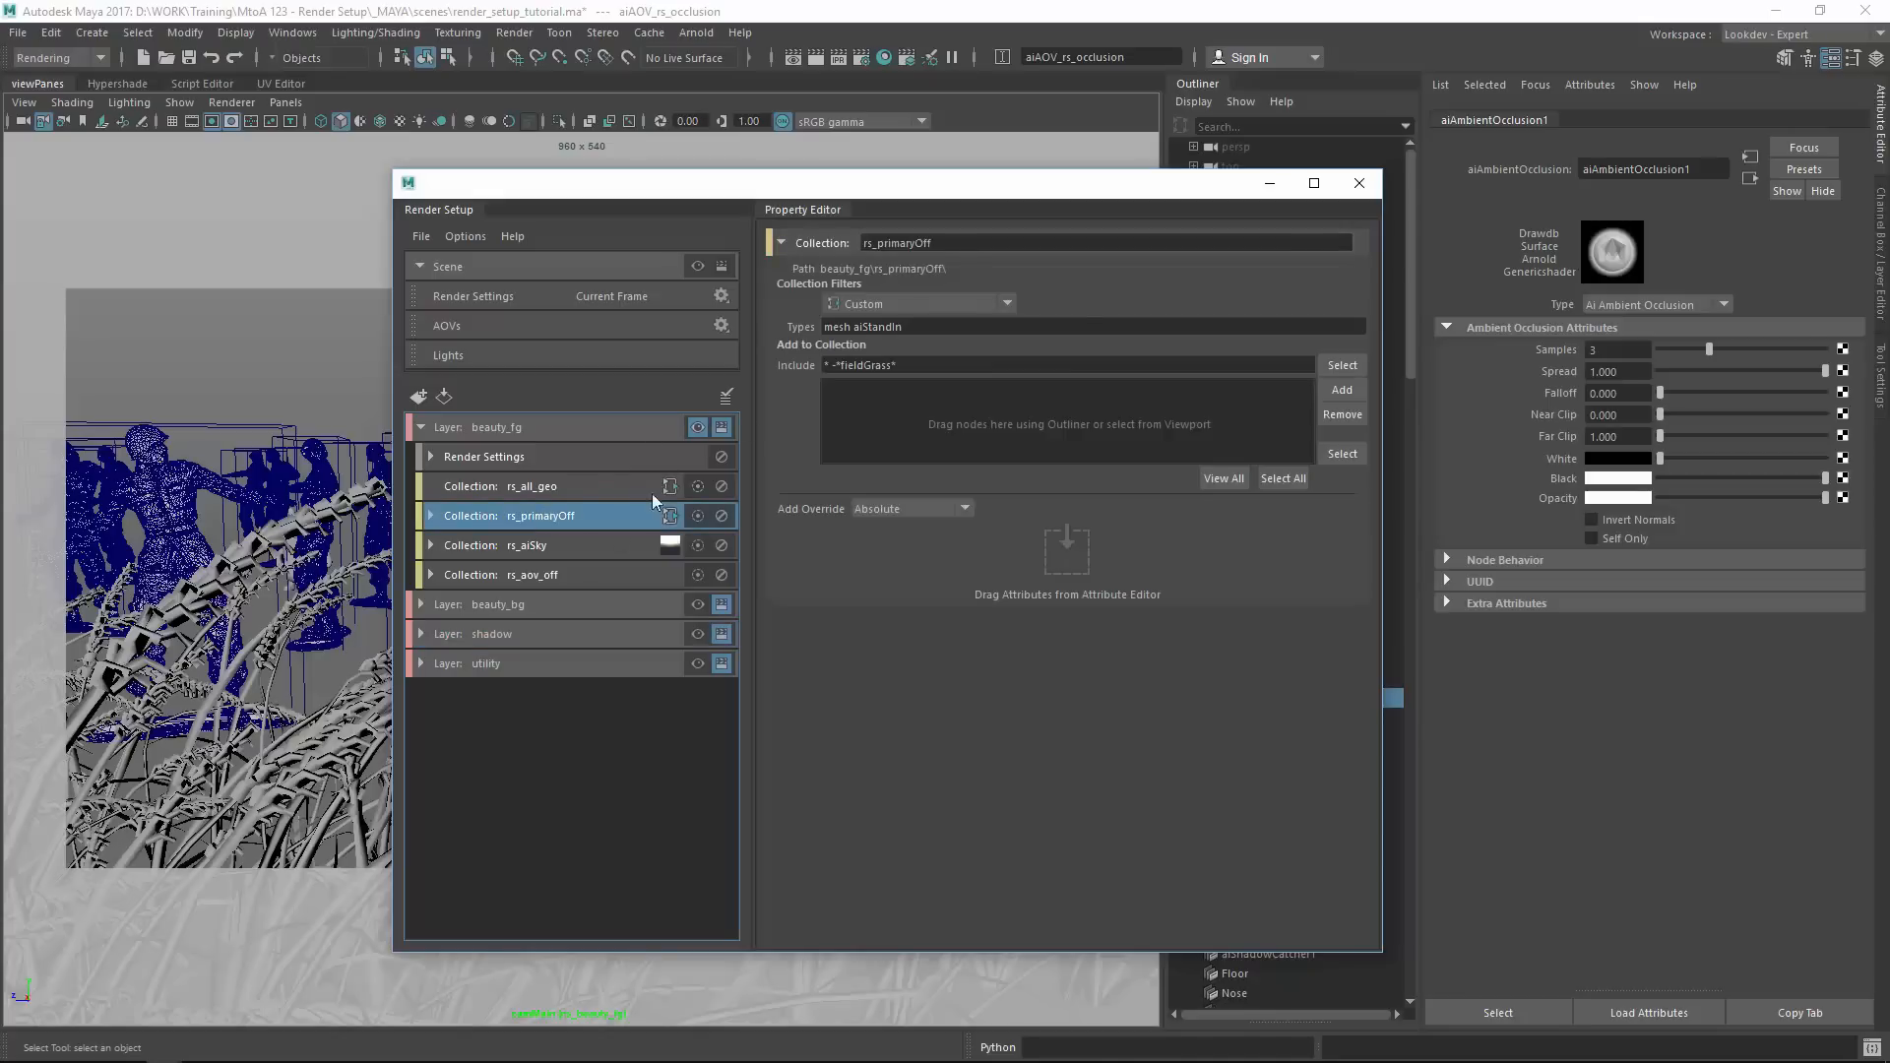
left_click_drag(881, 602, 525, 738, "alt")
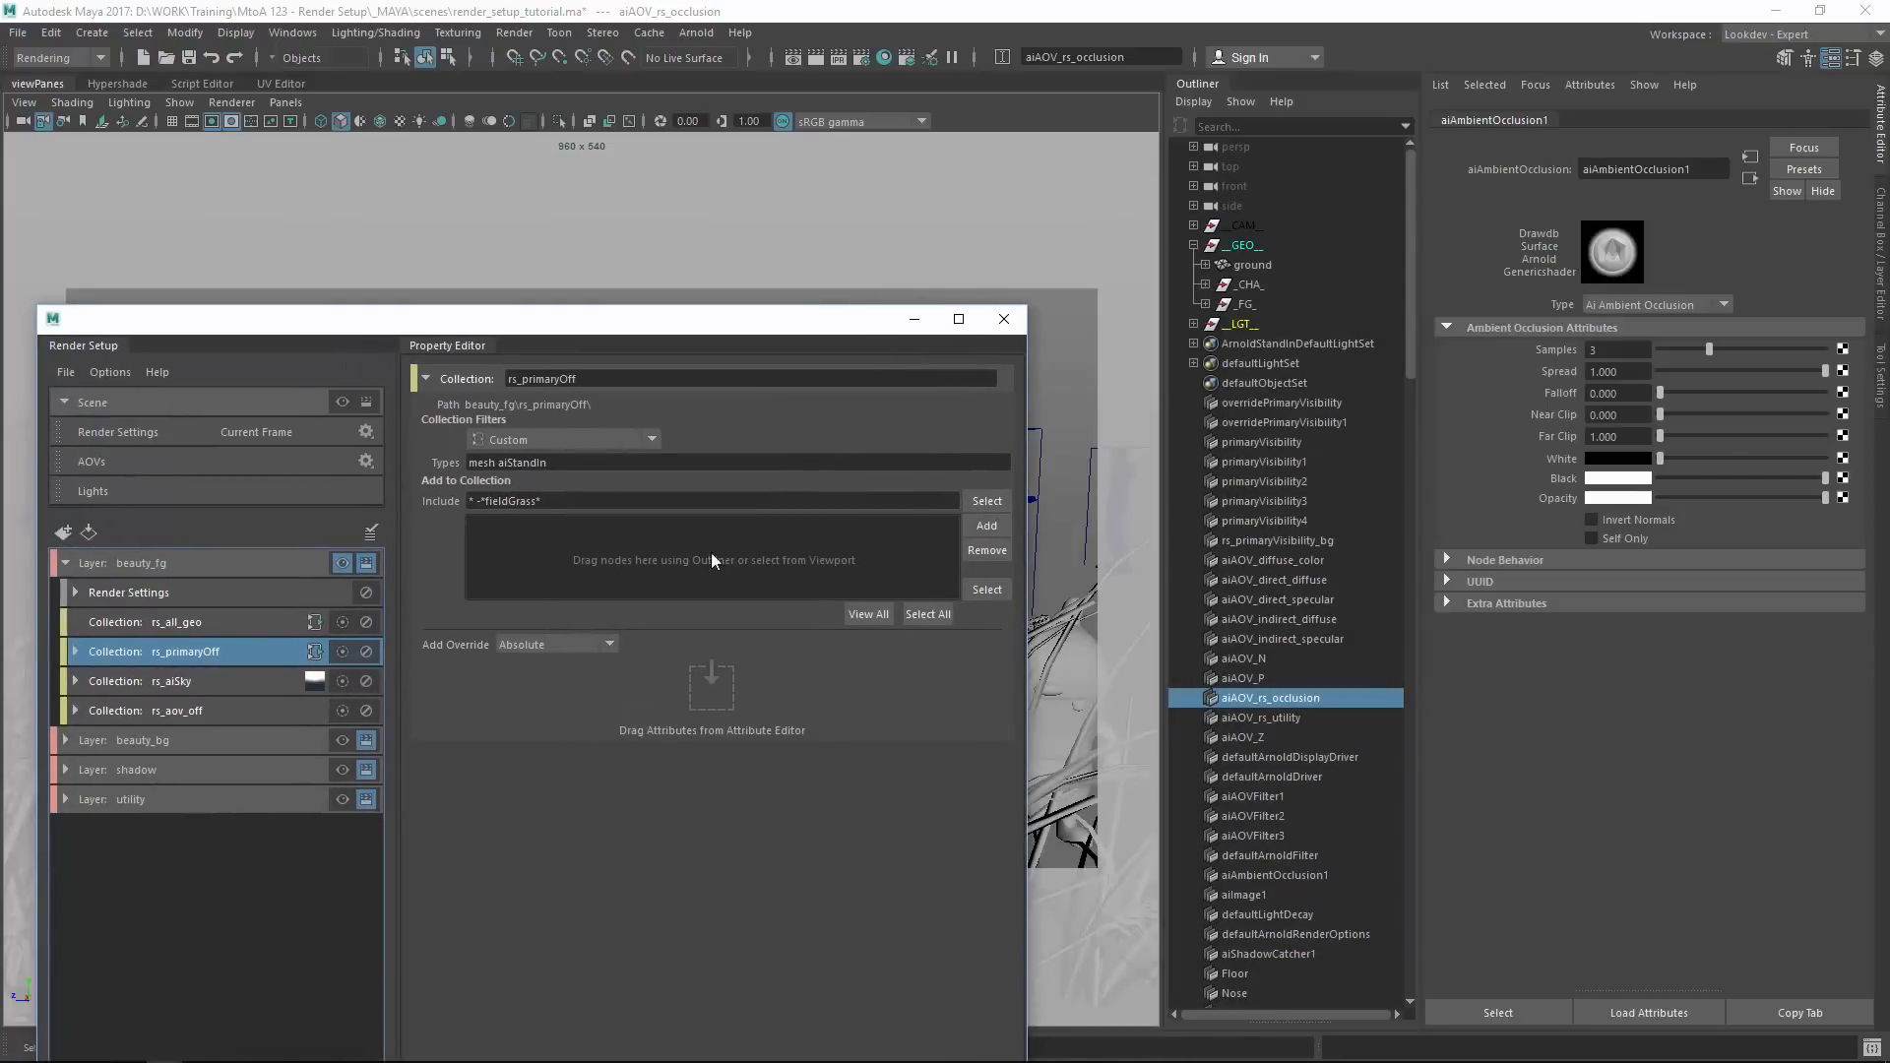
left_click(76, 652)
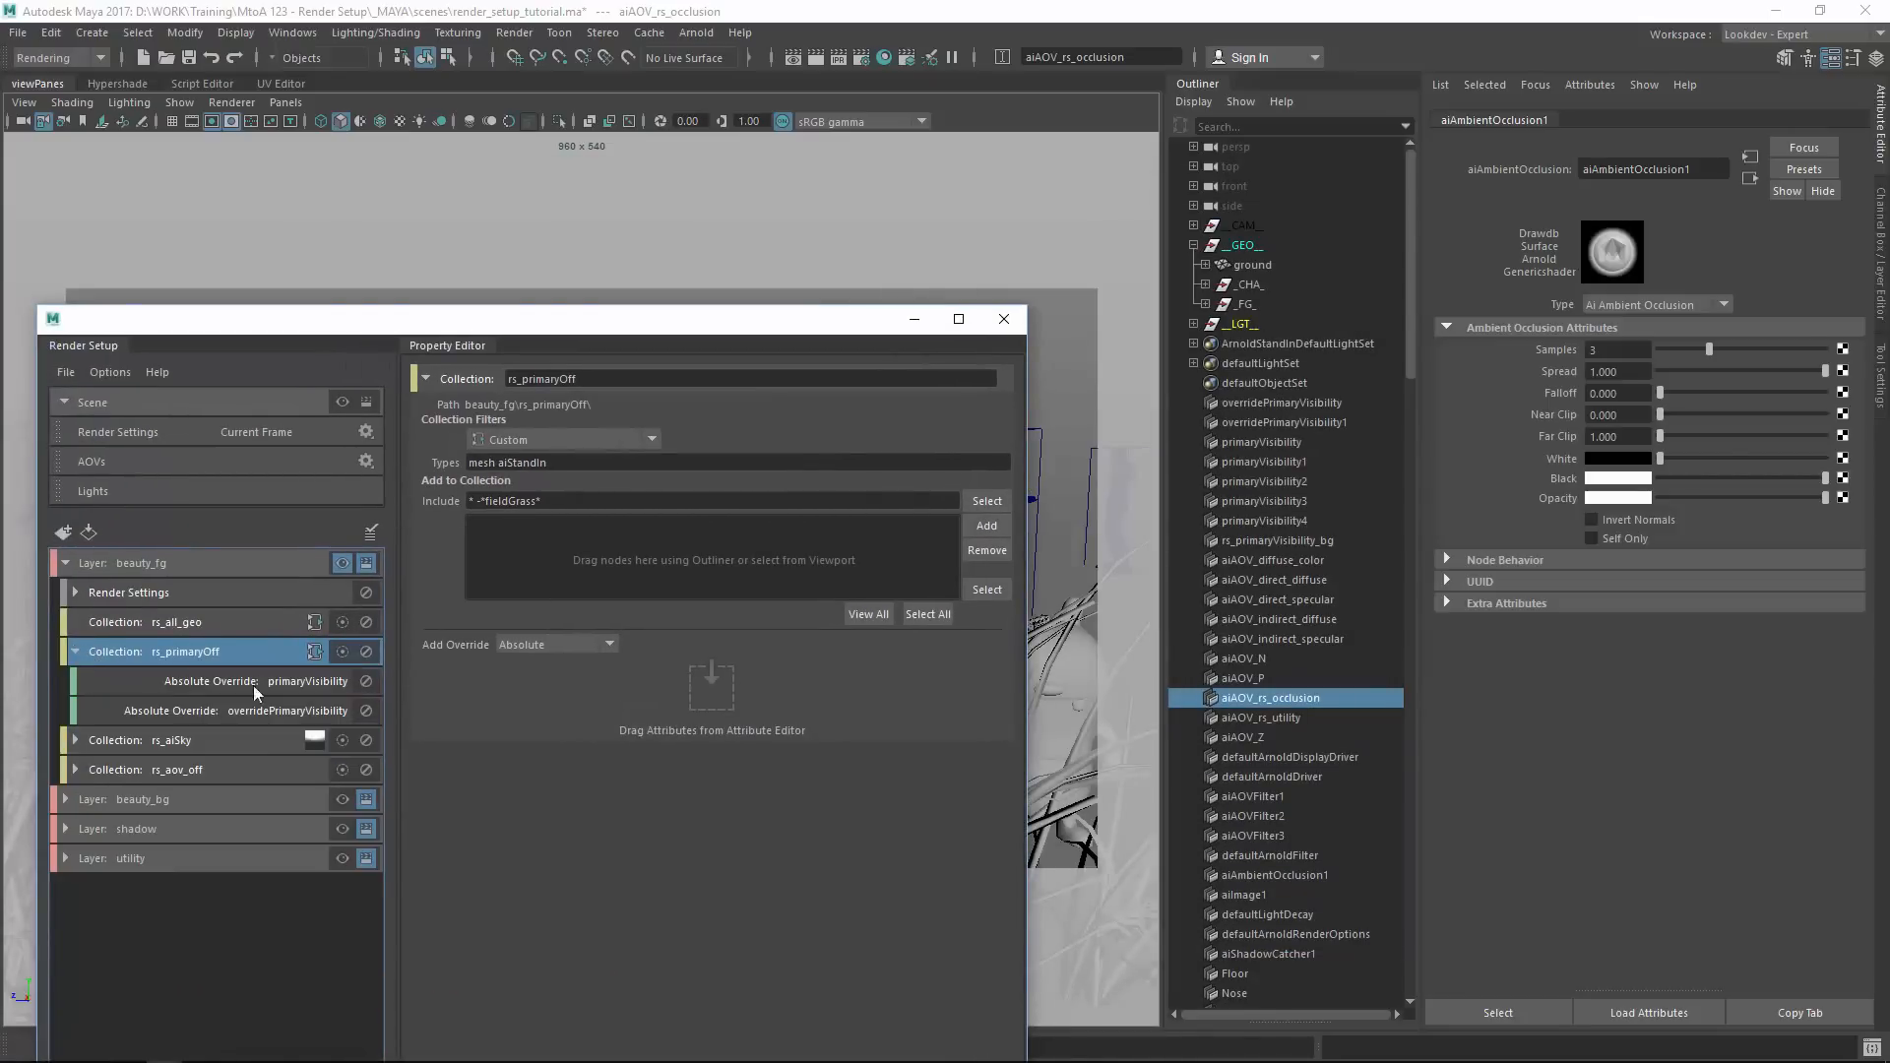
Select the objects matched by rs_primaryOff, expand the _CHA_ group in the Outliner, and select Toy1 to inspect its Render Stats.
left_click(987, 501)
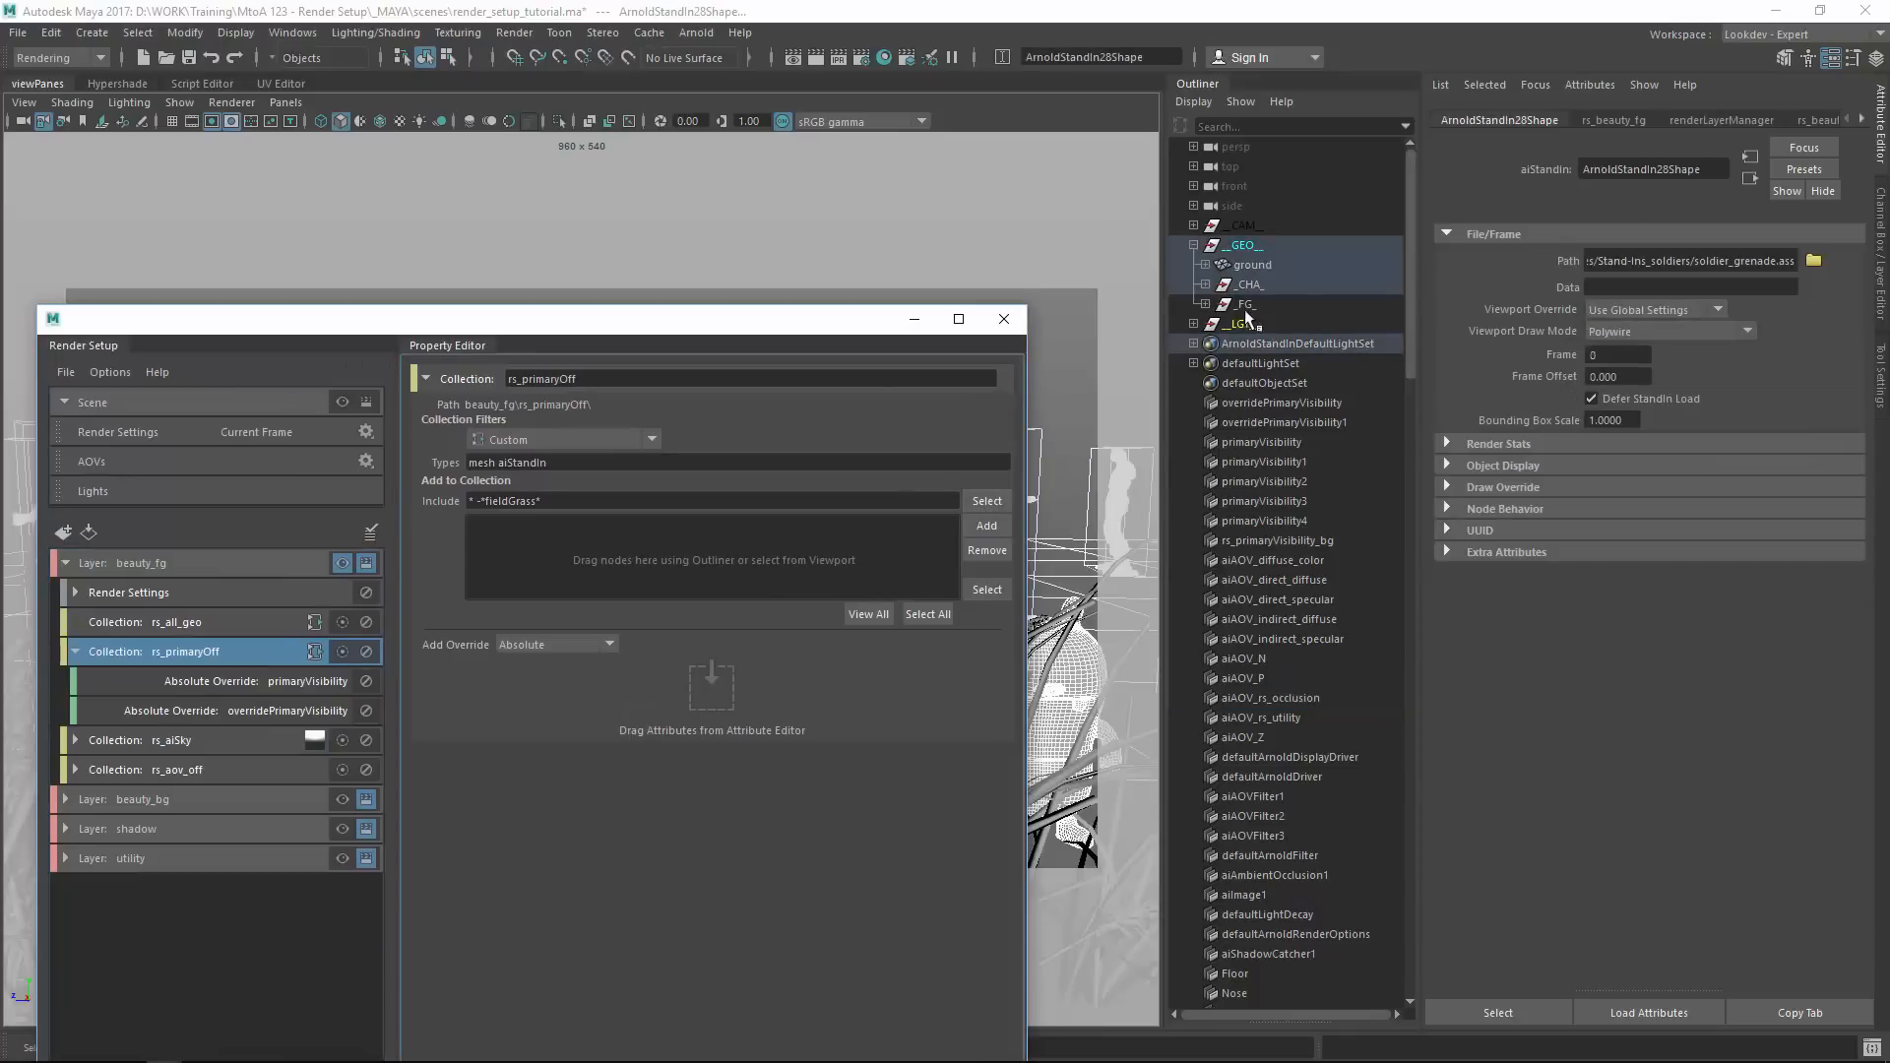
left_click(1201, 281)
left_click(1202, 281)
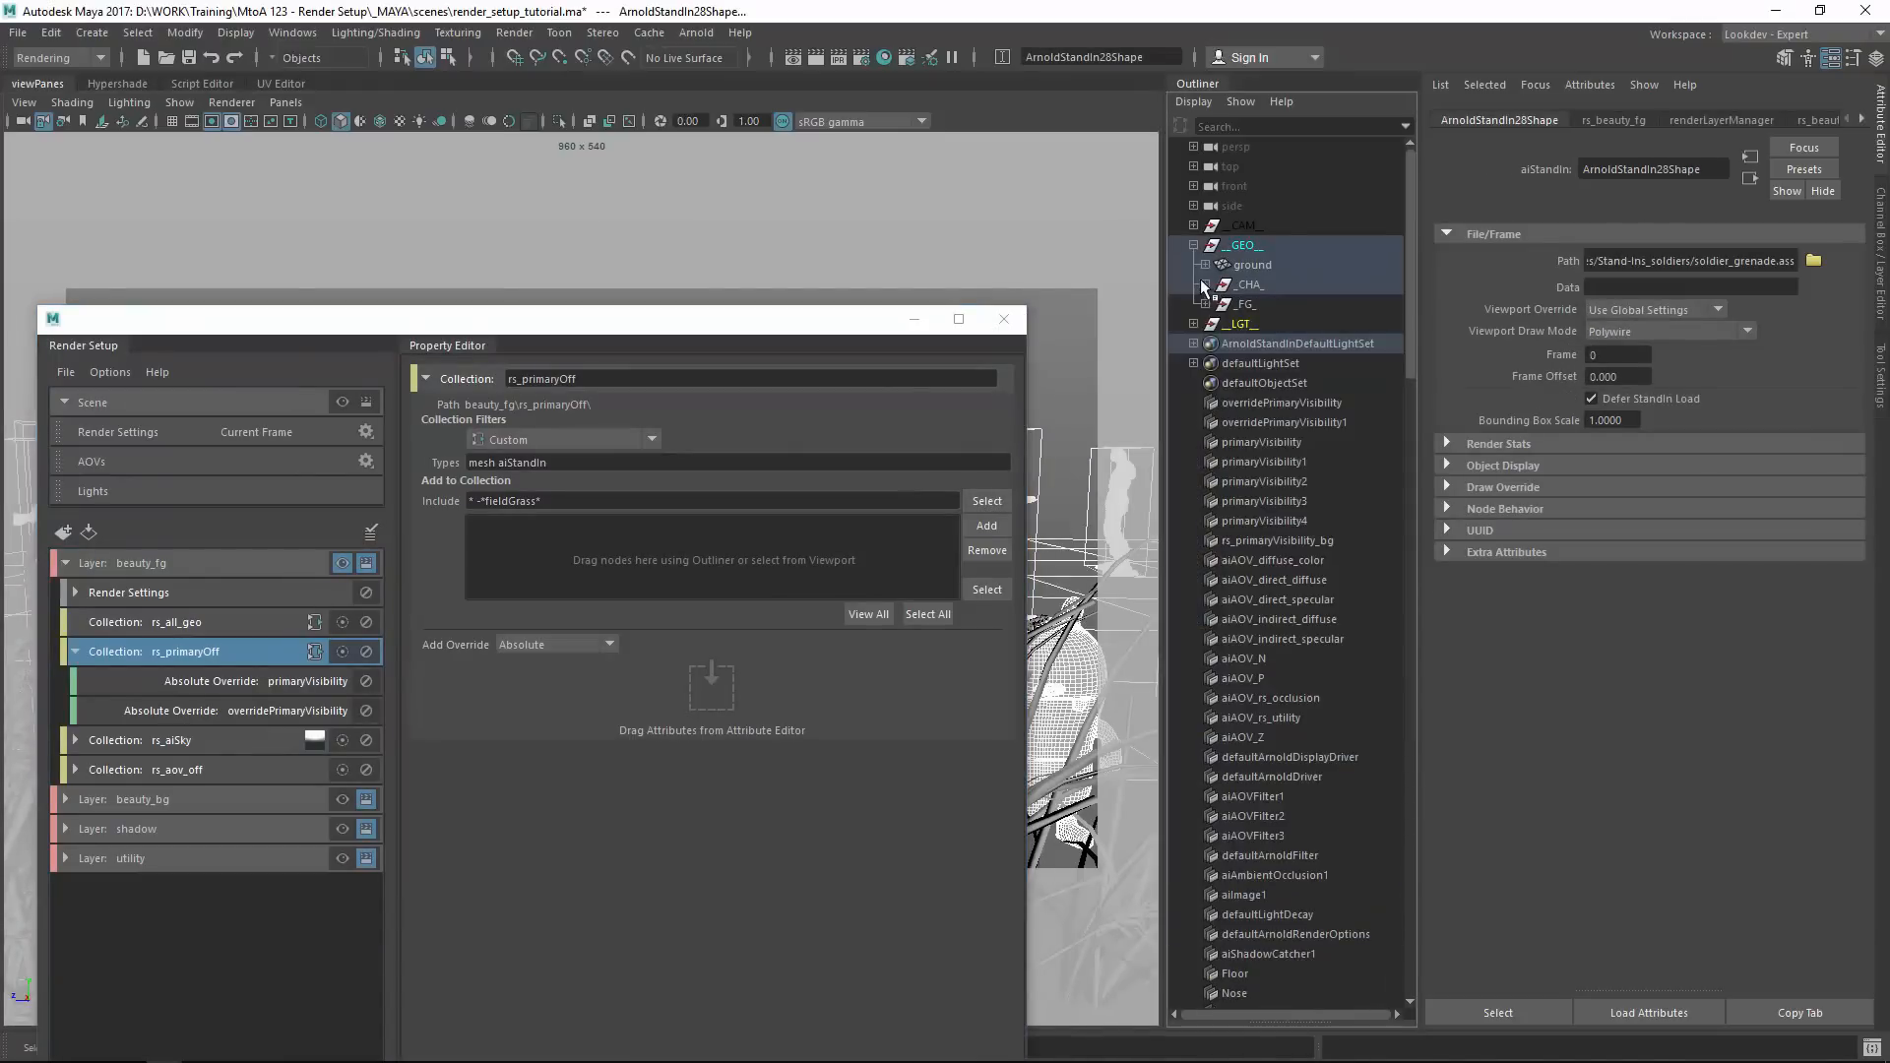
left_click(1201, 283)
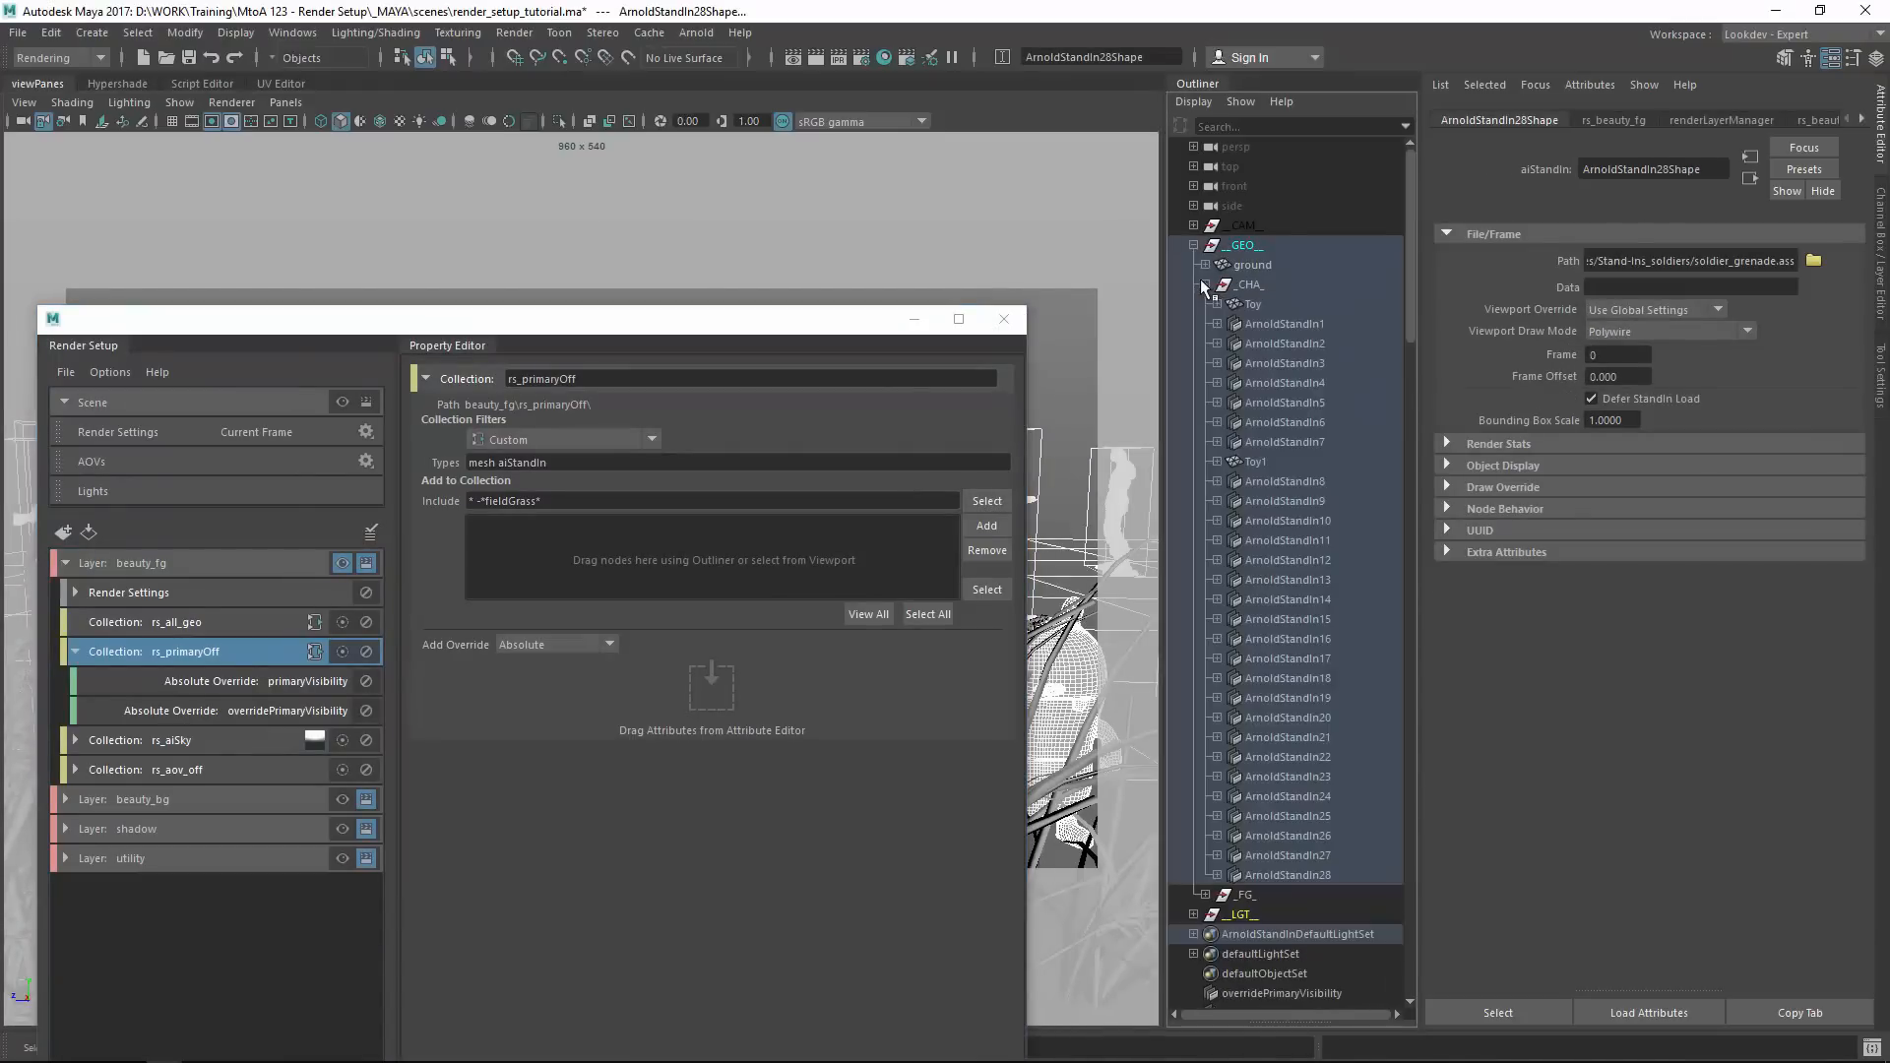
left_click(1270, 460)
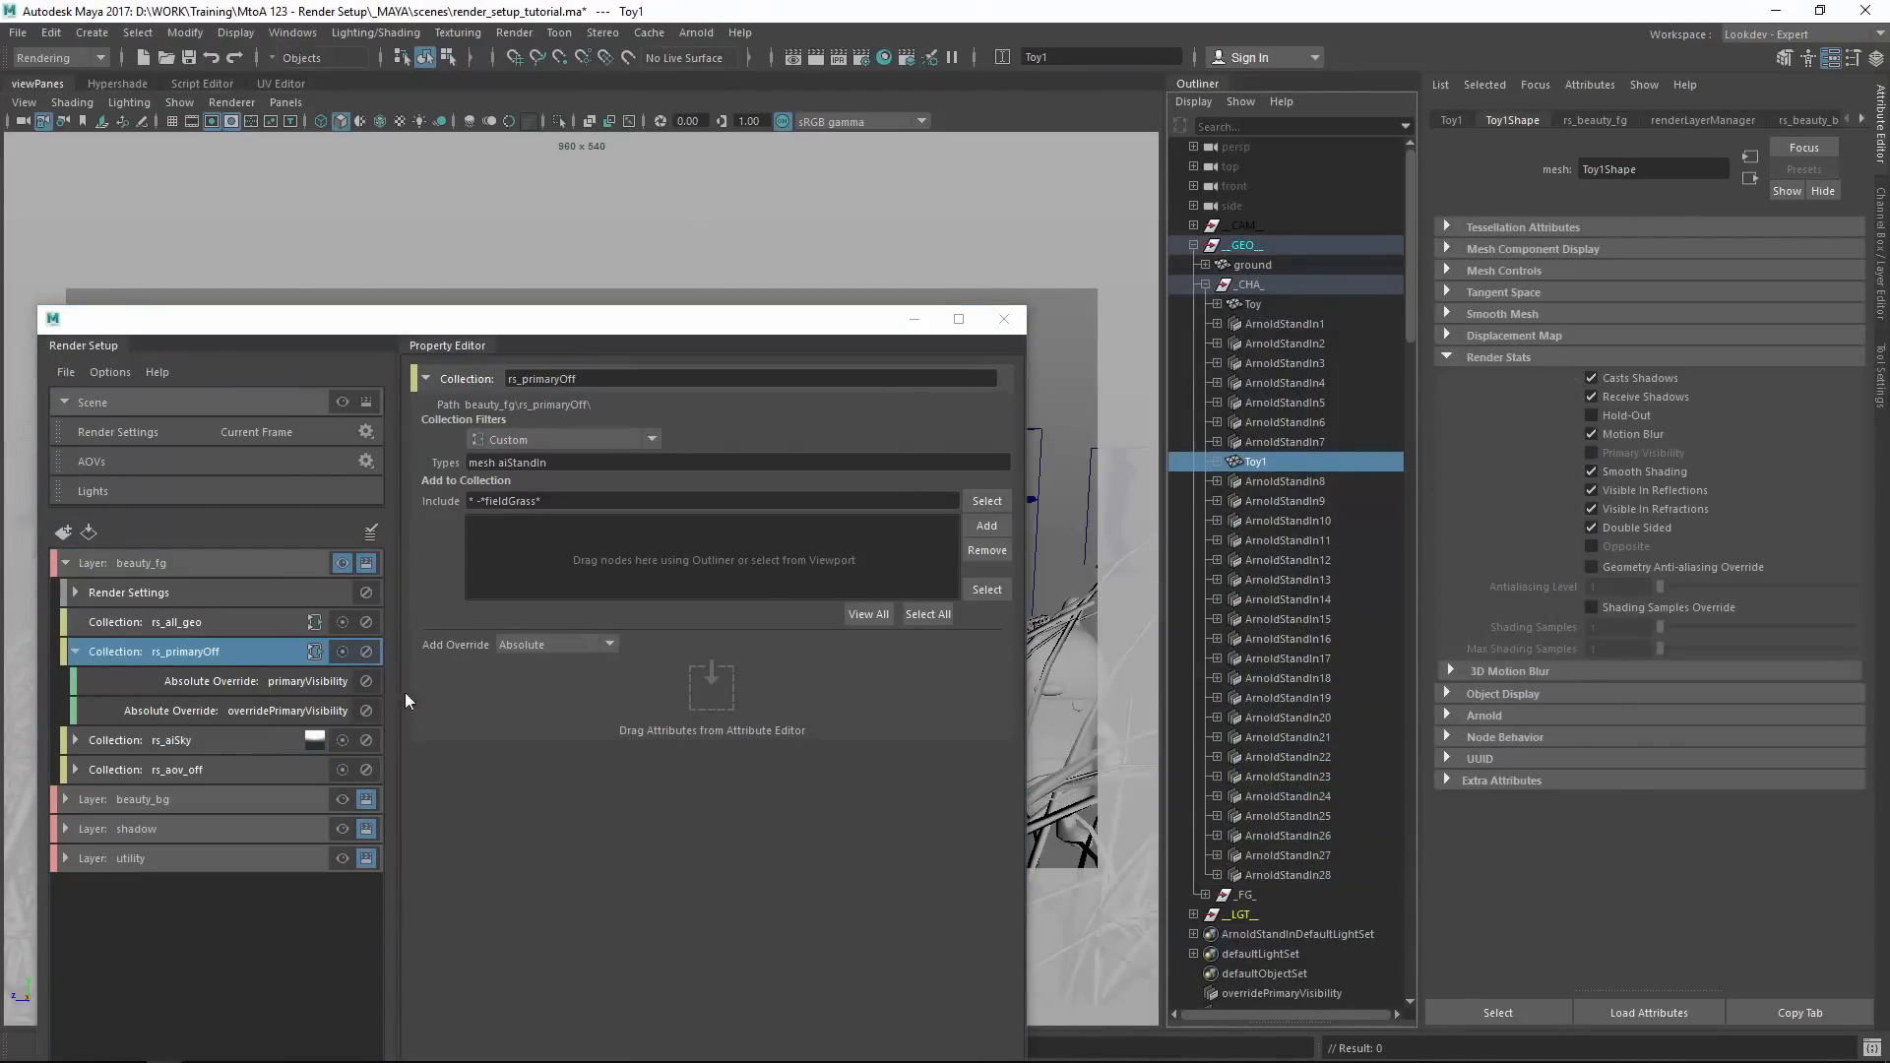
Try disabling the primaryVisibility override of rs_primaryOff, refresh the beauty_fg layer, and enable the override again.
left_click(354, 681)
left_click(561, 421)
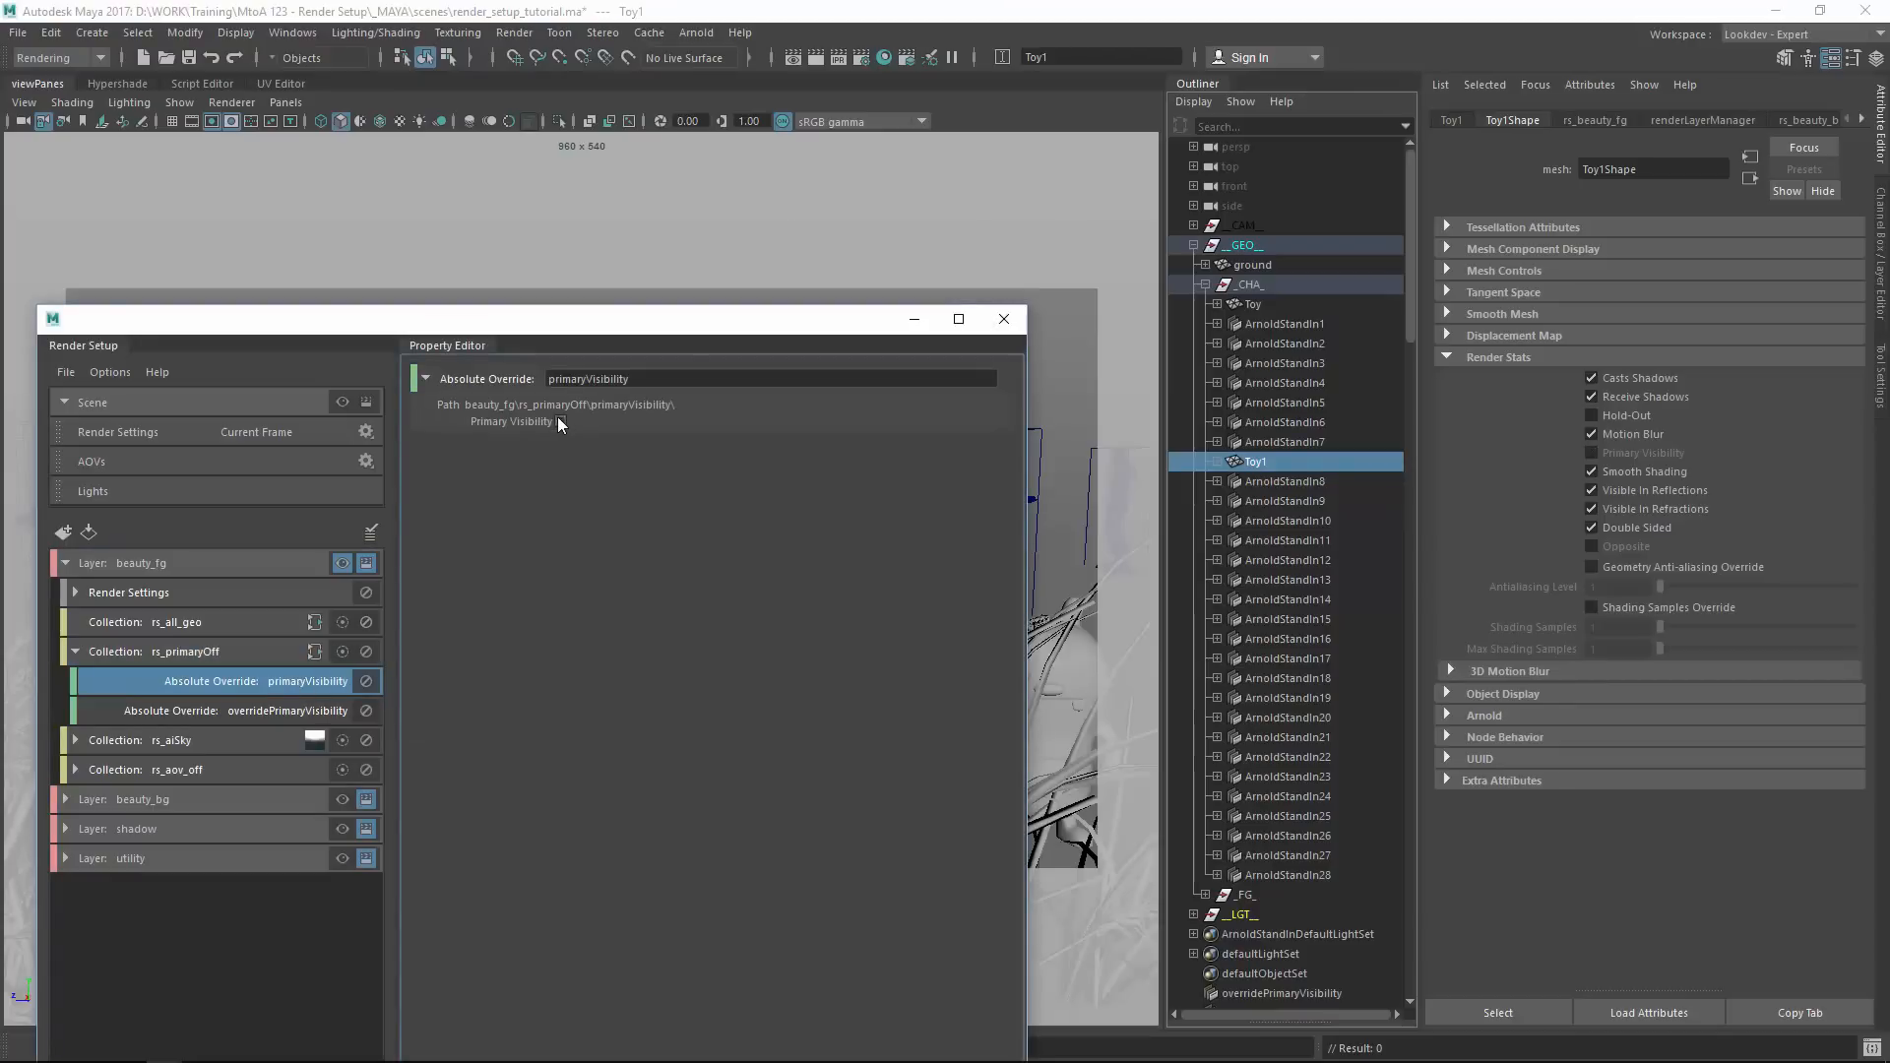
left_click(365, 682)
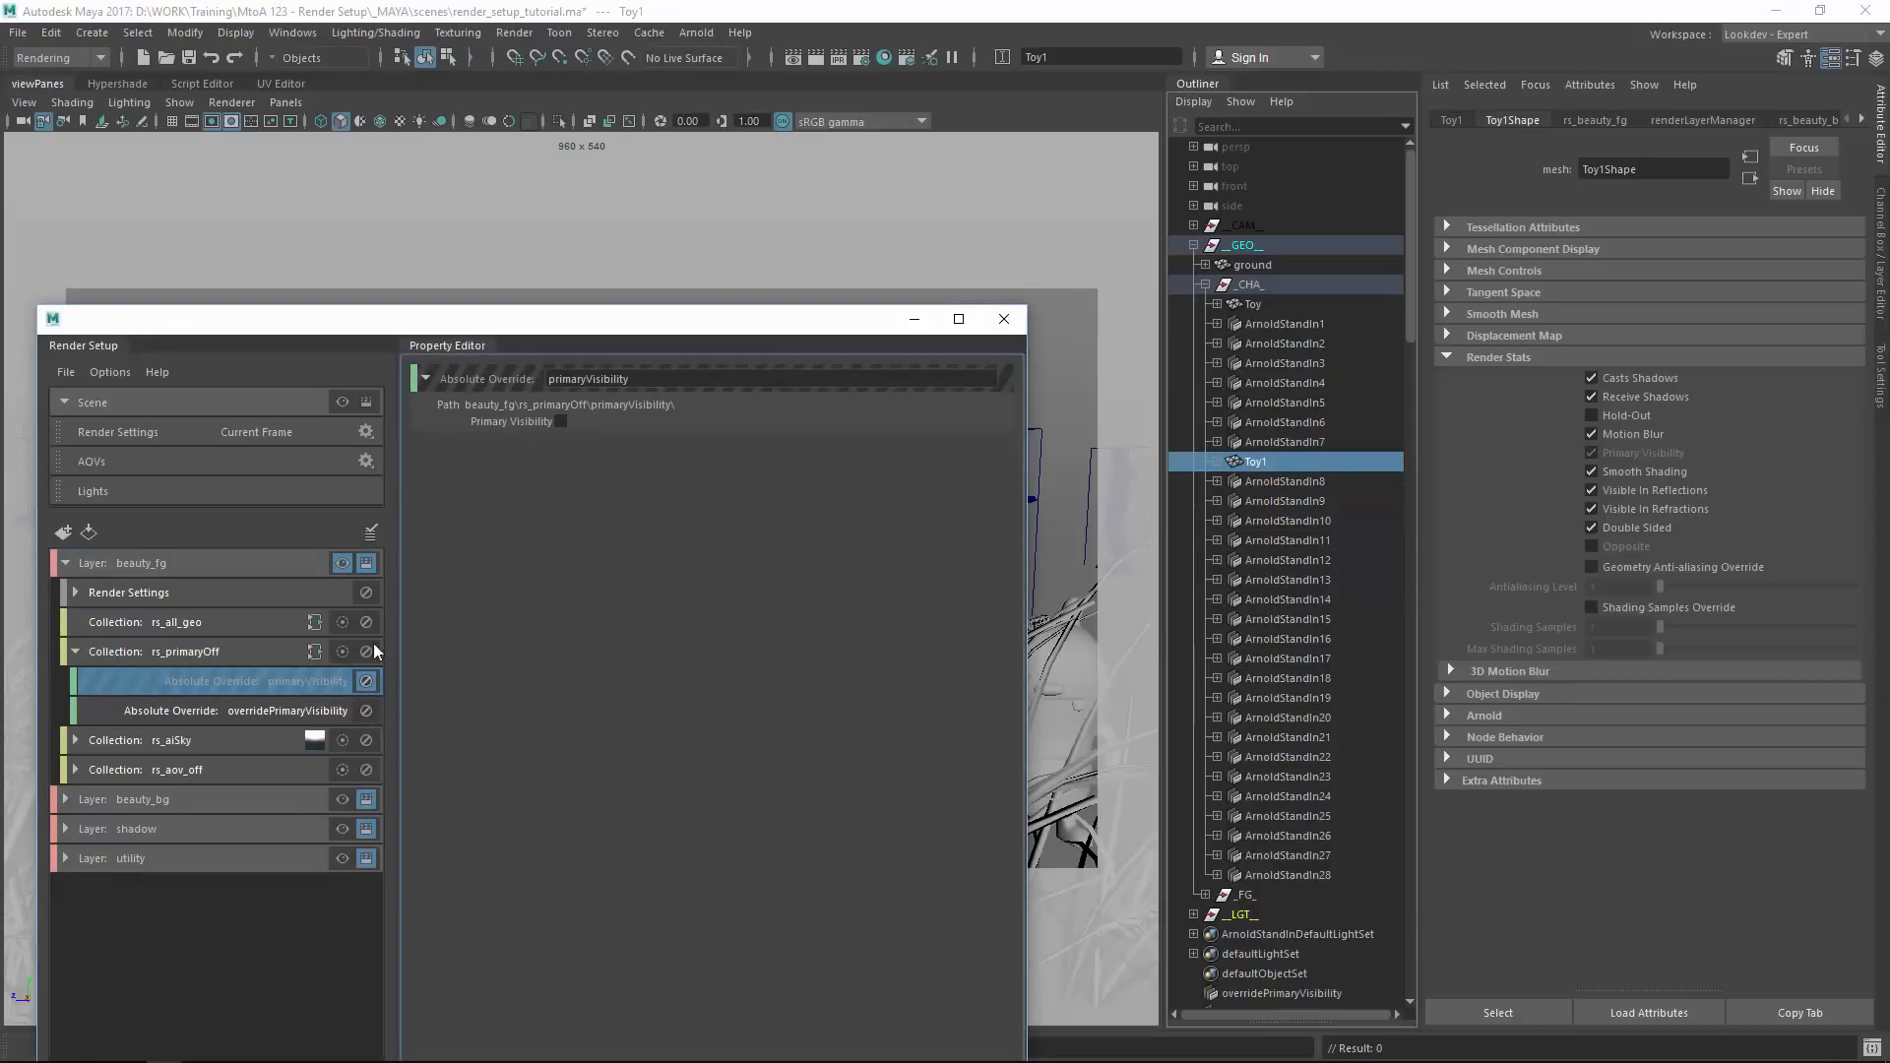
left_click(270, 621)
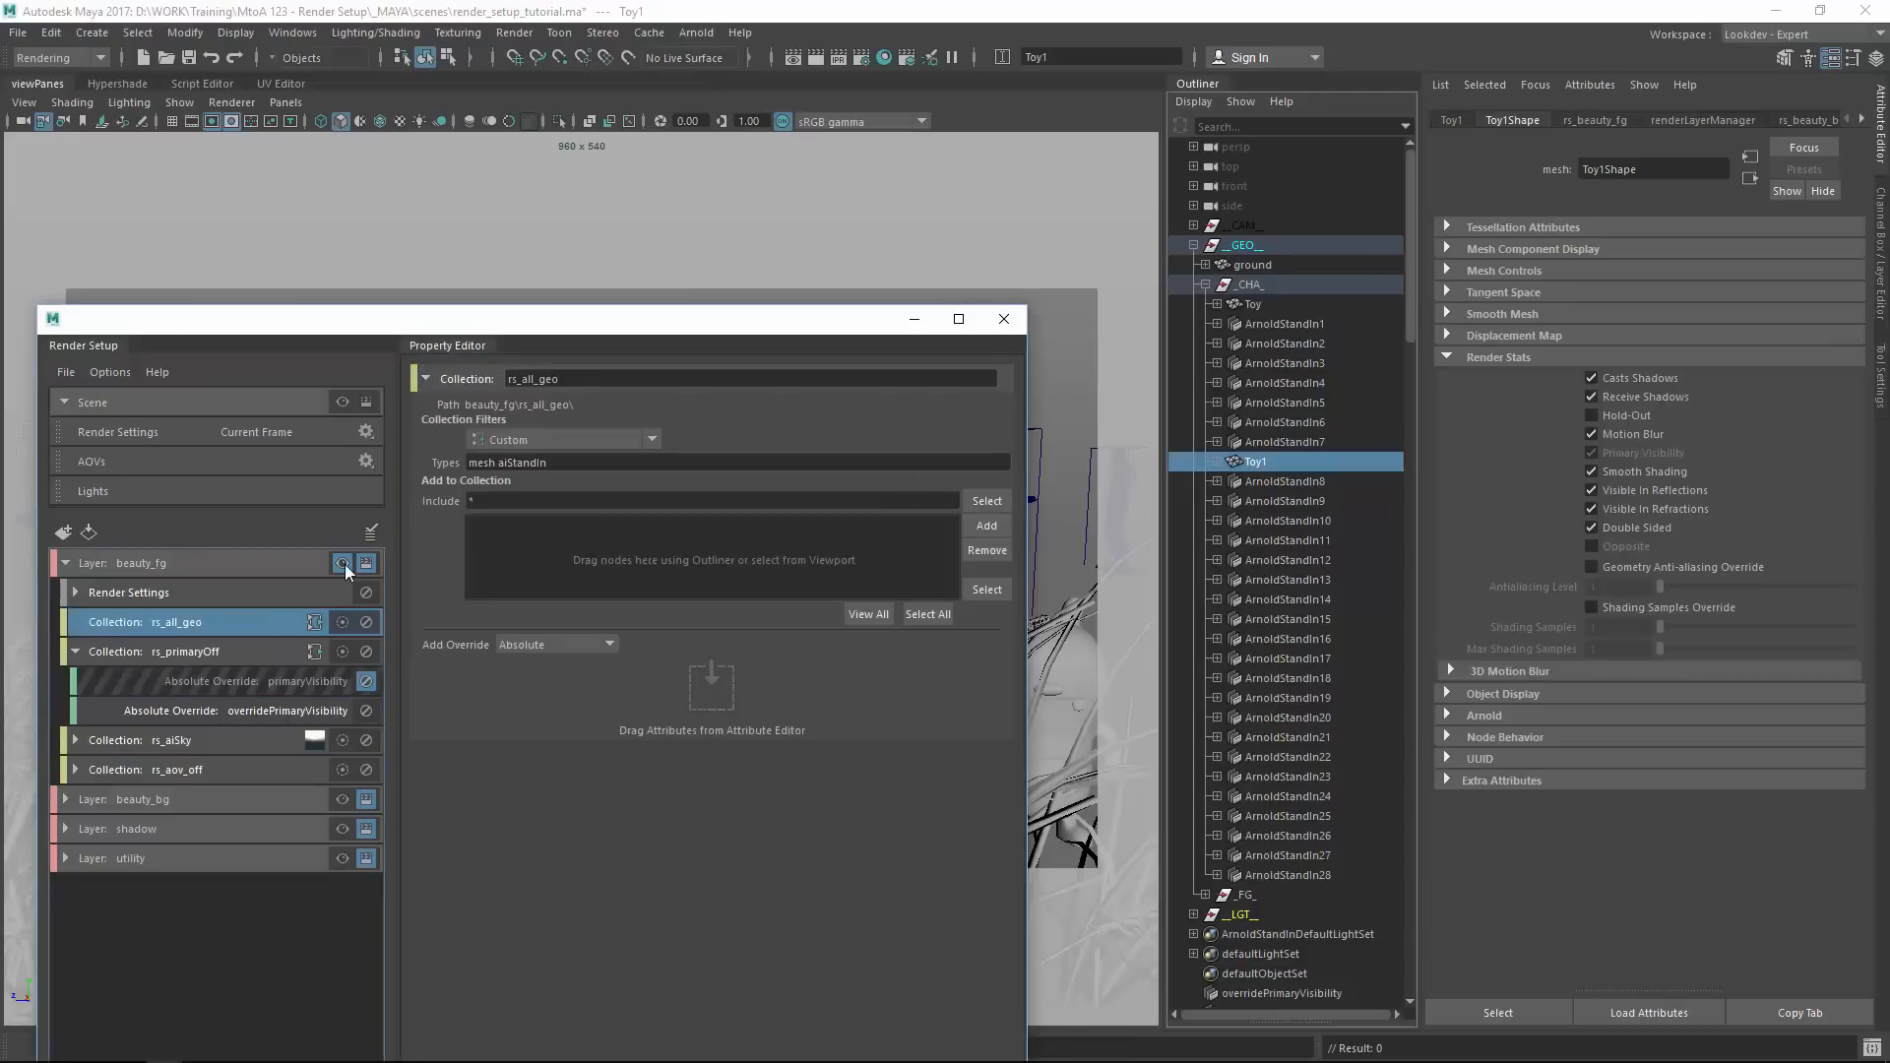
left_click(340, 563)
left_click(341, 563)
left_click(293, 681)
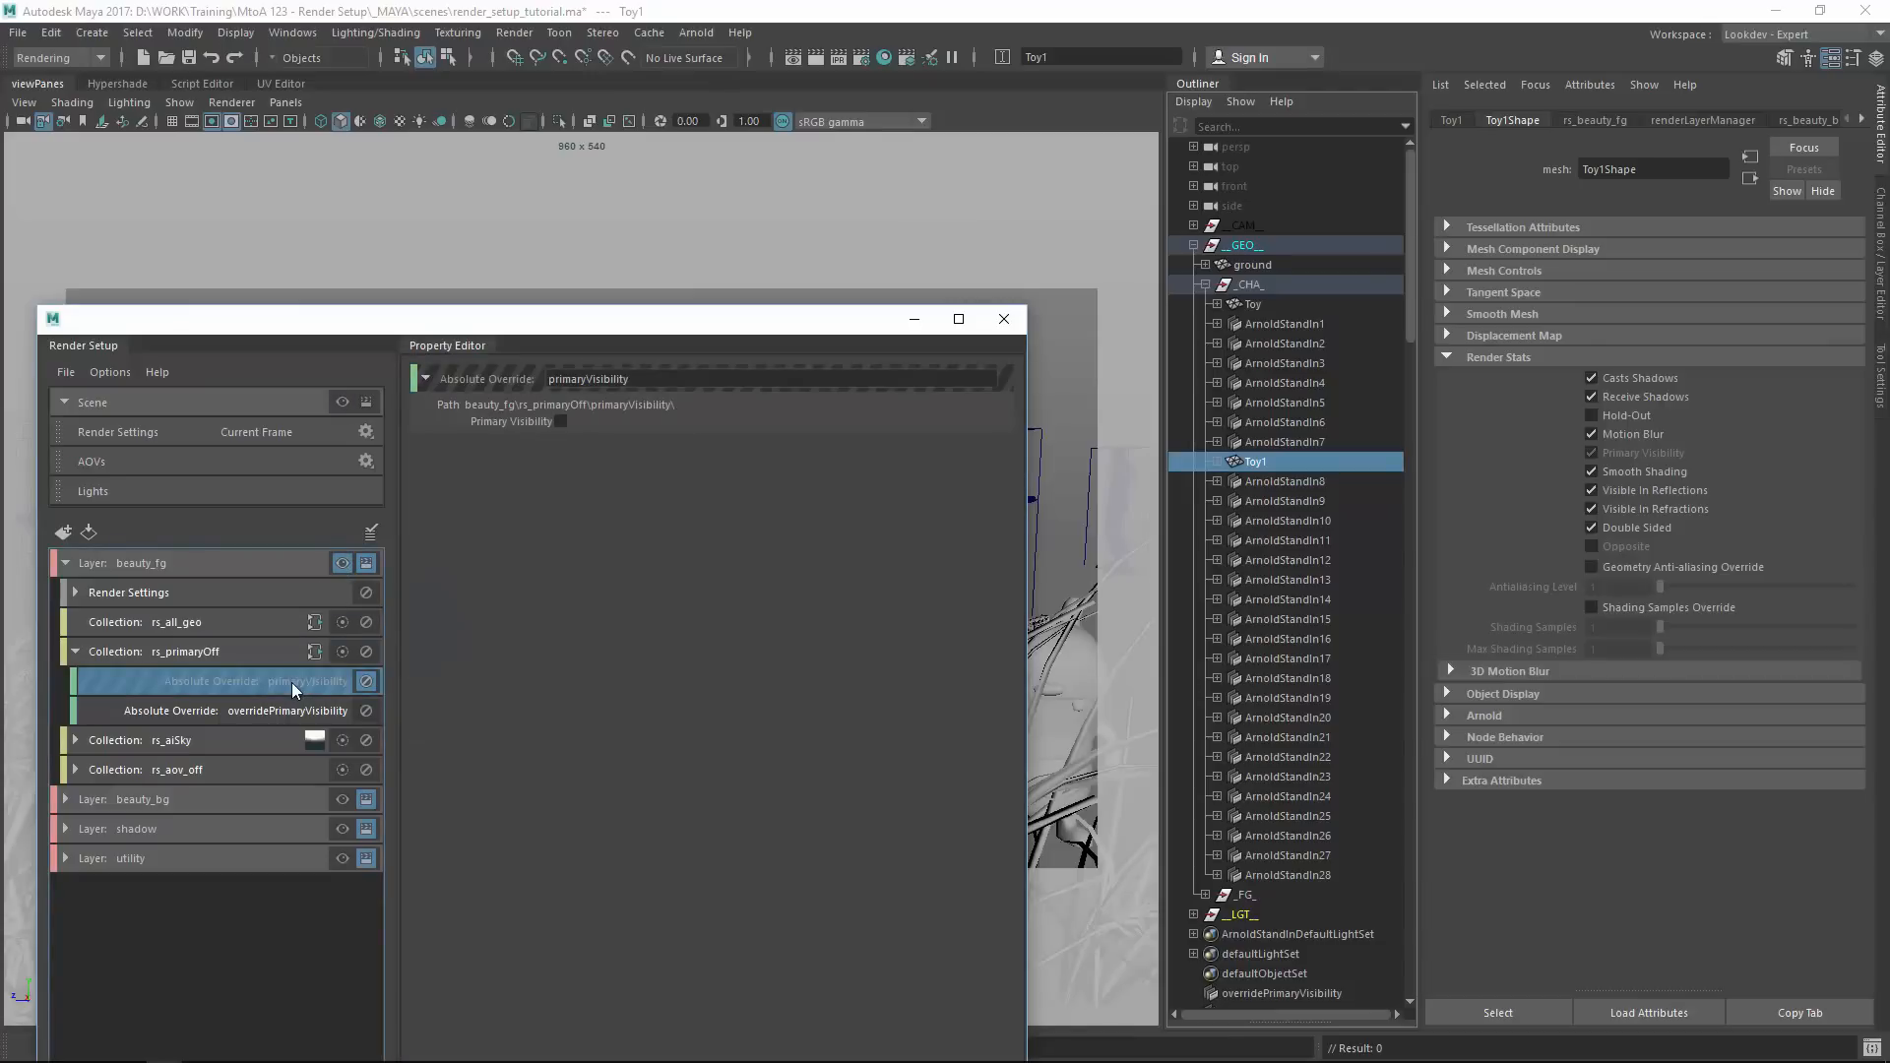
left_click(366, 682)
left_click(366, 681)
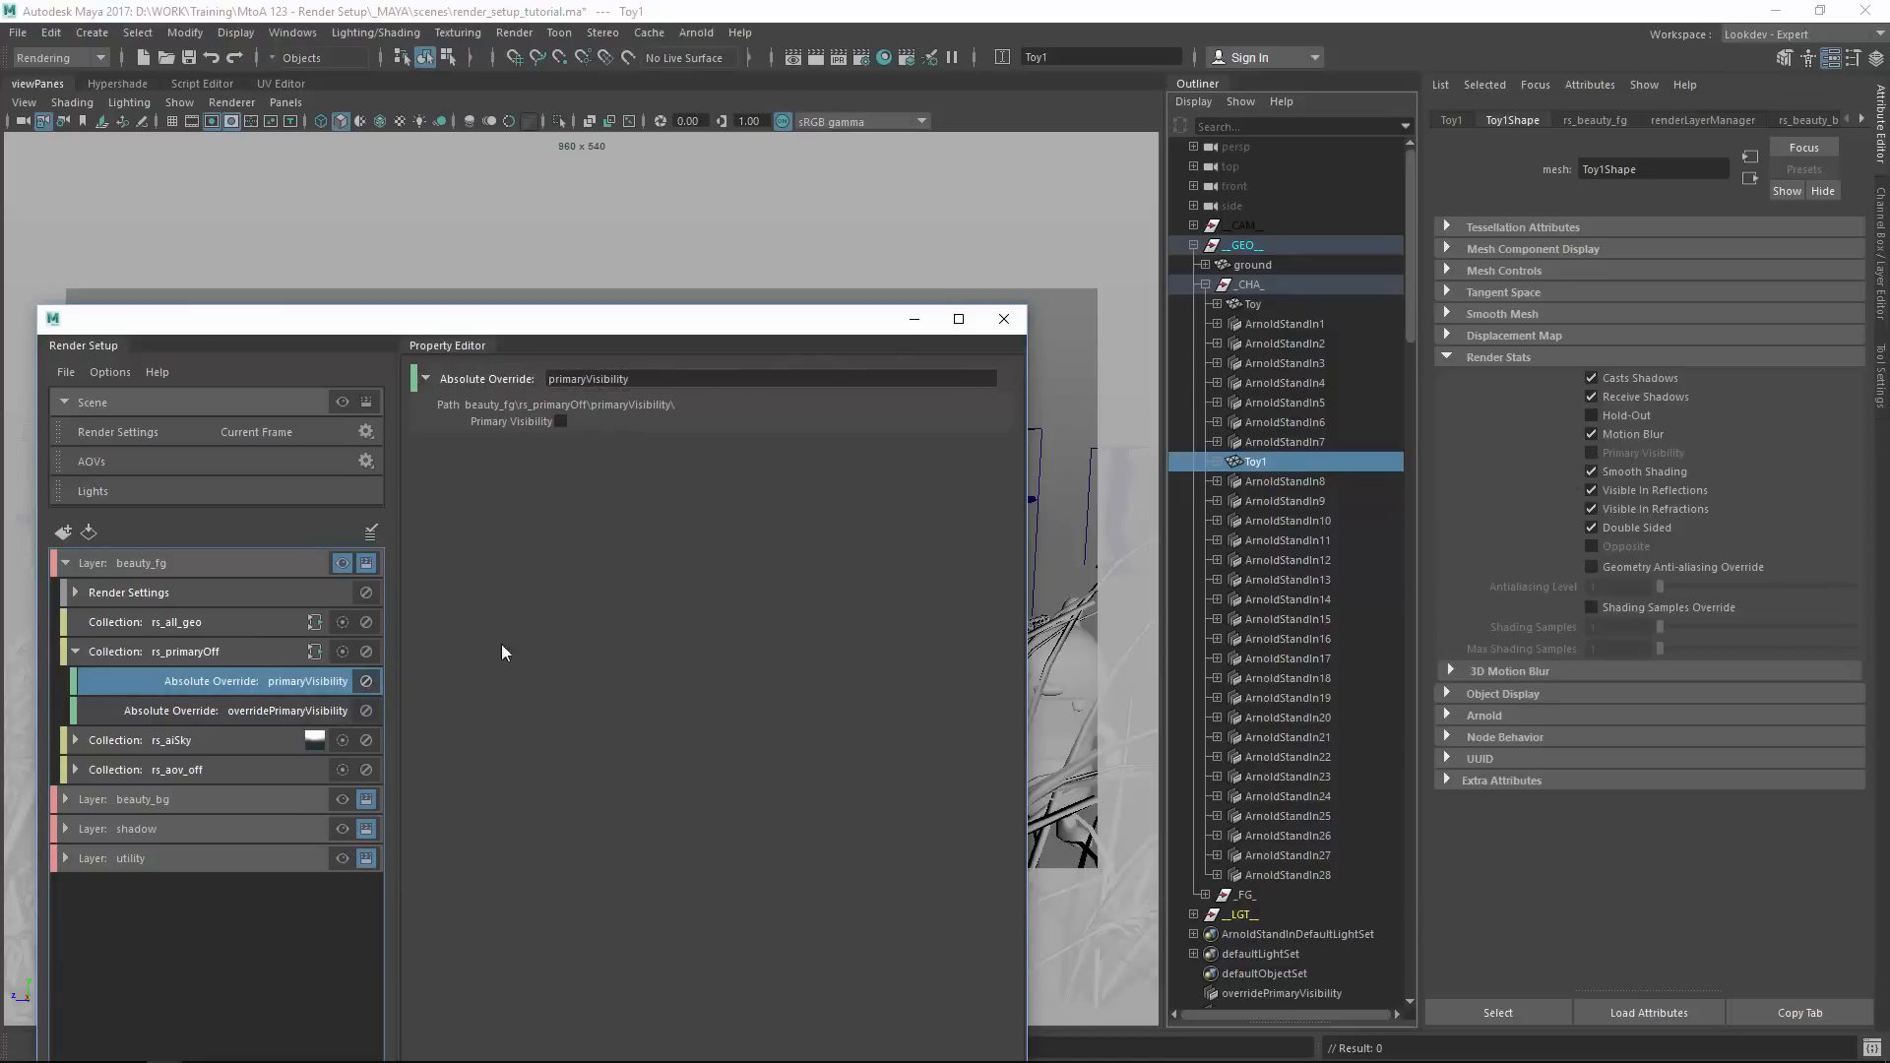
Isolate the rs_primaryOff collection of beauty_fg, collapse it, and isolate the rs_all_geo collection instead.
left_click(342, 653)
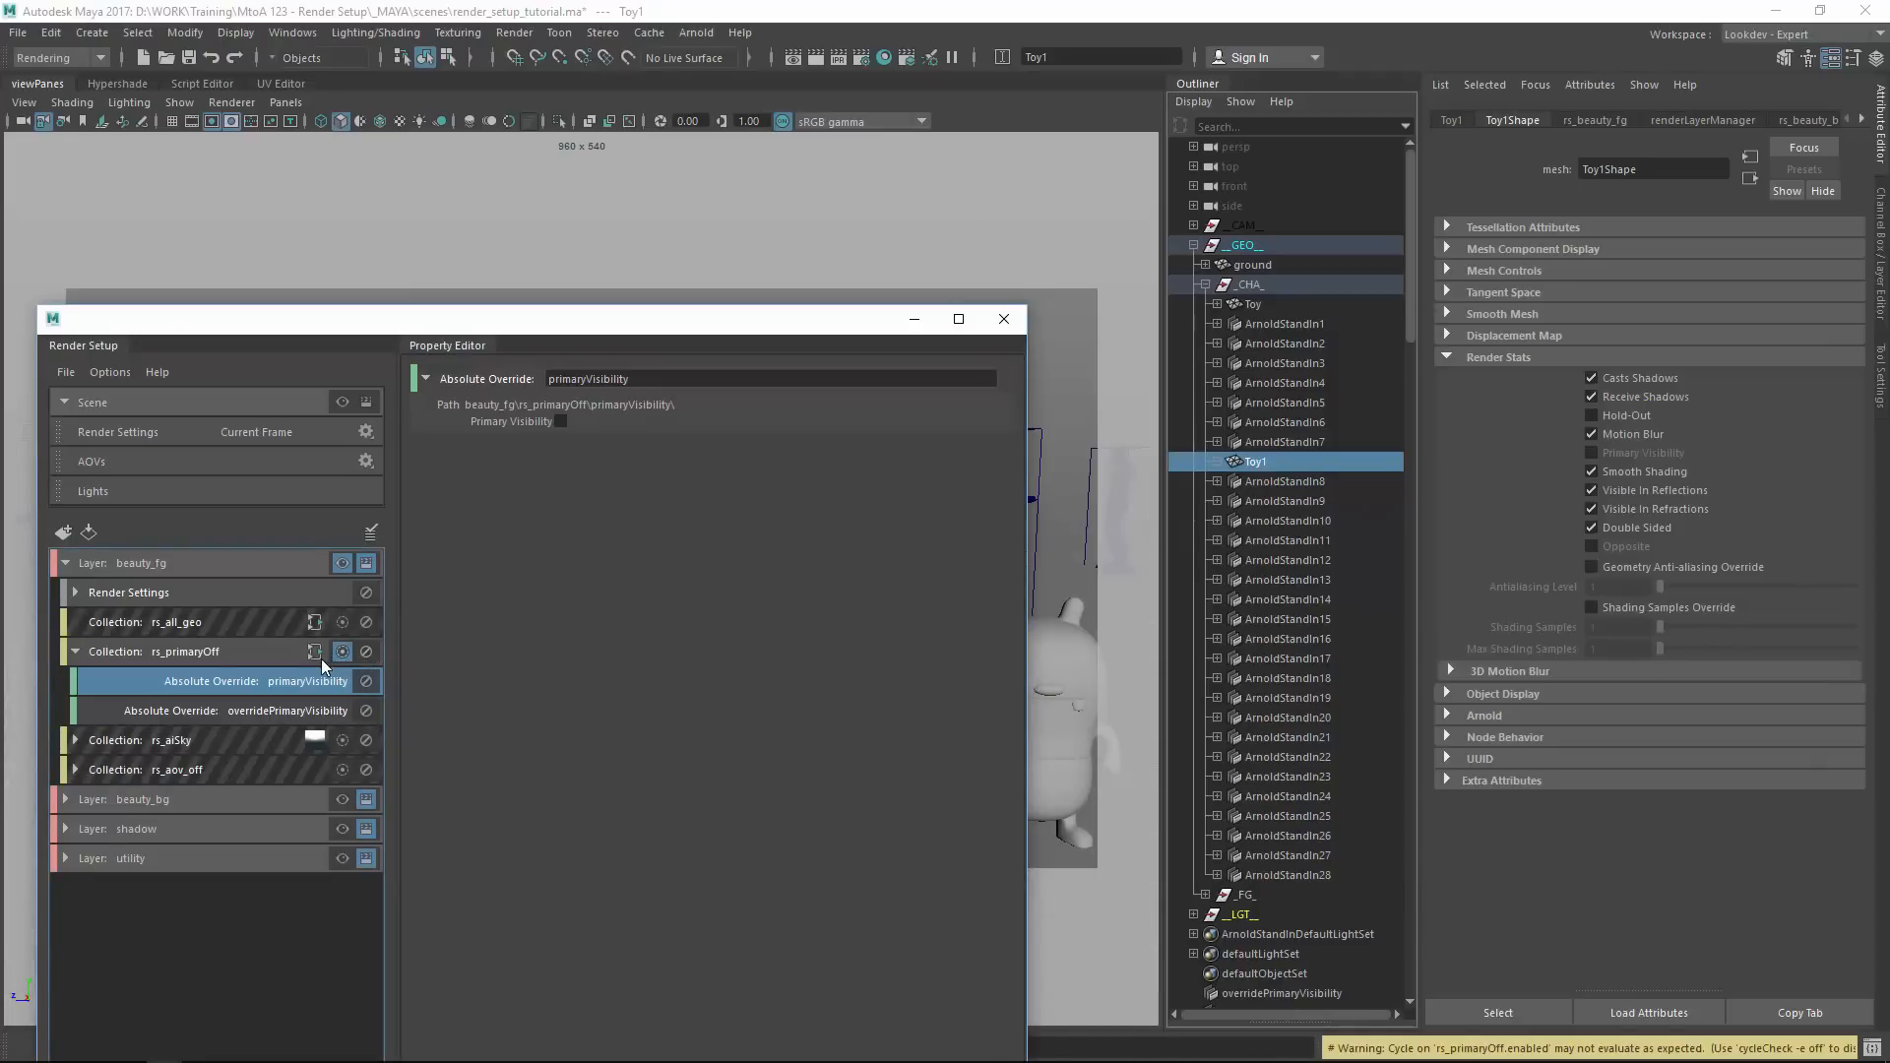
left_click(75, 651)
left_click_drag(316, 322, 1116, 248)
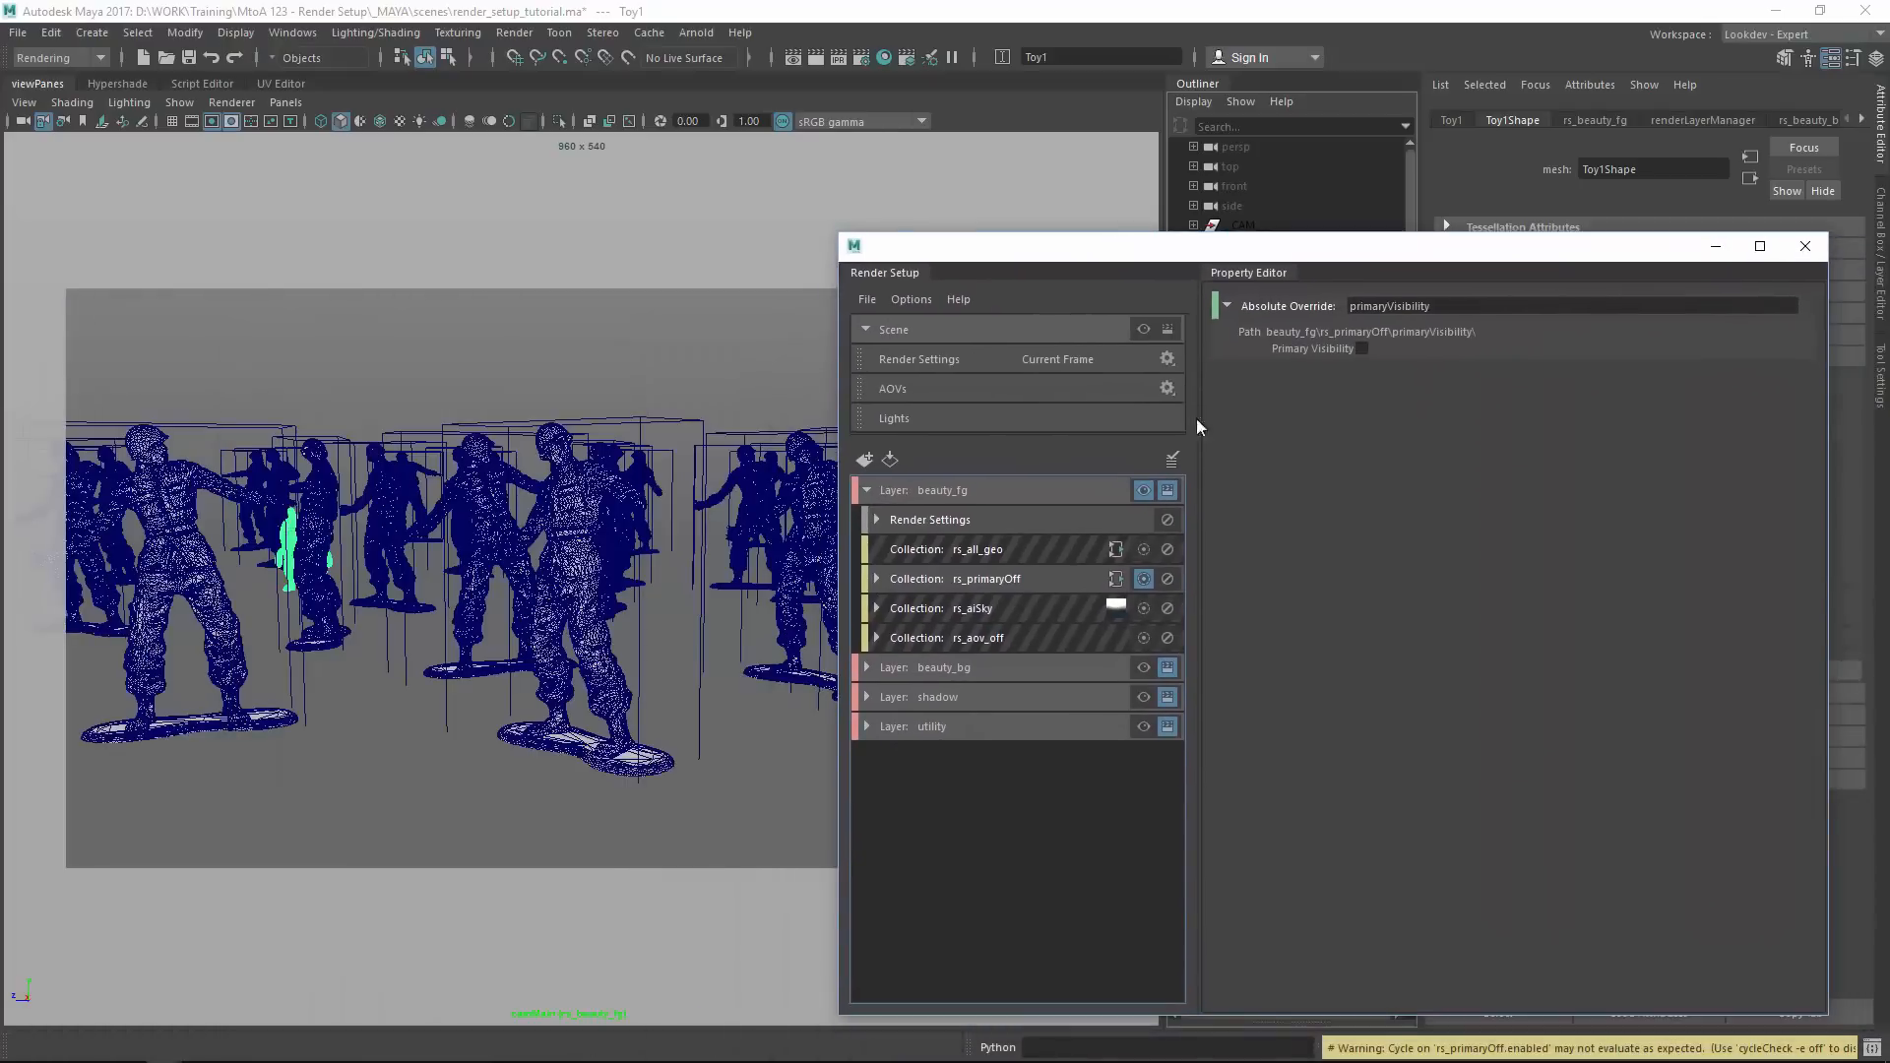
left_click(1144, 549)
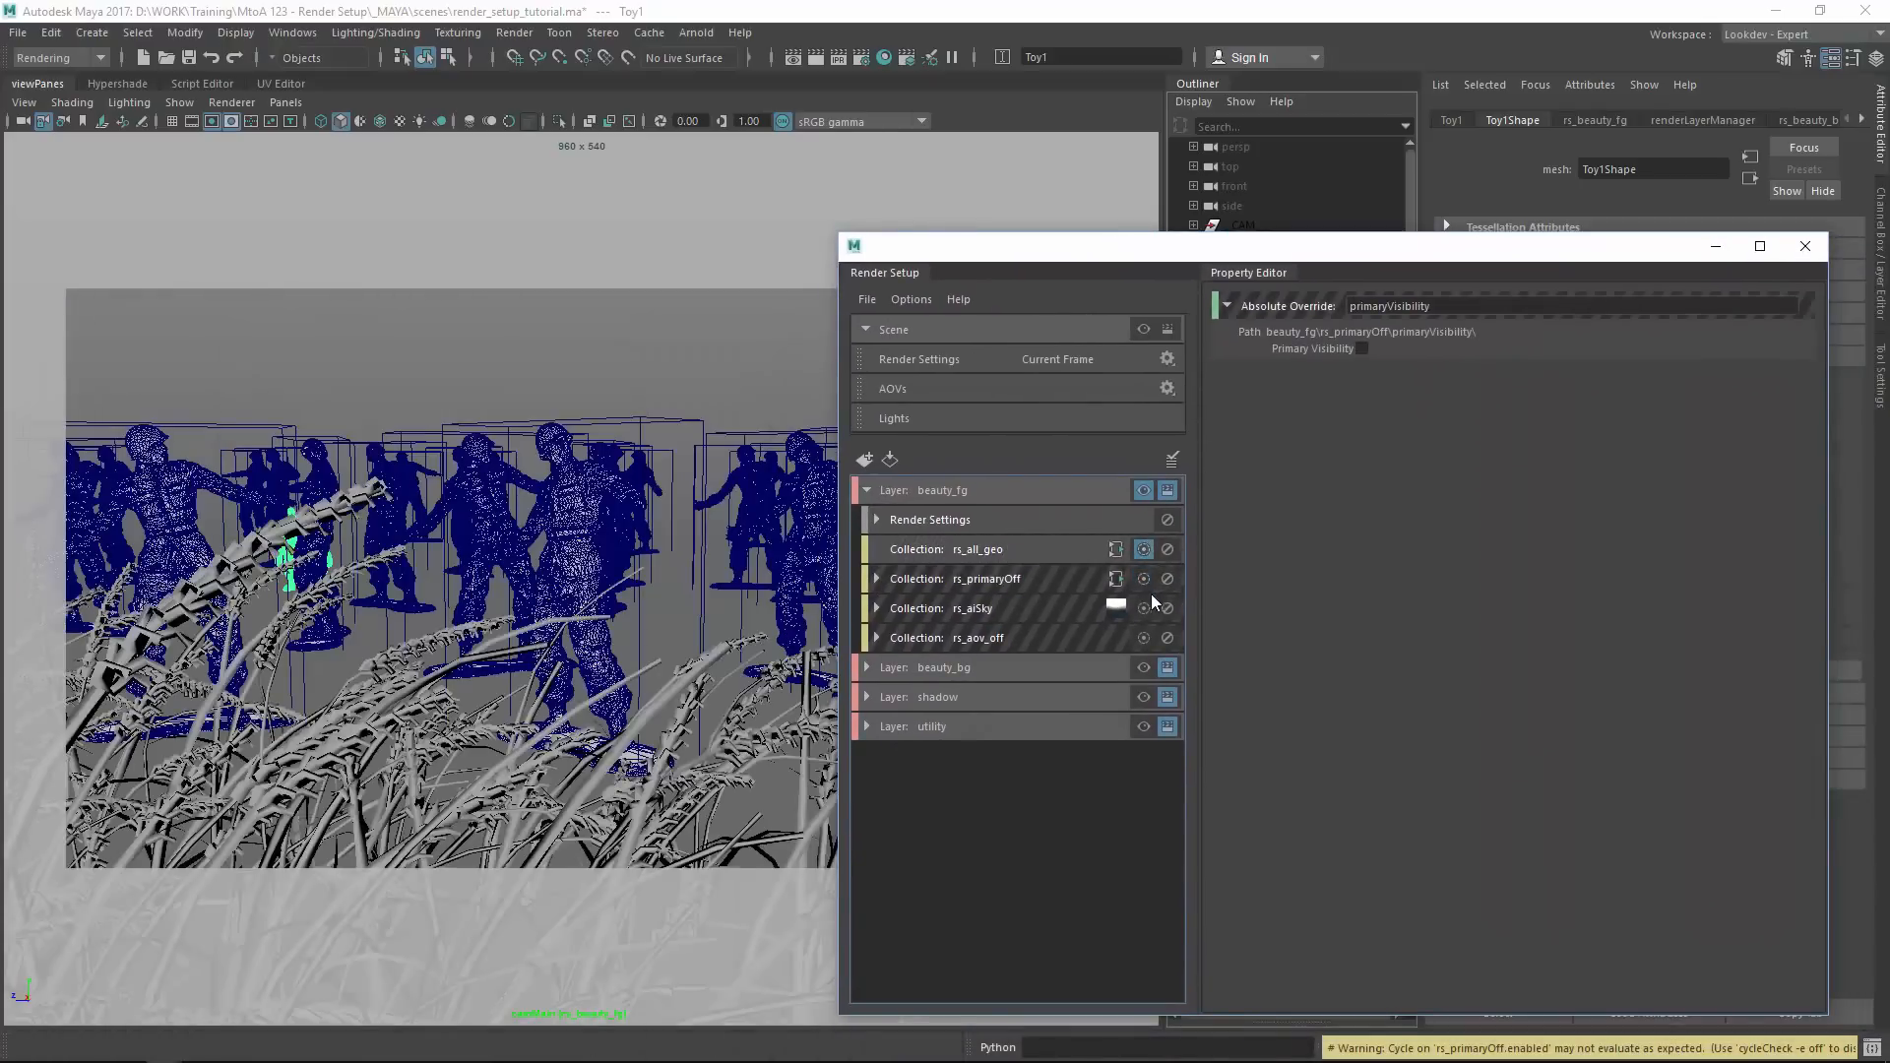
Deactivate the beauty_fg layer to return to the Scene layer, and close Render Setup.
left_click(1144, 490)
left_click(1145, 551)
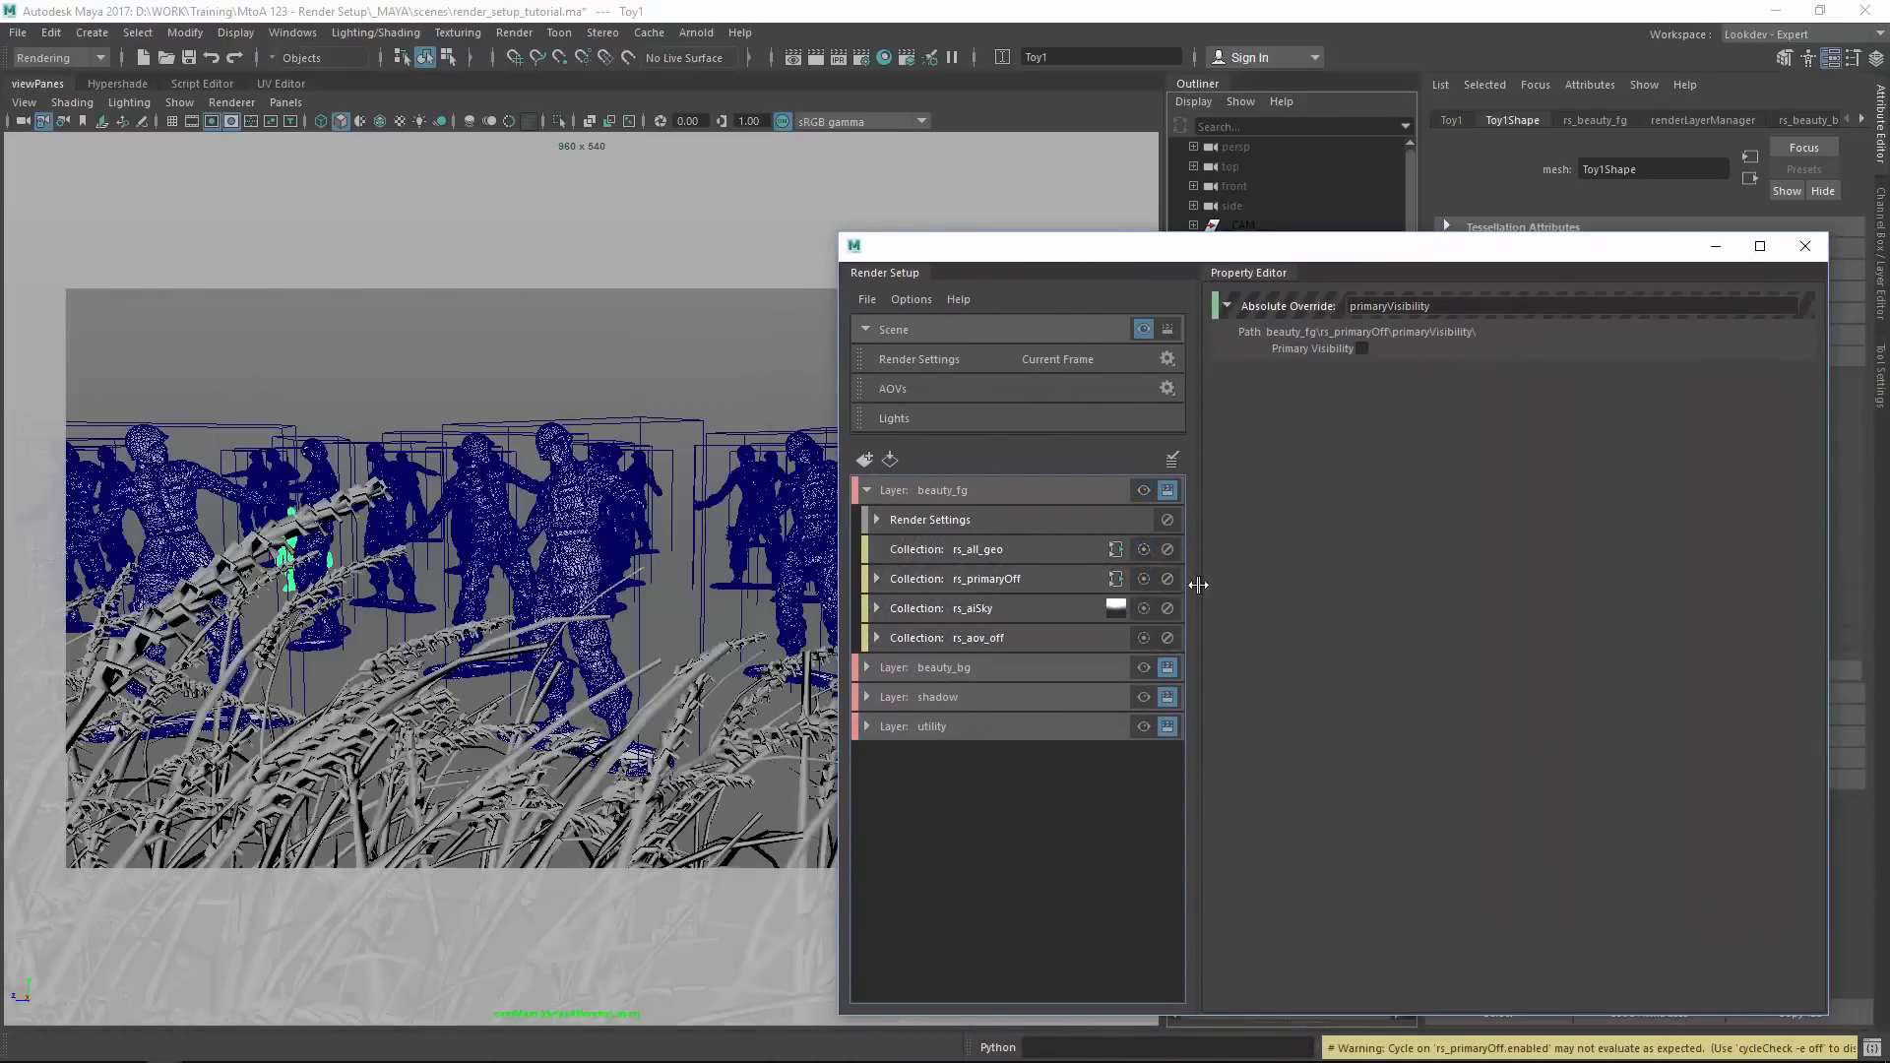
left_click_drag(1336, 255, 1048, 246)
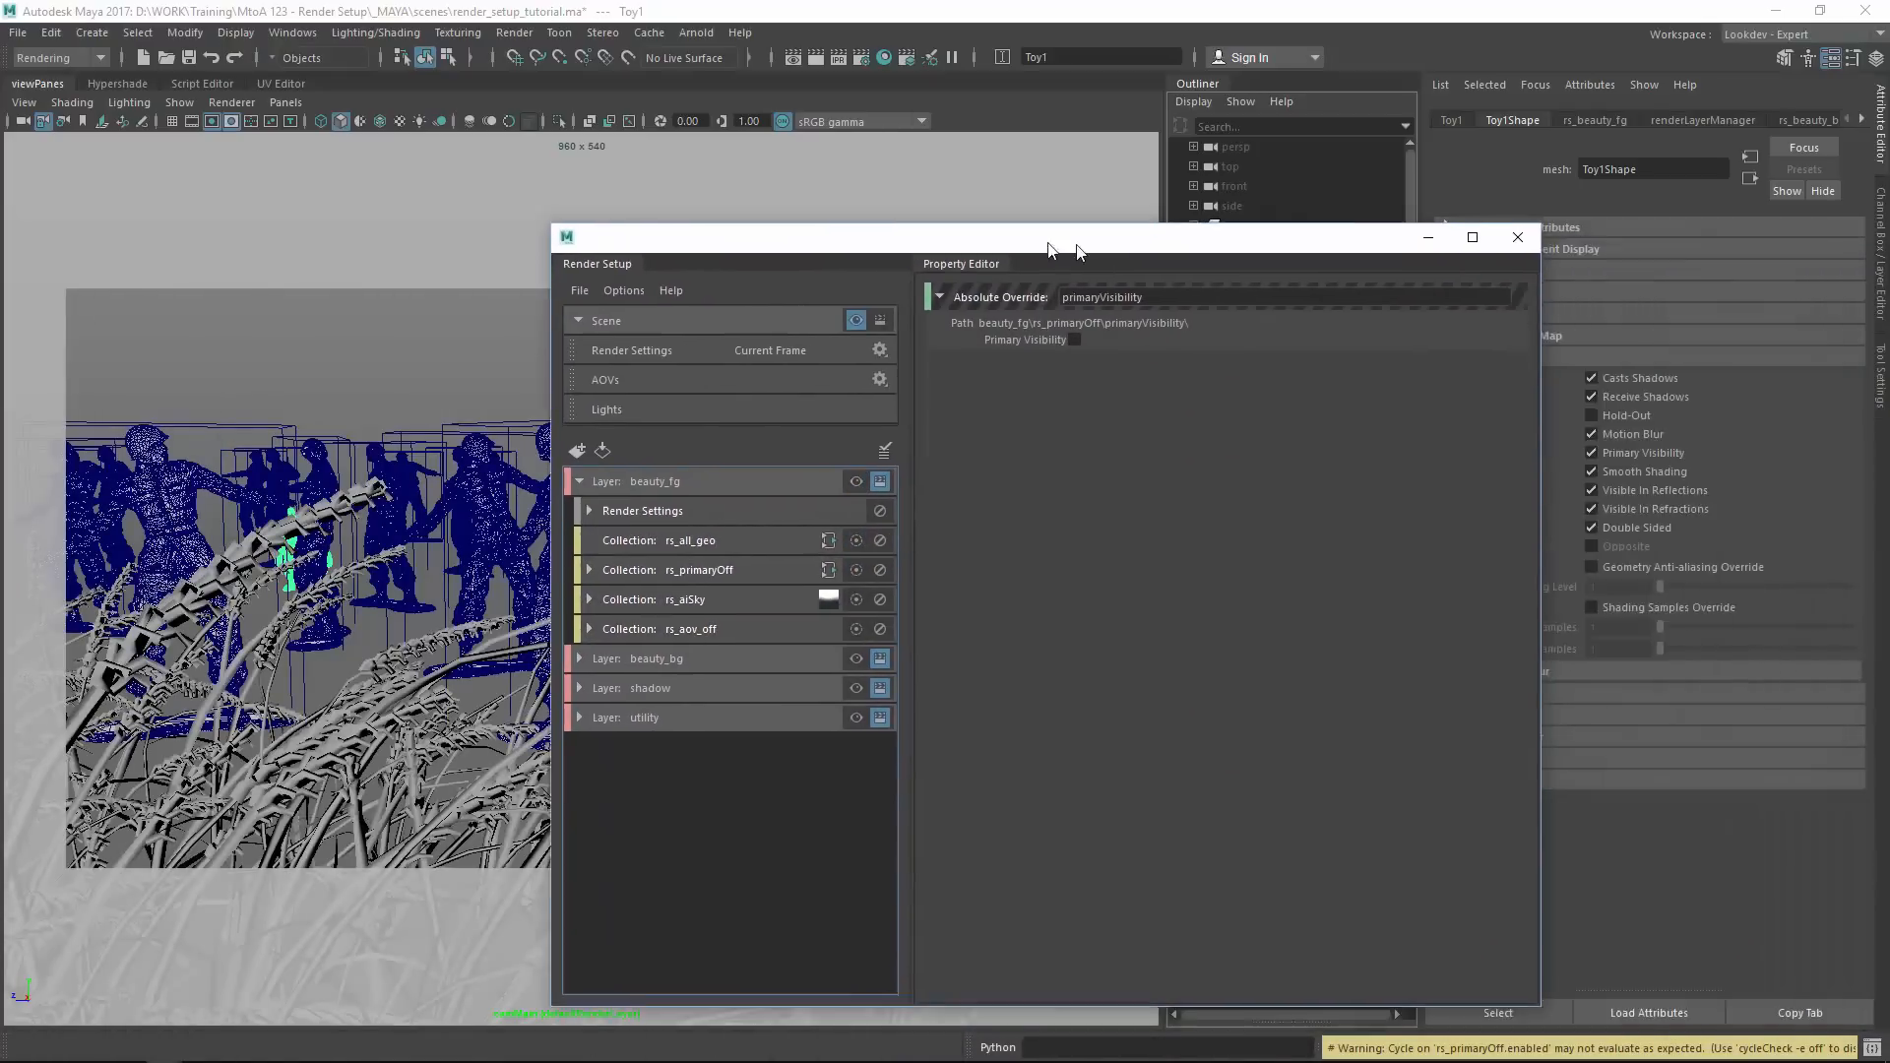
left_click(1507, 234)
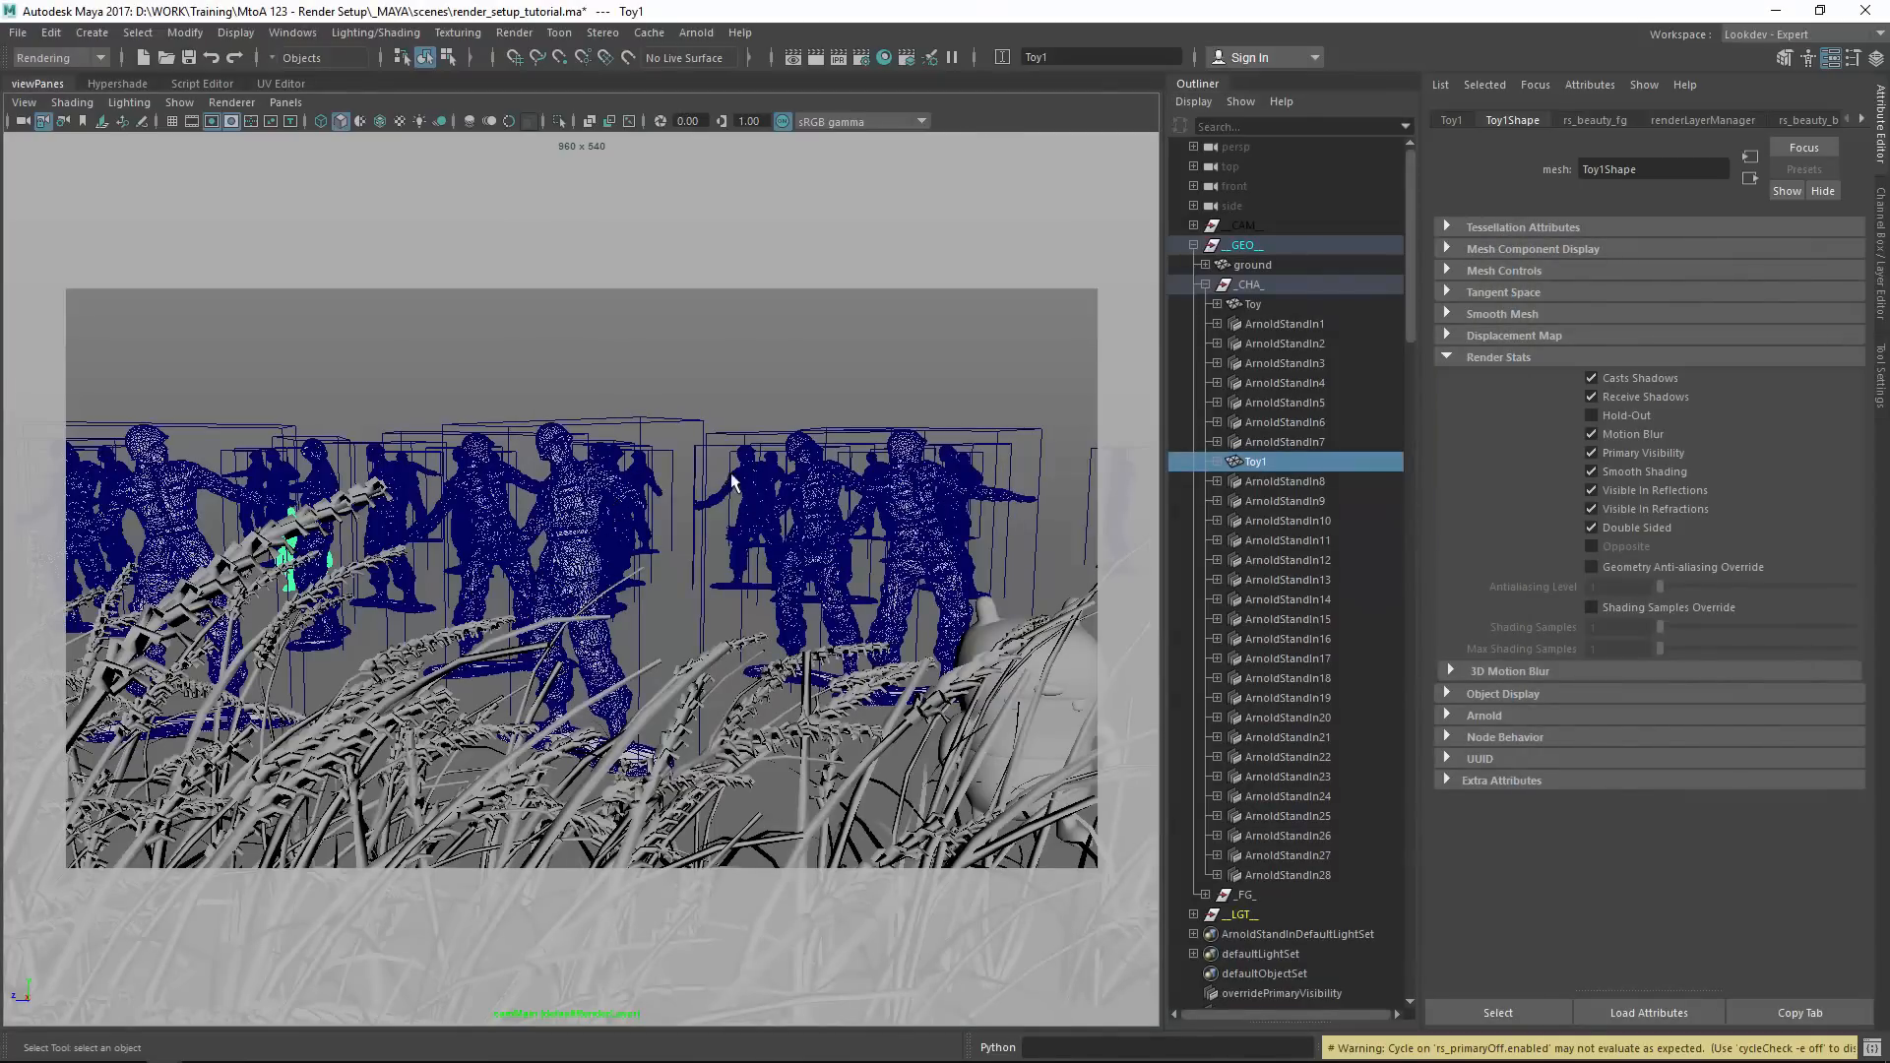
Reopen Render Setup to review the four finished layers, and close it.
left_click(905, 57)
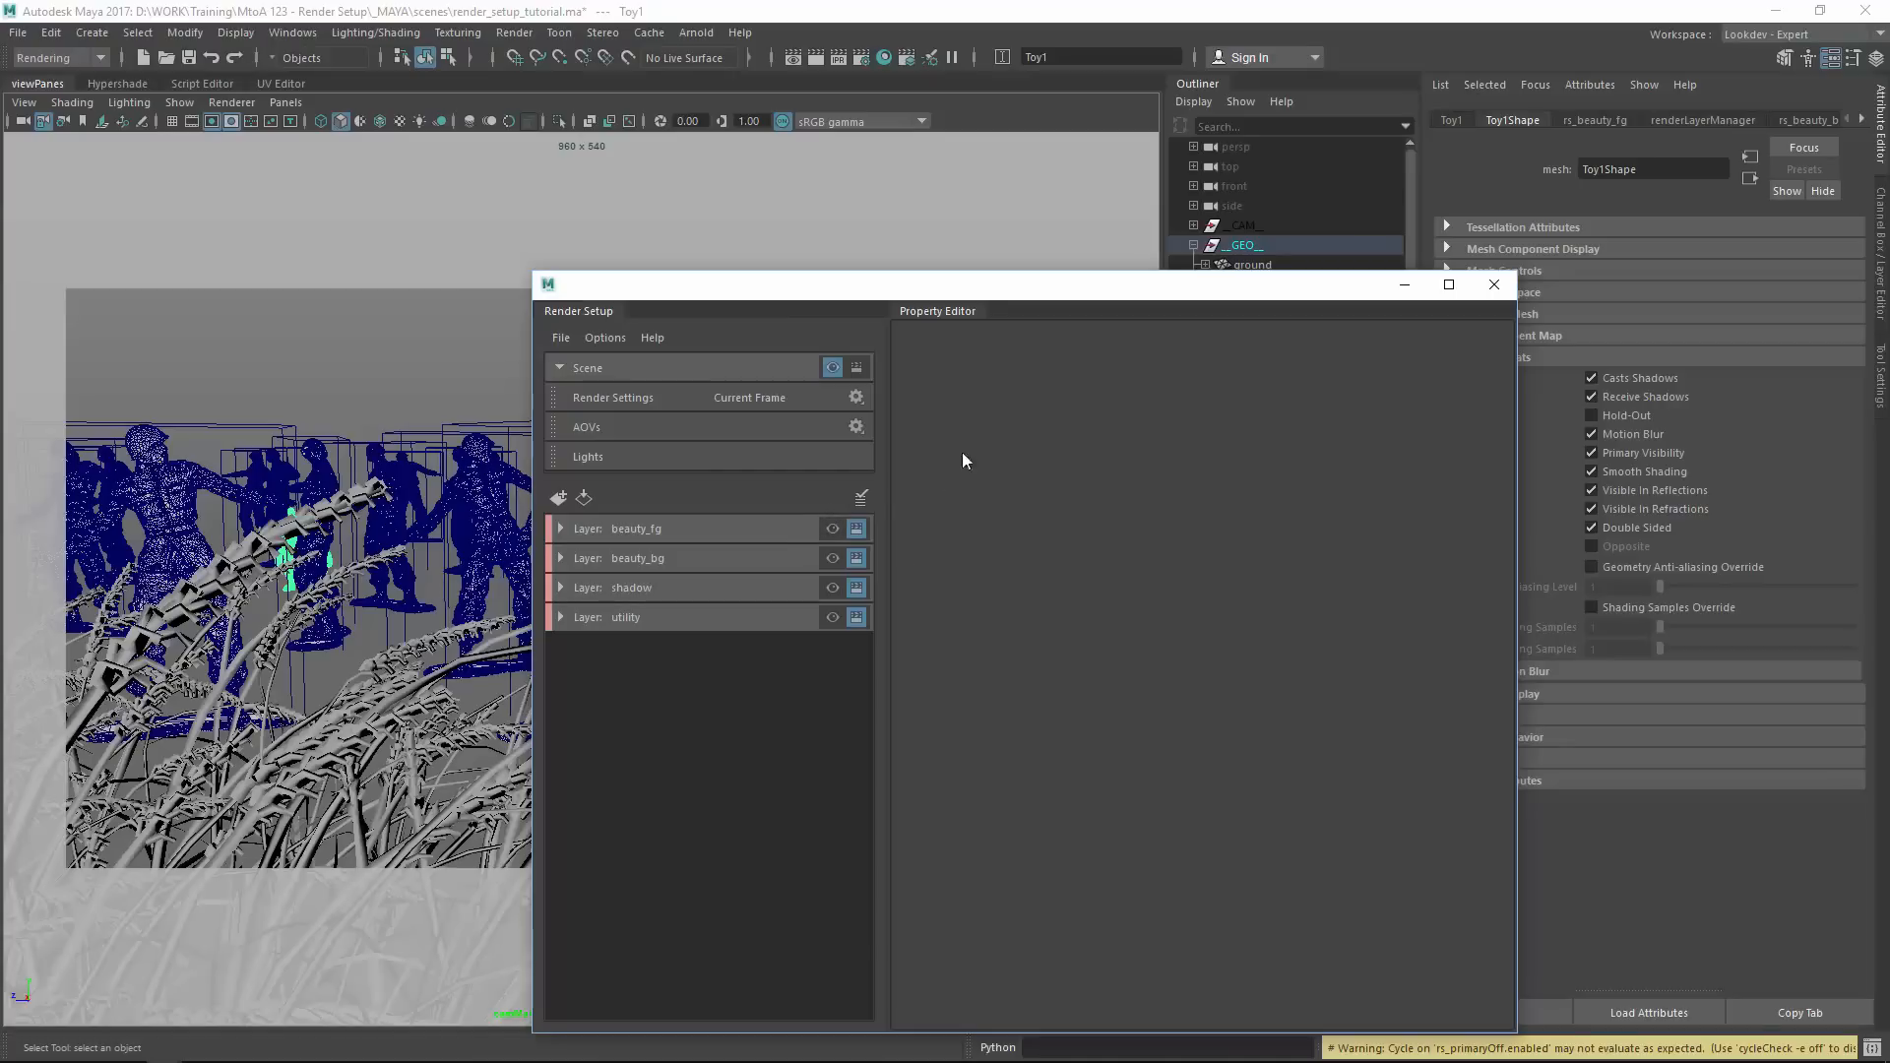
left_click_drag(1272, 286, 1107, 207)
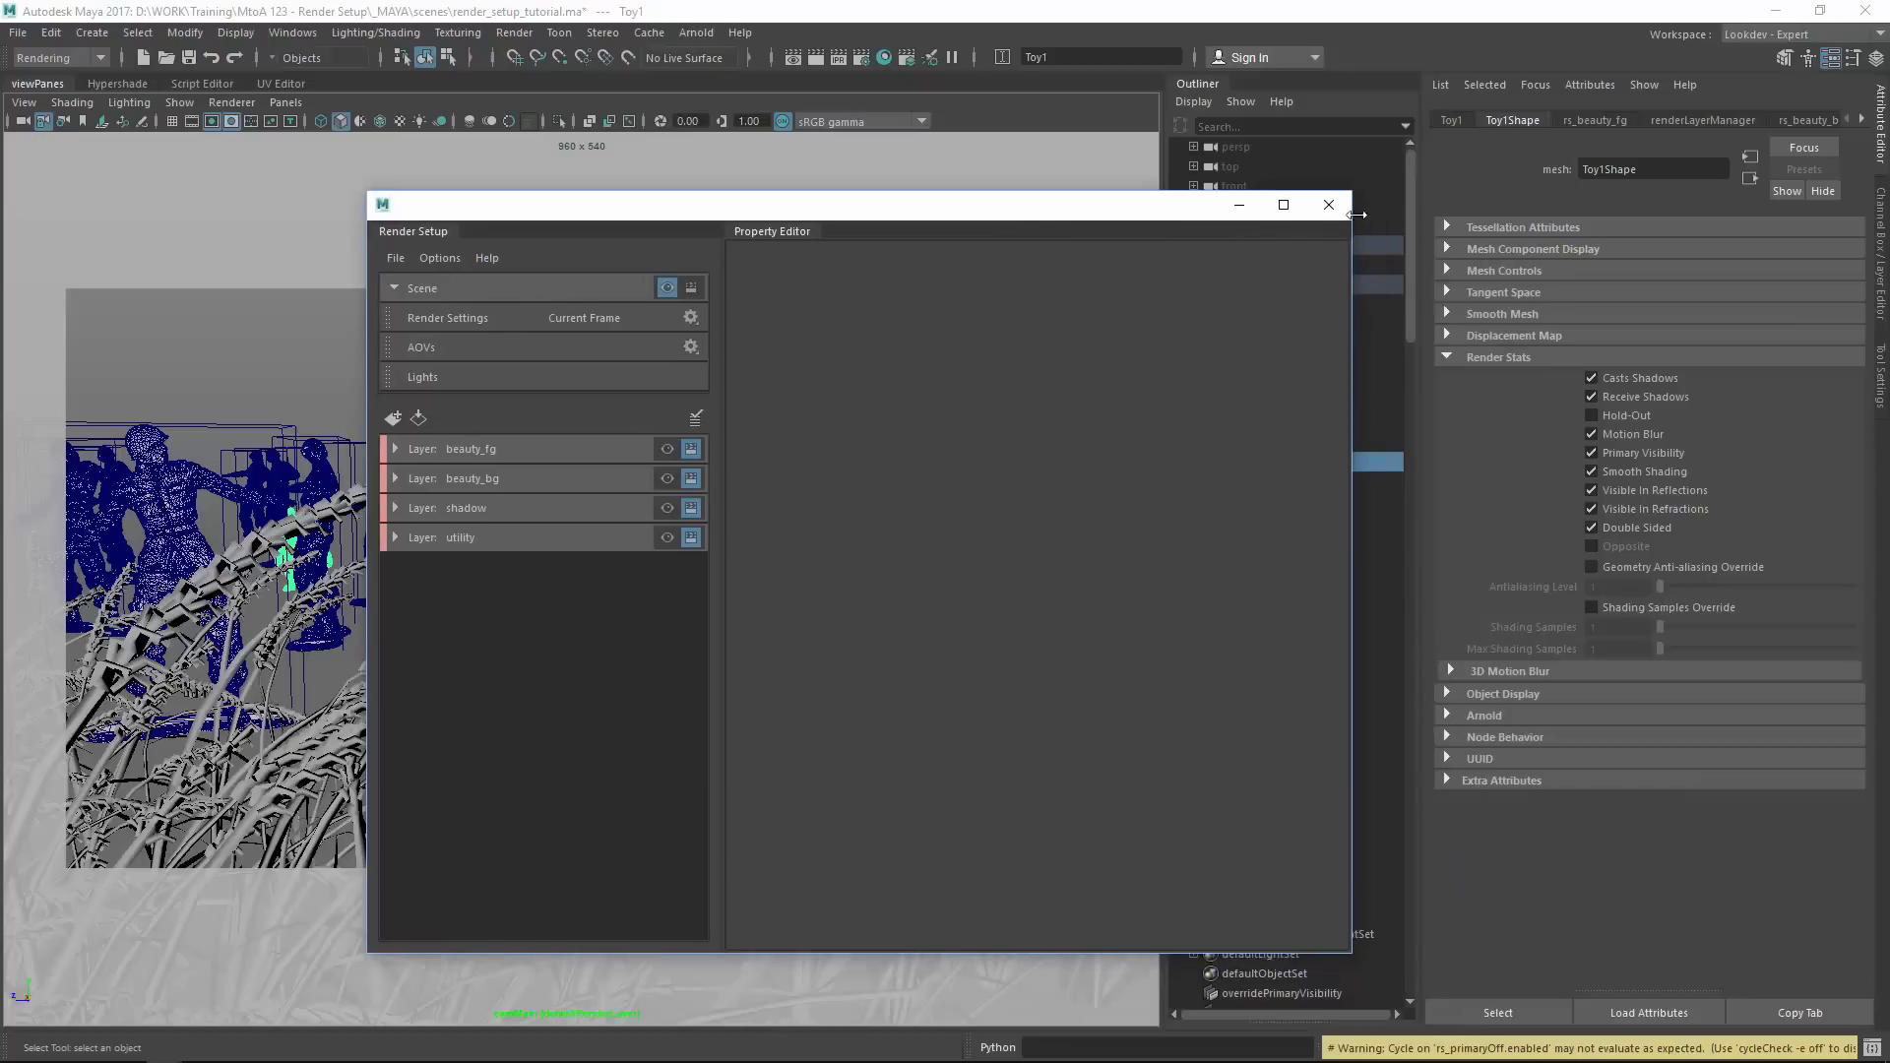
left_click(1328, 204)
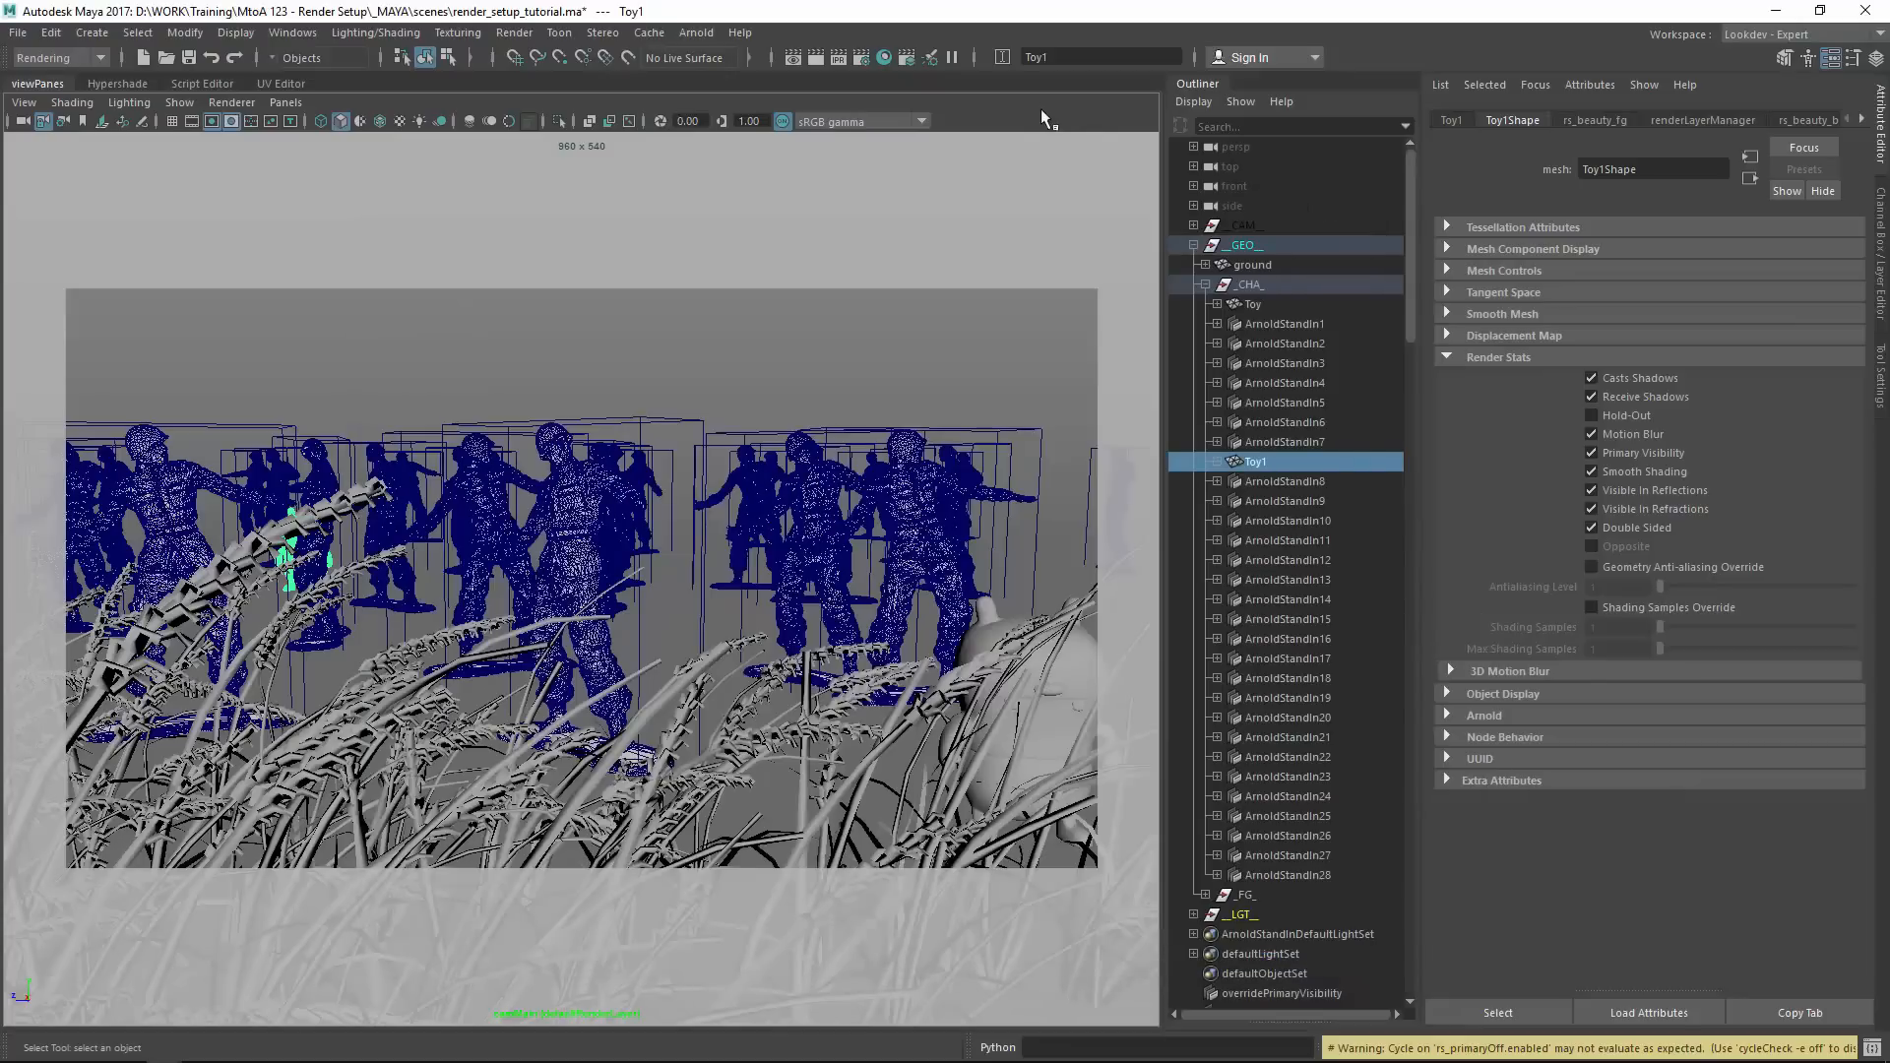